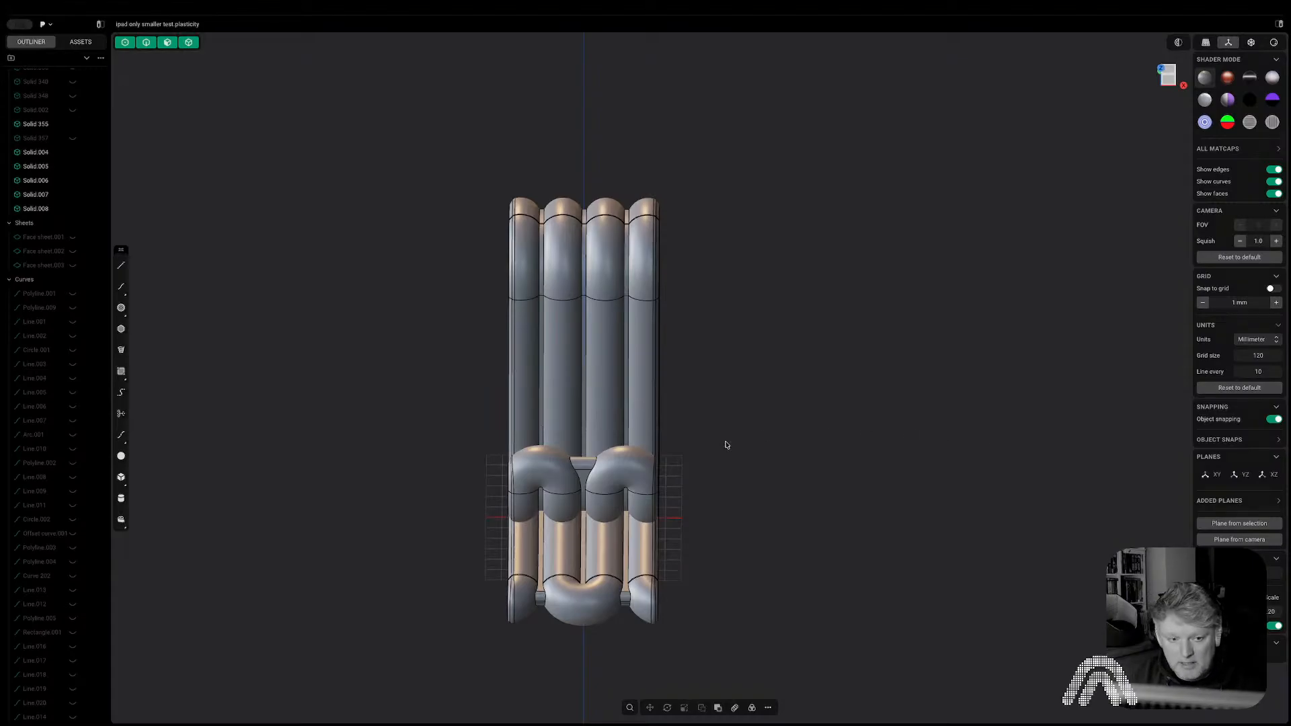
Examine the tubular tablet stand from the front, side, underside and top, including its curved bends and the grooves between the tubes.
{"action": "middle_click_drag", "start_coordinate": [683, 527], "coordinate": [896, 492]}
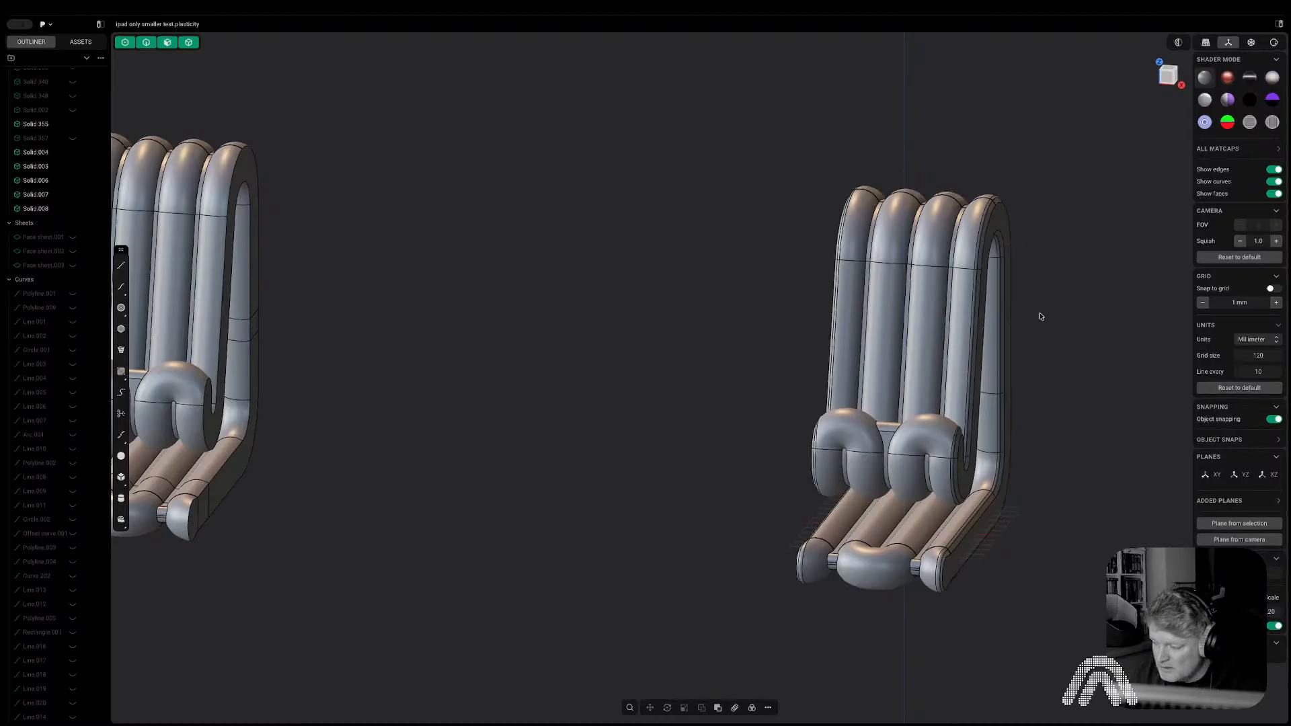
{"action": "middle_click_drag", "start_coordinate": [1051, 327], "coordinate": [759, 322], "text": "shift"}
{"action": "middle_click_drag", "start_coordinate": [533, 304], "coordinate": [447, 283]}
{"action": "scroll", "coordinate": [623, 301], "scroll_direction": "up", "scroll_amount": 10}
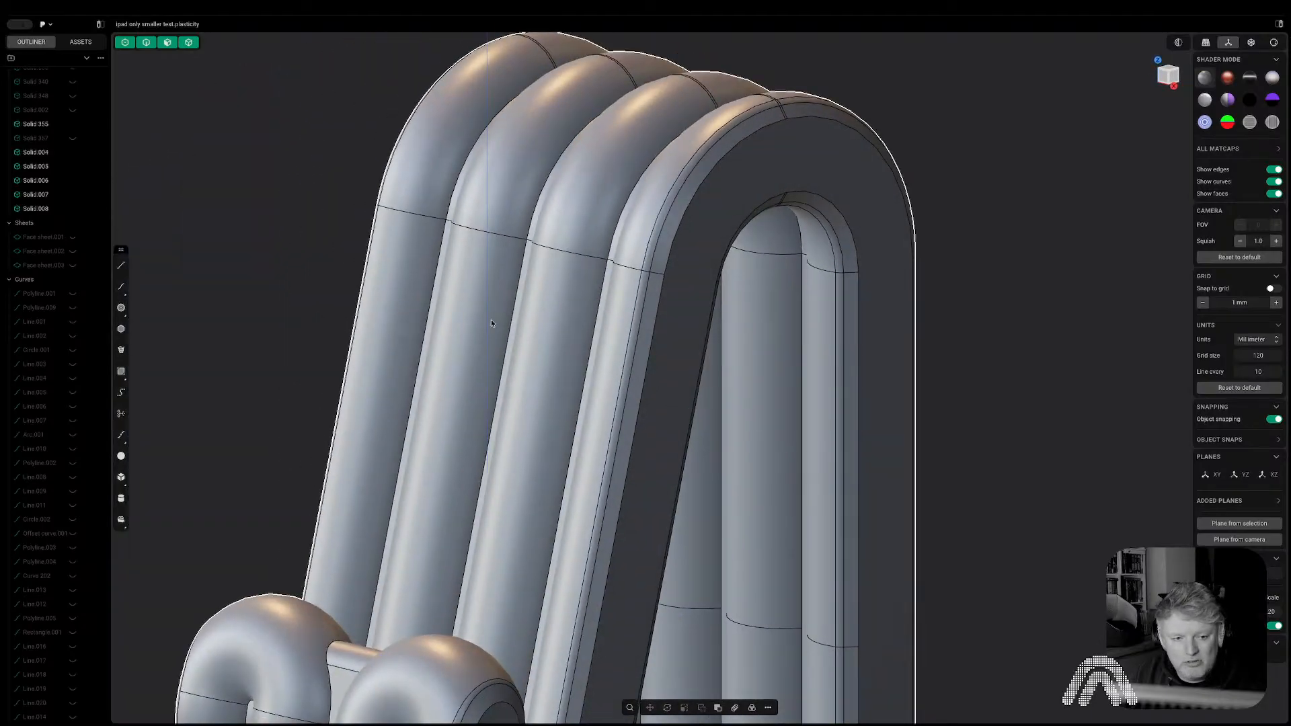
{"action": "middle_click_drag", "start_coordinate": [559, 328], "coordinate": [619, 292], "text": "shift"}
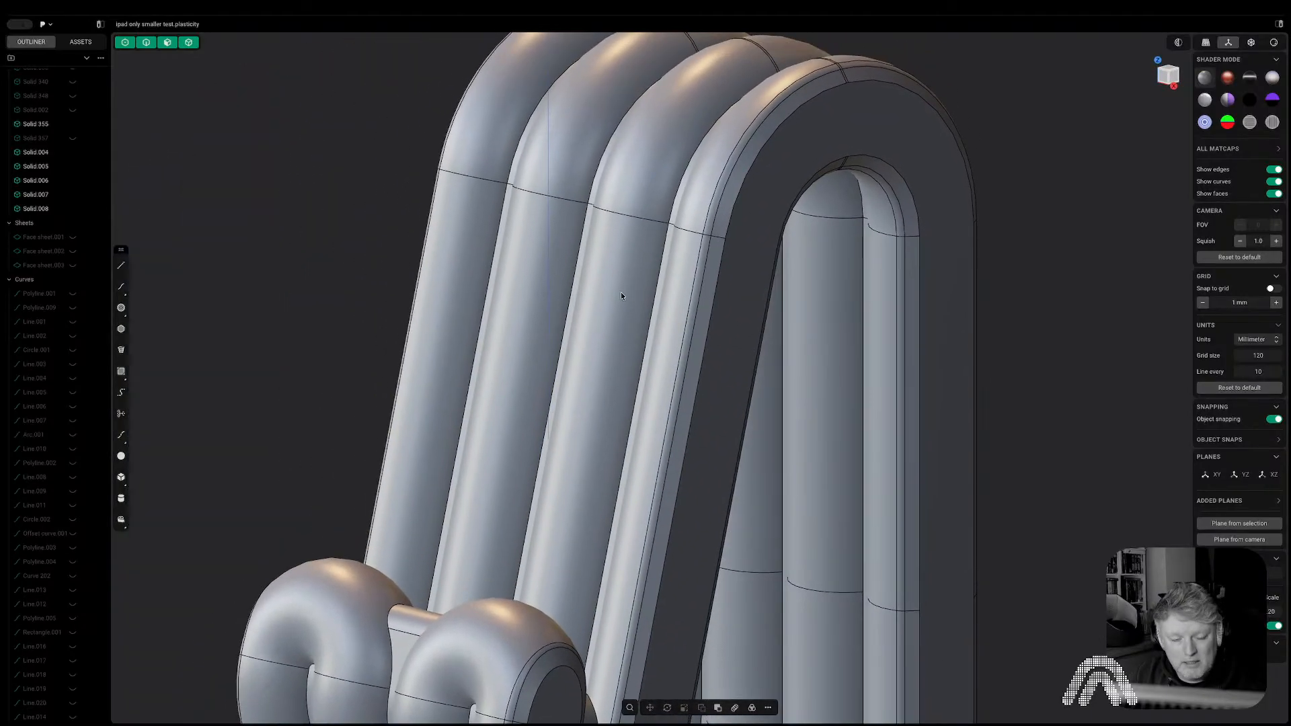
{"action": "scroll", "coordinate": [623, 296], "scroll_direction": "down", "scroll_amount": 2}
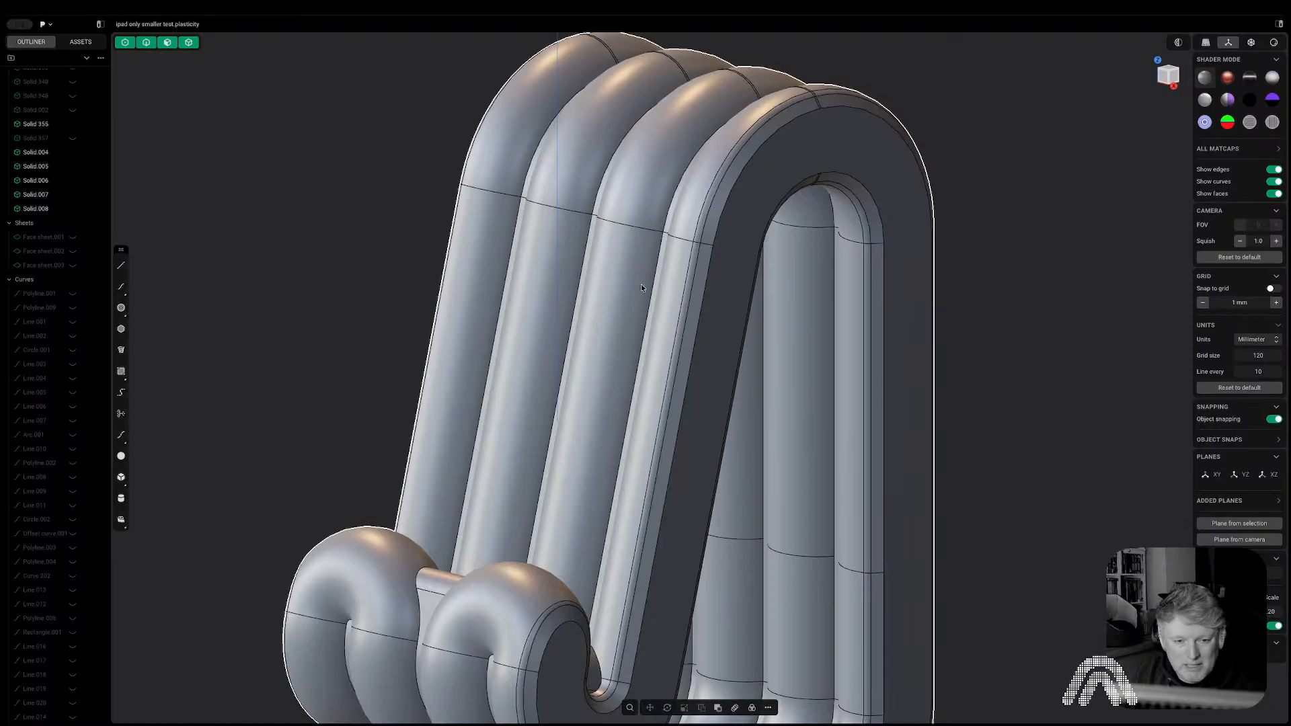
{"action": "middle_click_drag", "start_coordinate": [654, 288], "coordinate": [404, 218]}
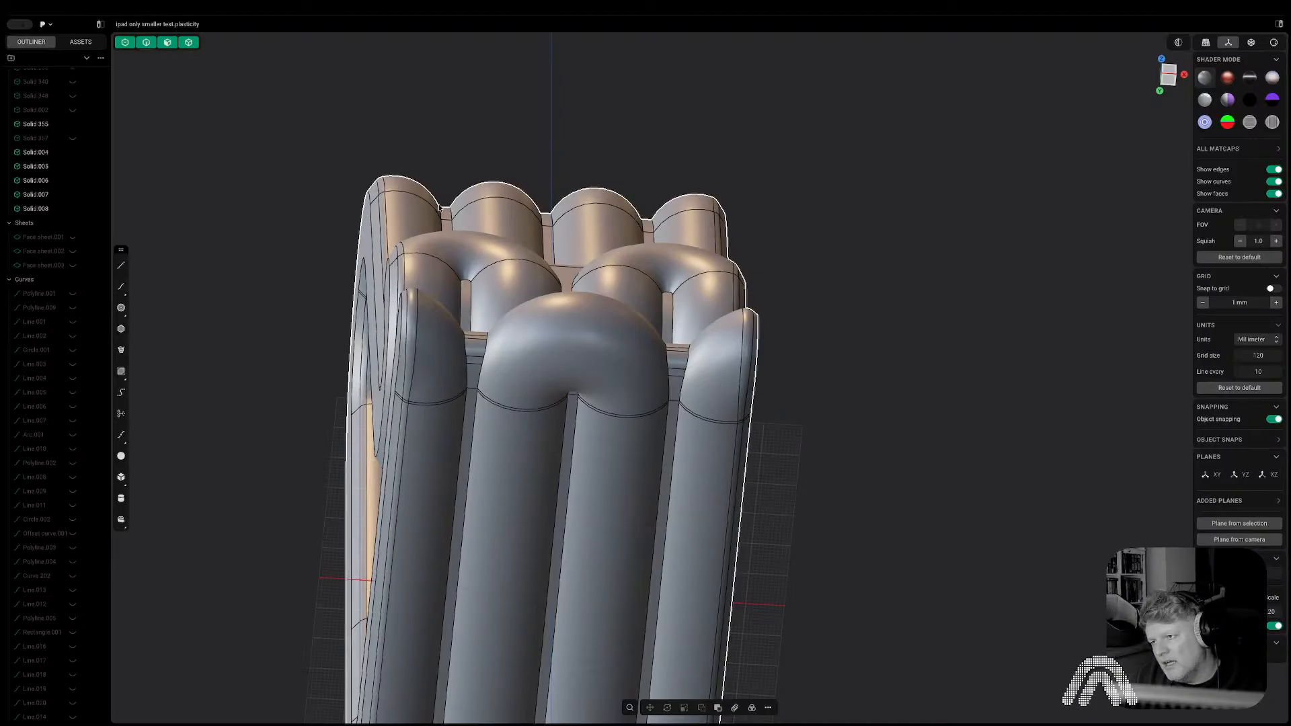
{"action": "scroll", "coordinate": [447, 219], "scroll_direction": "up", "scroll_amount": 5}
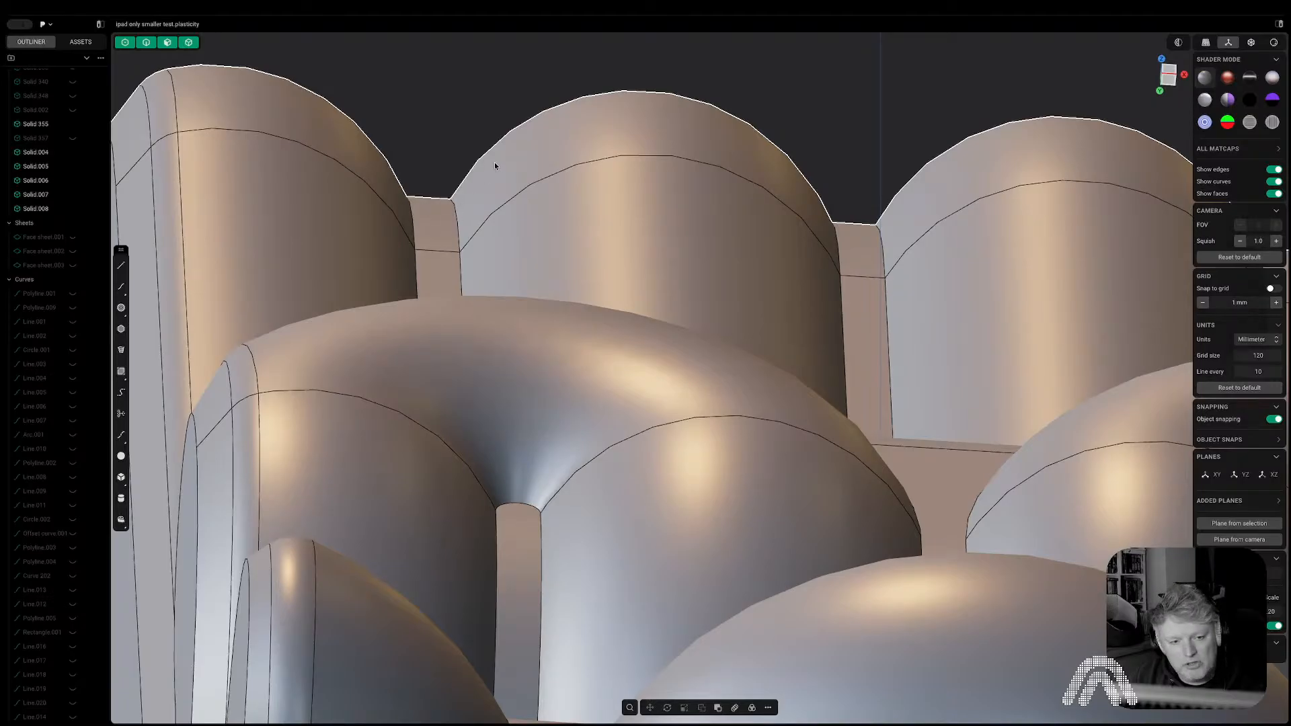
{"action": "scroll", "coordinate": [480, 175], "scroll_direction": "down", "scroll_amount": 6}
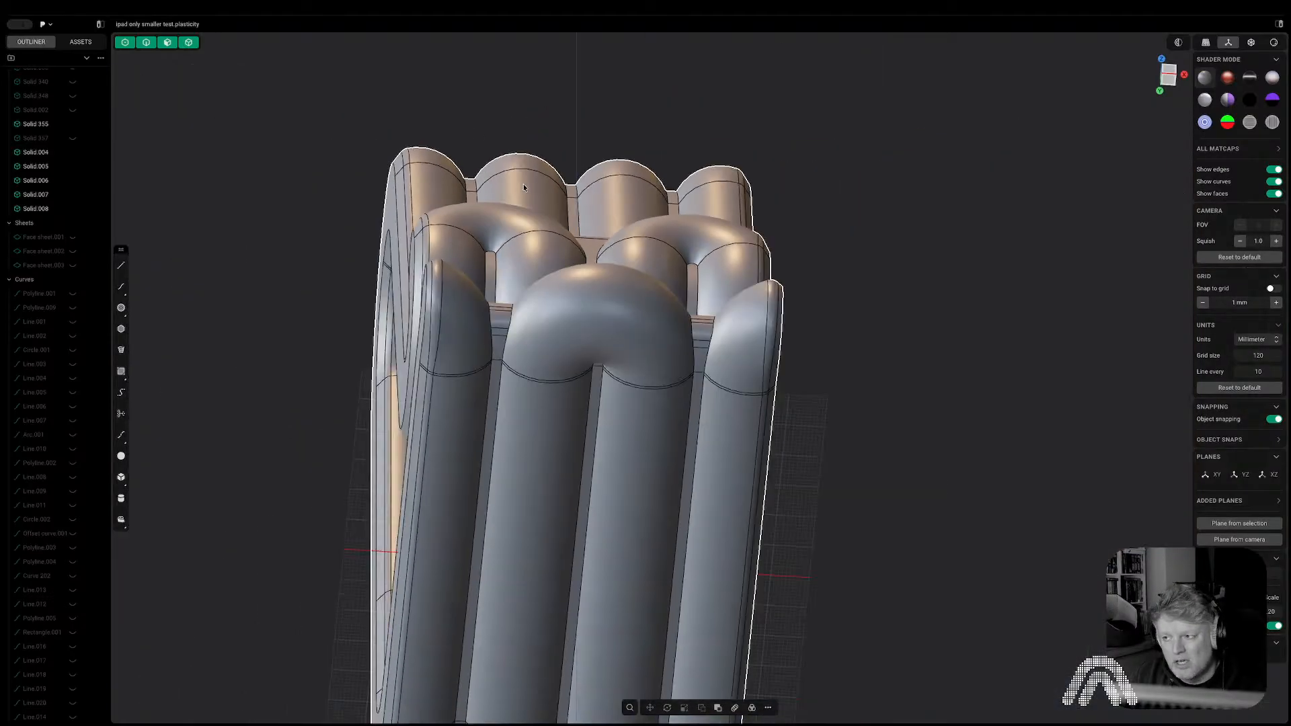
{"action": "middle_click_drag", "start_coordinate": [523, 185], "coordinate": [658, 365]}
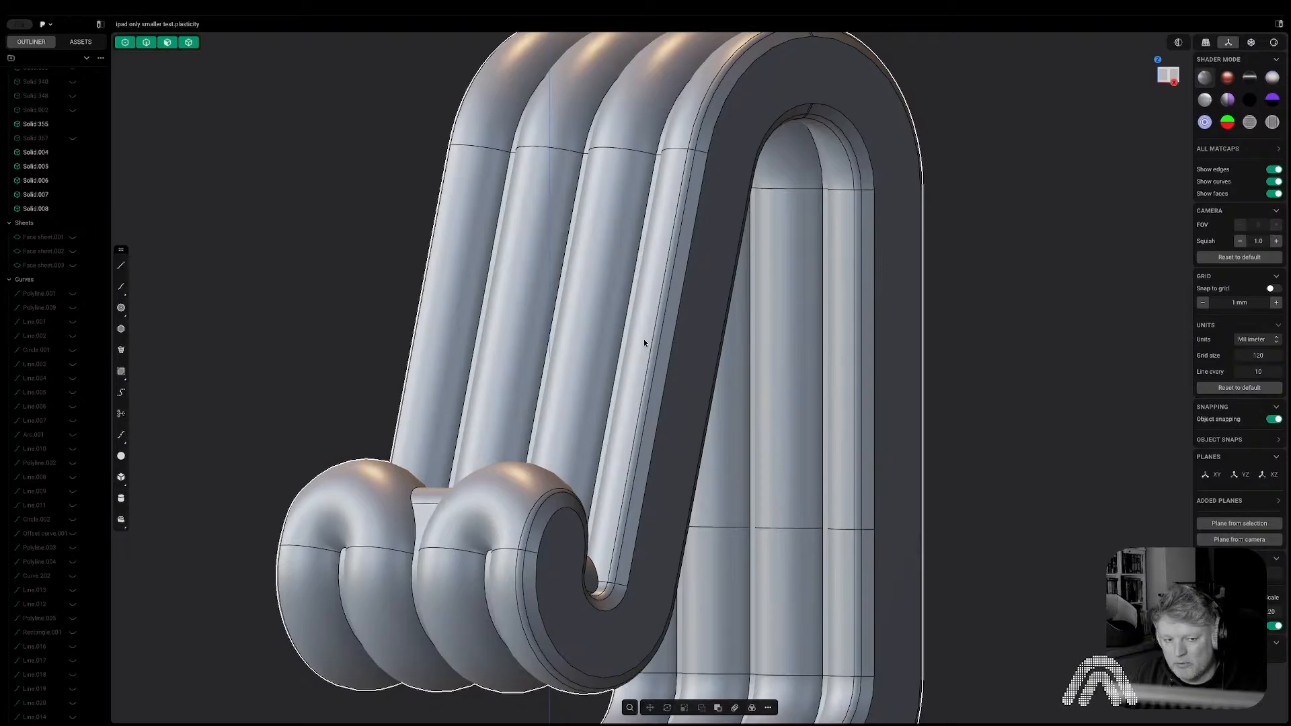
{"action": "middle_click_drag", "start_coordinate": [599, 309], "coordinate": [662, 275]}
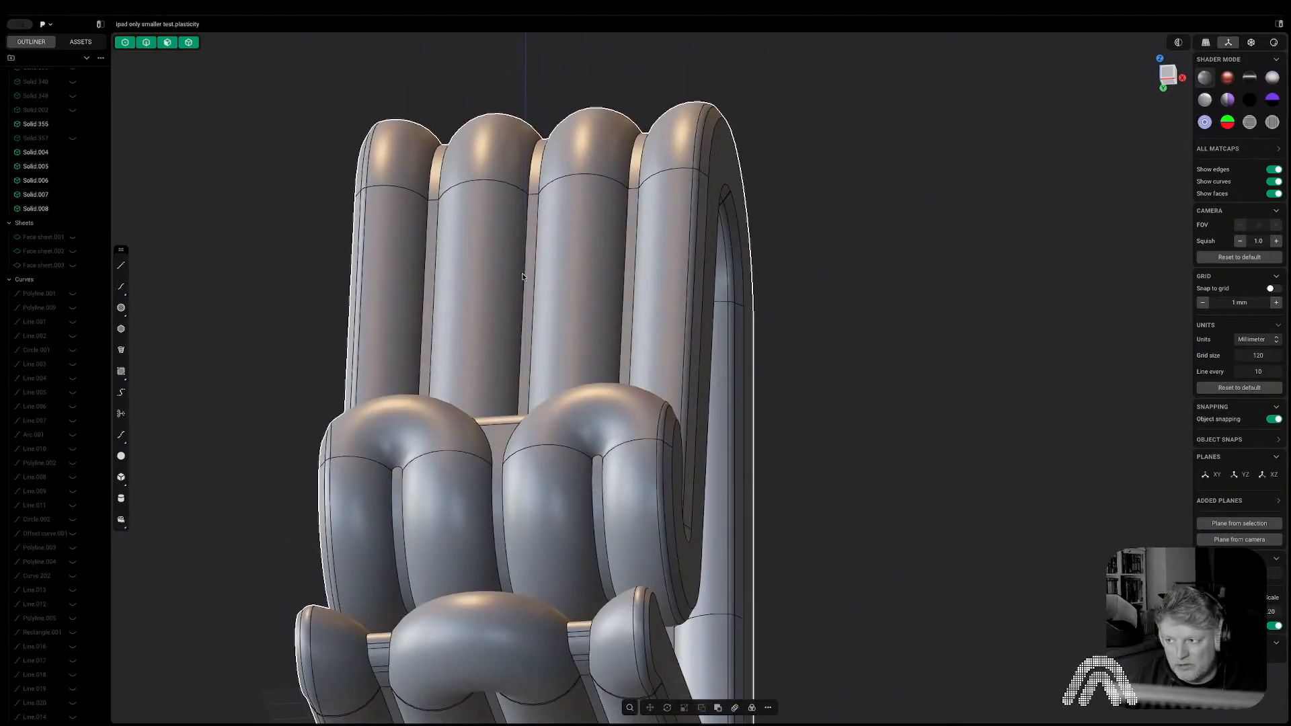
{"action": "middle_click_drag", "start_coordinate": [649, 272], "coordinate": [844, 491]}
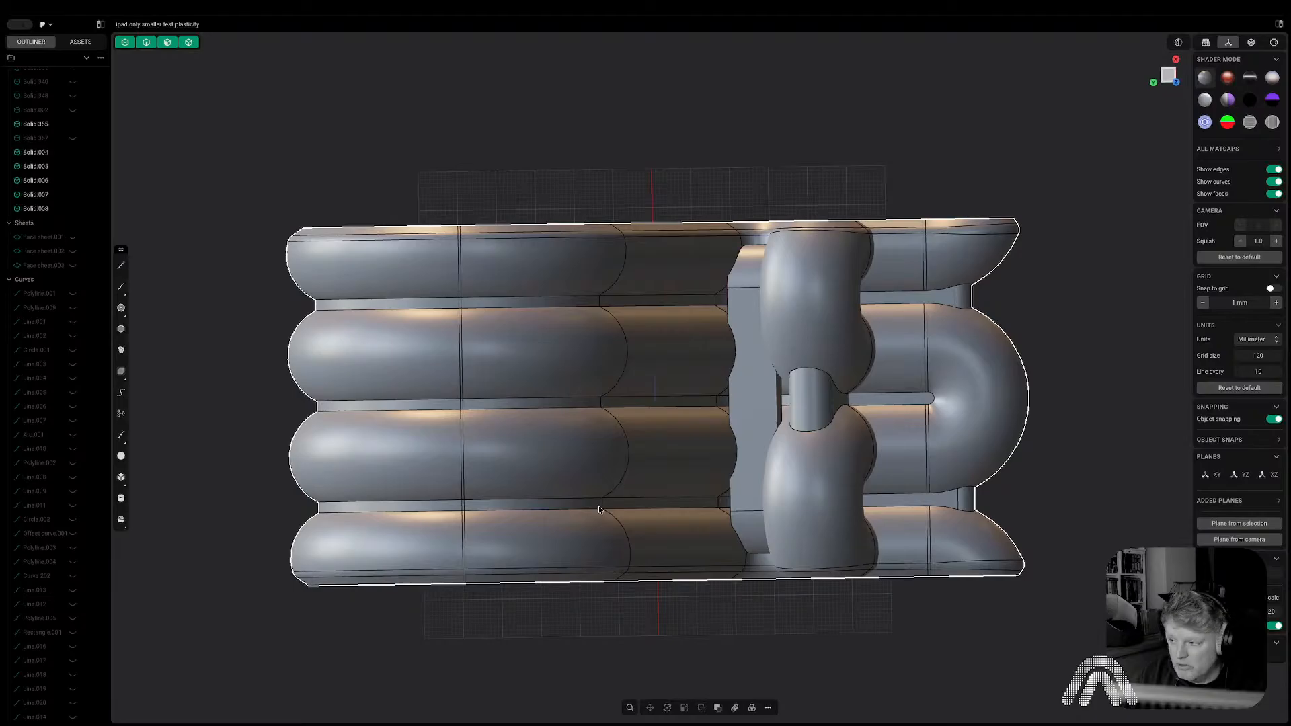
{"action": "middle_click_drag", "start_coordinate": [642, 581], "coordinate": [458, 440]}
{"action": "scroll", "coordinate": [807, 404], "scroll_direction": "down", "scroll_amount": 3}
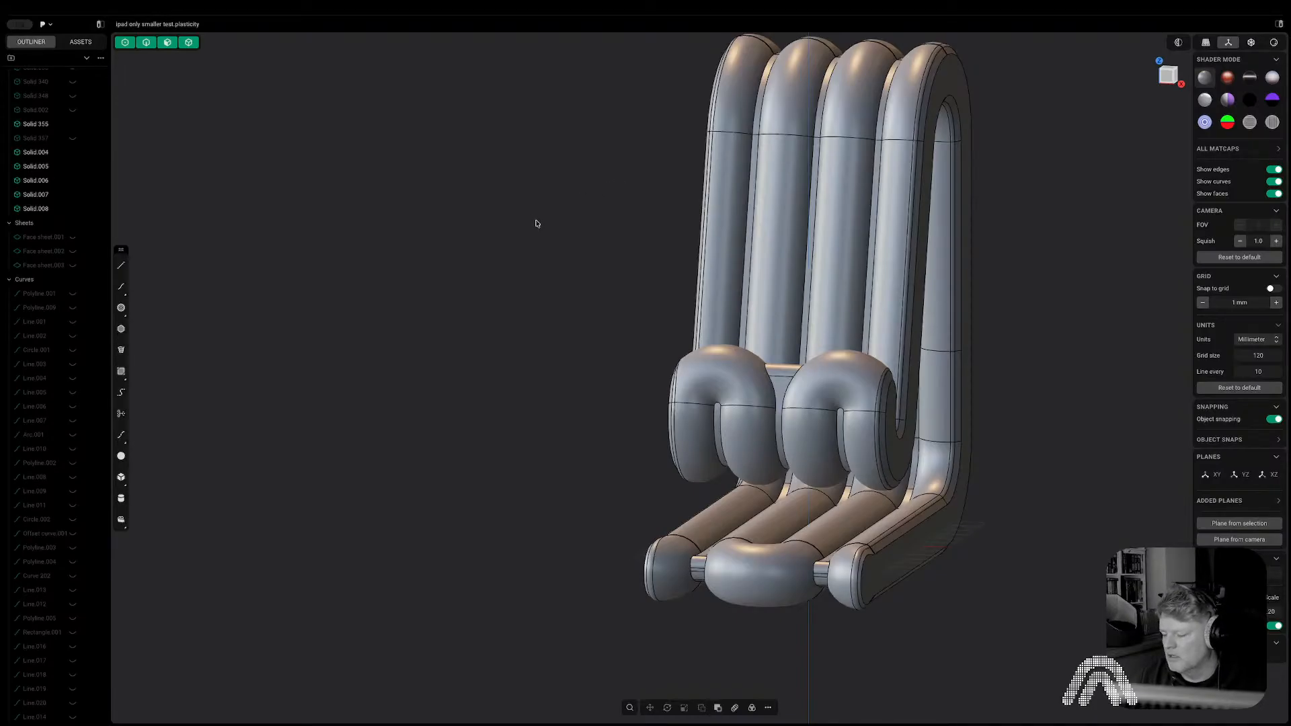
Inspect the stand's side profile in the Right view and compare it in perspective with the neighbouring copy without rounded side edges.
{"action": "key", "text": "super+Tab"}
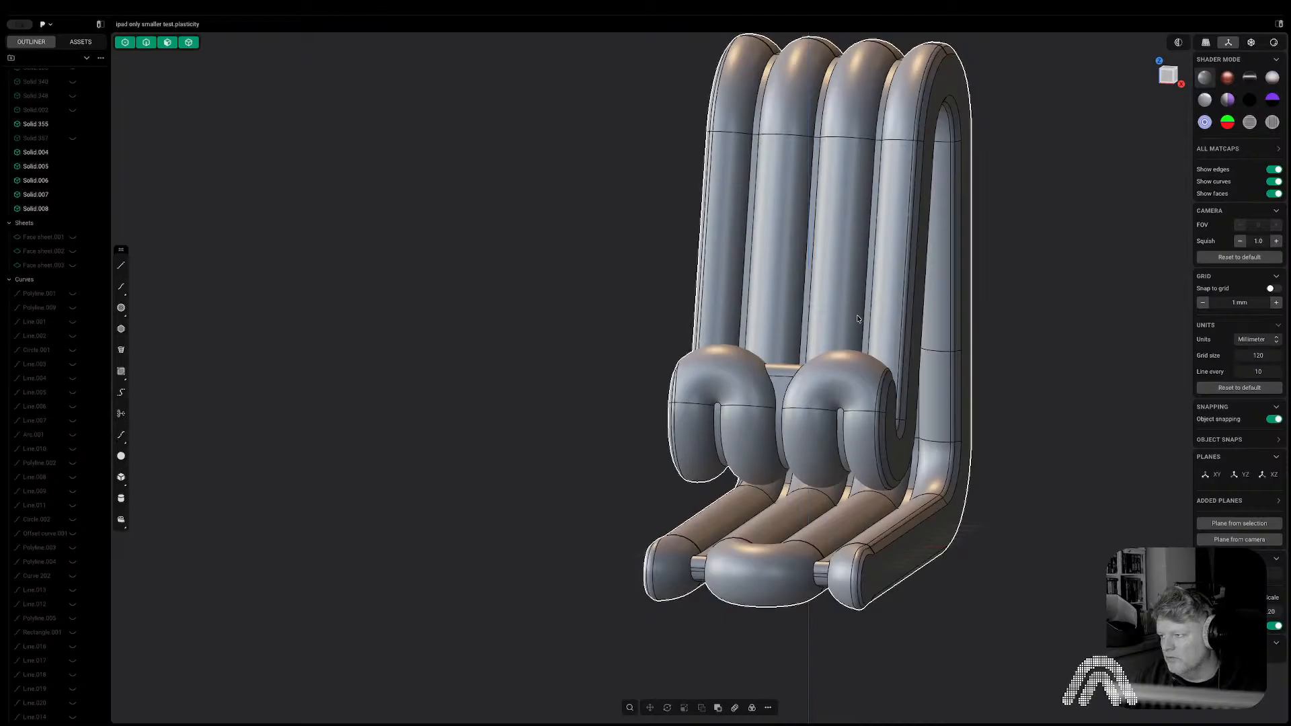
{"action": "middle_click_drag", "start_coordinate": [856, 315], "coordinate": [747, 314]}
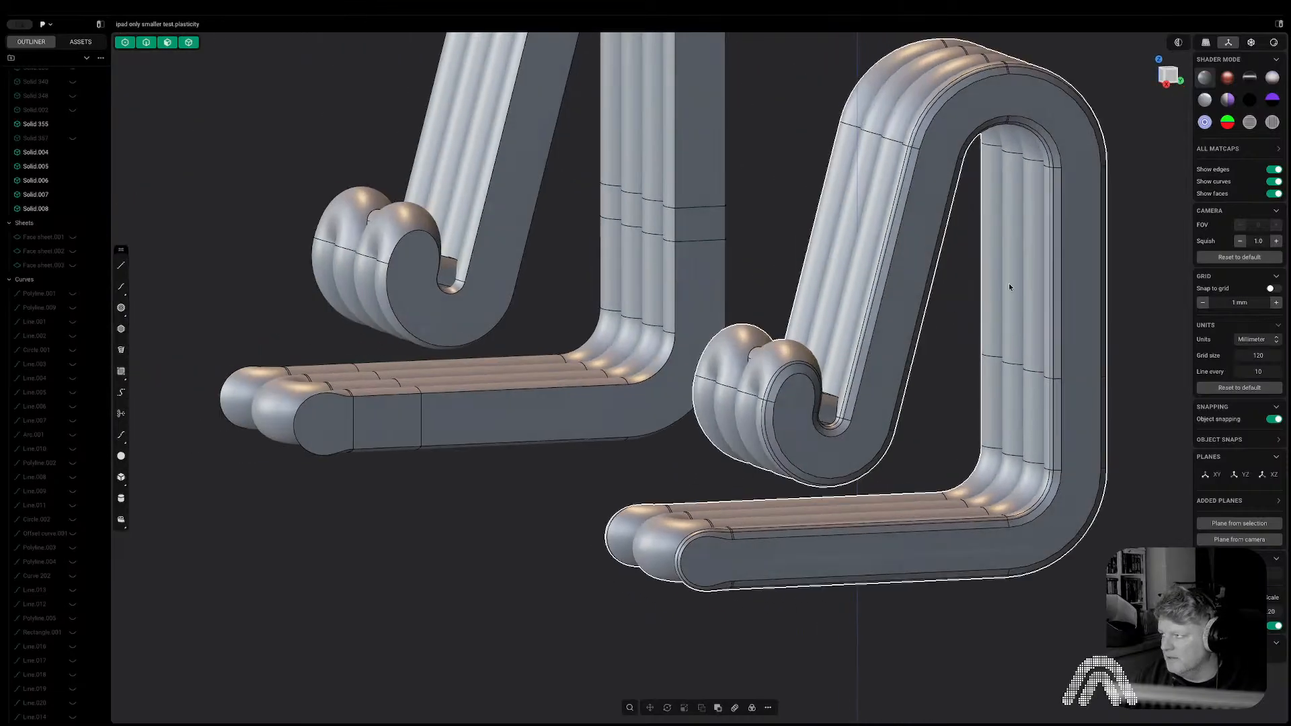
{"action": "left_click", "coordinate": [1174, 86]}
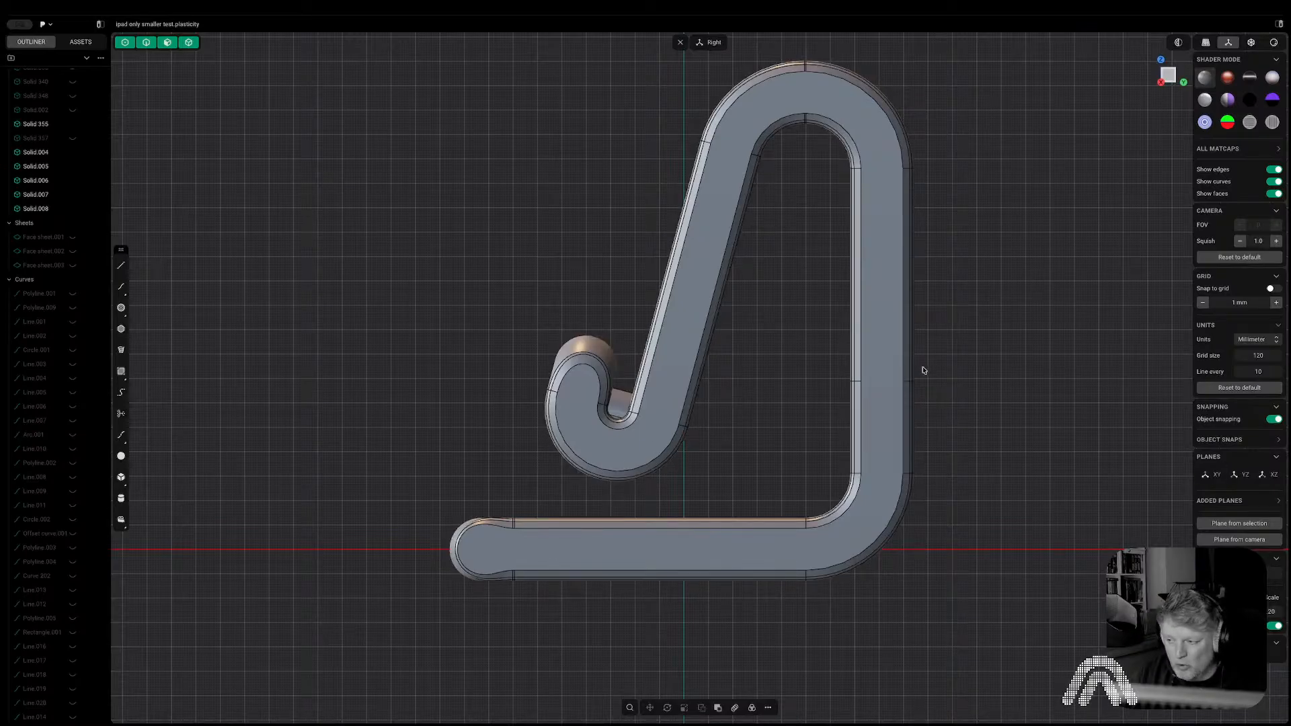
{"action": "middle_click_drag", "start_coordinate": [922, 369], "coordinate": [957, 426]}
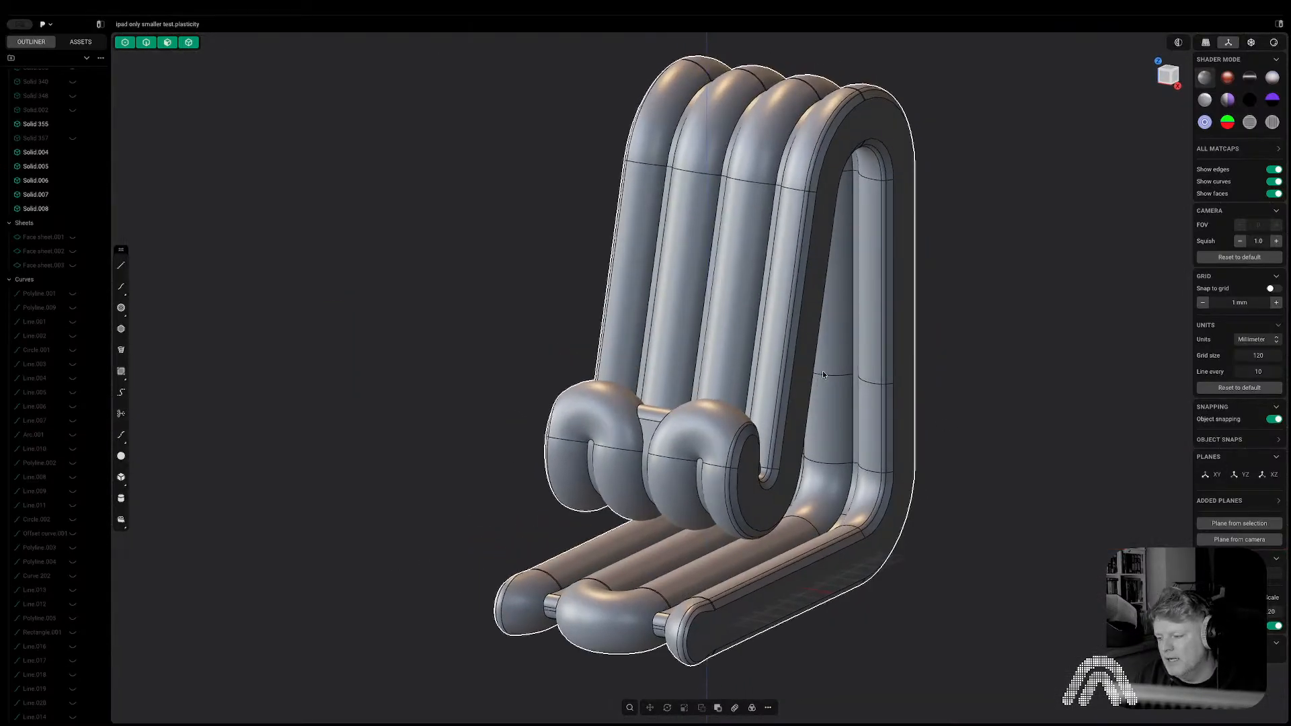
{"action": "middle_click_drag", "start_coordinate": [821, 370], "coordinate": [993, 357]}
{"action": "scroll", "coordinate": [744, 395], "scroll_direction": "down", "scroll_amount": 5}
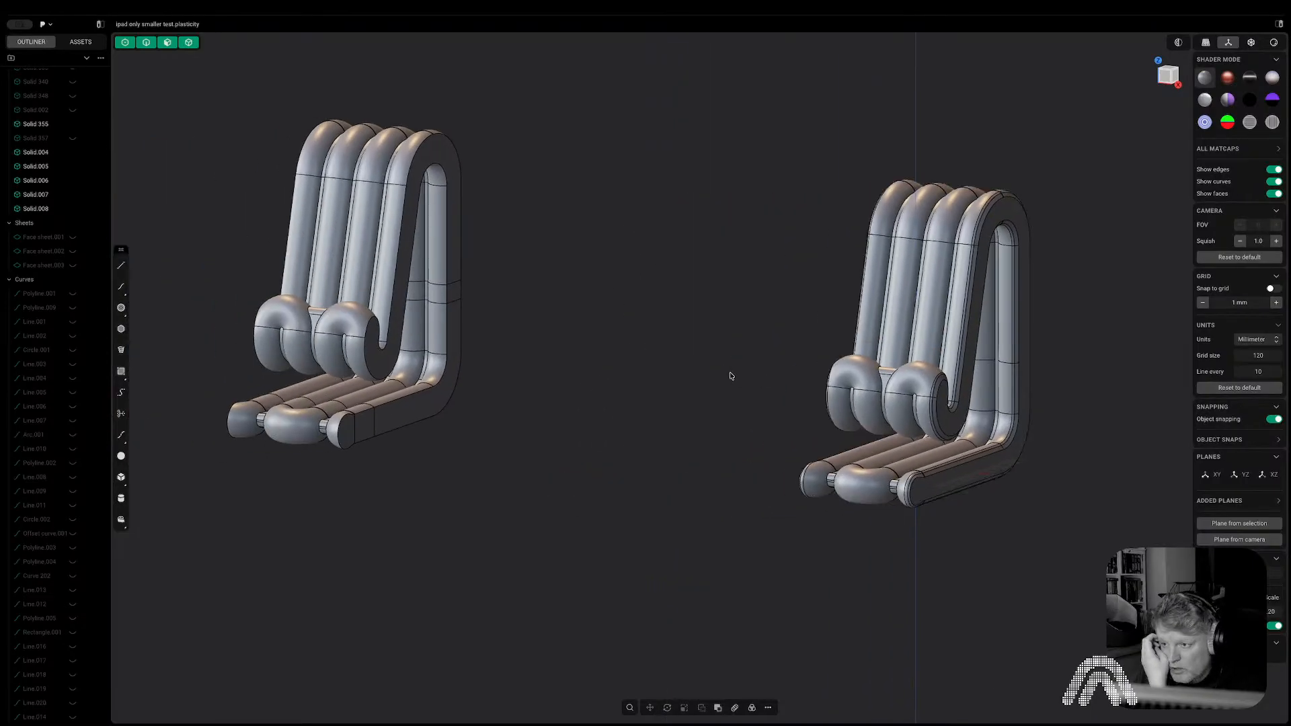
Show the hidden Solid 002 beside the stand, compare the two from several angles, and hide it again.
{"action": "left_click", "coordinate": [68, 111]}
{"action": "left_click", "coordinate": [71, 111]}
{"action": "middle_click_drag", "start_coordinate": [561, 356], "coordinate": [574, 195]}
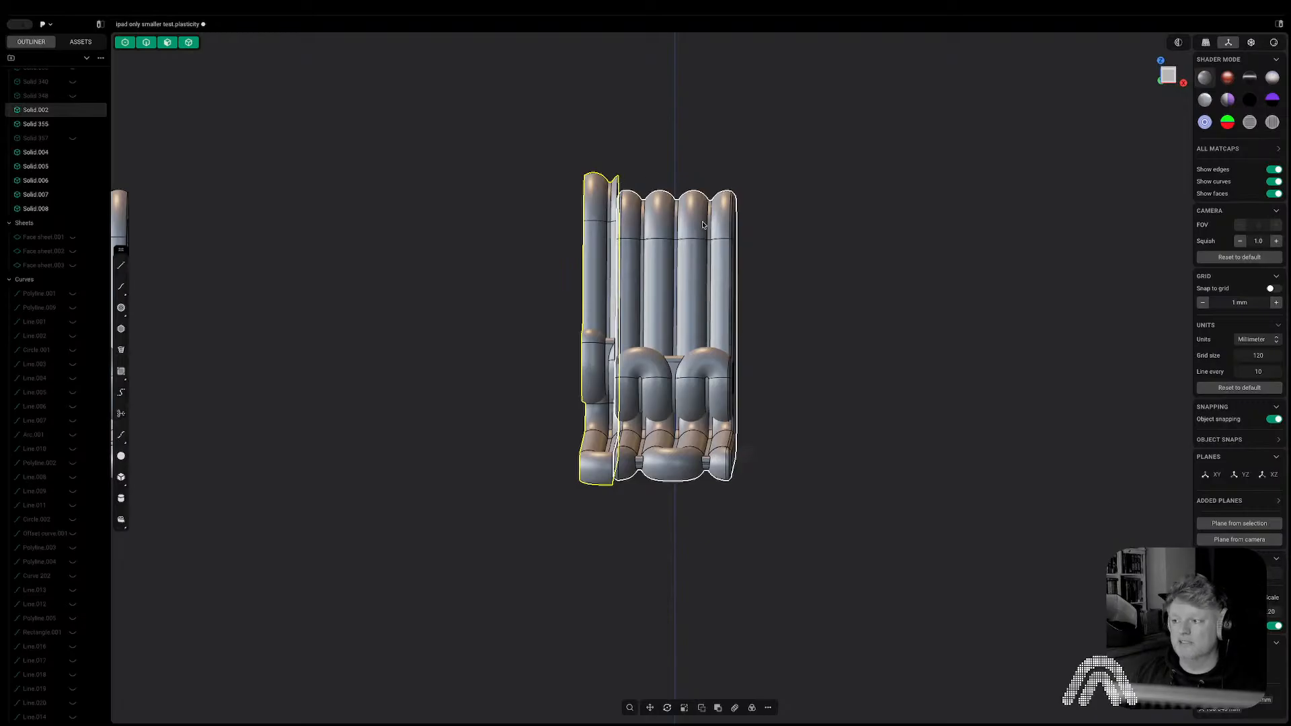
{"action": "middle_click_drag", "start_coordinate": [781, 198], "coordinate": [656, 205]}
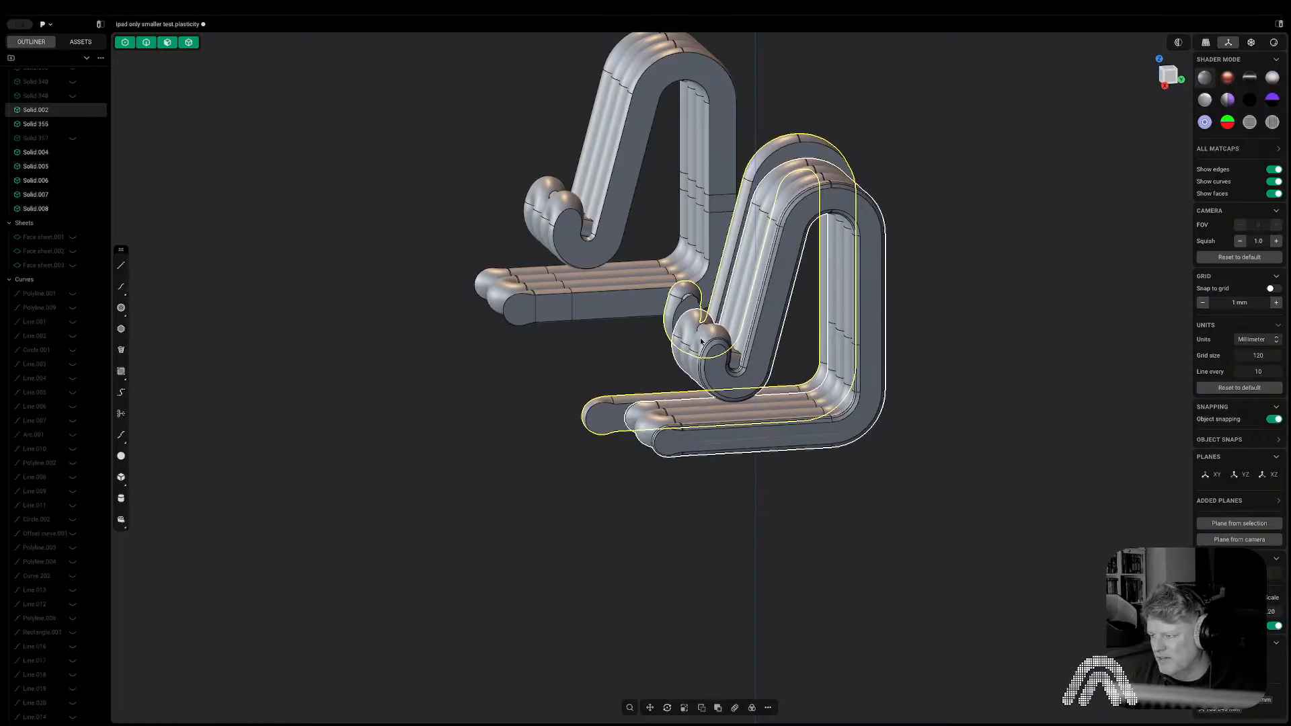
{"action": "middle_click_drag", "start_coordinate": [741, 328], "coordinate": [817, 279]}
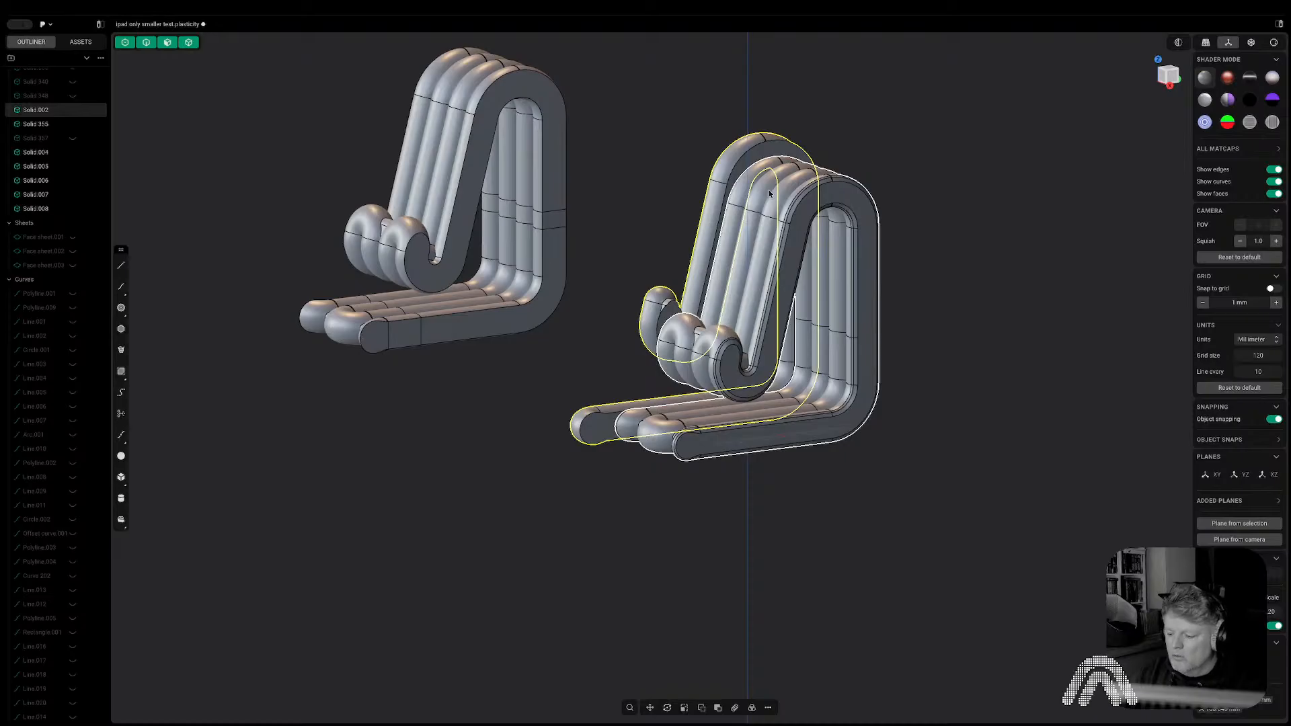
{"action": "key", "text": "h"}
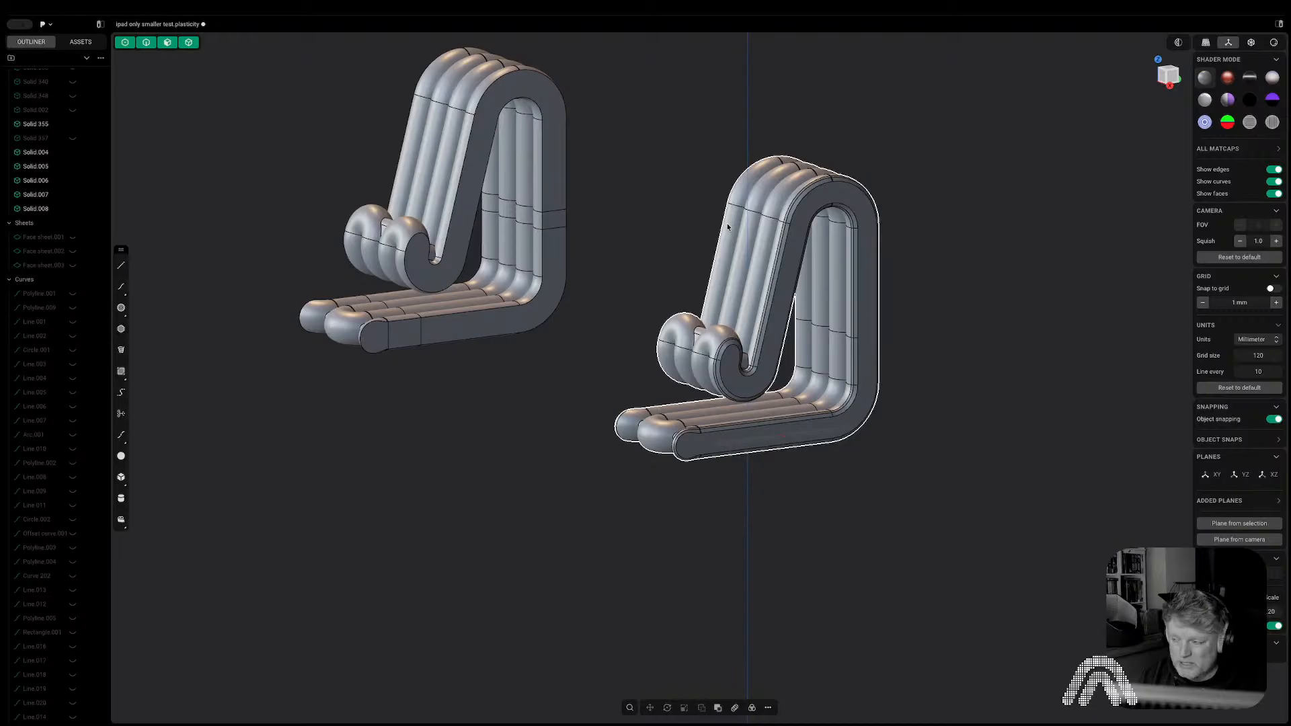
{"action": "middle_click_drag", "start_coordinate": [727, 227], "coordinate": [944, 274]}
{"action": "middle_click_drag", "start_coordinate": [937, 278], "coordinate": [712, 311]}
{"action": "scroll", "coordinate": [785, 263], "scroll_direction": "down", "scroll_amount": 3}
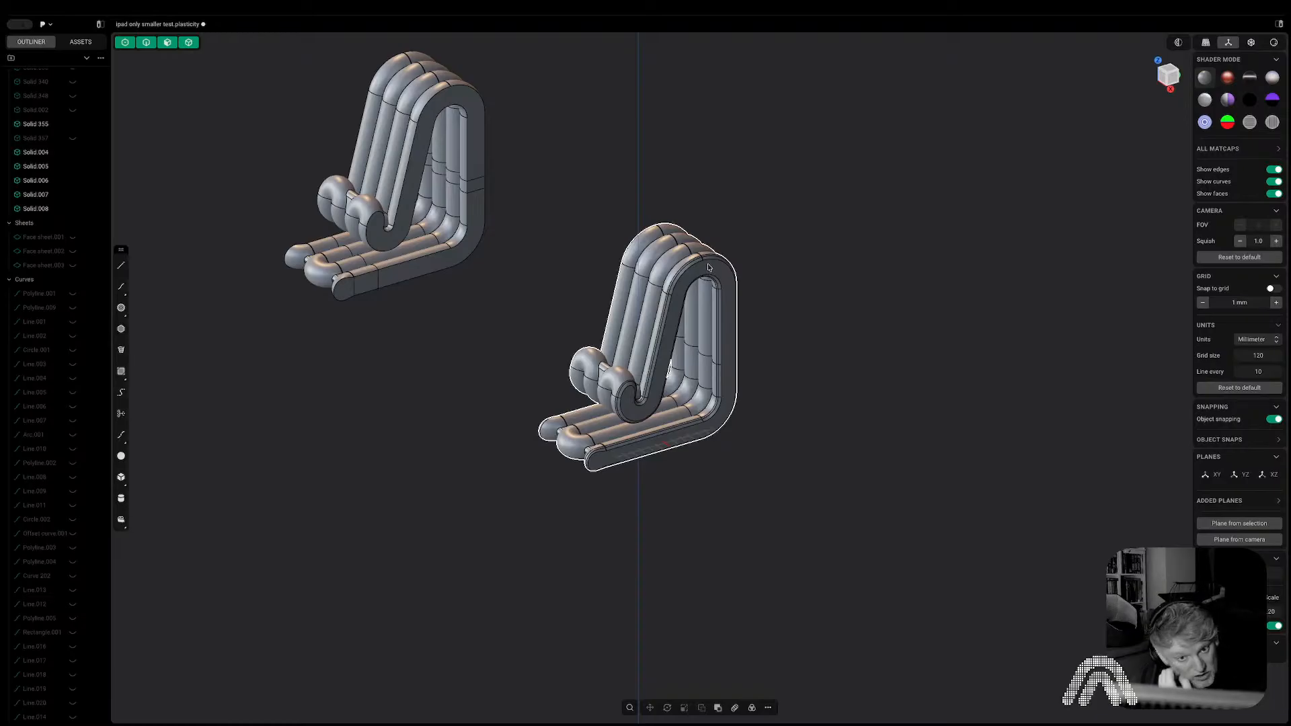
{"action": "middle_click_drag", "start_coordinate": [798, 319], "coordinate": [840, 359], "text": "shift"}
{"action": "scroll", "coordinate": [760, 356], "scroll_direction": "up", "scroll_amount": 2}
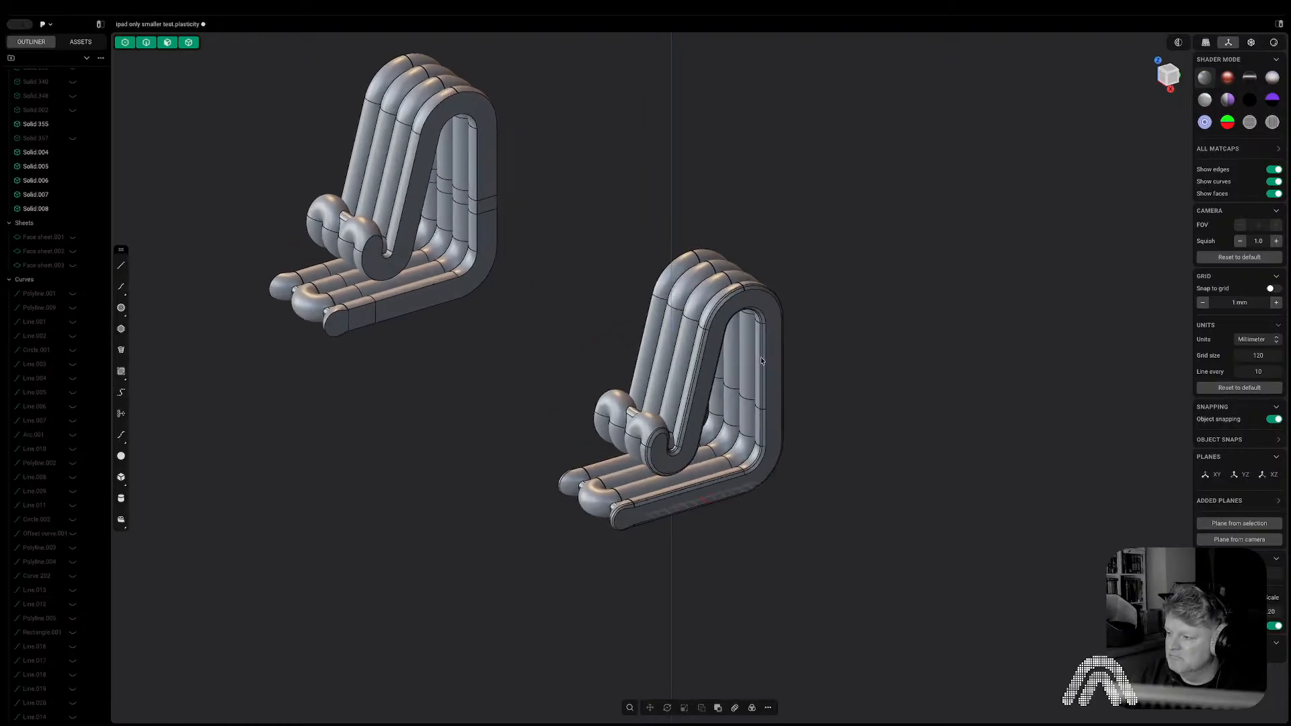
{"action": "middle_click_drag", "start_coordinate": [752, 382], "coordinate": [781, 386]}
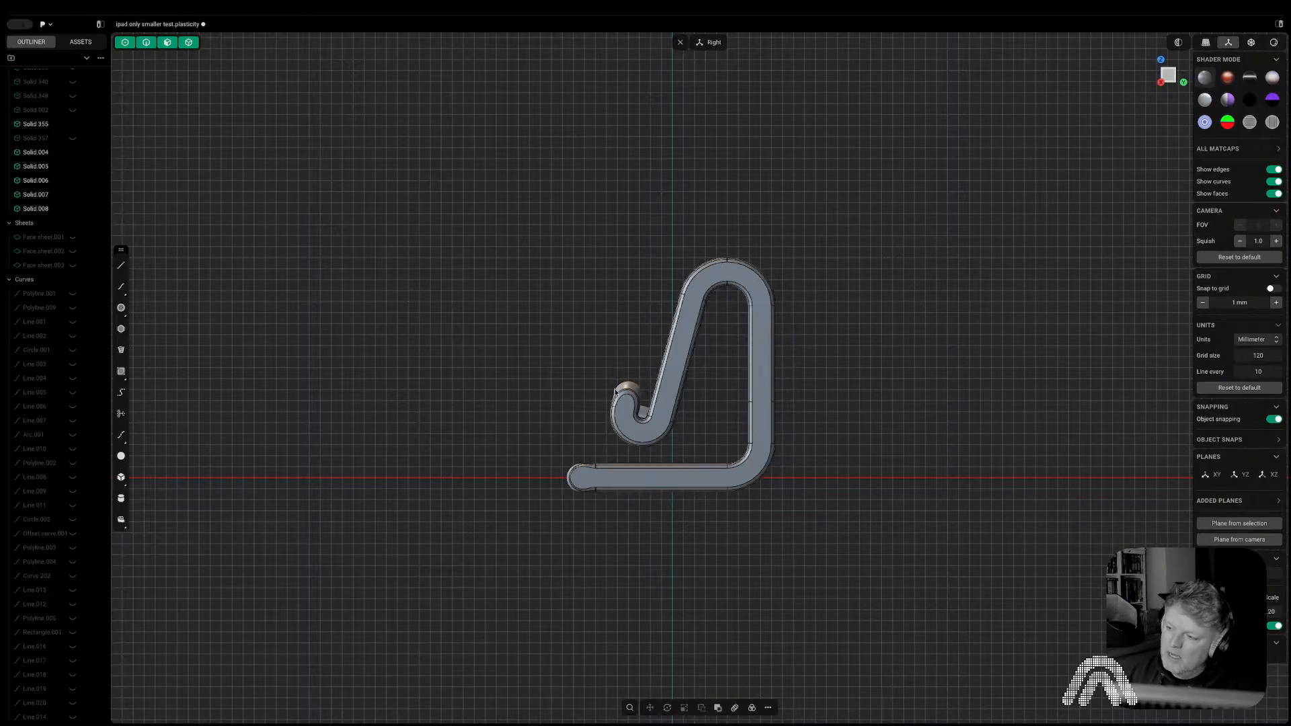
In the Right view, draw a slanted line from the top of the front hook down across the base to below its front end.
{"action": "key", "text": "l"}
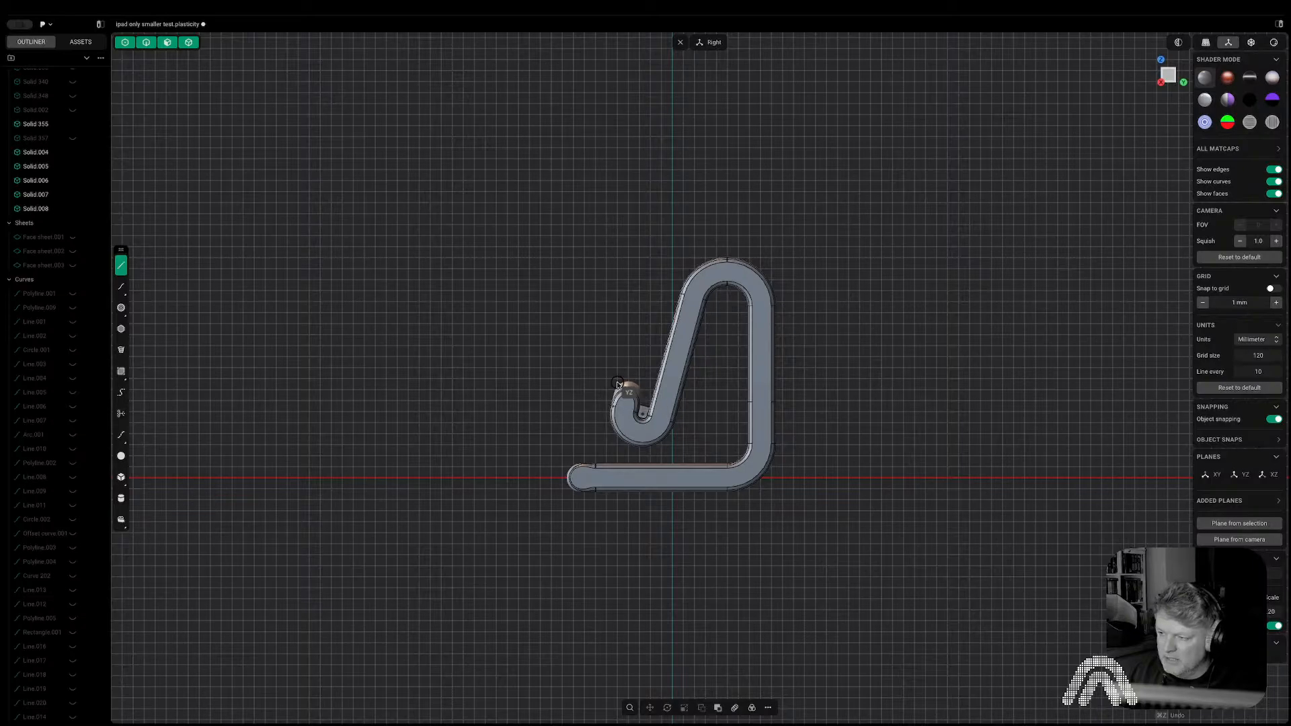
{"action": "scroll", "coordinate": [607, 420], "scroll_direction": "up", "scroll_amount": 3}
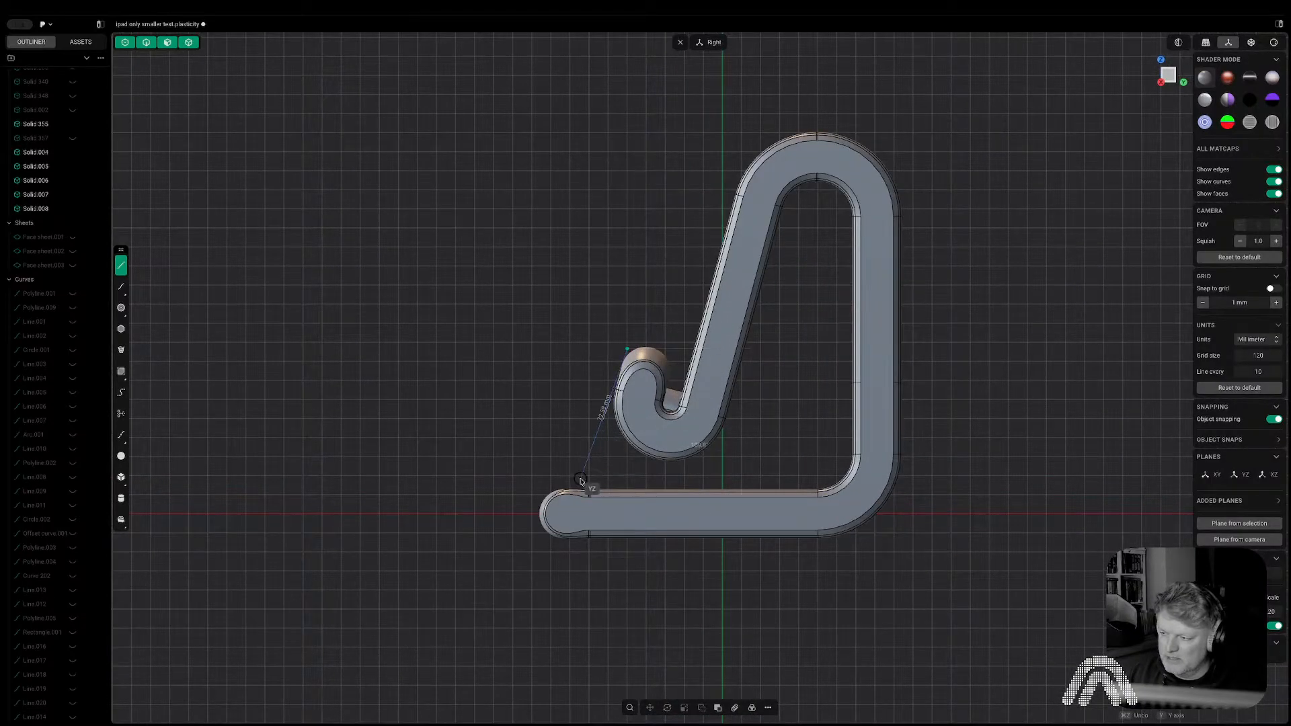
{"action": "left_click", "coordinate": [544, 612]}
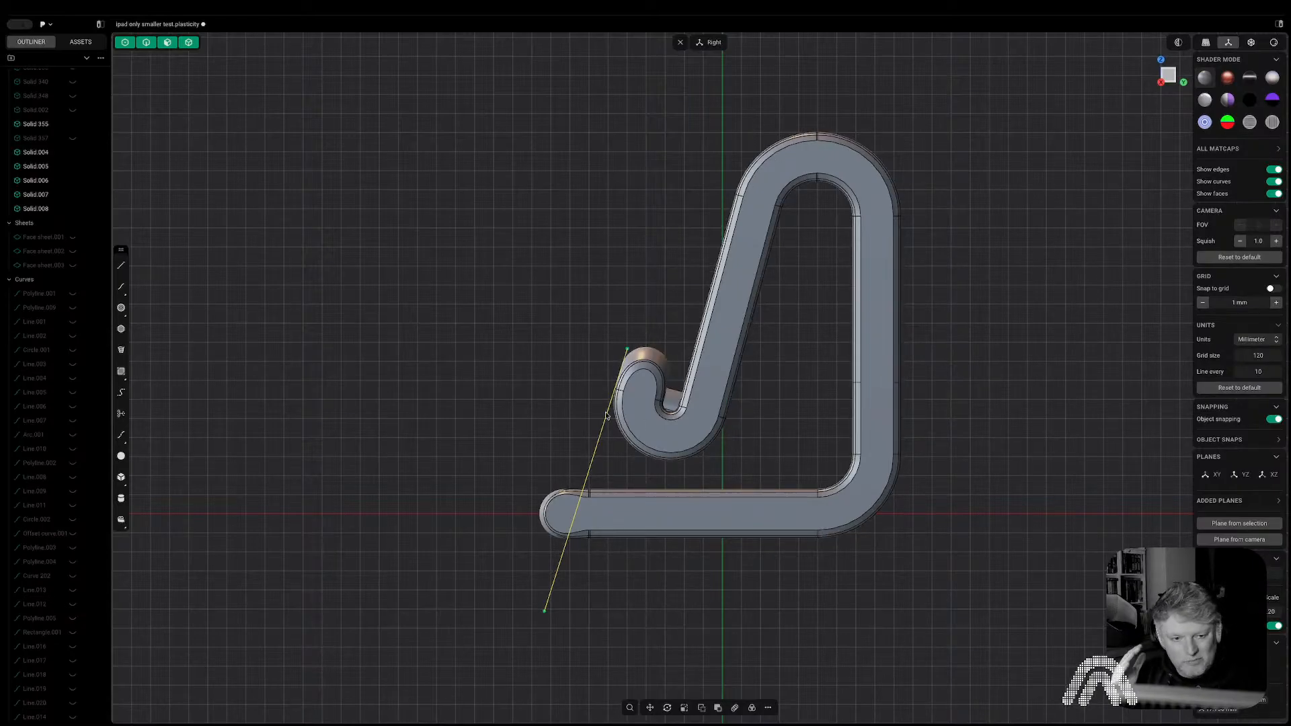
Draw a vertical line across the base behind its front end and cut the stand body with it.
{"action": "middle_click_drag", "start_coordinate": [606, 415], "coordinate": [669, 480]}
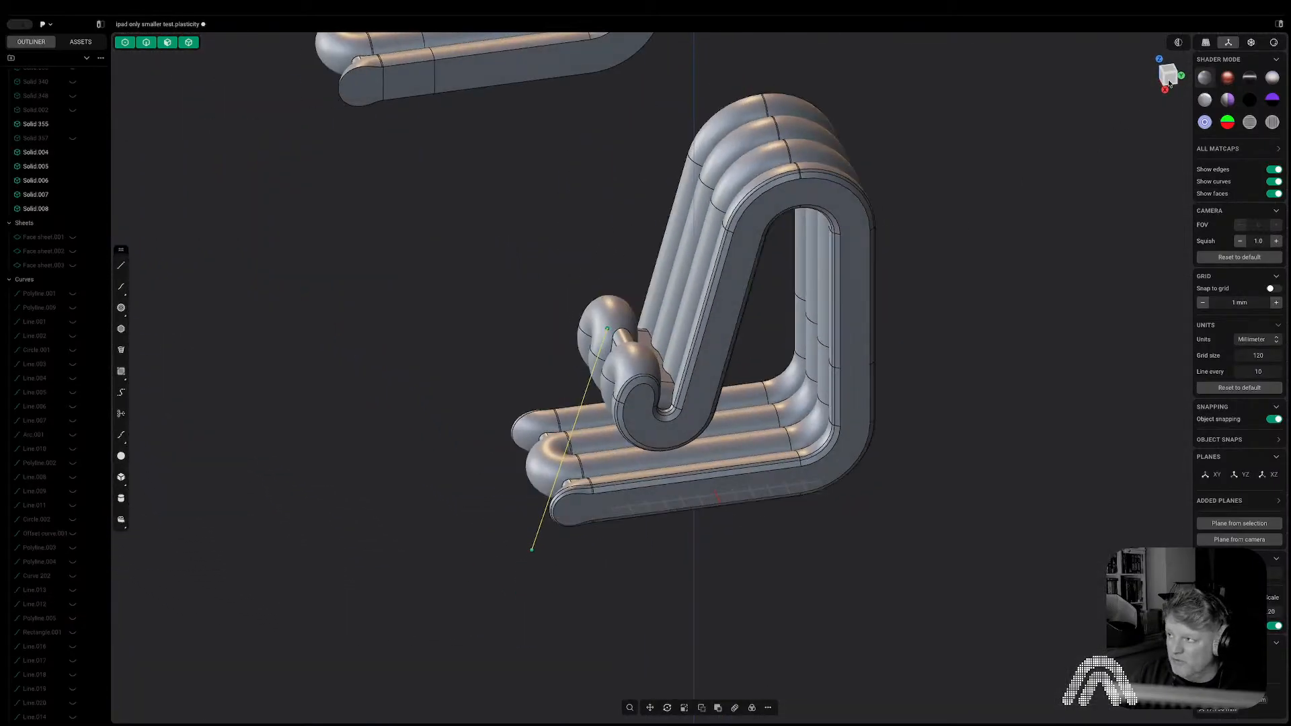
{"action": "left_click", "coordinate": [1167, 79]}
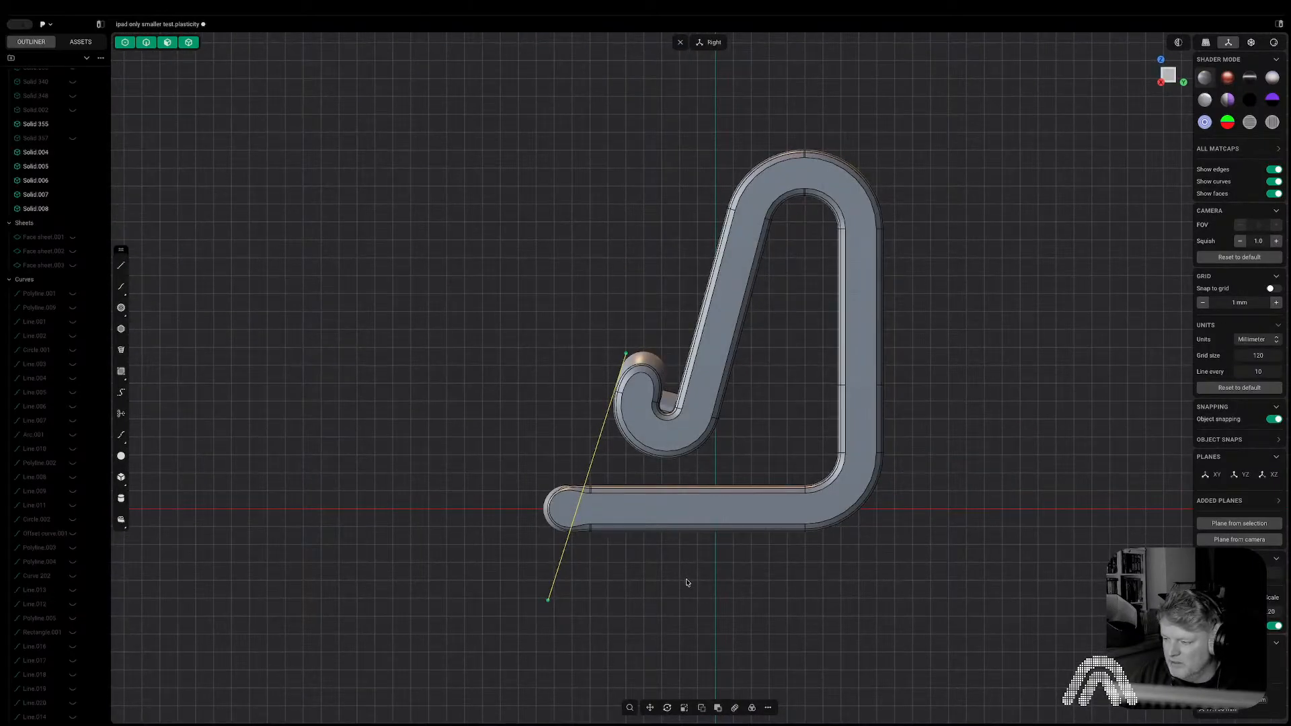
{"action": "left_click", "coordinate": [635, 474]}
{"action": "left_click", "coordinate": [635, 569]}
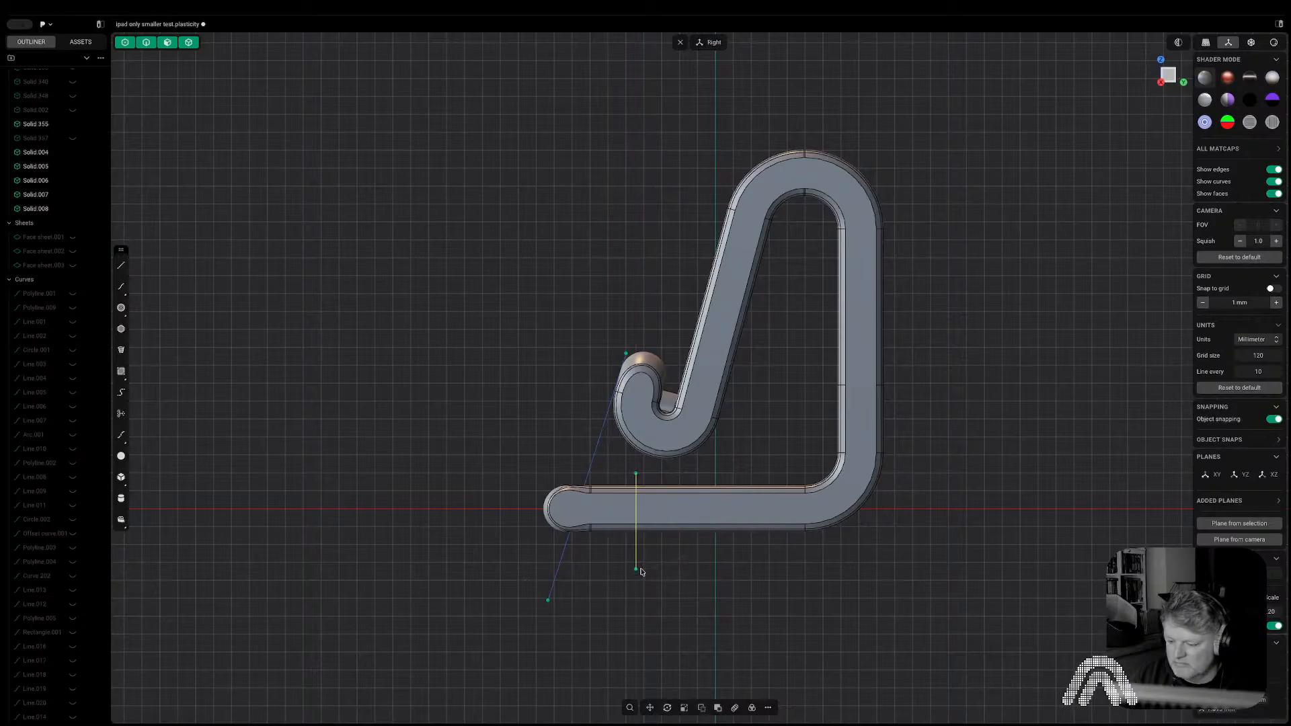
{"action": "key", "text": "c"}
{"action": "left_click", "coordinate": [659, 509]}
{"action": "right_click", "coordinate": [681, 596]}
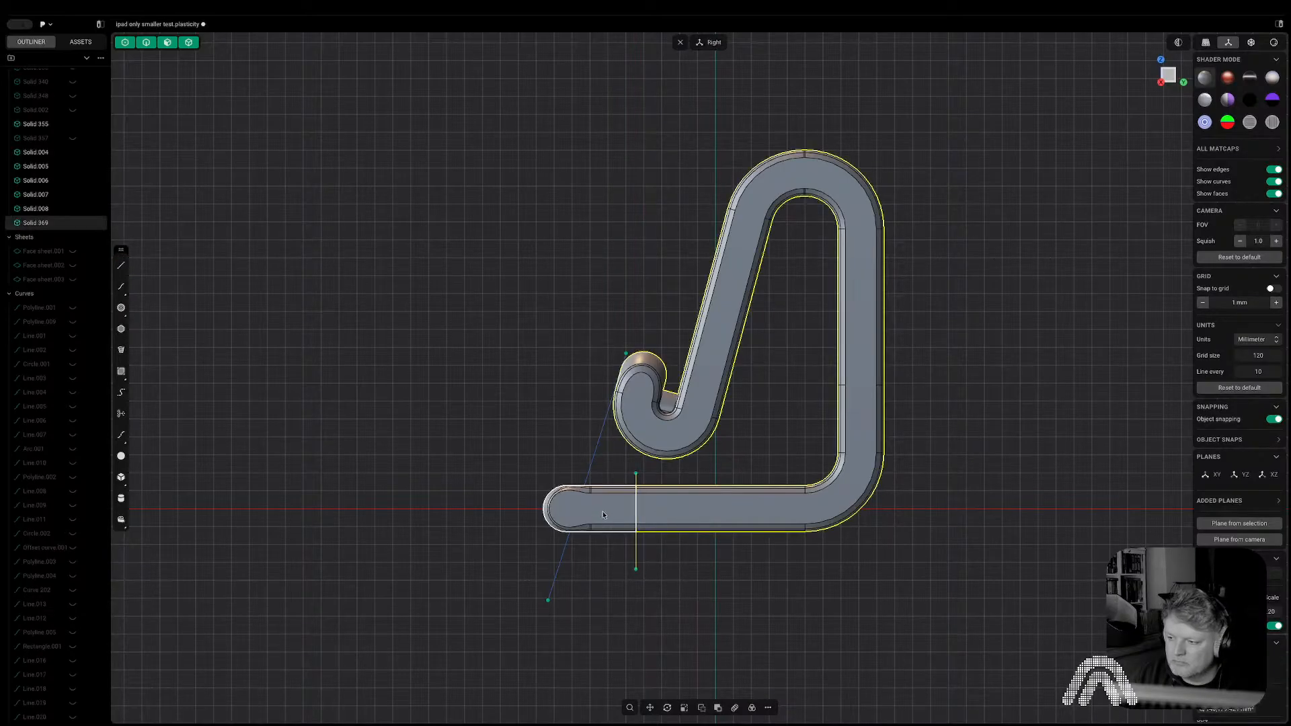
Try moving the cut-off front piece of the base about 19.27 mm along the Y axis to preview a shorter base.
{"action": "left_click", "coordinate": [602, 515]}
{"action": "key", "text": "g"}
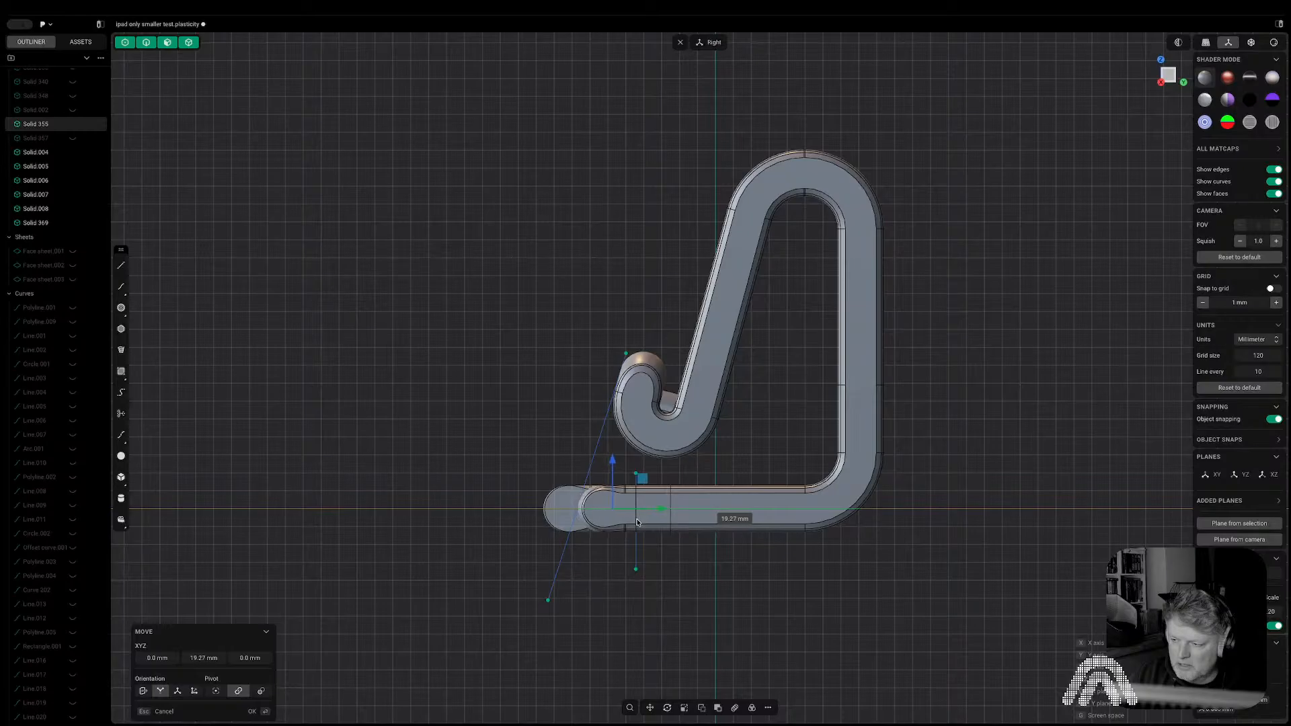
{"action": "key", "text": "Escape"}
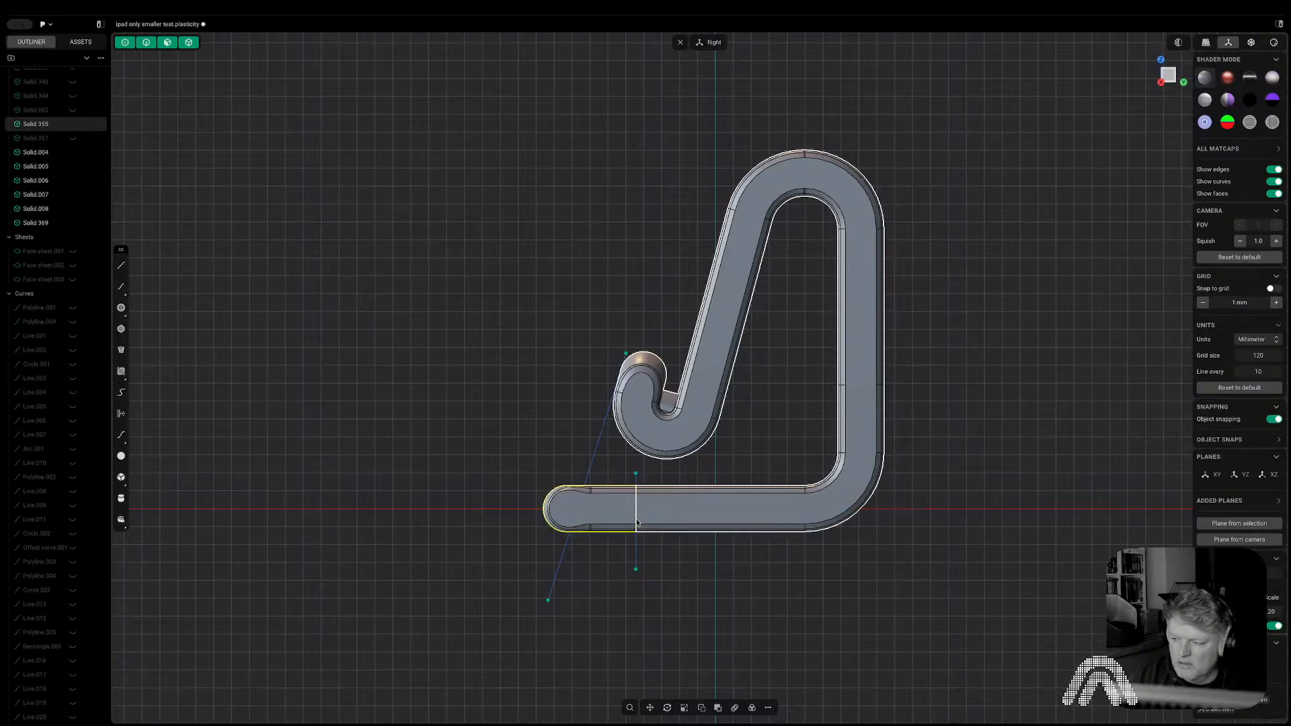
{"action": "left_click", "coordinate": [595, 550]}
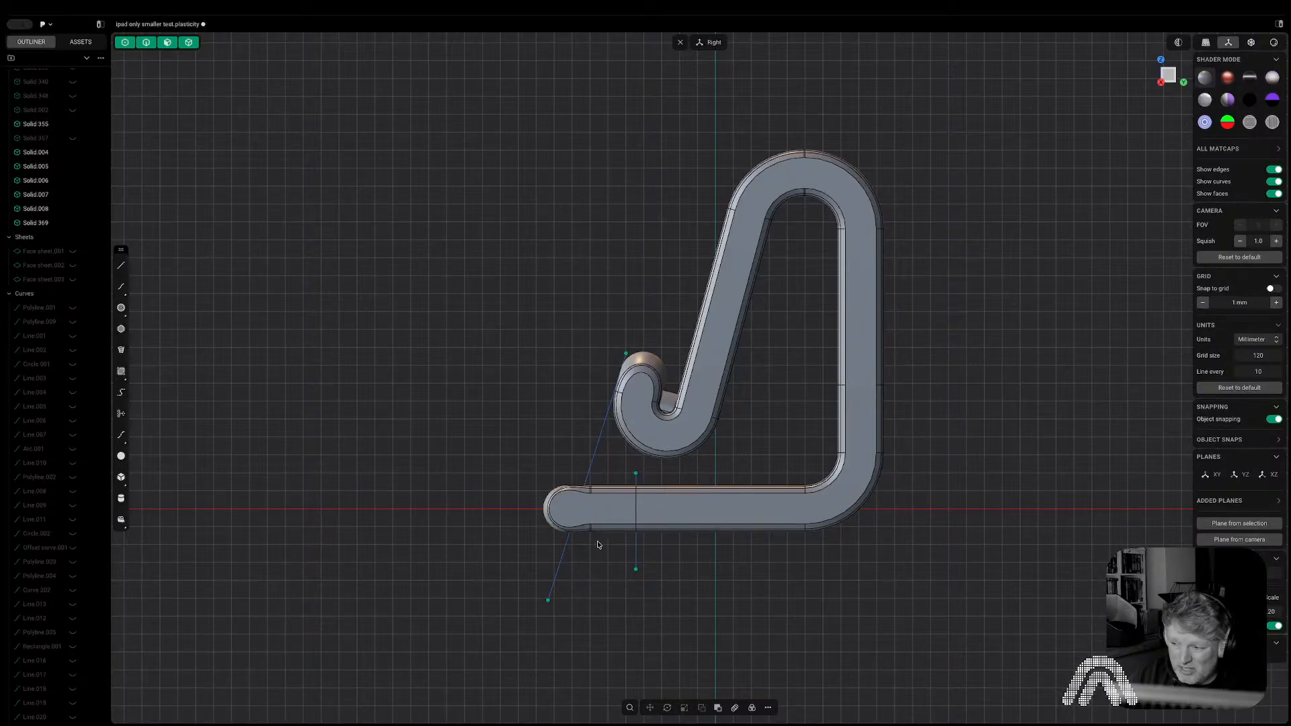
Undo the cut through the base and the vertical cutting line.
{"action": "middle_click_drag", "start_coordinate": [597, 548], "coordinate": [663, 595]}
{"action": "key", "text": "ctrl+z"}
{"action": "key", "text": "ctrl+z"}
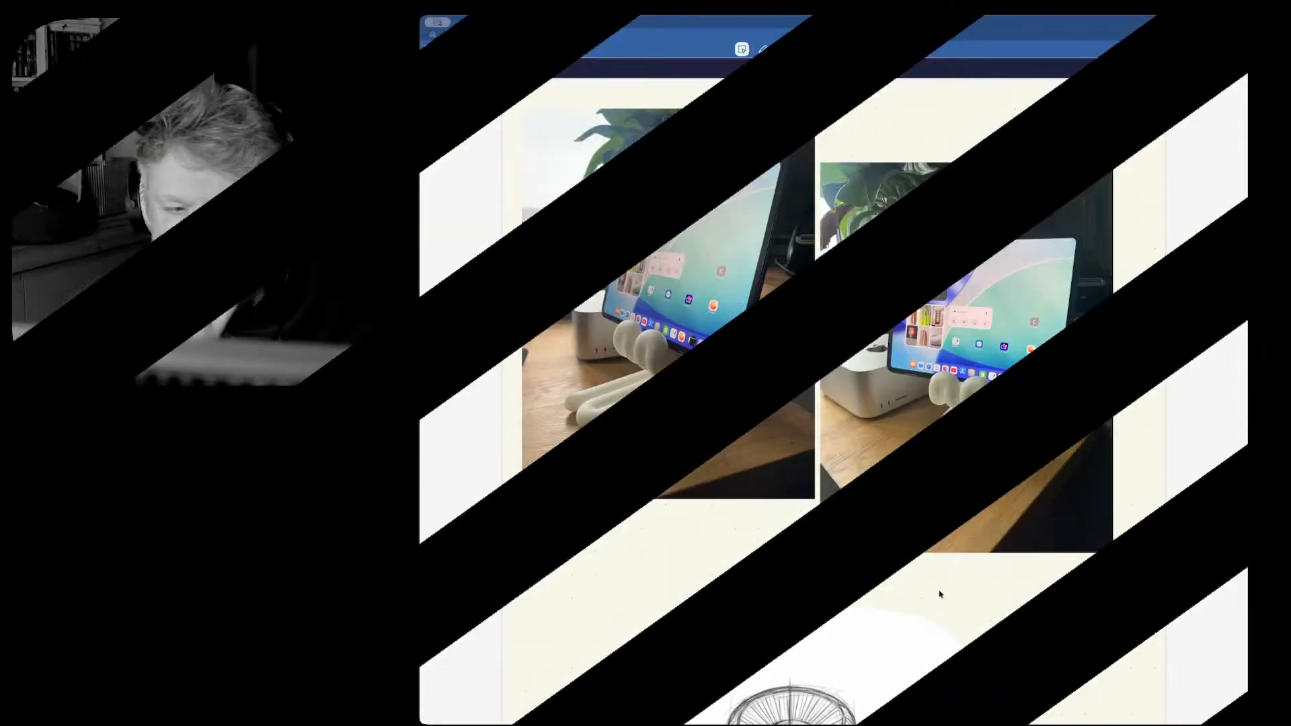
Switch to the Stream Images notes and review the page from the stand photos down to the round knob sketches.
{"action": "scroll", "coordinate": [889, 313], "scroll_direction": "down", "scroll_amount": 5}
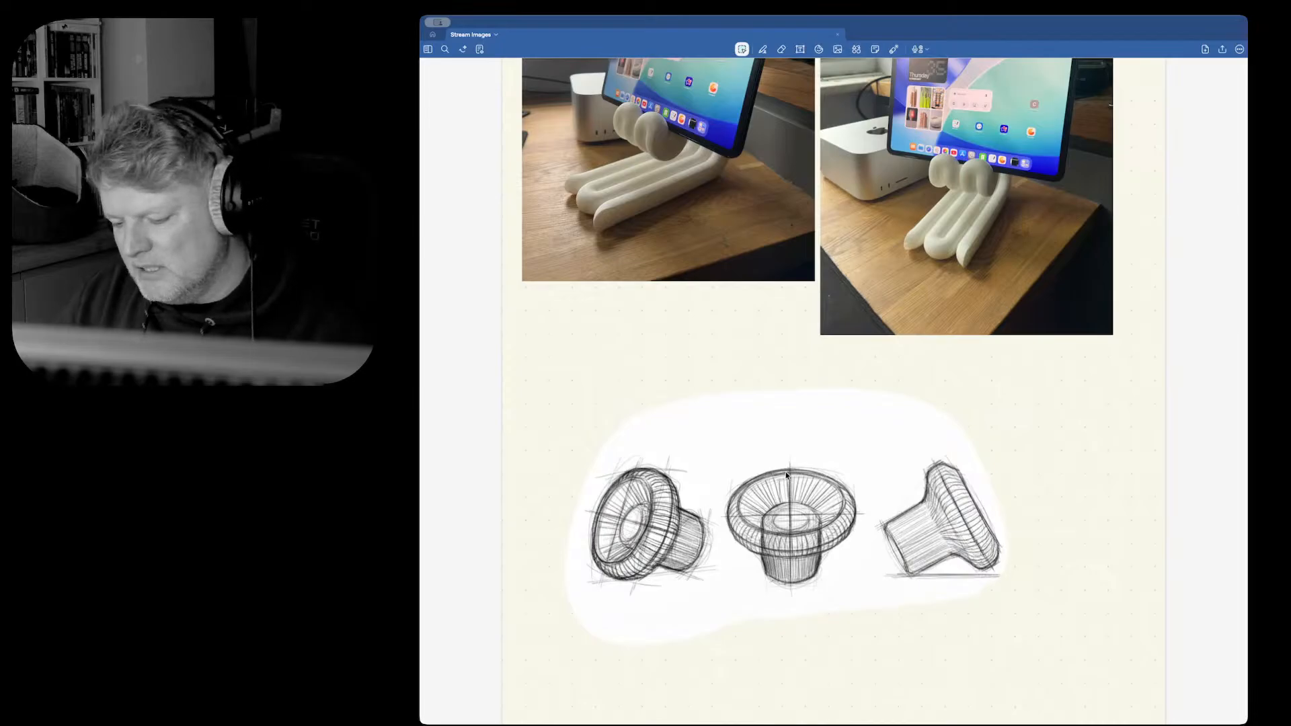
Switch to the browser and look over the pinned models, collections and recent models on Abstractia Design's MakerWorld profile.
{"action": "key", "text": "super+h"}
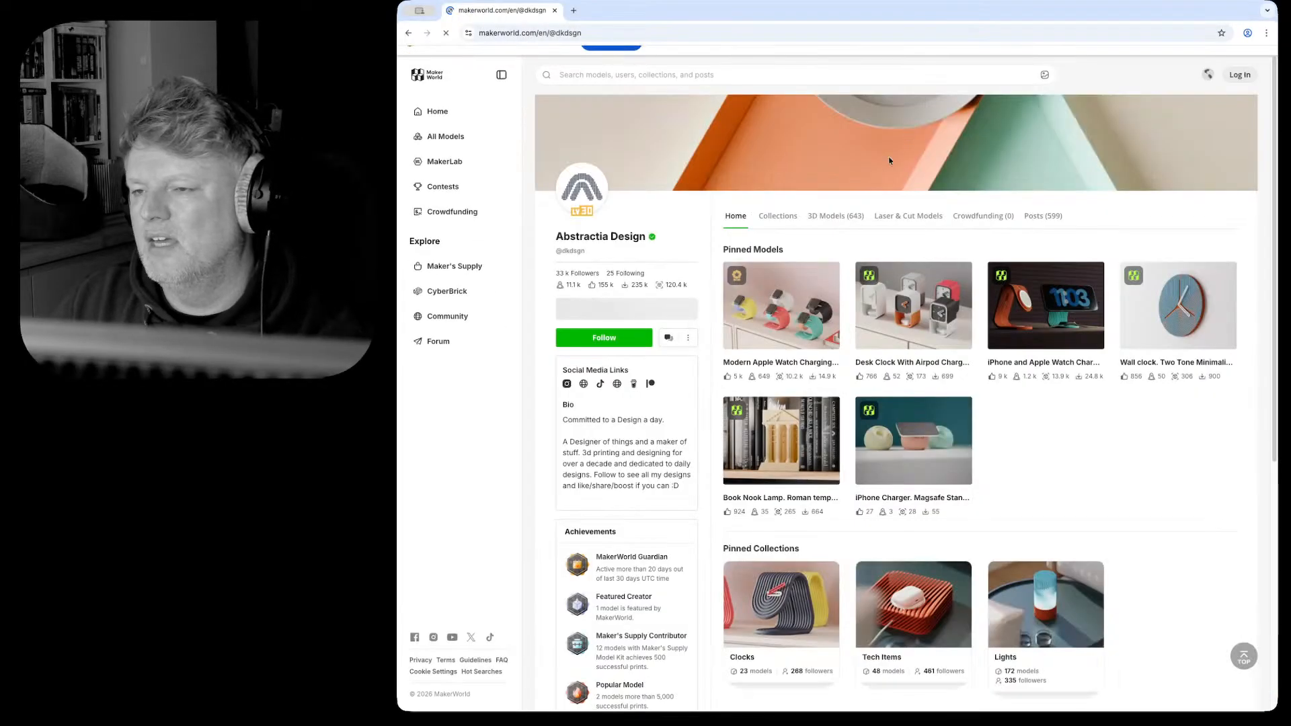
{"action": "scroll", "coordinate": [1052, 613], "scroll_direction": "down", "scroll_amount": 2}
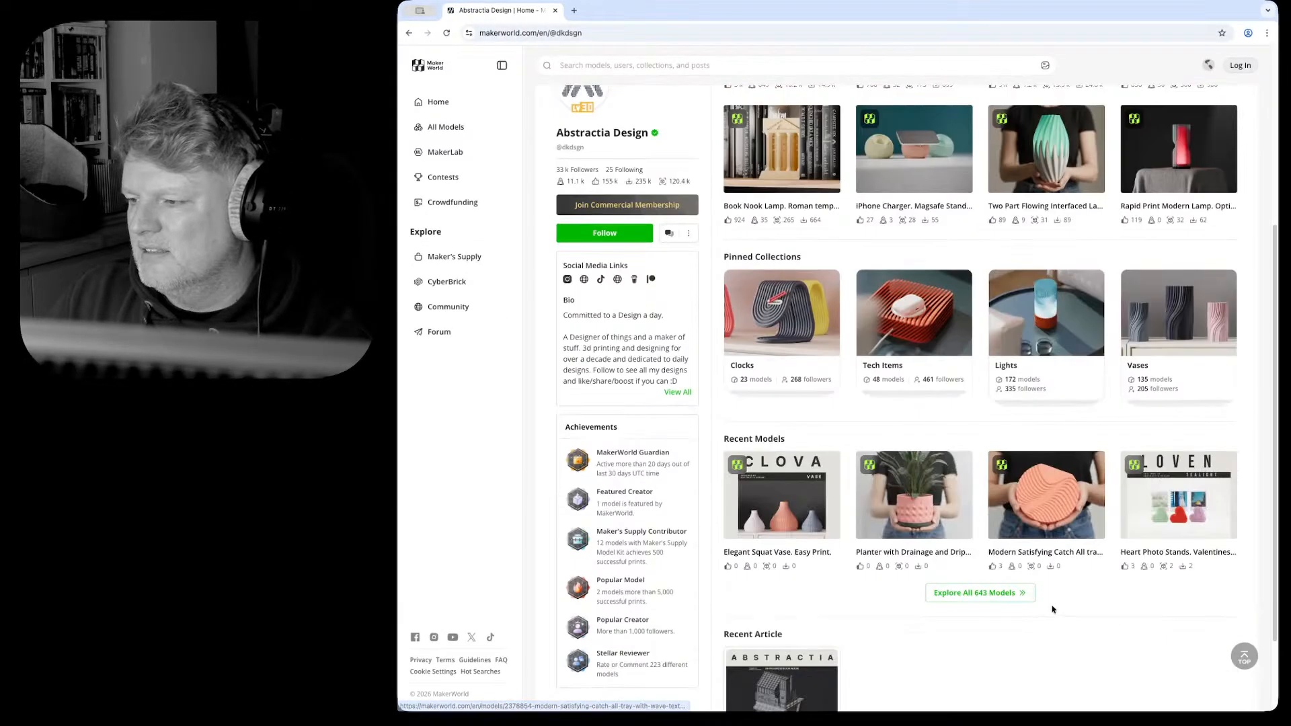
{"action": "scroll", "coordinate": [903, 430], "scroll_direction": "up", "scroll_amount": 1}
{"action": "scroll", "coordinate": [903, 430], "scroll_direction": "up", "scroll_amount": 2}
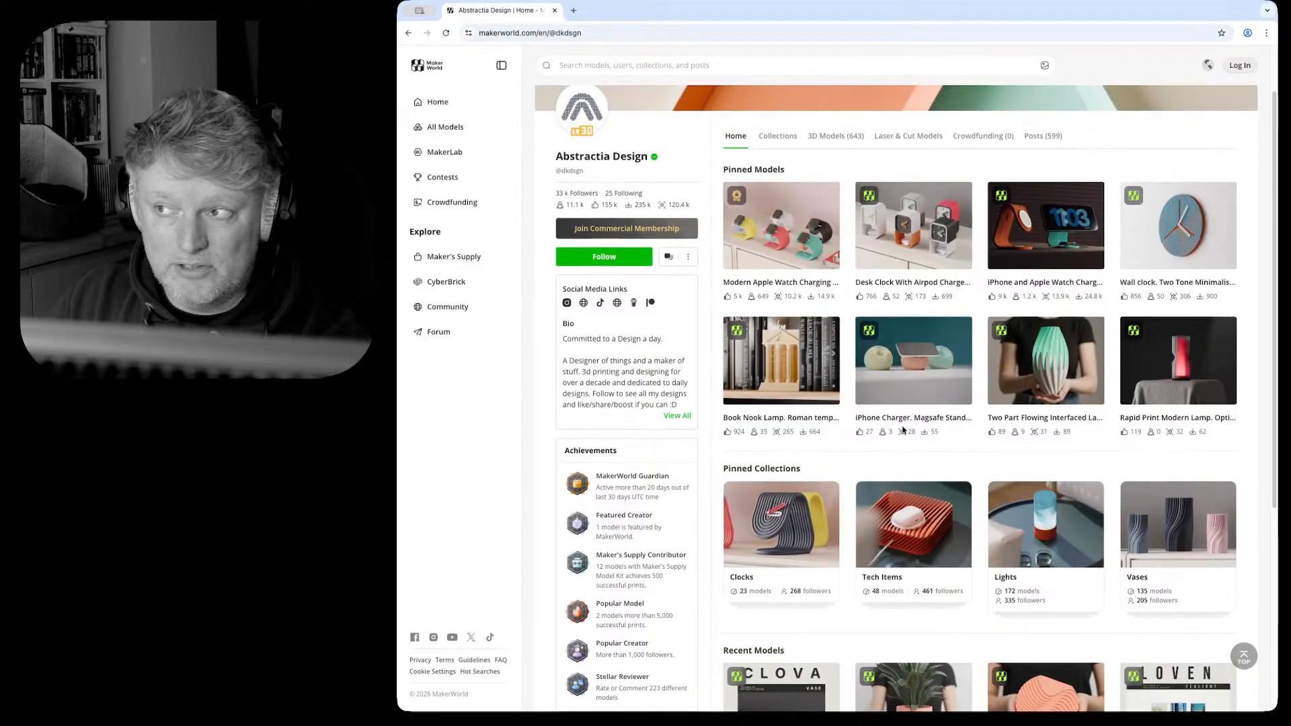
{"action": "scroll", "coordinate": [887, 379], "scroll_direction": "down", "scroll_amount": 2}
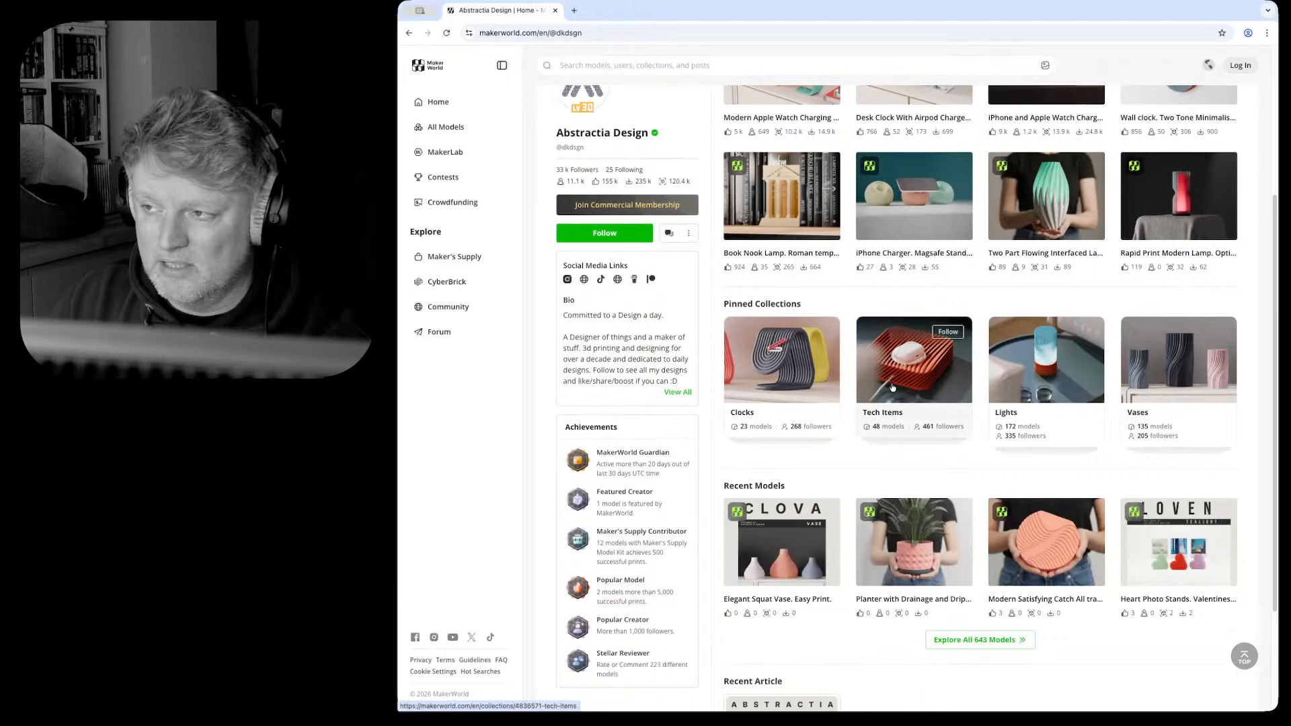
{"action": "scroll", "coordinate": [1156, 208], "scroll_direction": "up", "scroll_amount": 4}
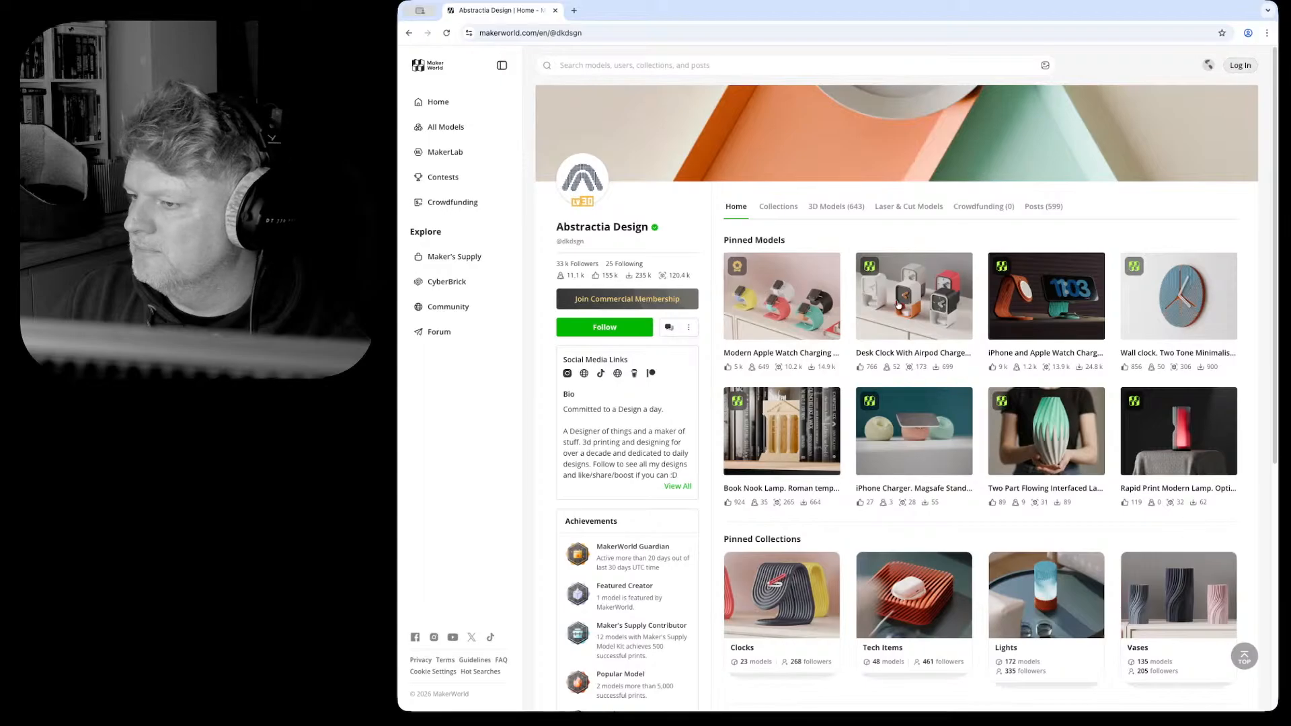
{"action": "scroll", "coordinate": [898, 347], "scroll_direction": "down", "scroll_amount": 4}
Open the profile's pinned Tech Items collection and browse through its charging stands and other models.
{"action": "left_click", "coordinate": [911, 388]}
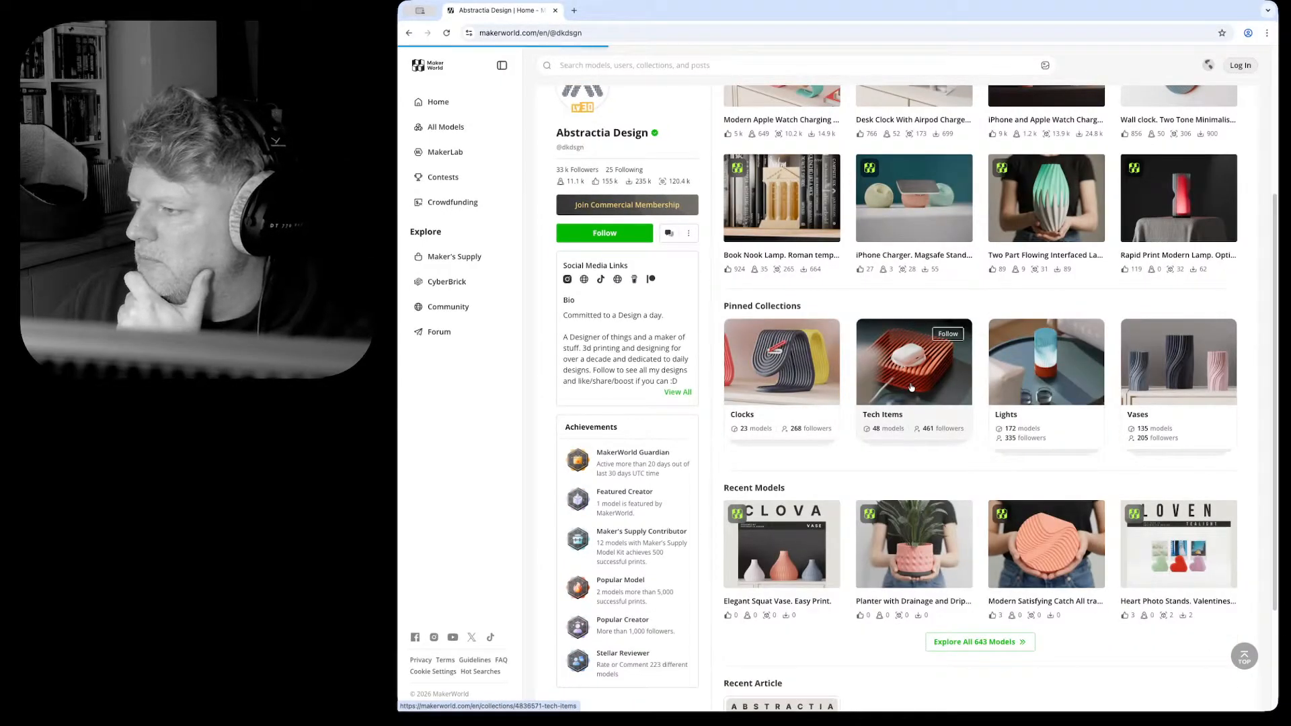
{"action": "scroll", "coordinate": [909, 391], "scroll_direction": "down", "scroll_amount": 10}
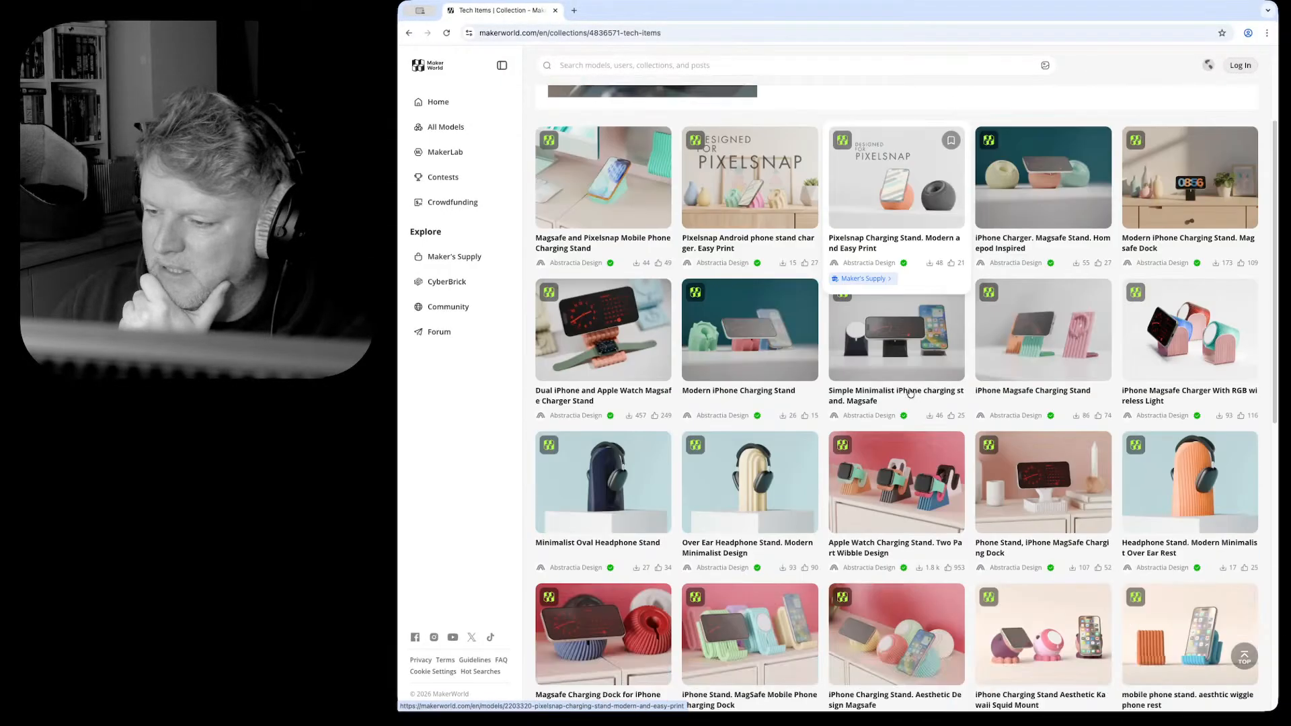
{"action": "scroll", "coordinate": [909, 390], "scroll_direction": "down", "scroll_amount": 8}
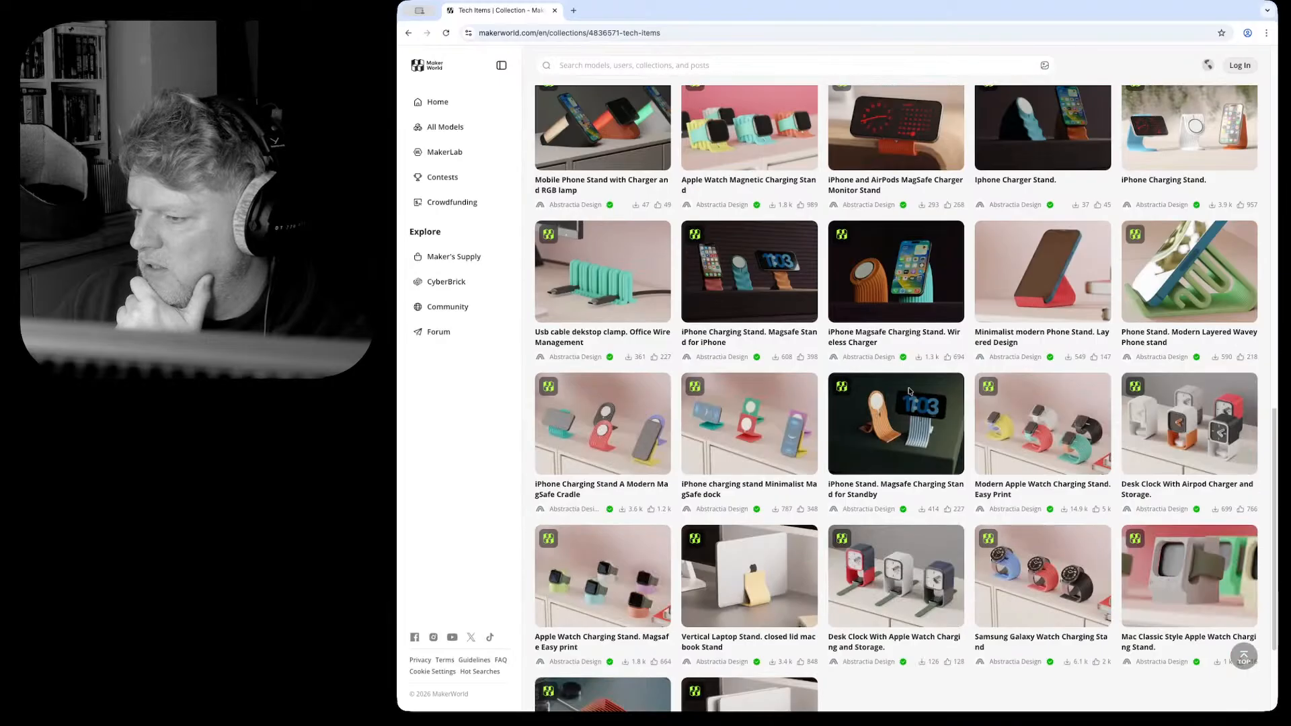
{"action": "scroll", "coordinate": [909, 387], "scroll_direction": "up", "scroll_amount": 15}
{"action": "scroll", "coordinate": [909, 388], "scroll_direction": "up", "scroll_amount": 3}
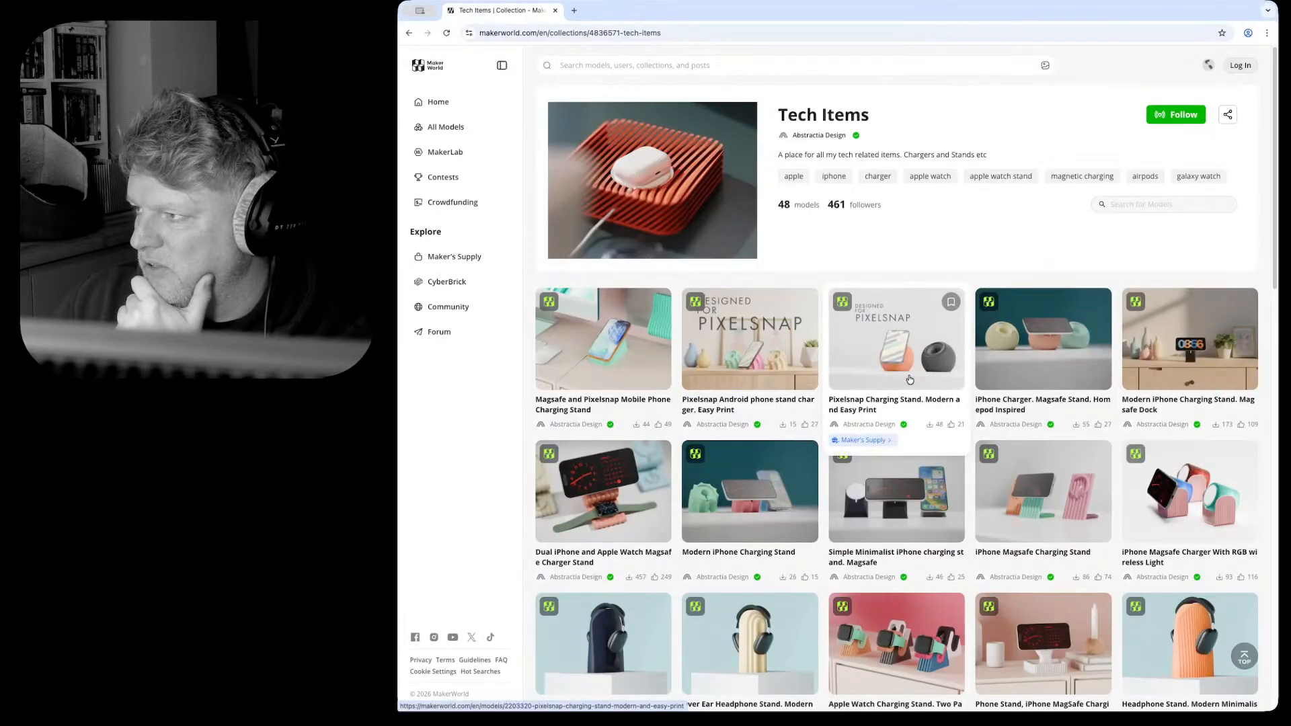
Return to the Abstractia Design profile and search its published 3D models for "bowls".
{"action": "key", "text": "alt+Left"}
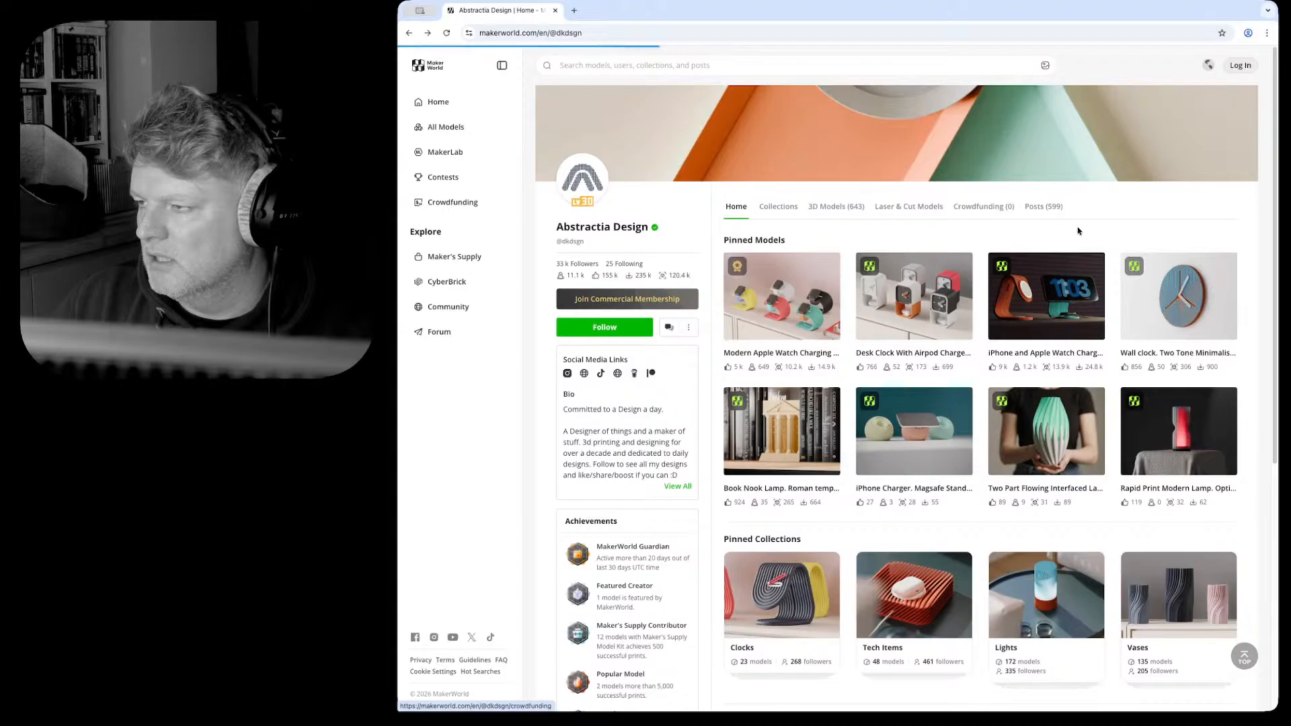
{"action": "left_click", "coordinate": [814, 209]}
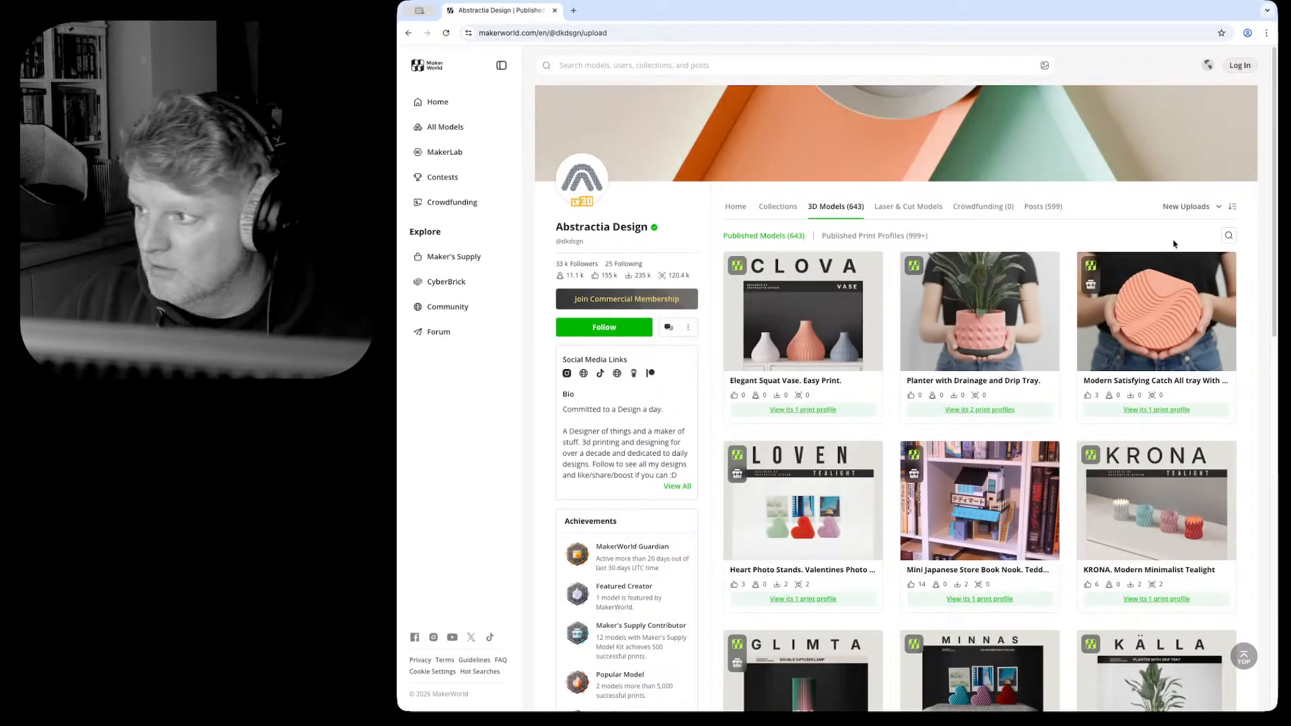
{"action": "left_click", "coordinate": [1227, 236]}
{"action": "type", "text": "bowl"}
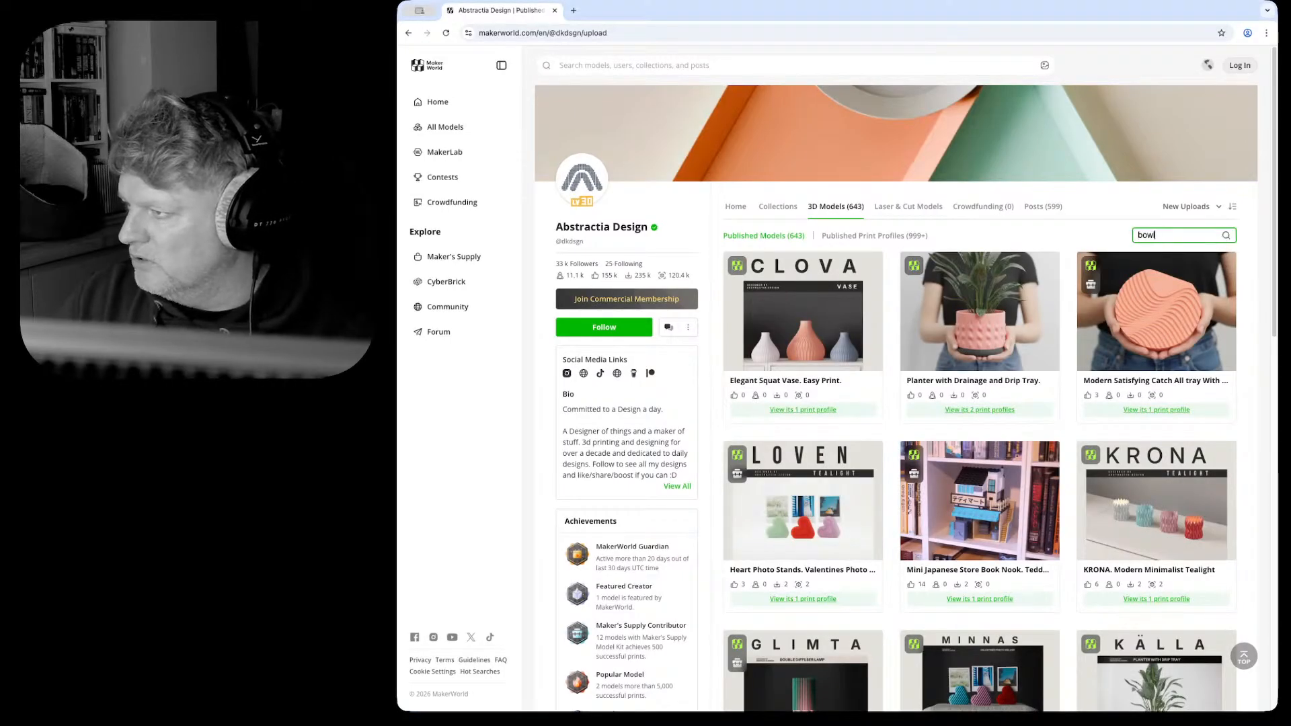
{"action": "type", "text": "s"}
{"action": "key", "text": "Return"}
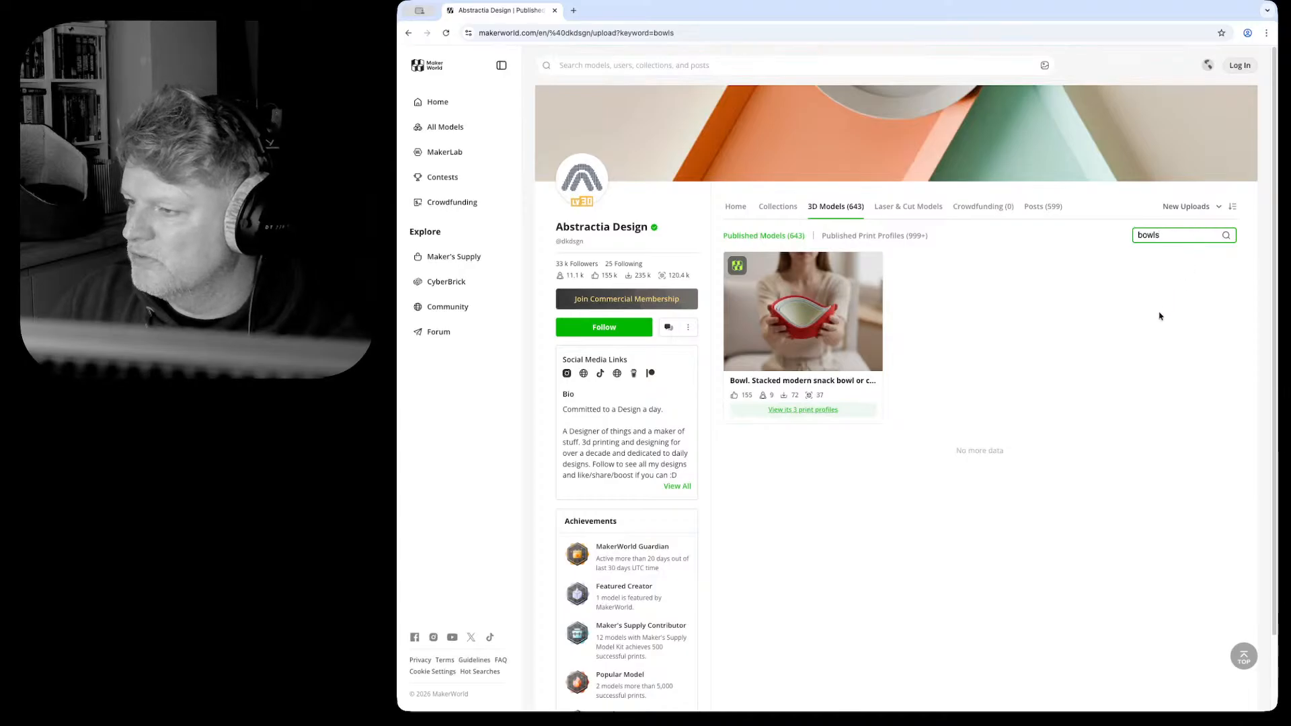
Change the model search to "bowl" and browse the matching designs.
{"action": "key", "text": "Return"}
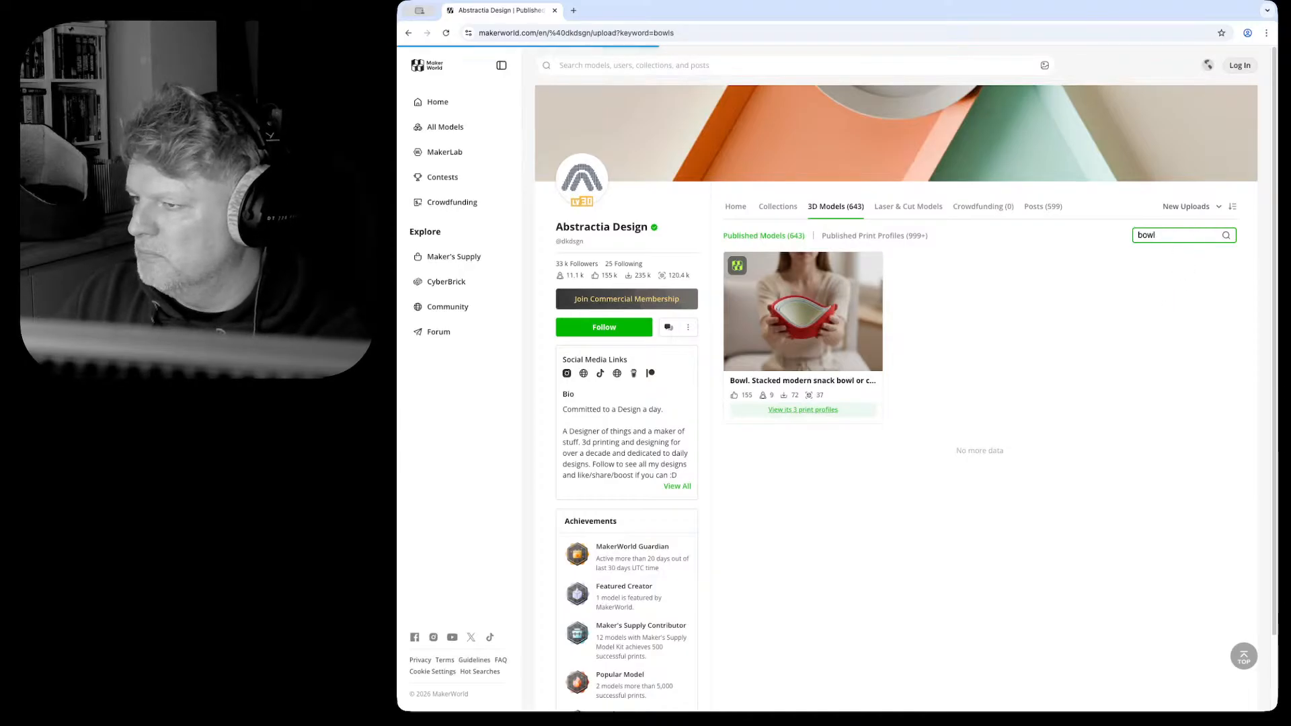
{"action": "scroll", "coordinate": [1087, 442], "scroll_direction": "down", "scroll_amount": 5}
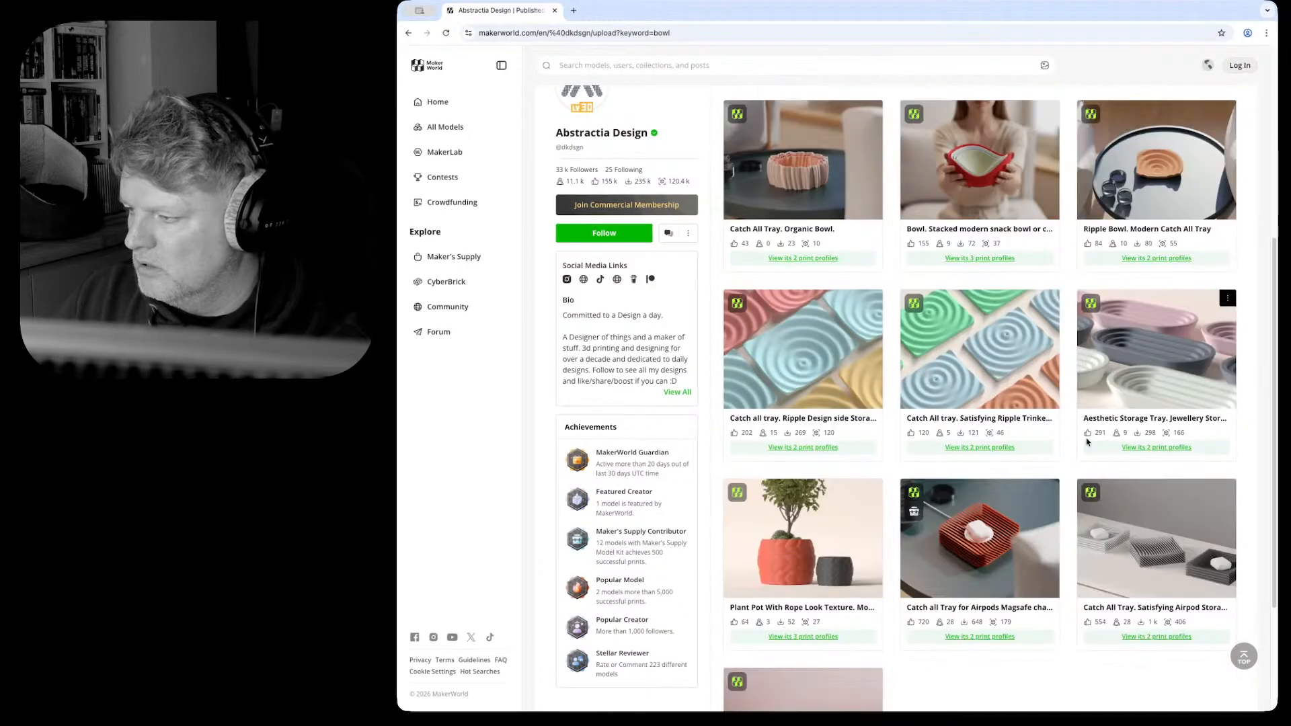
{"action": "scroll", "coordinate": [1087, 443], "scroll_direction": "down", "scroll_amount": 3}
{"action": "scroll", "coordinate": [1171, 291], "scroll_direction": "up", "scroll_amount": 8}
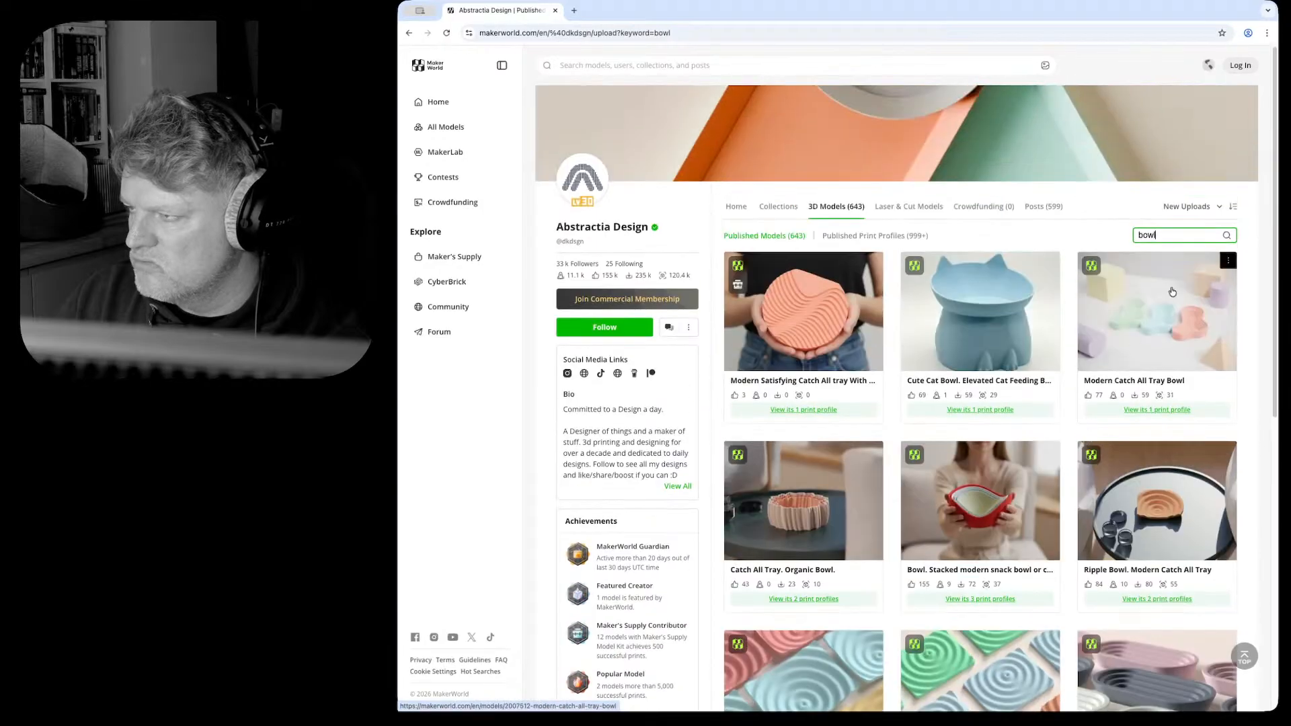
Search the profile's published models for "heatsink".
{"action": "double_click", "coordinate": [1164, 236]}
{"action": "type", "text": "h"}
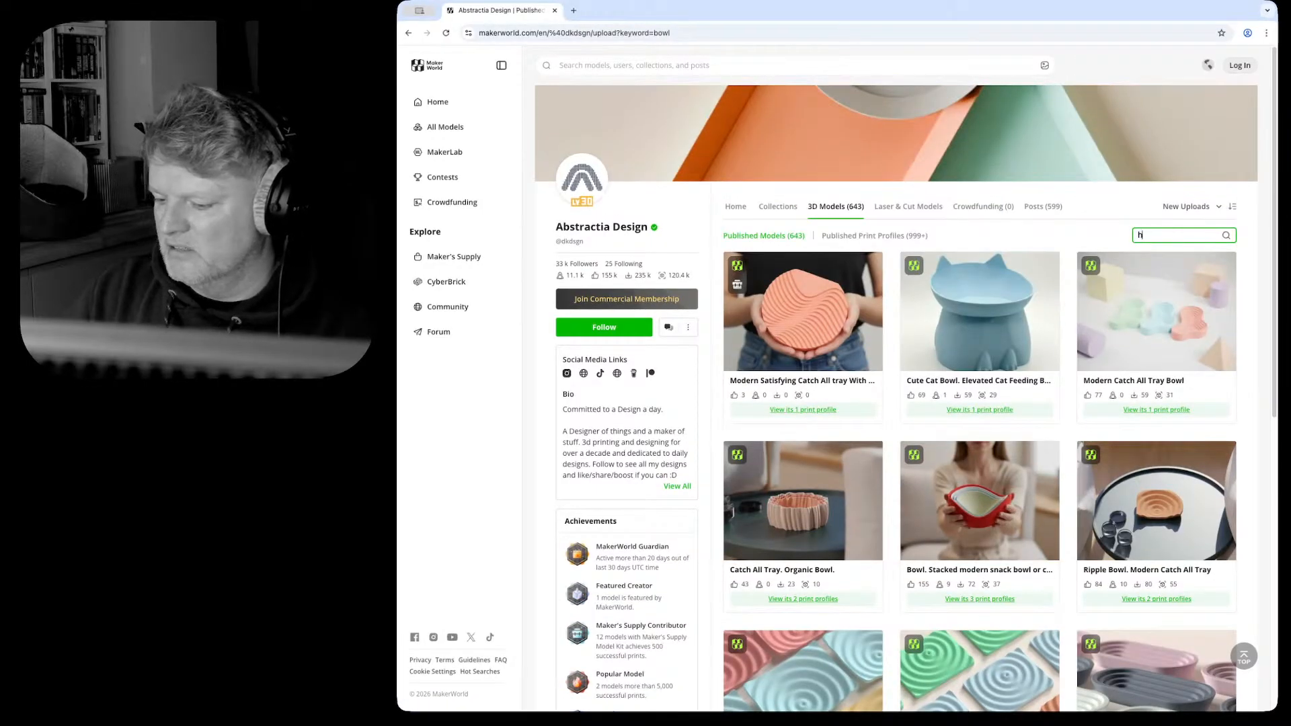
{"action": "type", "text": "eatsink"}
{"action": "key", "text": "Return"}
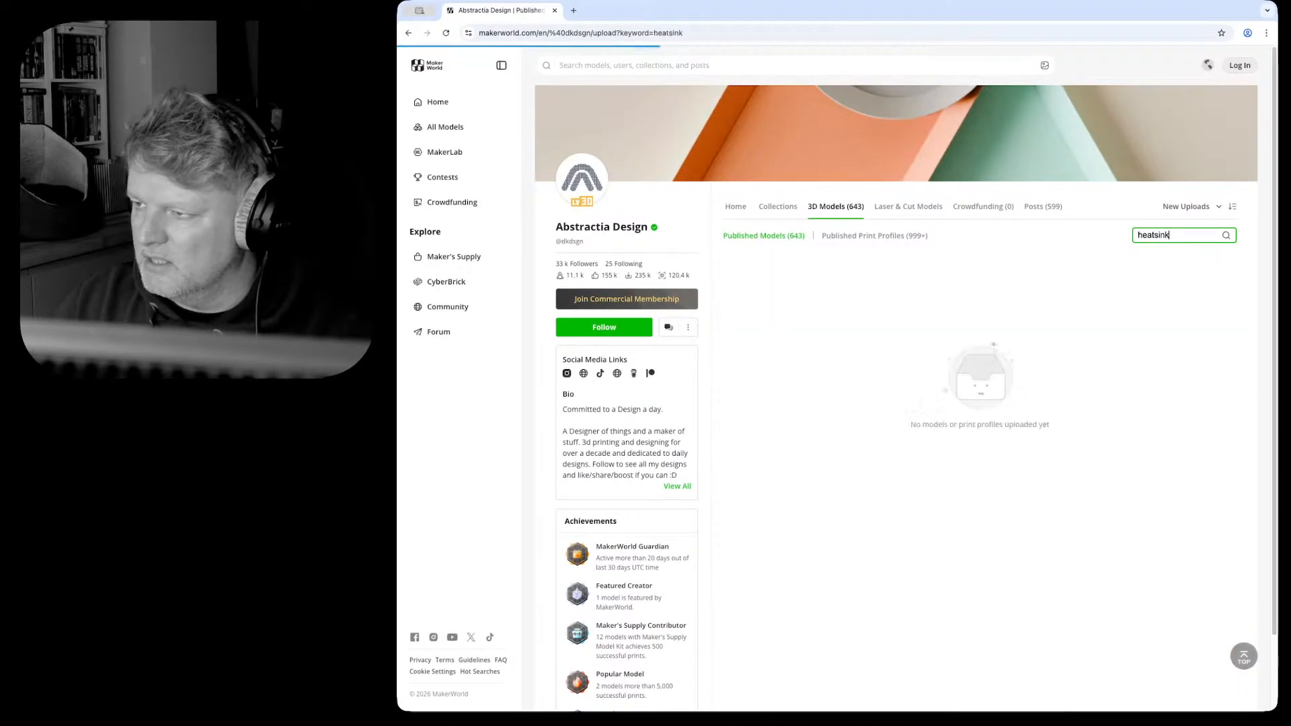
Clear the heatsink search, reload the full list of published models and browse the newest uploads.
{"action": "double_click", "coordinate": [1156, 235]}
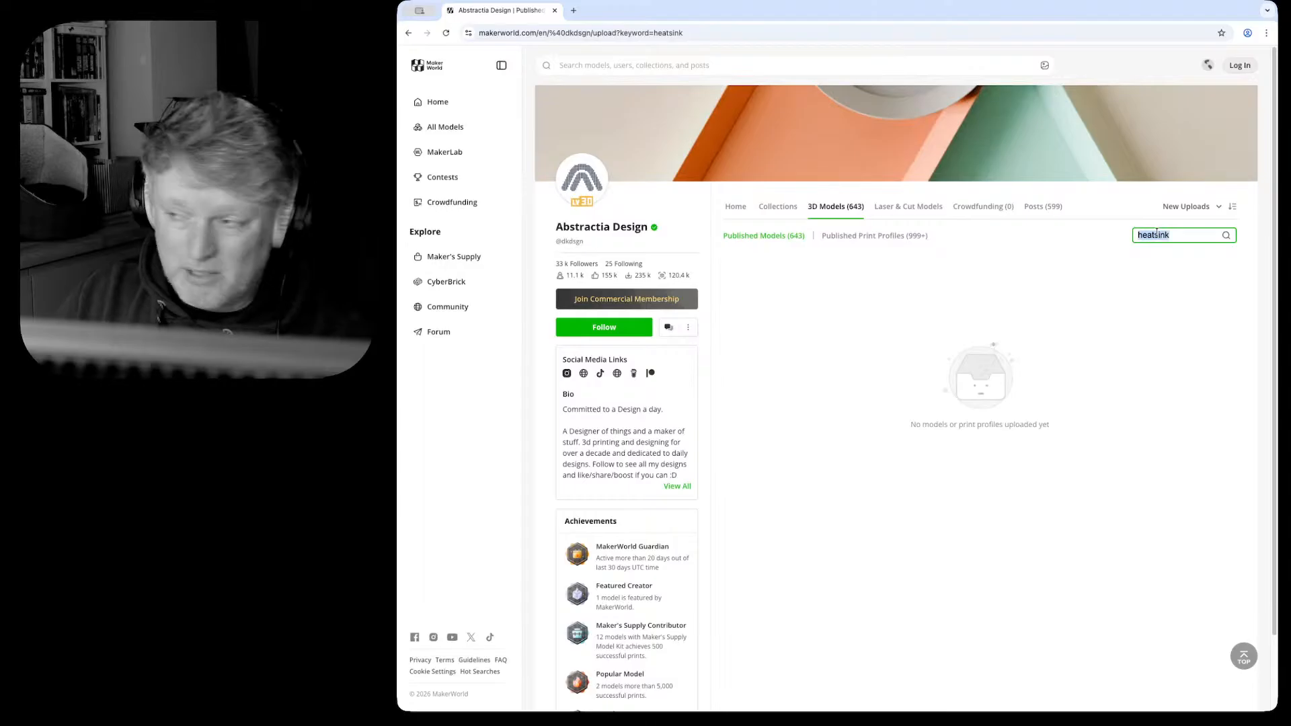
{"action": "type", "text": "h"}
{"action": "key", "text": "BackSpace"}
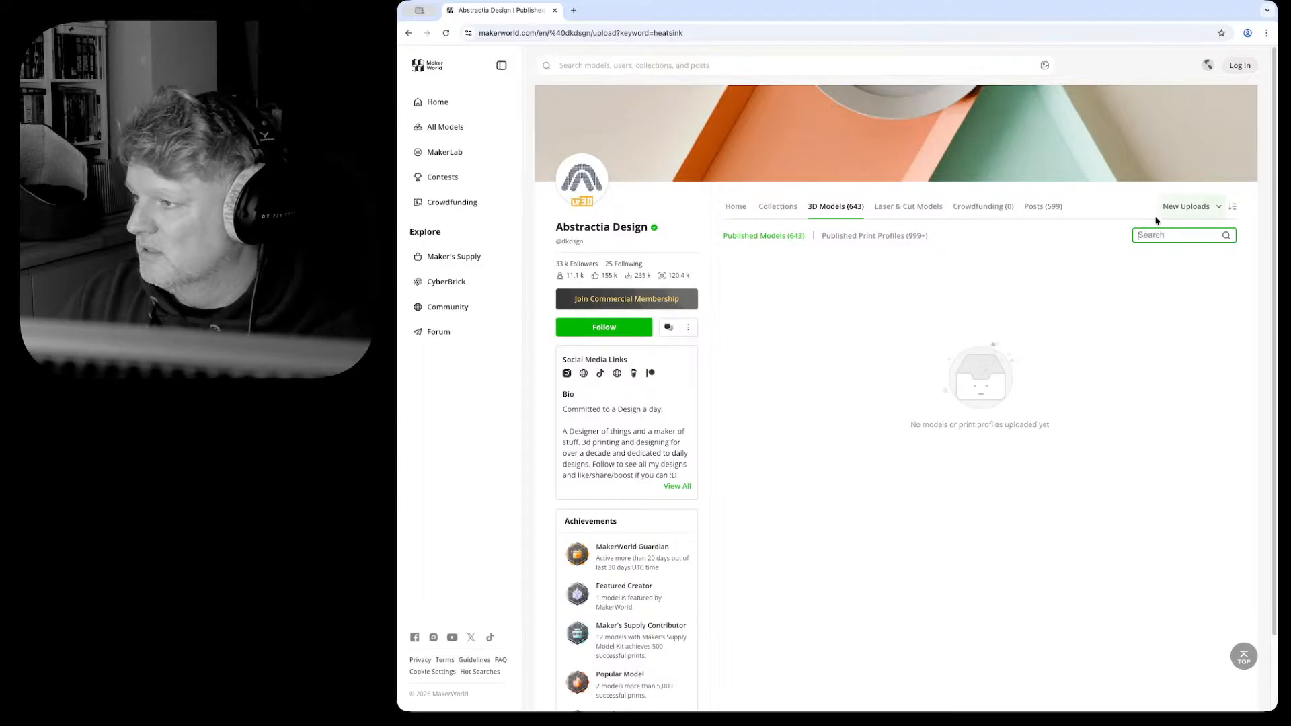
{"action": "left_click", "coordinate": [1030, 266]}
{"action": "left_click", "coordinate": [773, 236]}
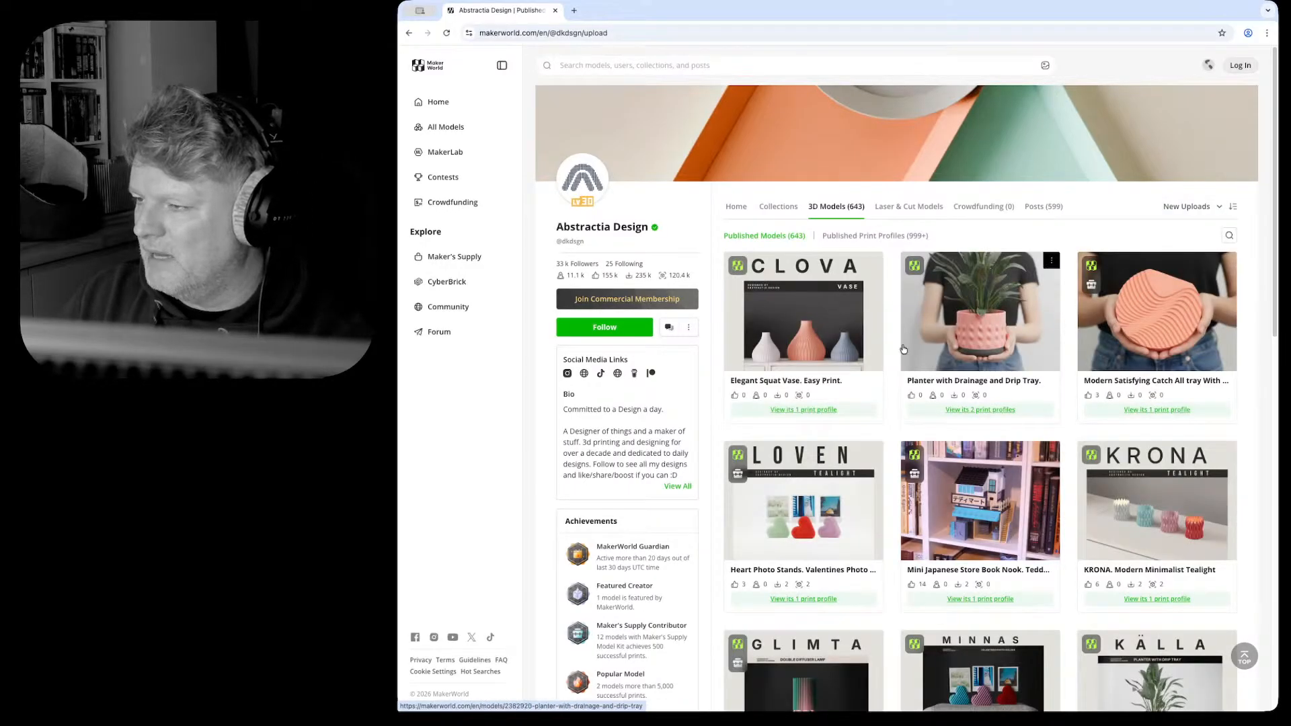
{"action": "scroll", "coordinate": [807, 260], "scroll_direction": "down", "scroll_amount": 13}
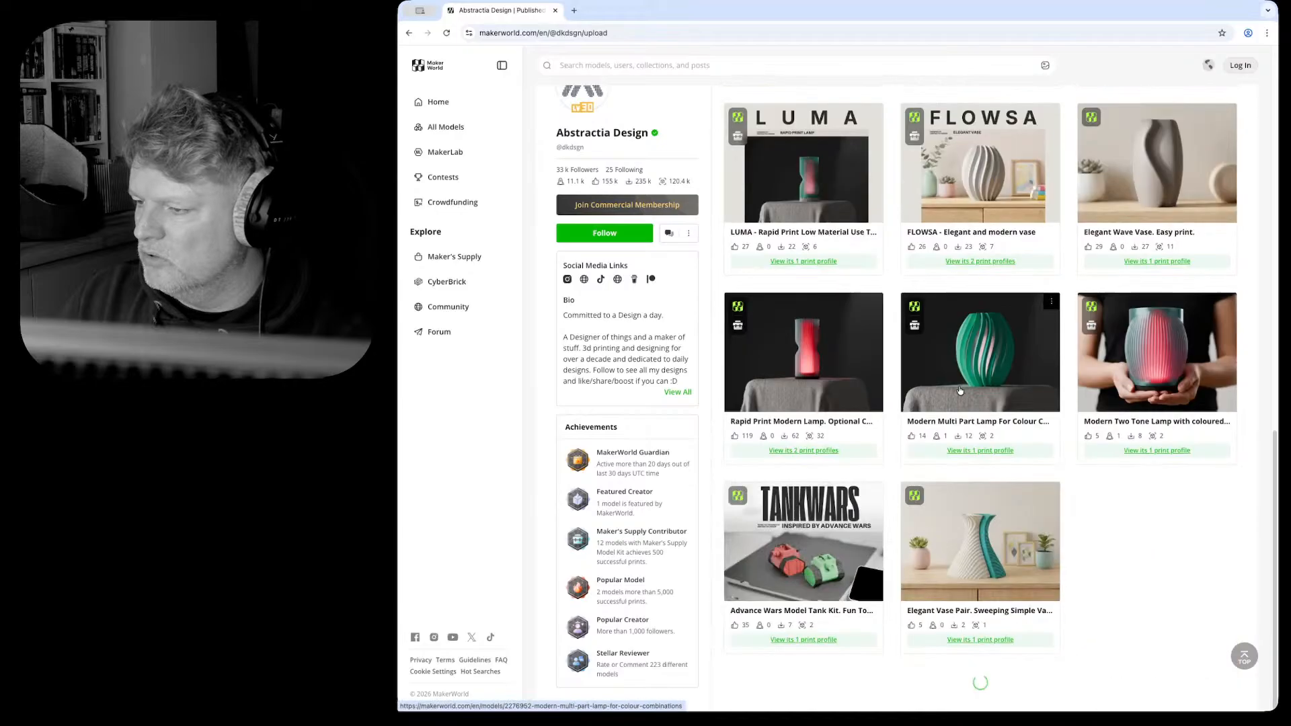
{"action": "scroll", "coordinate": [959, 390], "scroll_direction": "up", "scroll_amount": 15}
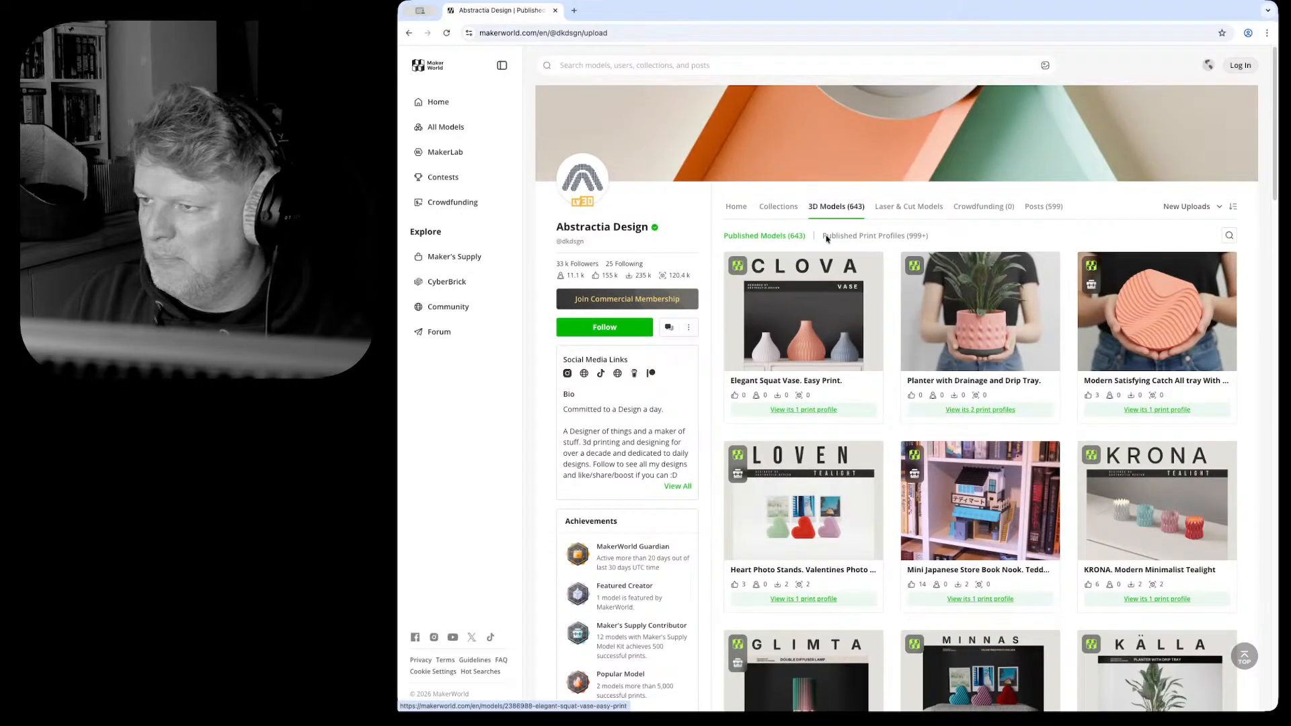
Open the profile's full list of collections and look over the available categories.
{"action": "left_click", "coordinate": [794, 214]}
{"action": "scroll", "coordinate": [991, 457], "scroll_direction": "down", "scroll_amount": 2}
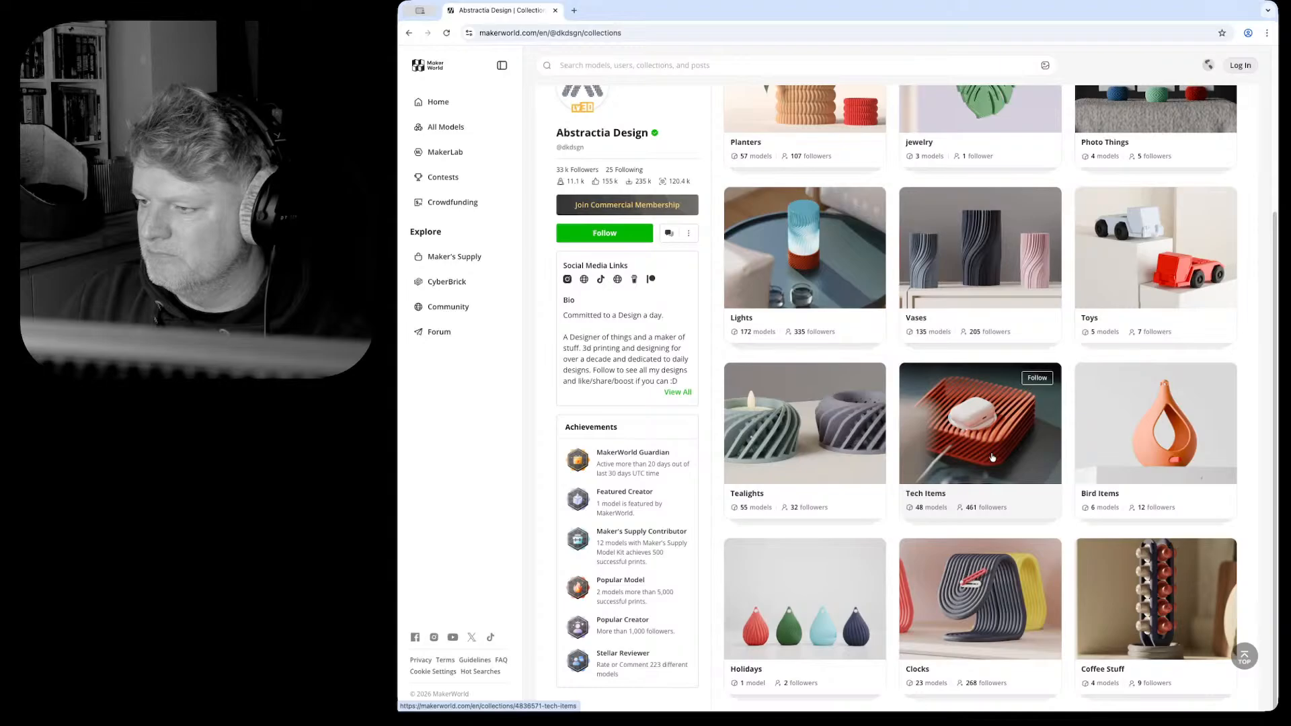
{"action": "scroll", "coordinate": [992, 457], "scroll_direction": "up", "scroll_amount": 3}
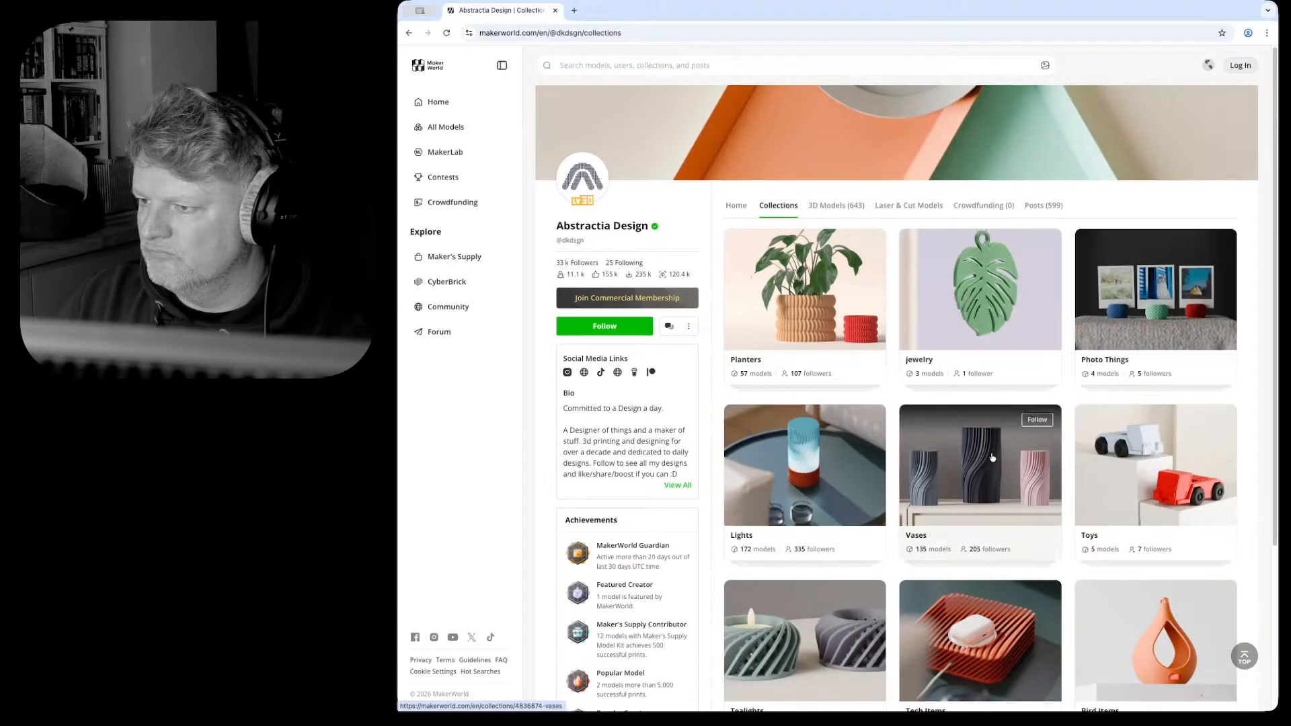
{"action": "scroll", "coordinate": [991, 457], "scroll_direction": "down", "scroll_amount": 3}
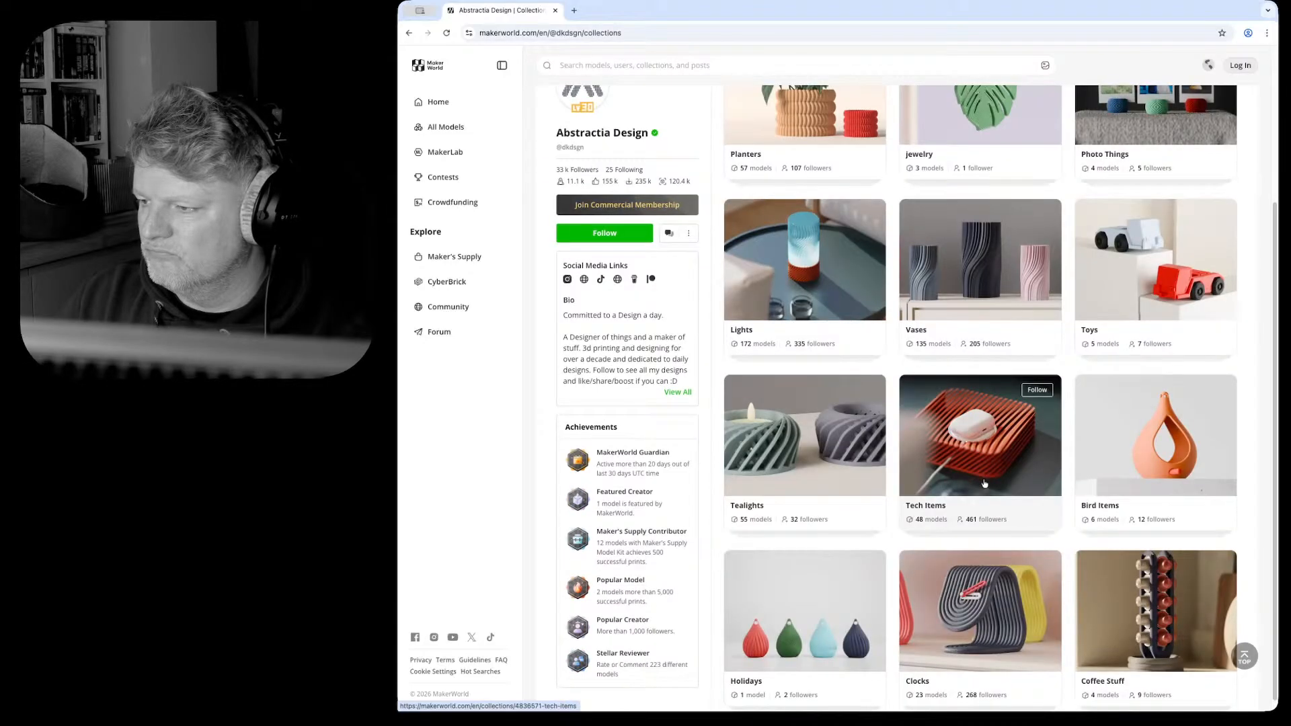
Look through the Tech Items collection down to its last models and return to the collections overview.
{"action": "left_click", "coordinate": [985, 483]}
{"action": "scroll", "coordinate": [984, 483], "scroll_direction": "down", "scroll_amount": 15}
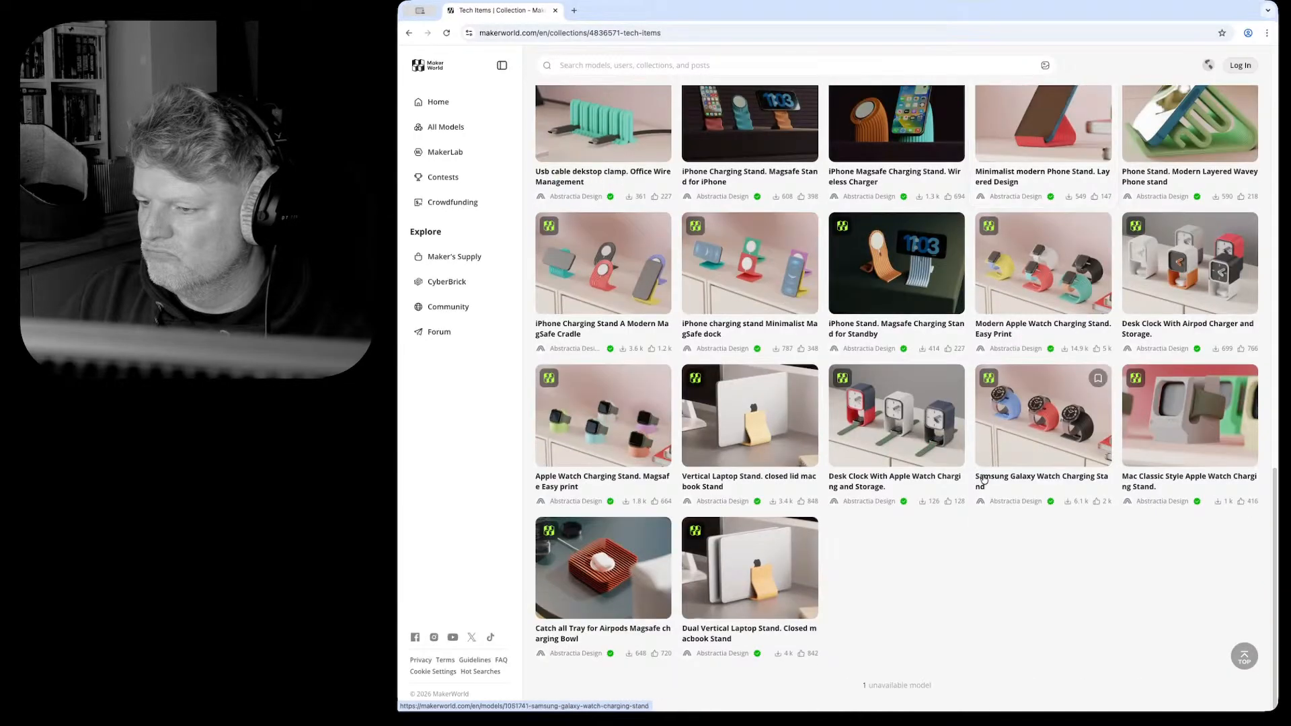
{"action": "key", "text": "alt+Left"}
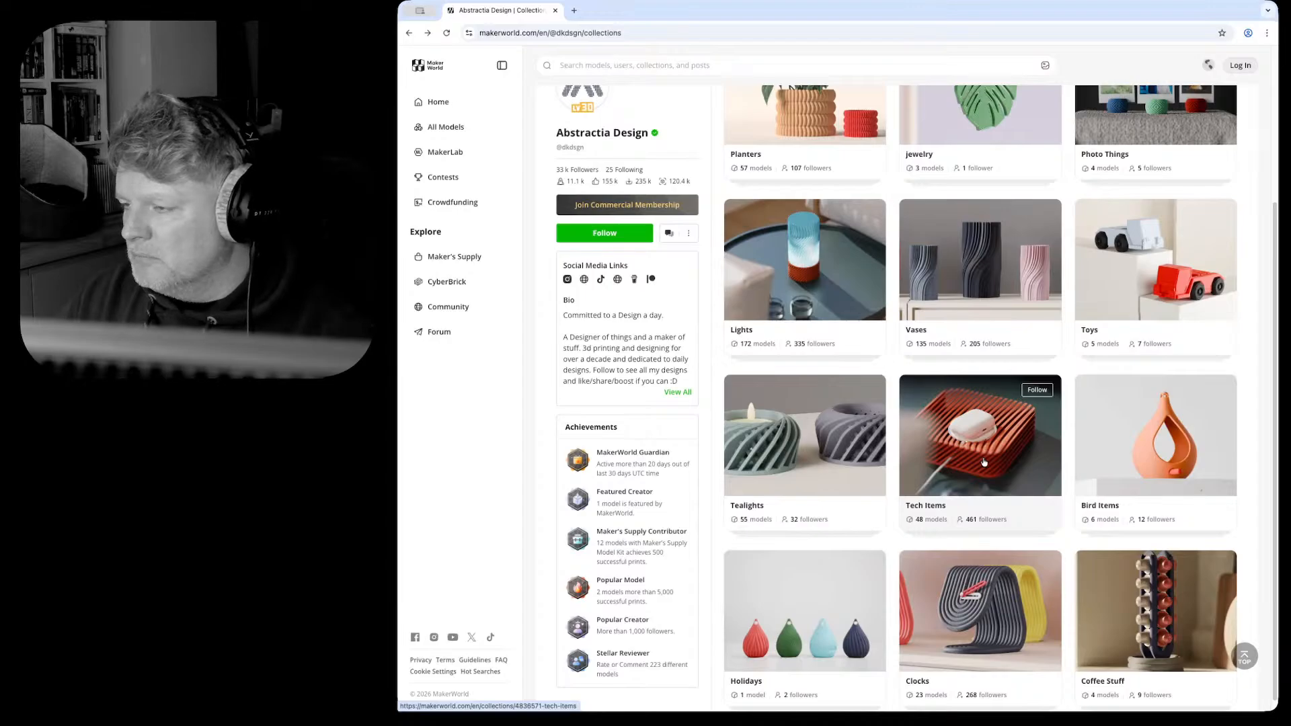
{"action": "scroll", "coordinate": [983, 462], "scroll_direction": "up", "scroll_amount": 3}
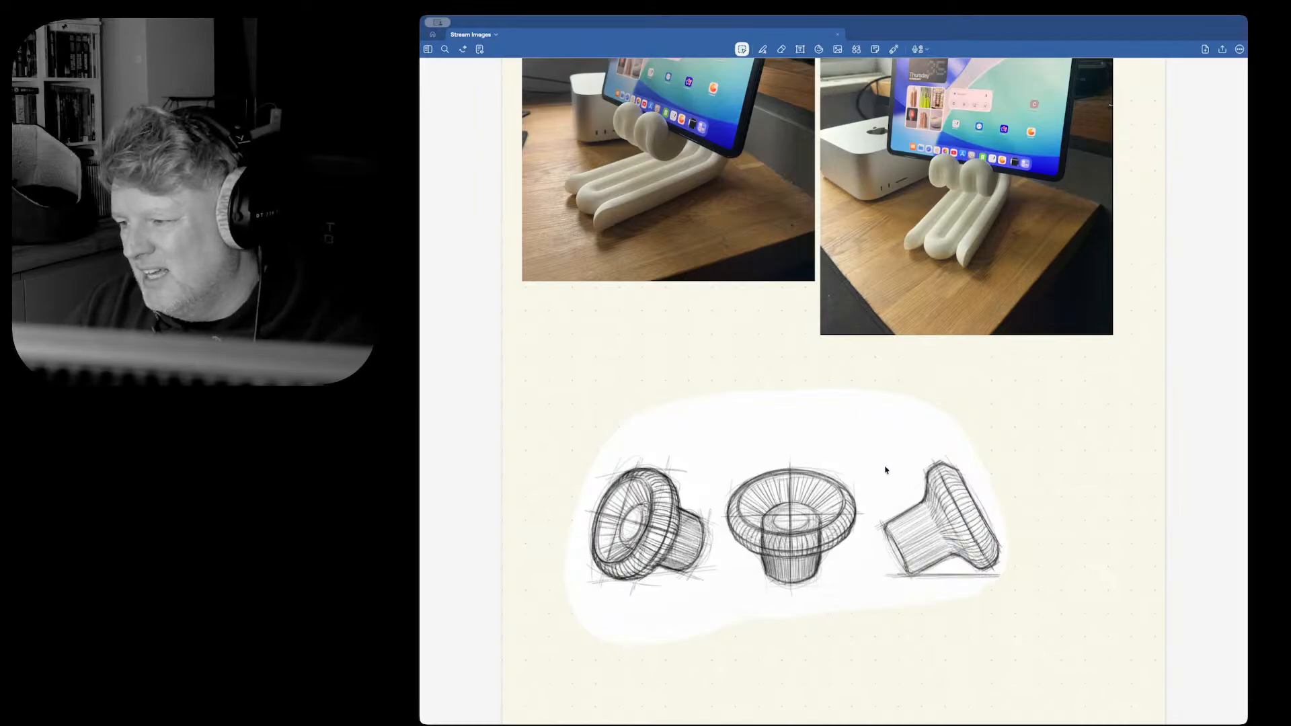
Examine the three round knob sketches below the stand photos in the Stream Images notes.
{"action": "scroll", "coordinate": [823, 471], "scroll_direction": "down", "scroll_amount": 1}
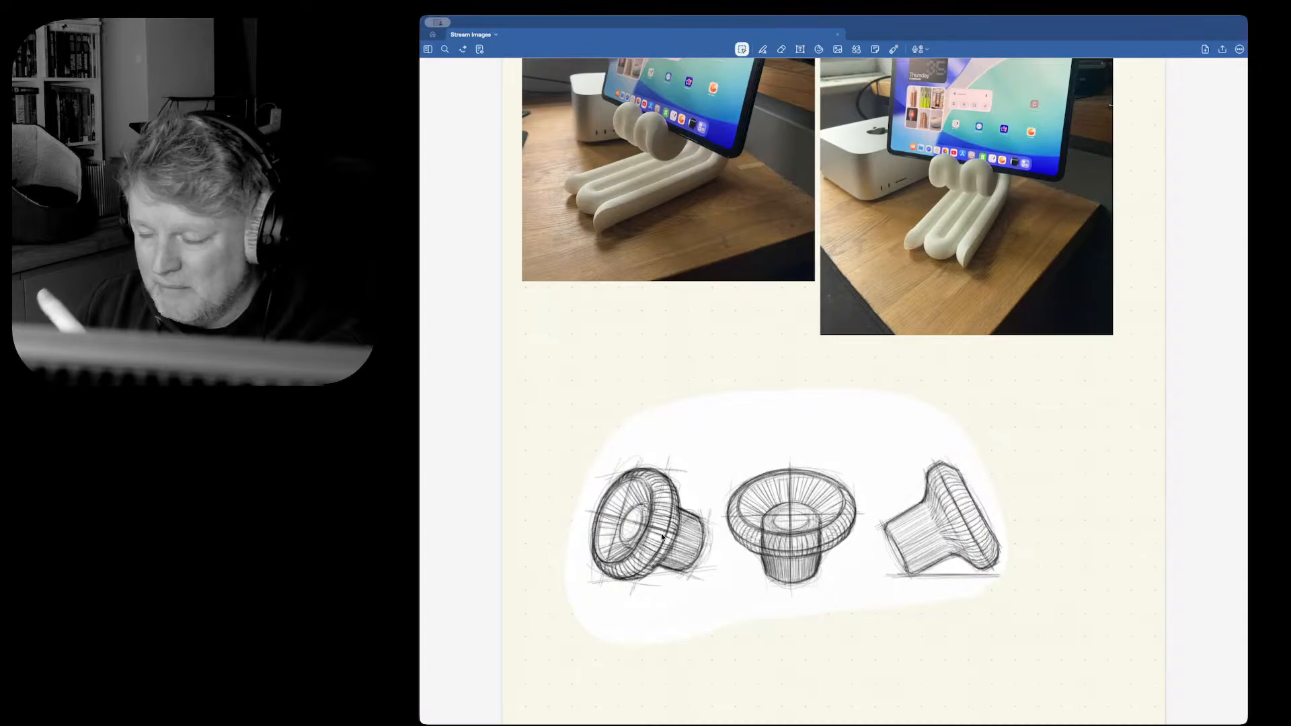
{"action": "scroll", "coordinate": [730, 534], "scroll_direction": "down", "scroll_amount": 2}
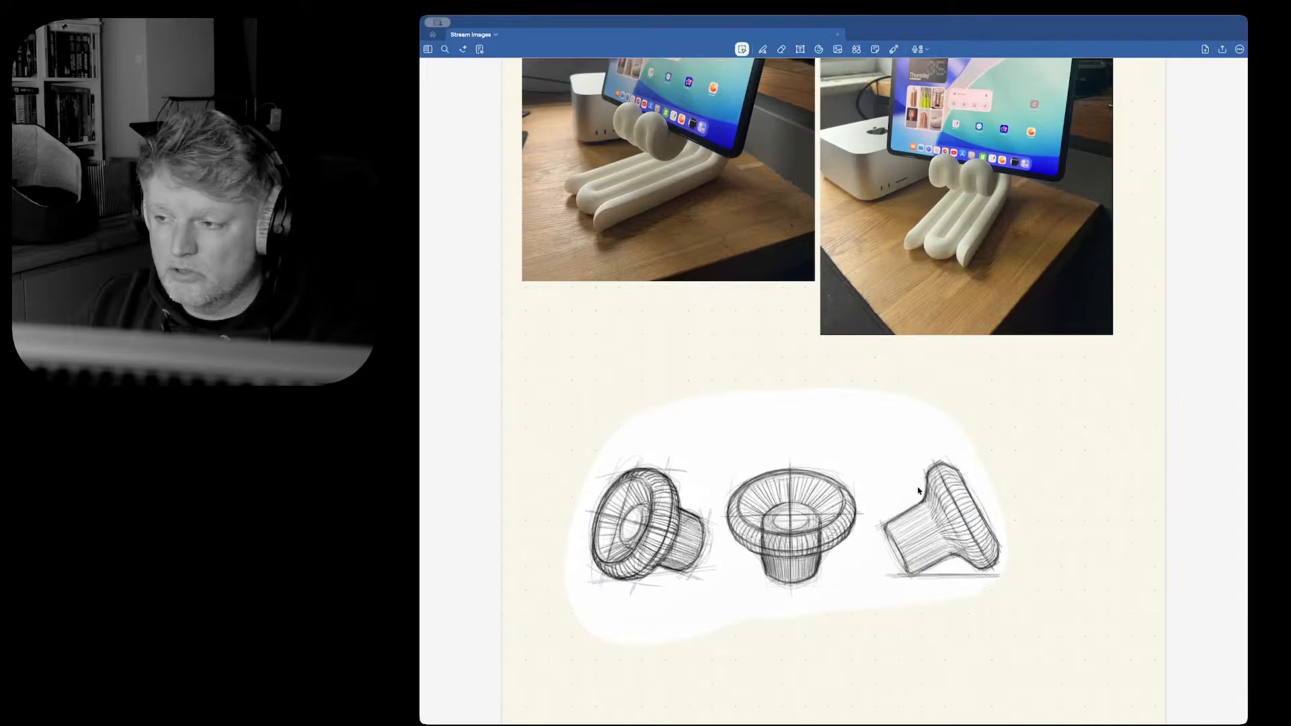
Switch back to Plasticity and start a new file, clearing the tablet stand scene.
{"action": "key", "text": "super+h"}
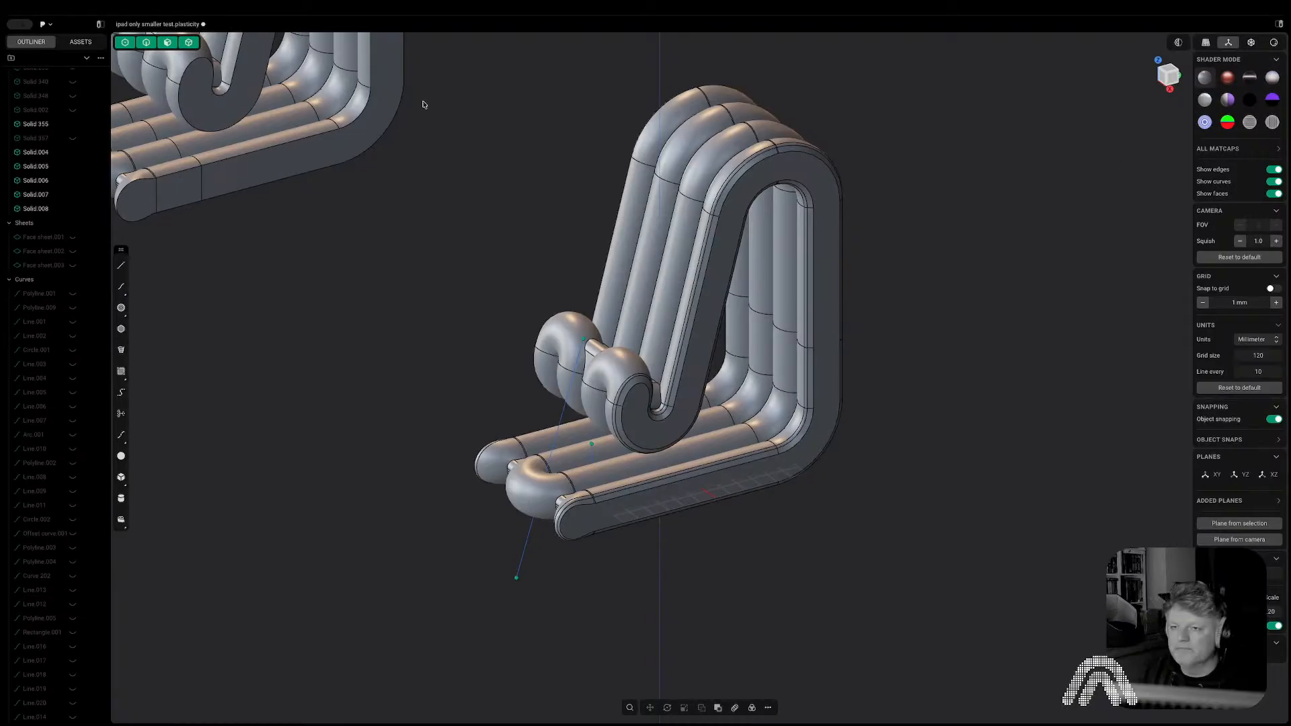
{"action": "left_click", "coordinate": [44, 24]}
{"action": "mouse_move", "coordinate": [58, 42]}
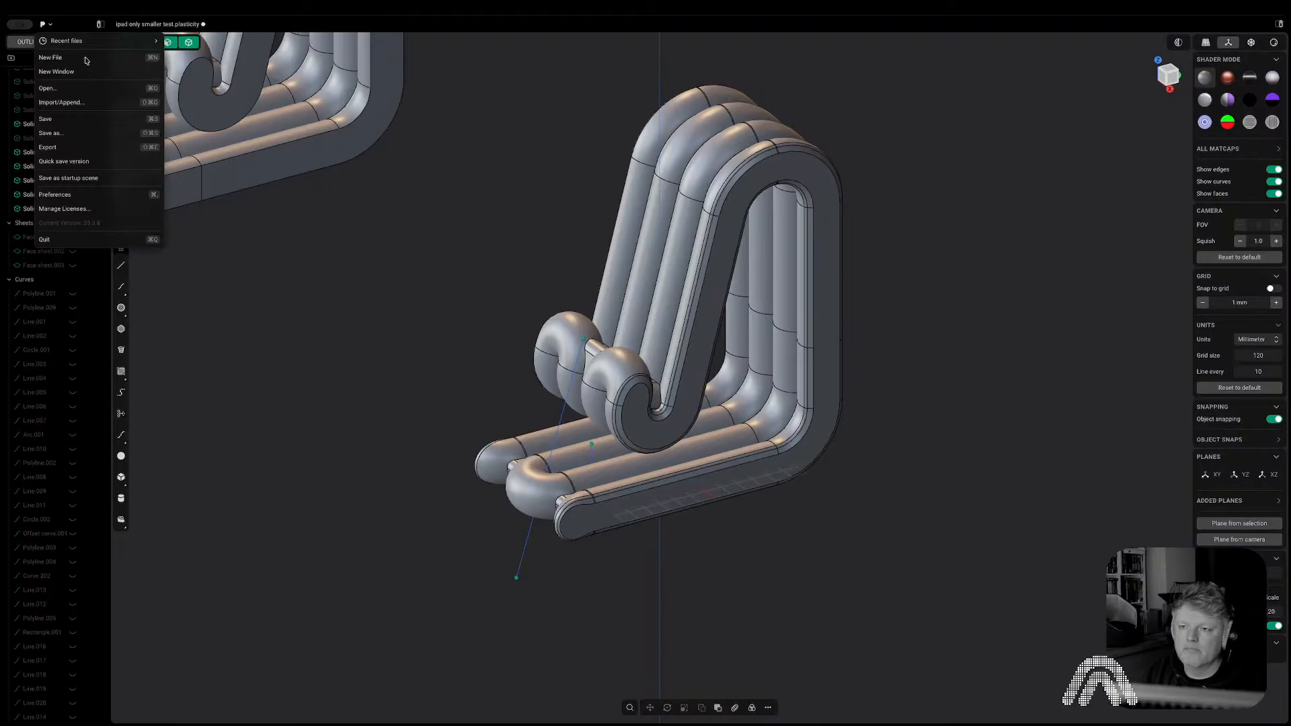
{"action": "left_click", "coordinate": [60, 61]}
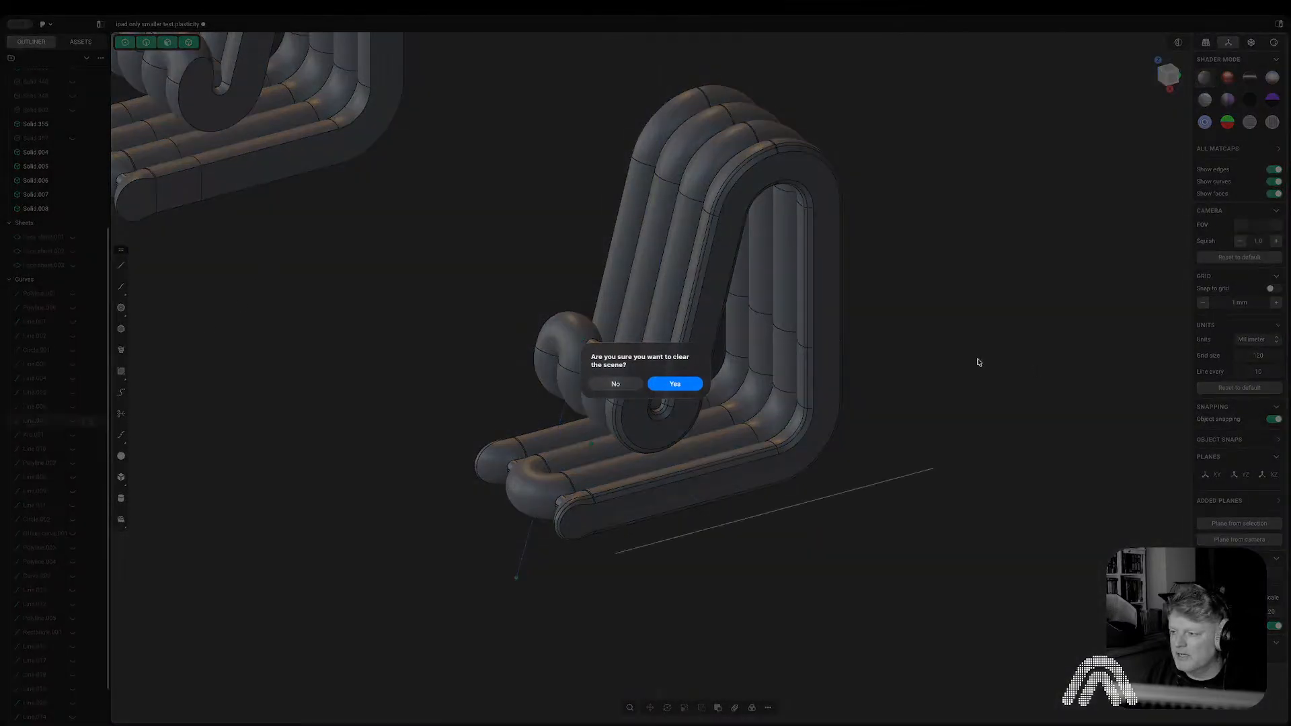
{"action": "left_click", "coordinate": [657, 386]}
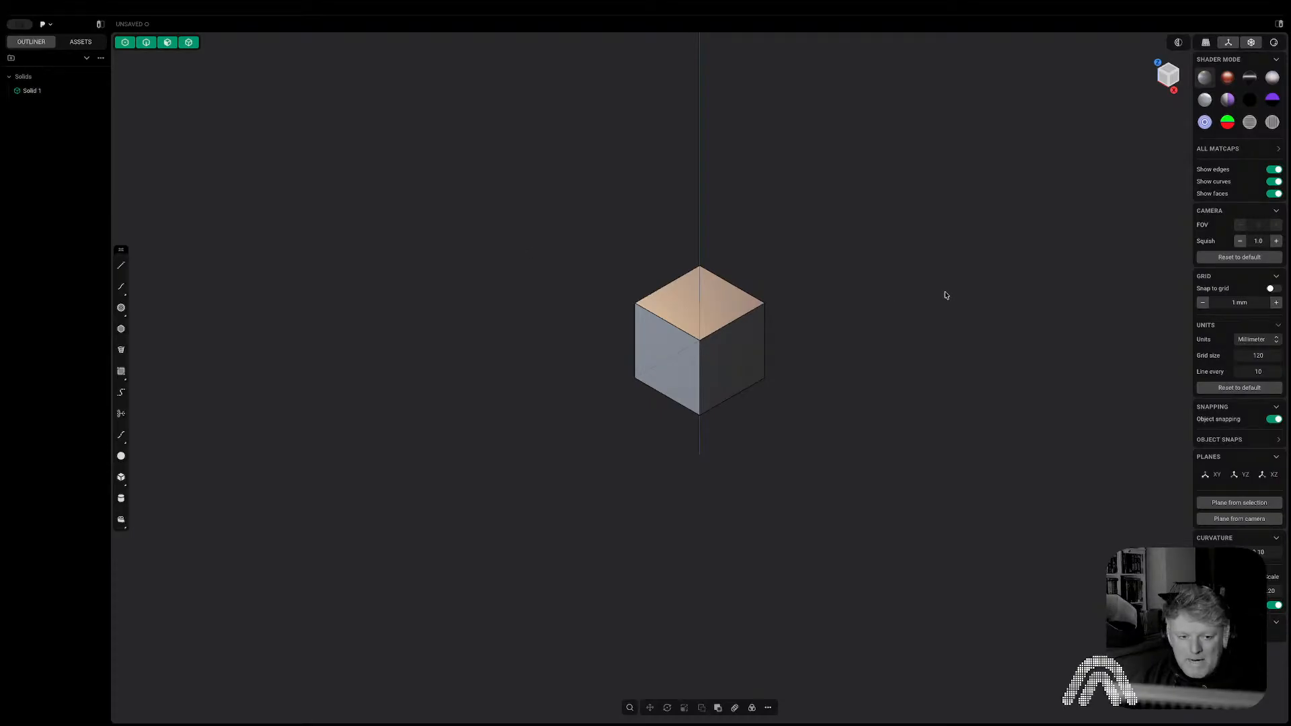
Delete the default cube and switch to the front view.
{"action": "key", "text": "super+a"}
{"action": "key", "text": "Delete"}
{"action": "left_click", "coordinate": [1164, 79]}
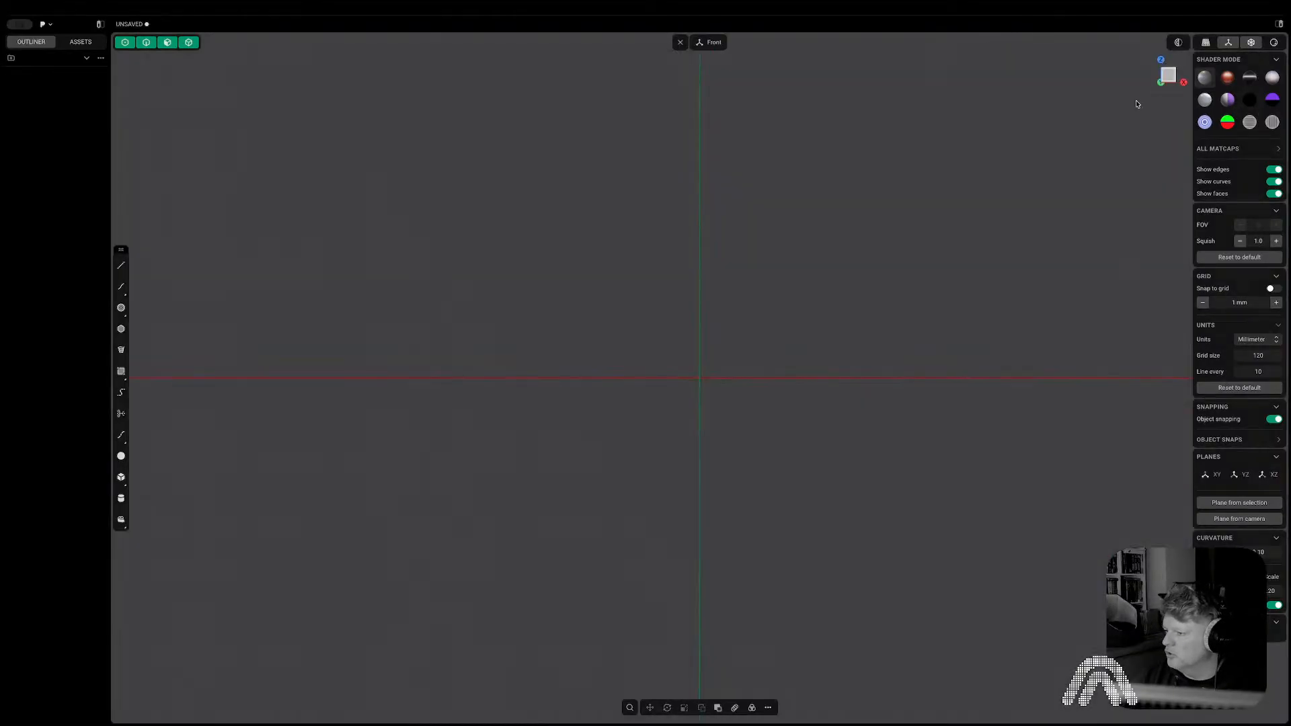
{"action": "scroll", "coordinate": [697, 393], "scroll_direction": "up", "scroll_amount": 8}
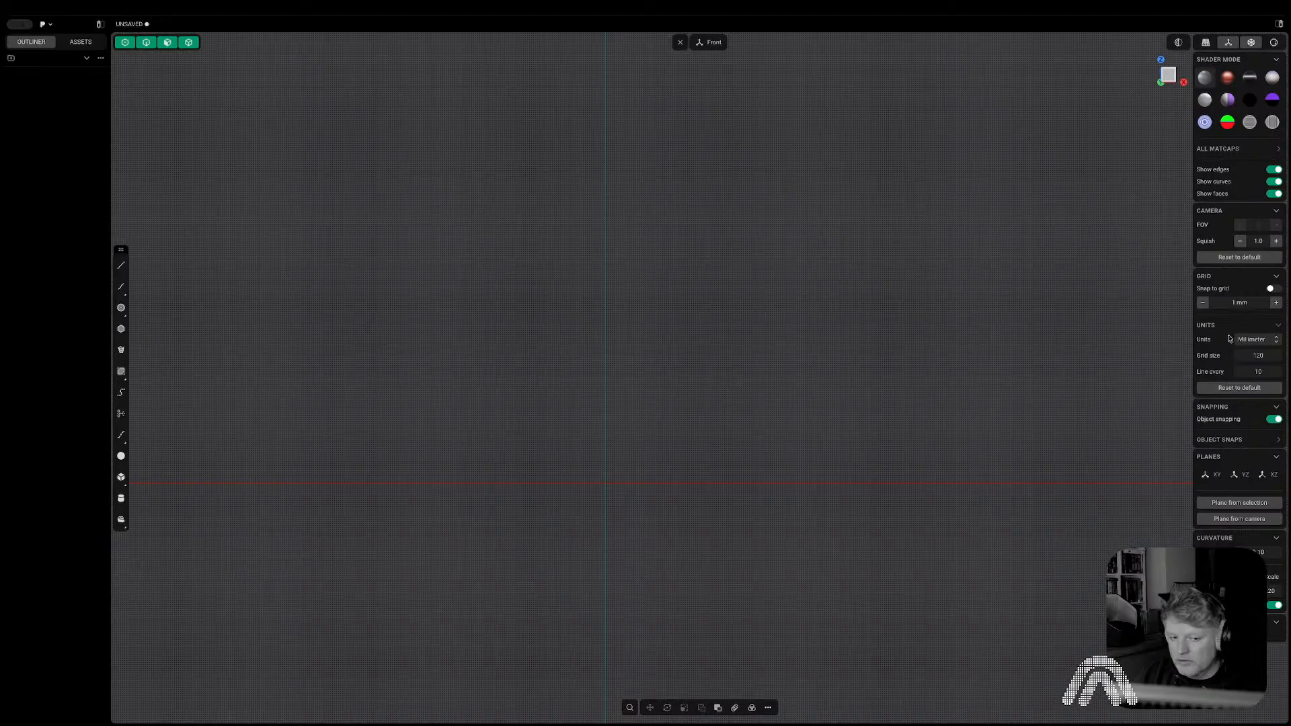
{"action": "scroll", "coordinate": [693, 451], "scroll_direction": "down", "scroll_amount": 3}
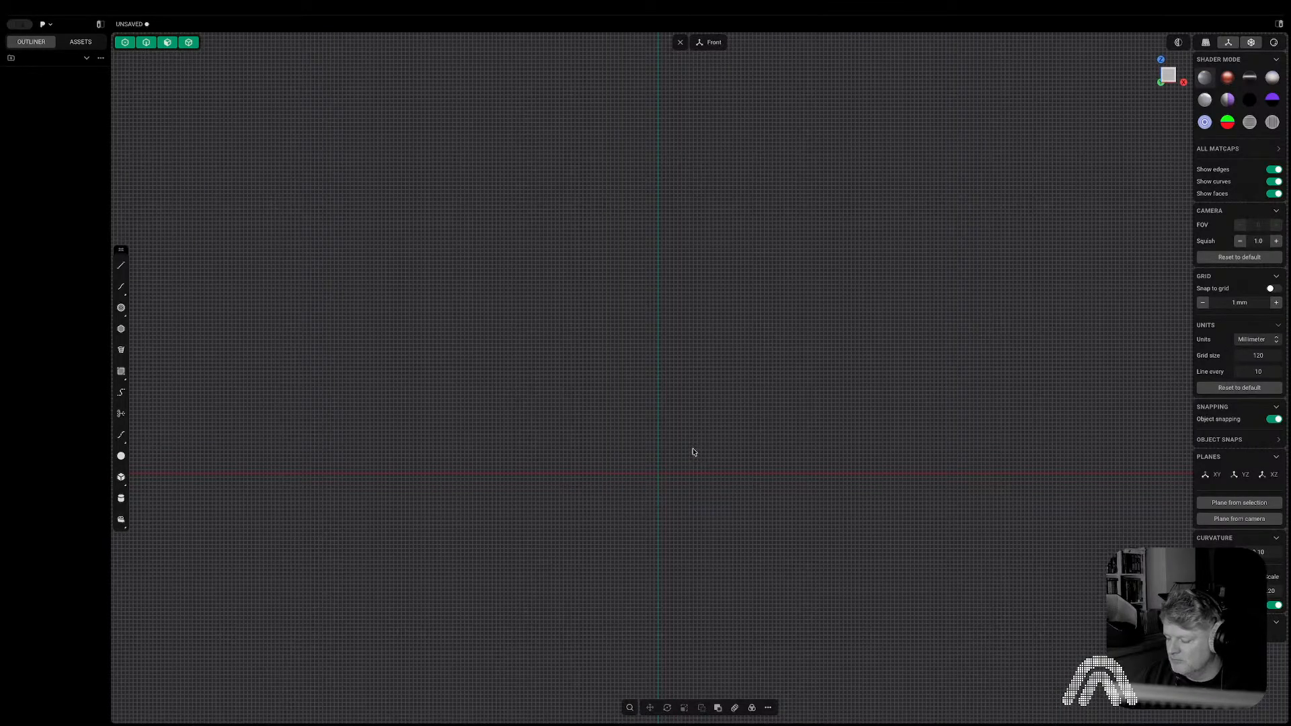
Draw a 180 mm vertical line up from the origin in the front view.
{"action": "key", "text": "l"}
{"action": "left_click", "coordinate": [657, 473]}
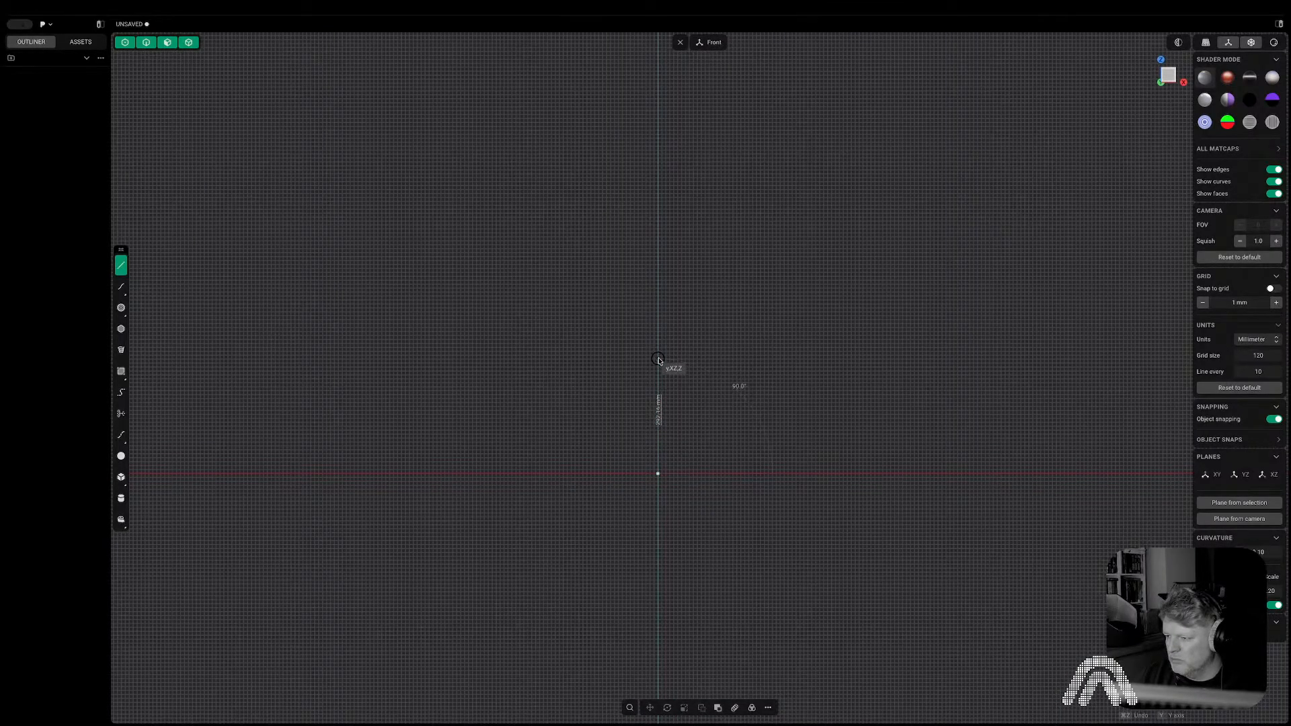
{"action": "type", "text": "180"}
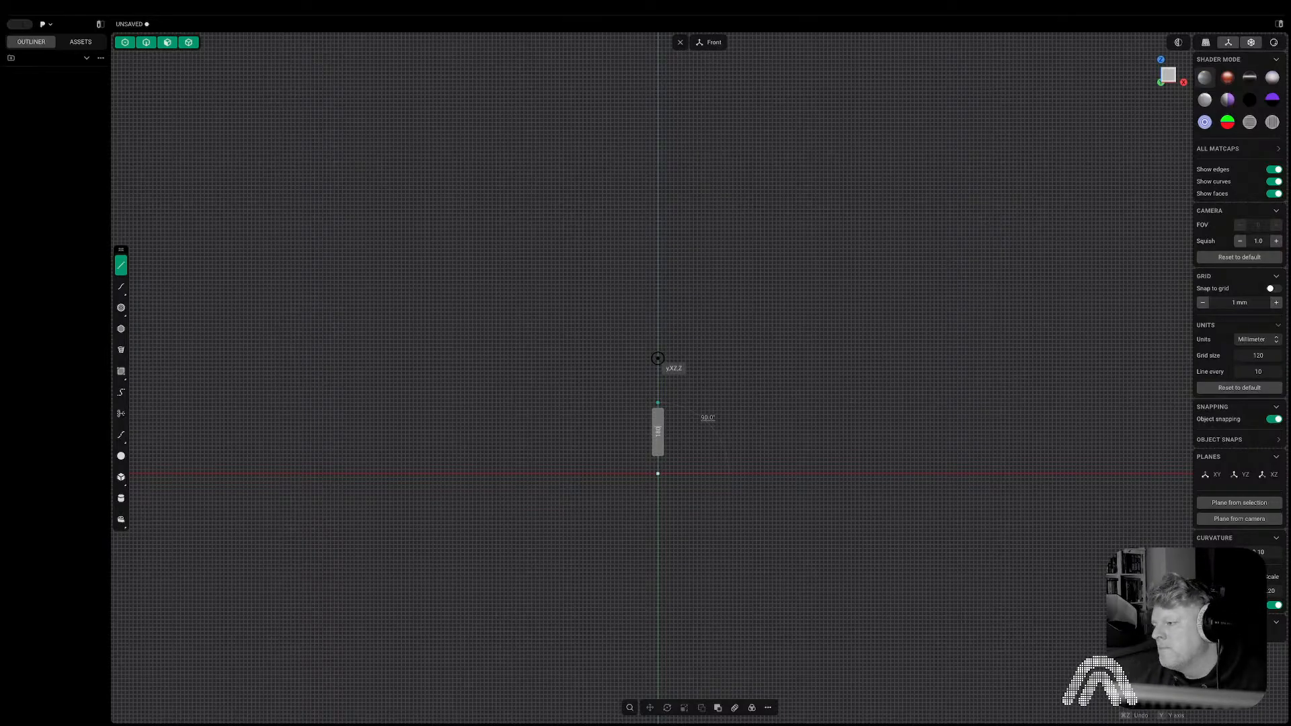
{"action": "left_click", "coordinate": [658, 358]}
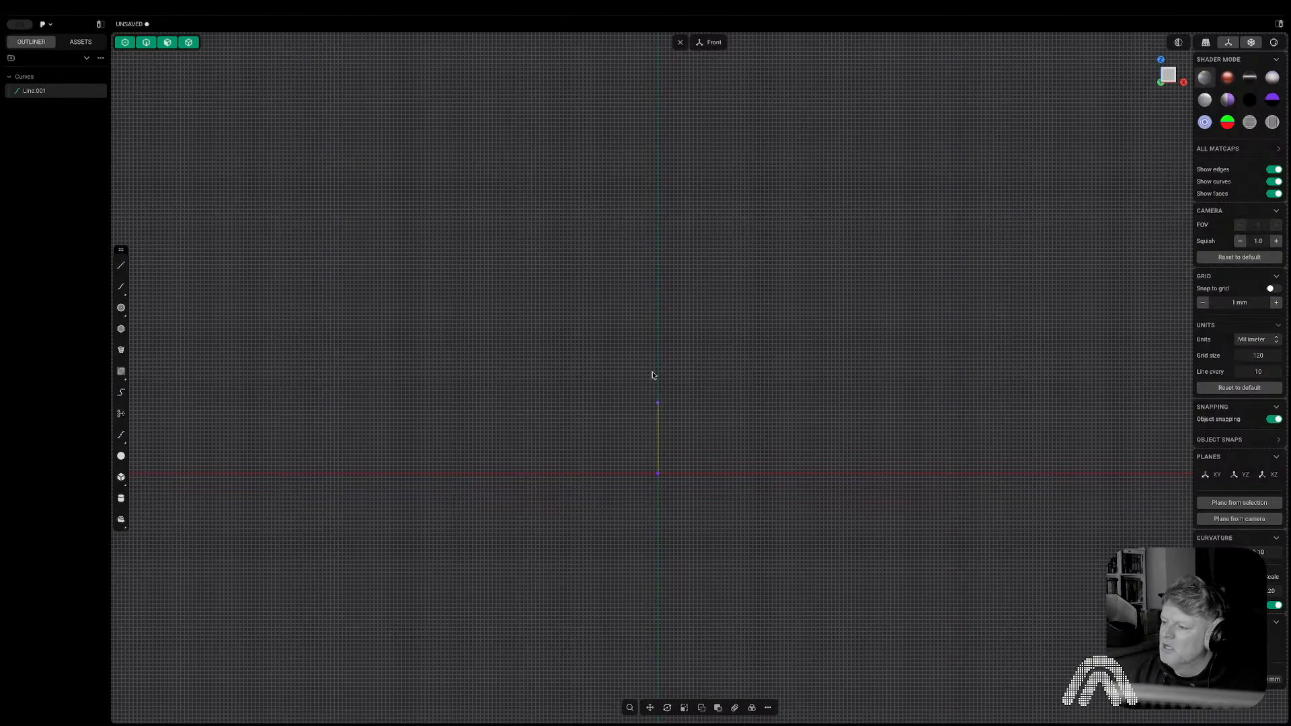
{"action": "scroll", "coordinate": [652, 375], "scroll_direction": "up", "scroll_amount": 3}
{"action": "middle_click_drag", "start_coordinate": [684, 438], "coordinate": [611, 268], "text": "shift"}
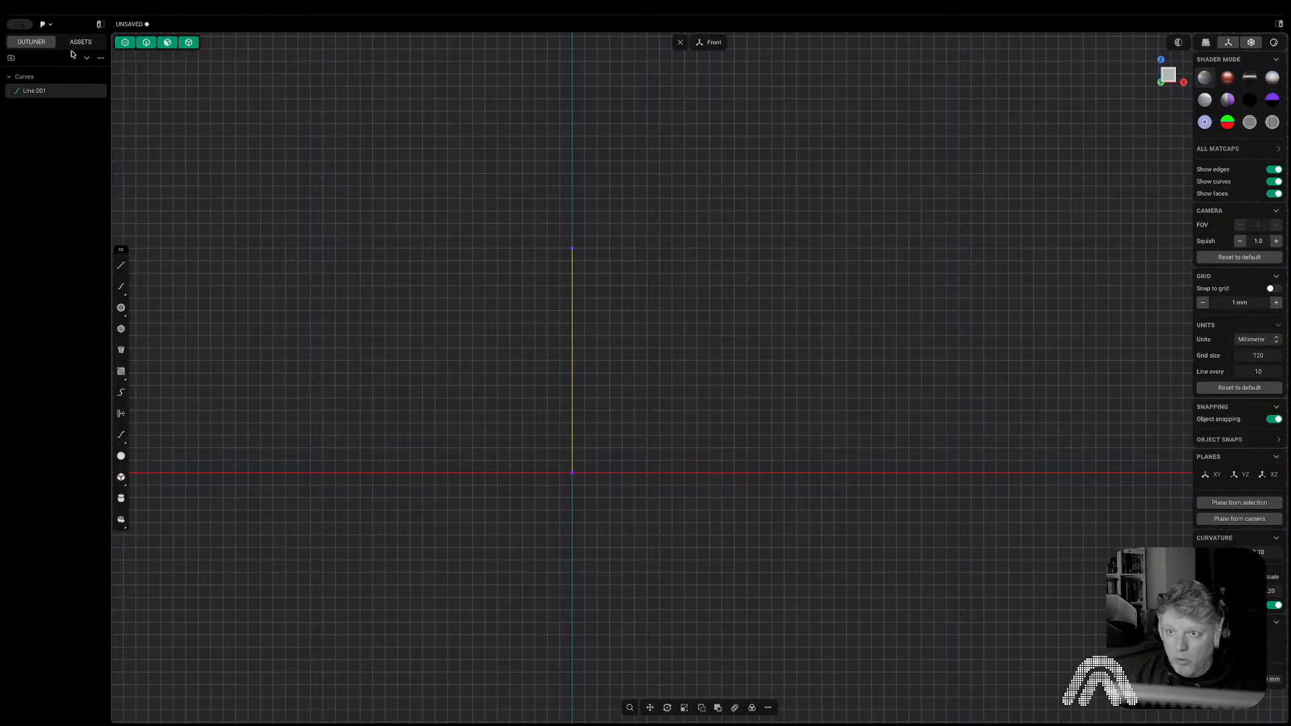
Import mount.stp from the Pre Modelled Parts folder in 3d Printing, keeping the default import options.
{"action": "left_click", "coordinate": [48, 26]}
{"action": "left_click", "coordinate": [81, 102]}
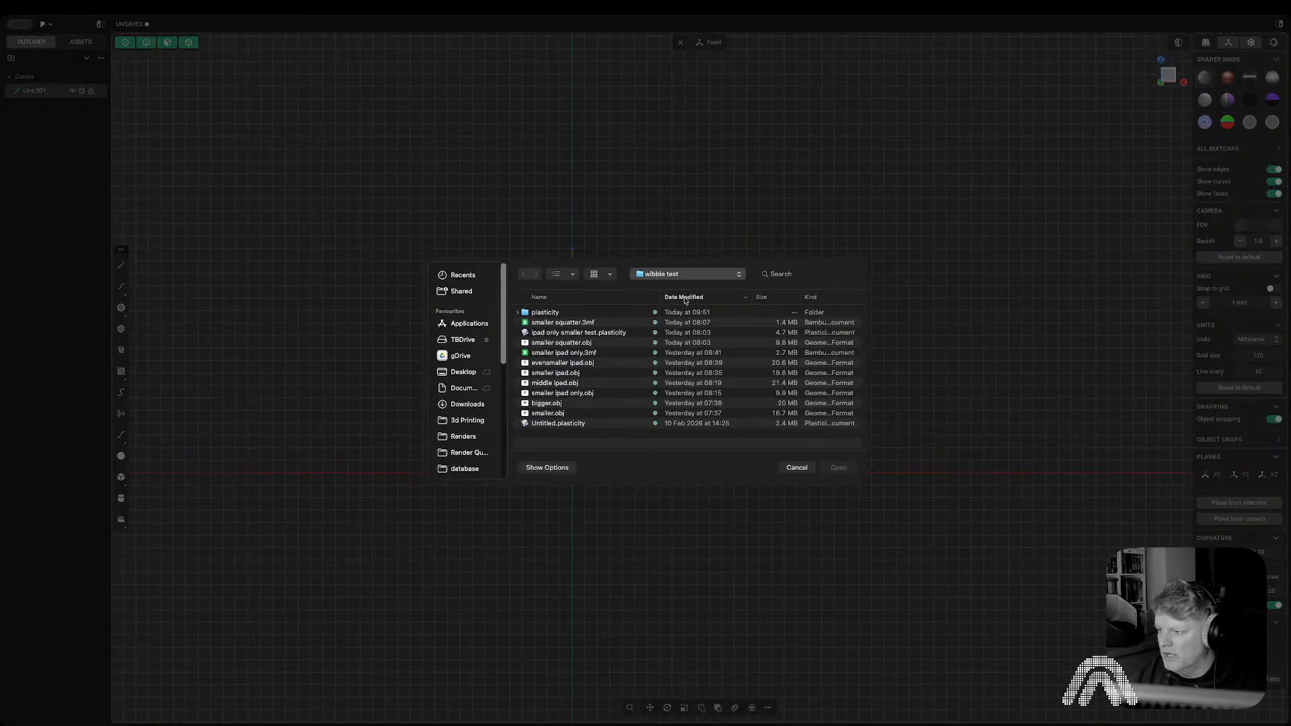
{"action": "left_click", "coordinate": [467, 420]}
{"action": "left_click", "coordinate": [553, 352]}
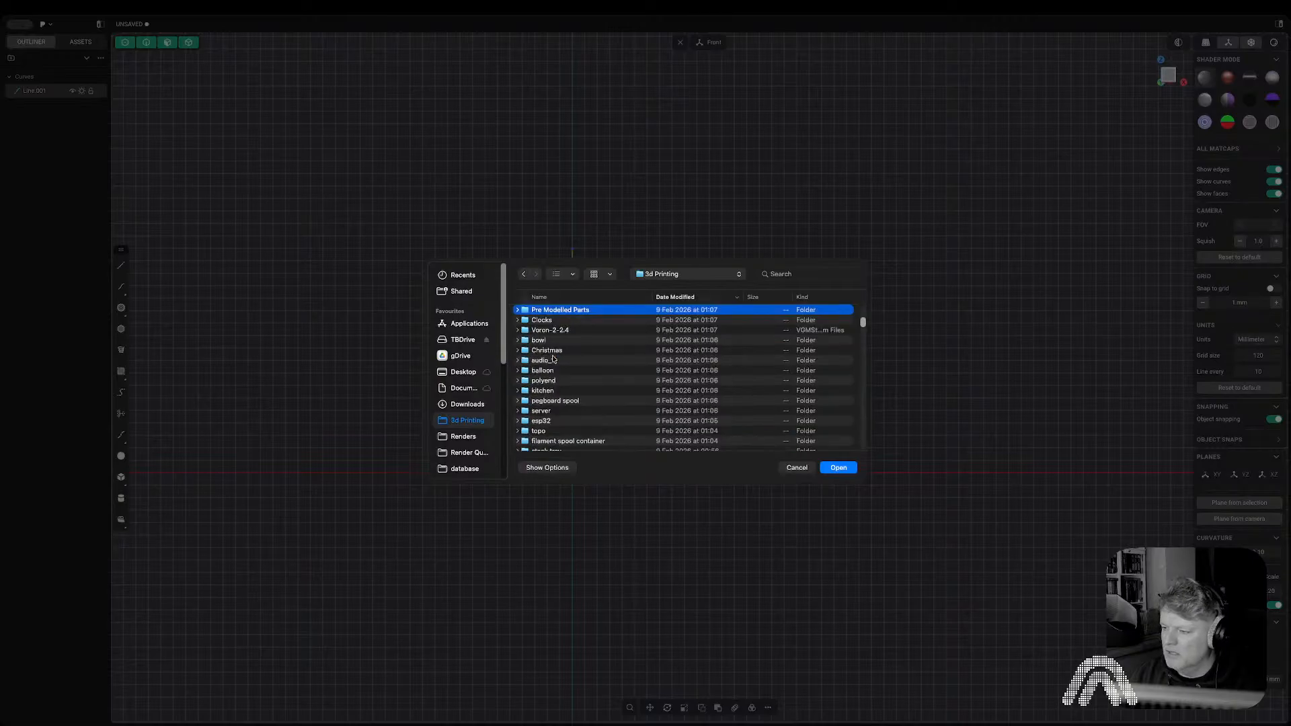
{"action": "double_click", "coordinate": [583, 310]}
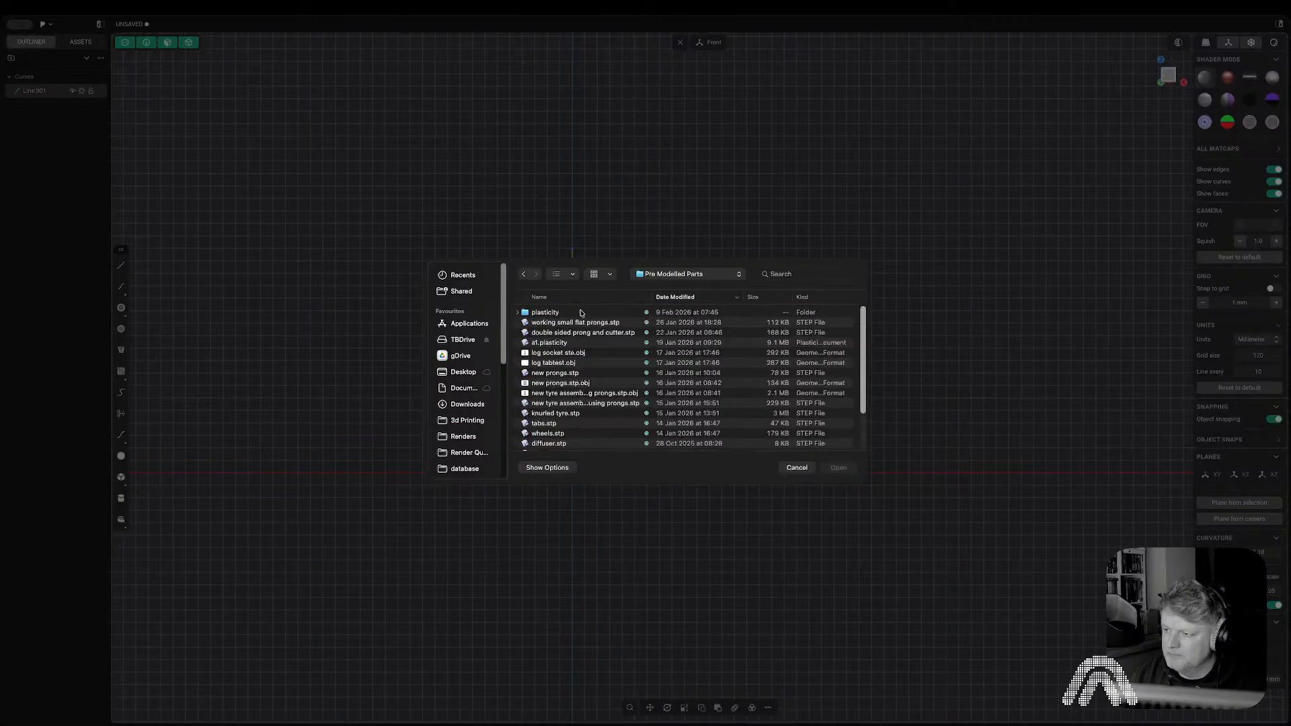
{"action": "scroll", "coordinate": [564, 360], "scroll_direction": "down", "scroll_amount": 3}
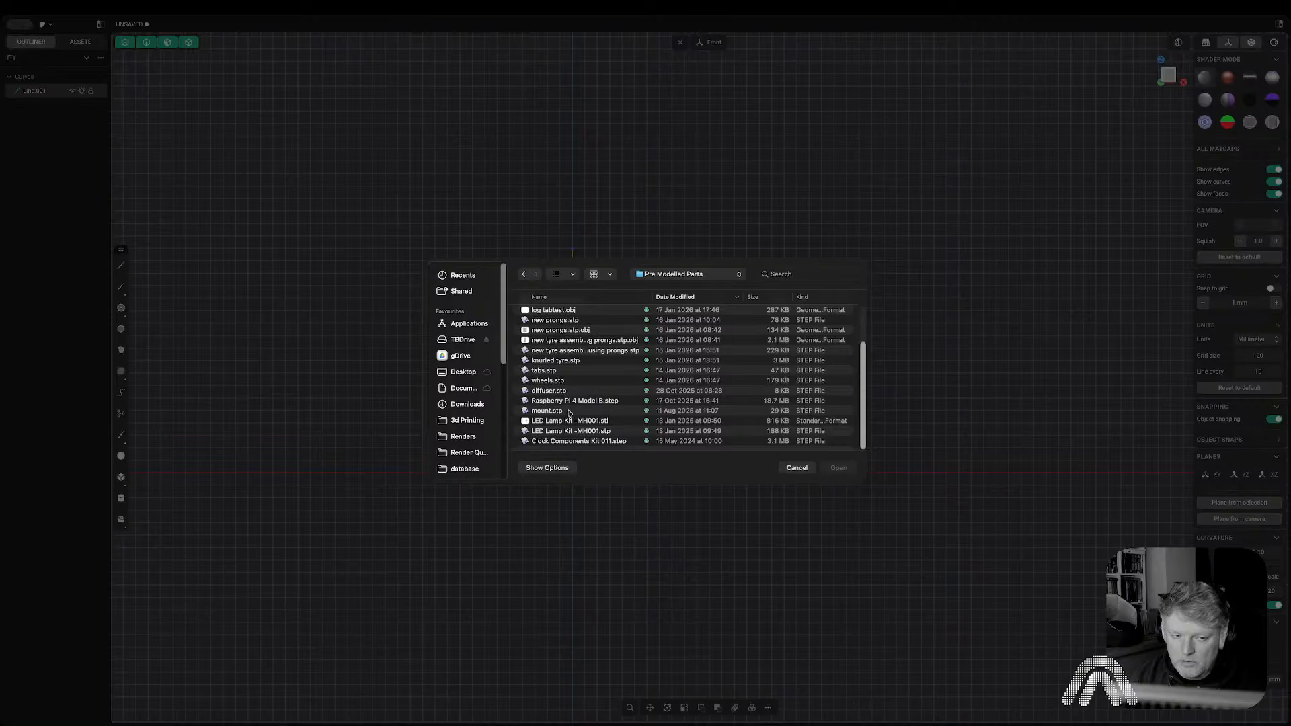
{"action": "scroll", "coordinate": [568, 413], "scroll_direction": "up", "scroll_amount": 2}
{"action": "scroll", "coordinate": [568, 419], "scroll_direction": "up", "scroll_amount": 3}
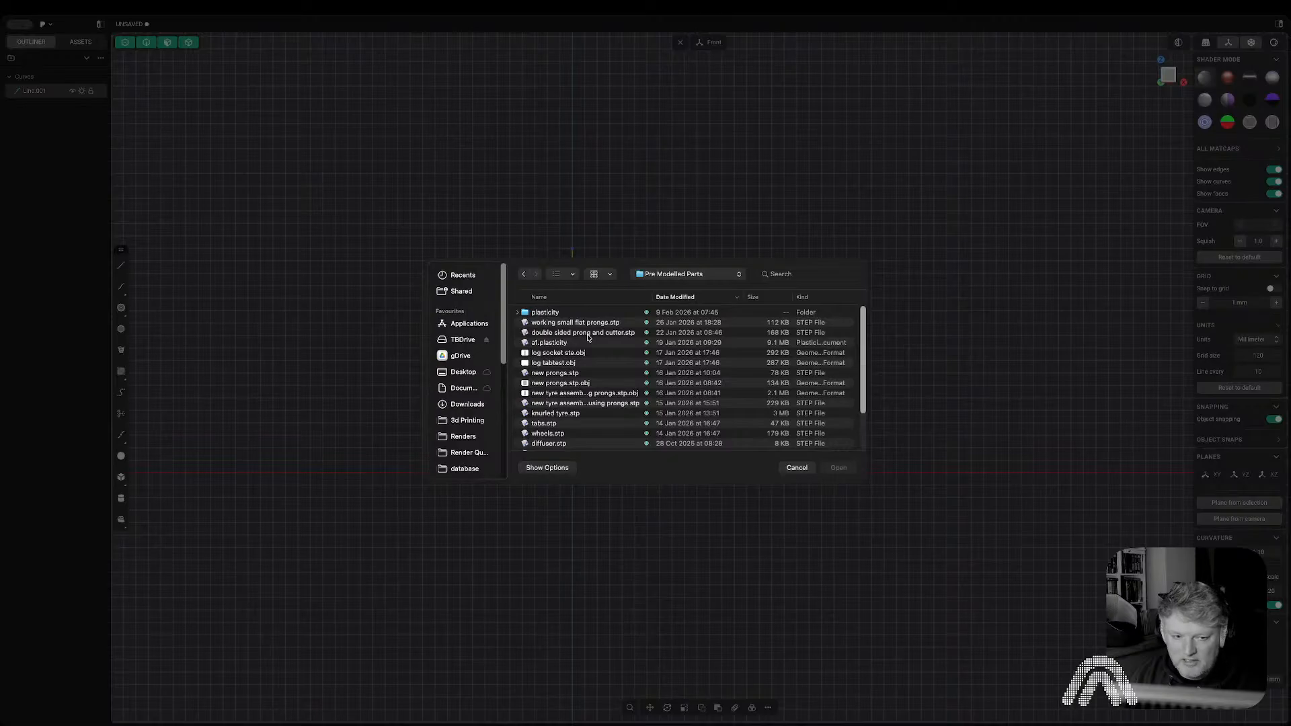
{"action": "scroll", "coordinate": [585, 343], "scroll_direction": "down", "scroll_amount": 3}
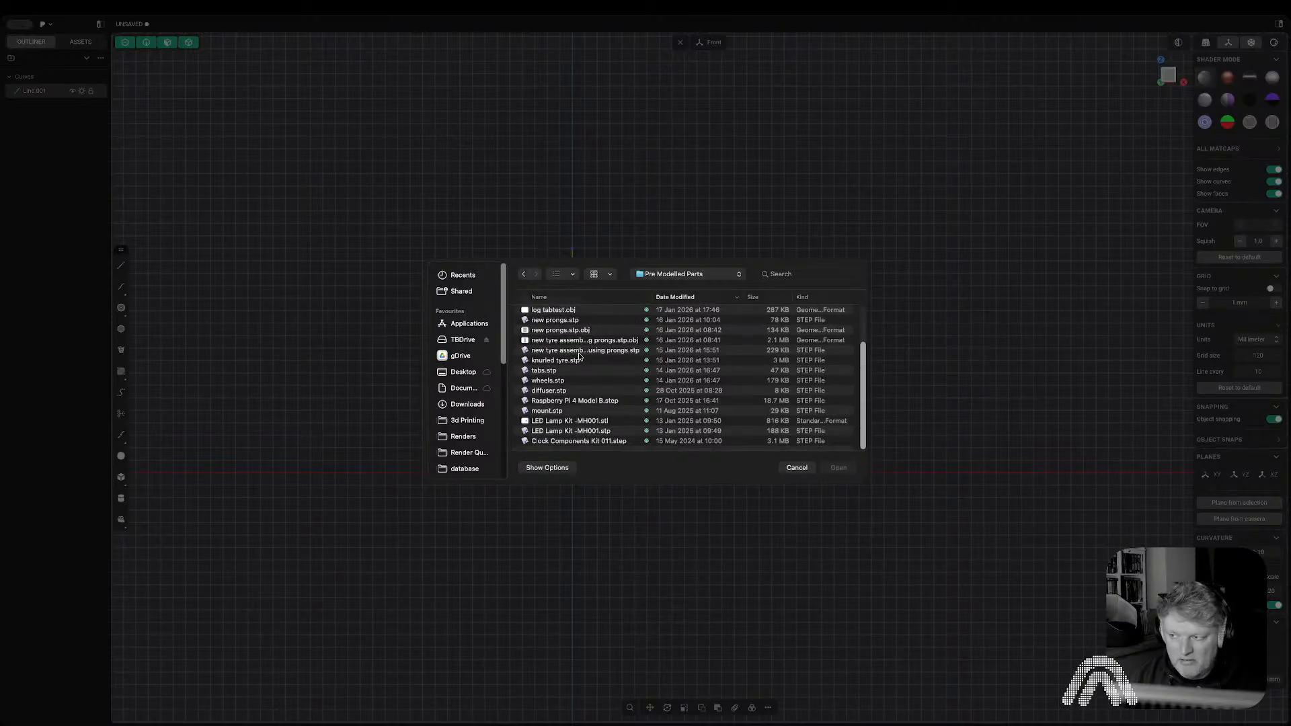
{"action": "double_click", "coordinate": [554, 412]}
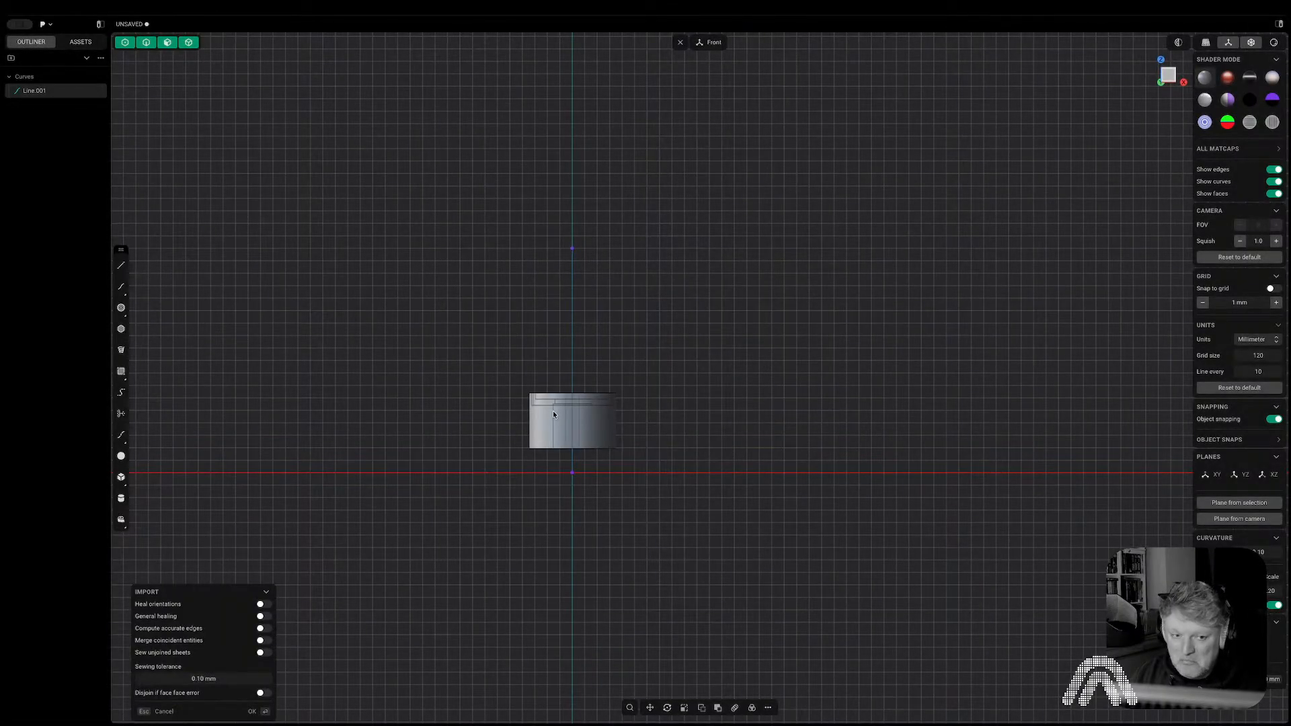
{"action": "key", "text": "Return"}
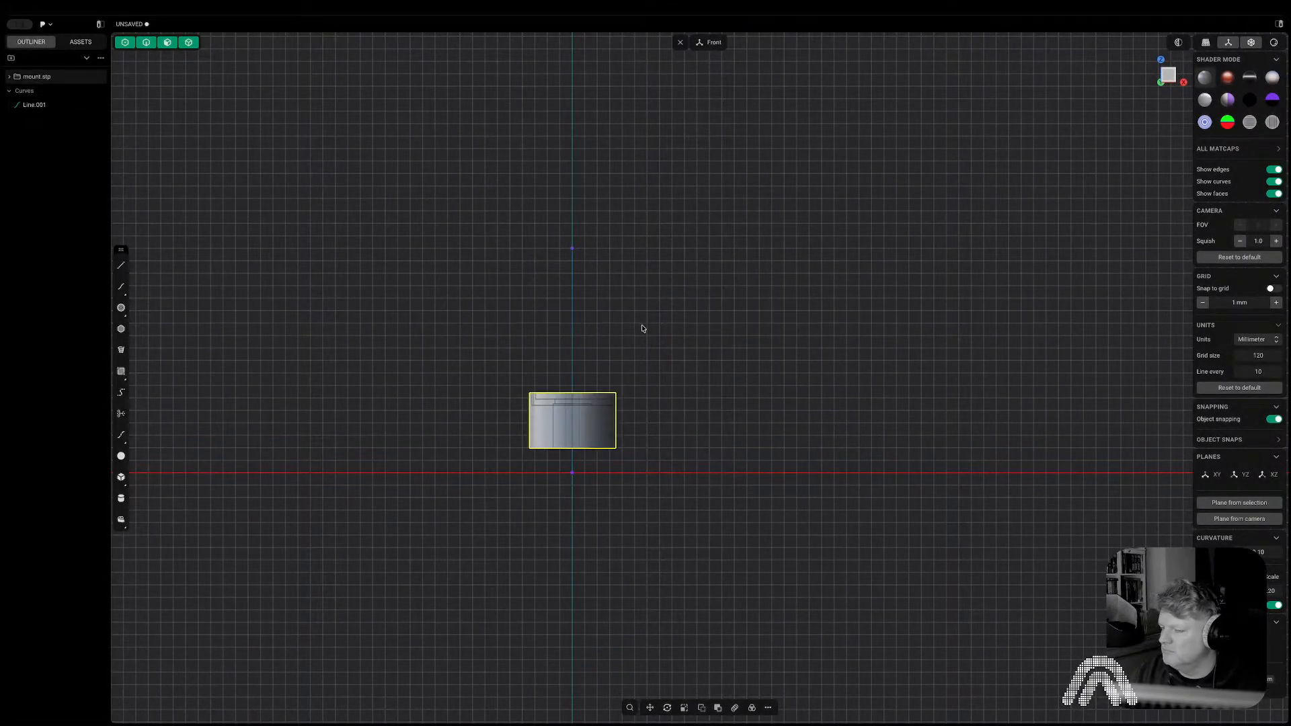
Switch to the top view and select the imported mount.
{"action": "middle_click_drag", "start_coordinate": [642, 328], "coordinate": [640, 421]}
{"action": "left_click", "coordinate": [1168, 73]}
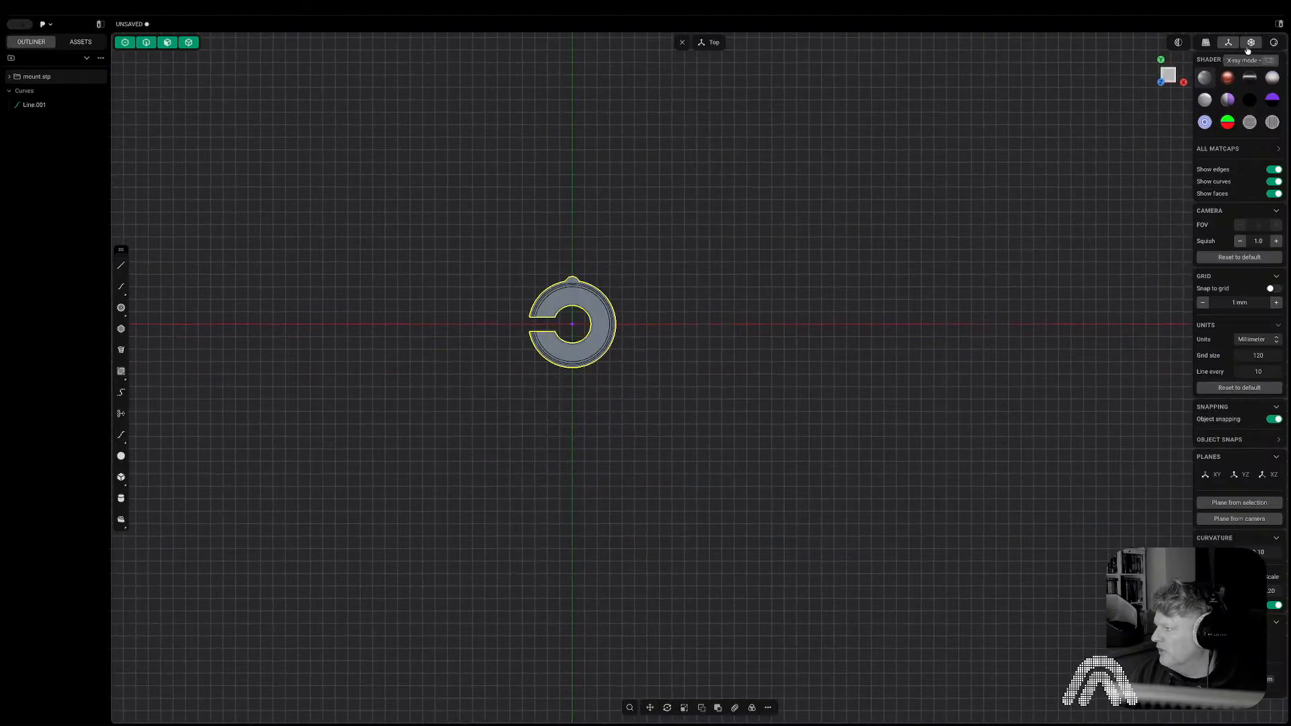
{"action": "scroll", "coordinate": [565, 269], "scroll_direction": "up", "scroll_amount": 5}
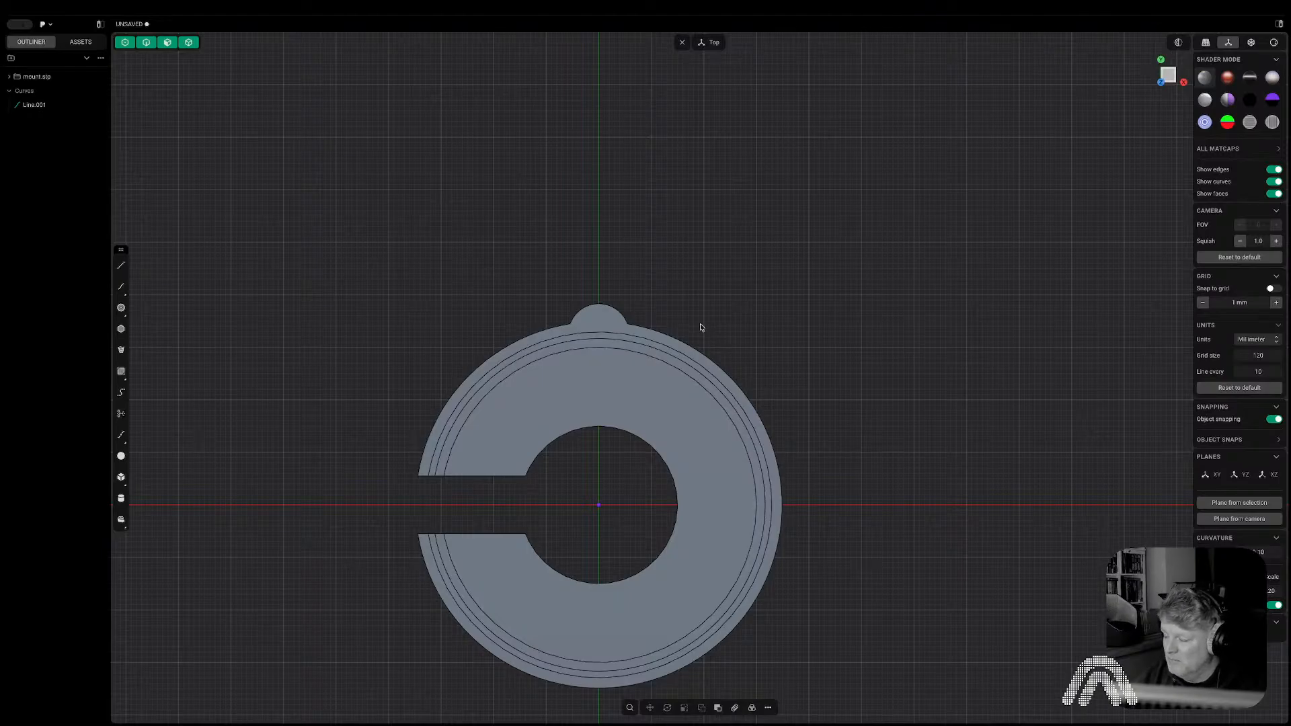
{"action": "left_click", "coordinate": [591, 340]}
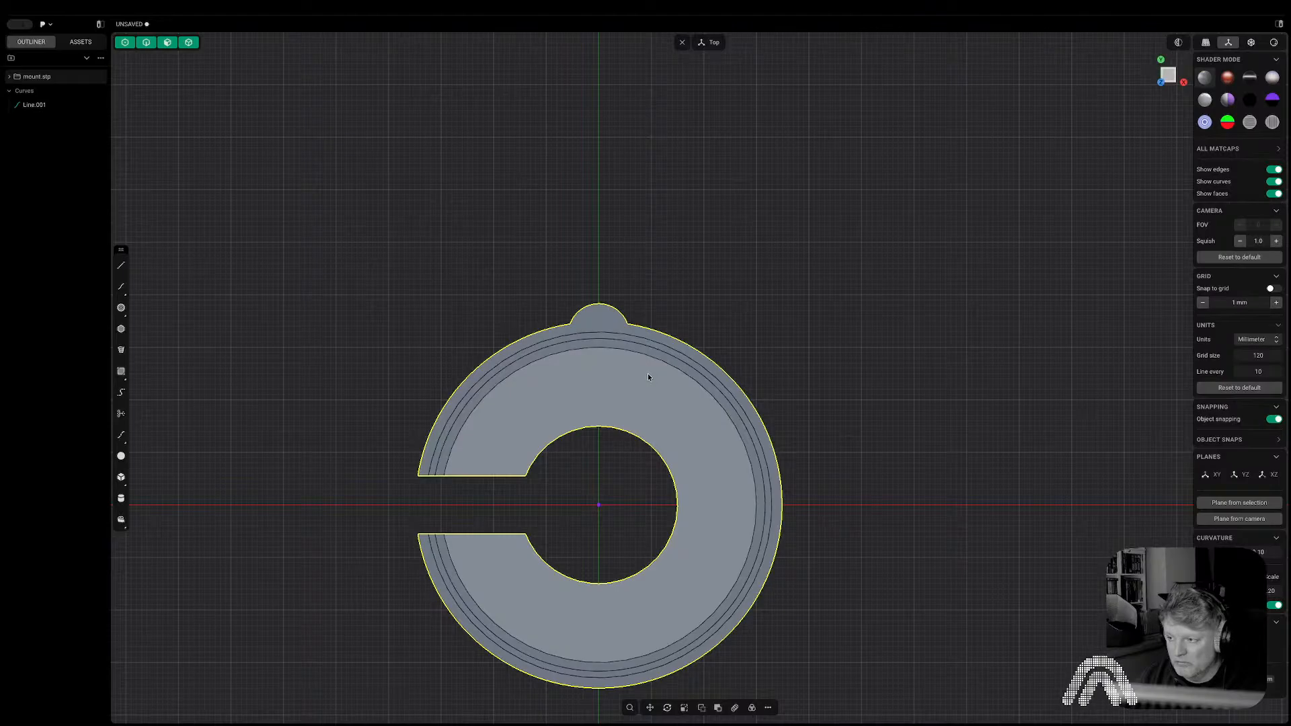
Try to rotate the mount clockwise by about 89° around Z using its default pivot.
{"action": "key", "text": "r"}
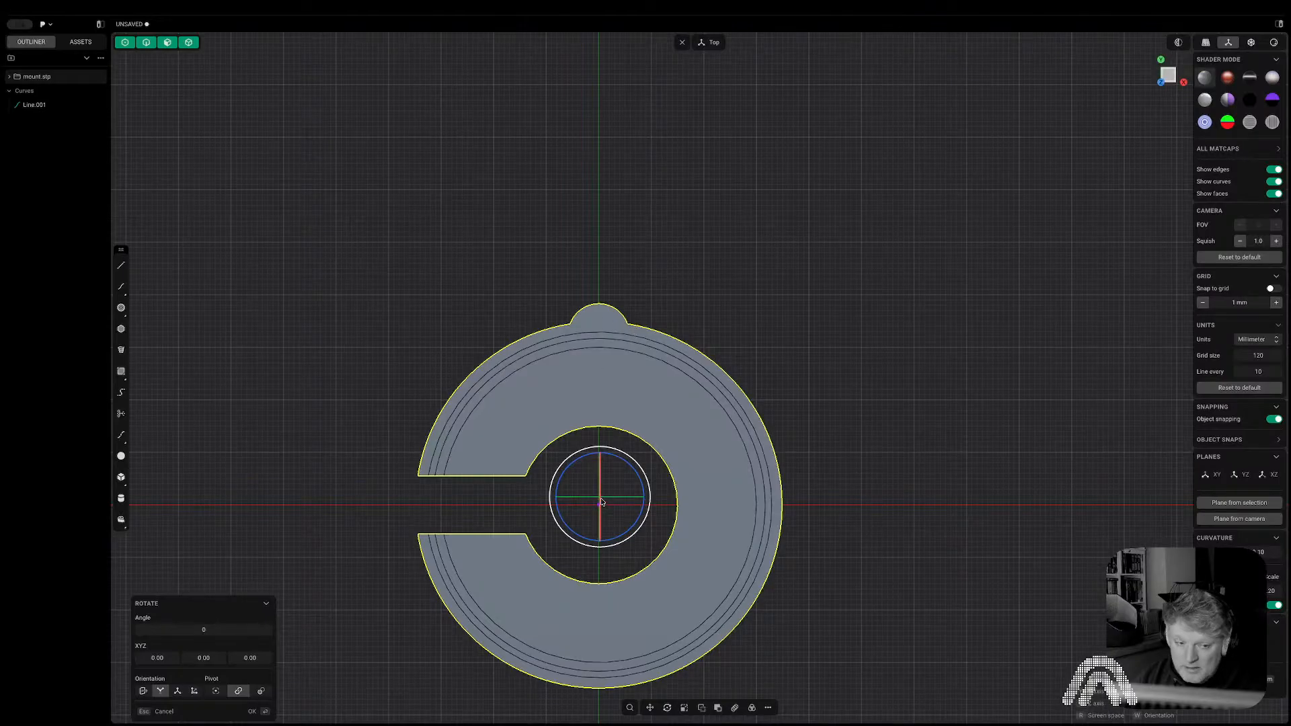
{"action": "key", "text": "r"}
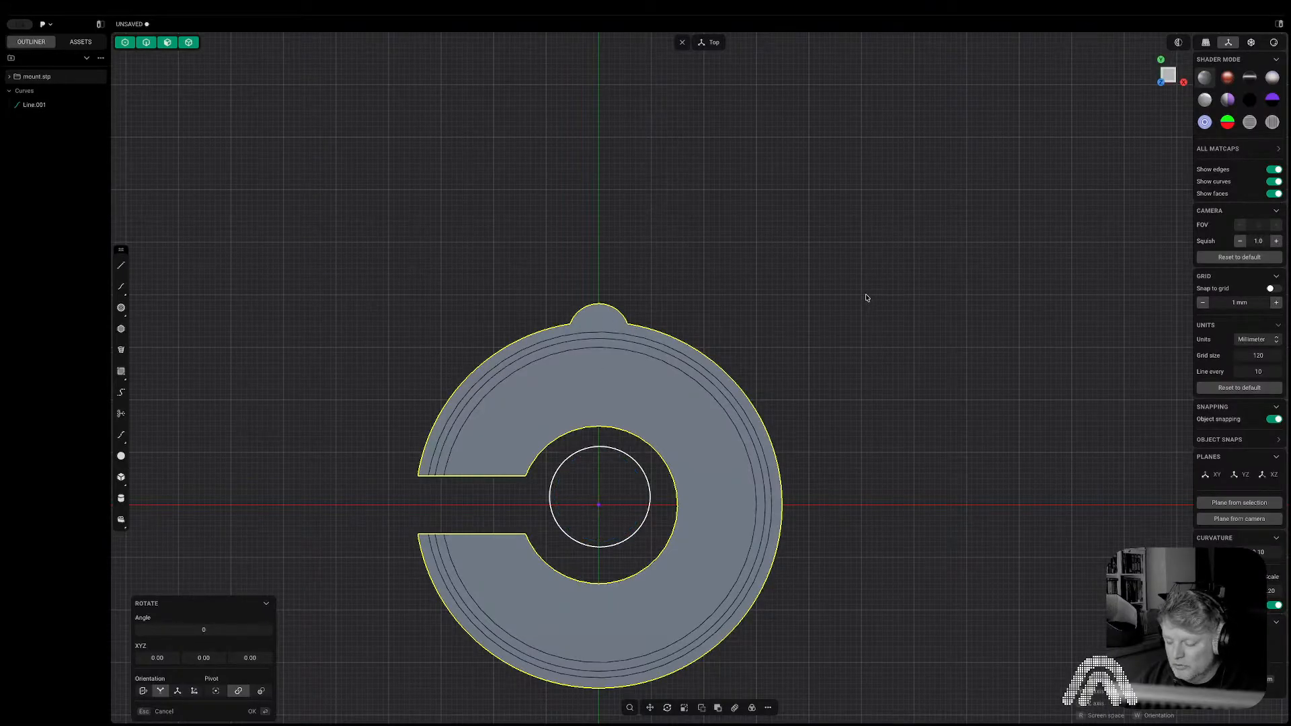
{"action": "key", "text": "z"}
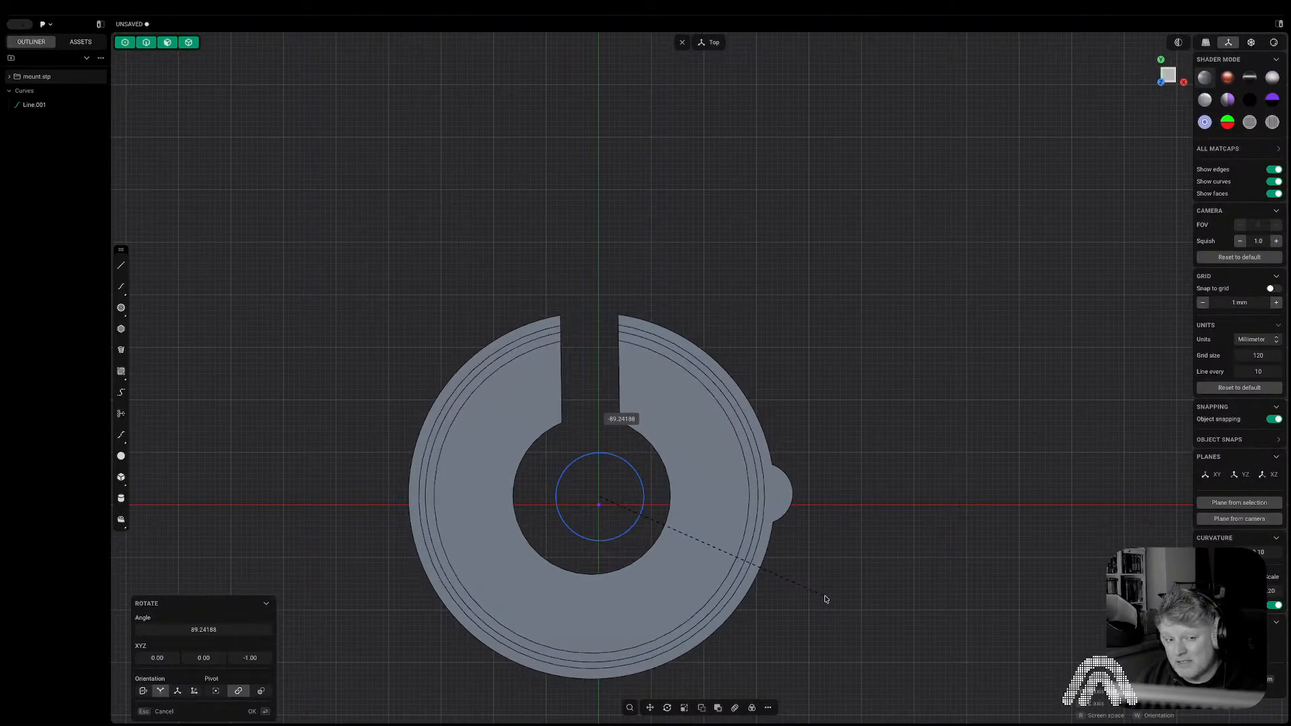
{"action": "left_click", "coordinate": [825, 597]}
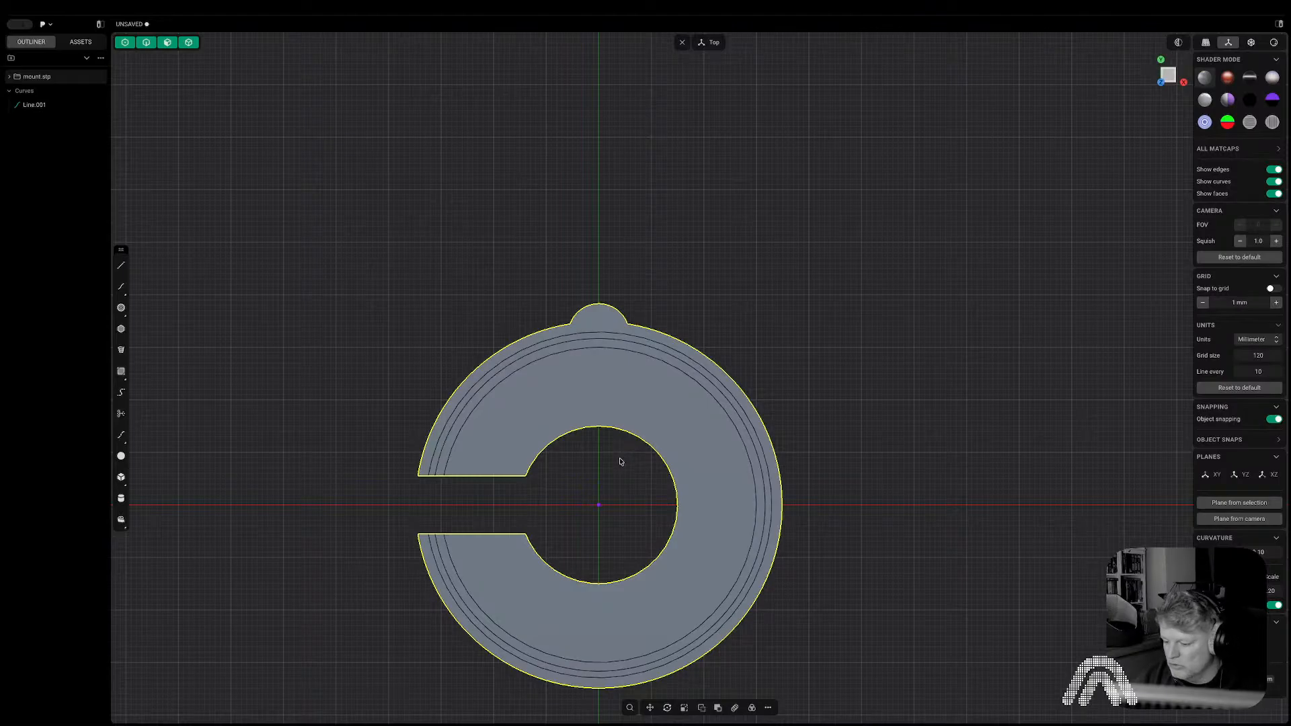
Snap the mount's rotation pivot to the end of the vertical line at the centre of the ring.
{"action": "key", "text": "r"}
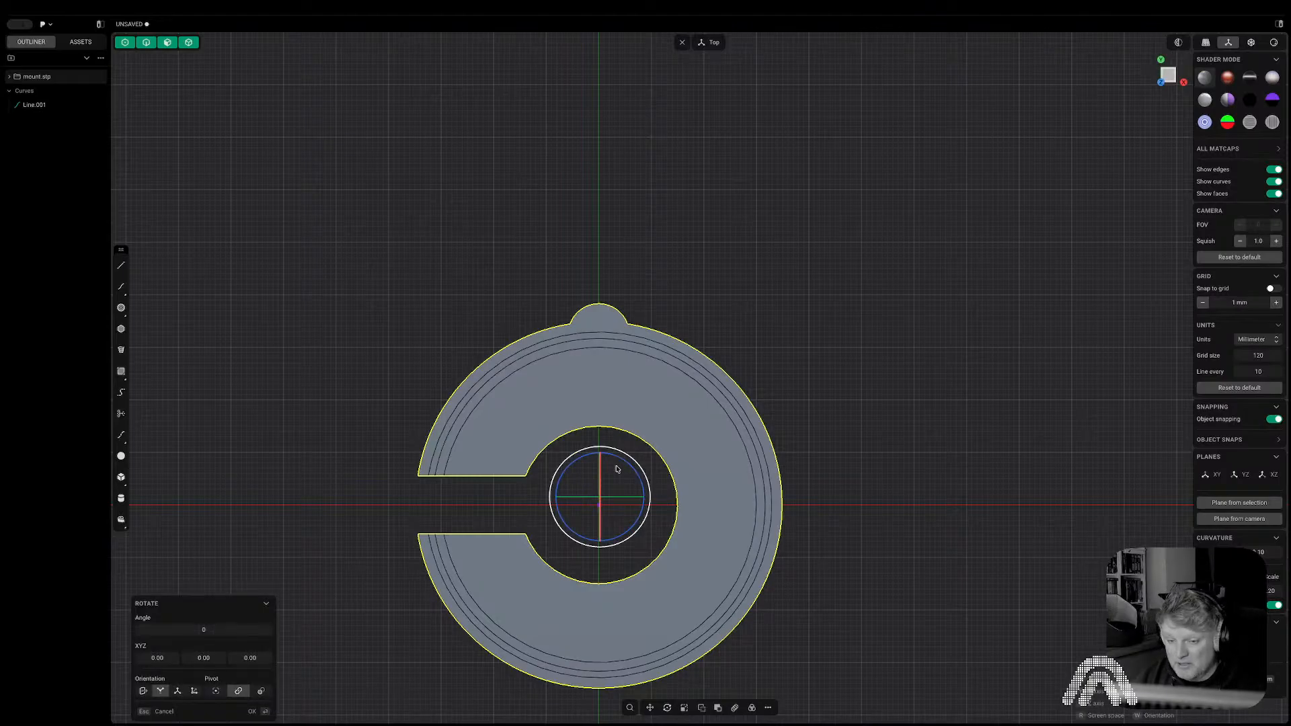
{"action": "key", "text": "v"}
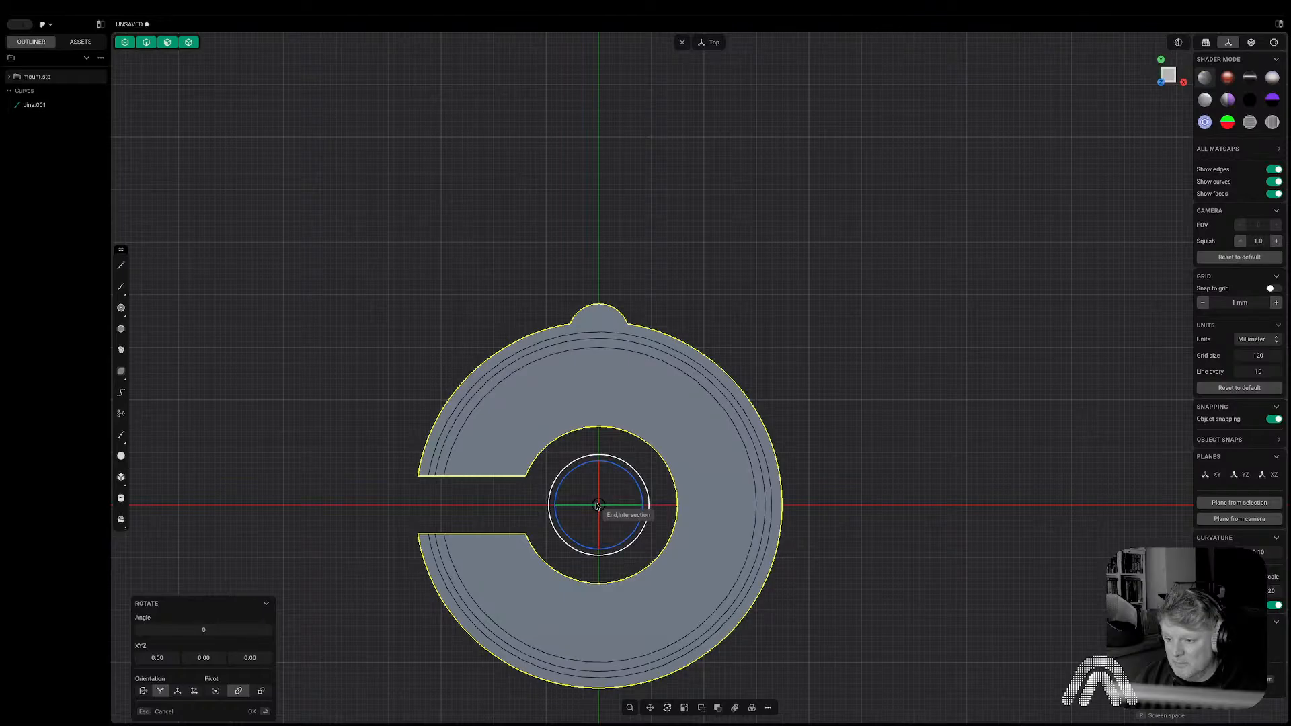
{"action": "left_click", "coordinate": [597, 505]}
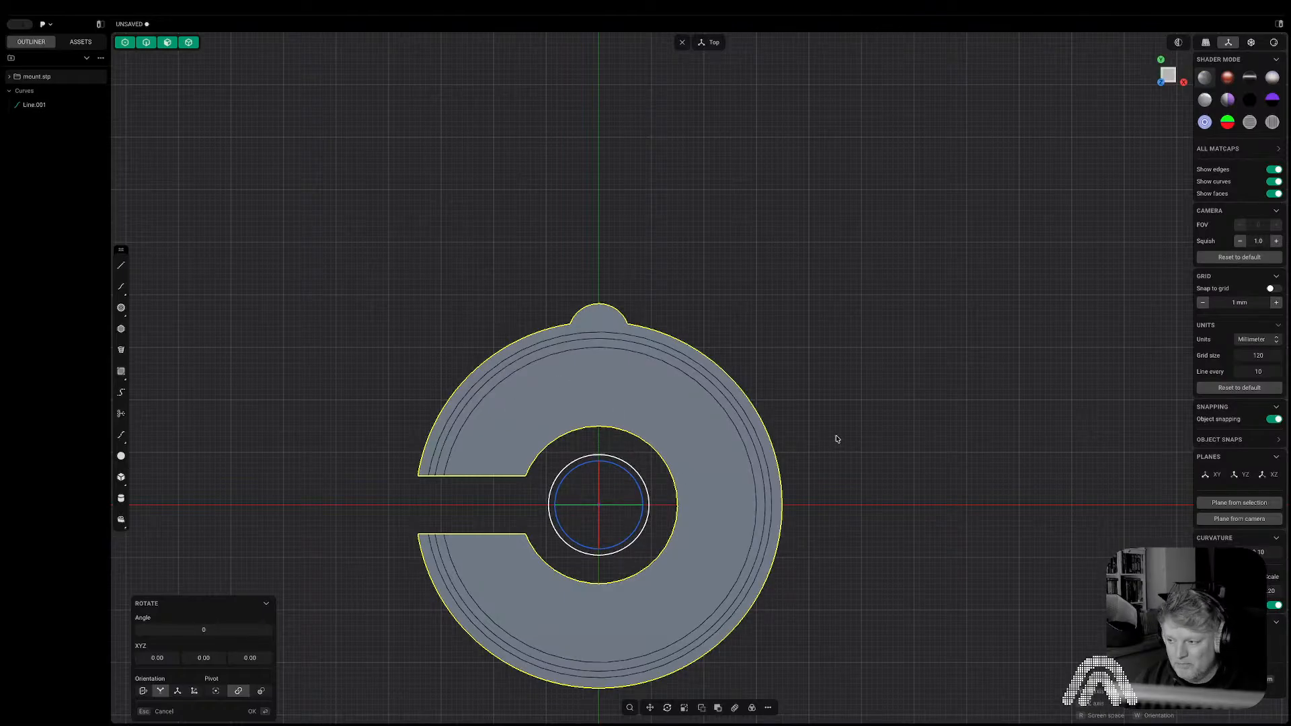
{"action": "key", "text": "Escape"}
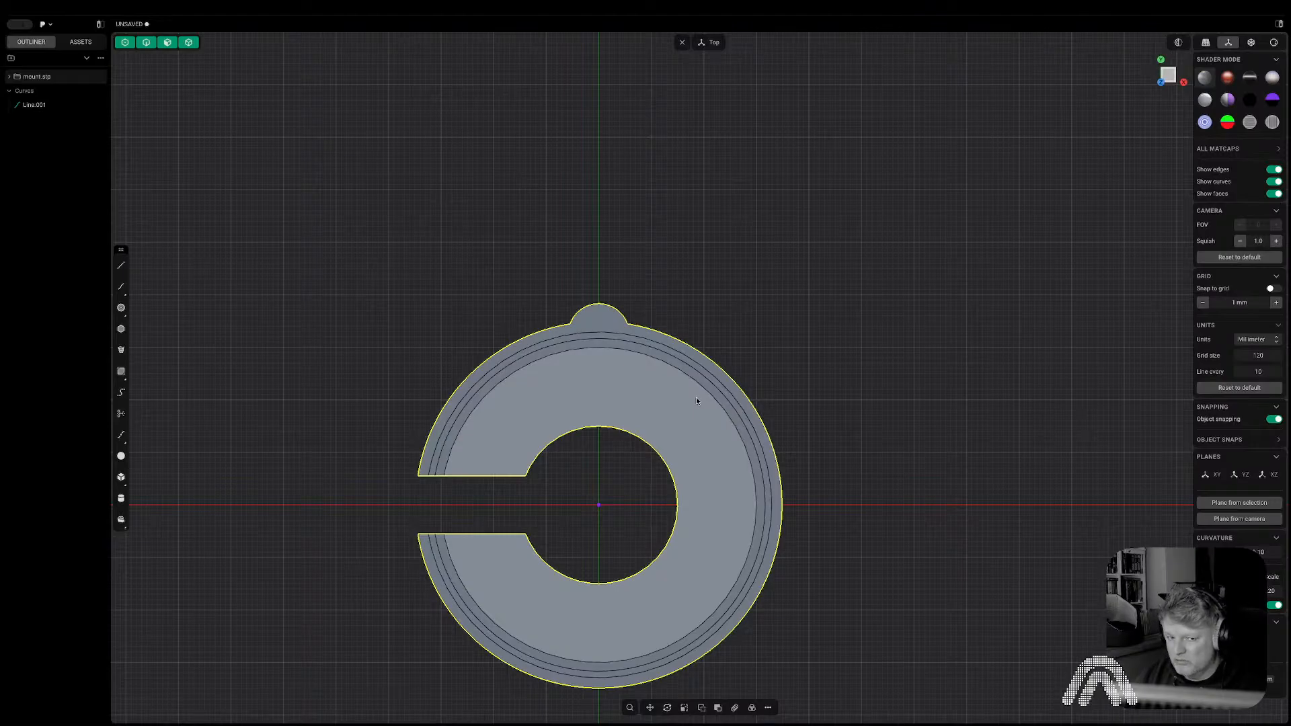
Rotate the mount 90° about the Z axis around the snapped pivot.
{"action": "type", "text": "r"}
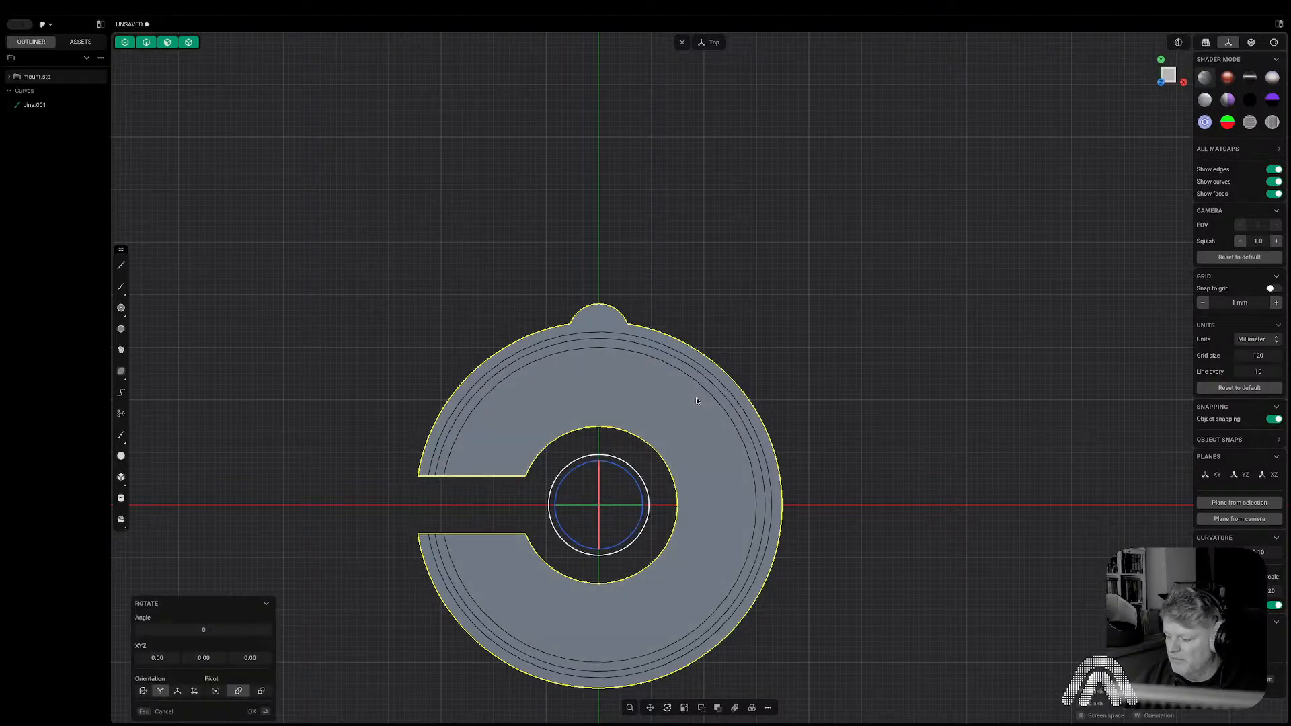
{"action": "type", "text": "90"}
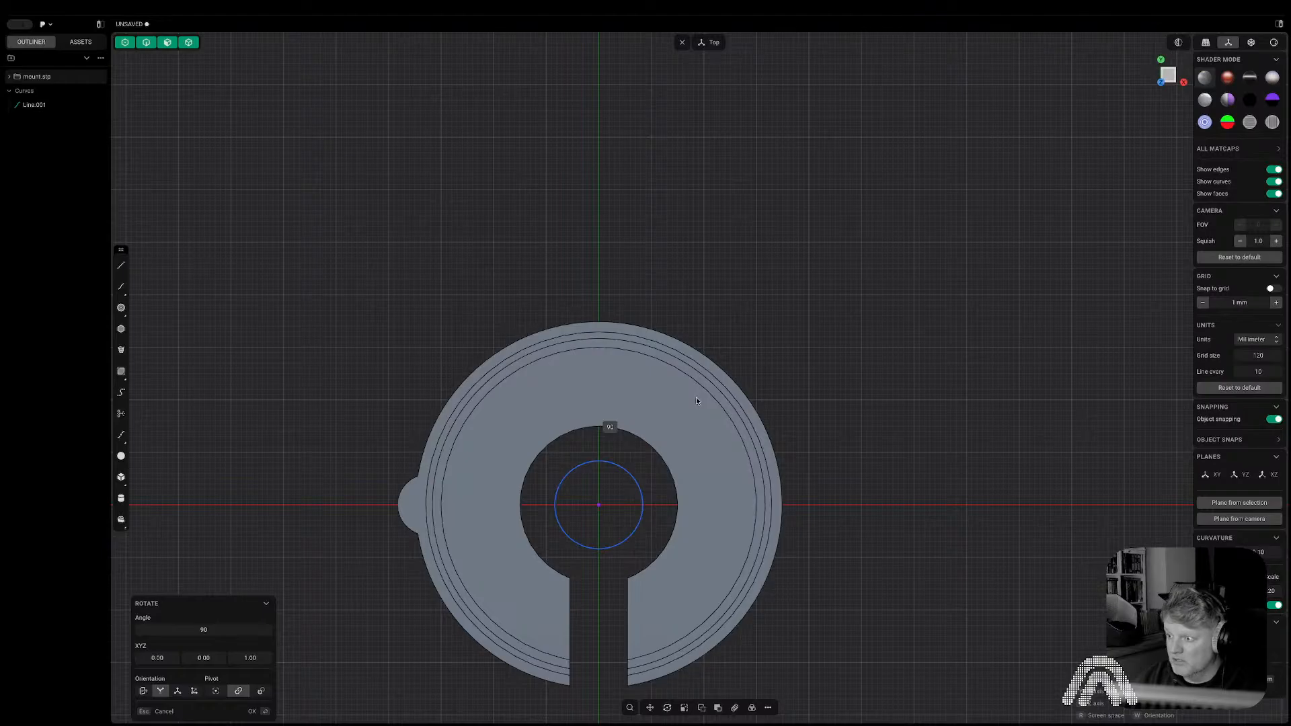
{"action": "key", "text": "Return"}
{"action": "scroll", "coordinate": [755, 303], "scroll_direction": "down", "scroll_amount": 5}
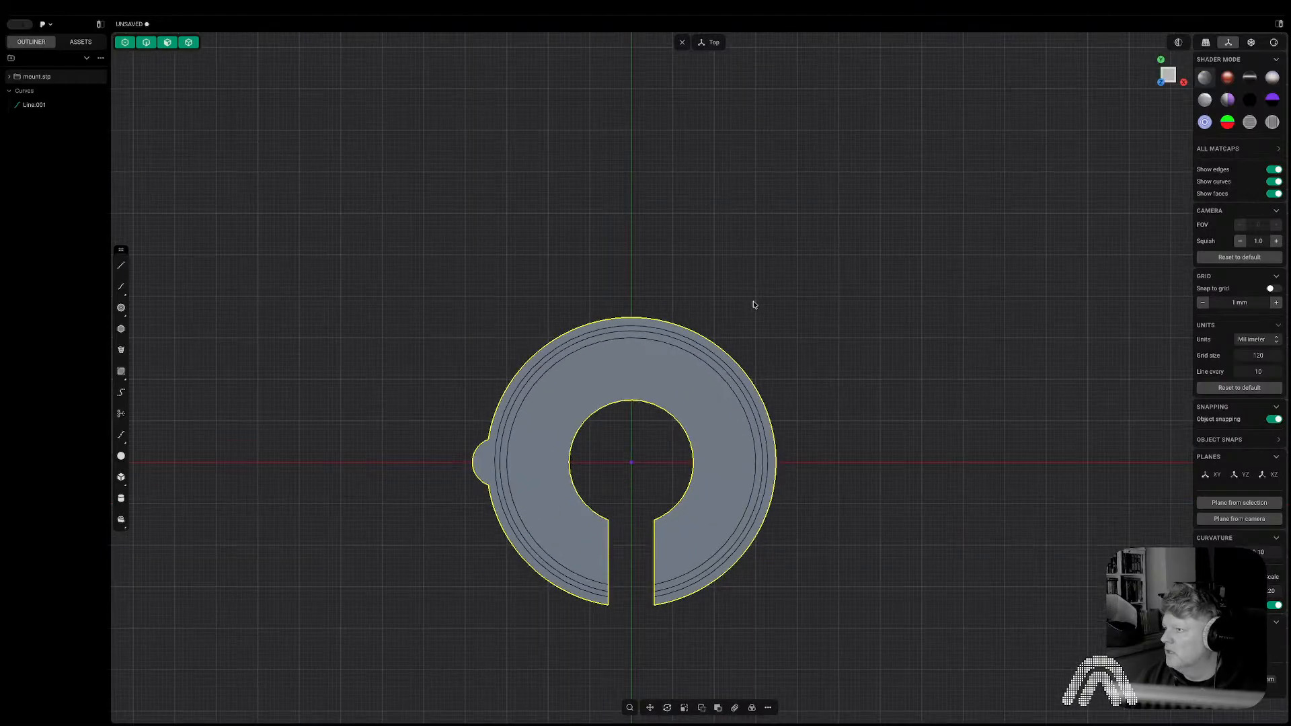
{"action": "scroll", "coordinate": [826, 461], "scroll_direction": "down", "scroll_amount": 1}
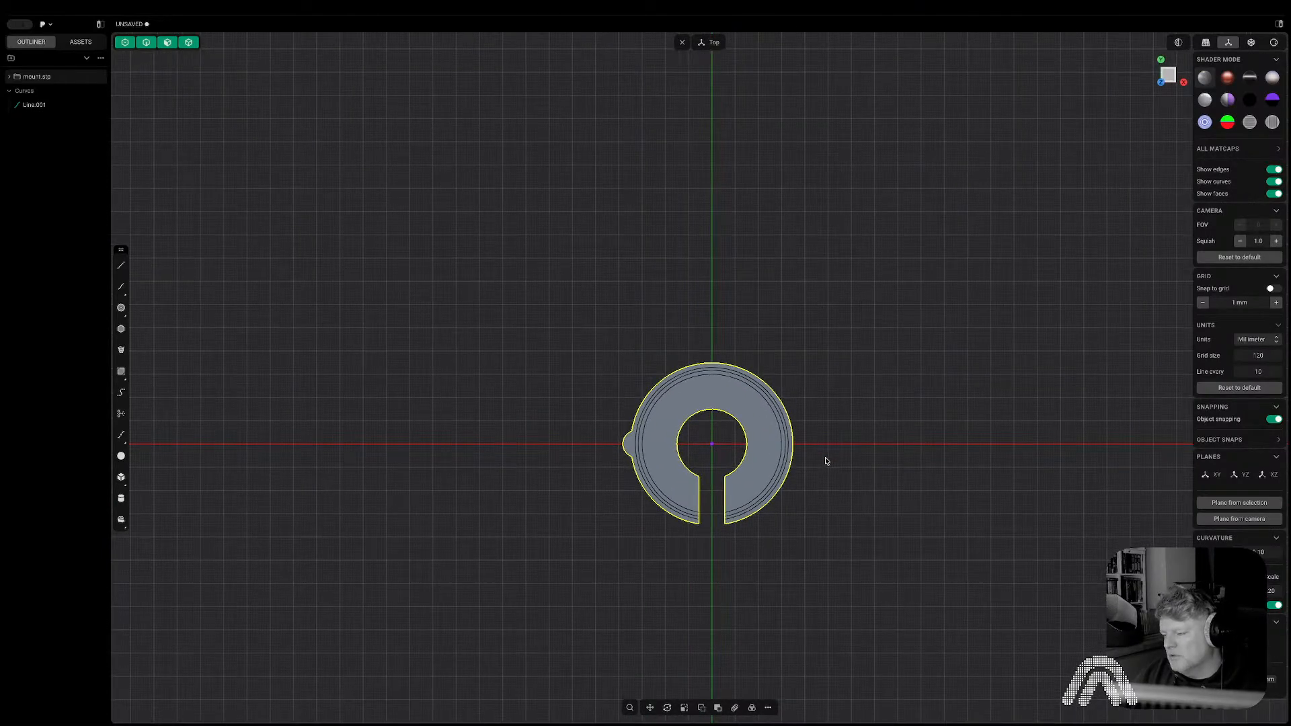
Try to rotate the mount about the Z axis around the snapped pivot.
{"action": "middle_click_drag", "start_coordinate": [827, 460], "coordinate": [830, 349]}
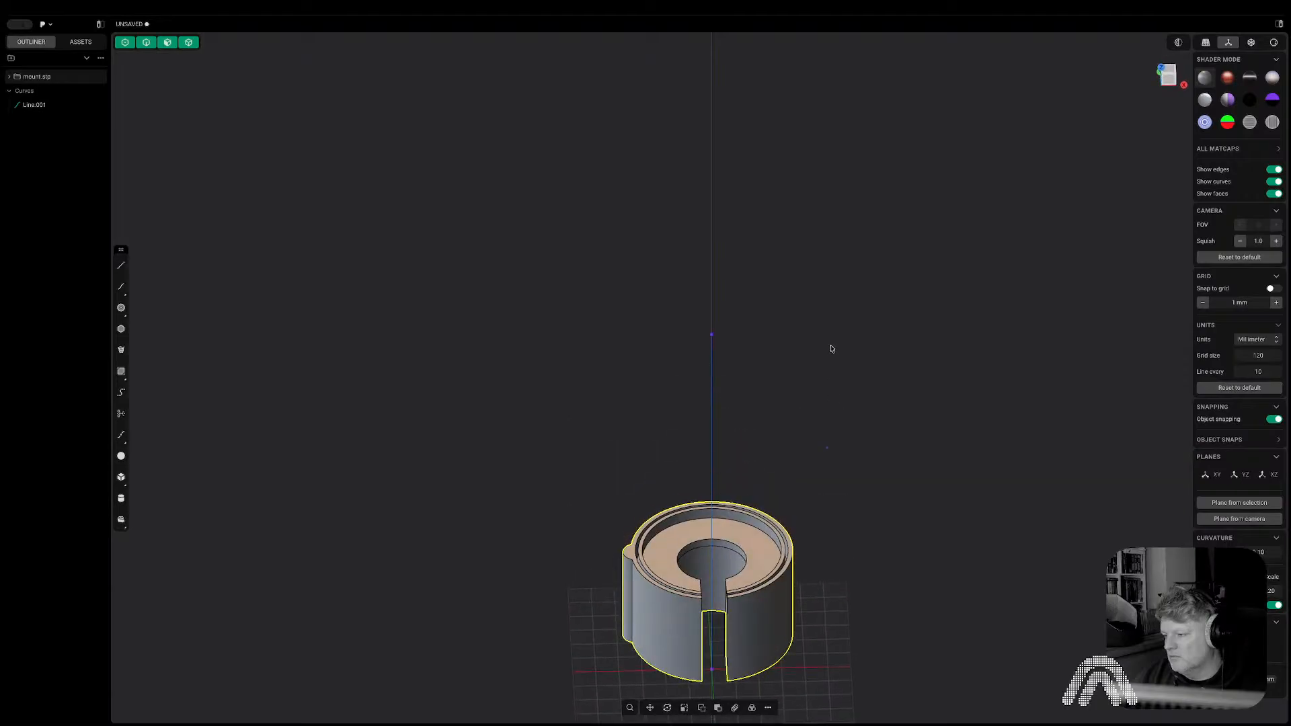
{"action": "left_click", "coordinate": [796, 478]}
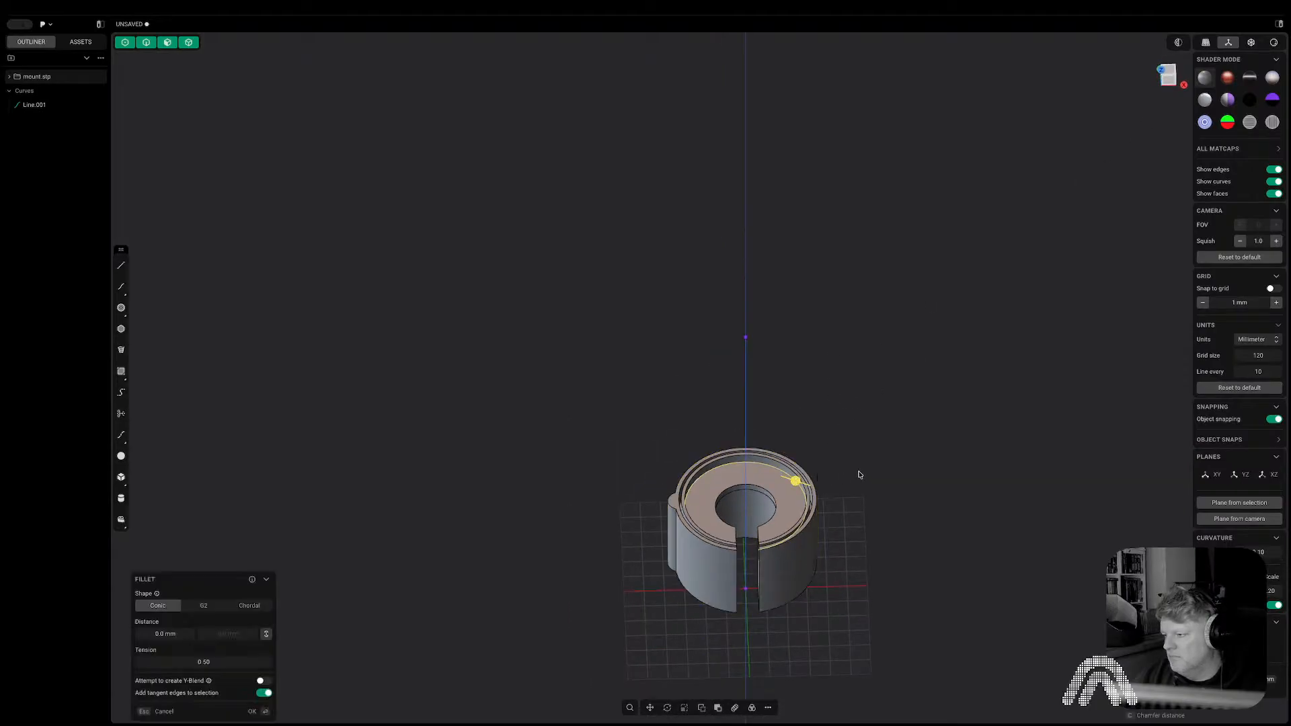
{"action": "left_click", "coordinate": [859, 472]}
{"action": "left_click", "coordinate": [805, 537]}
{"action": "type", "text": "rz"}
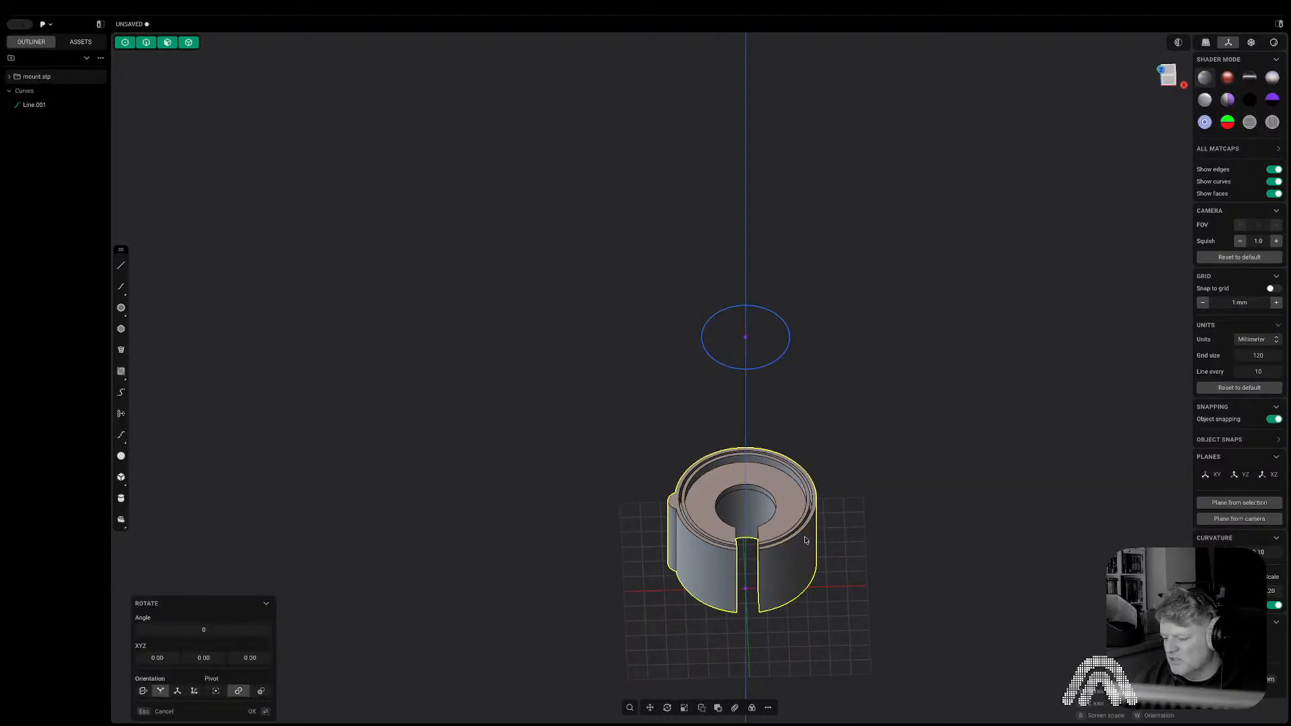
{"action": "type", "text": "270"}
{"action": "key", "text": "Return"}
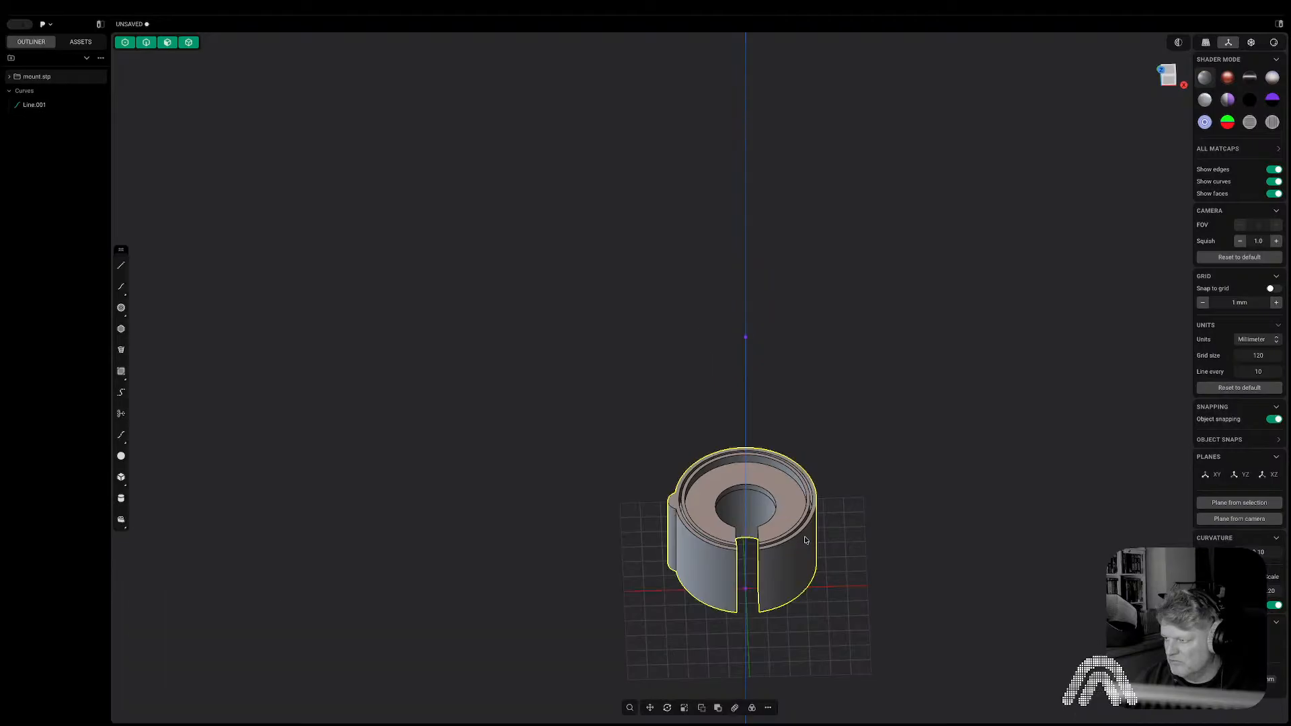
Rotate the mount 180° about the Z axis around the vertical guide line.
{"action": "key", "text": "1"}
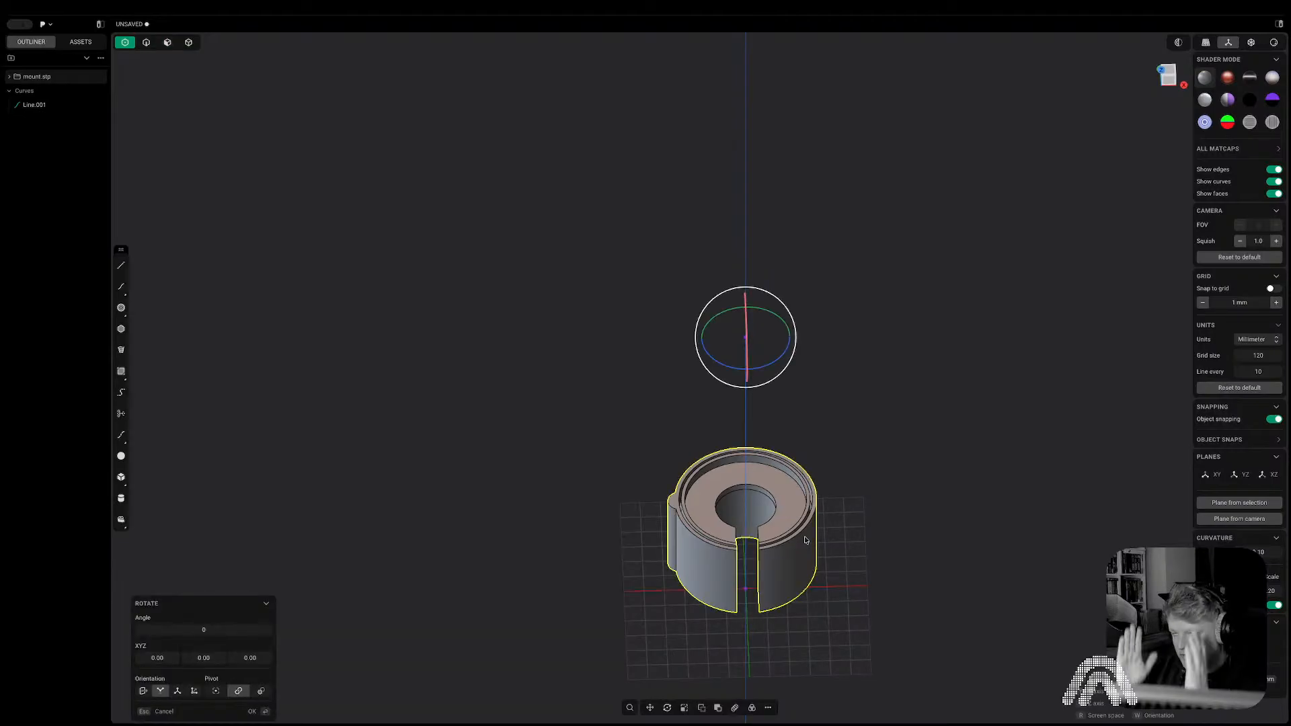
{"action": "key", "text": "Escape"}
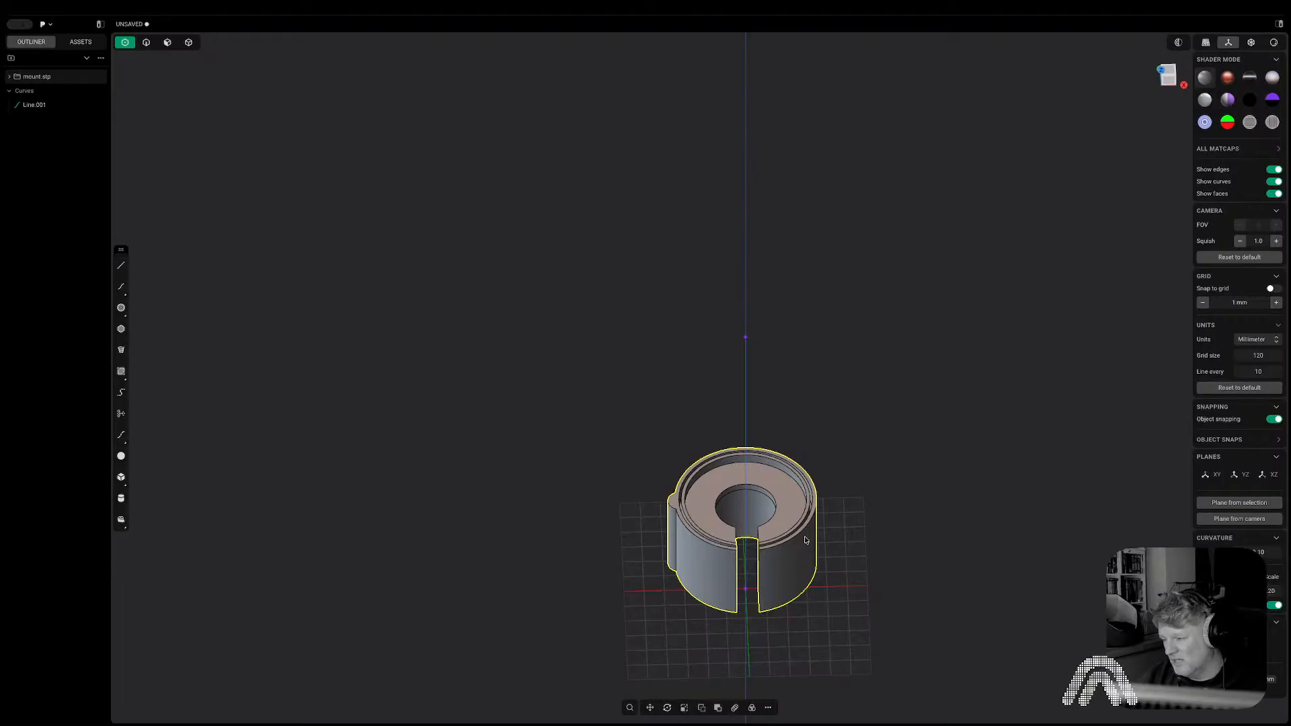
{"action": "type", "text": "r180"}
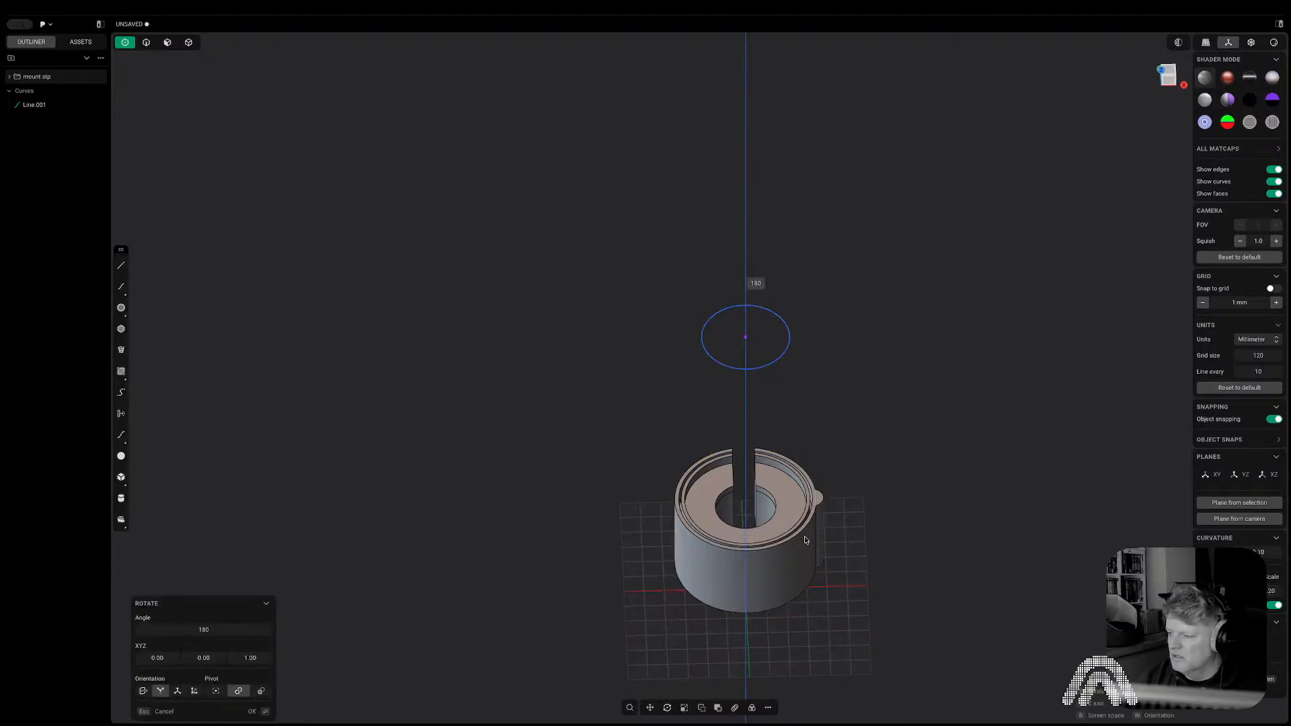
{"action": "key", "text": "Return"}
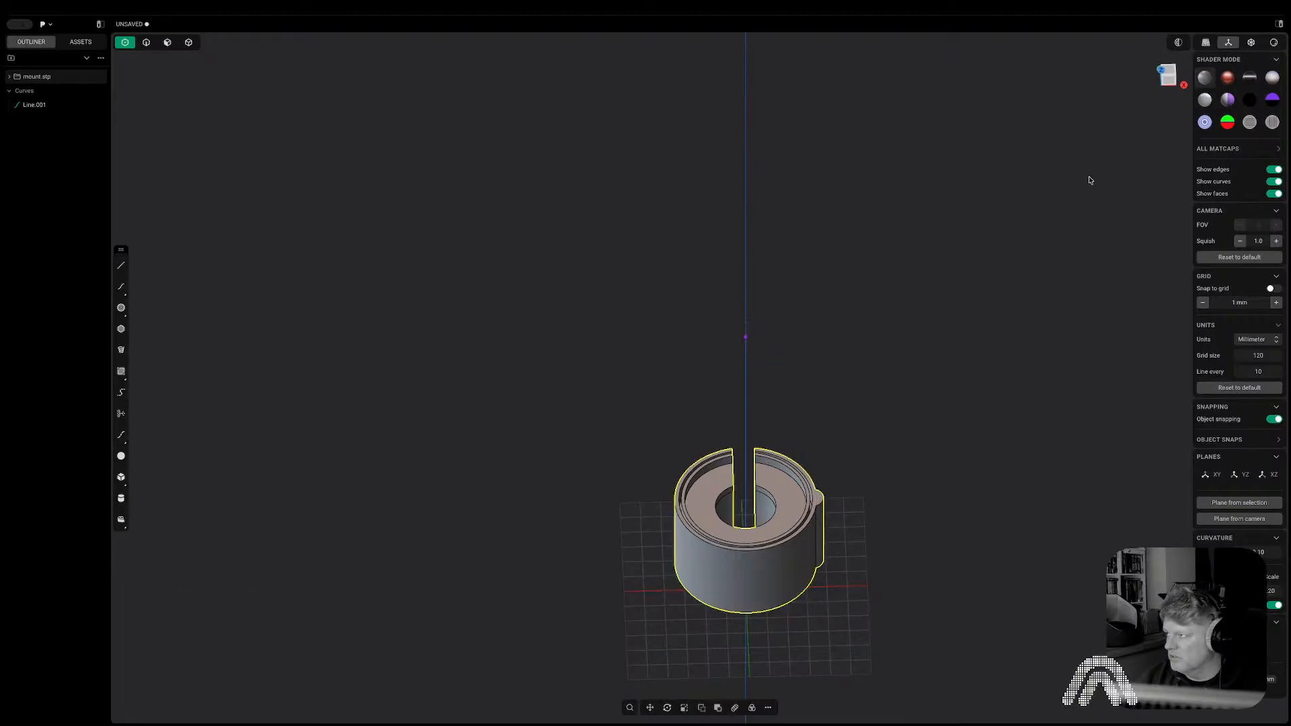
In the front view, draw a horizontal circle 240 mm in diameter centred on the upper end of the vertical guide line.
{"action": "left_click", "coordinate": [1164, 89]}
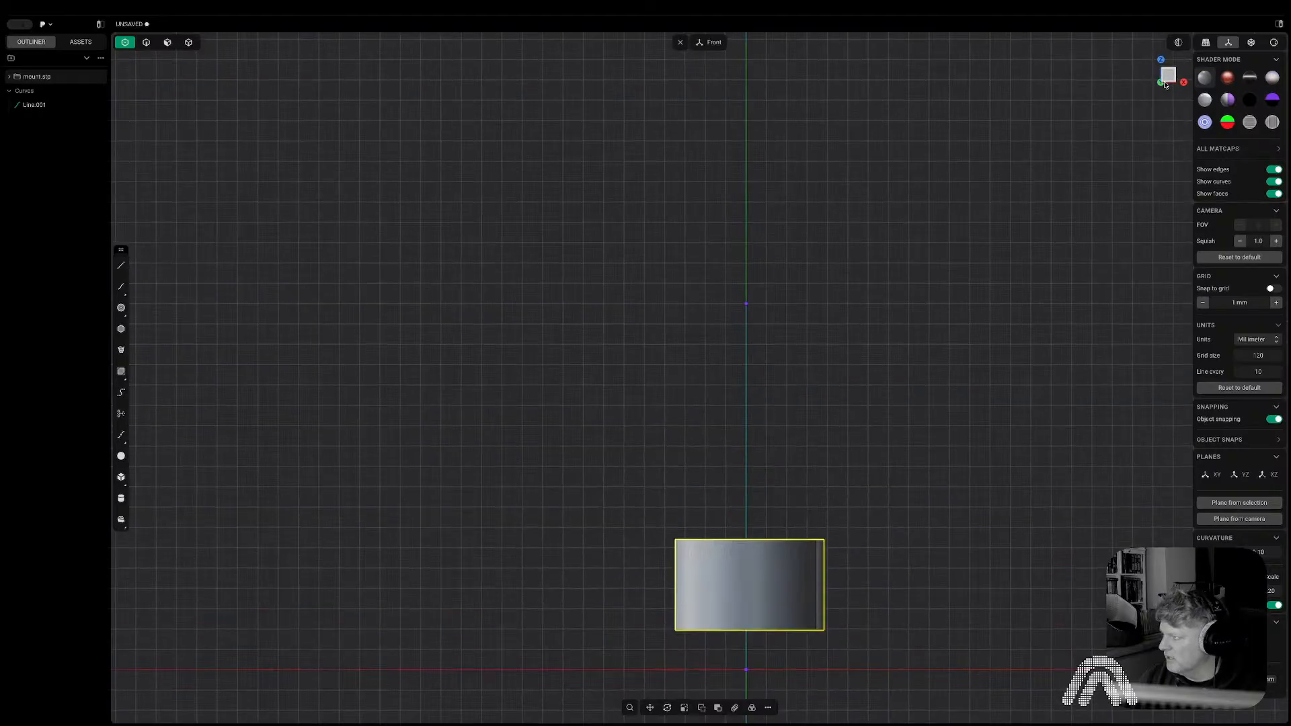
{"action": "scroll", "coordinate": [666, 403], "scroll_direction": "up", "scroll_amount": 3}
{"action": "mouse_move", "coordinate": [679, 408]}
{"action": "middle_mouse_down"}
{"action": "mouse_move", "coordinate": [681, 454]}
{"action": "mouse_move", "coordinate": [683, 429]}
{"action": "middle_mouse_up"}
{"action": "left_click", "coordinate": [1159, 81]}
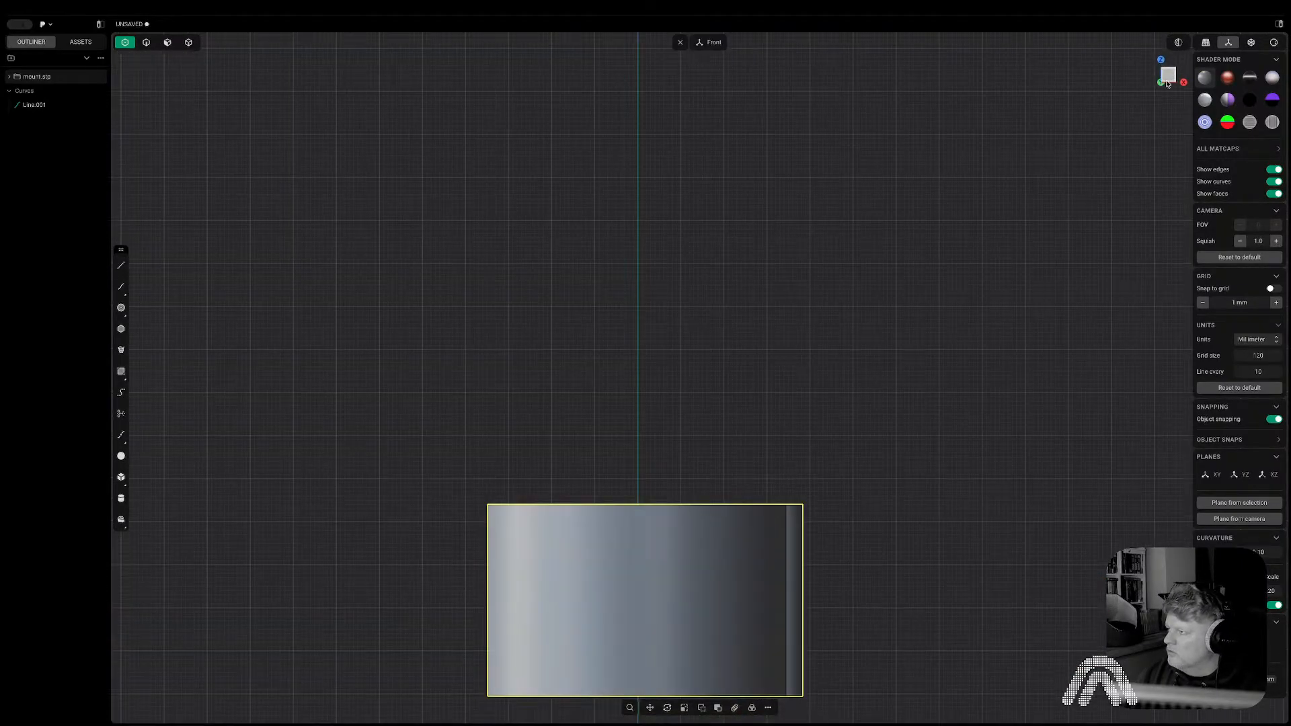
{"action": "scroll", "coordinate": [908, 363], "scroll_direction": "down", "scroll_amount": 5}
{"action": "middle_click_drag", "start_coordinate": [890, 395], "coordinate": [812, 336], "text": "shift"}
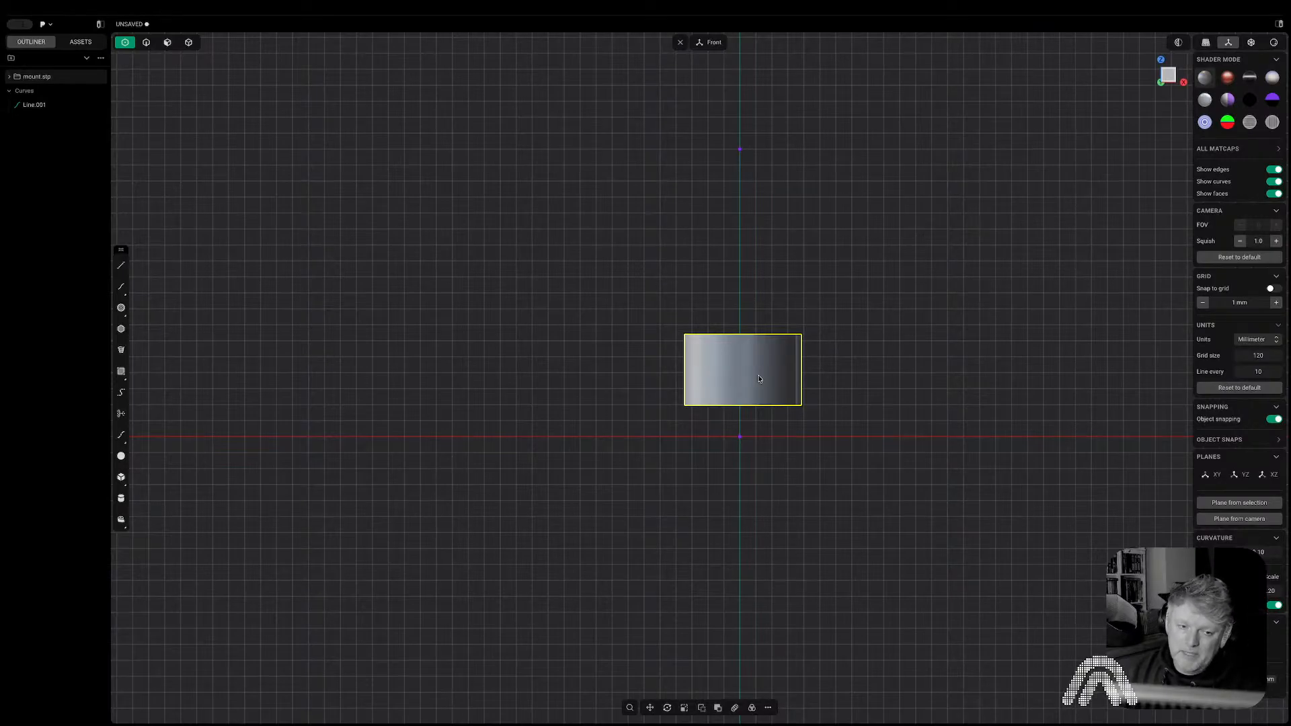
{"action": "left_click", "coordinate": [771, 268]}
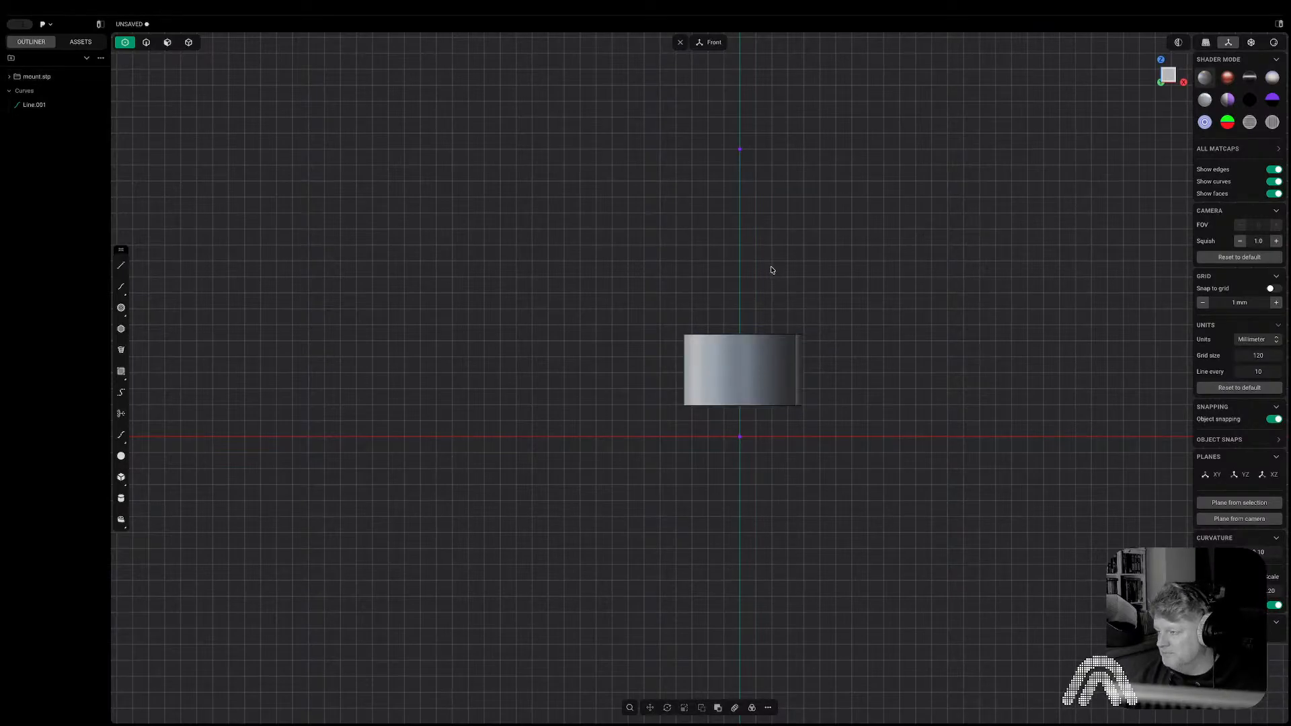
{"action": "left_click", "coordinate": [121, 311]}
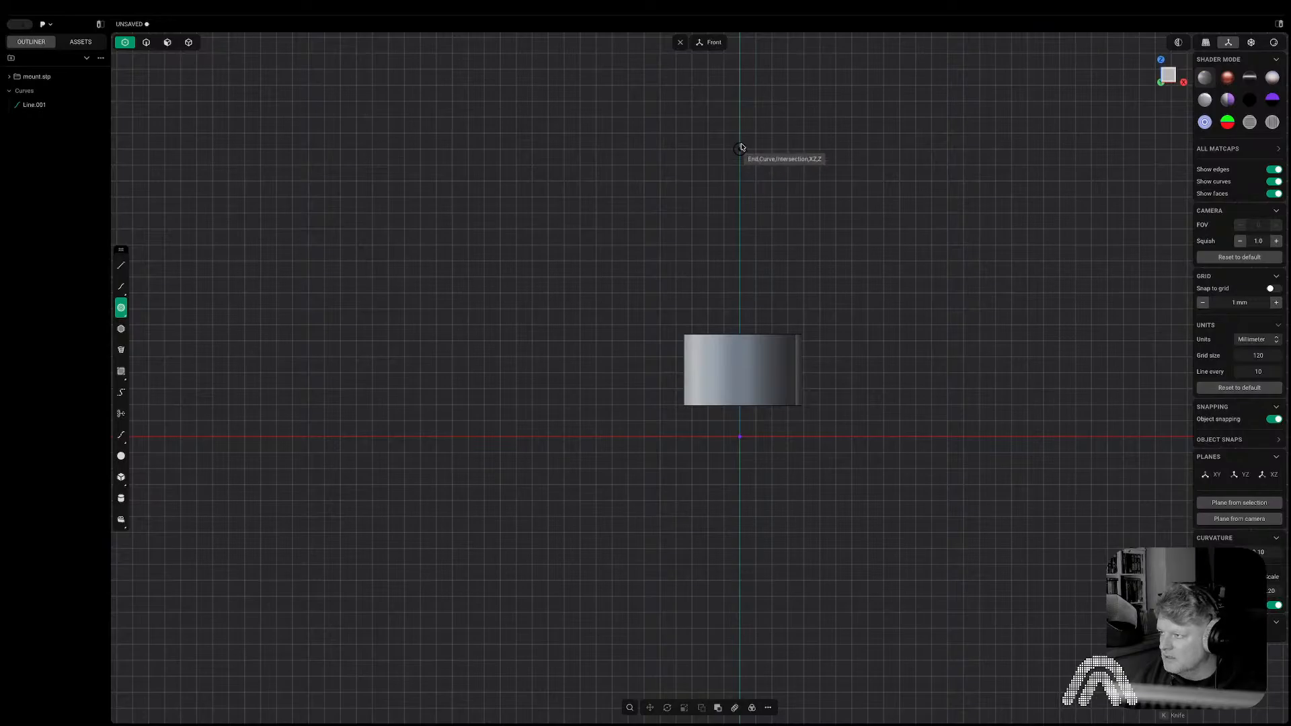
{"action": "left_click", "coordinate": [740, 148]}
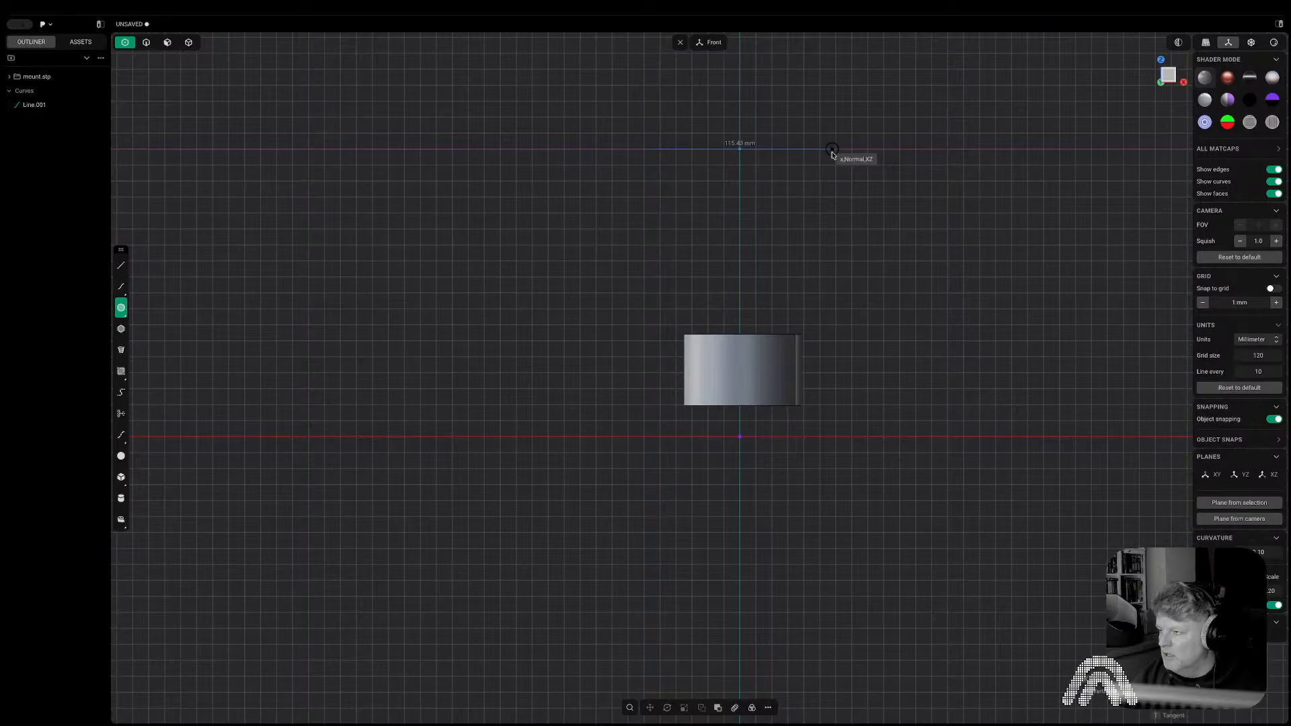
{"action": "key", "text": "Tab"}
{"action": "type", "text": "240"}
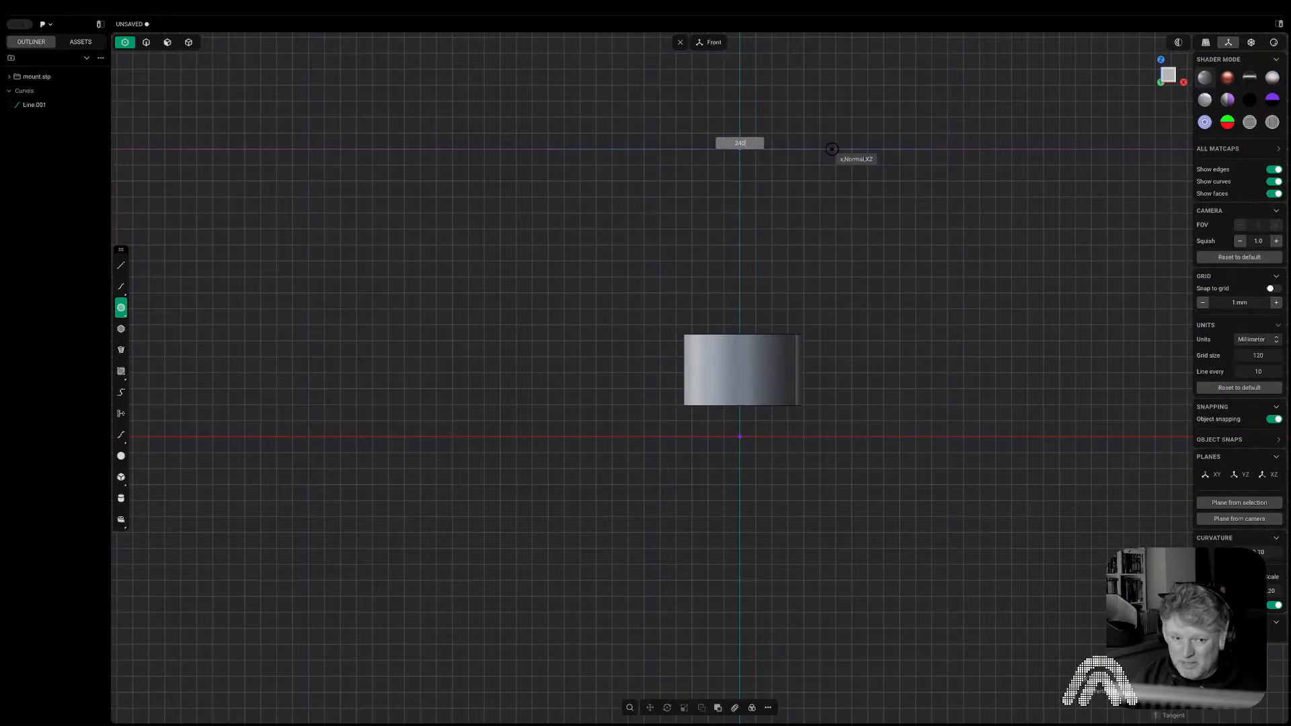
{"action": "key", "text": "Return"}
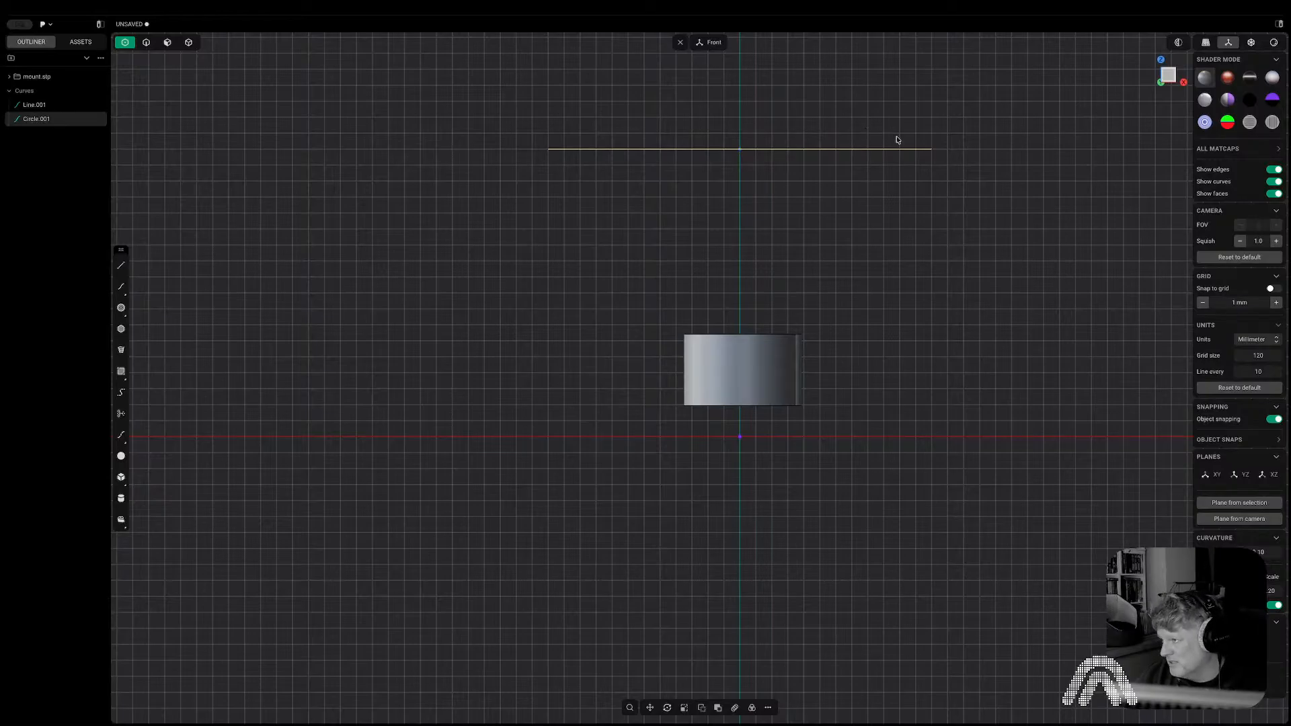
Draw a short vertical line straight down from the circle's quarter point on the positive X side.
{"action": "key", "text": "l"}
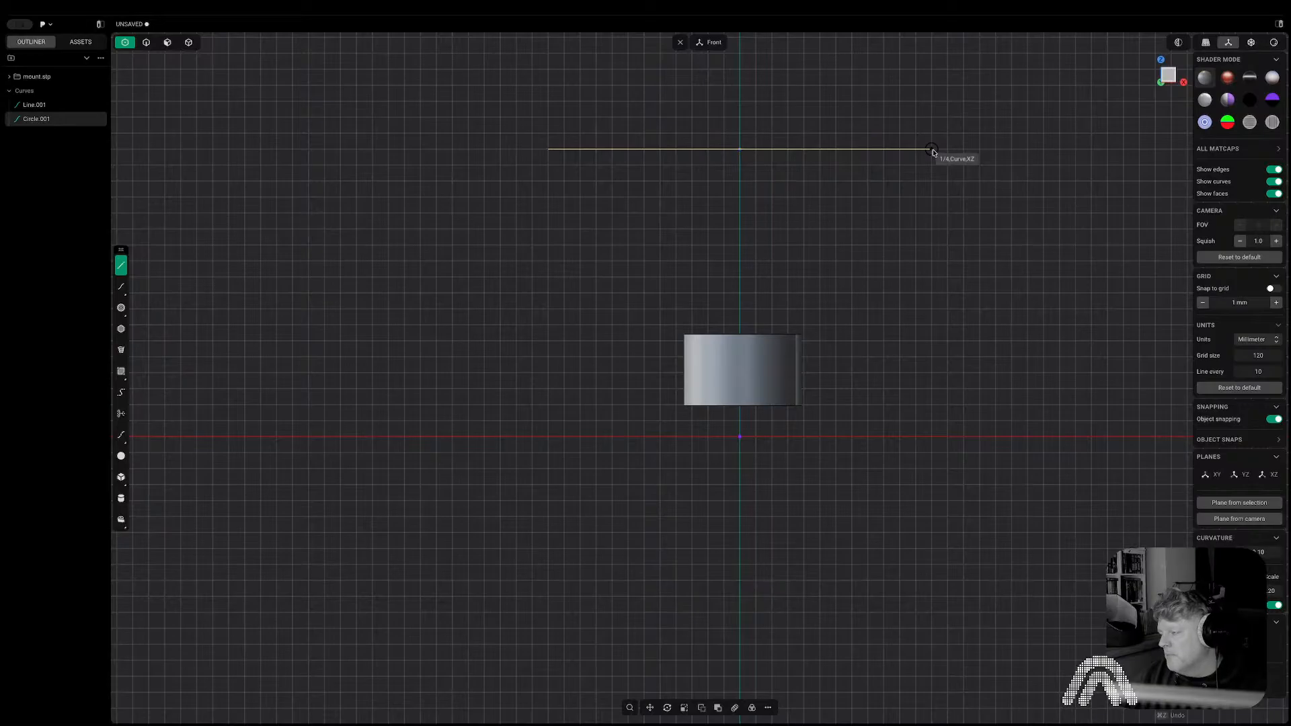
{"action": "left_click", "coordinate": [931, 149]}
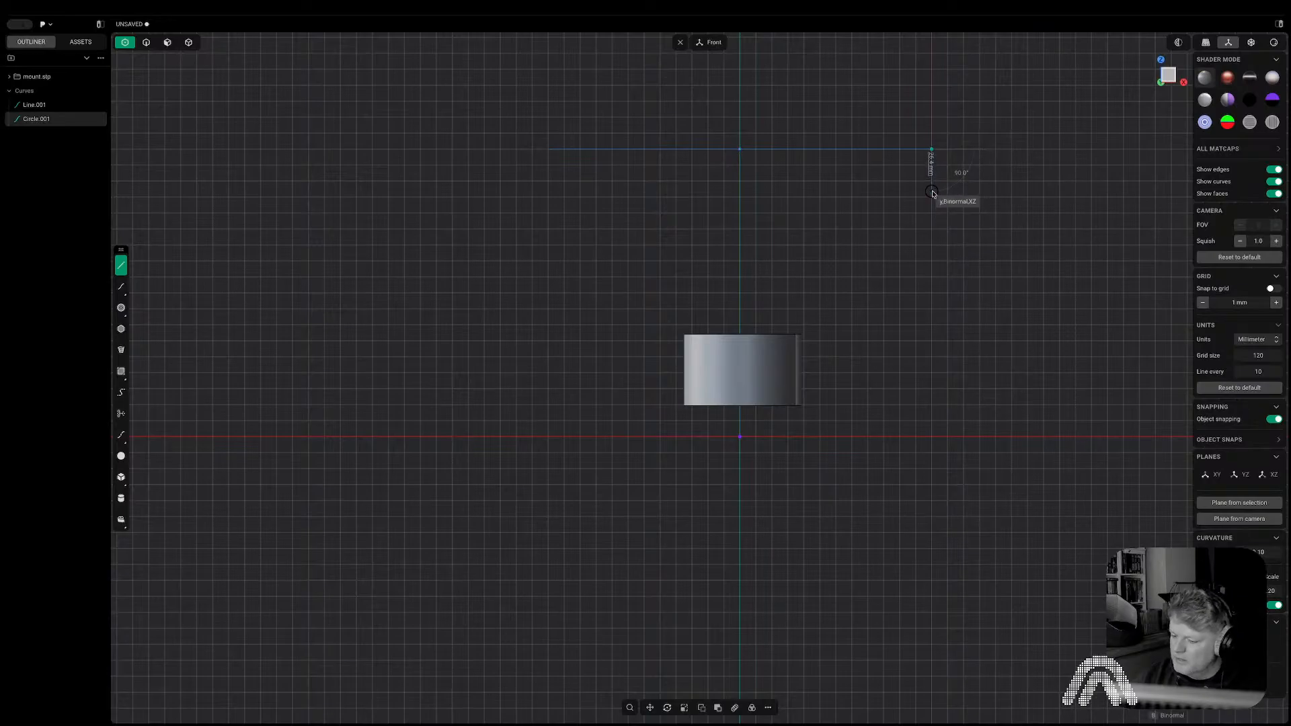
{"action": "key", "text": "Tab"}
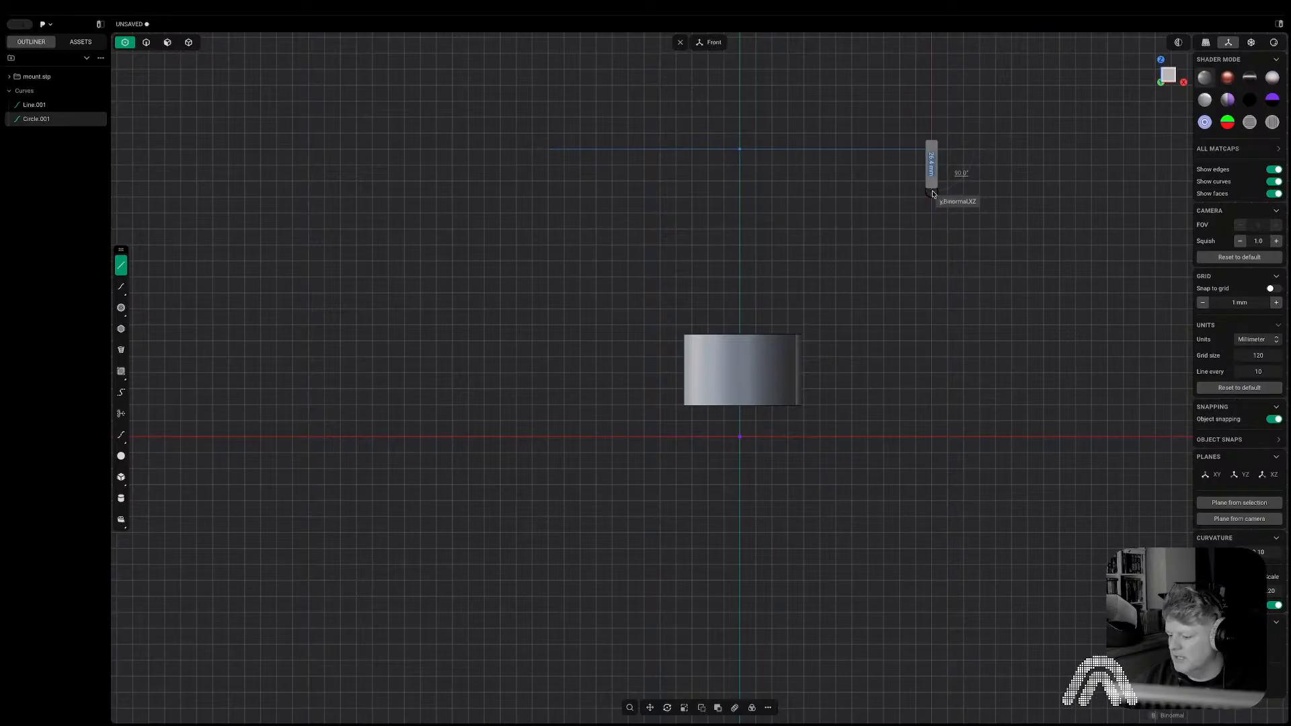
{"action": "key", "text": "Return"}
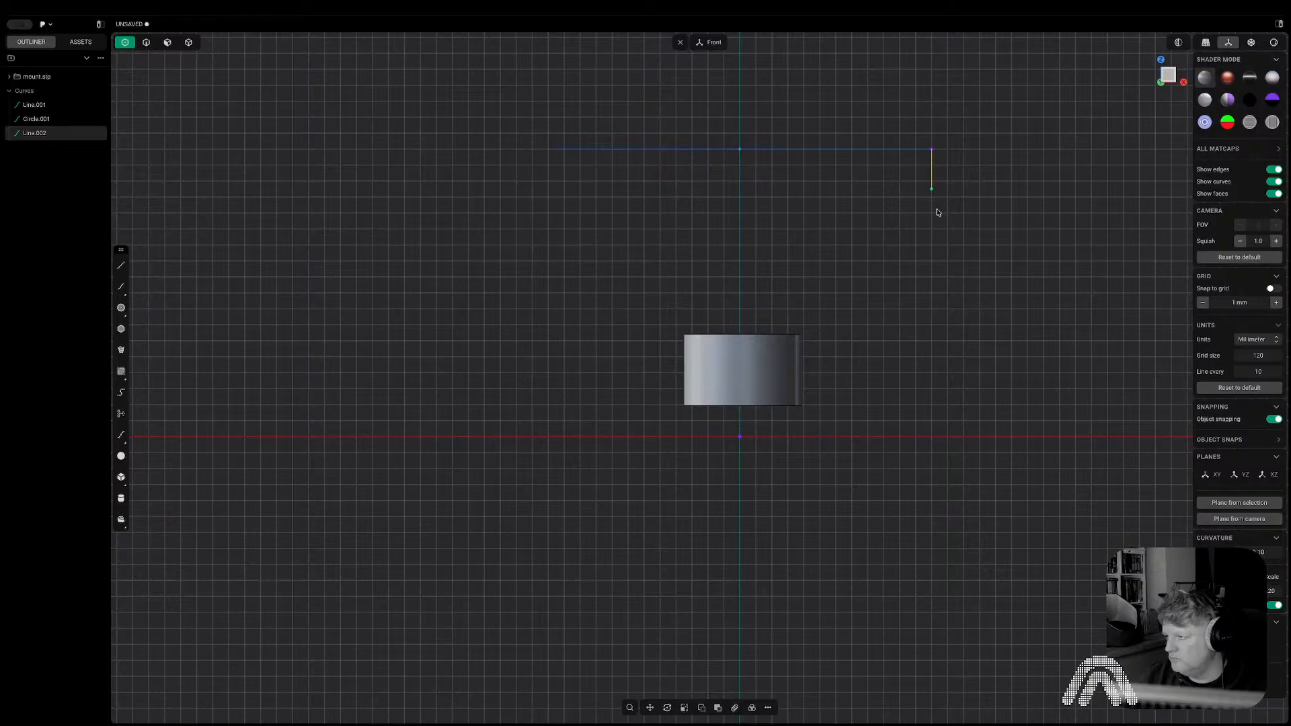
Draw a longer vertical line on the positive X side of the mount, from just above the mount's height down to the X axis.
{"action": "key", "text": "l"}
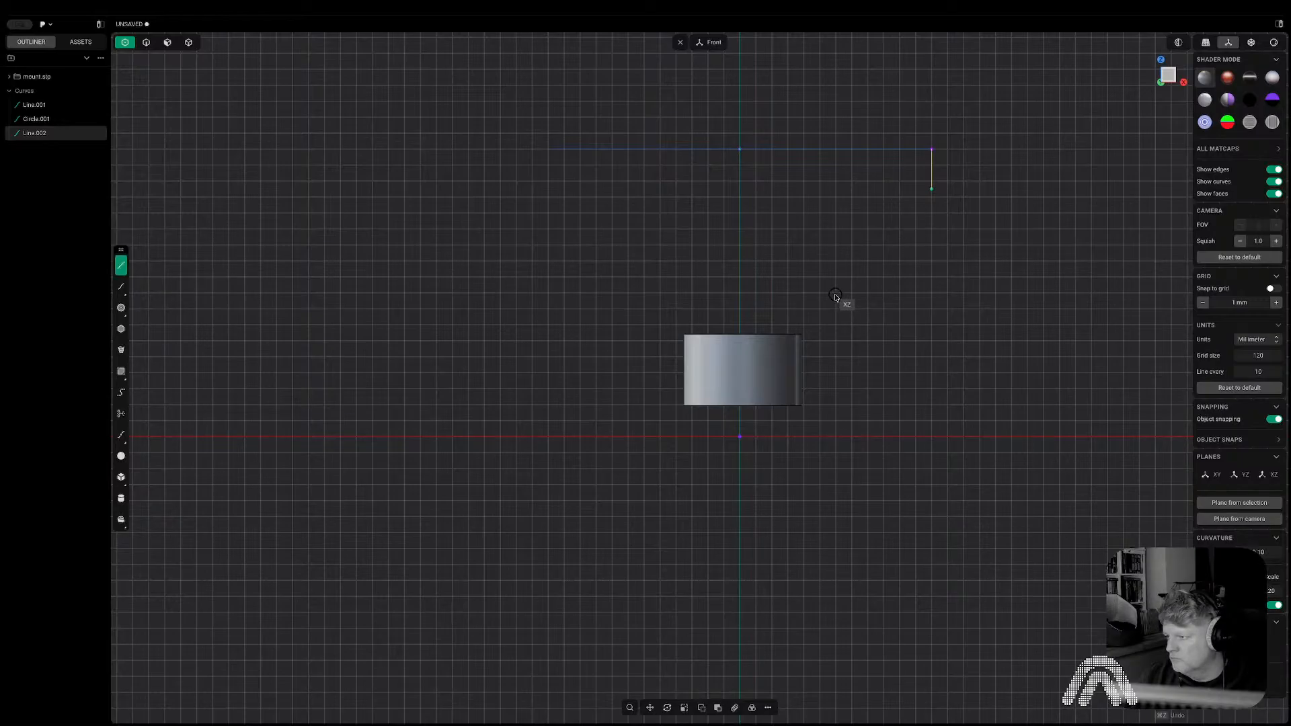
{"action": "left_click", "coordinate": [835, 296]}
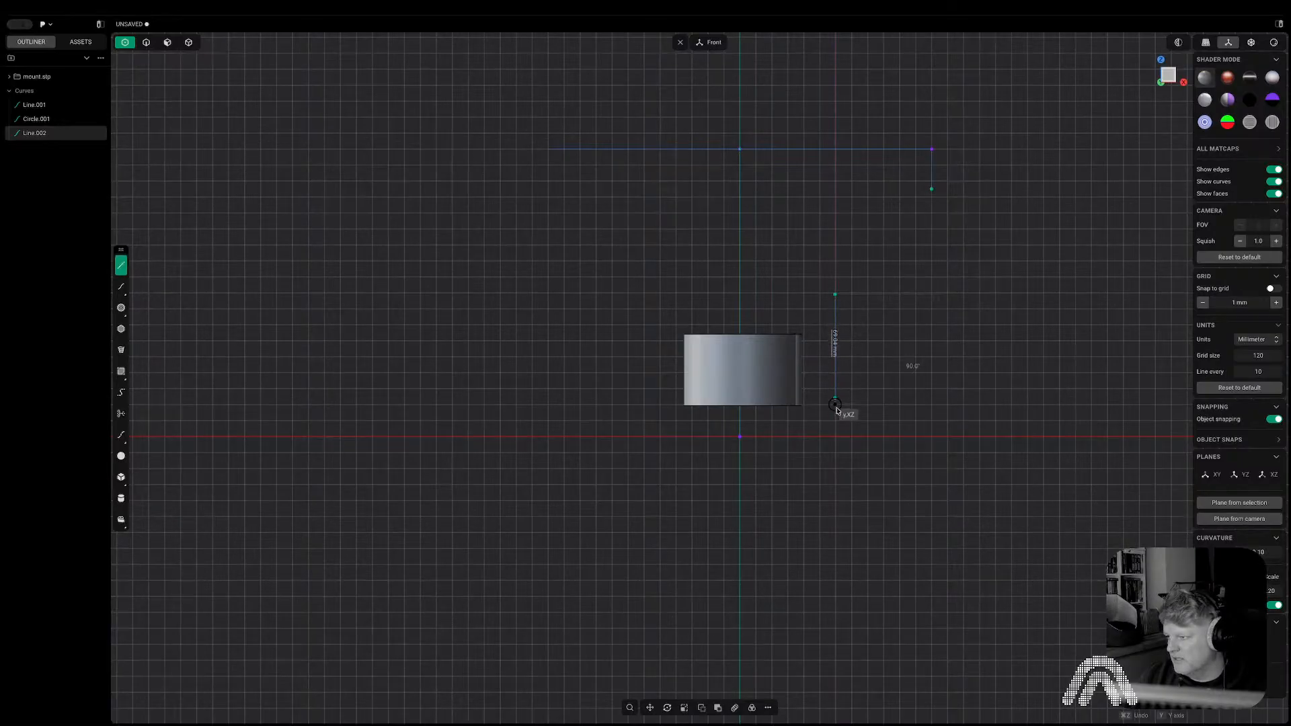
{"action": "left_click", "coordinate": [835, 437]}
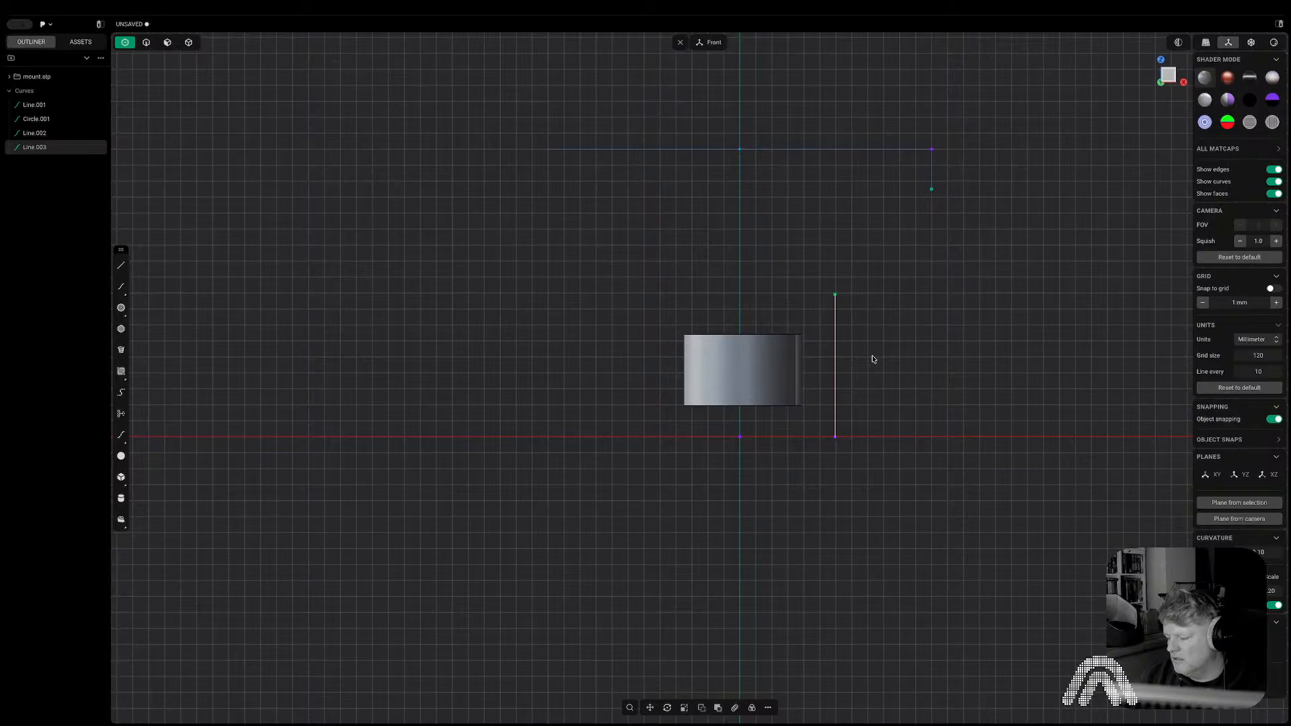
Bridge the long line's upper end to the short line's lower end with a G2 curve, setting Tension G1 to about -9.4 mm.
{"action": "key", "text": "shift+b"}
{"action": "left_click", "coordinate": [835, 294]}
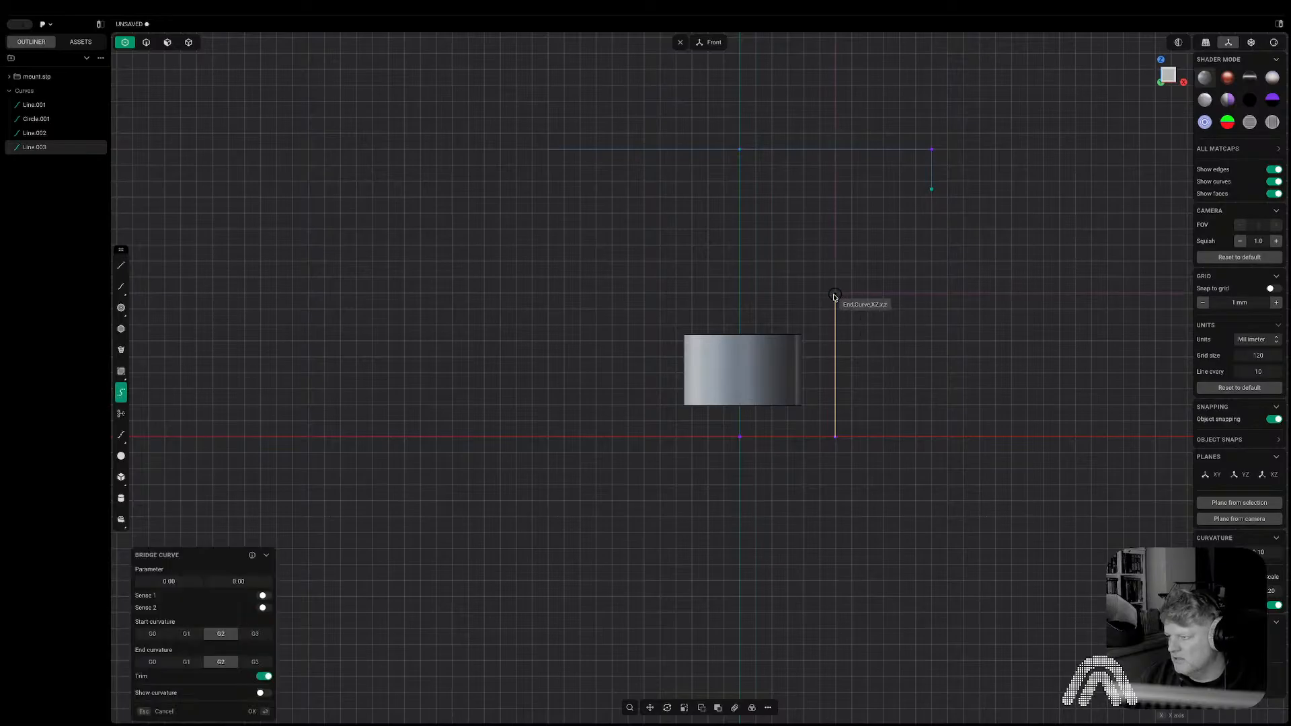
{"action": "left_click", "coordinate": [929, 196]}
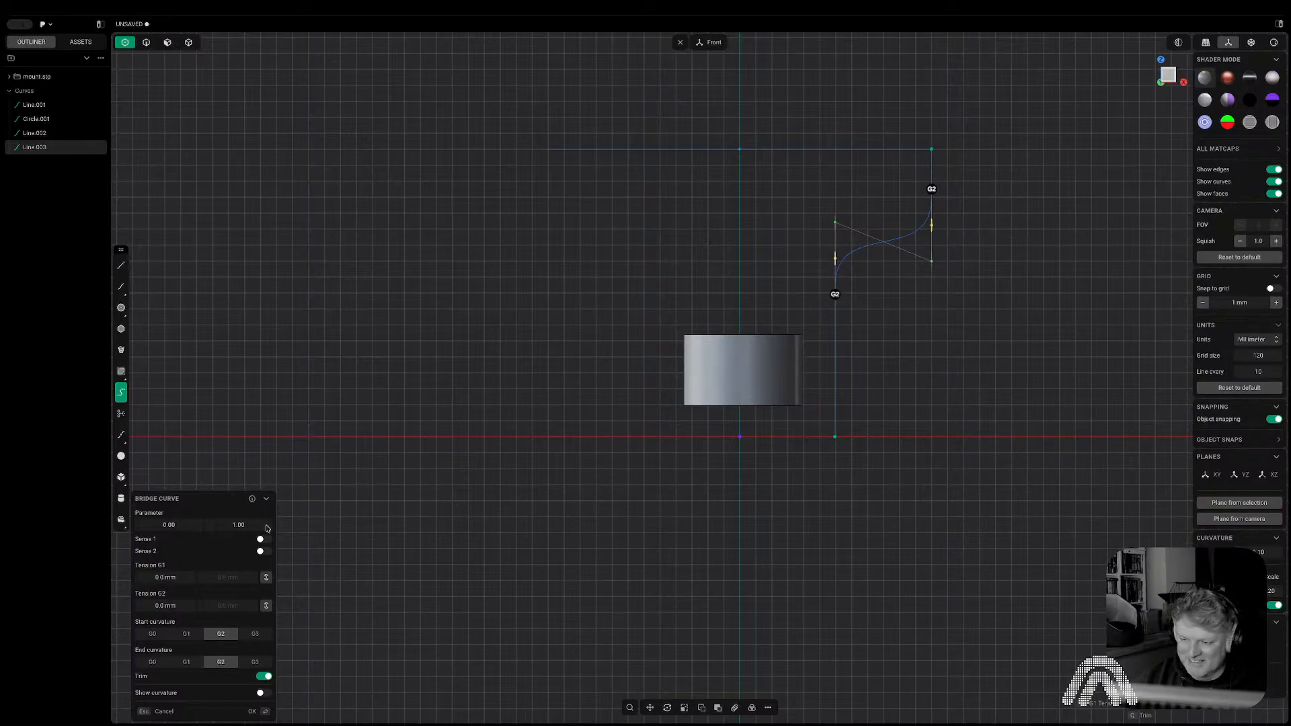
{"action": "left_click_drag", "start_coordinate": [175, 523], "coordinate": [175, 524]}
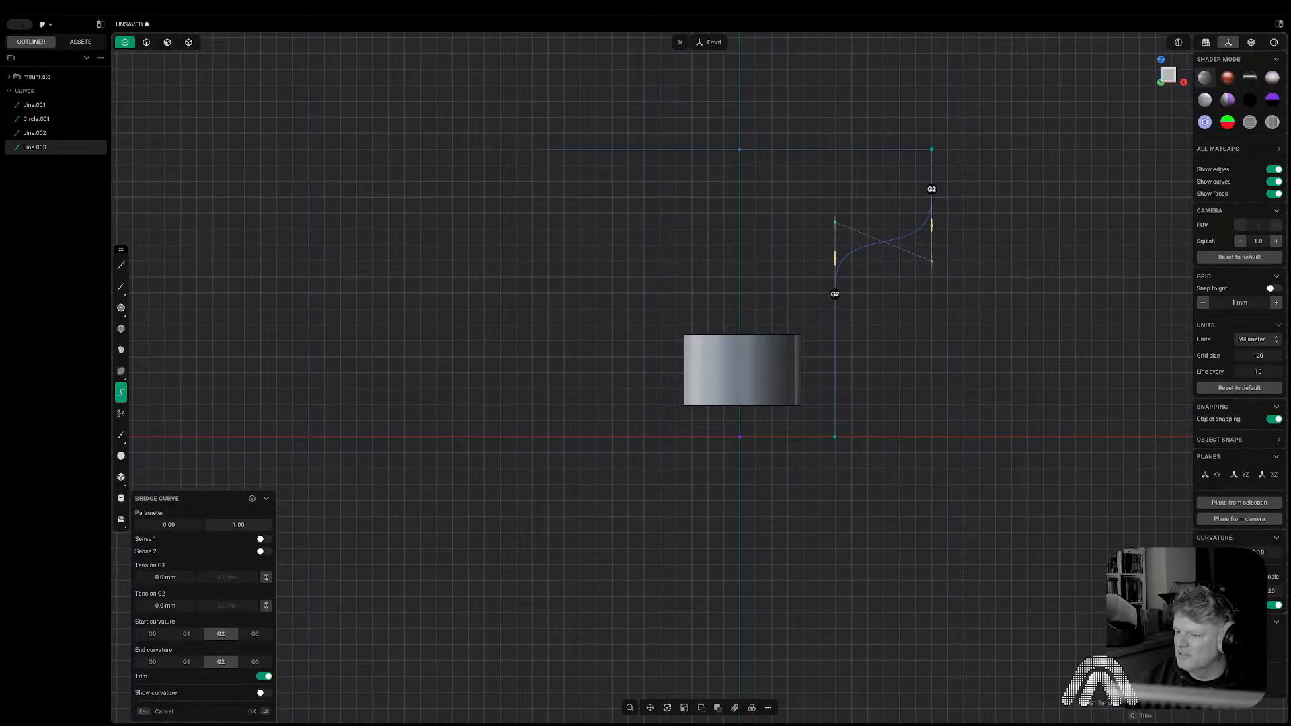
{"action": "left_click_drag", "start_coordinate": [835, 262], "coordinate": [834, 288]}
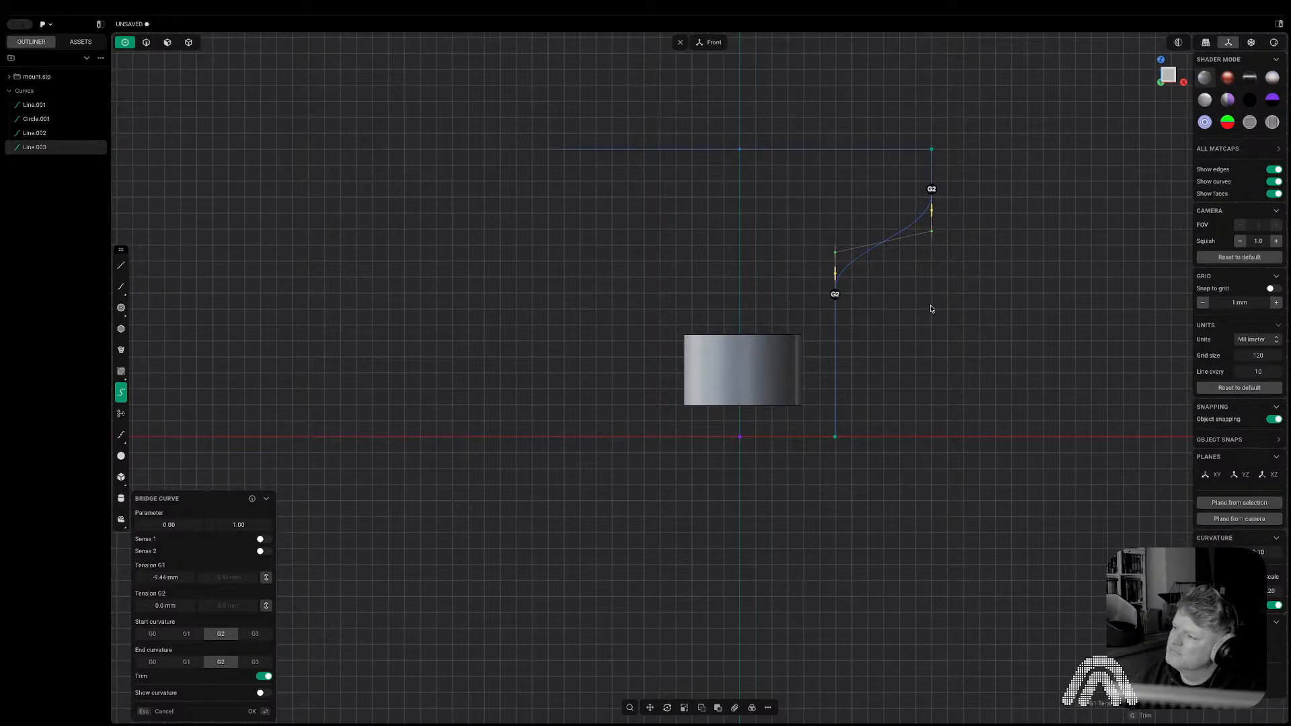
{"action": "key", "text": "Return"}
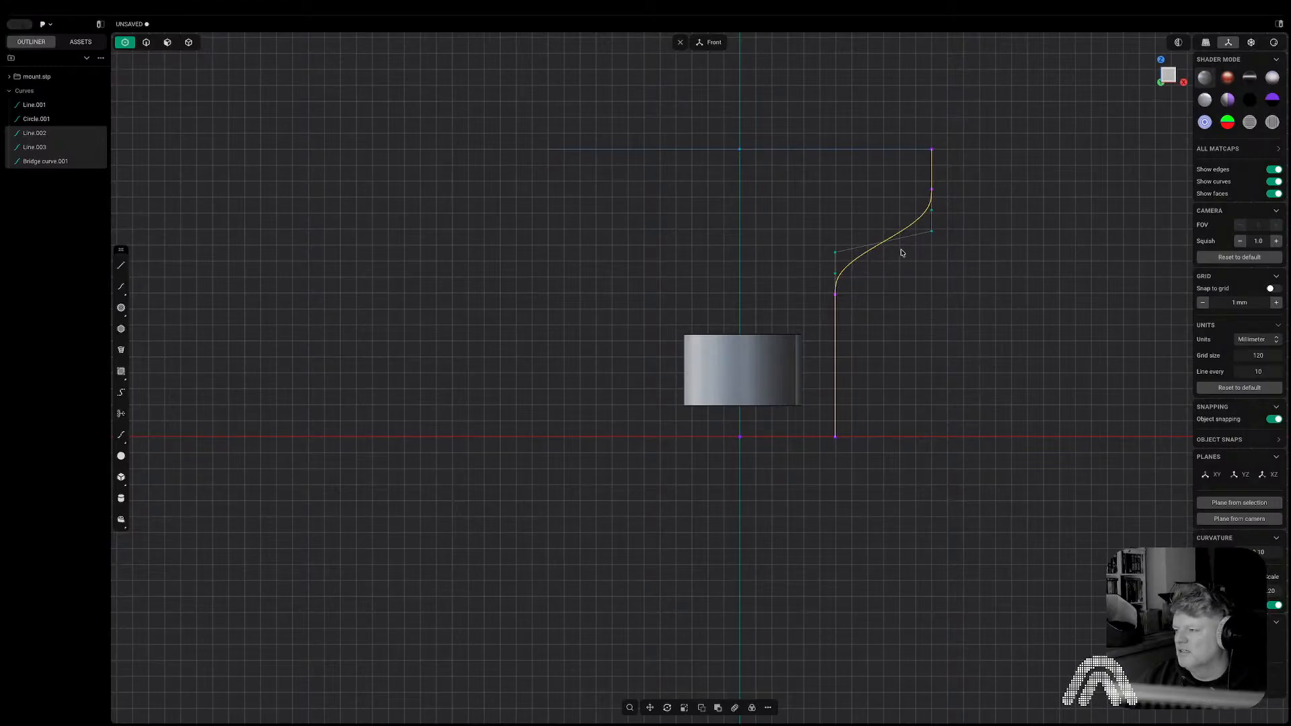
Draw a horizontal base line from the long vertical line's lower end to the origin, with edge selection active.
{"action": "left_click", "coordinate": [899, 283]}
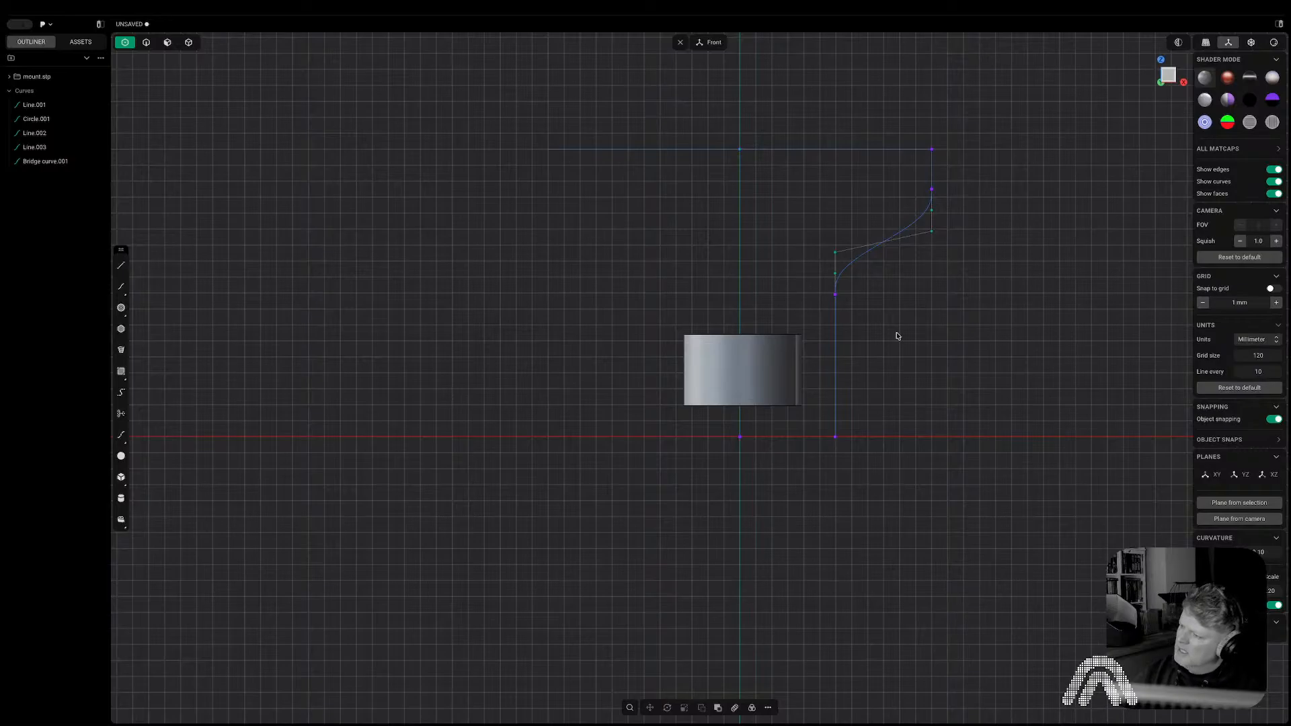
{"action": "key", "text": "2"}
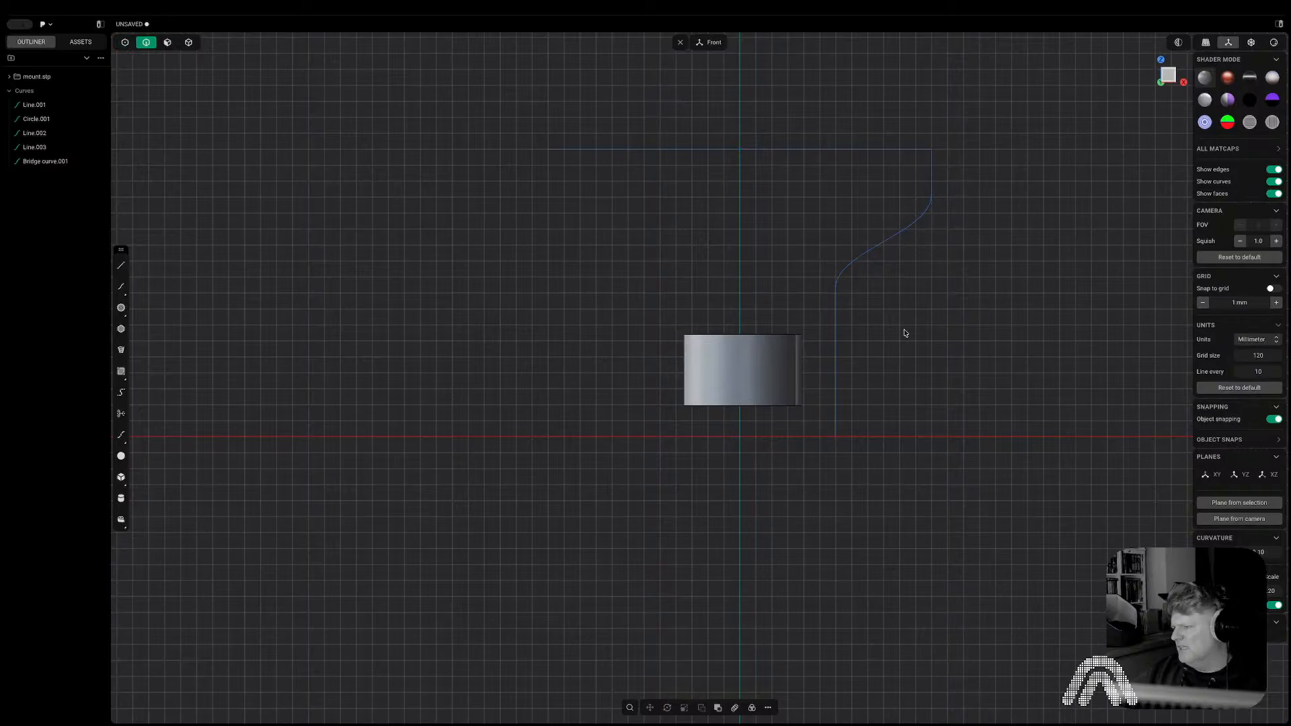
{"action": "left_click", "coordinate": [864, 262]}
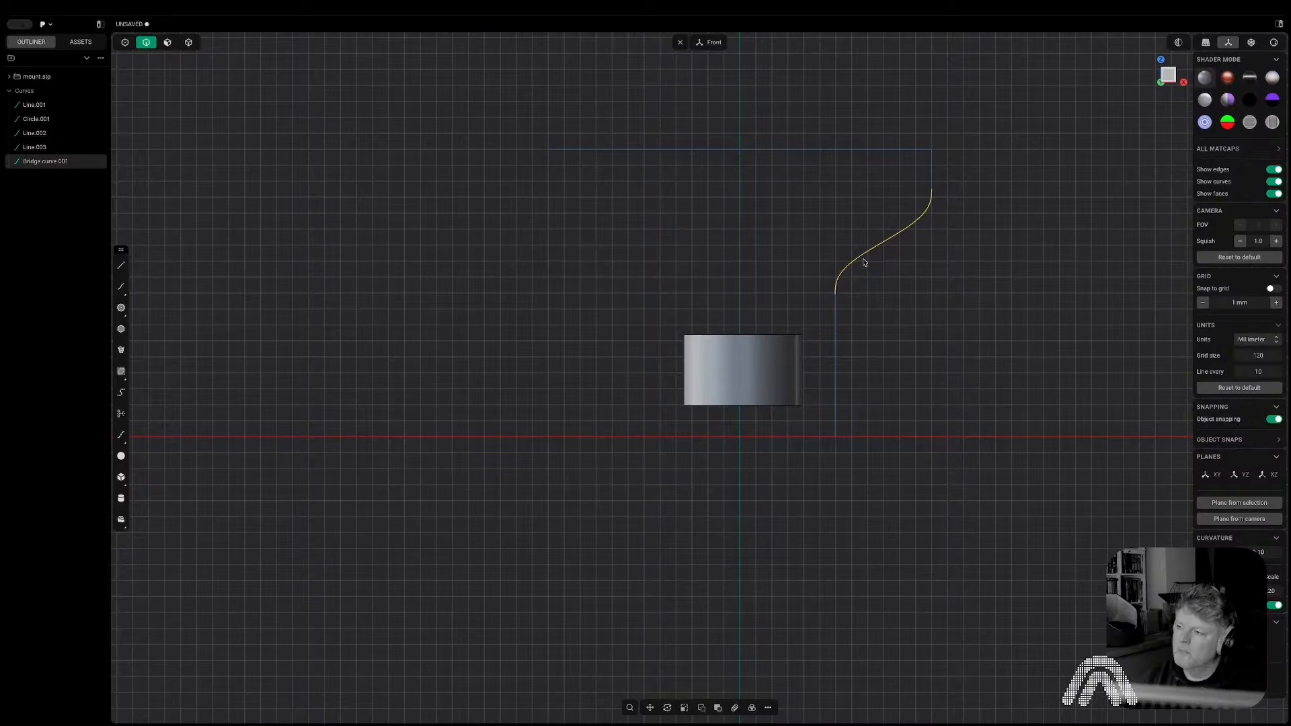
{"action": "left_click", "coordinate": [997, 183]}
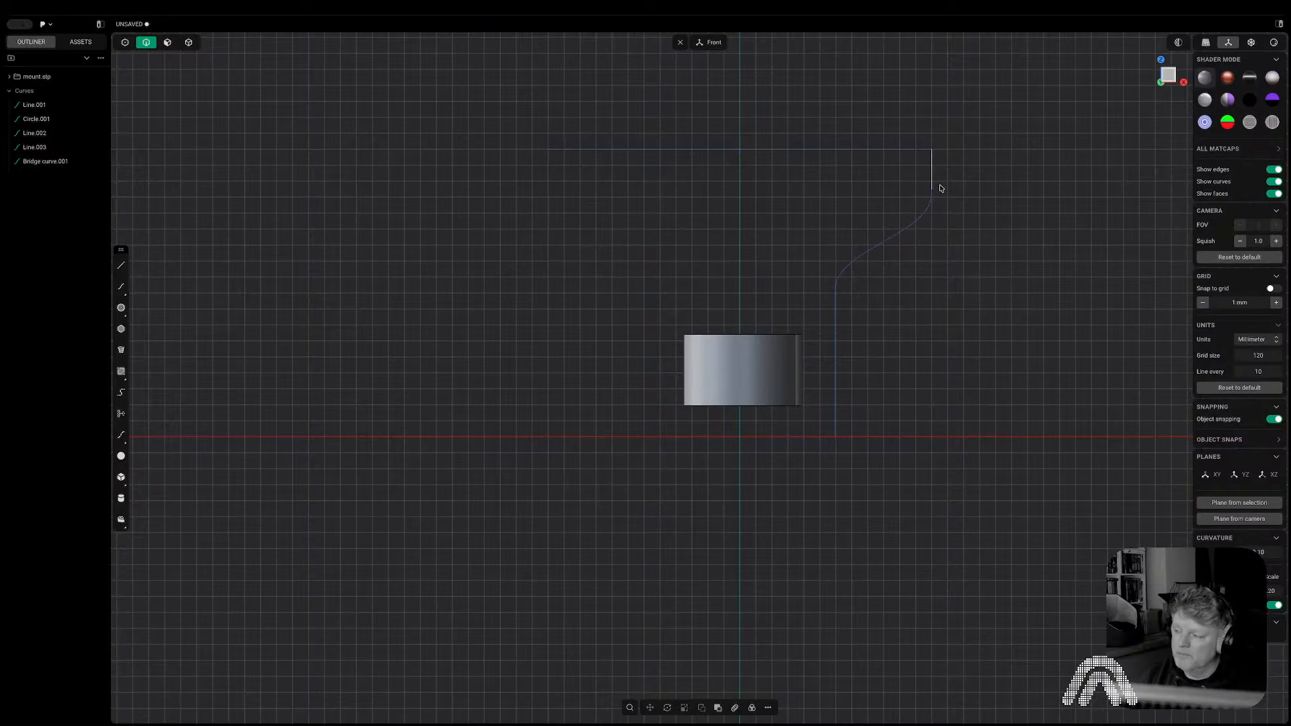
{"action": "key", "text": "l"}
{"action": "left_click", "coordinate": [835, 437]}
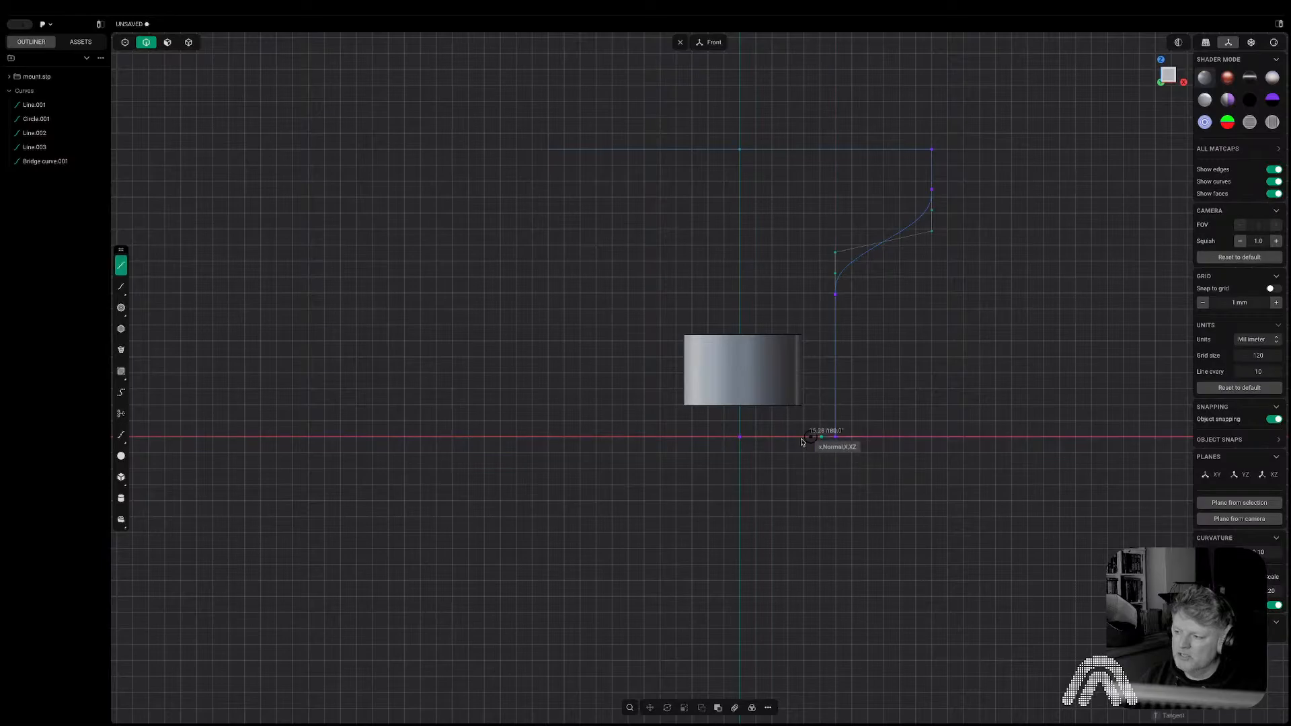
{"action": "left_click", "coordinate": [735, 442]}
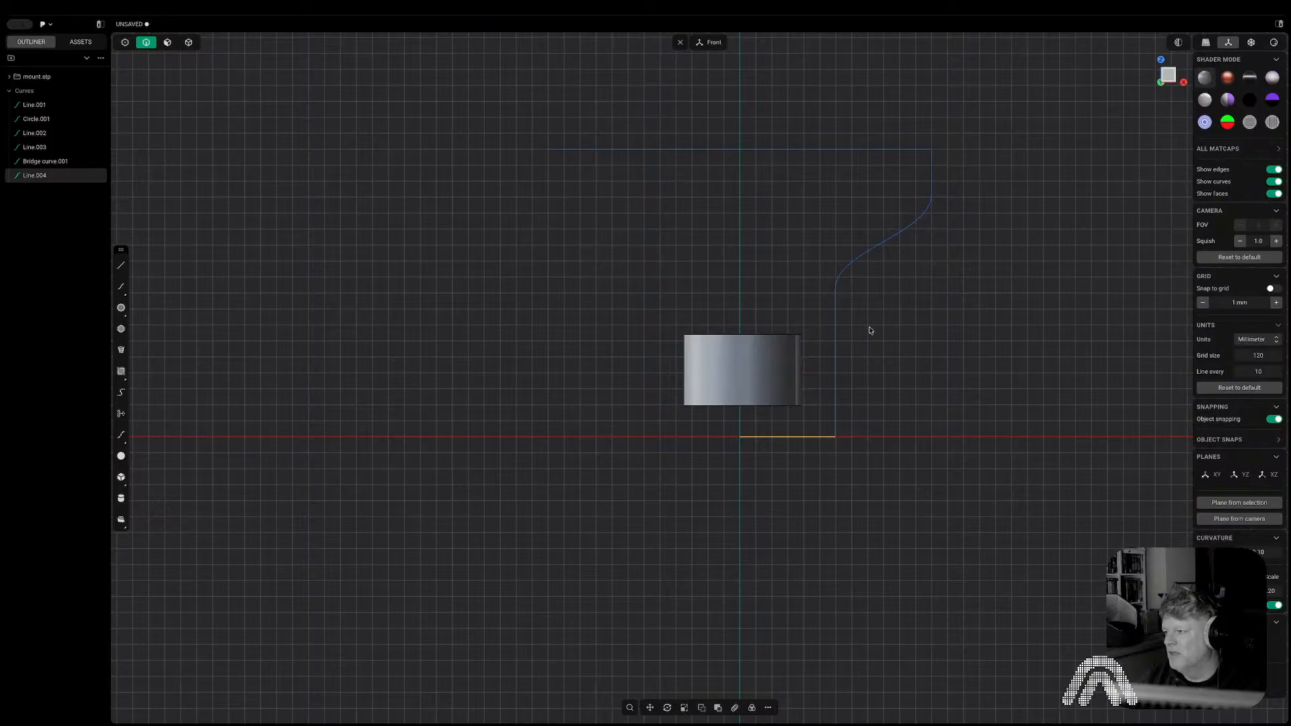
Hide the bridge curve that joins the long and short vertical lines.
{"action": "left_click", "coordinate": [870, 257]}
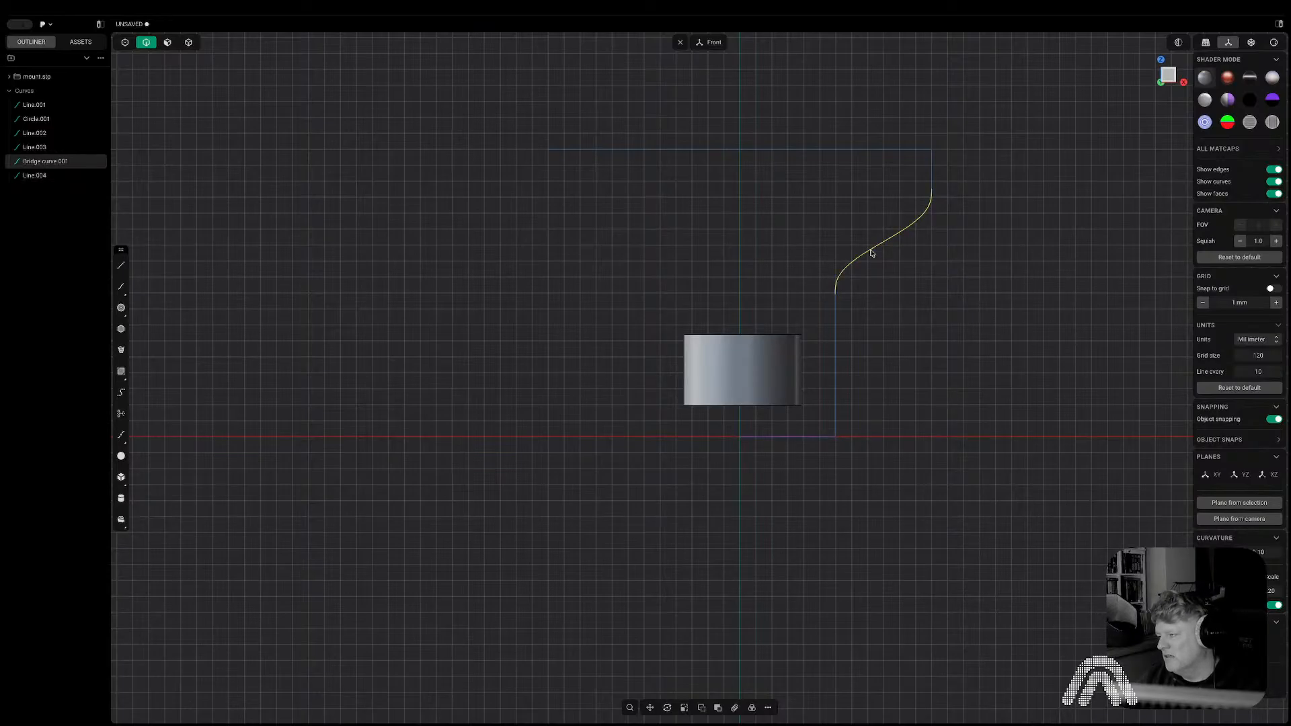
{"action": "left_click", "coordinate": [867, 291]}
{"action": "left_click", "coordinate": [846, 275]}
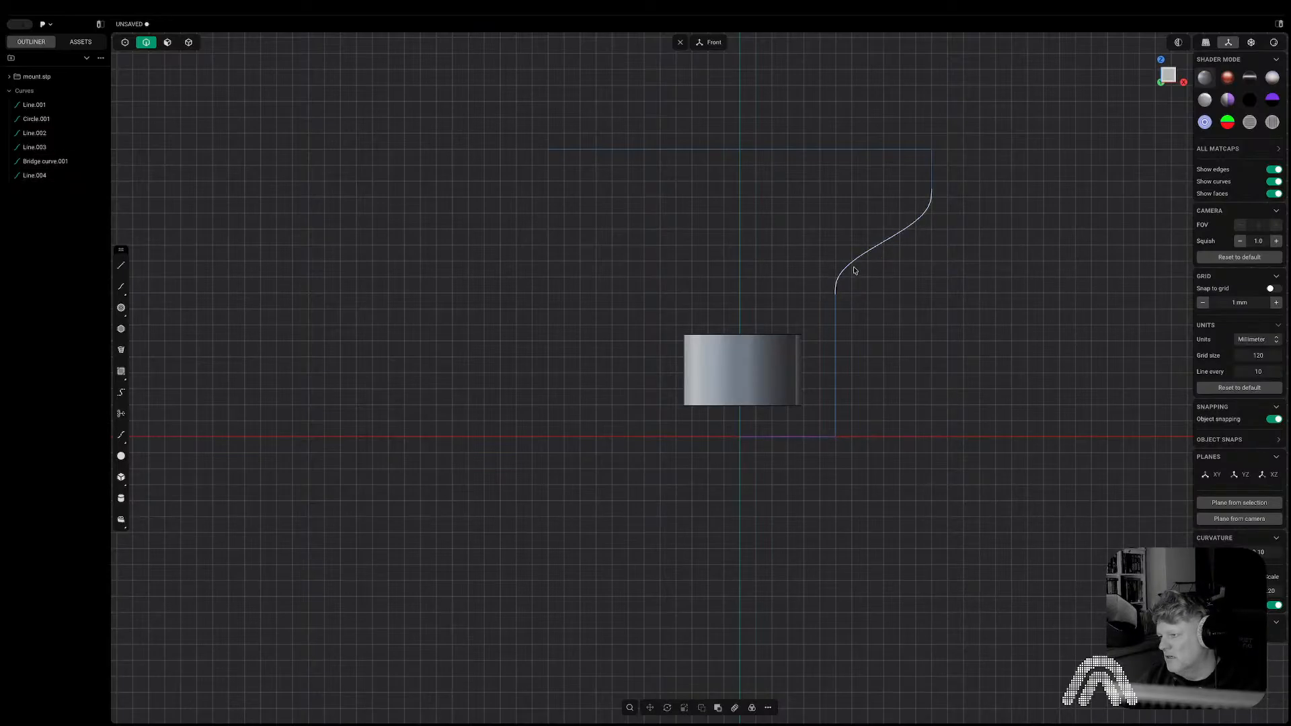
{"action": "key", "text": "h"}
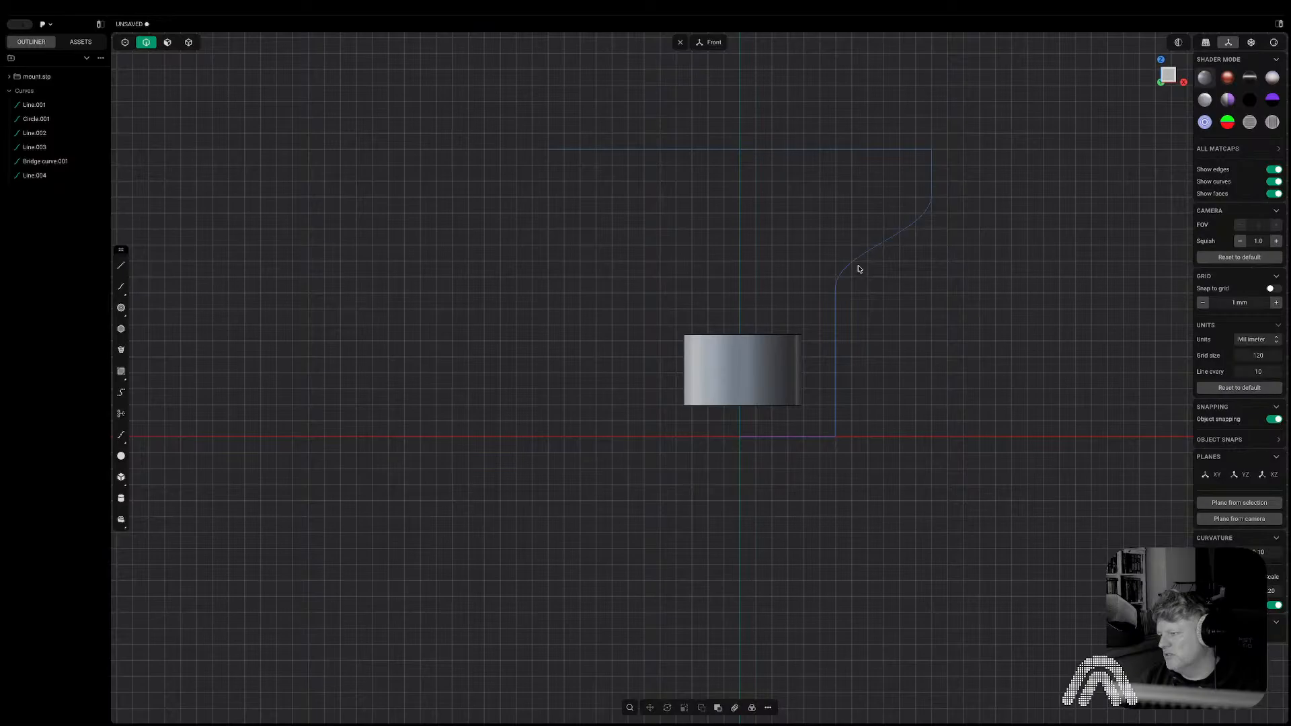
Move the long vertical line outward along the X axis by about 12.8 mm.
{"action": "left_click", "coordinate": [841, 329]}
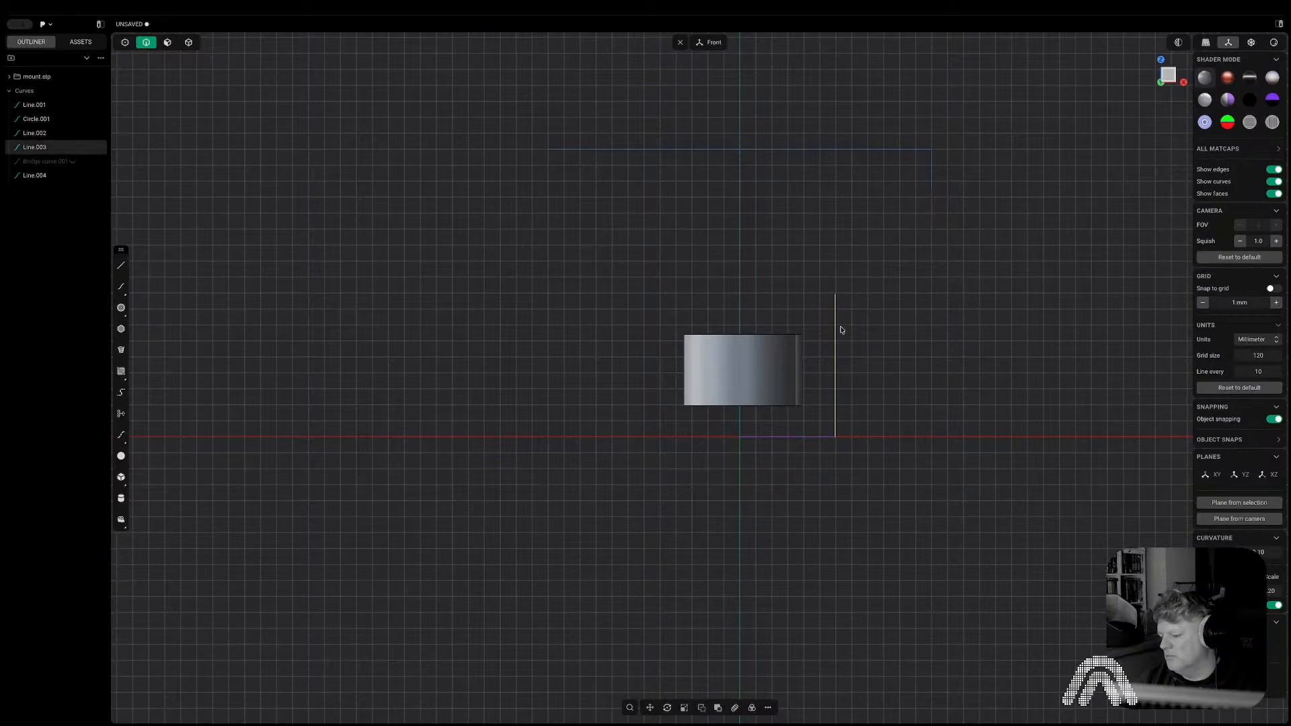
{"action": "key", "text": "g"}
{"action": "key", "text": "x"}
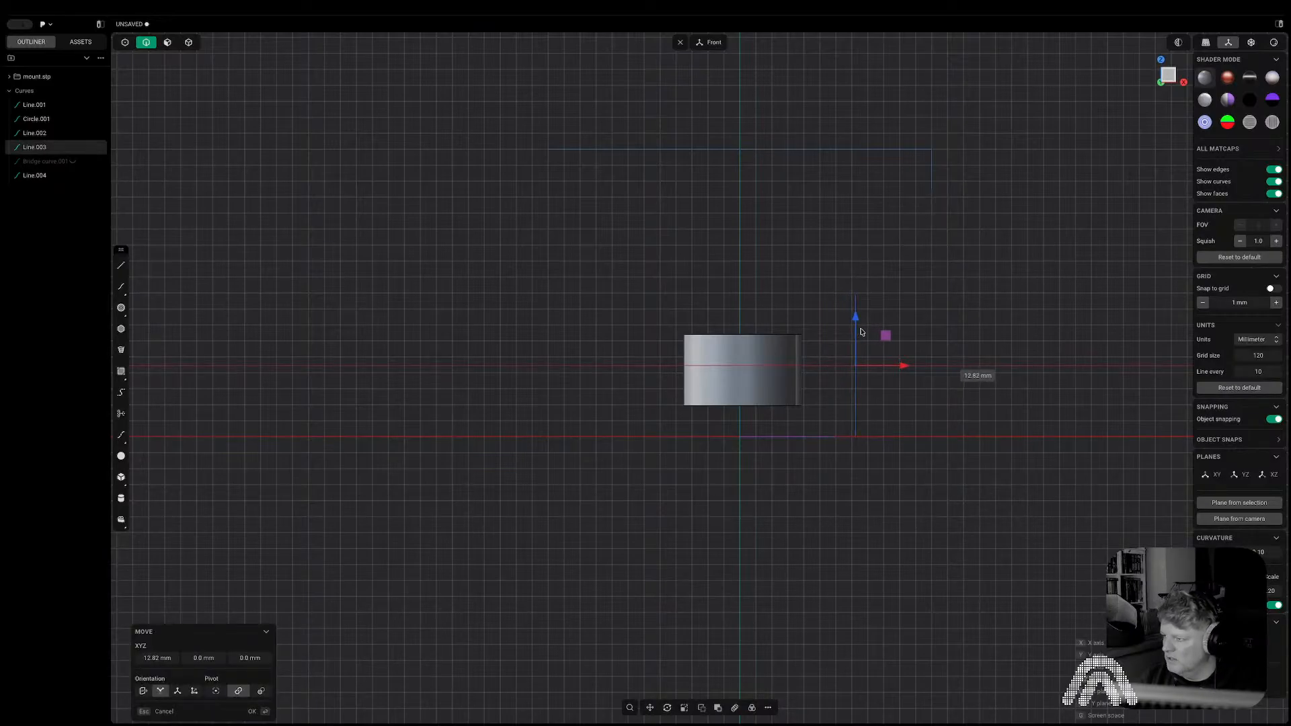
{"action": "left_click", "coordinate": [861, 331]}
{"action": "right_click", "coordinate": [861, 331]}
Bridge the moved long line to the short line's lower end with G1 continuity at both ends, setting the first parameter to 0.15.
{"action": "key", "text": "shift+b"}
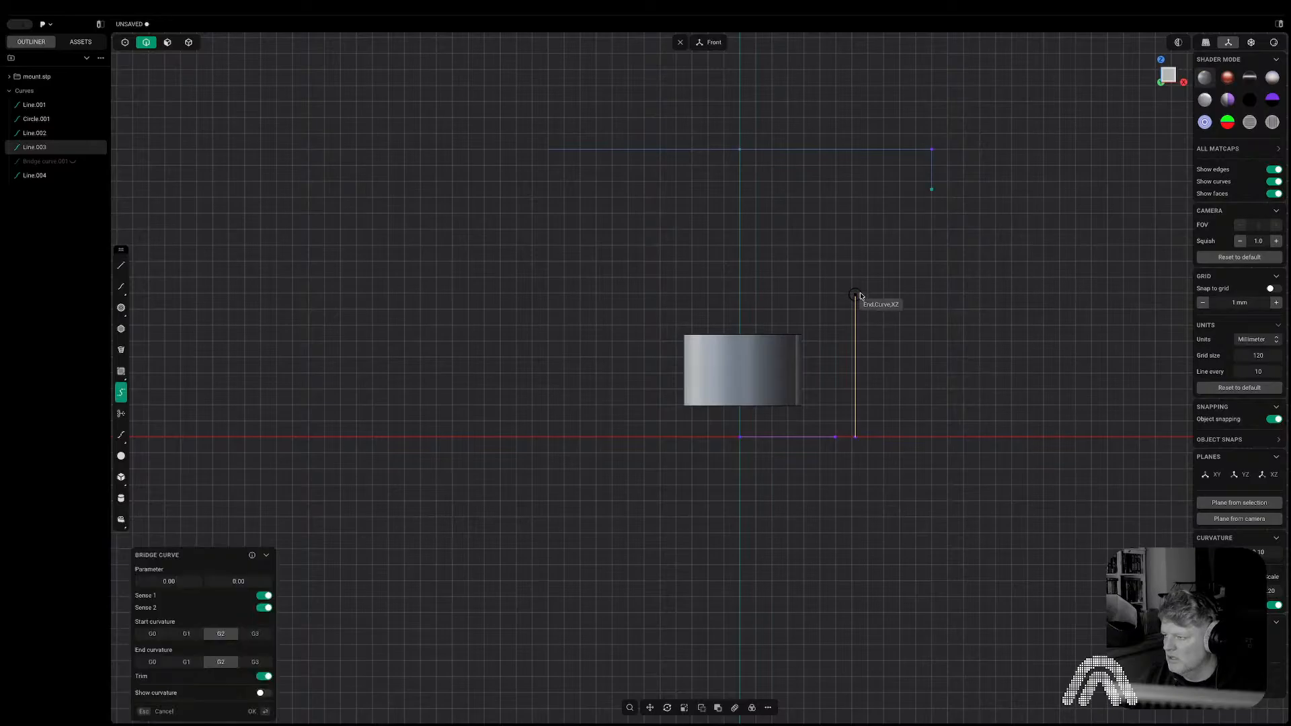
{"action": "left_click", "coordinate": [857, 294]}
{"action": "left_click", "coordinate": [933, 199]}
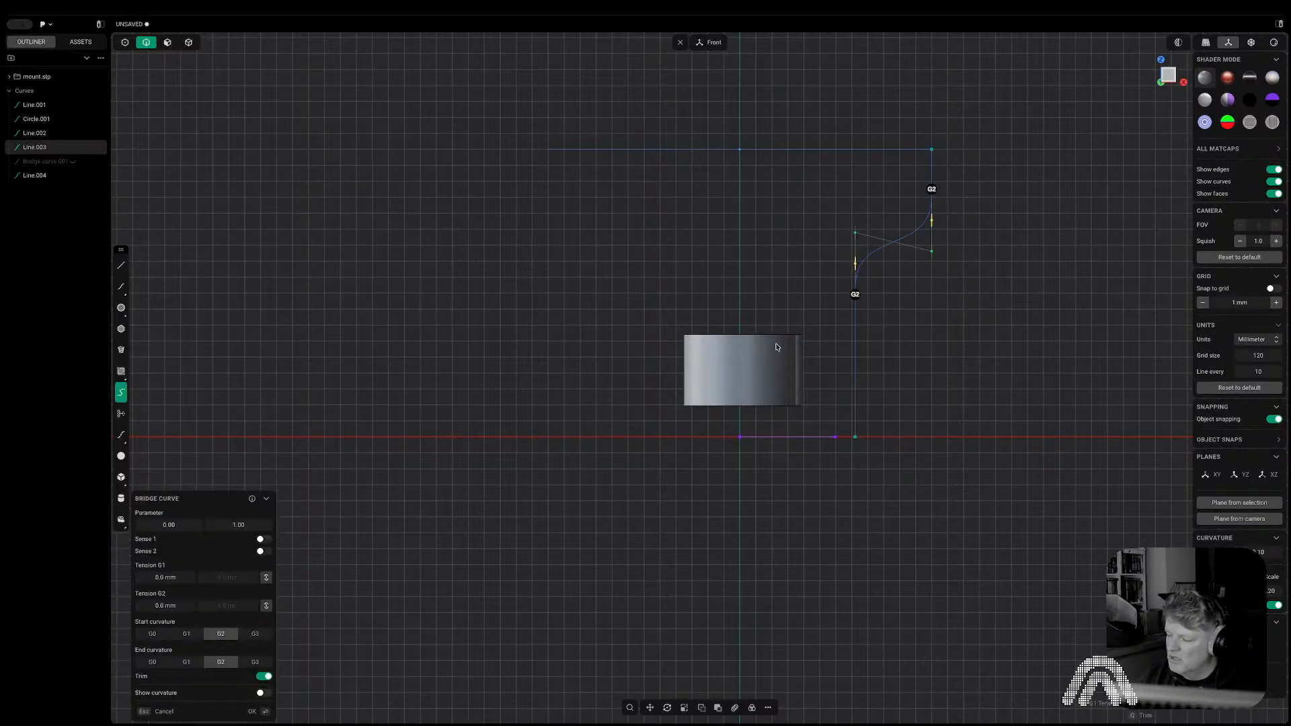
{"action": "left_click_drag", "start_coordinate": [179, 524], "coordinate": [239, 525]}
{"action": "key", "text": "c"}
{"action": "key", "text": "c"}
{"action": "key", "text": "c"}
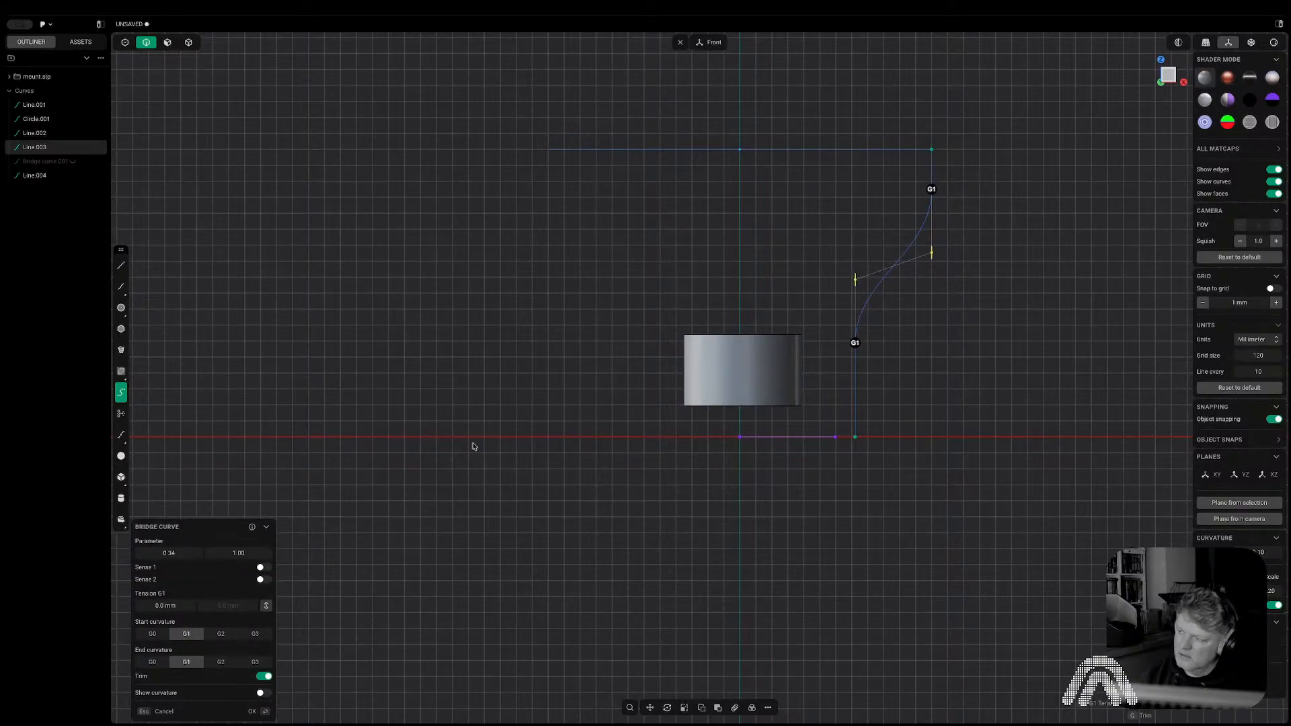
{"action": "left_click_drag", "start_coordinate": [169, 553], "coordinate": [156, 552]}
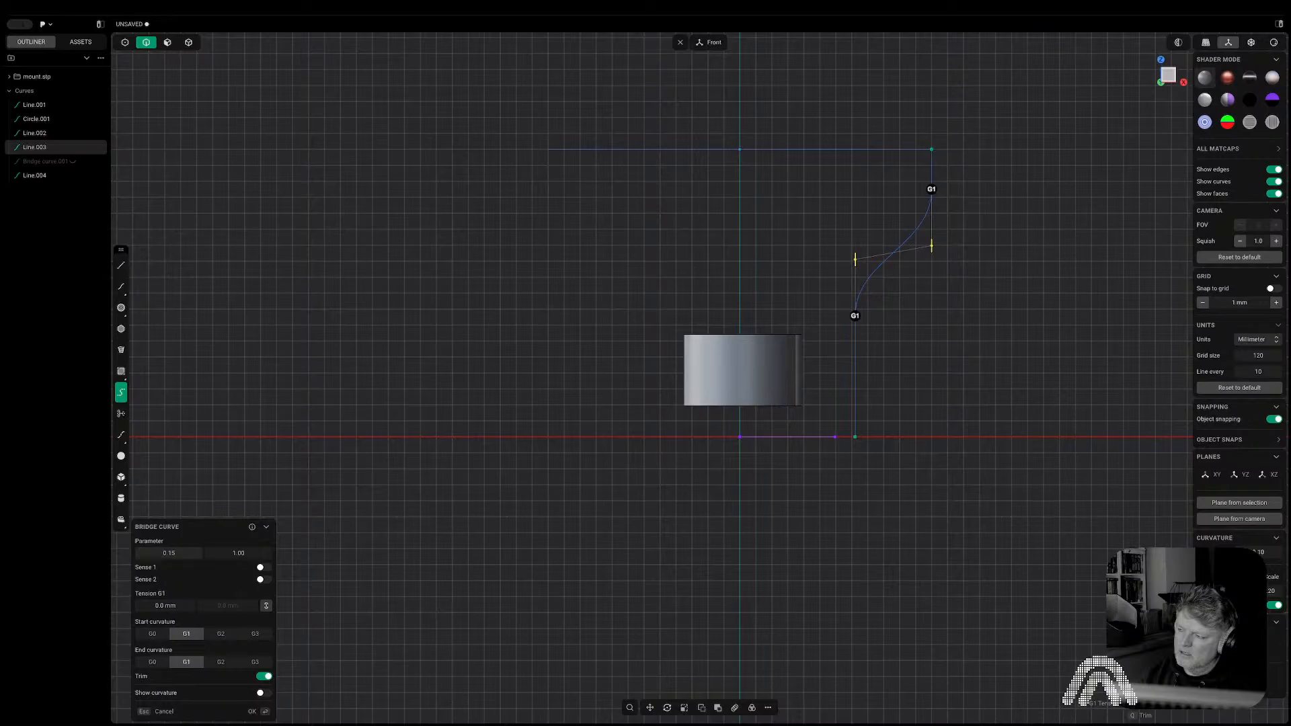
{"action": "key", "text": "Return"}
Draw a horizontal reference line outside the profile and a 45 mm slanted line rising at about 45° from its inner end.
{"action": "left_click", "coordinate": [883, 347]}
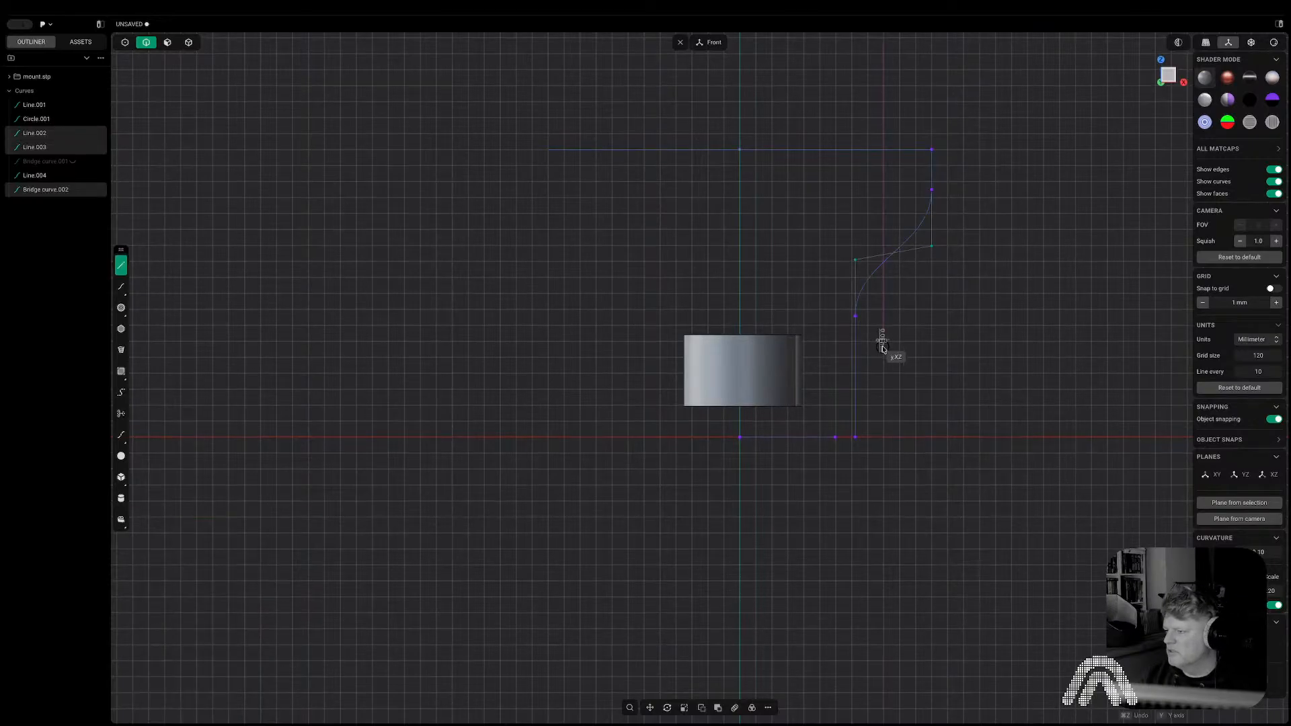
{"action": "left_click", "coordinate": [1027, 346]}
{"action": "left_click", "coordinate": [882, 349]}
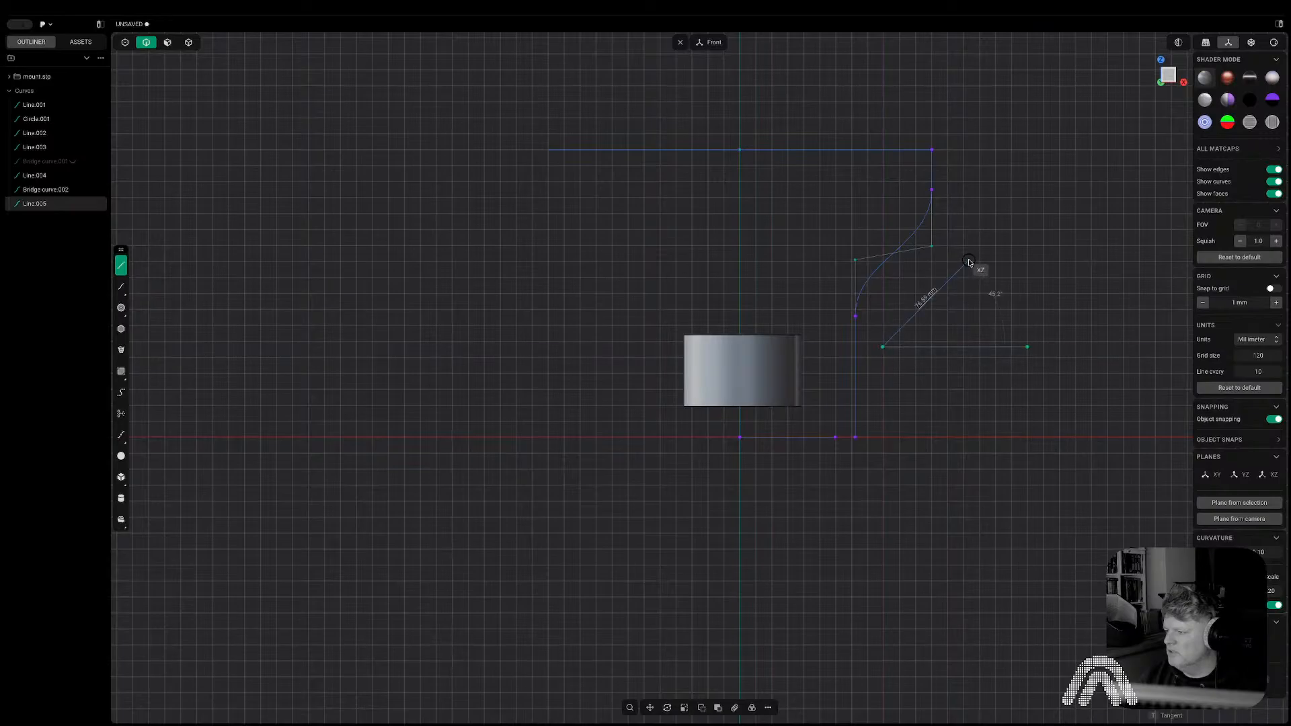
{"action": "key", "text": "Tab"}
{"action": "type", "text": "45"}
{"action": "key", "text": "Return"}
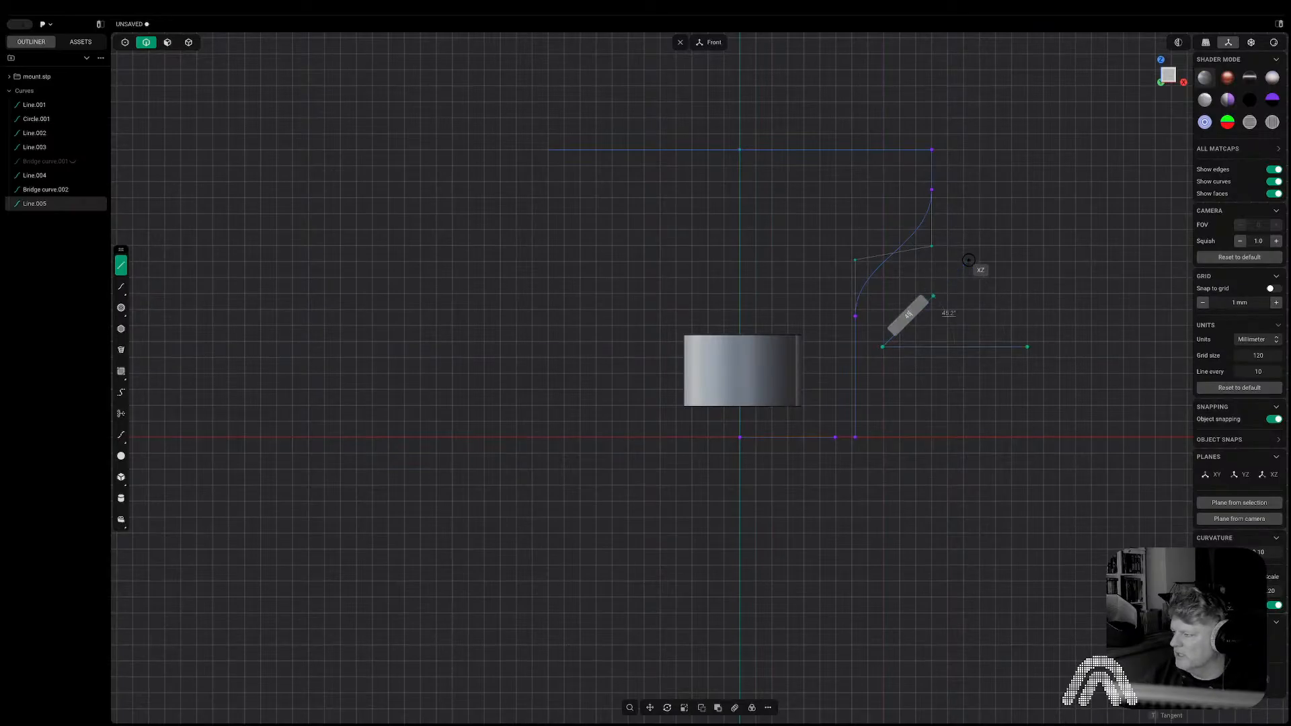
{"action": "key", "text": "Return"}
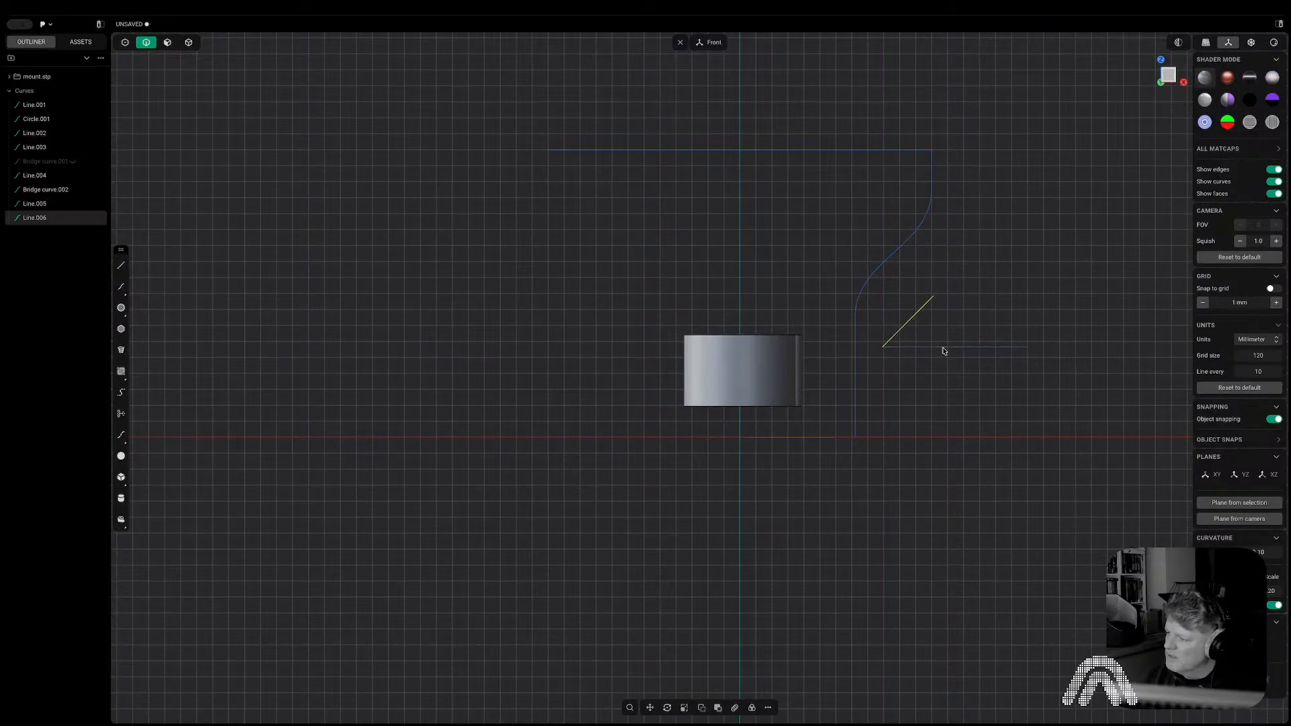
Hold the slanted 45 mm line against the bridge curve to compare their slopes.
{"action": "left_click", "coordinate": [926, 347], "text": "shift"}
{"action": "left_click", "coordinate": [928, 331]}
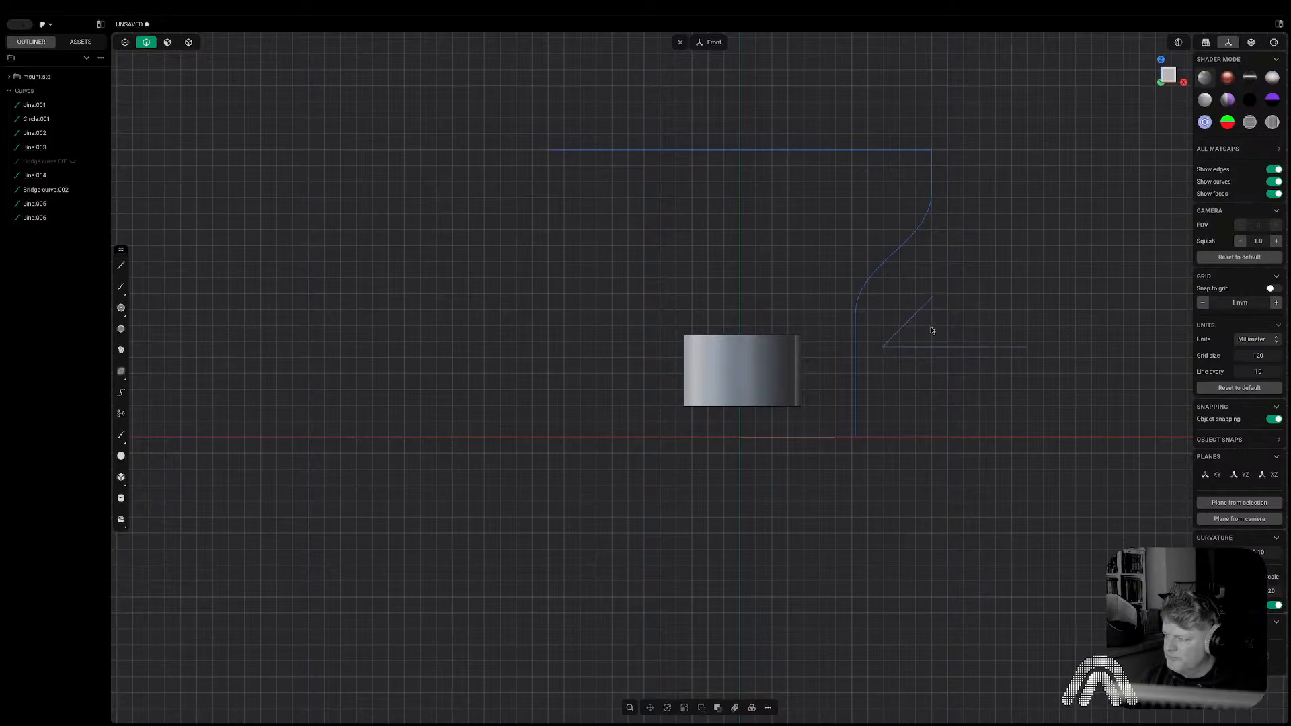
{"action": "left_click", "coordinate": [913, 317]}
{"action": "key", "text": "g"}
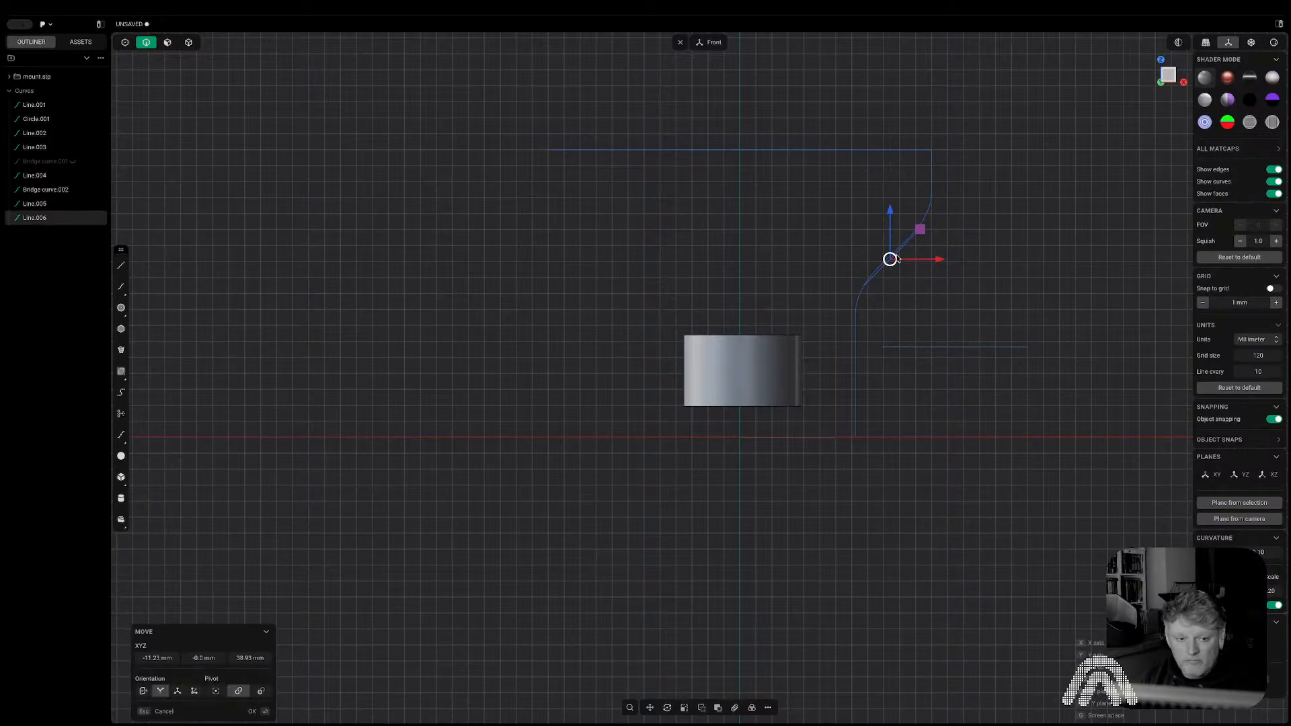
{"action": "key", "text": "Escape"}
{"action": "key", "text": "Escape"}
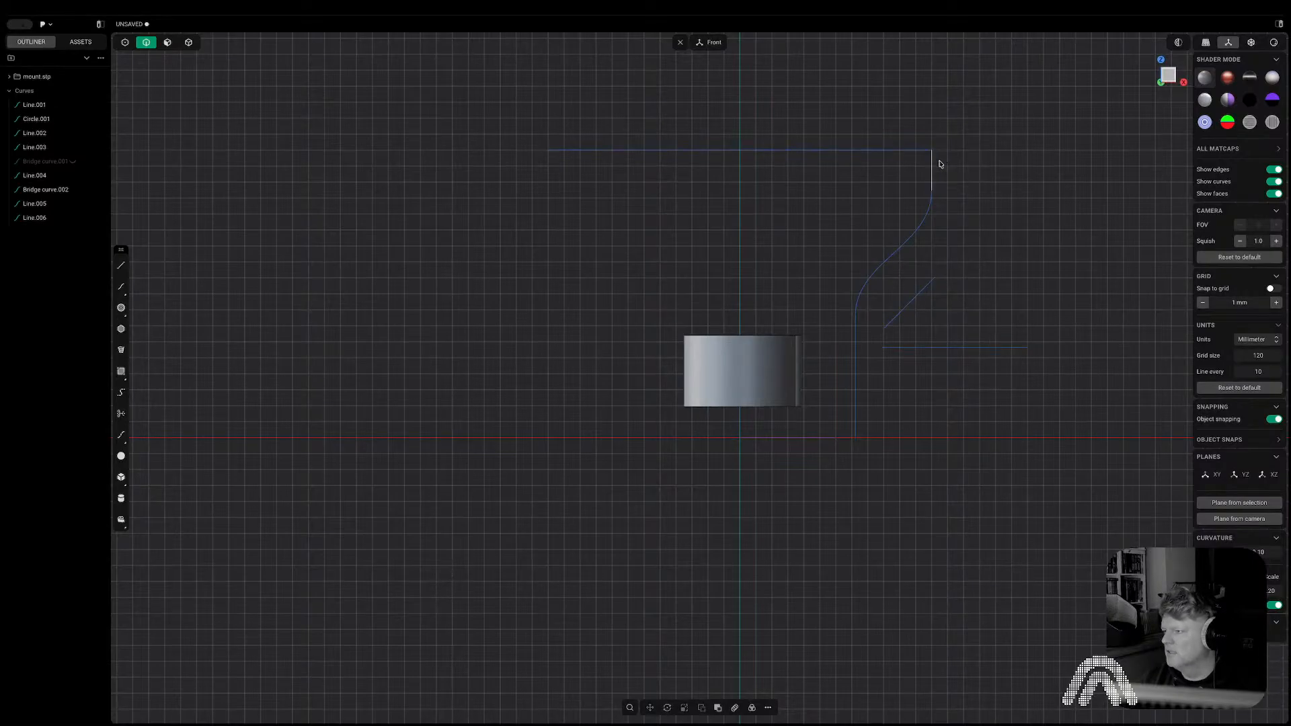
Move the short line, bridge curve and long line together along X by about -16.3 mm, toward the mount.
{"action": "left_click", "coordinate": [940, 220]}
{"action": "left_click", "coordinate": [923, 242]}
{"action": "left_click", "coordinate": [853, 360]}
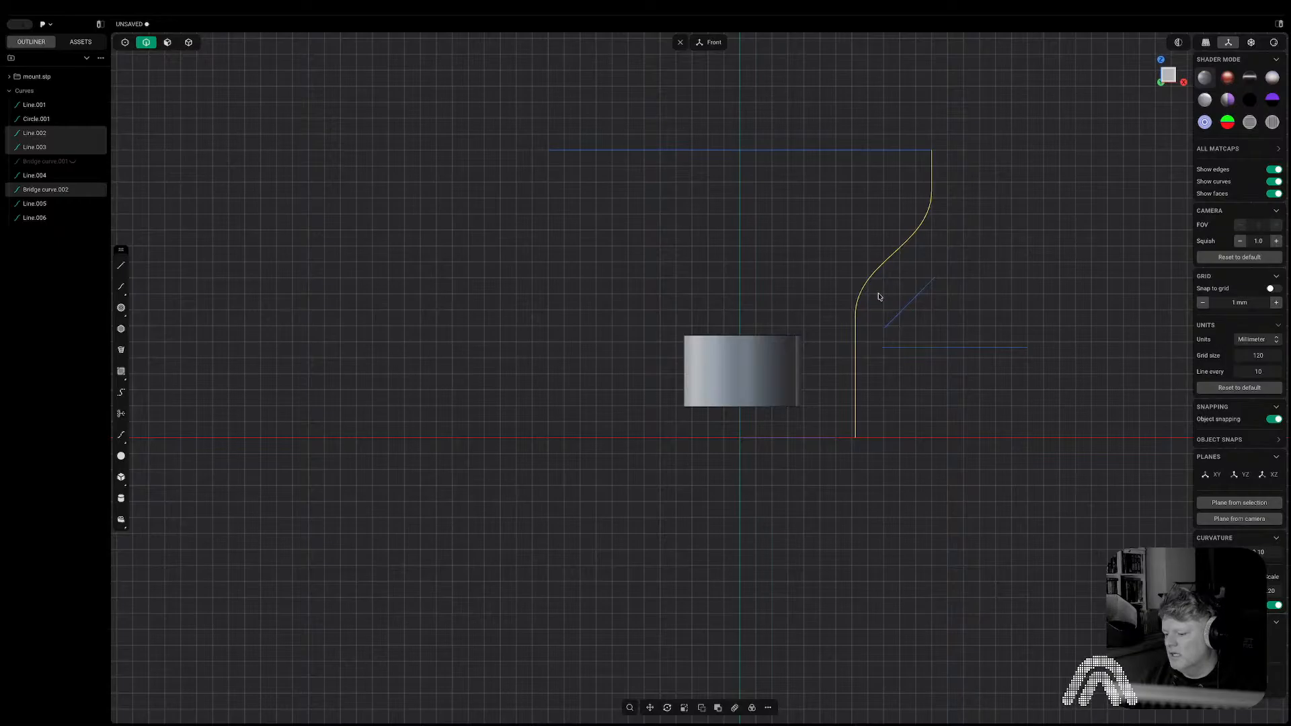
{"action": "key", "text": "Delete"}
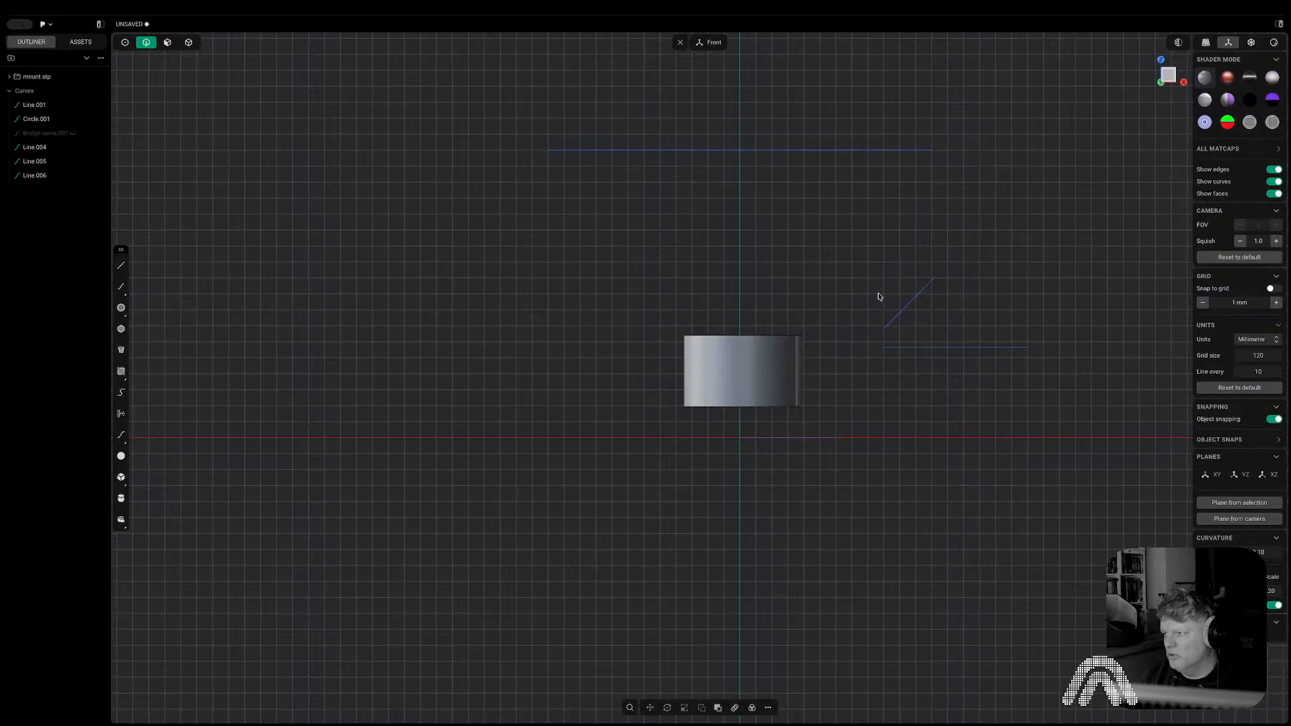
{"action": "key", "text": "ctrl+z"}
{"action": "key", "text": "g"}
{"action": "key", "text": "x"}
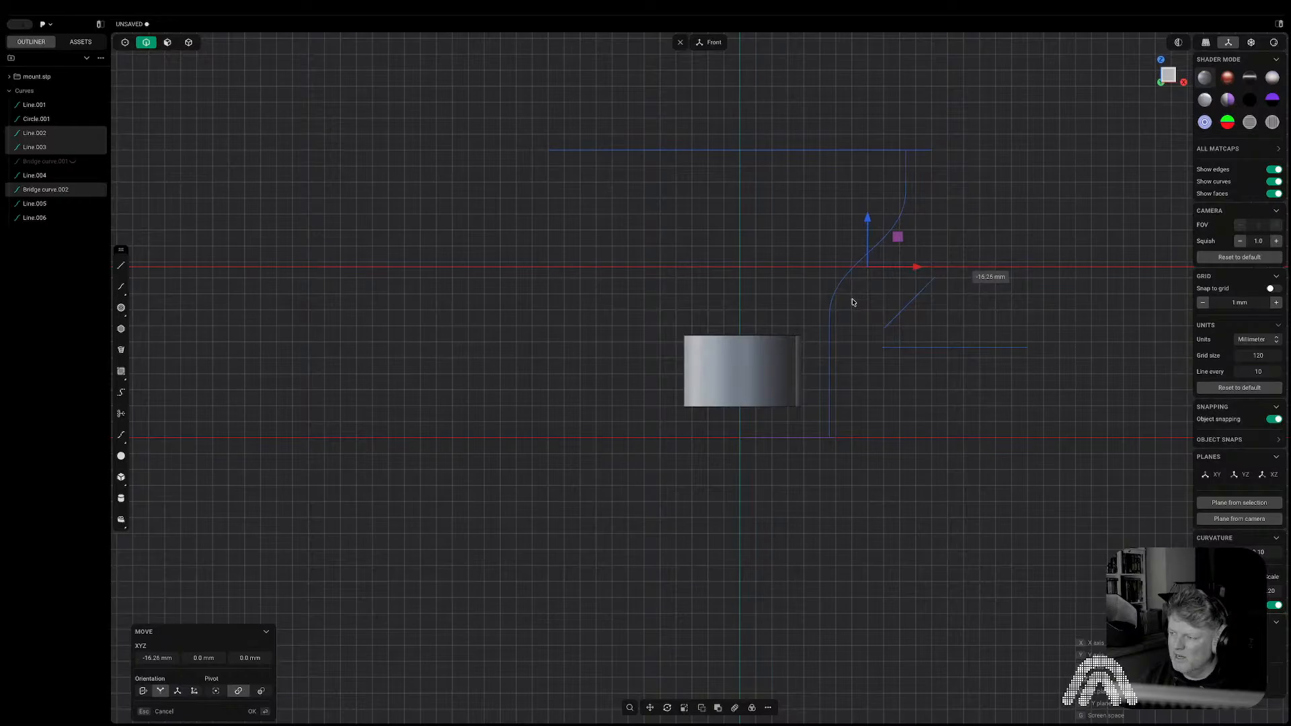
{"action": "left_click", "coordinate": [852, 302]}
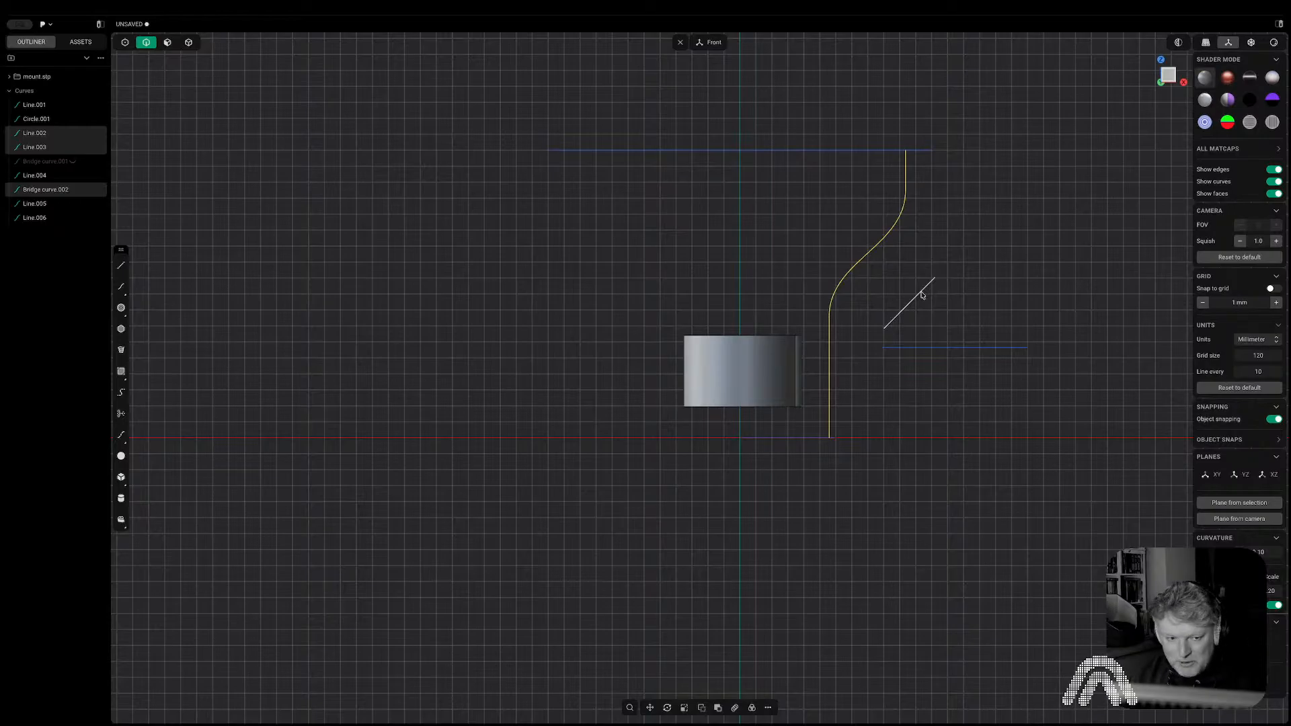
{"action": "key", "text": "Escape"}
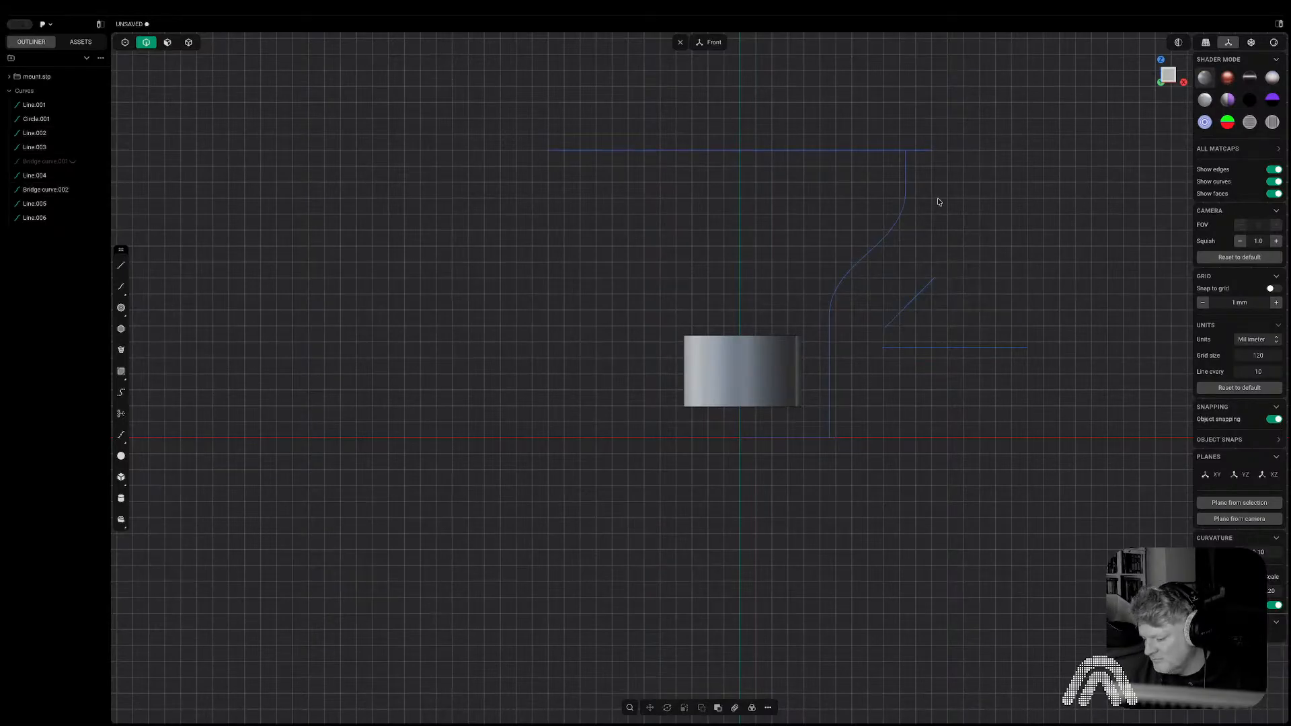
Trim away the top circle and close the profile with a horizontal line from the short line's upper end to the centre axis.
{"action": "key", "text": "t"}
{"action": "left_click", "coordinate": [917, 152]}
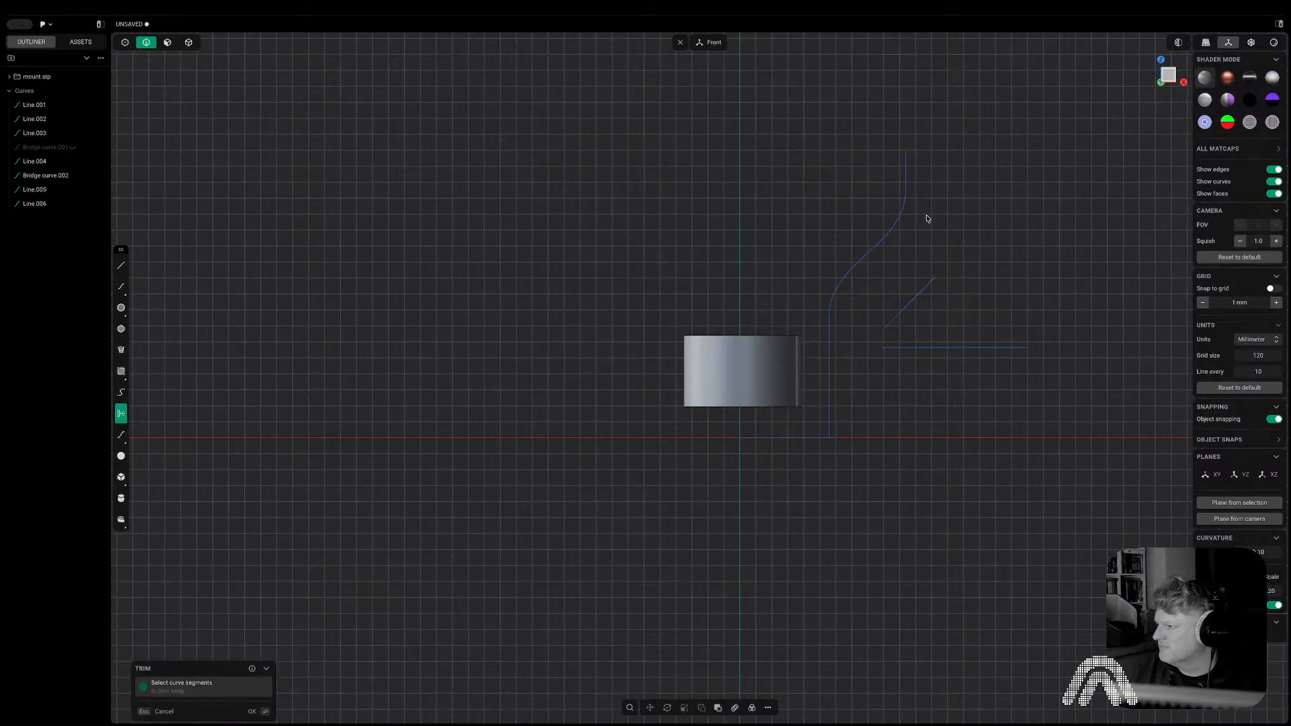
{"action": "key", "text": "l"}
{"action": "left_click", "coordinate": [905, 151]}
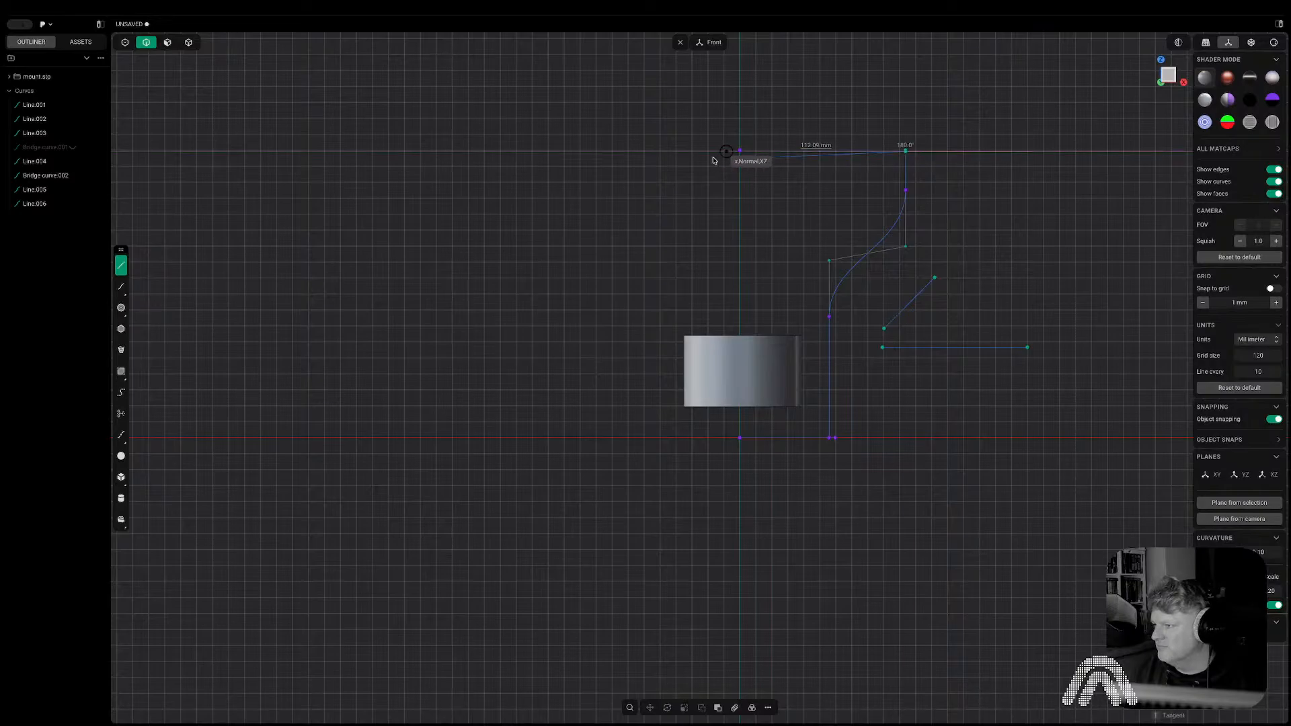
{"action": "key", "text": "Escape"}
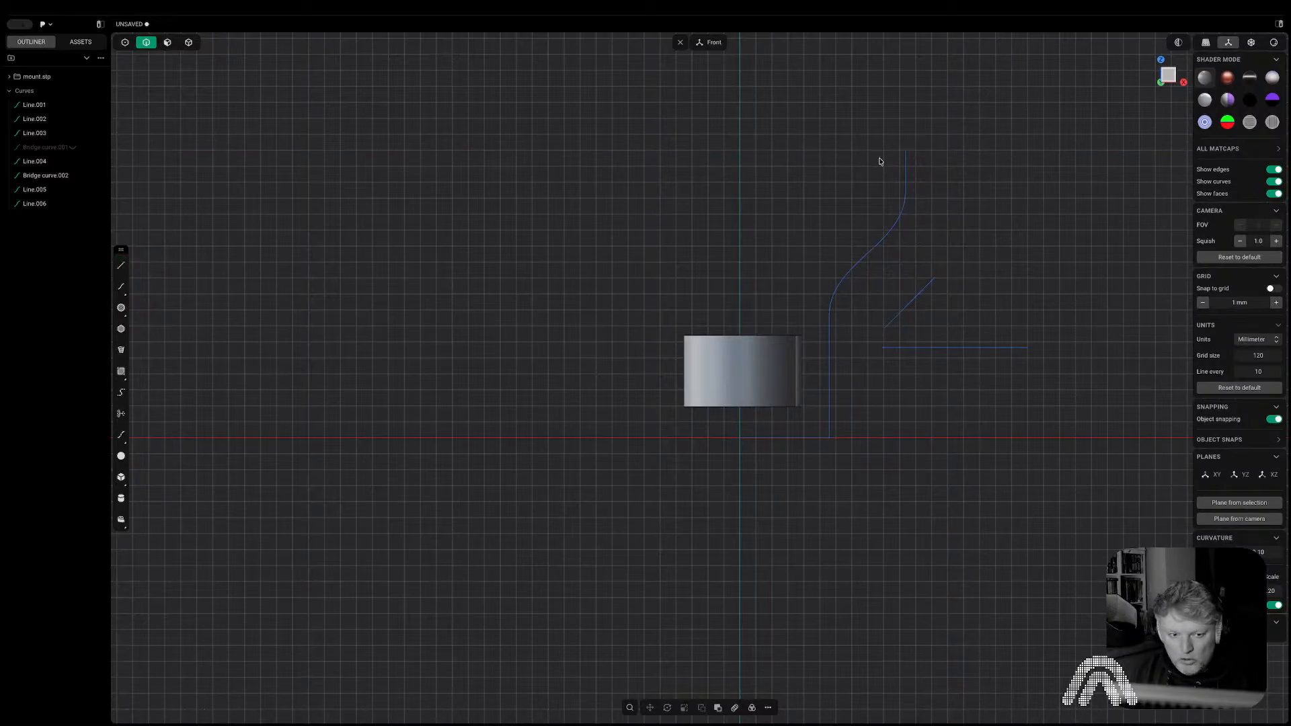
{"action": "key", "text": "l"}
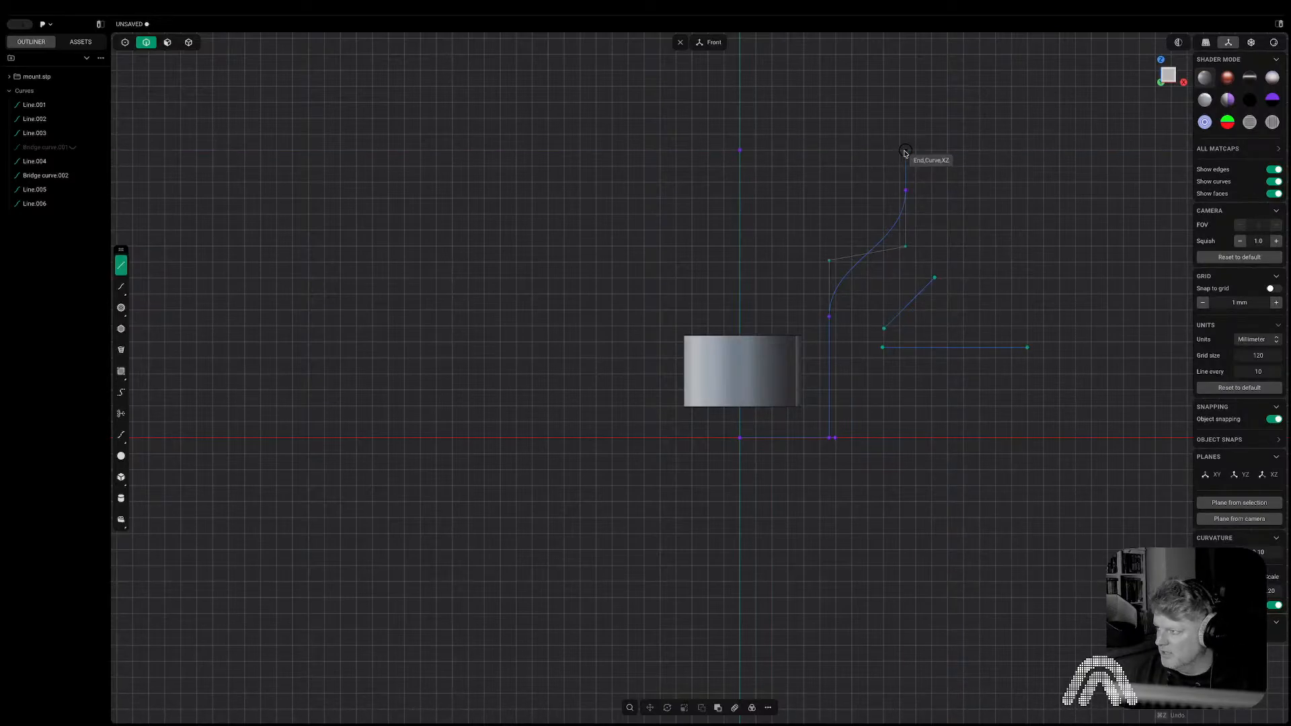
{"action": "left_click", "coordinate": [905, 151]}
{"action": "left_click", "coordinate": [740, 150]}
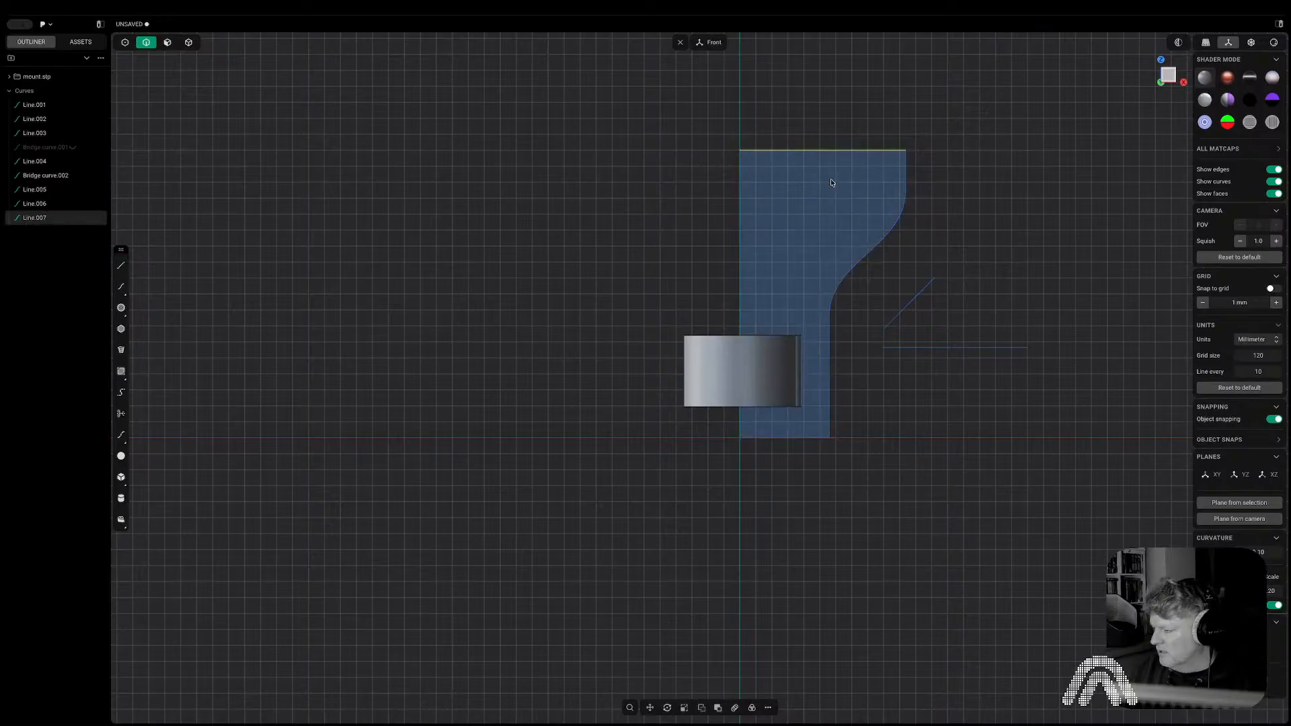
Extrude the closed lamp profile region symmetrically with a distance of 2 mm.
{"action": "middle_click_drag", "start_coordinate": [999, 194], "coordinate": [989, 328]}
{"action": "key", "text": "3"}
{"action": "left_click", "coordinate": [837, 186]}
{"action": "key", "text": "e"}
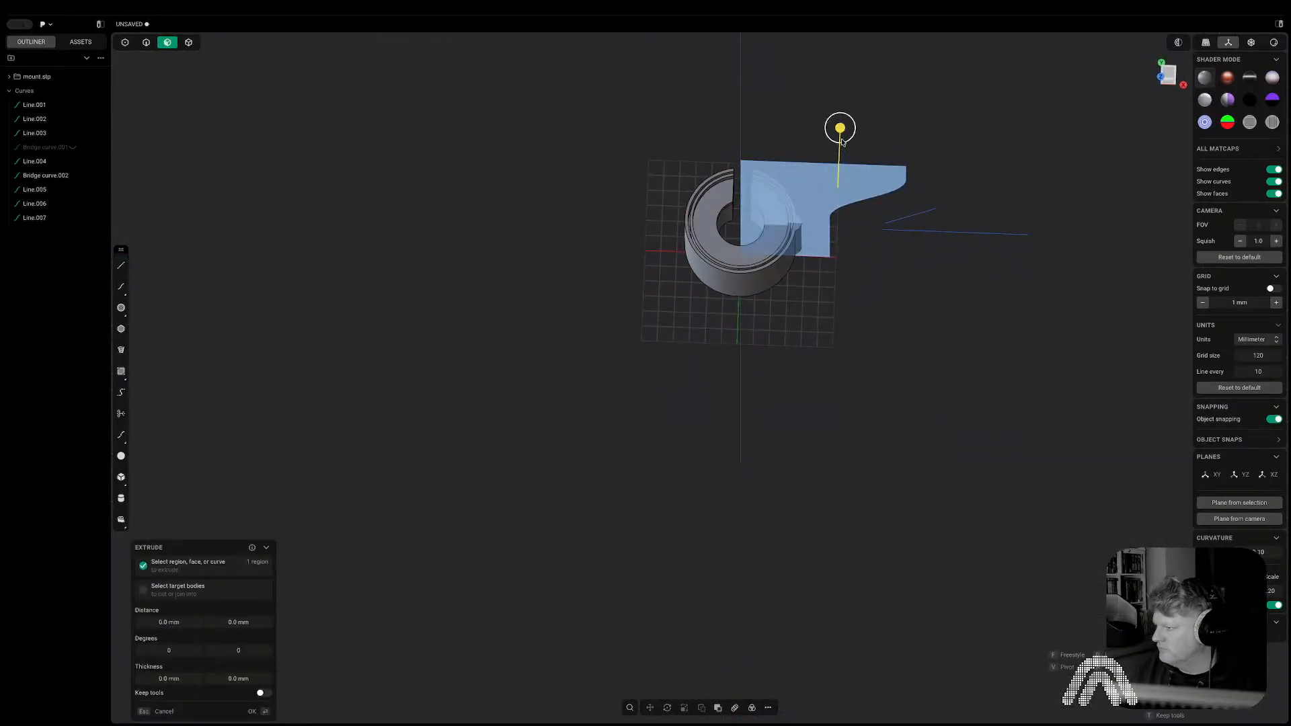
{"action": "left_click_drag", "start_coordinate": [840, 129], "coordinate": [841, 129]}
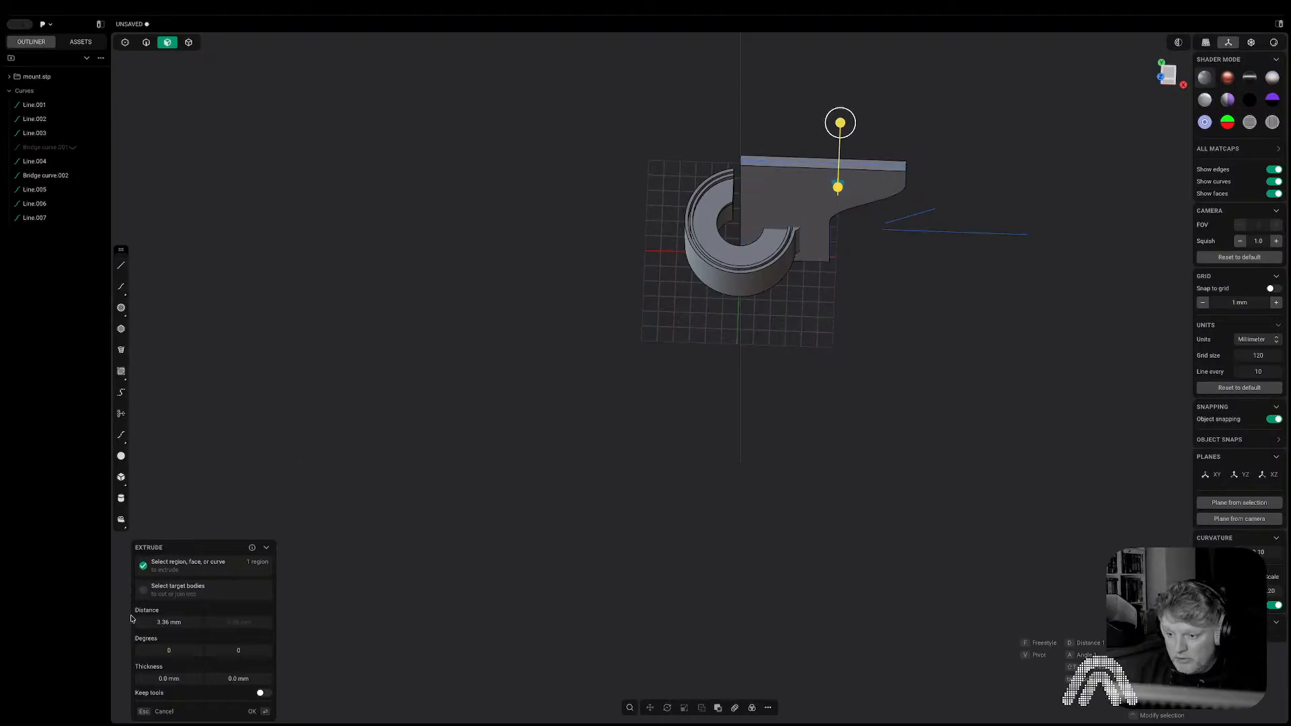
{"action": "left_click", "coordinate": [167, 624]}
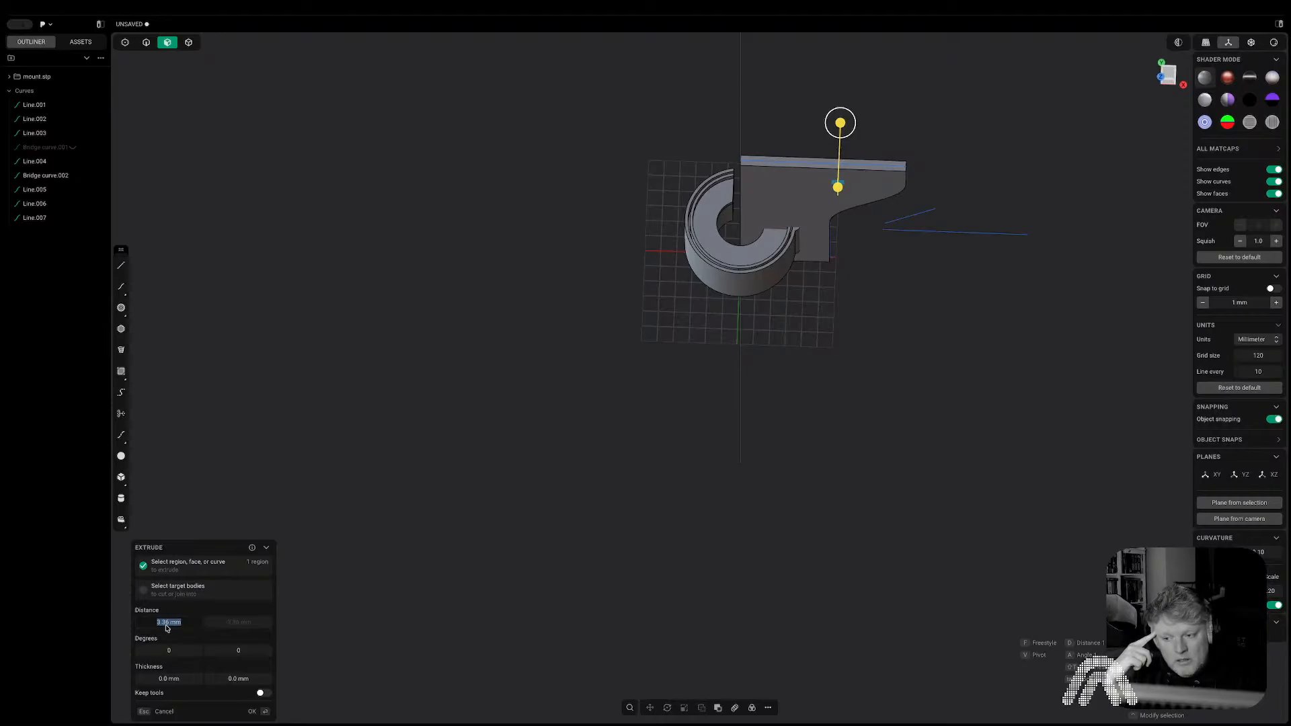
{"action": "type", "text": "2"}
{"action": "key", "text": "Tab"}
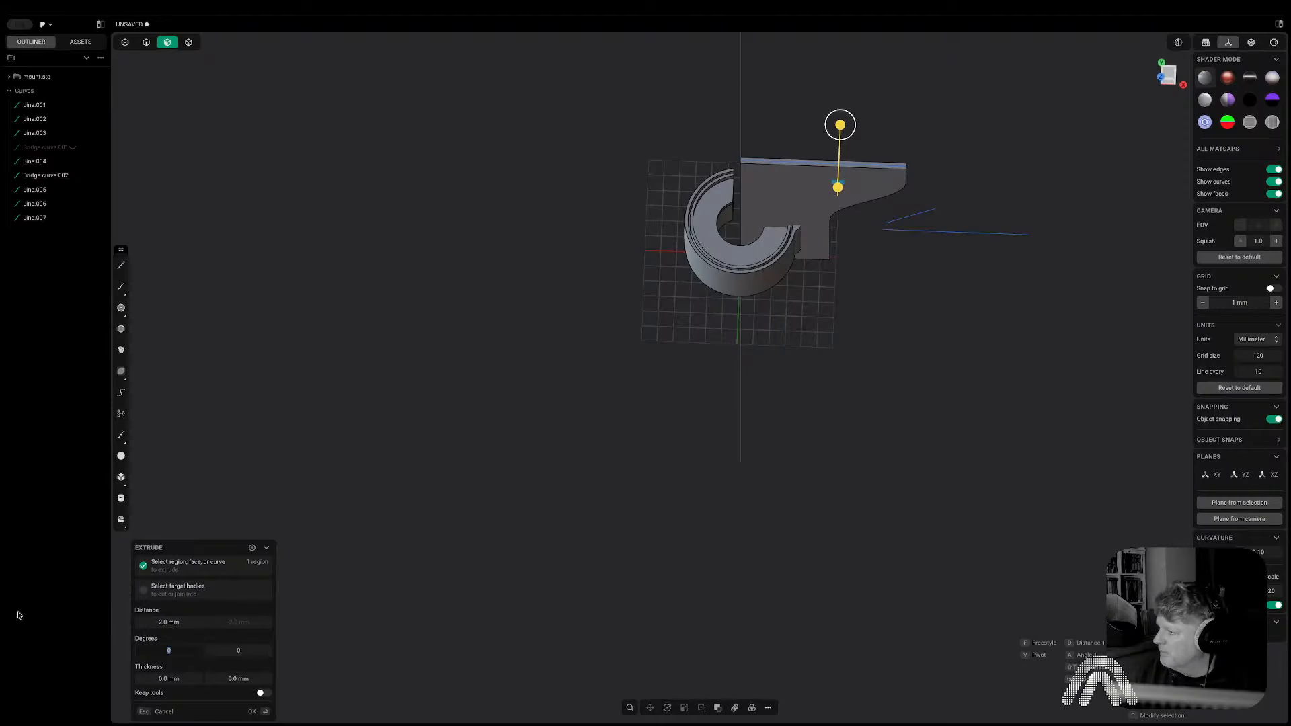
{"action": "left_click", "coordinate": [1170, 72]}
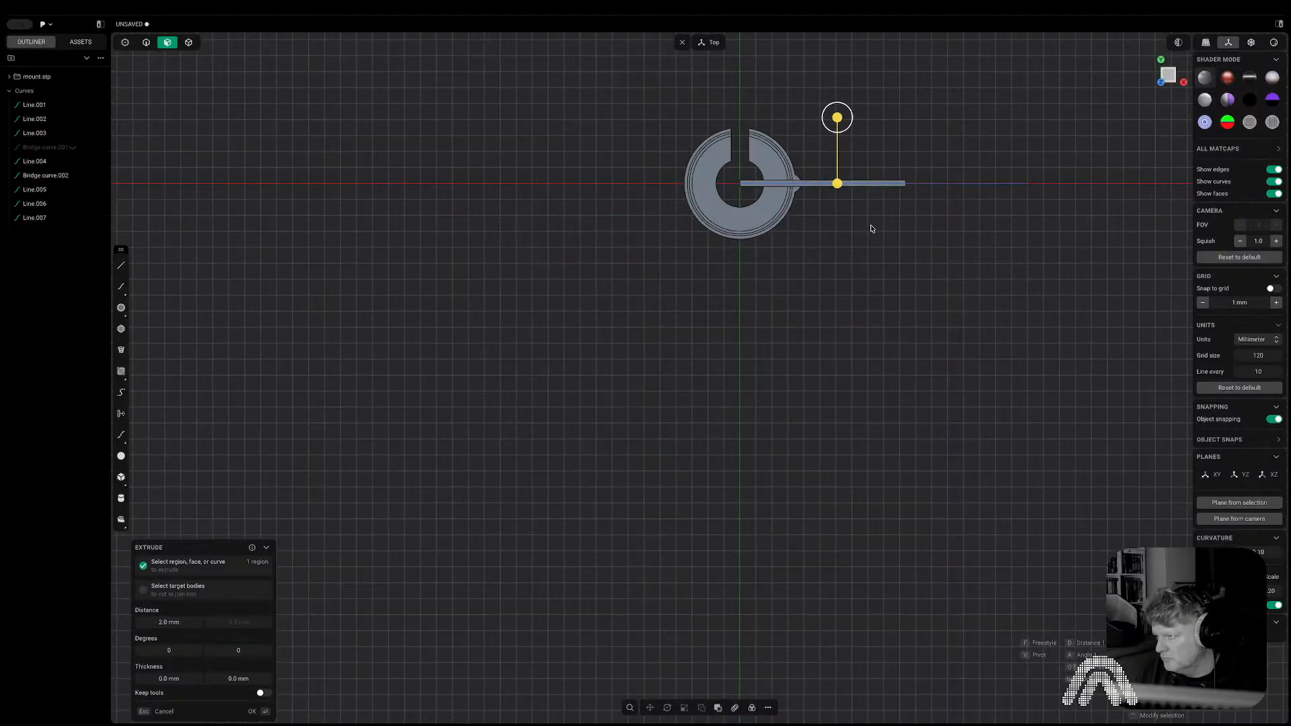
{"action": "key", "text": "Return"}
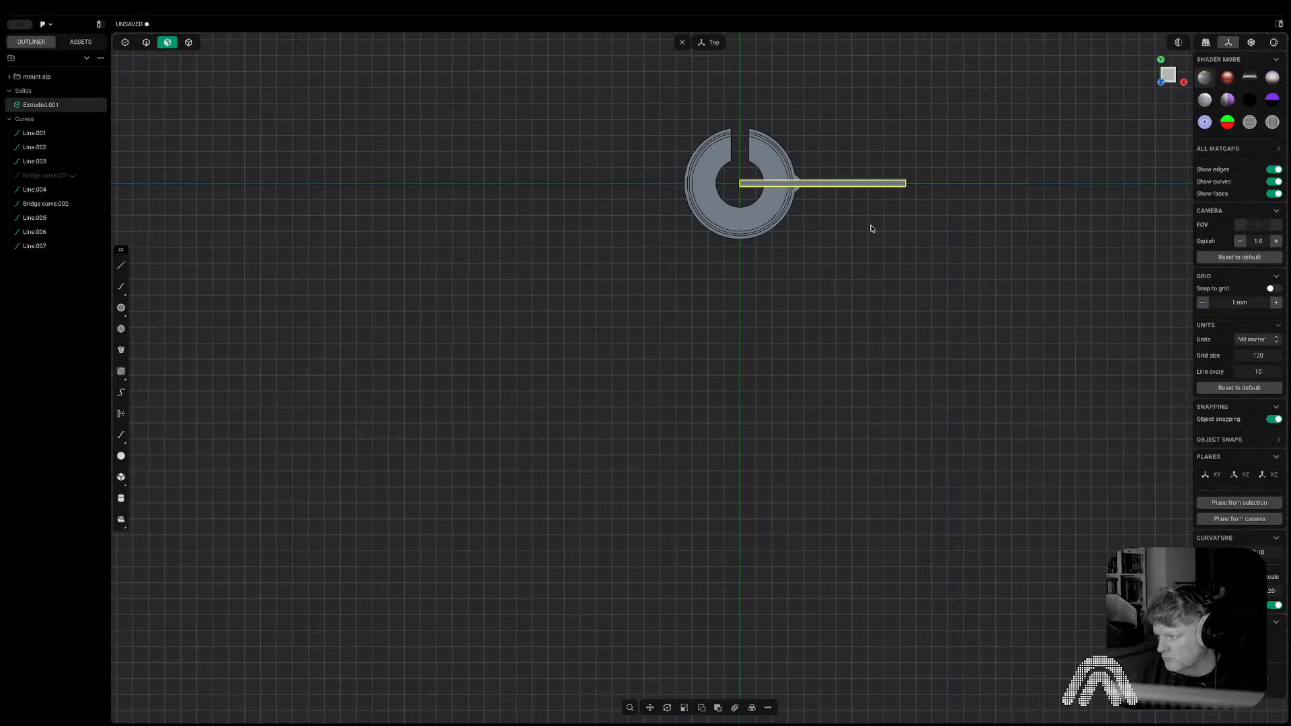
{"action": "left_click", "coordinate": [871, 228]}
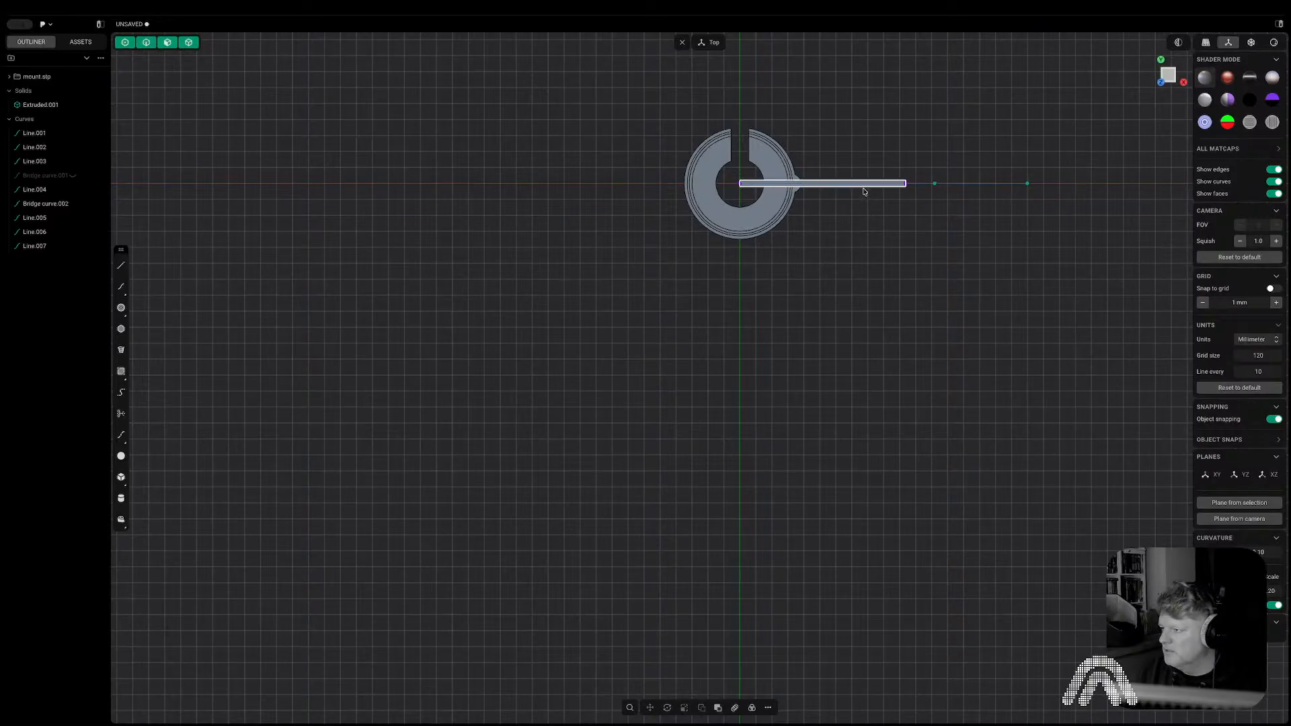
{"action": "left_click", "coordinate": [864, 192]}
{"action": "left_click", "coordinate": [751, 708]}
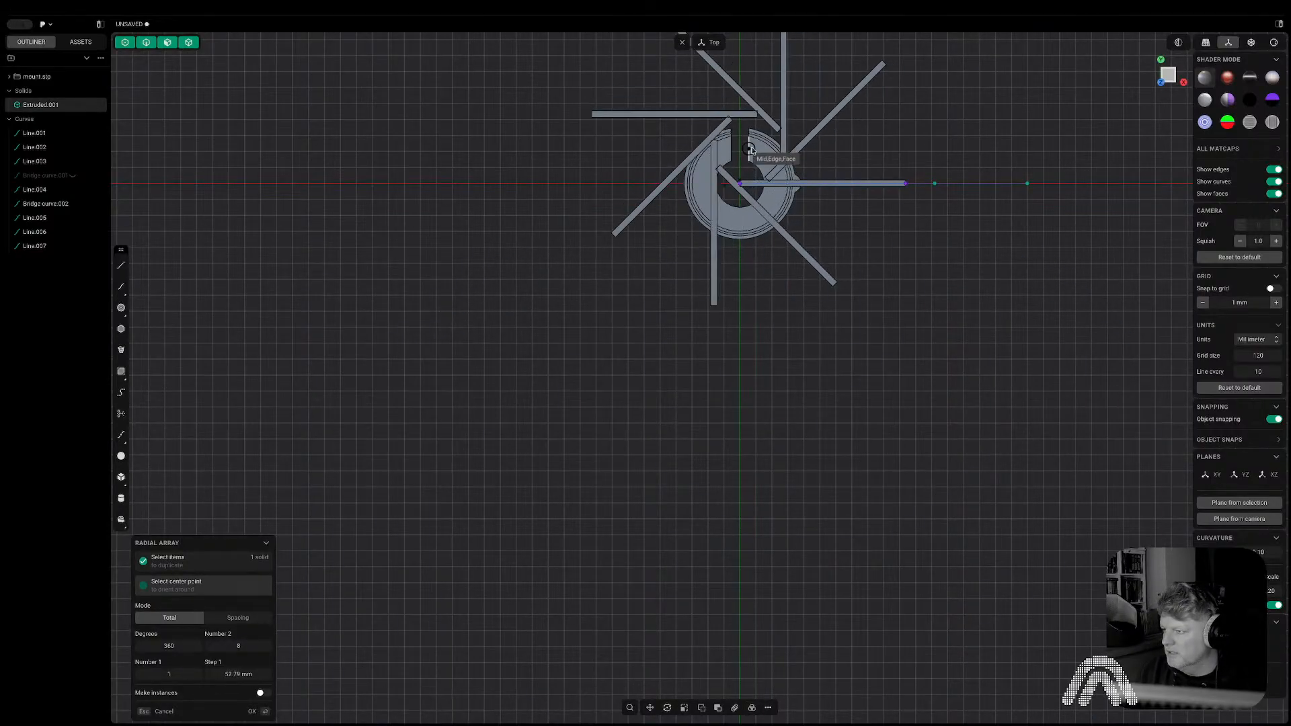
{"action": "left_click", "coordinate": [740, 183]}
{"action": "type", "text": "10"}
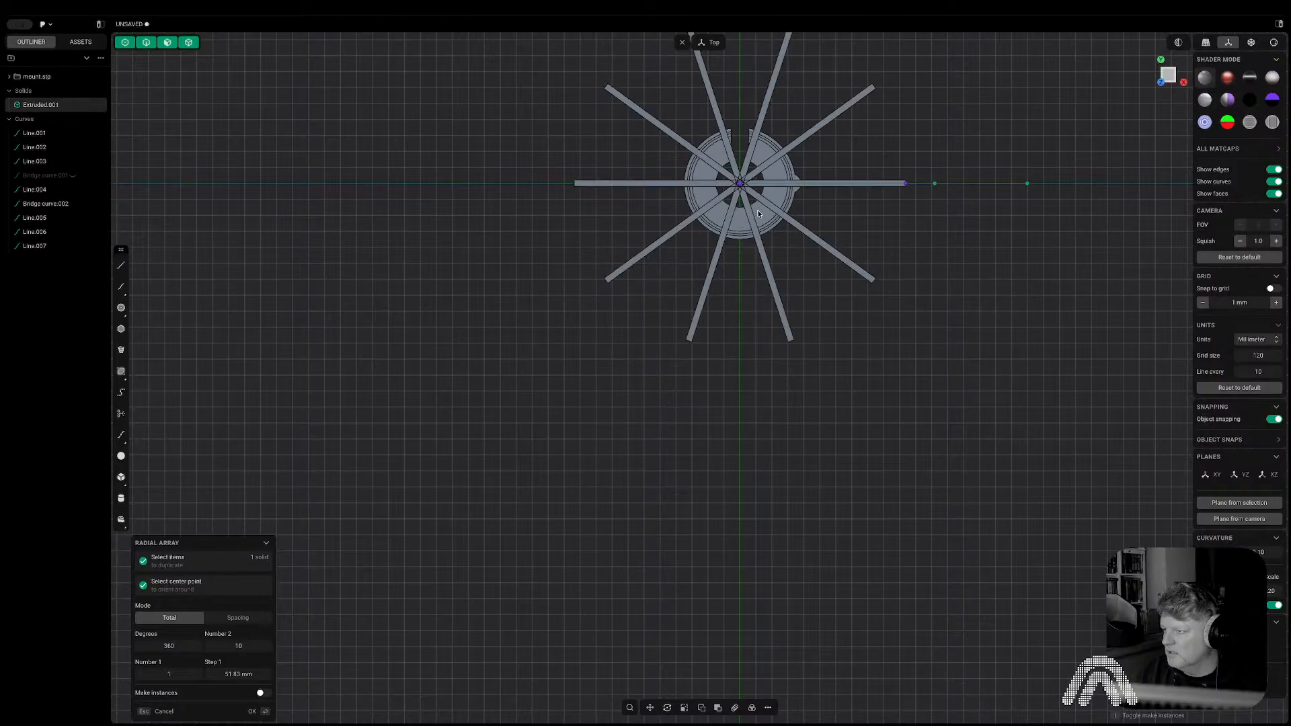
{"action": "key", "text": "Up"}
{"action": "key", "text": "Up"}
{"action": "key", "text": "Up"}
{"action": "key", "text": "Up"}
{"action": "key", "text": "Up"}
{"action": "key", "text": "Up"}
{"action": "key", "text": "Up"}
{"action": "key", "text": "Up"}
{"action": "key", "text": "Up"}
{"action": "key", "text": "Up"}
{"action": "key", "text": "Up"}
{"action": "key", "text": "Up"}
{"action": "key", "text": "Up"}
{"action": "key", "text": "Up"}
{"action": "key", "text": "Up"}
{"action": "key", "text": "Up"}
{"action": "key", "text": "Up"}
{"action": "key", "text": "Up"}
{"action": "key", "text": "Up"}
{"action": "key", "text": "Up"}
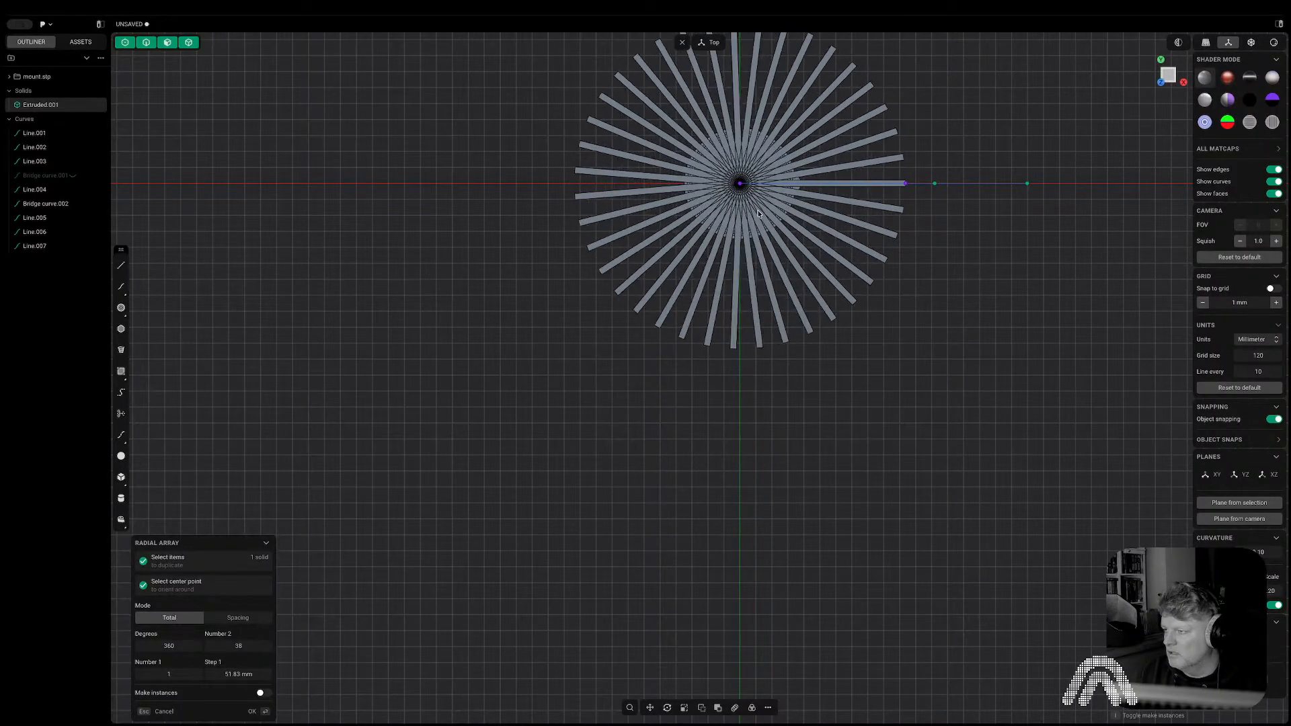
{"action": "key", "text": "Up"}
{"action": "key", "text": "Up"}
{"action": "key", "text": "Up"}
{"action": "key", "text": "Up"}
{"action": "key", "text": "Up"}
{"action": "key", "text": "Up"}
{"action": "key", "text": "Up"}
{"action": "key", "text": "Up"}
{"action": "key", "text": "Up"}
{"action": "key", "text": "Up"}
{"action": "key", "text": "Up"}
{"action": "key", "text": "Up"}
{"action": "key", "text": "Up"}
{"action": "key", "text": "Up"}
{"action": "key", "text": "Up"}
{"action": "key", "text": "Up"}
{"action": "key", "text": "Up"}
{"action": "key", "text": "Up"}
{"action": "middle_click_drag", "start_coordinate": [856, 366], "coordinate": [852, 208]}
{"action": "middle_click_drag", "start_coordinate": [836, 342], "coordinate": [864, 387]}
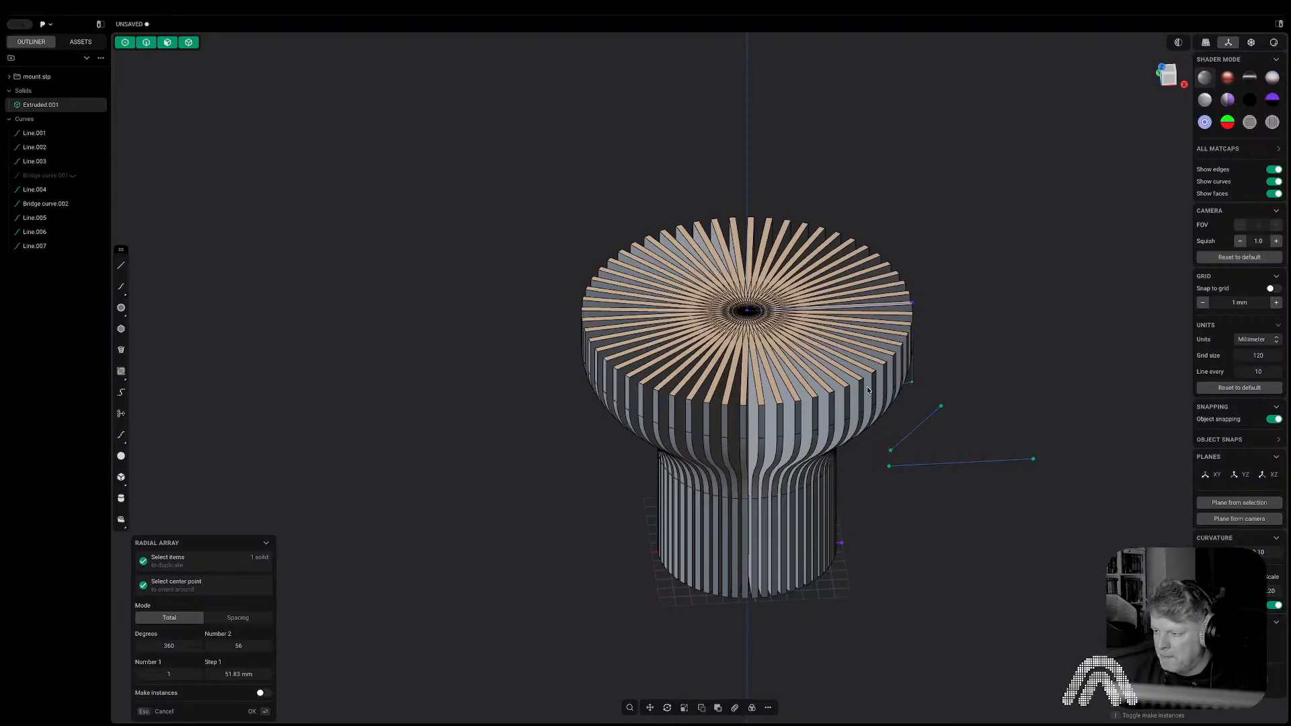
{"action": "key", "text": "Escape"}
Push both side faces of the fin inward with a distance of -0.5 mm.
{"action": "middle_click_drag", "start_coordinate": [873, 403], "coordinate": [858, 476]}
{"action": "left_click", "coordinate": [823, 393]}
{"action": "key", "text": "o"}
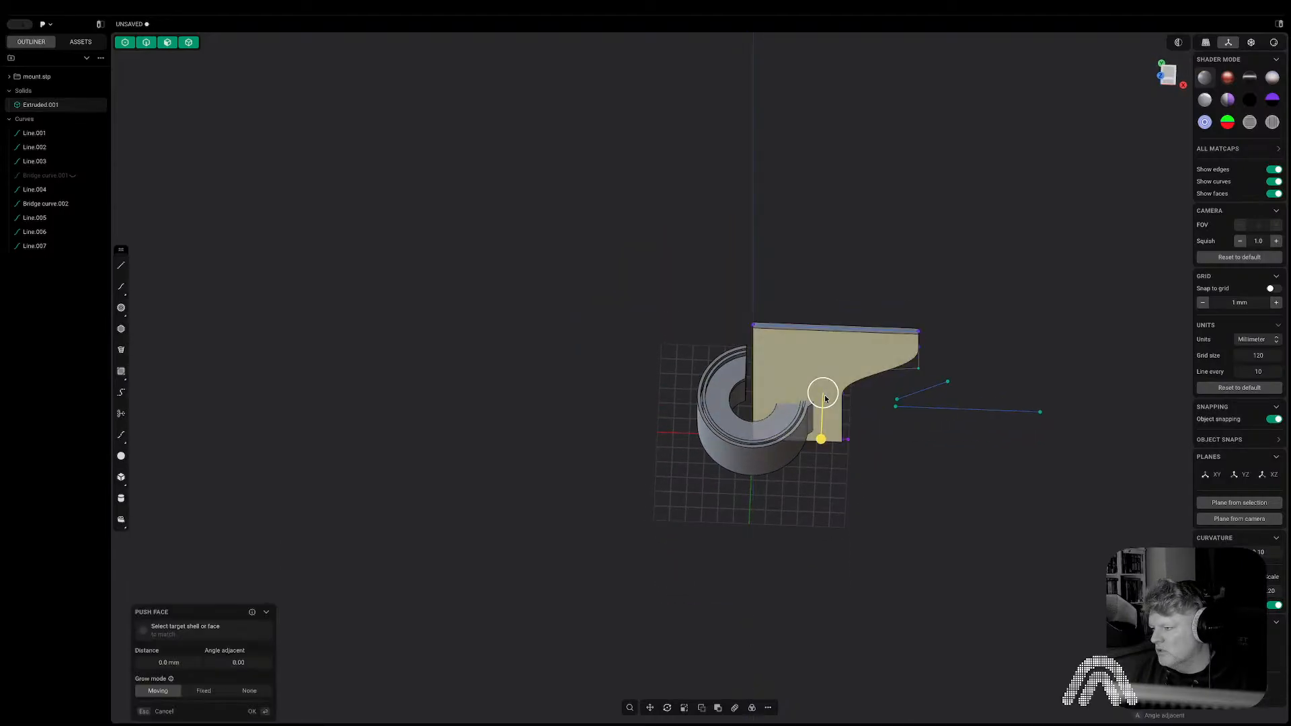
{"action": "middle_click_drag", "start_coordinate": [824, 397], "coordinate": [624, 367]}
{"action": "scroll", "coordinate": [836, 450], "scroll_direction": "up", "scroll_amount": 8}
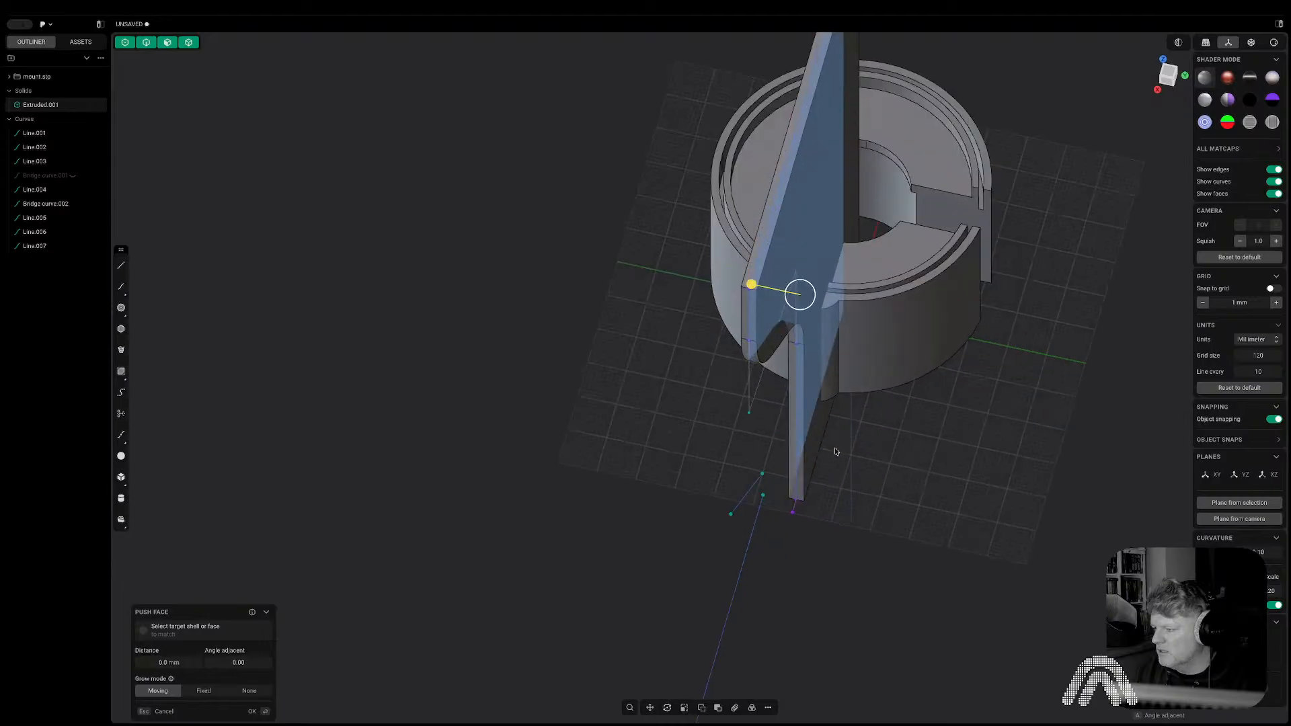
{"action": "left_click", "coordinate": [817, 440], "text": "shift"}
{"action": "left_click_drag", "start_coordinate": [864, 450], "coordinate": [861, 449]}
{"action": "left_click", "coordinate": [179, 666]}
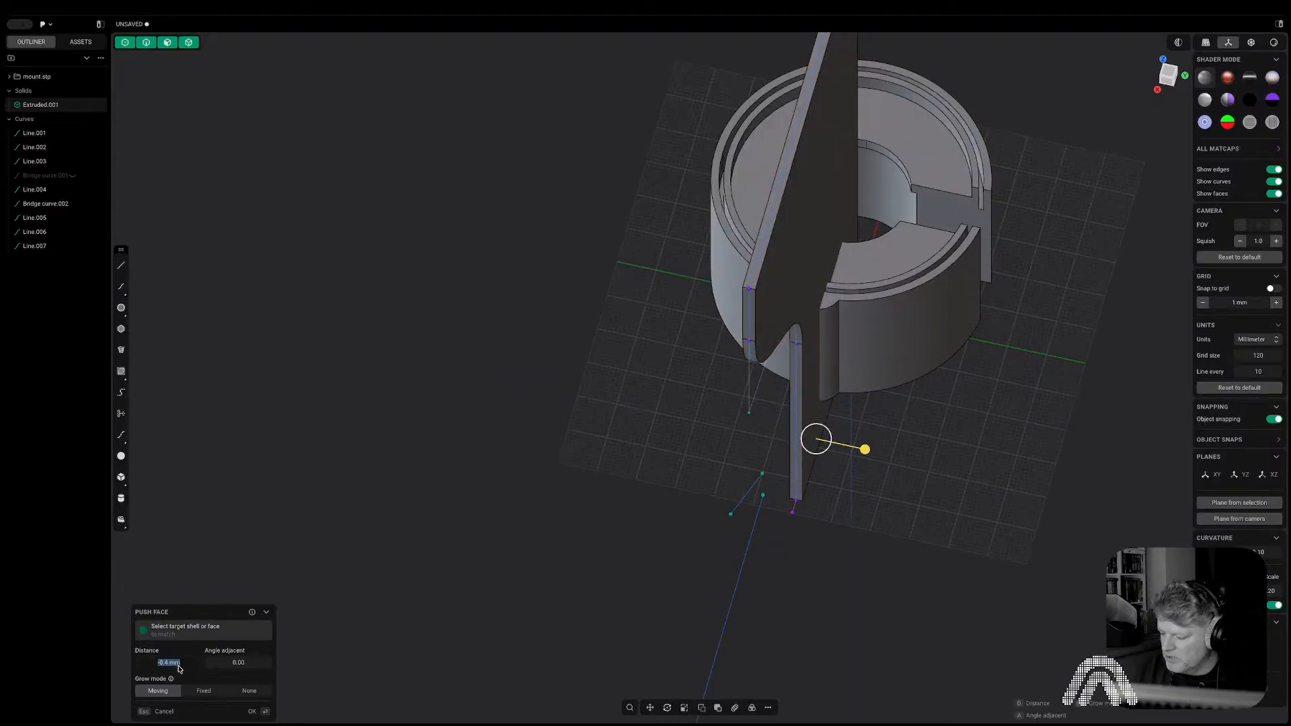
{"action": "type", "text": ".2"}
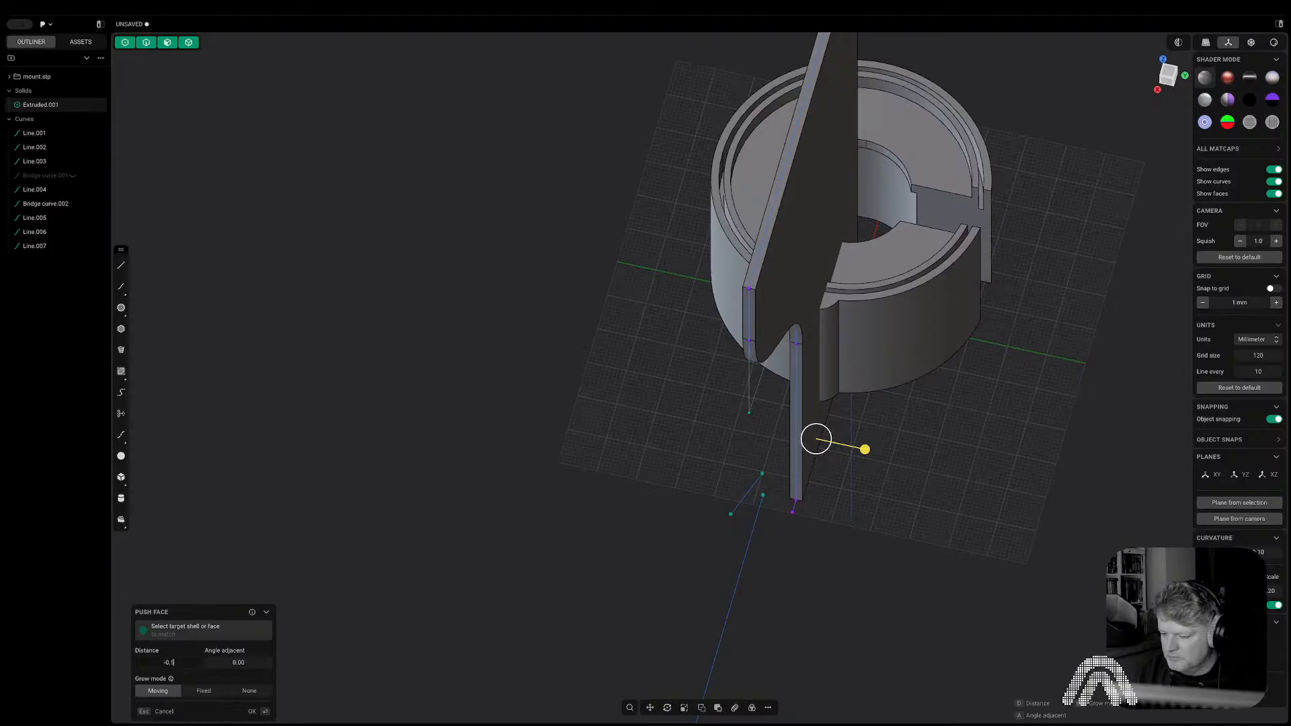
{"action": "key", "text": "Return"}
{"action": "key", "text": "Return"}
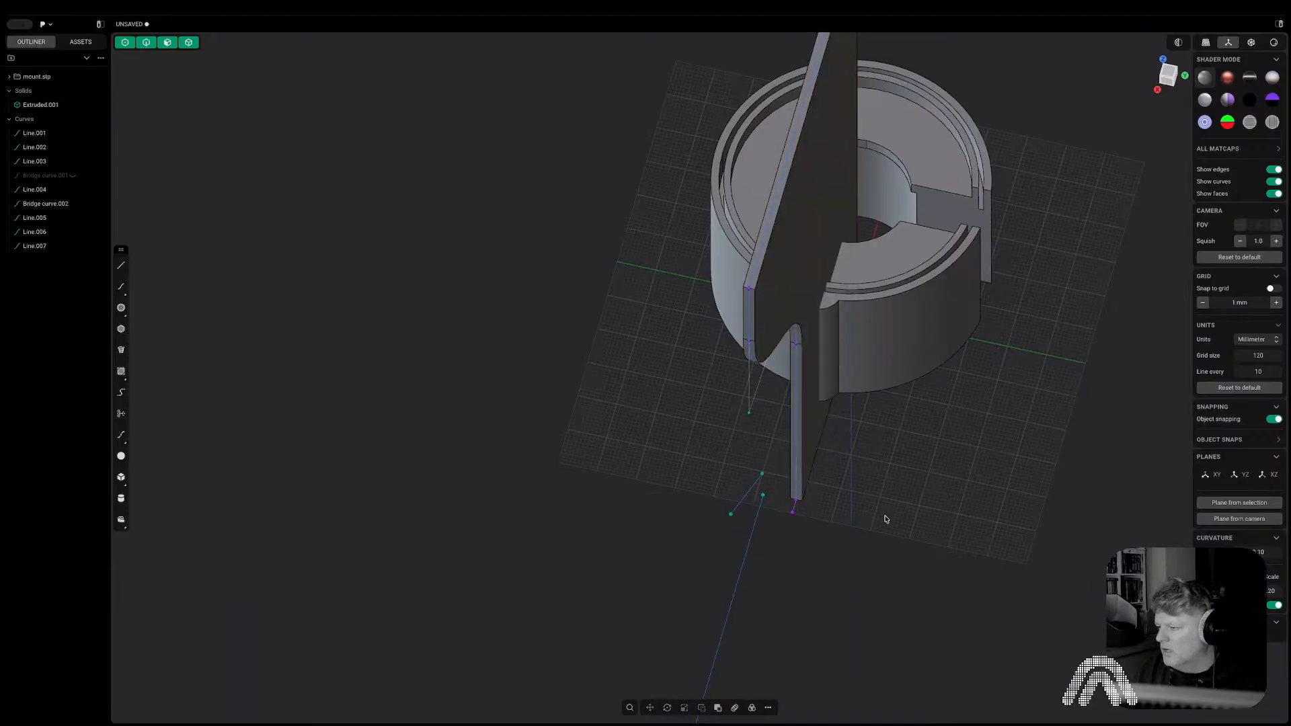
{"action": "key", "text": "Escape"}
Round the outer curved side of the fin with a Full-shape fillet along its two long profile edges.
{"action": "scroll", "coordinate": [742, 325], "scroll_direction": "up", "scroll_amount": 5}
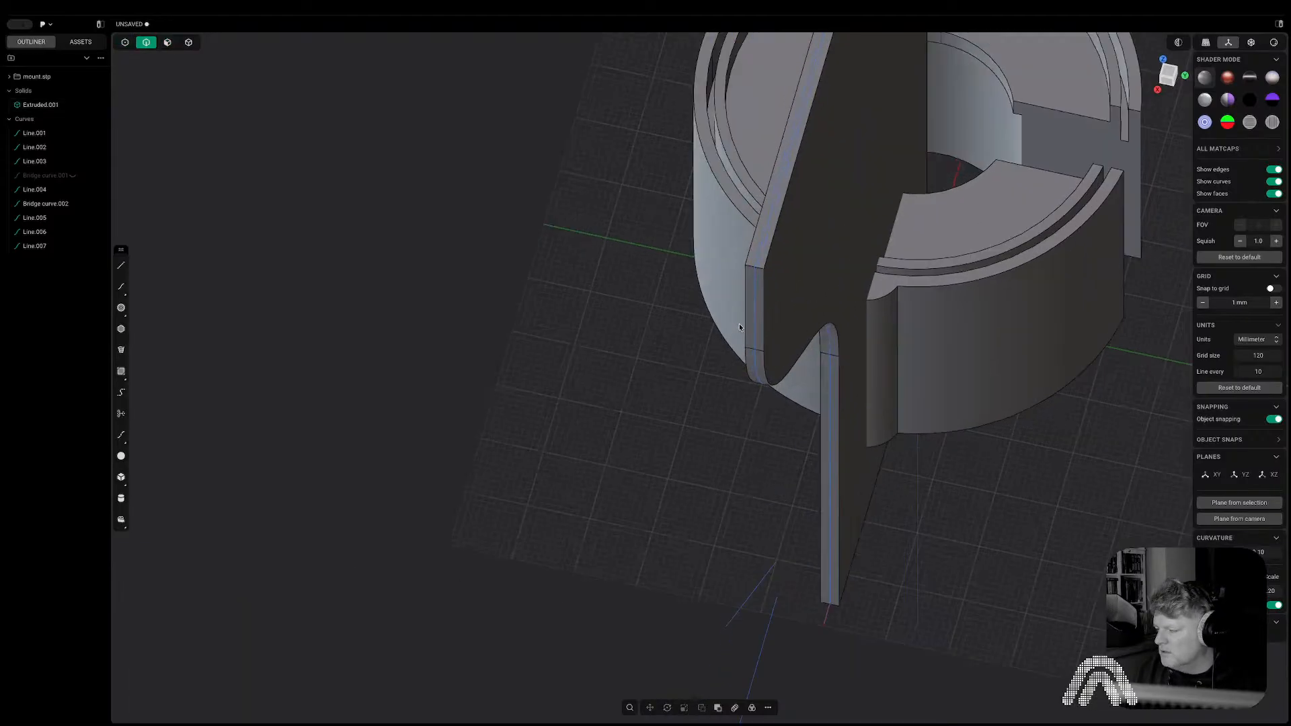
{"action": "left_click", "coordinate": [764, 332]}
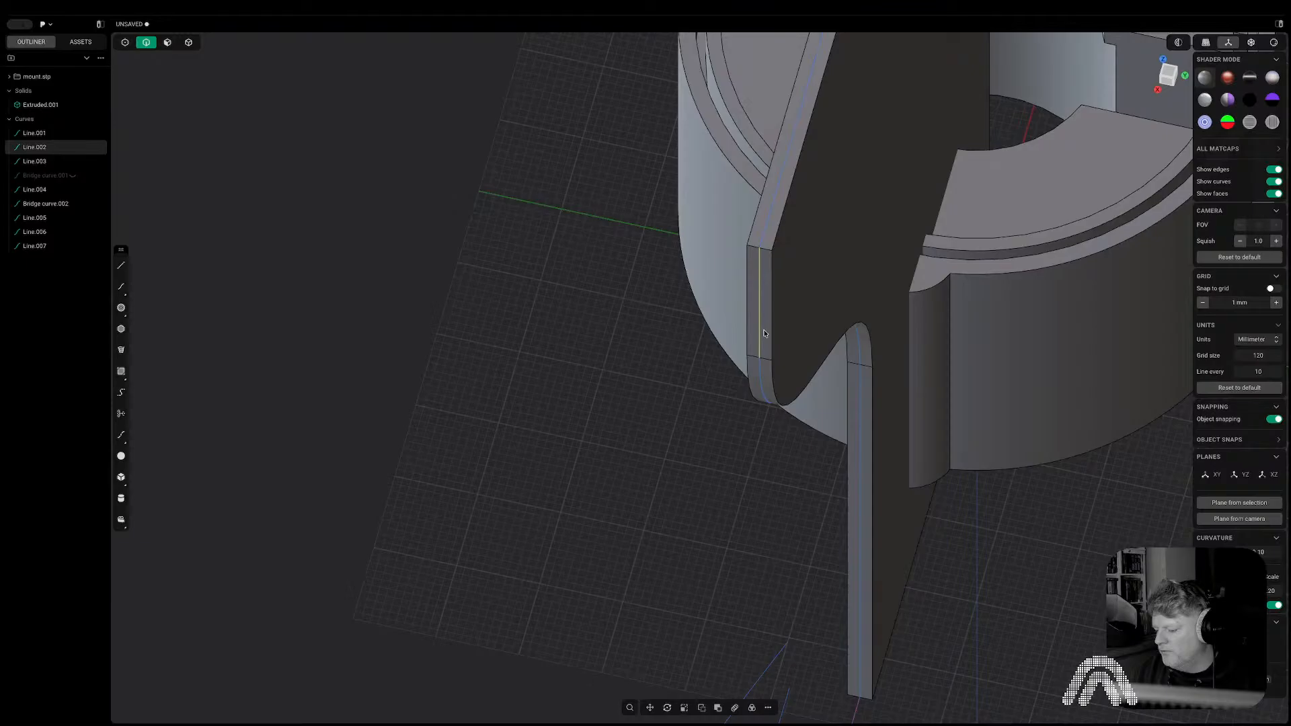
{"action": "left_click", "coordinate": [679, 432]}
{"action": "middle_click_drag", "start_coordinate": [679, 432], "coordinate": [731, 447]}
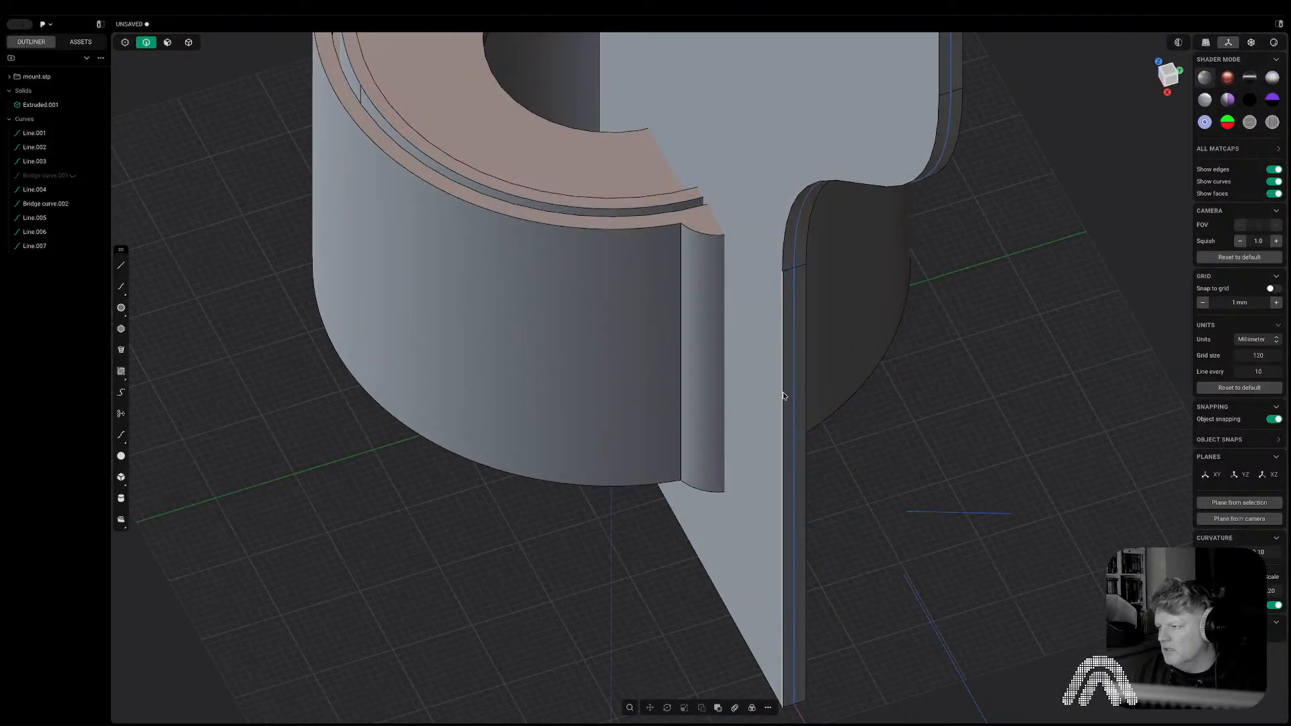
{"action": "key", "text": "f"}
{"action": "left_click", "coordinate": [805, 389]}
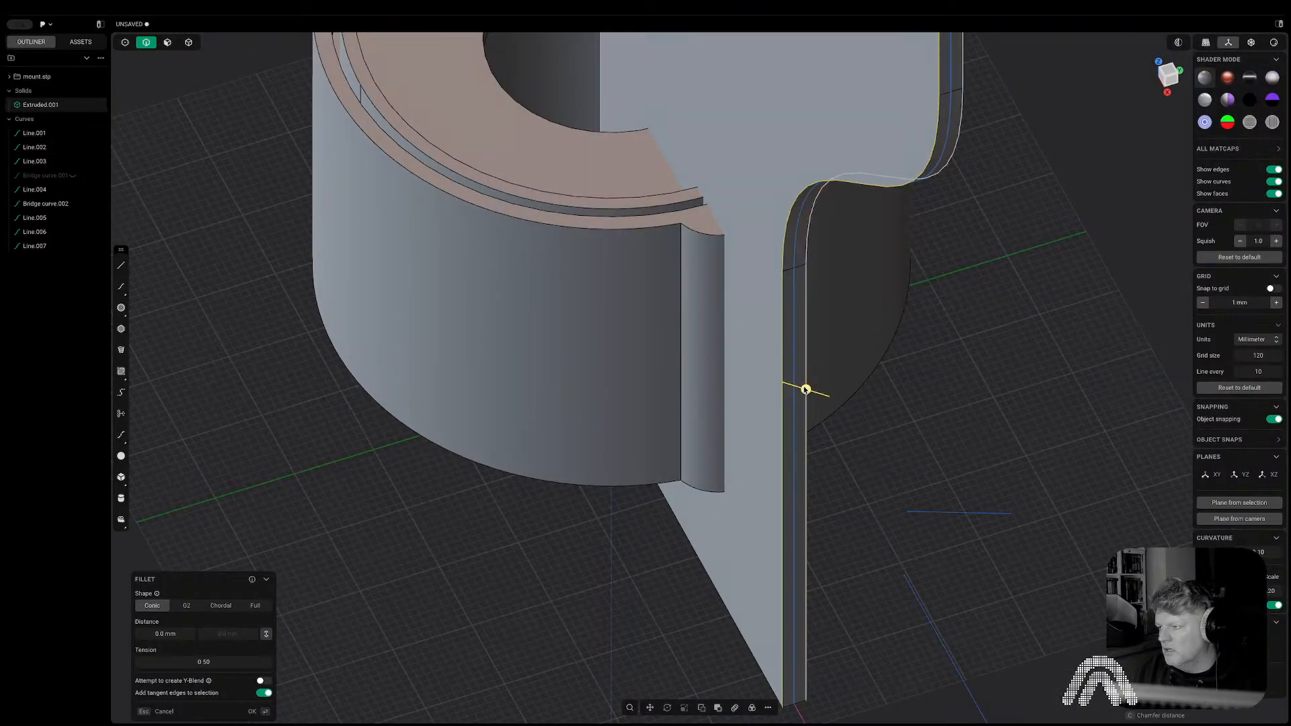
{"action": "left_click", "coordinate": [256, 606]}
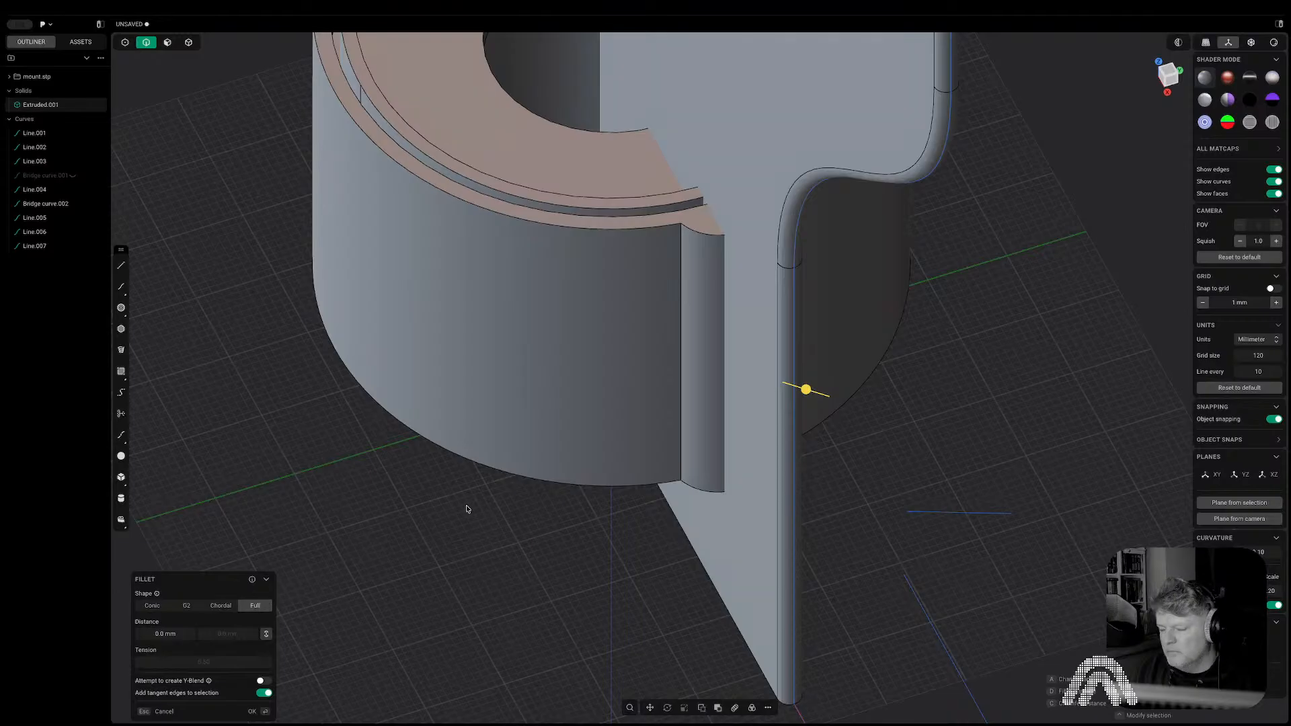
{"action": "middle_click_drag", "start_coordinate": [636, 398], "coordinate": [748, 389]}
{"action": "scroll", "coordinate": [748, 388], "scroll_direction": "down", "scroll_amount": 7}
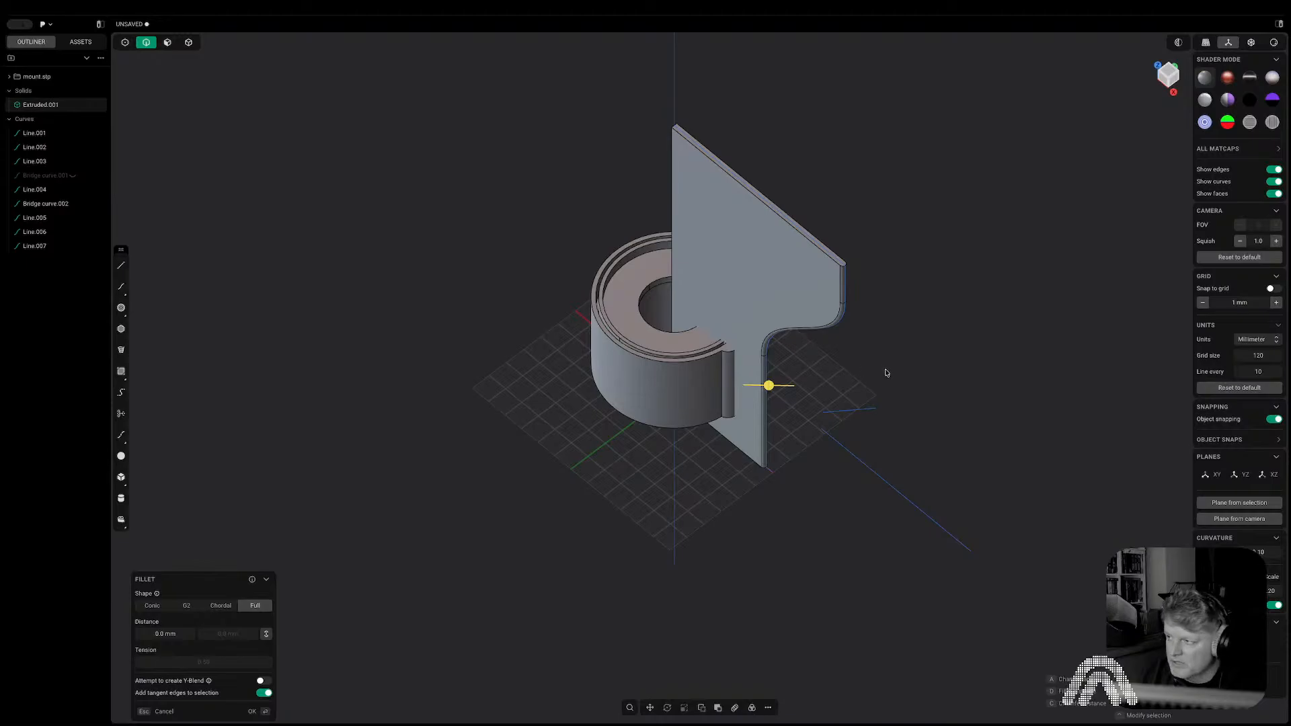
{"action": "key", "text": "Escape"}
{"action": "key", "text": "5"}
{"action": "left_click", "coordinate": [698, 231]}
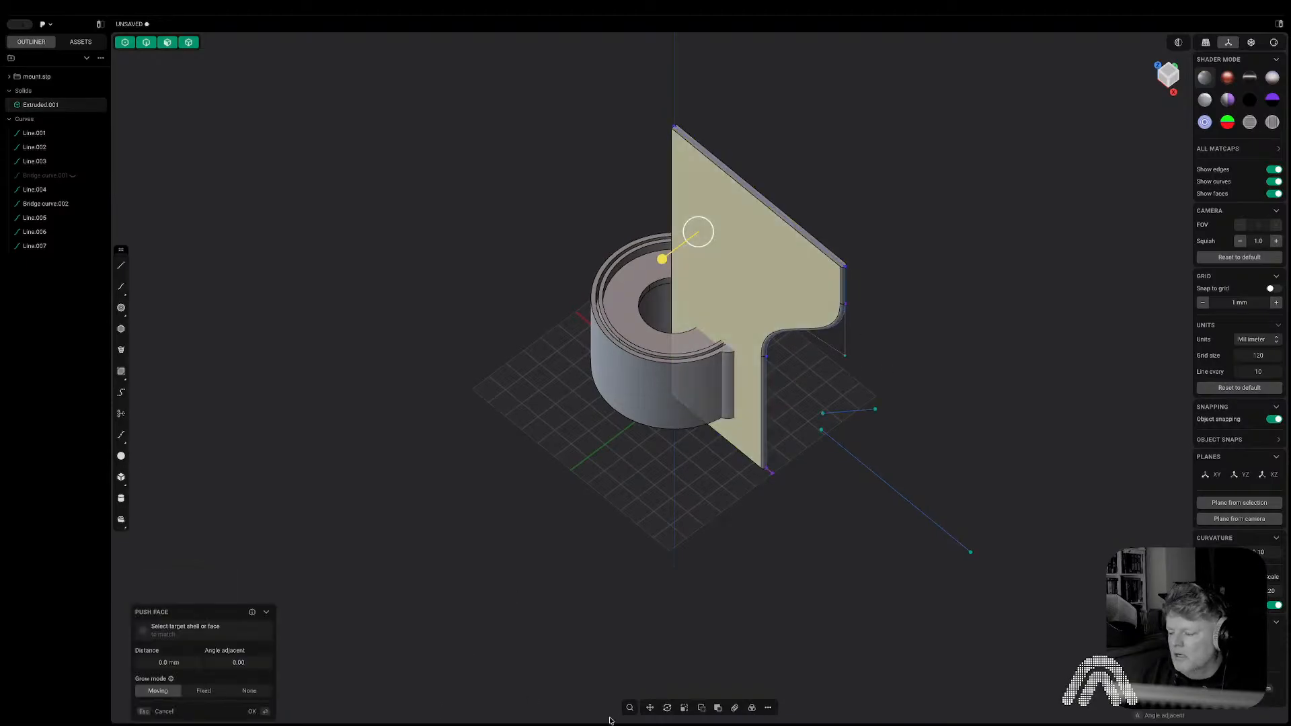
{"action": "left_click", "coordinate": [752, 708]}
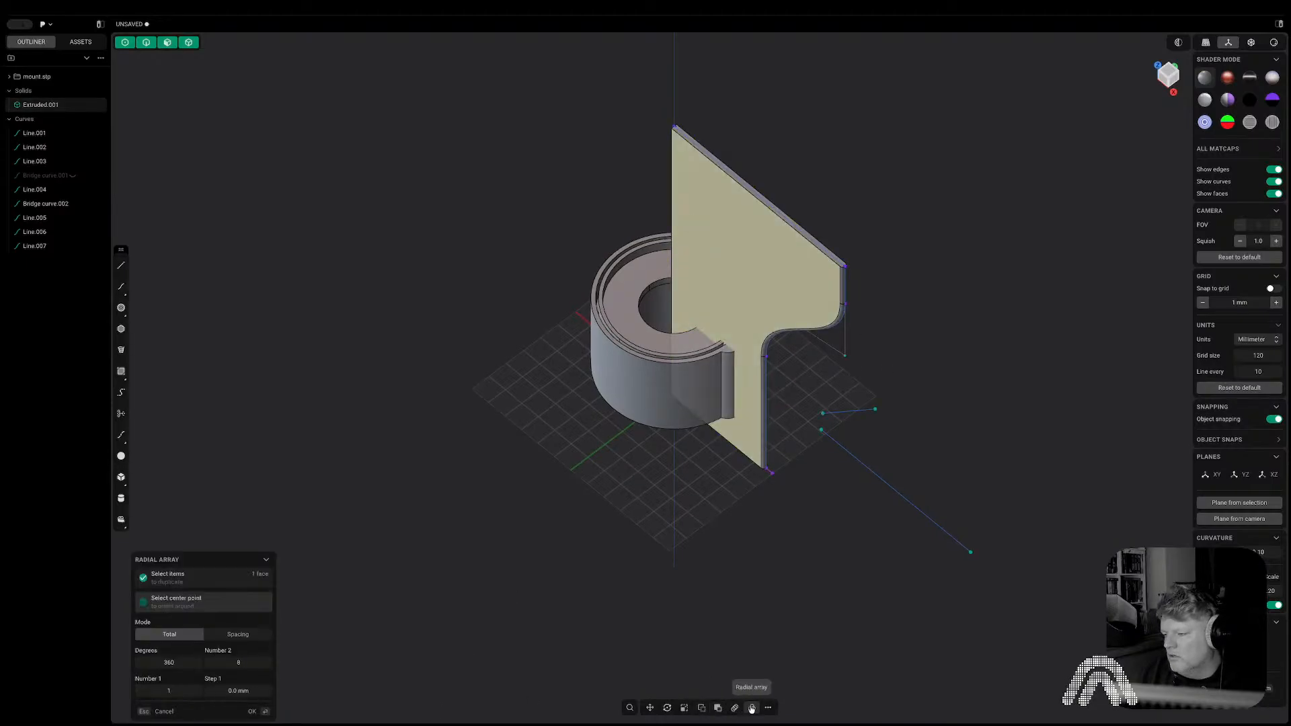
{"action": "left_click", "coordinate": [1169, 71]}
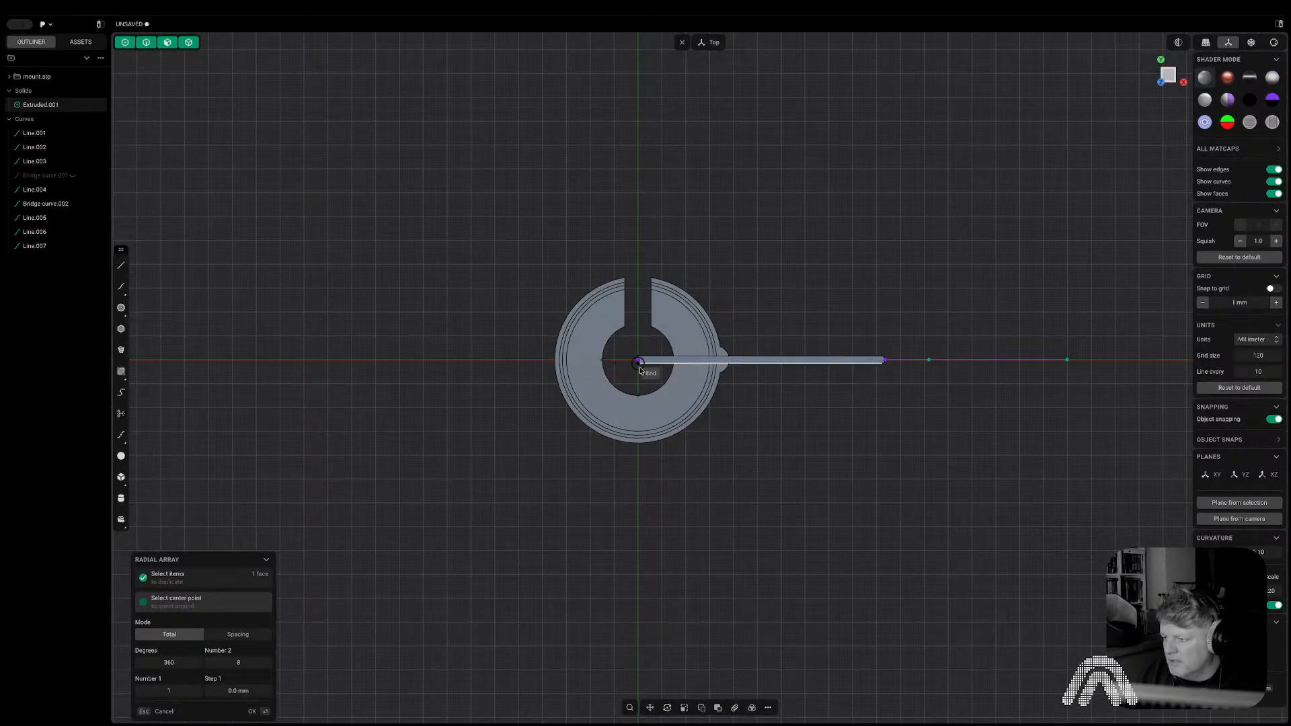
{"action": "key", "text": "Escape"}
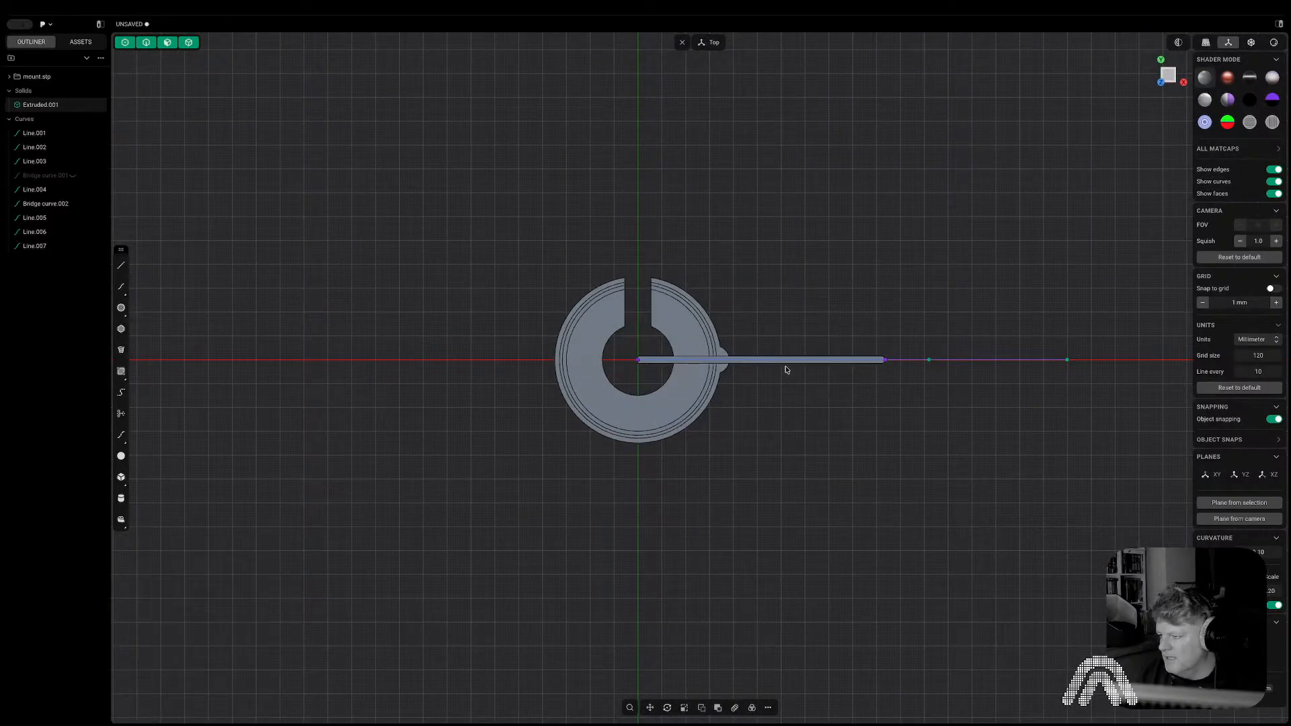
{"action": "key", "text": "Escape"}
Radially array the fin solid around the mount's centre with 50 copies over 360 degrees.
{"action": "middle_click_drag", "start_coordinate": [758, 435], "coordinate": [755, 401]}
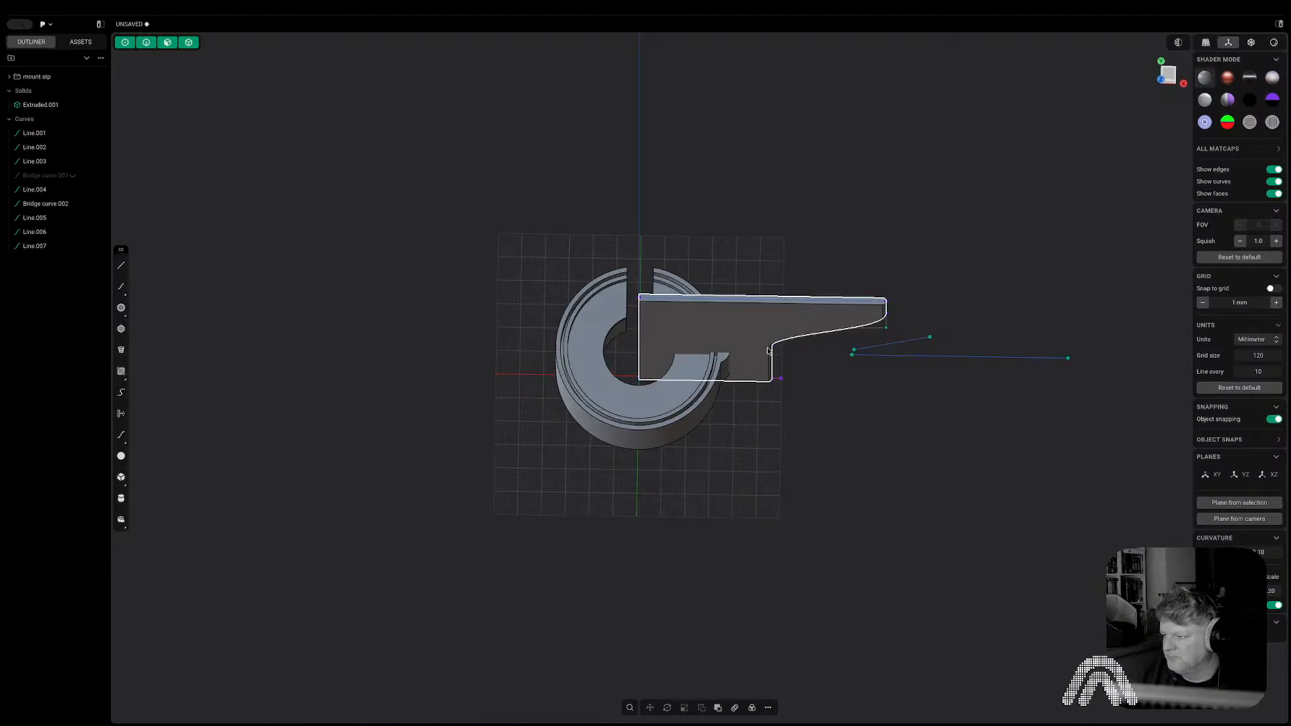
{"action": "left_click", "coordinate": [767, 350]}
{"action": "left_click", "coordinate": [1167, 73]}
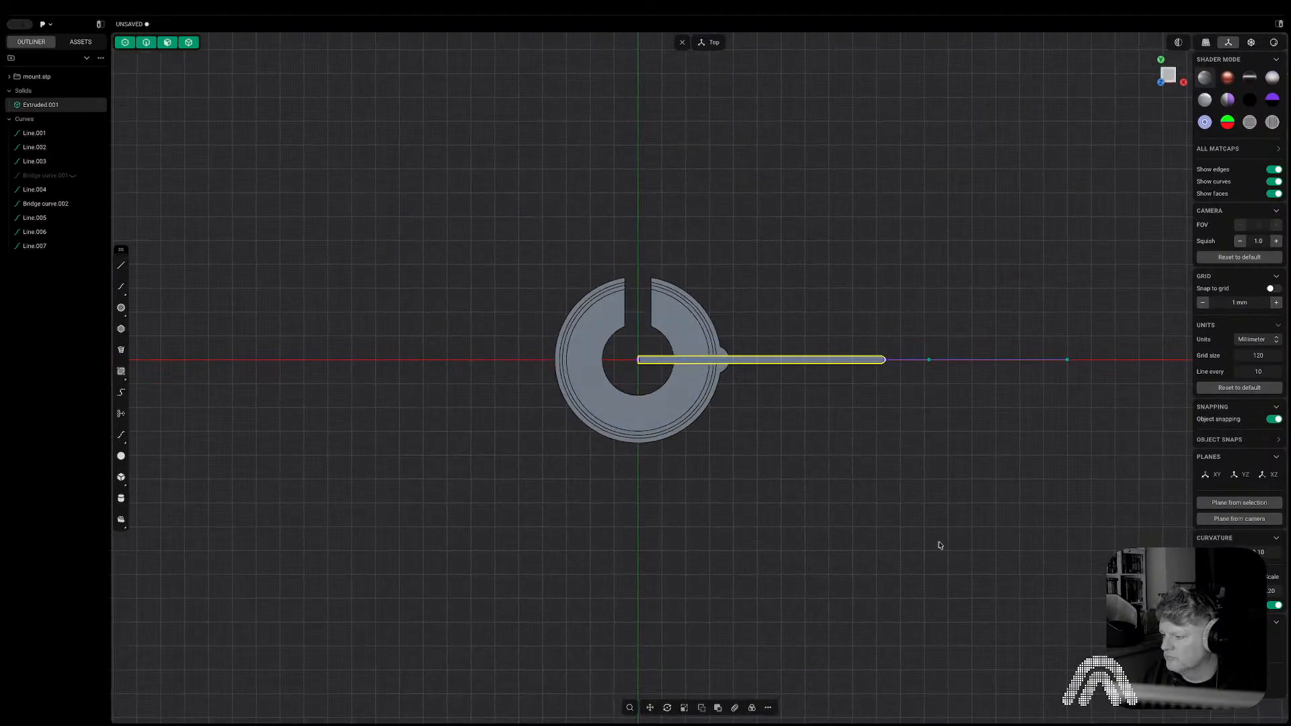
{"action": "left_click", "coordinate": [753, 708]}
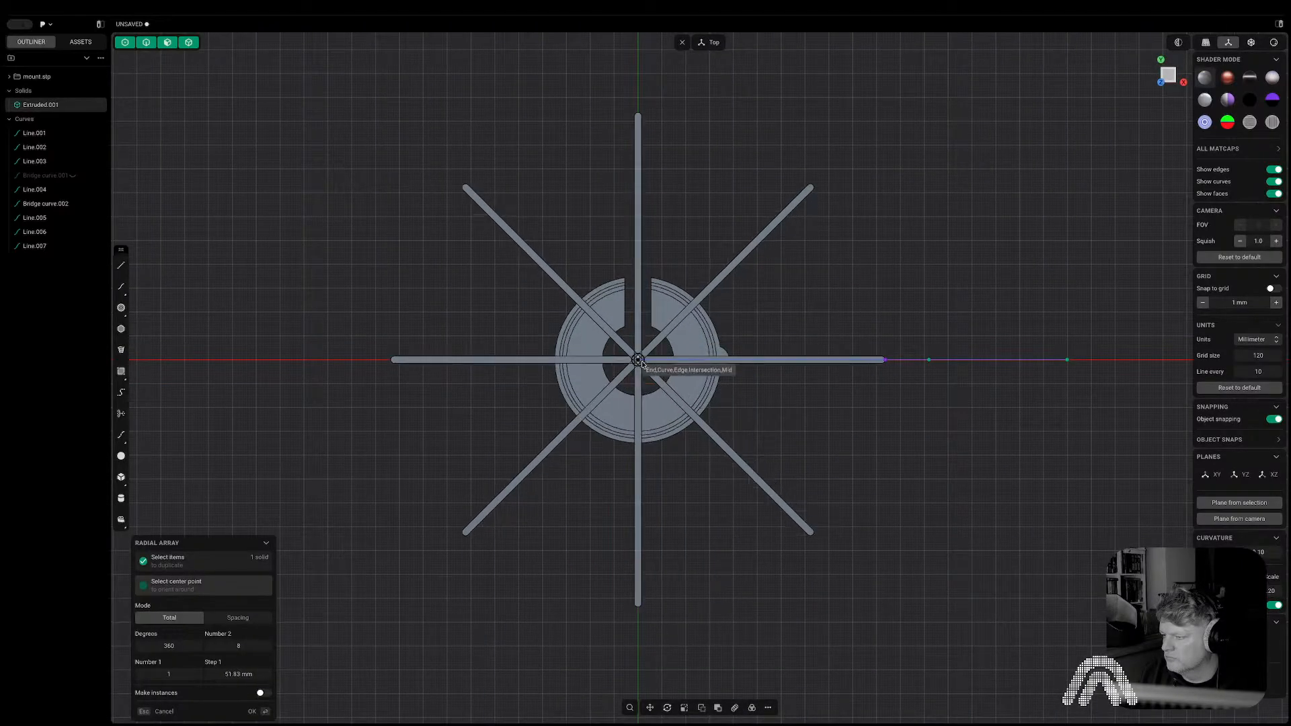
{"action": "scroll", "coordinate": [698, 480], "scroll_direction": "down", "scroll_amount": 7, "text": "ctrl"}
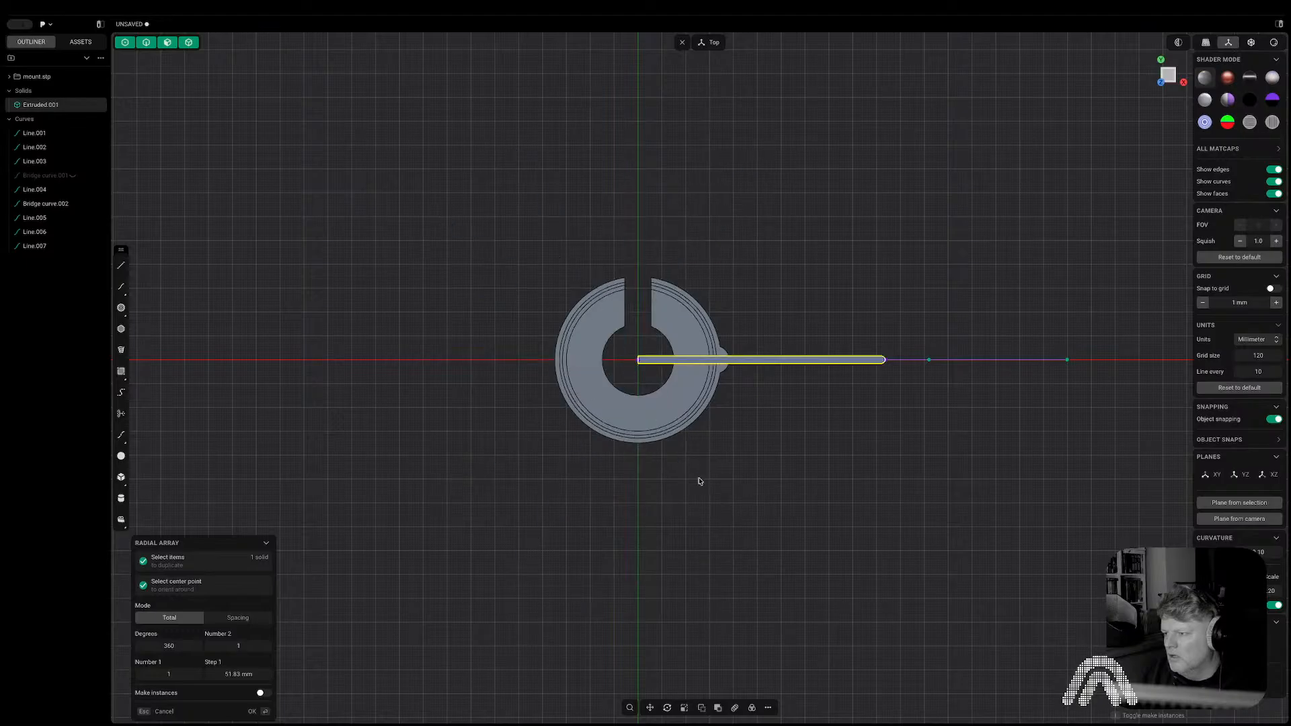
{"action": "scroll", "coordinate": [699, 482], "scroll_direction": "up", "scroll_amount": 9, "text": "ctrl"}
{"action": "scroll", "coordinate": [699, 481], "scroll_direction": "up", "scroll_amount": 20, "text": "ctrl"}
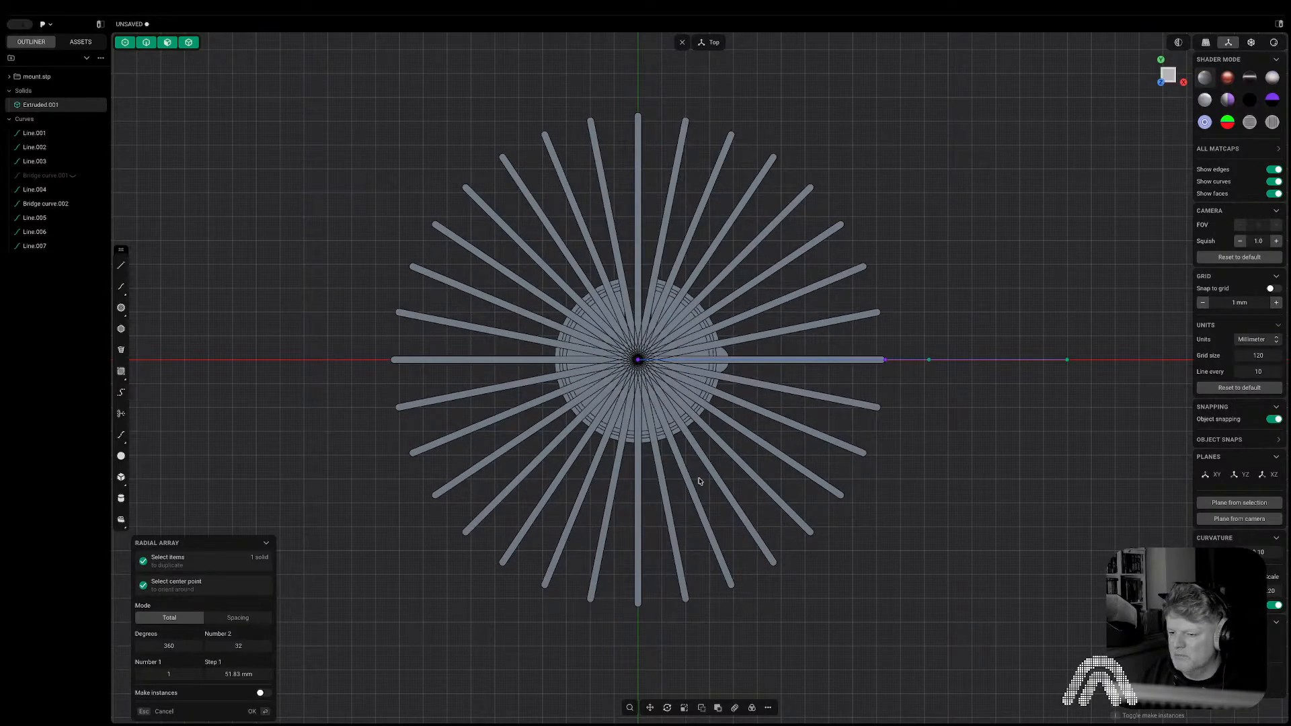
{"action": "scroll", "coordinate": [699, 481], "scroll_direction": "up", "scroll_amount": 2, "text": "ctrl"}
{"action": "scroll", "coordinate": [699, 482], "scroll_direction": "up", "scroll_amount": 2, "text": "ctrl"}
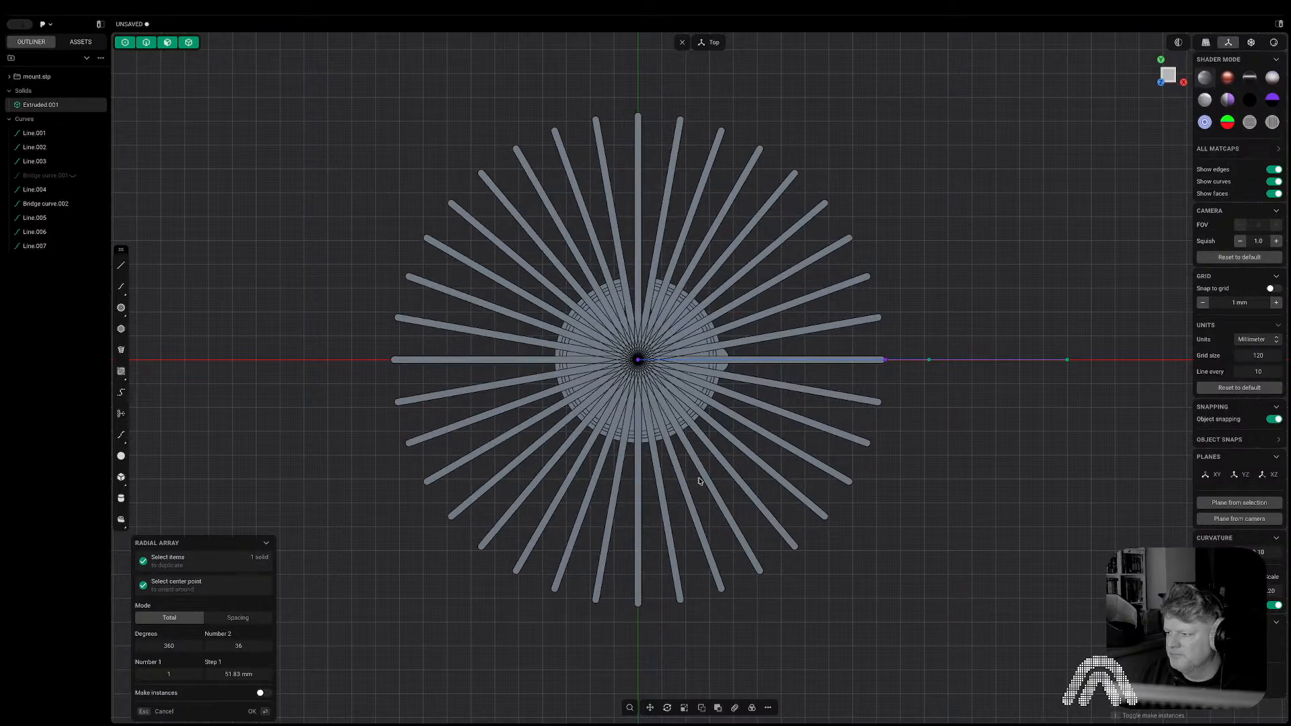
{"action": "scroll", "coordinate": [700, 482], "scroll_direction": "up", "scroll_amount": 1, "text": "ctrl"}
{"action": "scroll", "coordinate": [699, 481], "scroll_direction": "up", "scroll_amount": 13, "text": "ctrl"}
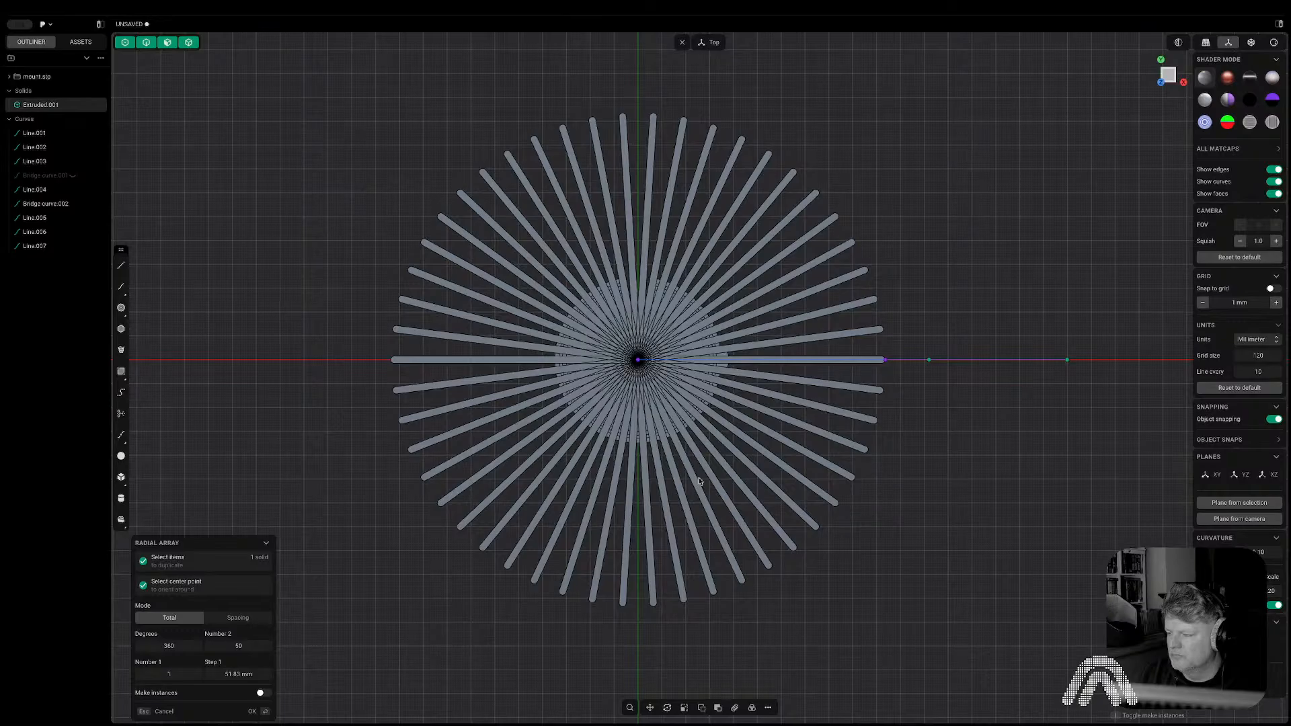
{"action": "middle_click_drag", "start_coordinate": [699, 482], "coordinate": [715, 353]}
{"action": "scroll", "coordinate": [846, 258], "scroll_direction": "down", "scroll_amount": 5}
{"action": "scroll", "coordinate": [853, 262], "scroll_direction": "up", "scroll_amount": 5}
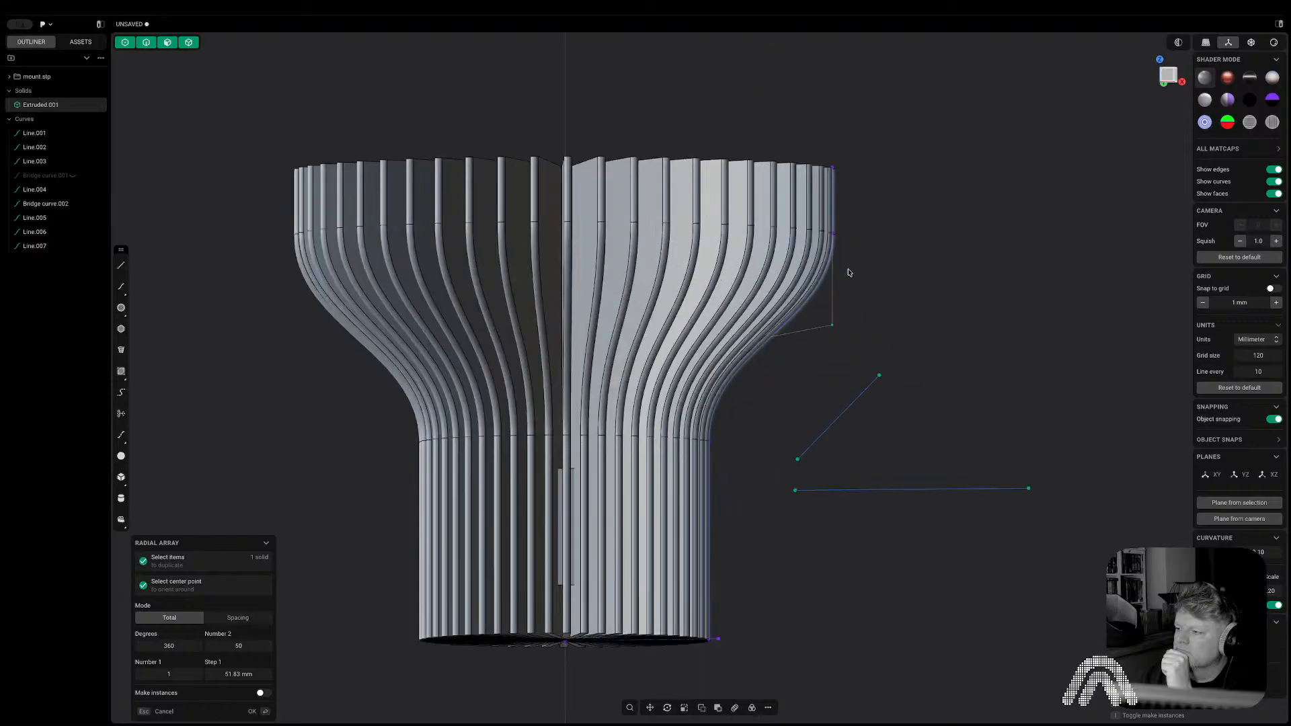
{"action": "scroll", "coordinate": [861, 269], "scroll_direction": "down", "scroll_amount": 1}
{"action": "middle_click_drag", "start_coordinate": [861, 268], "coordinate": [923, 282]}
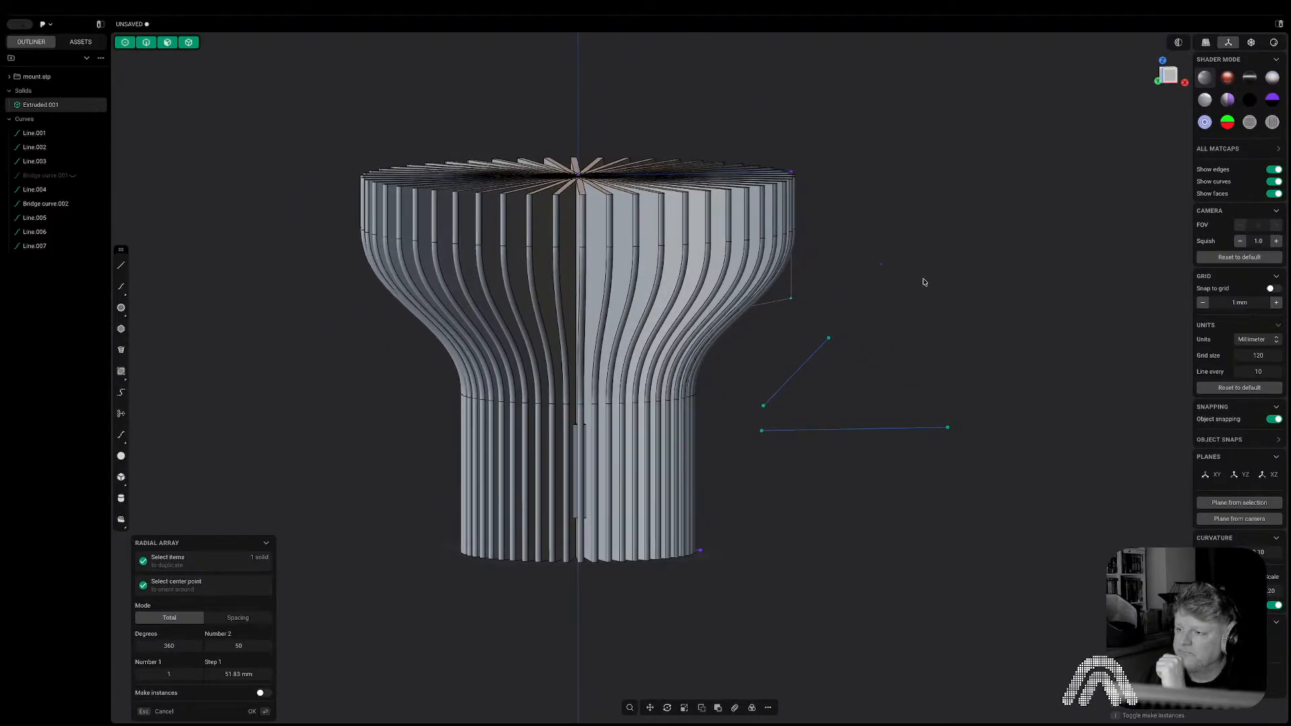
{"action": "key", "text": "Return"}
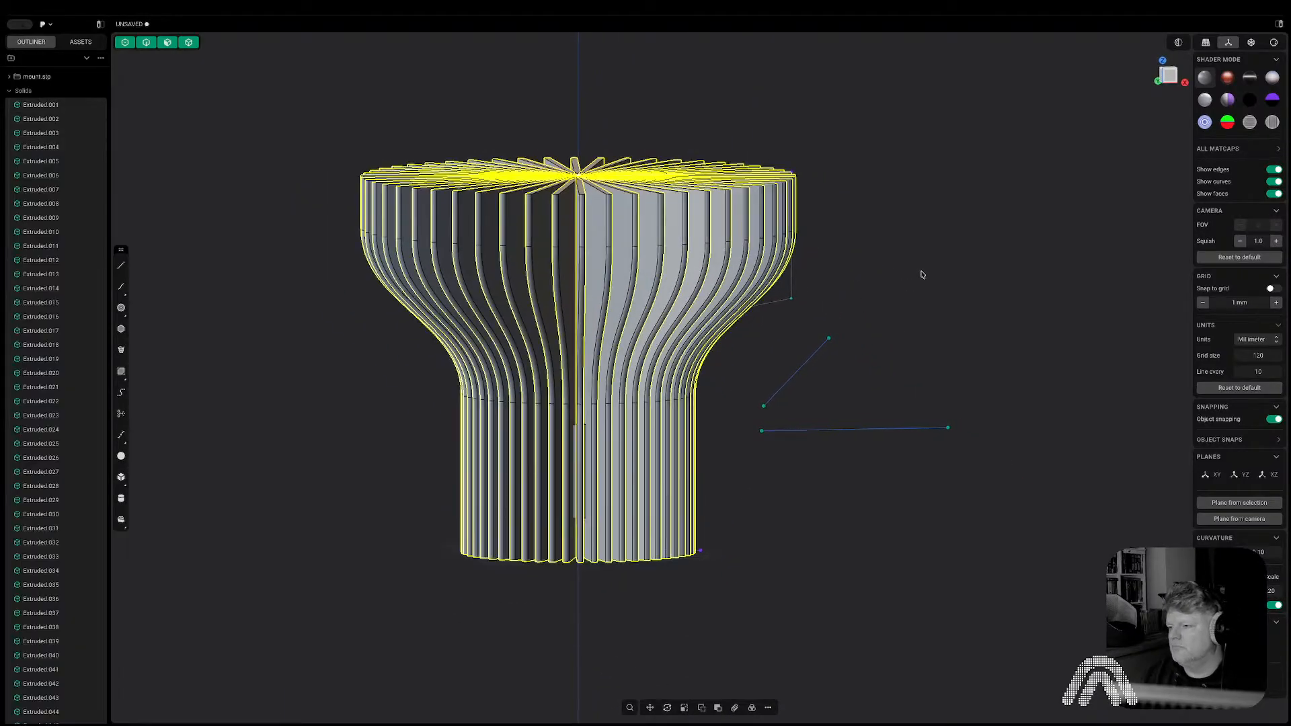
Inspect the finned lamp and the mount inside it in a front-view section analysis on the construction plane.
{"action": "left_click", "coordinate": [1168, 76]}
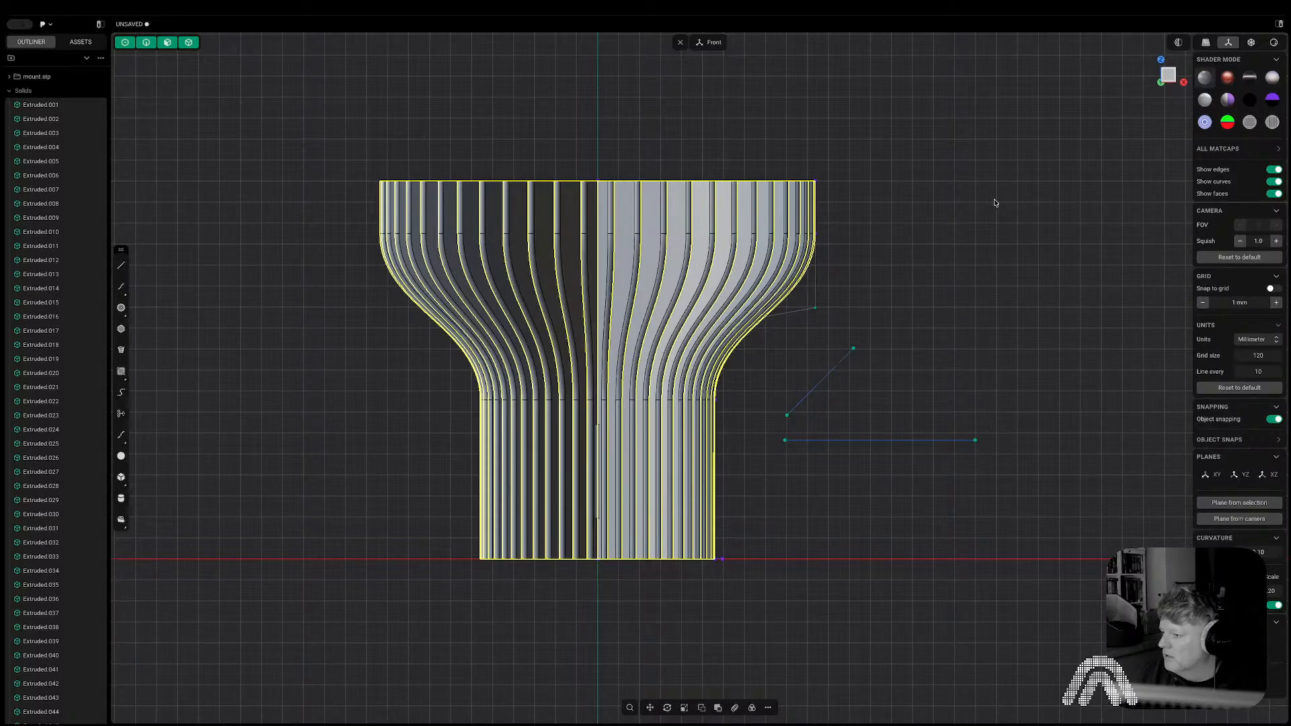
{"action": "left_click", "coordinate": [924, 221]}
{"action": "middle_click_drag", "start_coordinate": [924, 221], "coordinate": [947, 377]}
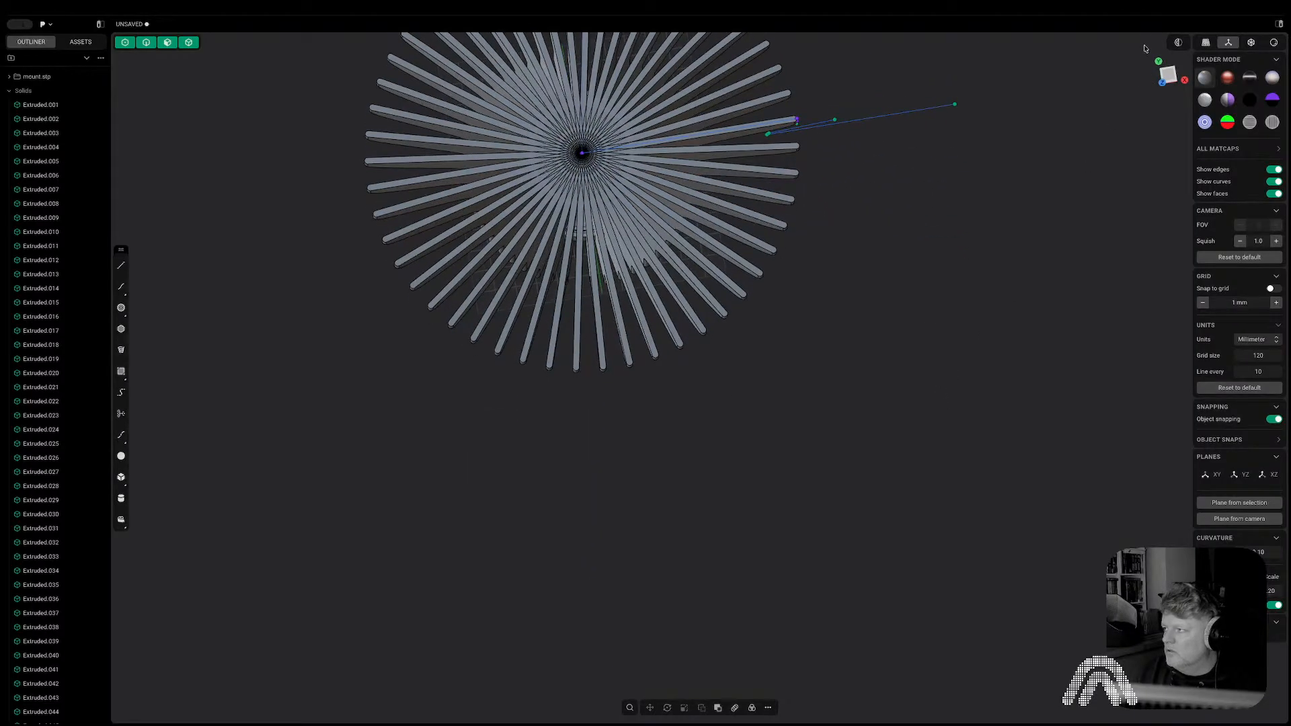
{"action": "left_click", "coordinate": [1167, 90]}
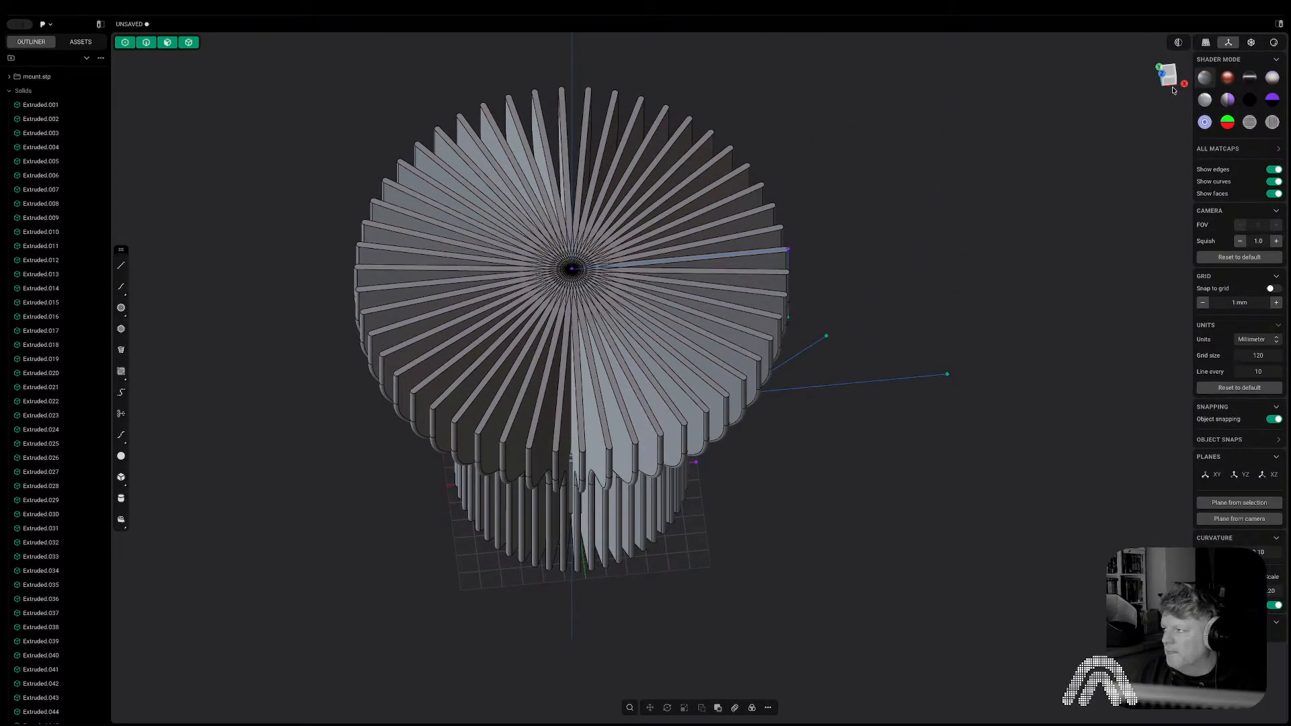
{"action": "left_click", "coordinate": [1173, 89]}
{"action": "left_click", "coordinate": [1178, 41]}
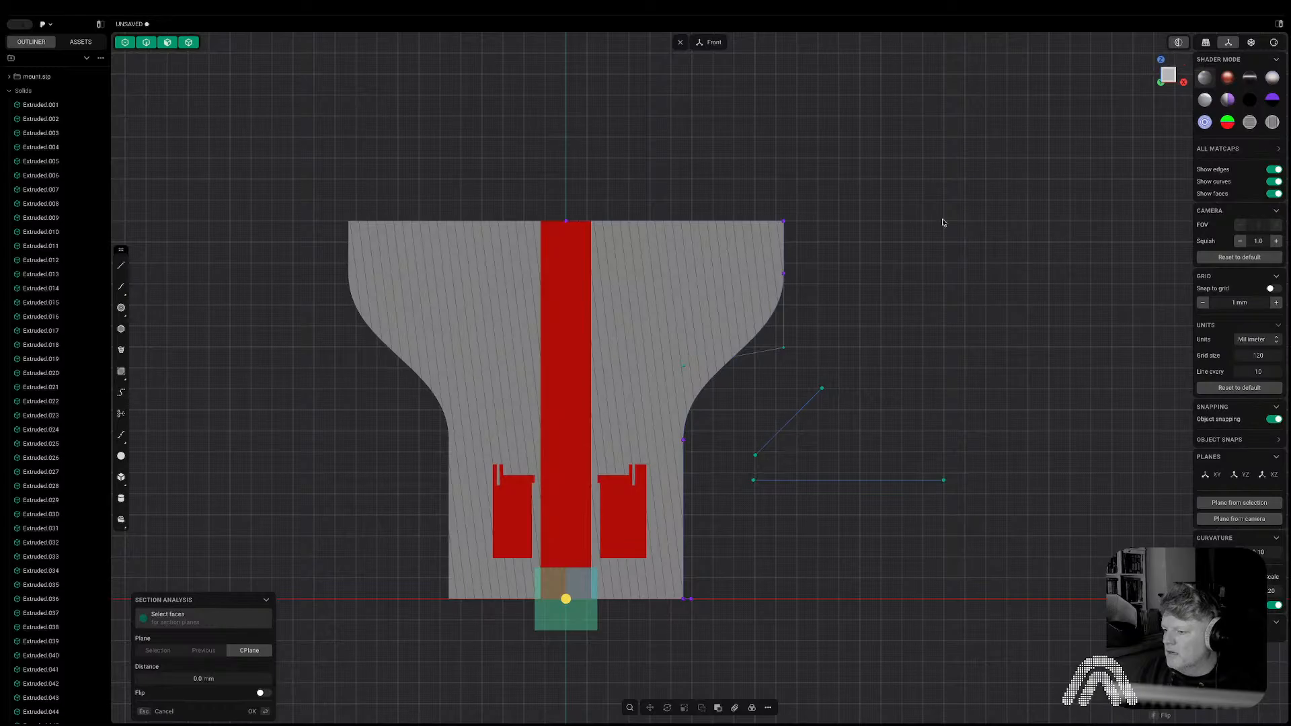
{"action": "key", "text": "Escape"}
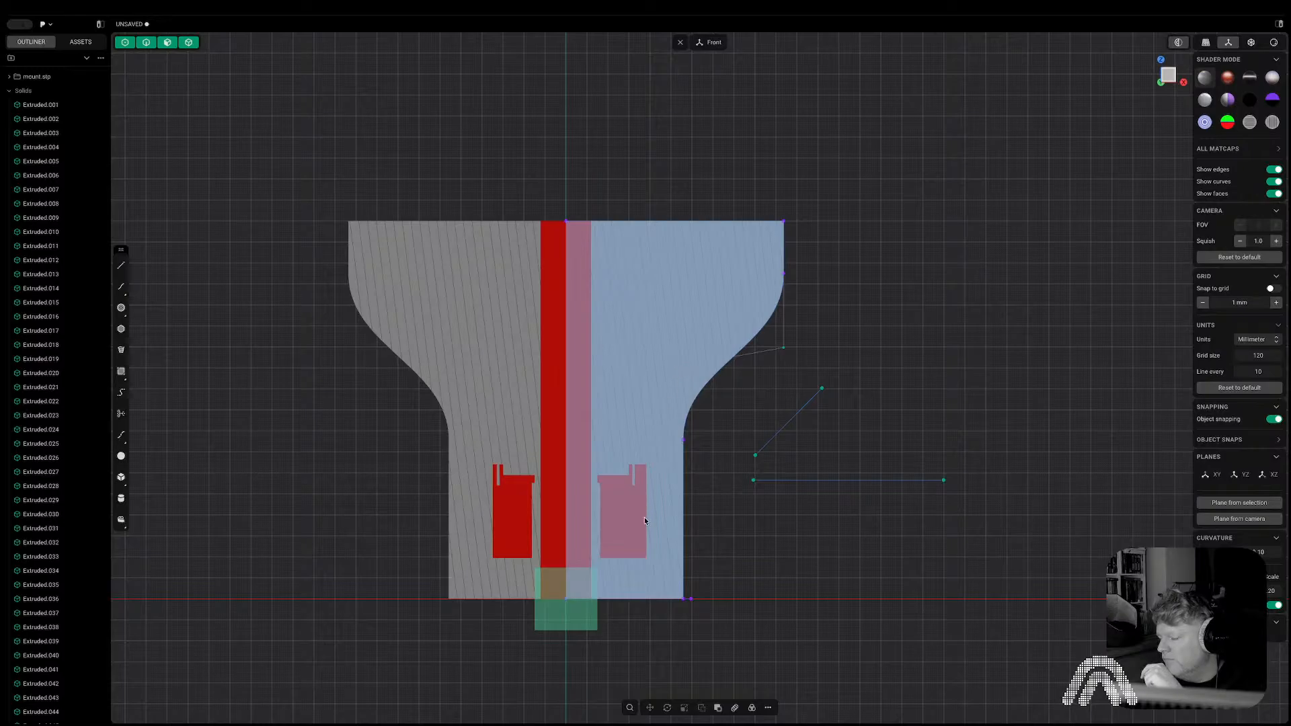
Delete all arrayed fin copies, Extruded.002 through Extruded.050, keeping only the original fin.
{"action": "left_click", "coordinate": [64, 124]}
{"action": "scroll", "coordinate": [54, 336], "scroll_direction": "down", "scroll_amount": 5}
{"action": "left_click", "coordinate": [33, 573], "text": "shift"}
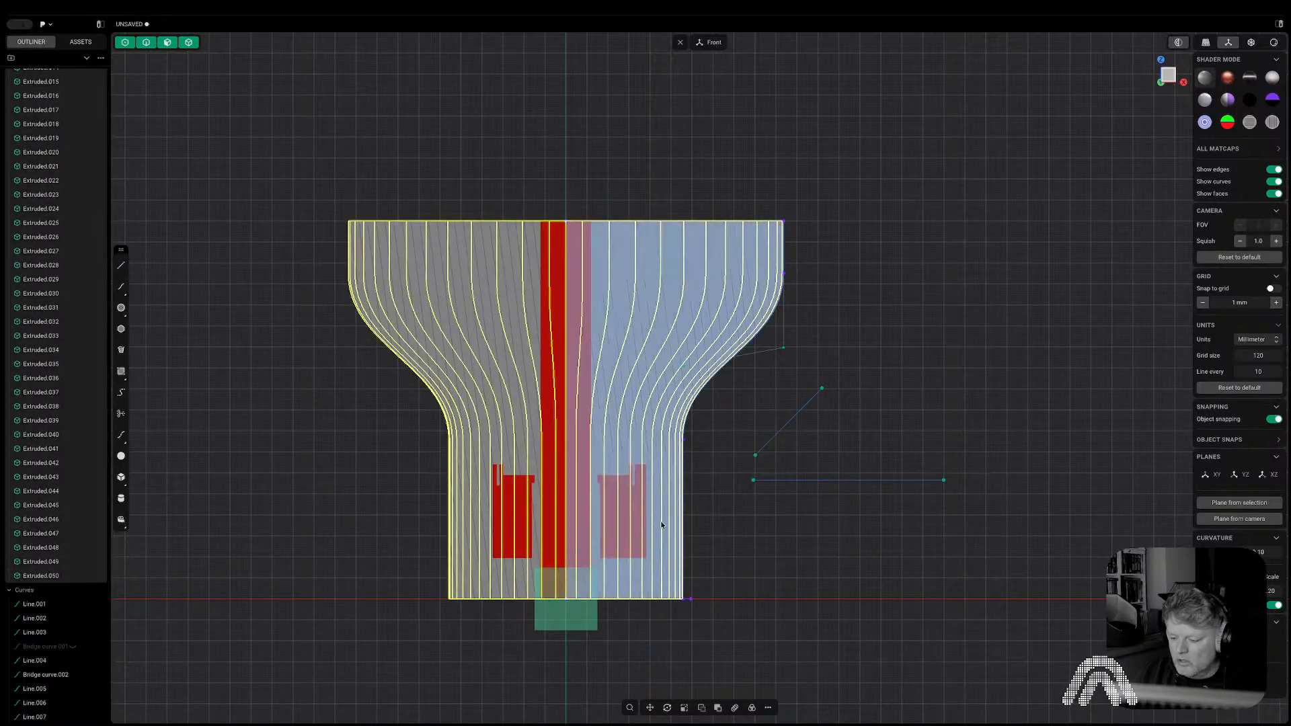
{"action": "key", "text": "Delete"}
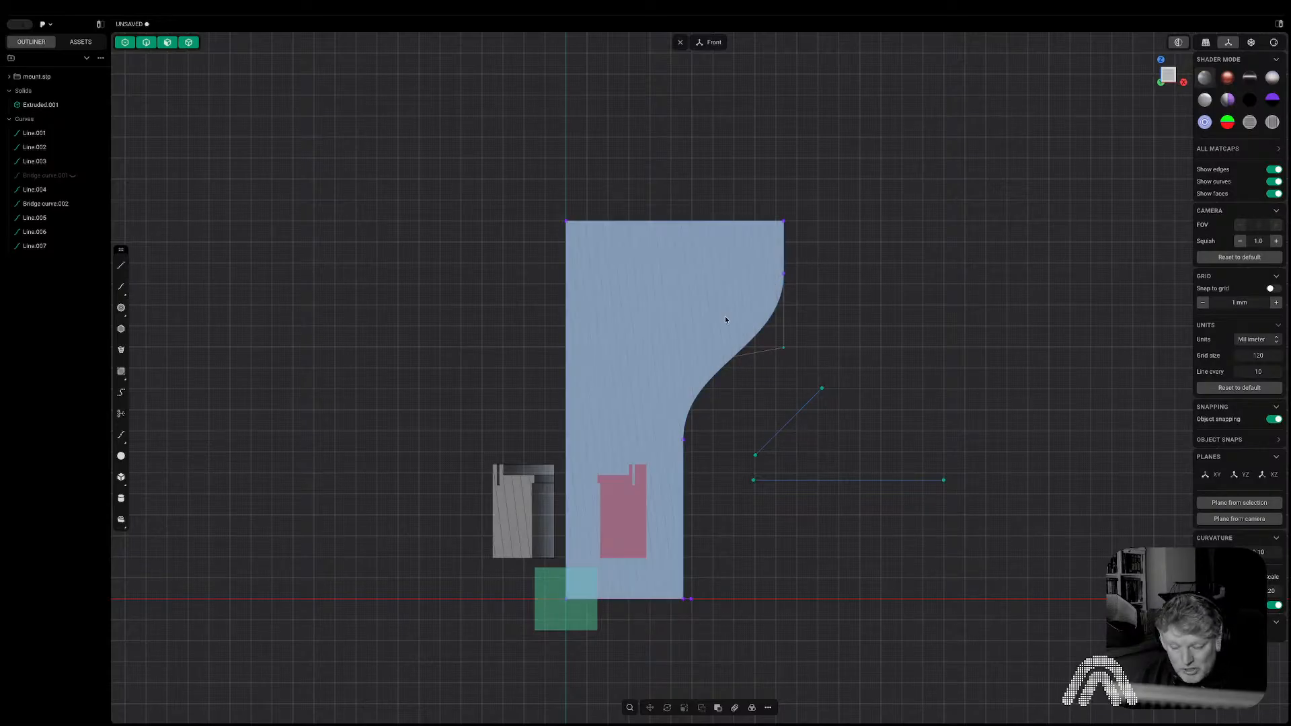
Join the two straight outer profile lines and the bridge curve between them, and offset the joined curve about 17.8 mm inward.
{"action": "key", "text": "2"}
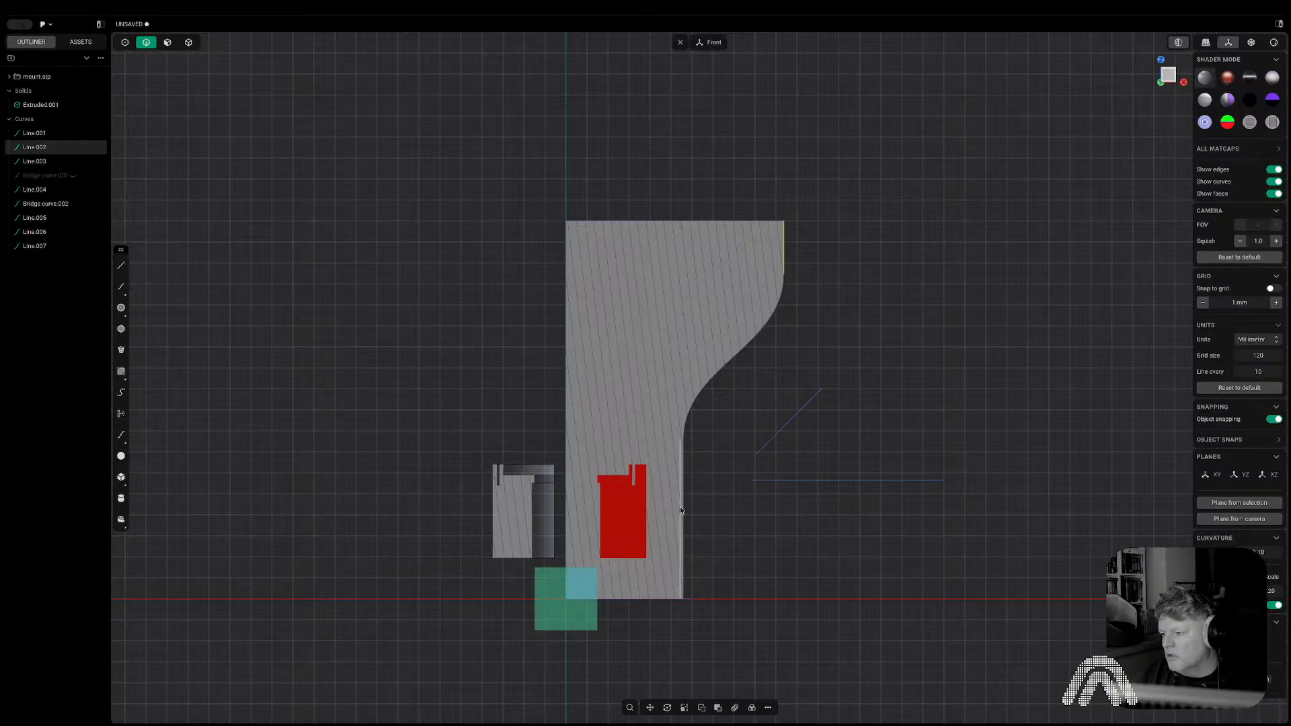
{"action": "left_click", "coordinate": [685, 478]}
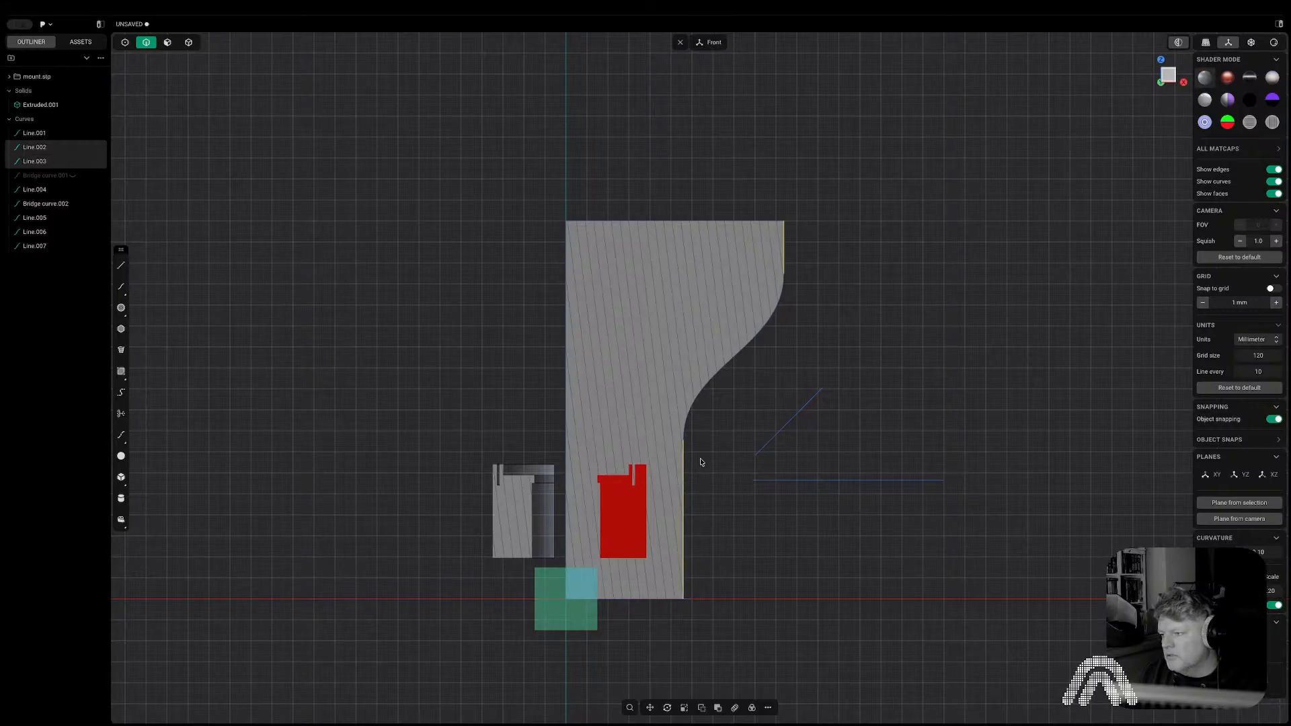
{"action": "left_click", "coordinate": [712, 387]}
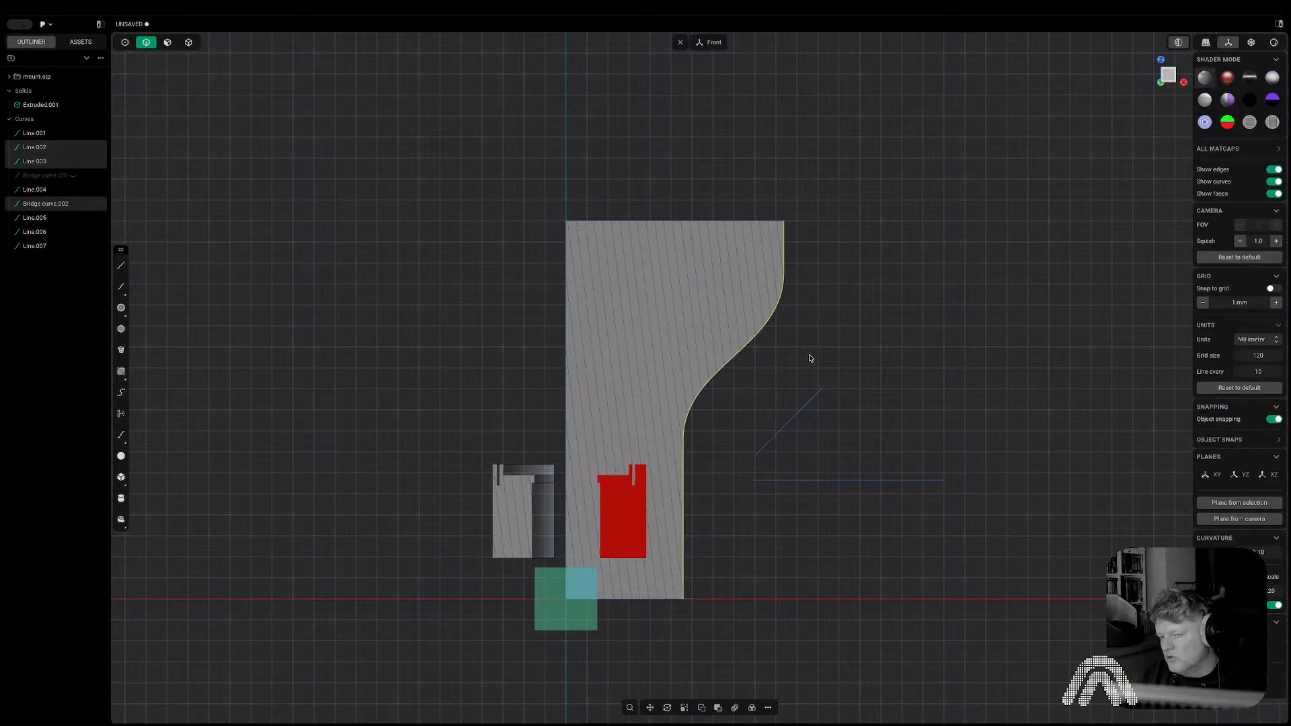
{"action": "key", "text": "j"}
{"action": "key", "text": "o"}
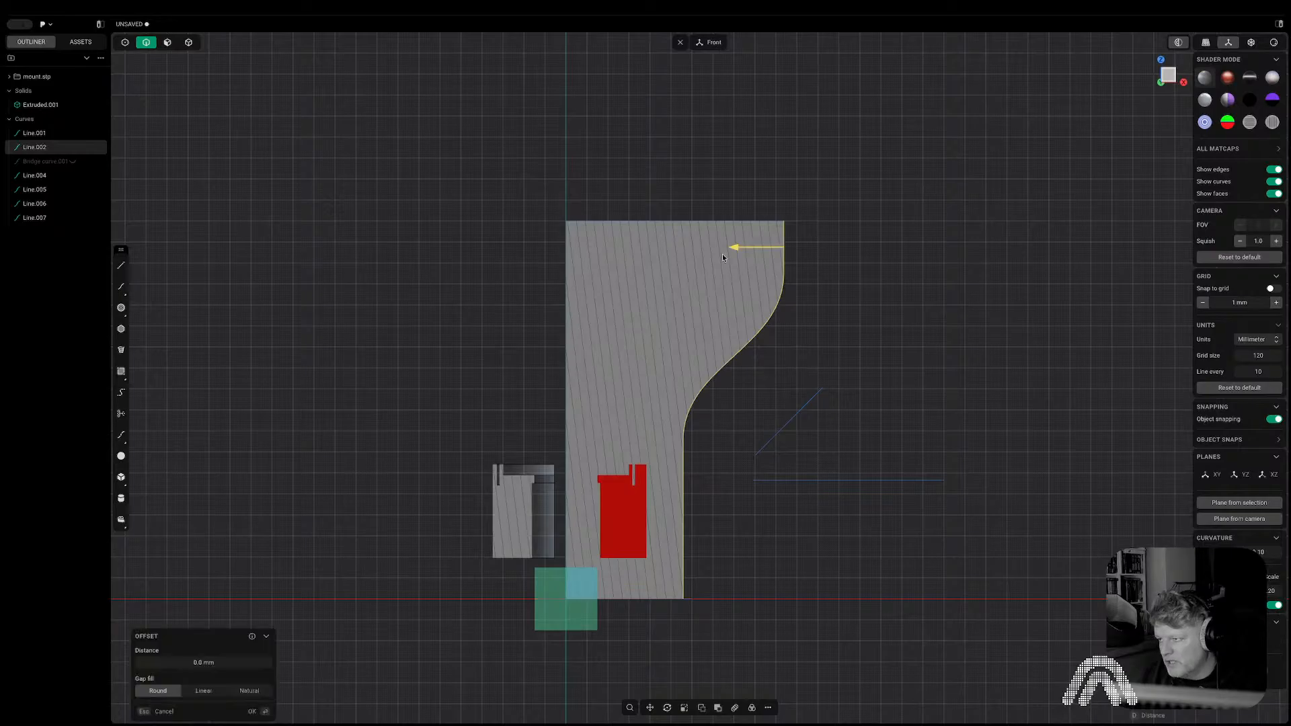
{"action": "left_click_drag", "start_coordinate": [733, 247], "coordinate": [698, 247]}
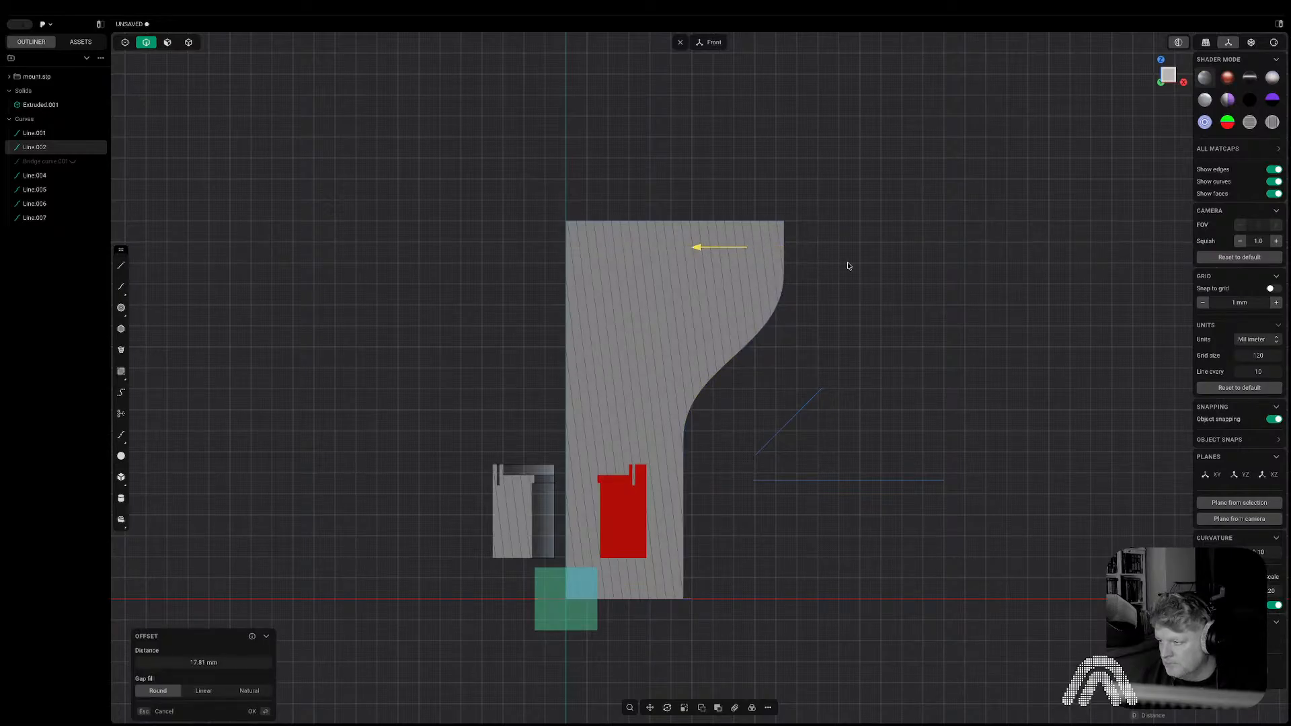
{"action": "key", "text": "Return"}
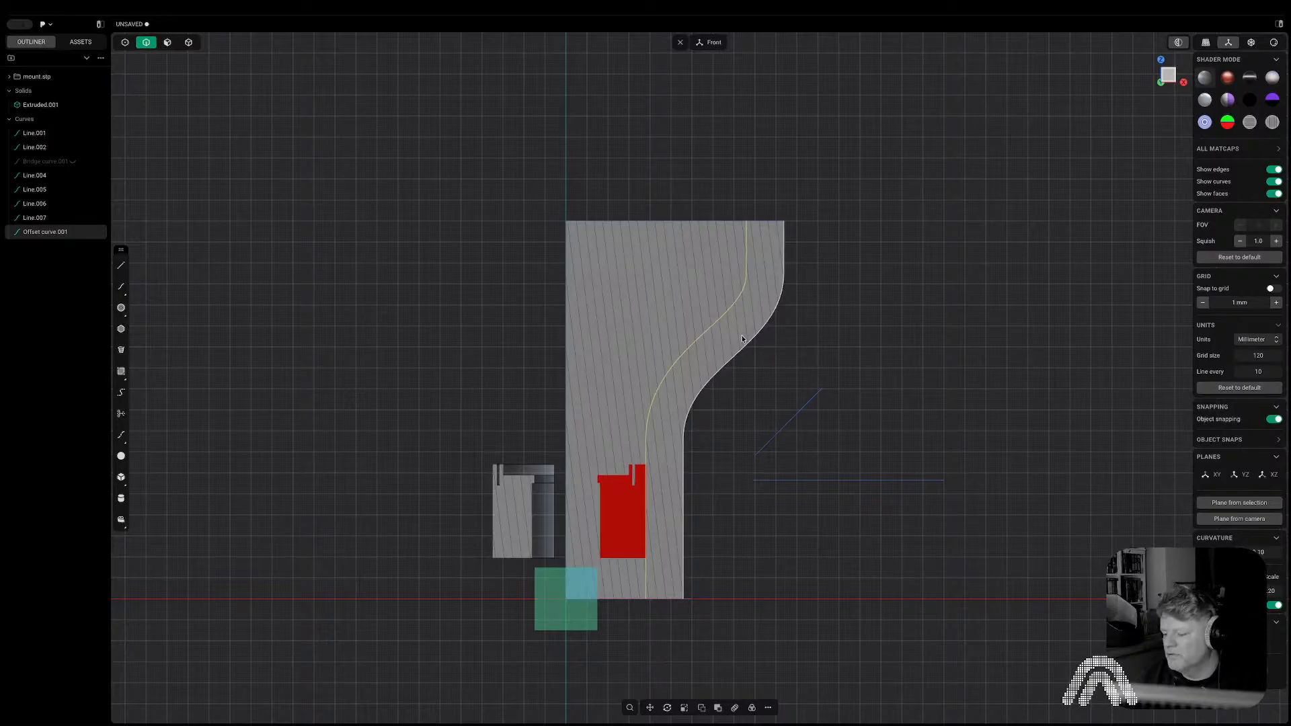
Offset the new inner curve once more, further inward toward the centre axis.
{"action": "key", "text": "o"}
{"action": "left_click_drag", "start_coordinate": [595, 519], "coordinate": [562, 519]}
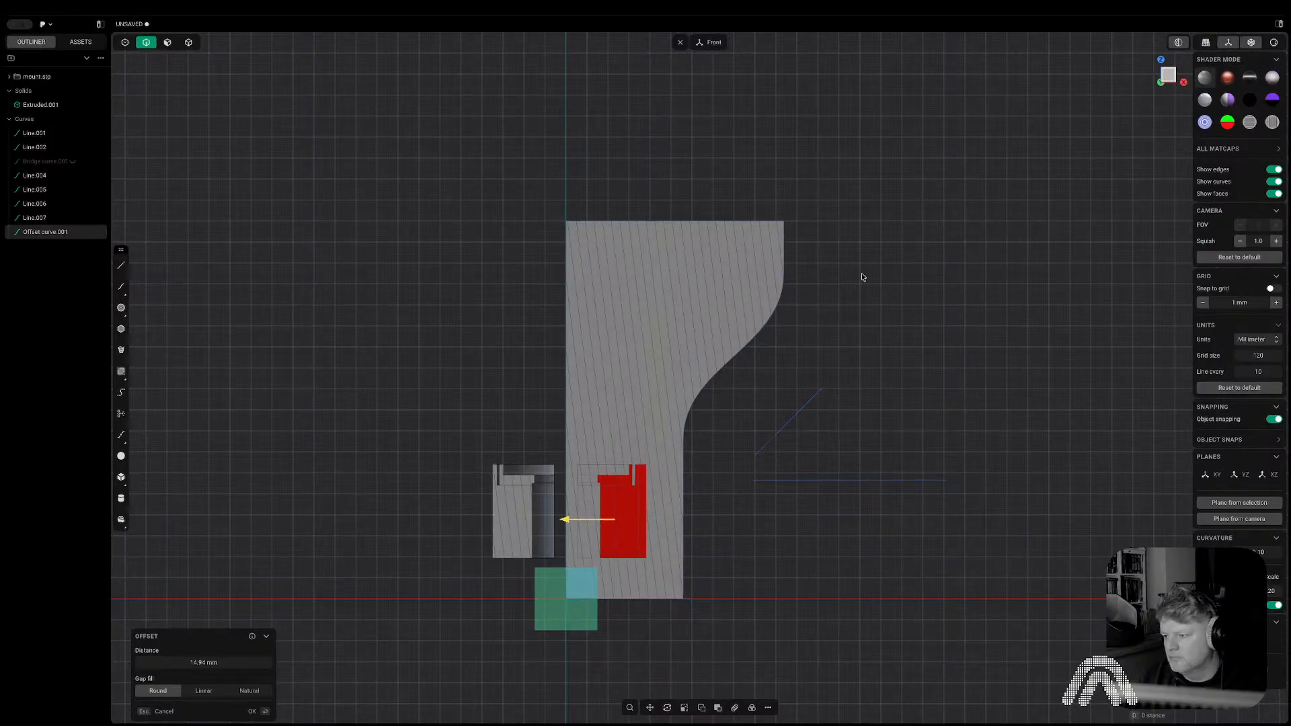
{"action": "left_click_drag", "start_coordinate": [565, 520], "coordinate": [571, 519]}
{"action": "right_click", "coordinate": [874, 325]}
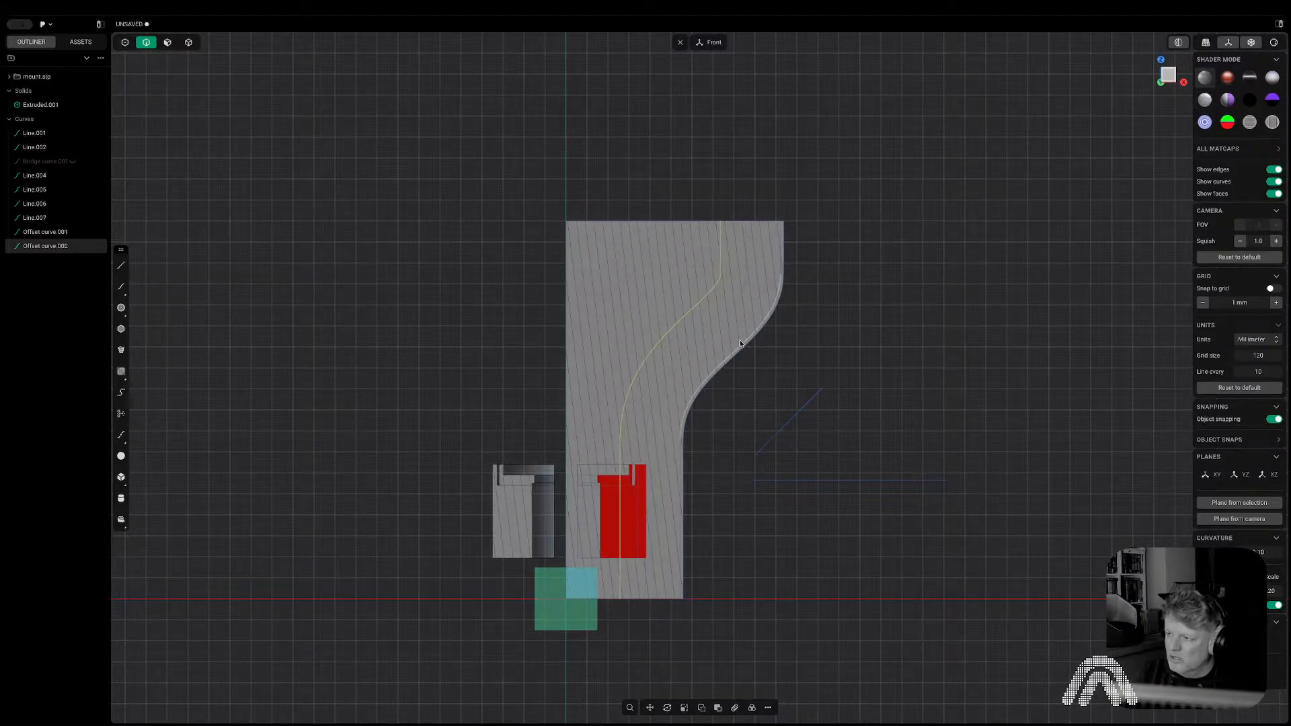
Turn off the section analysis and move the innermost offset curve along Y so it lies in front of the fin.
{"action": "left_click", "coordinate": [795, 179]}
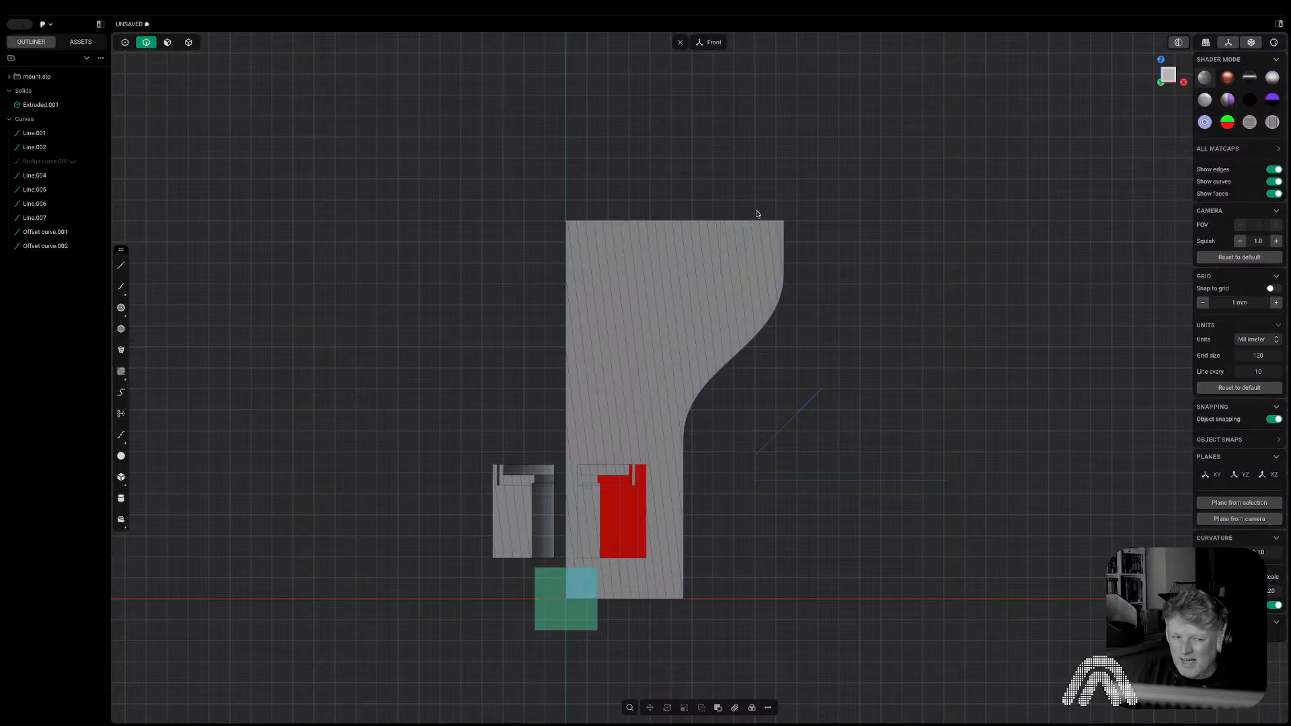
{"action": "left_click", "coordinate": [724, 253]}
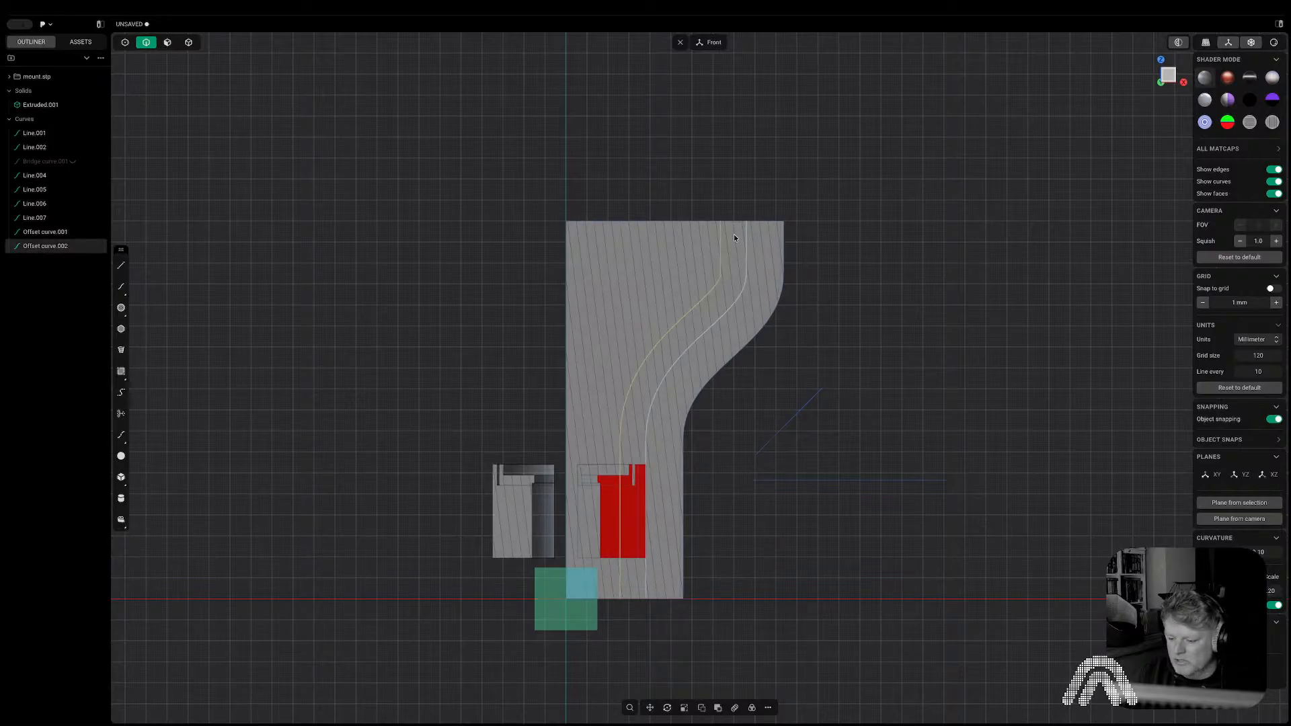
{"action": "key", "text": "ctrl+x"}
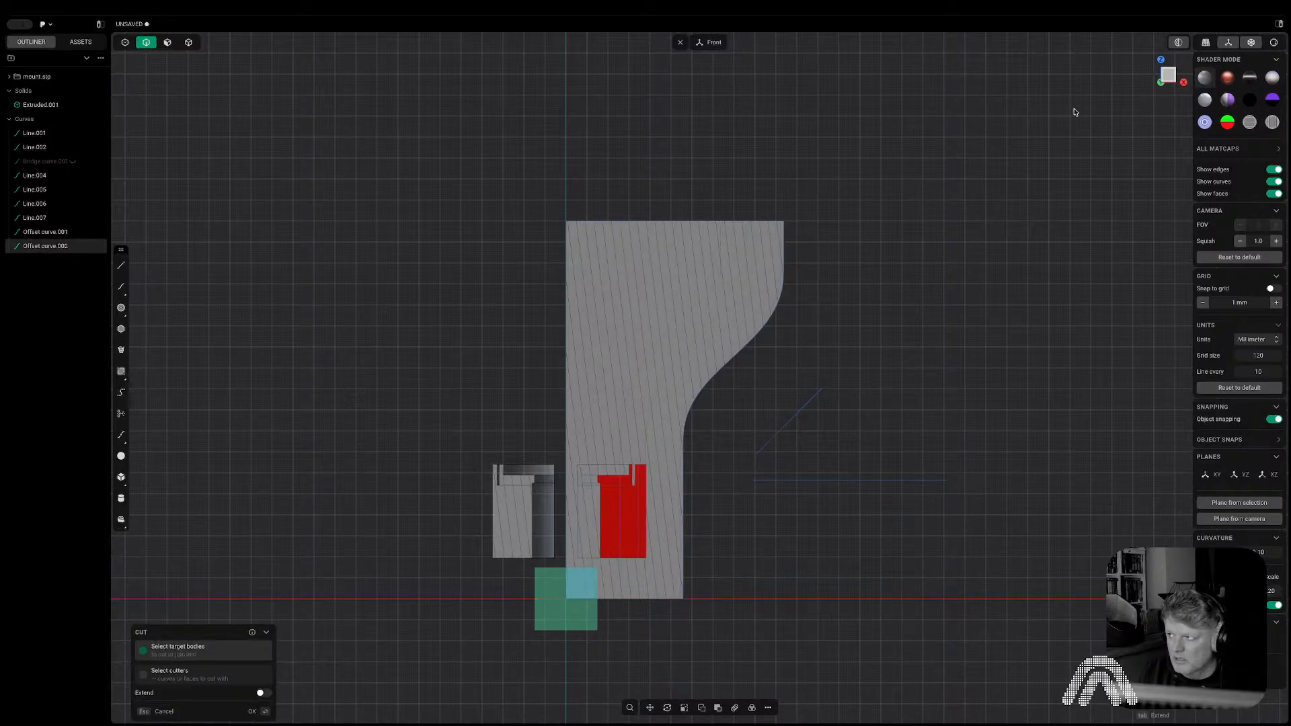
{"action": "left_click", "coordinate": [1175, 45]}
{"action": "middle_click_drag", "start_coordinate": [760, 415], "coordinate": [754, 434]}
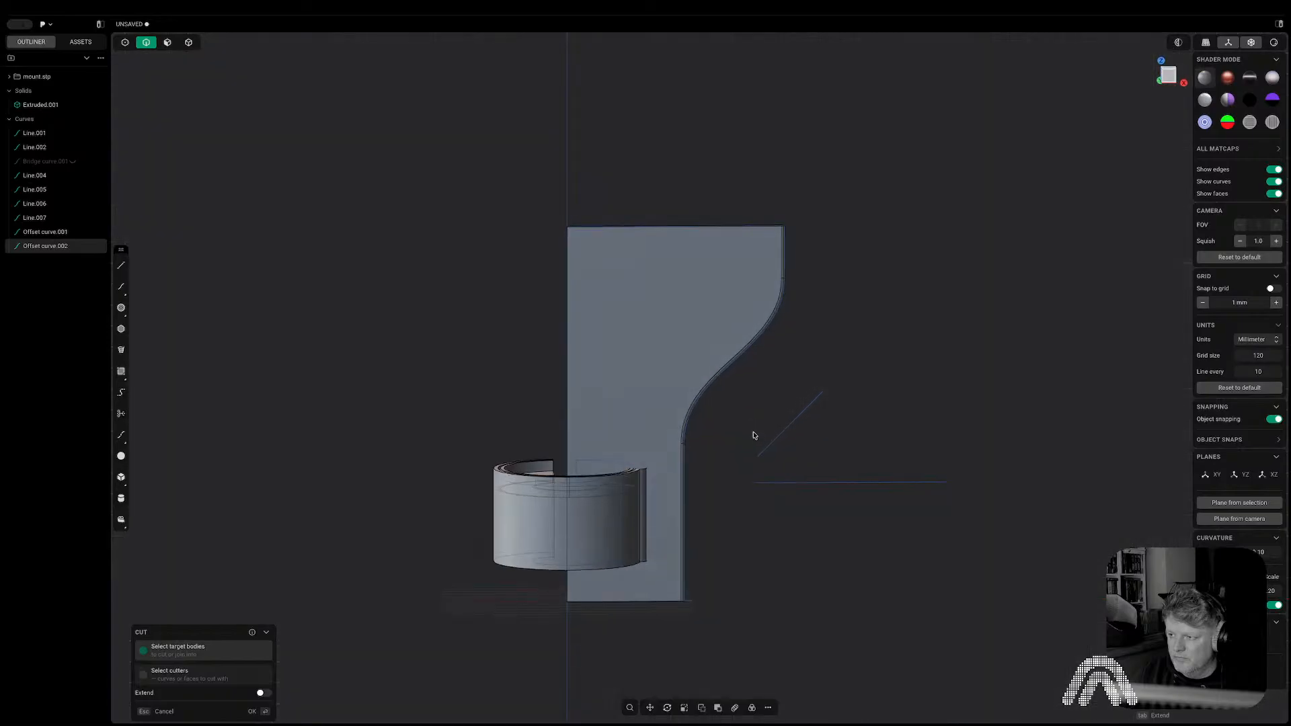
{"action": "middle_click_drag", "start_coordinate": [713, 310], "coordinate": [706, 351]}
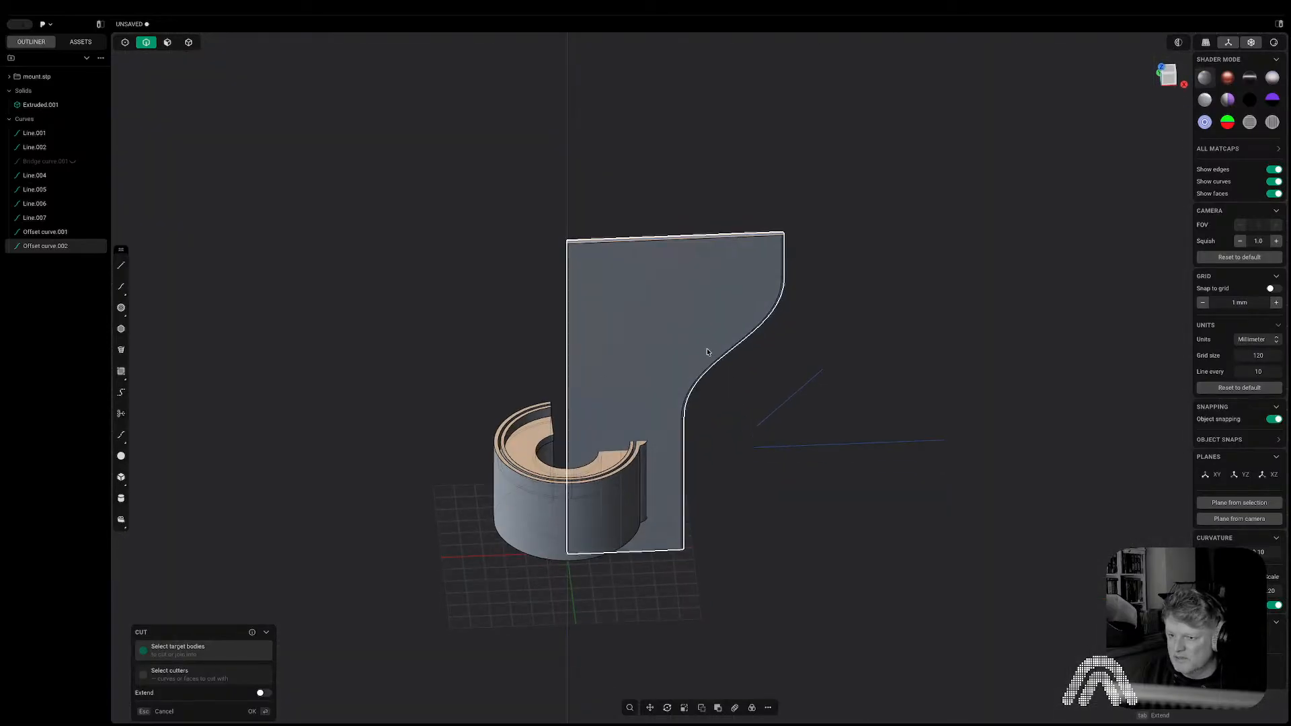
{"action": "left_click", "coordinate": [25, 246]}
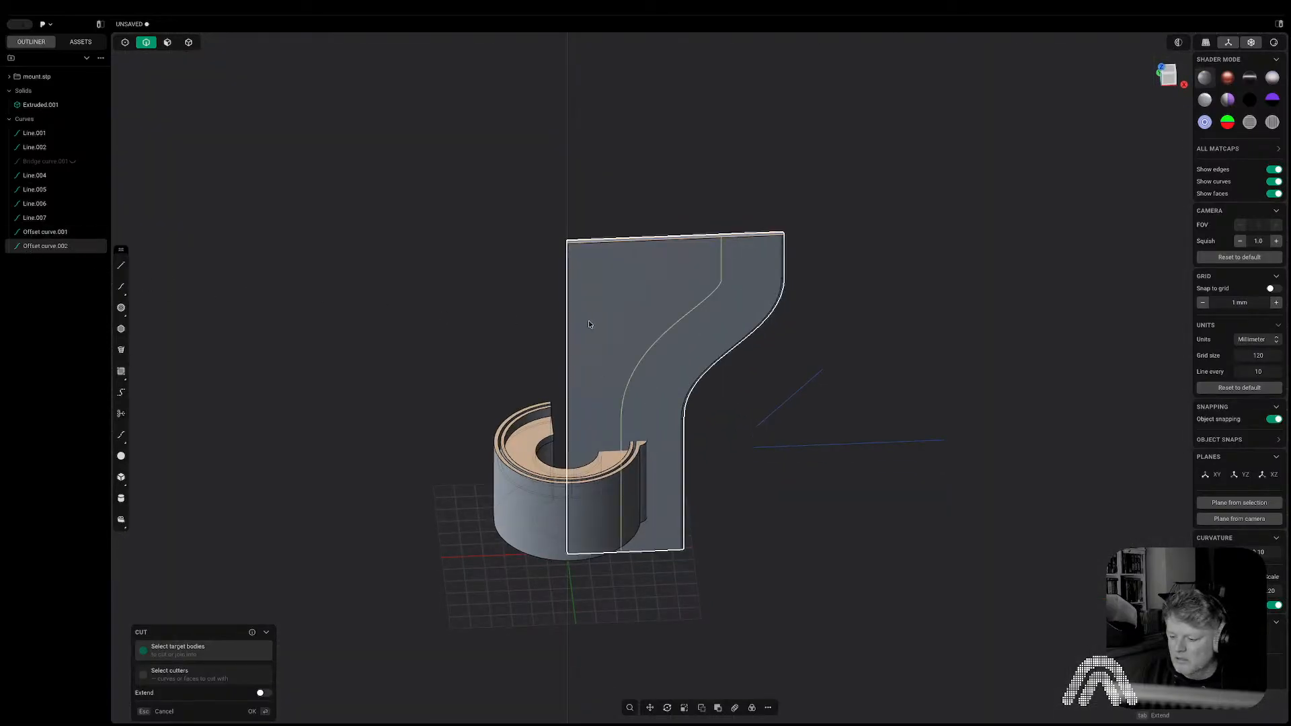
{"action": "key", "text": "g"}
{"action": "key", "text": "y"}
{"action": "left_click", "coordinate": [701, 347]}
{"action": "right_click", "coordinate": [701, 347]}
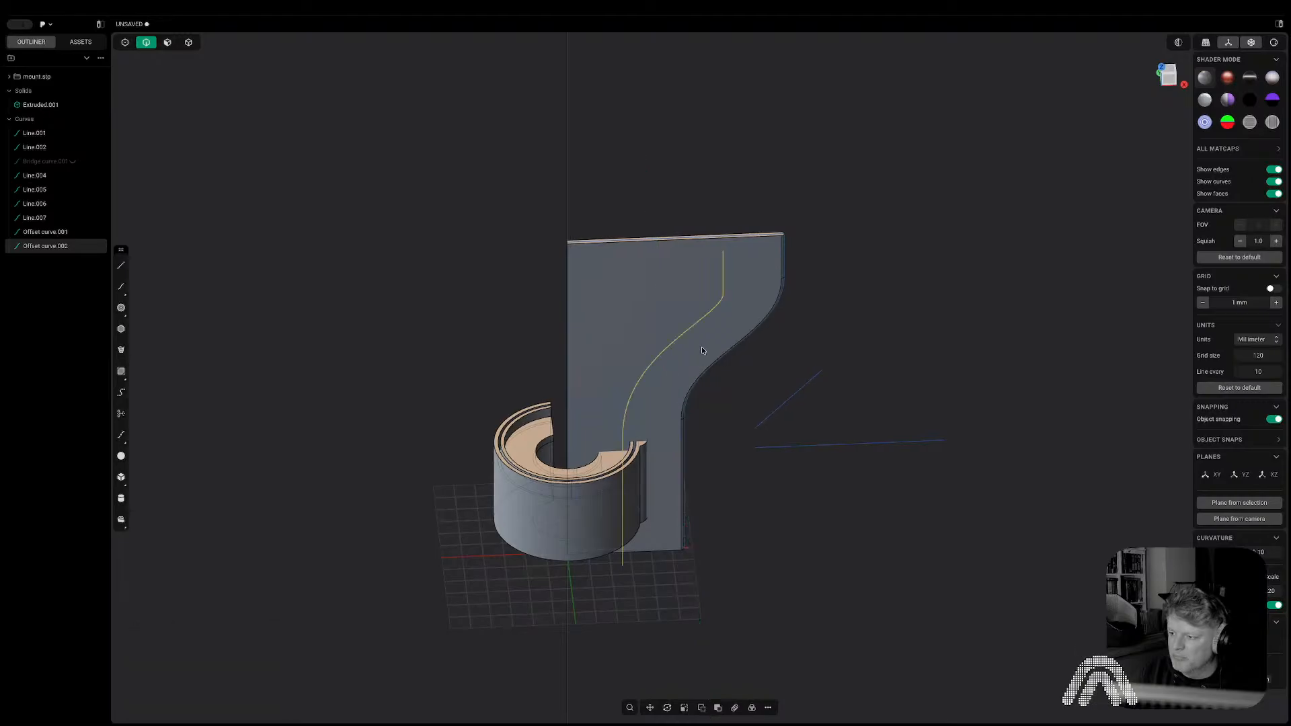
Cut the fin with the innermost offset curve and delete the piece on the centre-axis side.
{"action": "key", "text": "c"}
{"action": "left_click", "coordinate": [661, 290]}
{"action": "right_click", "coordinate": [902, 312]}
{"action": "key", "text": "5"}
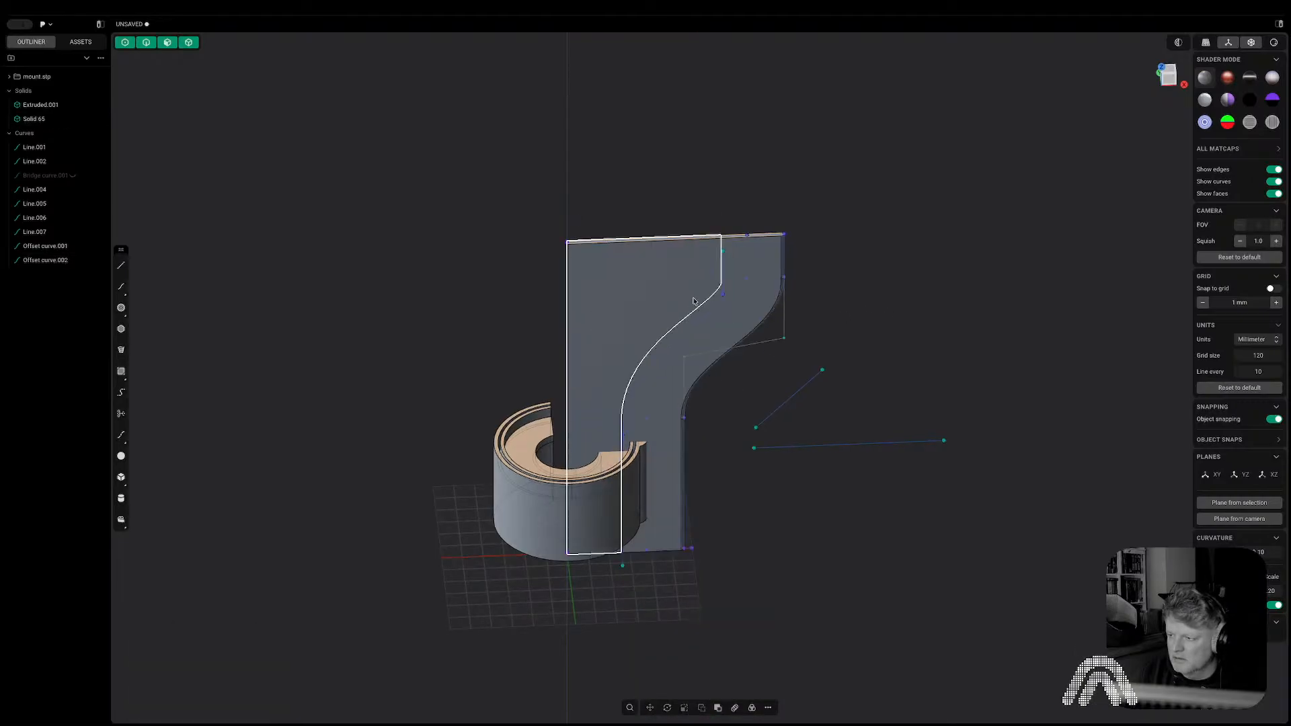
{"action": "left_click", "coordinate": [663, 299]}
{"action": "key", "text": "x"}
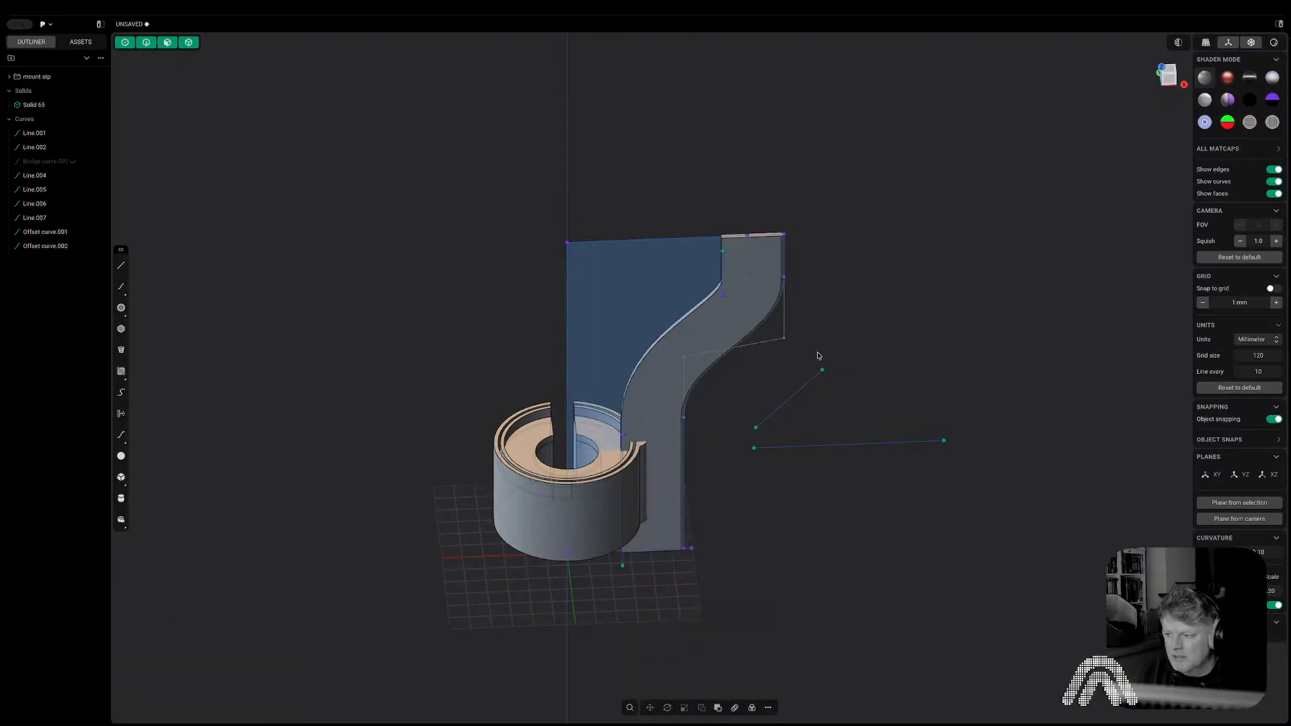
In front view, move the mount up about 89 mm along Z into the upper part of the lamp.
{"action": "scroll", "coordinate": [831, 330], "scroll_direction": "up", "scroll_amount": 1}
{"action": "middle_click_drag", "start_coordinate": [831, 329], "coordinate": [826, 312]}
{"action": "left_click", "coordinate": [1167, 75]}
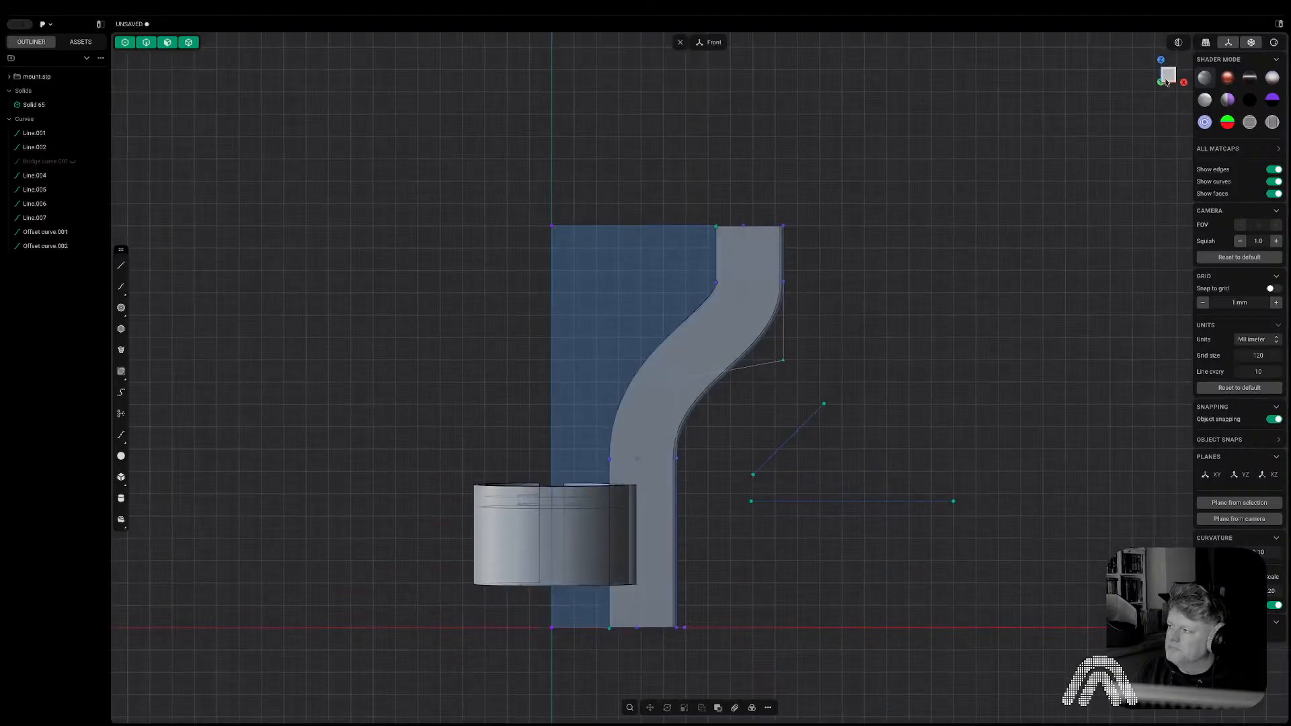
{"action": "left_click", "coordinate": [496, 533]}
{"action": "key", "text": "g"}
{"action": "key", "text": "z"}
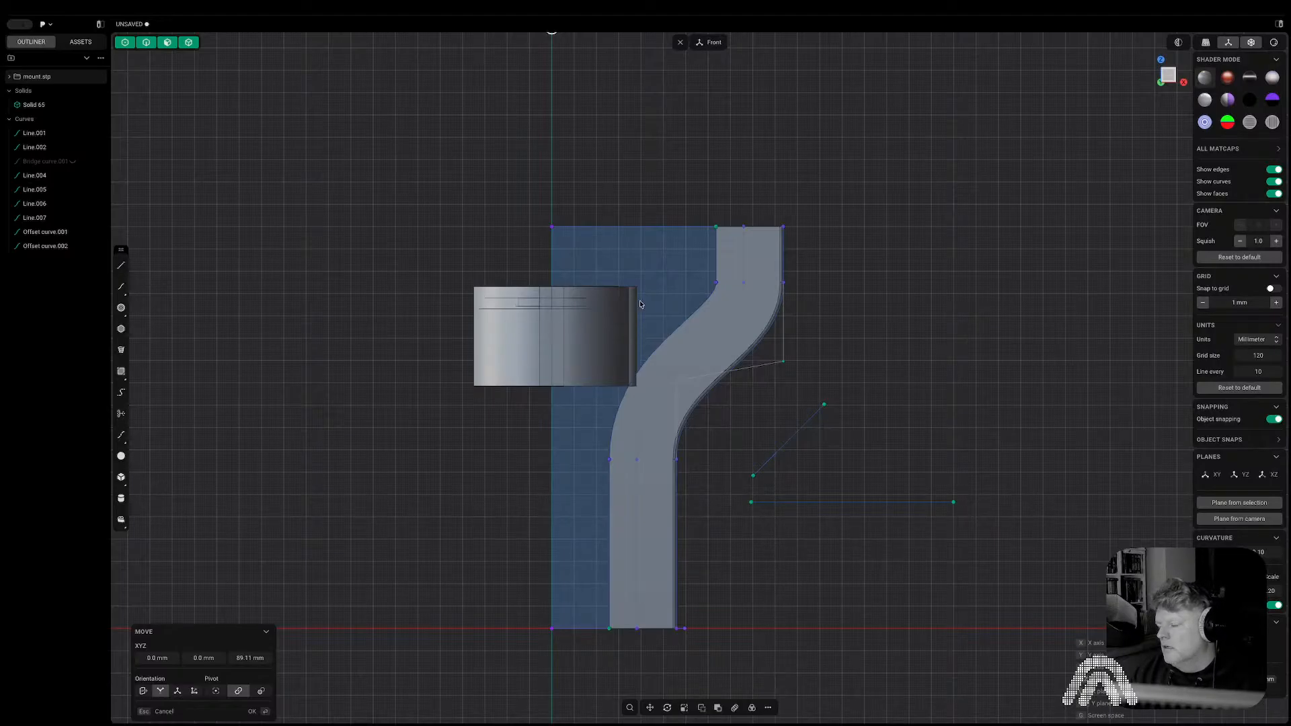
{"action": "key", "text": "Return"}
Draw a vertical line from the profile's top edge downward, aligned with the vertical edge just inside the mount's outer side.
{"action": "scroll", "coordinate": [632, 395], "scroll_direction": "up", "scroll_amount": 3}
{"action": "key", "text": "super+z"}
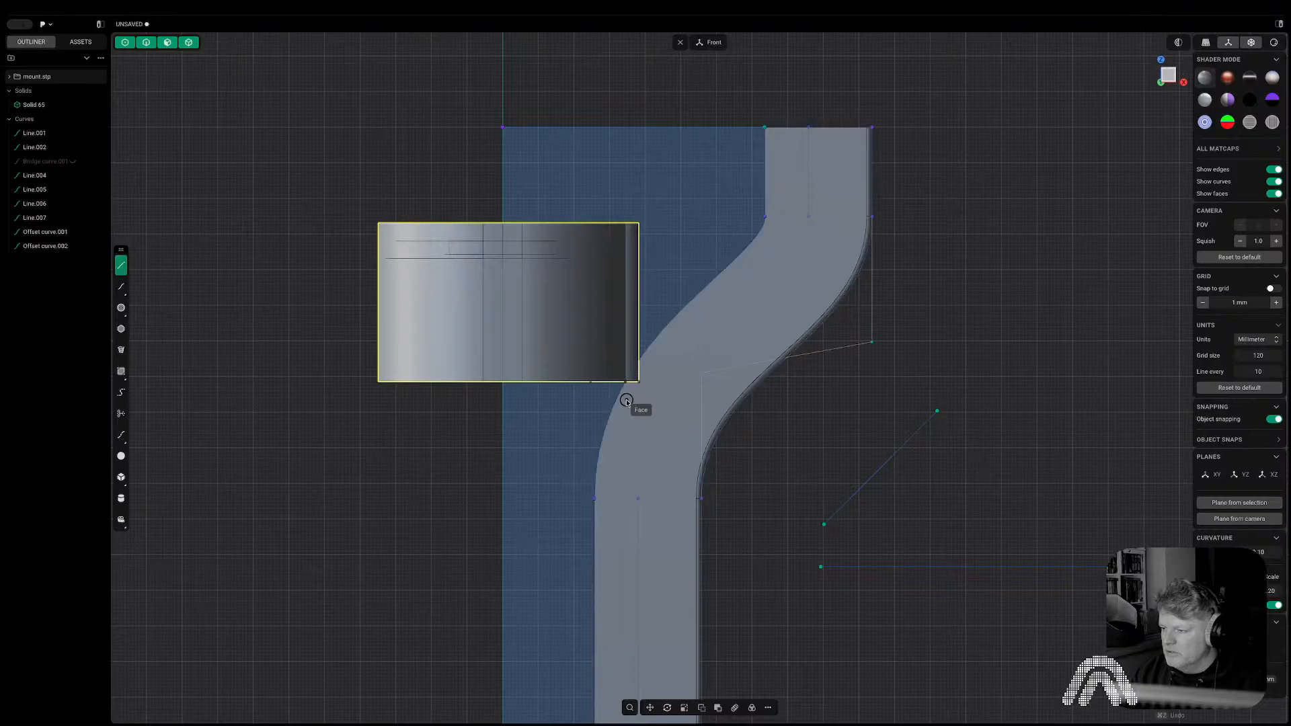
{"action": "key", "text": "l"}
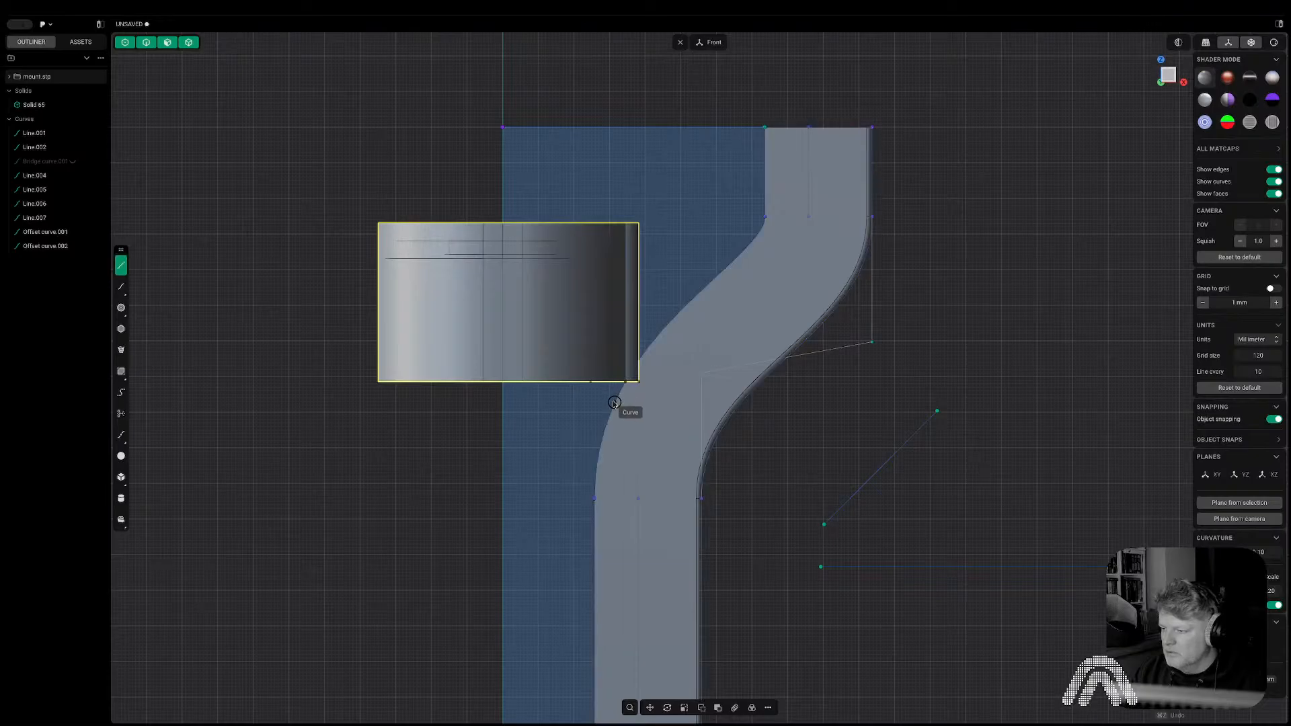
{"action": "left_click", "coordinate": [626, 223]}
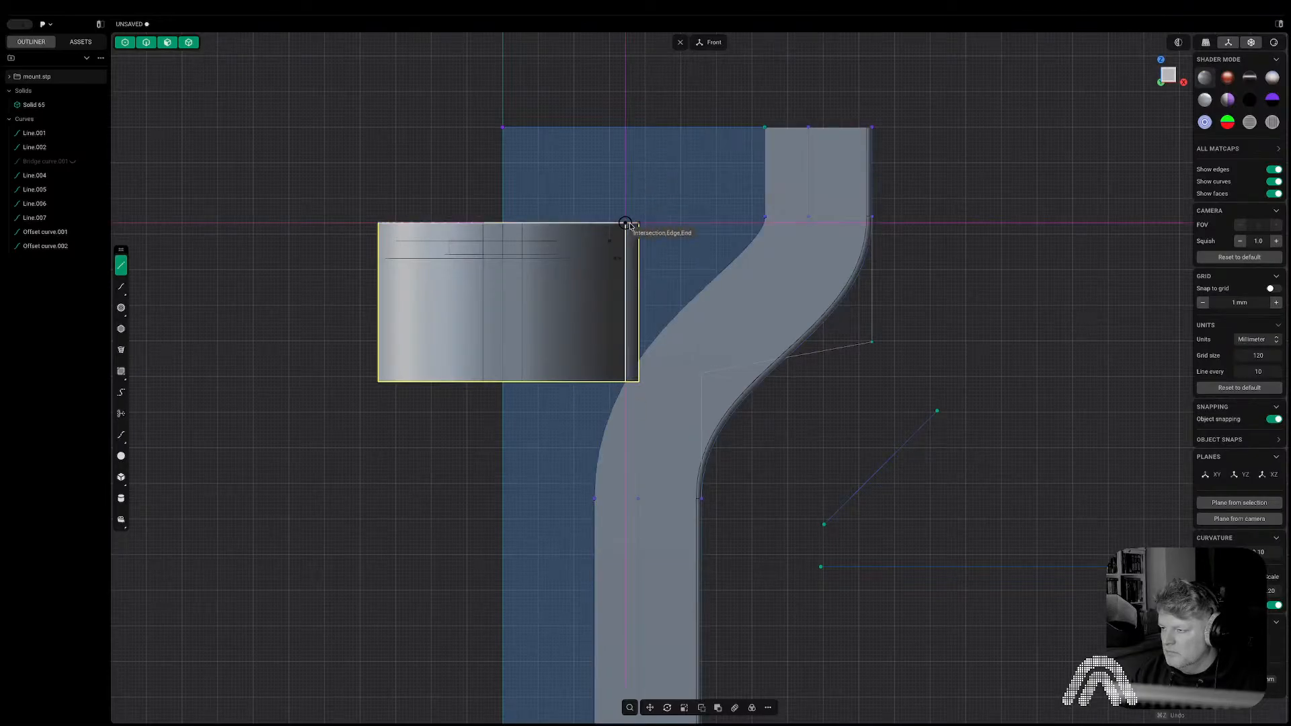
{"action": "left_click", "coordinate": [624, 128]}
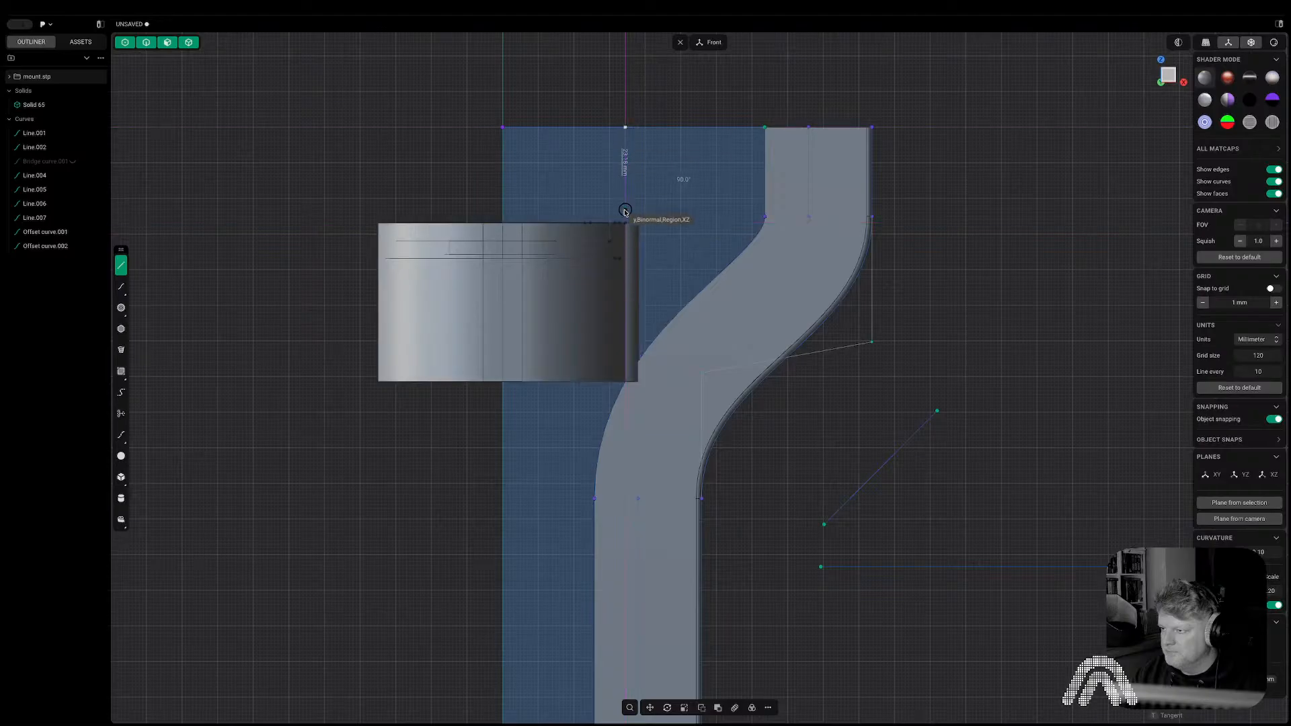
{"action": "left_click", "coordinate": [625, 335]}
{"action": "key", "text": "Escape"}
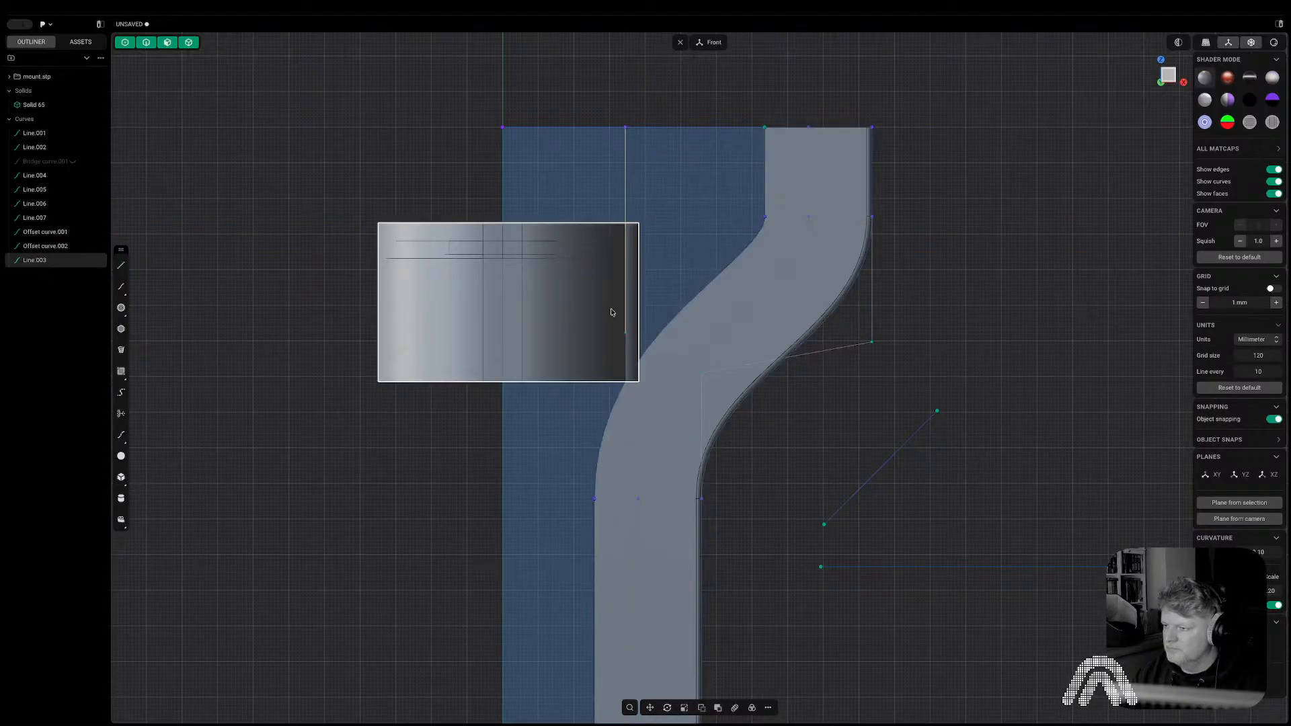
Clear the mount from the view and bridge the vertical line's lower end to the inner offset curve's lower straight section with G2 curvature.
{"action": "left_click", "coordinate": [481, 288]}
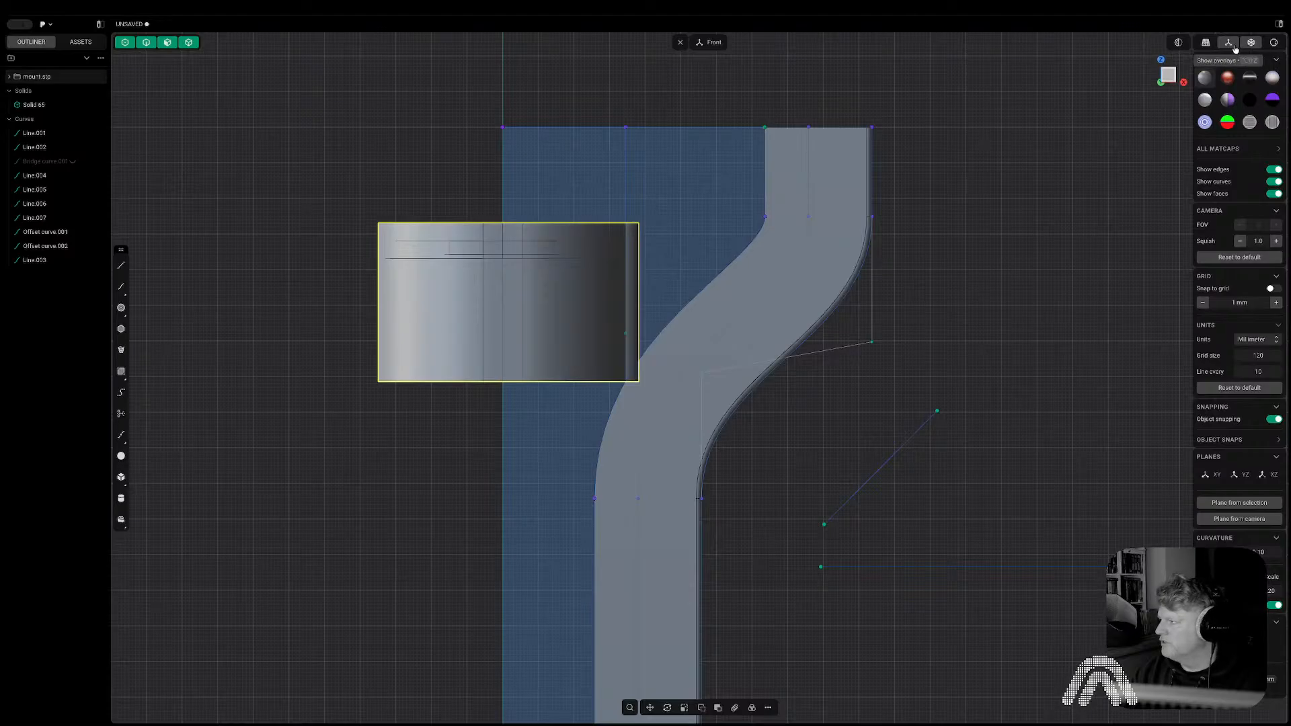
{"action": "key", "text": "Delete"}
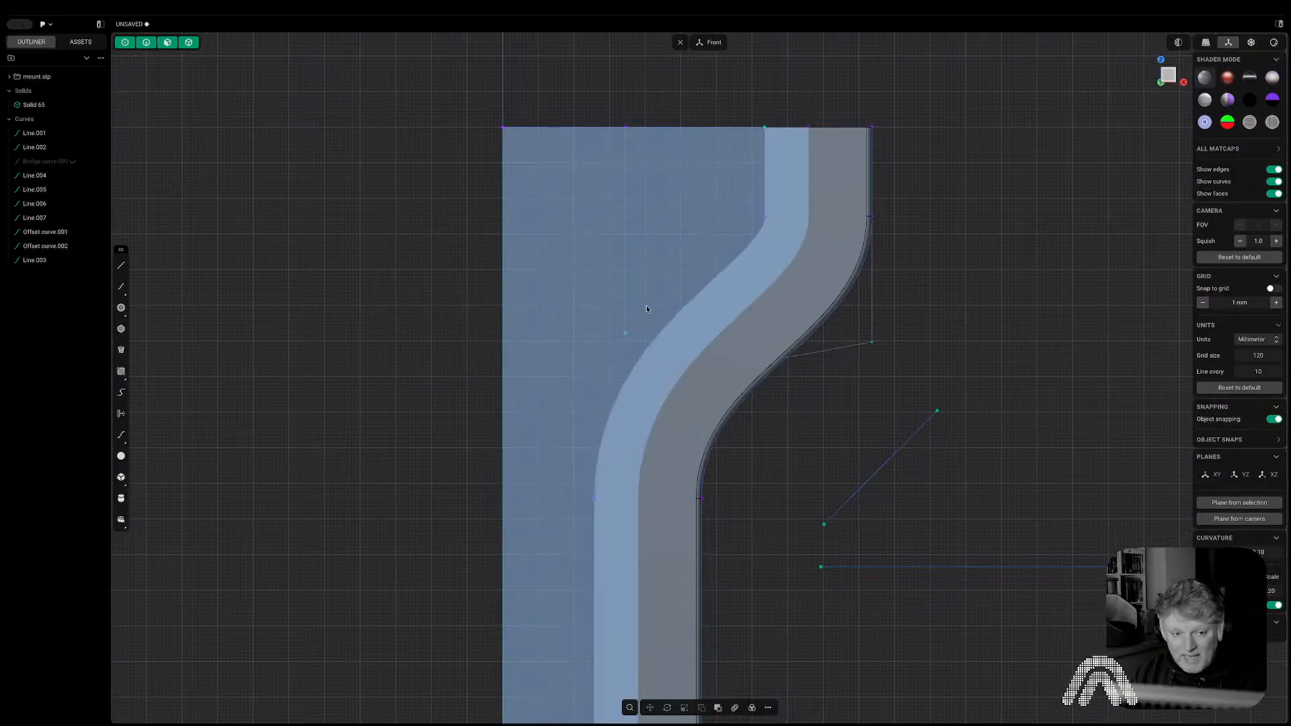
{"action": "key", "text": "shift+b"}
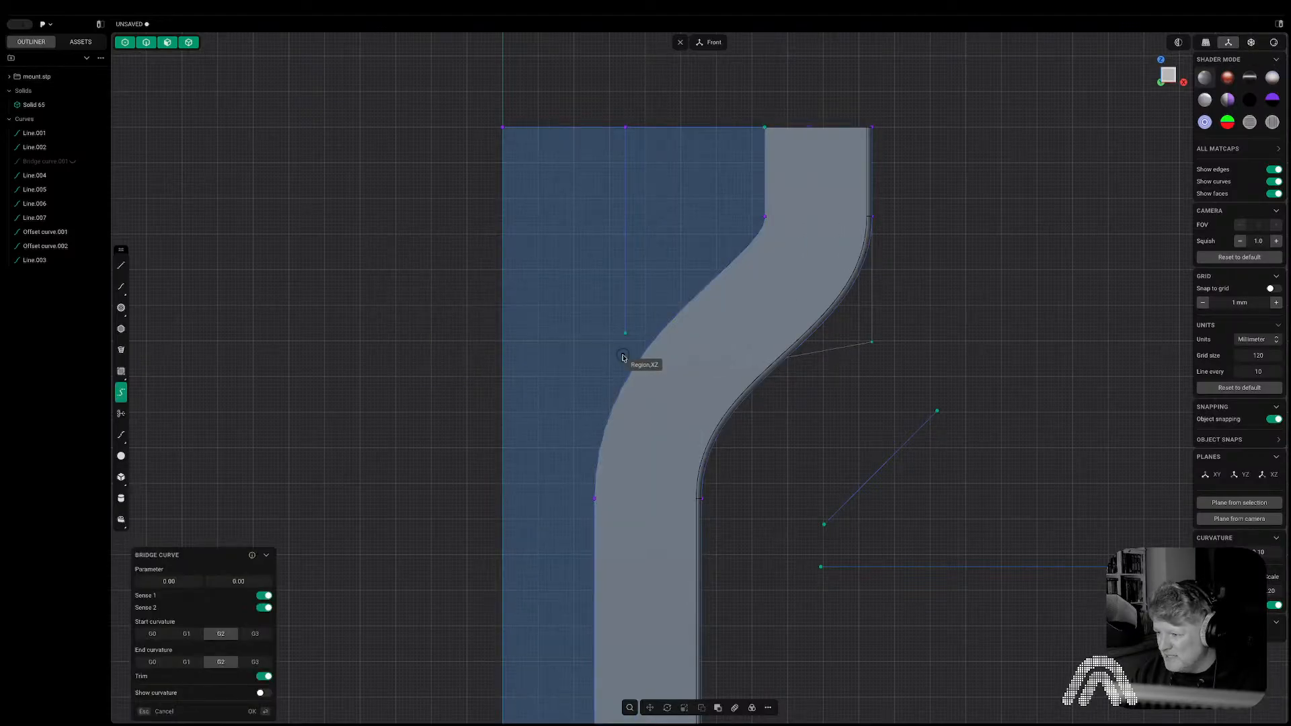
{"action": "left_click", "coordinate": [626, 334]}
{"action": "left_click", "coordinate": [594, 479]}
{"action": "mouse_move", "coordinate": [594, 478]}
{"action": "left_mouse_down"}
{"action": "mouse_move", "coordinate": [607, 422]}
{"action": "mouse_move", "coordinate": [592, 499]}
{"action": "left_mouse_up"}
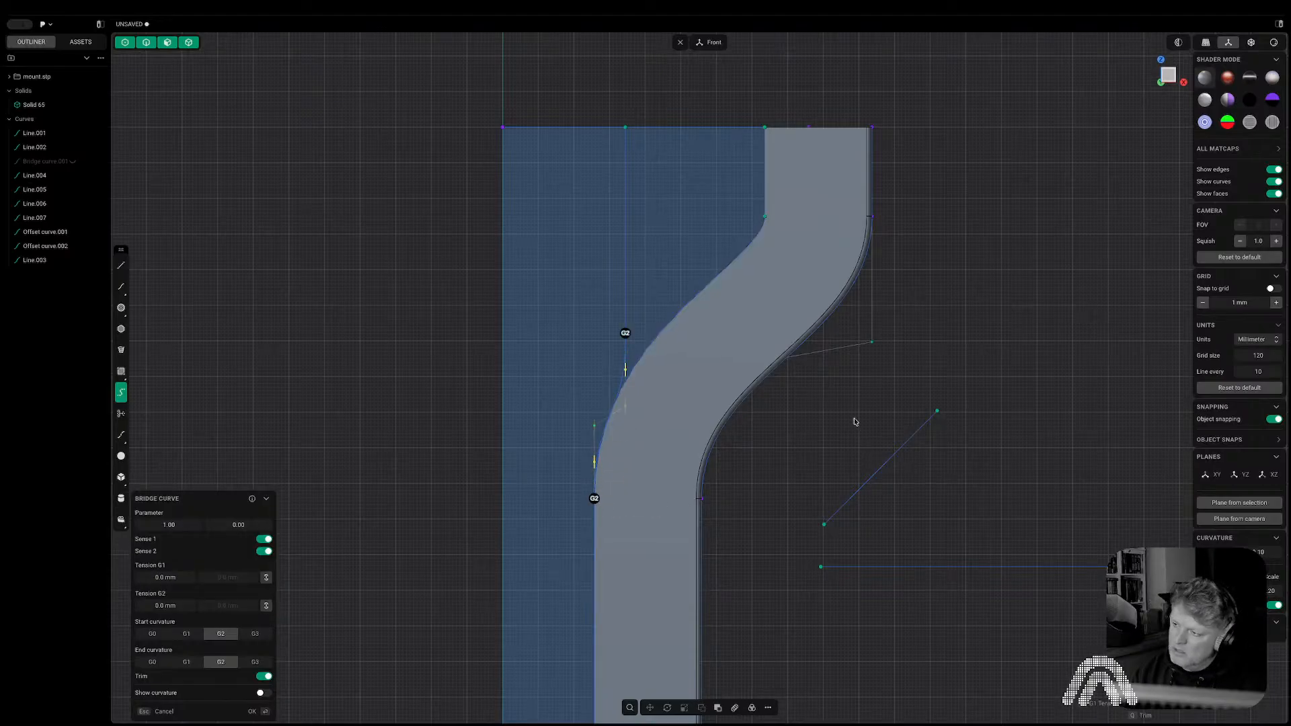
{"action": "key", "text": "Return"}
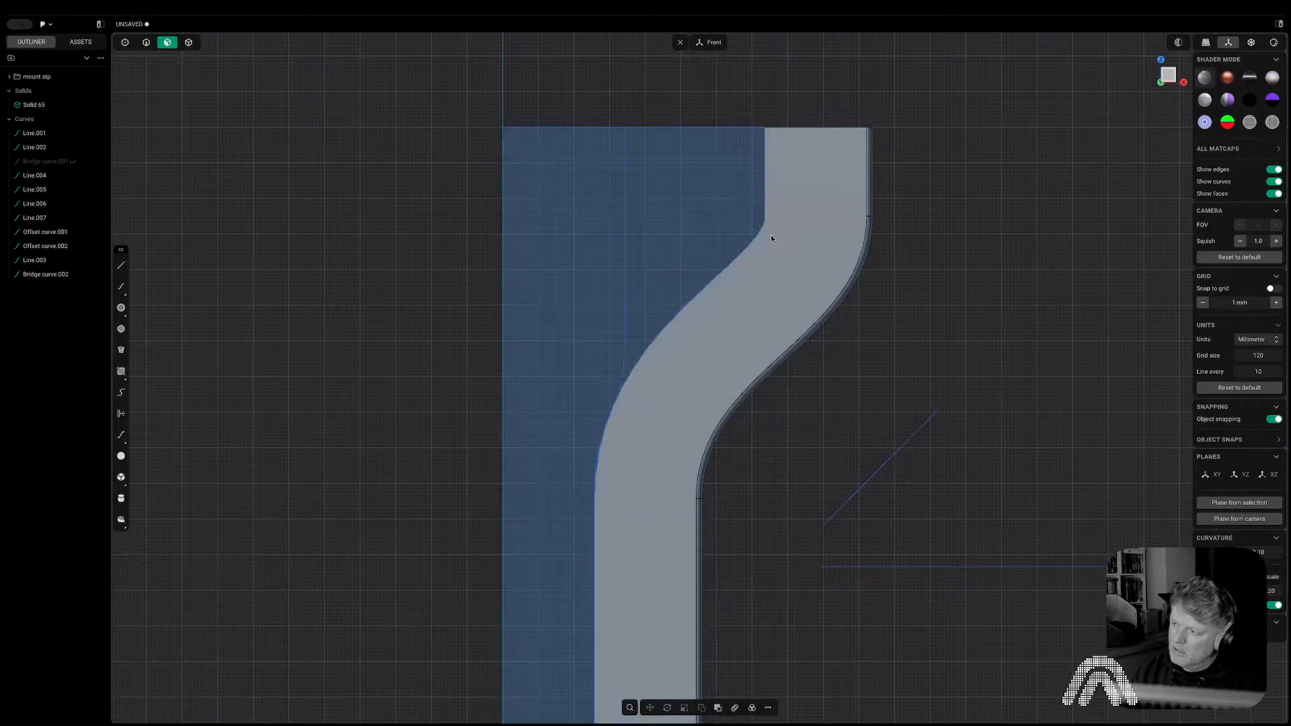
Hide the vertical line on the lamp's centre axis.
{"action": "left_click", "coordinate": [501, 244]}
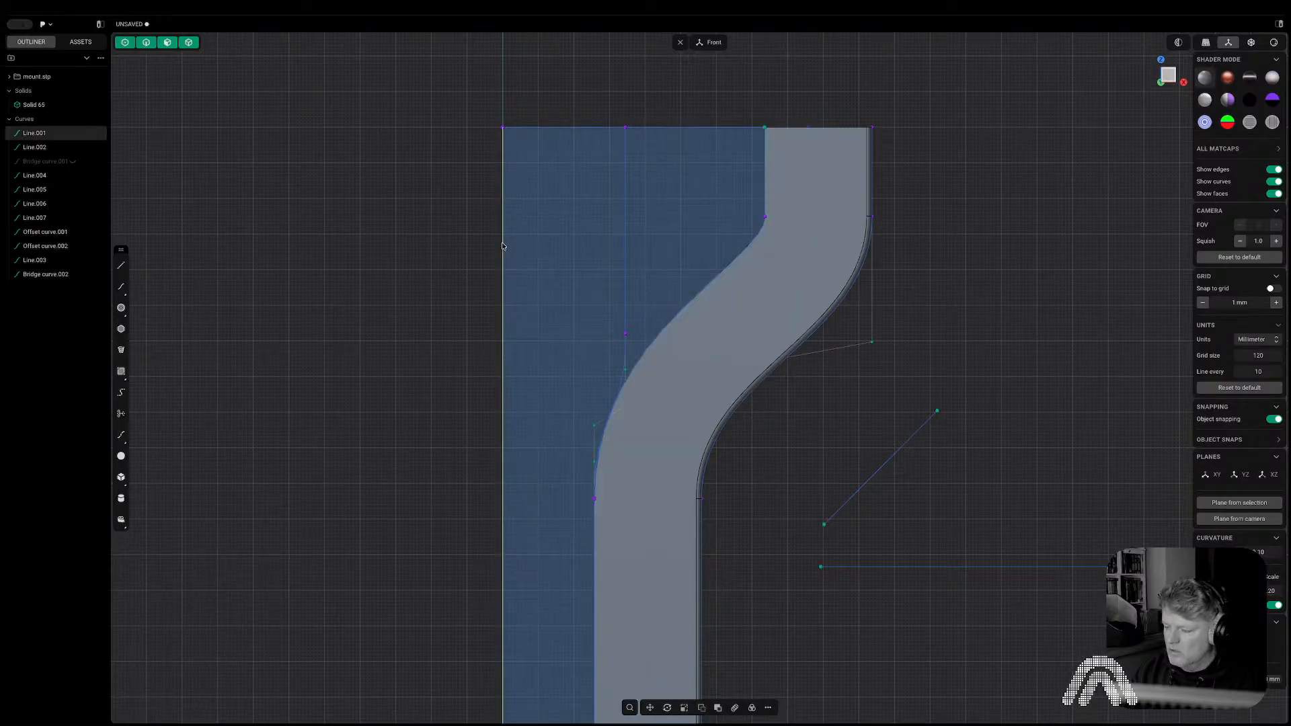
{"action": "key", "text": "h"}
{"action": "middle_click_drag", "start_coordinate": [628, 216], "coordinate": [781, 246]}
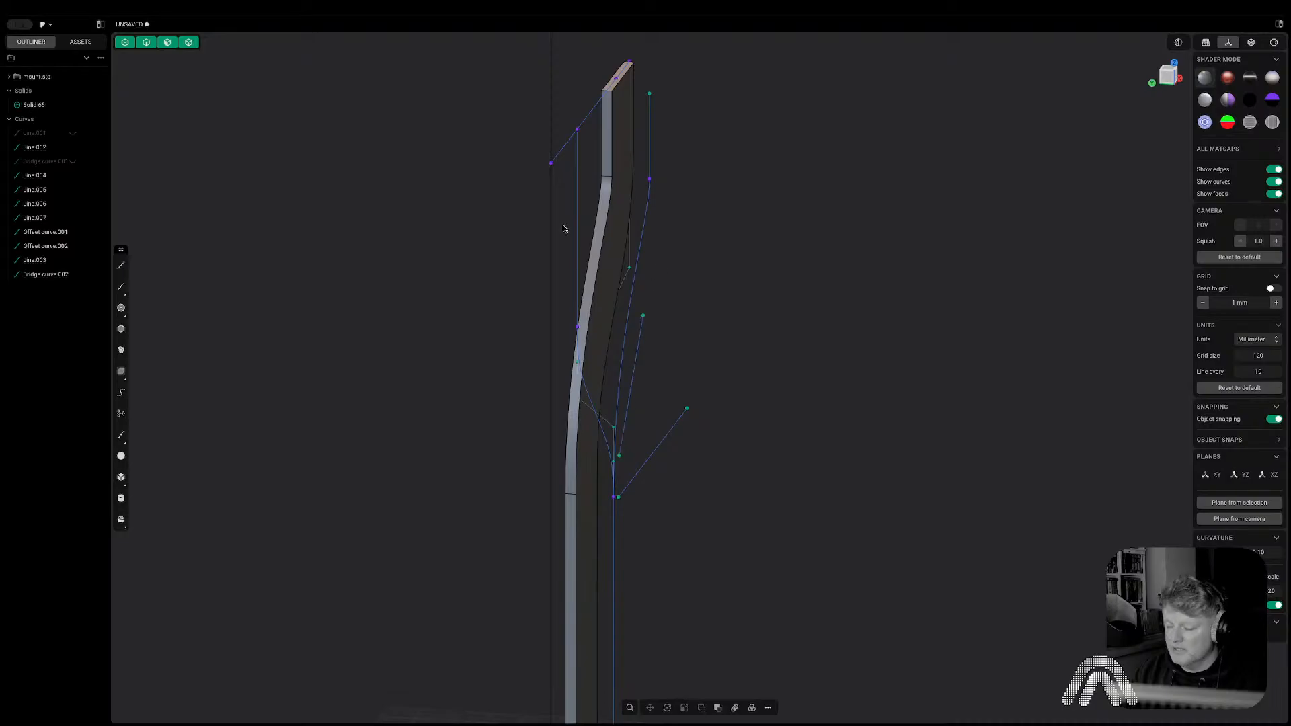
Flatten the inner vertical line, its bridge curve and the inner offset curve together by scaling them to 0 along Y.
{"action": "key", "text": "2"}
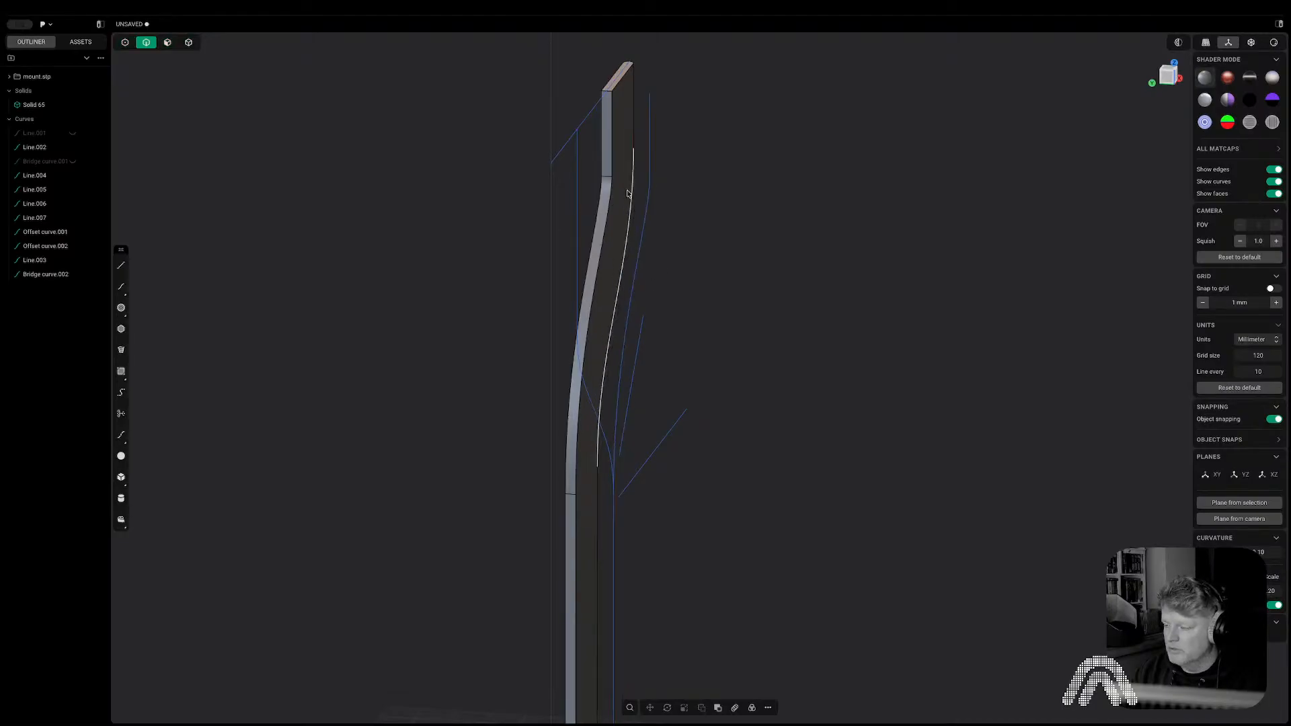
{"action": "left_click", "coordinate": [587, 218]}
{"action": "left_click", "coordinate": [581, 348]}
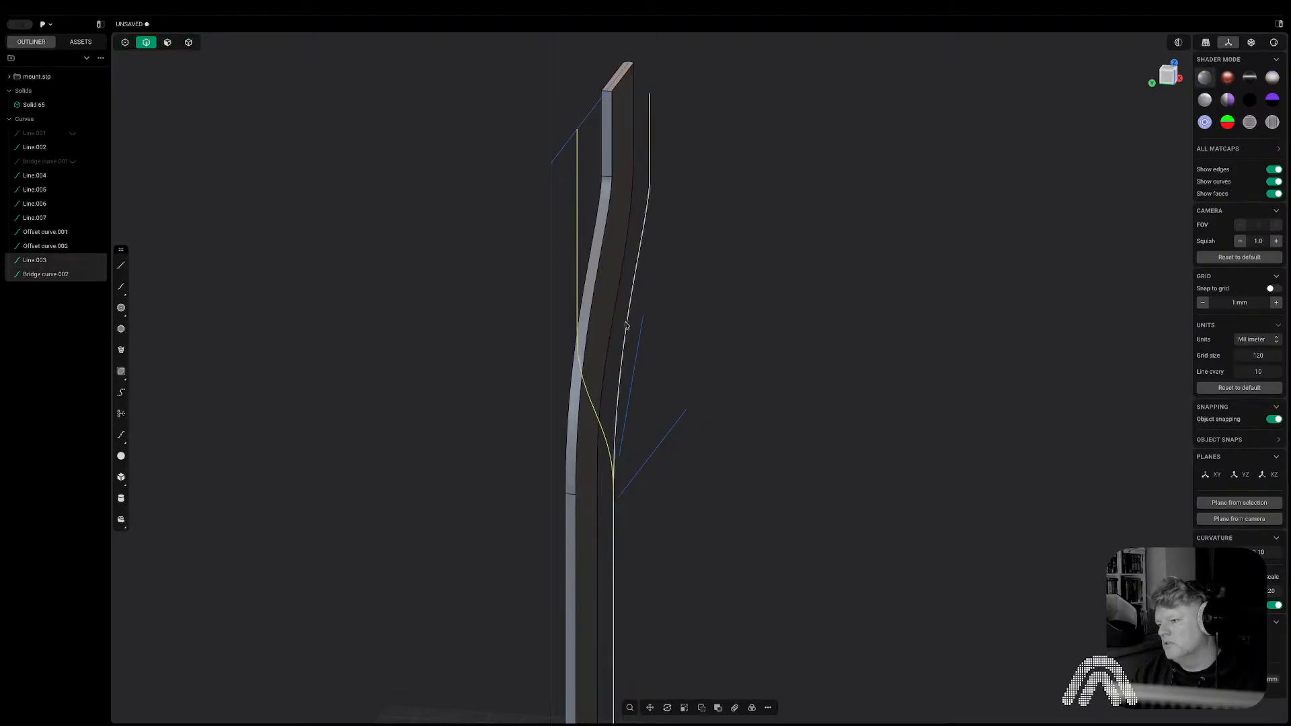
{"action": "left_click", "coordinate": [635, 303]}
{"action": "key", "text": "s"}
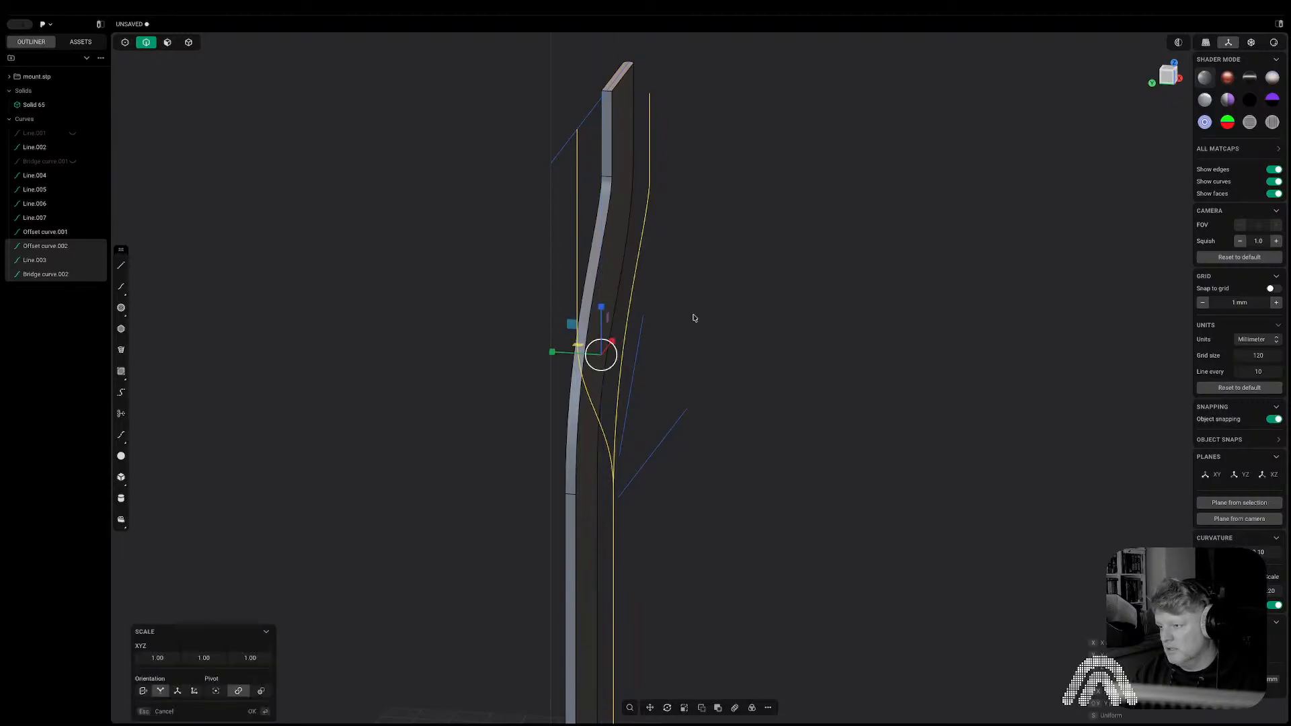
{"action": "key", "text": "y"}
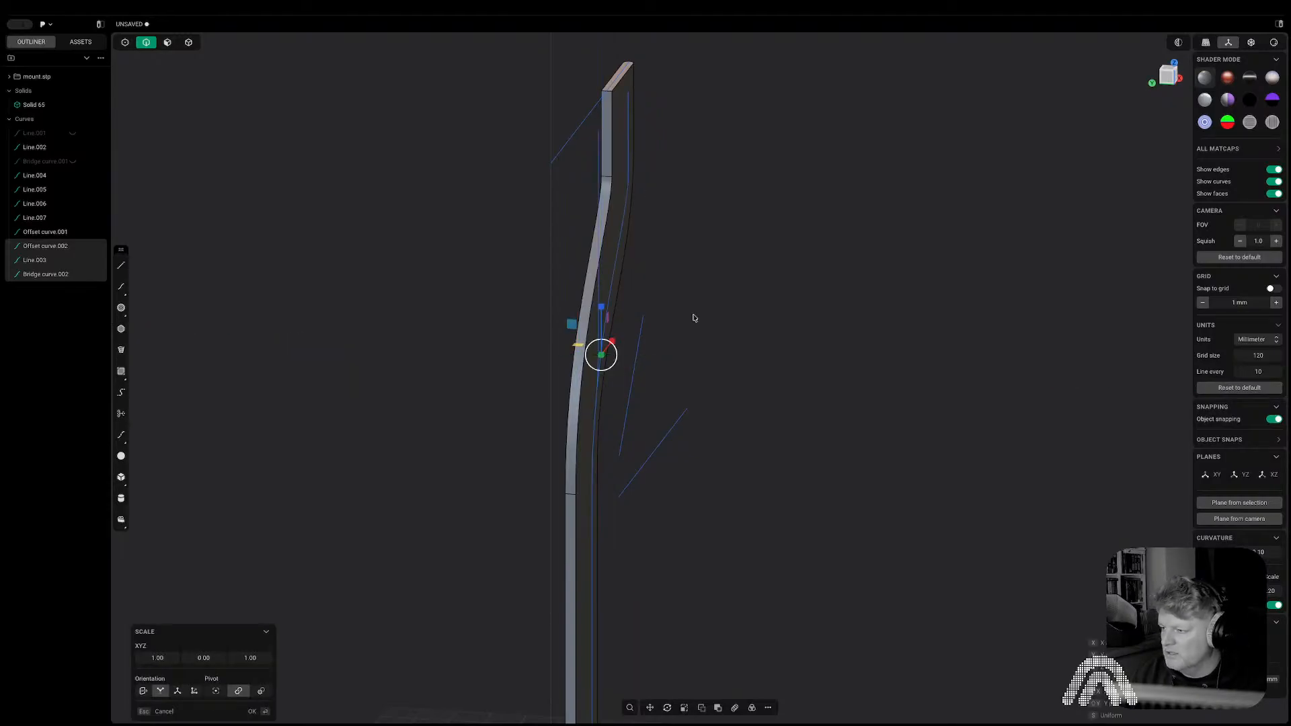
{"action": "key", "text": "Return"}
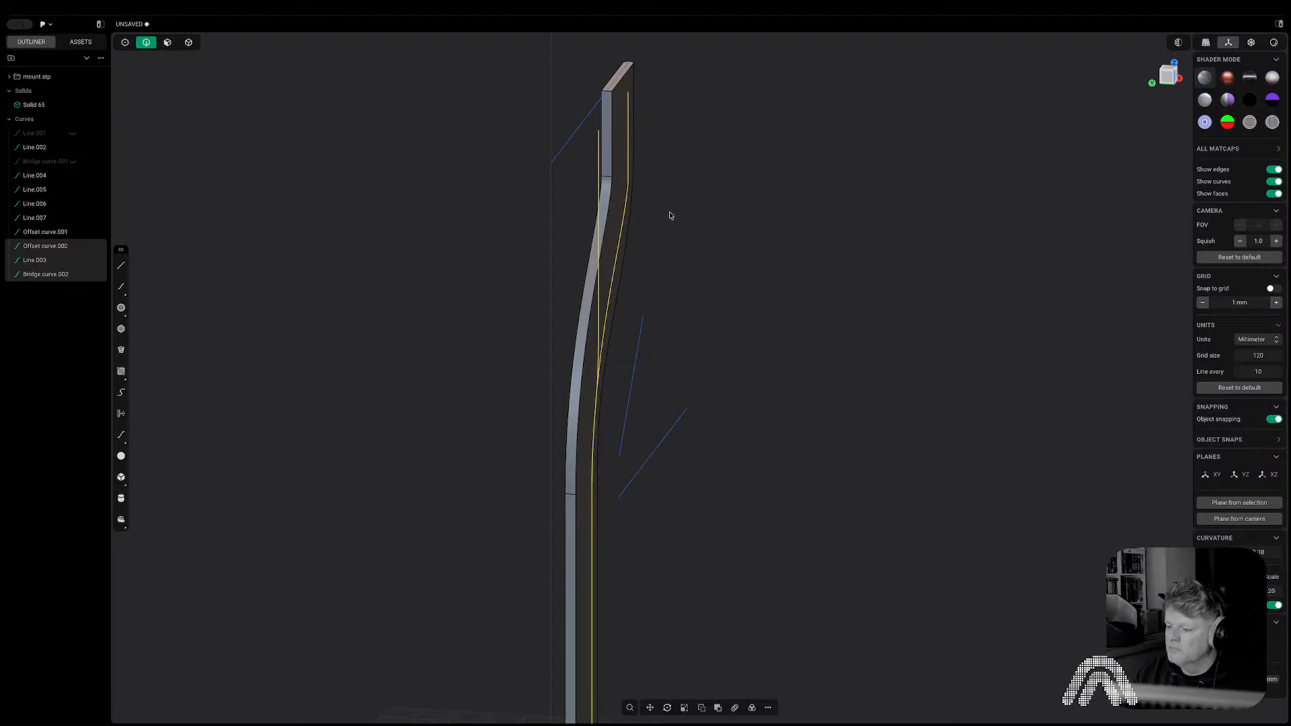
Move the flattened curves along Y onto the middle of the fin's thickness.
{"action": "scroll", "coordinate": [616, 185], "scroll_direction": "up", "scroll_amount": 2}
{"action": "key", "text": "g"}
{"action": "key", "text": "y"}
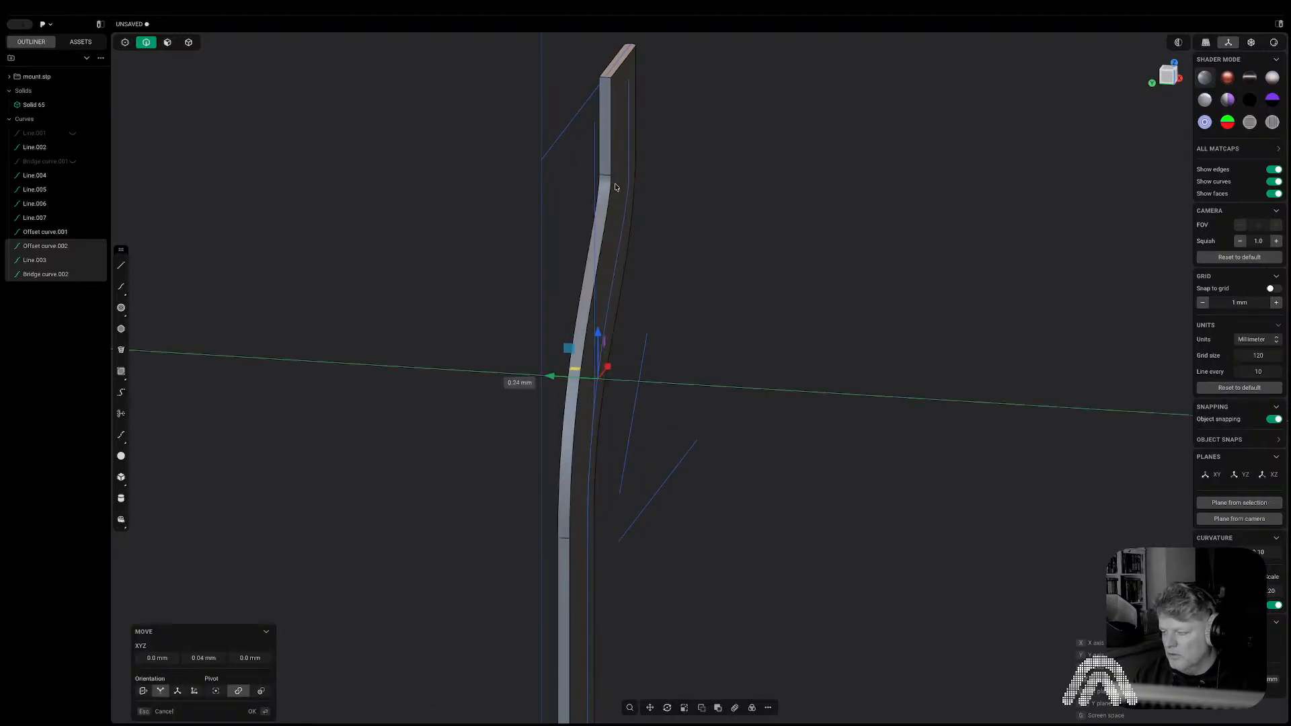
{"action": "key", "text": "Return"}
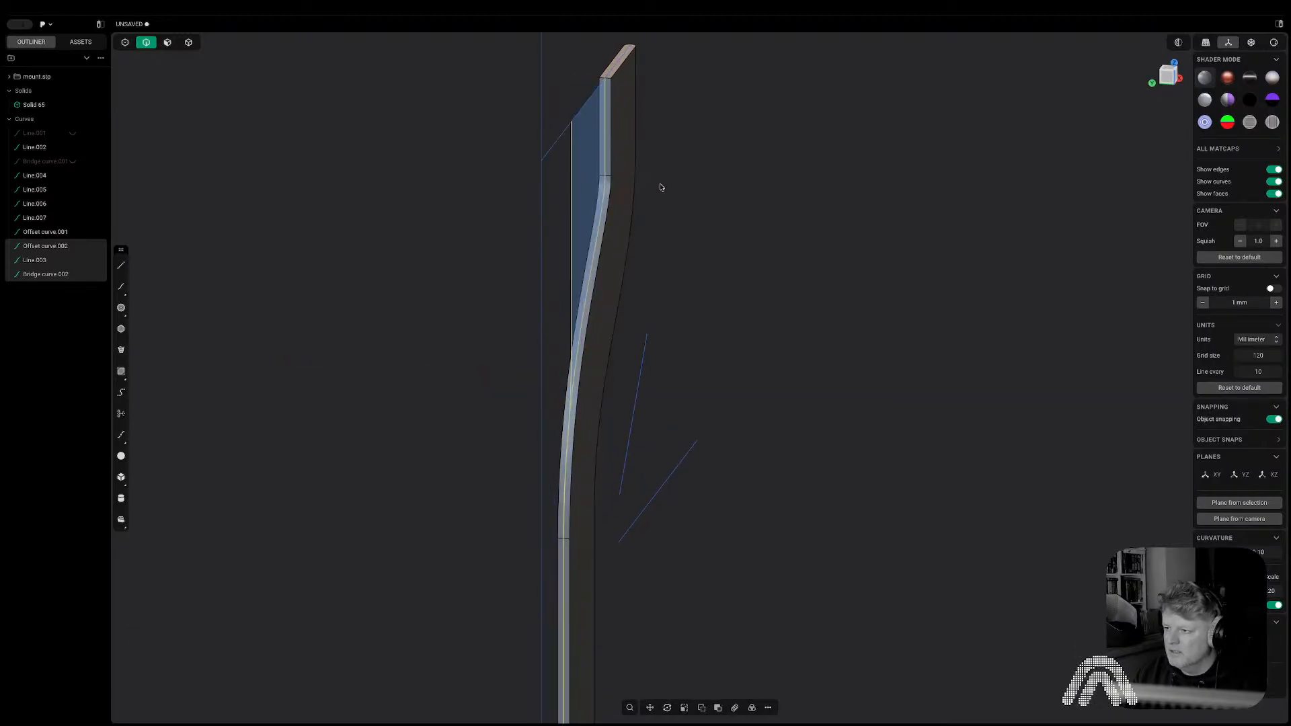
Extrude the region between the inner vertical line and the fin symmetrically by 1.5 mm to match the fin's thickness.
{"action": "middle_click_drag", "start_coordinate": [659, 187], "coordinate": [542, 164]}
{"action": "key", "text": "3"}
{"action": "left_click", "coordinate": [674, 197]}
{"action": "key", "text": "e"}
{"action": "middle_click_drag", "start_coordinate": [675, 197], "coordinate": [664, 226]}
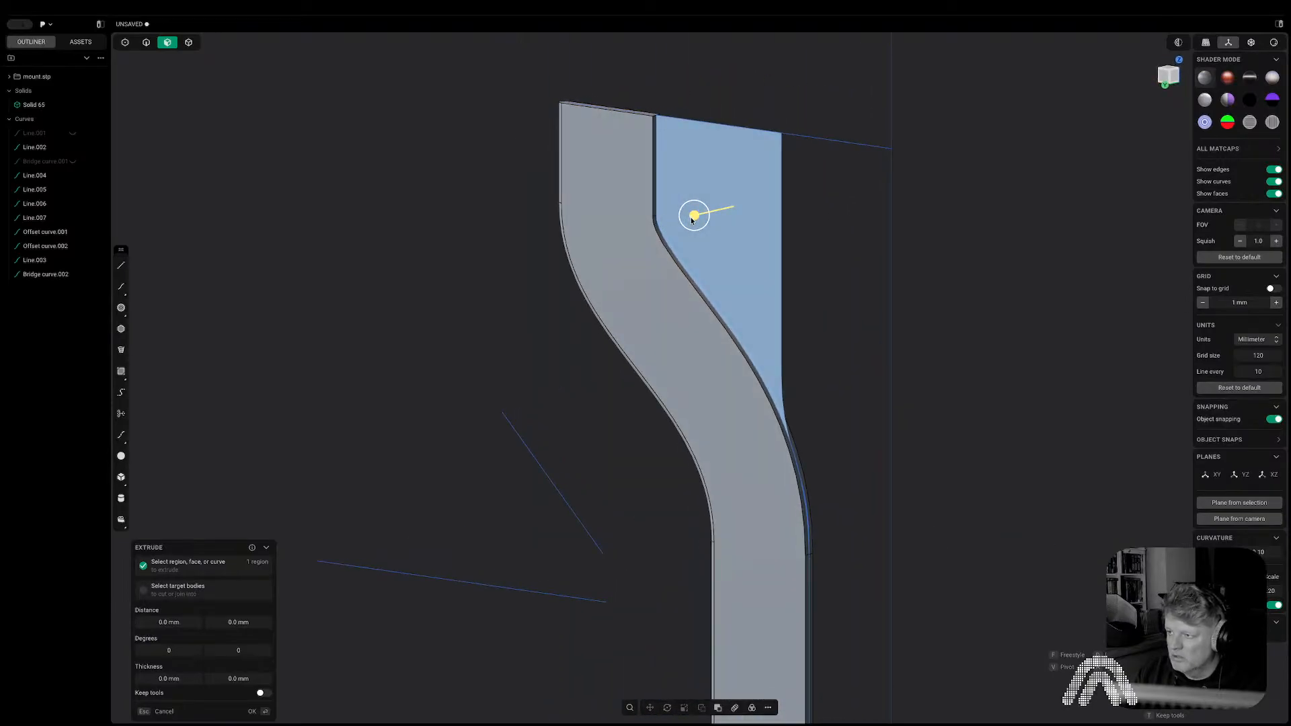
{"action": "left_click_drag", "start_coordinate": [692, 219], "coordinate": [680, 248]}
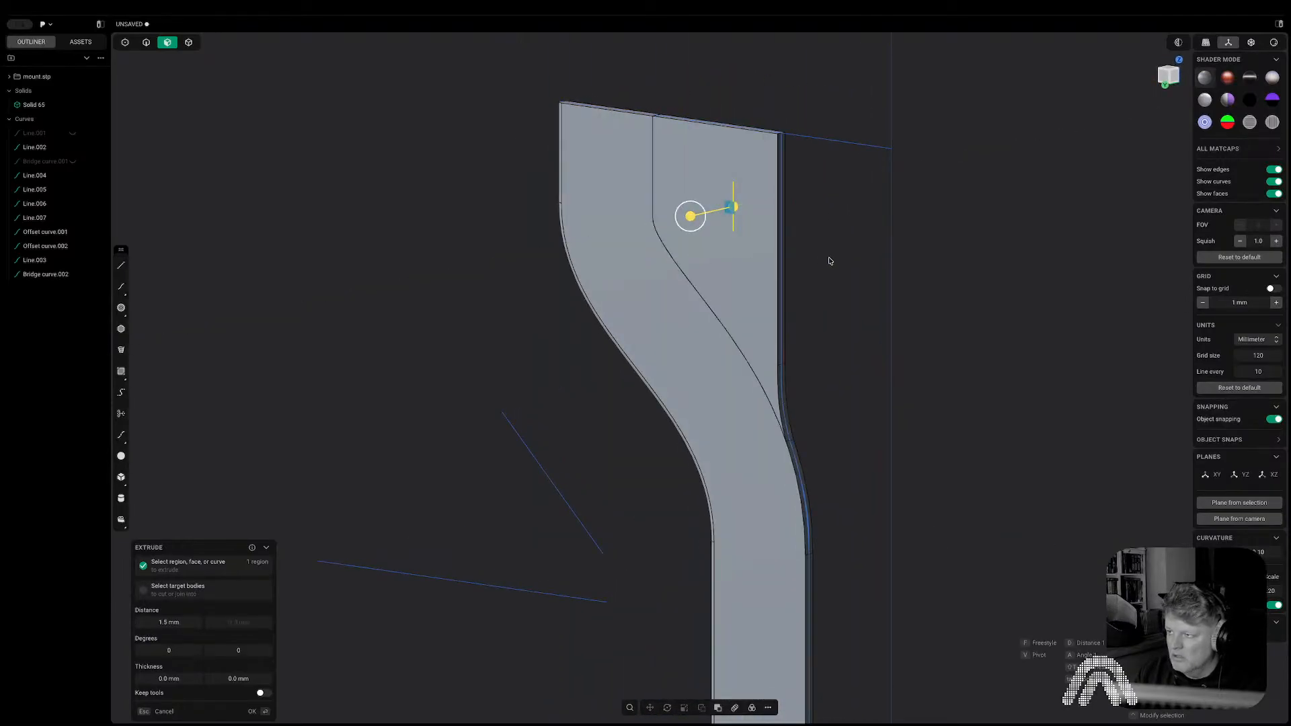
{"action": "key", "text": "Return"}
{"action": "middle_click_drag", "start_coordinate": [824, 262], "coordinate": [619, 265]}
{"action": "scroll", "coordinate": [747, 258], "scroll_direction": "down", "scroll_amount": 4}
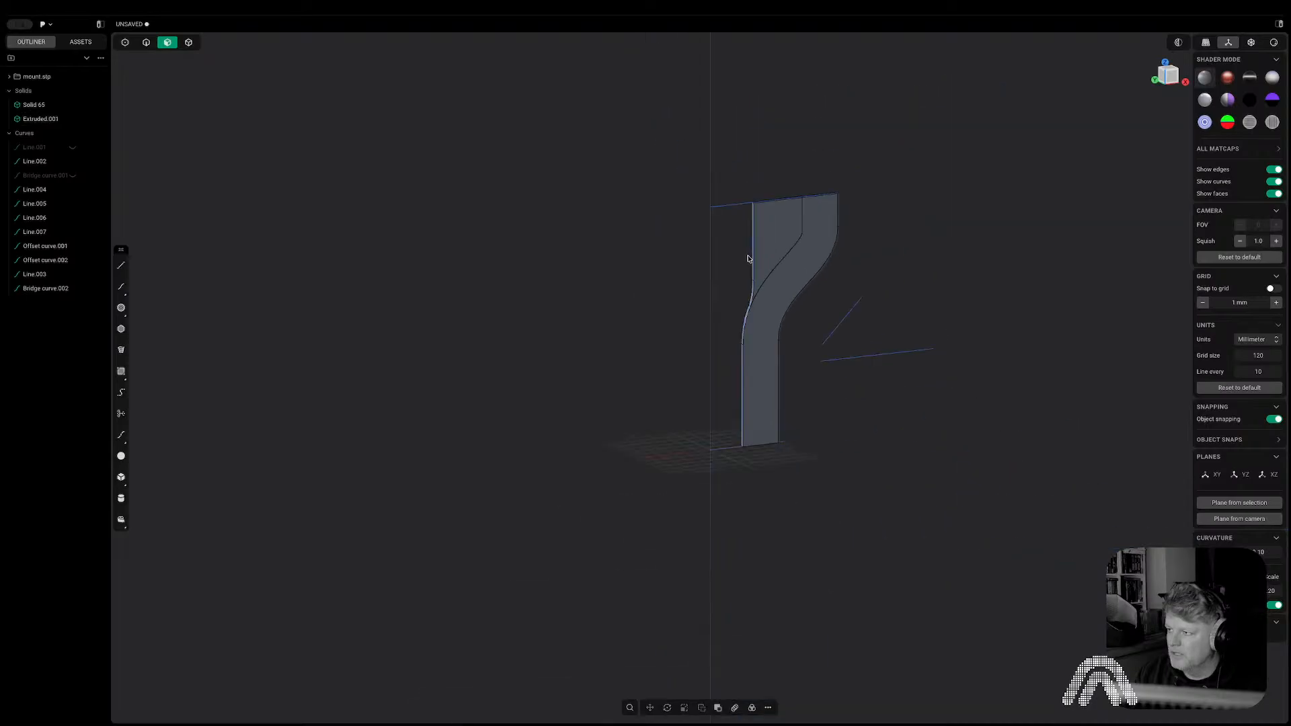
{"action": "middle_click_drag", "start_coordinate": [858, 299], "coordinate": [816, 284]}
{"action": "key", "text": "5"}
{"action": "left_click", "coordinate": [783, 198]}
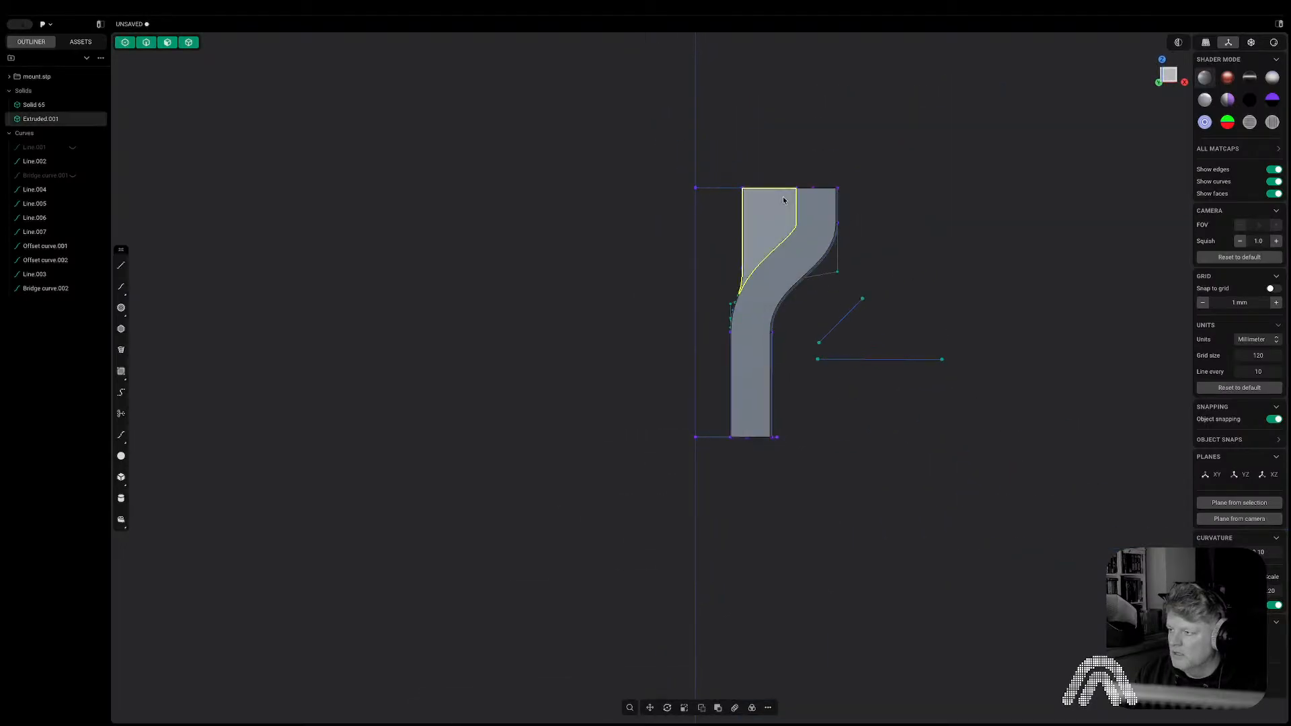
{"action": "left_click", "coordinate": [810, 213], "text": "shift"}
{"action": "key", "text": "shift+u"}
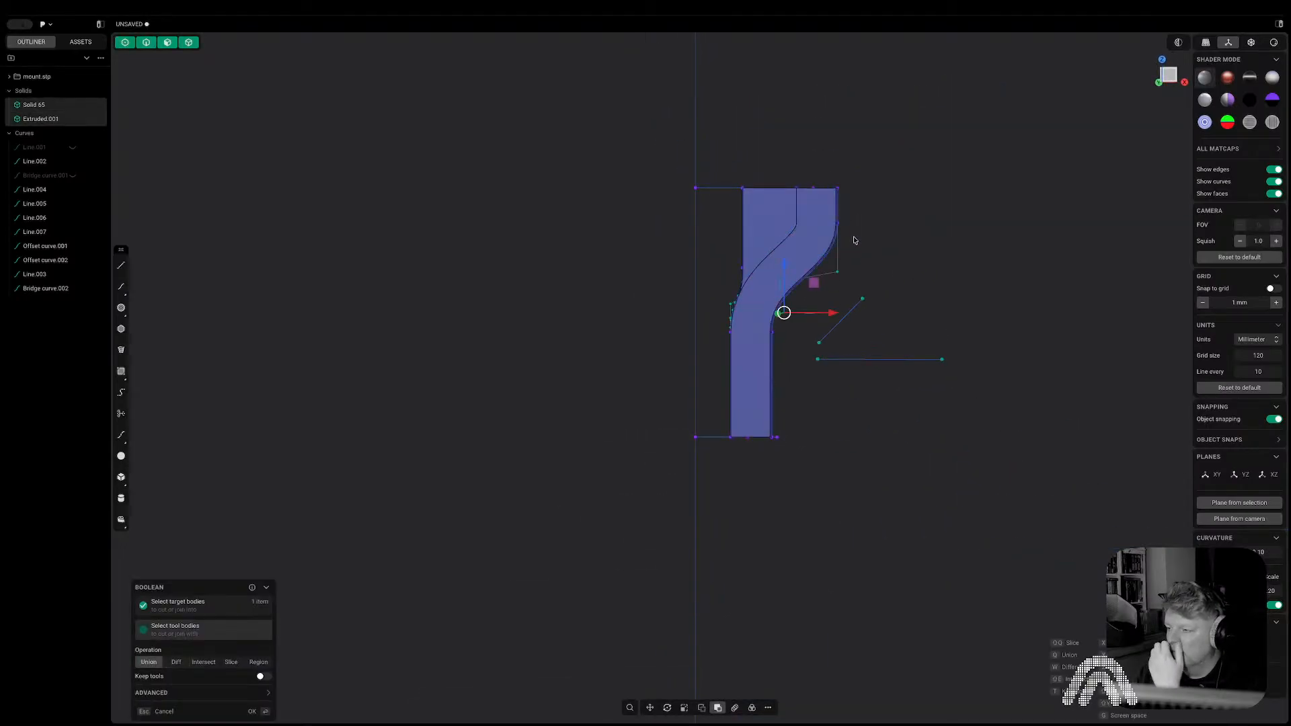
{"action": "key", "text": "Return"}
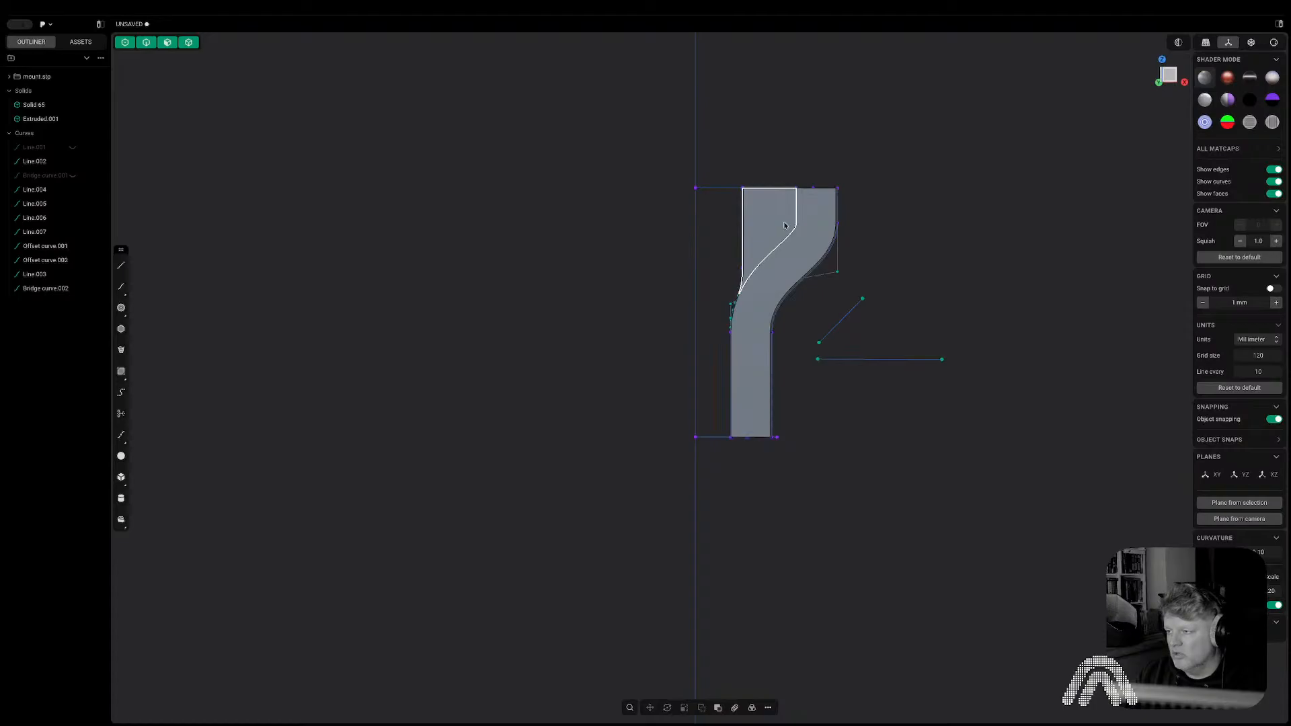
Hide the newly extruded filler piece on the fin's inner side.
{"action": "left_click", "coordinate": [762, 222]}
{"action": "key", "text": "h"}
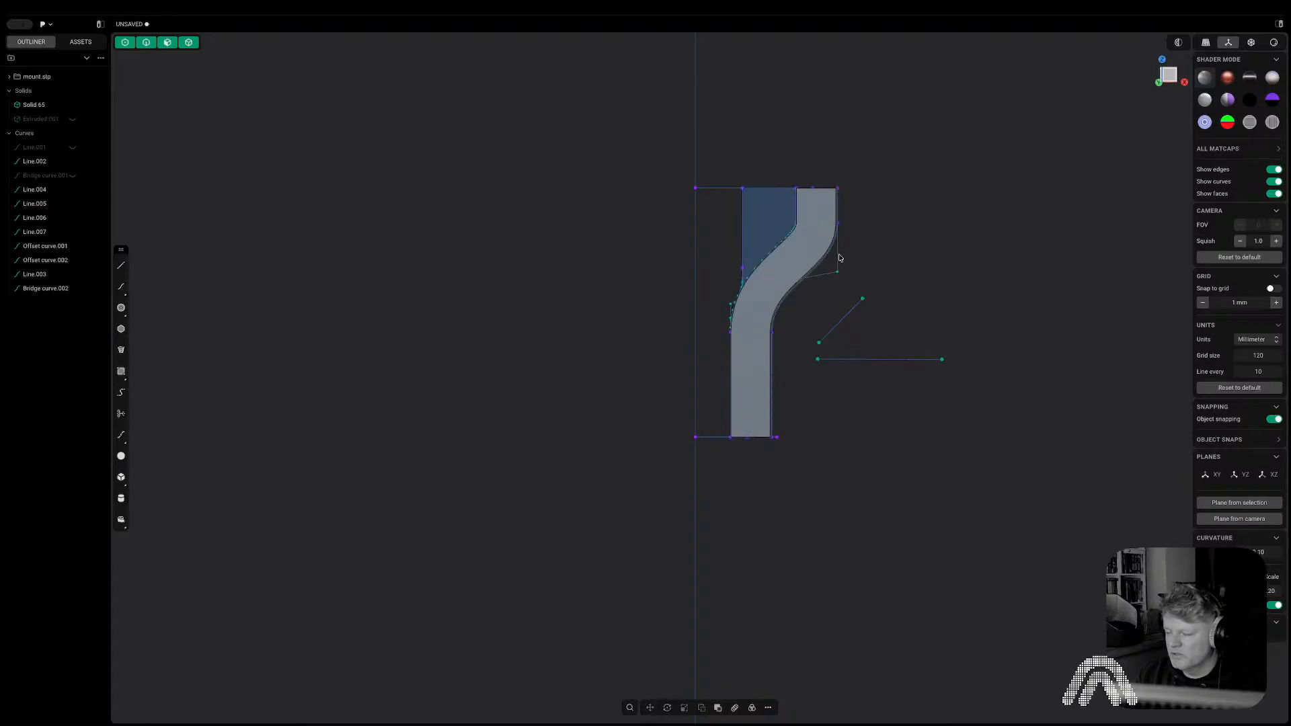
{"action": "middle_click_drag", "start_coordinate": [839, 256], "coordinate": [888, 314]}
{"action": "scroll", "coordinate": [888, 314], "scroll_direction": "up", "scroll_amount": 5}
{"action": "key", "text": "2"}
{"action": "left_click", "coordinate": [565, 199]}
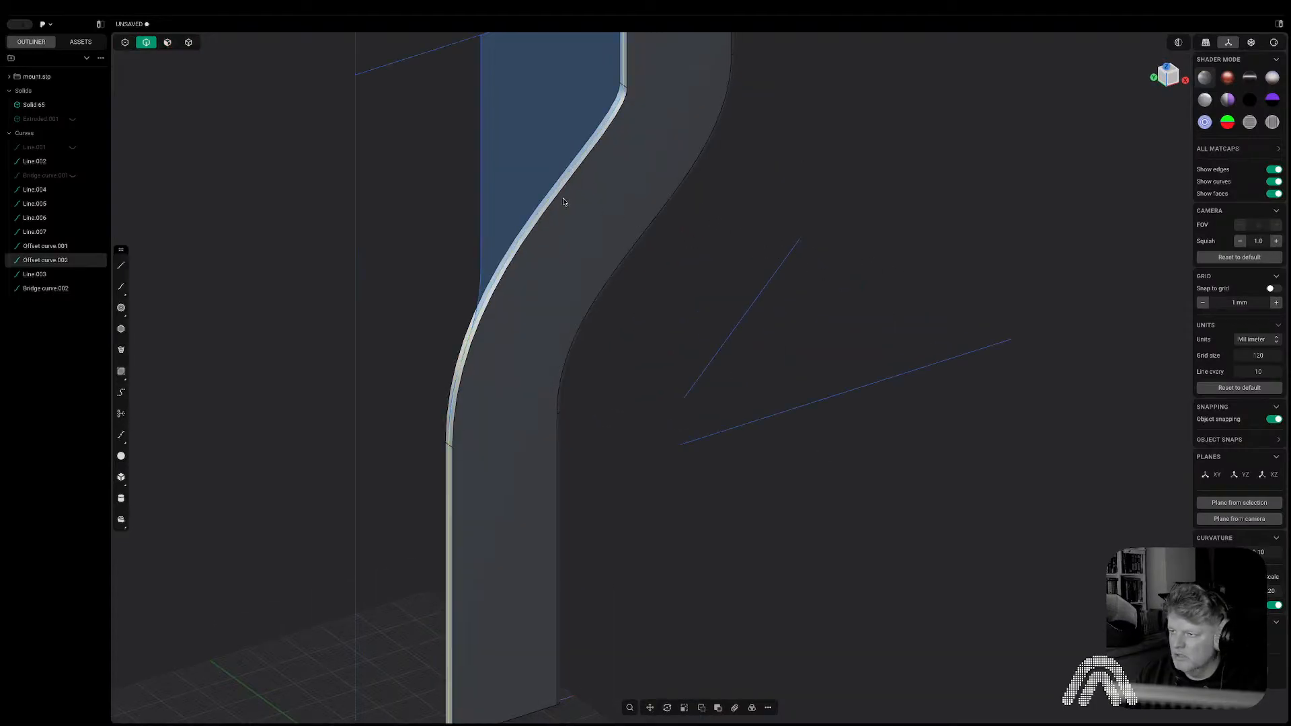
{"action": "middle_click_drag", "start_coordinate": [571, 251], "coordinate": [555, 365]}
{"action": "left_click", "coordinate": [531, 366]}
{"action": "key", "text": "f"}
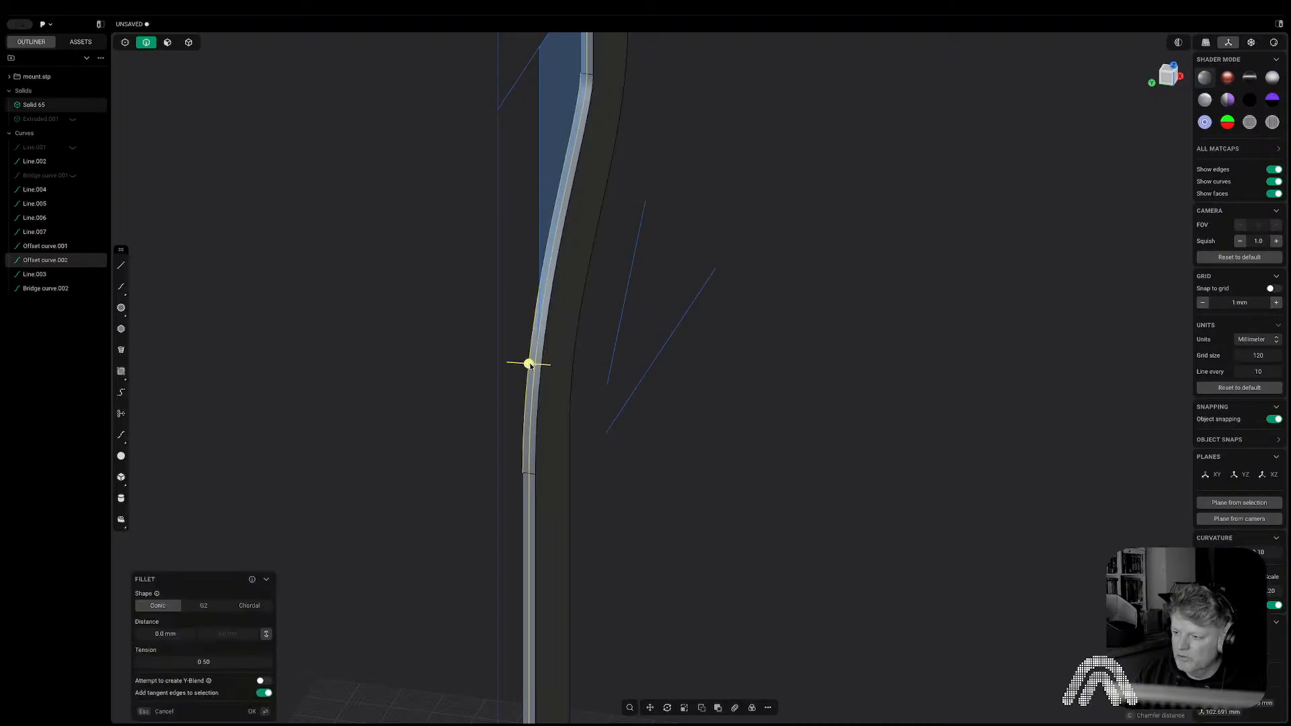
{"action": "key", "text": "Escape"}
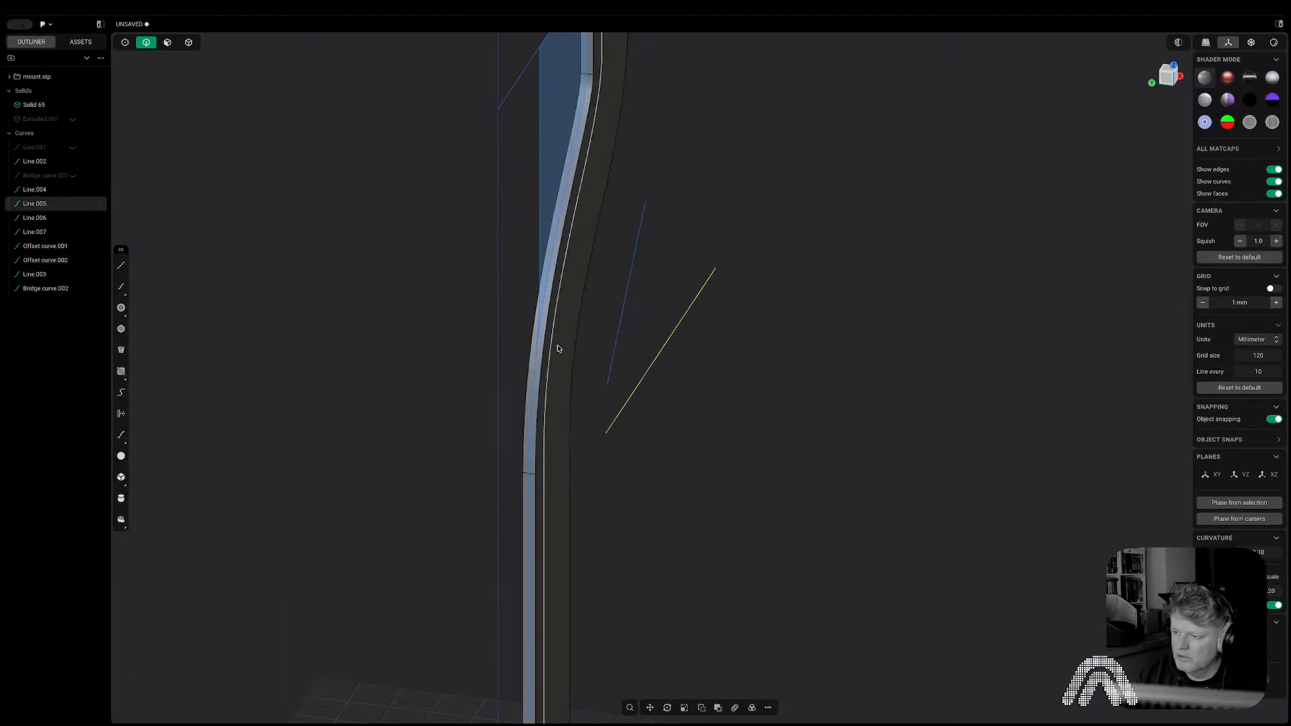
Round the fin's inner side with a Full fillet across its two long curved edges.
{"action": "left_click", "coordinate": [543, 357]}
{"action": "key", "text": "f"}
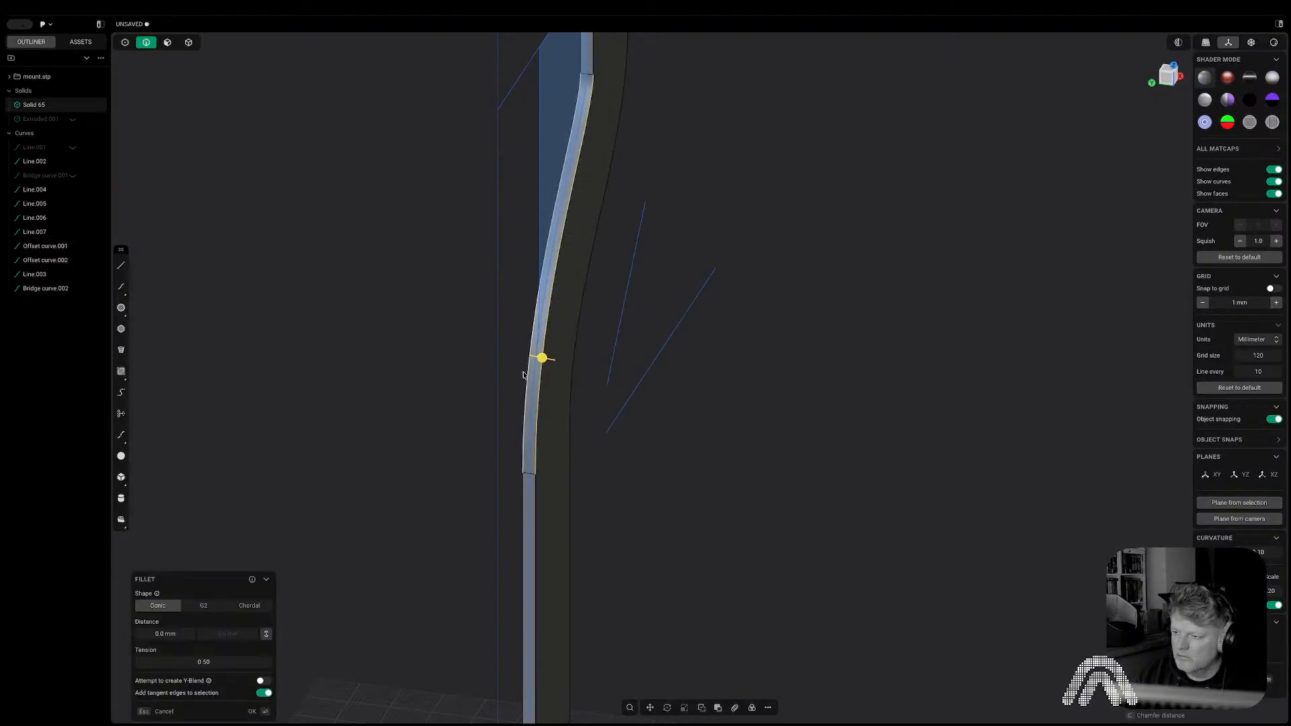
{"action": "left_click", "coordinate": [257, 604]}
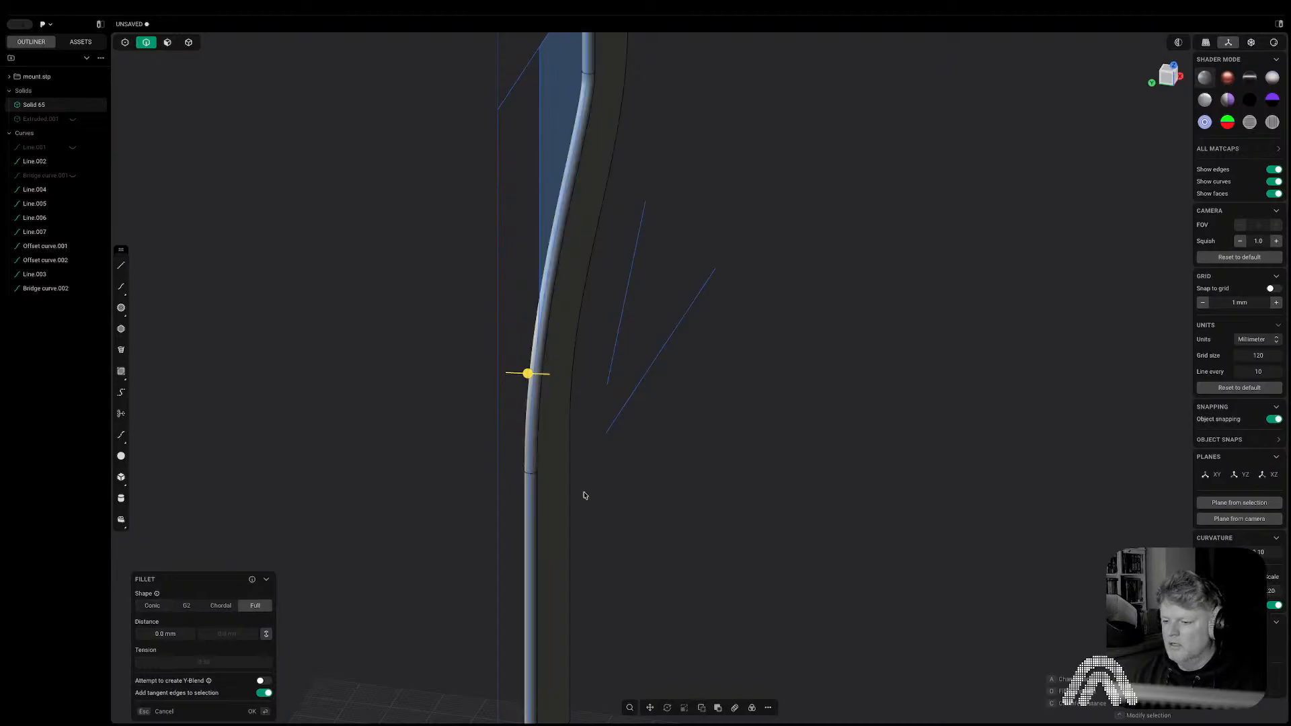
{"action": "key", "text": "Return"}
Create a radial array of the fin around the vertical centre axis with 50 copies over 360 degrees.
{"action": "scroll", "coordinate": [676, 460], "scroll_direction": "down", "scroll_amount": 5}
{"action": "middle_click_drag", "start_coordinate": [675, 457], "coordinate": [569, 450]}
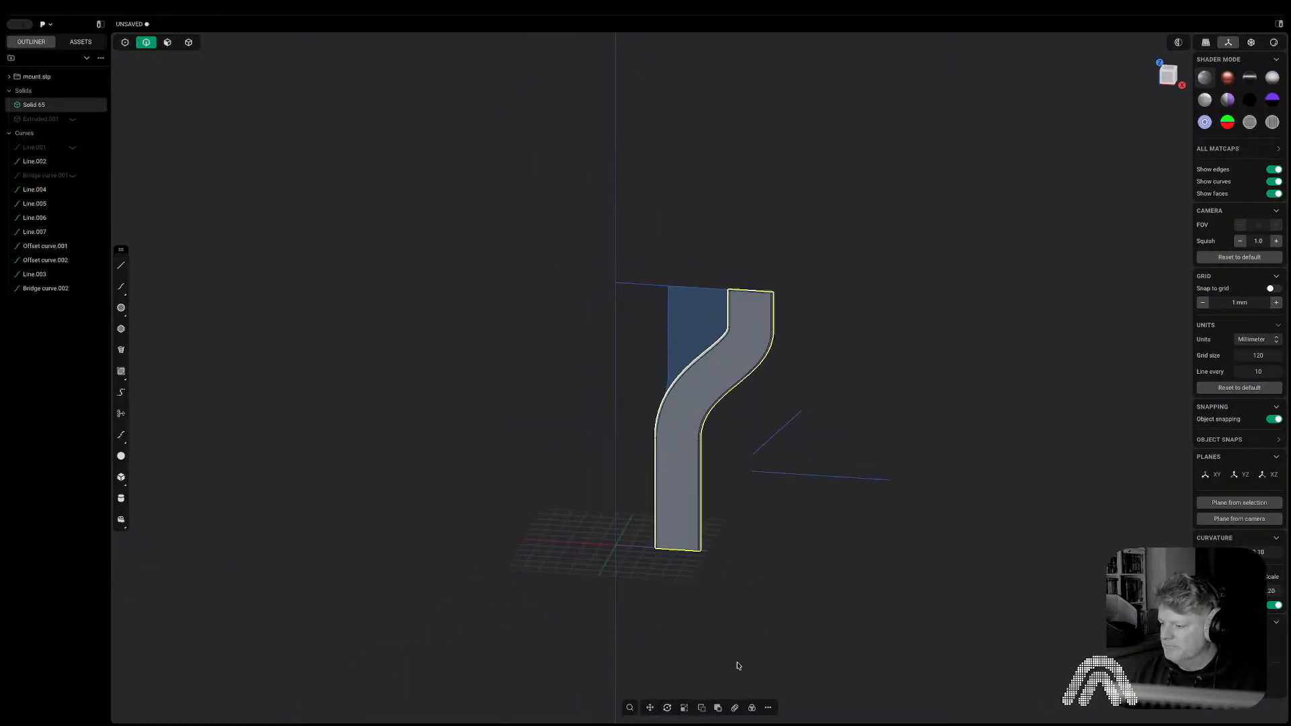
{"action": "left_click", "coordinate": [752, 707]}
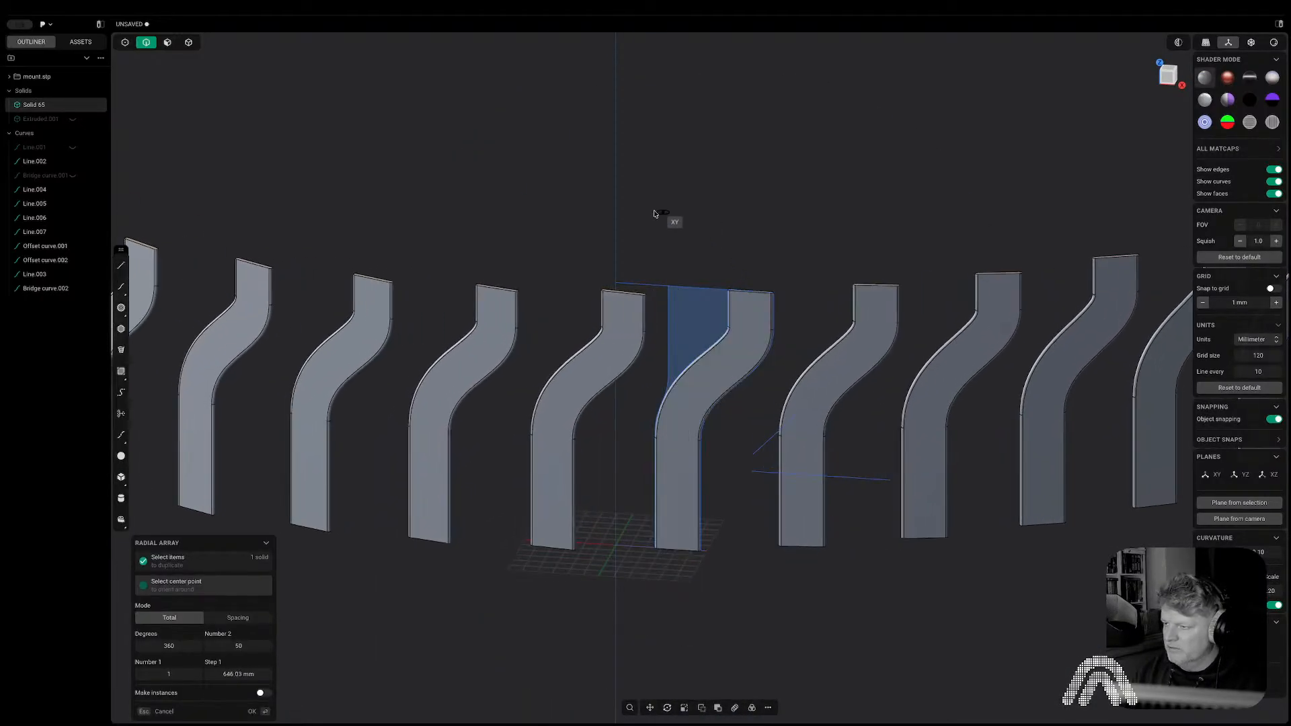
{"action": "left_click", "coordinate": [614, 210]}
{"action": "middle_click_drag", "start_coordinate": [626, 229], "coordinate": [792, 313]}
{"action": "key", "text": "Return"}
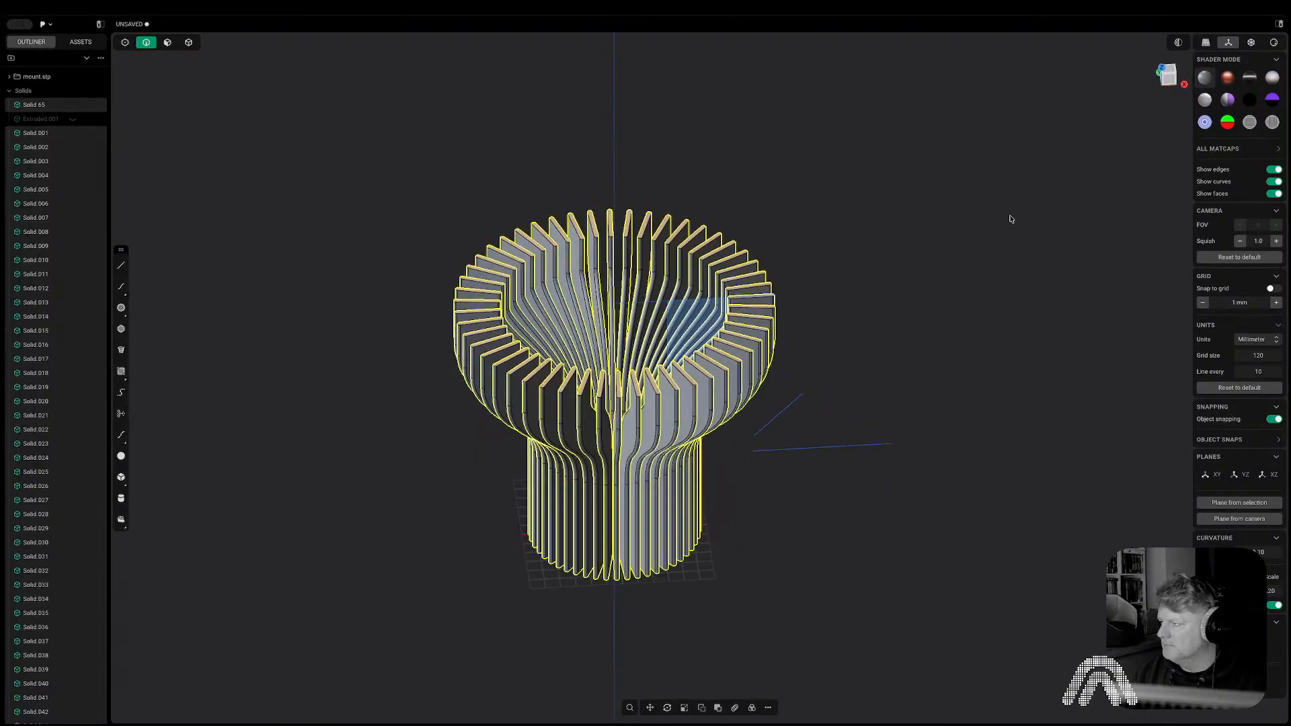
In bottom view, draw a centre circle from the origin out to the rounded outer ends of the fins' bottom faces.
{"action": "left_click", "coordinate": [1173, 82]}
{"action": "middle_click_drag", "start_coordinate": [733, 598], "coordinate": [730, 396]}
{"action": "scroll", "coordinate": [626, 595], "scroll_direction": "up", "scroll_amount": 5}
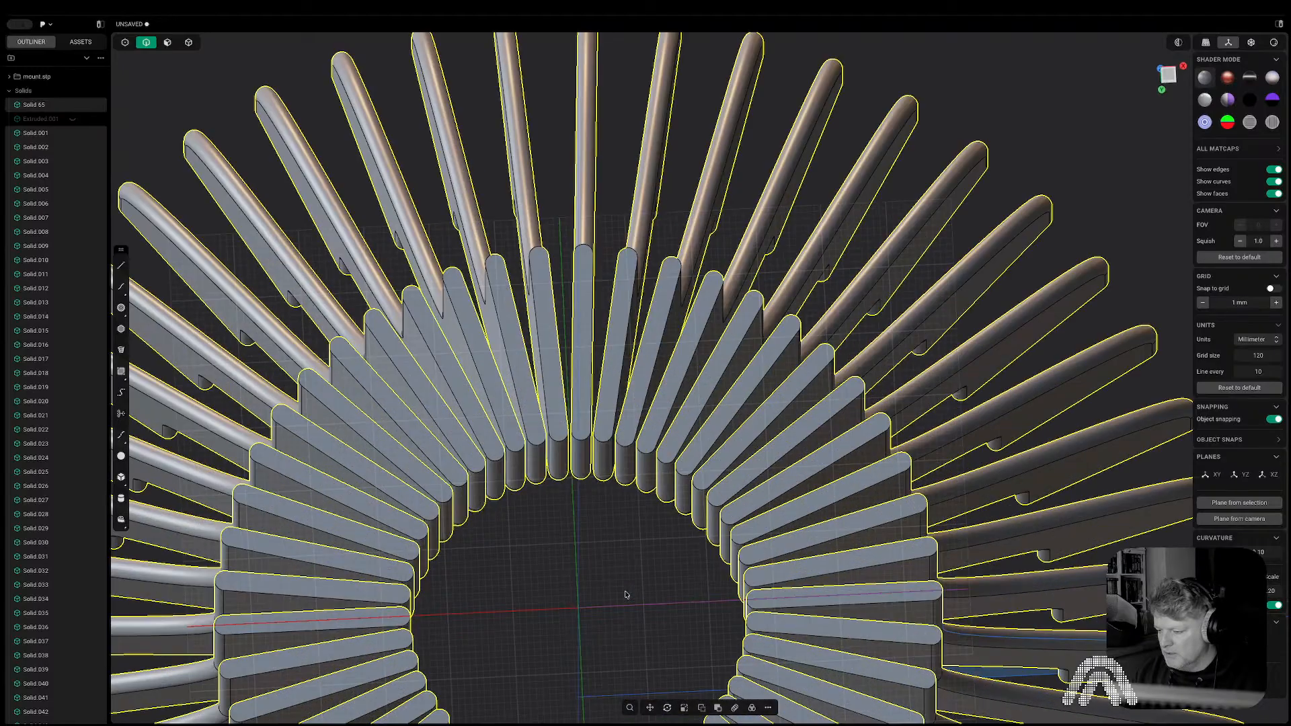
{"action": "middle_click_drag", "start_coordinate": [625, 595], "coordinate": [578, 427], "text": "shift"}
{"action": "scroll", "coordinate": [578, 427], "scroll_direction": "down", "scroll_amount": 3}
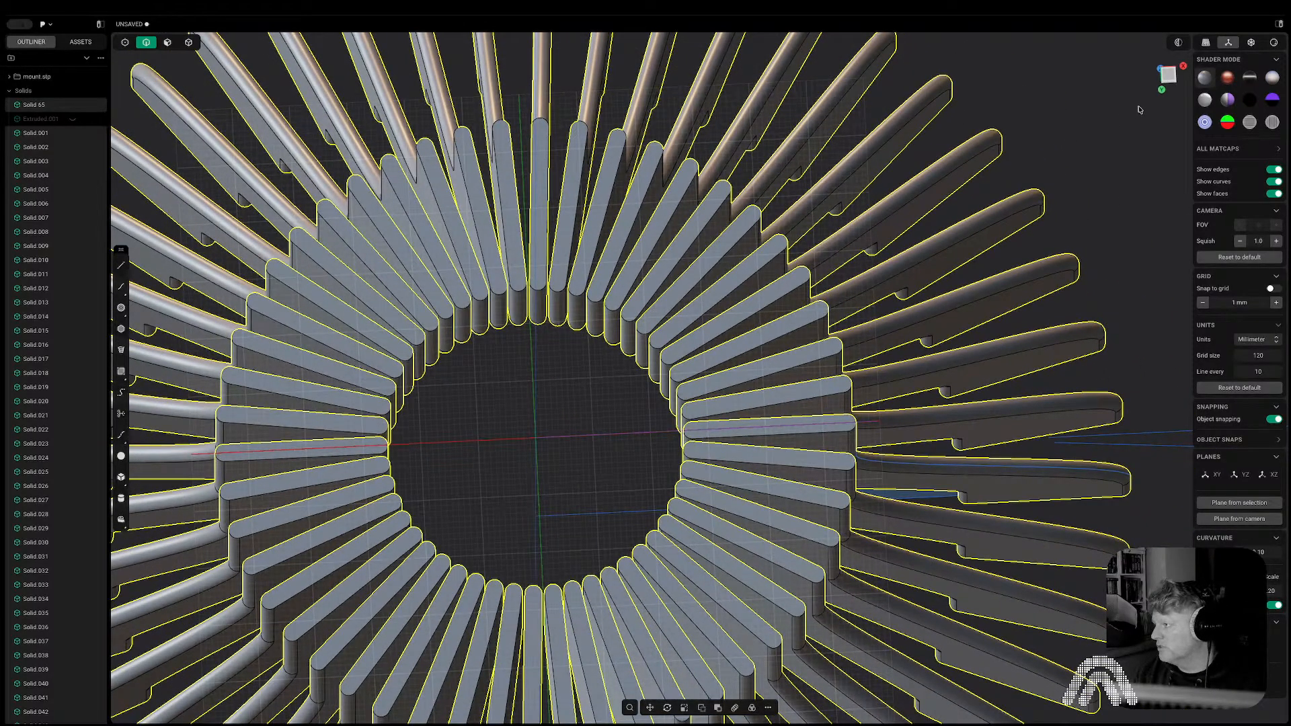
{"action": "left_click", "coordinate": [1168, 75]}
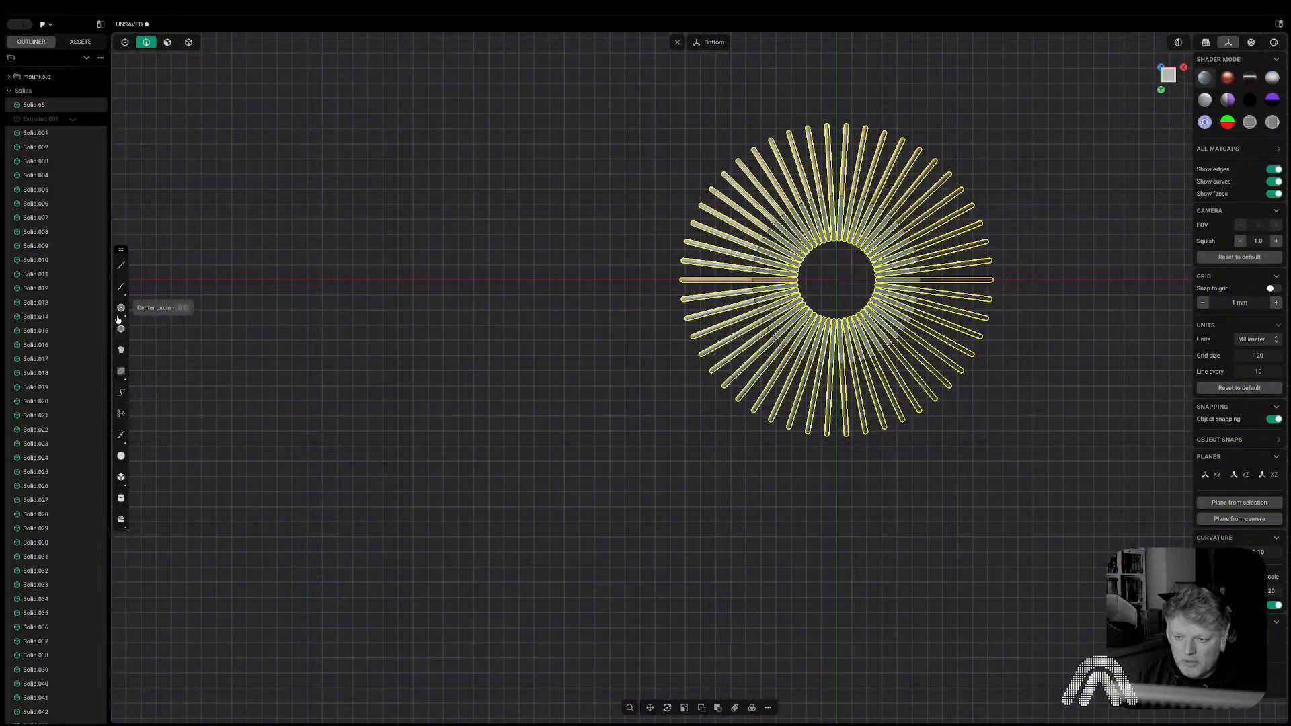
{"action": "left_click", "coordinate": [121, 307]}
{"action": "middle_click_drag", "start_coordinate": [821, 312], "coordinate": [737, 383], "text": "shift"}
{"action": "scroll", "coordinate": [738, 383], "scroll_direction": "up", "scroll_amount": 6}
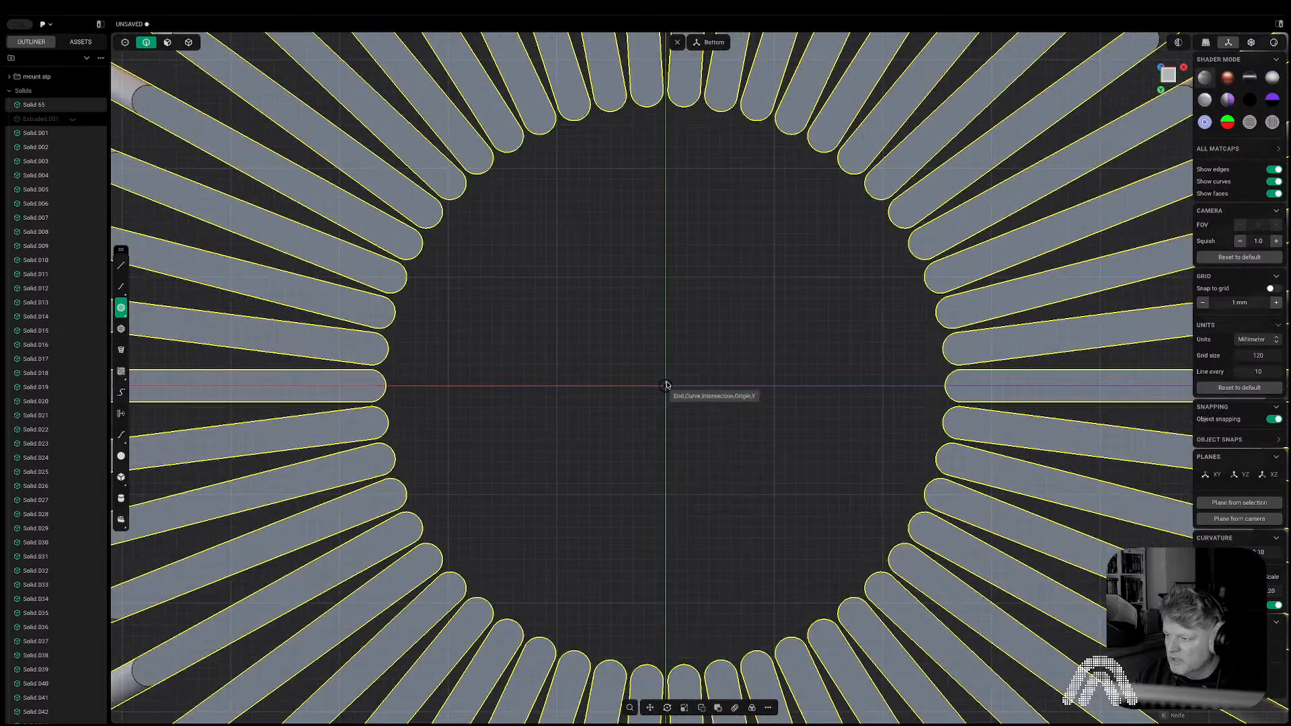
{"action": "left_click", "coordinate": [666, 385]}
{"action": "scroll", "coordinate": [665, 385], "scroll_direction": "down", "scroll_amount": 5}
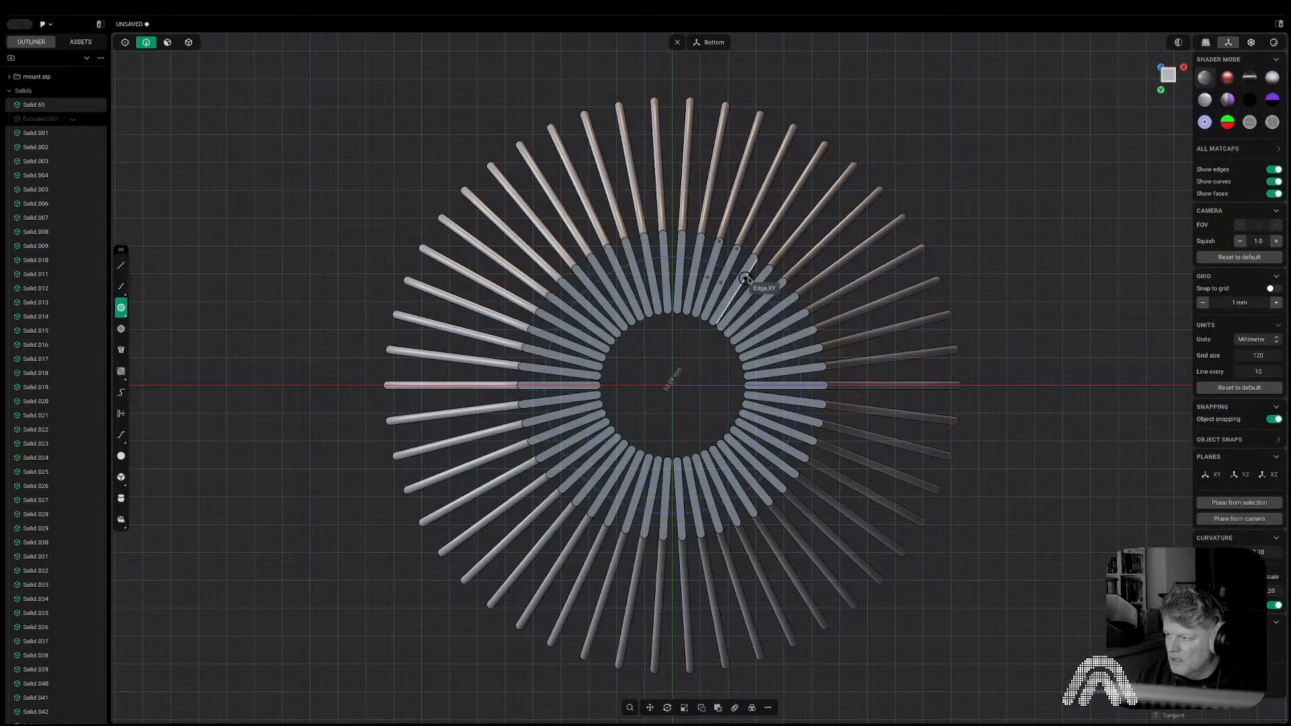
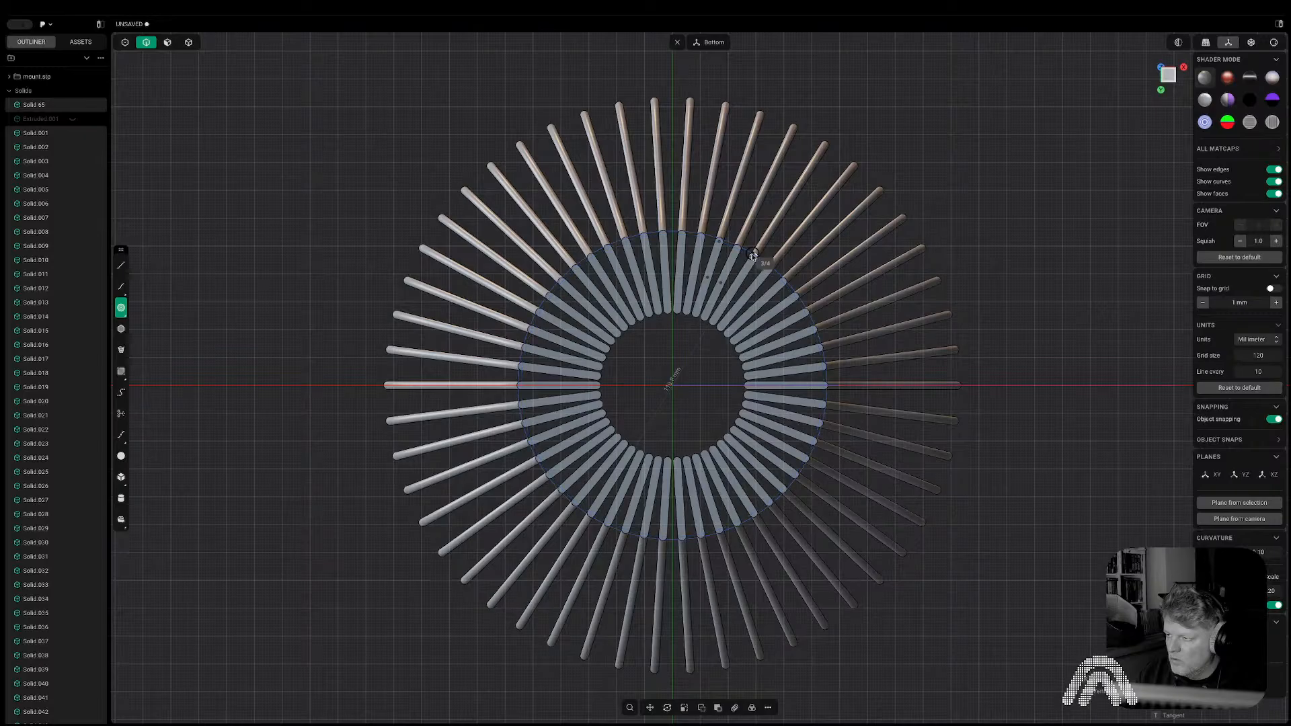
{"action": "scroll", "coordinate": [754, 263], "scroll_direction": "up", "scroll_amount": 5}
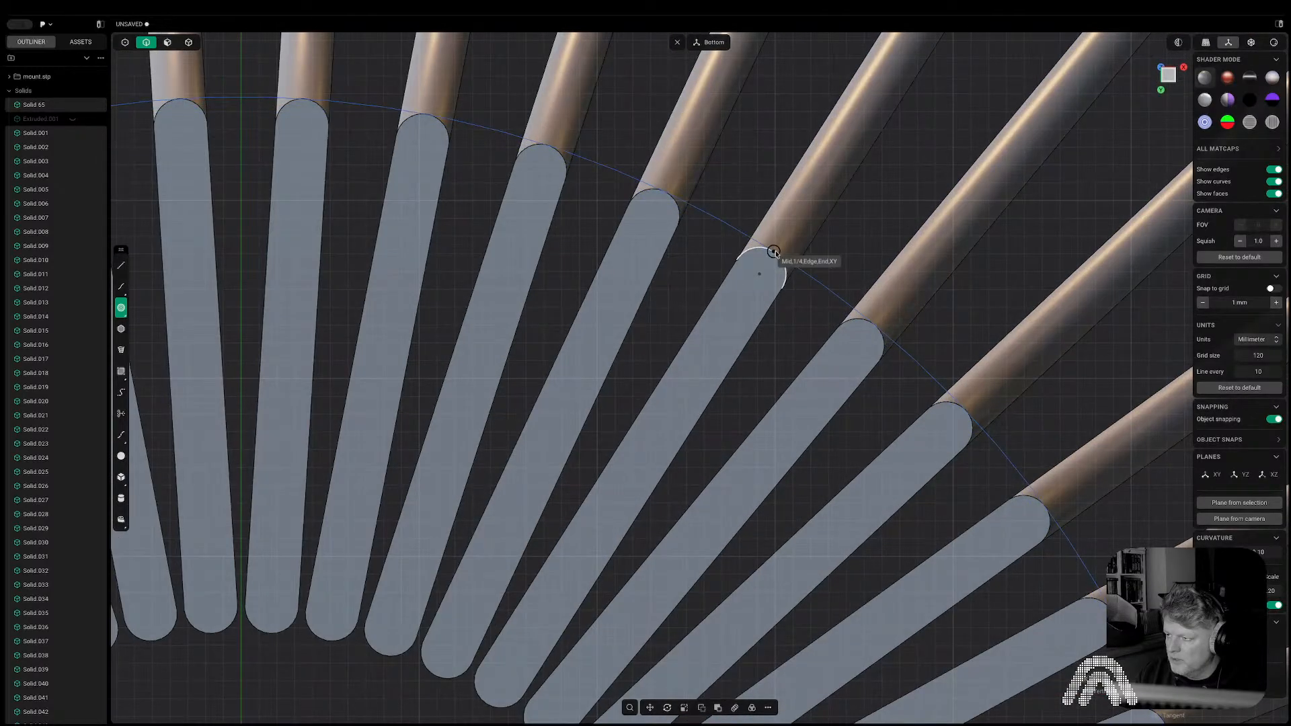
{"action": "left_click", "coordinate": [775, 253]}
{"action": "scroll", "coordinate": [775, 253], "scroll_direction": "down", "scroll_amount": 5}
Extrude the circular region under the fins 4 mm upward into a base disc.
{"action": "key", "text": "3"}
{"action": "middle_click_drag", "start_coordinate": [918, 296], "coordinate": [639, 437]}
{"action": "left_click", "coordinate": [640, 434]}
{"action": "key", "text": "e"}
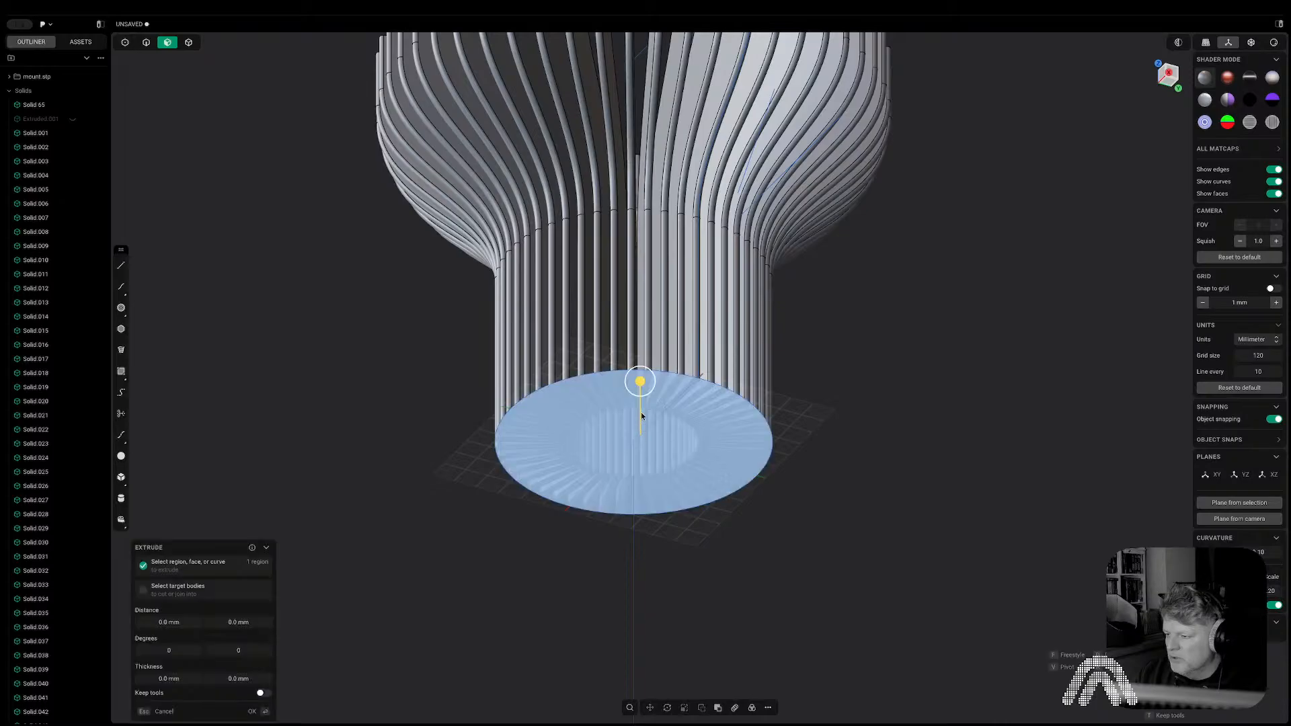
{"action": "left_click", "coordinate": [177, 624]}
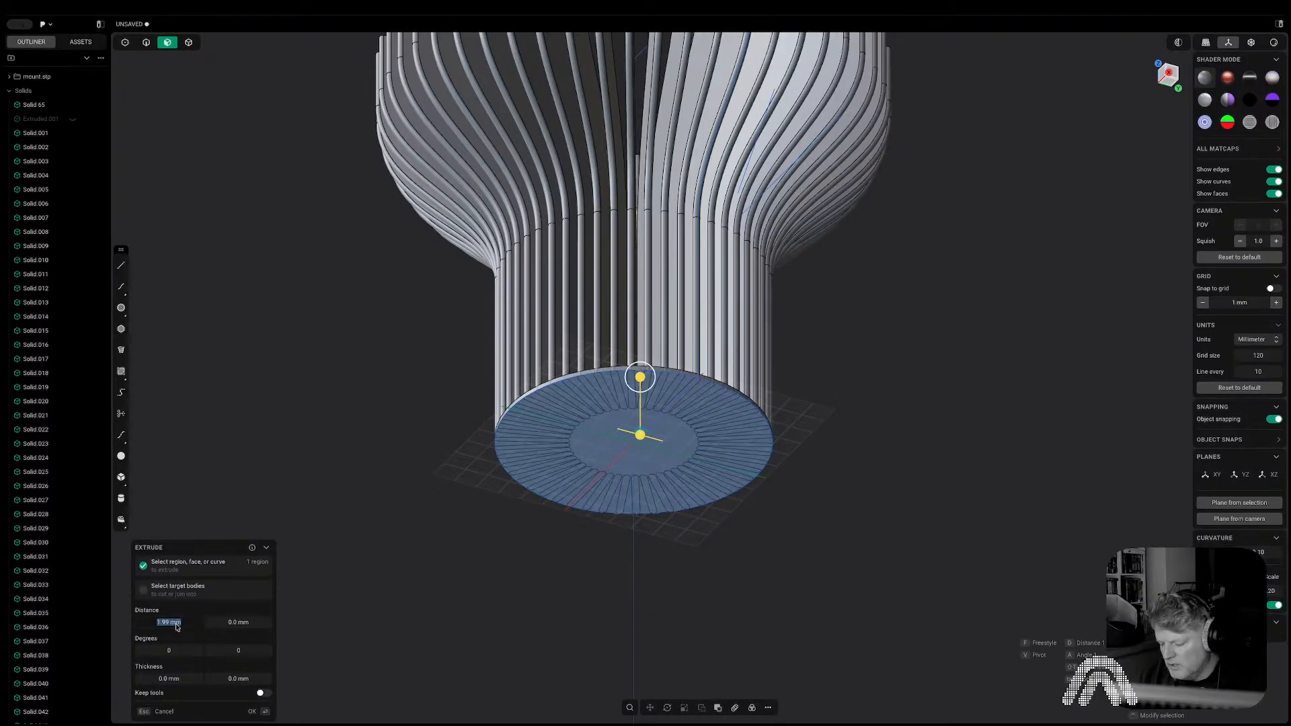
{"action": "type", "text": "4"}
{"action": "key", "text": "Tab"}
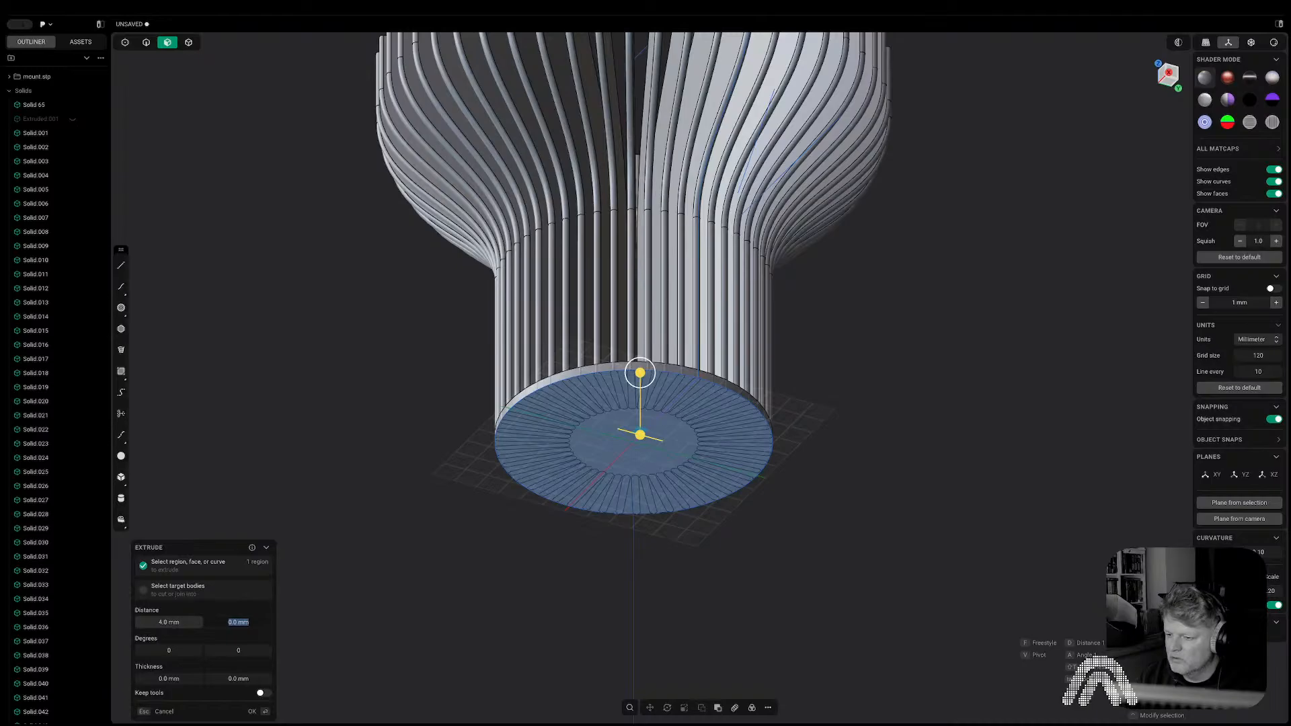
{"action": "key", "text": "Return"}
{"action": "middle_click_drag", "start_coordinate": [191, 612], "coordinate": [962, 441]}
{"action": "key", "text": "2"}
{"action": "left_click", "coordinate": [779, 442]}
{"action": "key", "text": "Escape"}
{"action": "scroll", "coordinate": [779, 442], "scroll_direction": "down", "scroll_amount": 10}
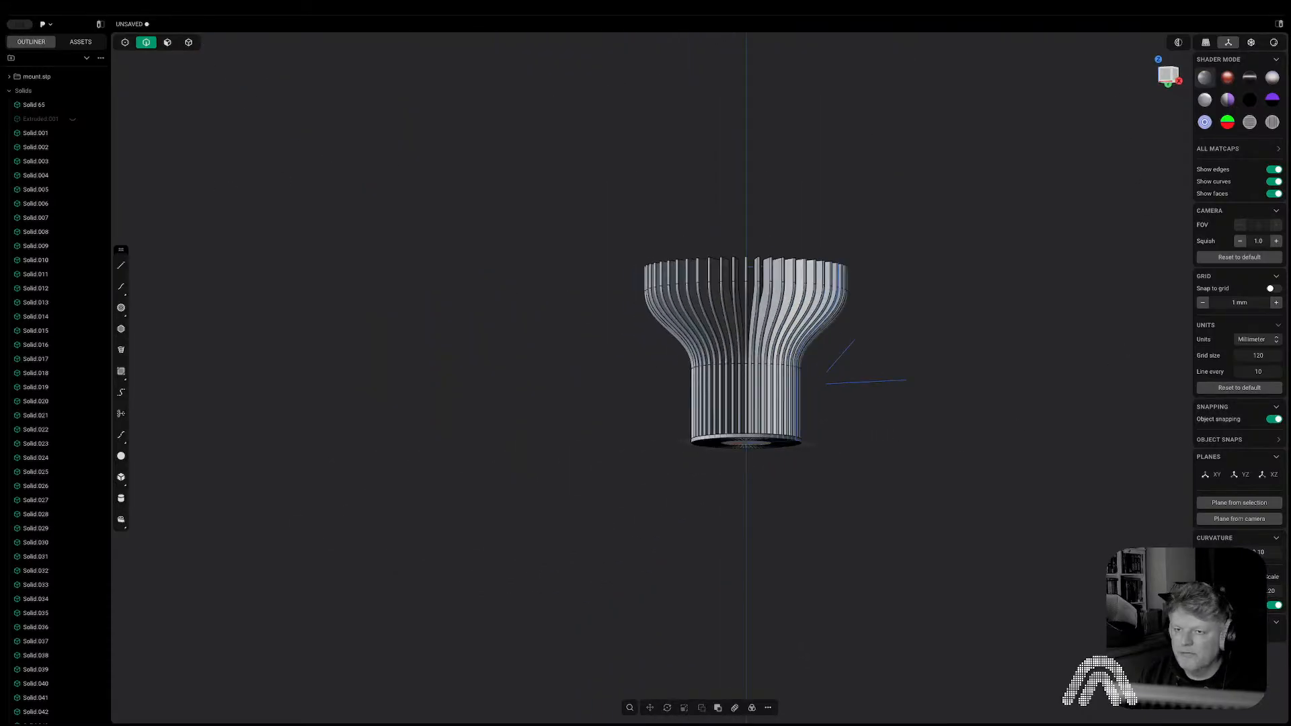
Put Solid.050 into a new group of its own and hide it.
{"action": "left_click", "coordinate": [27, 133]}
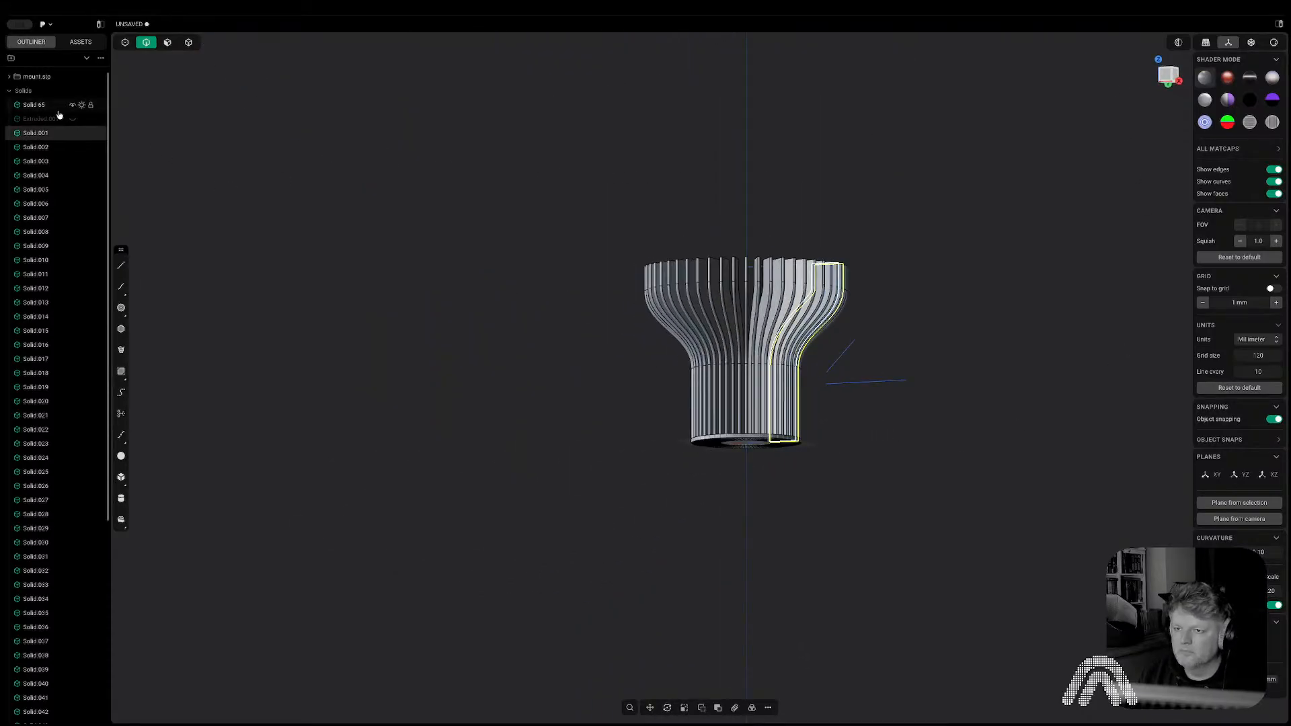
{"action": "left_click", "coordinate": [35, 105]}
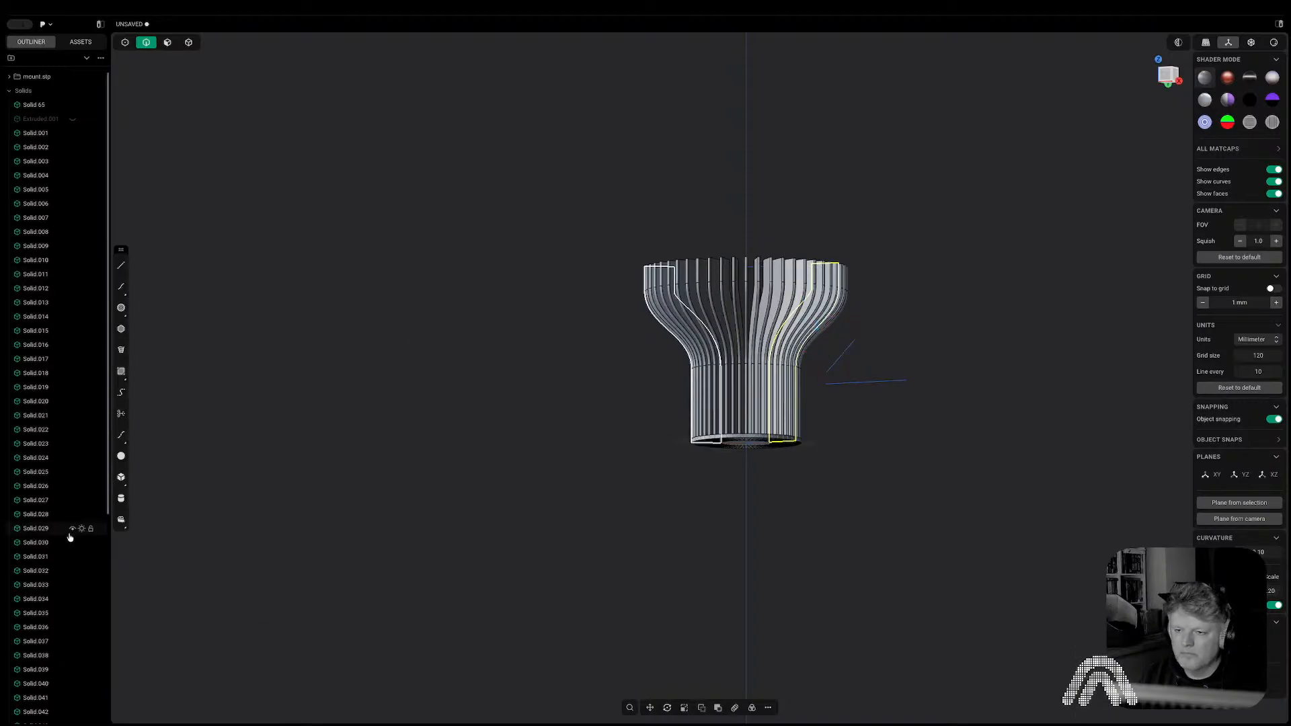
{"action": "scroll", "coordinate": [78, 527], "scroll_direction": "down", "scroll_amount": 5}
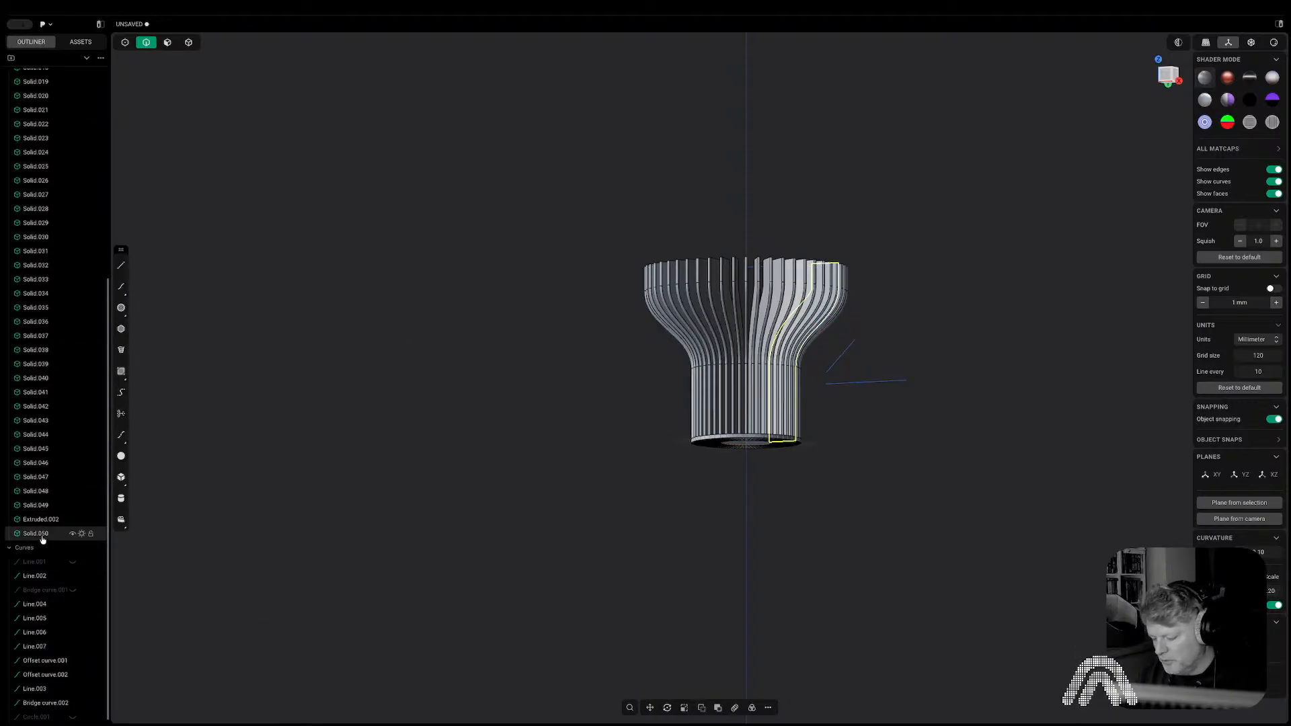
{"action": "scroll", "coordinate": [42, 538], "scroll_direction": "up", "scroll_amount": 1}
{"action": "scroll", "coordinate": [41, 498], "scroll_direction": "up", "scroll_amount": 5}
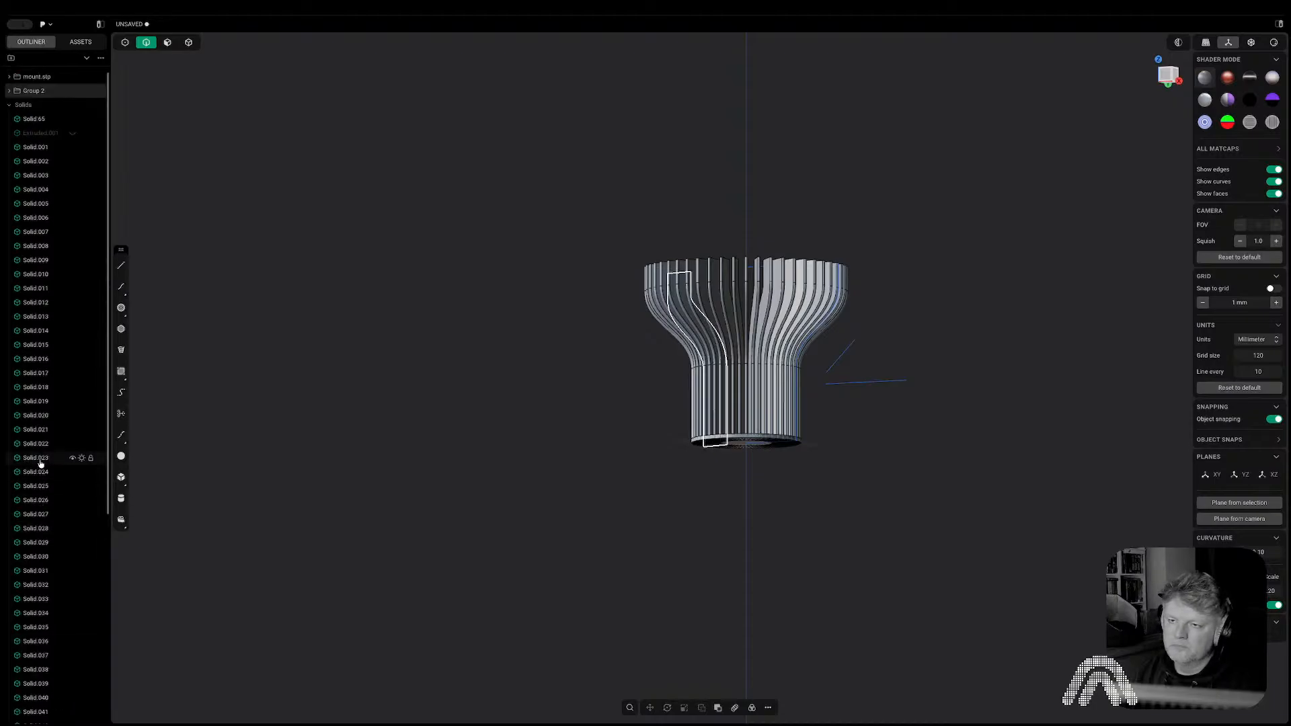
{"action": "left_click", "coordinate": [9, 90]}
{"action": "left_click", "coordinate": [17, 104]}
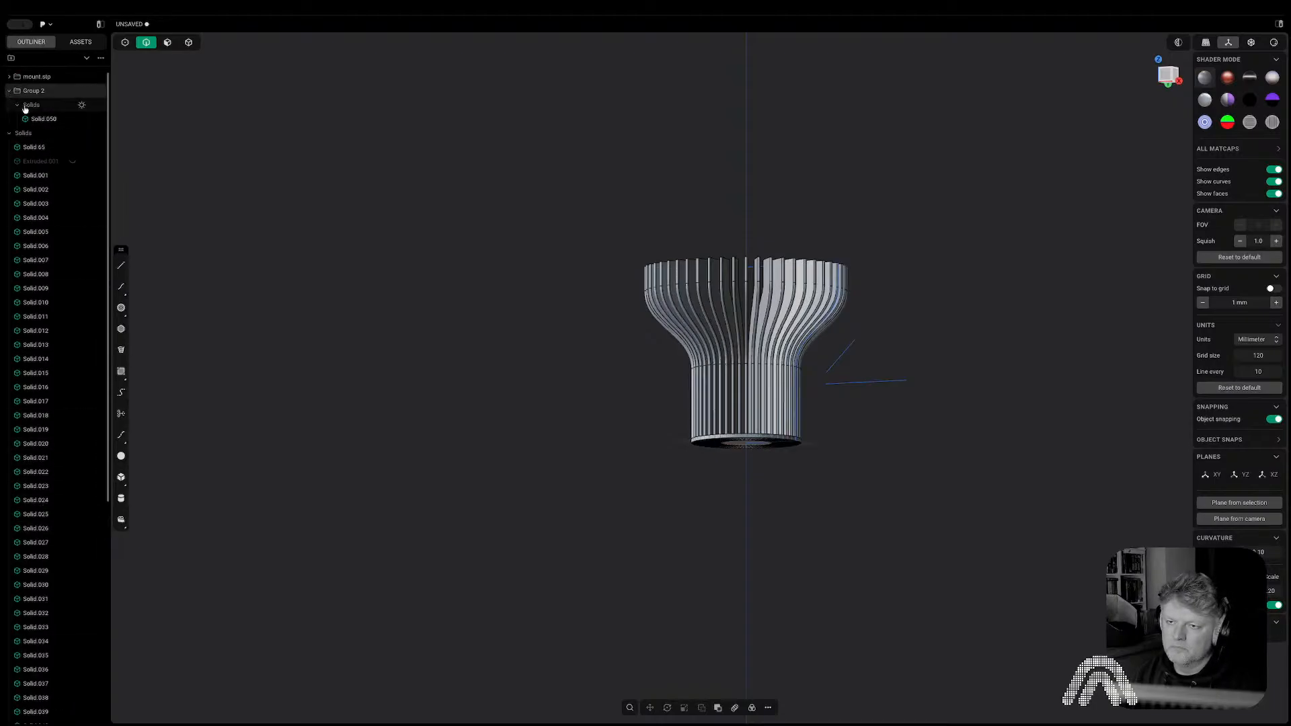
{"action": "left_click", "coordinate": [72, 120]}
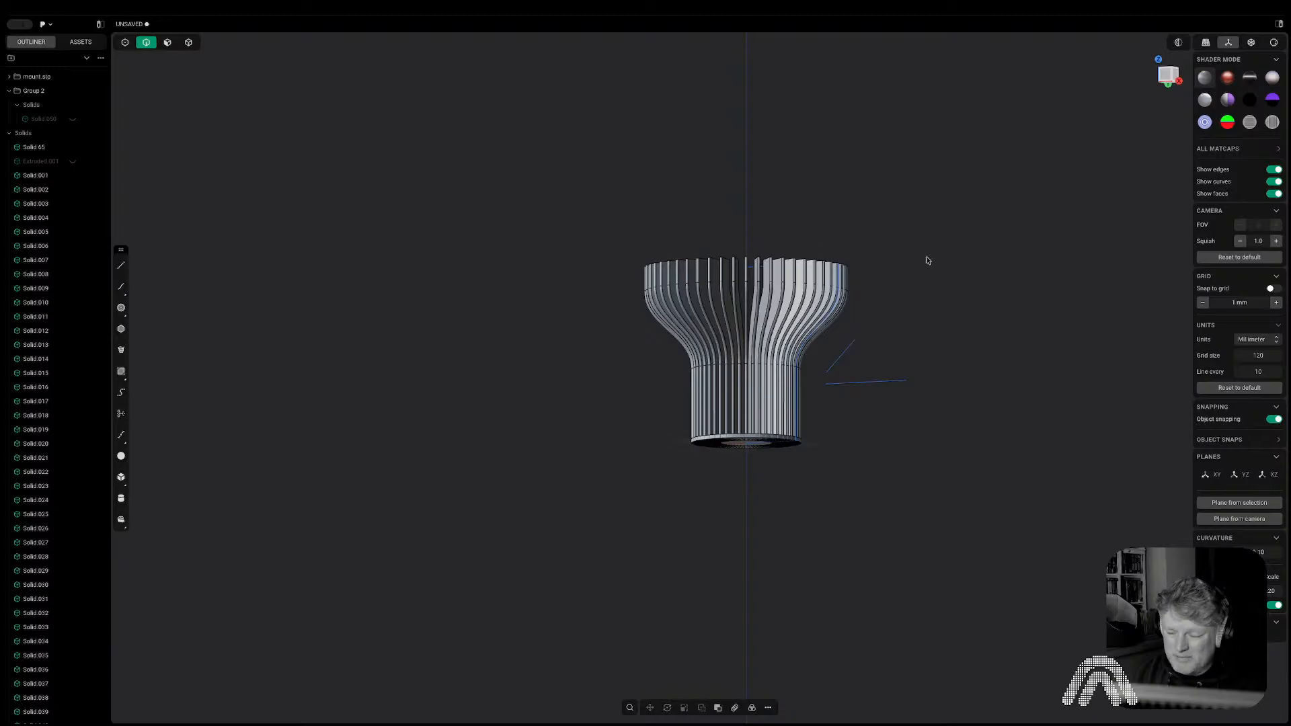
In front view, hide the construction lines around the finned body.
{"action": "left_click", "coordinate": [1170, 78]}
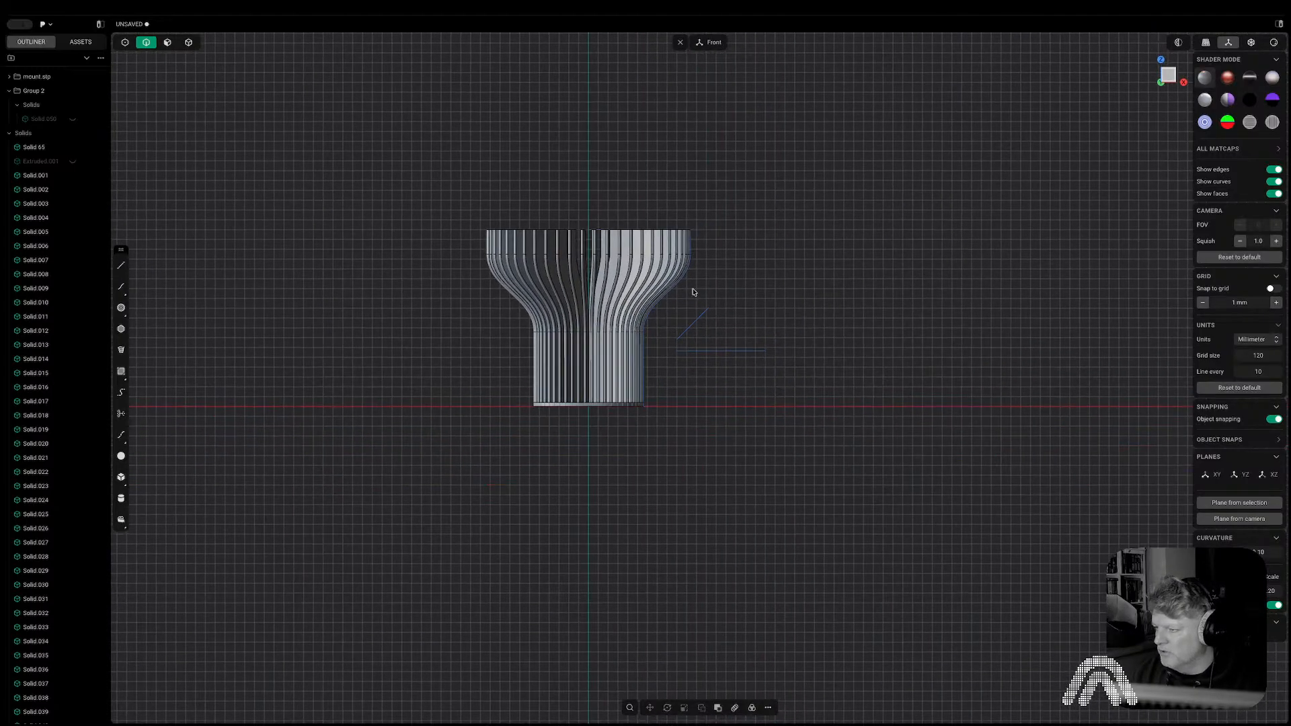
{"action": "key", "text": "h"}
{"action": "left_click_drag", "start_coordinate": [809, 300], "coordinate": [645, 470]}
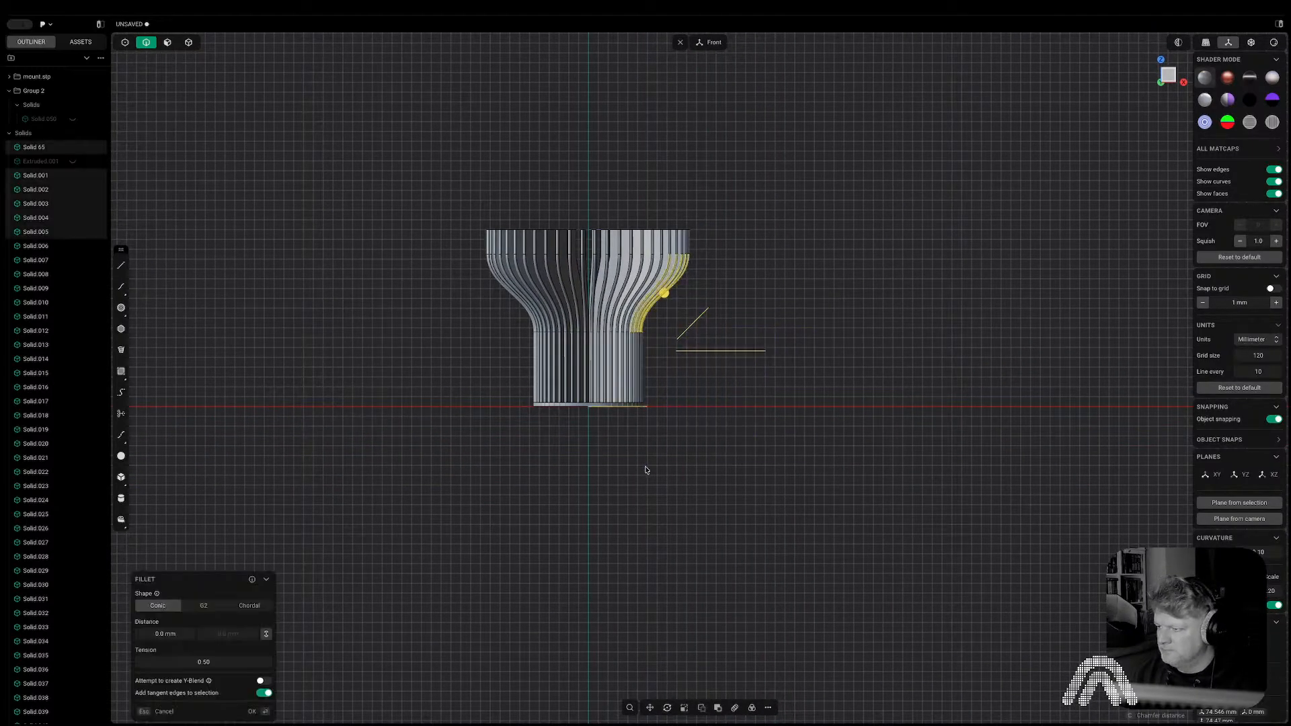
{"action": "key", "text": "h"}
{"action": "left_click", "coordinate": [792, 301]}
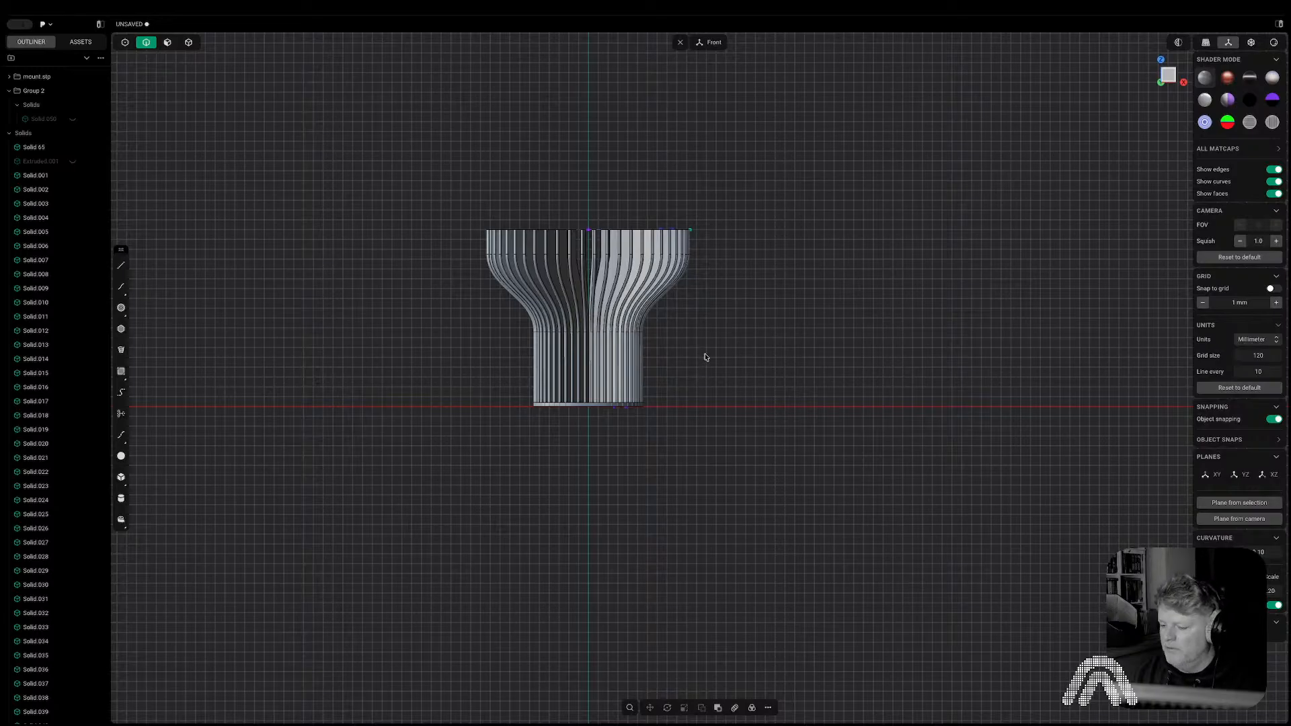
{"action": "key", "text": "5"}
{"action": "left_click_drag", "start_coordinate": [763, 187], "coordinate": [475, 499]}
{"action": "left_click", "coordinate": [845, 313]}
Hide the remaining construction curves from Line.007 through Bridge curve.002.
{"action": "scroll", "coordinate": [53, 403], "scroll_direction": "down", "scroll_amount": 5}
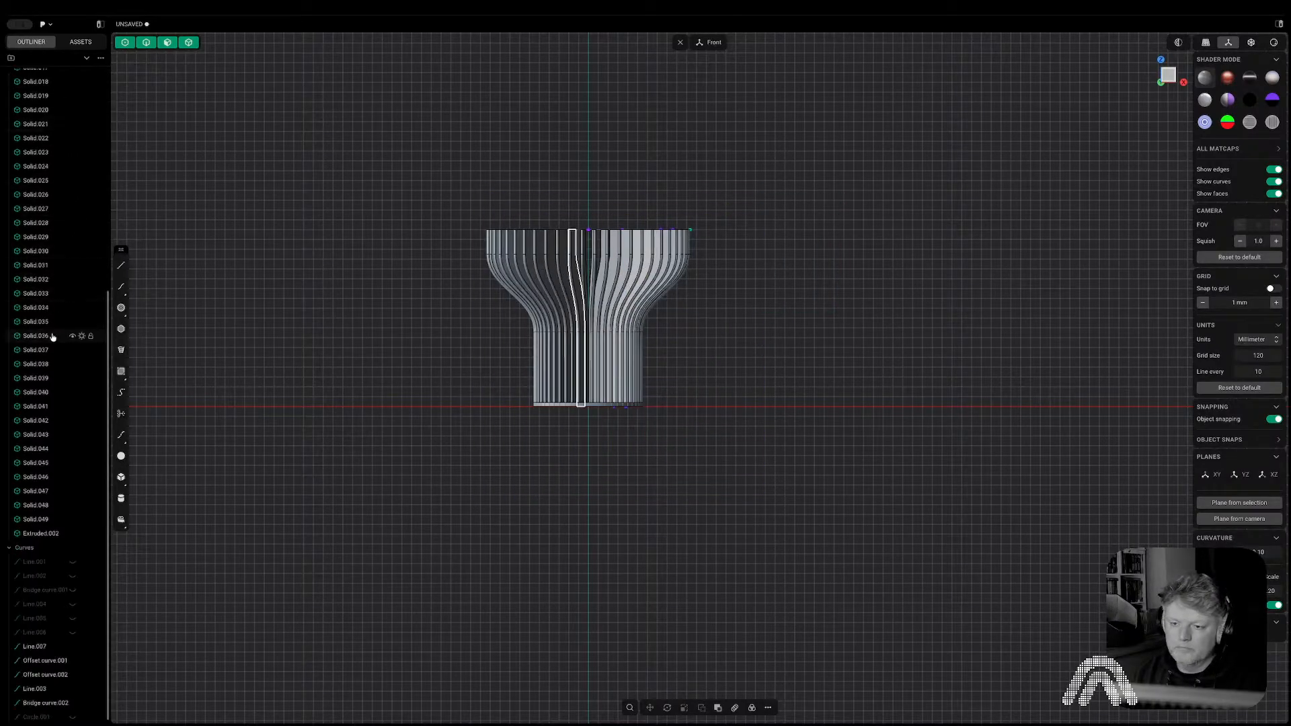
{"action": "left_click", "coordinate": [35, 646]}
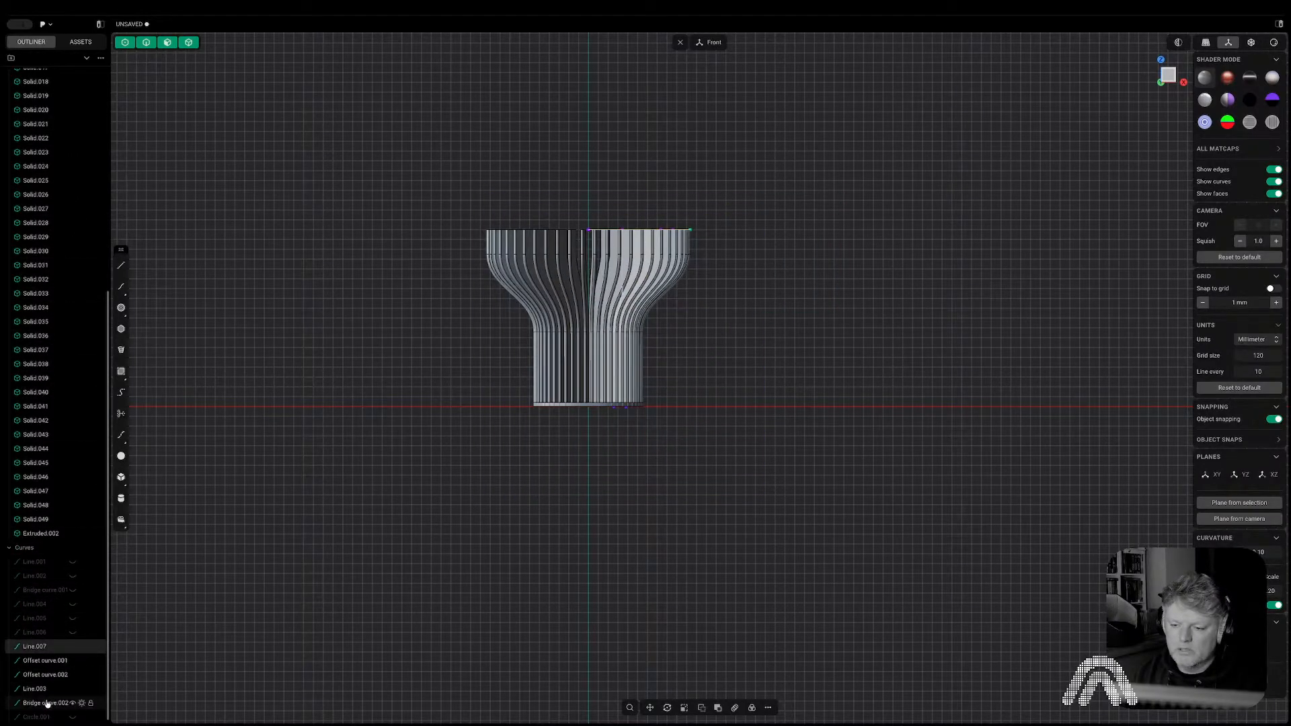
{"action": "left_click", "coordinate": [48, 702], "text": "shift"}
{"action": "key", "text": "h"}
Try a Boolean on all the fins and the base disc together.
{"action": "left_click_drag", "start_coordinate": [793, 125], "coordinate": [516, 493]}
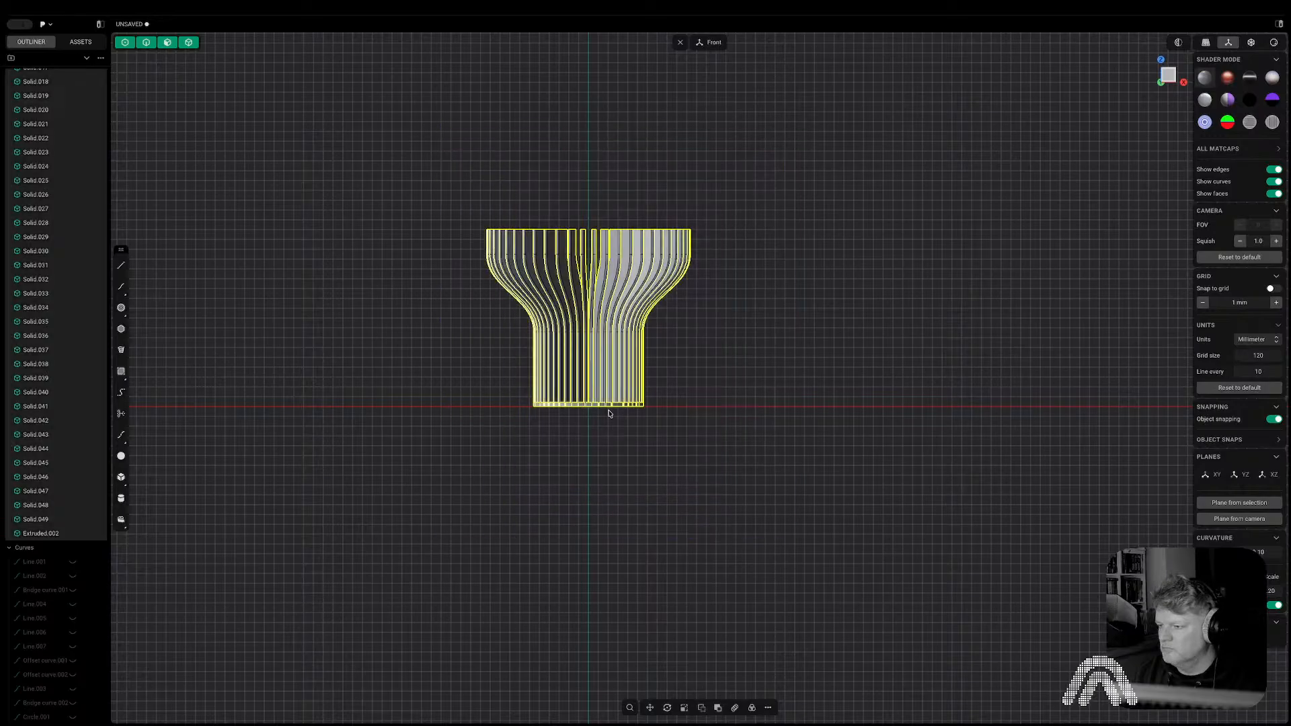
{"action": "key", "text": "q"}
{"action": "key", "text": "Return"}
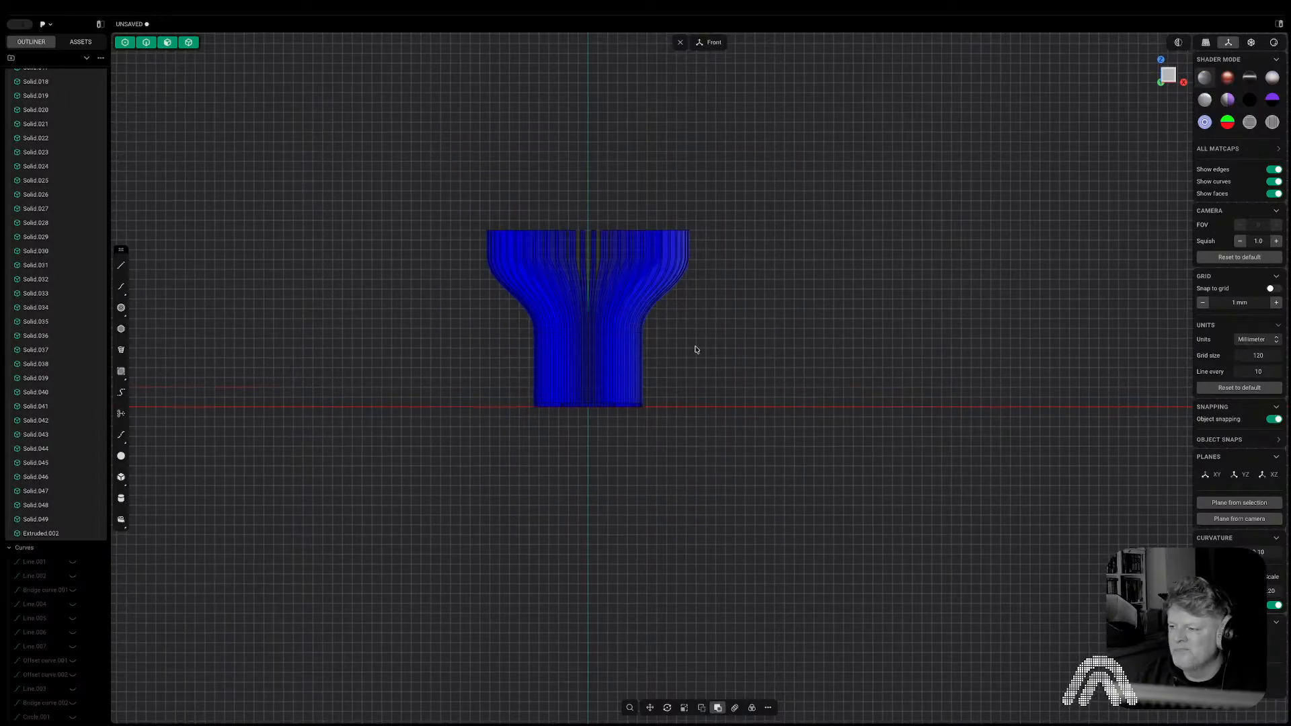
{"action": "middle_click_drag", "start_coordinate": [696, 350], "coordinate": [687, 393]}
{"action": "left_click", "coordinate": [687, 394]}
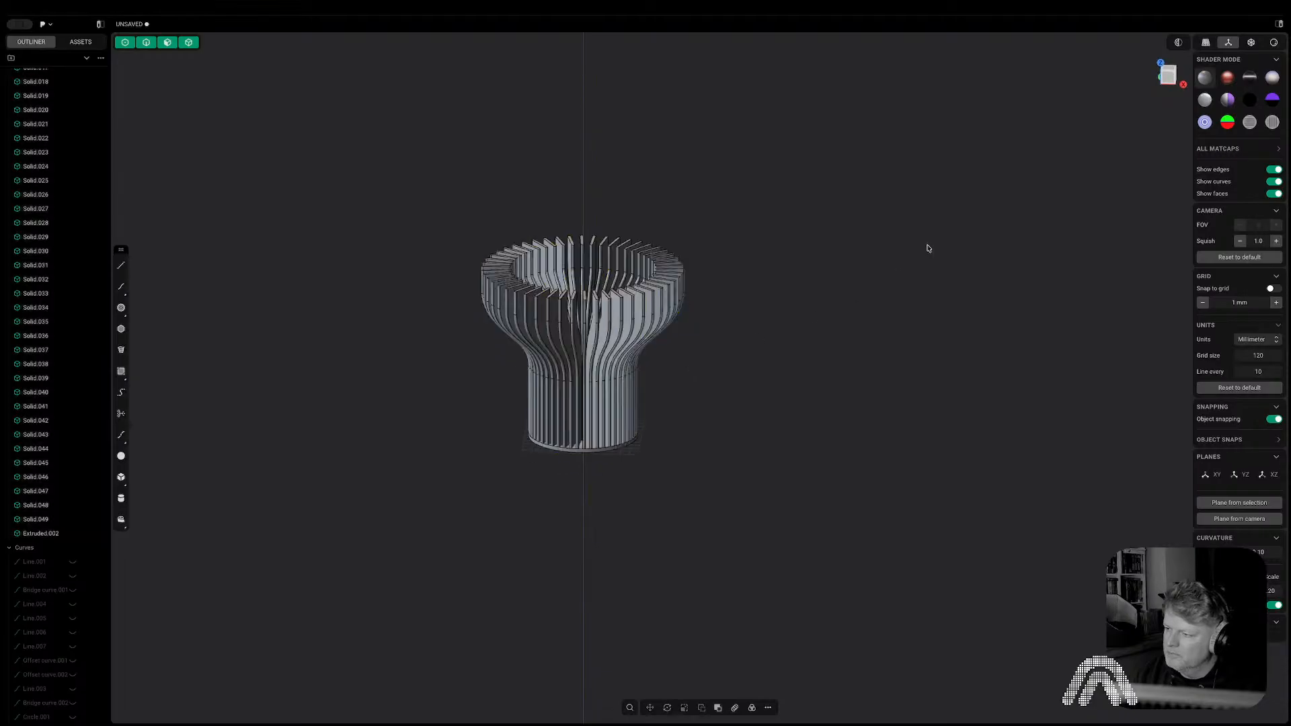
{"action": "scroll", "coordinate": [784, 271], "scroll_direction": "up", "scroll_amount": 5}
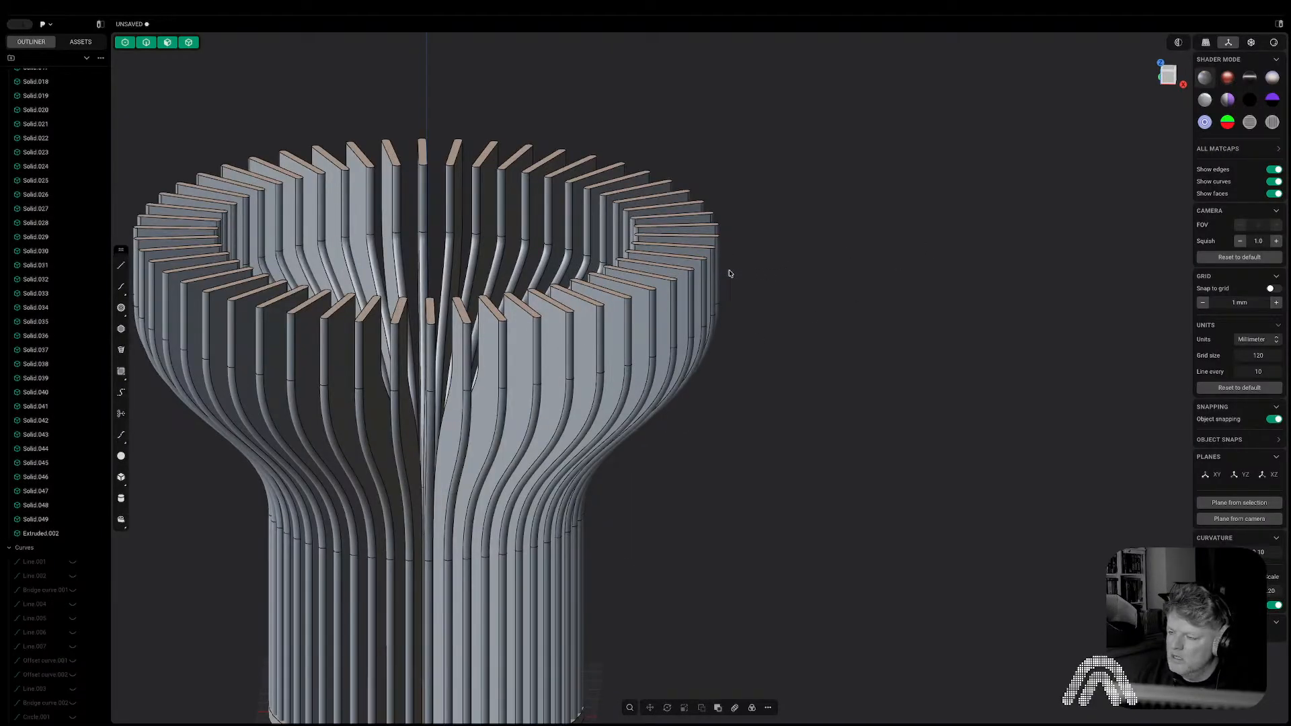
{"action": "left_click", "coordinate": [1170, 77]}
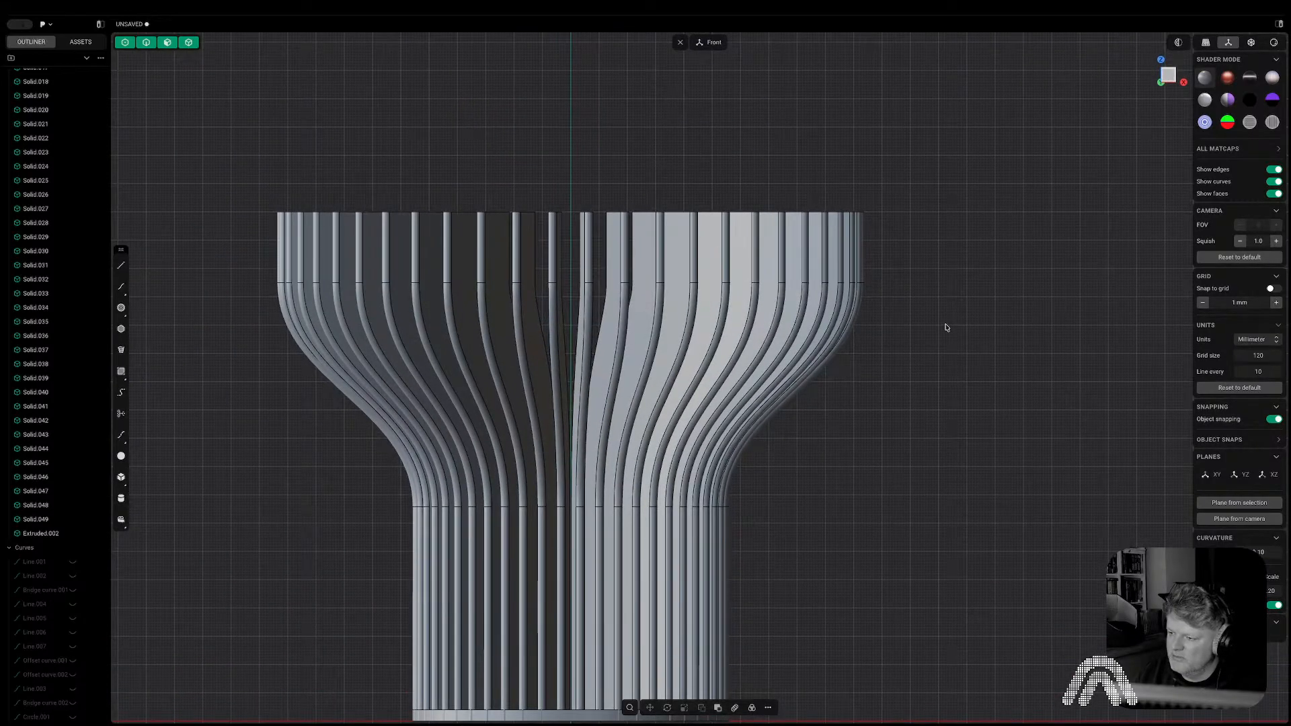
{"action": "scroll", "coordinate": [822, 412], "scroll_direction": "down", "scroll_amount": 5}
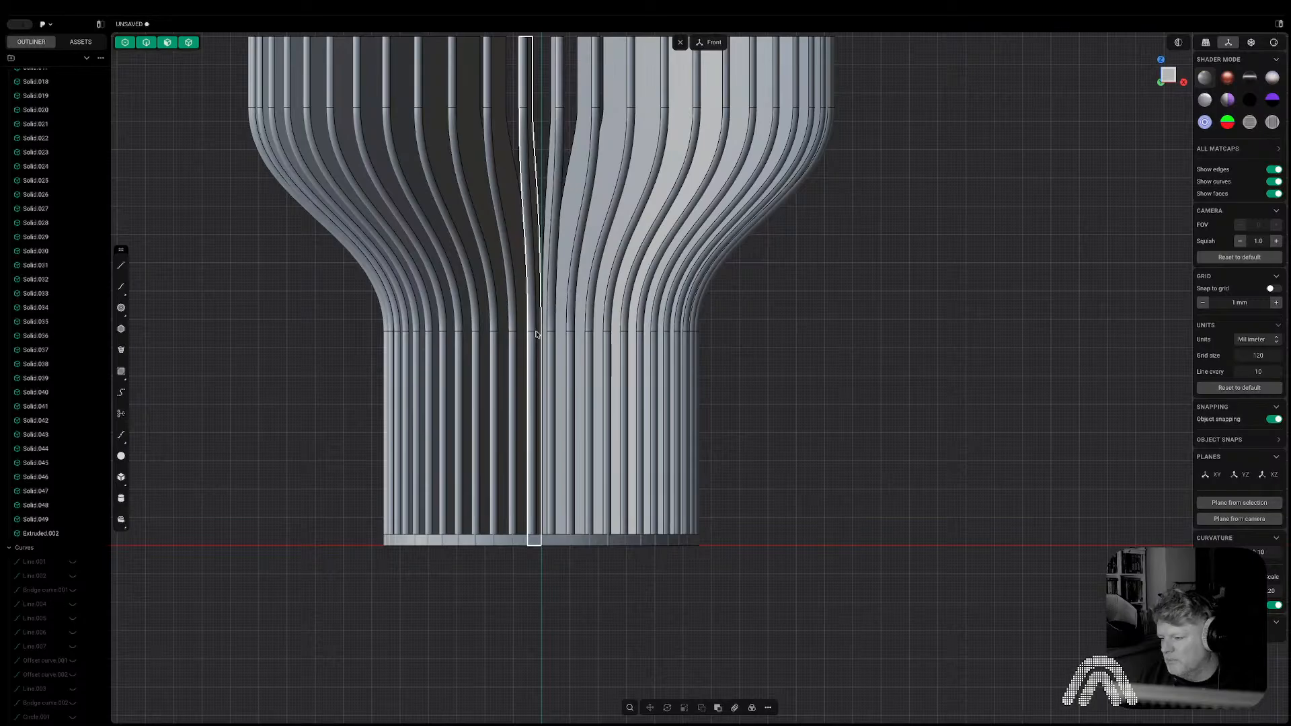
{"action": "scroll", "coordinate": [536, 334], "scroll_direction": "up", "scroll_amount": 5}
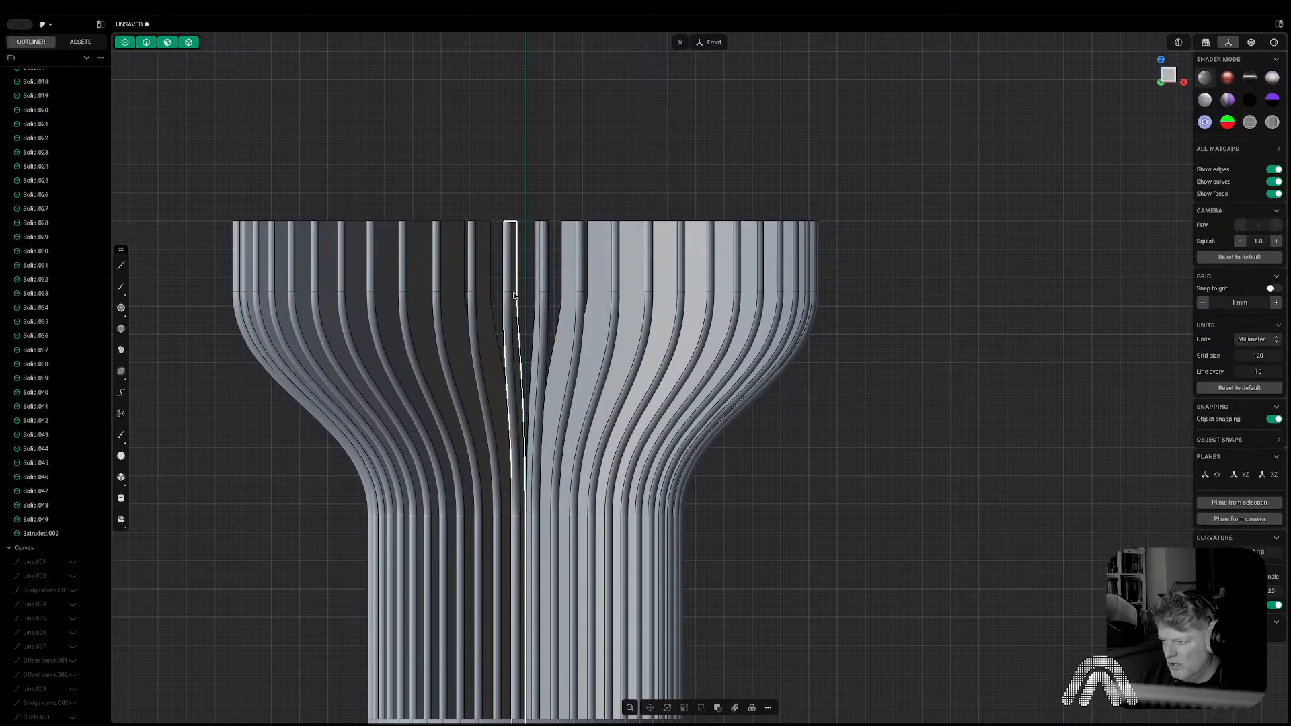
{"action": "right_click_drag", "start_coordinate": [535, 356], "coordinate": [470, 157]}
{"action": "key", "text": "2"}
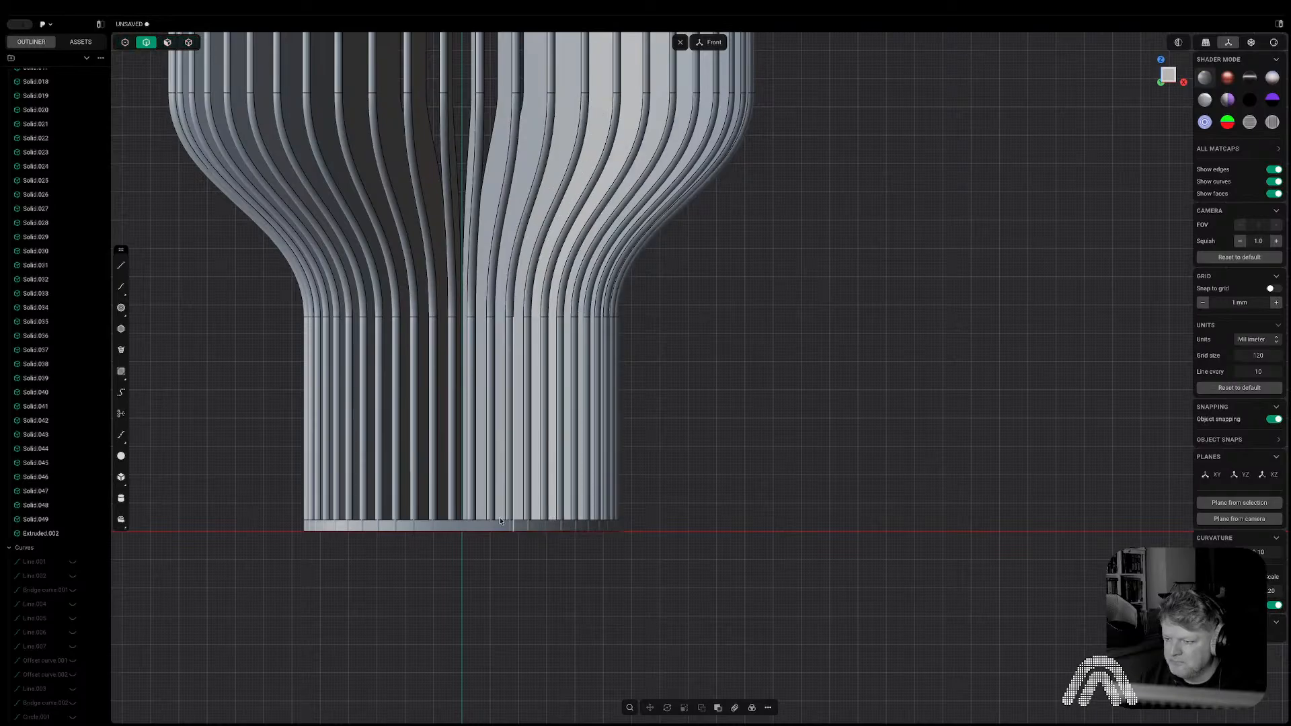
{"action": "left_click", "coordinate": [485, 522]}
{"action": "key", "text": "f"}
{"action": "scroll", "coordinate": [550, 501], "scroll_direction": "up", "scroll_amount": 5}
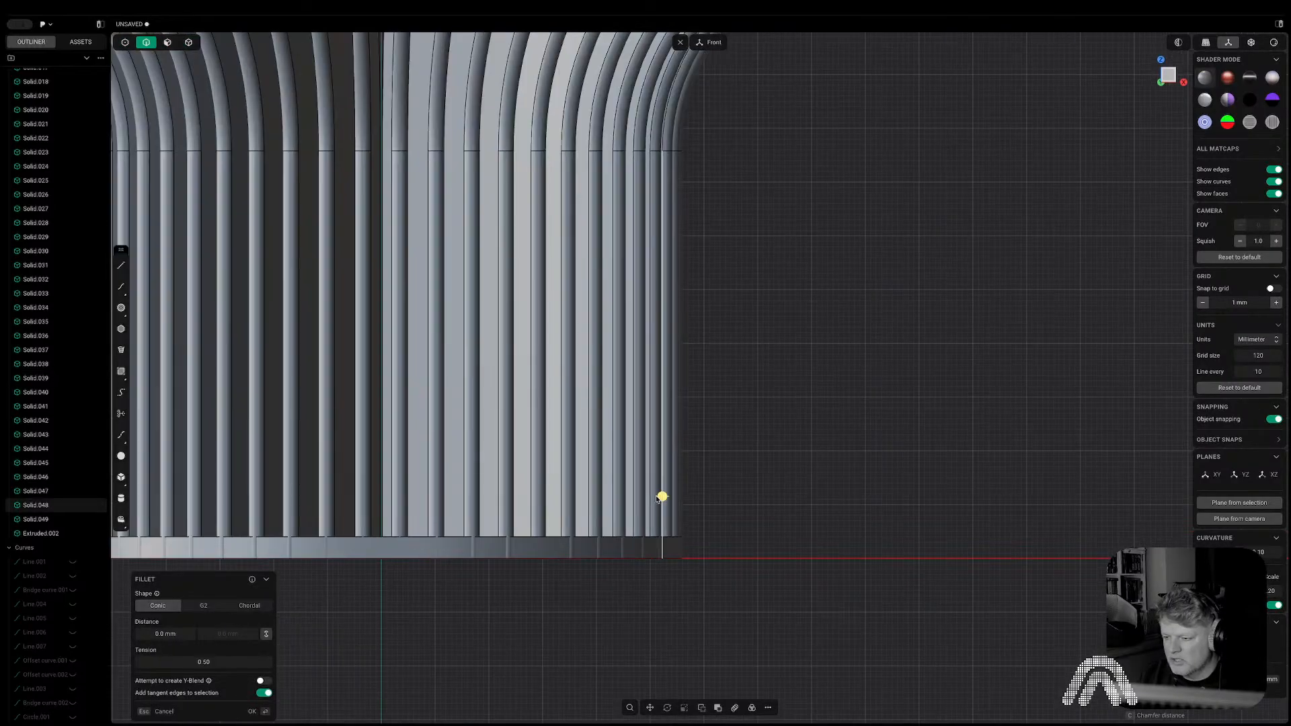
{"action": "scroll", "coordinate": [687, 550], "scroll_direction": "down", "scroll_amount": 5}
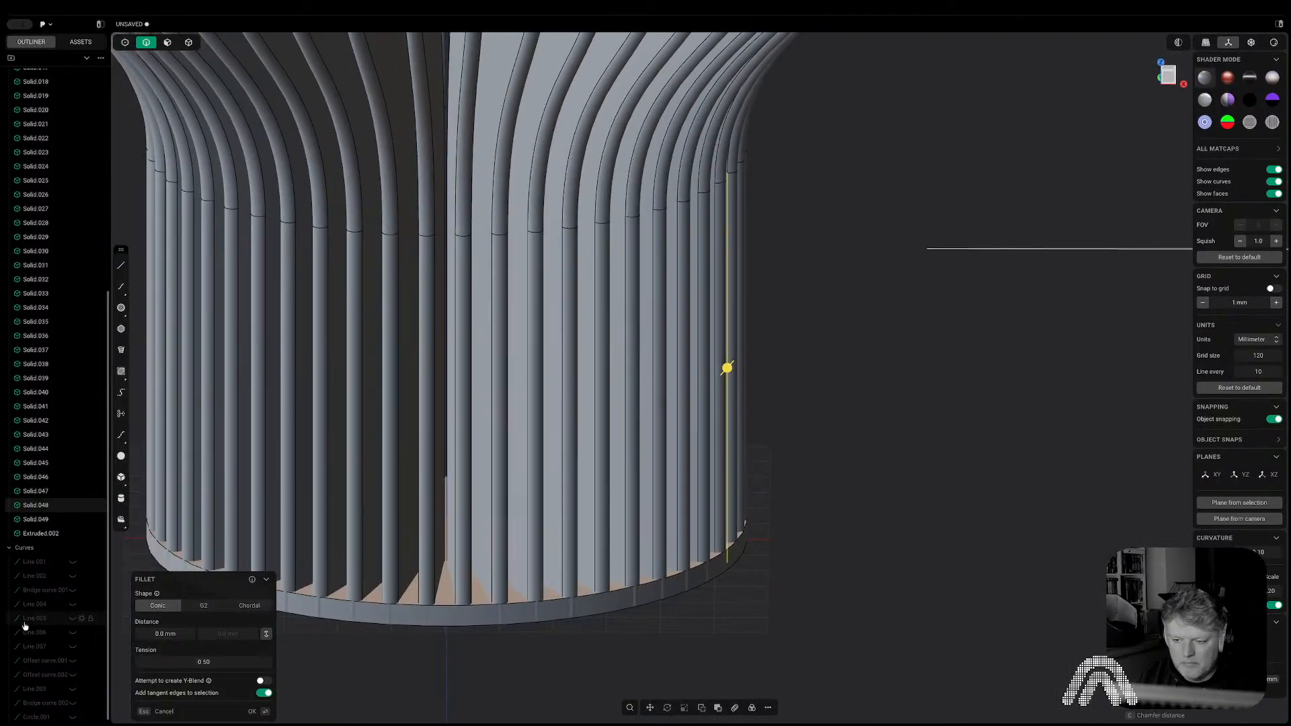
Show the base circle again and move it straight up along the central axis to just below where the fins start to flare.
{"action": "left_click", "coordinate": [31, 718]}
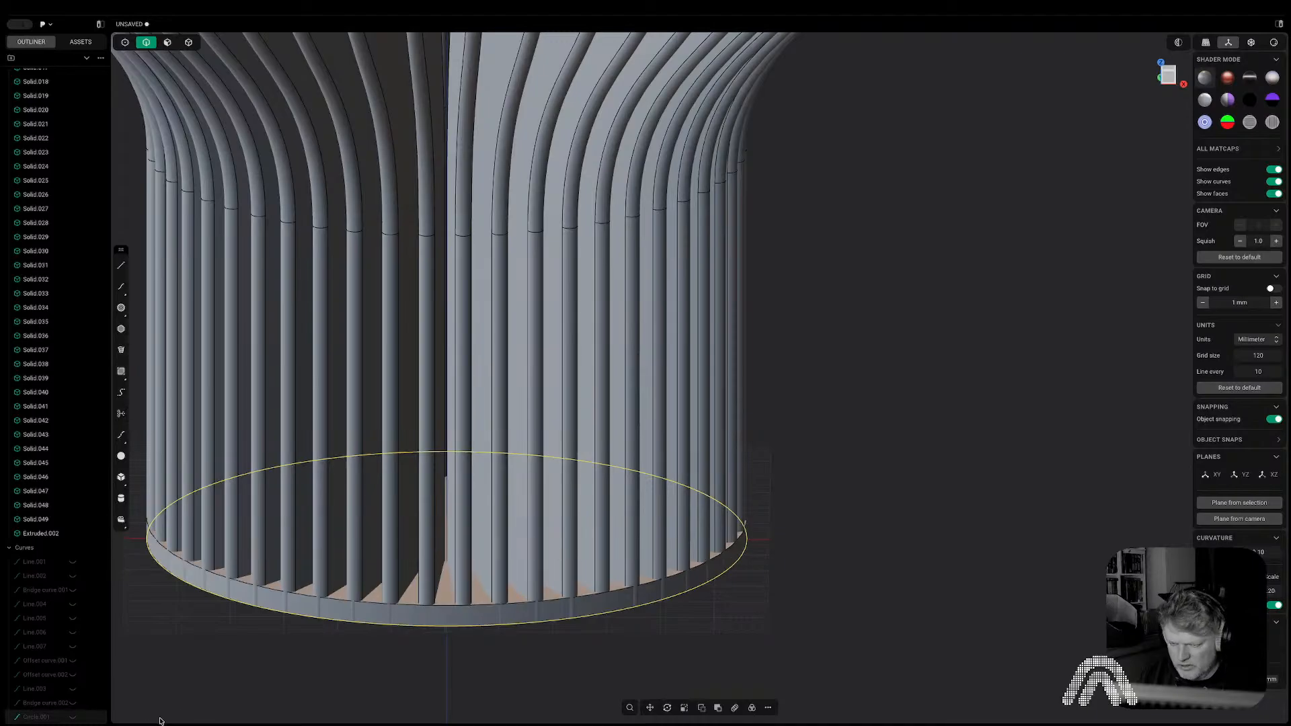
{"action": "left_click", "coordinate": [79, 720]}
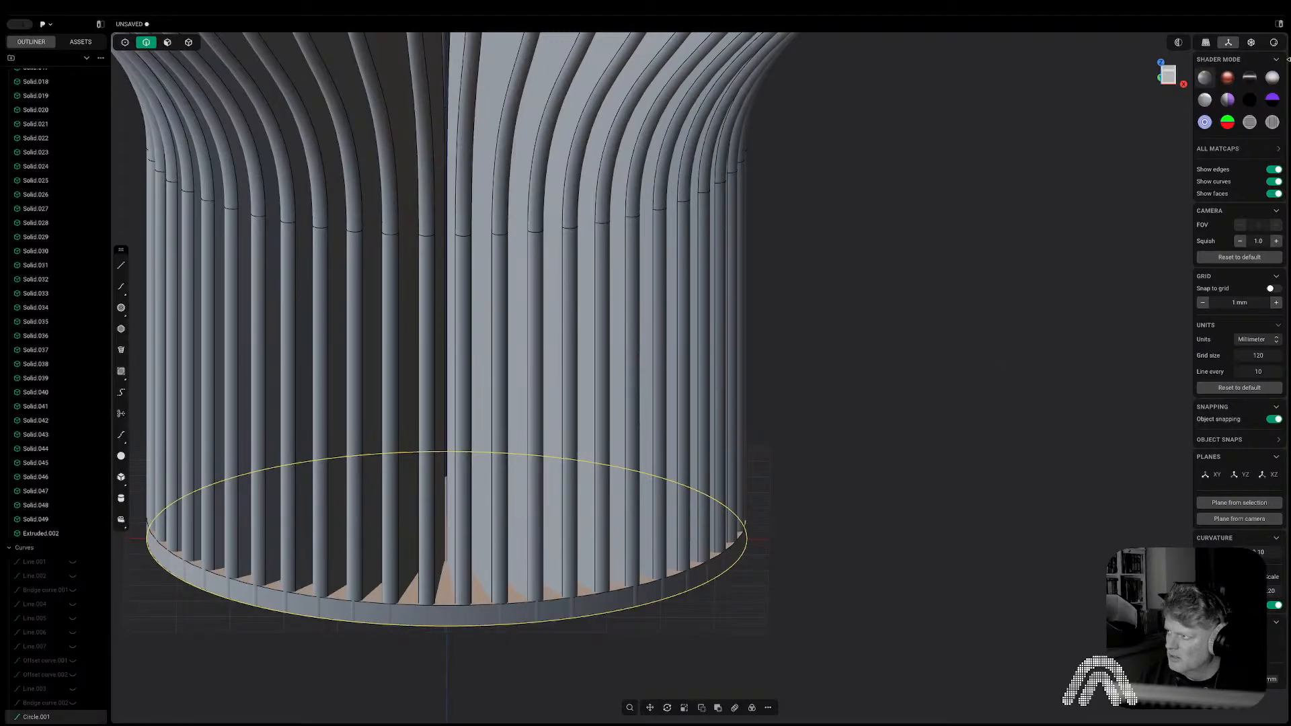
{"action": "left_click", "coordinate": [1175, 76]}
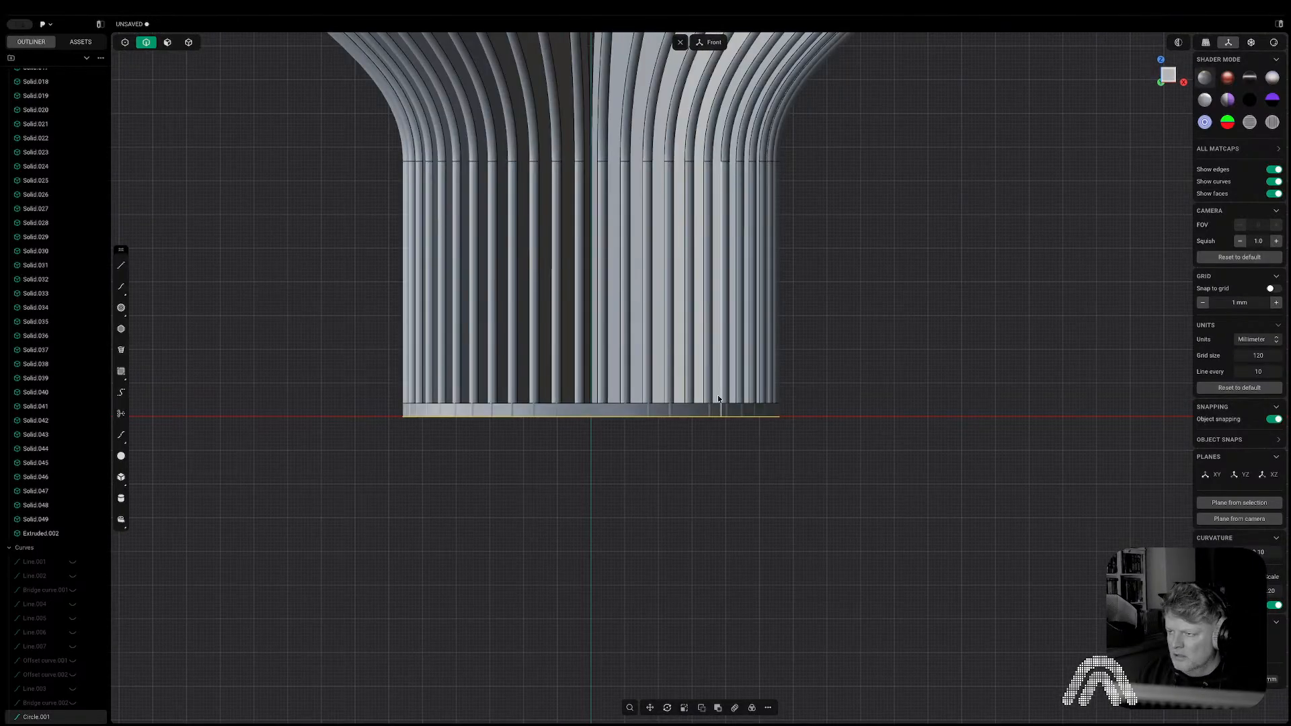
{"action": "key", "text": "g"}
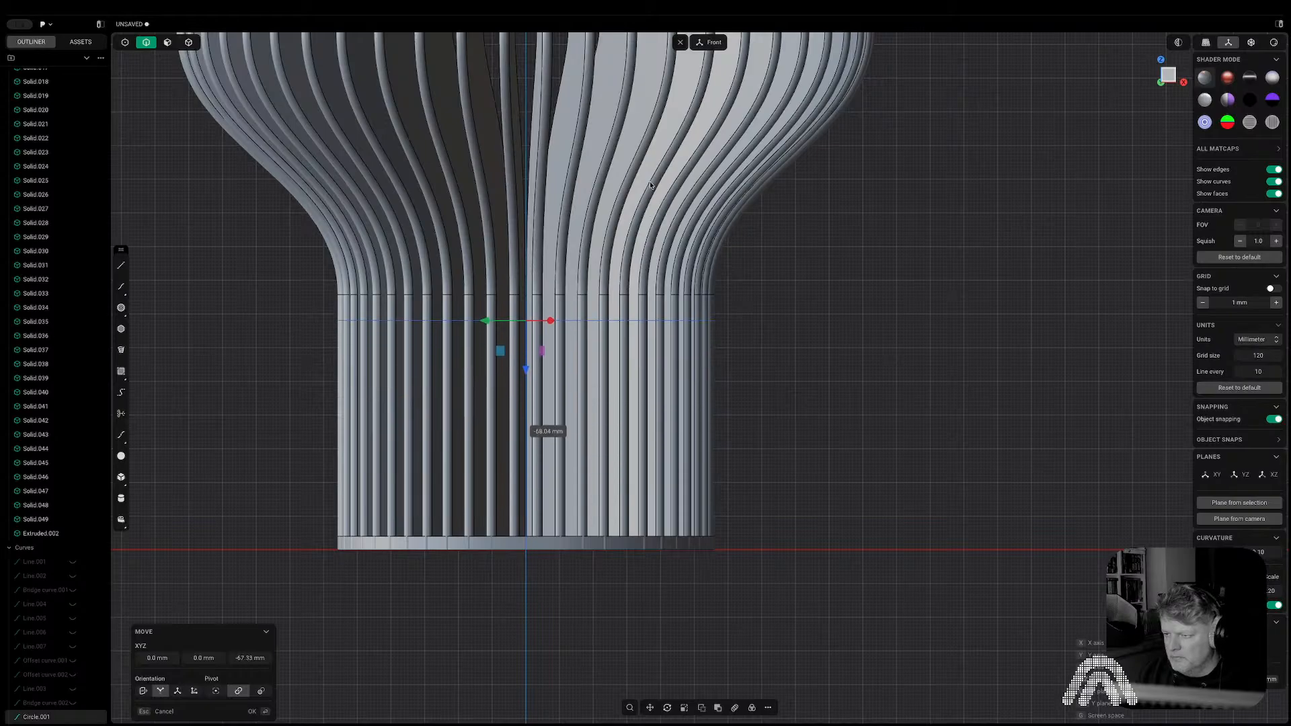
{"action": "left_click", "coordinate": [773, 285]}
{"action": "right_click", "coordinate": [772, 284]}
{"action": "scroll", "coordinate": [538, 292], "scroll_direction": "up", "scroll_amount": 3}
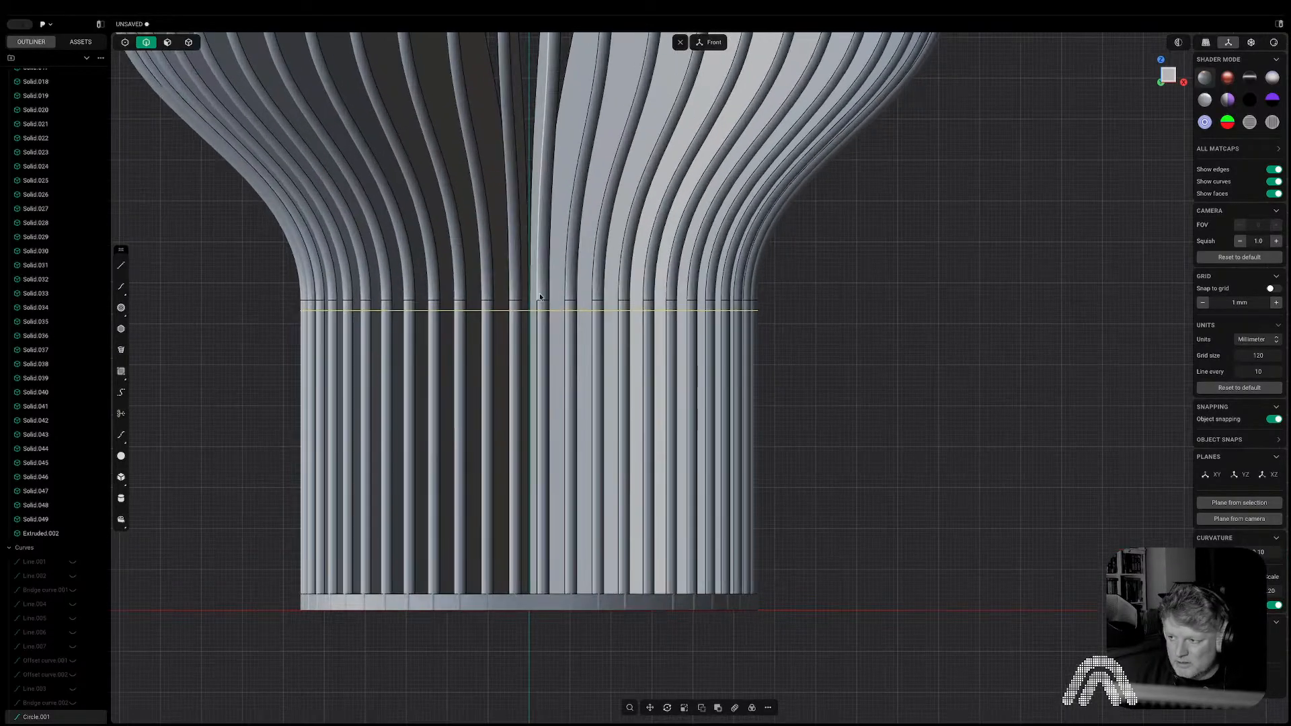
{"action": "middle_click_drag", "start_coordinate": [539, 293], "coordinate": [565, 484]}
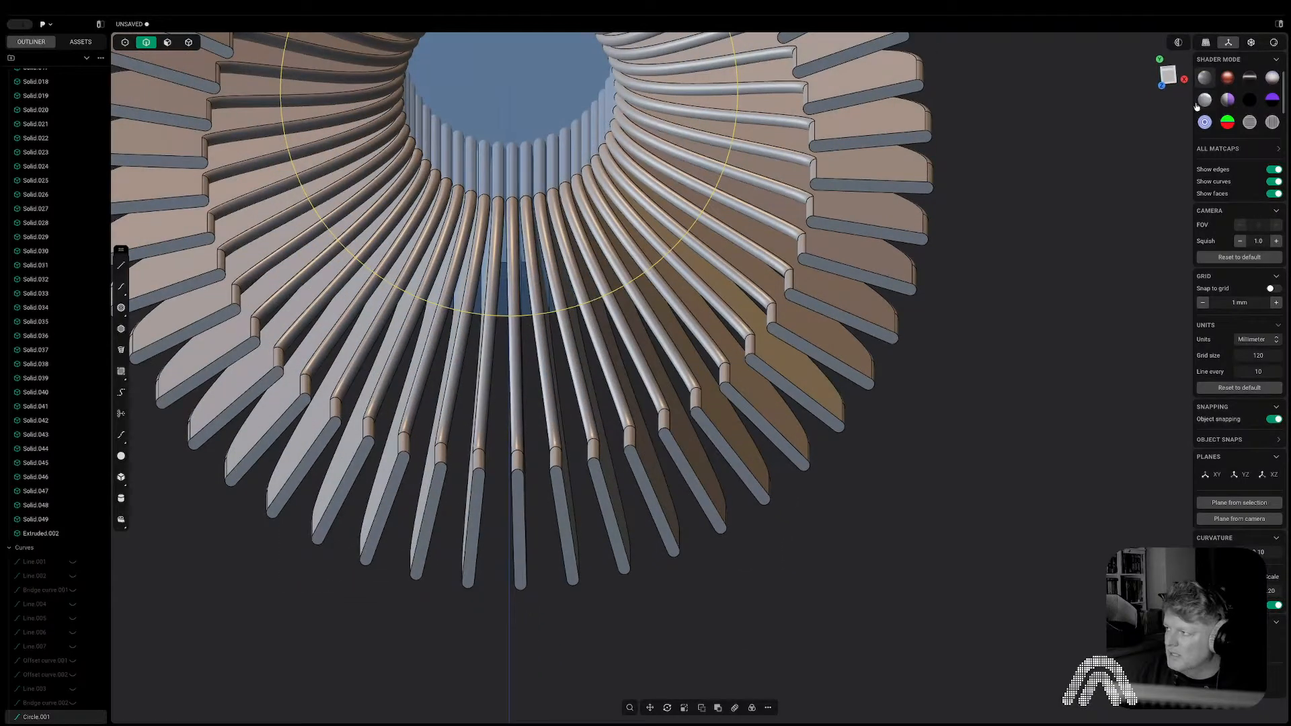
{"action": "left_click", "coordinate": [1174, 77]}
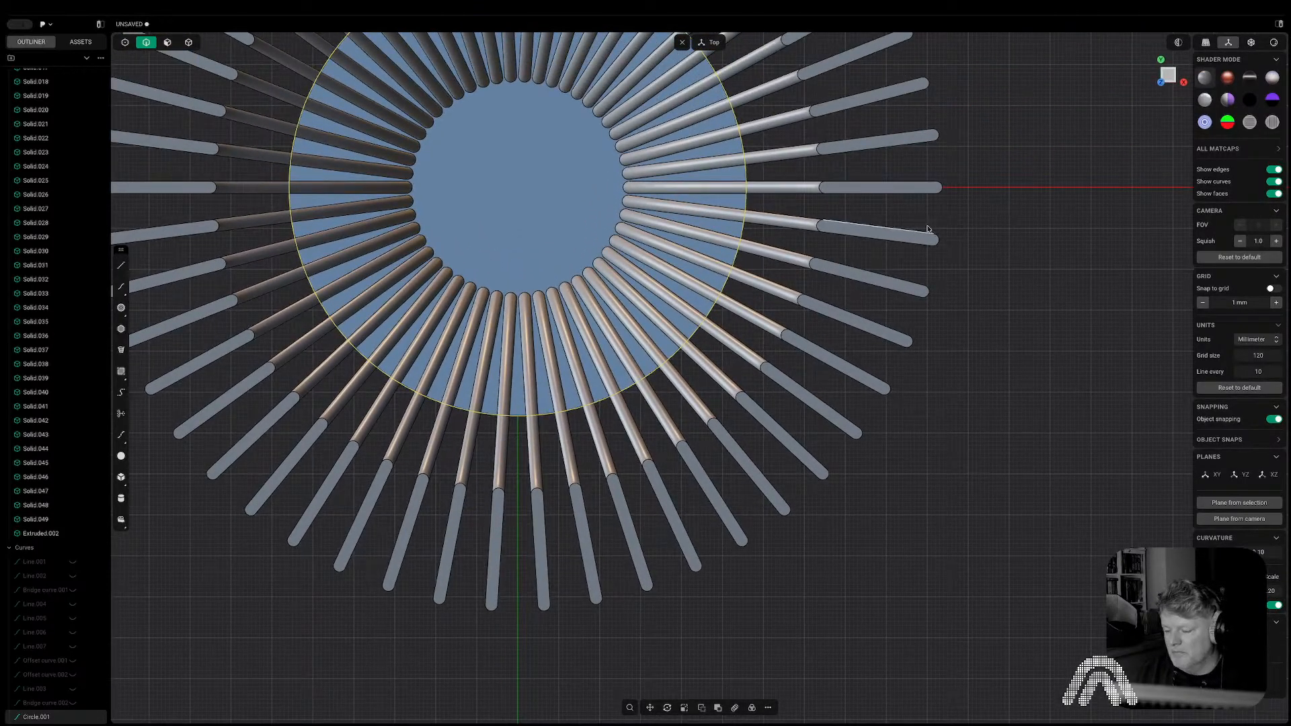
{"action": "key", "text": "l"}
{"action": "left_click", "coordinate": [516, 187]}
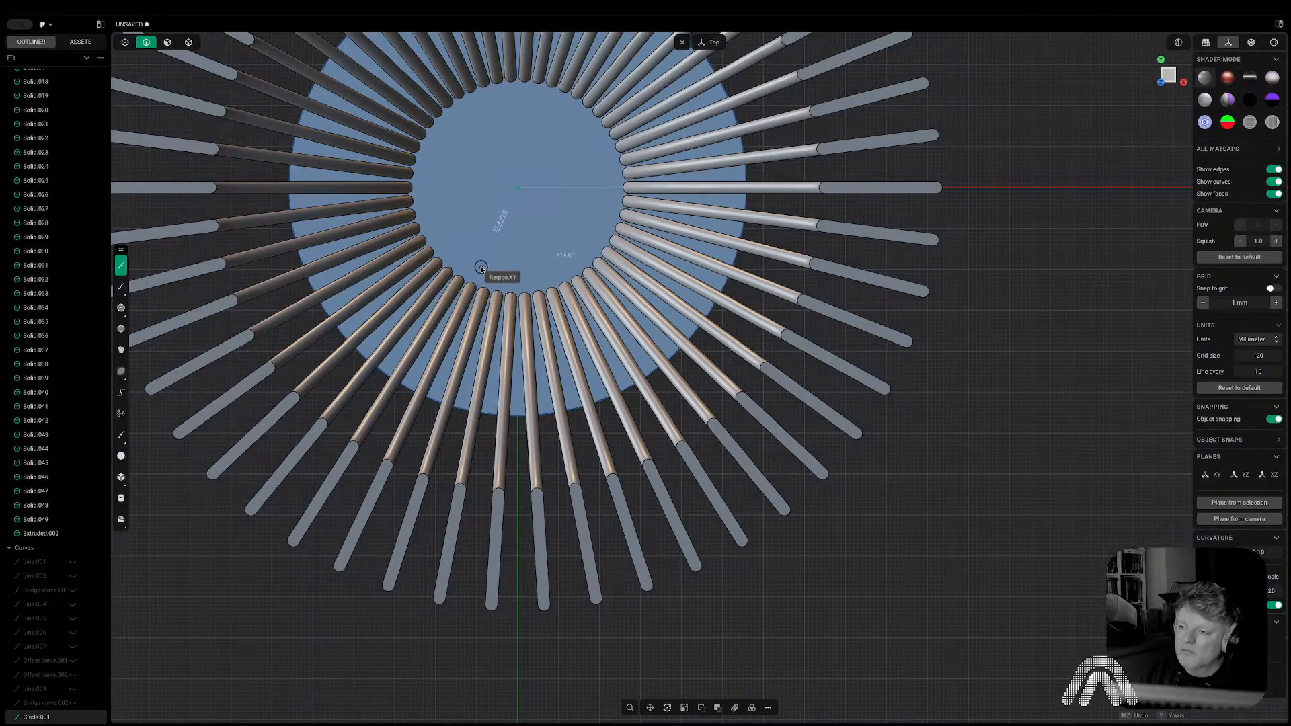
{"action": "key", "text": "Escape"}
Inspect the raised circle's position against the fins from above and from the side.
{"action": "middle_click_drag", "start_coordinate": [481, 268], "coordinate": [490, 192]}
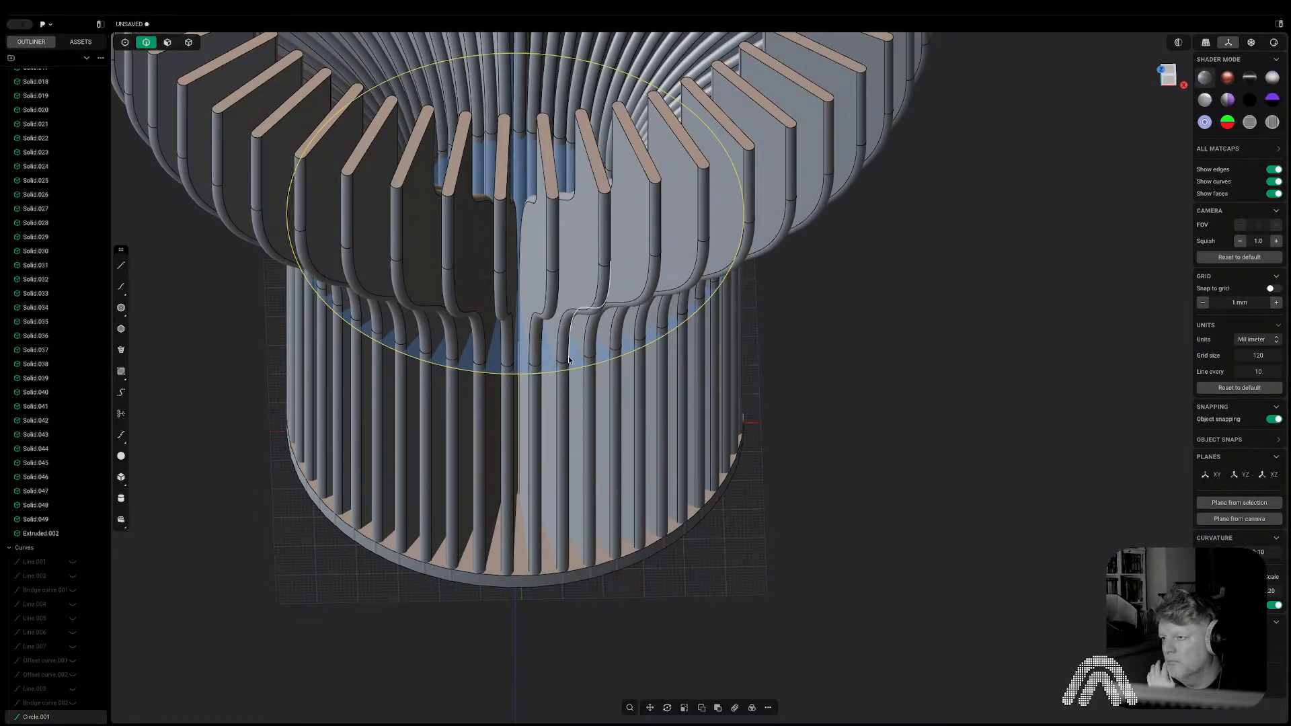
{"action": "middle_click_drag", "start_coordinate": [568, 360], "coordinate": [568, 430]}
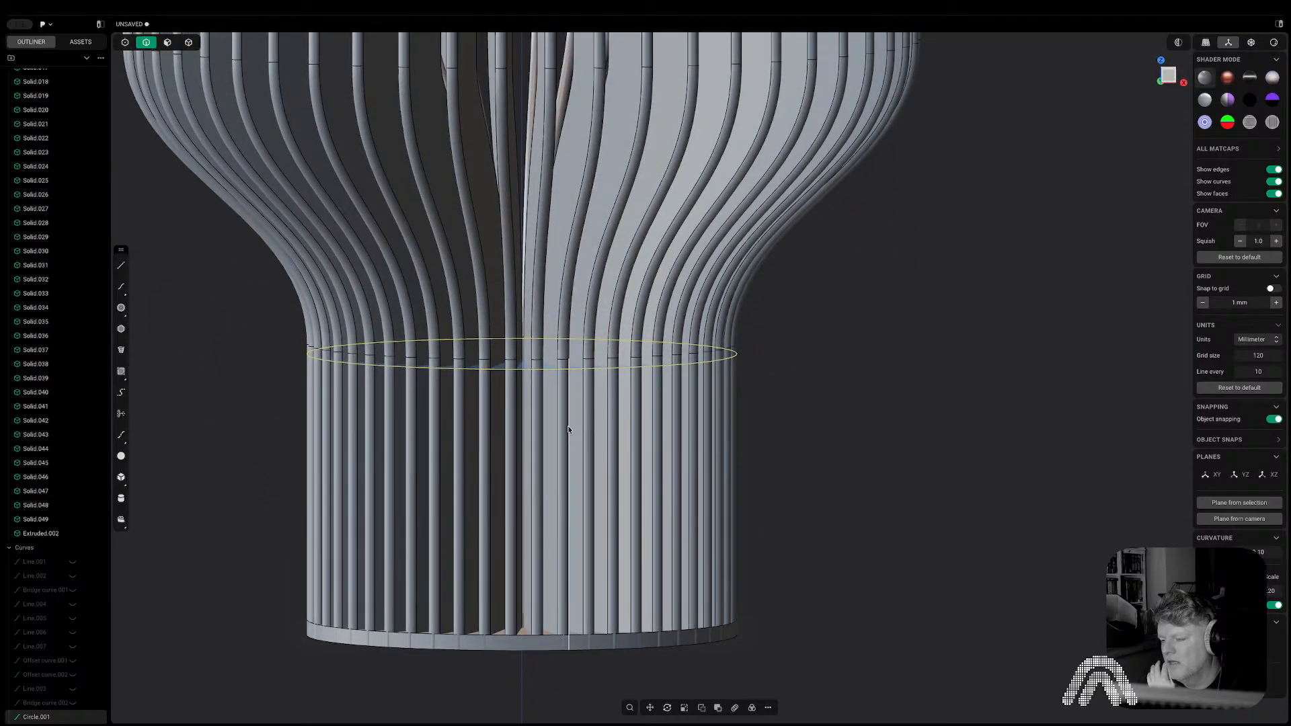
{"action": "middle_click_drag", "start_coordinate": [530, 352], "coordinate": [600, 26]}
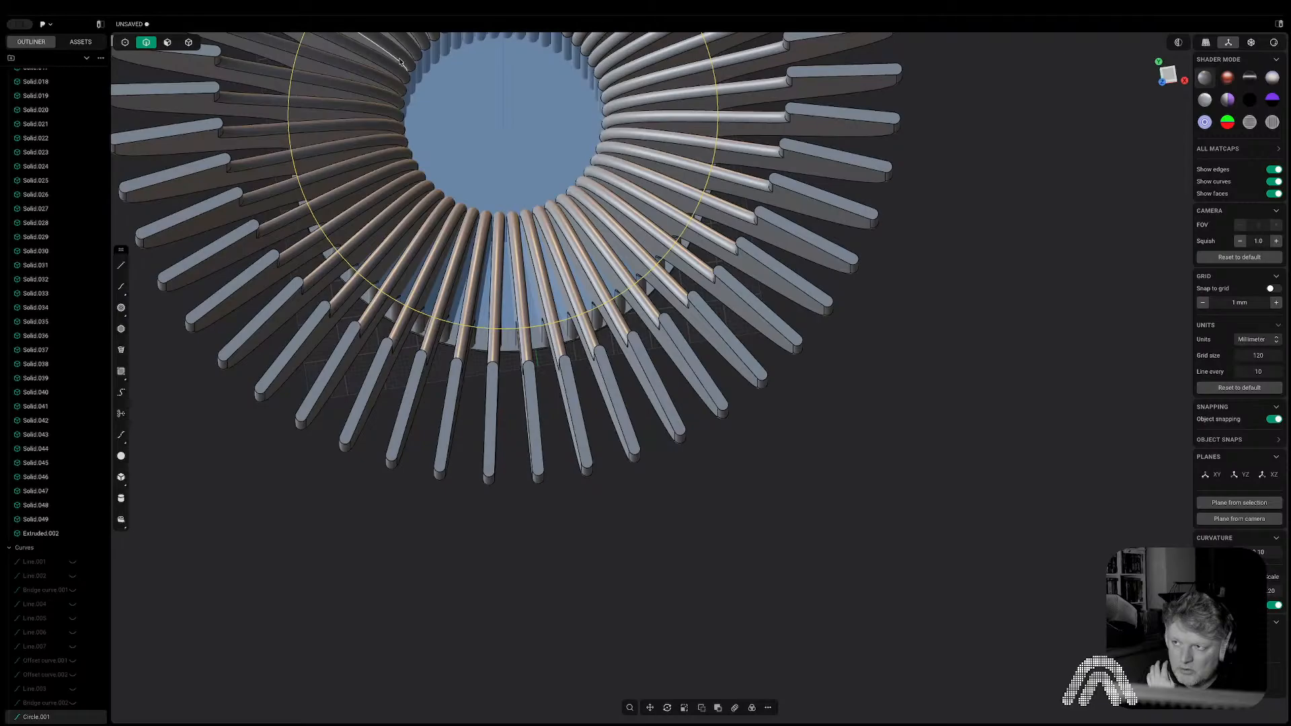
{"action": "middle_click_drag", "start_coordinate": [475, 179], "coordinate": [501, 295]}
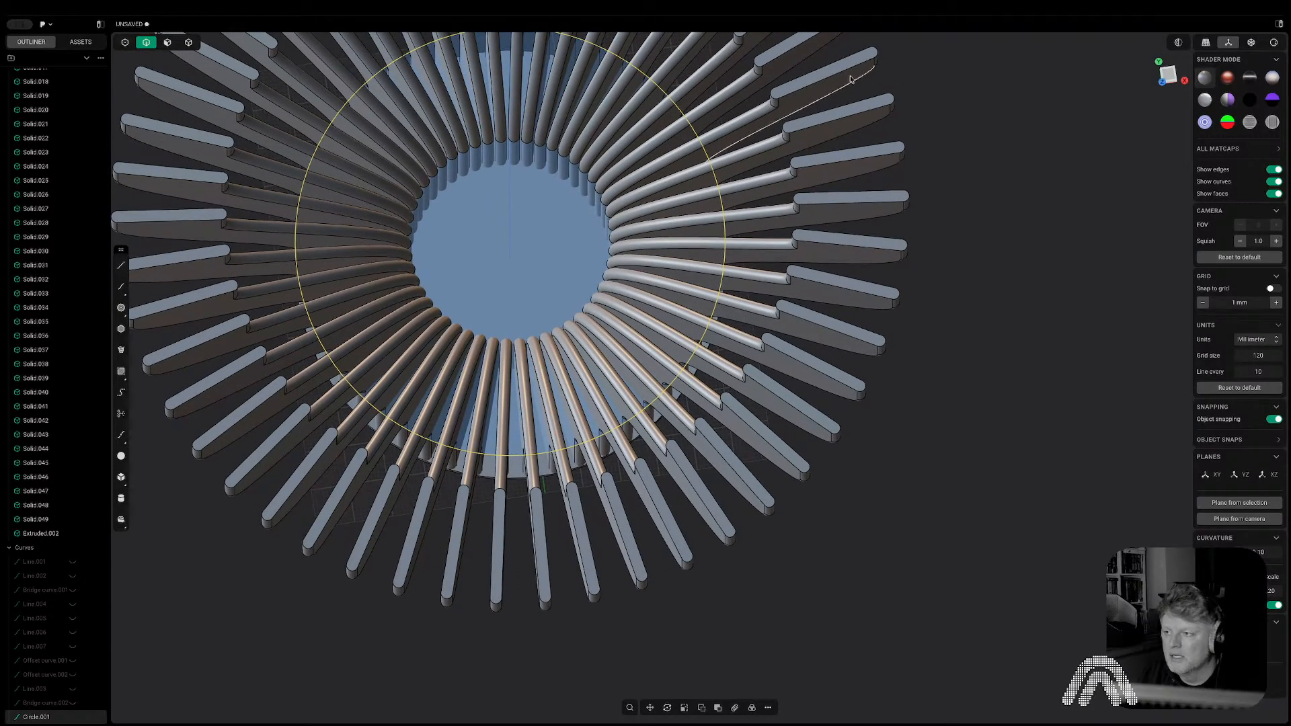
{"action": "left_click", "coordinate": [1175, 74]}
{"action": "middle_click_drag", "start_coordinate": [910, 292], "coordinate": [855, 225]}
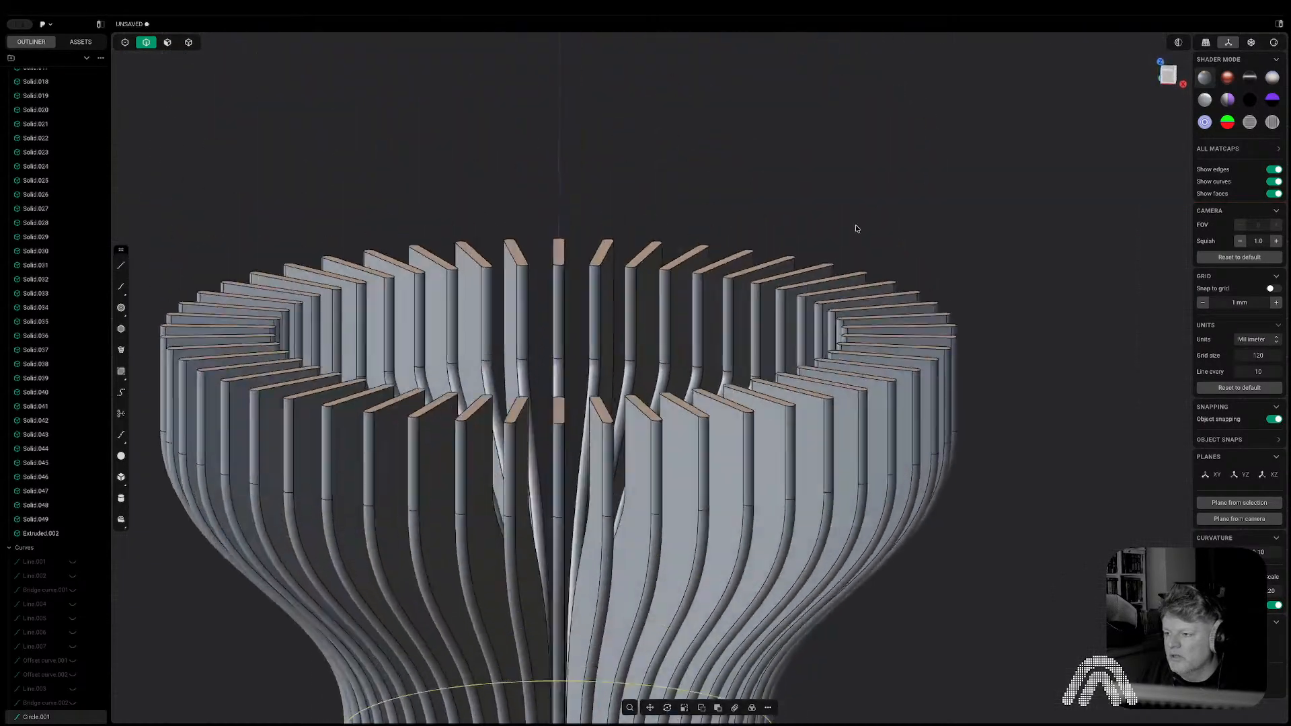
{"action": "middle_click_drag", "start_coordinate": [864, 592], "coordinate": [785, 321], "text": "shift"}
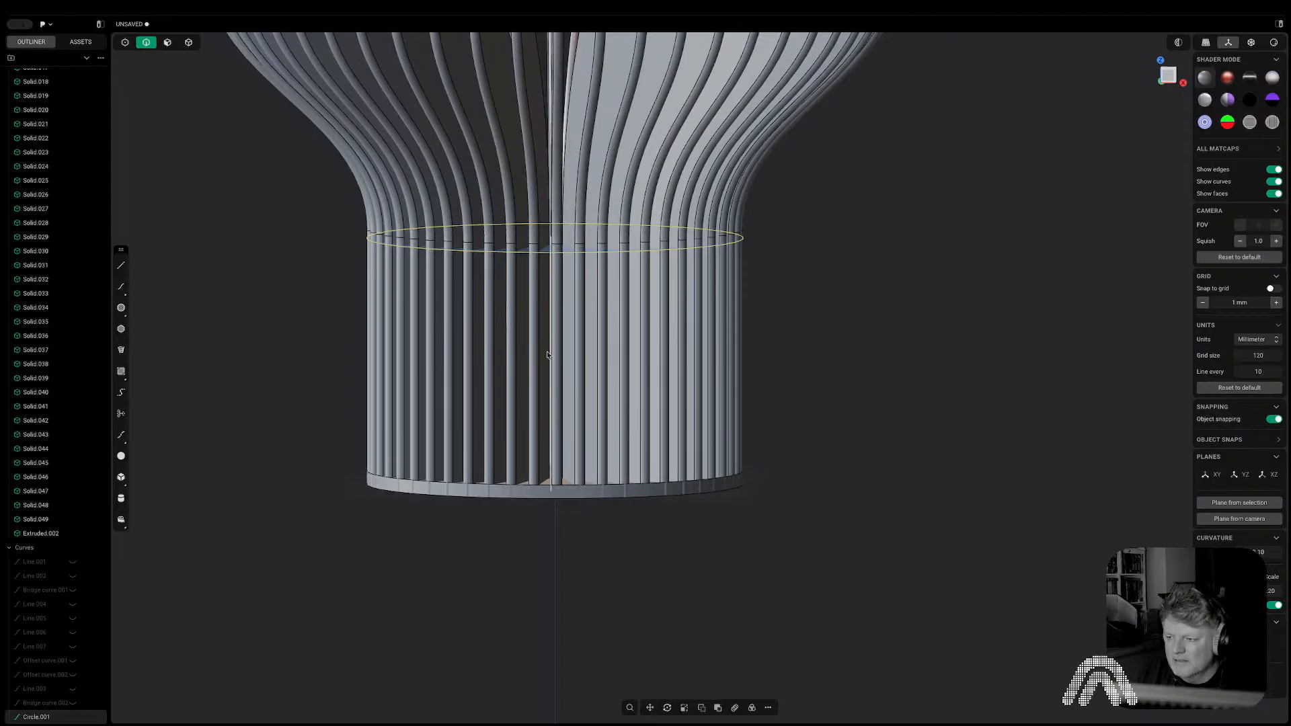
Draw a circle concentric with the raised circle, its radius snapped to the rounded inner ends of the fins.
{"action": "middle_click_drag", "start_coordinate": [581, 311], "coordinate": [597, 406], "text": "shift"}
{"action": "middle_click_drag", "start_coordinate": [643, 314], "coordinate": [651, 438]}
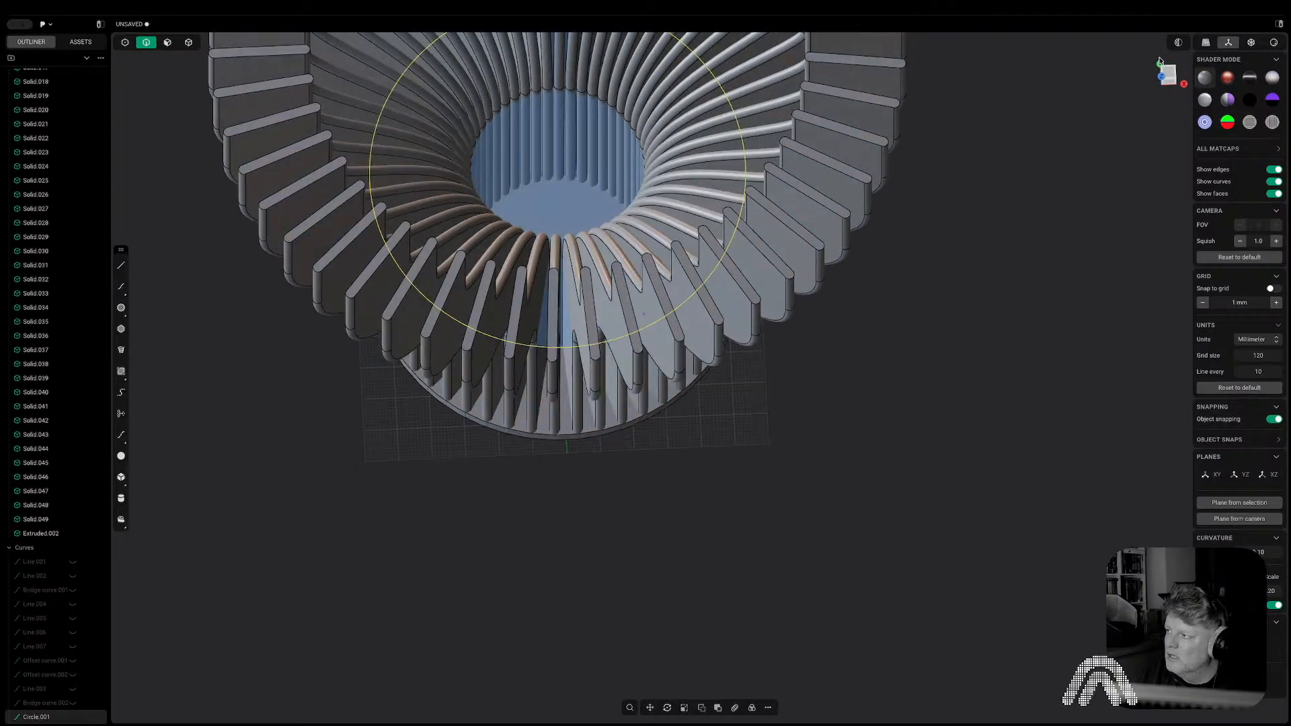
{"action": "left_click", "coordinate": [1159, 60]}
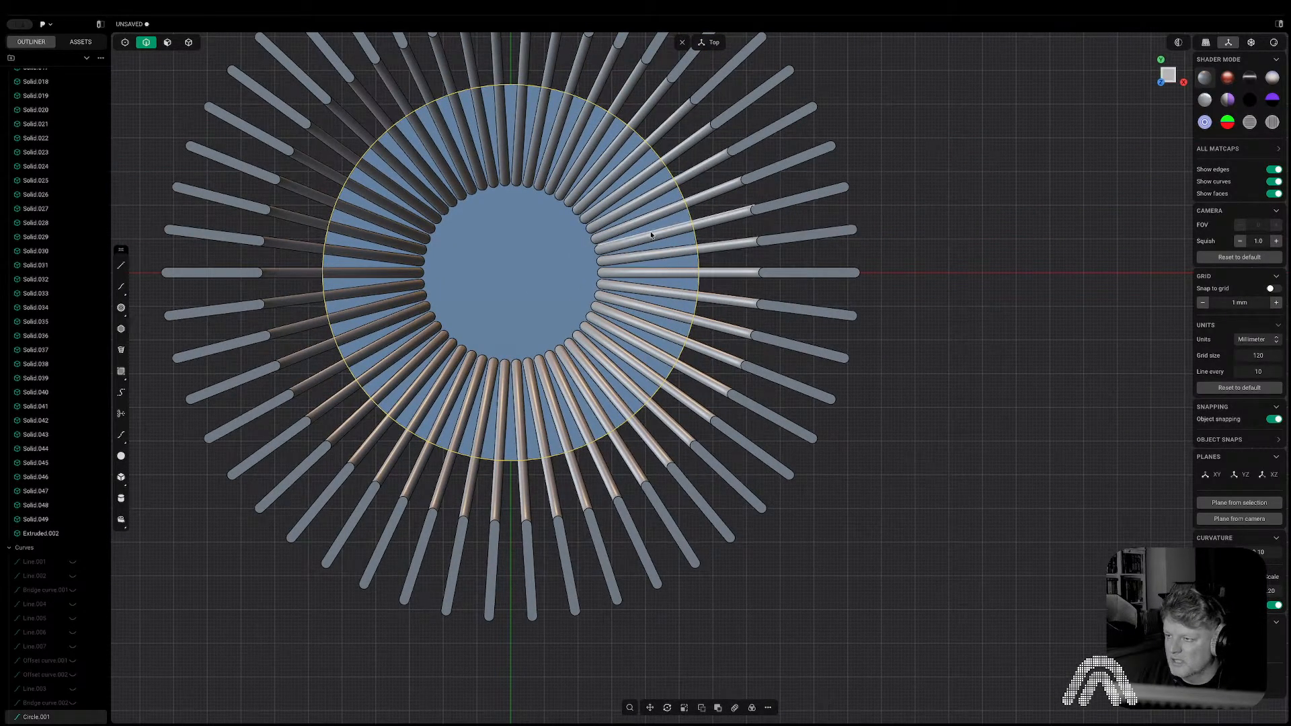
{"action": "left_click", "coordinate": [121, 307]}
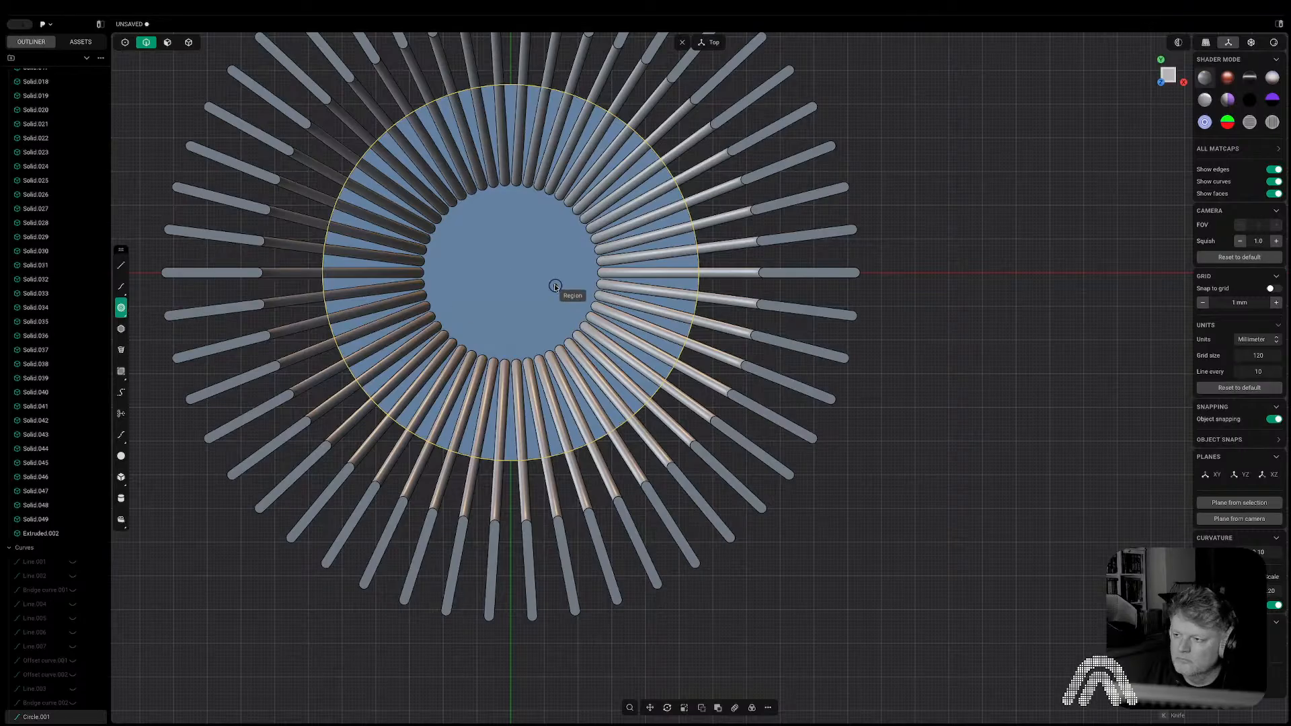
{"action": "scroll", "coordinate": [548, 199], "scroll_direction": "up", "scroll_amount": 5}
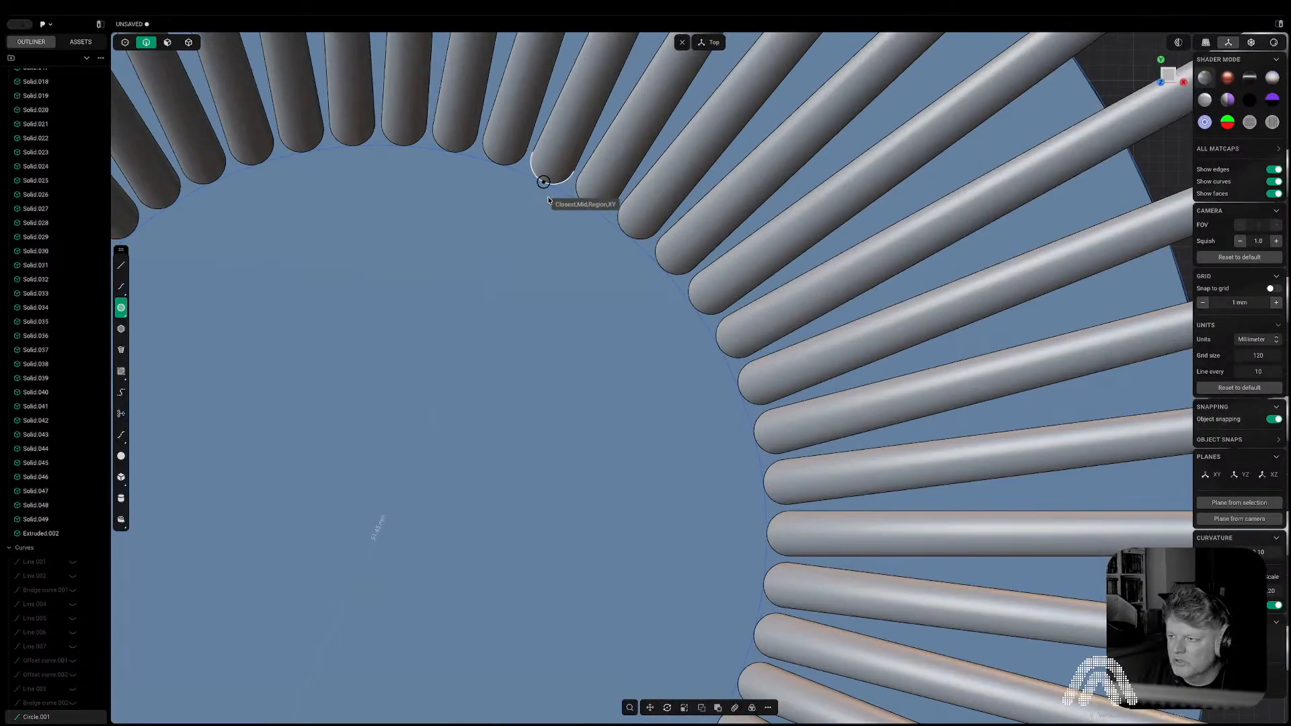
{"action": "key", "text": "Escape"}
{"action": "scroll", "coordinate": [548, 200], "scroll_direction": "down", "scroll_amount": 5}
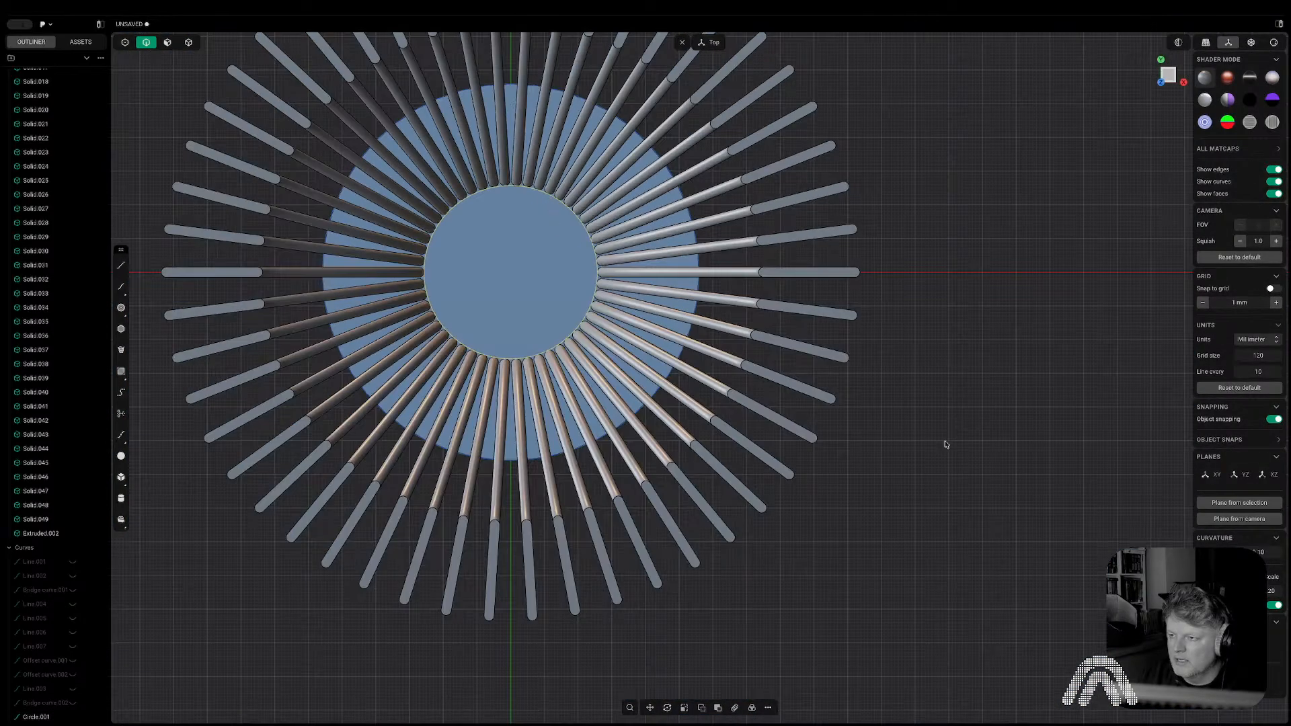
Extrude the ring-shaped region between the raised outer circle and the inner circle about 2.8 mm upward as a separate body.
{"action": "middle_click_drag", "start_coordinate": [968, 473], "coordinate": [966, 421]}
{"action": "key", "text": "3"}
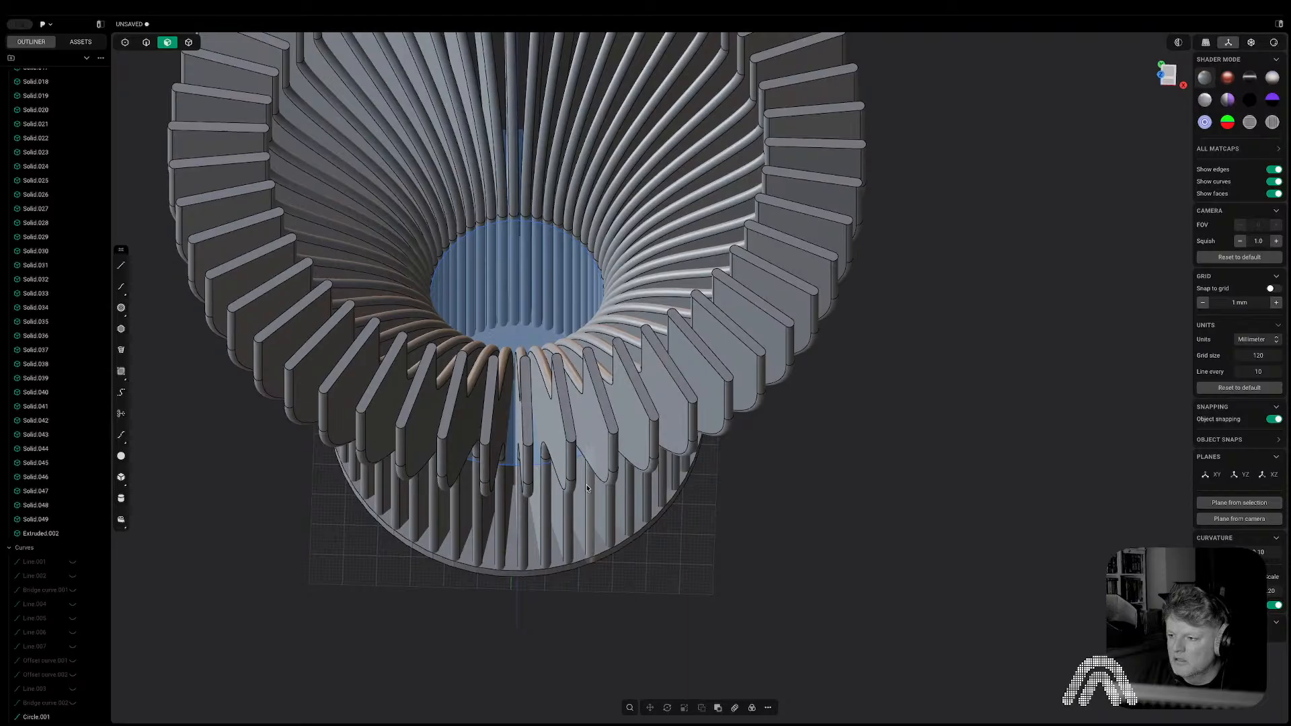
{"action": "left_click", "coordinate": [519, 463]}
{"action": "key", "text": "e"}
{"action": "middle_click_drag", "start_coordinate": [556, 435], "coordinate": [570, 357]}
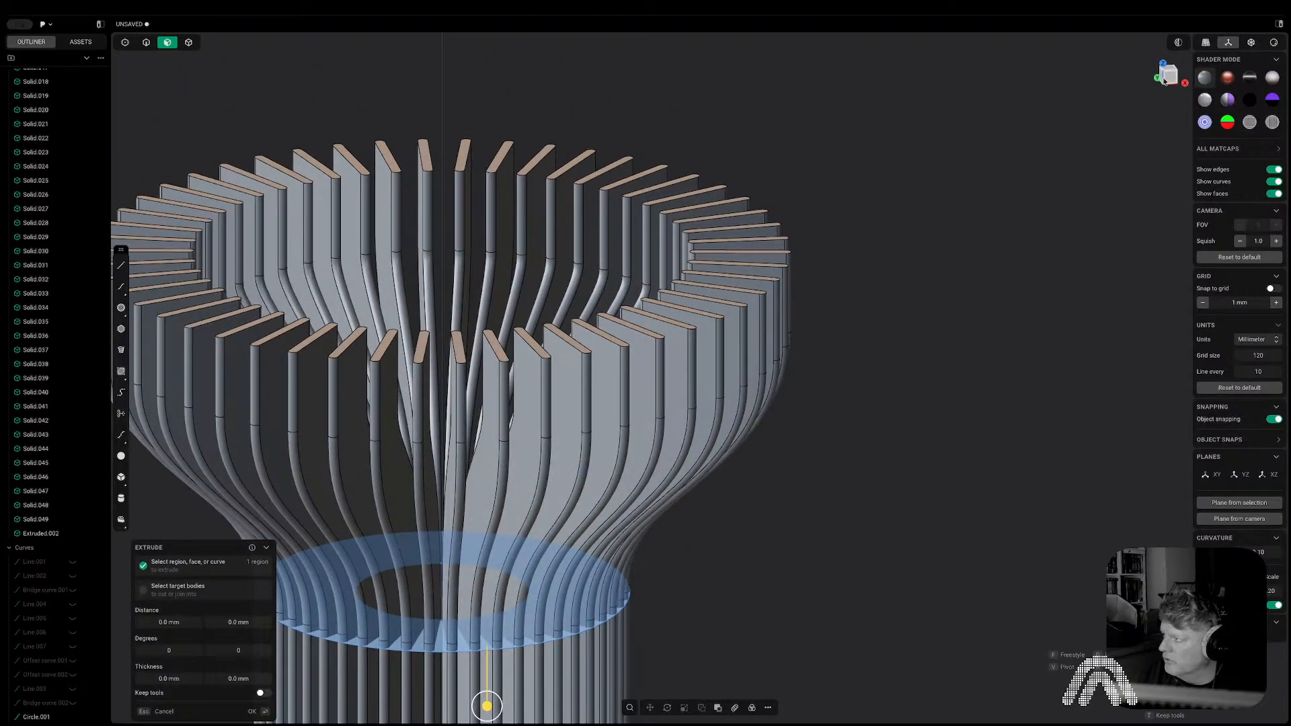
{"action": "left_click", "coordinate": [1165, 80]}
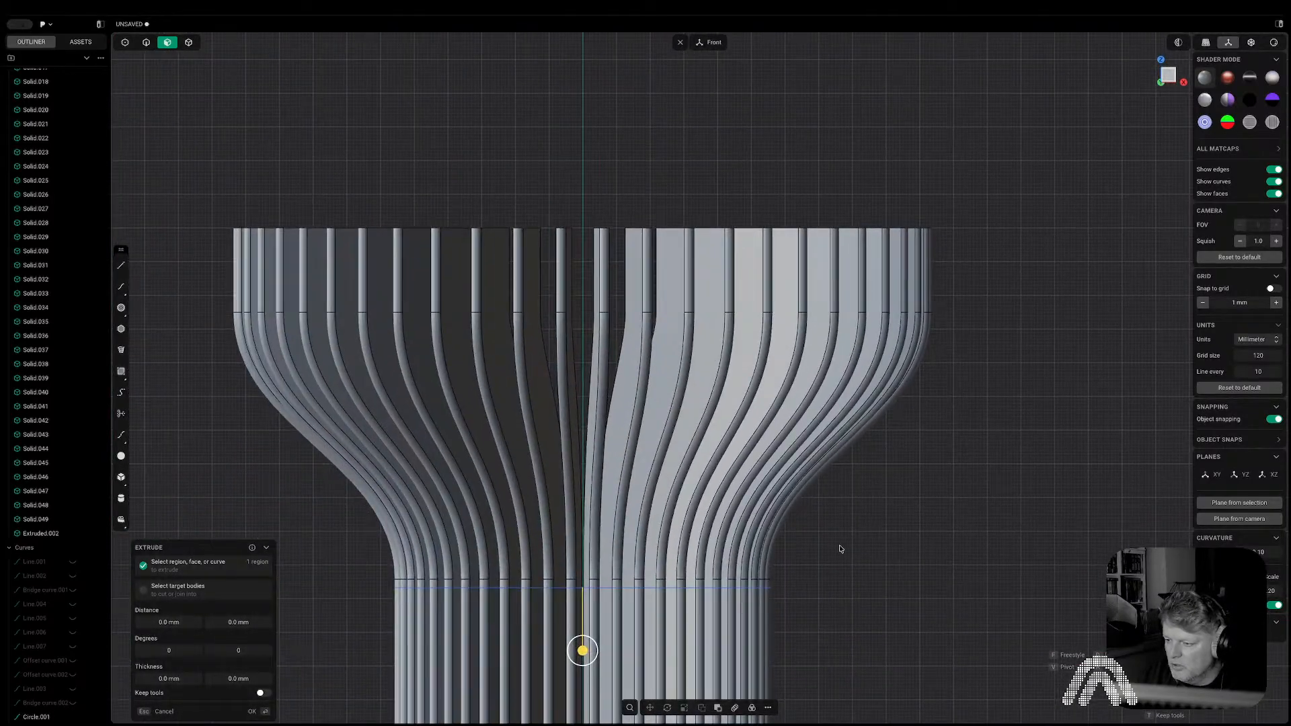
{"action": "left_click_drag", "start_coordinate": [576, 476], "coordinate": [576, 469]}
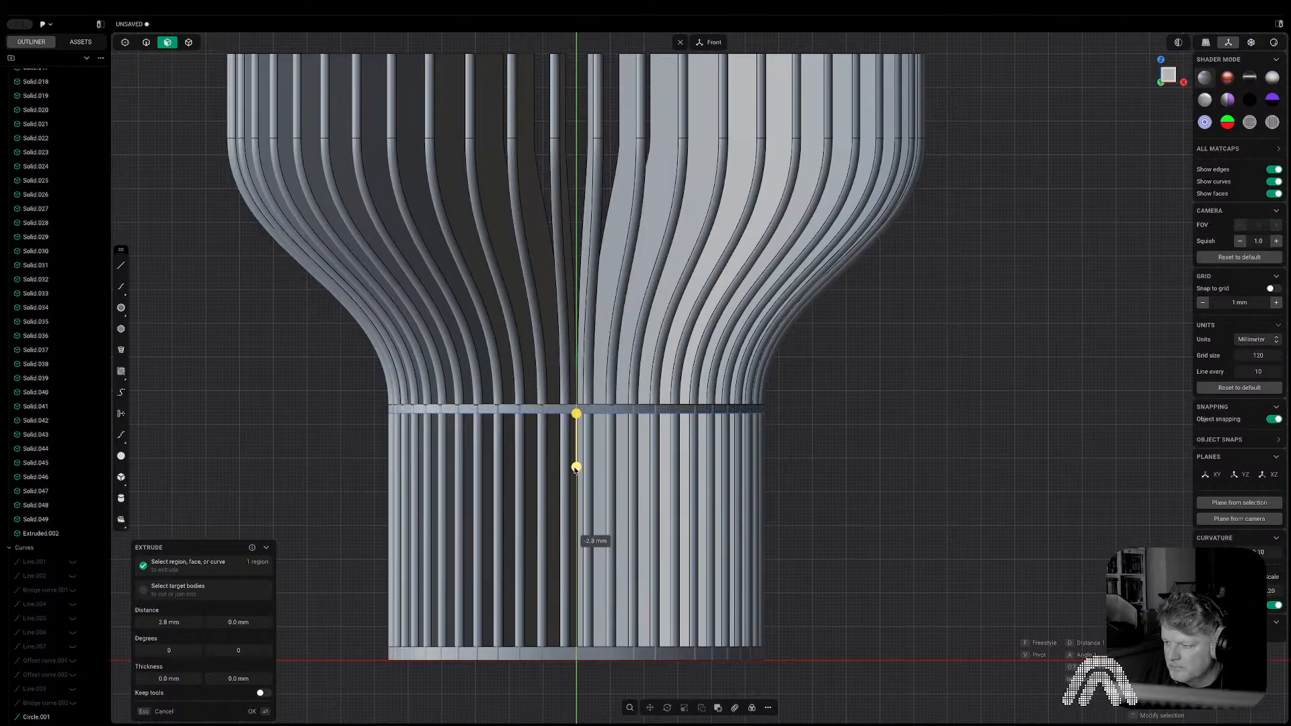
{"action": "key", "text": "Return"}
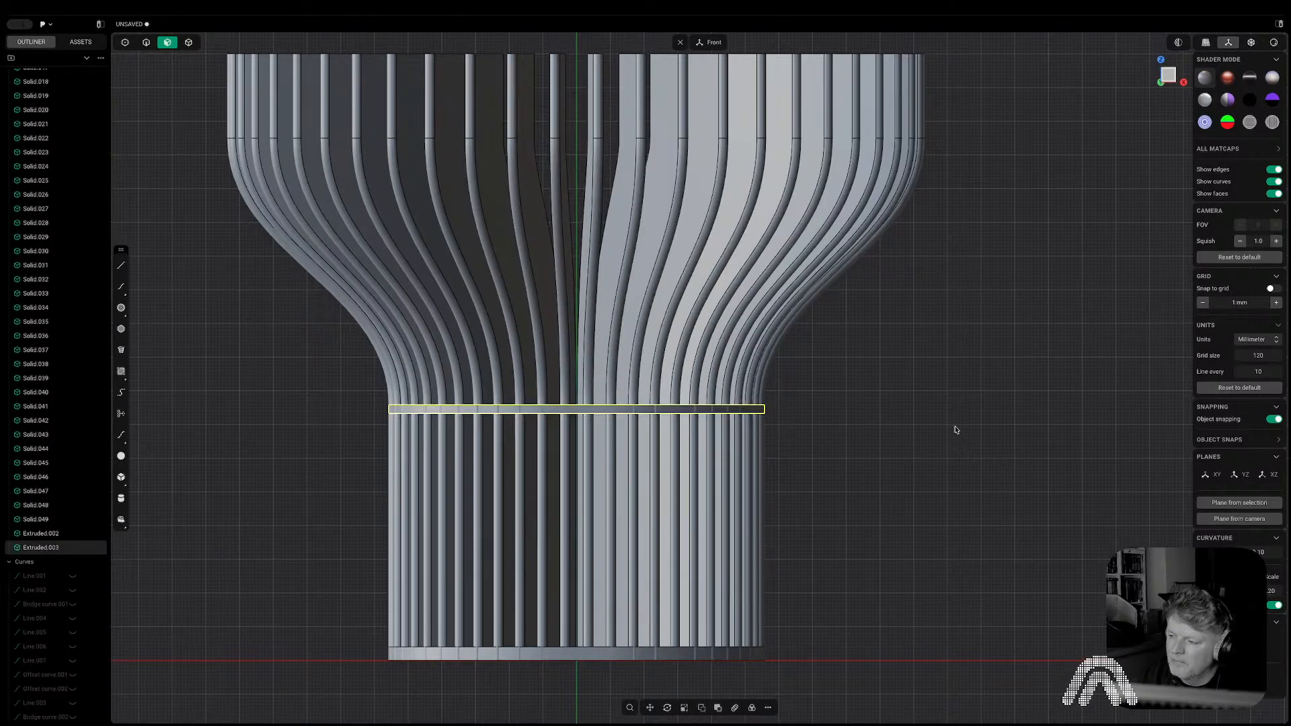
{"action": "middle_click_drag", "start_coordinate": [956, 430], "coordinate": [958, 475]}
{"action": "left_click", "coordinate": [957, 466]}
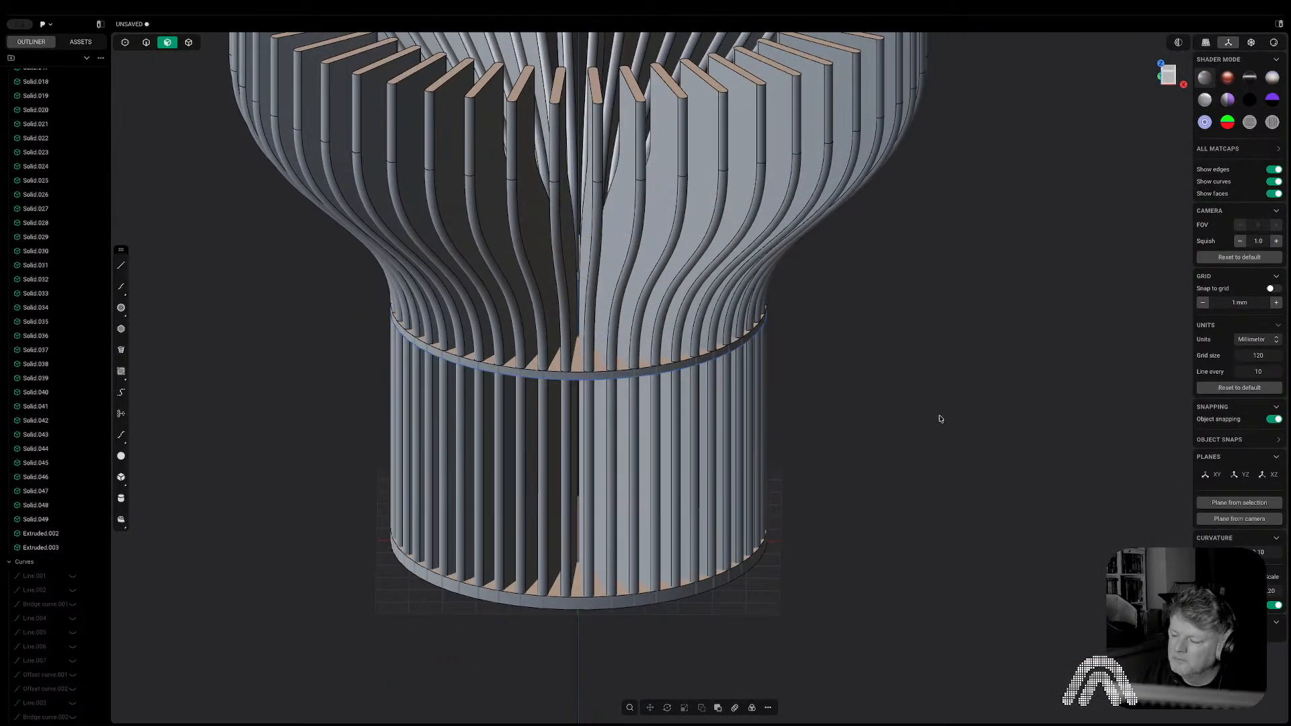
{"action": "key", "text": "q"}
{"action": "key", "text": "Escape"}
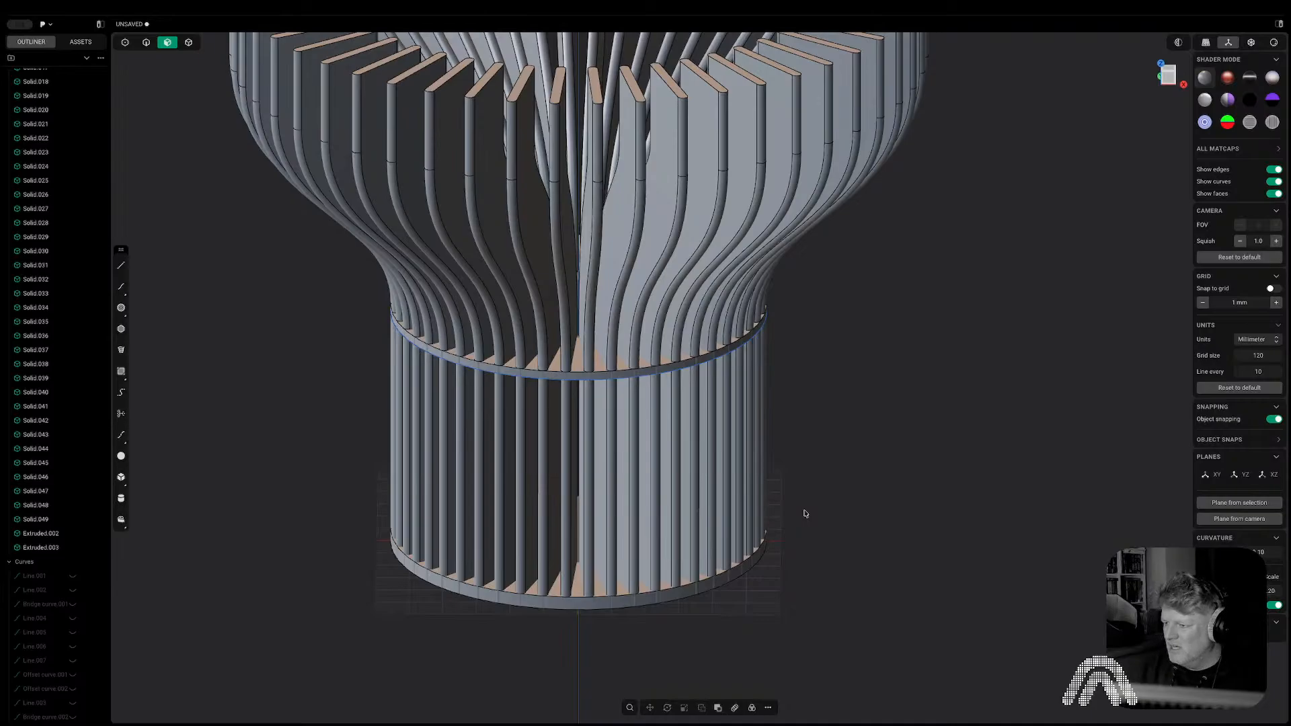
Chamfer the upper and lower outer edges of the middle ring by about 1.14 mm.
{"action": "scroll", "coordinate": [714, 414], "scroll_direction": "up", "scroll_amount": 6}
{"action": "key", "text": "2"}
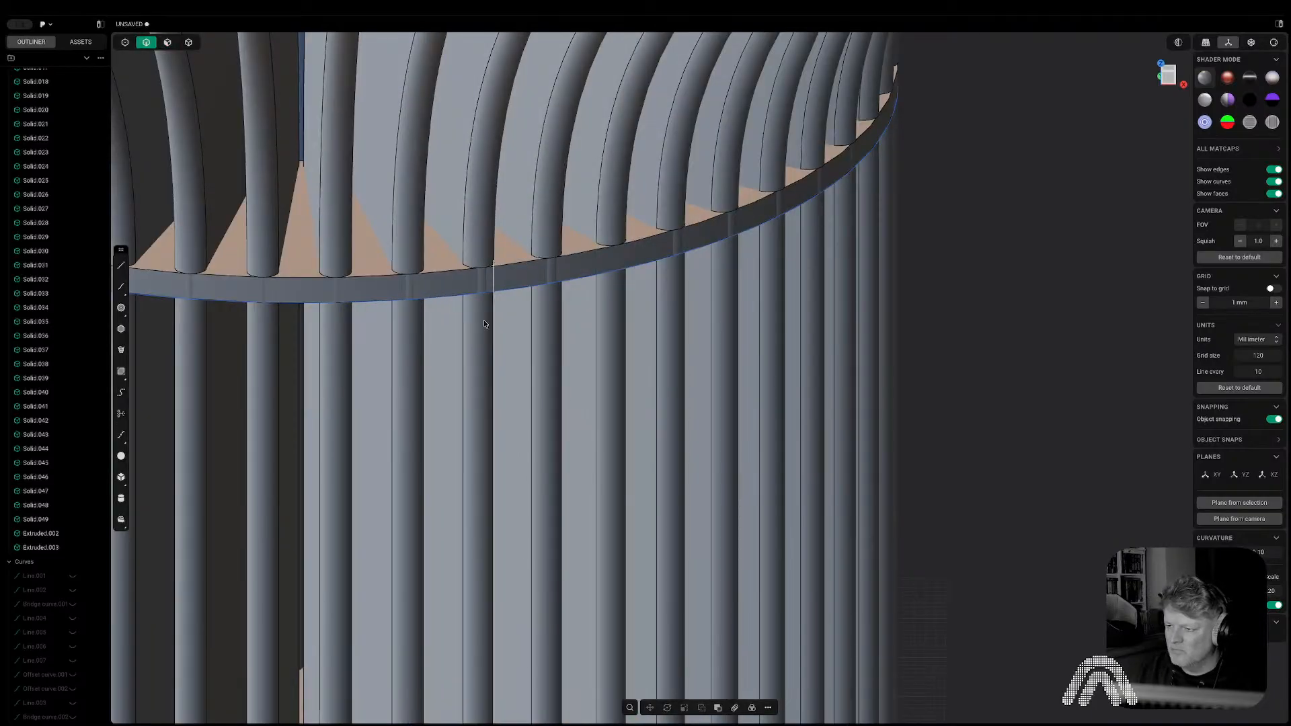
{"action": "left_click", "coordinate": [441, 275]}
{"action": "key", "text": "b"}
{"action": "left_click_drag", "start_coordinate": [440, 272], "coordinate": [441, 268]}
{"action": "key", "text": "Return"}
{"action": "key", "text": "c"}
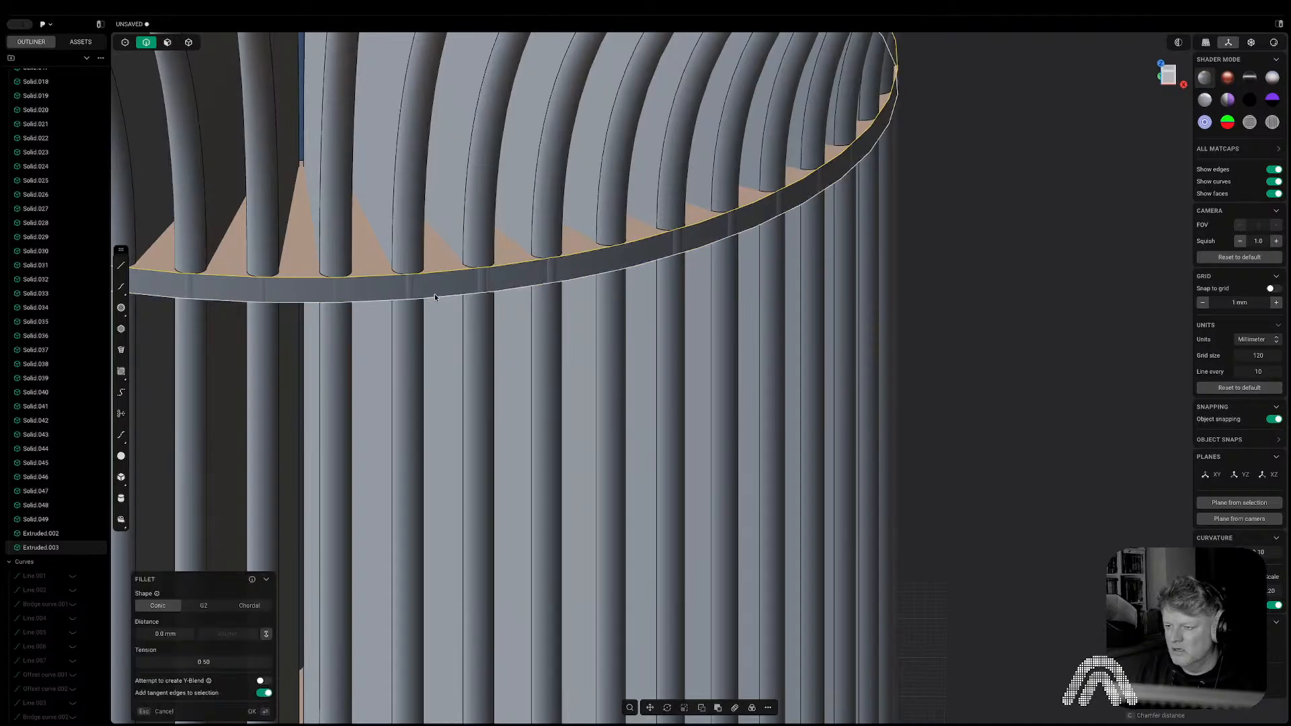
{"action": "mouse_move", "coordinate": [438, 292]}
{"action": "left_mouse_down"}
{"action": "mouse_move", "coordinate": [430, 306]}
{"action": "mouse_move", "coordinate": [431, 289]}
{"action": "left_mouse_up"}
{"action": "scroll", "coordinate": [580, 371], "scroll_direction": "down", "scroll_amount": 10}
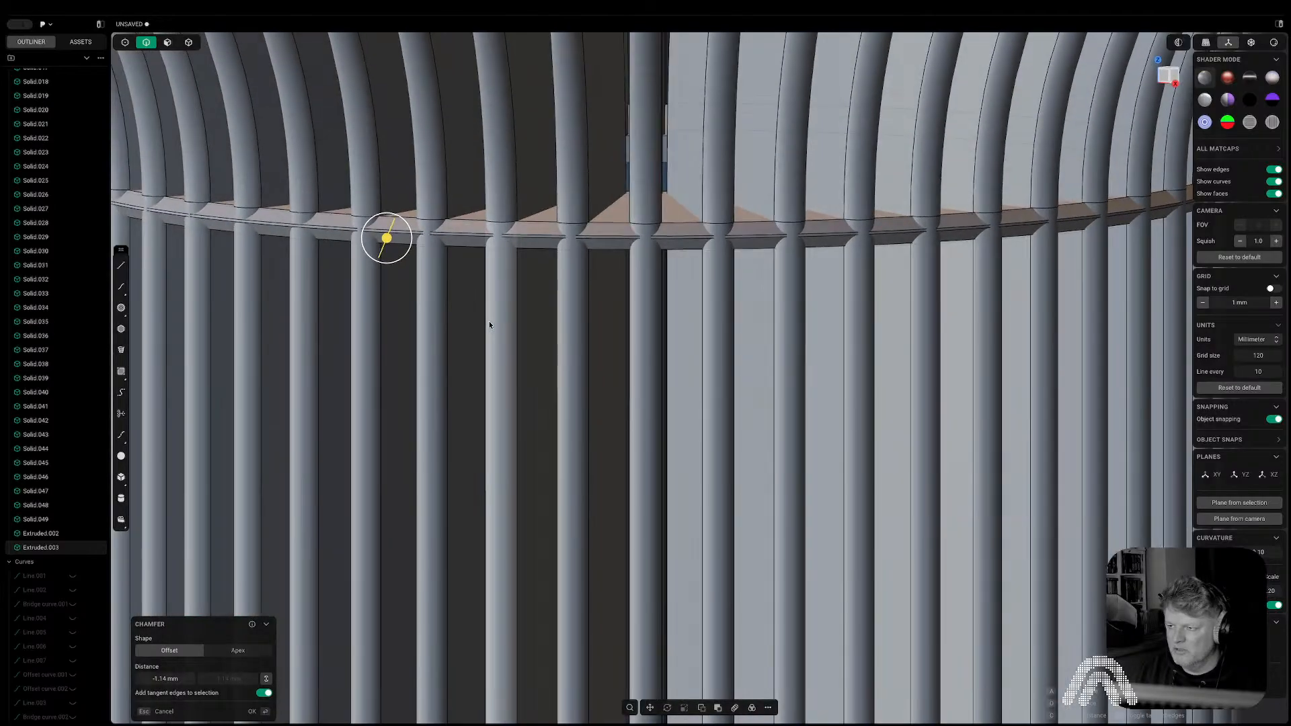
{"action": "key", "text": "Return"}
{"action": "key", "text": "1"}
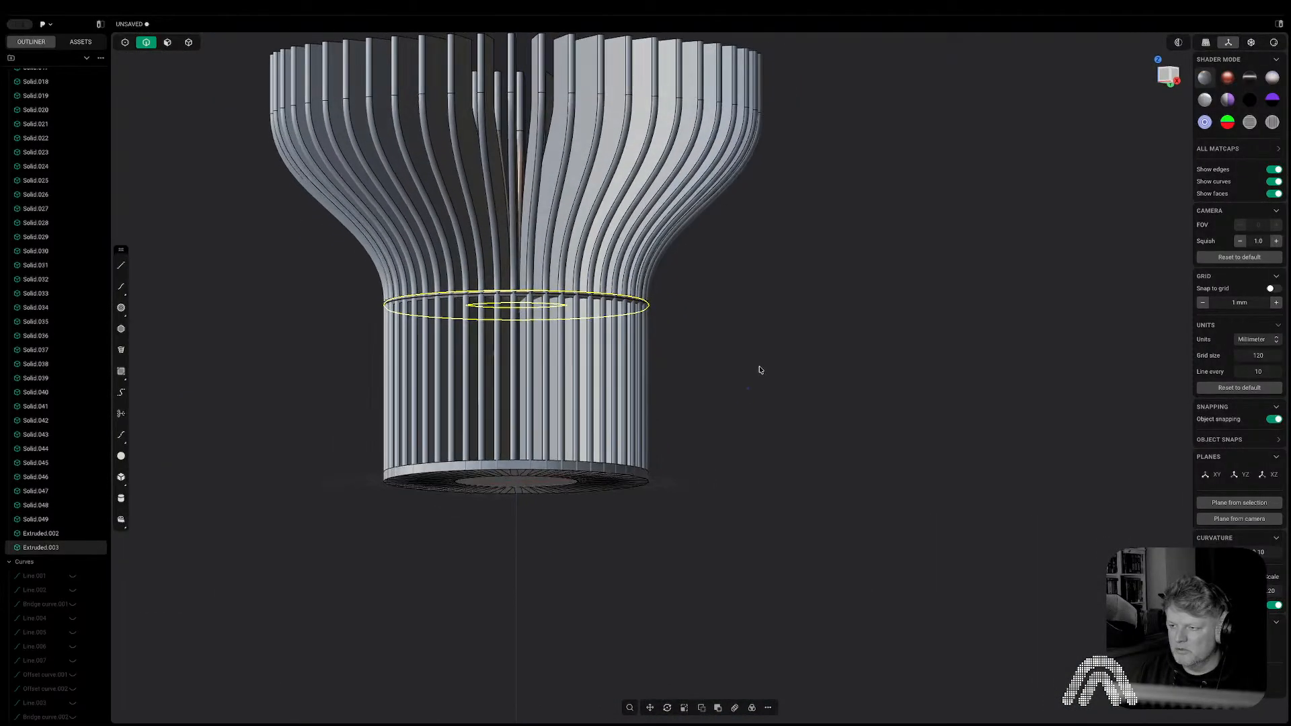
{"action": "left_click", "coordinate": [760, 382]}
Chamfer the upper outer edge of the base disc by about 3.36 mm.
{"action": "scroll", "coordinate": [615, 449], "scroll_direction": "up", "scroll_amount": 5}
{"action": "middle_click_drag", "start_coordinate": [615, 449], "coordinate": [531, 479]}
{"action": "left_click", "coordinate": [481, 487]}
{"action": "key", "text": "f"}
{"action": "left_click_drag", "start_coordinate": [480, 489], "coordinate": [478, 493]}
{"action": "key", "text": "c"}
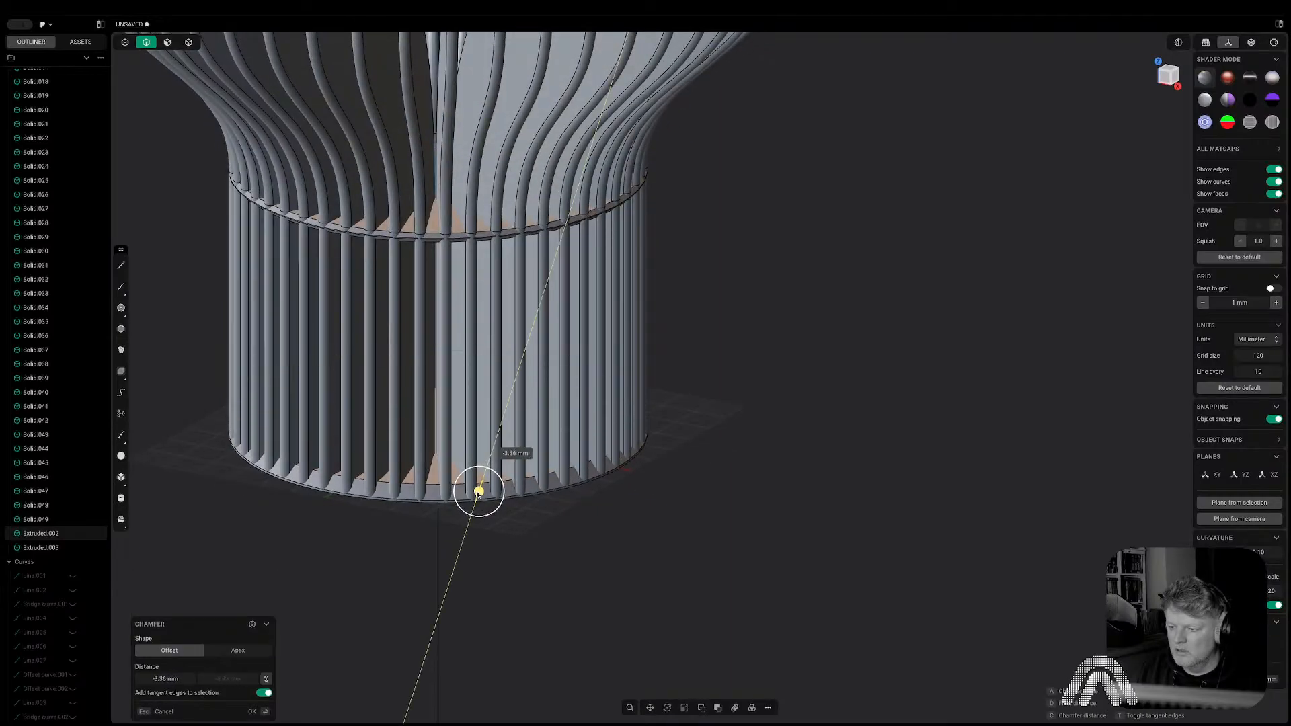
{"action": "key", "text": "Return"}
Save the model as "lamp finned" in the Lamp Finned folder.
{"action": "key", "text": "super+s"}
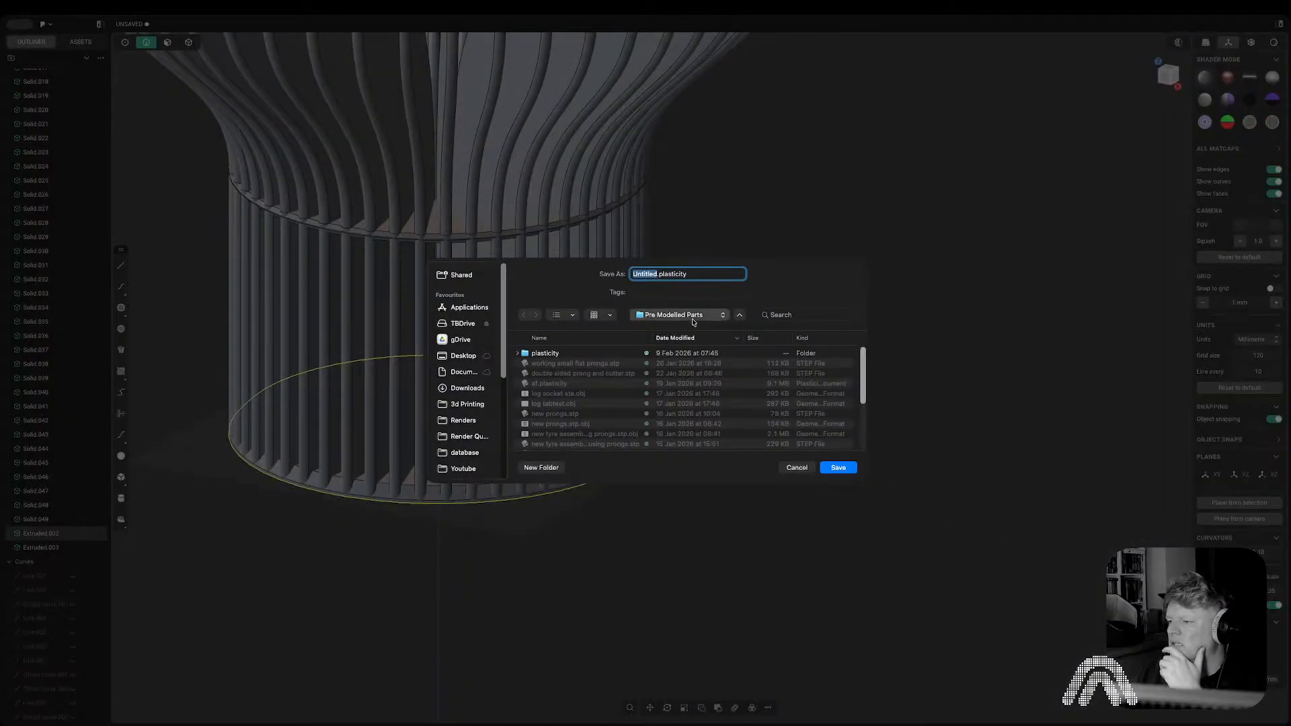
{"action": "left_click", "coordinate": [682, 424]}
{"action": "type", "text": "lamp finne"}
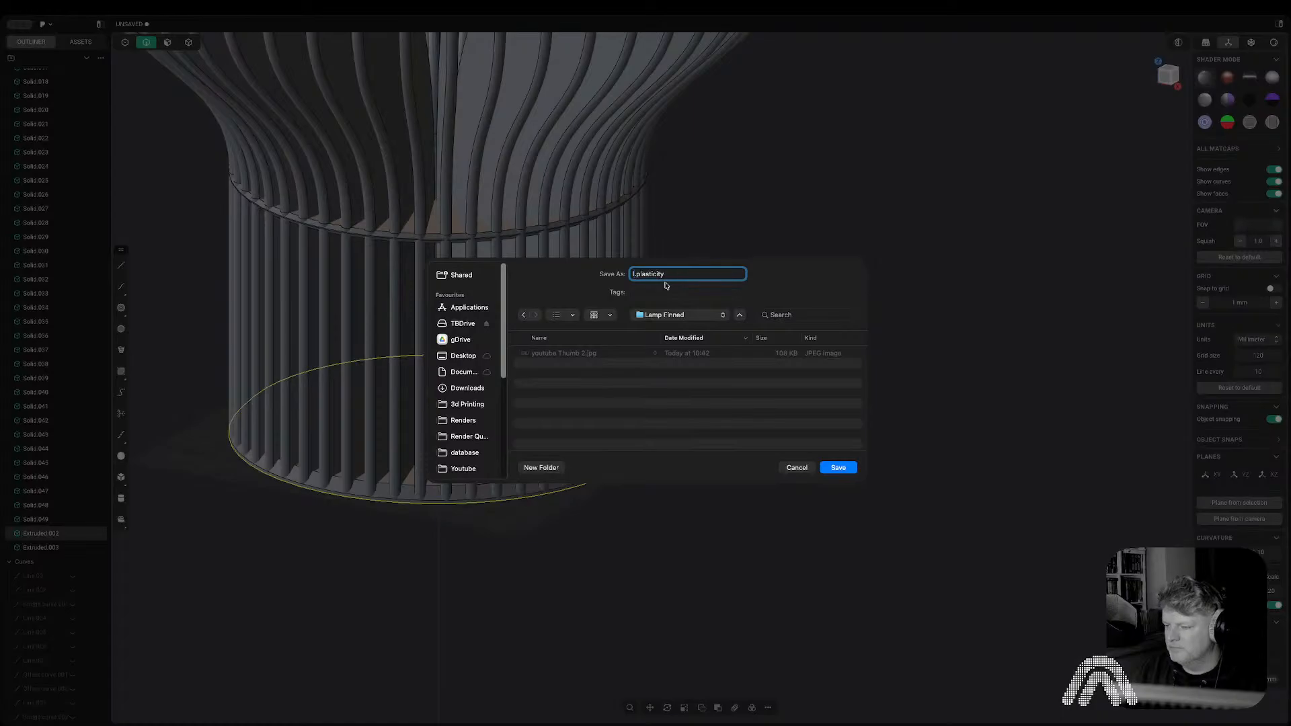
{"action": "type", "text": "d"}
{"action": "key", "text": "Return"}
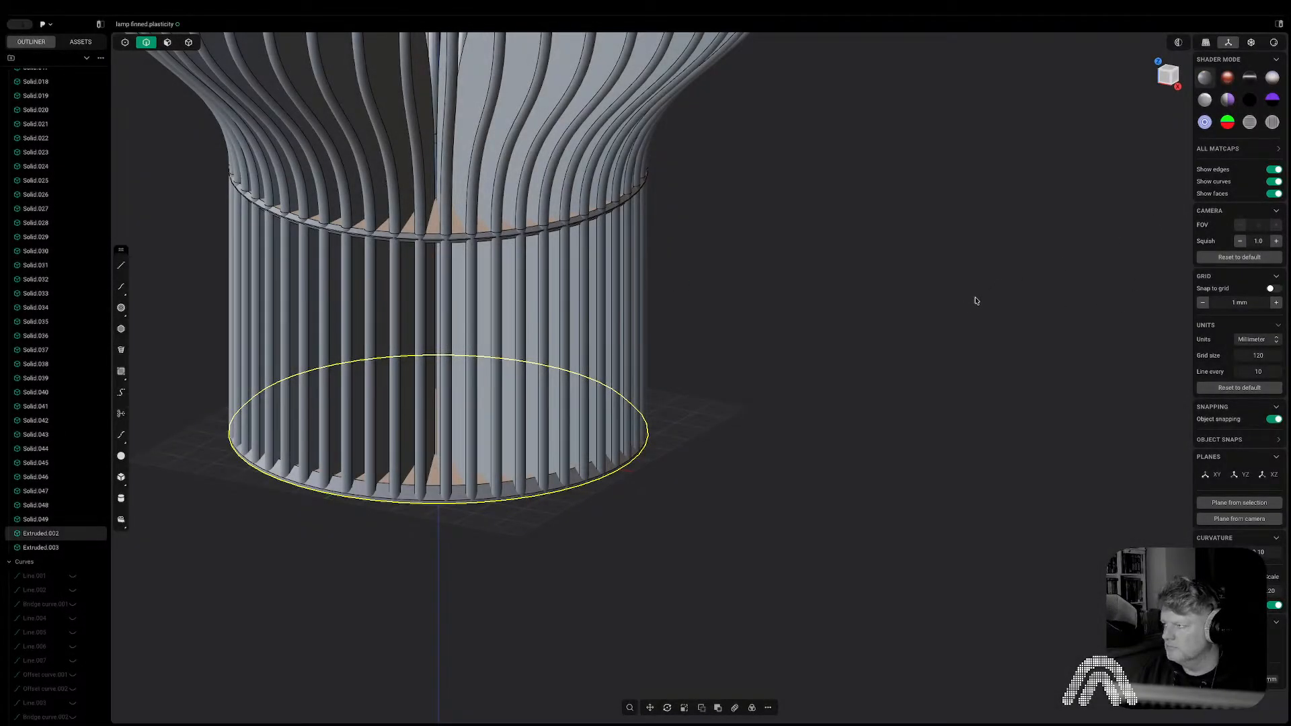
Make the hidden mount body in the imported mount.stp group visible inside the lamp.
{"action": "scroll", "coordinate": [1089, 369], "scroll_direction": "down", "scroll_amount": 5}
{"action": "scroll", "coordinate": [935, 362], "scroll_direction": "down", "scroll_amount": 3}
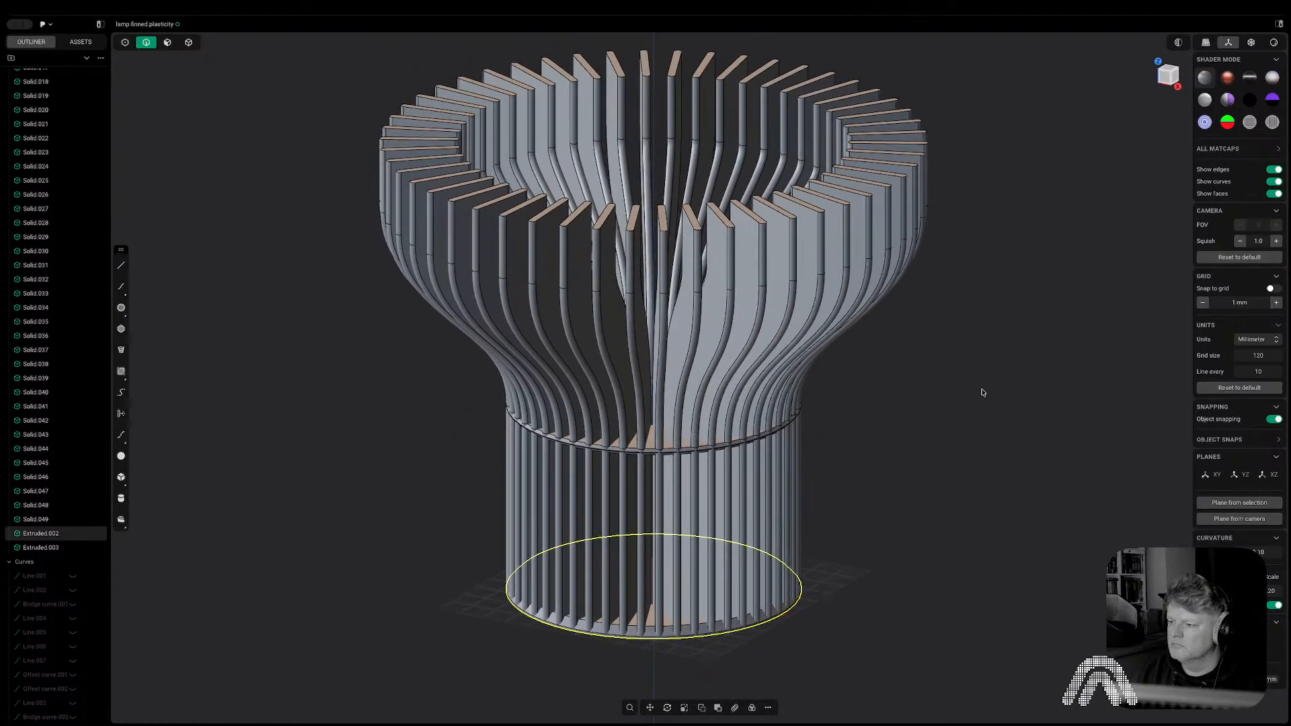
{"action": "key", "text": "KP_1"}
{"action": "middle_click_drag", "start_coordinate": [966, 373], "coordinate": [933, 436], "text": "shift"}
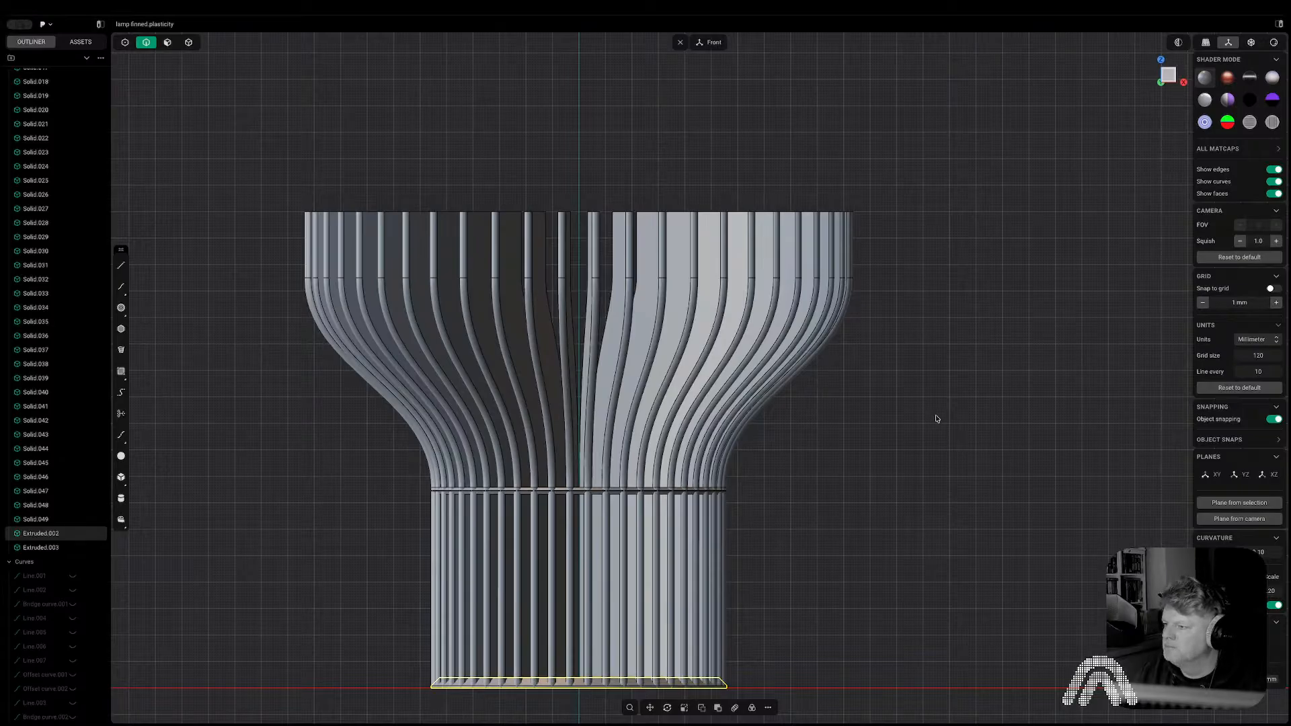
{"action": "middle_click_drag", "start_coordinate": [937, 417], "coordinate": [957, 265]}
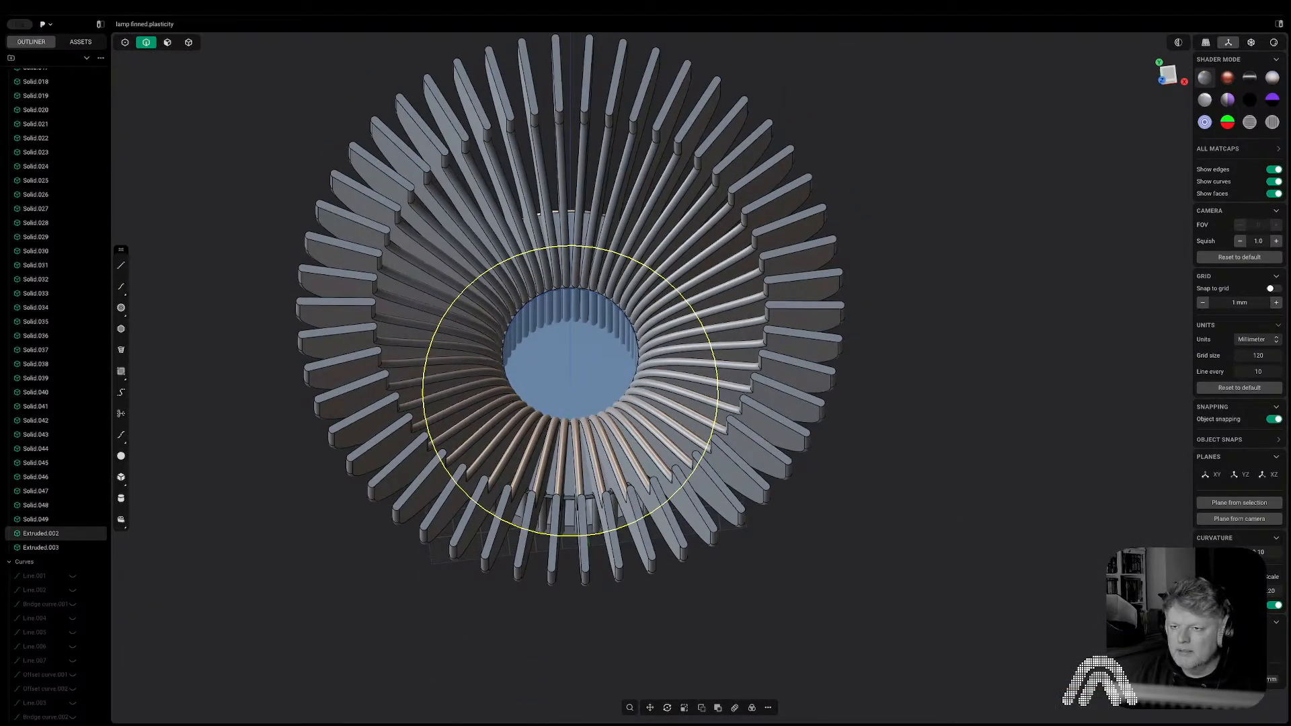
{"action": "scroll", "coordinate": [37, 168], "scroll_direction": "up", "scroll_amount": 5}
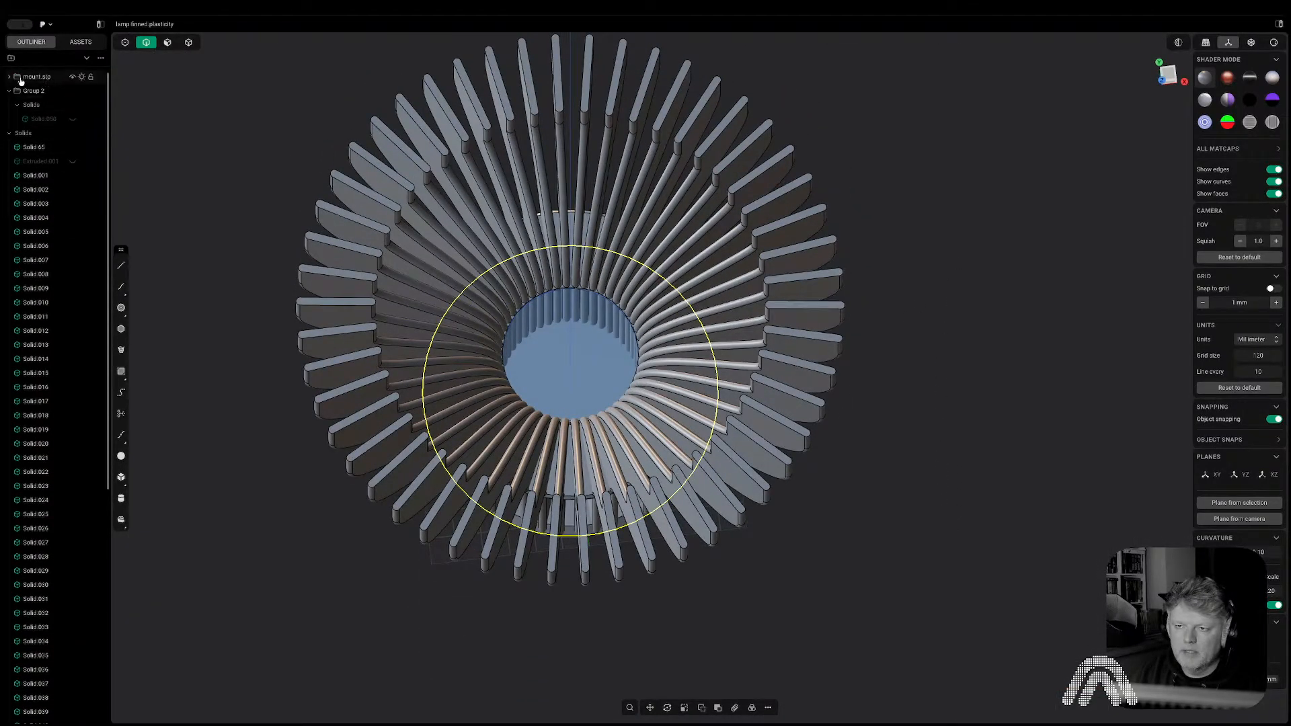
{"action": "left_click", "coordinate": [9, 77]}
{"action": "left_click", "coordinate": [72, 105]}
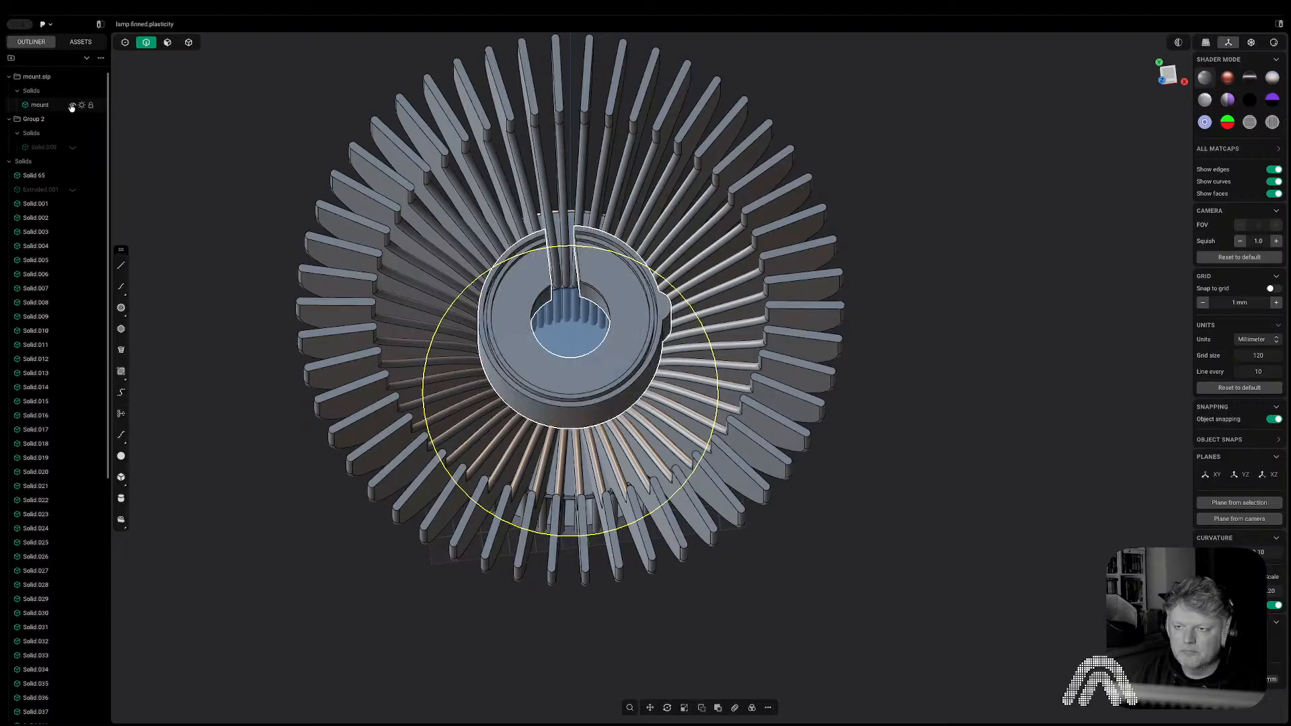
Show the lamp in a section view from the right side.
{"action": "middle_click_drag", "start_coordinate": [821, 255], "coordinate": [828, 380]}
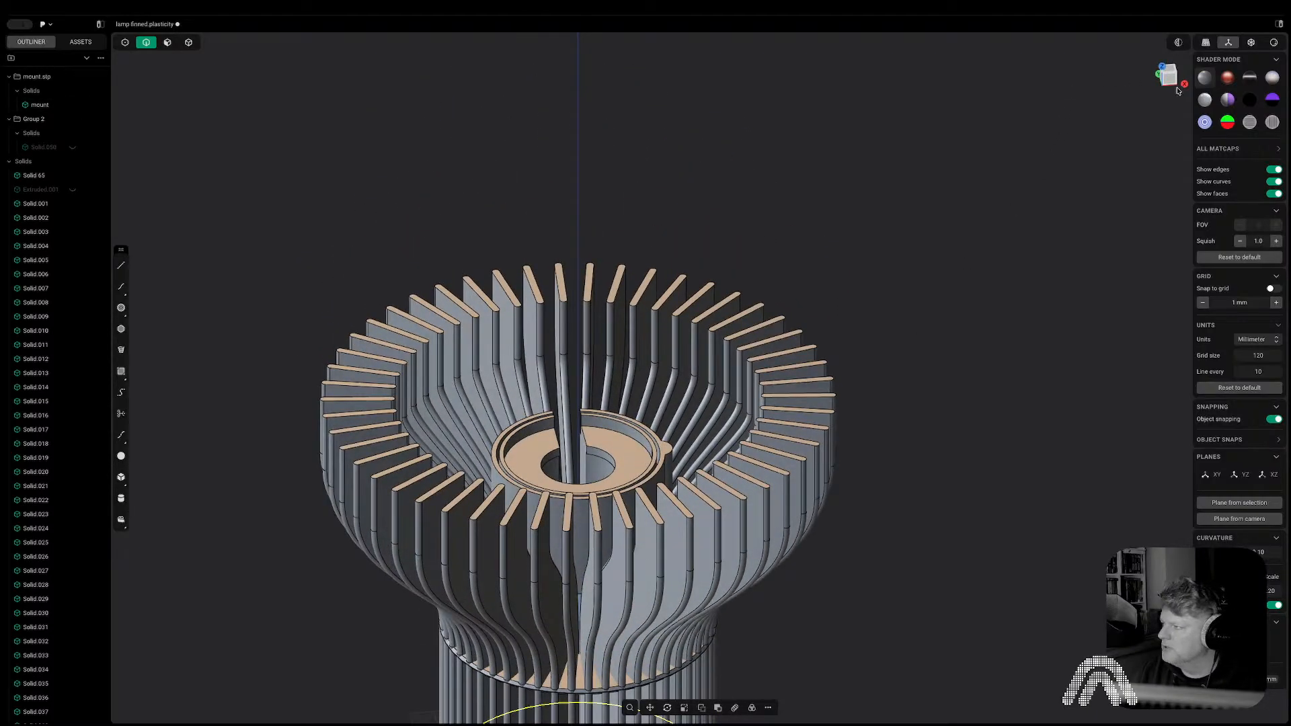
{"action": "left_click", "coordinate": [1178, 84]}
{"action": "middle_click_drag", "start_coordinate": [1025, 295], "coordinate": [973, 266], "text": "shift"}
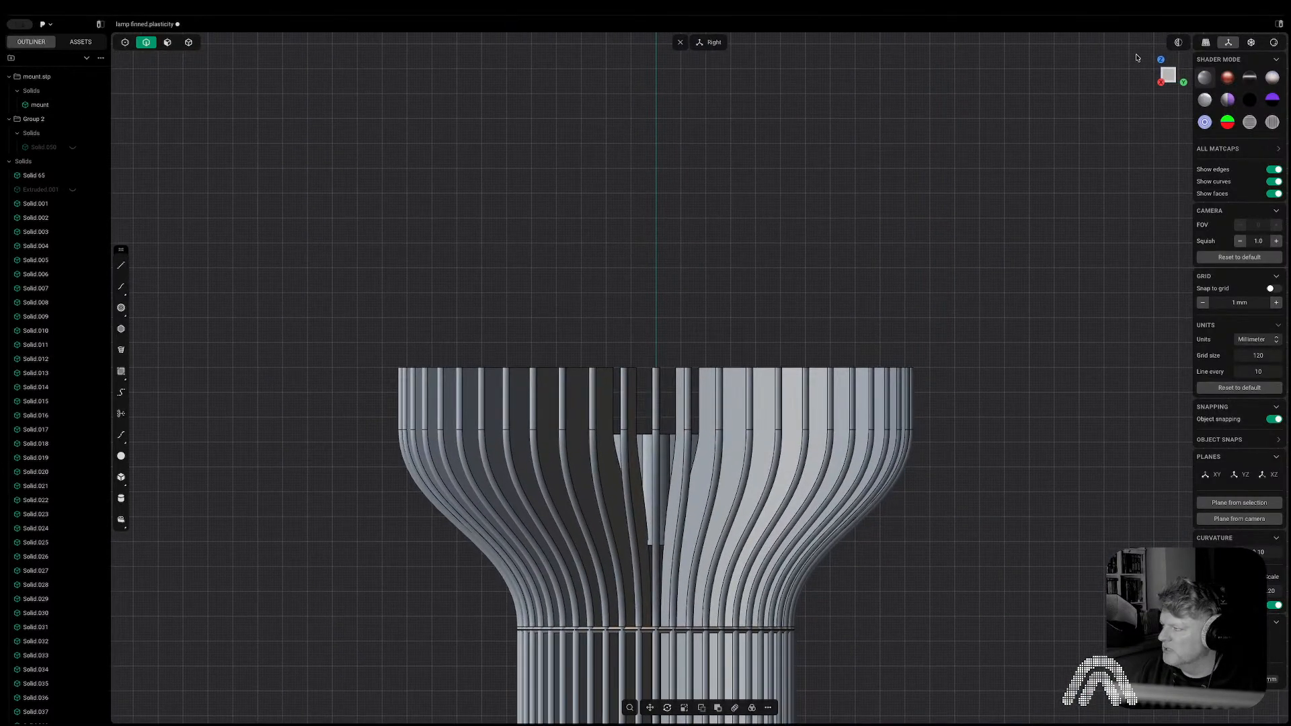
{"action": "left_click", "coordinate": [1178, 41]}
{"action": "middle_click_drag", "start_coordinate": [1027, 478], "coordinate": [951, 403], "text": "shift"}
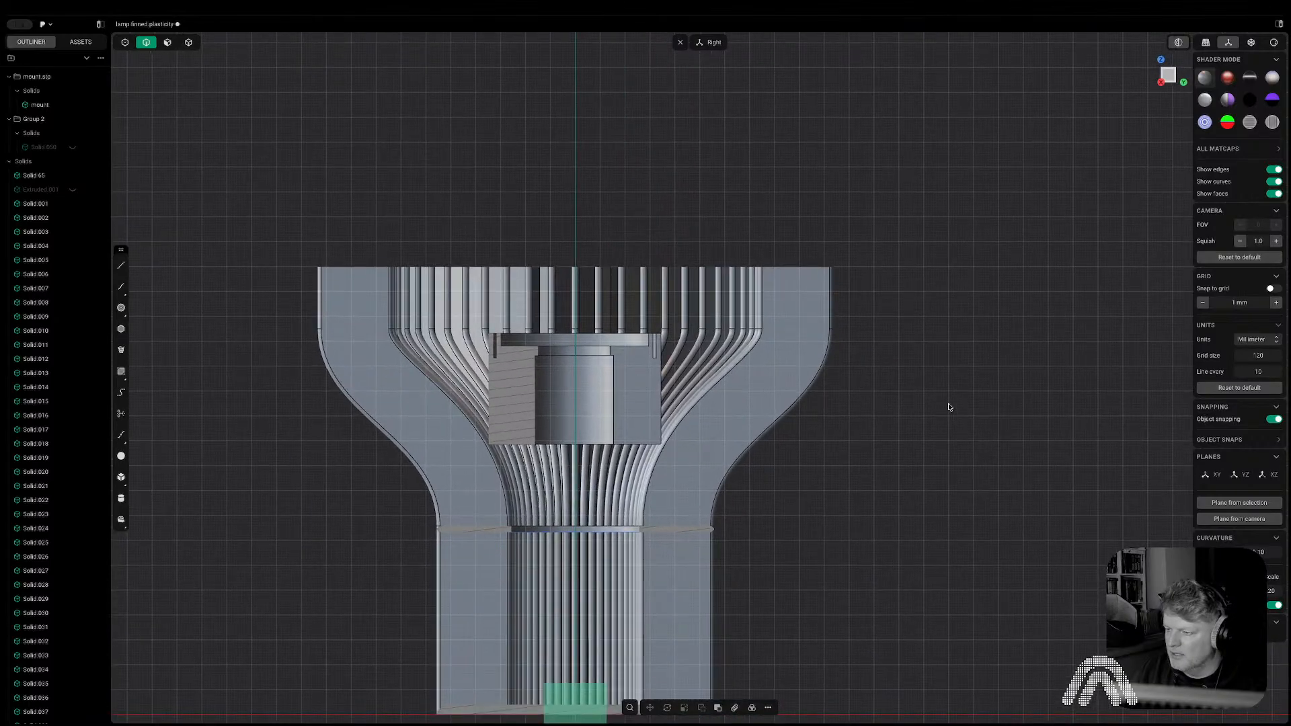
Move the mount down along Z by about 40 mm into the lamp's neck.
{"action": "left_click", "coordinate": [631, 347]}
{"action": "key", "text": "g"}
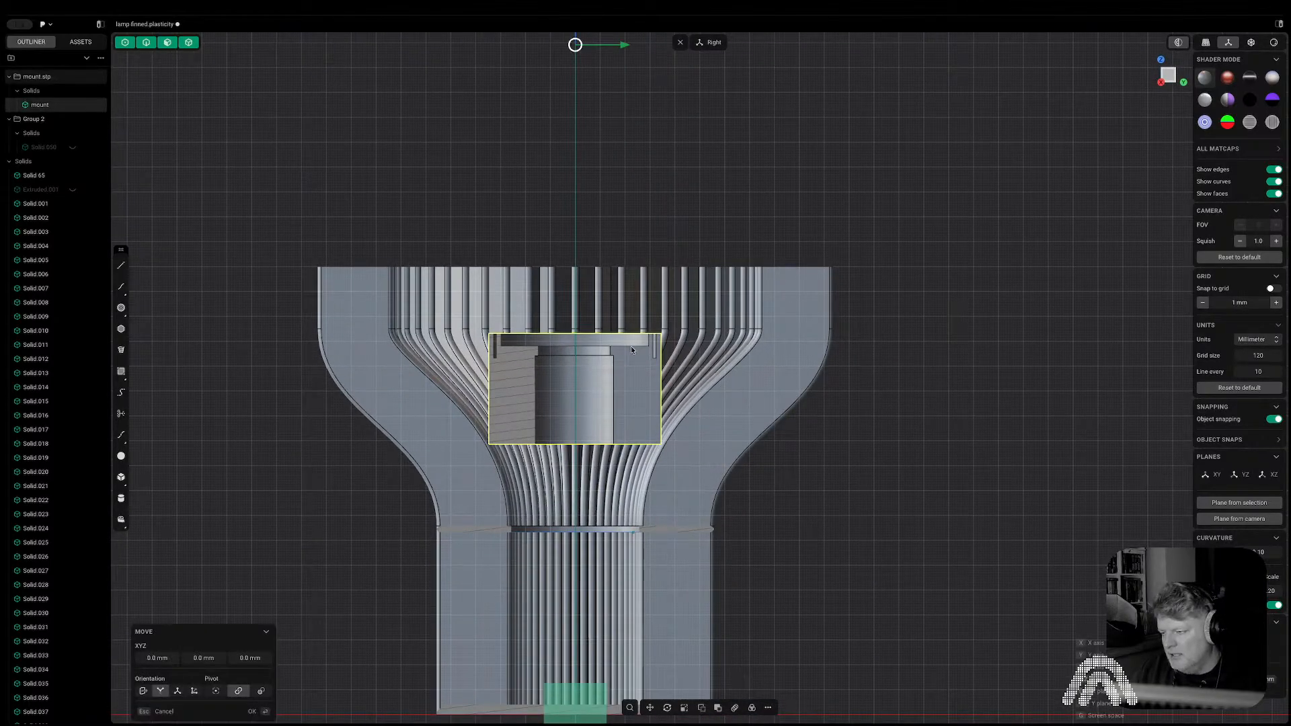
{"action": "key", "text": "z"}
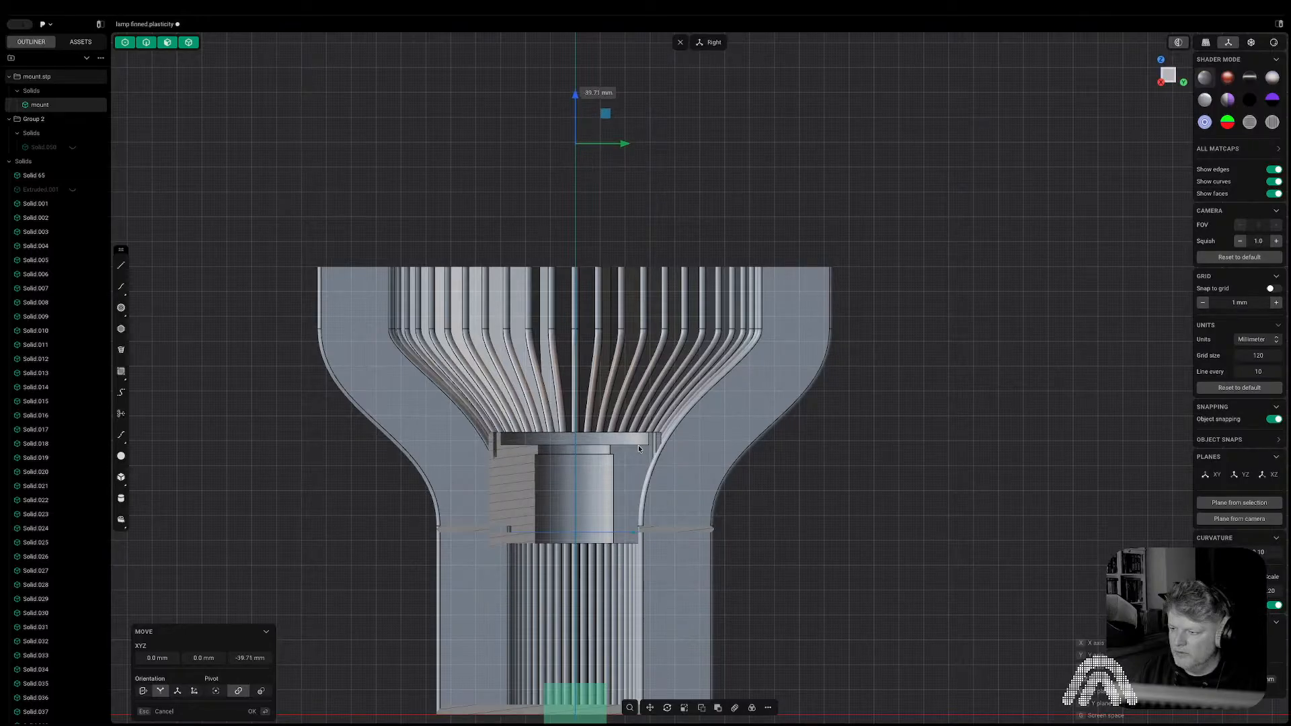
{"action": "left_click", "coordinate": [675, 465]}
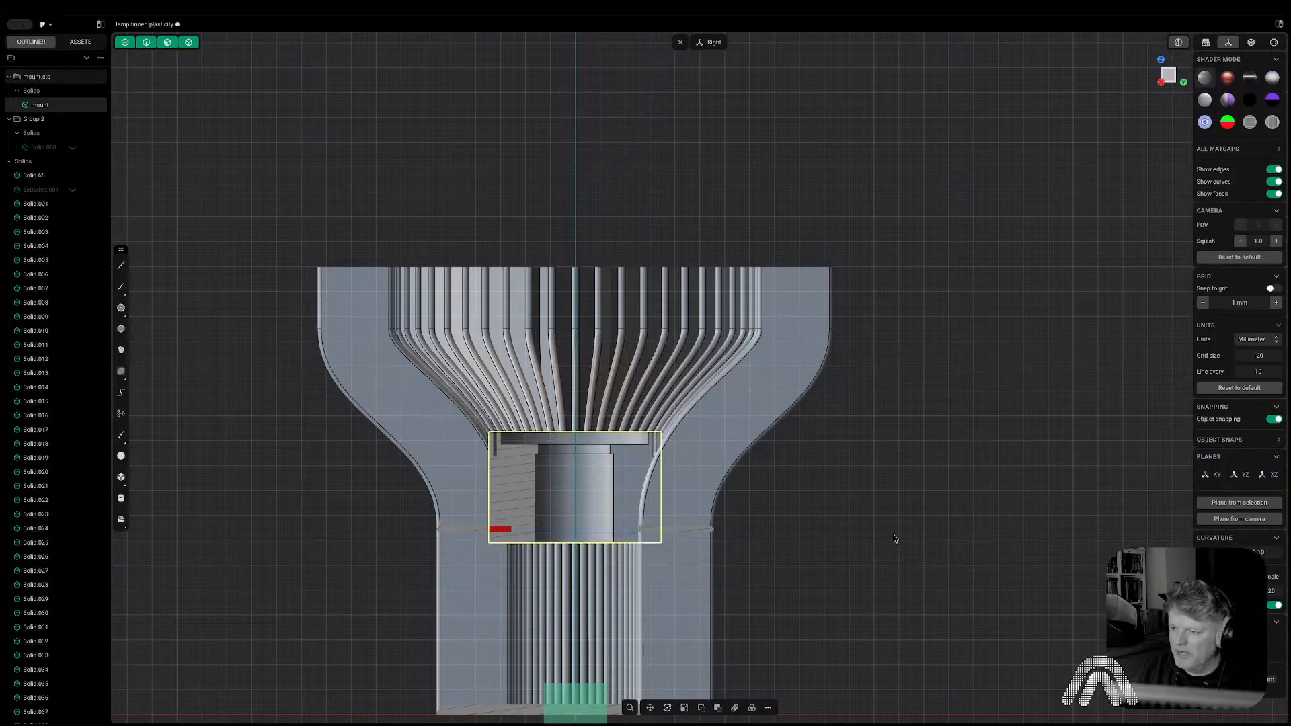
Draw a horizontal line across the full width of the upper fins, extending past both sides, where they begin to curve.
{"action": "middle_click_drag", "start_coordinate": [894, 538], "coordinate": [726, 537]}
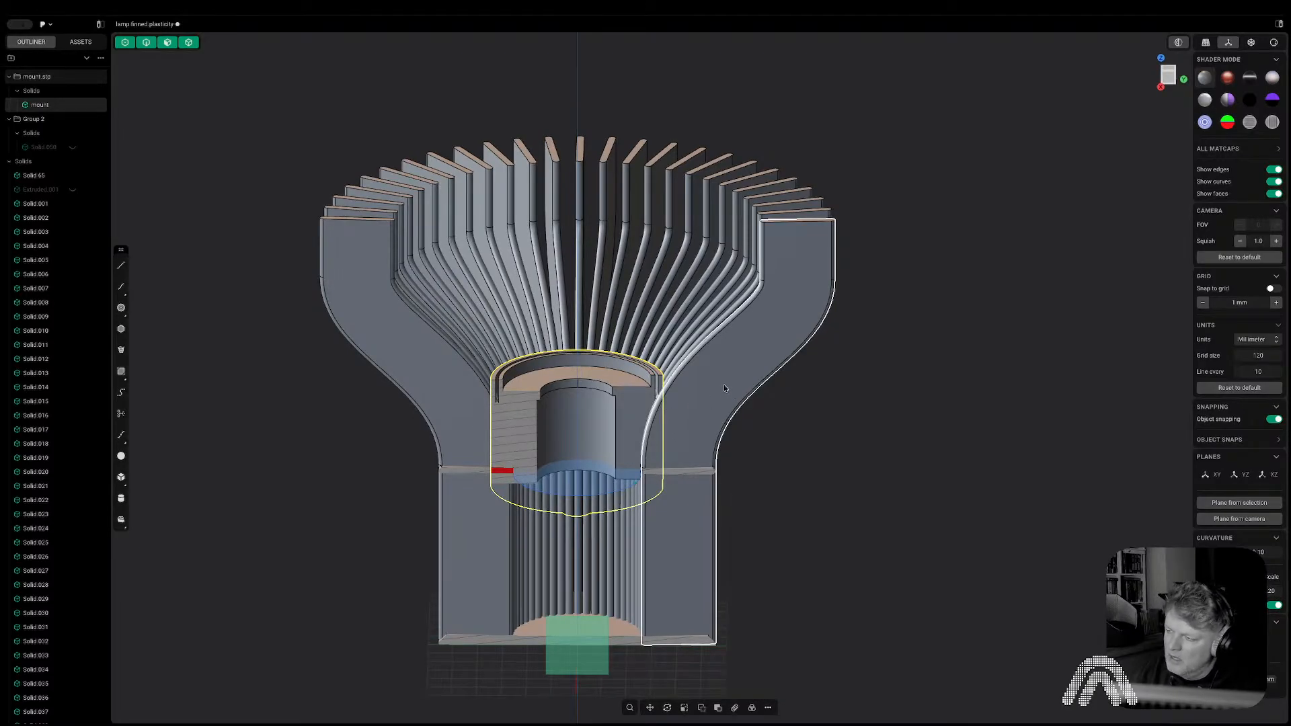
{"action": "middle_click_drag", "start_coordinate": [606, 373], "coordinate": [604, 471]}
{"action": "middle_click_drag", "start_coordinate": [900, 397], "coordinate": [913, 318]}
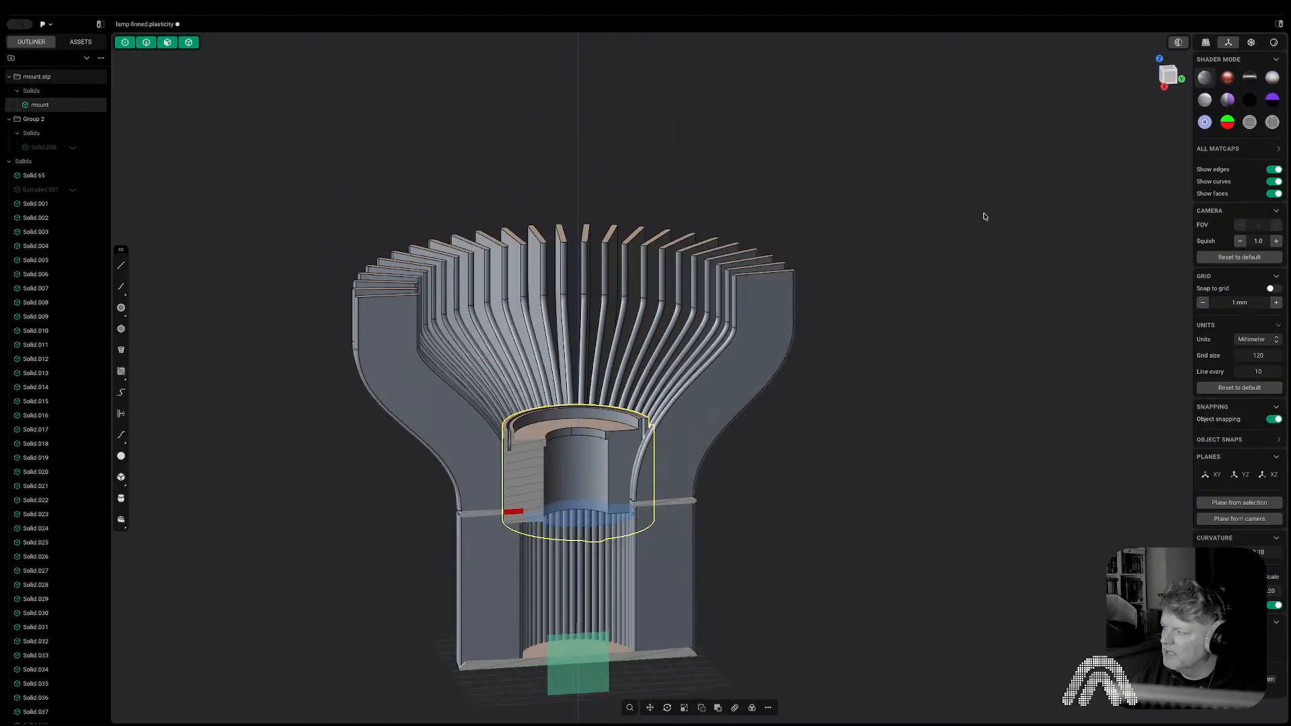
{"action": "left_click", "coordinate": [1165, 80]}
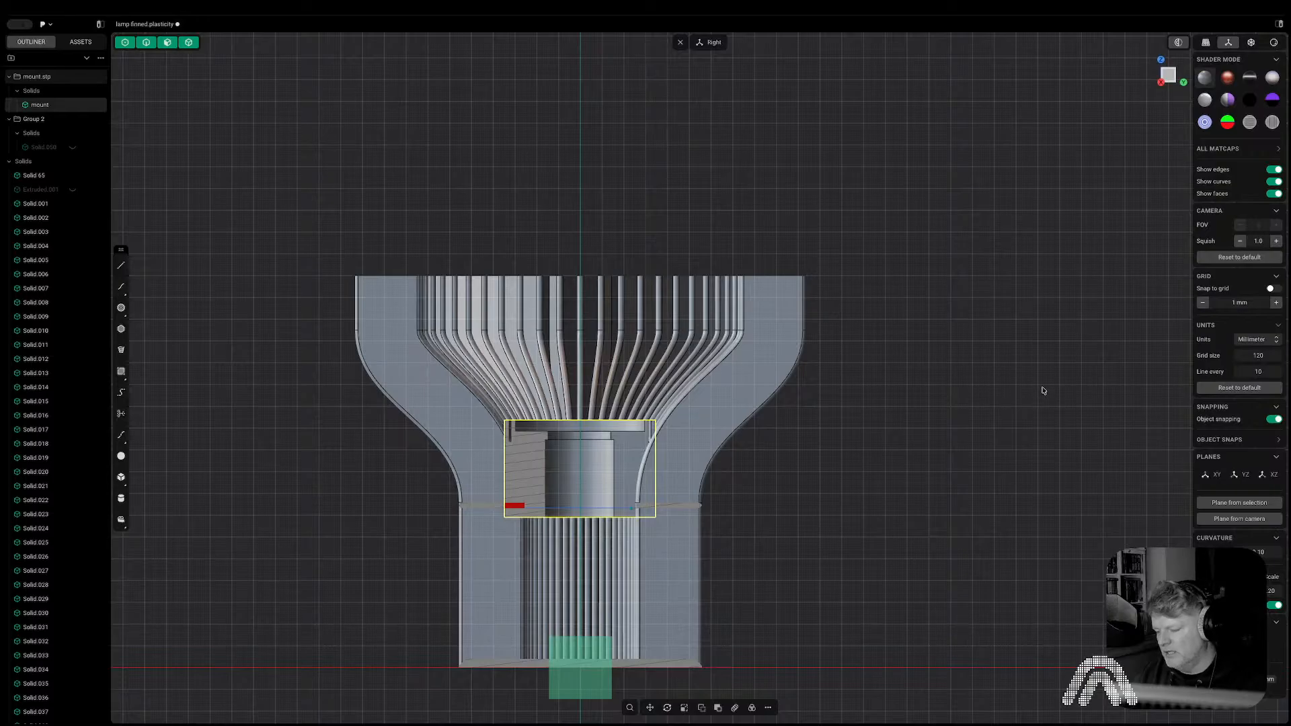
{"action": "key", "text": "l"}
{"action": "left_click", "coordinate": [826, 332]}
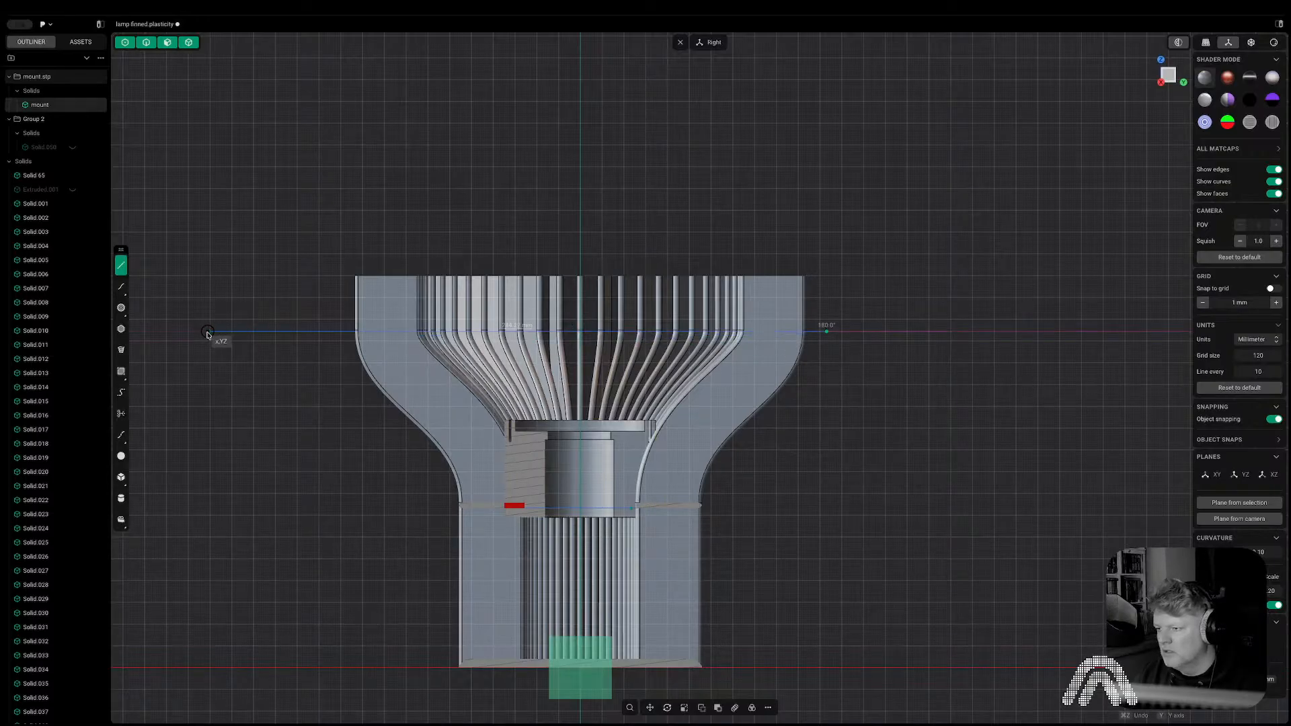
{"action": "left_click", "coordinate": [207, 332]}
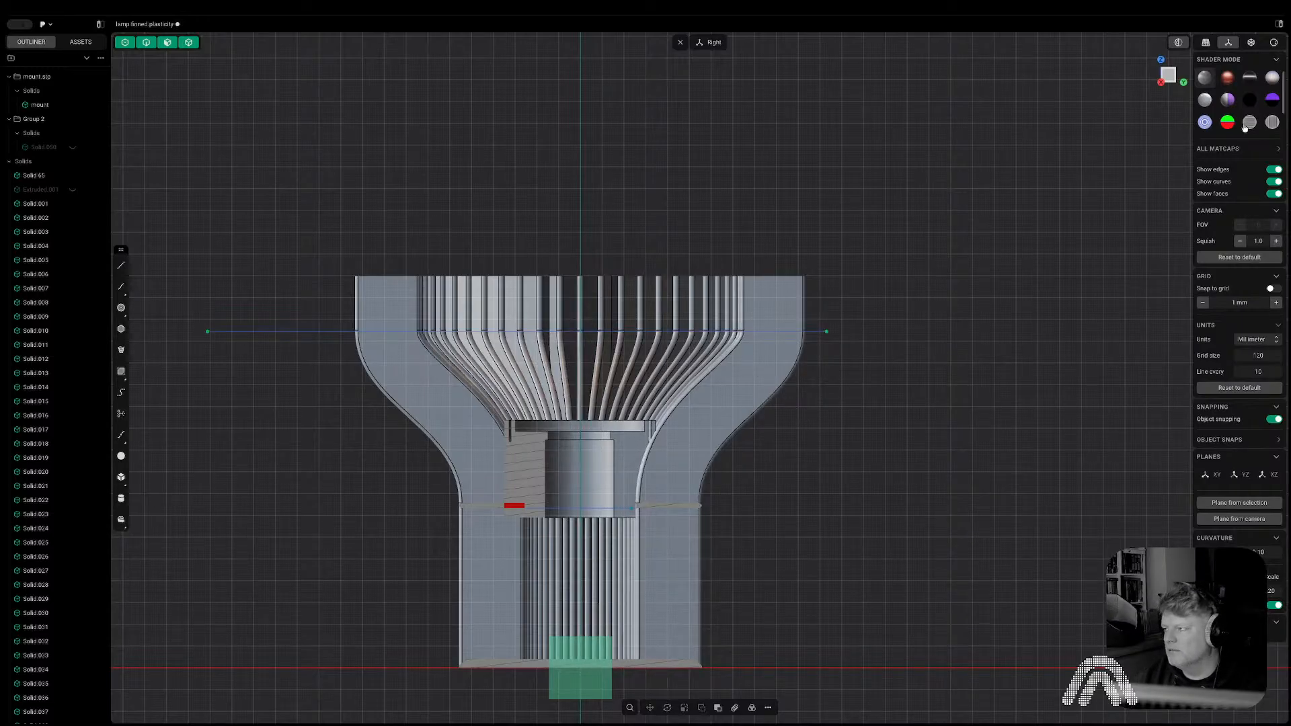
Turn off the section view and move the horizontal line up slightly along Z, just above the fins' bend.
{"action": "left_click", "coordinate": [1177, 44]}
{"action": "middle_click_drag", "start_coordinate": [833, 375], "coordinate": [879, 441]}
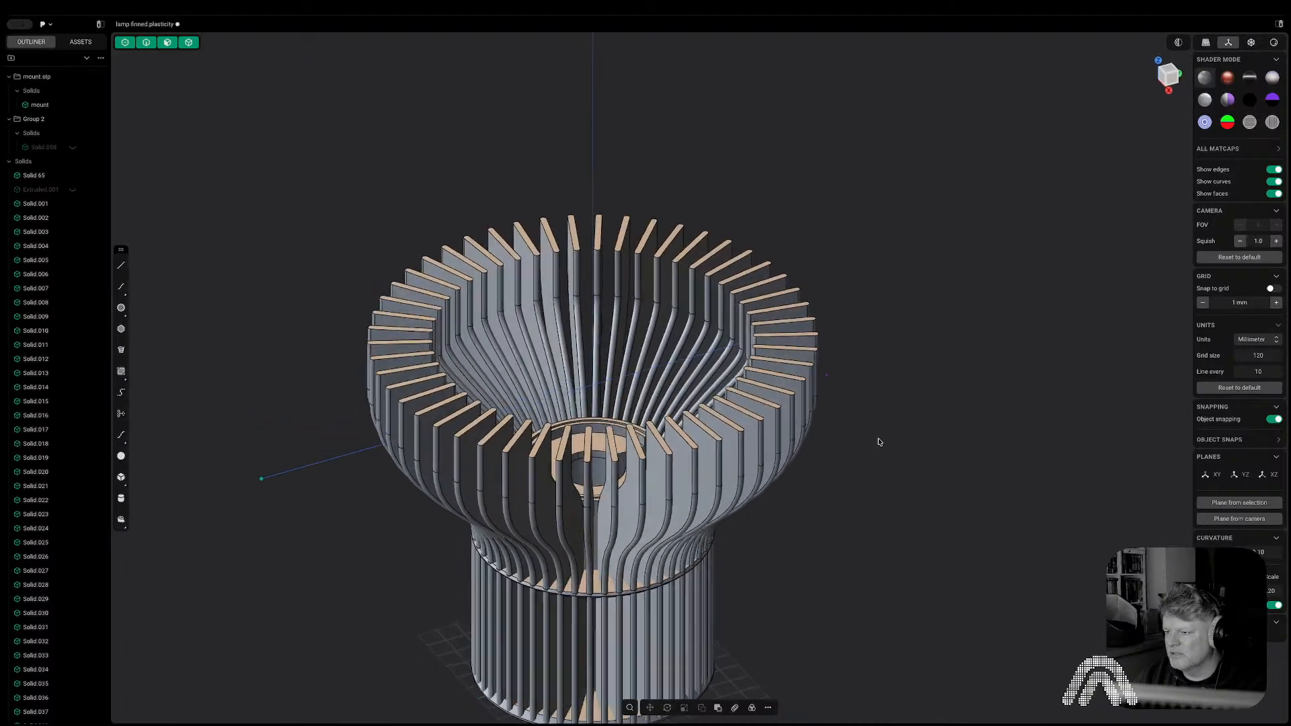
{"action": "key", "text": "3"}
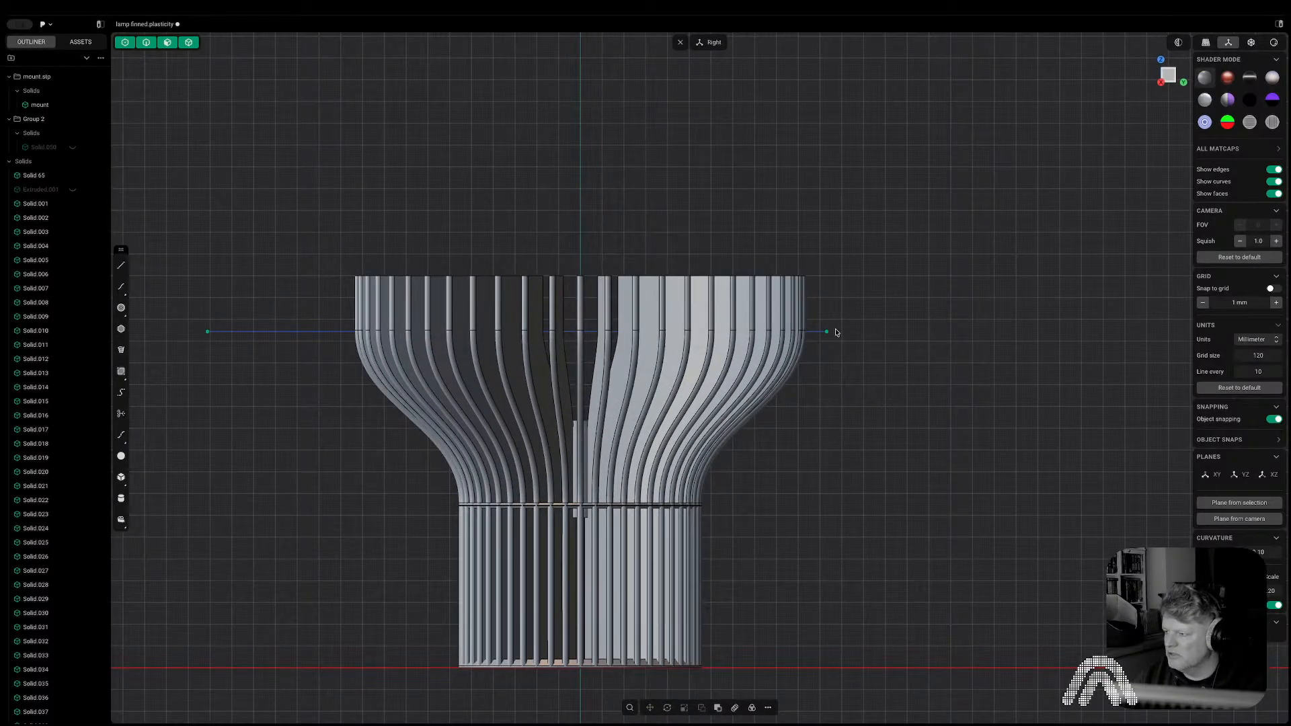
{"action": "scroll", "coordinate": [827, 332], "scroll_direction": "up", "scroll_amount": 5}
{"action": "key", "text": "2"}
{"action": "left_click", "coordinate": [800, 334]}
{"action": "key", "text": "g"}
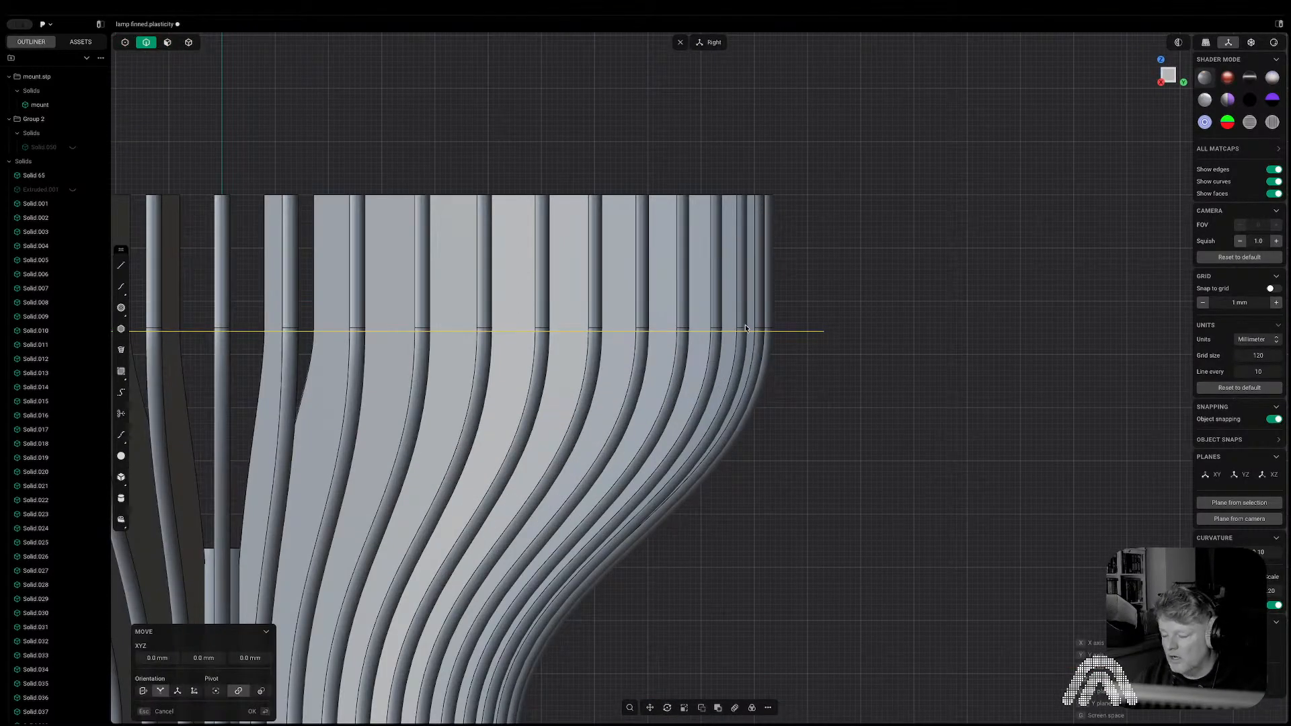
{"action": "left_click", "coordinate": [881, 327]}
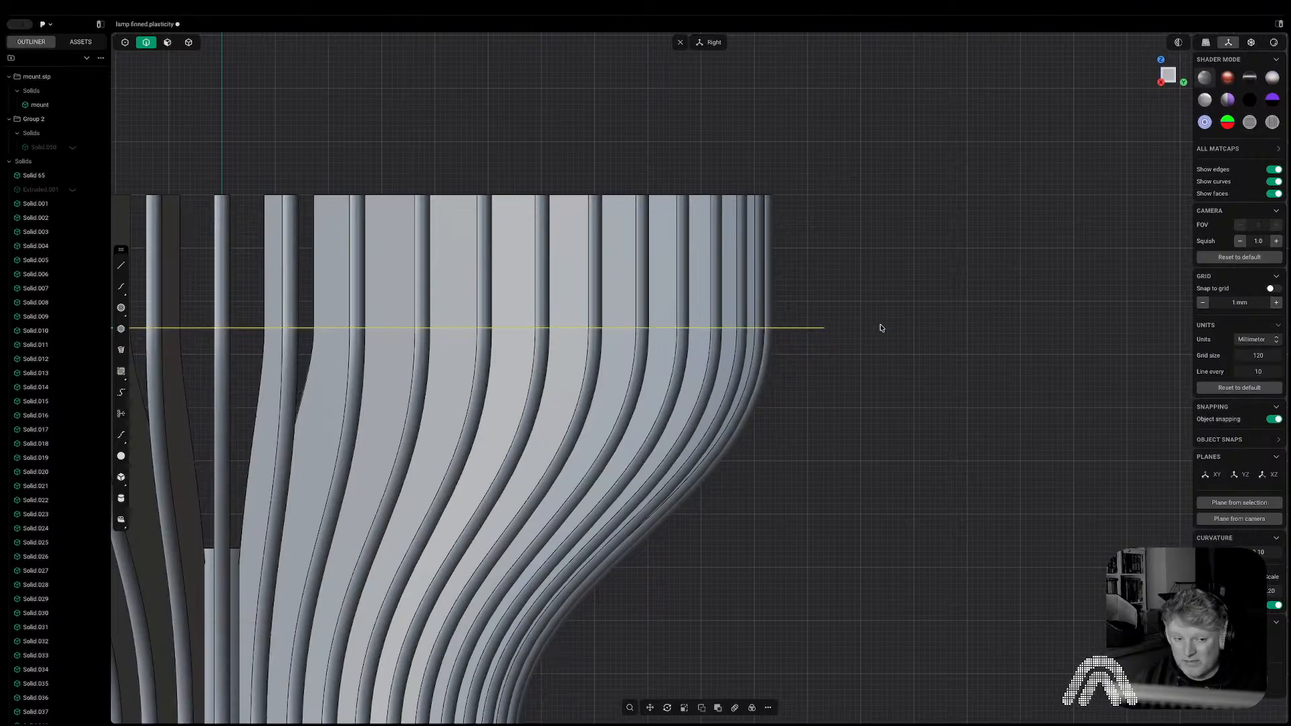
{"action": "scroll", "coordinate": [881, 328], "scroll_direction": "down", "scroll_amount": 2}
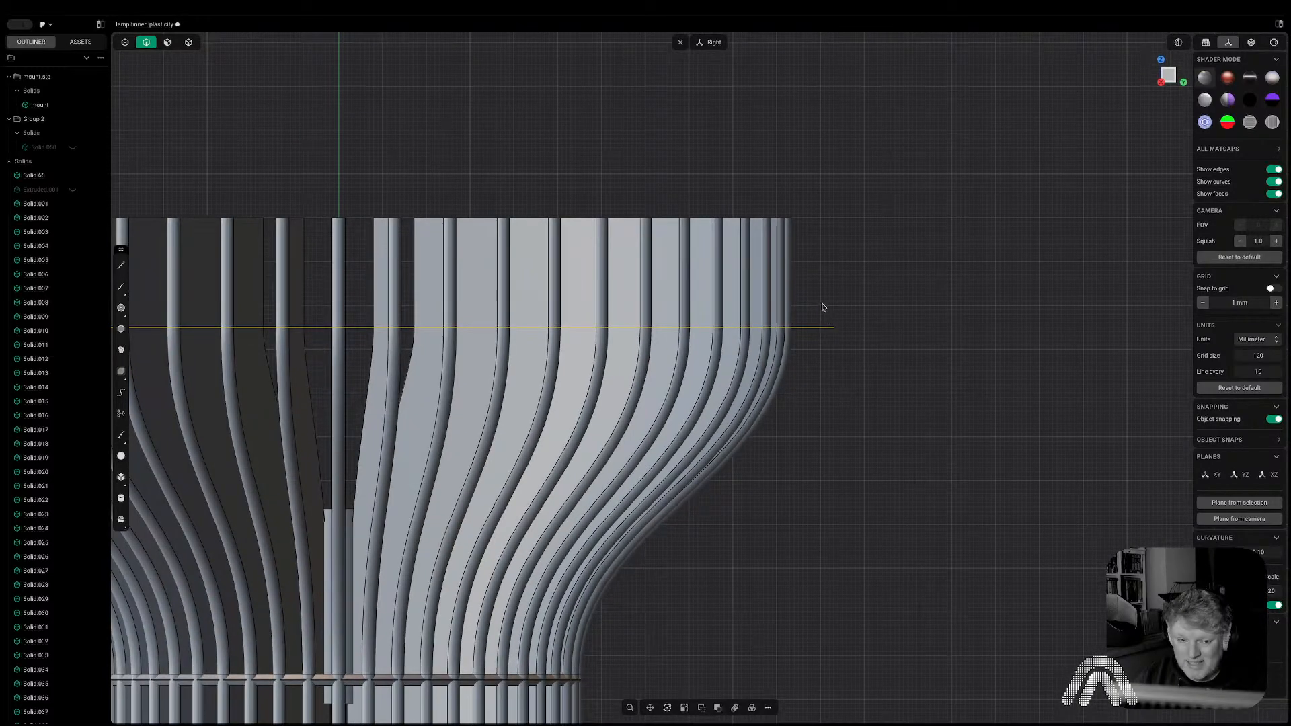
{"action": "key", "text": "c"}
{"action": "scroll", "coordinate": [834, 283], "scroll_direction": "down", "scroll_amount": 4}
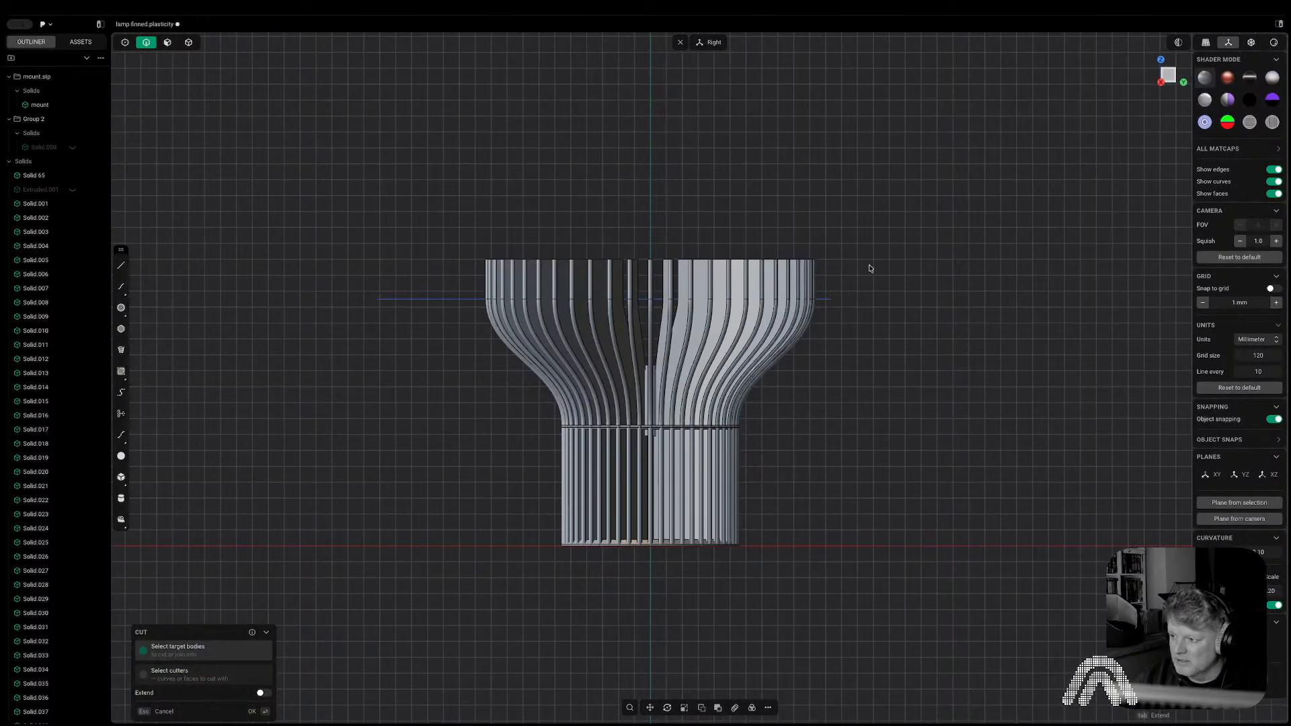
{"action": "key", "text": "Escape"}
Join all the lamp's fins and the base ring into one body with a Boolean union.
{"action": "scroll", "coordinate": [652, 591], "scroll_direction": "up", "scroll_amount": 5}
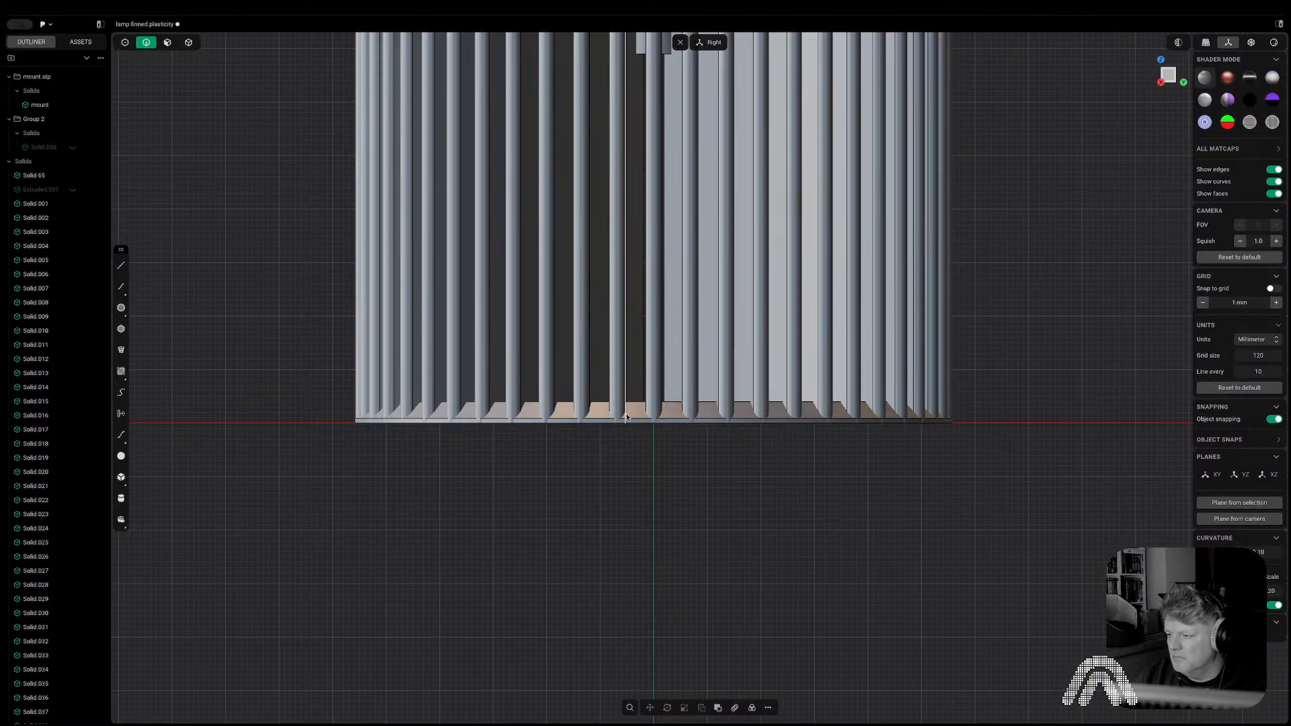
{"action": "key", "text": "5"}
{"action": "left_click", "coordinate": [634, 410]}
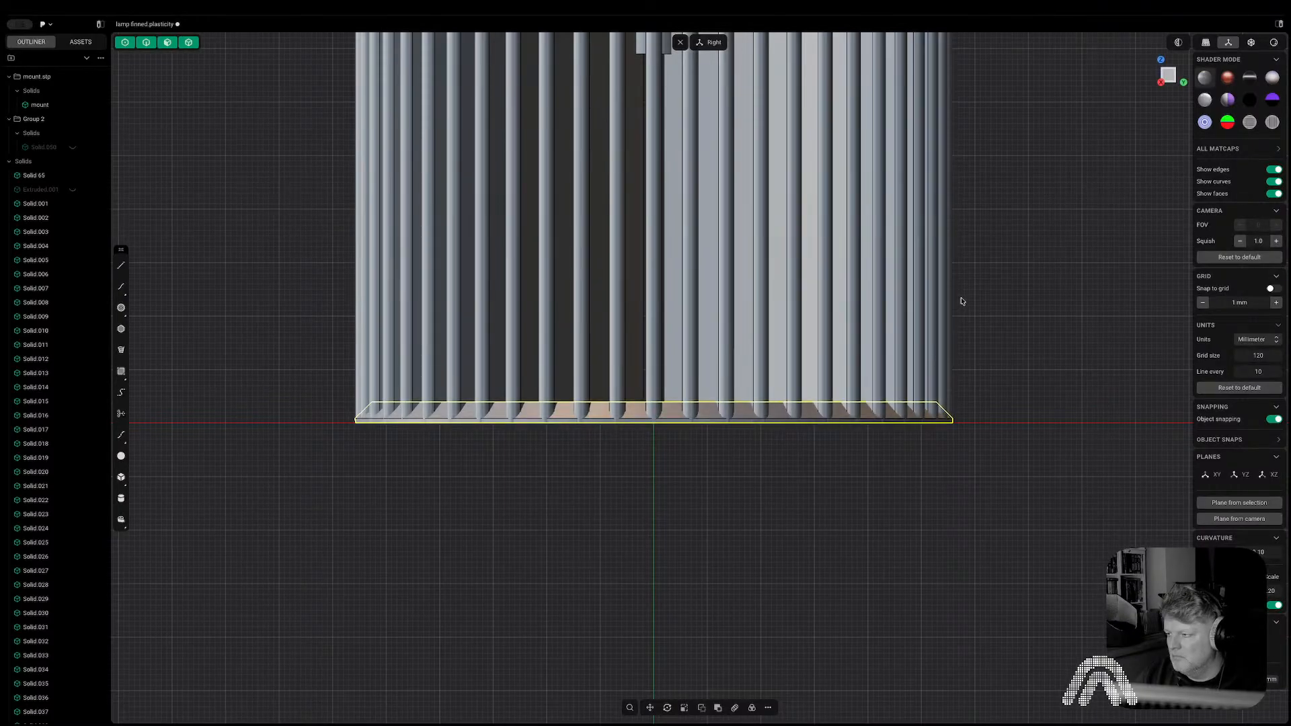
{"action": "left_click_drag", "start_coordinate": [986, 288], "coordinate": [313, 355]}
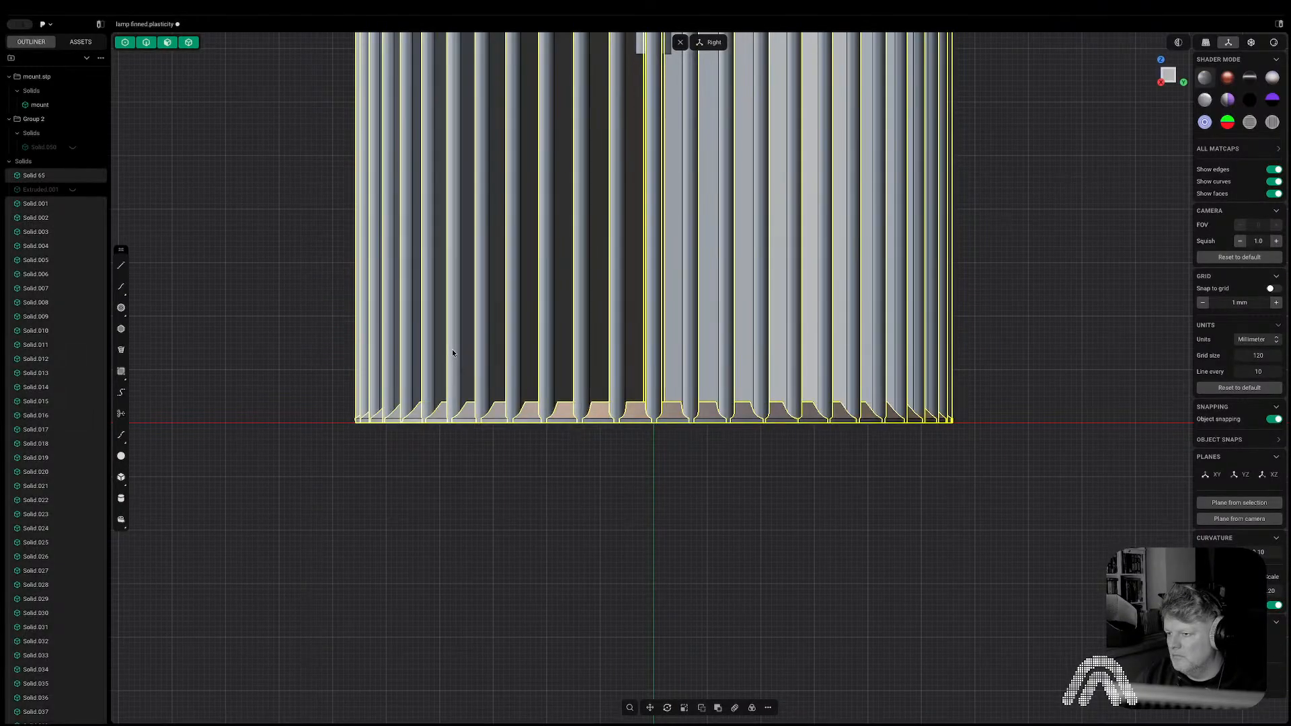
{"action": "key", "text": "shift+b"}
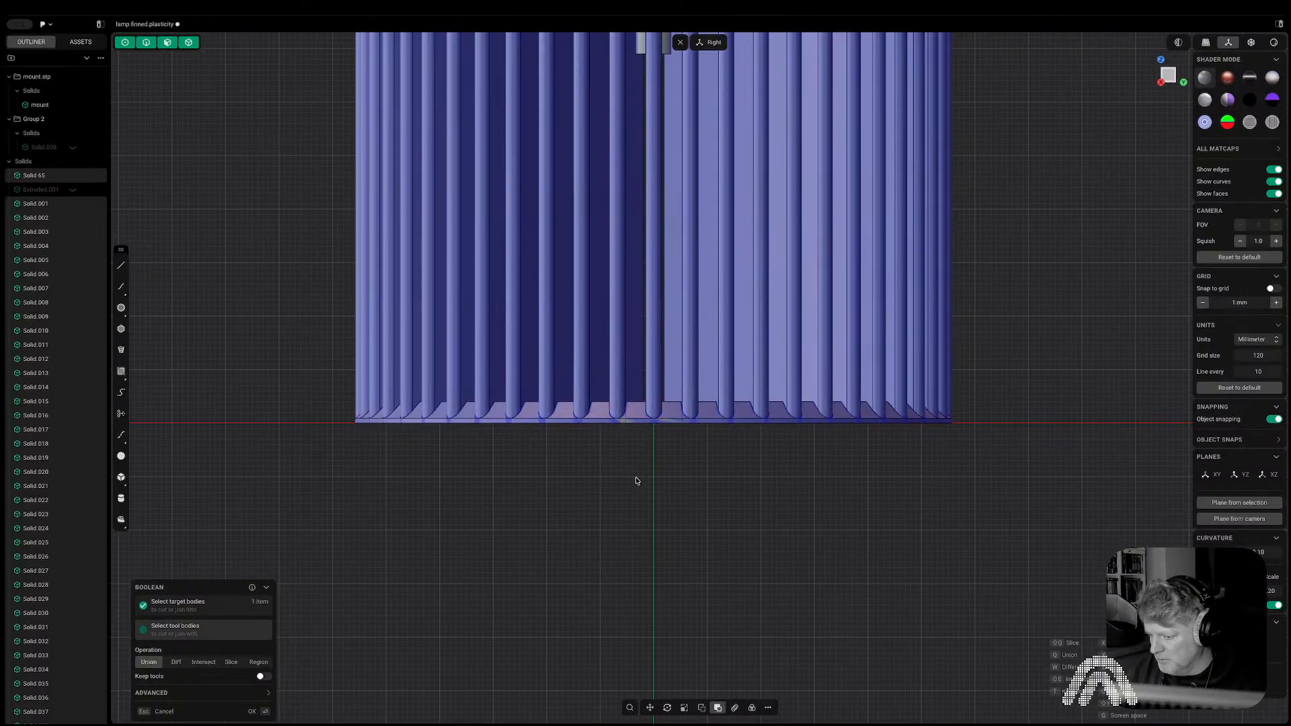
{"action": "key", "text": "Return"}
{"action": "scroll", "coordinate": [675, 478], "scroll_direction": "down", "scroll_amount": 3}
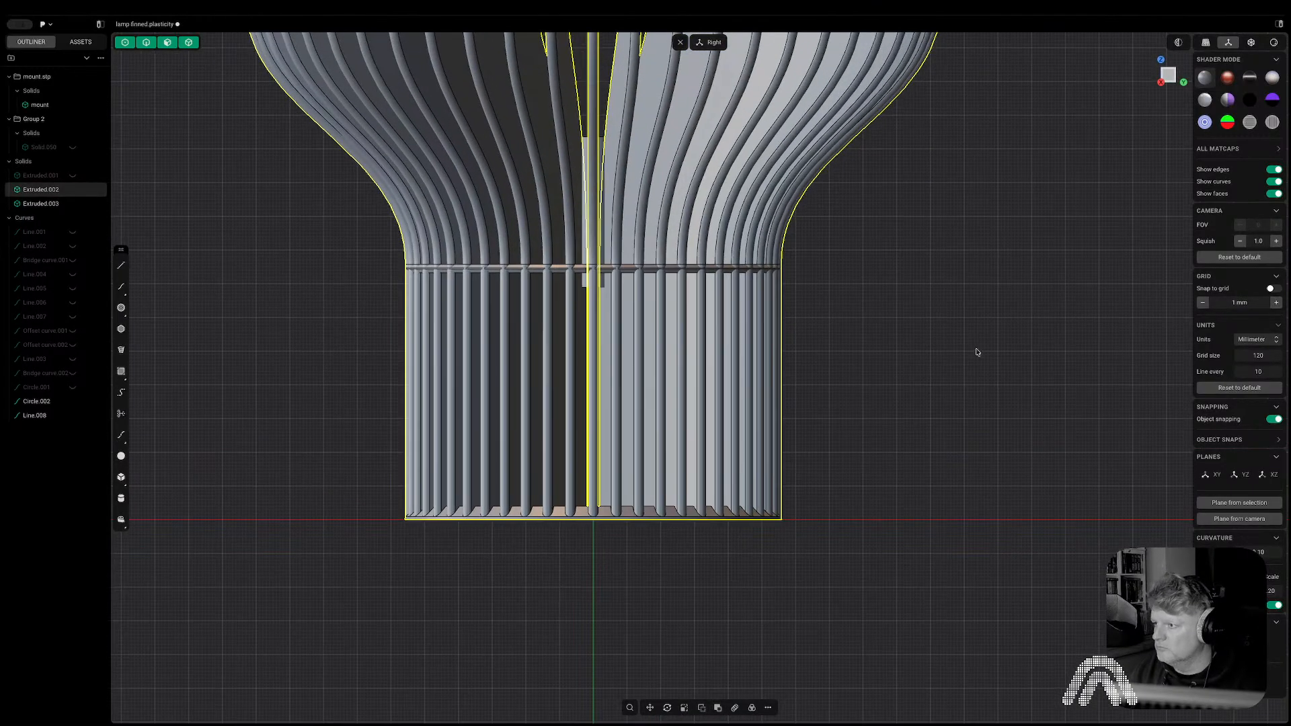
Cut the joined lamp body with the horizontal line across its upper fins.
{"action": "scroll", "coordinate": [941, 417], "scroll_direction": "down", "scroll_amount": 3}
{"action": "scroll", "coordinate": [899, 370], "scroll_direction": "up", "scroll_amount": 5}
{"action": "key", "text": "2"}
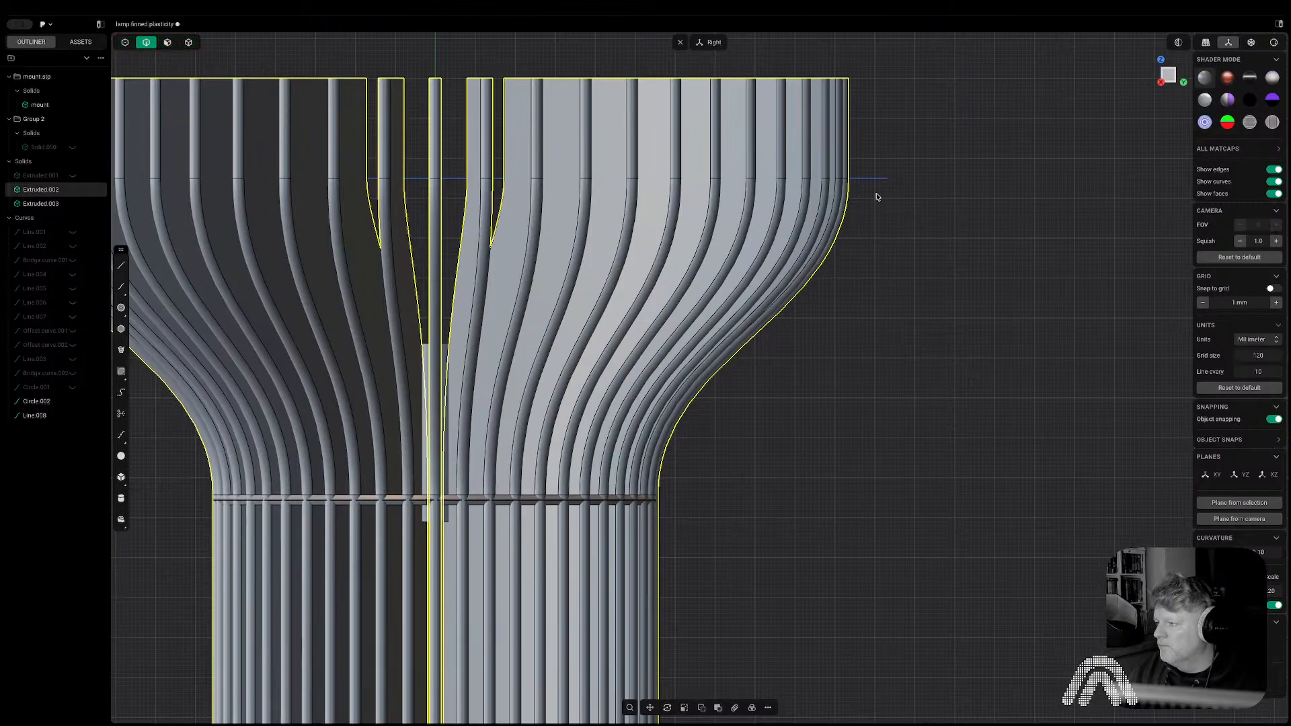
{"action": "left_click", "coordinate": [874, 180]}
{"action": "key", "text": "c"}
{"action": "left_click", "coordinate": [760, 171]}
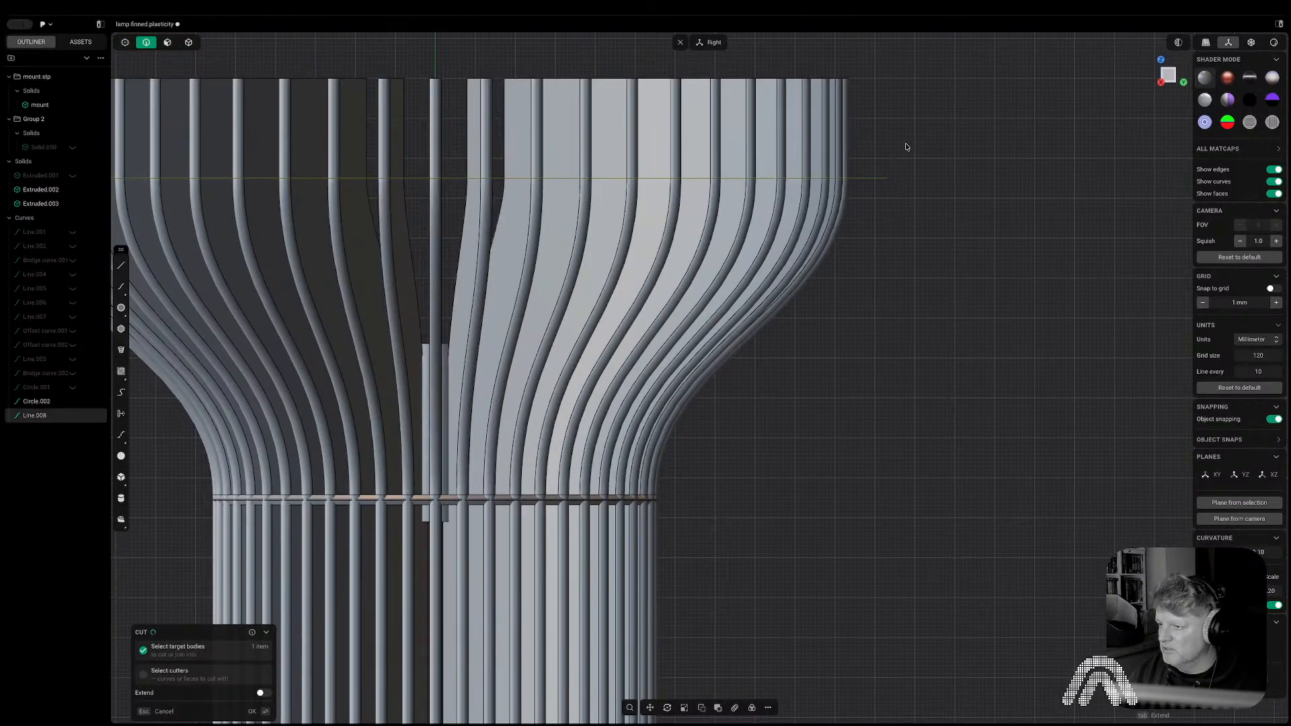
{"action": "key", "text": "Return"}
{"action": "key", "text": "Return"}
{"action": "scroll", "coordinate": [906, 147], "scroll_direction": "down", "scroll_amount": 5}
{"action": "key", "text": "Escape"}
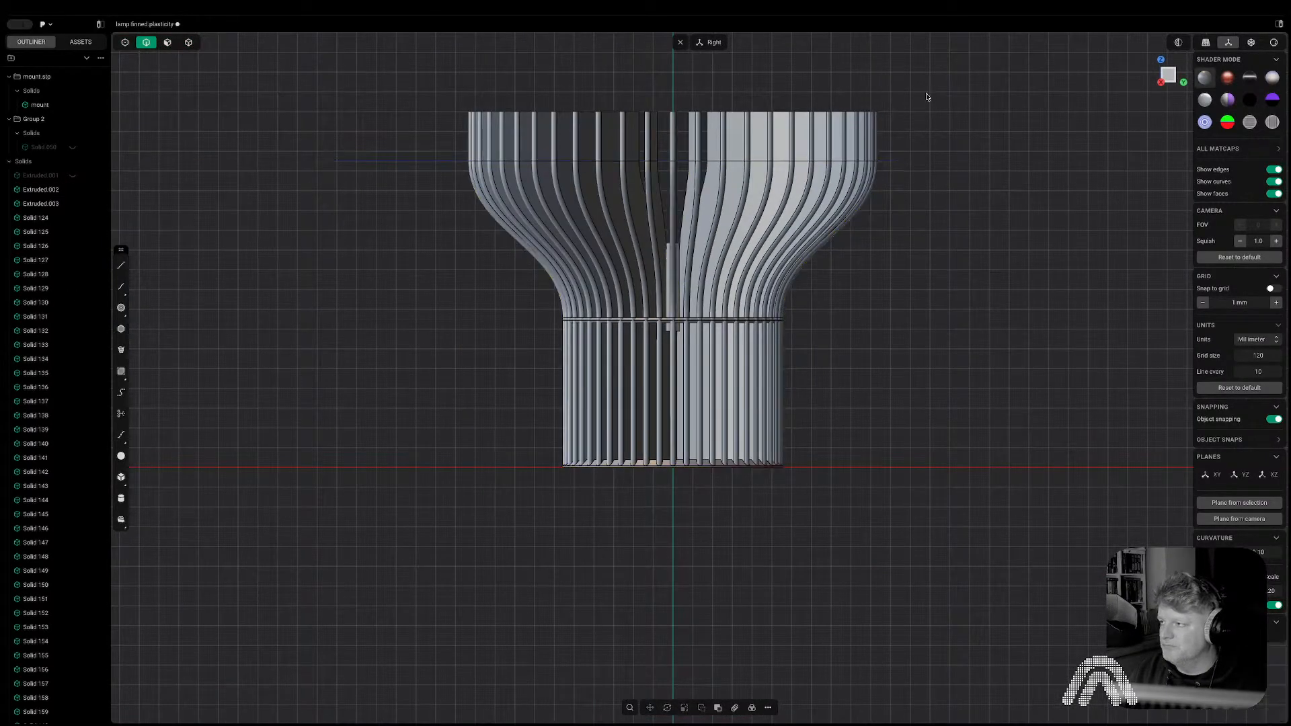
Hide all the cut-off fin pieces above the horizontal line.
{"action": "left_click_drag", "start_coordinate": [925, 94], "coordinate": [311, 156]}
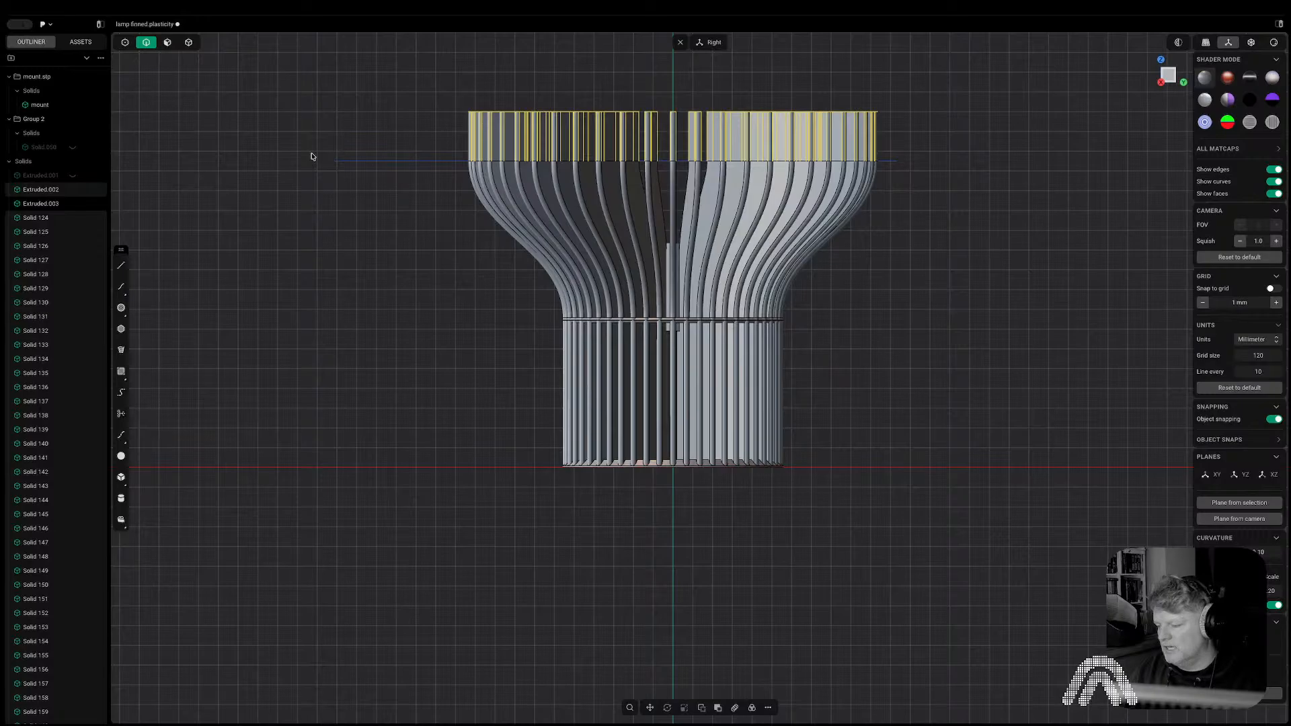
{"action": "key", "text": "Escape"}
{"action": "left_click_drag", "start_coordinate": [922, 95], "coordinate": [320, 149]}
{"action": "key", "text": "Delete"}
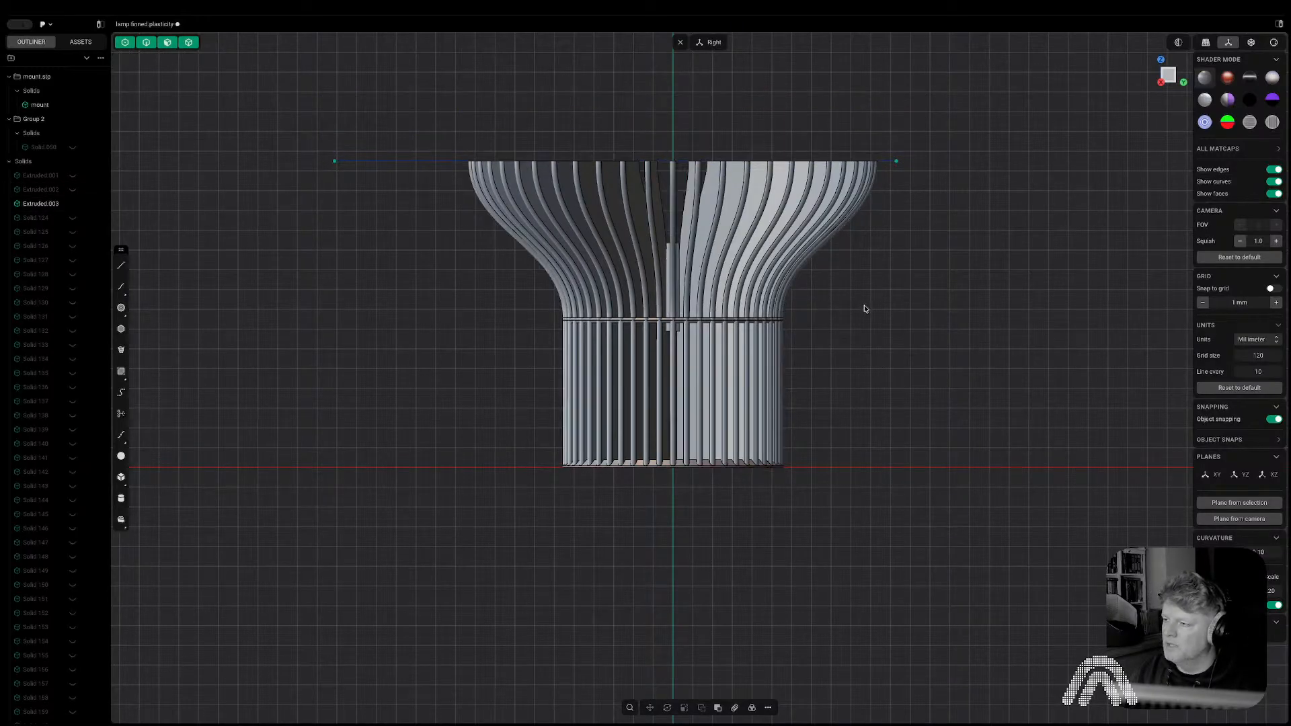
{"action": "middle_click_drag", "start_coordinate": [866, 308], "coordinate": [868, 319]}
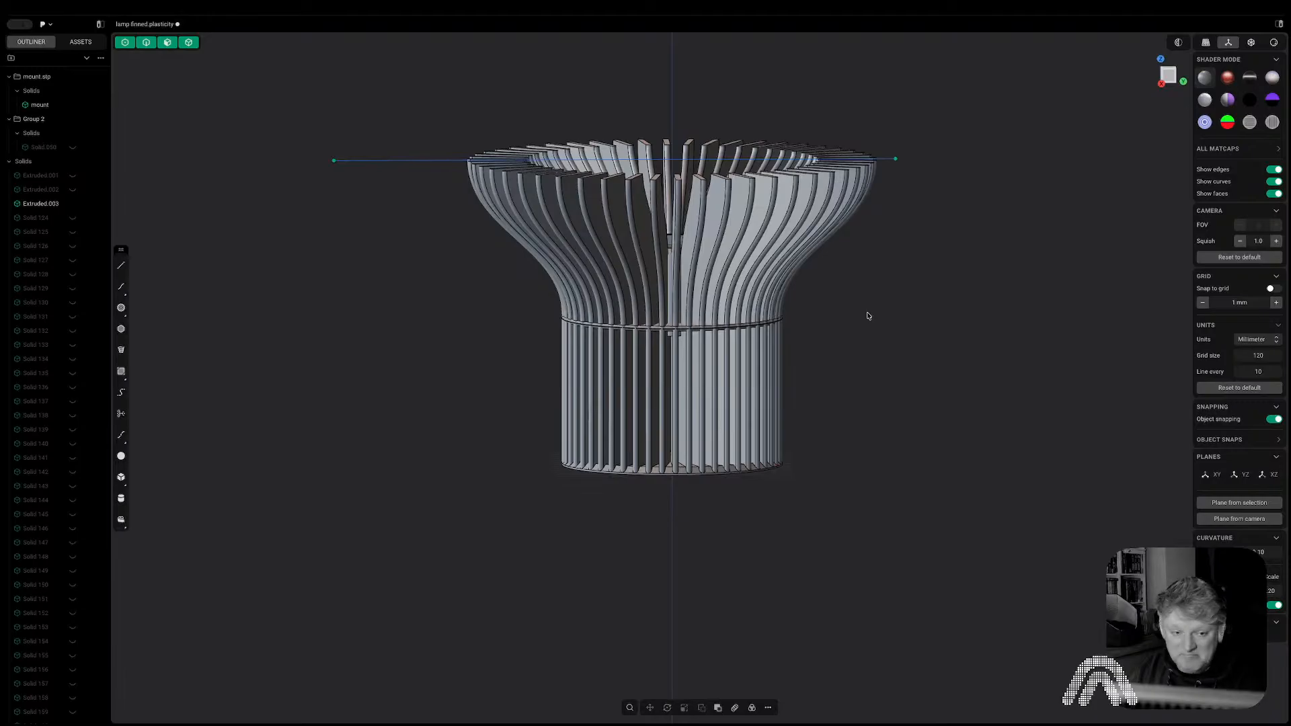
Undo the hiding of the upper fin pieces and clear the selection.
{"action": "key", "text": "ctrl+z"}
{"action": "key", "text": "Escape"}
{"action": "key", "text": "ctrl+z"}
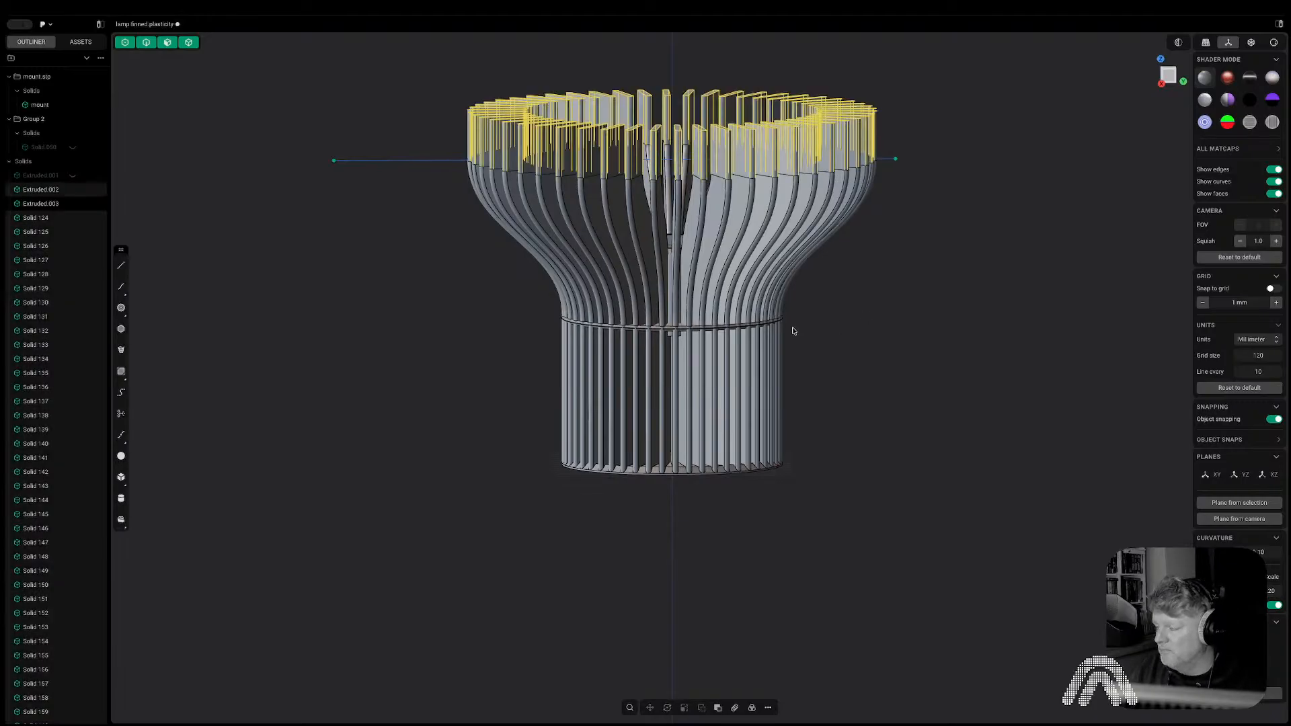
{"action": "key", "text": "Escape"}
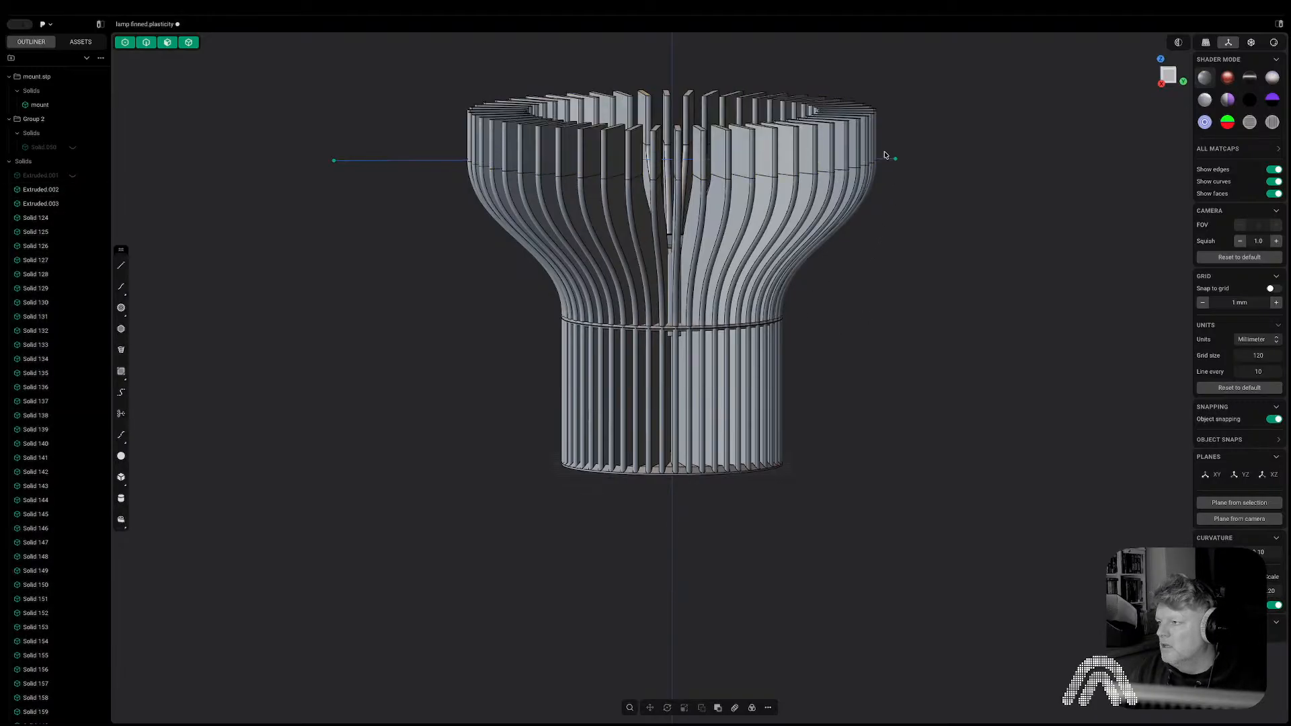
Delete all the cut-off upper fin pieces except the one lying on the positive X axis.
{"action": "scroll", "coordinate": [845, 170], "scroll_direction": "up", "scroll_amount": 5}
{"action": "scroll", "coordinate": [853, 167], "scroll_direction": "down", "scroll_amount": 3}
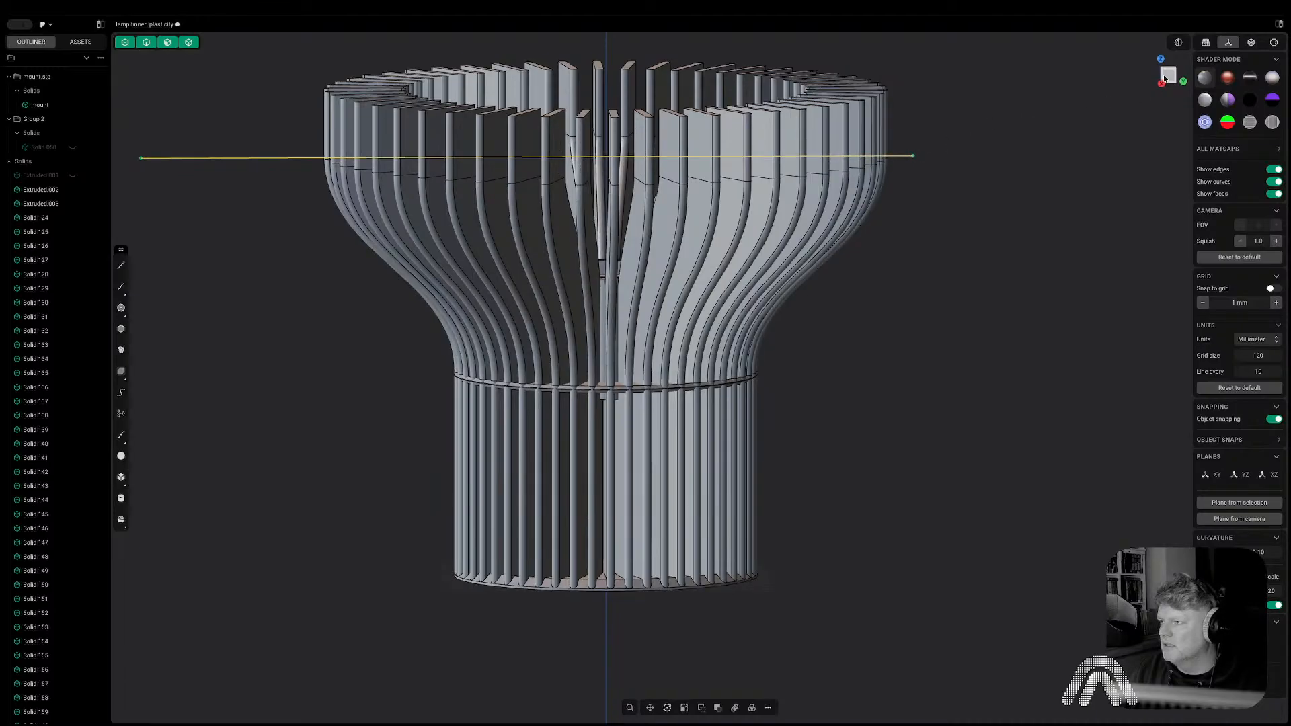
{"action": "mouse_move", "coordinate": [1068, 154]}
{"action": "middle_mouse_down"}
{"action": "mouse_move", "coordinate": [1057, 236]}
{"action": "mouse_move", "coordinate": [1076, 168]}
{"action": "middle_mouse_up"}
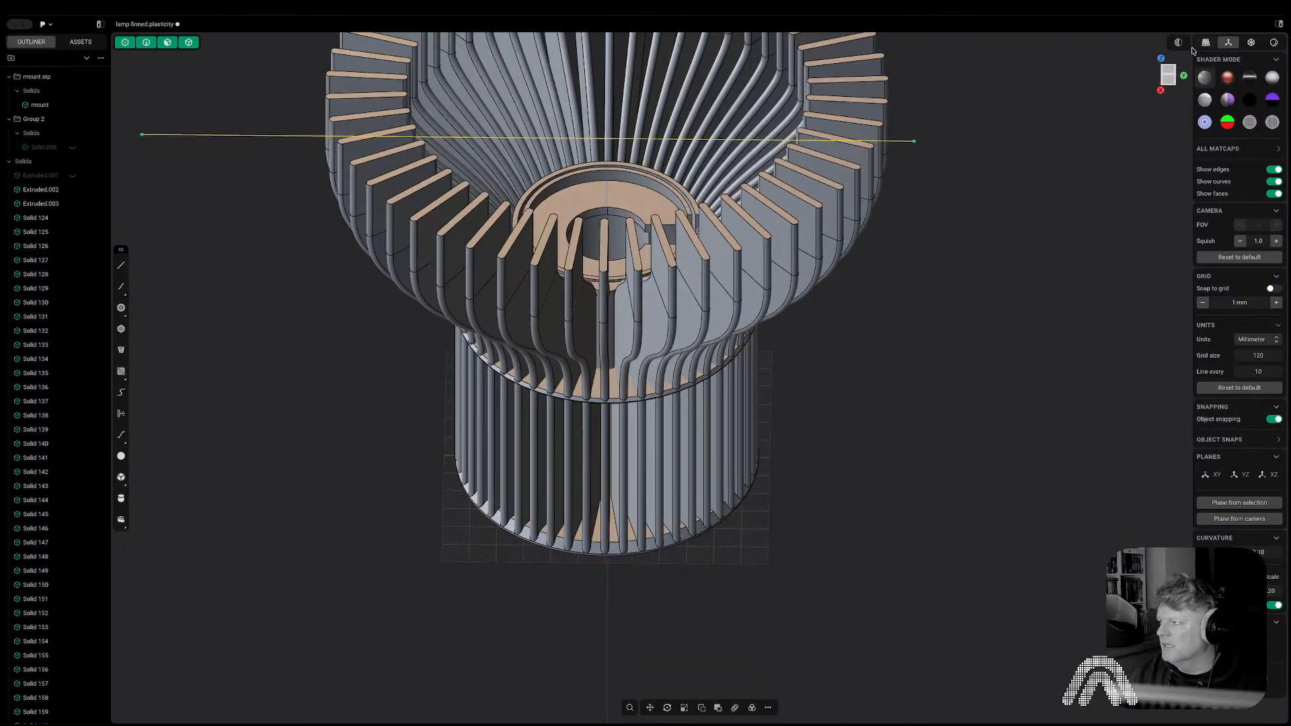
{"action": "left_click", "coordinate": [1172, 72]}
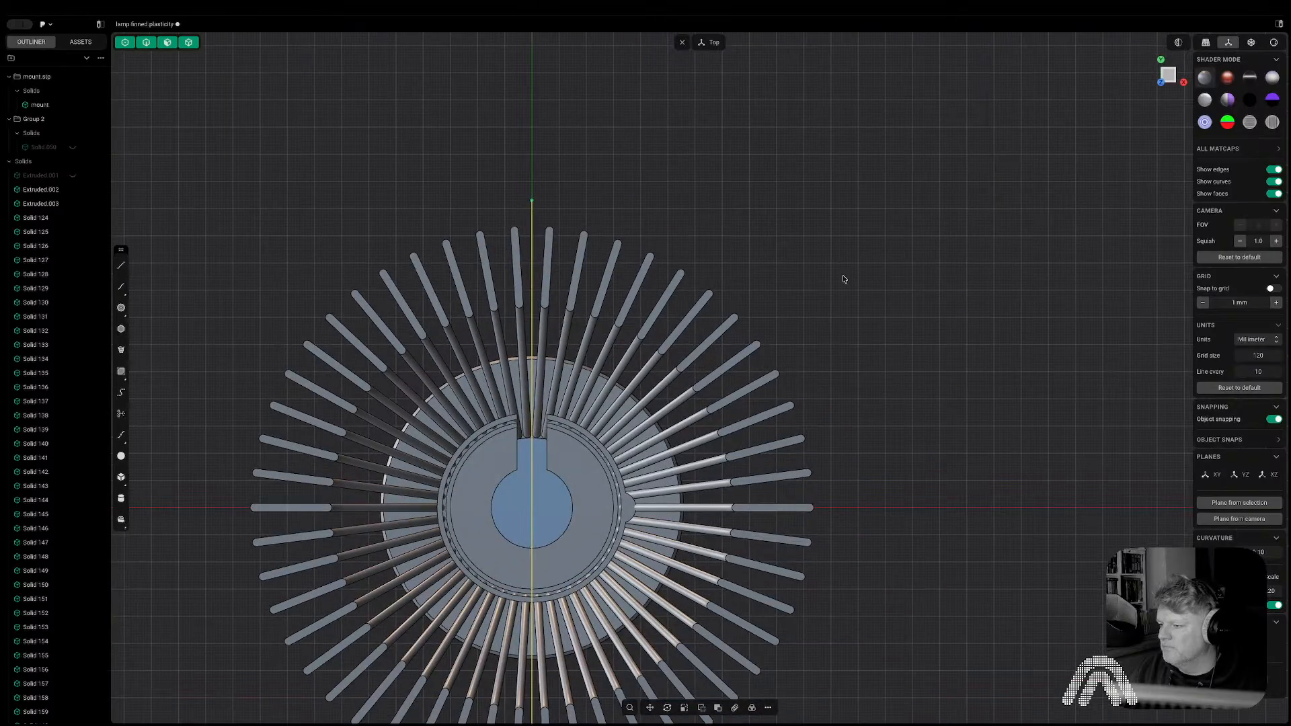
{"action": "middle_click_drag", "start_coordinate": [790, 326], "coordinate": [790, 249]}
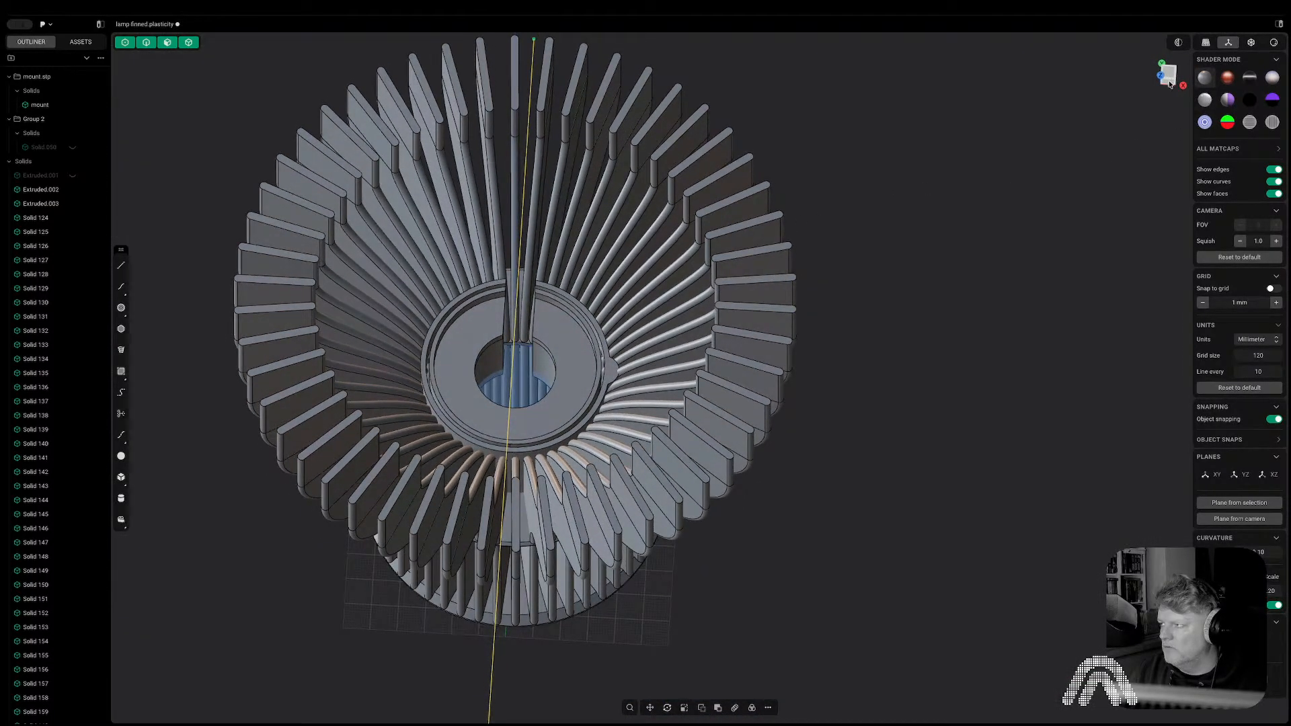
{"action": "left_click", "coordinate": [1170, 84]}
{"action": "left_click_drag", "start_coordinate": [898, 128], "coordinate": [144, 213]}
{"action": "middle_click_drag", "start_coordinate": [144, 213], "coordinate": [1161, 73]}
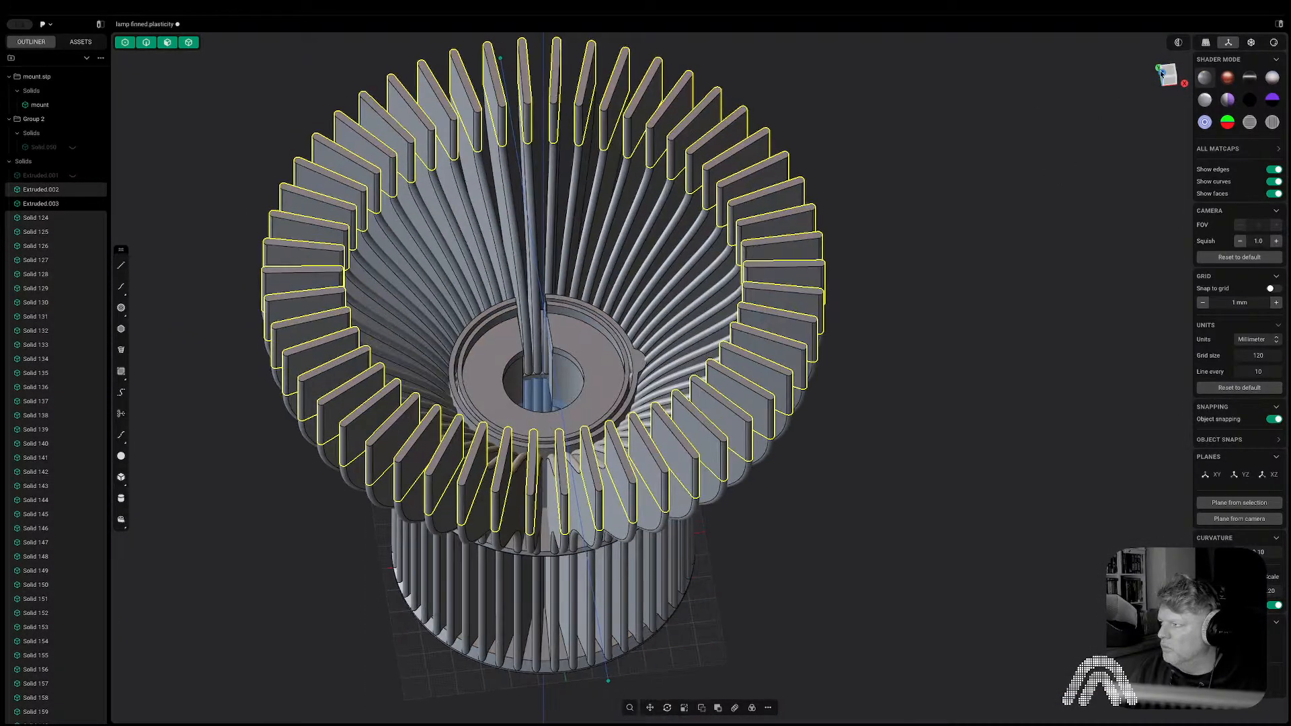
{"action": "left_click", "coordinate": [1172, 77]}
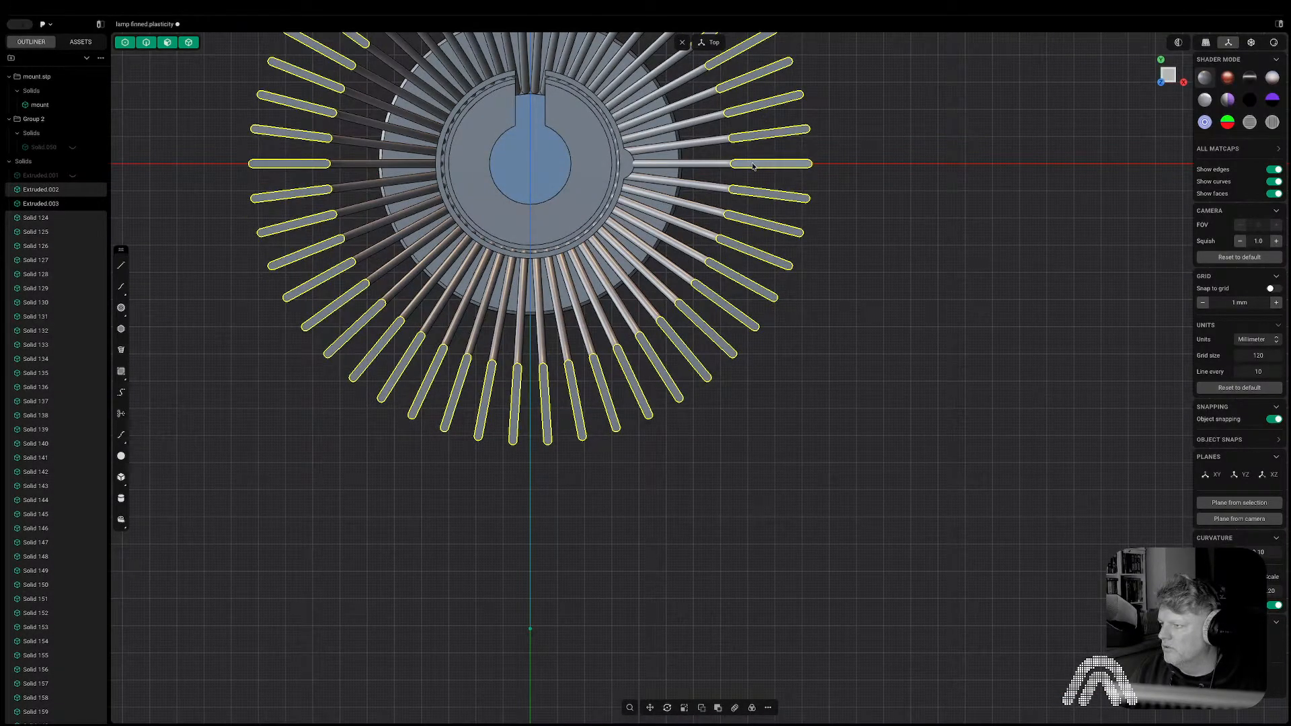
{"action": "middle_click_drag", "start_coordinate": [759, 171], "coordinate": [807, 162]}
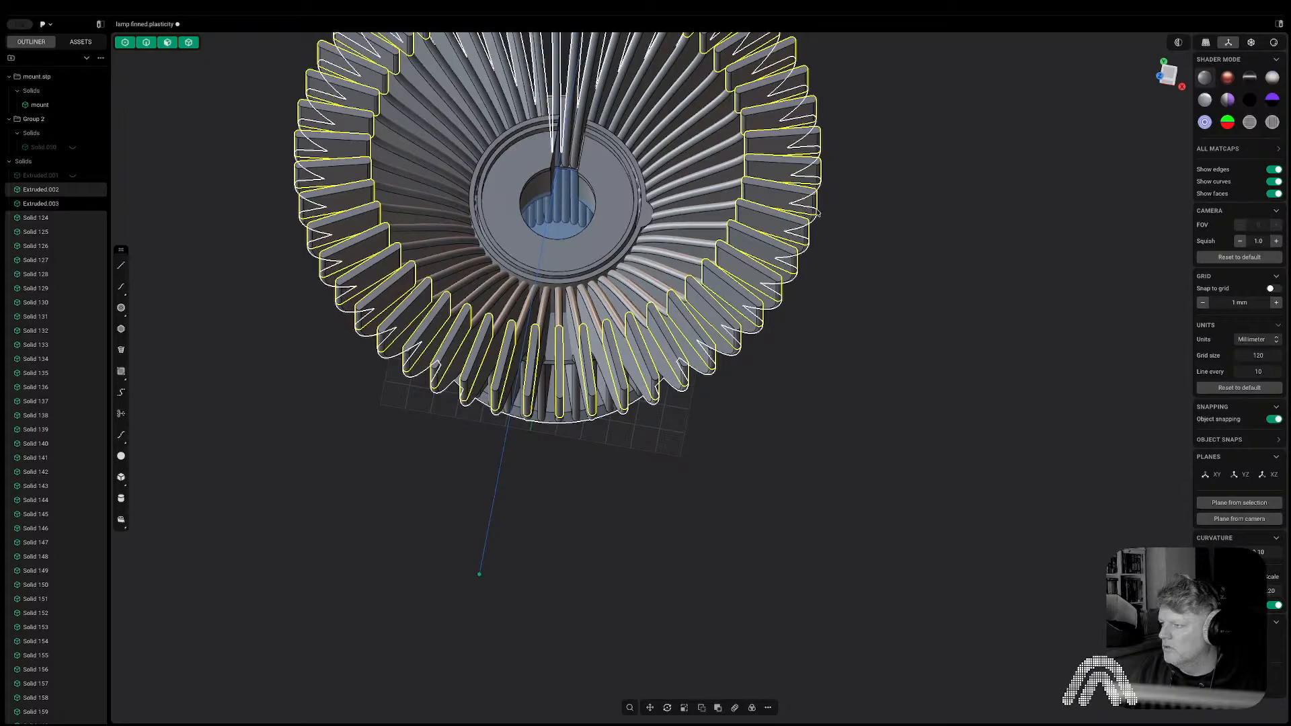
{"action": "left_click", "coordinate": [796, 203], "text": "shift"}
{"action": "key", "text": "Delete"}
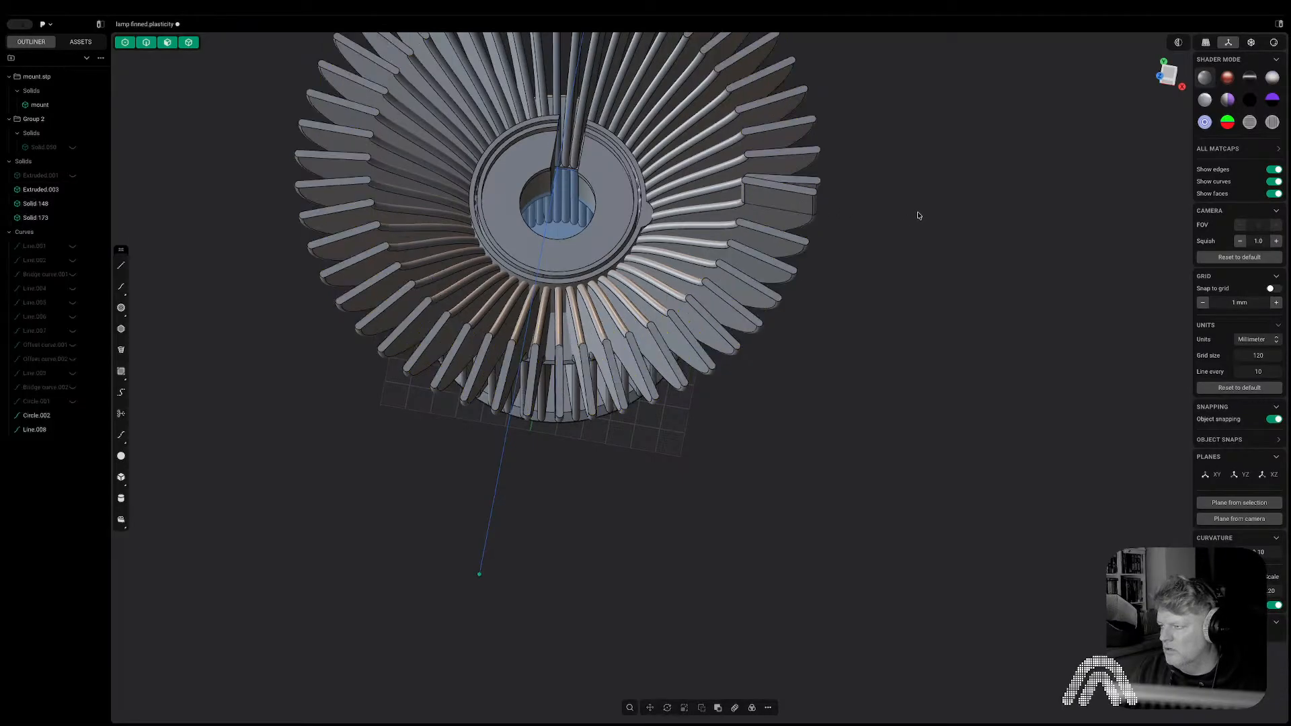
Examine the outer and inner rounded edge faces of the remaining upper fin piece.
{"action": "left_click", "coordinate": [1168, 82]}
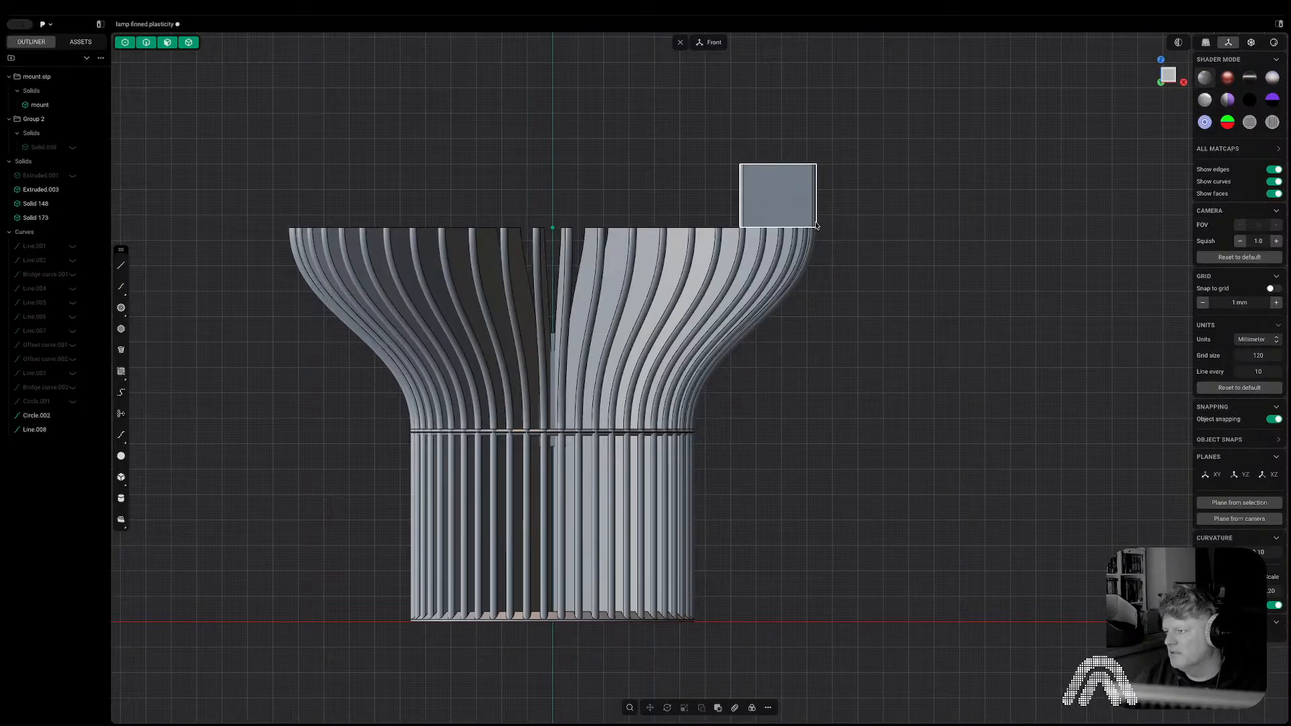
{"action": "scroll", "coordinate": [816, 225], "scroll_direction": "up", "scroll_amount": 5}
{"action": "scroll", "coordinate": [827, 225], "scroll_direction": "down", "scroll_amount": 3}
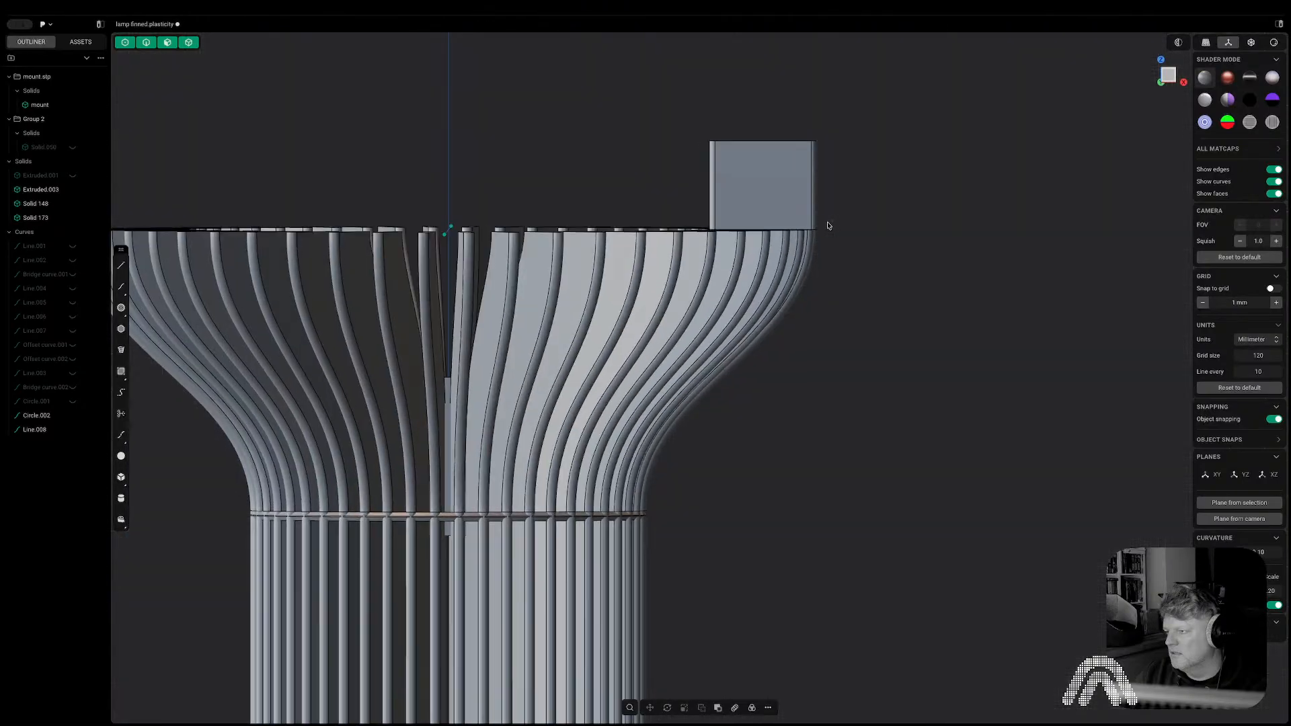
{"action": "middle_click_drag", "start_coordinate": [828, 226], "coordinate": [702, 238]}
{"action": "key", "text": "3"}
{"action": "scroll", "coordinate": [825, 175], "scroll_direction": "up", "scroll_amount": 2}
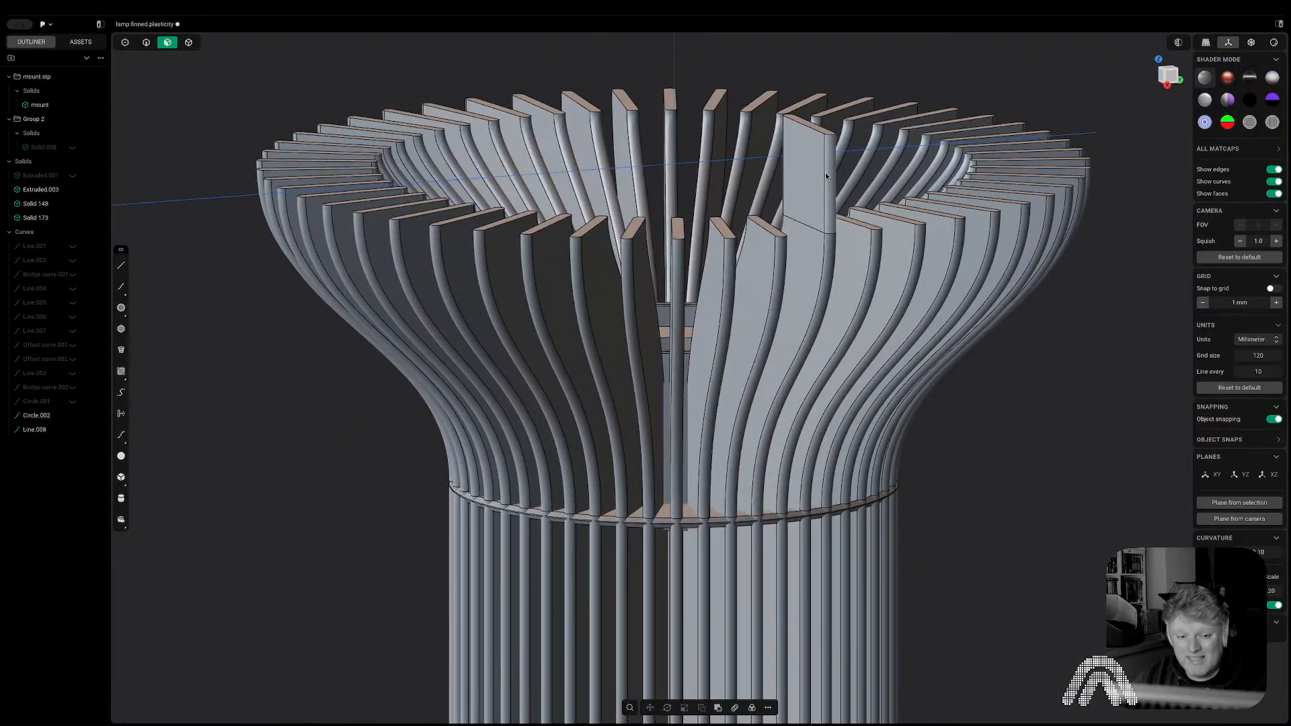
{"action": "left_click", "coordinate": [828, 180]}
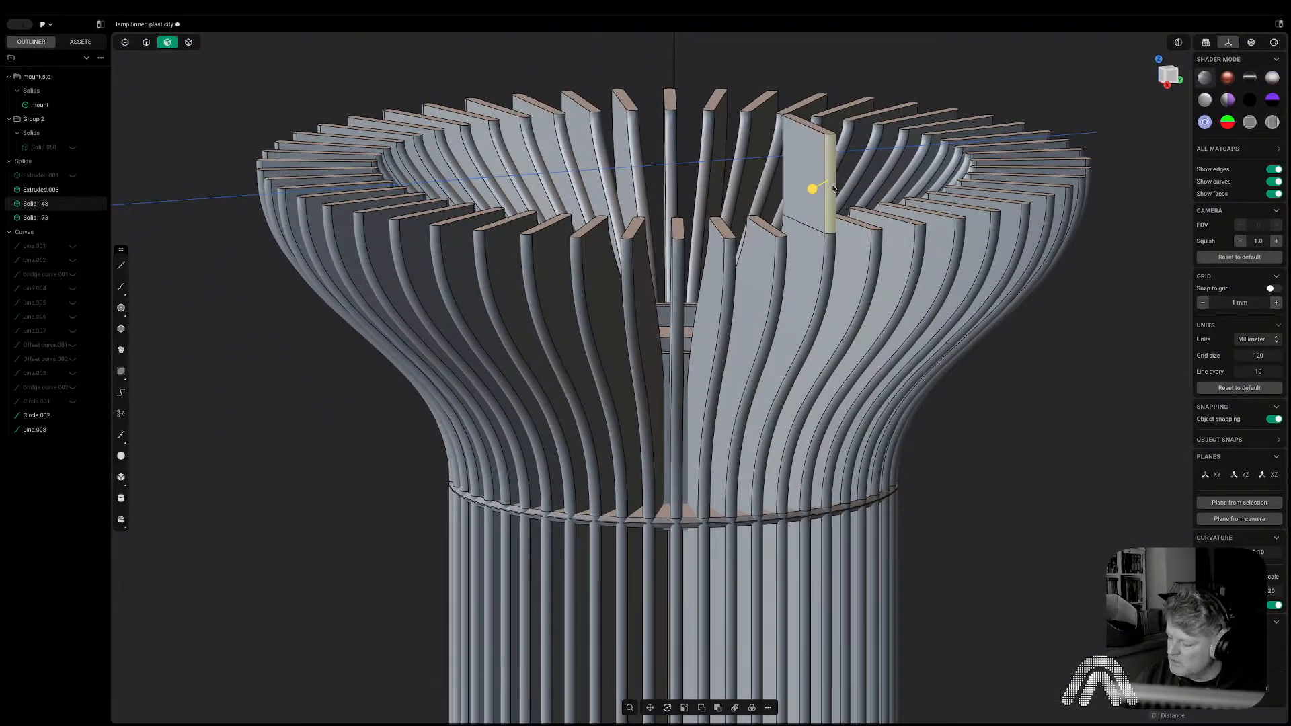
{"action": "key", "text": "Escape"}
{"action": "left_click", "coordinate": [833, 186]}
{"action": "key", "text": "Escape"}
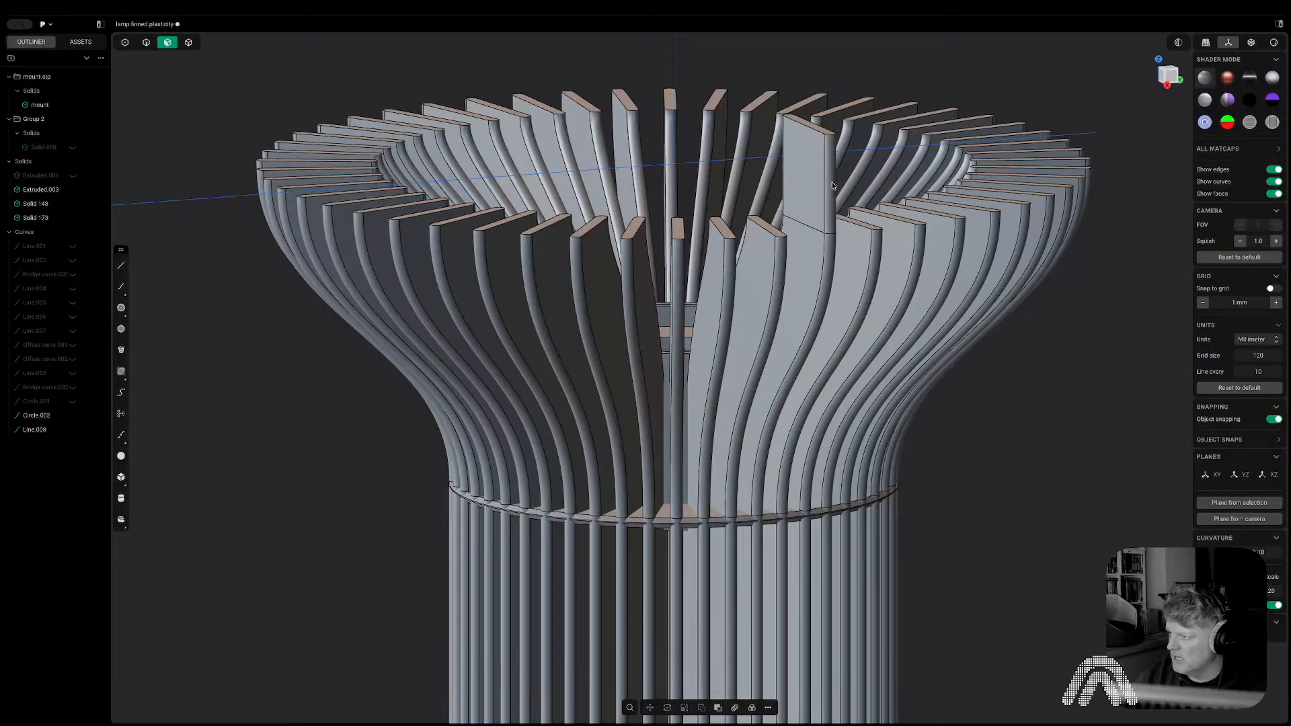
{"action": "middle_click_drag", "start_coordinate": [833, 186], "coordinate": [985, 208]}
{"action": "scroll", "coordinate": [961, 198], "scroll_direction": "up", "scroll_amount": 2}
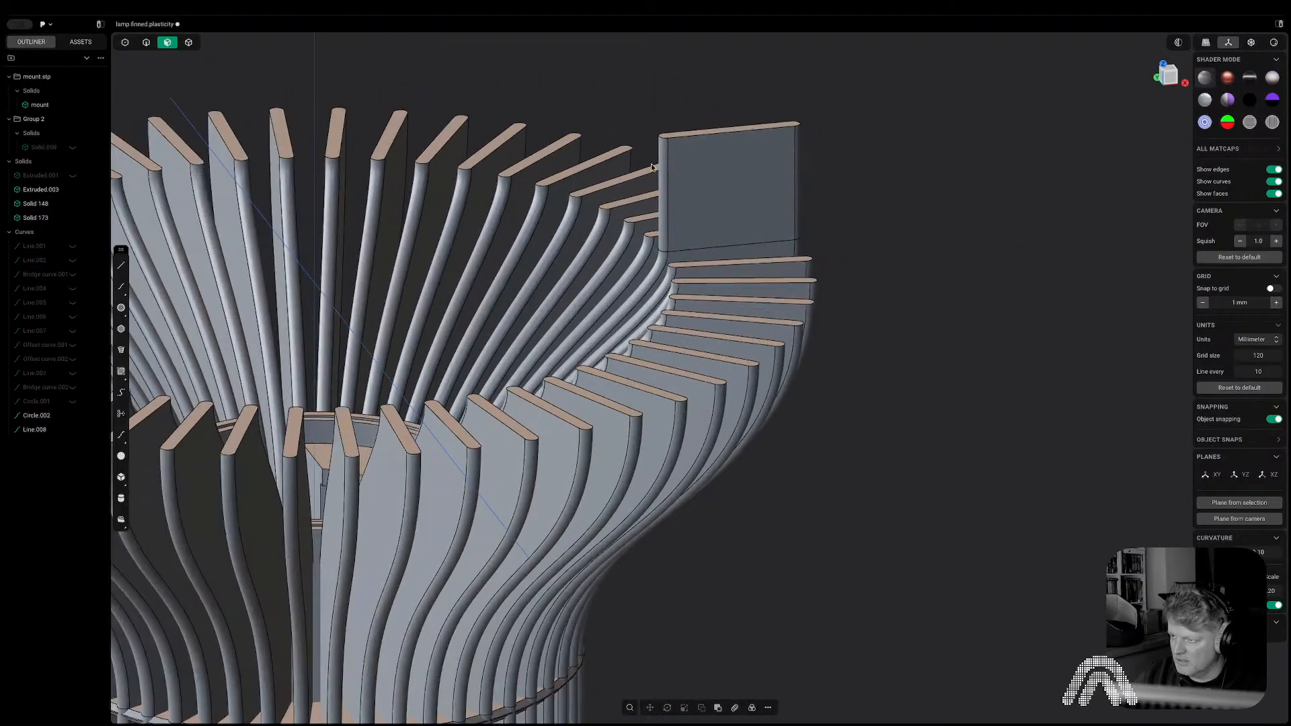
{"action": "left_click", "coordinate": [664, 183]}
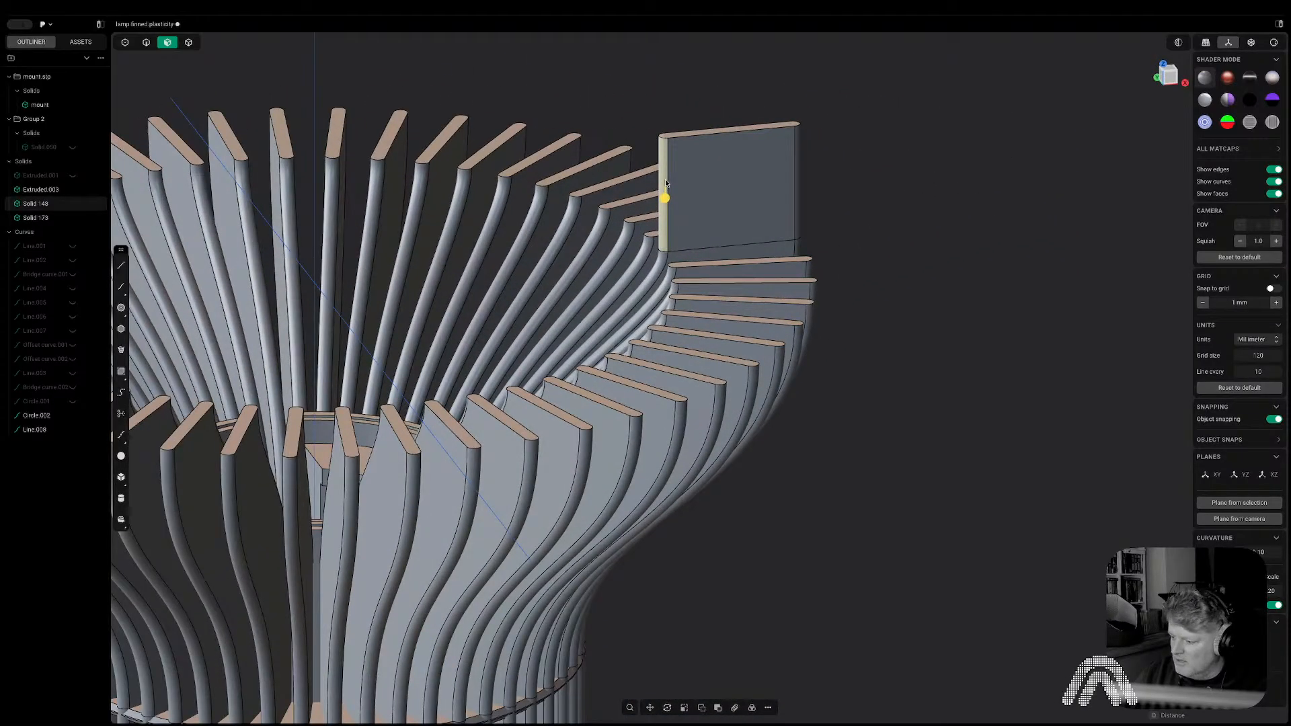
{"action": "key", "text": "Escape"}
{"action": "left_click", "coordinate": [662, 183]}
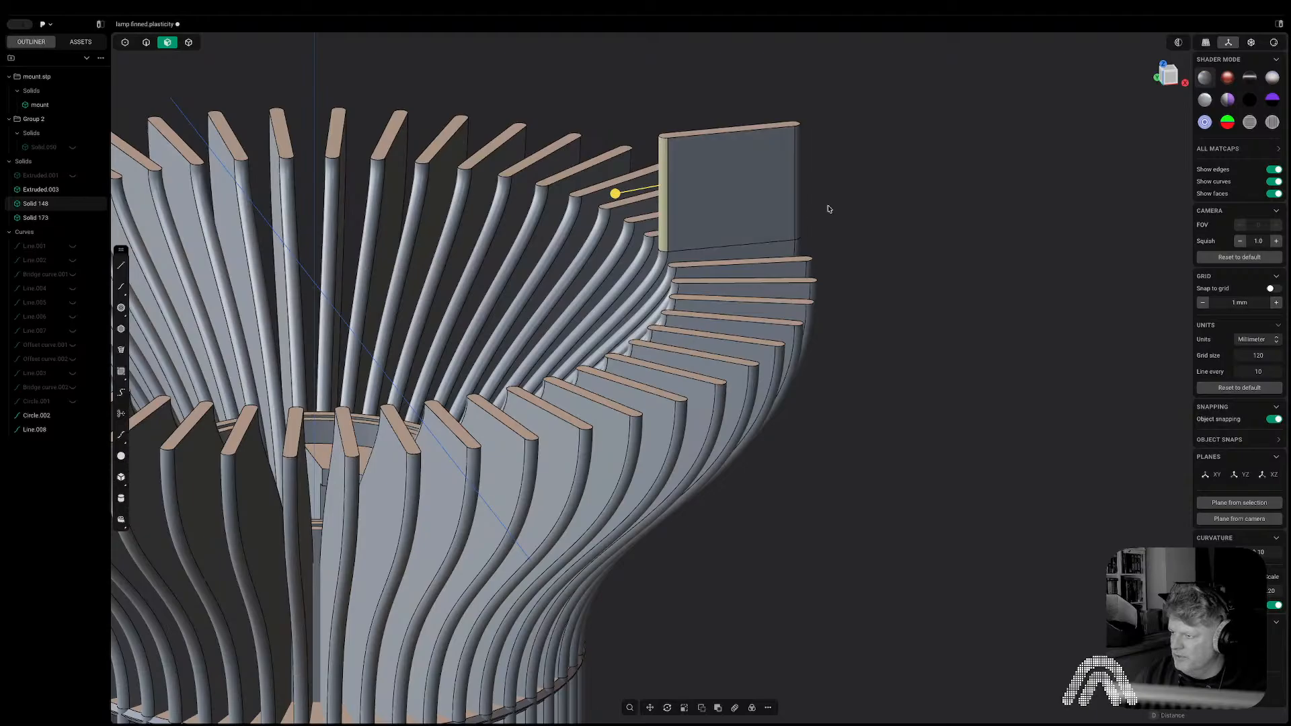
{"action": "middle_click_drag", "start_coordinate": [830, 209], "coordinate": [757, 208]}
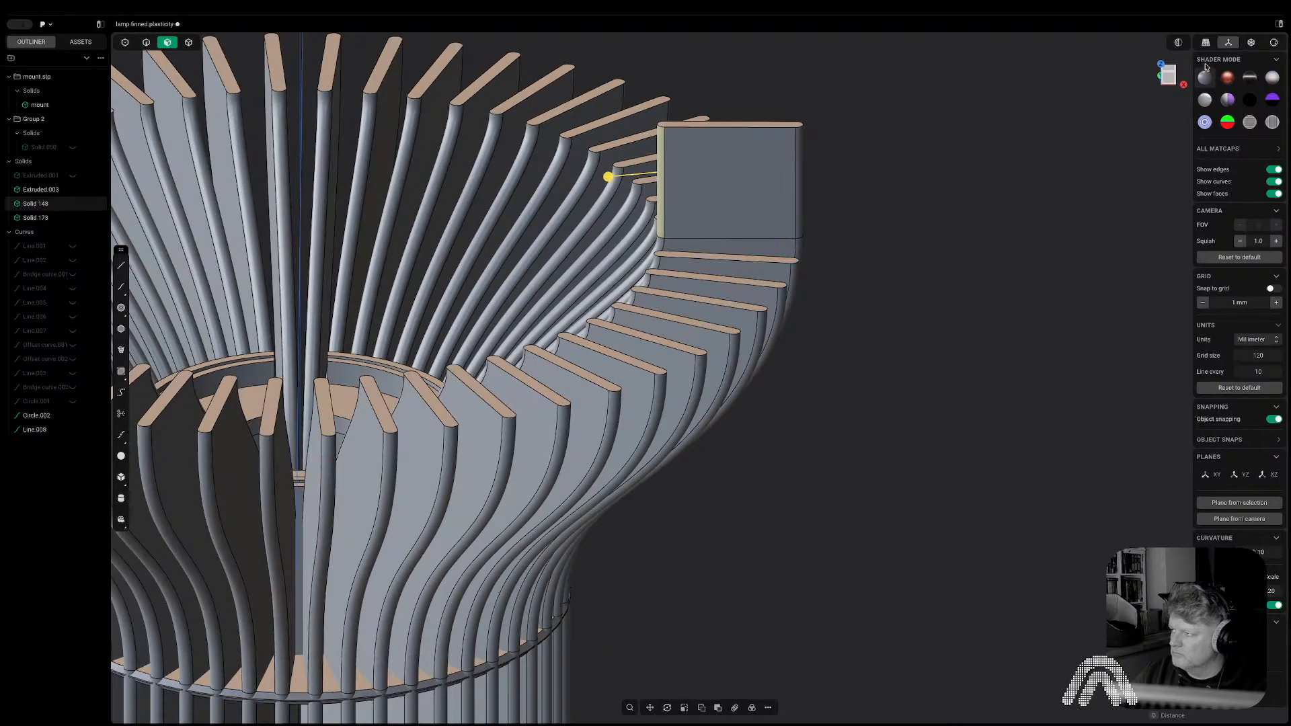
From the front, draw a circle centred on the remaining upper fin piece, spanning its full width.
{"action": "left_click", "coordinate": [1169, 77]}
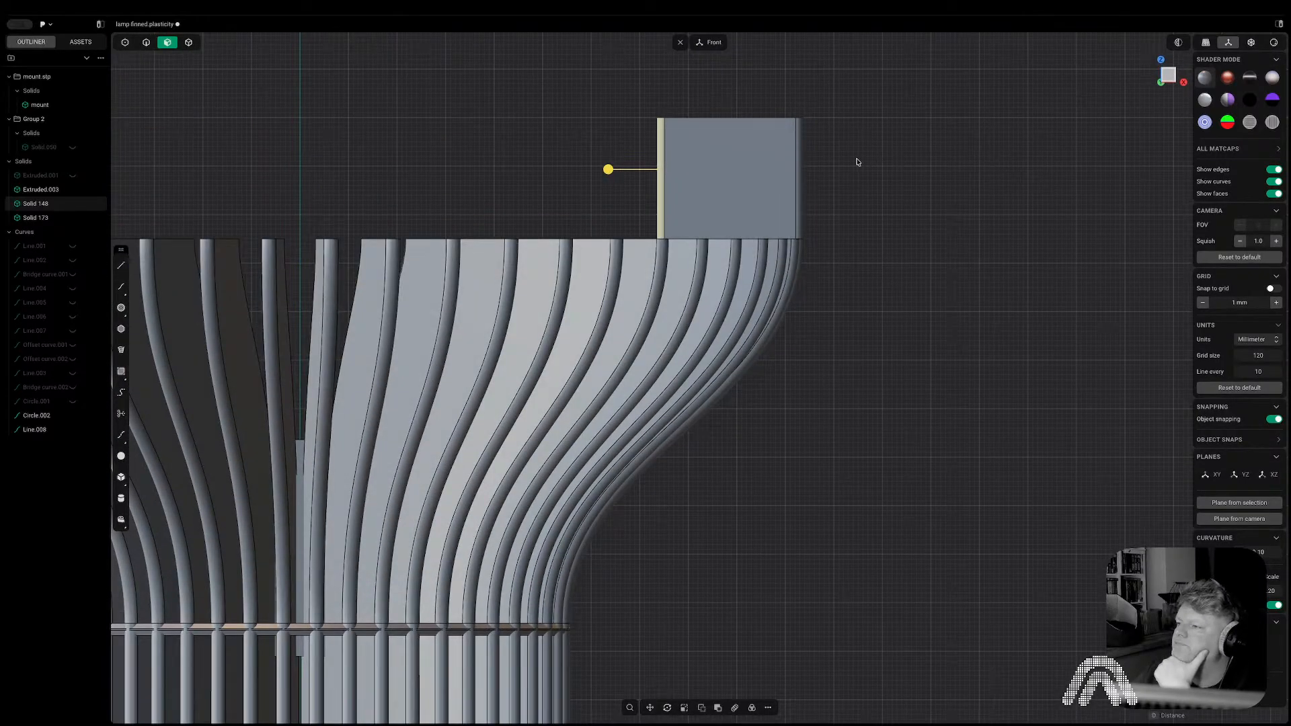
{"action": "middle_click_drag", "start_coordinate": [819, 161], "coordinate": [989, 248], "text": "shift"}
{"action": "key", "text": "Escape"}
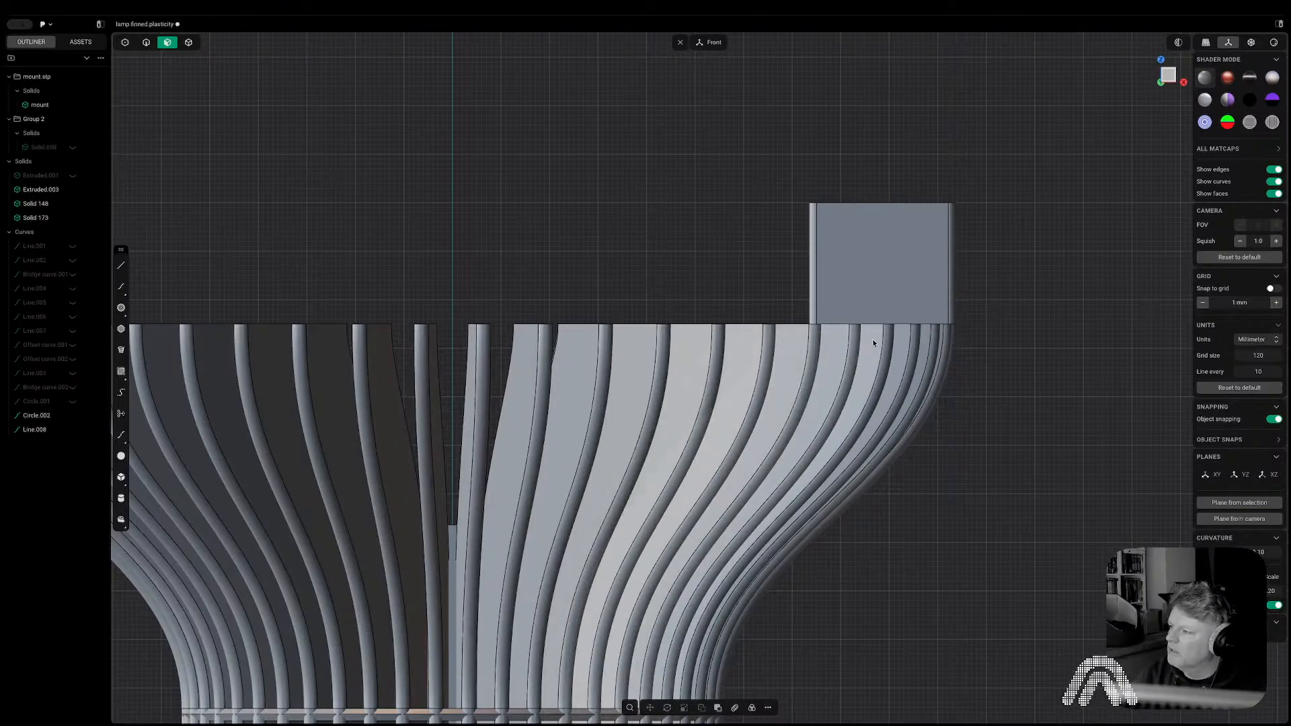
{"action": "left_click", "coordinate": [121, 308]}
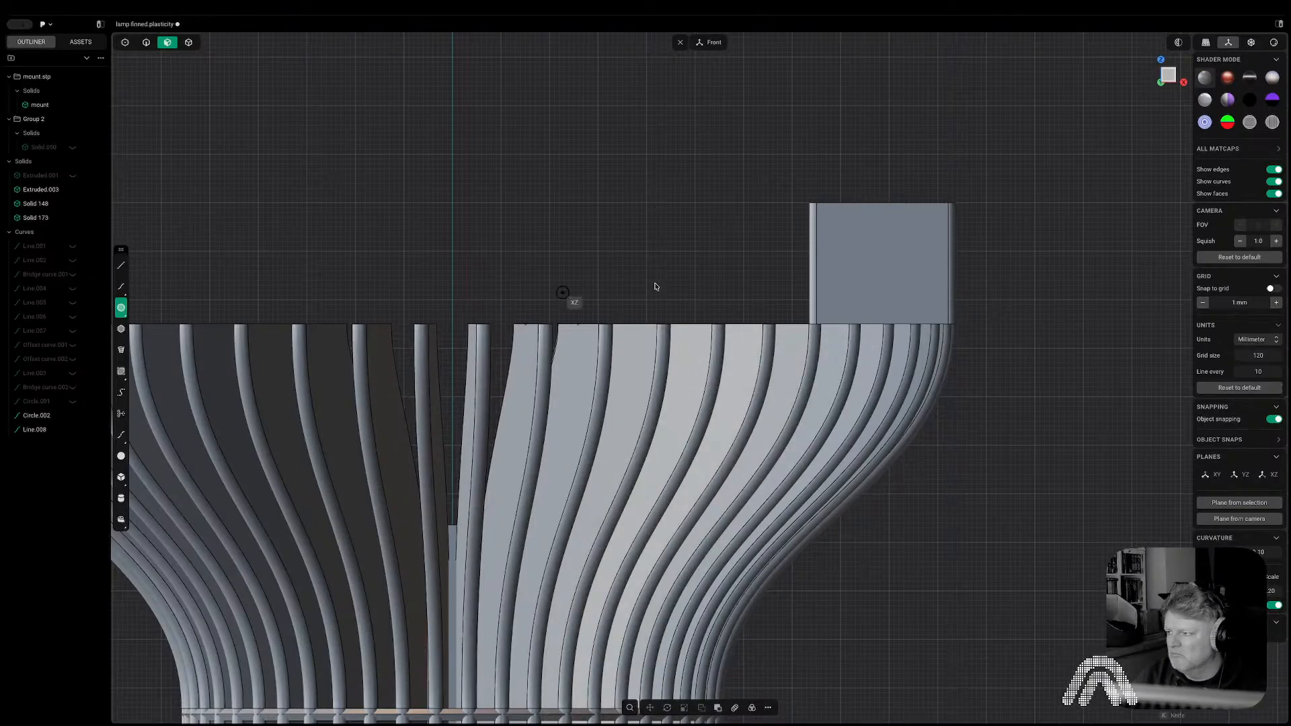
{"action": "left_click", "coordinate": [882, 263]}
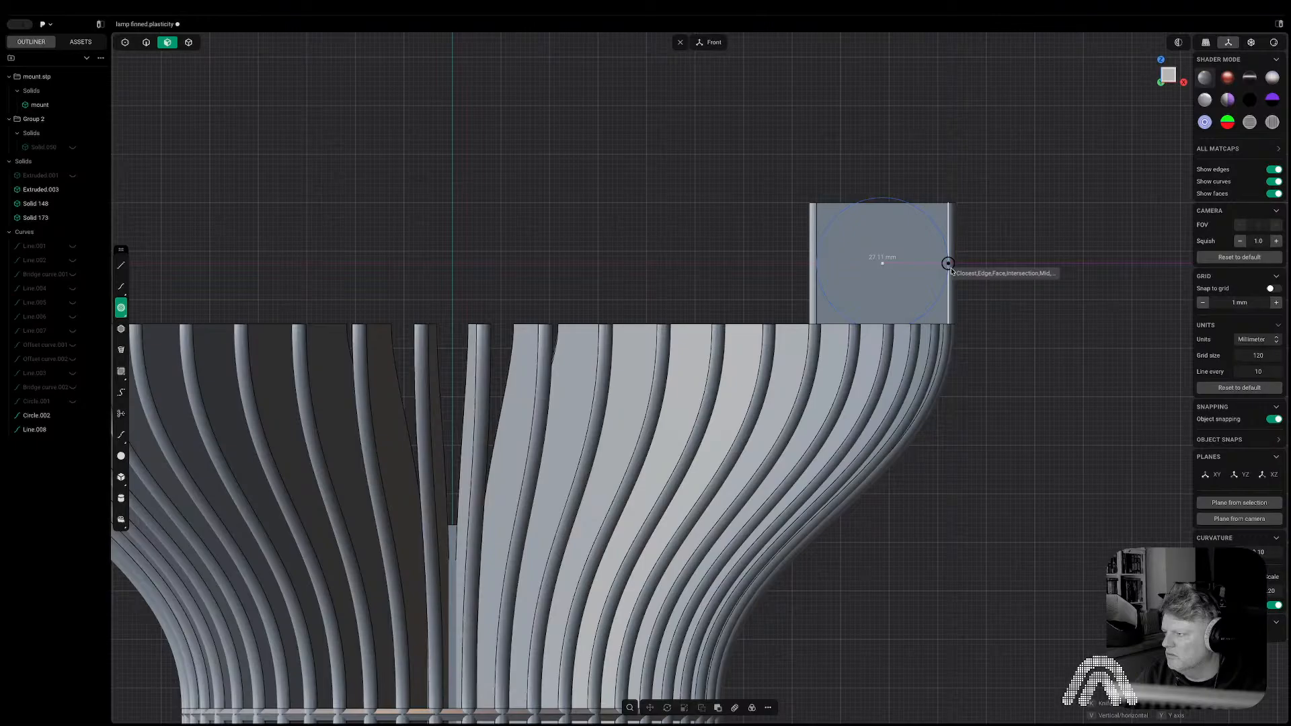
{"action": "scroll", "coordinate": [952, 269], "scroll_direction": "up", "scroll_amount": 3}
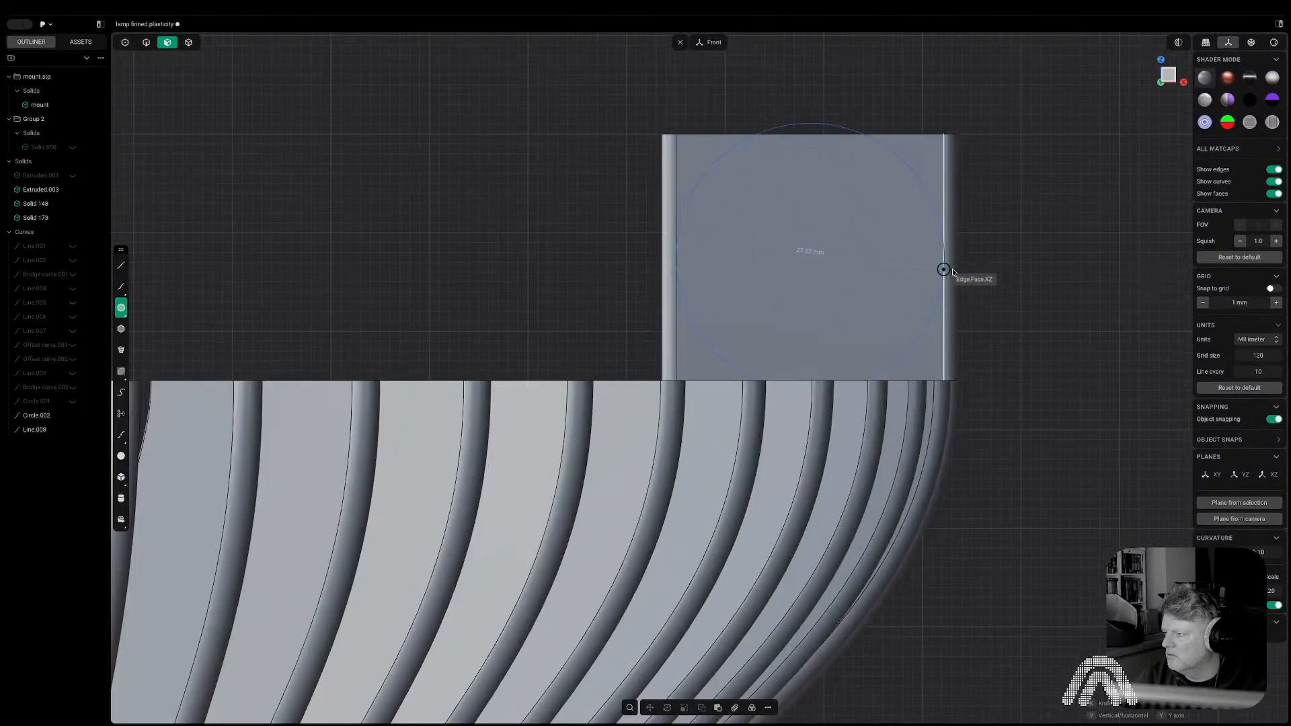
{"action": "left_click", "coordinate": [957, 258]}
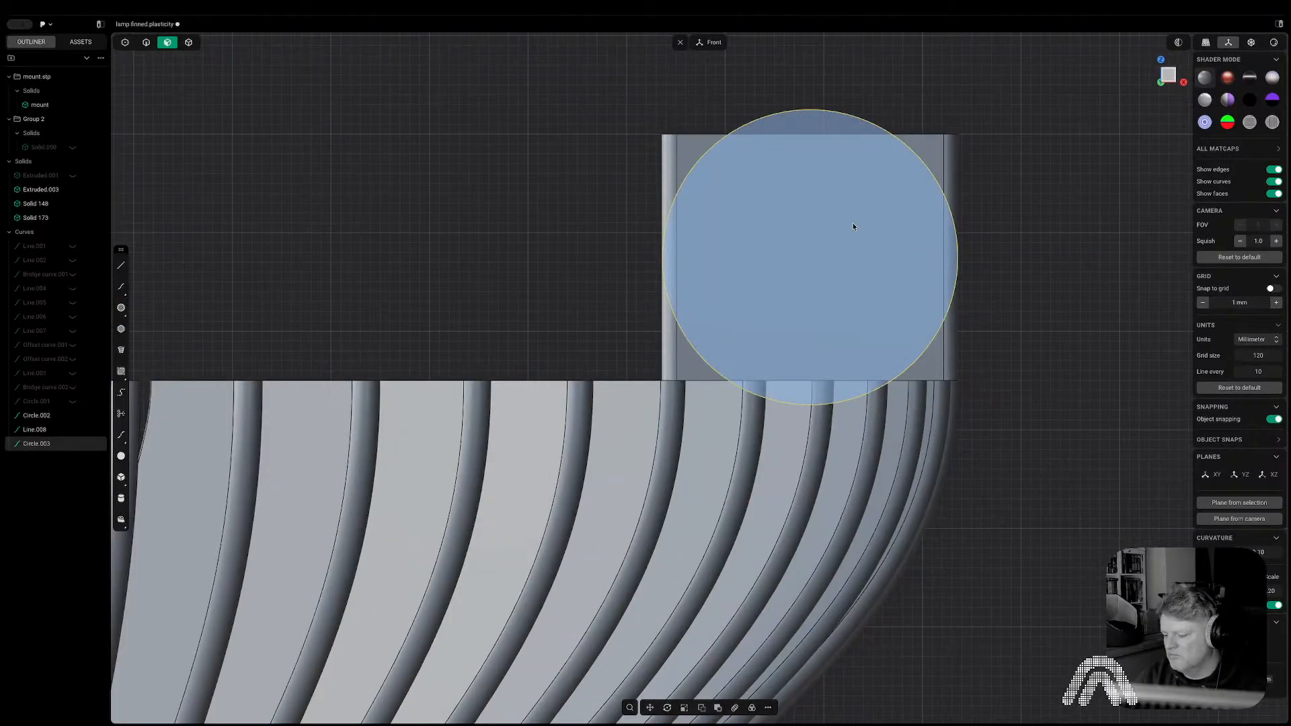
Move the circle straight down until its top meets the upper edge of the fin piece.
{"action": "key", "text": "g"}
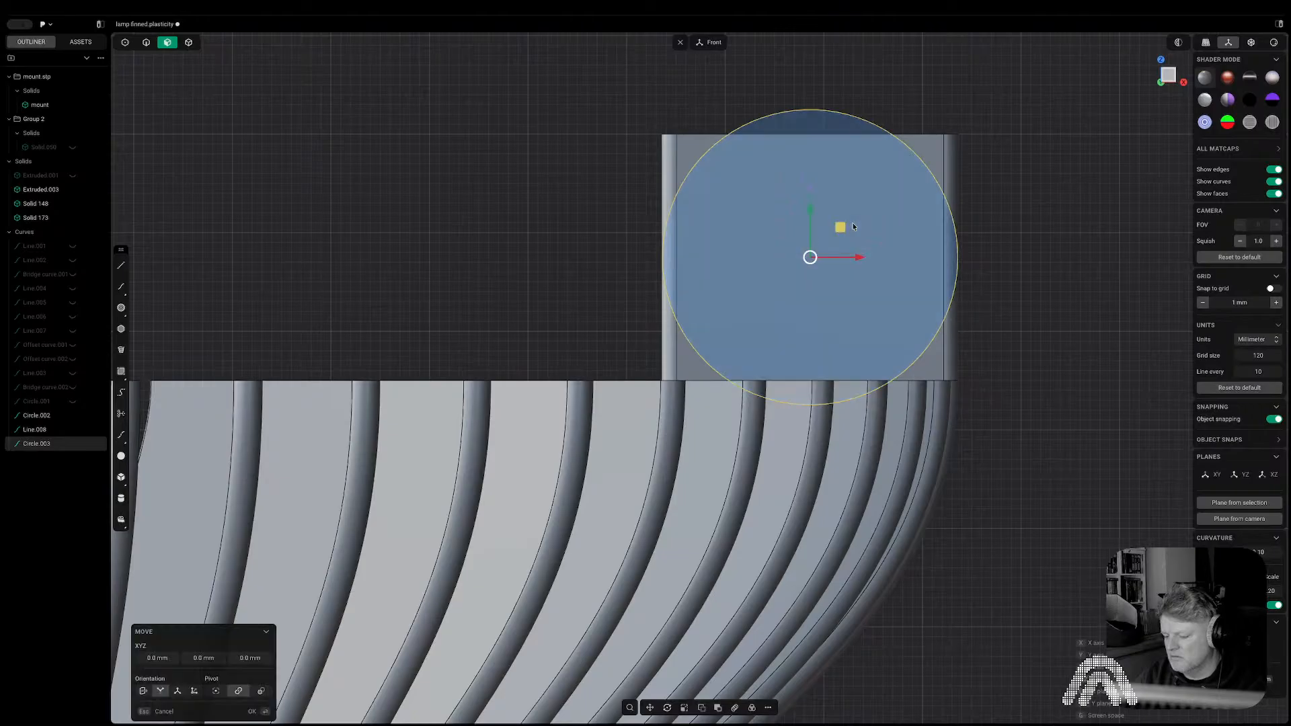
{"action": "key", "text": "y"}
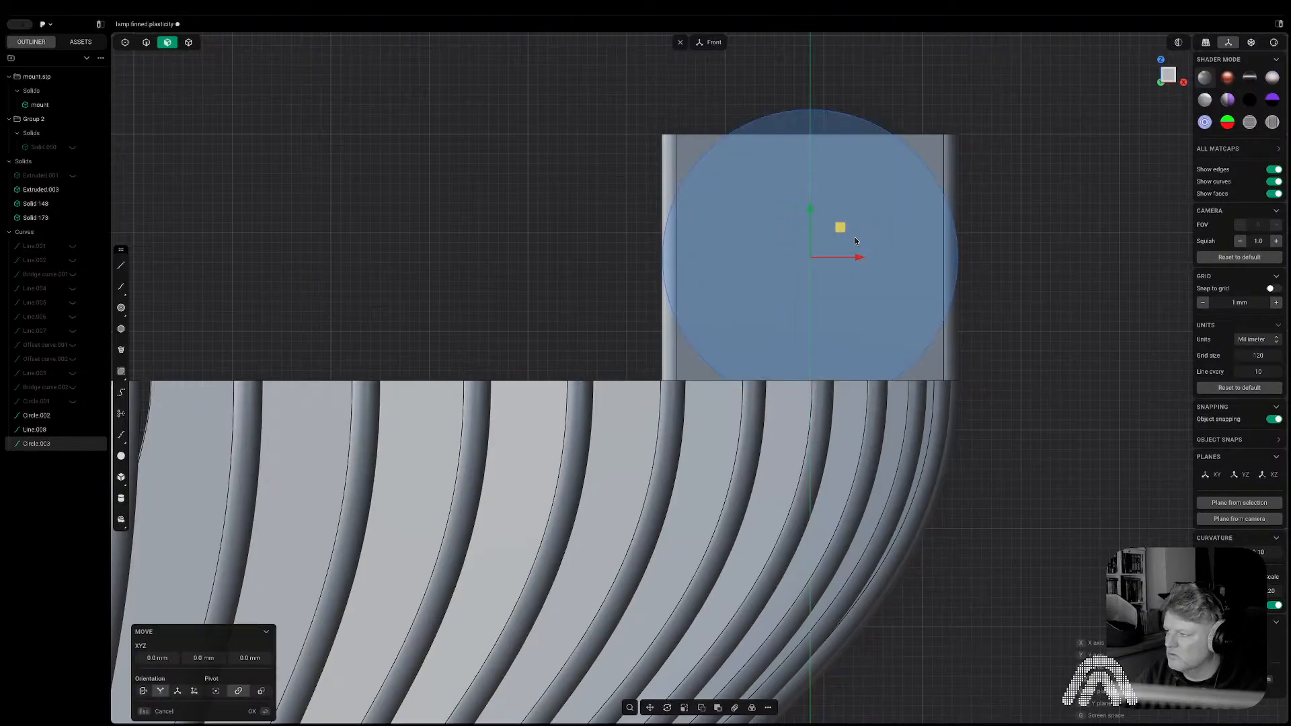
{"action": "left_click", "coordinate": [860, 263]}
{"action": "right_click", "coordinate": [870, 263]}
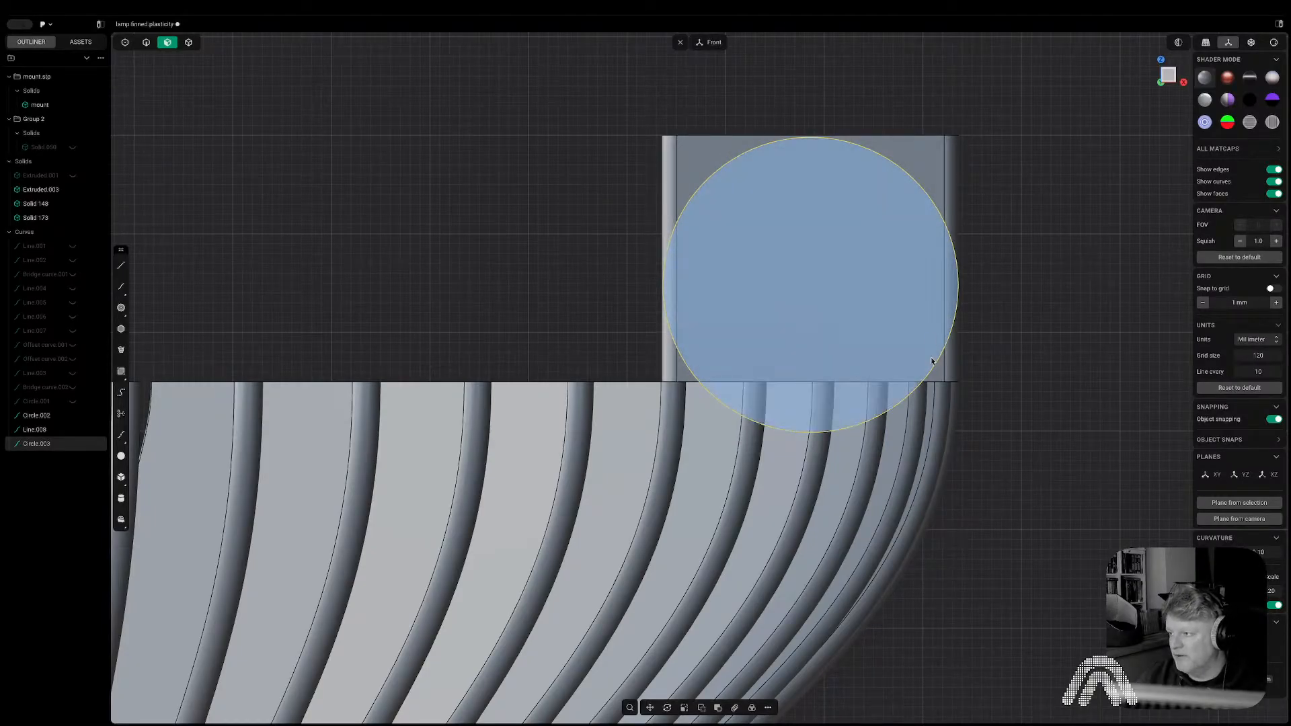
{"action": "scroll", "coordinate": [663, 143], "scroll_direction": "down", "scroll_amount": 5}
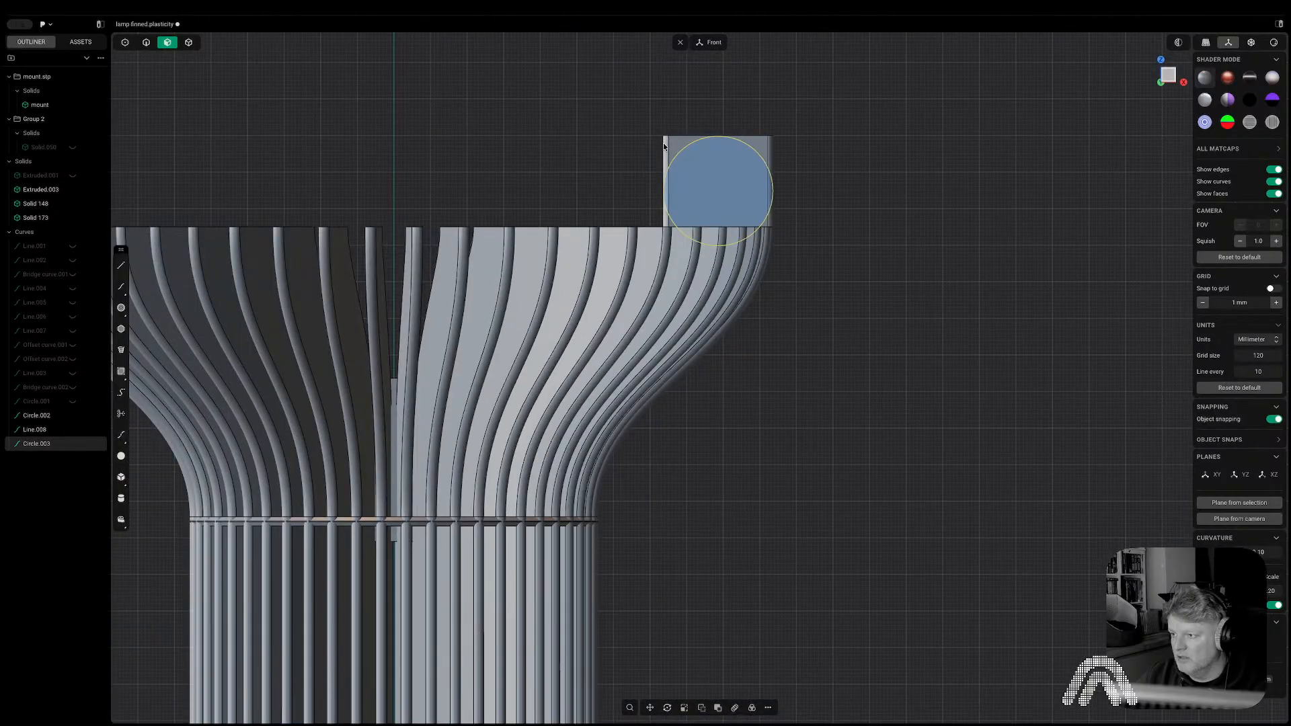
{"action": "mouse_move", "coordinate": [663, 143]}
{"action": "middle_mouse_down"}
{"action": "mouse_move", "coordinate": [680, 200]}
{"action": "mouse_move", "coordinate": [660, 139]}
{"action": "middle_mouse_up"}
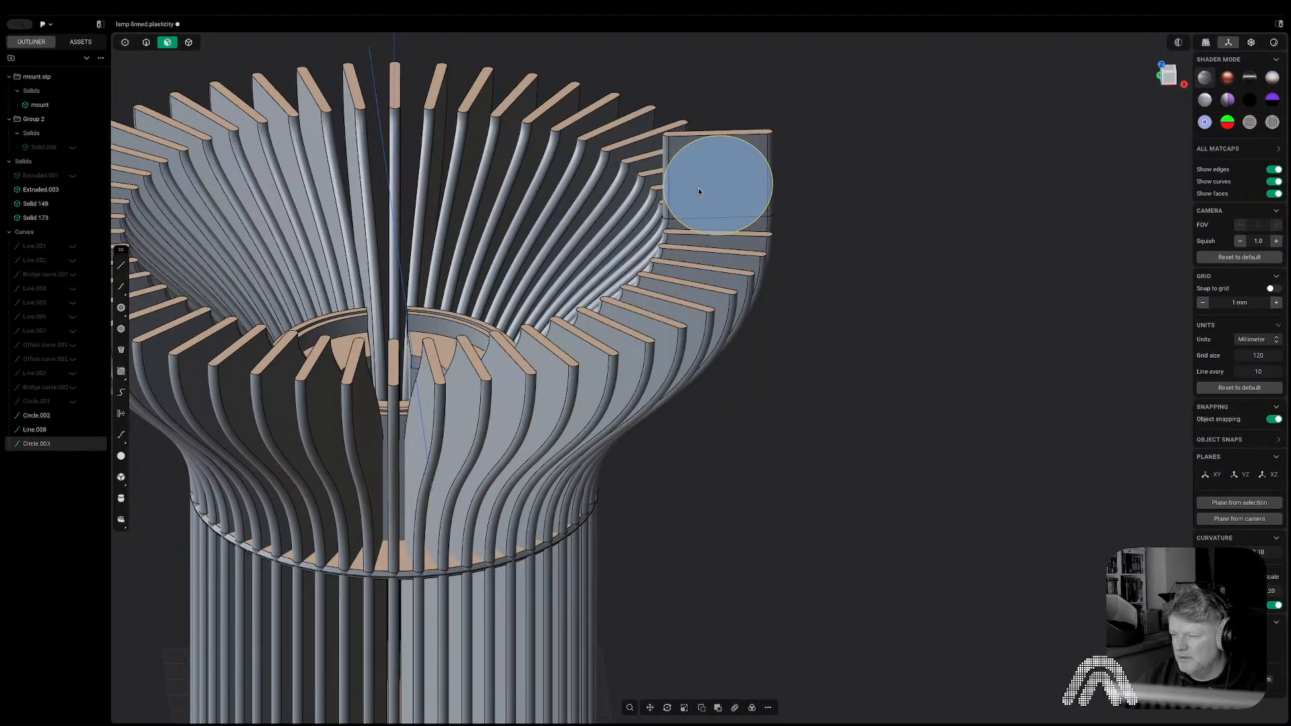
Undo the circle's move and the circle itself, working from the front view.
{"action": "left_click", "coordinate": [1165, 80]}
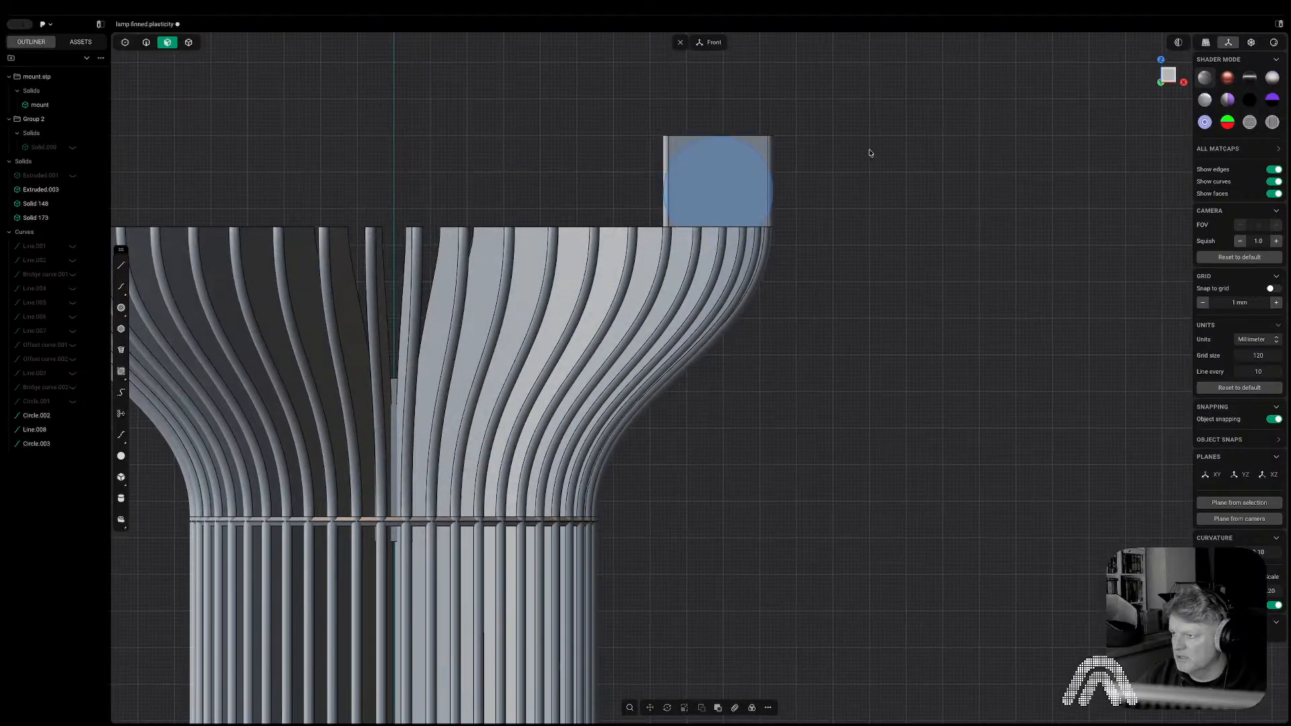
{"action": "key", "text": "super+z"}
{"action": "key", "text": "super+z"}
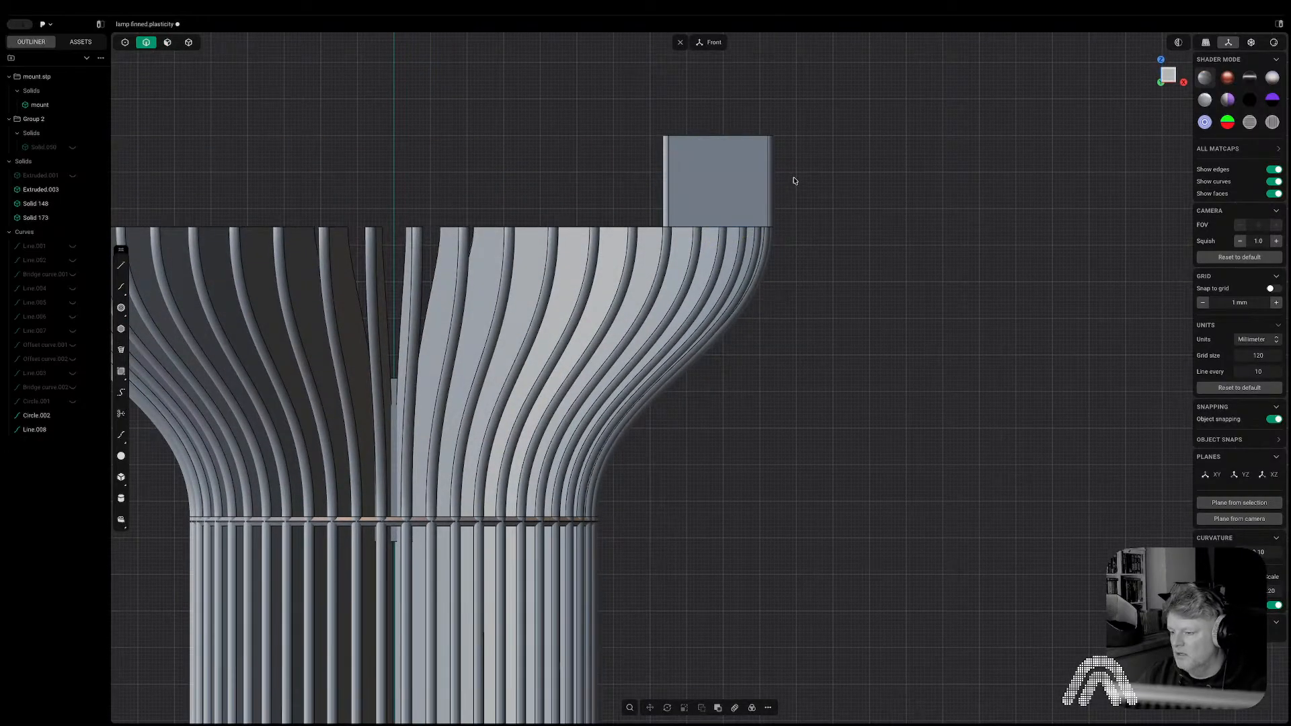
Draw a horizontal line across the upper fin piece, extending past both its sides, and shift it slightly upward.
{"action": "key", "text": "l"}
{"action": "left_click", "coordinate": [793, 181]}
{"action": "left_click", "coordinate": [628, 178]}
{"action": "key", "text": "g"}
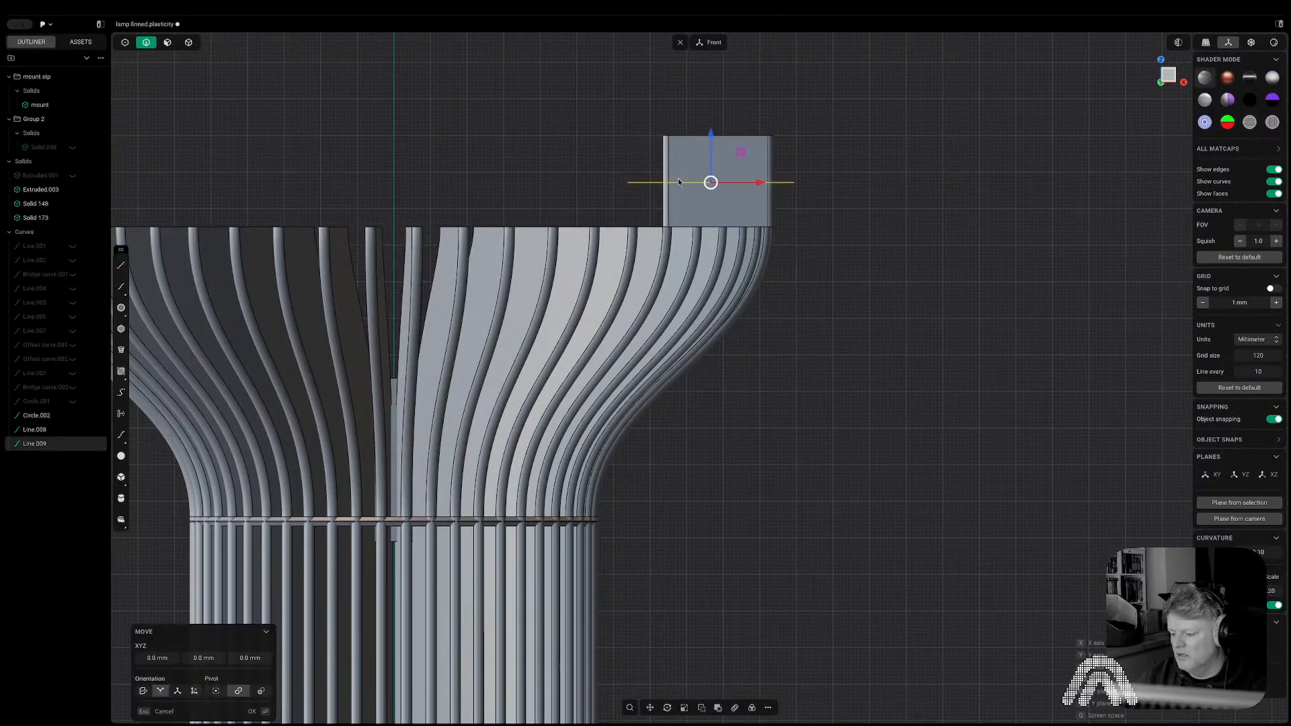
{"action": "left_click", "coordinate": [680, 175]}
{"action": "right_click", "coordinate": [679, 175]}
Cut the upper fin piece with the horizontal line and delete the part above it.
{"action": "key", "text": "c"}
{"action": "left_click", "coordinate": [744, 158]}
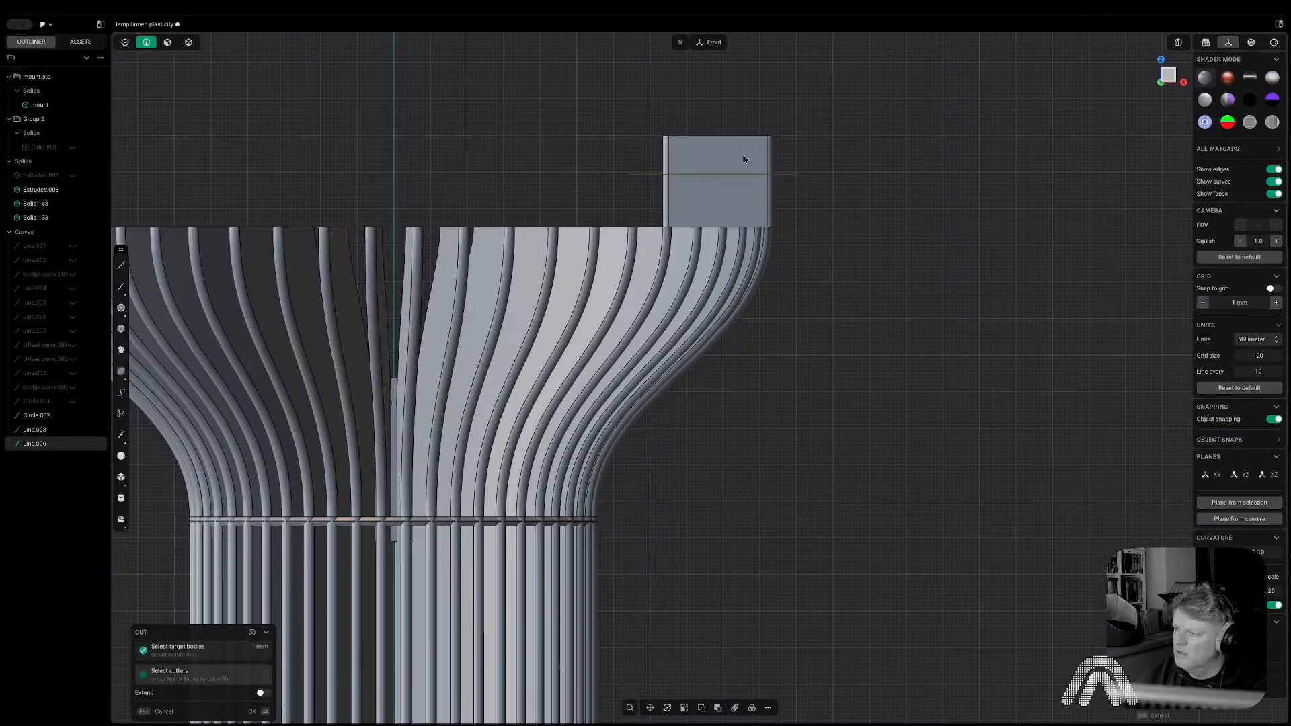
{"action": "right_click", "coordinate": [845, 173]}
{"action": "left_click", "coordinate": [731, 149]}
{"action": "key", "text": "Delete"}
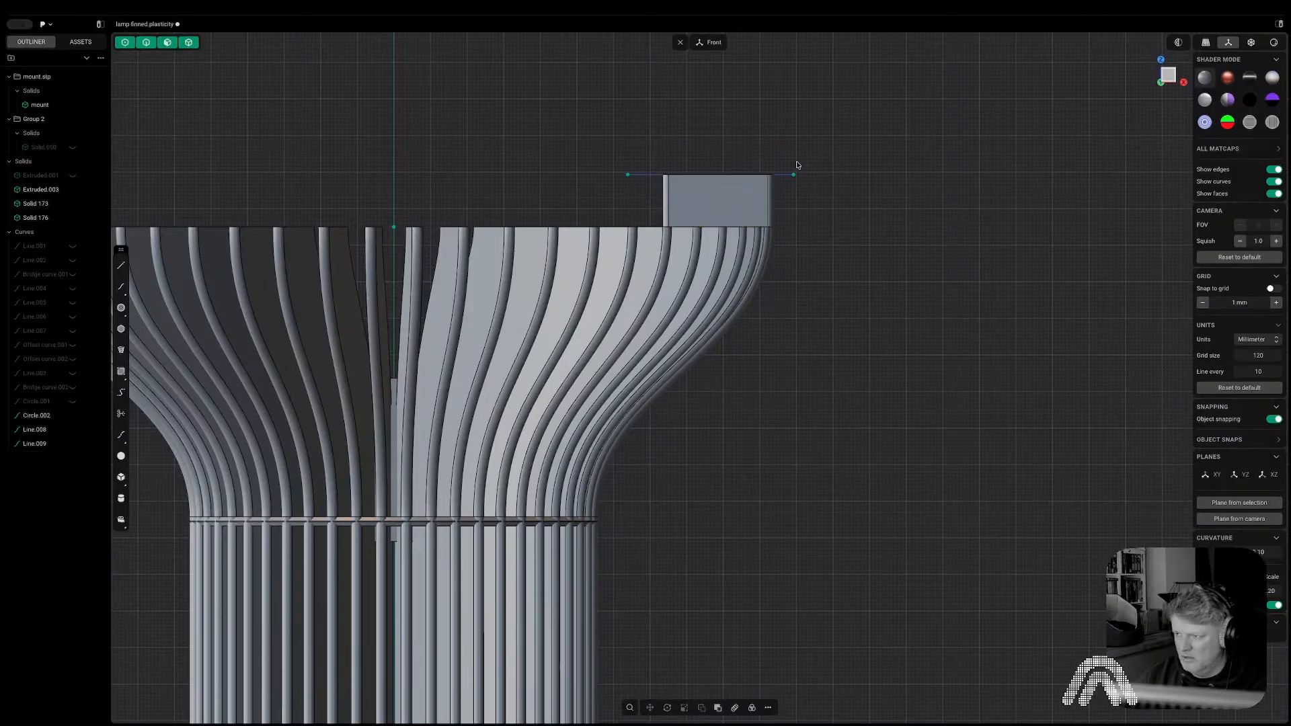
Inspect the shortened fin piece and the lamp's profile using a section analysis on the front plane.
{"action": "middle_click_drag", "start_coordinate": [797, 166], "coordinate": [807, 193]}
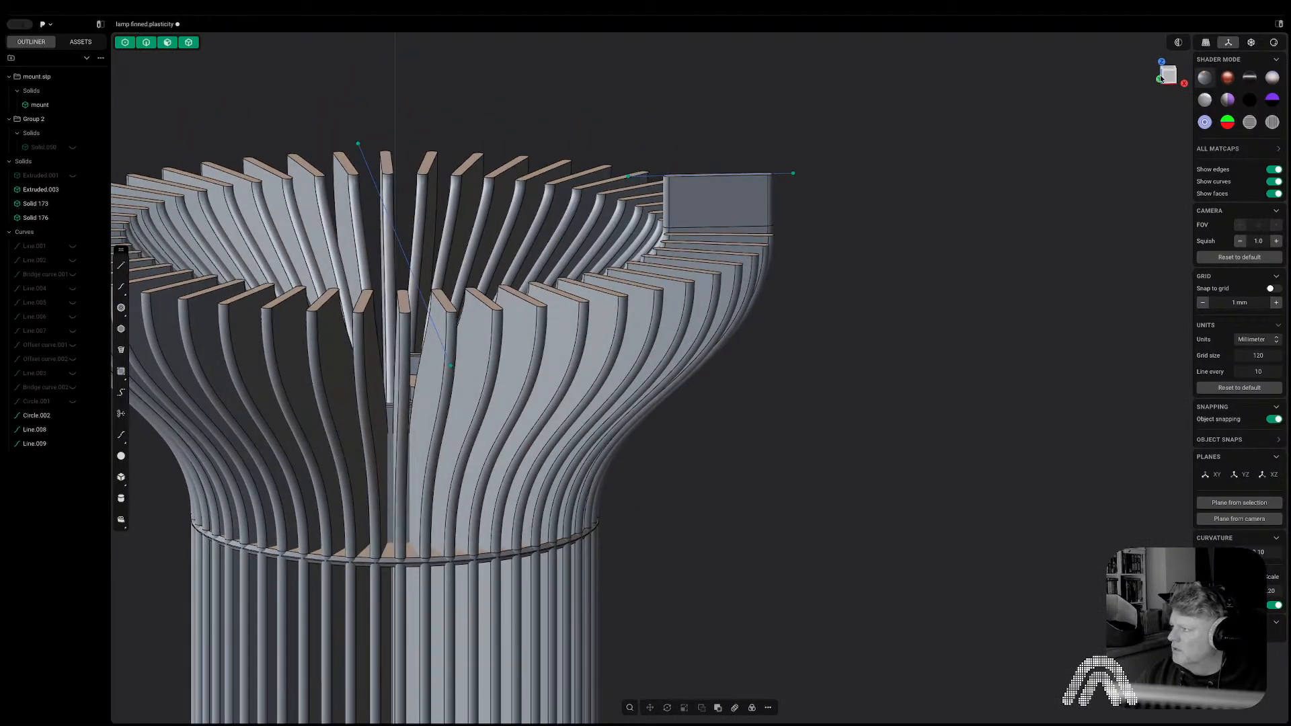
{"action": "left_click", "coordinate": [1162, 79]}
{"action": "middle_click_drag", "start_coordinate": [891, 124], "coordinate": [1098, 101]}
{"action": "left_click", "coordinate": [1167, 84]}
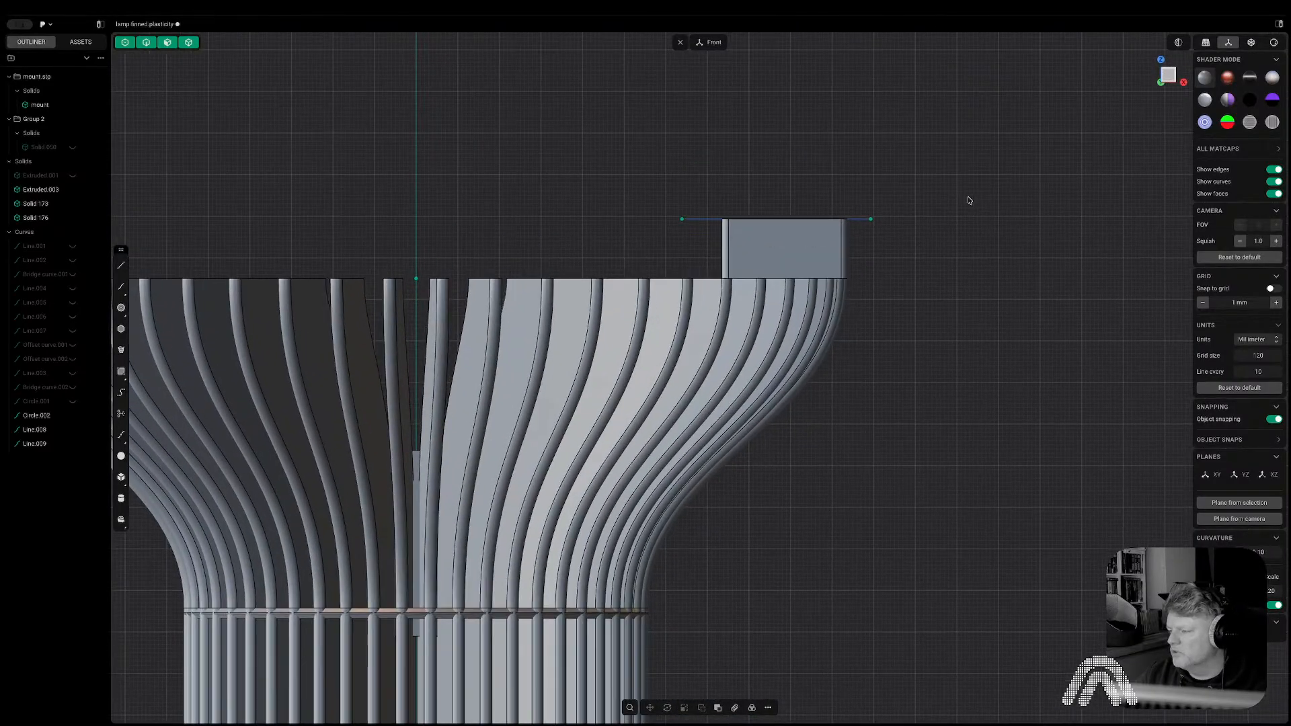
{"action": "left_click", "coordinate": [1178, 43]}
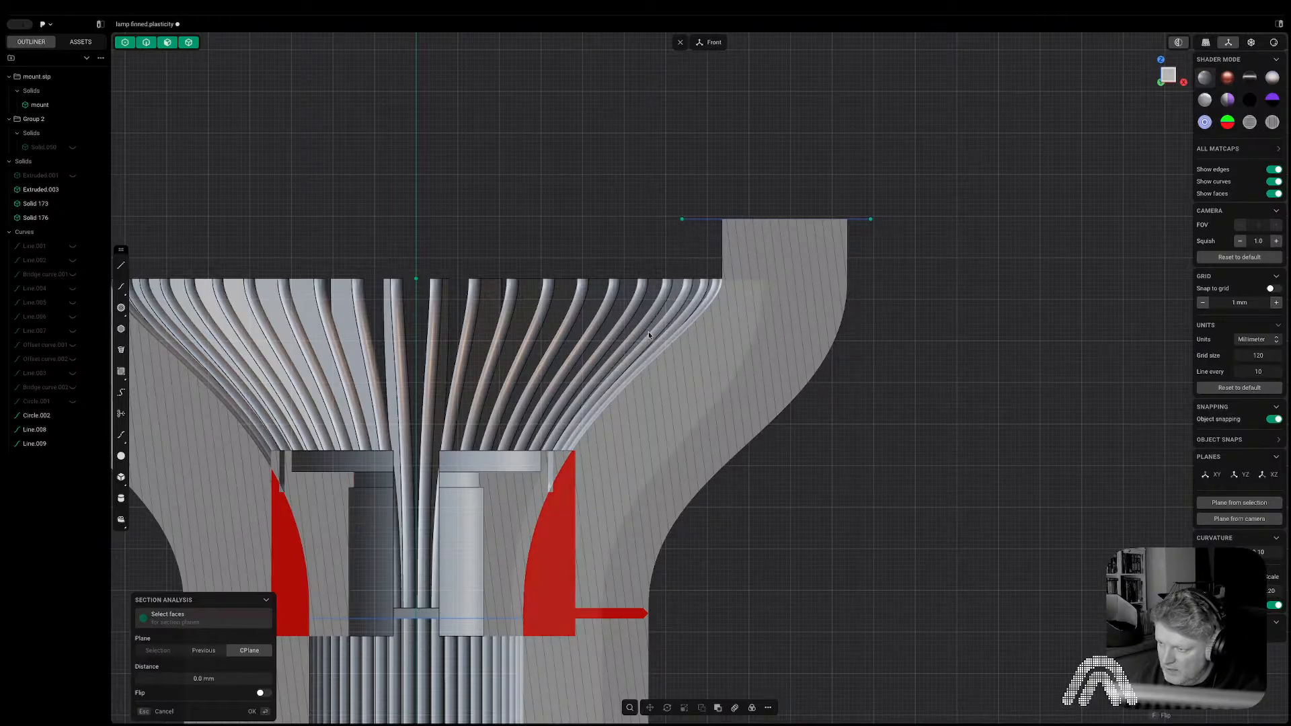
{"action": "middle_click_drag", "start_coordinate": [648, 332], "coordinate": [549, 381]}
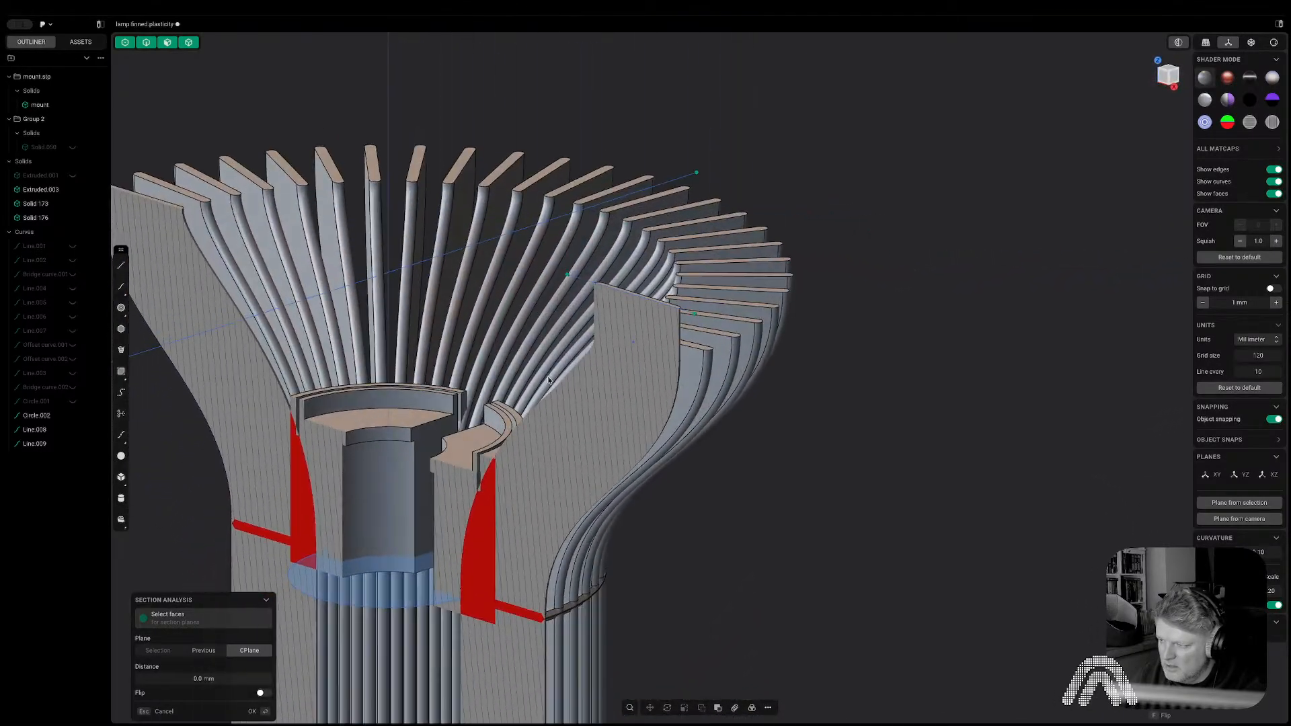
{"action": "left_click", "coordinate": [1178, 43]}
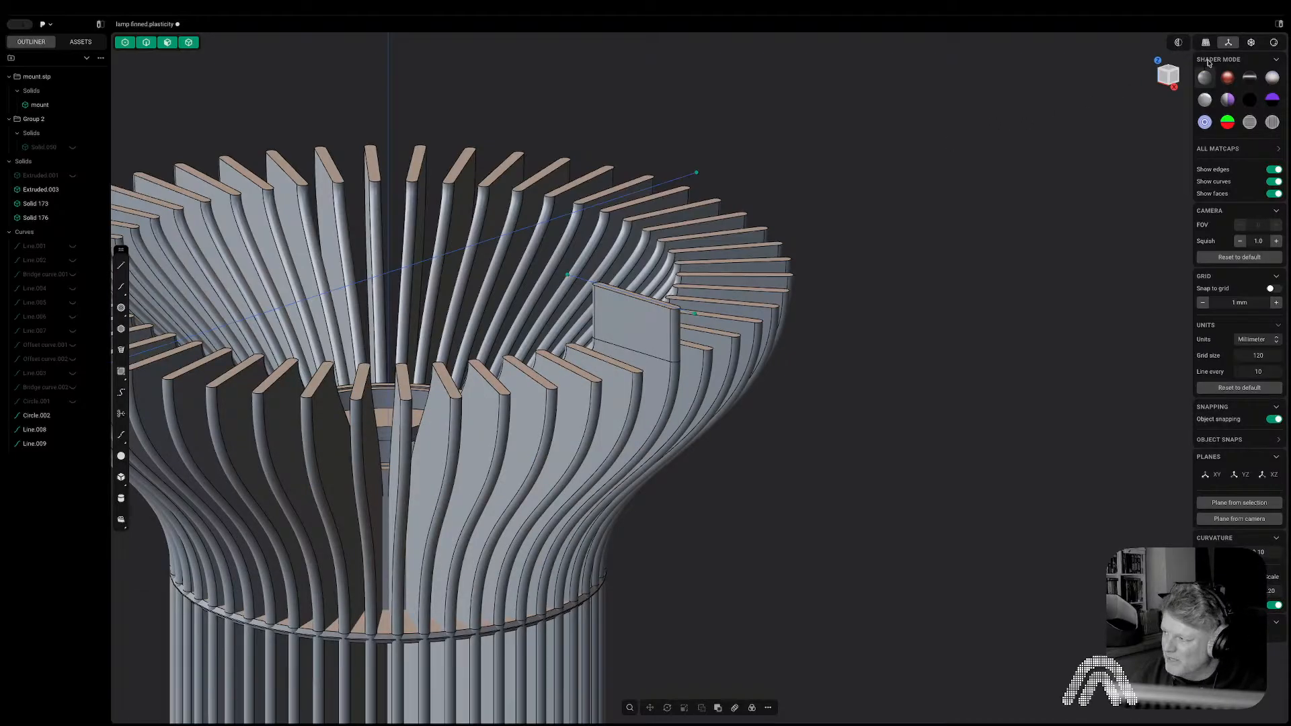
Add a single U-direction isoparam line running vertically along the outer rounded face of the shortened fin piece.
{"action": "left_click", "coordinate": [1169, 76]}
{"action": "middle_click_drag", "start_coordinate": [1079, 142], "coordinate": [806, 147], "text": "shift"}
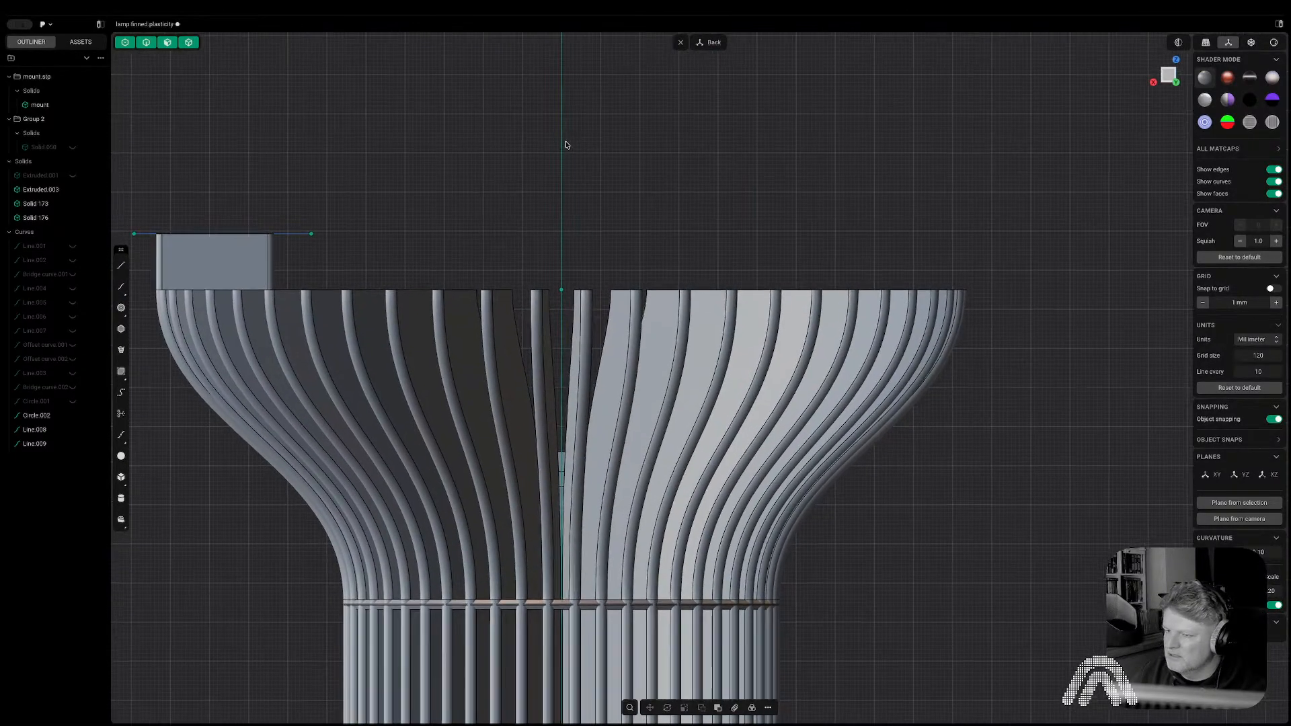
{"action": "scroll", "coordinate": [355, 188], "scroll_direction": "up", "scroll_amount": 5}
{"action": "middle_click_drag", "start_coordinate": [355, 188], "coordinate": [855, 173], "text": "shift"}
{"action": "middle_click_drag", "start_coordinate": [632, 231], "coordinate": [993, 117], "text": "shift"}
{"action": "middle_click_drag", "start_coordinate": [994, 117], "coordinate": [929, 178]}
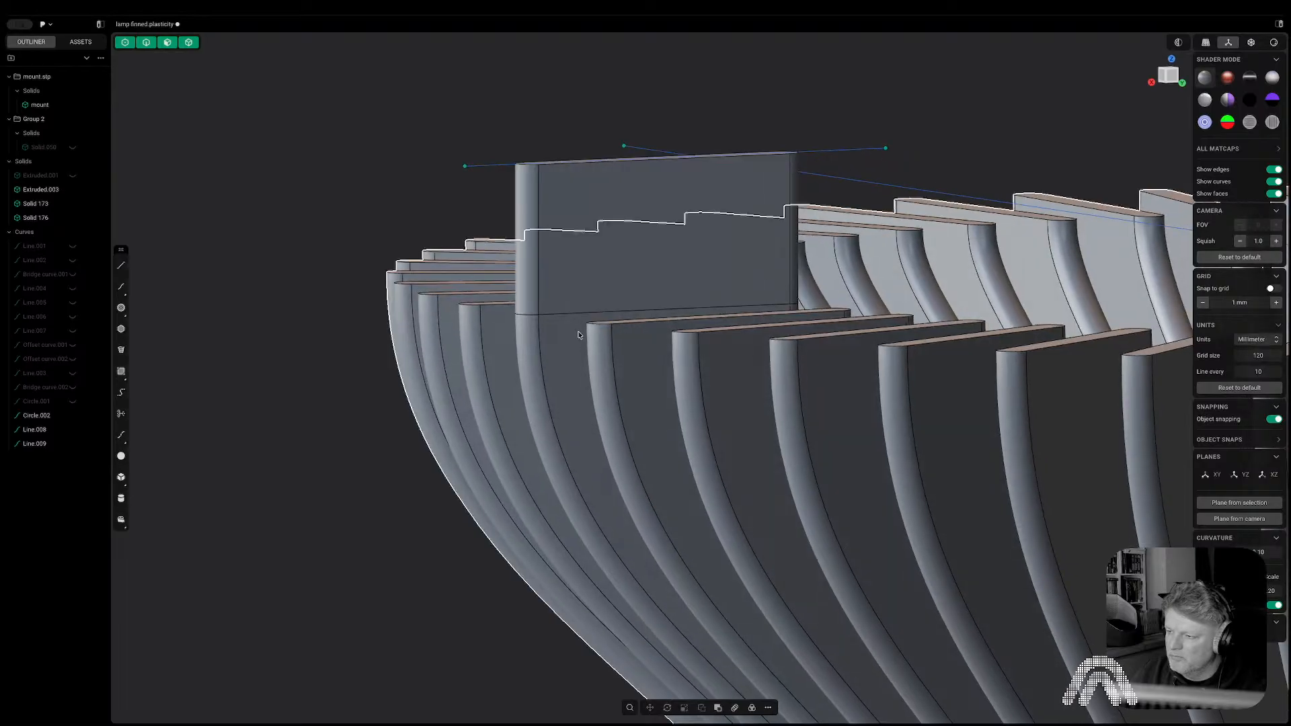
{"action": "key", "text": "3"}
{"action": "left_click", "coordinate": [531, 272]}
{"action": "key", "text": "i"}
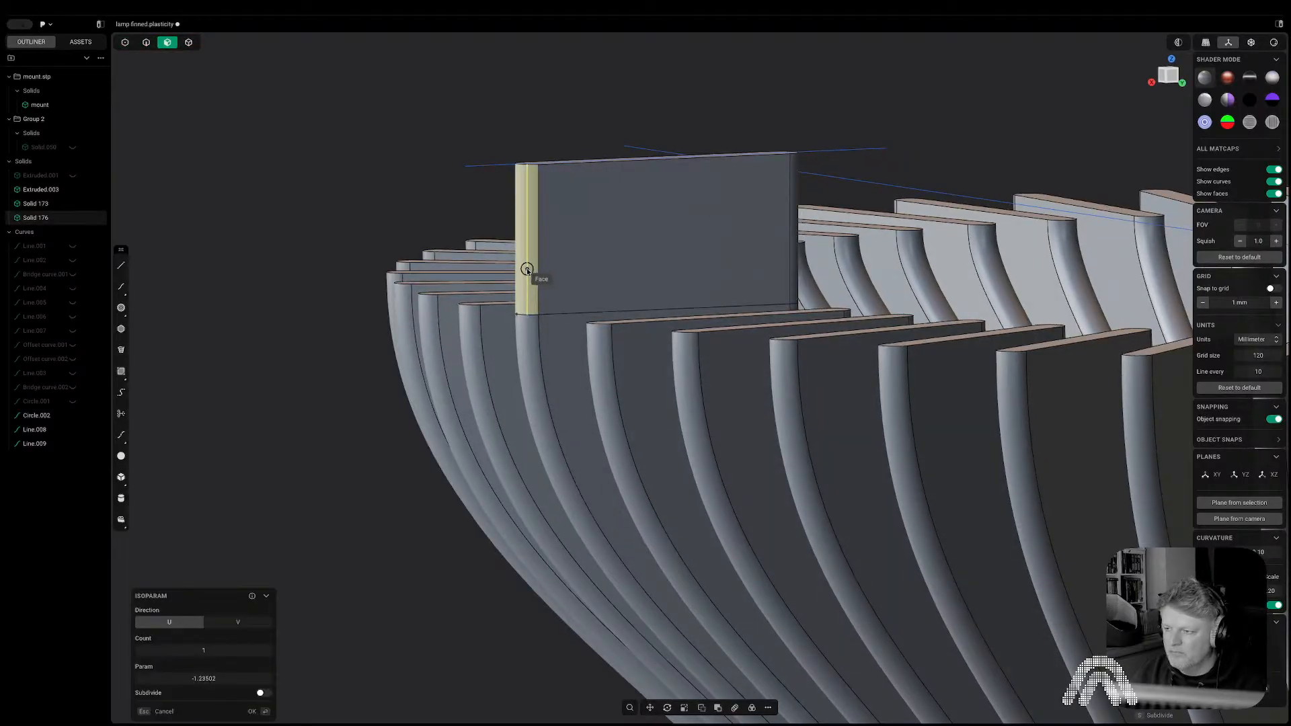
{"action": "left_click", "coordinate": [517, 314]}
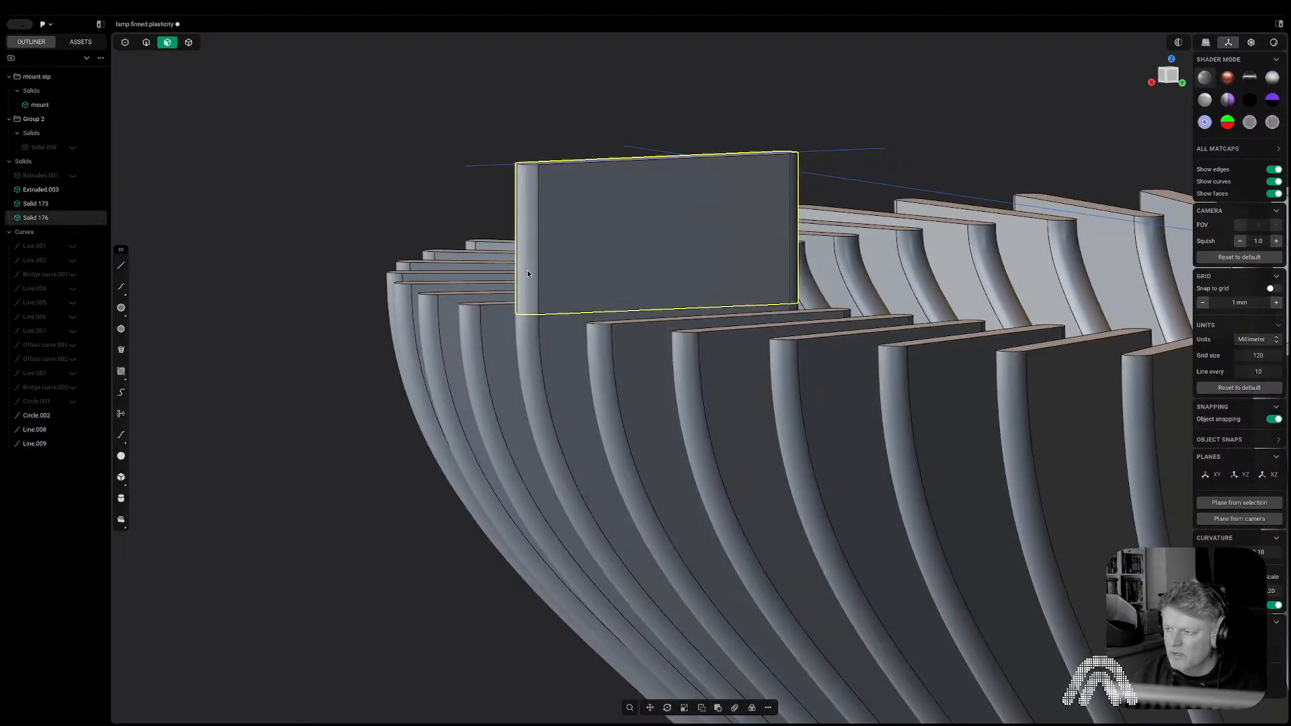
Duplicate the vertical isoparam edge in place as a separate curve and return to the back view.
{"action": "key", "text": "2"}
{"action": "left_click", "coordinate": [518, 264]}
{"action": "key", "text": "f"}
{"action": "key", "text": "shift+d"}
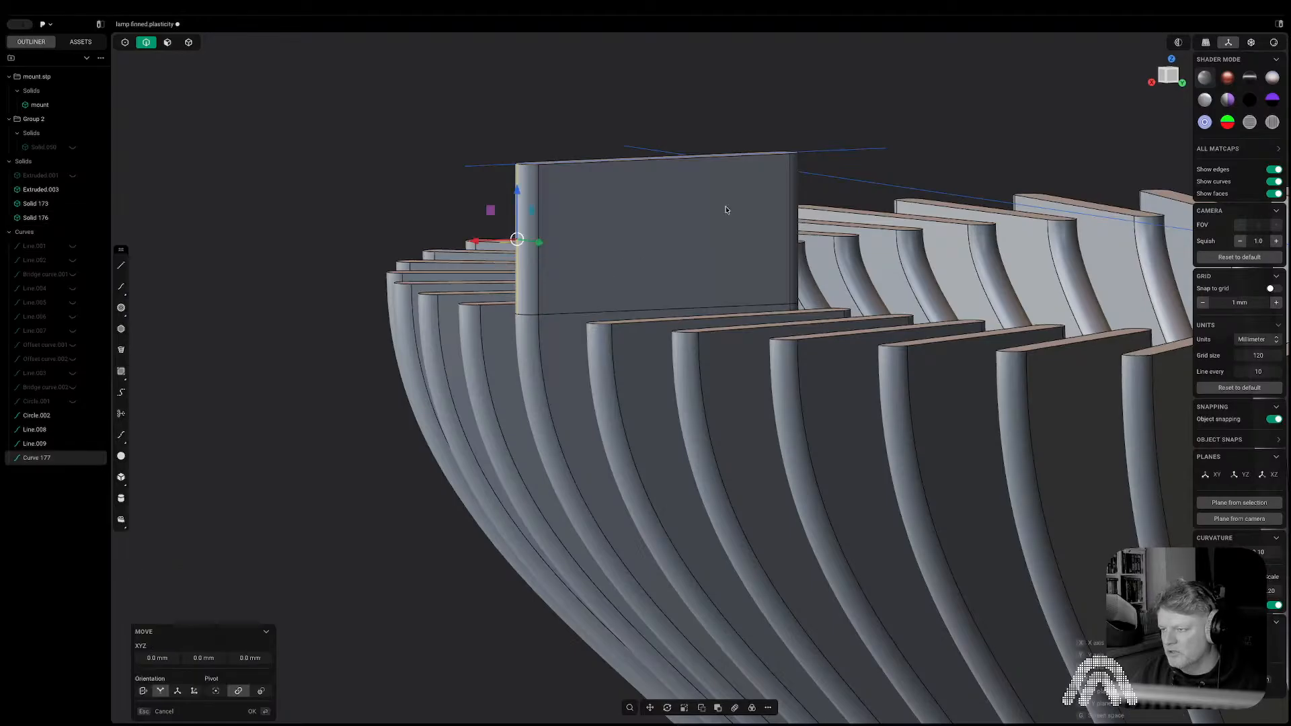
{"action": "left_click", "coordinate": [1177, 70]}
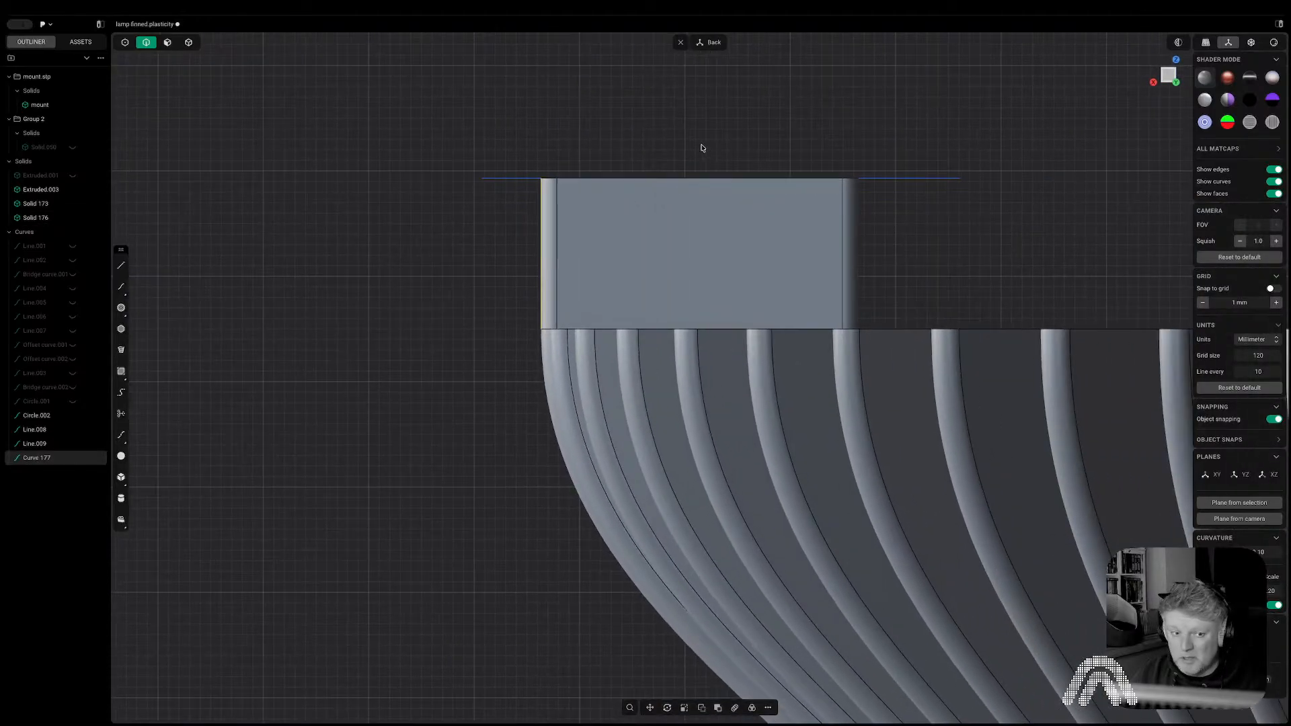
Create a bridge curve between the duplicated vertical curve and the horizontal line along the fin piece's top.
{"action": "key", "text": "shift+b"}
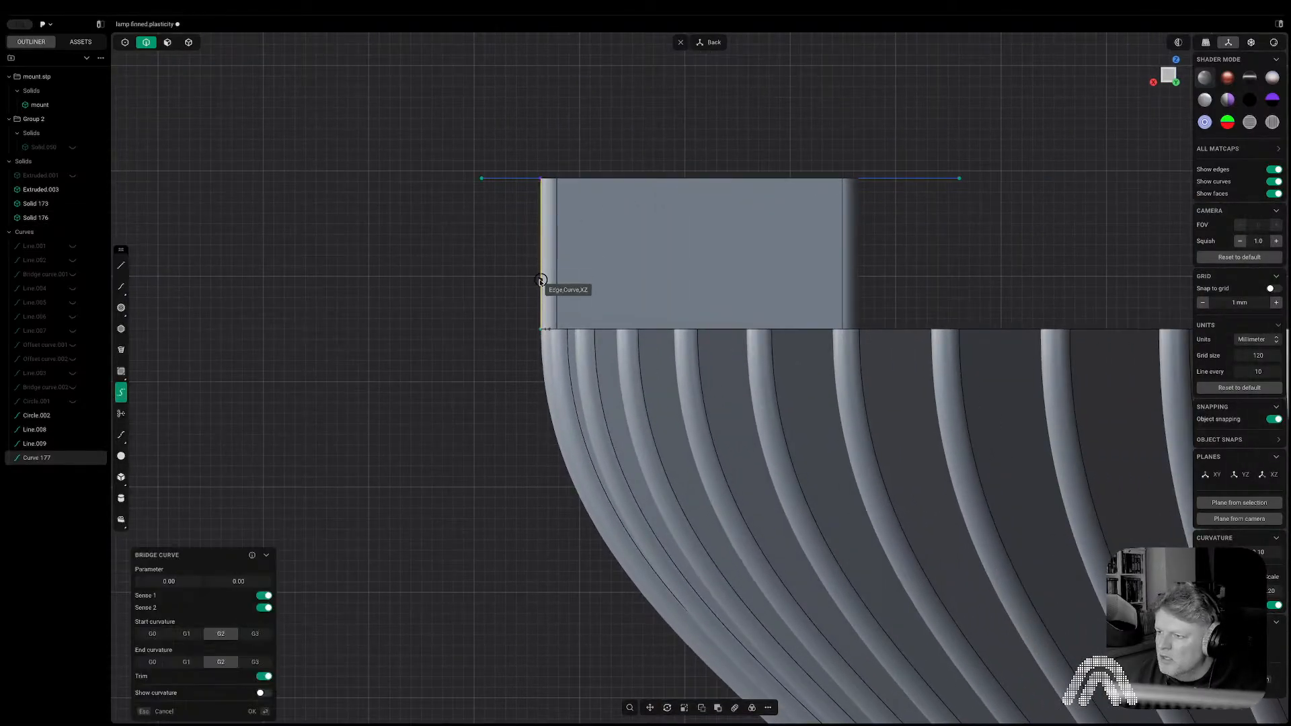
{"action": "left_click", "coordinate": [542, 278]}
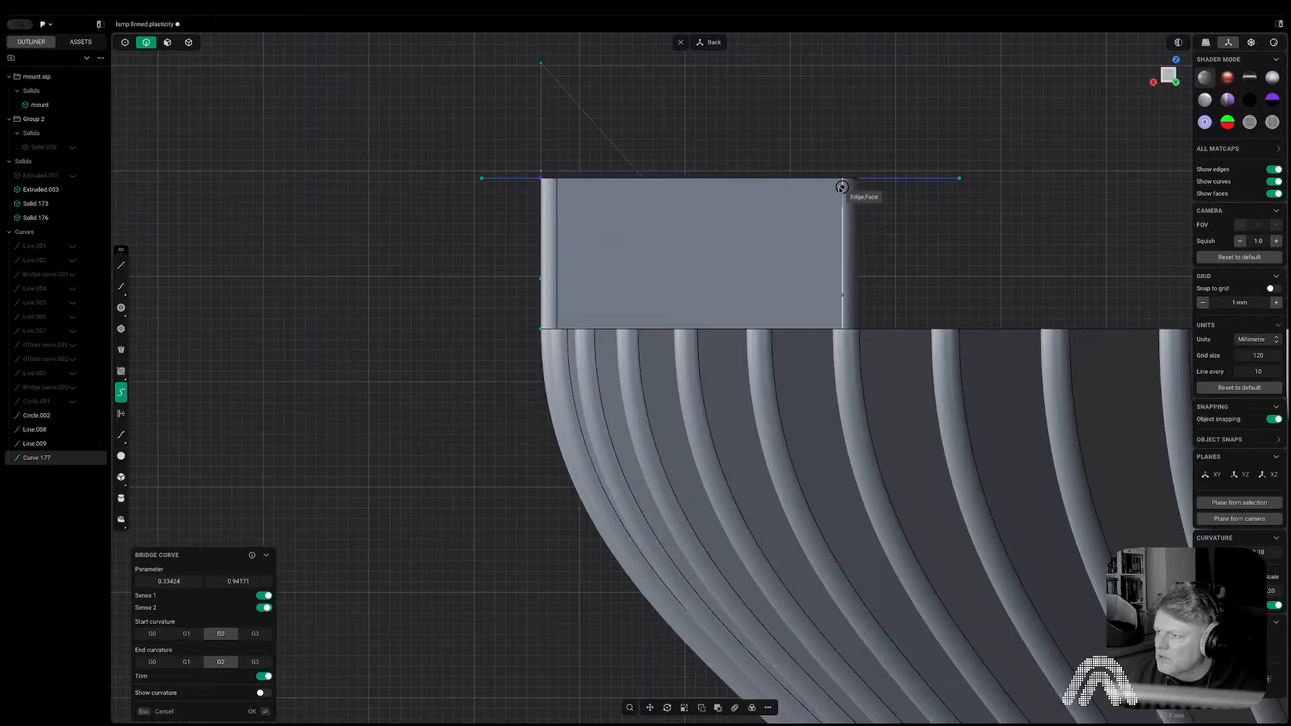
{"action": "left_click", "coordinate": [700, 179]}
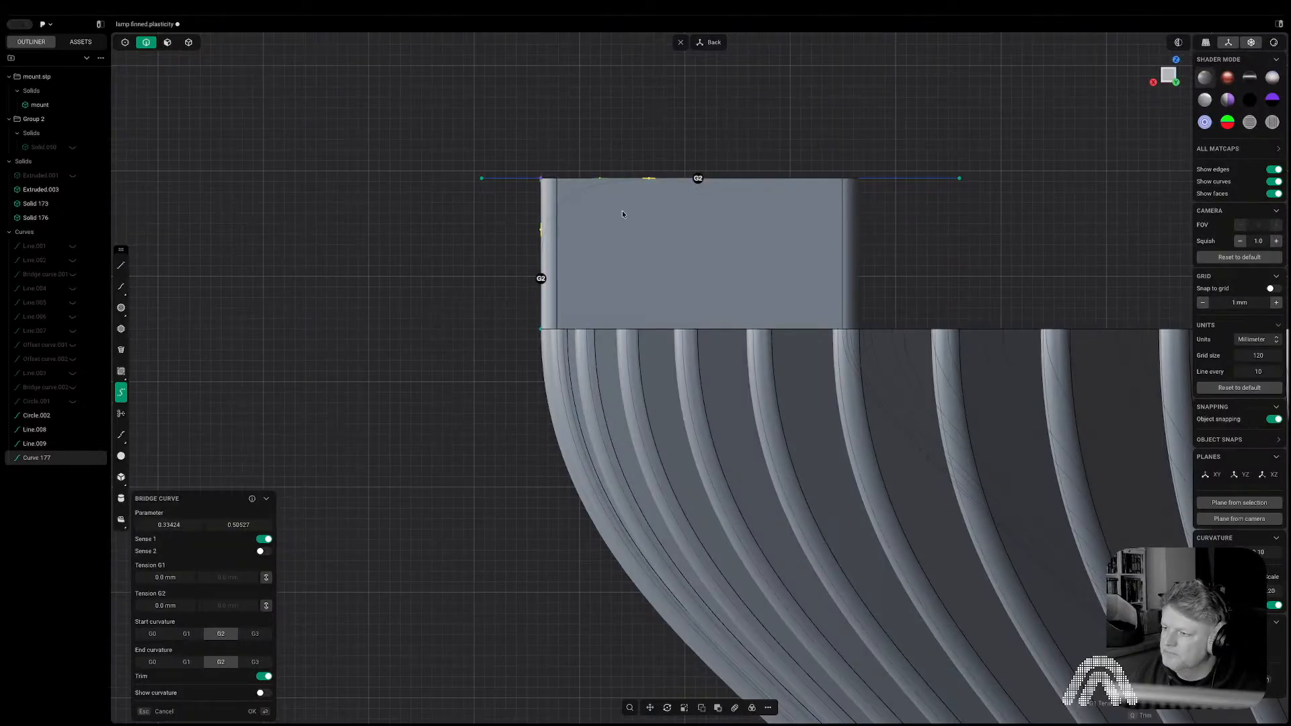
Set the bridge curve's start parameter to 0.00 and both ends to G1, and shift its end point farther inward along the top line.
{"action": "left_click_drag", "start_coordinate": [183, 523], "coordinate": [158, 523]}
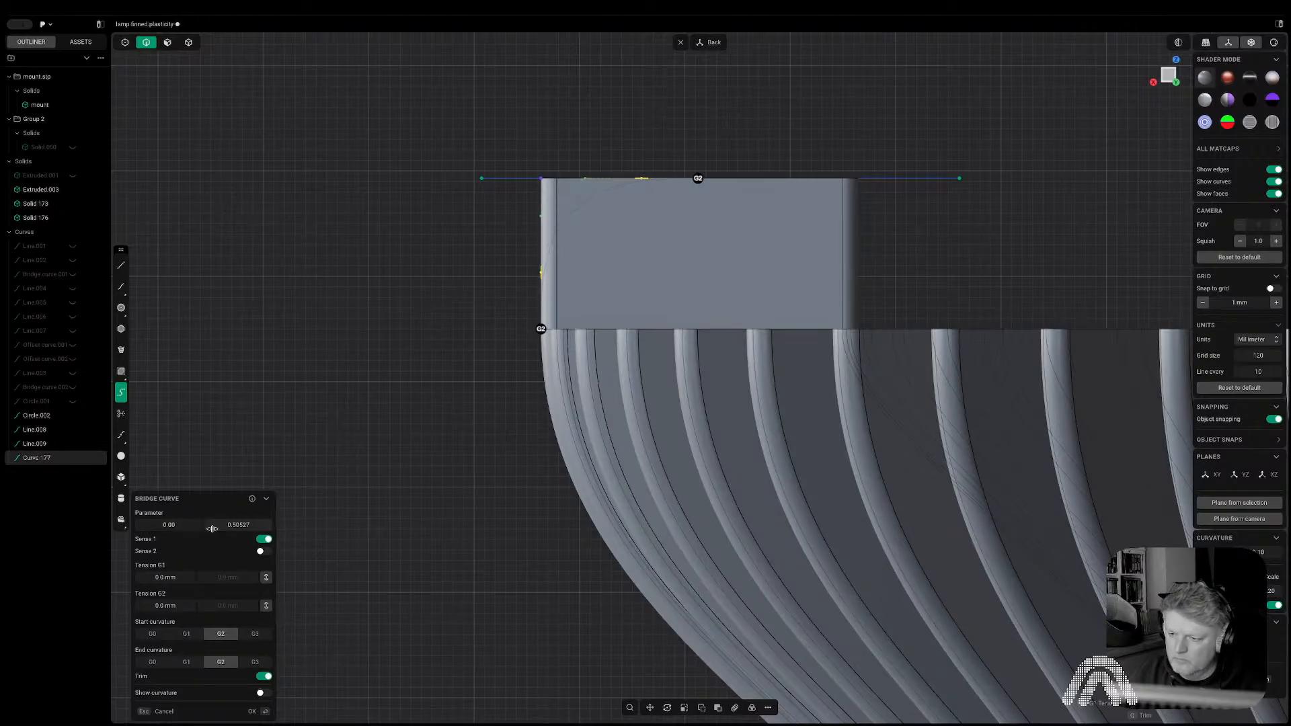
{"action": "key", "text": "g"}
{"action": "key", "text": "g"}
{"action": "key", "text": "g"}
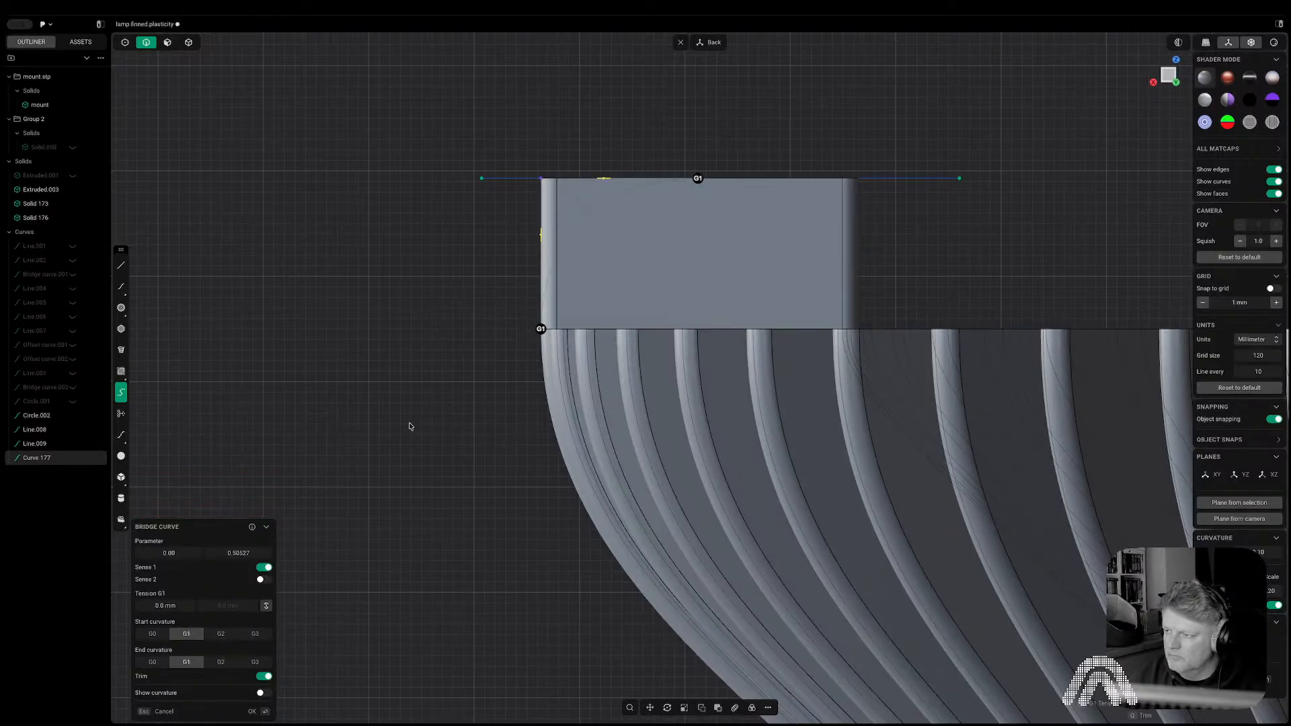
{"action": "left_click_drag", "start_coordinate": [248, 552], "coordinate": [230, 552]}
{"action": "key", "text": "Return"}
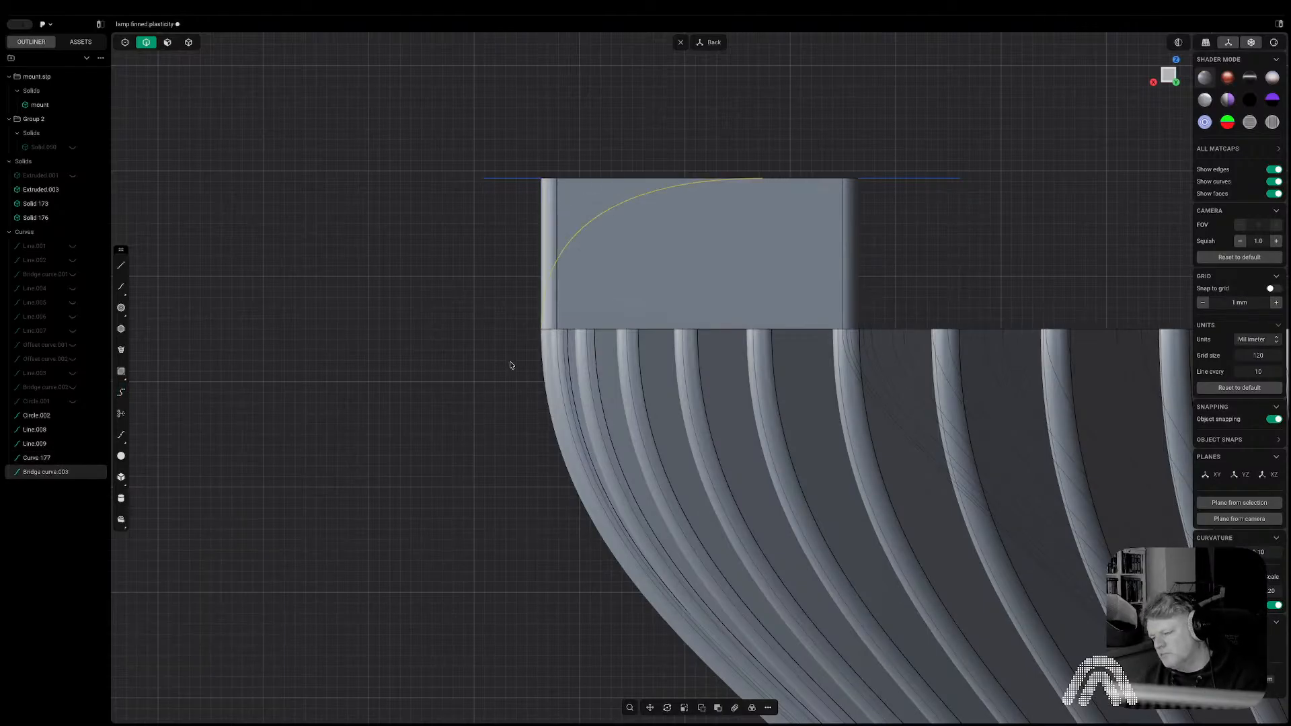
Cut the fin piece with the bridge curve and hide the cut-off outer corner.
{"action": "key", "text": "c"}
{"action": "left_click", "coordinate": [567, 220]}
{"action": "right_click", "coordinate": [598, 115]}
{"action": "key", "text": "5"}
{"action": "left_click", "coordinate": [602, 138]}
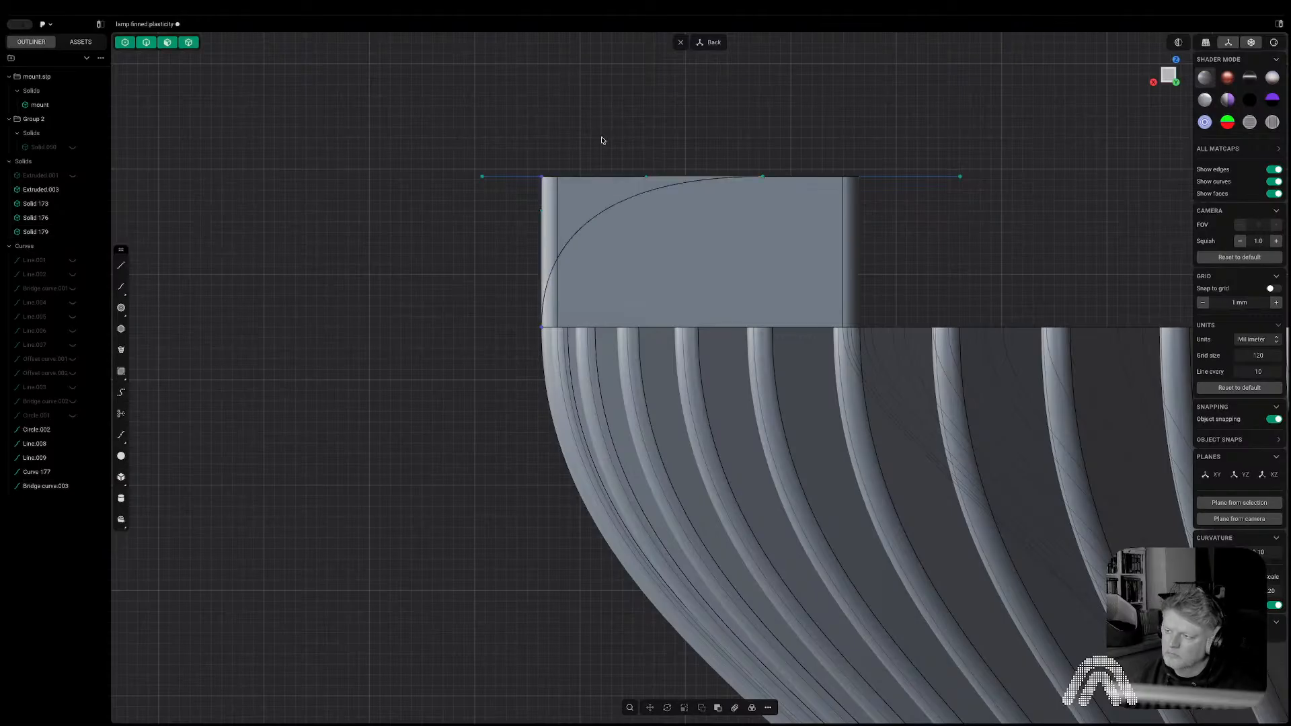
{"action": "middle_click_drag", "start_coordinate": [575, 208], "coordinate": [800, 221]}
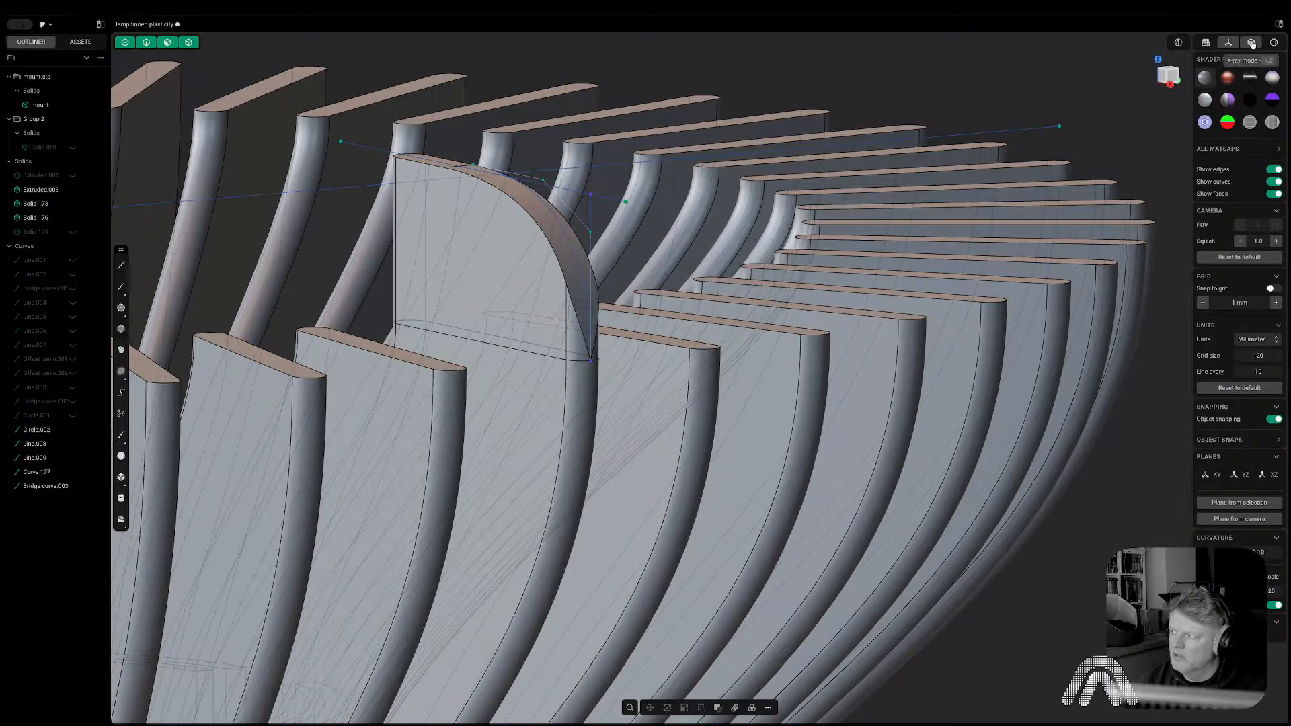
Turn off X-ray mode and select the curved outer top edges of the fin piece.
{"action": "left_click", "coordinate": [1252, 44]}
{"action": "scroll", "coordinate": [734, 184], "scroll_direction": "down", "scroll_amount": 5}
{"action": "key", "text": "2"}
{"action": "left_click", "coordinate": [639, 202]}
{"action": "key", "text": "f"}
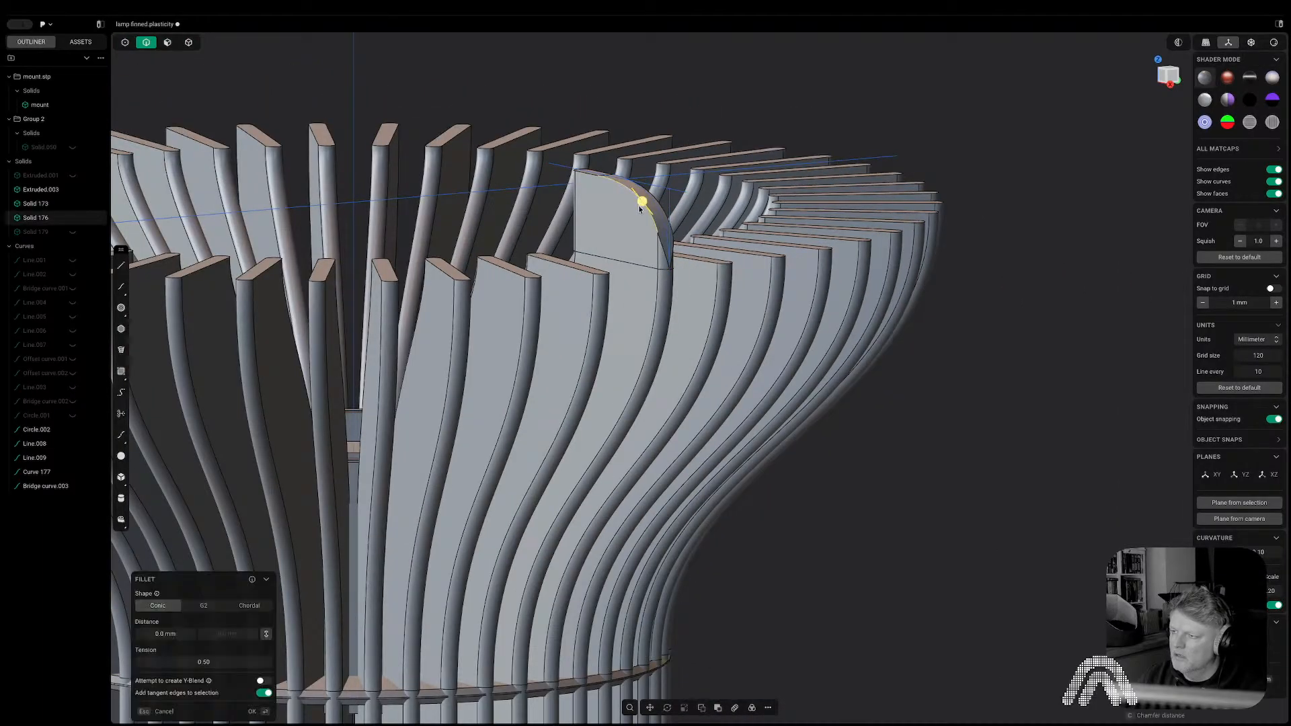
{"action": "middle_click_drag", "start_coordinate": [639, 204], "coordinate": [659, 201]}
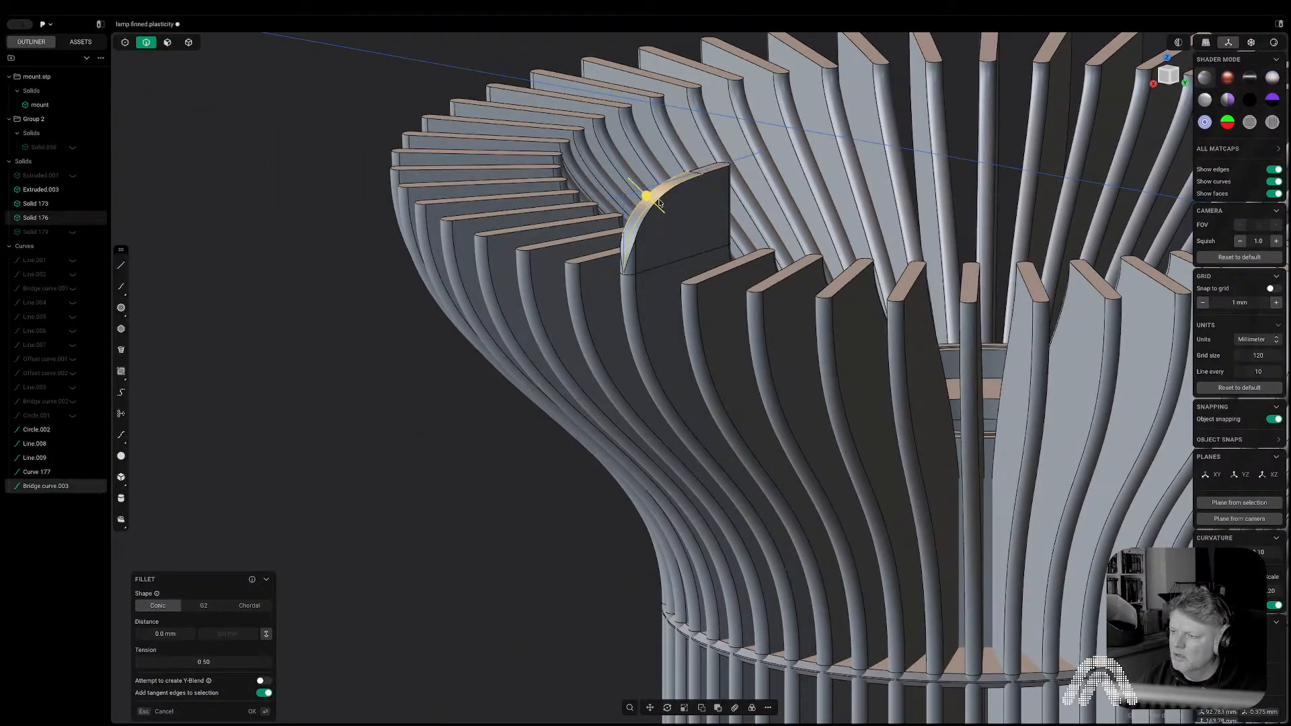
{"action": "key", "text": "Return"}
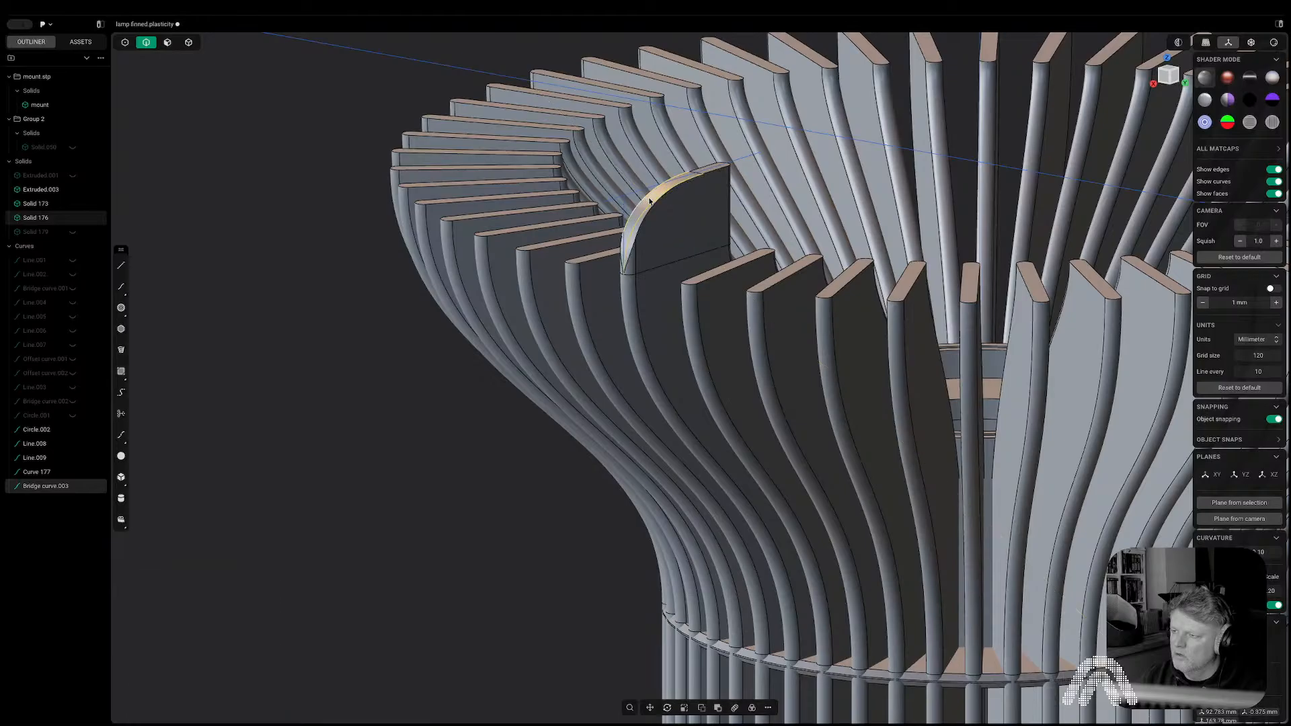
Try to round the fin piece's curved outer top edges with a fillet.
{"action": "scroll", "coordinate": [645, 222], "scroll_direction": "up", "scroll_amount": 5}
{"action": "key", "text": "f"}
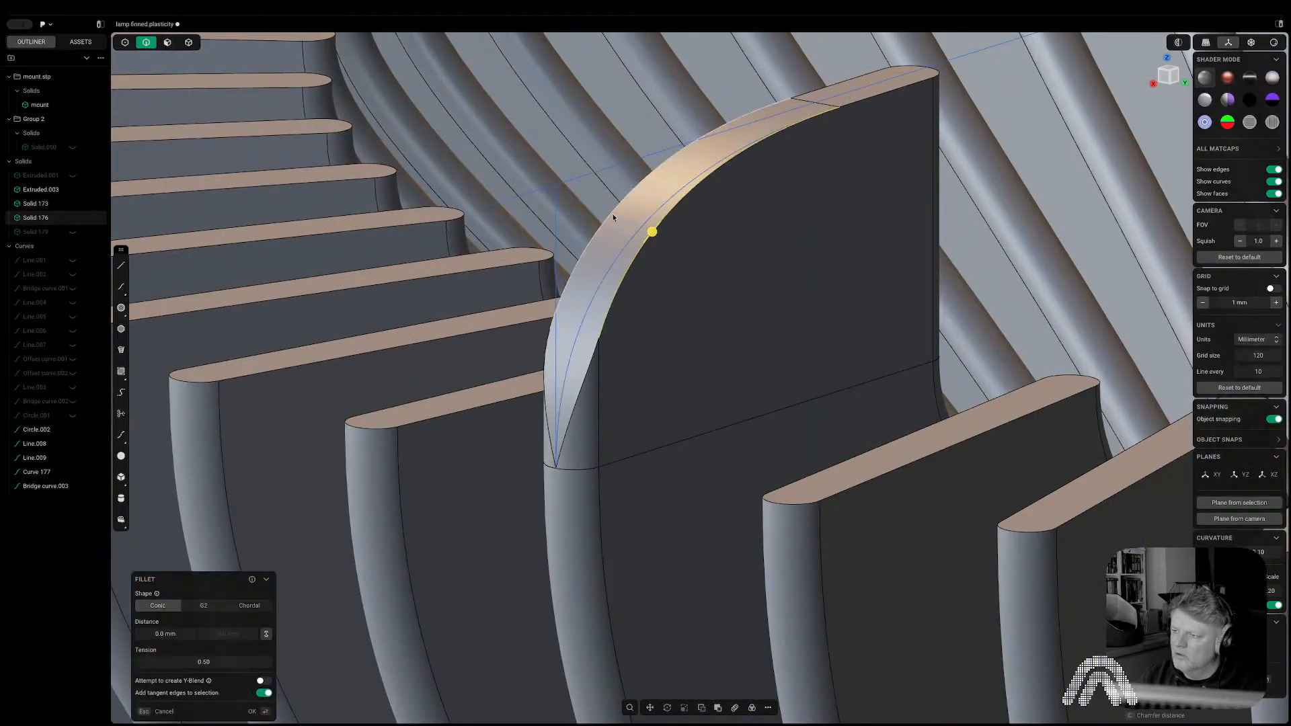
{"action": "left_click_drag", "start_coordinate": [612, 212], "coordinate": [589, 194]}
{"action": "key", "text": "Return"}
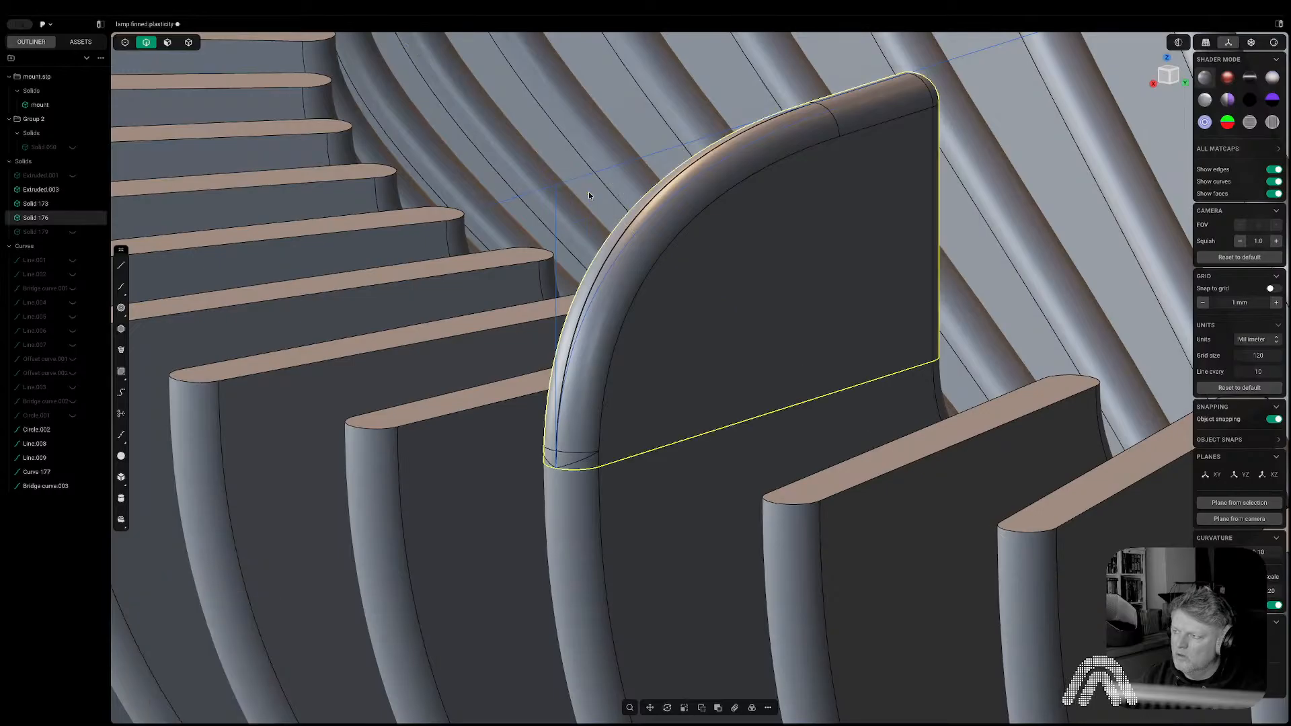
{"action": "middle_click_drag", "start_coordinate": [587, 191], "coordinate": [626, 345]}
{"action": "scroll", "coordinate": [857, 212], "scroll_direction": "down", "scroll_amount": 10}
{"action": "left_click", "coordinate": [882, 303]}
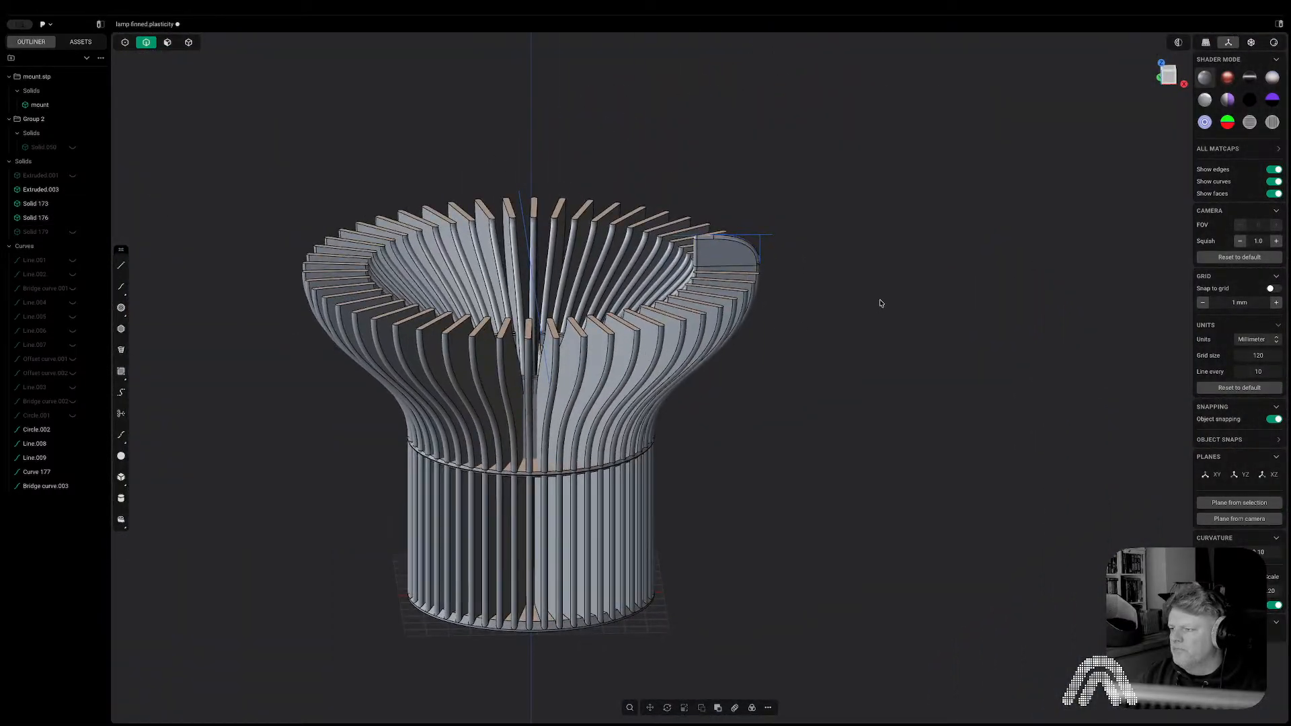
{"action": "scroll", "coordinate": [807, 199], "scroll_direction": "up", "scroll_amount": 8}
{"action": "double_click", "coordinate": [524, 326]}
{"action": "key", "text": "b"}
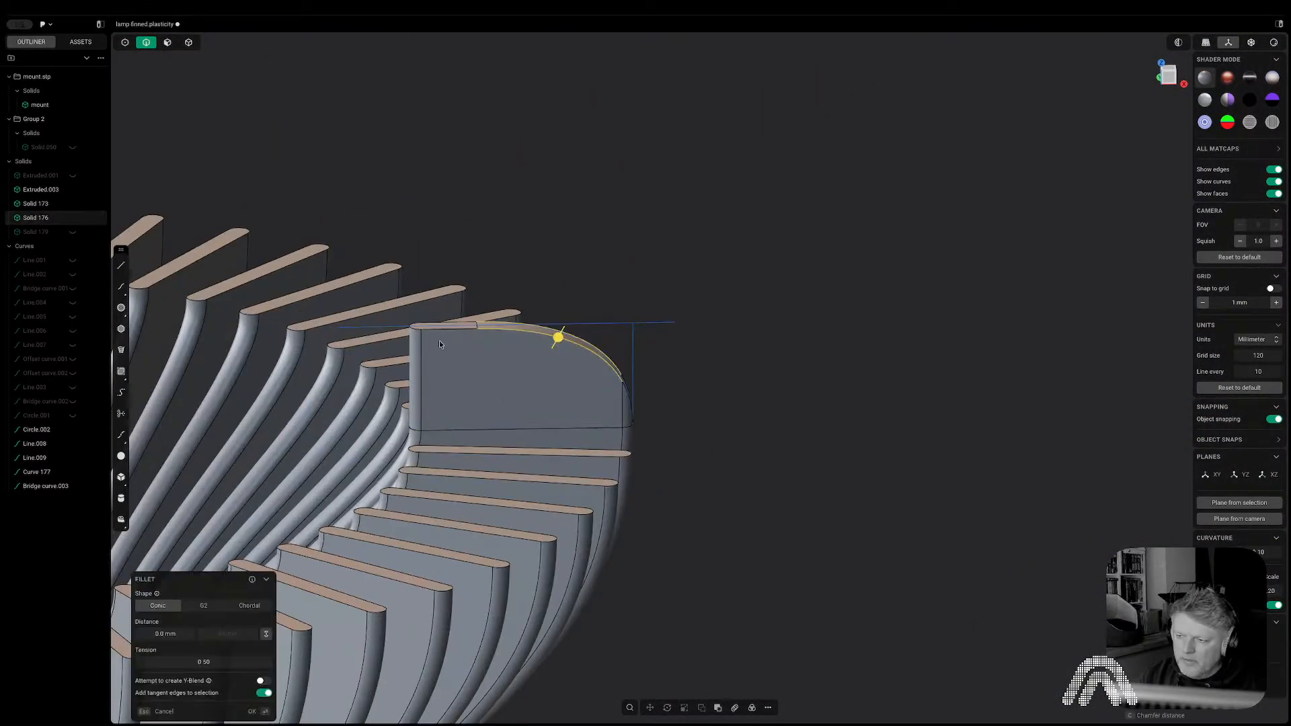
{"action": "scroll", "coordinate": [439, 343], "scroll_direction": "up", "scroll_amount": 5}
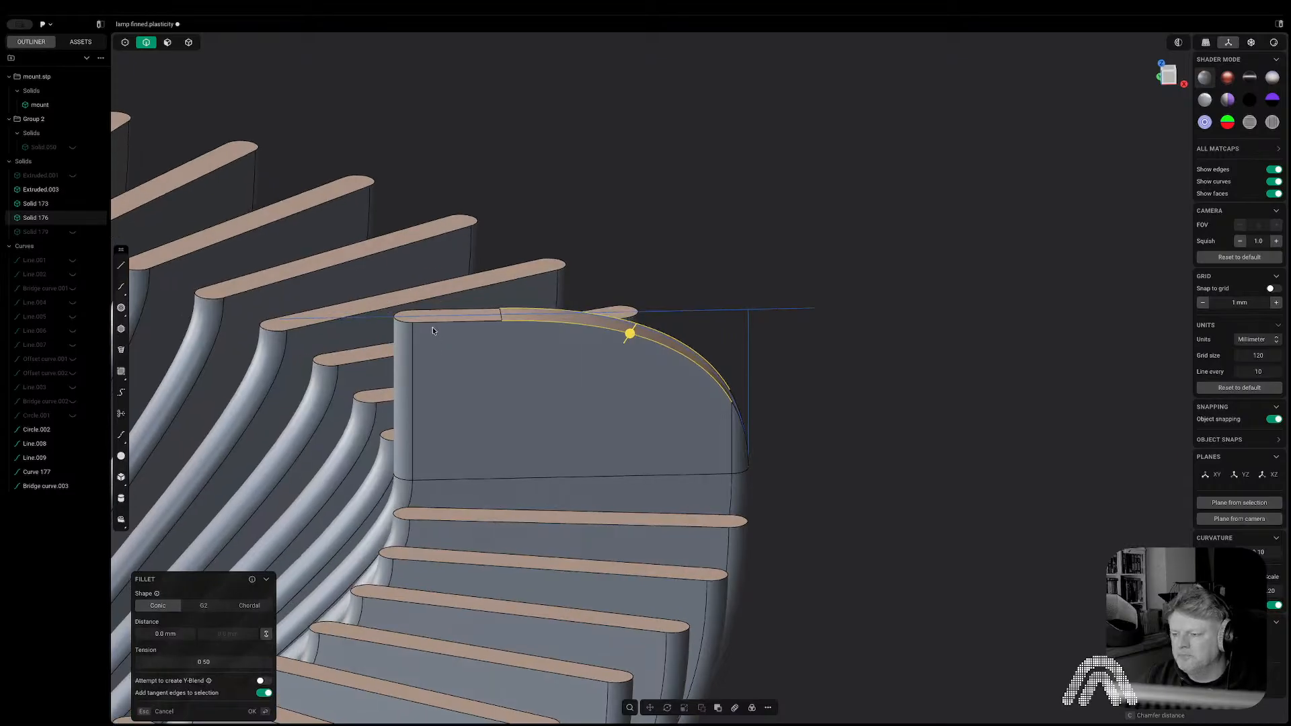
{"action": "left_click", "coordinate": [412, 339]}
{"action": "key", "text": "Escape"}
Try to remove the rounded inner vertical face of the fin piece.
{"action": "key", "text": "3"}
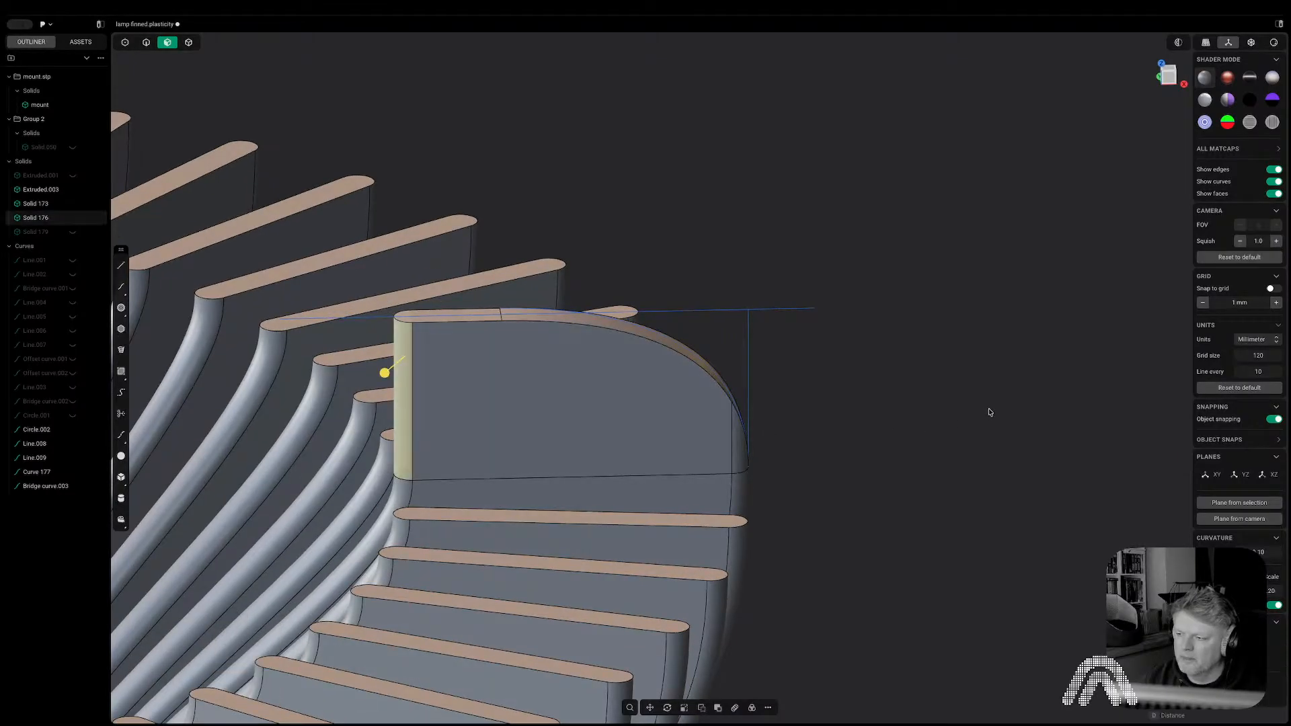
{"action": "left_click", "coordinate": [406, 387]}
{"action": "key", "text": "Delete"}
{"action": "key", "text": "ctrl+z"}
{"action": "key", "text": "Escape"}
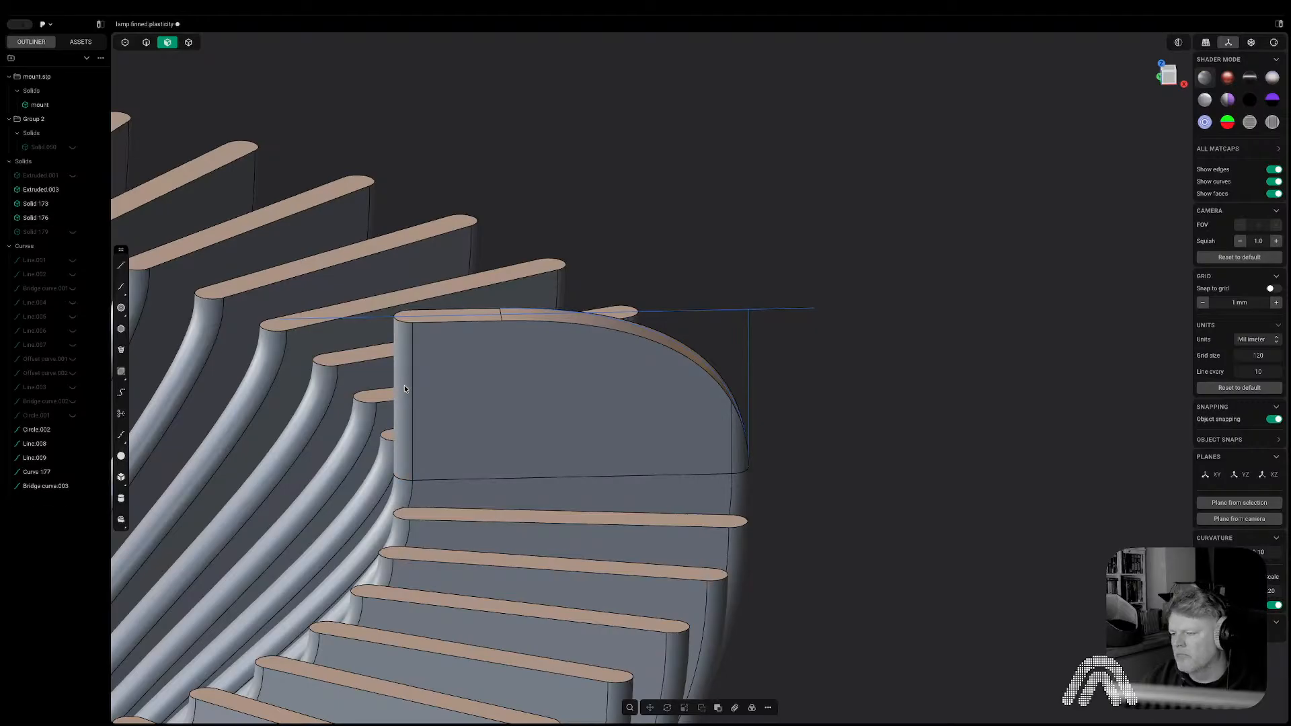
Examine the fin piece against the lamp's profile in the front view.
{"action": "left_click", "coordinate": [404, 389]}
{"action": "middle_click_drag", "start_coordinate": [404, 389], "coordinate": [861, 337]}
{"action": "left_click", "coordinate": [1168, 75]}
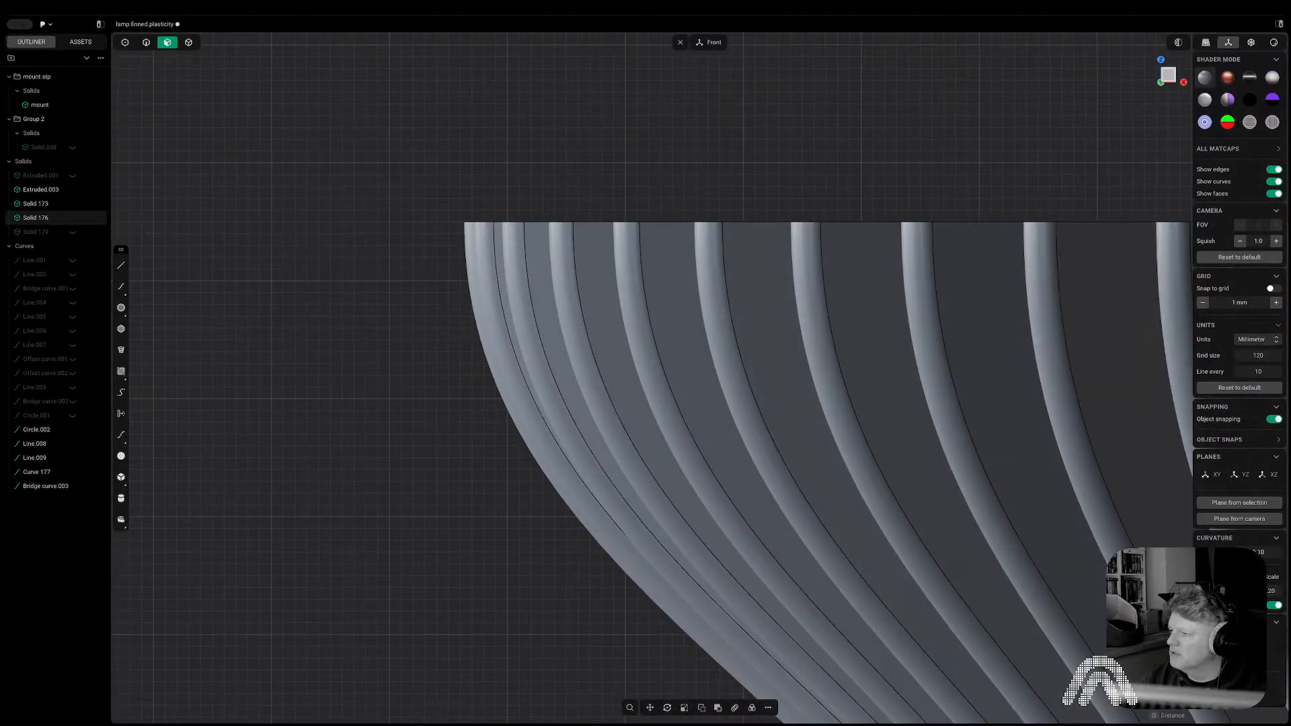
{"action": "middle_click_drag", "start_coordinate": [1110, 359], "coordinate": [531, 362], "text": "shift"}
{"action": "middle_click_drag", "start_coordinate": [983, 366], "coordinate": [464, 389], "text": "shift"}
{"action": "scroll", "coordinate": [464, 389], "scroll_direction": "down", "scroll_amount": 6}
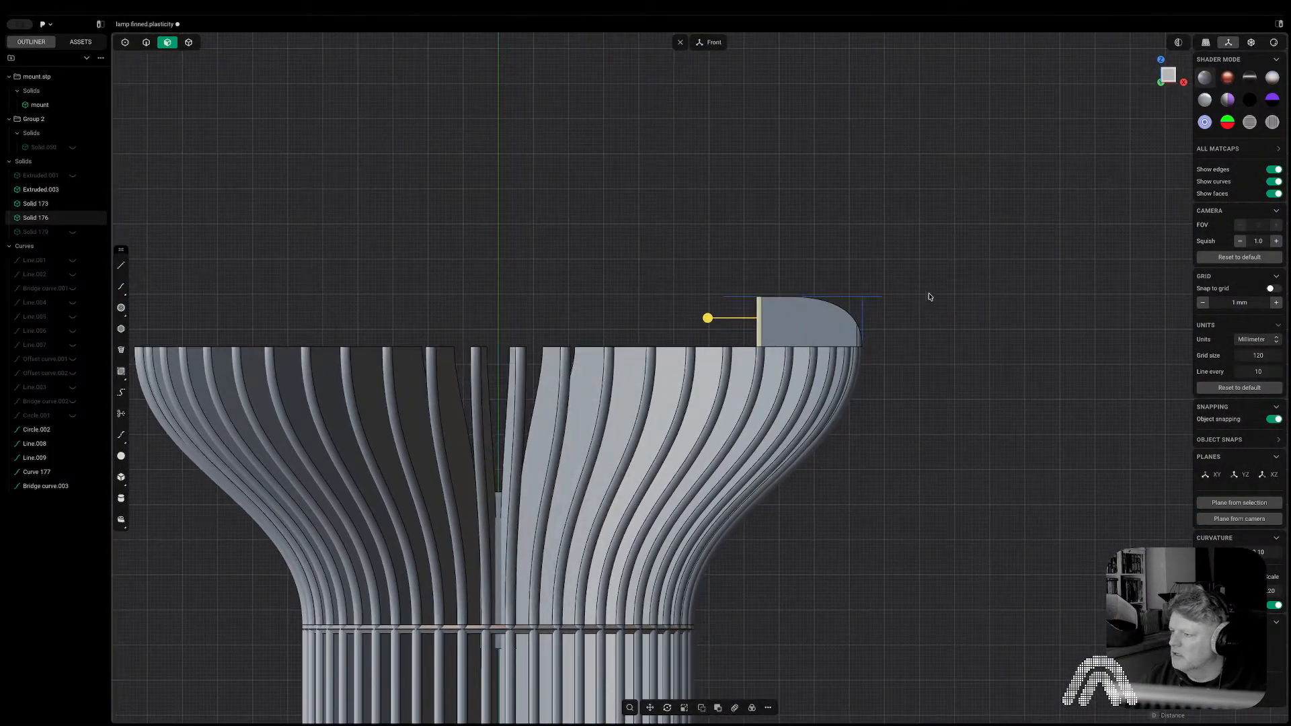
{"action": "key", "text": "Escape"}
Try a 360-degree radial array of the fin piece around the lamp's vertical centre axis.
{"action": "left_click", "coordinate": [821, 306]}
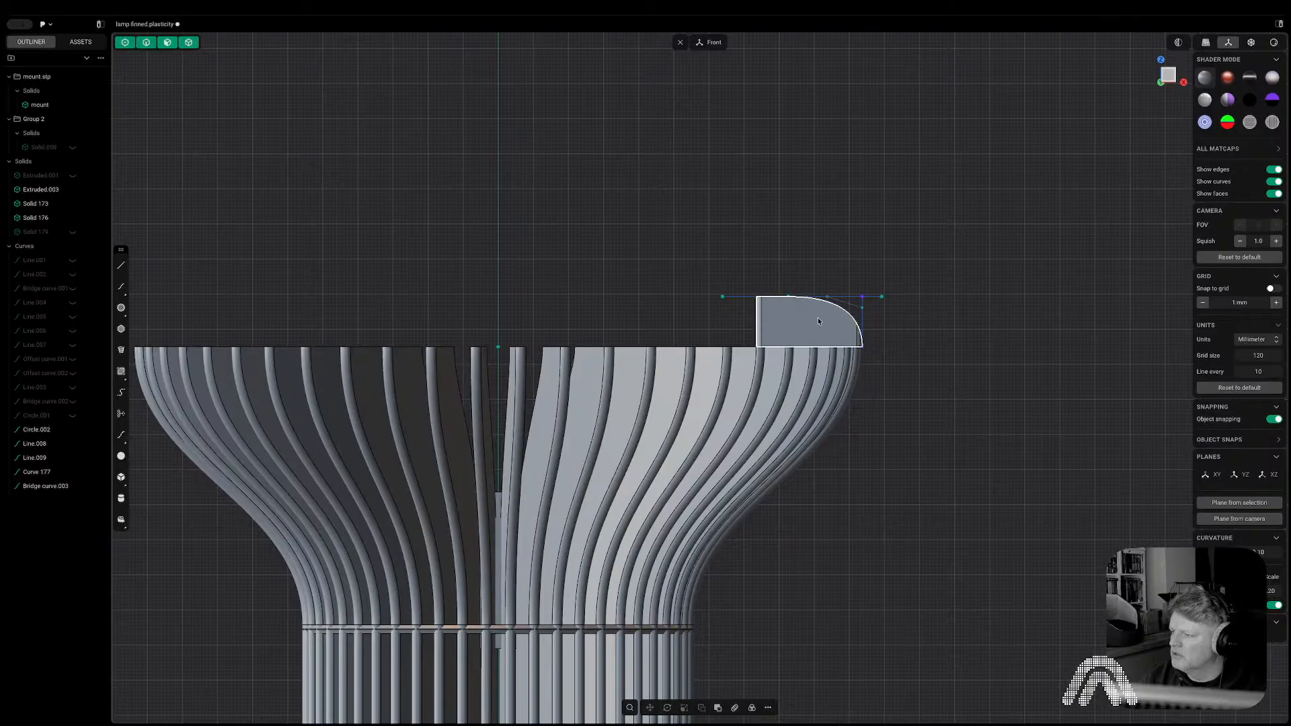
{"action": "left_click", "coordinate": [751, 707]}
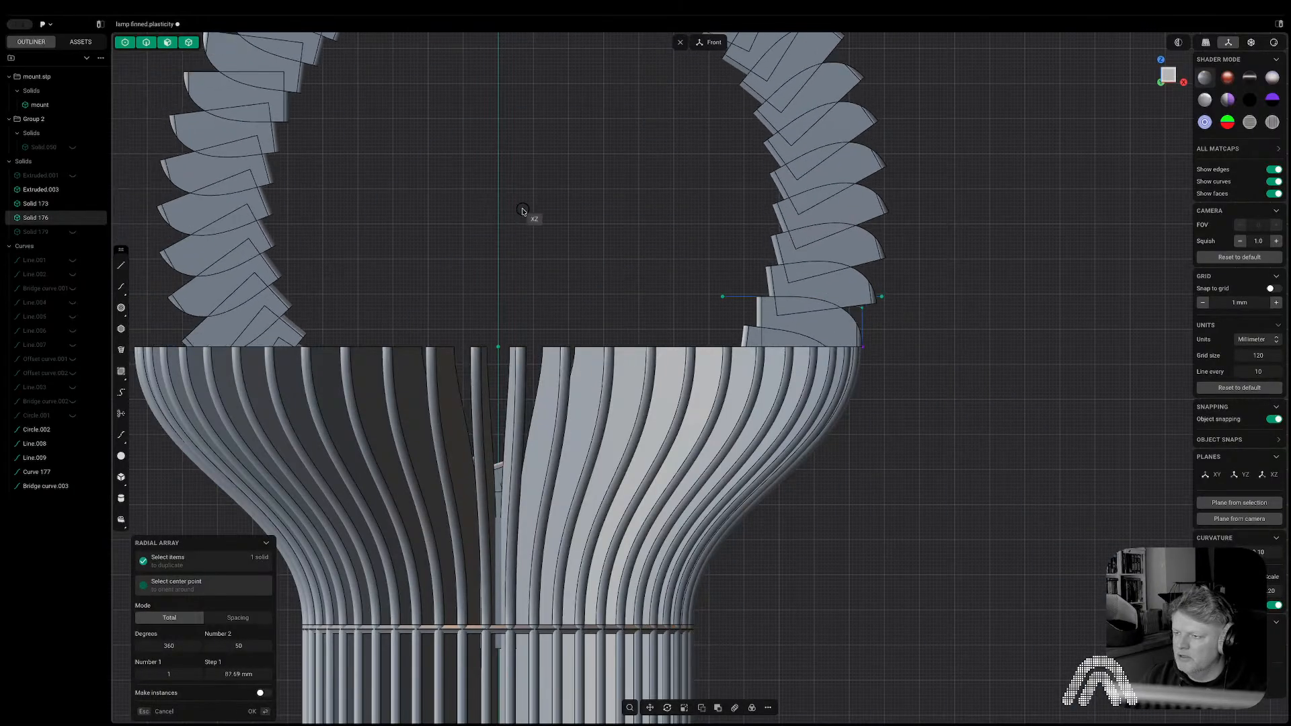
{"action": "left_click", "coordinate": [499, 222]}
{"action": "middle_click_drag", "start_coordinate": [499, 222], "coordinate": [503, 115]}
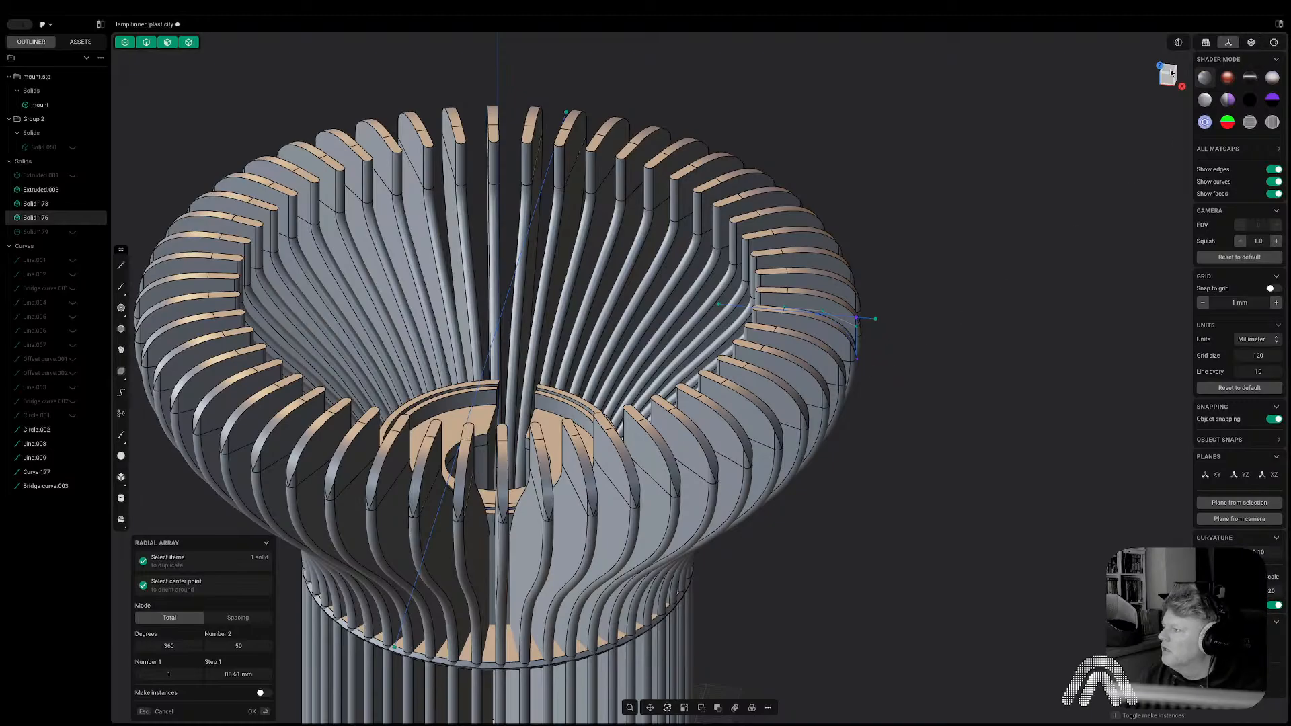
{"action": "left_click", "coordinate": [1169, 73]}
{"action": "scroll", "coordinate": [950, 275], "scroll_direction": "down", "scroll_amount": 2}
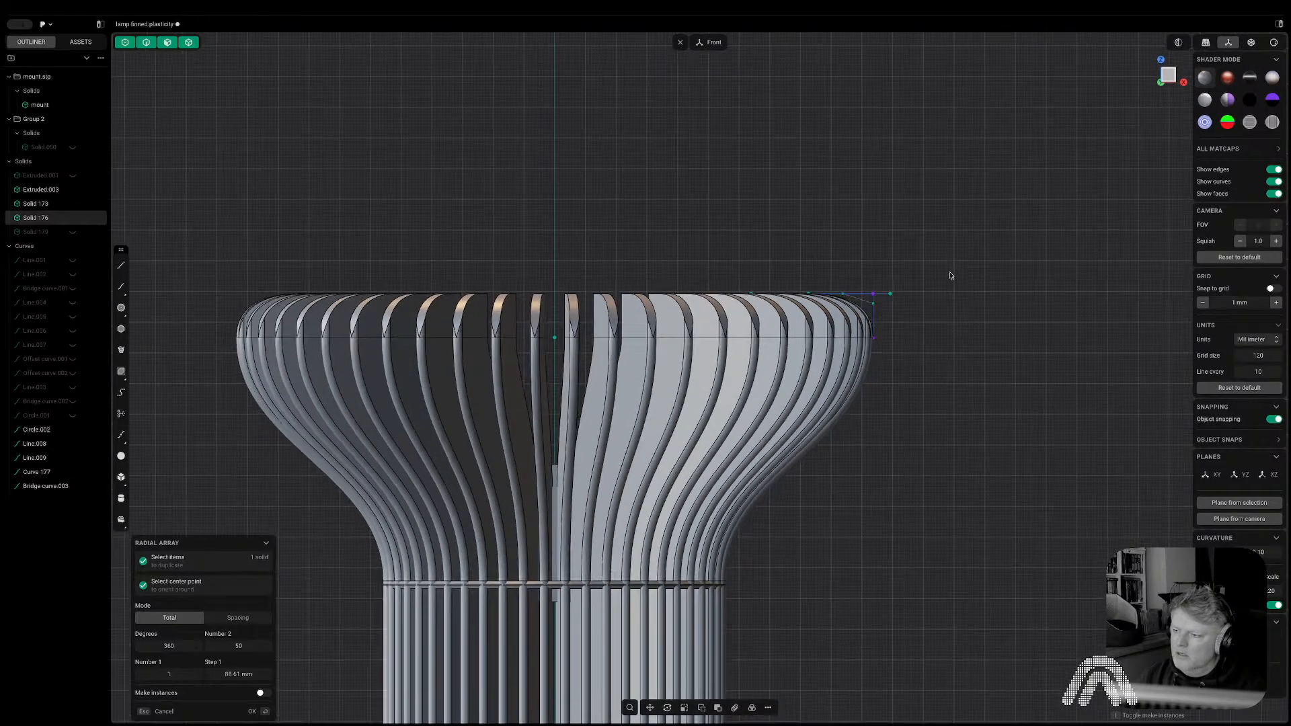
{"action": "scroll", "coordinate": [950, 275], "scroll_direction": "up", "scroll_amount": 5}
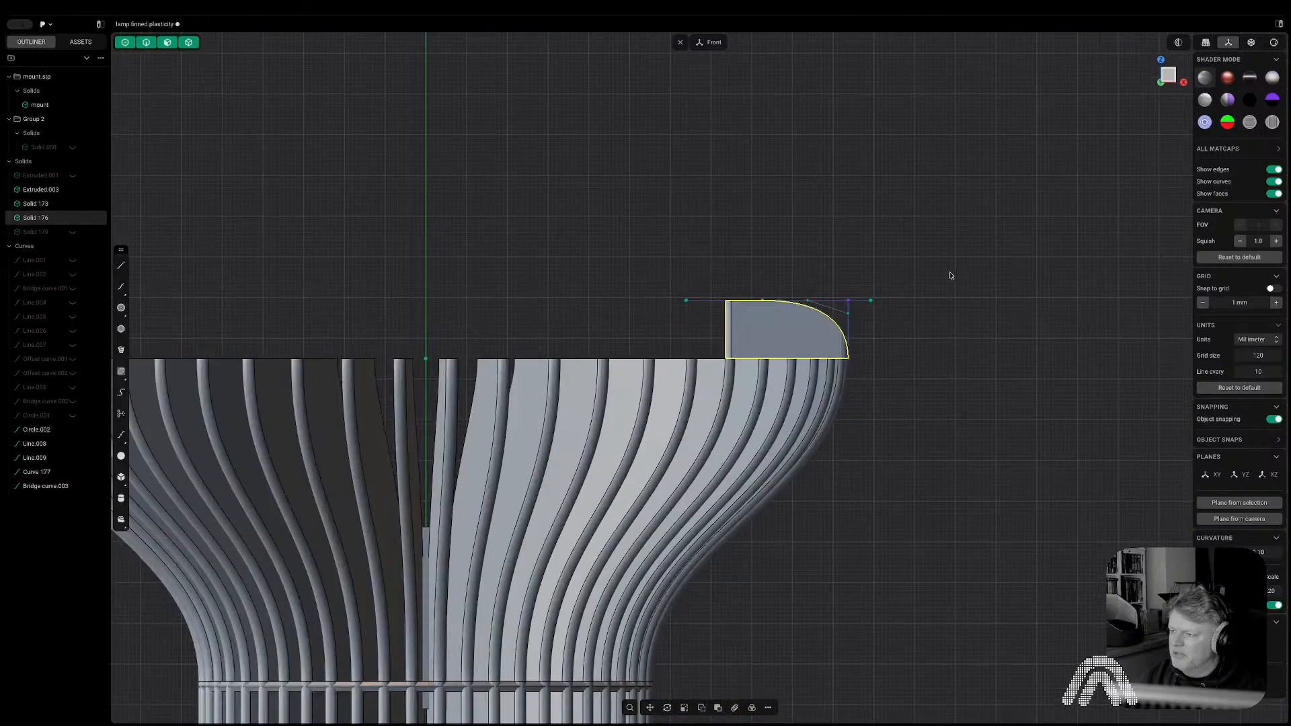
Try a 1.25 mm fillet on the fin piece's curved top edge without adding tangent edges to the selection.
{"action": "middle_click_drag", "start_coordinate": [881, 288], "coordinate": [437, 419]}
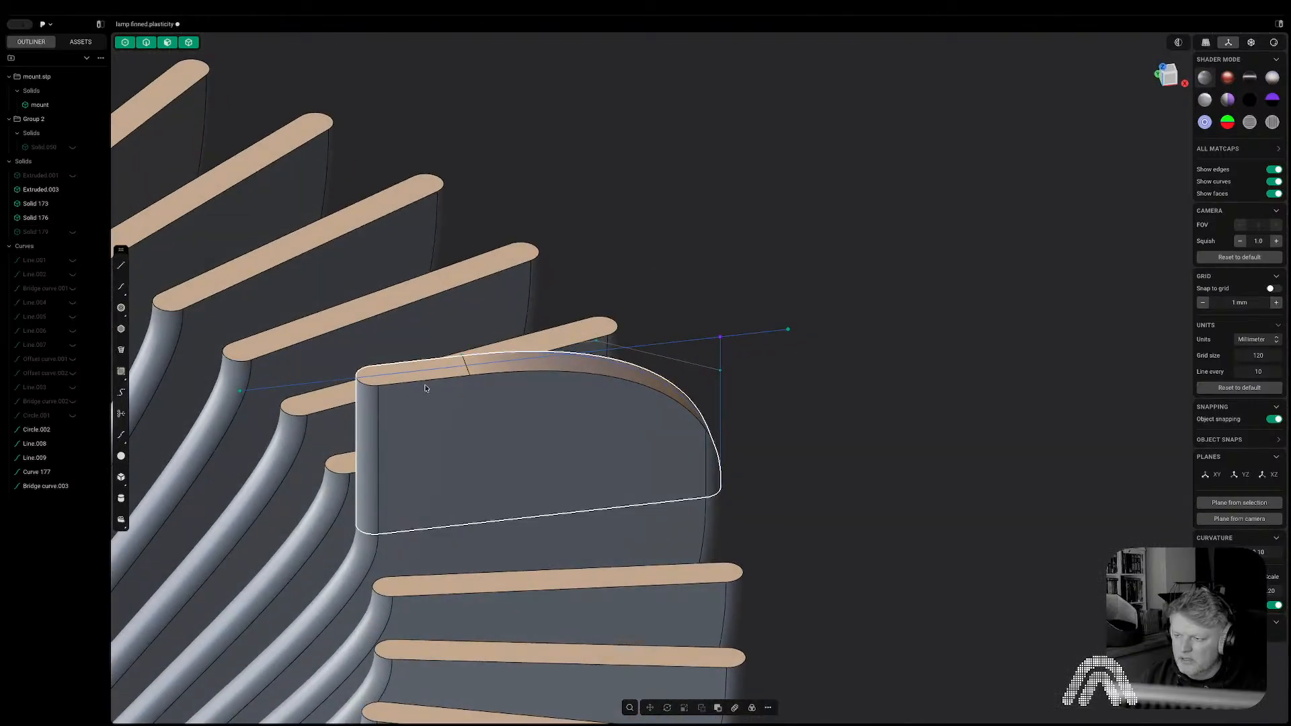
{"action": "scroll", "coordinate": [425, 388], "scroll_direction": "up", "scroll_amount": 2}
{"action": "left_click", "coordinate": [498, 375]}
{"action": "key", "text": "f"}
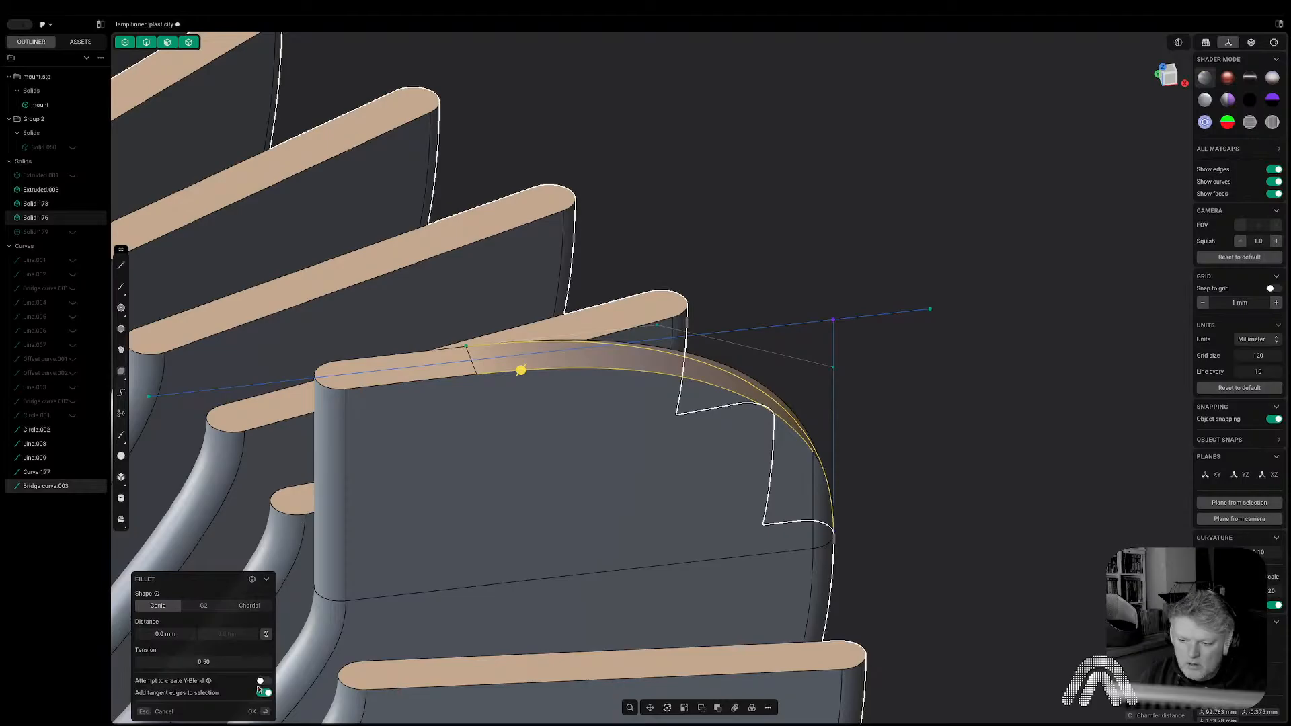
{"action": "left_click", "coordinate": [264, 693]}
{"action": "left_click_drag", "start_coordinate": [521, 371], "coordinate": [538, 376]}
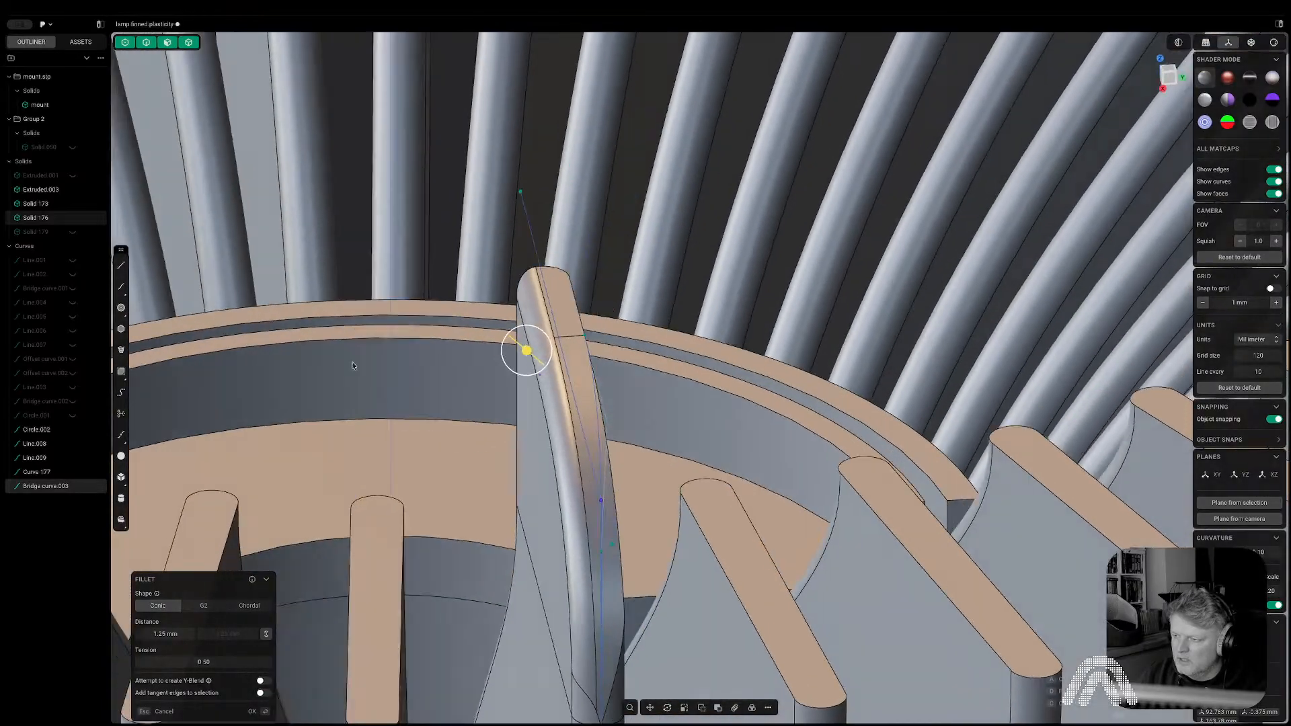
{"action": "key", "text": "Return"}
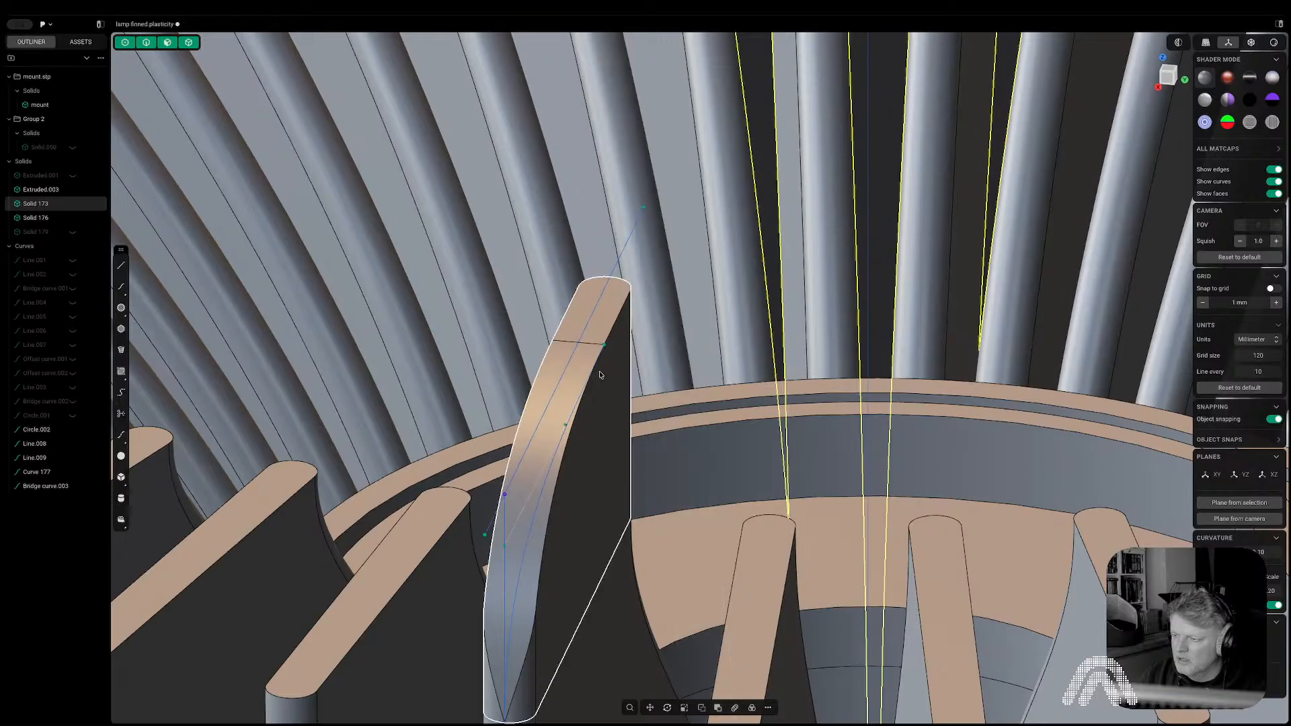
Hide all the curves that are still visible, from the circle through the bridge curve.
{"action": "left_click", "coordinate": [39, 429]}
{"action": "left_click", "coordinate": [56, 485], "text": "shift"}
{"action": "key", "text": "h"}
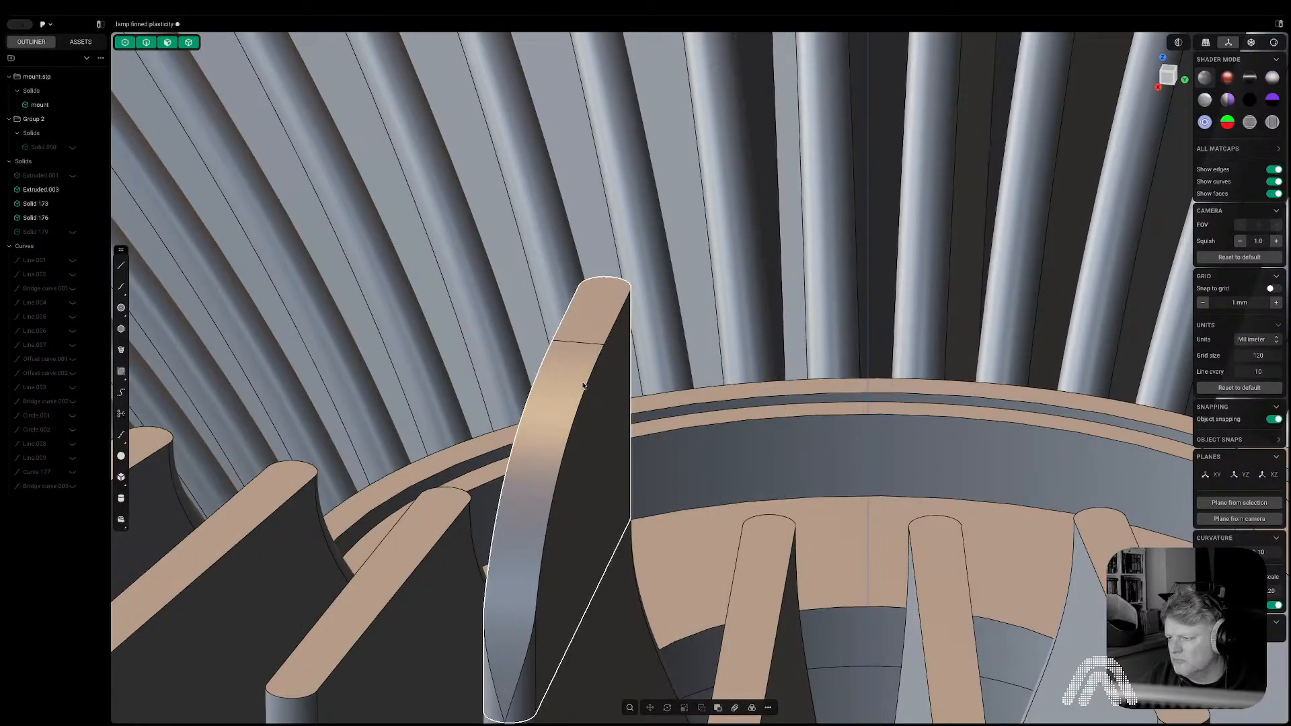
Fillet both long top edges of the fin piece with a distance of 1.5 mm, including tangent edges.
{"action": "left_click", "coordinate": [586, 386]}
{"action": "key", "text": "f"}
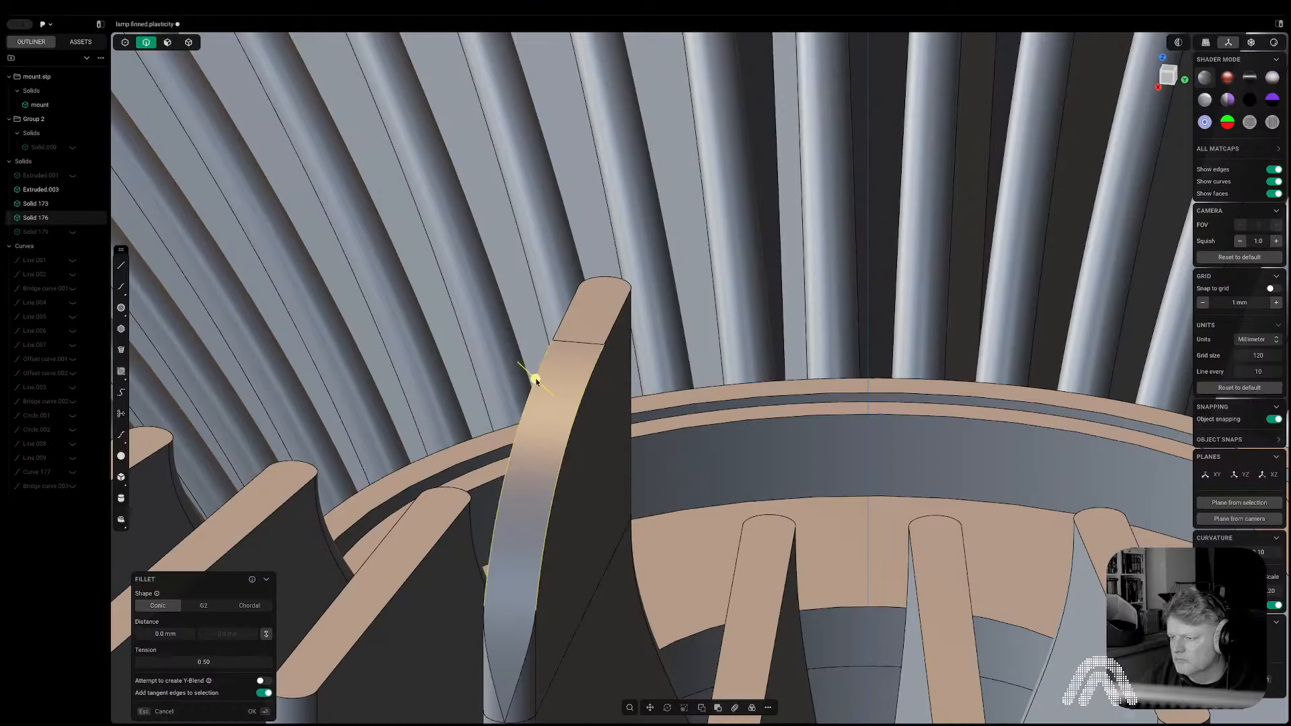
{"action": "left_click_drag", "start_coordinate": [534, 375], "coordinate": [527, 351]}
{"action": "left_click", "coordinate": [161, 635]}
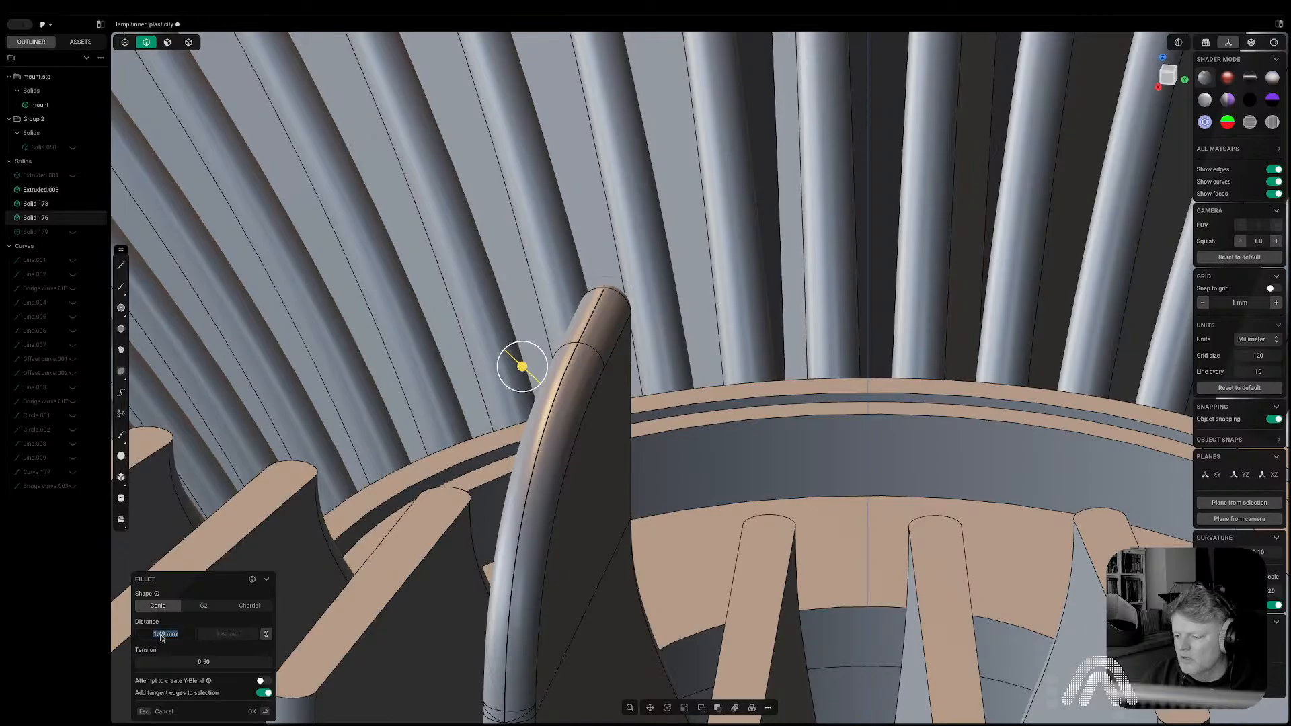
{"action": "type", "text": "1.5"}
{"action": "key", "text": "Tab"}
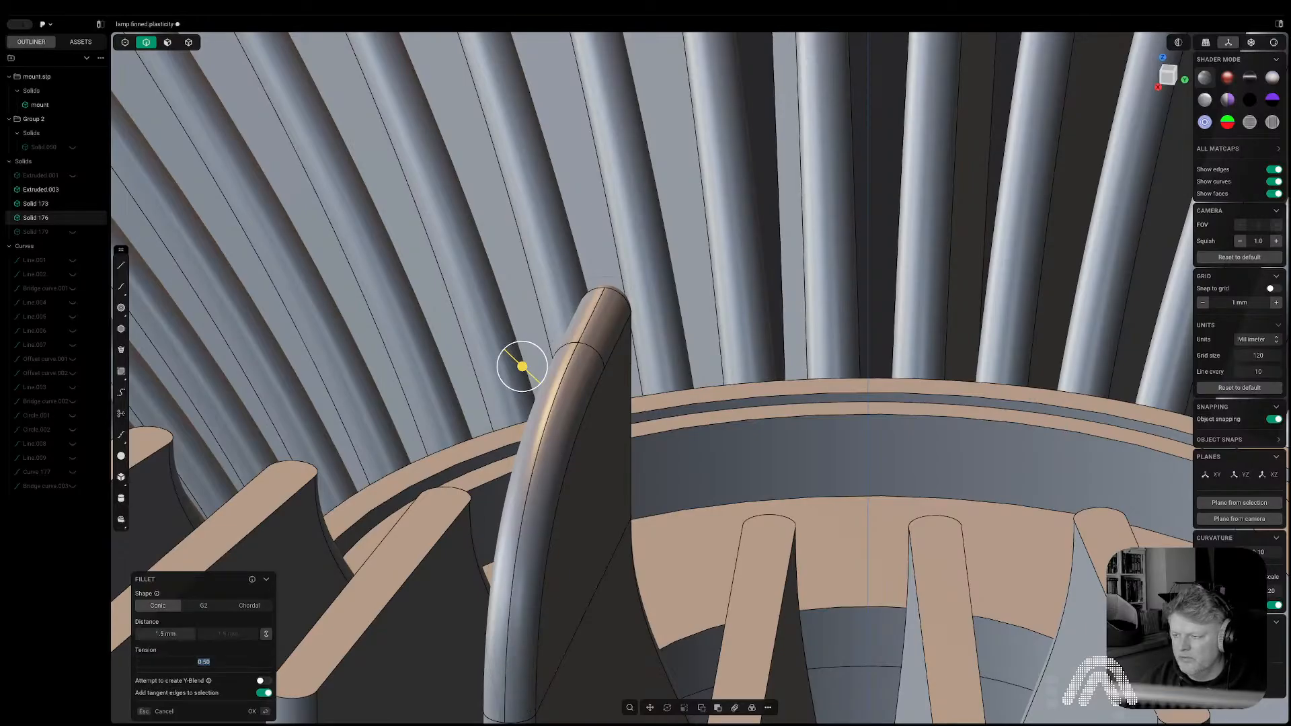
{"action": "key", "text": "Return"}
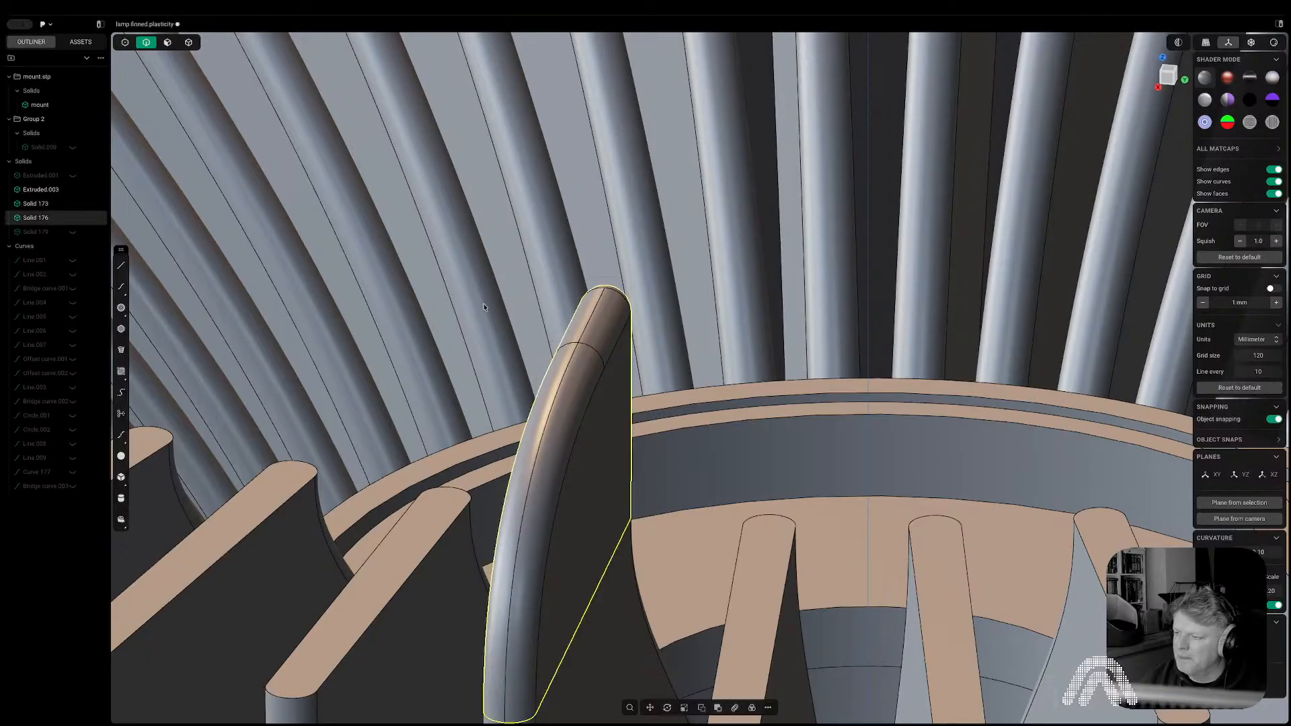
Examine the filleted fin piece and the lower fin's profile in the front view with section analysis.
{"action": "scroll", "coordinate": [485, 306], "scroll_direction": "down", "scroll_amount": 10}
{"action": "middle_click_drag", "start_coordinate": [485, 305], "coordinate": [251, 590]}
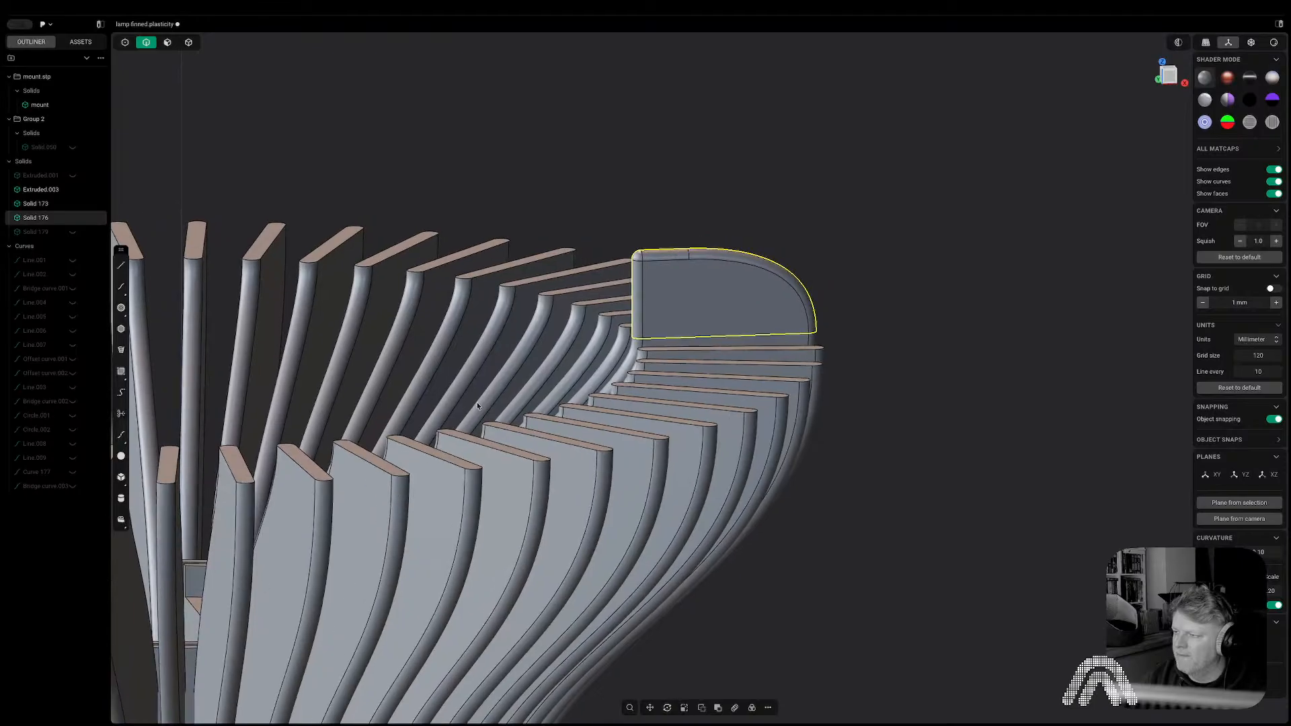
{"action": "middle_click_drag", "start_coordinate": [568, 381], "coordinate": [605, 446], "text": "shift"}
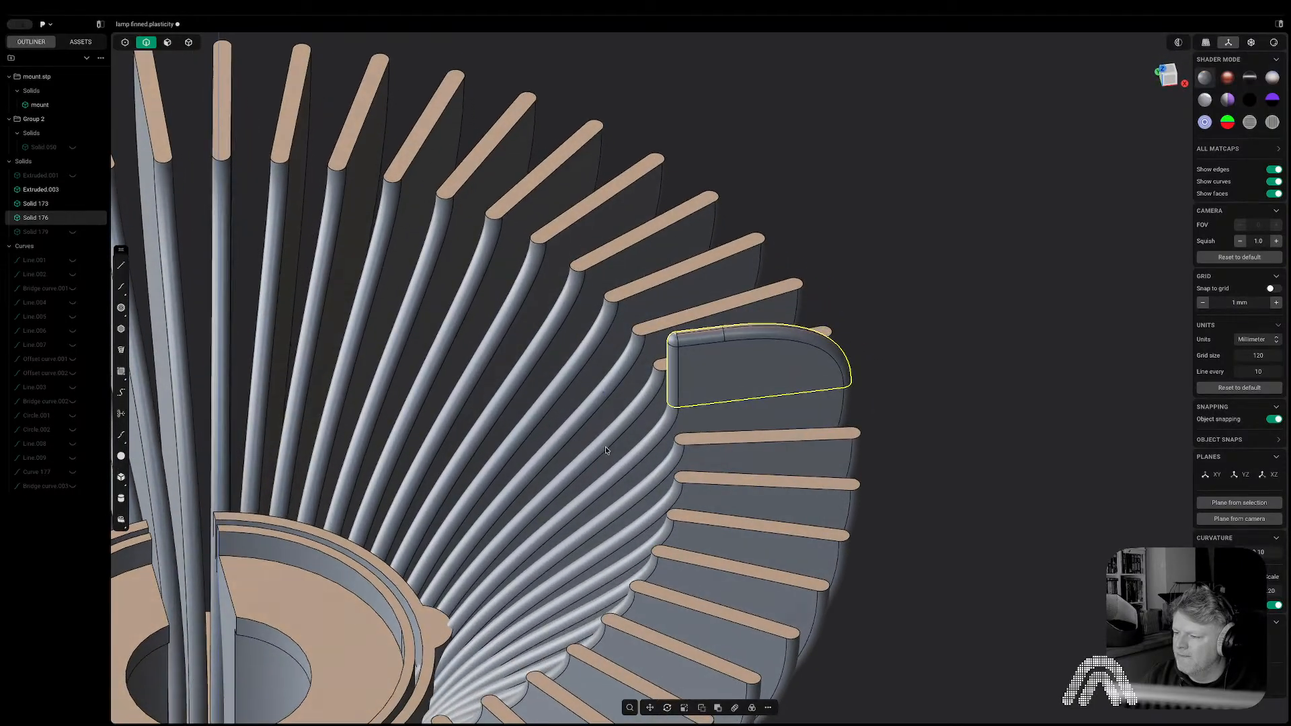
{"action": "left_click", "coordinate": [1164, 83]}
{"action": "left_click", "coordinate": [1075, 151]}
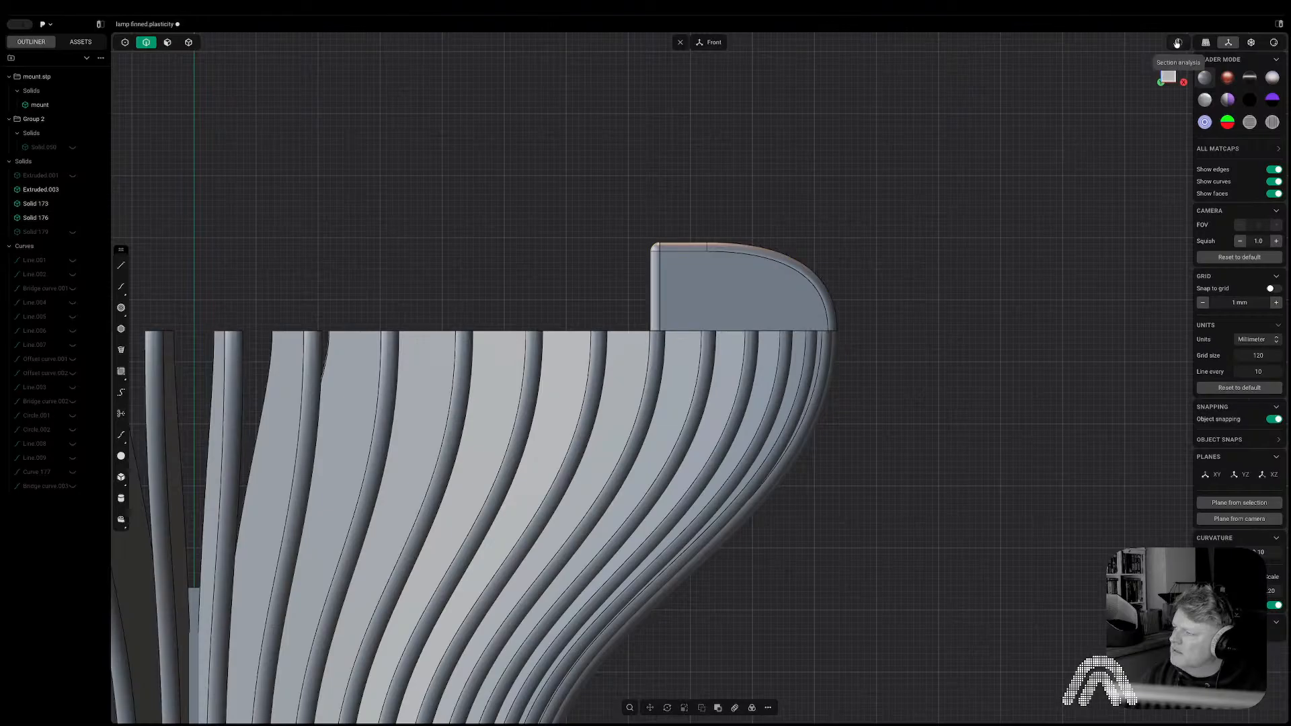
{"action": "left_click", "coordinate": [1178, 43]}
{"action": "right_click", "coordinate": [1064, 275]}
{"action": "middle_click_drag", "start_coordinate": [630, 396], "coordinate": [758, 259], "text": "shift"}
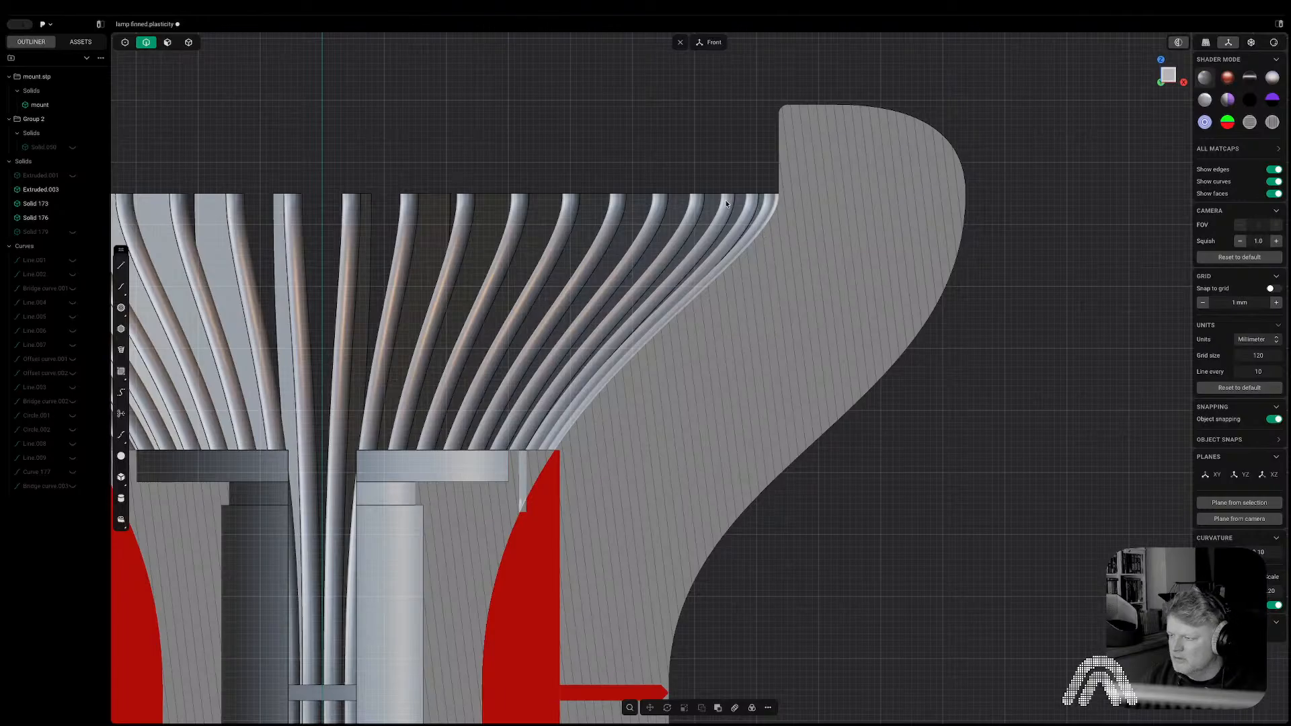
{"action": "middle_click_drag", "start_coordinate": [761, 228], "coordinate": [862, 331]}
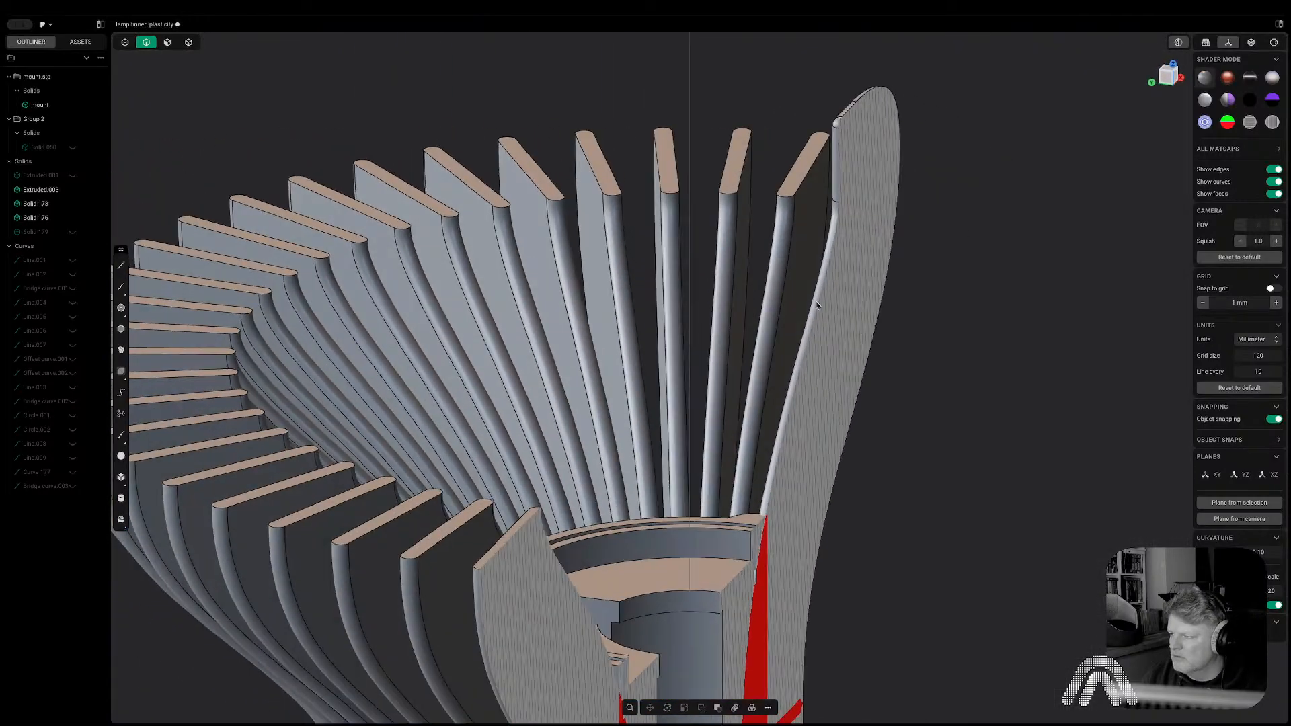
{"action": "left_click", "coordinate": [1178, 43]}
Add a single U-direction isoparam edge along the rounded inner face of the fin below the filleted piece.
{"action": "key", "text": "3"}
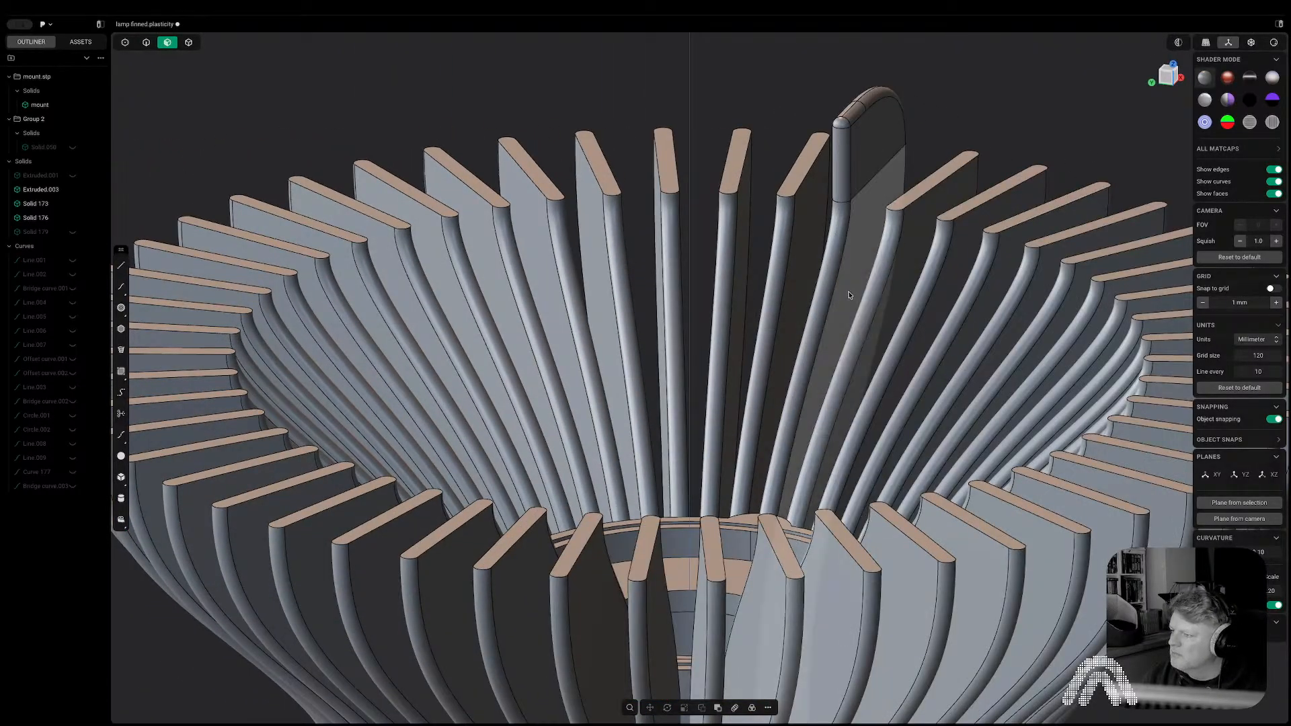
{"action": "left_click", "coordinate": [819, 290]}
{"action": "key", "text": "i"}
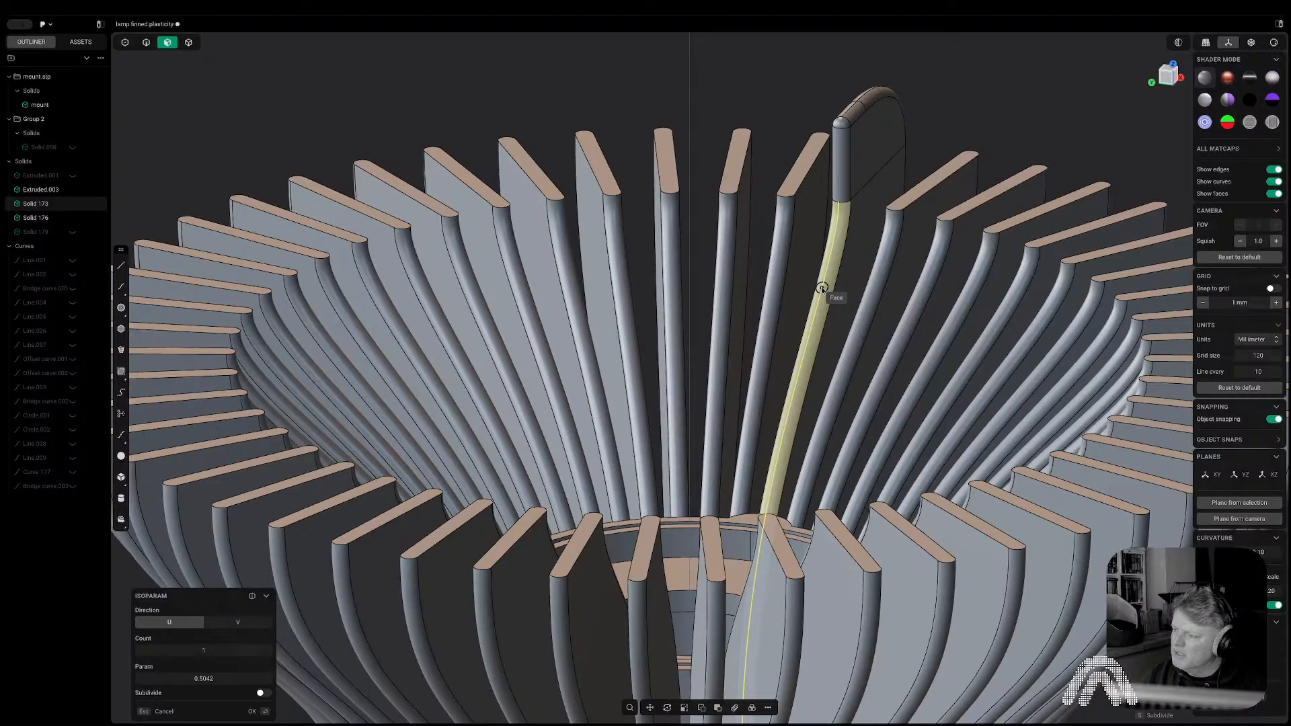
{"action": "left_click", "coordinate": [839, 205]}
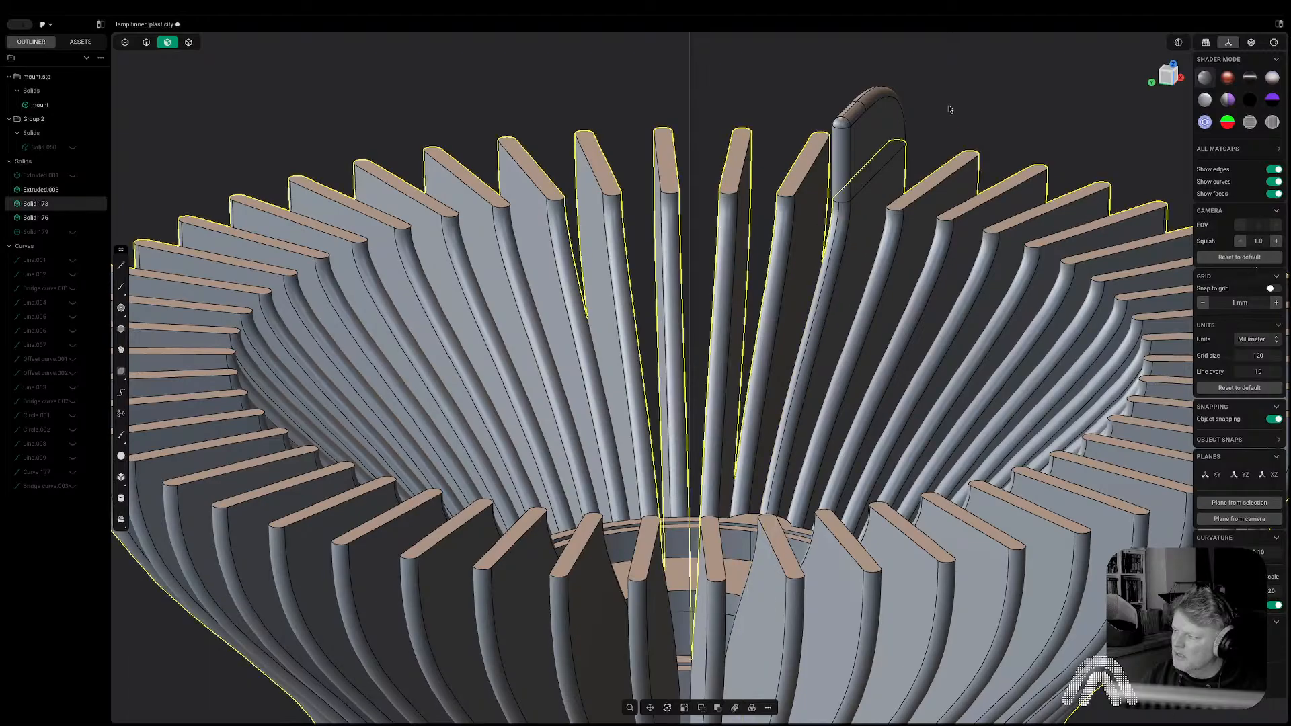
Duplicate the isoparam edge along the inner face of the fin below the upper piece as a separate curve, leaving its position unchanged.
{"action": "key", "text": "2"}
{"action": "left_click", "coordinate": [830, 257]}
{"action": "key", "text": "f"}
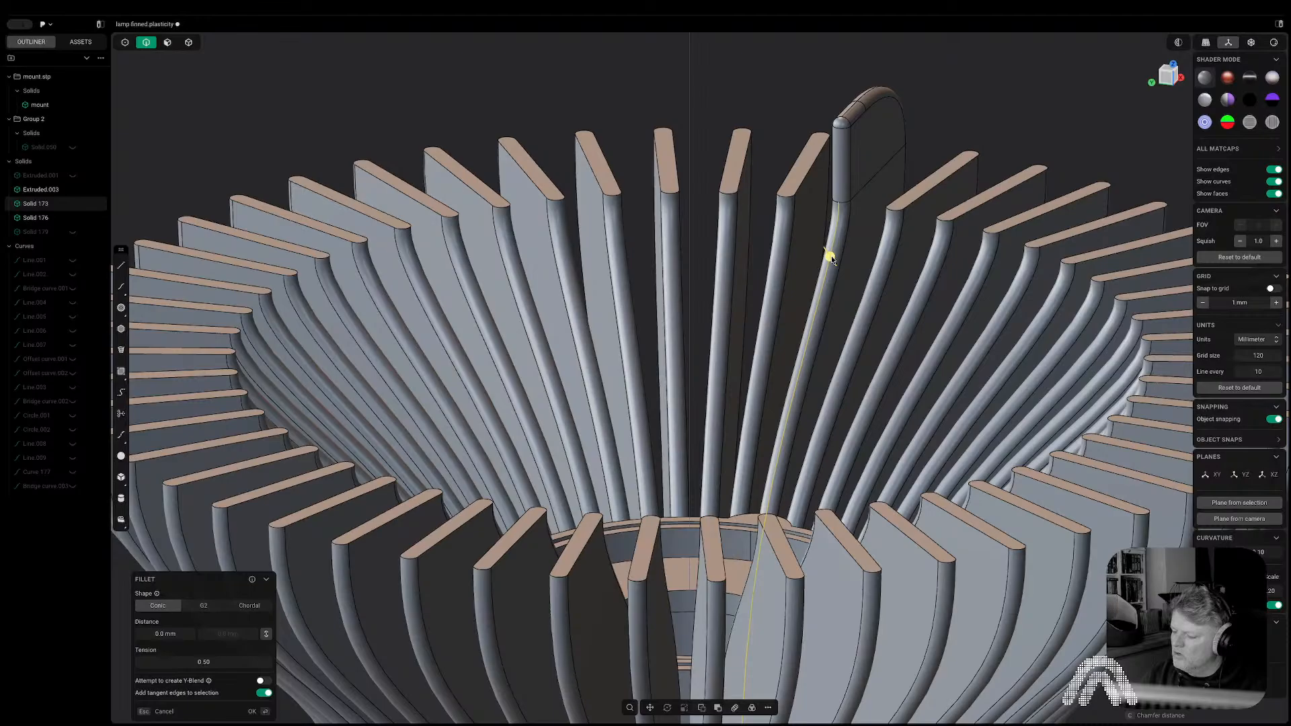
{"action": "middle_click_drag", "start_coordinate": [856, 268], "coordinate": [790, 251]}
{"action": "key", "text": "shift+d"}
{"action": "scroll", "coordinate": [856, 234], "scroll_direction": "up", "scroll_amount": 5}
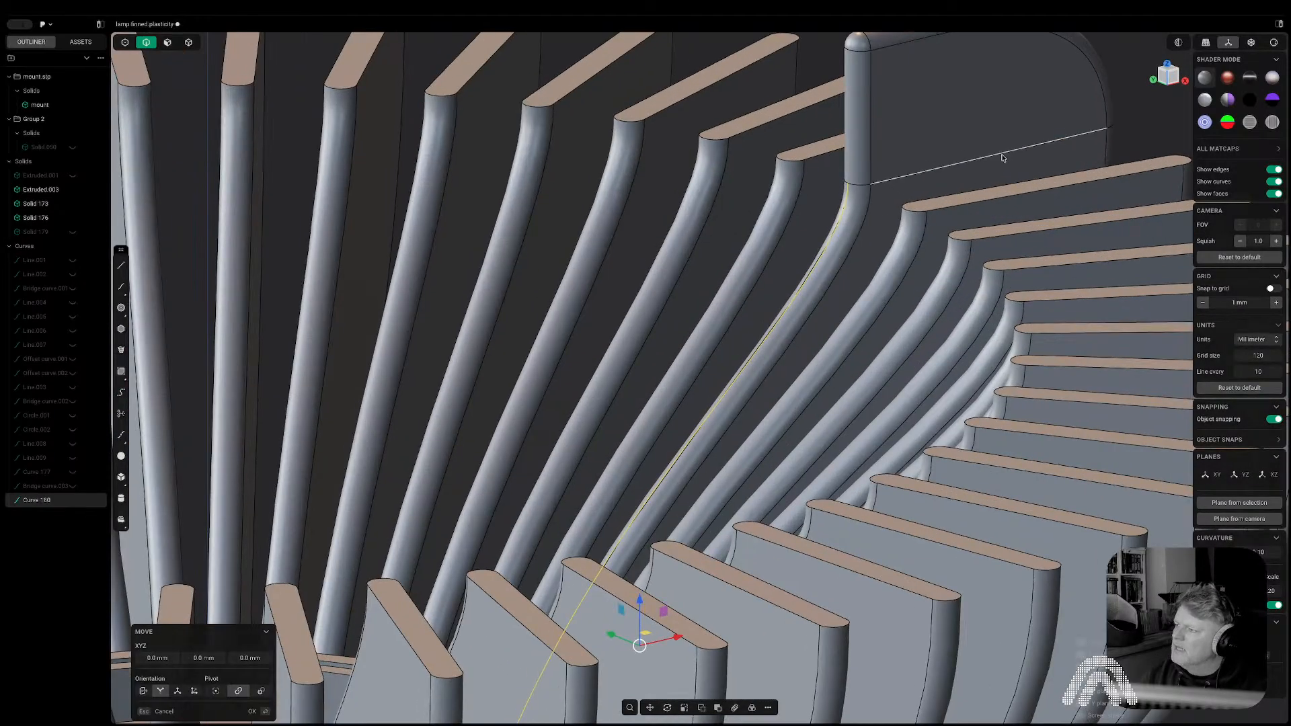
{"action": "middle_click_drag", "start_coordinate": [902, 188], "coordinate": [744, 288]}
In the front view, draw a sloped line across the upper fin piece, passing through the division point on its top edge.
{"action": "left_click", "coordinate": [1170, 76]}
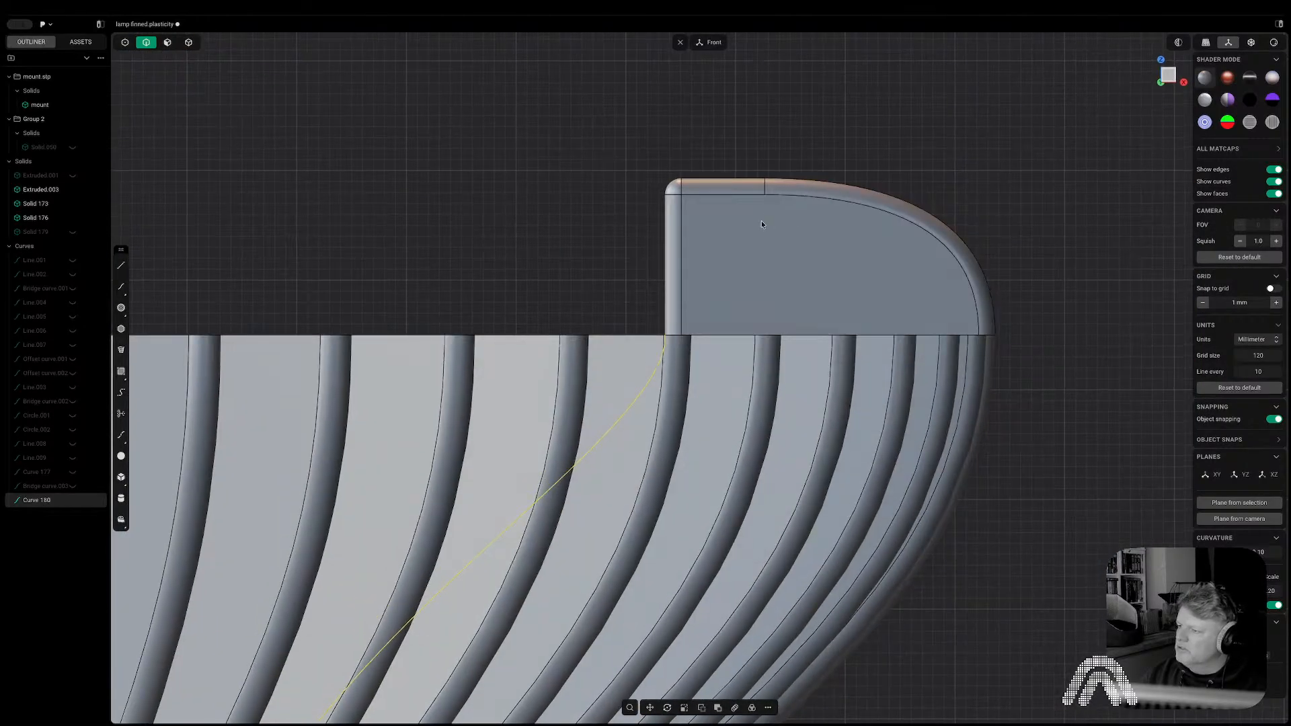
{"action": "key", "text": "l"}
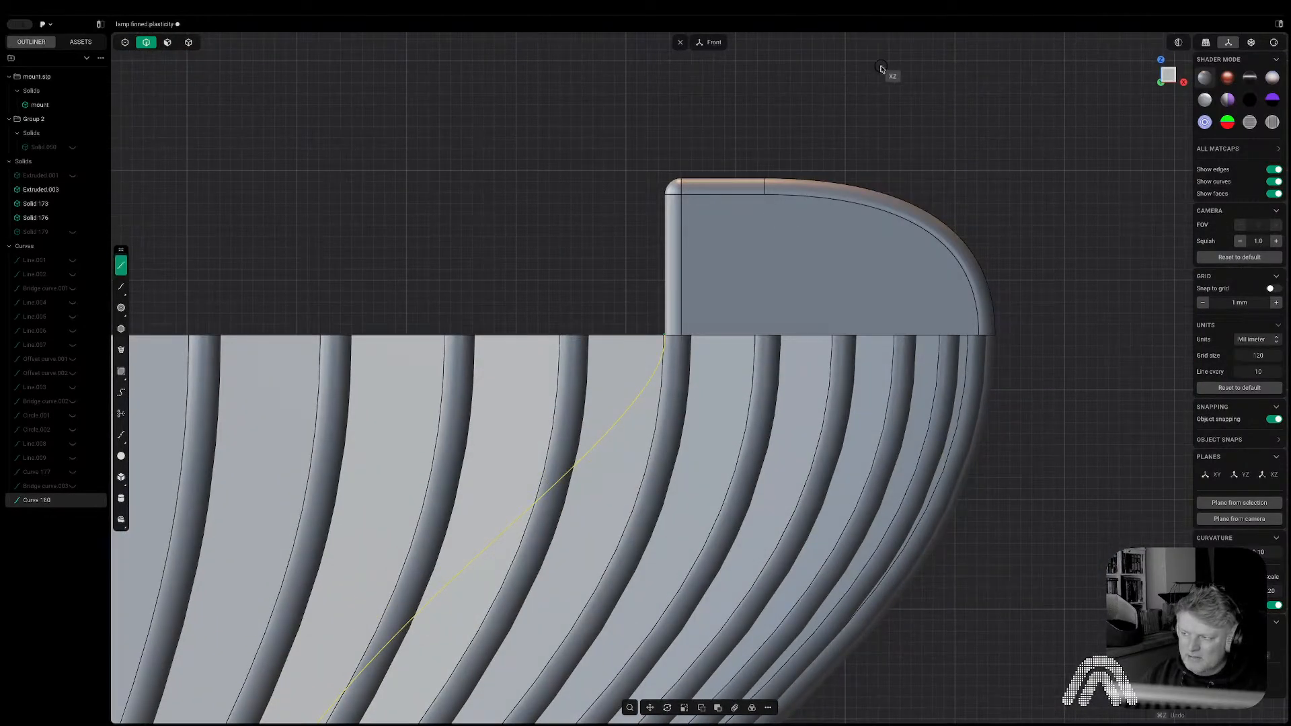
{"action": "left_click", "coordinate": [827, 81]}
{"action": "left_click", "coordinate": [766, 178]}
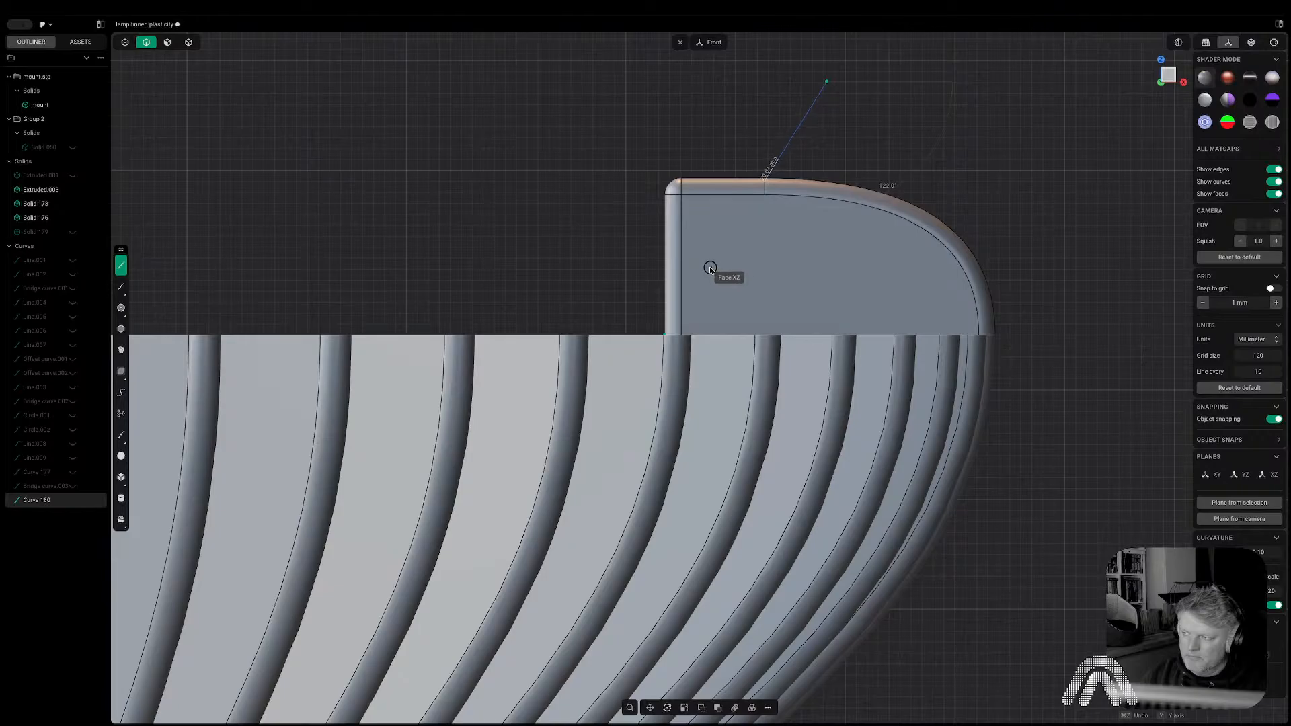
{"action": "left_click", "coordinate": [710, 268]}
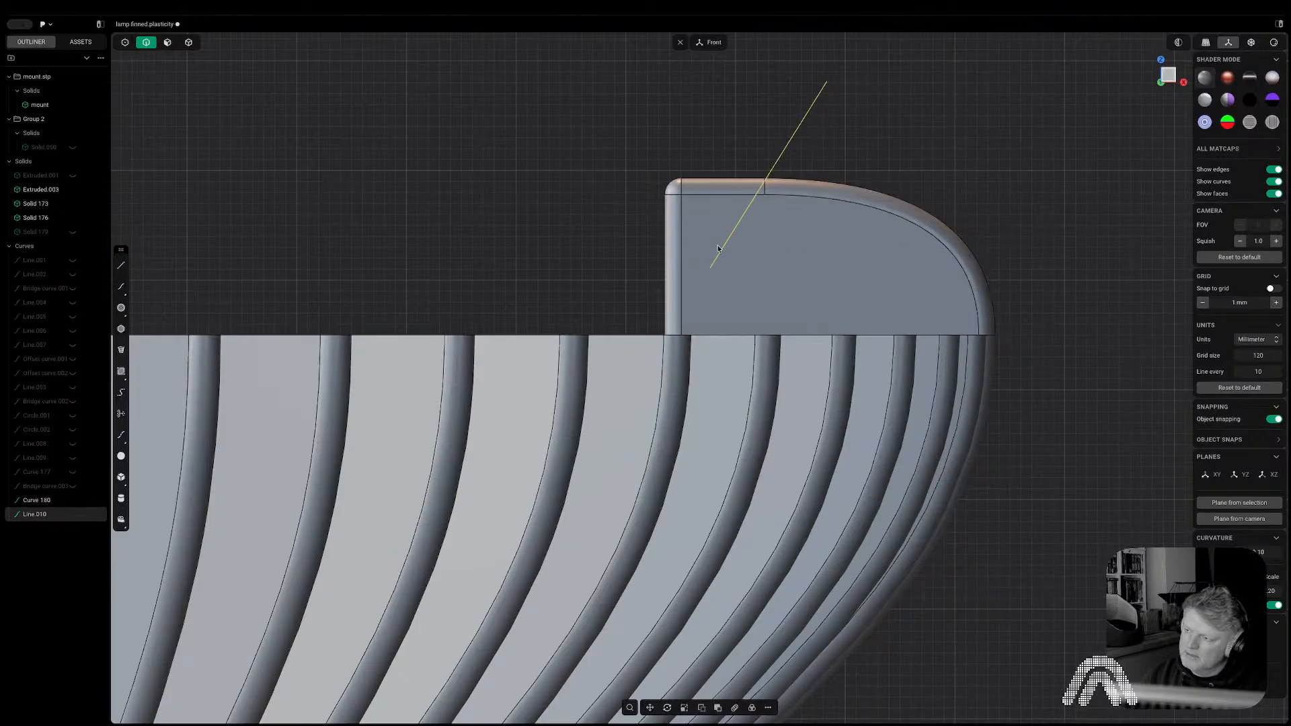
Turn on section analysis at the sloped line in the front view to expose the fin's profile, and clear the selection.
{"action": "middle_click_drag", "start_coordinate": [732, 237], "coordinate": [809, 283]}
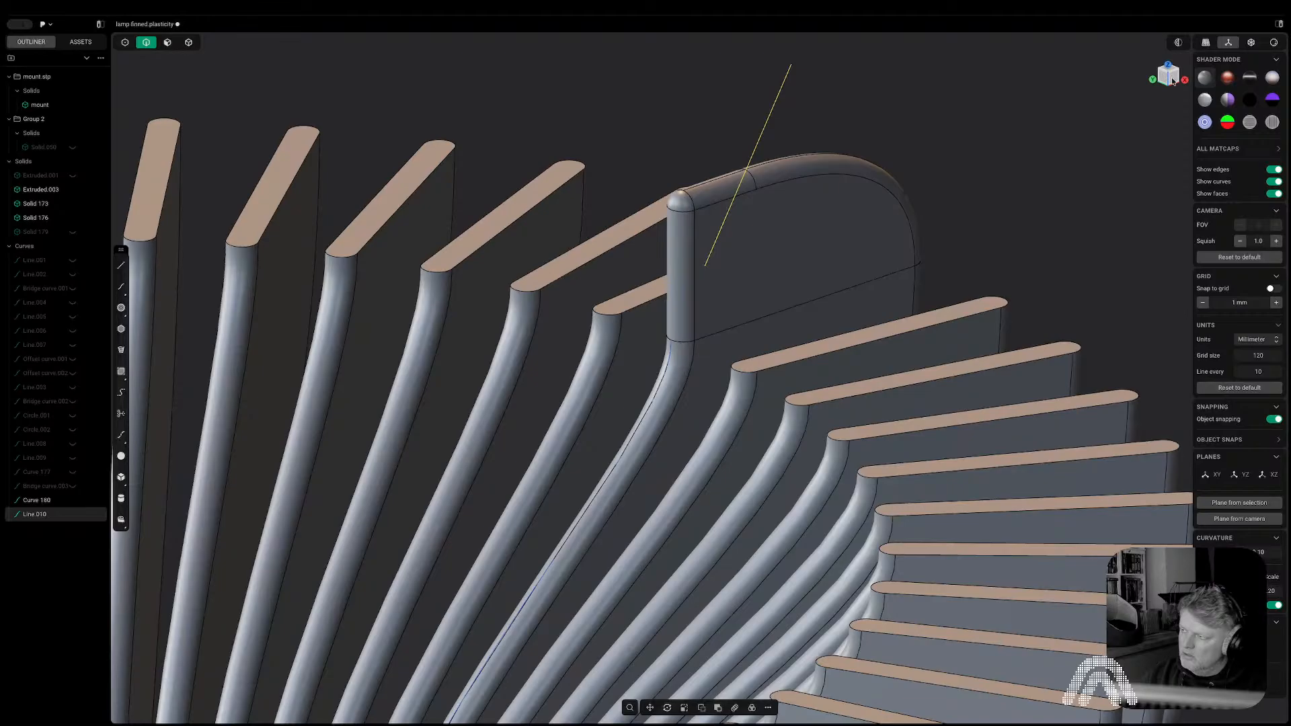
{"action": "left_click", "coordinate": [1173, 72]}
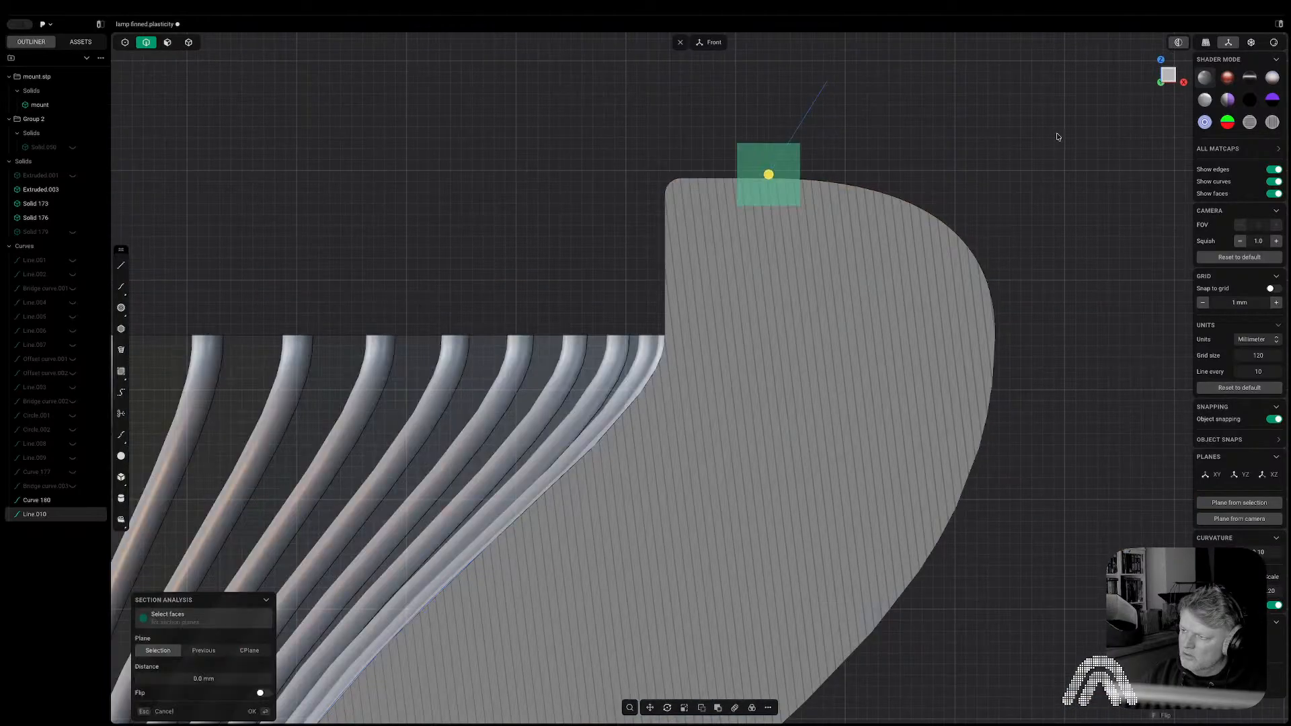
{"action": "key", "text": "Escape"}
{"action": "middle_click_drag", "start_coordinate": [890, 232], "coordinate": [761, 279]}
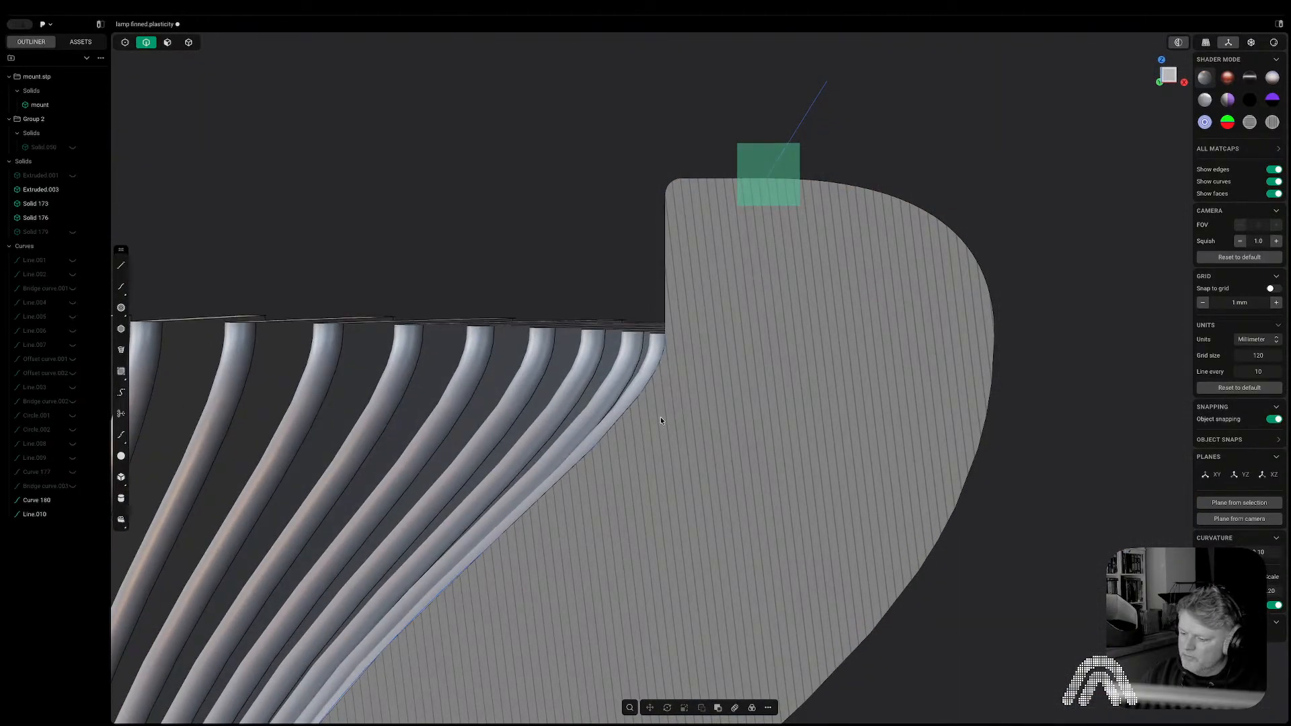
Start a bridge curve between the duplicated inner-face curve and the sloped line, and align the view to the front.
{"action": "key", "text": "shift+b"}
{"action": "middle_click_drag", "start_coordinate": [538, 497], "coordinate": [638, 527]}
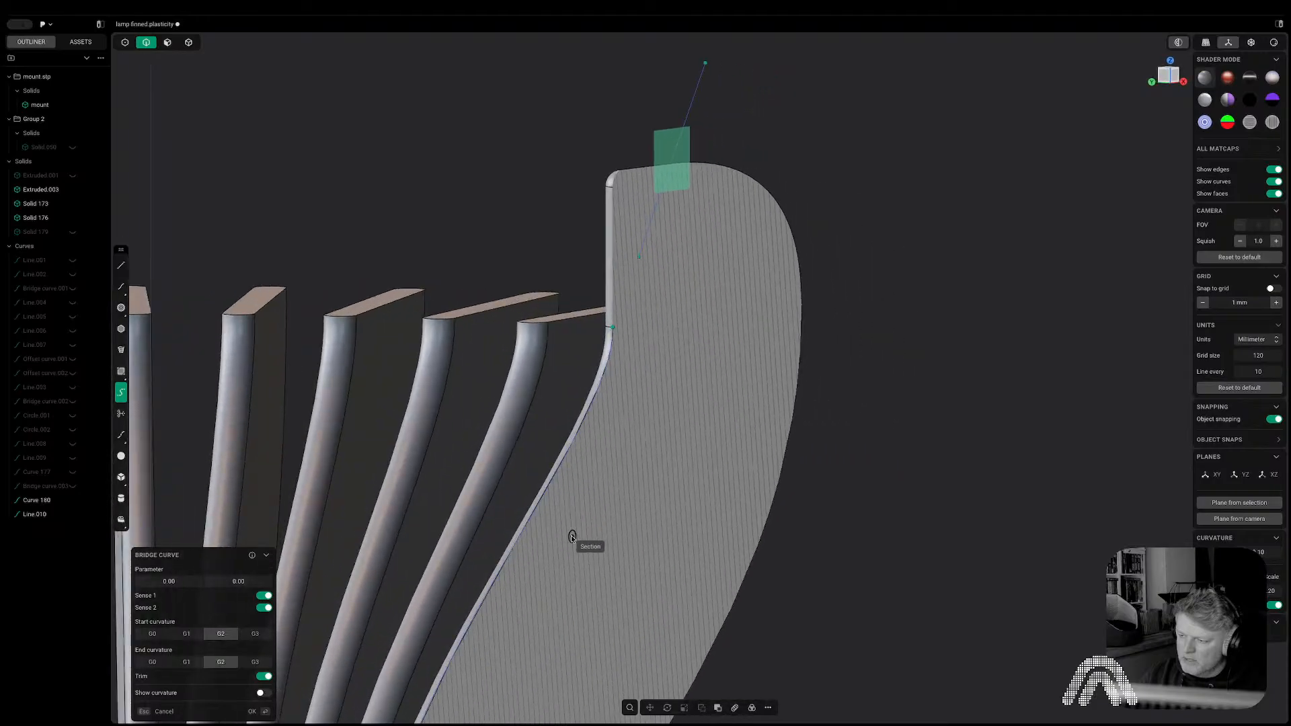
{"action": "left_click", "coordinate": [522, 535]}
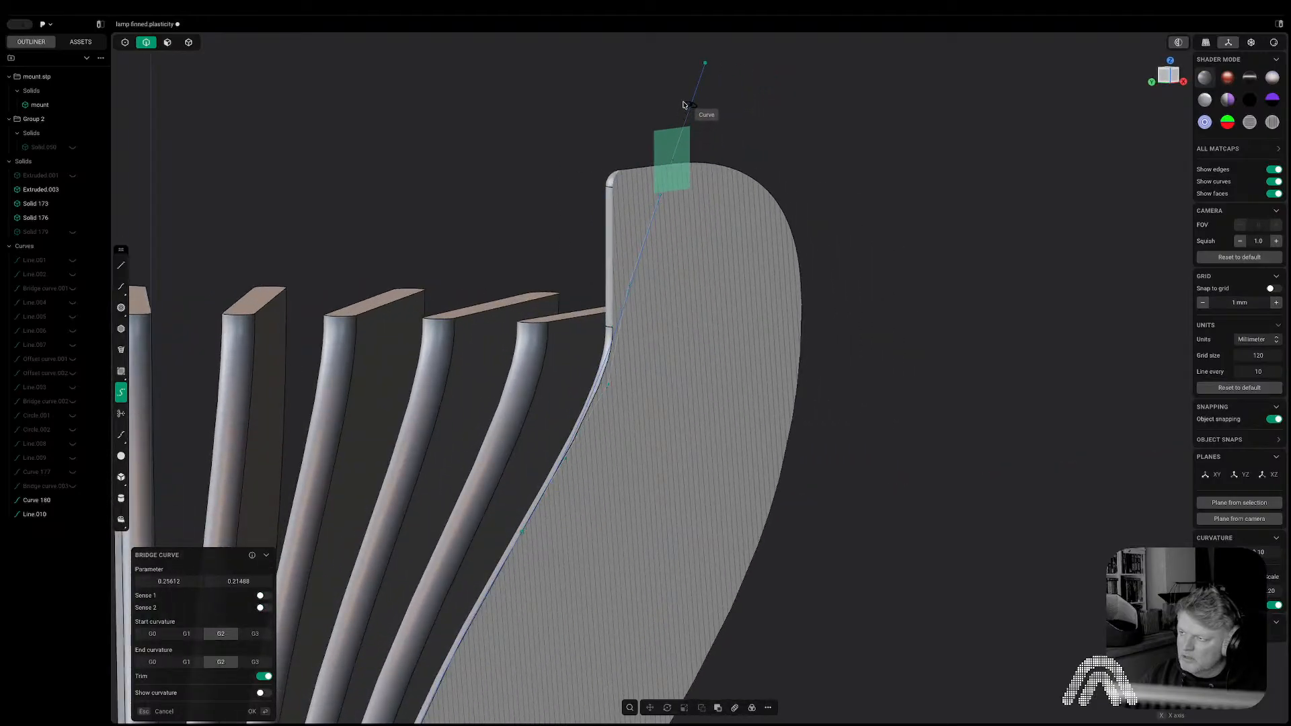
{"action": "left_click", "coordinate": [683, 105]}
{"action": "left_click", "coordinate": [1177, 79]}
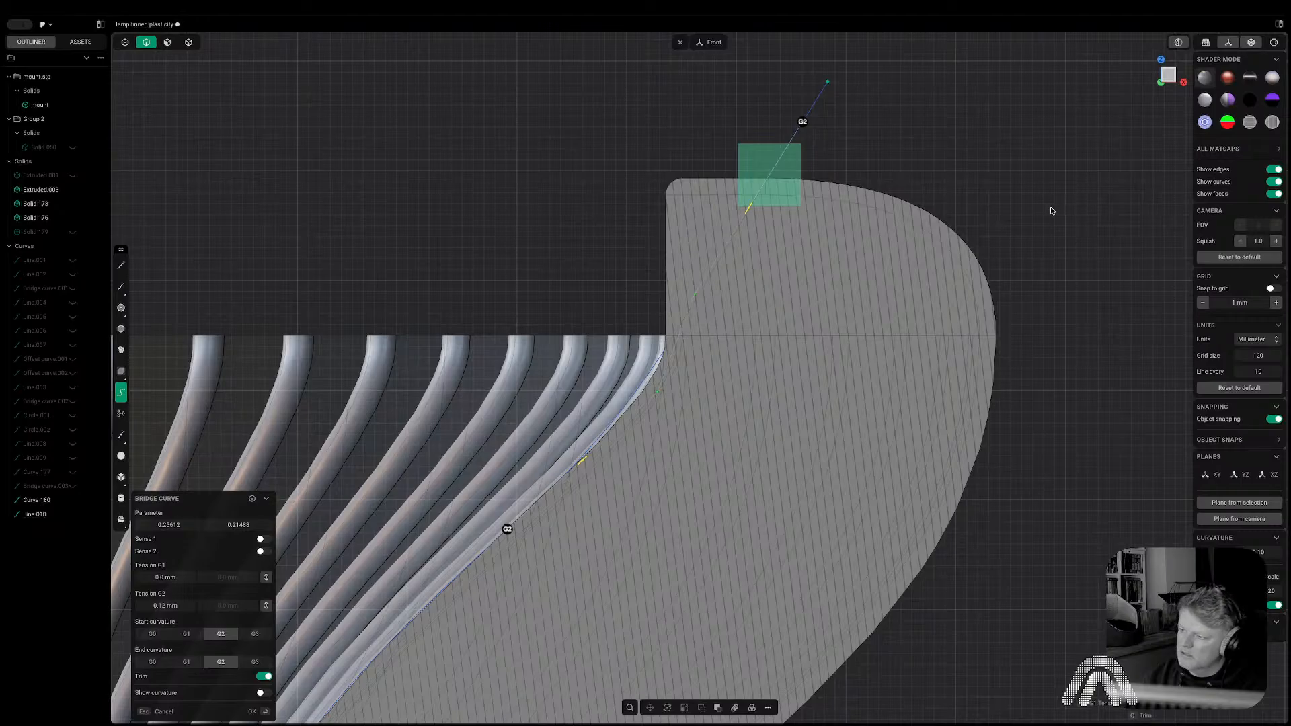
Create the trimmed bridge curve with G1 at both ends and parameters 0.08 and 0.41.
{"action": "key", "text": "c"}
{"action": "key", "text": "c"}
{"action": "key", "text": "c"}
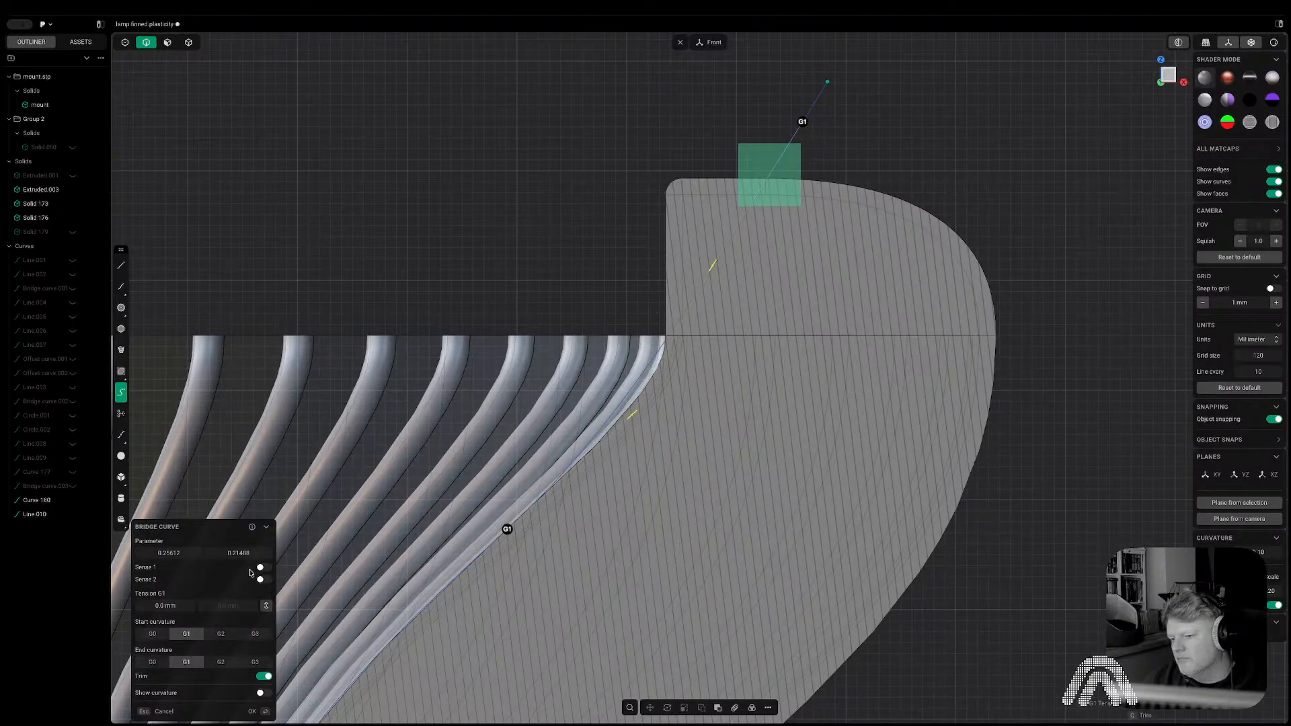
{"action": "left_click_drag", "start_coordinate": [507, 529], "coordinate": [642, 392]}
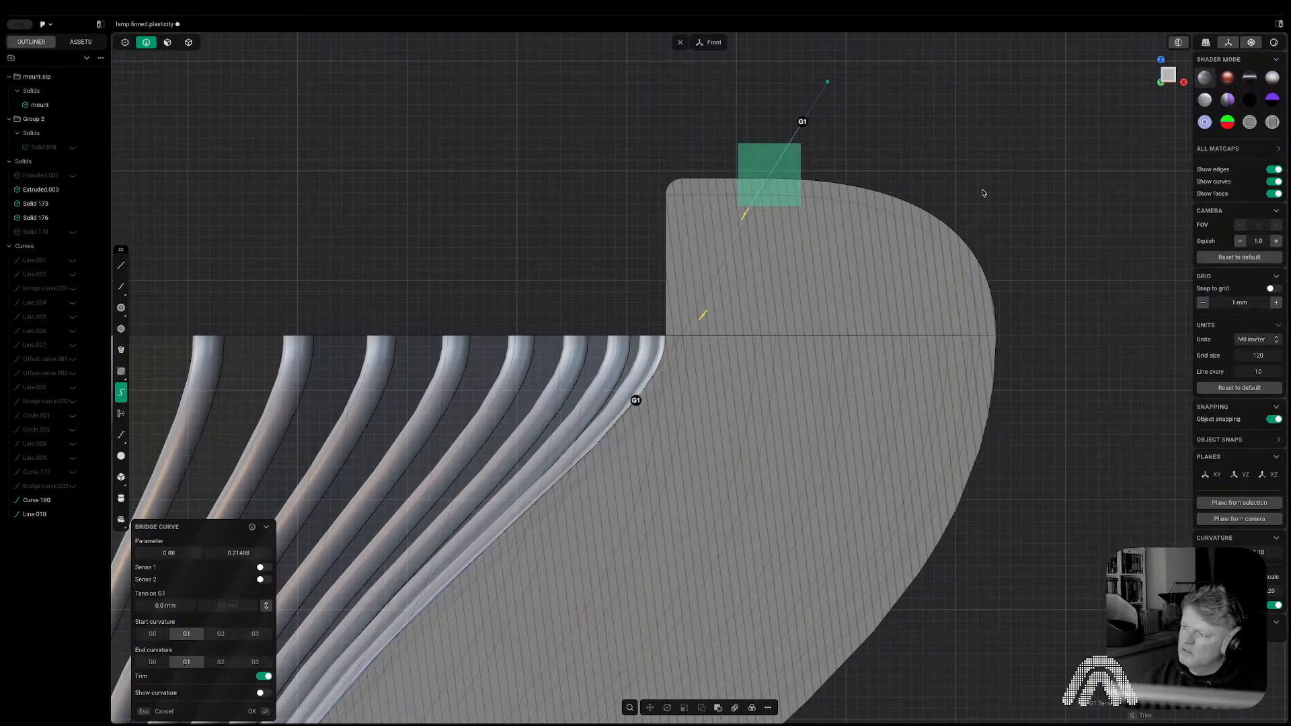
{"action": "mouse_move", "coordinate": [235, 553]}
{"action": "left_mouse_down"}
{"action": "mouse_move", "coordinate": [216, 554]}
{"action": "mouse_move", "coordinate": [270, 553]}
{"action": "mouse_move", "coordinate": [234, 553]}
{"action": "left_mouse_up"}
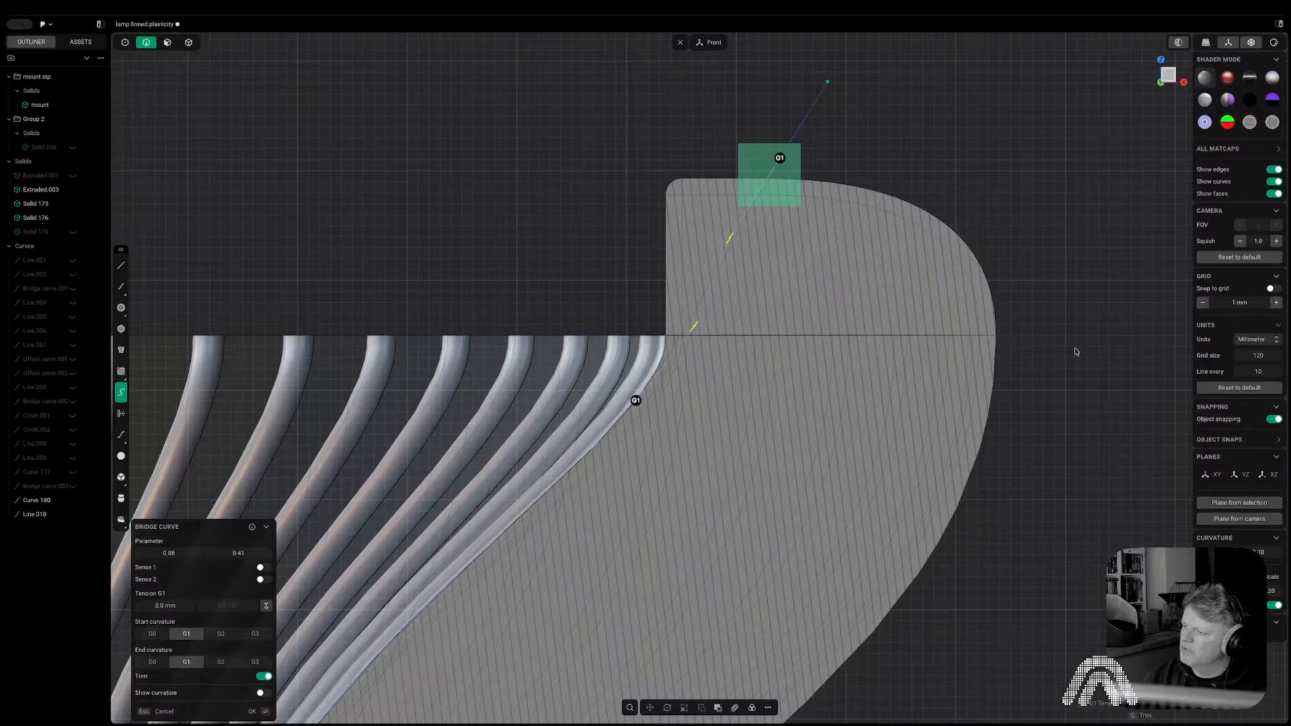
{"action": "key", "text": "Return"}
Cut the upper fin piece with the duplicated curve, the sloped line and the bridge curve as cutters.
{"action": "scroll", "coordinate": [1091, 368], "scroll_direction": "down", "scroll_amount": 3}
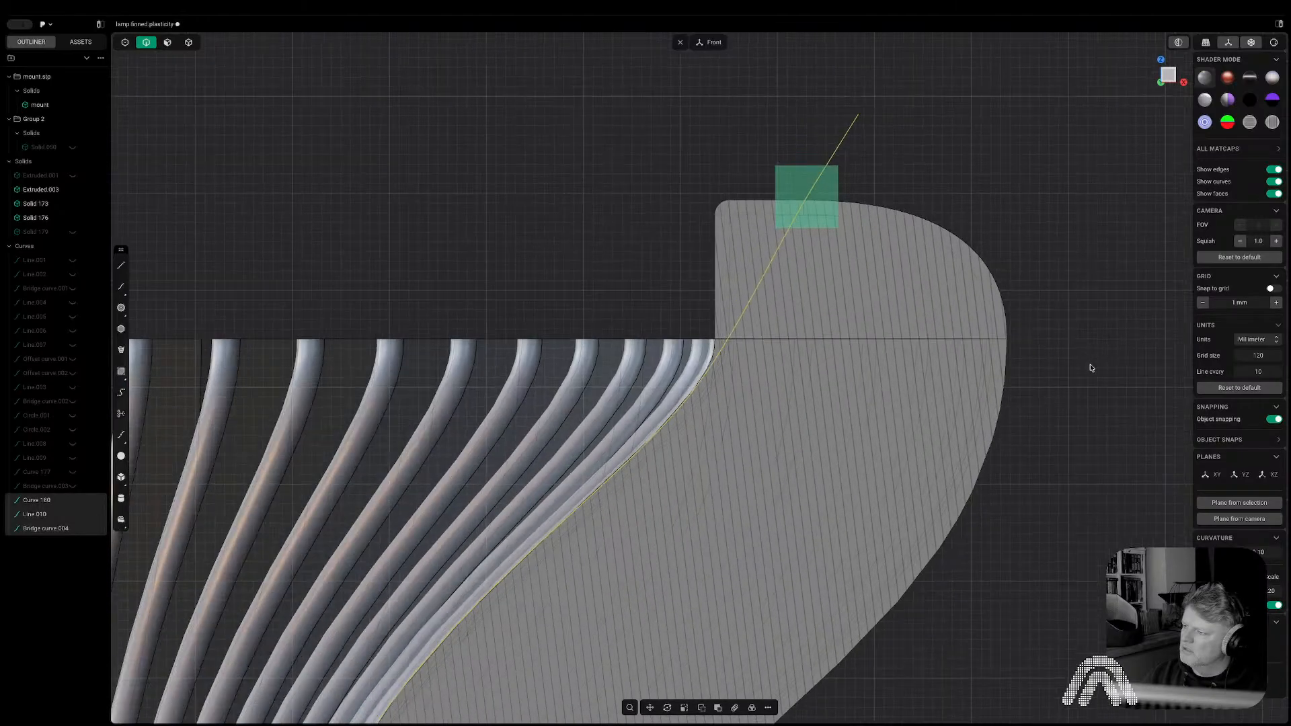
{"action": "key", "text": "c"}
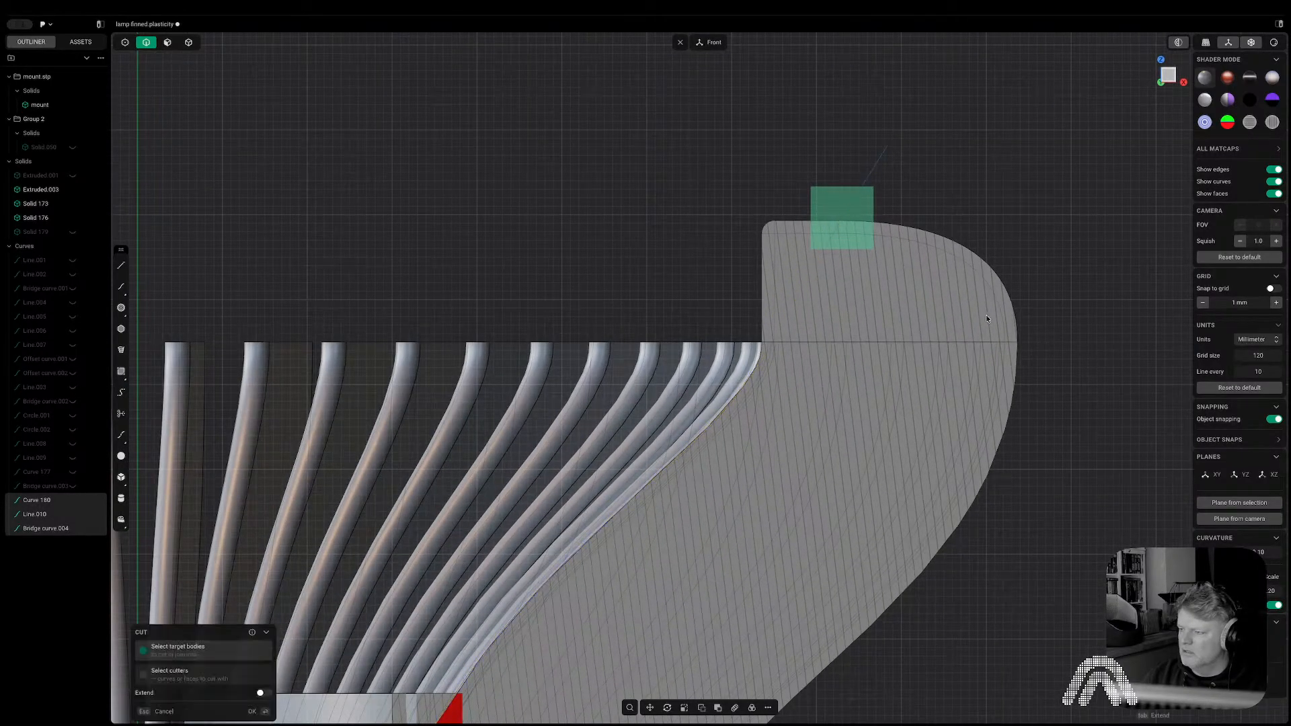
{"action": "mouse_move", "coordinate": [788, 249]}
{"action": "middle_mouse_down"}
{"action": "mouse_move", "coordinate": [939, 282]}
{"action": "mouse_move", "coordinate": [791, 269]}
{"action": "middle_mouse_up"}
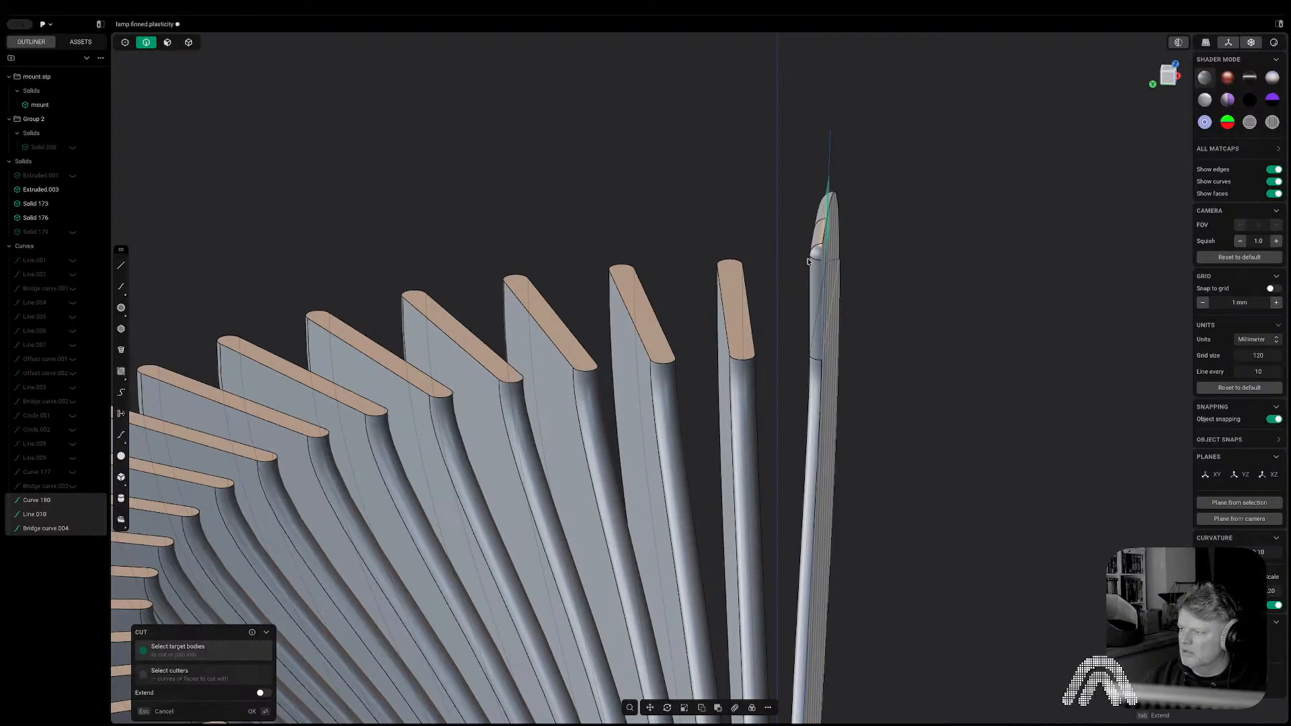
{"action": "left_click", "coordinate": [810, 260]}
{"action": "left_click", "coordinate": [1012, 311]}
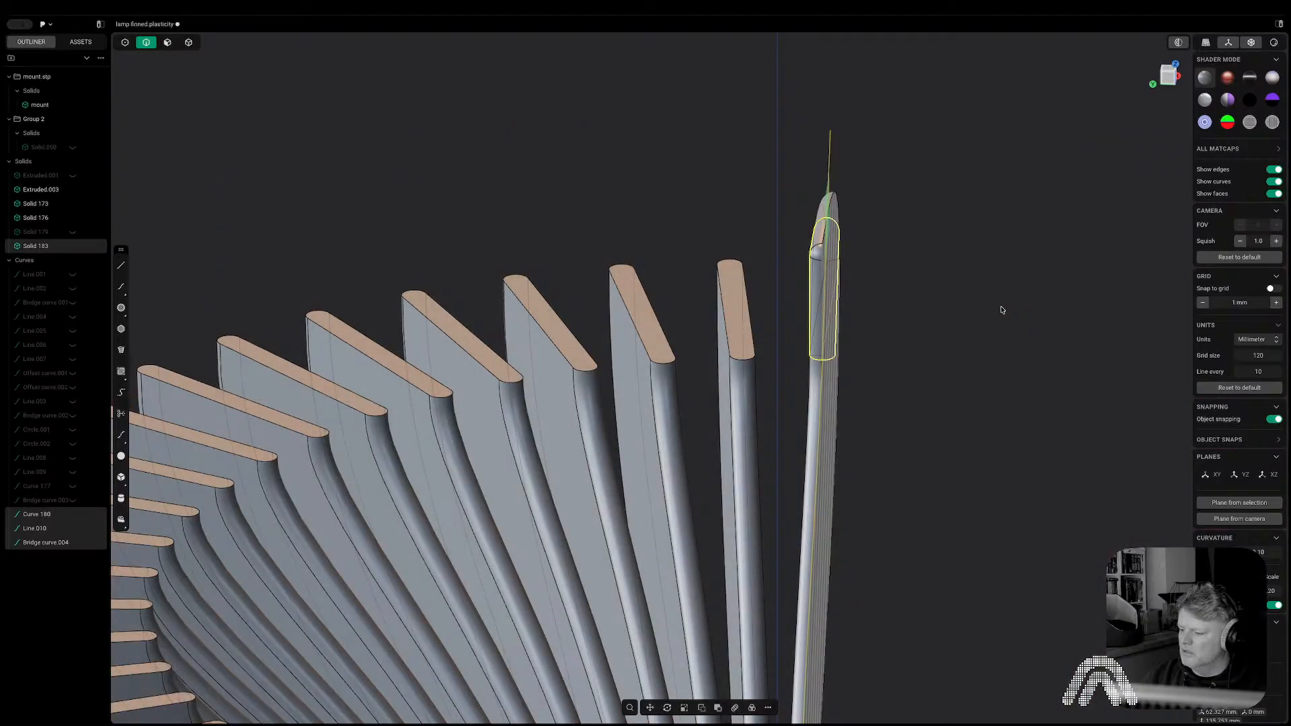
Hide the cut-off inner part of the upper fin piece along with the three cutting curves.
{"action": "key", "text": "h"}
{"action": "middle_click_drag", "start_coordinate": [1003, 311], "coordinate": [884, 296]}
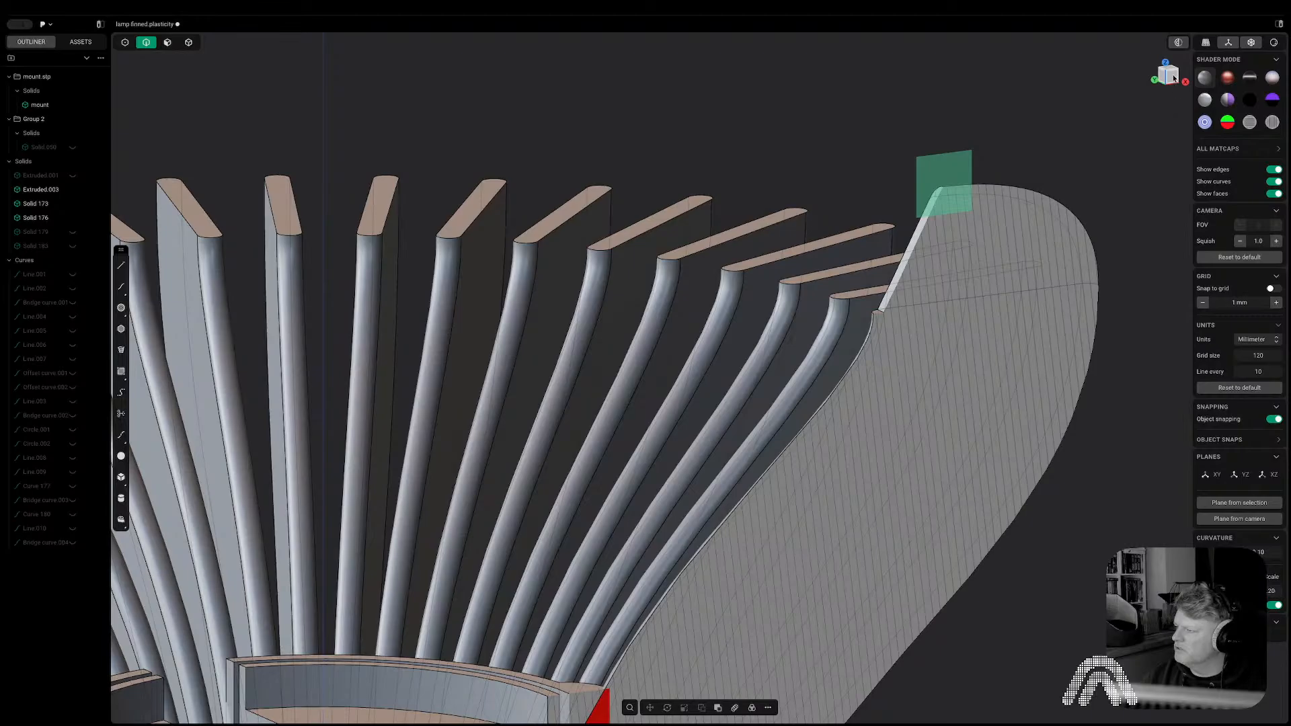
{"action": "left_click", "coordinate": [1173, 79]}
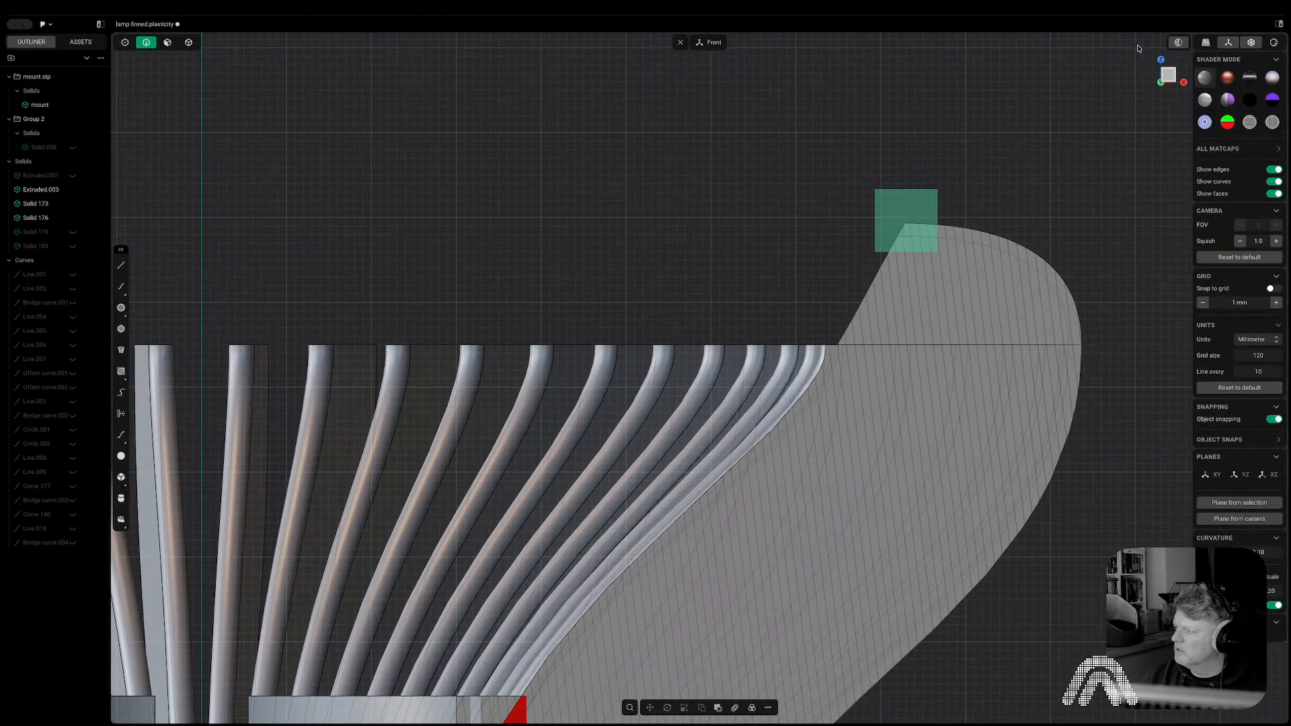
Turn off section analysis and examine the sloped cut on the upper fin piece from above and from the front.
{"action": "left_click", "coordinate": [1178, 42]}
{"action": "scroll", "coordinate": [1016, 232], "scroll_direction": "down", "scroll_amount": 2}
{"action": "scroll", "coordinate": [1003, 193], "scroll_direction": "down", "scroll_amount": 4}
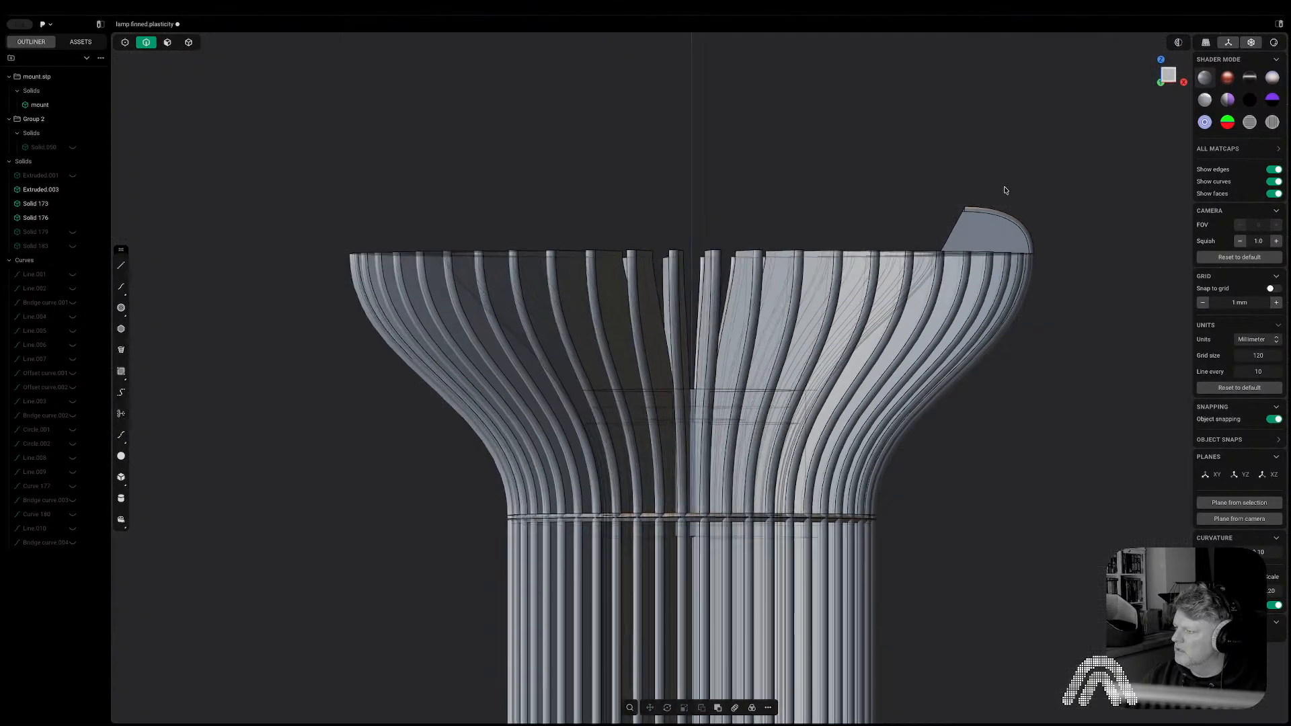
{"action": "middle_click_drag", "start_coordinate": [1002, 193], "coordinate": [1027, 259]}
{"action": "scroll", "coordinate": [1027, 259], "scroll_direction": "up", "scroll_amount": 3}
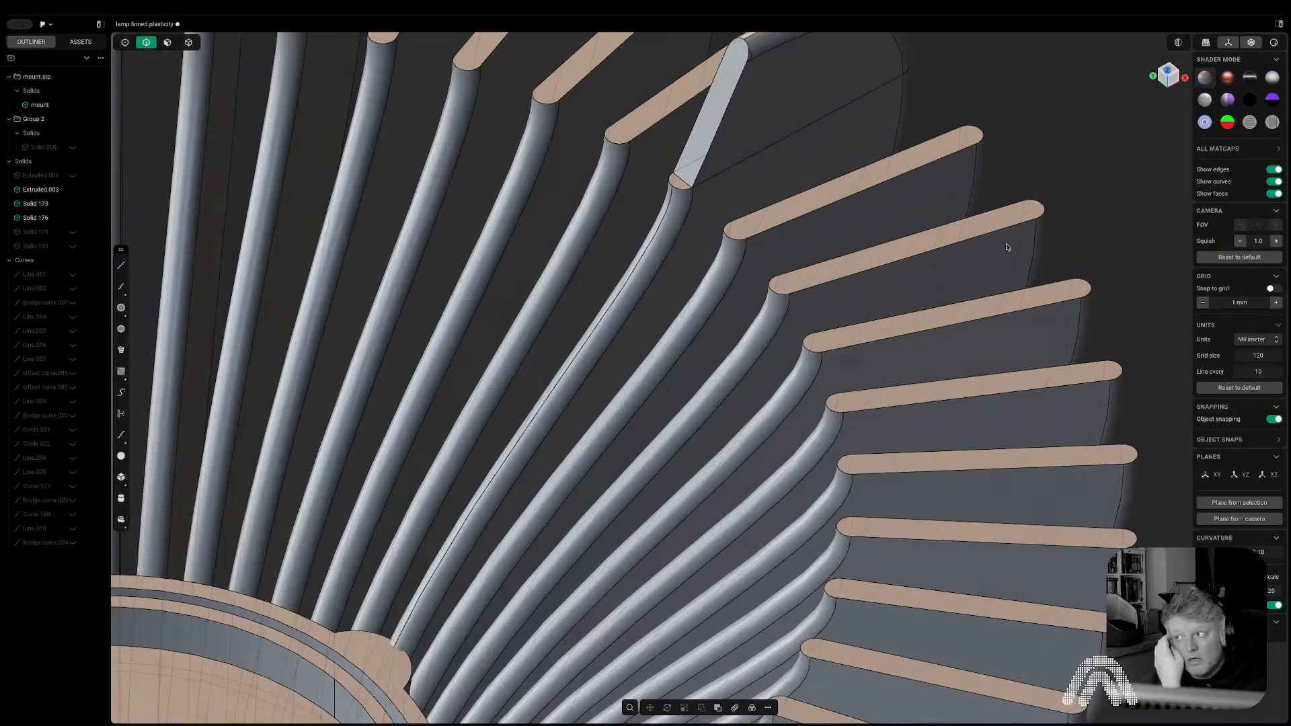
{"action": "scroll", "coordinate": [814, 334], "scroll_direction": "up", "scroll_amount": 2}
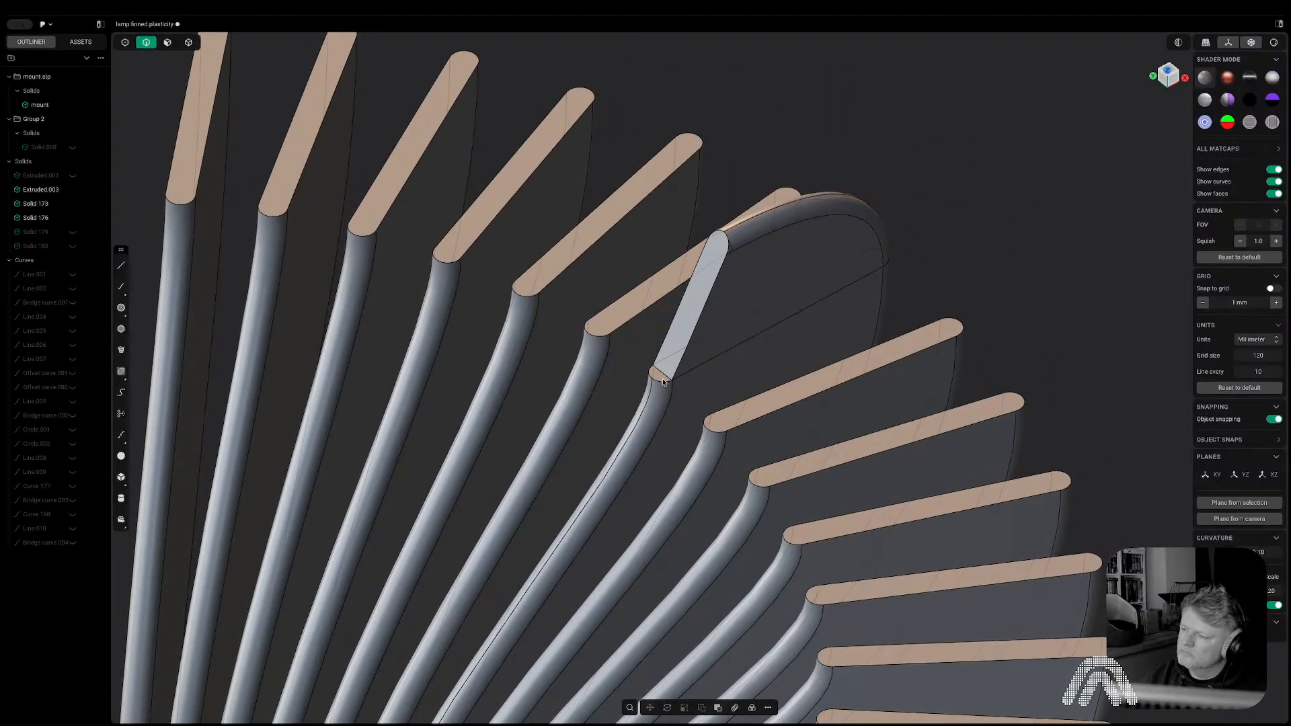
{"action": "middle_click_drag", "start_coordinate": [662, 382], "coordinate": [642, 424]}
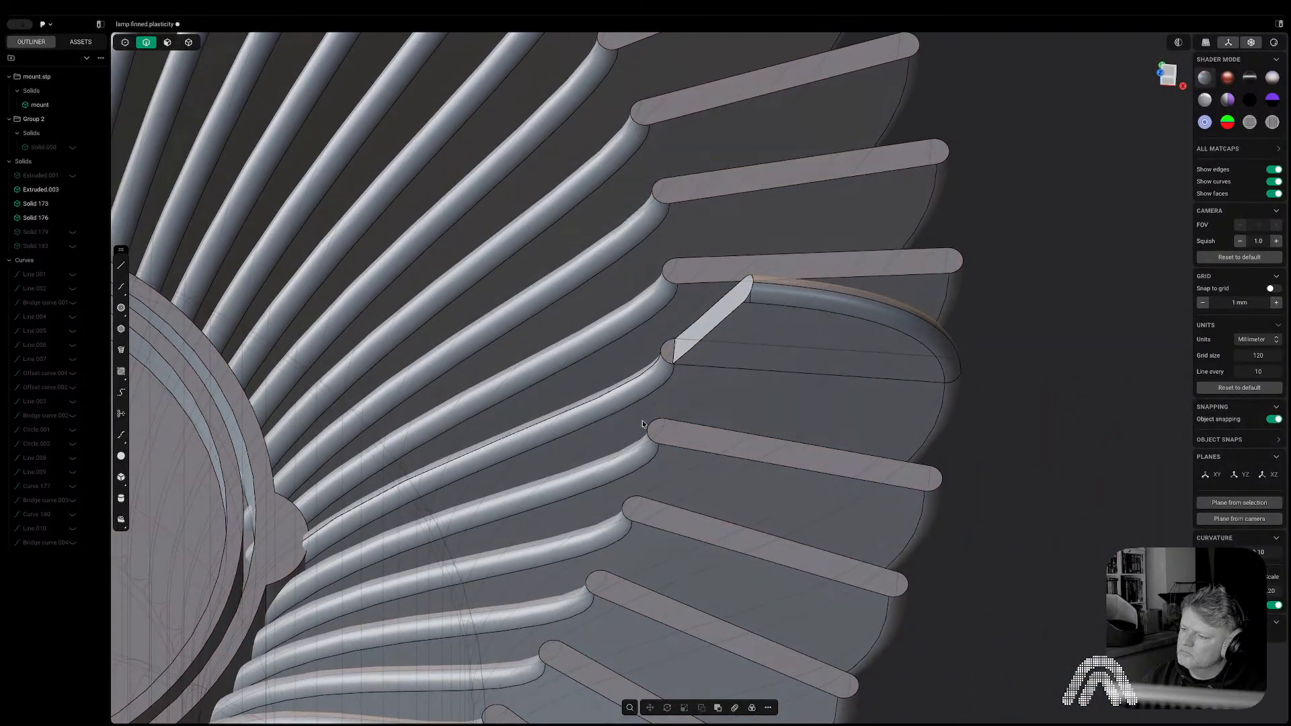
{"action": "scroll", "coordinate": [703, 371], "scroll_direction": "down", "scroll_amount": 3}
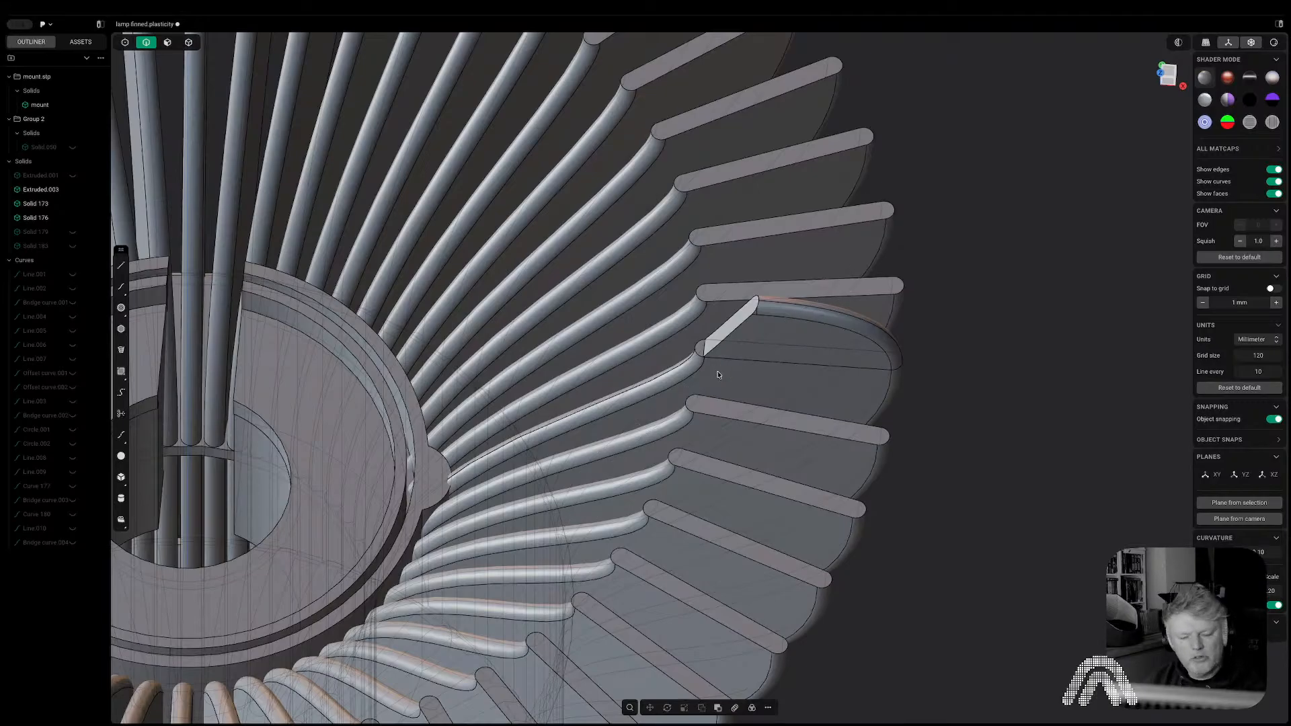
{"action": "left_click", "coordinate": [1166, 81]}
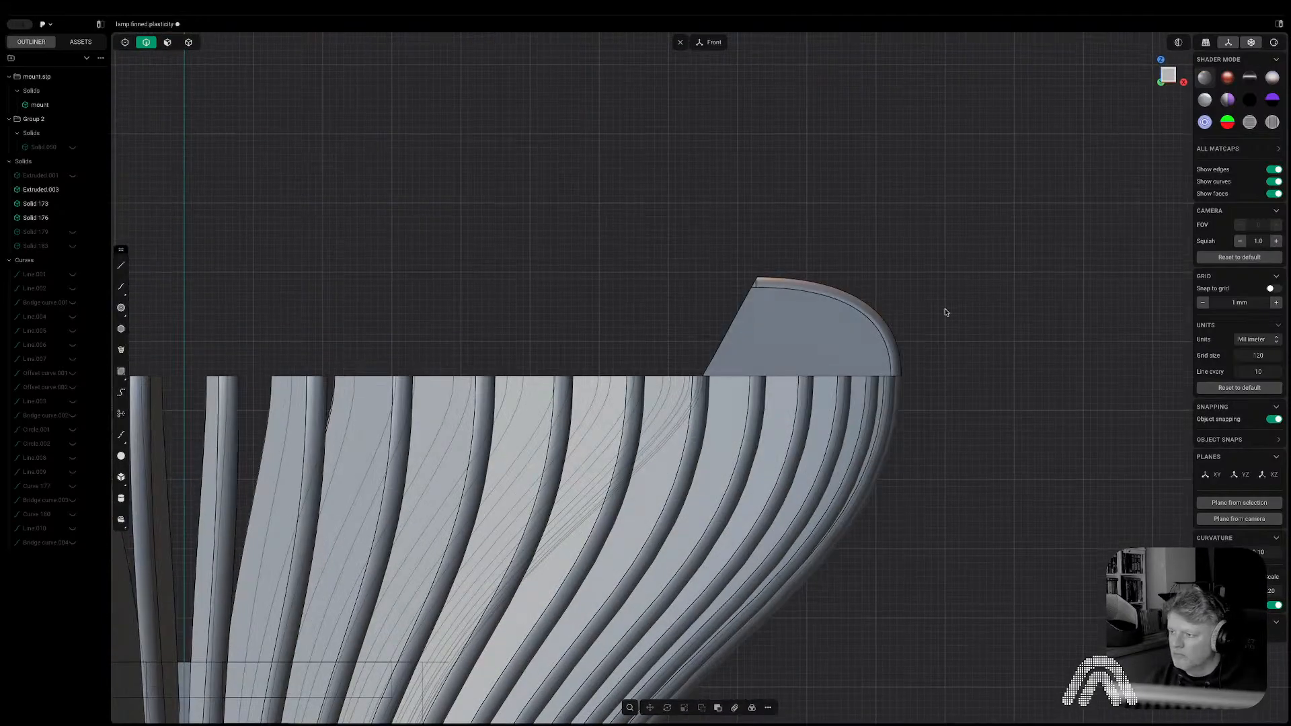
{"action": "scroll", "coordinate": [945, 312], "scroll_direction": "down", "scroll_amount": 3}
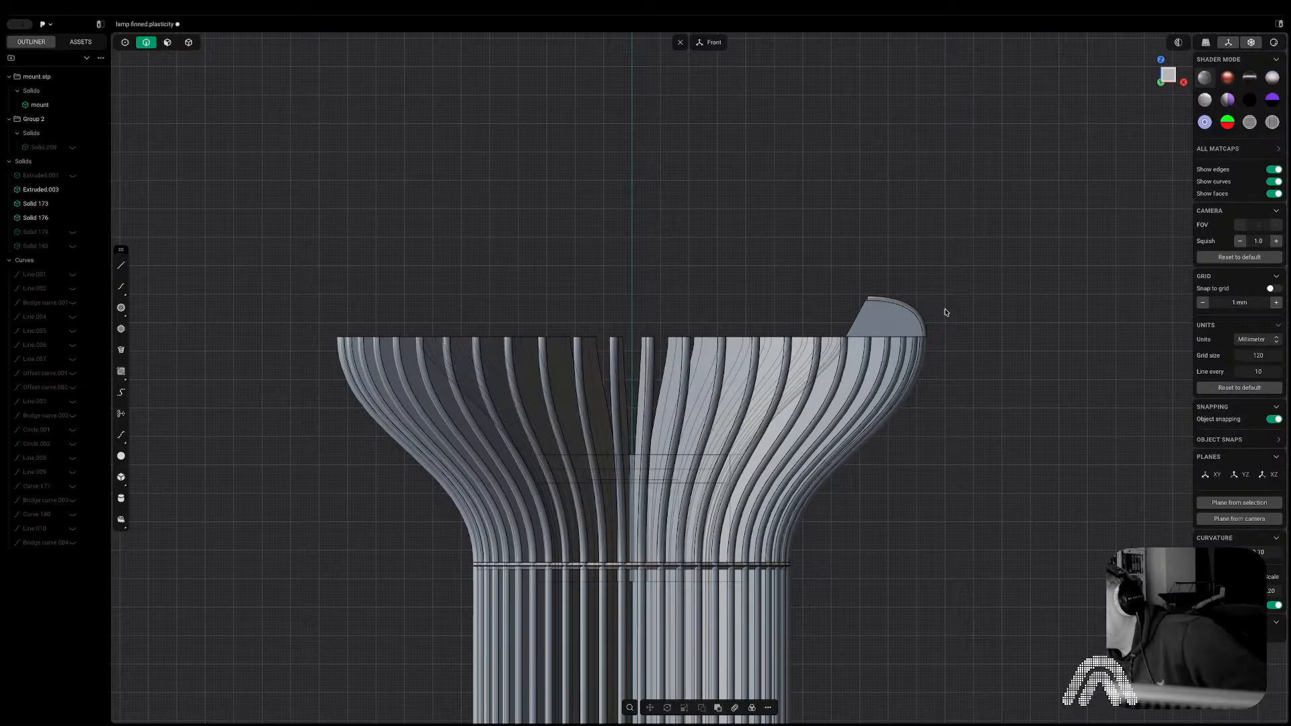
{"action": "scroll", "coordinate": [944, 312], "scroll_direction": "up", "scroll_amount": 3}
{"action": "middle_click_drag", "start_coordinate": [921, 310], "coordinate": [1057, 196]}
{"action": "left_click", "coordinate": [1162, 84]}
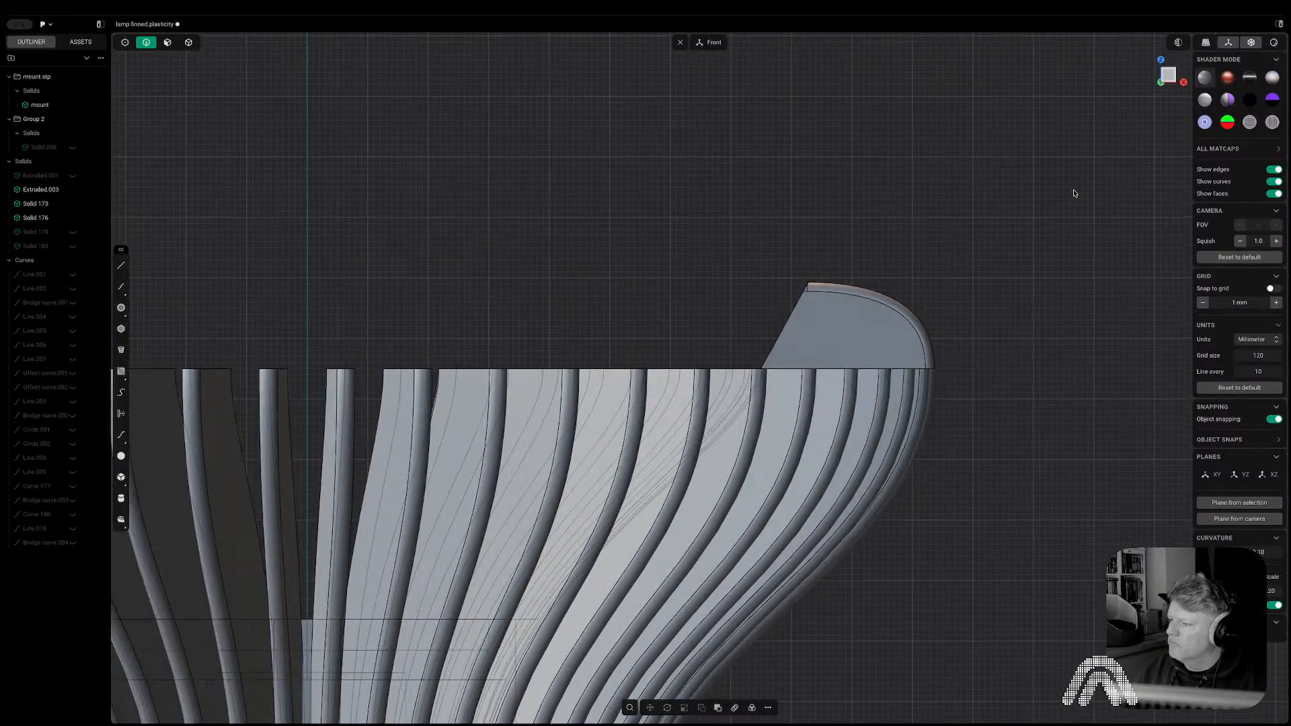
{"action": "middle_click_drag", "start_coordinate": [830, 279], "coordinate": [1106, 115]}
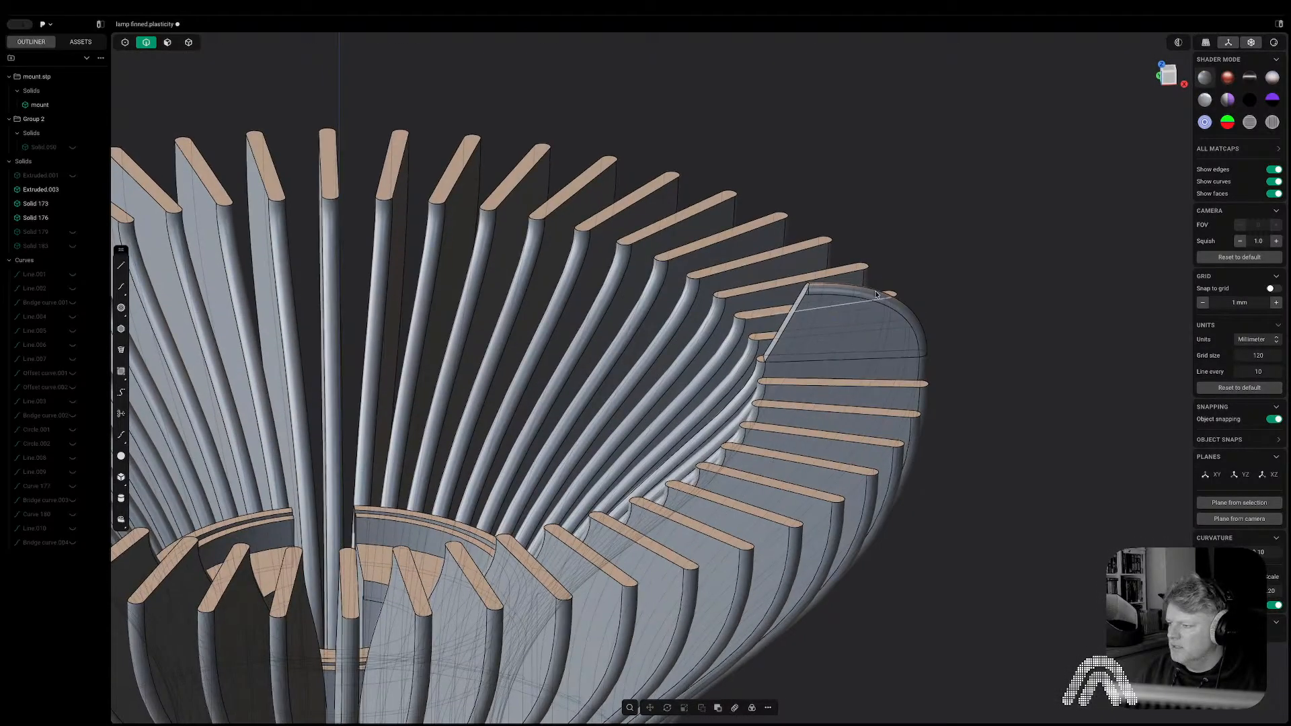
Section the model at the front construction plane and show the bridge curve again.
{"action": "left_click", "coordinate": [1170, 77]}
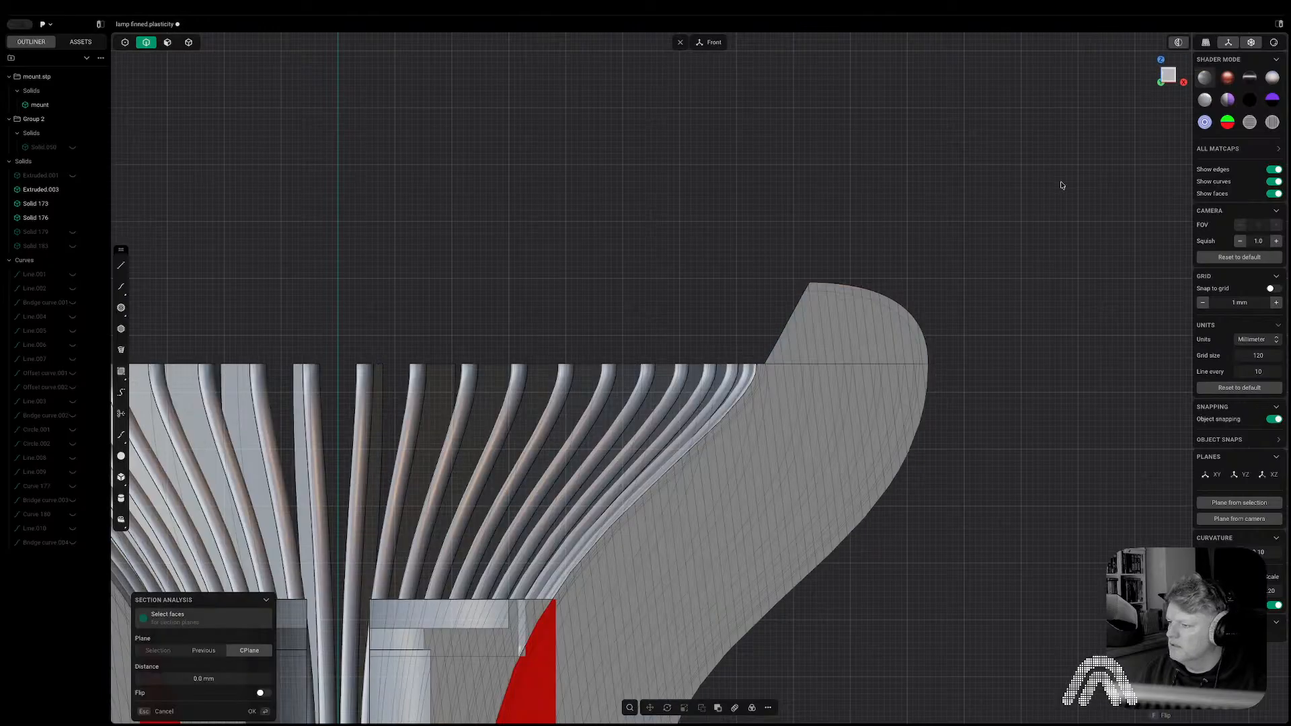
{"action": "left_click", "coordinate": [72, 542]}
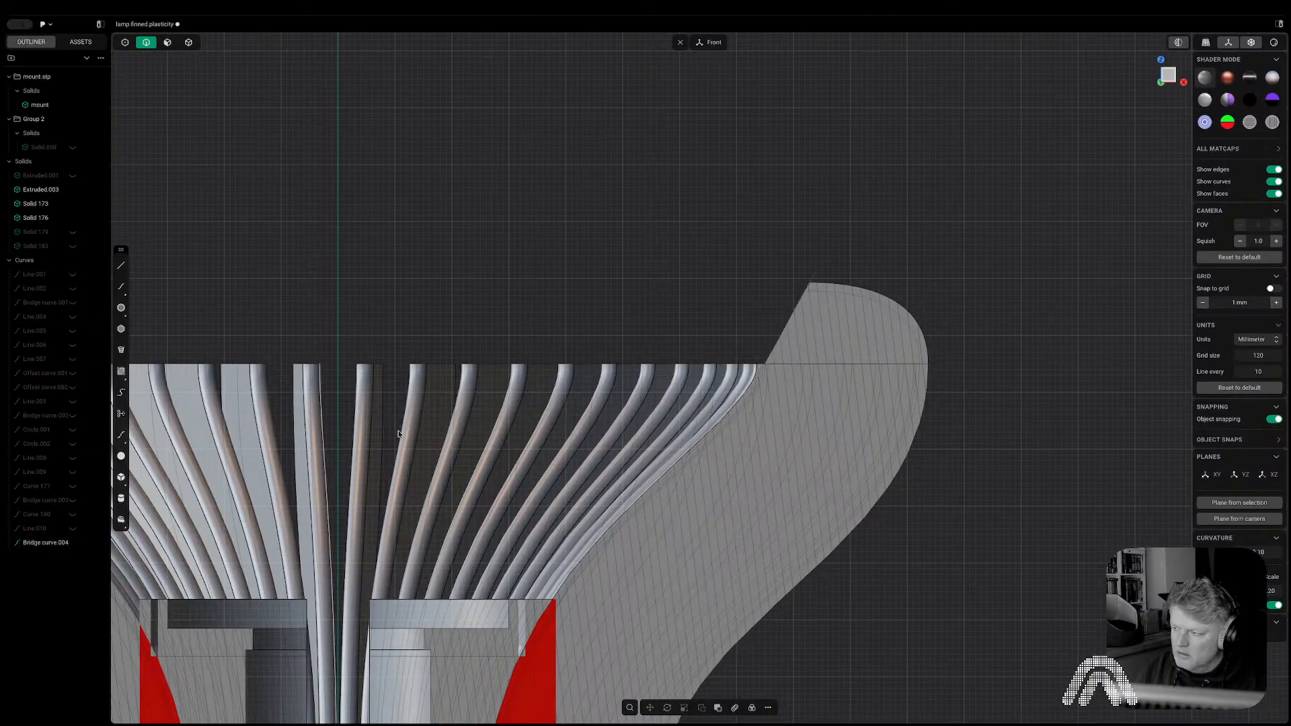
Try to cut the fin below the upper piece with the bridge curve, using the Extend option.
{"action": "left_click", "coordinate": [813, 279]}
{"action": "key", "text": "c"}
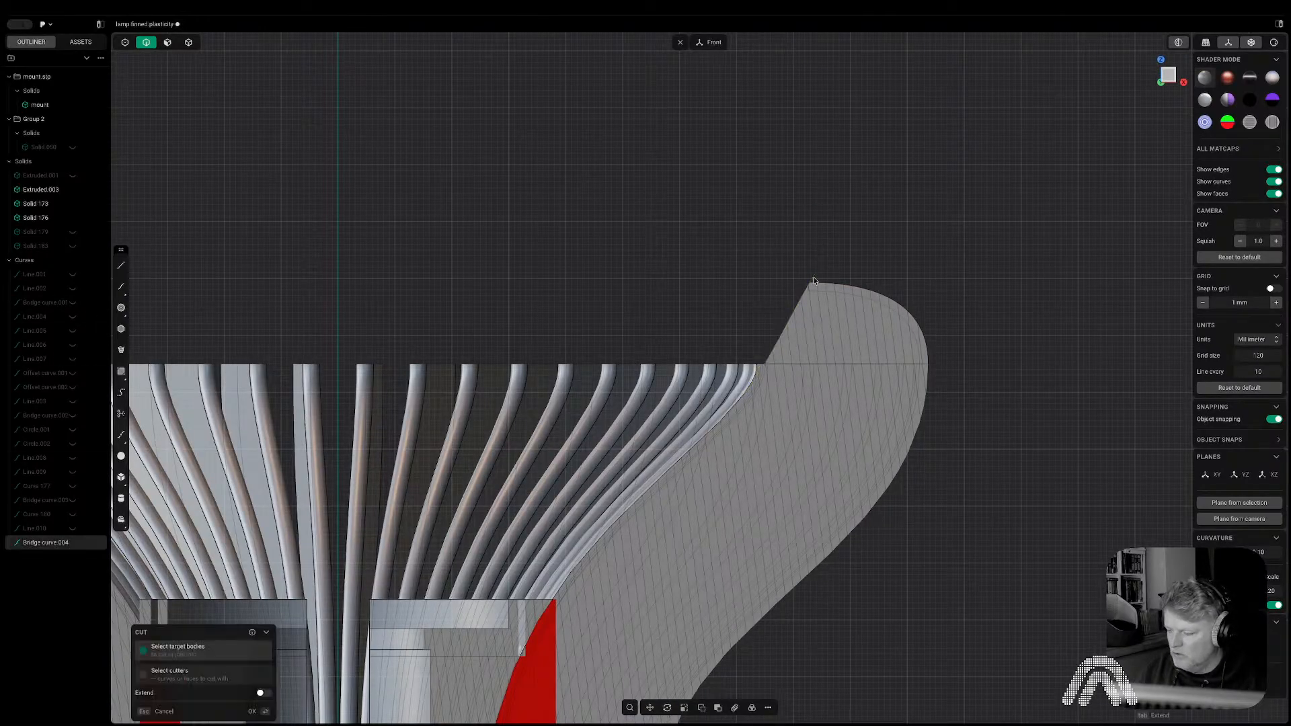
{"action": "middle_click_drag", "start_coordinate": [746, 350], "coordinate": [772, 372]}
{"action": "left_click", "coordinate": [772, 372]}
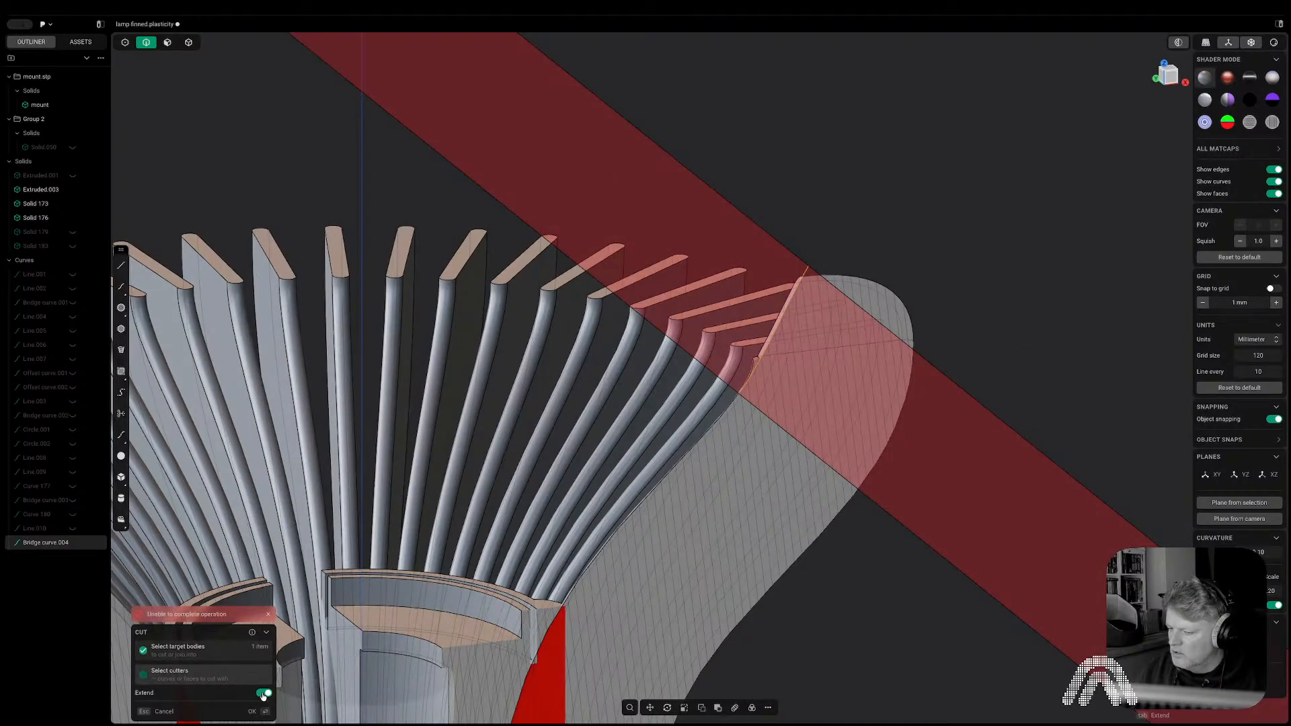
{"action": "left_click", "coordinate": [262, 694]}
{"action": "scroll", "coordinate": [826, 304], "scroll_direction": "up", "scroll_amount": 5}
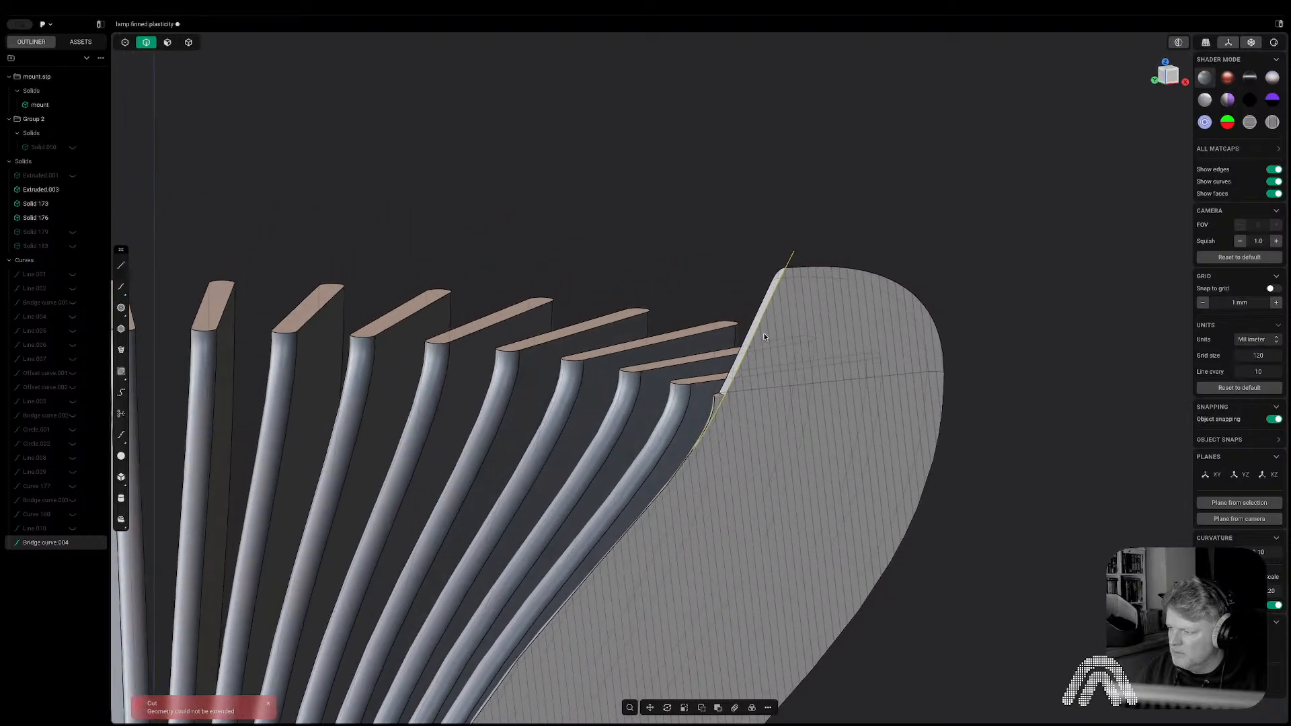
Push the top face of the fin below the upper piece downward to open a gap between them.
{"action": "mouse_move", "coordinate": [764, 336]}
{"action": "middle_mouse_down"}
{"action": "mouse_move", "coordinate": [841, 297]}
{"action": "mouse_move", "coordinate": [882, 302]}
{"action": "mouse_move", "coordinate": [744, 339]}
{"action": "middle_mouse_up"}
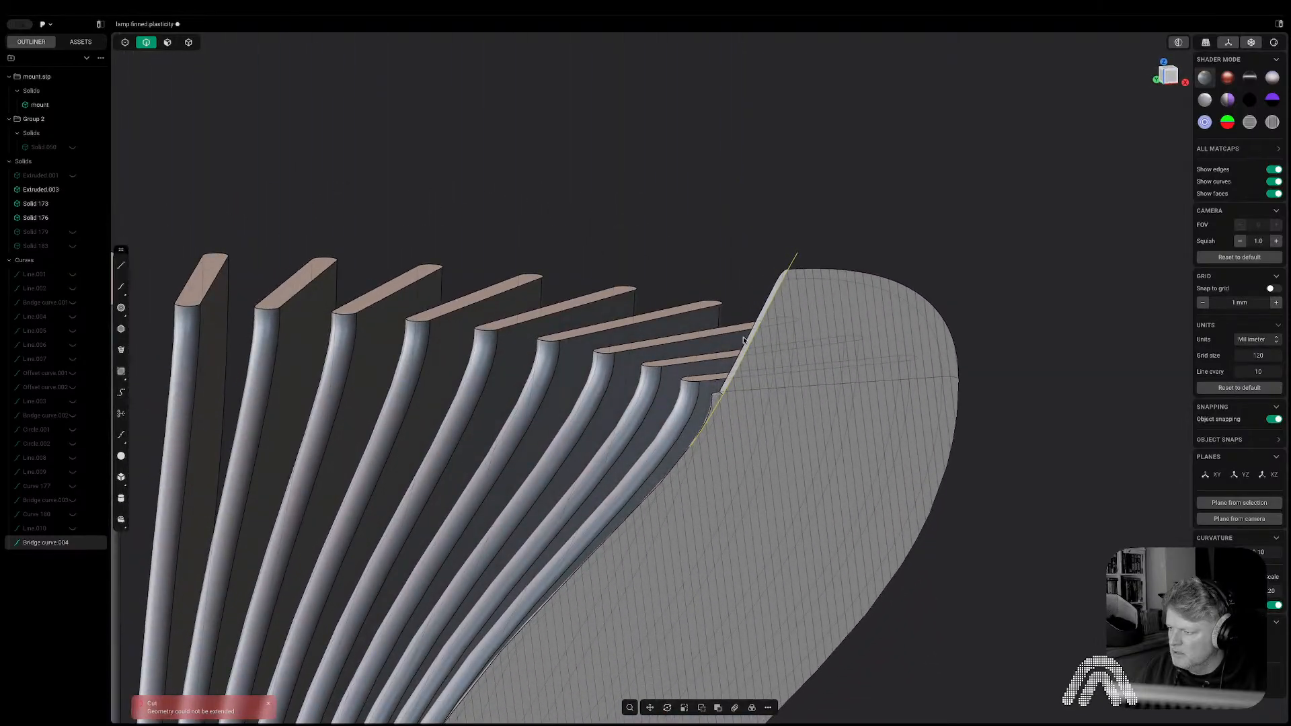
{"action": "scroll", "coordinate": [744, 339], "scroll_direction": "up", "scroll_amount": 3}
{"action": "key", "text": "3"}
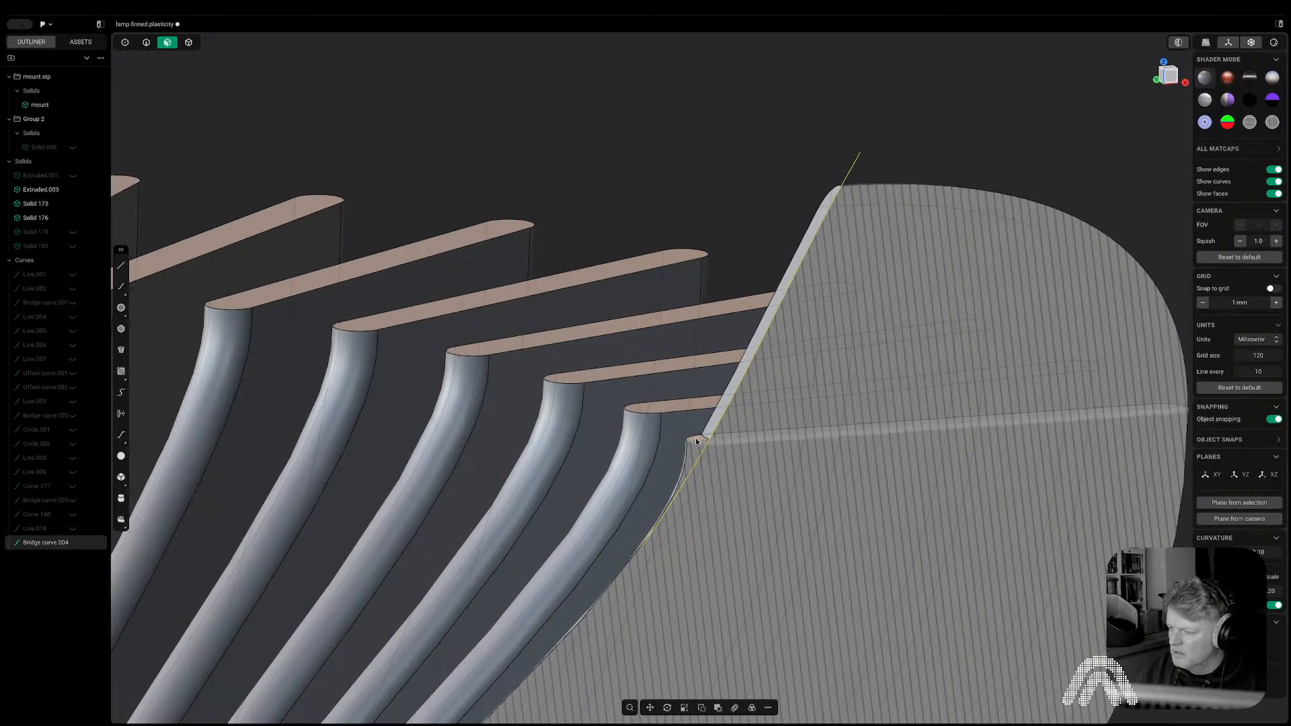
{"action": "left_click", "coordinate": [696, 441]}
{"action": "left_click_drag", "start_coordinate": [695, 389], "coordinate": [690, 476]}
{"action": "key", "text": "KP_1"}
{"action": "key", "text": "Return"}
{"action": "middle_click_drag", "start_coordinate": [681, 390], "coordinate": [759, 445]}
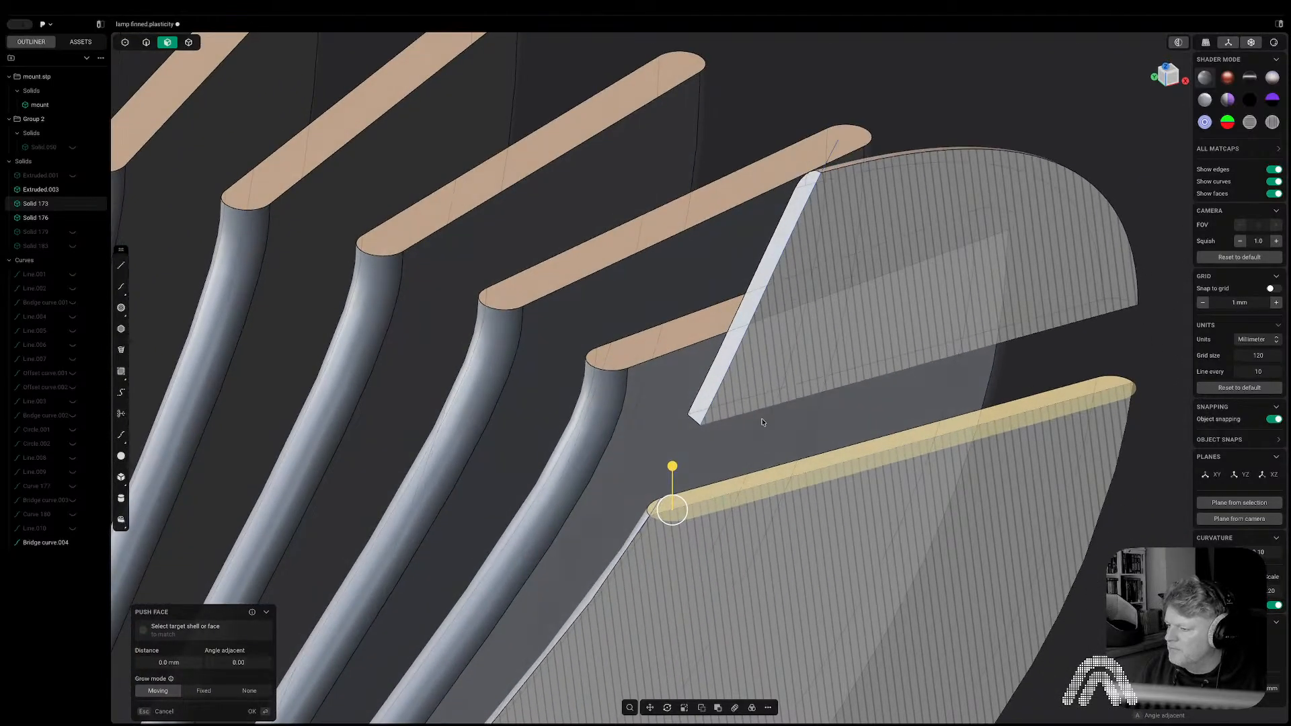
Turn off section analysis and examine the gap between the upper piece and the fin below it.
{"action": "left_click", "coordinate": [1178, 44]}
{"action": "middle_click_drag", "start_coordinate": [679, 587], "coordinate": [749, 433]}
{"action": "scroll", "coordinate": [751, 437], "scroll_direction": "up", "scroll_amount": 10}
{"action": "scroll", "coordinate": [784, 438], "scroll_direction": "down", "scroll_amount": 10}
{"action": "mouse_move", "coordinate": [744, 481]}
{"action": "middle_mouse_down"}
{"action": "mouse_move", "coordinate": [782, 460]}
{"action": "mouse_move", "coordinate": [719, 481]}
{"action": "middle_mouse_up"}
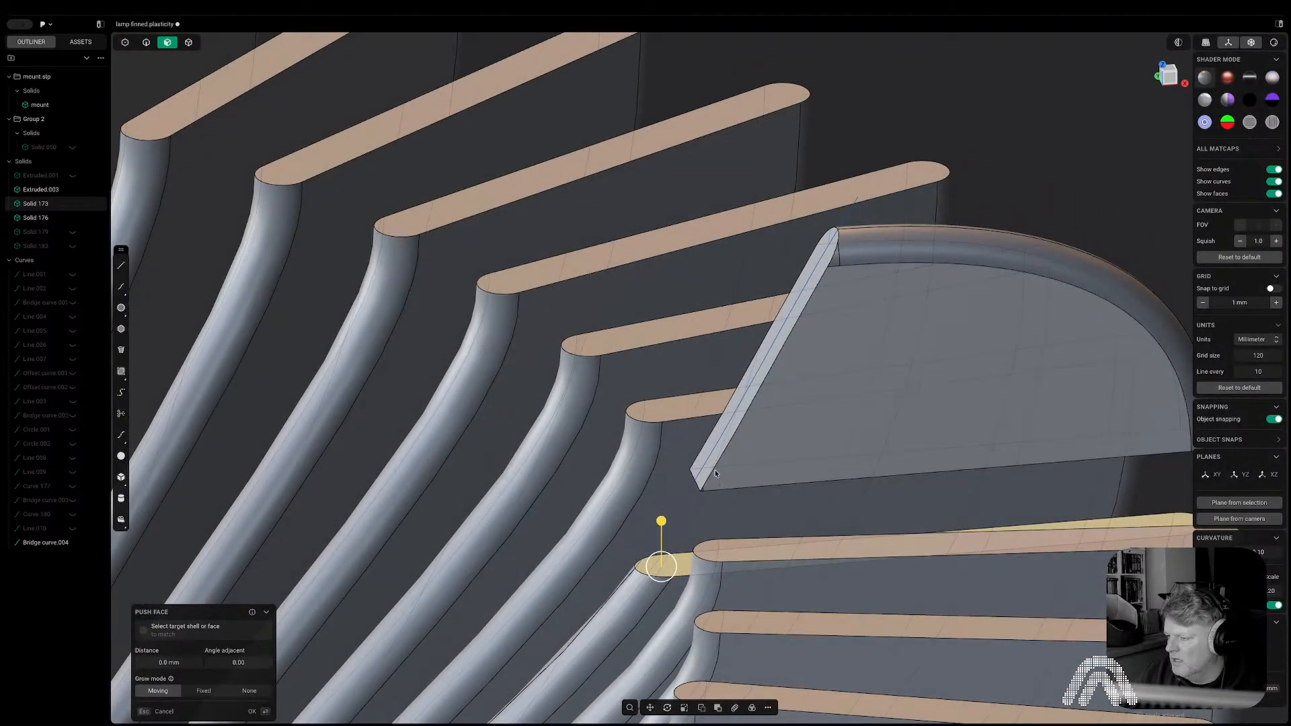
{"action": "scroll", "coordinate": [716, 473], "scroll_direction": "down", "scroll_amount": 3}
{"action": "scroll", "coordinate": [665, 527], "scroll_direction": "down", "scroll_amount": 4}
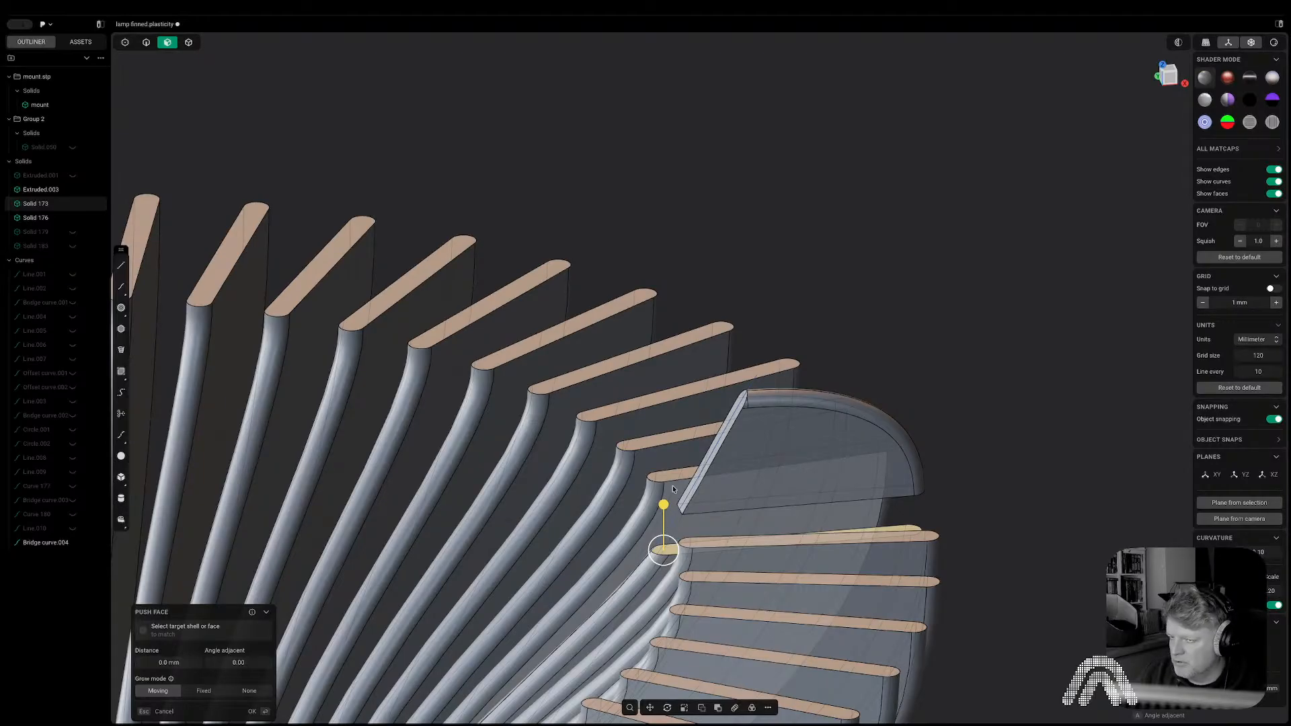
{"action": "scroll", "coordinate": [640, 570], "scroll_direction": "down", "scroll_amount": 1}
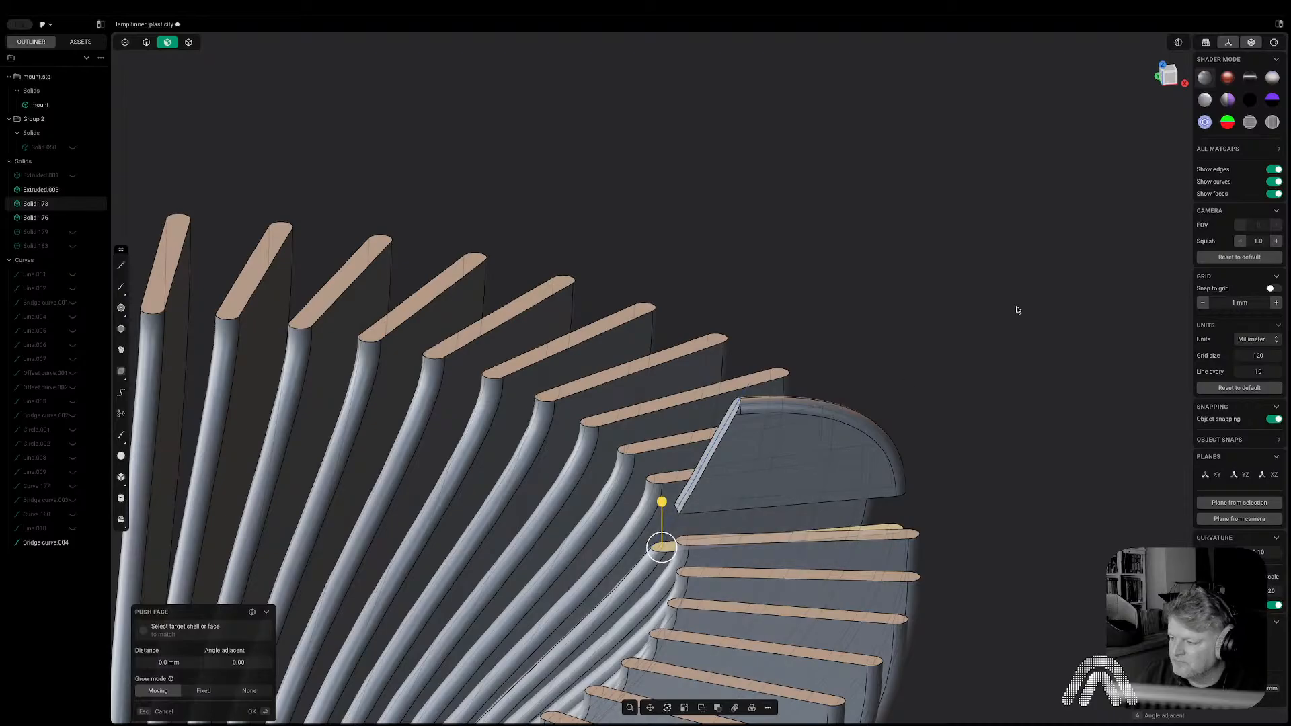
{"action": "key", "text": "Escape"}
Fillet the long edges of the upper piece's sloped cut face by 1.5 mm.
{"action": "middle_click_drag", "start_coordinate": [1014, 305], "coordinate": [682, 357]}
{"action": "scroll", "coordinate": [632, 405], "scroll_direction": "up", "scroll_amount": 5}
{"action": "key", "text": "2"}
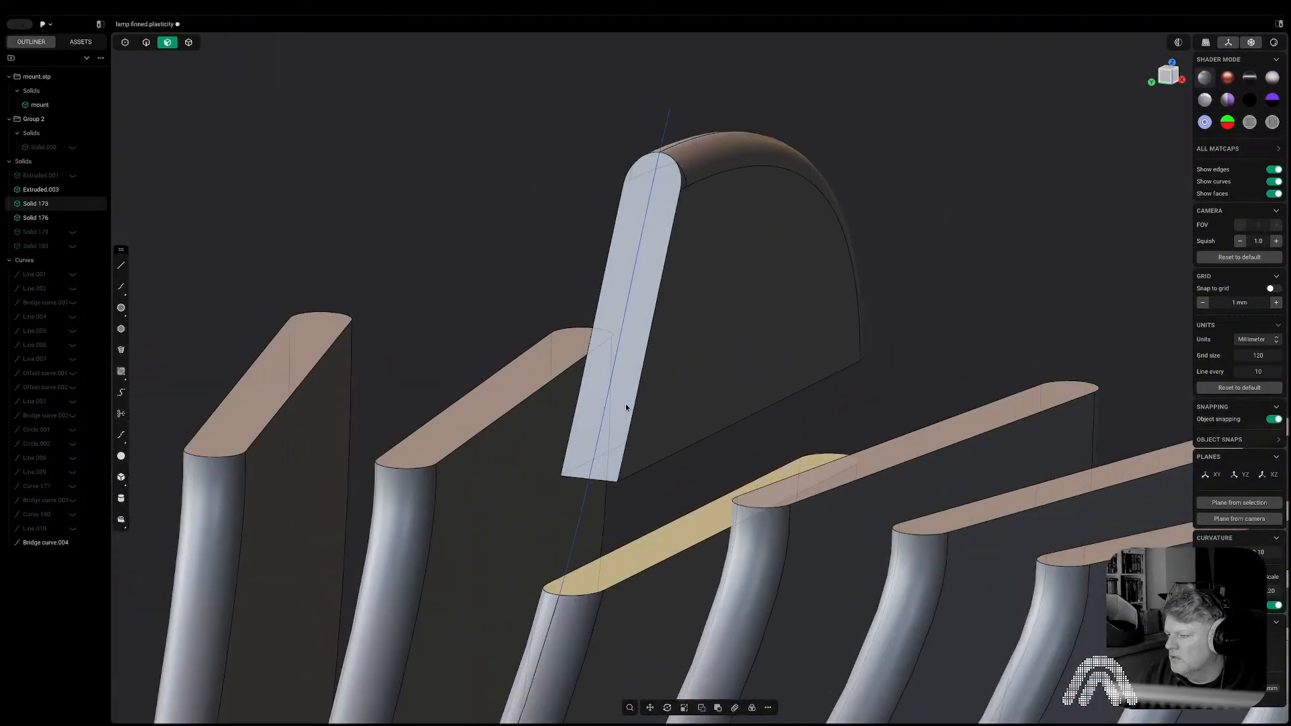
{"action": "left_click", "coordinate": [641, 351]}
{"action": "key", "text": "b"}
{"action": "left_click", "coordinate": [585, 365]}
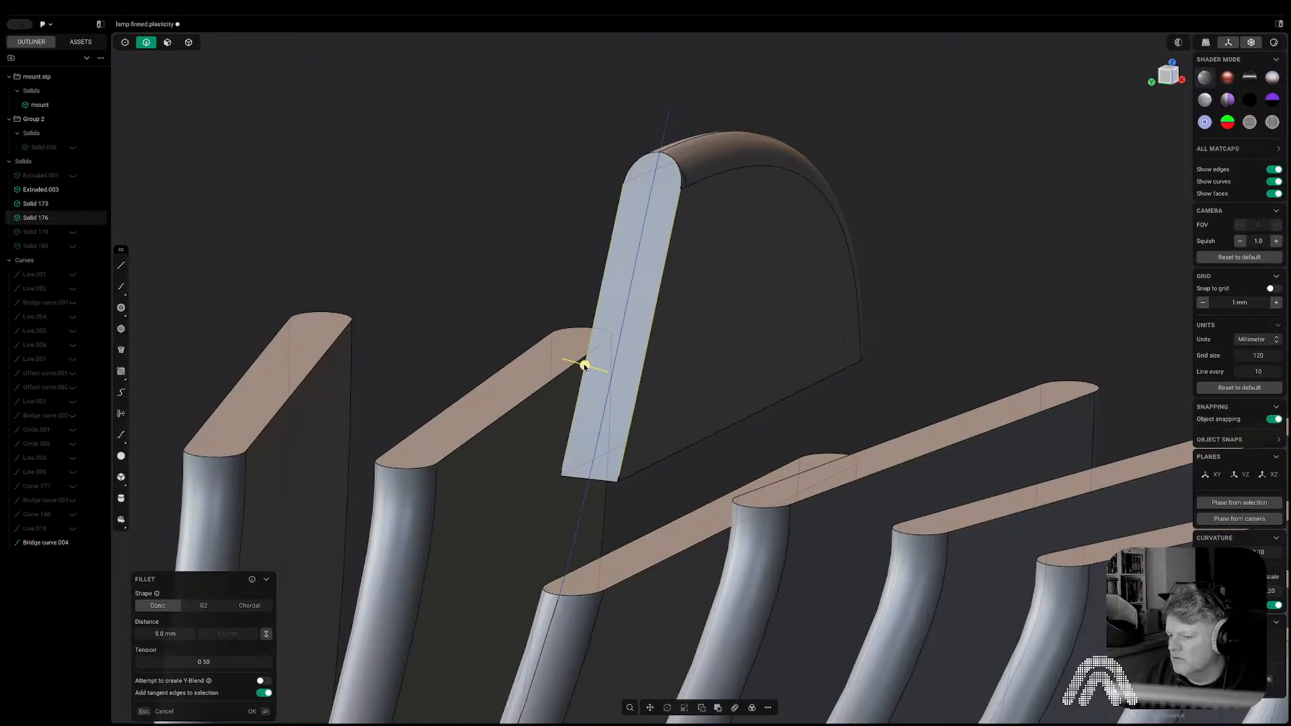
{"action": "left_click_drag", "start_coordinate": [585, 365], "coordinate": [563, 357]}
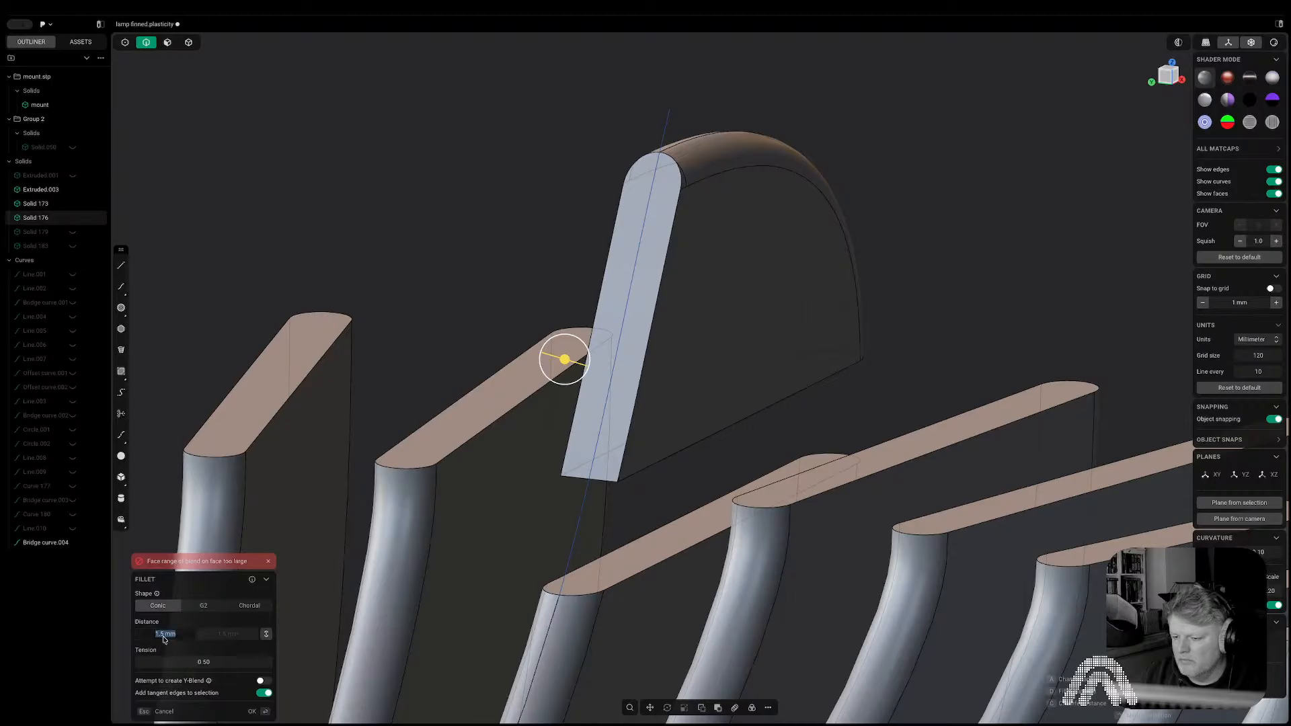
{"action": "key", "text": "Tab"}
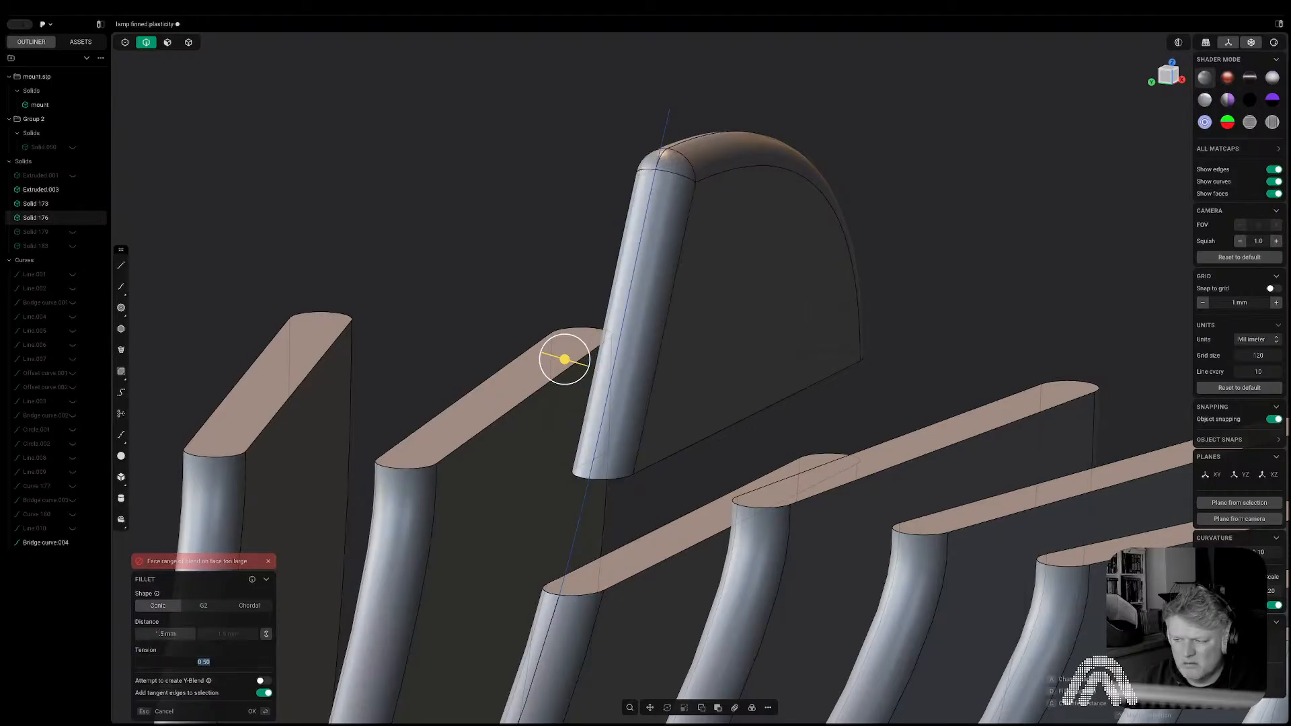
{"action": "key", "text": "Return"}
Isolate the upper fin piece, push its bottom face down about 6.93 mm, and bring the other objects back.
{"action": "middle_click_drag", "start_coordinate": [628, 264], "coordinate": [744, 294]}
{"action": "scroll", "coordinate": [583, 336], "scroll_direction": "down", "scroll_amount": 5}
{"action": "scroll", "coordinate": [671, 334], "scroll_direction": "up", "scroll_amount": 5}
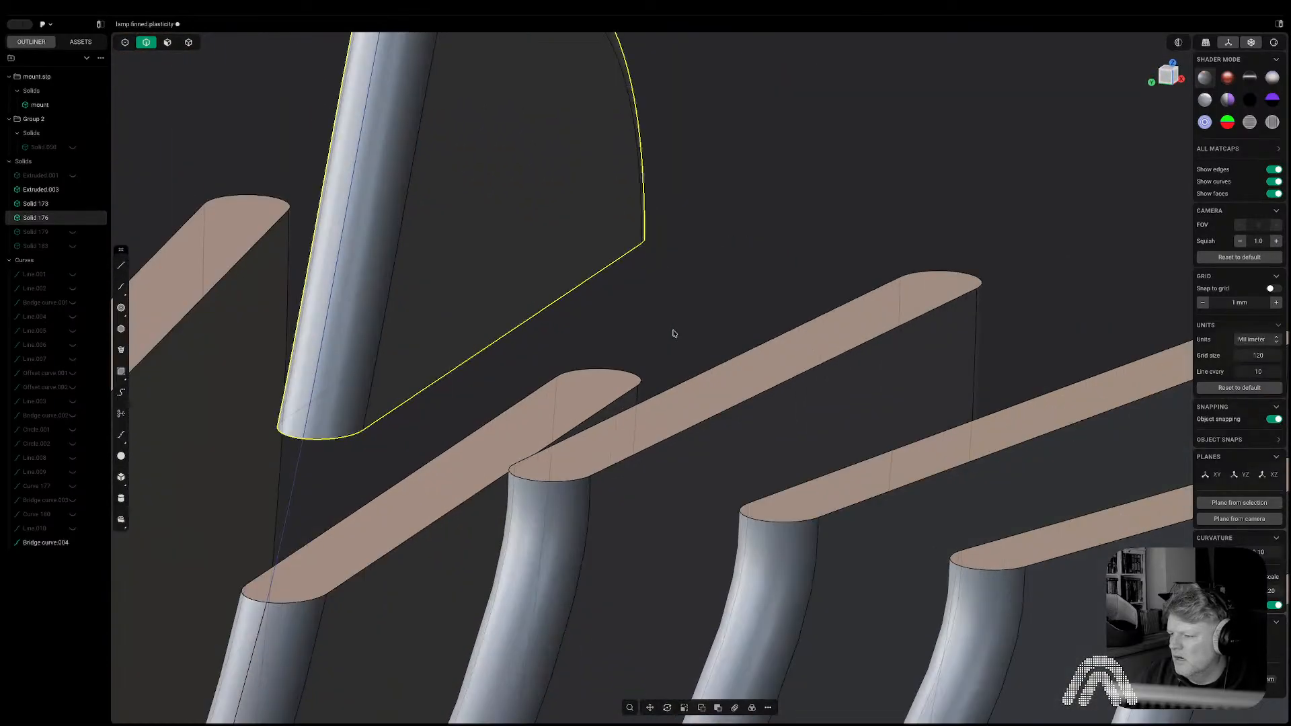
{"action": "scroll", "coordinate": [655, 299], "scroll_direction": "up", "scroll_amount": 3}
{"action": "middle_click_drag", "start_coordinate": [656, 299], "coordinate": [537, 417]}
{"action": "scroll", "coordinate": [583, 357], "scroll_direction": "down", "scroll_amount": 5}
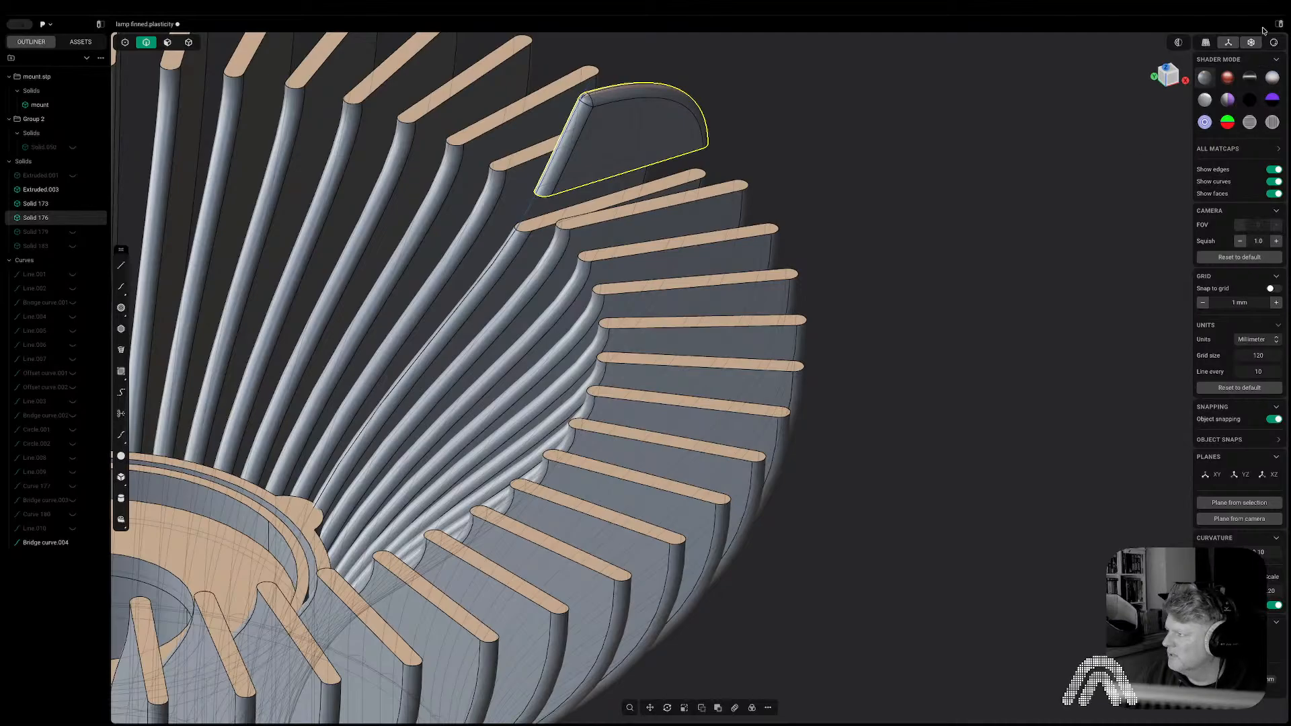
{"action": "scroll", "coordinate": [619, 199], "scroll_direction": "up", "scroll_amount": 2}
{"action": "middle_click_drag", "start_coordinate": [619, 199], "coordinate": [622, 396]}
{"action": "key", "text": "3"}
{"action": "key", "text": "slash"}
{"action": "left_click_drag", "start_coordinate": [621, 397], "coordinate": [608, 509]}
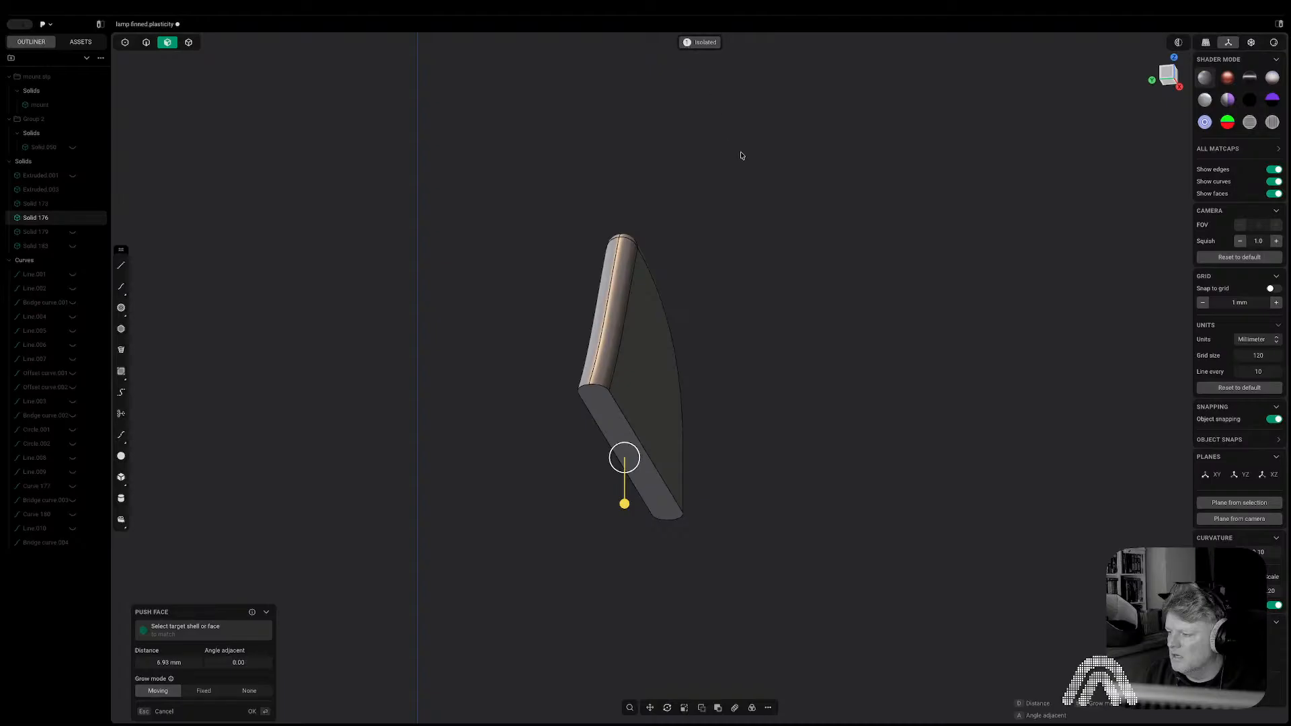
{"action": "key", "text": "slash"}
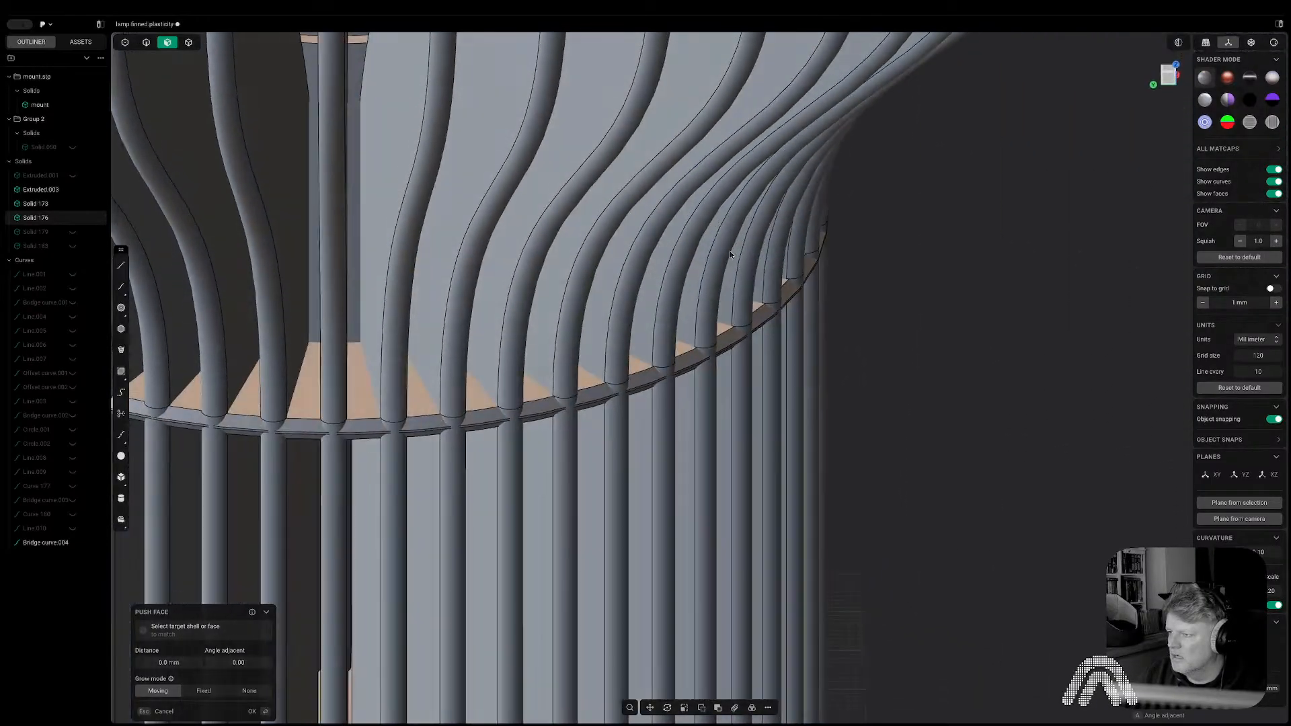
Examine where the extended upper piece overlaps the fin below along its inner and outer rounded edges.
{"action": "scroll", "coordinate": [720, 228], "scroll_direction": "down", "scroll_amount": 8}
{"action": "middle_click_drag", "start_coordinate": [688, 168], "coordinate": [703, 565], "text": "shift"}
{"action": "middle_click_drag", "start_coordinate": [739, 276], "coordinate": [651, 302]}
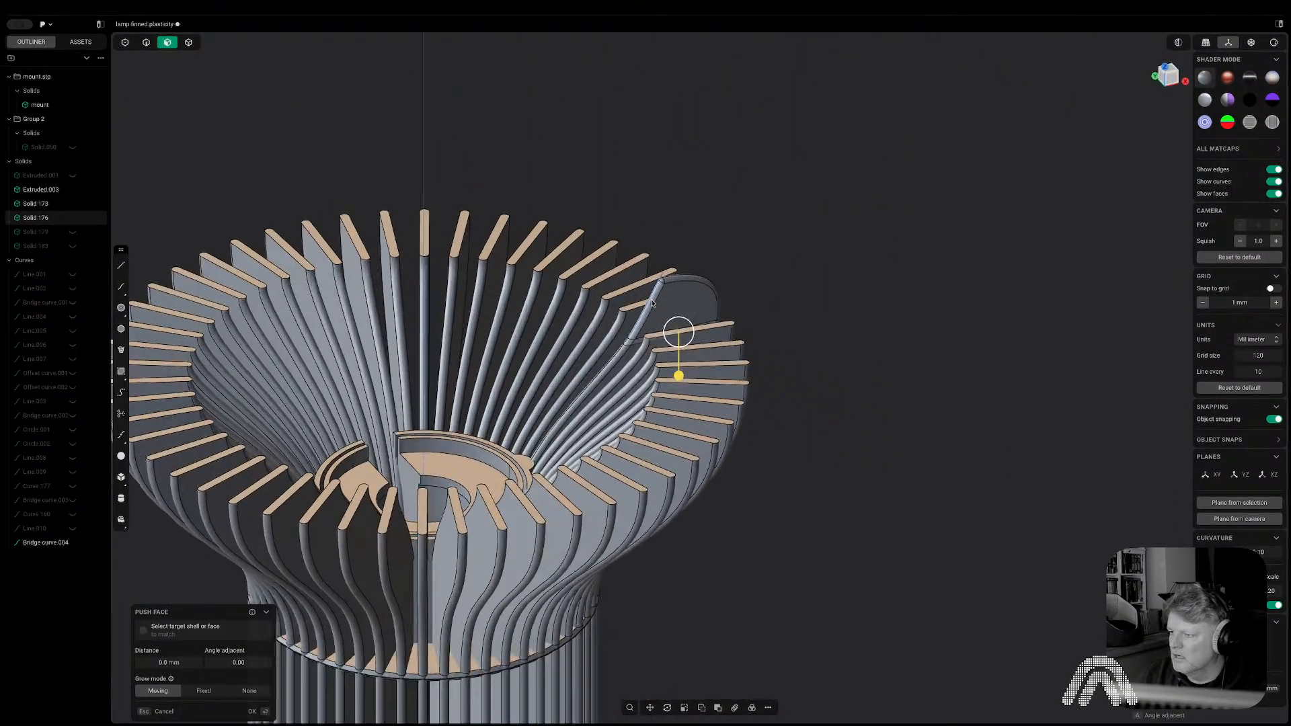
{"action": "scroll", "coordinate": [651, 303], "scroll_direction": "up", "scroll_amount": 5}
{"action": "scroll", "coordinate": [632, 355], "scroll_direction": "up", "scroll_amount": 3}
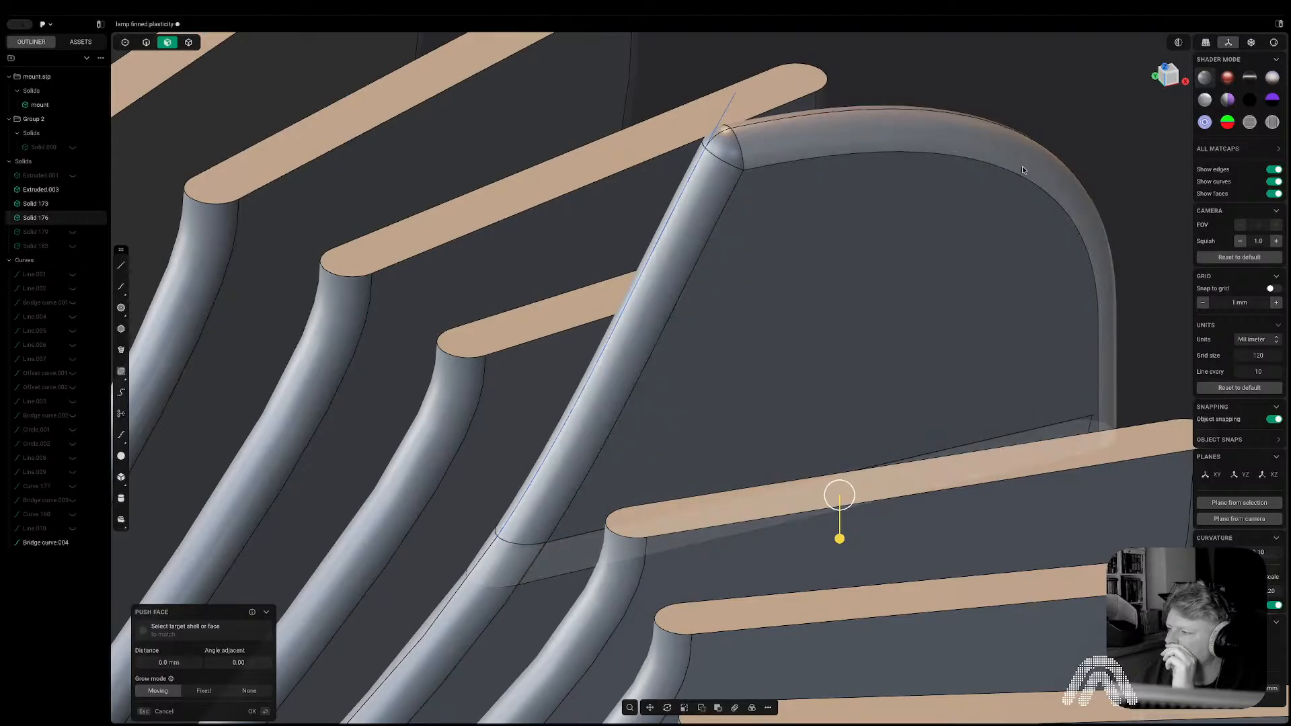
{"action": "left_click", "coordinate": [1067, 95]}
{"action": "scroll", "coordinate": [686, 301], "scroll_direction": "up", "scroll_amount": 8}
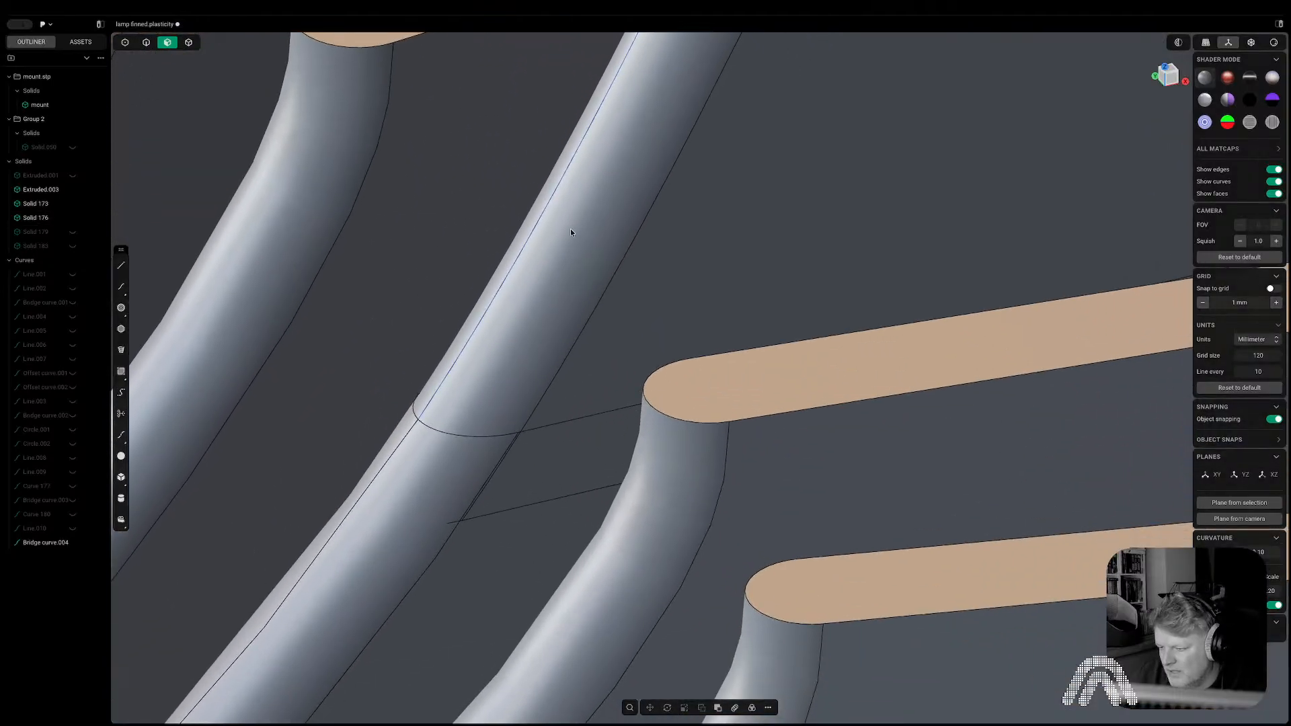
{"action": "scroll", "coordinate": [565, 341], "scroll_direction": "down", "scroll_amount": 6}
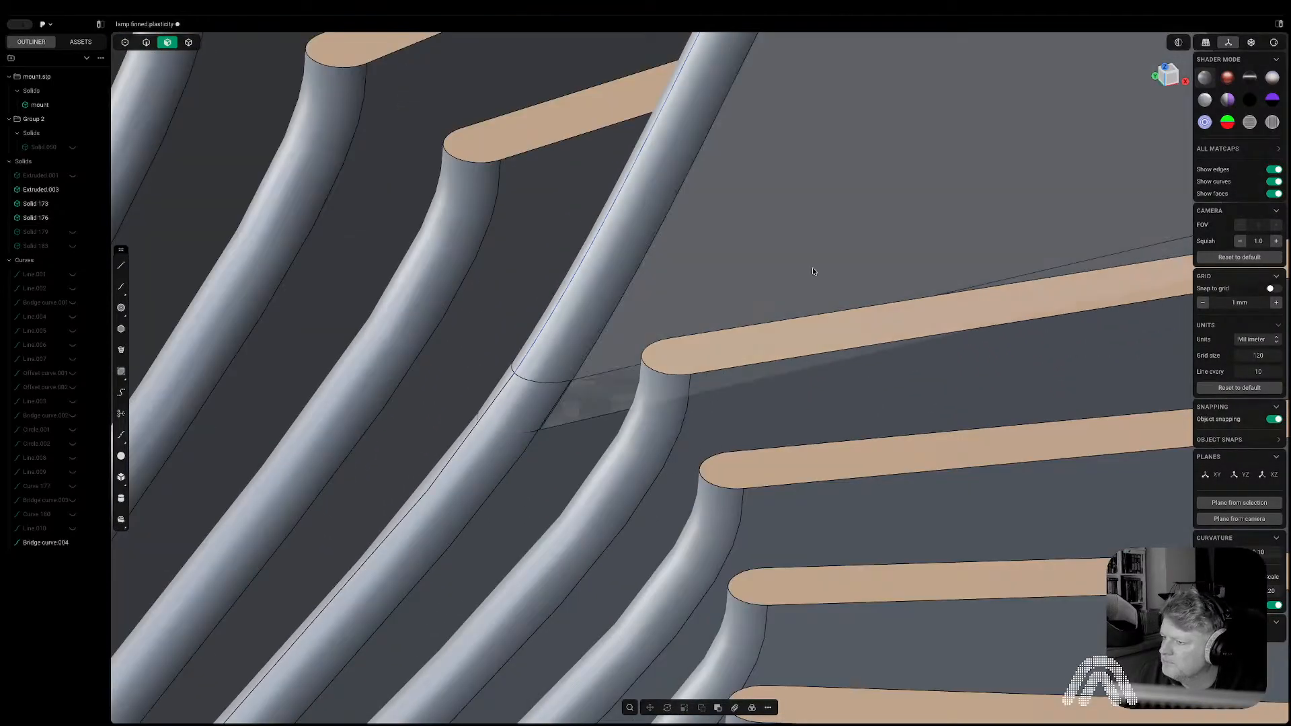
{"action": "scroll", "coordinate": [810, 283], "scroll_direction": "down", "scroll_amount": 4}
{"action": "middle_click_drag", "start_coordinate": [809, 285], "coordinate": [624, 264], "text": "shift"}
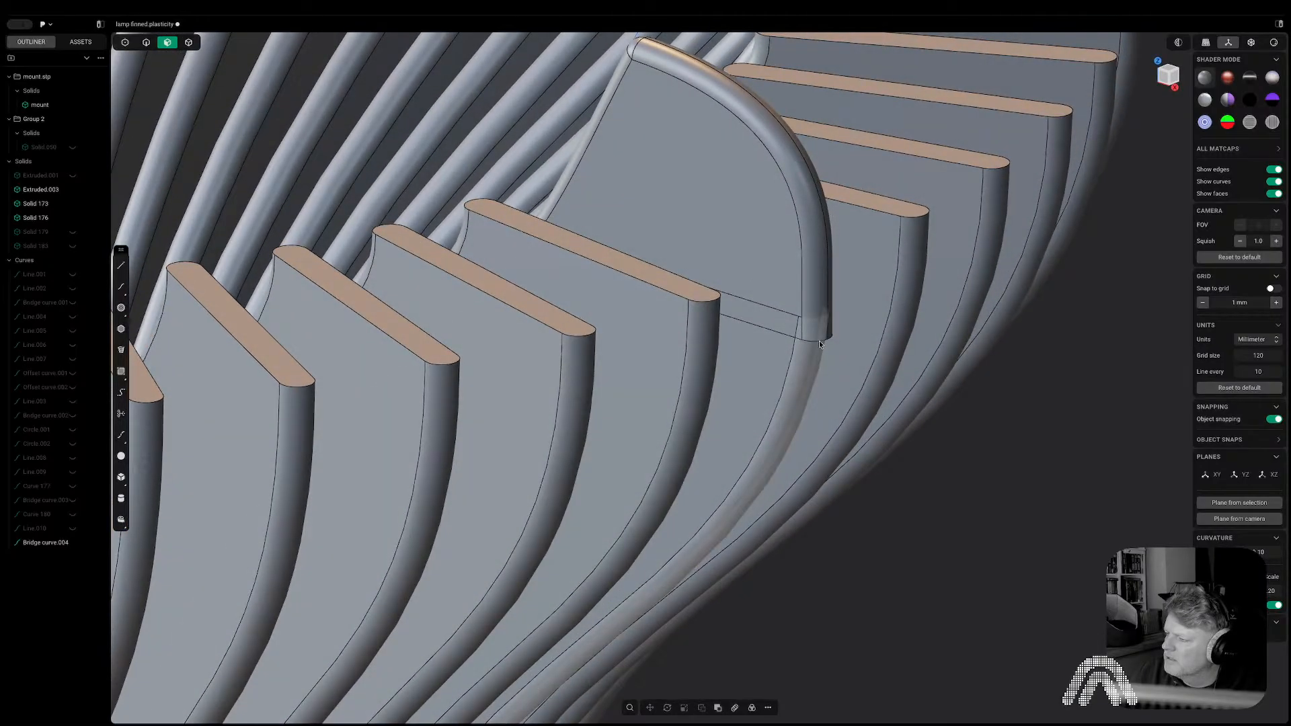
{"action": "scroll", "coordinate": [753, 304], "scroll_direction": "down", "scroll_amount": 6}
{"action": "middle_click_drag", "start_coordinate": [757, 305], "coordinate": [807, 308]}
Hide the upper fin piece to expose the top face of the fin below.
{"action": "key", "text": "5"}
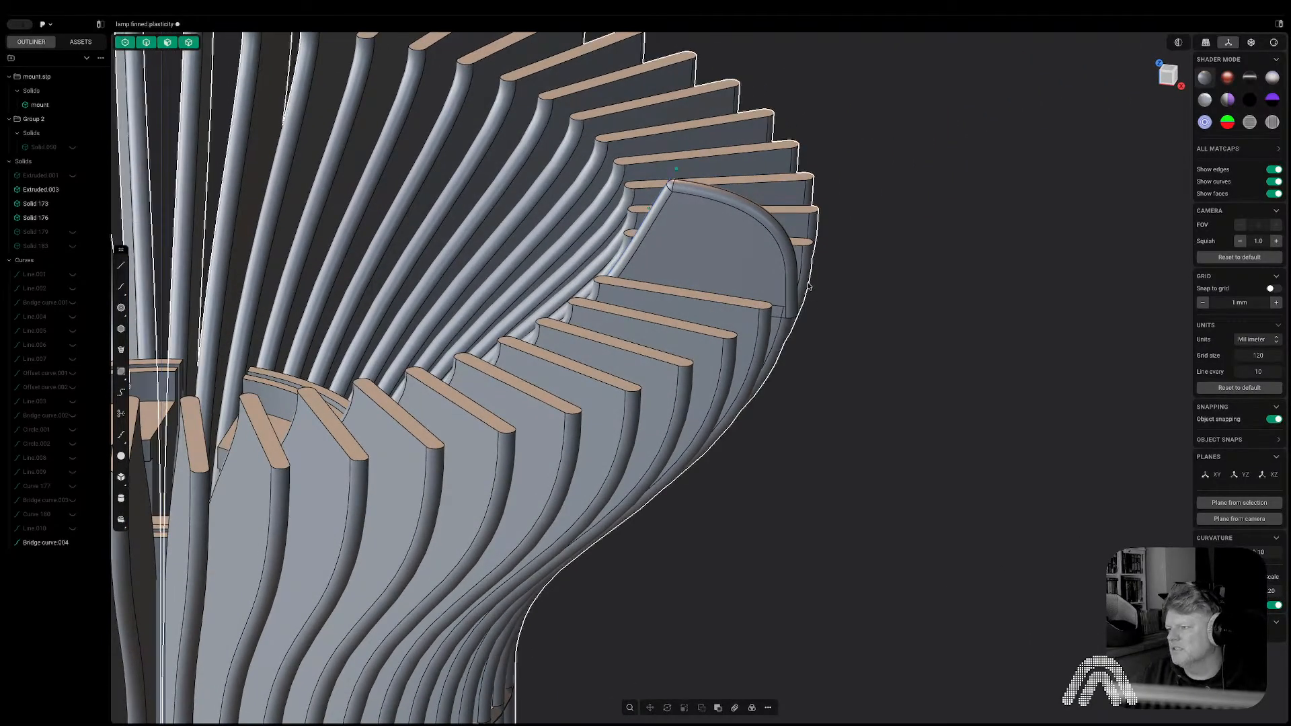
{"action": "left_click", "coordinate": [777, 274]}
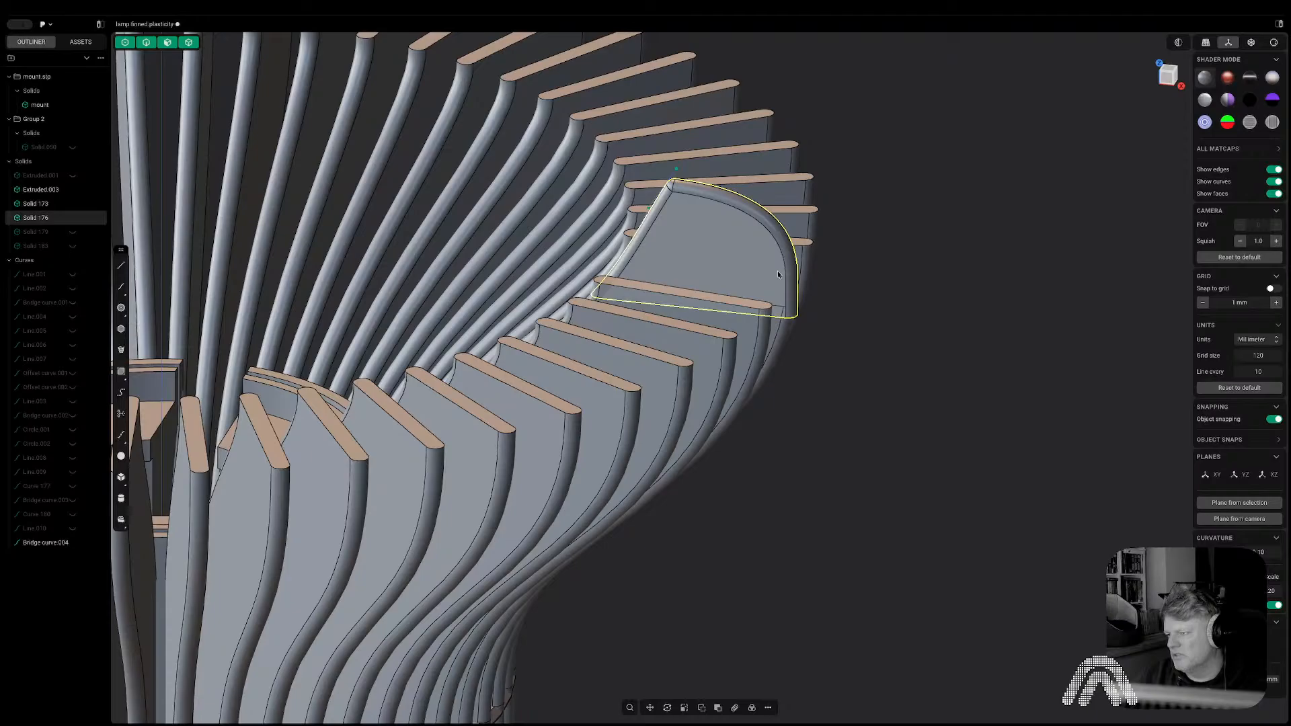
{"action": "key", "text": "h"}
{"action": "middle_click_drag", "start_coordinate": [777, 271], "coordinate": [777, 313]}
{"action": "scroll", "coordinate": [773, 315], "scroll_direction": "up", "scroll_amount": 5}
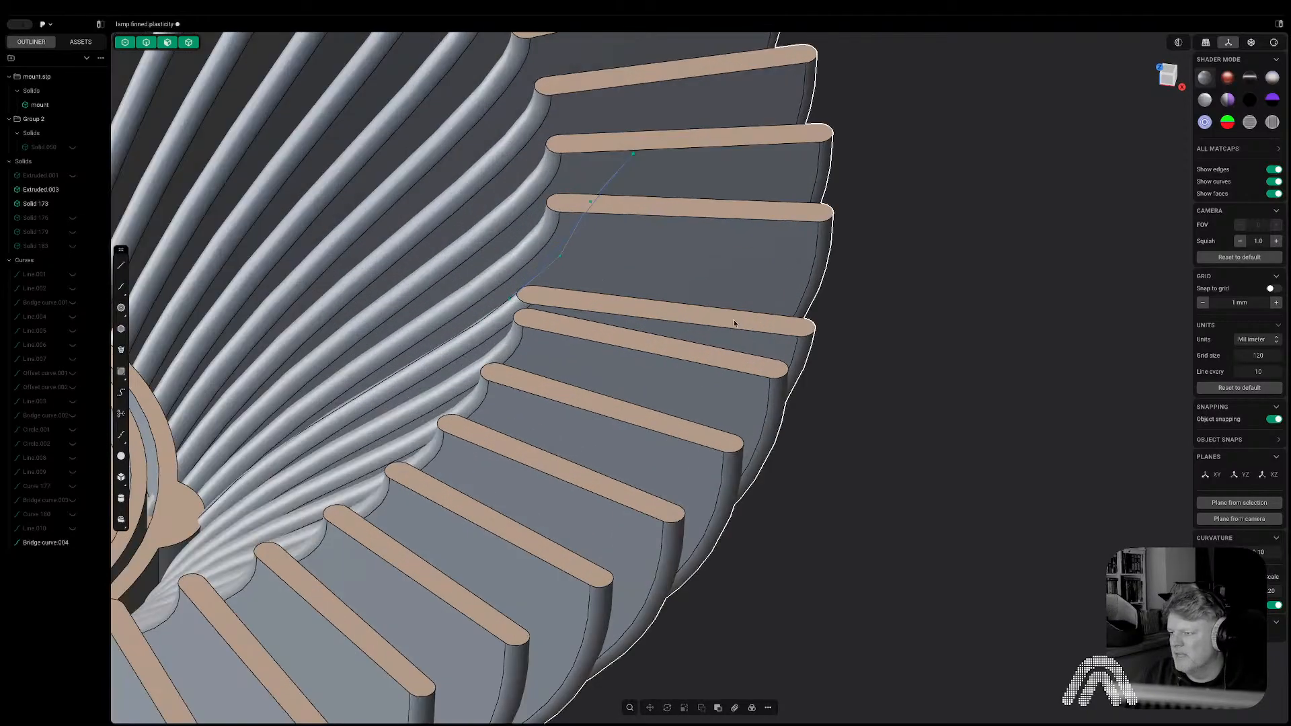
{"action": "key", "text": "3"}
{"action": "left_click", "coordinate": [733, 321]}
{"action": "left_click_drag", "start_coordinate": [735, 283], "coordinate": [733, 176]}
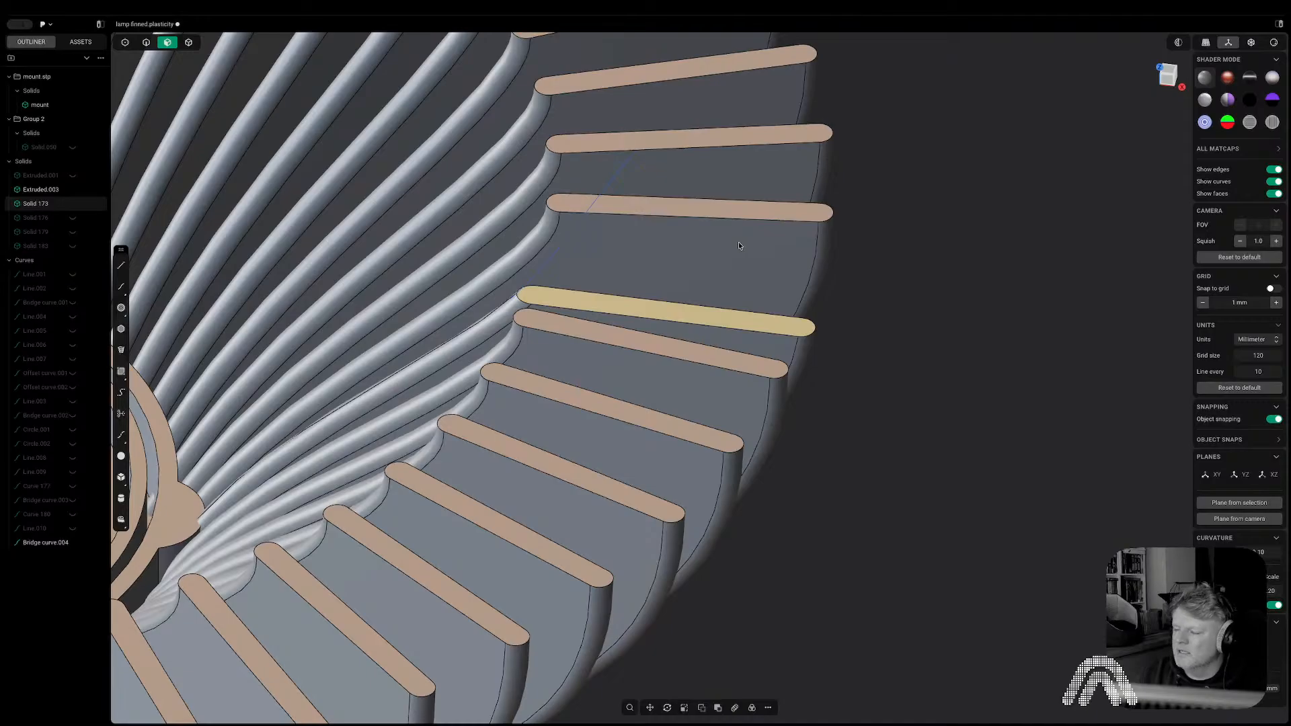
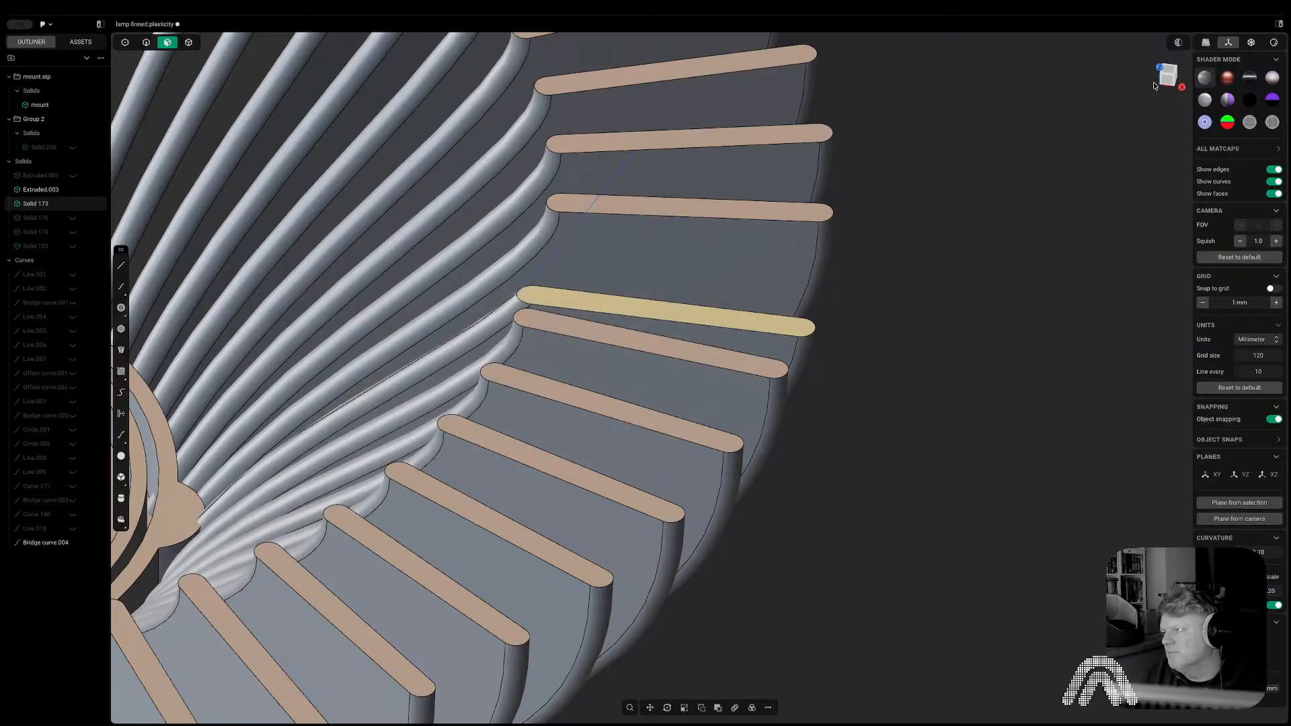
{"action": "left_click", "coordinate": [1167, 78]}
{"action": "middle_click_drag", "start_coordinate": [654, 229], "coordinate": [636, 406], "text": "shift"}
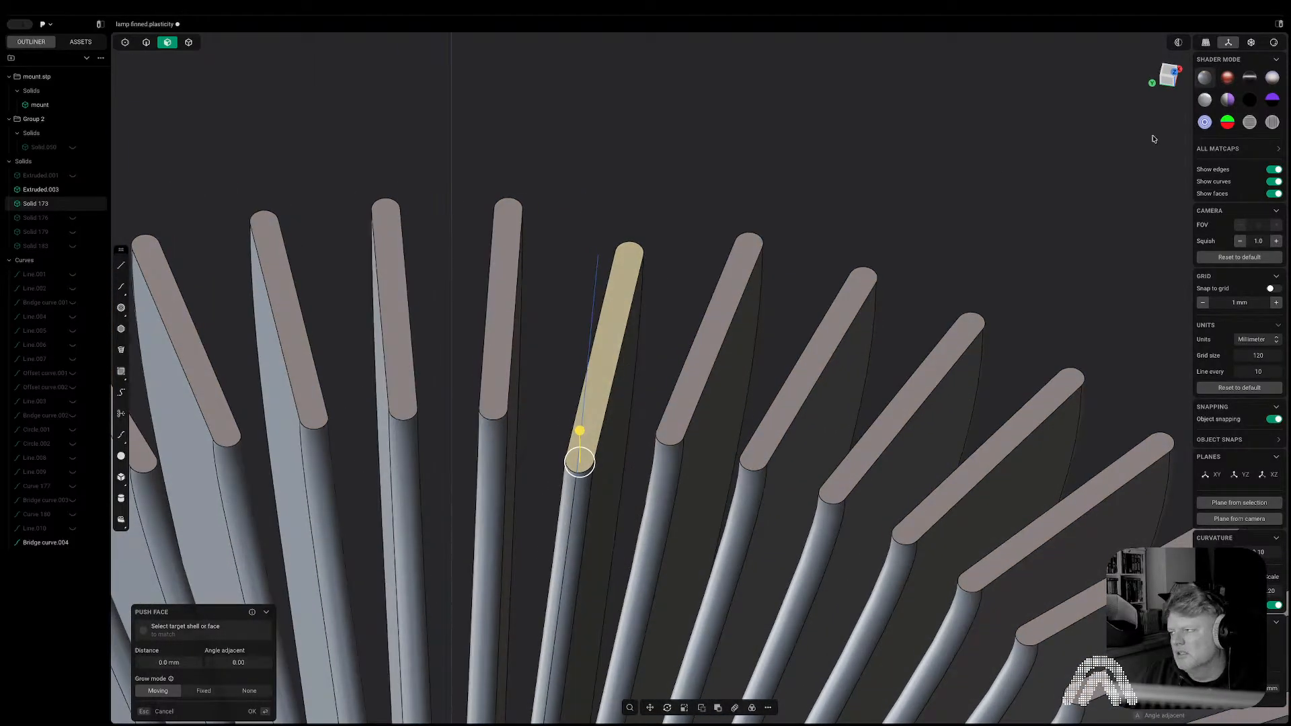
In the top view, duplicate the edge loop of the fin's top face in place as a curve.
{"action": "left_click", "coordinate": [1164, 78]}
{"action": "key", "text": "Escape"}
{"action": "key", "text": "2"}
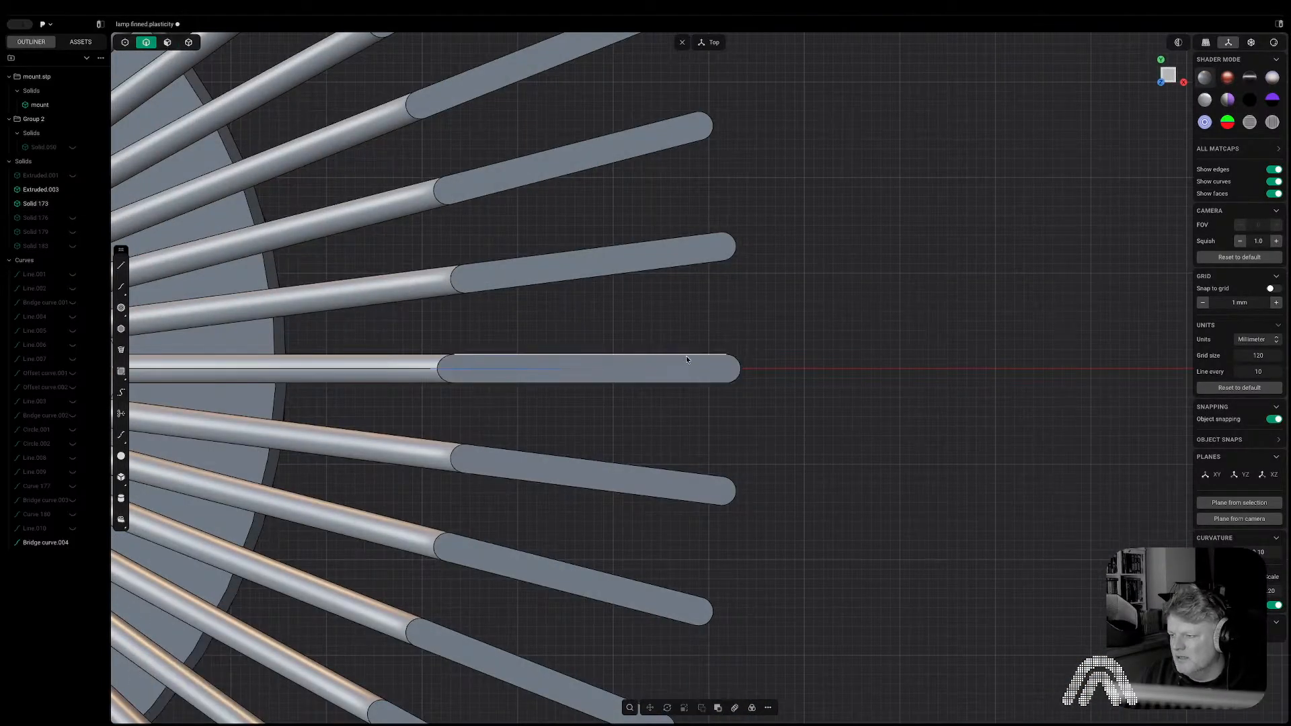
{"action": "double_click", "coordinate": [687, 357]}
{"action": "key", "text": "shift+d"}
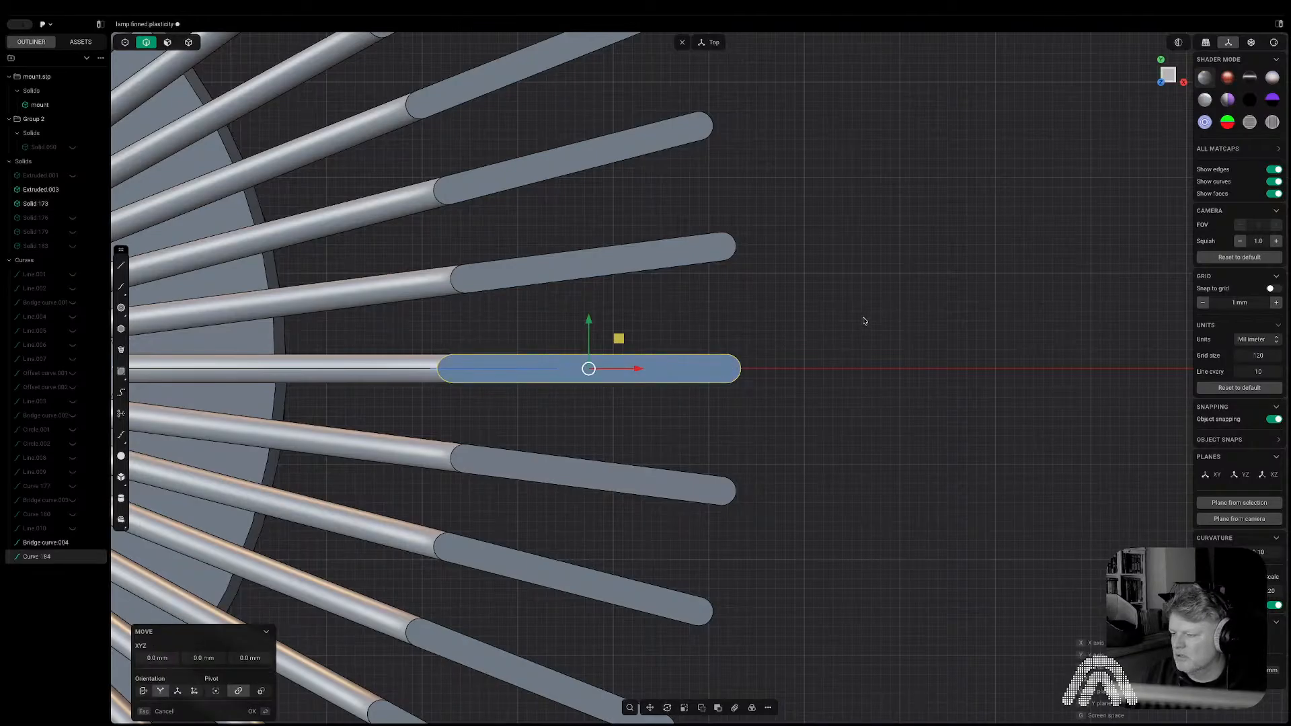
{"action": "key", "text": "Return"}
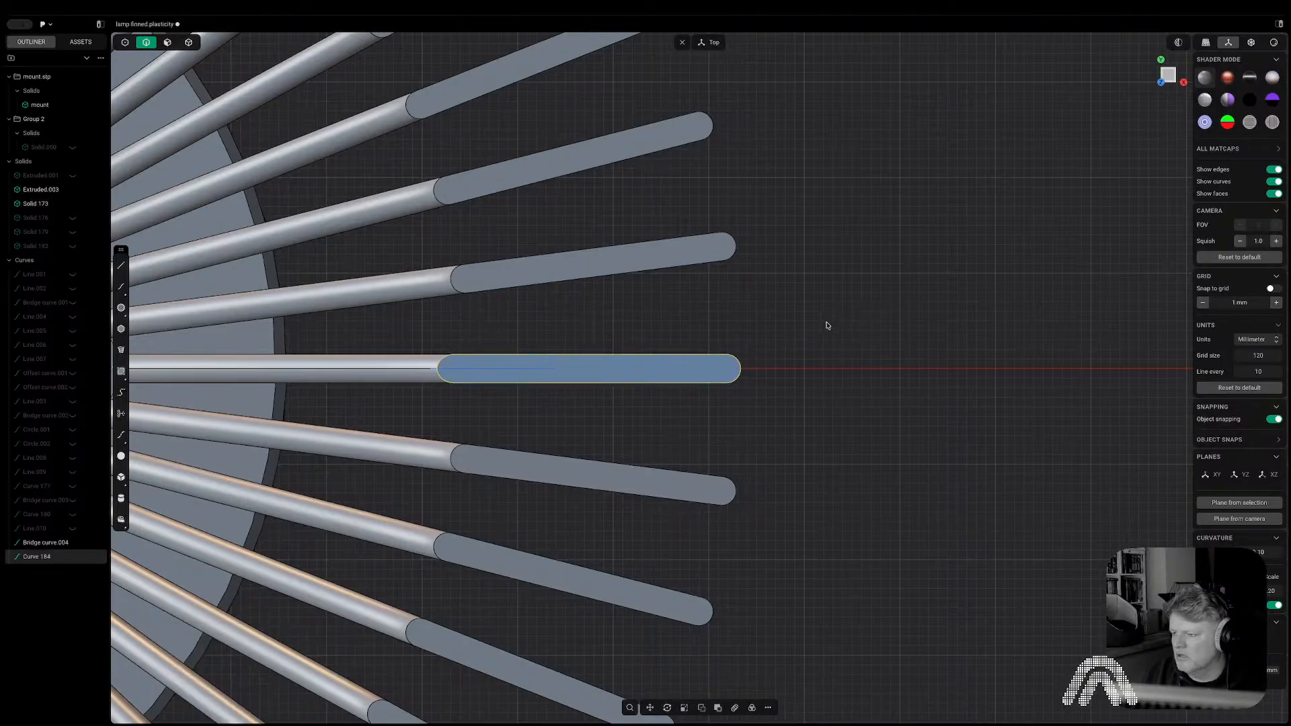
{"action": "key", "text": "Escape"}
Try to move the two outer end points of the duplicated outline curve inward along X.
{"action": "key", "text": "1"}
{"action": "left_click", "coordinate": [727, 382]}
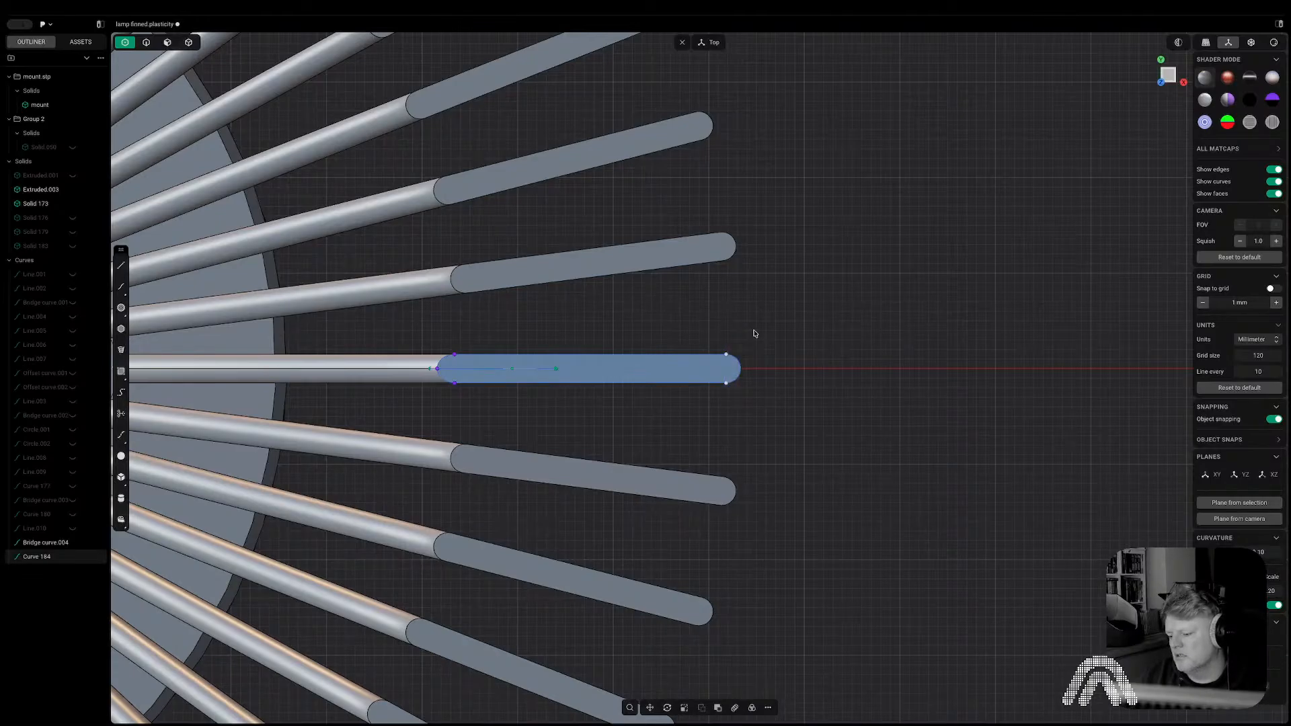
{"action": "key", "text": "g"}
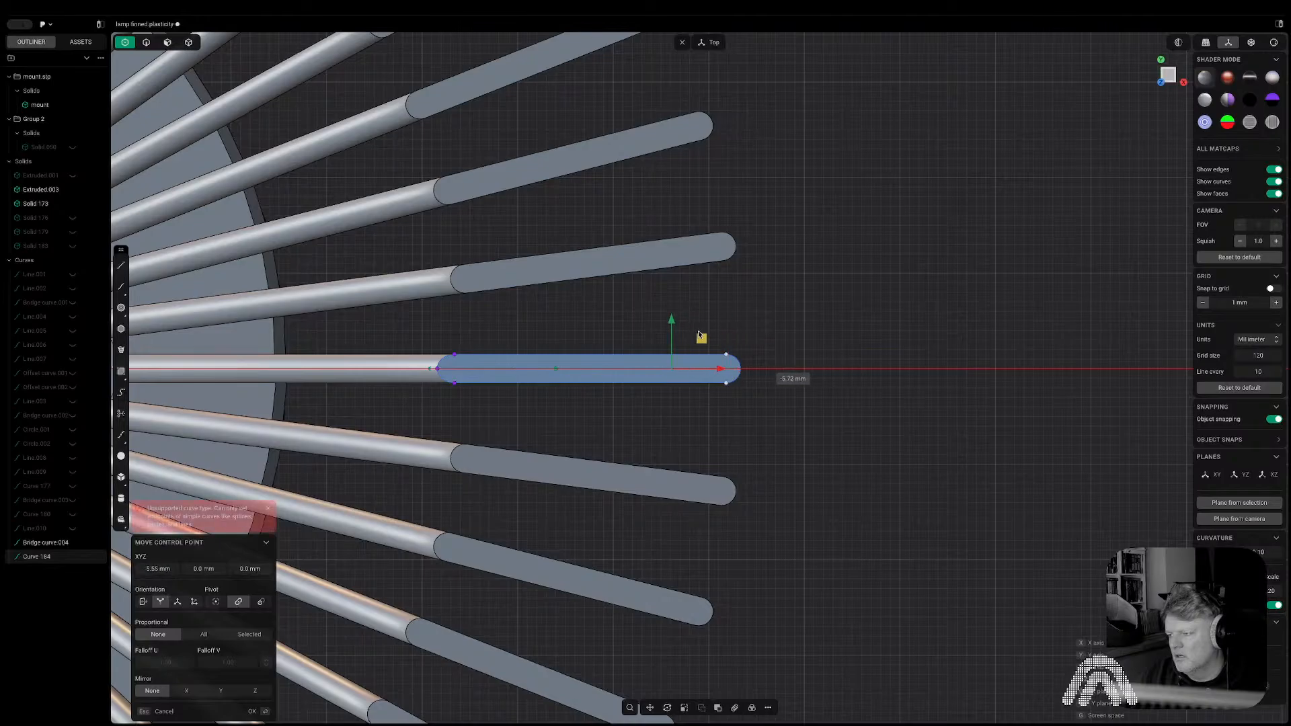
{"action": "key", "text": "Escape"}
{"action": "key", "text": "Escape"}
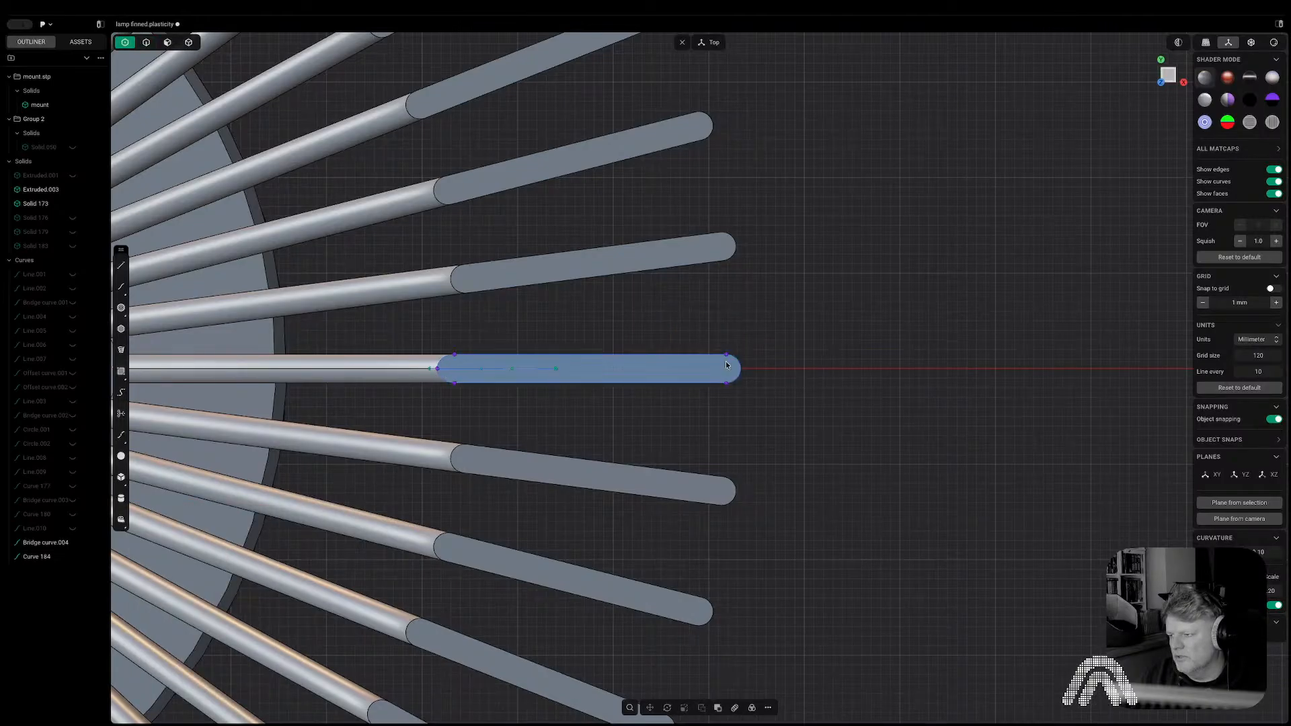
{"action": "left_click", "coordinate": [726, 356]}
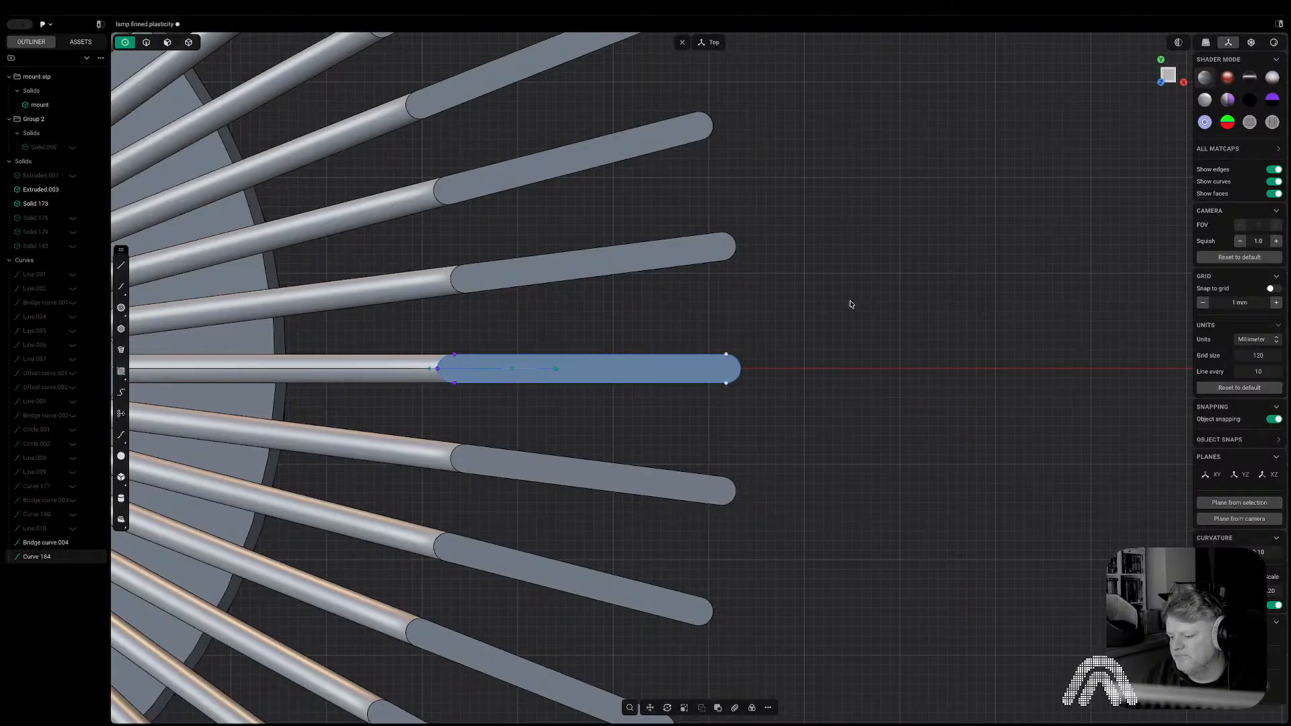
{"action": "key", "text": "g"}
{"action": "key", "text": "Escape"}
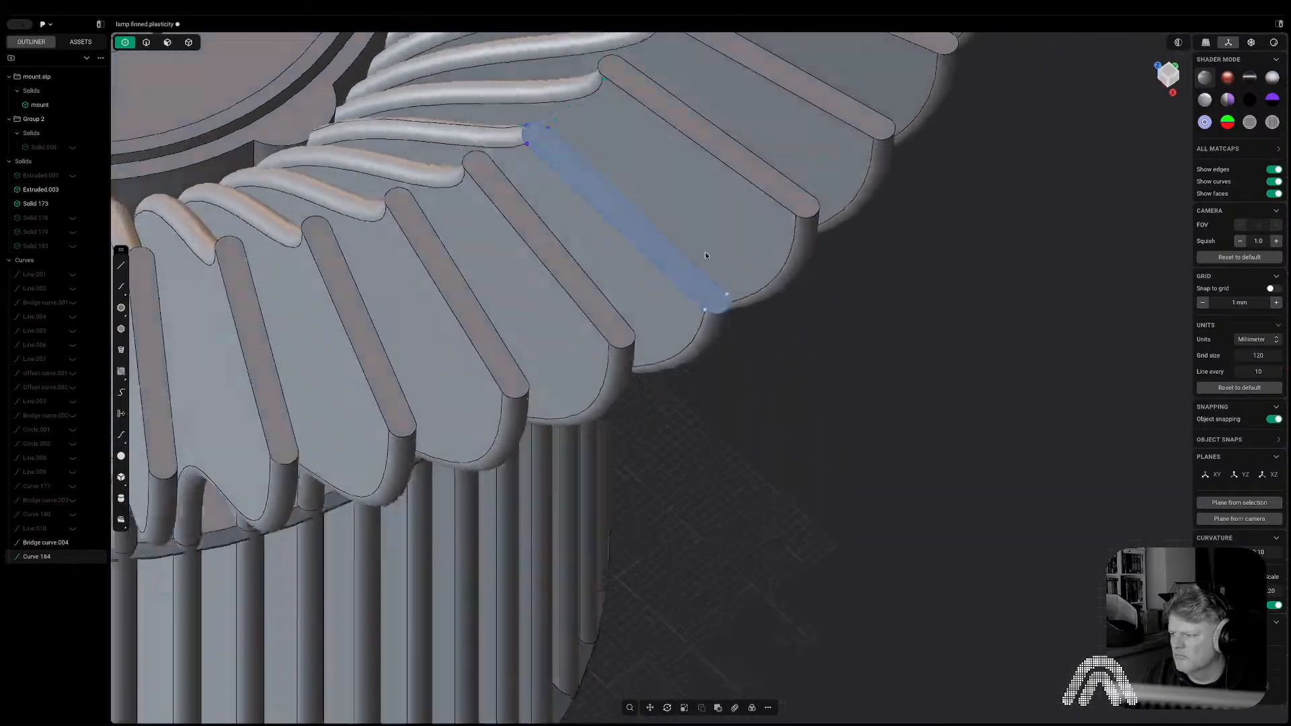
Select the duplicated outline curve on the fin's top face and try to join it.
{"action": "left_click", "coordinate": [706, 248]}
{"action": "key", "text": "f"}
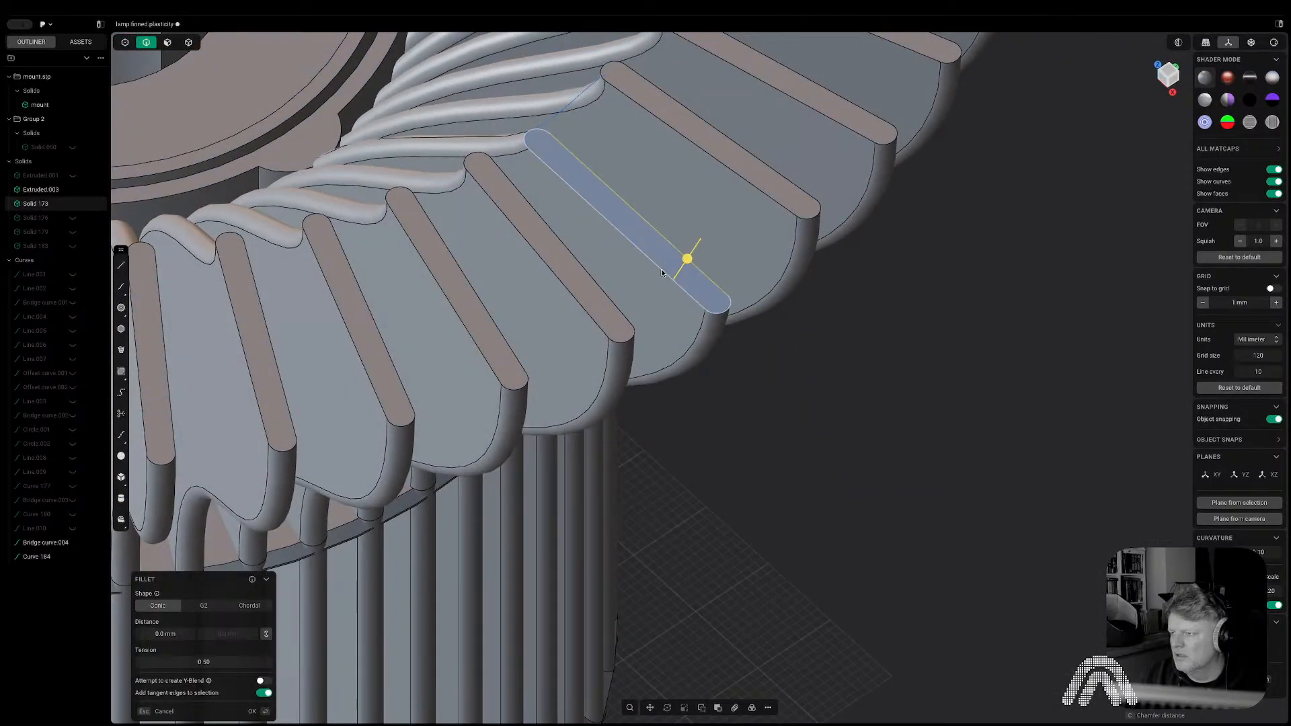
{"action": "key", "text": "Escape"}
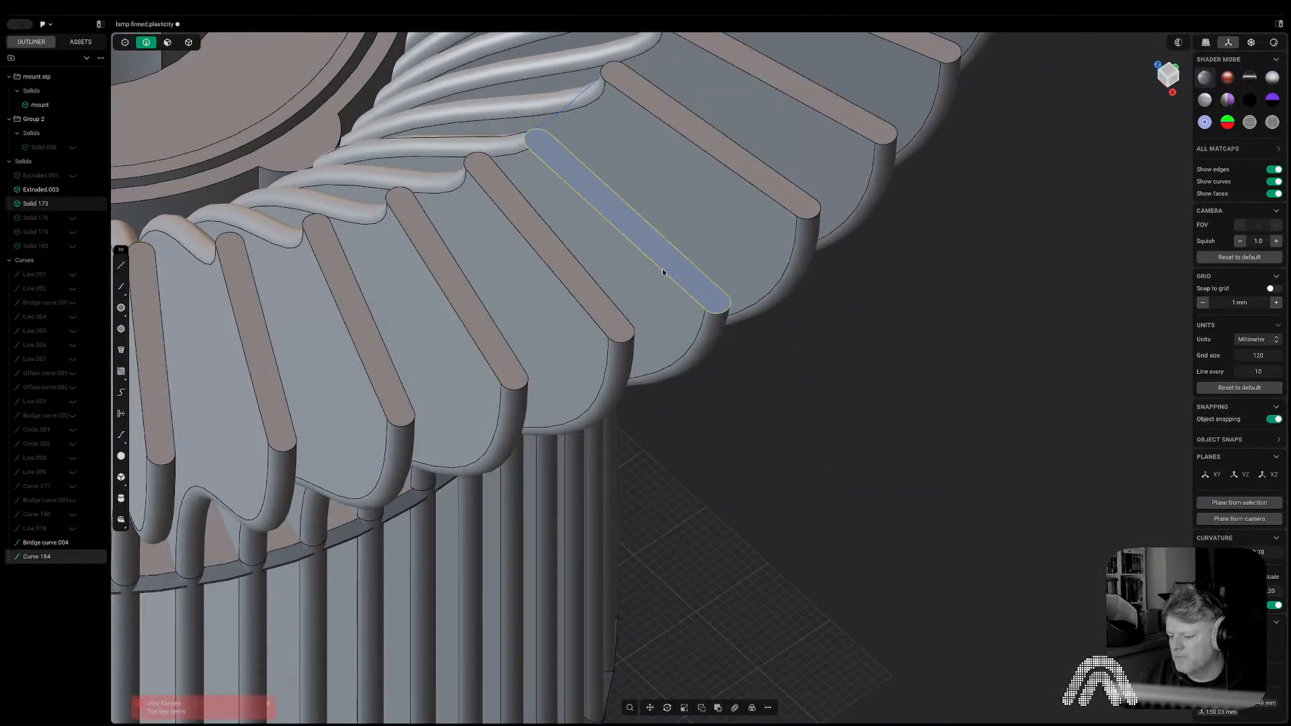
Move the duplicated outline curve upward so it sits above the fin's top face.
{"action": "key", "text": "g"}
{"action": "left_click", "coordinate": [668, 228]}
{"action": "key", "text": "f"}
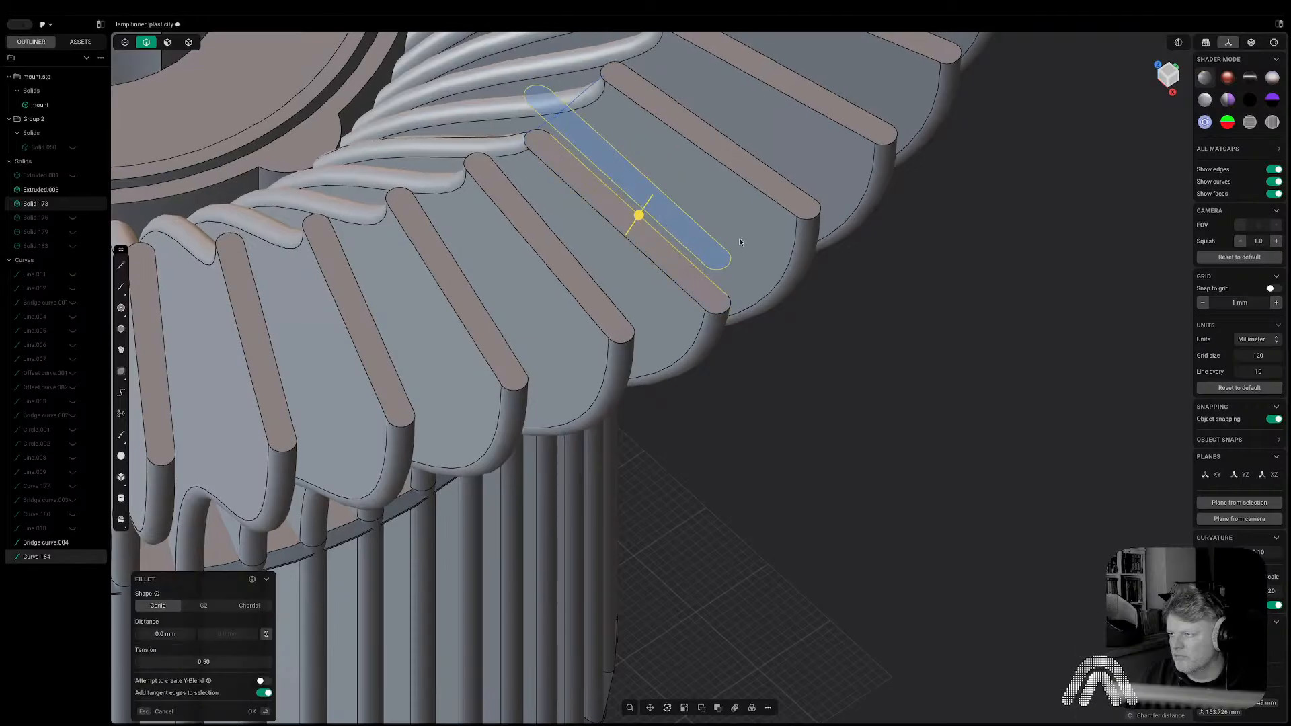
{"action": "key", "text": "Escape"}
{"action": "key", "text": "1"}
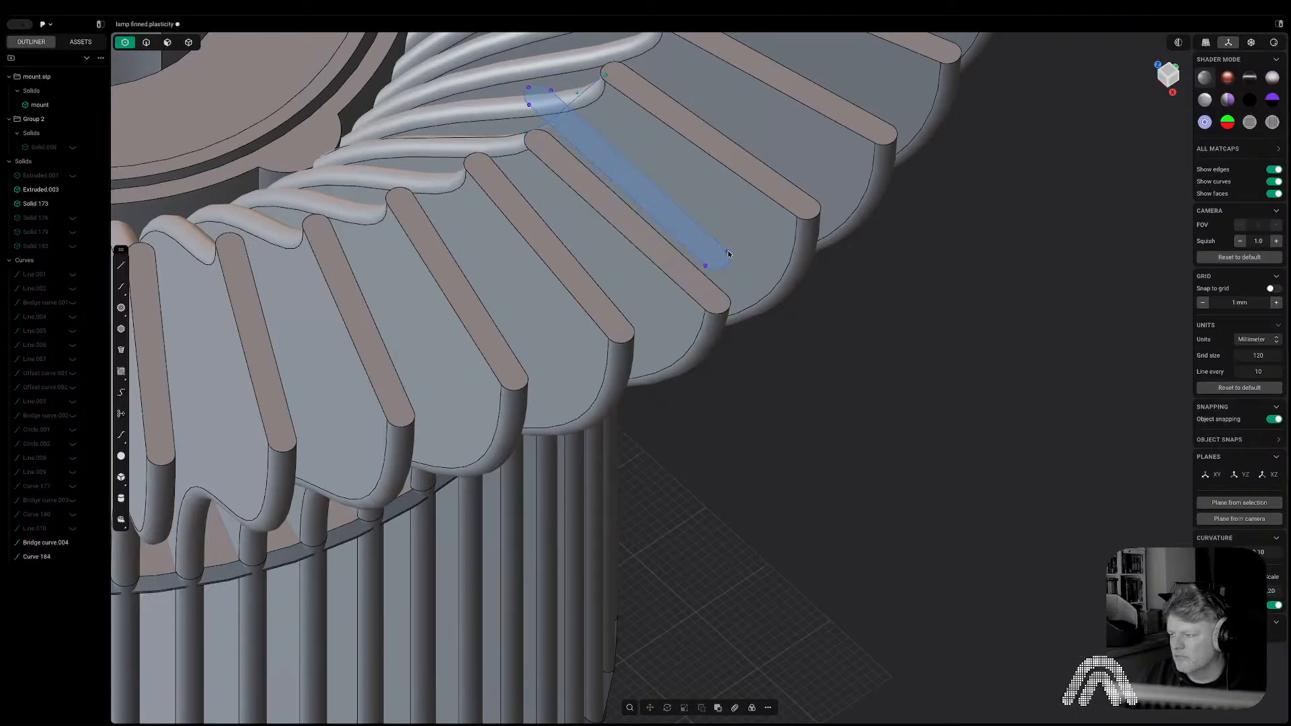
{"action": "key", "text": "g"}
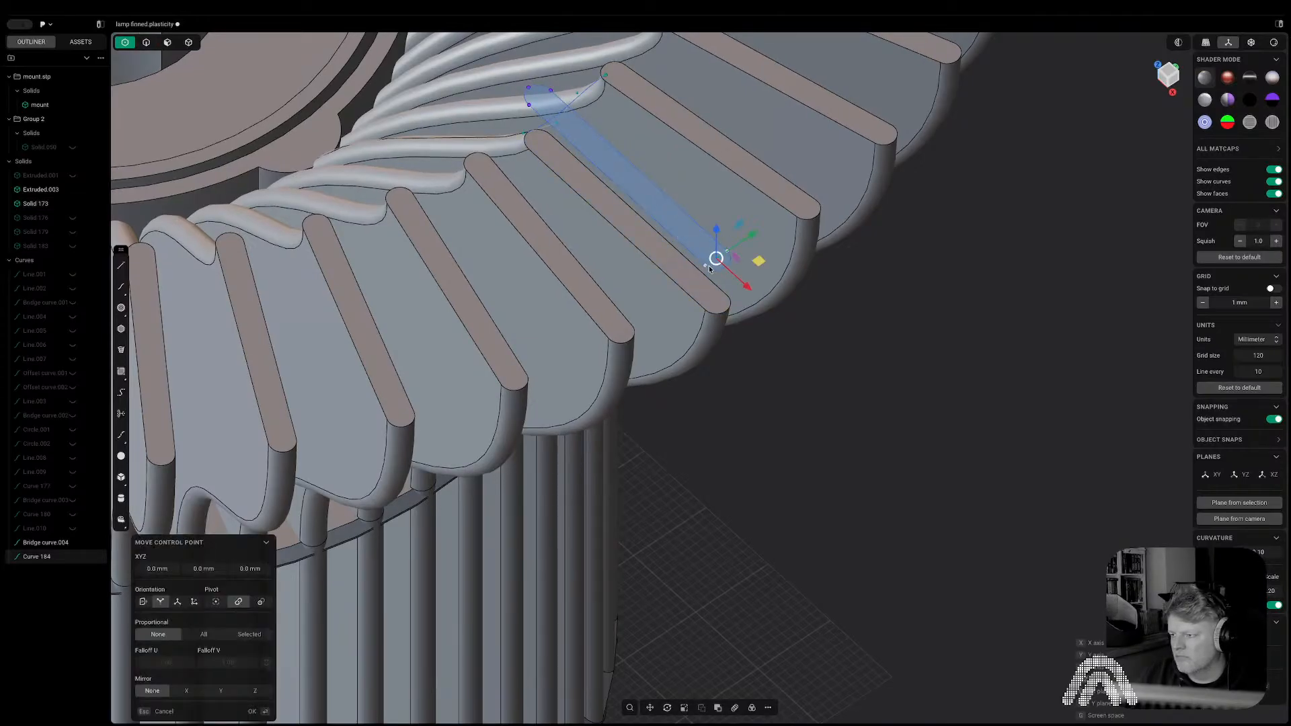
{"action": "left_click_drag", "start_coordinate": [709, 265], "coordinate": [679, 232]}
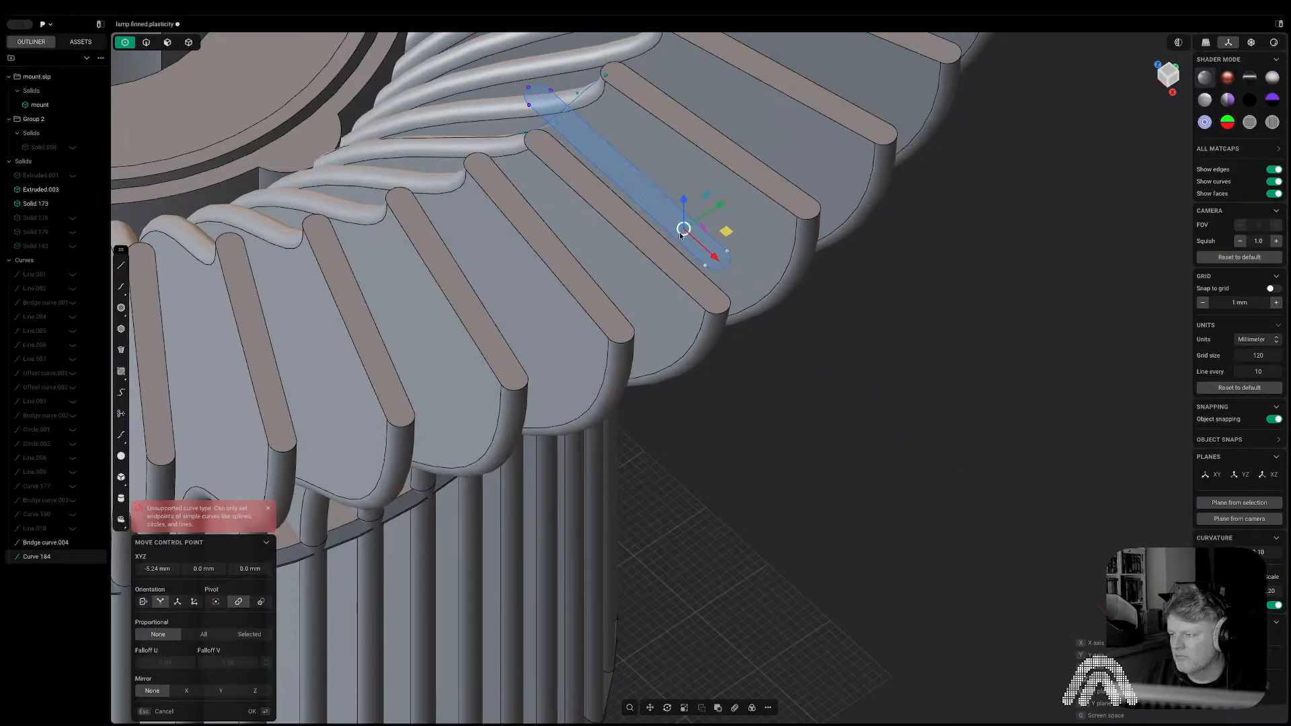
{"action": "key", "text": "Escape"}
{"action": "key", "text": "s"}
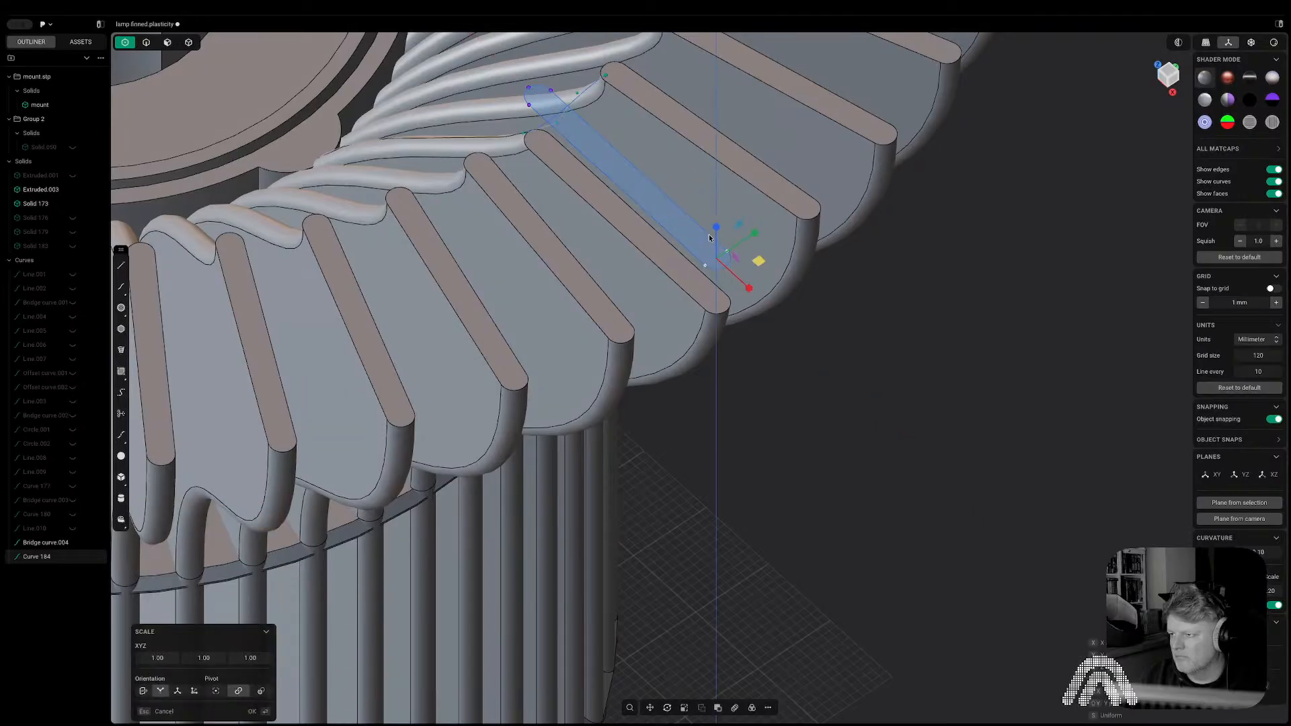
{"action": "key", "text": "Escape"}
{"action": "key", "text": "2"}
{"action": "left_click", "coordinate": [709, 236]}
{"action": "key", "text": "s"}
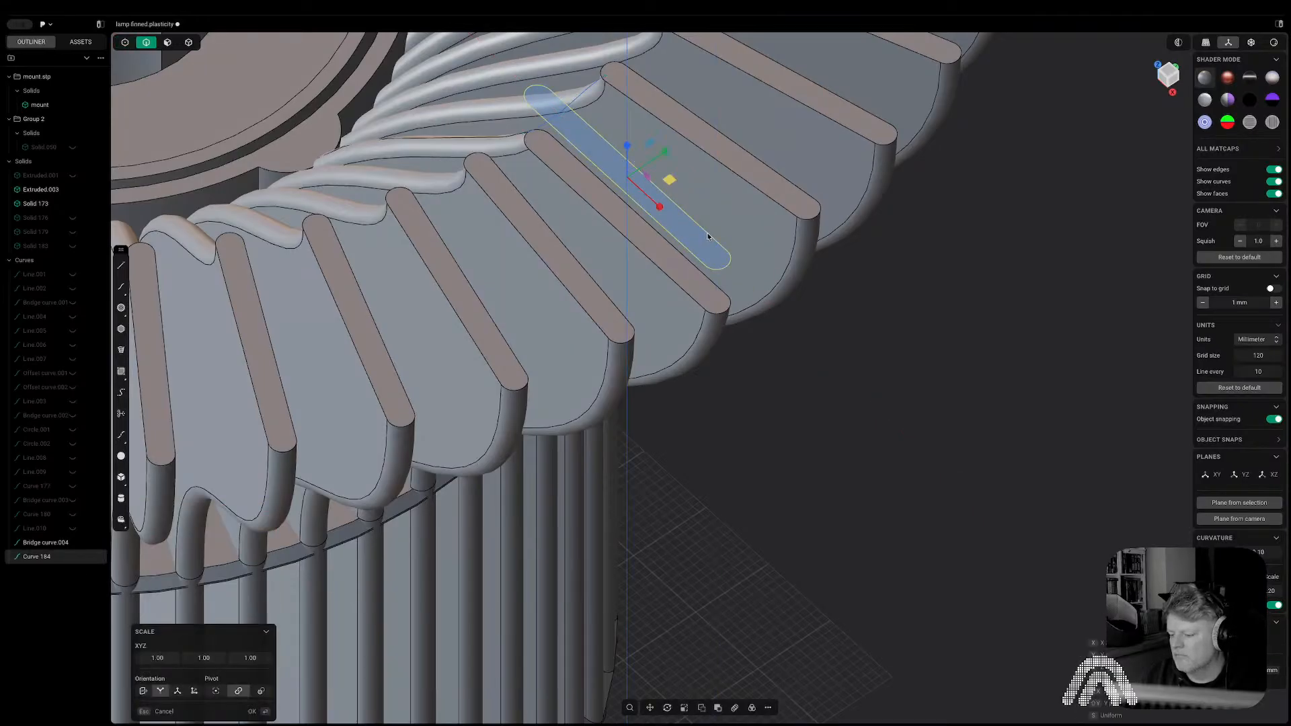
{"action": "key", "text": "Escape"}
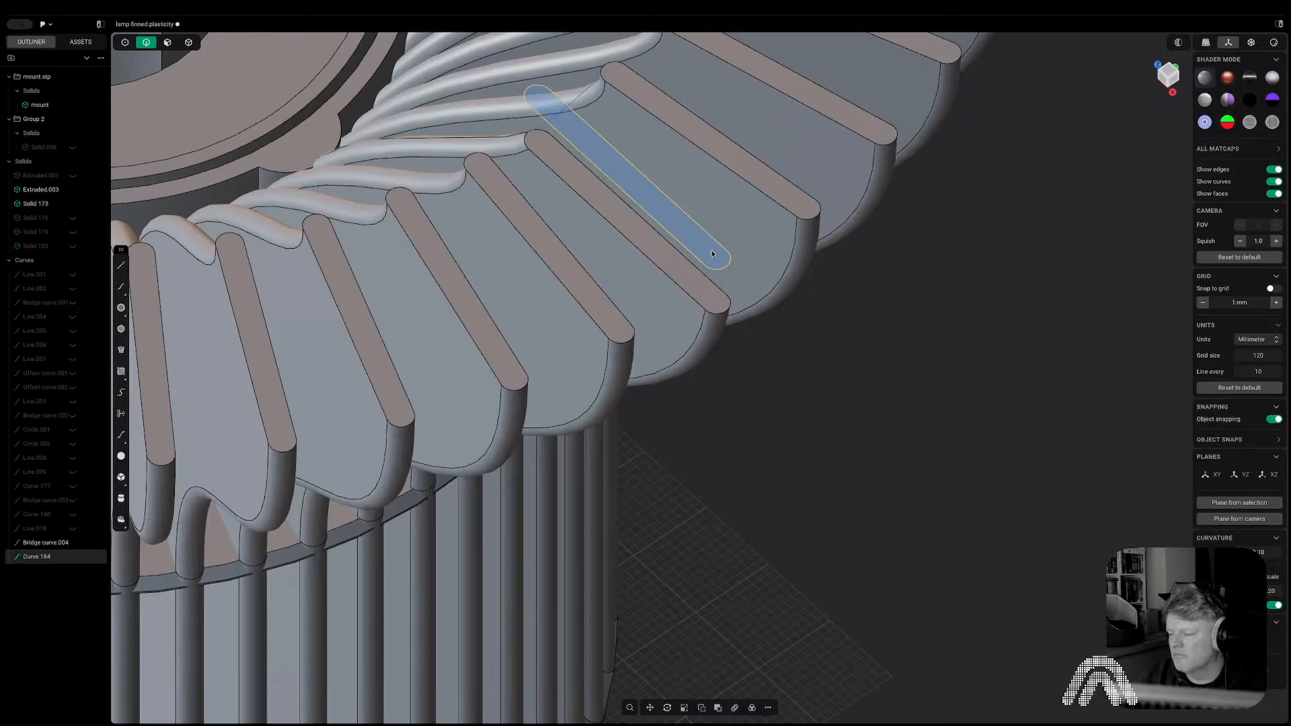
Shorten the raised outline by moving all control points of its outer rounded end about 7 mm inward along X.
{"action": "key", "text": "1"}
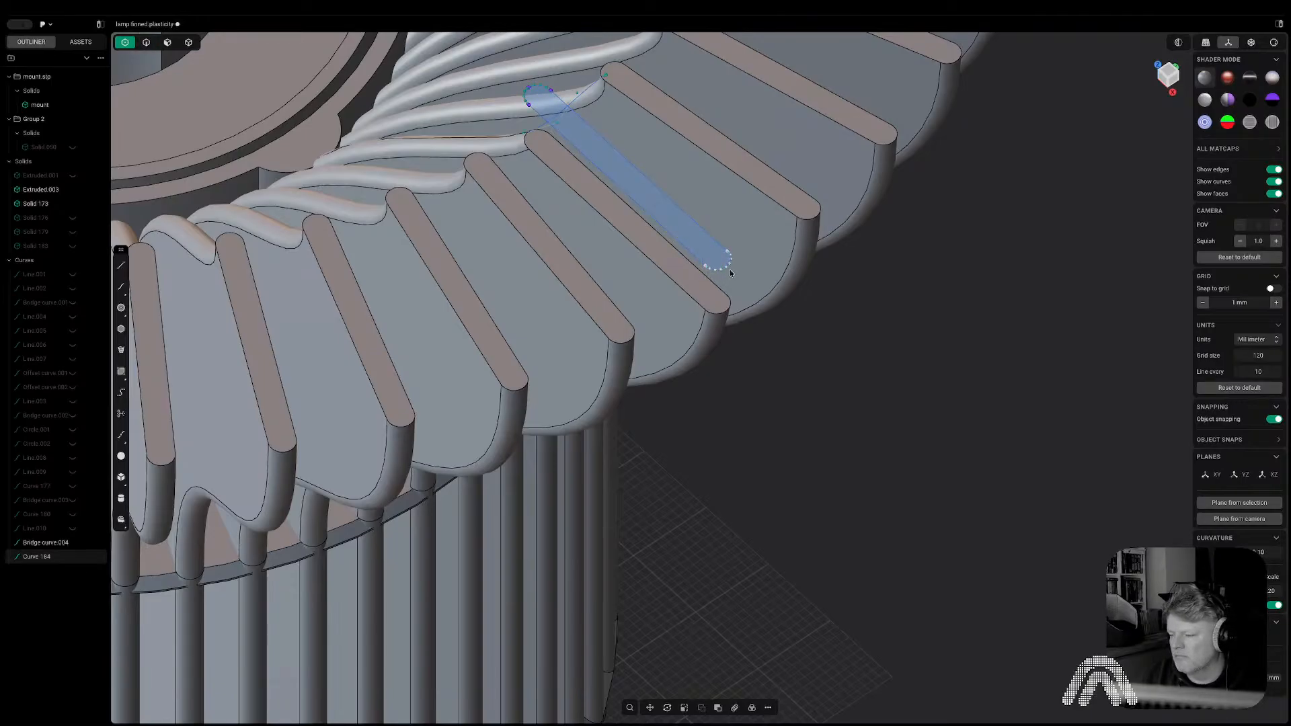
{"action": "key", "text": "g"}
{"action": "key", "text": "x"}
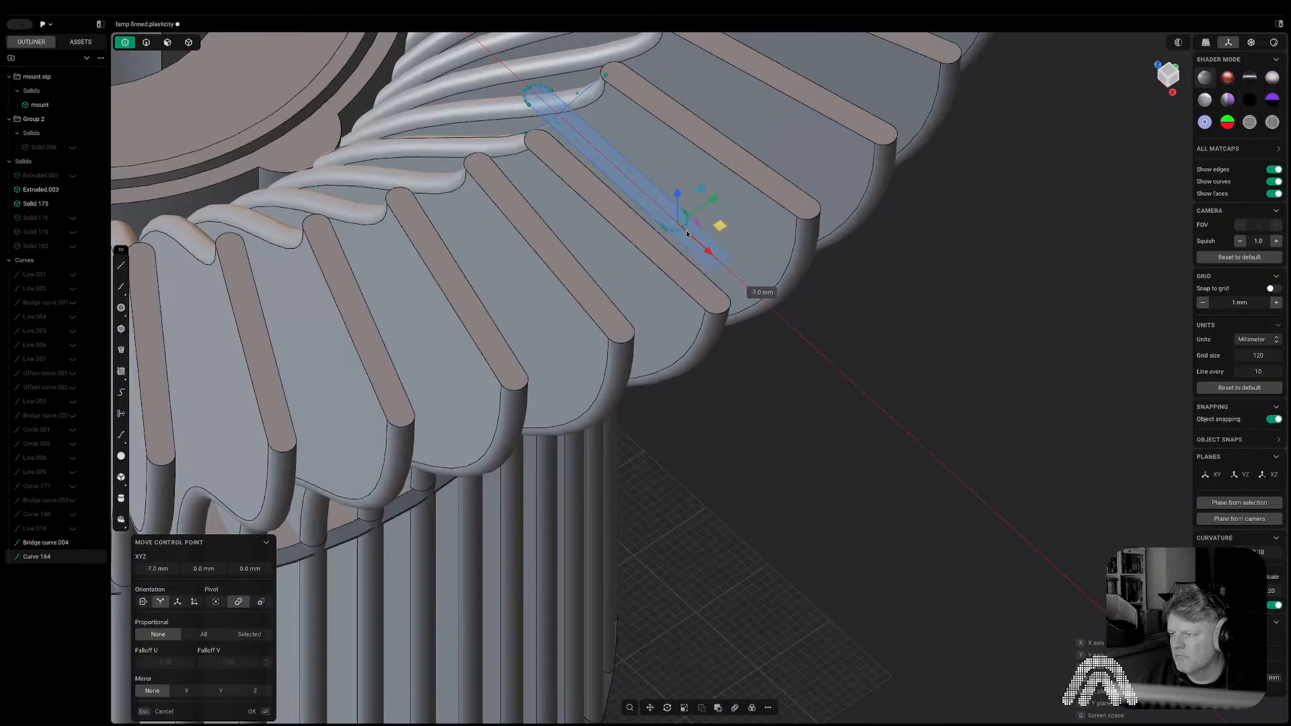
{"action": "key", "text": "Escape"}
Hide the bridge curve that crosses the raised outline.
{"action": "left_click", "coordinate": [1169, 68]}
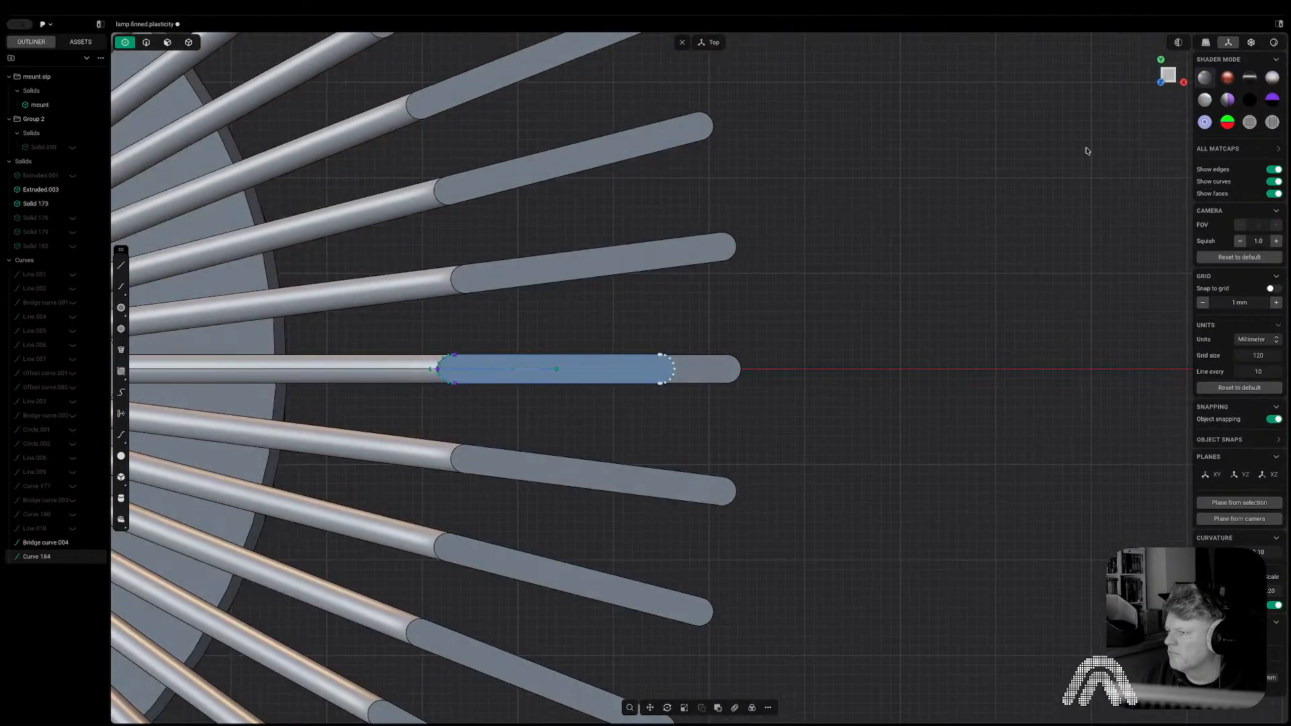
{"action": "left_click", "coordinate": [487, 339]}
{"action": "mouse_move", "coordinate": [471, 341]}
{"action": "middle_mouse_down"}
{"action": "mouse_move", "coordinate": [513, 317]}
{"action": "mouse_move", "coordinate": [468, 346]}
{"action": "middle_mouse_up"}
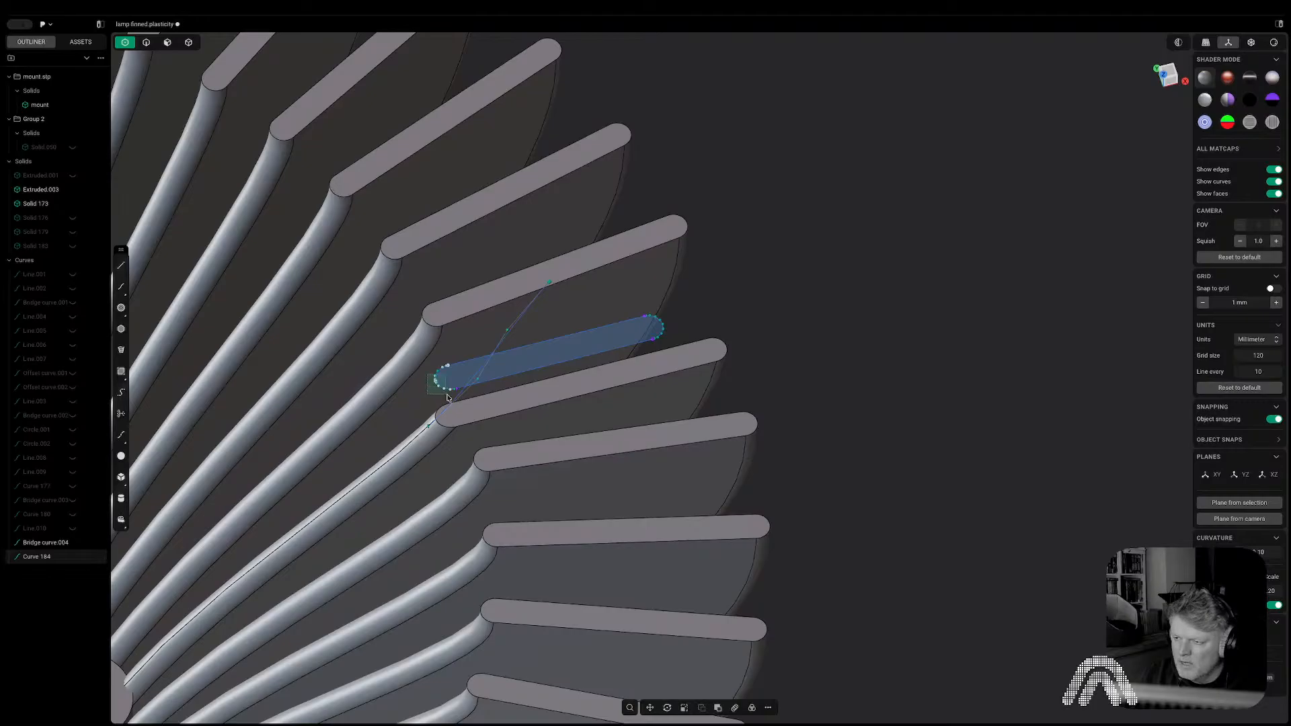
{"action": "left_click", "coordinate": [519, 329]}
{"action": "key", "text": "h"}
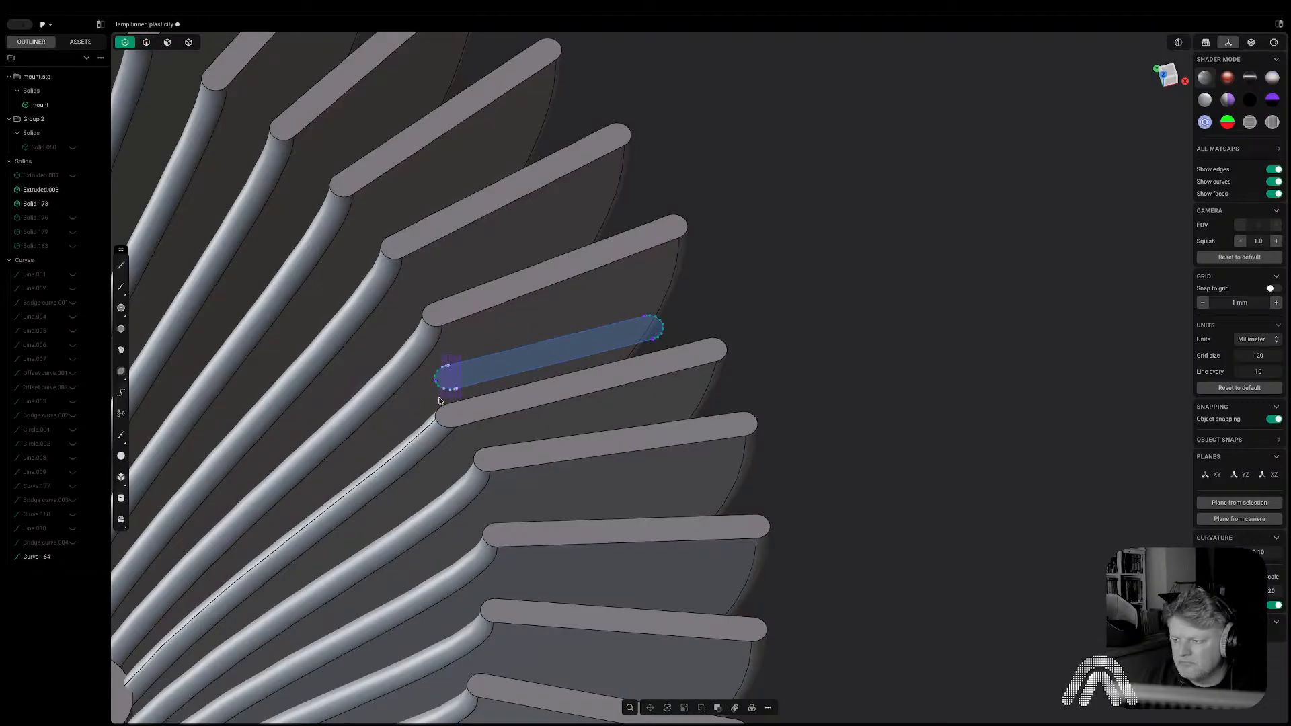
In the top view, move the whole shortened outline curve about 3.5 mm outward along X.
{"action": "left_click_drag", "start_coordinate": [439, 398], "coordinate": [429, 399]}
{"action": "left_click", "coordinate": [1170, 72]}
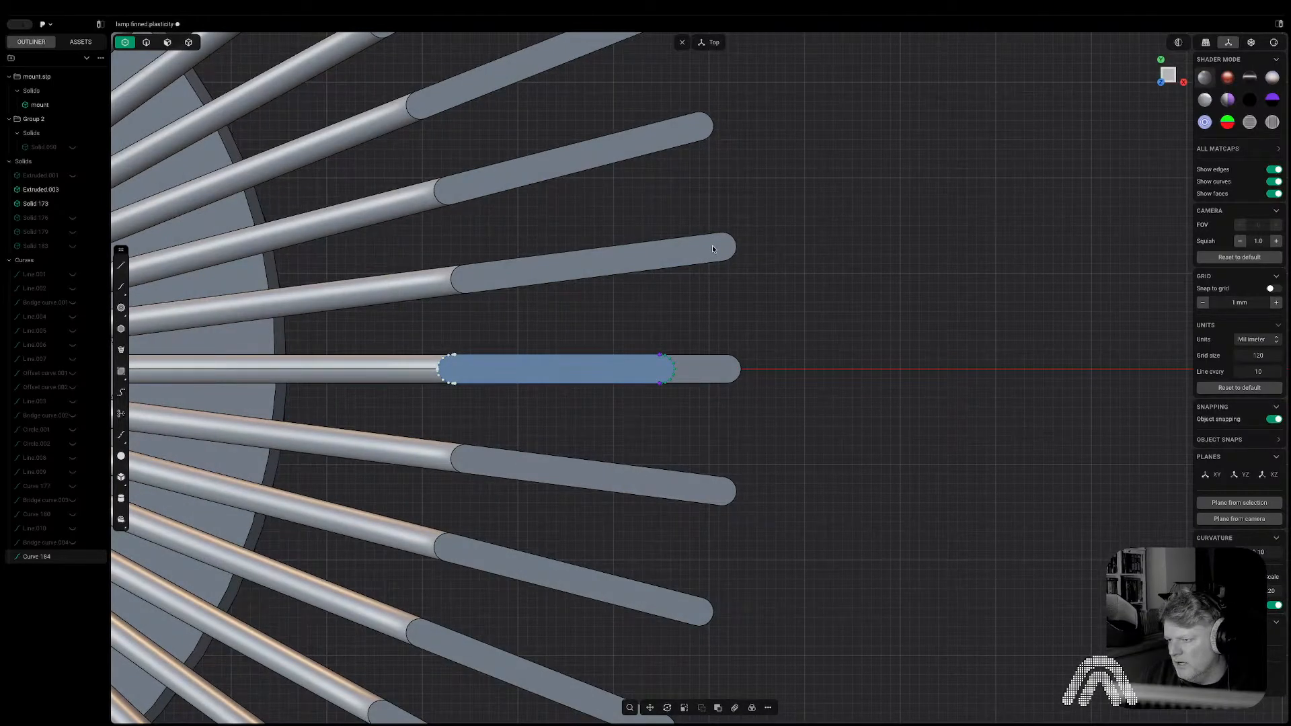
{"action": "key", "text": "2"}
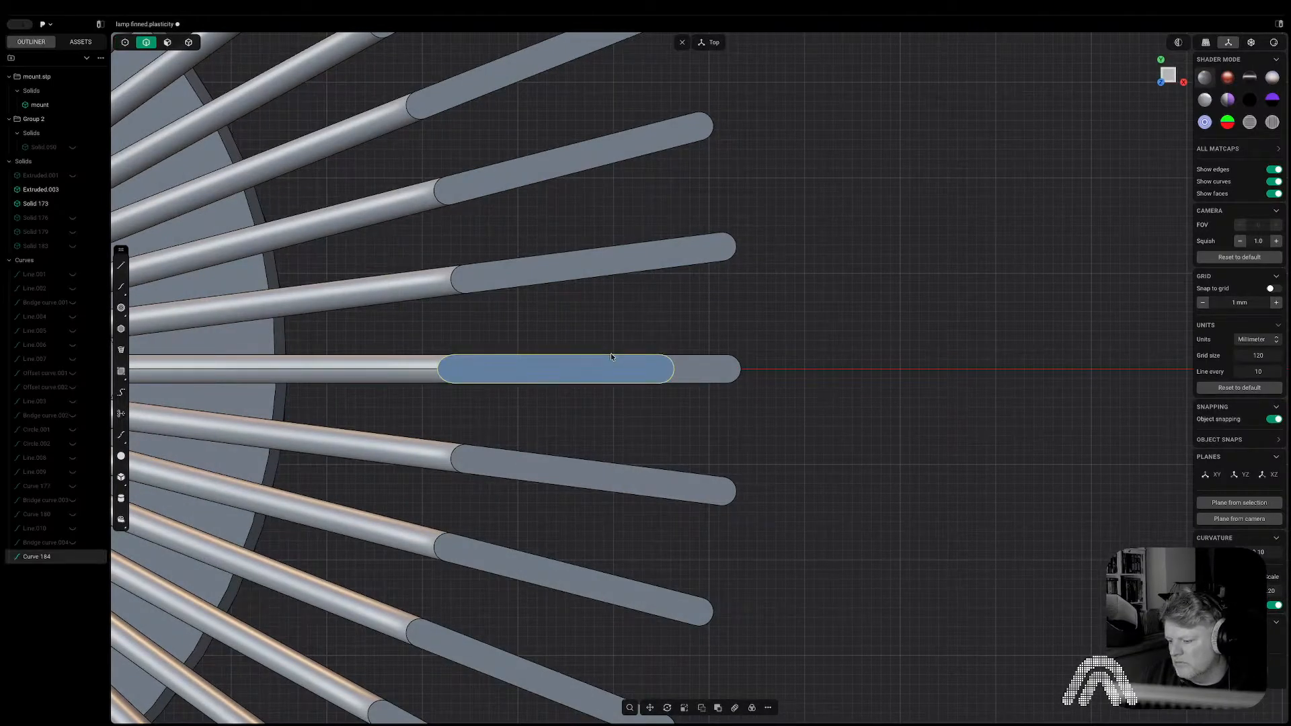
{"action": "key", "text": "g"}
{"action": "key", "text": "g"}
{"action": "key", "text": "x"}
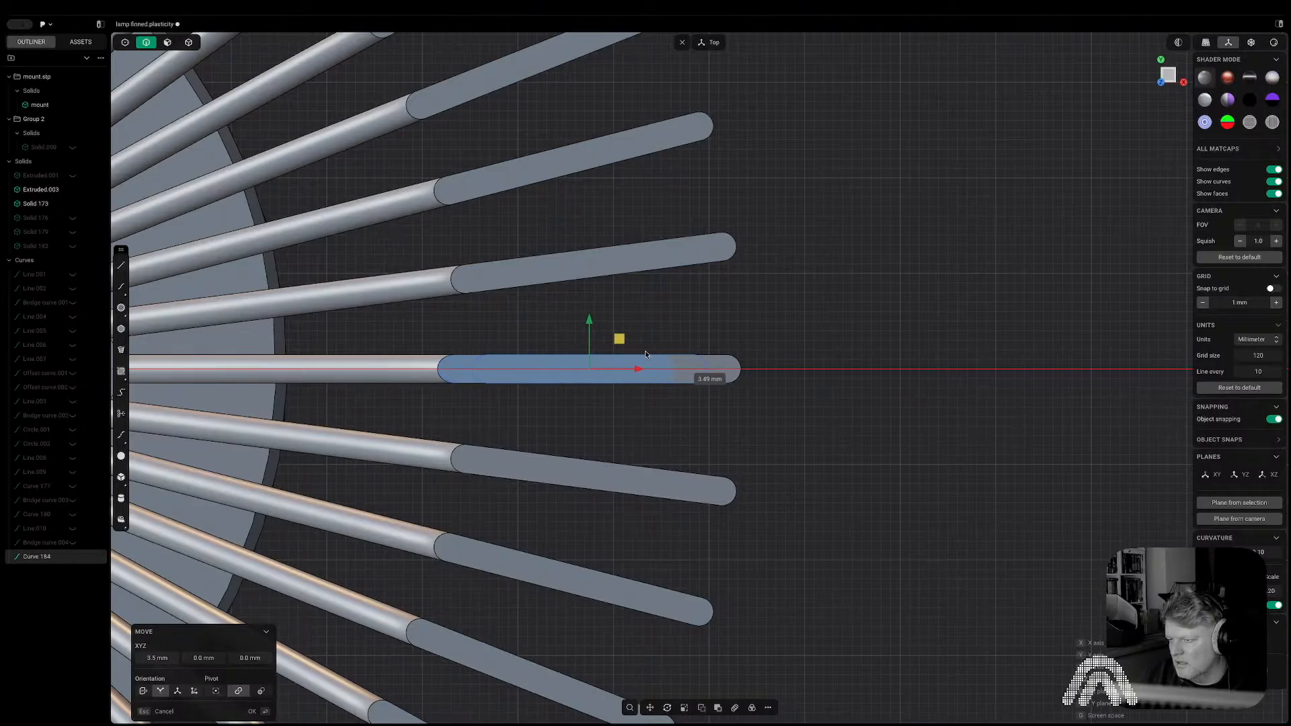
{"action": "left_click", "coordinate": [644, 352]}
Raise the outline curve about 6 mm further along Z and clear the selection.
{"action": "middle_click_drag", "start_coordinate": [644, 353], "coordinate": [651, 263]}
{"action": "key", "text": "g"}
{"action": "key", "text": "z"}
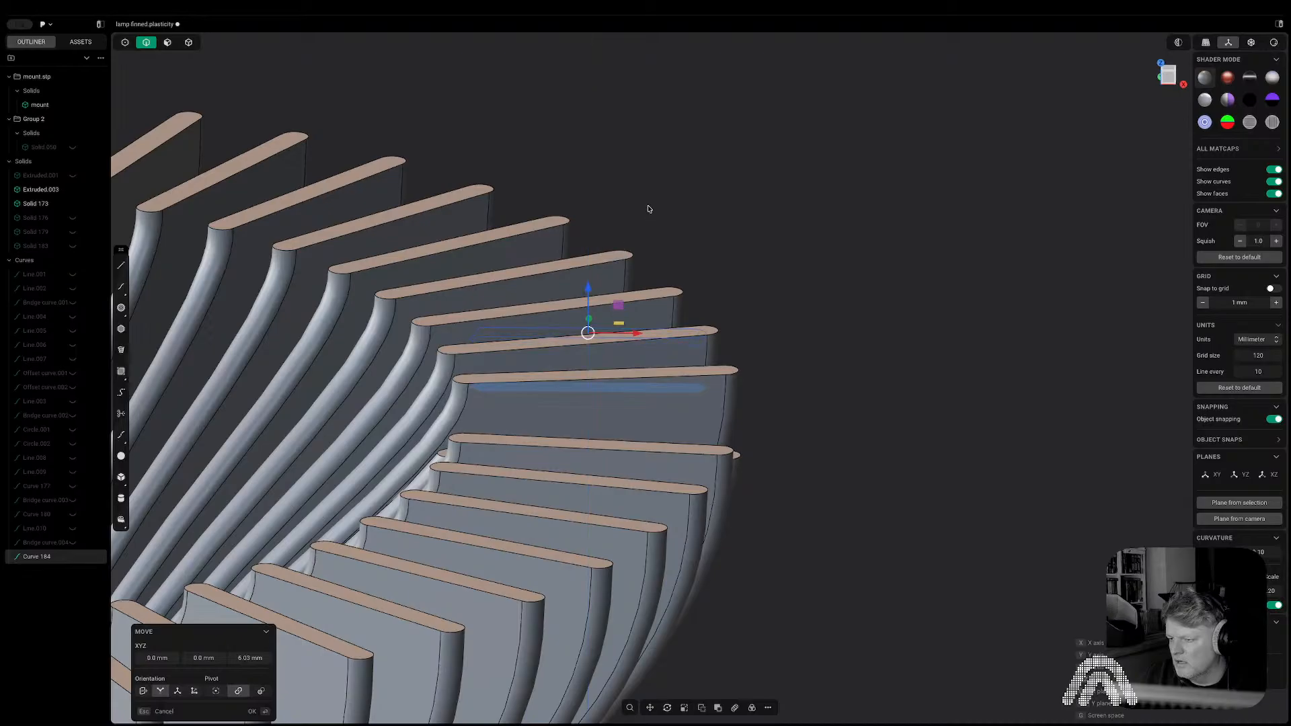
{"action": "left_click", "coordinate": [648, 209]}
{"action": "left_click", "coordinate": [812, 327]}
{"action": "middle_click_drag", "start_coordinate": [812, 329], "coordinate": [740, 402]}
Delete the flat top face of the fin below the raised outline, leaving it open.
{"action": "key", "text": "3"}
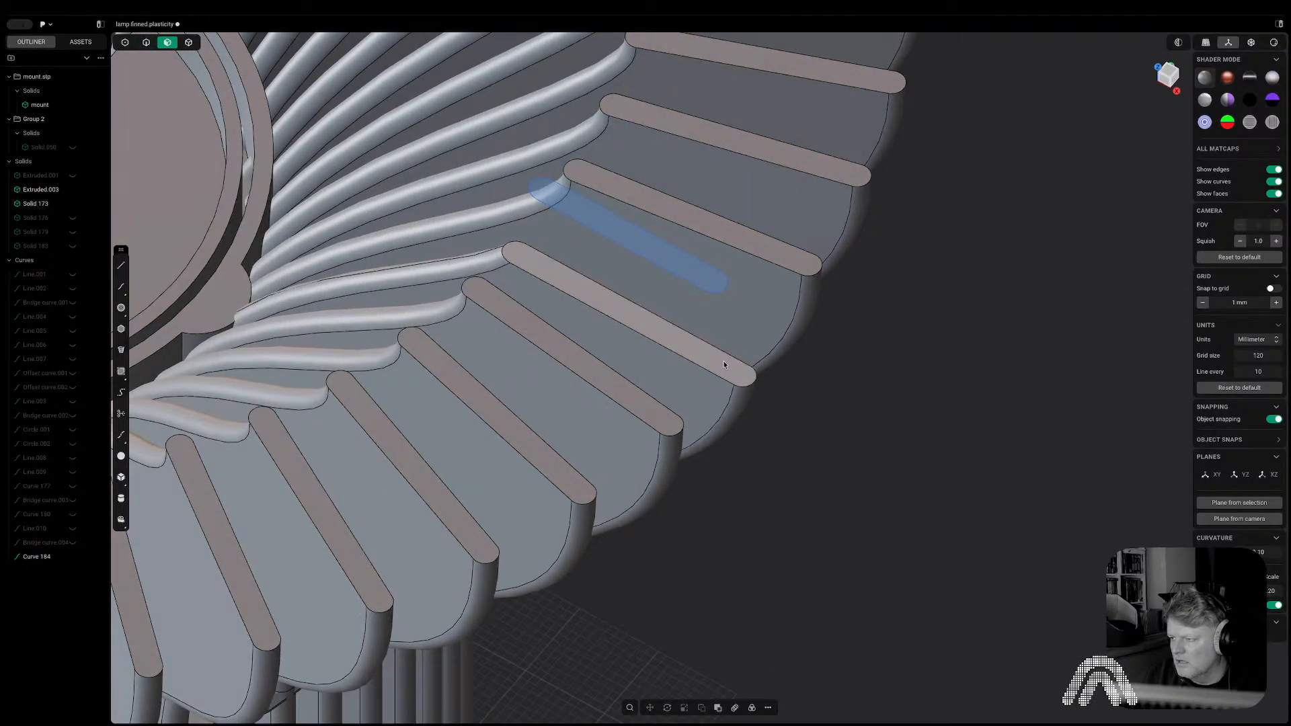
{"action": "left_click", "coordinate": [723, 363]}
{"action": "key", "text": "Delete"}
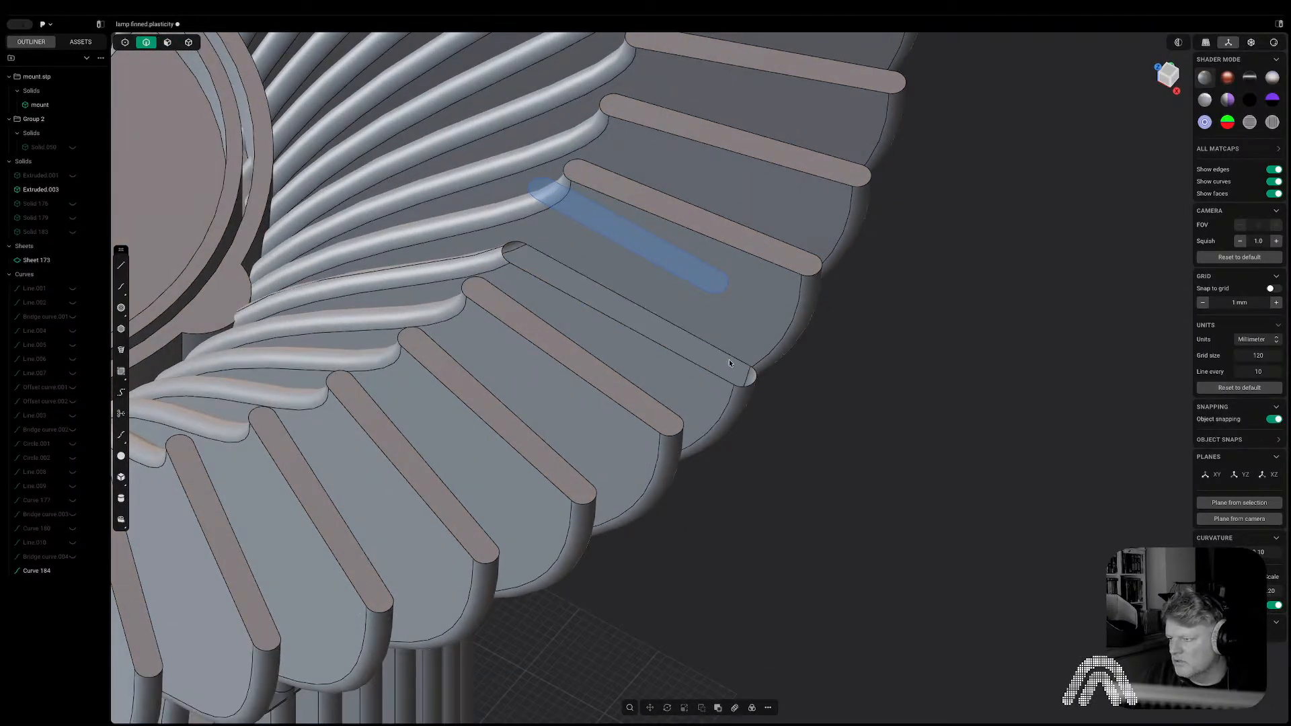
{"action": "key", "text": "2"}
{"action": "left_click", "coordinate": [684, 286]}
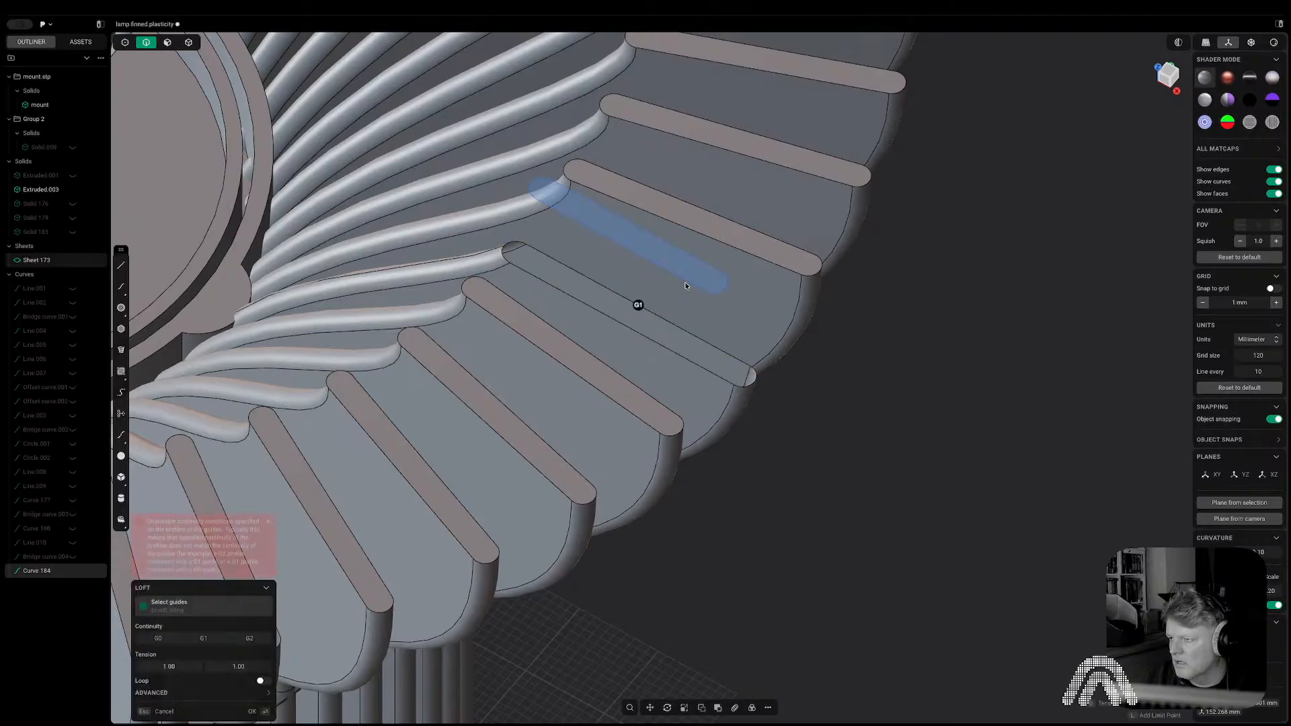
{"action": "key", "text": "l"}
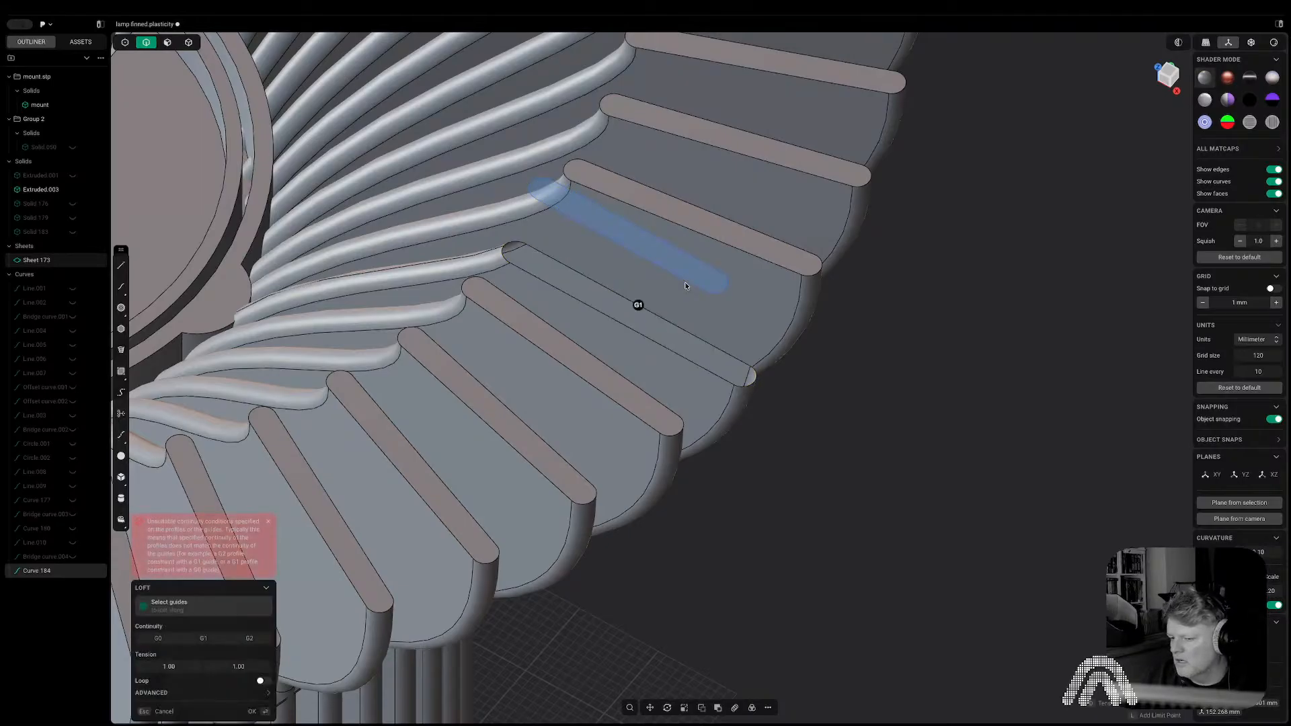
{"action": "key", "text": "Escape"}
Extrude the raised outline curve about 0.7 mm upward into a thin wall strip, and hide the source curve.
{"action": "left_click", "coordinate": [673, 345], "text": "shift"}
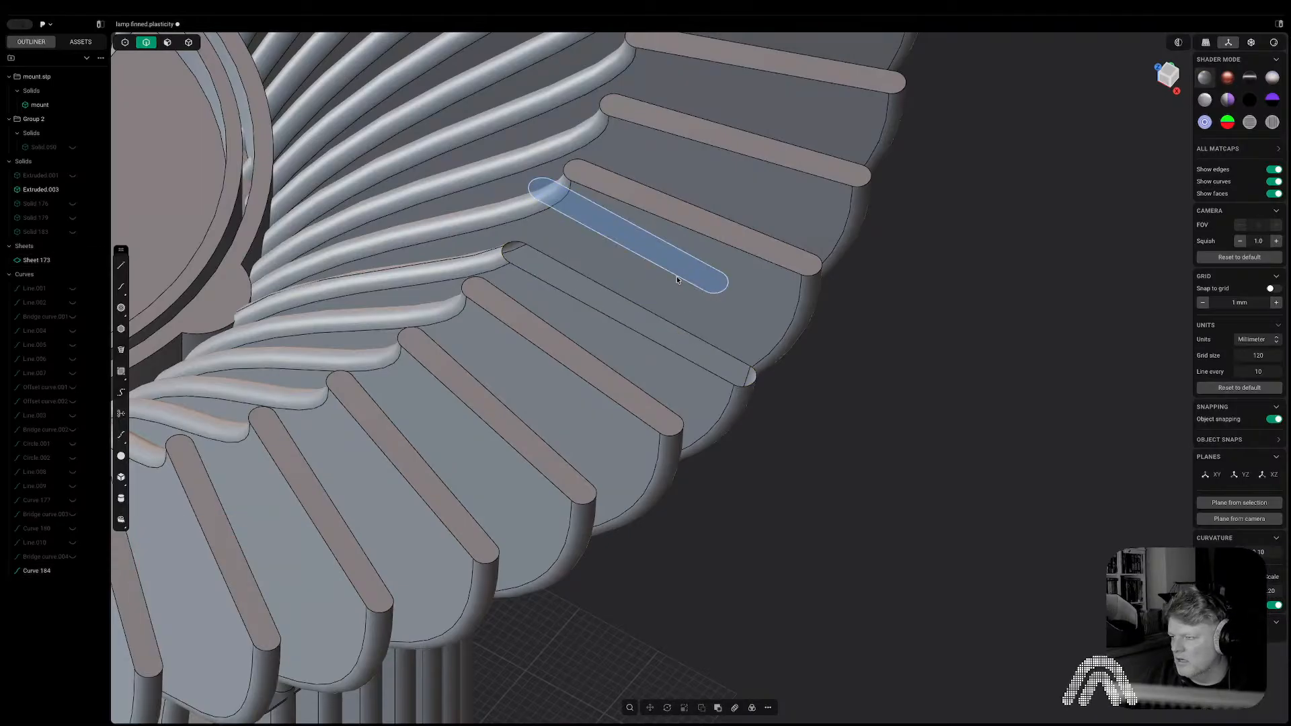
{"action": "key", "text": "e"}
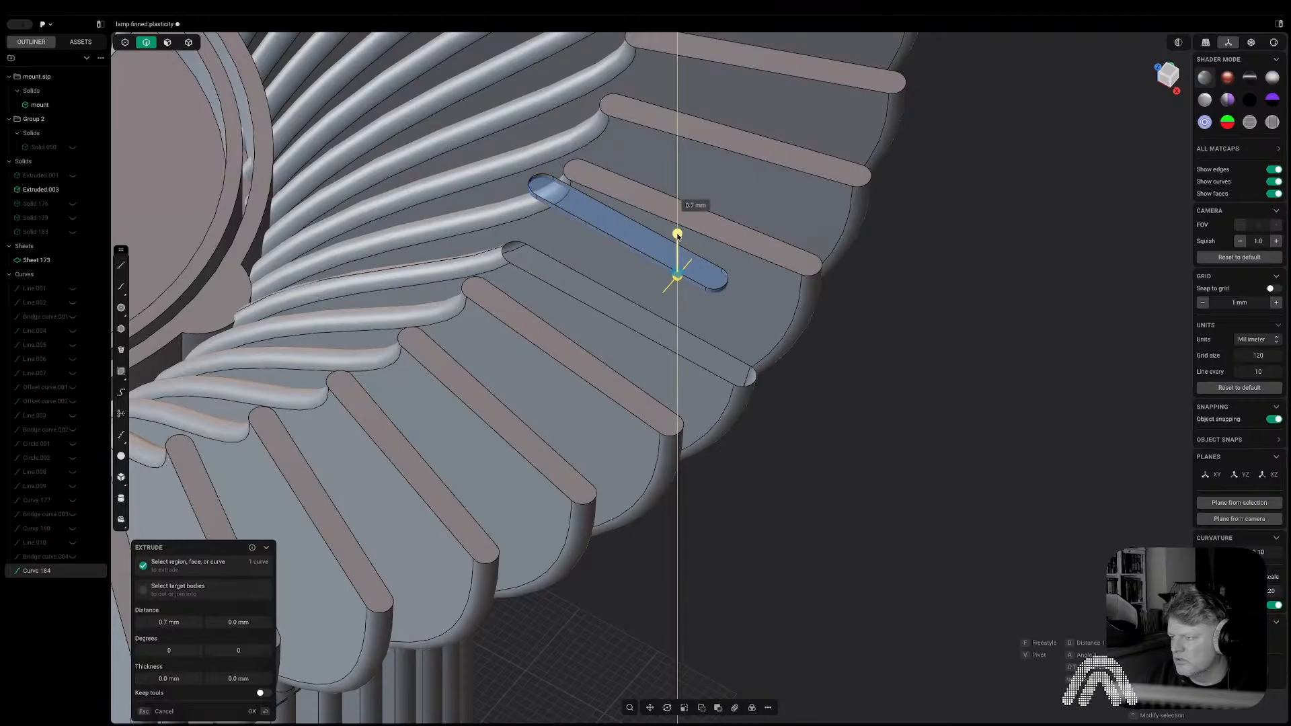
{"action": "left_click", "coordinate": [780, 309]}
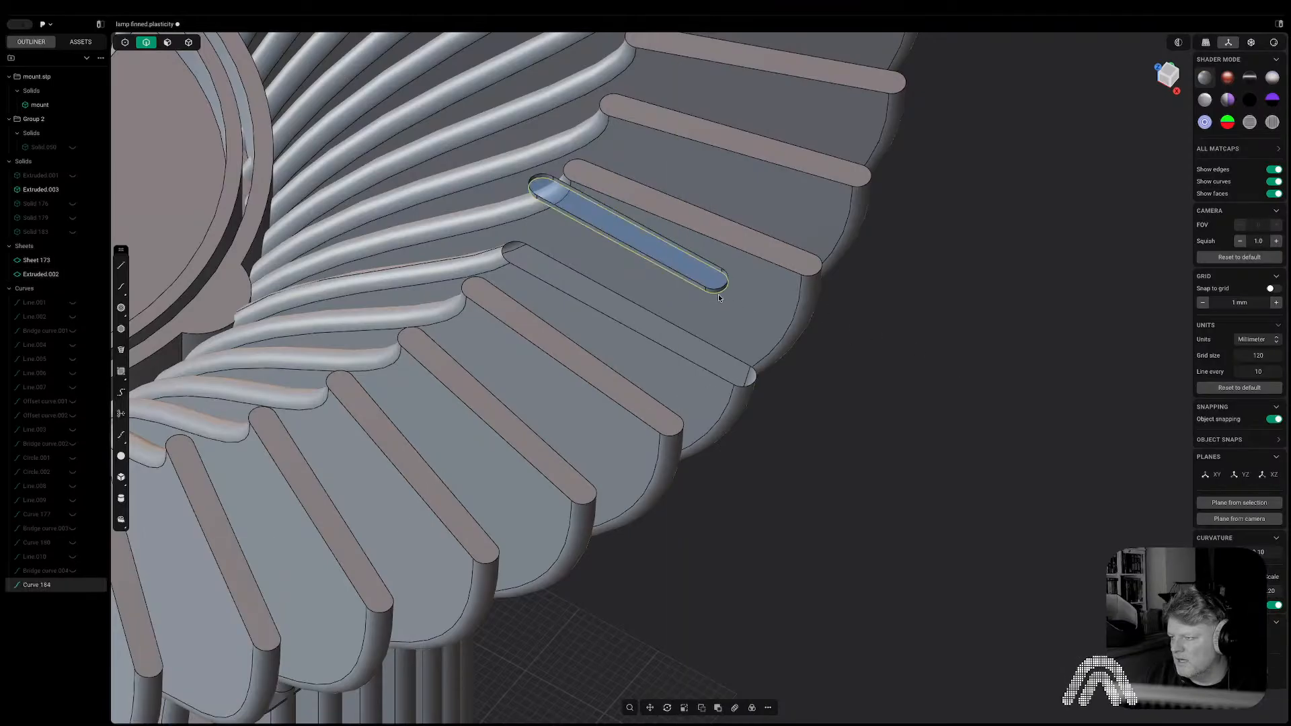
{"action": "scroll", "coordinate": [718, 293], "scroll_direction": "up", "scroll_amount": 5}
{"action": "key", "text": "h"}
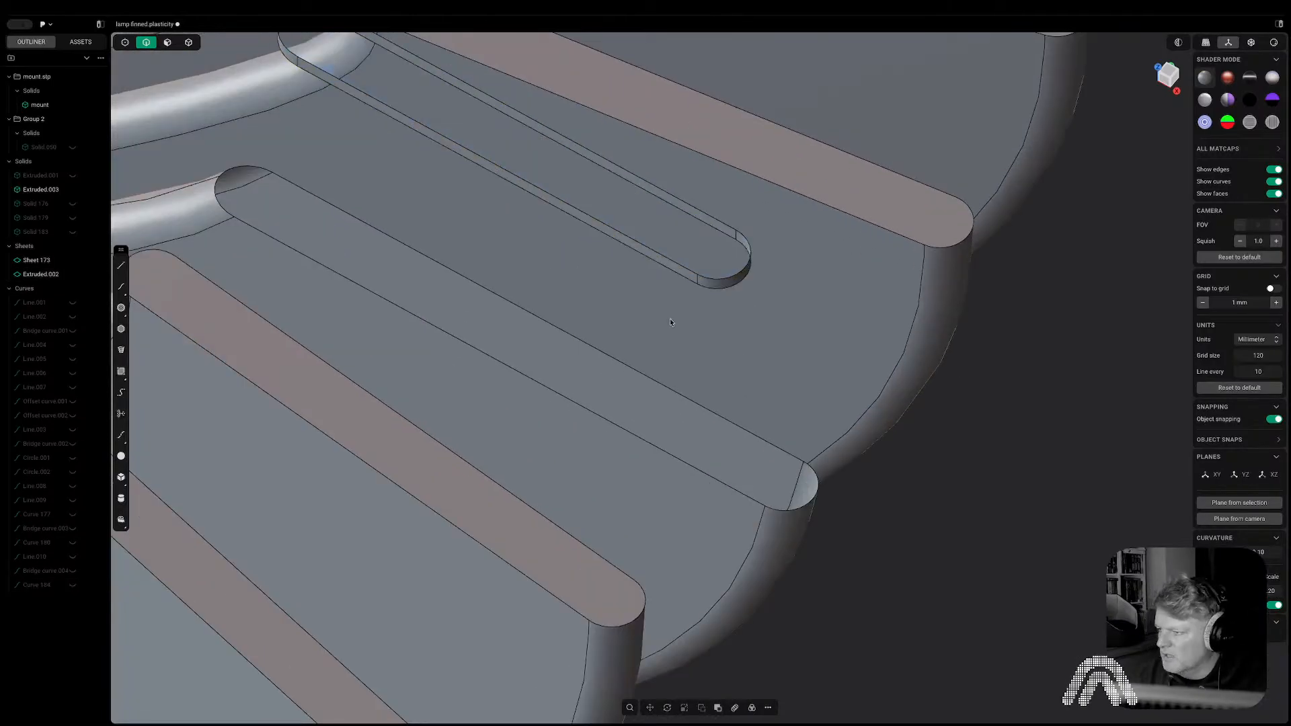
Loft a smooth side surface between the open fin's long top edge and the strip's matching long lower edge.
{"action": "left_click", "coordinate": [536, 382]}
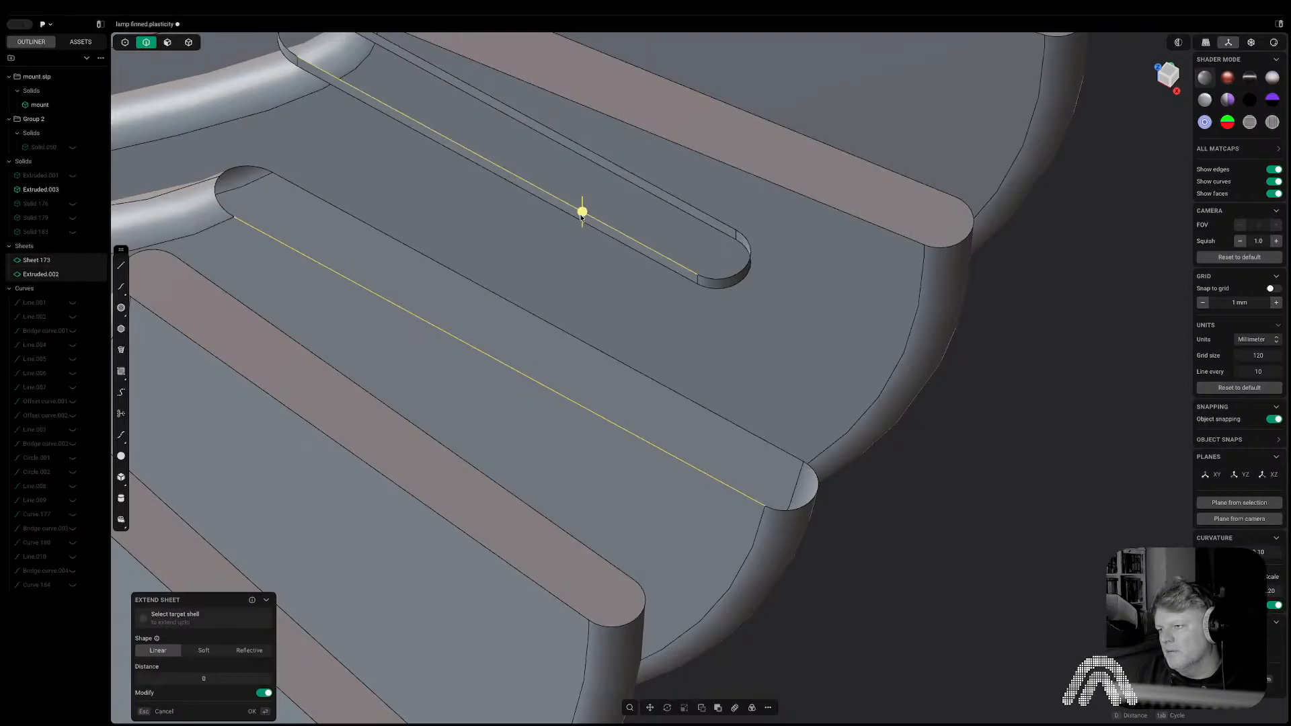
{"action": "left_click", "coordinate": [578, 223]}
{"action": "left_click", "coordinate": [576, 220]}
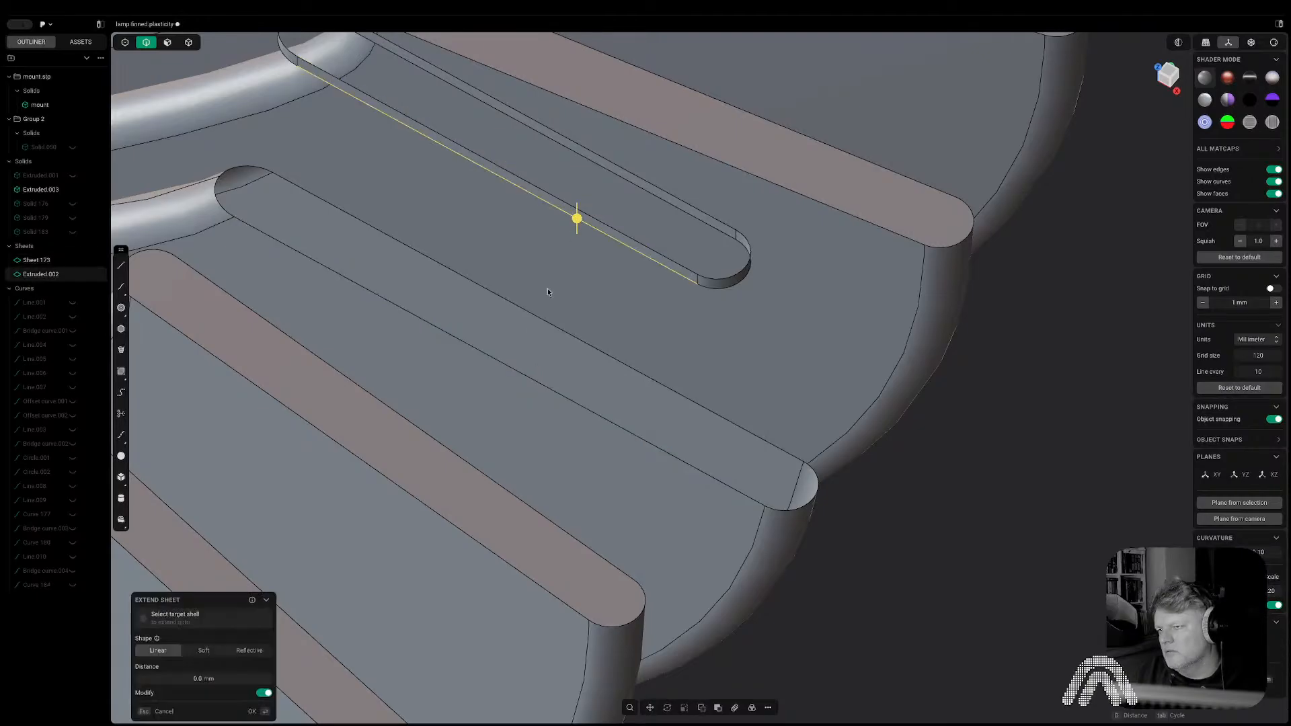
{"action": "left_click", "coordinate": [507, 372], "text": "shift"}
{"action": "key", "text": "l"}
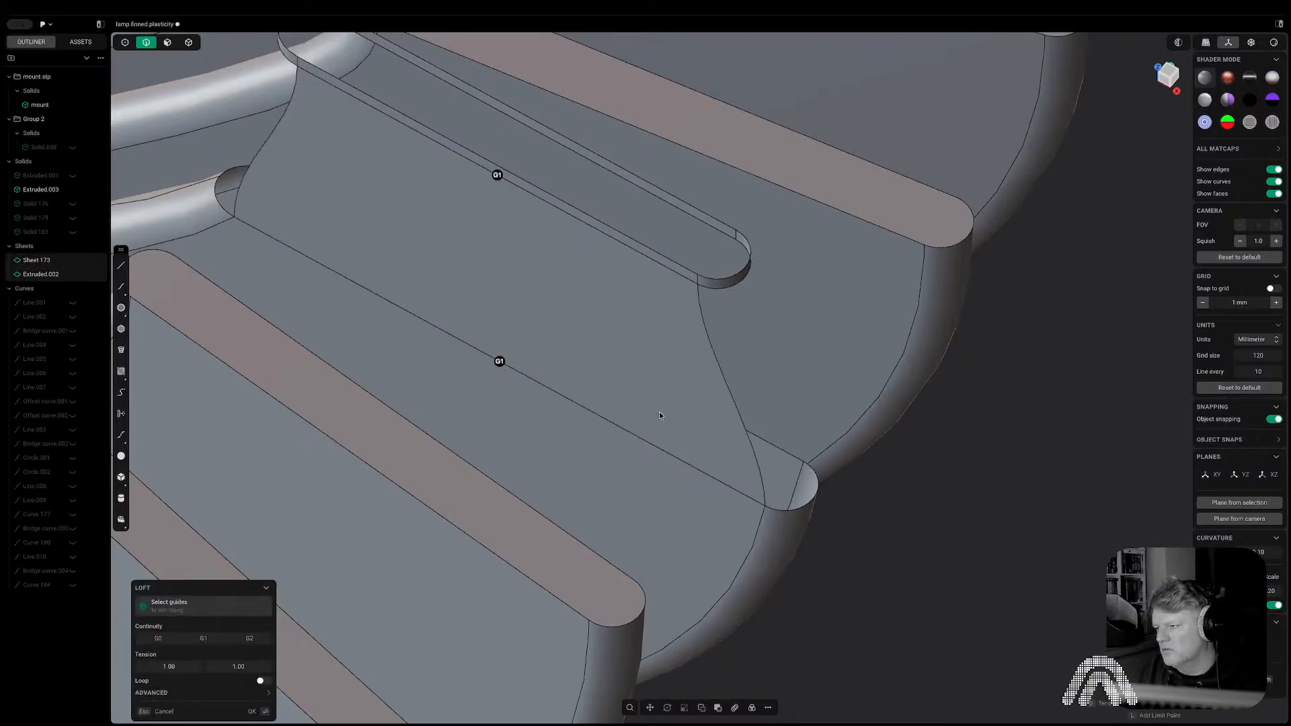
{"action": "left_click", "coordinate": [810, 503]}
{"action": "key", "text": "Escape"}
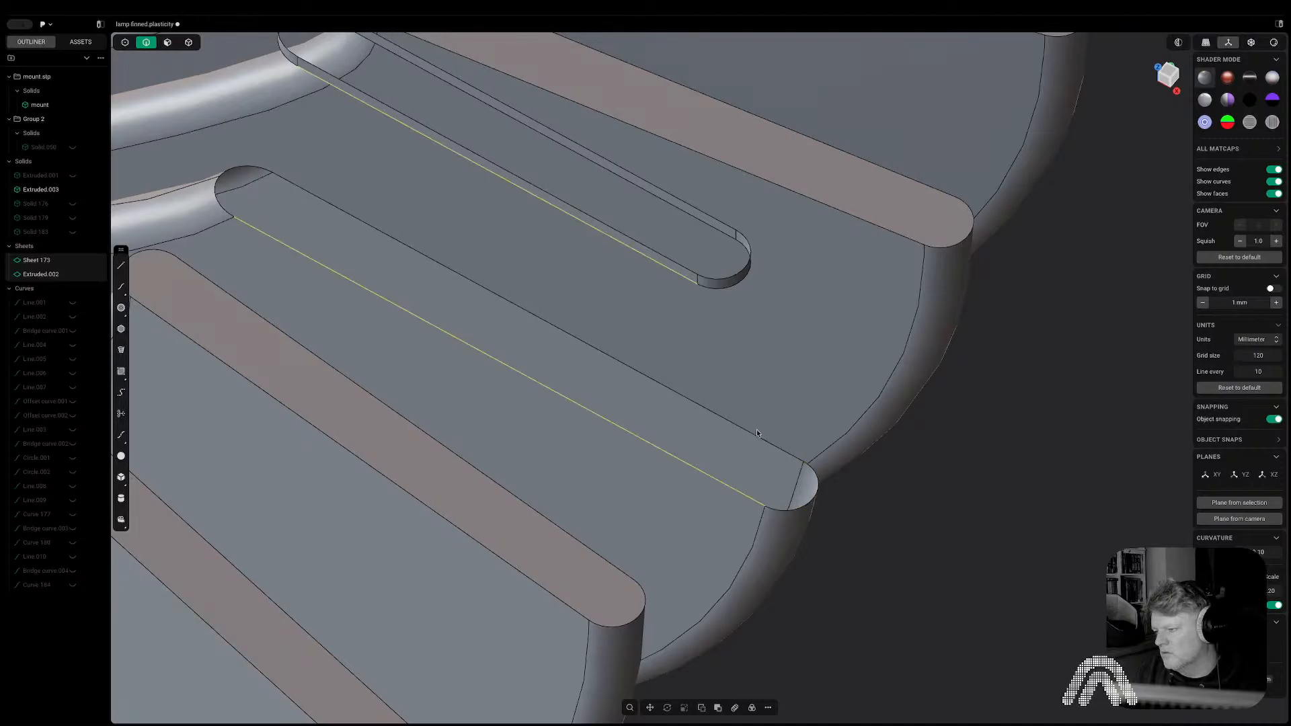
{"action": "key", "text": "l"}
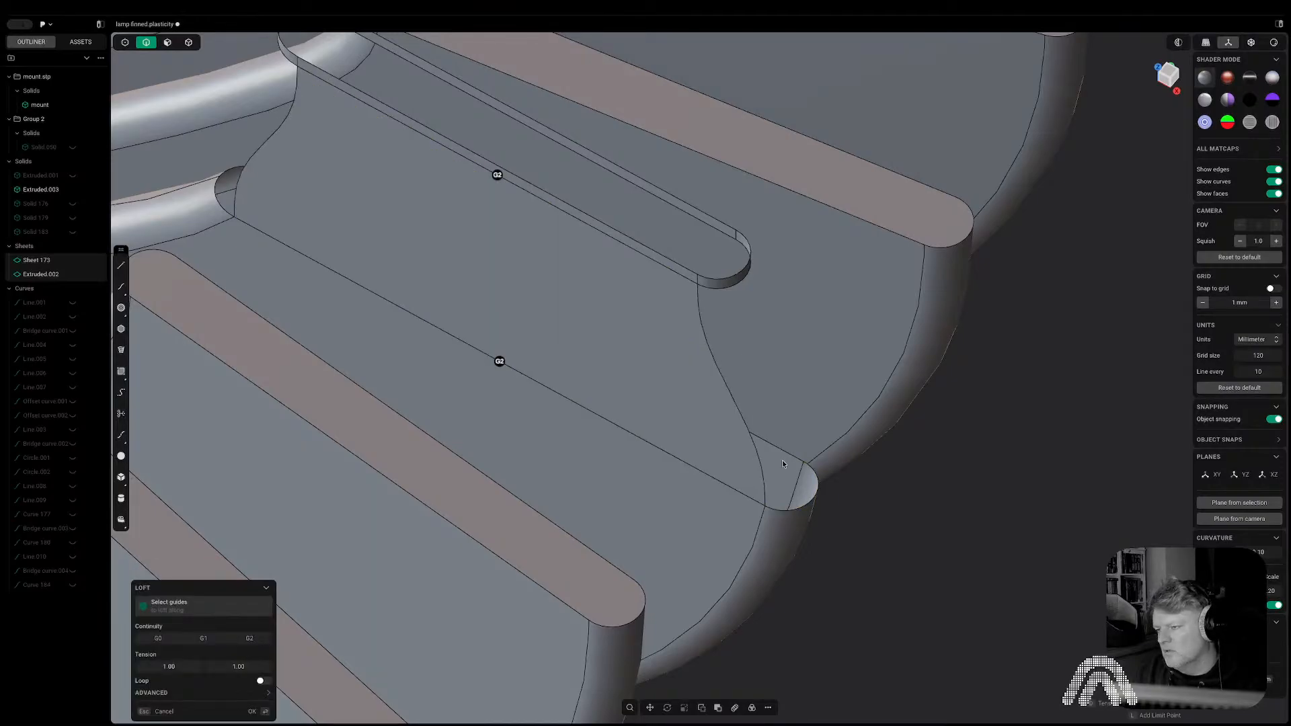
{"action": "key", "text": "c"}
{"action": "key", "text": "c"}
{"action": "key", "text": "Return"}
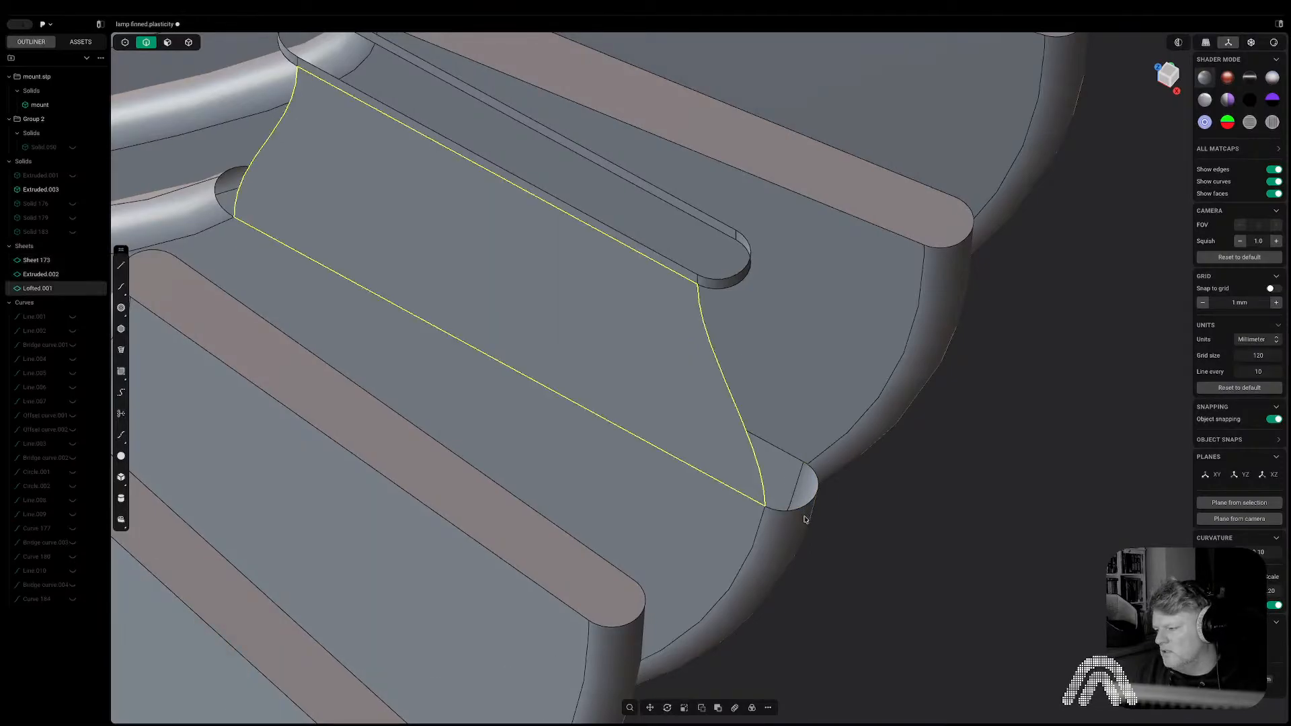
Loft the rounded outer end surface between the fin's and strip's end arcs, guided by the side surface's edge.
{"action": "key", "text": "shift+e"}
{"action": "left_click", "coordinate": [726, 291]}
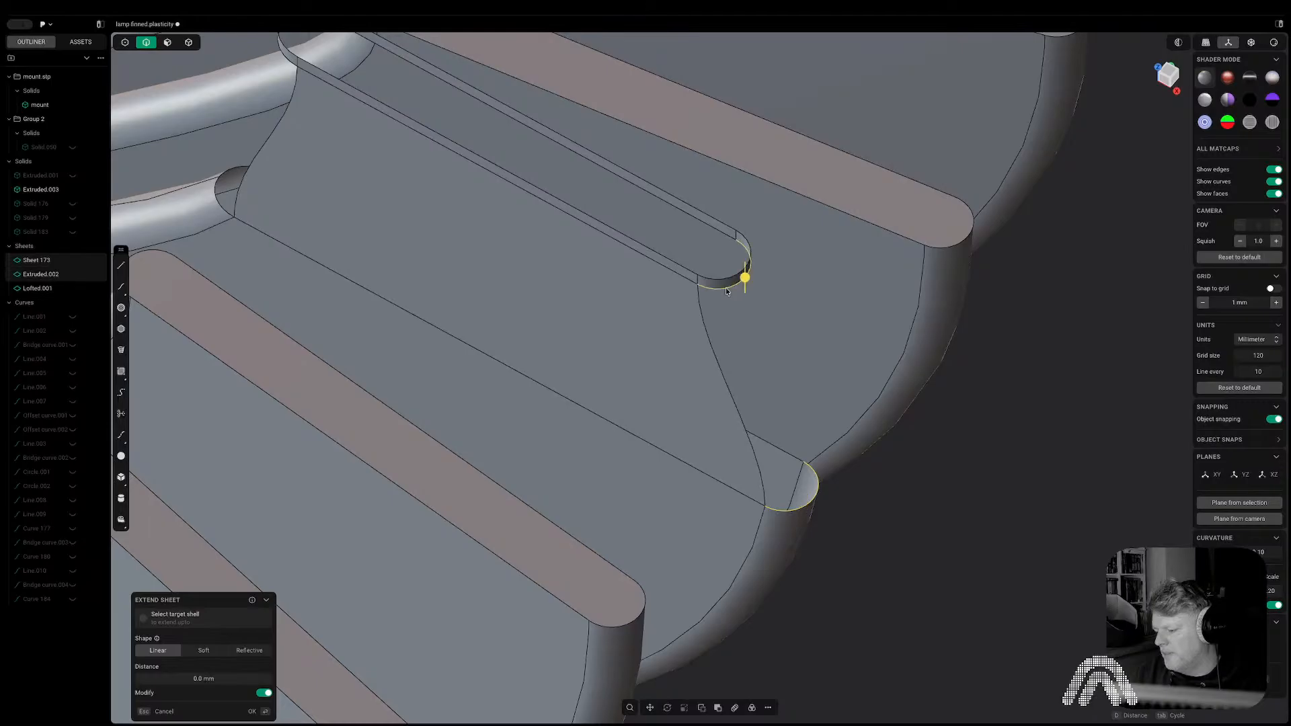
{"action": "key", "text": "l"}
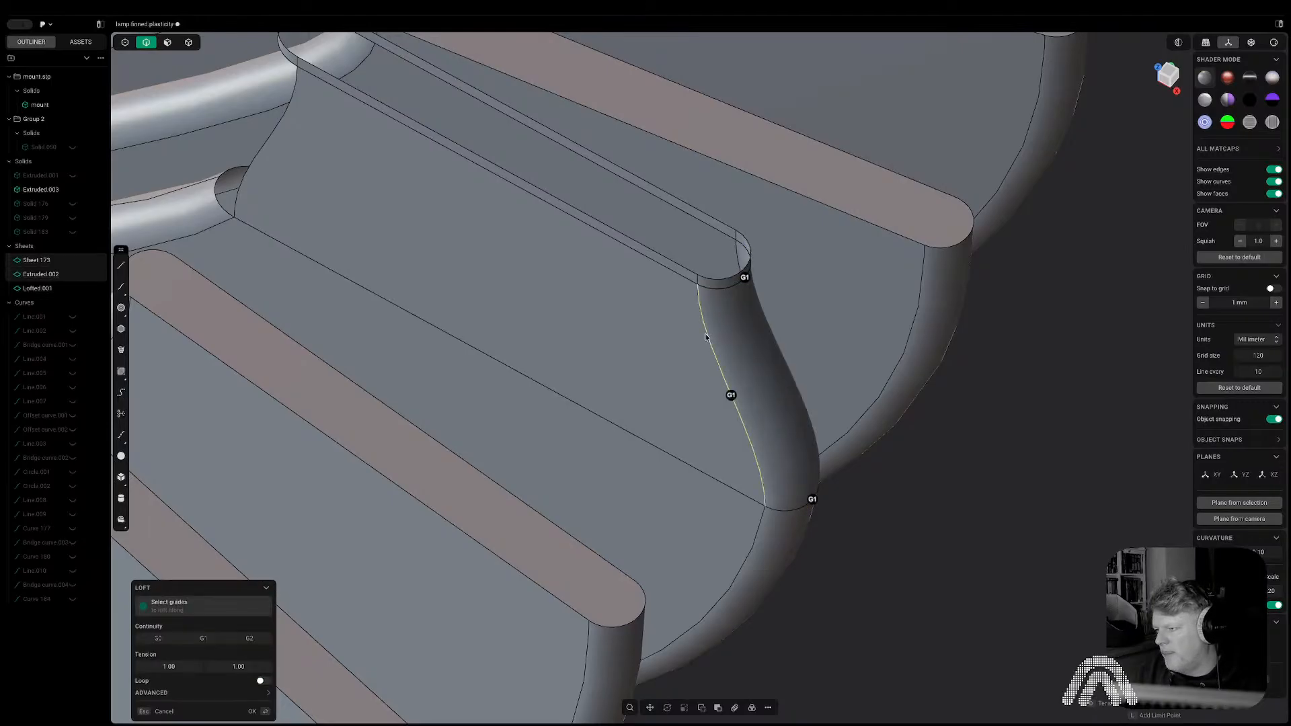
{"action": "key", "text": "Return"}
Loft the opposite long side surface between the fin's and strip's matching long edges, guided by the rounded end surface's edge.
{"action": "middle_click_drag", "start_coordinate": [707, 337], "coordinate": [737, 317]}
{"action": "middle_click_drag", "start_coordinate": [633, 311], "coordinate": [737, 499]}
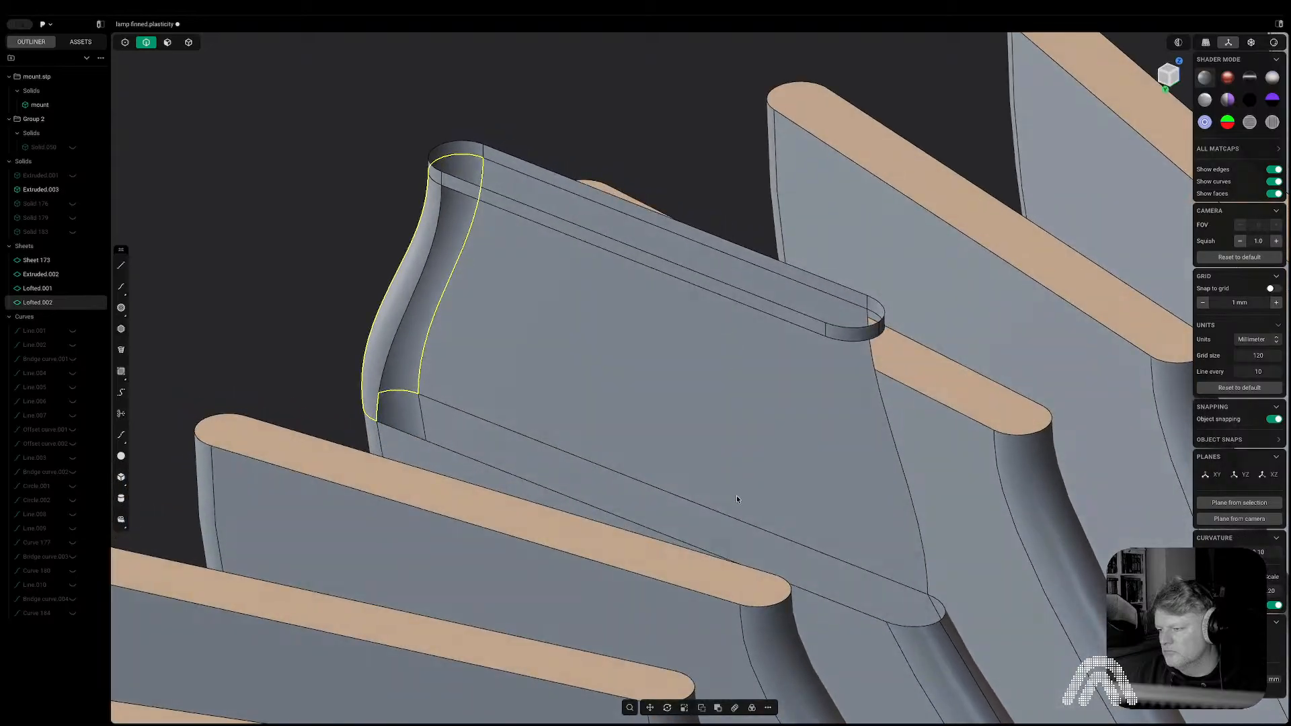
{"action": "left_click", "coordinate": [824, 596]}
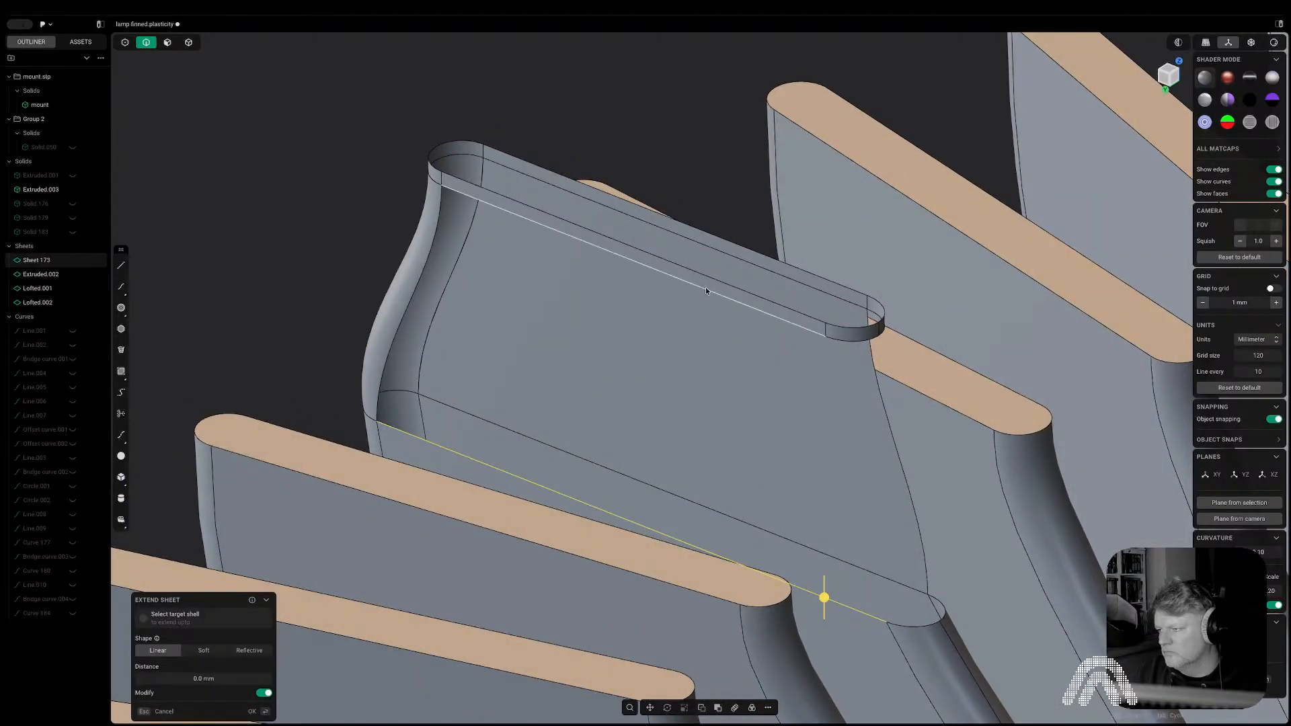
{"action": "left_click", "coordinate": [705, 288], "text": "shift"}
{"action": "key", "text": "l"}
{"action": "left_click", "coordinate": [421, 268]}
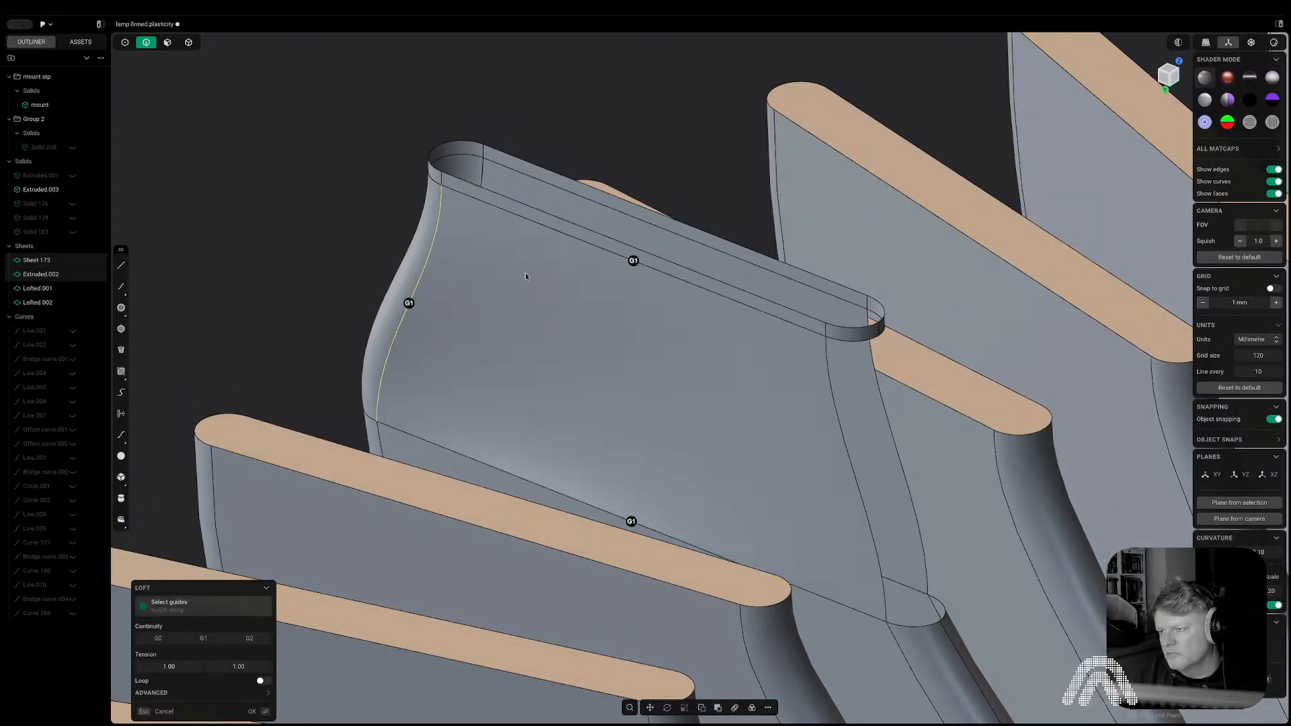
{"action": "middle_click_drag", "start_coordinate": [525, 272], "coordinate": [482, 271]}
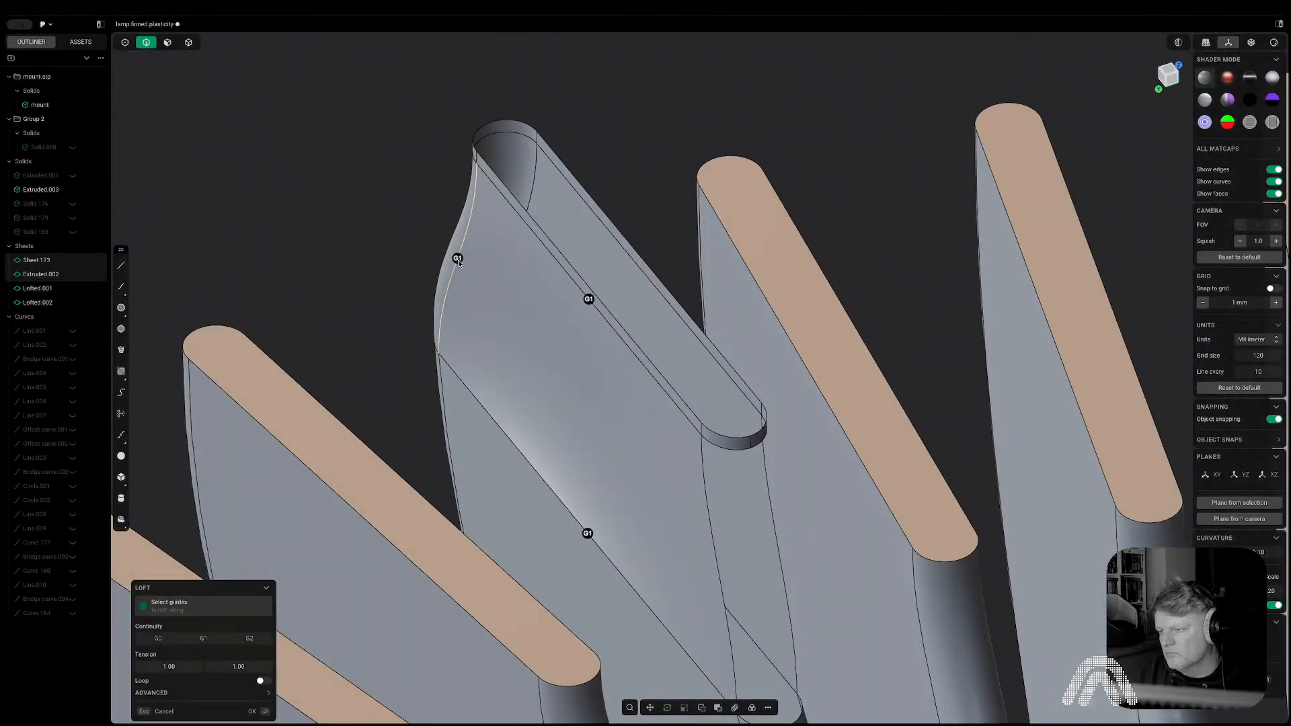
{"action": "key", "text": "Return"}
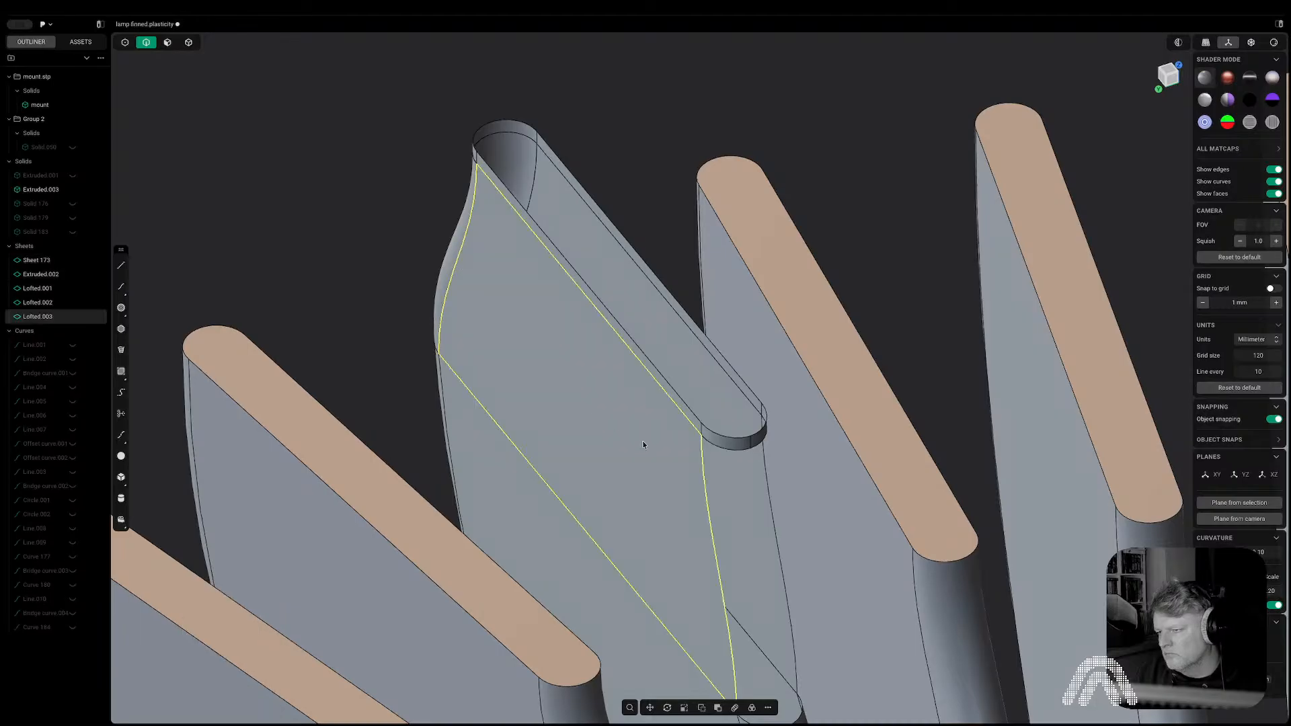
Try to loft the remaining open rounded end between the fin's split top arcs and the strip's lower arc.
{"action": "middle_click_drag", "start_coordinate": [643, 442], "coordinate": [471, 346], "text": "shift"}
{"action": "left_click", "coordinate": [585, 614]}
{"action": "key", "text": "shift+e"}
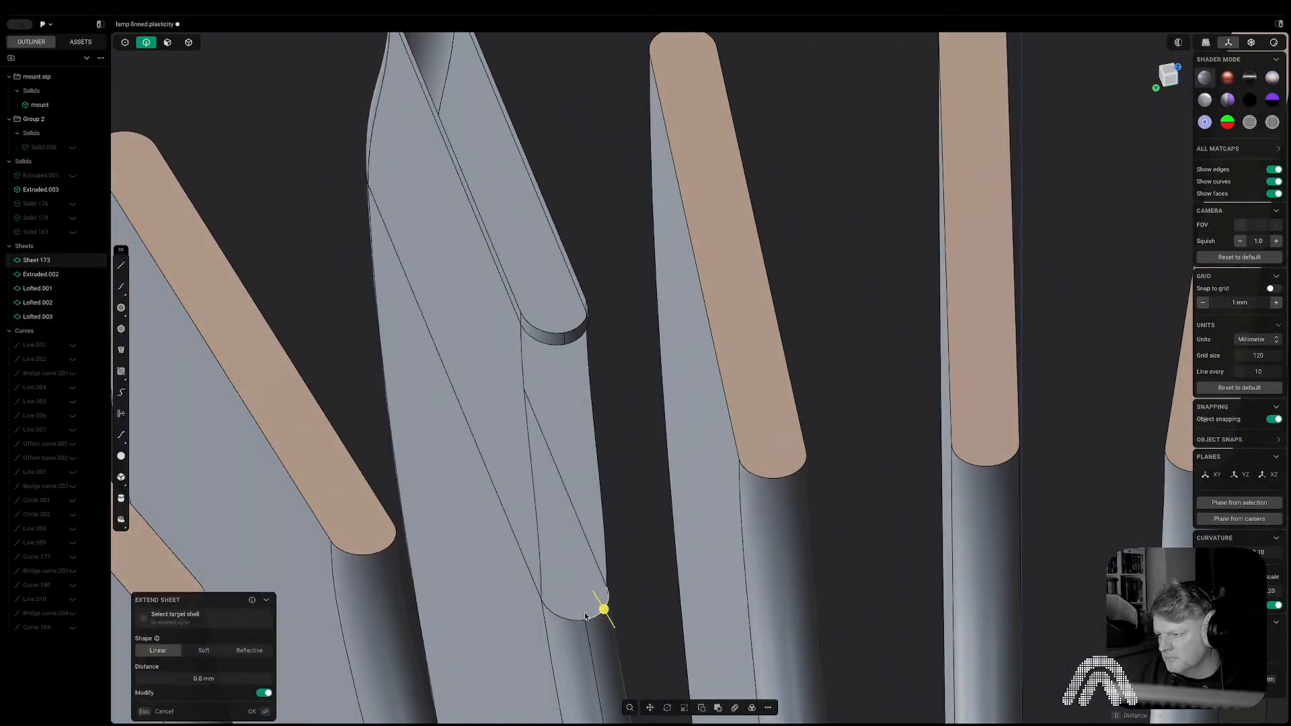
{"action": "left_click", "coordinate": [566, 618]}
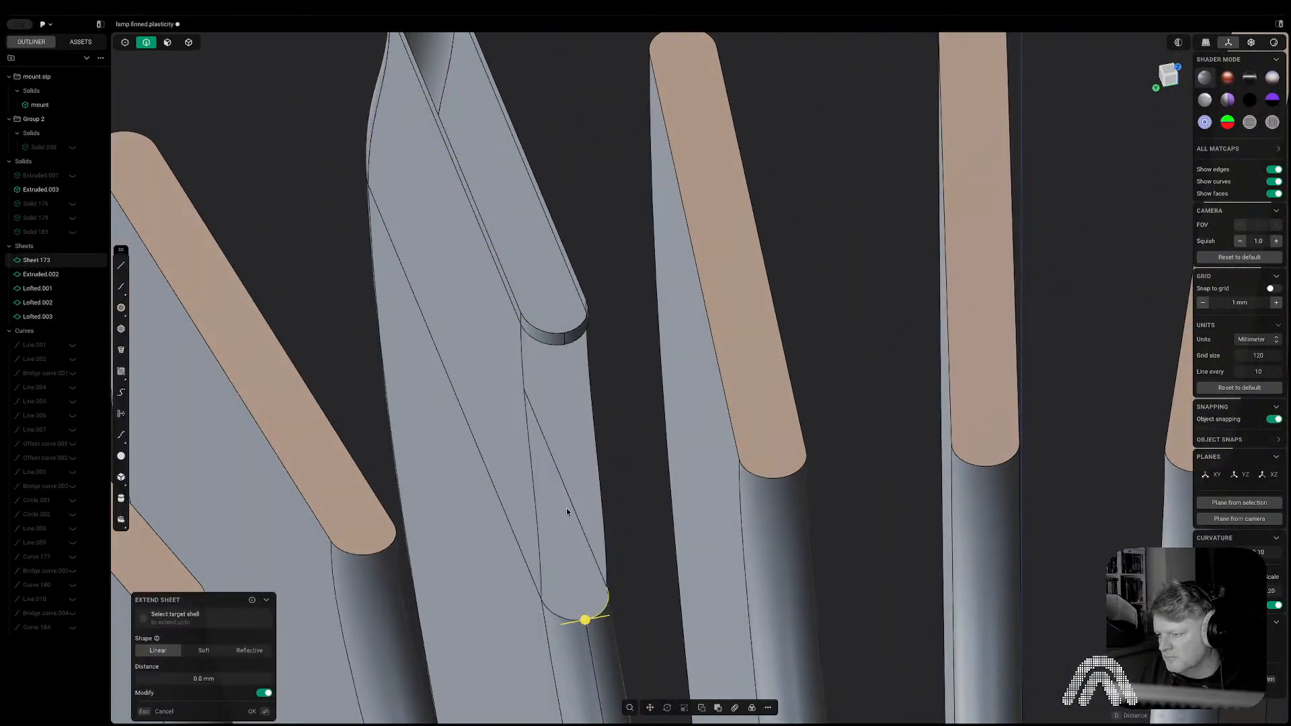
{"action": "left_click", "coordinate": [571, 341]}
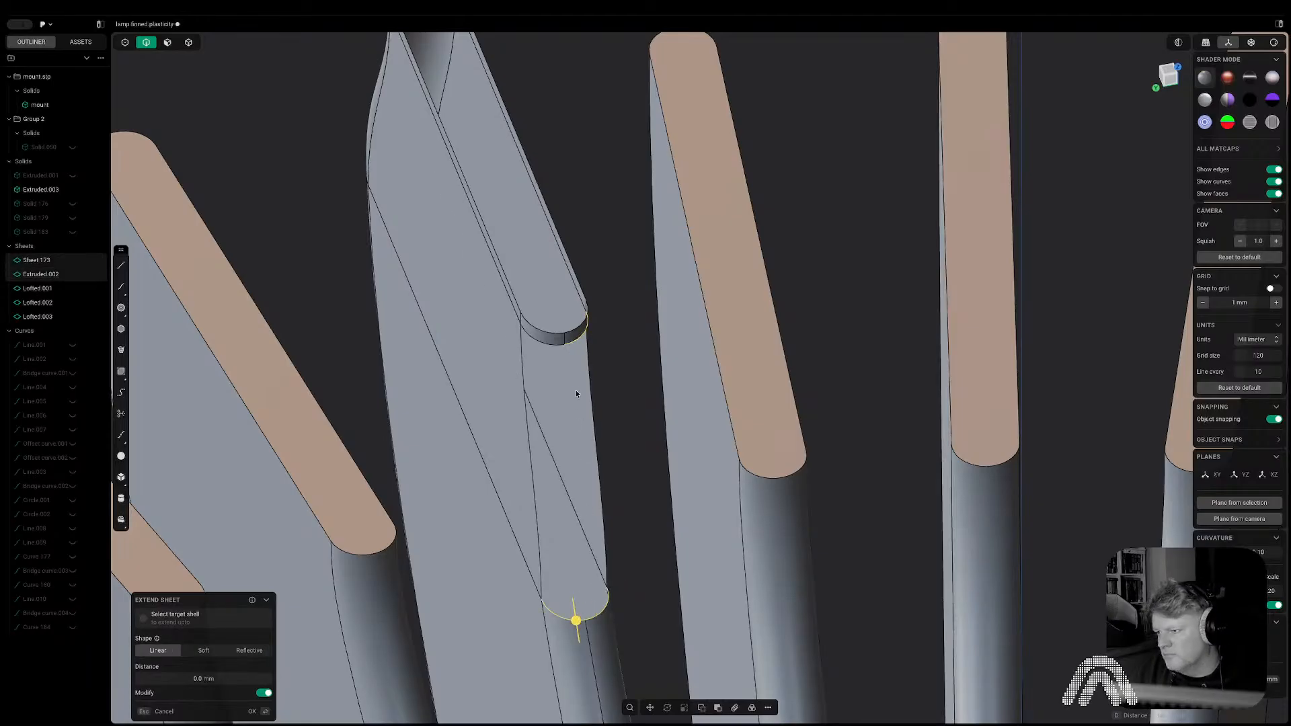
{"action": "key", "text": "l"}
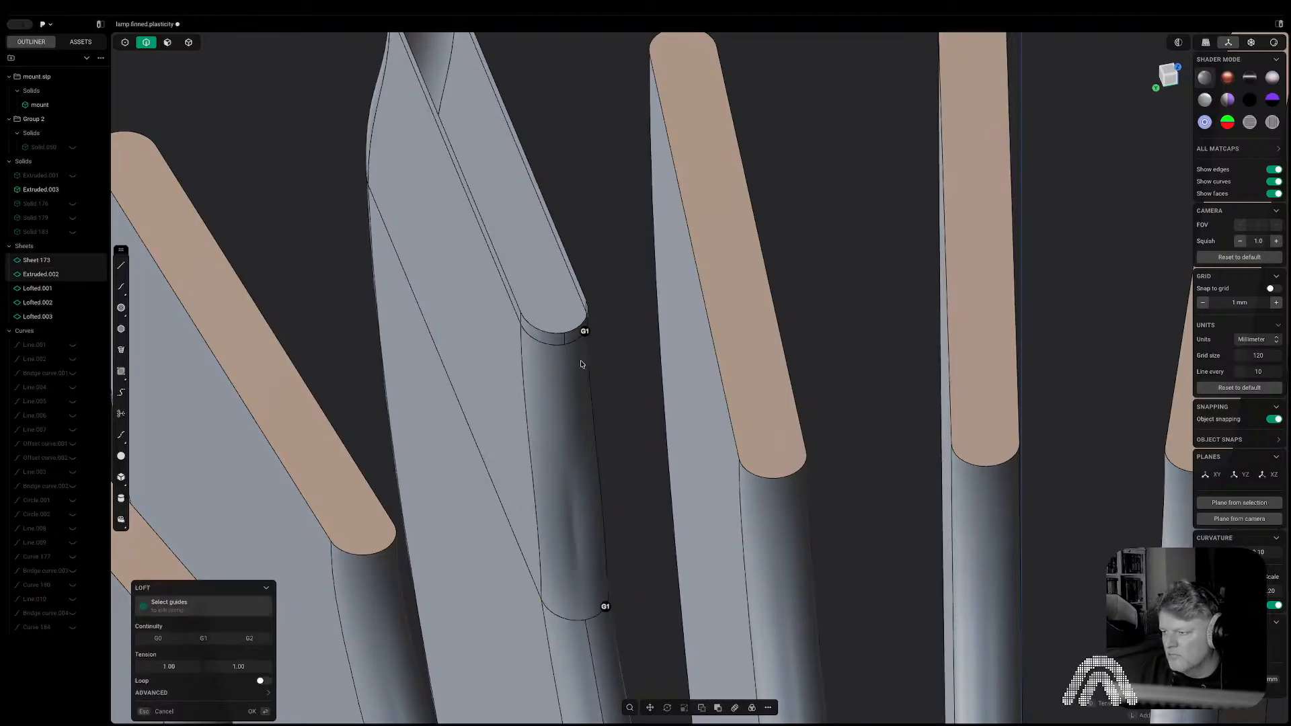
Try guiding the rounded end's loft with both neighbouring side surface edges, one at G0 and one at G2, and abandon it.
{"action": "middle_click_drag", "start_coordinate": [582, 364], "coordinate": [530, 343]}
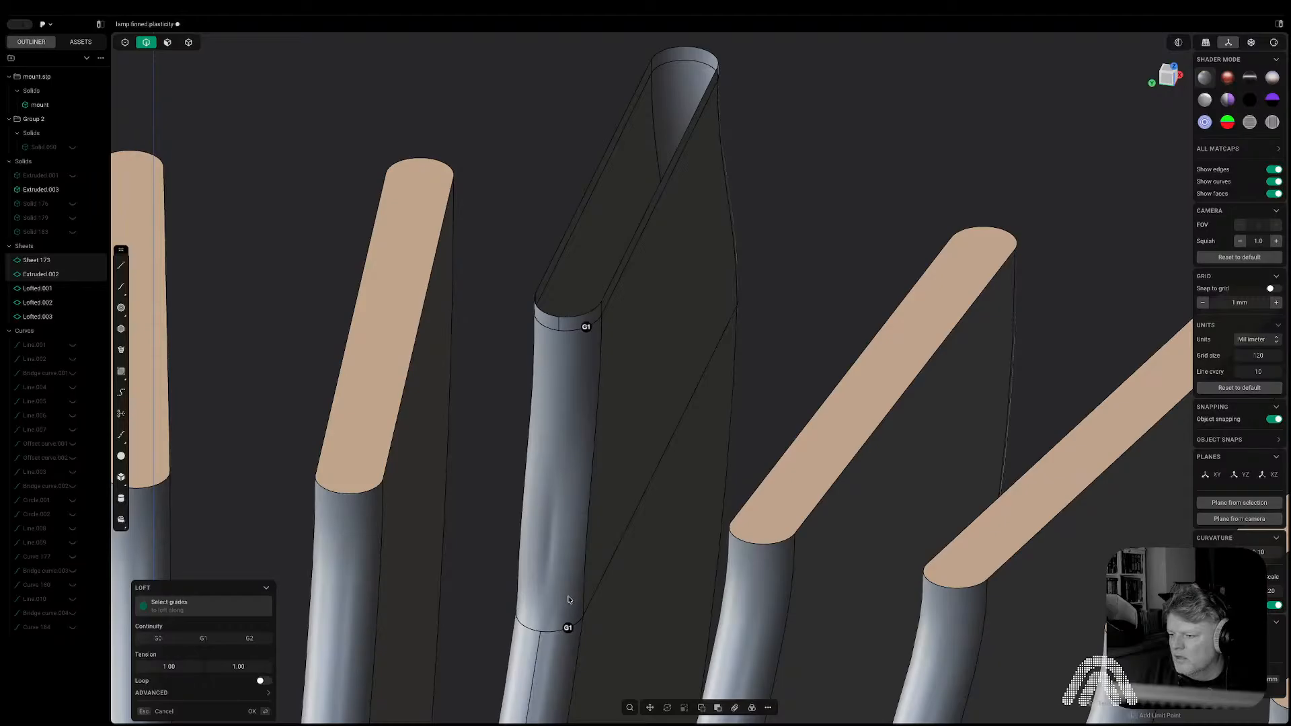
{"action": "middle_click_drag", "start_coordinate": [591, 548], "coordinate": [688, 468]}
{"action": "left_click", "coordinate": [593, 478]}
{"action": "left_click", "coordinate": [595, 471]}
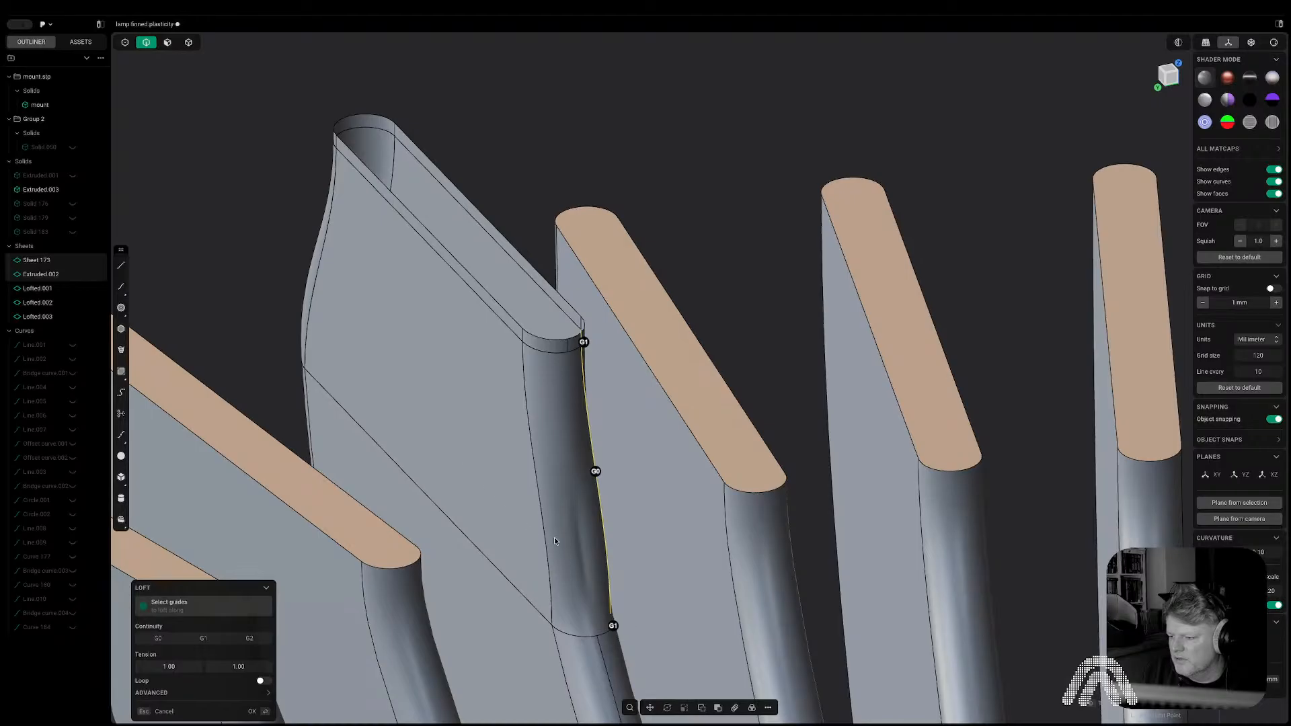
{"action": "left_click", "coordinate": [542, 511]}
{"action": "left_click", "coordinate": [537, 484]}
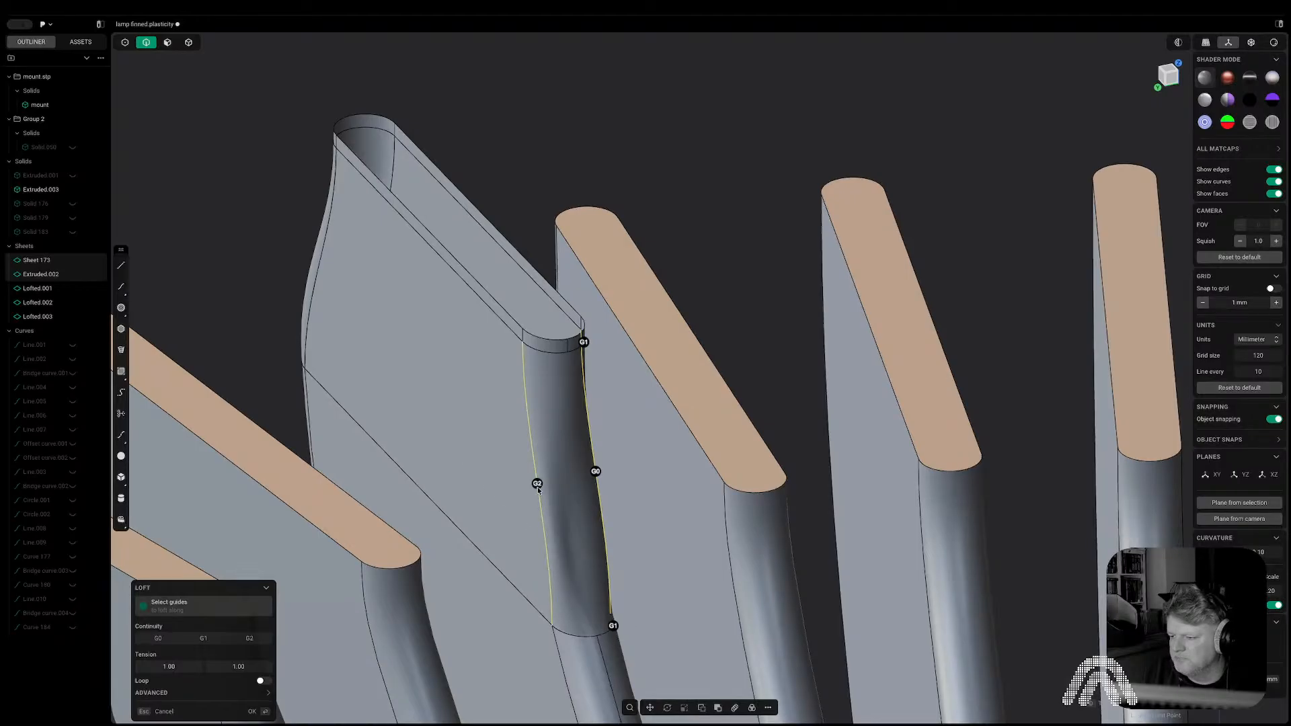
{"action": "left_click", "coordinate": [537, 484]}
{"action": "middle_click_drag", "start_coordinate": [570, 562], "coordinate": [515, 591]}
{"action": "key", "text": "Escape"}
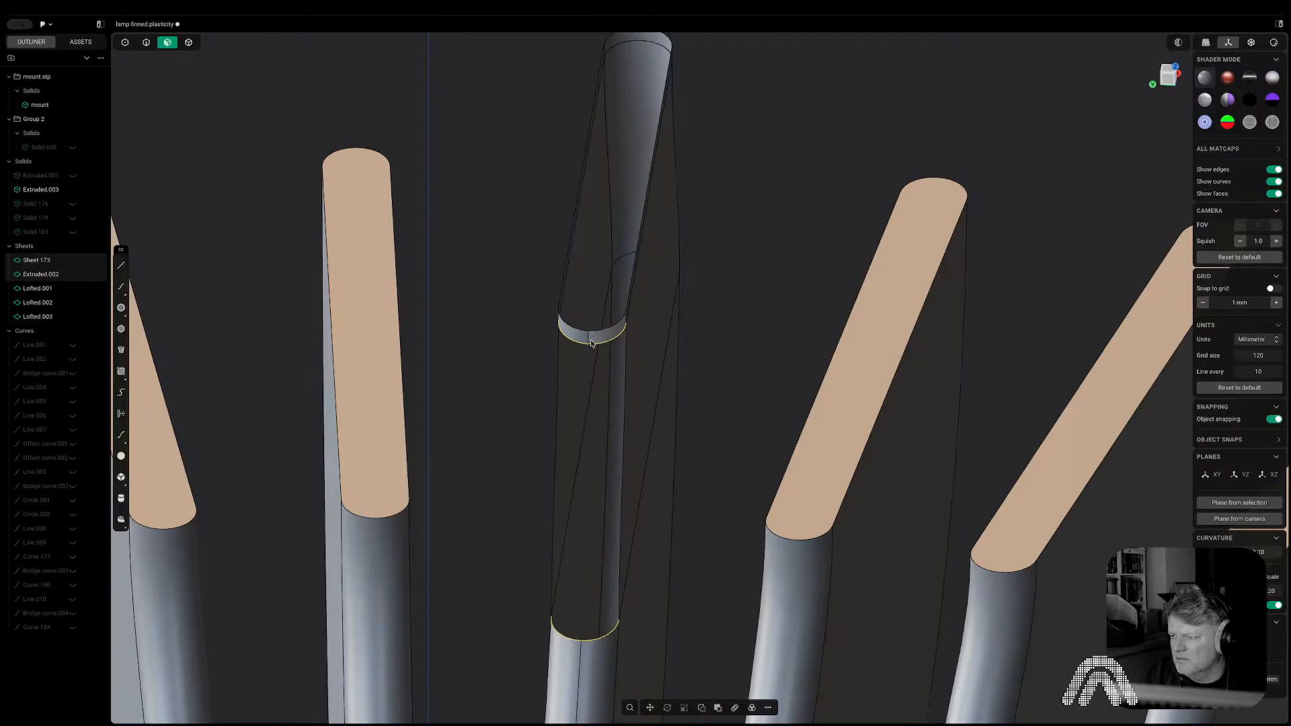
Try to remove the seams from the thin strip wall with Delete Redundant Topology.
{"action": "left_click", "coordinate": [595, 343]}
{"action": "left_click", "coordinate": [703, 343]}
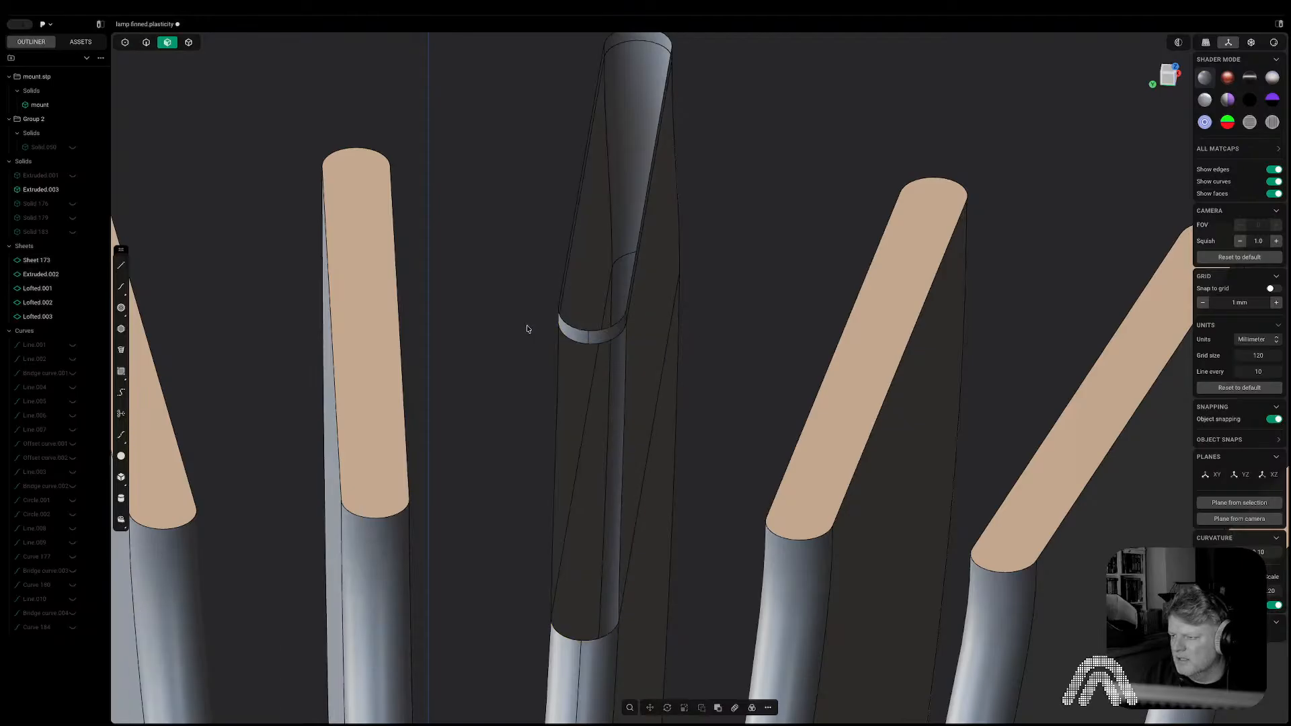
{"action": "left_click", "coordinate": [596, 343]}
{"action": "key", "text": "Escape"}
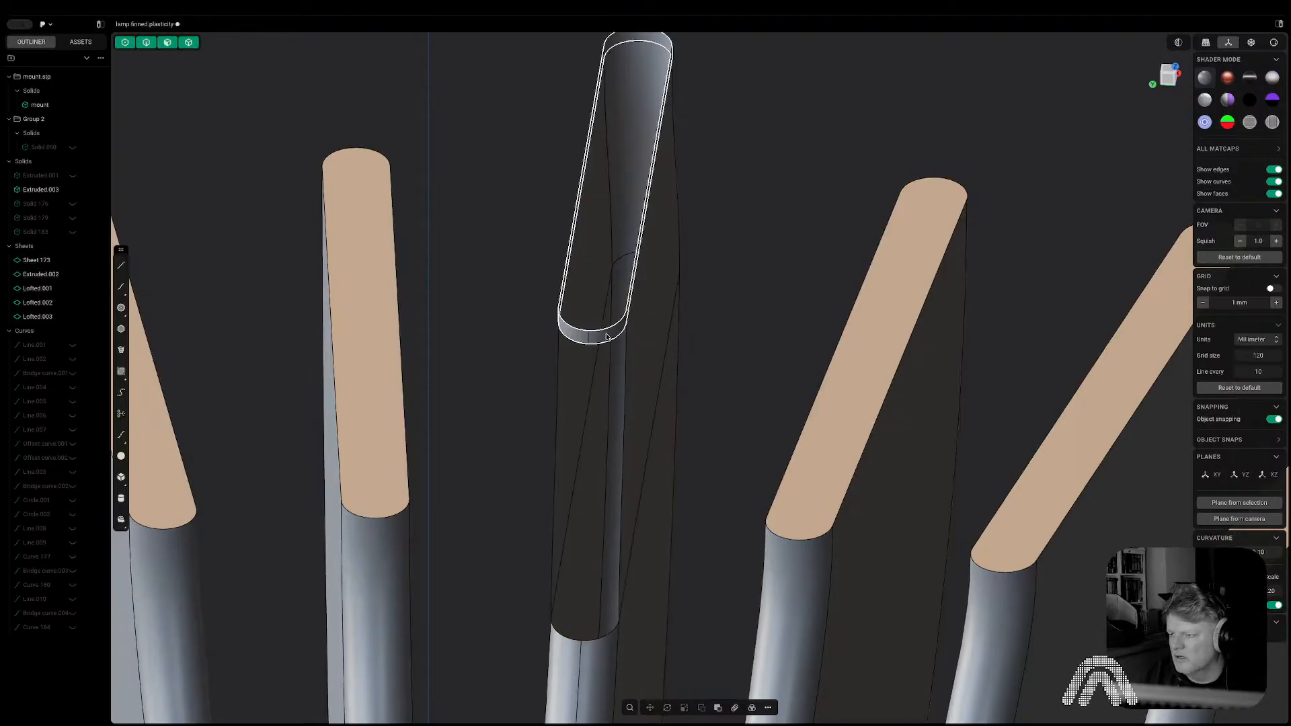
{"action": "left_click", "coordinate": [582, 340]}
{"action": "type", "text": "fdele"}
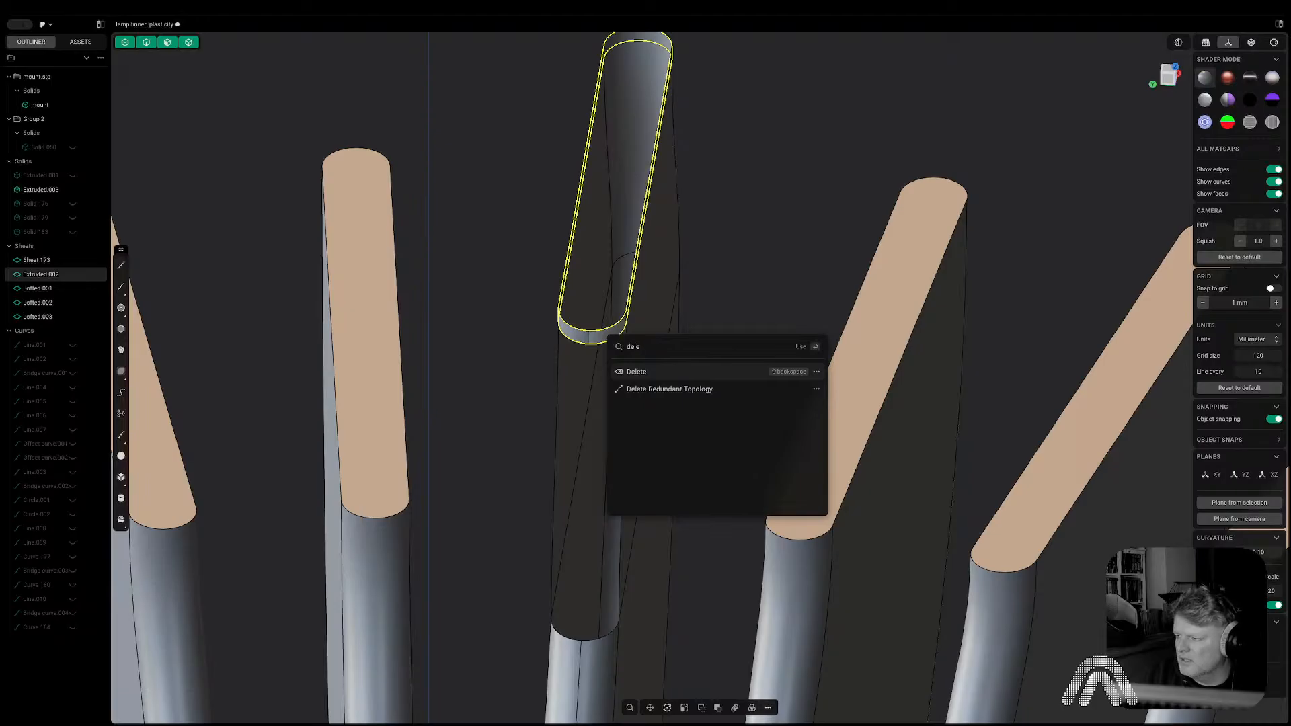
{"action": "key", "text": "Return"}
{"action": "key", "text": "f"}
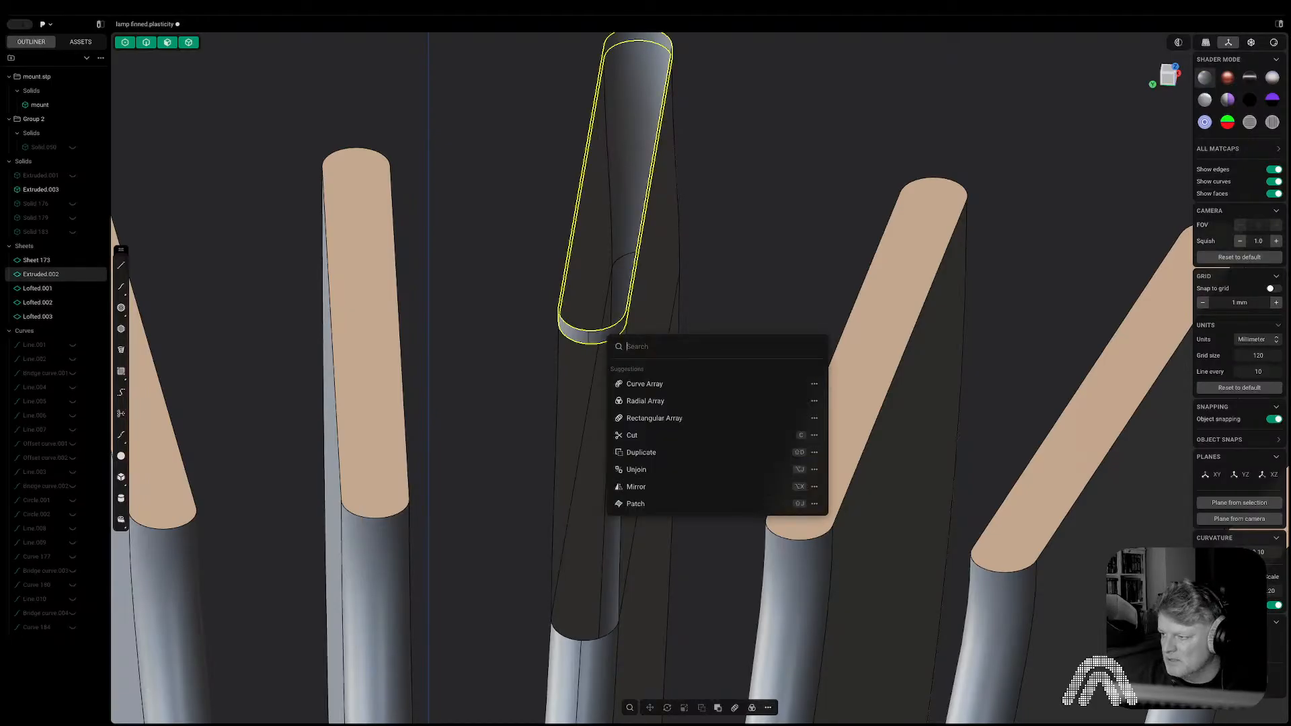
{"action": "type", "text": "dele"}
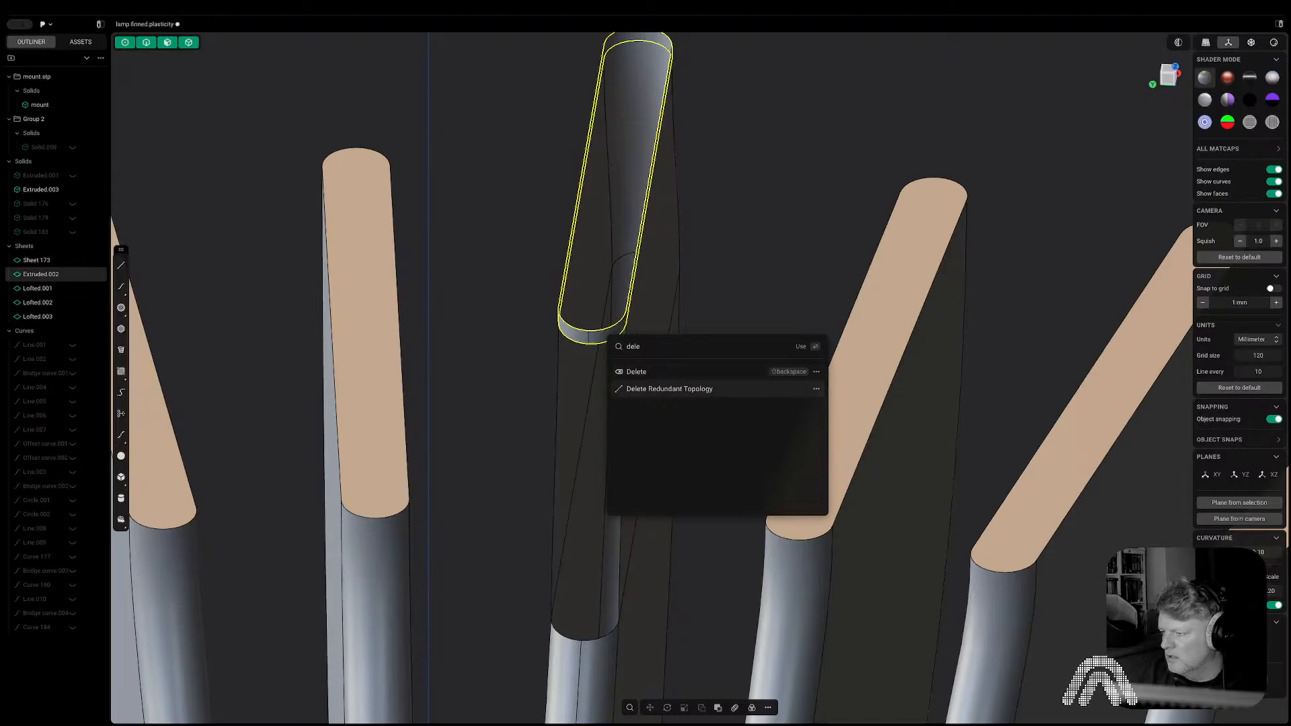
{"action": "key", "text": "Return"}
In the front view, draw a horizontal line across the lofted upper fin piece and try to cut its side surface with it.
{"action": "middle_click_drag", "start_coordinate": [797, 388], "coordinate": [572, 363]}
{"action": "middle_click_drag", "start_coordinate": [753, 361], "coordinate": [1103, 81], "text": "shift"}
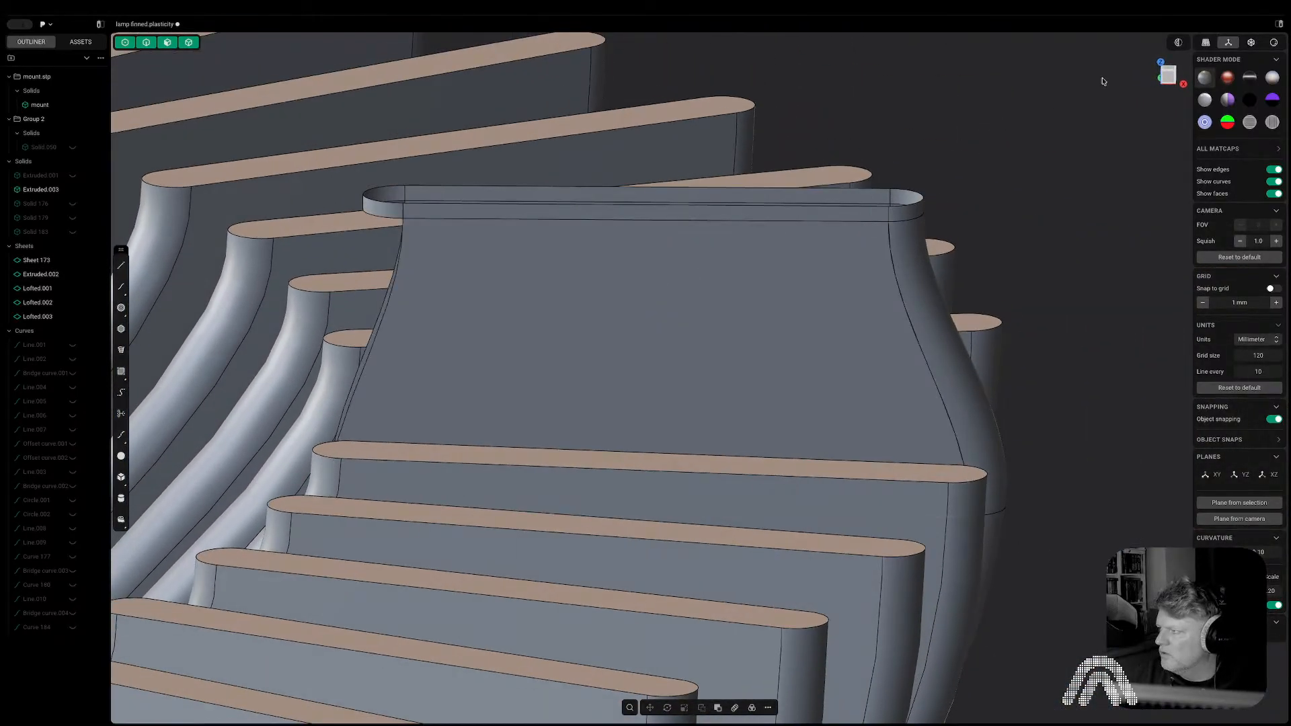
{"action": "left_click", "coordinate": [1167, 76]}
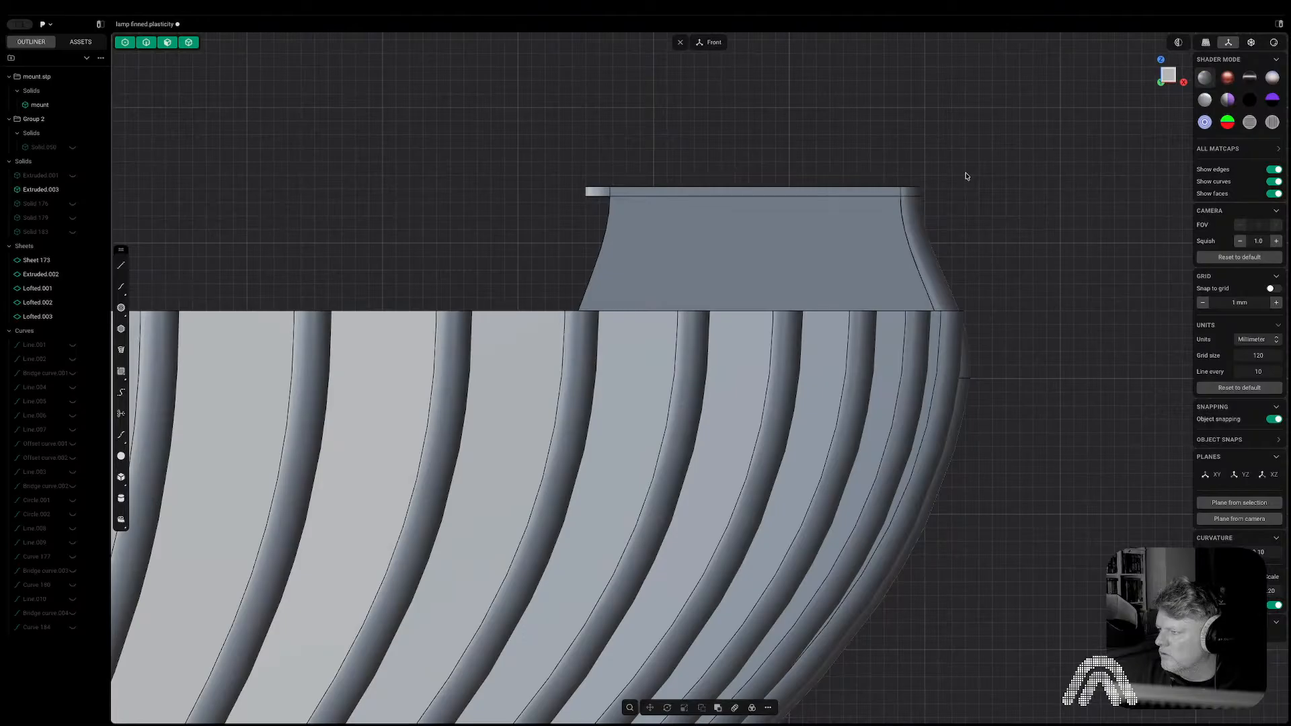
{"action": "key", "text": "l"}
{"action": "left_click", "coordinate": [974, 236]}
{"action": "left_click", "coordinate": [474, 237]}
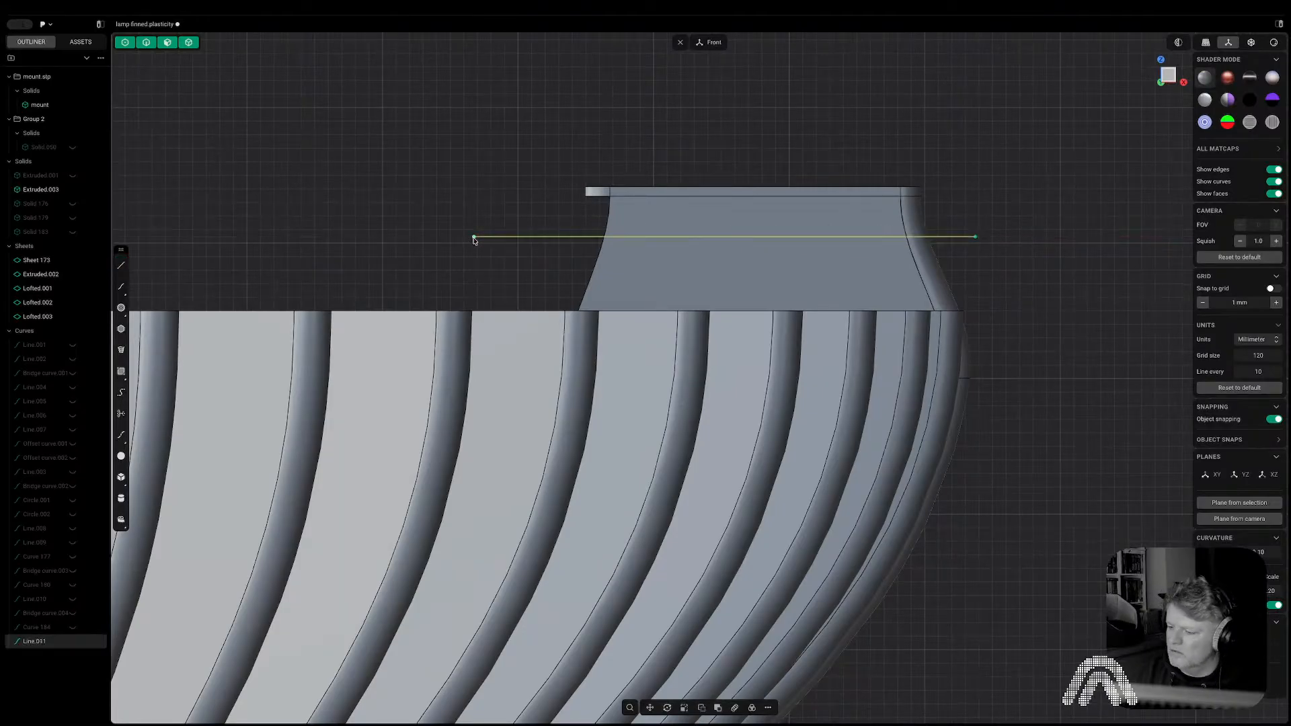
{"action": "key", "text": "c"}
{"action": "left_click", "coordinate": [653, 216]}
{"action": "left_click", "coordinate": [939, 228]}
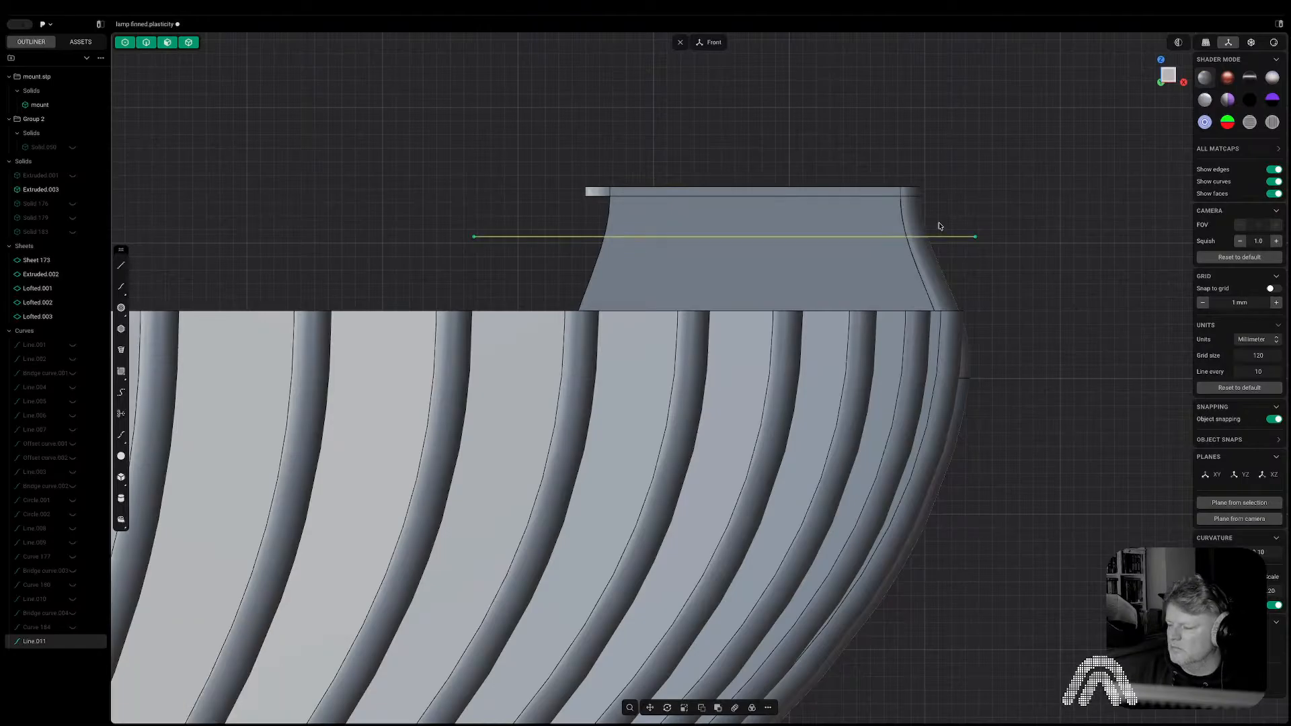
Delete both lofted long side surfaces between the fin and the strip.
{"action": "middle_click_drag", "start_coordinate": [937, 221], "coordinate": [816, 219]}
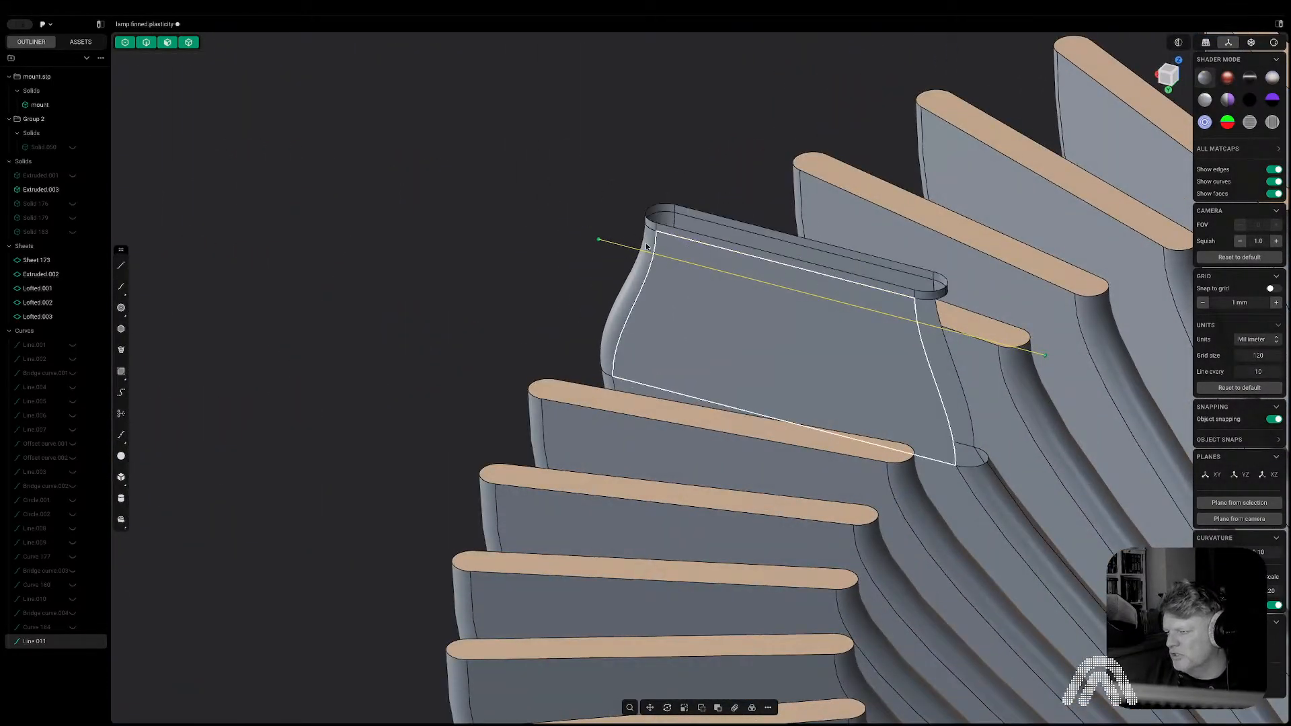
{"action": "middle_click_drag", "start_coordinate": [611, 241], "coordinate": [692, 400]}
{"action": "scroll", "coordinate": [692, 401], "scroll_direction": "up", "scroll_amount": 2}
{"action": "scroll", "coordinate": [692, 402], "scroll_direction": "up", "scroll_amount": 3}
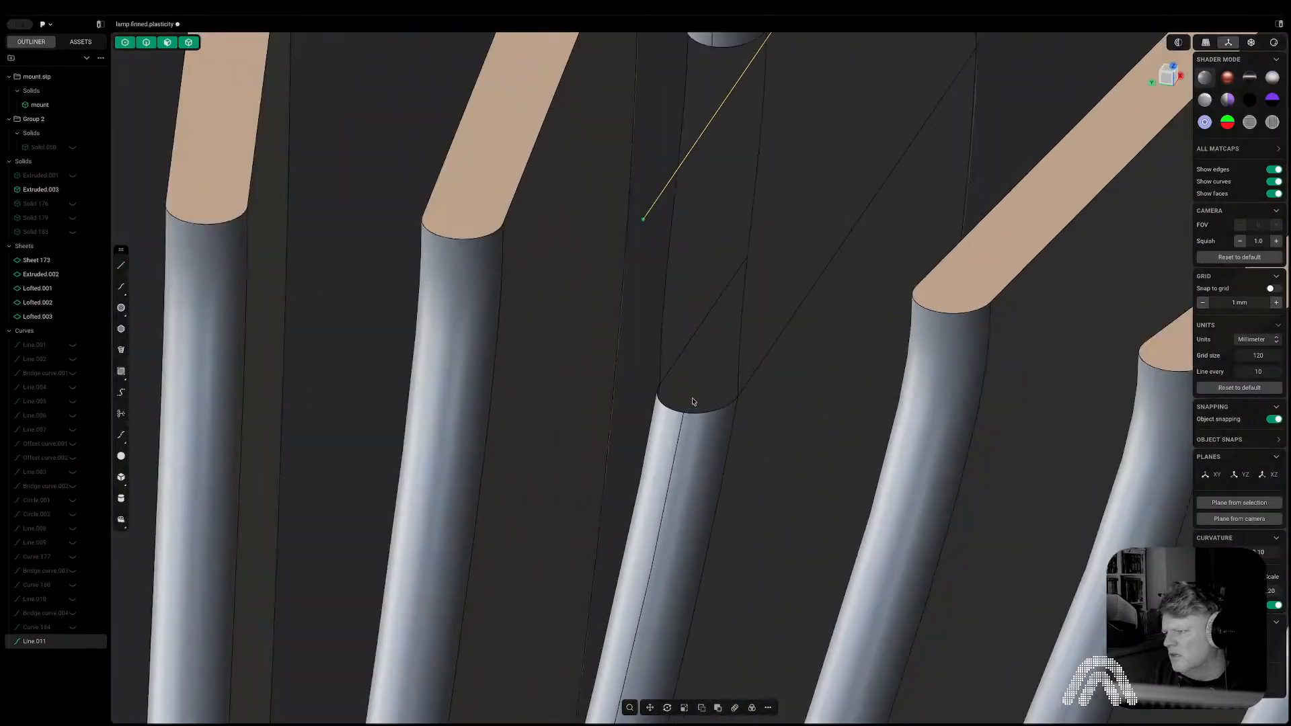
{"action": "scroll", "coordinate": [693, 402], "scroll_direction": "down", "scroll_amount": 8}
{"action": "scroll", "coordinate": [766, 292], "scroll_direction": "up", "scroll_amount": 7}
{"action": "left_click", "coordinate": [714, 301]}
{"action": "key", "text": "Delete"}
{"action": "left_click", "coordinate": [604, 381]}
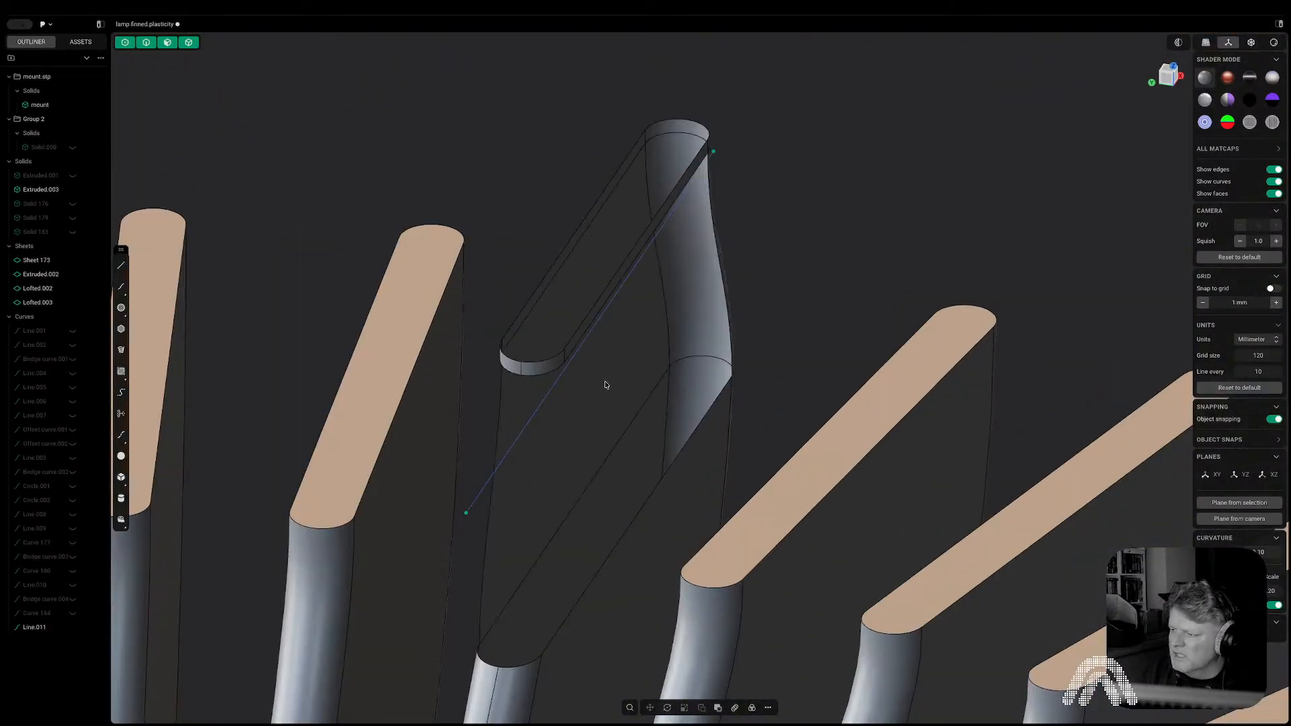
{"action": "key", "text": "Delete"}
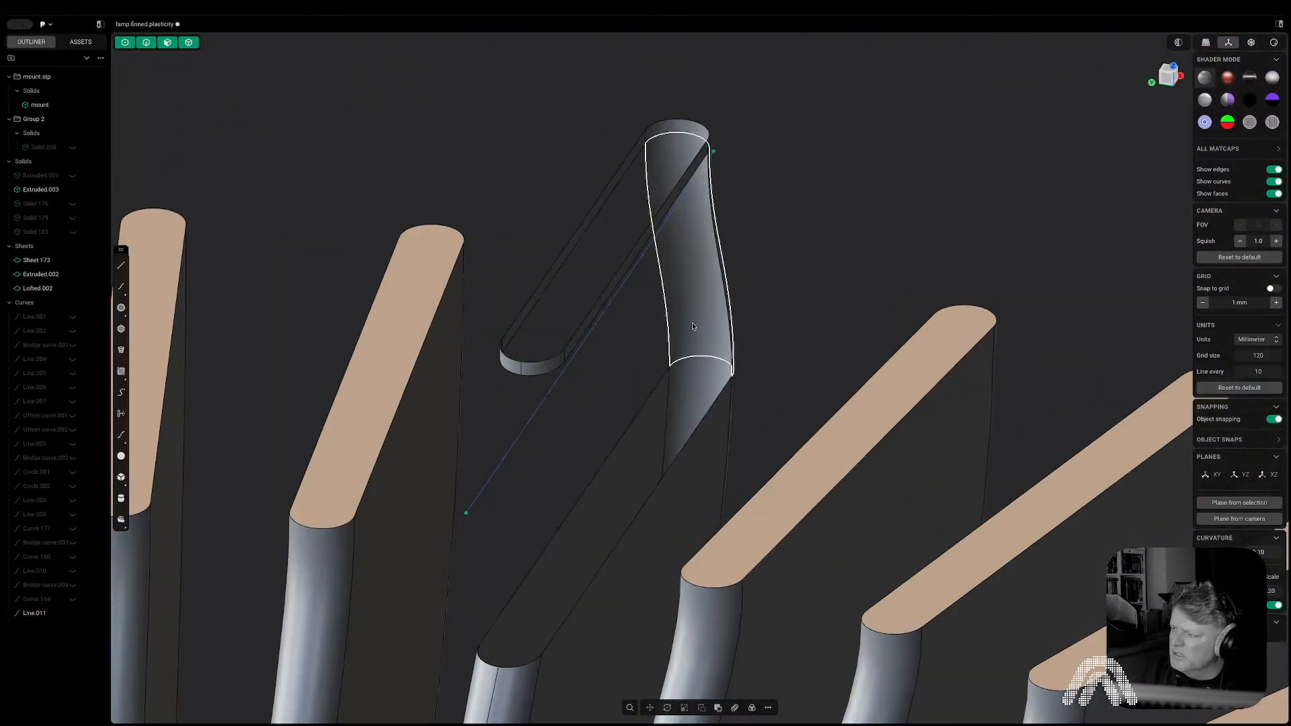
Try to loft one half of the open rounded end between the half arcs of the strip and the fin, changing its continuity.
{"action": "key", "text": "1"}
{"action": "key", "text": "2"}
{"action": "left_click", "coordinate": [539, 376]}
{"action": "key", "text": "shift+e"}
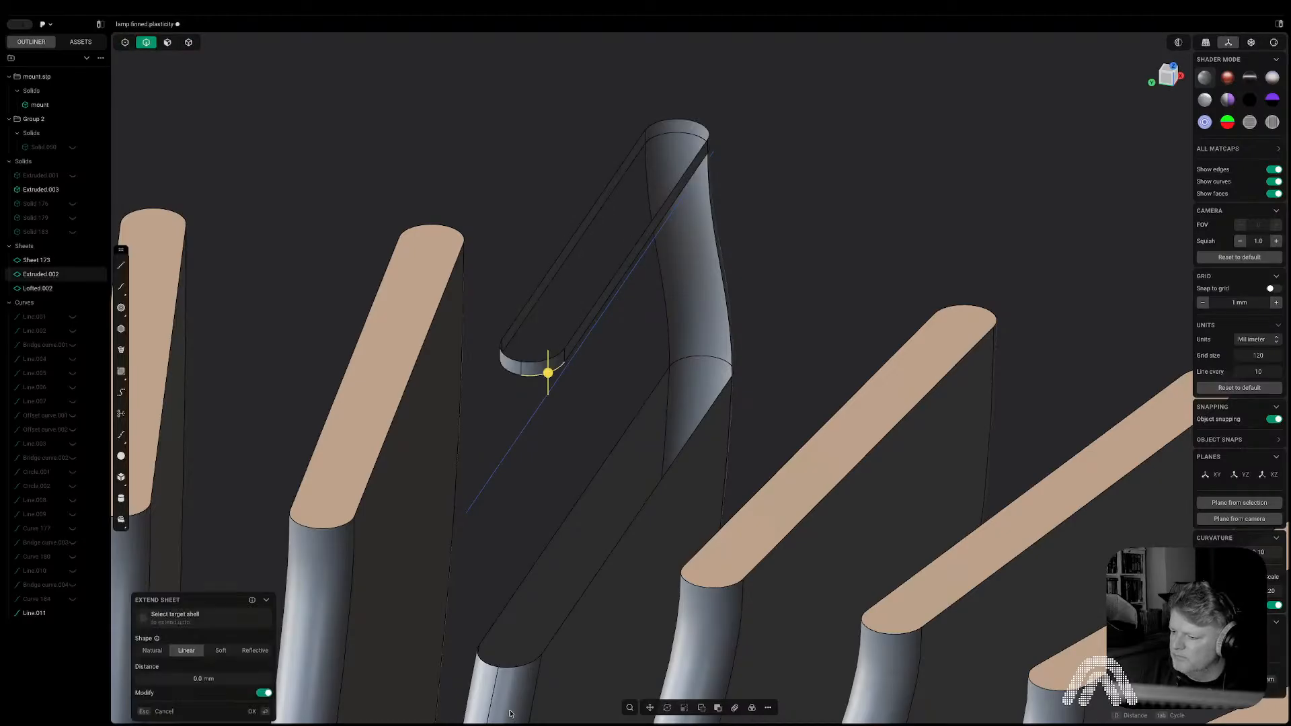
{"action": "left_click", "coordinate": [518, 675], "text": "shift"}
{"action": "key", "text": "shift+l"}
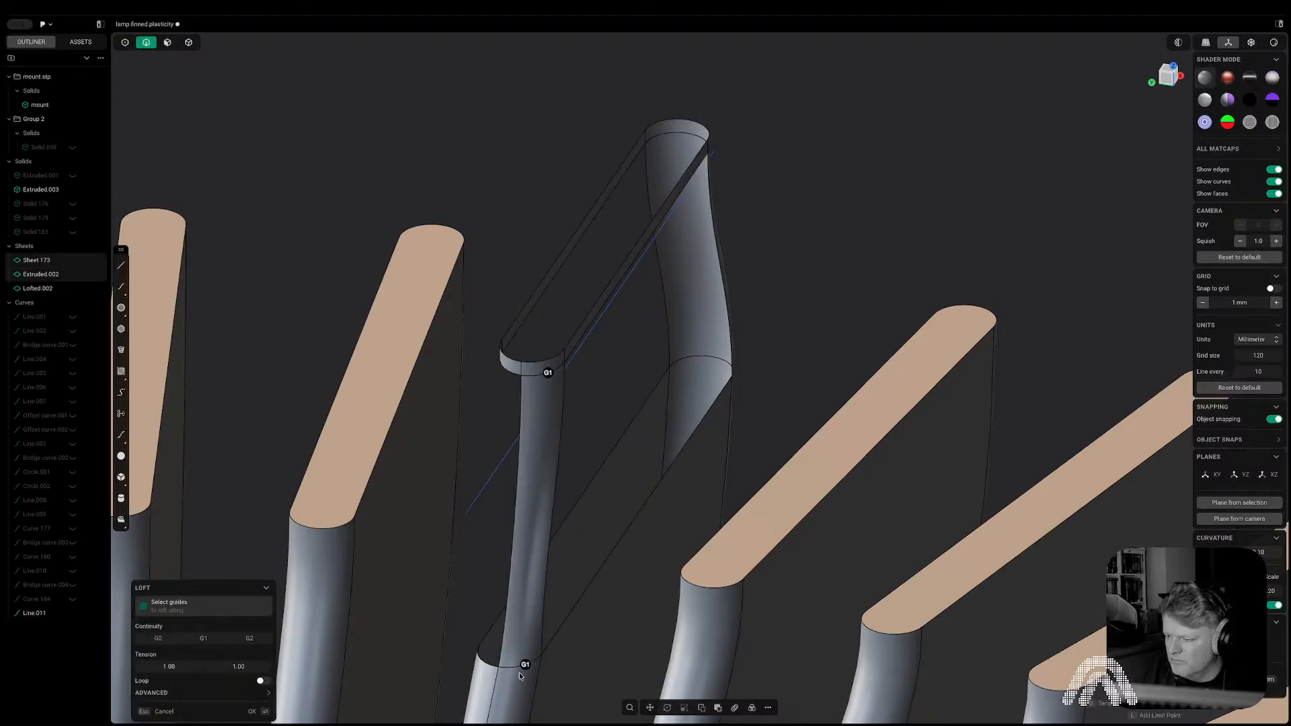
{"action": "key", "text": "g"}
{"action": "key", "text": "g"}
{"action": "middle_click_drag", "start_coordinate": [546, 665], "coordinate": [562, 599]}
{"action": "key", "text": "g"}
{"action": "key", "text": "Escape"}
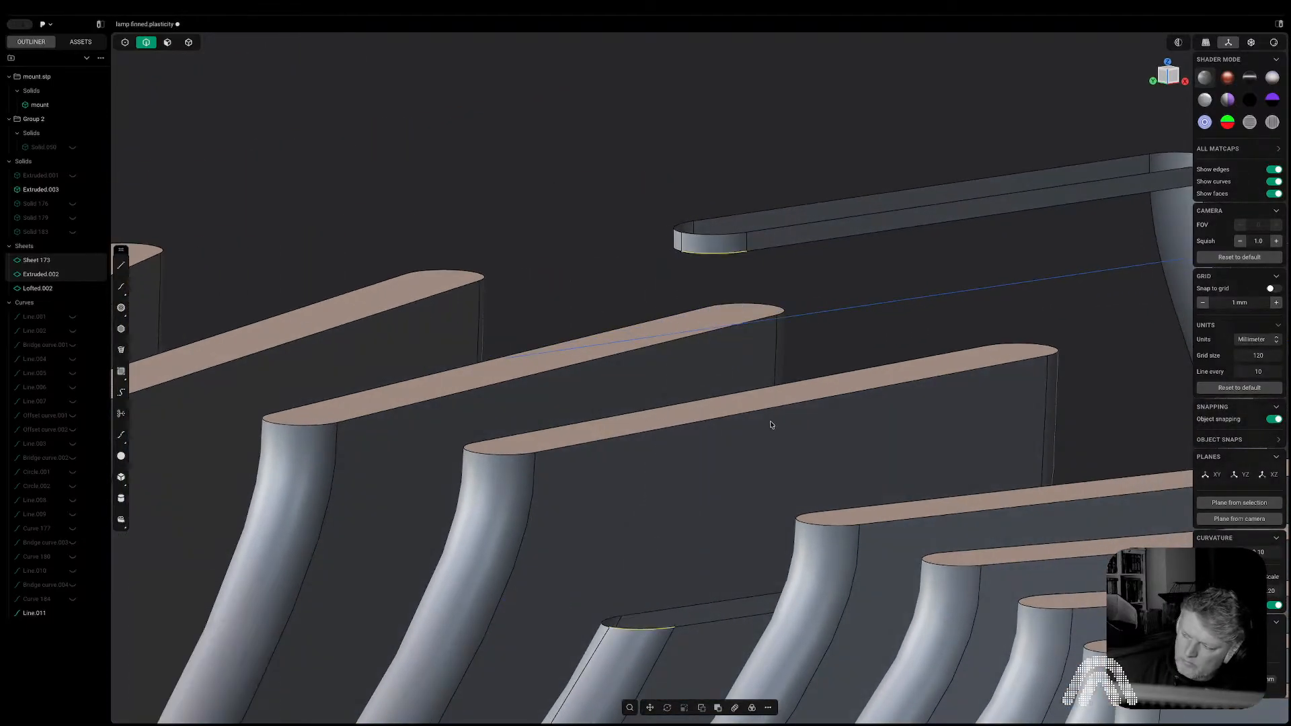
Create a G2 bridge curve at the open end, from the top of the fin's side edge to the bottom of the strip's vertical edge.
{"action": "left_click", "coordinate": [779, 424]}
{"action": "key", "text": "shift+b"}
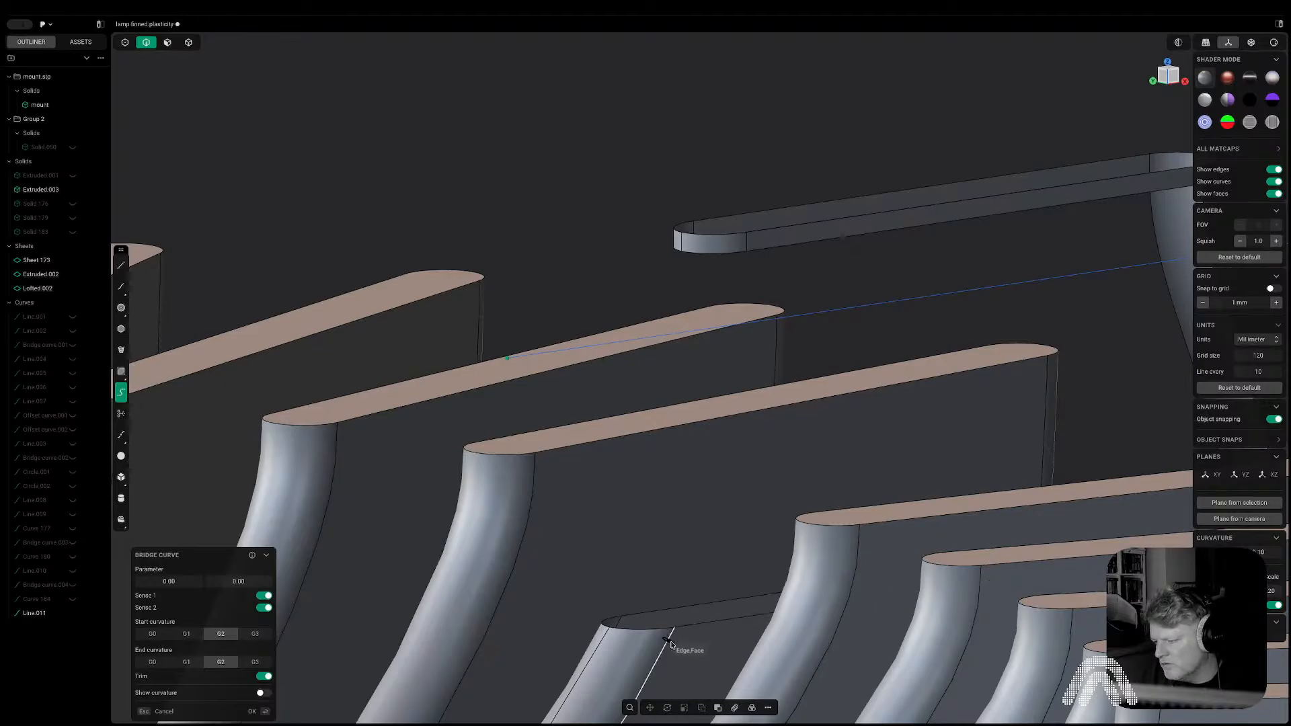
{"action": "left_click", "coordinate": [668, 640]}
{"action": "left_click", "coordinate": [746, 244]}
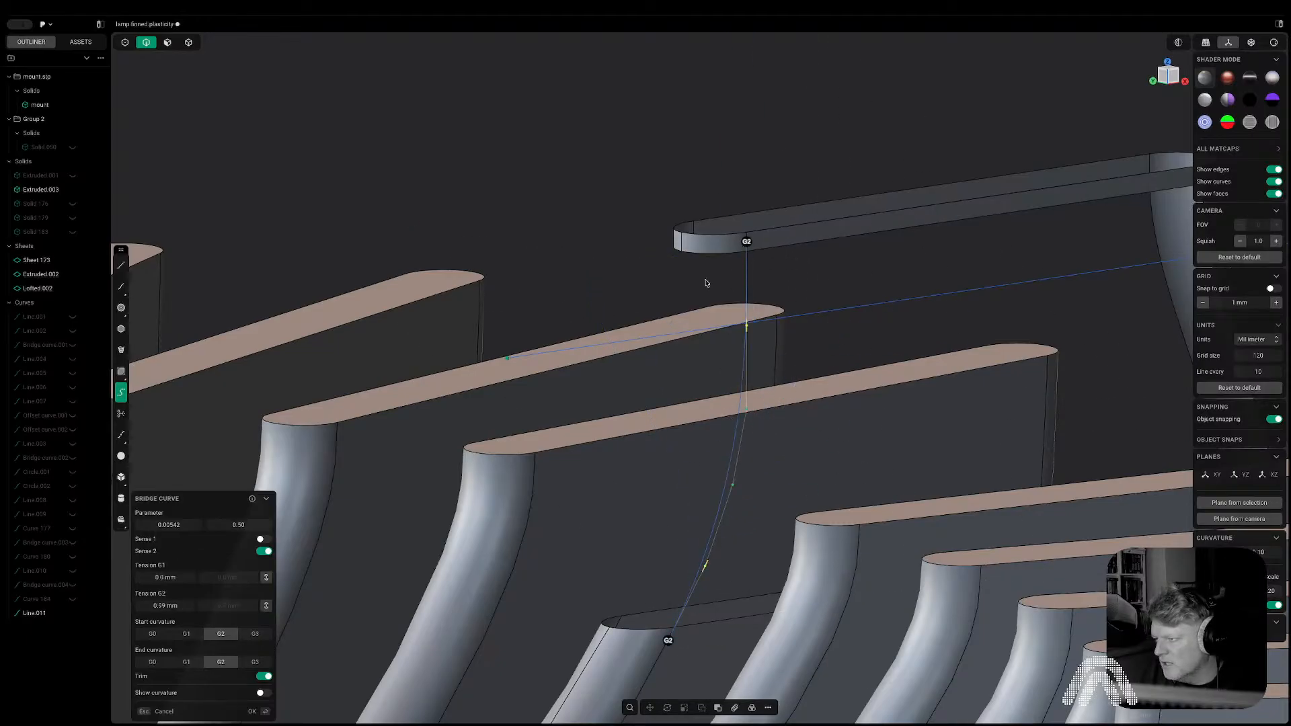
{"action": "left_click_drag", "start_coordinate": [173, 534], "coordinate": [162, 534]}
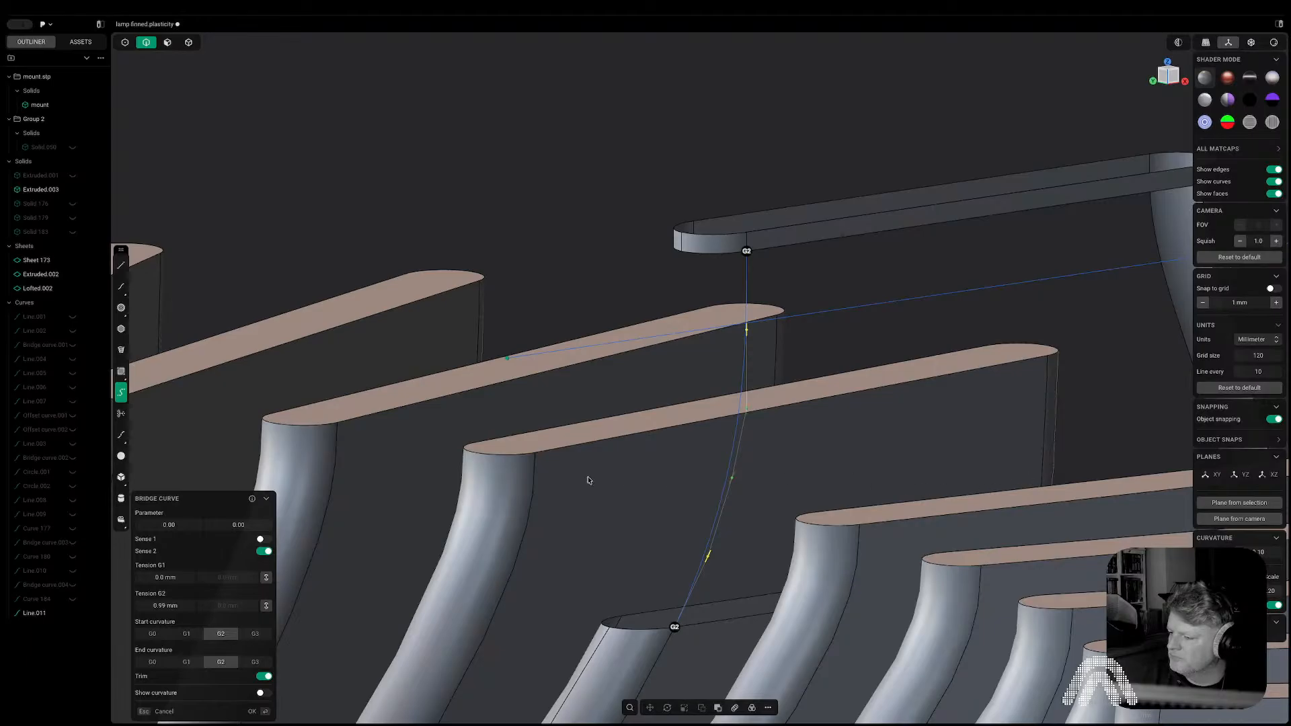
{"action": "key", "text": "Return"}
Try to loft the end's half arcs between fin and strip with the new bridge curve as guide.
{"action": "left_click", "coordinate": [646, 629]}
{"action": "left_click", "coordinate": [713, 254]}
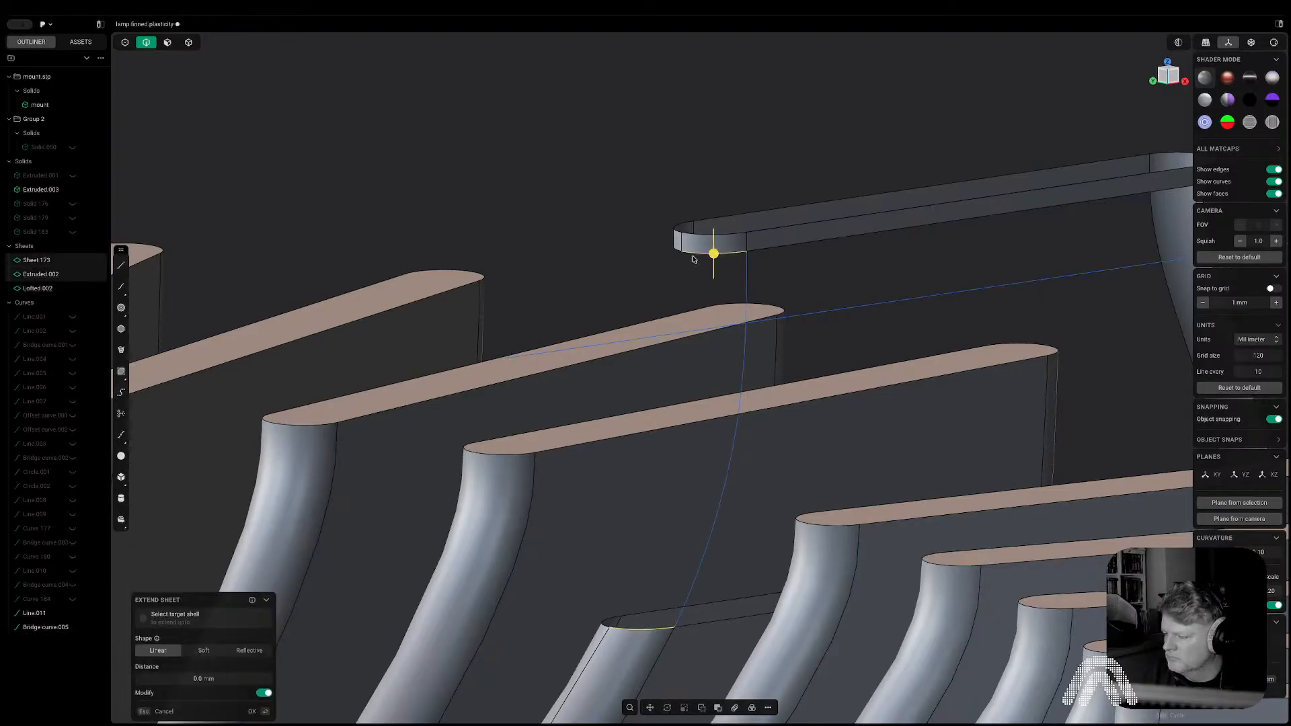
{"action": "key", "text": "l"}
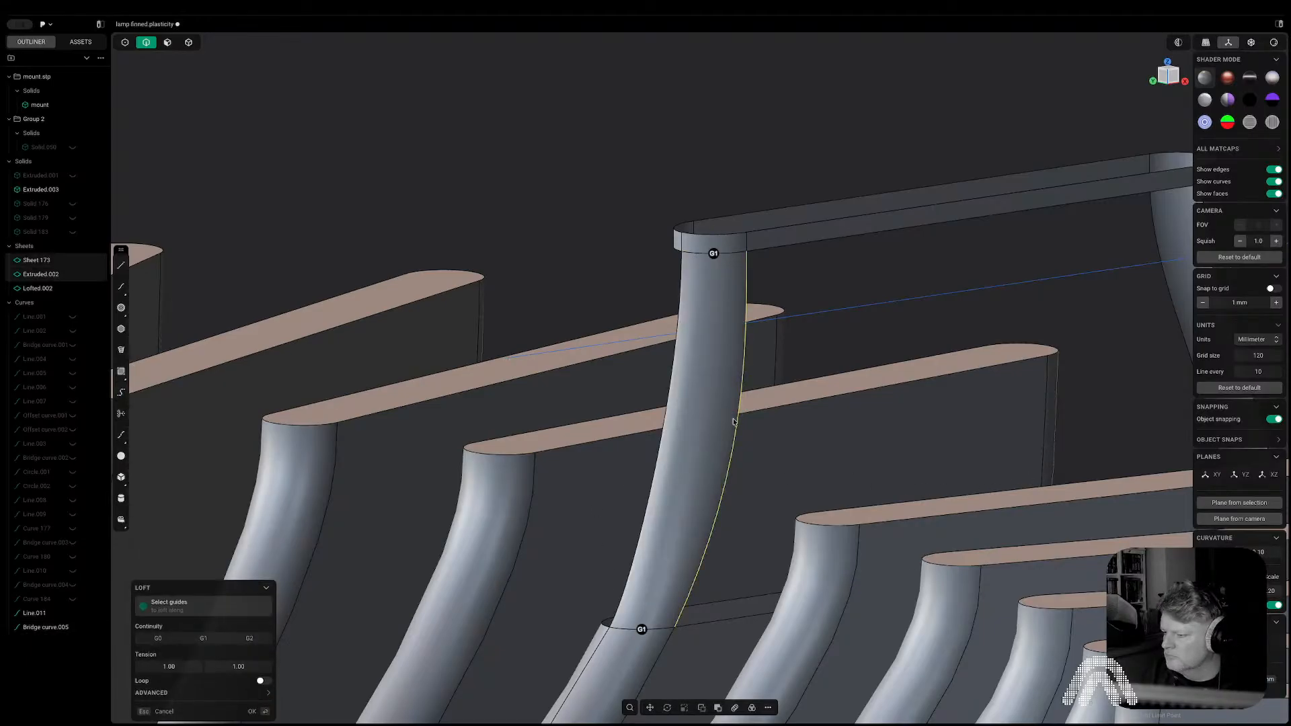
{"action": "middle_click_drag", "start_coordinate": [733, 422], "coordinate": [808, 438]}
{"action": "key", "text": "Escape"}
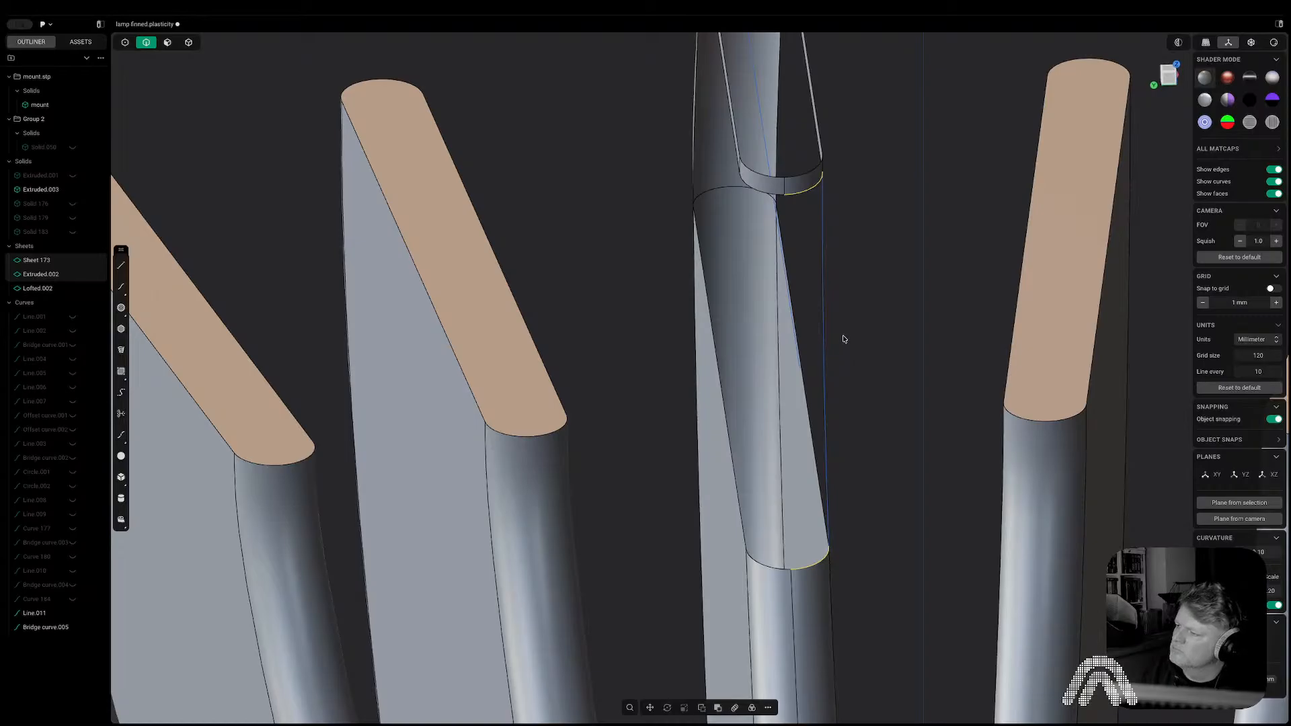
Try to mirror the bridge curve at the open end about the middle of the rounded end.
{"action": "left_click", "coordinate": [828, 244]}
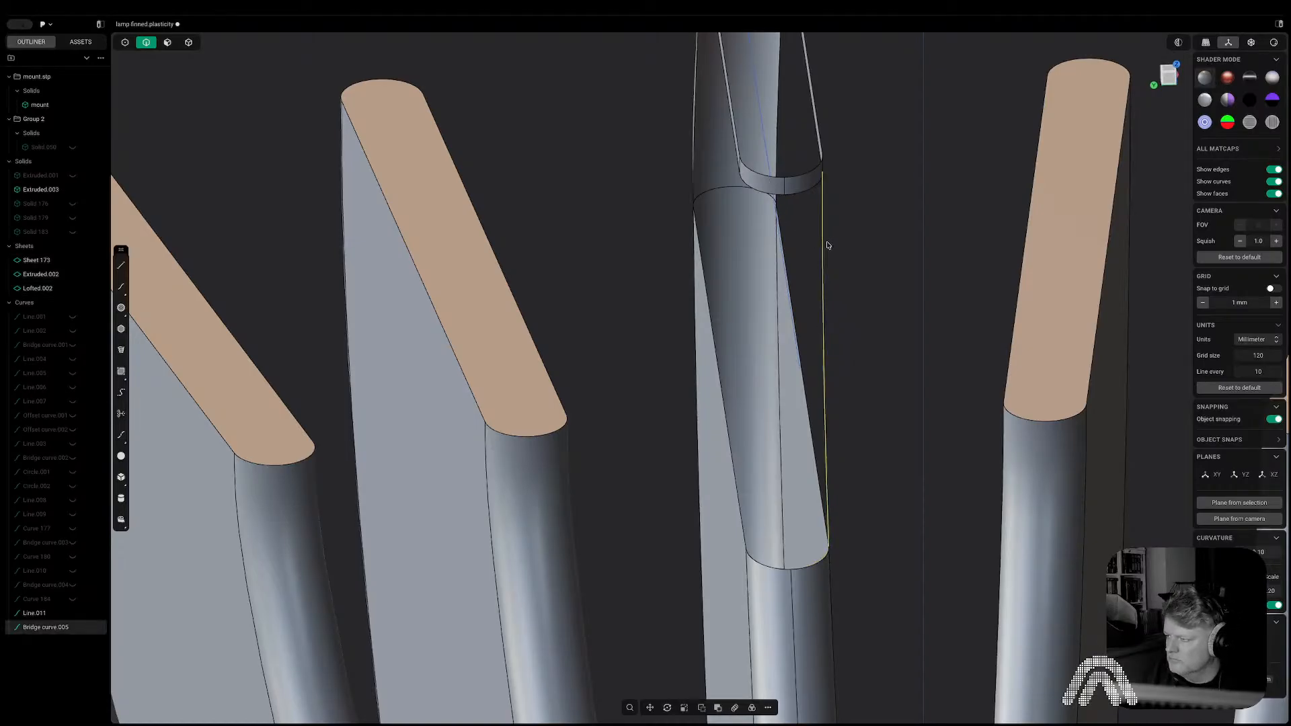
{"action": "key", "text": "alt+x"}
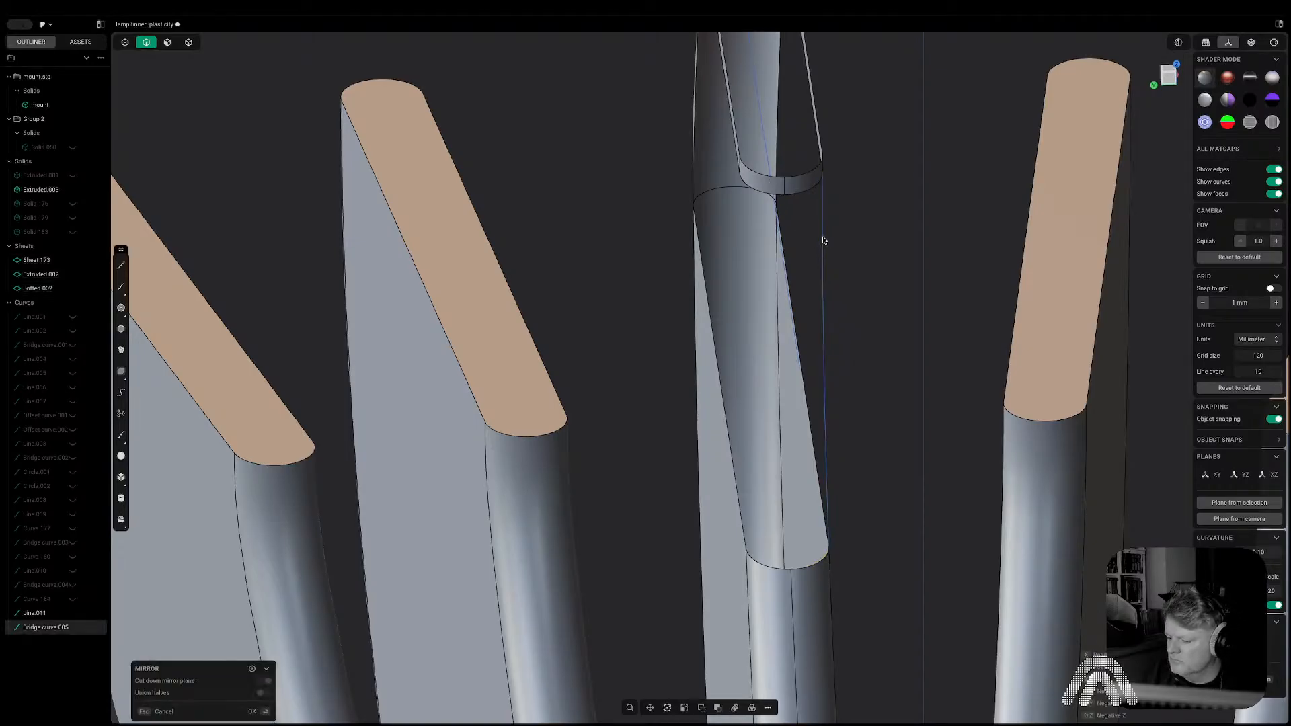
{"action": "left_click", "coordinate": [779, 189]}
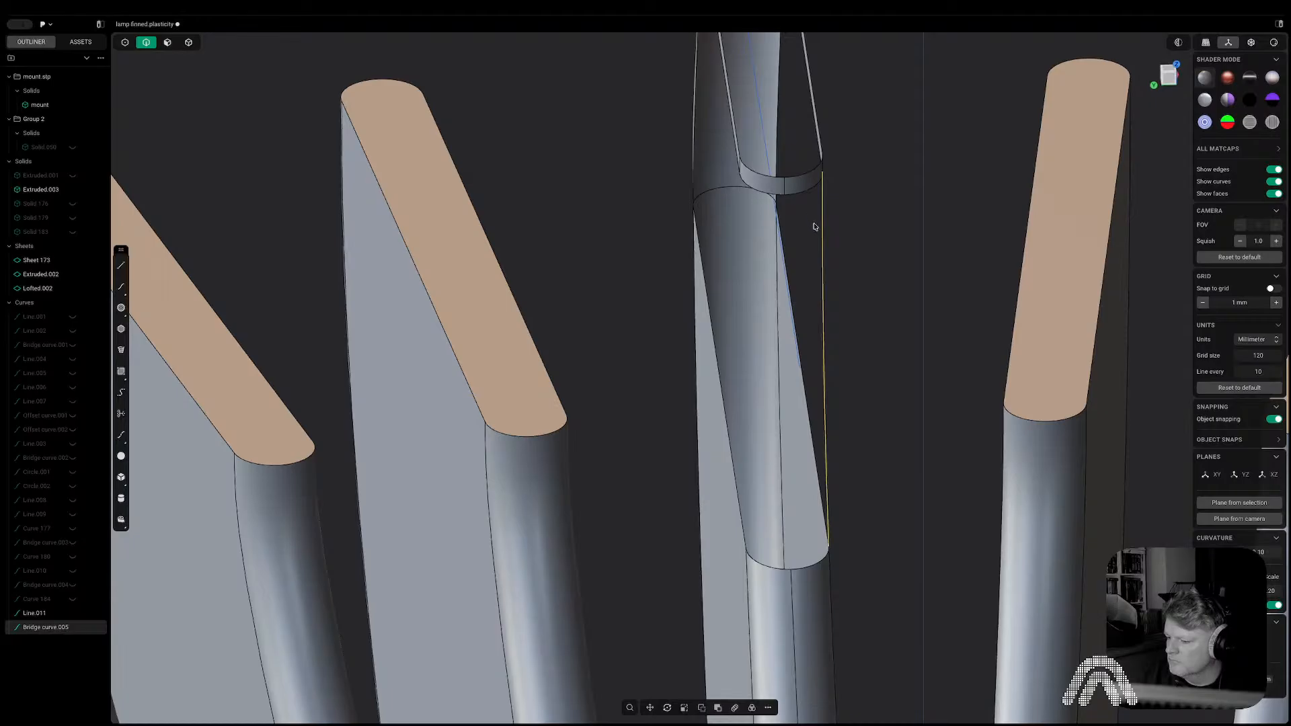
{"action": "key", "text": "alt+x"}
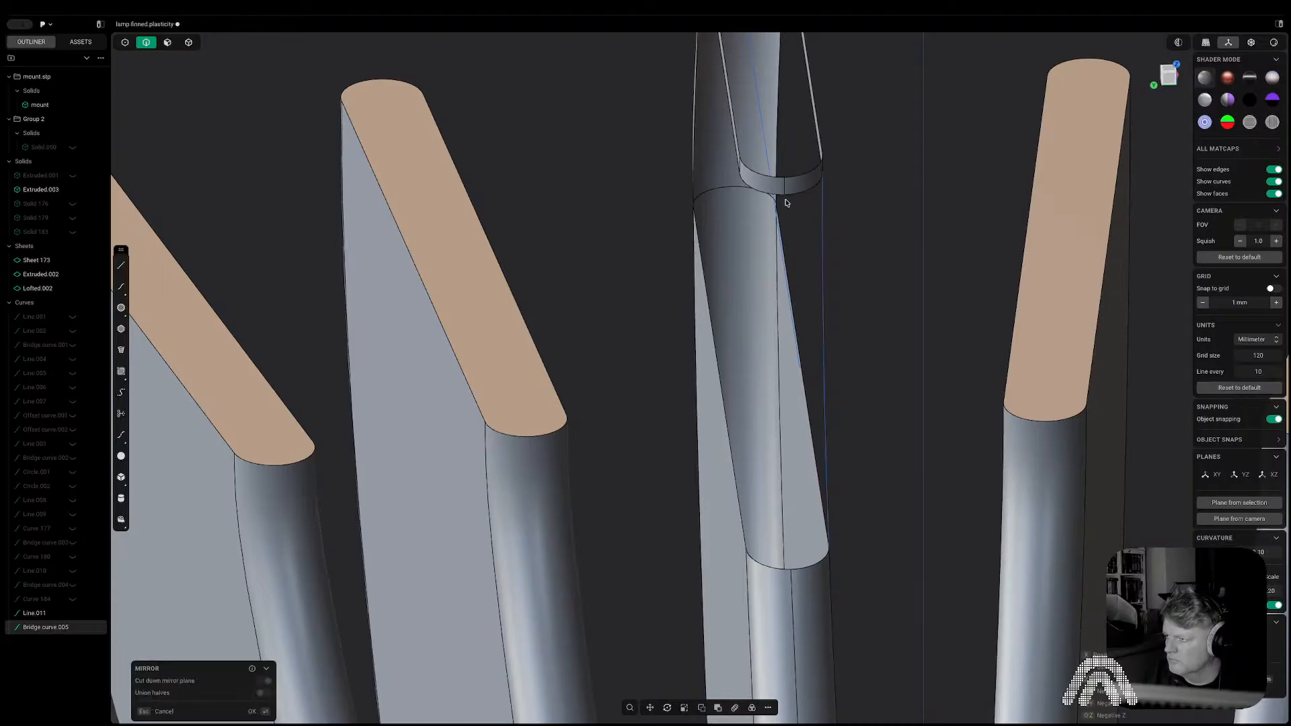
{"action": "left_click", "coordinate": [784, 192]}
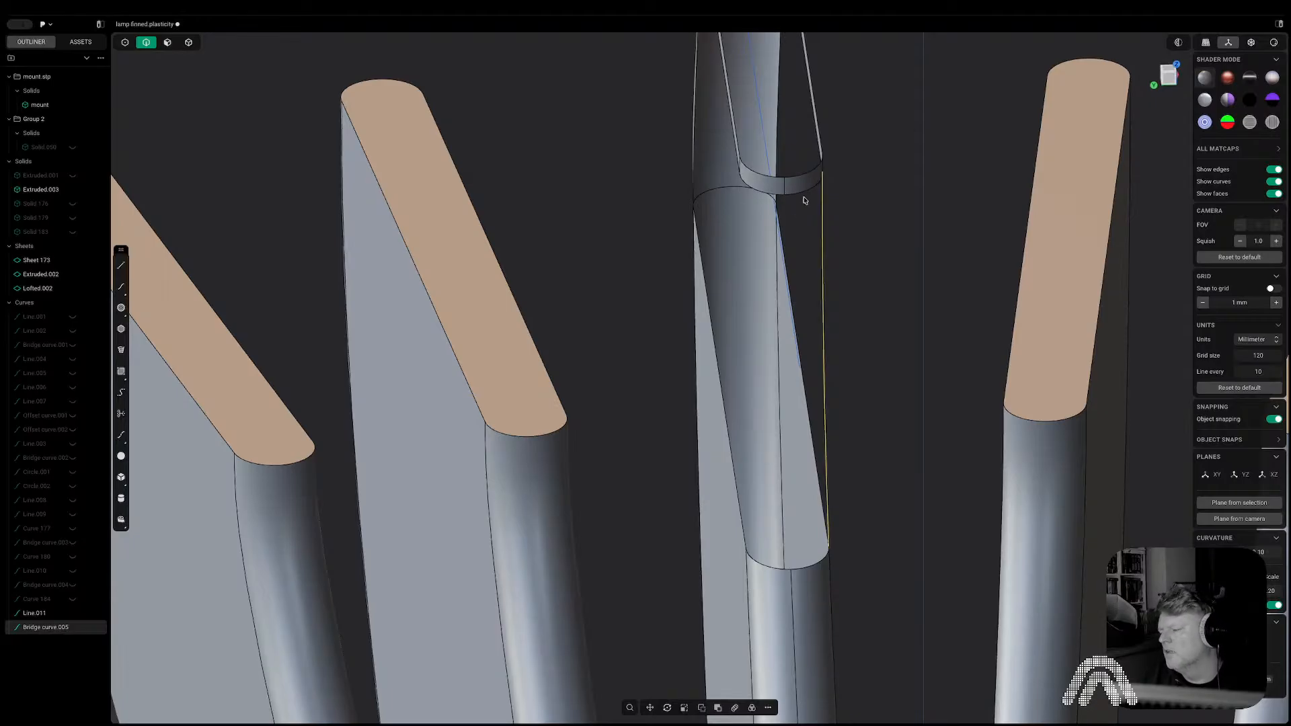
Create a G2 bridge curve at the open end from the fin's middle edge to the middle edge of the strip's rounded end.
{"action": "middle_click_drag", "start_coordinate": [1146, 97], "coordinate": [625, 383]}
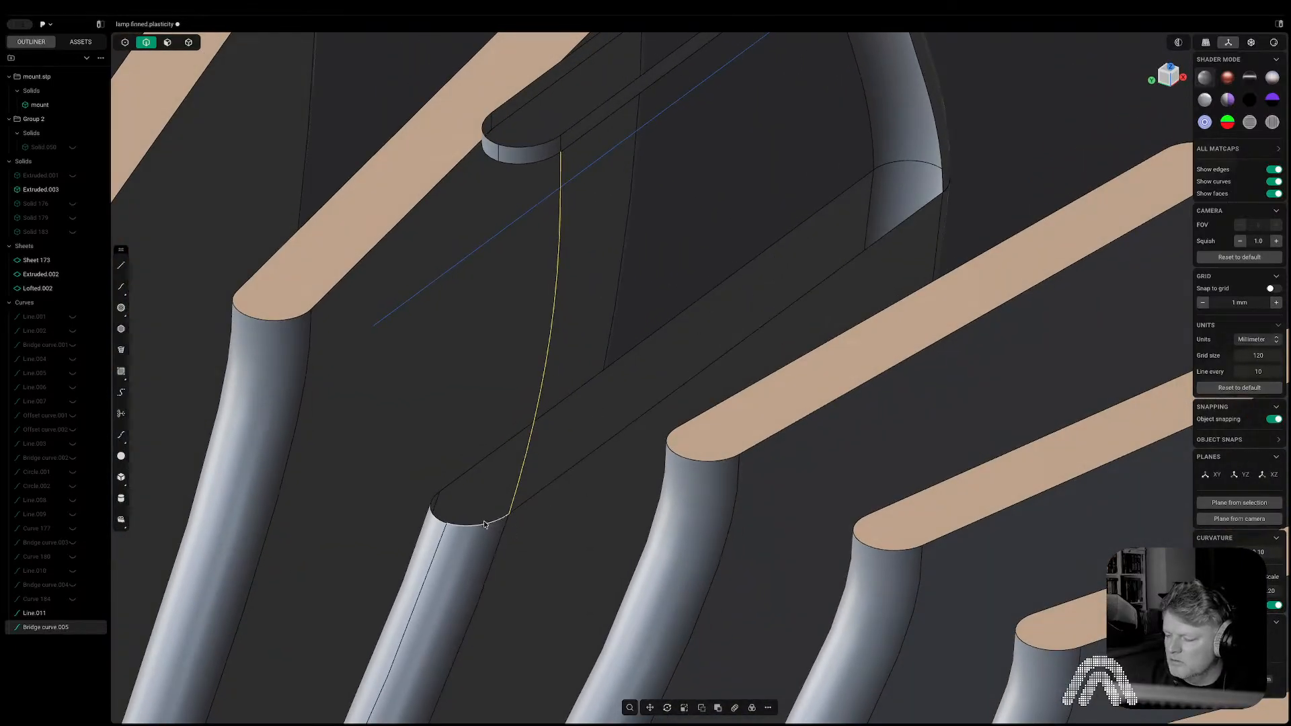
{"action": "left_click", "coordinate": [381, 520]}
{"action": "key", "text": "shift+b"}
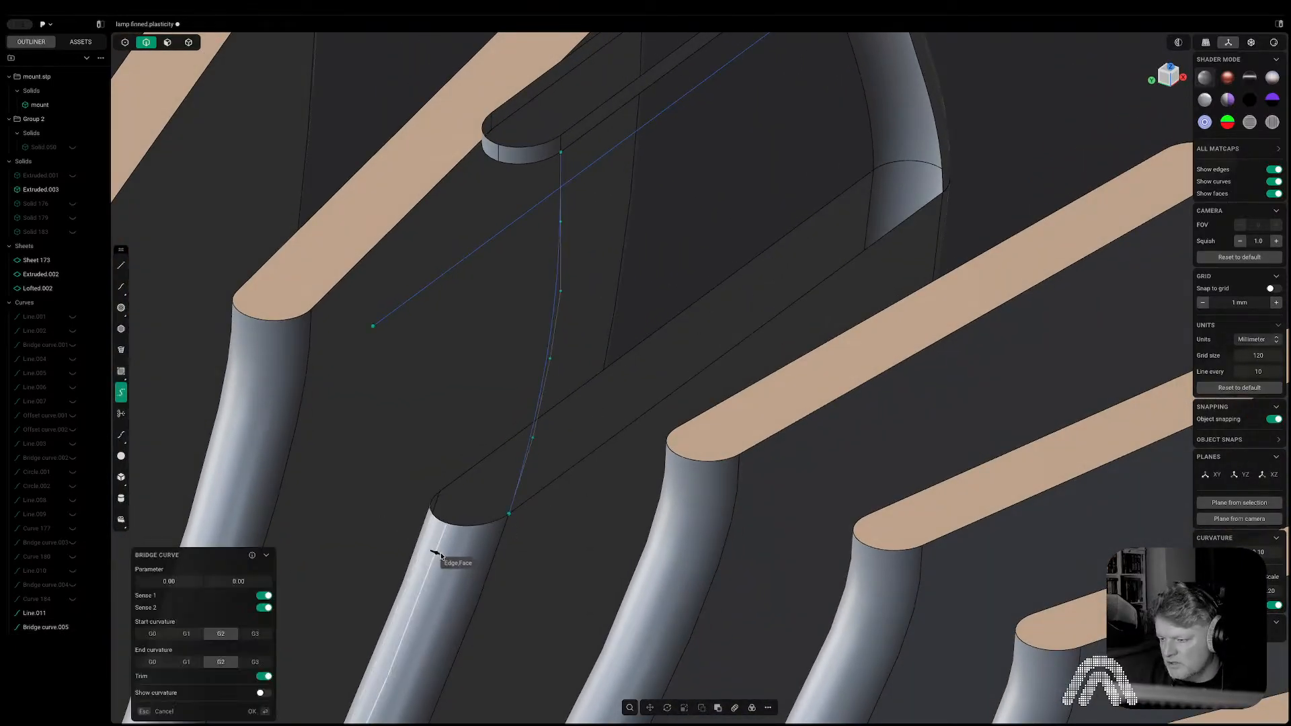
{"action": "left_click", "coordinate": [441, 555]}
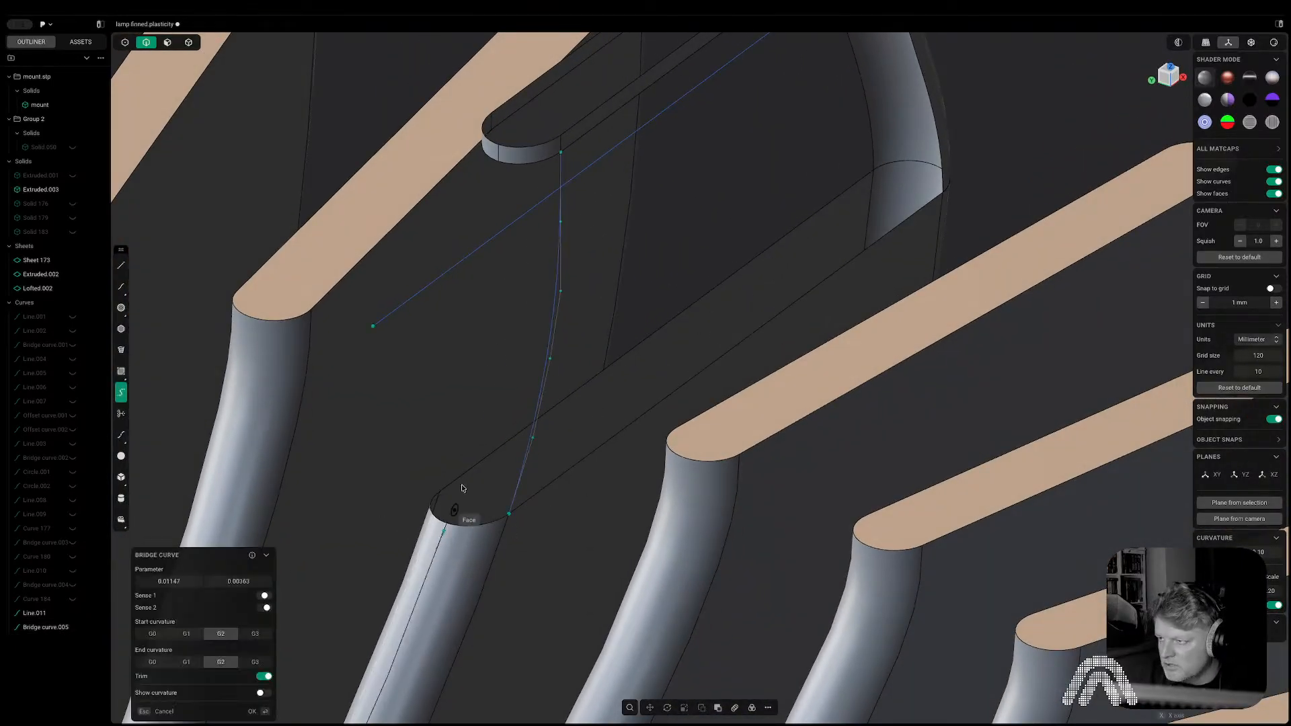
{"action": "left_click", "coordinate": [498, 154]}
{"action": "left_click_drag", "start_coordinate": [185, 524], "coordinate": [172, 524]}
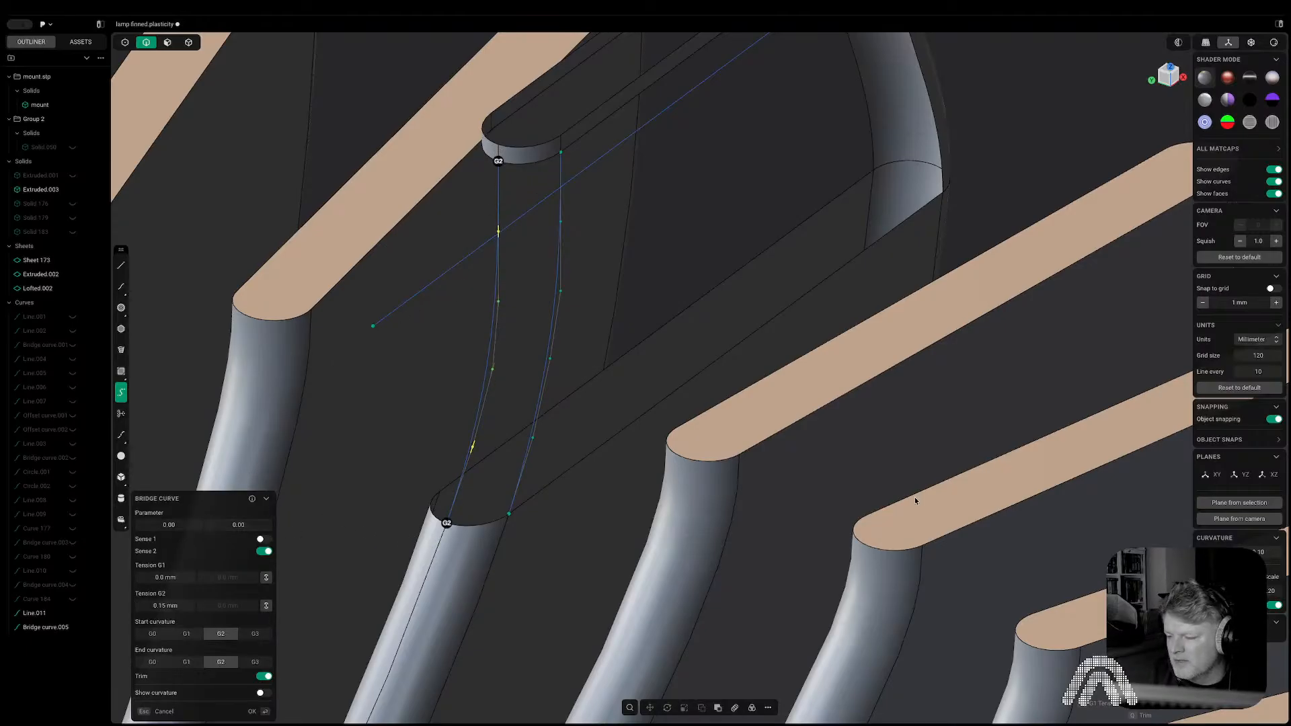
{"action": "key", "text": "Return"}
Loft one half of the open rounded end between the half arcs of fin and strip, with both bridge curves as guides.
{"action": "left_click", "coordinate": [499, 521]}
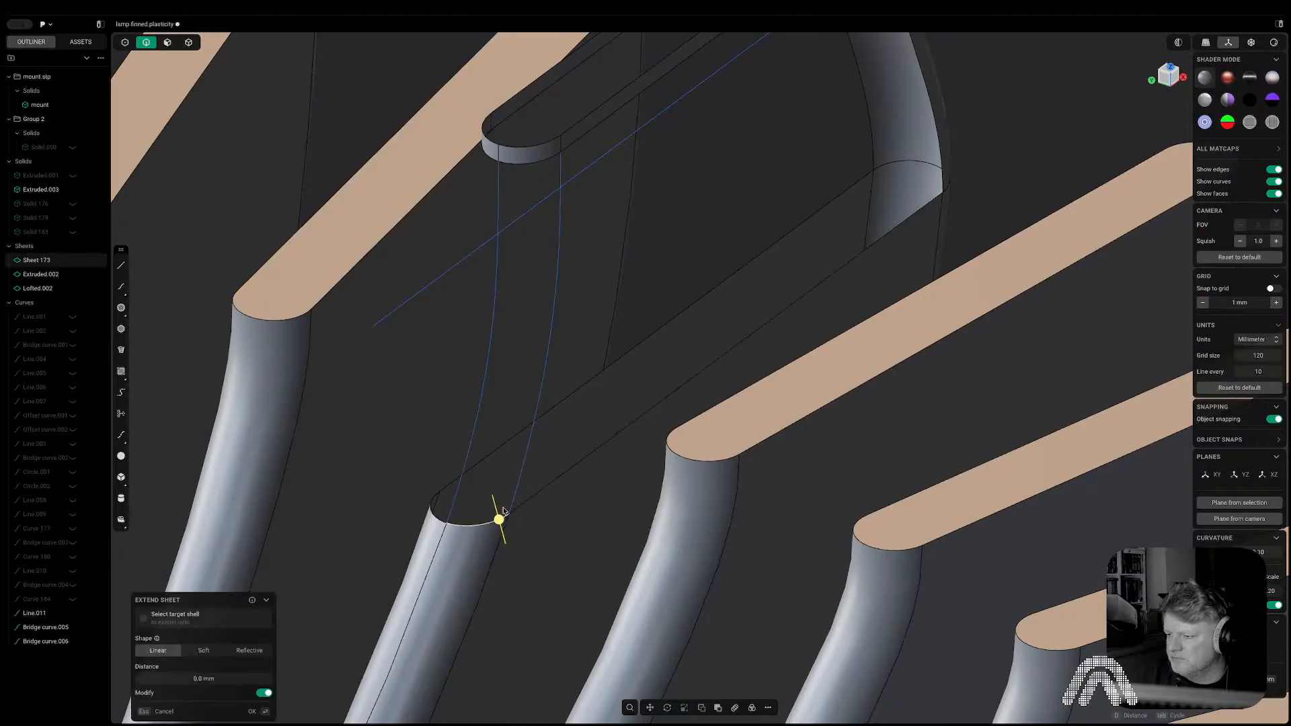
{"action": "left_click", "coordinate": [534, 167], "text": "shift"}
{"action": "key", "text": "l"}
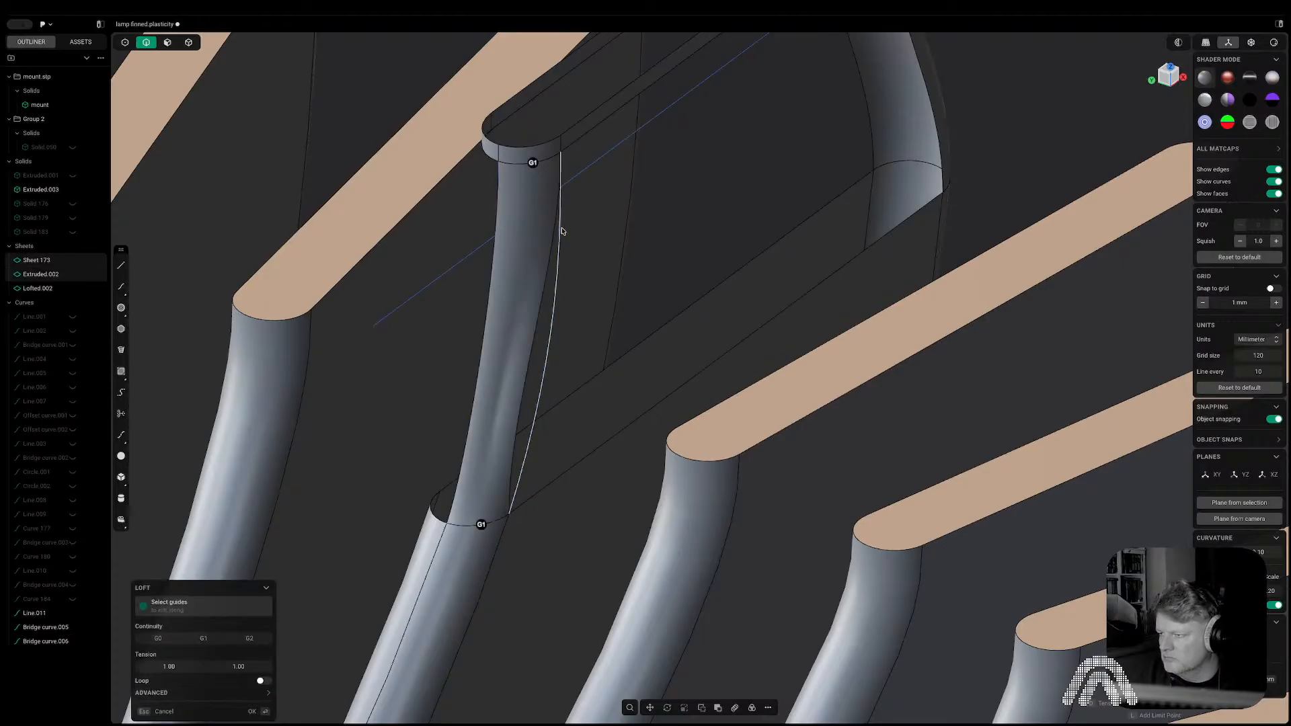
{"action": "left_click", "coordinate": [560, 229]}
{"action": "left_click", "coordinate": [494, 284]}
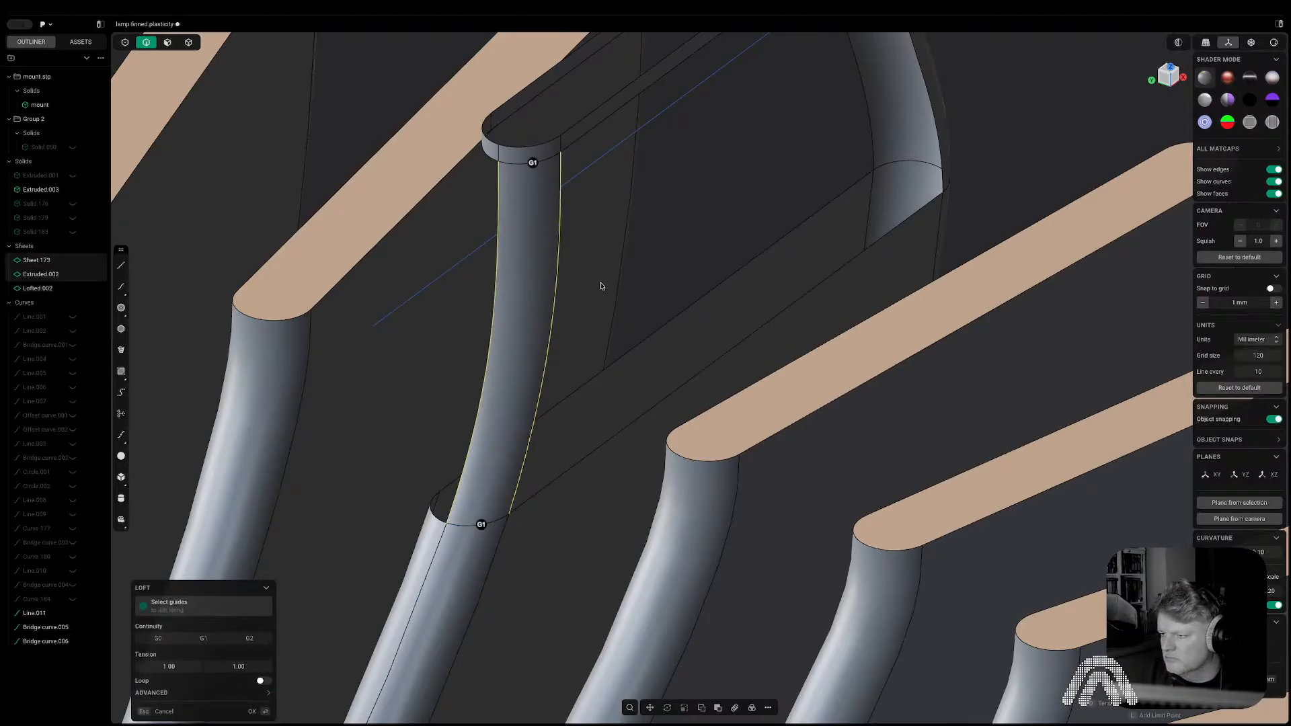
{"action": "key", "text": "Return"}
{"action": "key", "text": "Escape"}
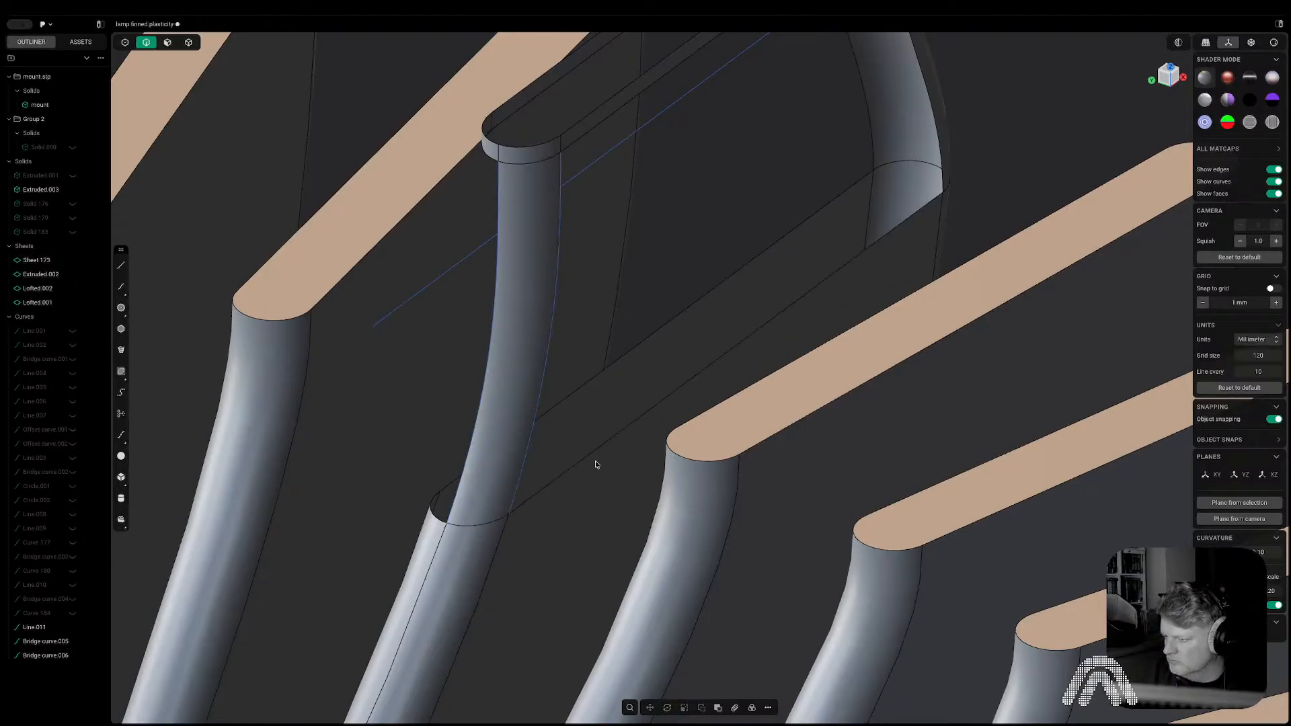
Hide the side bridge curve and loft the adjacent long side between strip and fin edges, using the rounded end surfaces' edges as guides.
{"action": "left_click", "coordinate": [527, 454]}
{"action": "key", "text": "h"}
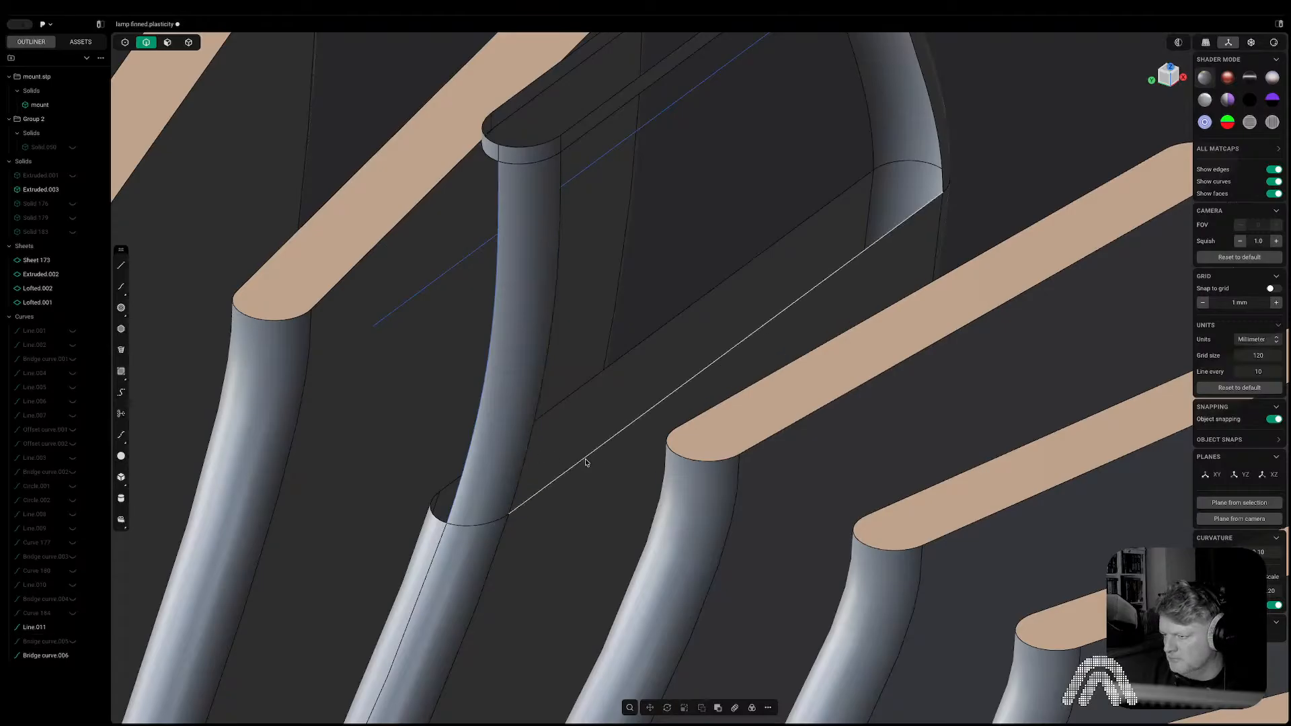
{"action": "left_click", "coordinate": [643, 93]}
{"action": "left_click", "coordinate": [770, 320], "text": "shift"}
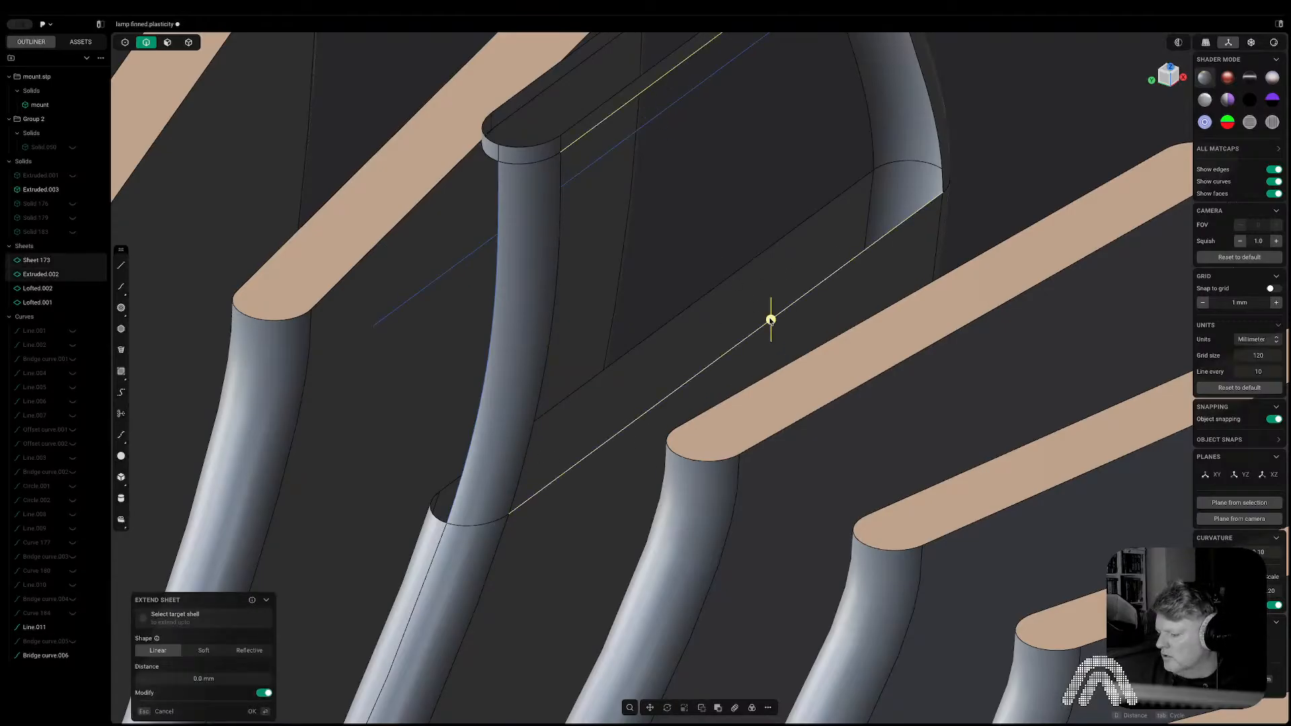
{"action": "key", "text": "l"}
{"action": "left_click", "coordinate": [551, 336]}
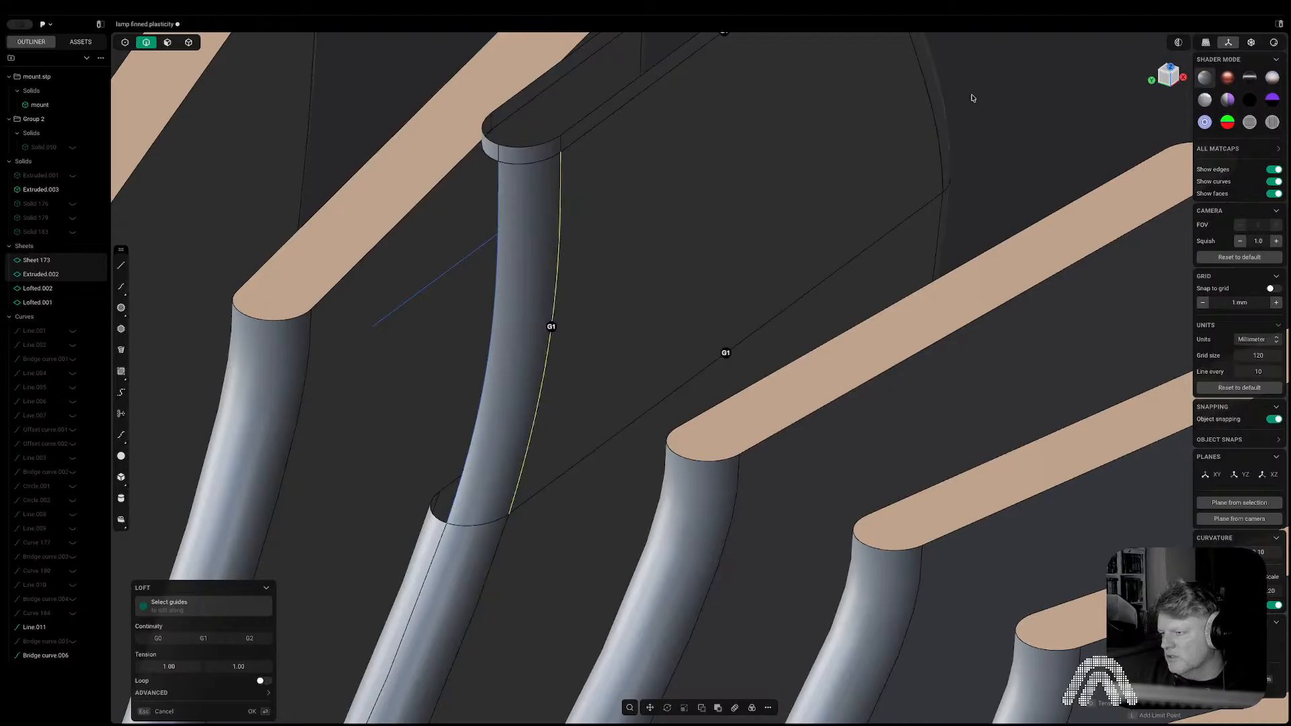
{"action": "left_click", "coordinate": [933, 115]}
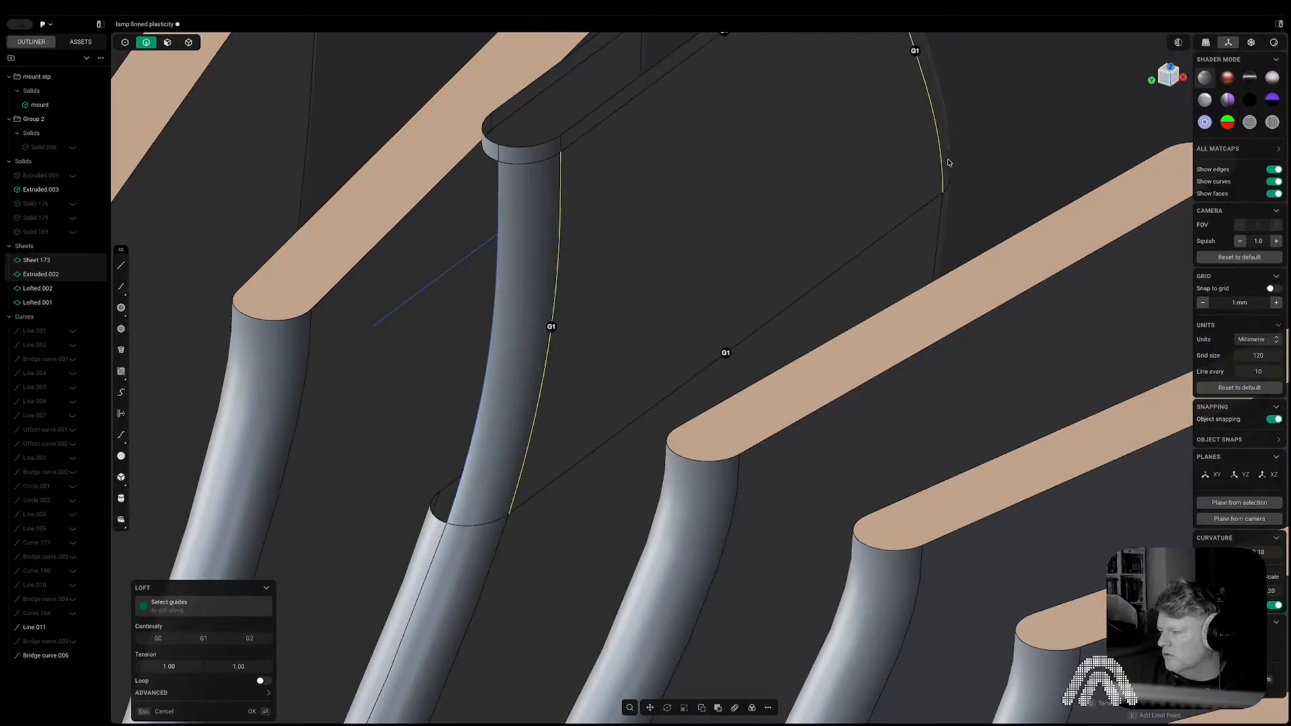
{"action": "middle_click_drag", "start_coordinate": [948, 163], "coordinate": [726, 176]}
{"action": "middle_click_drag", "start_coordinate": [956, 191], "coordinate": [696, 312], "text": "shift"}
{"action": "key", "text": "Return"}
{"action": "middle_click_drag", "start_coordinate": [912, 279], "coordinate": [905, 411], "text": "shift"}
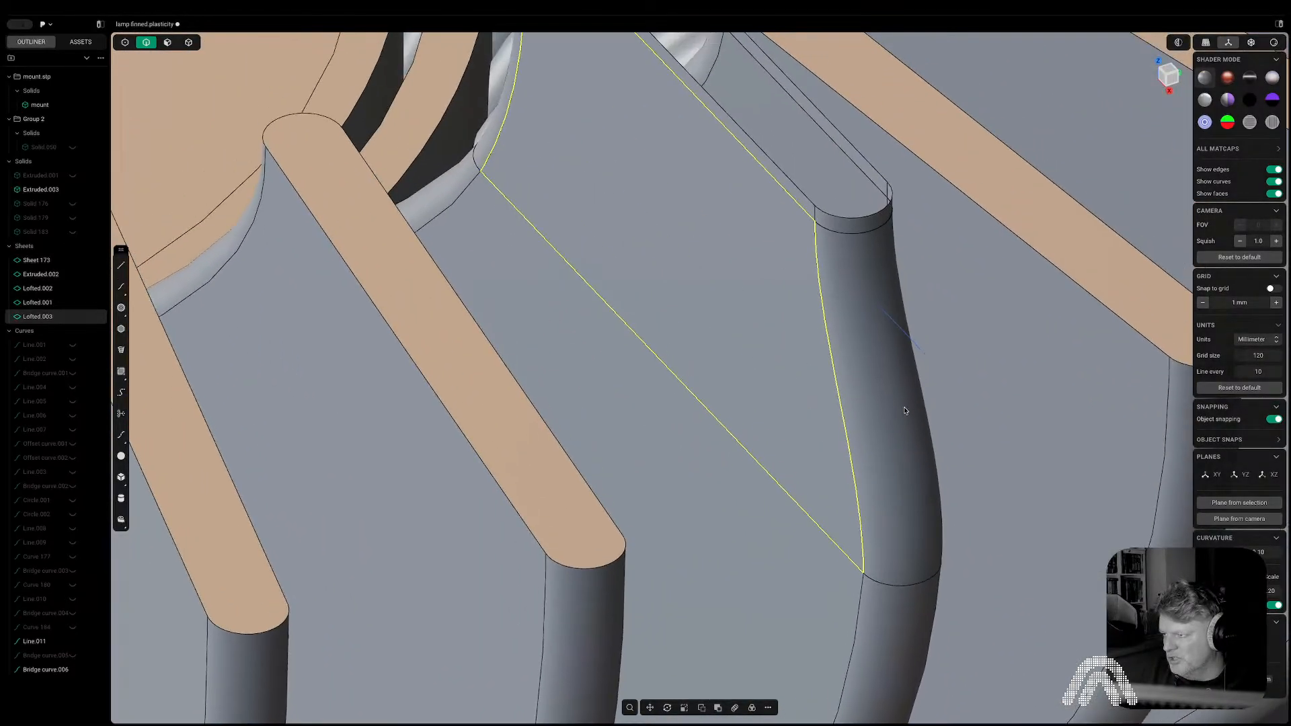
Mirror the lofted half of the rounded end about its middle edge to complete the end surface.
{"action": "mouse_move", "coordinate": [735, 385]}
{"action": "middle_mouse_down"}
{"action": "mouse_move", "coordinate": [571, 367]}
{"action": "mouse_move", "coordinate": [700, 374]}
{"action": "mouse_move", "coordinate": [801, 334]}
{"action": "mouse_move", "coordinate": [500, 340]}
{"action": "mouse_move", "coordinate": [605, 286]}
{"action": "middle_mouse_up"}
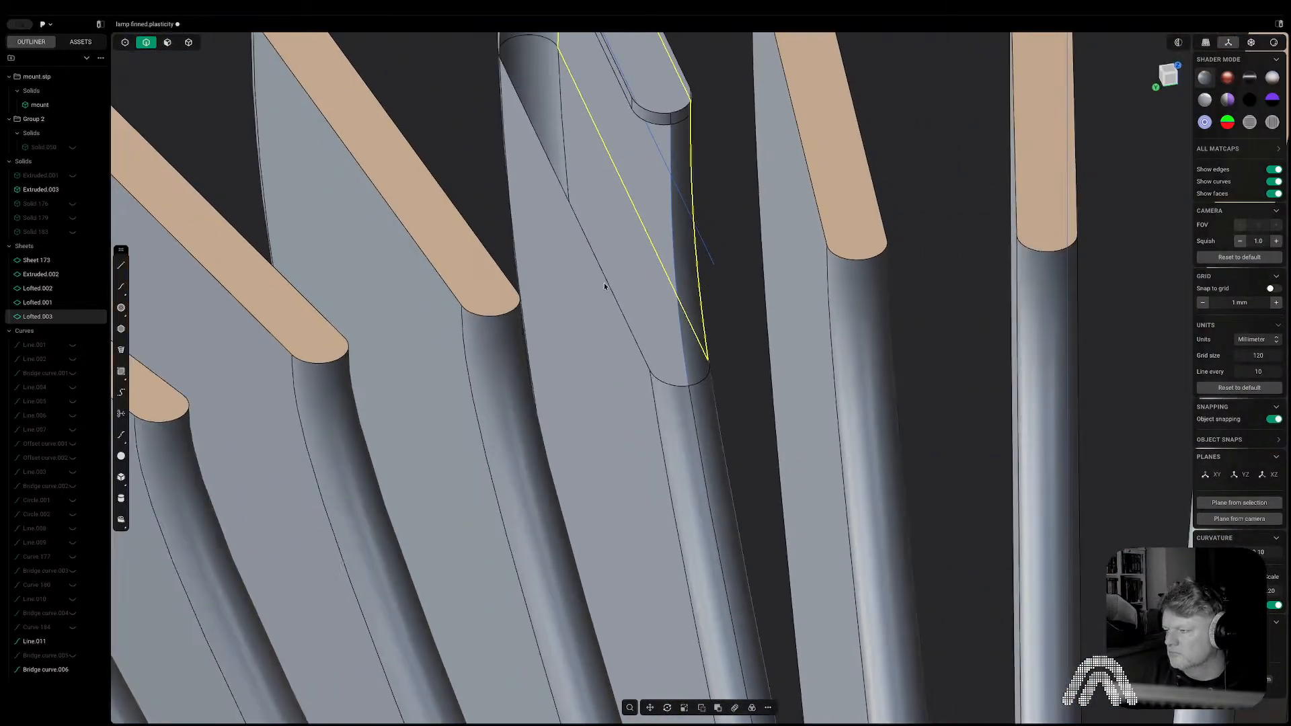
{"action": "middle_click_drag", "start_coordinate": [682, 254], "coordinate": [684, 254]}
{"action": "left_click", "coordinate": [723, 249]}
{"action": "key", "text": "5"}
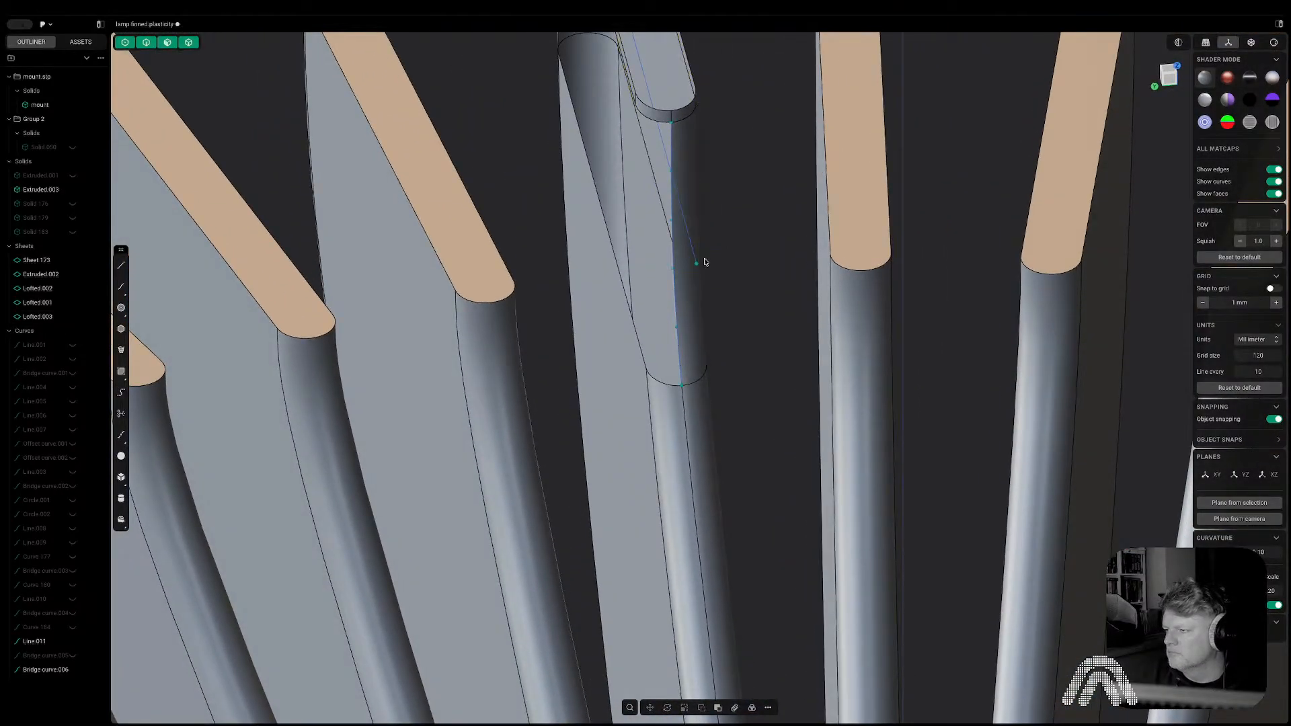
{"action": "left_click", "coordinate": [687, 267]}
{"action": "key", "text": "alt+x"}
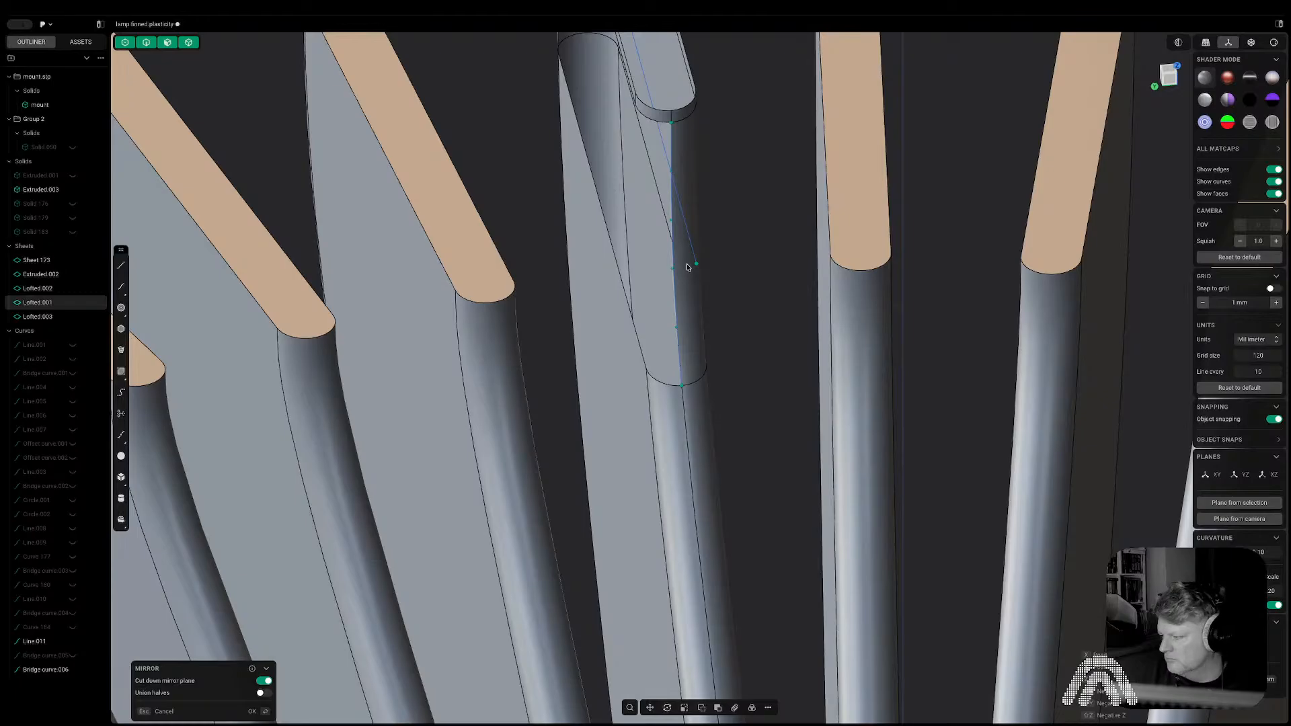
{"action": "key", "text": "f"}
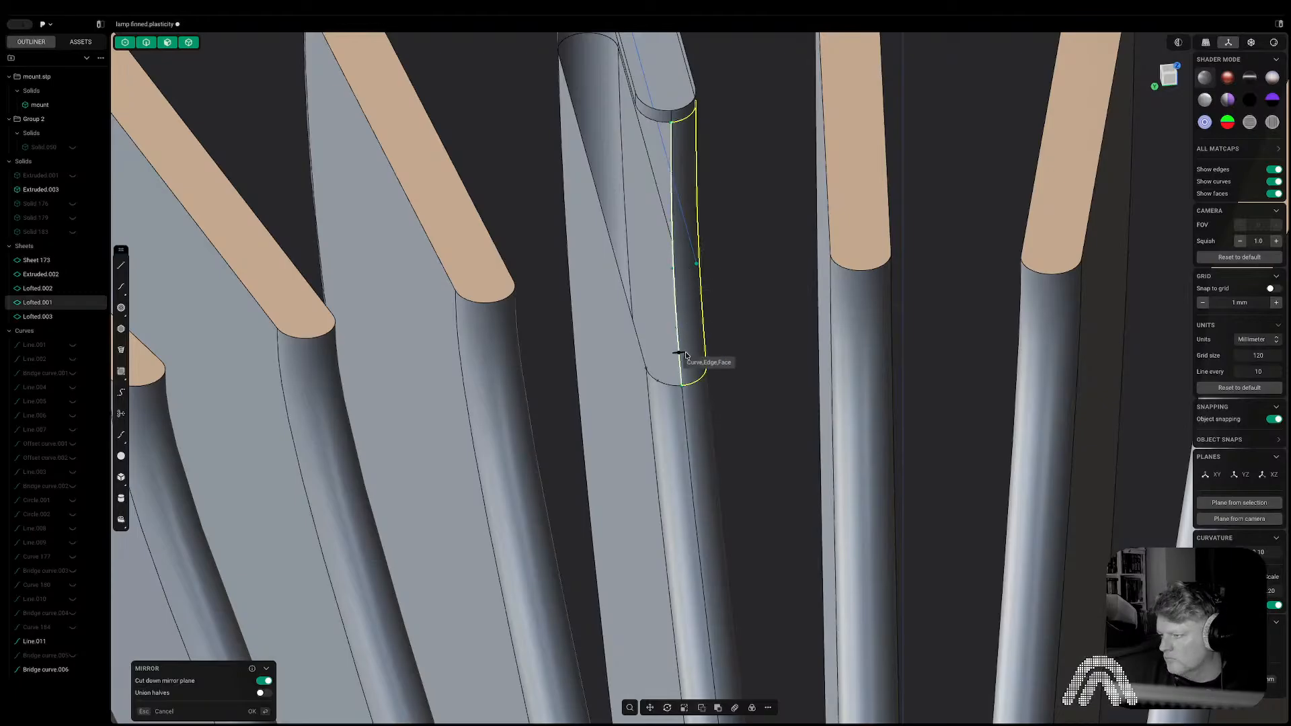
{"action": "left_click", "coordinate": [682, 386]}
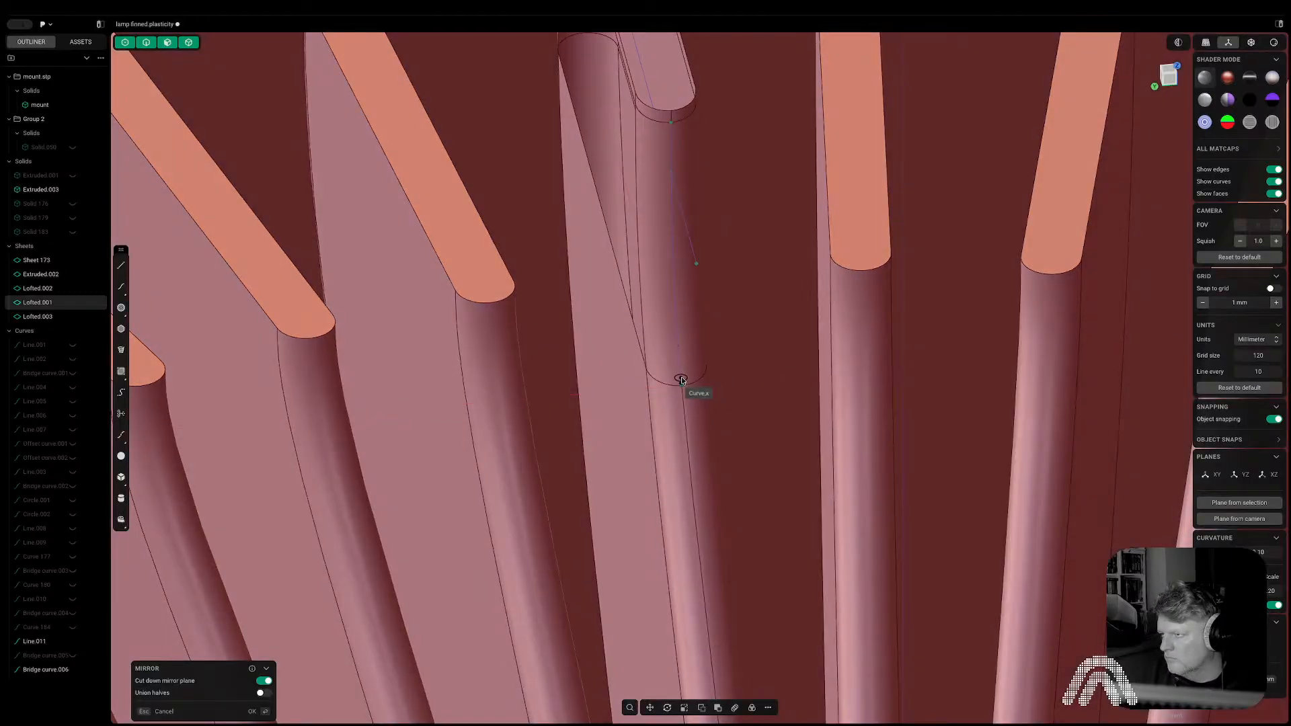
{"action": "key", "text": "Return"}
Try to loft the opposite long side between fin and strip with the end edges as guides and G0 continuity at the fin edge.
{"action": "right_click_drag", "start_coordinate": [681, 380], "coordinate": [606, 315]}
{"action": "key", "text": "2"}
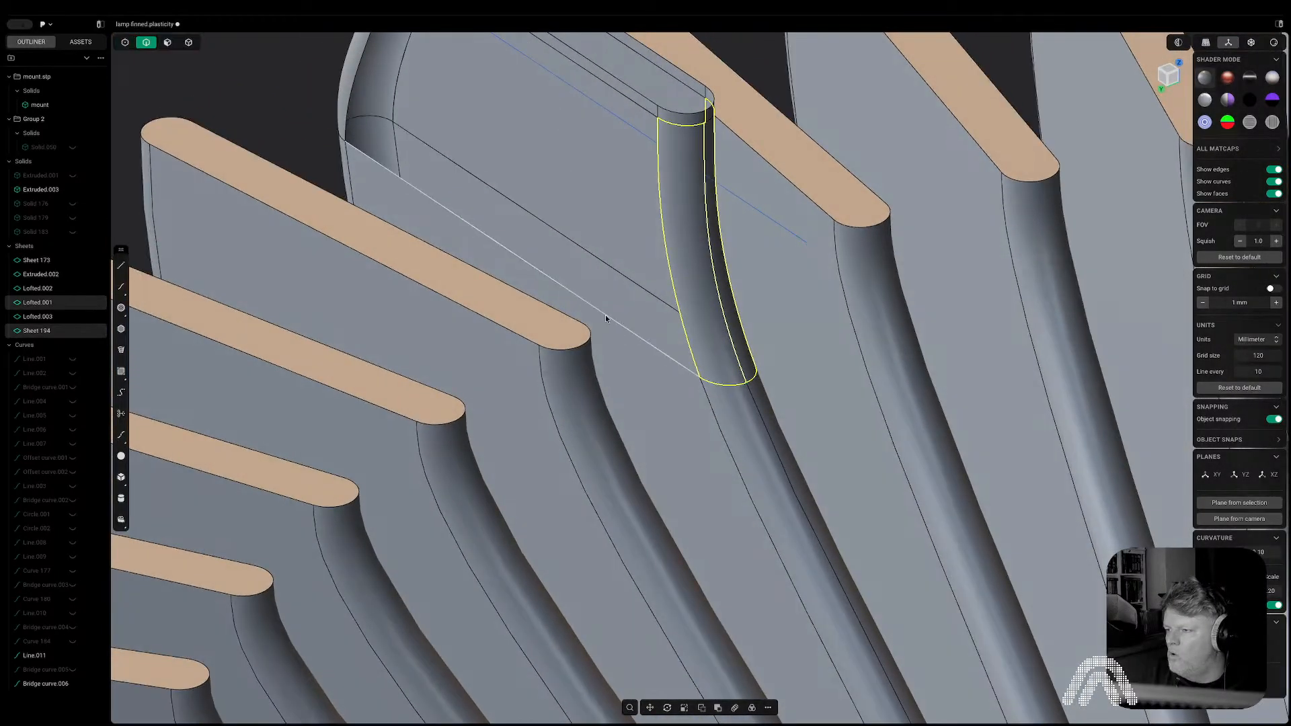
{"action": "key", "text": "l"}
{"action": "left_click", "coordinate": [659, 162]}
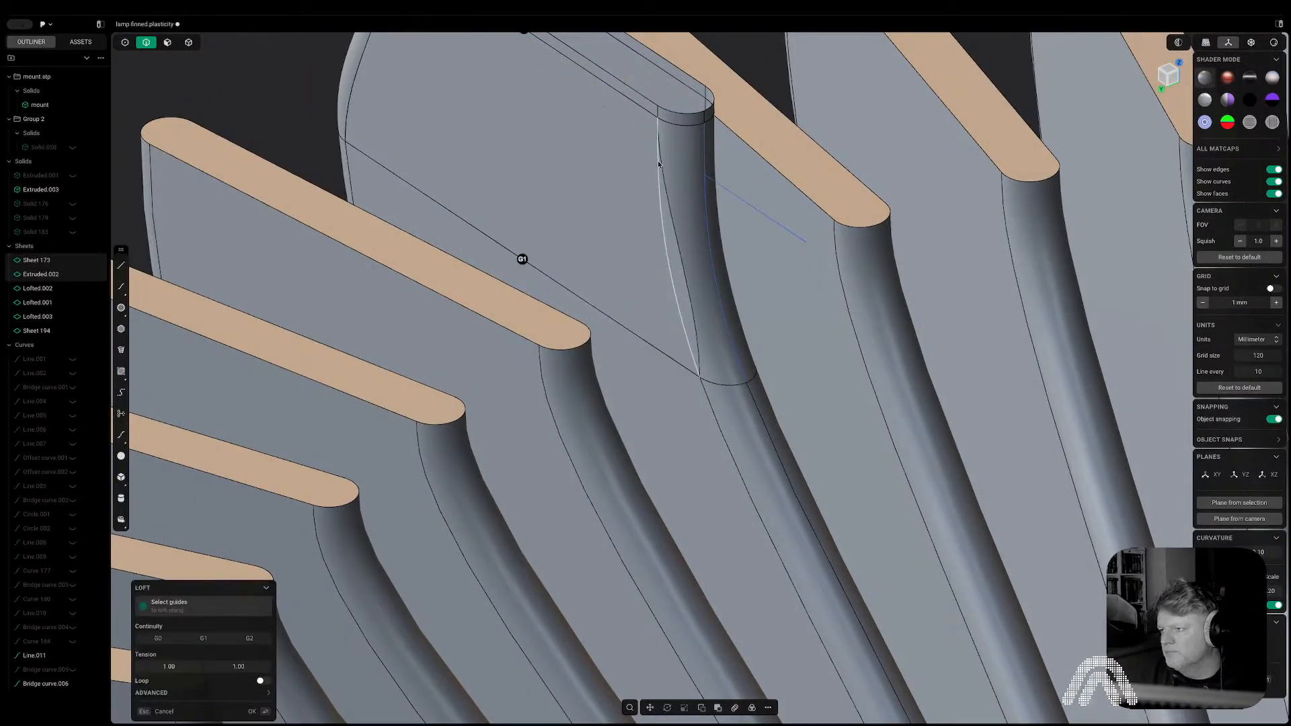
{"action": "right_click_drag", "start_coordinate": [357, 81], "coordinate": [870, 374]}
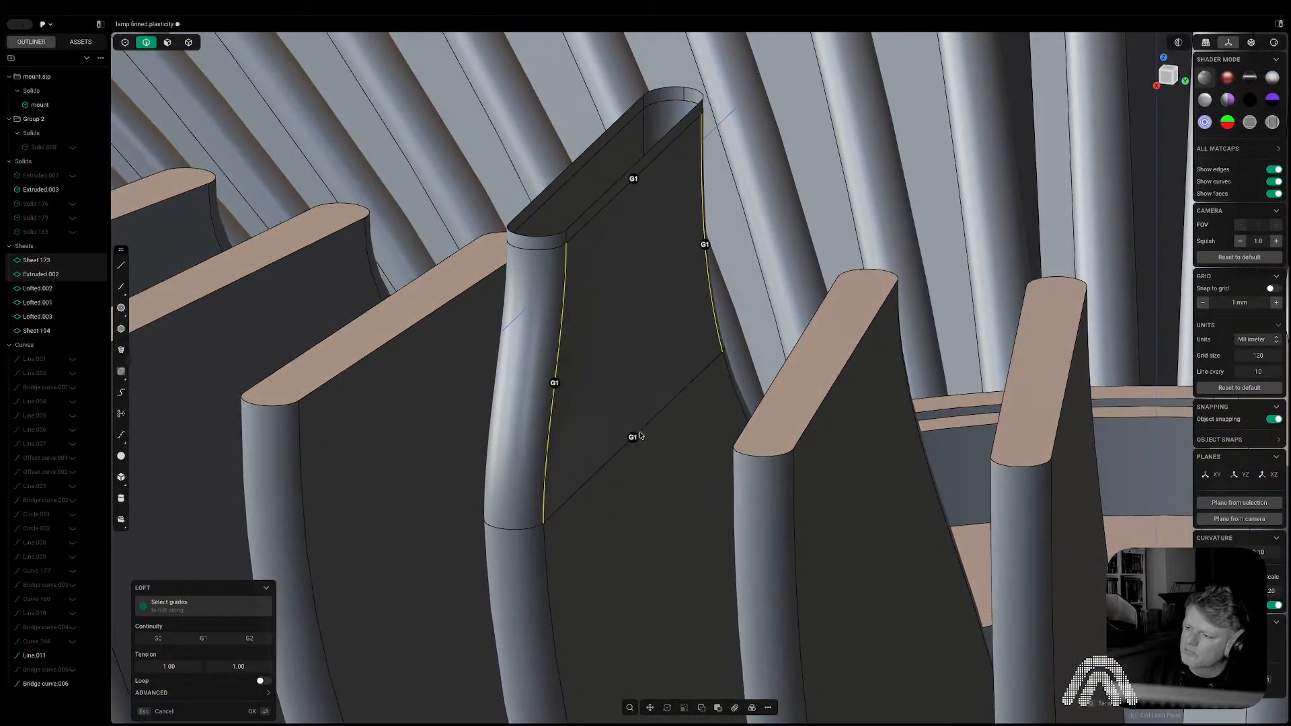
{"action": "right_click_drag", "start_coordinate": [637, 443], "coordinate": [1047, 488]}
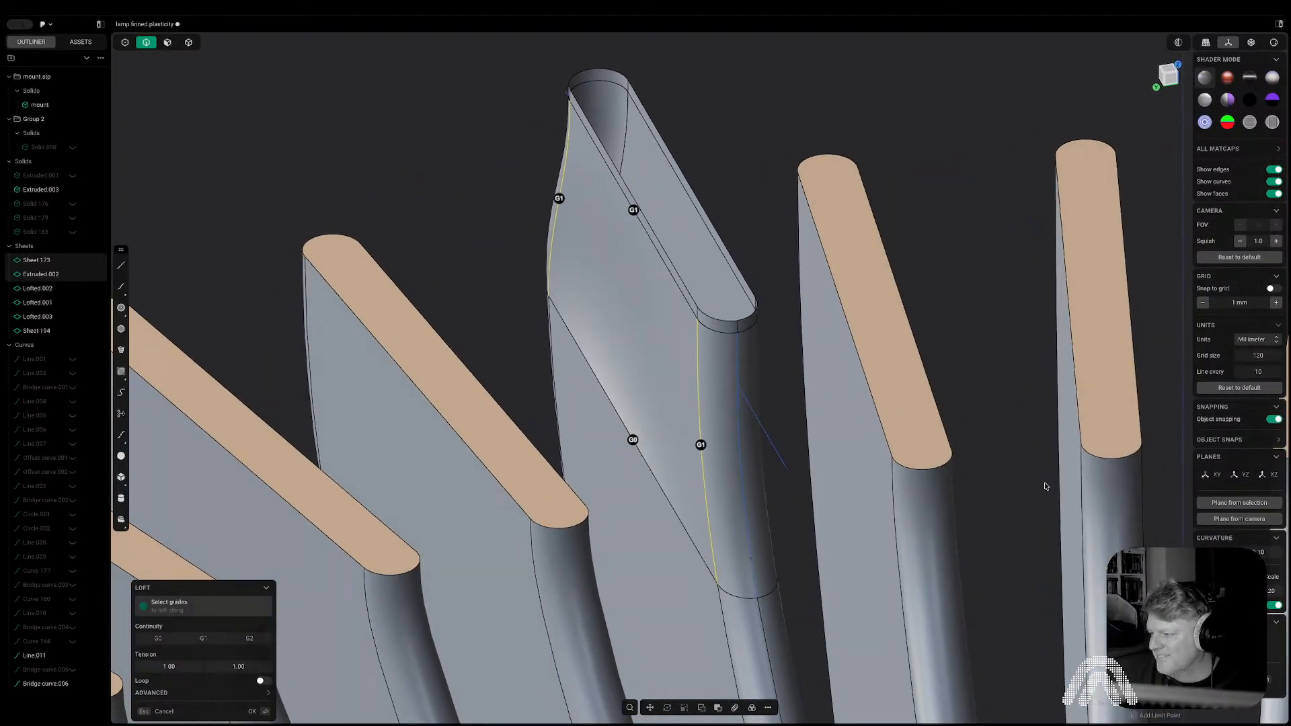
{"action": "key", "text": "Return"}
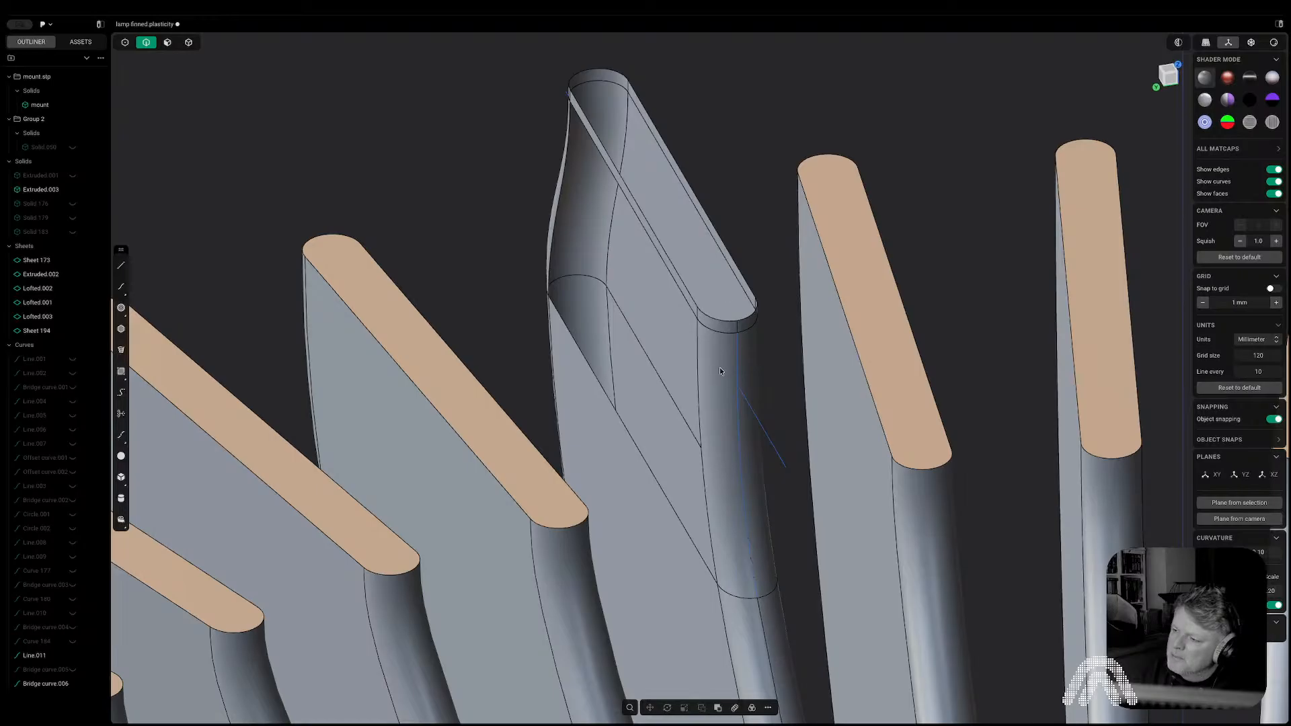
Mirror the lofted long side surface across the fin's mid-plane to the open opposite side.
{"action": "right_click_drag", "start_coordinate": [685, 336], "coordinate": [910, 344]}
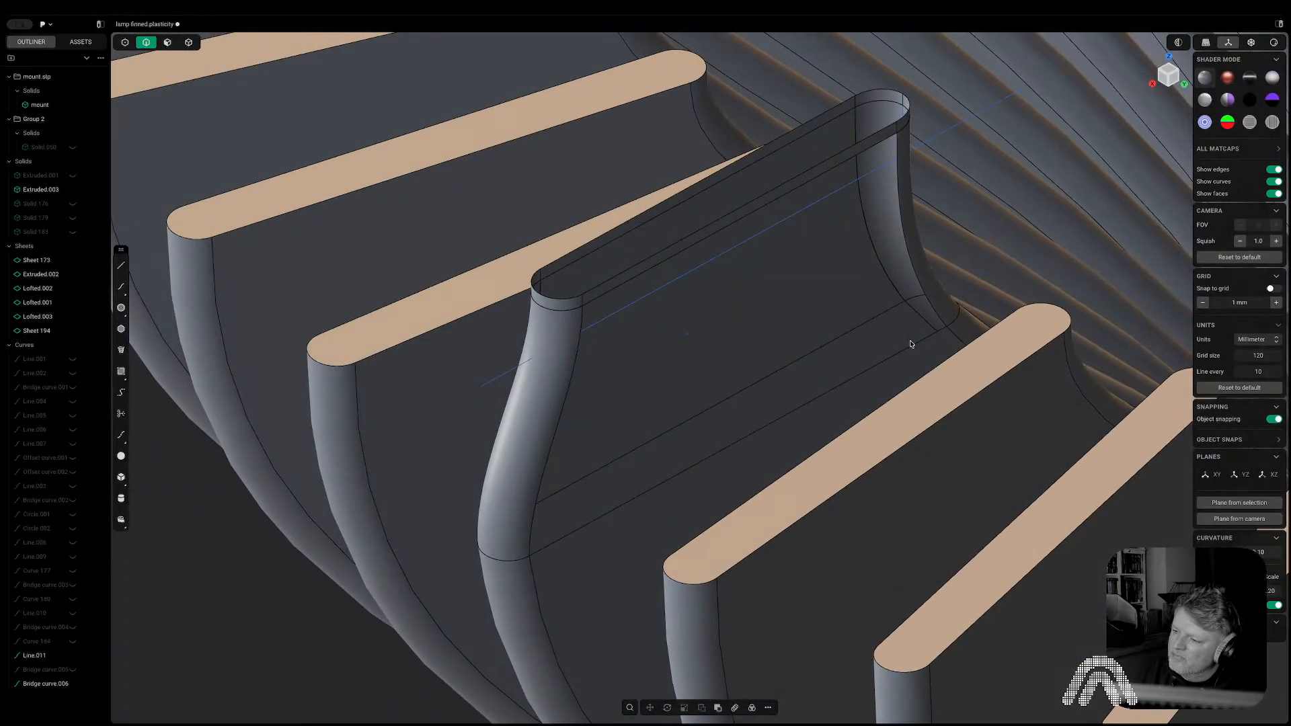
{"action": "left_click", "coordinate": [755, 309]}
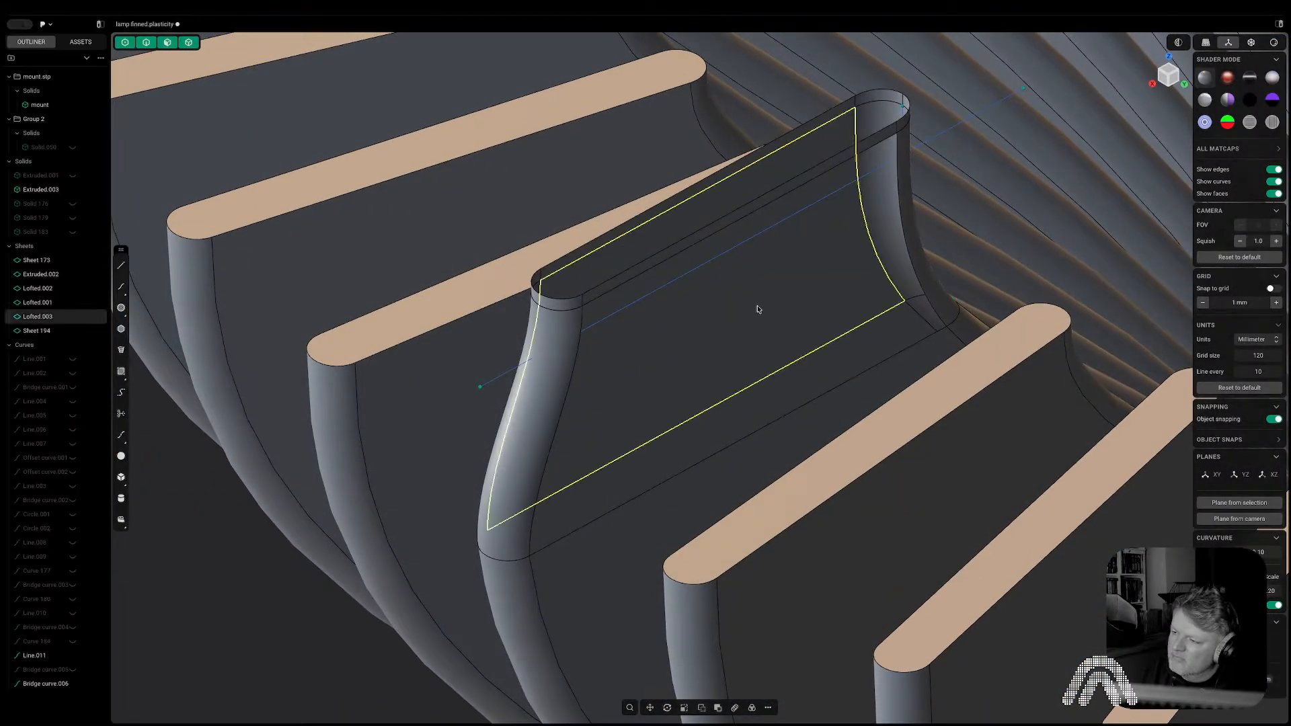
{"action": "right_click_drag", "start_coordinate": [755, 309], "coordinate": [740, 368]}
{"action": "key", "text": "alt+x"}
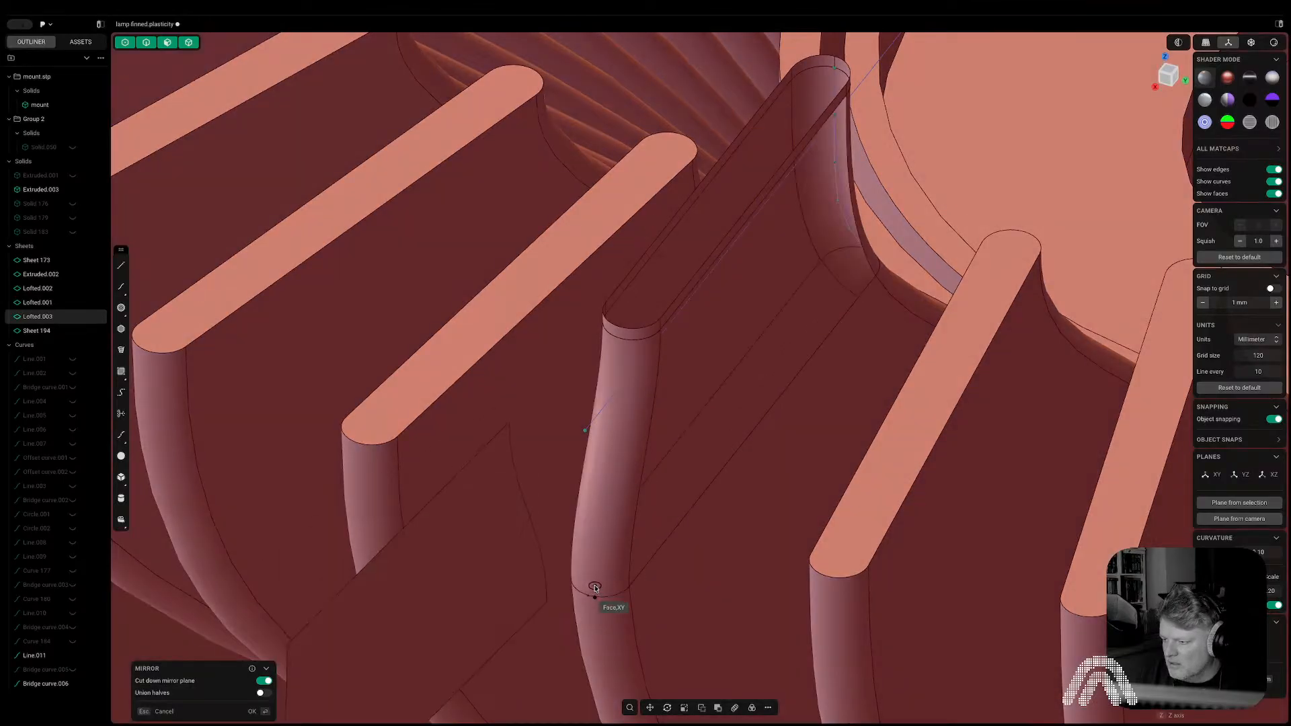
{"action": "left_click", "coordinate": [622, 586]}
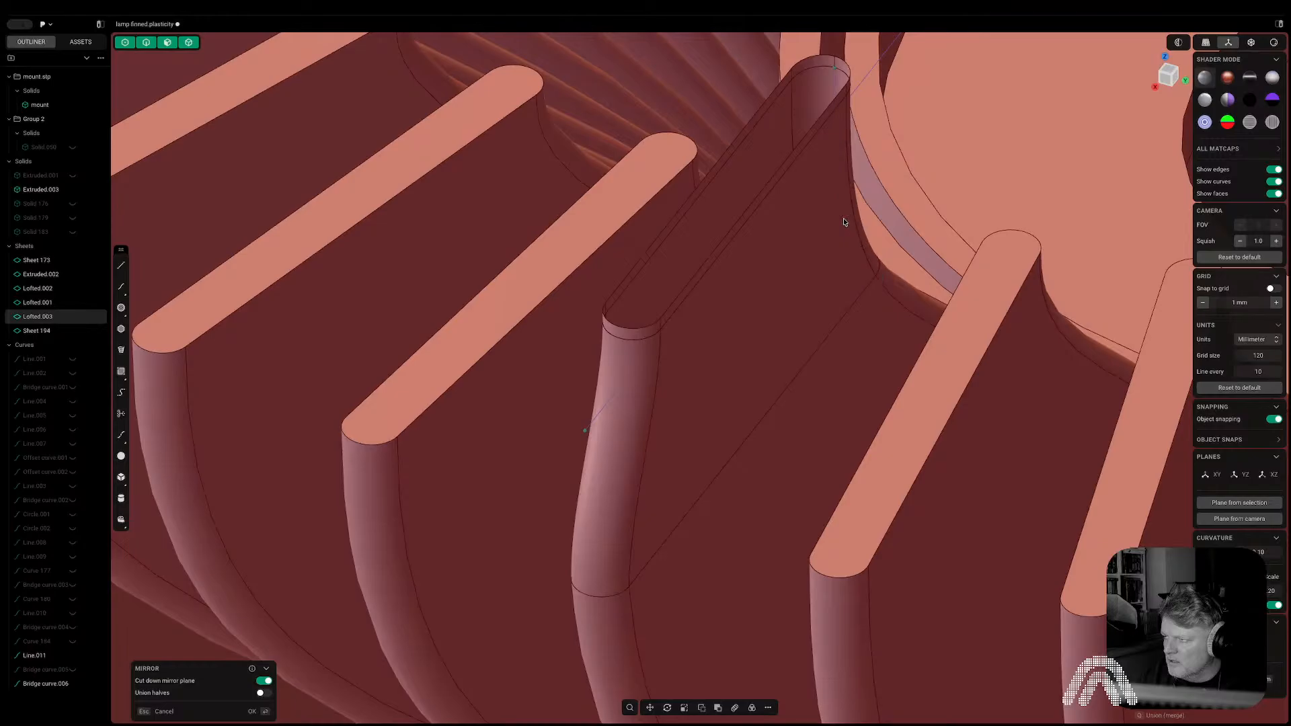
{"action": "left_click", "coordinate": [846, 225]}
{"action": "scroll", "coordinate": [845, 285], "scroll_direction": "down", "scroll_amount": 2}
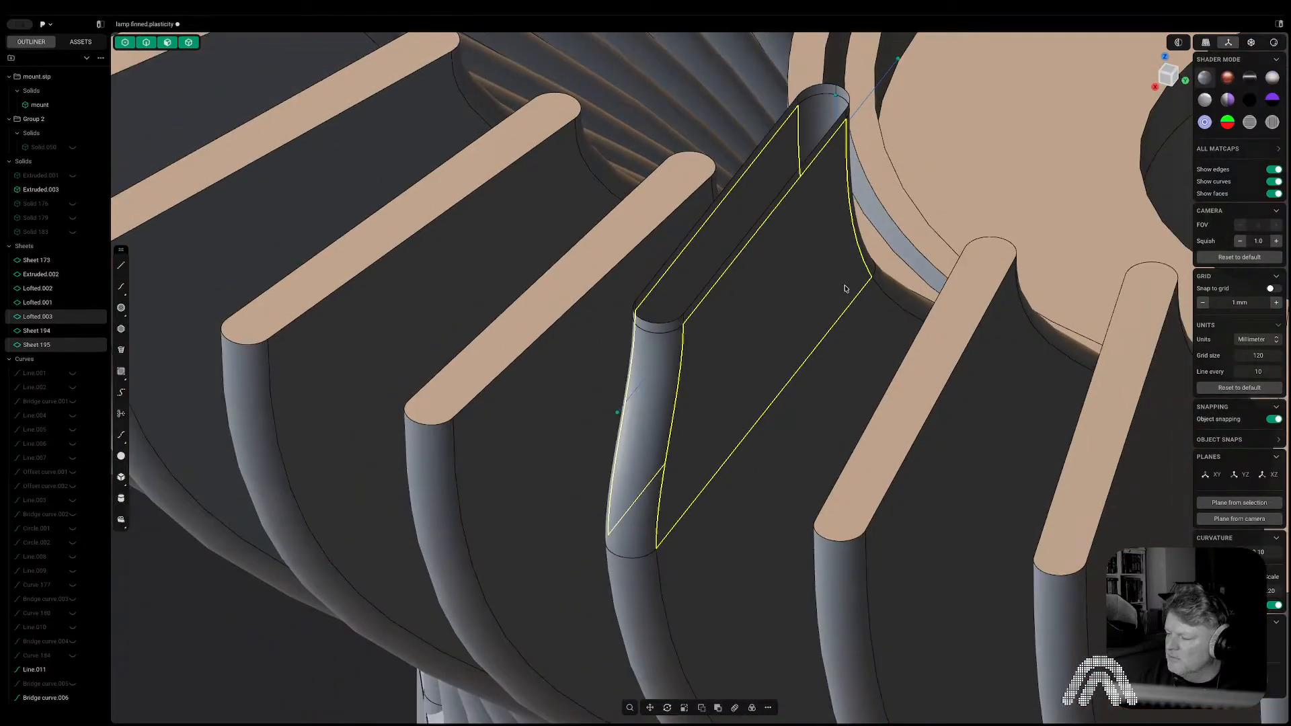
Join the lofted and mirrored side and end surfaces of the upper fin piece into one sheet, and join that sheet to the finned body.
{"action": "left_click", "coordinate": [780, 321]}
{"action": "key", "text": "Escape"}
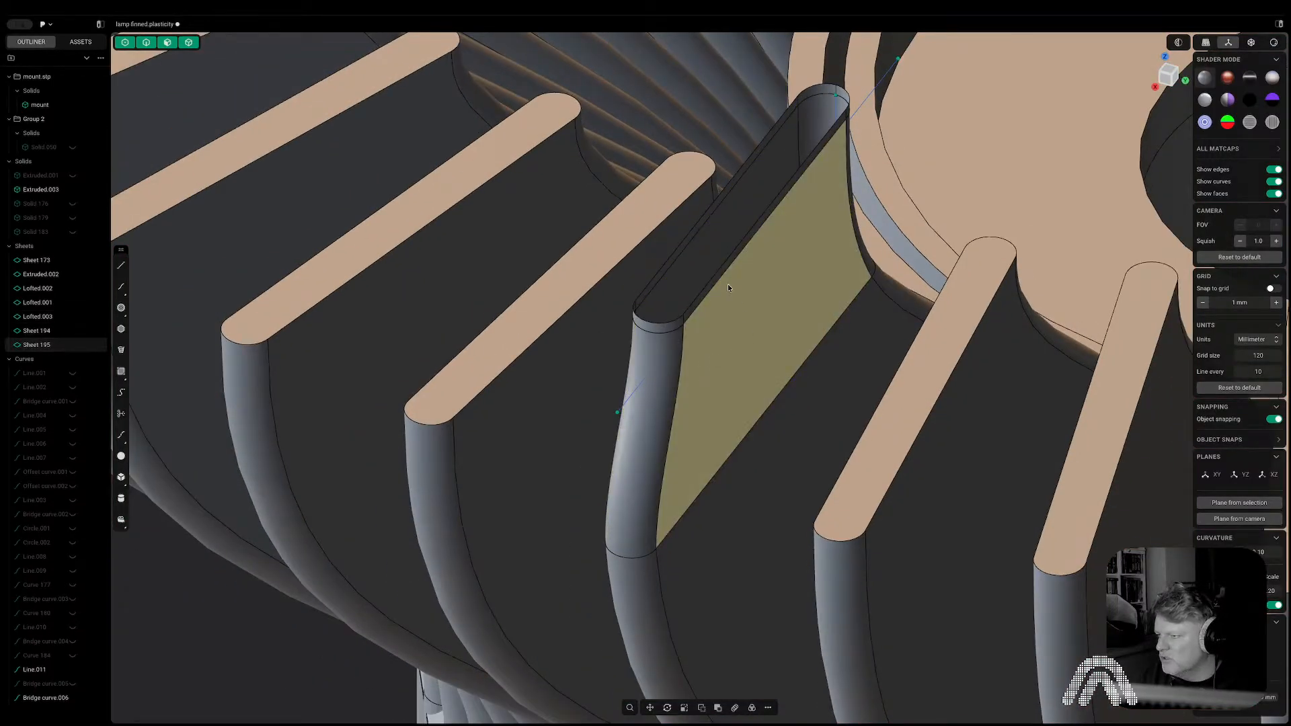
{"action": "key", "text": "Escape"}
{"action": "left_click", "coordinate": [685, 491]}
{"action": "left_click", "coordinate": [649, 464], "text": "shift"}
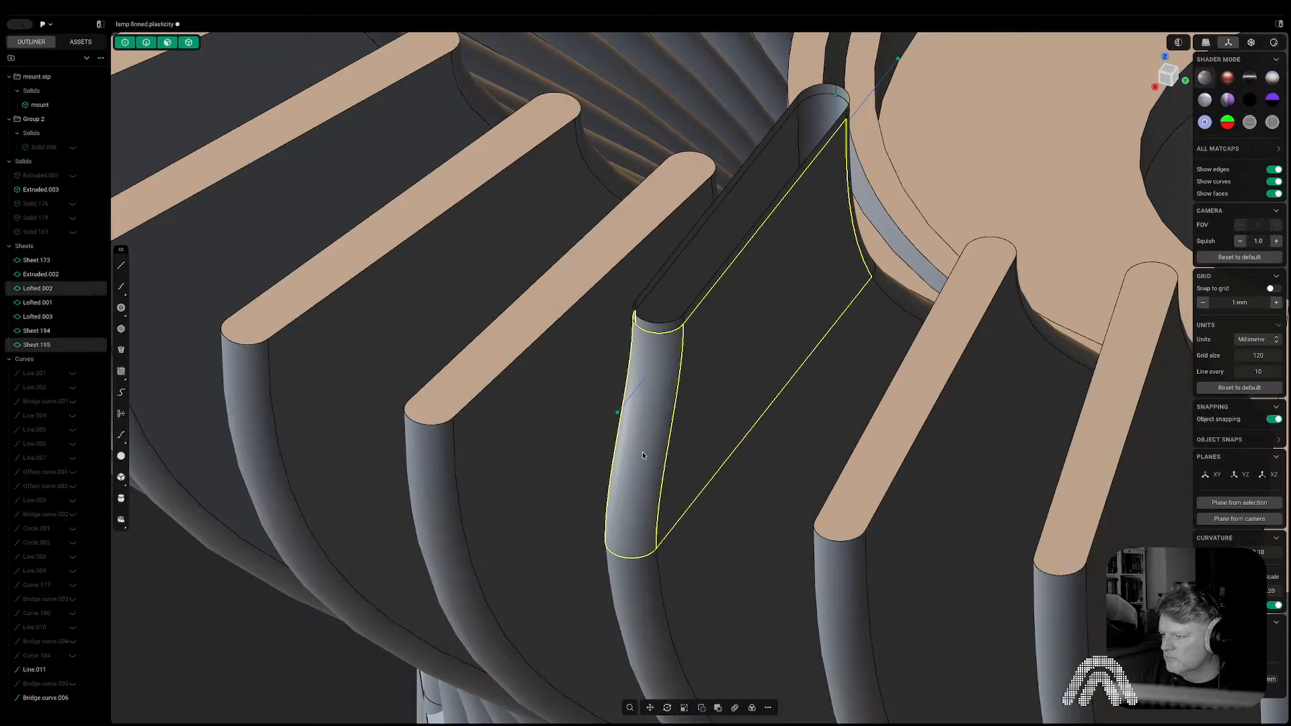
{"action": "middle_click_drag", "start_coordinate": [649, 464], "coordinate": [741, 459]}
{"action": "left_click", "coordinate": [554, 386], "text": "shift"}
{"action": "middle_click_drag", "start_coordinate": [554, 386], "coordinate": [608, 469]}
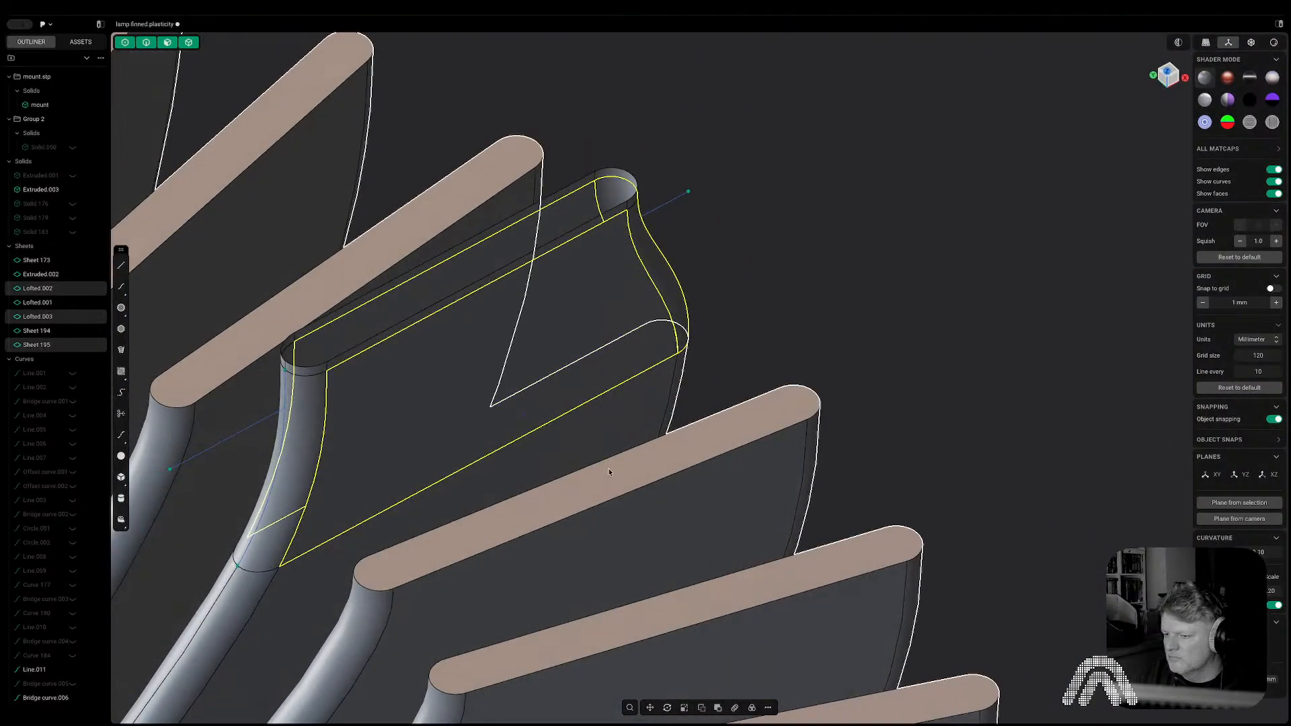
{"action": "left_click", "coordinate": [296, 459], "text": "shift"}
{"action": "middle_click_drag", "start_coordinate": [291, 458], "coordinate": [225, 432]}
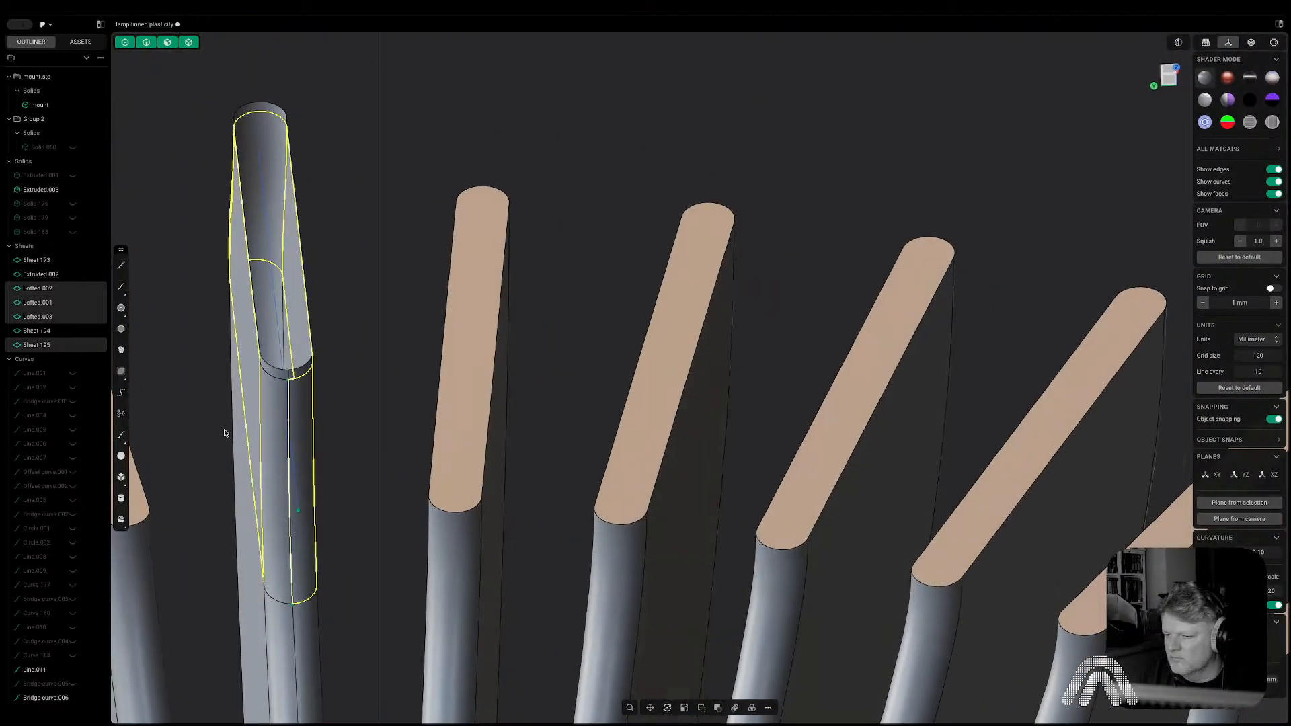
{"action": "left_click", "coordinate": [276, 430], "text": "shift"}
{"action": "key", "text": "j"}
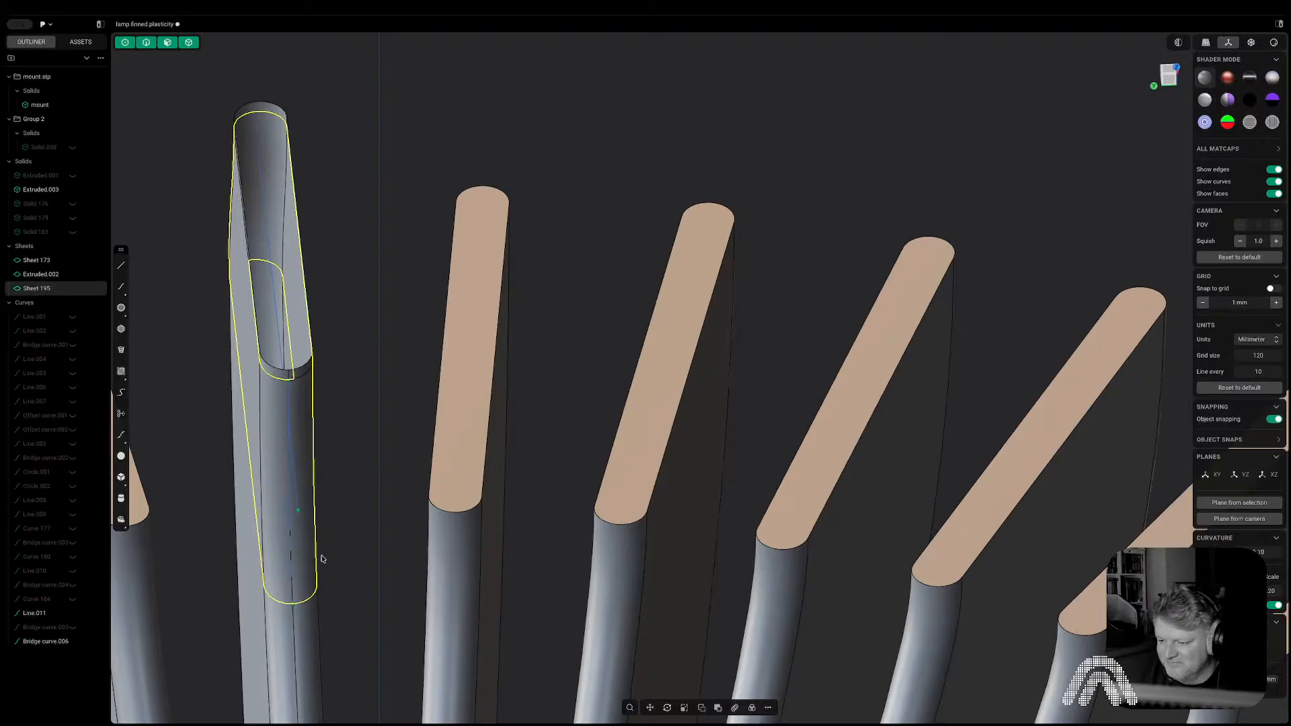
{"action": "left_click", "coordinate": [315, 623], "text": "shift"}
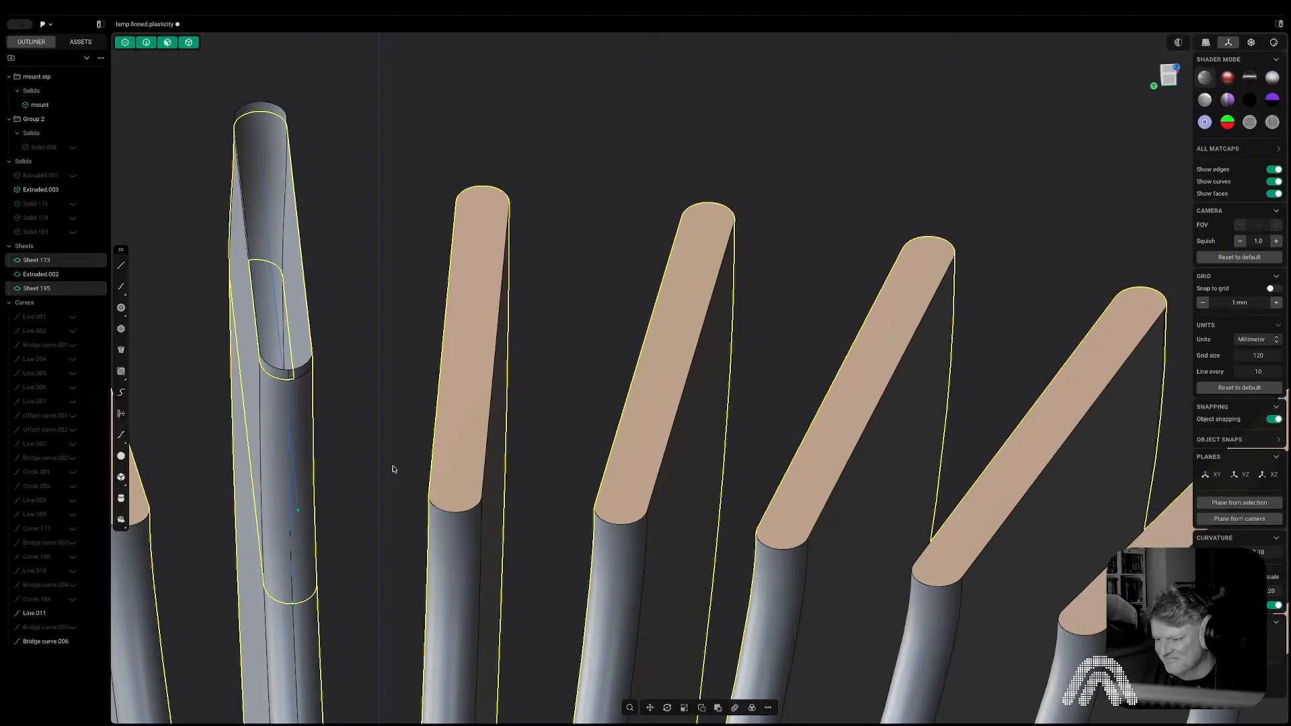
{"action": "key", "text": "j"}
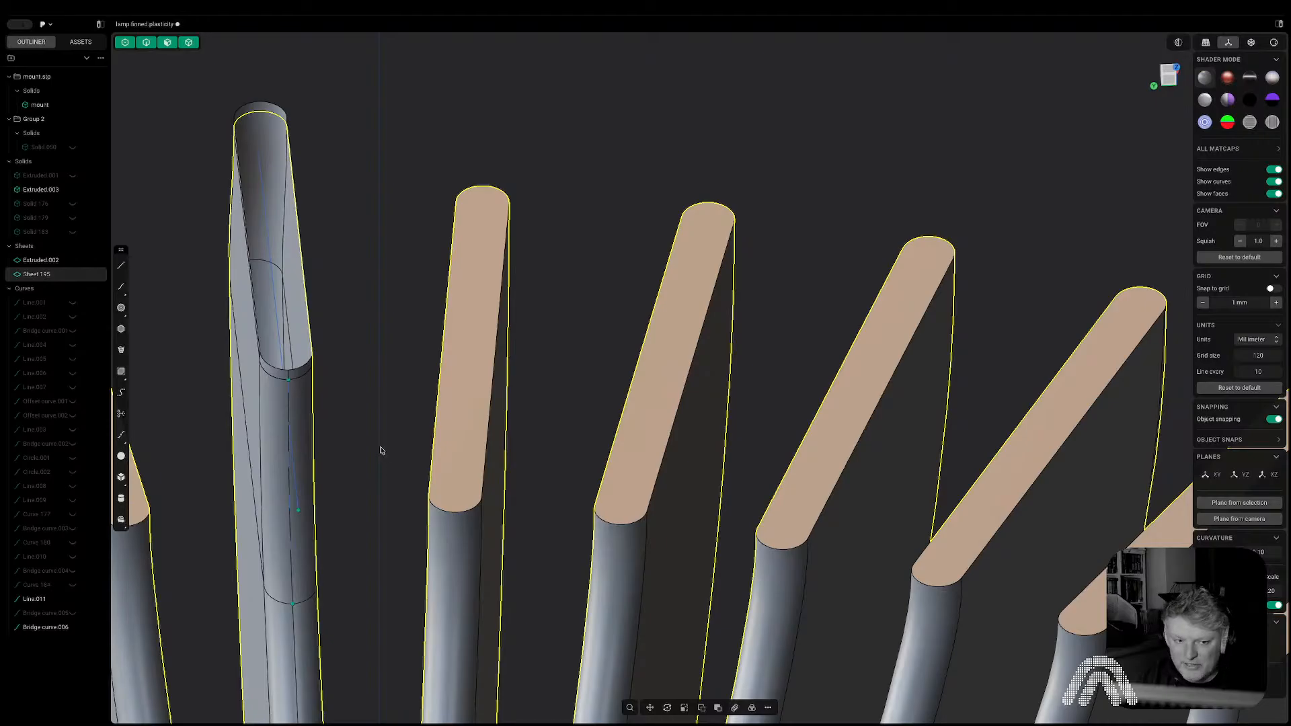
Delete the thin extruded strip running around the upper edge of the raised fin piece.
{"action": "middle_click_drag", "start_coordinate": [366, 340], "coordinate": [226, 334]}
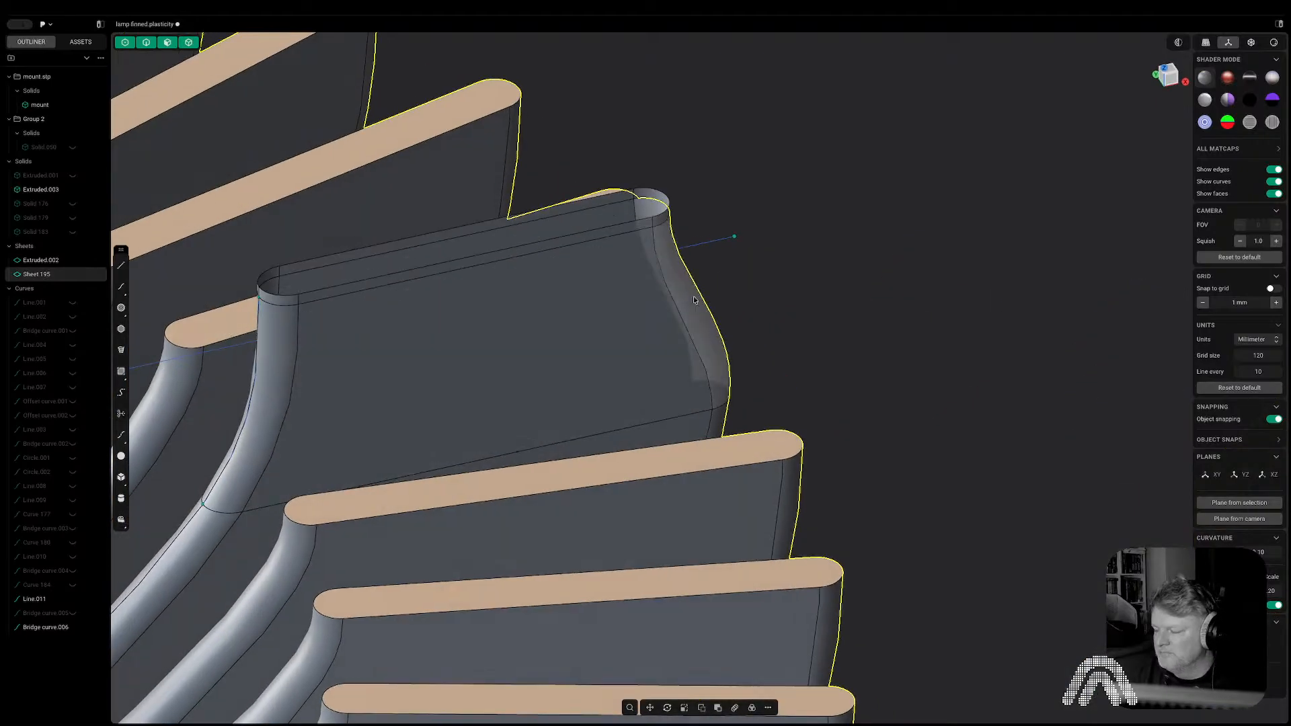
{"action": "left_click", "coordinate": [1167, 80]}
{"action": "key", "text": "Escape"}
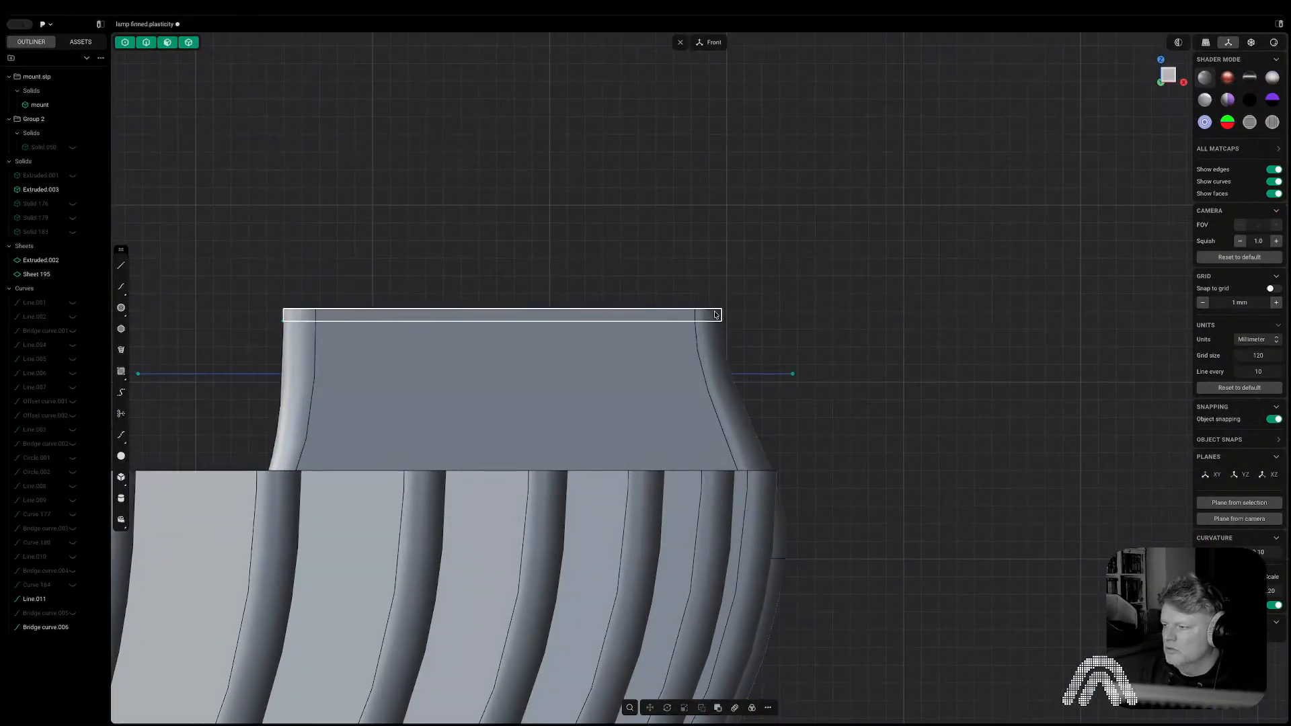
{"action": "left_click", "coordinate": [714, 314]}
{"action": "key", "text": "Delete"}
Start a line in the front view at the raised fin piece.
{"action": "middle_click_drag", "start_coordinate": [671, 325], "coordinate": [596, 378]}
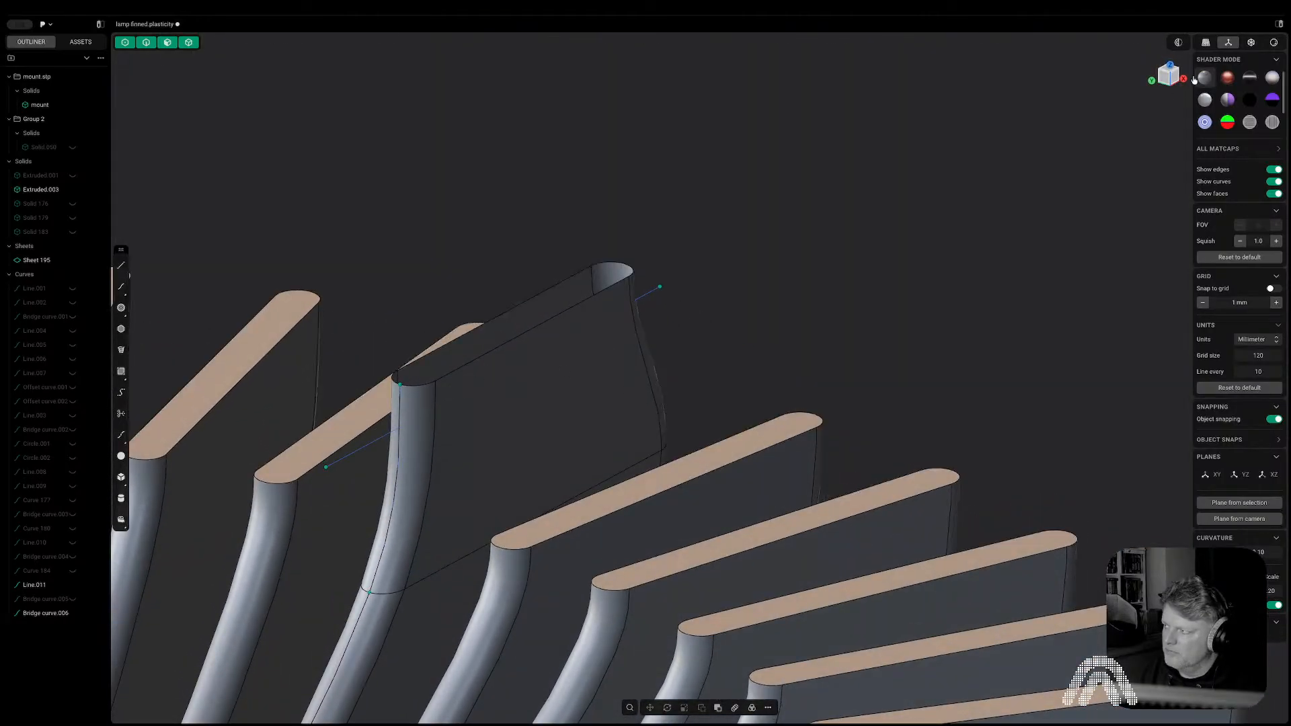
{"action": "left_click", "coordinate": [1174, 80]}
{"action": "key", "text": "l"}
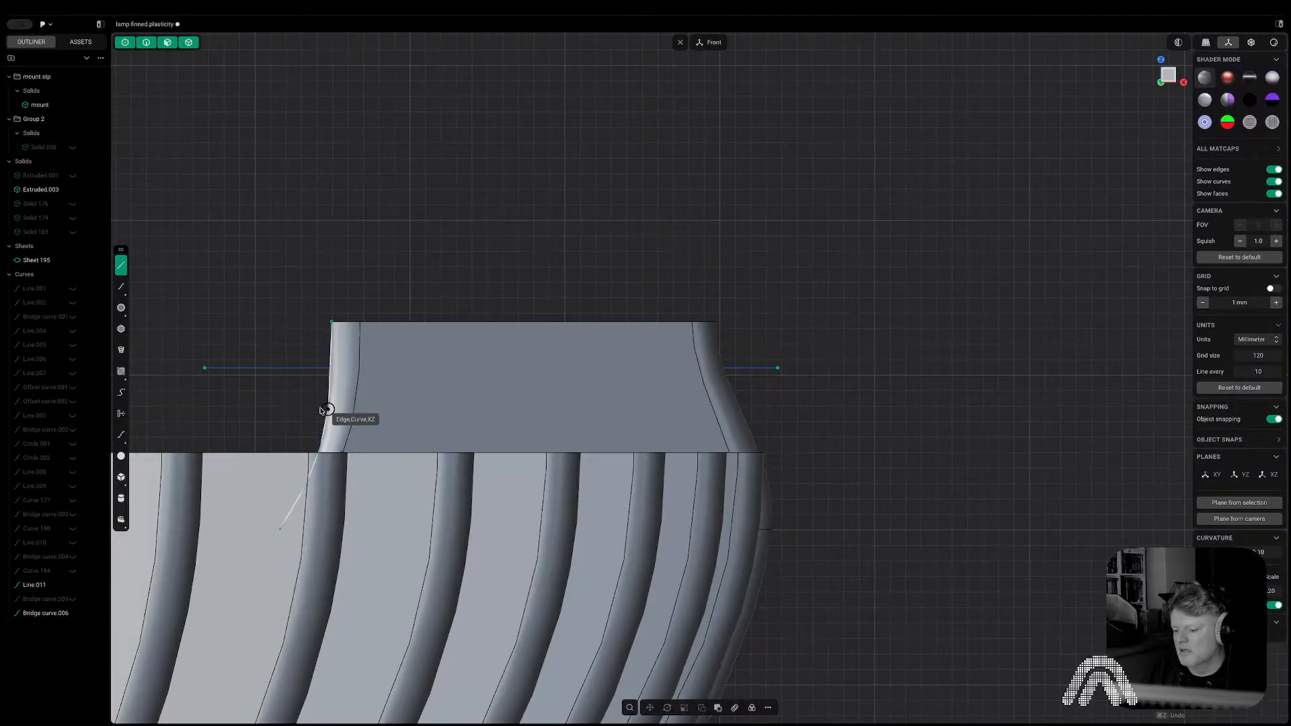
{"action": "middle_click_drag", "start_coordinate": [323, 414], "coordinate": [402, 437]}
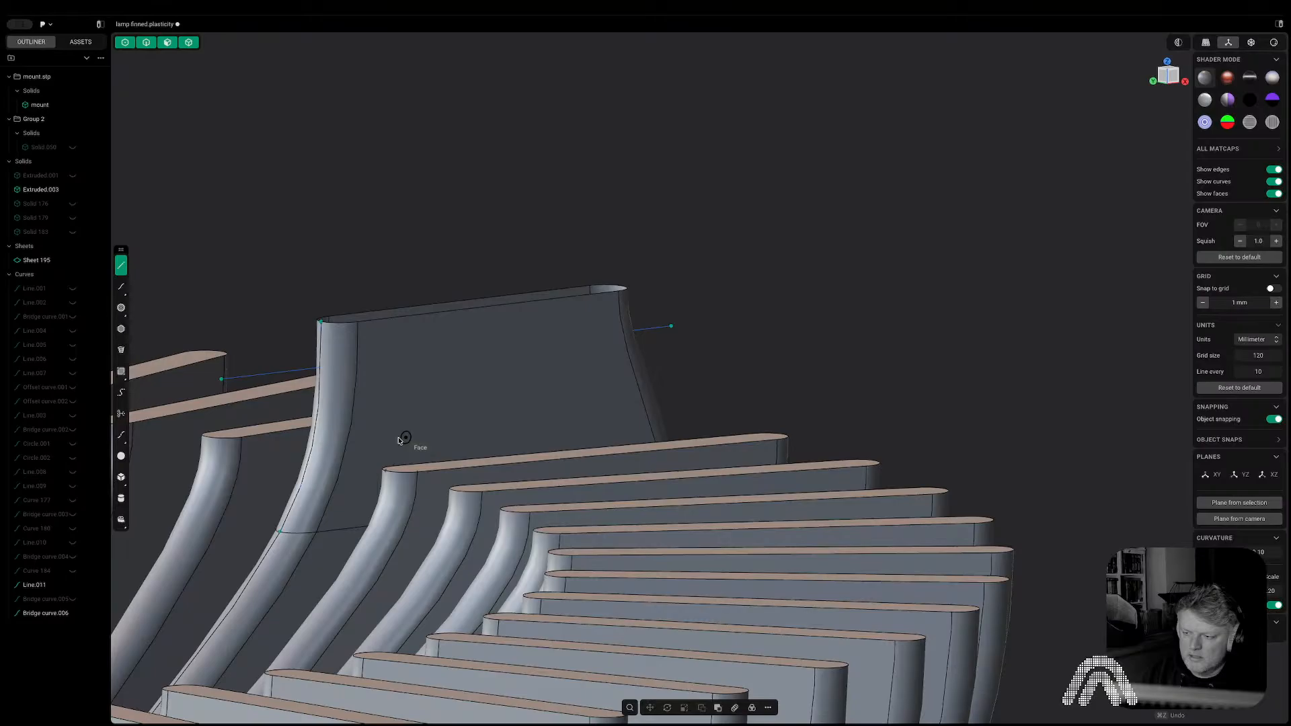
{"action": "left_click", "coordinate": [313, 432]}
{"action": "key", "text": "z"}
{"action": "key", "text": "KP_1"}
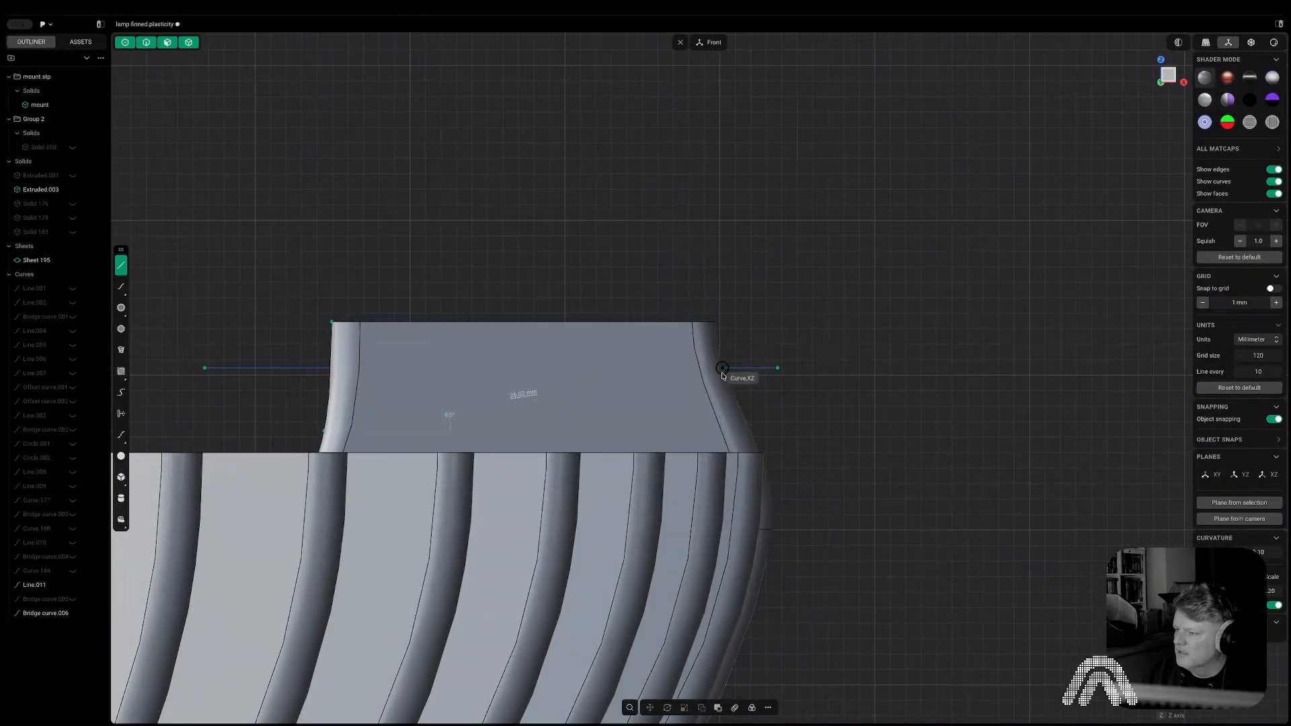
{"action": "key", "text": "Escape"}
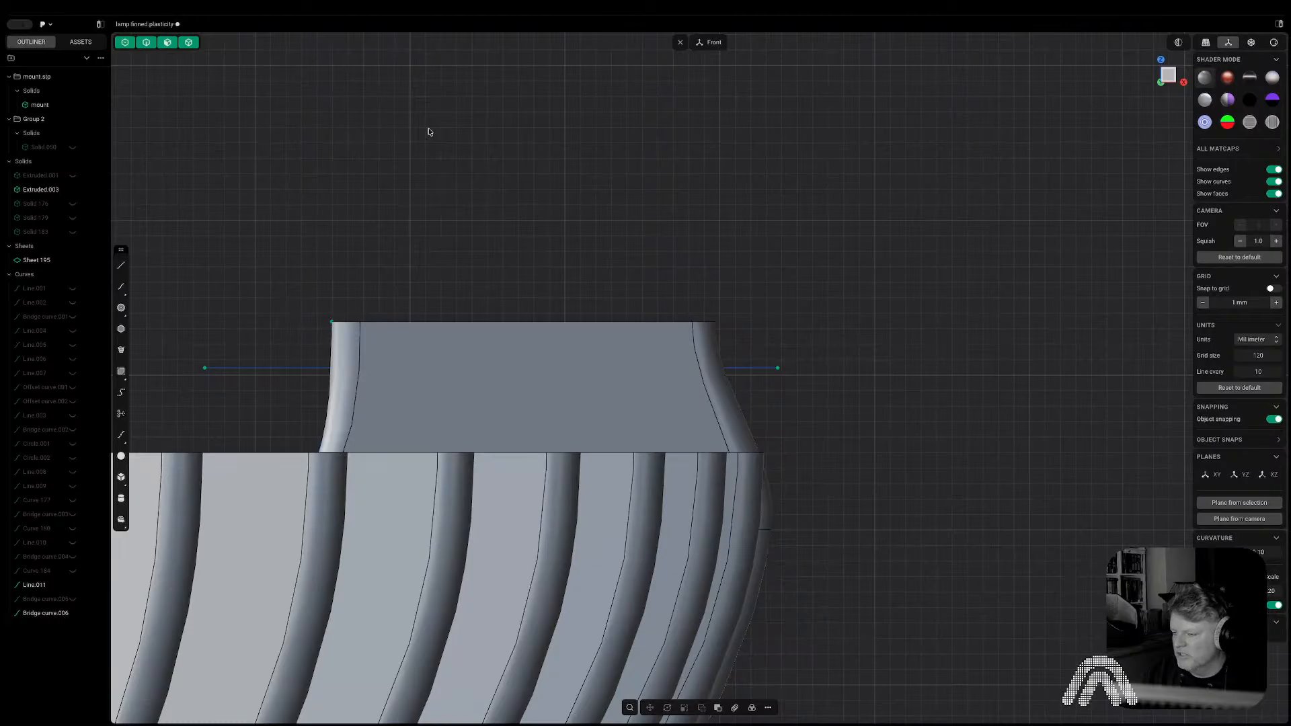
{"action": "key", "text": "shift+b"}
{"action": "left_click", "coordinate": [331, 386]}
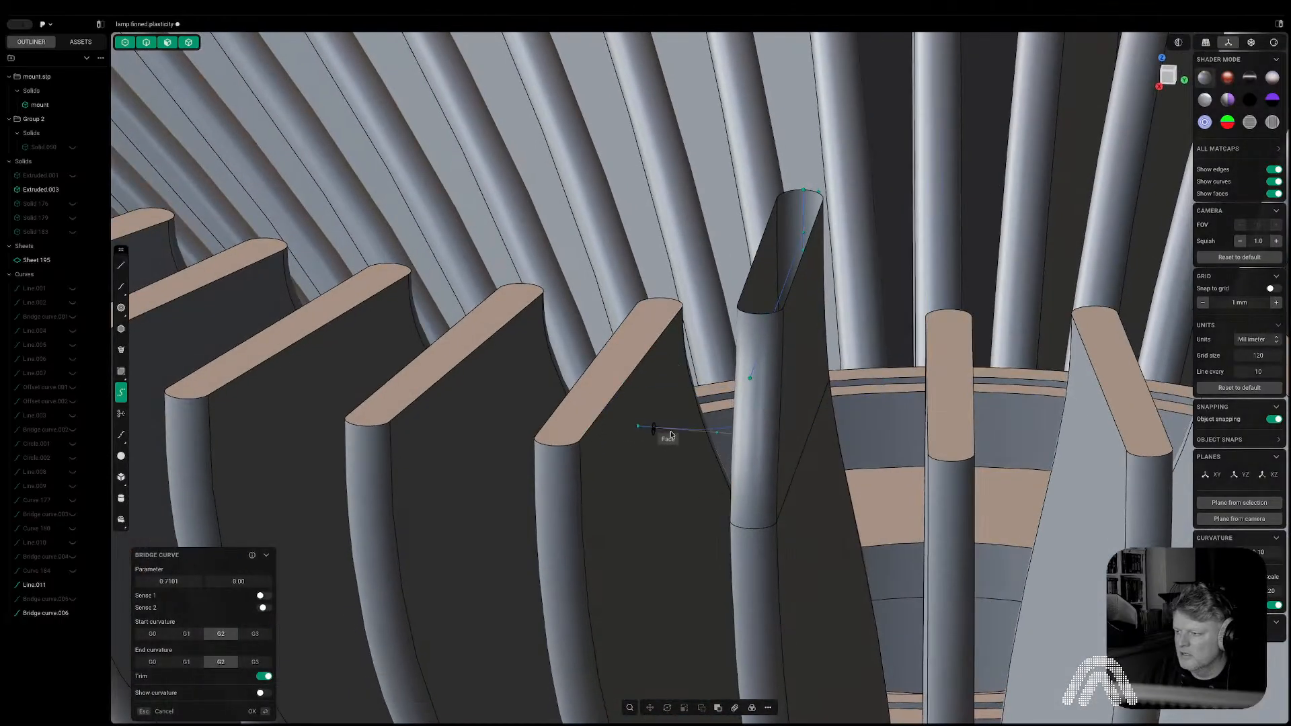
{"action": "key", "text": "Escape"}
Split the rounded outer end face of the raised fin lengthwise along its middle.
{"action": "key", "text": "3"}
{"action": "left_click", "coordinate": [760, 433]}
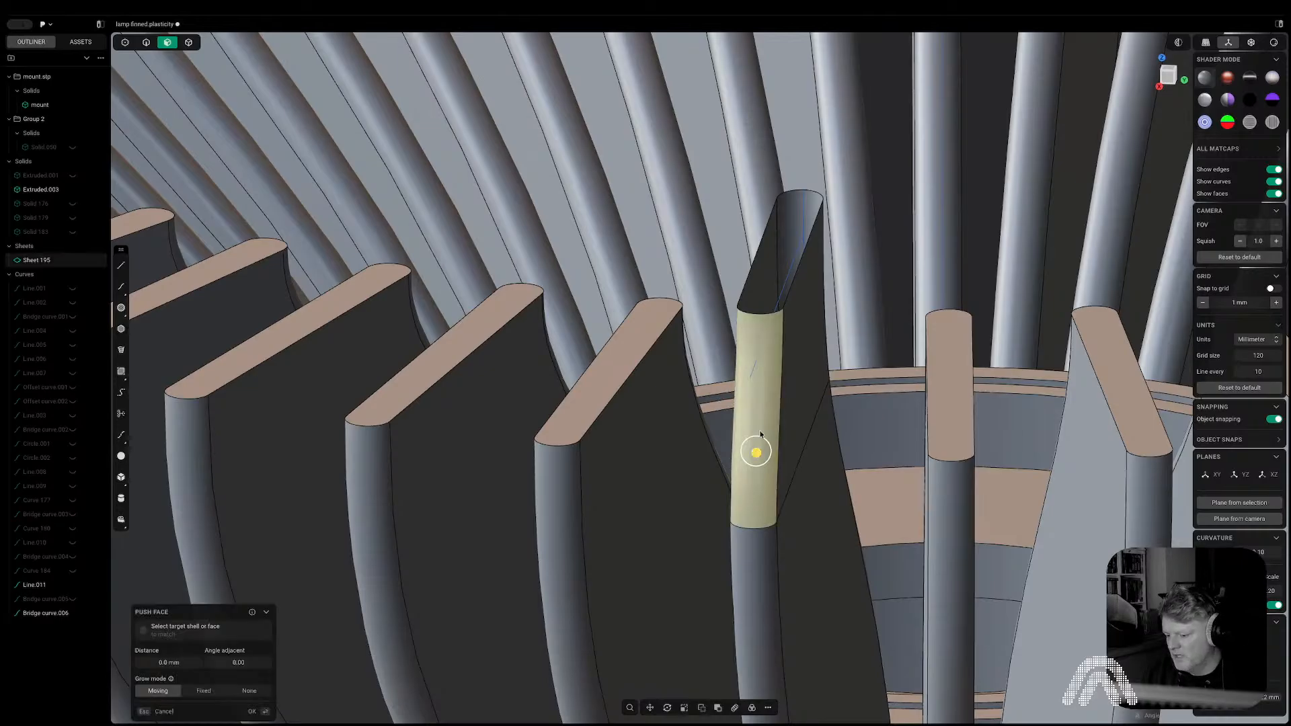
{"action": "key", "text": "i"}
{"action": "left_click", "coordinate": [750, 528]}
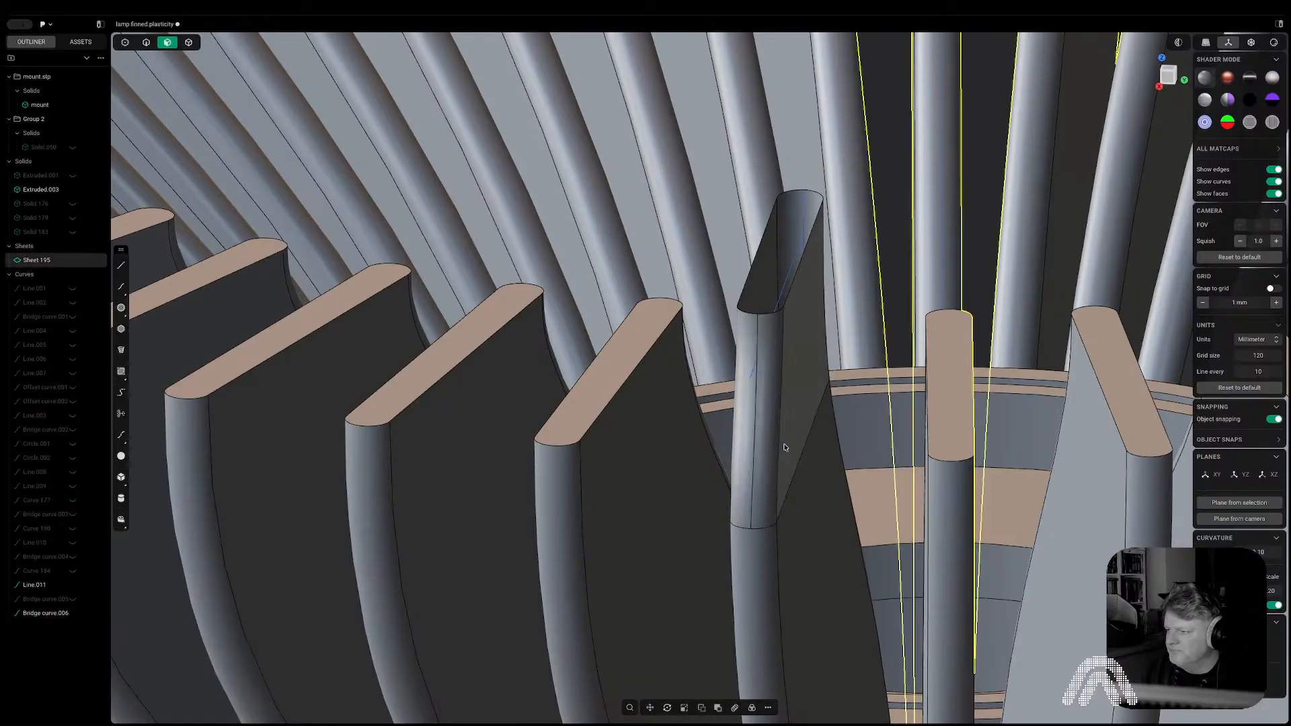
Create a G2 bridge curve over the raised fin between the middle edges of its outer and inner end faces.
{"action": "key", "text": "shift+b"}
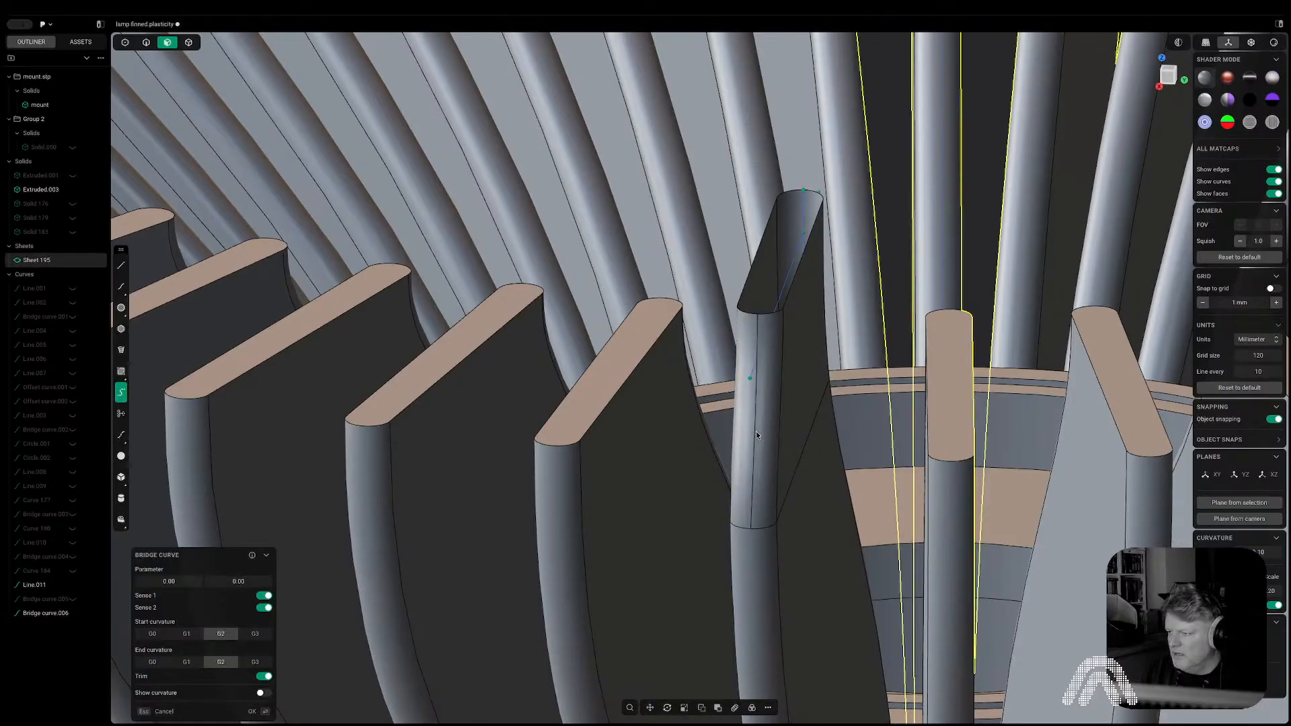
{"action": "left_click", "coordinate": [756, 432]}
{"action": "middle_click_drag", "start_coordinate": [756, 433], "coordinate": [1109, 435]}
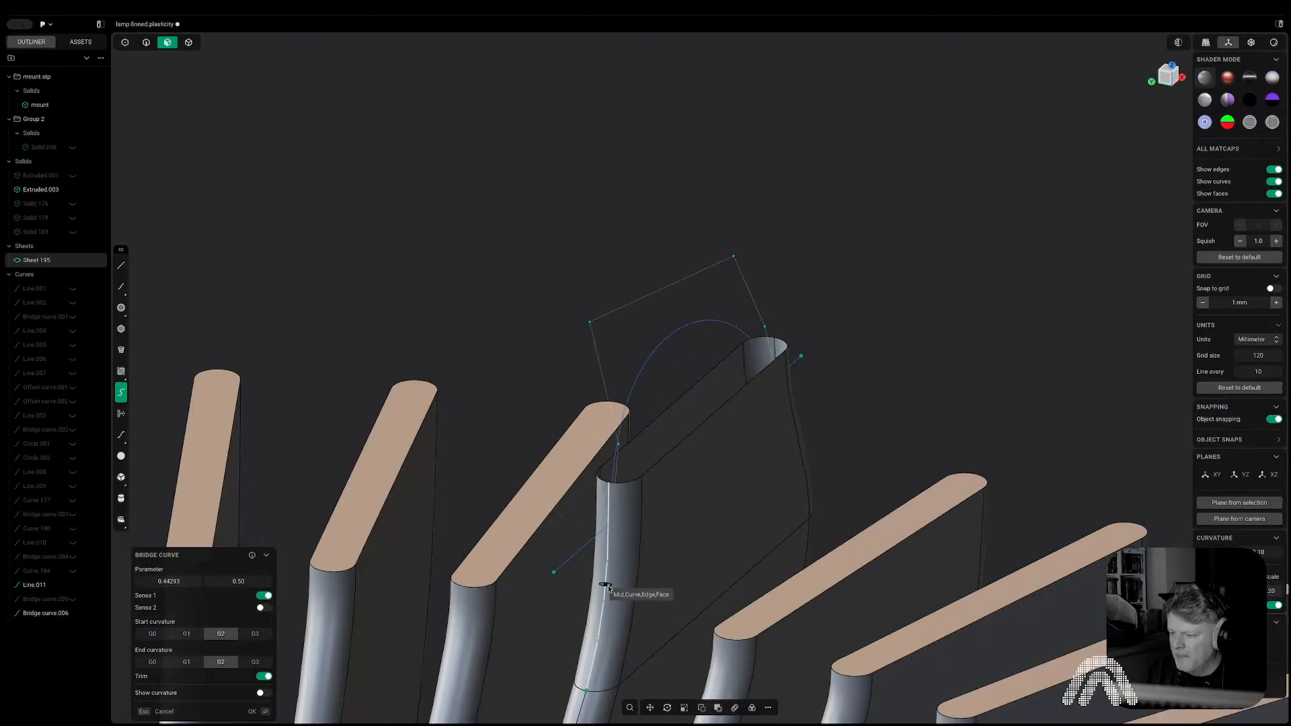
{"action": "left_click", "coordinate": [607, 588]}
Lower the bridge curve's start parameter to 0.36, move its other end point along the inner edge, and confirm the curve.
{"action": "left_click", "coordinate": [1172, 67]}
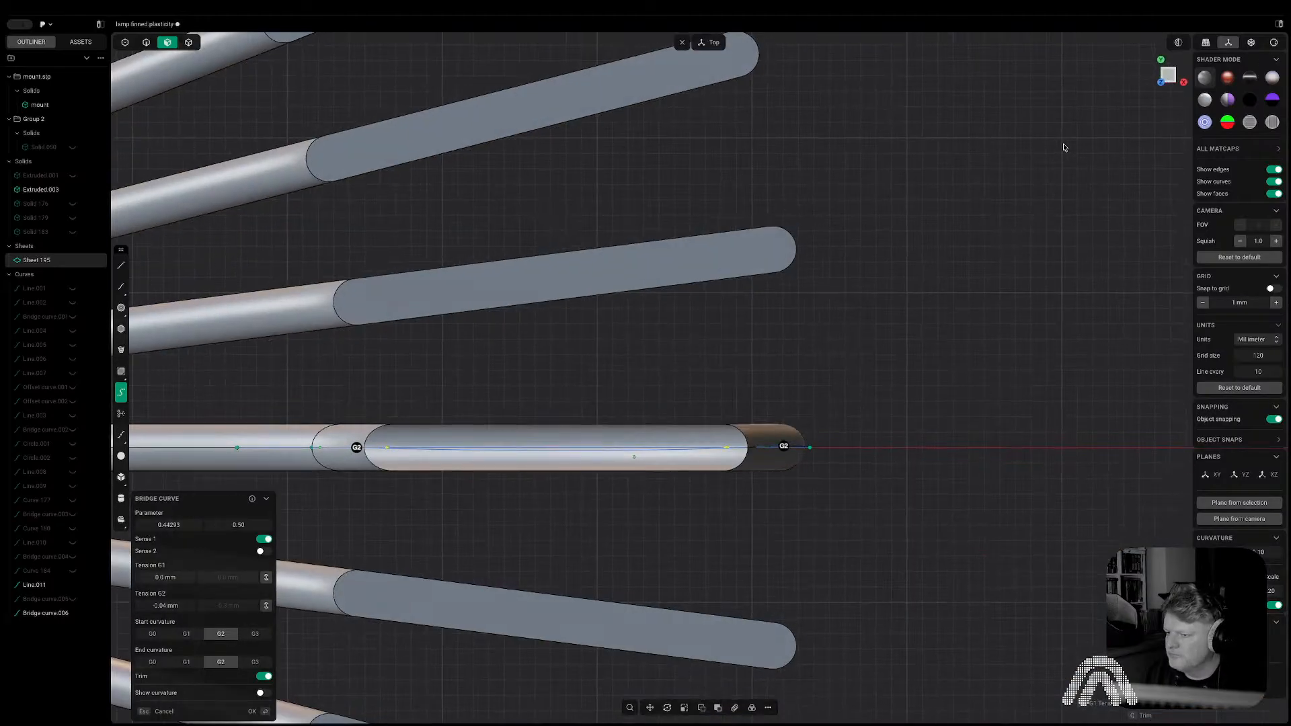
{"action": "middle_click_drag", "start_coordinate": [835, 397], "coordinate": [869, 192]}
{"action": "left_click", "coordinate": [1171, 79]}
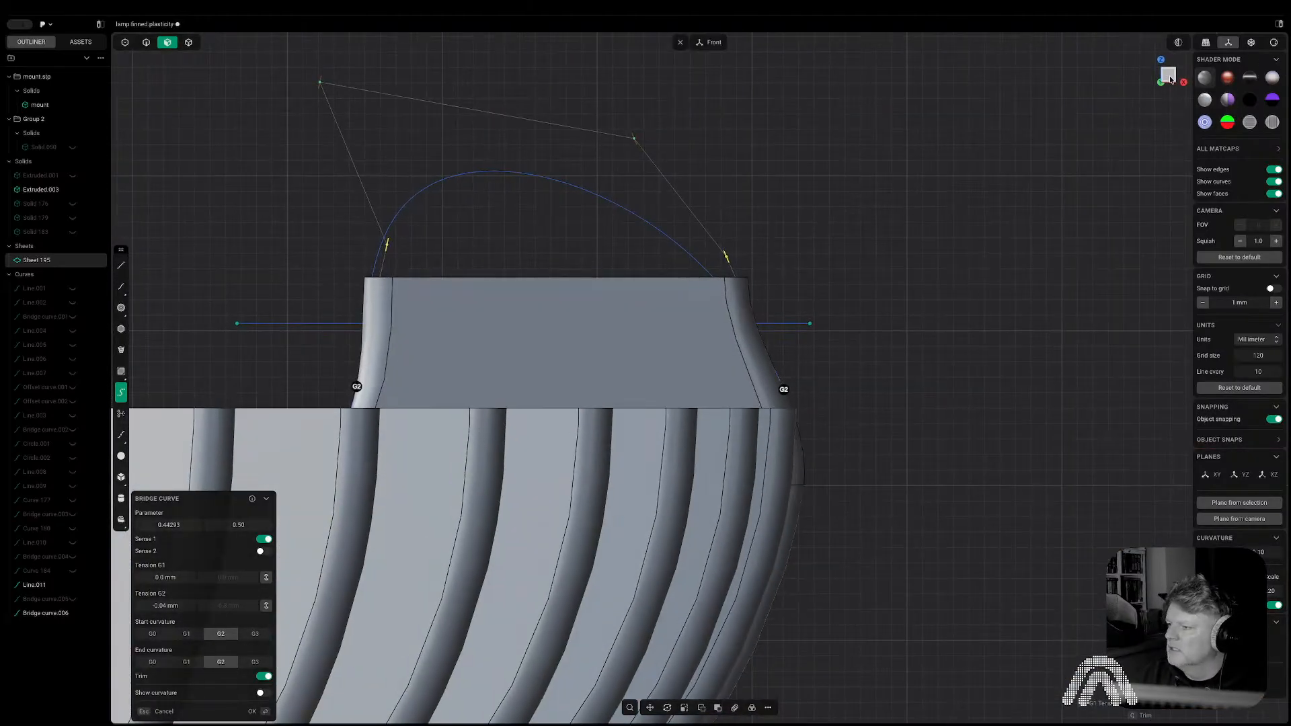
{"action": "scroll", "coordinate": [614, 296], "scroll_direction": "down", "scroll_amount": 2}
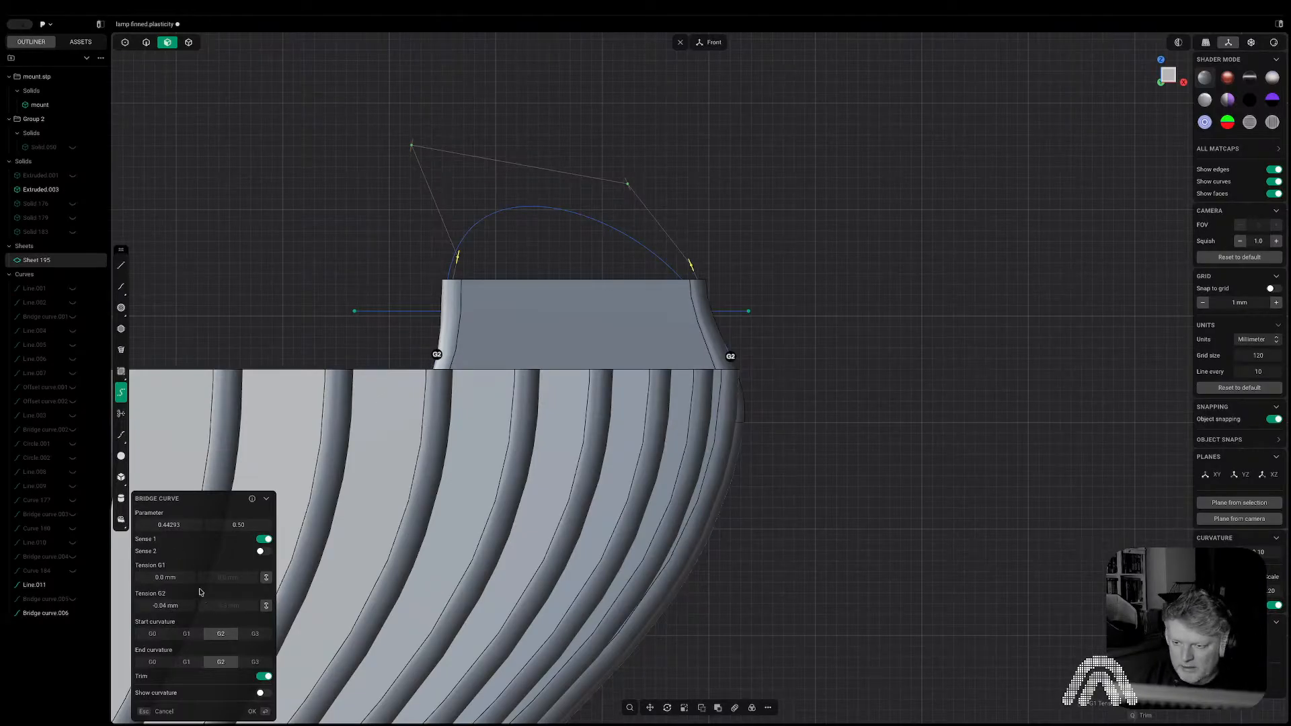
{"action": "mouse_move", "coordinate": [180, 522]}
{"action": "left_mouse_down"}
{"action": "mouse_move", "coordinate": [166, 522]}
{"action": "mouse_move", "coordinate": [213, 521]}
{"action": "mouse_move", "coordinate": [173, 522]}
{"action": "left_mouse_up"}
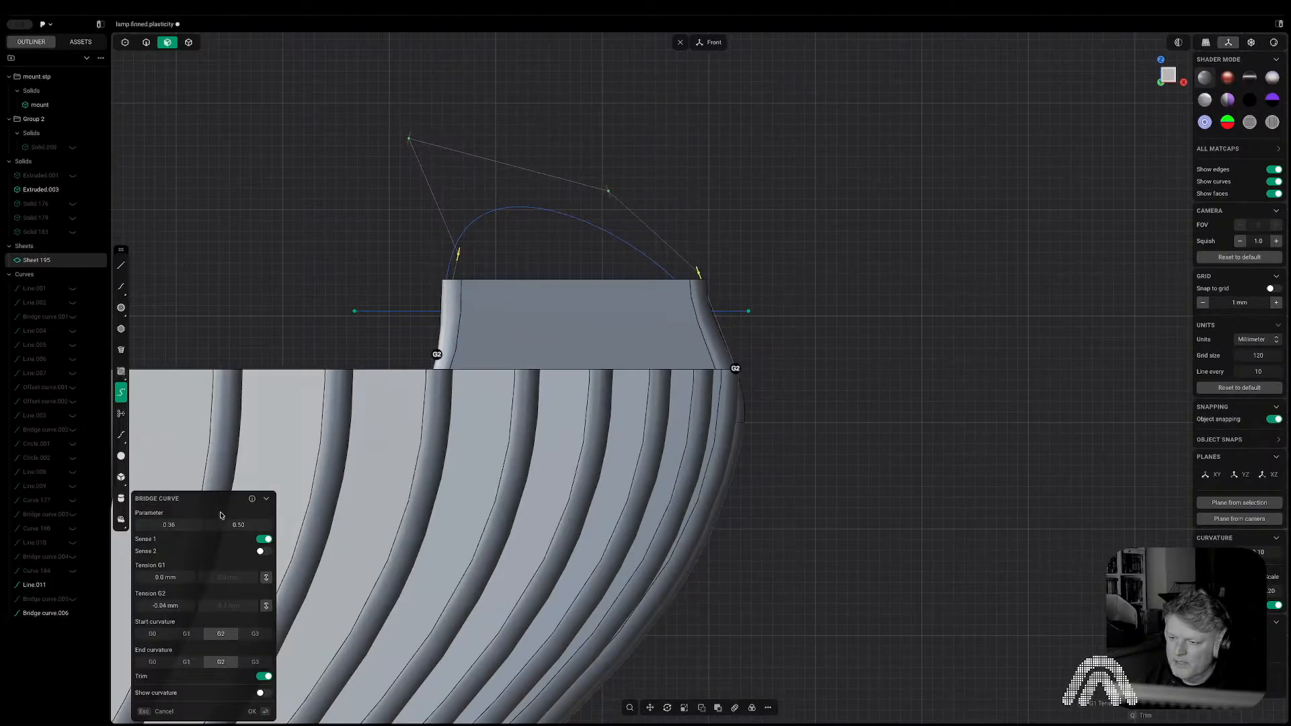
{"action": "left_click_drag", "start_coordinate": [267, 519], "coordinate": [243, 522]}
{"action": "key", "text": "Return"}
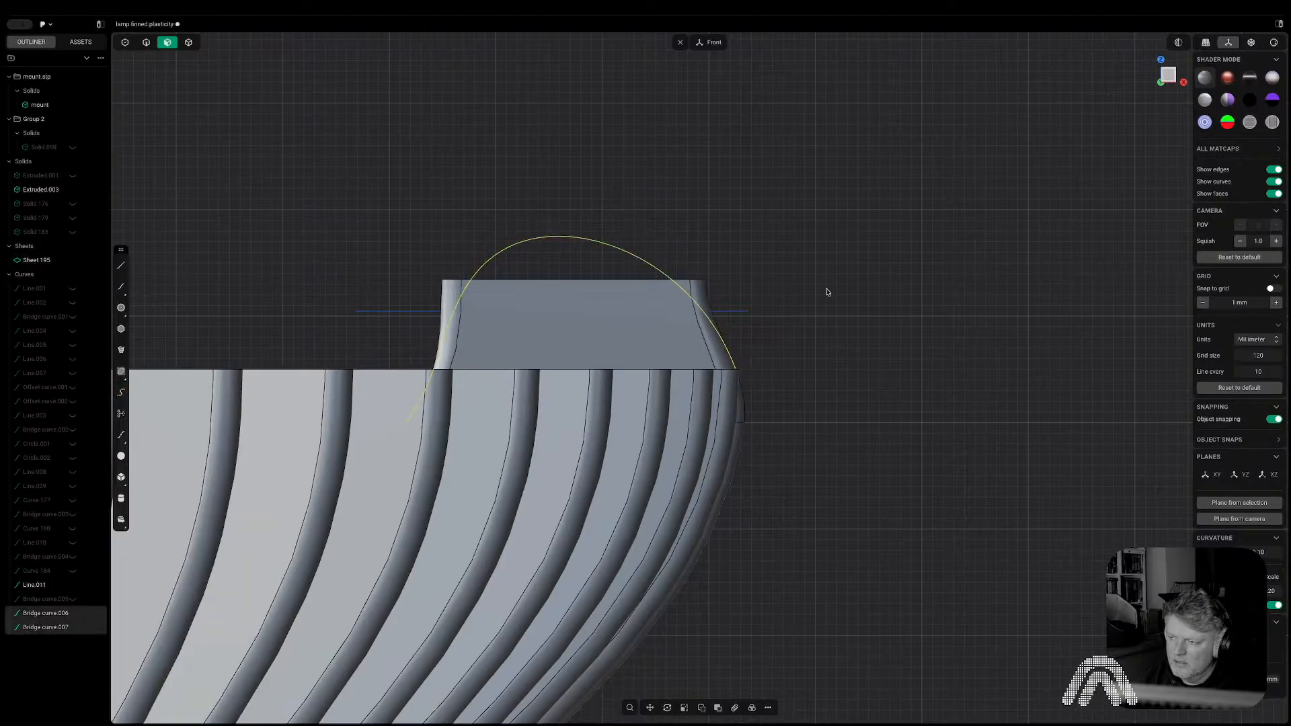
Try to cut with the new bridge curve over the raised fin.
{"action": "key", "text": "c"}
{"action": "left_click", "coordinate": [670, 302]}
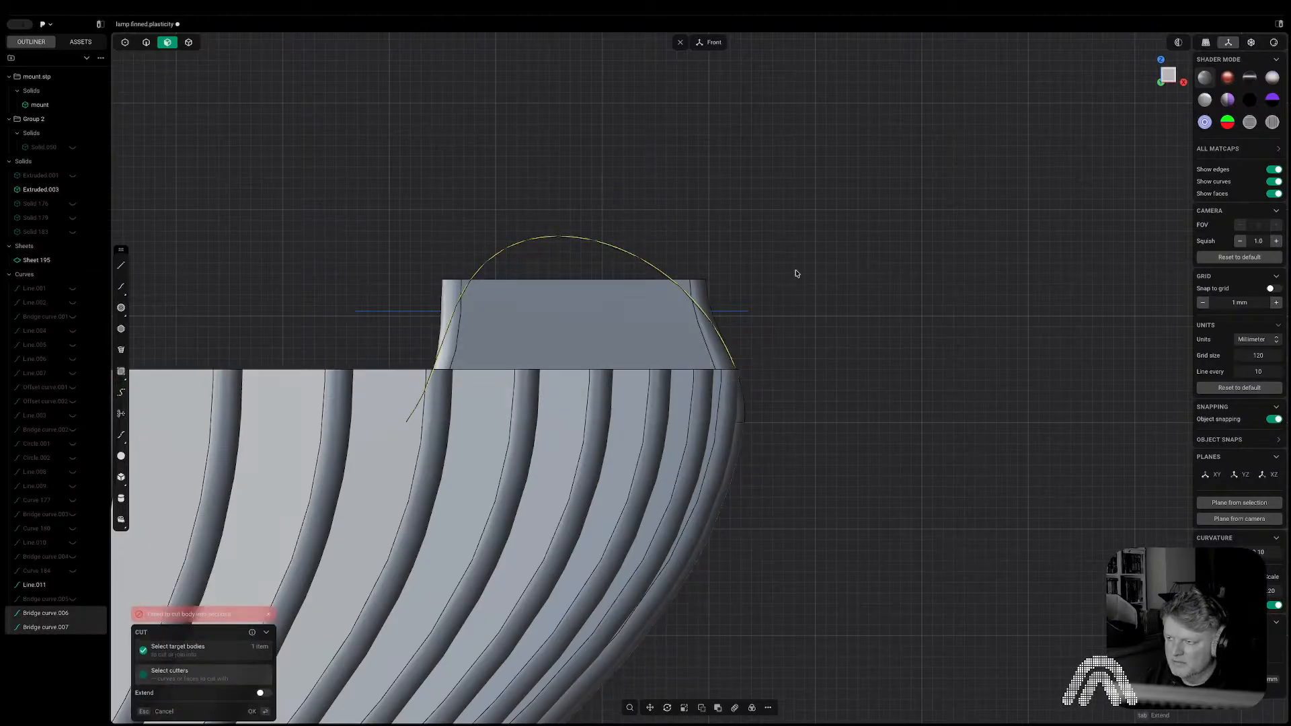
{"action": "middle_click_drag", "start_coordinate": [770, 283], "coordinate": [841, 324]}
{"action": "key", "text": "Escape"}
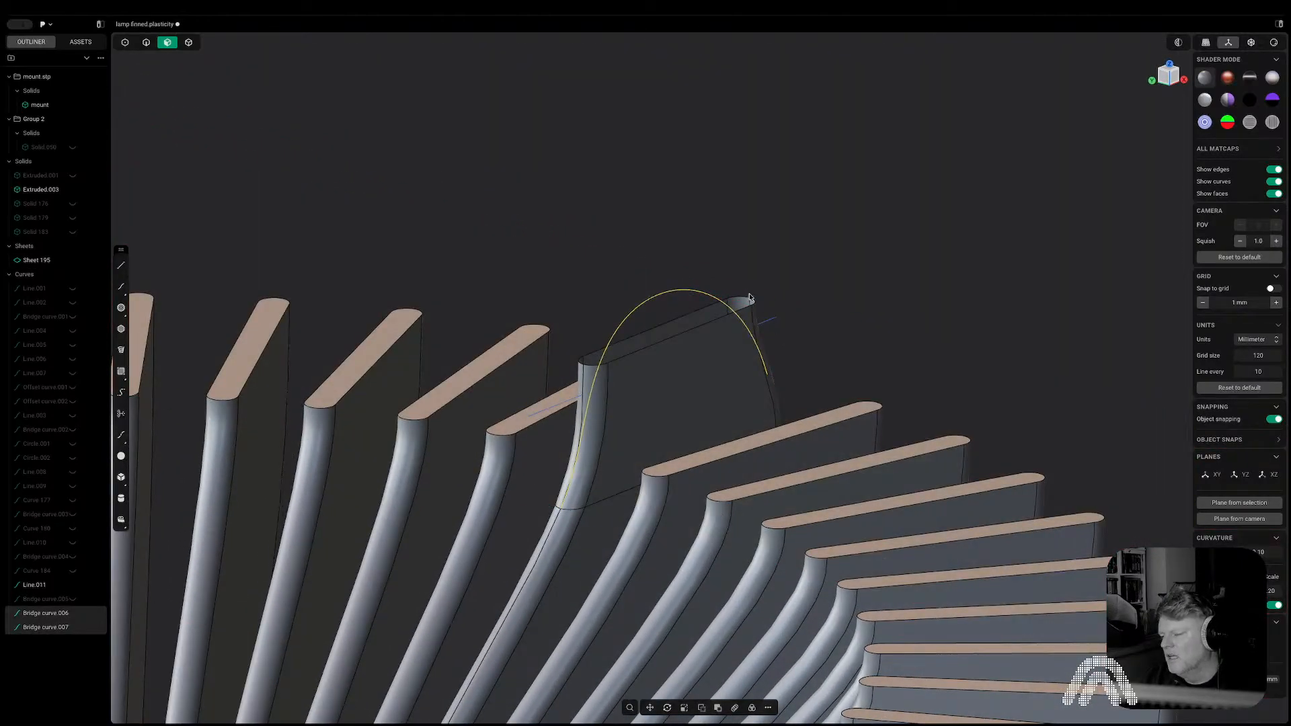
{"action": "key", "text": "2"}
{"action": "left_click", "coordinate": [686, 334]}
{"action": "key", "text": "e"}
{"action": "left_click", "coordinate": [655, 331], "text": "shift"}
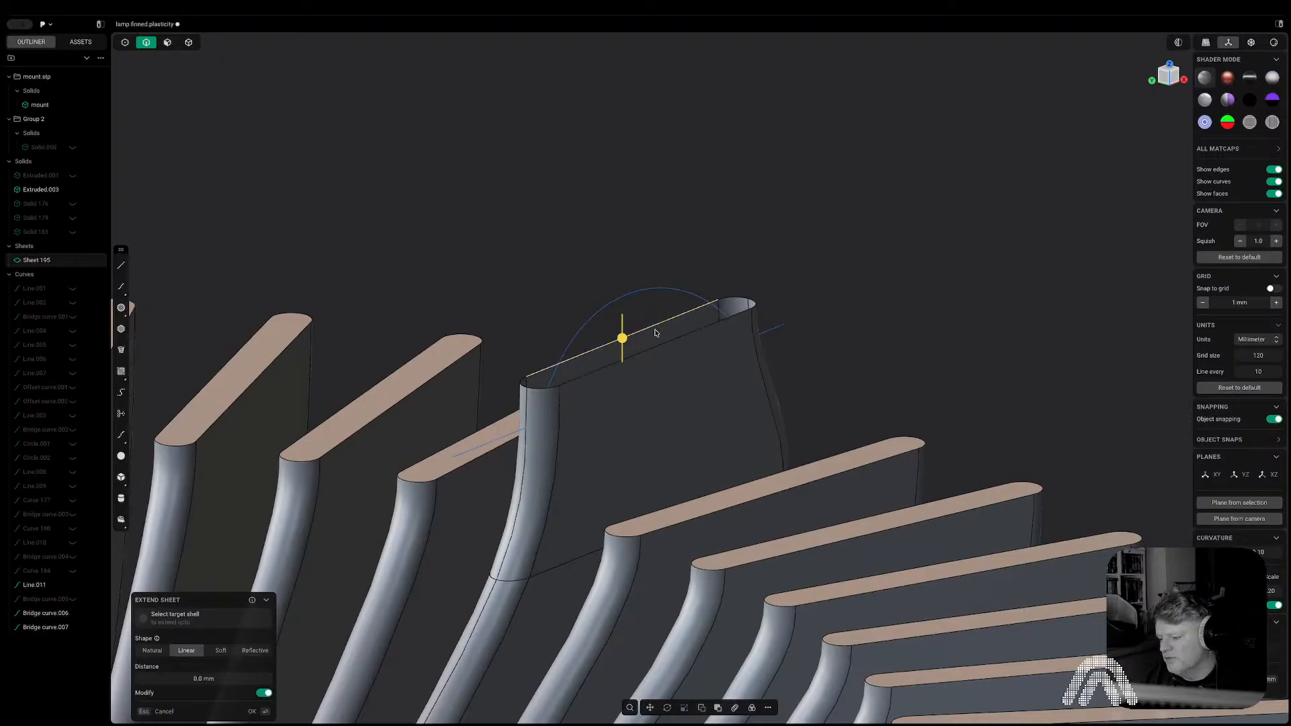
{"action": "key", "text": "l"}
{"action": "key", "text": "Escape"}
{"action": "key", "text": "Escape"}
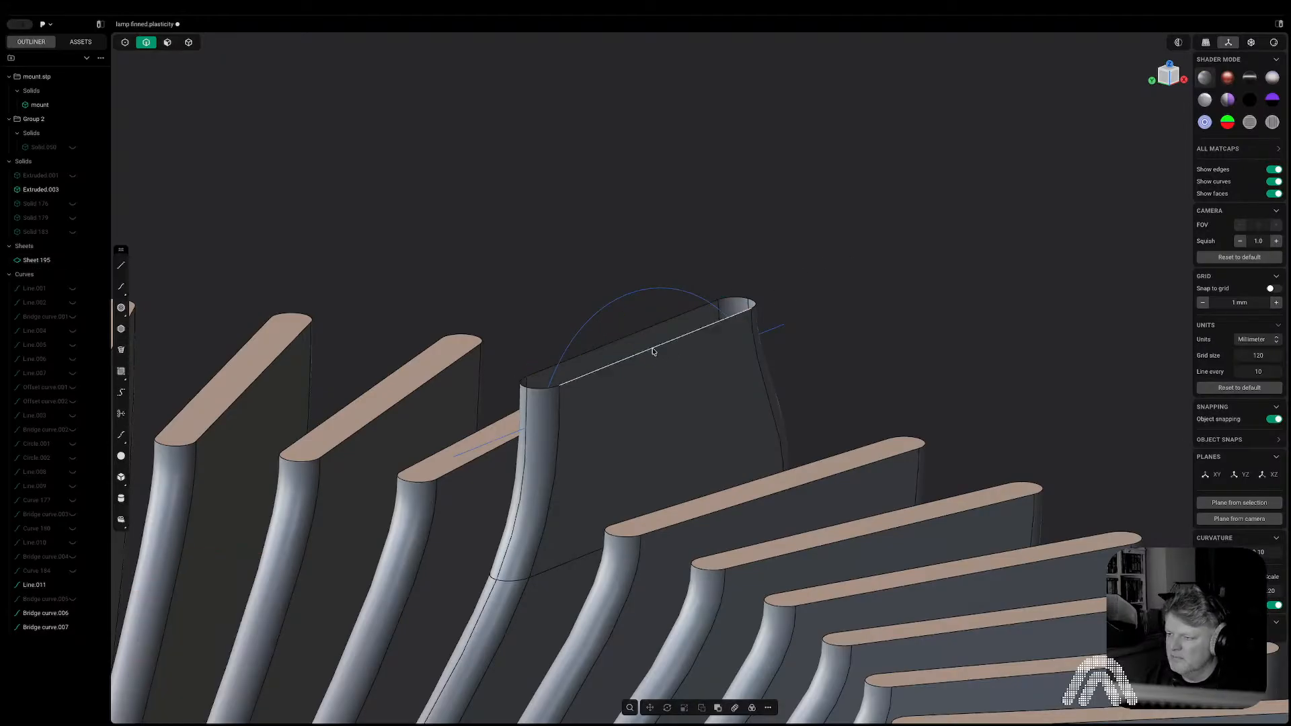
Loft a G1 rounded cap between the two long top edges of the raised fin.
{"action": "double_click", "coordinate": [653, 349]}
{"action": "left_click", "coordinate": [638, 344]}
{"action": "left_click", "coordinate": [650, 355]}
{"action": "key", "text": "e"}
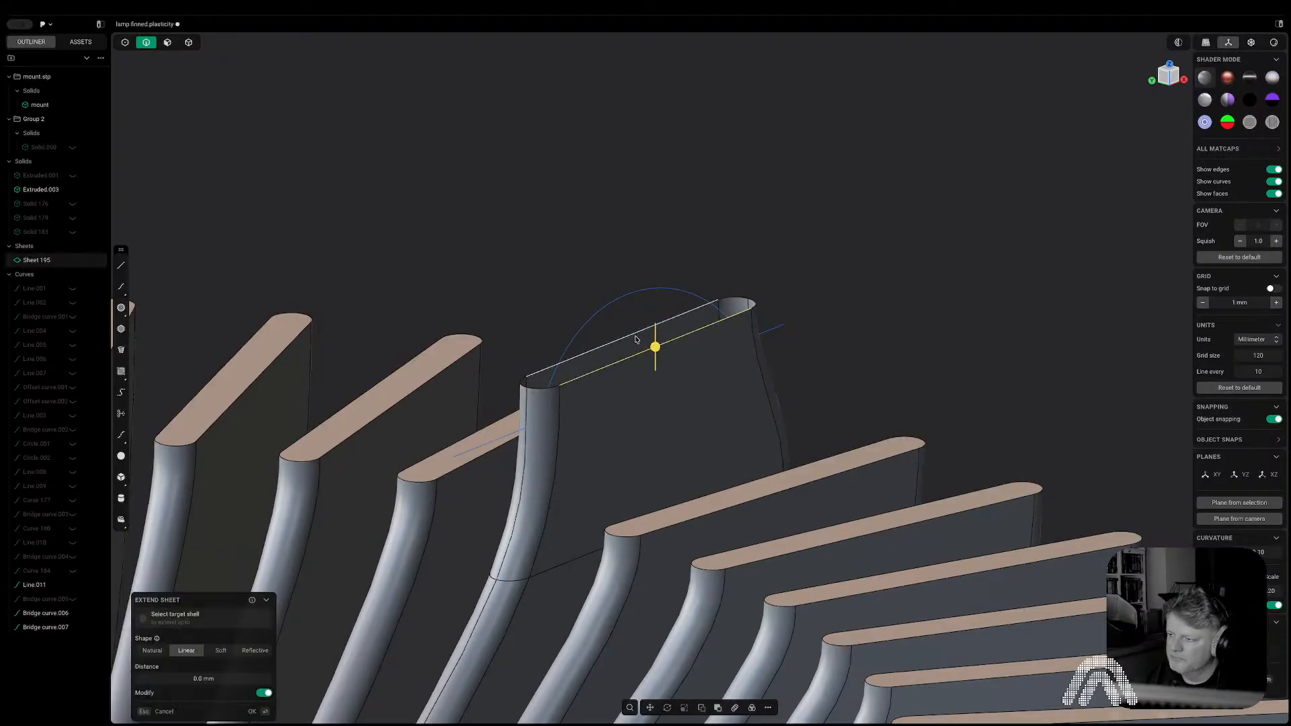
{"action": "key", "text": "Escape"}
{"action": "left_click", "coordinate": [634, 337], "text": "shift"}
{"action": "key", "text": "l"}
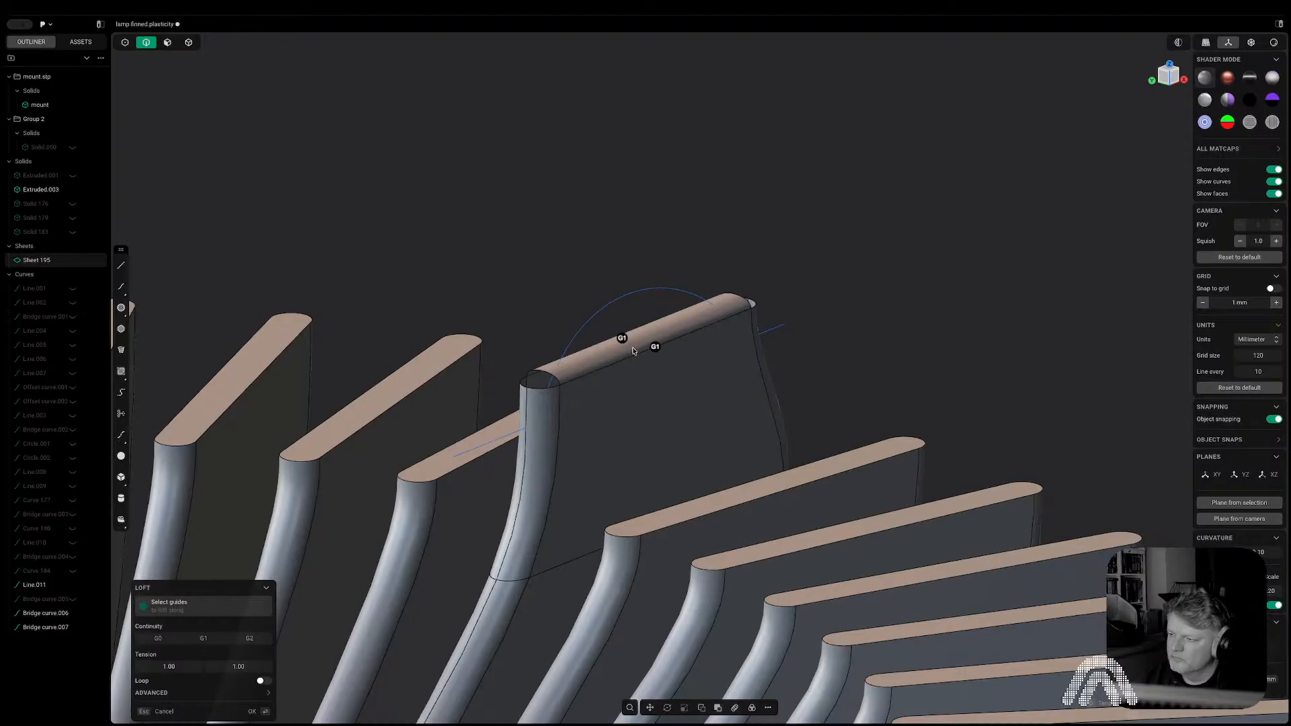
{"action": "key", "text": "Return"}
Loft a G1 surface between the cap's inner end edge and the rim of the fin's rounded inner end.
{"action": "left_click", "coordinate": [534, 390]}
{"action": "key", "text": "e"}
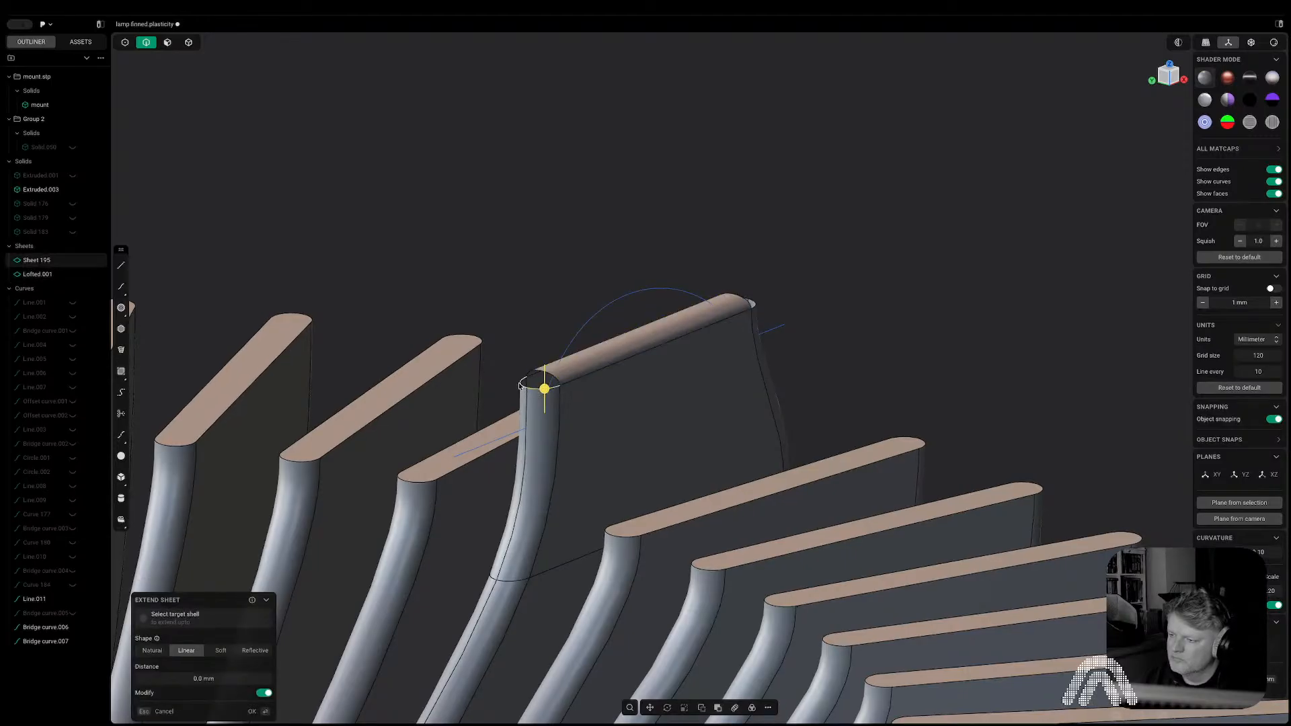
{"action": "left_click", "coordinate": [547, 375]}
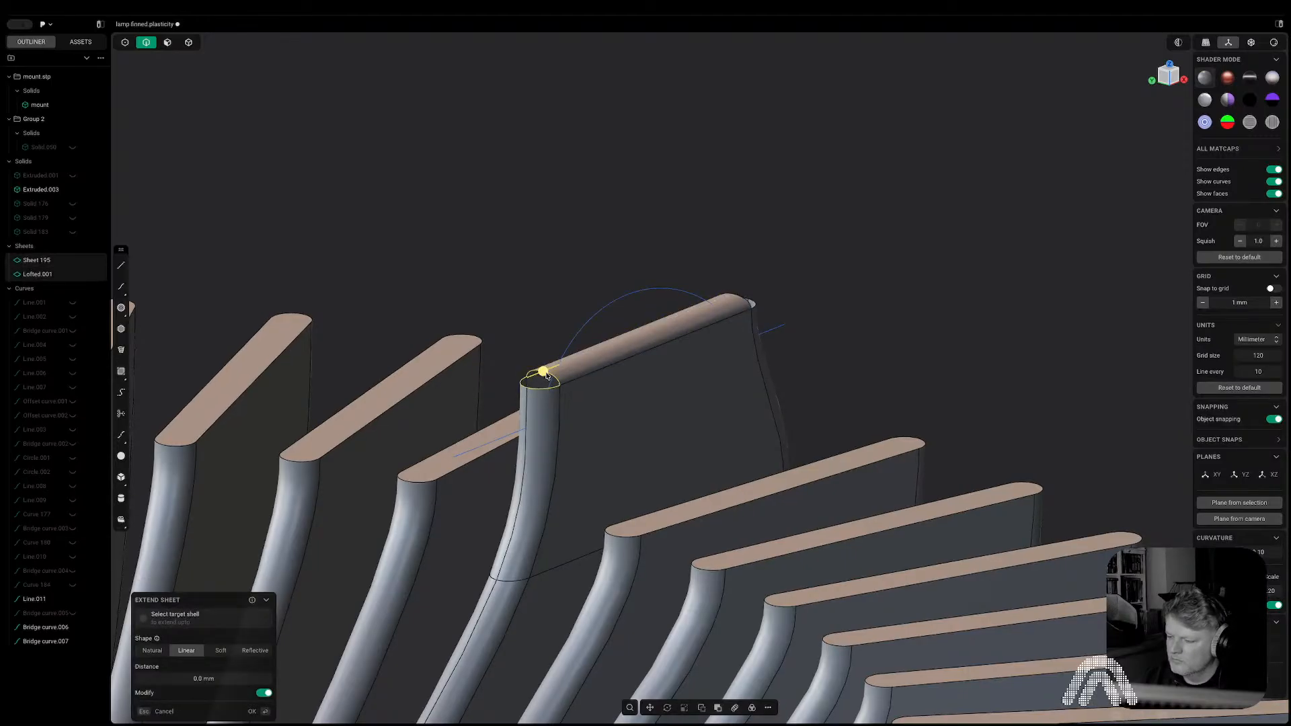
{"action": "key", "text": "Escape"}
{"action": "key", "text": "l"}
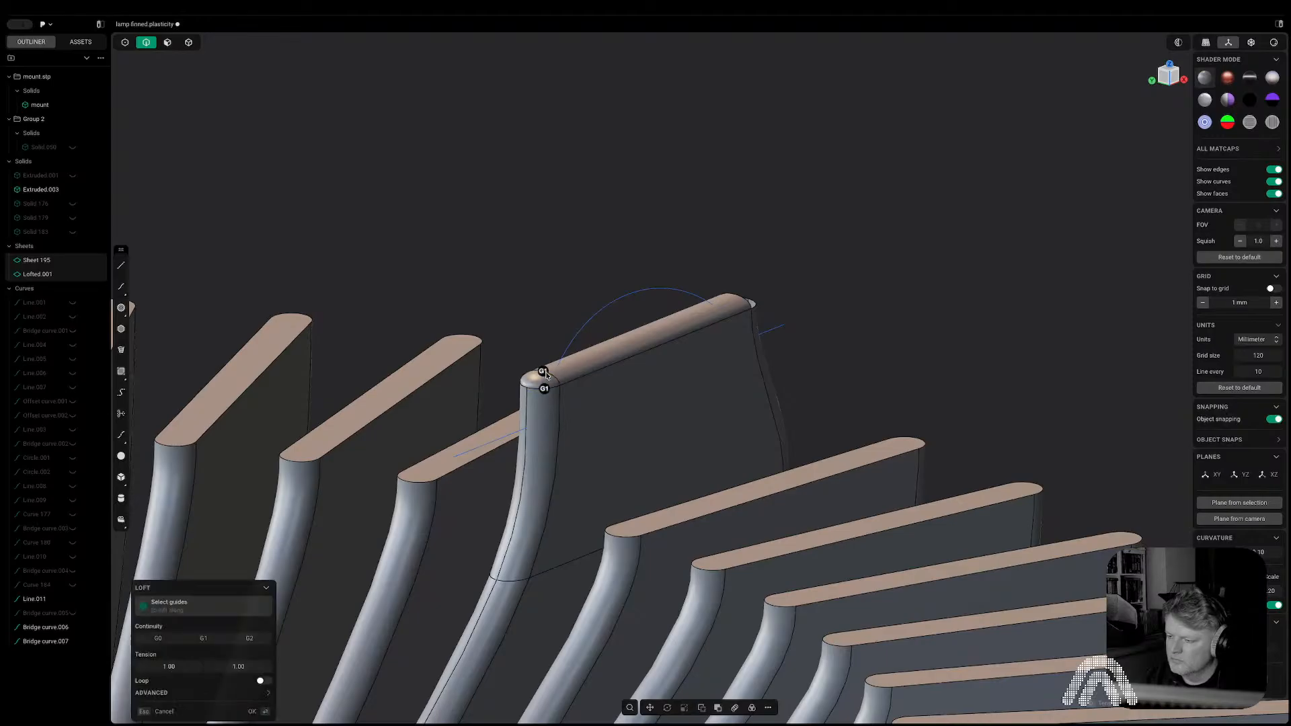
{"action": "key", "text": "Return"}
Try to loft a surface between the cap's outer end edge and the rim of the fin's outer end.
{"action": "middle_click_drag", "start_coordinate": [632, 342], "coordinate": [776, 353]}
{"action": "left_click", "coordinate": [808, 372]}
{"action": "key", "text": "e"}
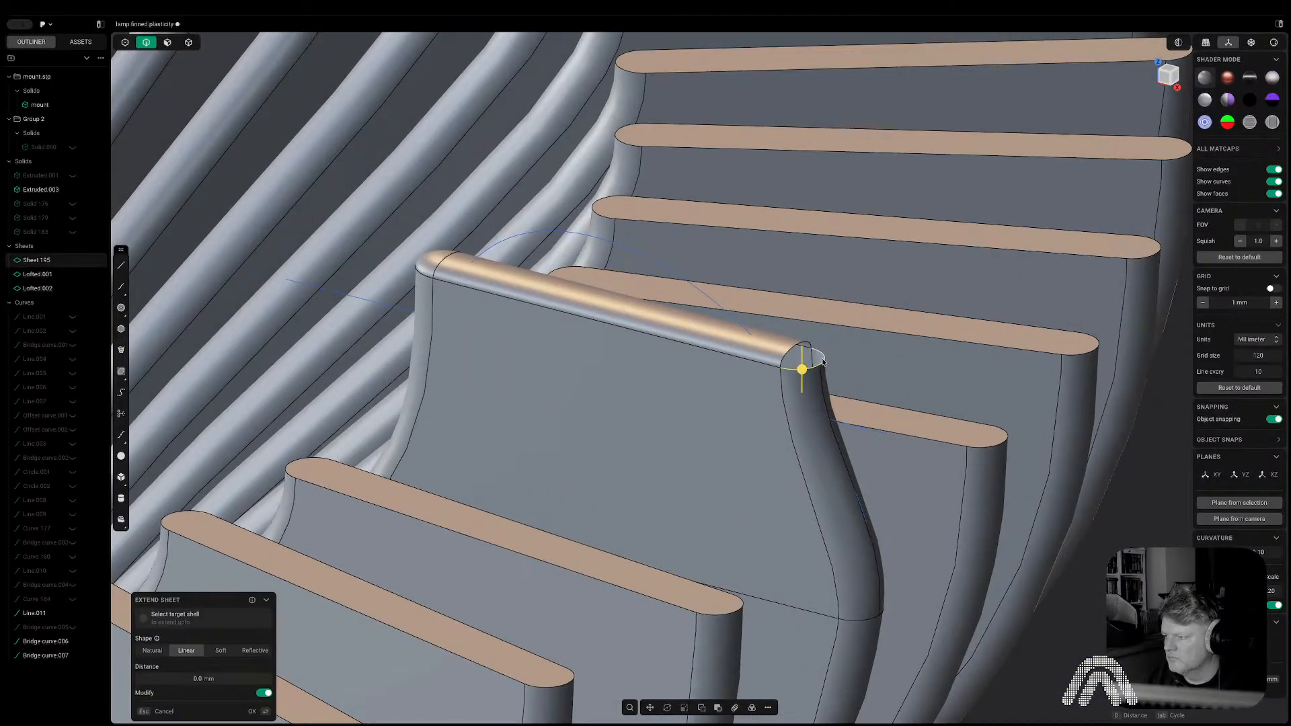
{"action": "left_click", "coordinate": [796, 346], "text": "shift"}
{"action": "key", "text": "l"}
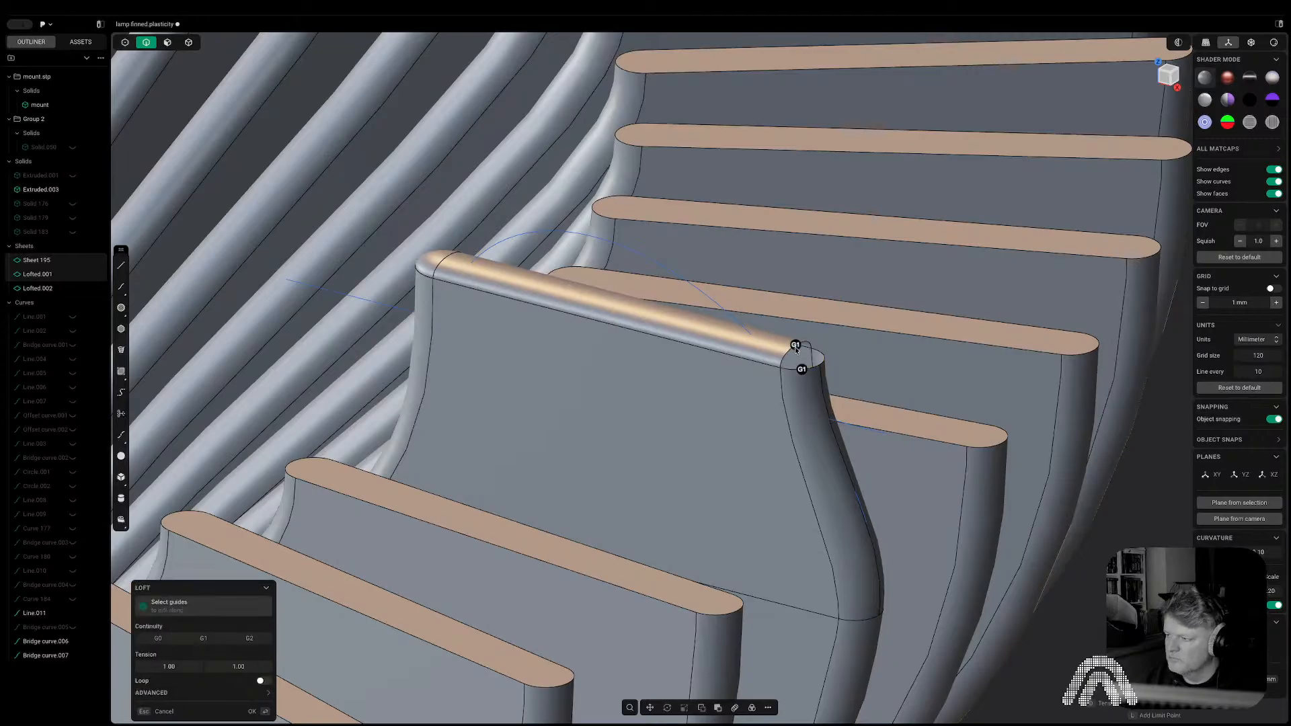
{"action": "key", "text": "Escape"}
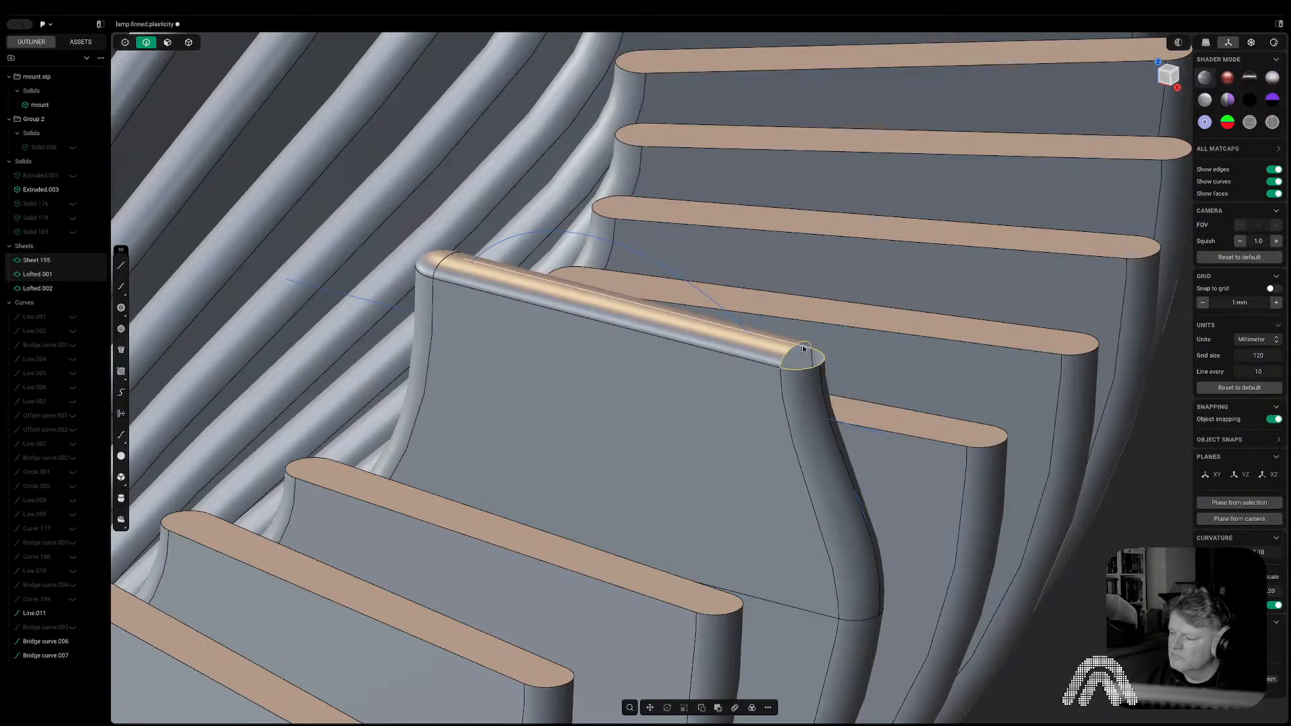
Retry the loft from the cap's outer end edge to each half of the split outer rim.
{"action": "scroll", "coordinate": [800, 353], "scroll_direction": "up", "scroll_amount": 3}
{"action": "left_click", "coordinate": [781, 353]}
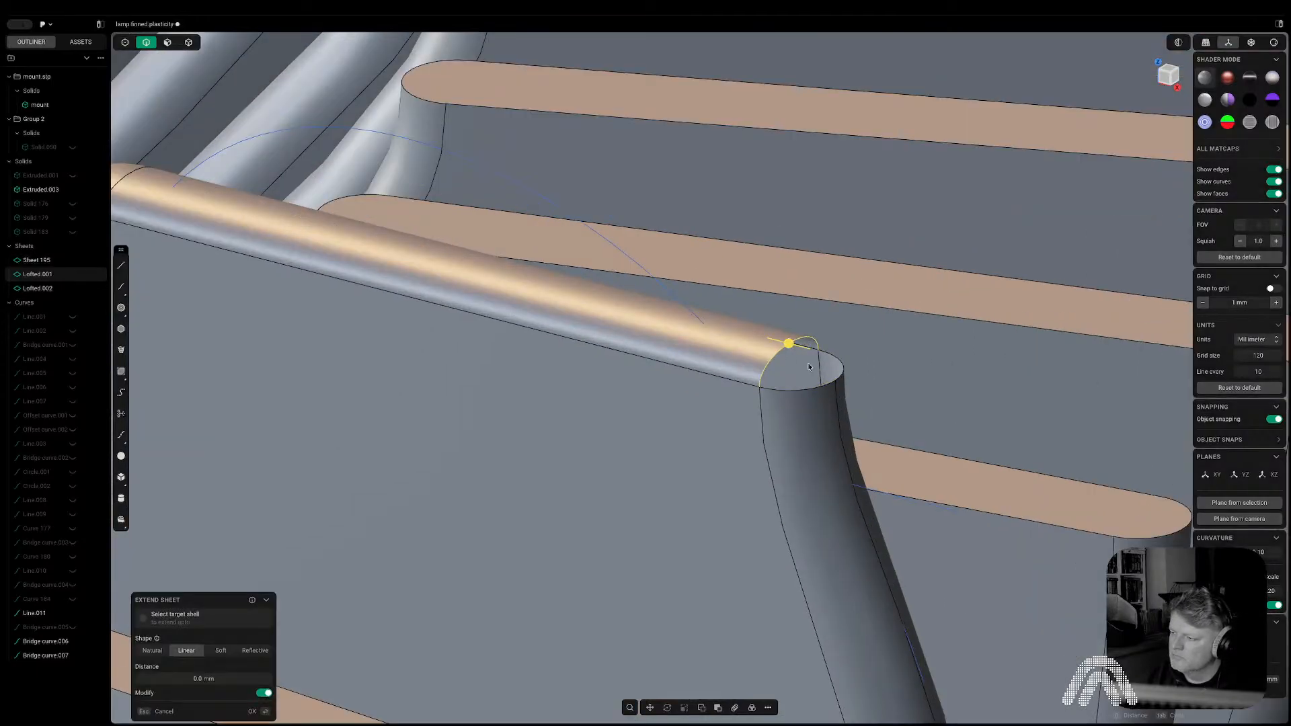
{"action": "left_click", "coordinate": [842, 380], "text": "shift"}
{"action": "key", "text": "l"}
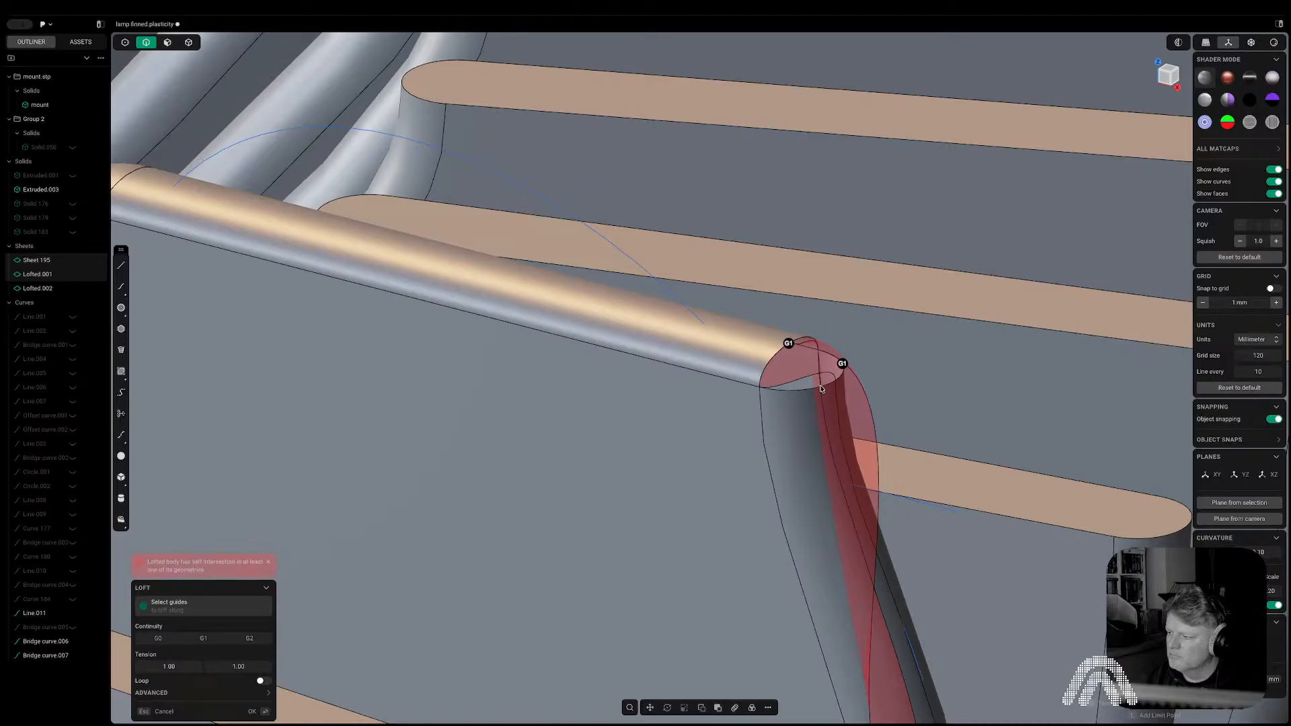
{"action": "key", "text": "Escape"}
{"action": "left_click", "coordinate": [820, 387]}
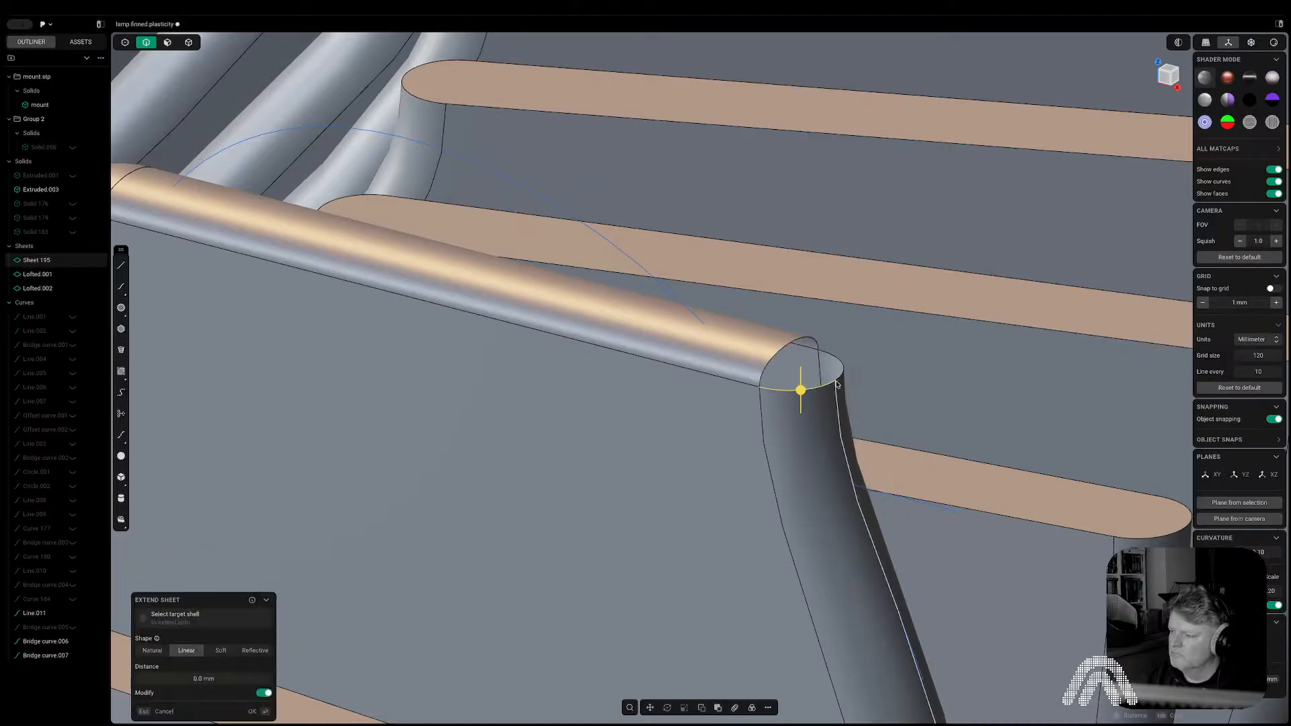
{"action": "left_click", "coordinate": [790, 346], "text": "shift"}
{"action": "key", "text": "l"}
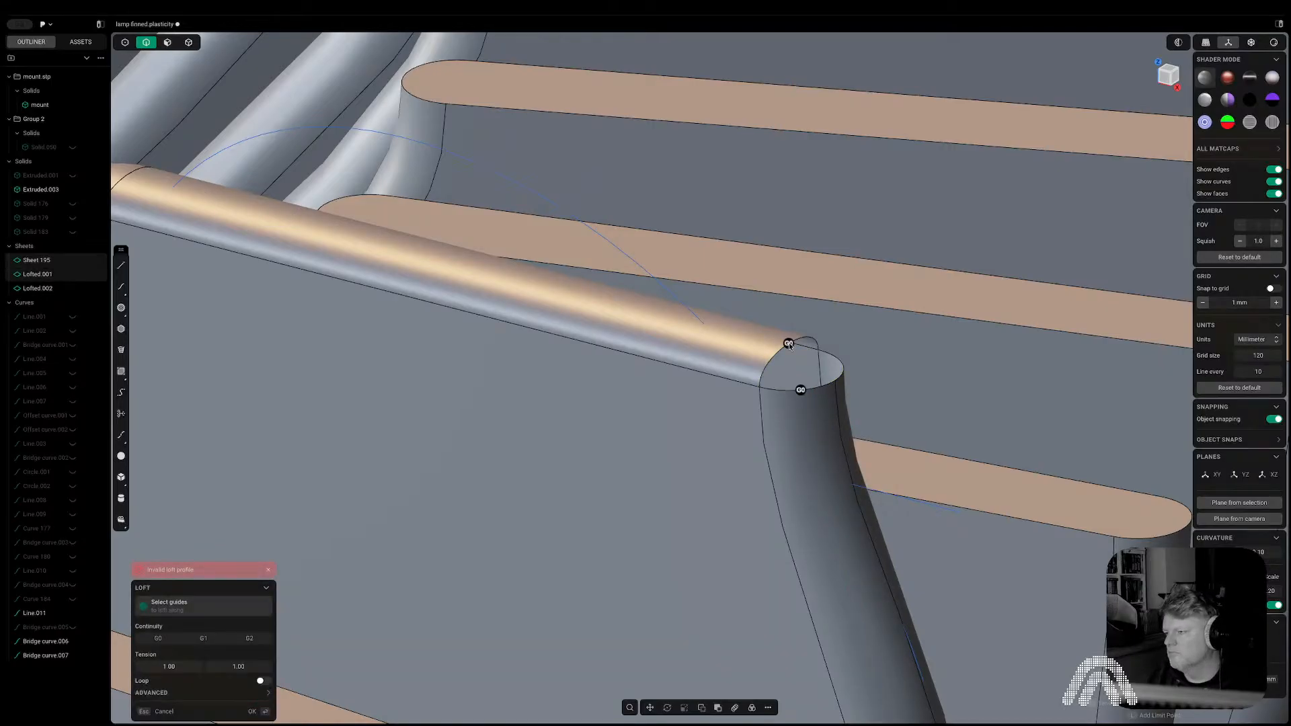
{"action": "scroll", "coordinate": [796, 367], "scroll_direction": "down", "scroll_amount": 2}
{"action": "key", "text": "Escape"}
Examine the partly capped fin from the front and at an angle, focusing on its open outer end.
{"action": "scroll", "coordinate": [796, 366], "scroll_direction": "down", "scroll_amount": 5}
{"action": "middle_click_drag", "start_coordinate": [796, 365], "coordinate": [916, 350]}
{"action": "left_click", "coordinate": [1167, 81]}
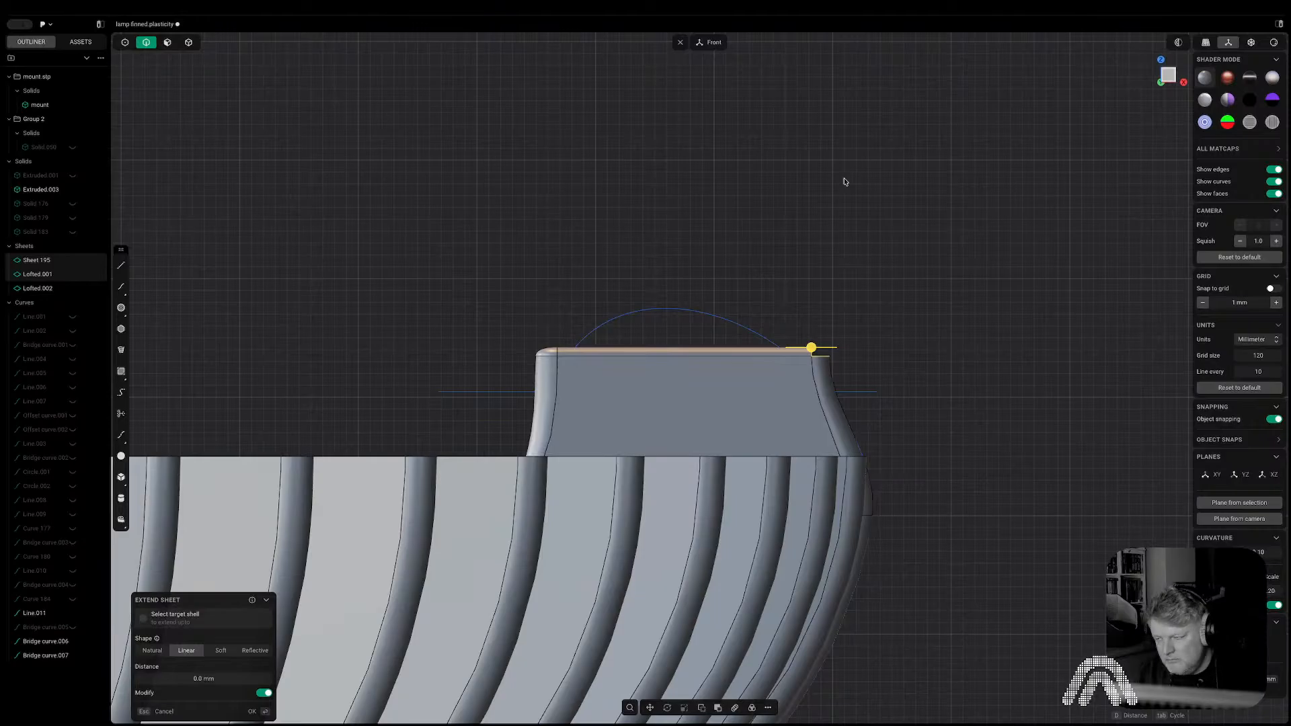
{"action": "key", "text": "Escape"}
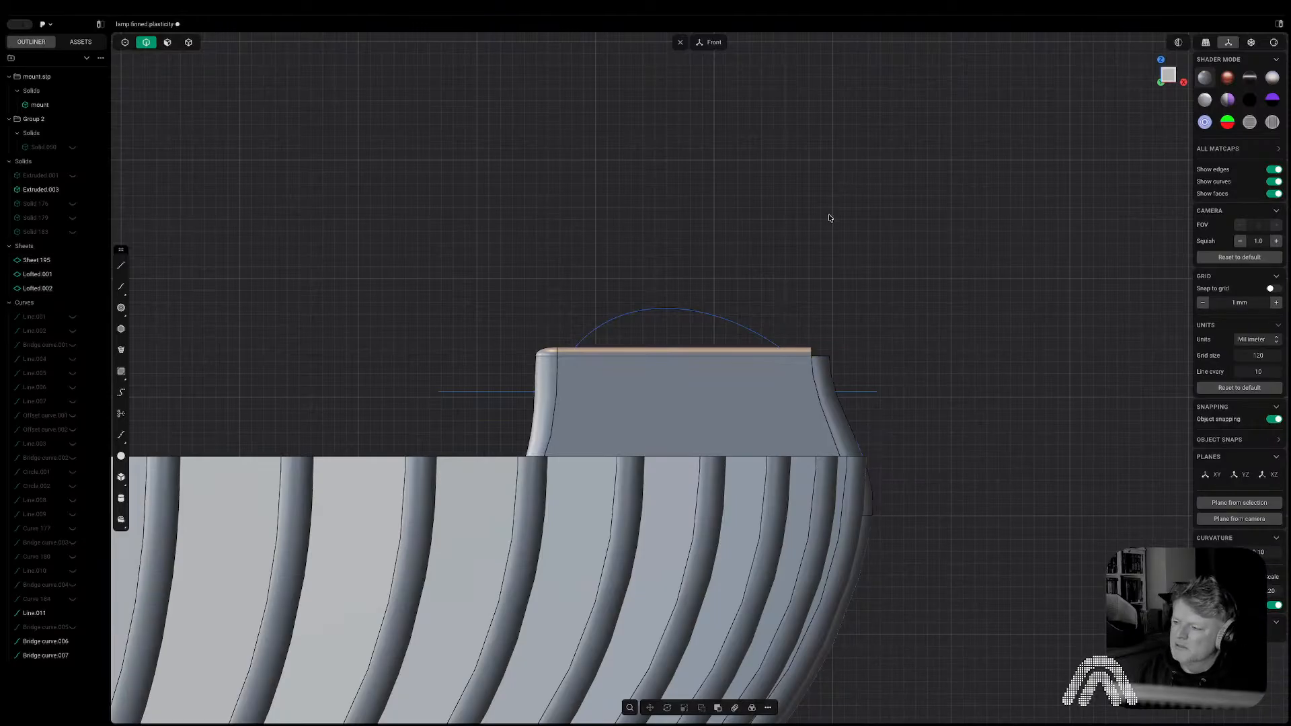
{"action": "middle_click_drag", "start_coordinate": [828, 214], "coordinate": [845, 285]}
{"action": "key", "text": "5"}
{"action": "left_click", "coordinate": [792, 407]}
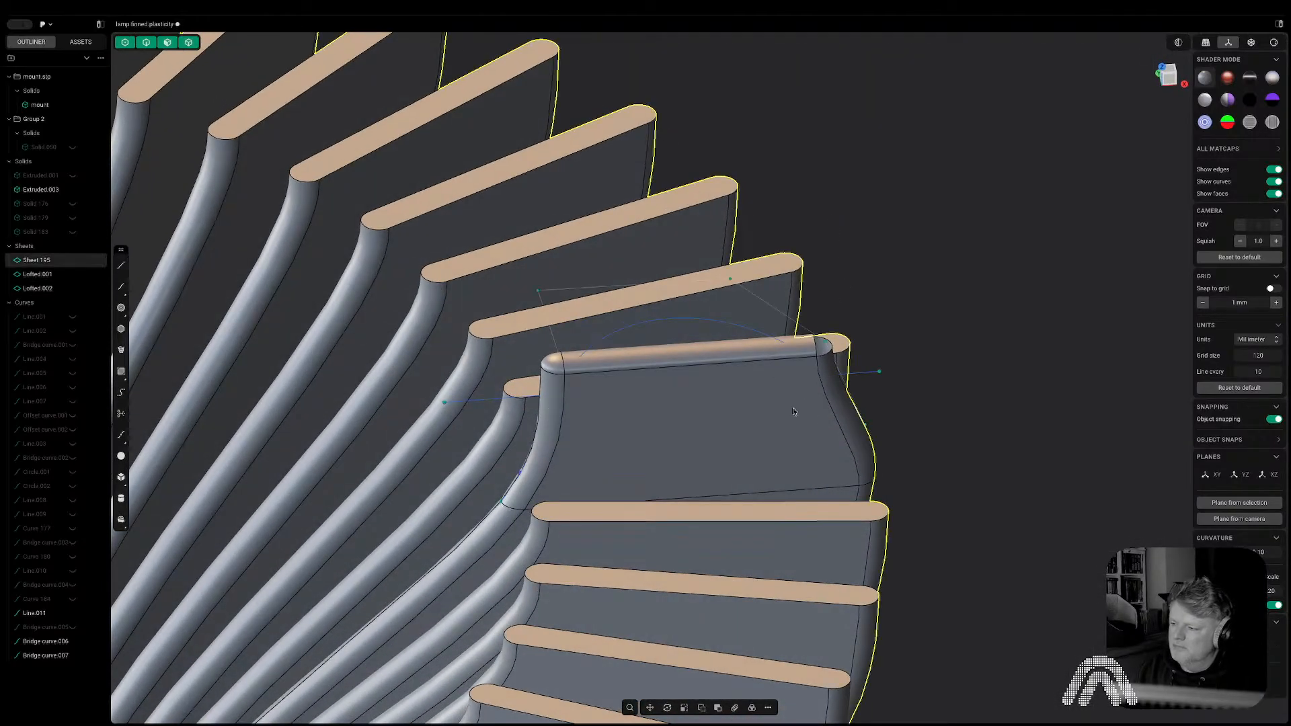
{"action": "middle_click_drag", "start_coordinate": [857, 385], "coordinate": [927, 387]}
{"action": "left_click", "coordinate": [927, 387]}
Delete one broad side face of the raised fin and the far half of its outer end face.
{"action": "key", "text": "3"}
{"action": "left_click", "coordinate": [800, 446]}
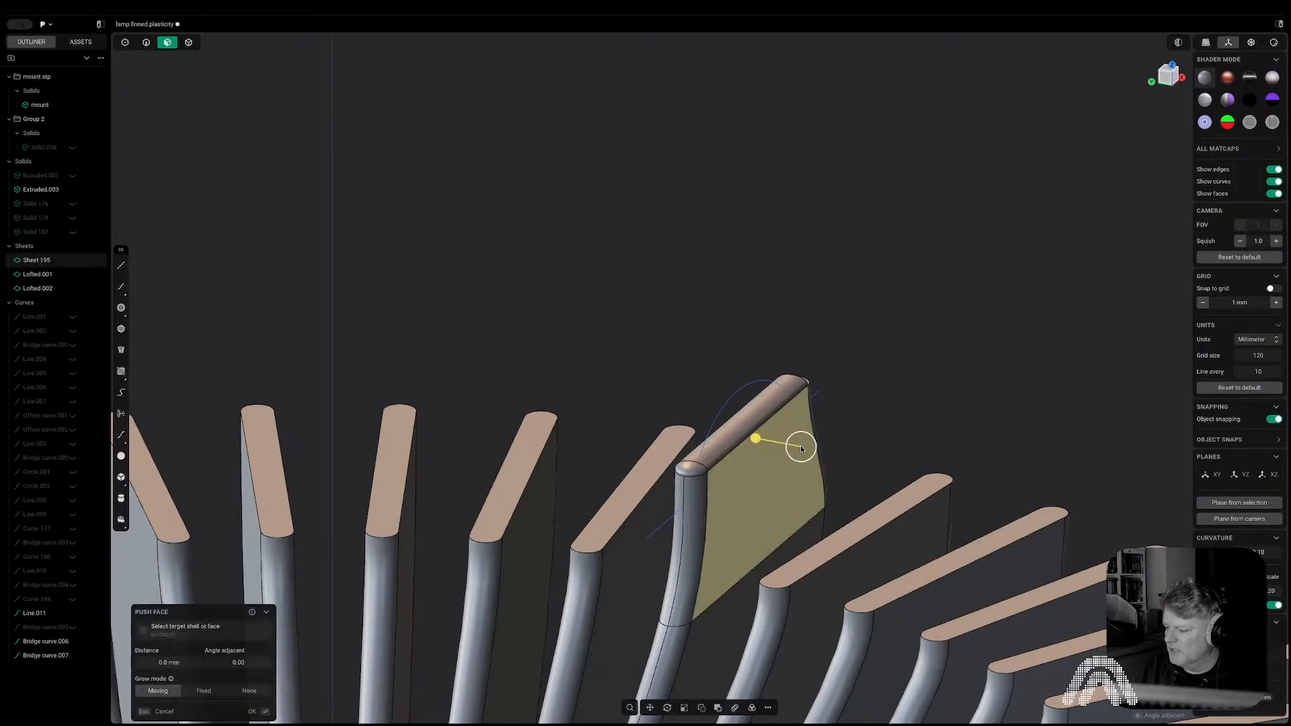
{"action": "key", "text": "Delete"}
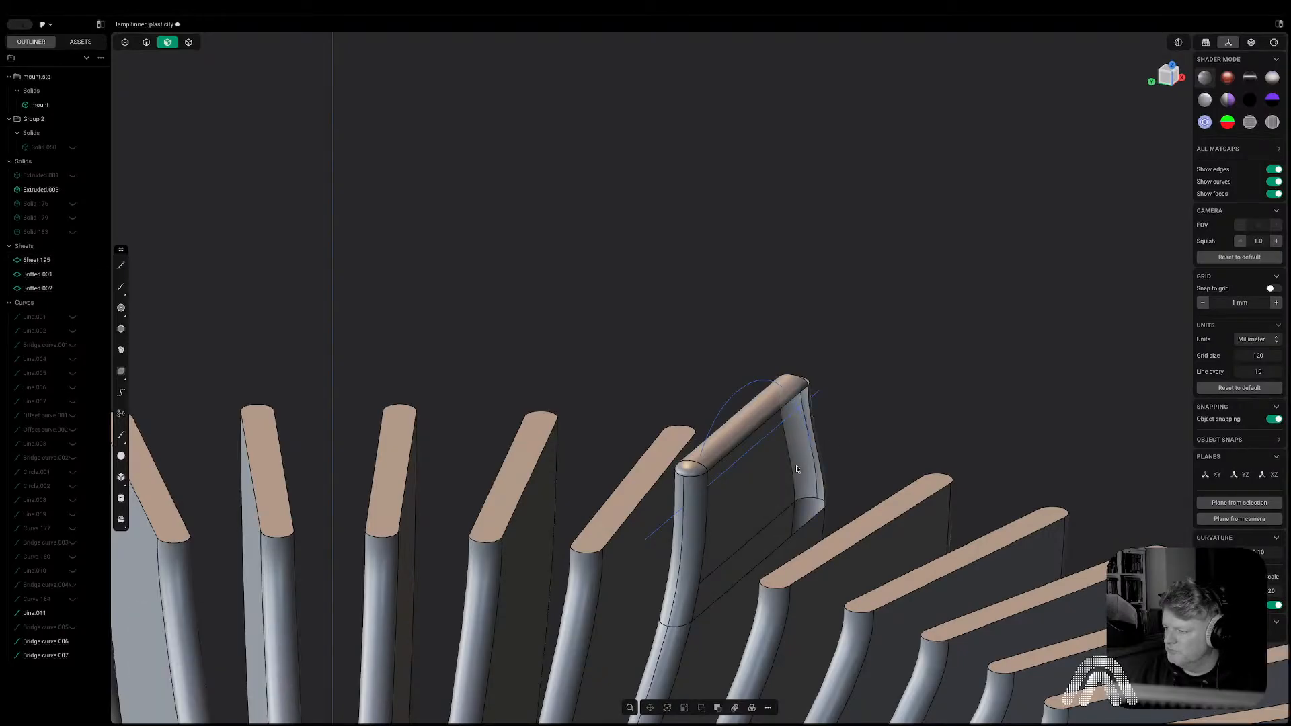
{"action": "left_click", "coordinate": [796, 468]}
{"action": "key", "text": "Delete"}
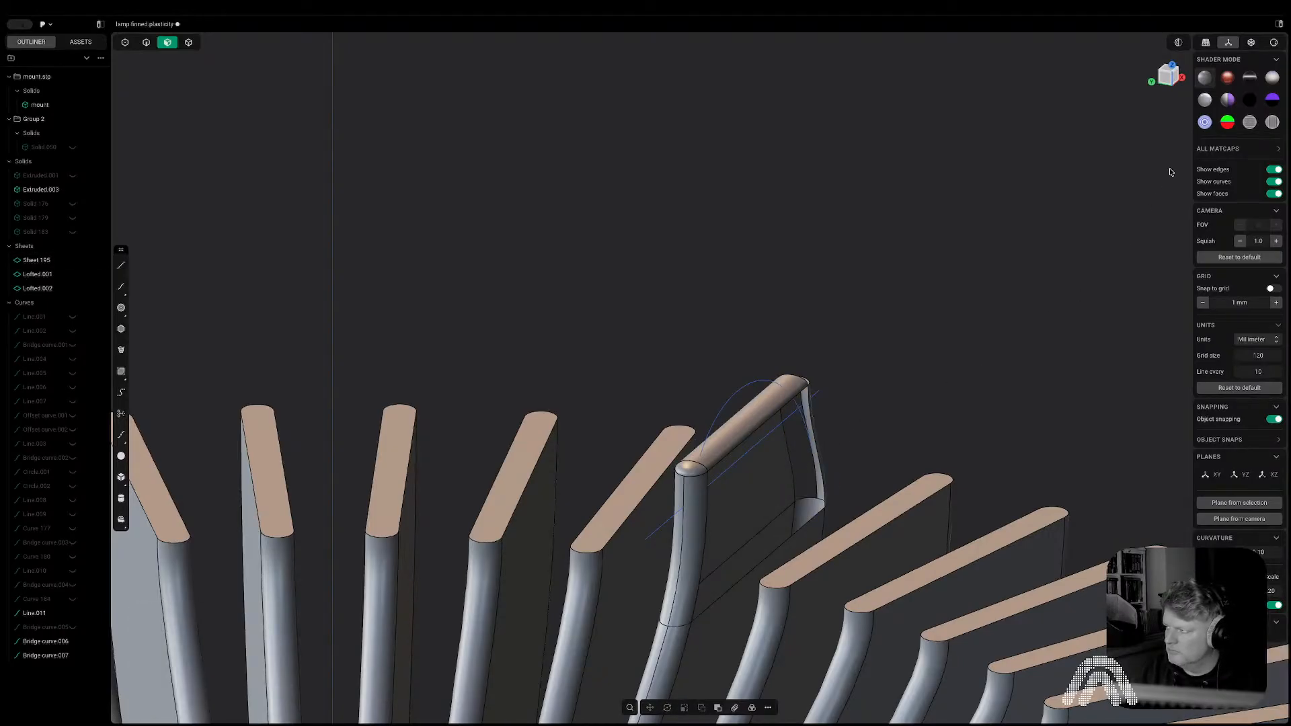
{"action": "left_click", "coordinate": [1180, 84]}
{"action": "middle_click_drag", "start_coordinate": [947, 479], "coordinate": [619, 441], "text": "shift"}
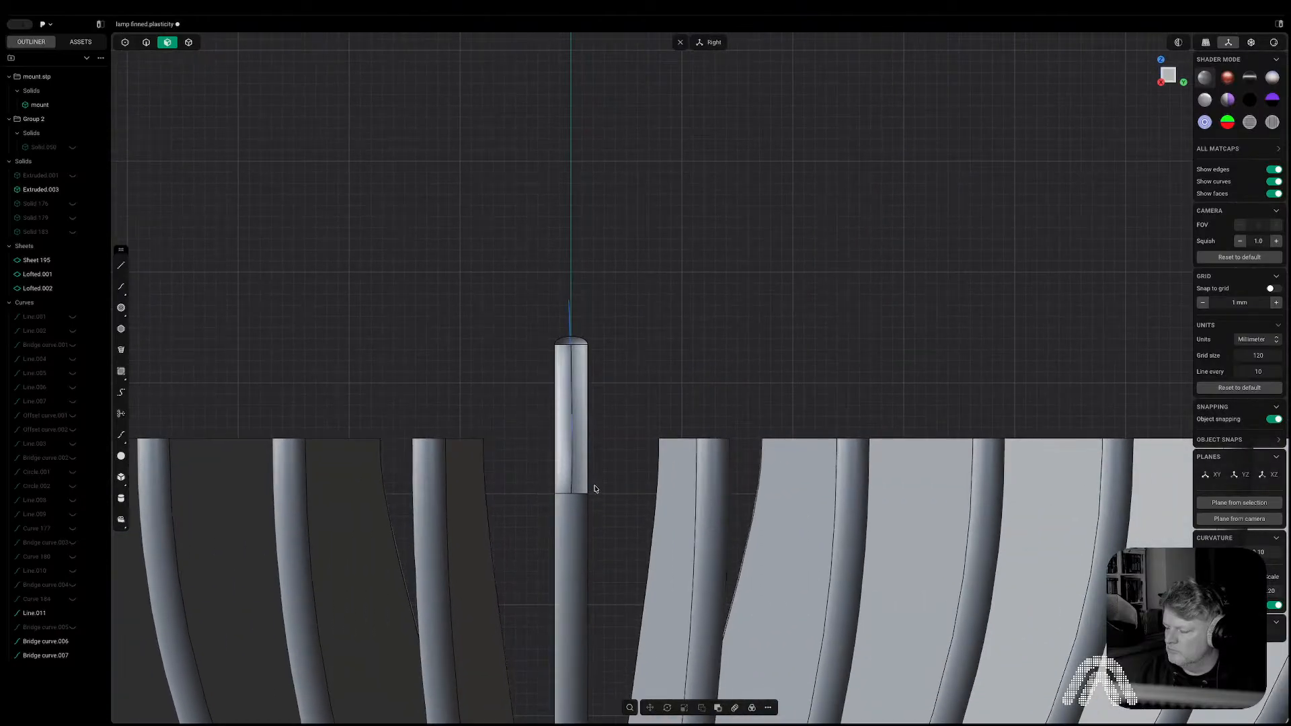
Delete the remaining faces of the raised fin's upper section together with the lofted cap surfaces above them.
{"action": "left_click", "coordinate": [562, 454]}
{"action": "key", "text": "Delete"}
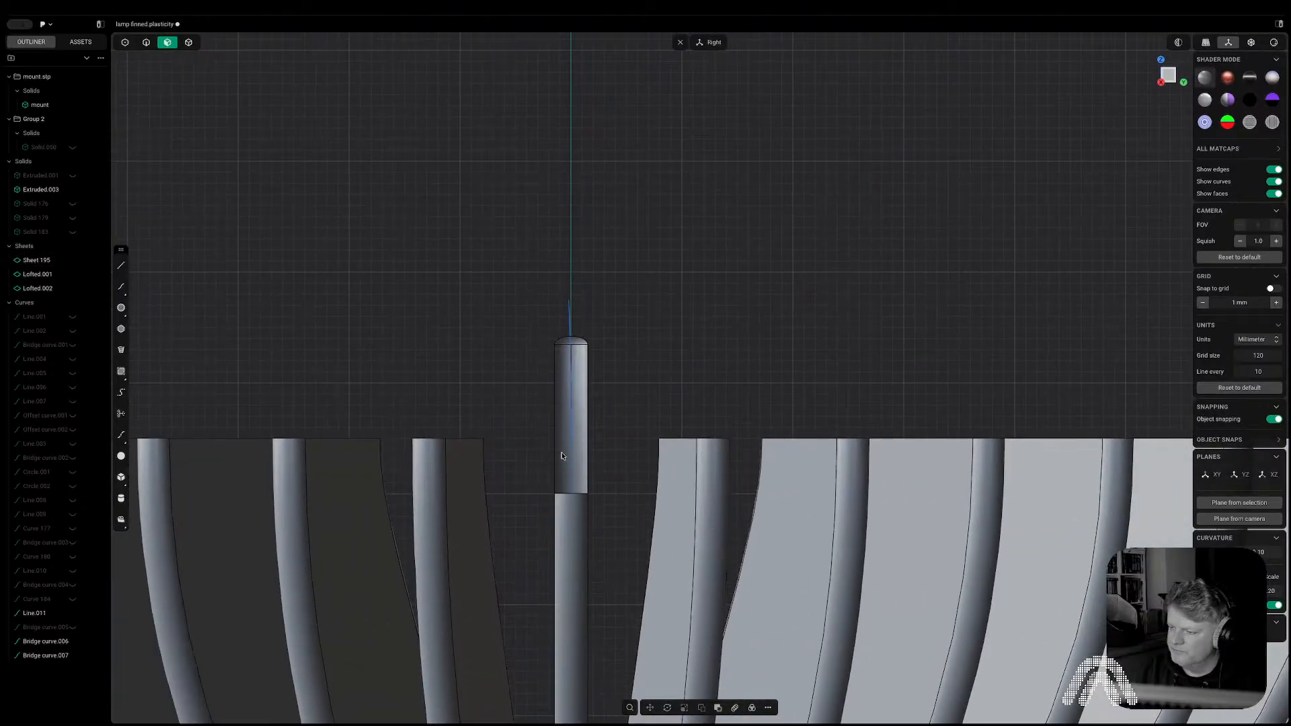
{"action": "left_click", "coordinate": [576, 443]}
{"action": "key", "text": "Delete"}
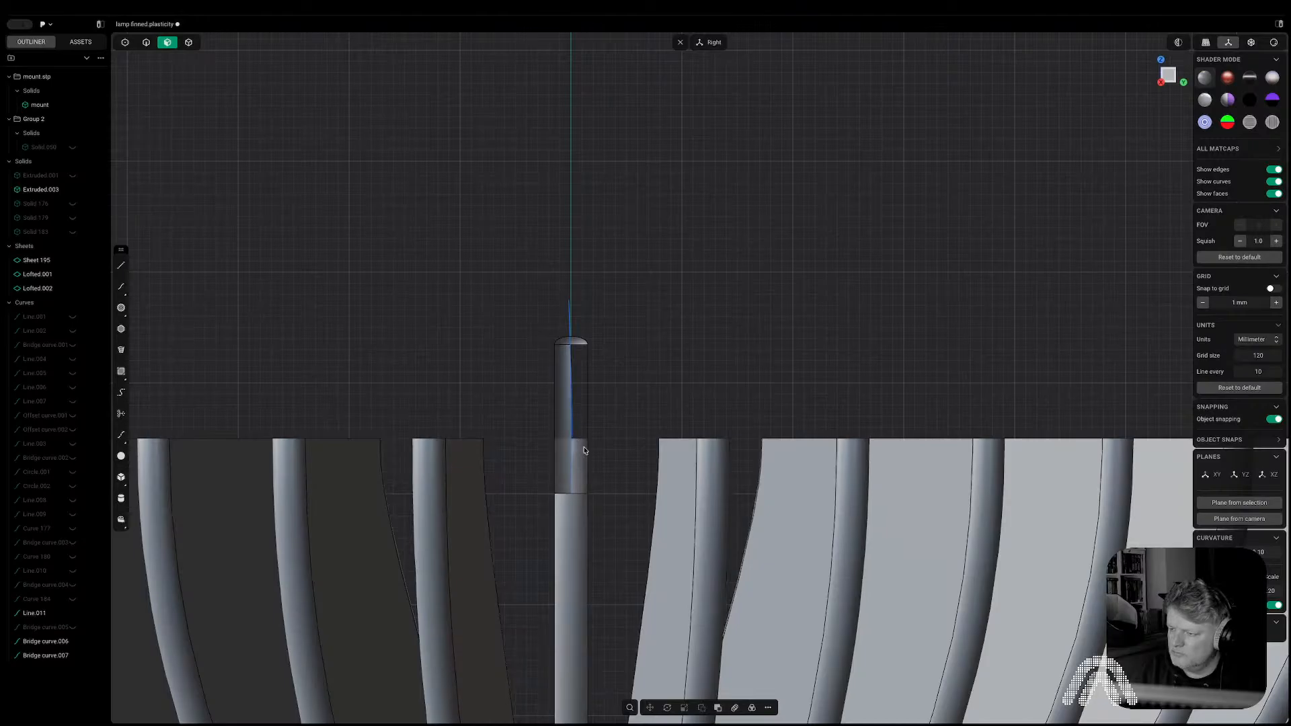
{"action": "left_click_drag", "start_coordinate": [642, 304], "coordinate": [538, 403]}
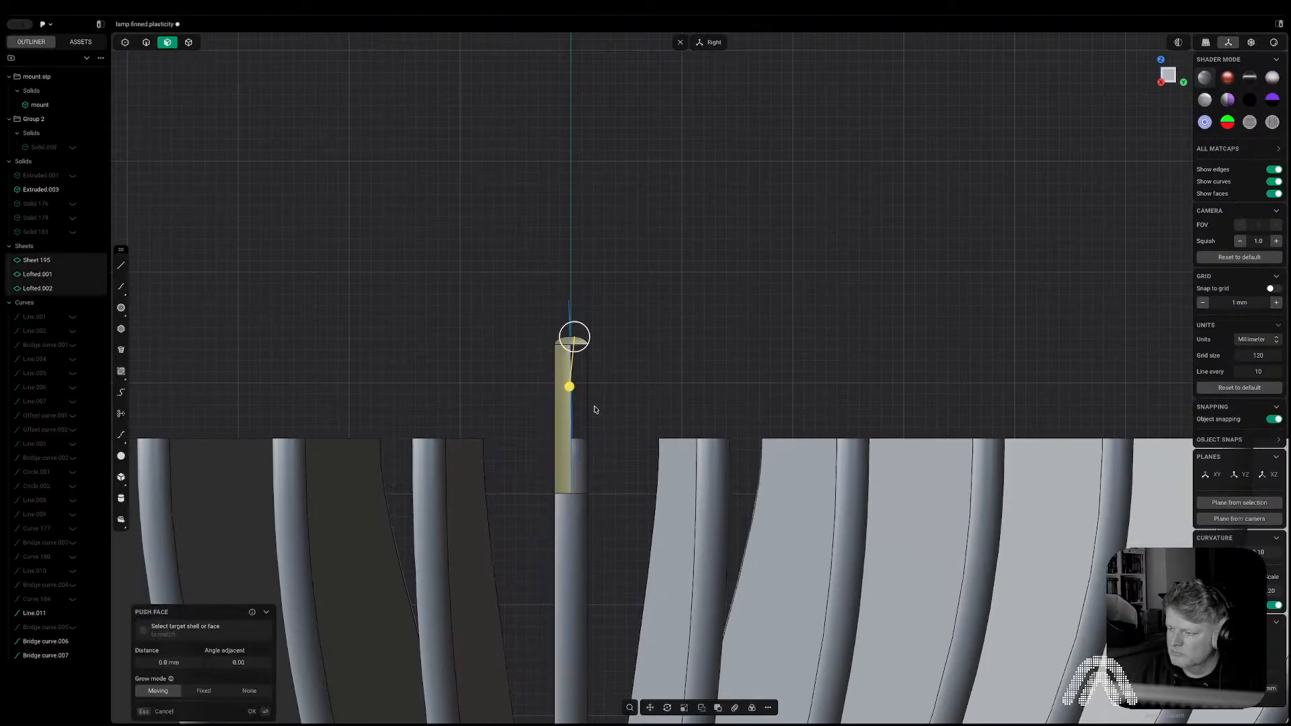
{"action": "key", "text": "Delete"}
{"action": "left_click_drag", "start_coordinate": [605, 381], "coordinate": [562, 409]}
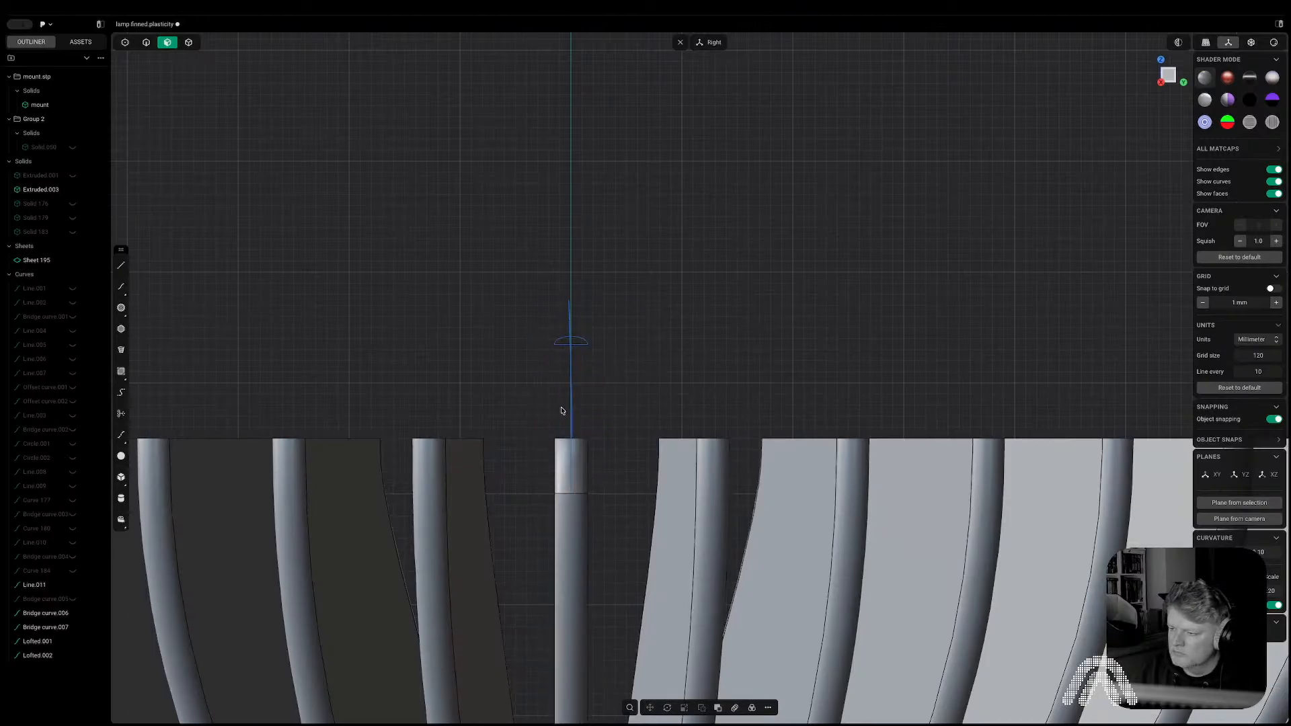
Split the shortened fin's outer end face lengthwise with one U-direction isoparam through the midpoint of its top edge.
{"action": "middle_click_drag", "start_coordinate": [562, 409], "coordinate": [521, 305]}
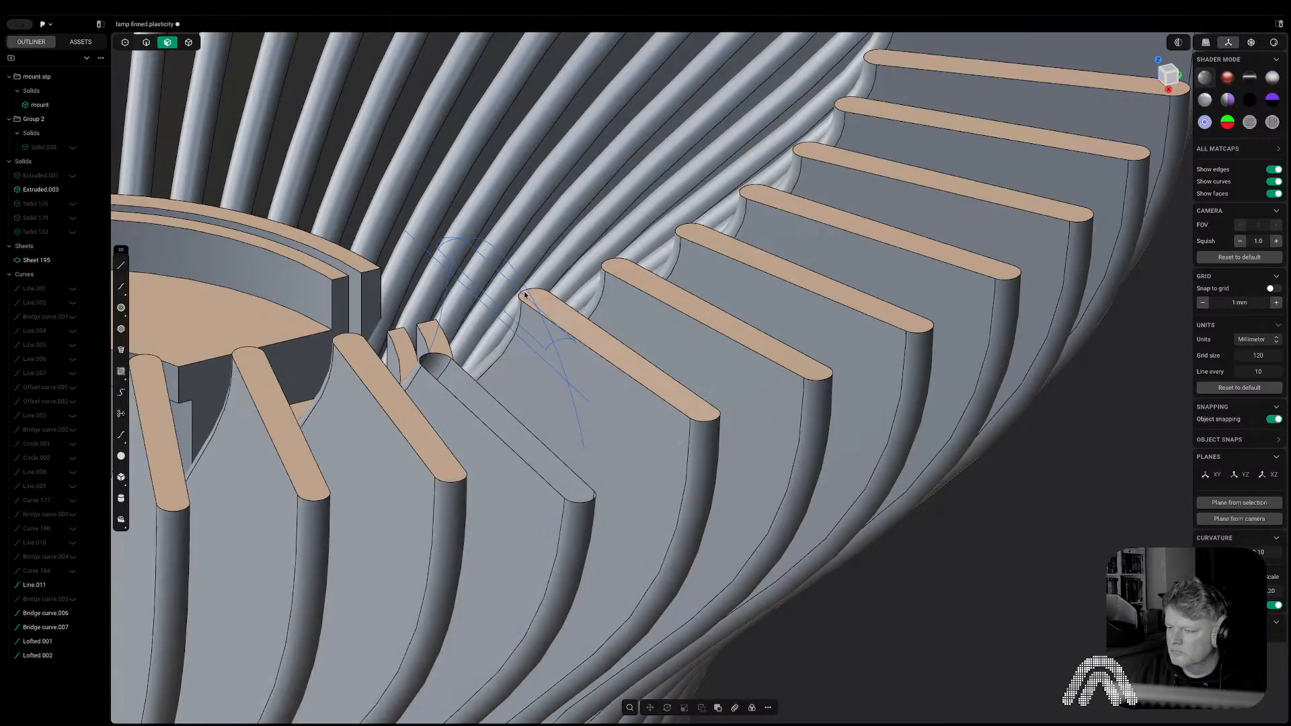
{"action": "scroll", "coordinate": [642, 314], "scroll_direction": "up", "scroll_amount": 5}
{"action": "middle_click_drag", "start_coordinate": [642, 314], "coordinate": [772, 274]}
{"action": "middle_click_drag", "start_coordinate": [453, 470], "coordinate": [411, 420]}
{"action": "key", "text": "f"}
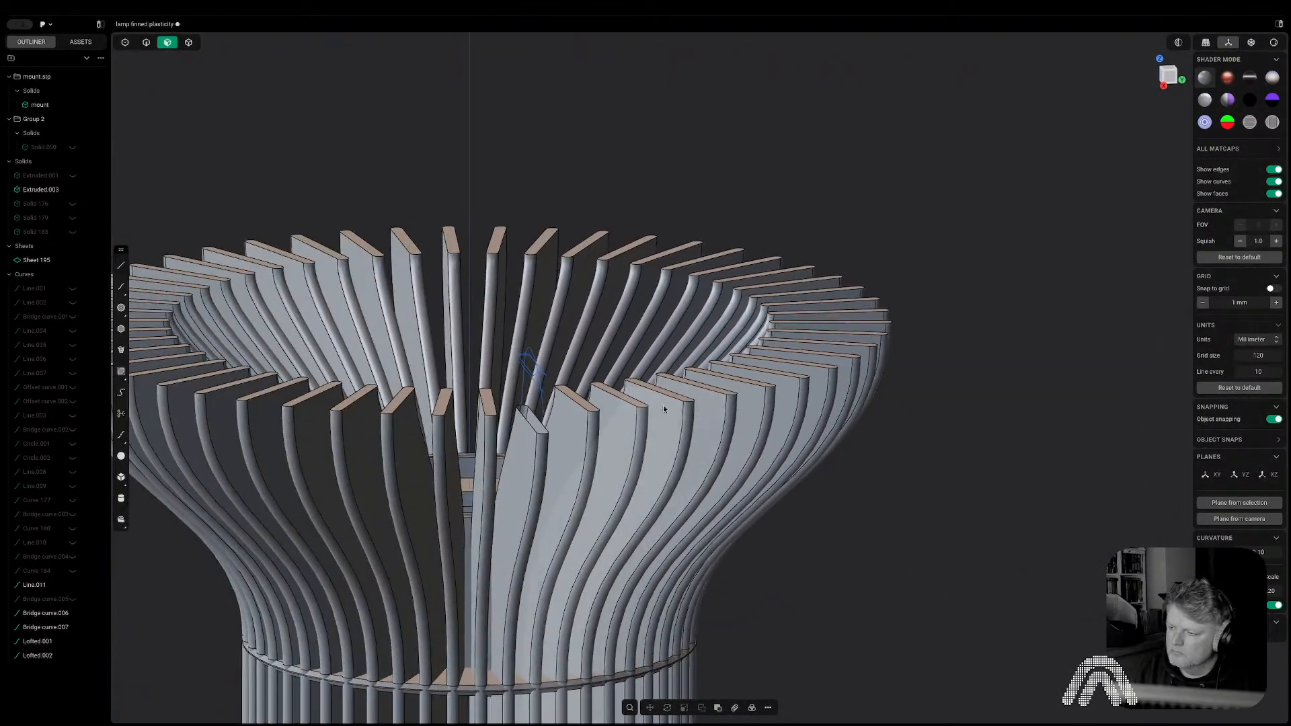
{"action": "left_click", "coordinate": [558, 453]}
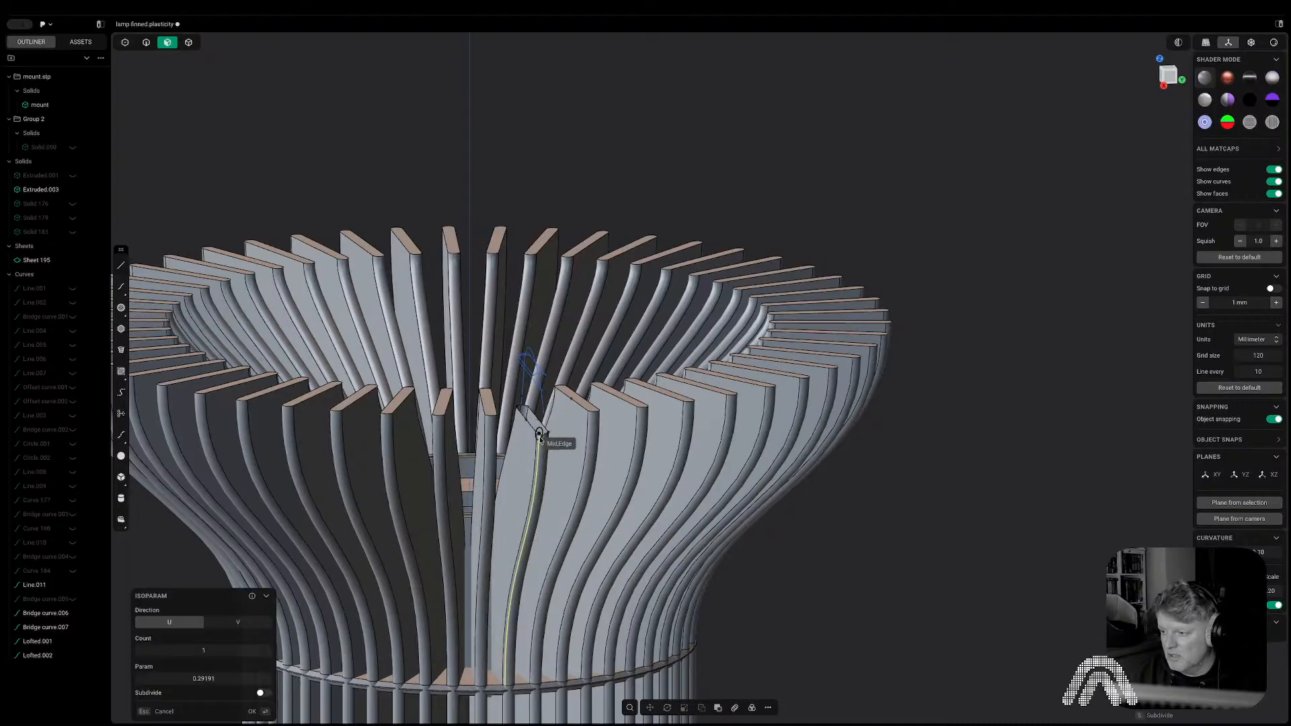
{"action": "left_click", "coordinate": [542, 438]}
Try to bridge from a point partway down the outer end face's centre edge to the arch curve's outer end.
{"action": "scroll", "coordinate": [542, 438], "scroll_direction": "up", "scroll_amount": 5}
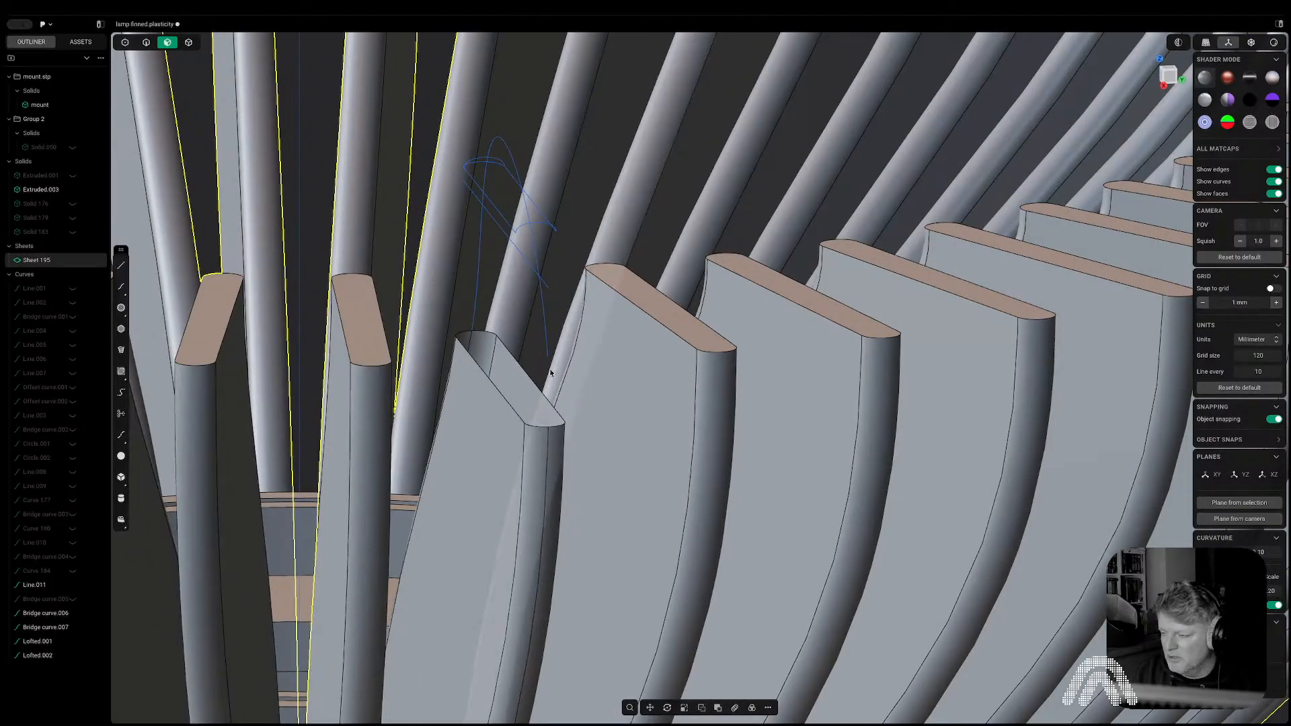
{"action": "key", "text": "shift+b"}
{"action": "left_click", "coordinate": [546, 473]}
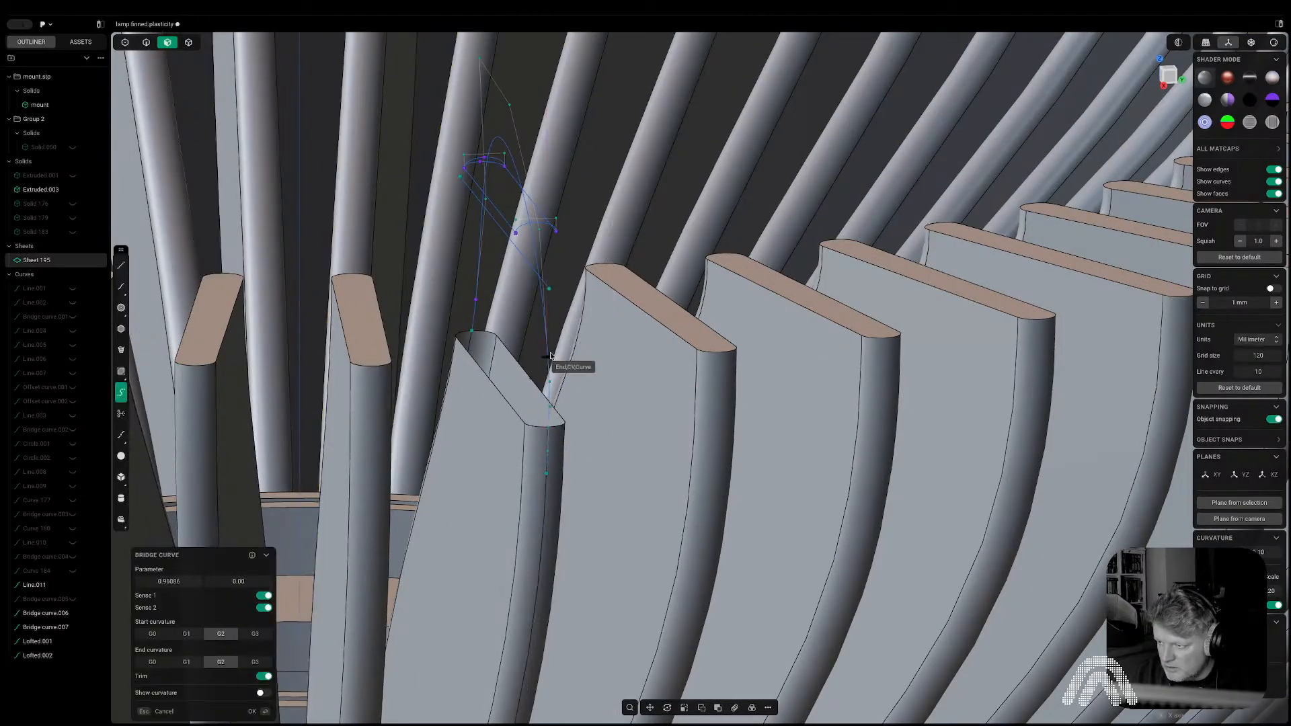
{"action": "left_click", "coordinate": [550, 356]}
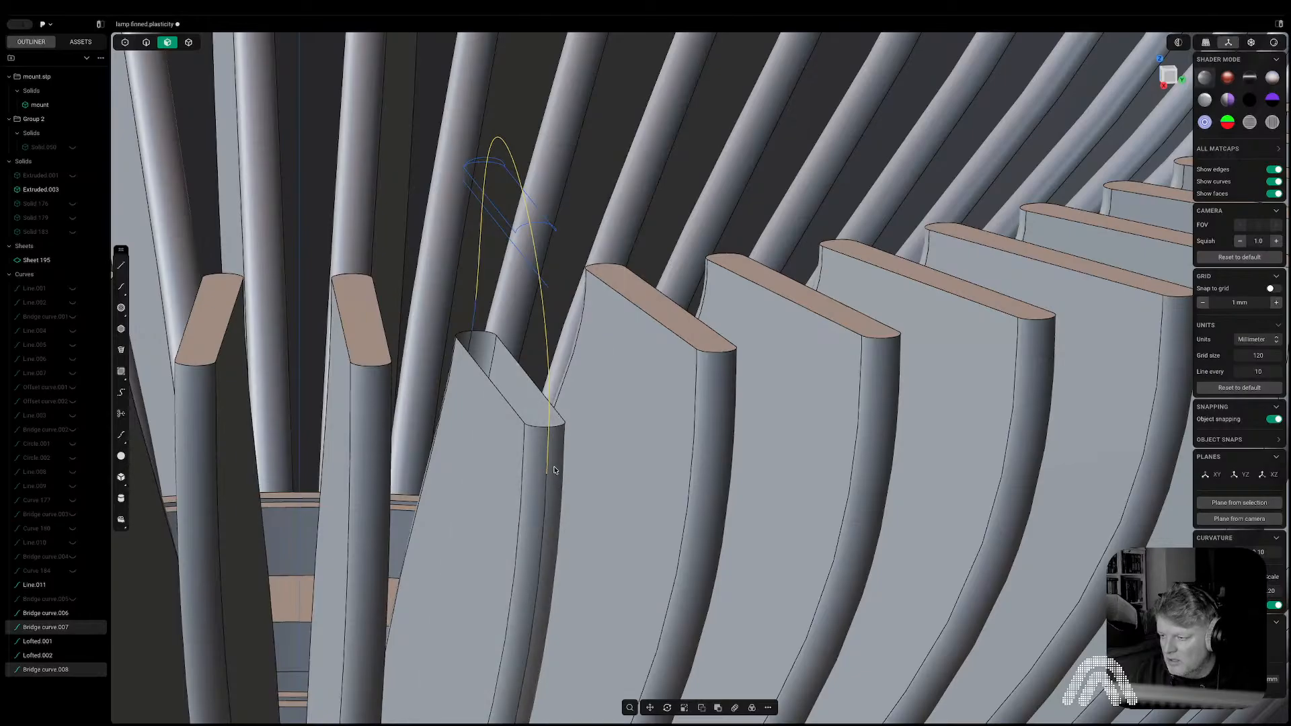
{"action": "key", "text": "Delete"}
{"action": "key", "text": "ctrl+z"}
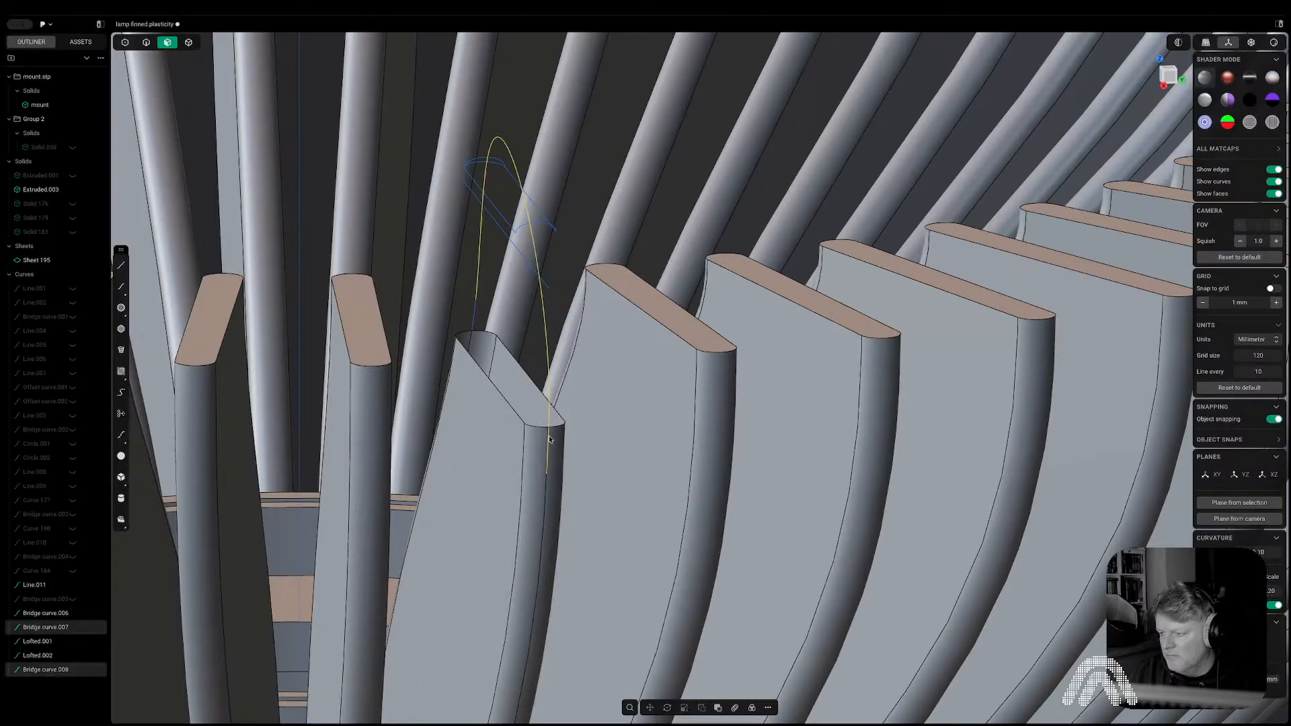
{"action": "key", "text": "ctrl+z"}
Create a G2 bridge curve from the outer face's centre edge, at parameter 1.00, to the outer end of the arch curve.
{"action": "key", "text": "shift+r"}
{"action": "left_click", "coordinate": [548, 449]}
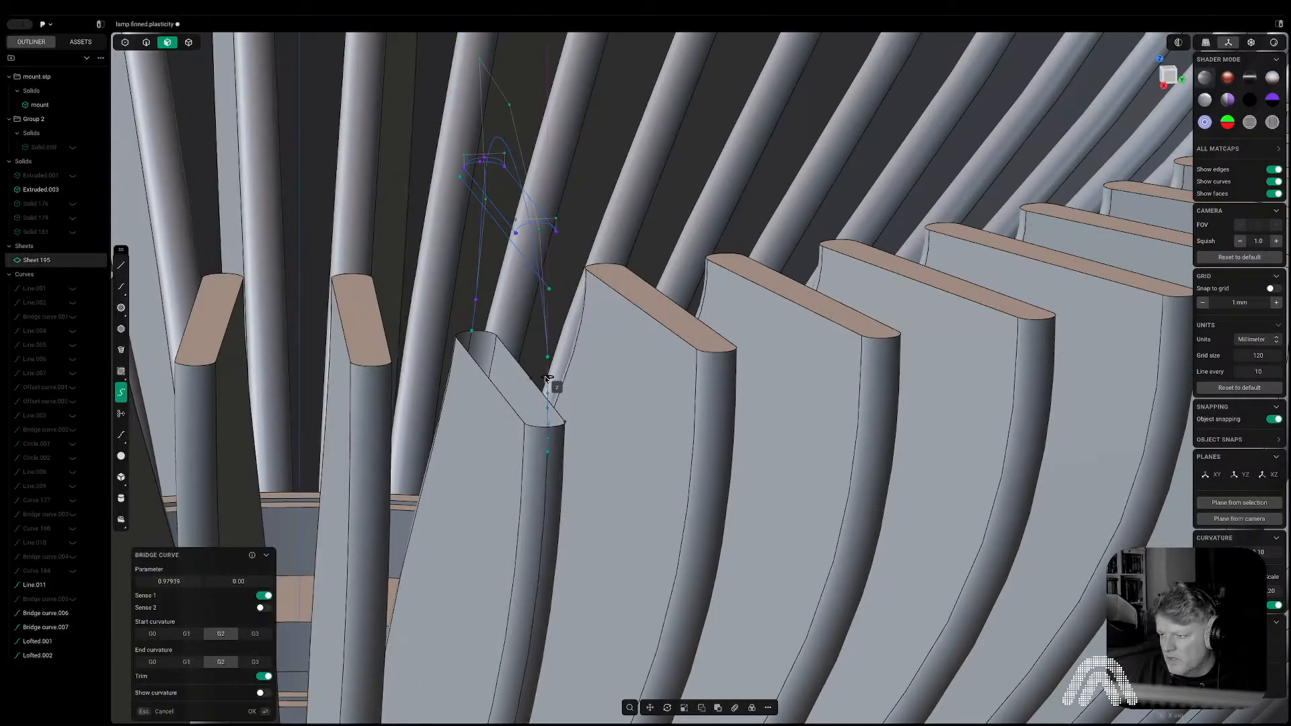
{"action": "left_click", "coordinate": [547, 359]}
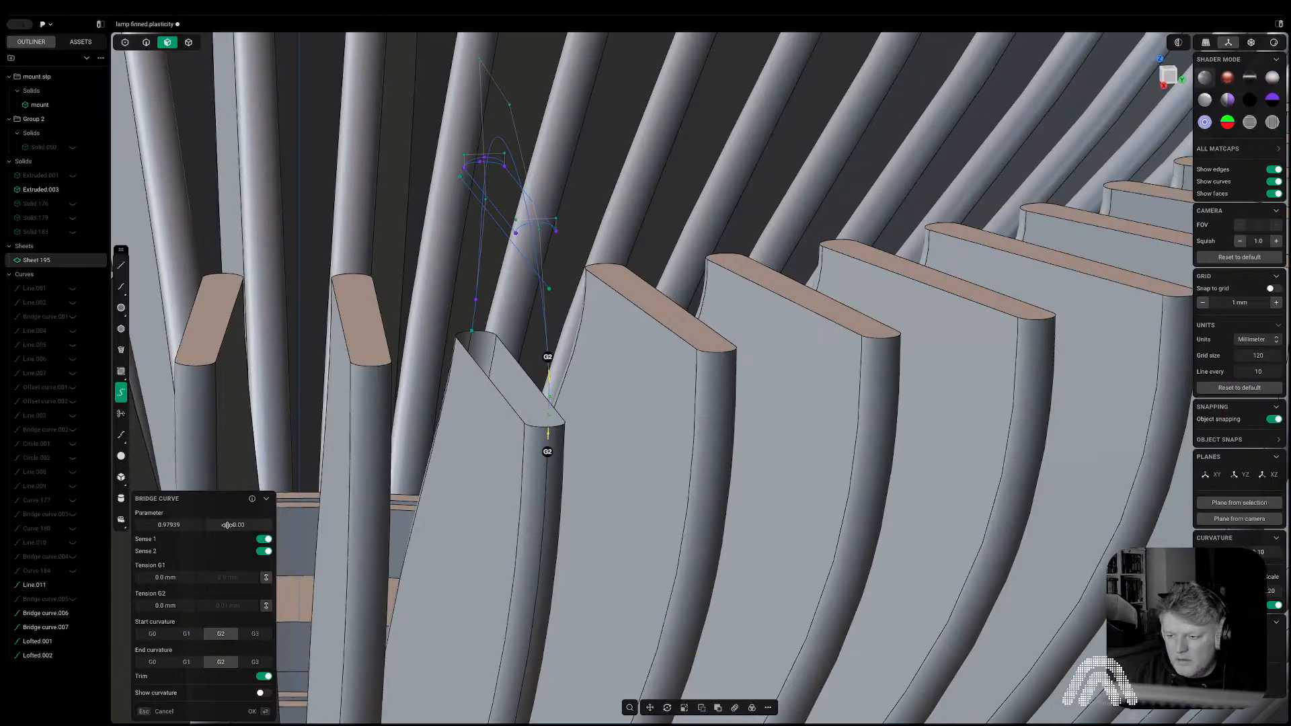
{"action": "left_click_drag", "start_coordinate": [186, 524], "coordinate": [245, 534]}
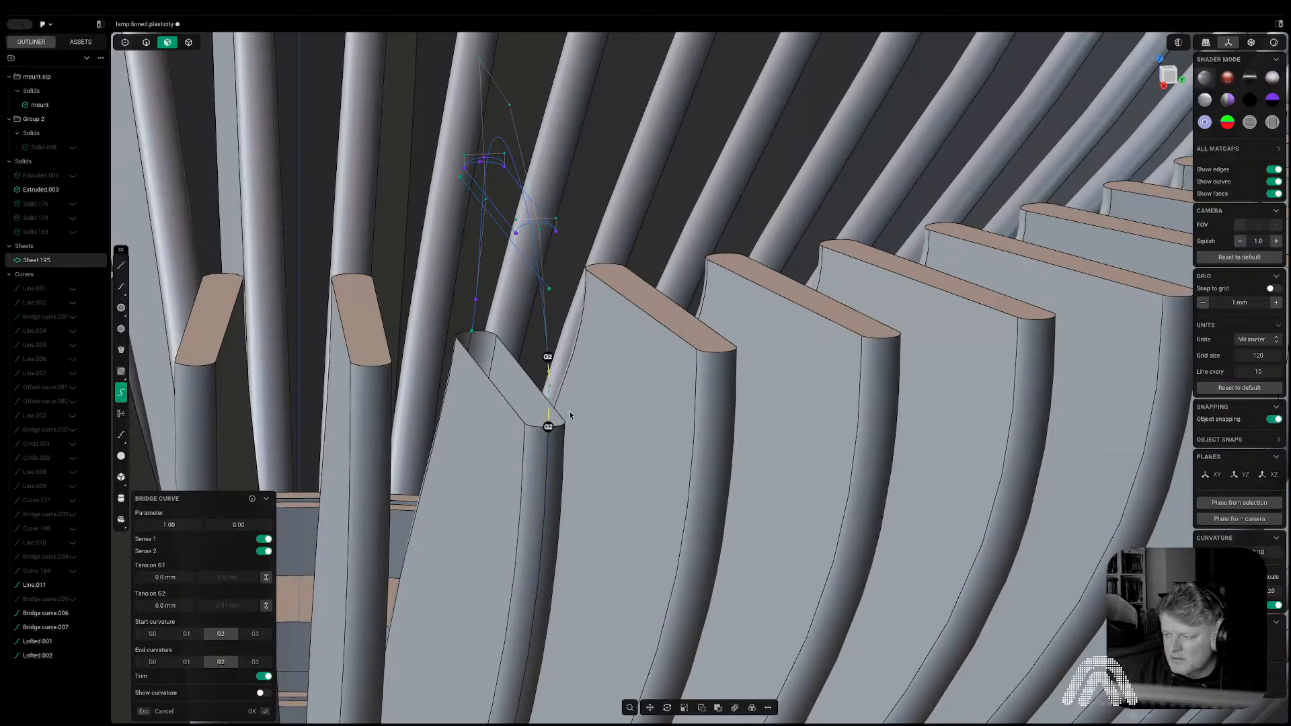
{"action": "key", "text": "Return"}
Join the short bridge curve at the fin's inner end with the arch curve.
{"action": "middle_click_drag", "start_coordinate": [475, 320], "coordinate": [625, 360]}
{"action": "scroll", "coordinate": [626, 360], "scroll_direction": "down", "scroll_amount": 8}
{"action": "middle_click_drag", "start_coordinate": [800, 361], "coordinate": [229, 323], "text": "shift"}
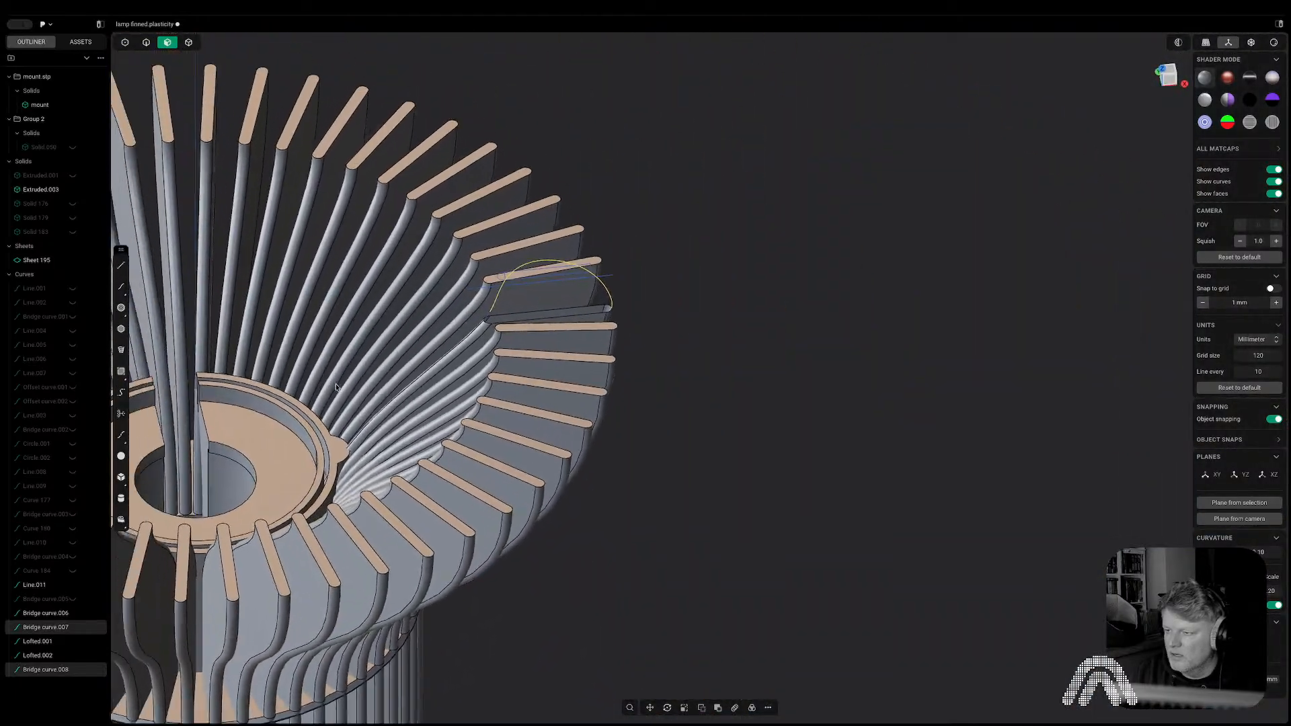
{"action": "scroll", "coordinate": [470, 381], "scroll_direction": "up", "scroll_amount": 5}
{"action": "middle_click_drag", "start_coordinate": [470, 381], "coordinate": [448, 467], "text": "shift"}
{"action": "scroll", "coordinate": [516, 465], "scroll_direction": "up", "scroll_amount": 7}
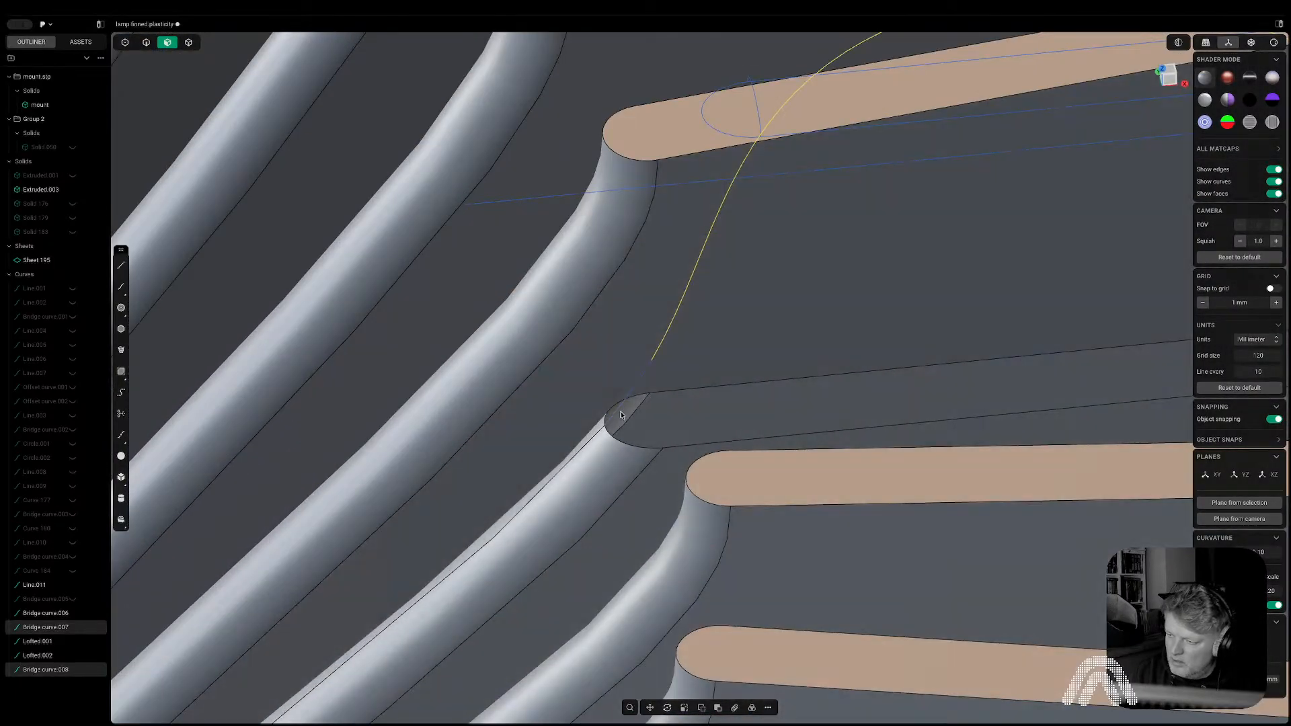
{"action": "key", "text": "2"}
{"action": "left_click", "coordinate": [621, 407]}
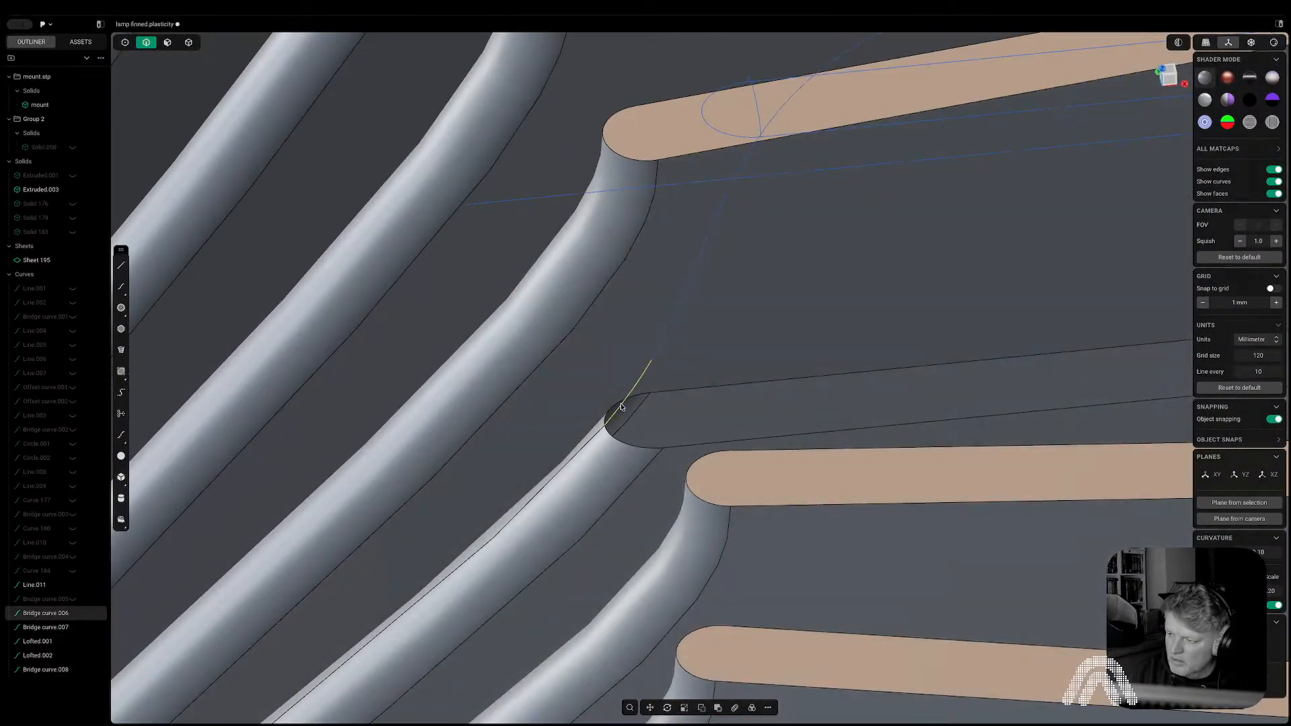
{"action": "left_click", "coordinate": [655, 353], "text": "shift"}
{"action": "key", "text": "j"}
Join the outer bridge curve to the arch so that one continuous curve spans the fin's open top.
{"action": "scroll", "coordinate": [724, 374], "scroll_direction": "down", "scroll_amount": 6}
{"action": "middle_click_drag", "start_coordinate": [723, 374], "coordinate": [663, 392], "text": "shift"}
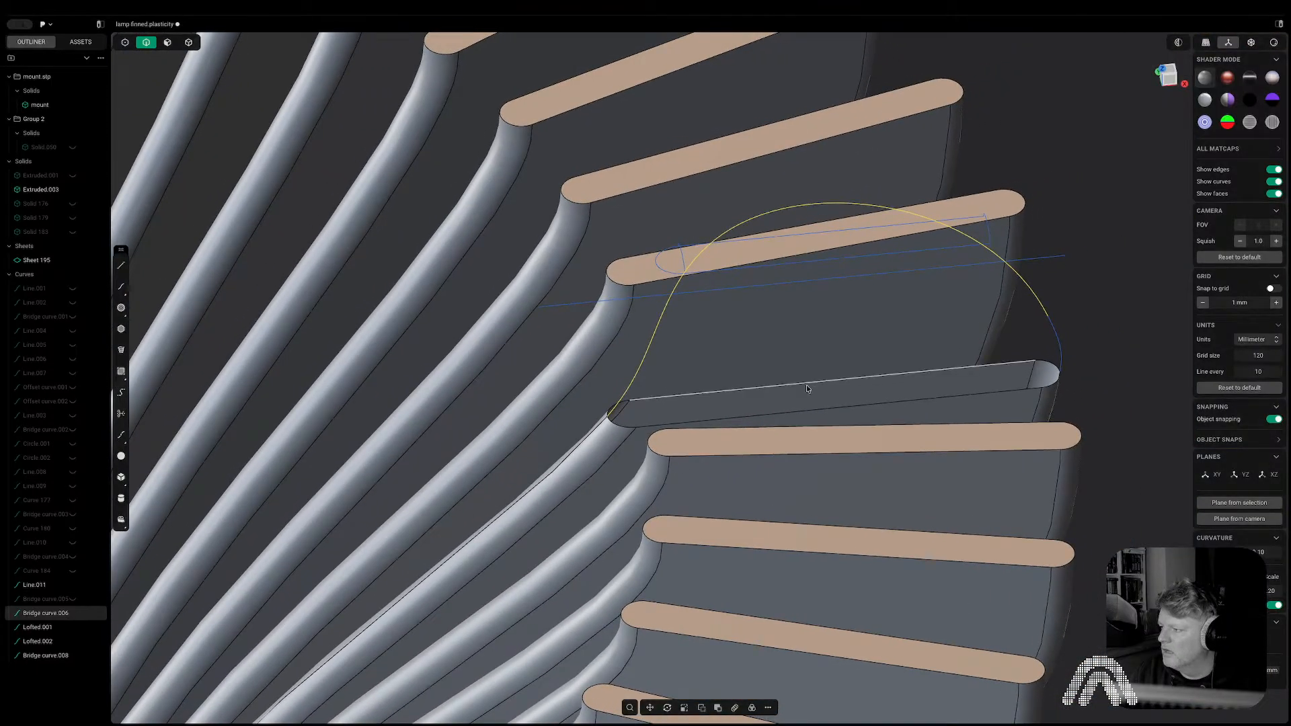
{"action": "left_click", "coordinate": [1054, 342], "text": "shift"}
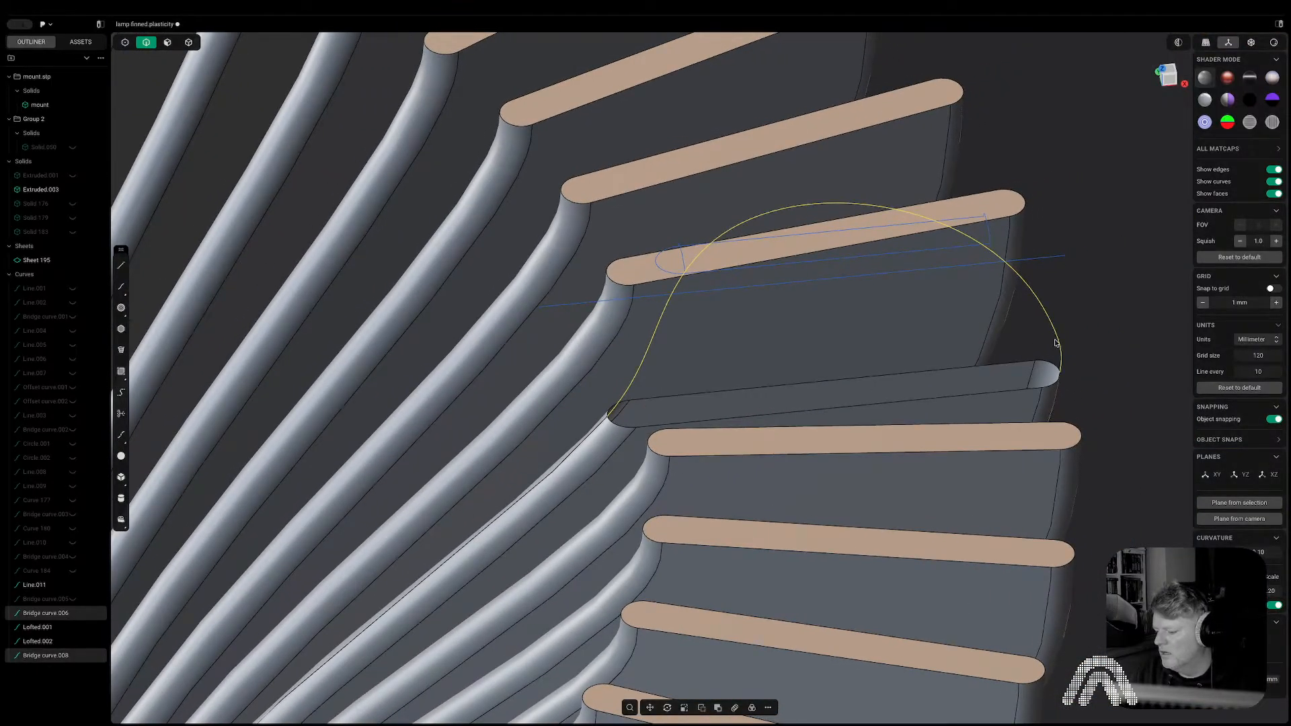
{"action": "key", "text": "j"}
{"action": "left_click", "coordinate": [1113, 328]}
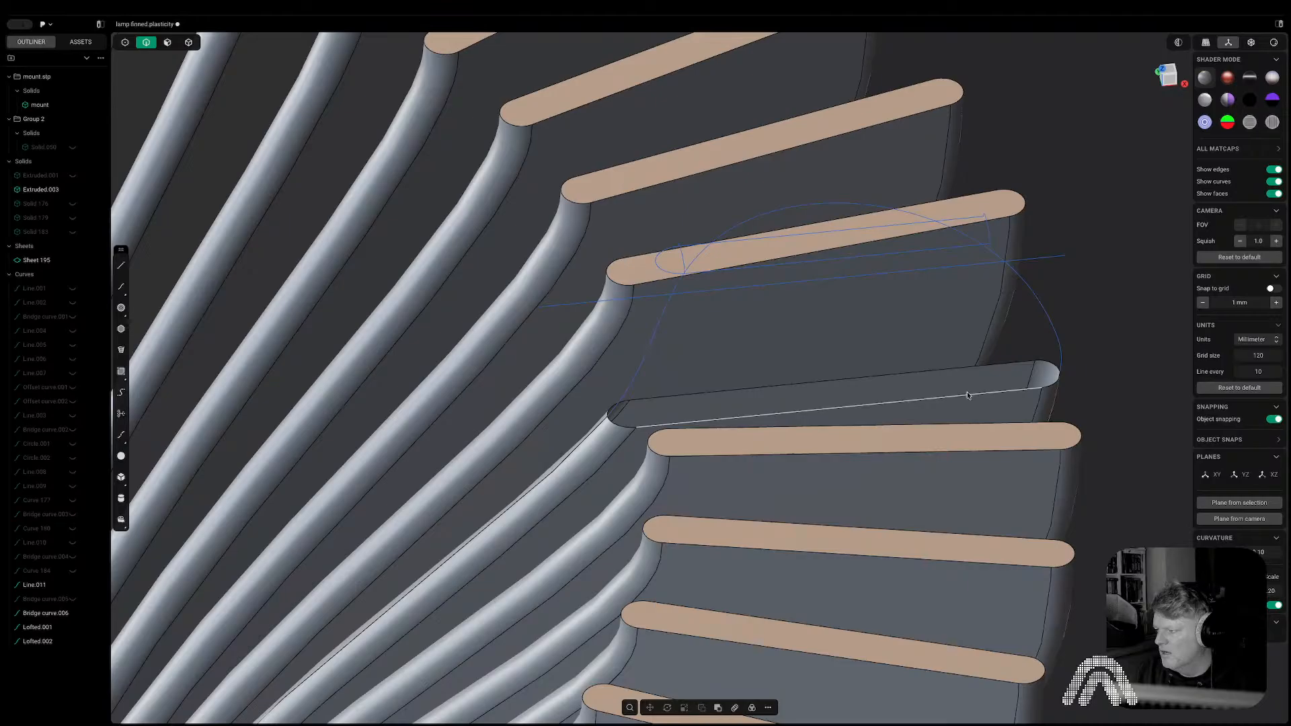
Try to fill the closed rim loop around the fin's open top with an XNurbs surface.
{"action": "double_click", "coordinate": [934, 375]}
{"action": "key", "text": "shift+e"}
{"action": "right_click", "coordinate": [934, 375]}
{"action": "type", "text": "X"}
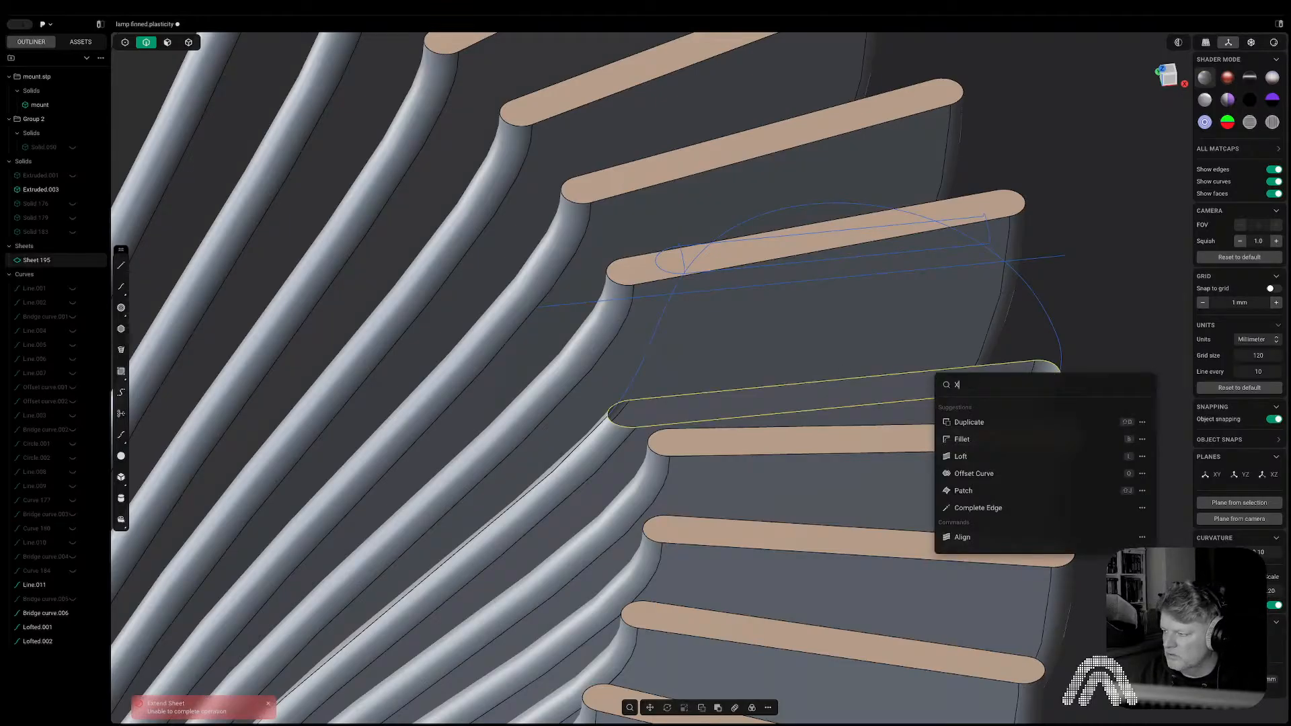
{"action": "type", "text": "N"}
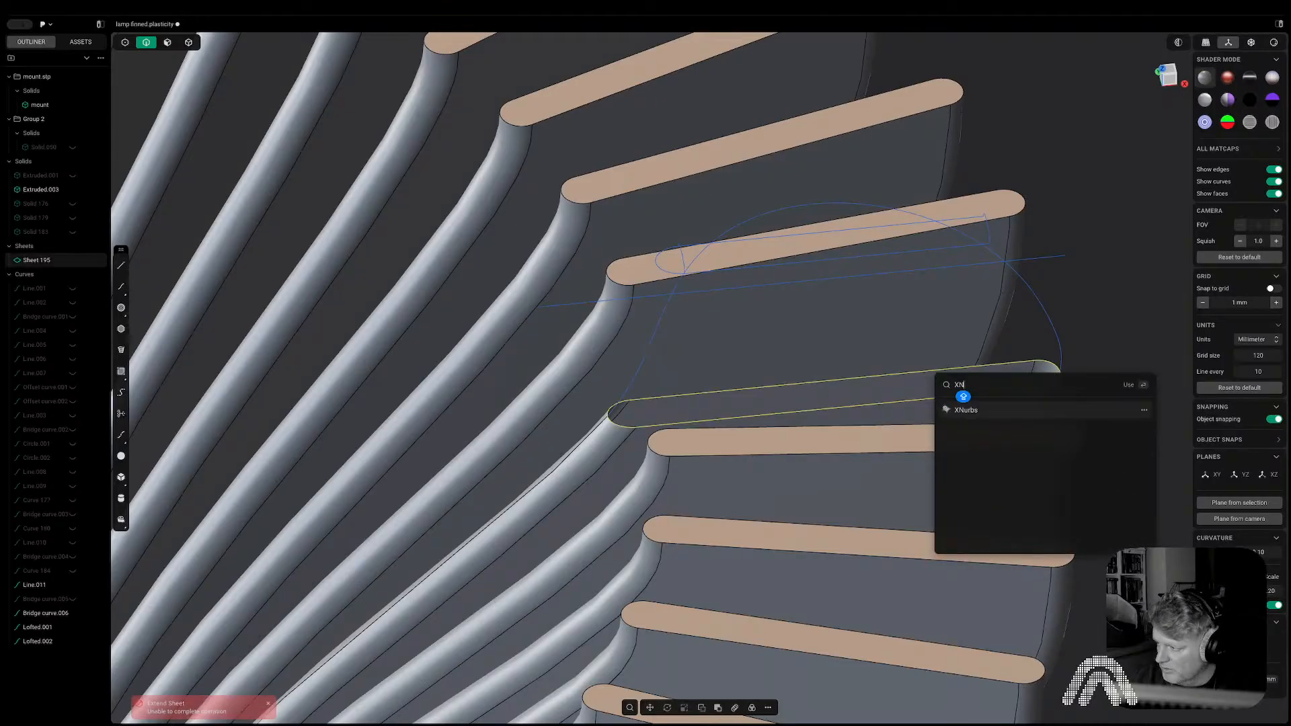
{"action": "key", "text": "Return"}
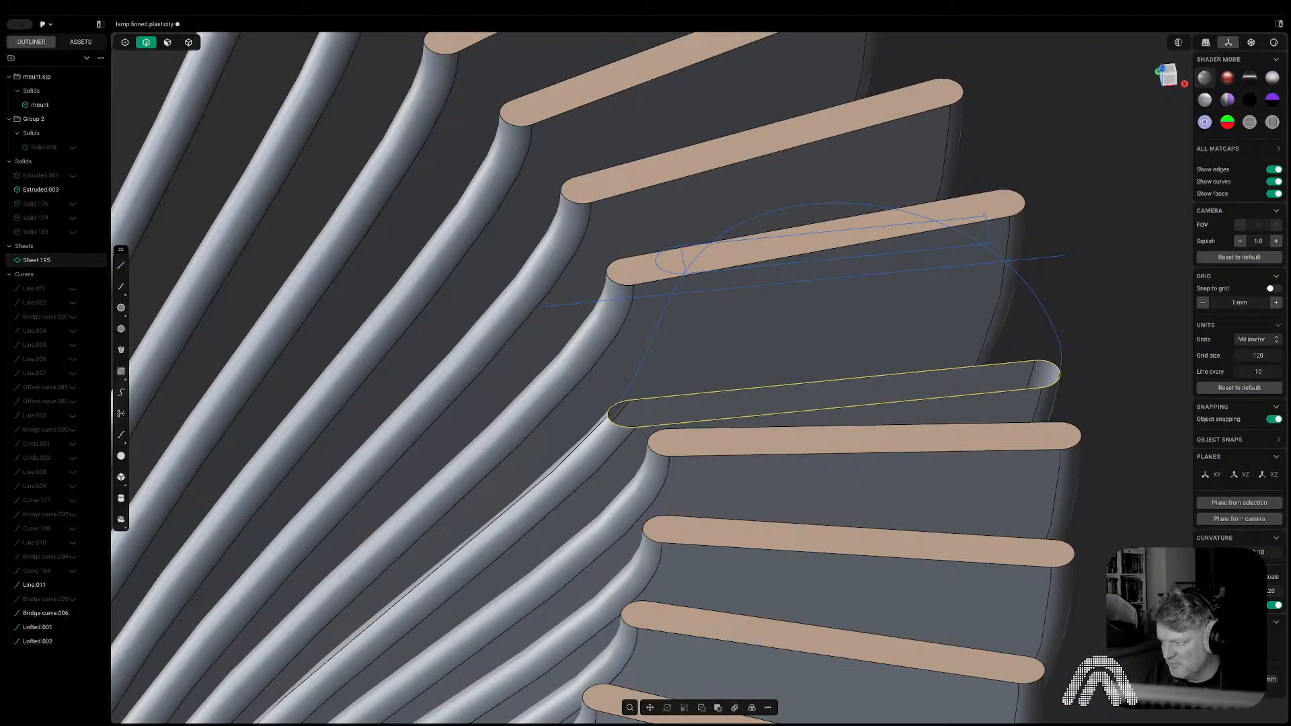
Retry the XNurbs fill of the rim loop with the arch curve as guide, cycling the boundary continuity through G2.
{"action": "right_click", "coordinate": [934, 374]}
{"action": "type", "text": "X"}
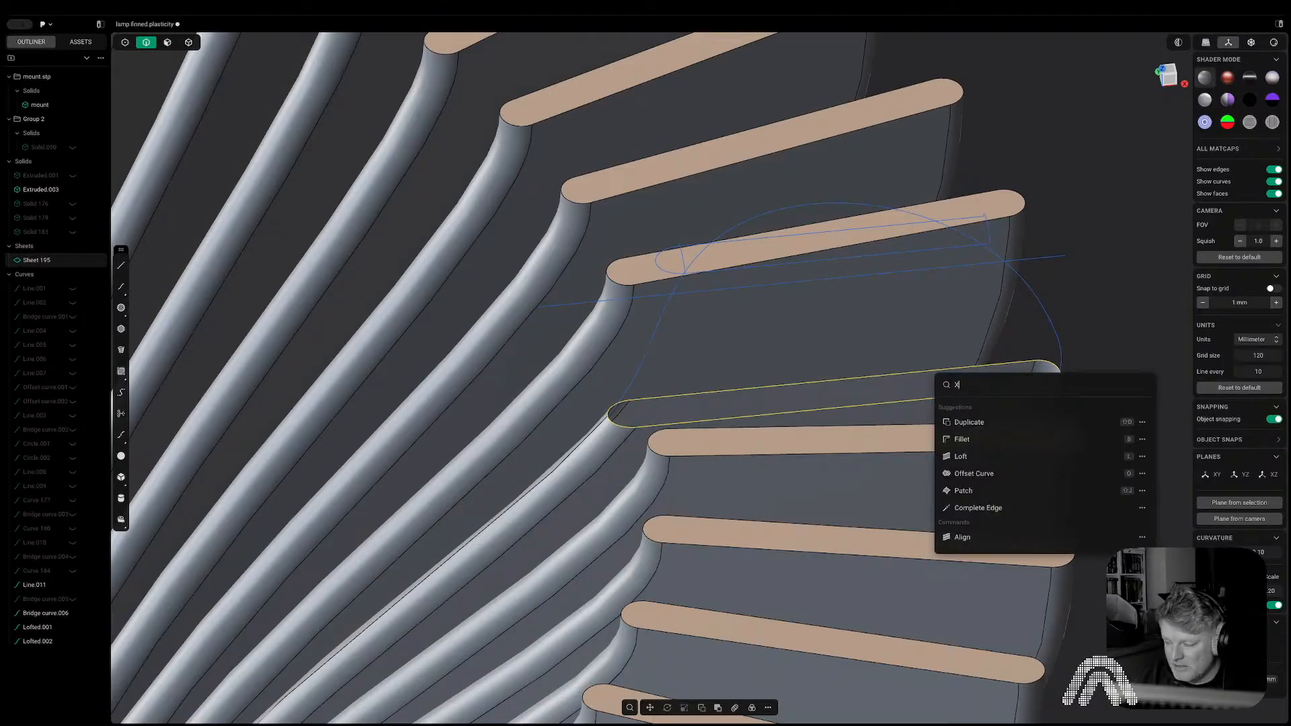
{"action": "type", "text": "N"}
{"action": "key", "text": "Return"}
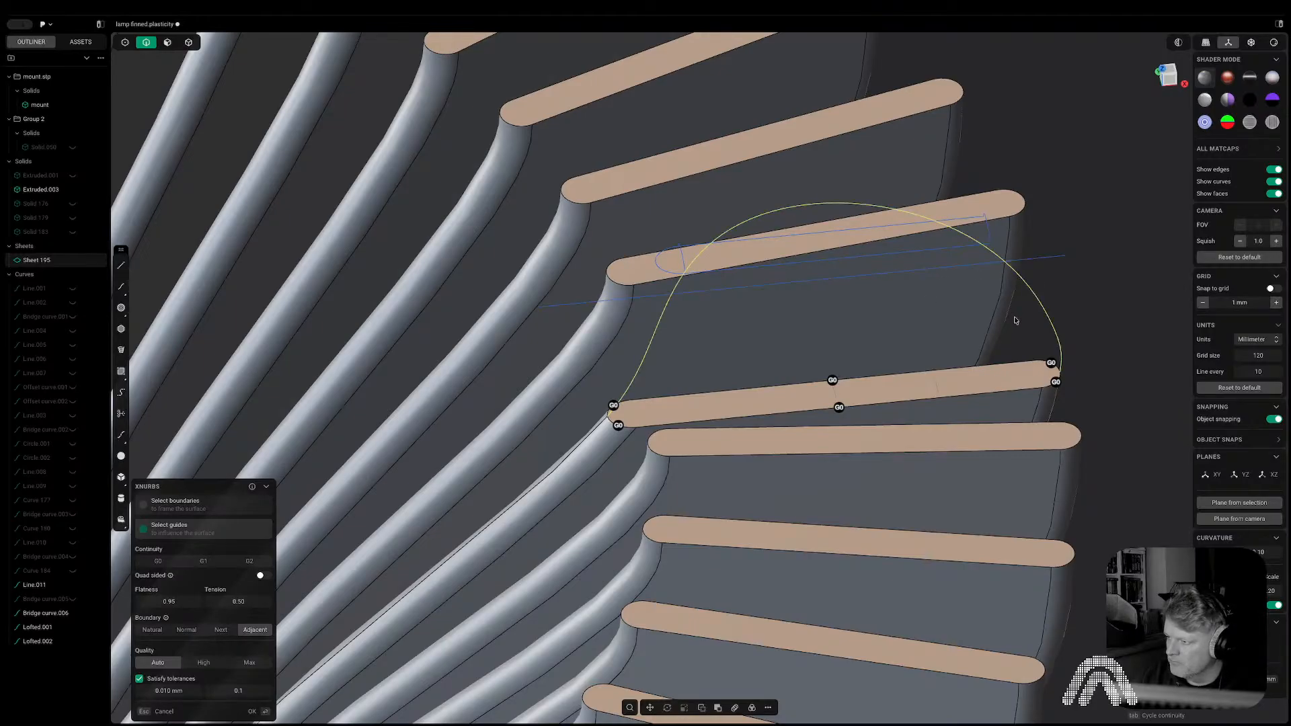
{"action": "middle_click_drag", "start_coordinate": [1015, 320], "coordinate": [1009, 351]}
{"action": "key", "text": "Tab"}
{"action": "key", "text": "Tab"}
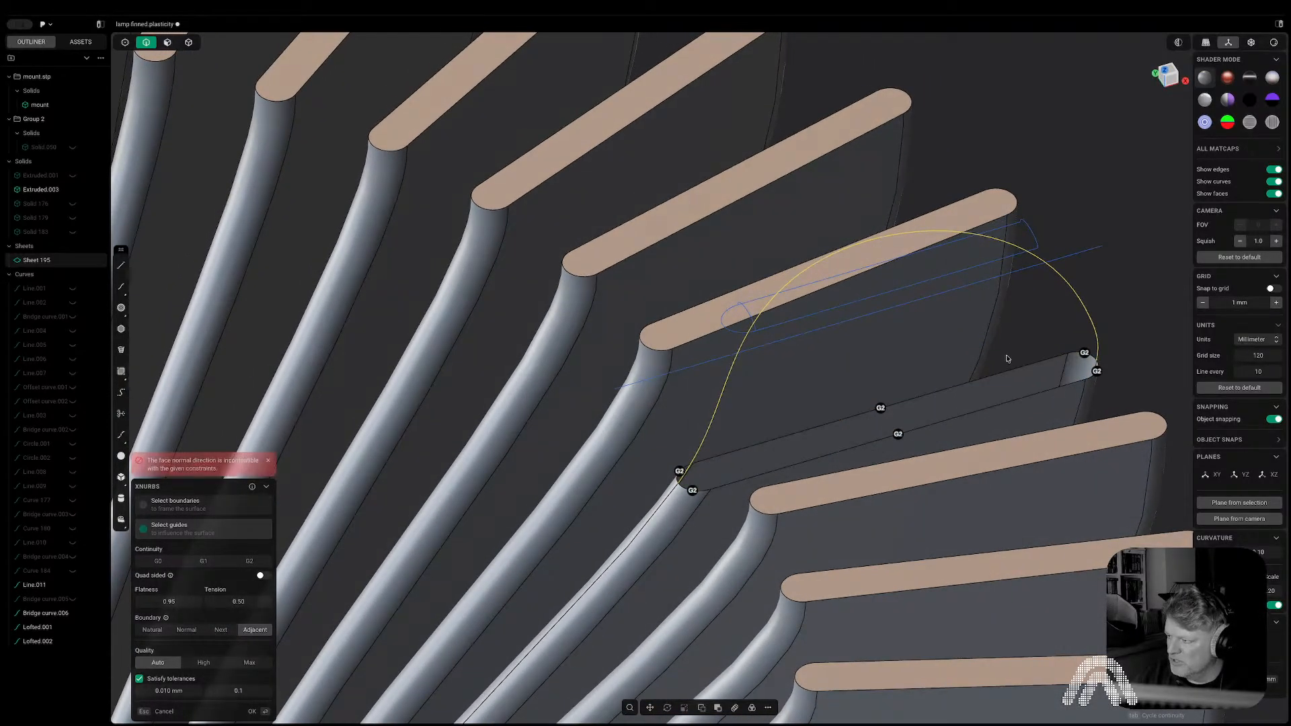
{"action": "key", "text": "Tab"}
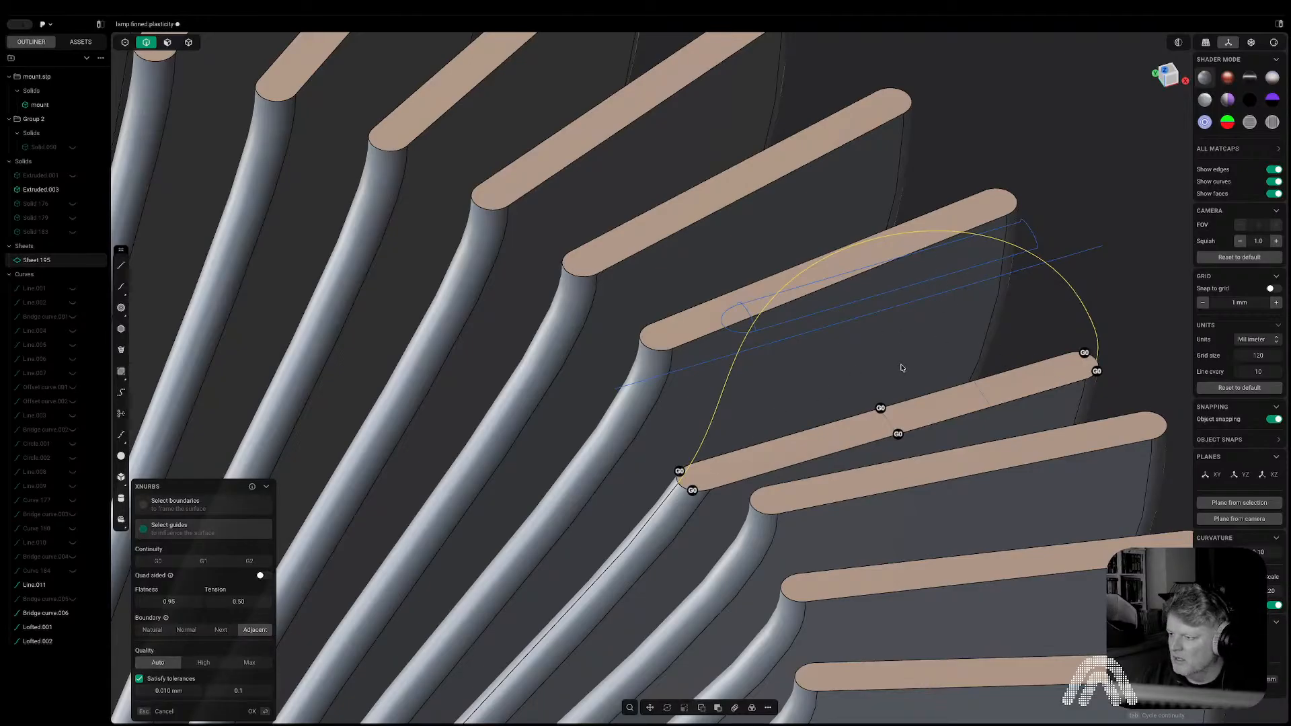
{"action": "key", "text": "Escape"}
Try to loft a G1 surface between the two long top edges of the open fin.
{"action": "left_click", "coordinate": [878, 442]}
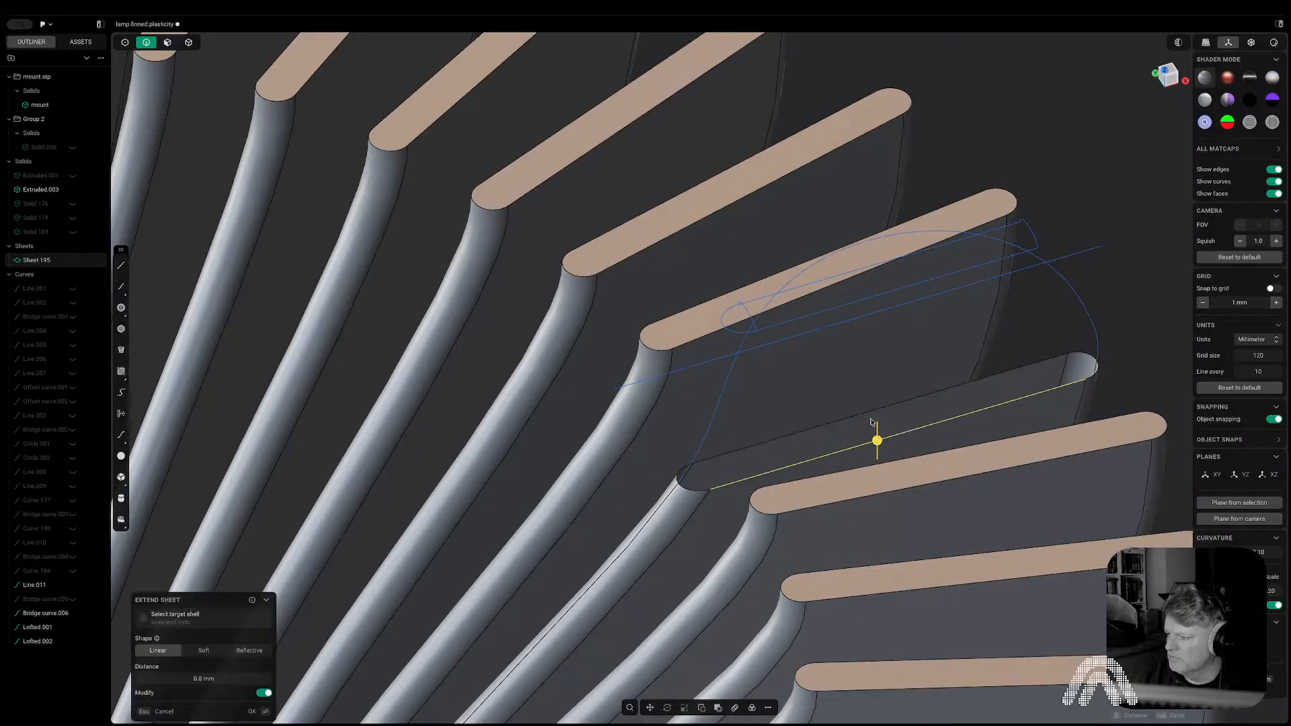
{"action": "left_click", "coordinate": [860, 417], "text": "shift"}
{"action": "key", "text": "l"}
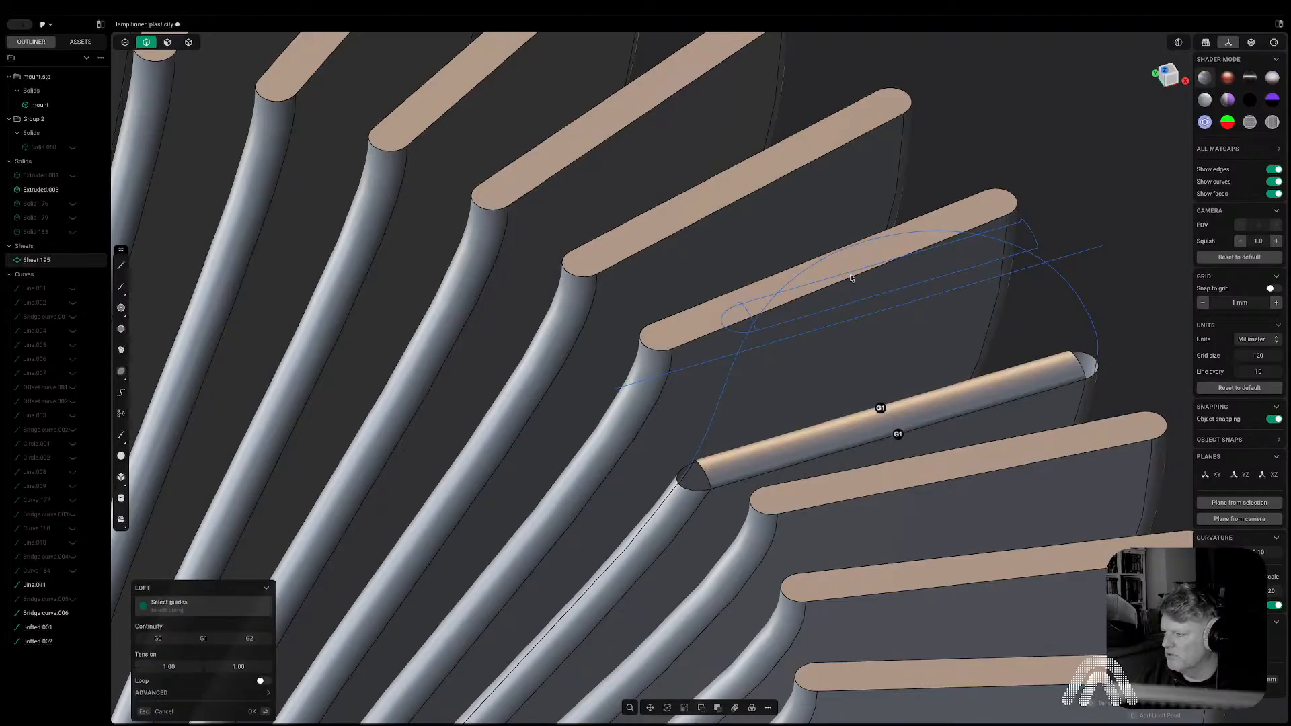
{"action": "key", "text": "Escape"}
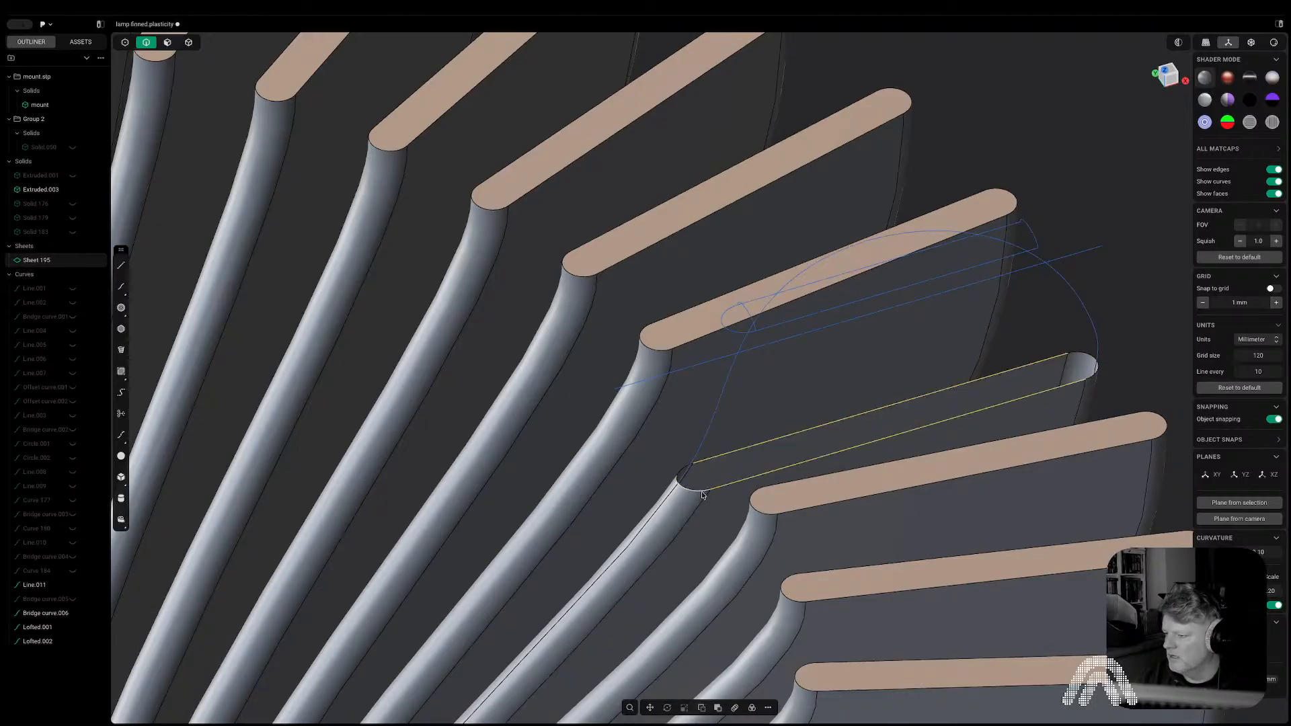
Try to loft a G1 surface from the fin's rounded outer rim to its inner rim, using the arch curve as guide.
{"action": "left_click", "coordinate": [1090, 378]}
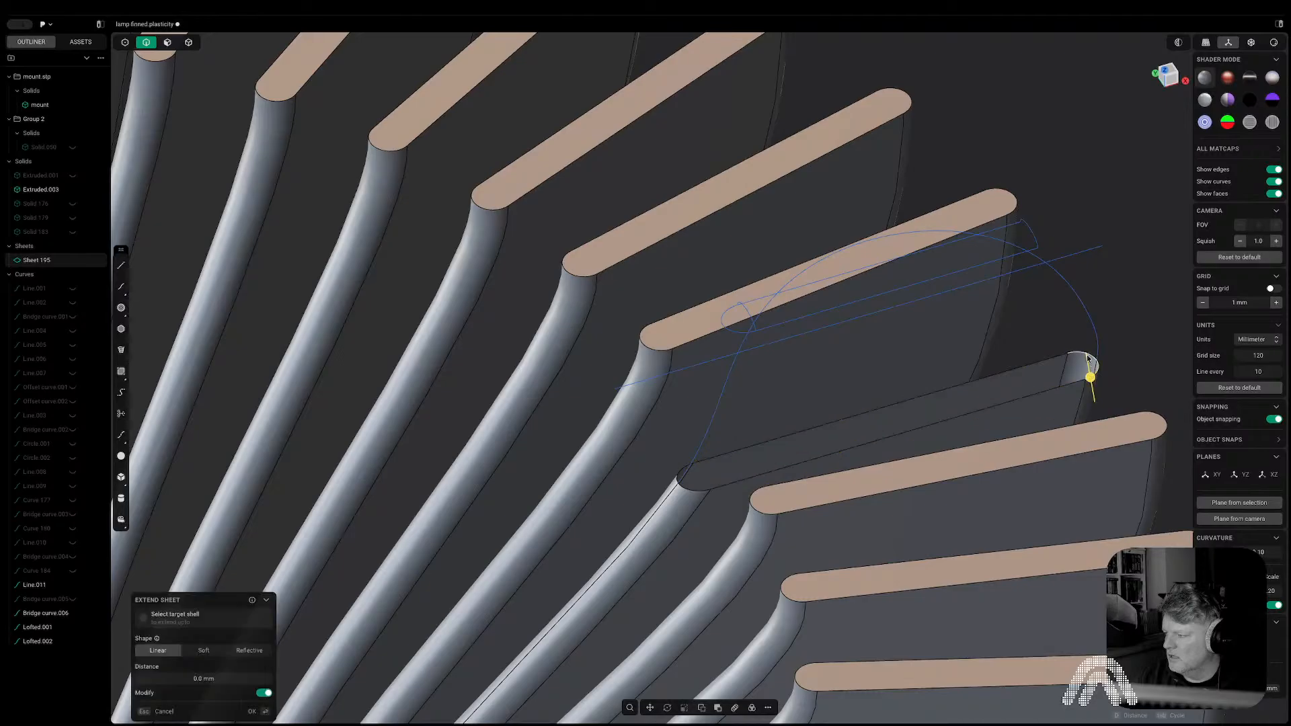
{"action": "left_click", "coordinate": [1087, 353]}
{"action": "left_click", "coordinate": [696, 491]}
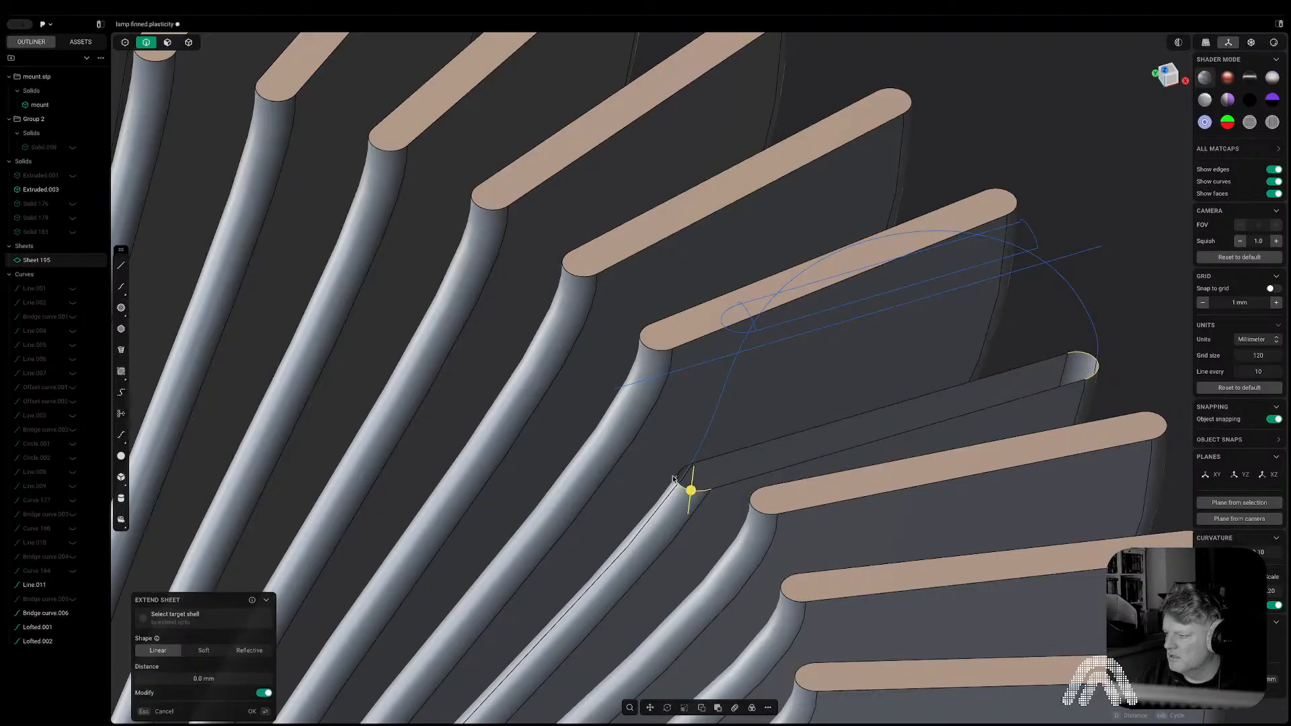
{"action": "key", "text": "l"}
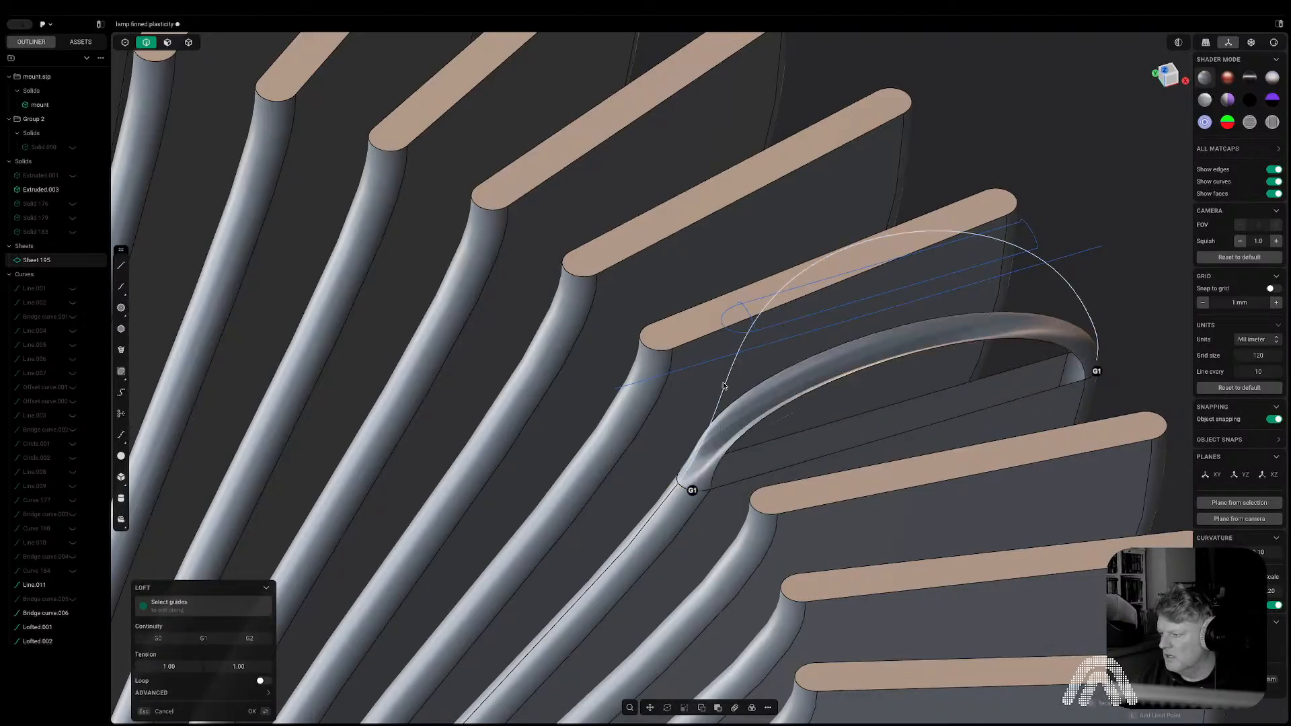
{"action": "left_click", "coordinate": [732, 372]}
{"action": "middle_click_drag", "start_coordinate": [796, 382], "coordinate": [923, 338]}
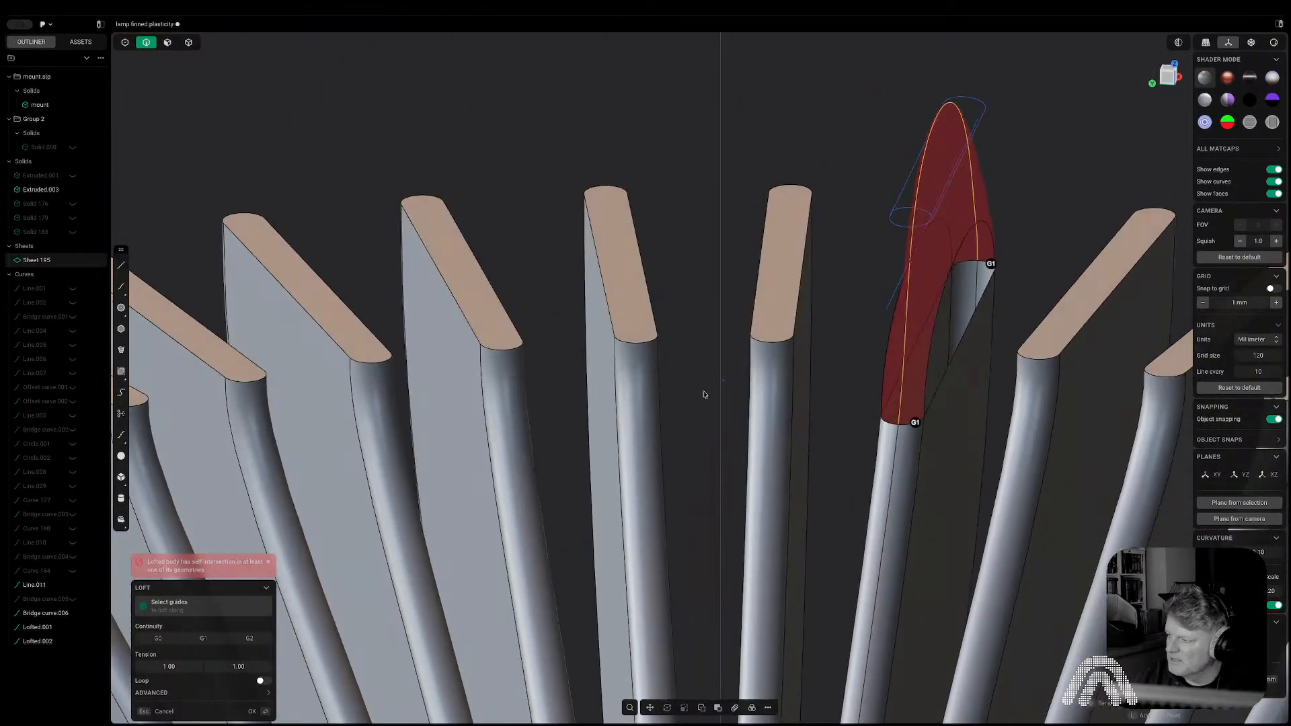
{"action": "middle_click_drag", "start_coordinate": [366, 561], "coordinate": [716, 461]}
{"action": "key", "text": "Escape"}
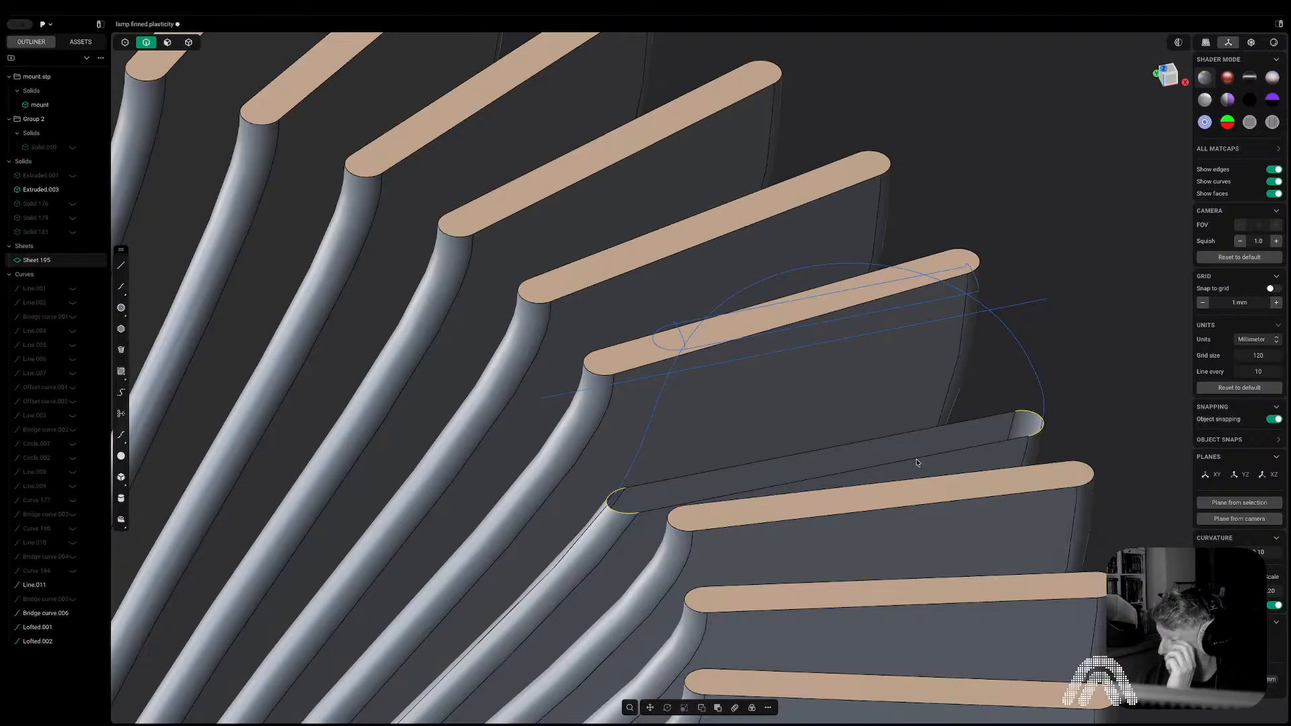
Close the fin's open top rim with a Patch Hole surface using G0 continuity and multiple faces.
{"action": "middle_click_drag", "start_coordinate": [916, 462], "coordinate": [913, 441]}
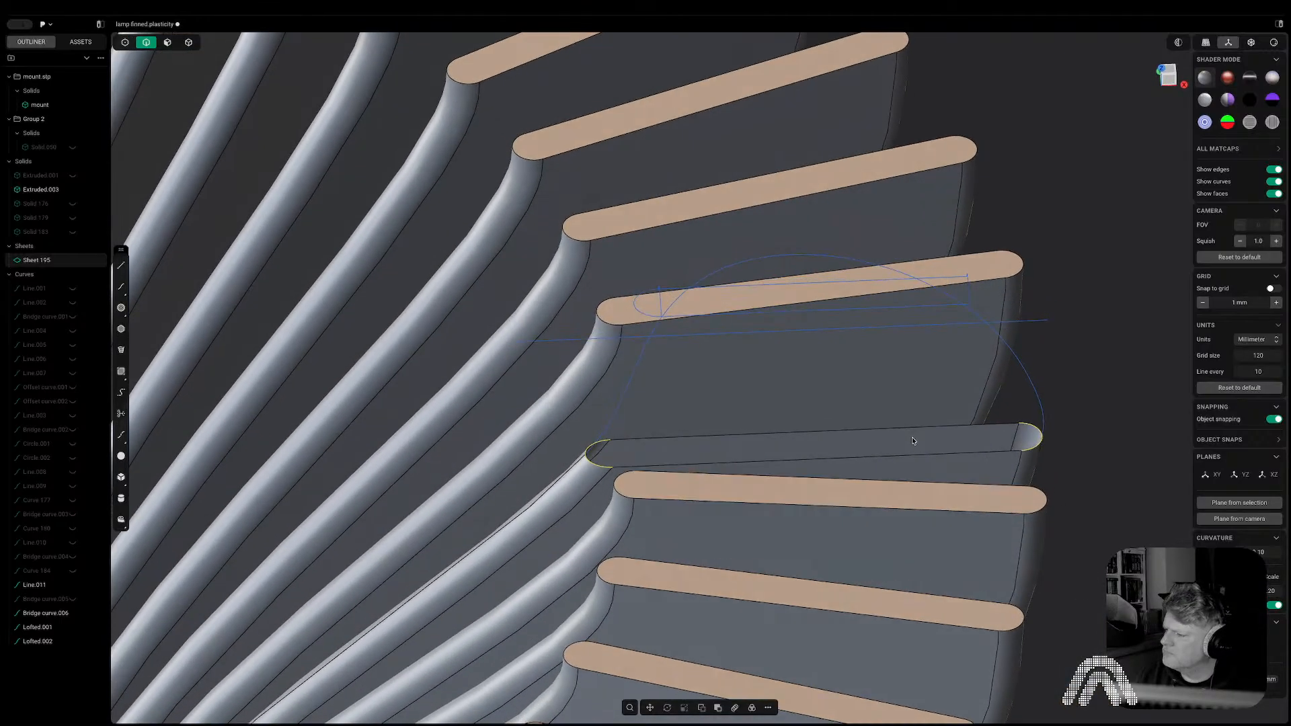
{"action": "left_click", "coordinate": [901, 429]}
{"action": "key", "text": "e"}
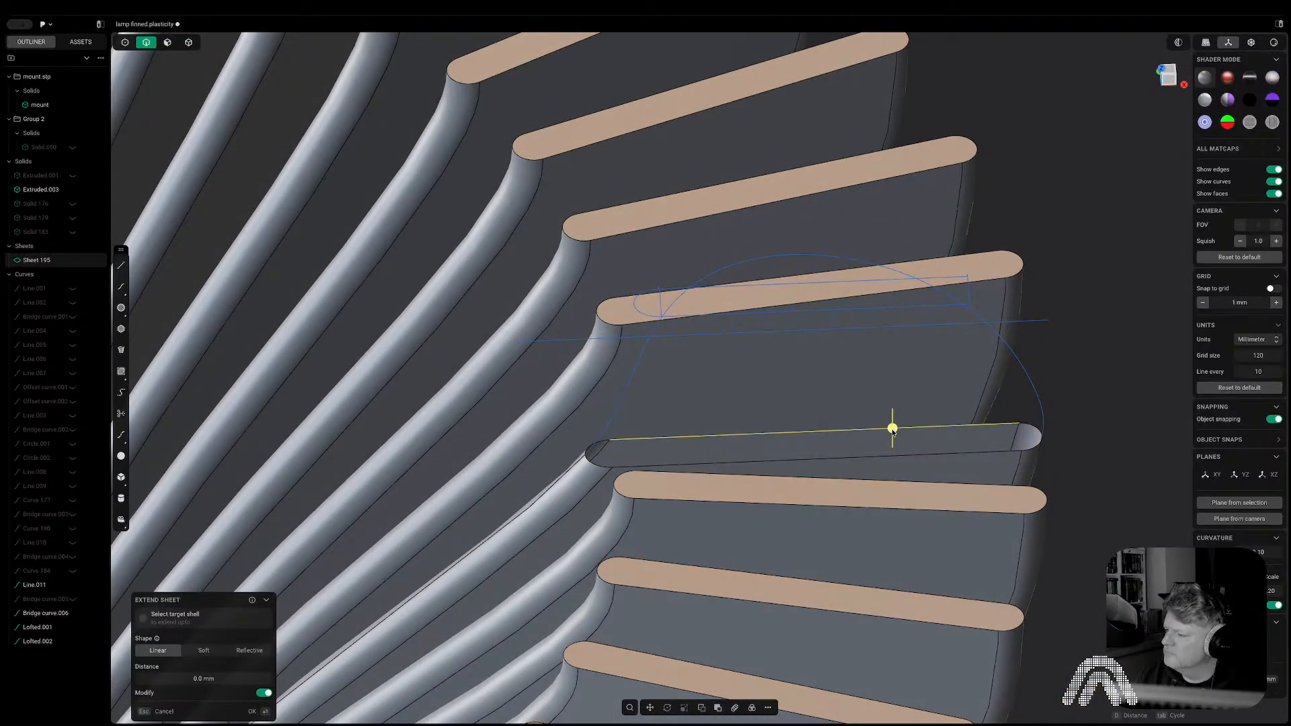
{"action": "double_click", "coordinate": [892, 432]}
{"action": "key", "text": "Escape"}
{"action": "key", "text": "alt+p"}
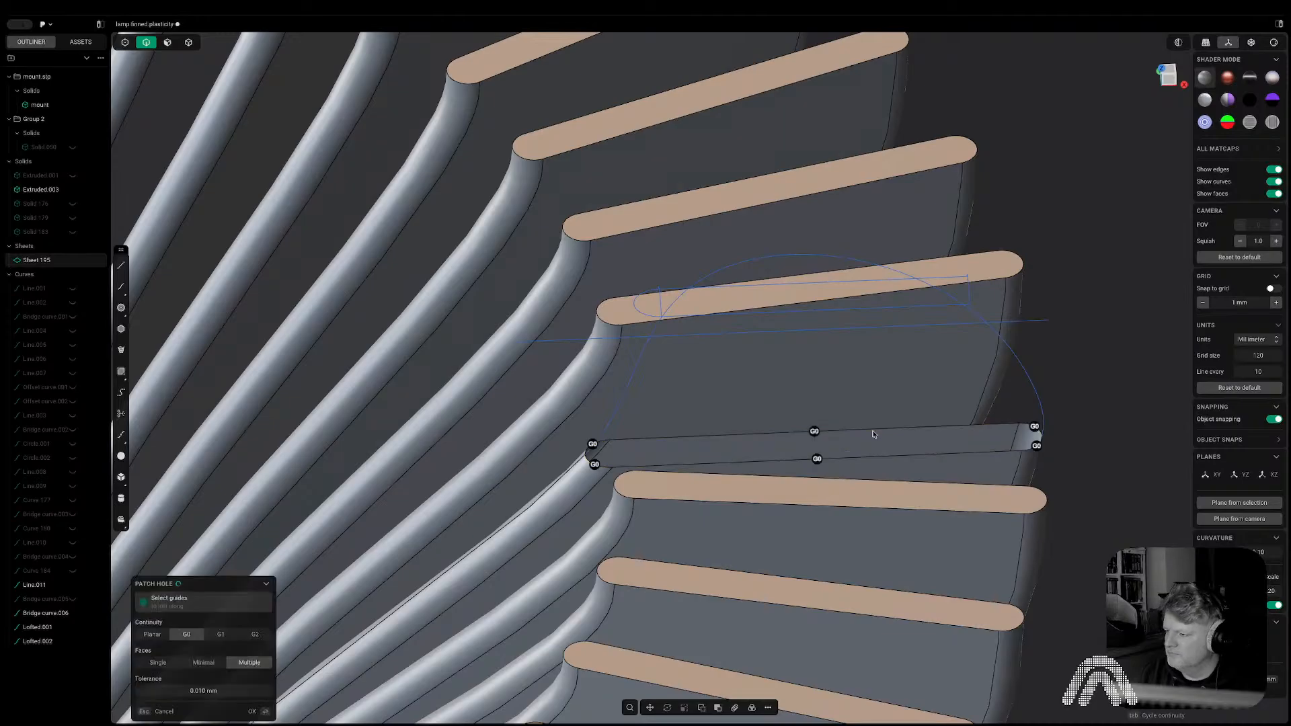
{"action": "key", "text": "Return"}
Push the fin's patched top face up 4.97 mm, level with the neighbouring fin tops.
{"action": "key", "text": "3"}
{"action": "left_click", "coordinate": [919, 441]}
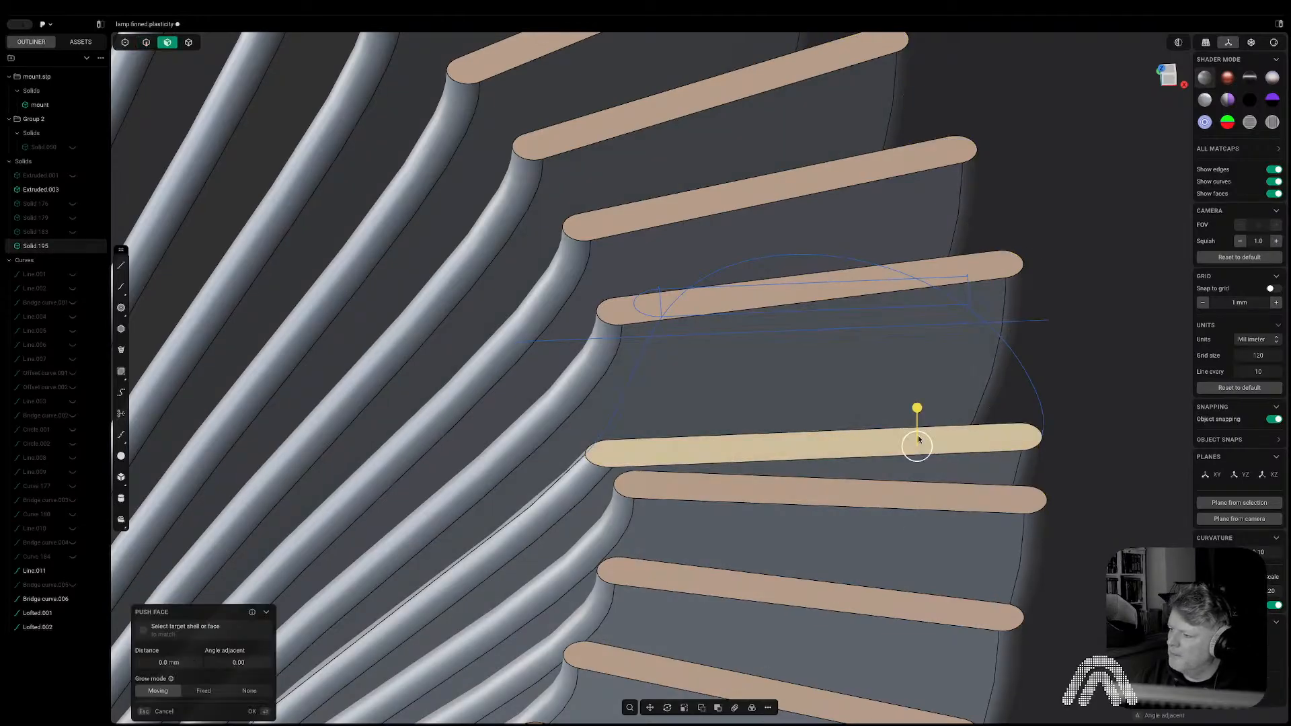
{"action": "left_click_drag", "start_coordinate": [917, 409], "coordinate": [1010, 281]}
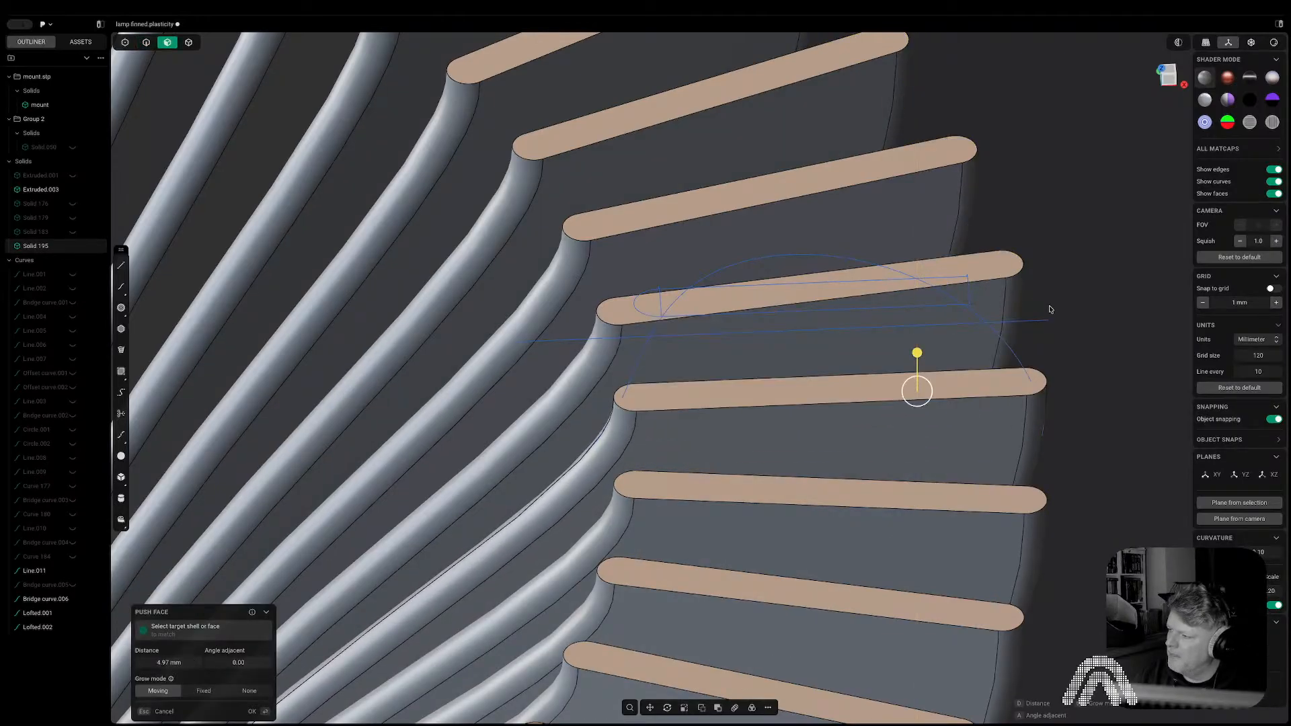
{"action": "key", "text": "Return"}
Switch to the front view and unhide Solid 176, the rounded cap piece.
{"action": "left_click", "coordinate": [1172, 77]}
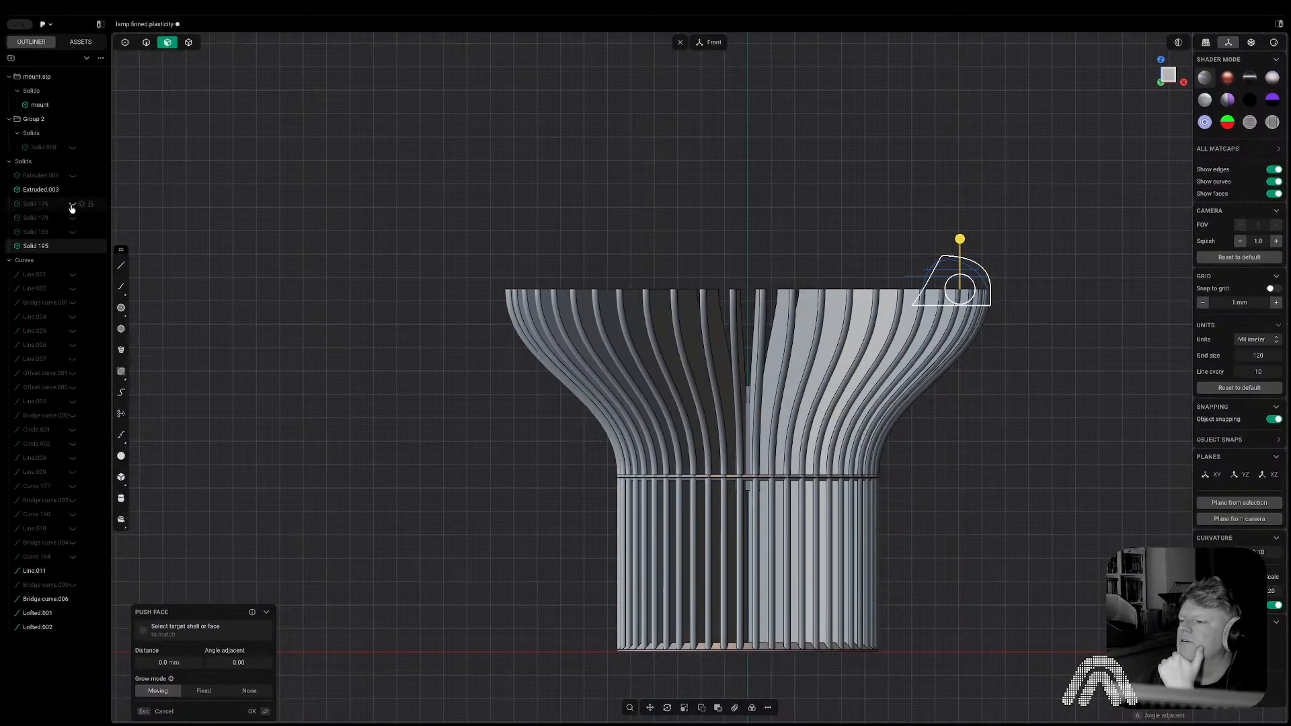
{"action": "left_click", "coordinate": [73, 203]}
{"action": "left_click", "coordinate": [1060, 294]}
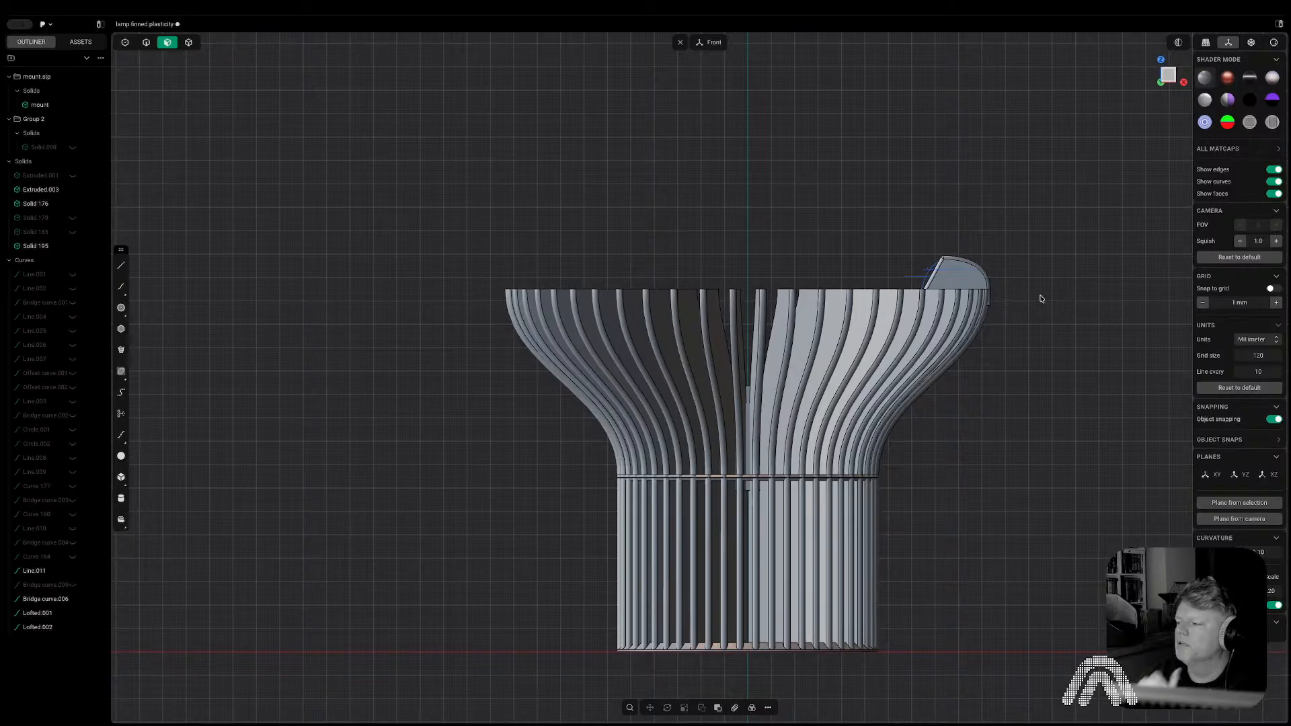
Examine from several angles how the rounded cap meets the top of its fin.
{"action": "middle_click_drag", "start_coordinate": [1037, 291], "coordinate": [1035, 372]}
{"action": "scroll", "coordinate": [949, 282], "scroll_direction": "up", "scroll_amount": 5}
{"action": "middle_click_drag", "start_coordinate": [950, 282], "coordinate": [839, 368], "text": "shift"}
{"action": "scroll", "coordinate": [839, 369], "scroll_direction": "up", "scroll_amount": 4}
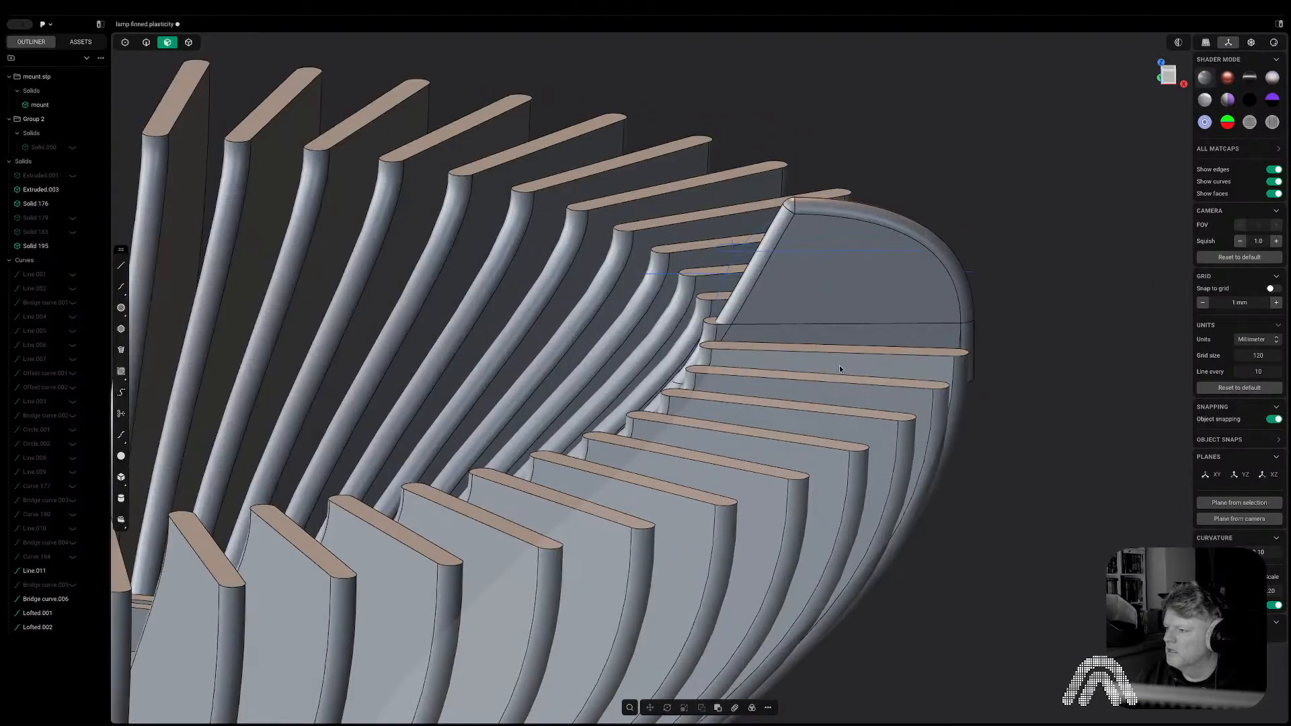
{"action": "scroll", "coordinate": [839, 368], "scroll_direction": "up", "scroll_amount": 1}
{"action": "key", "text": "5"}
{"action": "middle_click_drag", "start_coordinate": [733, 330], "coordinate": [769, 324]}
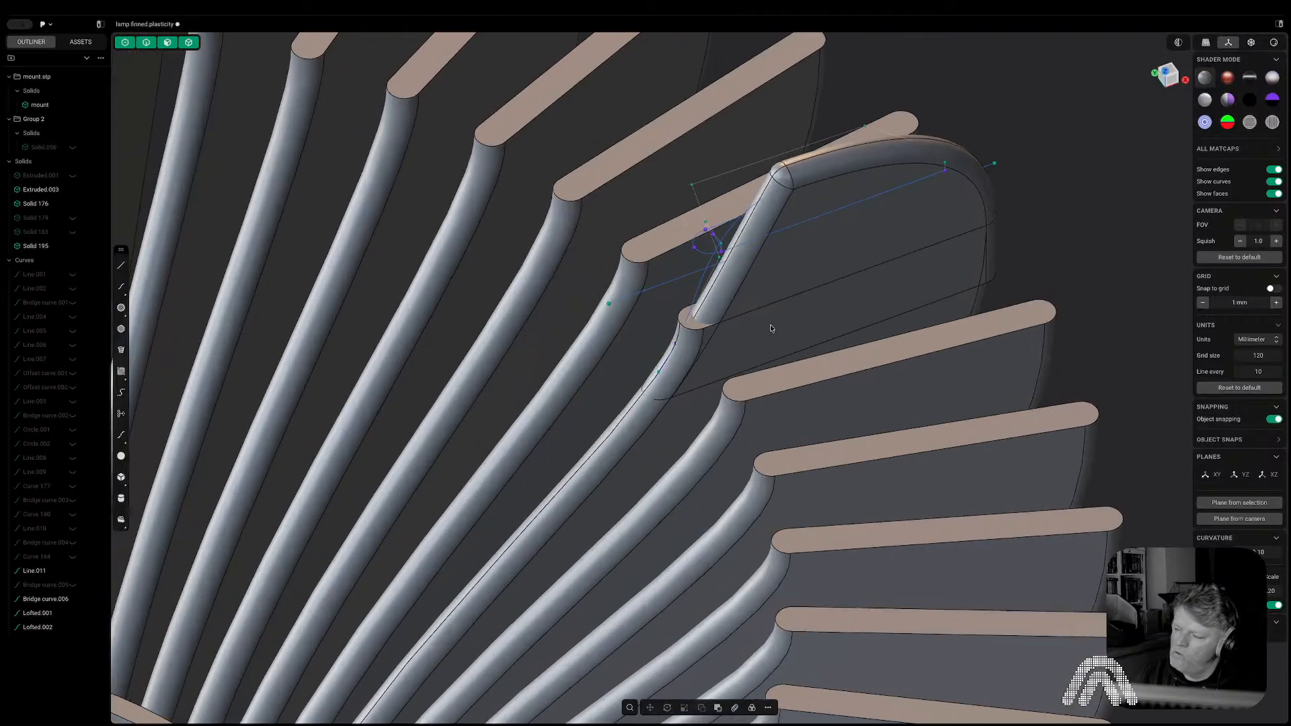
{"action": "scroll", "coordinate": [769, 324], "scroll_direction": "up", "scroll_amount": 3}
{"action": "scroll", "coordinate": [801, 322], "scroll_direction": "up", "scroll_amount": 4}
{"action": "scroll", "coordinate": [781, 308], "scroll_direction": "down", "scroll_amount": 3}
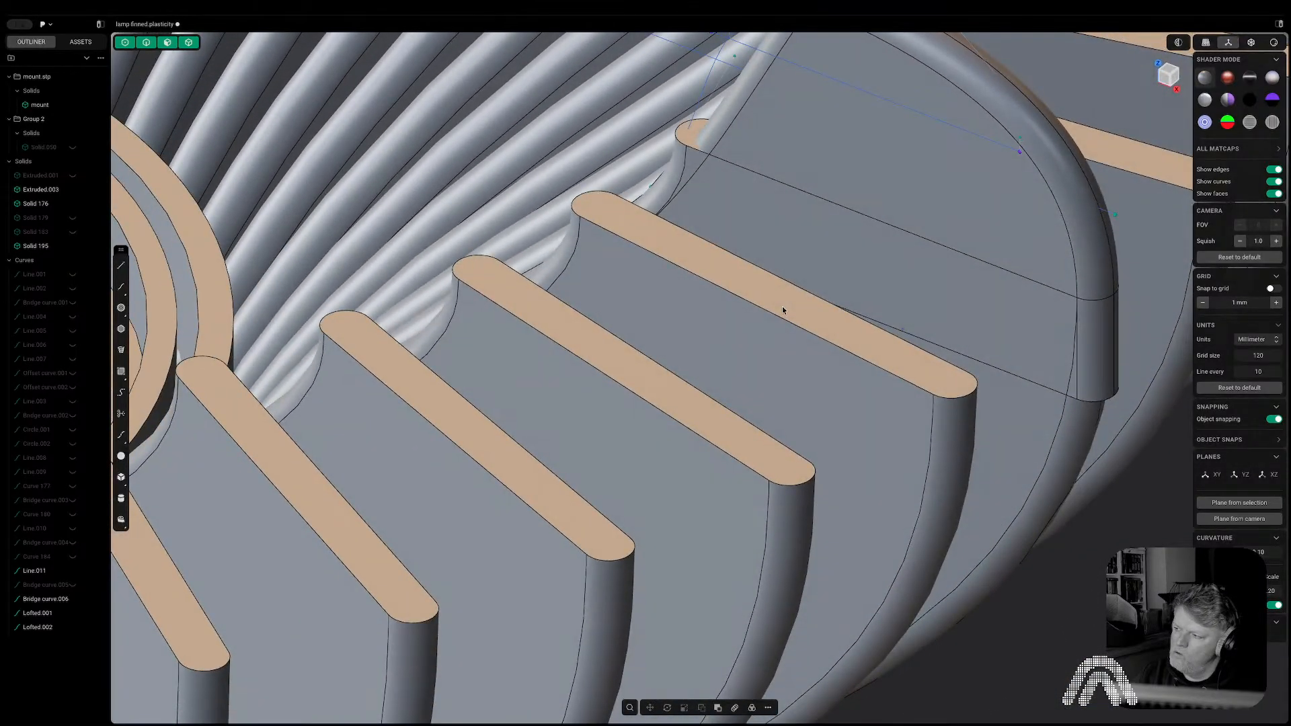
{"action": "scroll", "coordinate": [783, 309], "scroll_direction": "up", "scroll_amount": 3}
{"action": "scroll", "coordinate": [783, 307], "scroll_direction": "down", "scroll_amount": 4}
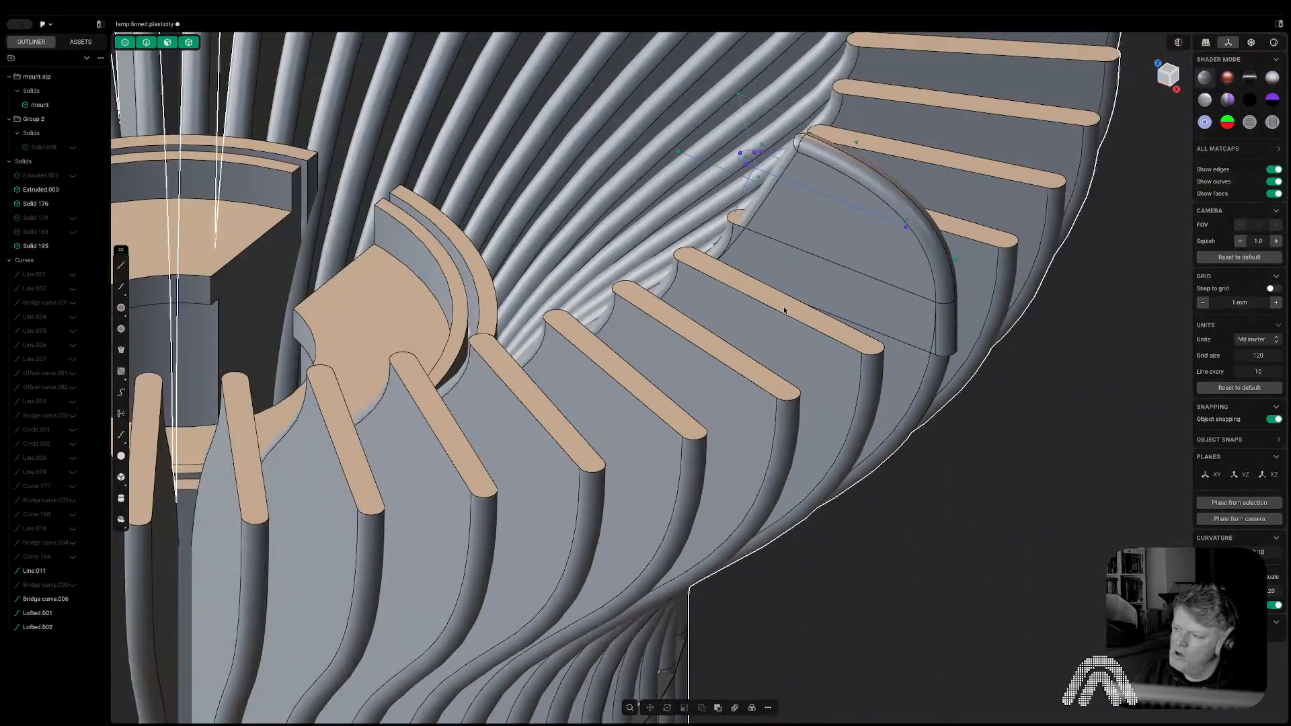
Unite the rounded cap with the finned lamp body in a Boolean operation.
{"action": "middle_click_drag", "start_coordinate": [973, 380], "coordinate": [964, 337]}
{"action": "left_click", "coordinate": [926, 314]}
{"action": "key", "text": "ctrl+b"}
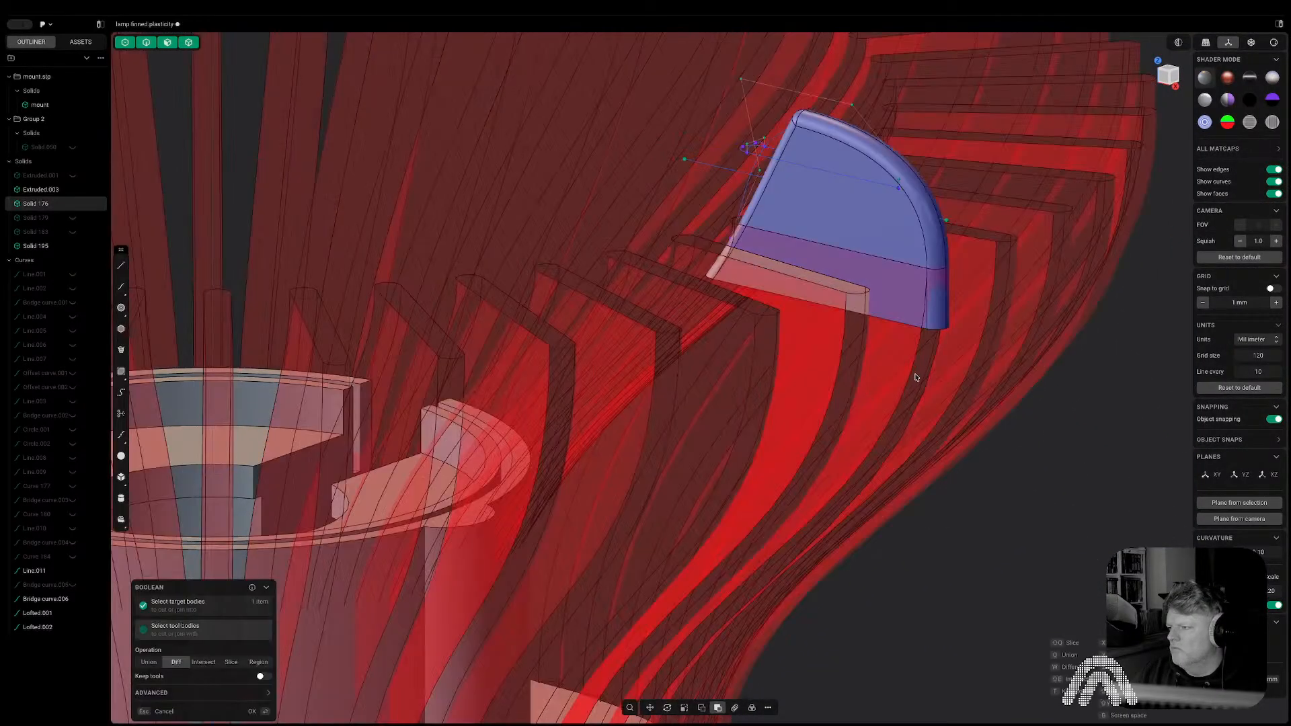
{"action": "left_click", "coordinate": [944, 398]}
{"action": "key", "text": "Return"}
{"action": "middle_click_drag", "start_coordinate": [948, 398], "coordinate": [917, 314]}
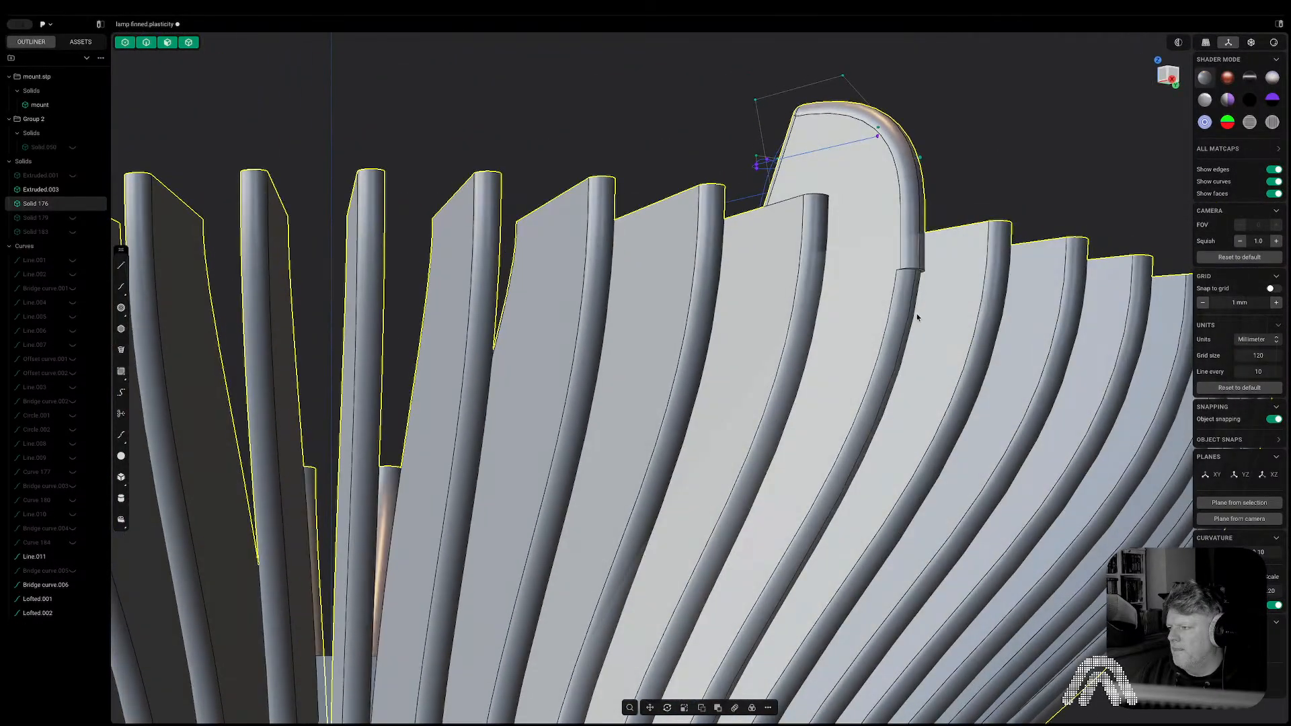
Push the overhanging step face beneath the cap's outer rim by about -7.95 mm.
{"action": "scroll", "coordinate": [928, 255], "scroll_direction": "up", "scroll_amount": 5}
{"action": "left_click_drag", "start_coordinate": [932, 242], "coordinate": [910, 86]}
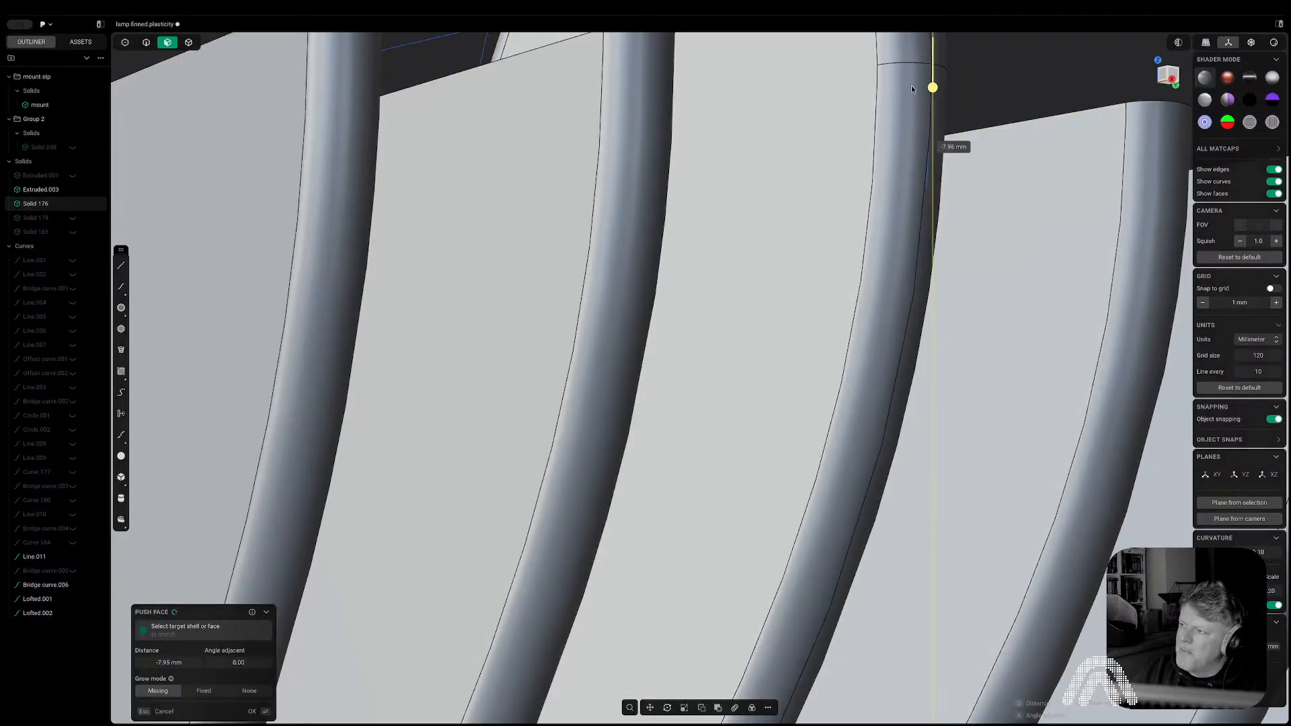
{"action": "key", "text": "Return"}
{"action": "scroll", "coordinate": [910, 86], "scroll_direction": "down", "scroll_amount": 6}
{"action": "middle_click_drag", "start_coordinate": [910, 87], "coordinate": [980, 236]}
{"action": "key", "text": "Escape"}
Push the small exposed top face at the capped fin's inner end down into the fin.
{"action": "scroll", "coordinate": [845, 165], "scroll_direction": "up", "scroll_amount": 6}
{"action": "middle_click_drag", "start_coordinate": [845, 165], "coordinate": [1014, 334]}
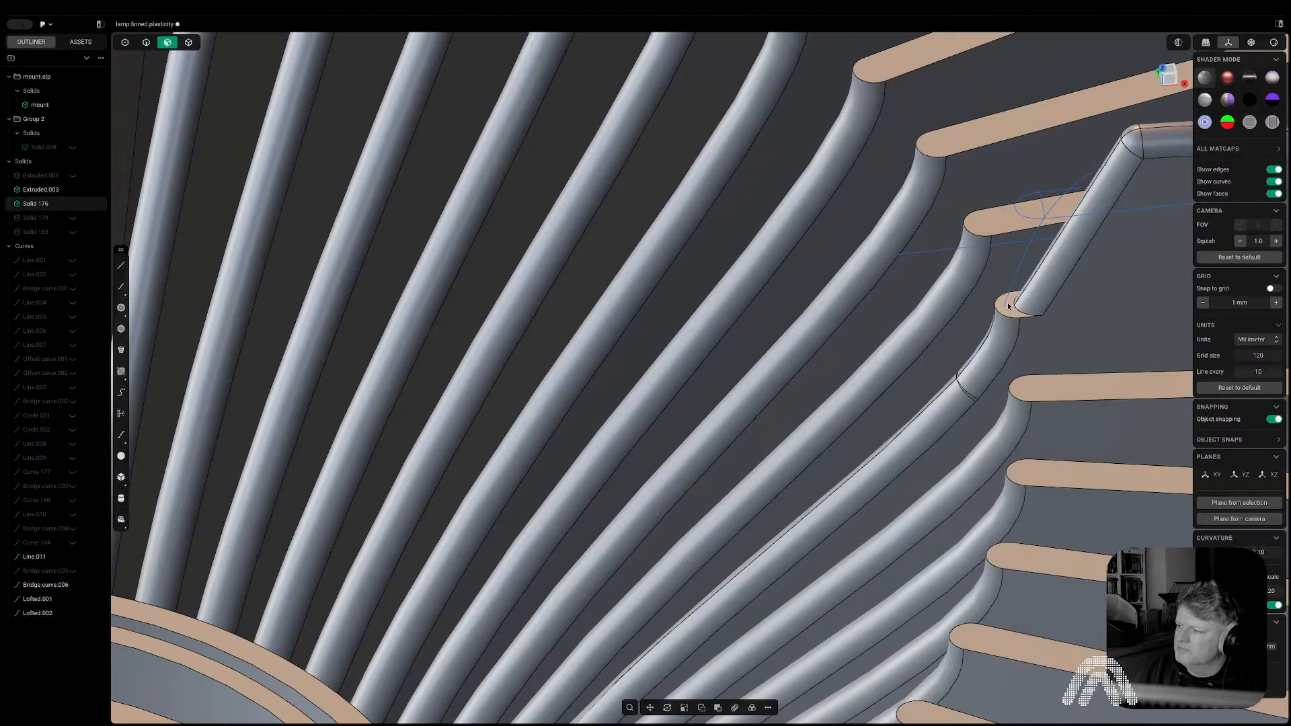
{"action": "left_click", "coordinate": [1005, 307]}
{"action": "left_click_drag", "start_coordinate": [1007, 267], "coordinate": [993, 344]}
{"action": "scroll", "coordinate": [996, 341], "scroll_direction": "down", "scroll_amount": 10}
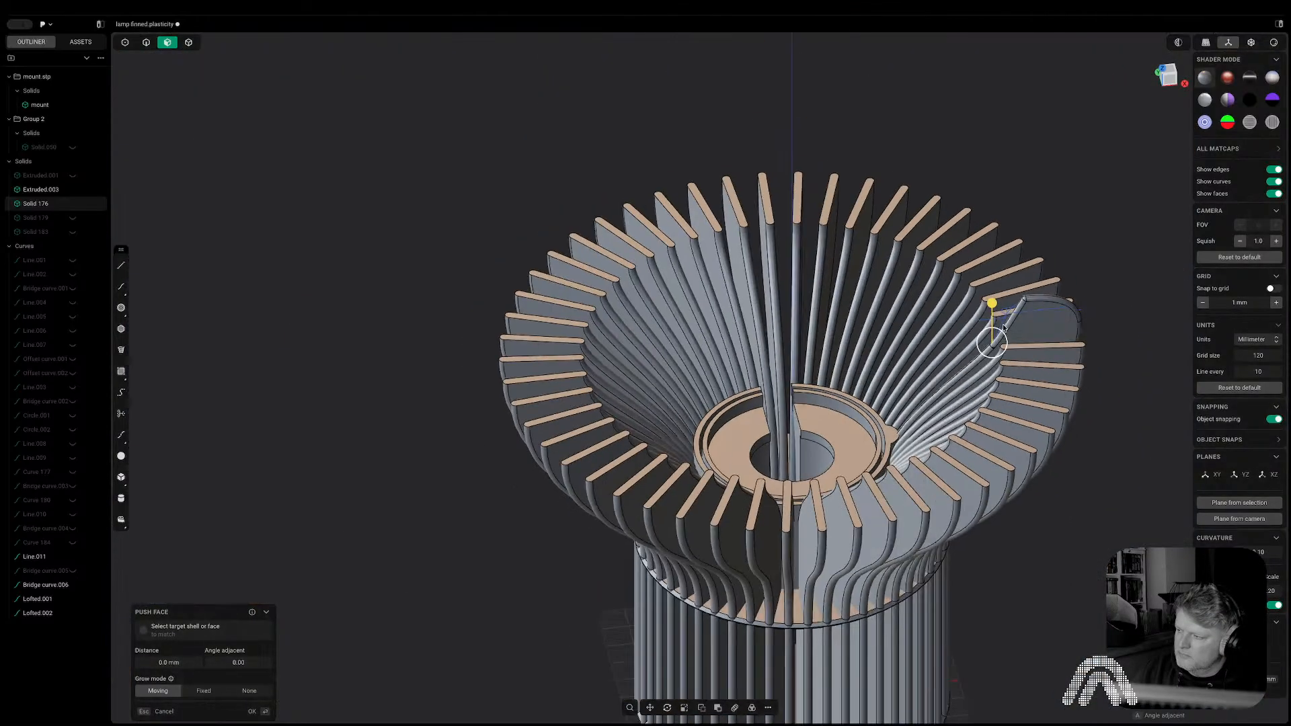
Delete the leftover visible curves Line.011, Bridge curve.006, Lofted.001 and Lofted.002.
{"action": "middle_click_drag", "start_coordinate": [998, 341], "coordinate": [1012, 299]}
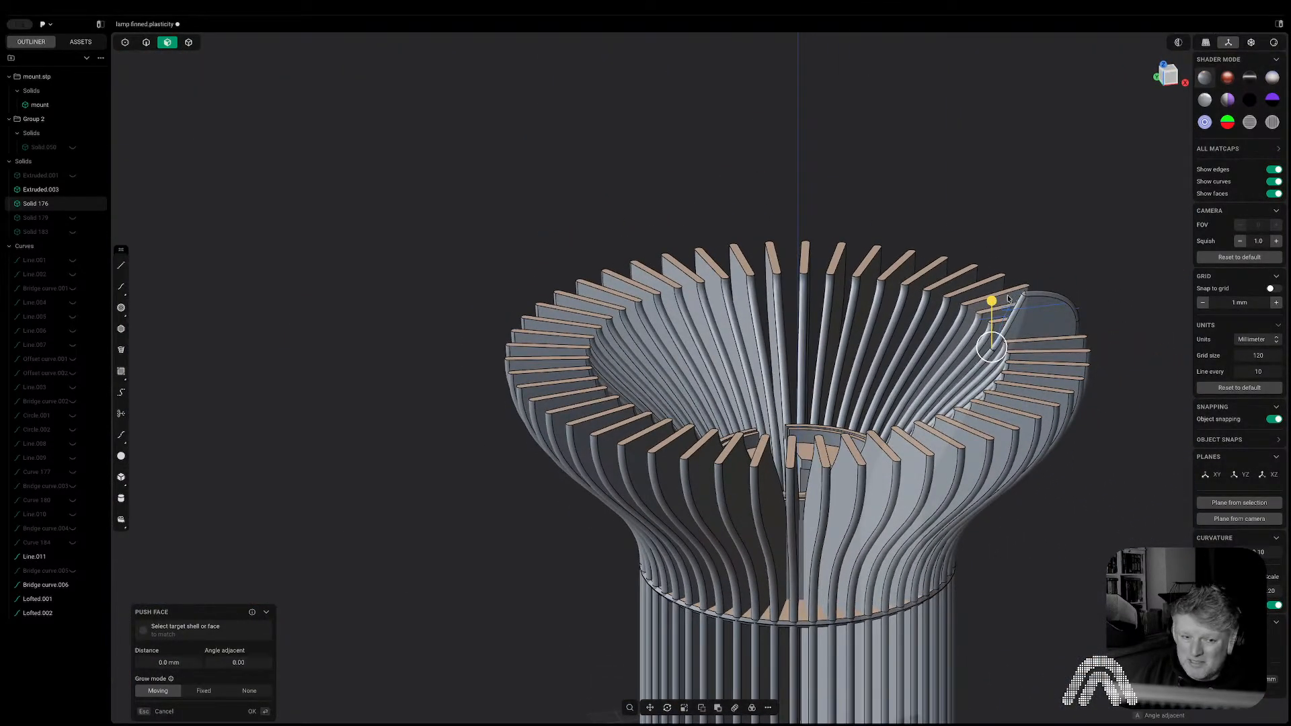
{"action": "left_click", "coordinate": [1171, 79]}
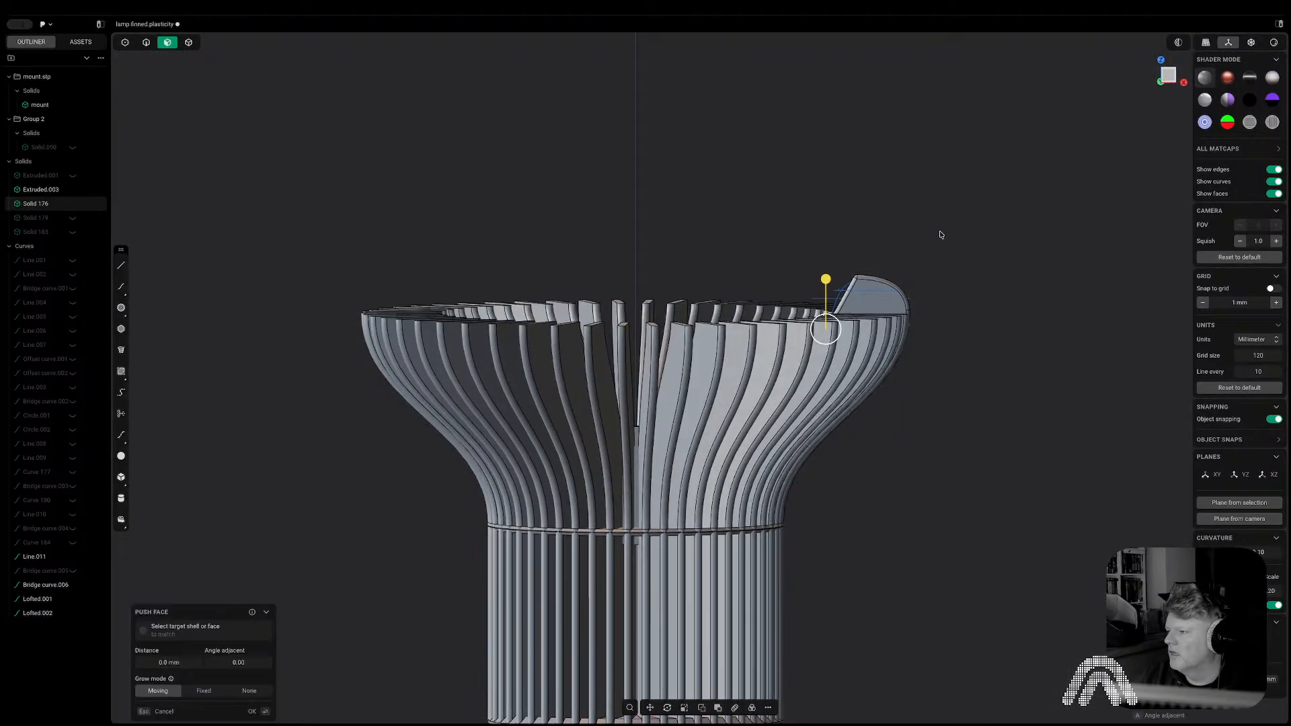
{"action": "key", "text": "Escape"}
{"action": "key", "text": "2"}
{"action": "left_click", "coordinate": [833, 302]}
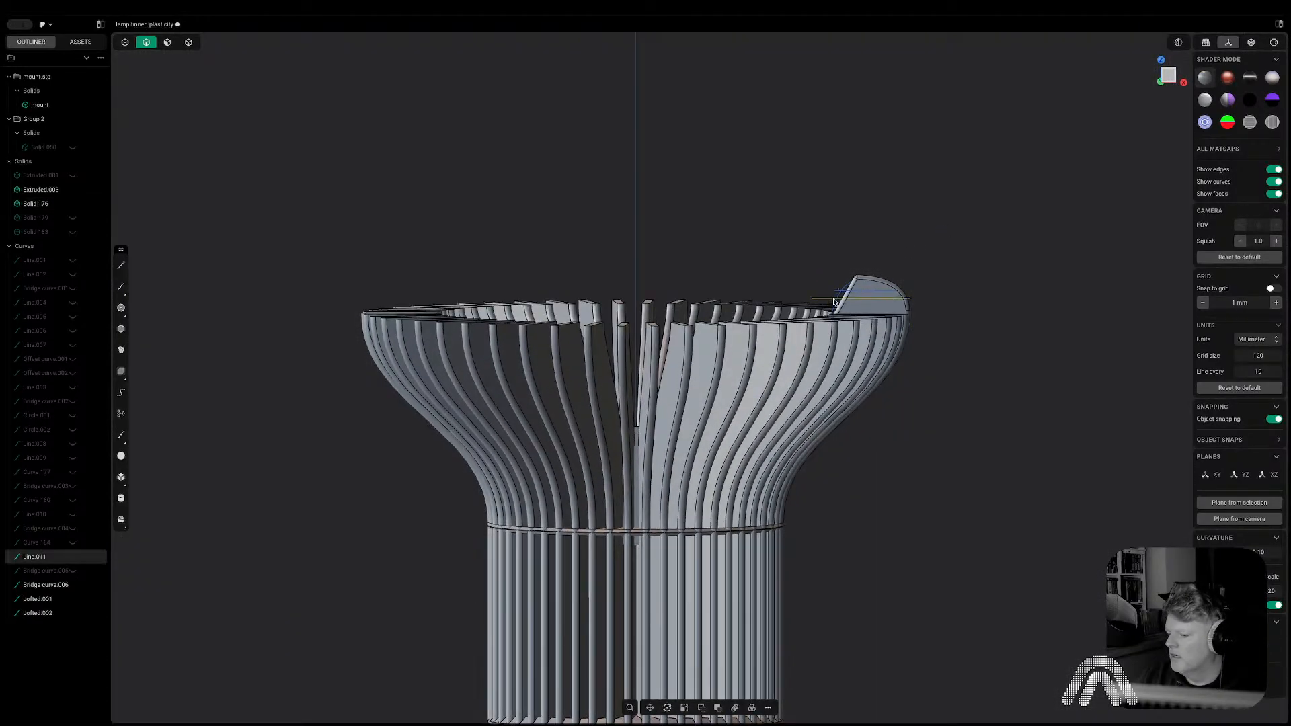
{"action": "key", "text": "Delete"}
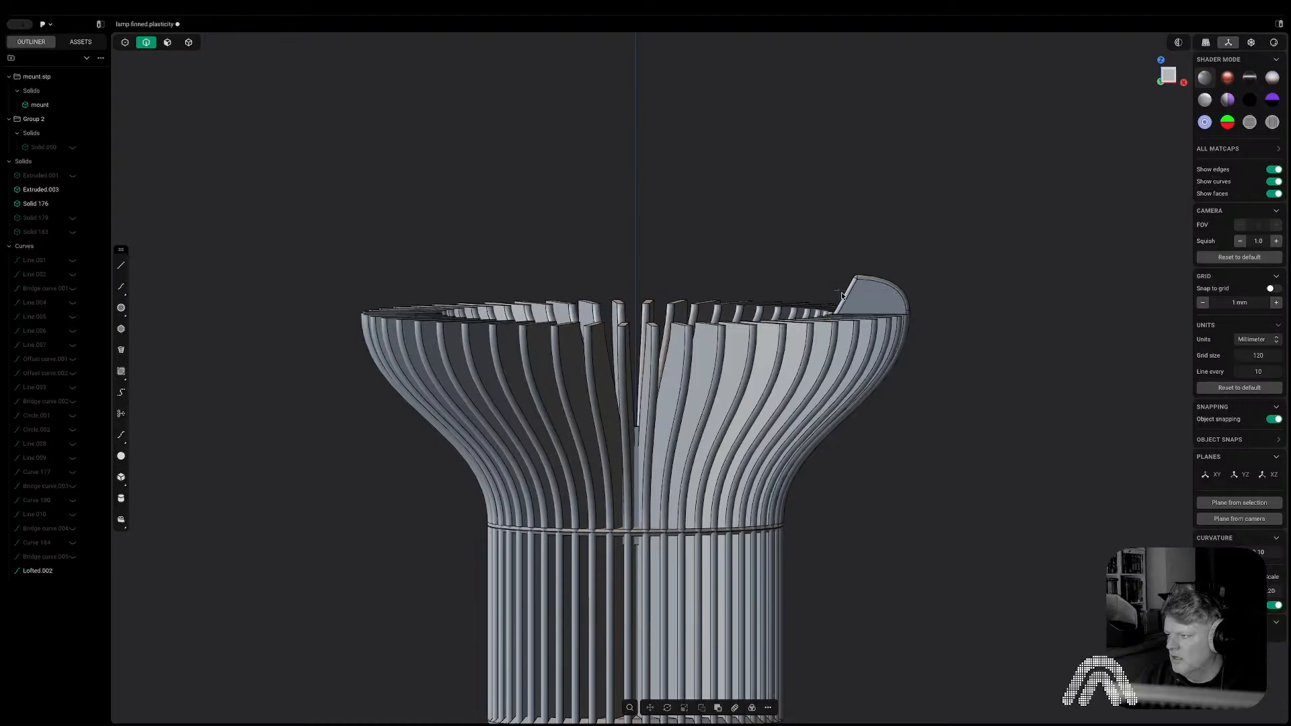
{"action": "scroll", "coordinate": [838, 293], "scroll_direction": "down", "scroll_amount": 5}
{"action": "middle_click_drag", "start_coordinate": [838, 293], "coordinate": [950, 139]}
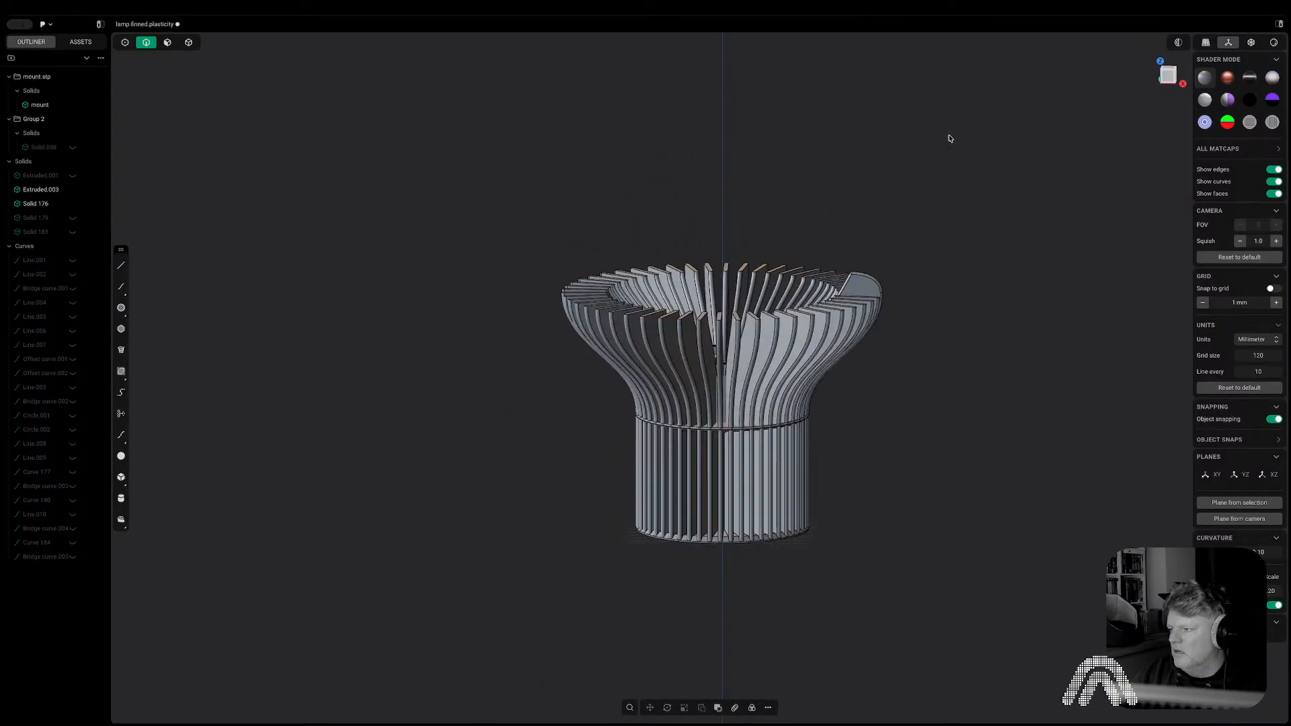
{"action": "middle_click_drag", "start_coordinate": [946, 259], "coordinate": [876, 277]}
In the front view, draw a horizontal line about 47 mm long along the fin tops, across the cap's base.
{"action": "left_click", "coordinate": [1166, 78]}
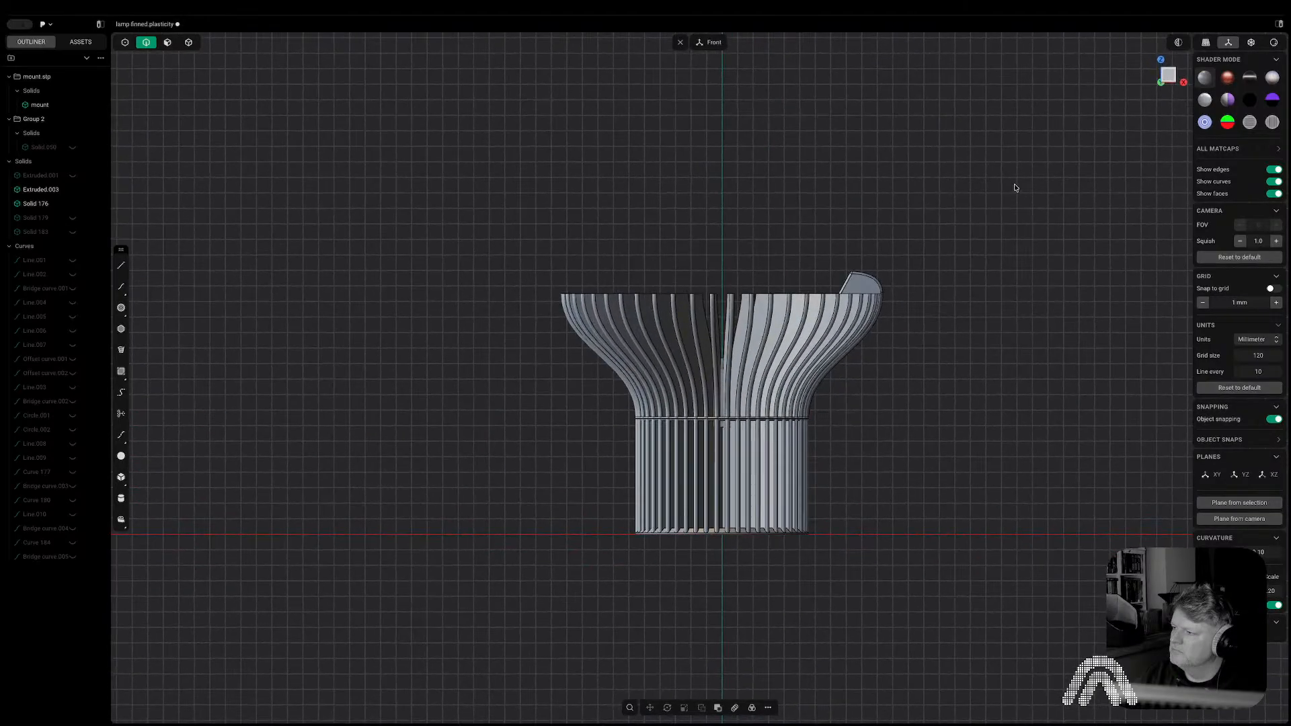
{"action": "scroll", "coordinate": [964, 221], "scroll_direction": "up", "scroll_amount": 5}
{"action": "key", "text": "ctrl+a"}
{"action": "scroll", "coordinate": [794, 364], "scroll_direction": "up", "scroll_amount": 2}
{"action": "scroll", "coordinate": [793, 365], "scroll_direction": "up", "scroll_amount": 3}
{"action": "key", "text": "ctrl+z"}
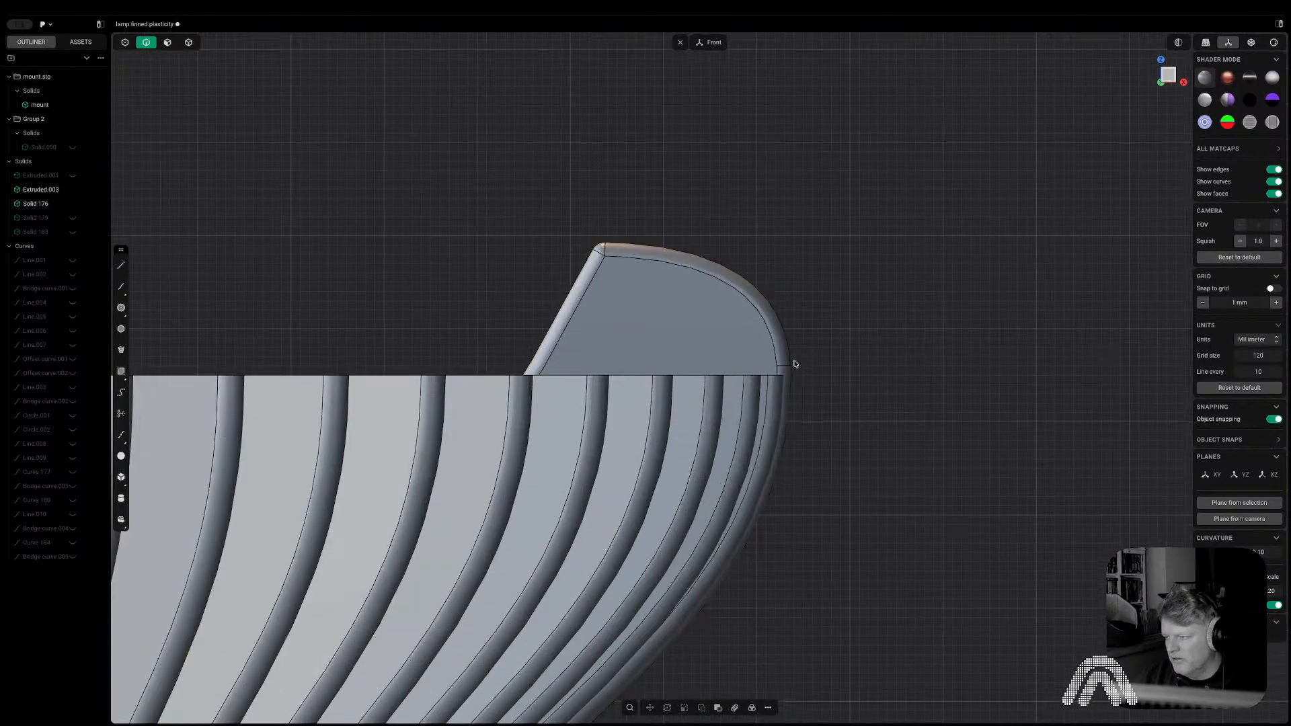
{"action": "key", "text": "l"}
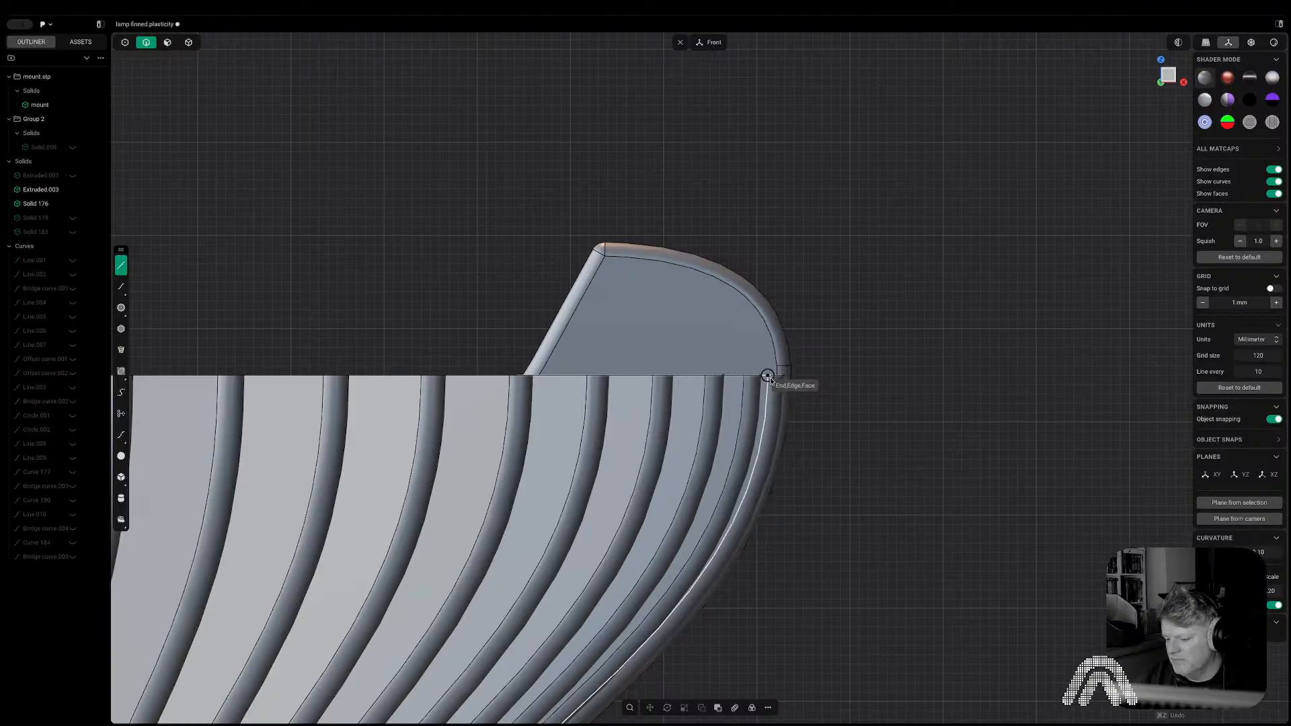
{"action": "left_click", "coordinate": [859, 375]}
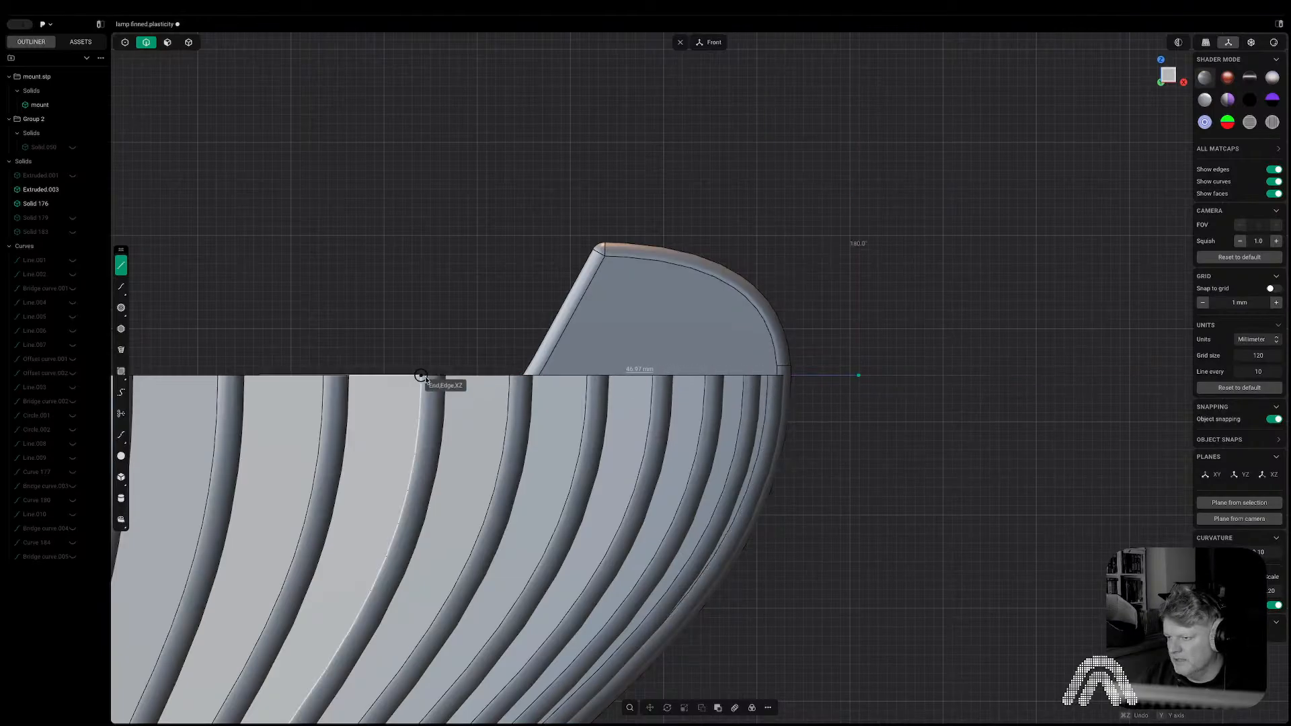
{"action": "left_click", "coordinate": [421, 375]}
{"action": "middle_click_drag", "start_coordinate": [421, 375], "coordinate": [473, 354]}
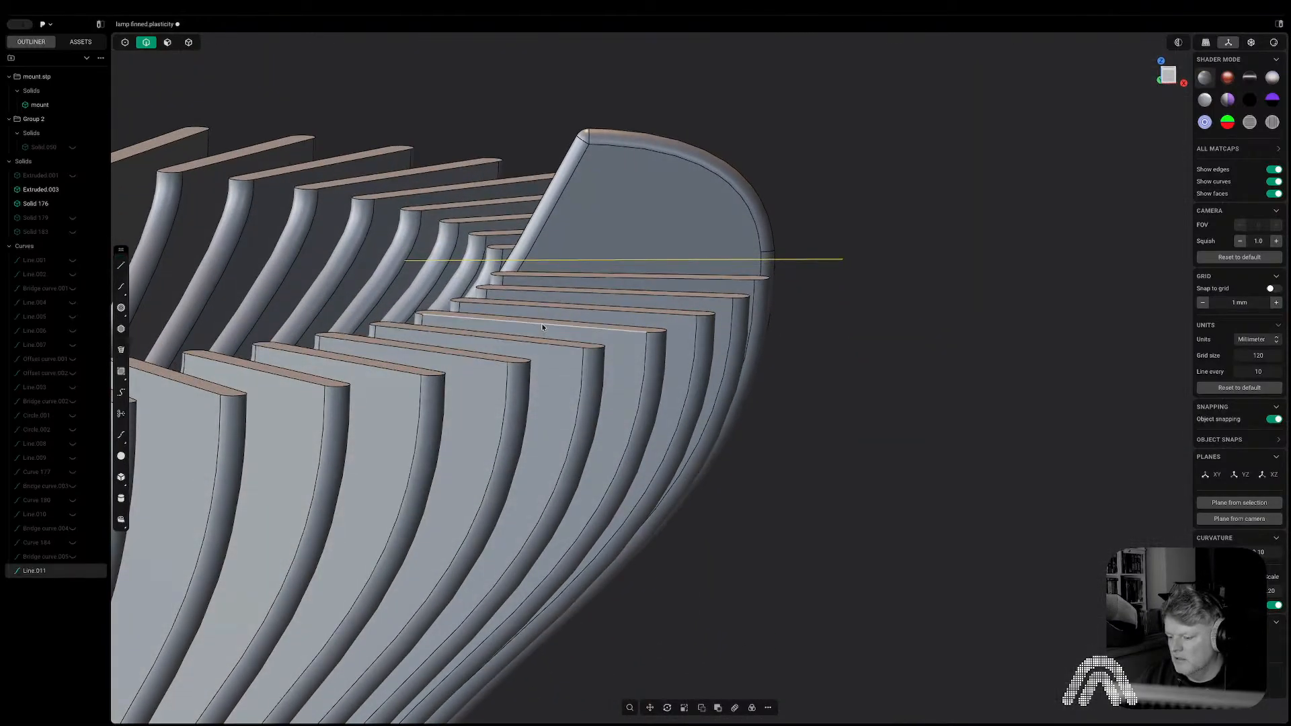
Cut the finned body with the horizontal line to separate the rounded cap.
{"action": "key", "text": "c"}
{"action": "left_click", "coordinate": [598, 223]}
{"action": "key", "text": "Return"}
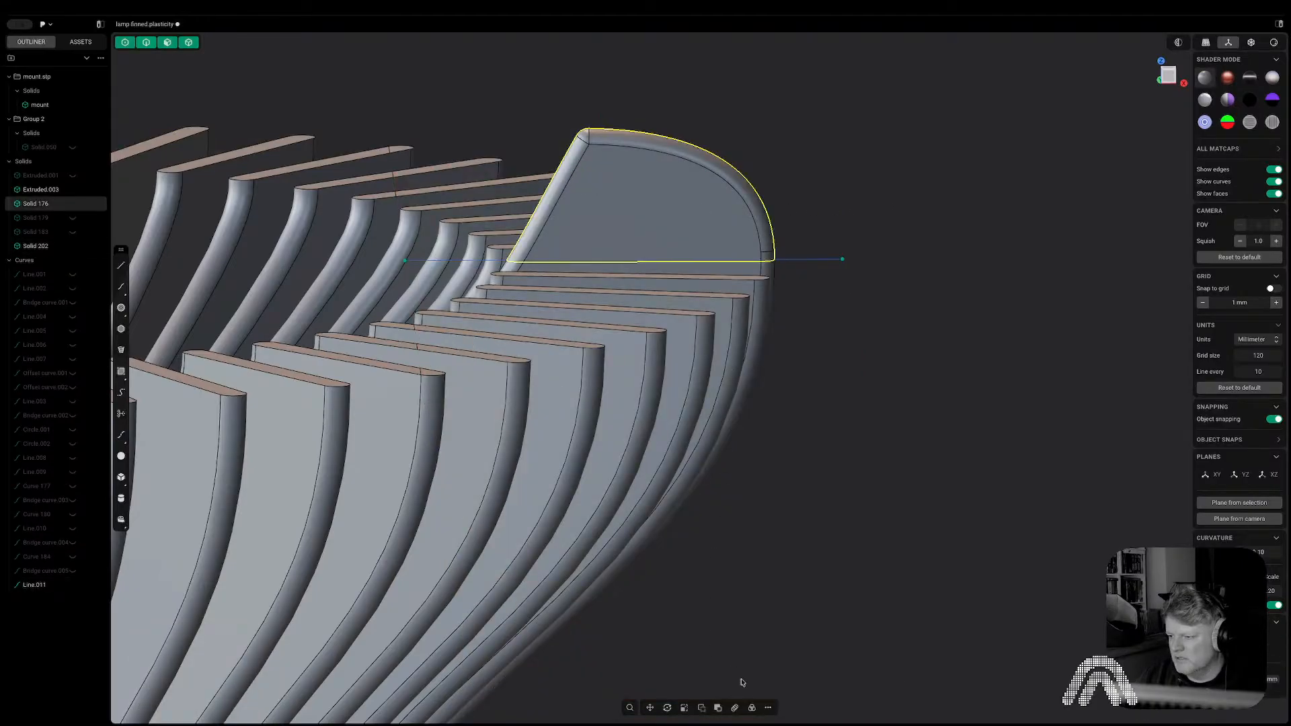
Try to repeat the separated cap in a 360-degree radial array around the lamp's centre.
{"action": "left_click", "coordinate": [752, 707]}
{"action": "scroll", "coordinate": [741, 720], "scroll_direction": "down", "scroll_amount": 8}
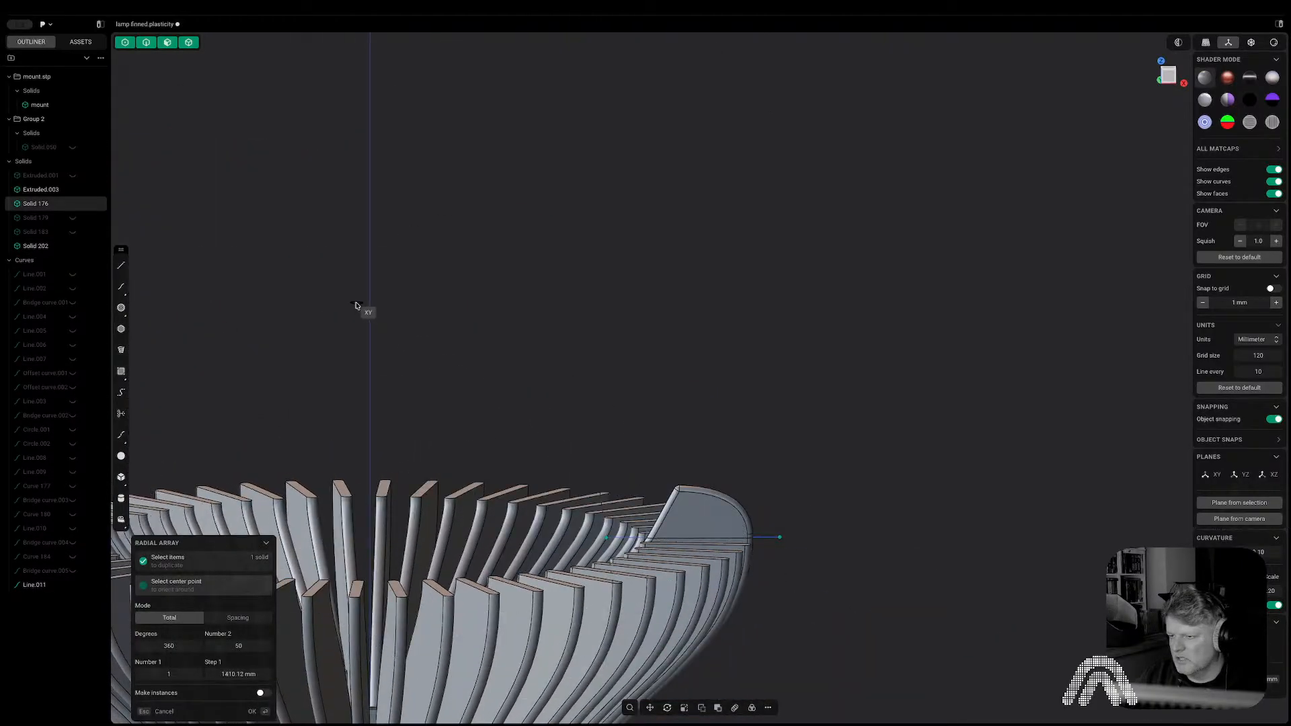
{"action": "left_click", "coordinate": [366, 301]}
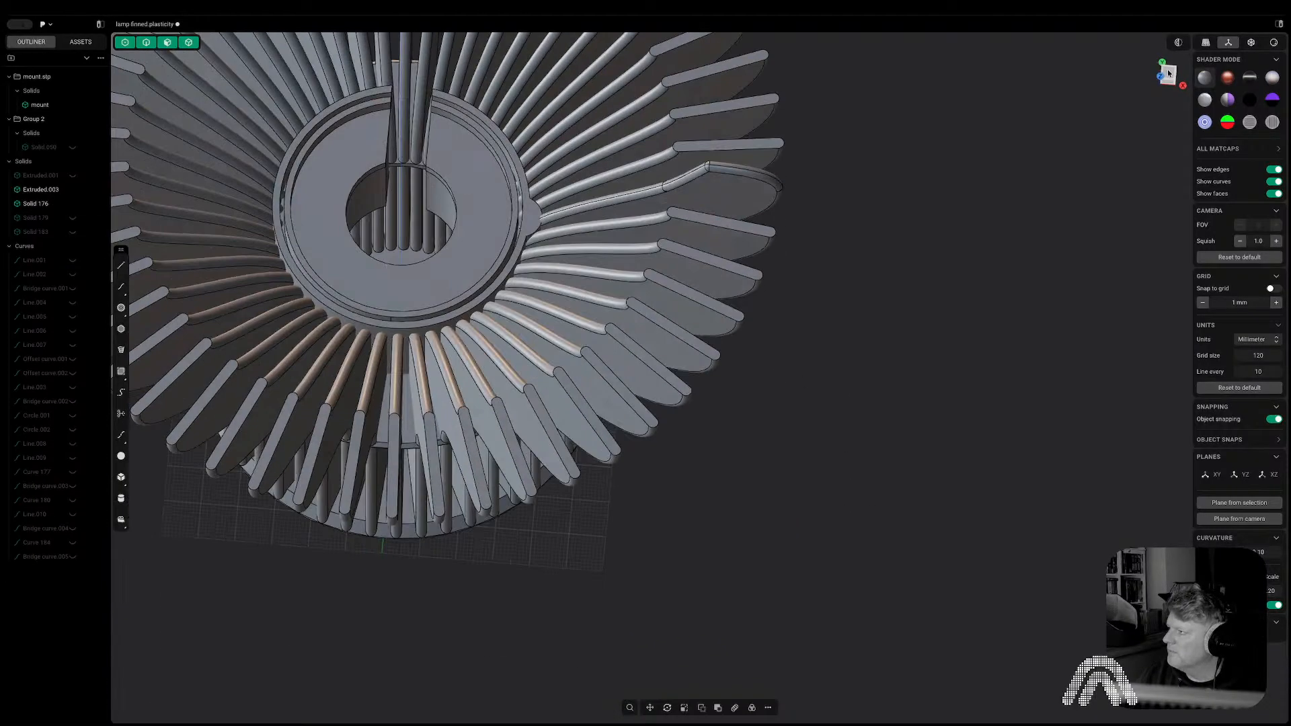
View the lamp from the top and hide the mount solid at its centre.
{"action": "left_click", "coordinate": [1168, 73]}
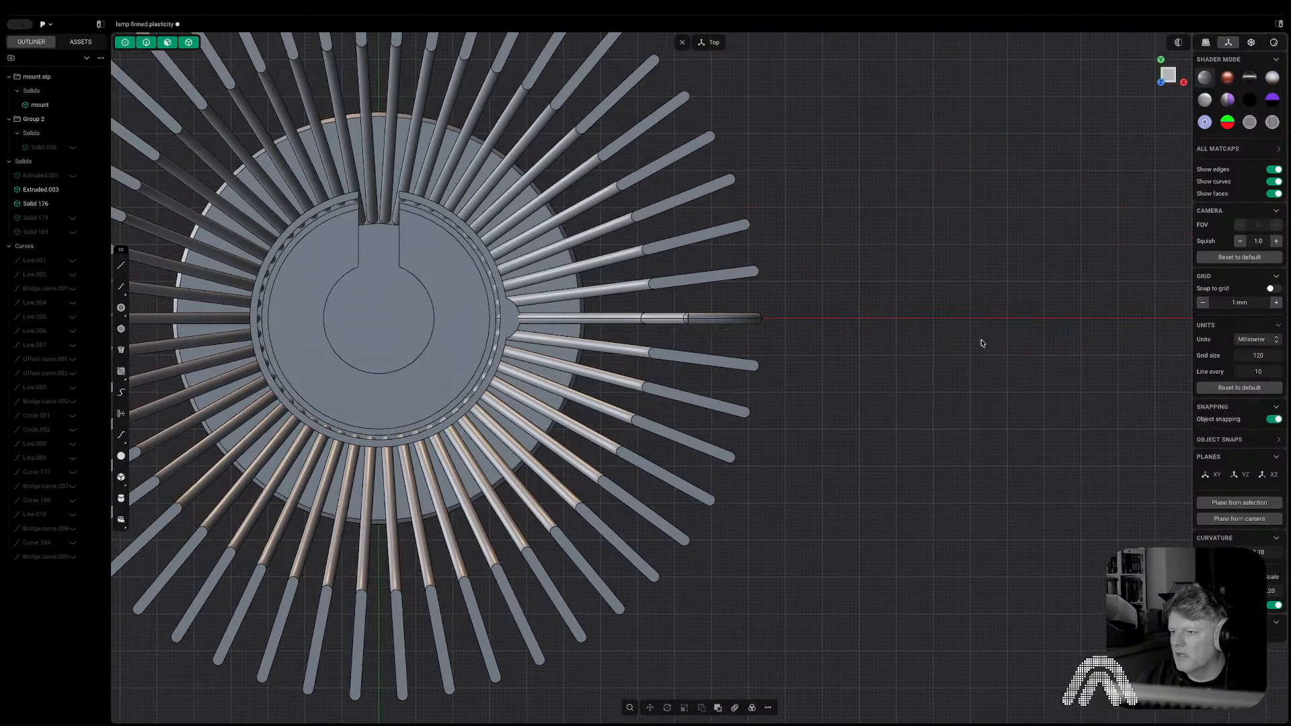
{"action": "left_click", "coordinate": [409, 335]}
{"action": "key", "text": "h"}
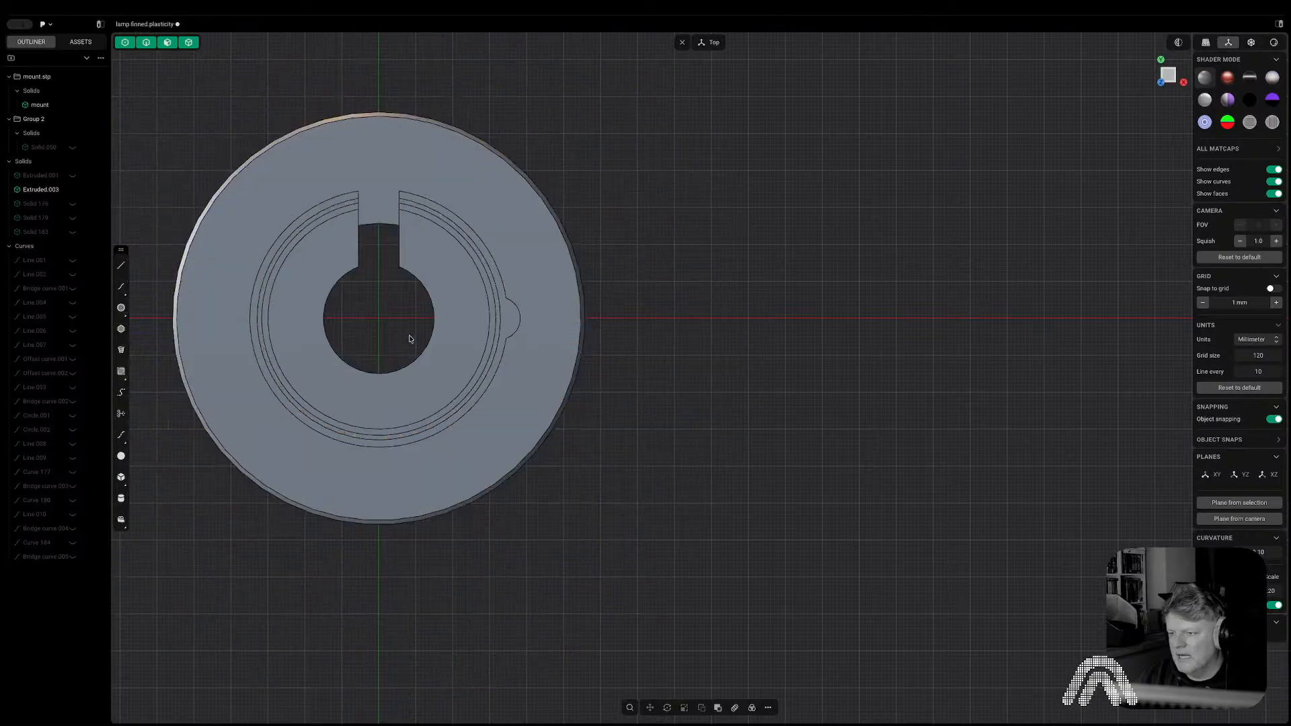
{"action": "key", "text": "alt+h"}
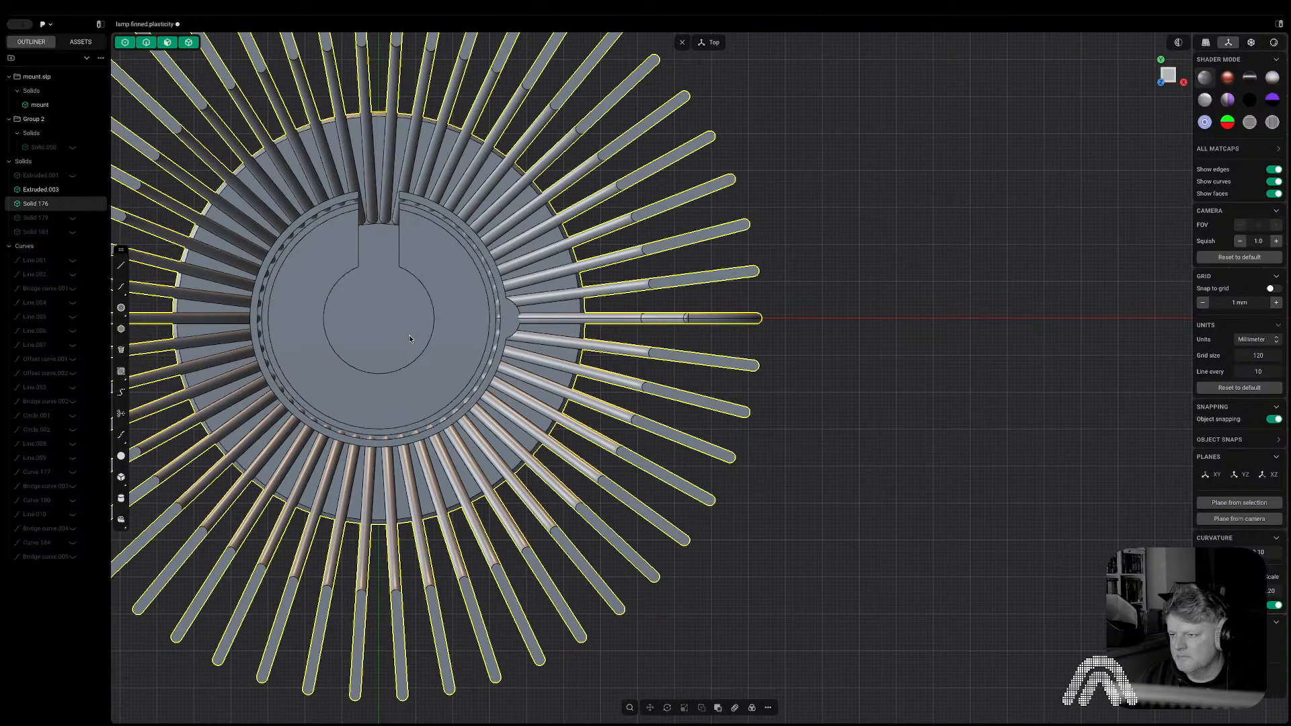
{"action": "key", "text": "Escape"}
{"action": "left_click", "coordinate": [514, 332]}
{"action": "key", "text": "h"}
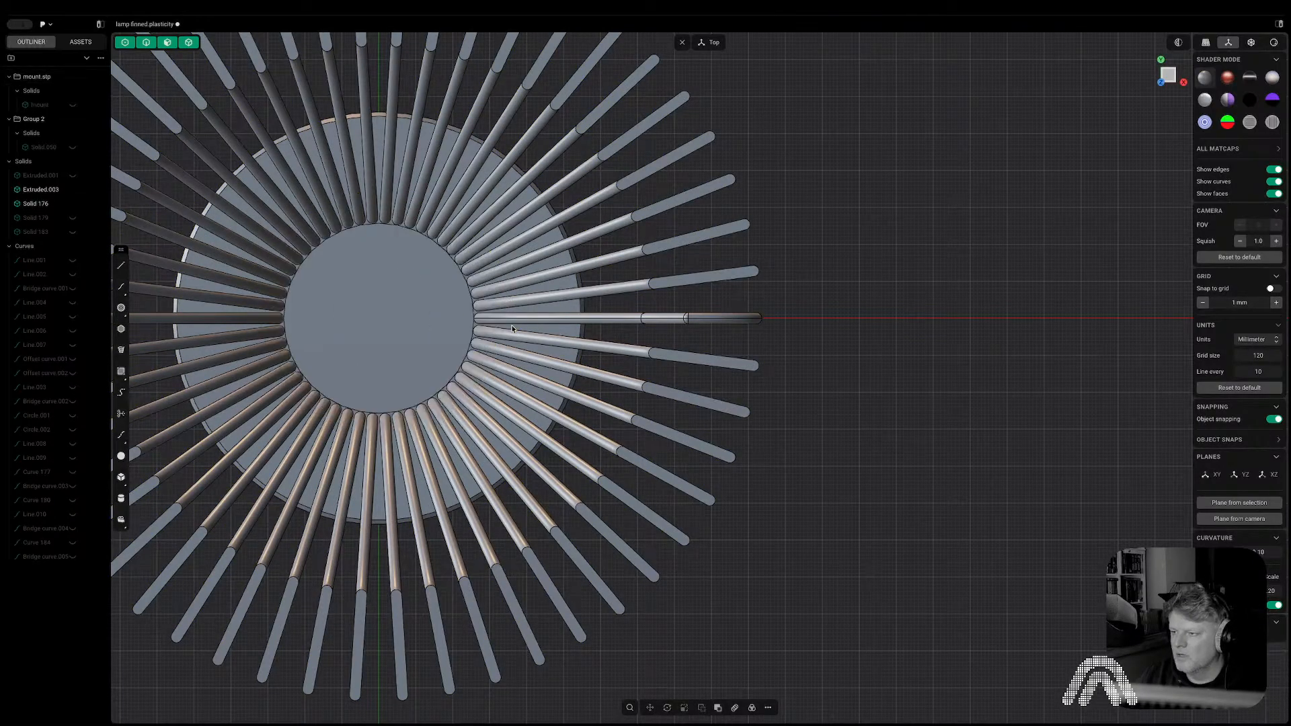
Draw a horizontal line about 137 mm long from the lamp's centre outward along the X axis, past the capped fin.
{"action": "left_click", "coordinate": [404, 321]}
{"action": "key", "text": "Escape"}
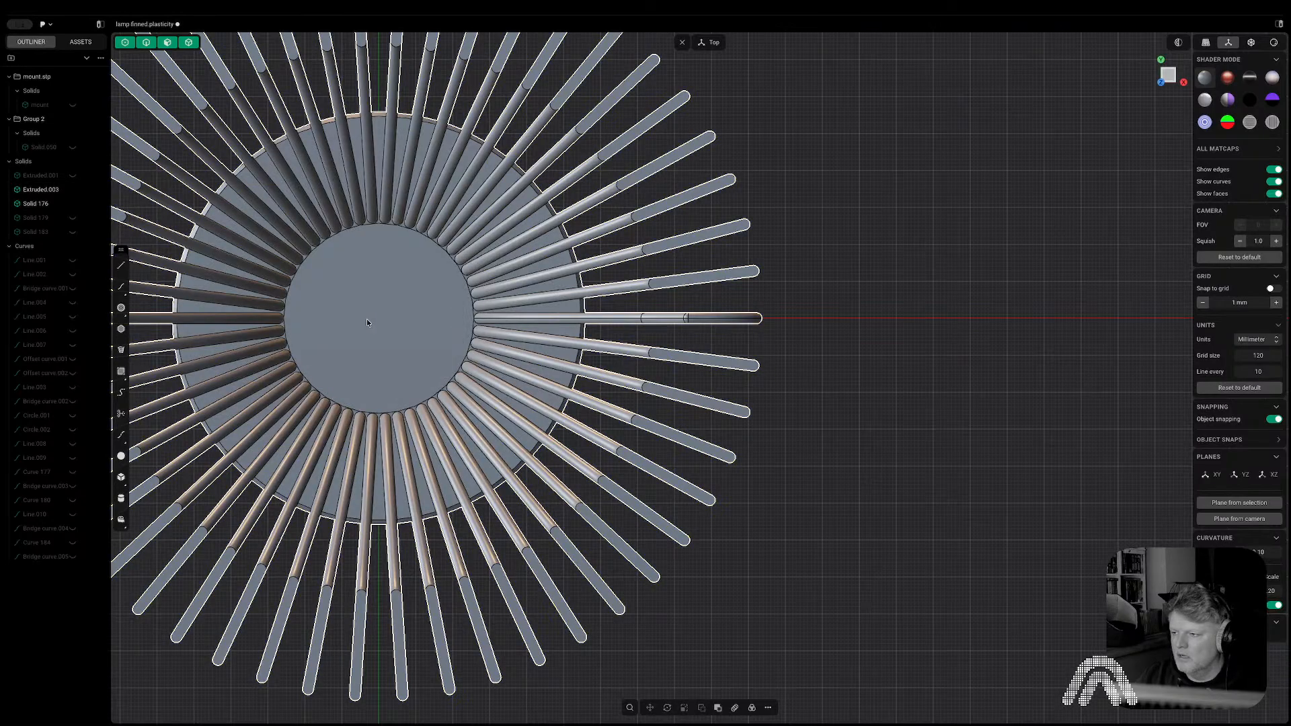
{"action": "key", "text": "l"}
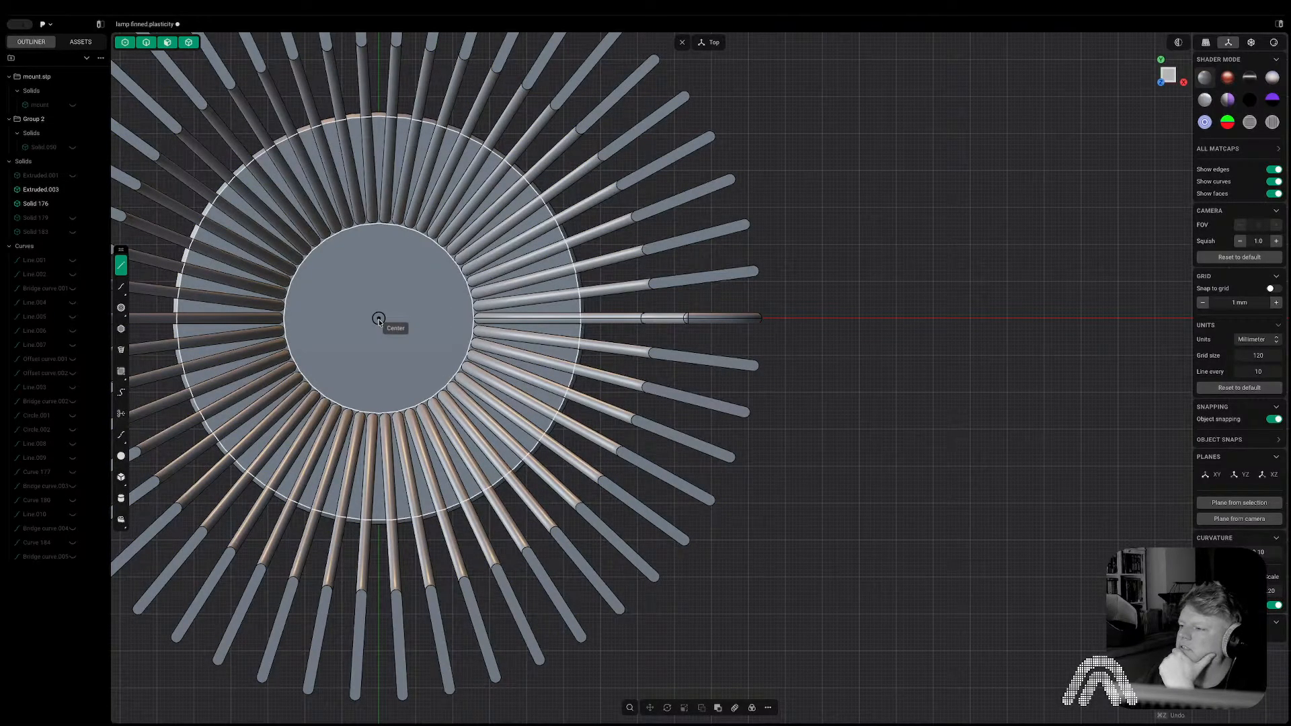
{"action": "left_click", "coordinate": [378, 319]}
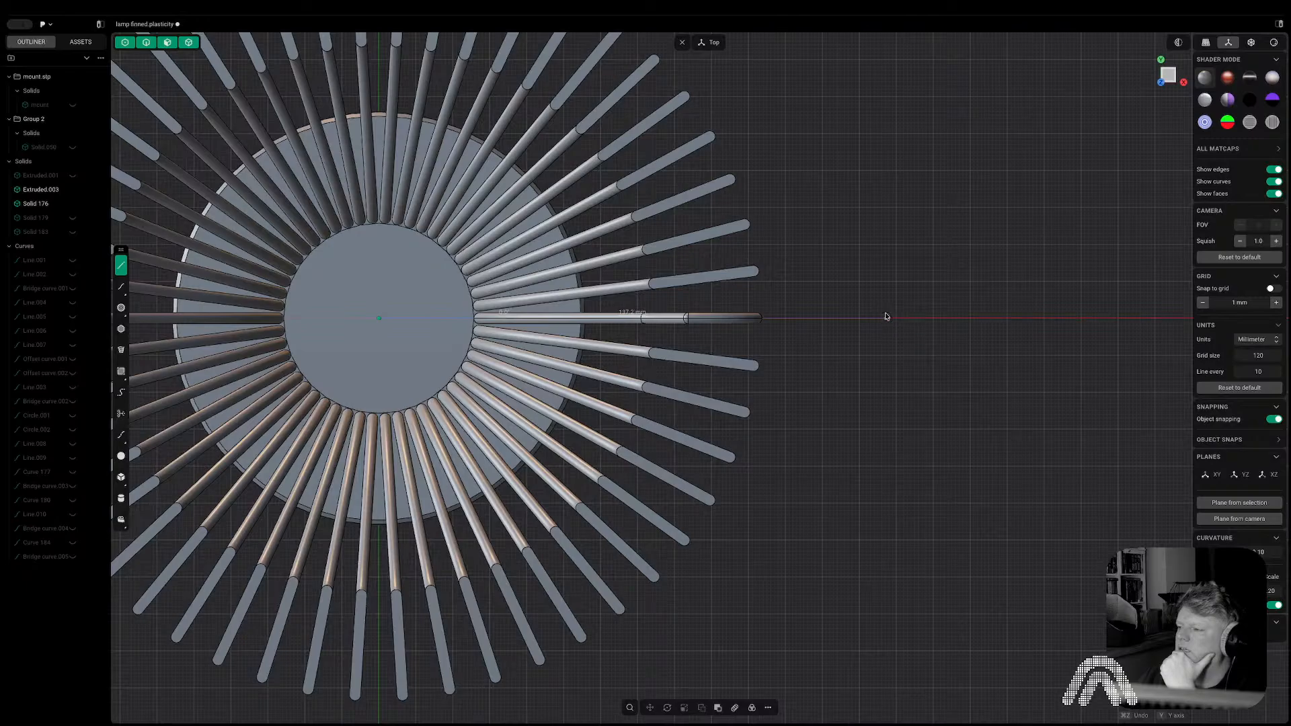
{"action": "left_click", "coordinate": [885, 317]}
Repeat the line in a 360-degree radial array of 100 around the lamp's centre.
{"action": "left_click", "coordinate": [750, 706]}
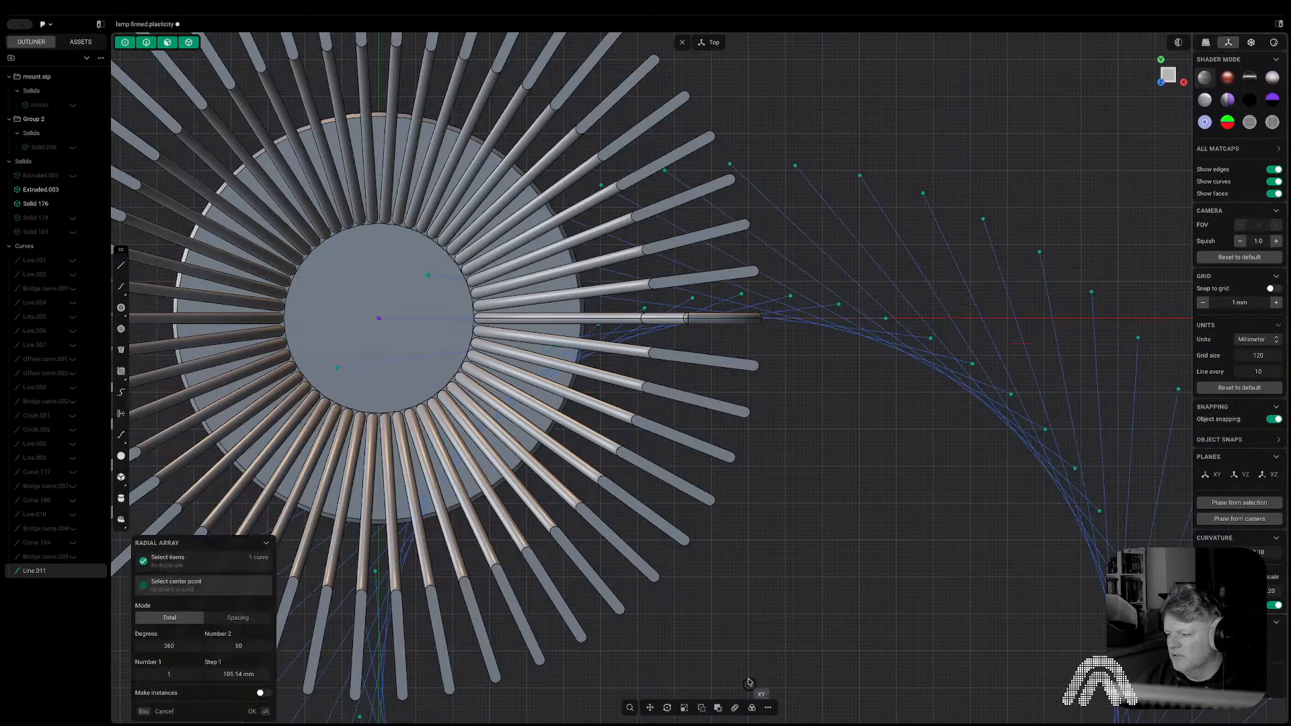
{"action": "left_click", "coordinate": [380, 317]}
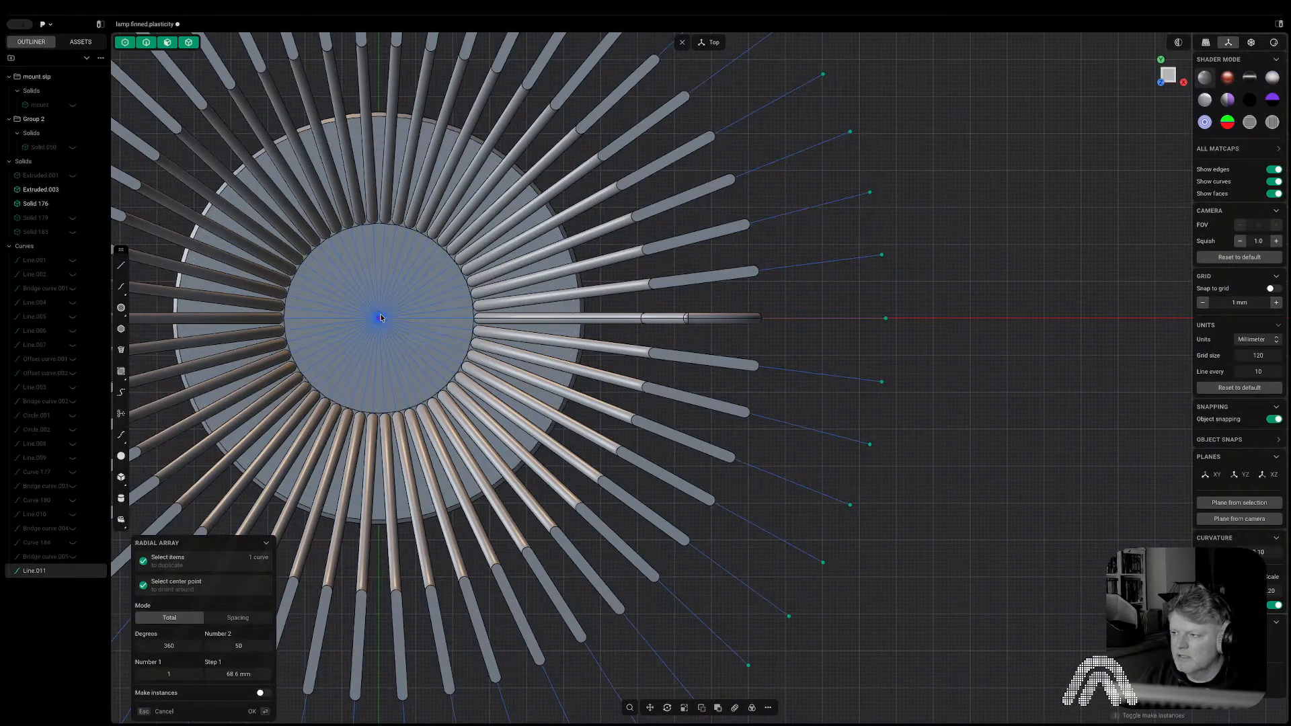
{"action": "left_click", "coordinate": [262, 645]}
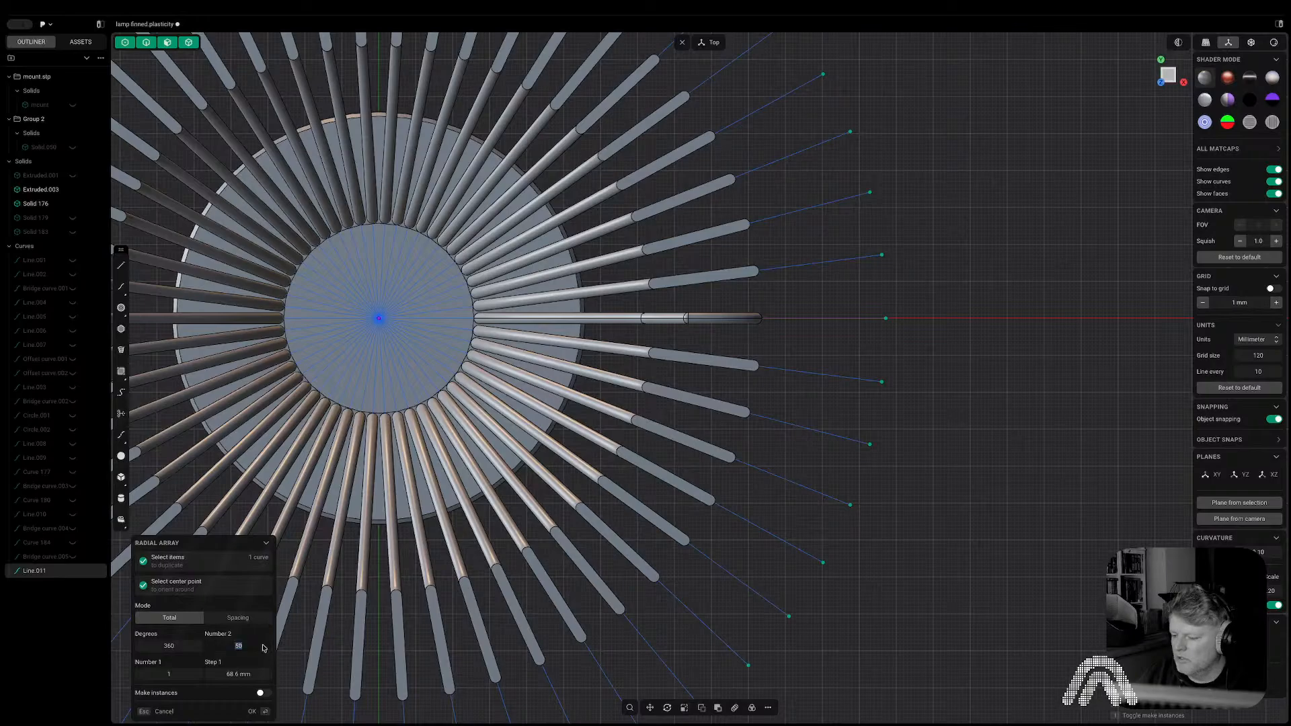
{"action": "type", "text": "100"}
{"action": "key", "text": "Tab"}
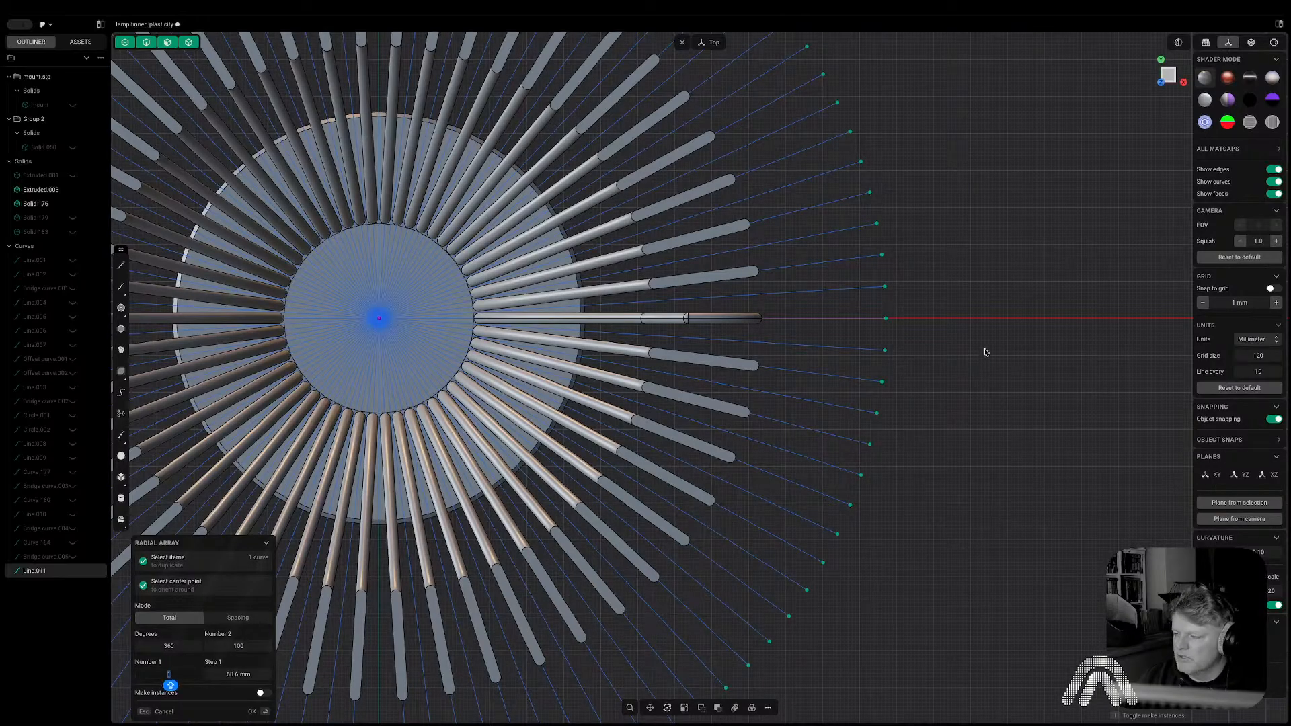
{"action": "key", "text": "Return"}
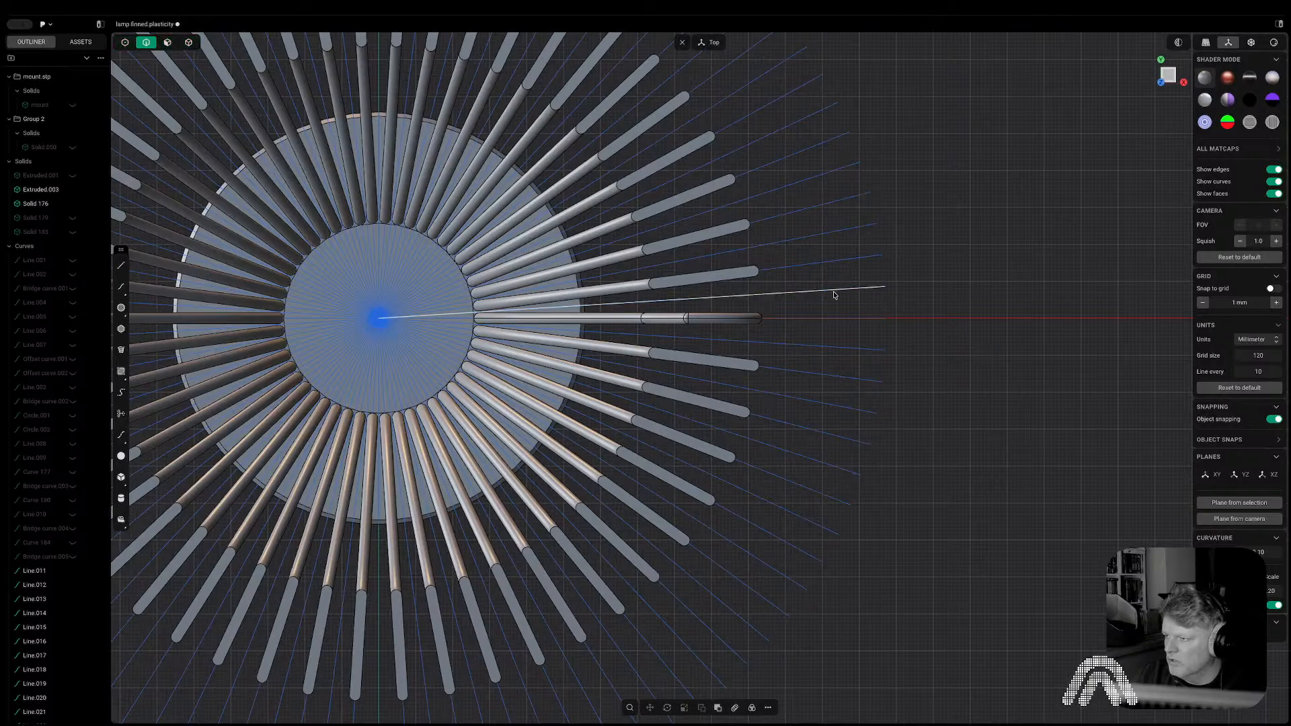
Cut the finned body with the radial line just above the capped fin, extending the cutter.
{"action": "key", "text": "c"}
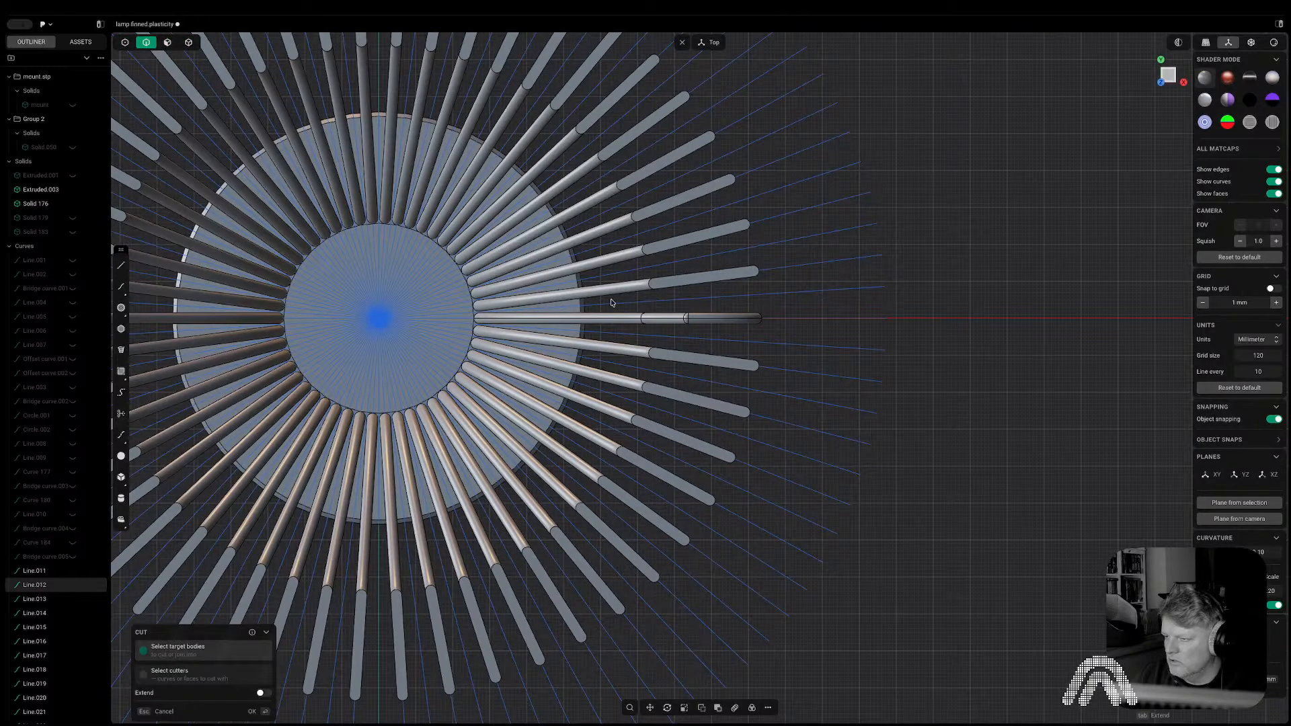
{"action": "left_click", "coordinate": [566, 305]}
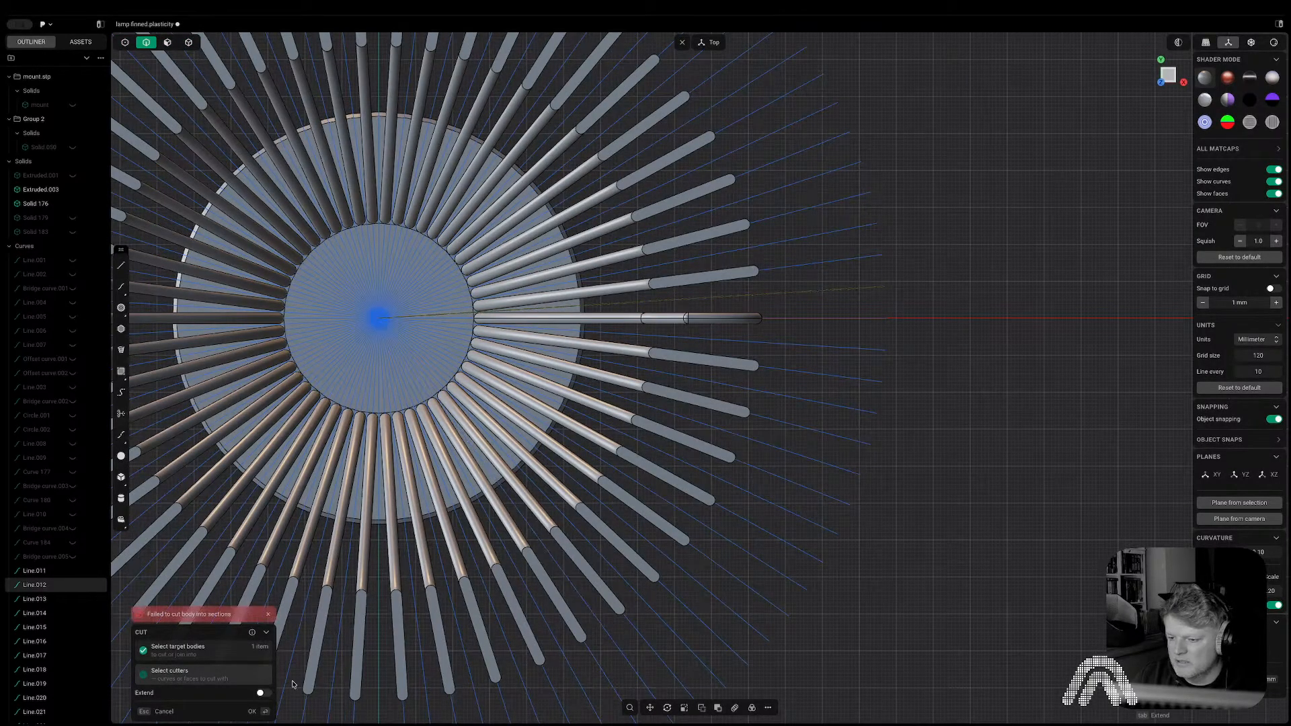
{"action": "left_click", "coordinate": [263, 693]}
{"action": "key", "text": "Return"}
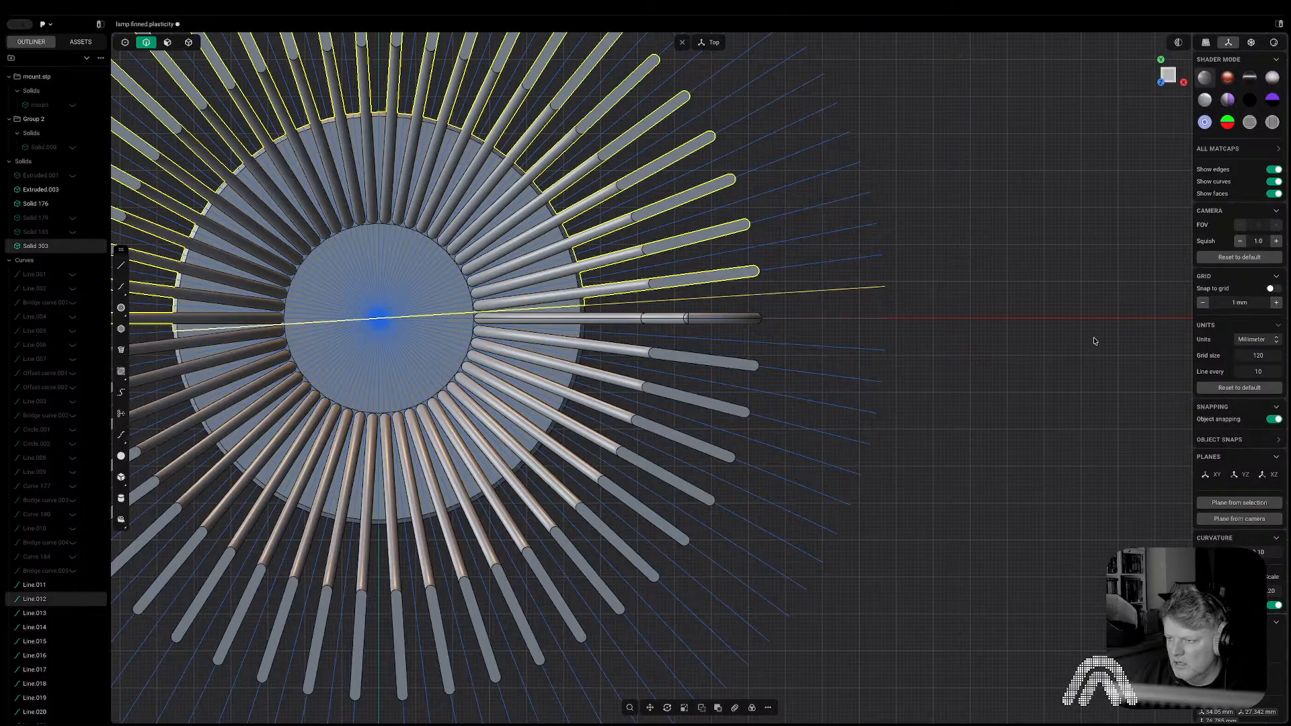
Cut the flat ring with the radial line just below the capped fin, extending the cutter.
{"action": "key", "text": "alt+x"}
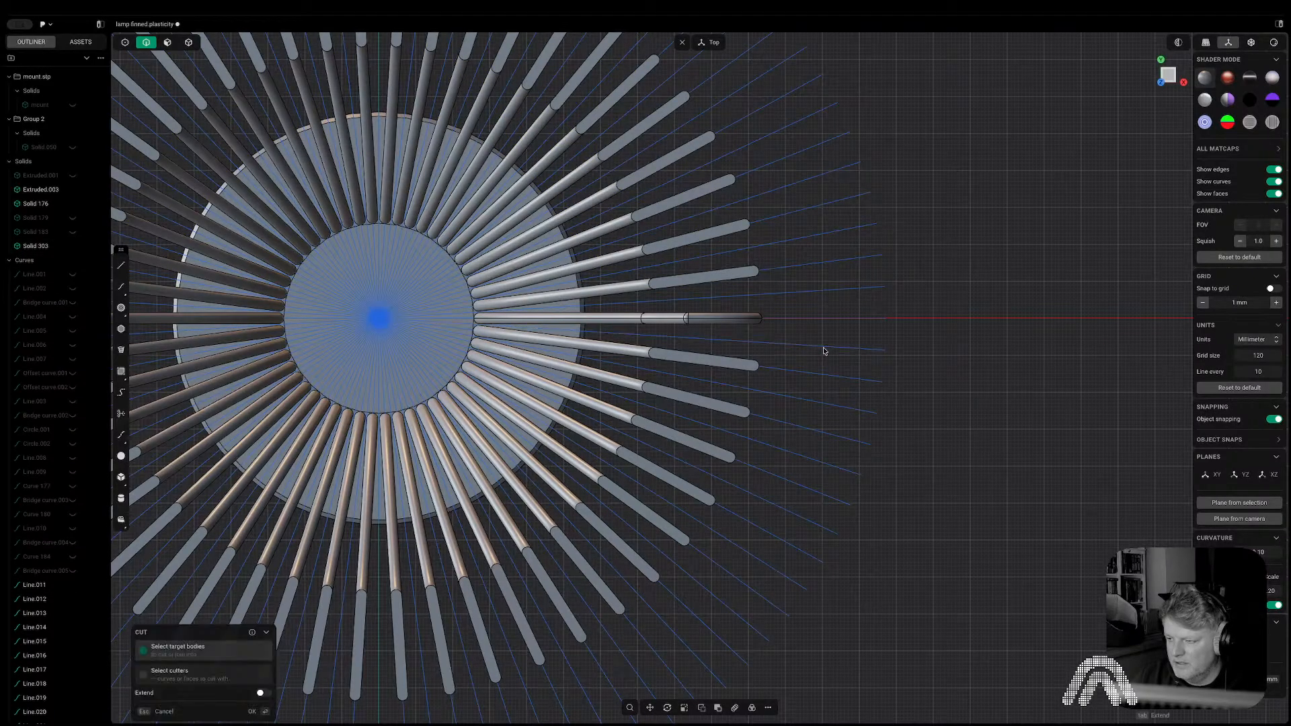
{"action": "left_click", "coordinate": [555, 334]}
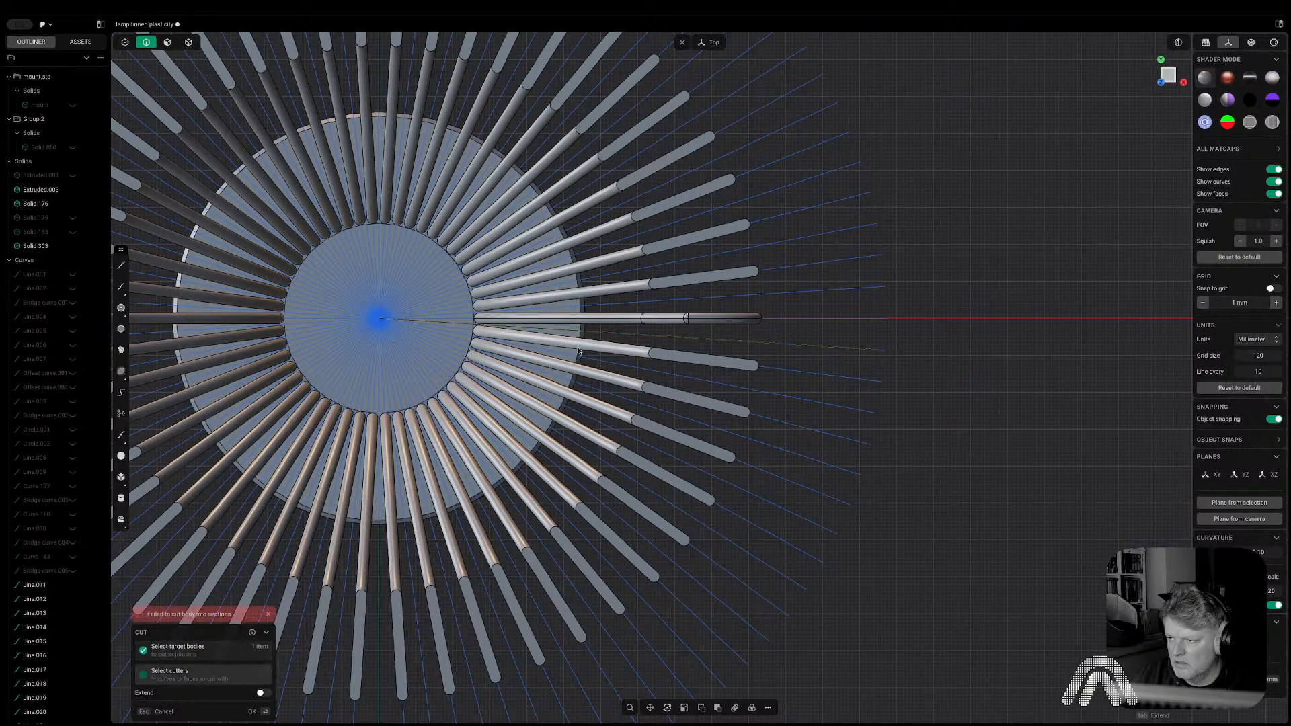
{"action": "left_click", "coordinate": [260, 693]}
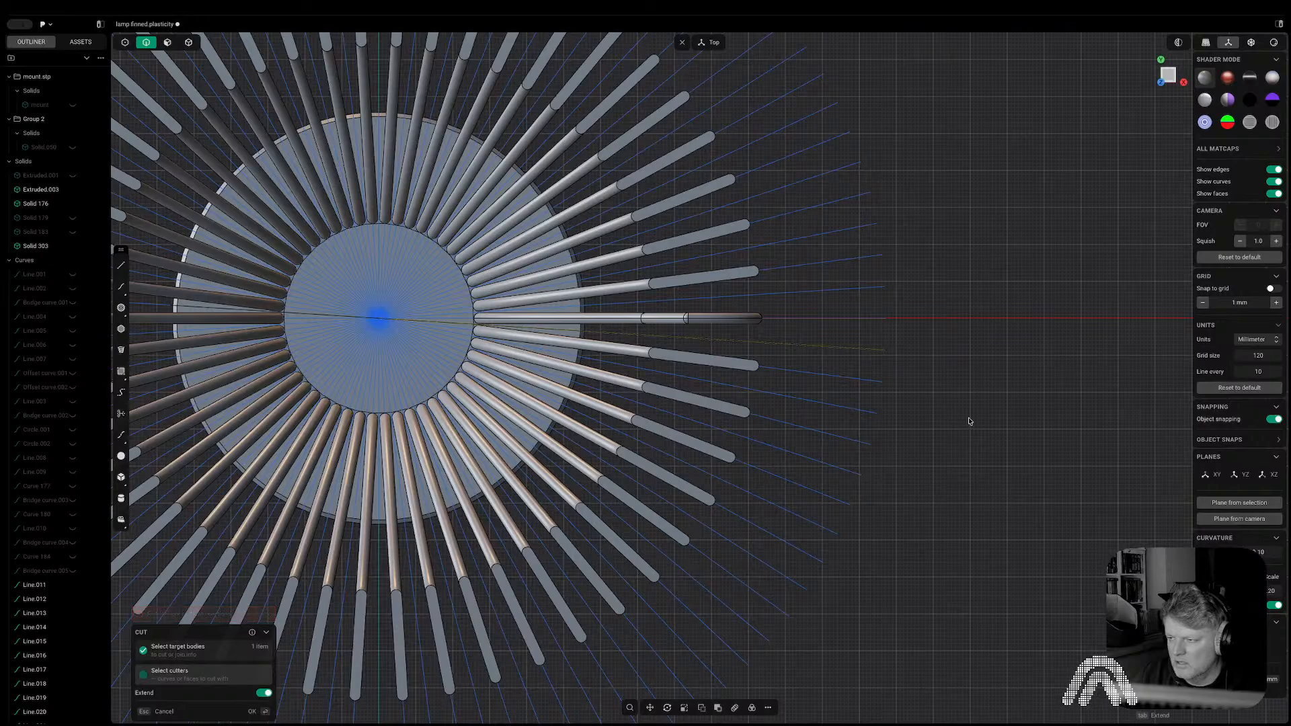
{"action": "key", "text": "Return"}
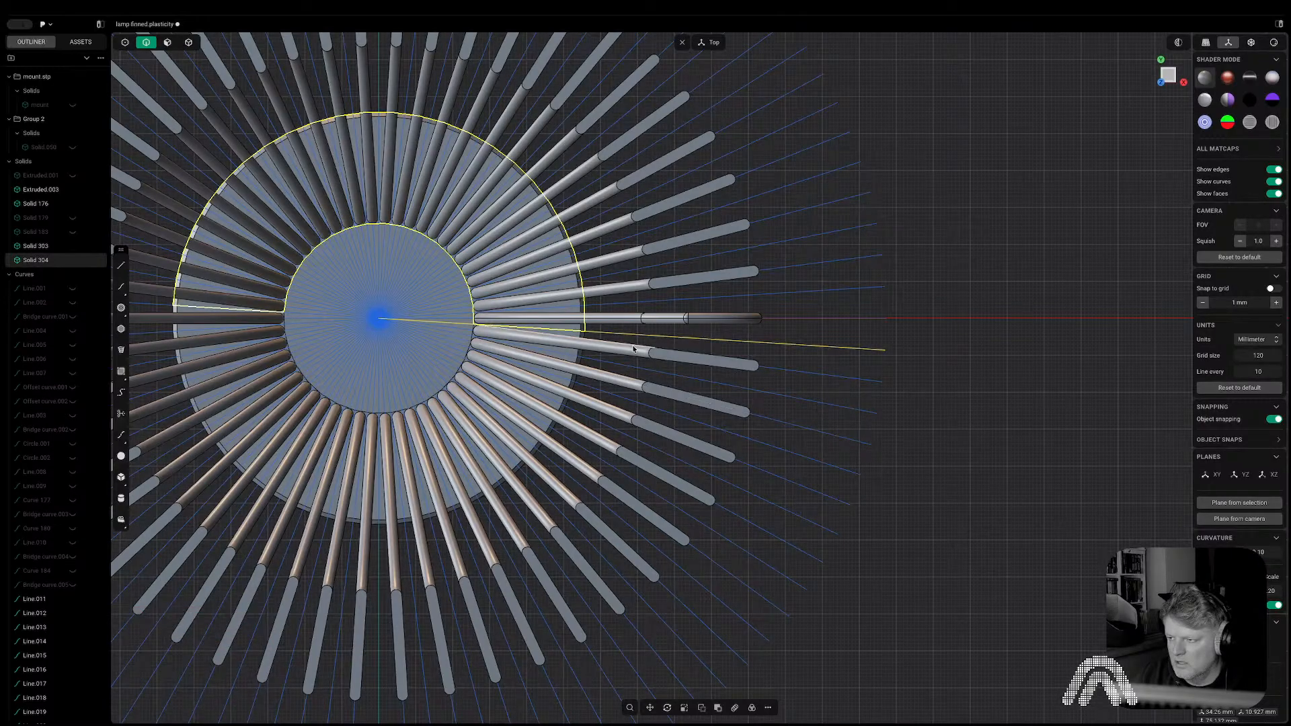
Cut the lower finned body with the radial line just below the capped fin, without extending the cutter.
{"action": "key", "text": "Escape"}
{"action": "key", "text": "5"}
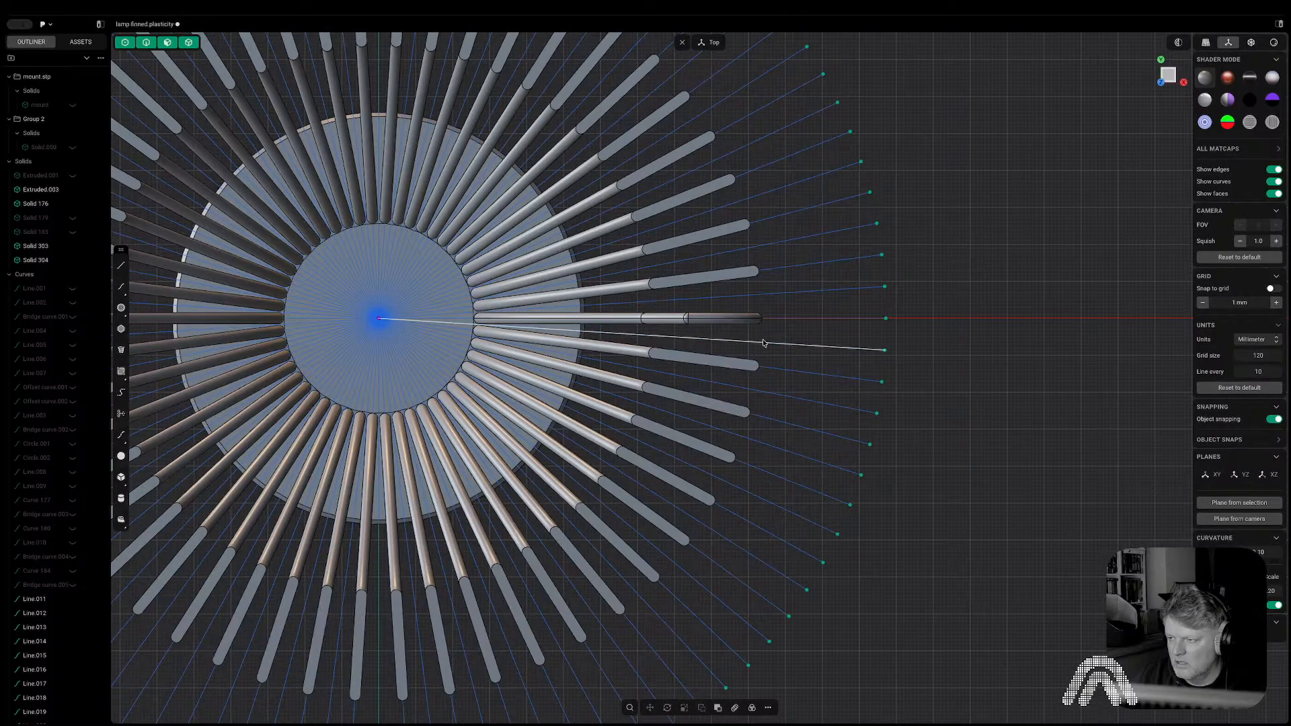
{"action": "left_click", "coordinate": [763, 346]}
{"action": "key", "text": "c"}
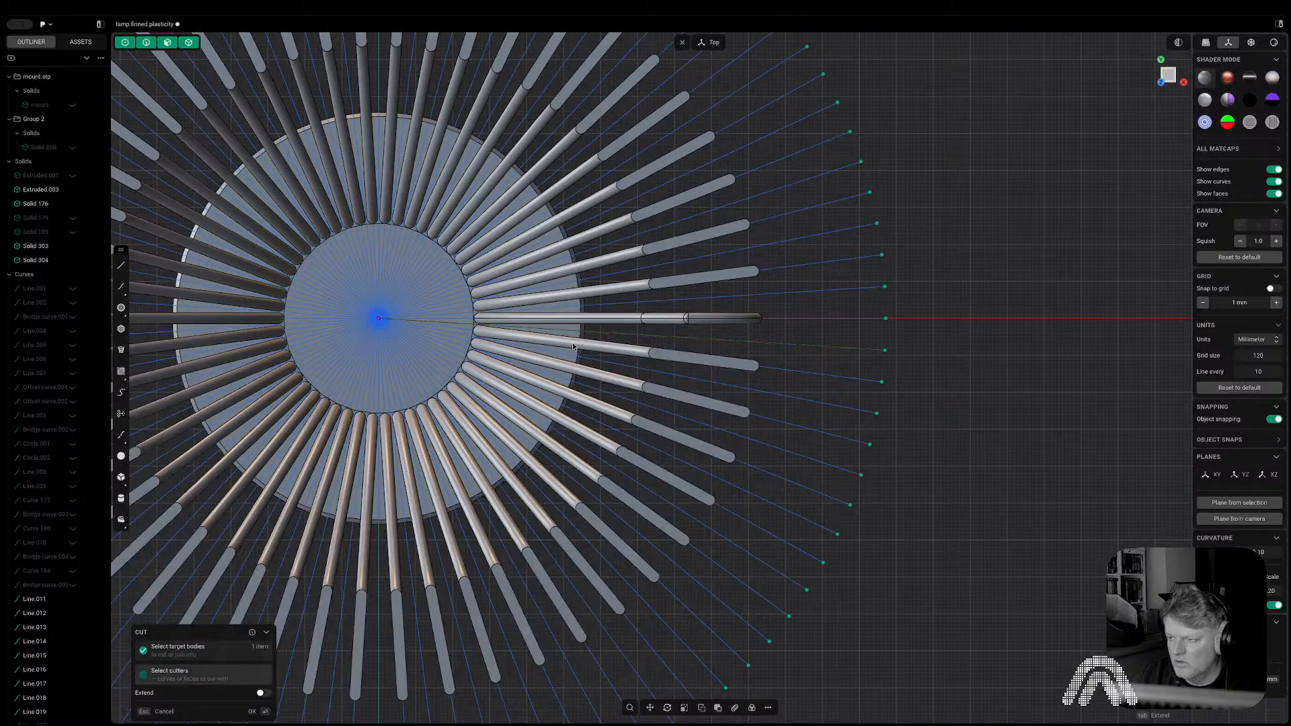
{"action": "key", "text": "Return"}
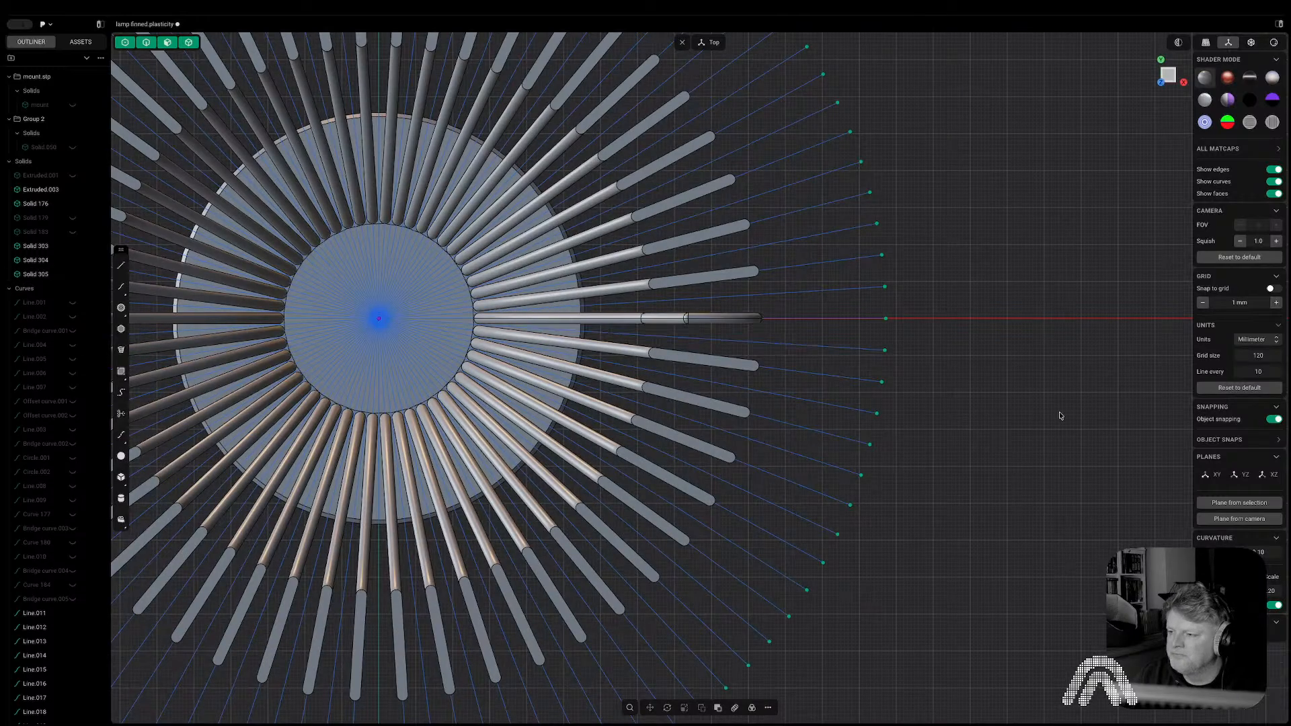
Hide the upper and lower uncapped fin bodies, leaving only the capped fin wedge and the ring.
{"action": "left_click", "coordinate": [714, 358]}
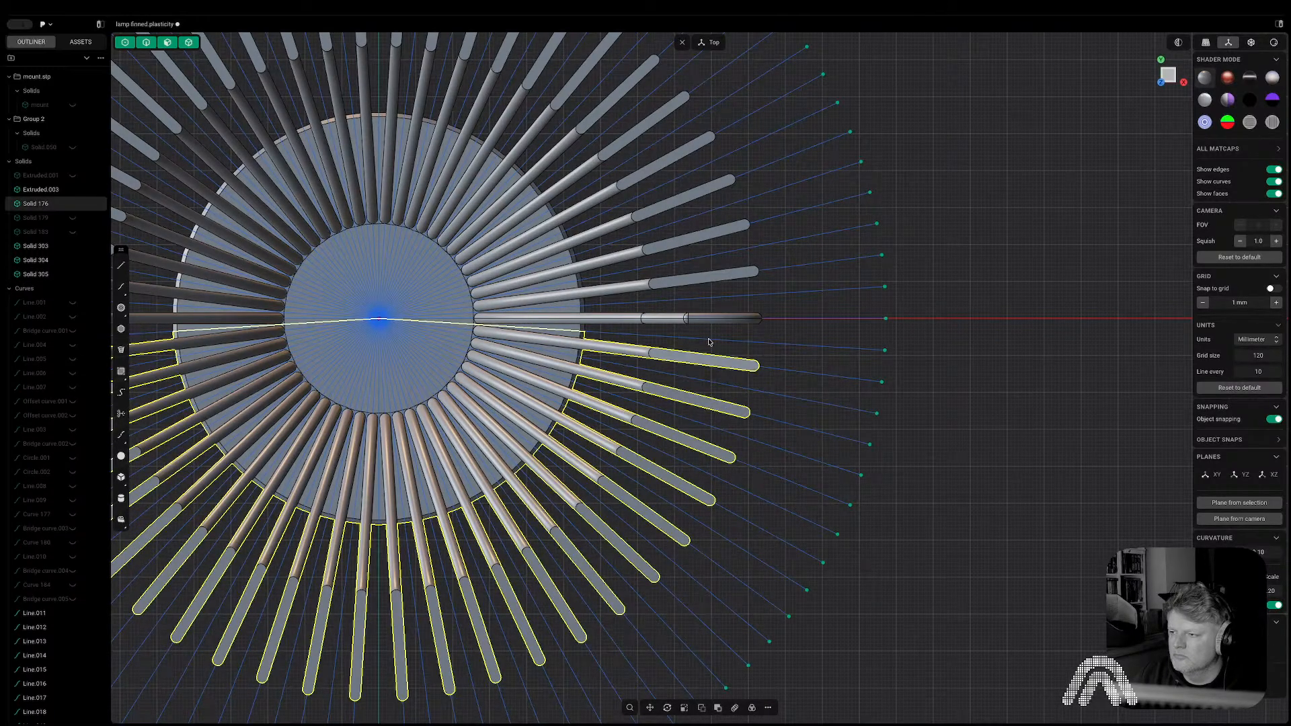
{"action": "left_click", "coordinate": [671, 249], "text": "shift"}
{"action": "key", "text": "h"}
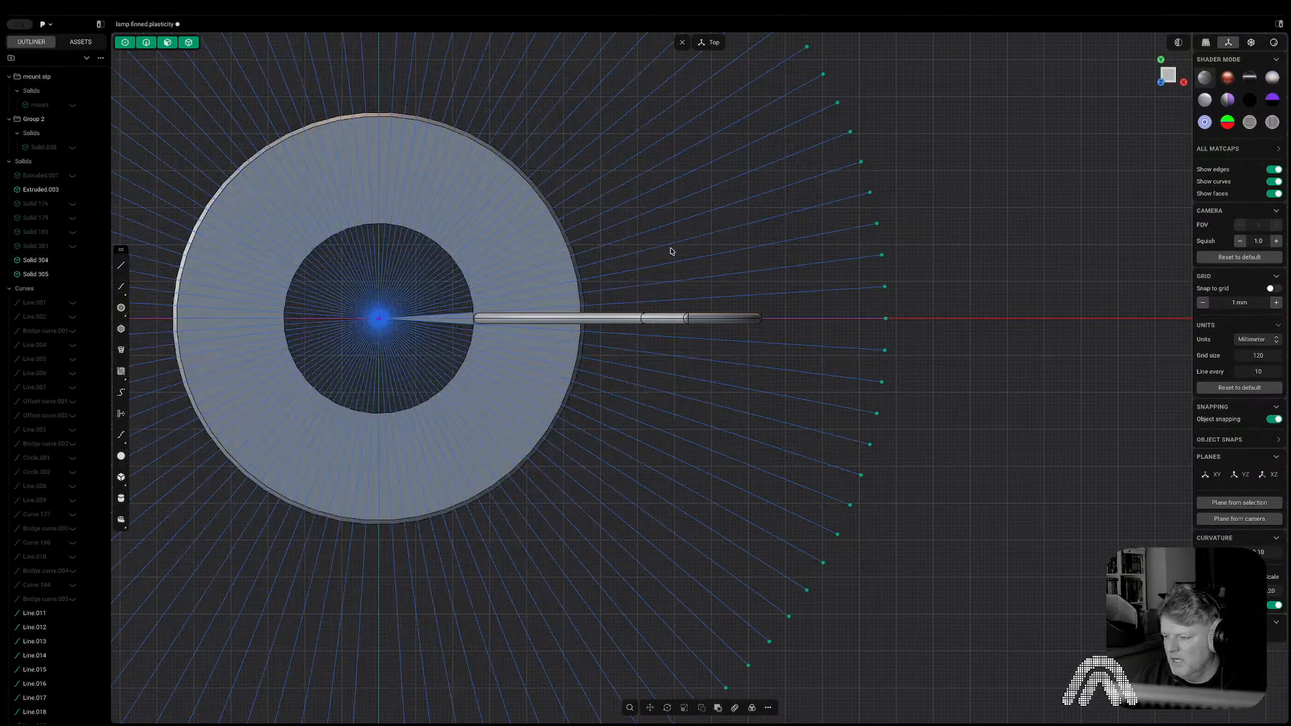
Repeat the capped fin wedge in a 360-degree radial array of 50 around the lamp's vertical axis.
{"action": "left_click", "coordinate": [685, 319]}
{"action": "middle_click_drag", "start_coordinate": [686, 319], "coordinate": [688, 269]}
{"action": "scroll", "coordinate": [688, 264], "scroll_direction": "down", "scroll_amount": 3}
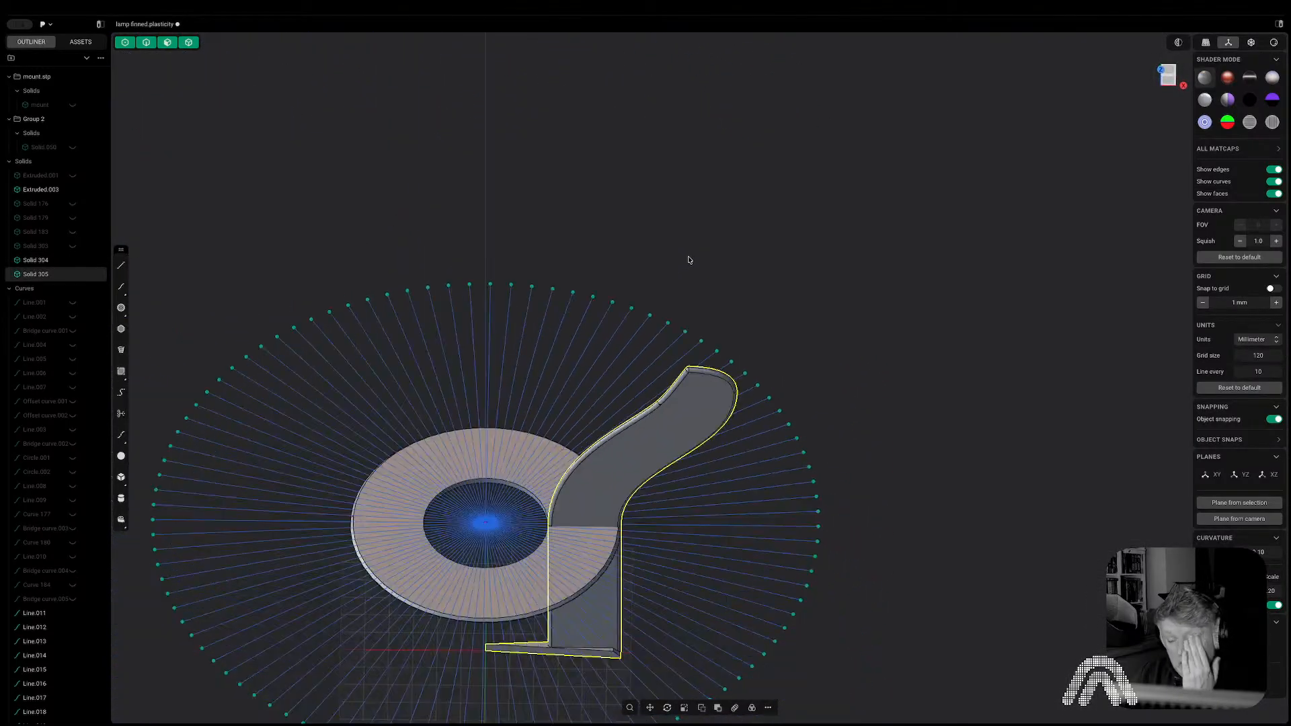
{"action": "left_click", "coordinate": [753, 710]}
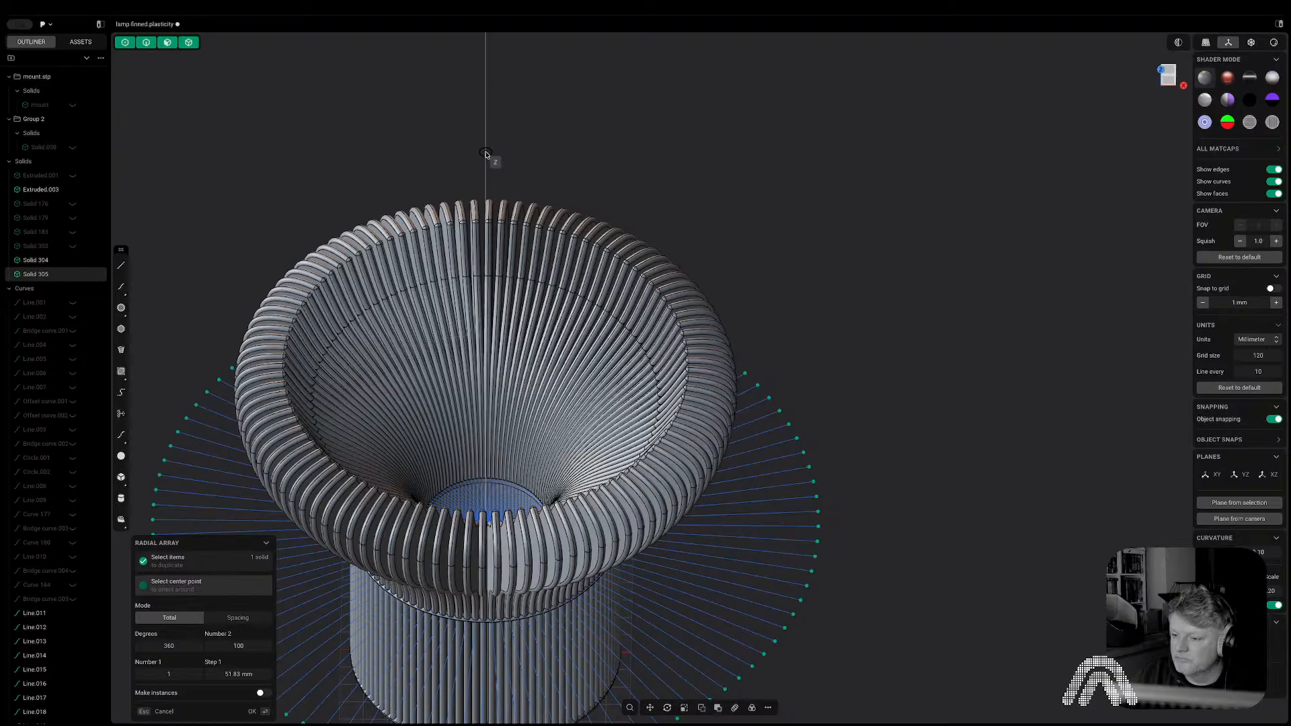
{"action": "left_click", "coordinate": [485, 154]}
{"action": "middle_click_drag", "start_coordinate": [485, 154], "coordinate": [489, 533]}
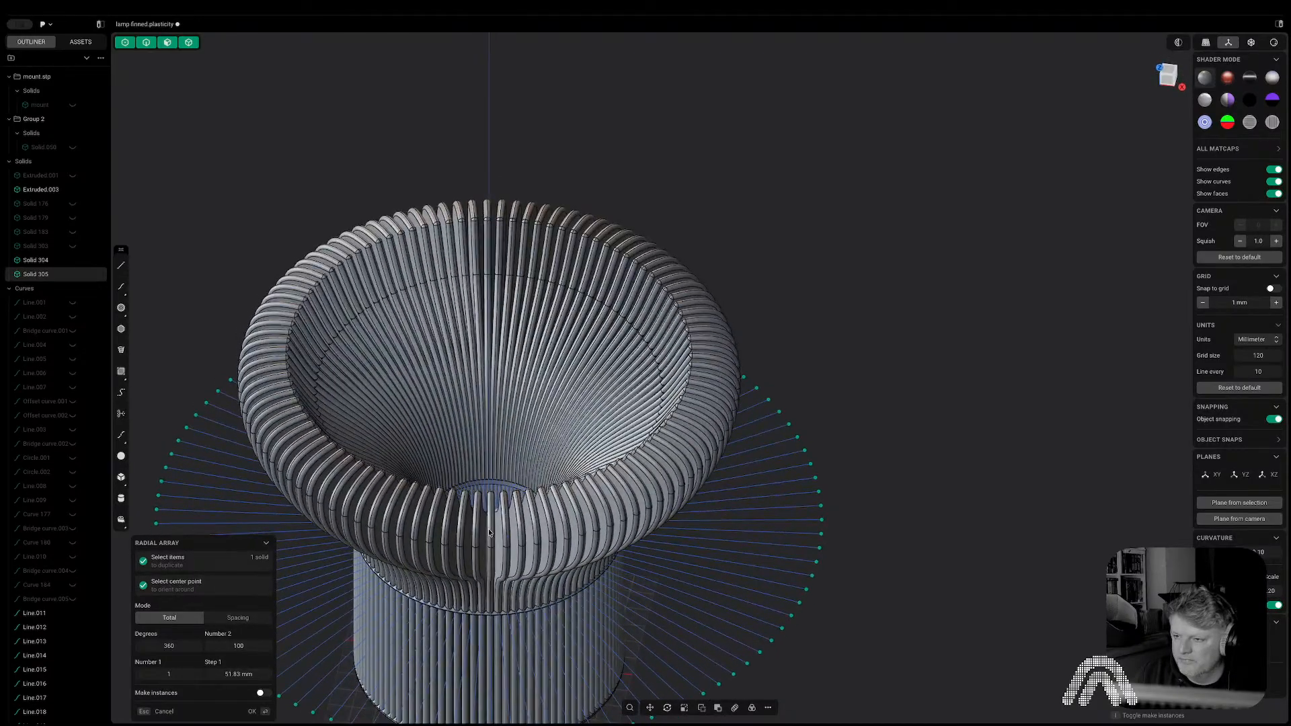
{"action": "left_click", "coordinate": [250, 646]}
{"action": "key", "text": "Tab"}
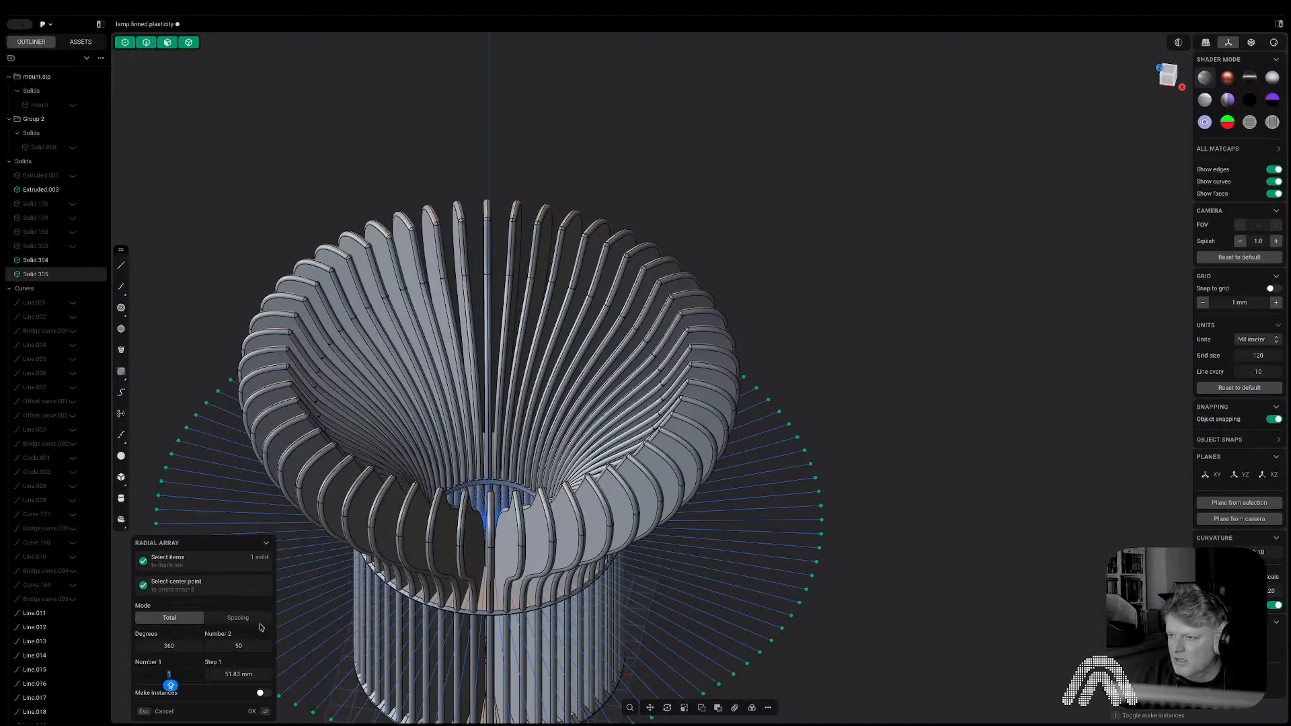
{"action": "middle_click_drag", "start_coordinate": [634, 455], "coordinate": [636, 374]}
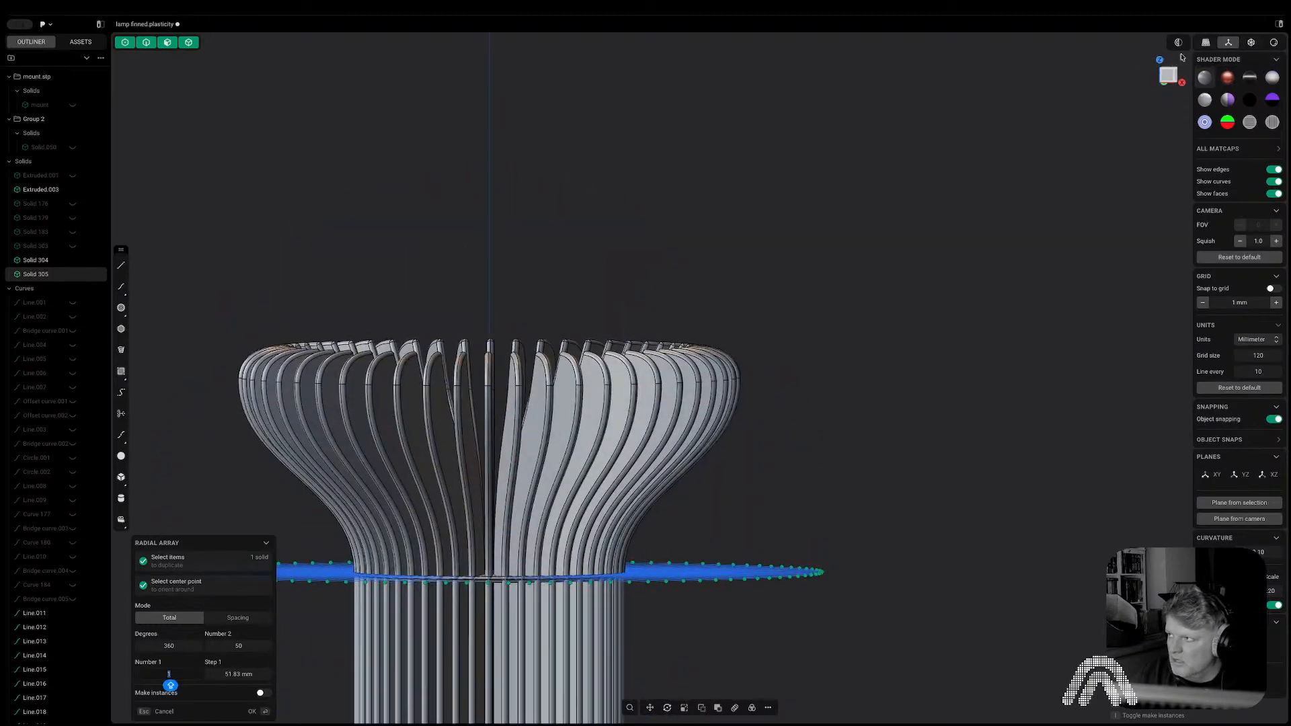
{"action": "left_click", "coordinate": [1168, 76]}
{"action": "middle_click_drag", "start_coordinate": [904, 496], "coordinate": [888, 325], "text": "shift"}
{"action": "key", "text": "Return"}
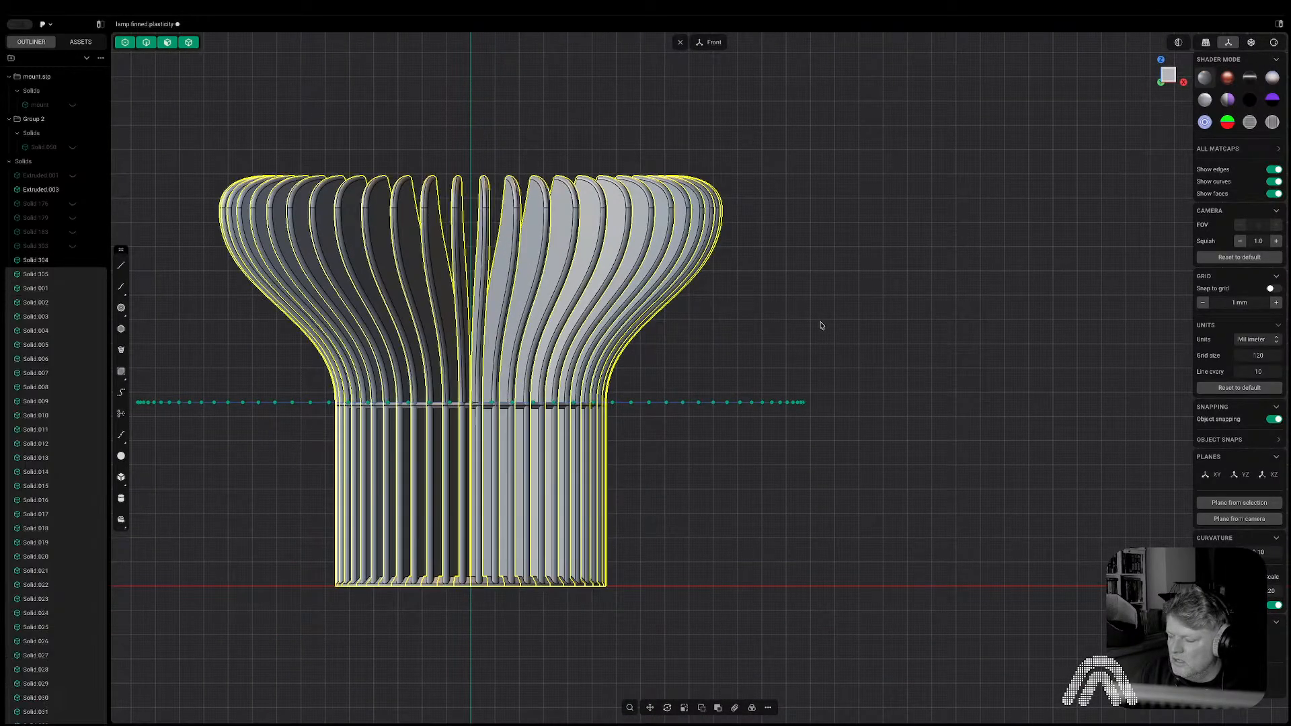
Unite all the arrayed fin wedges into one body.
{"action": "key", "text": "shift+b"}
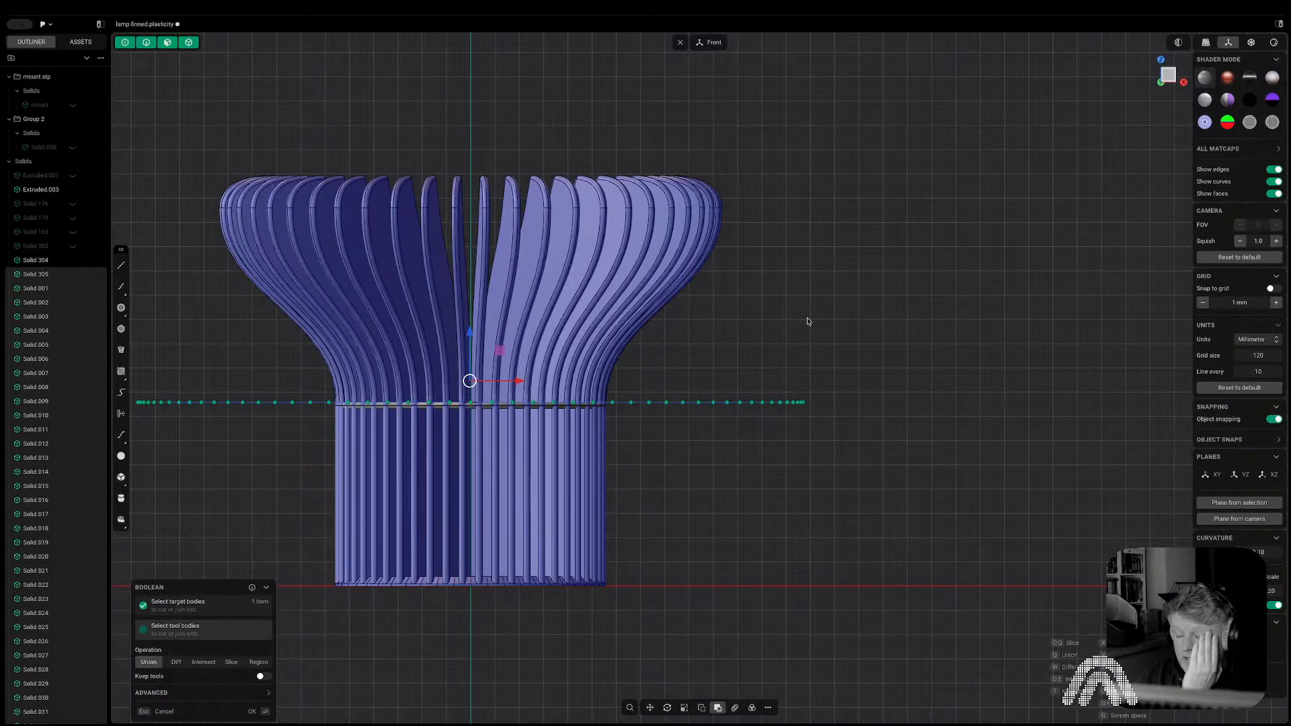
{"action": "key", "text": "Return"}
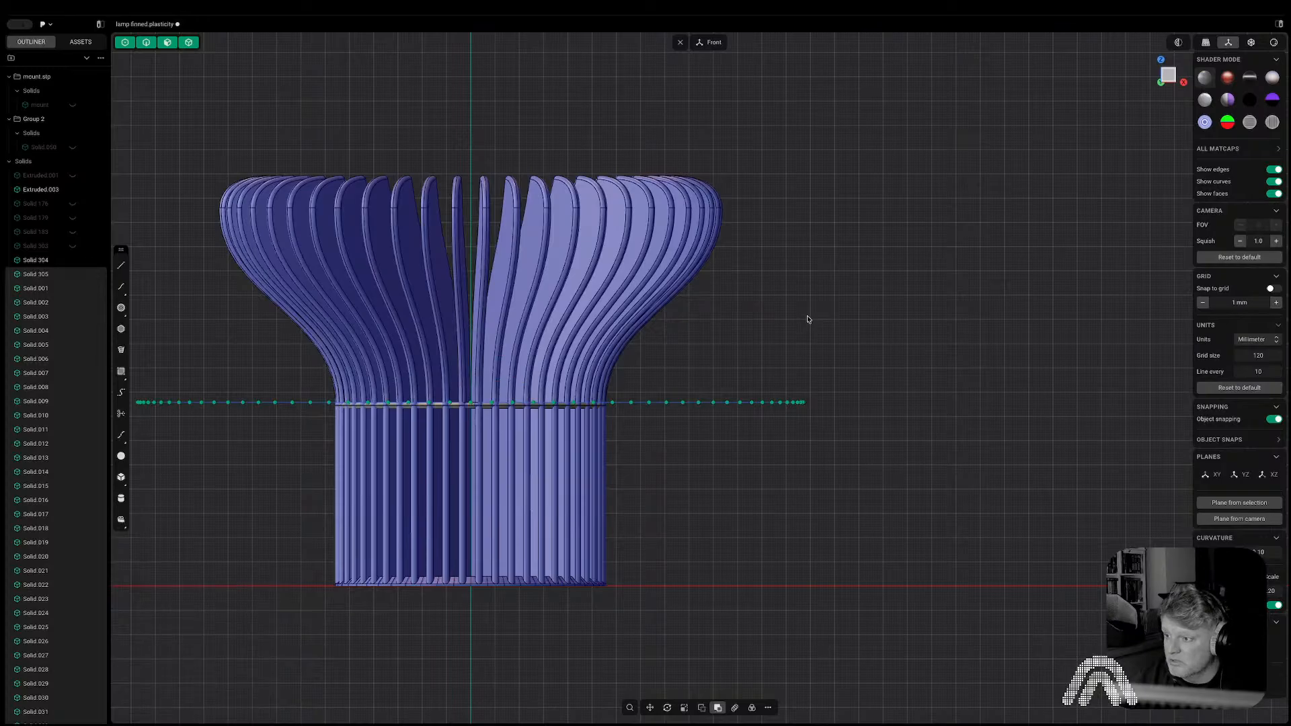
{"action": "key", "text": "Escape"}
Unite the front part of the flat ring with the finned body.
{"action": "left_click", "coordinate": [661, 298]}
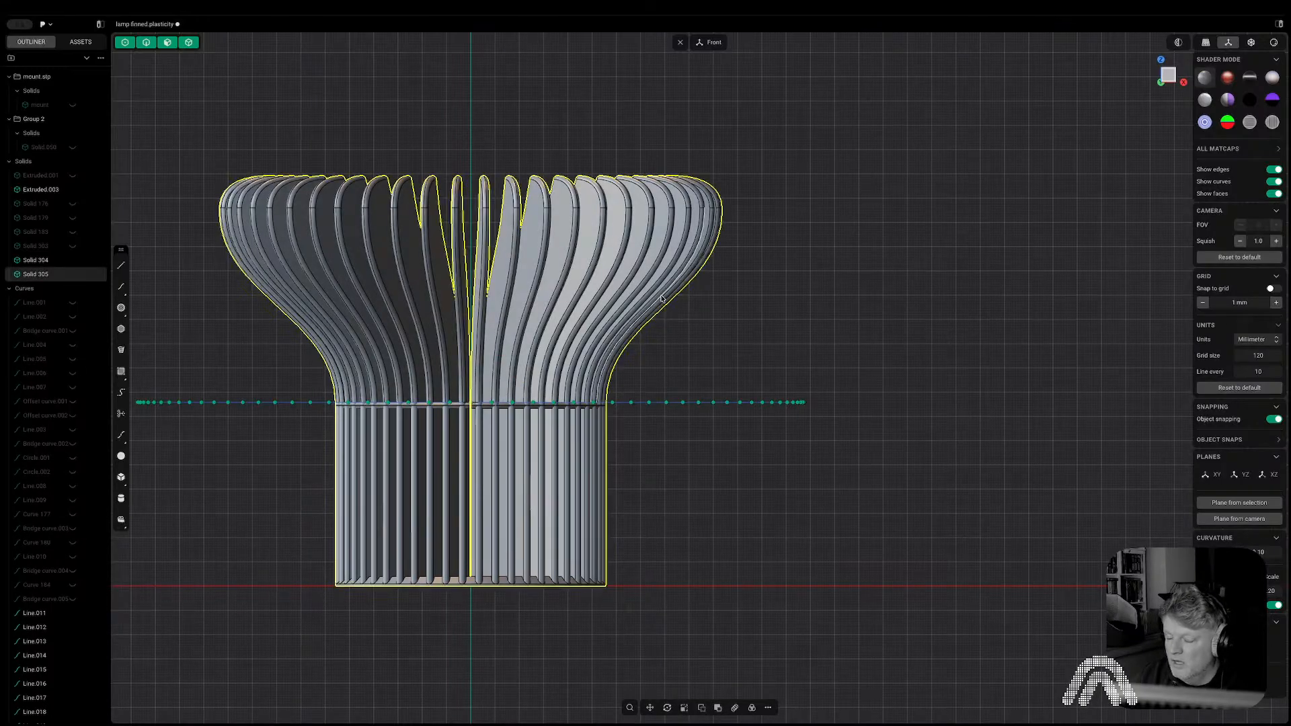
{"action": "left_click", "coordinate": [496, 403]}
{"action": "left_click", "coordinate": [505, 380], "text": "shift"}
{"action": "key", "text": "q"}
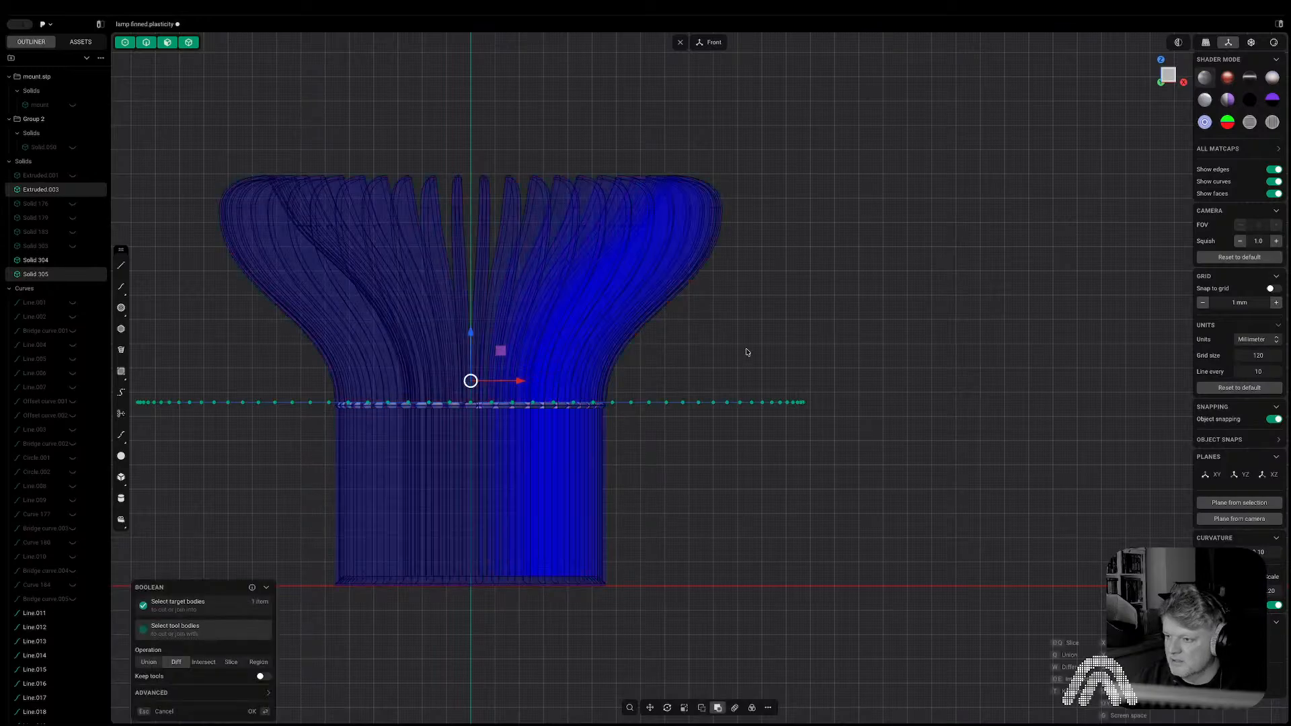
{"action": "key", "text": "q"}
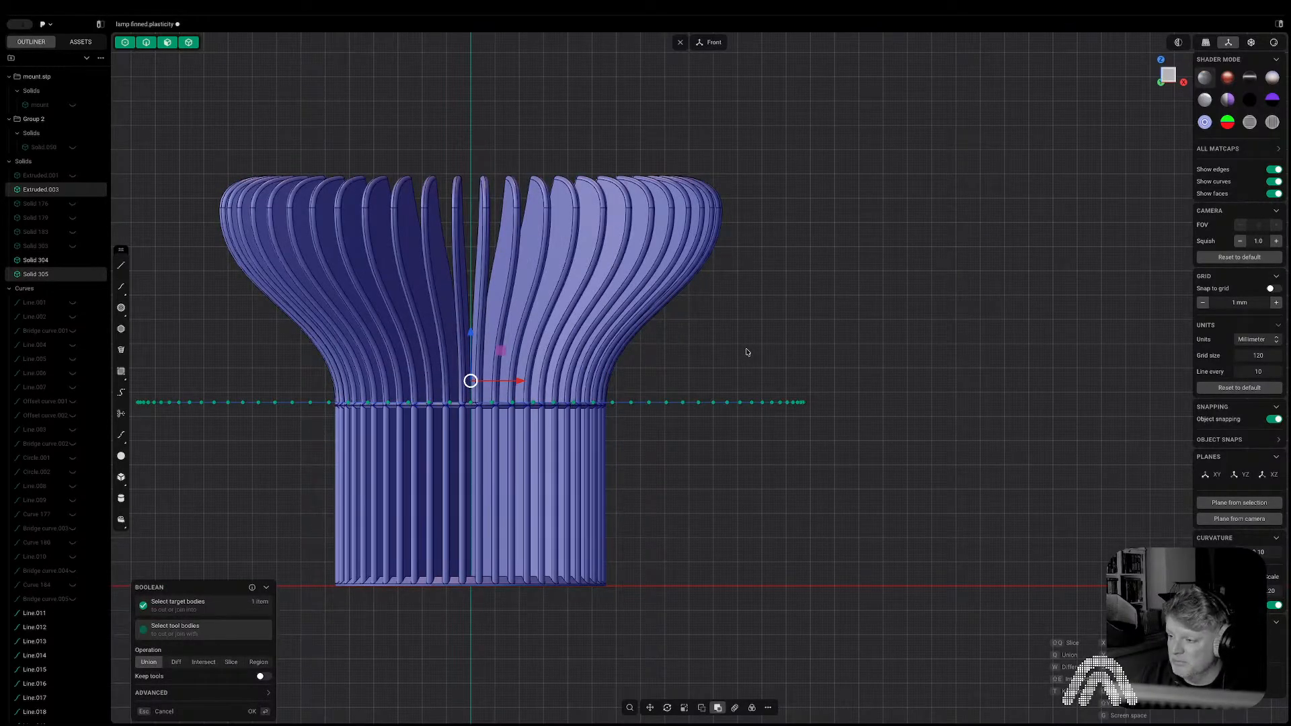
{"action": "key", "text": "Return"}
{"action": "middle_click_drag", "start_coordinate": [747, 352], "coordinate": [761, 507]}
{"action": "left_click", "coordinate": [1058, 316]}
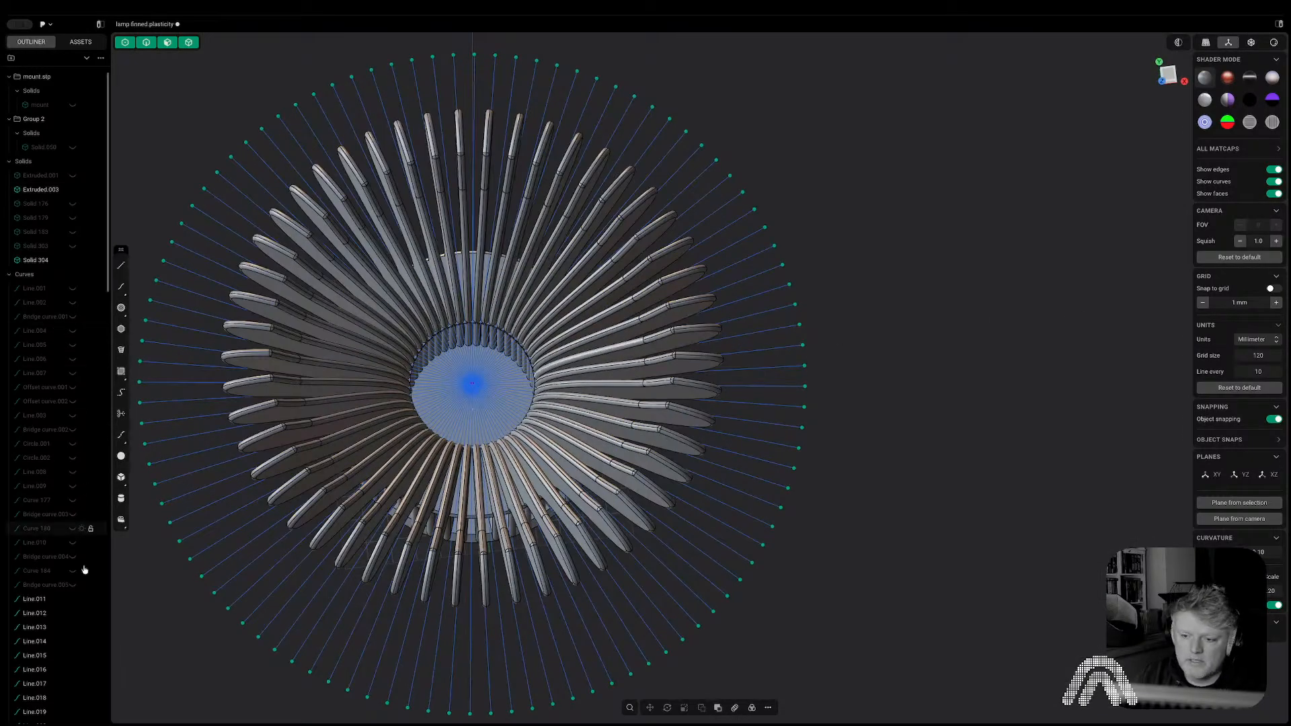
Hide all the arrayed radial lines.
{"action": "scroll", "coordinate": [79, 632], "scroll_direction": "down", "scroll_amount": 15}
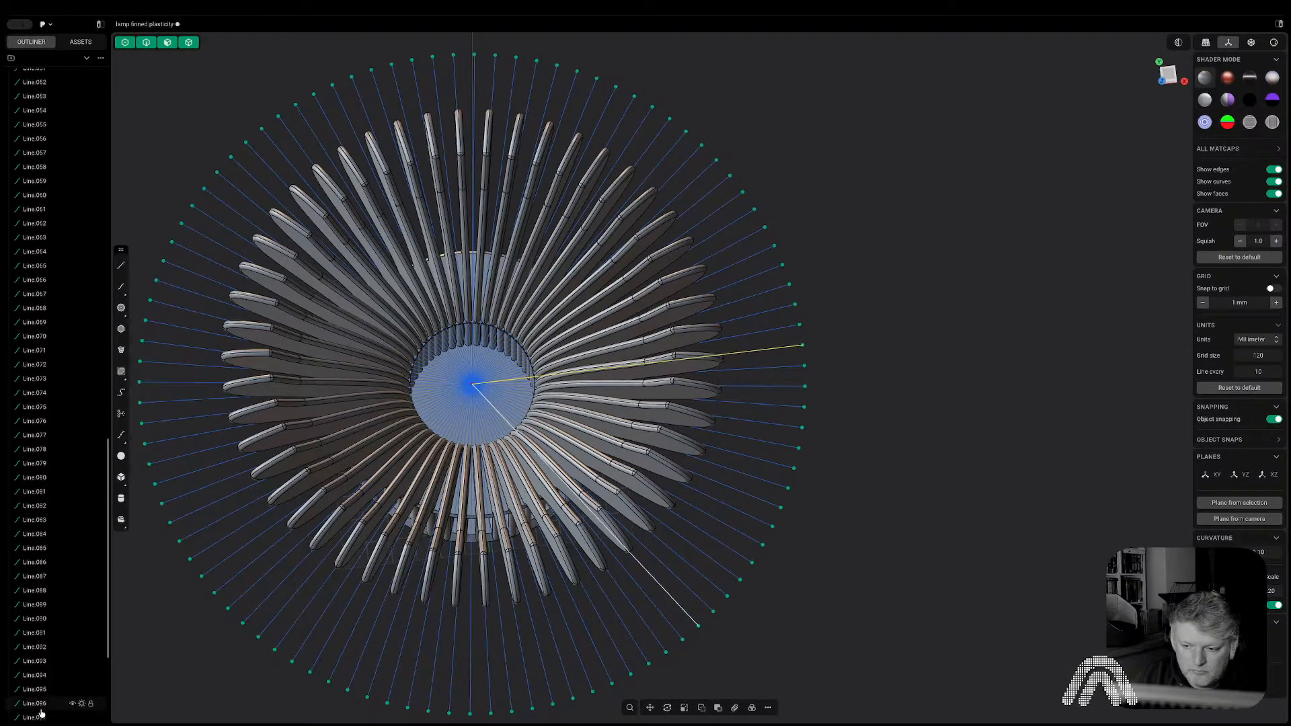
{"action": "scroll", "coordinate": [42, 710], "scroll_direction": "down", "scroll_amount": 5}
{"action": "left_click", "coordinate": [42, 717], "text": "shift"}
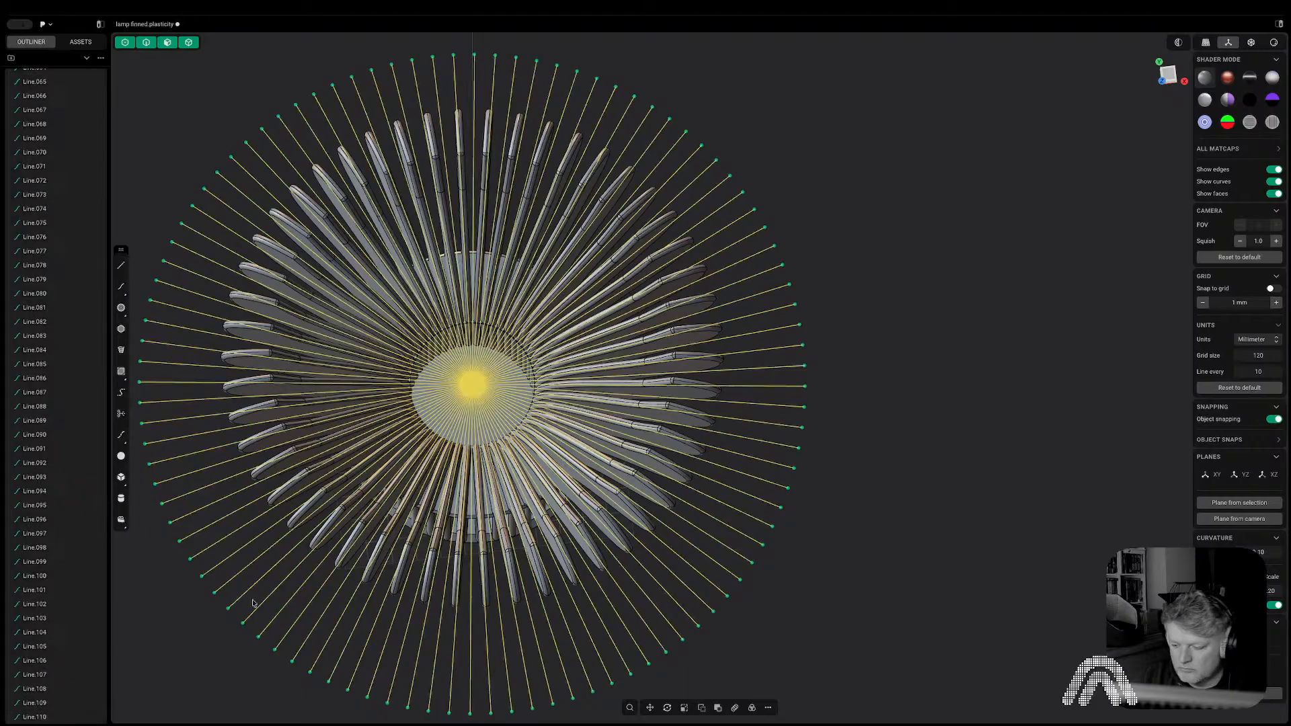
{"action": "key", "text": "h"}
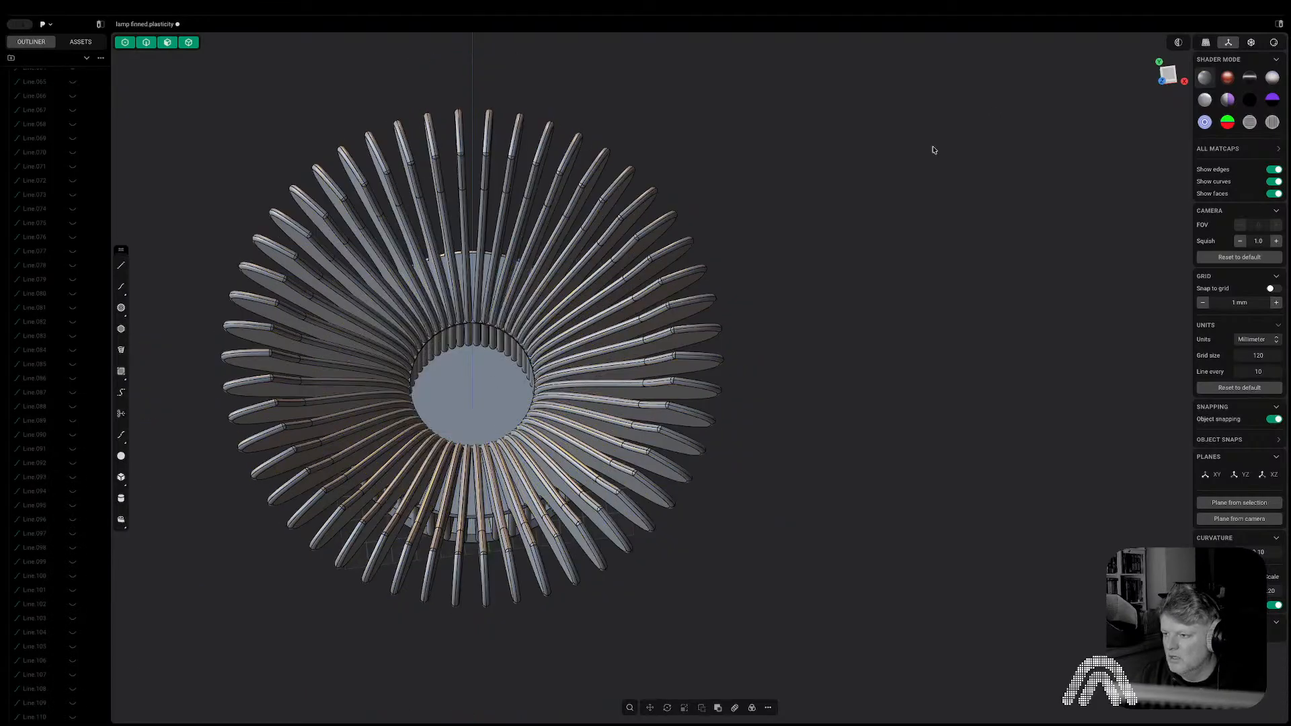
Try to rotate the entire finned lamp about the Y axis in the front view to tip it onto its side.
{"action": "left_click", "coordinate": [1173, 81]}
{"action": "middle_click_drag", "start_coordinate": [792, 360], "coordinate": [735, 234]}
{"action": "left_click", "coordinate": [1168, 78]}
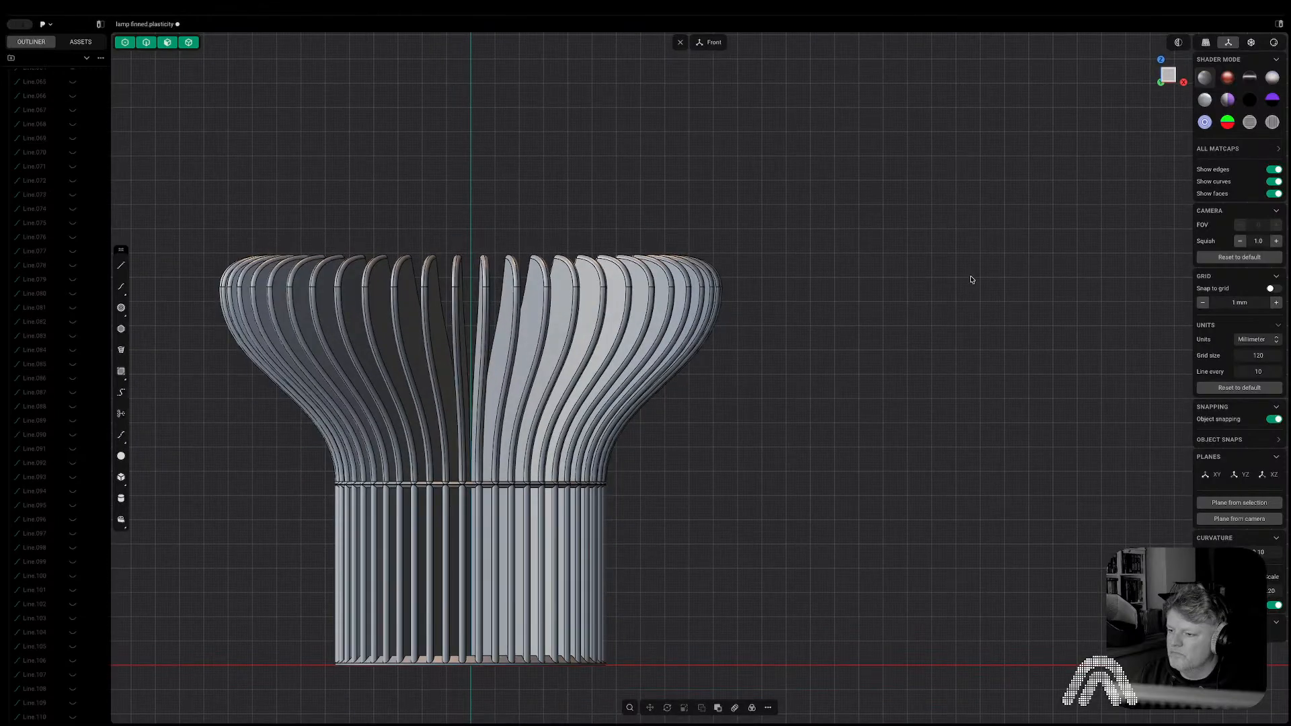
{"action": "scroll", "coordinate": [942, 308], "scroll_direction": "down", "scroll_amount": 3}
{"action": "key", "text": "ctrl+a"}
{"action": "key", "text": "r"}
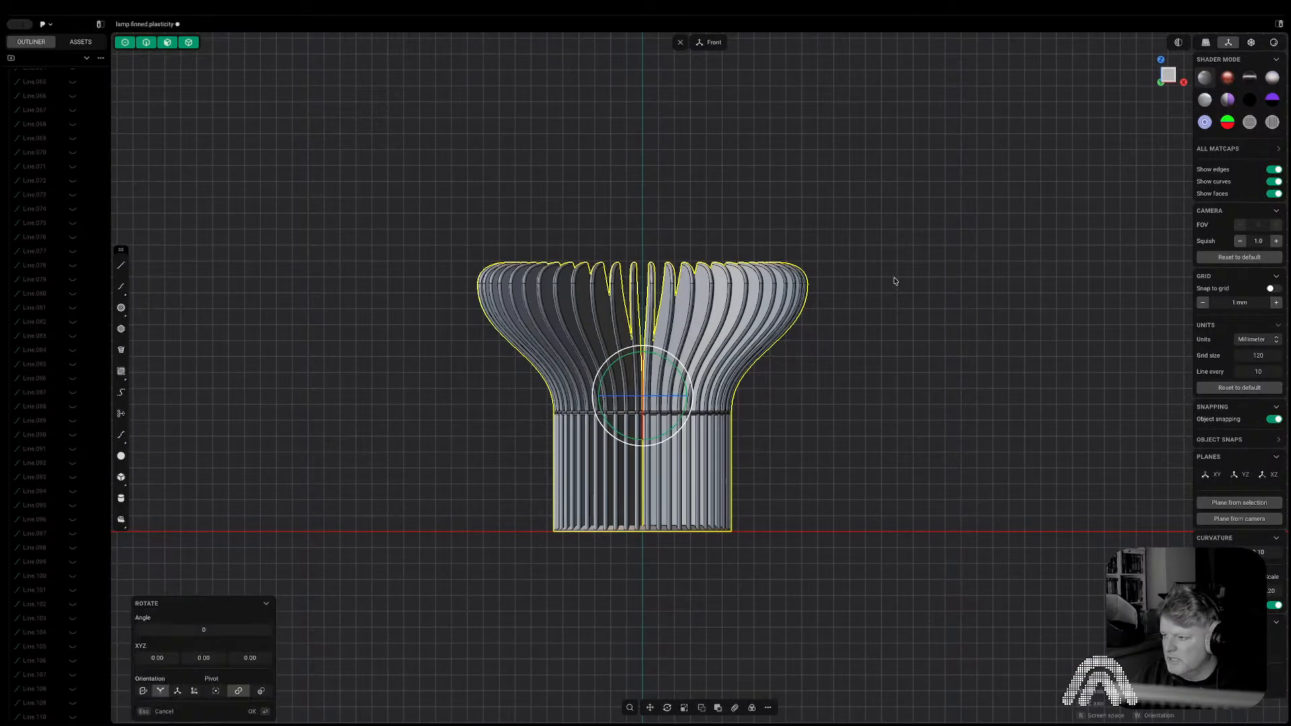
{"action": "key", "text": "y"}
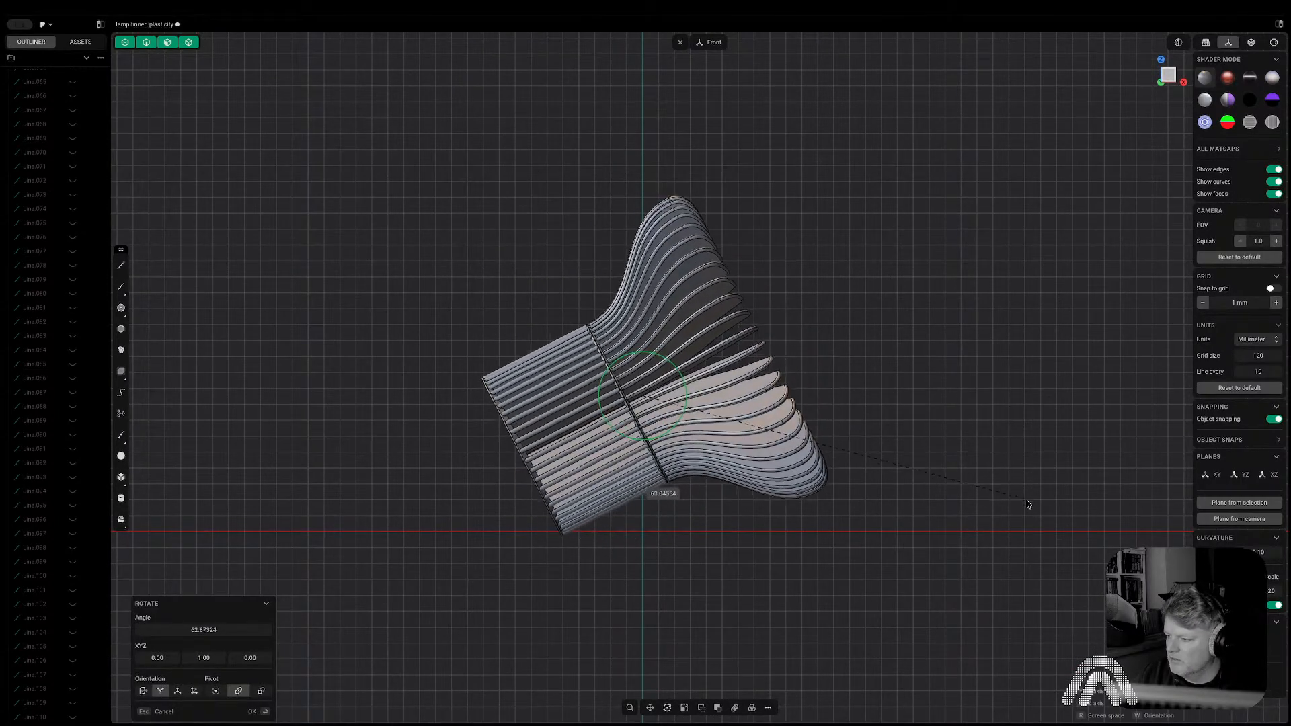
{"action": "left_click", "coordinate": [1028, 543]}
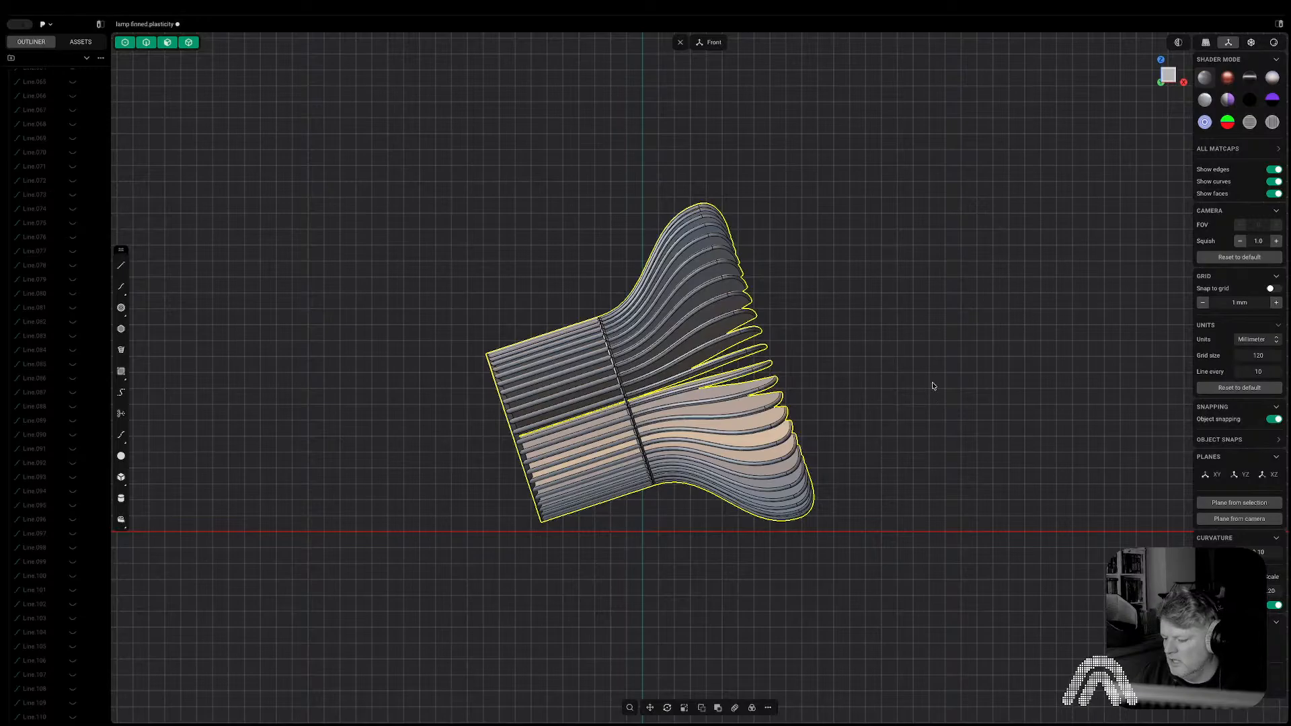
Move the tilted lamp vertically down to the ground line.
{"action": "key", "text": "g"}
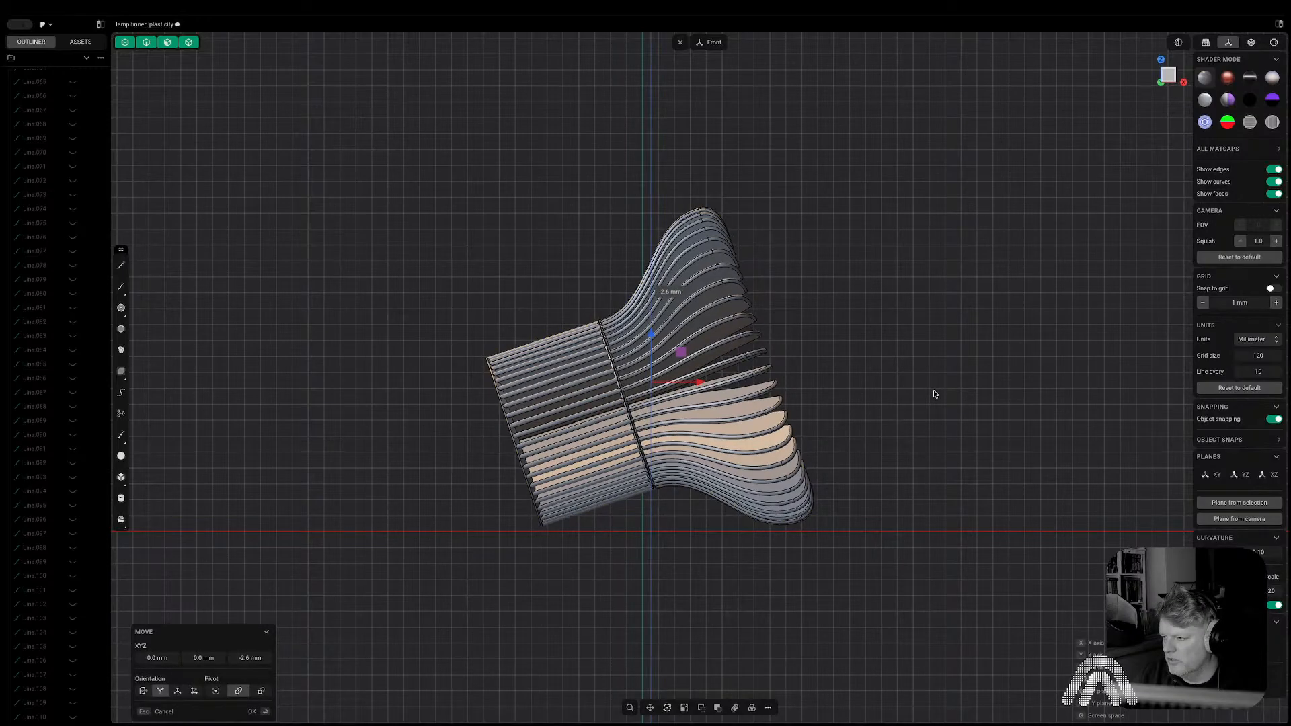
{"action": "left_click", "coordinate": [934, 399]}
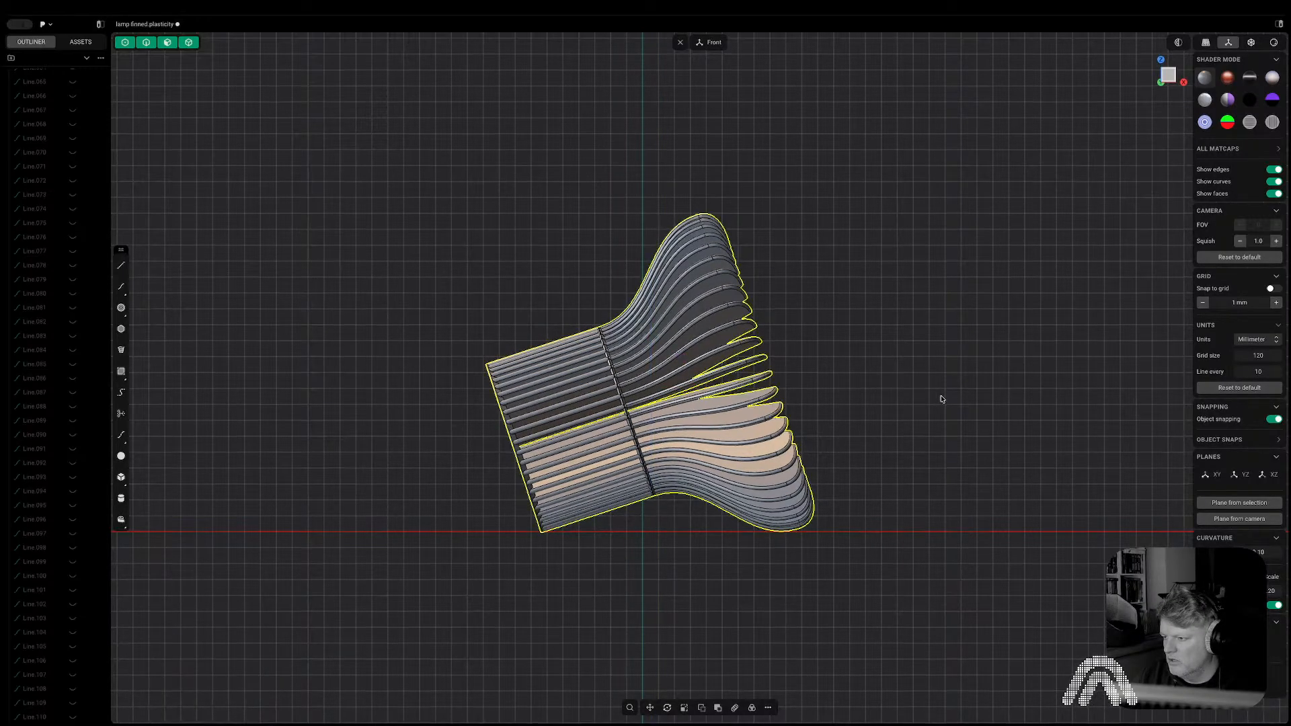
{"action": "middle_click_drag", "start_coordinate": [936, 399], "coordinate": [800, 403]}
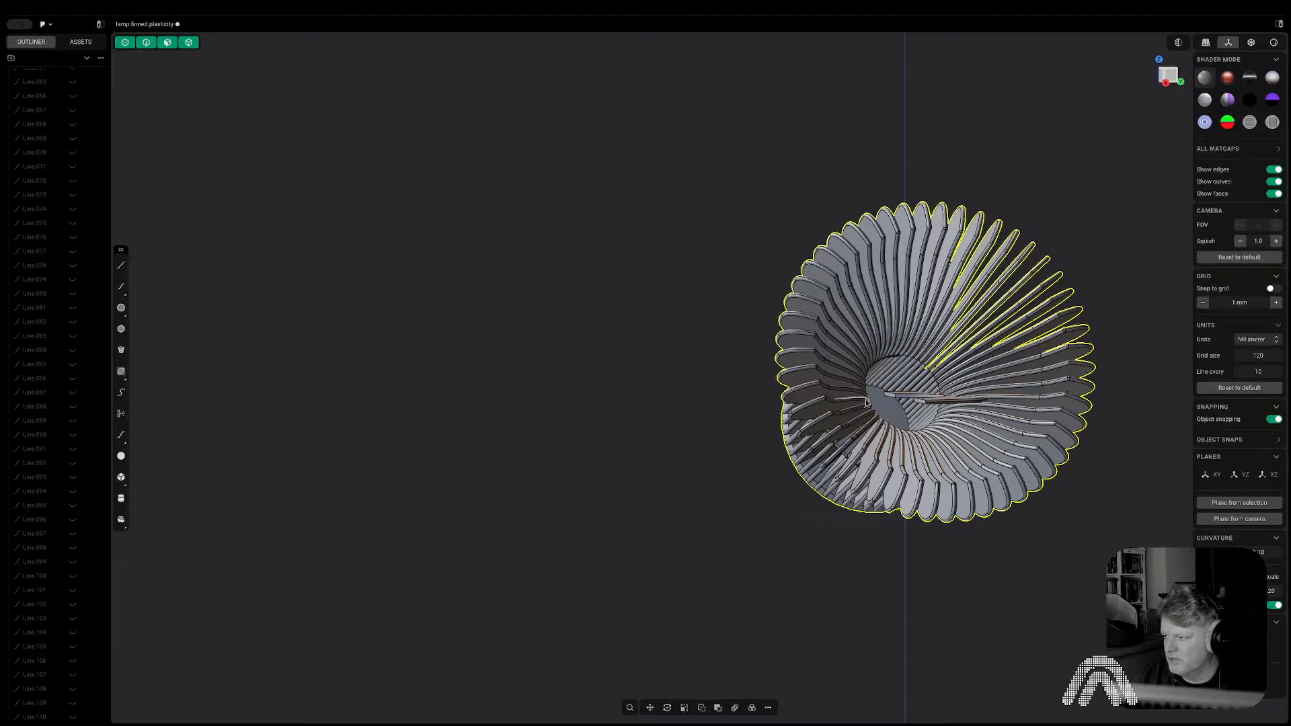
Undo the lamp's downward move and its rotation to stand it upright again.
{"action": "left_click", "coordinate": [941, 399]}
{"action": "key", "text": "f"}
{"action": "key", "text": "super+z"}
{"action": "key", "text": "super+z"}
{"action": "key", "text": "super+z"}
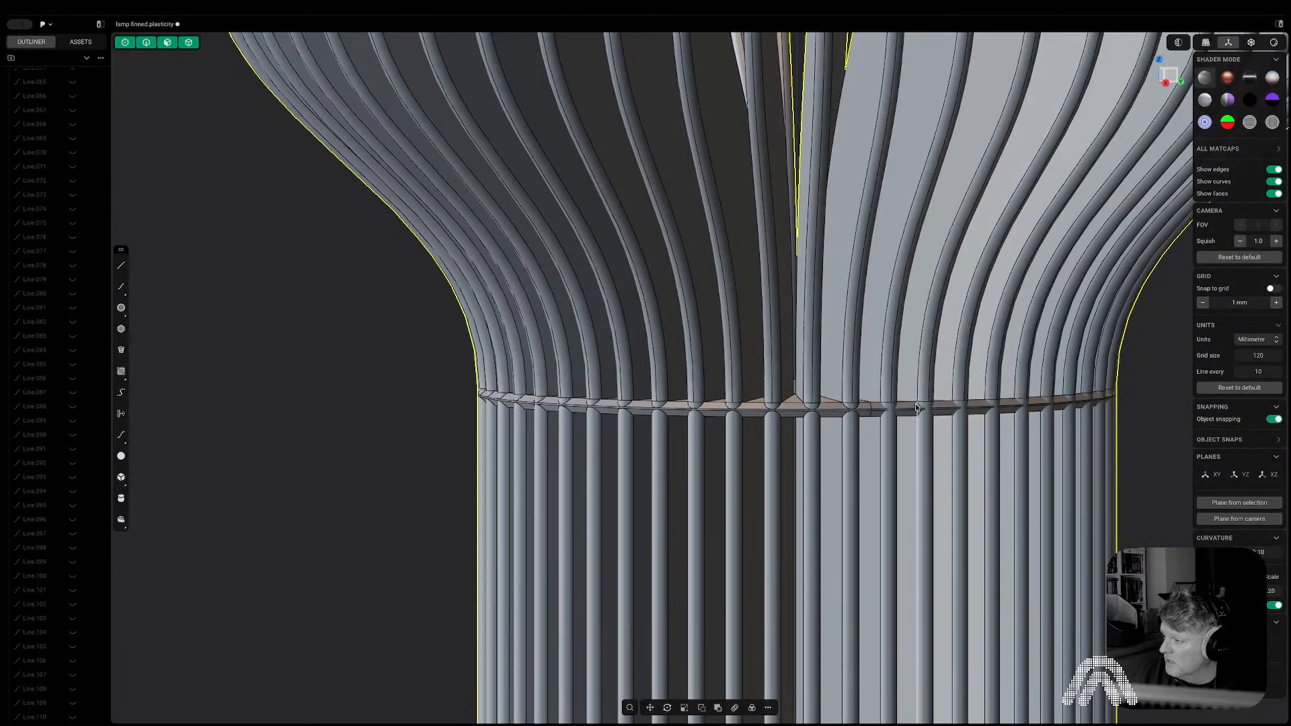
Unite the separate part of the flat ring with the finned lamp body using a Boolean union.
{"action": "left_click", "coordinate": [914, 404]}
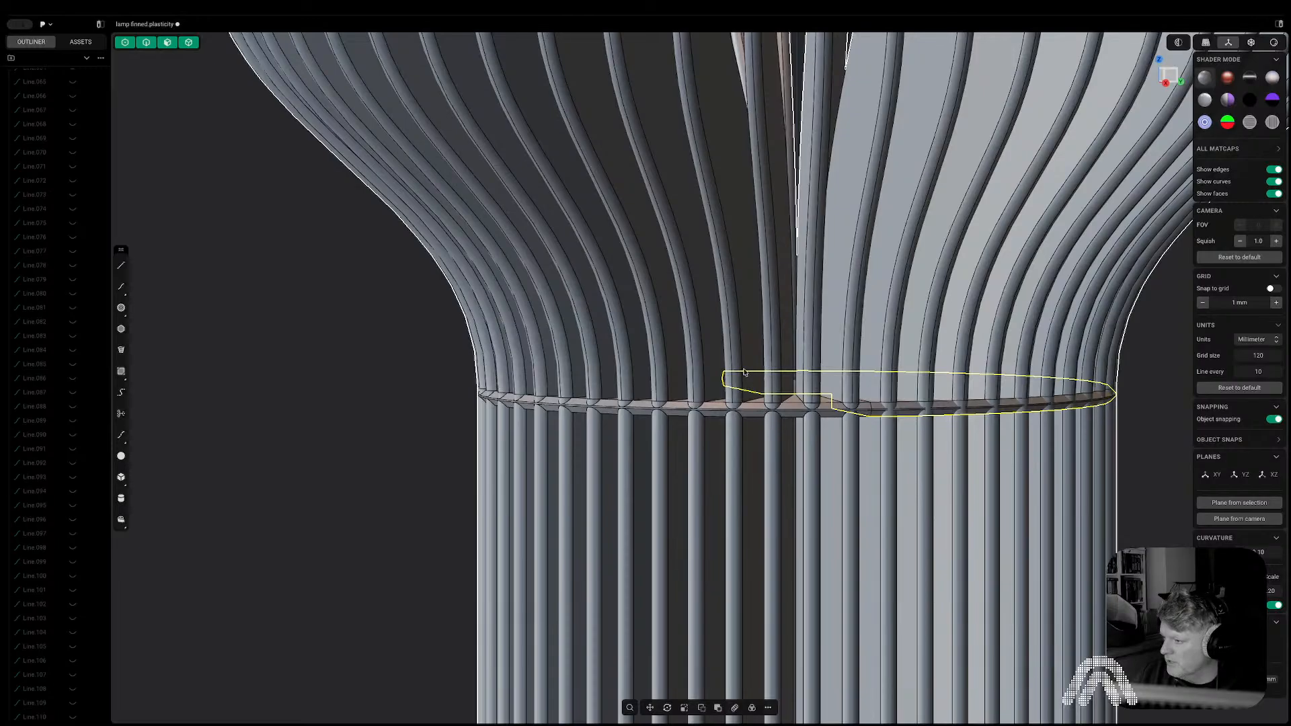
{"action": "left_click", "coordinate": [751, 325], "text": "shift"}
{"action": "key", "text": "q"}
{"action": "key", "text": "q"}
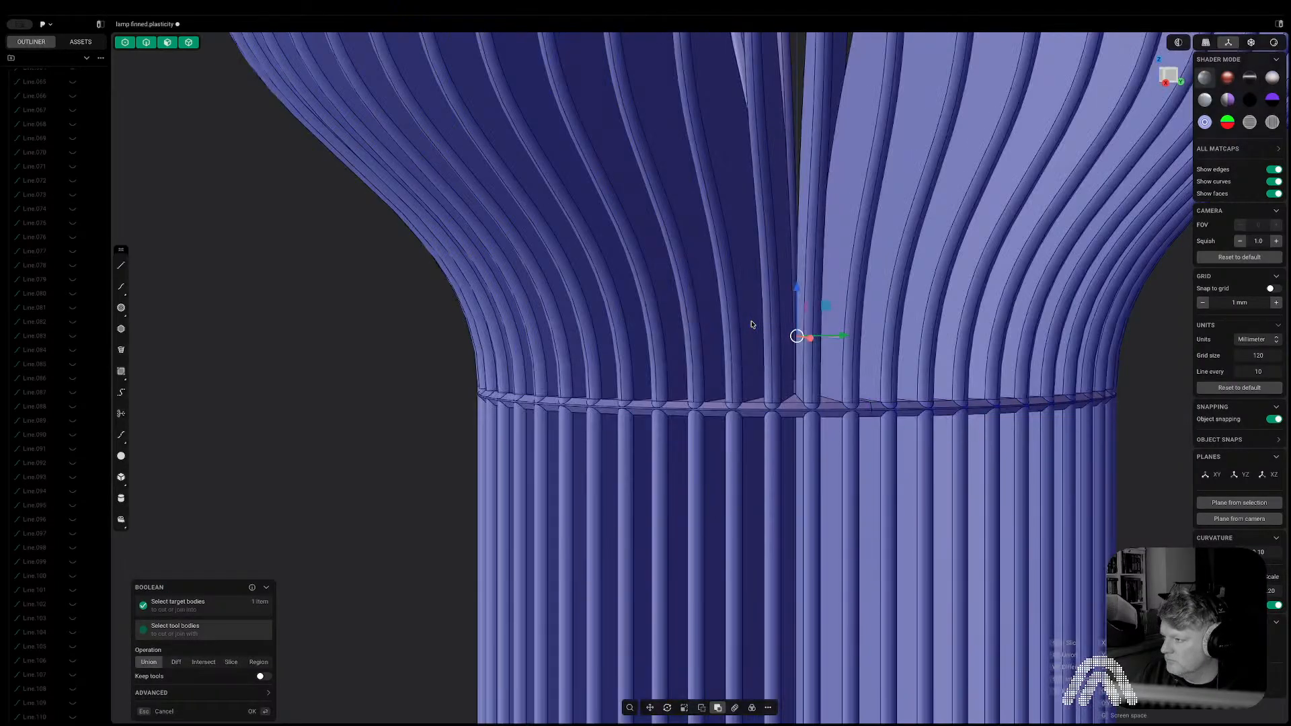
{"action": "key", "text": "Return"}
Unhide the mount solid from the mount.stp group inside the finned lamp.
{"action": "scroll", "coordinate": [752, 324], "scroll_direction": "down", "scroll_amount": 10}
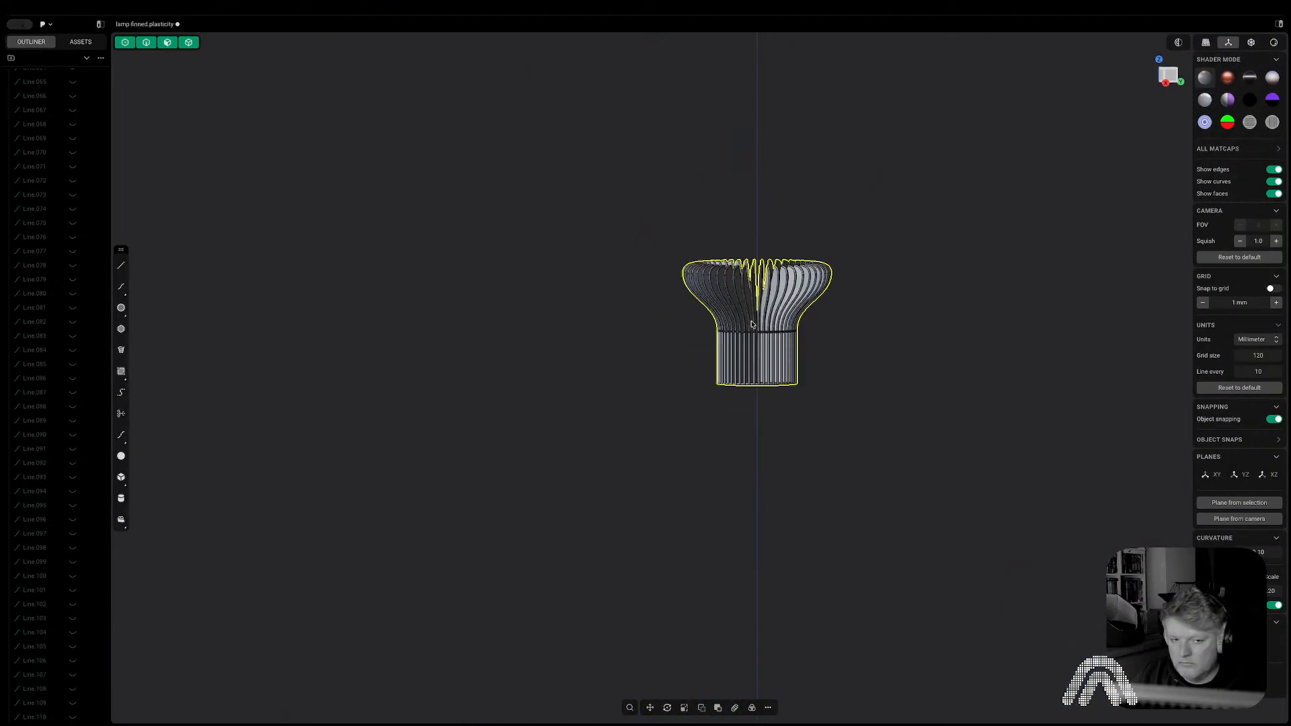
{"action": "middle_click_drag", "start_coordinate": [752, 324], "coordinate": [760, 411]}
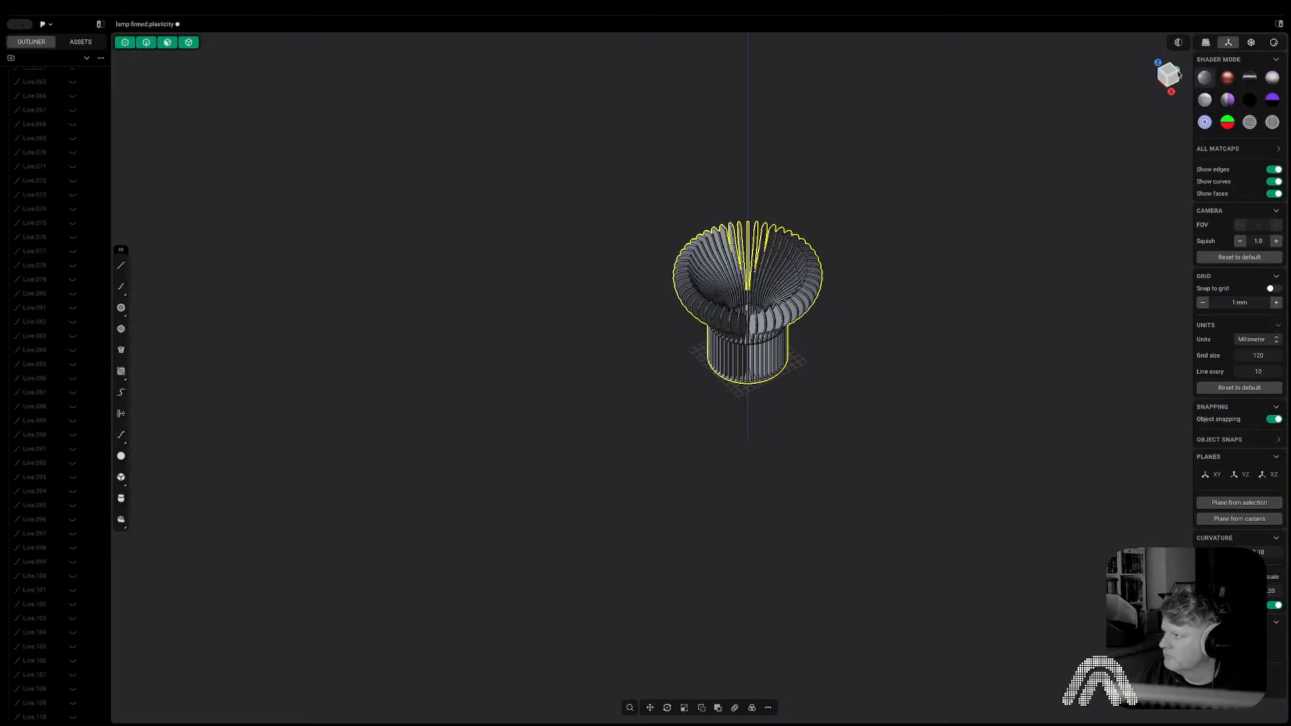
{"action": "left_click", "coordinate": [1167, 69]}
{"action": "scroll", "coordinate": [885, 185], "scroll_direction": "up", "scroll_amount": 8}
{"action": "middle_click_drag", "start_coordinate": [665, 401], "coordinate": [780, 245], "text": "shift"}
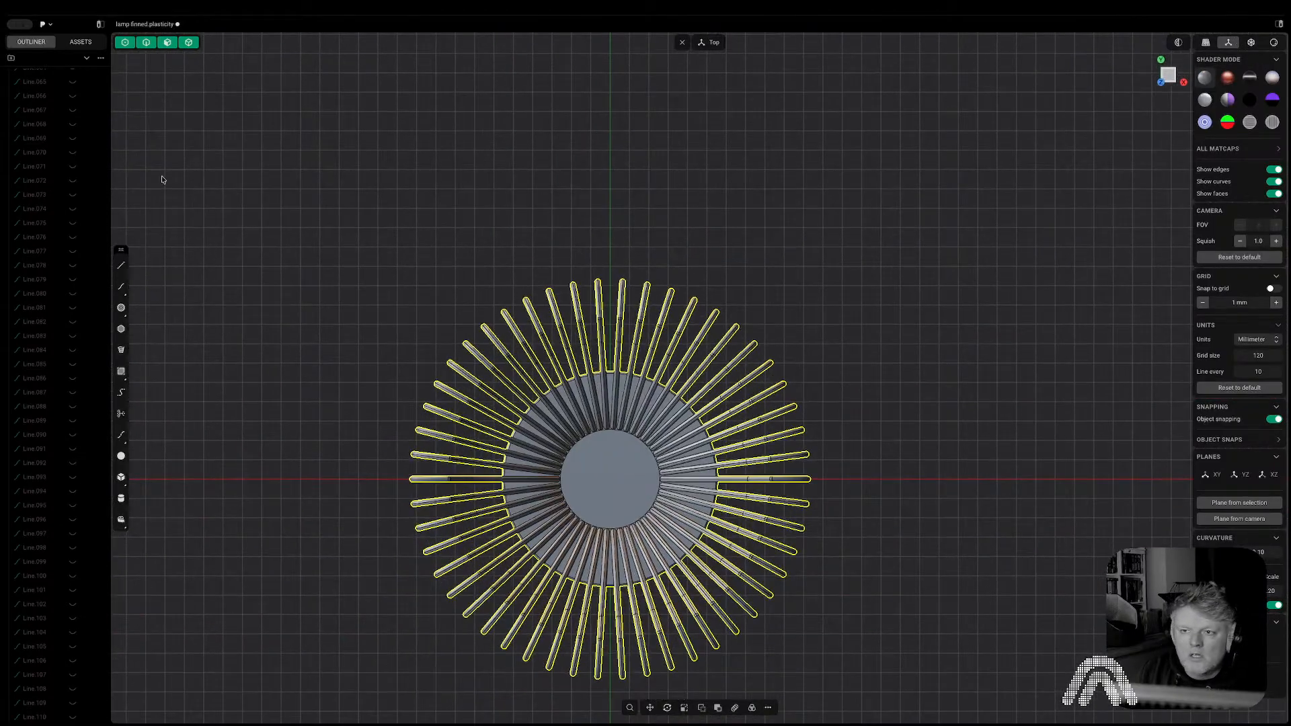
{"action": "scroll", "coordinate": [52, 175], "scroll_direction": "up", "scroll_amount": 20}
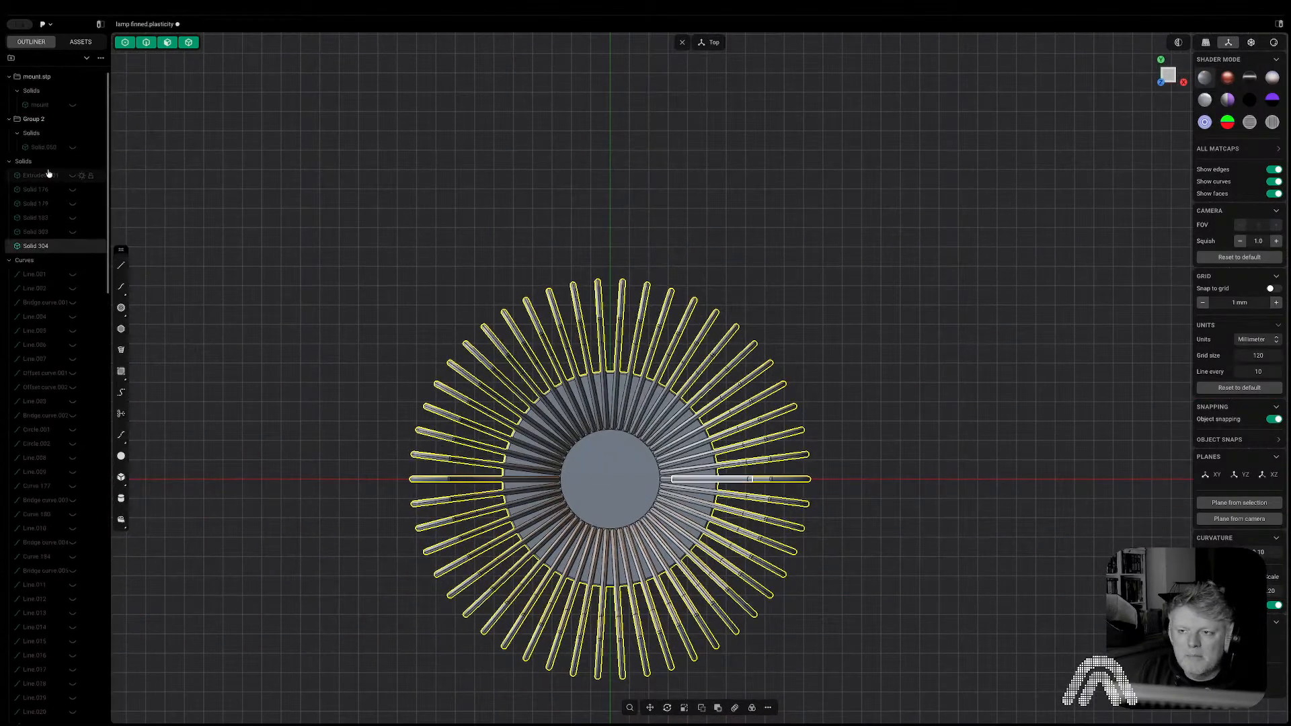
{"action": "left_click", "coordinate": [72, 106]}
{"action": "left_click", "coordinate": [916, 538]}
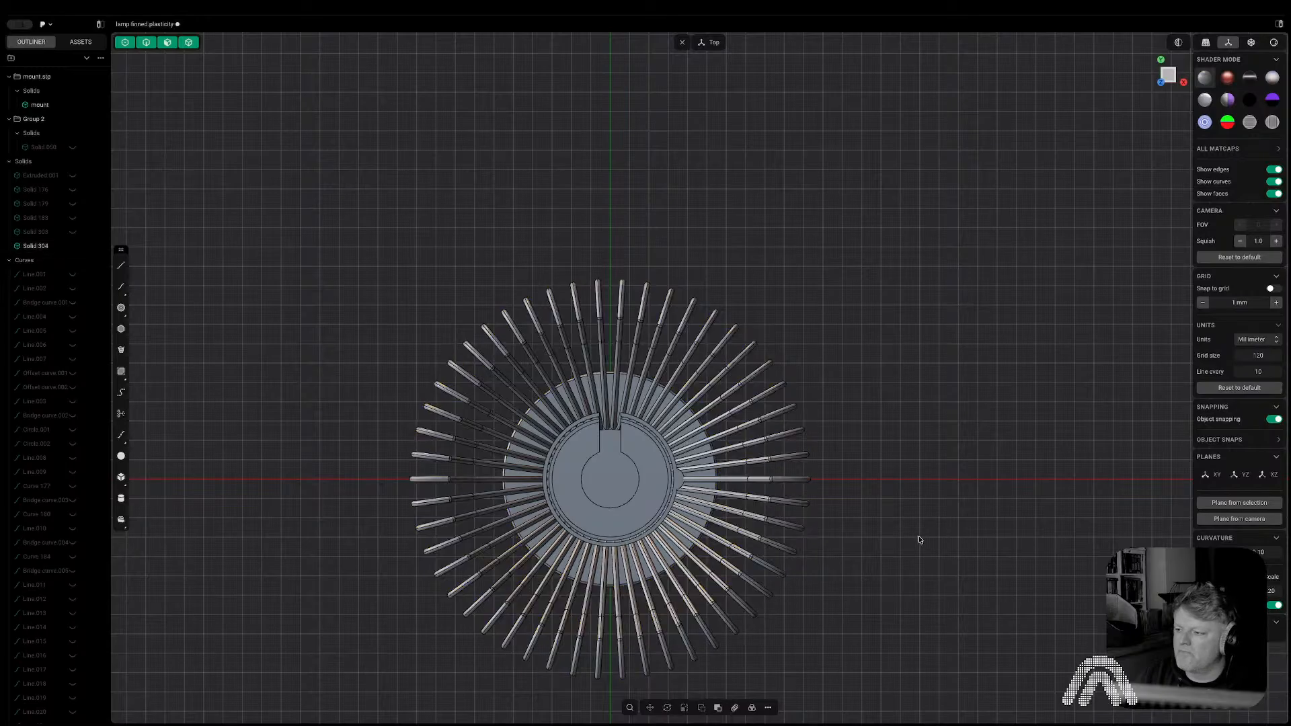
Section the lamp and mount along the front construction plane at a distance of 0.0 mm.
{"action": "middle_click_drag", "start_coordinate": [916, 539], "coordinate": [922, 415]}
{"action": "scroll", "coordinate": [759, 412], "scroll_direction": "up", "scroll_amount": 10}
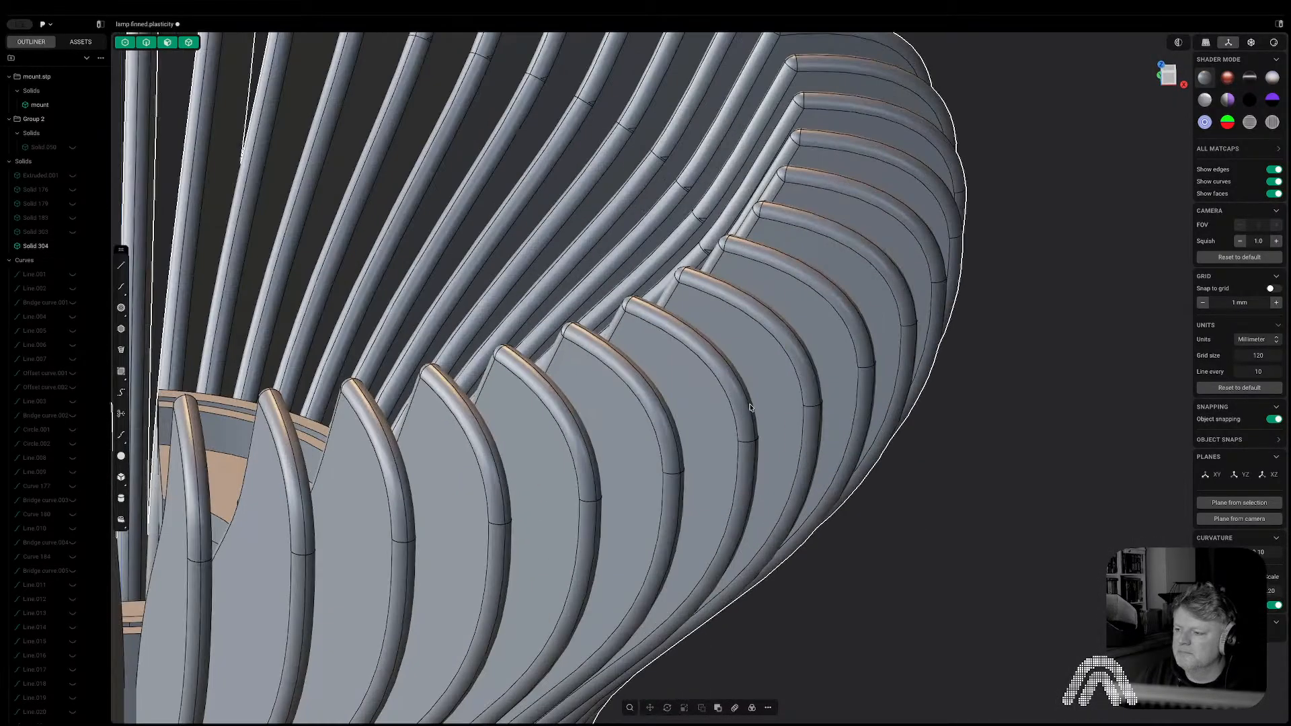
{"action": "middle_click_drag", "start_coordinate": [753, 415], "coordinate": [752, 449]}
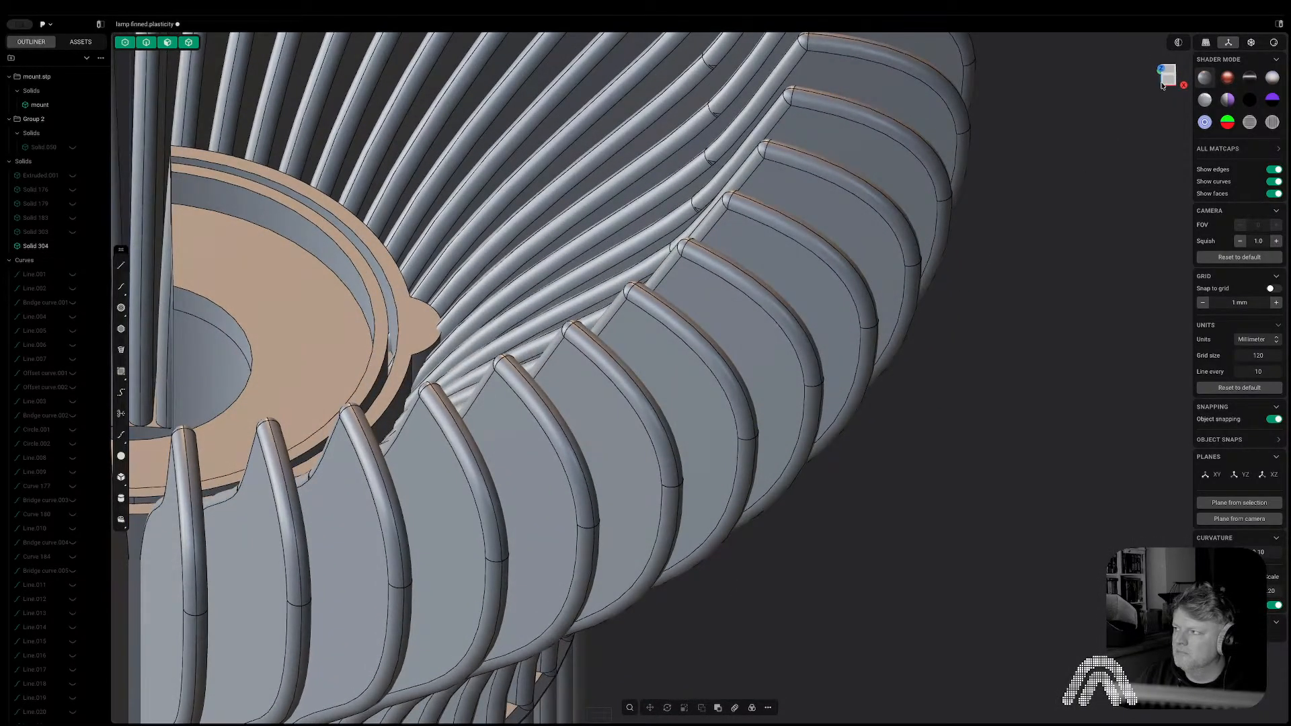
{"action": "left_click", "coordinate": [1167, 79]}
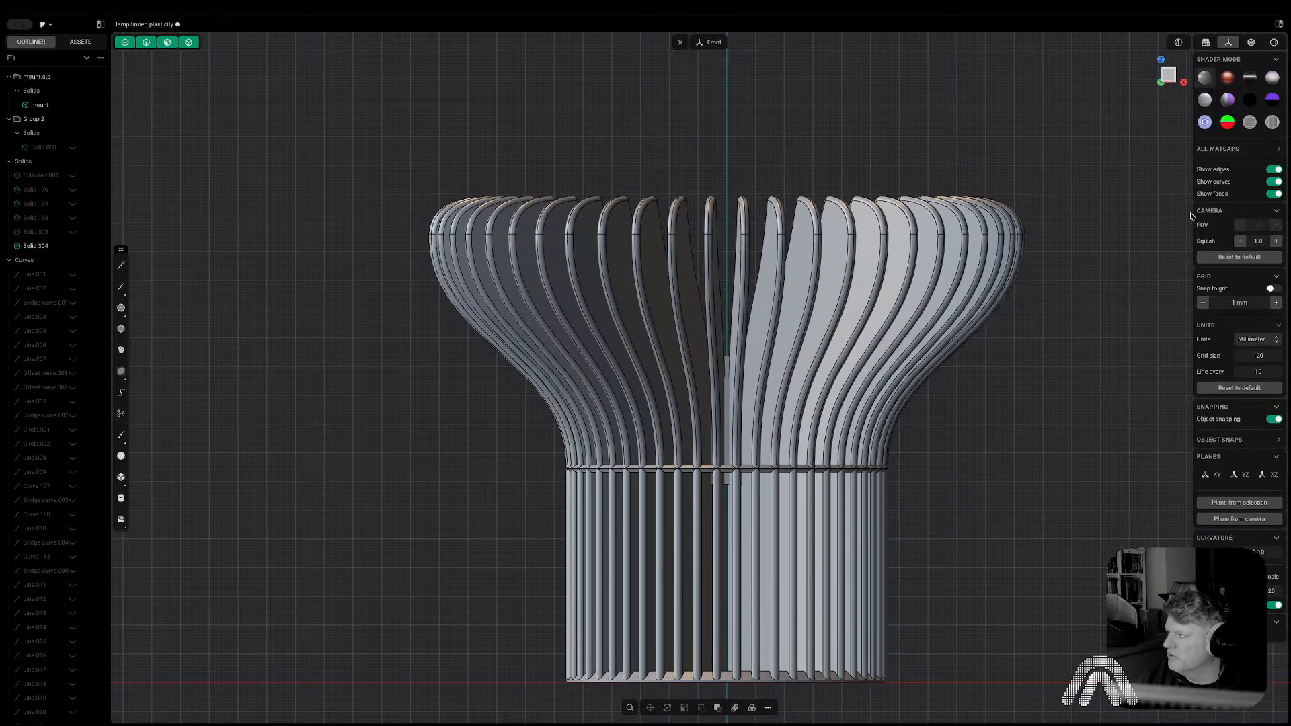
{"action": "left_click", "coordinate": [1178, 42]}
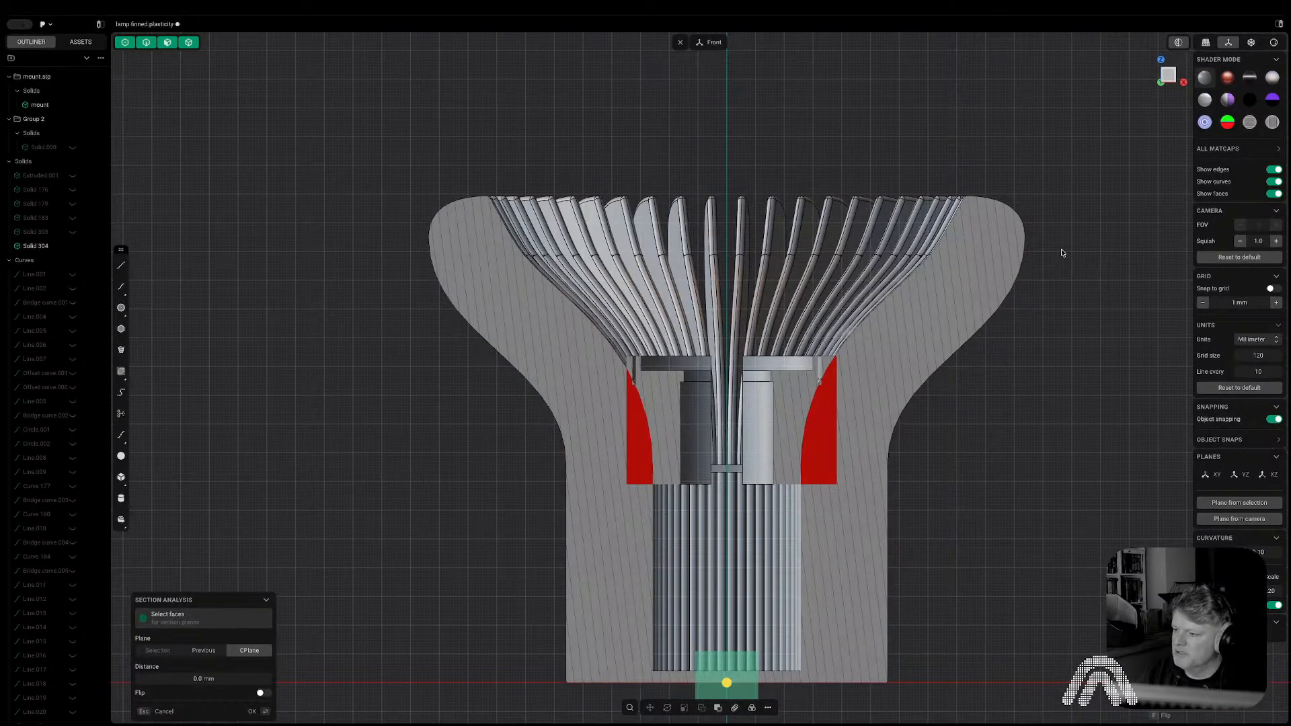
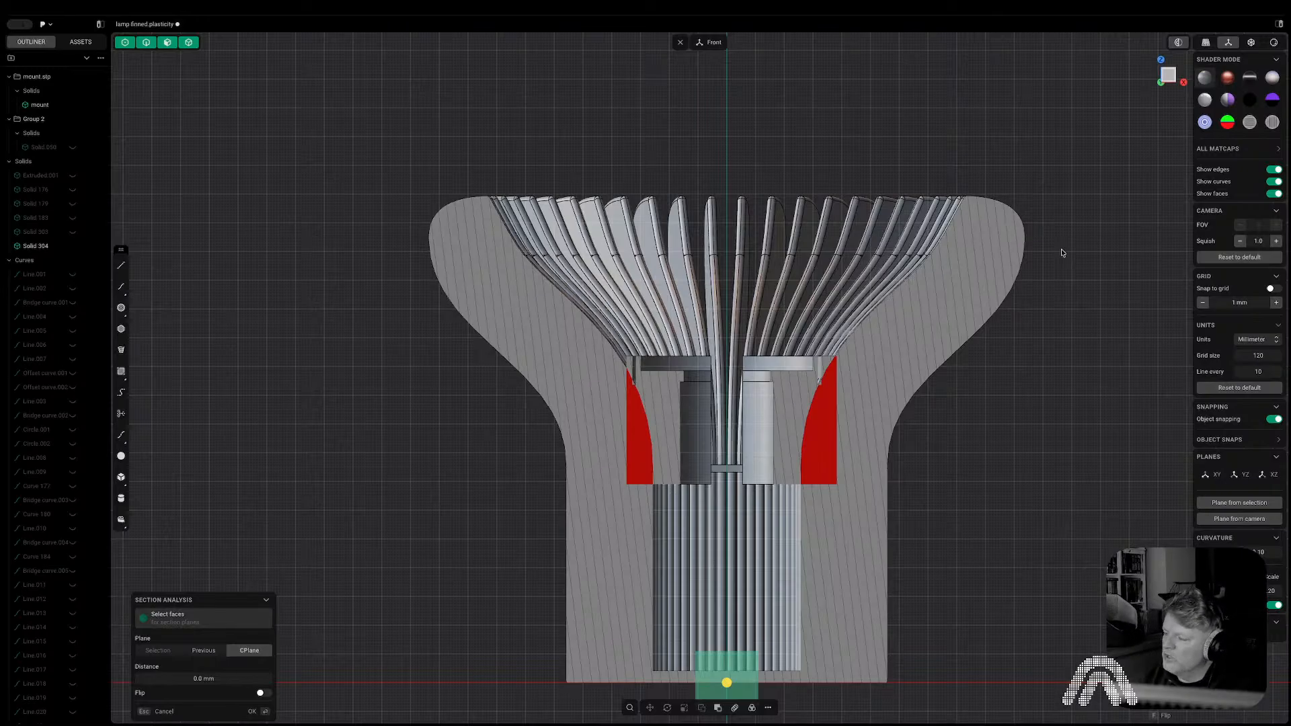
Examine how the mount overlaps the fins in the section from the front, side and back.
{"action": "middle_click_drag", "start_coordinate": [956, 439], "coordinate": [622, 435]}
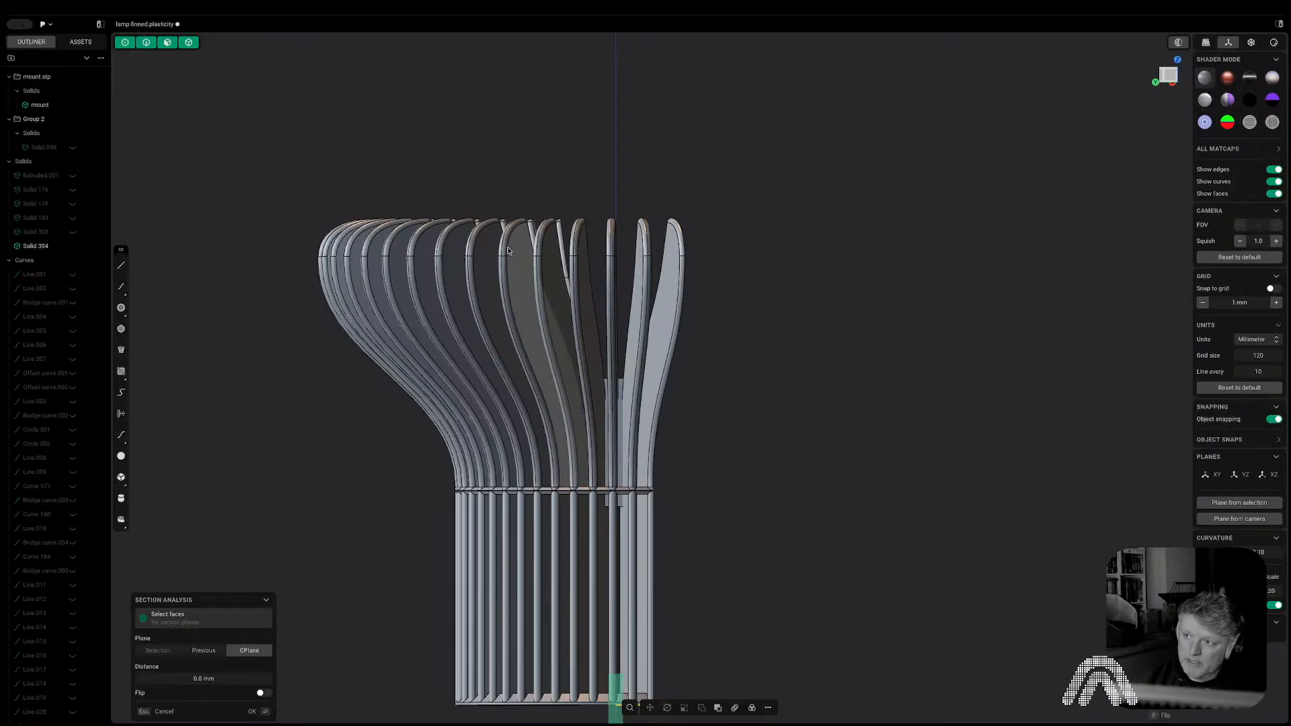
{"action": "middle_click_drag", "start_coordinate": [542, 322], "coordinate": [397, 377]}
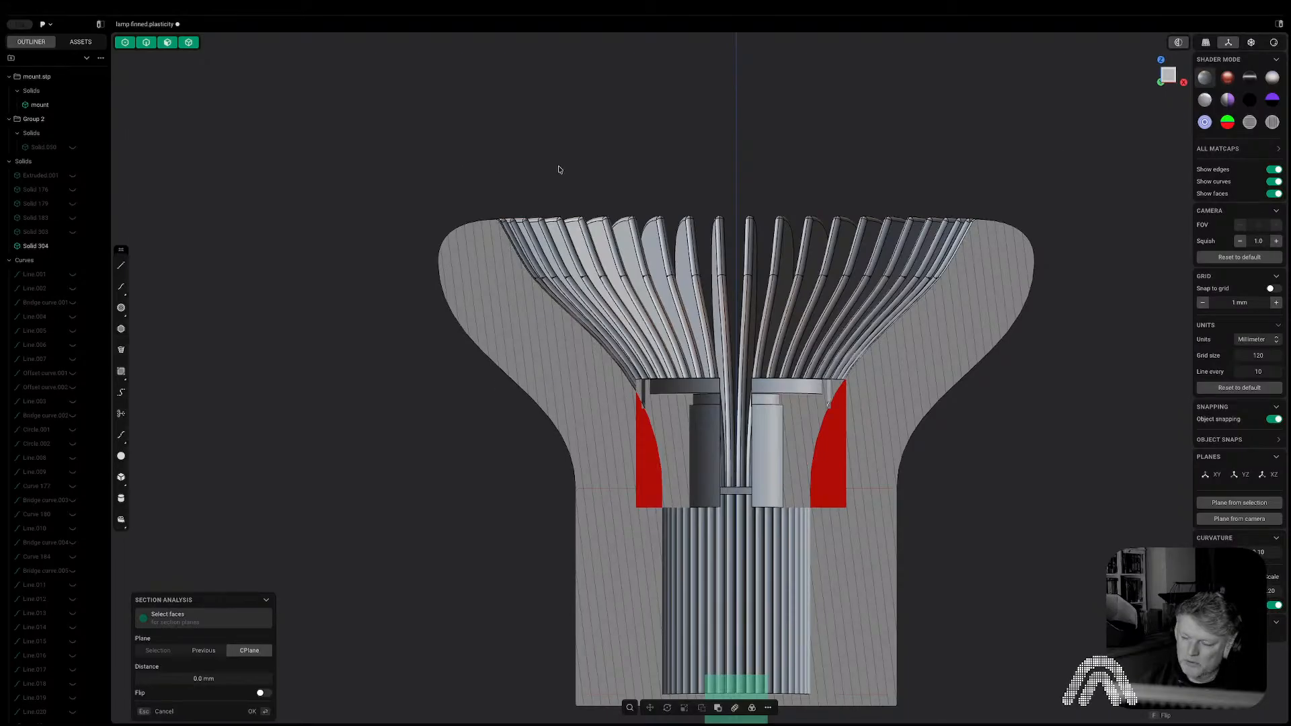
{"action": "left_click", "coordinate": [1166, 88]}
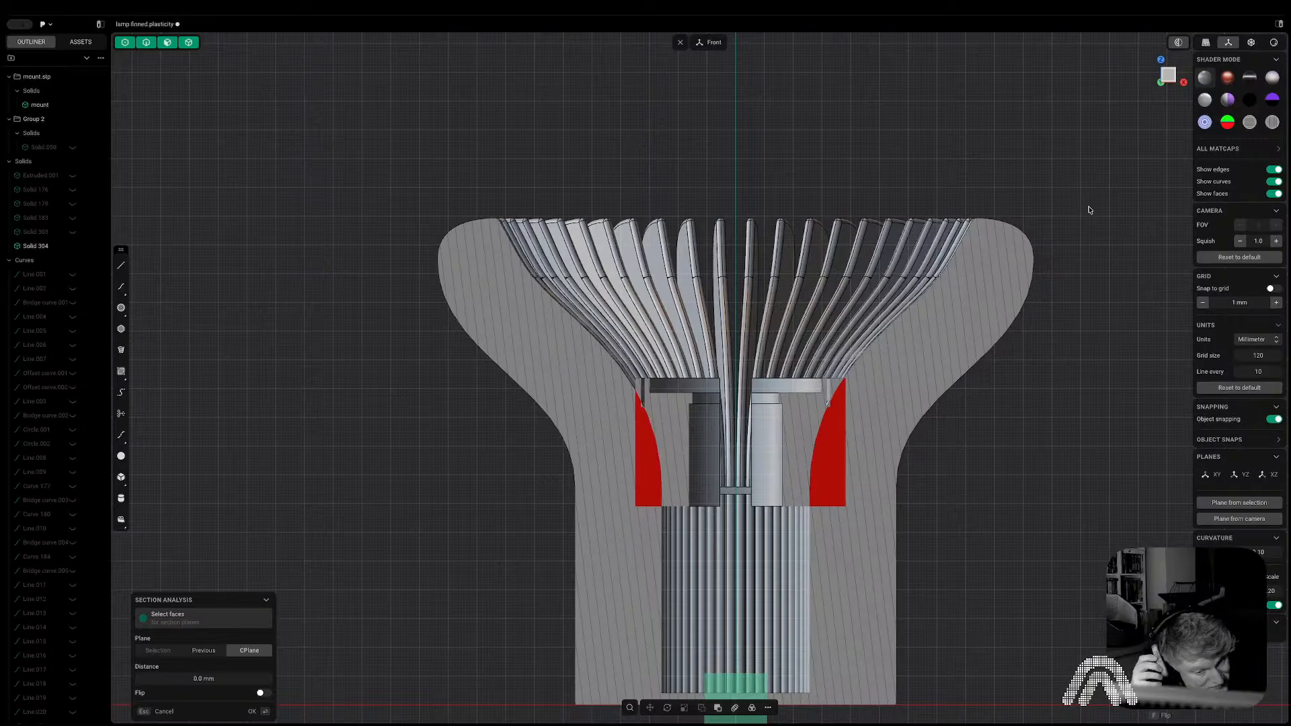
{"action": "left_click", "coordinate": [1170, 75]}
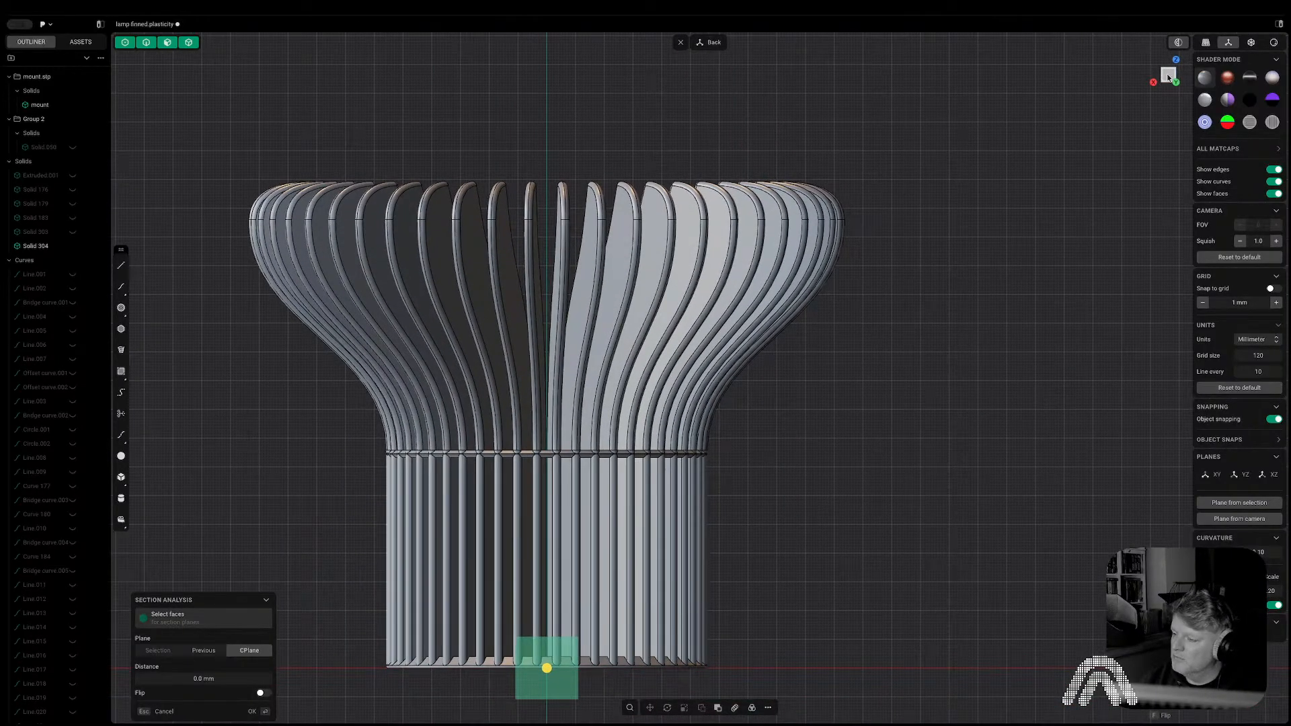
{"action": "left_click", "coordinate": [1169, 76]}
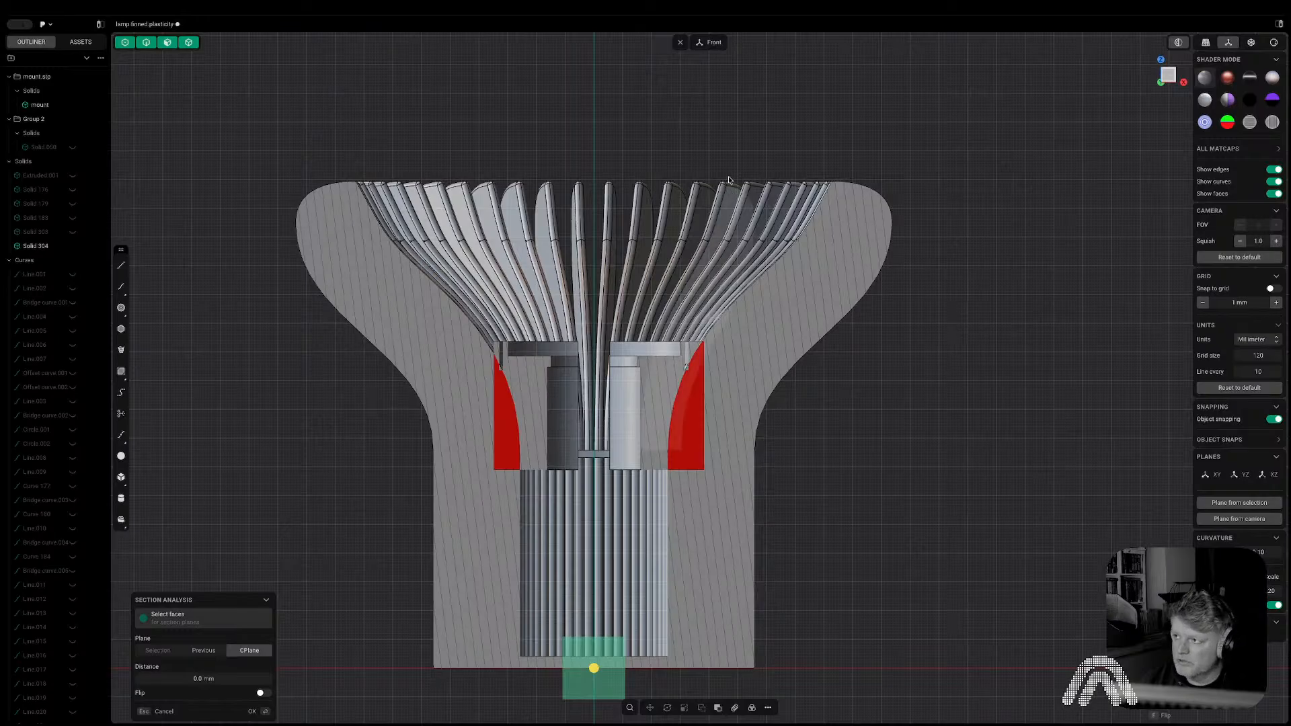
{"action": "left_click", "coordinate": [679, 43]}
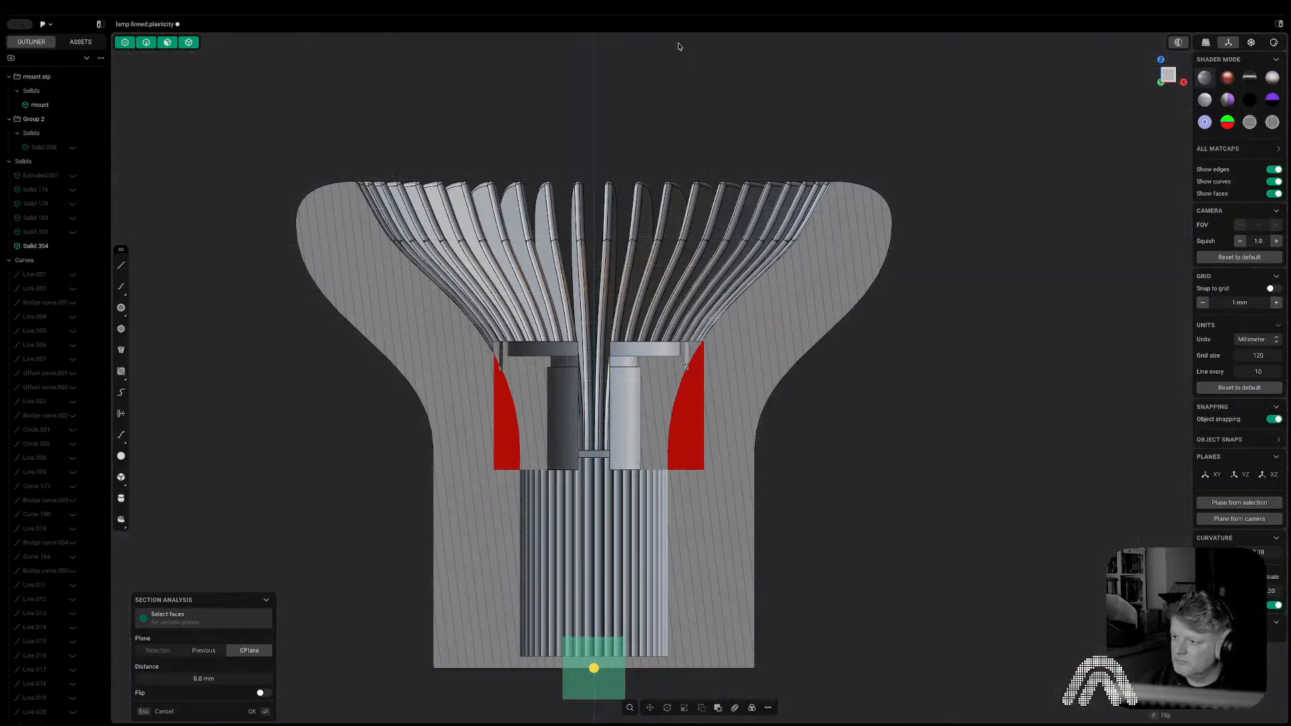
Restart the section analysis on the front construction plane and restrict selection to edges.
{"action": "left_click", "coordinate": [1177, 46]}
{"action": "middle_click_drag", "start_coordinate": [767, 363], "coordinate": [804, 326], "text": "shift"}
{"action": "left_click", "coordinate": [1170, 76]}
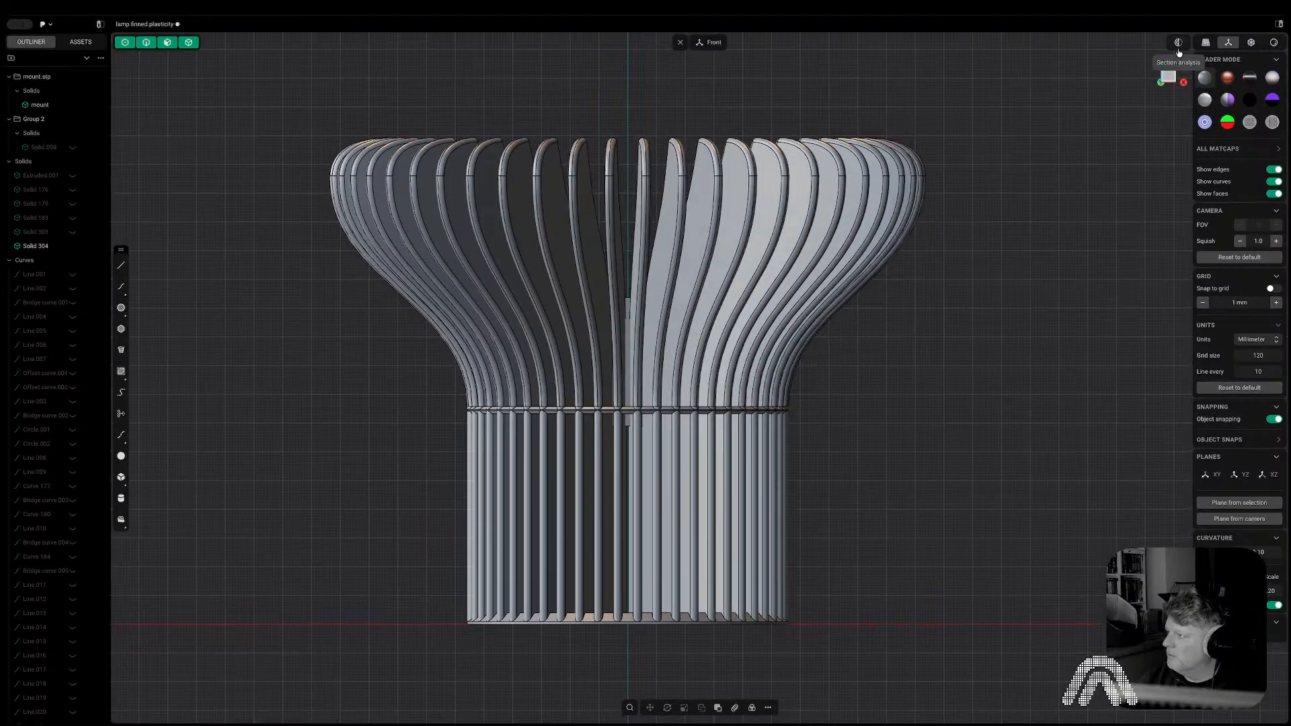
{"action": "left_click", "coordinate": [1178, 46]}
{"action": "scroll", "coordinate": [575, 427], "scroll_direction": "up", "scroll_amount": 10}
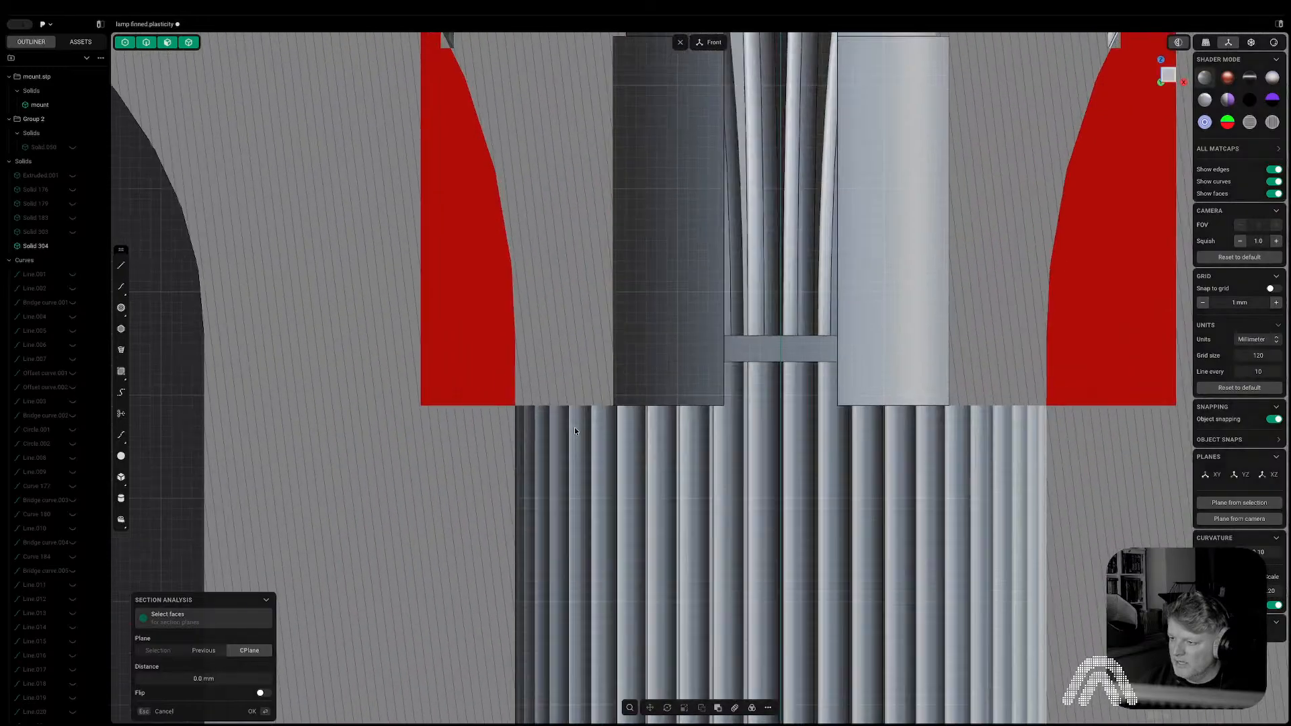
{"action": "key", "text": "2"}
{"action": "left_click", "coordinate": [720, 367]}
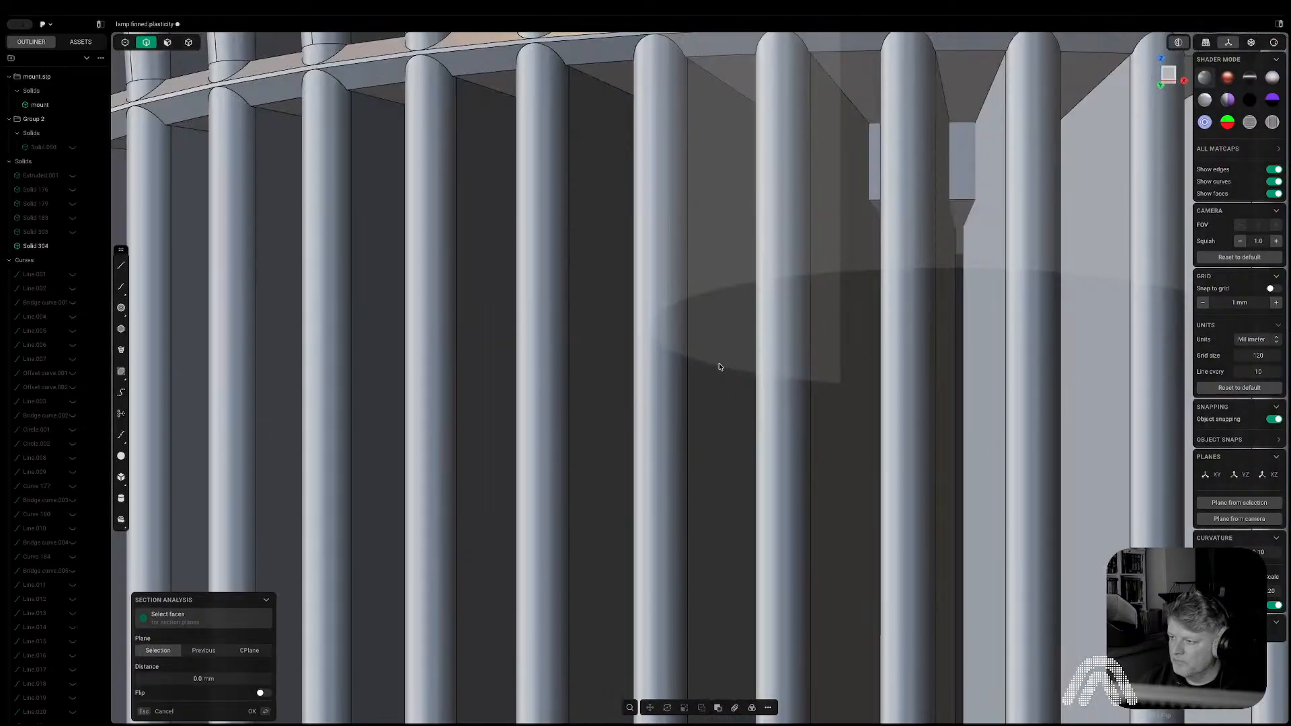
{"action": "left_click", "coordinate": [1170, 76]}
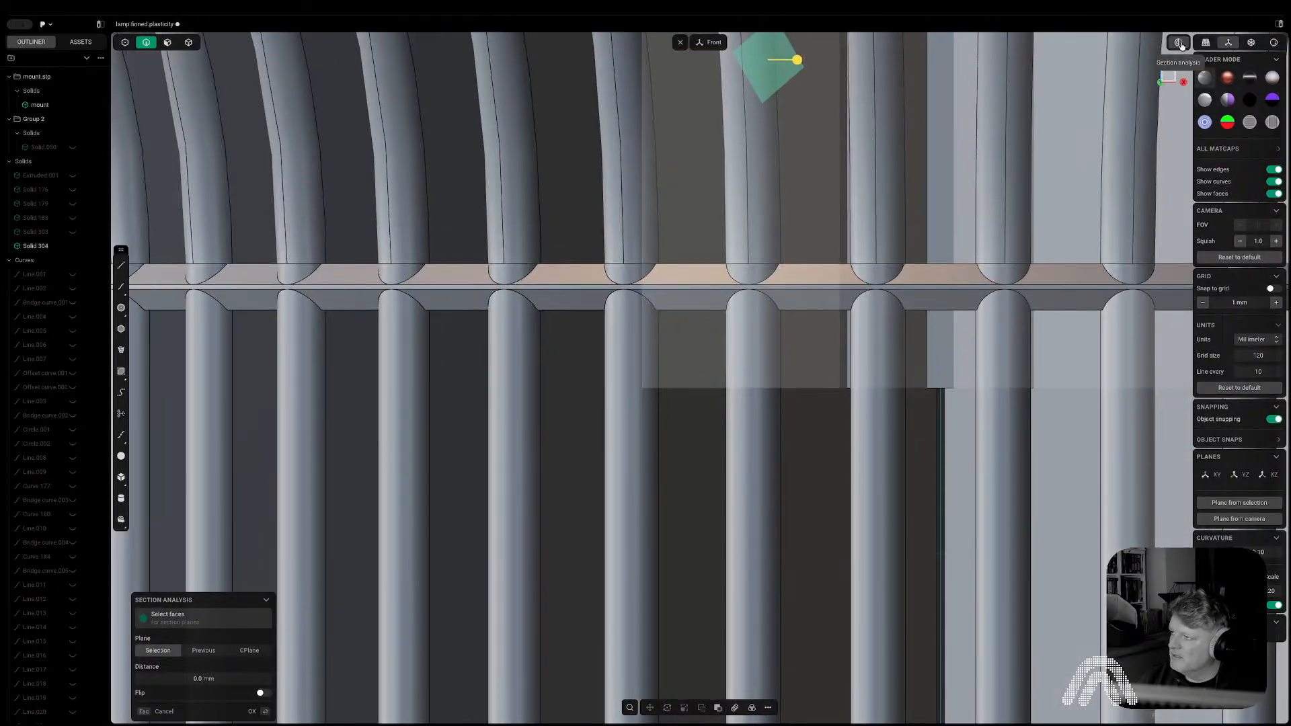
{"action": "left_click", "coordinate": [1178, 44]}
{"action": "left_click", "coordinate": [1177, 45]}
Chamfer the lower edge of the mount's central bore by about 11.6 mm.
{"action": "middle_click_drag", "start_coordinate": [853, 502], "coordinate": [874, 474]}
{"action": "scroll", "coordinate": [1011, 449], "scroll_direction": "down", "scroll_amount": 3}
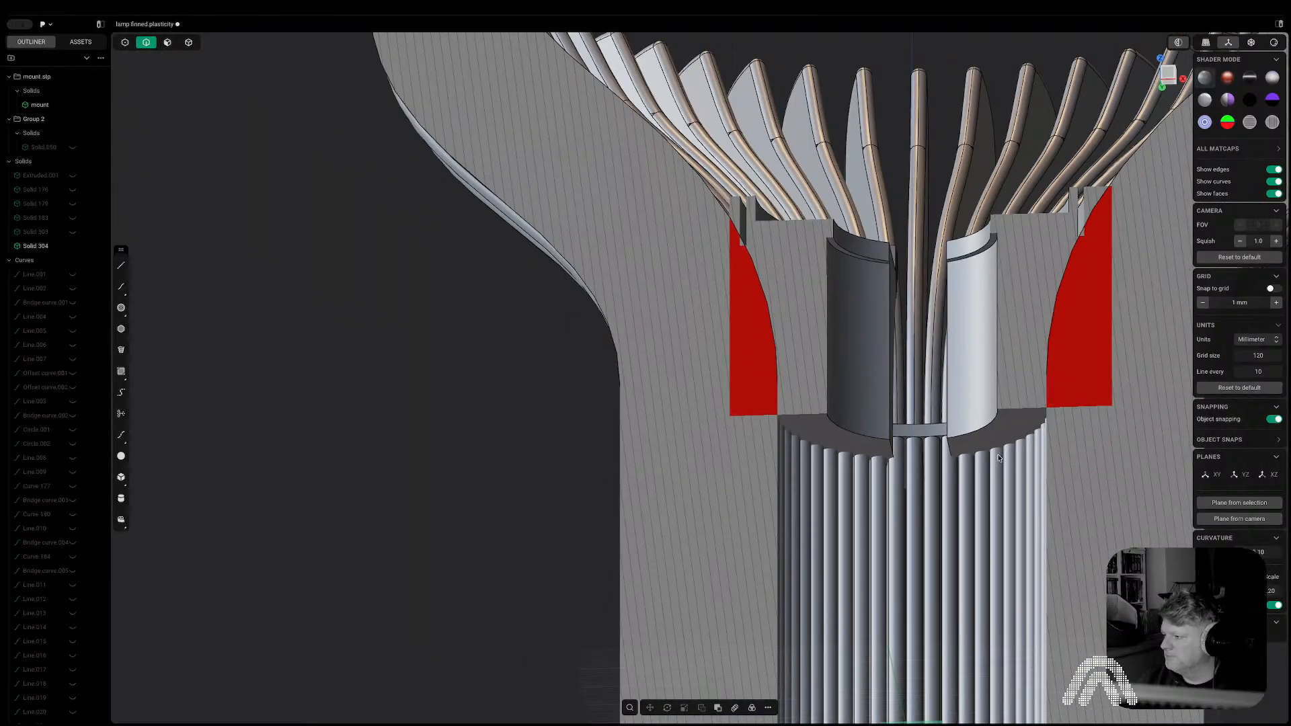
{"action": "left_click", "coordinate": [980, 429]}
{"action": "key", "text": "b"}
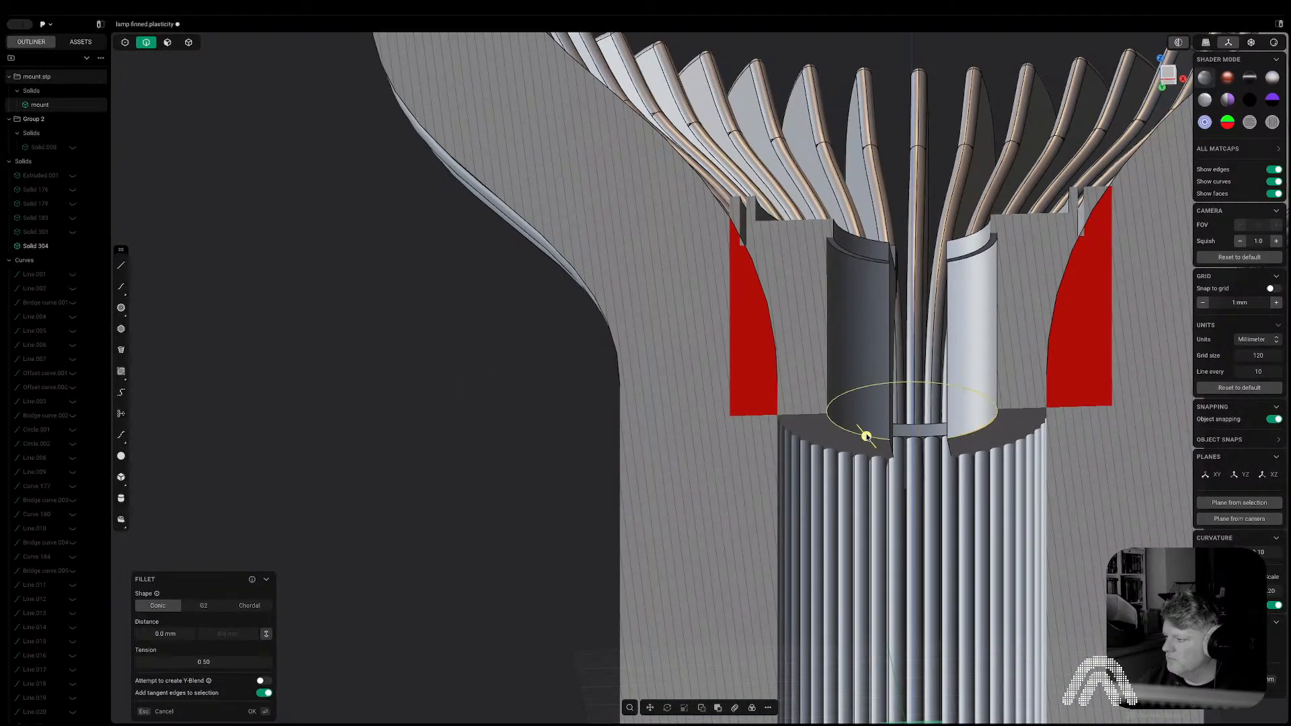
{"action": "left_click_drag", "start_coordinate": [866, 437], "coordinate": [852, 404]}
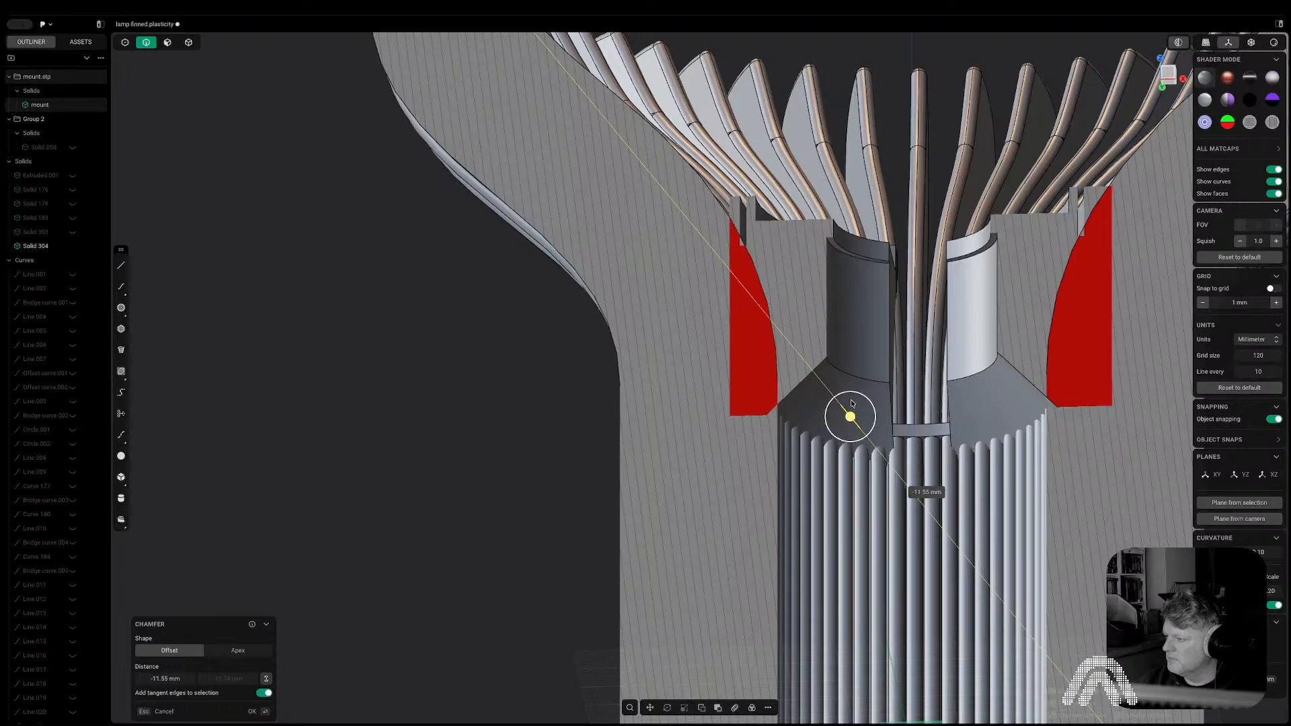
{"action": "key", "text": "Escape"}
{"action": "scroll", "coordinate": [851, 404], "scroll_direction": "down", "scroll_amount": 5}
{"action": "left_click", "coordinate": [1046, 476]}
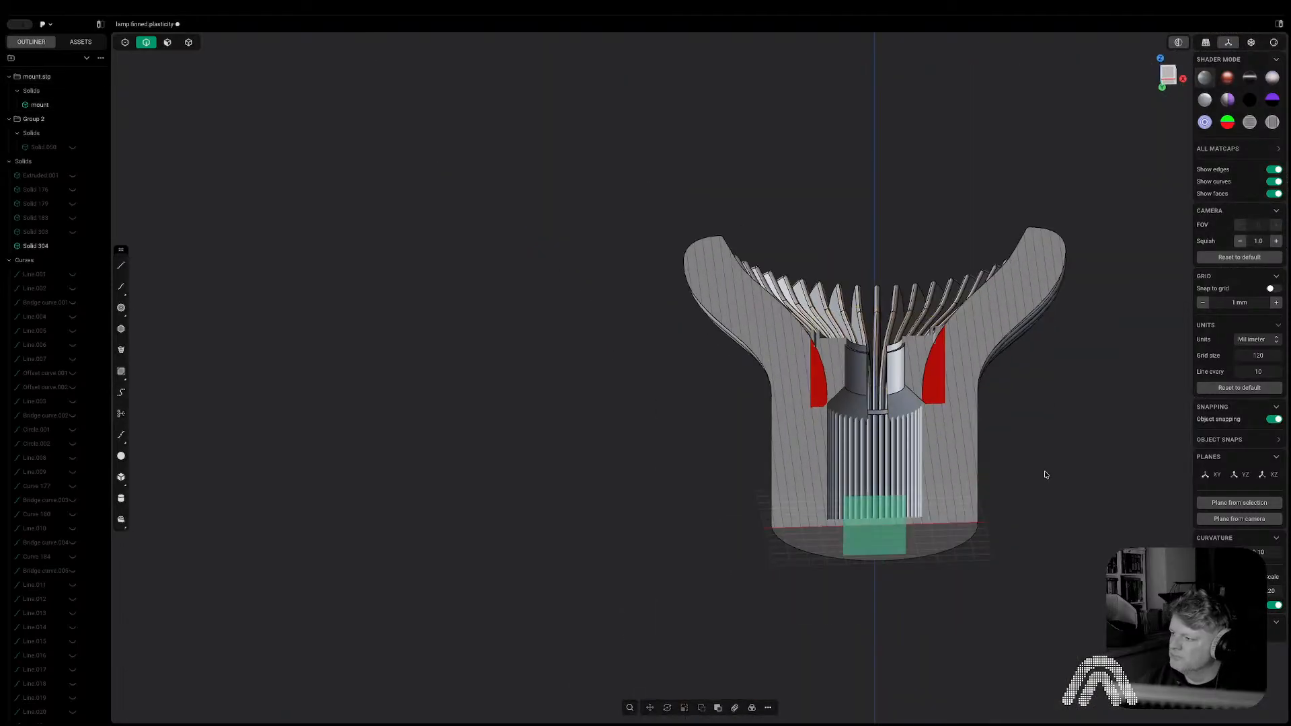
{"action": "middle_click_drag", "start_coordinate": [1046, 476], "coordinate": [1063, 521]}
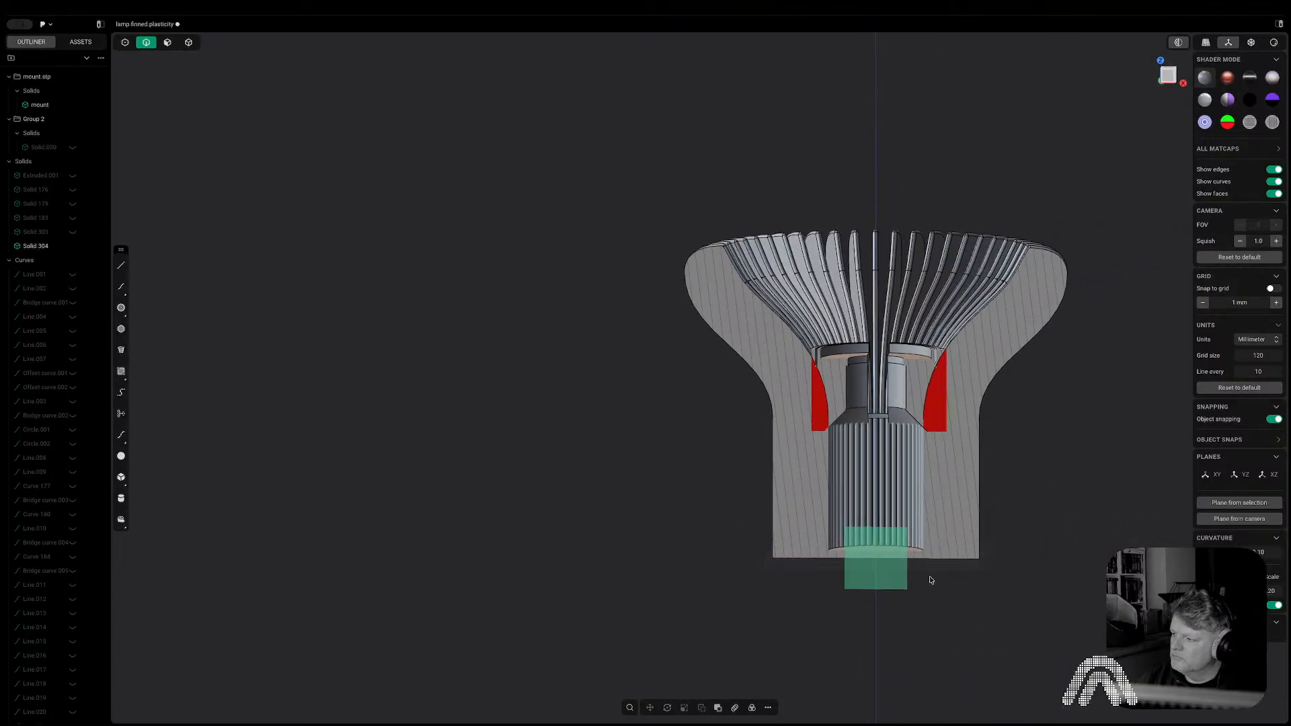
Push the narrow ledge face inside the top of the mount's bore by about -5.09 mm.
{"action": "scroll", "coordinate": [893, 369], "scroll_direction": "up", "scroll_amount": 5}
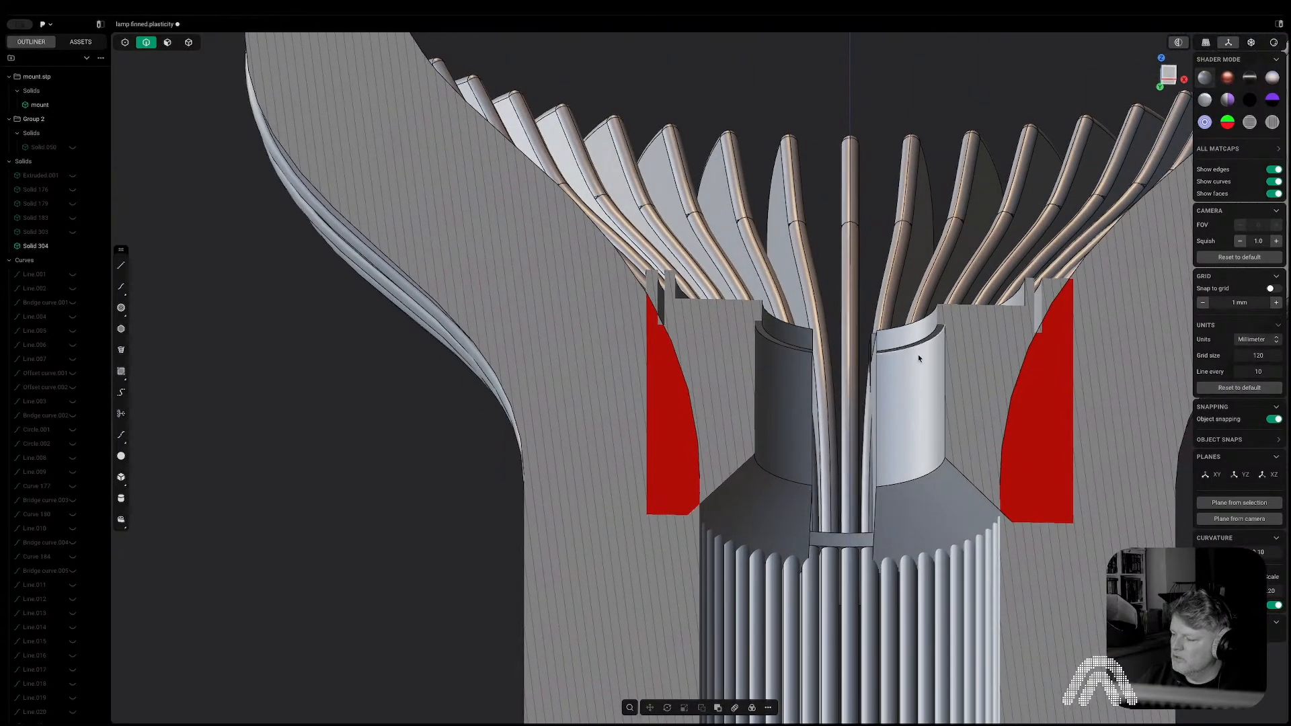
{"action": "scroll", "coordinate": [910, 357], "scroll_direction": "up", "scroll_amount": 1}
{"action": "key", "text": "3"}
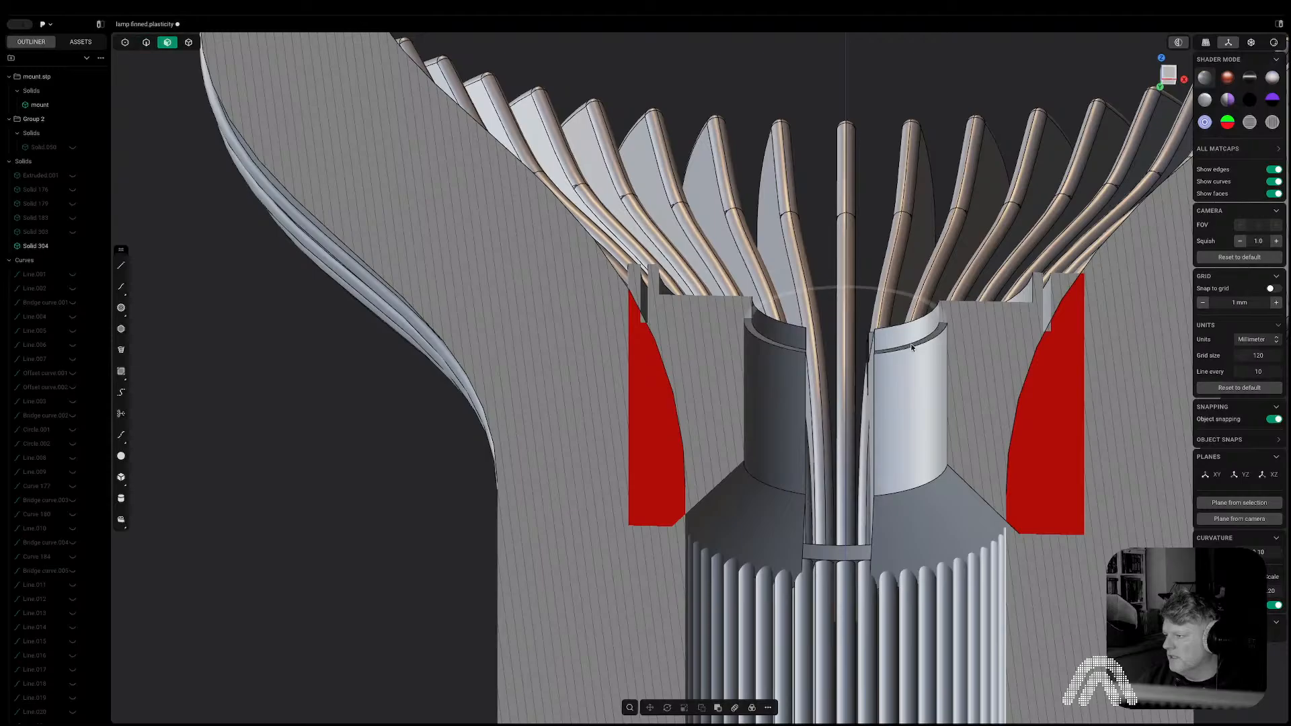
{"action": "left_click", "coordinate": [913, 347]}
{"action": "left_click_drag", "start_coordinate": [908, 398], "coordinate": [910, 365]}
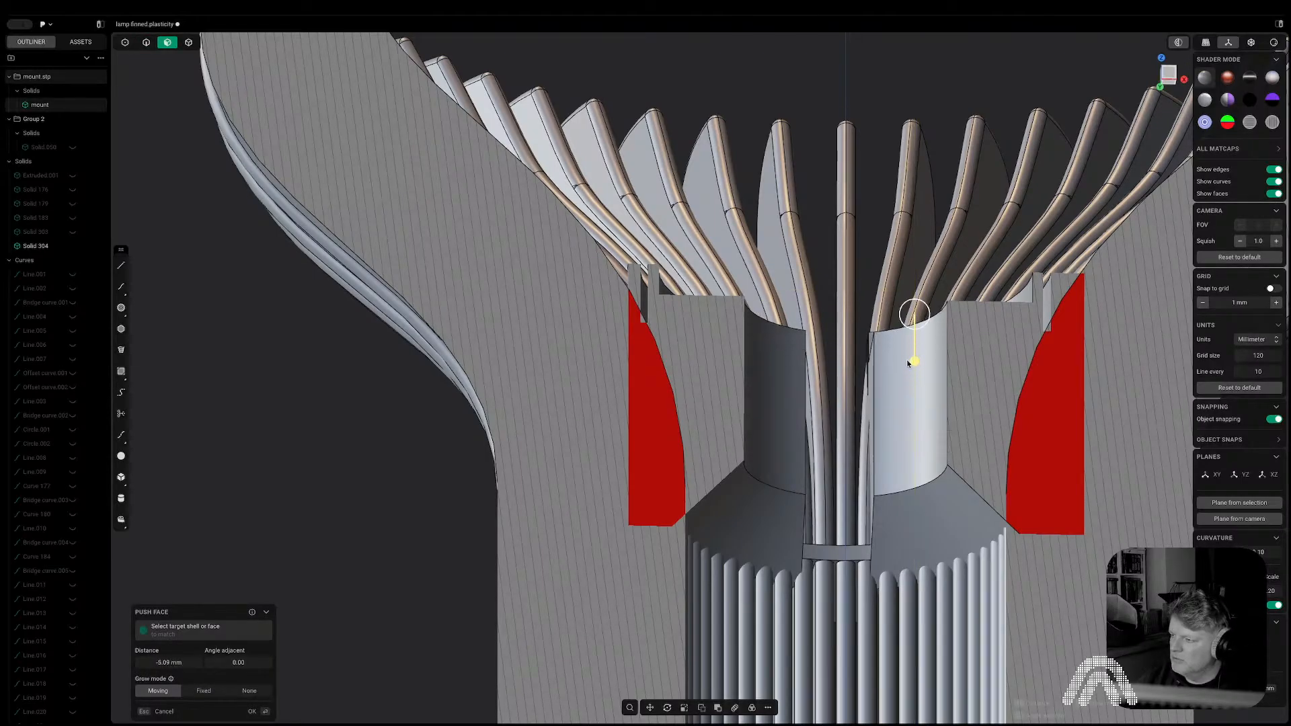
{"action": "scroll", "coordinate": [910, 365], "scroll_direction": "down", "scroll_amount": 3}
{"action": "key", "text": "Return"}
{"action": "middle_click_drag", "start_coordinate": [909, 365], "coordinate": [911, 448]}
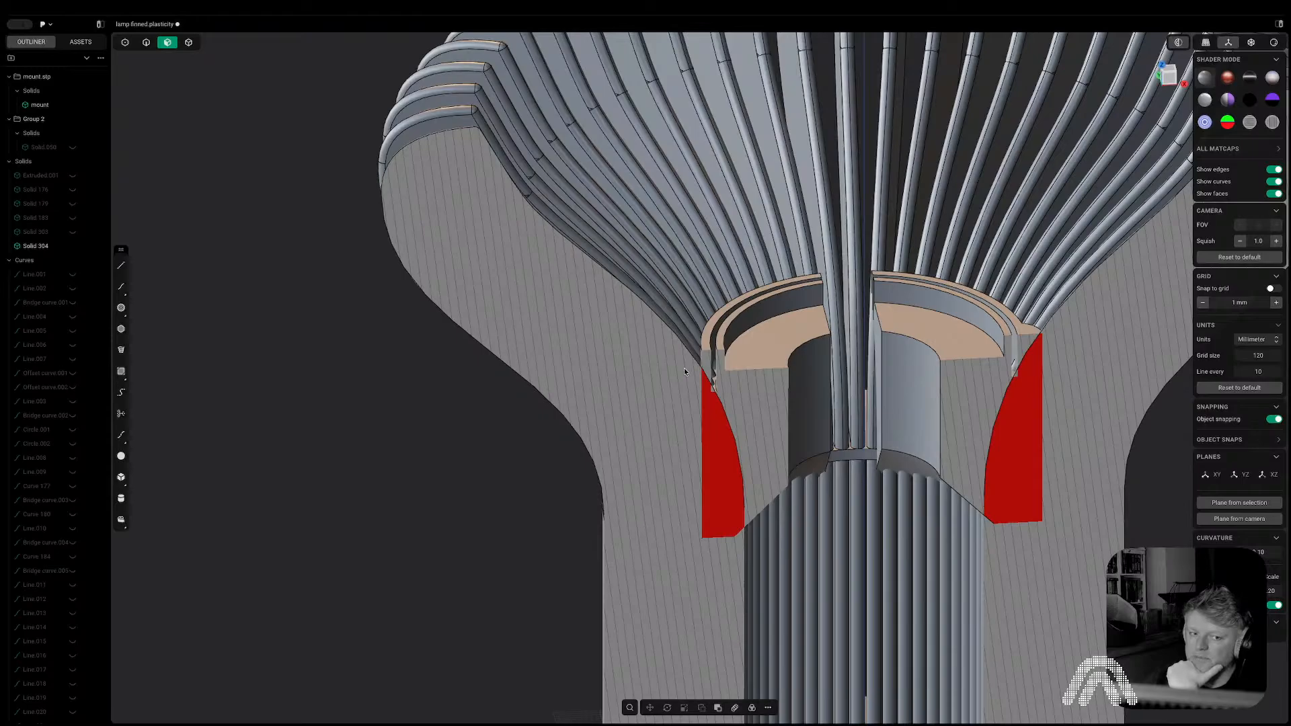
Turn off the section analysis and isolate the mount in the top view.
{"action": "scroll", "coordinate": [987, 430], "scroll_direction": "down", "scroll_amount": 5}
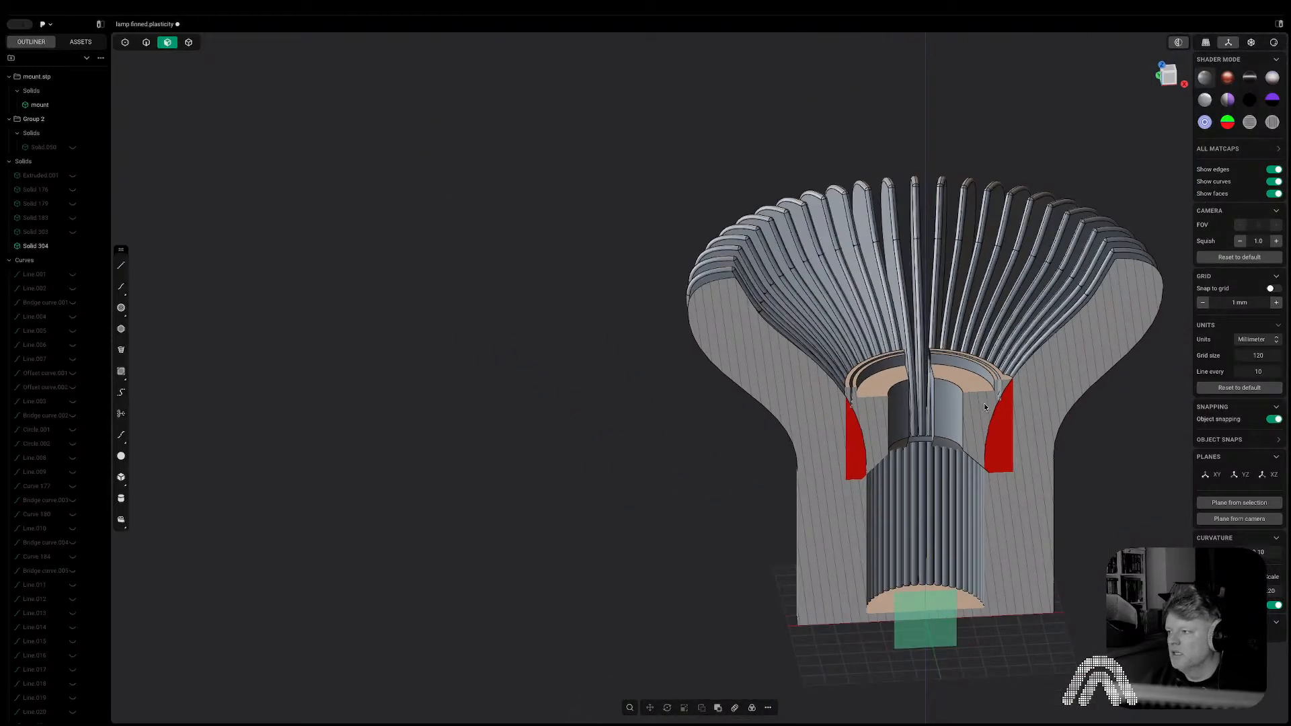
{"action": "middle_click_drag", "start_coordinate": [985, 406], "coordinate": [942, 504]}
{"action": "left_click", "coordinate": [1178, 43]}
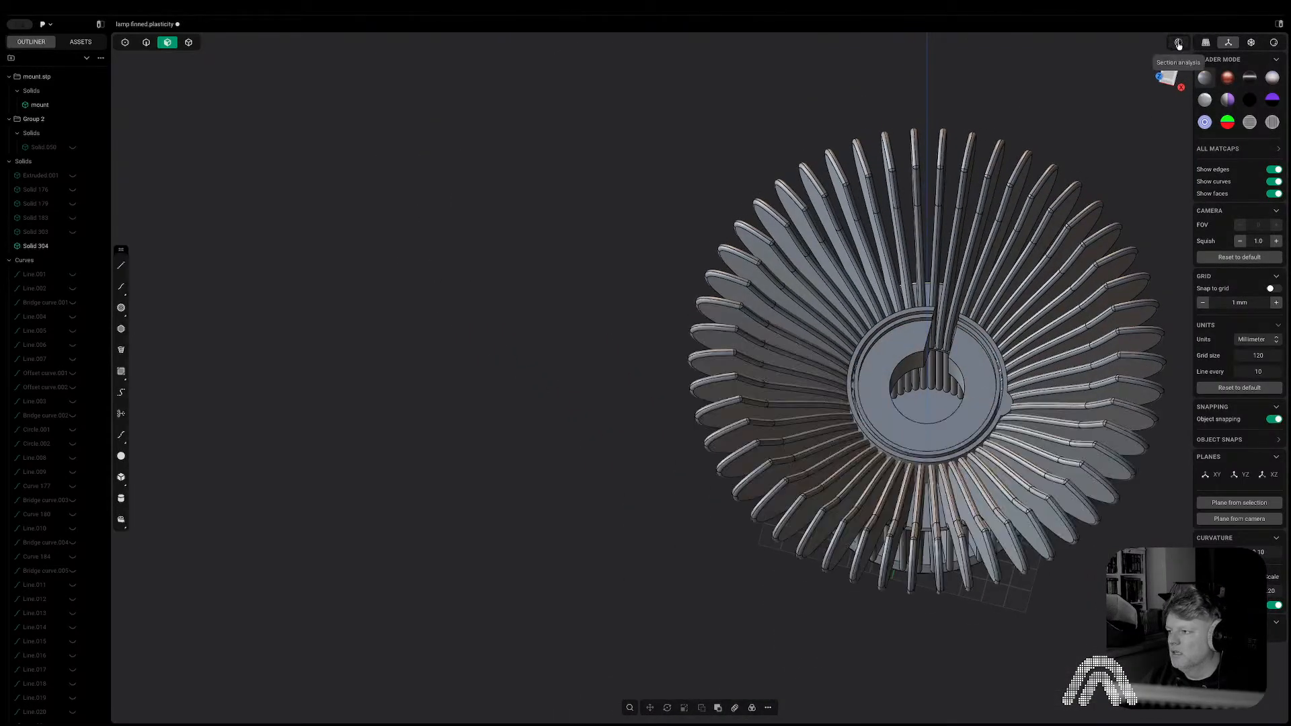
{"action": "mouse_move", "coordinate": [1103, 232]}
{"action": "middle_mouse_down"}
{"action": "mouse_move", "coordinate": [1119, 259]}
{"action": "mouse_move", "coordinate": [1121, 232]}
{"action": "middle_mouse_up"}
{"action": "scroll", "coordinate": [1126, 229], "scroll_direction": "down", "scroll_amount": 2}
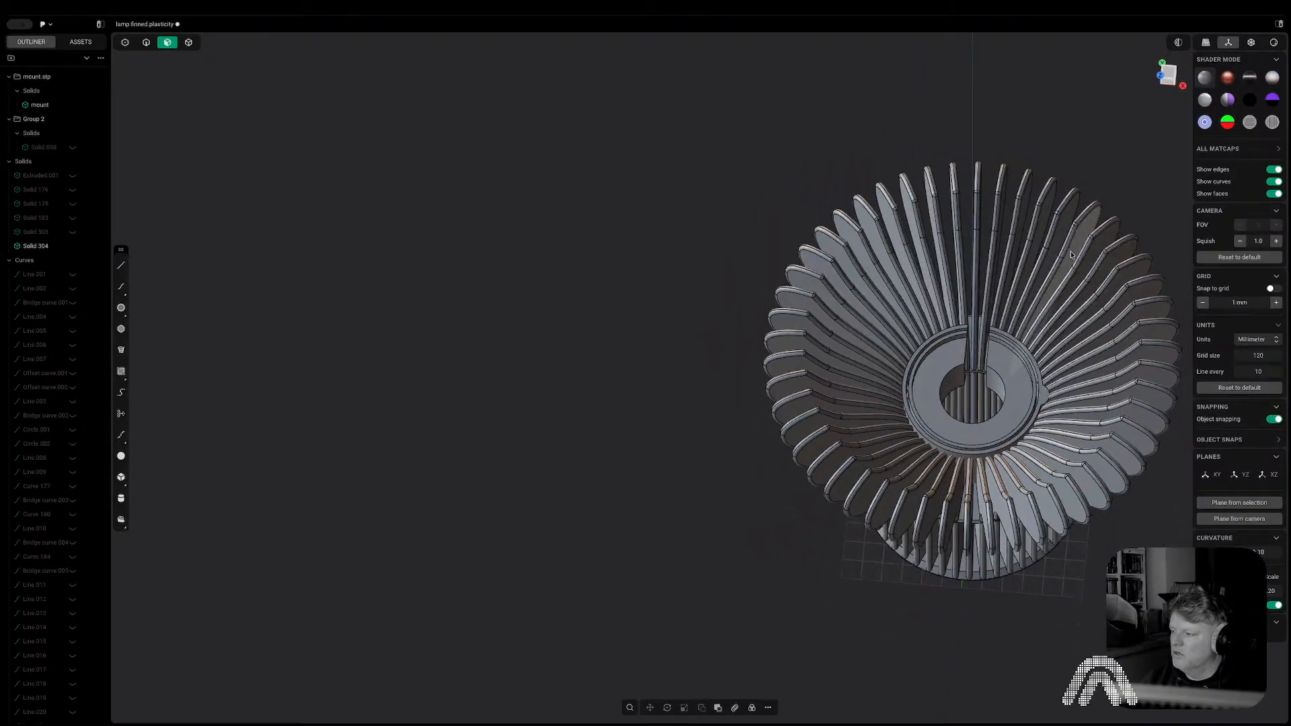
{"action": "key", "text": "5"}
{"action": "left_click", "coordinate": [1010, 402]}
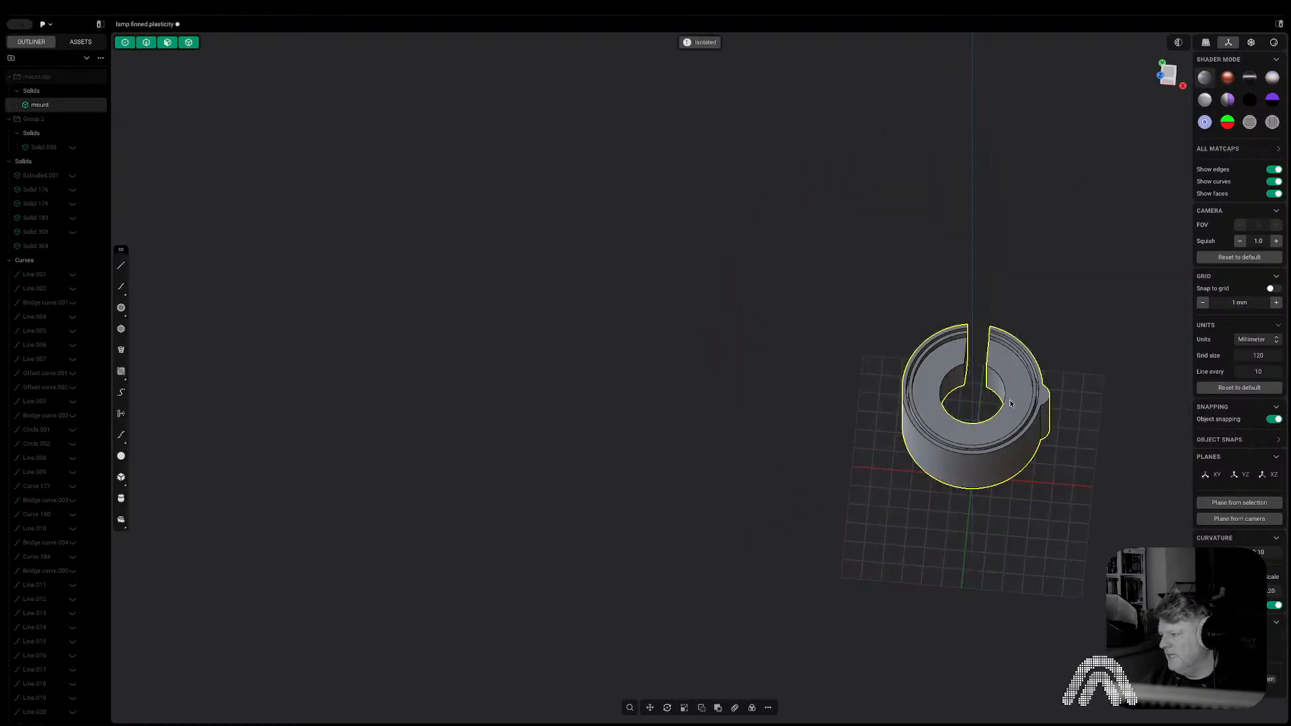
{"action": "key", "text": "slash"}
{"action": "left_click", "coordinate": [1168, 68]}
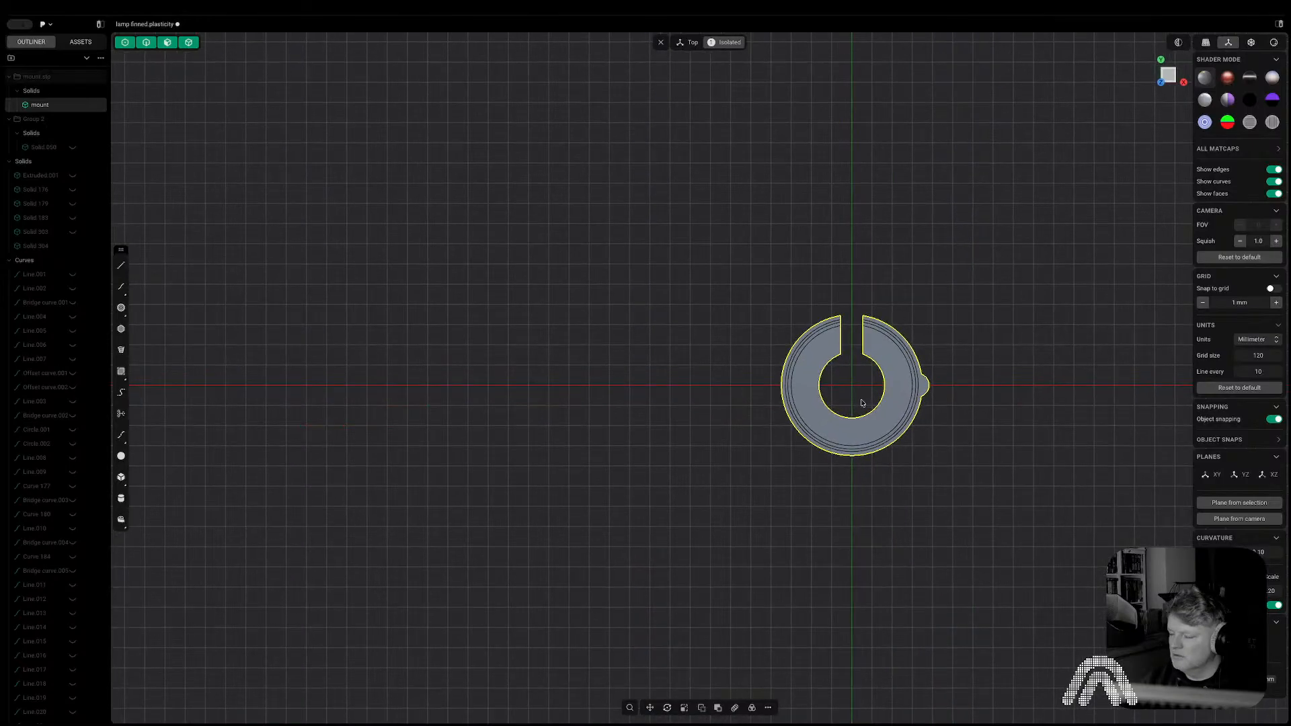
Draw a circle centred on the origin out to the mount's outer edge and split the side bump off the mount.
{"action": "scroll", "coordinate": [913, 366], "scroll_direction": "up", "scroll_amount": 3}
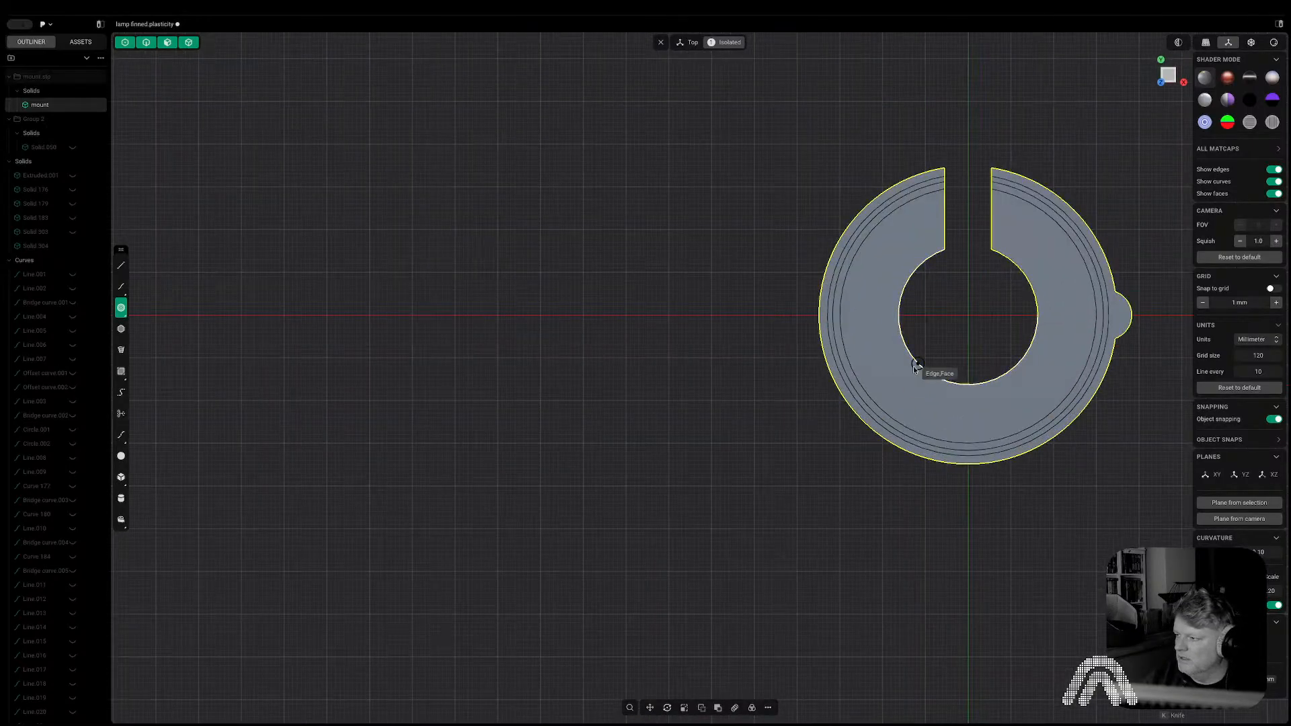
{"action": "left_click", "coordinate": [963, 319]}
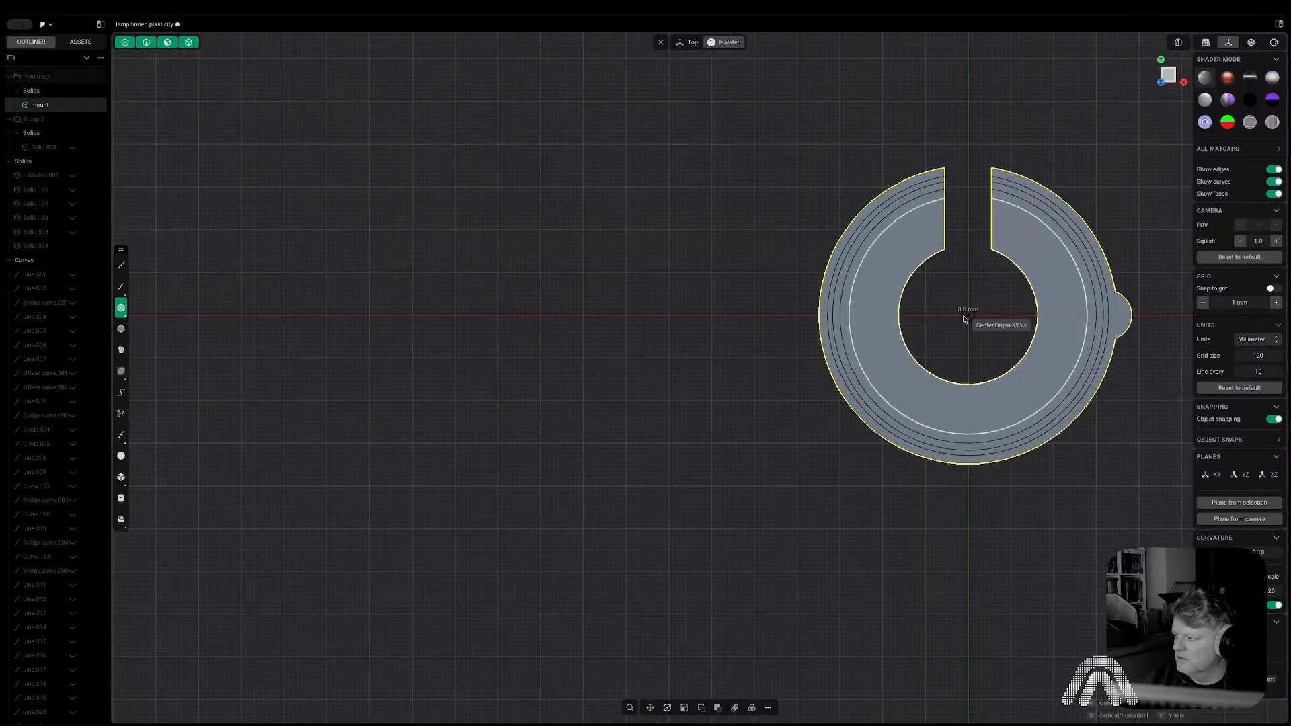
{"action": "left_click", "coordinate": [1115, 296]}
{"action": "middle_click_drag", "start_coordinate": [1092, 420], "coordinate": [796, 421]}
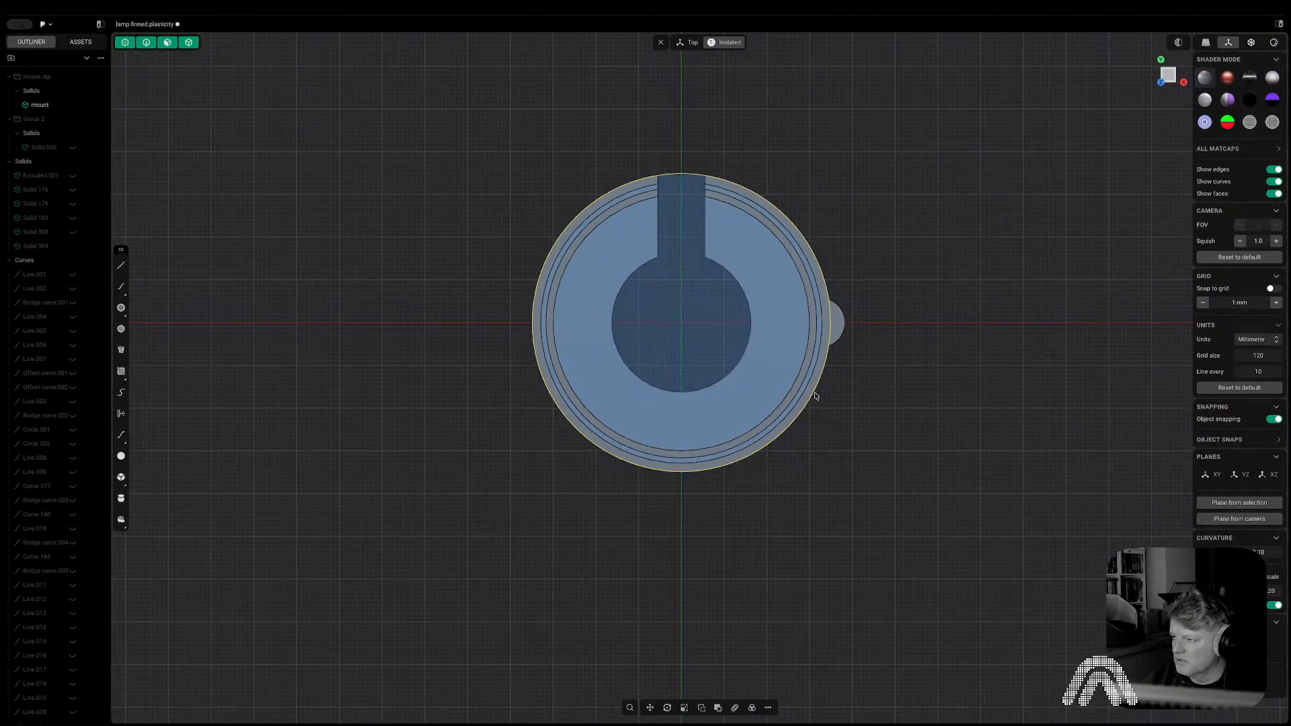
{"action": "key", "text": "e"}
{"action": "left_click", "coordinate": [874, 383]}
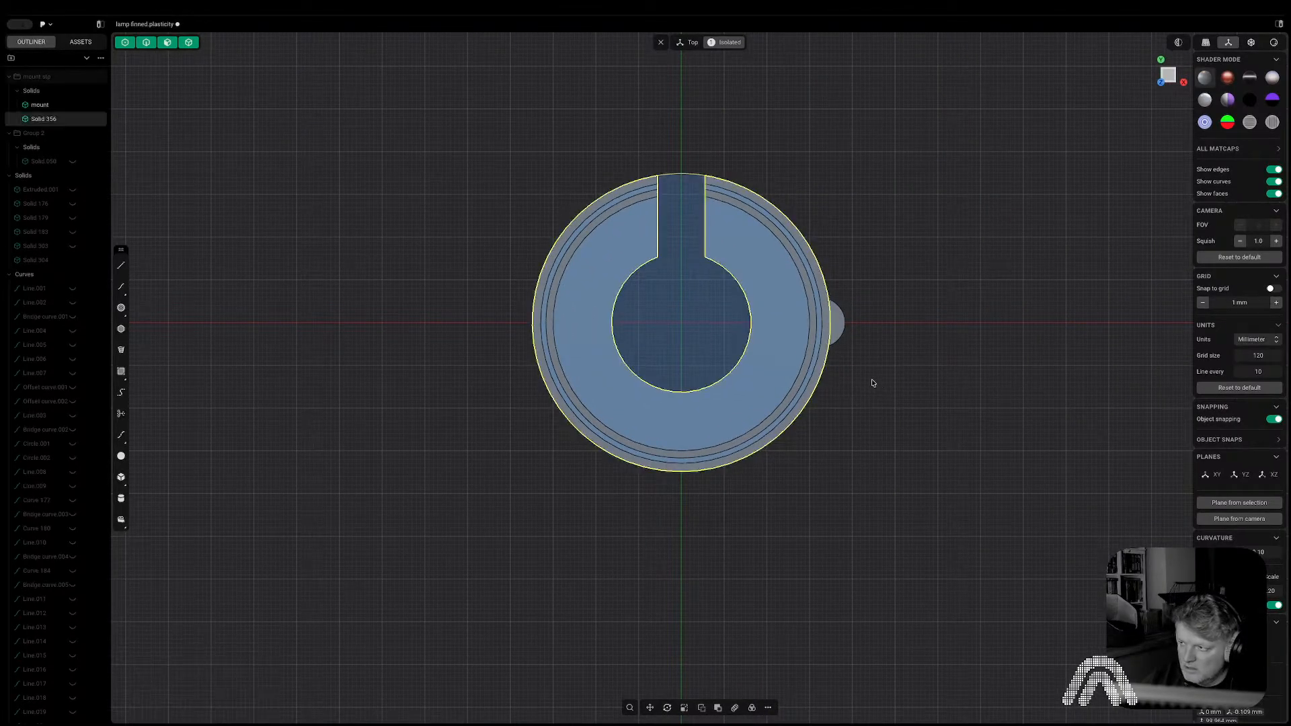
Delete the separated side bump, restrict selection to edges and bring the lamp back out of isolation.
{"action": "left_click", "coordinate": [872, 383]}
{"action": "left_click", "coordinate": [844, 332]}
{"action": "key", "text": "Delete"}
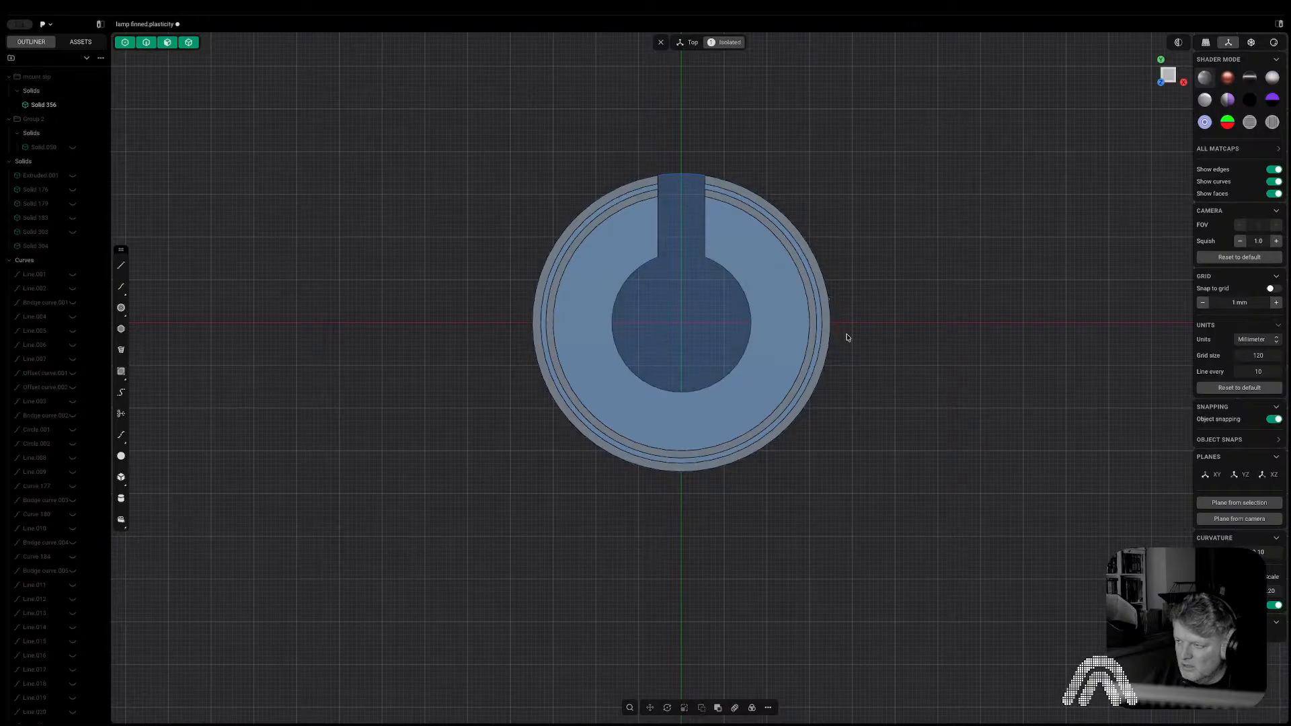
{"action": "key", "text": "2"}
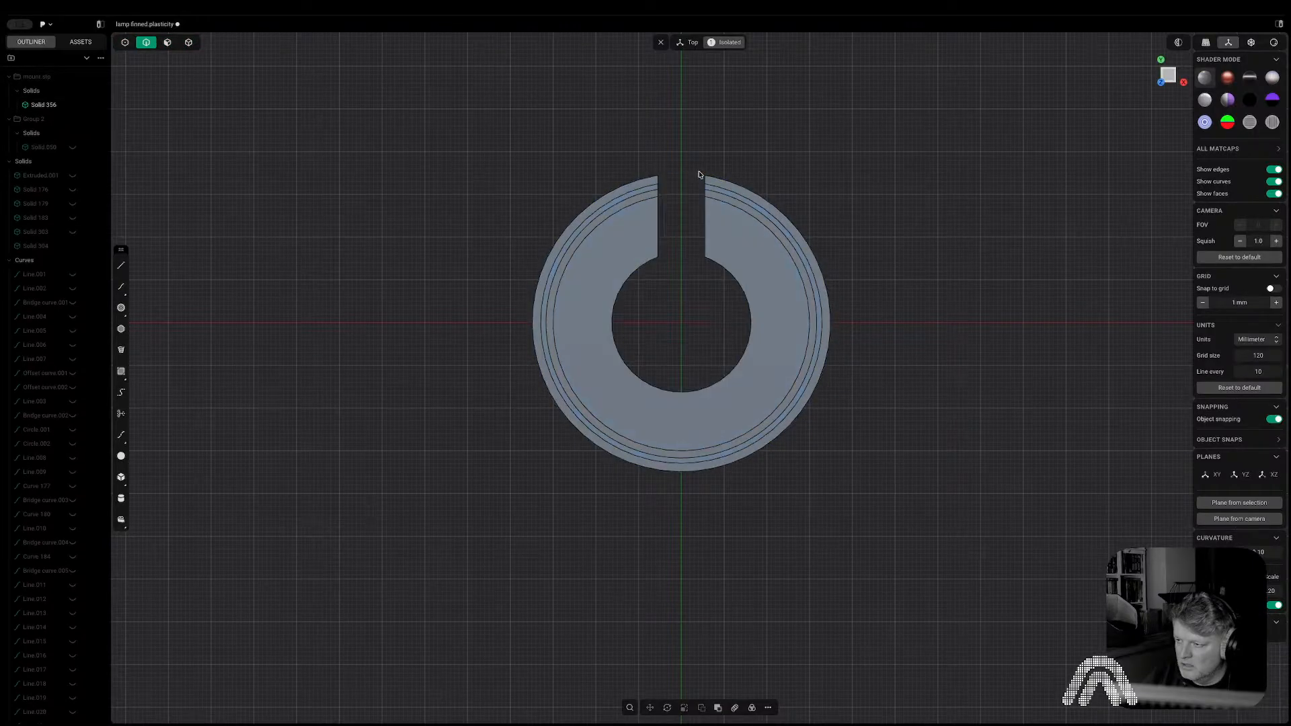
{"action": "left_click", "coordinate": [724, 45]}
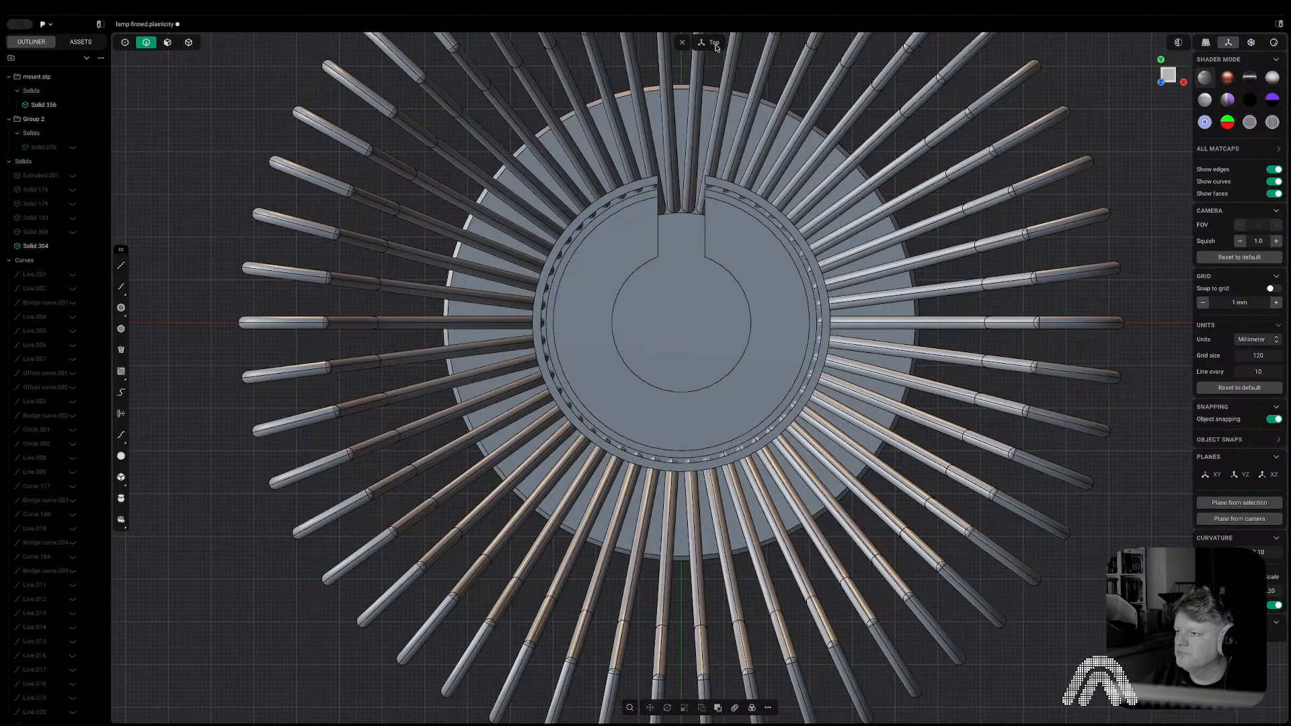
Examine how the mount's slot lines up with the surrounding fins from the top and at an angle.
{"action": "middle_click_drag", "start_coordinate": [721, 135], "coordinate": [592, 214]}
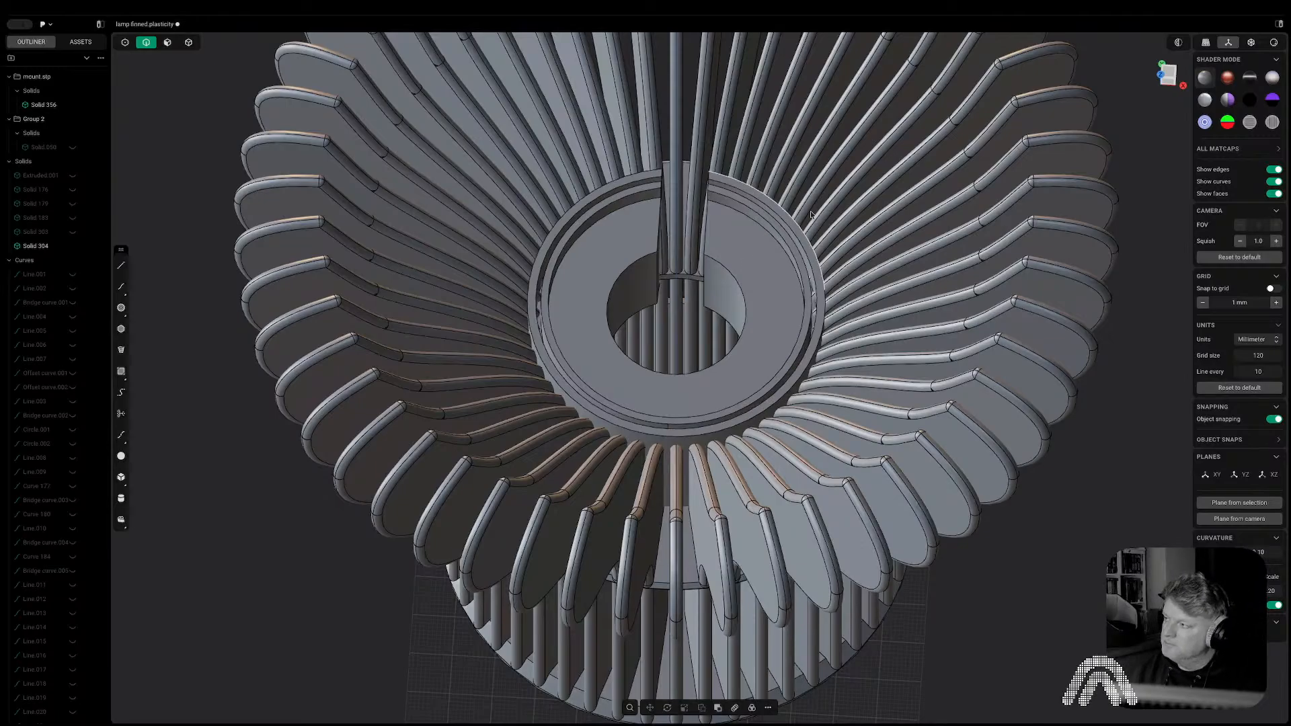
{"action": "key", "text": "7"}
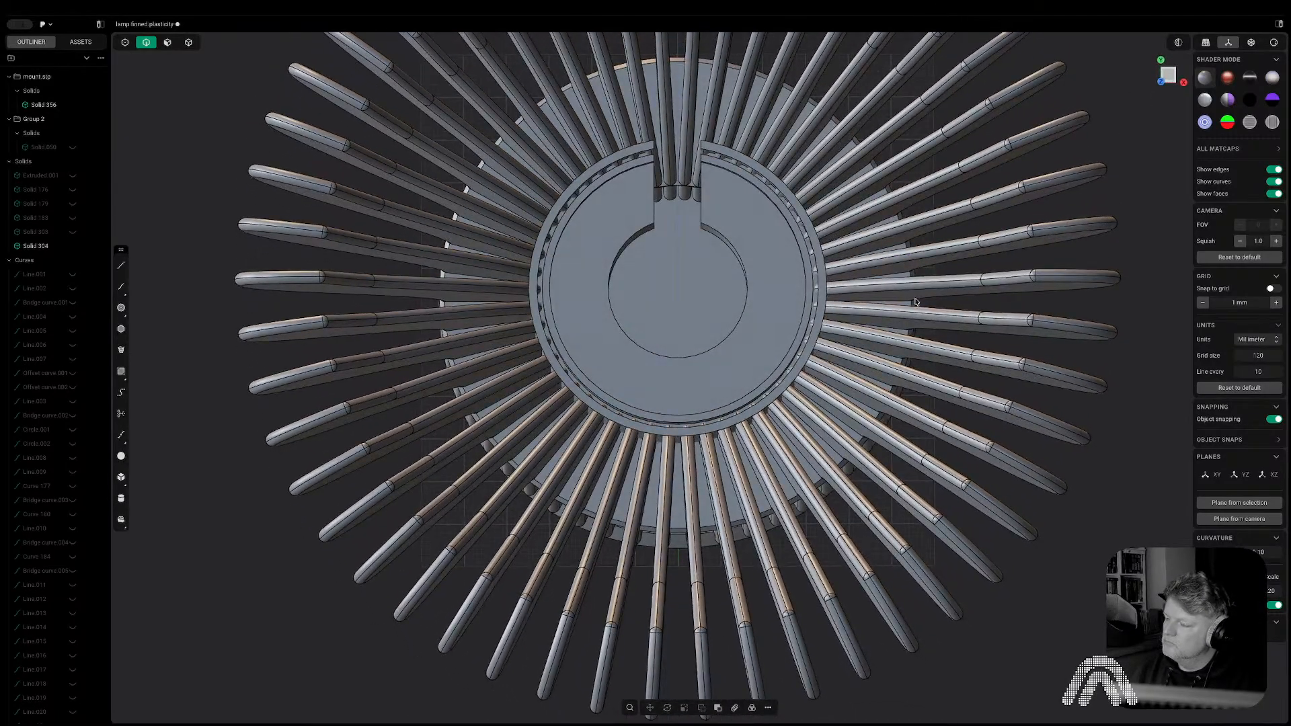
{"action": "middle_click_drag", "start_coordinate": [915, 302], "coordinate": [792, 298]}
{"action": "key", "text": "7"}
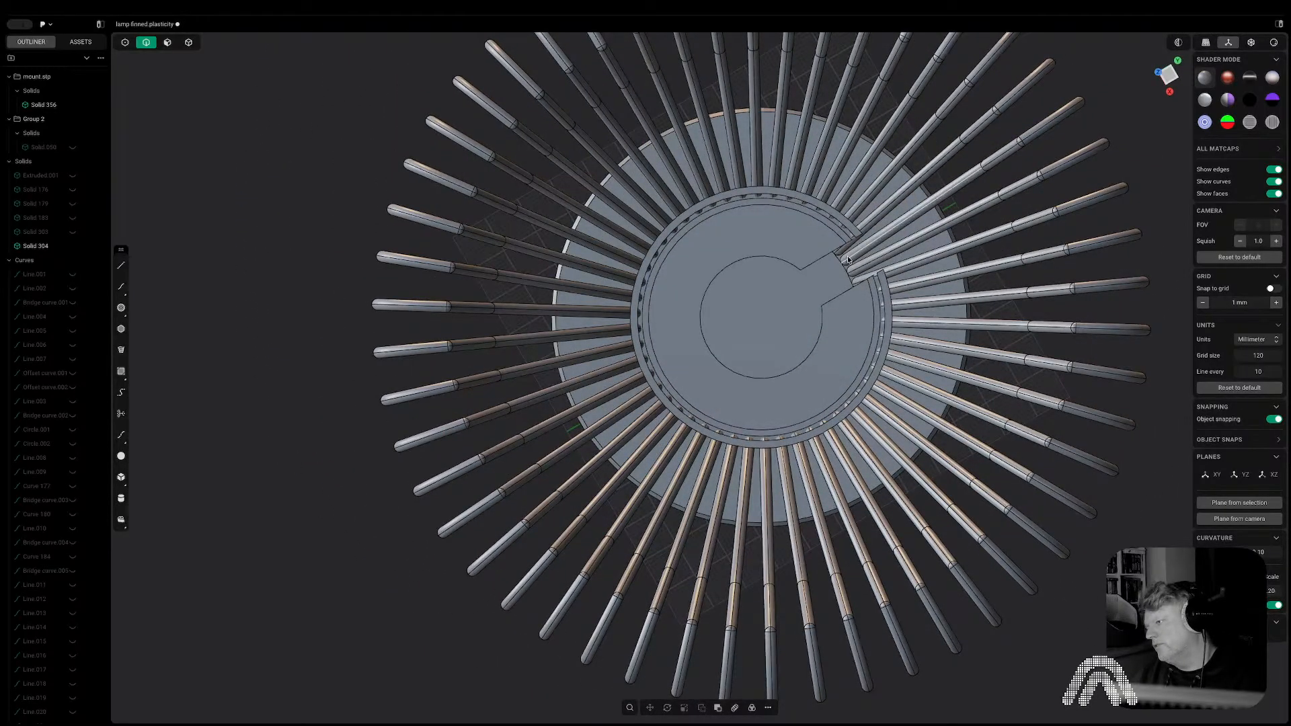
{"action": "middle_click_drag", "start_coordinate": [849, 260], "coordinate": [1047, 301]}
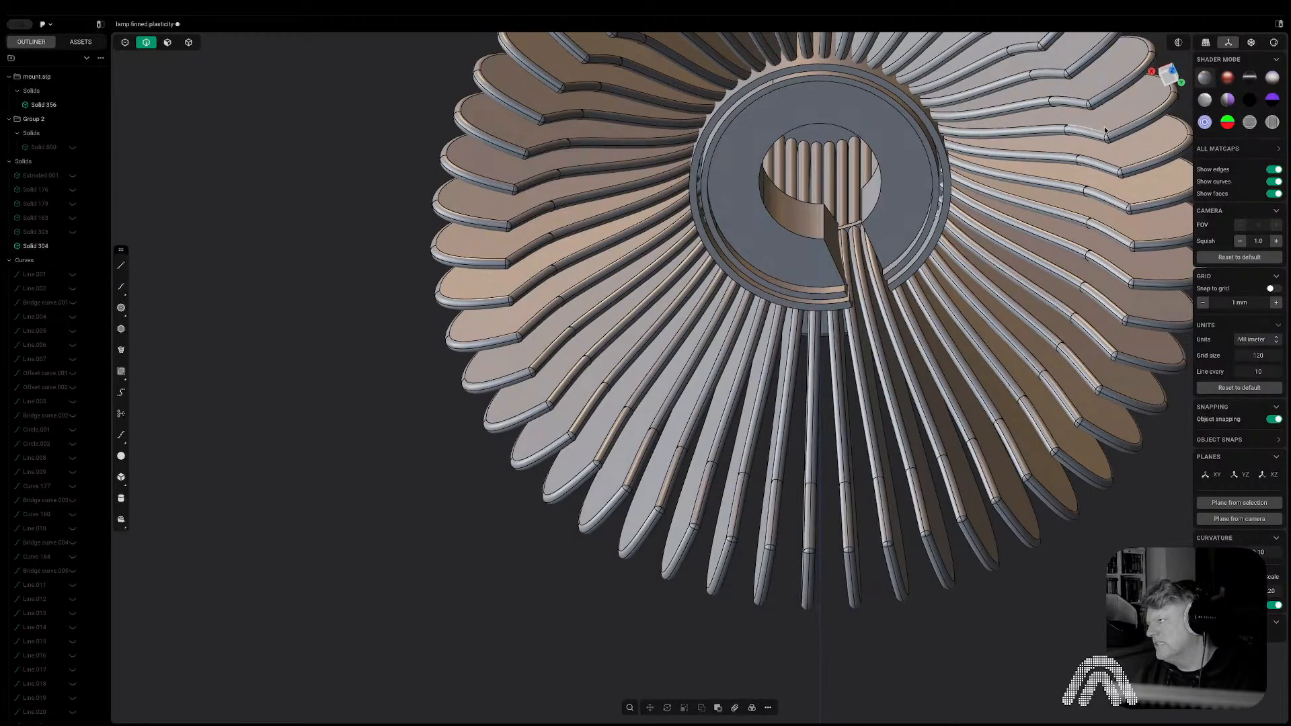
{"action": "left_click", "coordinate": [1171, 72]}
{"action": "middle_click_drag", "start_coordinate": [982, 342], "coordinate": [673, 364], "text": "shift"}
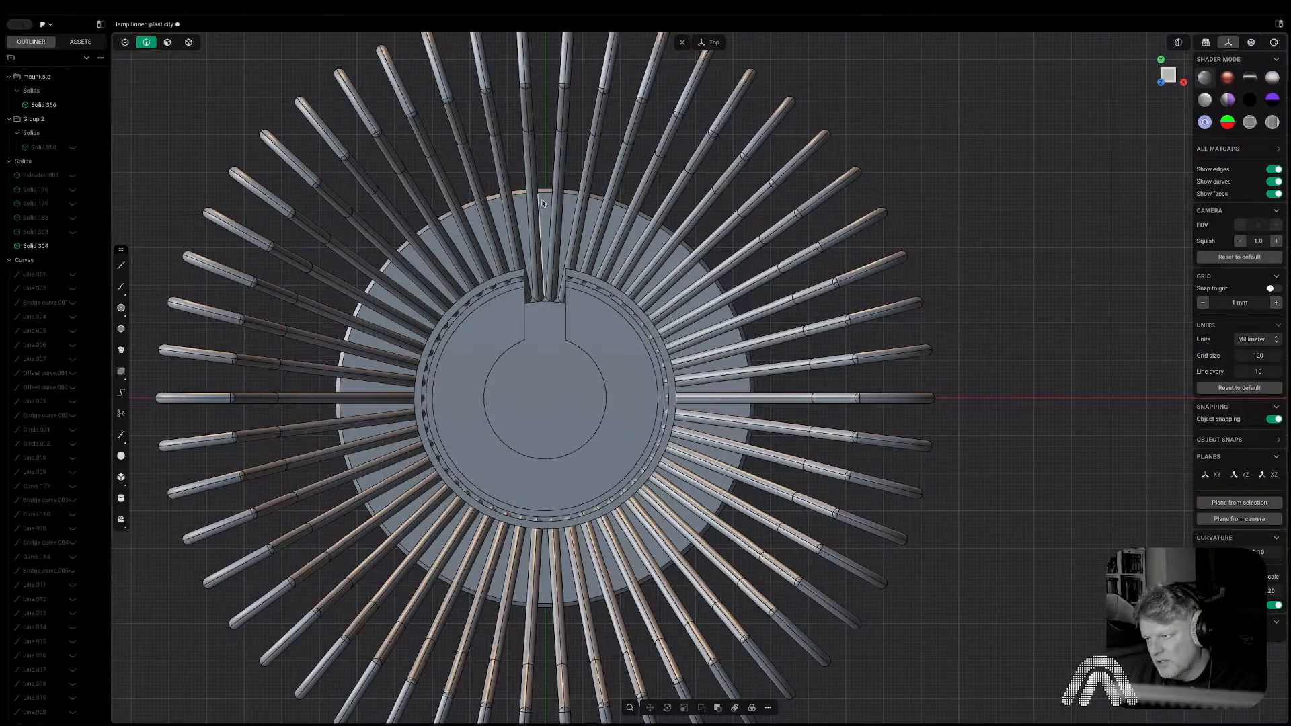
{"action": "middle_click_drag", "start_coordinate": [555, 304], "coordinate": [569, 390]}
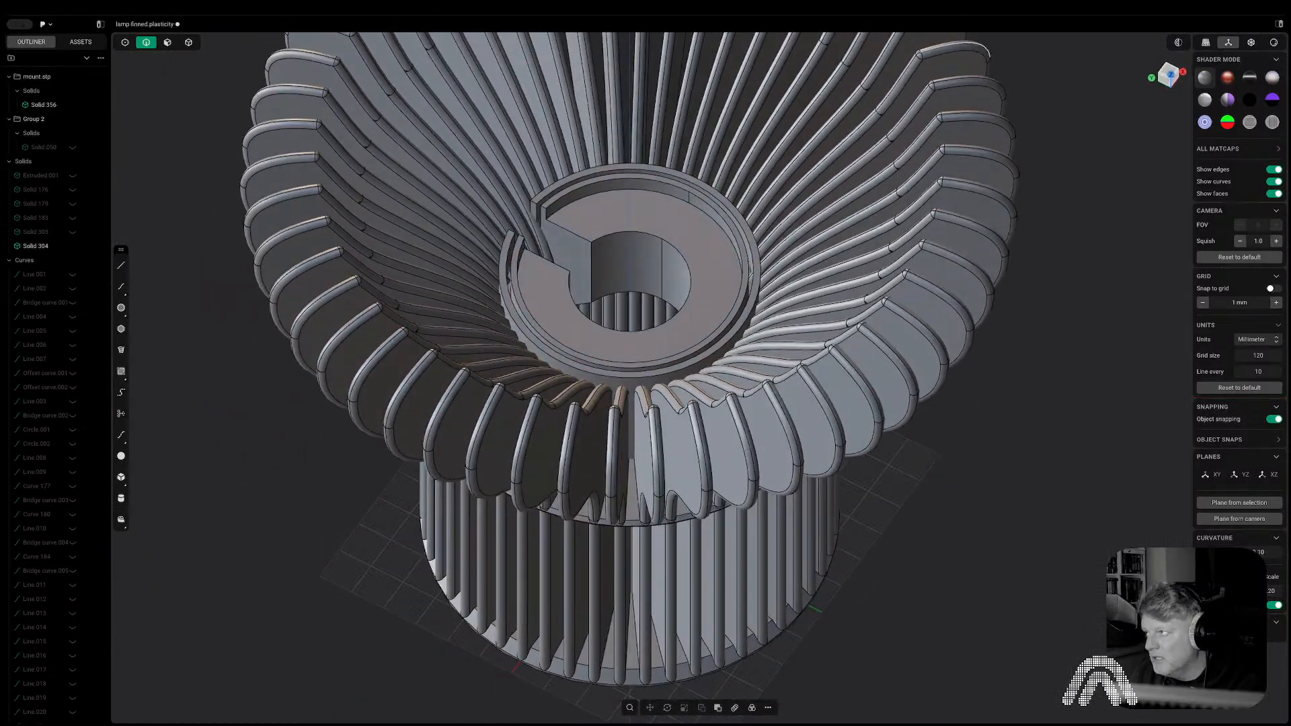
{"action": "left_click", "coordinate": [1171, 76]}
{"action": "middle_click_drag", "start_coordinate": [1141, 135], "coordinate": [1213, 110]}
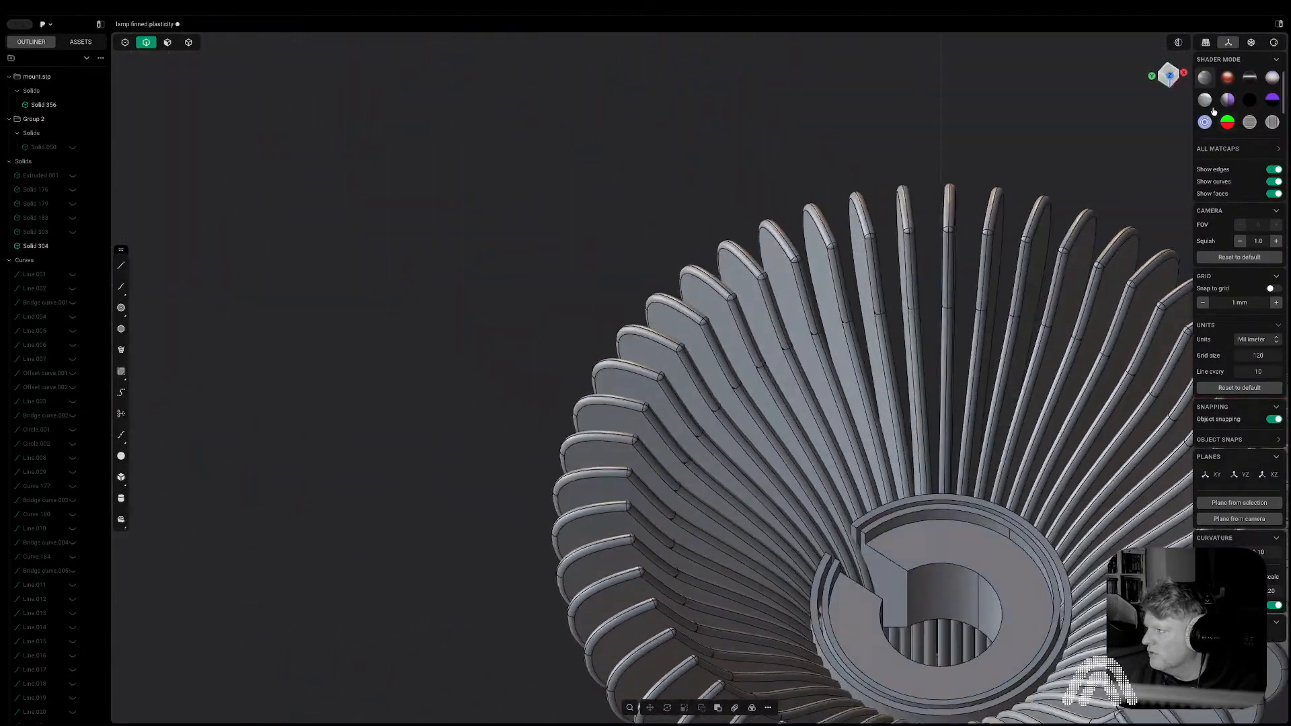
{"action": "left_click", "coordinate": [1165, 85]}
{"action": "middle_click_drag", "start_coordinate": [1140, 185], "coordinate": [1176, 95]}
Section the lamp and mount along the left construction plane at a distance of 0.0 mm.
{"action": "left_click", "coordinate": [1164, 82]}
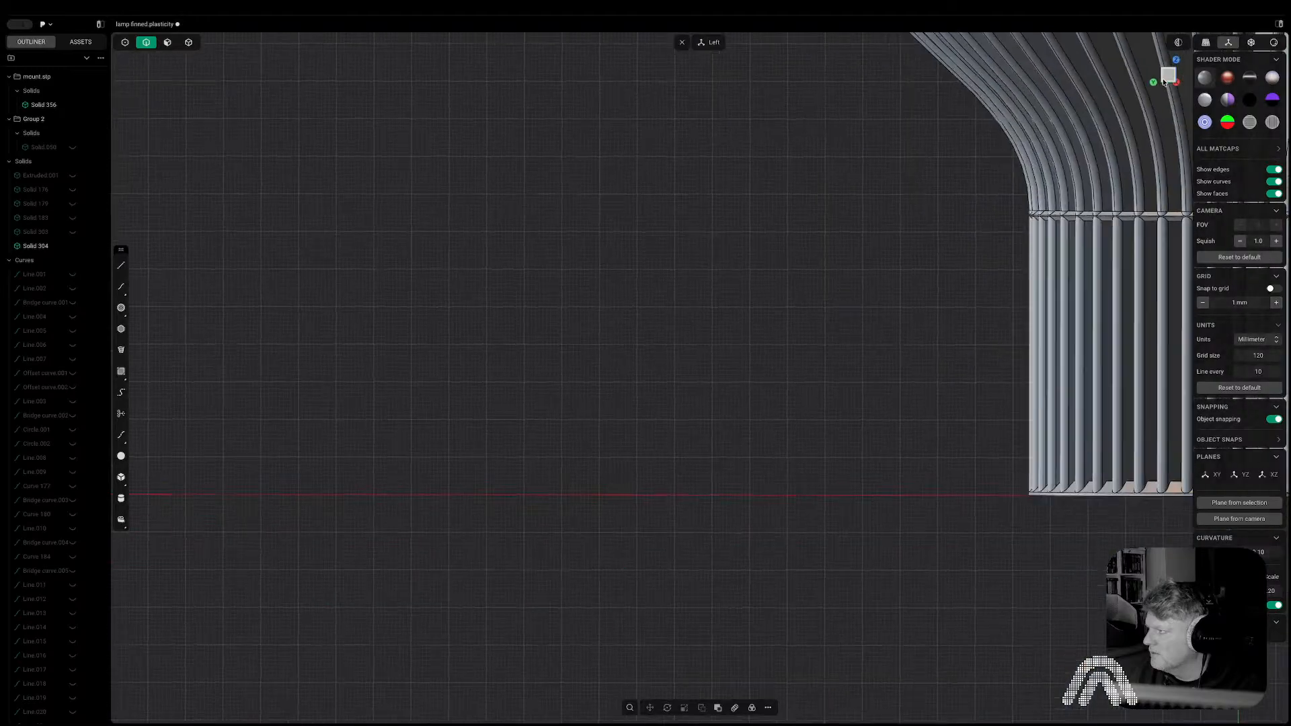
{"action": "middle_click_drag", "start_coordinate": [865, 209], "coordinate": [417, 404], "text": "shift"}
{"action": "left_click", "coordinate": [1178, 42]}
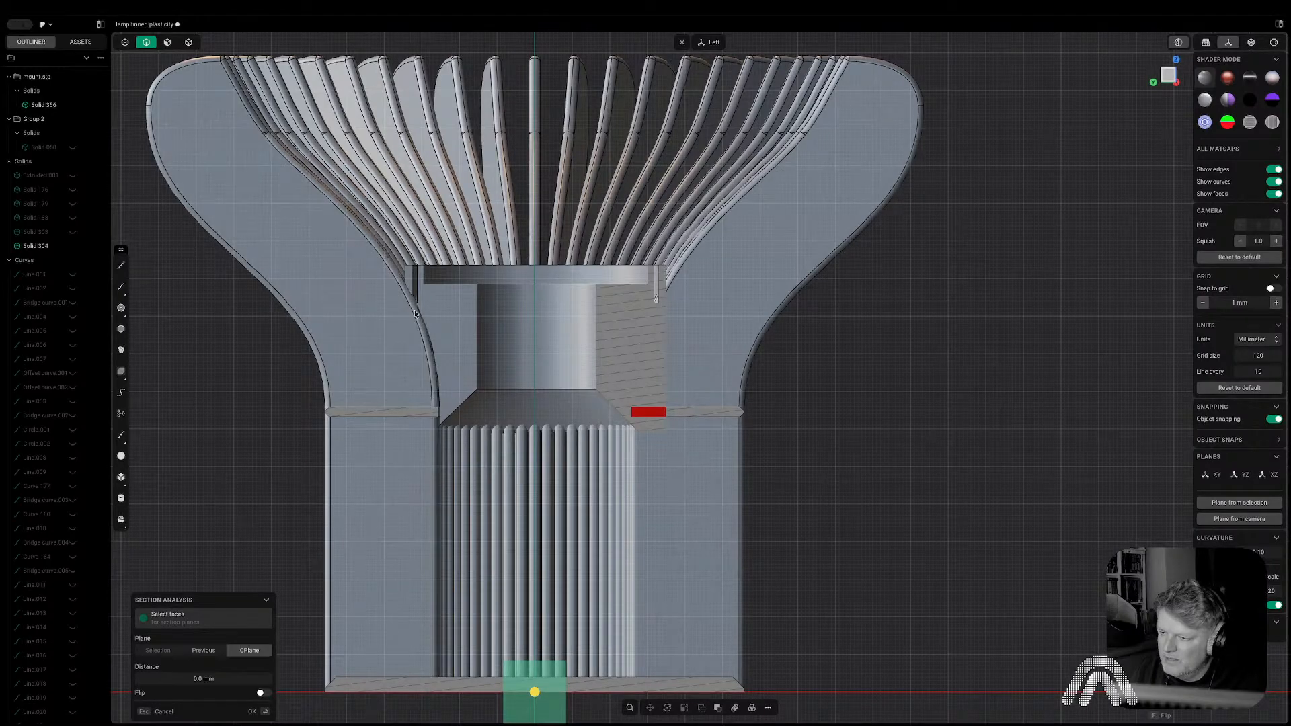
{"action": "middle_click_drag", "start_coordinate": [415, 313], "coordinate": [464, 267]}
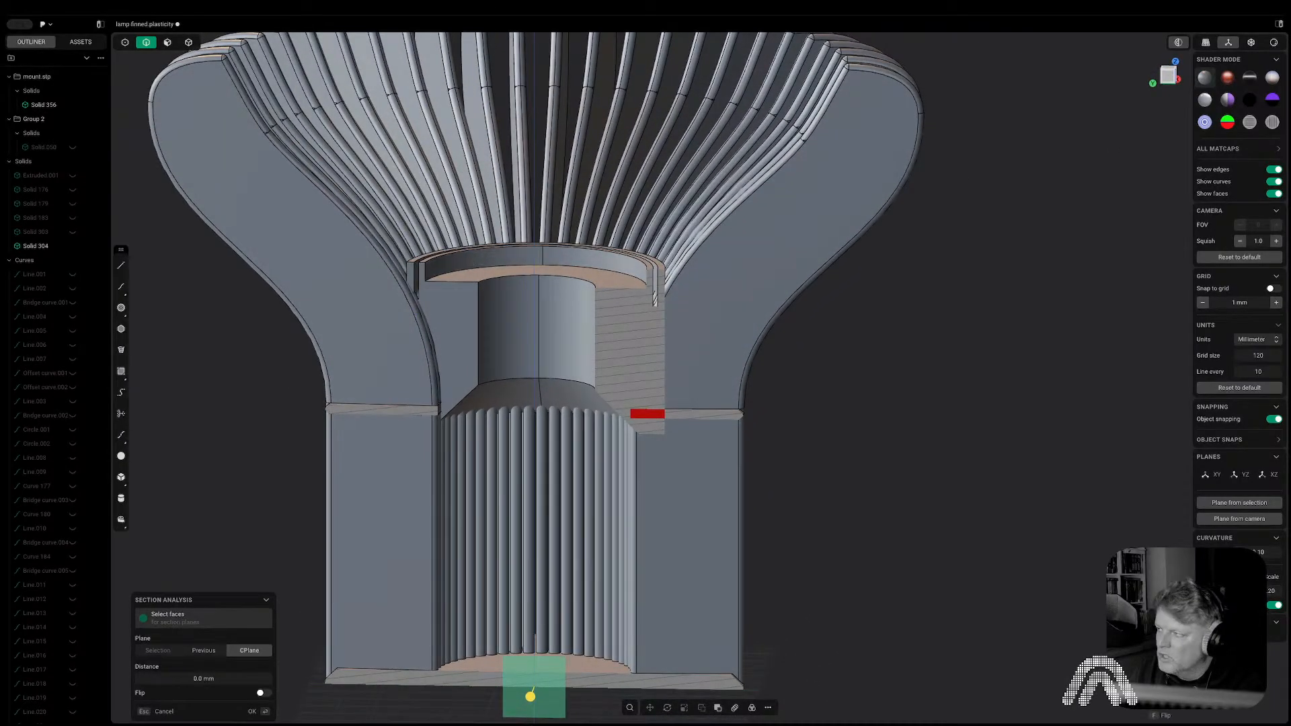
{"action": "left_click", "coordinate": [1168, 76]}
{"action": "scroll", "coordinate": [385, 288], "scroll_direction": "up", "scroll_amount": 2}
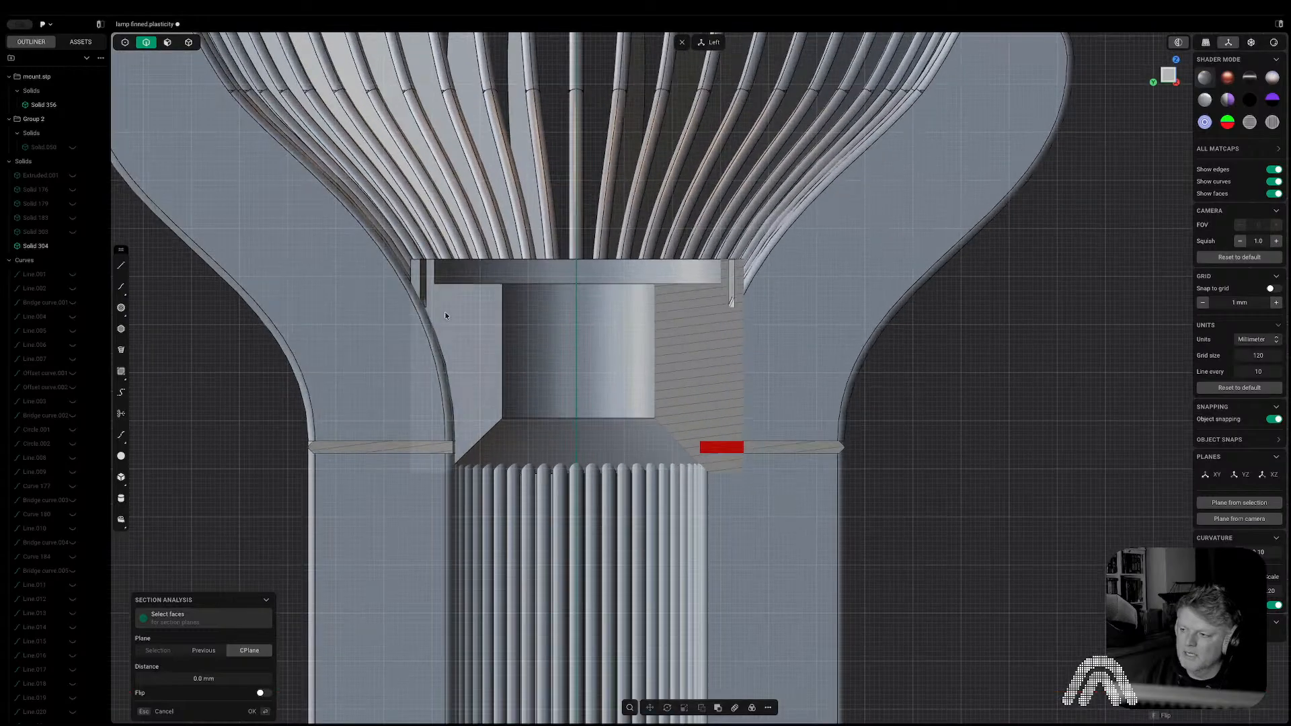
{"action": "key", "text": "l"}
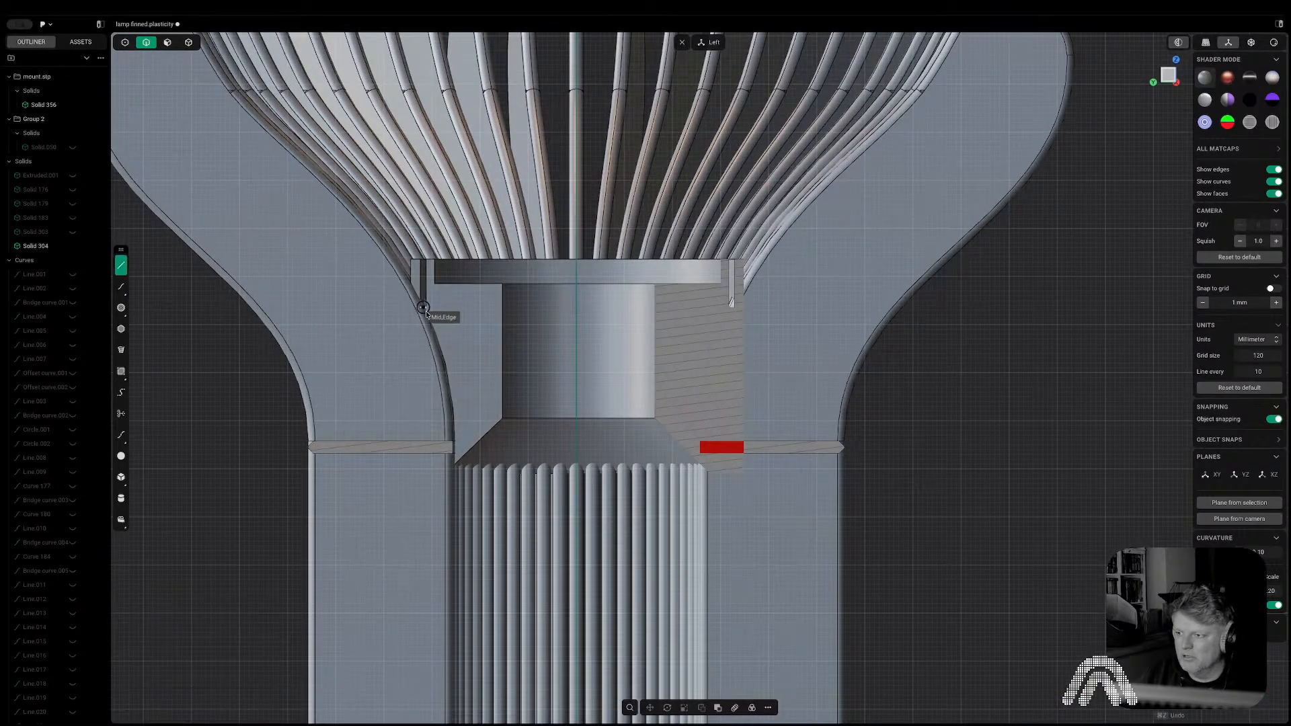
{"action": "scroll", "coordinate": [434, 311], "scroll_direction": "up", "scroll_amount": 4}
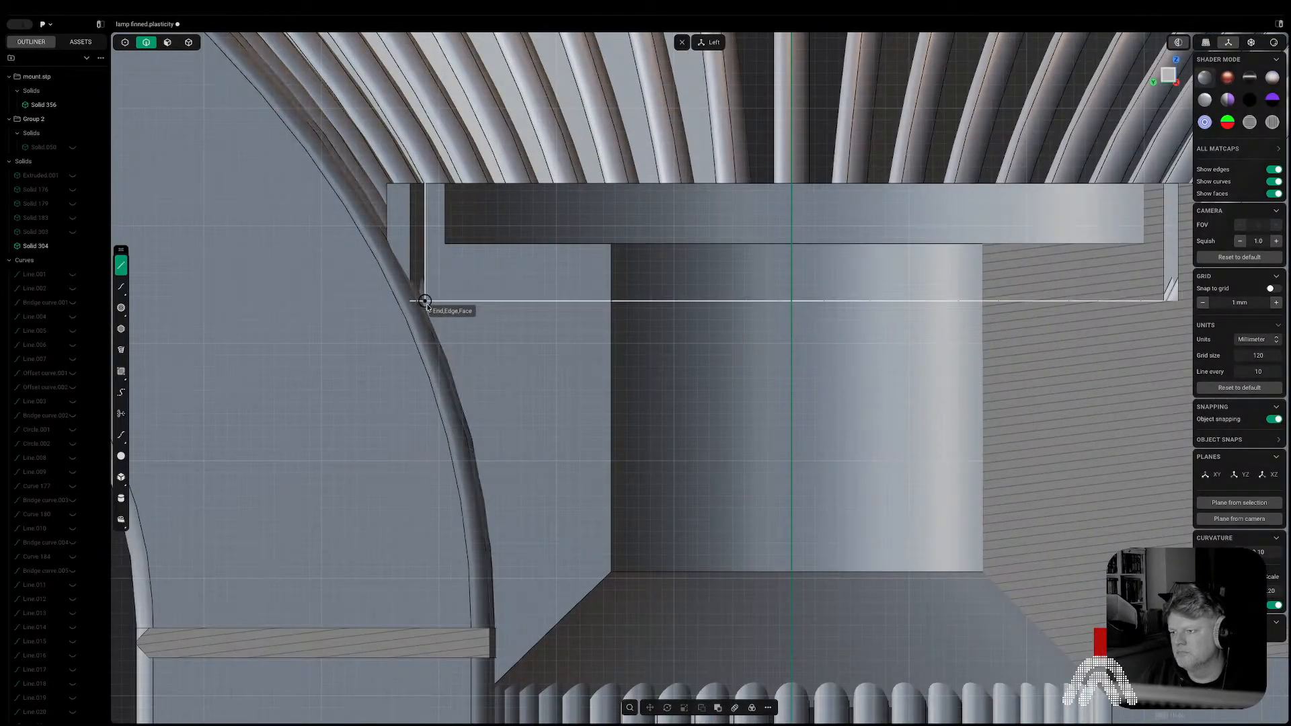
{"action": "left_click", "coordinate": [425, 301]}
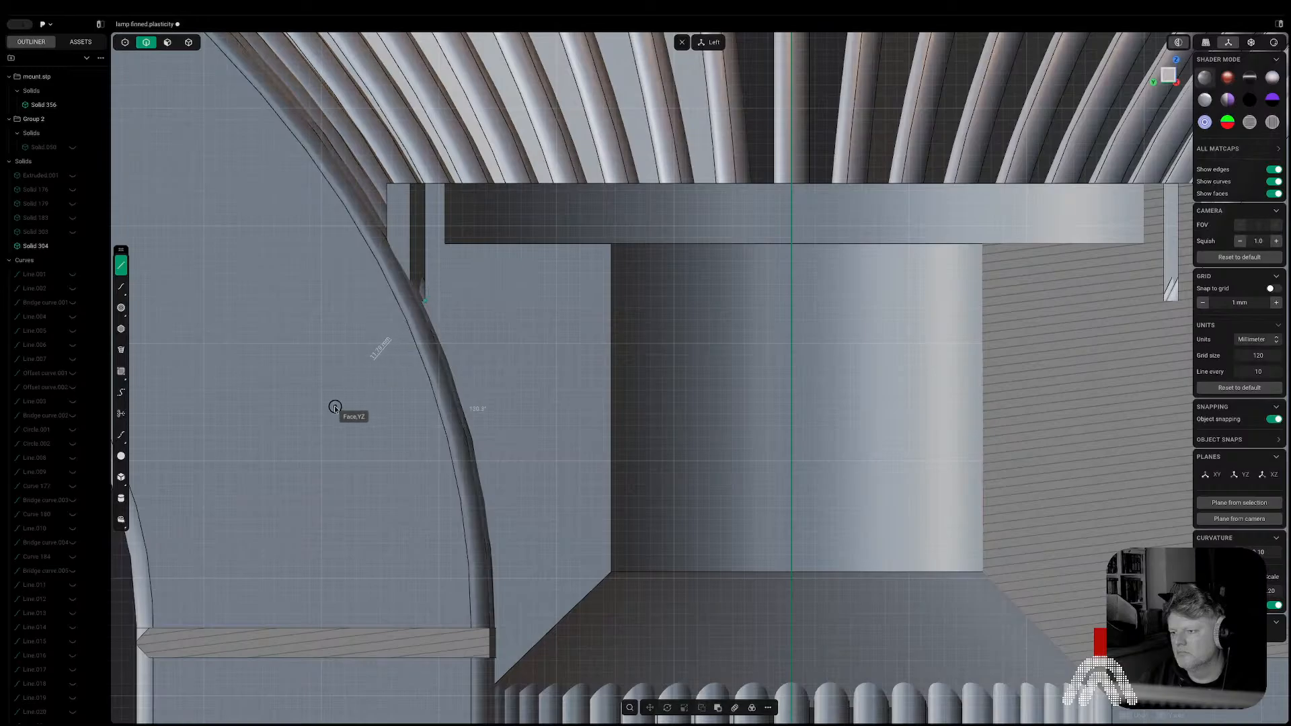
{"action": "scroll", "coordinate": [315, 573], "scroll_direction": "down", "scroll_amount": 5}
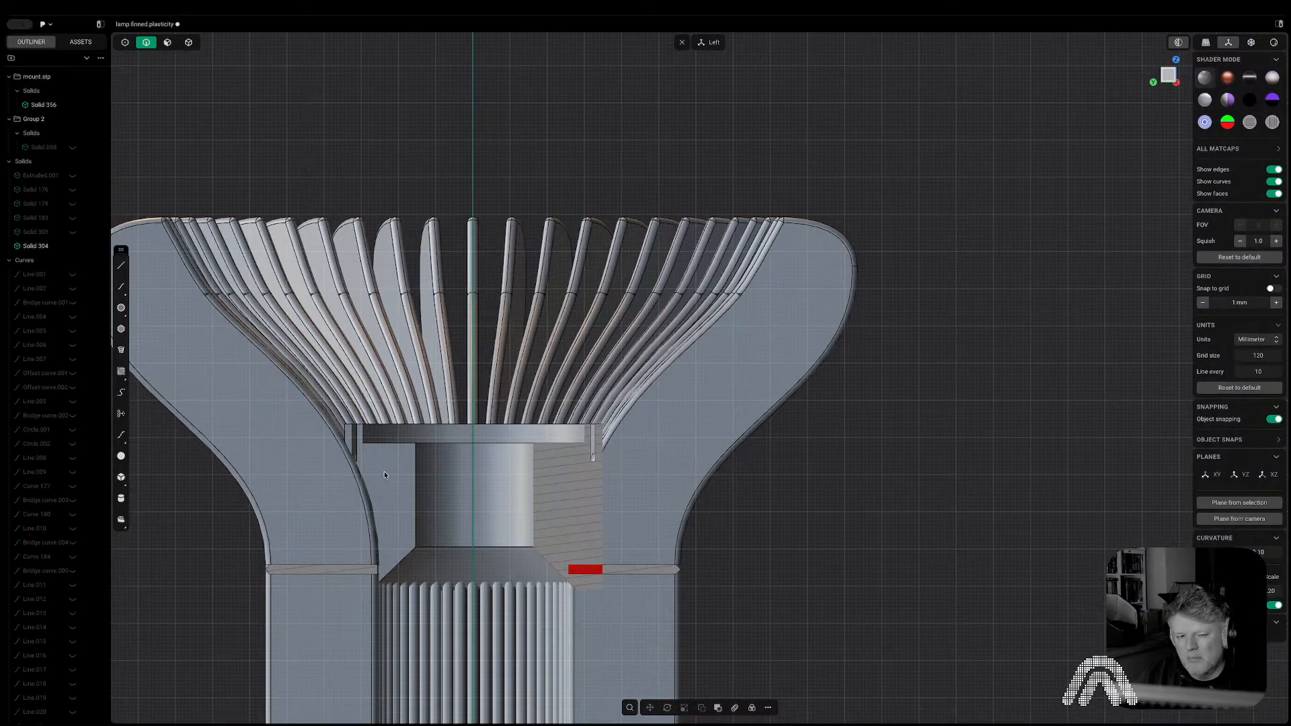
{"action": "scroll", "coordinate": [390, 468], "scroll_direction": "down", "scroll_amount": 4}
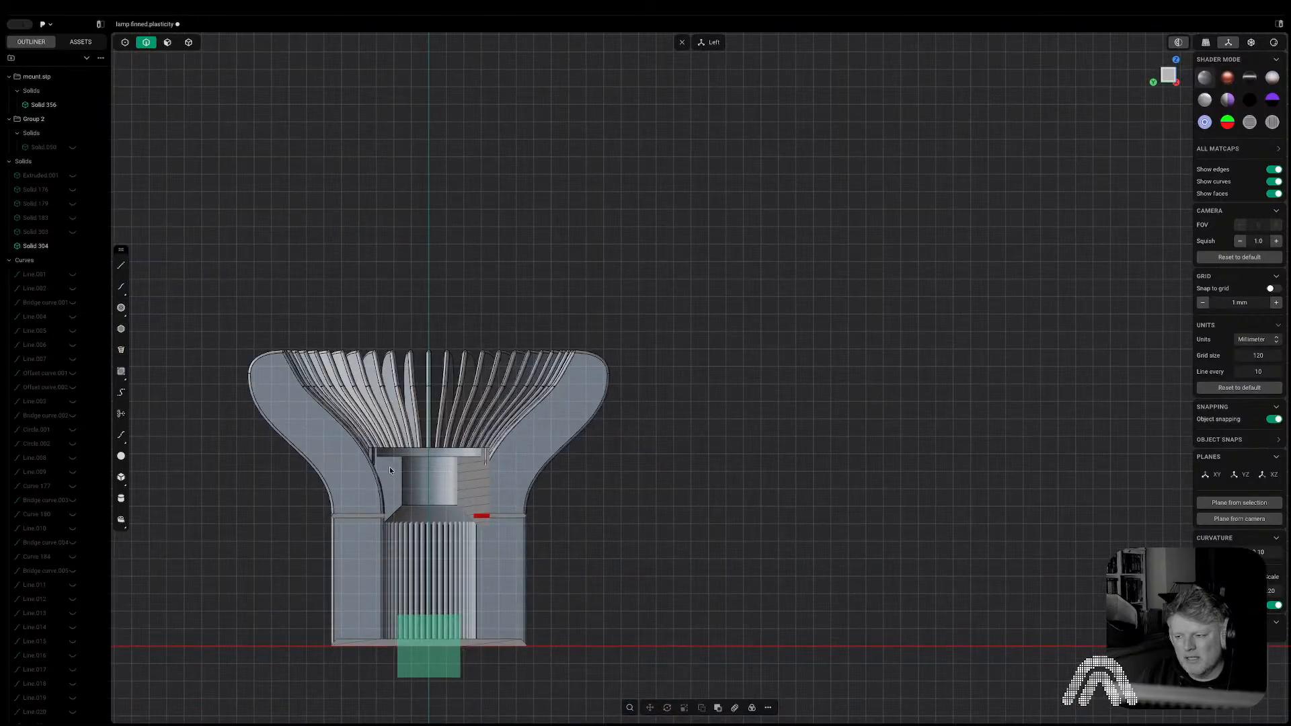
Examine the sectioned mount's groove and slot against the fins from an angle and from the top.
{"action": "middle_click_drag", "start_coordinate": [390, 469], "coordinate": [390, 484]}
{"action": "scroll", "coordinate": [390, 484], "scroll_direction": "up", "scroll_amount": 5}
{"action": "scroll", "coordinate": [390, 485], "scroll_direction": "up", "scroll_amount": 2}
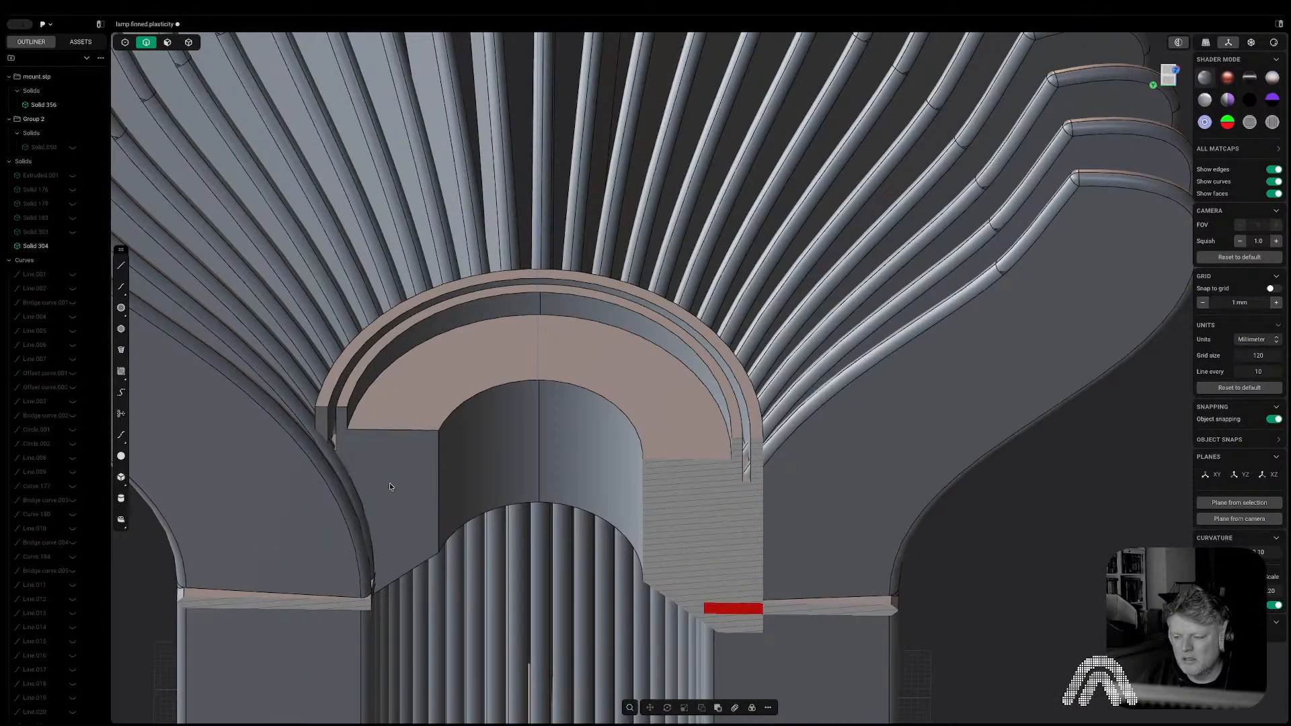
{"action": "middle_click_drag", "start_coordinate": [390, 483], "coordinate": [389, 515]}
{"action": "left_click", "coordinate": [1175, 75]}
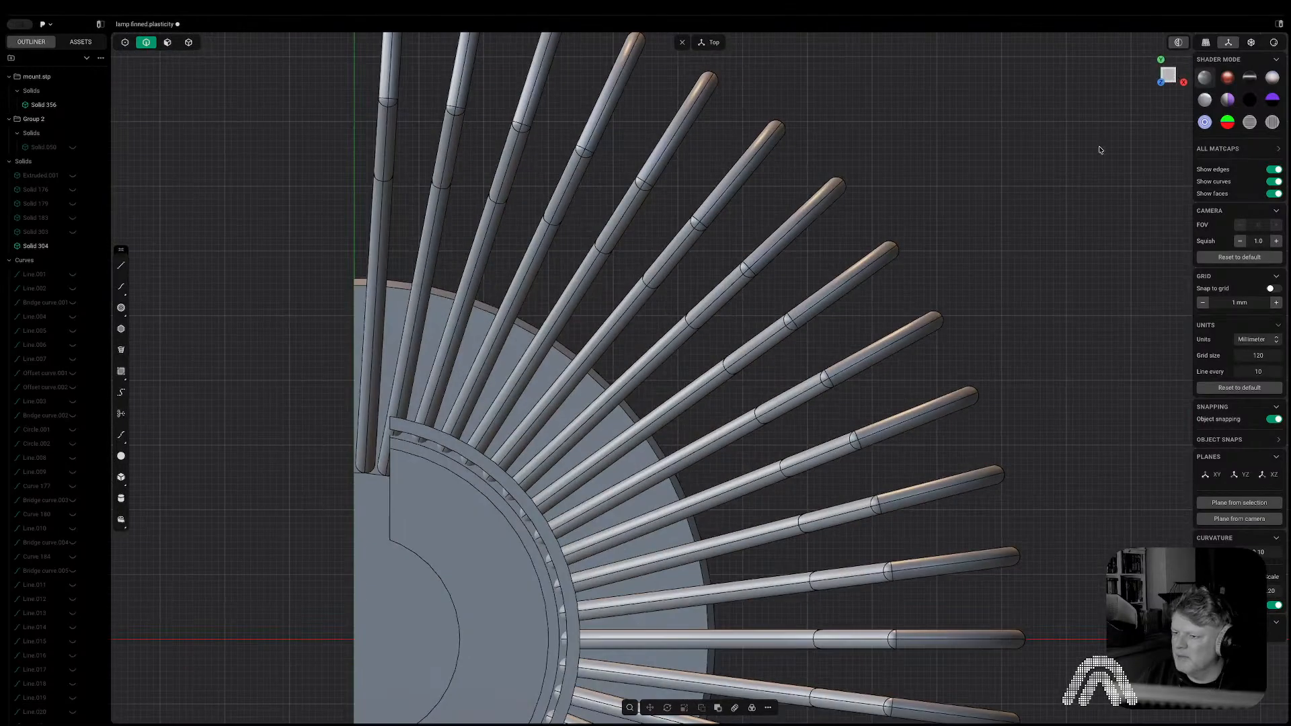
{"action": "scroll", "coordinate": [401, 452], "scroll_direction": "up", "scroll_amount": 3}
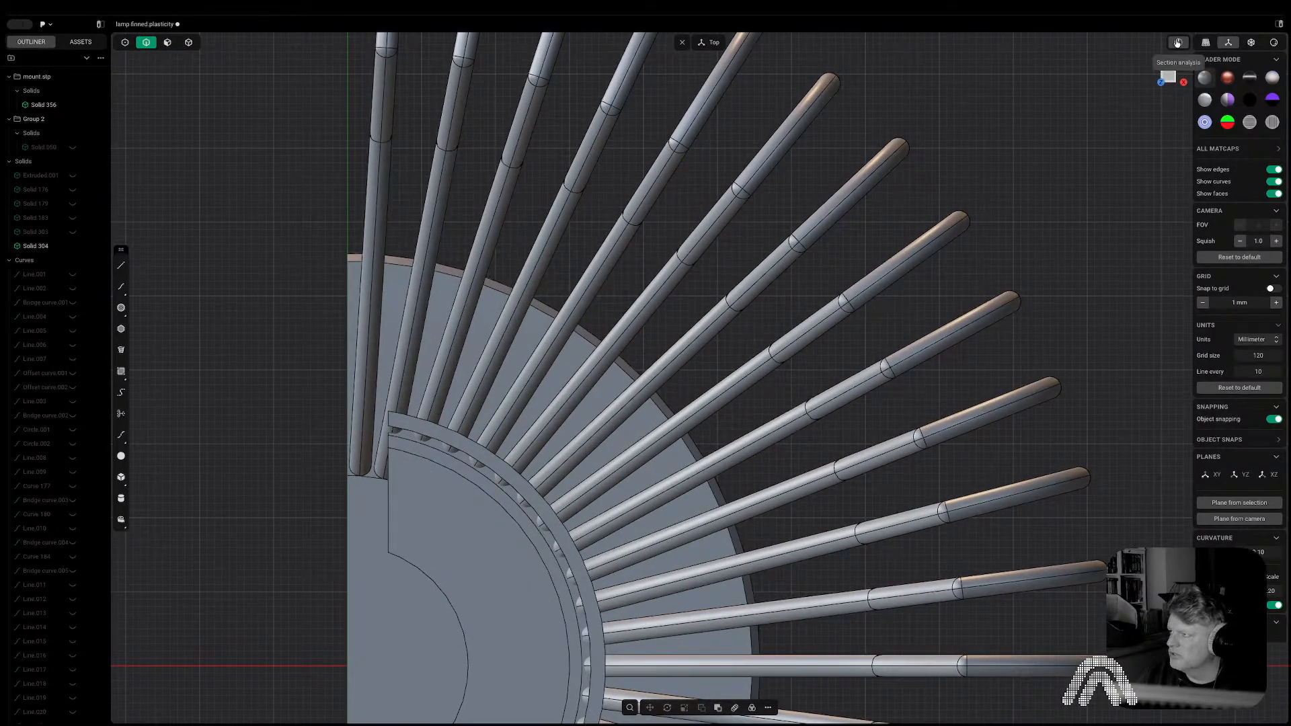
Draw a circle centred on the lamp's axis out to the mount slot's outer corner and raise it vertically above the mount.
{"action": "middle_click_drag", "start_coordinate": [286, 466], "coordinate": [438, 446], "text": "shift"}
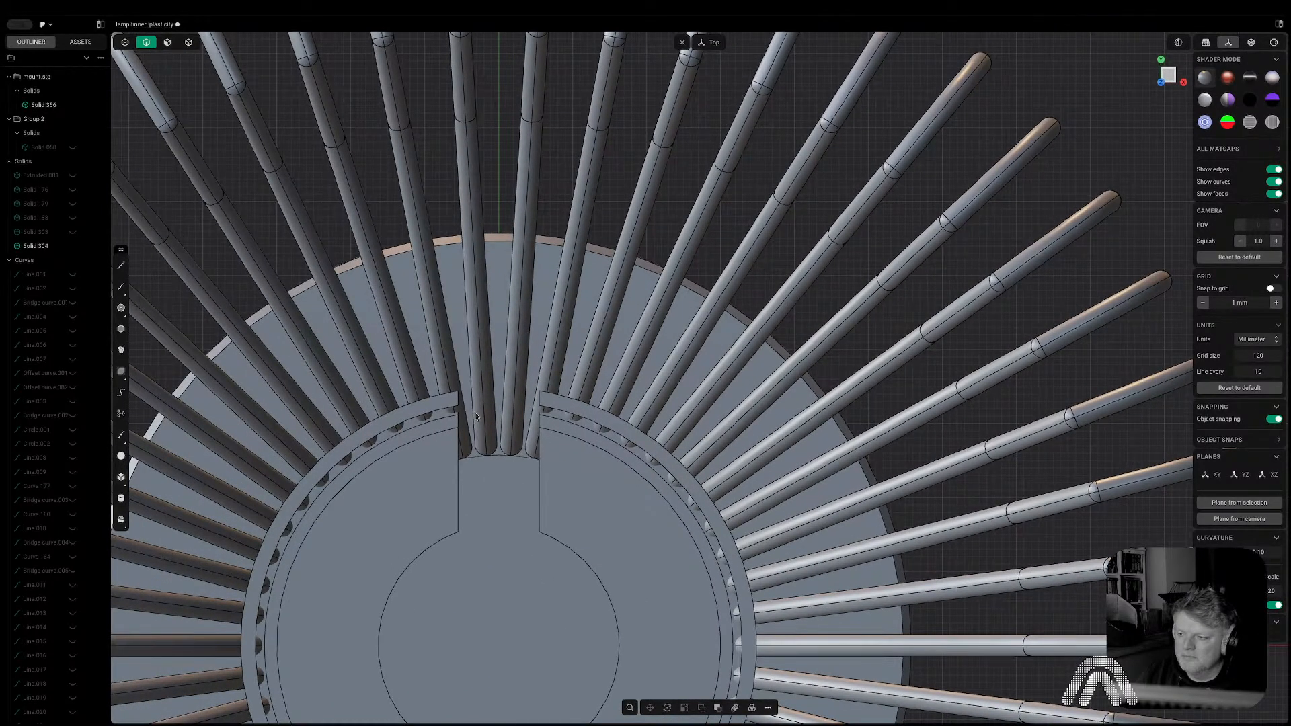
{"action": "left_click", "coordinate": [122, 308]}
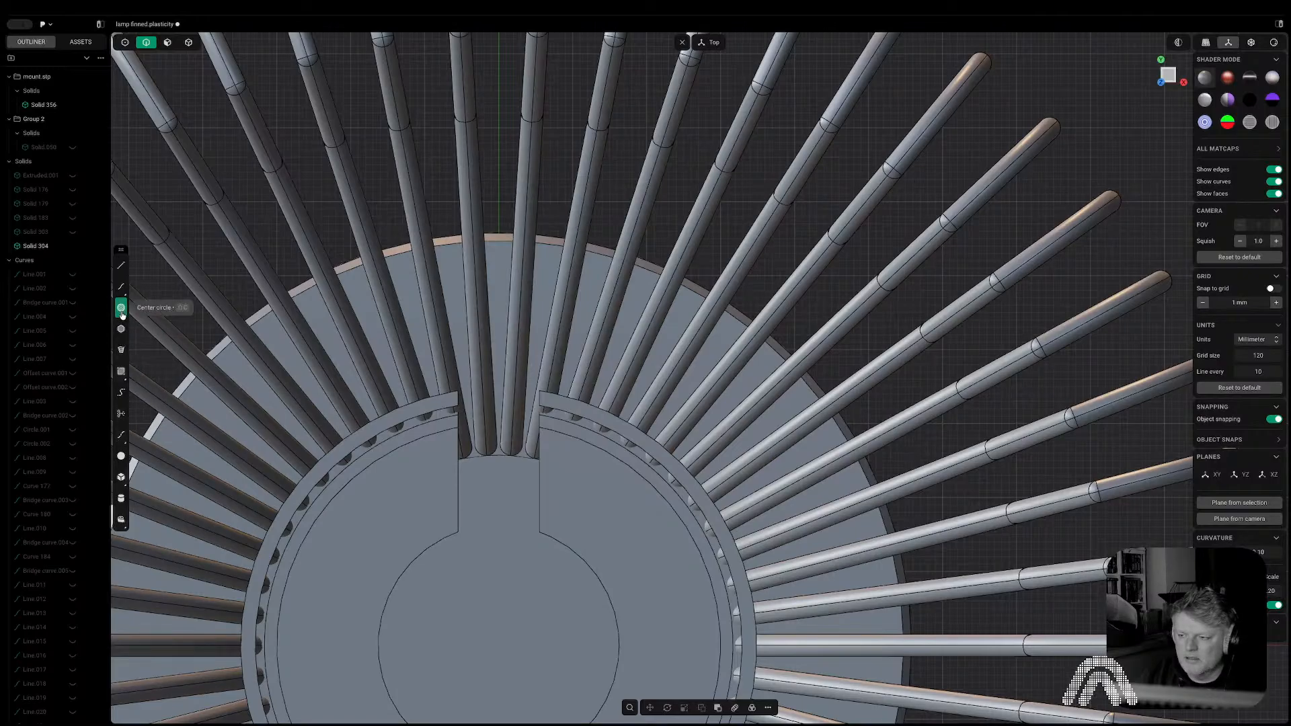
{"action": "left_click", "coordinate": [498, 646]}
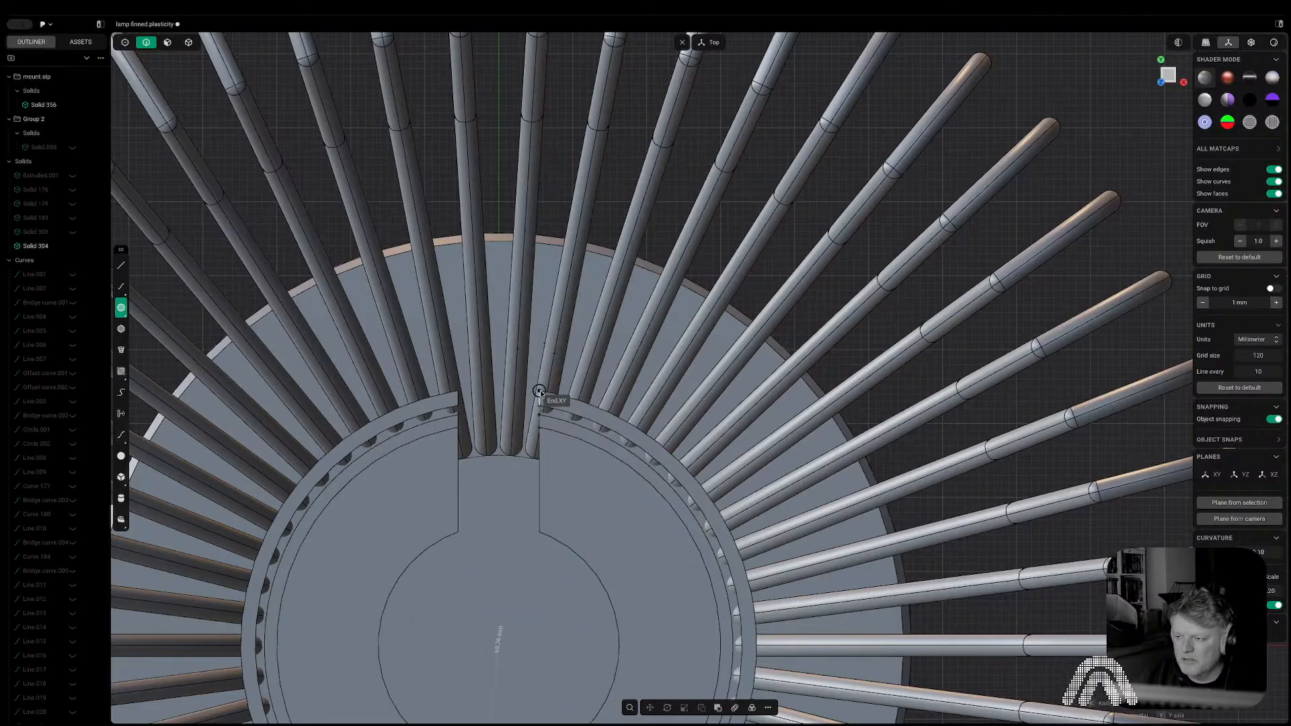
{"action": "left_click", "coordinate": [547, 392]}
{"action": "scroll", "coordinate": [526, 435], "scroll_direction": "down", "scroll_amount": 6}
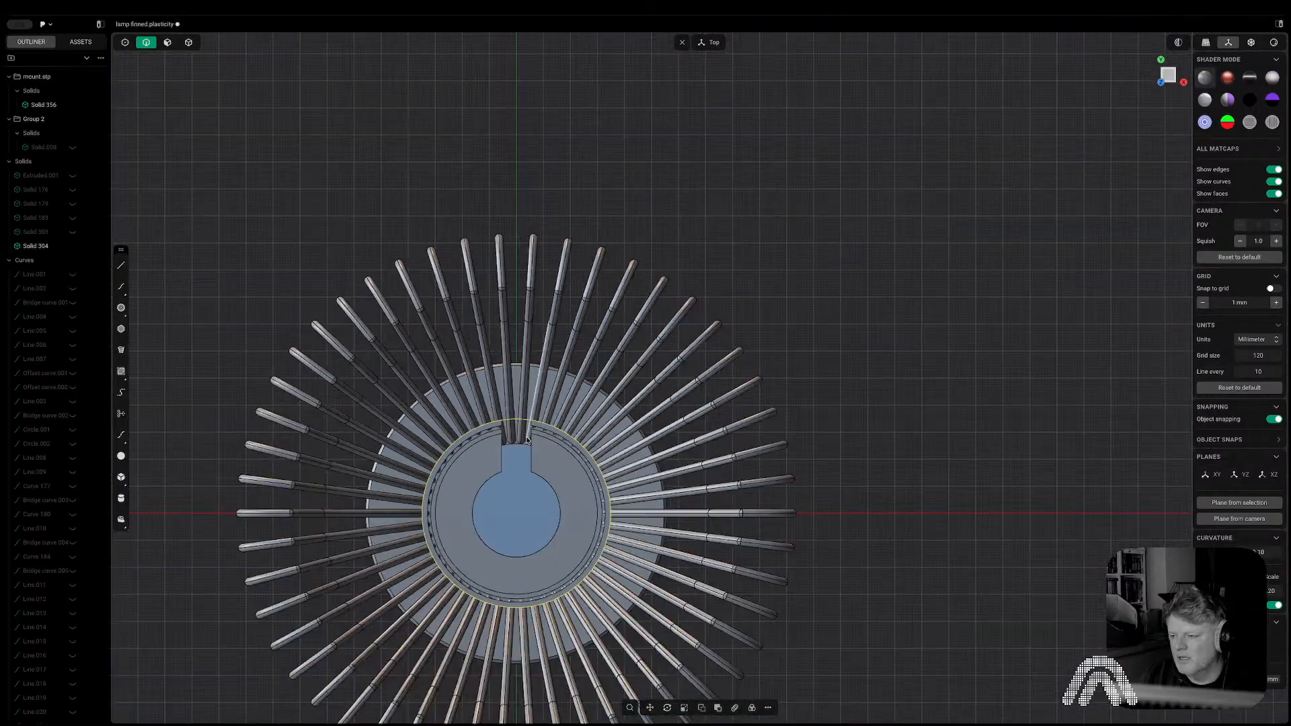
{"action": "middle_click_drag", "start_coordinate": [526, 437], "coordinate": [511, 563]}
{"action": "key", "text": "g"}
{"action": "key", "text": "z"}
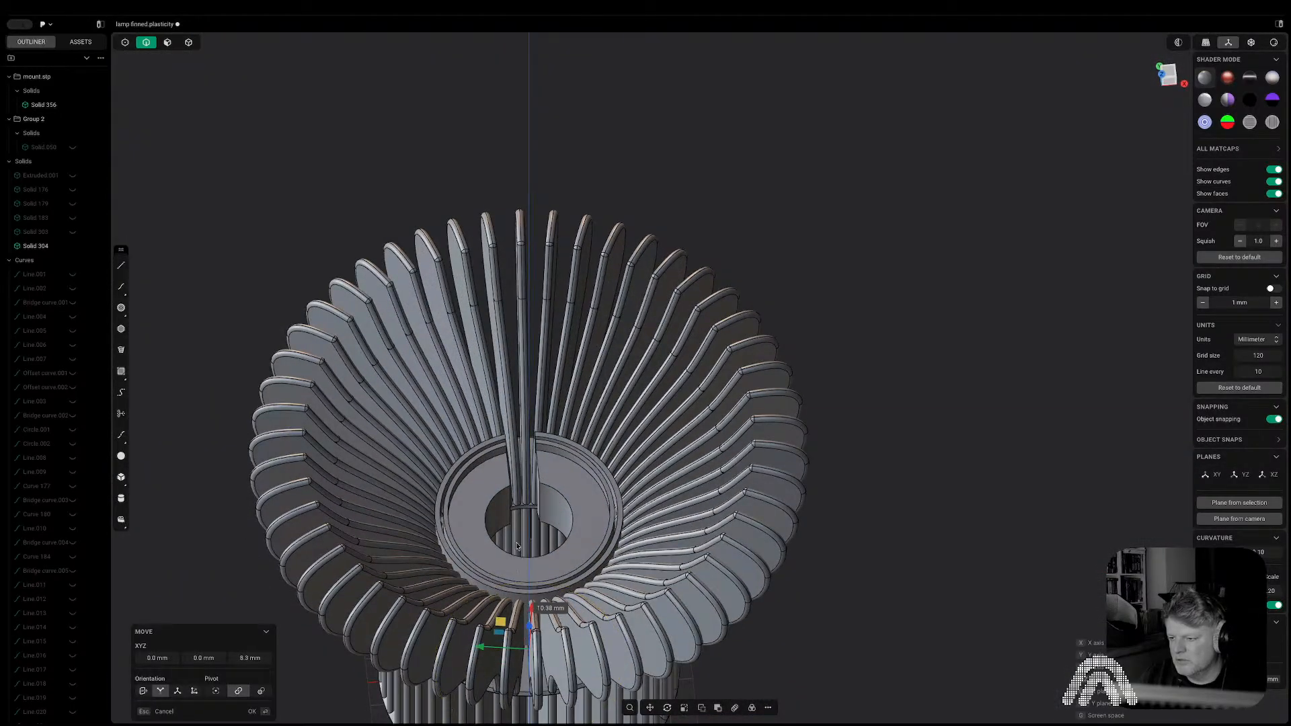
{"action": "key", "text": "Escape"}
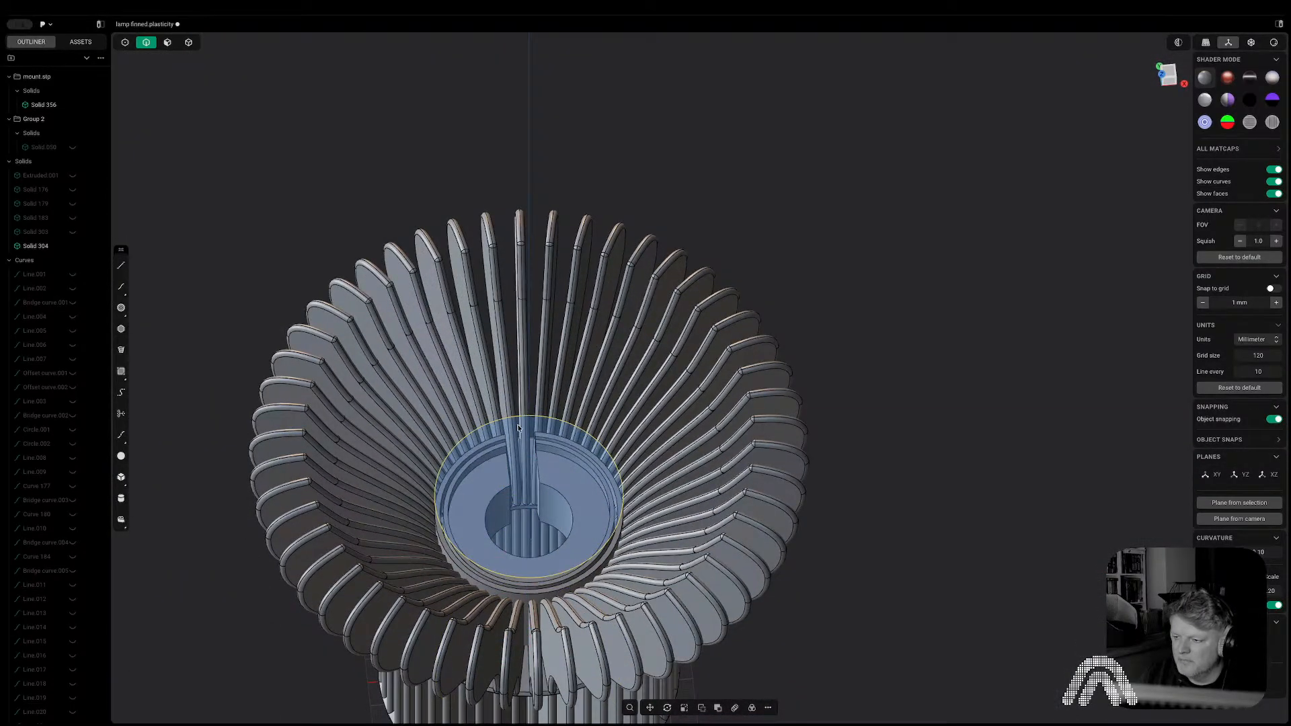
Extrude the circular region downward as a cut into the lamp body to trim the fins that protrude into the mount's slot.
{"action": "left_click", "coordinate": [517, 425]}
{"action": "key", "text": "b"}
{"action": "key", "text": "Escape"}
{"action": "left_click", "coordinate": [830, 230]}
{"action": "key", "text": "3"}
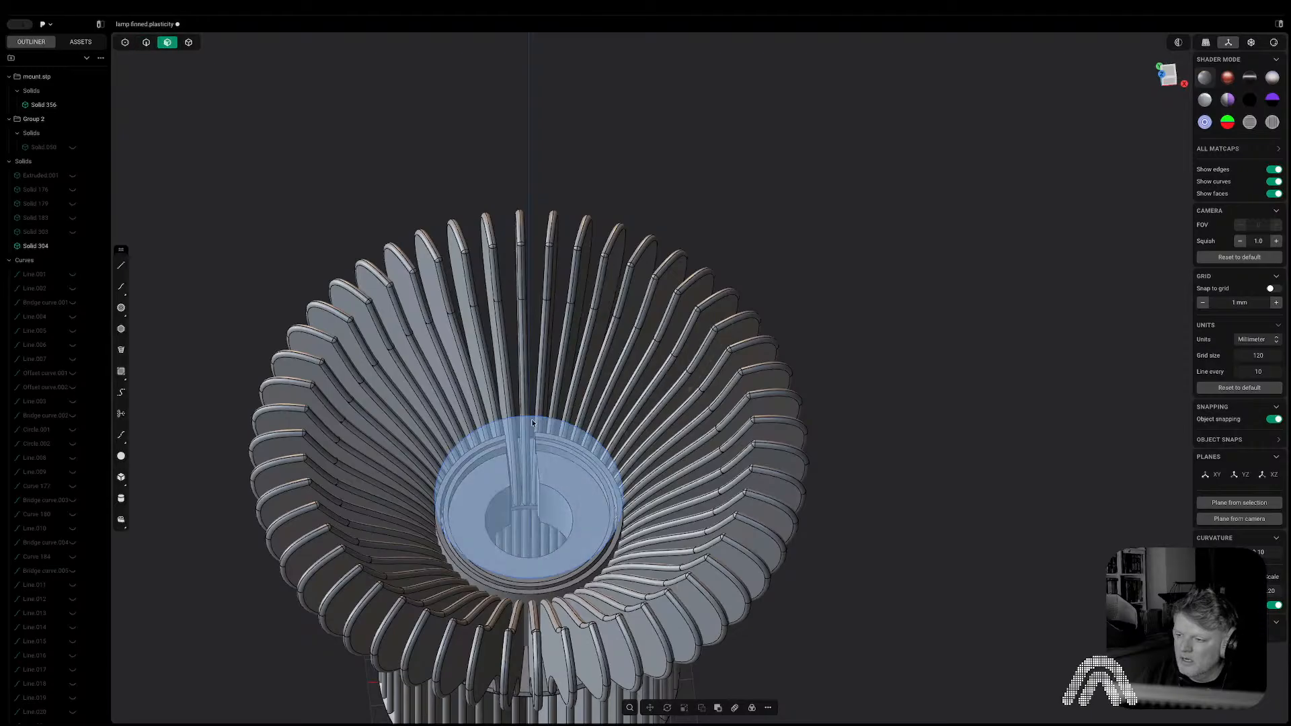
{"action": "left_click", "coordinate": [532, 422]}
{"action": "key", "text": "e"}
{"action": "middle_click_drag", "start_coordinate": [531, 418], "coordinate": [522, 466]}
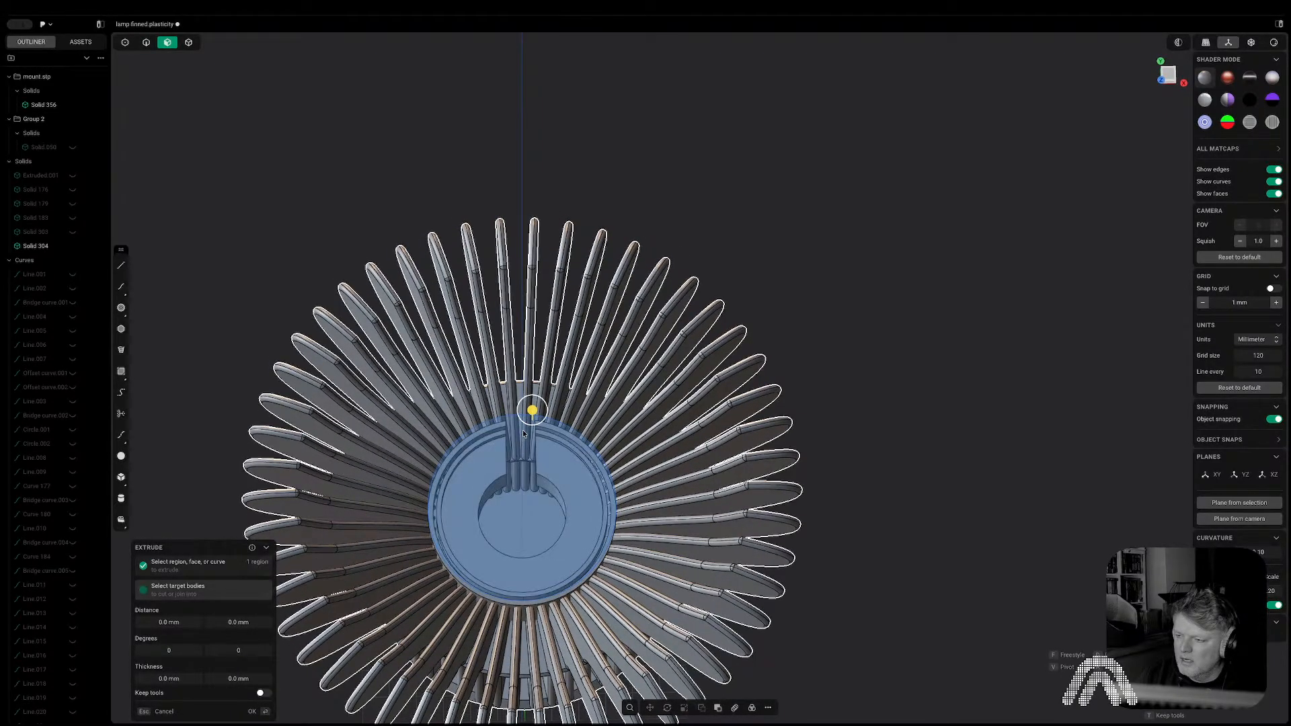
{"action": "left_click_drag", "start_coordinate": [523, 429], "coordinate": [530, 436]}
{"action": "middle_click_drag", "start_coordinate": [530, 437], "coordinate": [288, 416]}
{"action": "key", "text": "Return"}
Push the trimmed end faces of the two fins inside the slot outward by about 4.55 mm.
{"action": "scroll", "coordinate": [542, 470], "scroll_direction": "up", "scroll_amount": 10}
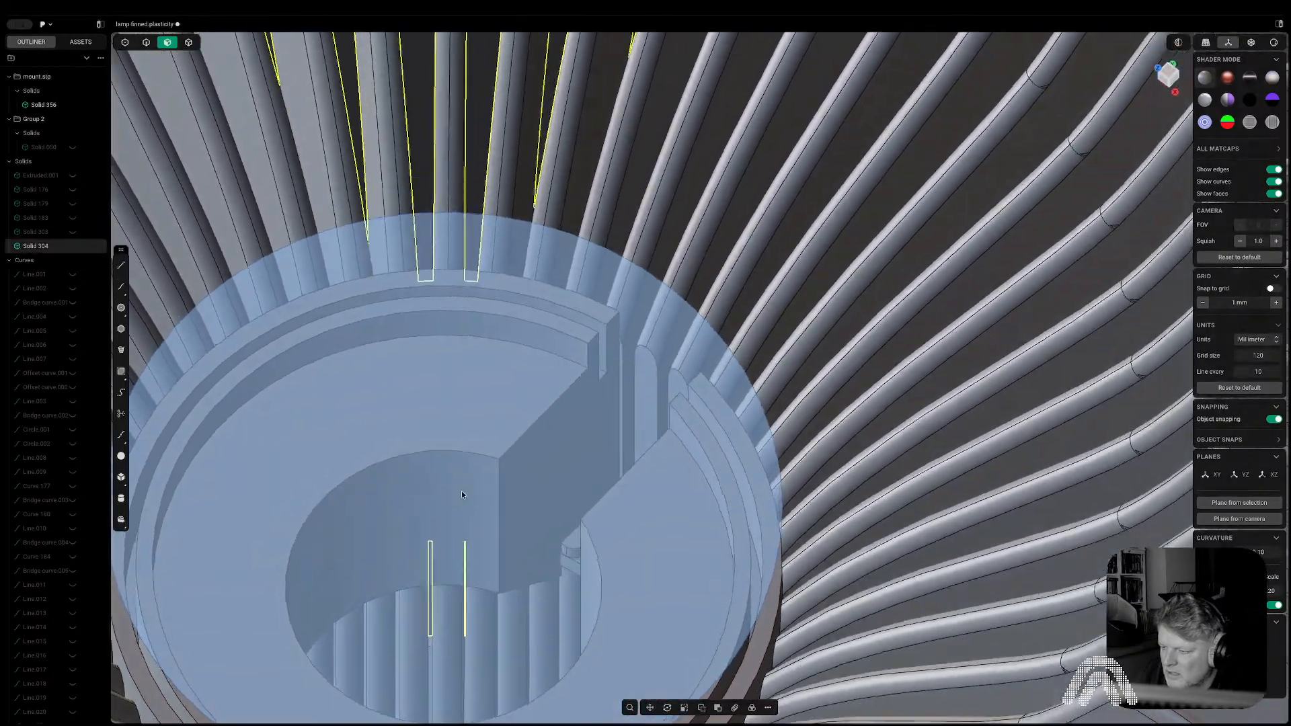
{"action": "middle_click_drag", "start_coordinate": [461, 495], "coordinate": [513, 493]}
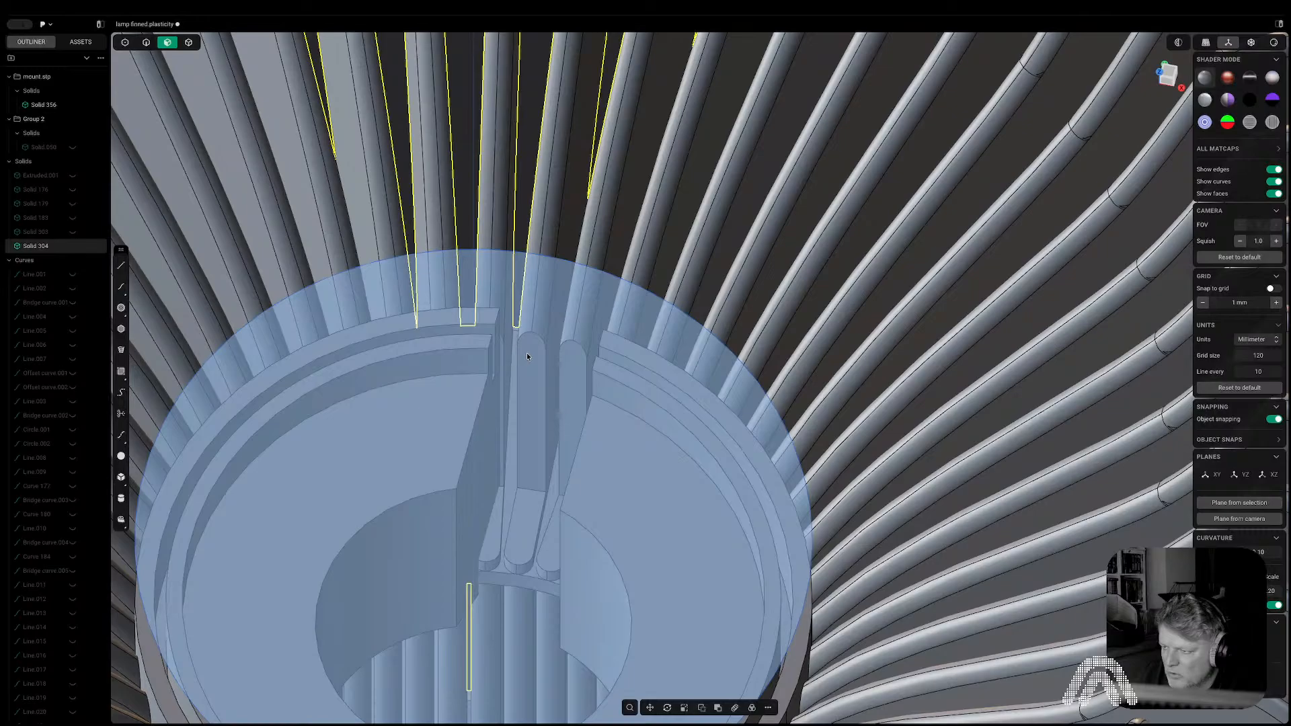
{"action": "scroll", "coordinate": [623, 333], "scroll_direction": "down", "scroll_amount": 10}
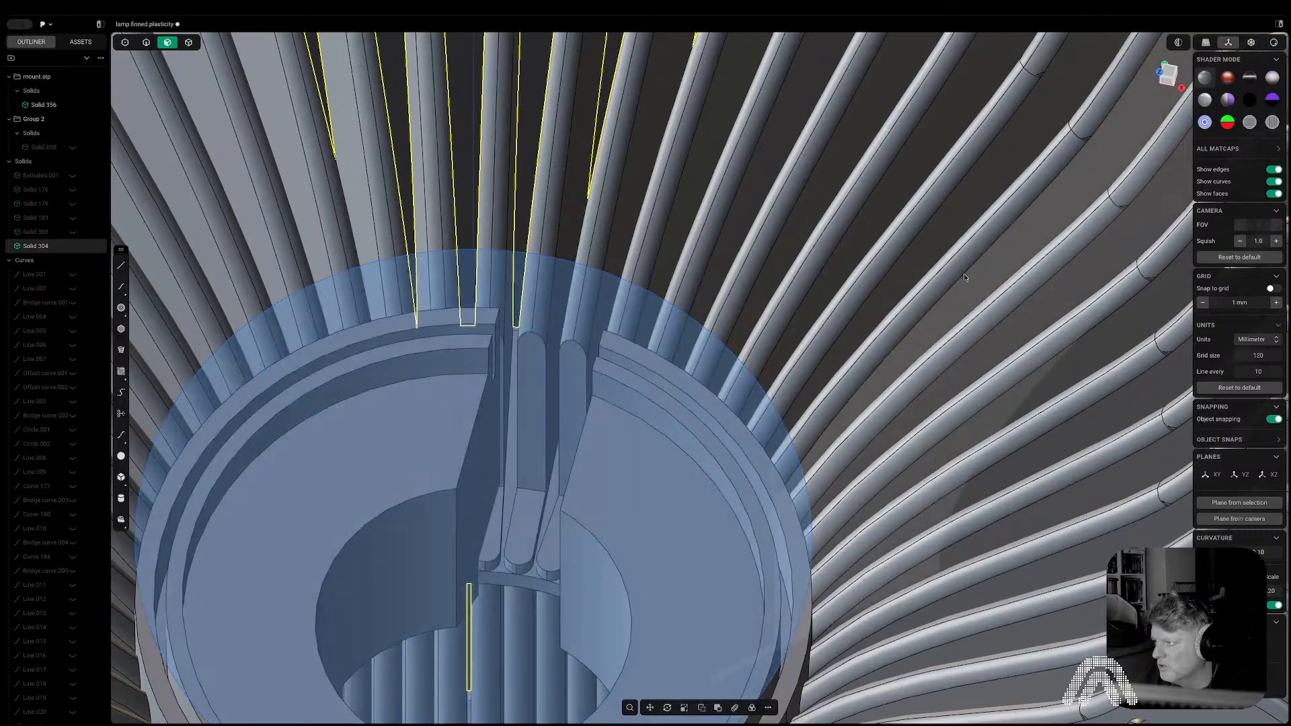
{"action": "key", "text": "2"}
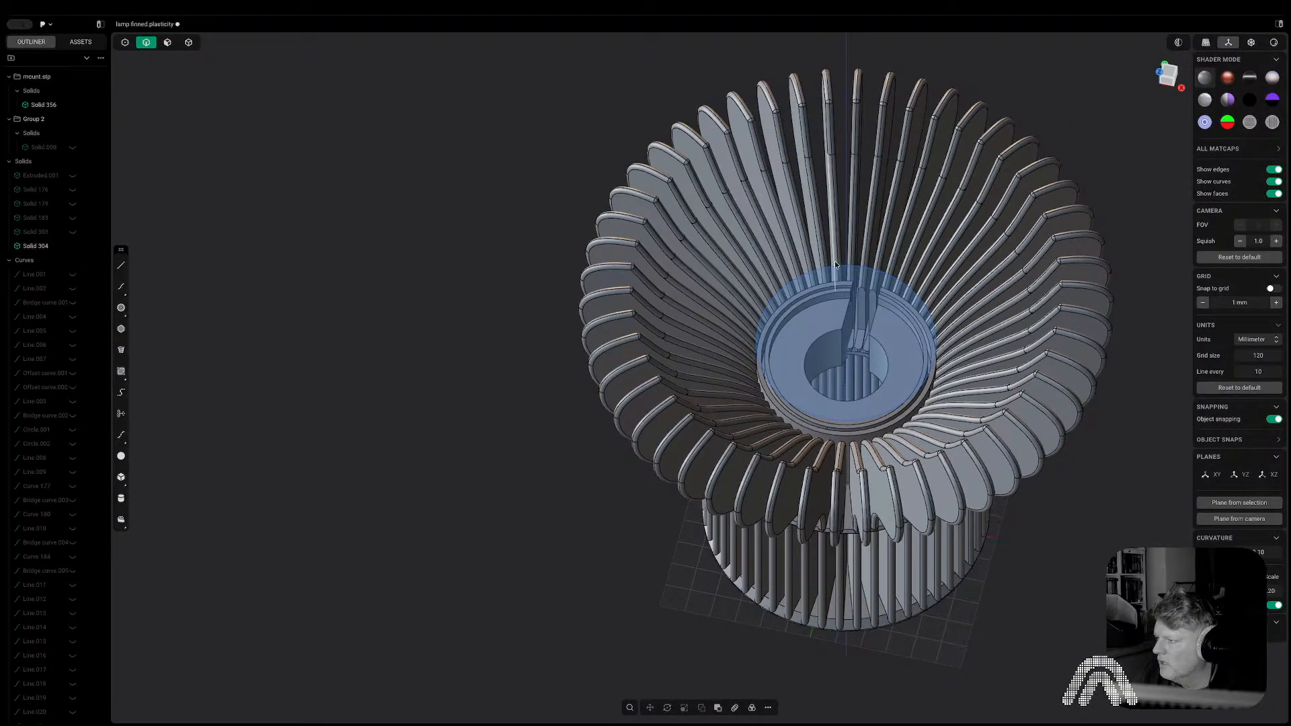
{"action": "scroll", "coordinate": [876, 301], "scroll_direction": "up", "scroll_amount": 3}
{"action": "key", "text": "3"}
{"action": "left_click", "coordinate": [867, 309]}
{"action": "key", "text": "o"}
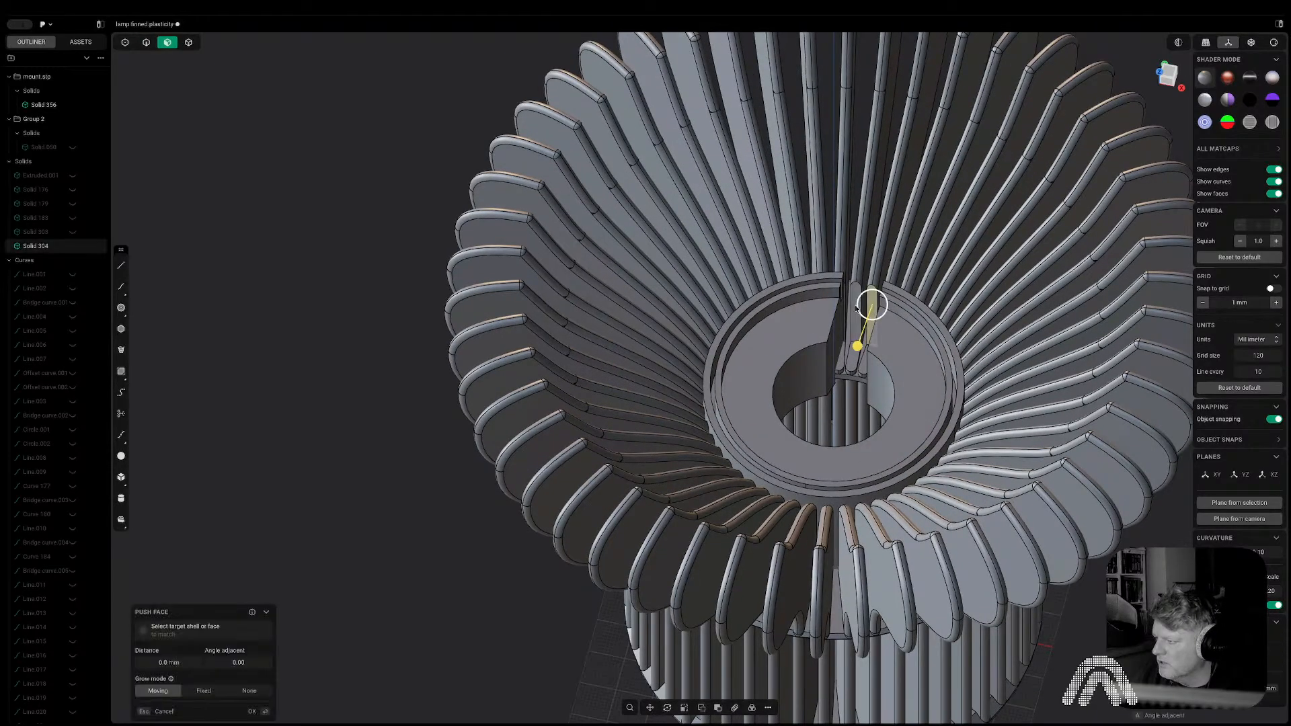
{"action": "left_click_drag", "start_coordinate": [857, 346], "coordinate": [849, 352]}
{"action": "middle_click_drag", "start_coordinate": [848, 352], "coordinate": [915, 412]}
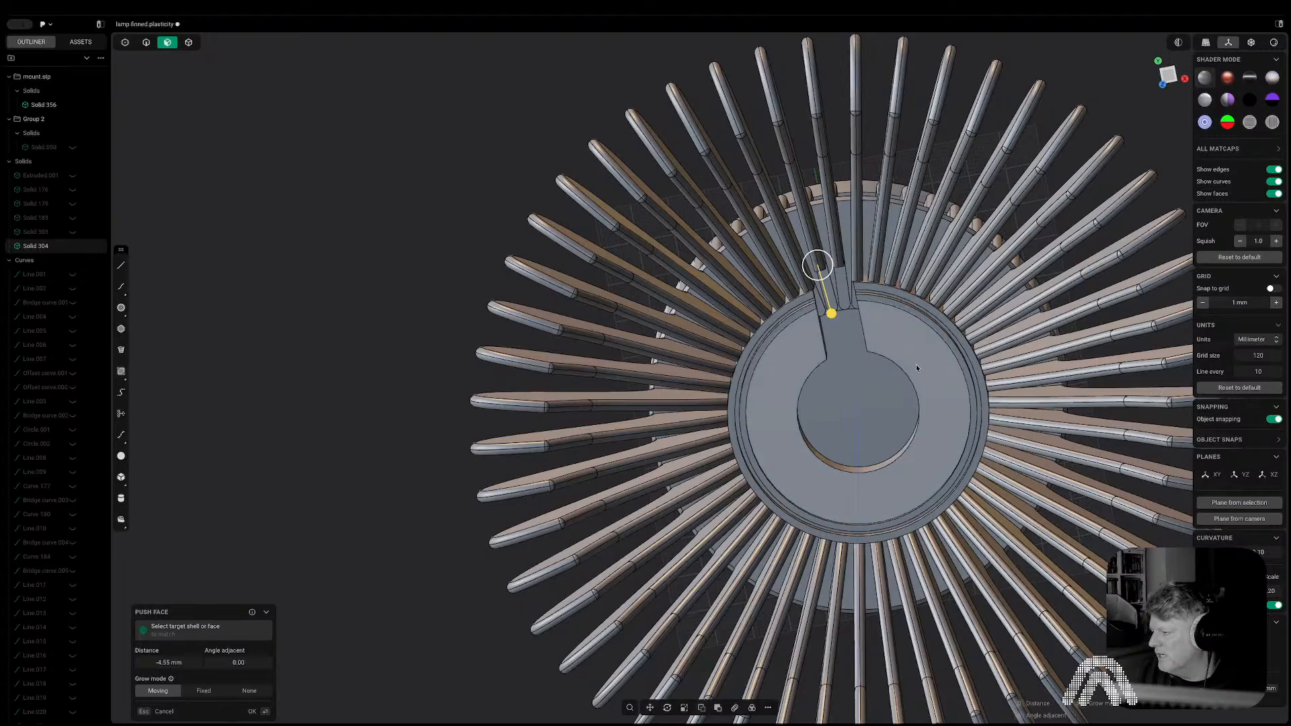
{"action": "middle_click_drag", "start_coordinate": [916, 364], "coordinate": [840, 330]}
{"action": "scroll", "coordinate": [840, 330], "scroll_direction": "up", "scroll_amount": 5}
Fillet the inner corner edges below the two trimmed fin faces with a distance of about 9.25 mm.
{"action": "key", "text": "2"}
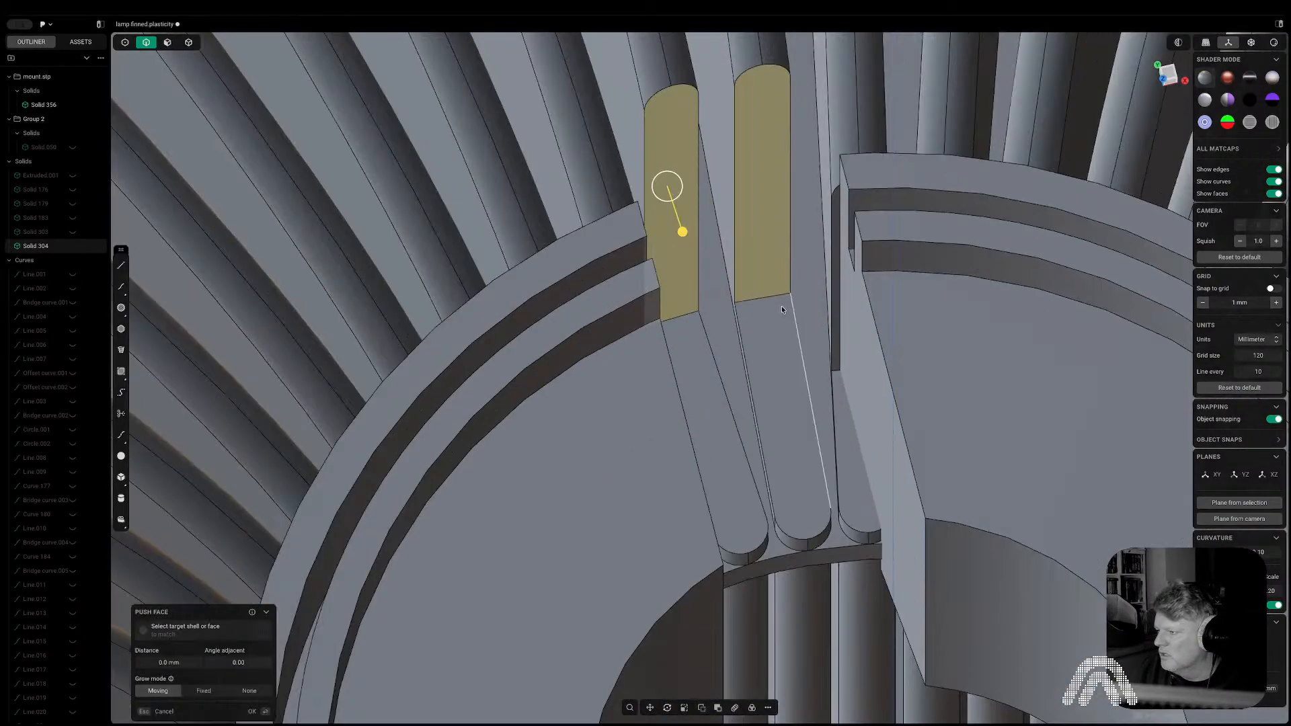
{"action": "left_click", "coordinate": [765, 299]}
{"action": "left_click", "coordinate": [682, 315], "text": "shift"}
{"action": "left_click_drag", "start_coordinate": [683, 313], "coordinate": [685, 276]}
{"action": "scroll", "coordinate": [702, 398], "scroll_direction": "down", "scroll_amount": 3}
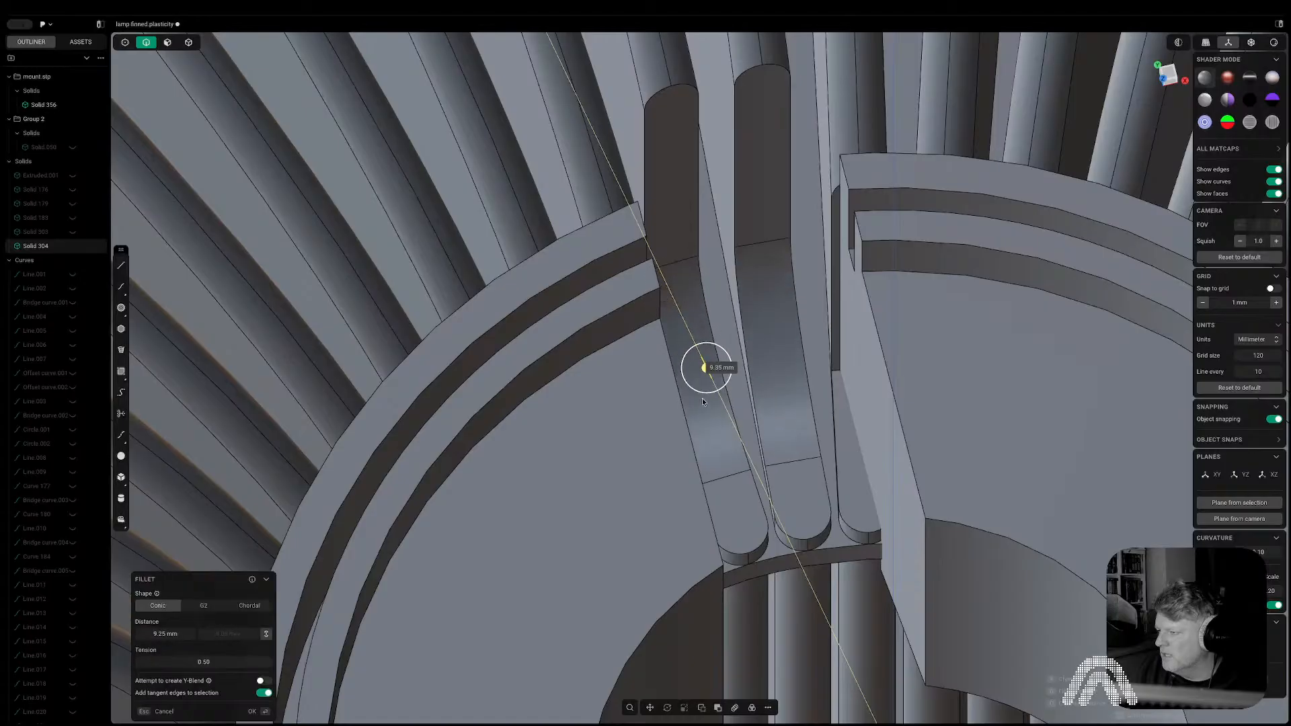
{"action": "key", "text": "Return"}
{"action": "scroll", "coordinate": [700, 402], "scroll_direction": "down", "scroll_amount": 6}
Sketch a small rectangle about 5 mm wide in the top view, bridging the two trimmed fins at the slot.
{"action": "middle_click_drag", "start_coordinate": [736, 389], "coordinate": [811, 322]}
{"action": "left_click", "coordinate": [1167, 75]}
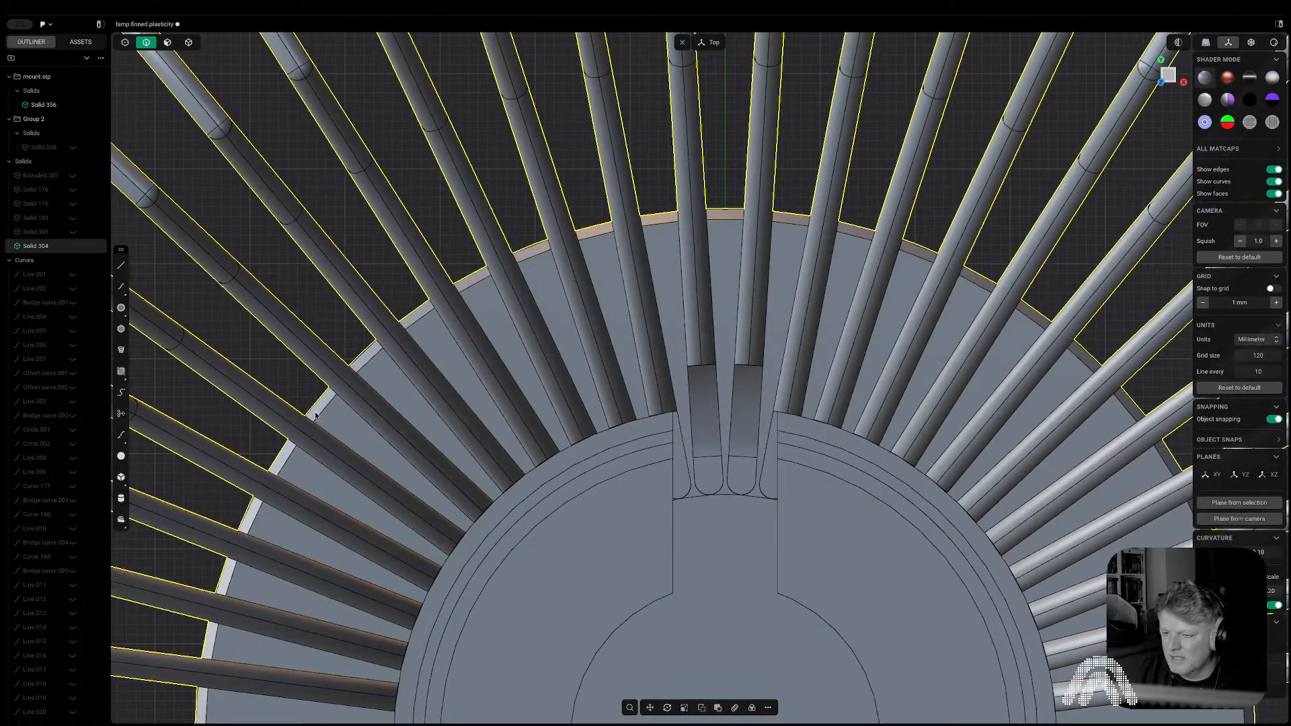
{"action": "left_click", "coordinate": [121, 371]}
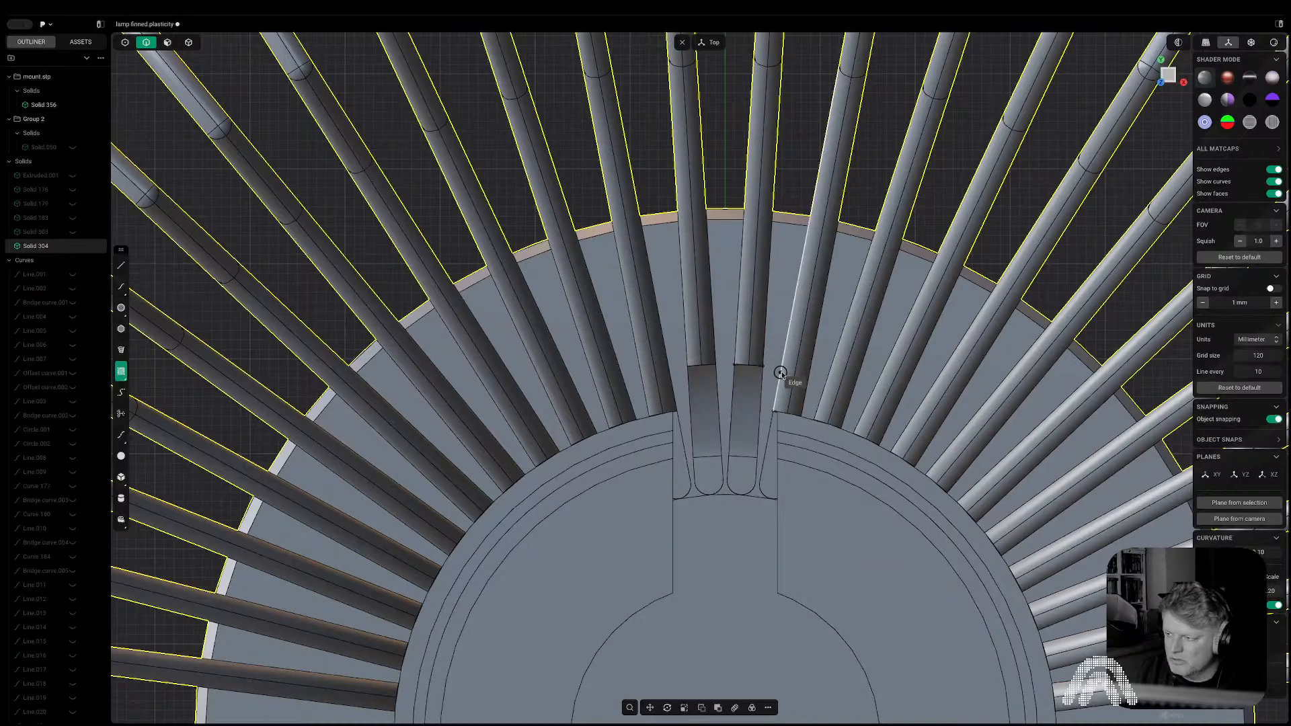
{"action": "left_click", "coordinate": [699, 342]}
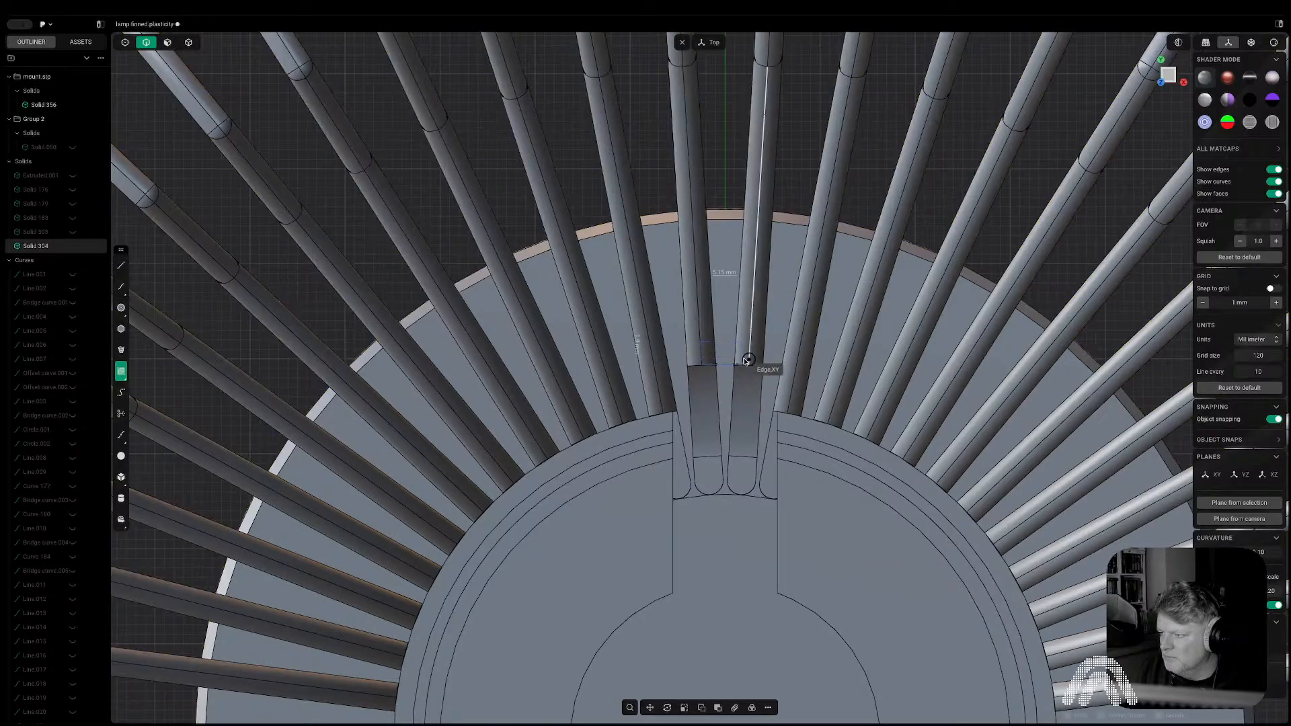
{"action": "left_click", "coordinate": [749, 368]}
{"action": "middle_click_drag", "start_coordinate": [749, 369], "coordinate": [740, 253]}
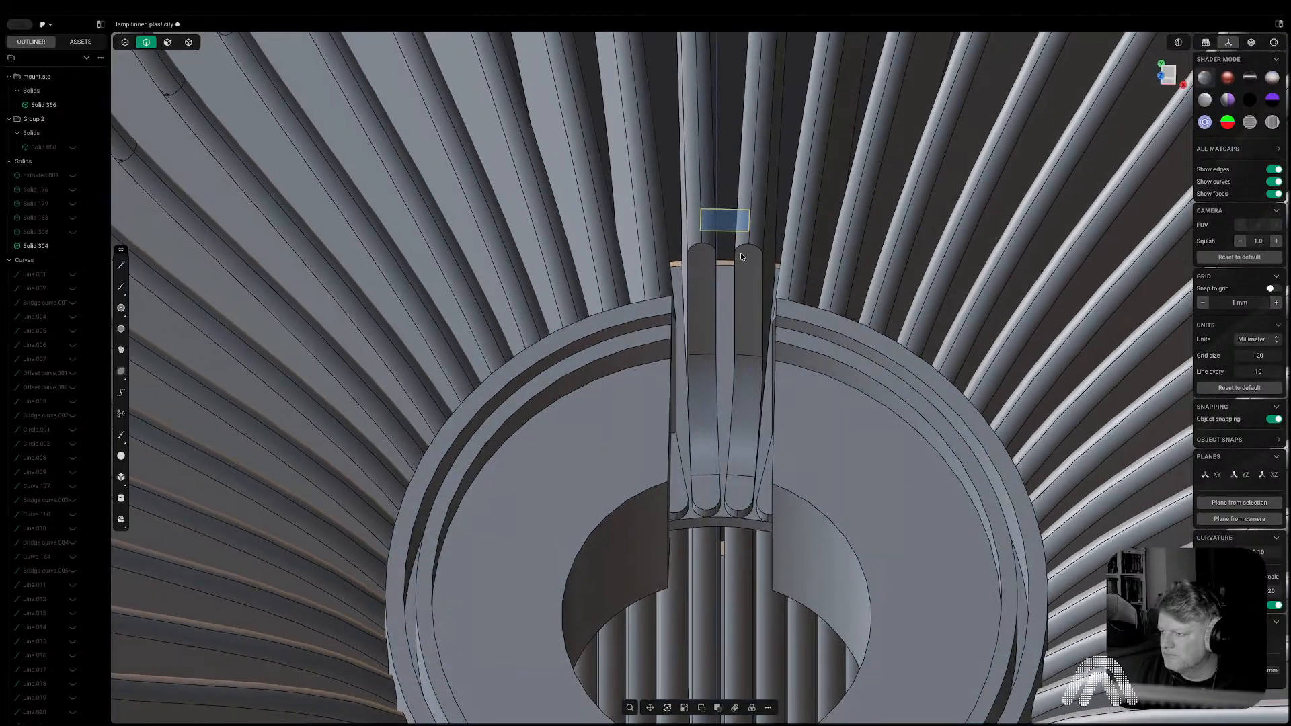
Extrude the small rectangle into a tall separate block between the two fins, reaching down to the lamp's ring.
{"action": "left_click", "coordinate": [718, 218]}
{"action": "key", "text": "e"}
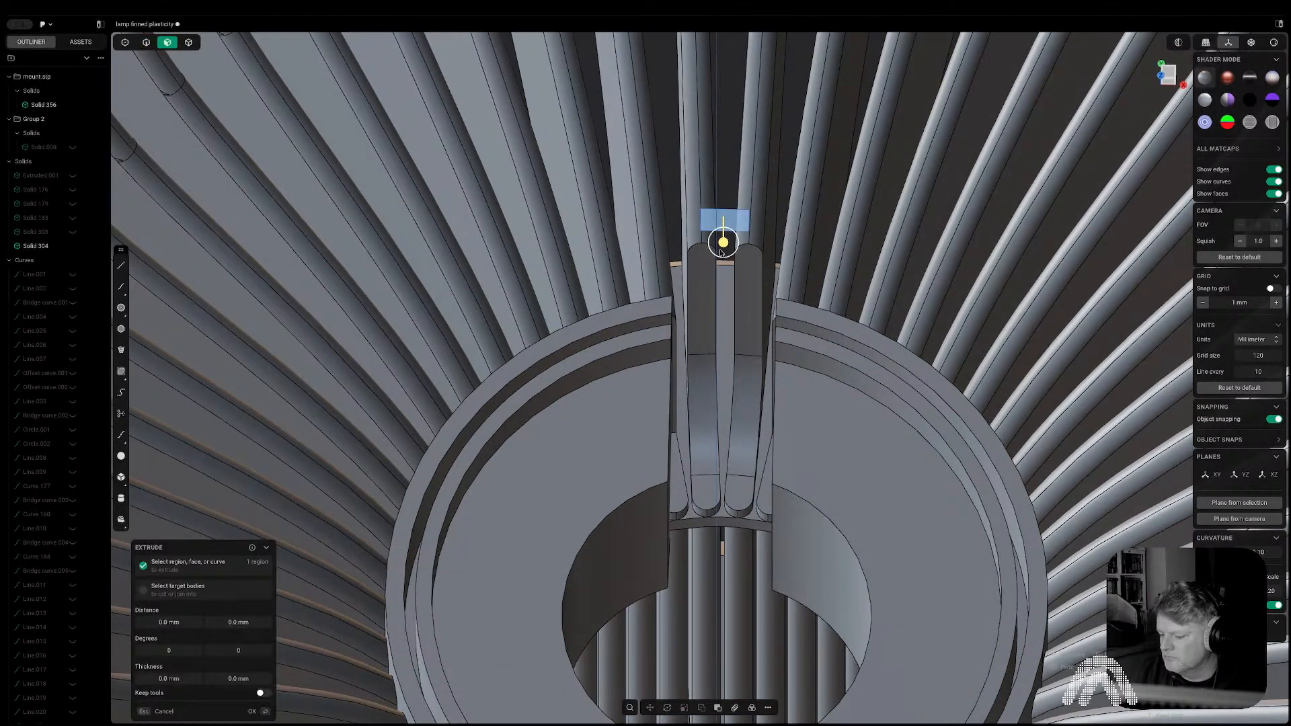
{"action": "left_click_drag", "start_coordinate": [722, 244], "coordinate": [724, 412]}
{"action": "middle_click_drag", "start_coordinate": [725, 424], "coordinate": [1040, 254]}
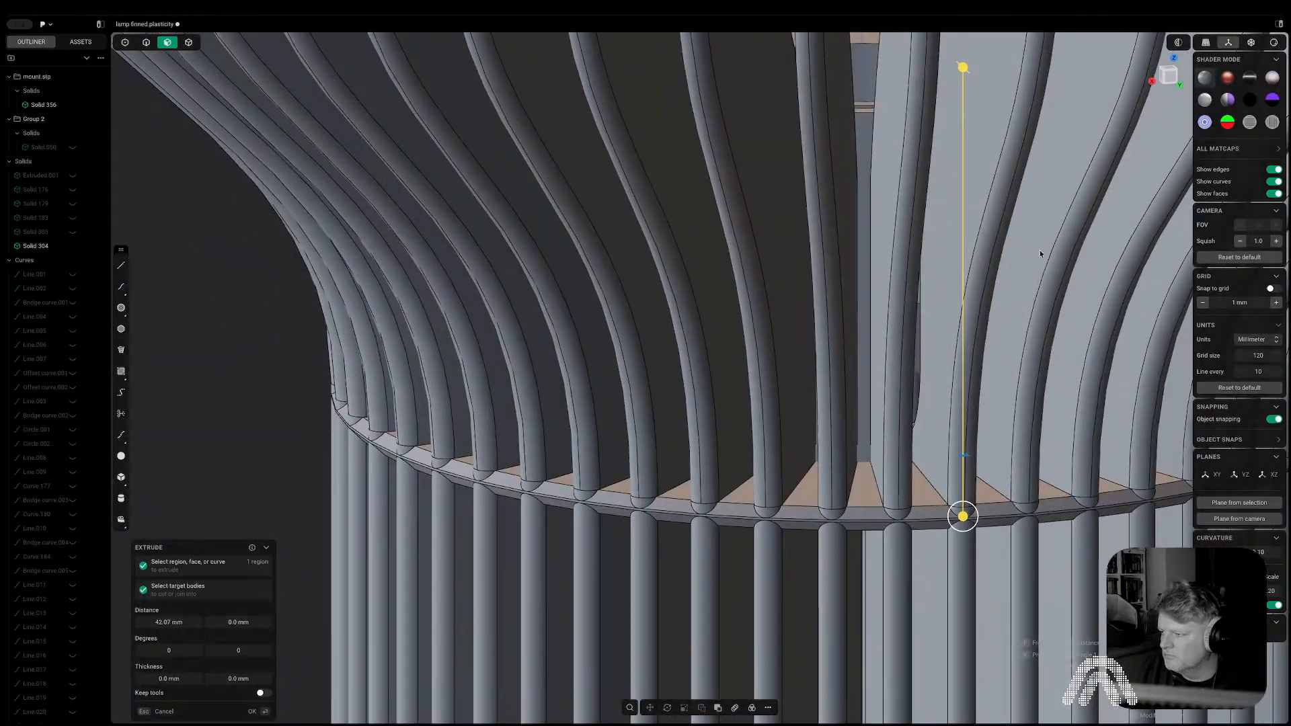
{"action": "left_click", "coordinate": [1168, 80]}
{"action": "left_click_drag", "start_coordinate": [828, 550], "coordinate": [828, 574]}
{"action": "key", "text": "Return"}
{"action": "middle_click_drag", "start_coordinate": [853, 361], "coordinate": [864, 381]}
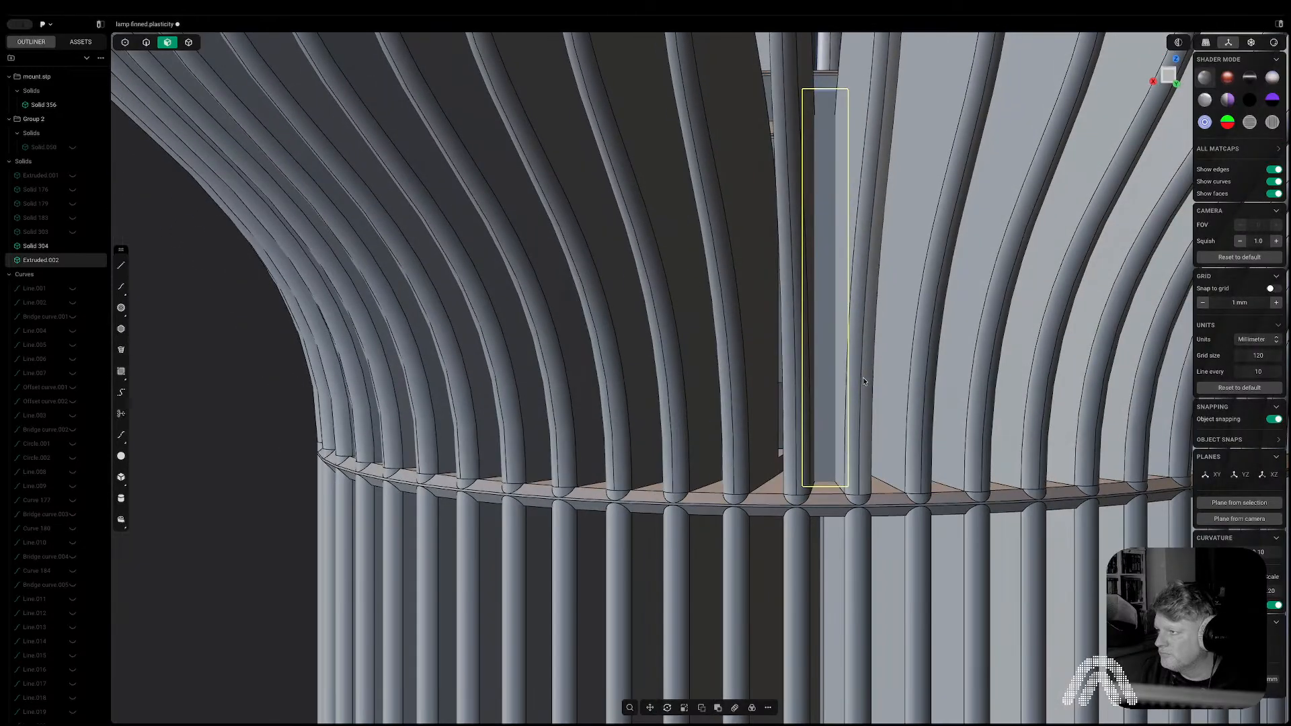
Delete the rectangle sketch from the top of the extruded block.
{"action": "scroll", "coordinate": [863, 378], "scroll_direction": "down", "scroll_amount": 9}
{"action": "middle_click_drag", "start_coordinate": [827, 303], "coordinate": [1008, 398]}
{"action": "middle_click_drag", "start_coordinate": [778, 250], "coordinate": [841, 374], "text": "shift"}
{"action": "scroll", "coordinate": [777, 365], "scroll_direction": "up", "scroll_amount": 7}
{"action": "key", "text": "2"}
{"action": "left_click", "coordinate": [749, 460]}
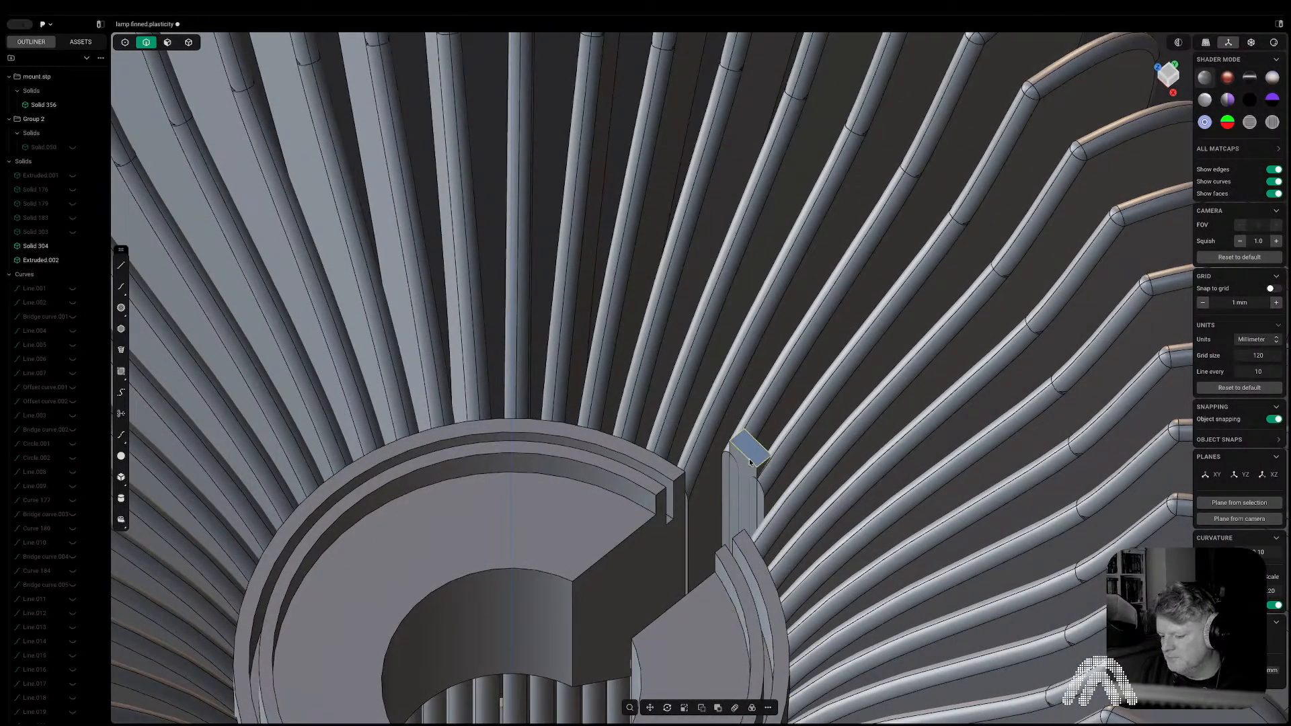
{"action": "key", "text": "x"}
Try to fillet the top edges of the extruded block.
{"action": "left_click", "coordinate": [746, 460]}
{"action": "key", "text": "f"}
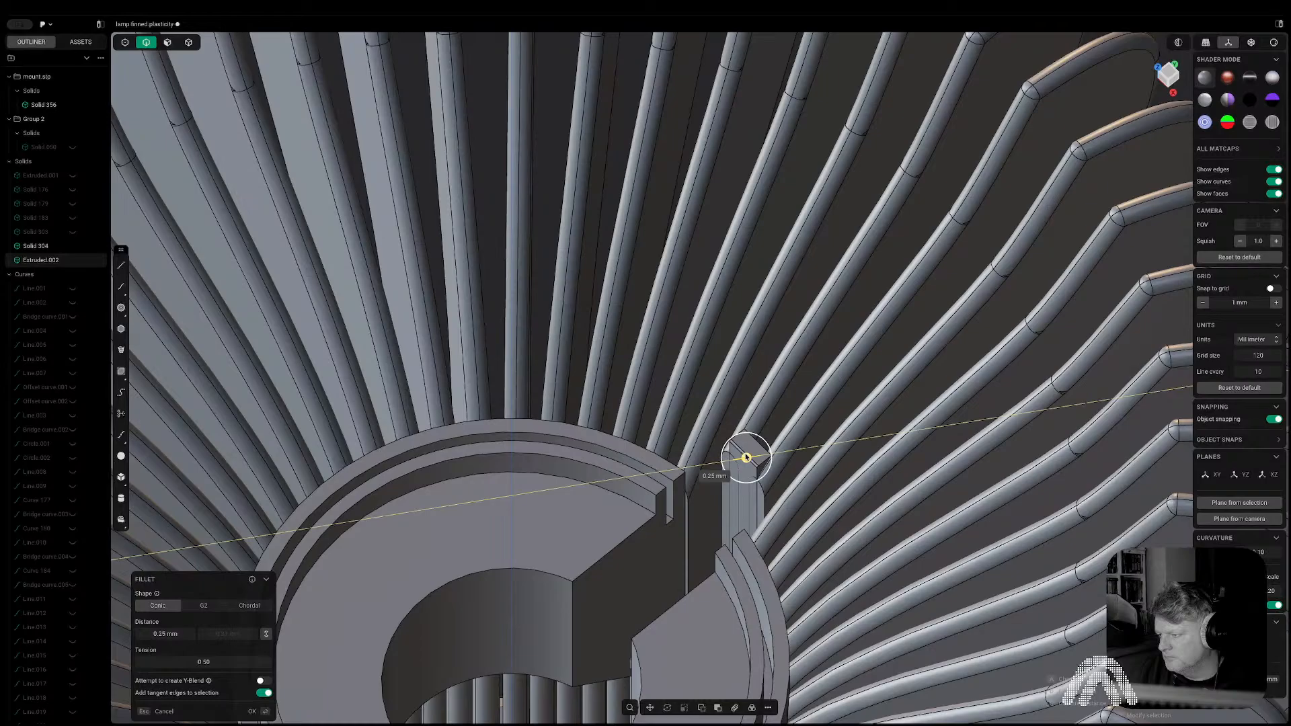
{"action": "right_click", "coordinate": [746, 457]}
{"action": "left_click", "coordinate": [759, 446]}
{"action": "key", "text": "b"}
{"action": "key", "text": "3"}
Push the block's top face down by about 15.8 mm.
{"action": "left_click", "coordinate": [746, 452]}
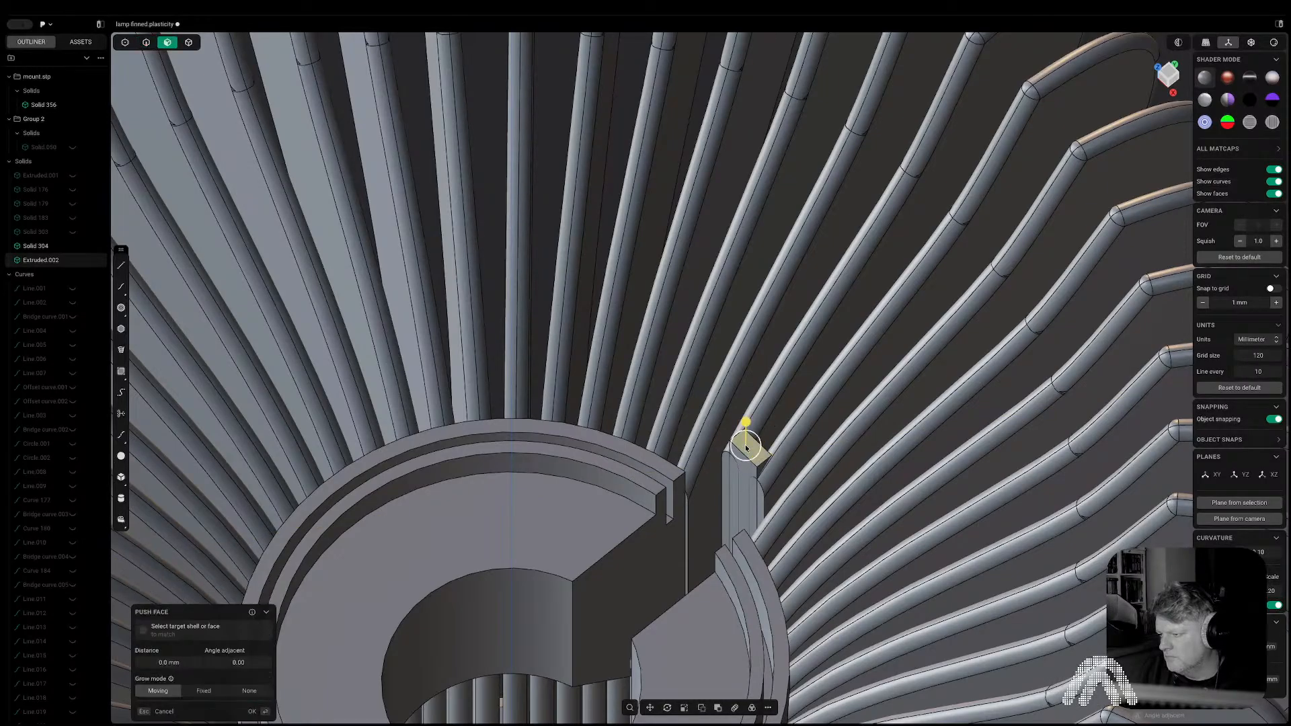
{"action": "left_click_drag", "start_coordinate": [747, 428], "coordinate": [751, 490]}
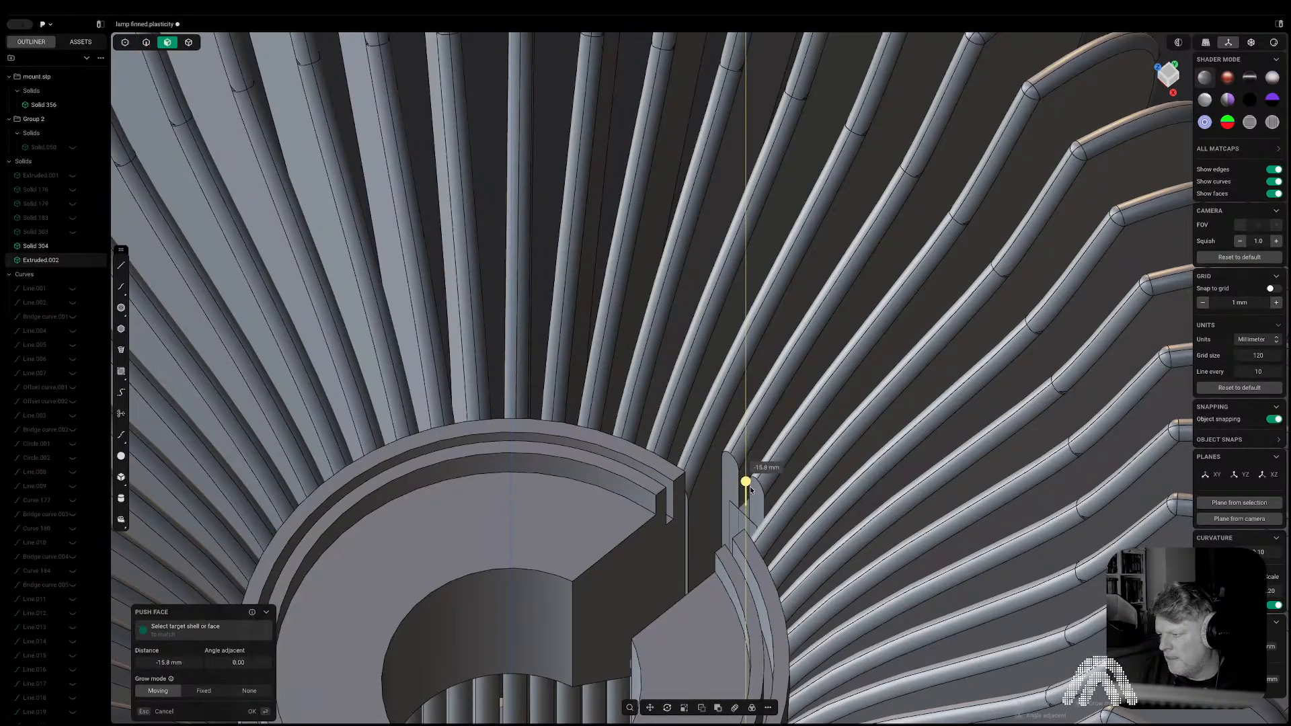
{"action": "scroll", "coordinate": [554, 415], "scroll_direction": "down", "scroll_amount": 8}
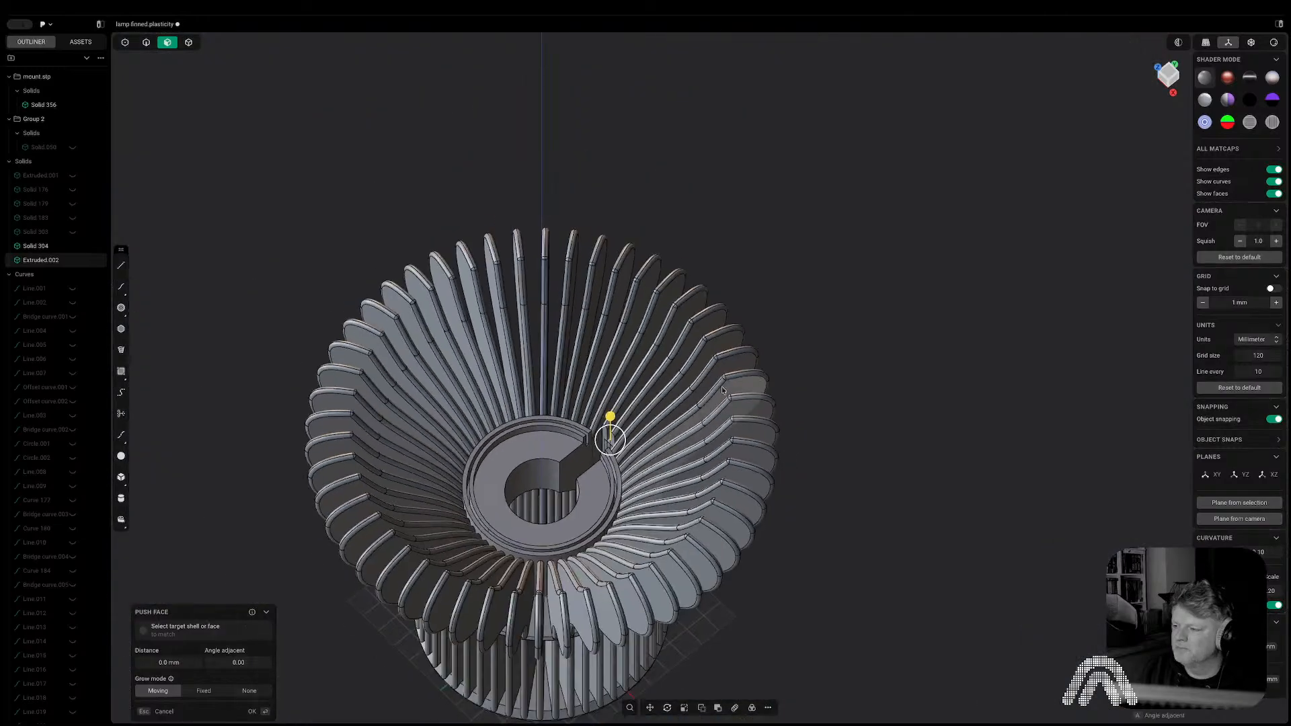
{"action": "right_click", "coordinate": [722, 434]}
Join the shortened block and the finned lamp body with a Boolean union.
{"action": "scroll", "coordinate": [722, 434], "scroll_direction": "up", "scroll_amount": 5}
{"action": "key", "text": "q"}
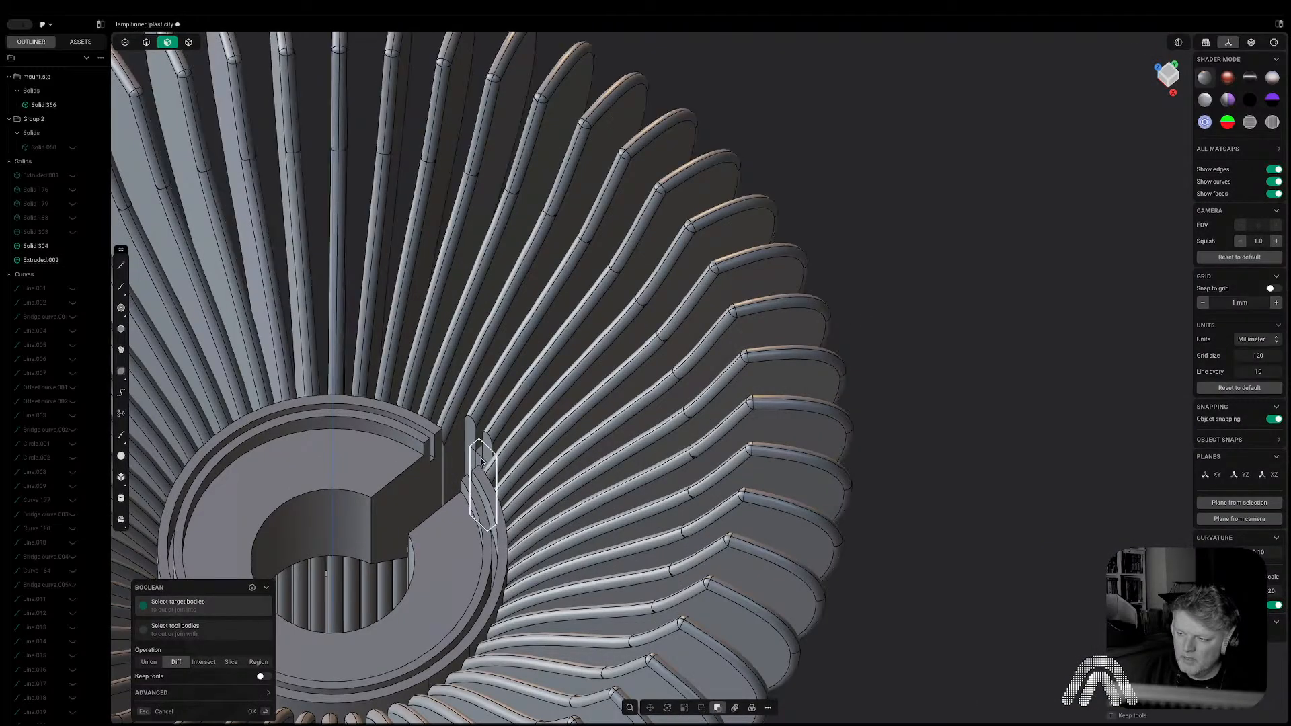
{"action": "left_click", "coordinate": [486, 460]}
{"action": "left_click", "coordinate": [504, 441]}
{"action": "key", "text": "q"}
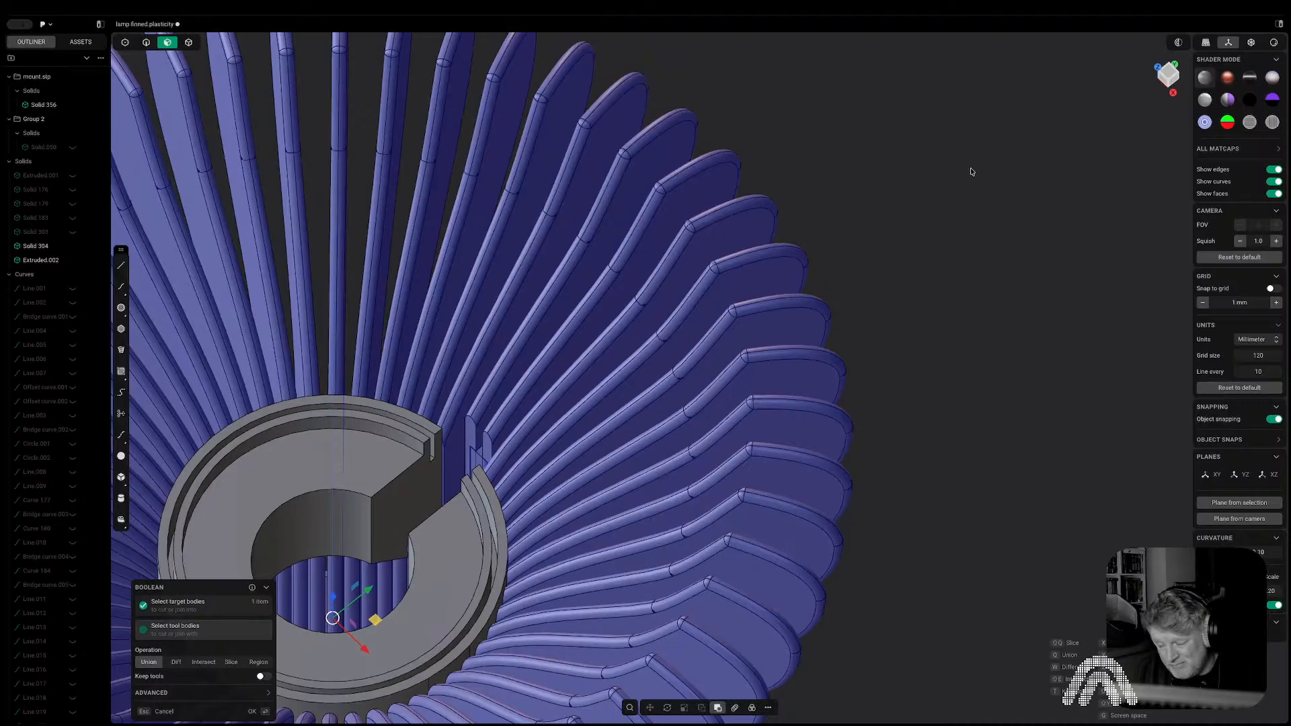
{"action": "key", "text": "Return"}
Examine how the joined block and the trimmed fins sit in the mount's slot from several angles.
{"action": "scroll", "coordinate": [632, 357], "scroll_direction": "up", "scroll_amount": 3}
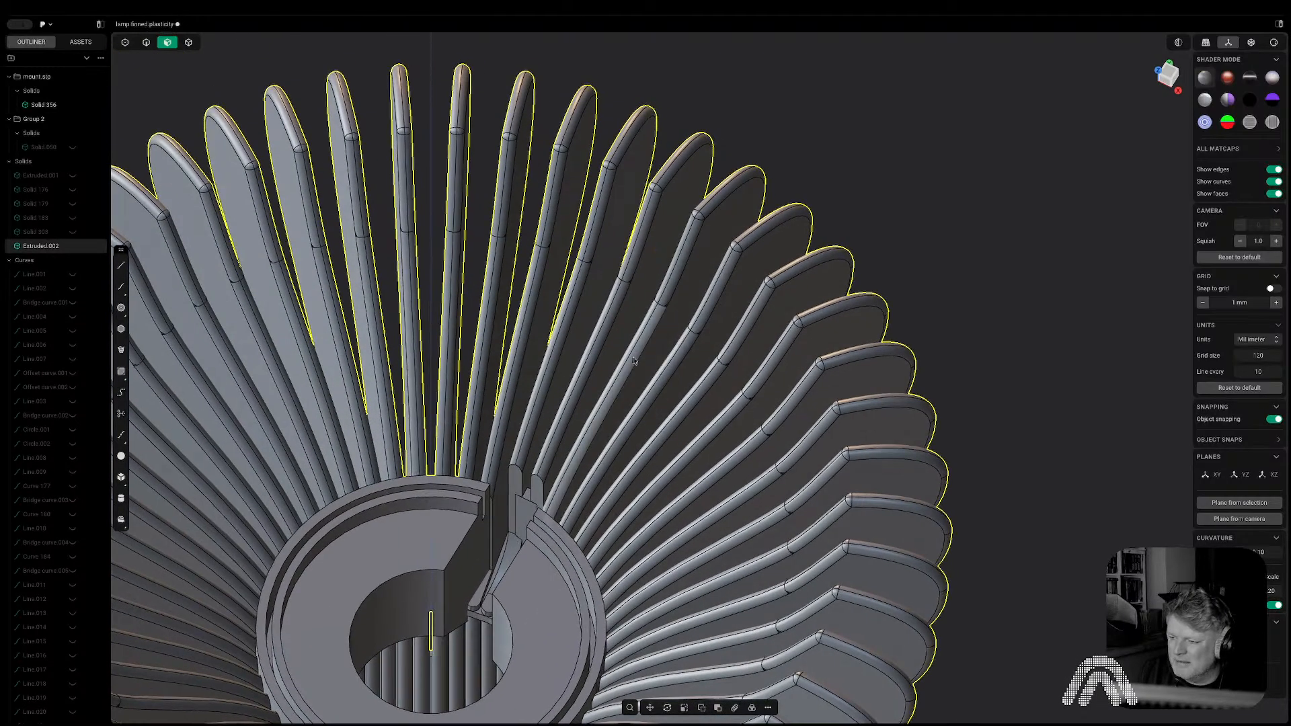
{"action": "scroll", "coordinate": [528, 470], "scroll_direction": "up", "scroll_amount": 4}
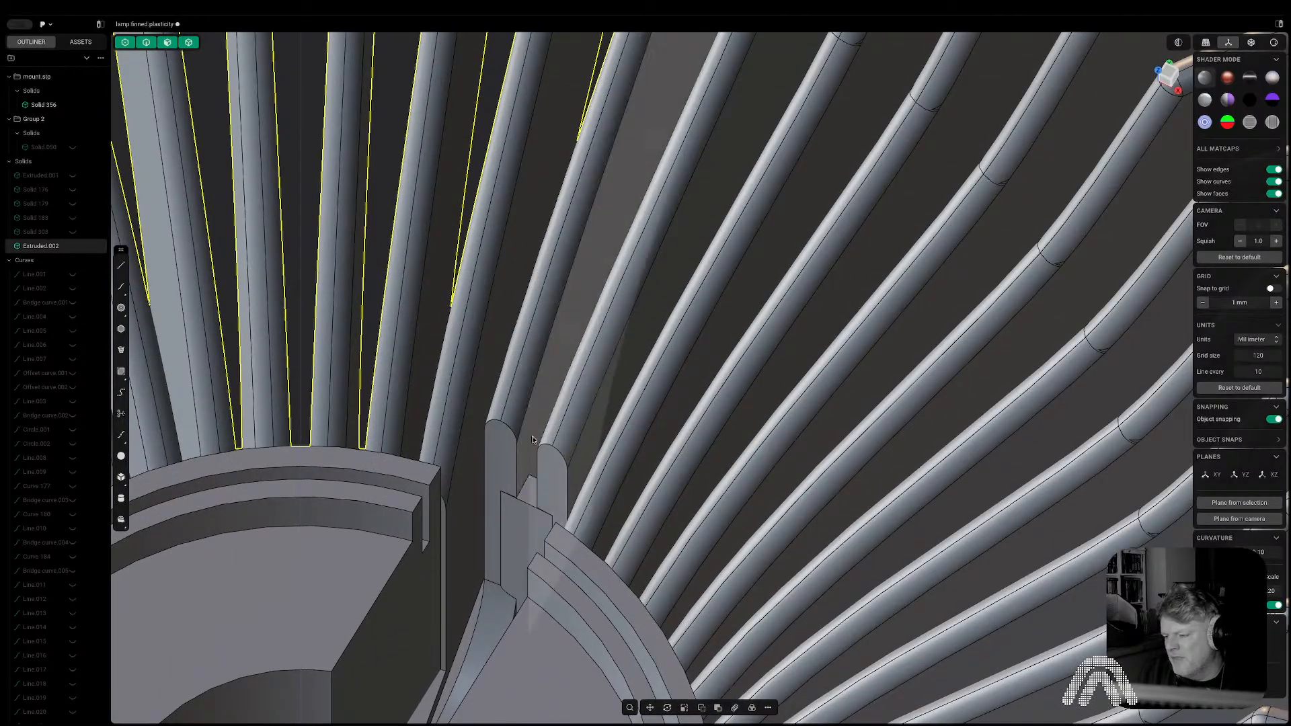
{"action": "scroll", "coordinate": [532, 439], "scroll_direction": "down", "scroll_amount": 8}
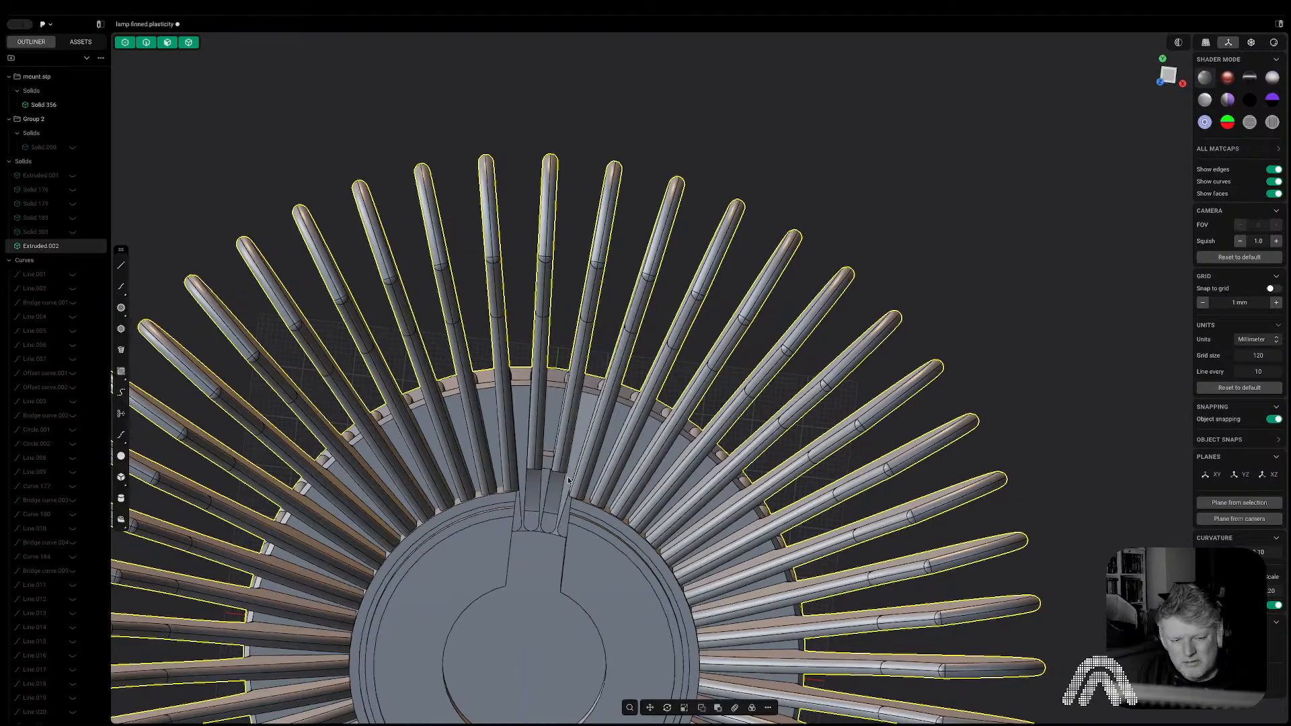
{"action": "scroll", "coordinate": [568, 479], "scroll_direction": "down", "scroll_amount": 3}
{"action": "middle_click_drag", "start_coordinate": [568, 479], "coordinate": [586, 436]}
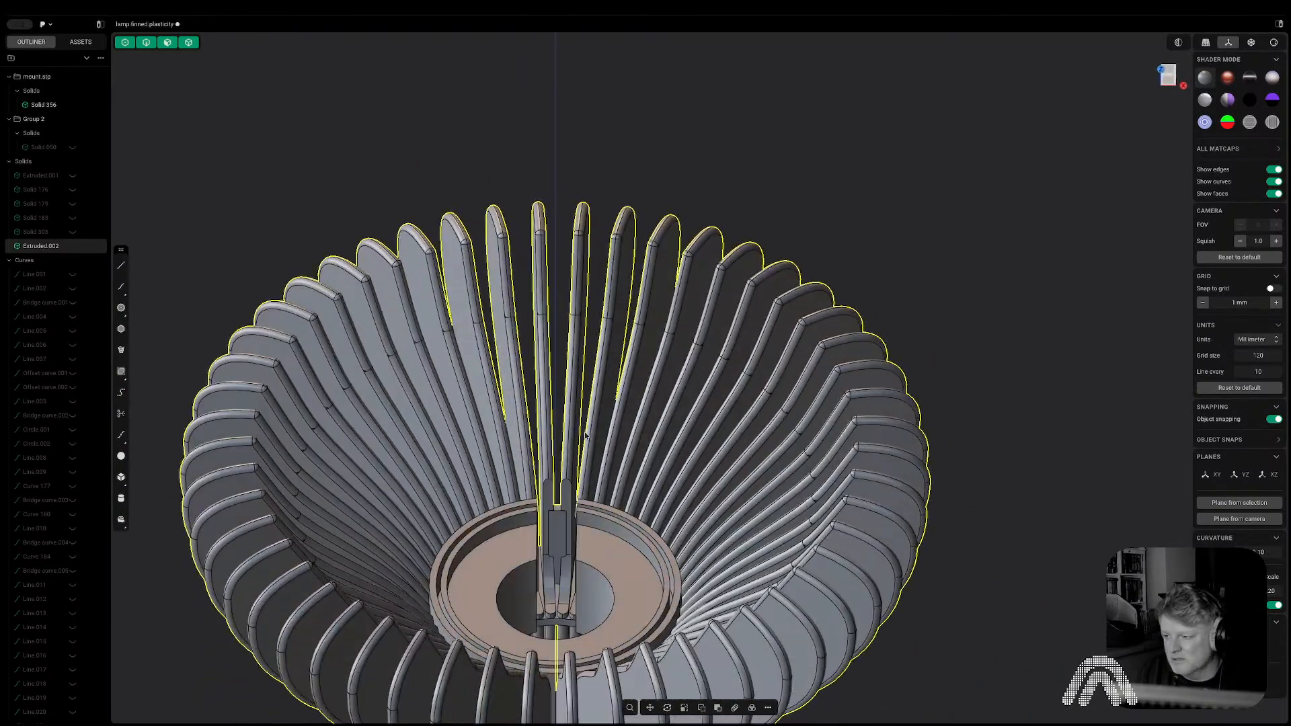
{"action": "scroll", "coordinate": [586, 436], "scroll_direction": "up", "scroll_amount": 3}
{"action": "middle_click_drag", "start_coordinate": [541, 459], "coordinate": [611, 451]}
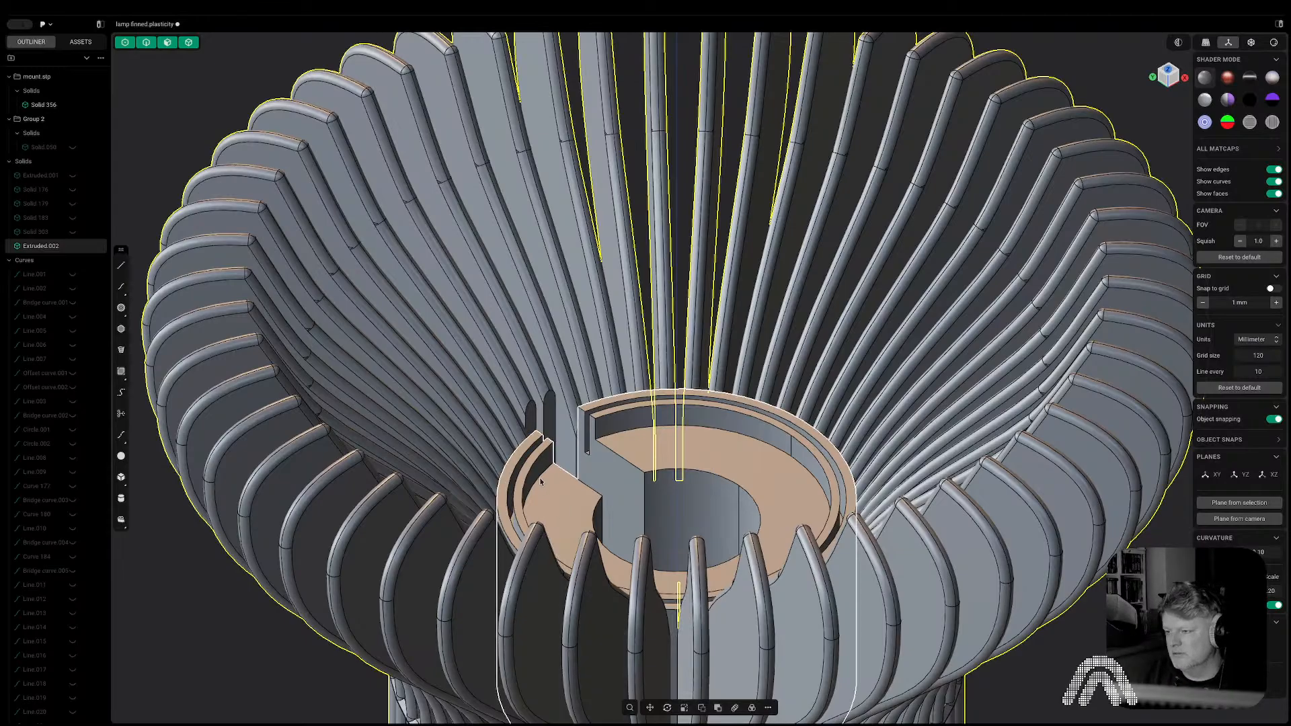
Chamfer the curved top edges of the two cut fins beside the mount's slot by about 0.16 mm.
{"action": "scroll", "coordinate": [539, 478], "scroll_direction": "up", "scroll_amount": 5}
{"action": "key", "text": "f"}
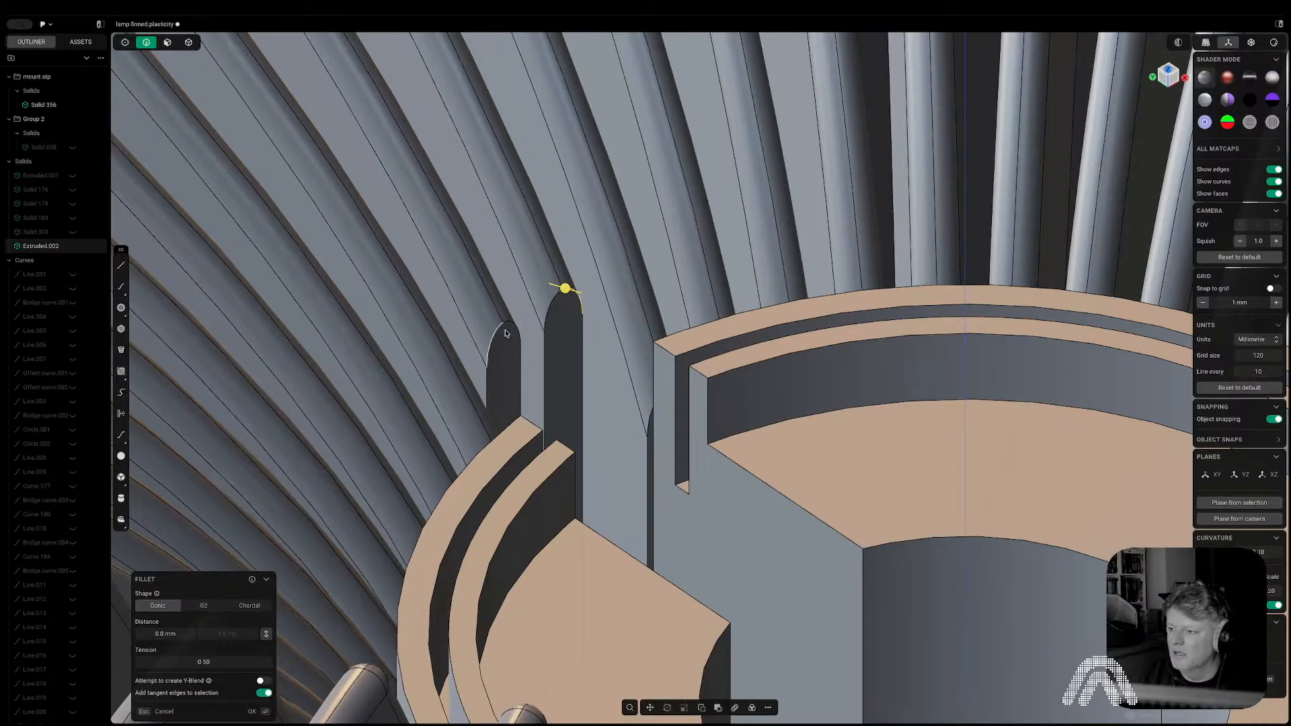
{"action": "mouse_move", "coordinate": [500, 334]}
{"action": "left_mouse_down"}
{"action": "mouse_move", "coordinate": [485, 339]}
{"action": "mouse_move", "coordinate": [507, 349]}
{"action": "left_mouse_up"}
{"action": "key", "text": "Return"}
{"action": "key", "text": "f"}
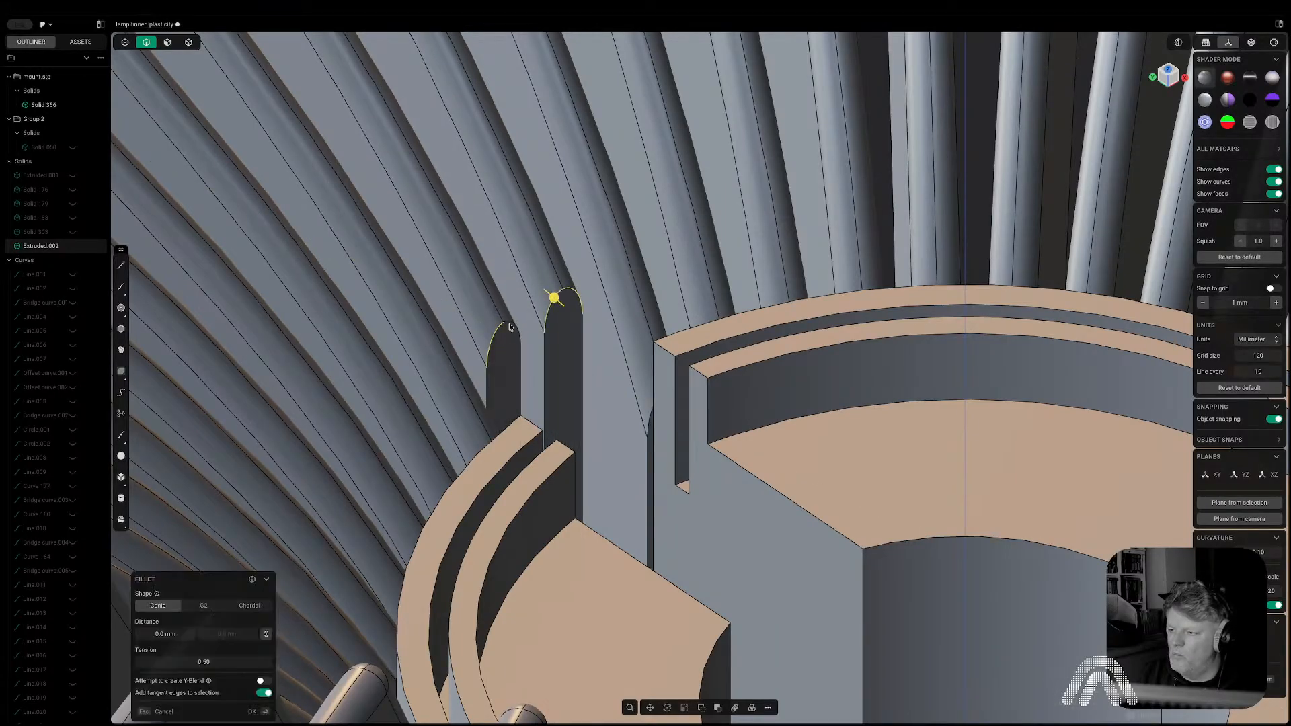
{"action": "left_click_drag", "start_coordinate": [547, 308], "coordinate": [508, 320]}
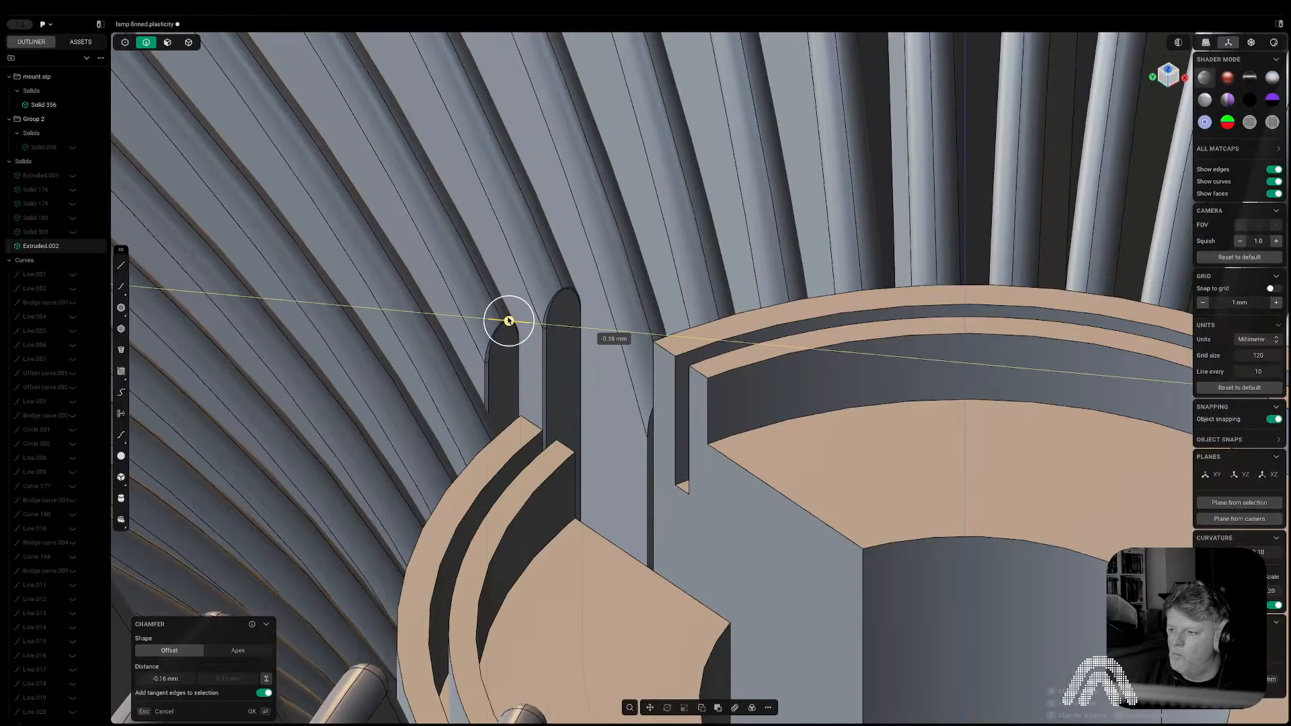
{"action": "key", "text": "Return"}
Set the flat bottom face of the lamp body as the construction plane.
{"action": "scroll", "coordinate": [695, 396], "scroll_direction": "down", "scroll_amount": 10}
{"action": "middle_click_drag", "start_coordinate": [696, 397], "coordinate": [1136, 92]}
{"action": "left_click", "coordinate": [1166, 84]}
{"action": "key", "text": "f"}
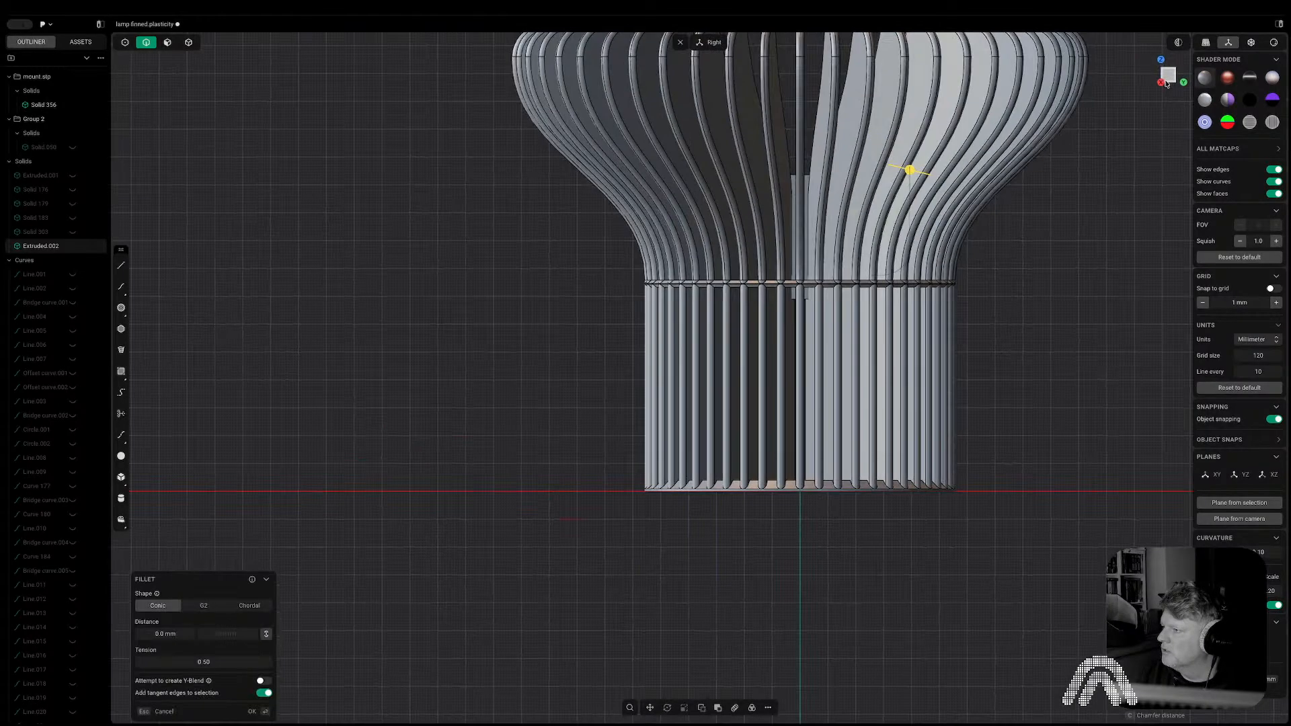
{"action": "key", "text": "Escape"}
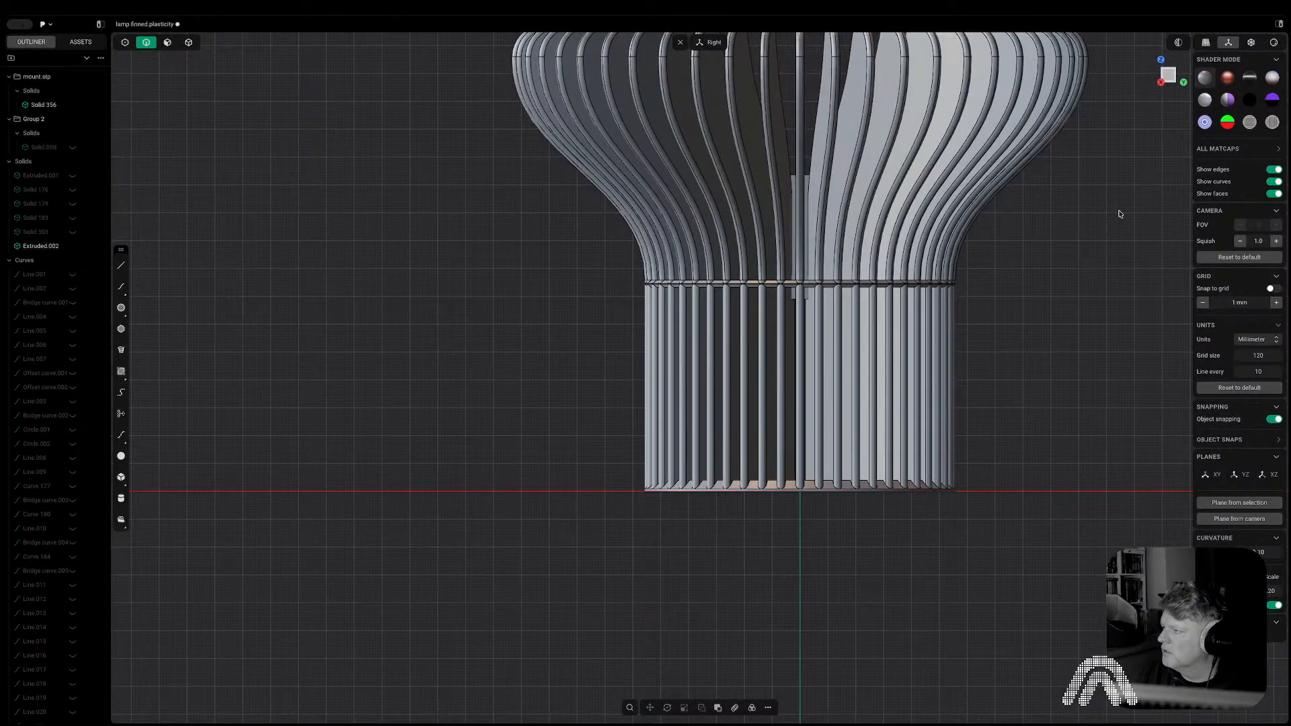
{"action": "middle_click_drag", "start_coordinate": [1020, 364], "coordinate": [974, 383]}
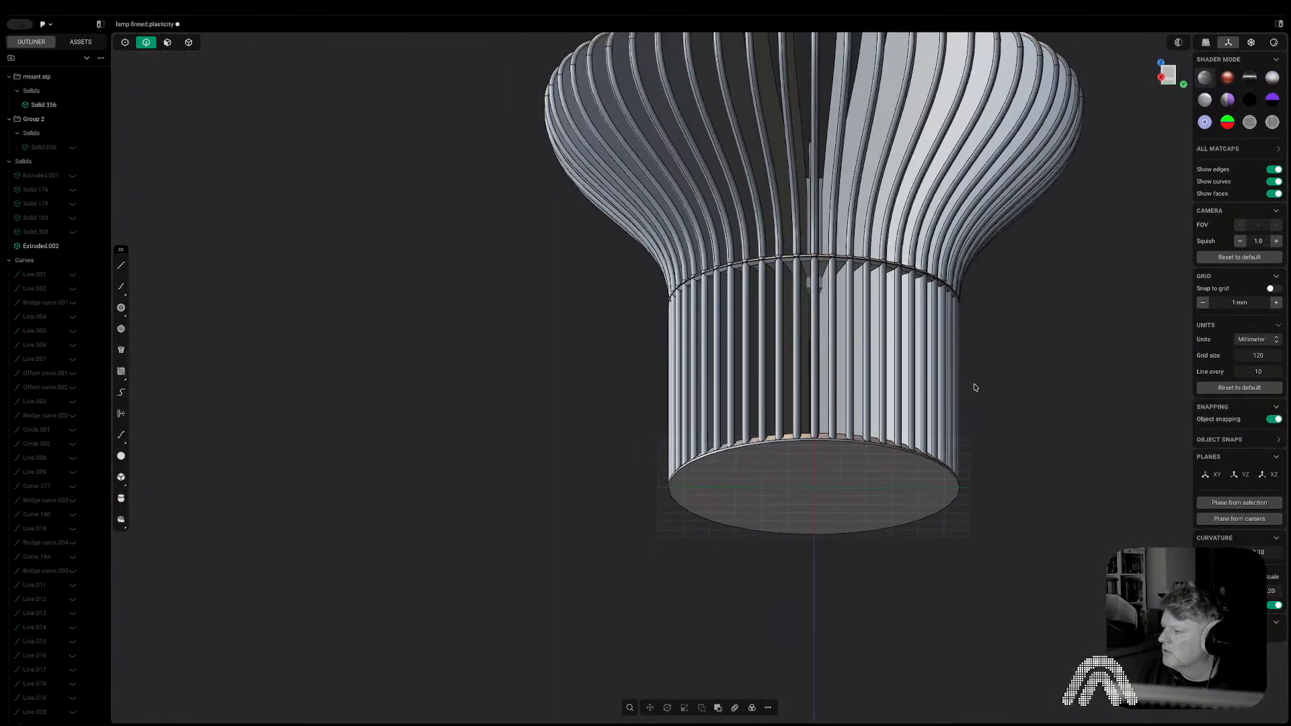
{"action": "key", "text": "3"}
{"action": "left_click", "coordinate": [897, 485]}
{"action": "key", "text": "/"}
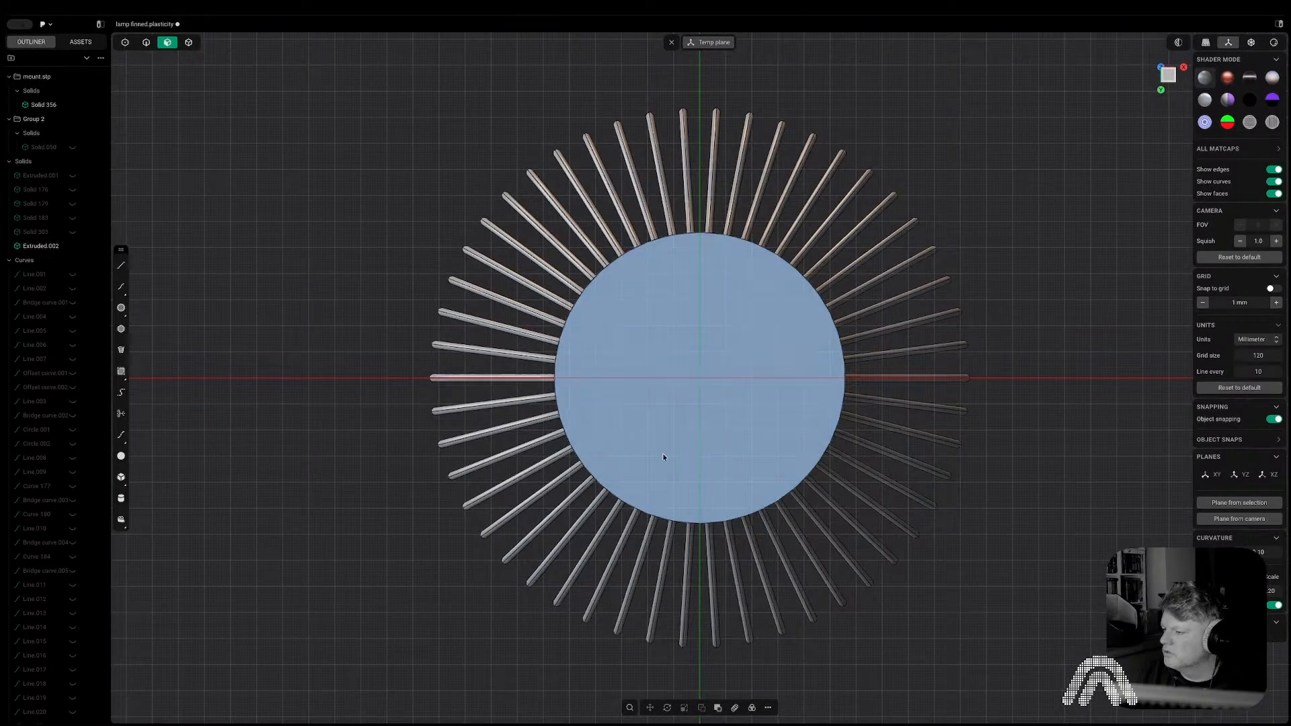
Draw a small circle on the bottom face, centred on the green axis near the face's edge.
{"action": "left_click", "coordinate": [121, 307]}
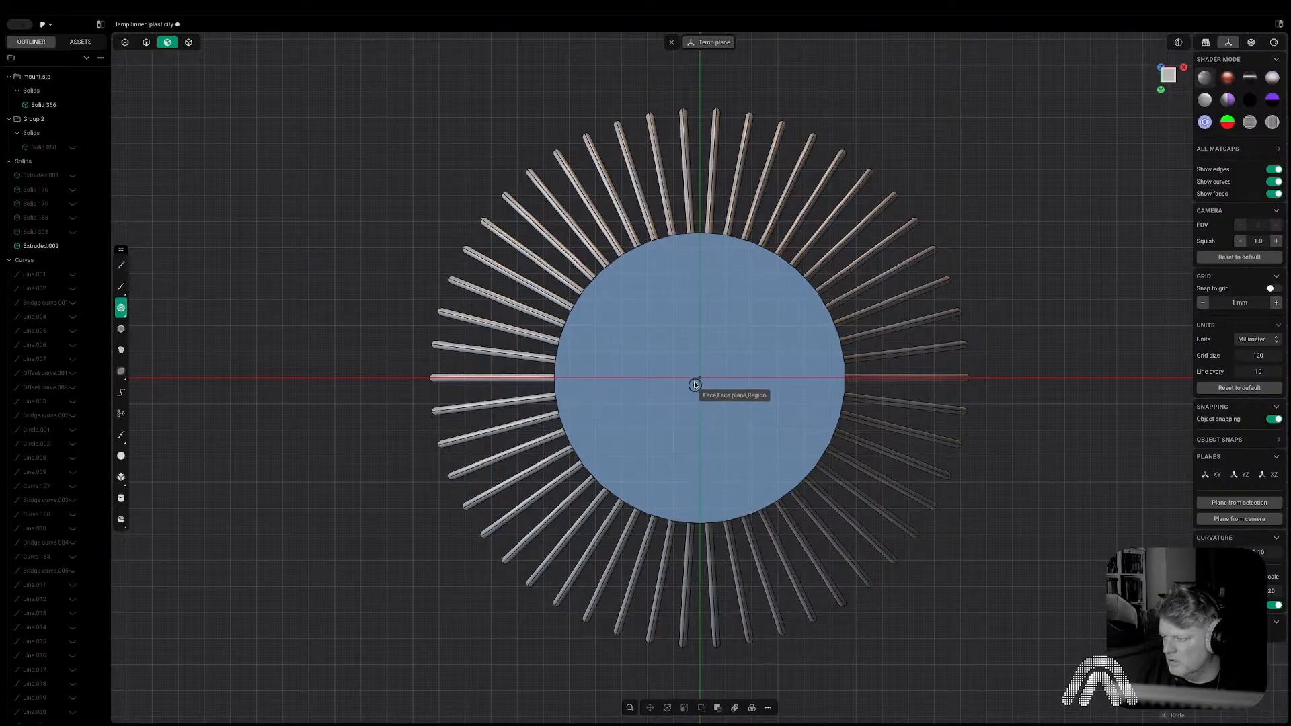
{"action": "left_click", "coordinate": [700, 479]}
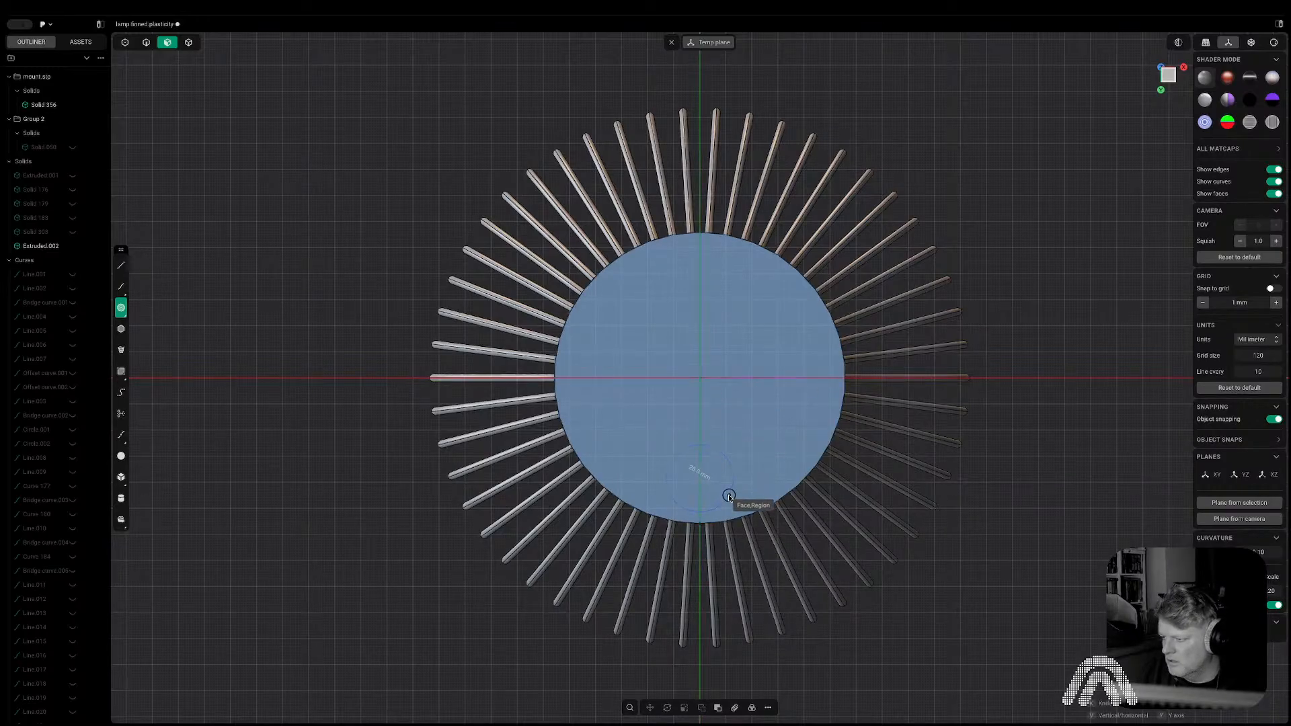
{"action": "left_click", "coordinate": [724, 491]}
Try to extrude the small circle into the lamp base as a cut.
{"action": "middle_click_drag", "start_coordinate": [724, 491], "coordinate": [766, 555]}
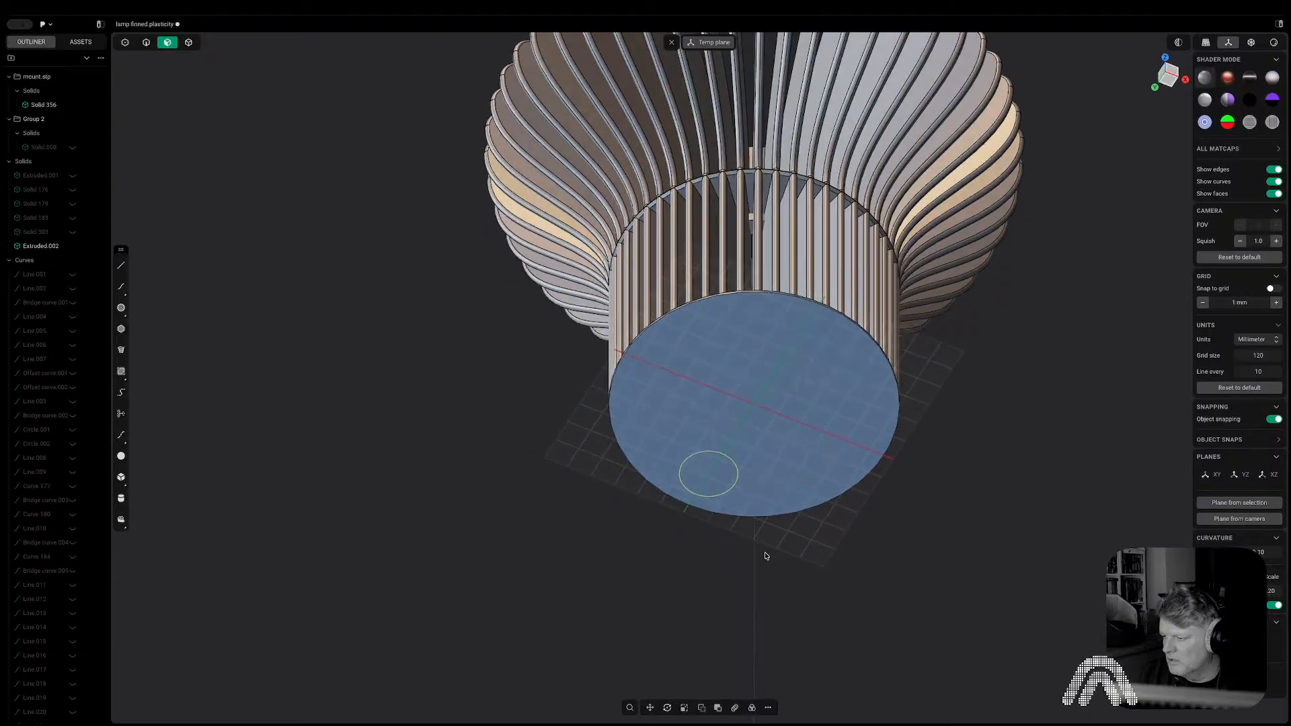
{"action": "left_click", "coordinate": [712, 475]}
{"action": "key", "text": "e"}
{"action": "left_click_drag", "start_coordinate": [720, 445], "coordinate": [719, 426]}
{"action": "middle_click_drag", "start_coordinate": [734, 476], "coordinate": [825, 511]}
{"action": "key", "text": "Return"}
Move the circle inward along the bottom face towards the centre, using the construction plane orientation.
{"action": "middle_click_drag", "start_coordinate": [792, 451], "coordinate": [816, 497]}
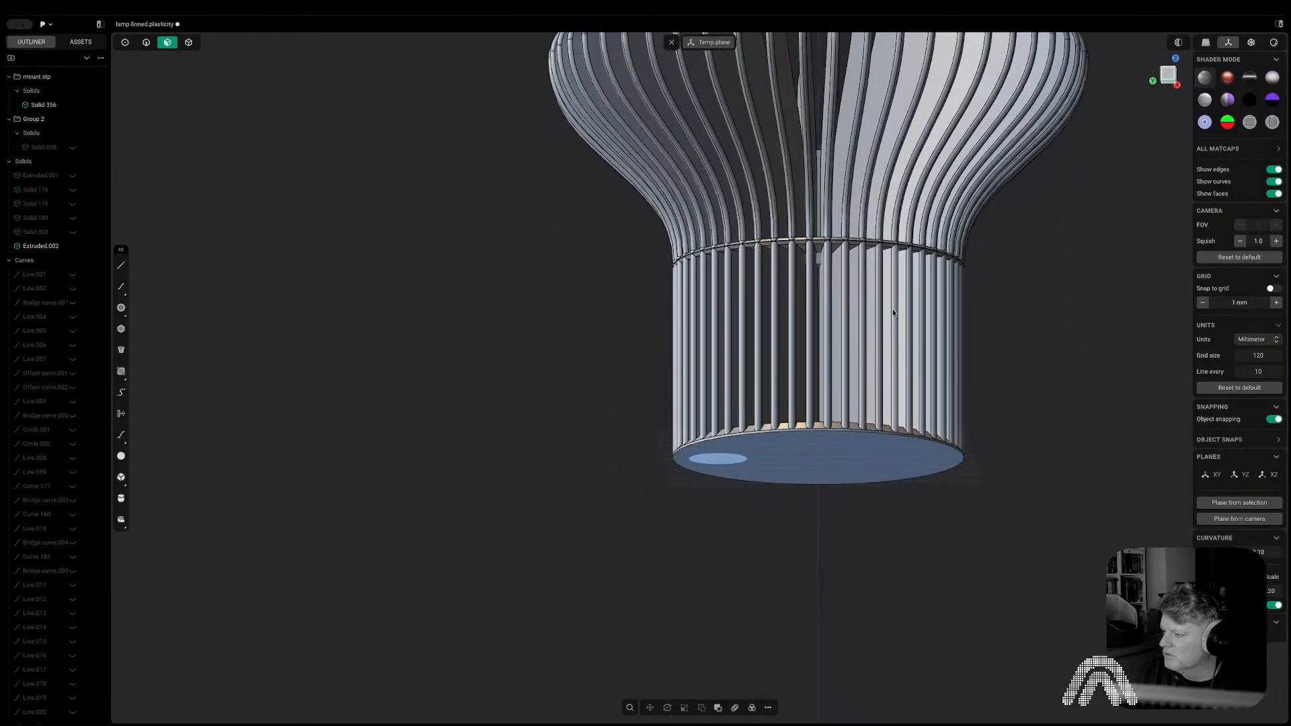
{"action": "key", "text": "2"}
{"action": "left_click", "coordinate": [736, 457]}
{"action": "key", "text": "g"}
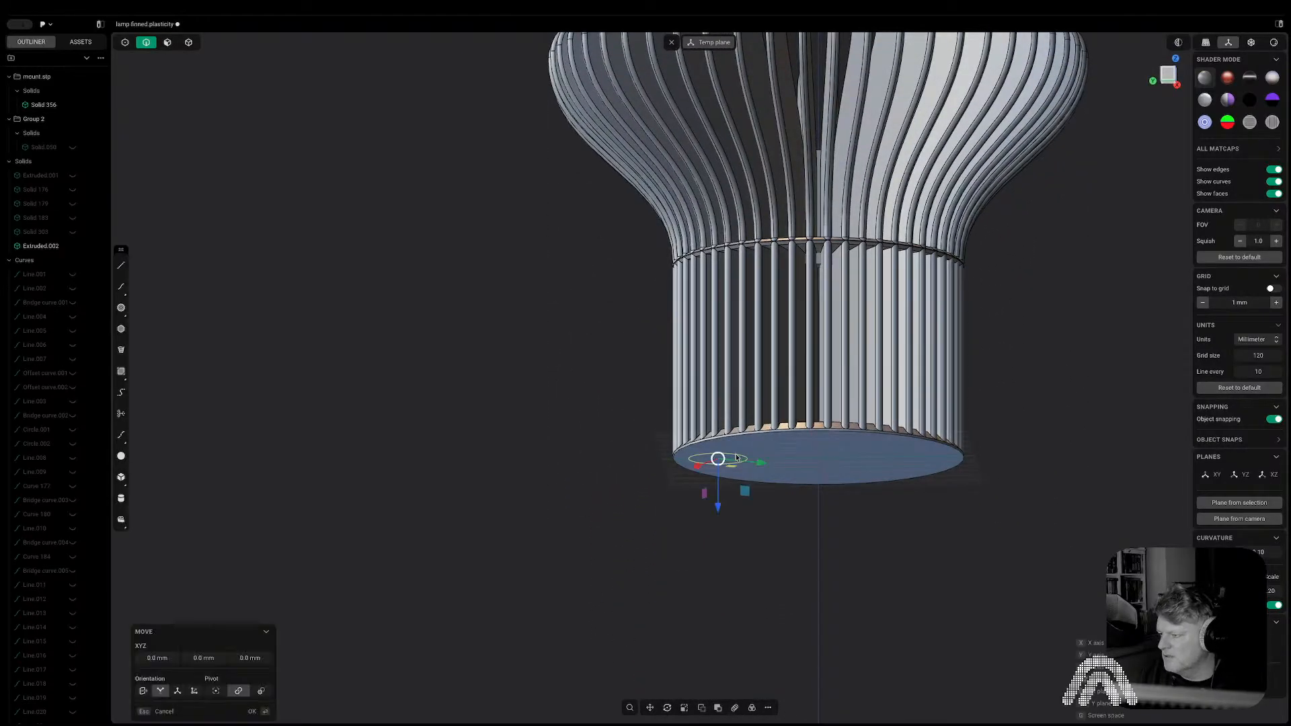
{"action": "middle_click_drag", "start_coordinate": [736, 458], "coordinate": [812, 326]}
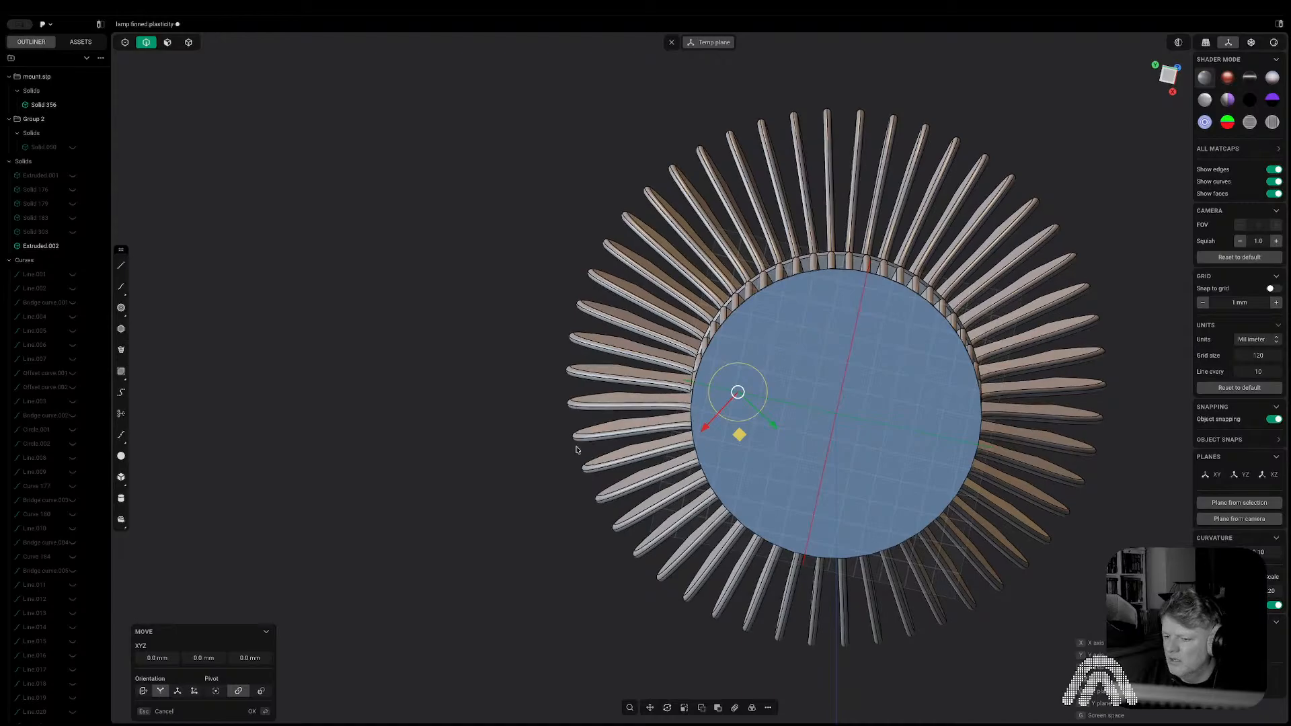
{"action": "left_click", "coordinate": [194, 690]}
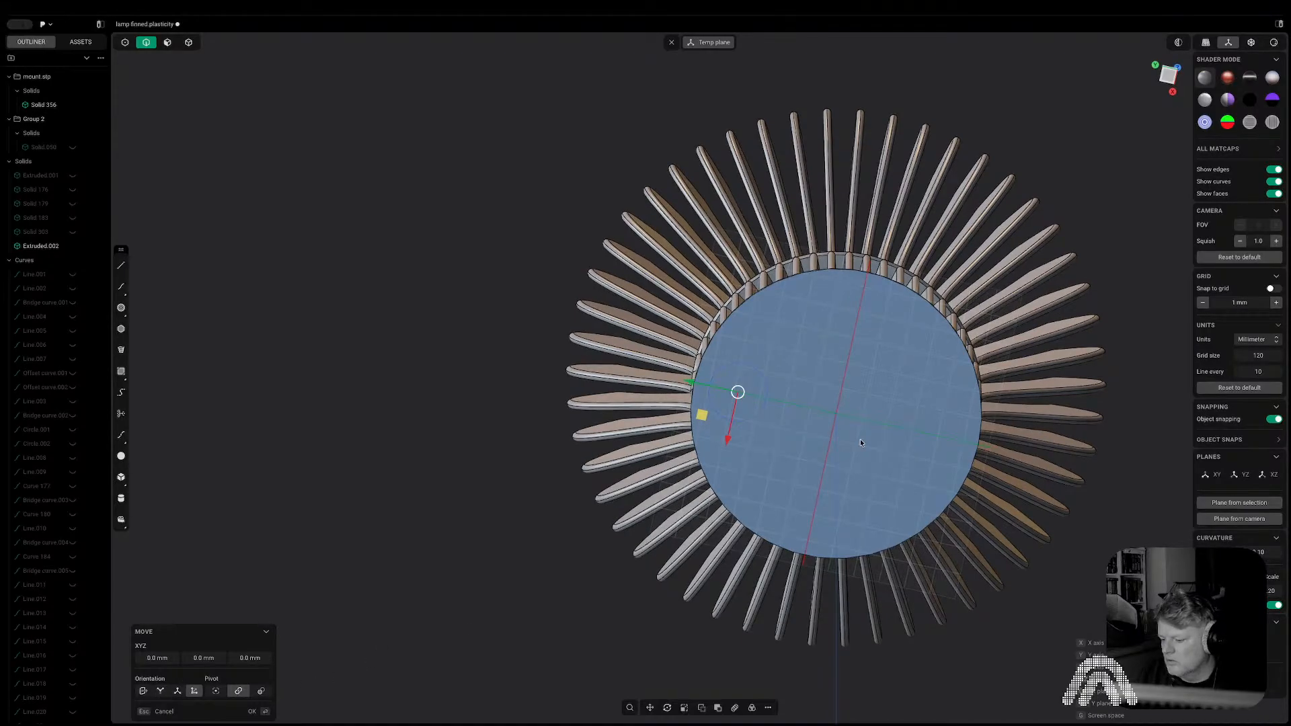
{"action": "left_click_drag", "start_coordinate": [740, 393], "coordinate": [804, 409]}
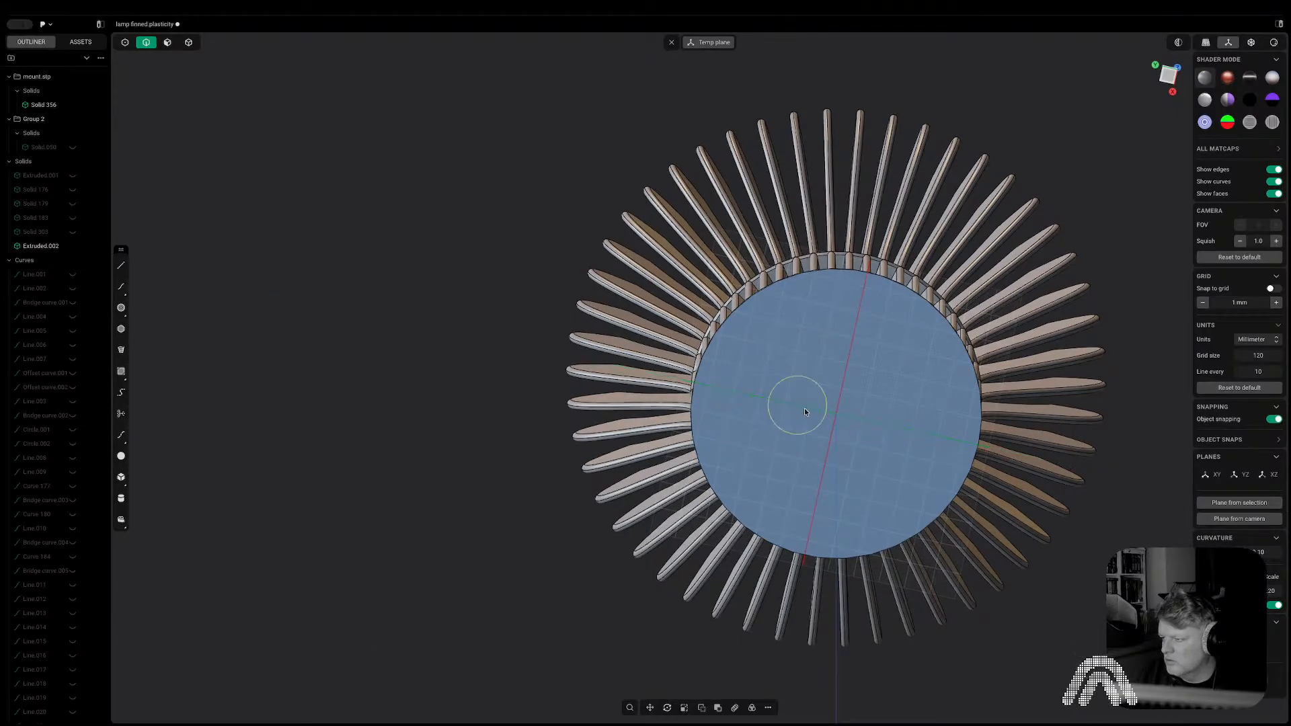
Try to cut a round hole through the lamp base by extruding the moved circle.
{"action": "key", "text": "3"}
{"action": "left_click", "coordinate": [788, 406]}
{"action": "key", "text": "e"}
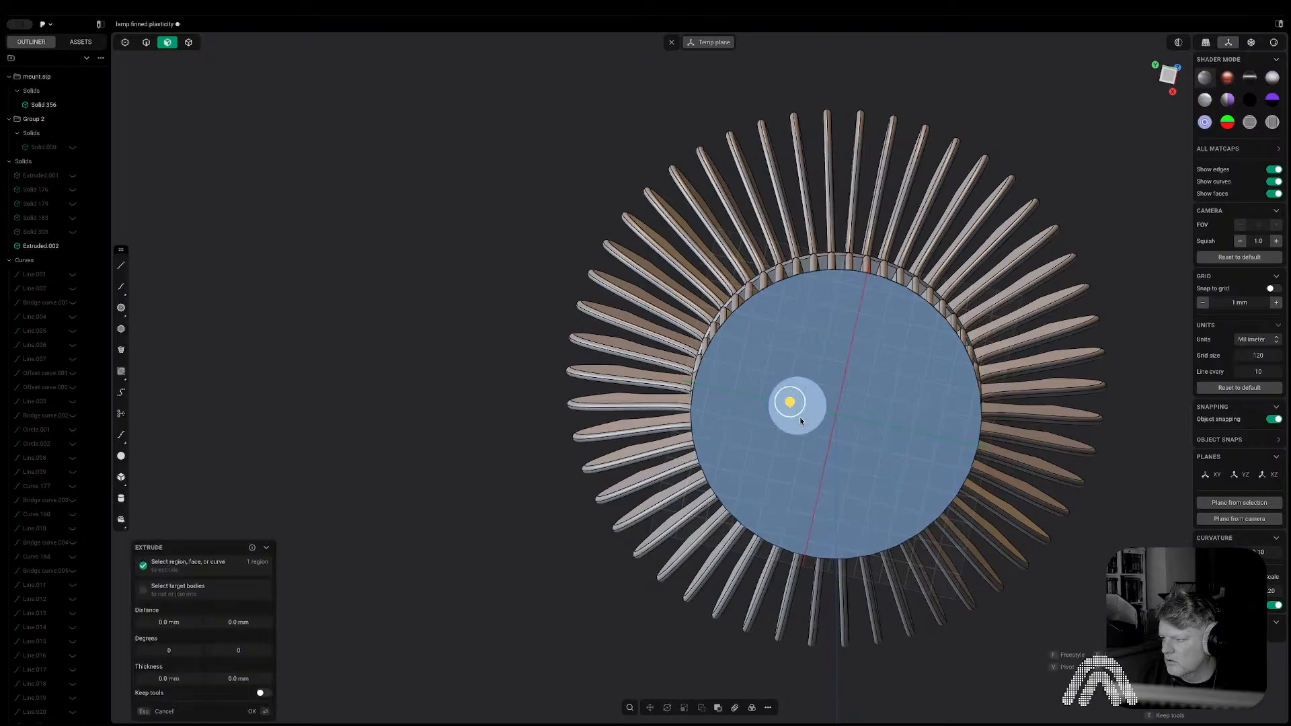
{"action": "left_click_drag", "start_coordinate": [807, 408], "coordinate": [791, 407]}
{"action": "middle_click_drag", "start_coordinate": [790, 407], "coordinate": [764, 448]}
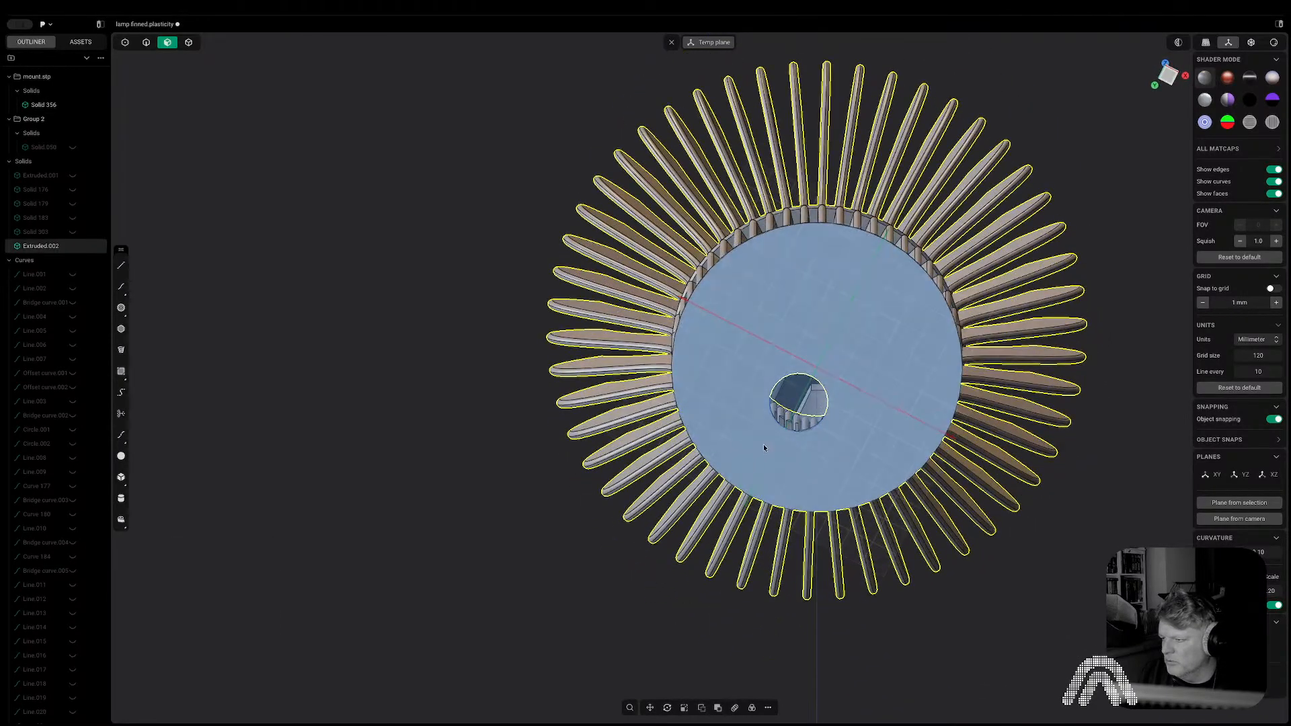
{"action": "left_click", "coordinate": [789, 393]}
{"action": "key", "text": "e"}
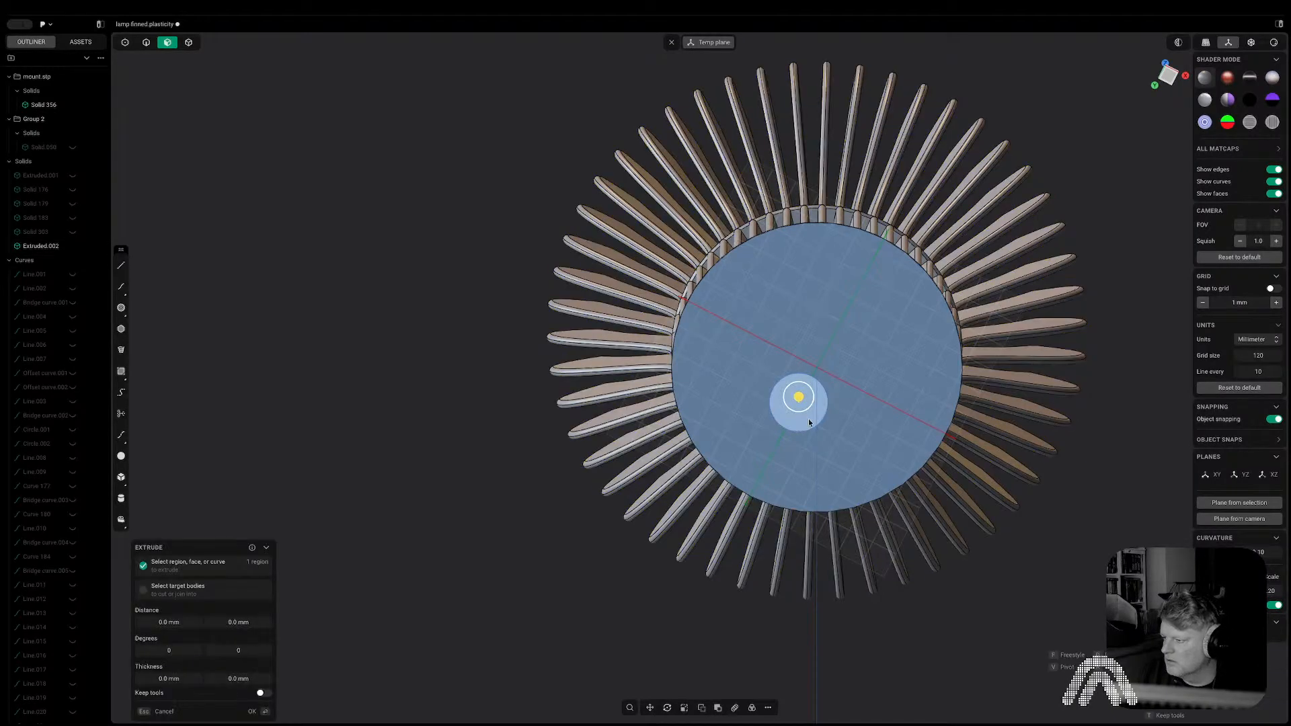
Move the circle slightly closer to the base's centre along the green axis in the bottom view.
{"action": "left_click", "coordinate": [1166, 79]}
{"action": "key", "text": "2"}
{"action": "left_click", "coordinate": [826, 391]}
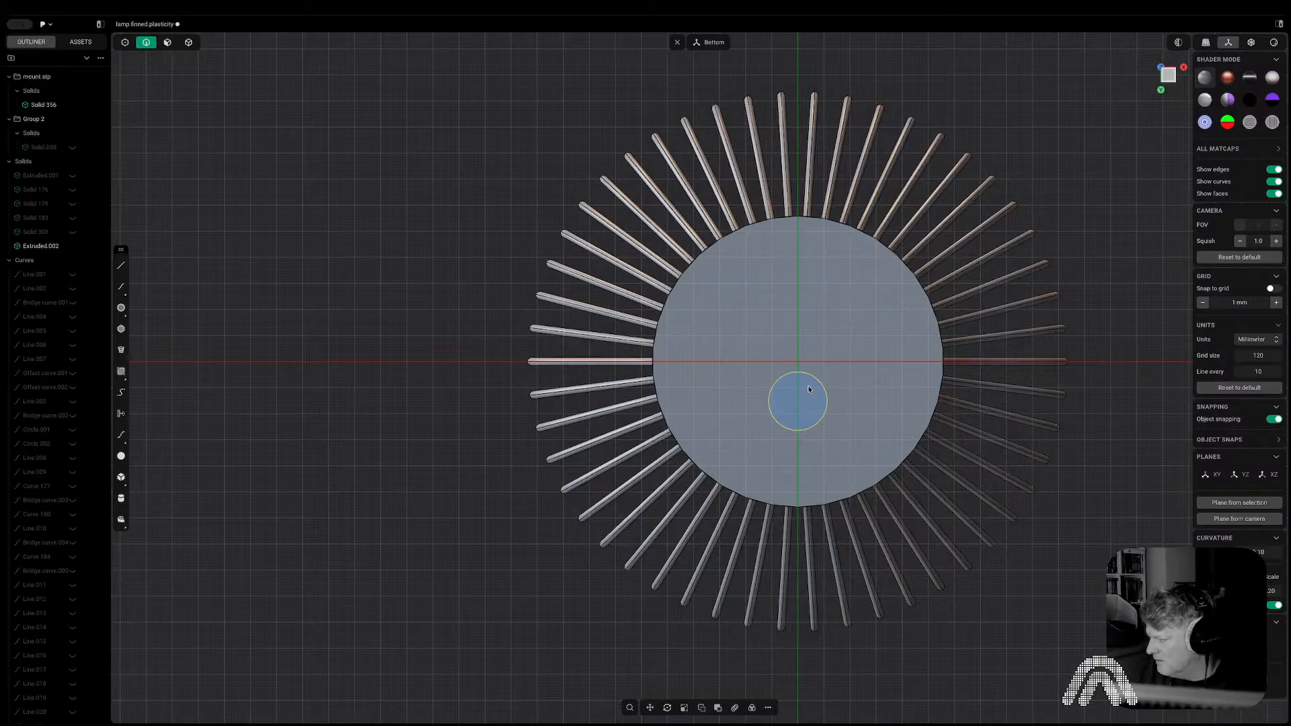
{"action": "key", "text": "g"}
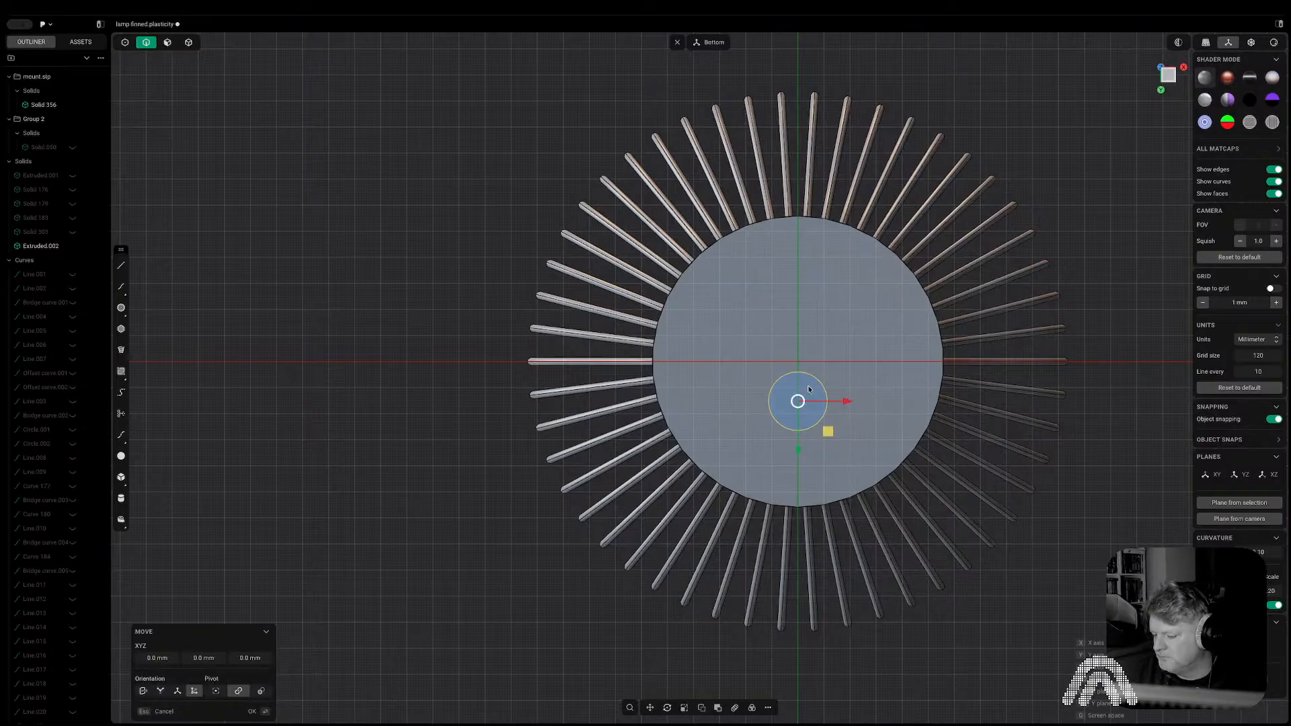
{"action": "key", "text": "t"}
{"action": "key", "text": "Escape"}
{"action": "key", "text": "g"}
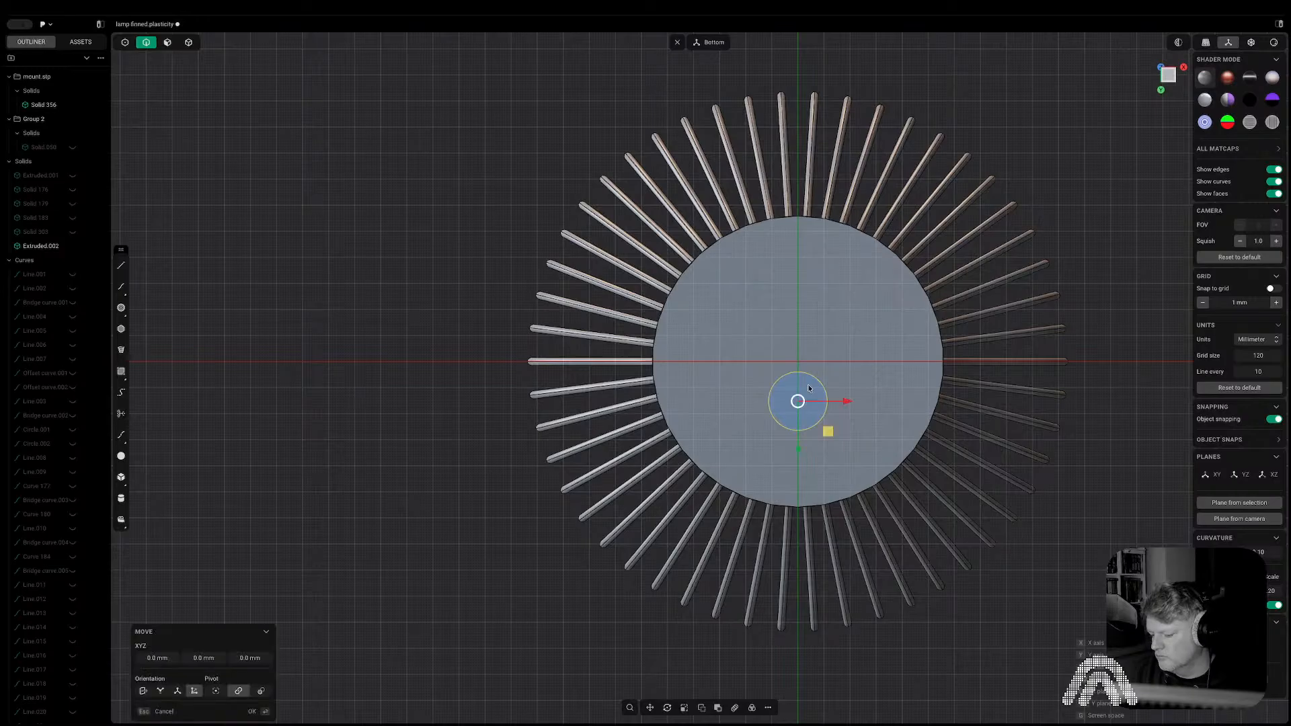
{"action": "left_click", "coordinate": [808, 379]}
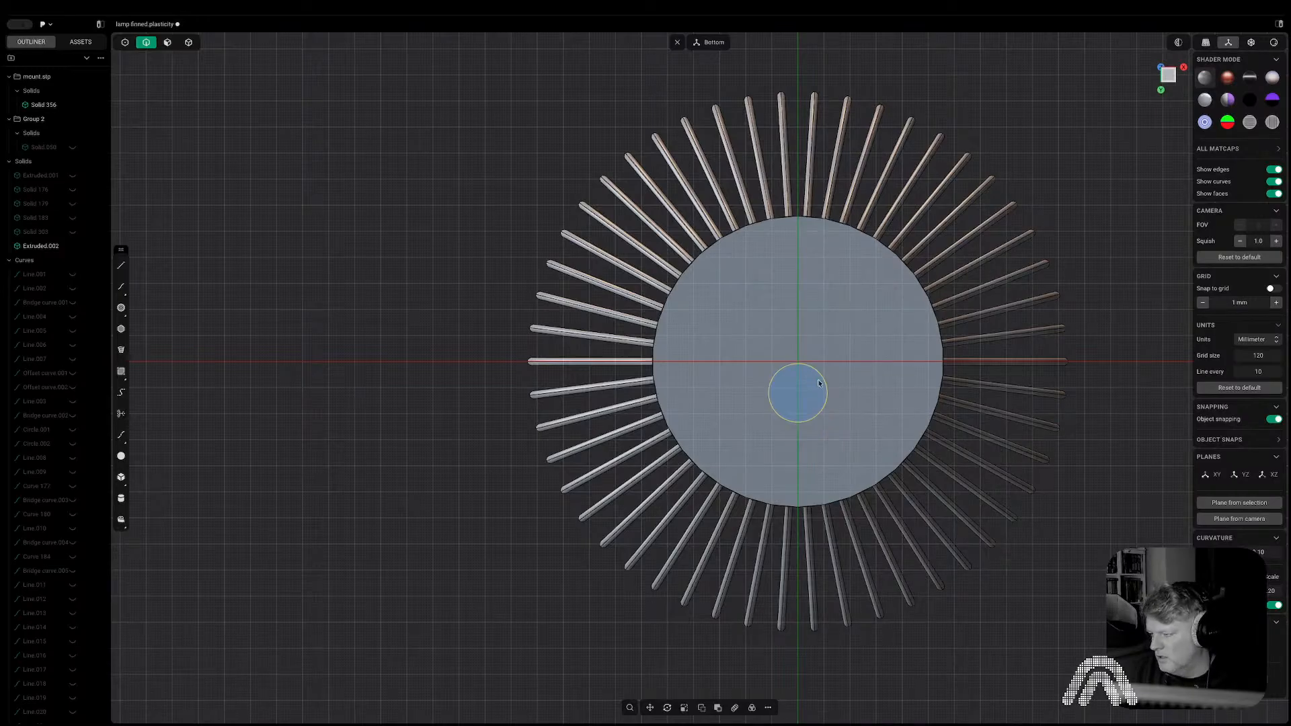
Extrude the repositioned circle into the lamp body to cut a round hole through its base, and inspect the opening.
{"action": "left_click", "coordinate": [1078, 451]}
{"action": "middle_click_drag", "start_coordinate": [1078, 462], "coordinate": [1092, 510]}
{"action": "key", "text": "3"}
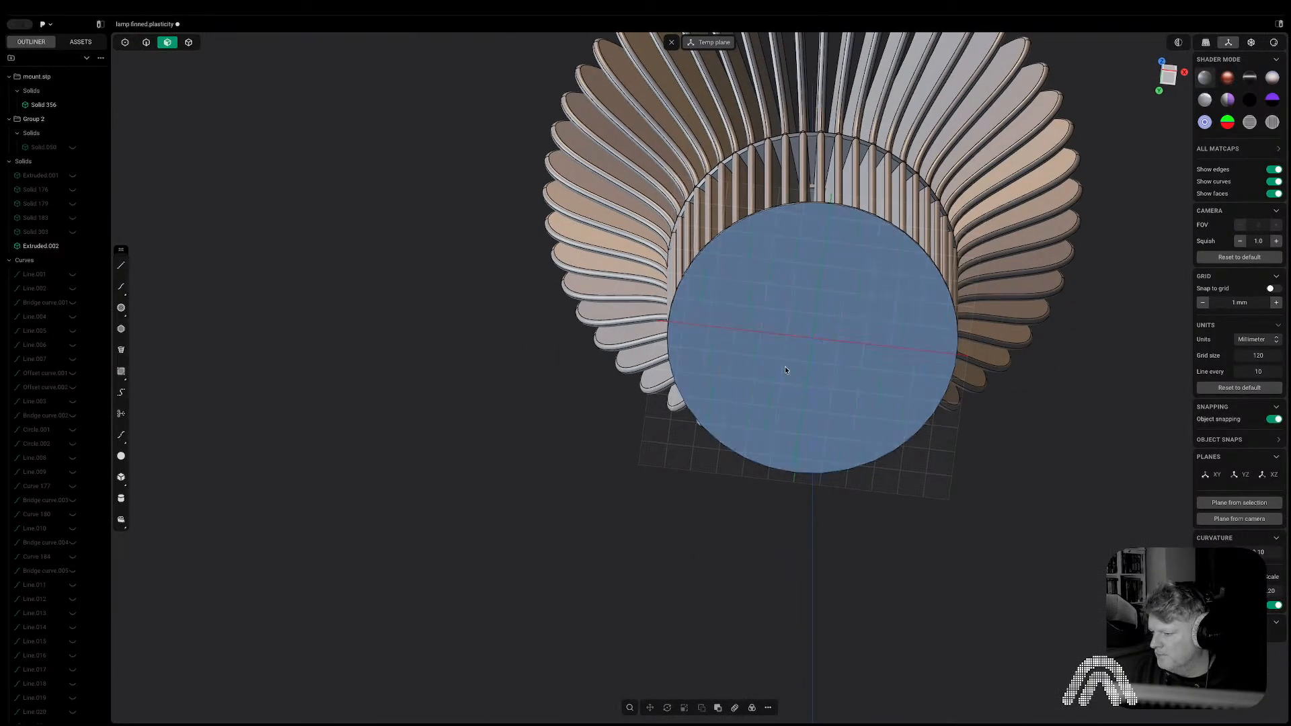
{"action": "key", "text": "x"}
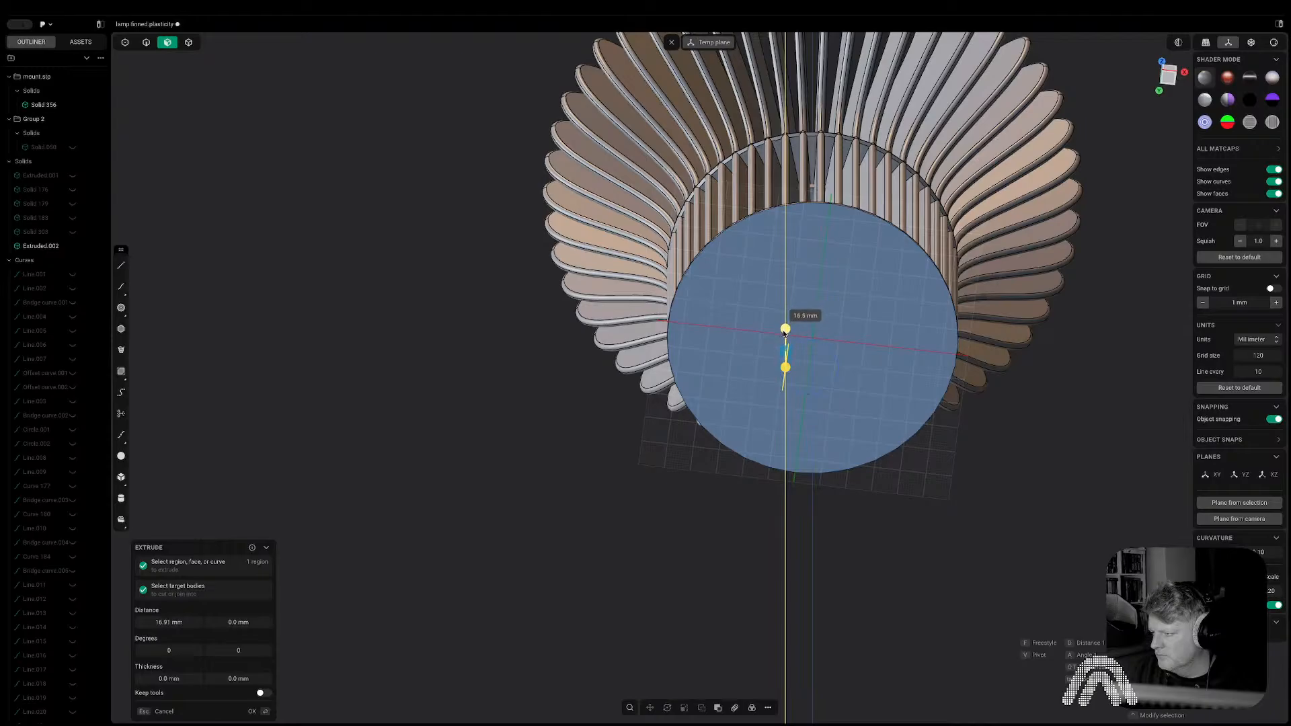
{"action": "key", "text": "Escape"}
{"action": "left_click", "coordinate": [801, 359]}
{"action": "key", "text": "e"}
{"action": "key", "text": "ctrl"}
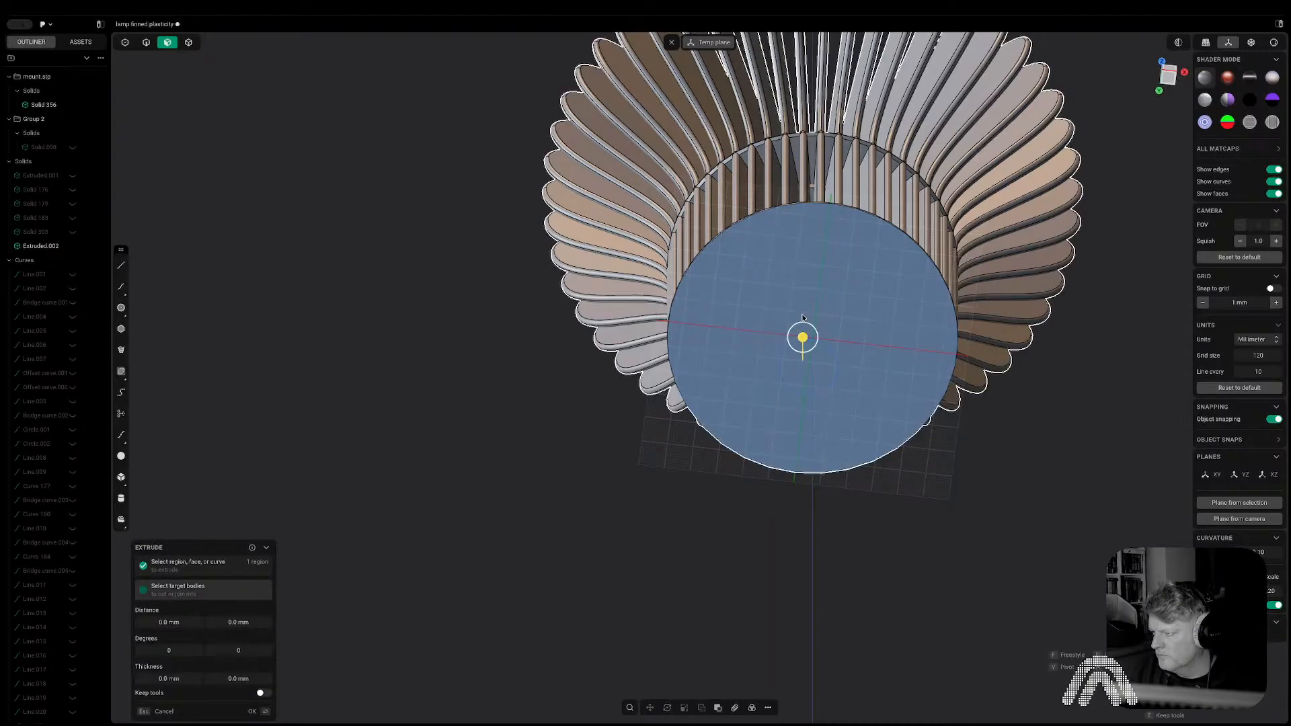
{"action": "left_click", "coordinate": [804, 338]}
{"action": "mouse_move", "coordinate": [806, 337]}
{"action": "middle_mouse_down"}
{"action": "mouse_move", "coordinate": [893, 344]}
{"action": "mouse_move", "coordinate": [849, 305]}
{"action": "mouse_move", "coordinate": [818, 328]}
{"action": "middle_mouse_up"}
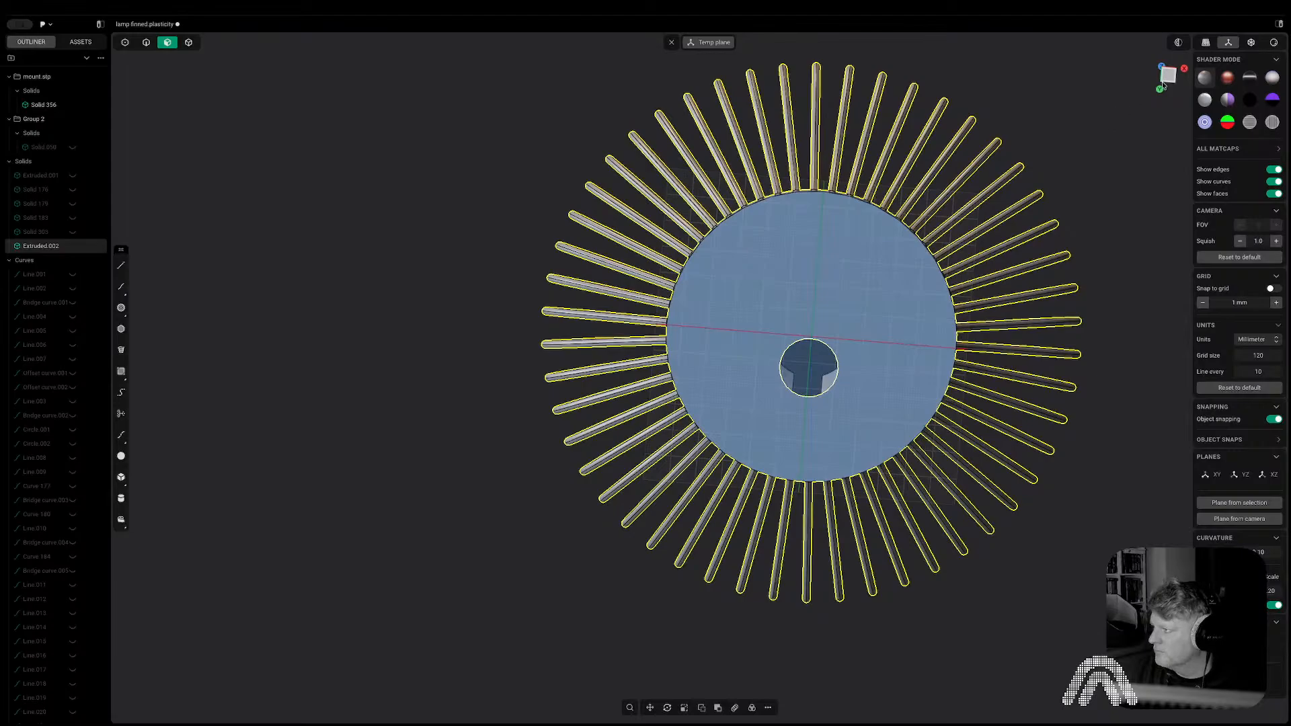
{"action": "left_click", "coordinate": [1165, 81]}
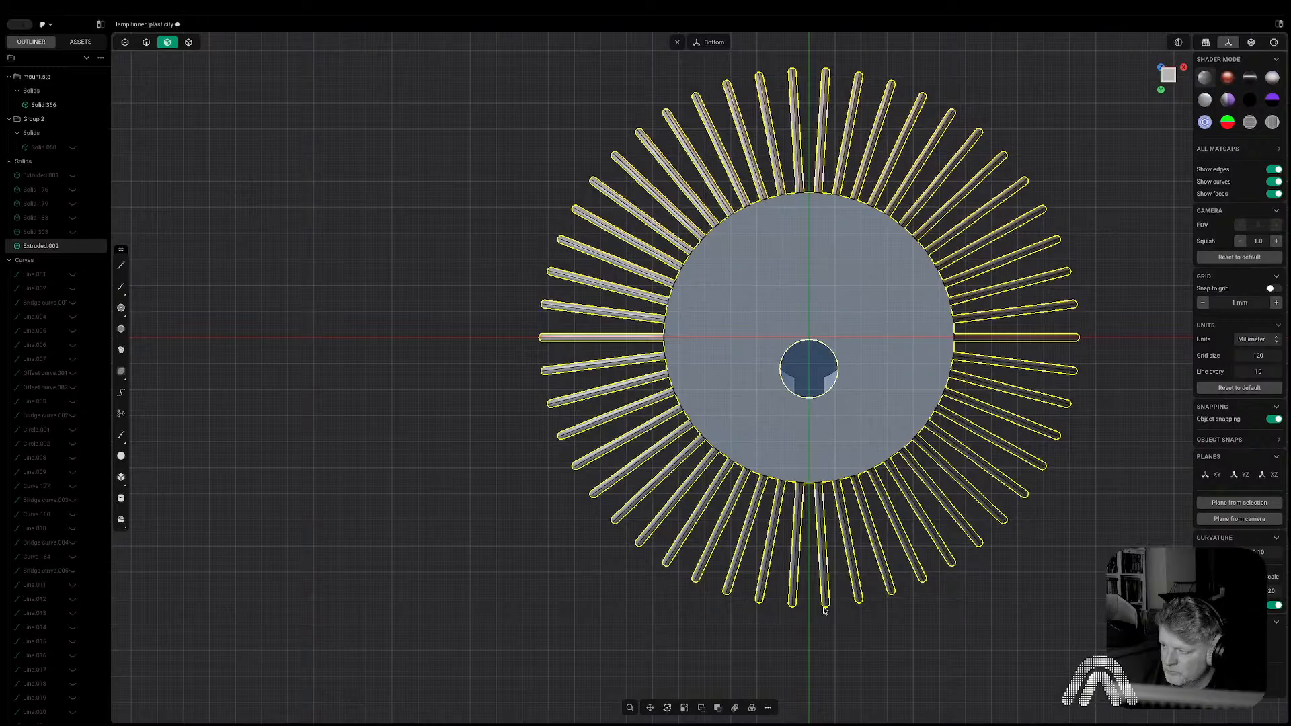
{"action": "middle_click_drag", "start_coordinate": [478, 505], "coordinate": [889, 578]}
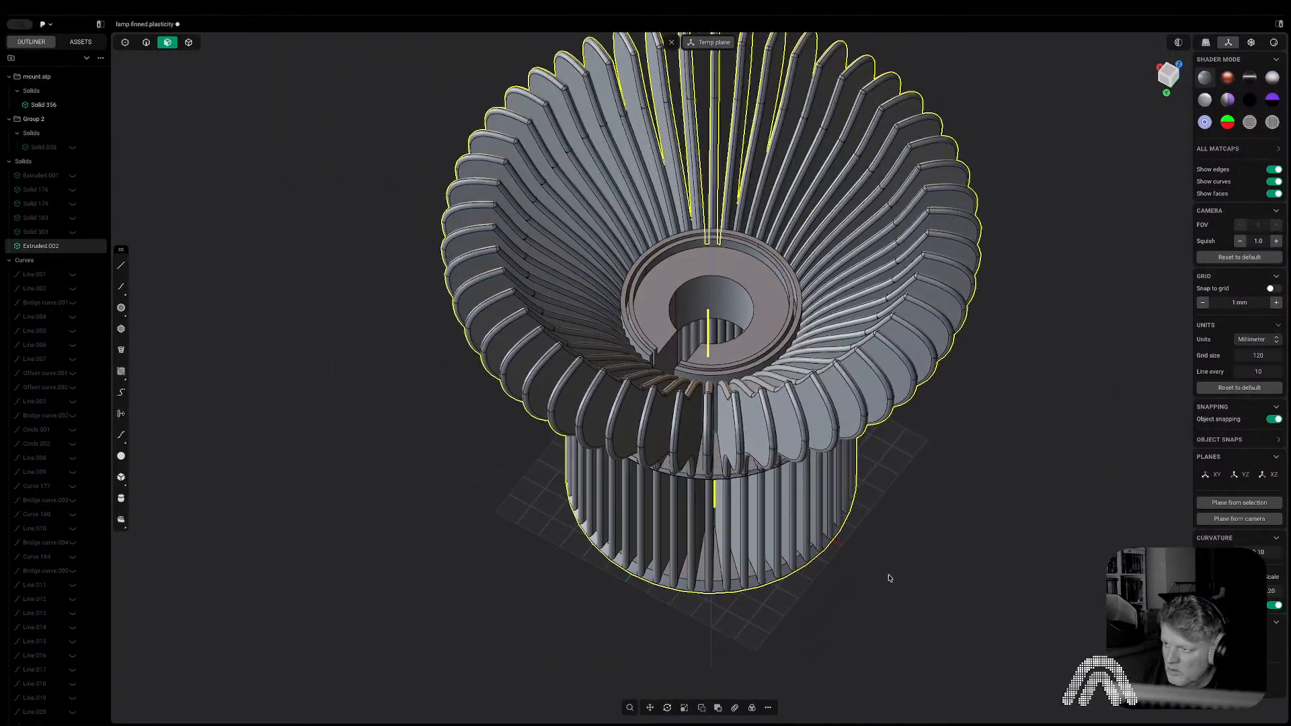
{"action": "middle_click_drag", "start_coordinate": [746, 329], "coordinate": [770, 290]}
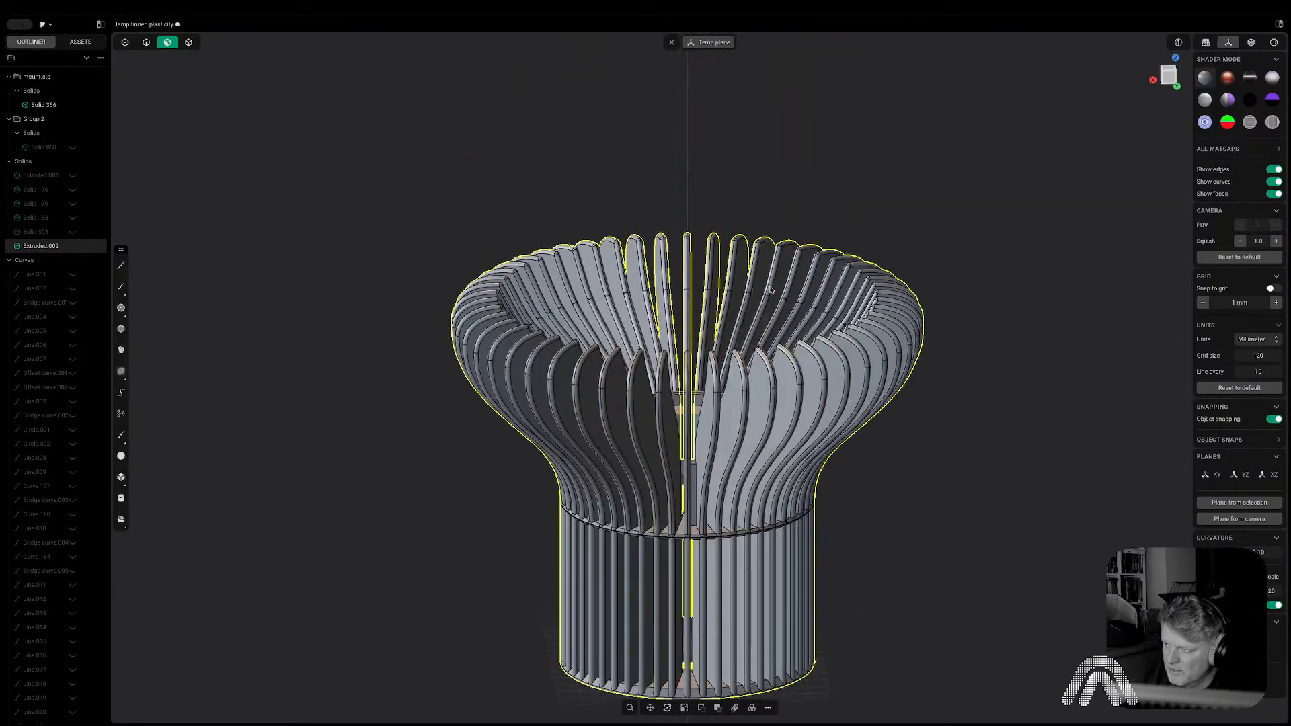
Check the leftover hidden solids in back and angled views by toggling their visibility individually to see where they sit on the lamp.
{"action": "left_click", "coordinate": [1094, 77]}
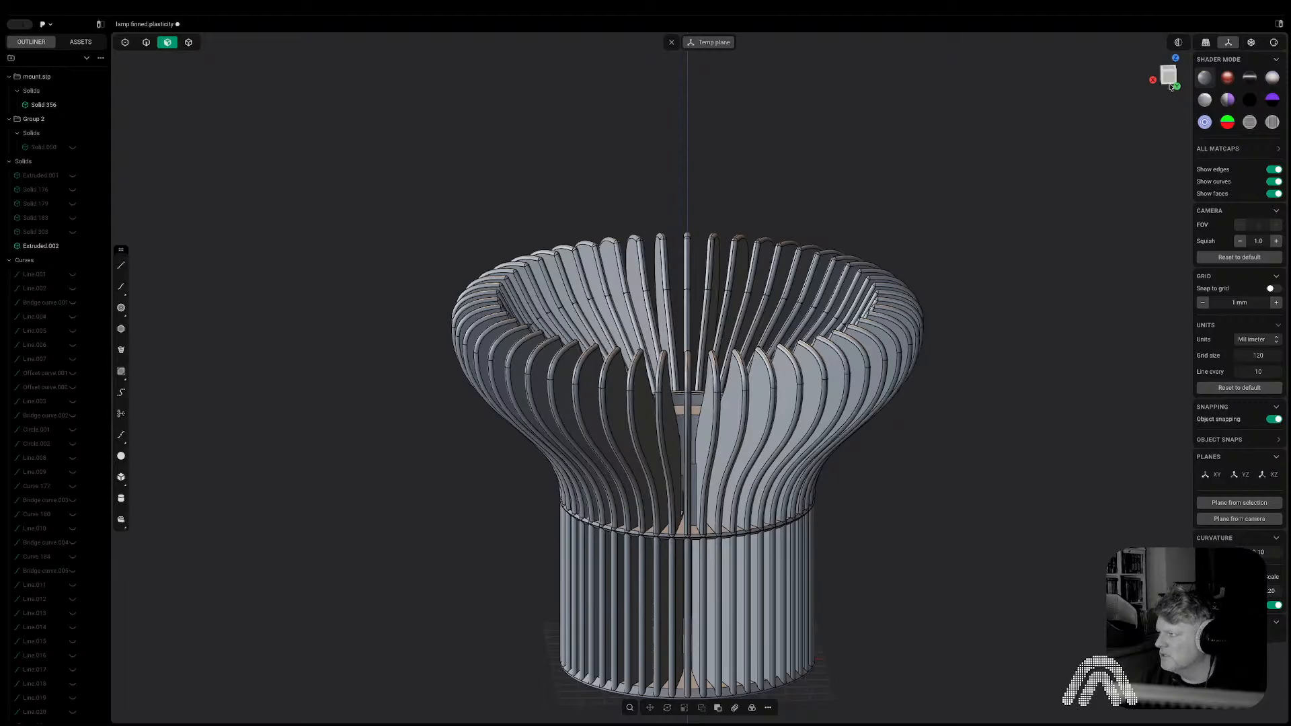
{"action": "left_click", "coordinate": [1169, 85]}
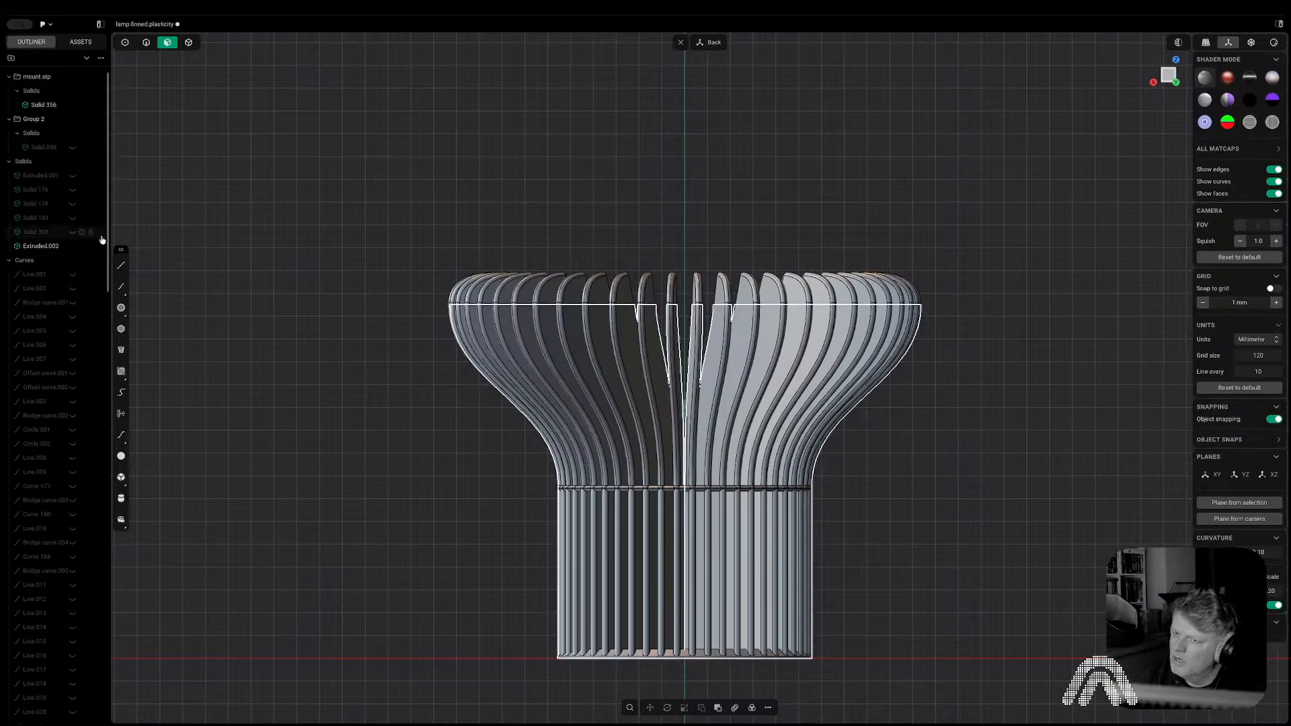
{"action": "left_click", "coordinate": [72, 176]}
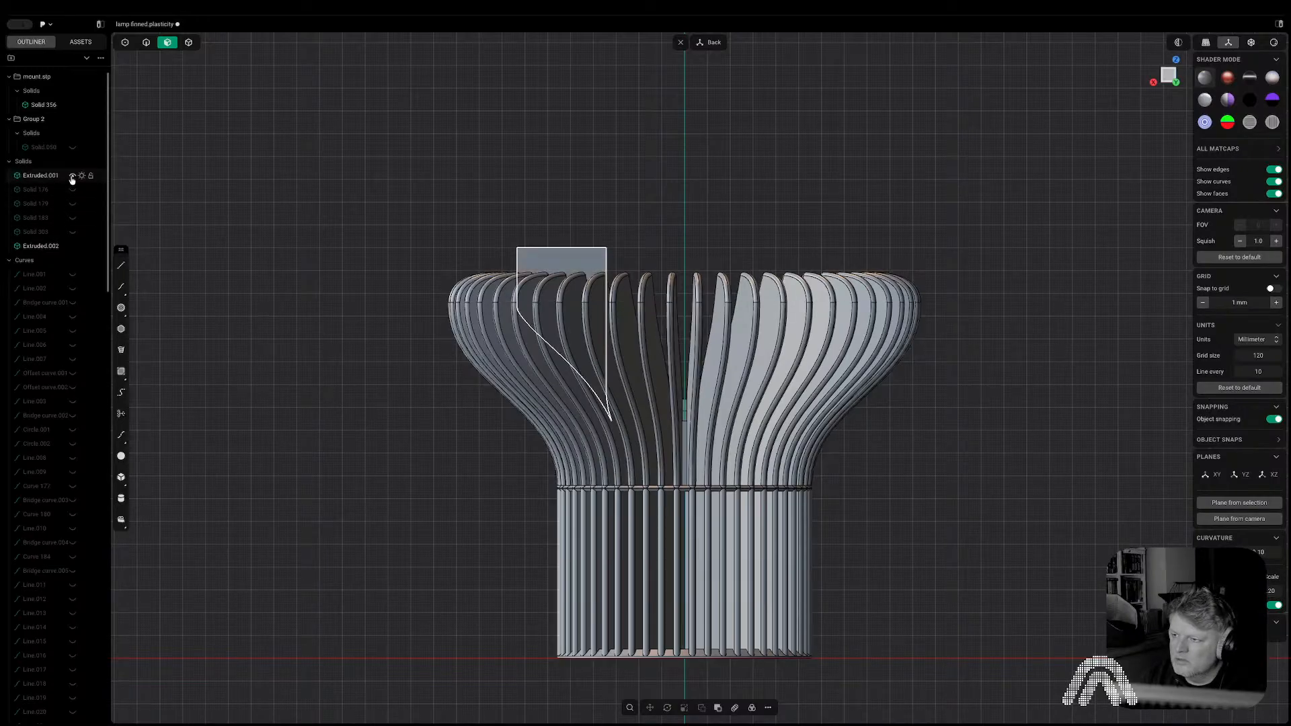
{"action": "left_click", "coordinate": [72, 177]}
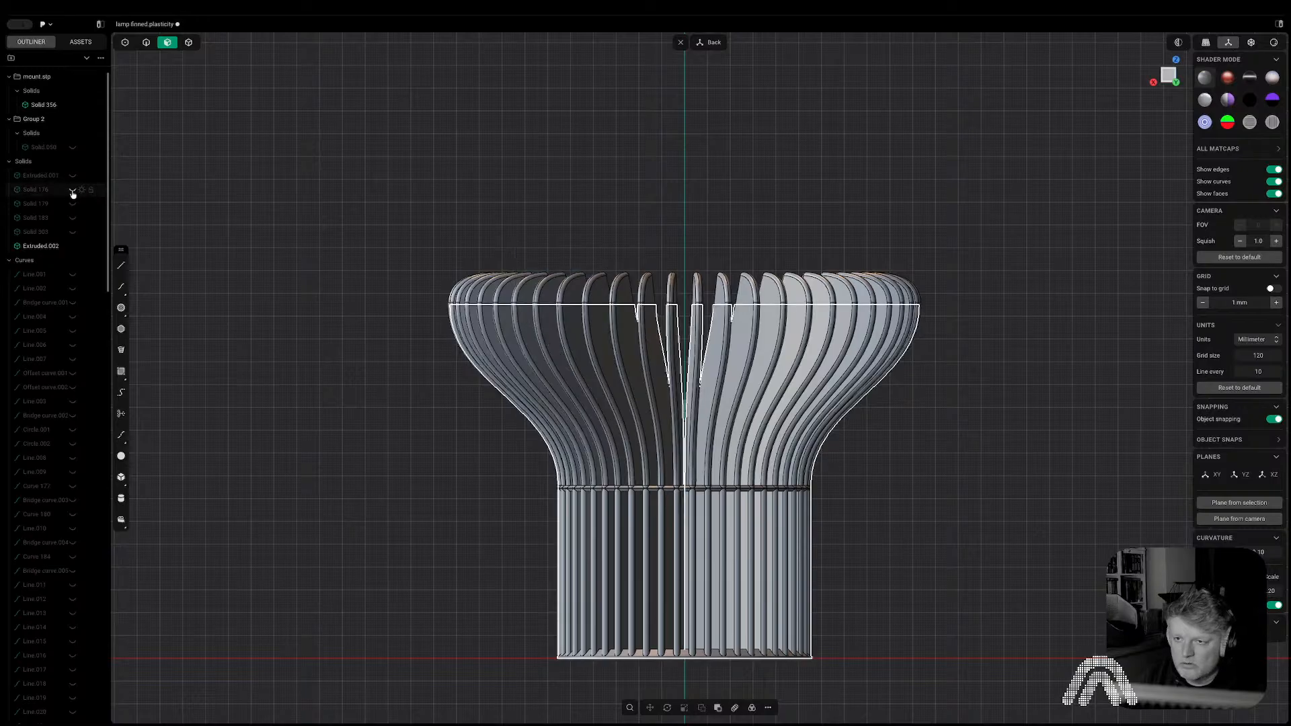
{"action": "left_click", "coordinate": [72, 203]}
{"action": "left_click", "coordinate": [72, 204]}
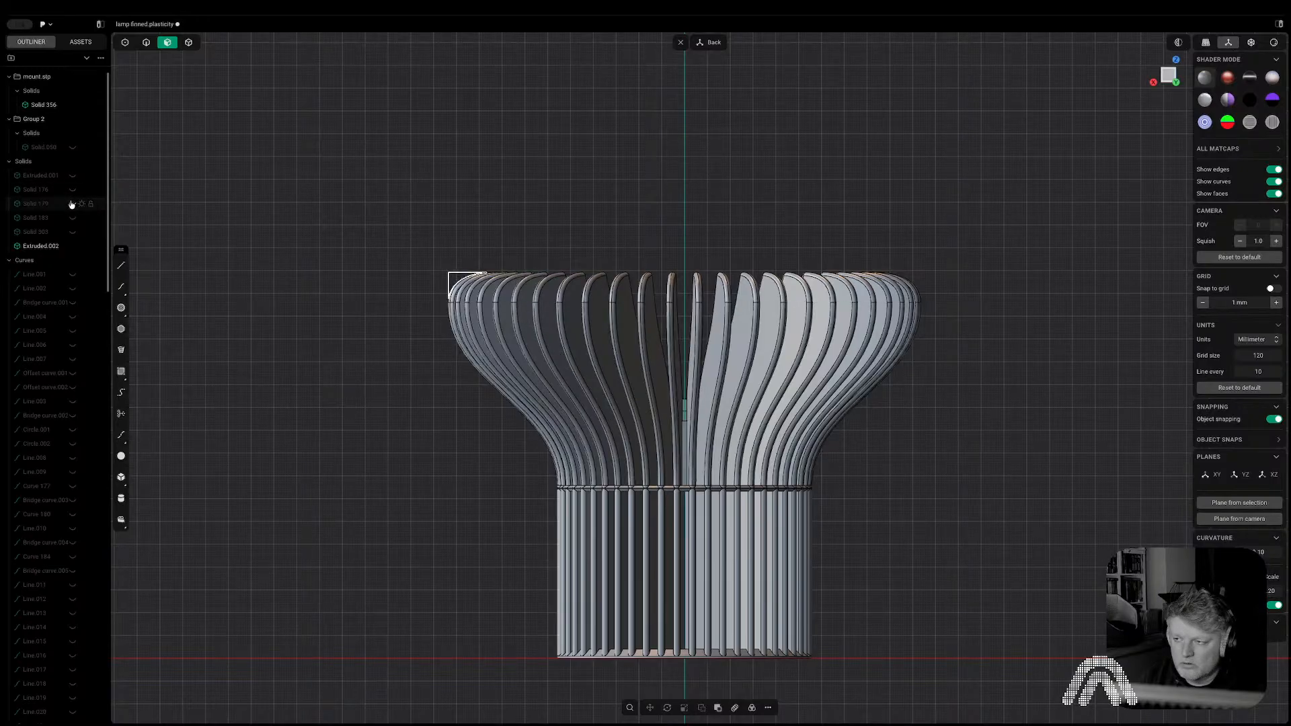
{"action": "left_click", "coordinate": [72, 203]}
{"action": "left_click", "coordinate": [72, 218]}
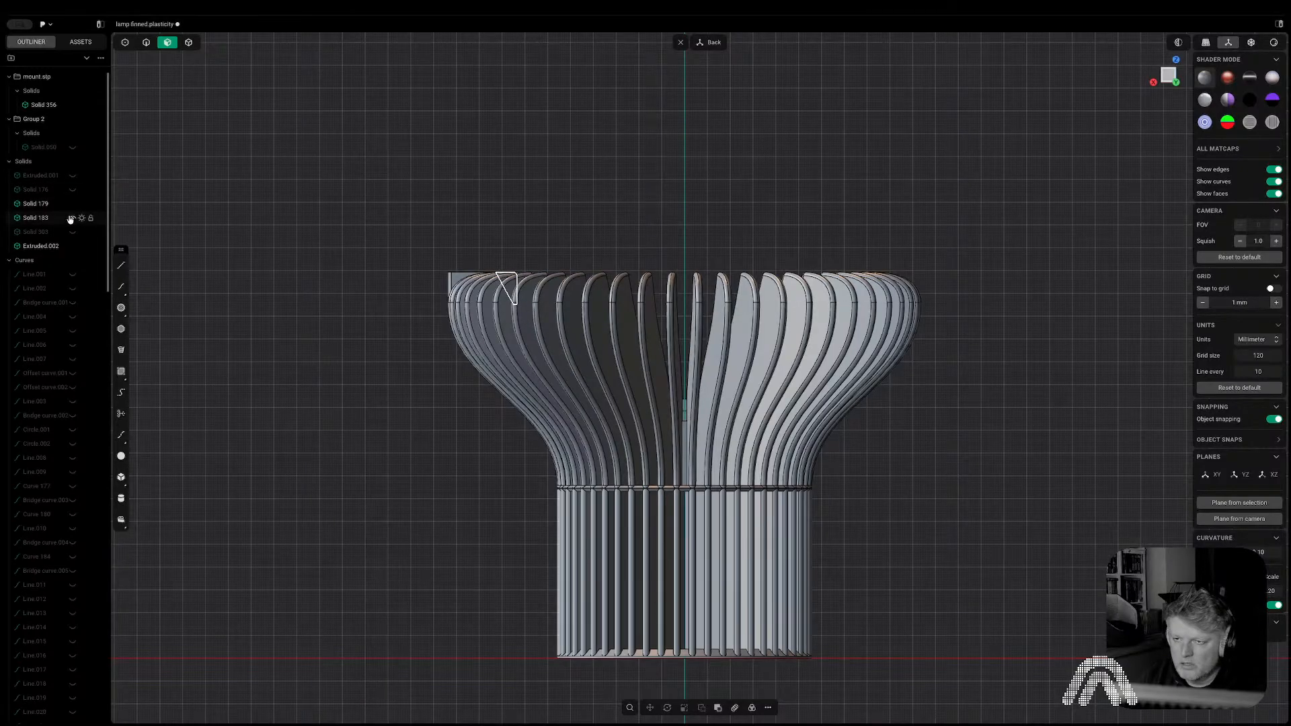
{"action": "middle_click_drag", "start_coordinate": [167, 245], "coordinate": [176, 340]}
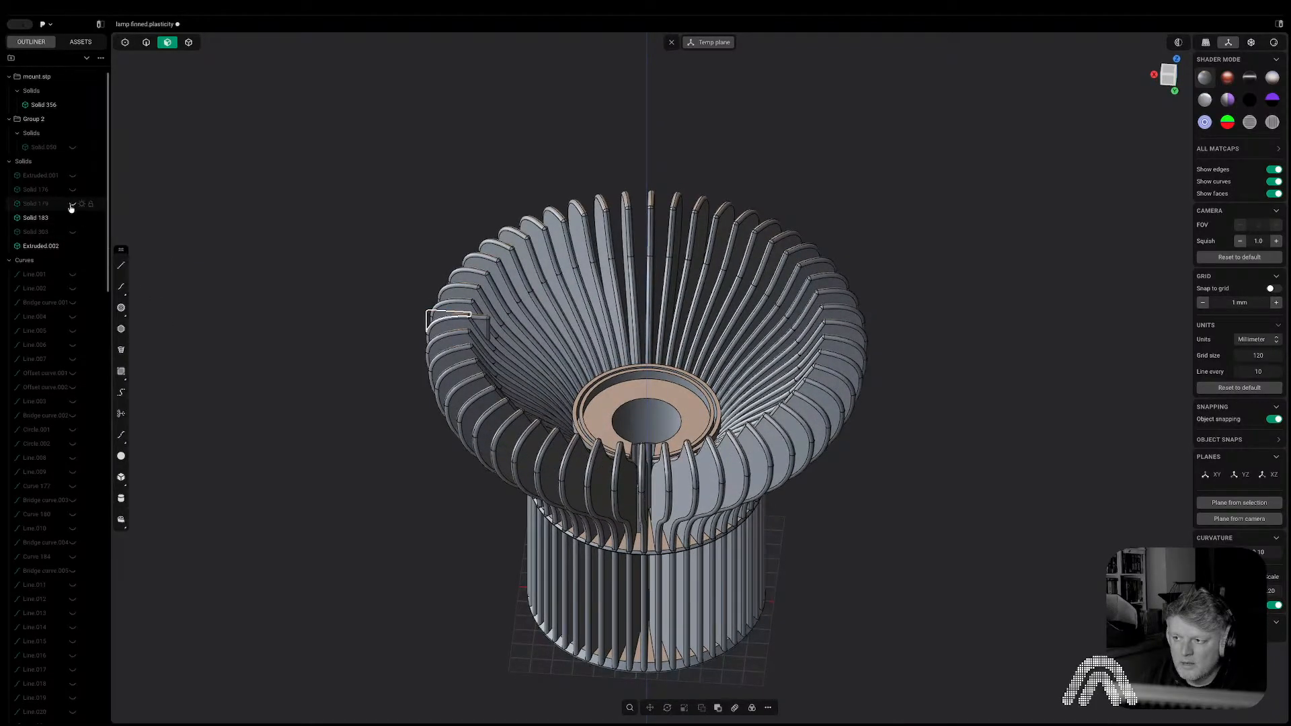
{"action": "left_click", "coordinate": [72, 205]}
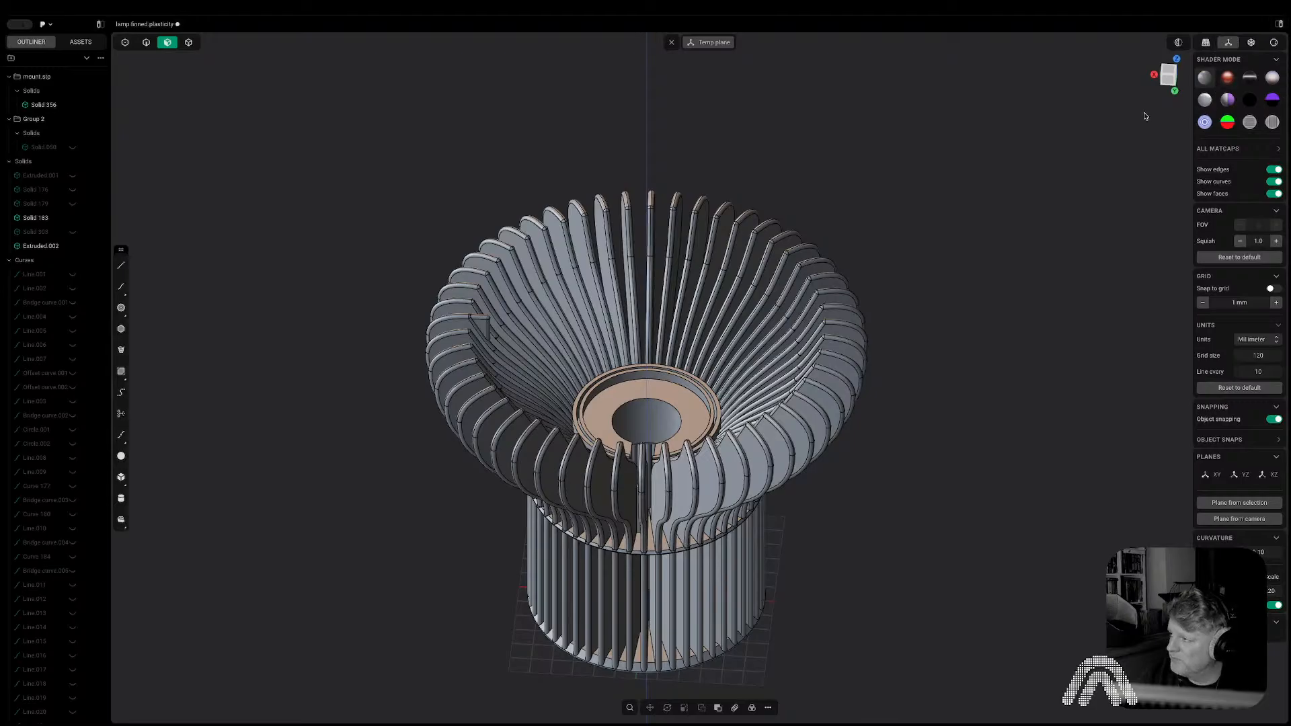
Hide the small triangular leftover solid among the fins near the lamp's rim.
{"action": "left_click", "coordinate": [1168, 84]}
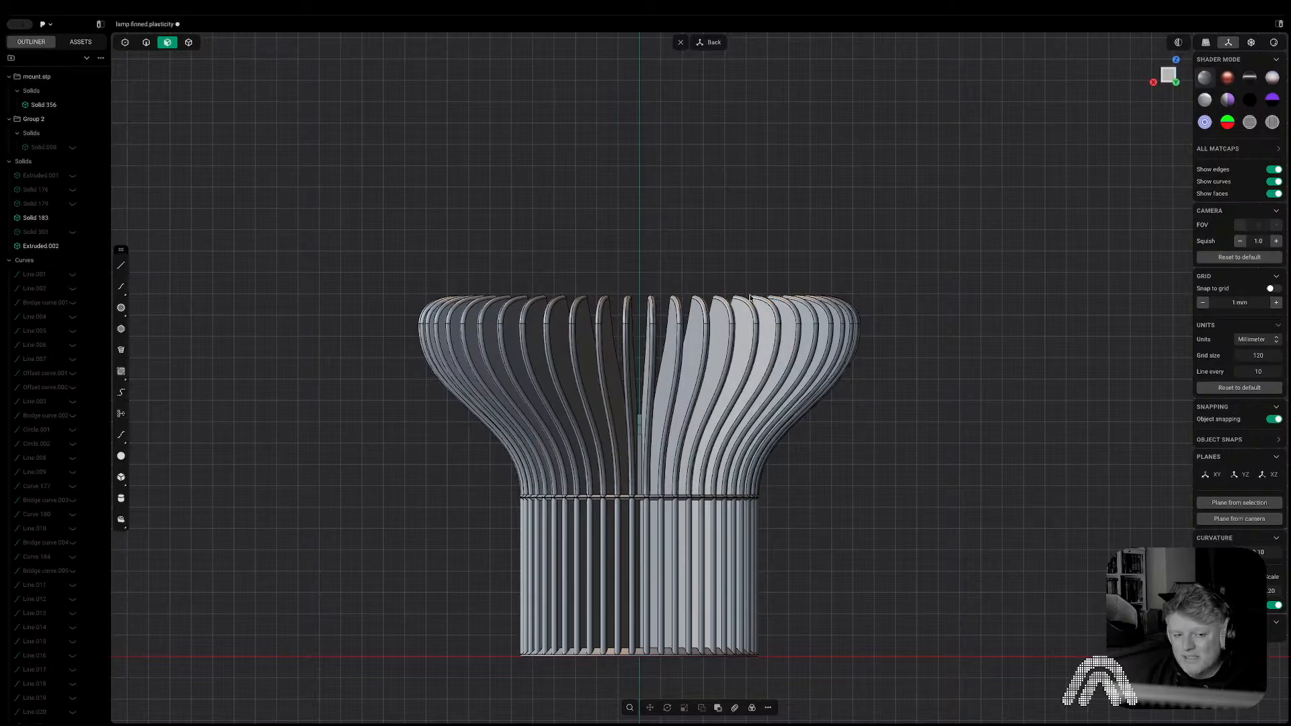
{"action": "scroll", "coordinate": [646, 306], "scroll_direction": "up", "scroll_amount": 2}
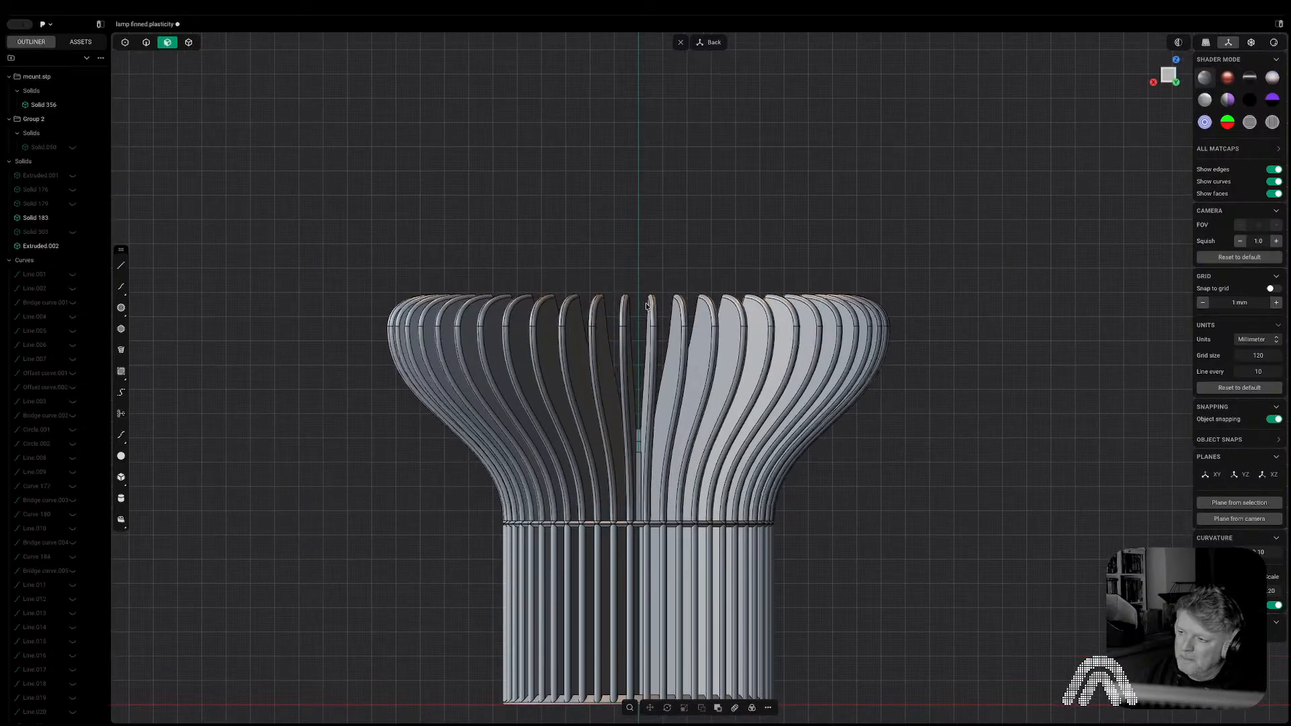
{"action": "scroll", "coordinate": [646, 306], "scroll_direction": "down", "scroll_amount": 3}
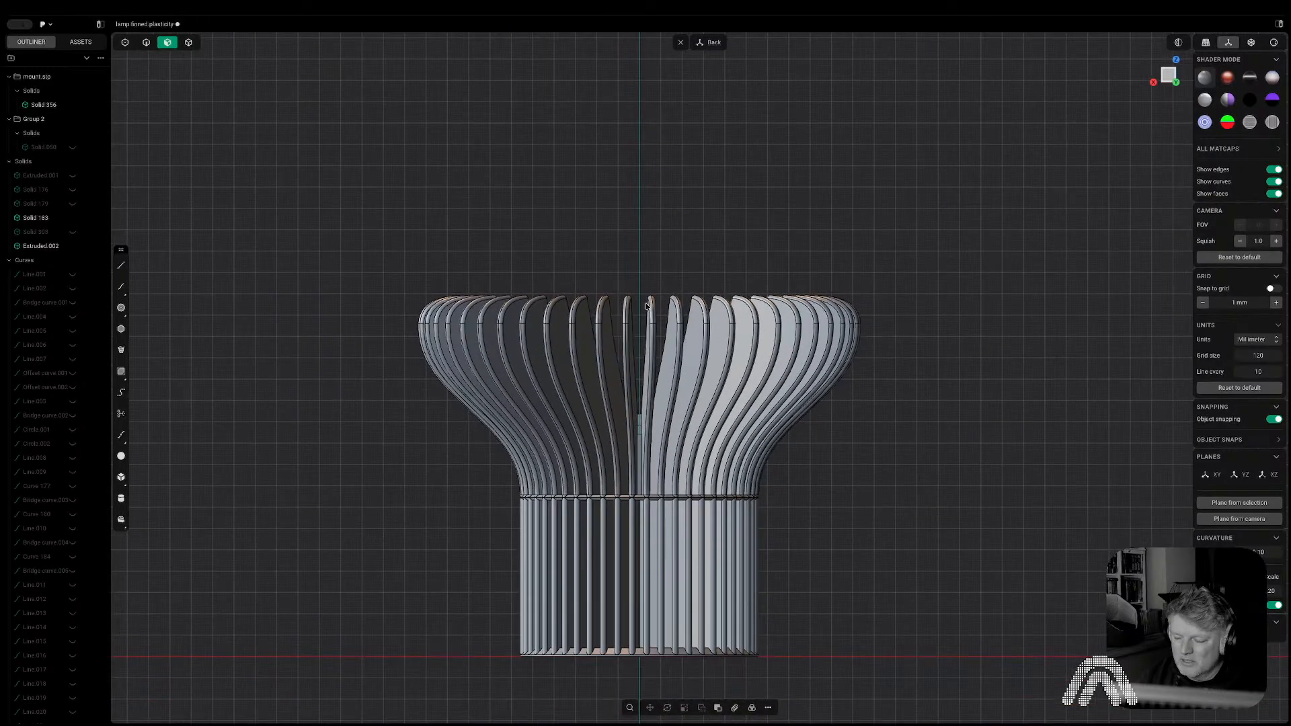
{"action": "scroll", "coordinate": [660, 375], "scroll_direction": "up", "scroll_amount": 5}
{"action": "middle_click_drag", "start_coordinate": [659, 365], "coordinate": [764, 444]}
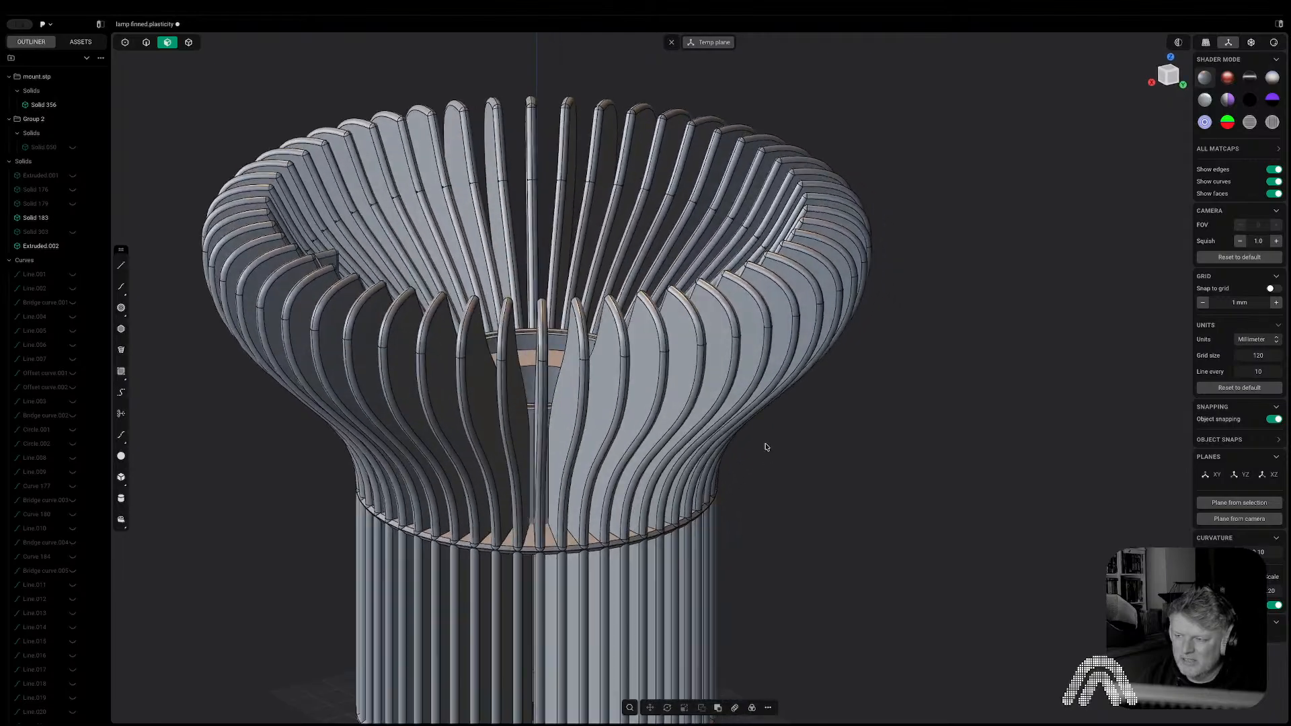
{"action": "key", "text": "5"}
{"action": "left_click", "coordinate": [330, 258]}
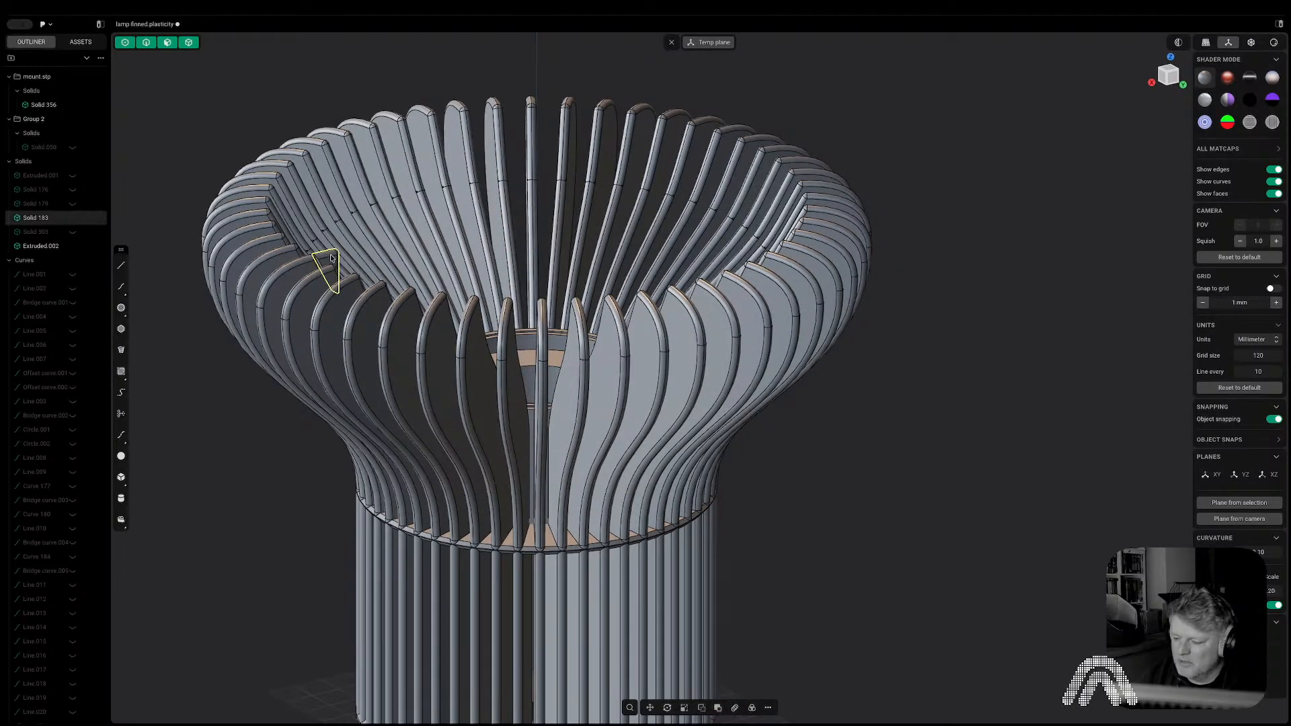
{"action": "key", "text": "g"}
{"action": "key", "text": "h"}
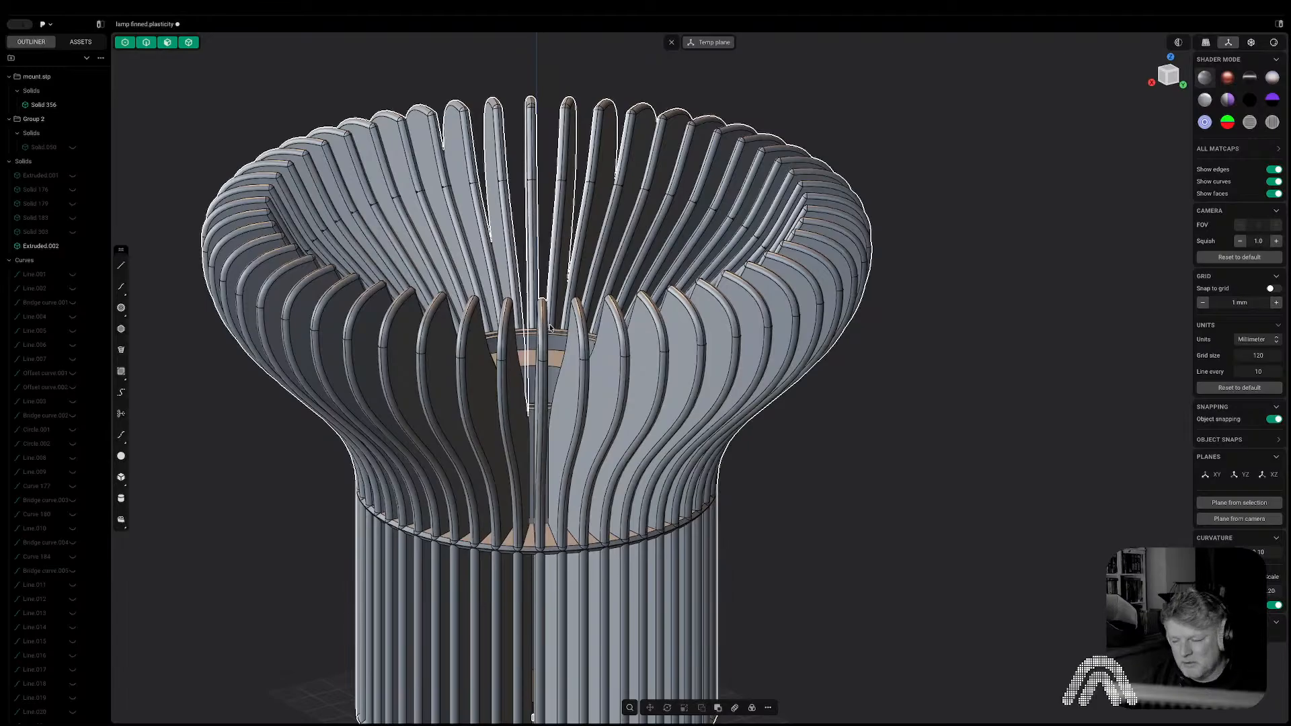
Examine the finned lamp from the back, the top and several angles, checking the mount's round opening and slot.
{"action": "left_click", "coordinate": [1179, 79]}
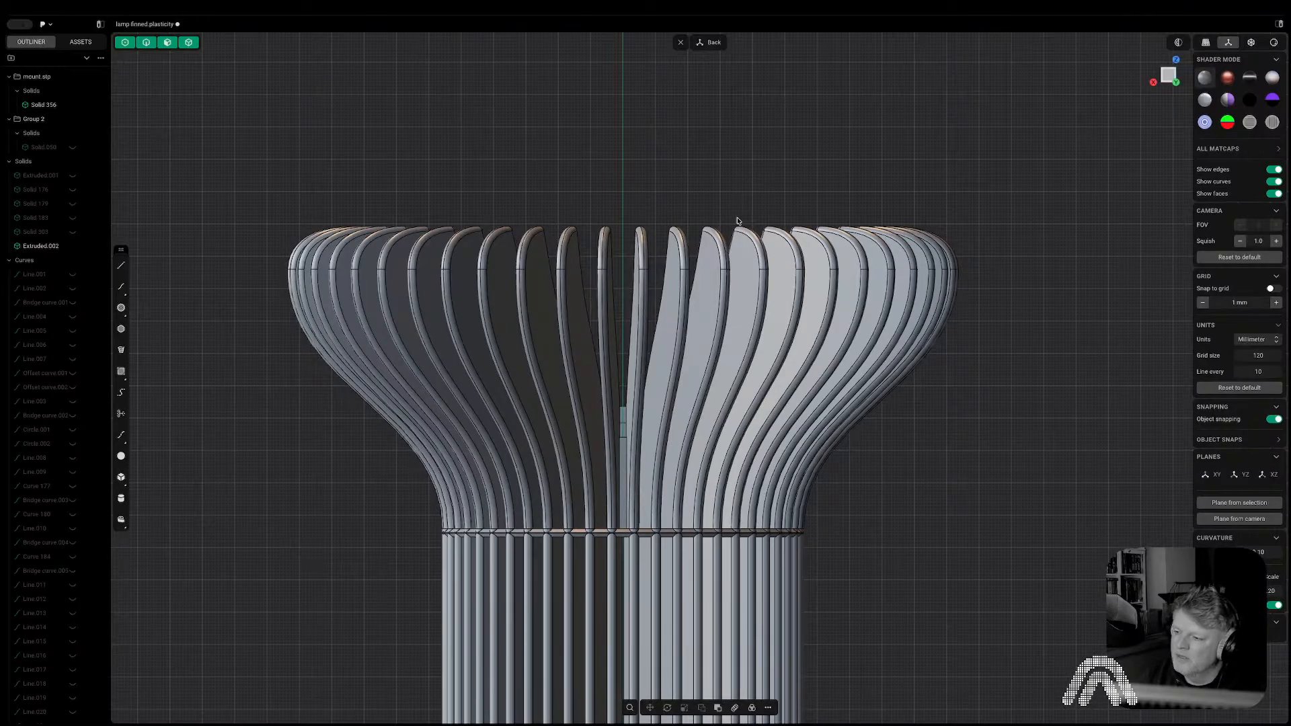
{"action": "middle_click_drag", "start_coordinate": [737, 220], "coordinate": [737, 230]}
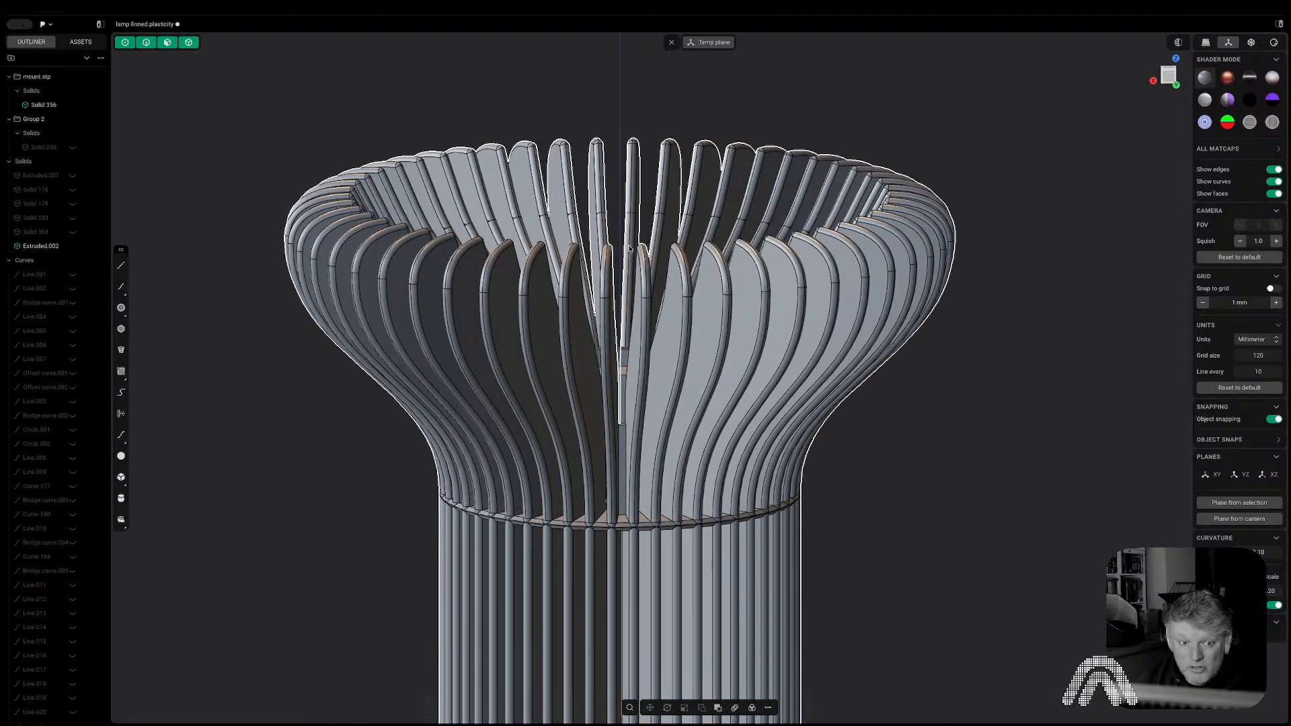
{"action": "middle_click_drag", "start_coordinate": [629, 249], "coordinate": [1093, 103]}
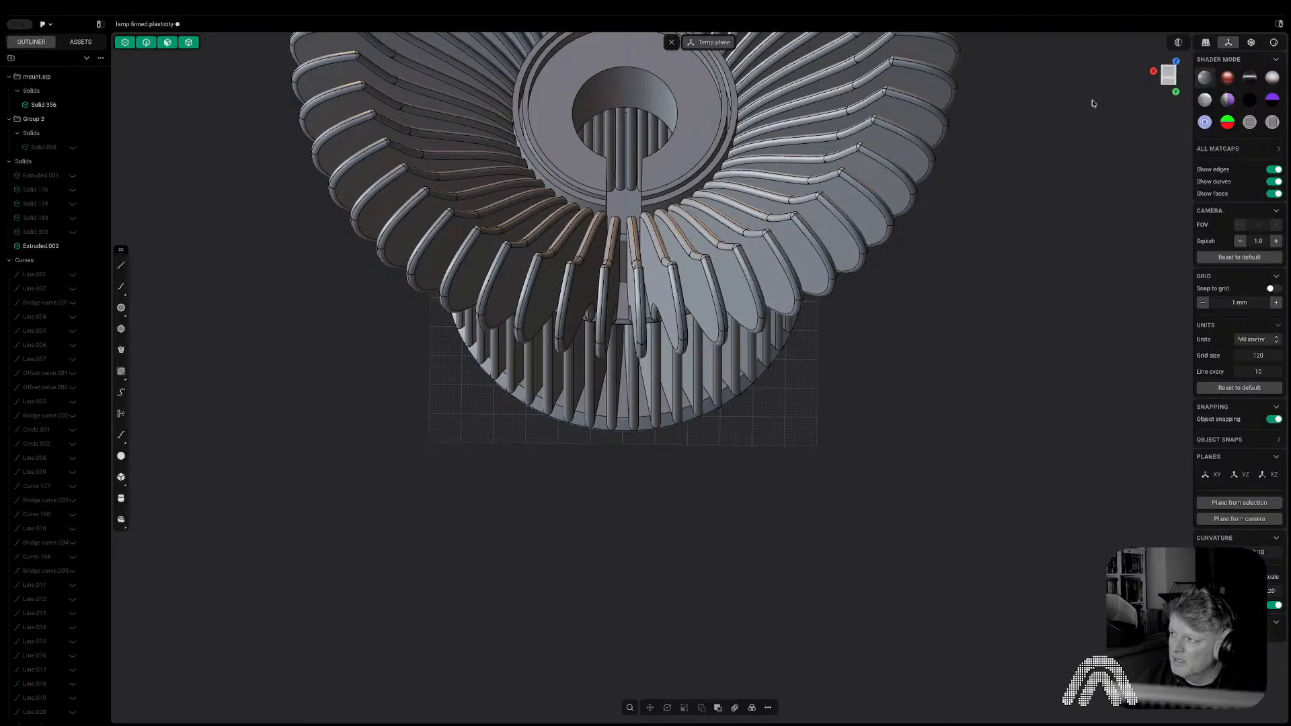
{"action": "left_click", "coordinate": [1164, 73]}
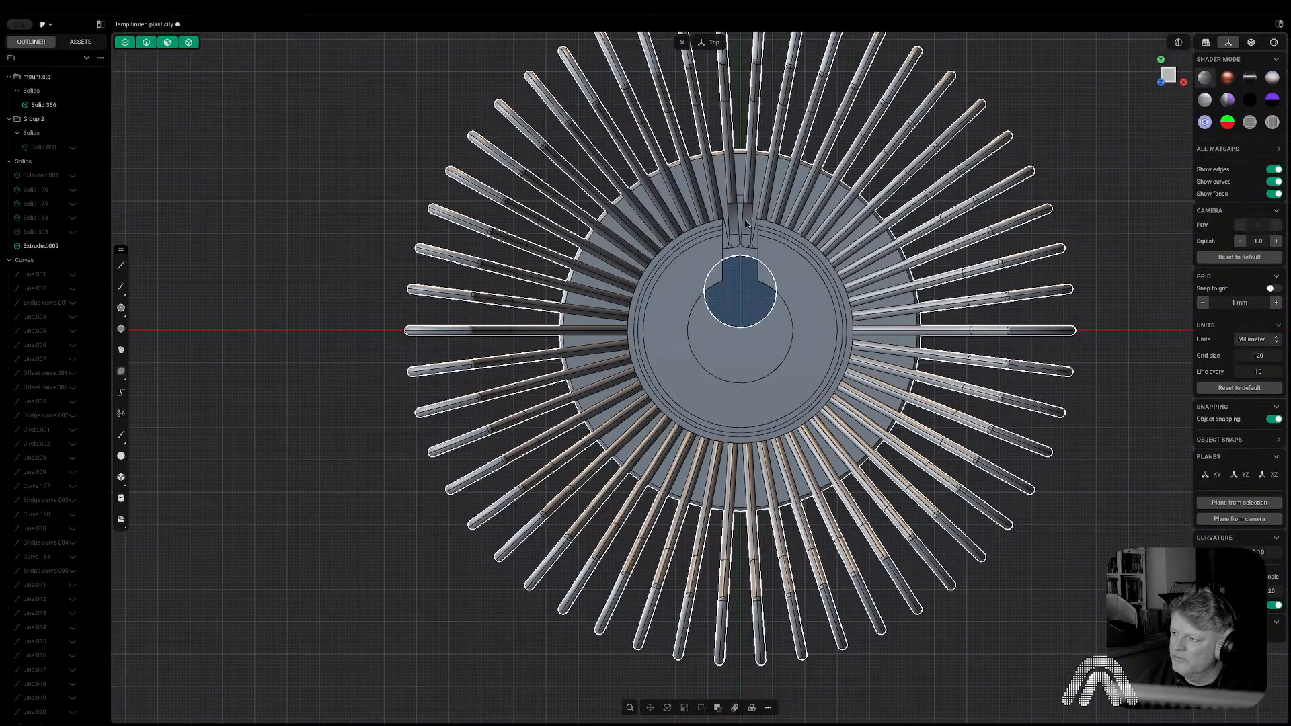
{"action": "middle_click_drag", "start_coordinate": [745, 220], "coordinate": [716, 214]}
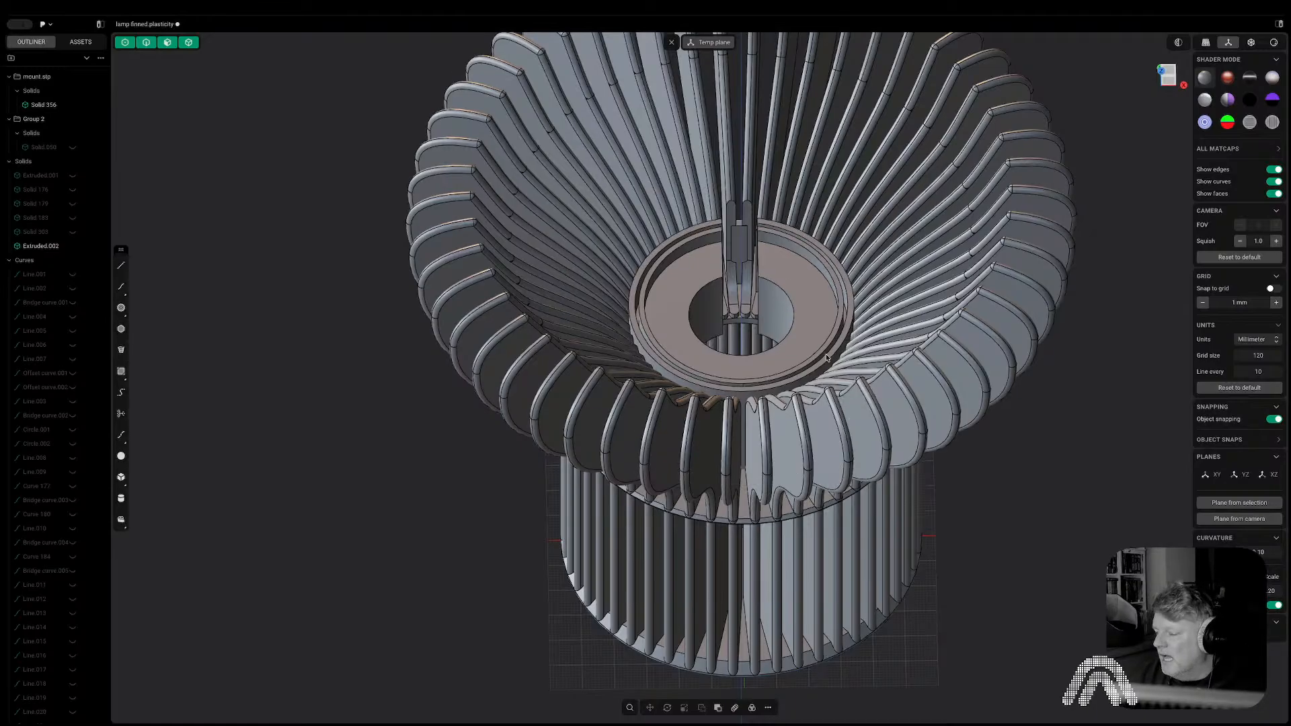
{"action": "middle_click_drag", "start_coordinate": [822, 362], "coordinate": [816, 385]}
{"action": "scroll", "coordinate": [817, 388], "scroll_direction": "down", "scroll_amount": 5}
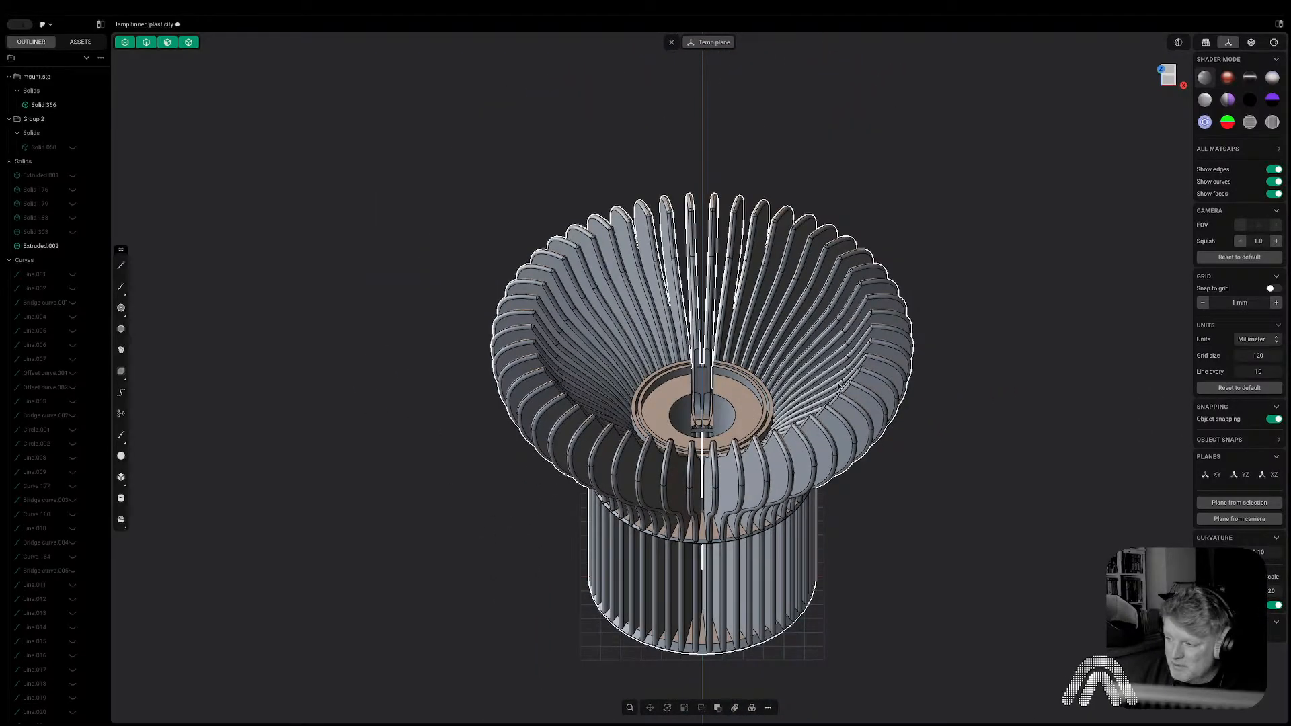
{"action": "middle_click_drag", "start_coordinate": [823, 380], "coordinate": [510, 437]}
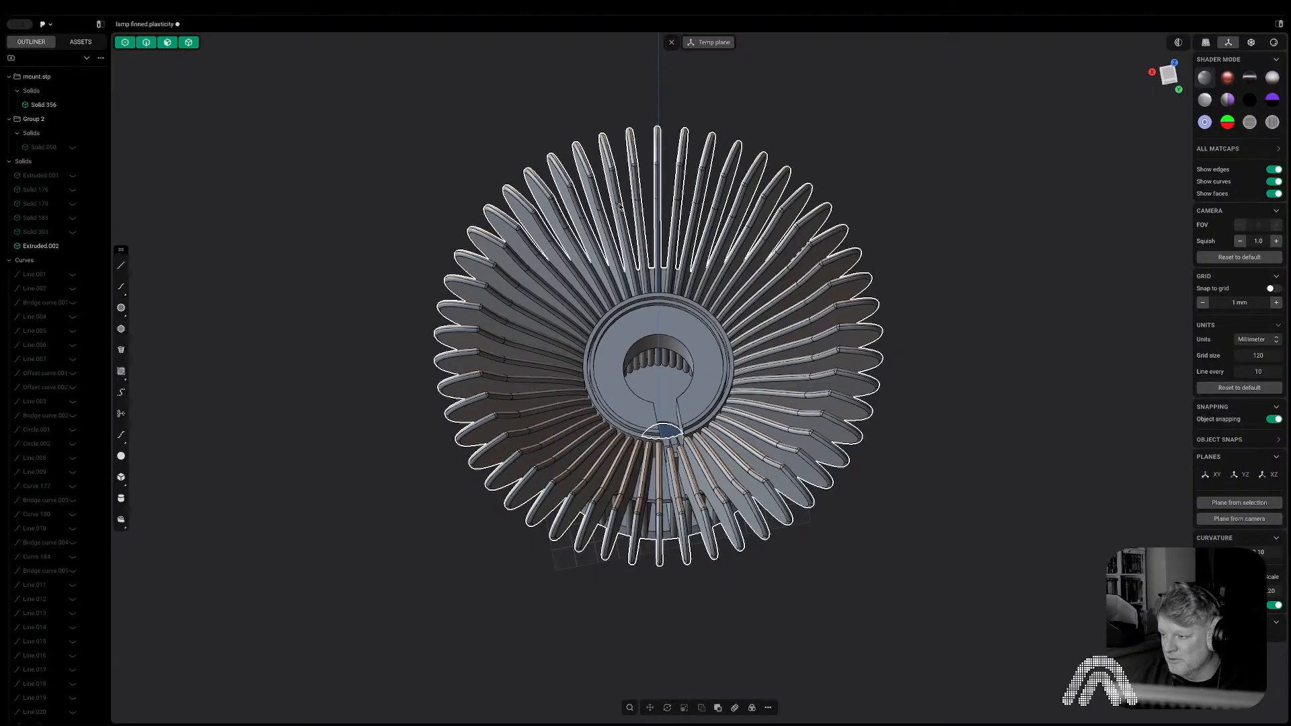
{"action": "scroll", "coordinate": [667, 318], "scroll_direction": "up", "scroll_amount": 4}
{"action": "scroll", "coordinate": [634, 324], "scroll_direction": "down", "scroll_amount": 2}
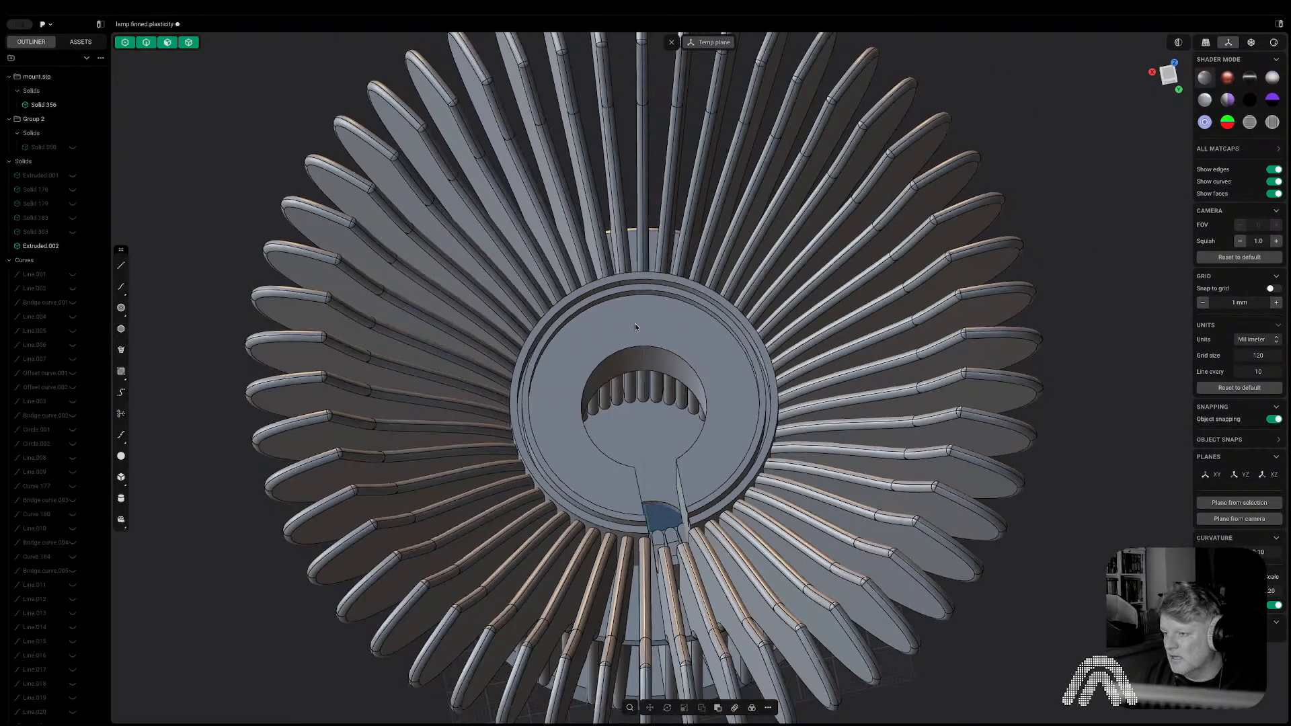
{"action": "scroll", "coordinate": [634, 327], "scroll_direction": "up", "scroll_amount": 2}
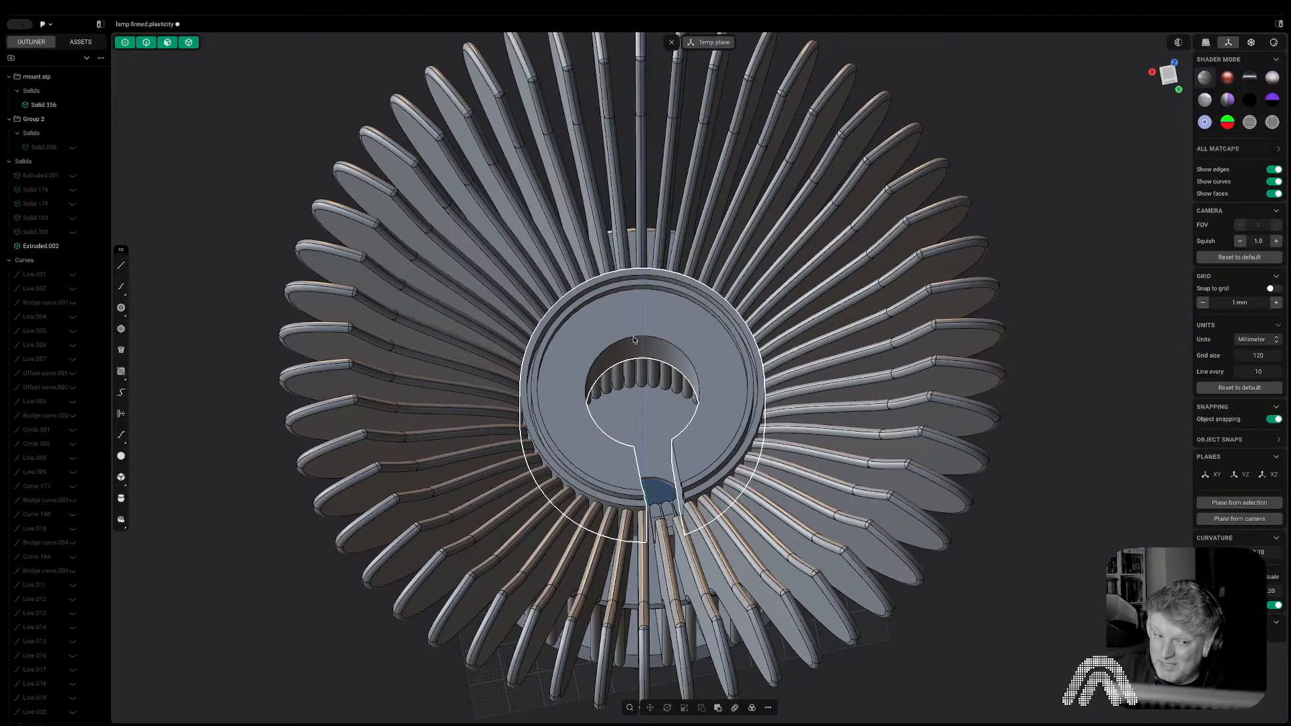
{"action": "scroll", "coordinate": [634, 341], "scroll_direction": "down", "scroll_amount": 1}
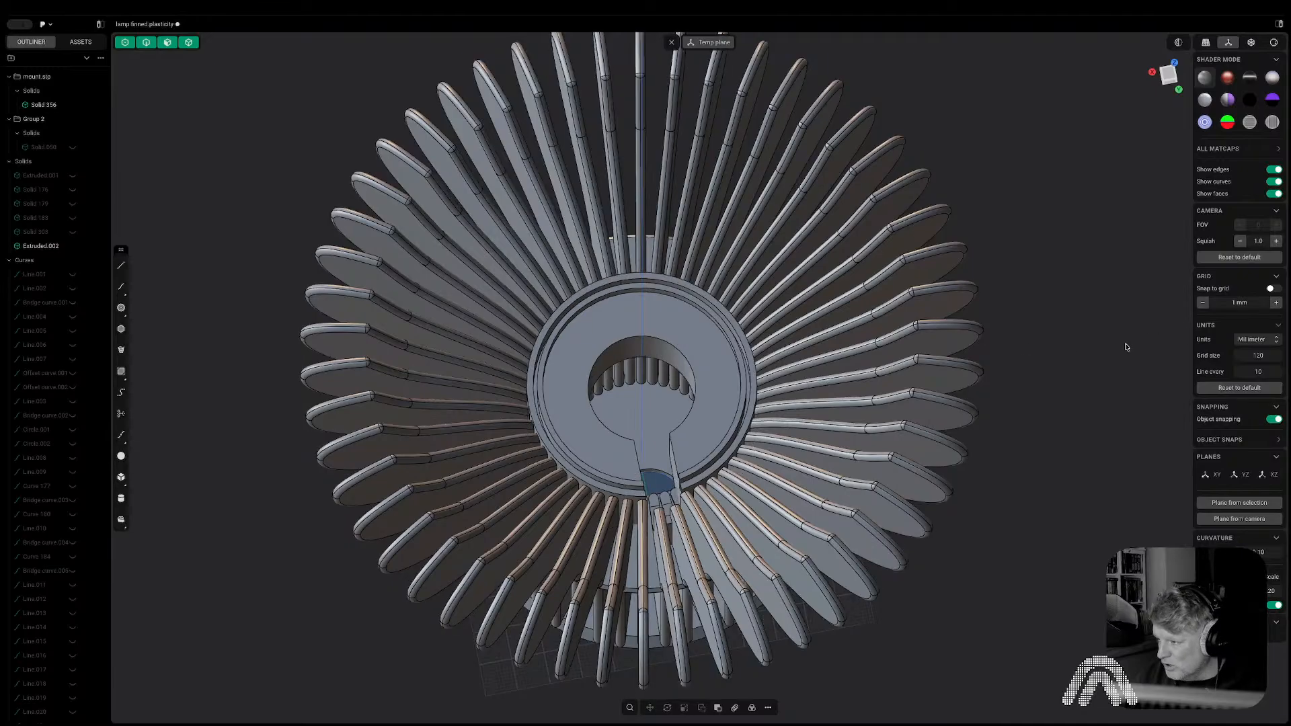
{"action": "scroll", "coordinate": [1049, 348], "scroll_direction": "down", "scroll_amount": 6}
{"action": "middle_click_drag", "start_coordinate": [867, 371], "coordinate": [886, 299]}
{"action": "middle_click_drag", "start_coordinate": [913, 377], "coordinate": [775, 347], "text": "shift"}
{"action": "scroll", "coordinate": [801, 344], "scroll_direction": "down", "scroll_amount": 1}
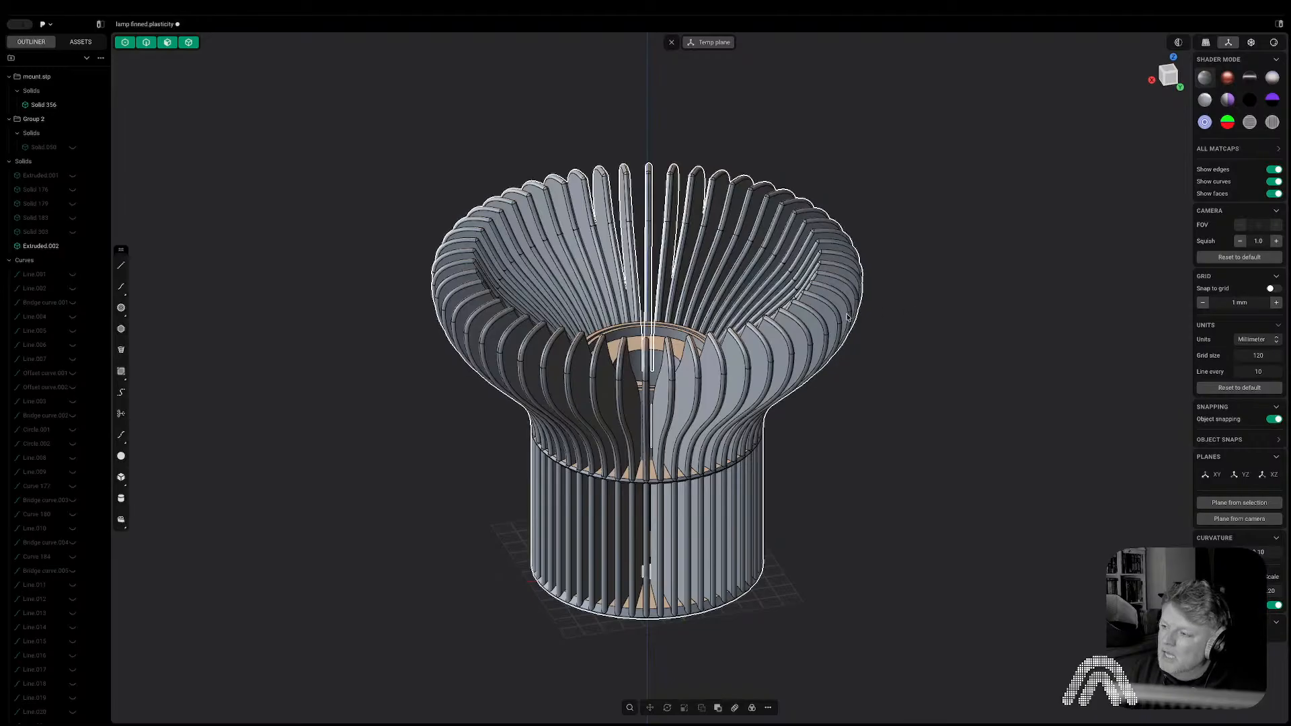
Chamfer the upper edge of the mount's central round opening by about 5 mm.
{"action": "middle_click_drag", "start_coordinate": [705, 322], "coordinate": [600, 432]}
{"action": "scroll", "coordinate": [633, 370], "scroll_direction": "up", "scroll_amount": 5}
{"action": "scroll", "coordinate": [600, 432], "scroll_direction": "up", "scroll_amount": 1}
{"action": "scroll", "coordinate": [601, 432], "scroll_direction": "up", "scroll_amount": 3}
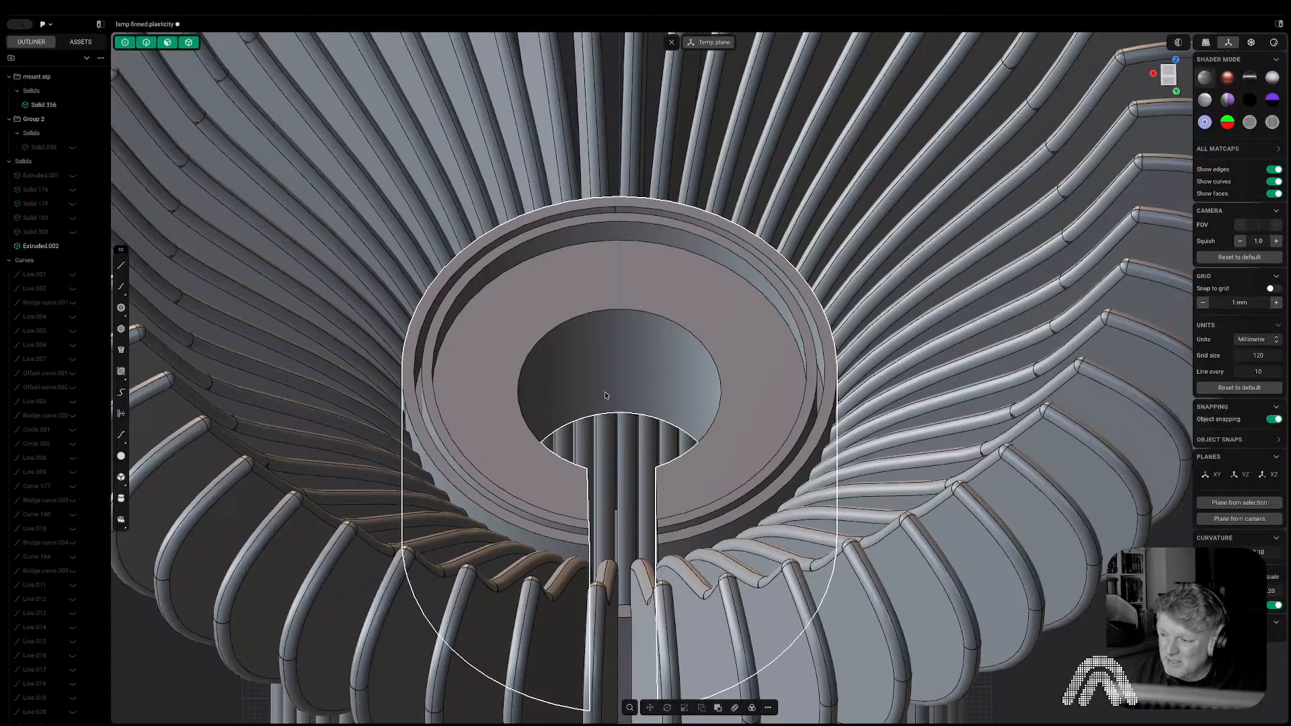
{"action": "key", "text": "2"}
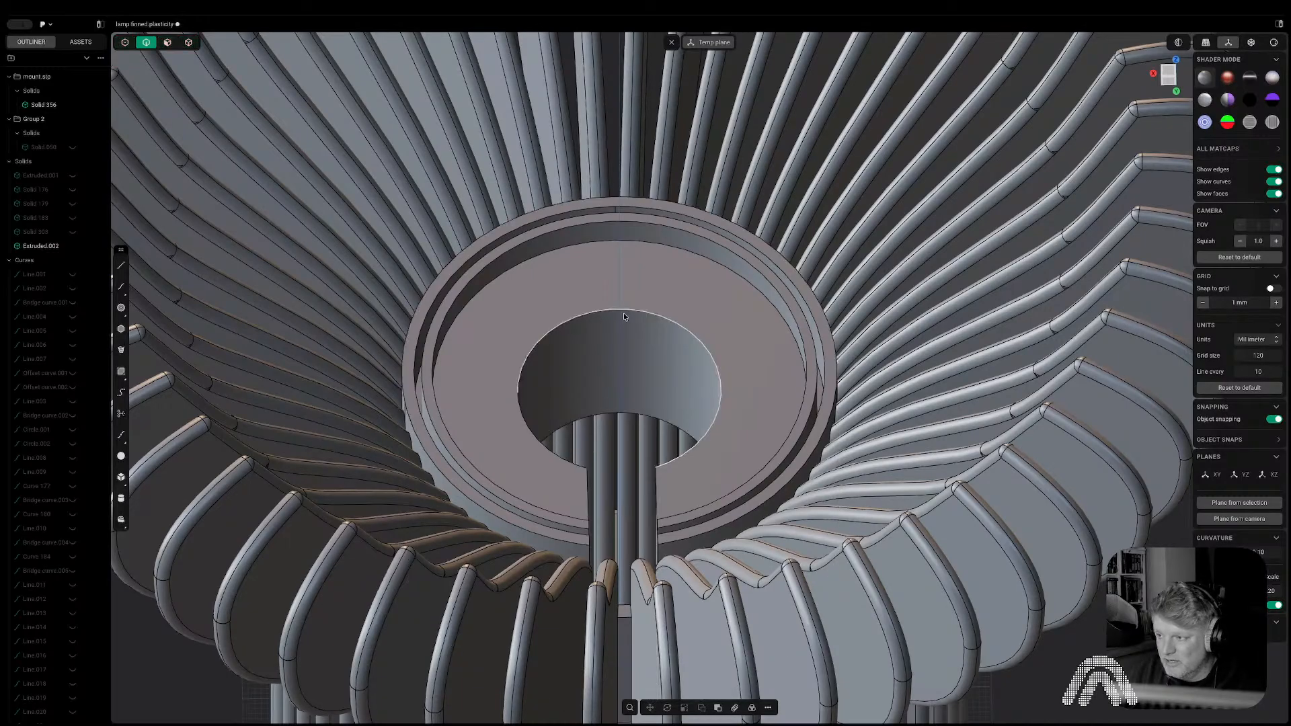
{"action": "left_click", "coordinate": [623, 311]}
{"action": "key", "text": "c"}
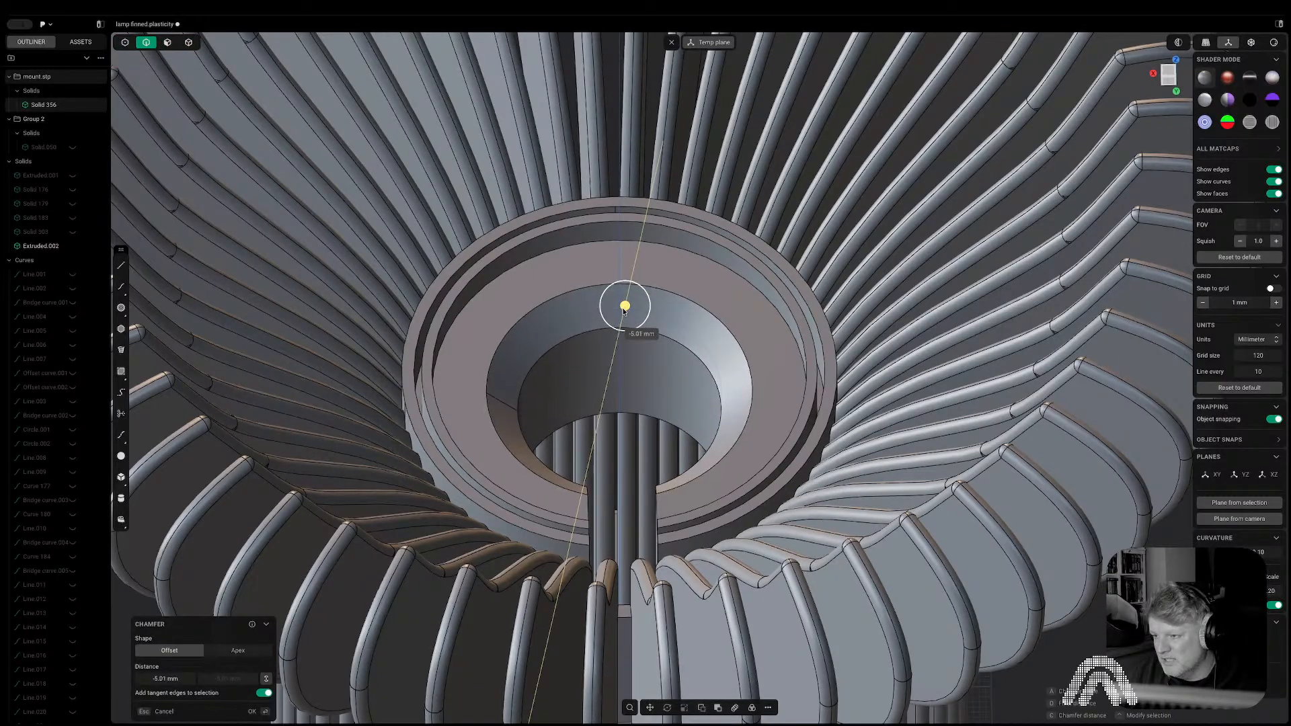
{"action": "left_click", "coordinate": [623, 311]}
{"action": "right_click", "coordinate": [623, 310]}
{"action": "scroll", "coordinate": [623, 311], "scroll_direction": "down", "scroll_amount": 2}
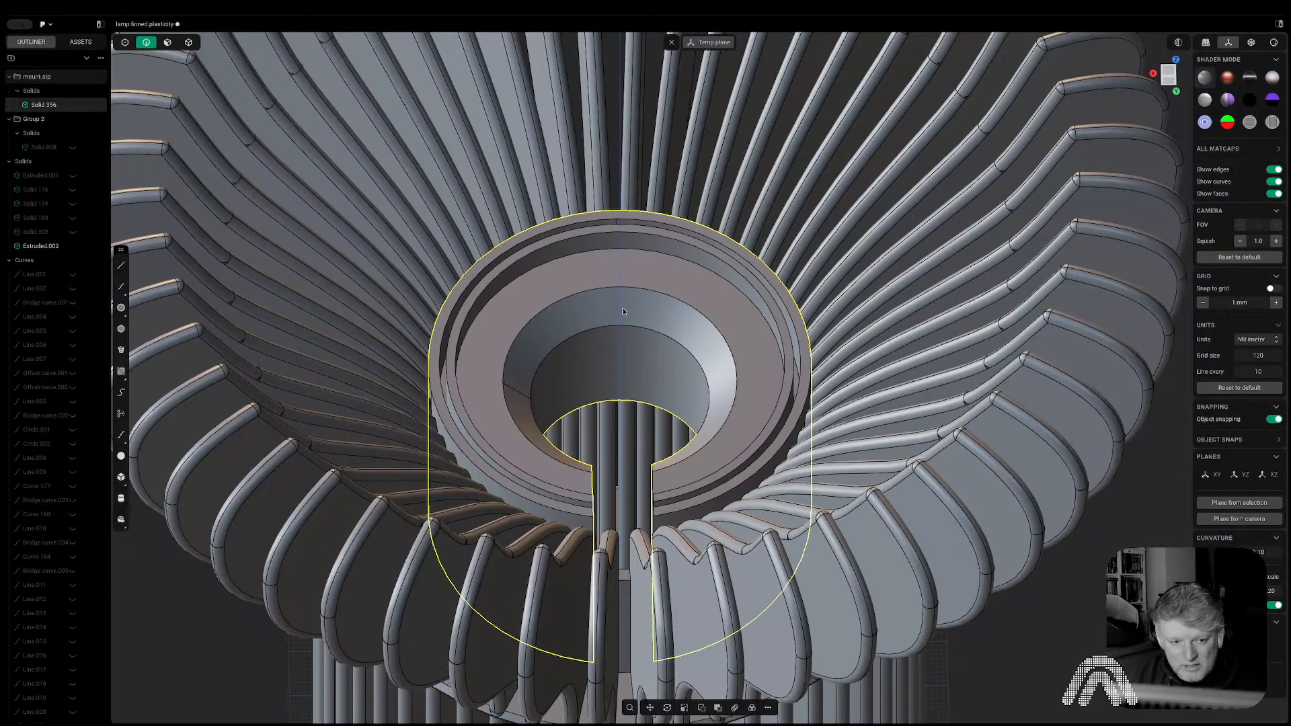
Fillet the upper and lower edges of the new chamfer with a conic shape to soften the mount's opening.
{"action": "left_click", "coordinate": [623, 322]}
{"action": "key", "text": "f"}
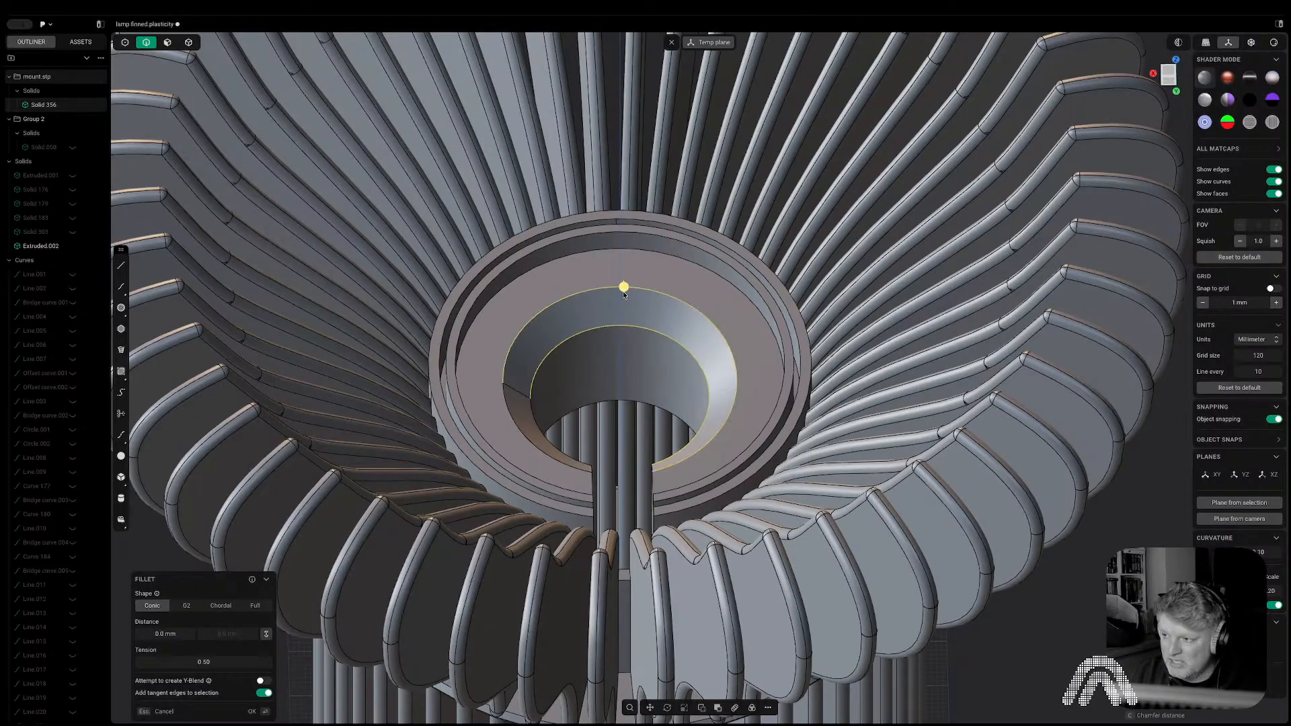
{"action": "left_click", "coordinate": [622, 281]}
{"action": "right_click", "coordinate": [622, 281]}
{"action": "scroll", "coordinate": [623, 281], "scroll_direction": "down", "scroll_amount": 5}
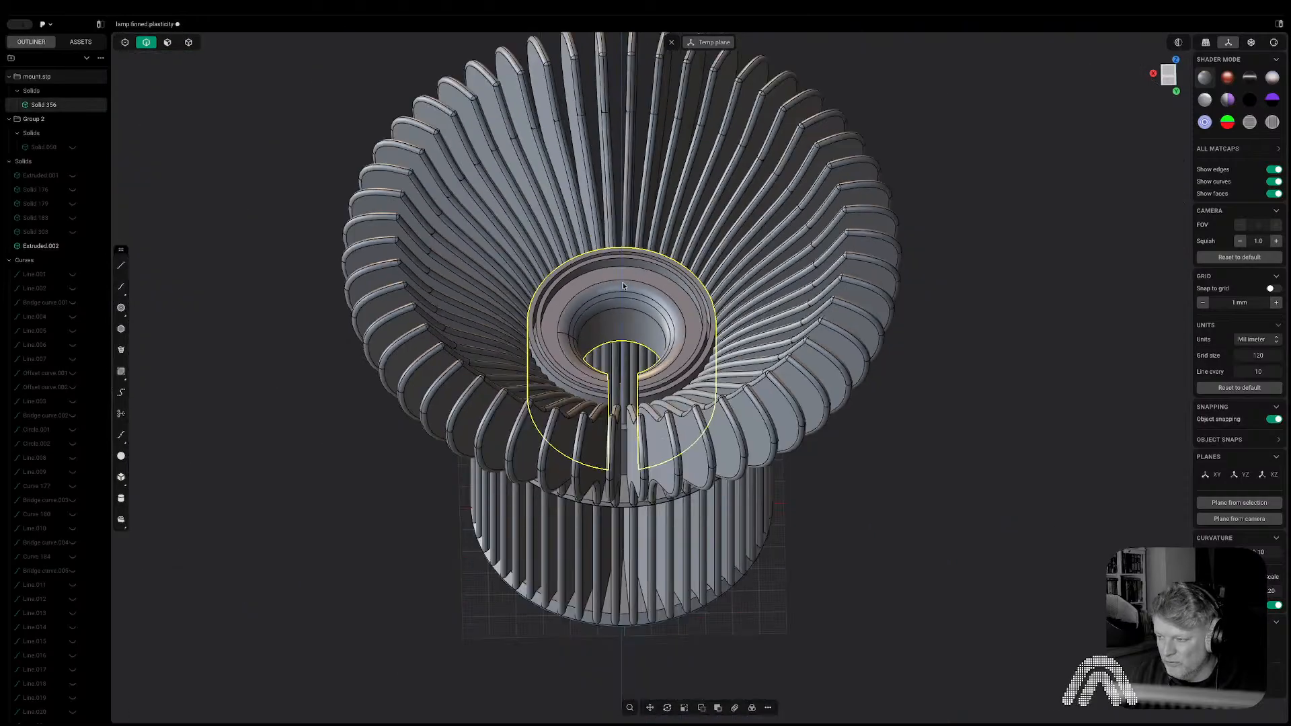
Review the lamp's outline from the back and the rounded mount opening from above.
{"action": "middle_click_drag", "start_coordinate": [623, 282], "coordinate": [623, 226]}
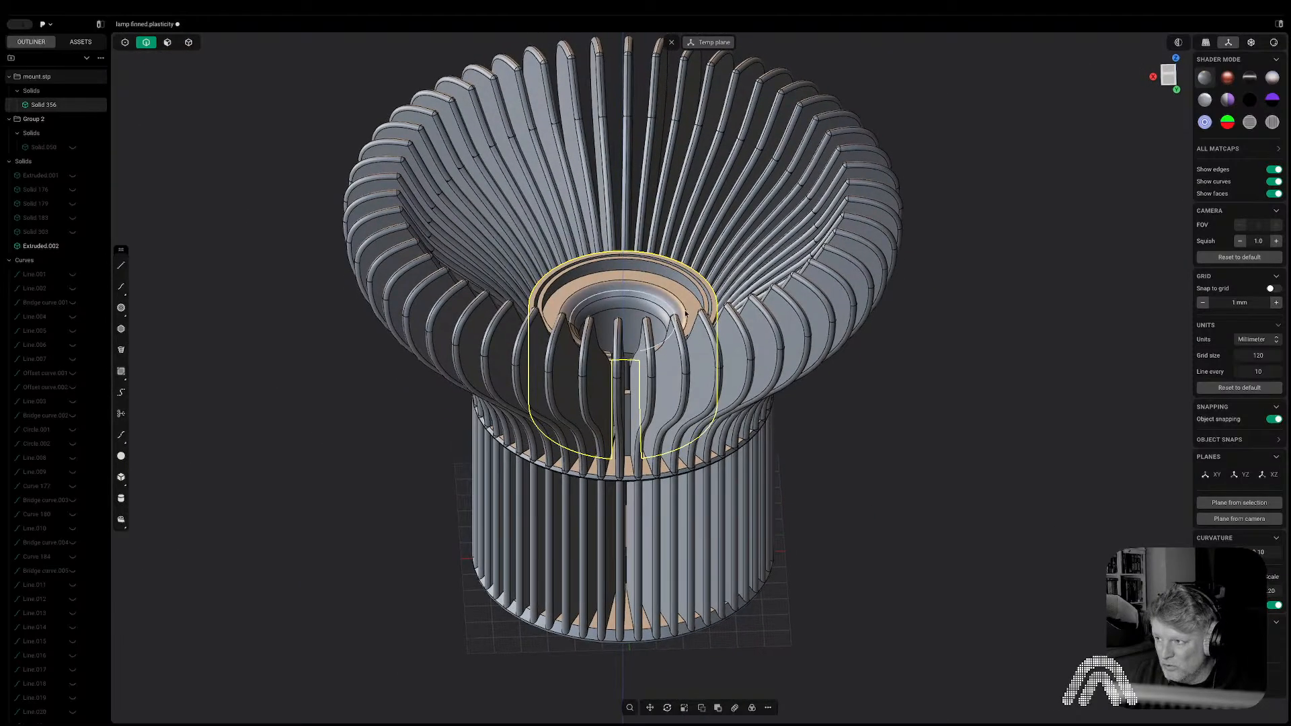
{"action": "left_click", "coordinate": [1168, 85]}
{"action": "middle_click_drag", "start_coordinate": [928, 314], "coordinate": [897, 443], "text": "shift"}
{"action": "left_click", "coordinate": [897, 444]}
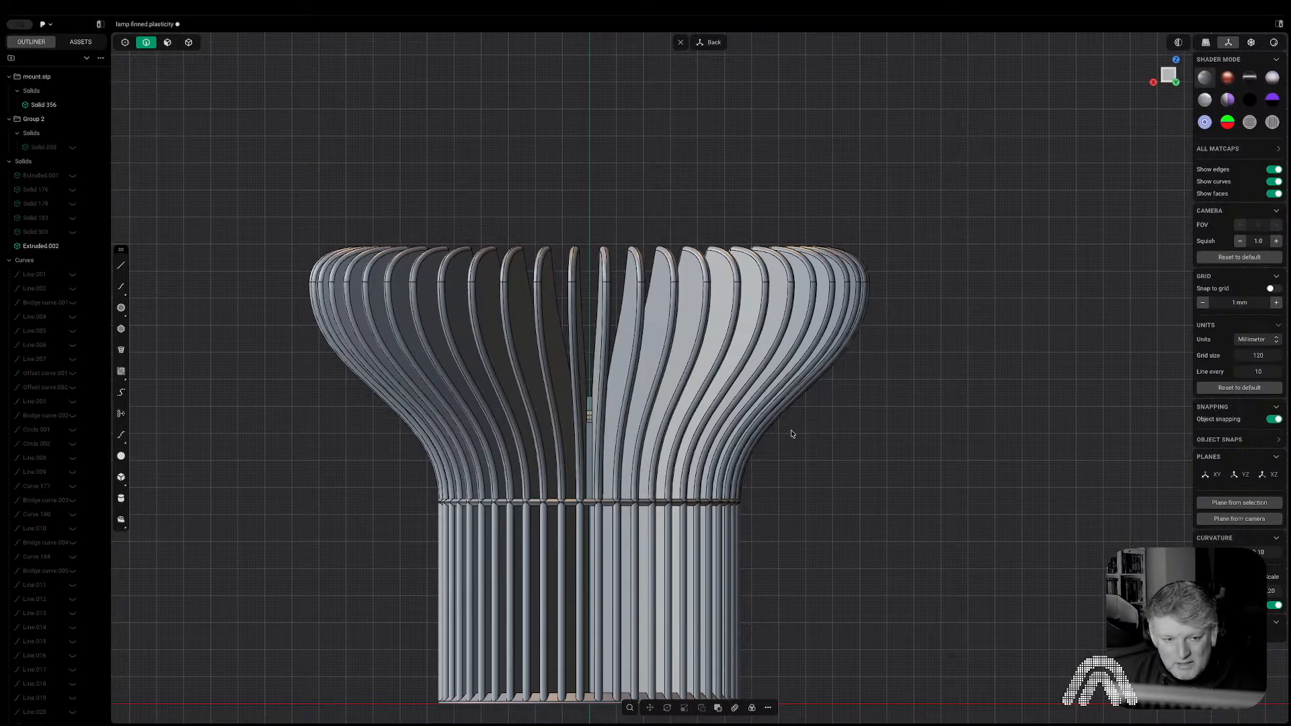
{"action": "key", "text": "f"}
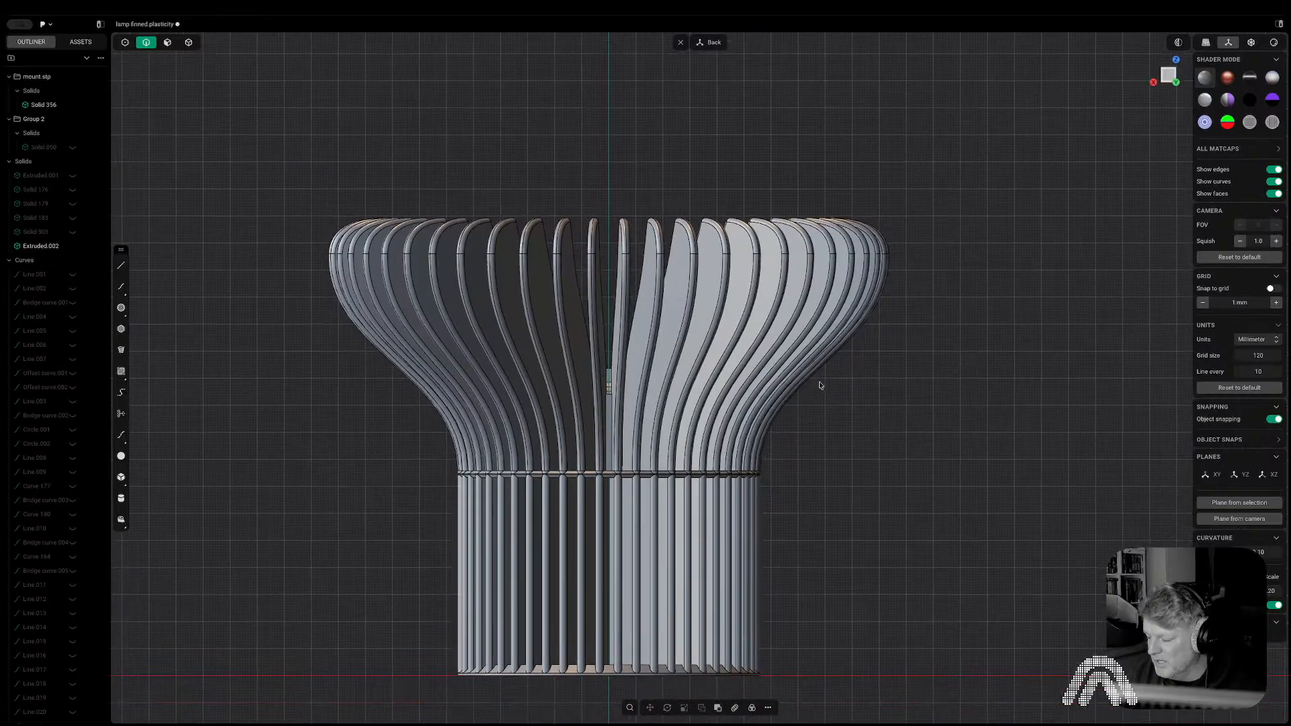
{"action": "middle_click_drag", "start_coordinate": [847, 363], "coordinate": [795, 452], "text": "shift"}
{"action": "middle_click_drag", "start_coordinate": [810, 382], "coordinate": [692, 373], "text": "shift"}
{"action": "scroll", "coordinate": [693, 373], "scroll_direction": "up", "scroll_amount": 4}
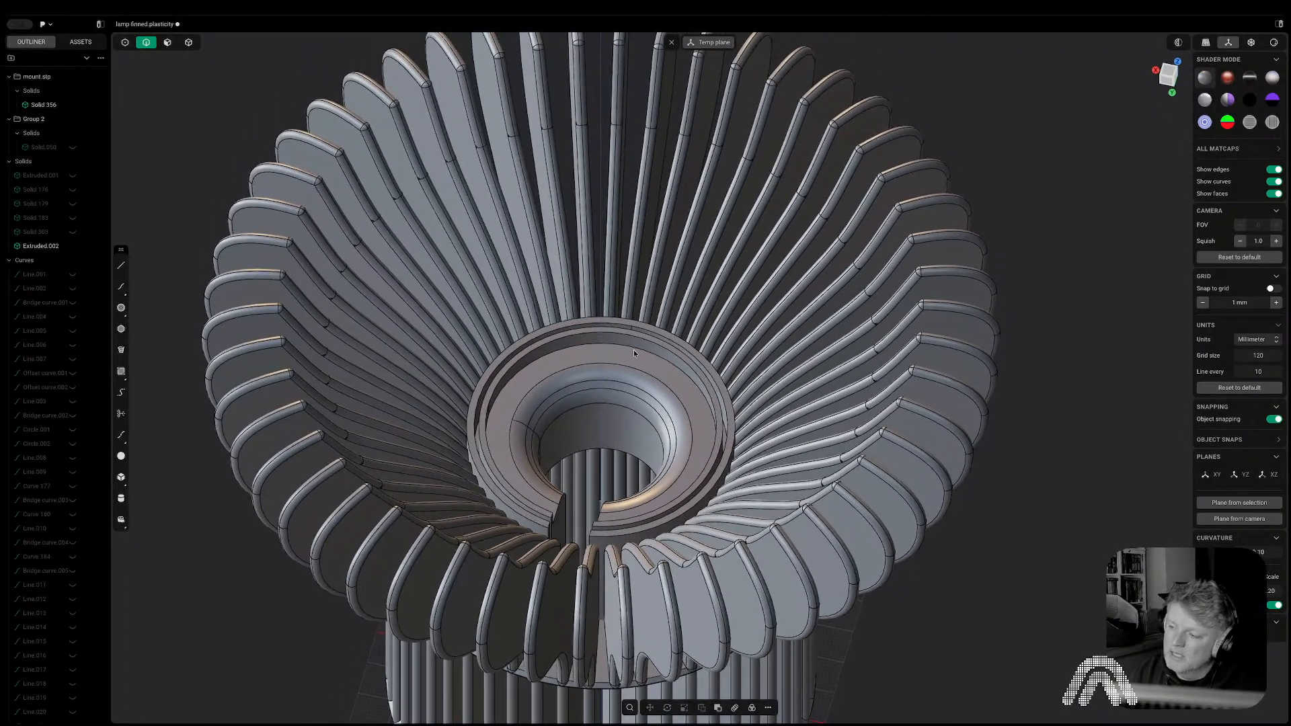
Examine the finned lamp from above and at an angle, checking how the mount's rounded opening and slot line up with the base.
{"action": "left_click", "coordinate": [1177, 62]}
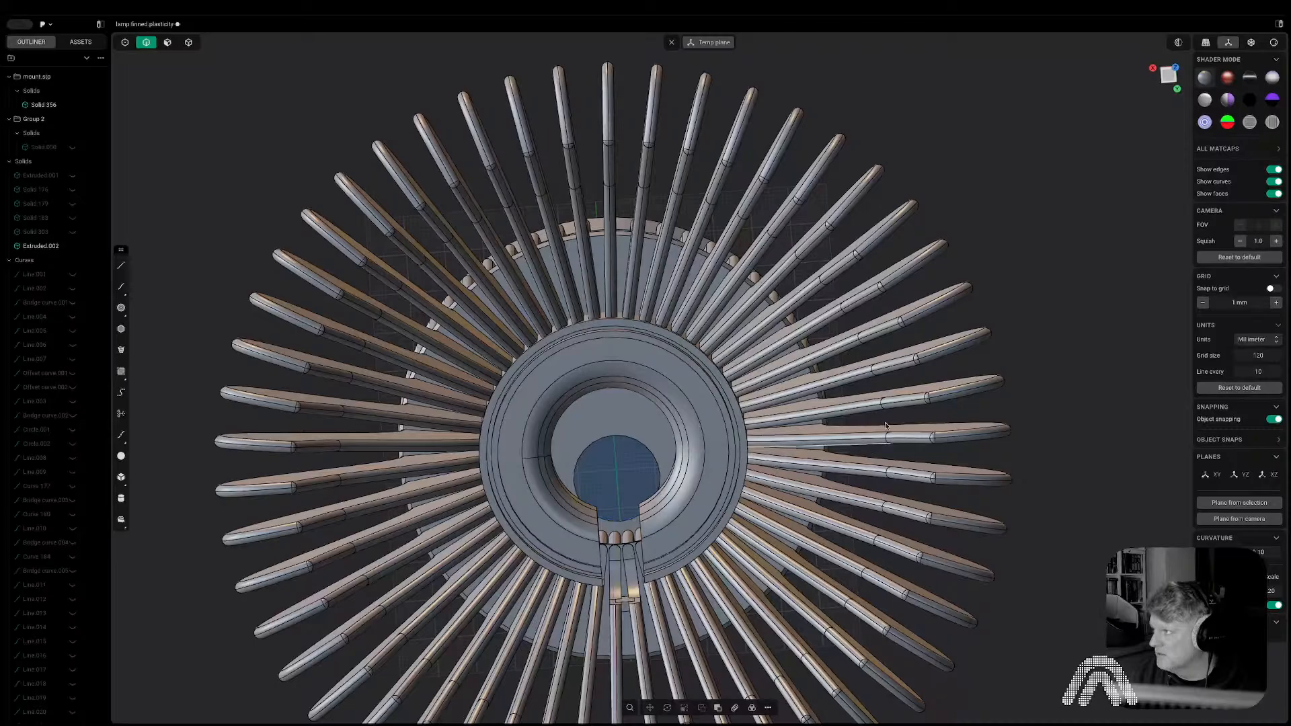
{"action": "left_click", "coordinate": [1168, 76]}
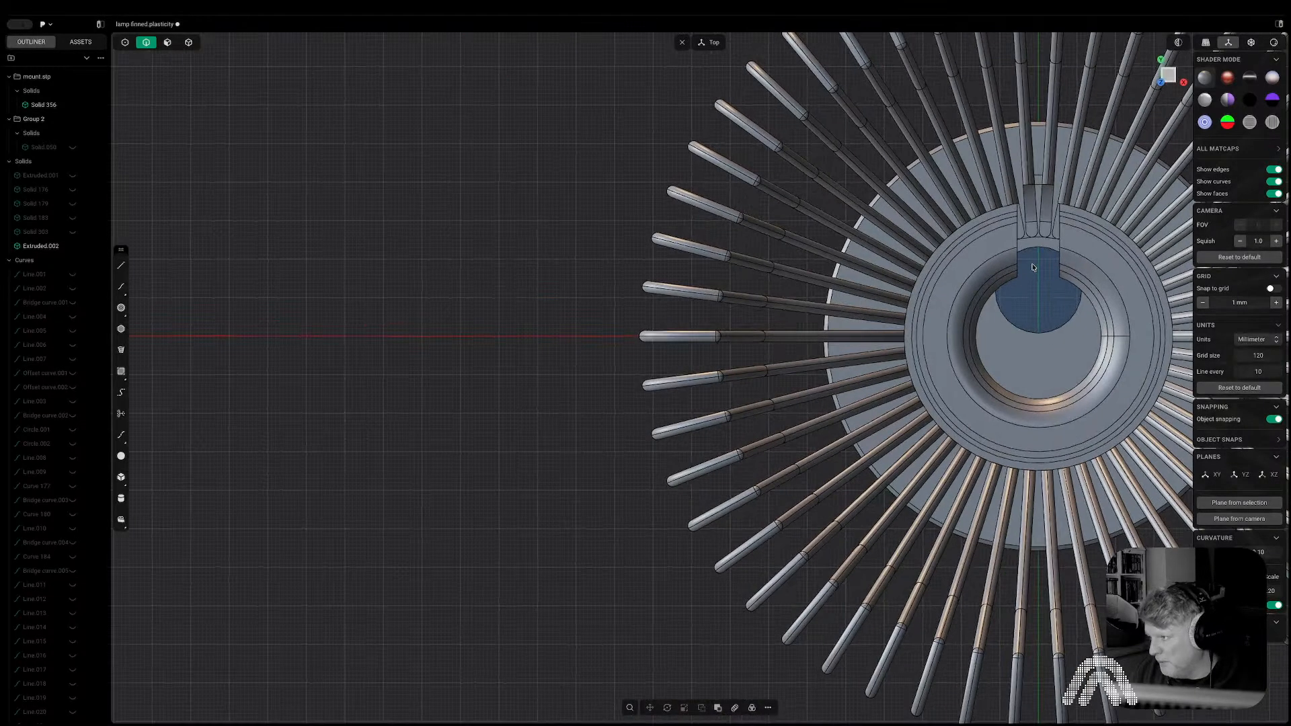
{"action": "middle_click_drag", "start_coordinate": [704, 314], "coordinate": [743, 484]}
{"action": "scroll", "coordinate": [743, 484], "scroll_direction": "down", "scroll_amount": 5}
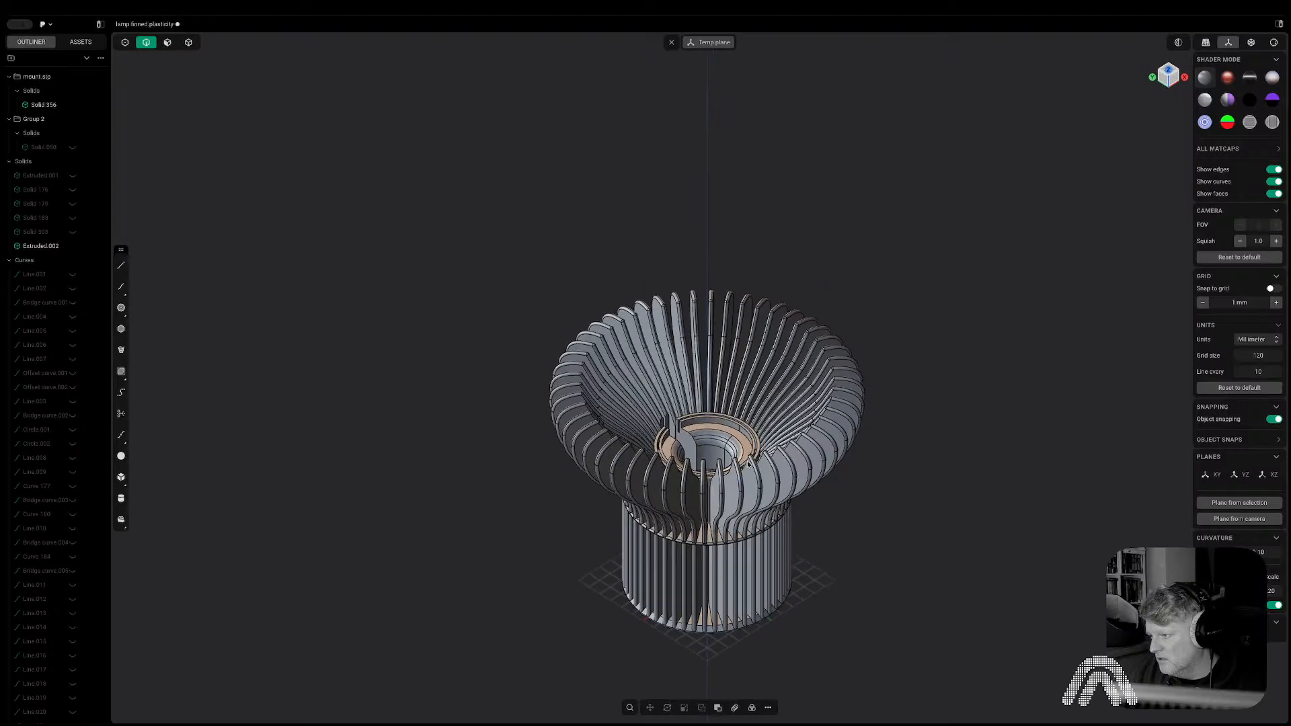
{"action": "scroll", "coordinate": [733, 432], "scroll_direction": "up", "scroll_amount": 5}
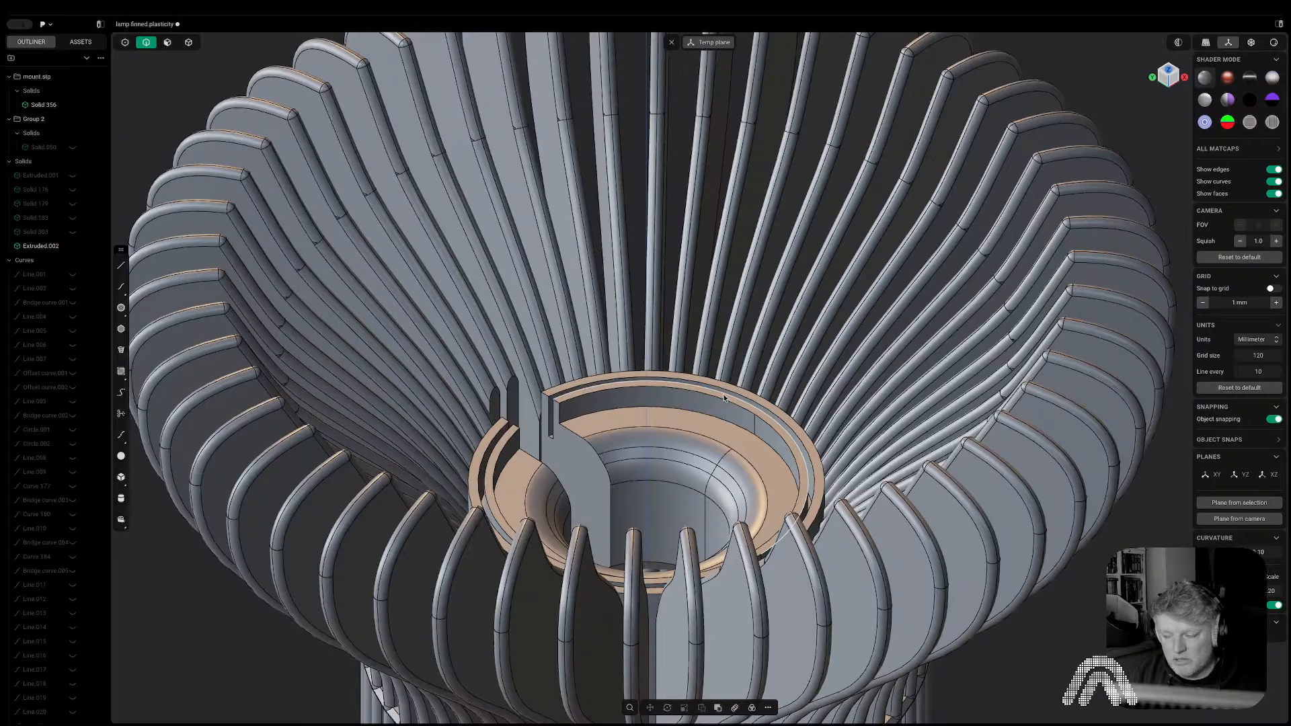
{"action": "left_click", "coordinate": [1169, 67]}
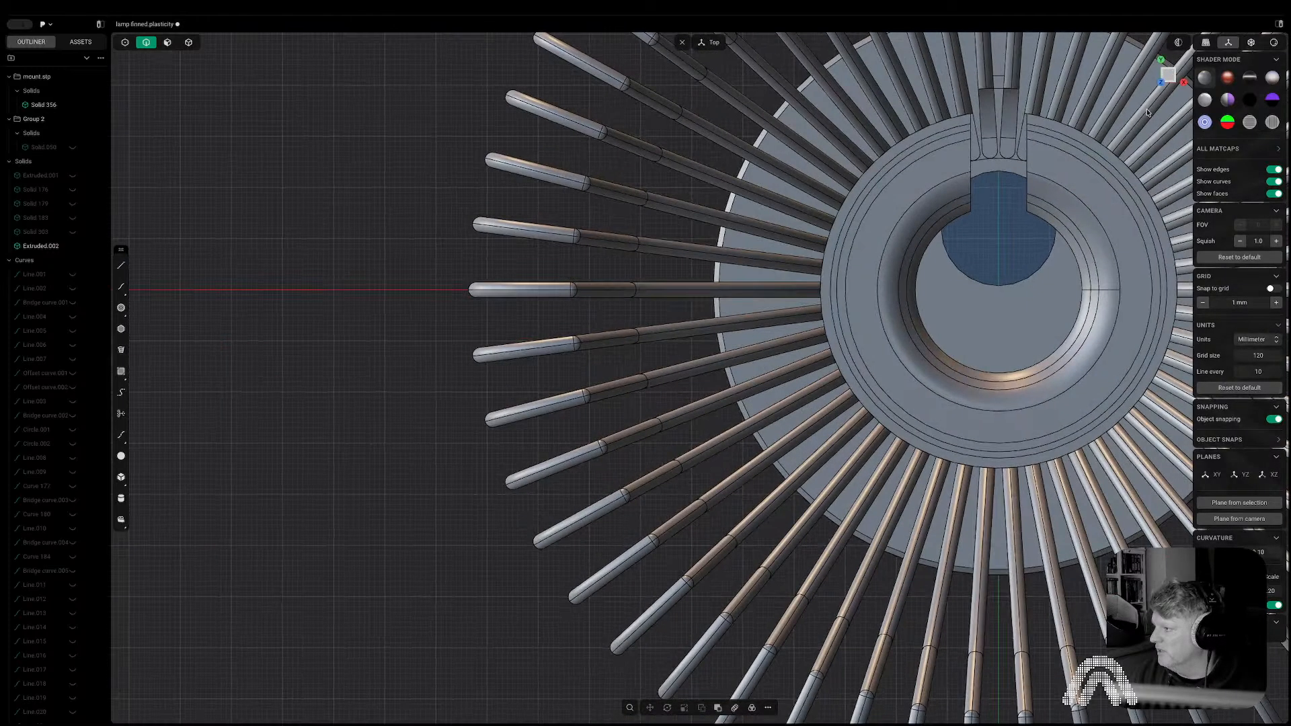
{"action": "scroll", "coordinate": [723, 470], "scroll_direction": "down", "scroll_amount": 6}
{"action": "scroll", "coordinate": [723, 470], "scroll_direction": "up", "scroll_amount": 8}
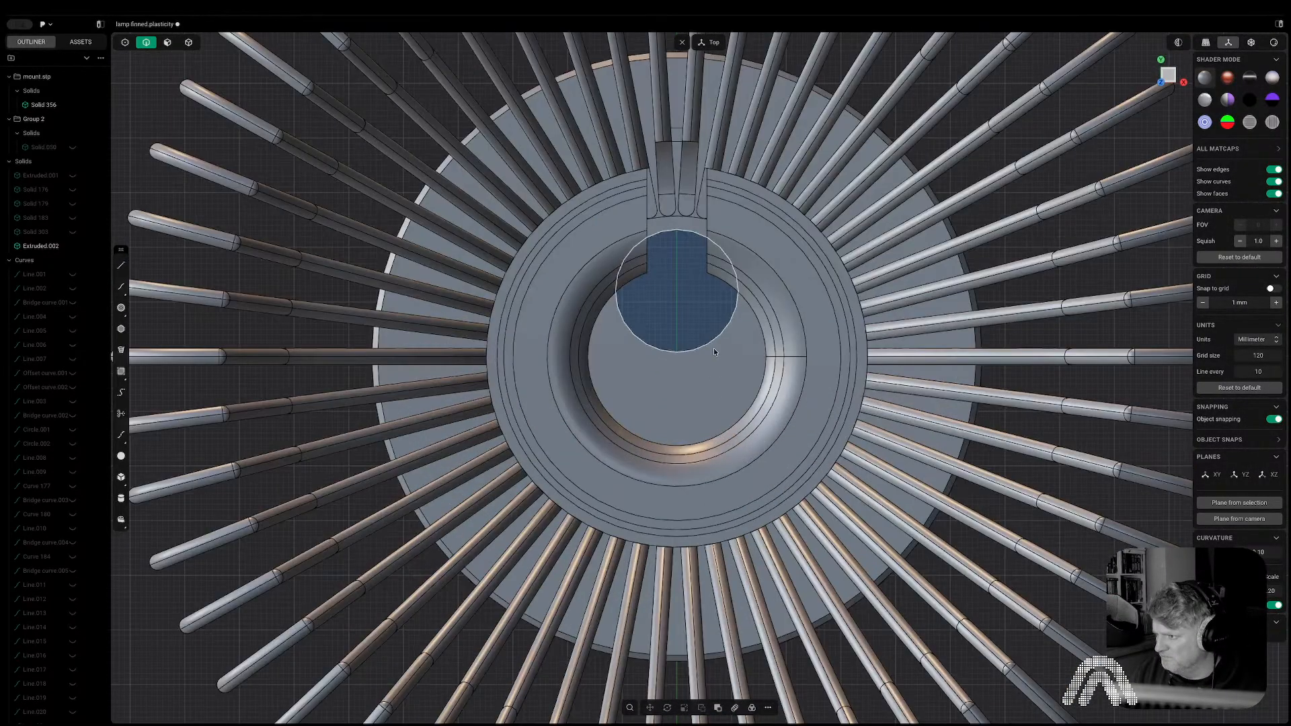
Copy the two circular groove edges on the inner ring as curves and raise them about 5.4 mm along Z.
{"action": "left_click", "coordinate": [784, 220]}
{"action": "key", "text": "f"}
{"action": "left_click", "coordinate": [785, 214], "text": "shift"}
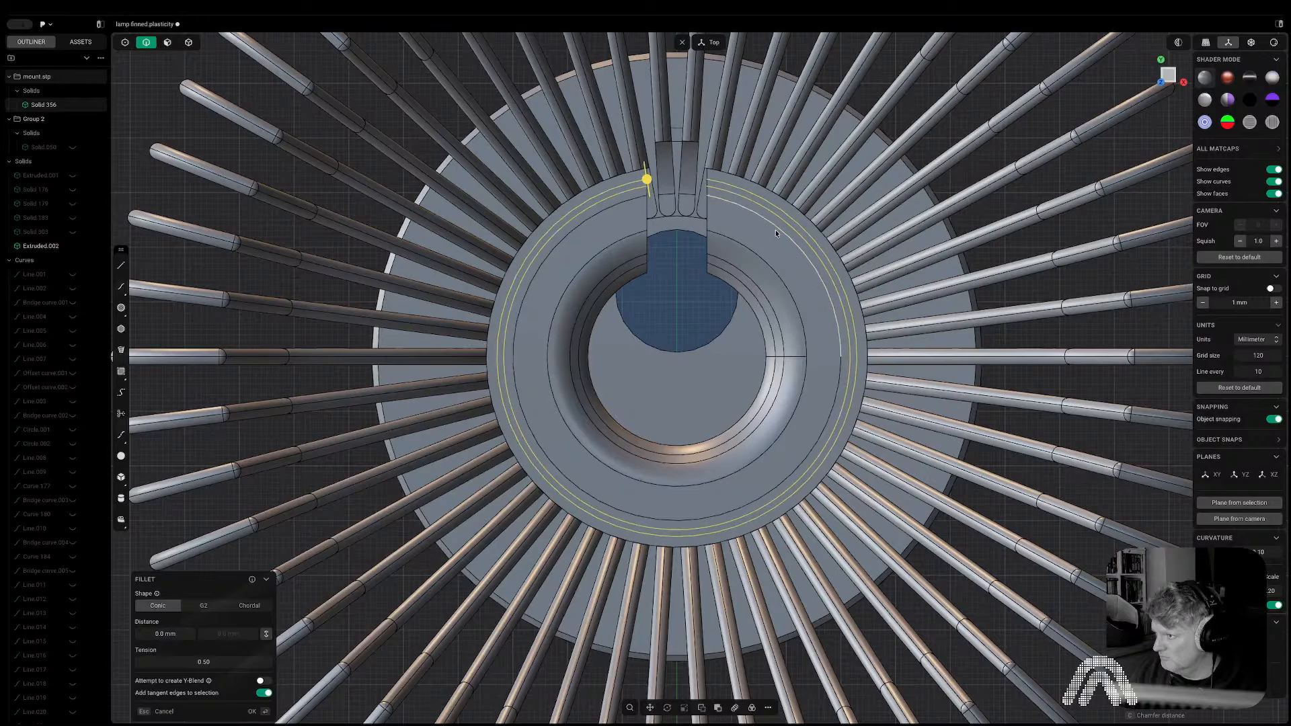
{"action": "key", "text": "g"}
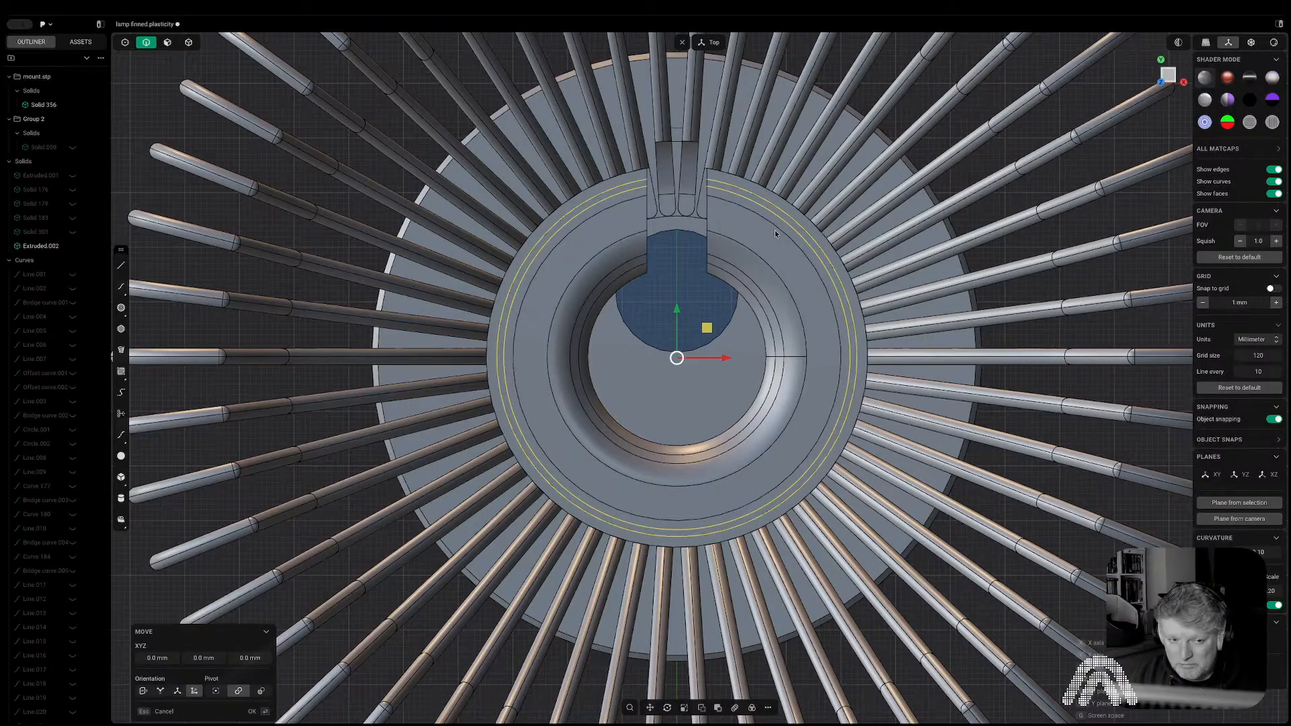
{"action": "scroll", "coordinate": [780, 229], "scroll_direction": "down", "scroll_amount": 5}
{"action": "middle_click_drag", "start_coordinate": [788, 227], "coordinate": [790, 166]}
{"action": "key", "text": "Escape"}
{"action": "key", "text": "g"}
{"action": "key", "text": "z"}
{"action": "left_click", "coordinate": [792, 159]}
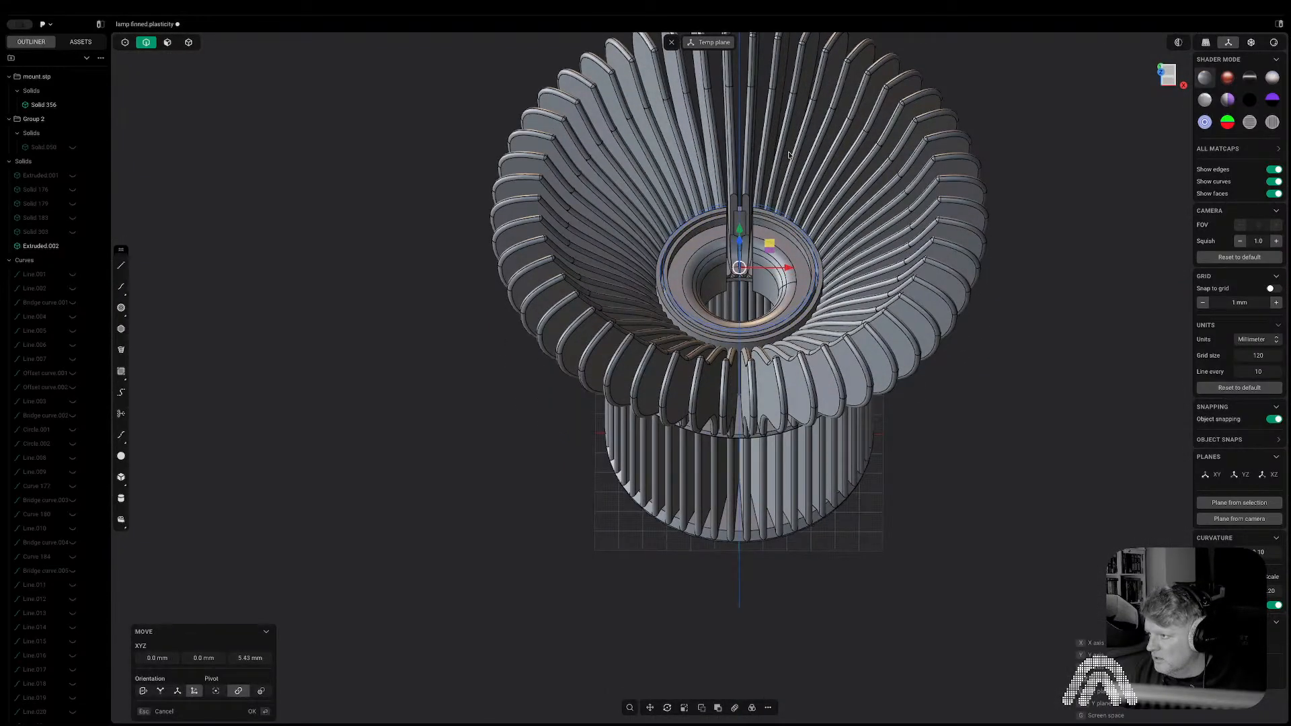
{"action": "right_click", "coordinate": [792, 159]}
In the top view, draw two concentric circles from the lamp's centre through the ends of the outer and inner groove curves.
{"action": "left_click", "coordinate": [1168, 72]}
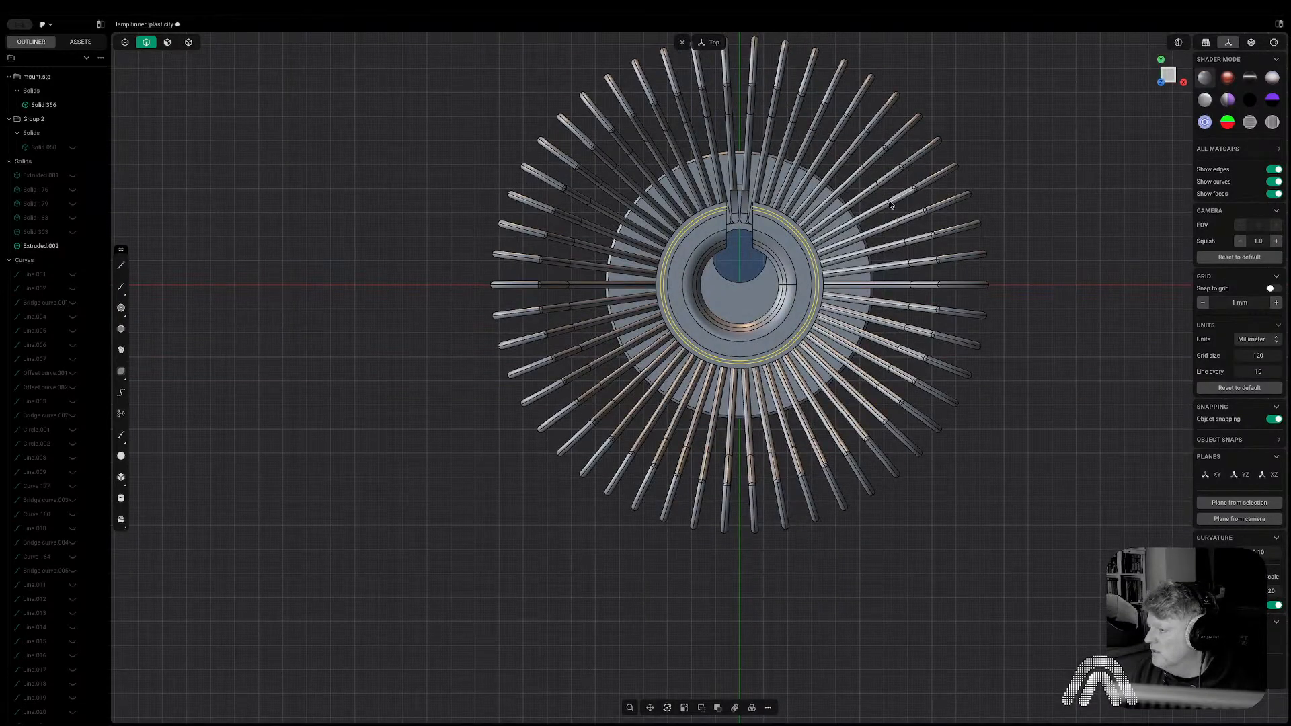
{"action": "scroll", "coordinate": [899, 198], "scroll_direction": "up", "scroll_amount": 5}
{"action": "left_click", "coordinate": [121, 307]}
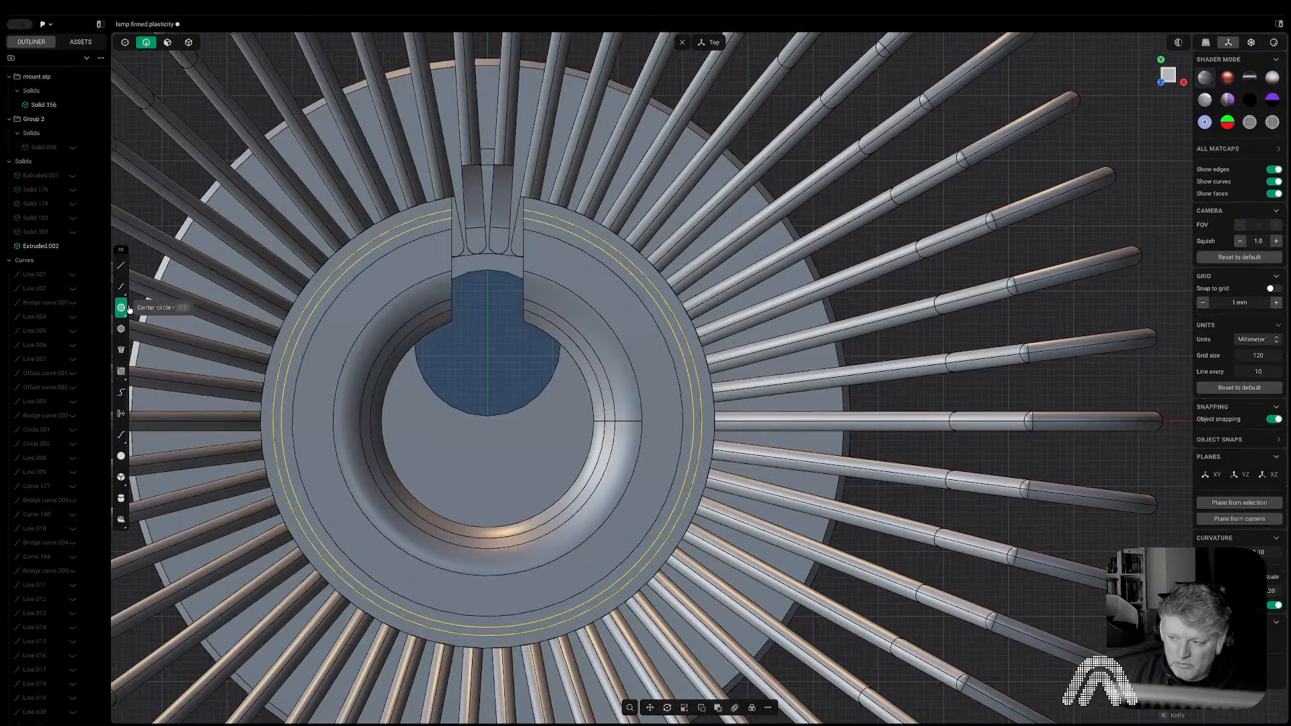
{"action": "left_click", "coordinate": [488, 420]}
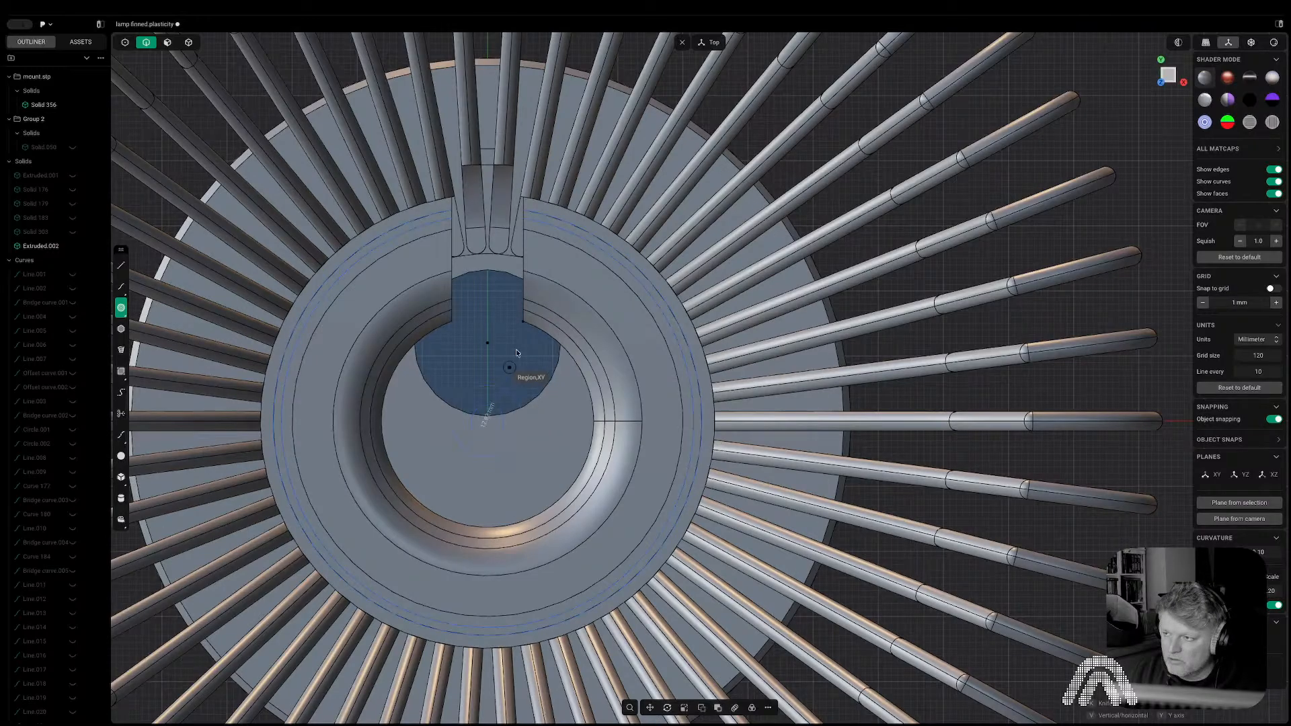
{"action": "left_click", "coordinate": [522, 204]}
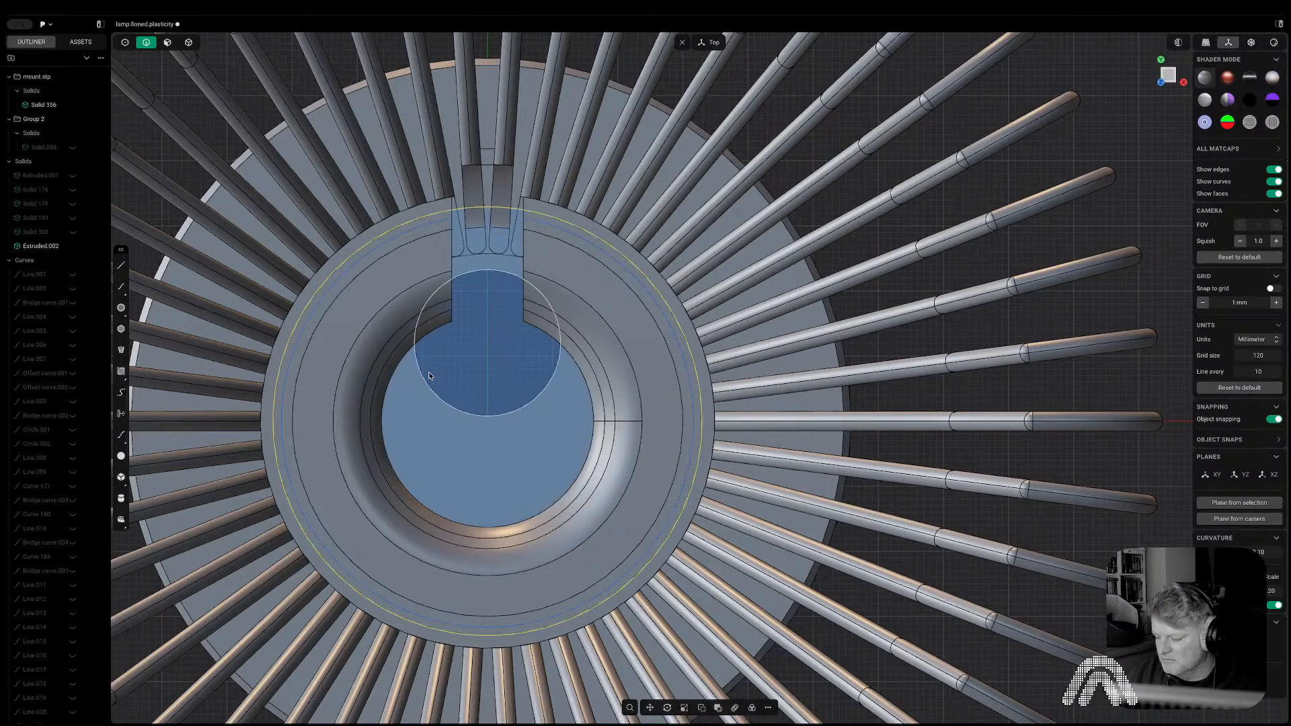
{"action": "left_click", "coordinate": [122, 308]}
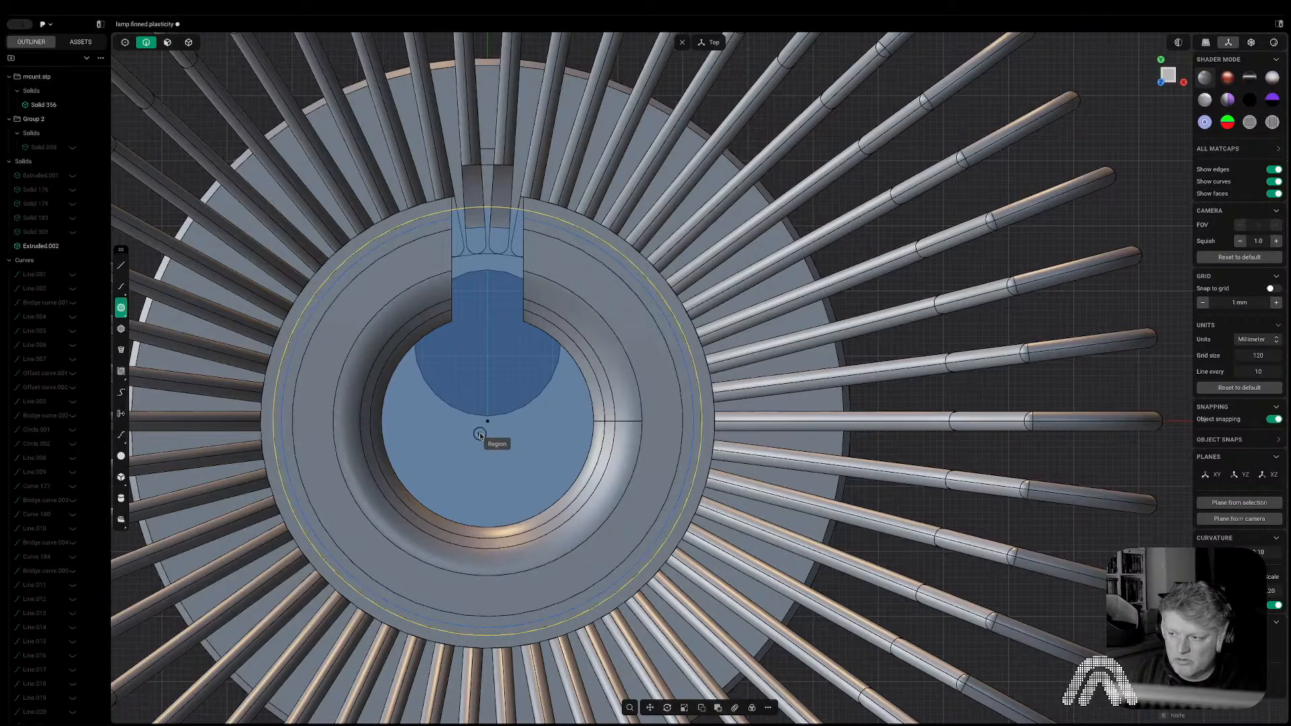
{"action": "left_click", "coordinate": [487, 421]}
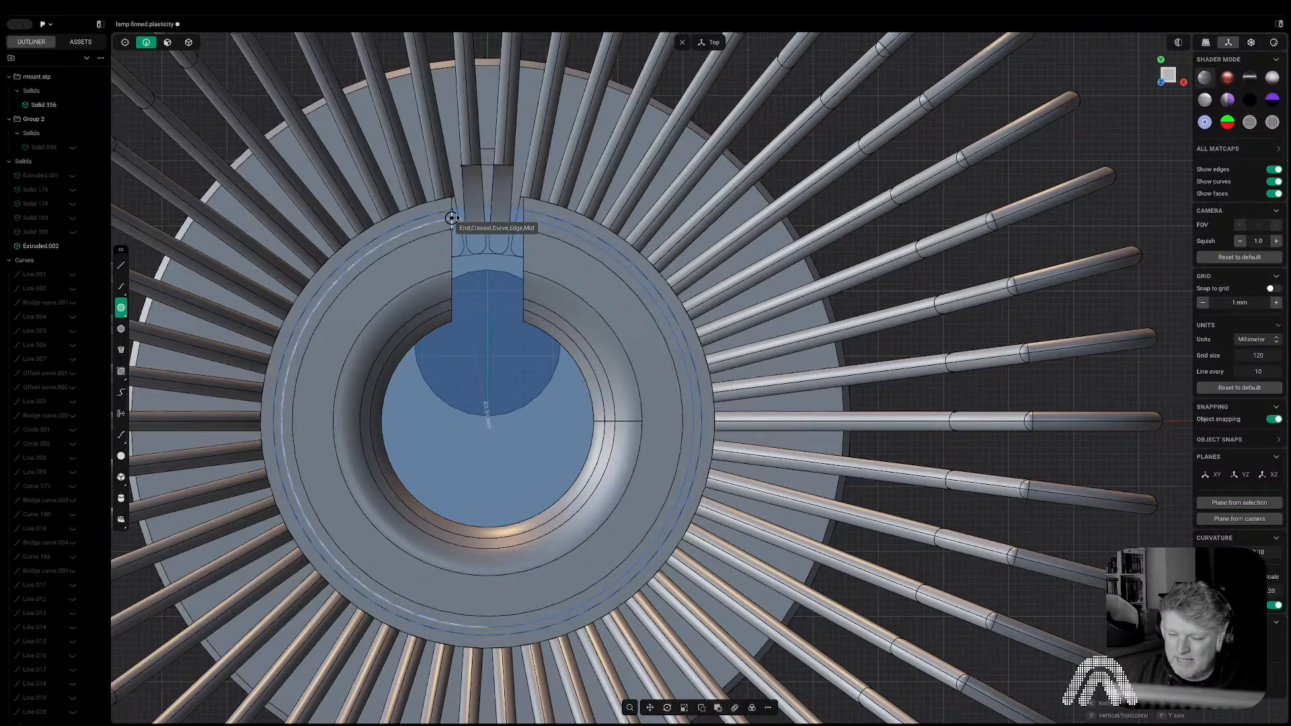
{"action": "left_click", "coordinate": [453, 218]}
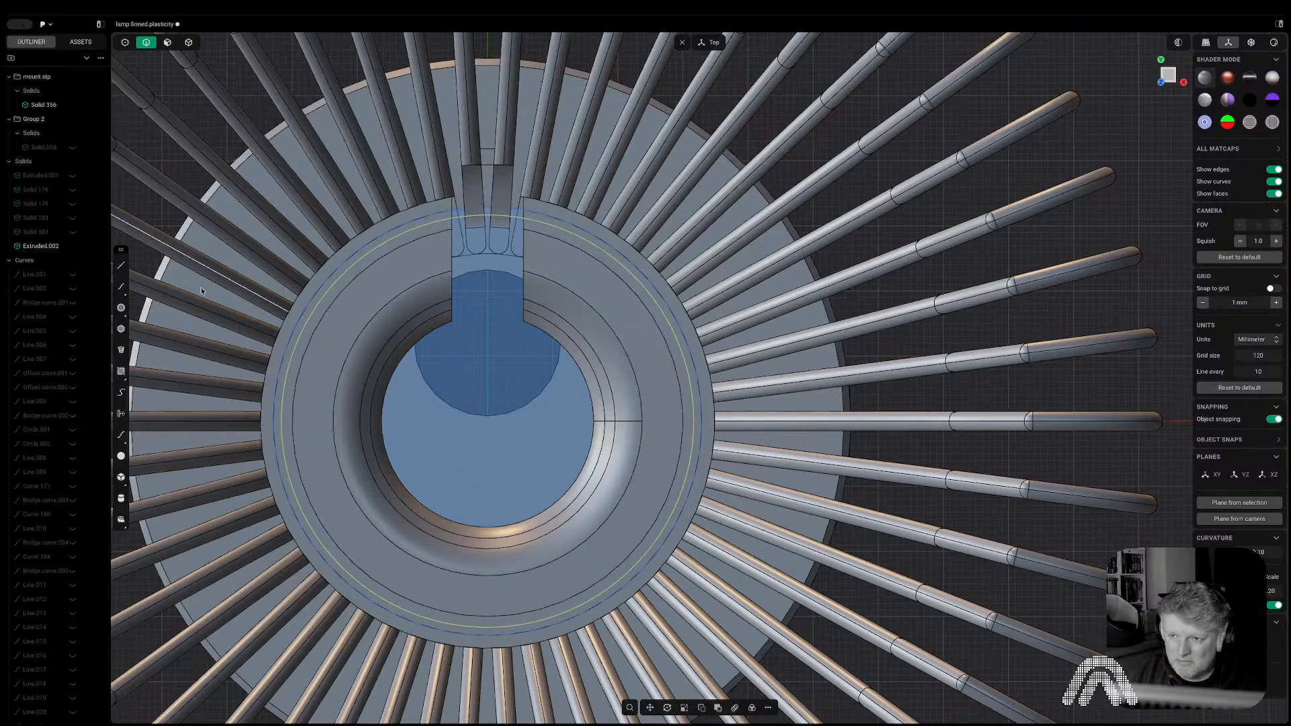
Delete the copied inner groove curve, Curve 362.
{"action": "scroll", "coordinate": [56, 510], "scroll_direction": "down", "scroll_amount": 15}
{"action": "scroll", "coordinate": [55, 510], "scroll_direction": "down", "scroll_amount": 3}
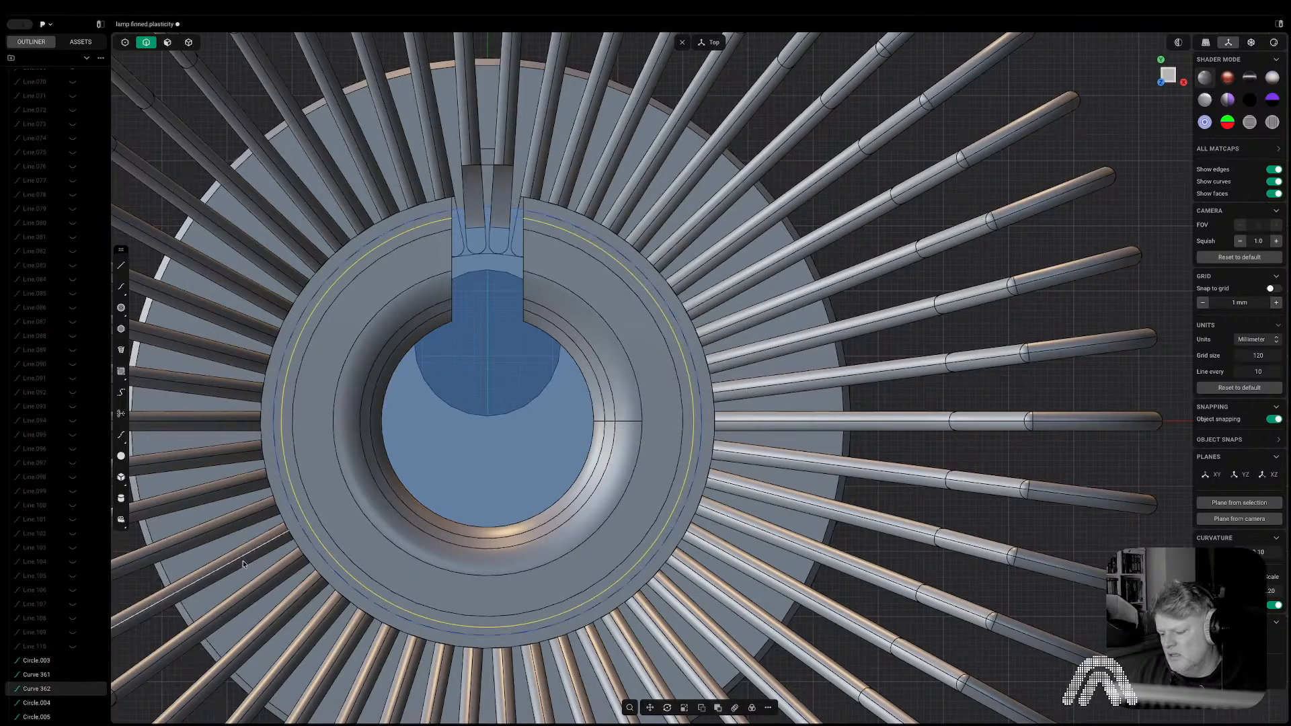
{"action": "key", "text": "Delete"}
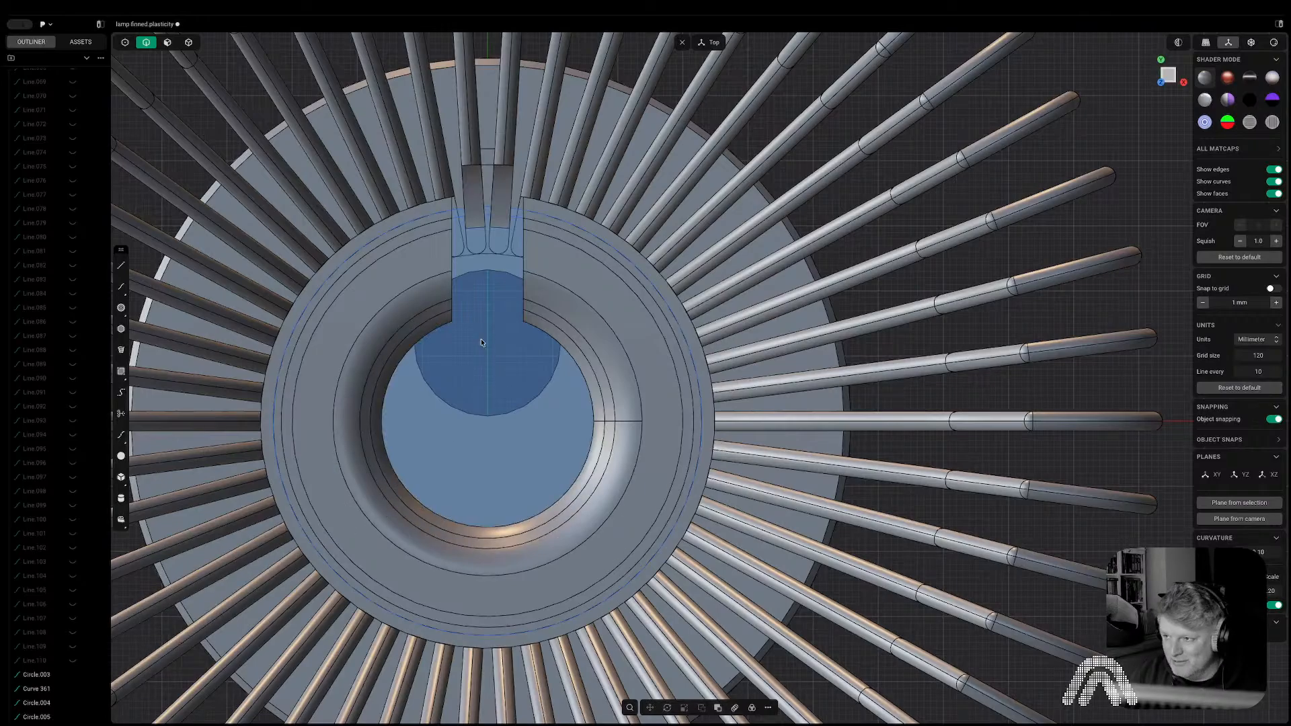
{"action": "middle_click_drag", "start_coordinate": [490, 204], "coordinate": [492, 189]}
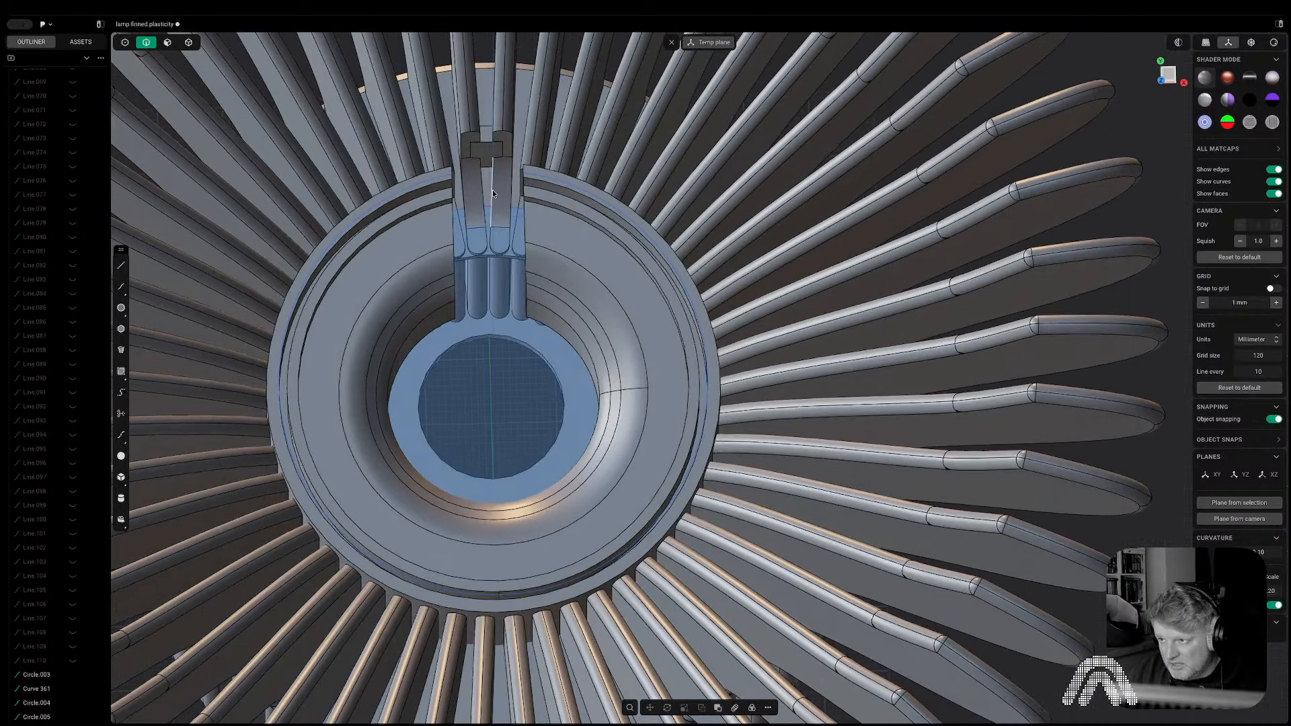
{"action": "key", "text": "e"}
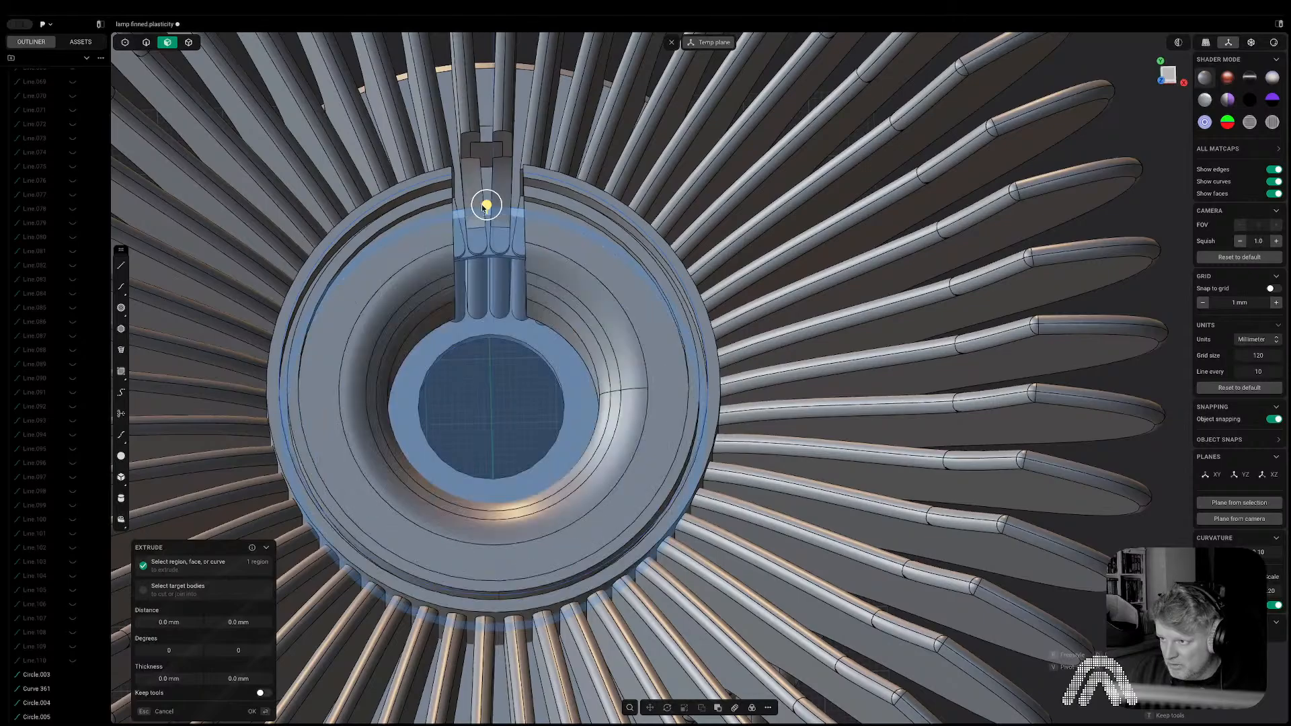
{"action": "left_click_drag", "start_coordinate": [486, 212], "coordinate": [487, 151]}
{"action": "key", "text": "Escape"}
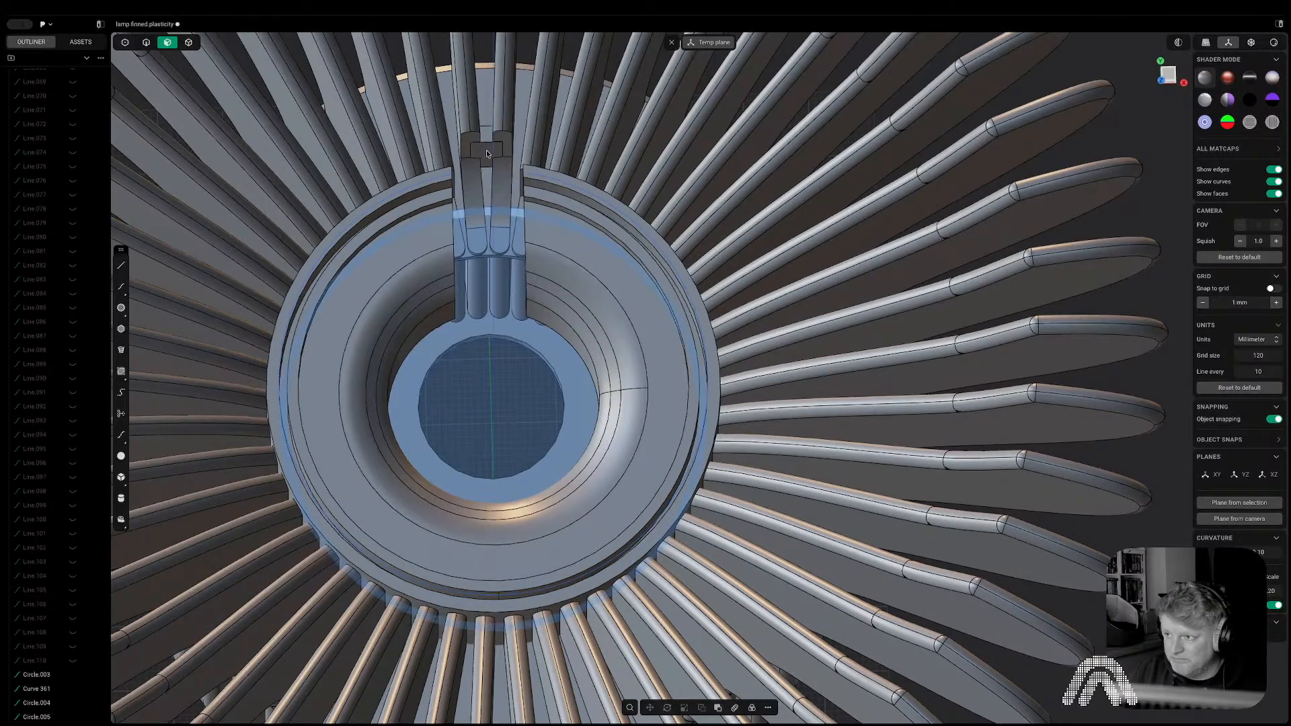
Move the two new concentric circles straight up in the front view so they sit just above the central ring's rim.
{"action": "key", "text": "2"}
{"action": "left_click", "coordinate": [484, 212]}
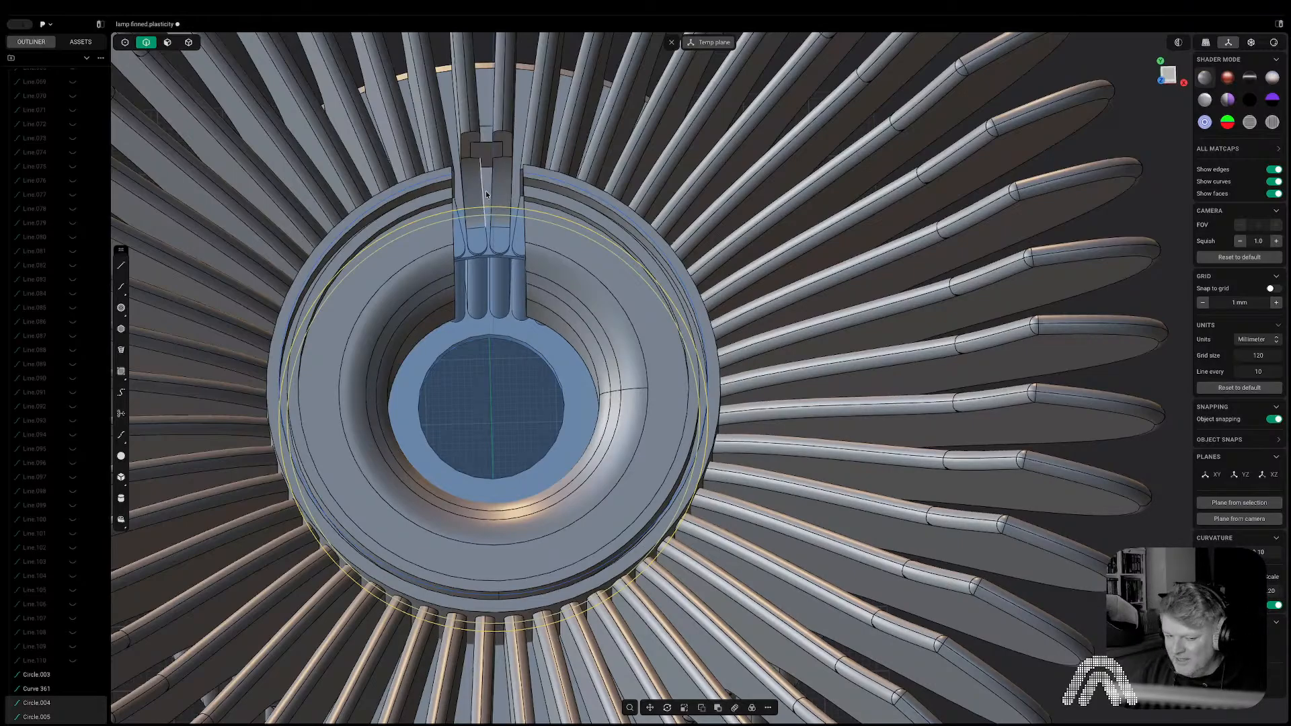
{"action": "key", "text": "g"}
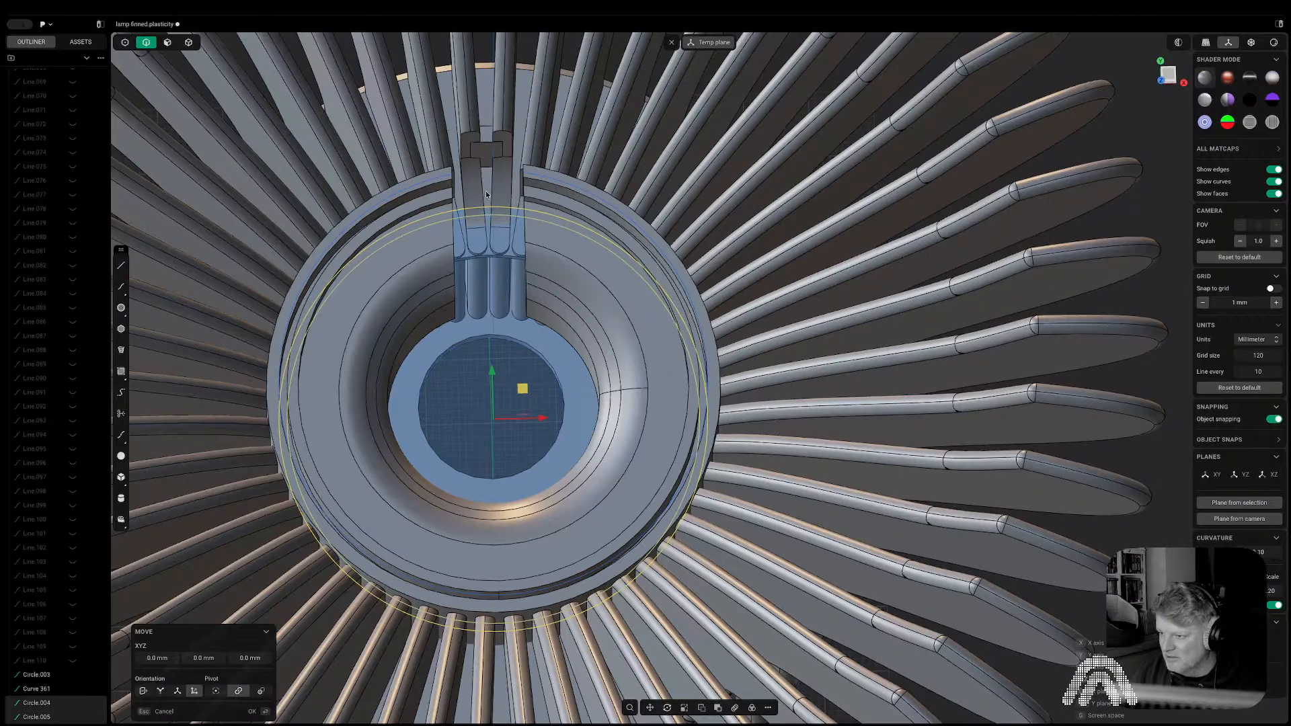
{"action": "key", "text": "Escape"}
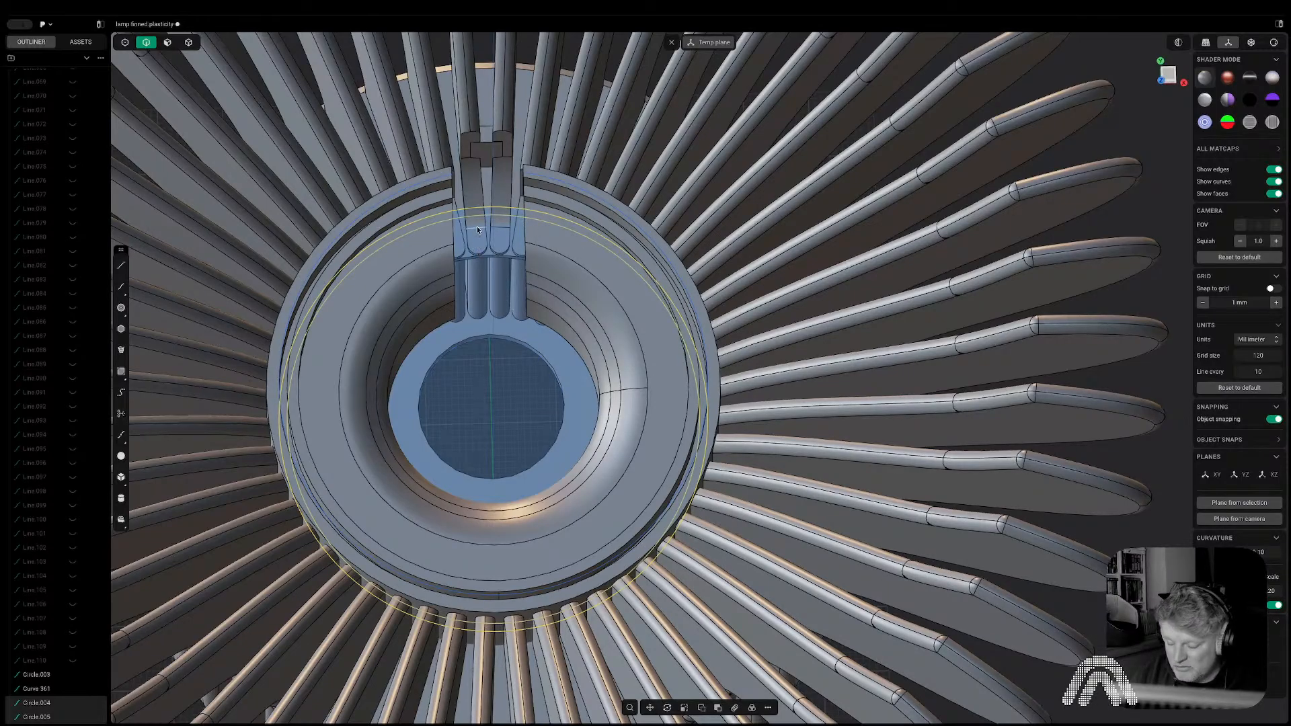
{"action": "key", "text": "g"}
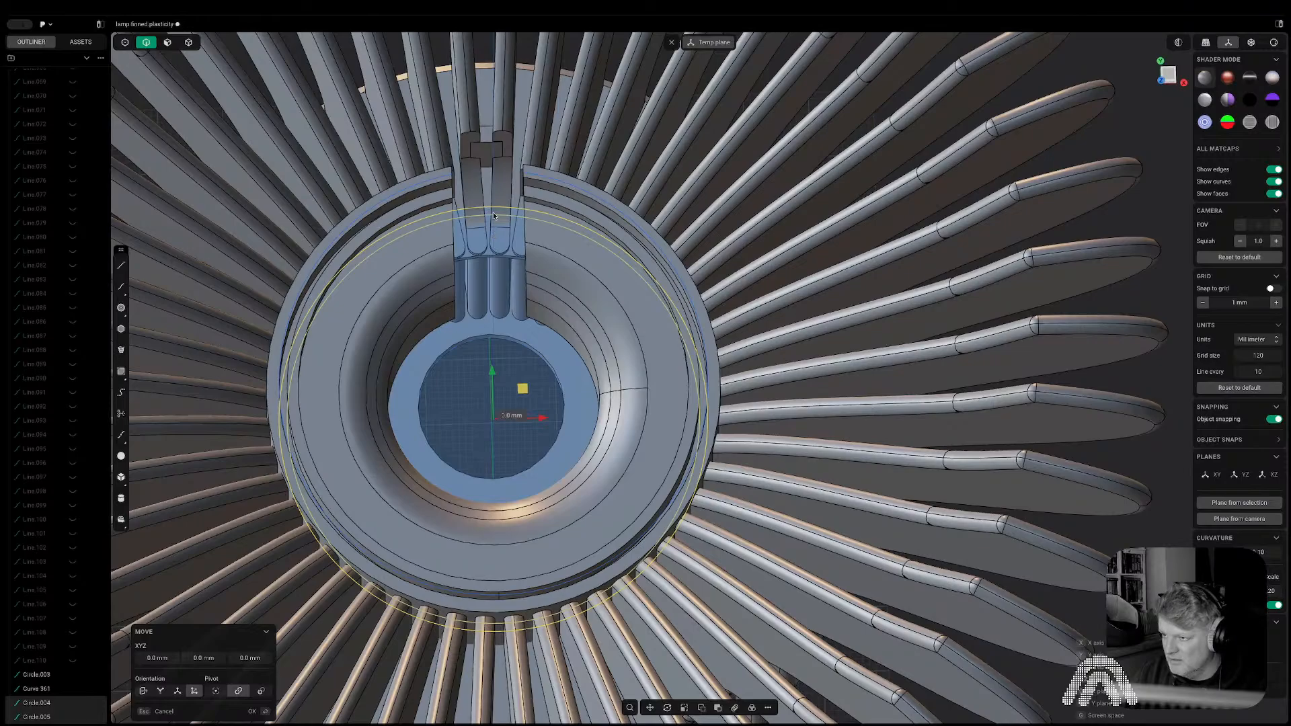
{"action": "key", "text": "Escape"}
{"action": "middle_click_drag", "start_coordinate": [714, 226], "coordinate": [718, 127]}
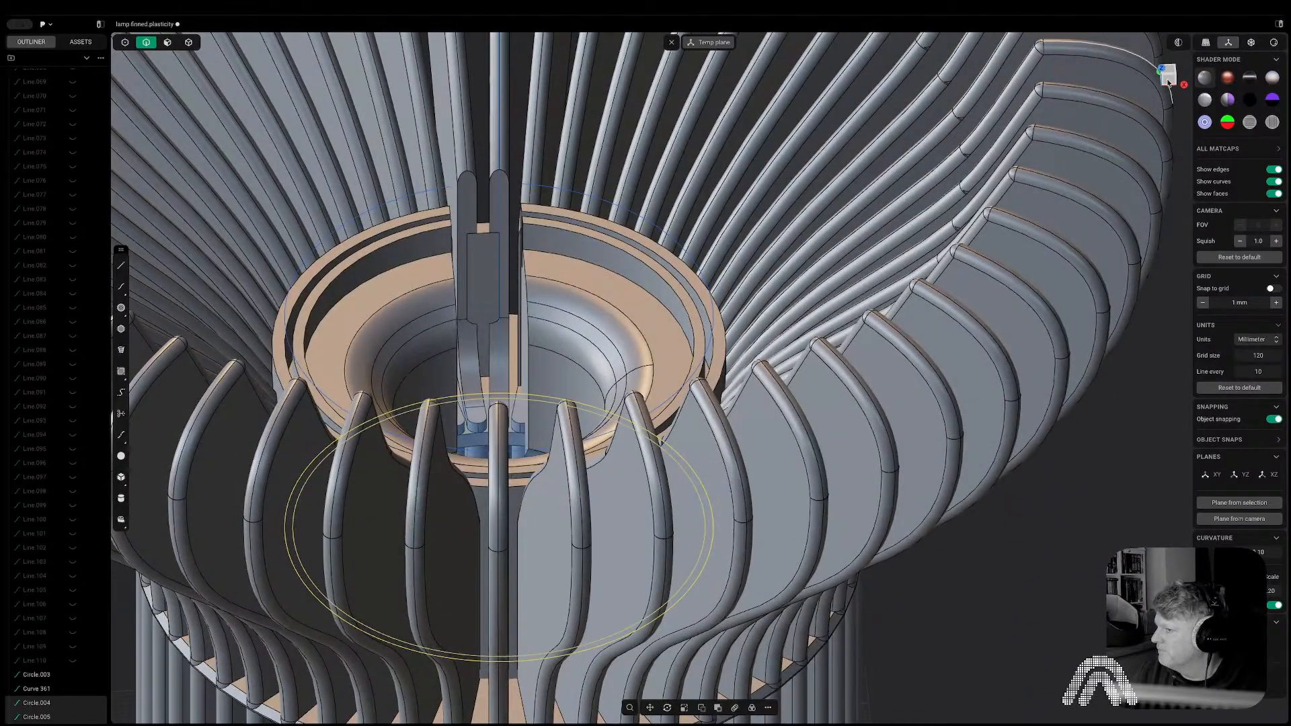
{"action": "left_click", "coordinate": [1169, 82]}
{"action": "key", "text": "g"}
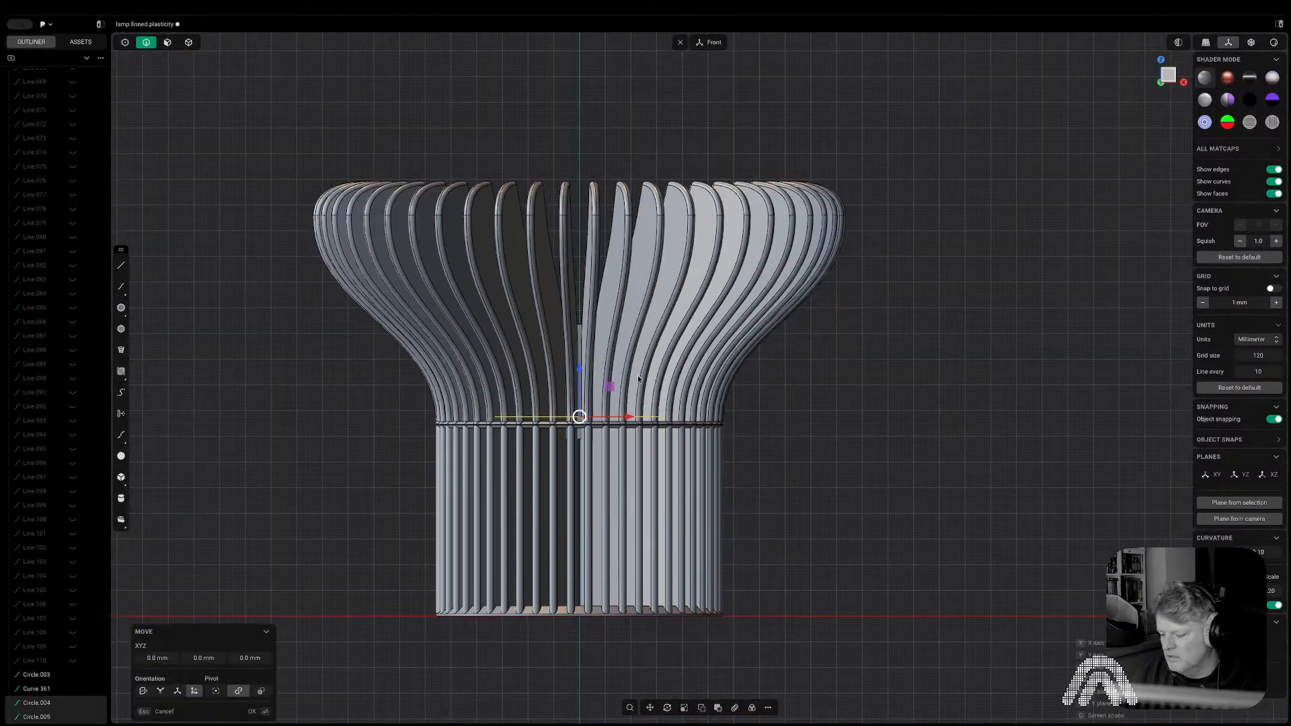
{"action": "left_click", "coordinate": [637, 273]}
Extrude the narrow ring region between the two concentric circles by about 4.6 mm.
{"action": "middle_click_drag", "start_coordinate": [637, 273], "coordinate": [635, 357]}
{"action": "middle_click_drag", "start_coordinate": [635, 357], "coordinate": [598, 491], "text": "shift"}
{"action": "scroll", "coordinate": [585, 390], "scroll_direction": "up", "scroll_amount": 2}
{"action": "middle_click_drag", "start_coordinate": [555, 312], "coordinate": [518, 393], "text": "shift"}
{"action": "scroll", "coordinate": [520, 373], "scroll_direction": "up", "scroll_amount": 6}
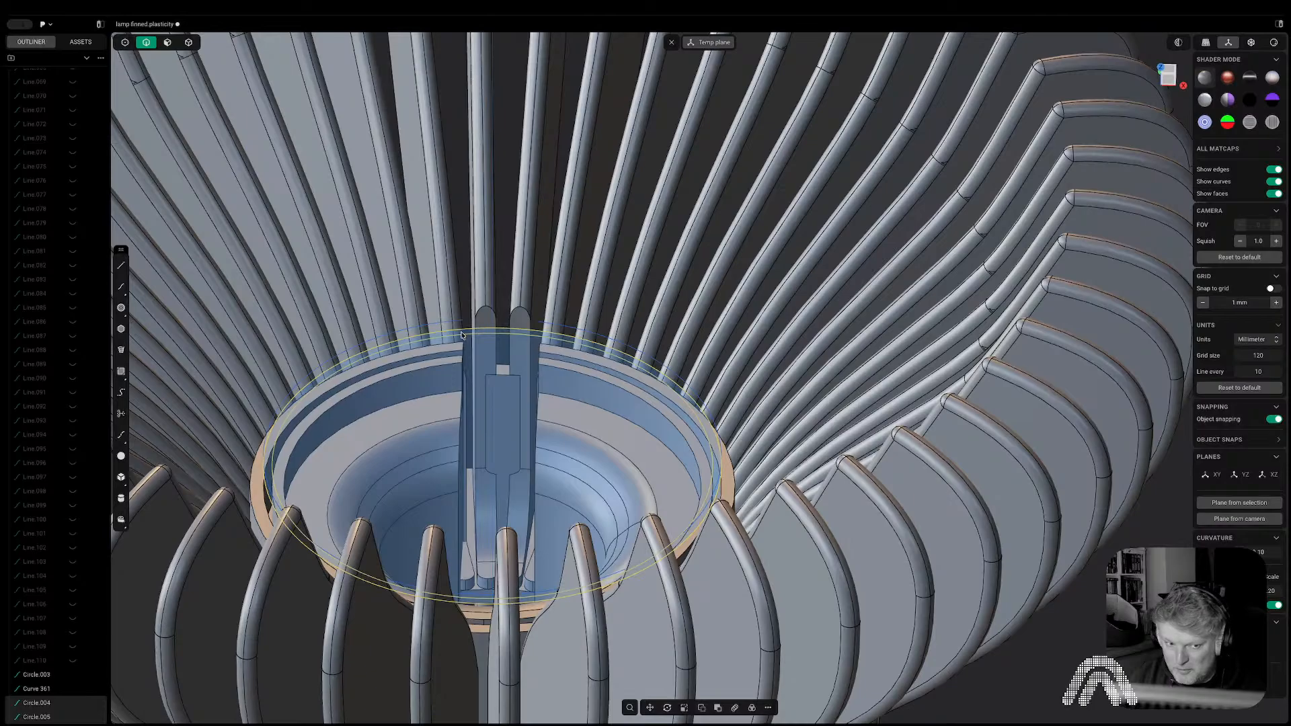
{"action": "key", "text": "Escape"}
{"action": "key", "text": "3"}
{"action": "left_click", "coordinate": [463, 333]}
{"action": "key", "text": "e"}
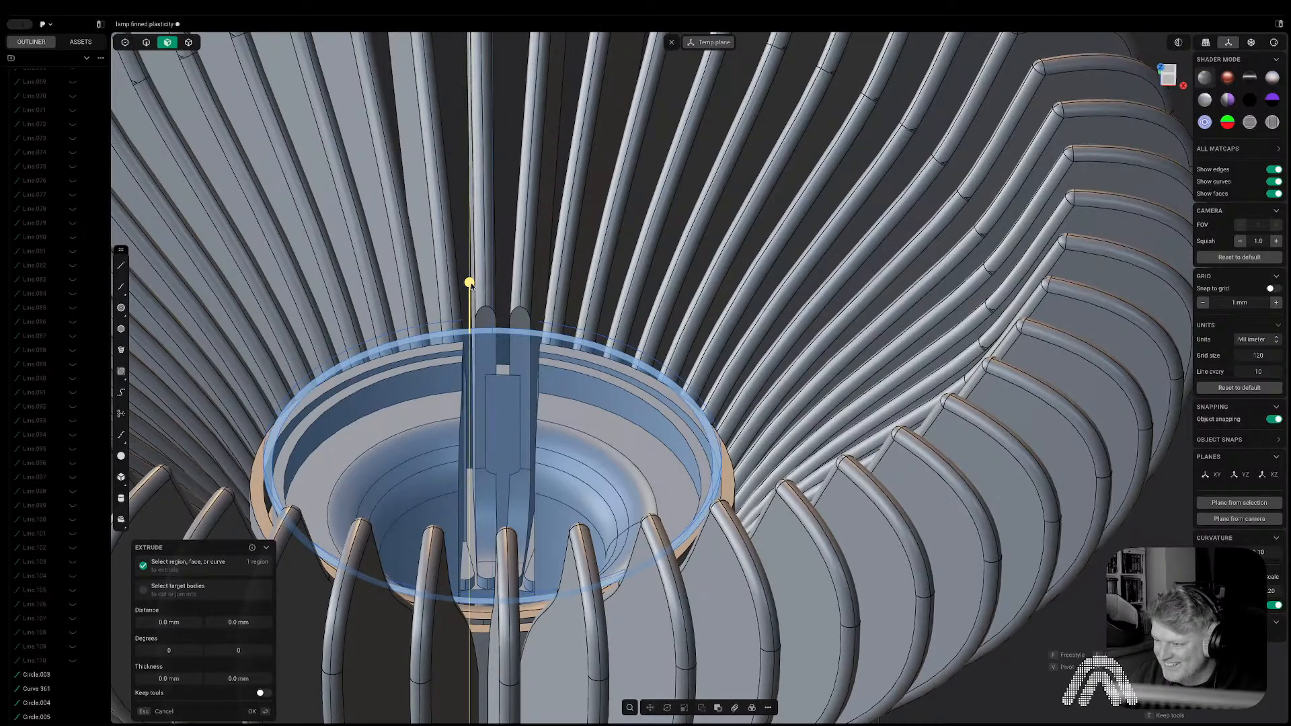
{"action": "left_click_drag", "start_coordinate": [469, 283], "coordinate": [466, 305]}
{"action": "left_click", "coordinate": [1166, 79]}
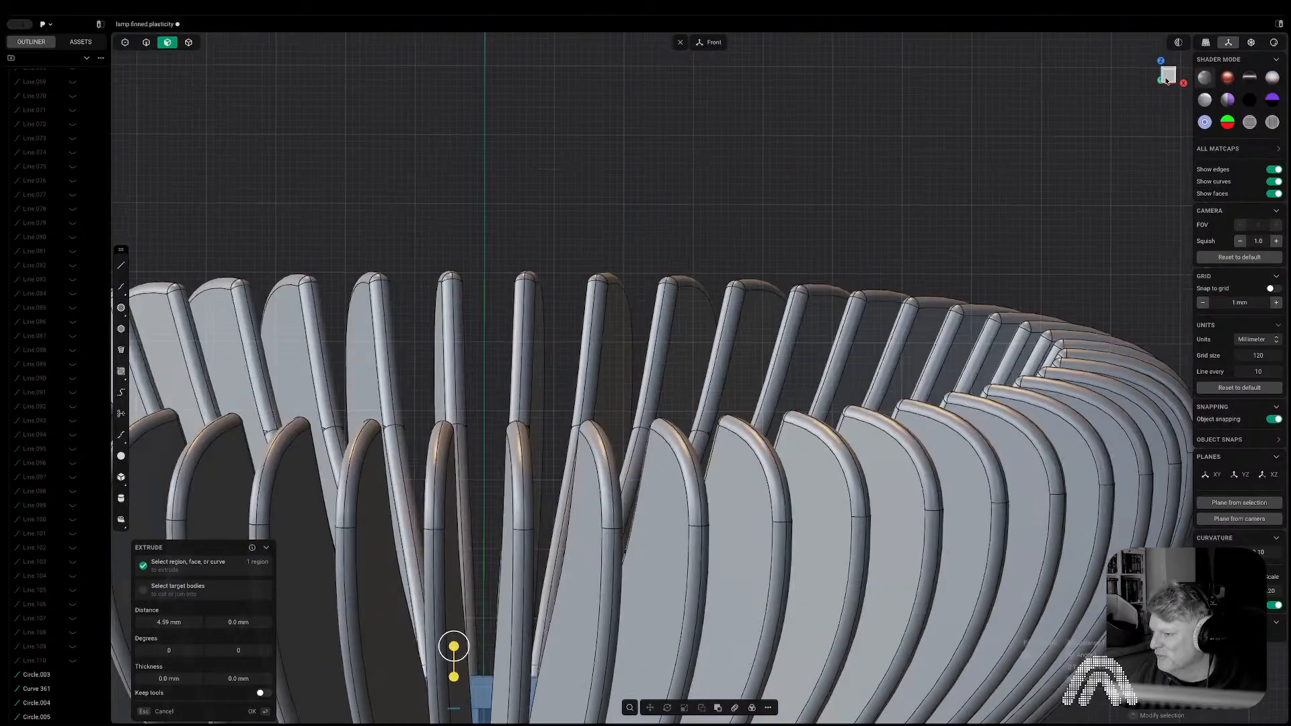
{"action": "scroll", "coordinate": [1077, 172], "scroll_direction": "down", "scroll_amount": 5}
{"action": "middle_click_drag", "start_coordinate": [986, 189], "coordinate": [877, 127], "text": "shift"}
{"action": "key", "text": "Return"}
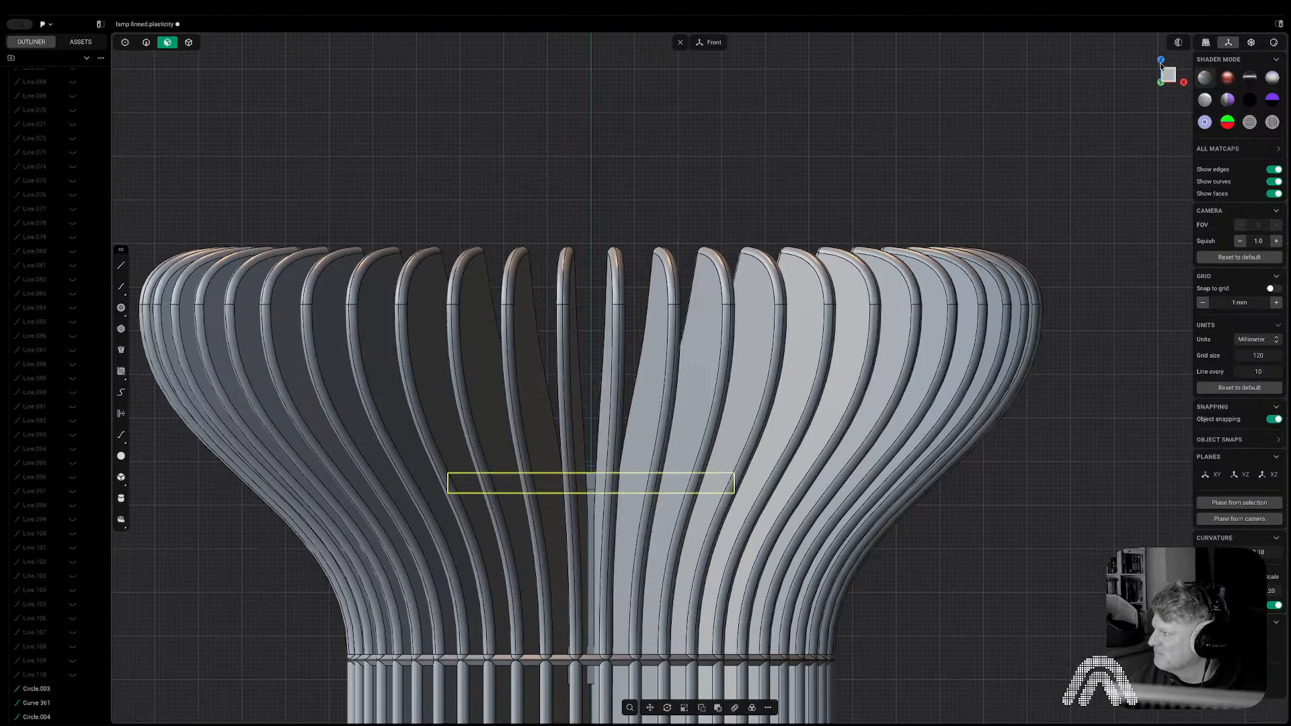
Apply a section analysis along the front plane to expose the new ring and the groove below it.
{"action": "left_click", "coordinate": [1178, 42]}
{"action": "scroll", "coordinate": [659, 374], "scroll_direction": "up", "scroll_amount": 2}
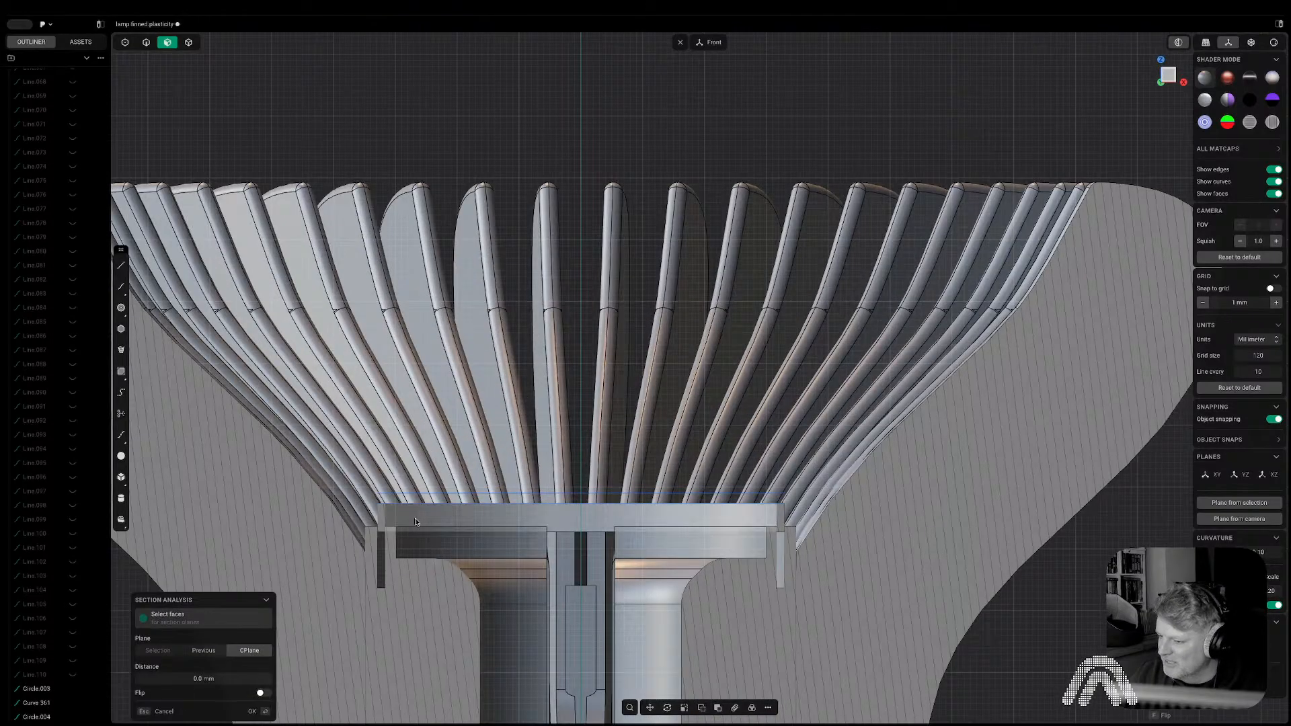
{"action": "middle_click_drag", "start_coordinate": [415, 521], "coordinate": [425, 529]}
{"action": "scroll", "coordinate": [410, 528], "scroll_direction": "up", "scroll_amount": 4}
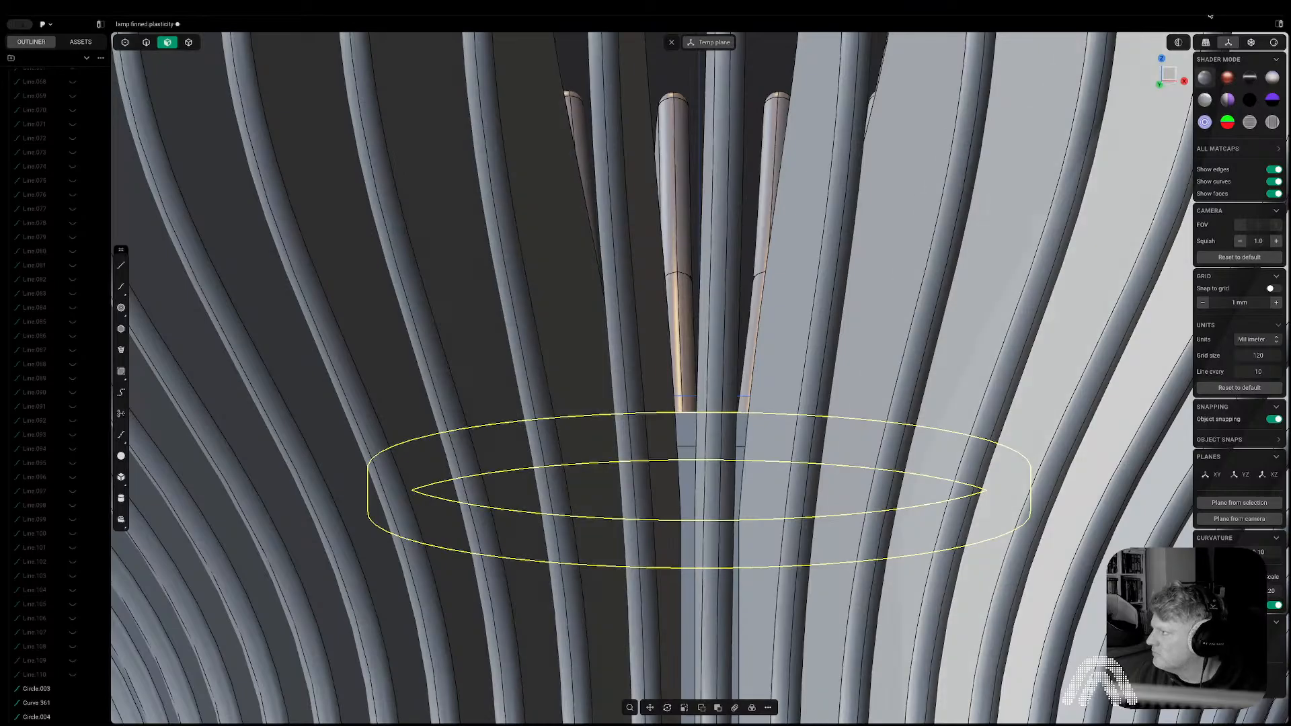
{"action": "left_click", "coordinate": [1171, 70]}
{"action": "left_click", "coordinate": [1178, 42]}
{"action": "right_click", "coordinate": [539, 533]}
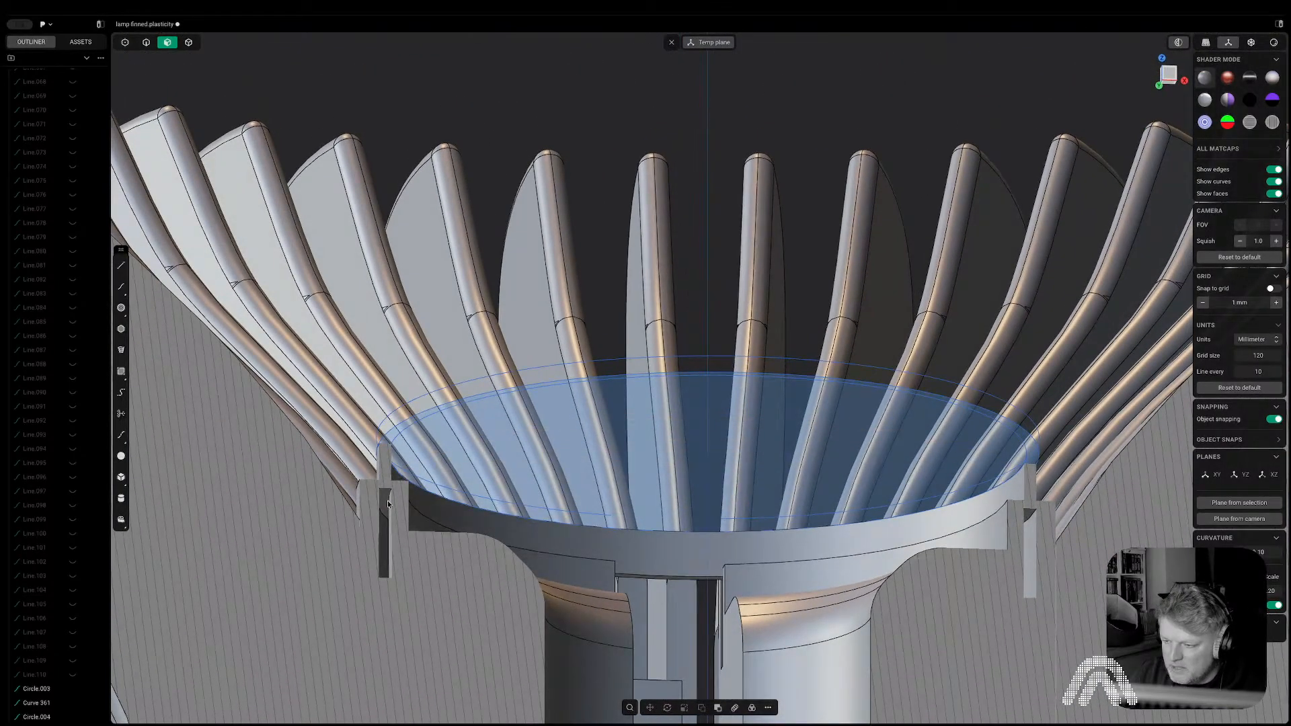
Push the new ring's underside face about 4.9 mm down into the groove.
{"action": "key", "text": "p"}
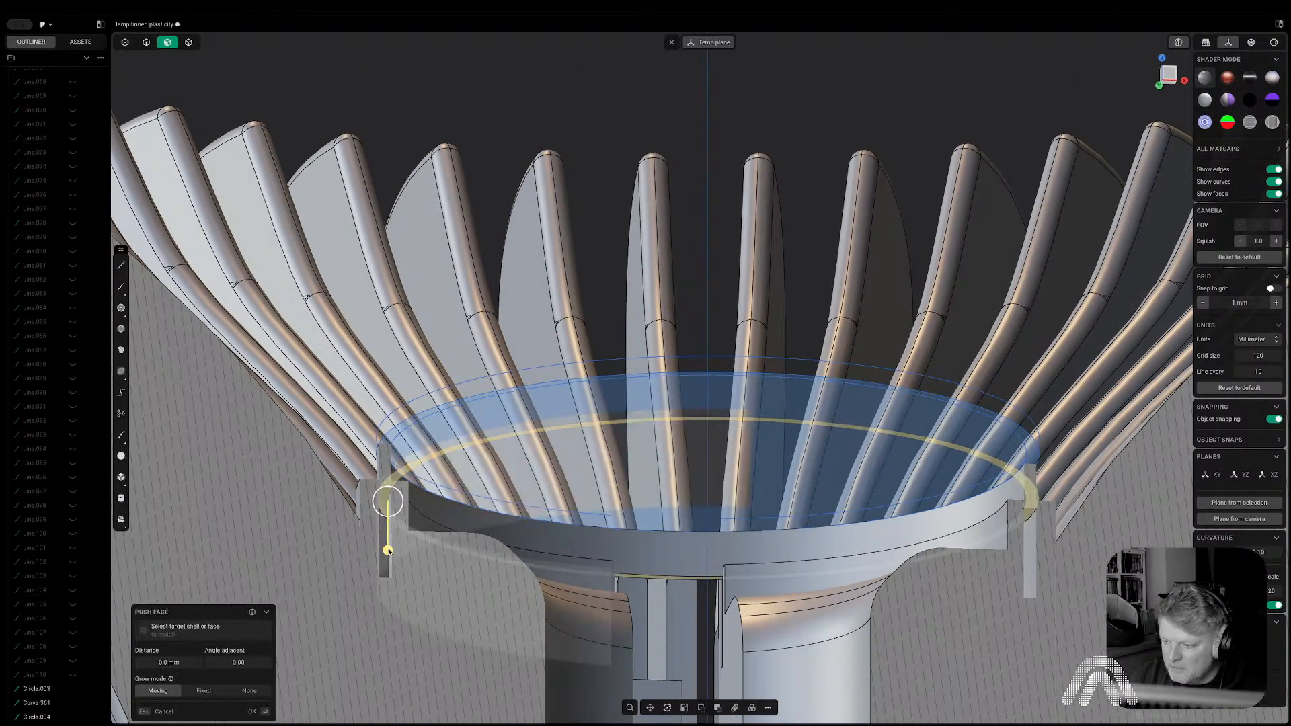
{"action": "left_click_drag", "start_coordinate": [388, 550], "coordinate": [380, 593]}
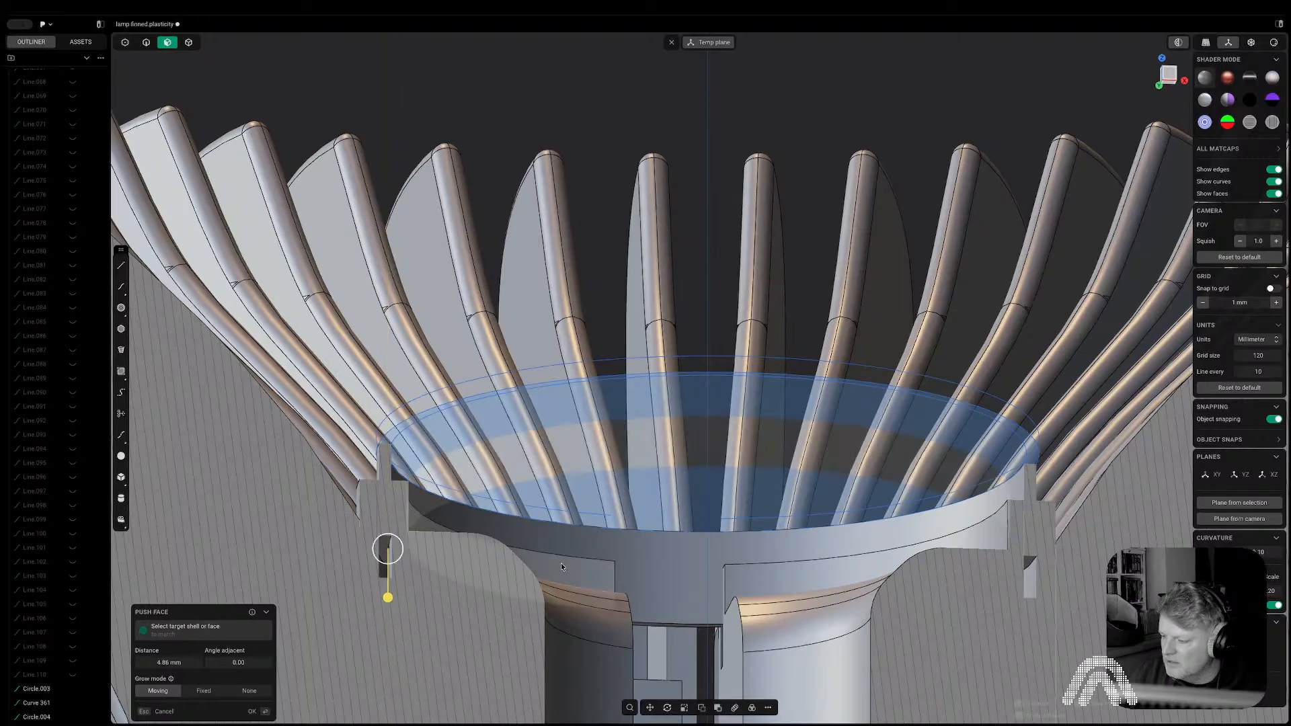
{"action": "middle_click_drag", "start_coordinate": [561, 564], "coordinate": [534, 600]}
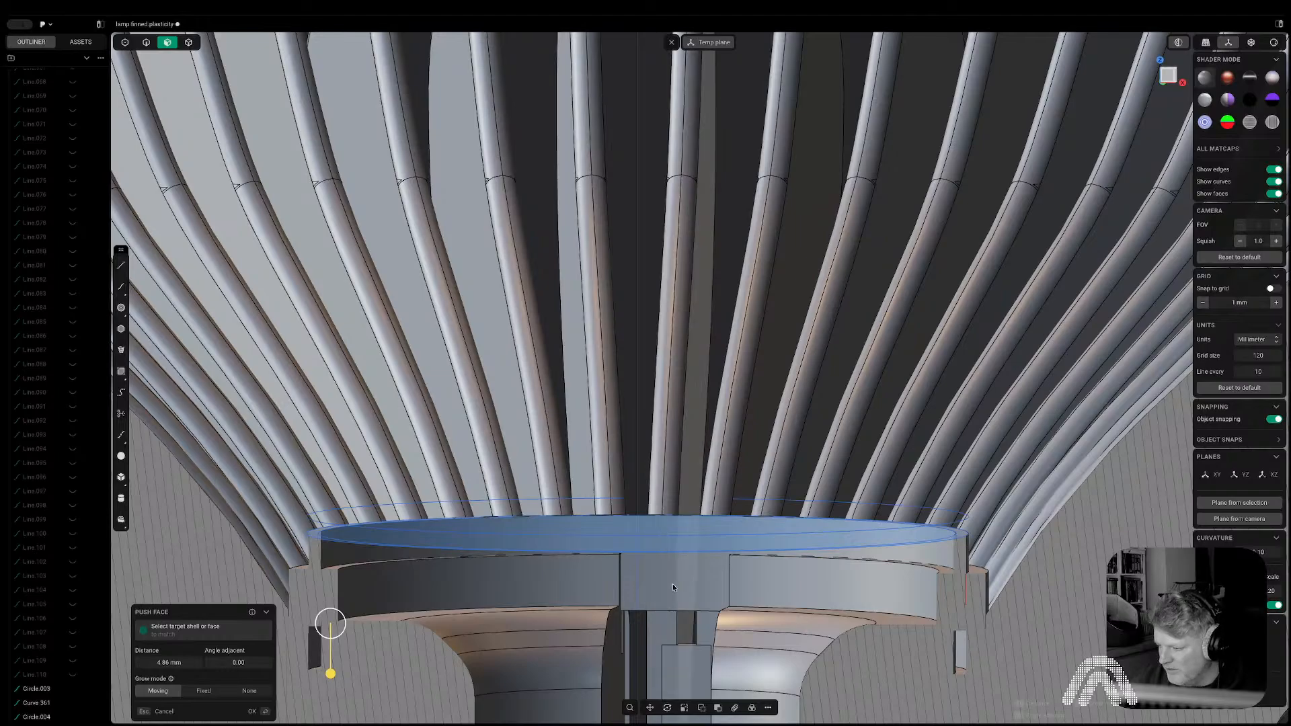
{"action": "middle_click_drag", "start_coordinate": [671, 582], "coordinate": [701, 577]}
{"action": "key", "text": "2"}
{"action": "scroll", "coordinate": [740, 639], "scroll_direction": "down", "scroll_amount": 10}
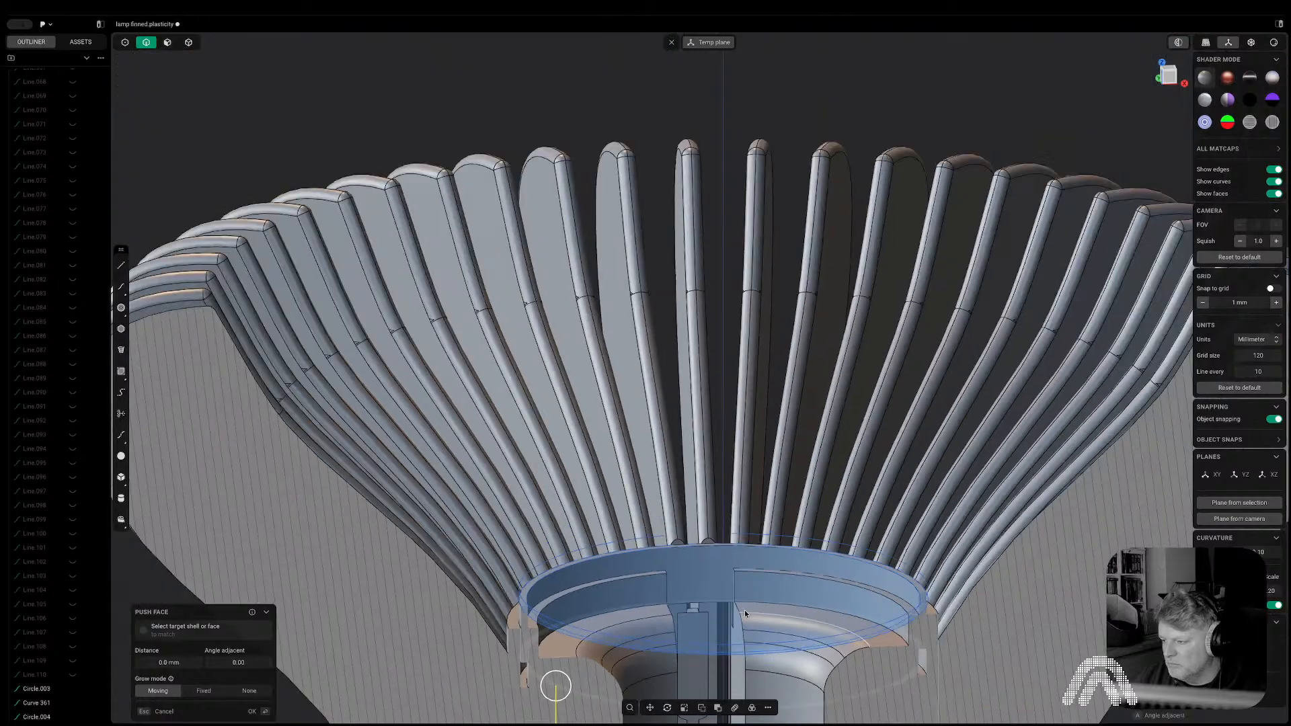
{"action": "key", "text": "Escape"}
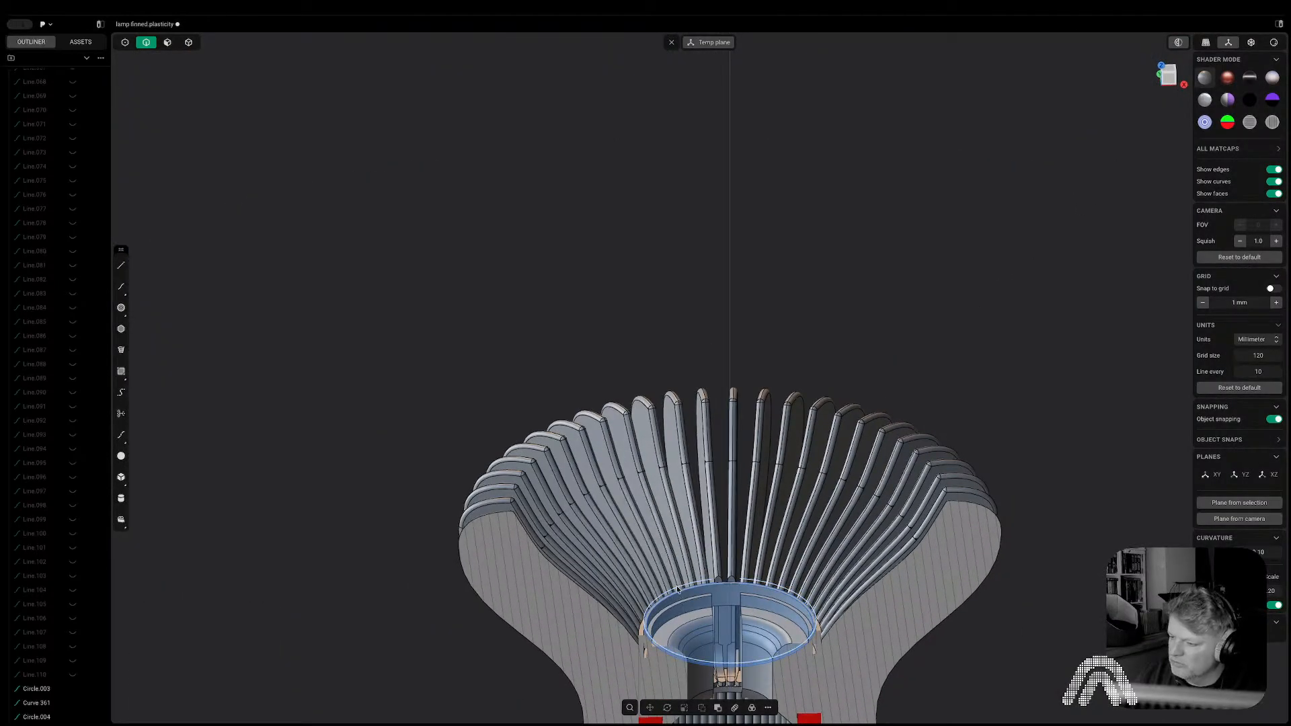
Hide the leftover construction curves Circle.003, Curve 361, Circle.004 and Circle.005.
{"action": "scroll", "coordinate": [30, 645], "scroll_direction": "down", "scroll_amount": 2}
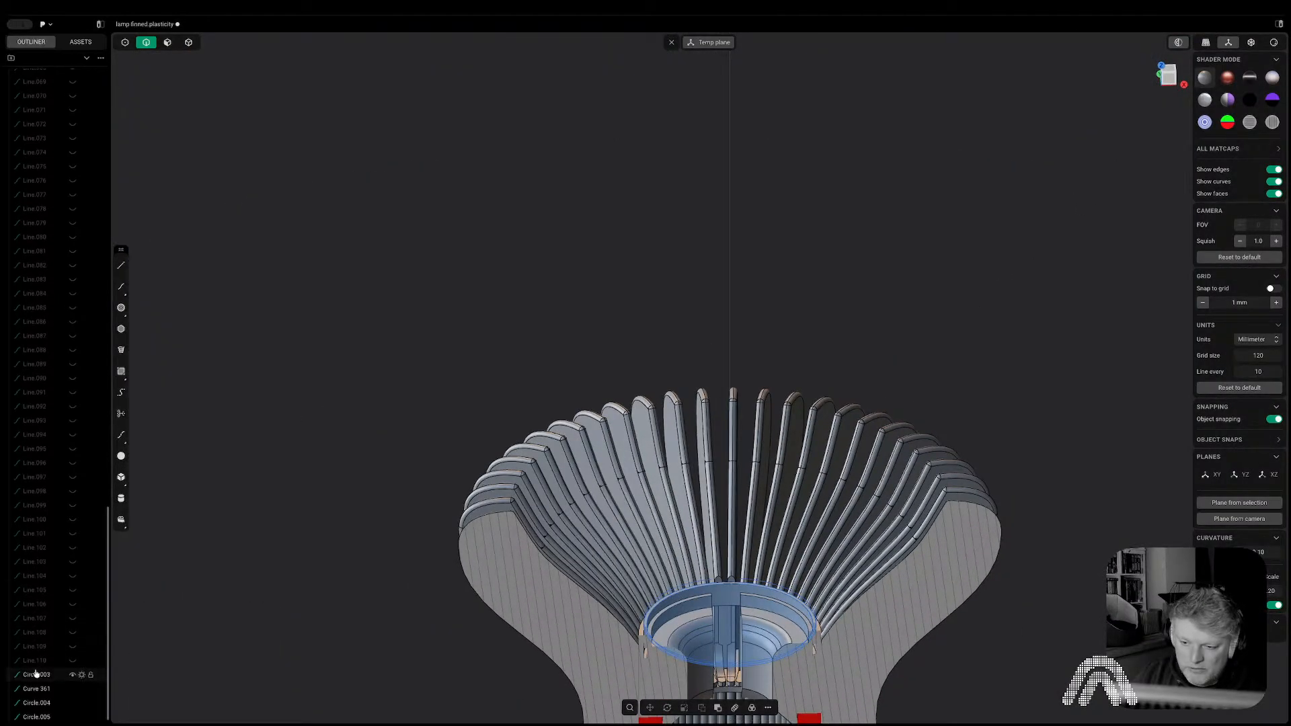
{"action": "left_click", "coordinate": [72, 717]}
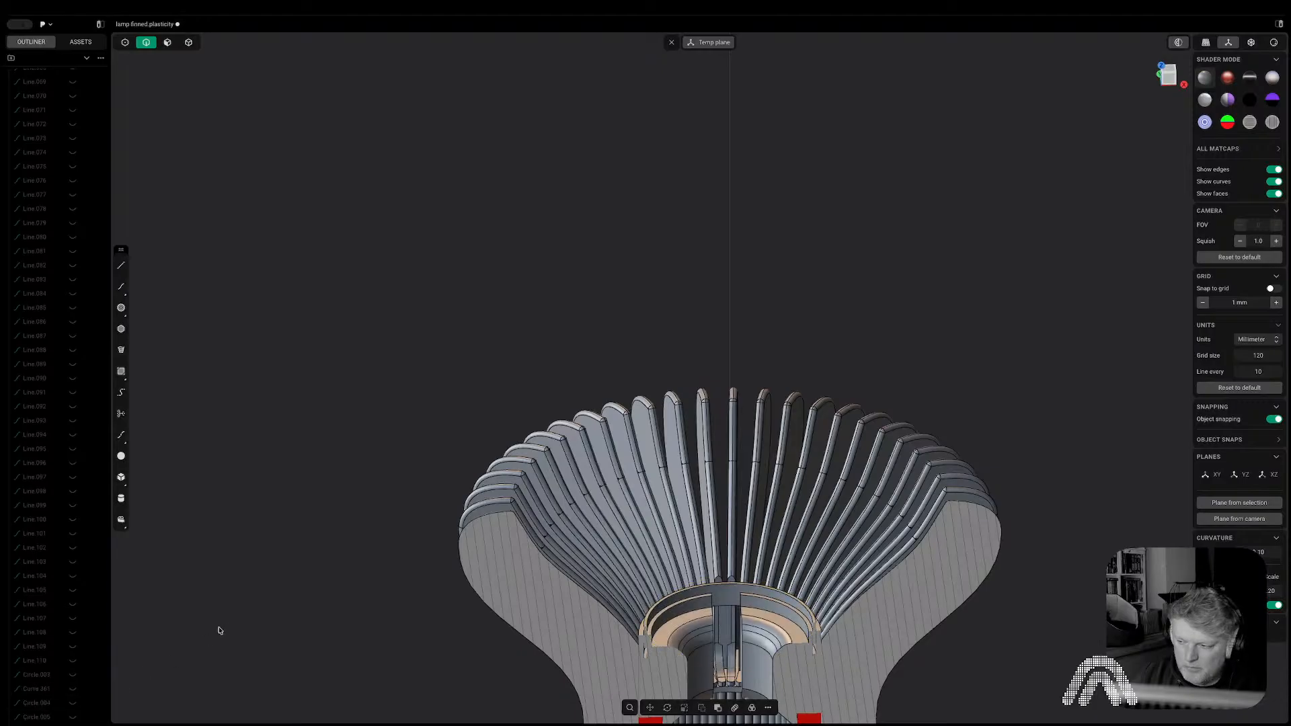
Push the ring's upper face upward by about 6.6 mm so the ring rises above the central mount.
{"action": "scroll", "coordinate": [618, 529], "scroll_direction": "up", "scroll_amount": 5}
{"action": "middle_click_drag", "start_coordinate": [693, 593], "coordinate": [548, 453], "text": "shift"}
{"action": "key", "text": "3"}
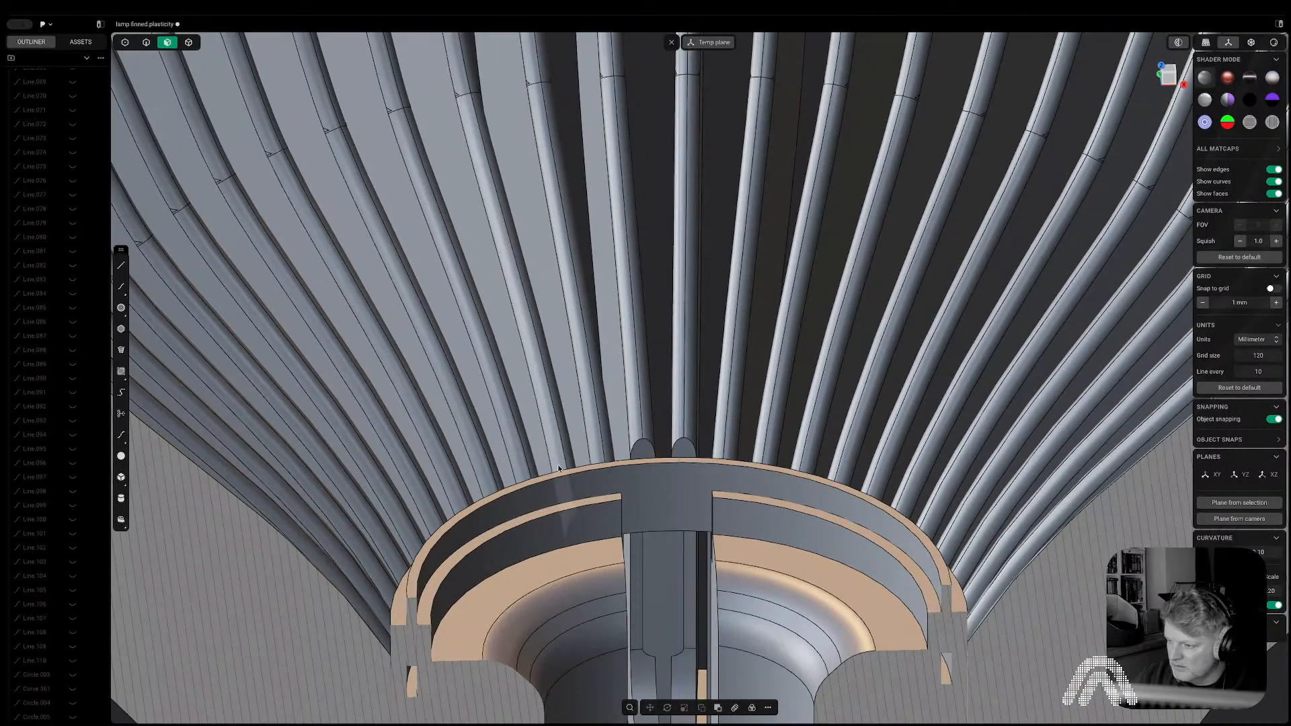
{"action": "left_click_drag", "start_coordinate": [558, 476], "coordinate": [558, 382]}
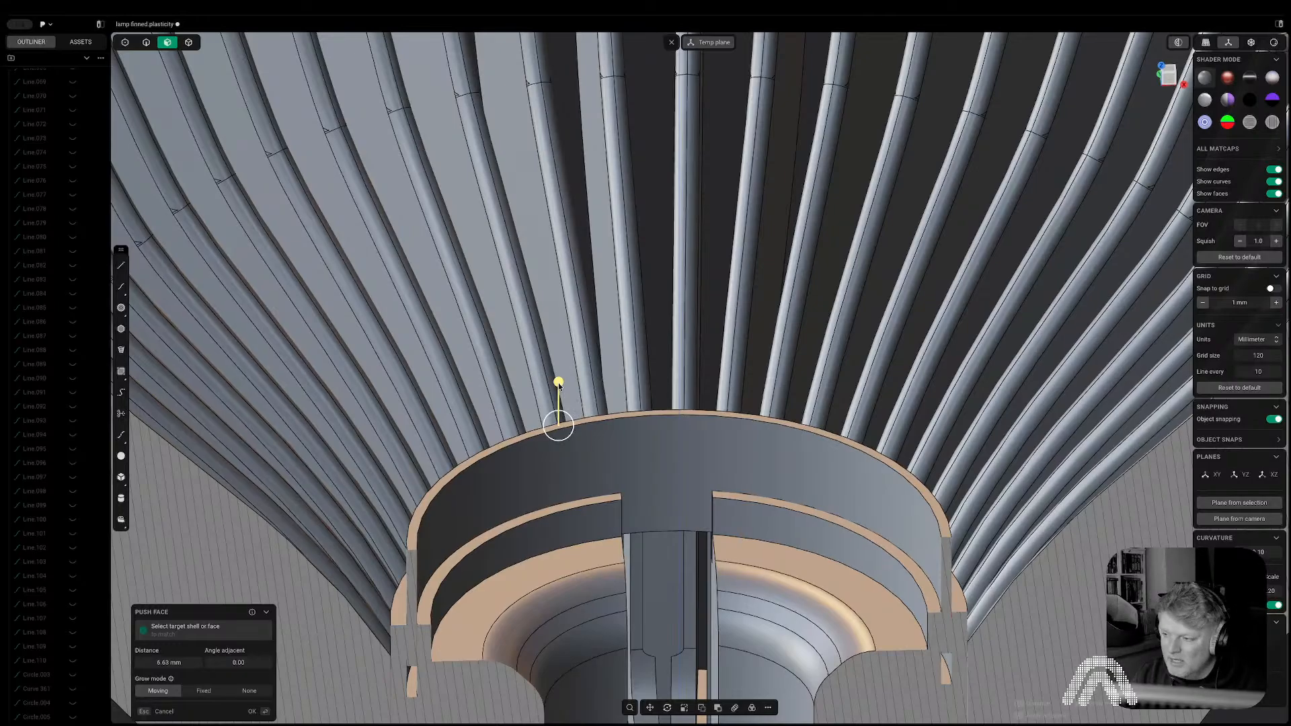
{"action": "key", "text": "Return"}
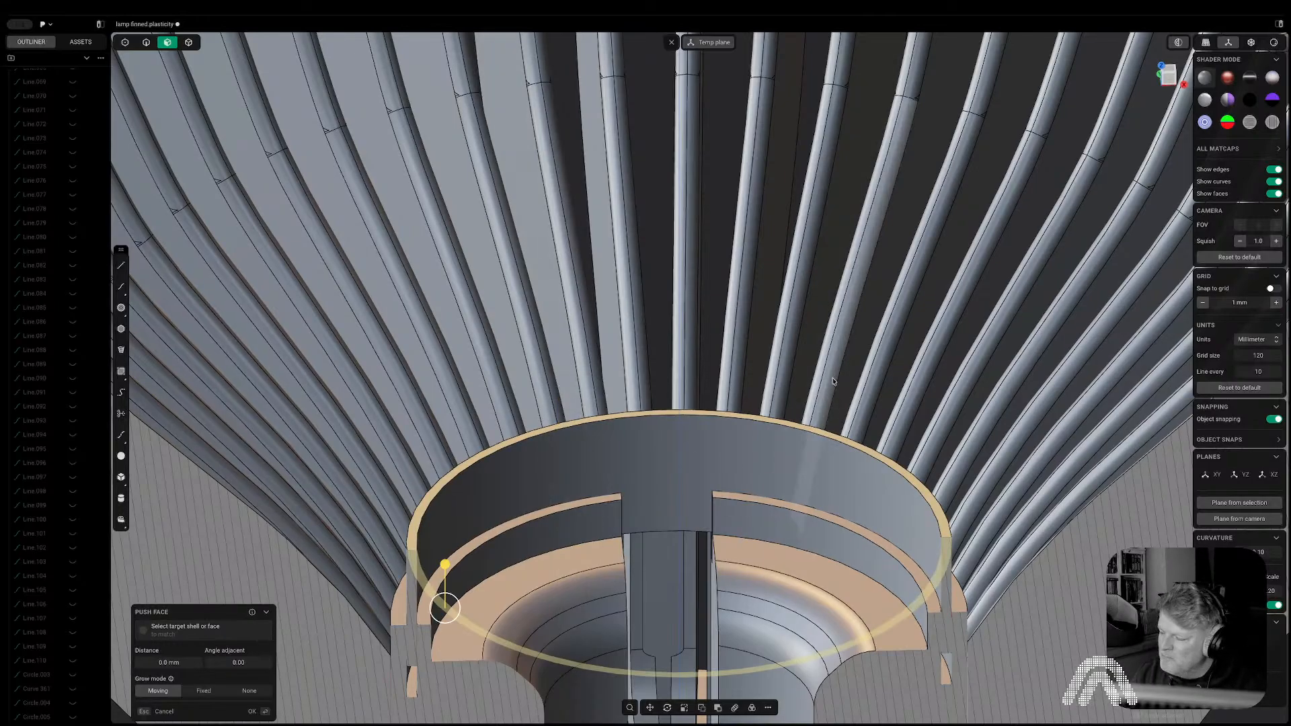
Copy the ring's two circular top edges as curves and move the copies straight up above the ring.
{"action": "left_click", "coordinate": [1168, 80]}
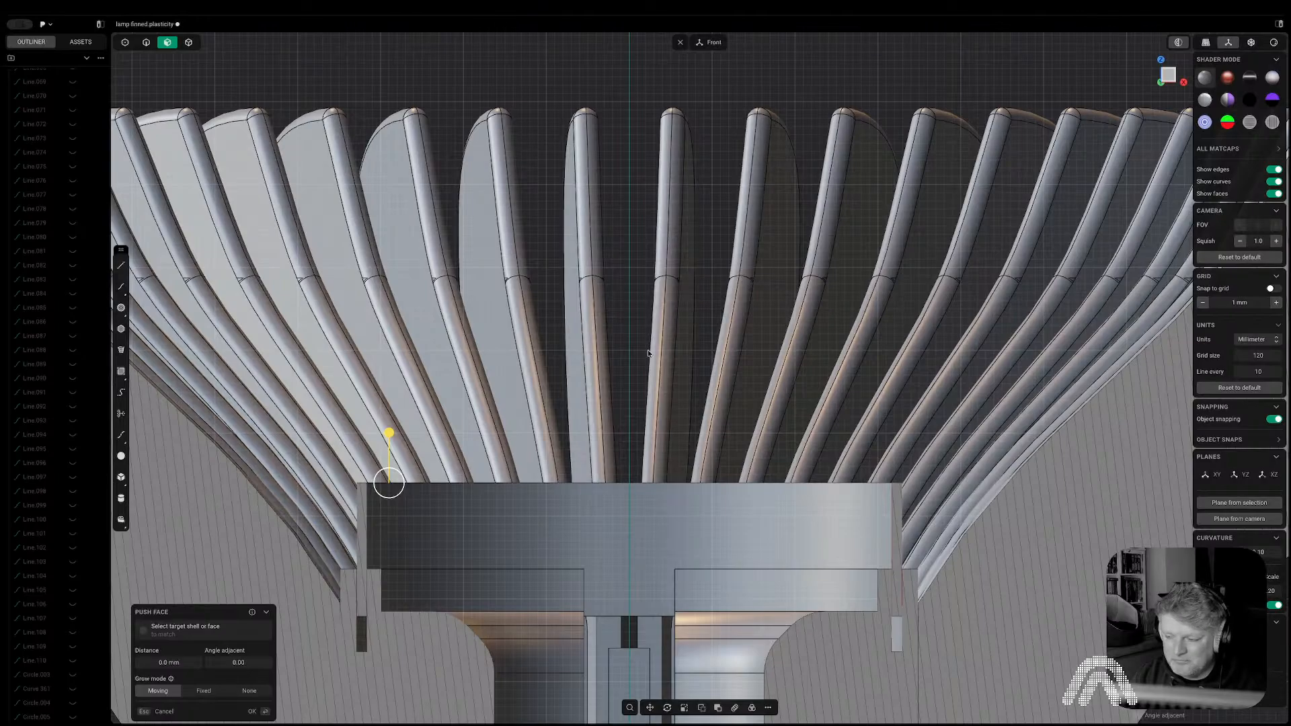
{"action": "middle_click_drag", "start_coordinate": [498, 467], "coordinate": [500, 528]}
{"action": "key", "text": "f"}
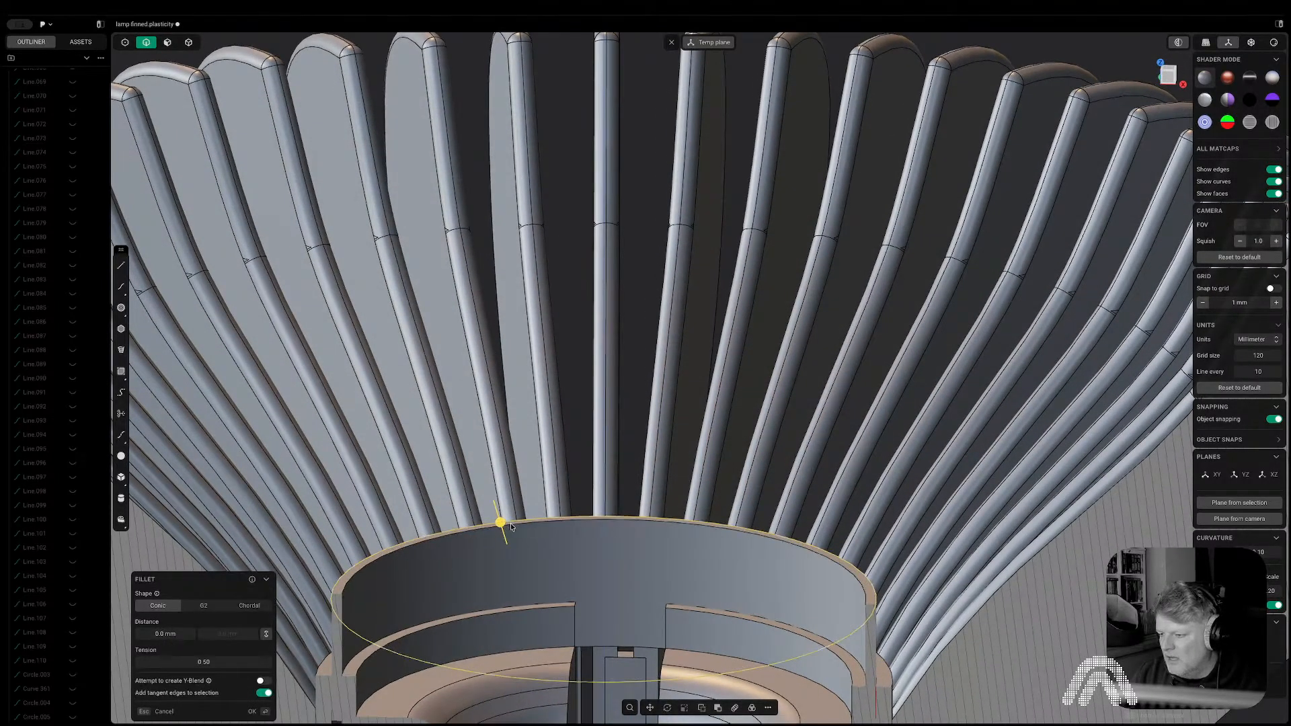
{"action": "left_click", "coordinate": [509, 523]}
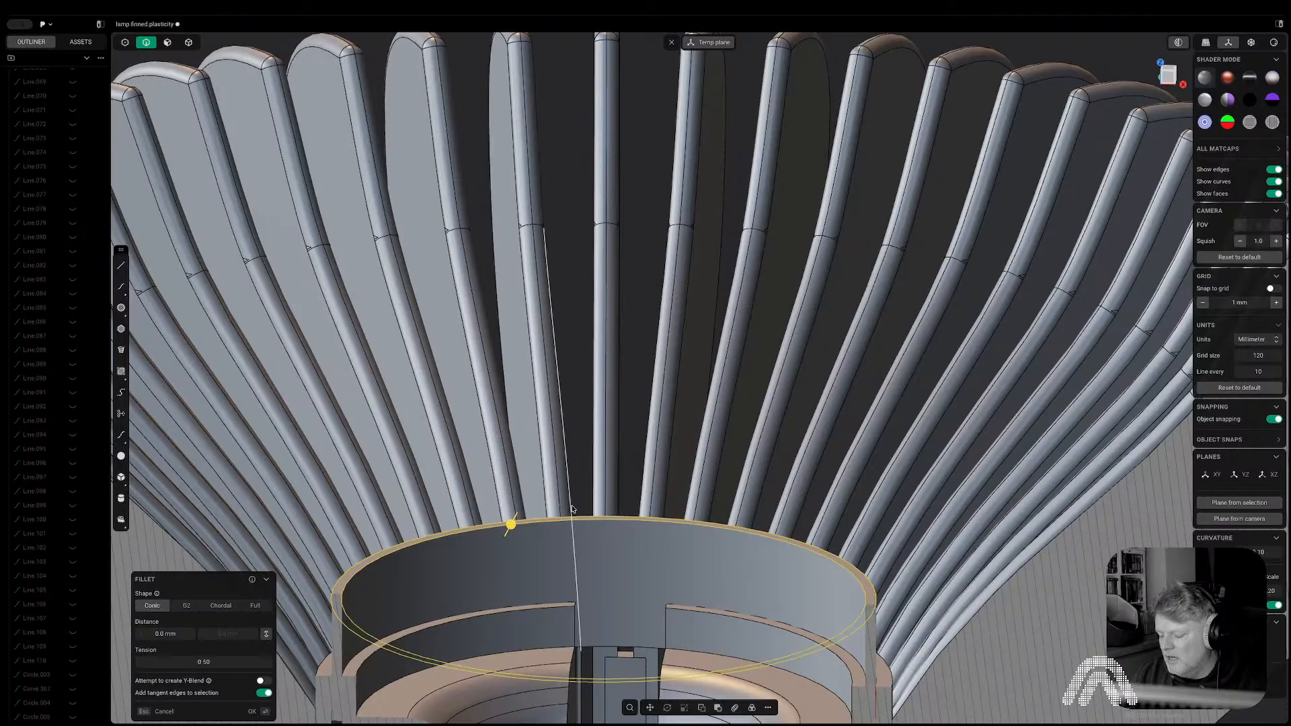
{"action": "key", "text": "Escape"}
{"action": "key", "text": "g"}
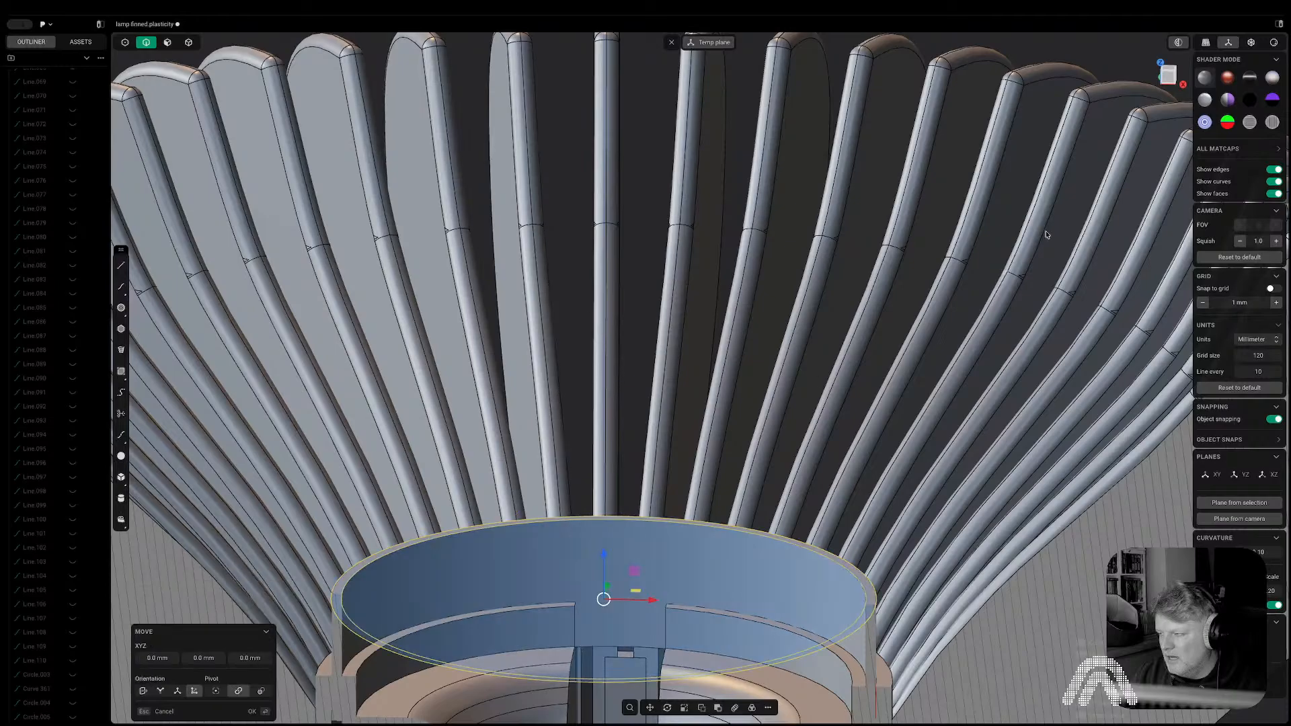
{"action": "left_click", "coordinate": [1170, 82]}
{"action": "key", "text": "g"}
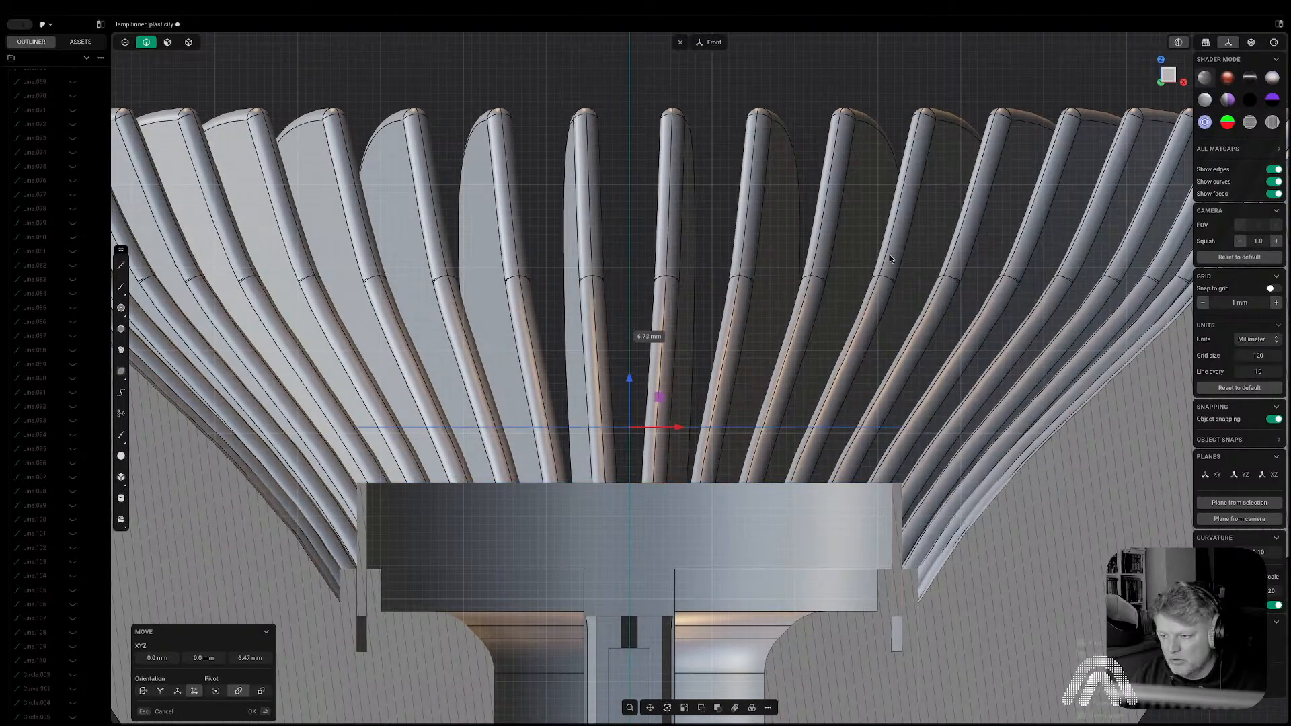
Enlarge the two raised circles in two scaling passes, the second by a factor of about 1.09.
{"action": "key", "text": "s"}
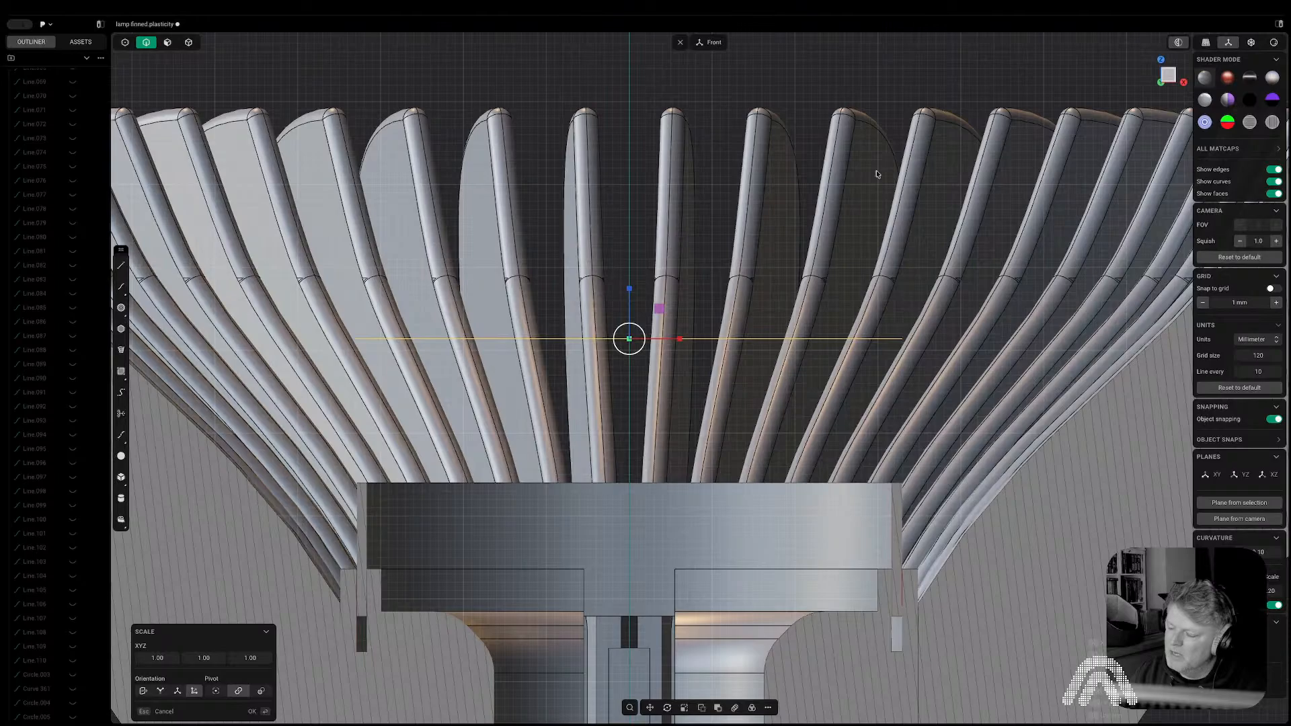
{"action": "left_click", "coordinate": [929, 177]}
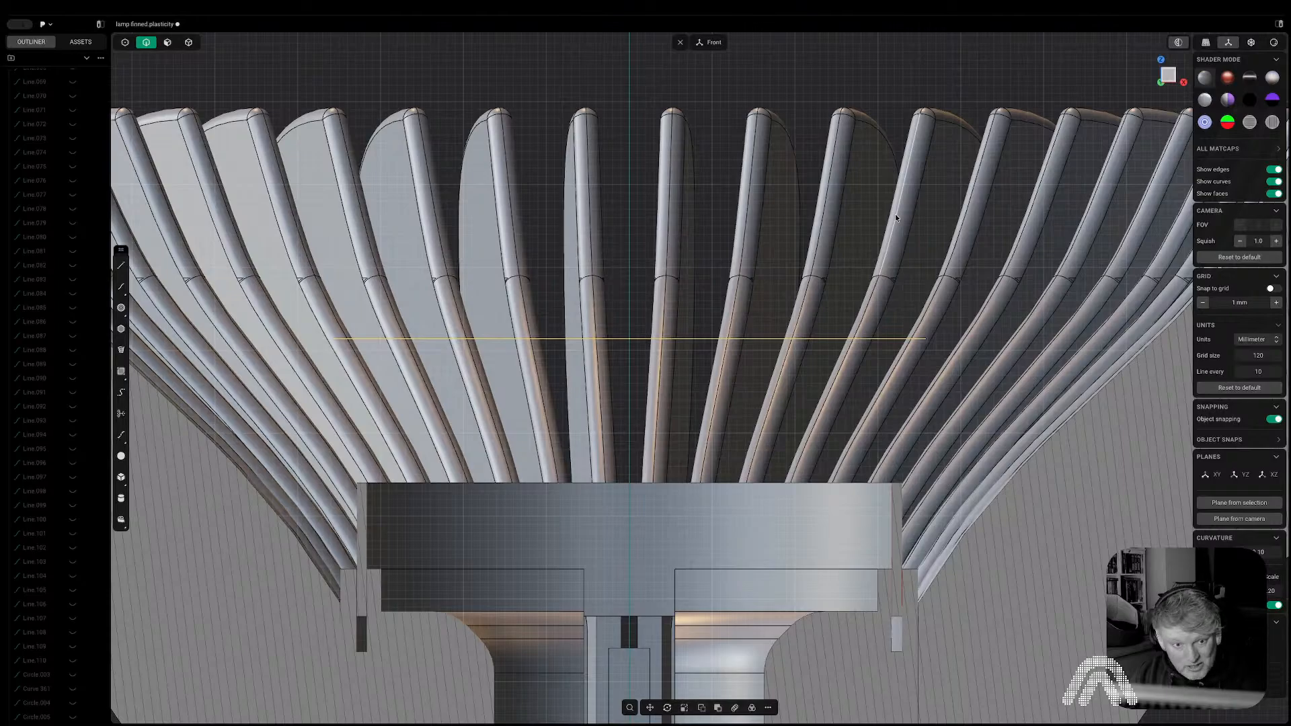
{"action": "key", "text": "s"}
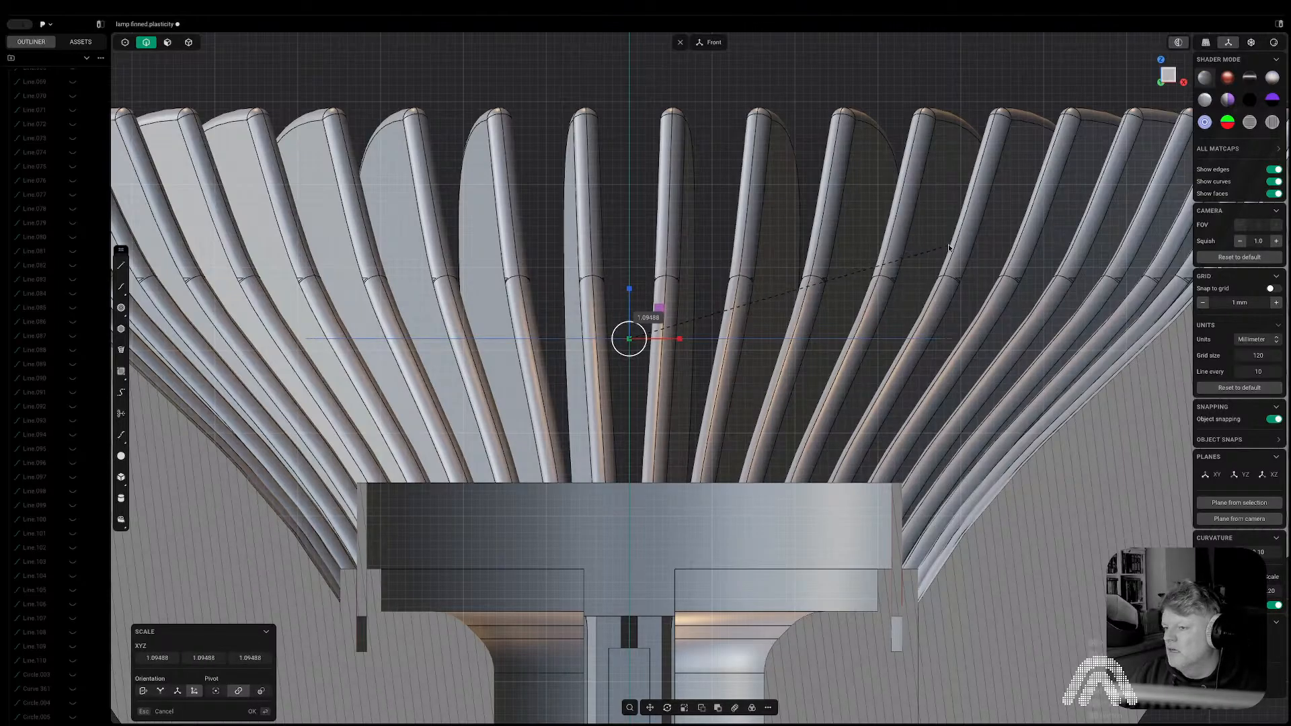
{"action": "left_click", "coordinate": [941, 246]}
{"action": "middle_click_drag", "start_coordinate": [948, 244], "coordinate": [943, 286]}
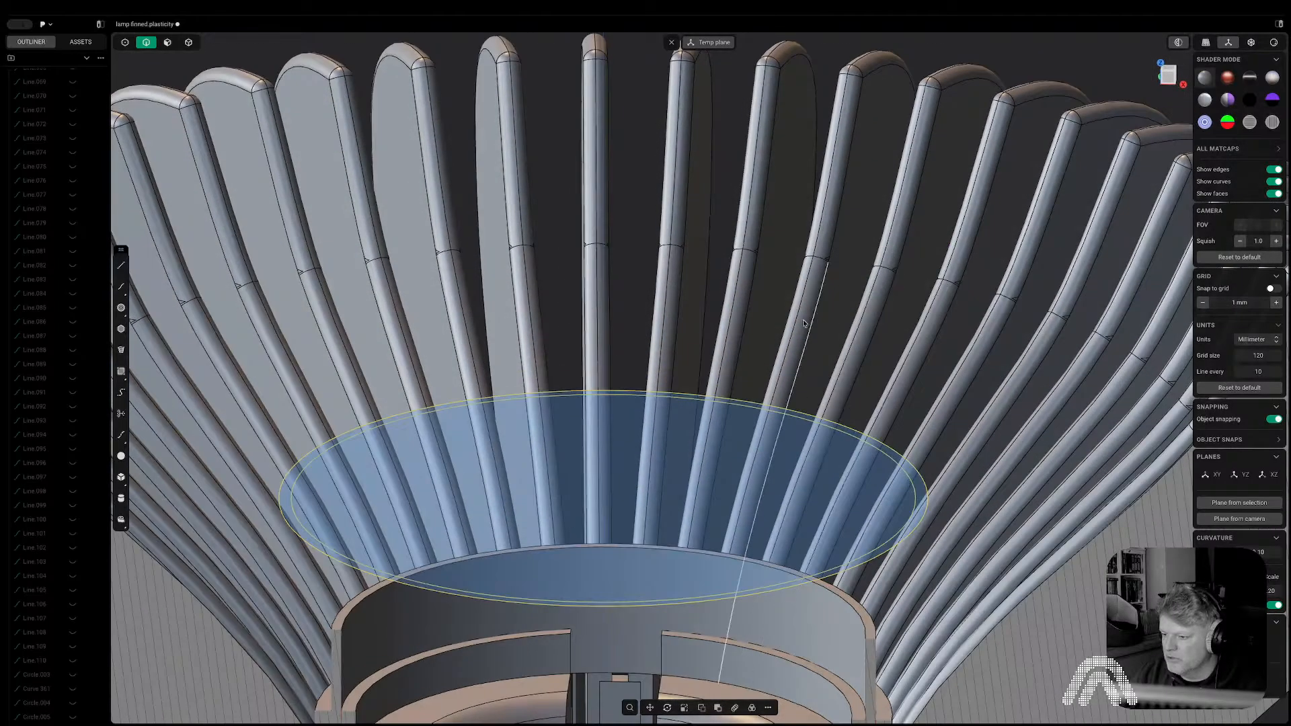
{"action": "middle_click_drag", "start_coordinate": [824, 534], "coordinate": [821, 578]}
{"action": "key", "text": "3"}
{"action": "left_click", "coordinate": [864, 568]}
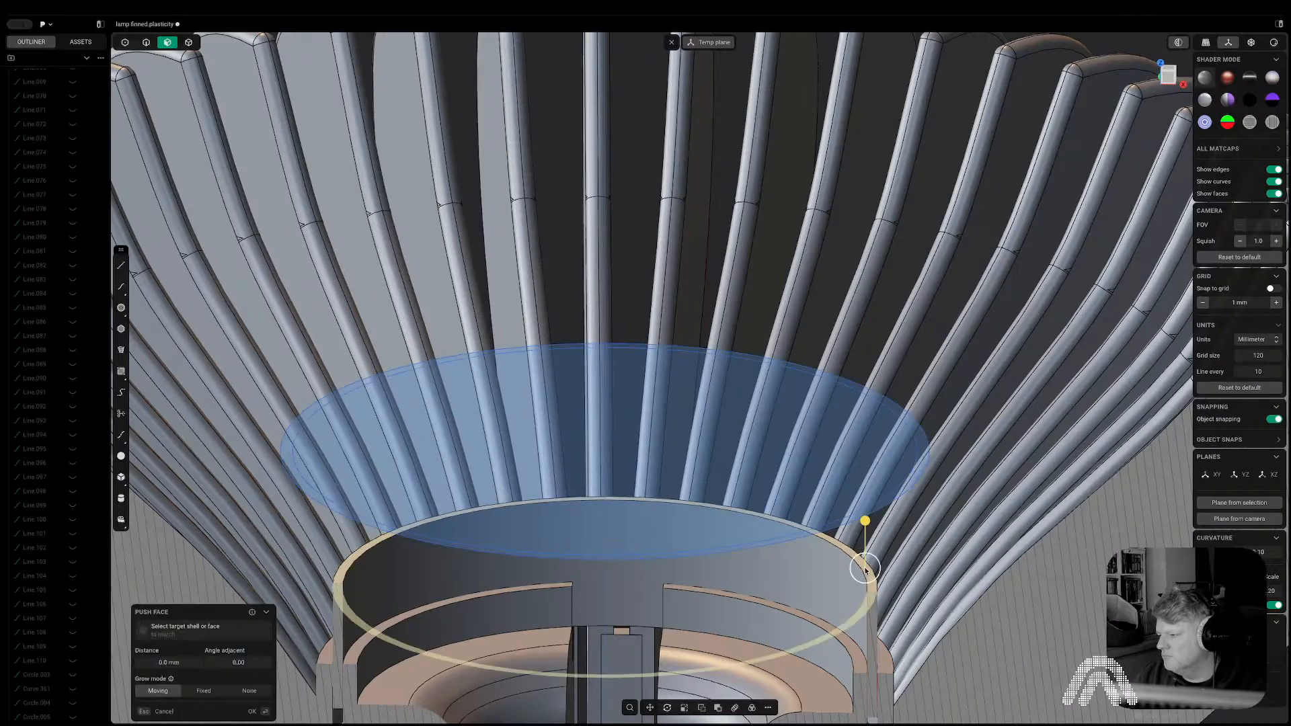
{"action": "key", "text": "Escape"}
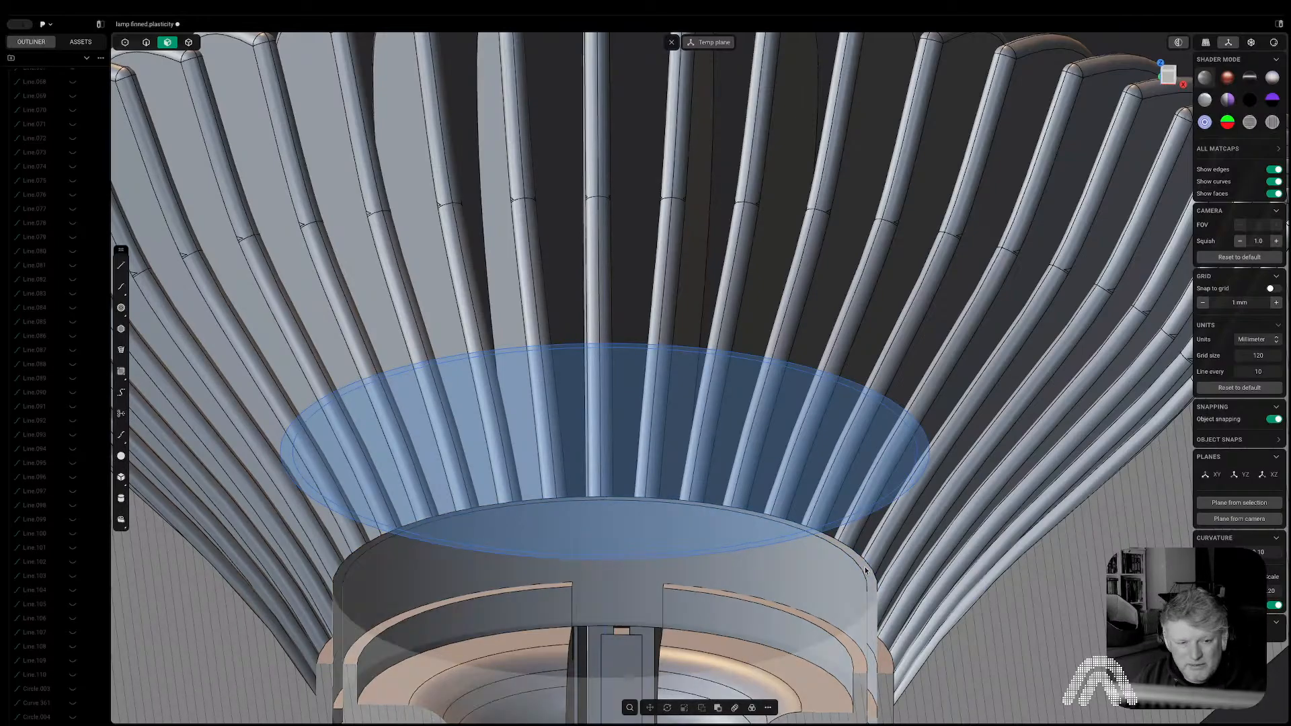
{"action": "key", "text": "2"}
{"action": "double_click", "coordinate": [865, 569]}
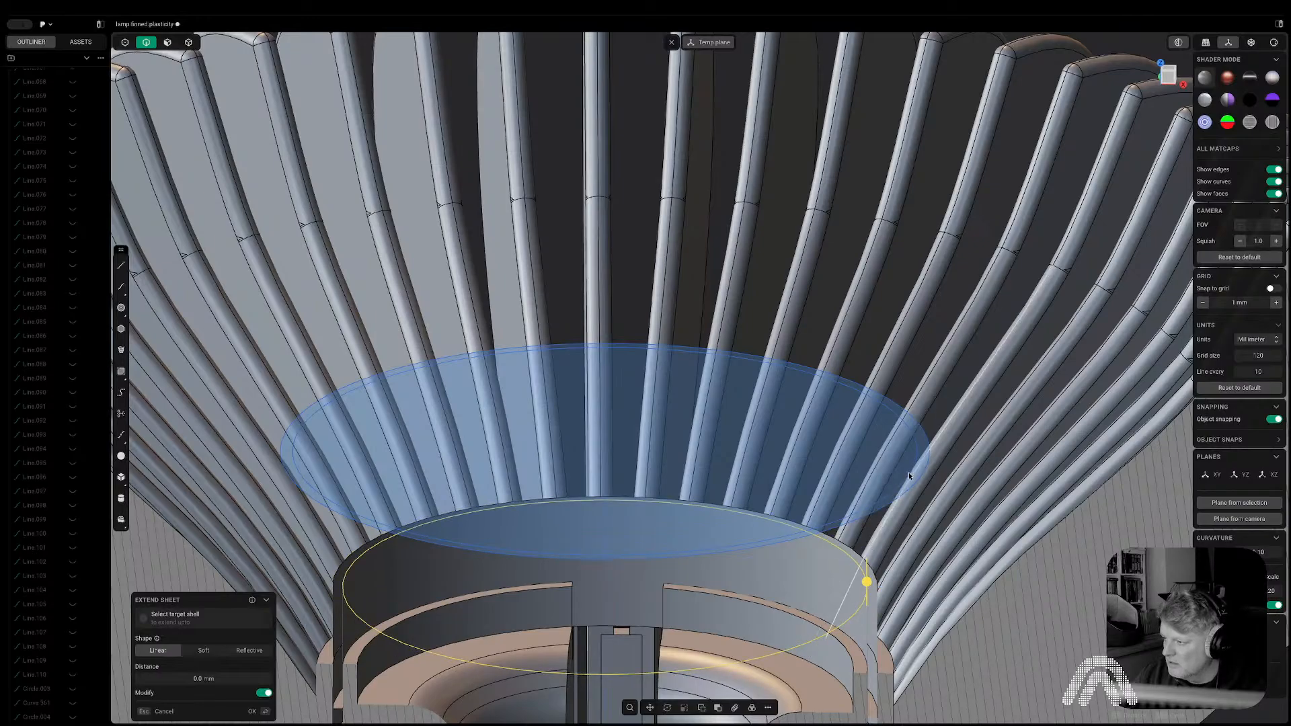
{"action": "scroll", "coordinate": [912, 470], "scroll_direction": "up", "scroll_amount": 5}
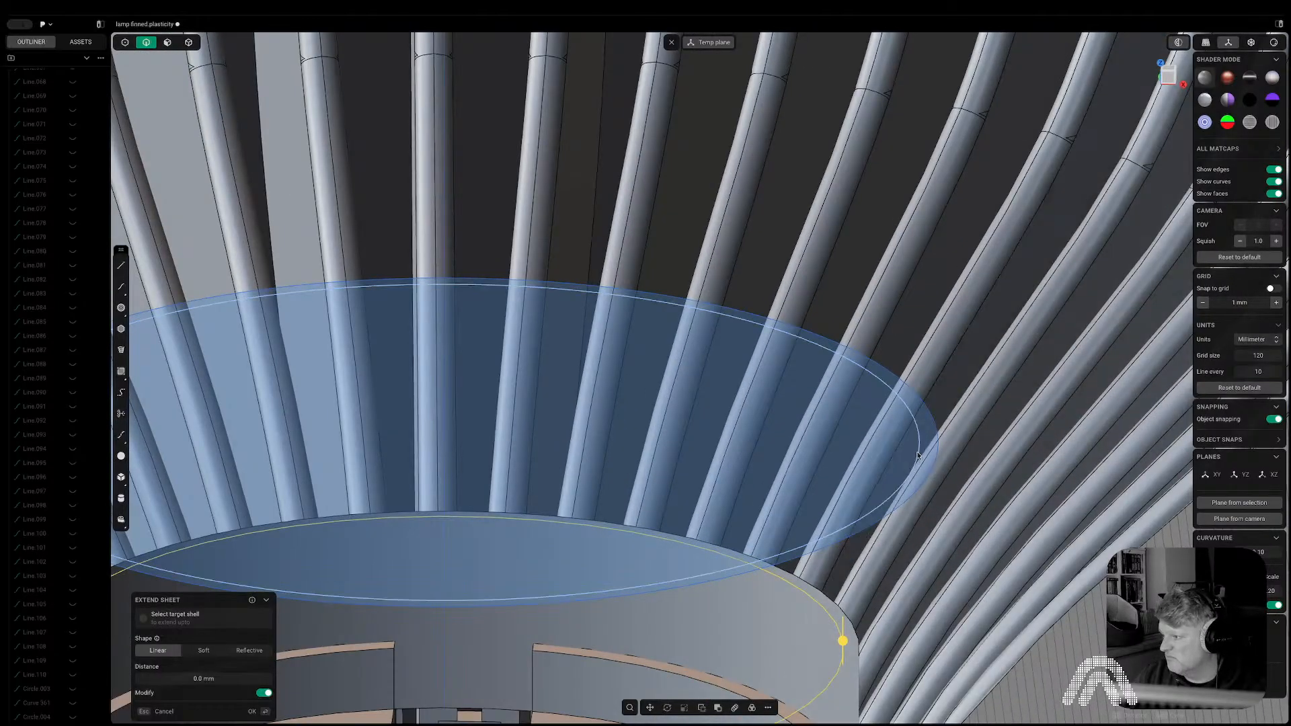
{"action": "scroll", "coordinate": [917, 454], "scroll_direction": "down", "scroll_amount": 10}
{"action": "key", "text": "Escape"}
Extrude the two raised concentric circles upward by about 1.9 mm to form two thin circular walls.
{"action": "left_click", "coordinate": [919, 443]}
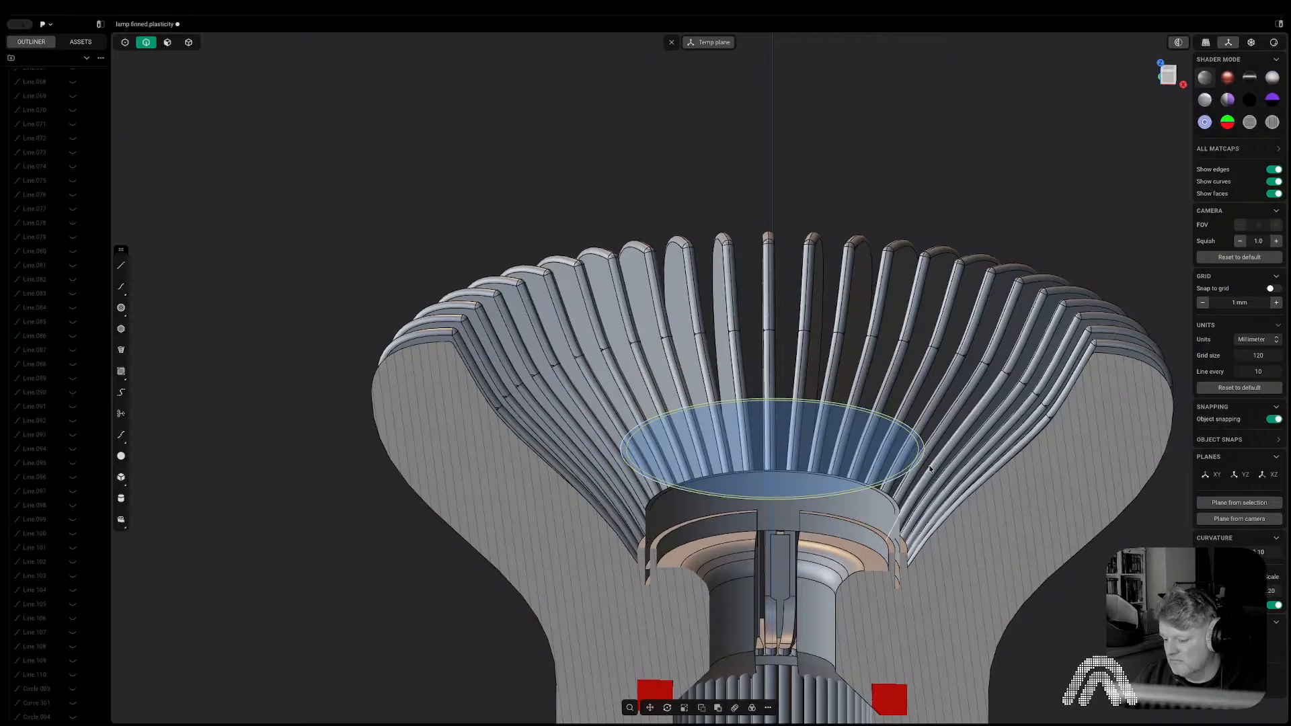
{"action": "key", "text": "e"}
{"action": "left_click_drag", "start_coordinate": [925, 397], "coordinate": [926, 385]}
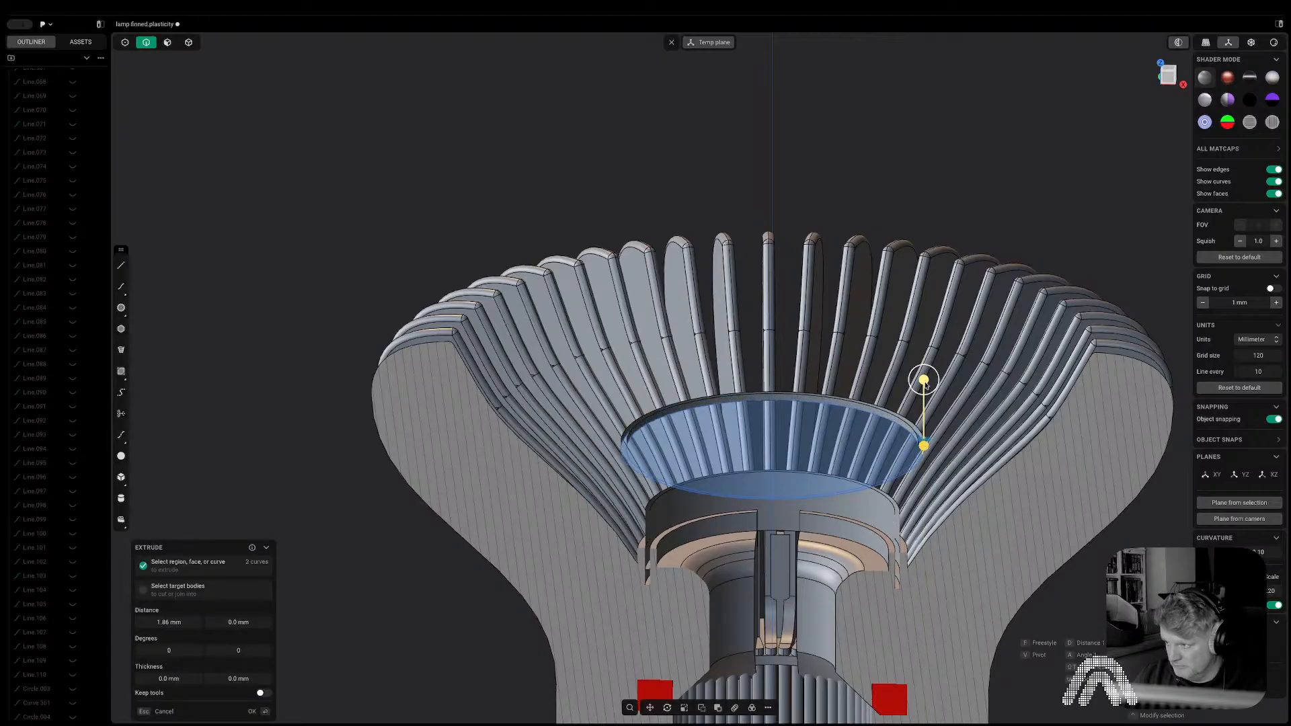
{"action": "key", "text": "Return"}
{"action": "scroll", "coordinate": [926, 385], "scroll_direction": "up", "scroll_amount": 2}
{"action": "key", "text": "f"}
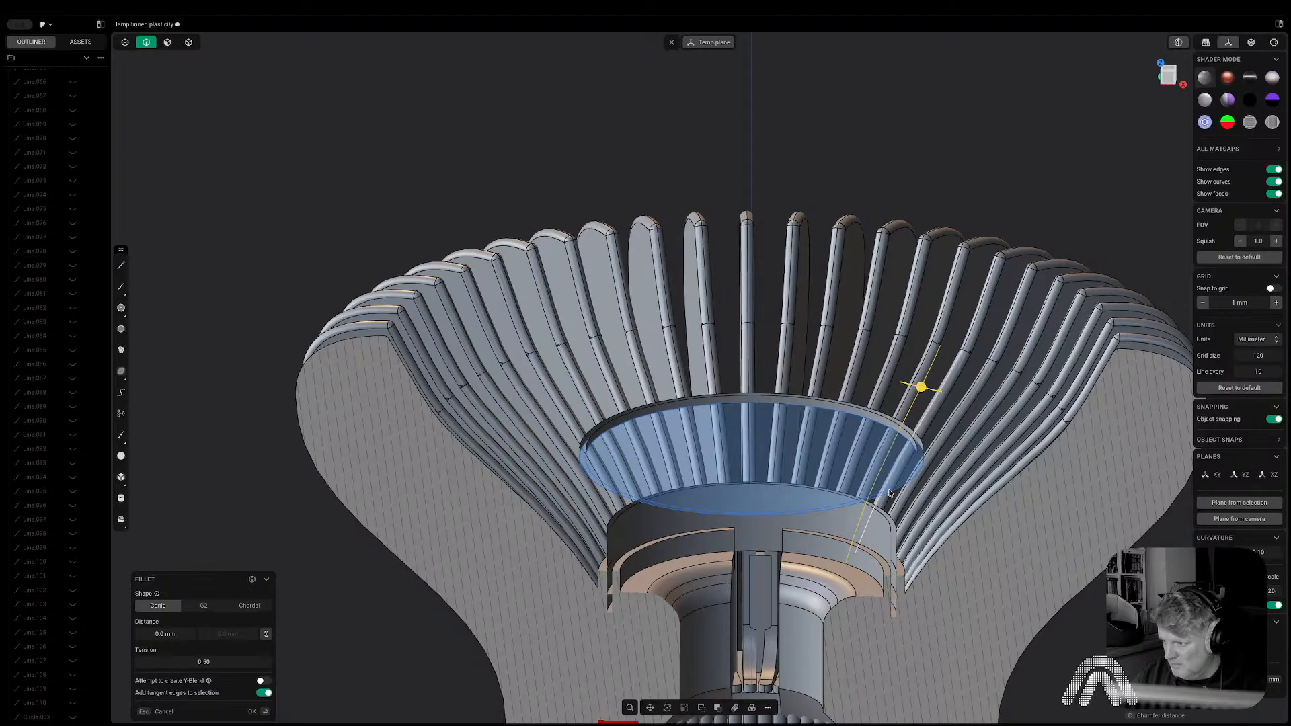
{"action": "middle_click_drag", "start_coordinate": [890, 492], "coordinate": [656, 327]}
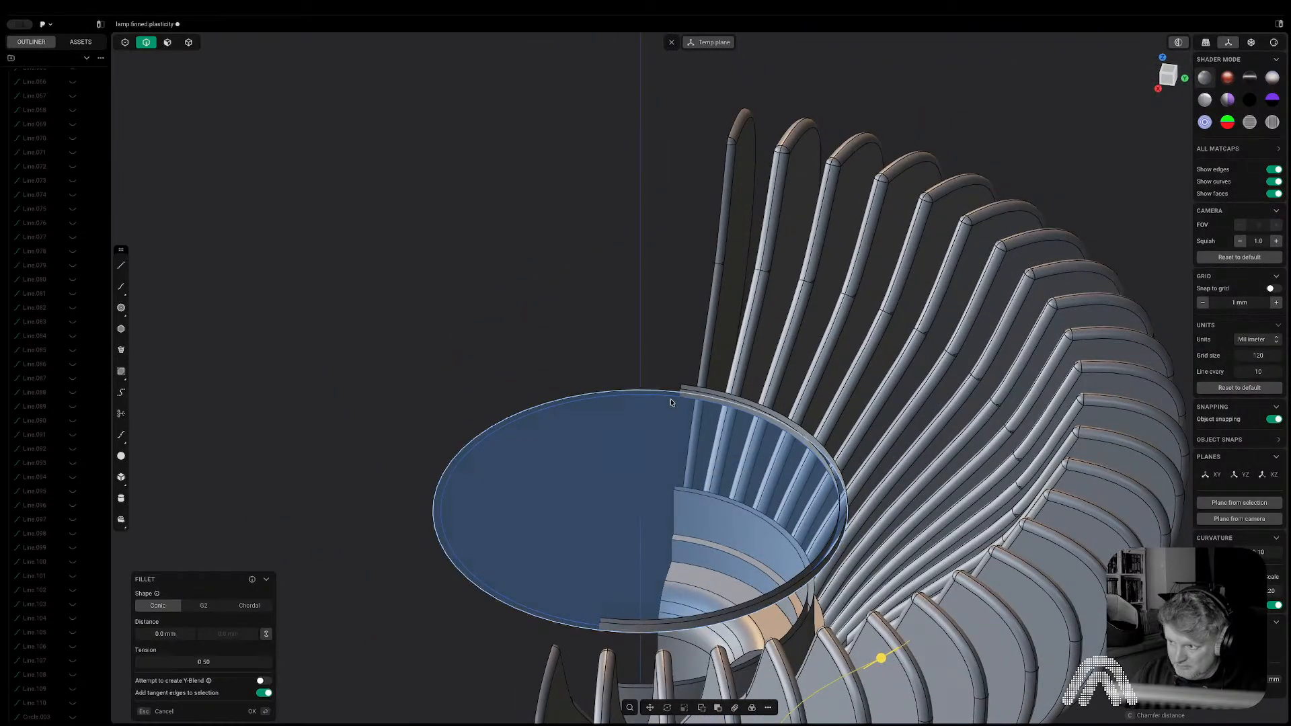
{"action": "scroll", "coordinate": [670, 403], "scroll_direction": "up", "scroll_amount": 5}
{"action": "key", "text": "Escape"}
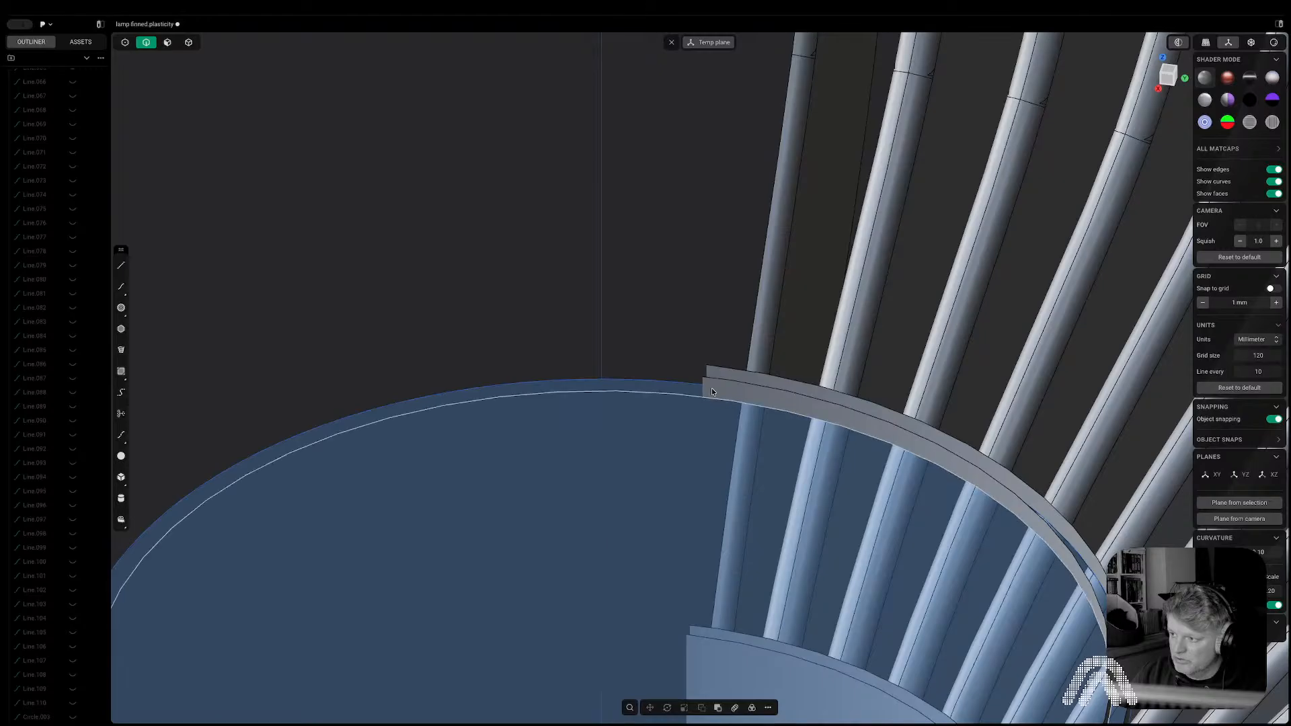
{"action": "left_click", "coordinate": [701, 382]}
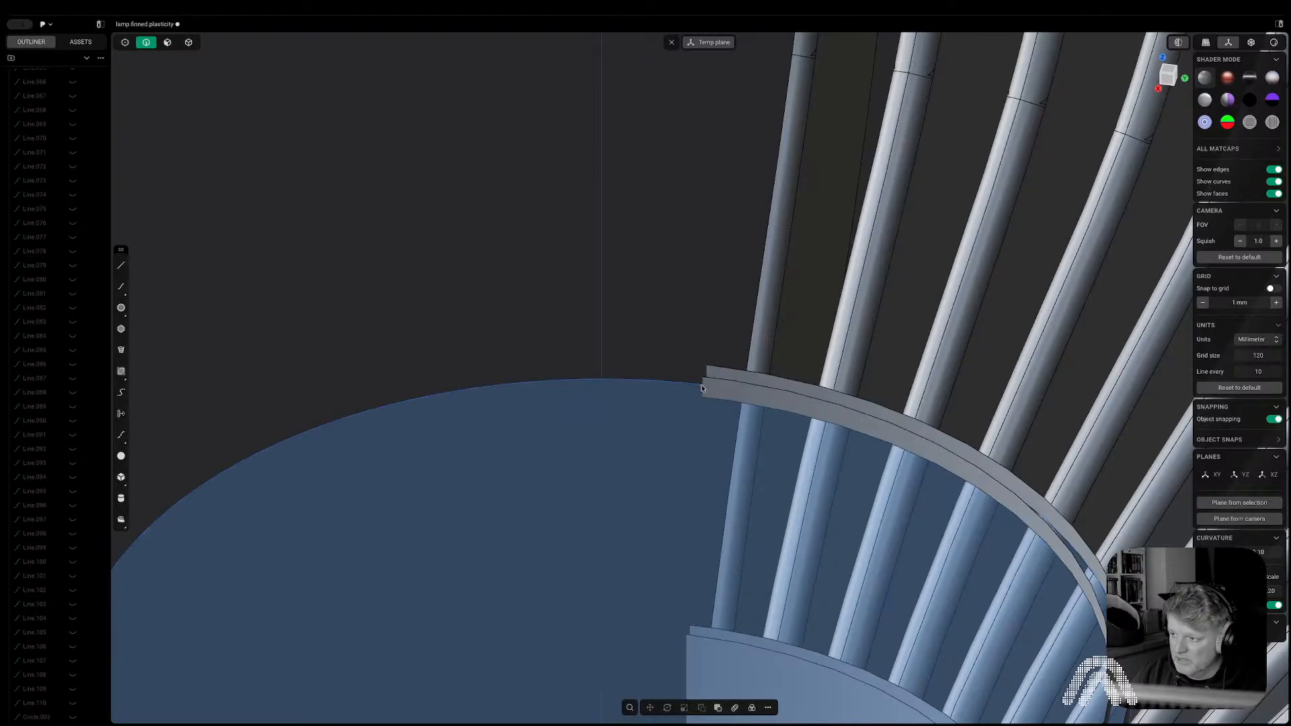
{"action": "key", "text": "shift+e"}
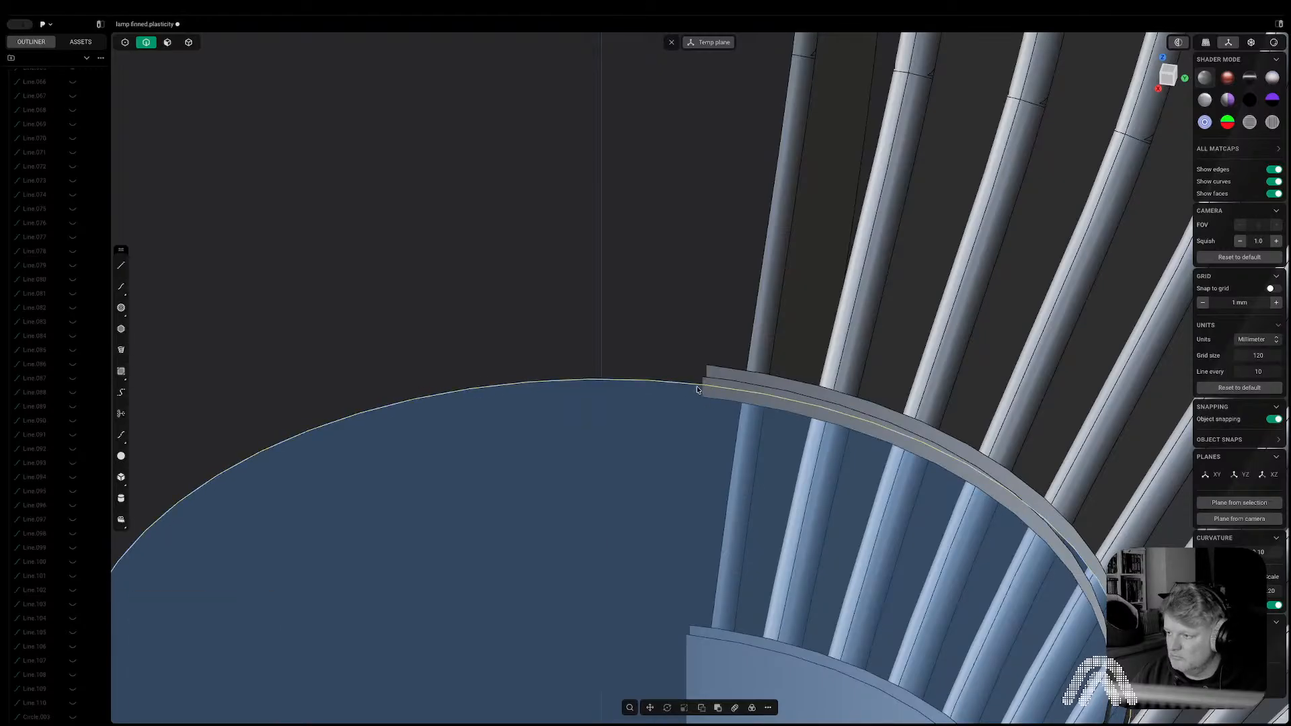
{"action": "key", "text": "Escape"}
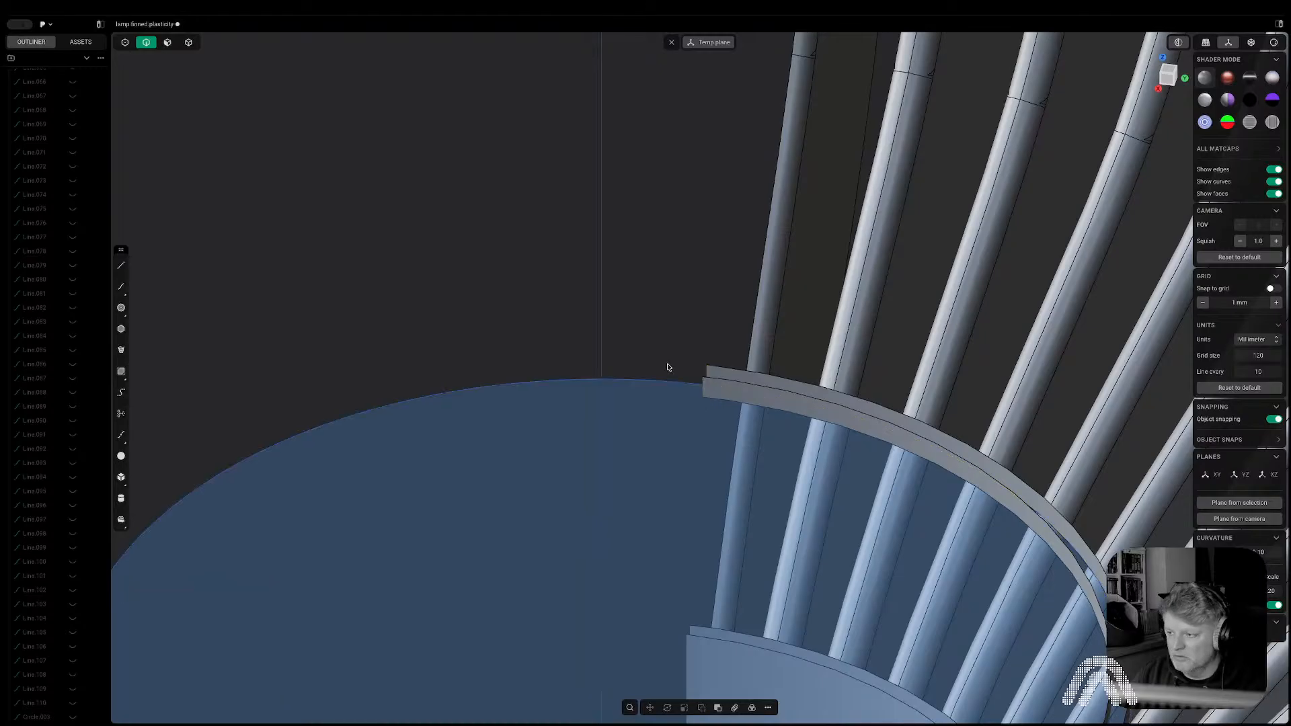
Turn off the section analysis and hide the two circle curves left over from the wall extrusion.
{"action": "middle_click_drag", "start_coordinate": [667, 368], "coordinate": [605, 288]}
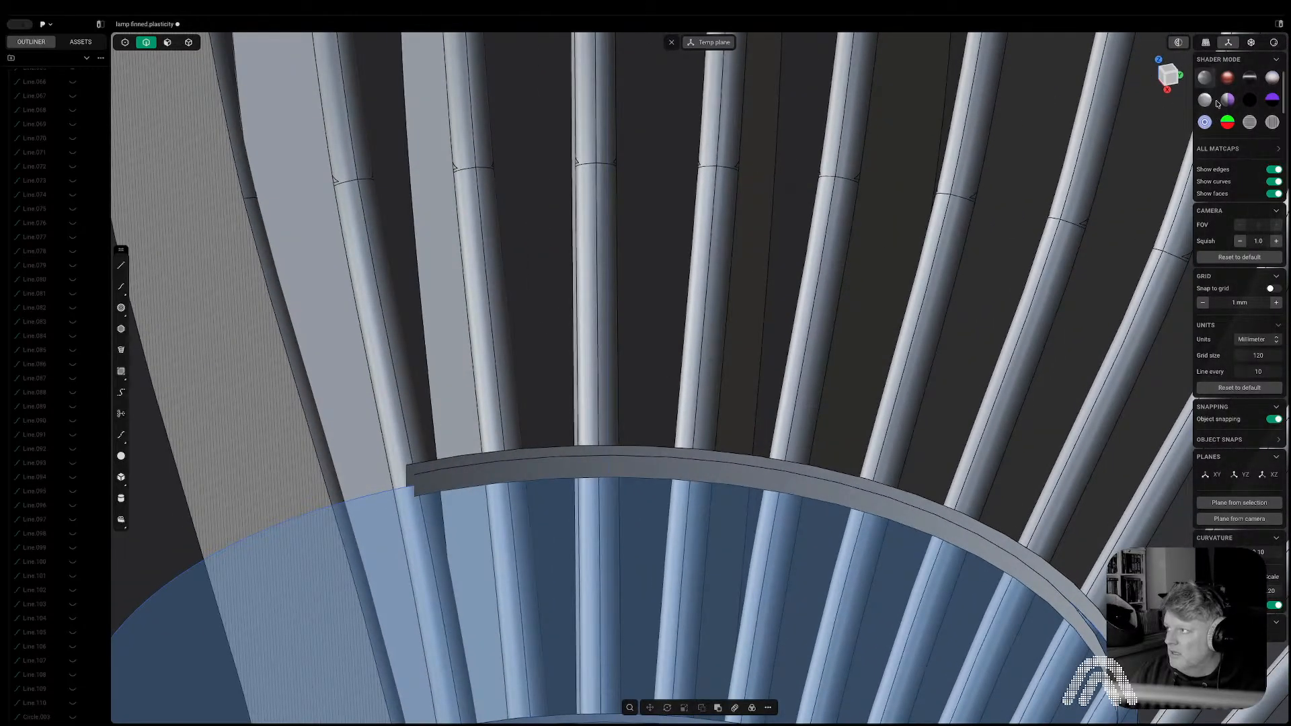
{"action": "scroll", "coordinate": [982, 242], "scroll_direction": "down", "scroll_amount": 10}
{"action": "middle_click_drag", "start_coordinate": [846, 351], "coordinate": [837, 433]}
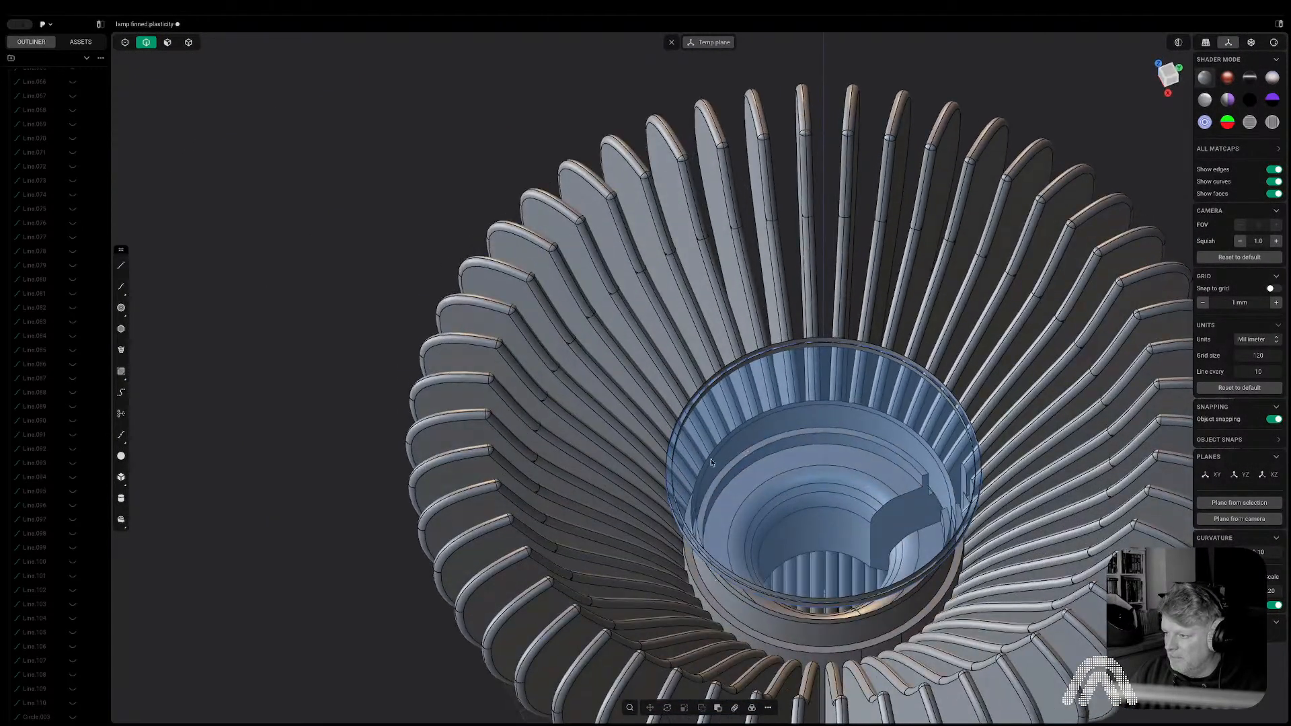
{"action": "scroll", "coordinate": [665, 474], "scroll_direction": "up", "scroll_amount": 1}
{"action": "scroll", "coordinate": [665, 475], "scroll_direction": "up", "scroll_amount": 5}
{"action": "middle_click_drag", "start_coordinate": [665, 475], "coordinate": [696, 415]}
{"action": "scroll", "coordinate": [72, 617], "scroll_direction": "down", "scroll_amount": 2}
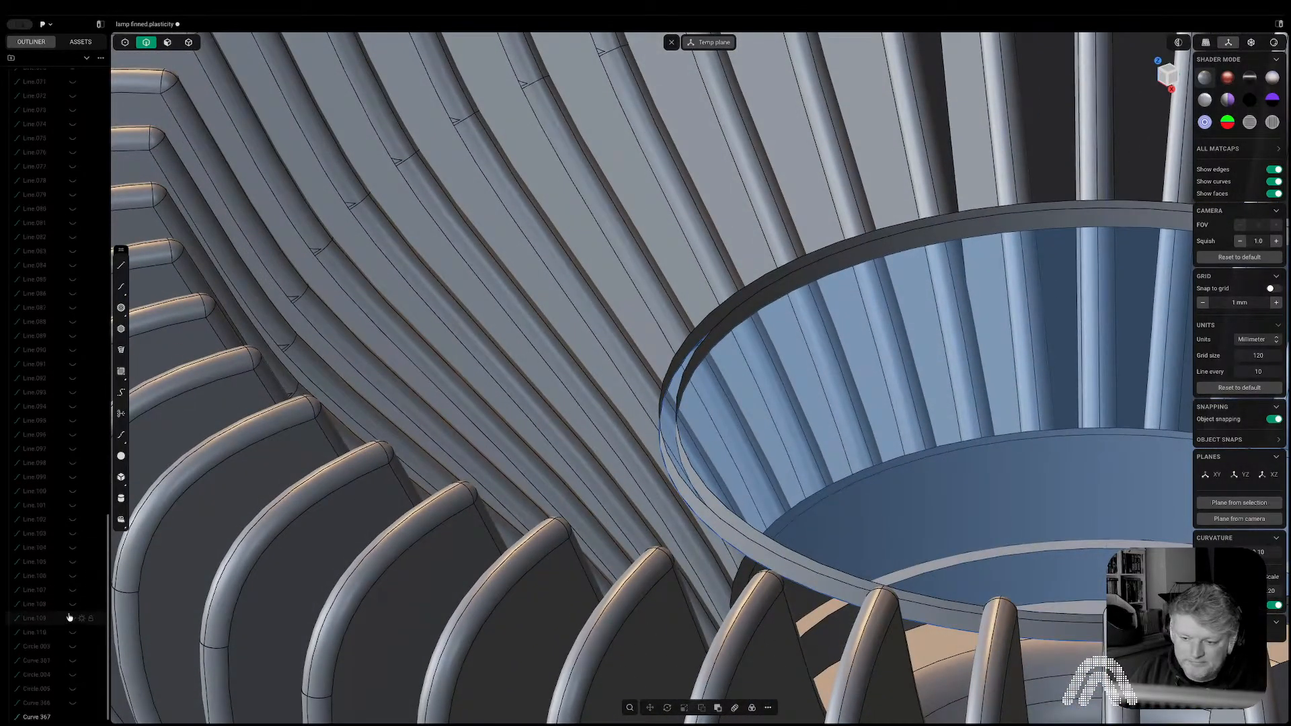
{"action": "left_click", "coordinate": [72, 717]}
{"action": "mouse_move", "coordinate": [699, 404]}
{"action": "middle_mouse_down"}
{"action": "mouse_move", "coordinate": [801, 375]}
{"action": "mouse_move", "coordinate": [720, 392]}
{"action": "middle_mouse_up"}
{"action": "left_click", "coordinate": [776, 440]}
{"action": "key", "text": "shift+e"}
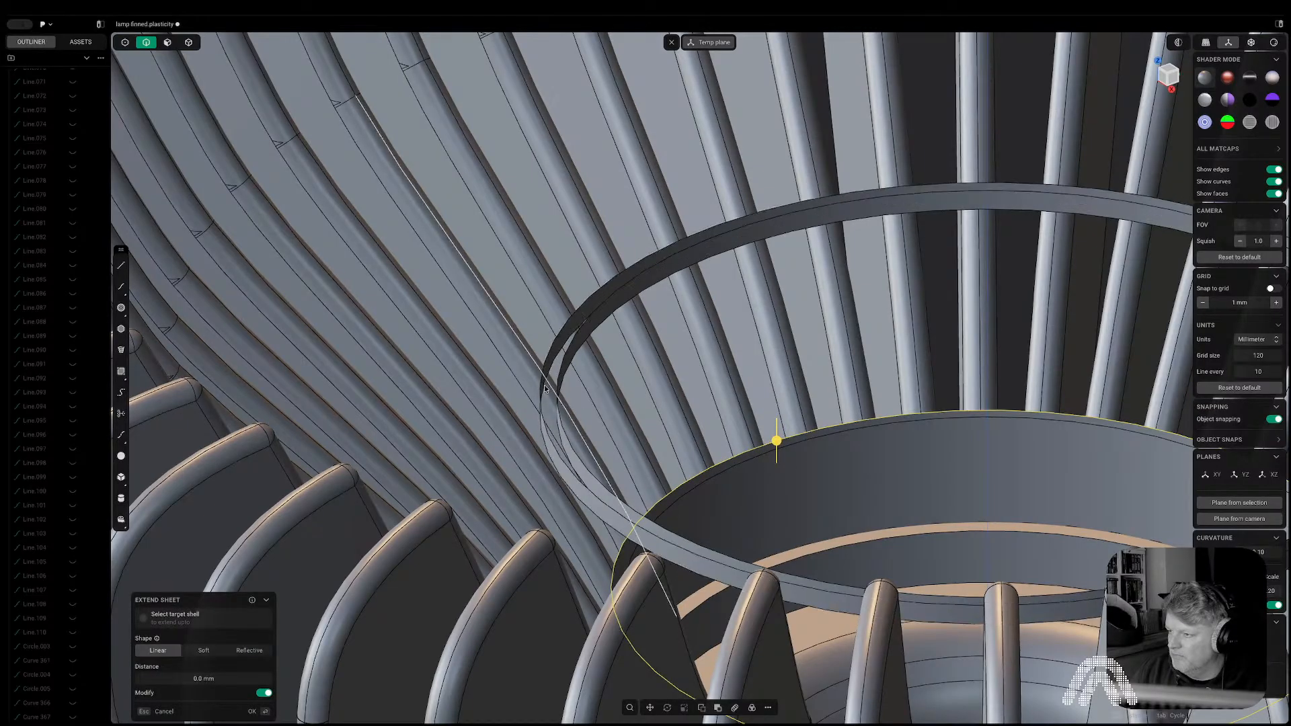
{"action": "scroll", "coordinate": [551, 359], "scroll_direction": "down", "scroll_amount": 8}
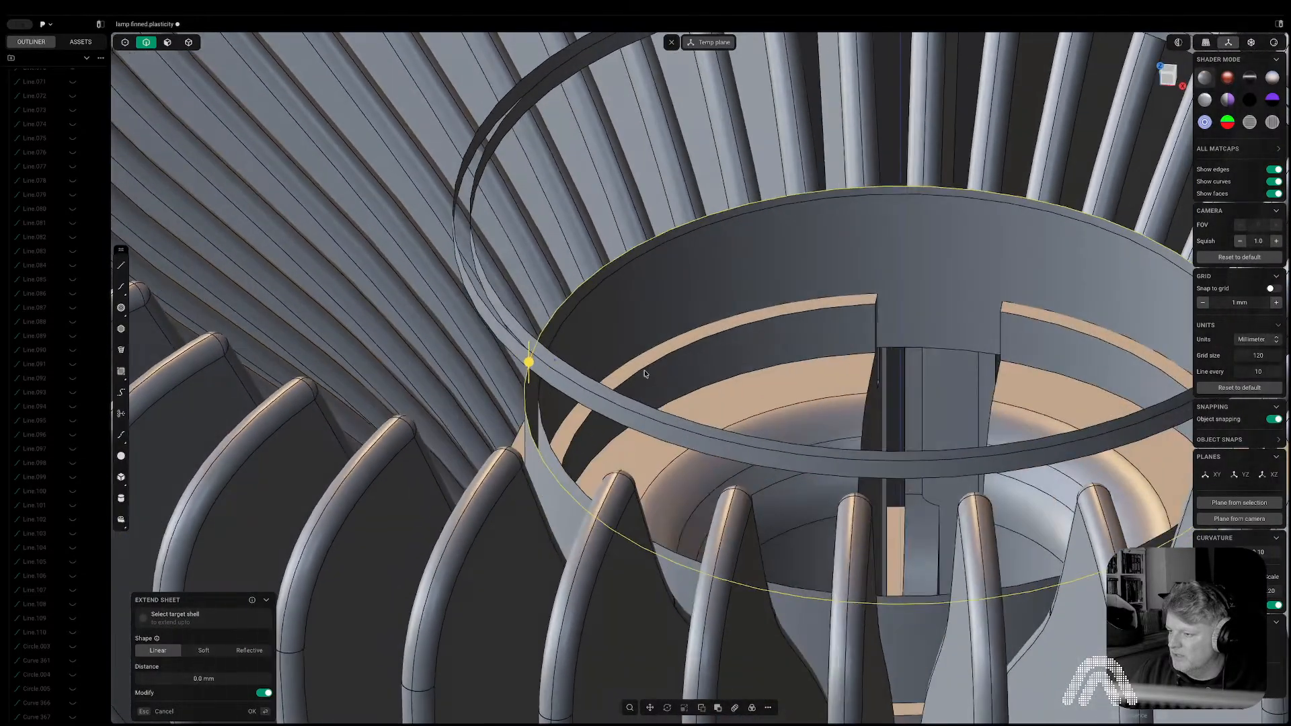
{"action": "key", "text": "Escape"}
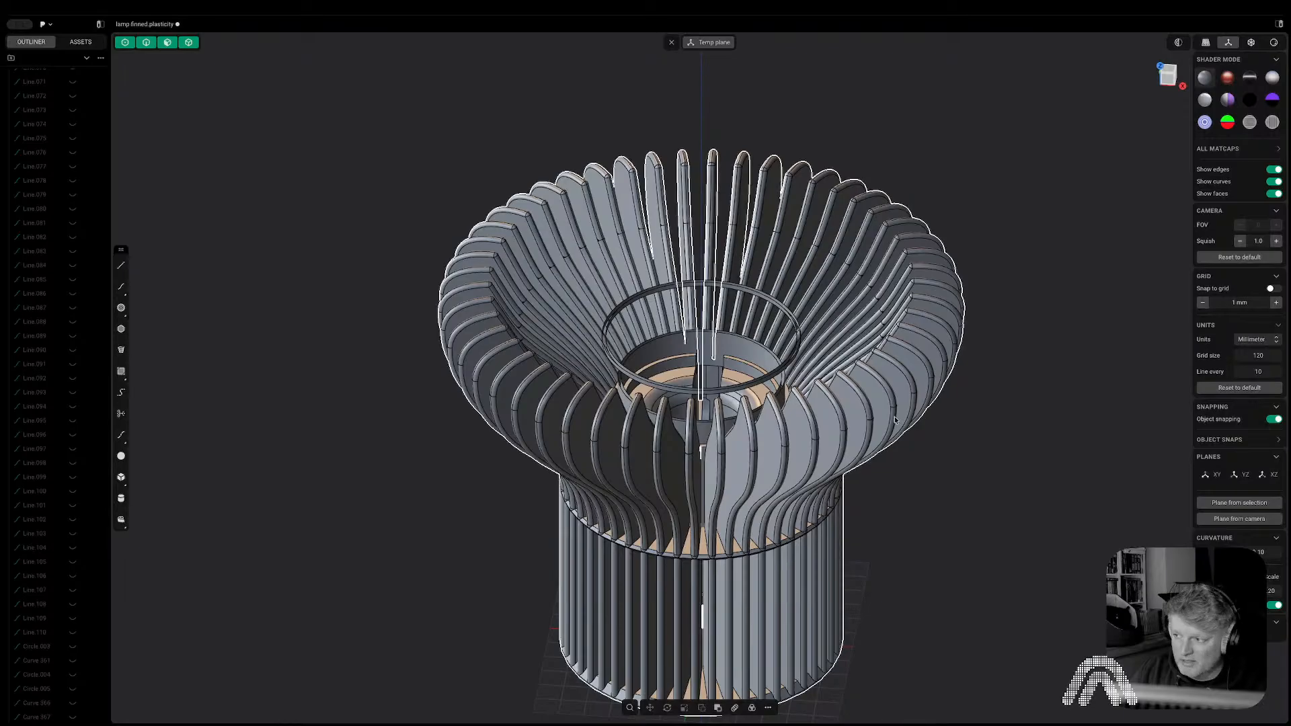
Hide the lamp's finned body so the central mount, its ring and the raised circular walls stand alone.
{"action": "scroll", "coordinate": [611, 421], "scroll_direction": "up", "scroll_amount": 5}
{"action": "middle_click_drag", "start_coordinate": [611, 420], "coordinate": [647, 534]}
{"action": "scroll", "coordinate": [572, 373], "scroll_direction": "up", "scroll_amount": 5}
{"action": "middle_click_drag", "start_coordinate": [572, 372], "coordinate": [591, 249]}
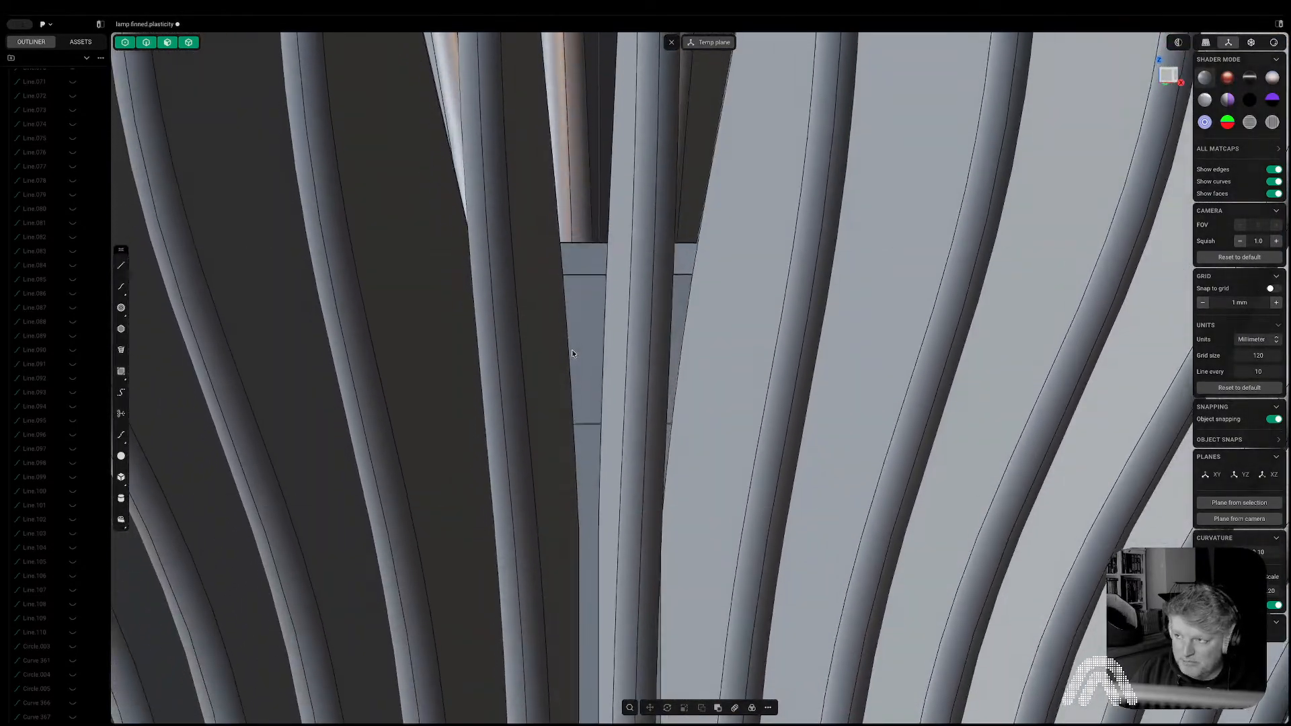
{"action": "middle_click_drag", "start_coordinate": [595, 201], "coordinate": [614, 455], "text": "shift"}
{"action": "scroll", "coordinate": [613, 457], "scroll_direction": "down", "scroll_amount": 5}
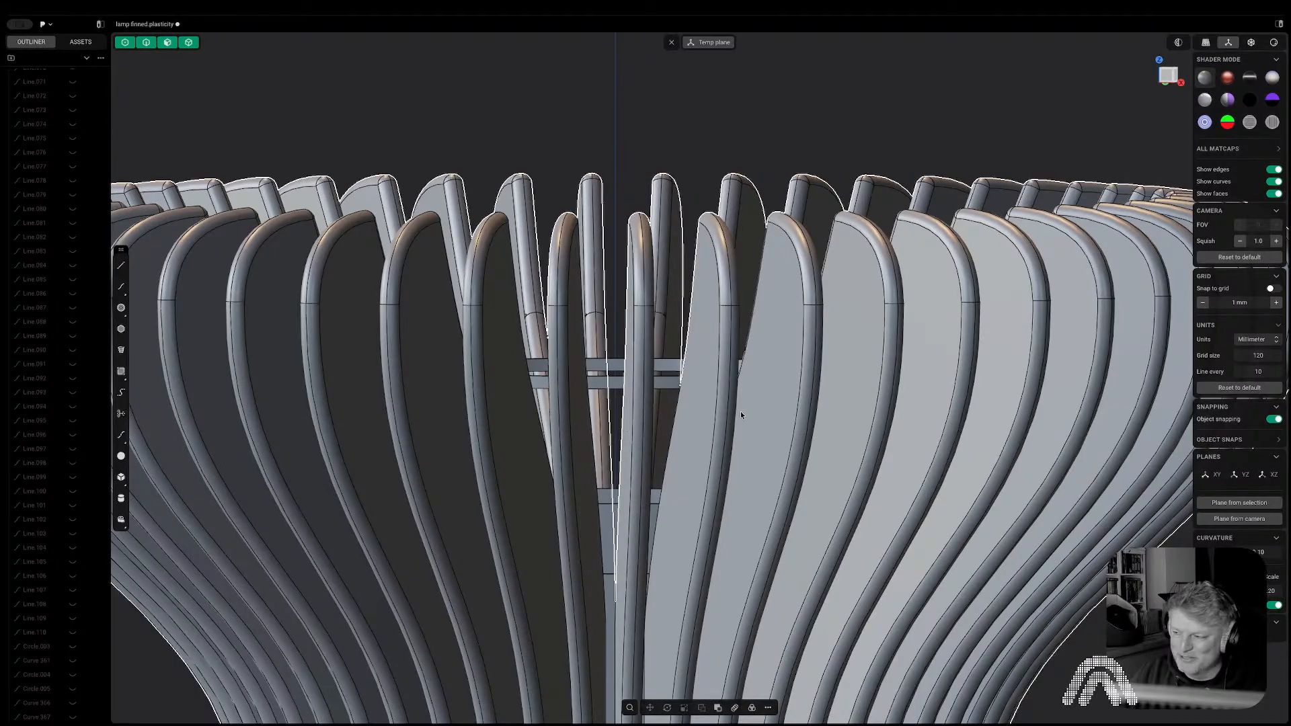
{"action": "scroll", "coordinate": [740, 410], "scroll_direction": "down", "scroll_amount": 5}
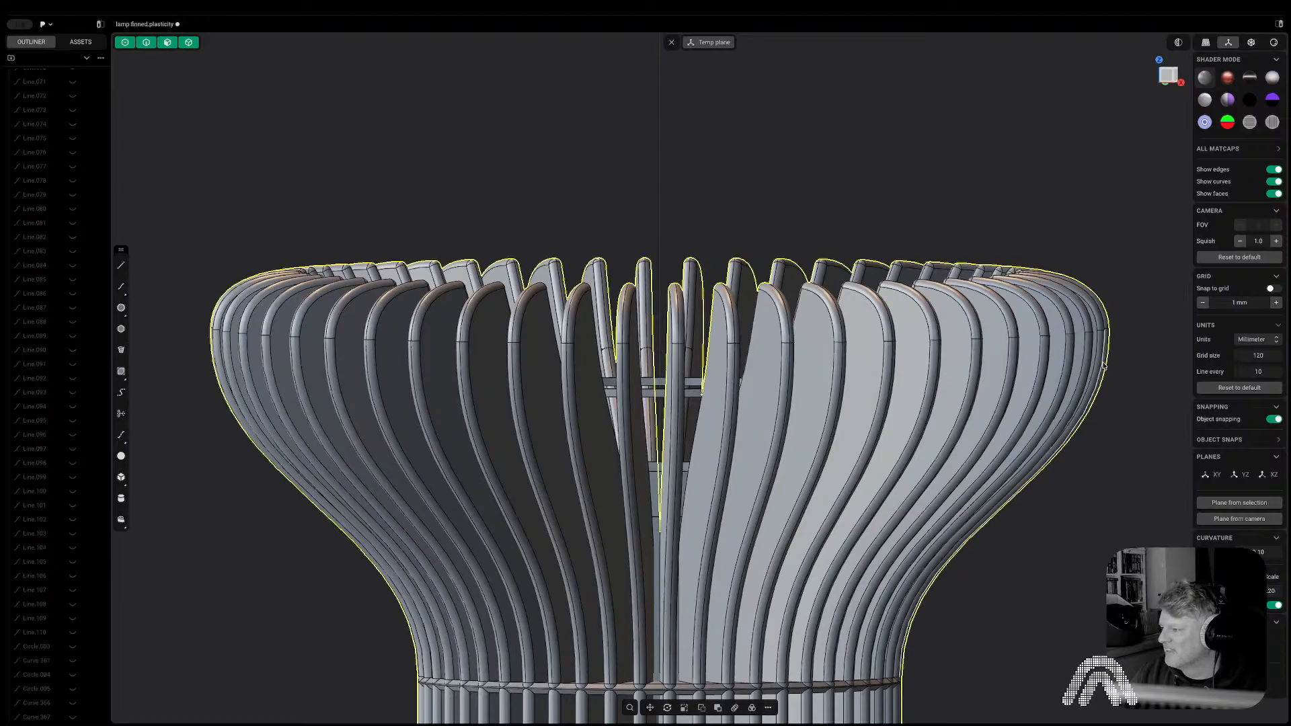
{"action": "scroll", "coordinate": [677, 334], "scroll_direction": "up", "scroll_amount": 5}
{"action": "middle_click_drag", "start_coordinate": [676, 333], "coordinate": [679, 437]}
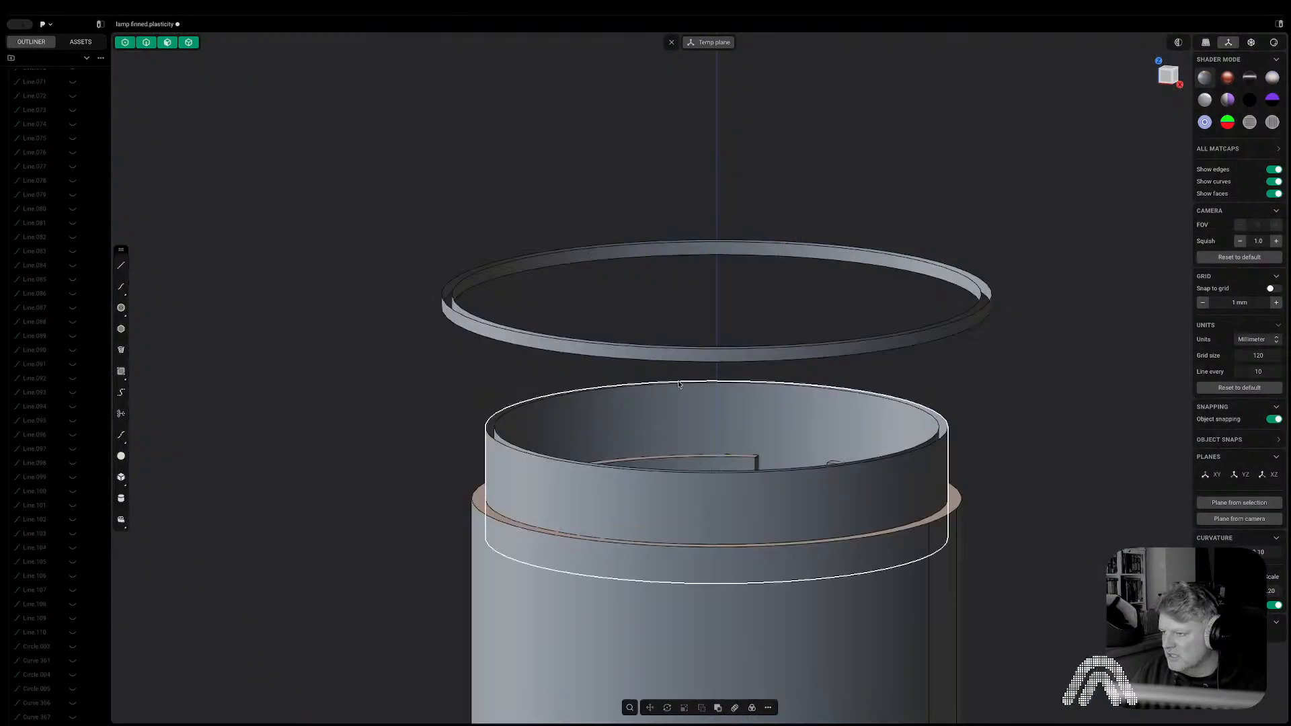
Loft a flared surface between the ring's outer upper edge and the lower edge of the outer raised wall.
{"action": "key", "text": "2"}
{"action": "left_click", "coordinate": [504, 419]}
{"action": "key", "text": "shift+e"}
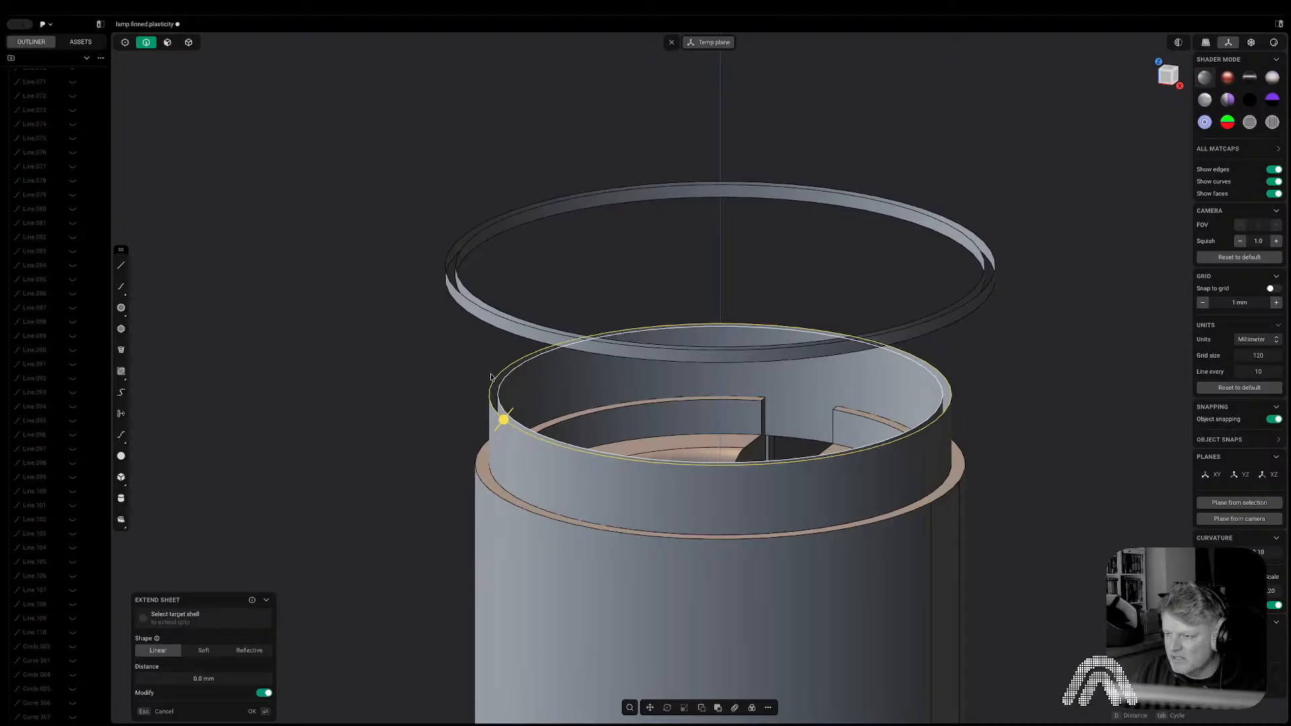
{"action": "left_click", "coordinate": [467, 313]}
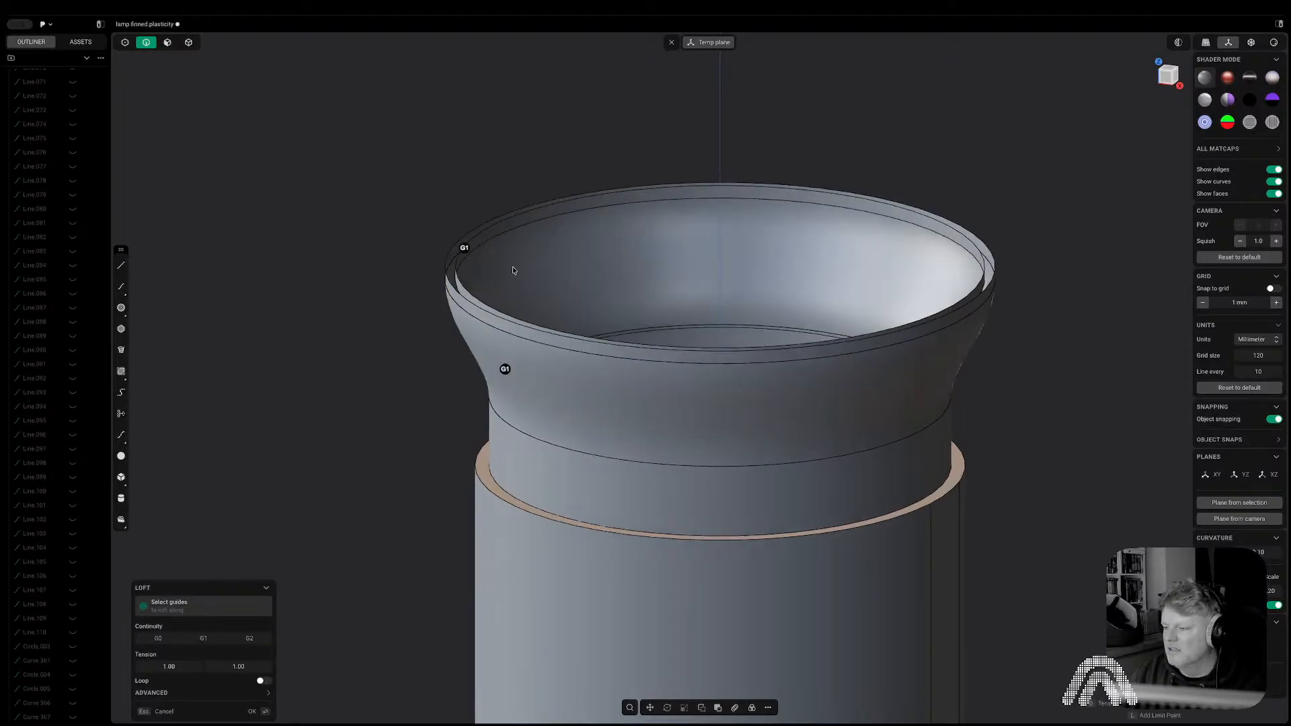
{"action": "key", "text": "Return"}
Try to loft a second surface between the ring's inner upper edge and the inner raised wall.
{"action": "middle_click_drag", "start_coordinate": [511, 281], "coordinate": [401, 316]}
{"action": "scroll", "coordinate": [437, 363], "scroll_direction": "up", "scroll_amount": 10}
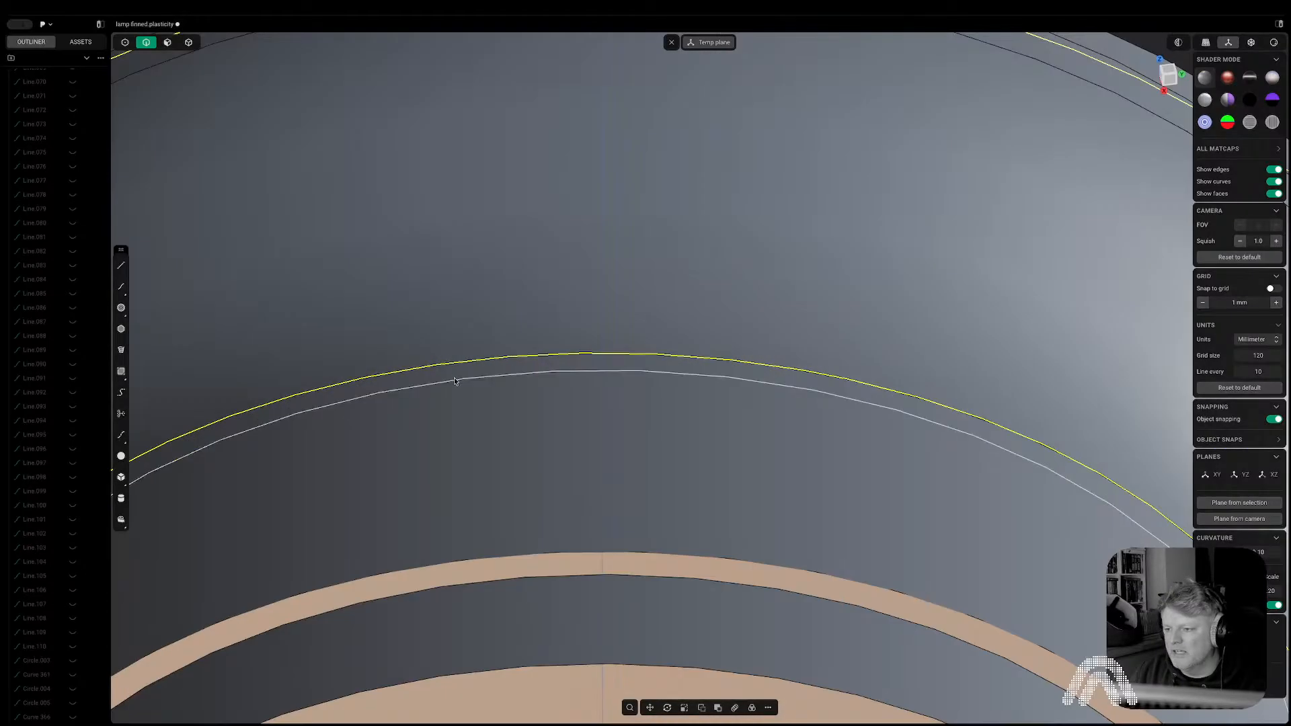
{"action": "left_click", "coordinate": [463, 382]}
{"action": "key", "text": "shift+e"}
{"action": "middle_click_drag", "start_coordinate": [463, 385], "coordinate": [588, 465]}
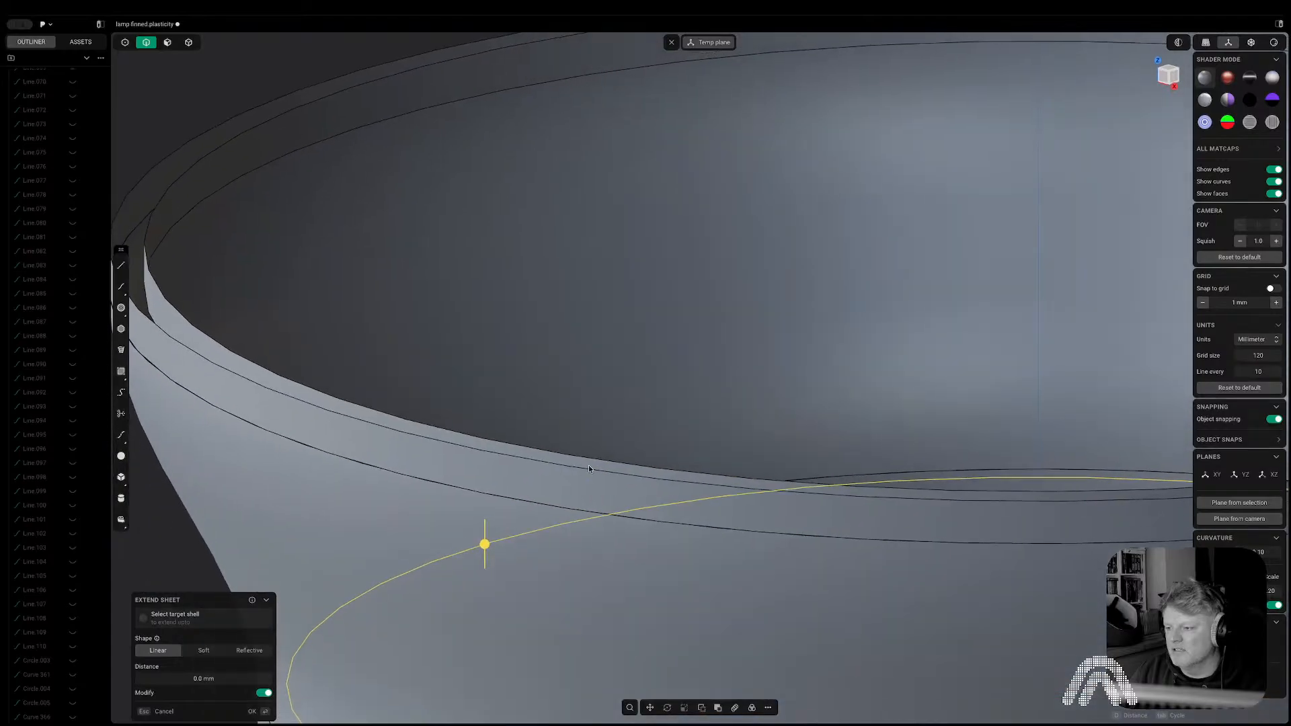
{"action": "left_click", "coordinate": [530, 87]}
{"action": "key", "text": "l"}
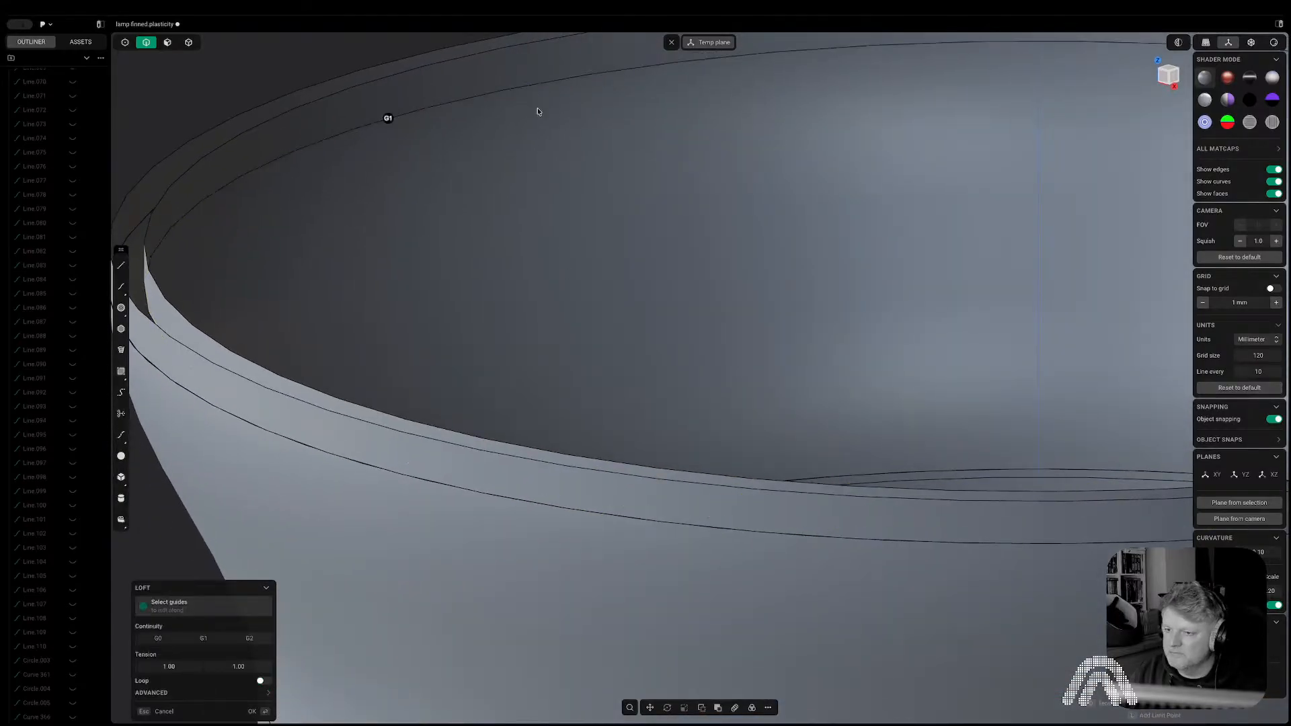
{"action": "scroll", "coordinate": [536, 109], "scroll_direction": "down", "scroll_amount": 10}
{"action": "key", "text": "Return"}
{"action": "left_click", "coordinate": [983, 139]}
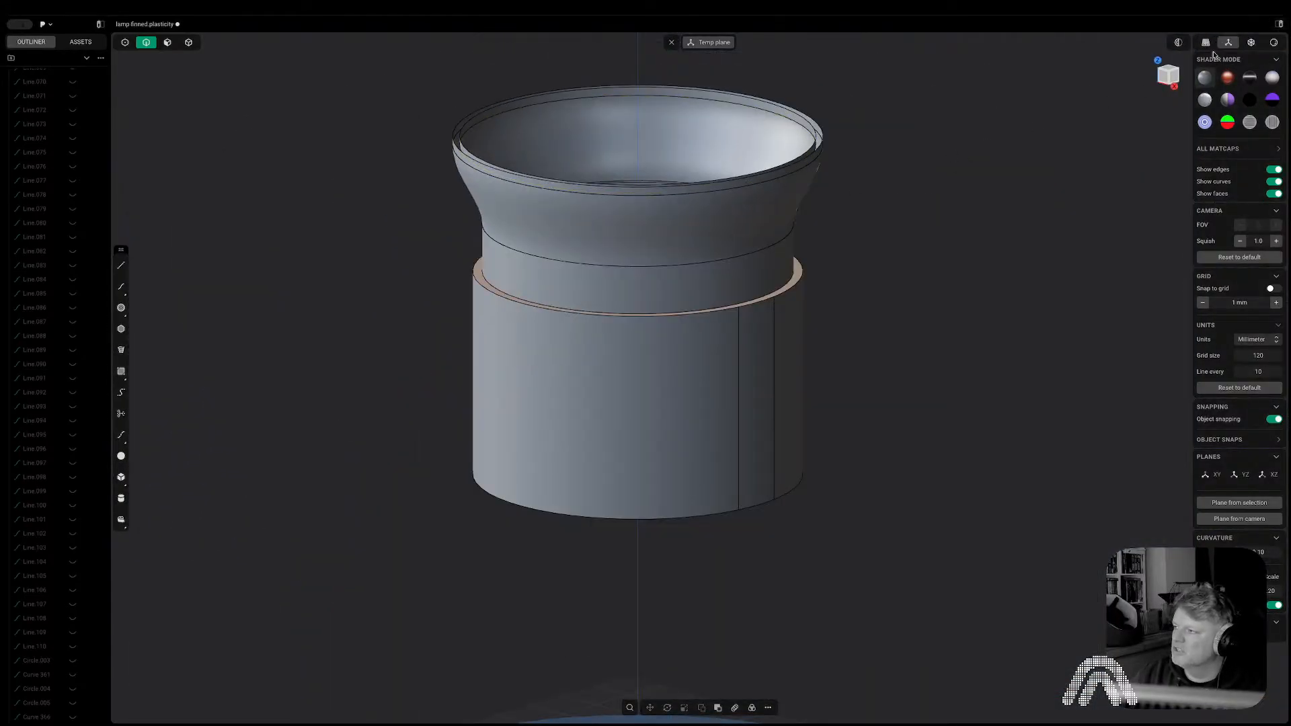
Try to join the faces of the flare and the raised rim walls from the Right view.
{"action": "left_click", "coordinate": [1174, 81]}
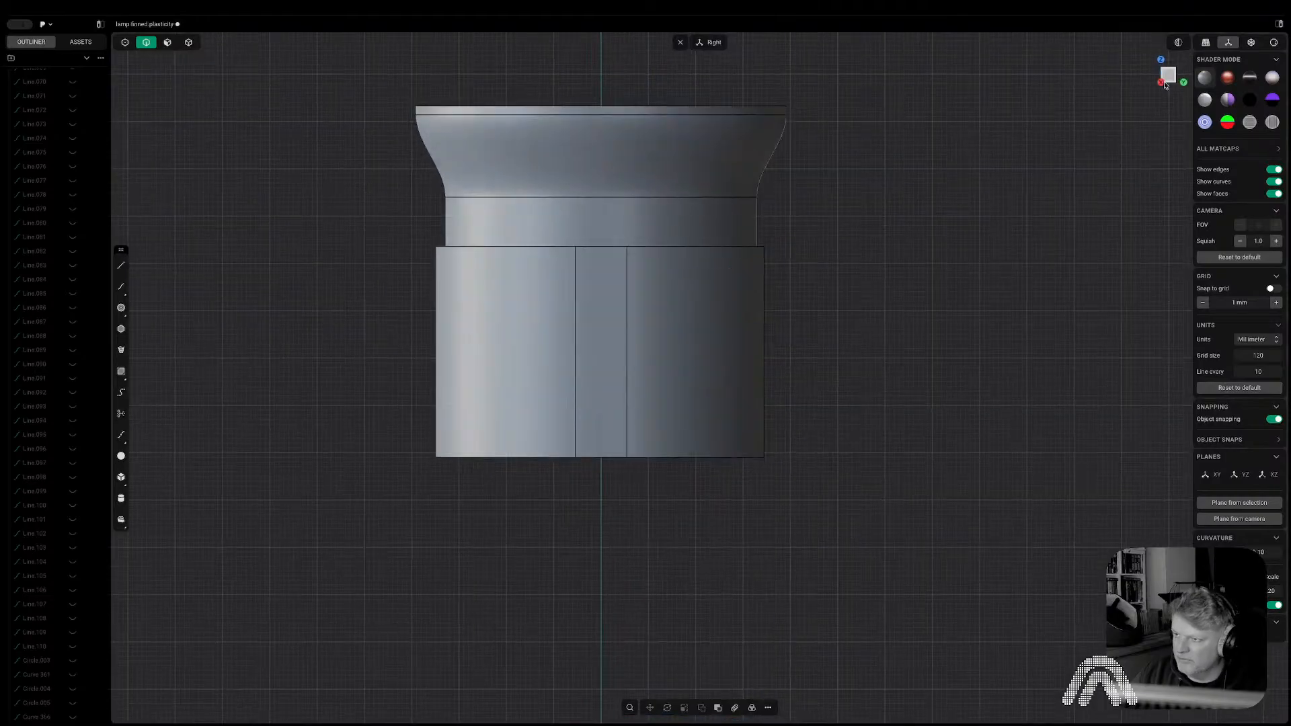
{"action": "left_click_drag", "start_coordinate": [912, 127], "coordinate": [360, 251]}
{"action": "key", "text": "3"}
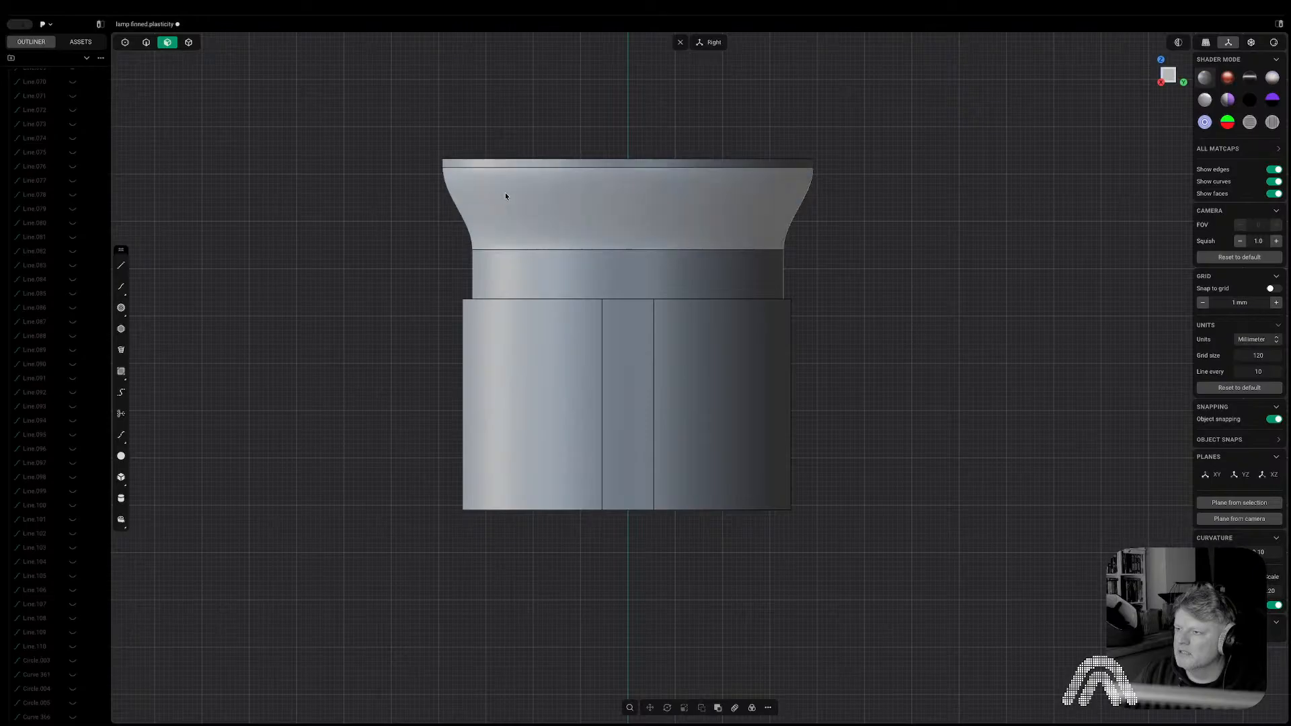
{"action": "left_click_drag", "start_coordinate": [1024, 92], "coordinate": [355, 206]}
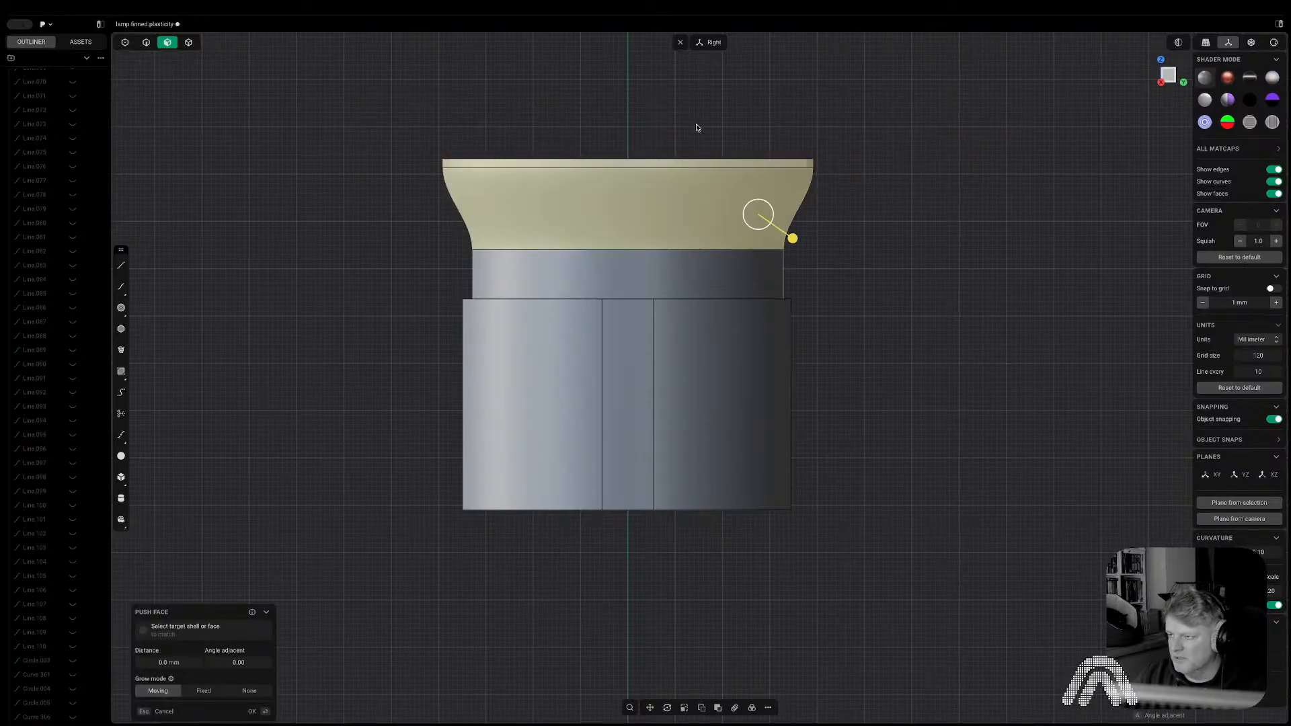
{"action": "key", "text": "j"}
{"action": "left_click", "coordinate": [766, 97]}
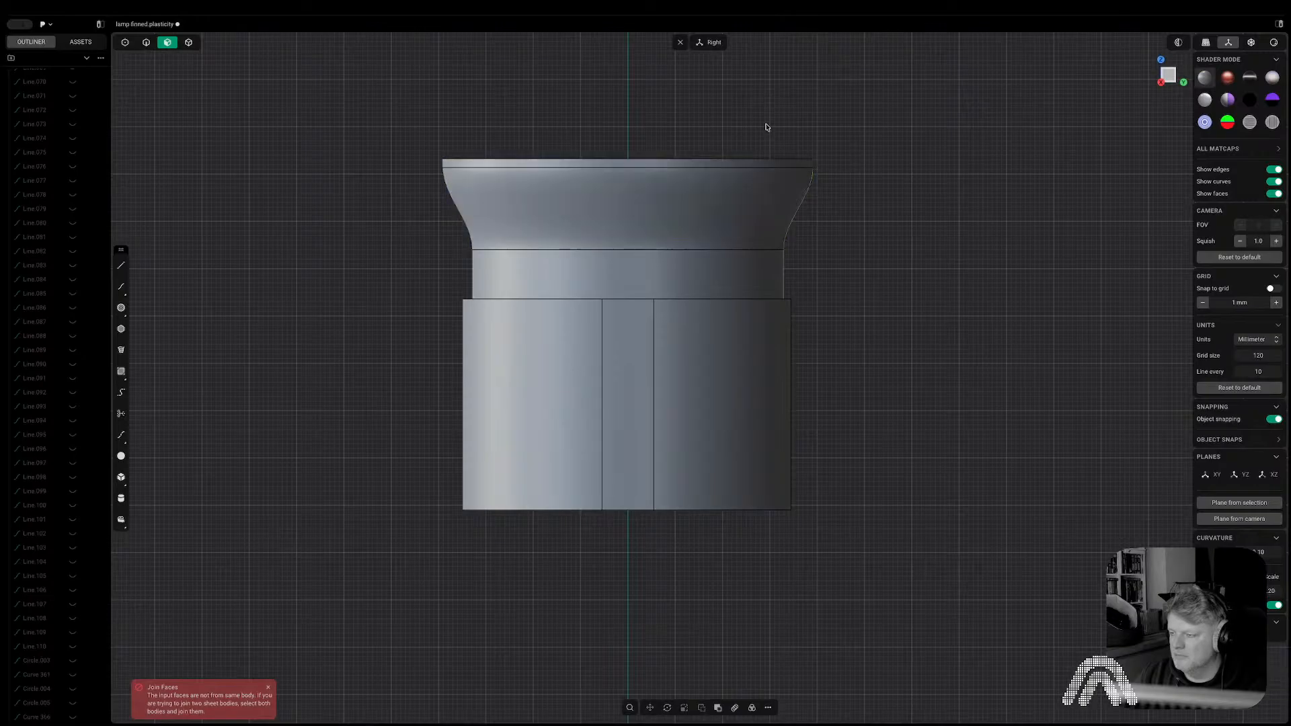
Join the outer lofted surface with the outer rim wall into one sheet.
{"action": "middle_click_drag", "start_coordinate": [765, 124], "coordinate": [768, 161]}
{"action": "key", "text": "5"}
{"action": "left_click", "coordinate": [724, 126]}
{"action": "scroll", "coordinate": [672, 160], "scroll_direction": "up", "scroll_amount": 6}
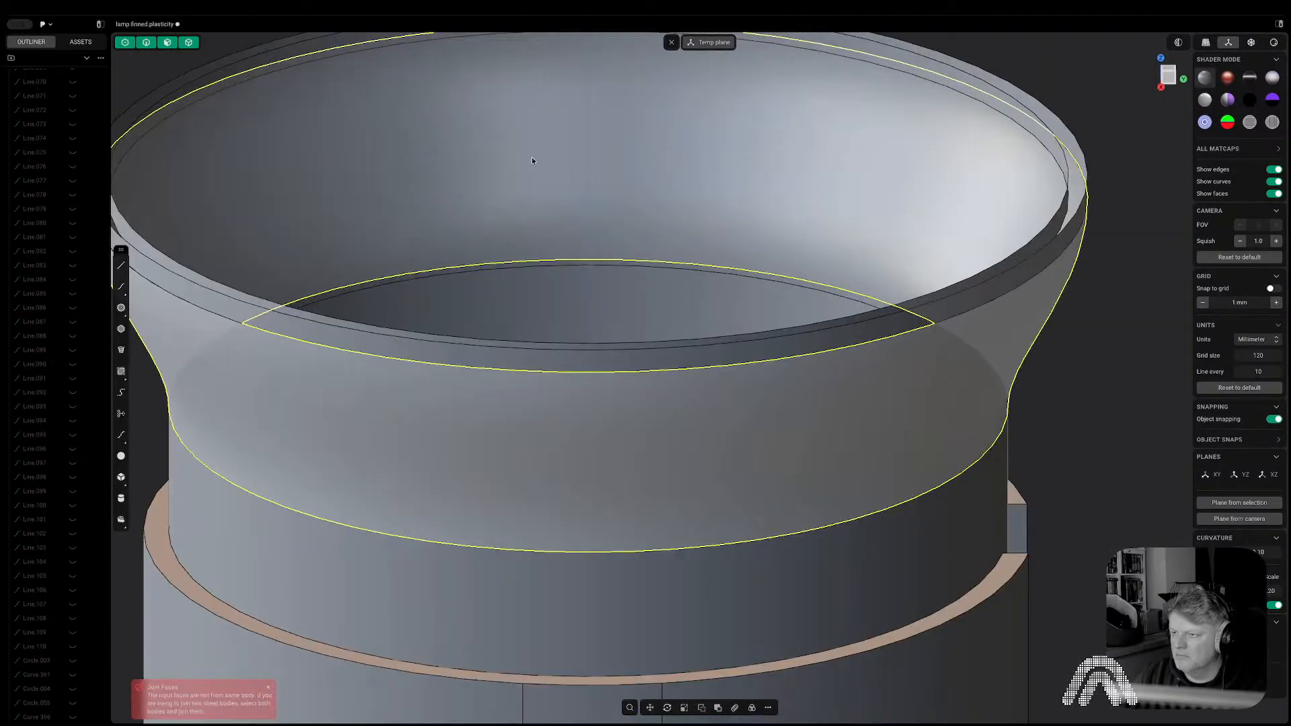
{"action": "middle_click_drag", "start_coordinate": [531, 160], "coordinate": [576, 317]}
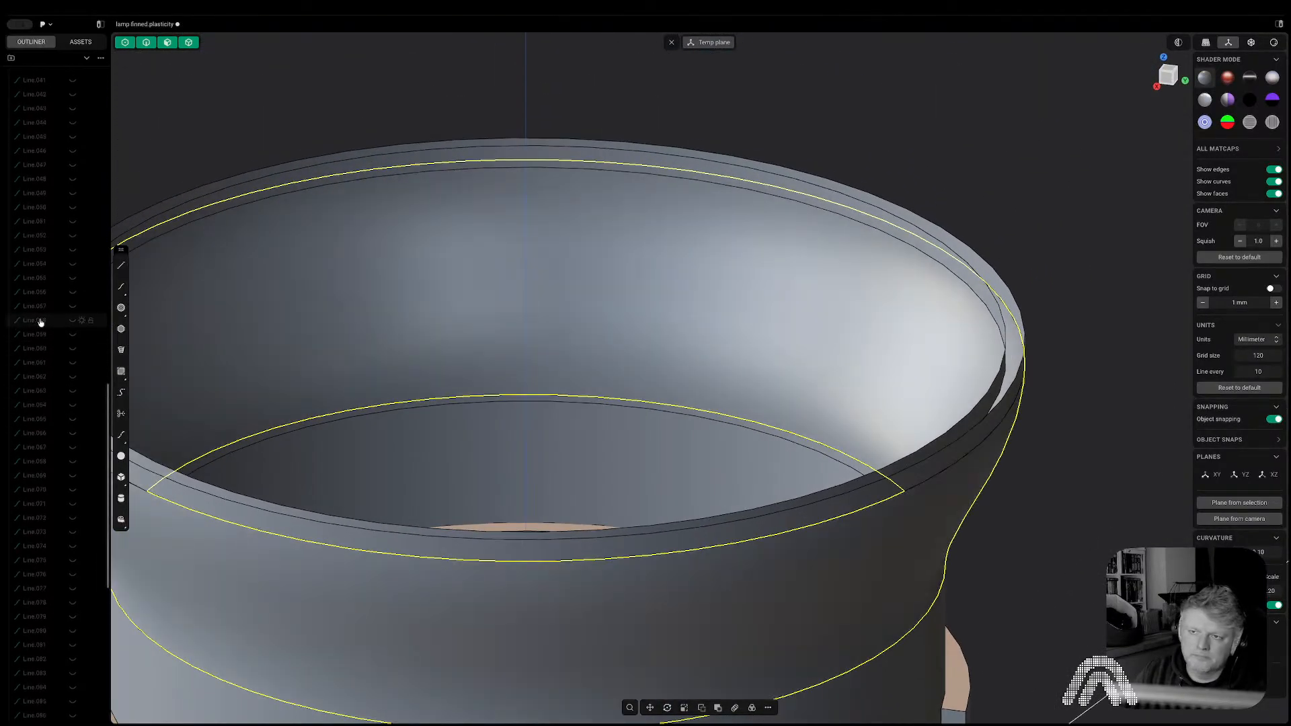
{"action": "scroll", "coordinate": [48, 294], "scroll_direction": "up", "scroll_amount": 15}
{"action": "left_click", "coordinate": [42, 302]}
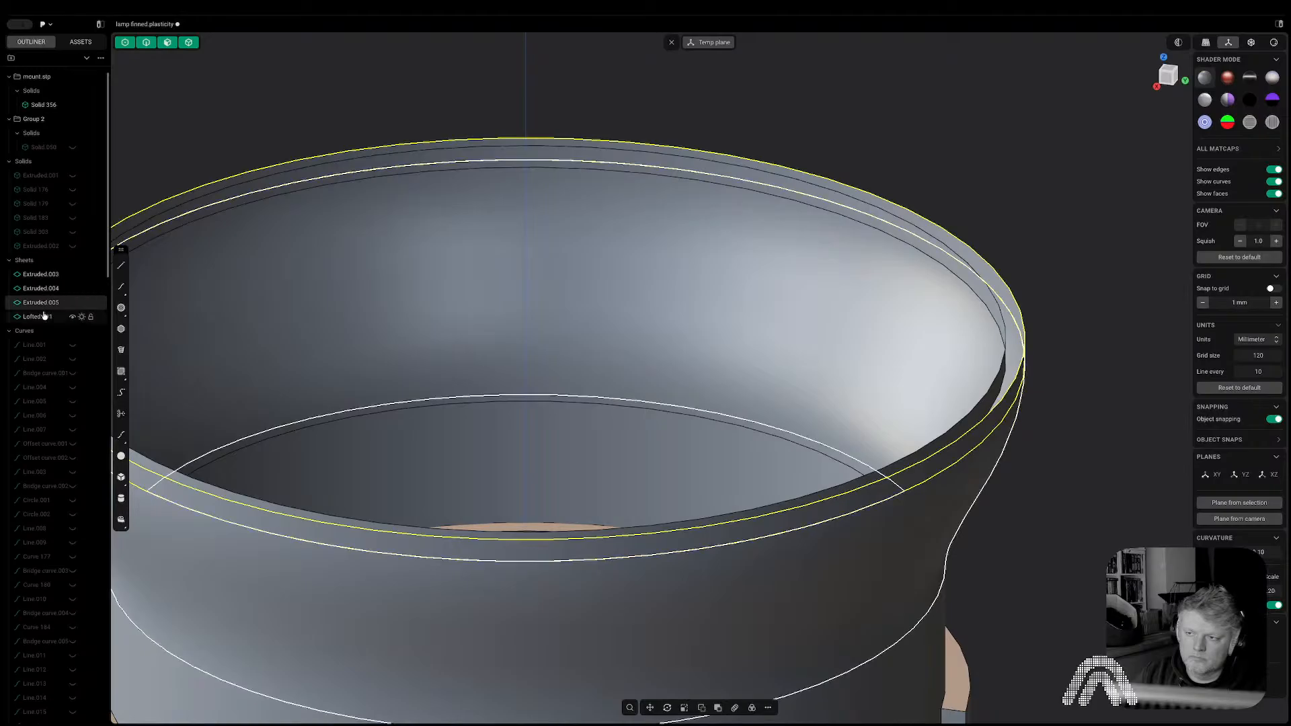
{"action": "middle_click_drag", "start_coordinate": [222, 351], "coordinate": [511, 355], "text": "shift"}
{"action": "left_click", "coordinate": [306, 386]}
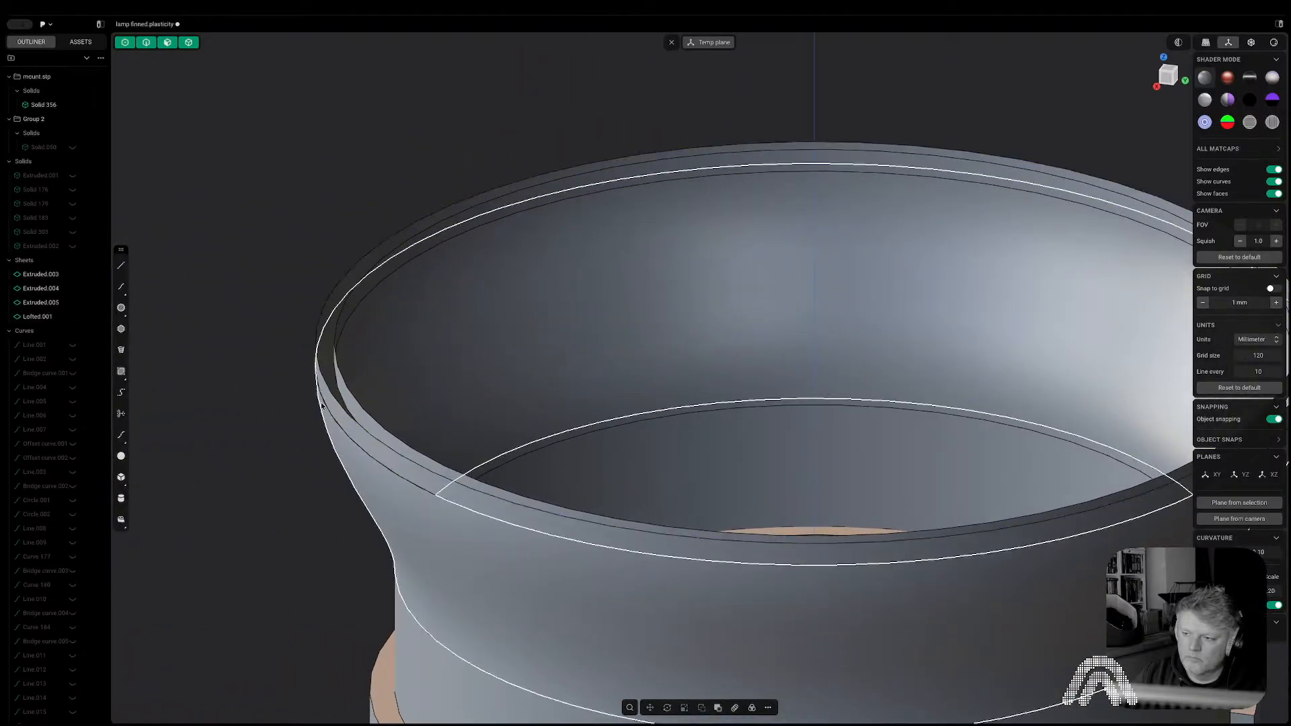
{"action": "left_click", "coordinate": [329, 404]}
{"action": "left_click", "coordinate": [329, 434], "text": "shift"}
{"action": "key", "text": "j"}
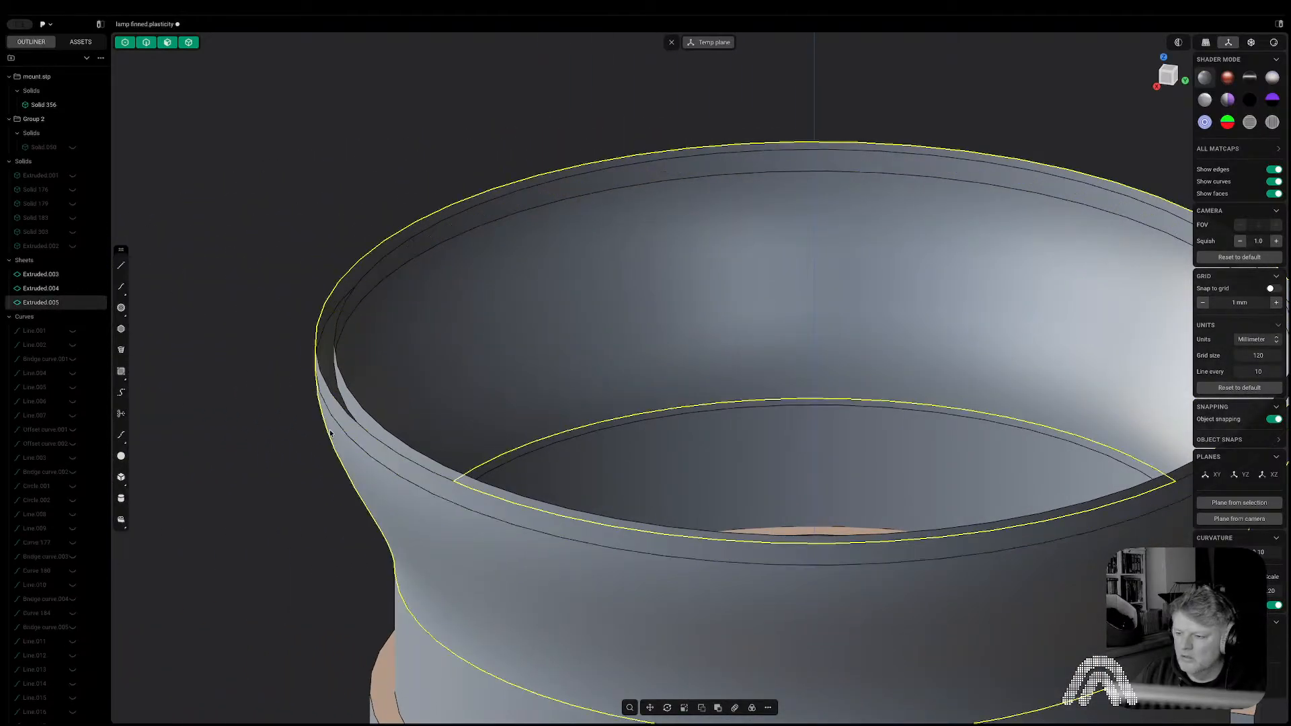
{"action": "left_click", "coordinate": [293, 442]}
Try to join the inner rim wall with the outer flared sheet.
{"action": "left_click", "coordinate": [344, 393]}
{"action": "left_click", "coordinate": [397, 328], "text": "shift"}
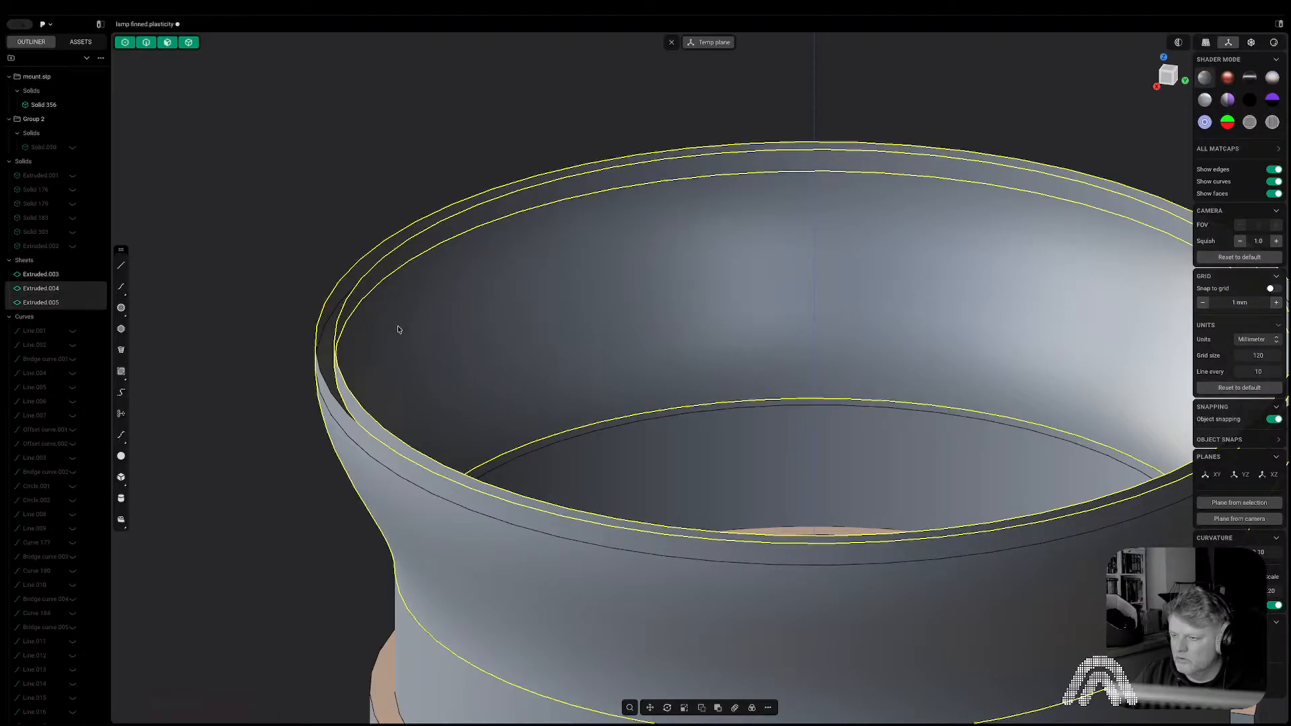
{"action": "key", "text": "j"}
{"action": "key", "text": "Escape"}
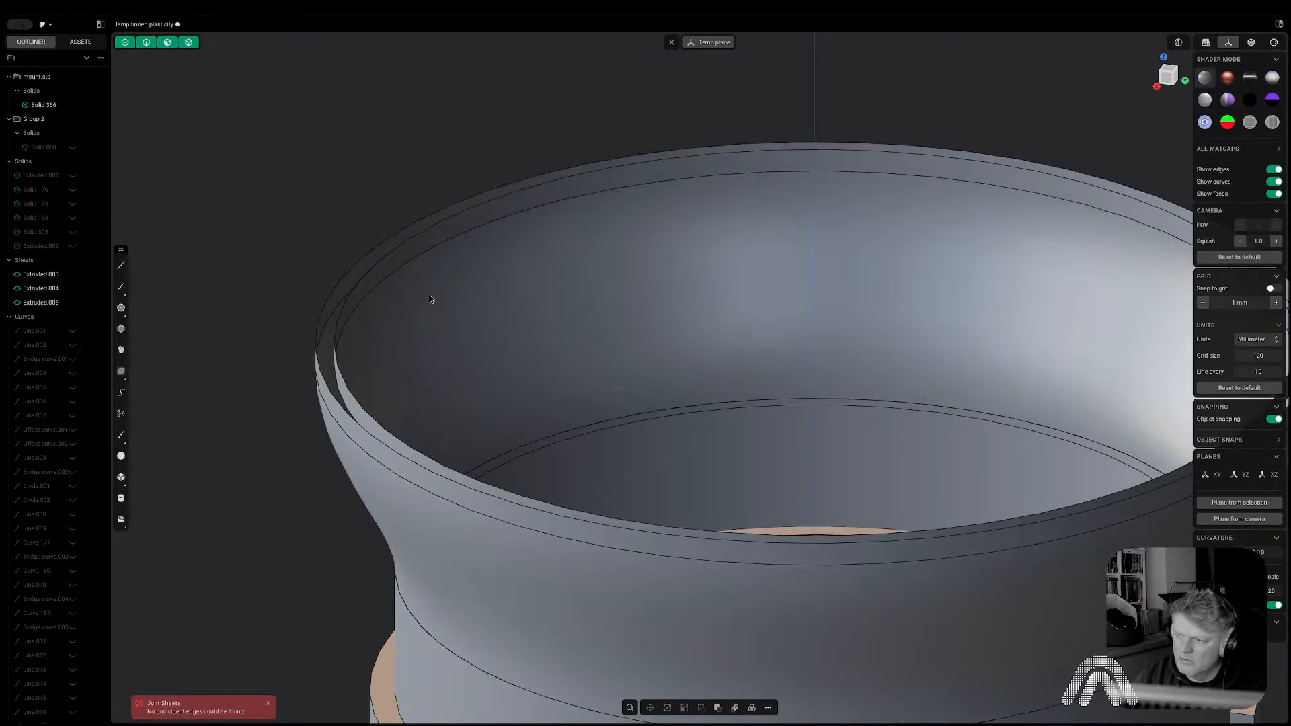
Delete the thin inner rim wall and undo the deletion.
{"action": "left_click", "coordinate": [430, 298]}
{"action": "middle_click_drag", "start_coordinate": [446, 300], "coordinate": [397, 232]}
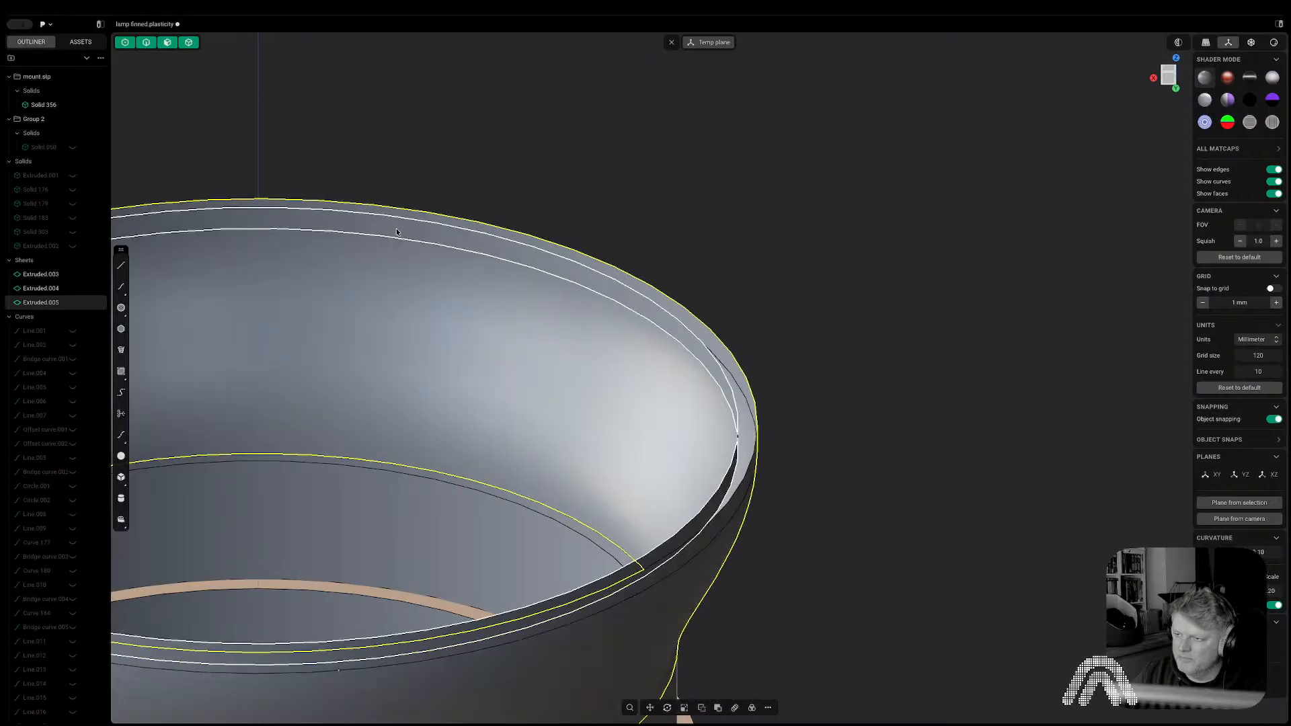
{"action": "left_click", "coordinate": [397, 232]}
{"action": "key", "text": "Delete"}
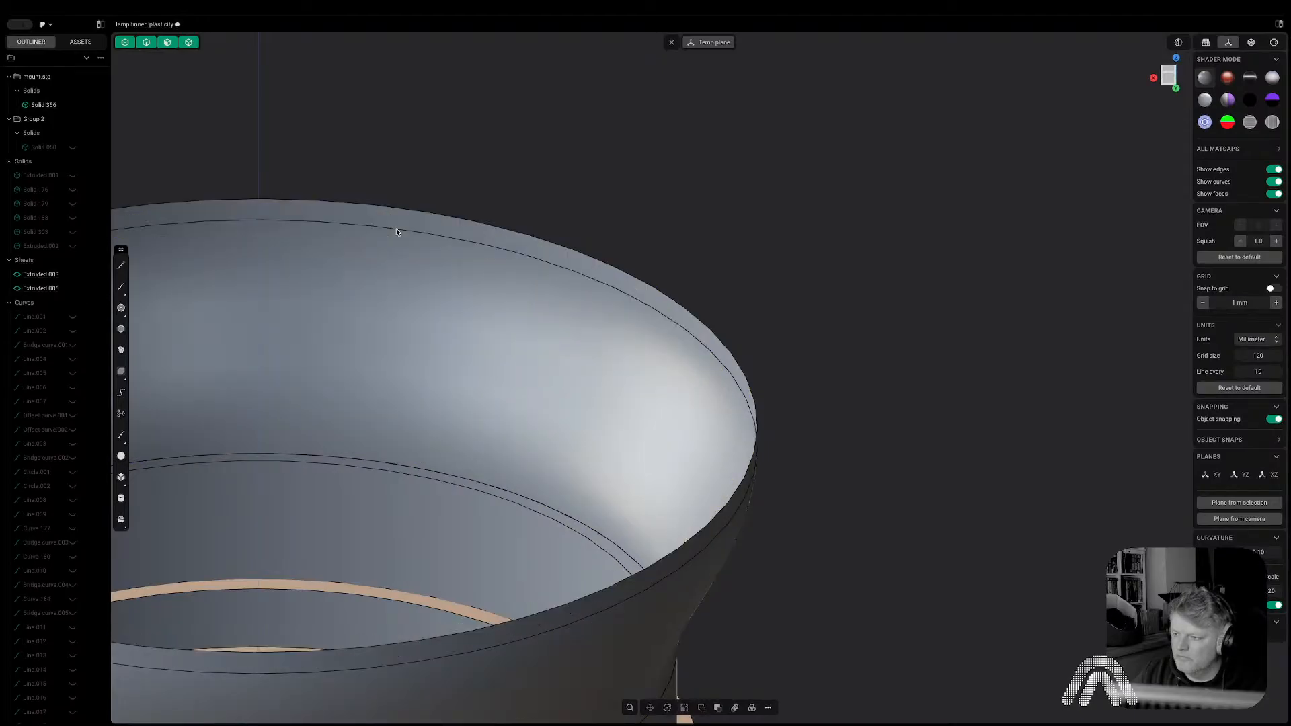
{"action": "key", "text": "super+z"}
{"action": "key", "text": "super+z"}
Delete the inner rim wall again to examine the inside of the flare, and restore the wall.
{"action": "middle_click_drag", "start_coordinate": [413, 247], "coordinate": [755, 253]}
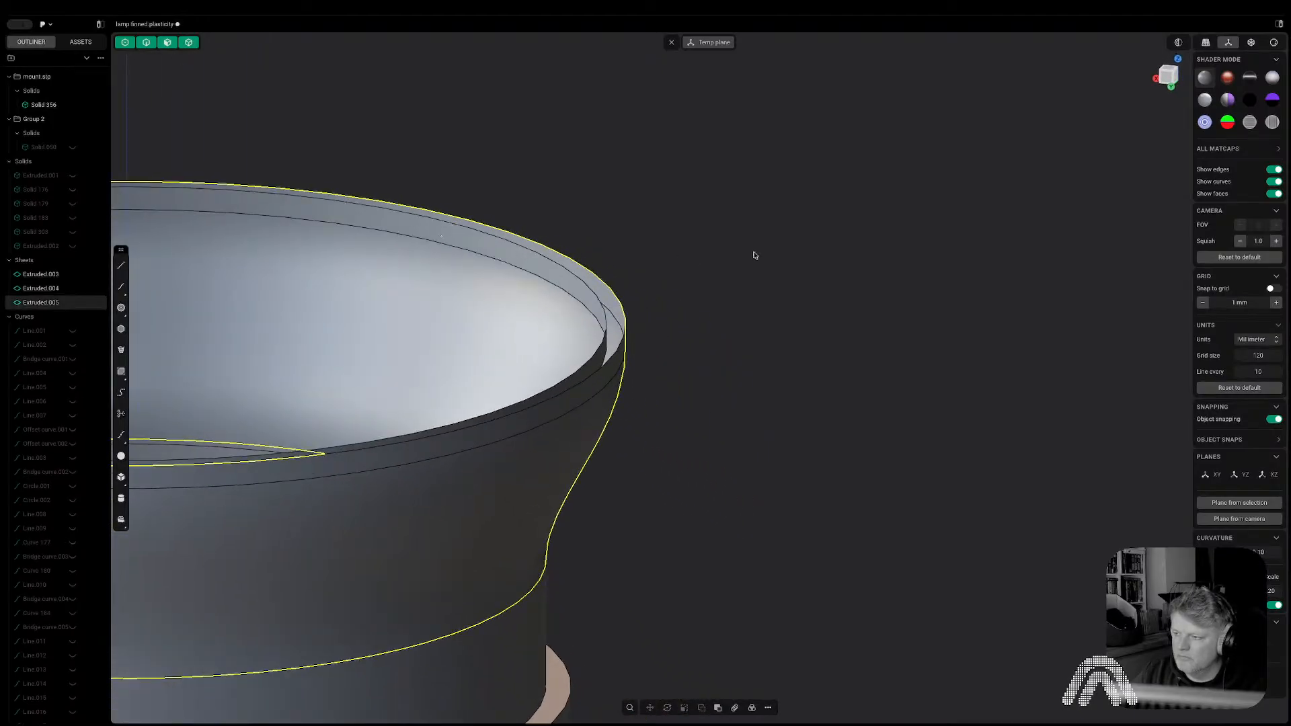
{"action": "left_click", "coordinate": [575, 297]}
{"action": "key", "text": "Delete"}
{"action": "middle_click_drag", "start_coordinate": [575, 293], "coordinate": [735, 279]}
{"action": "key", "text": "super+z"}
{"action": "key", "text": "g"}
{"action": "key", "text": "Escape"}
{"action": "middle_click_drag", "start_coordinate": [1177, 61], "coordinate": [996, 164], "text": "shift"}
{"action": "key", "text": "Delete"}
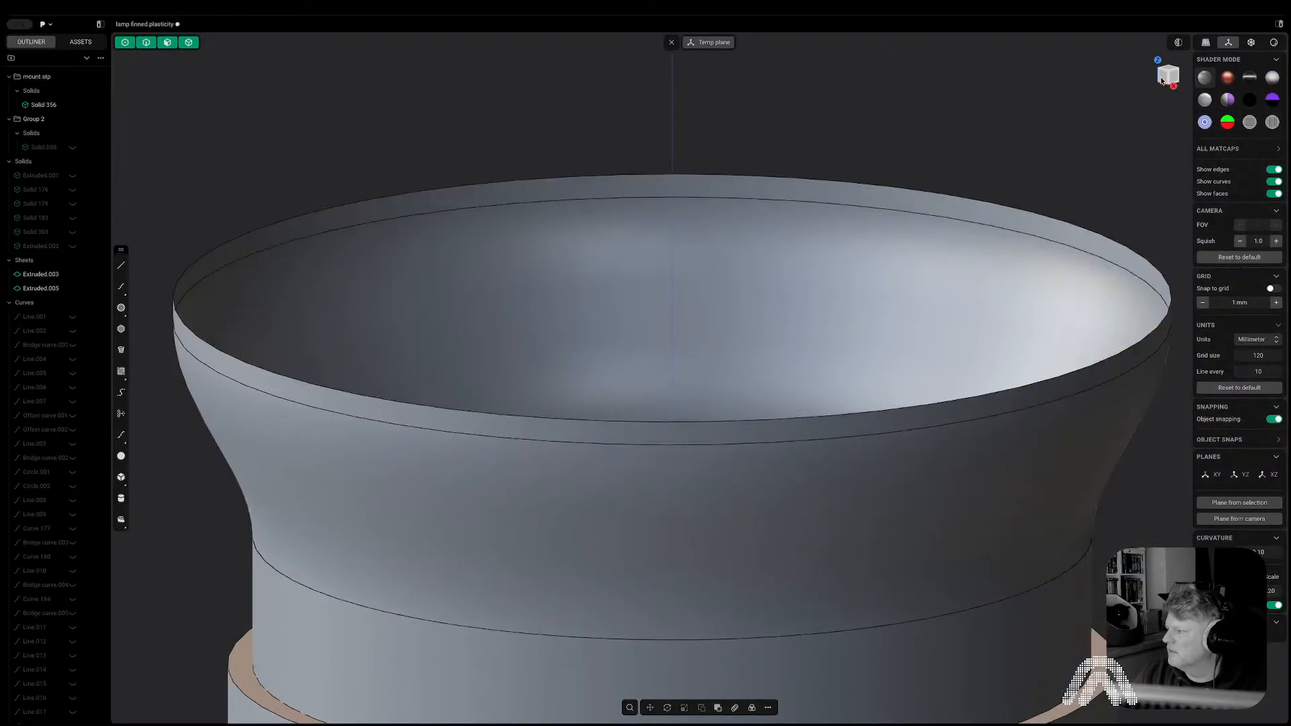
{"action": "middle_click_drag", "start_coordinate": [1063, 218], "coordinate": [1044, 255]}
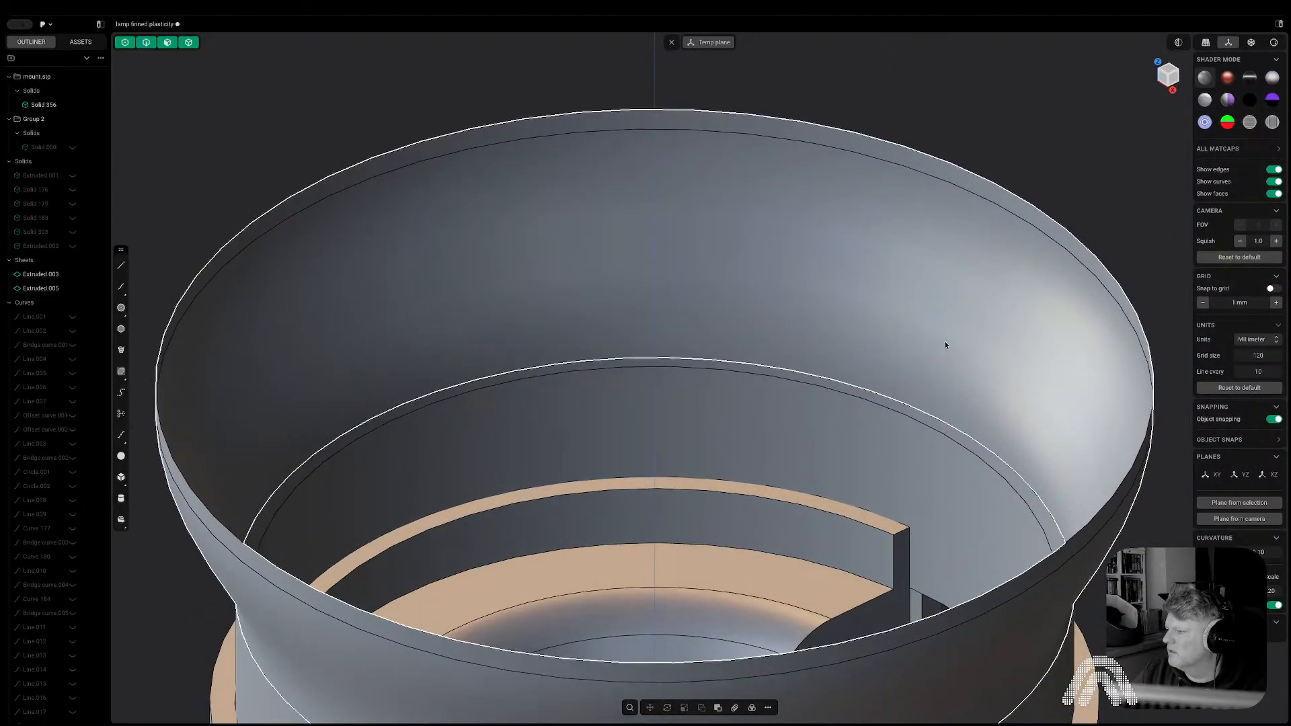
{"action": "key", "text": "2"}
{"action": "key", "text": "ctrl+z"}
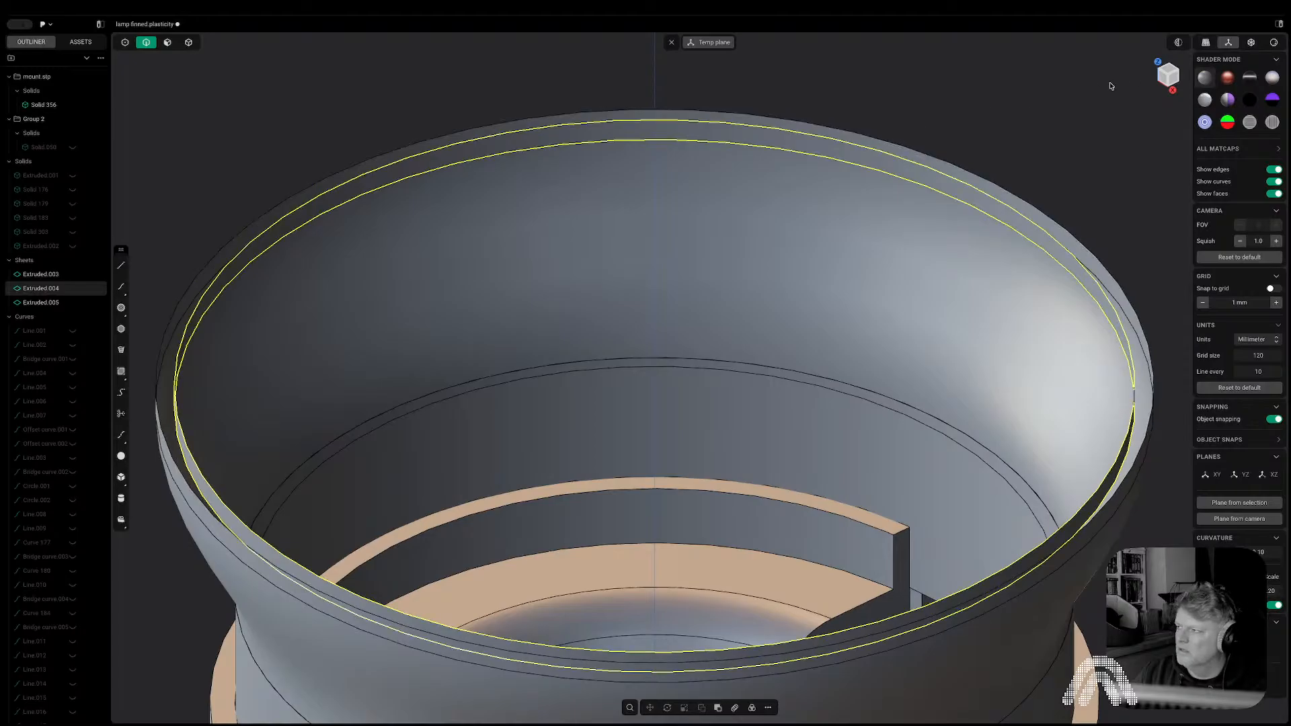
Hide the outer flared sheet so only the inner rim wall remains above the ring.
{"action": "left_click", "coordinate": [1168, 79]}
{"action": "scroll", "coordinate": [1126, 110], "scroll_direction": "down", "scroll_amount": 3}
{"action": "left_click", "coordinate": [1106, 131]}
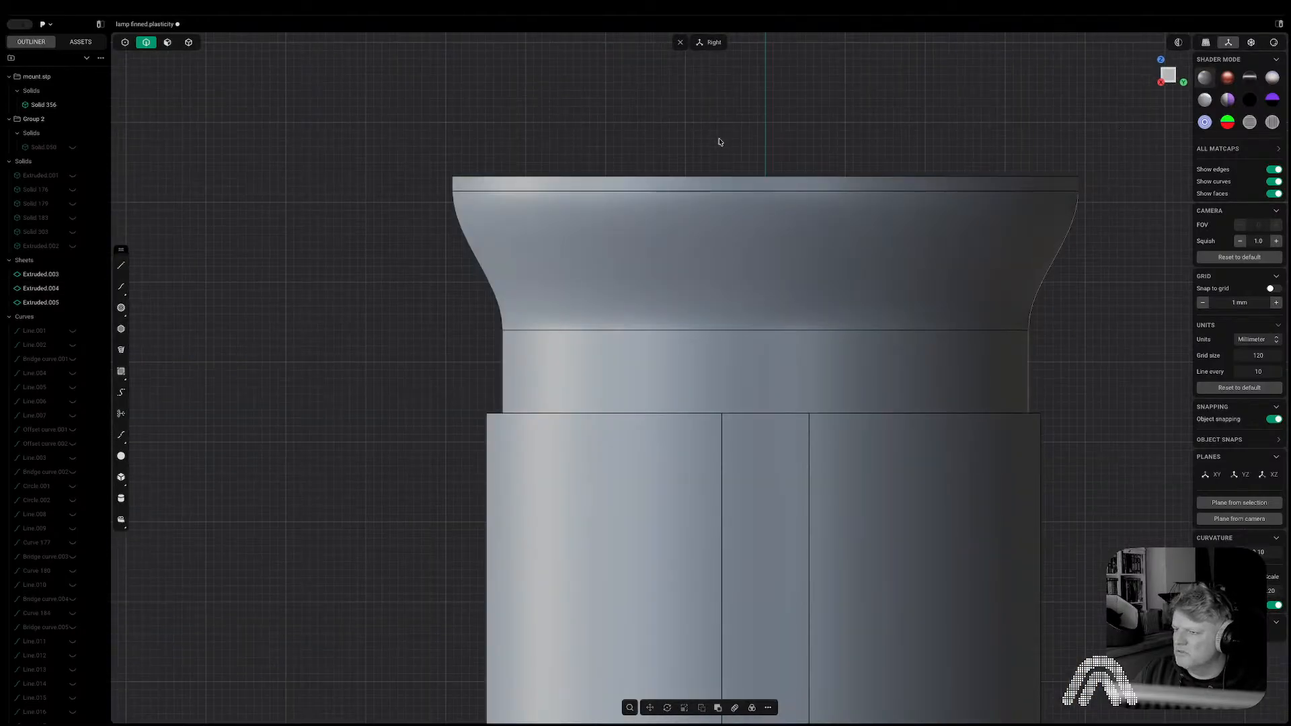
{"action": "scroll", "coordinate": [719, 158], "scroll_direction": "up", "scroll_amount": 1}
{"action": "key", "text": "5"}
{"action": "left_click", "coordinate": [578, 240]}
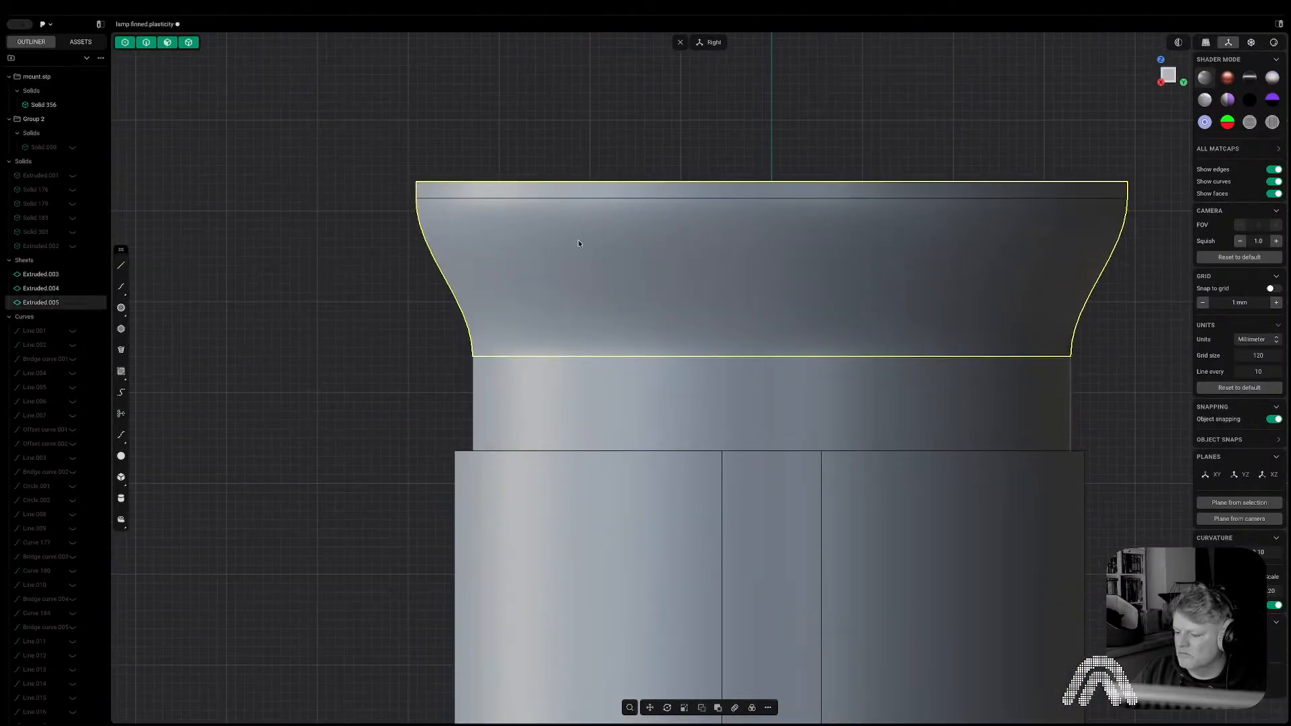
{"action": "key", "text": "h"}
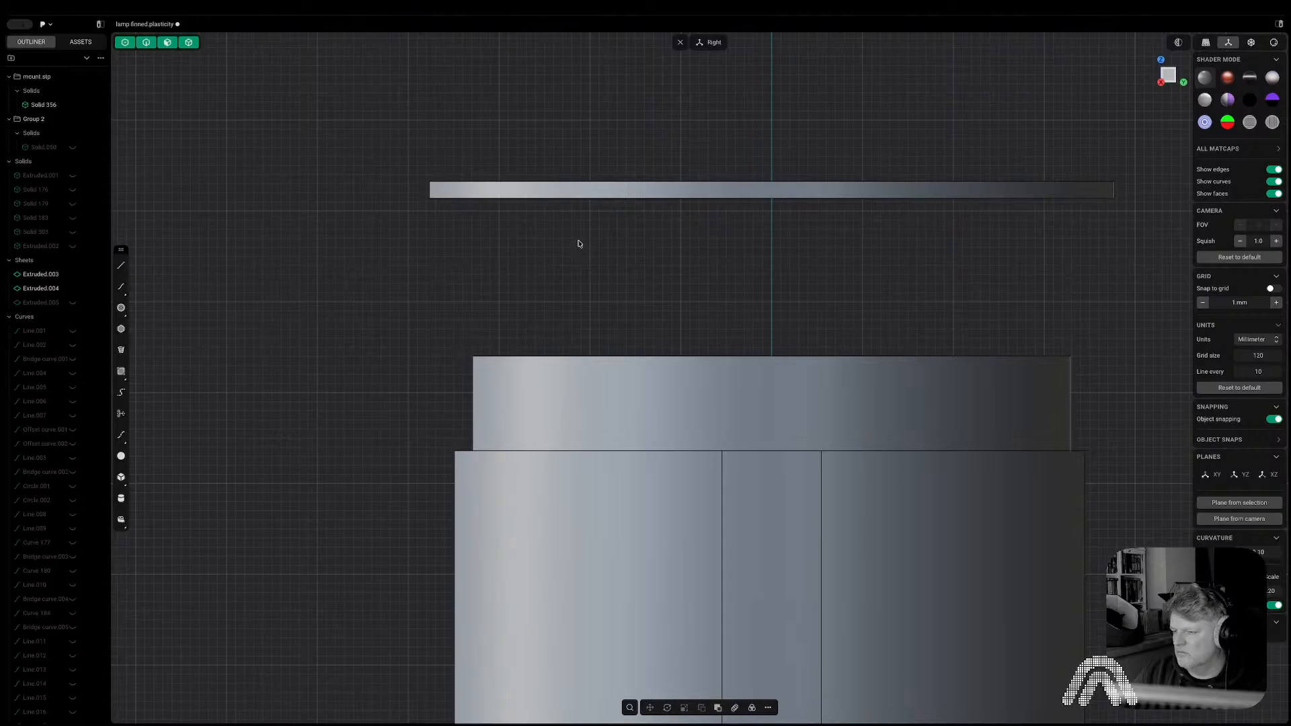
Loft an inner flared surface from the ring's inner upper edge to the lower edge of the inner rim wall.
{"action": "scroll", "coordinate": [578, 241], "scroll_direction": "down", "scroll_amount": 3}
{"action": "middle_click_drag", "start_coordinate": [578, 240], "coordinate": [519, 261]}
{"action": "key", "text": "2"}
{"action": "left_click", "coordinate": [542, 314]}
{"action": "key", "text": "shift+e"}
{"action": "left_click", "coordinate": [513, 223], "text": "shift"}
{"action": "key", "text": "l"}
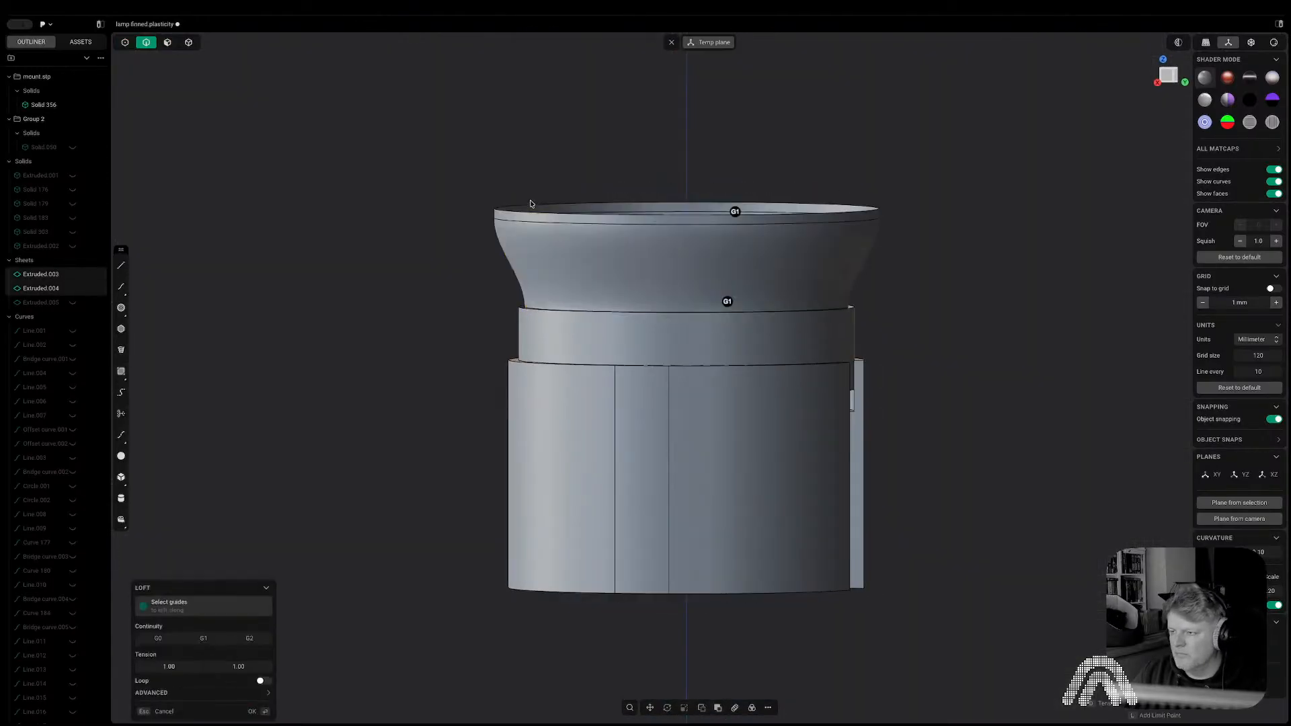
{"action": "key", "text": "Return"}
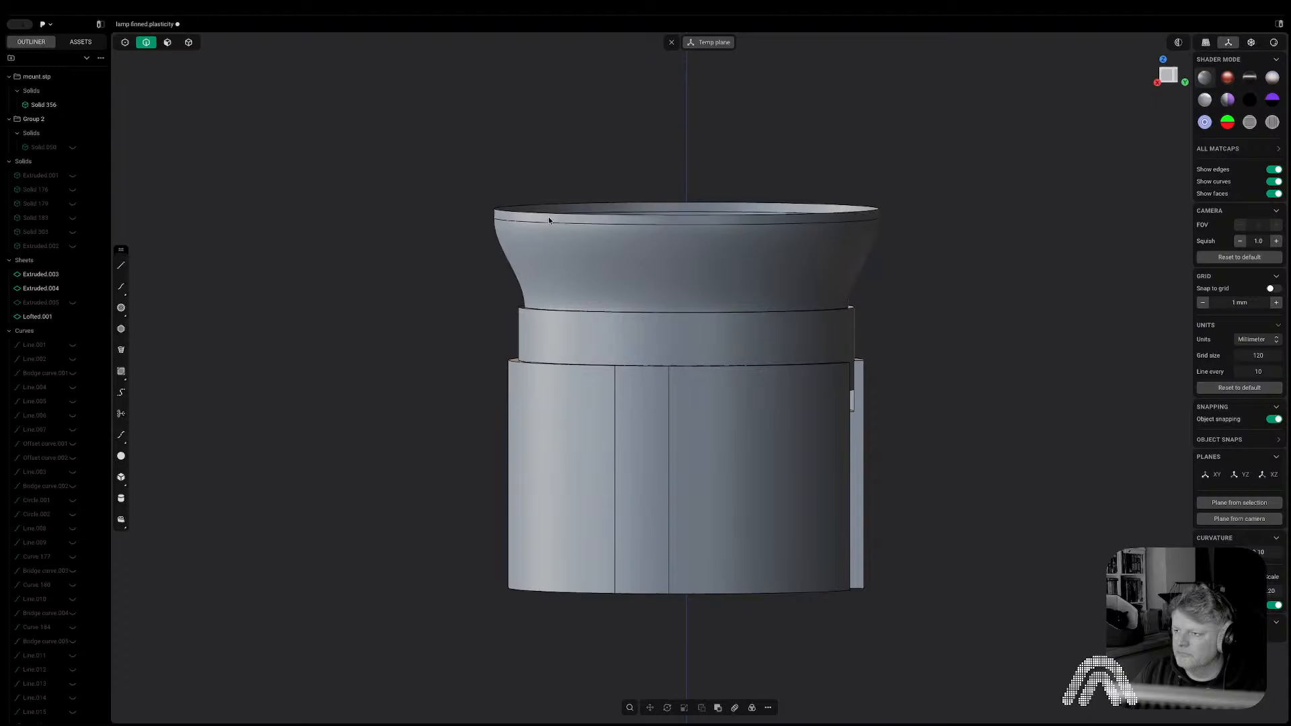
{"action": "left_click", "coordinate": [549, 222]}
{"action": "key", "text": "shift+e"}
{"action": "key", "text": "Escape"}
{"action": "left_click", "coordinate": [381, 205]}
Join the inner lofted surface with the inner rim wall into one sheet.
{"action": "key", "text": "5"}
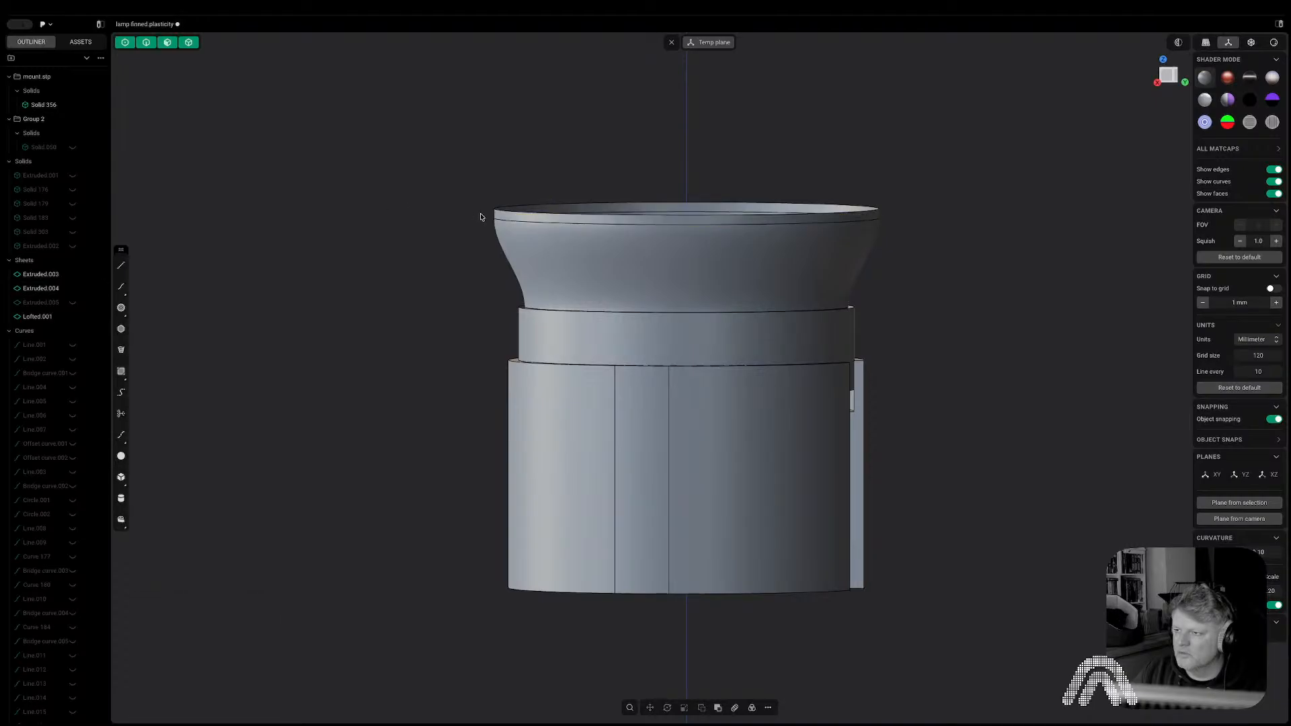
{"action": "left_click", "coordinate": [510, 214]}
{"action": "left_click", "coordinate": [544, 237], "text": "shift"}
{"action": "key", "text": "h"}
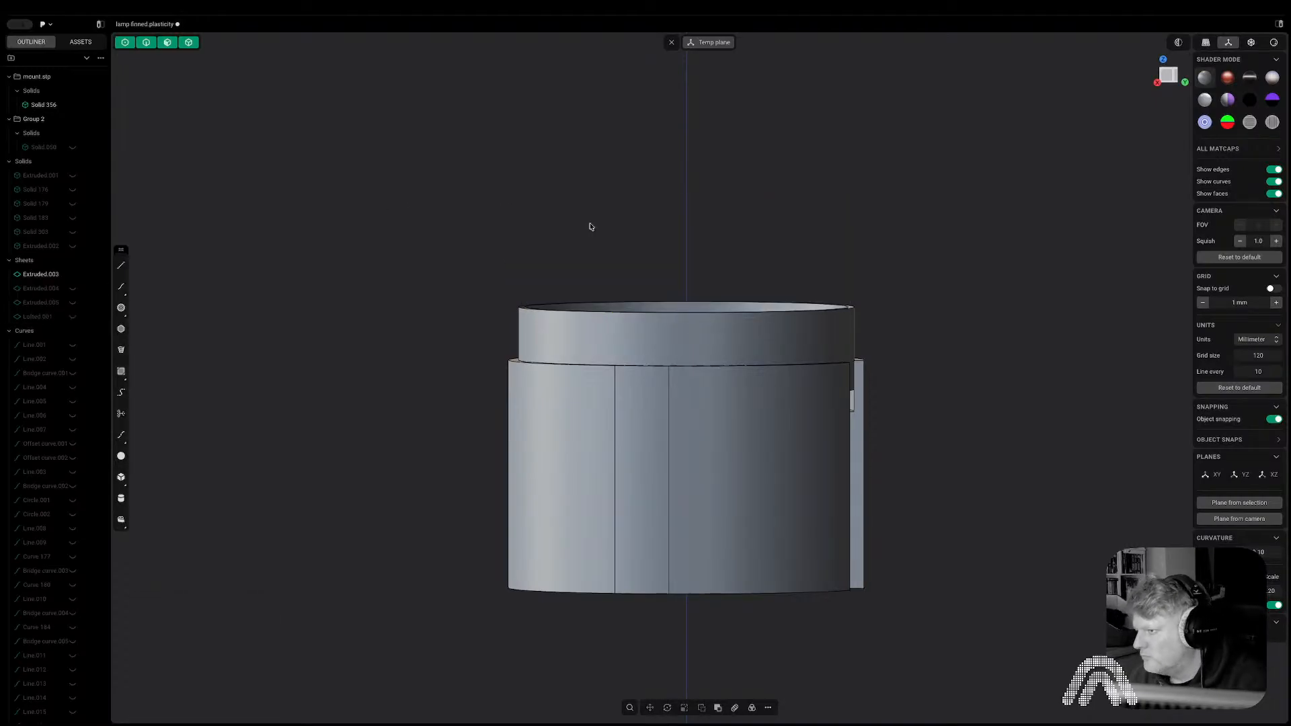
{"action": "key", "text": "ctrl+z"}
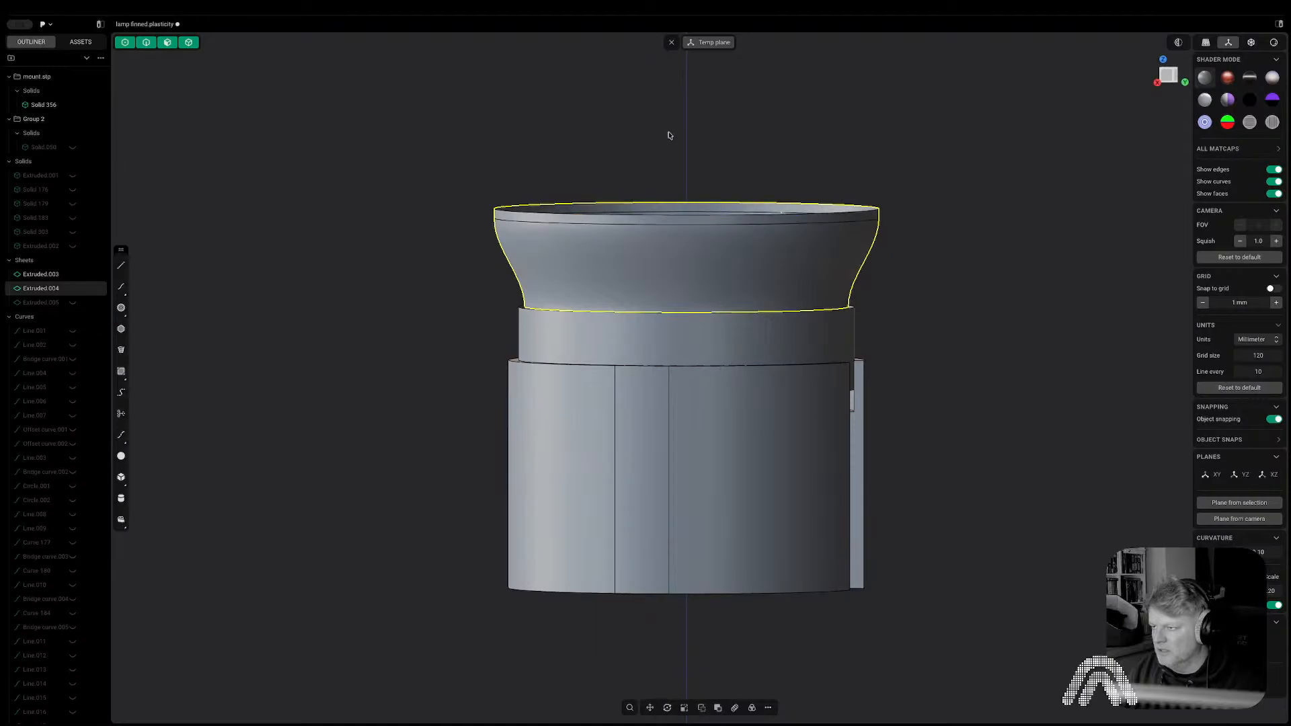
Toggle the ring's visibility off and on, and unhide the outer flared sheet.
{"action": "left_click", "coordinate": [74, 275]}
{"action": "key", "text": "h"}
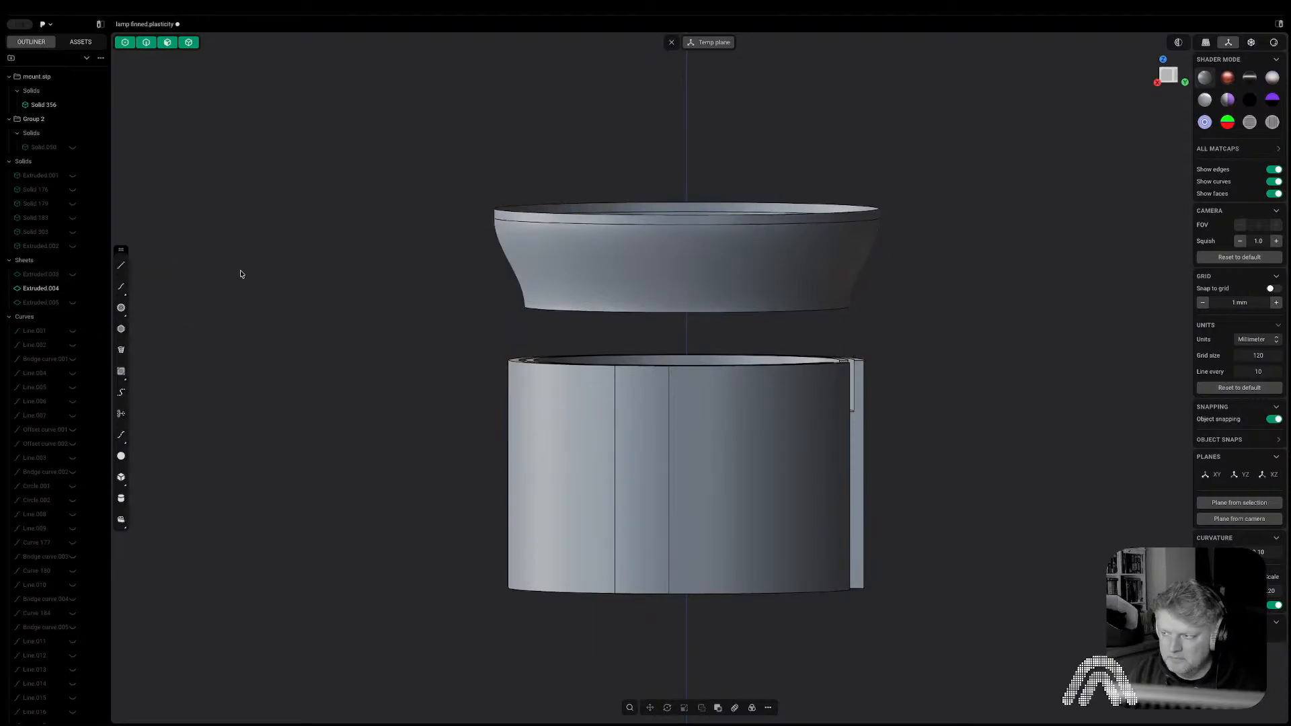
{"action": "left_click", "coordinate": [72, 275]}
{"action": "left_click", "coordinate": [72, 302]}
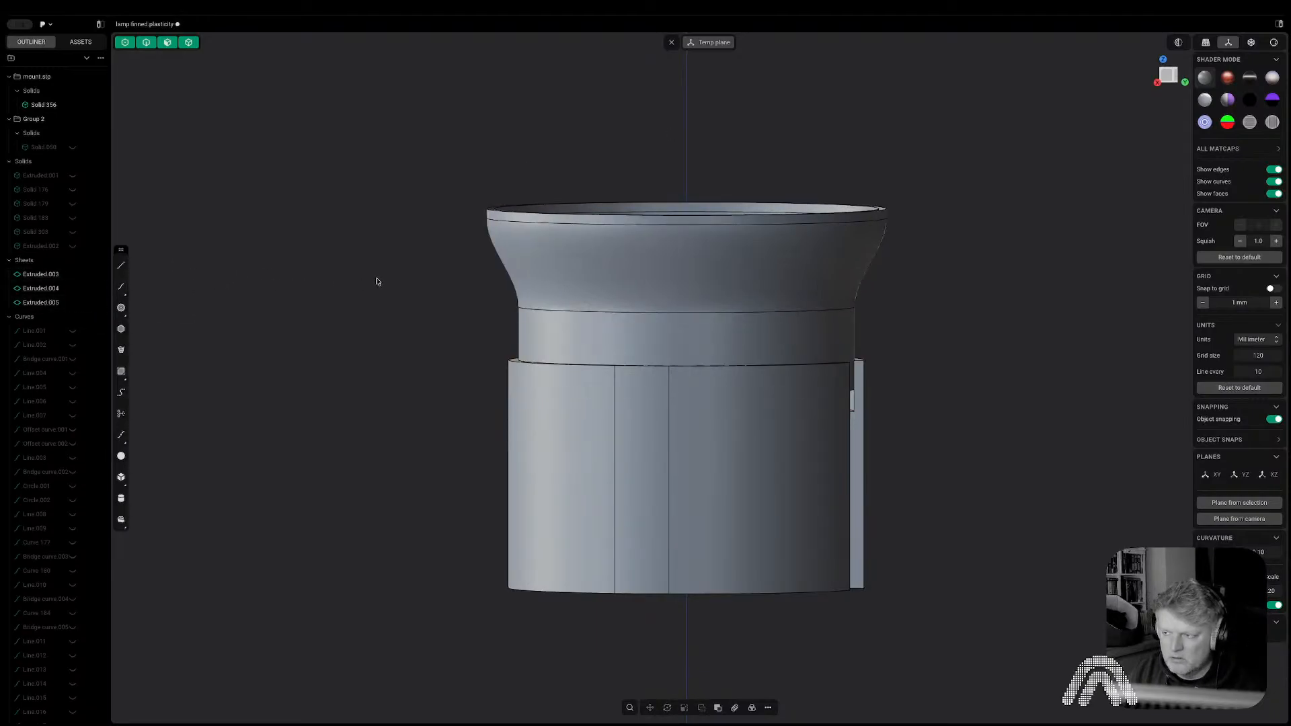
Join the inner flared sheet with the ring sheet below it.
{"action": "middle_click_drag", "start_coordinate": [376, 281], "coordinate": [342, 329]}
{"action": "scroll", "coordinate": [342, 341], "scroll_direction": "up", "scroll_amount": 3}
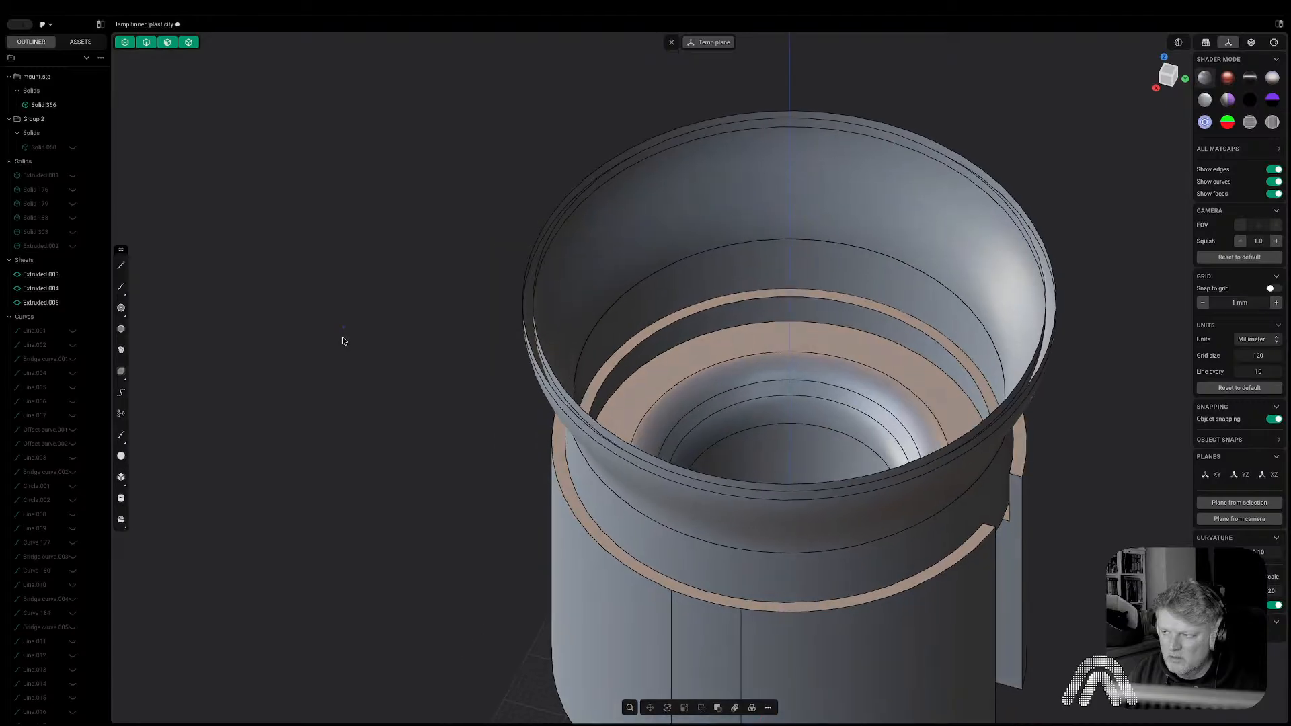
{"action": "left_click", "coordinate": [647, 197]}
{"action": "left_click", "coordinate": [706, 268], "text": "shift"}
{"action": "middle_click_drag", "start_coordinate": [703, 268], "coordinate": [578, 268]}
{"action": "key", "text": "j"}
{"action": "left_click", "coordinate": [913, 285]}
{"action": "middle_click_drag", "start_coordinate": [913, 285], "coordinate": [910, 264]}
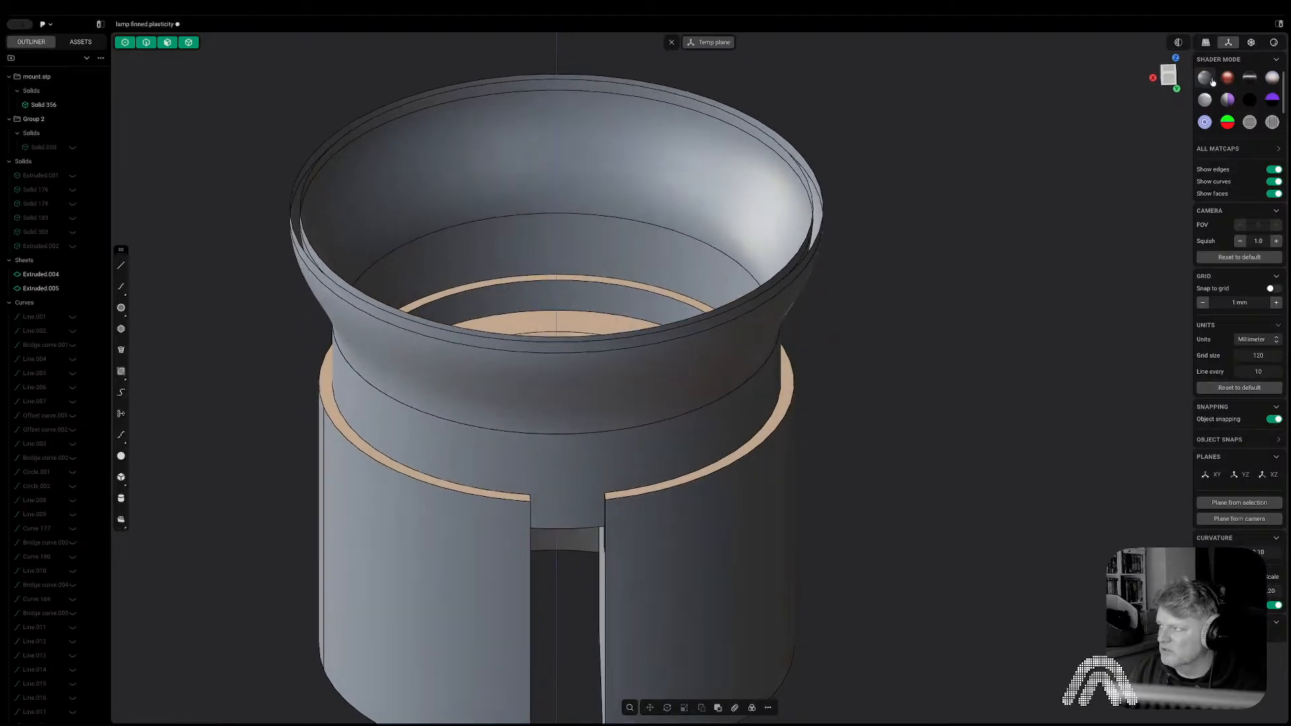
Inspect the ring and flared surfaces with the coloured and zebra-stripe shader modes, then restore the default grey shading.
{"action": "left_click", "coordinate": [1226, 78]}
{"action": "left_click", "coordinate": [1230, 101]}
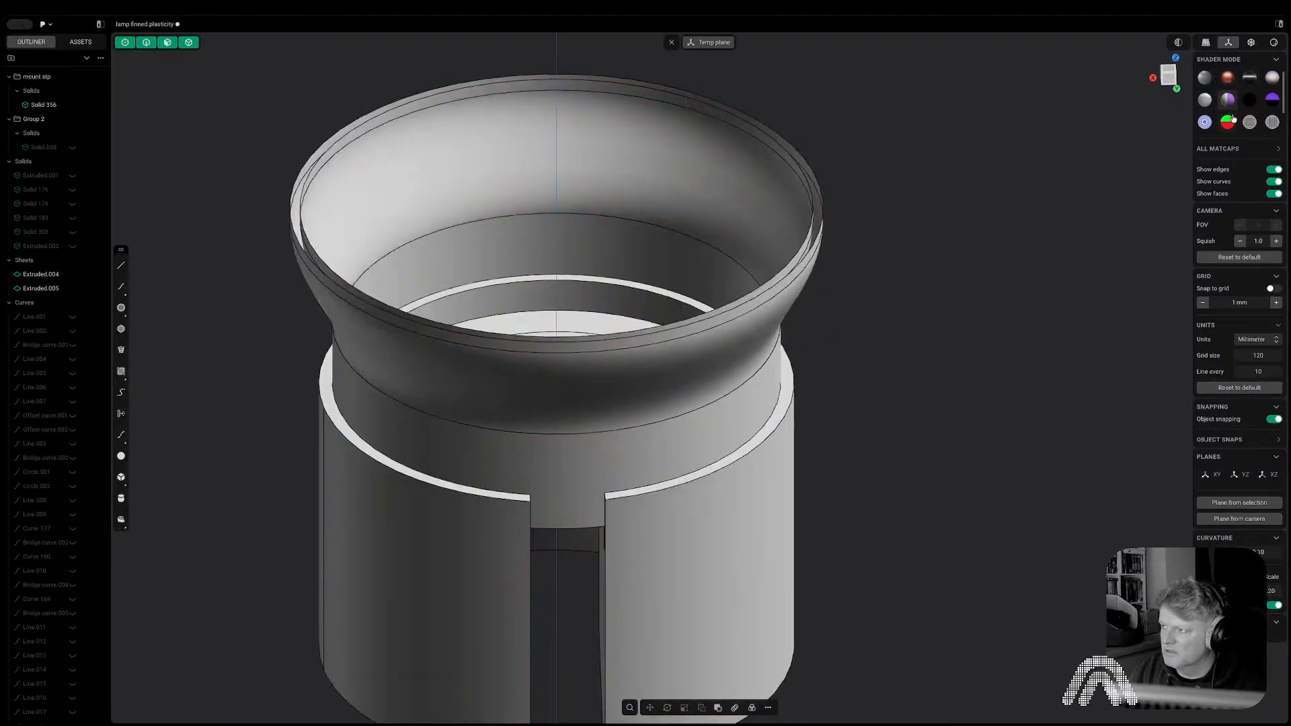
{"action": "left_click", "coordinate": [1229, 122]}
{"action": "left_click", "coordinate": [1250, 123]}
{"action": "left_click", "coordinate": [1229, 124]}
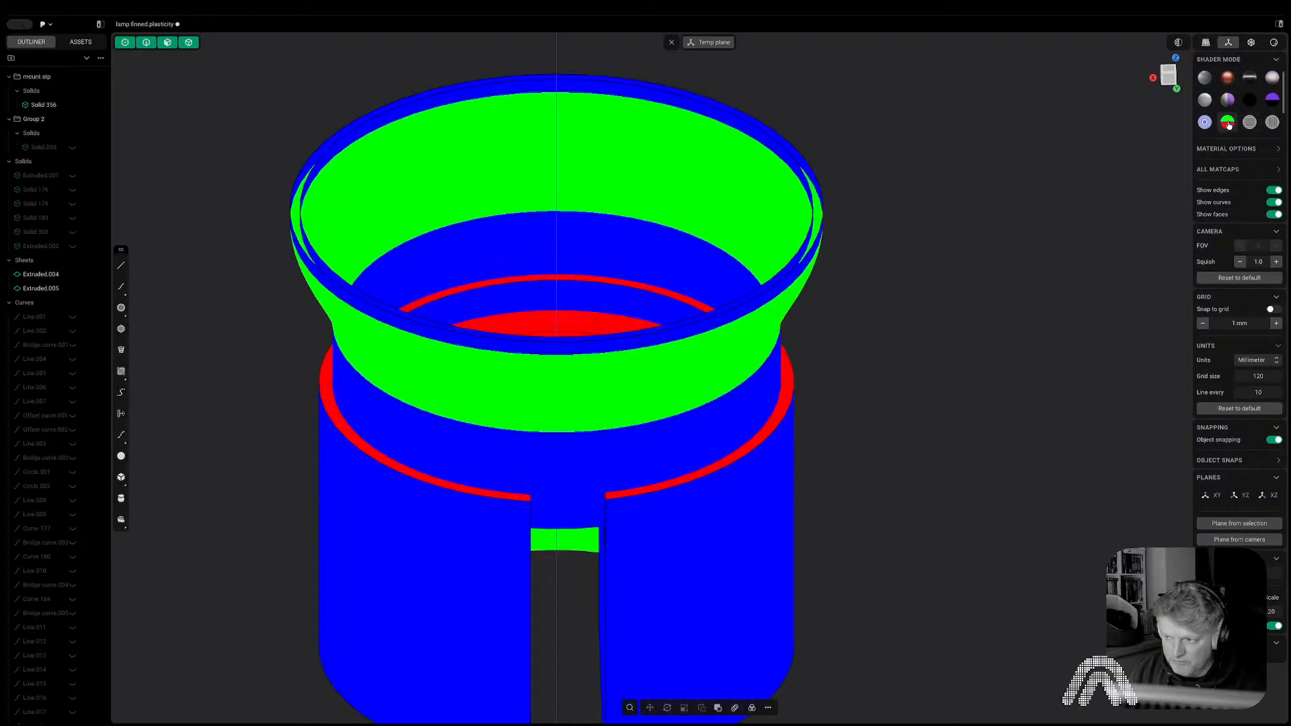
{"action": "mouse_move", "coordinate": [732, 325]}
{"action": "middle_mouse_down"}
{"action": "mouse_move", "coordinate": [735, 225]}
{"action": "mouse_move", "coordinate": [746, 323]}
{"action": "middle_mouse_up"}
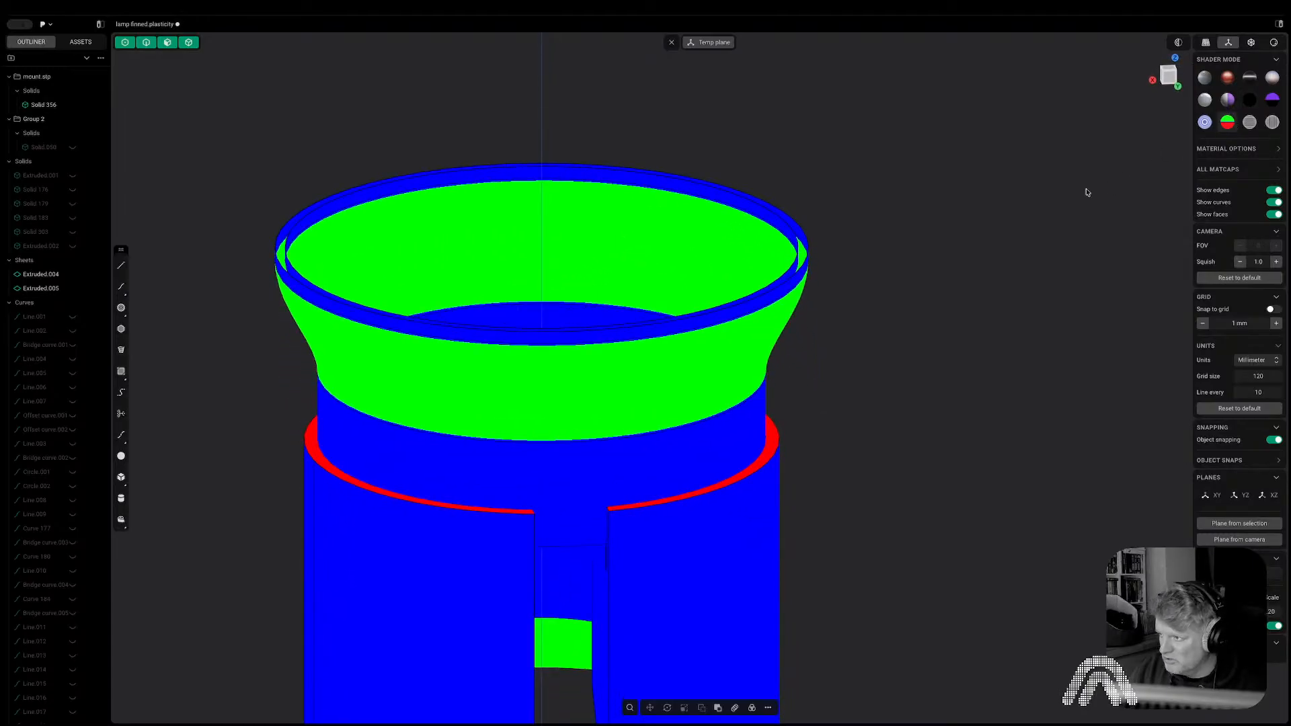
{"action": "left_click", "coordinate": [1252, 125]}
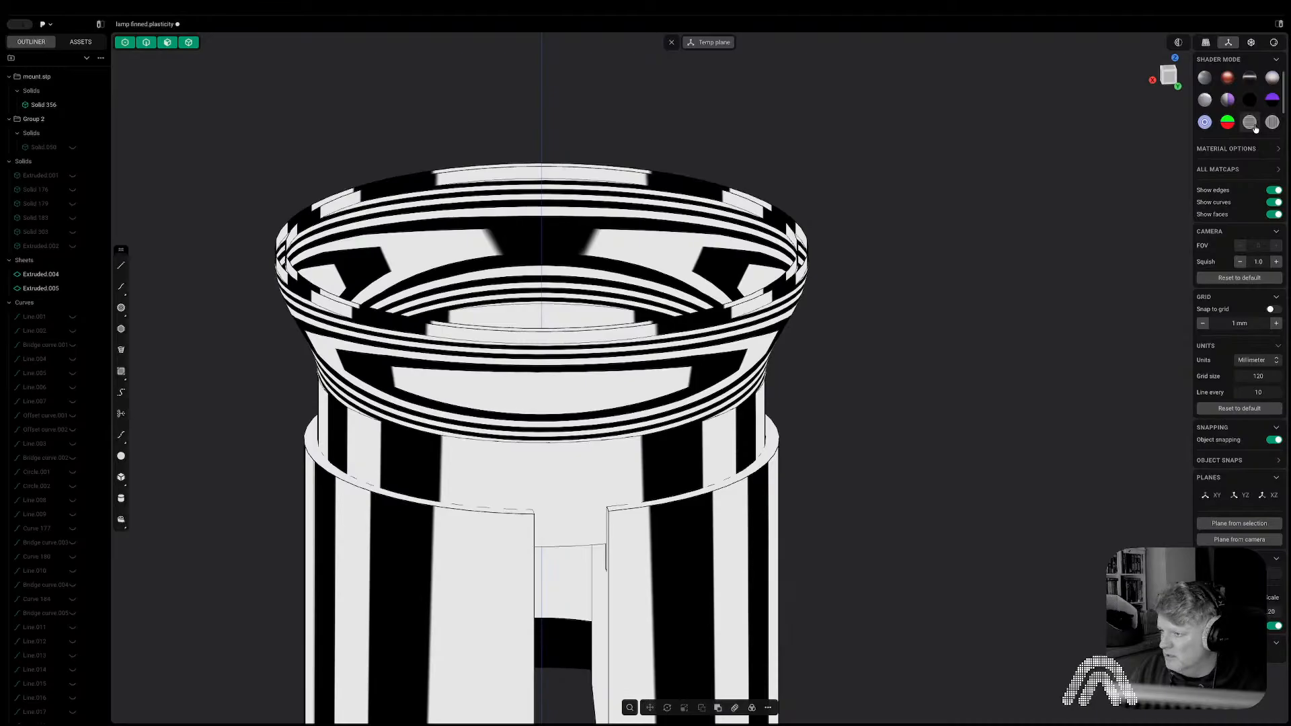
{"action": "middle_click_drag", "start_coordinate": [911, 236], "coordinate": [876, 247]}
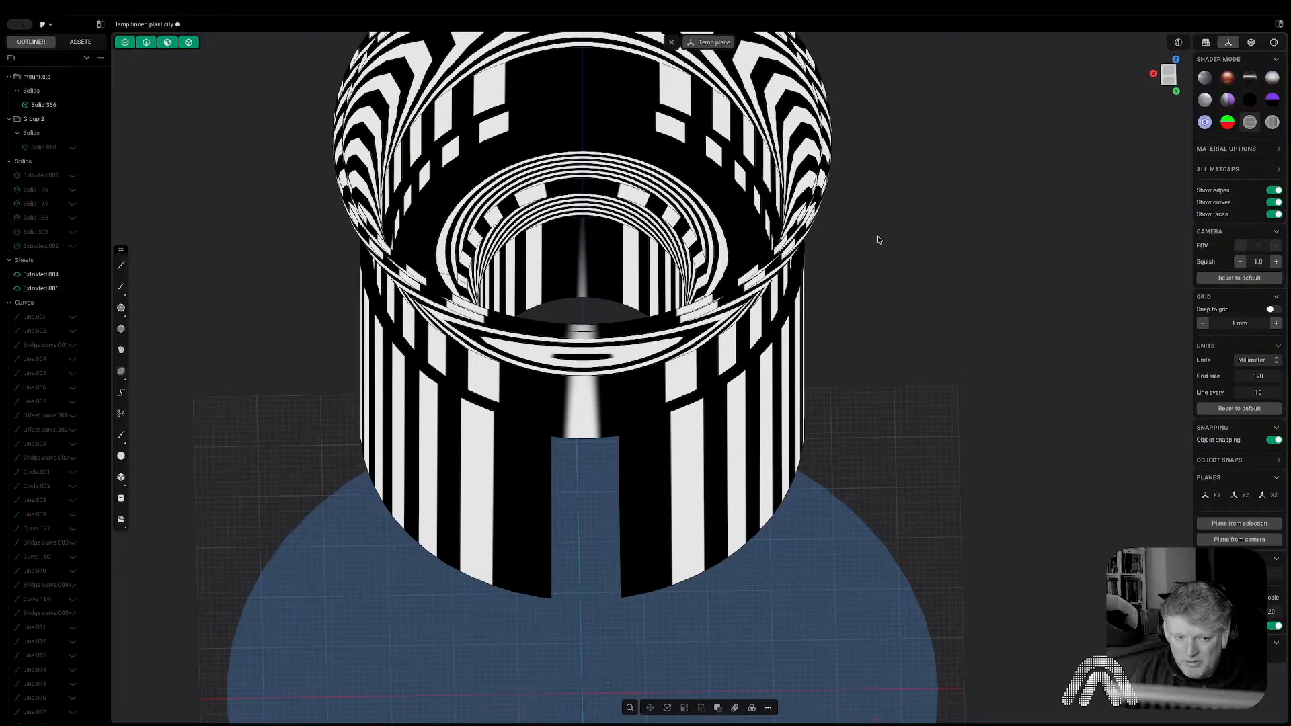
{"action": "left_click", "coordinate": [1270, 124]}
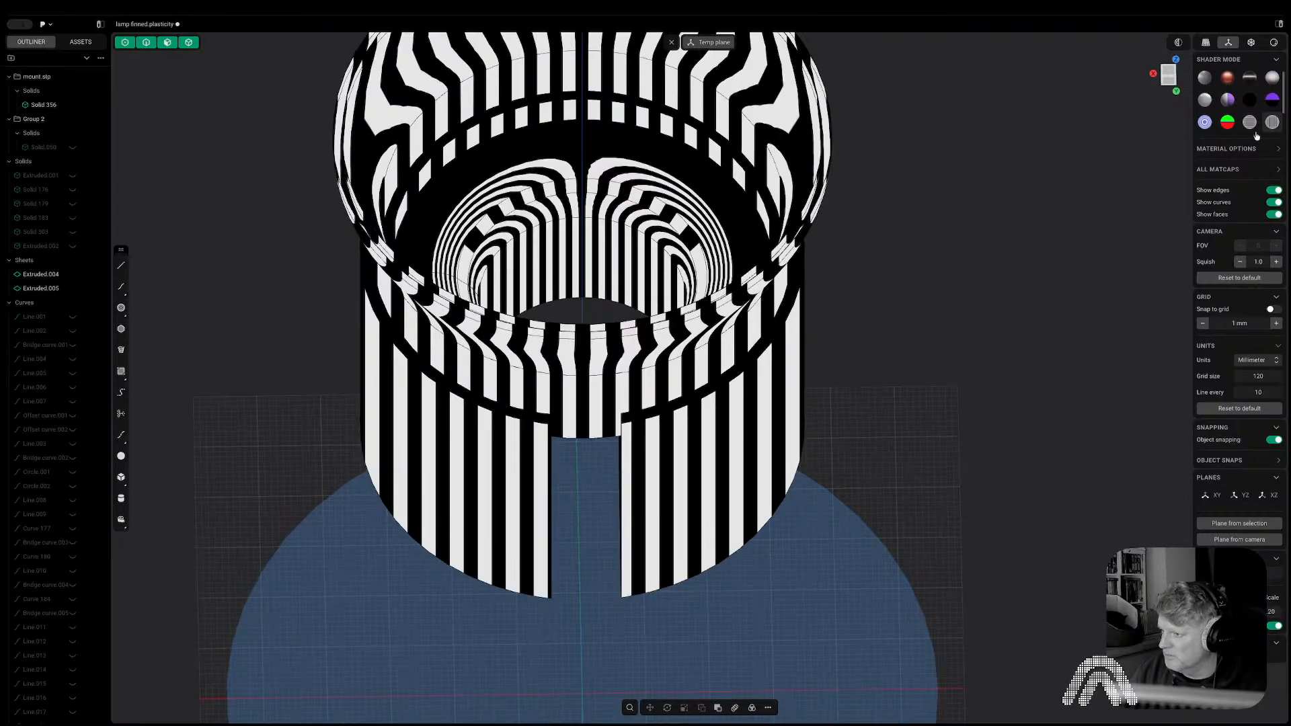
{"action": "middle_click_drag", "start_coordinate": [849, 374], "coordinate": [814, 478]}
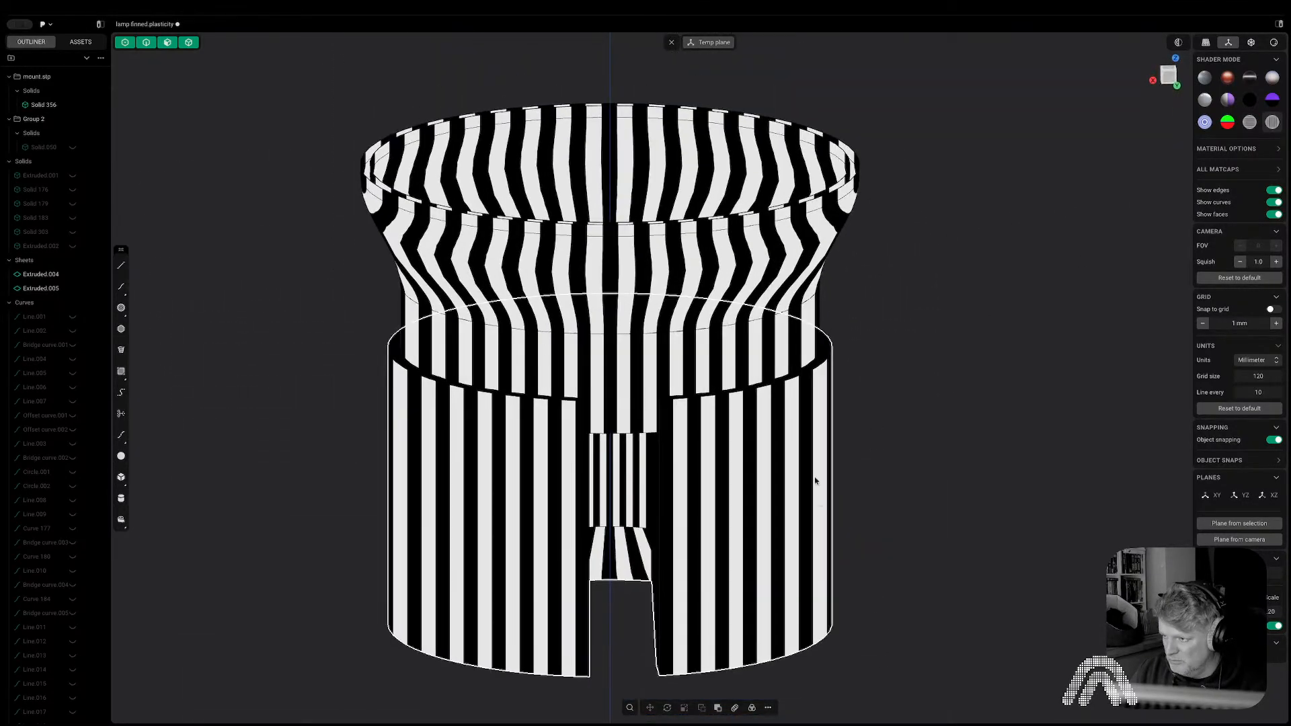
{"action": "left_click", "coordinate": [1204, 78]}
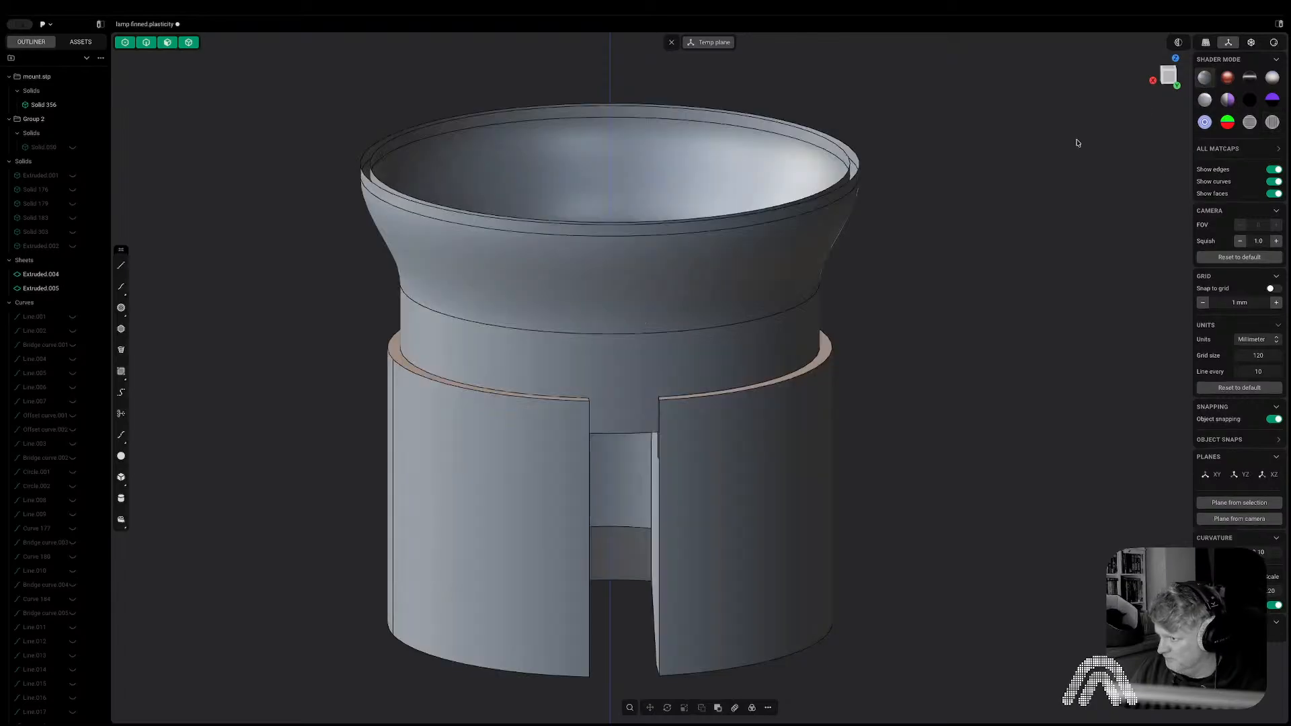
Join the outer flared sheet with the ring sheet into one sheet.
{"action": "left_click", "coordinate": [804, 268]}
{"action": "left_click", "coordinate": [791, 338], "text": "shift"}
{"action": "key", "text": "j"}
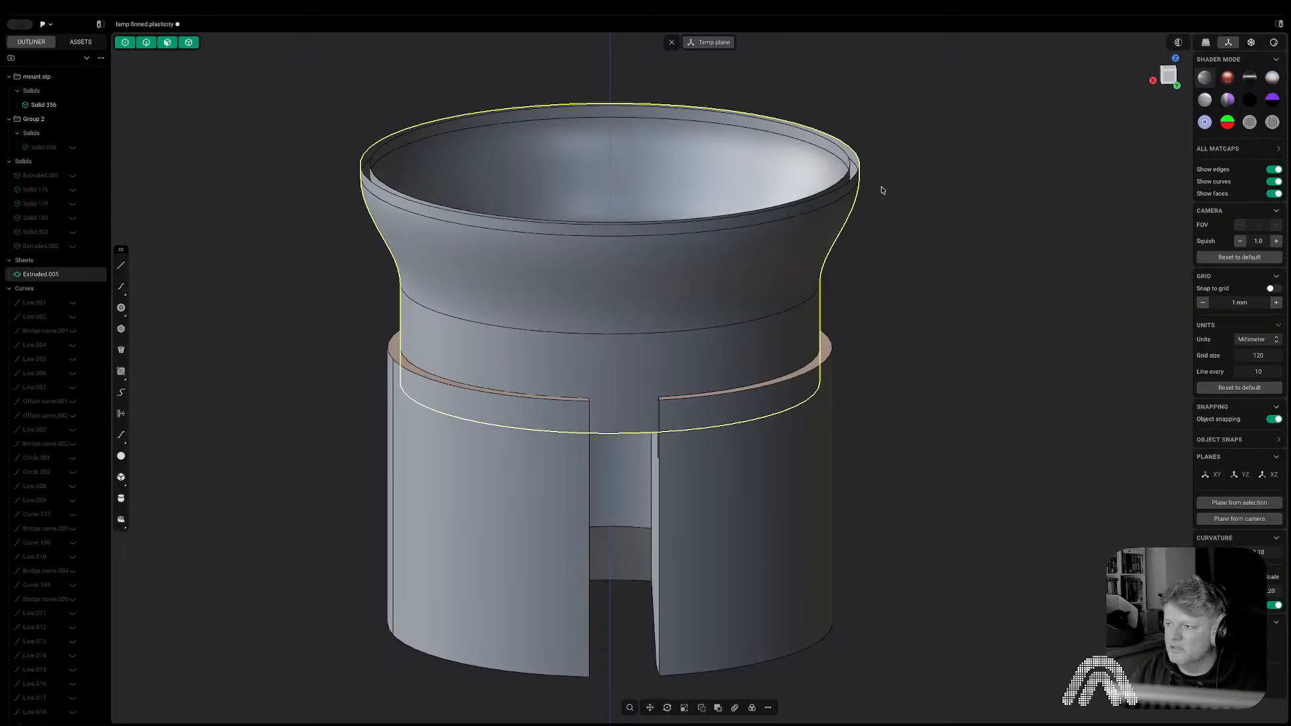
Try to cap the opening at the outer rim's upper edge using Patch Hole with G0 continuity.
{"action": "scroll", "coordinate": [886, 198], "scroll_direction": "up", "scroll_amount": 4}
{"action": "key", "text": "2"}
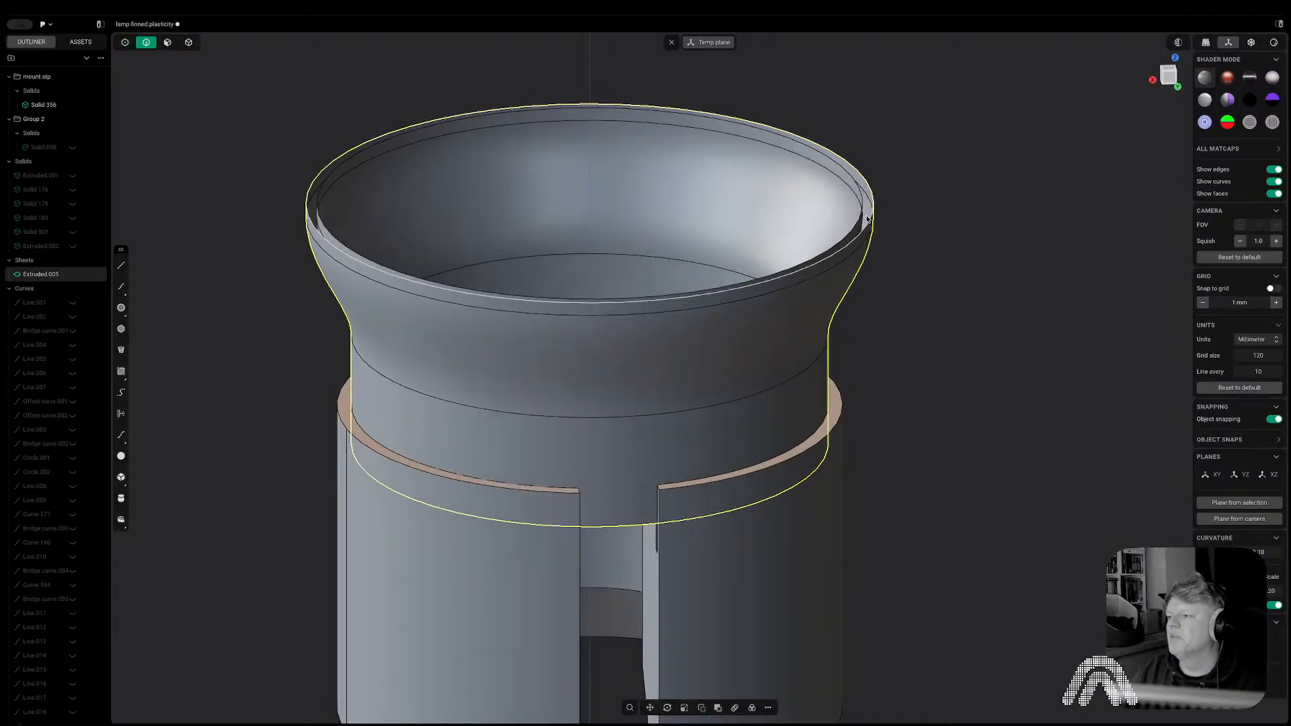
{"action": "left_click", "coordinate": [870, 221]}
{"action": "key", "text": "shift+e"}
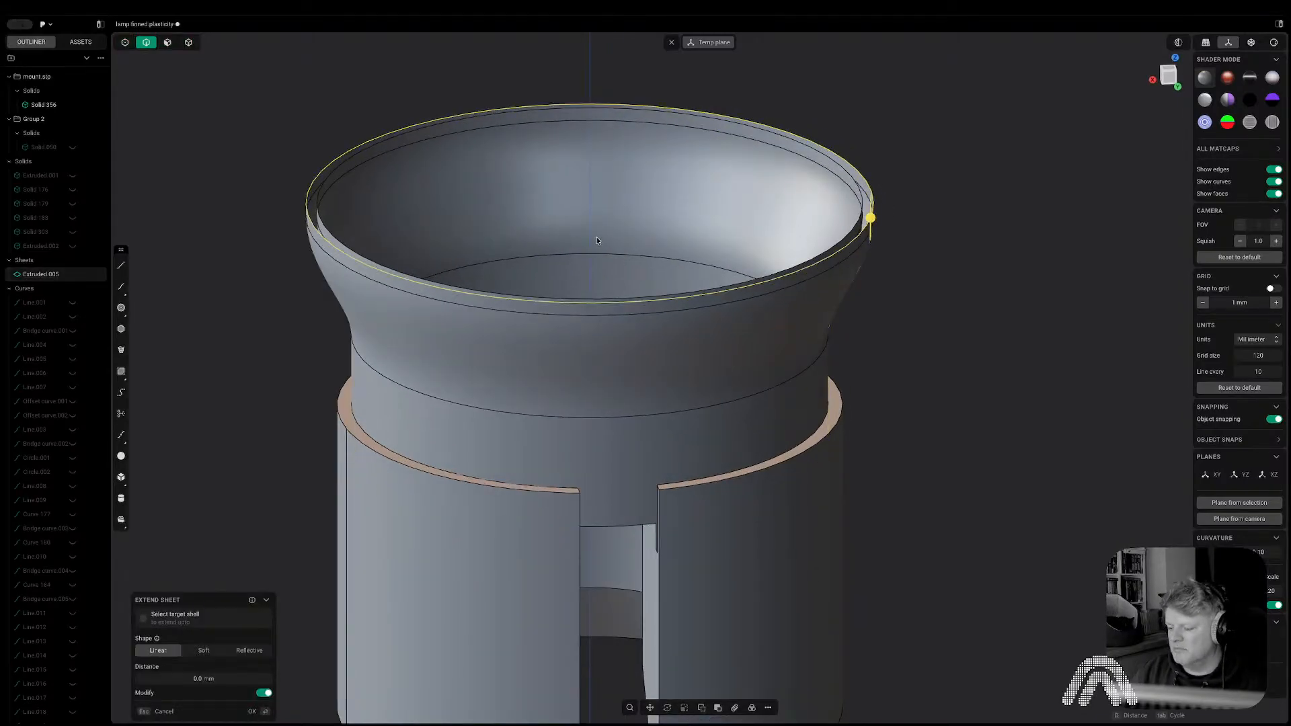
{"action": "key", "text": "l"}
{"action": "key", "text": "Escape"}
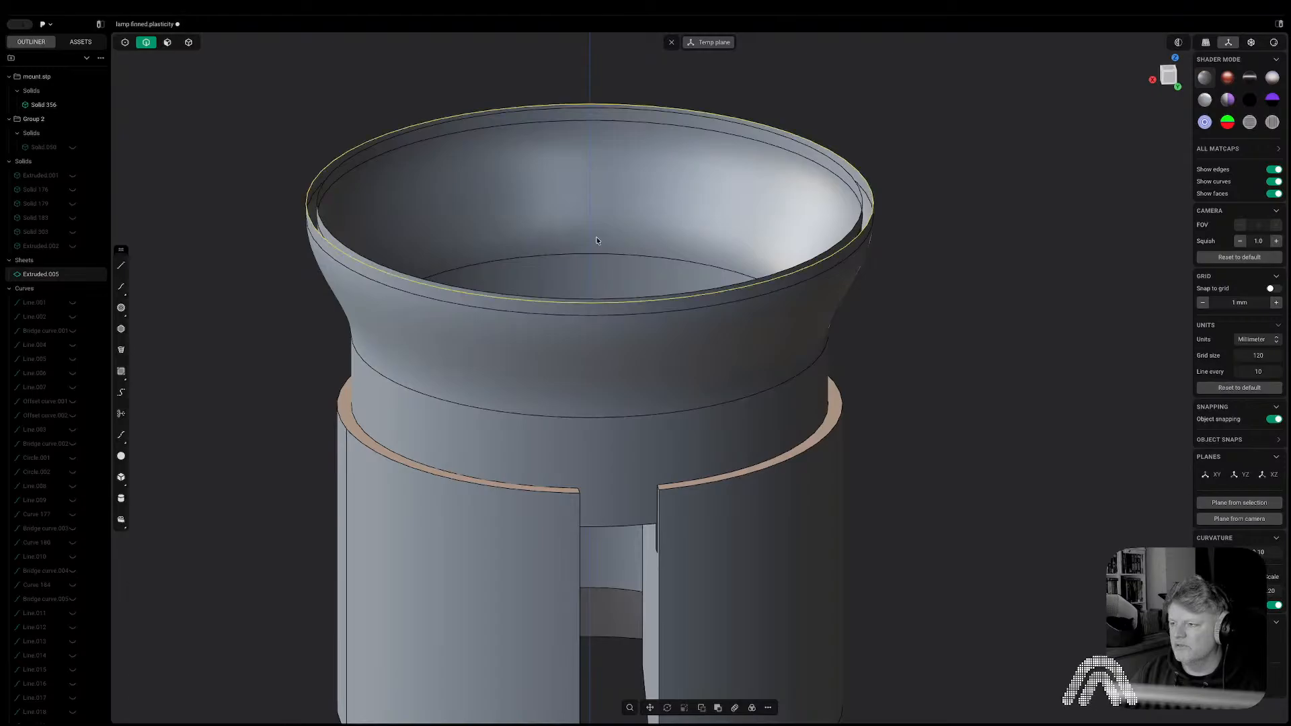
{"action": "key", "text": "l"}
{"action": "key", "text": "Escape"}
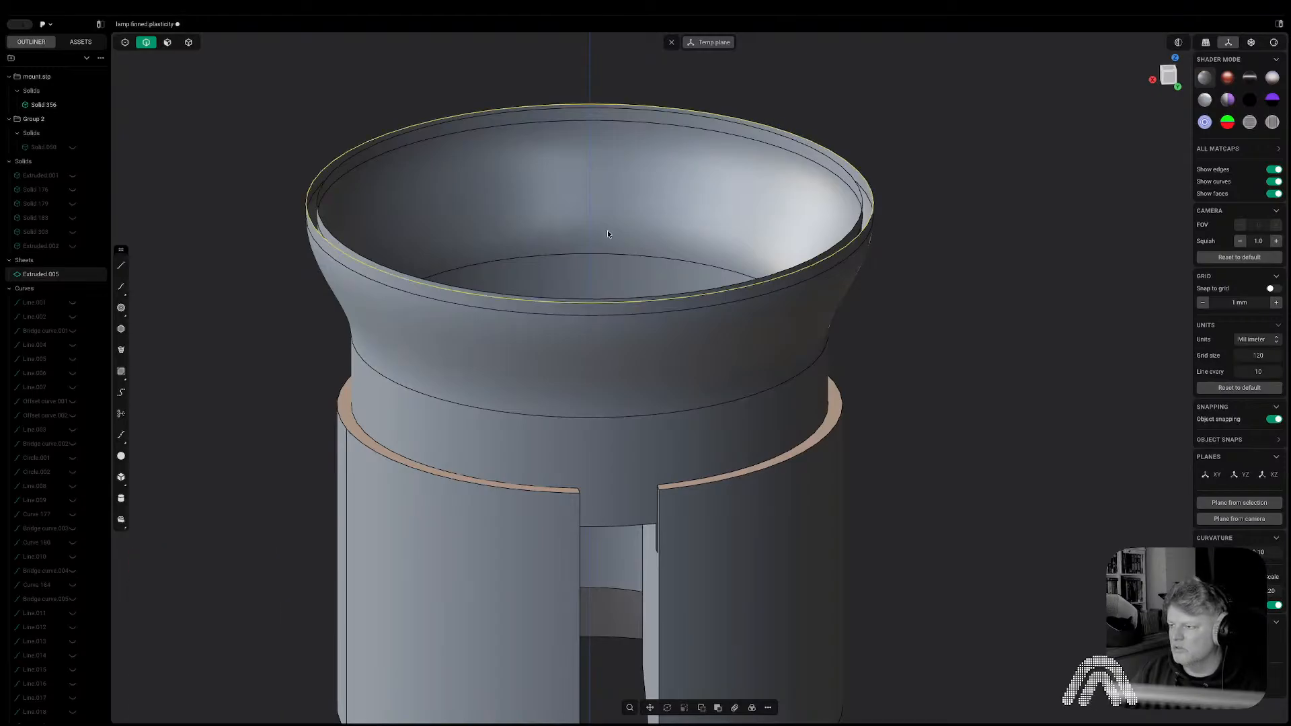
{"action": "middle_click_drag", "start_coordinate": [607, 230], "coordinate": [651, 224]}
{"action": "key", "text": "shift+p"}
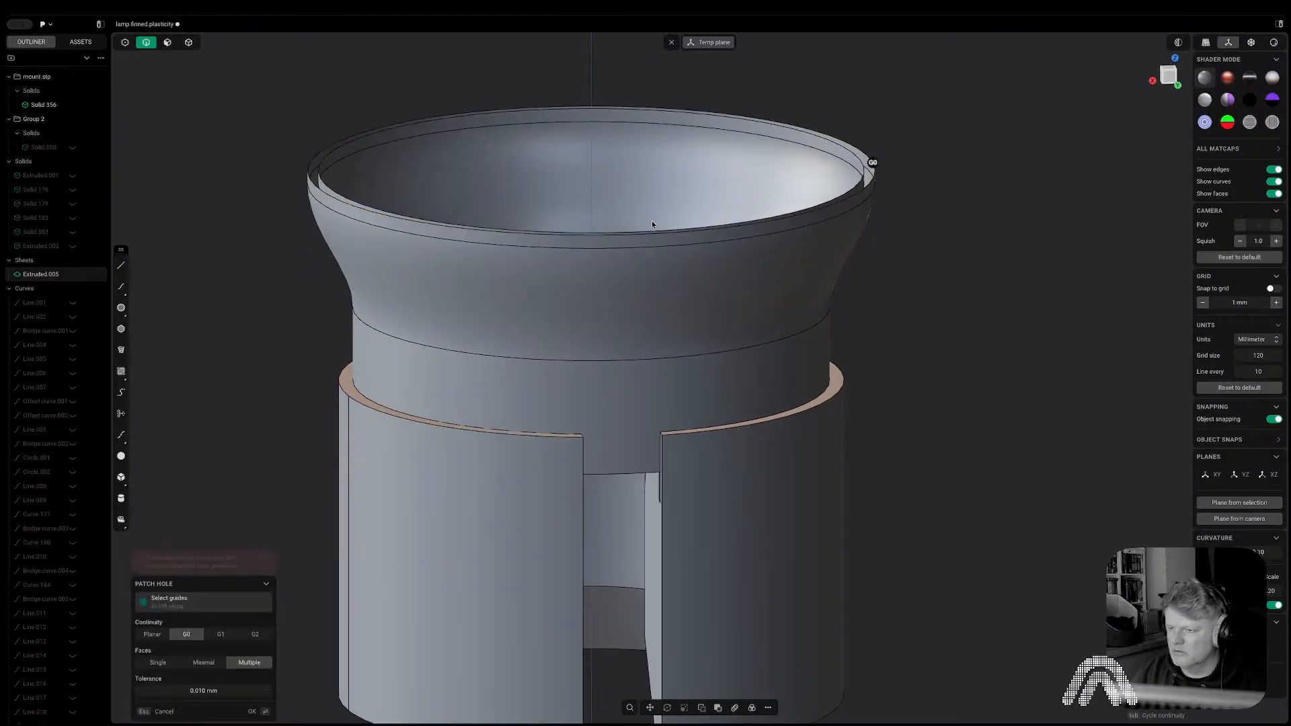
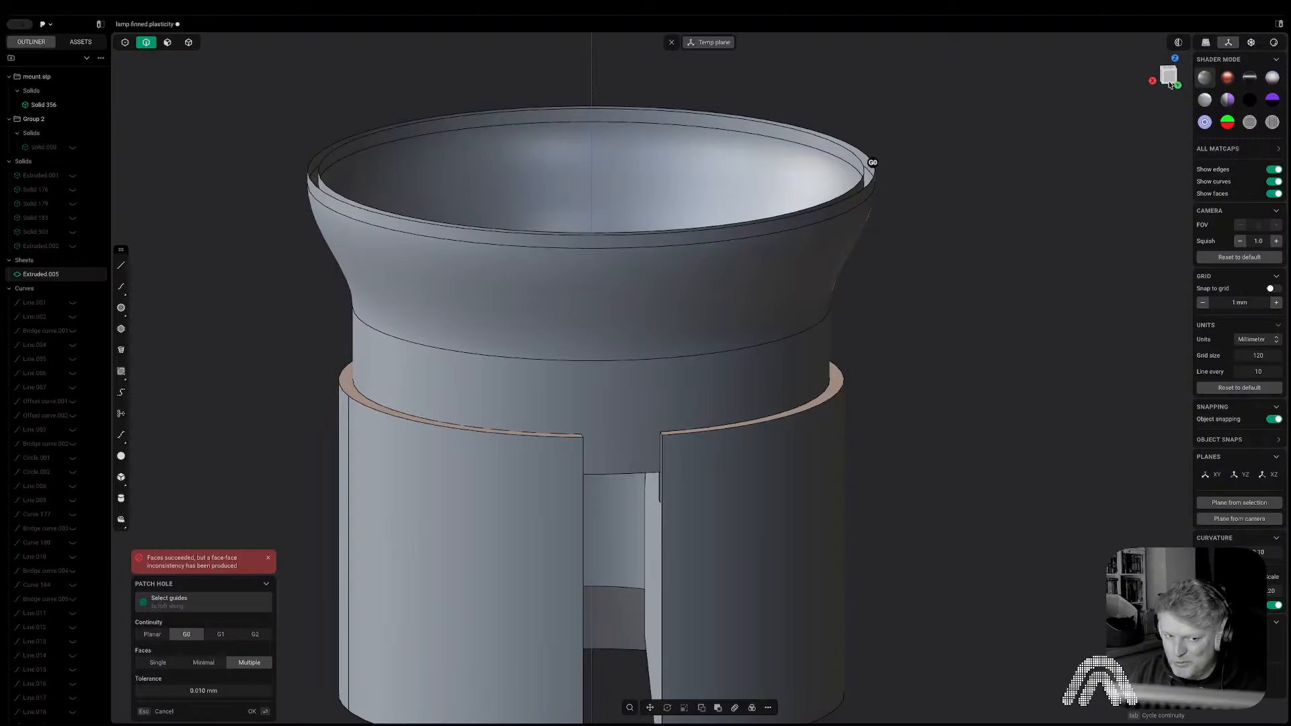
{"action": "left_click", "coordinate": [1170, 84]}
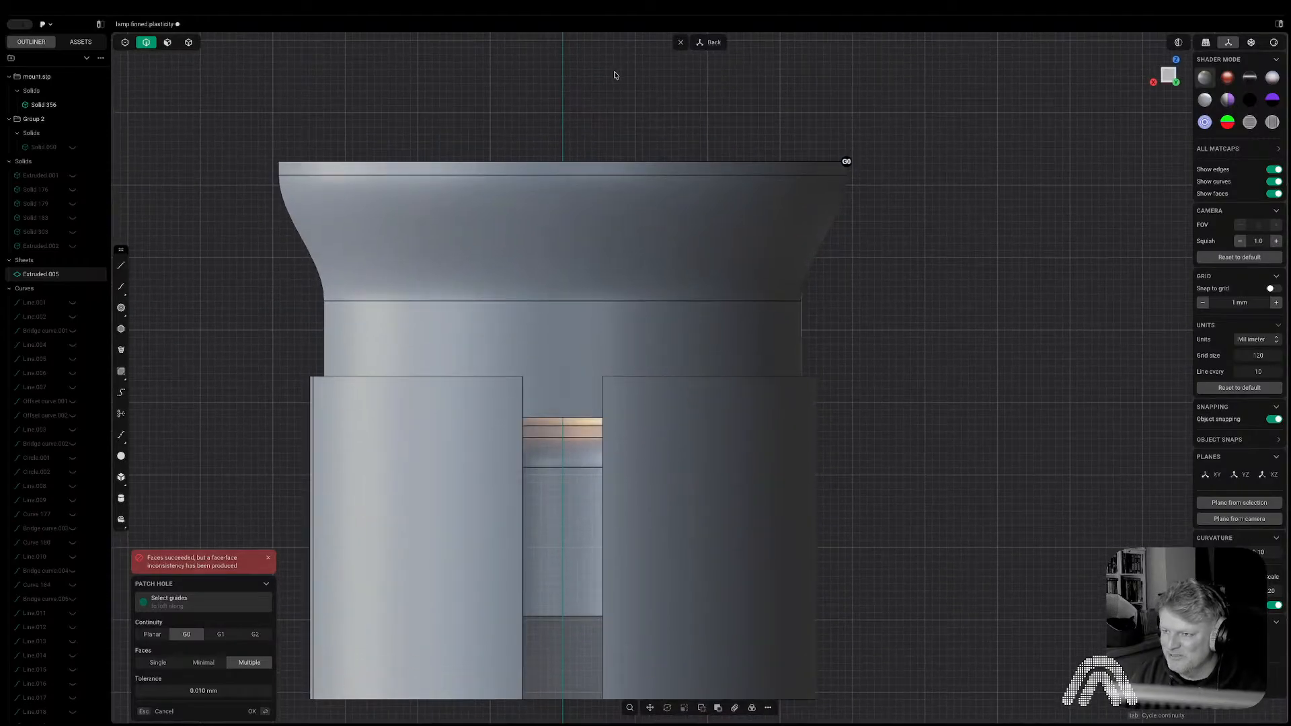
{"action": "middle_click_drag", "start_coordinate": [552, 95], "coordinate": [808, 249]}
{"action": "key", "text": "Escape"}
Try patching the opening at the inner rim's upper edge with G1 and G2 continuity, and cancel the patch.
{"action": "scroll", "coordinate": [782, 216], "scroll_direction": "up", "scroll_amount": 5}
{"action": "left_click", "coordinate": [906, 237]}
{"action": "key", "text": "shift+e"}
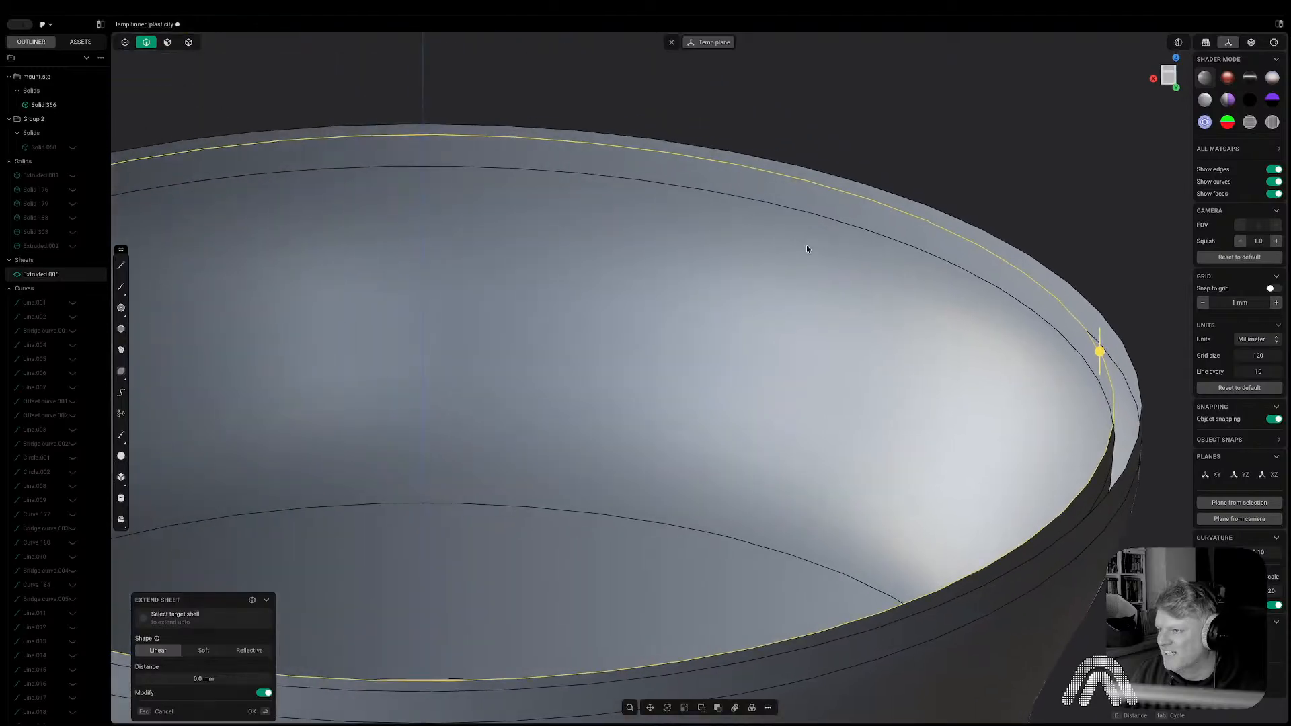
{"action": "key", "text": "shift+p"}
{"action": "key", "text": "Tab"}
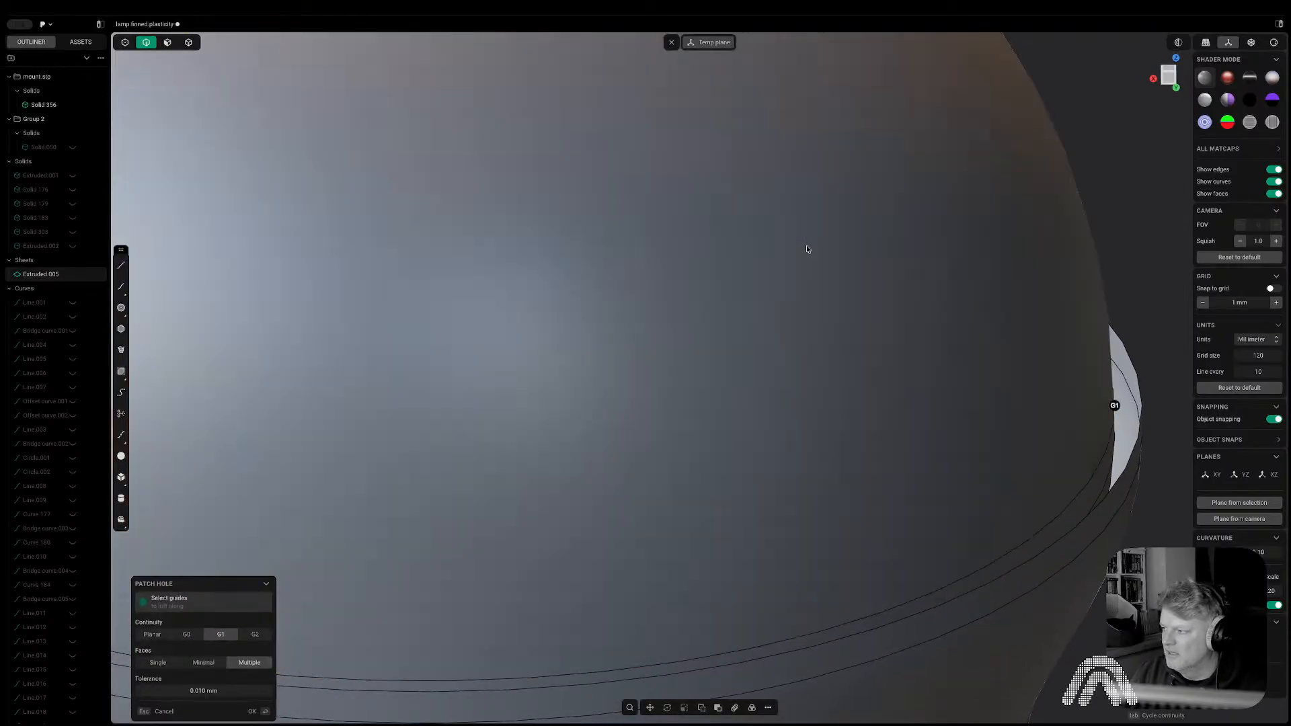
{"action": "scroll", "coordinate": [807, 249], "scroll_direction": "down", "scroll_amount": 5}
{"action": "middle_click_drag", "start_coordinate": [805, 245], "coordinate": [793, 194]}
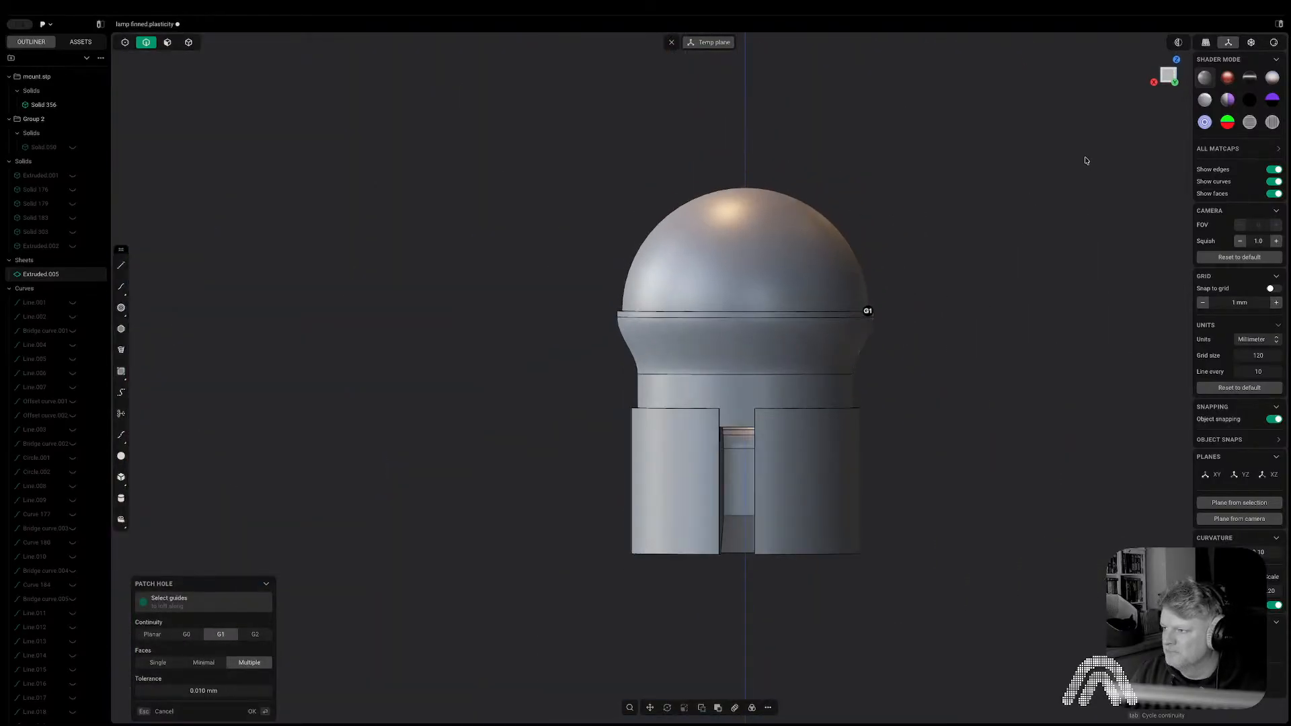
{"action": "left_click", "coordinate": [1165, 78]}
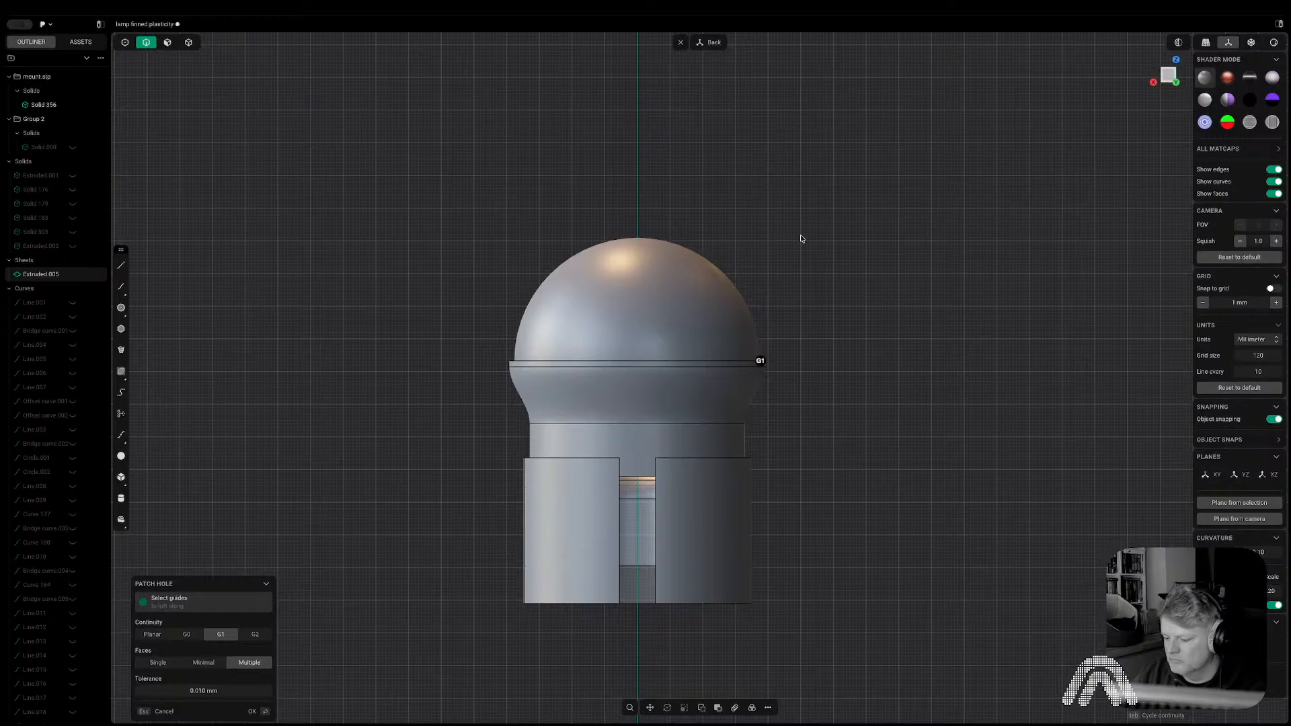
{"action": "key", "text": "Tab"}
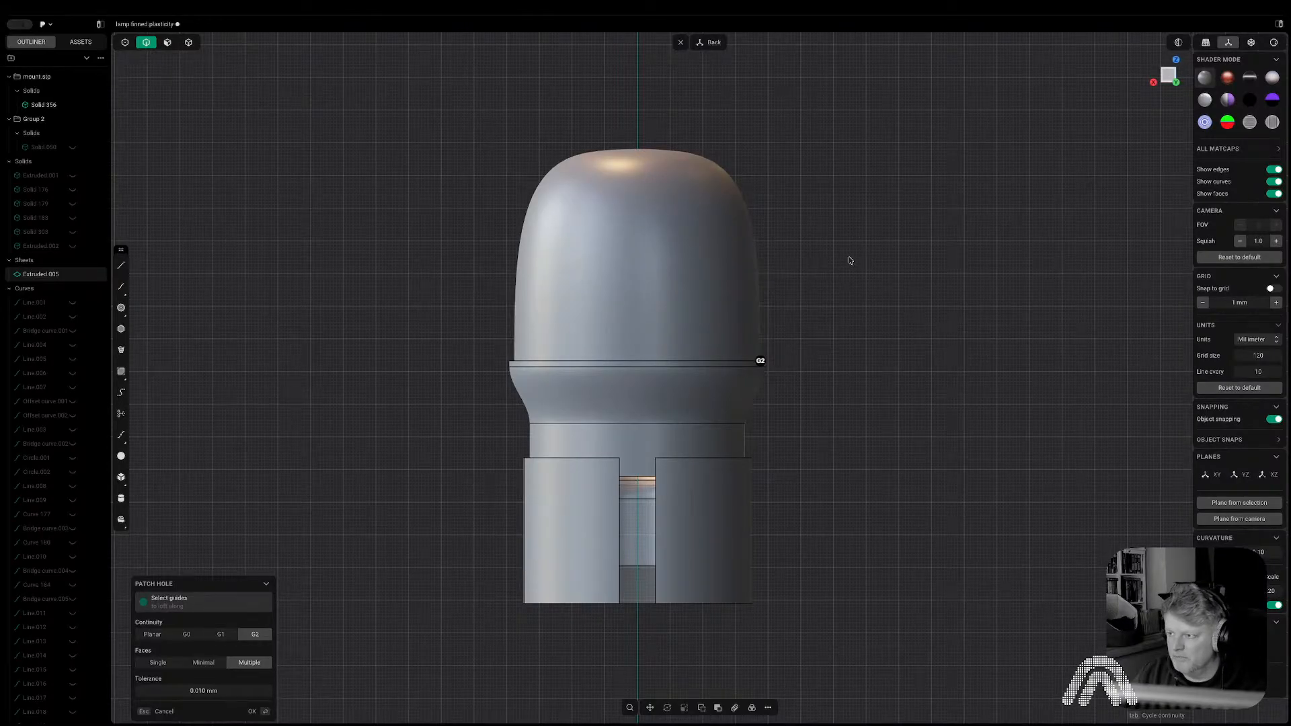
{"action": "key", "text": "Escape"}
{"action": "scroll", "coordinate": [725, 289], "scroll_direction": "up", "scroll_amount": 5}
{"action": "key", "text": "shift+e"}
{"action": "middle_click_drag", "start_coordinate": [706, 289], "coordinate": [695, 364]}
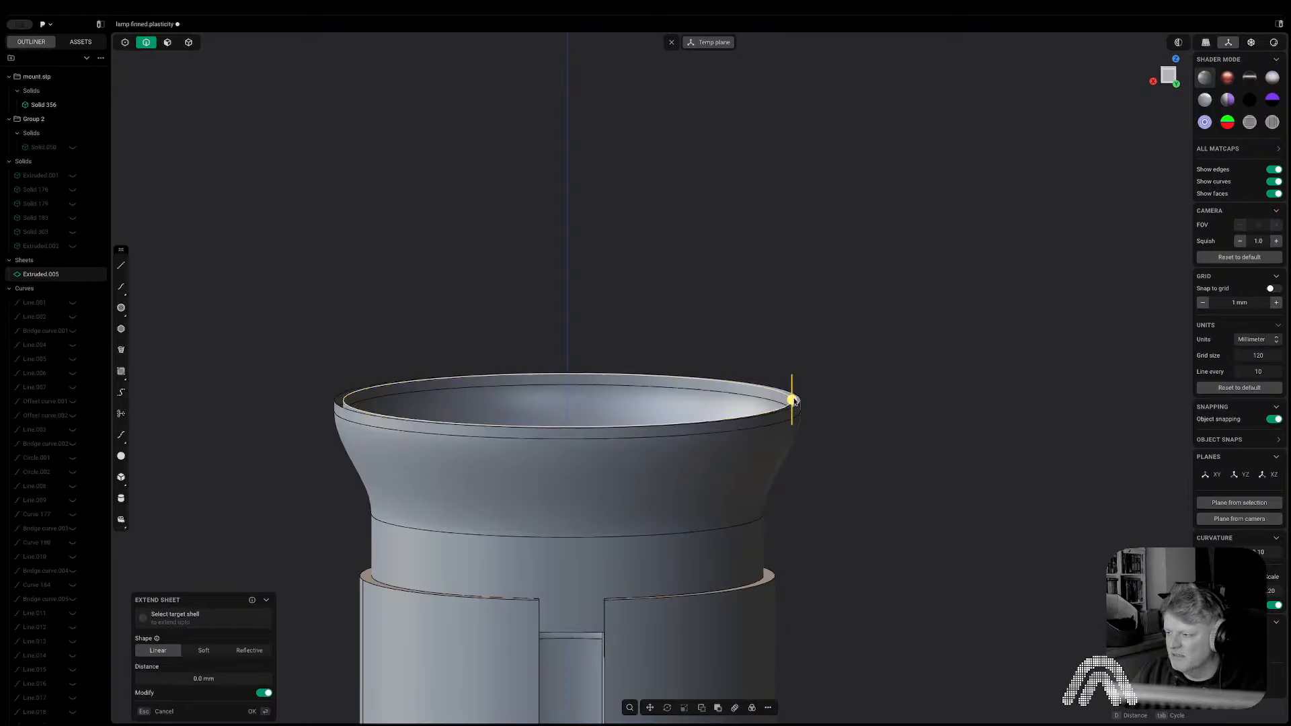
{"action": "key", "text": "Escape"}
Duplicate the inner rim's upper edge straight up along Z and scale the copied circle to about 0.44.
{"action": "key", "text": "shift+d"}
{"action": "key", "text": "z"}
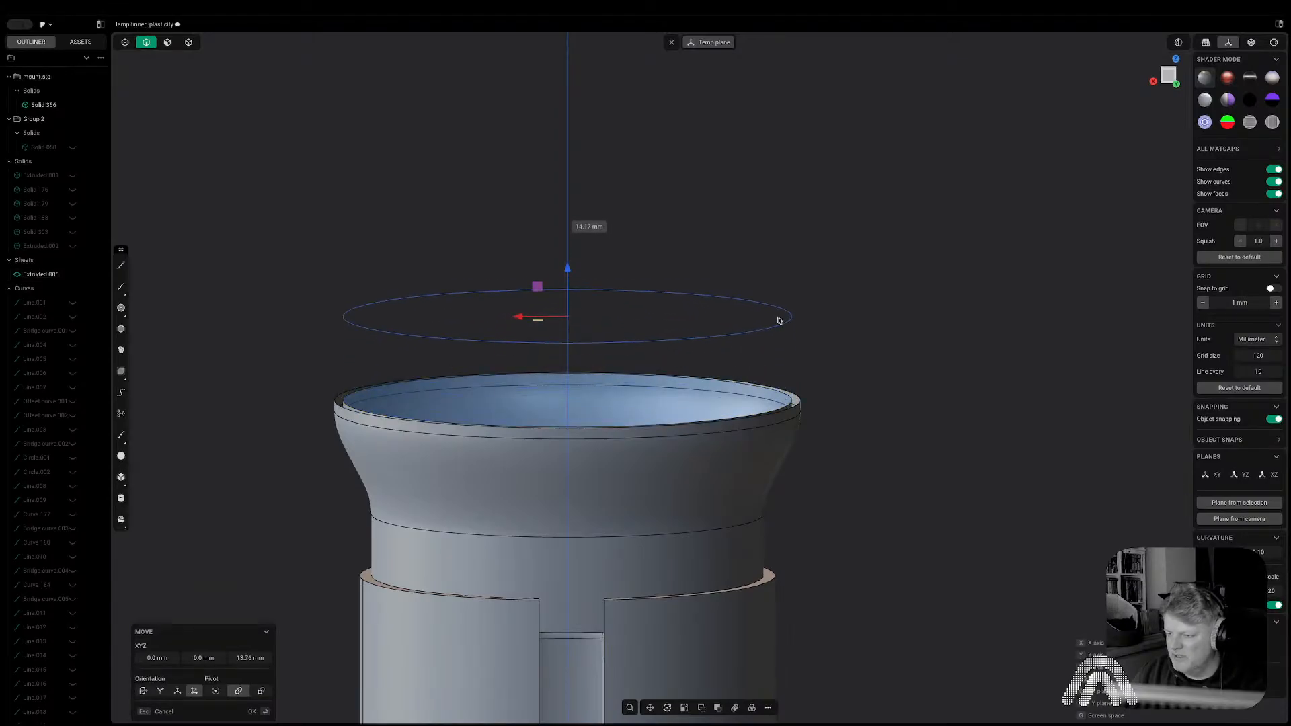
{"action": "left_click", "coordinate": [773, 260]}
{"action": "key", "text": "s"}
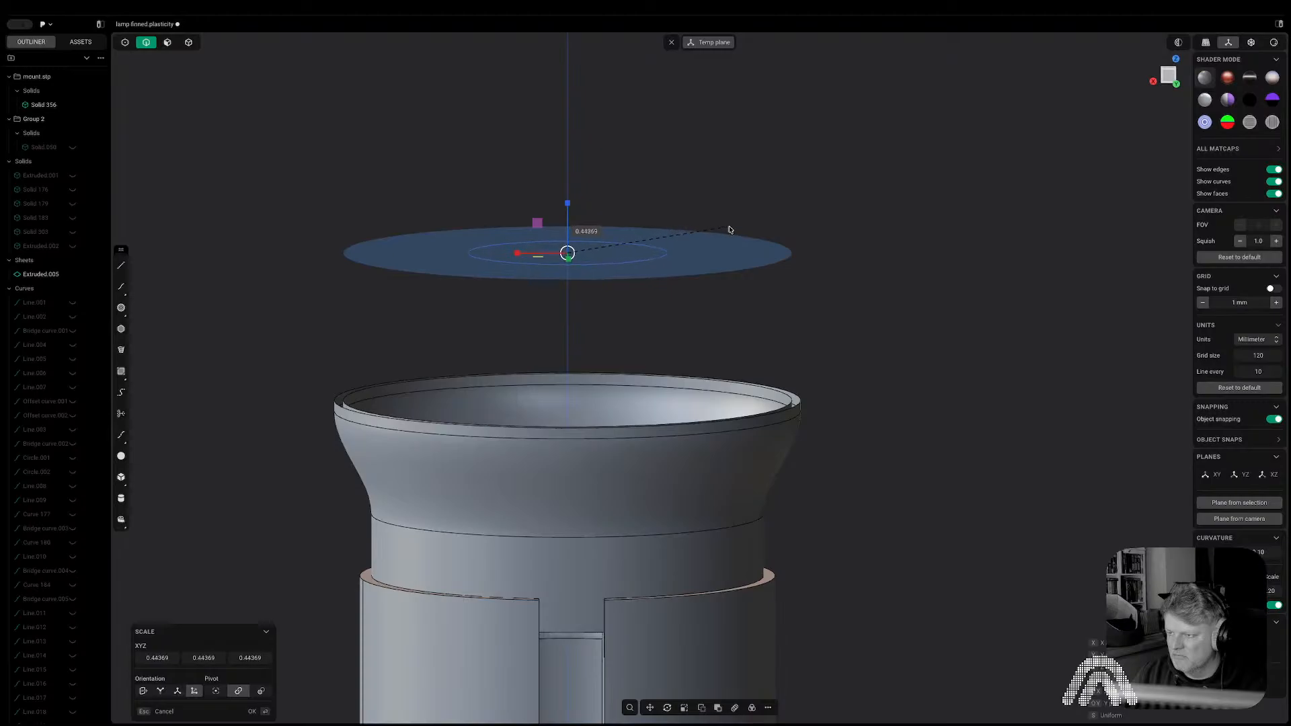
{"action": "key", "text": "Escape"}
Lower the small circle by about 11.9 mm and patch it into a flat disc above the flared opening.
{"action": "left_click", "coordinate": [1168, 76]}
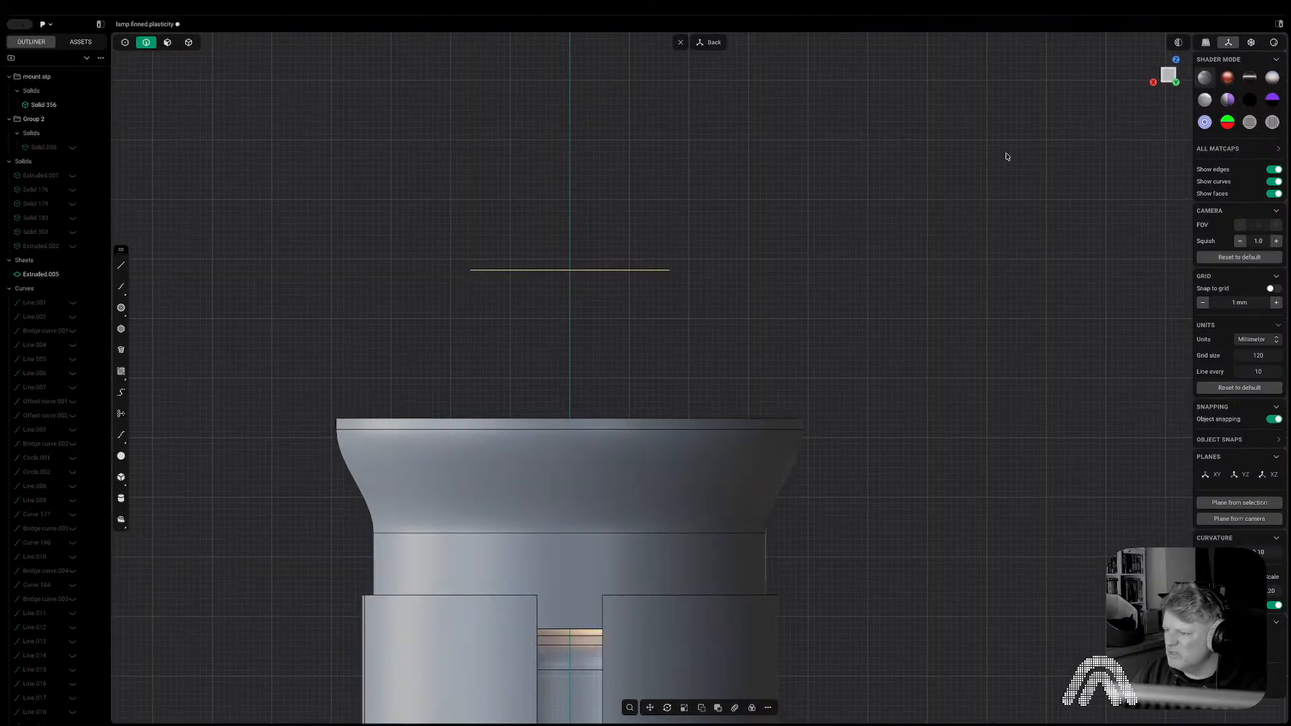
{"action": "key", "text": "g"}
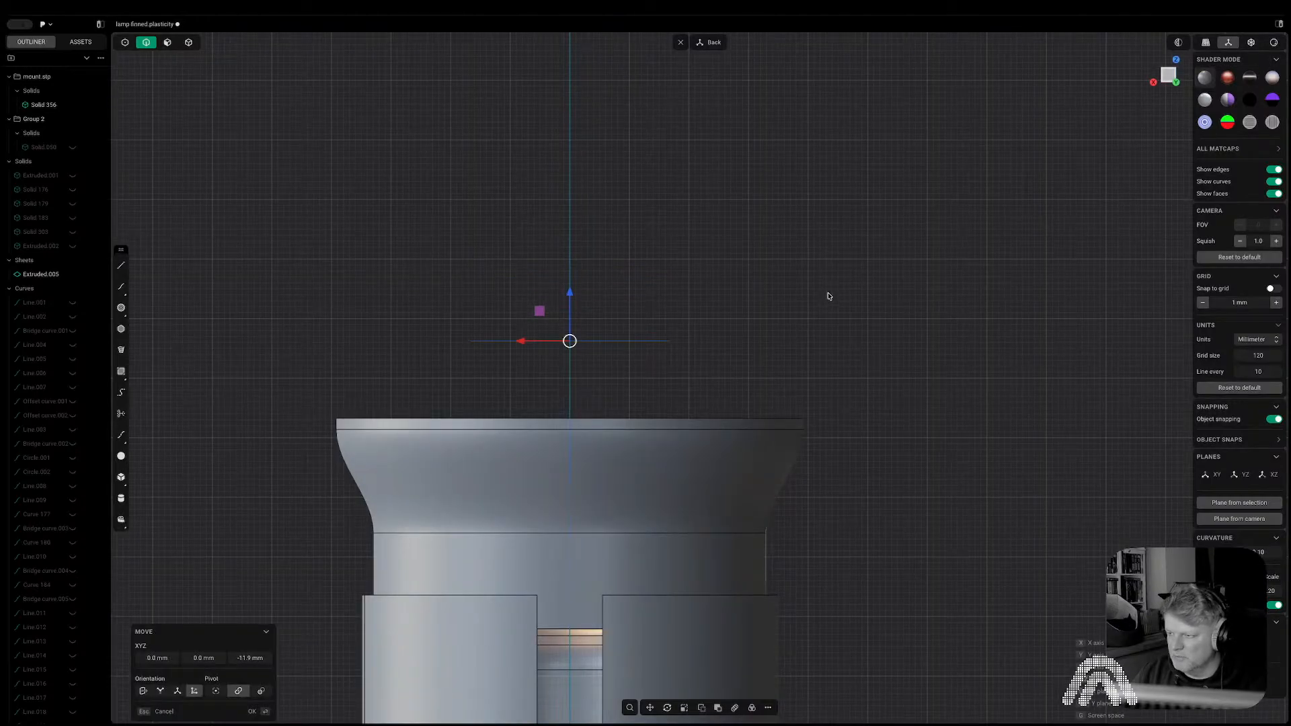
{"action": "left_click", "coordinate": [830, 291]}
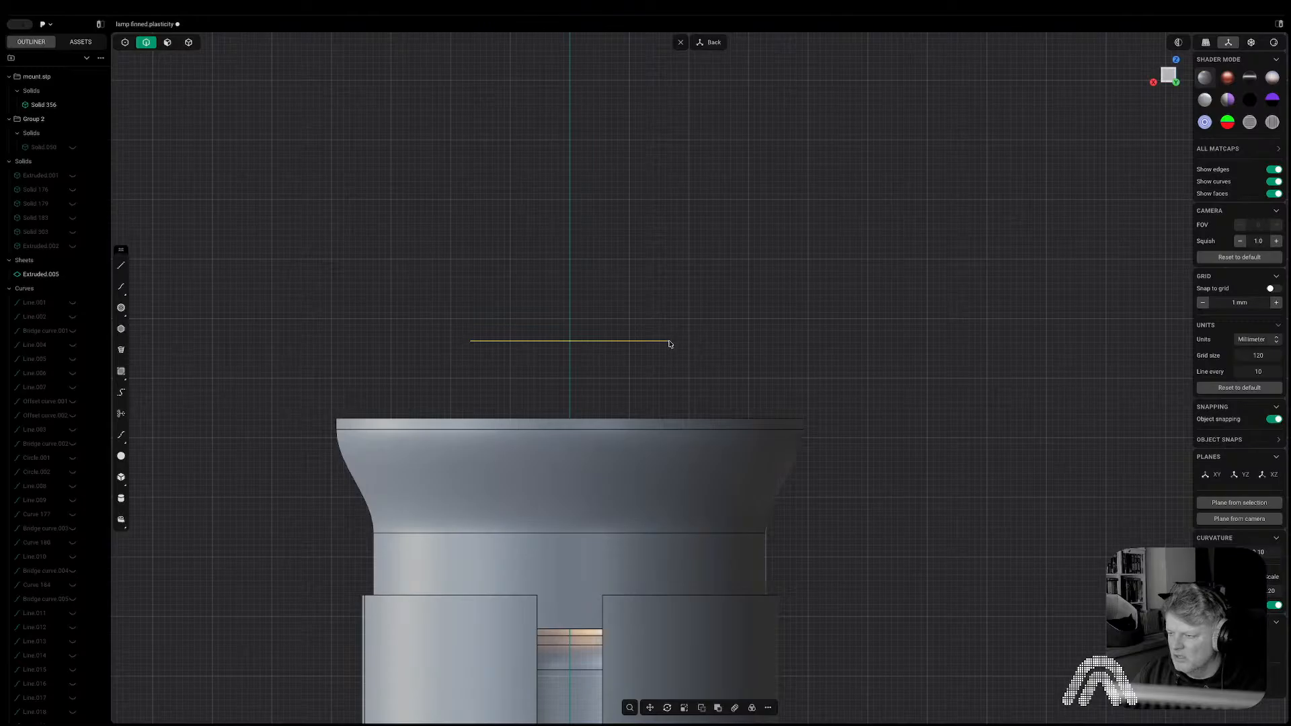
{"action": "middle_click_drag", "start_coordinate": [669, 344], "coordinate": [680, 362]}
{"action": "key", "text": "f"}
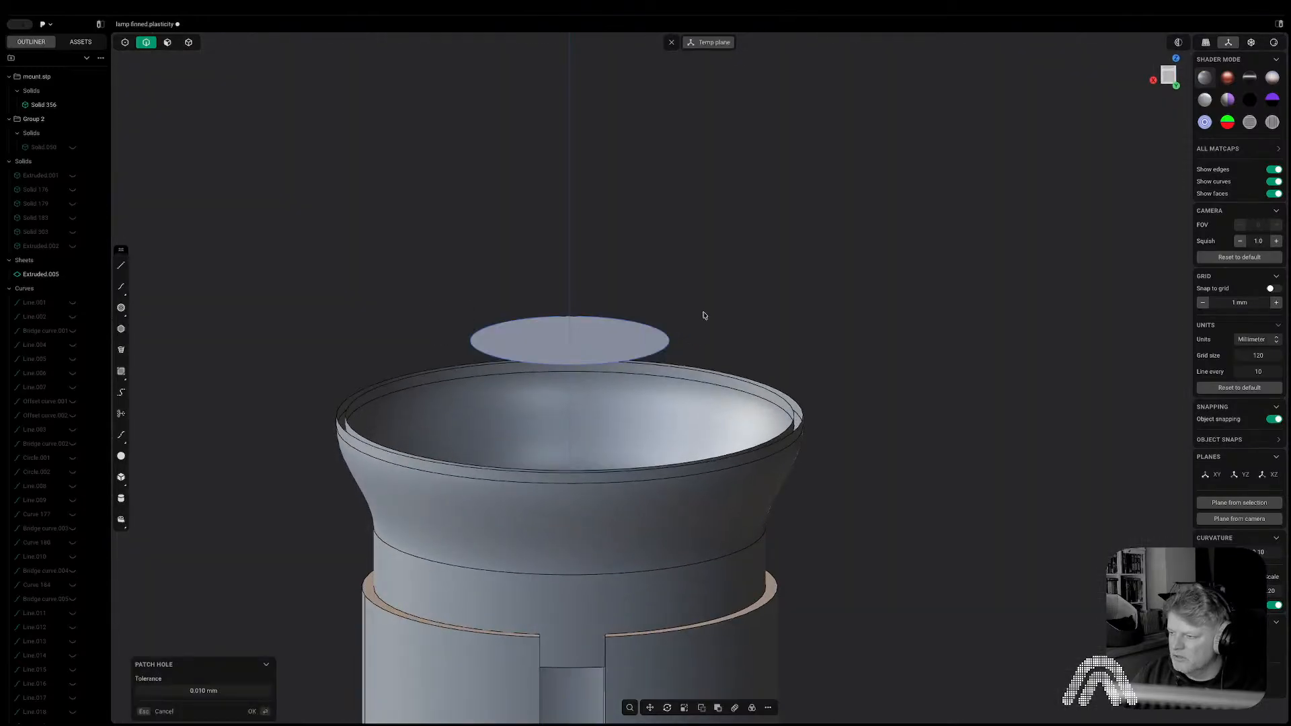
{"action": "key", "text": "Return"}
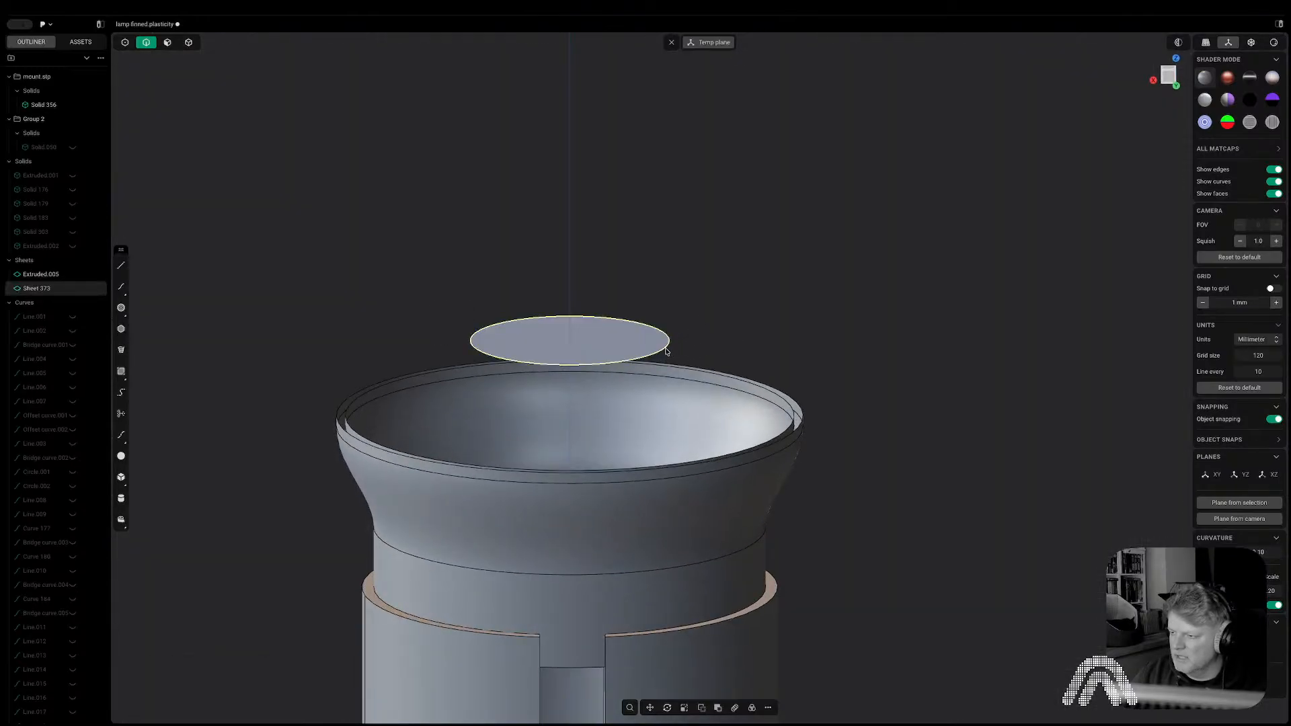
{"action": "key", "text": "Escape"}
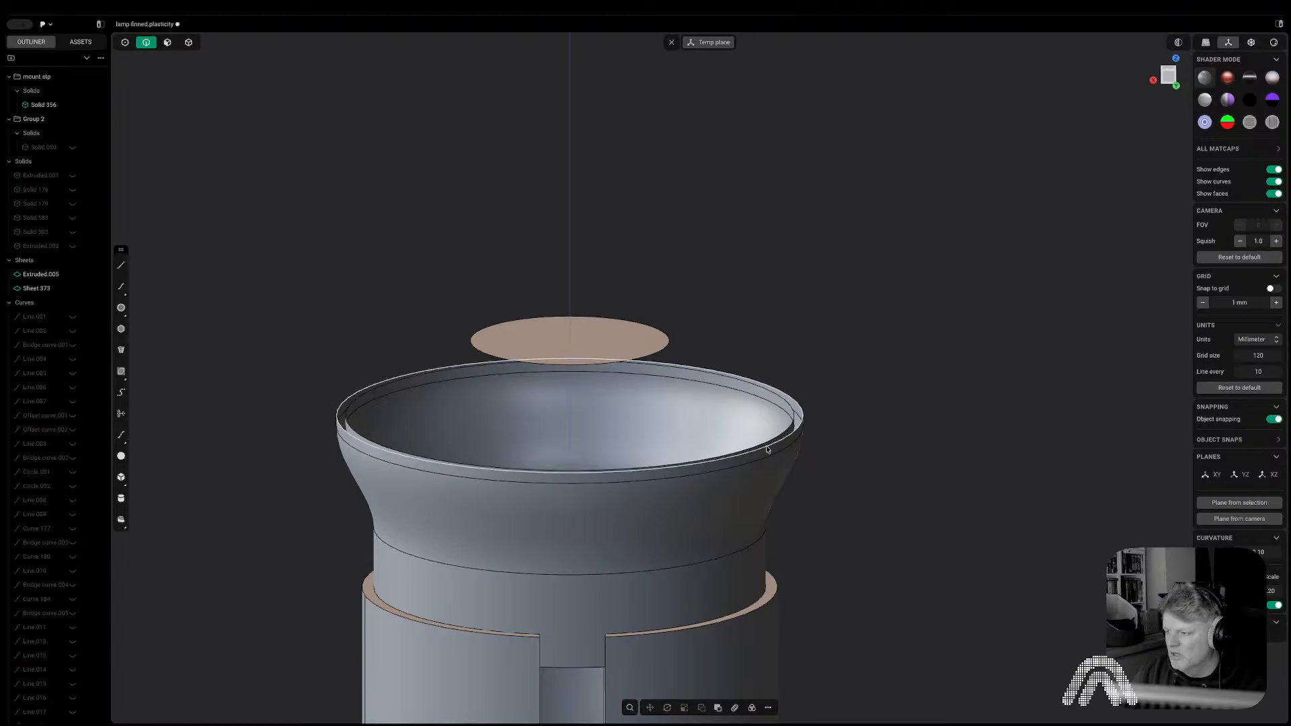
Loft a dome from the inner rim's upper edge to the small disc's edge, comparing continuities and using G1.
{"action": "left_click", "coordinate": [765, 446]}
{"action": "key", "text": "l"}
{"action": "left_click", "coordinate": [639, 360]}
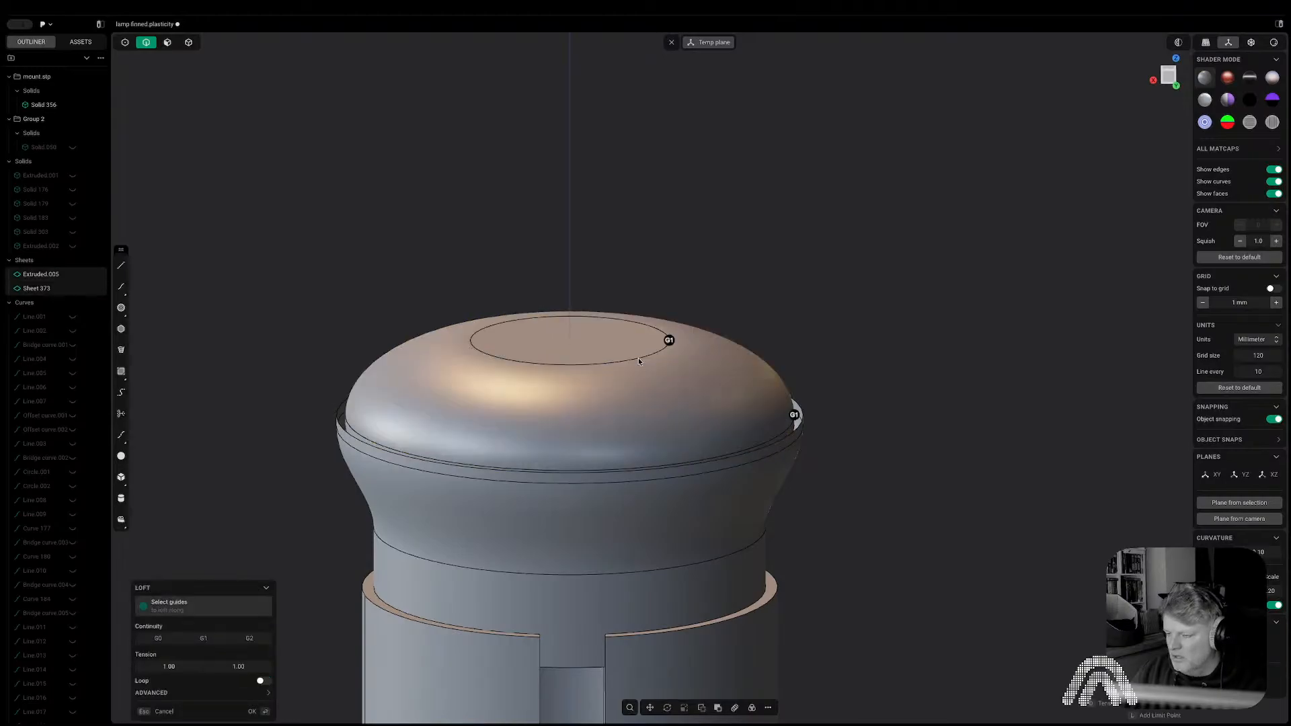
{"action": "mouse_move", "coordinate": [664, 358]}
{"action": "middle_mouse_down"}
{"action": "mouse_move", "coordinate": [670, 310]}
{"action": "mouse_move", "coordinate": [673, 342]}
{"action": "middle_mouse_up"}
{"action": "left_click", "coordinate": [1172, 77]}
{"action": "key", "text": "g"}
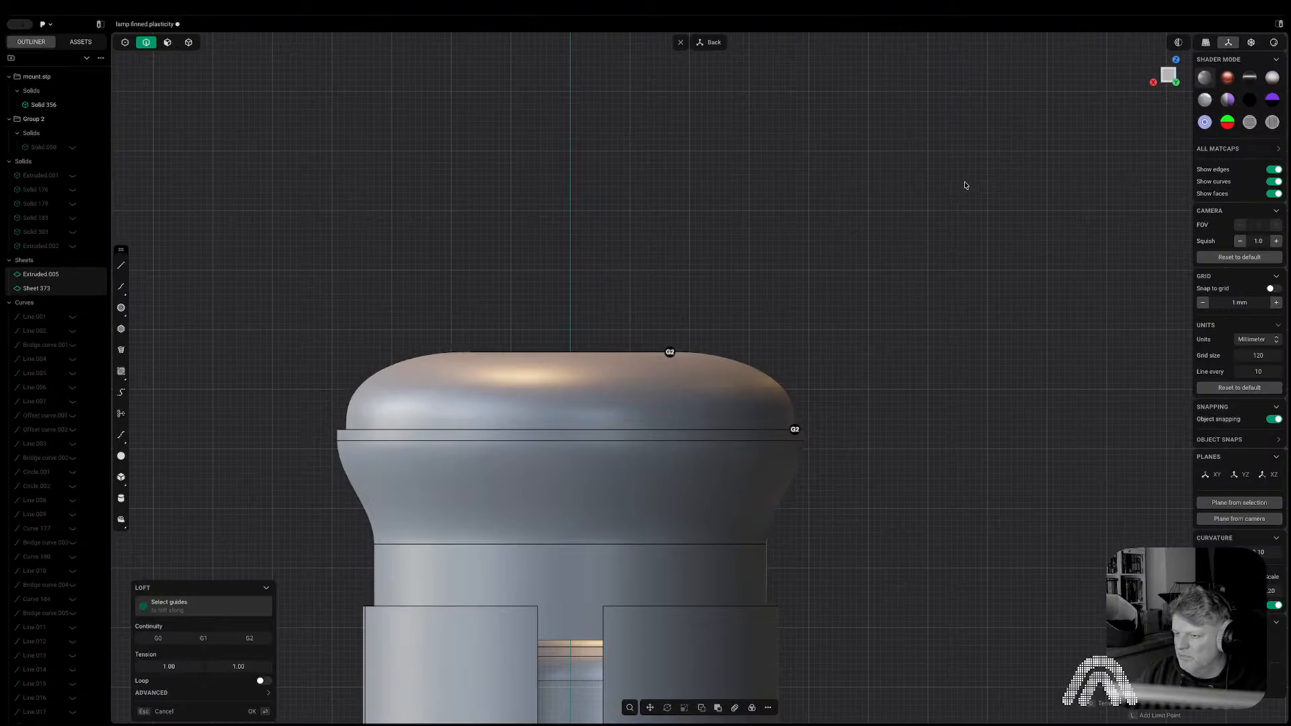
{"action": "key", "text": "g"}
{"action": "key", "text": "g"}
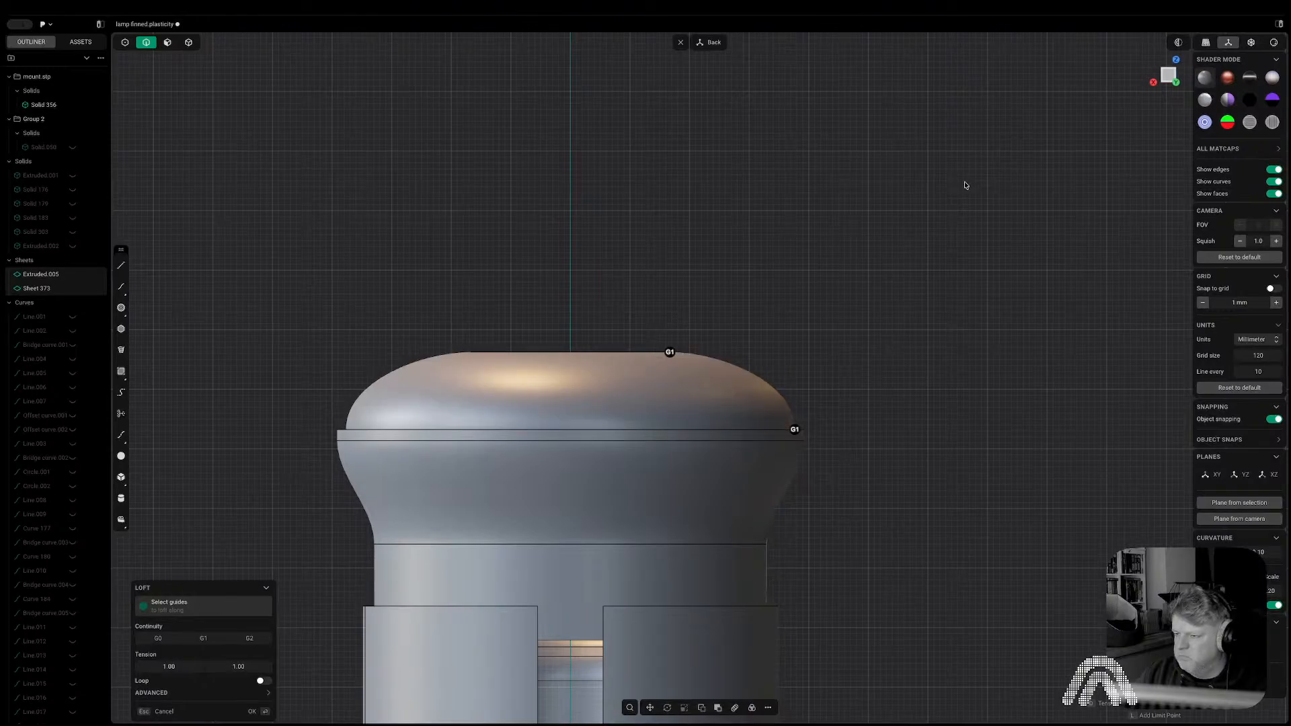
{"action": "key", "text": "g"}
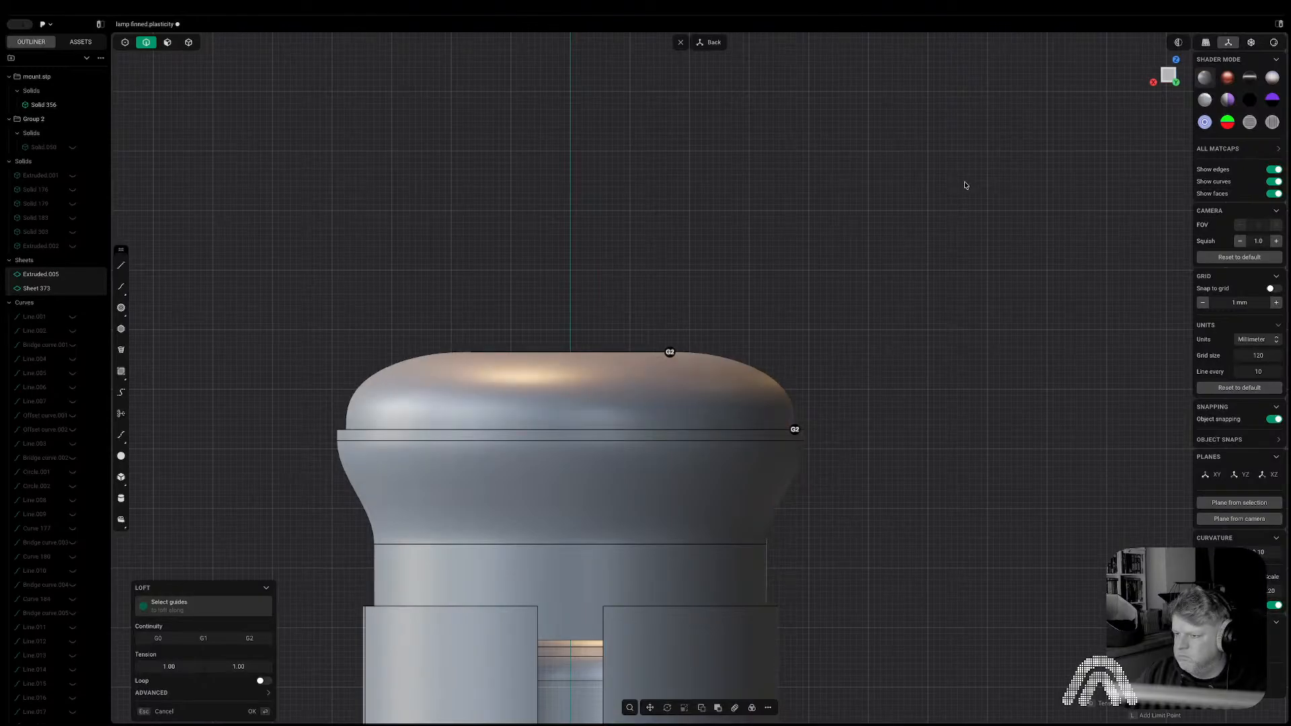
{"action": "key", "text": "g"}
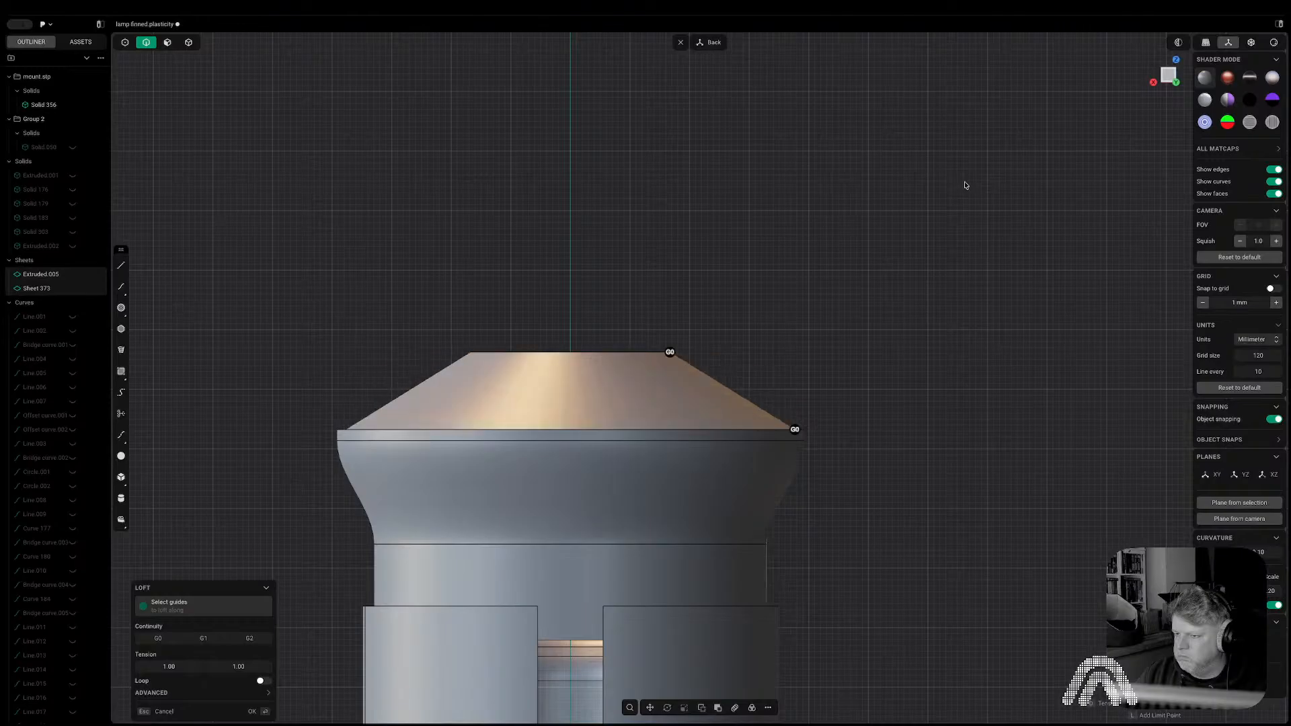
{"action": "key", "text": "g"}
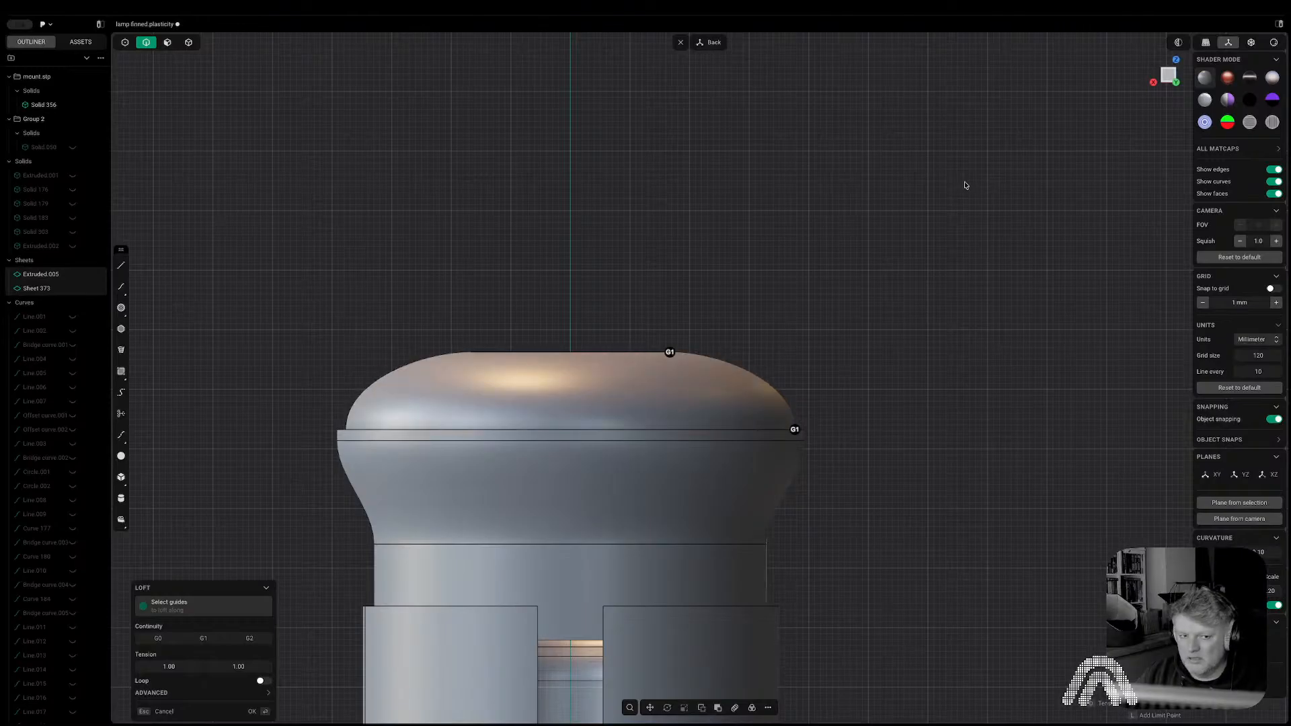
{"action": "key", "text": "Return"}
{"action": "middle_click_drag", "start_coordinate": [844, 254], "coordinate": [833, 280]}
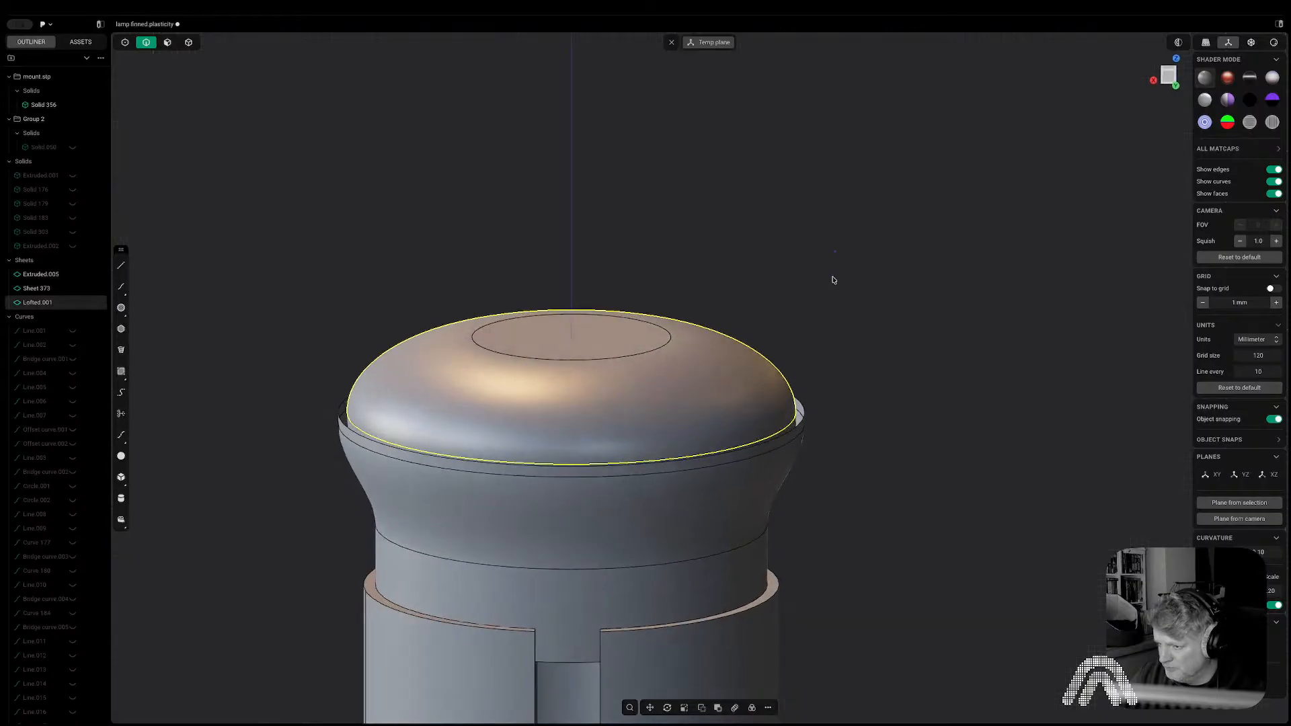
{"action": "left_click", "coordinate": [643, 295]}
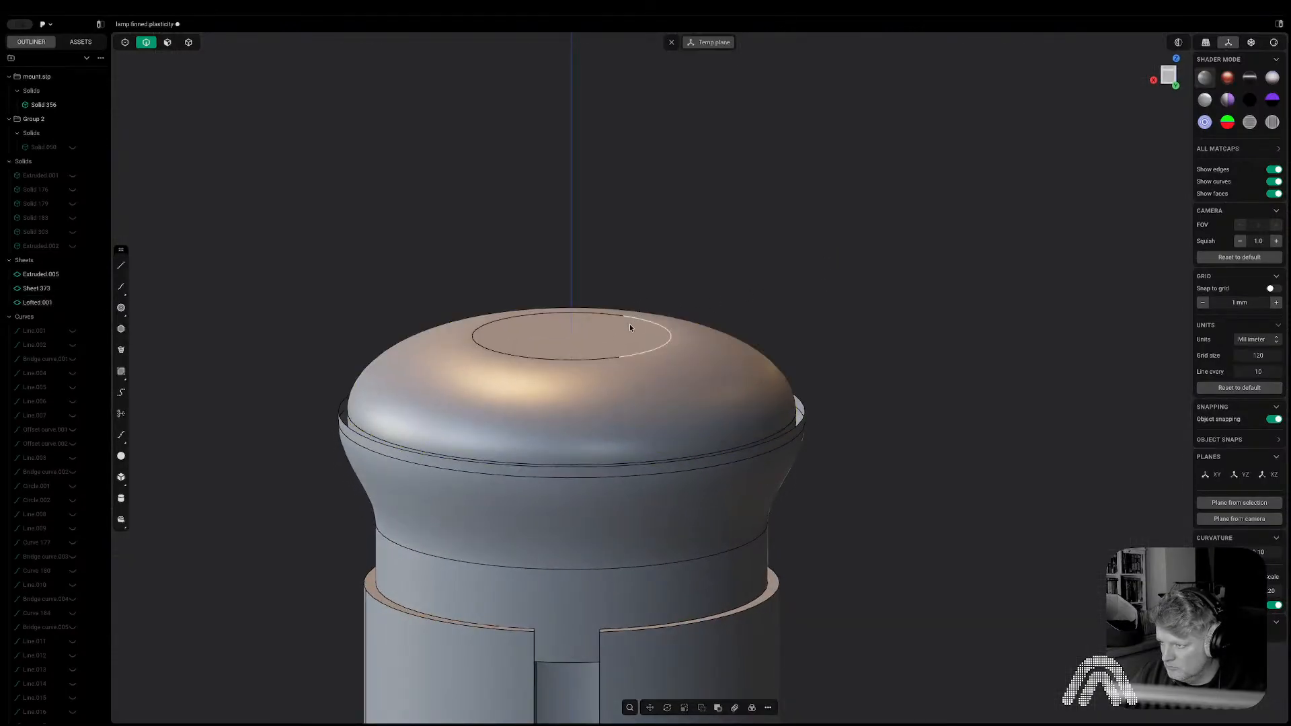
{"action": "key", "text": "3"}
{"action": "left_click", "coordinate": [614, 333]}
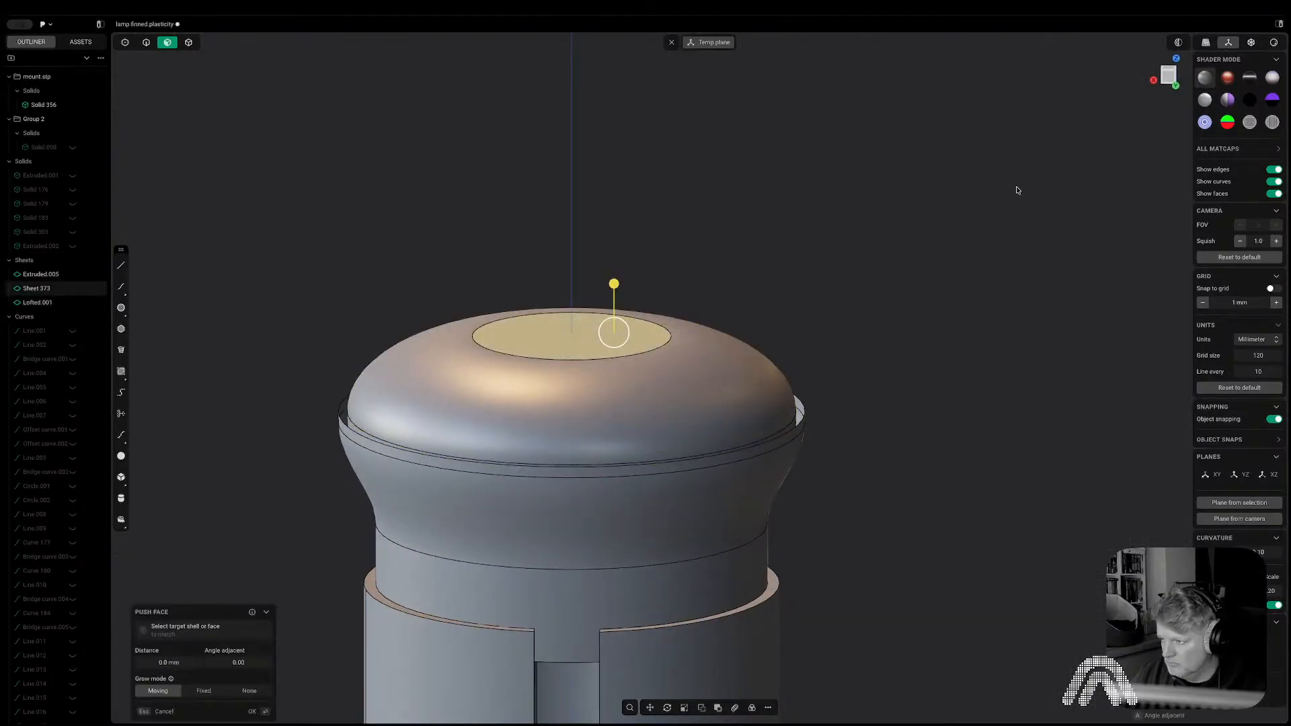
{"action": "left_click", "coordinate": [1170, 78]}
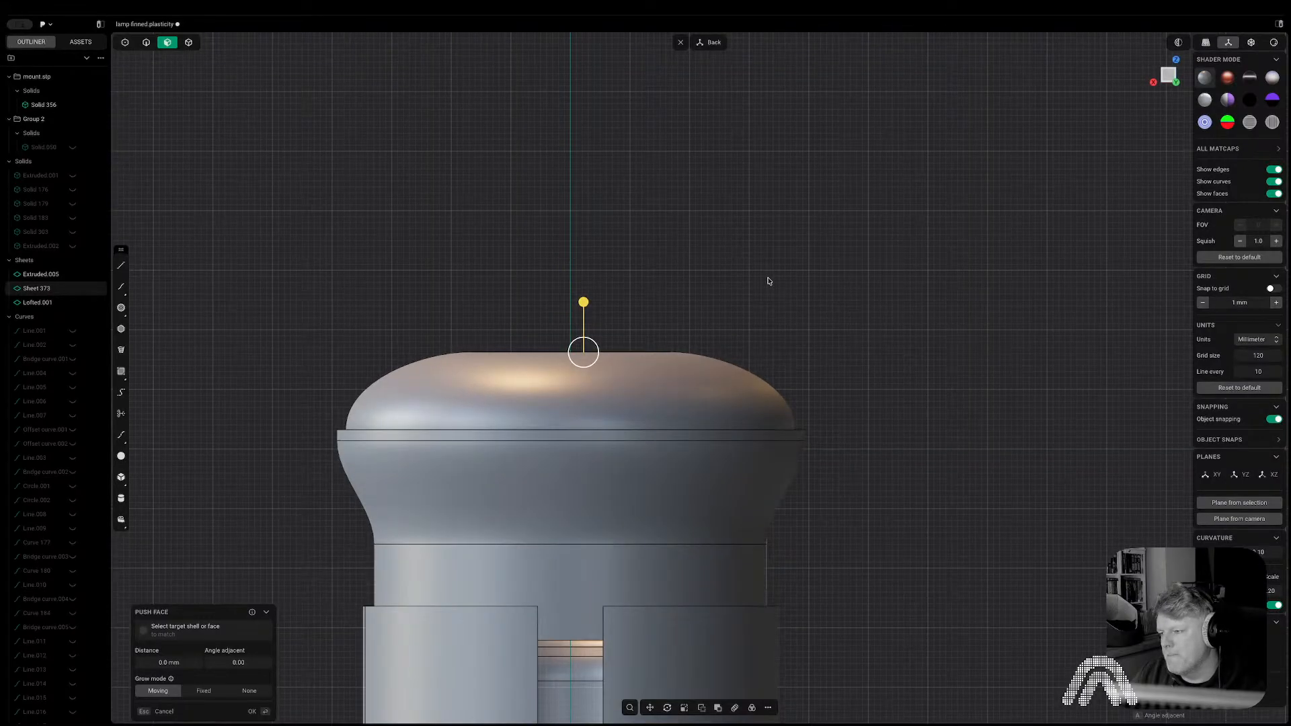
{"action": "key", "text": "Escape"}
Try duplicating the lofted dome and scaling the copy to about 1.036 so it reaches the outer rim.
{"action": "left_click", "coordinate": [742, 368]}
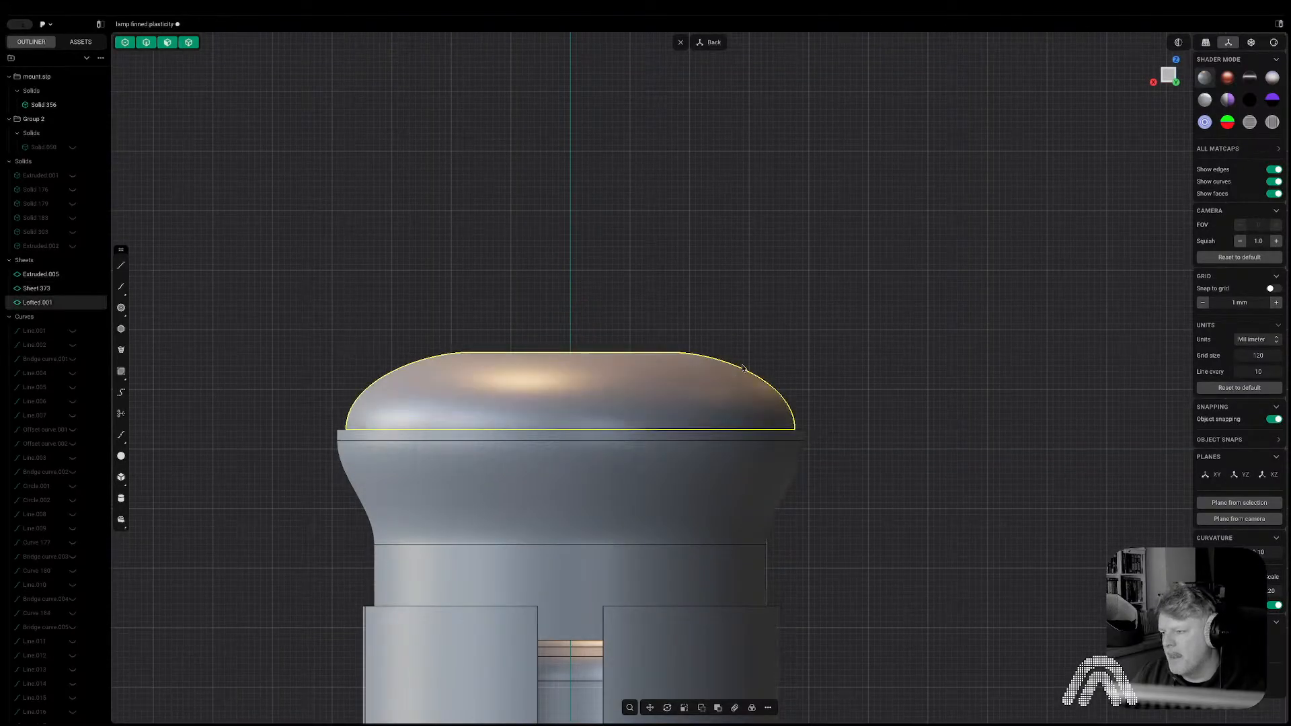
{"action": "key", "text": "ctrl+d"}
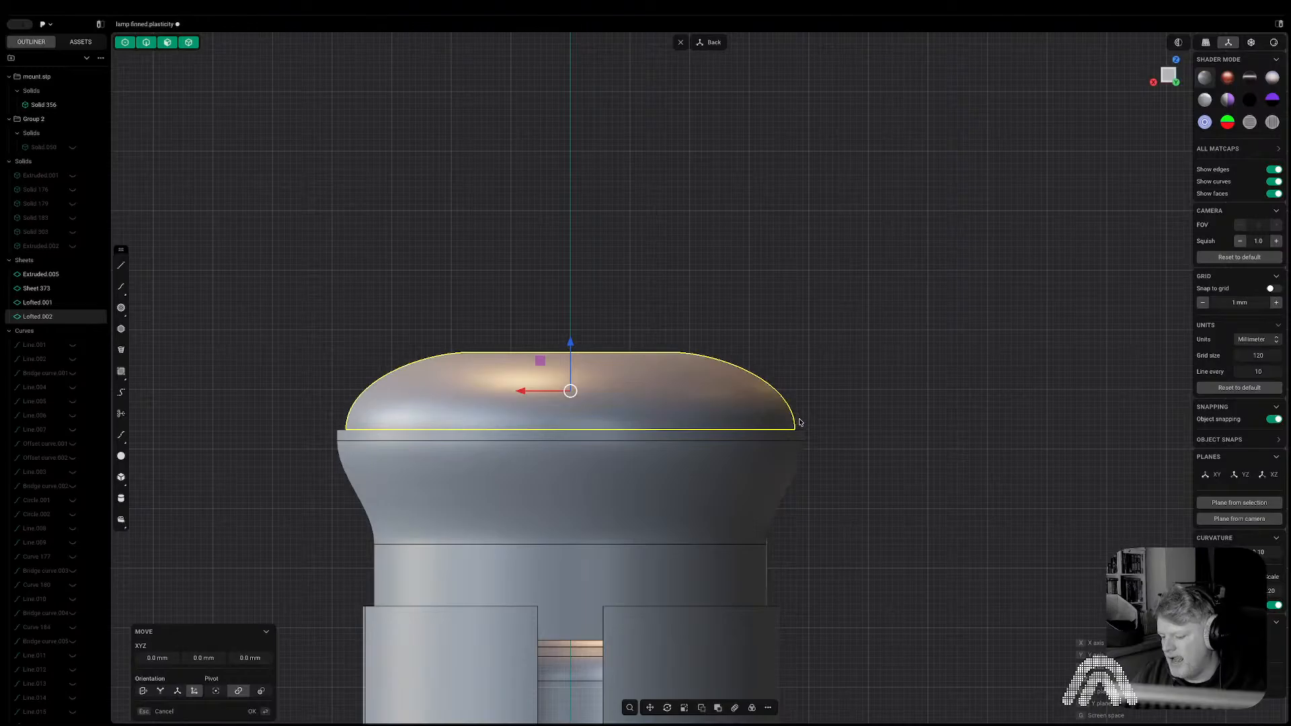
{"action": "key", "text": "s"}
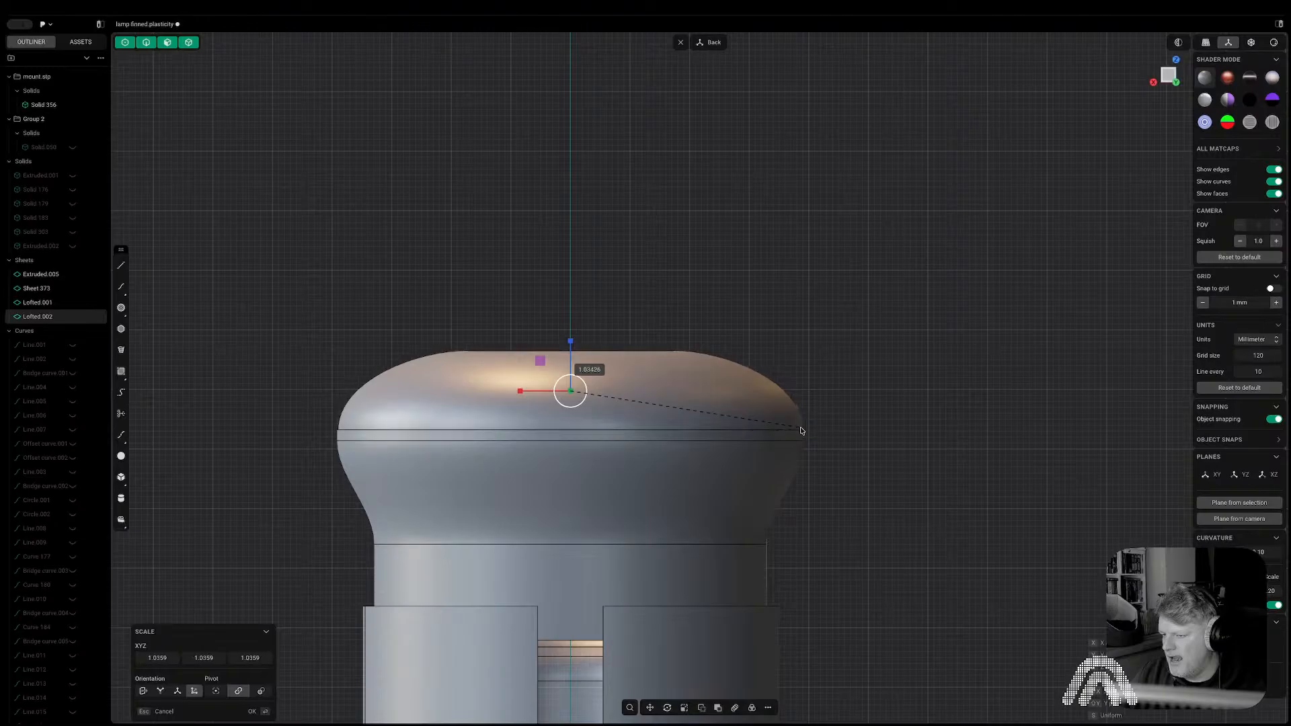
{"action": "left_click", "coordinate": [800, 431]}
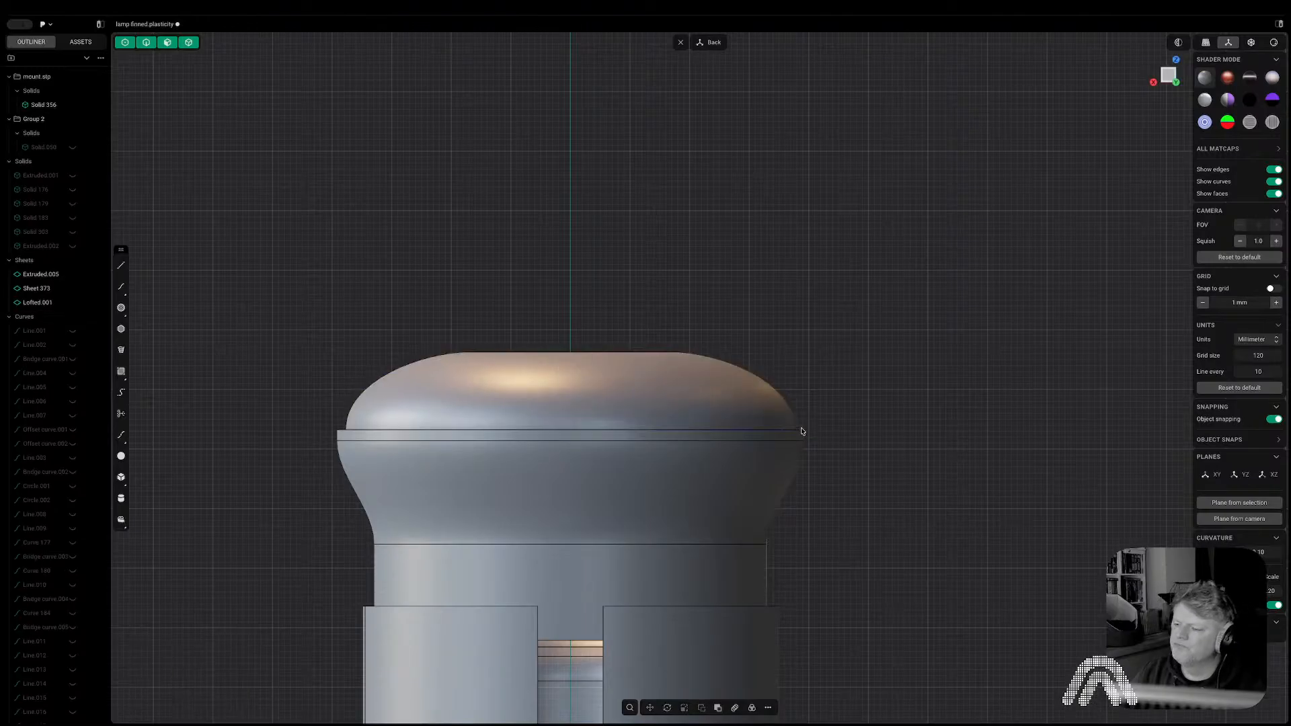
{"action": "scroll", "coordinate": [794, 368], "scroll_direction": "down", "scroll_amount": 2}
{"action": "middle_click_drag", "start_coordinate": [794, 369], "coordinate": [788, 417]}
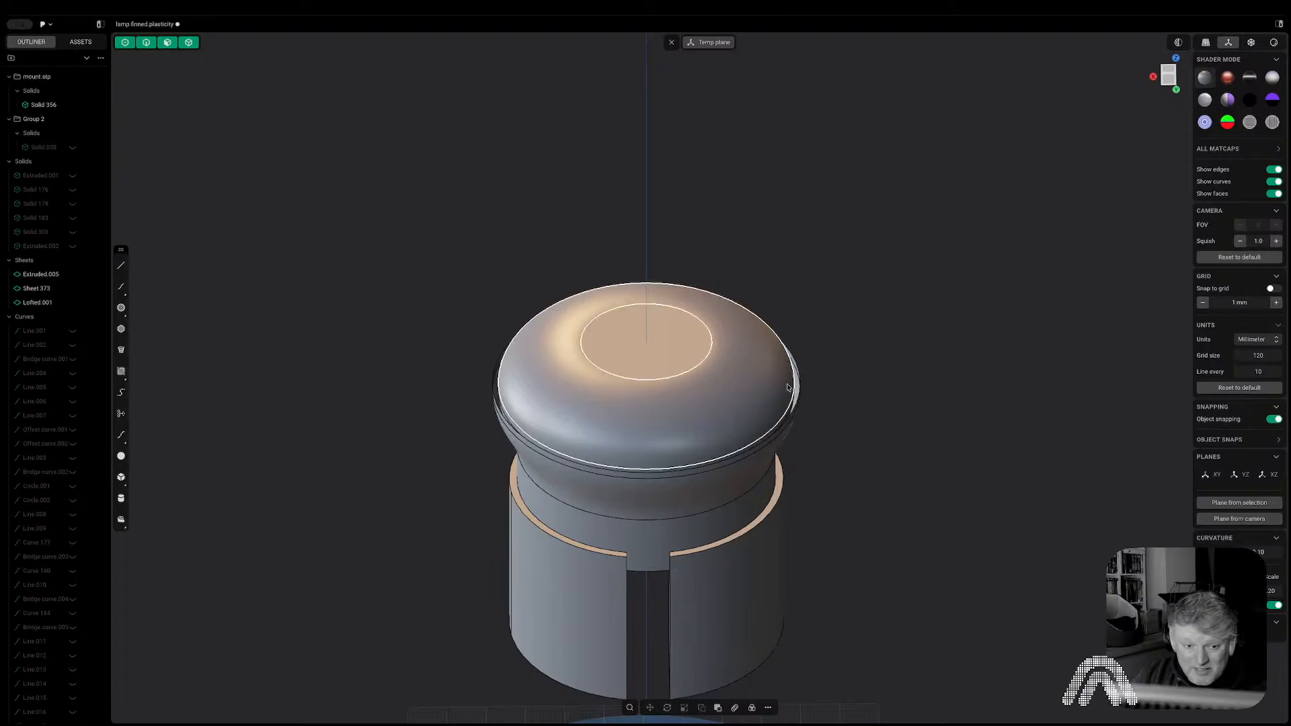
{"action": "scroll", "coordinate": [798, 320], "scroll_direction": "up", "scroll_amount": 3}
{"action": "scroll", "coordinate": [786, 323], "scroll_direction": "down", "scroll_amount": 3}
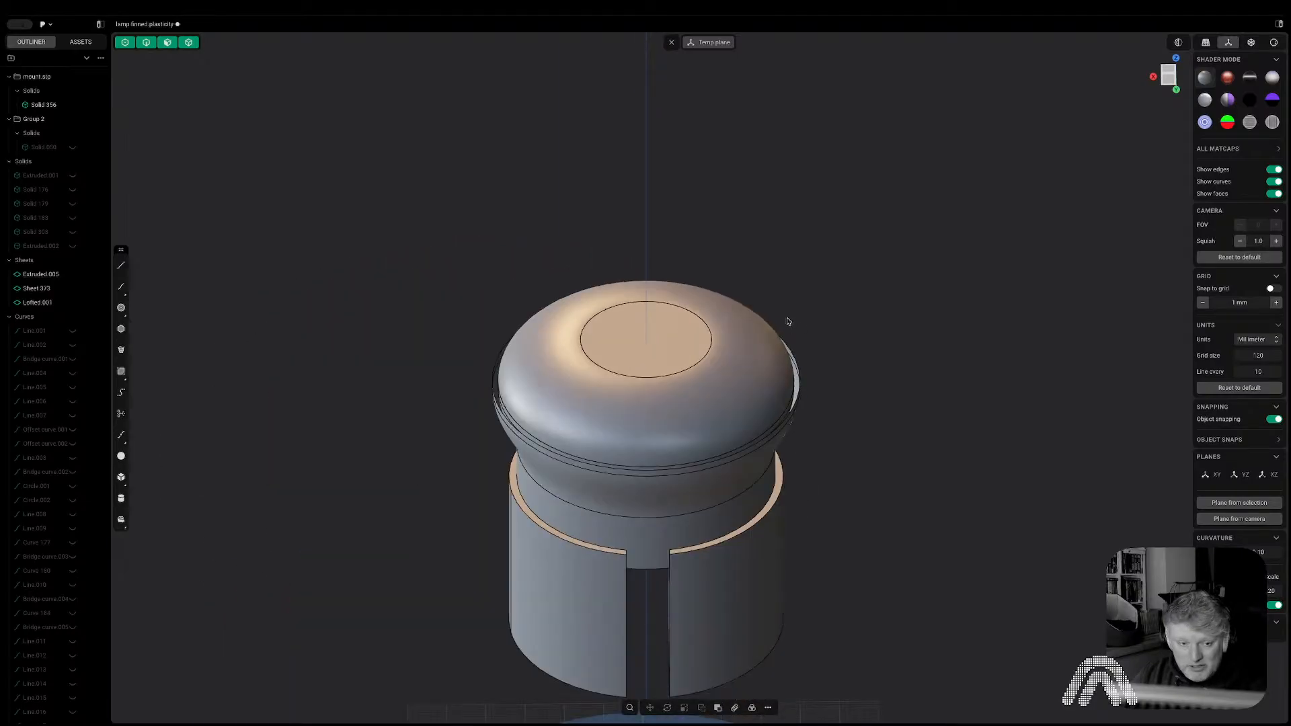
Delete the lofted dome and the small flat disc above the flared opening.
{"action": "left_click", "coordinate": [740, 337]}
{"action": "key", "text": "Delete"}
{"action": "left_click", "coordinate": [687, 347]}
{"action": "key", "text": "Delete"}
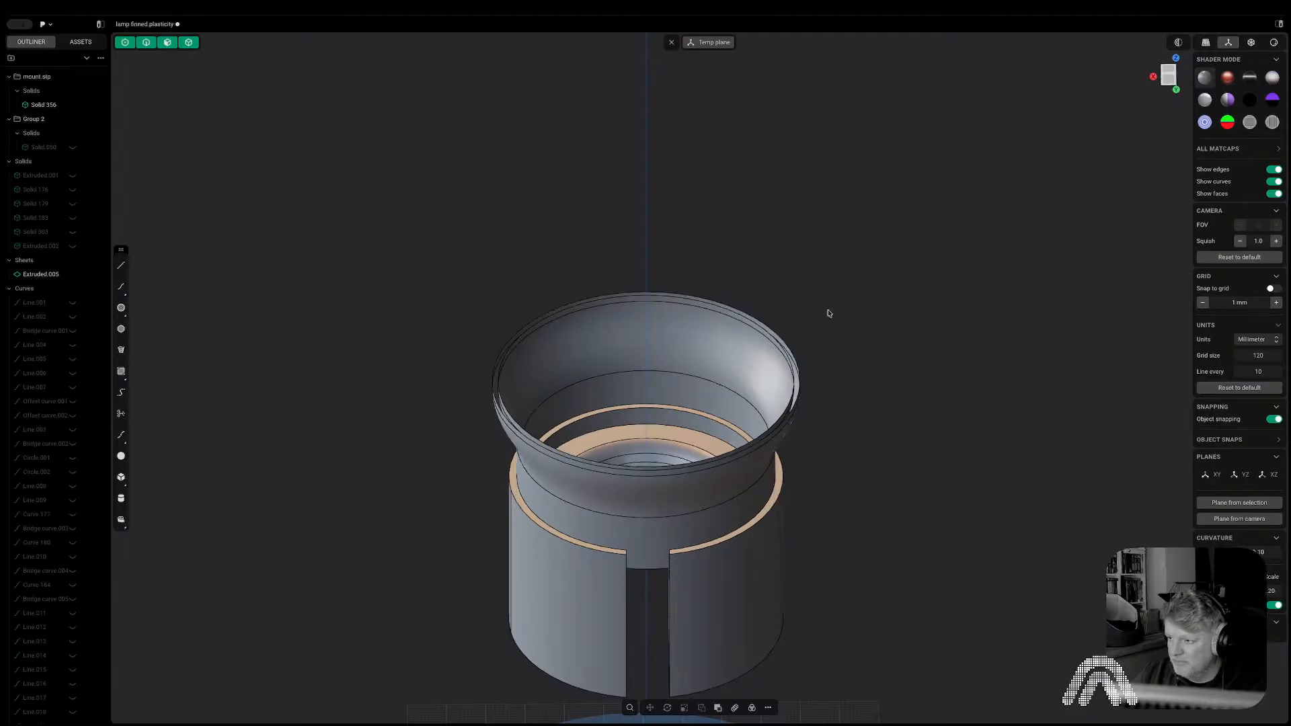
Isolate the flared ring sheet and delete the narrow annular face joining its two walls at the lower end.
{"action": "scroll", "coordinate": [700, 339], "scroll_direction": "up", "scroll_amount": 3}
{"action": "left_click", "coordinate": [667, 348]}
{"action": "scroll", "coordinate": [667, 348], "scroll_direction": "up", "scroll_amount": 1}
{"action": "key", "text": "g"}
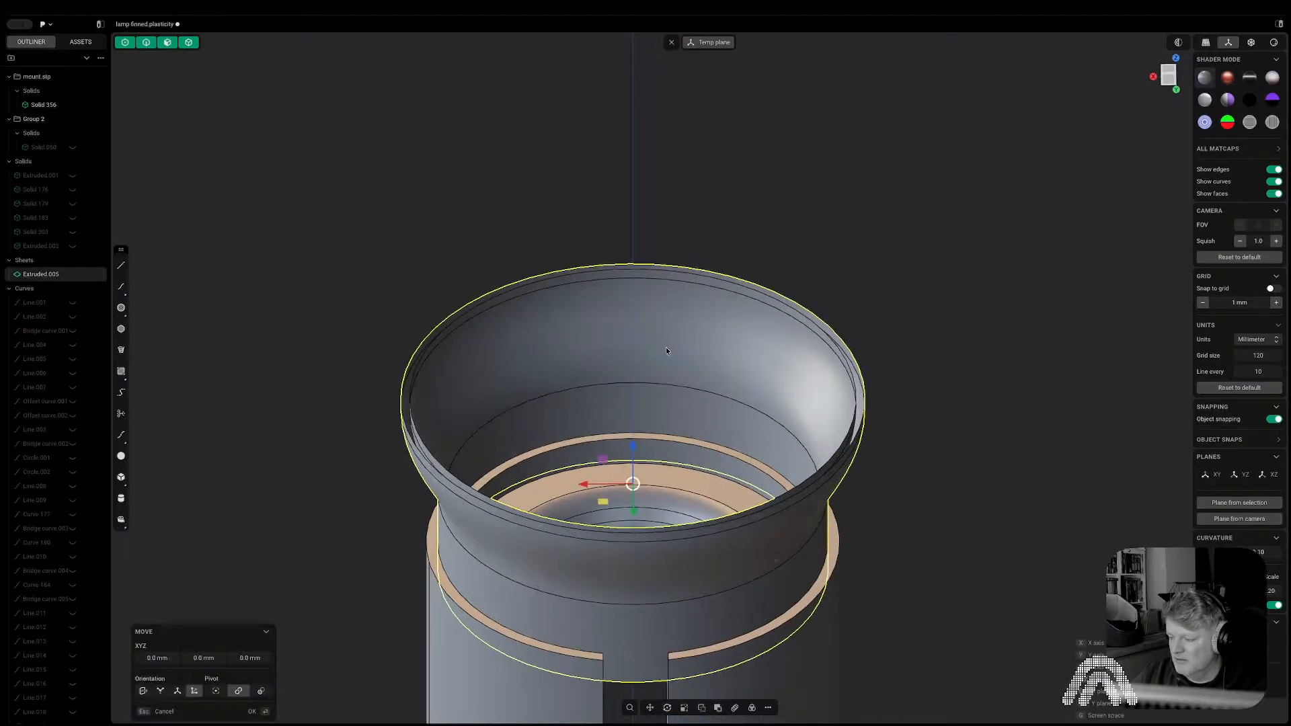
{"action": "key", "text": "Escape"}
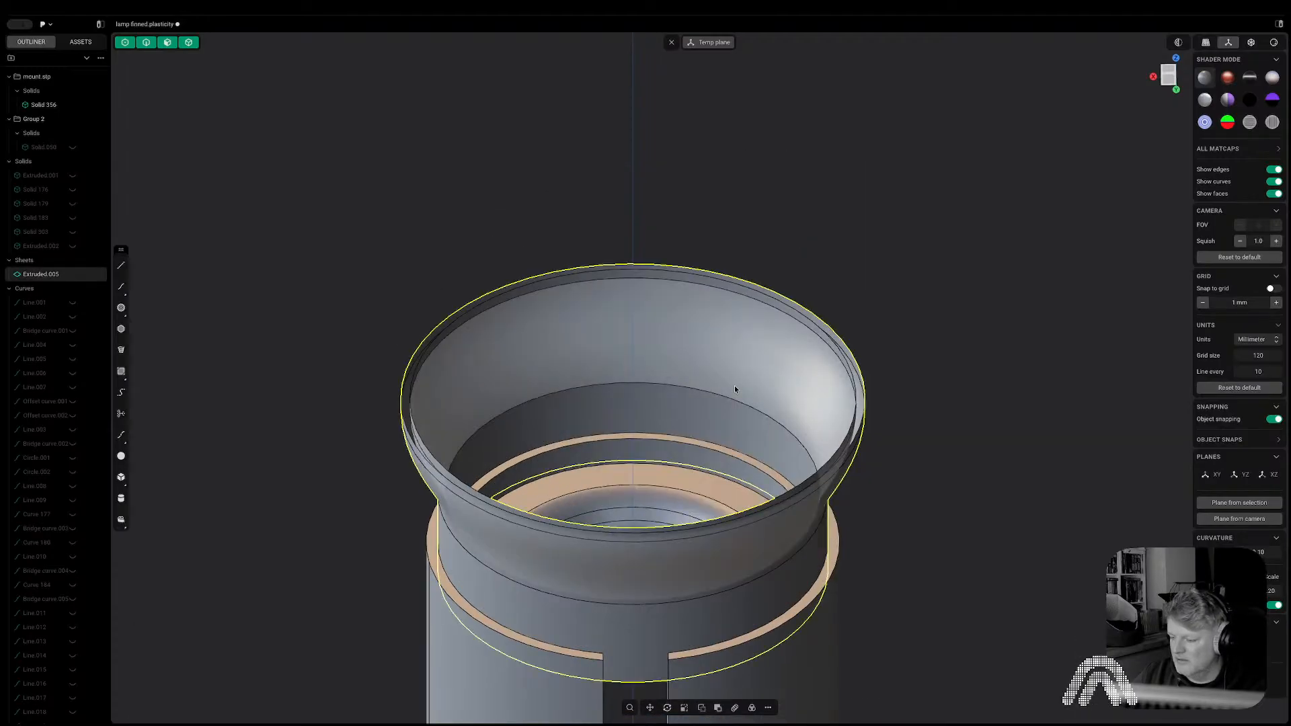
{"action": "key", "text": "slash"}
{"action": "middle_click_drag", "start_coordinate": [734, 385], "coordinate": [857, 215]}
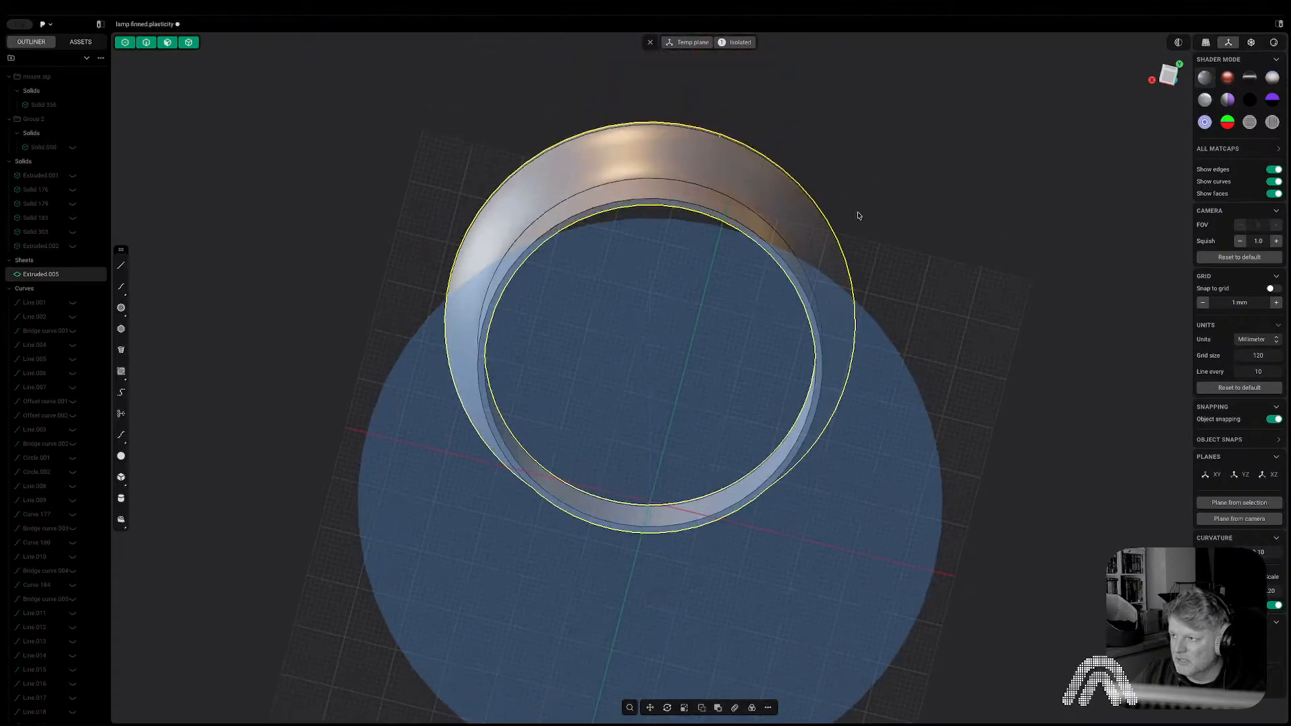
{"action": "left_click", "coordinate": [858, 216]}
{"action": "key", "text": "3"}
{"action": "scroll", "coordinate": [686, 213], "scroll_direction": "up", "scroll_amount": 5}
{"action": "left_click", "coordinate": [652, 189]}
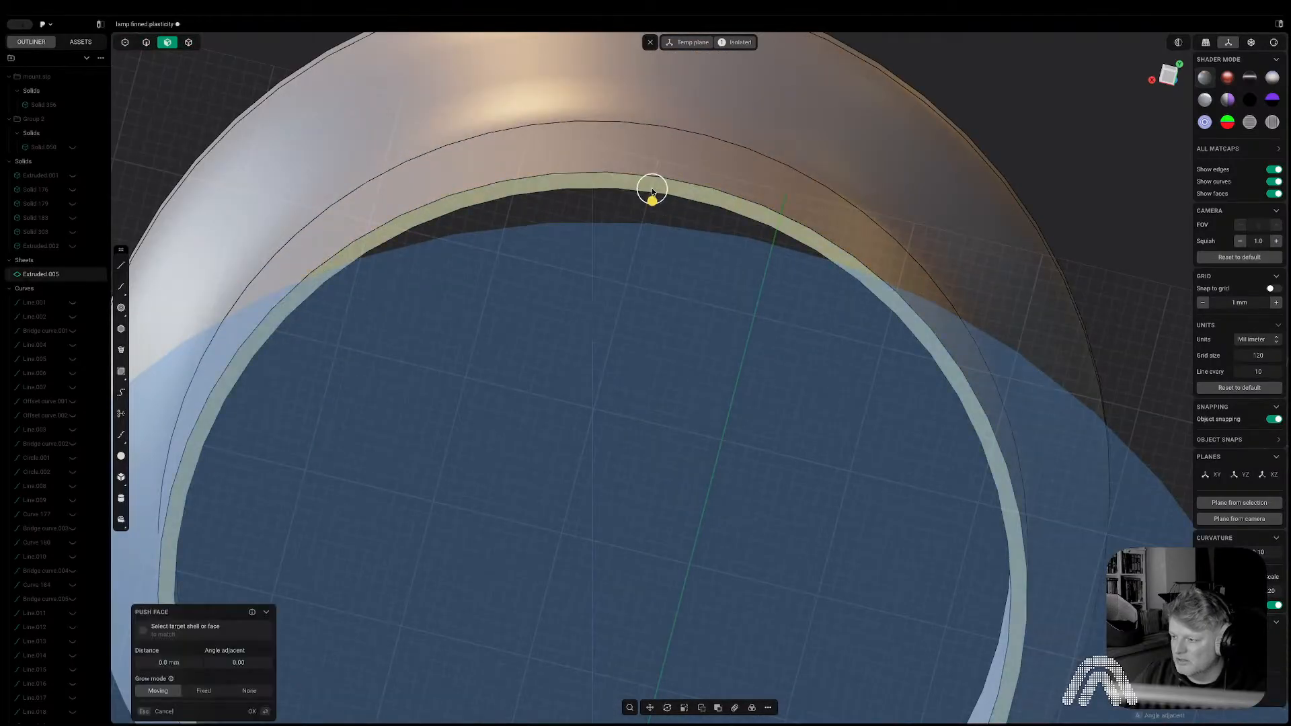
{"action": "key", "text": "Delete"}
Delete the separated inner wall sheet, exit isolation and clear the temporary construction plane.
{"action": "scroll", "coordinate": [651, 192], "scroll_direction": "down", "scroll_amount": 1}
{"action": "key", "text": "5"}
{"action": "left_click", "coordinate": [652, 191]}
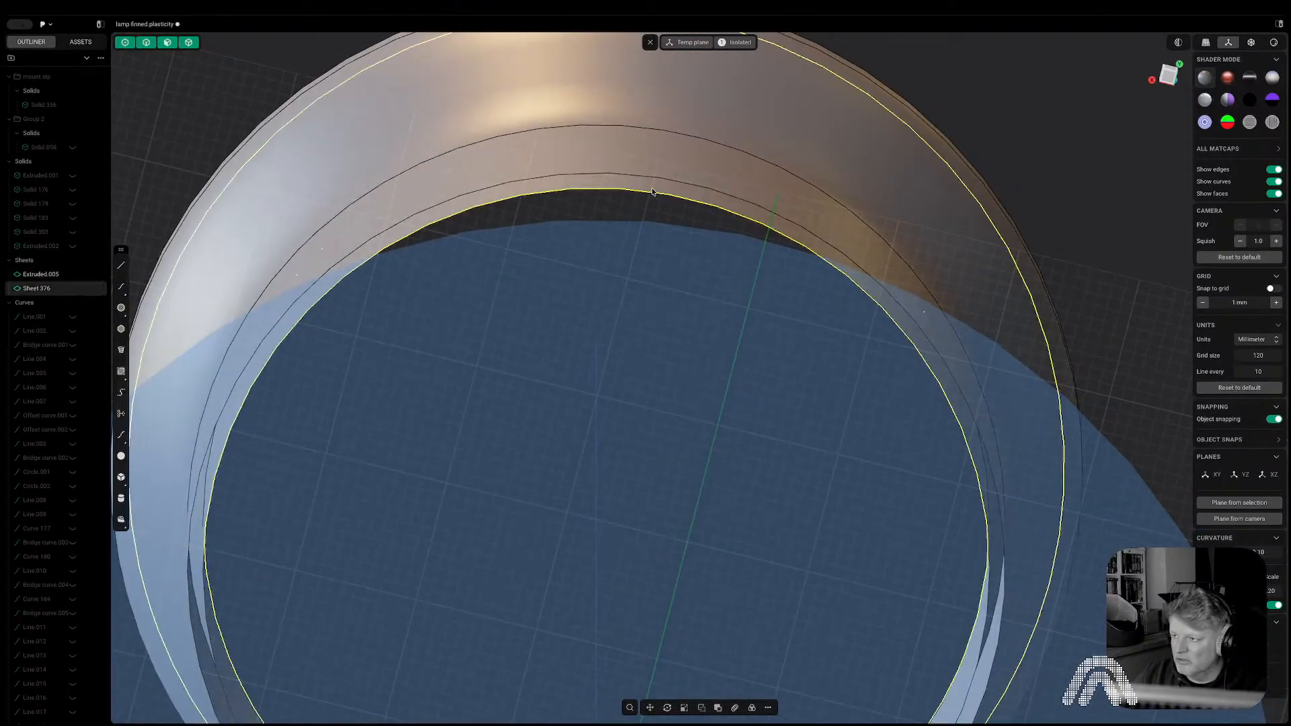
{"action": "key", "text": "Delete"}
{"action": "scroll", "coordinate": [674, 202], "scroll_direction": "down", "scroll_amount": 5}
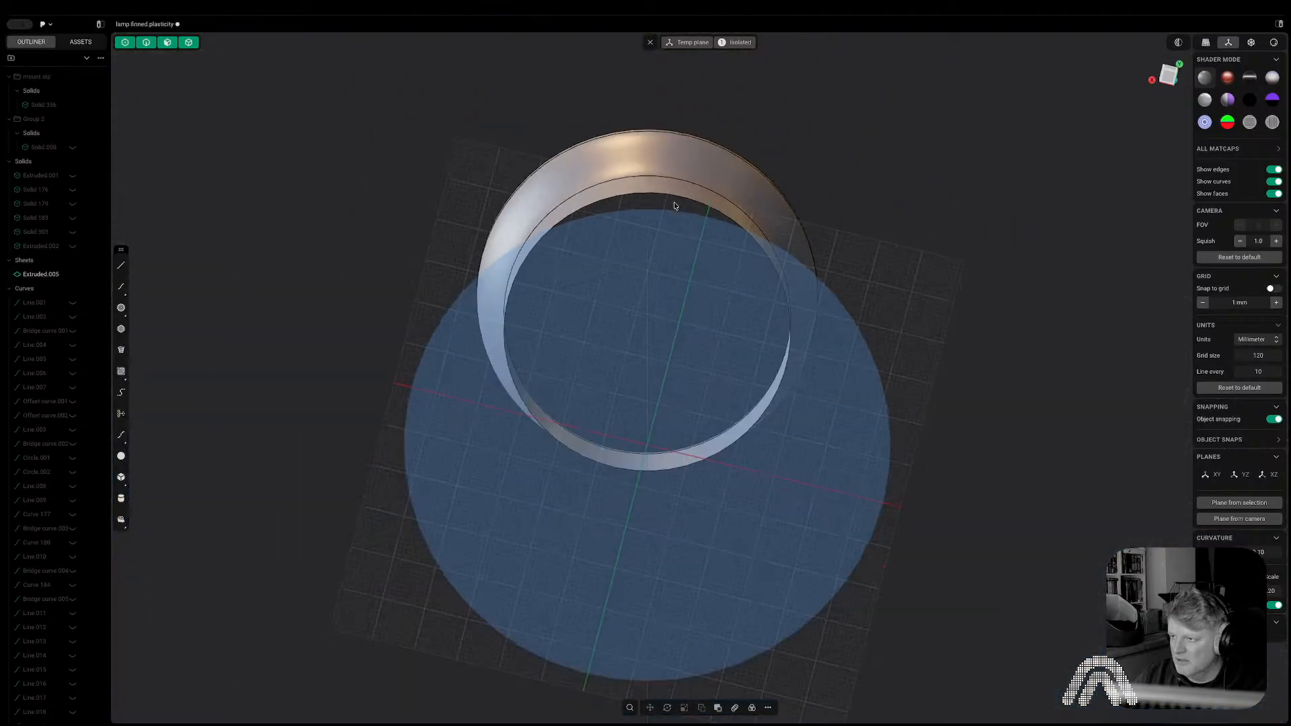
{"action": "middle_click_drag", "start_coordinate": [674, 202], "coordinate": [637, 476]}
{"action": "left_click", "coordinate": [734, 42]}
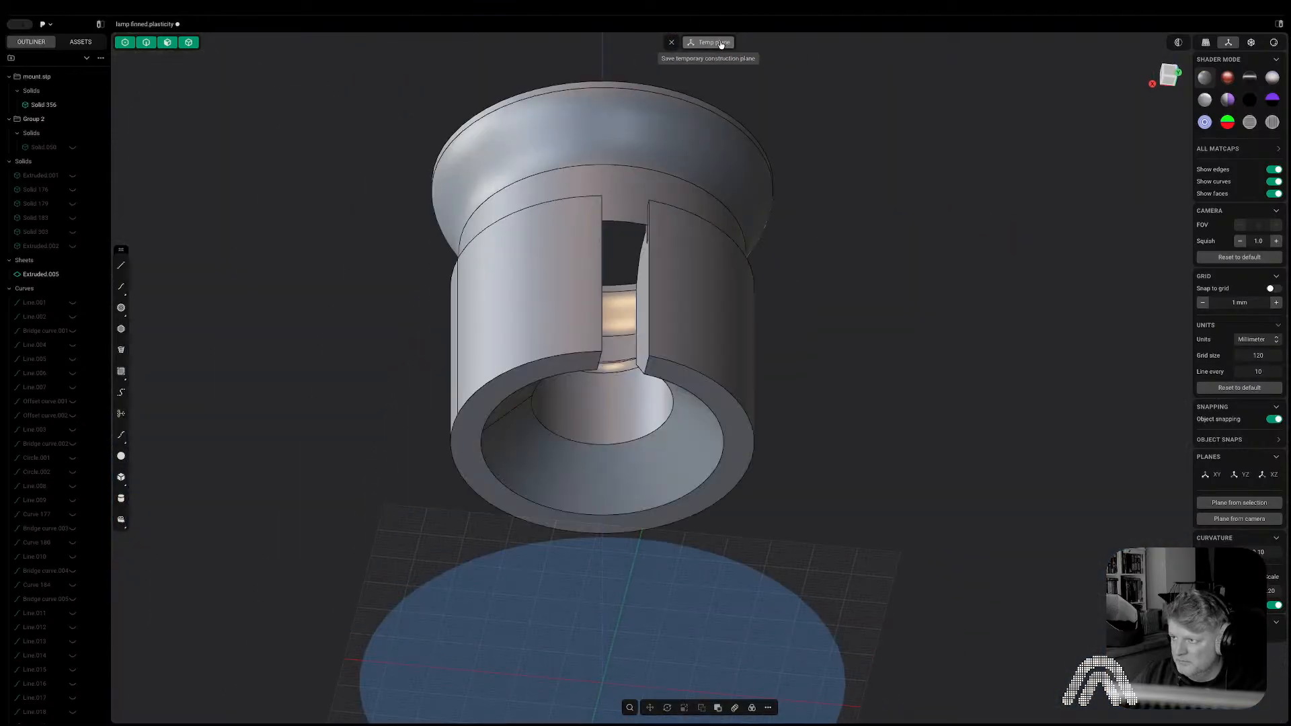
{"action": "left_click", "coordinate": [671, 43]}
Isolate the remaining flared outer wall and close its lower opening with a flat patch.
{"action": "left_click", "coordinate": [684, 171]}
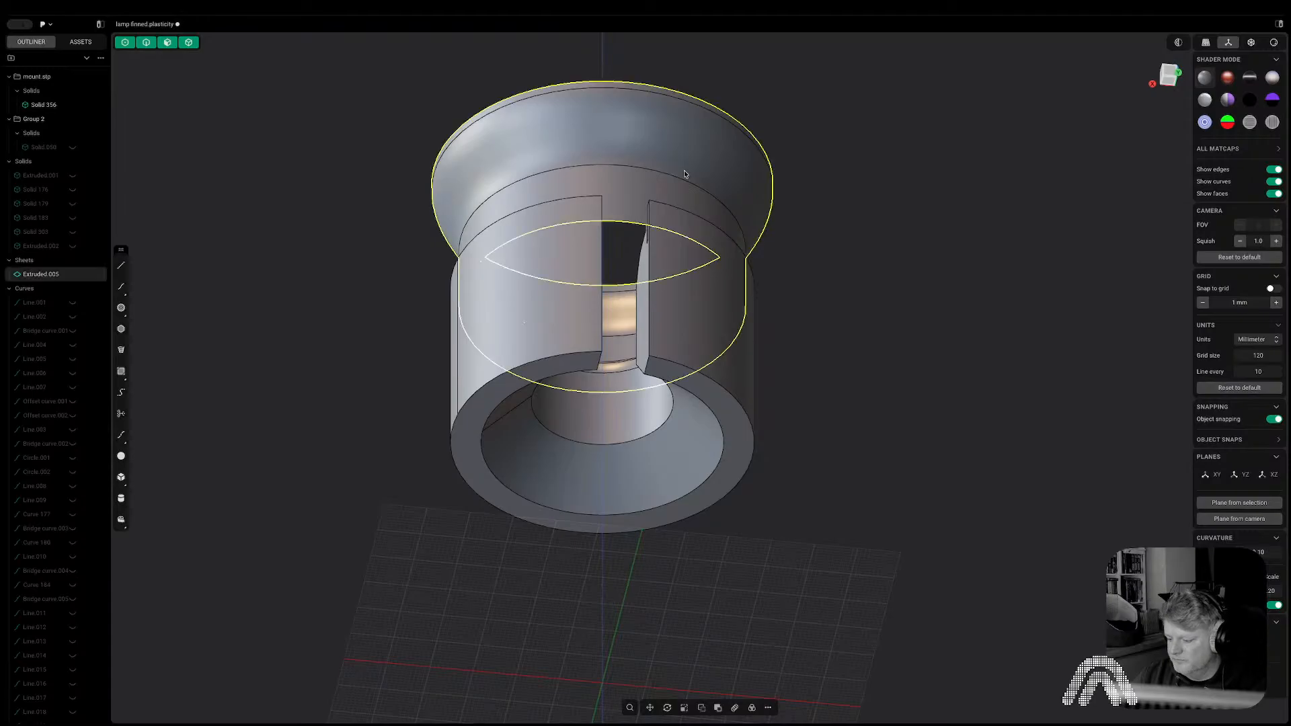
{"action": "key", "text": "/"}
{"action": "key", "text": "2"}
{"action": "left_click", "coordinate": [638, 224]}
{"action": "key", "text": "shift+e"}
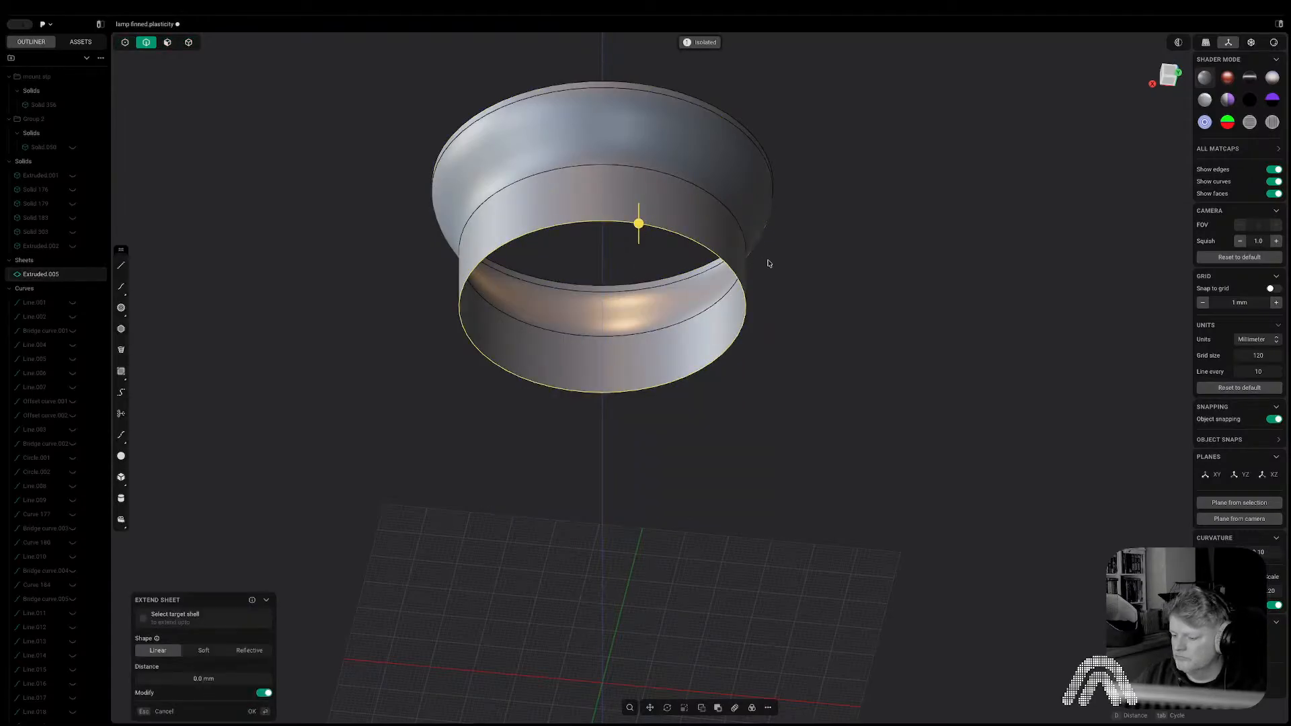
{"action": "key", "text": "p"}
{"action": "key", "text": "Return"}
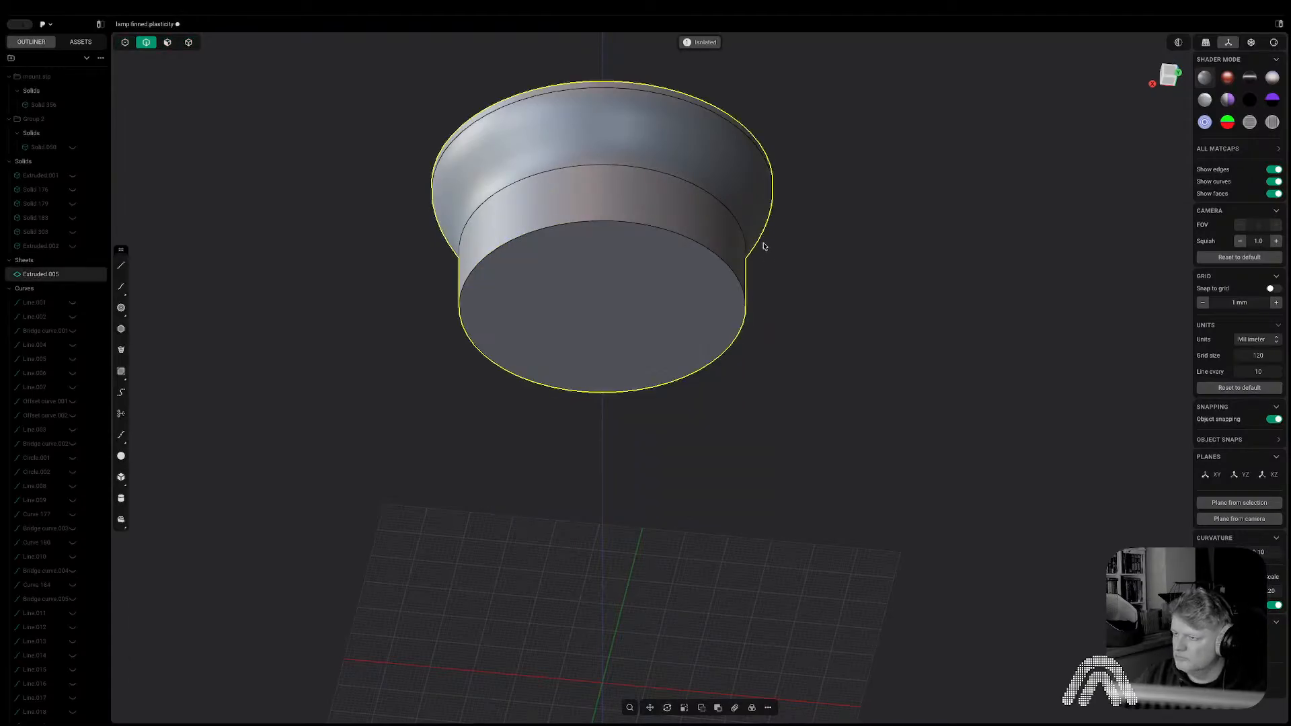
Patch the upper rim opening into a dome using Patch Hole with G1 continuity and multiple faces.
{"action": "scroll", "coordinate": [763, 243], "scroll_direction": "down", "scroll_amount": 5}
{"action": "middle_click_drag", "start_coordinate": [763, 243], "coordinate": [703, 580]}
{"action": "scroll", "coordinate": [656, 156], "scroll_direction": "up", "scroll_amount": 6}
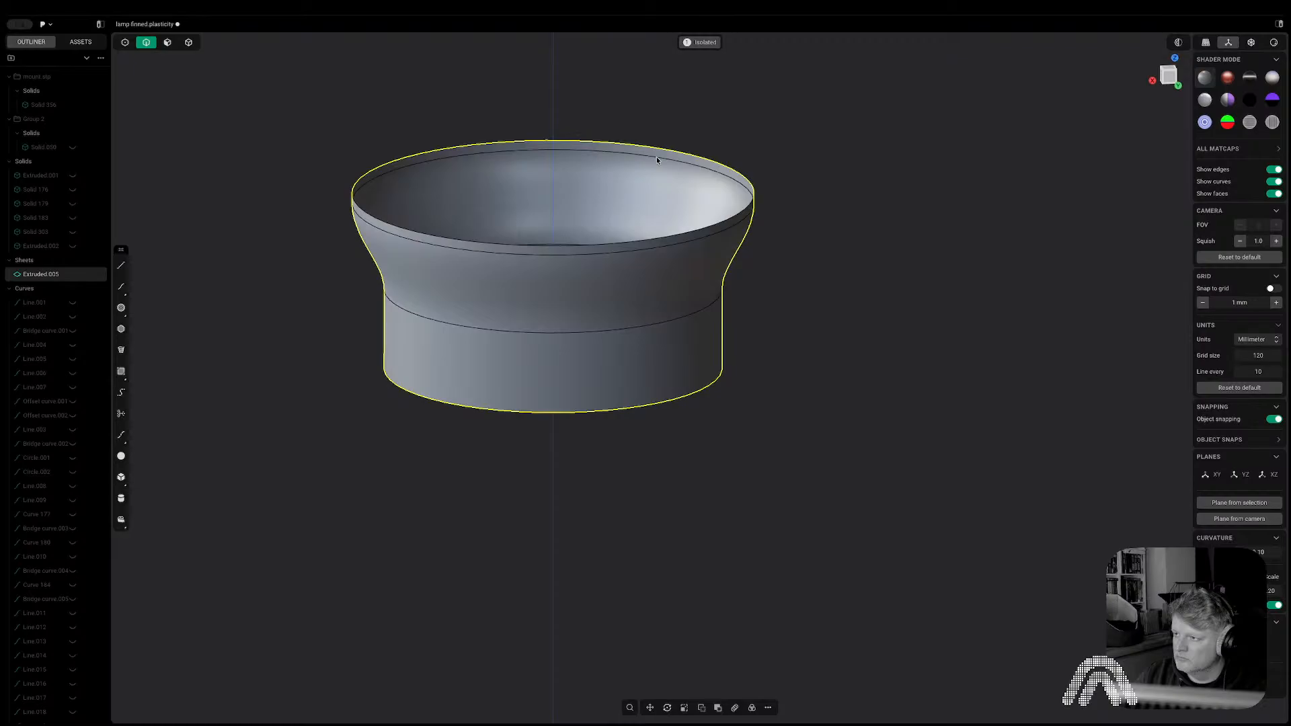
{"action": "left_click", "coordinate": [690, 231]}
{"action": "key", "text": "shift+p"}
{"action": "key", "text": "Tab"}
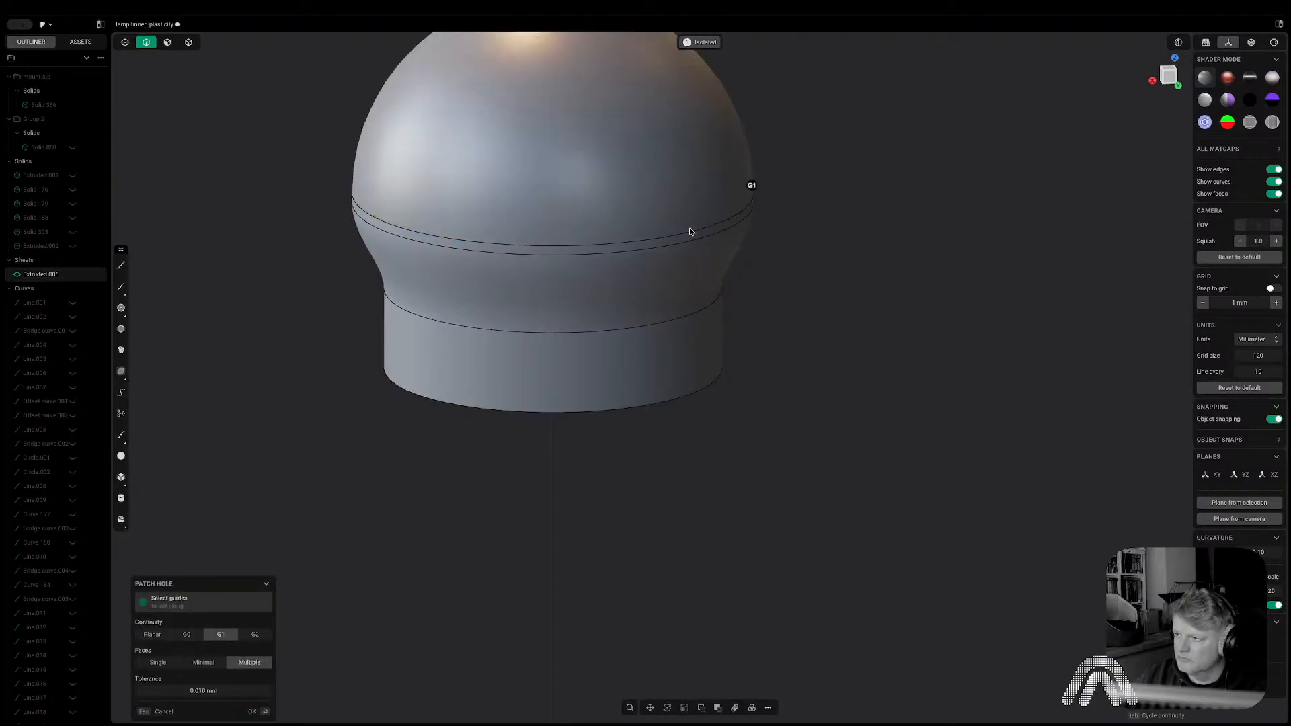
{"action": "left_click", "coordinate": [1170, 77]}
{"action": "middle_click_drag", "start_coordinate": [943, 208], "coordinate": [961, 355], "text": "shift"}
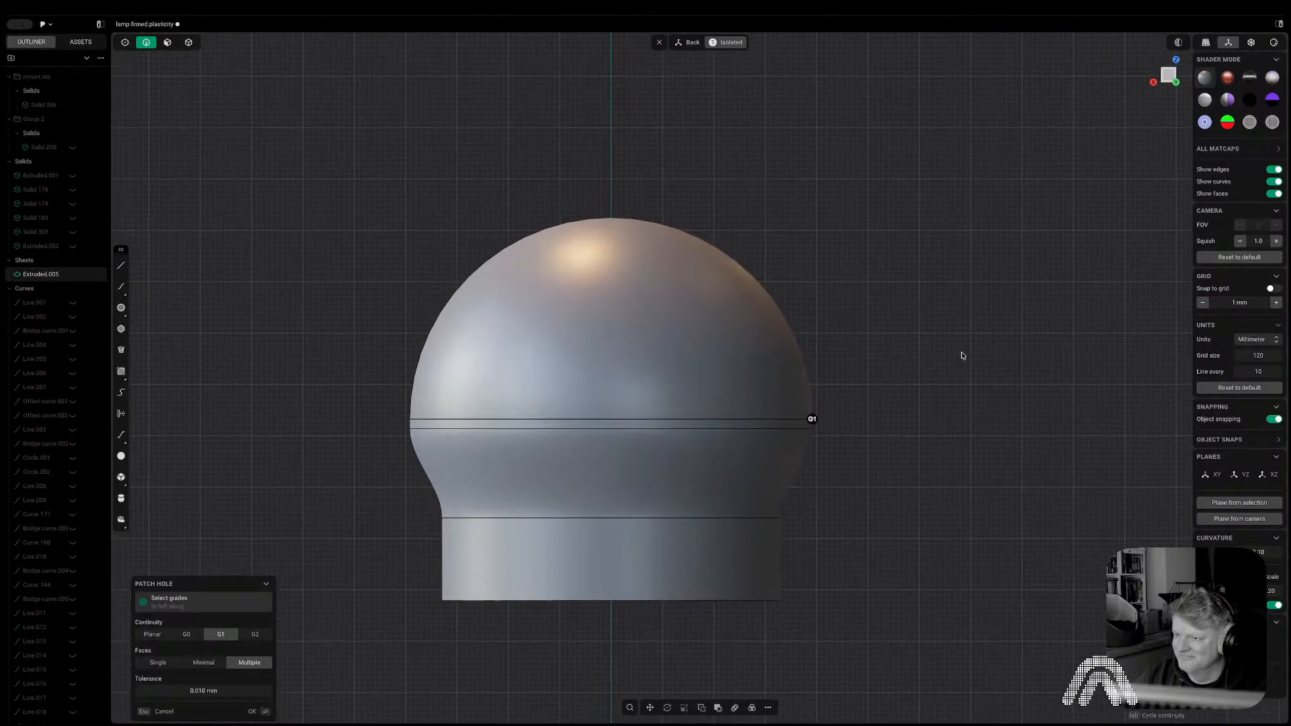
{"action": "key", "text": "Return"}
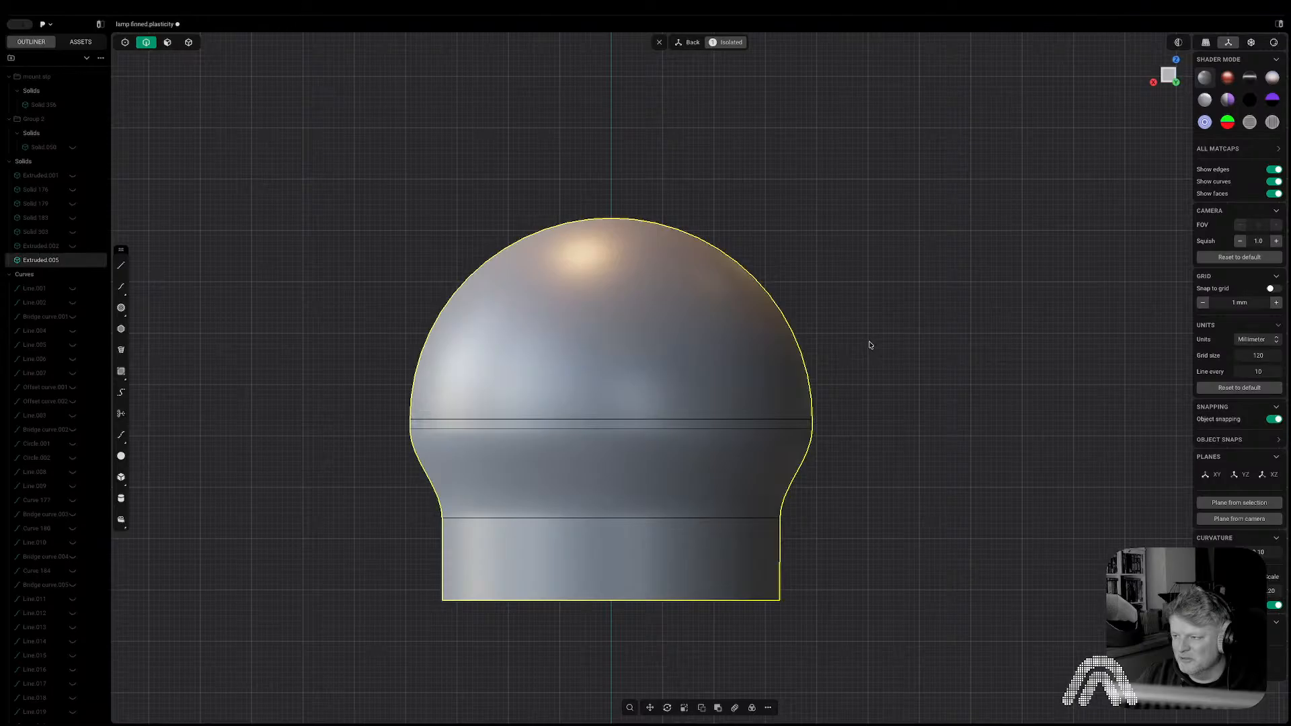
Cut the solid with a horizontal line drawn across the dome a little above the rim, and delete the upper piece.
{"action": "key", "text": "l"}
{"action": "left_click", "coordinate": [828, 369]}
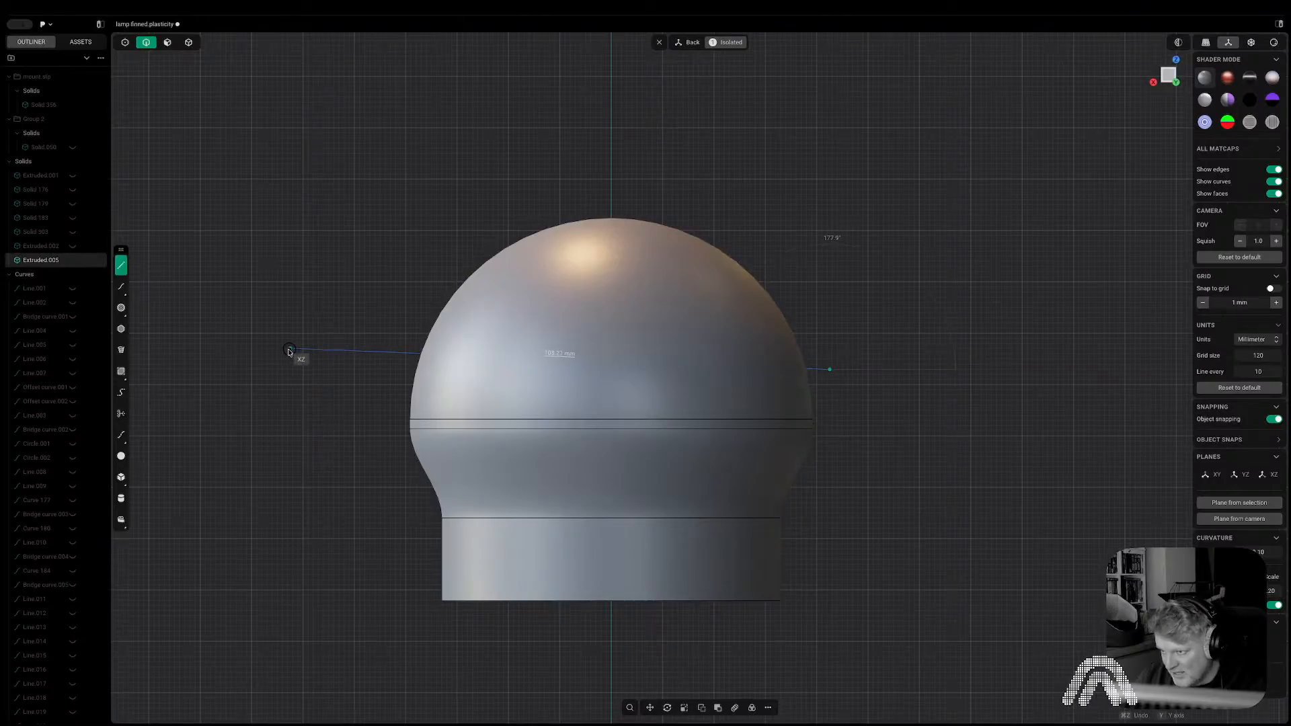
{"action": "left_click", "coordinate": [256, 369]}
{"action": "key", "text": "c"}
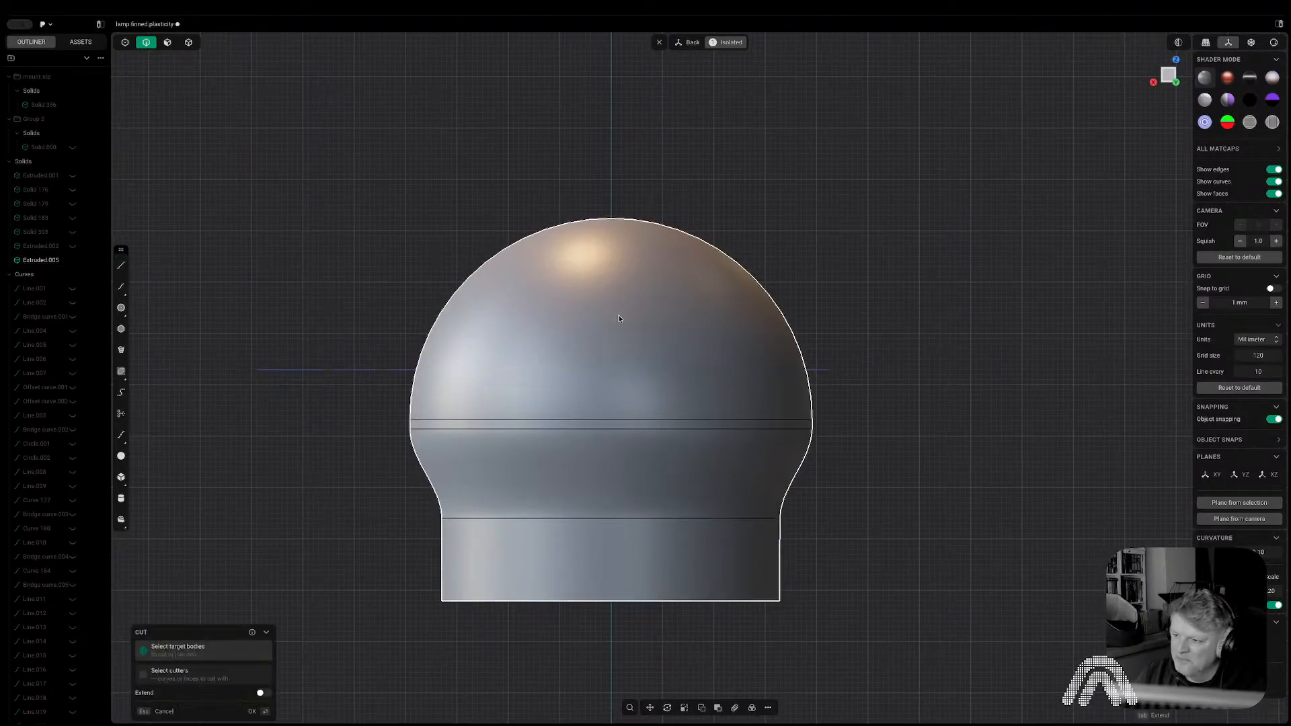
{"action": "left_click", "coordinate": [619, 315]}
{"action": "key", "text": "Return"}
{"action": "left_click", "coordinate": [652, 300]}
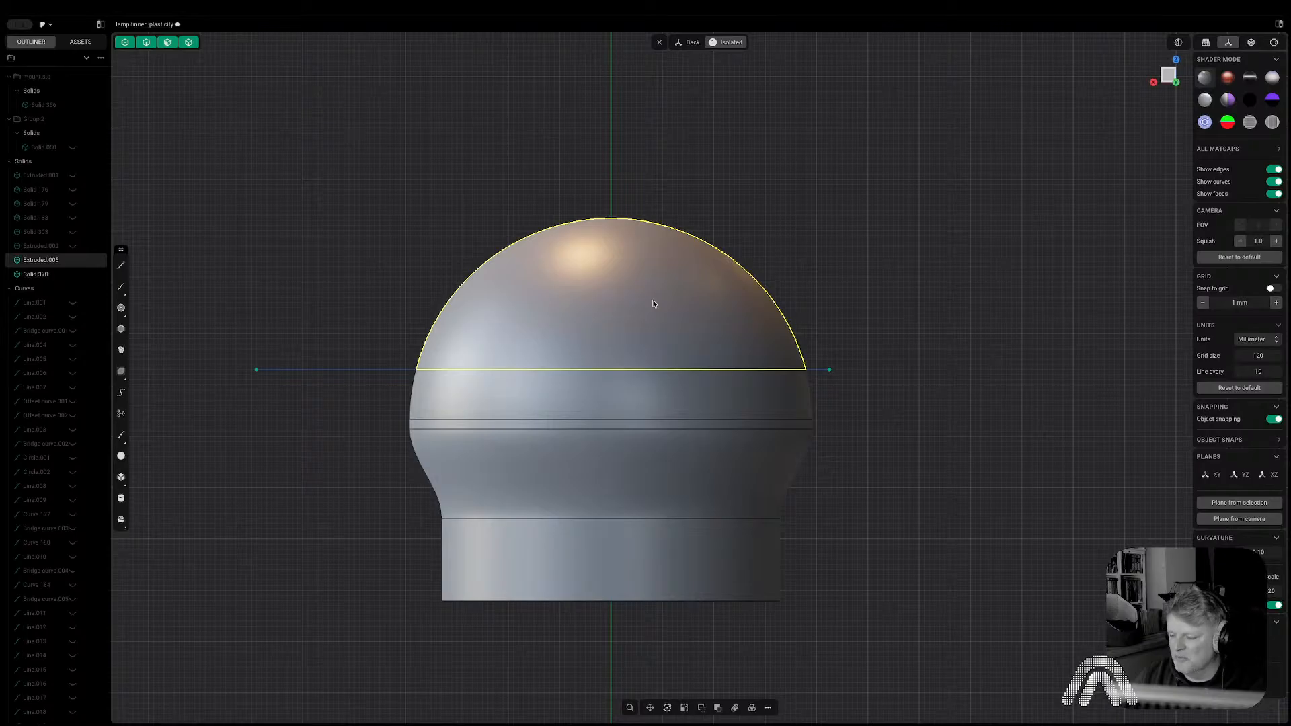
{"action": "key", "text": "Delete"}
Fillet the circular edge around the flared body's flat top and exit isolation to bring back the mount.
{"action": "scroll", "coordinate": [652, 328], "scroll_direction": "up", "scroll_amount": 5}
{"action": "middle_click_drag", "start_coordinate": [652, 328], "coordinate": [652, 352]}
{"action": "key", "text": "2"}
{"action": "left_click", "coordinate": [652, 329]}
{"action": "key", "text": "b"}
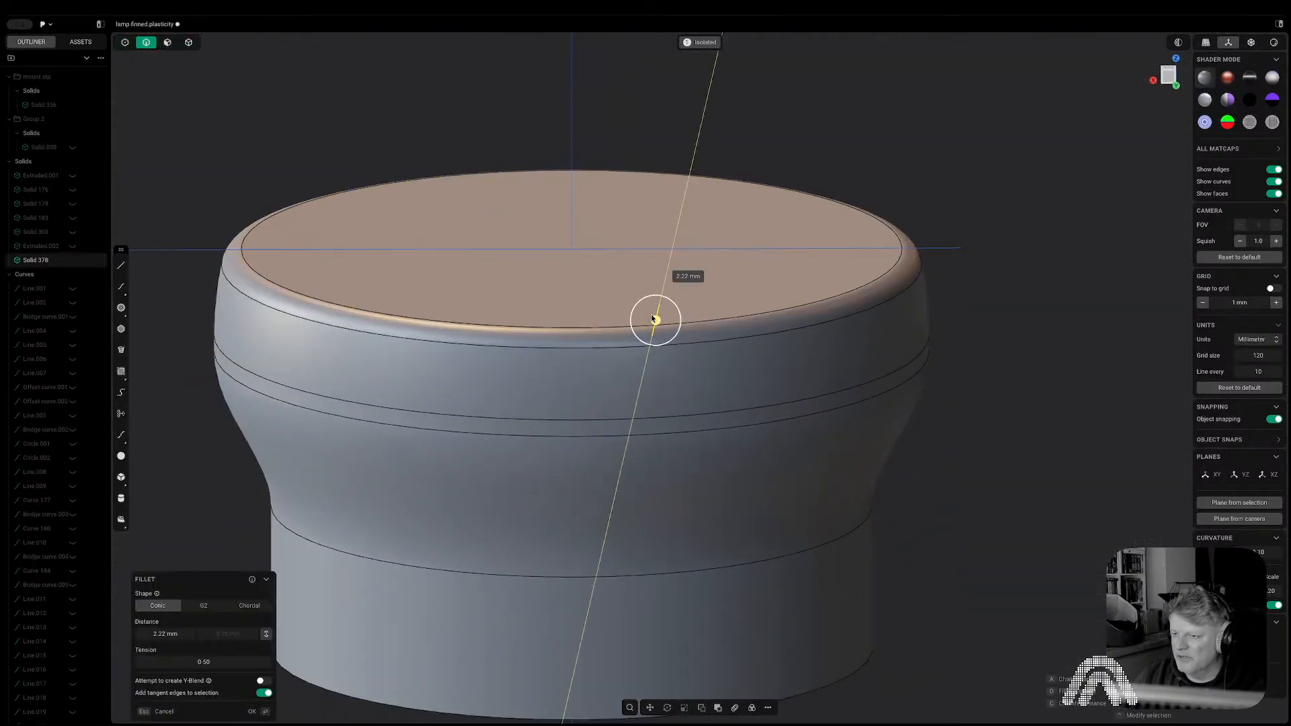
{"action": "left_click", "coordinate": [657, 275]}
{"action": "scroll", "coordinate": [1117, 321], "scroll_direction": "down", "scroll_amount": 5}
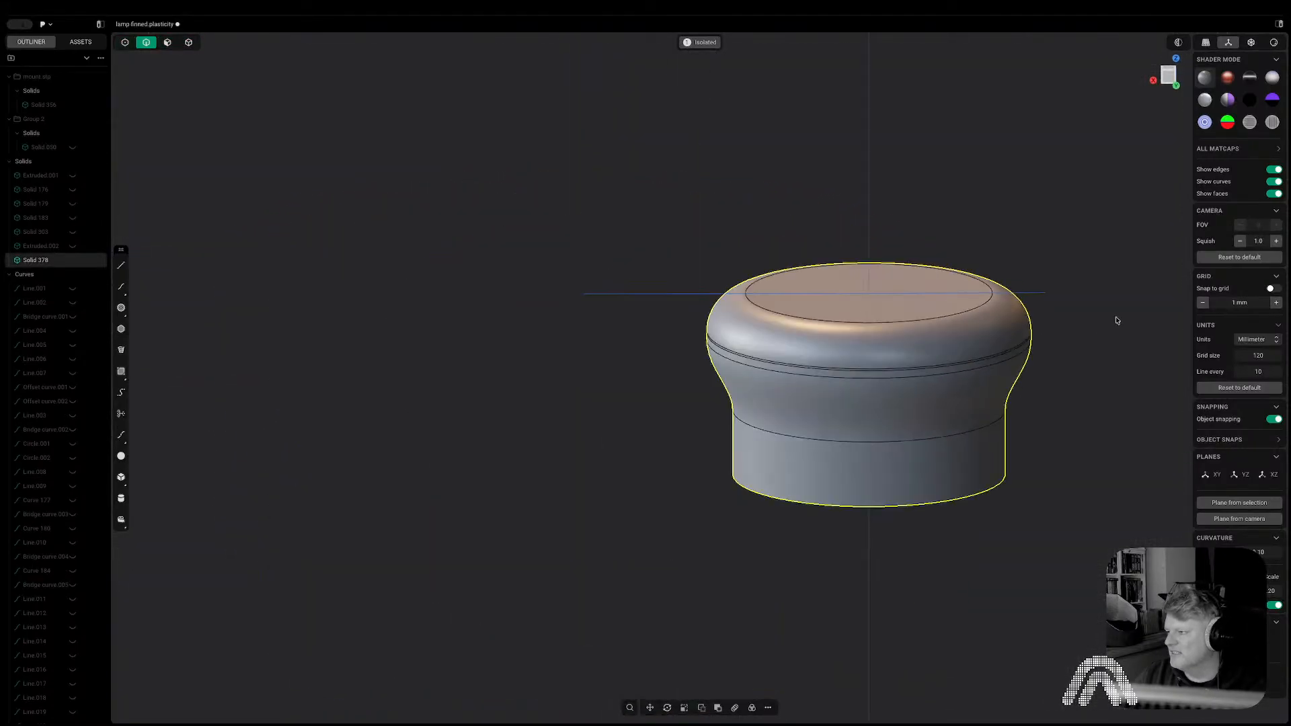
{"action": "middle_click_drag", "start_coordinate": [1117, 321], "coordinate": [1149, 114]}
{"action": "left_click", "coordinate": [1165, 79]}
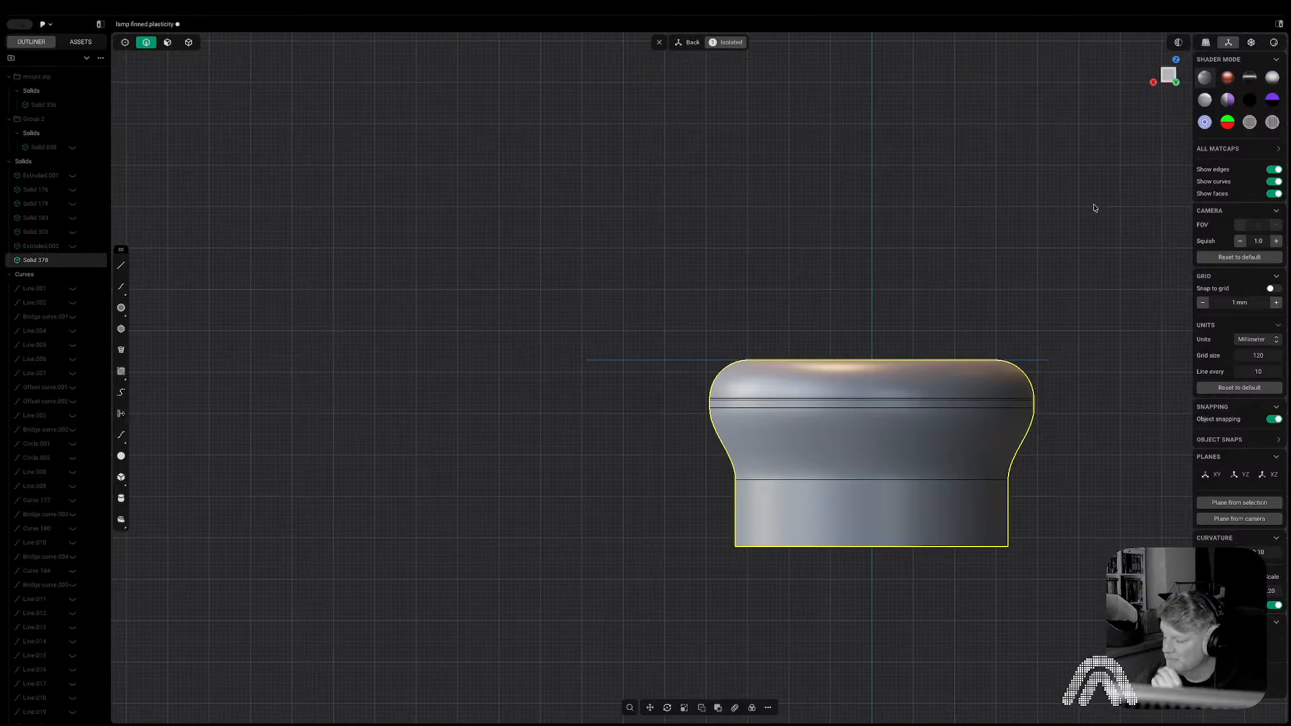
{"action": "left_click", "coordinate": [715, 44]}
Hollow the flared body from its flat bottom face with a thickness of -1 mm.
{"action": "middle_click_drag", "start_coordinate": [820, 413], "coordinate": [737, 283]}
{"action": "scroll", "coordinate": [639, 363], "scroll_direction": "up", "scroll_amount": 3}
{"action": "key", "text": "3"}
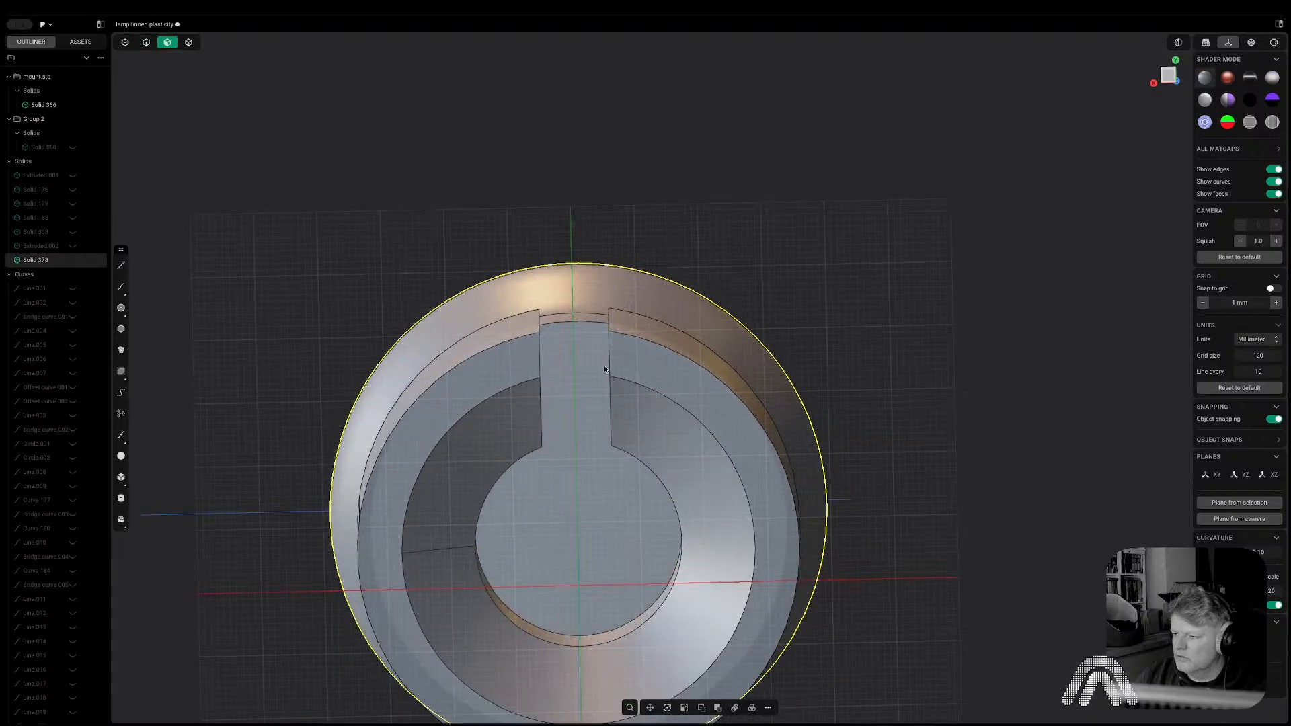
{"action": "left_click", "coordinate": [594, 364]}
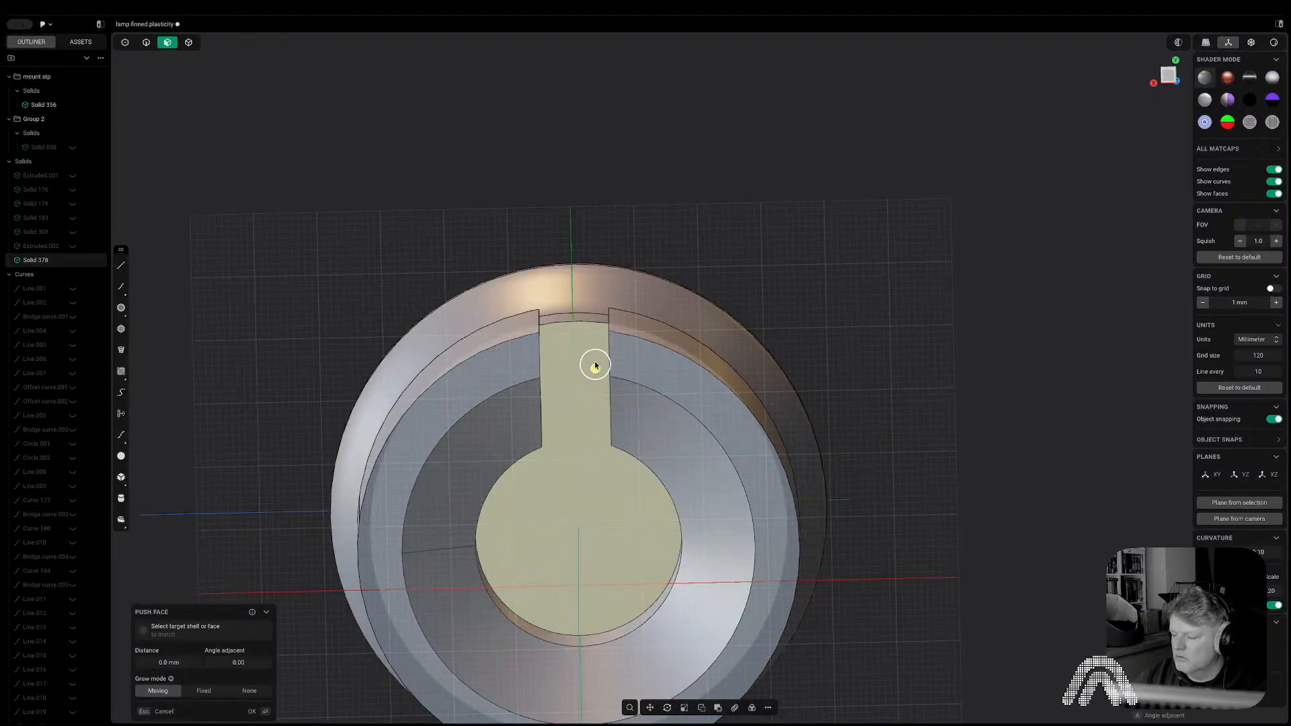
{"action": "type", "text": "f"}
{"action": "type", "text": "hollo"}
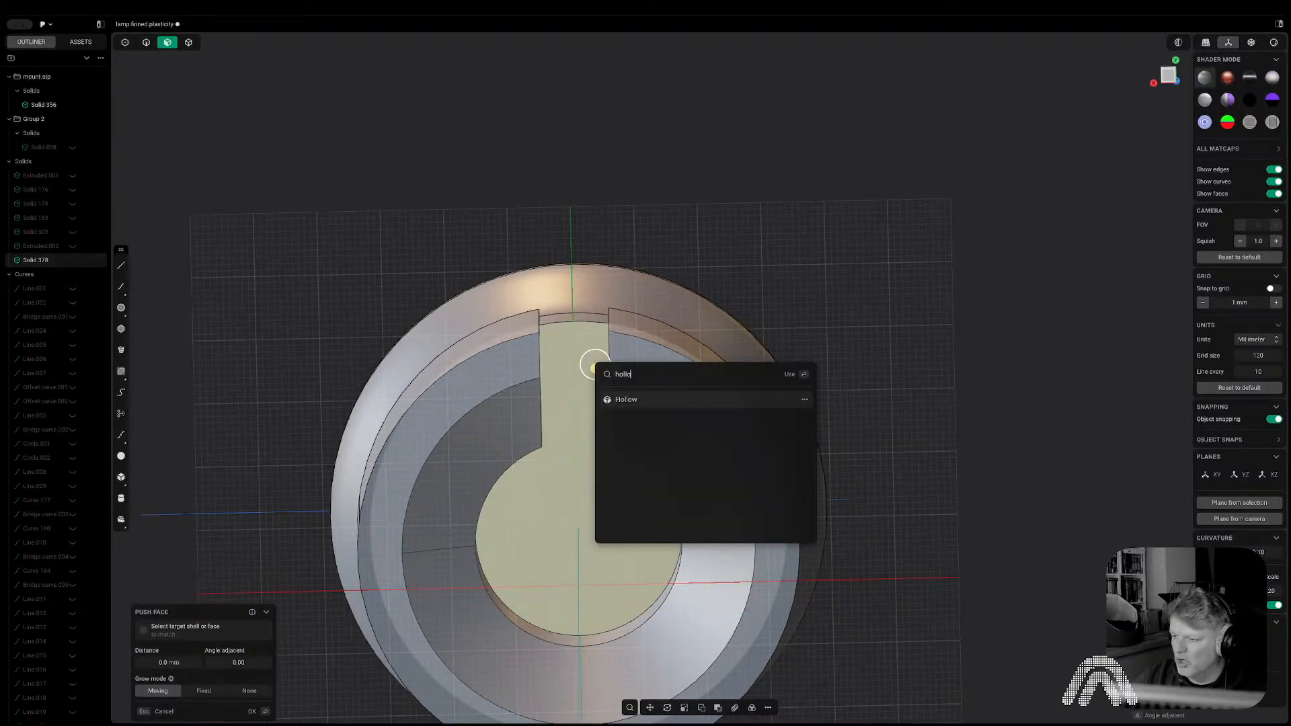
{"action": "type", "text": "w"}
{"action": "key", "text": "Return"}
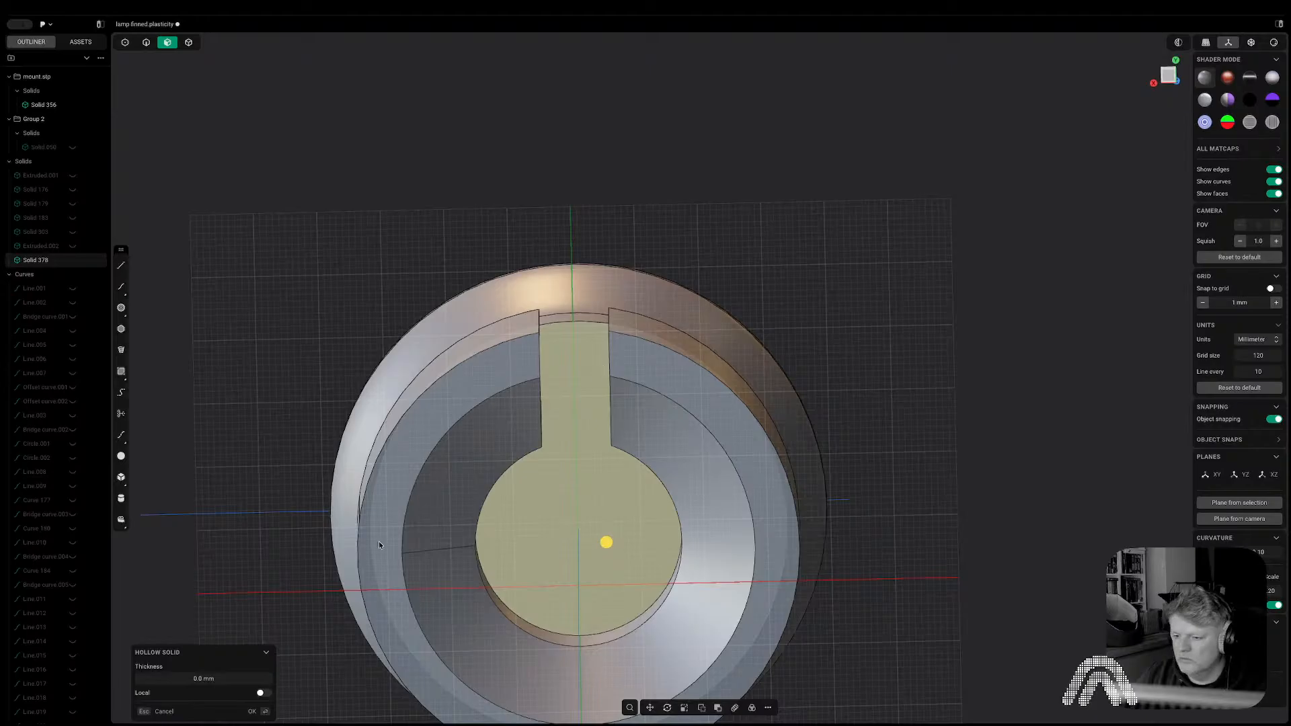
{"action": "left_click", "coordinate": [204, 679]}
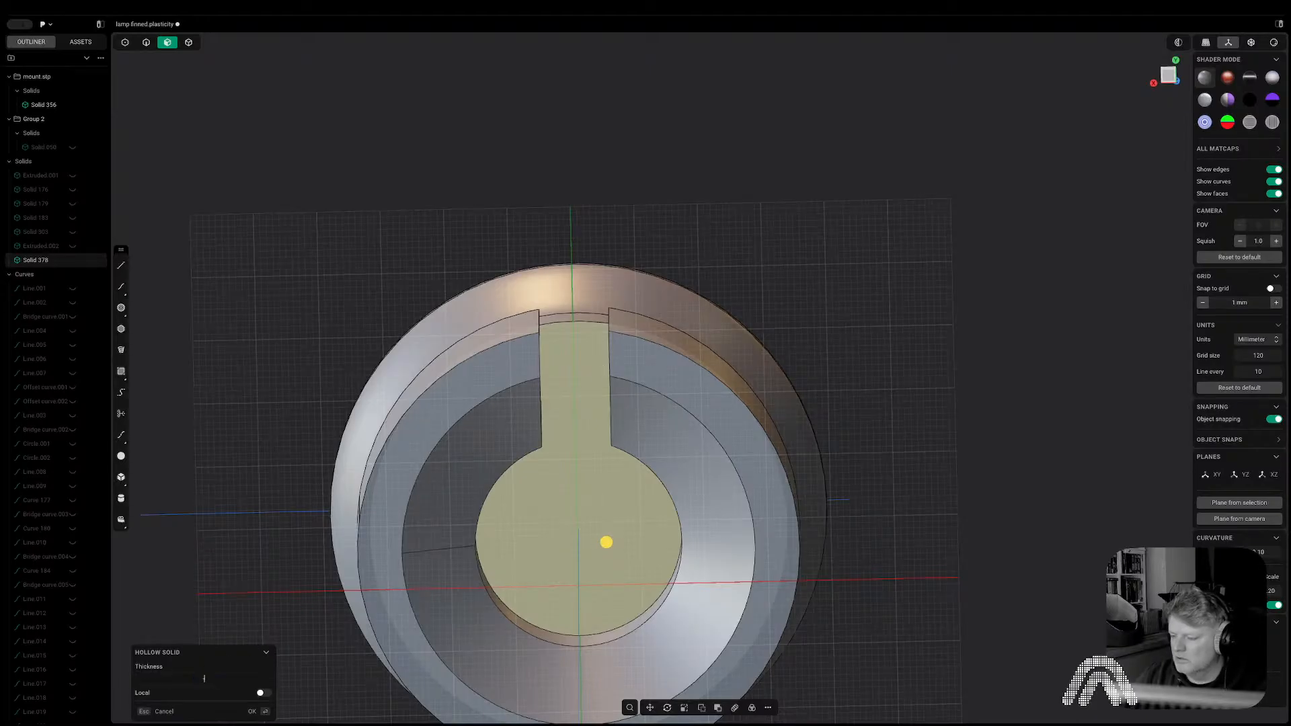
{"action": "type", "text": "-1"}
{"action": "key", "text": "Return"}
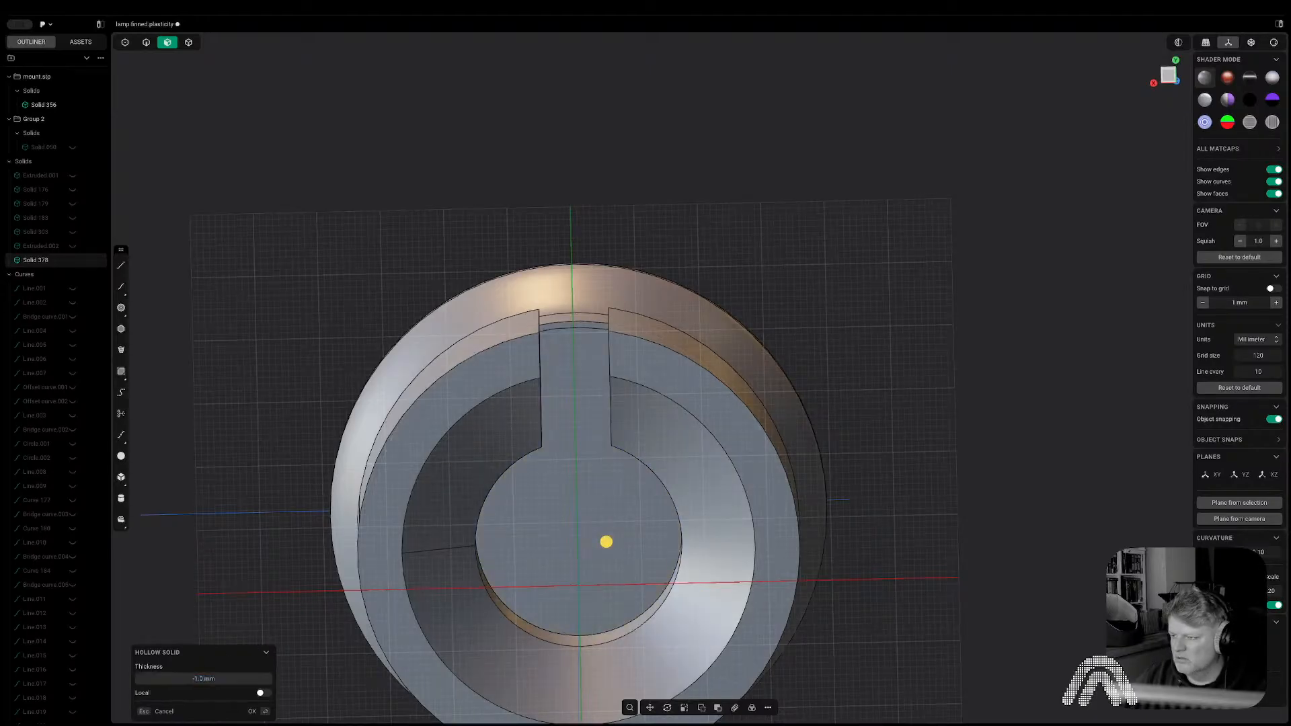
{"action": "key", "text": "Return"}
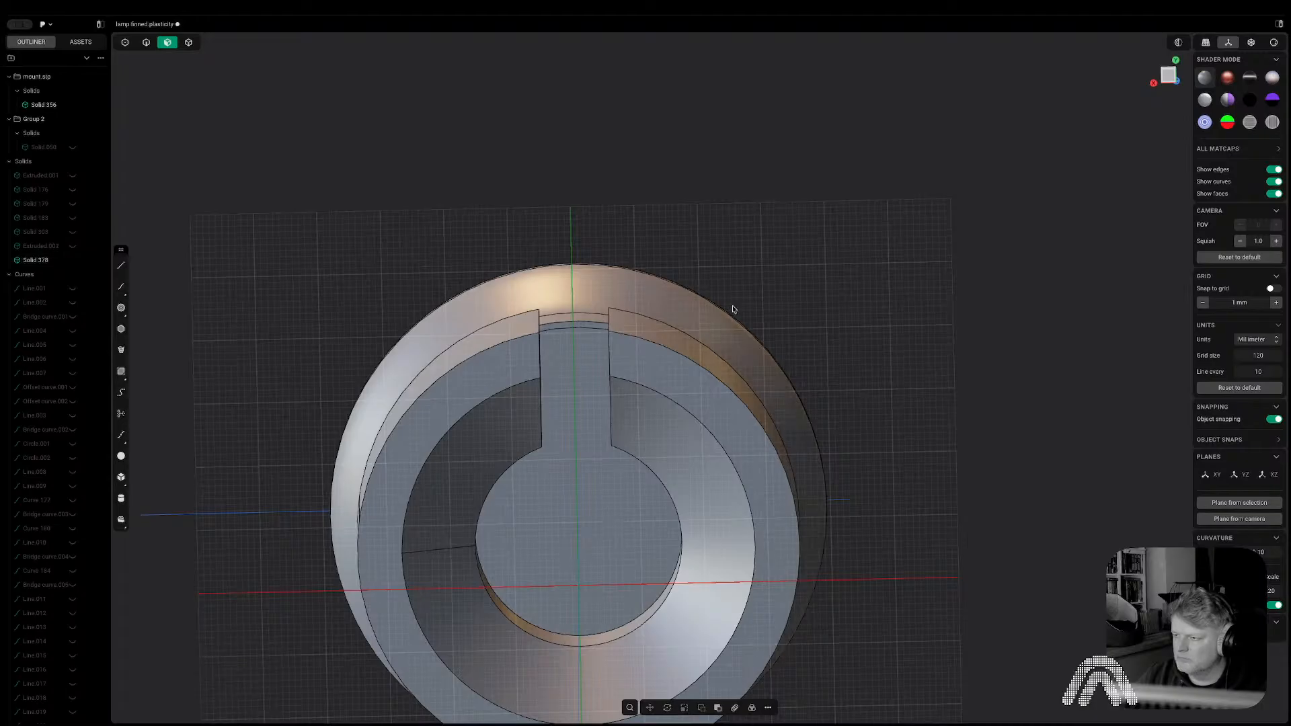
Section the mount and flared body parallel to the bottom view, with the plane offset about -107.5 mm.
{"action": "left_click", "coordinate": [1176, 74]}
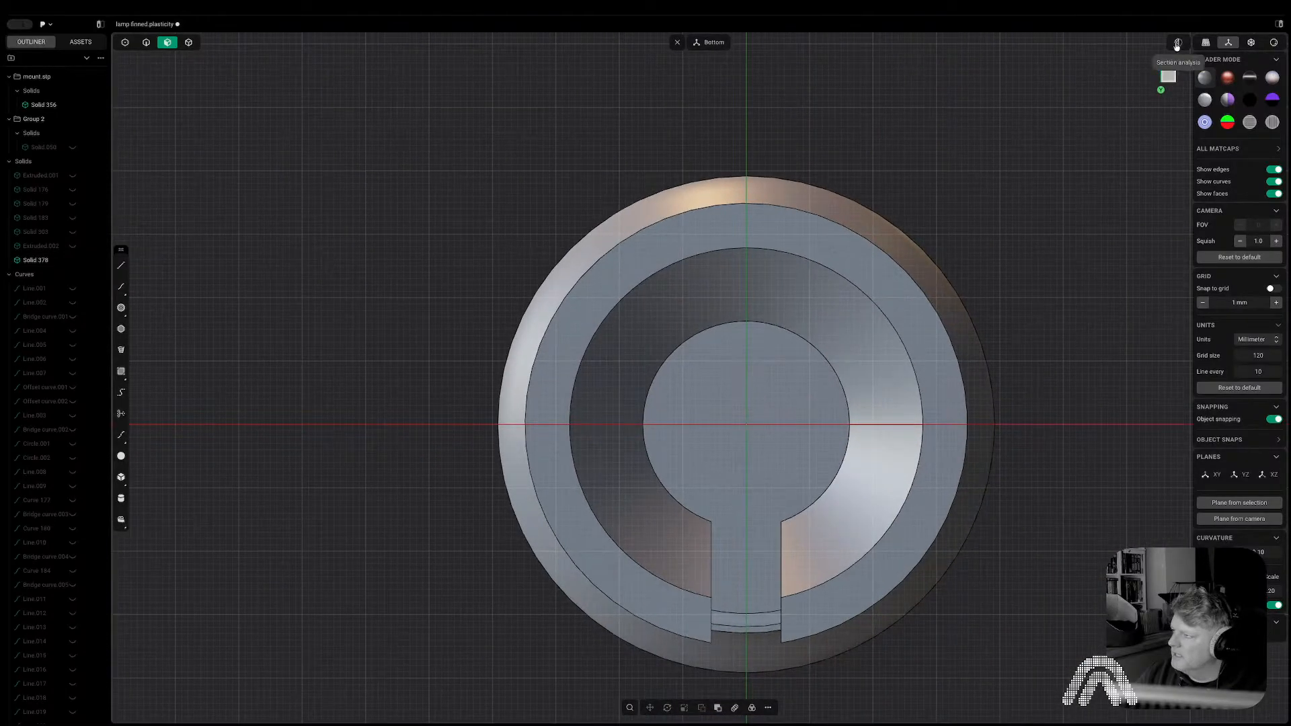
{"action": "left_click", "coordinate": [1176, 44]}
{"action": "middle_click_drag", "start_coordinate": [845, 437], "coordinate": [723, 483]}
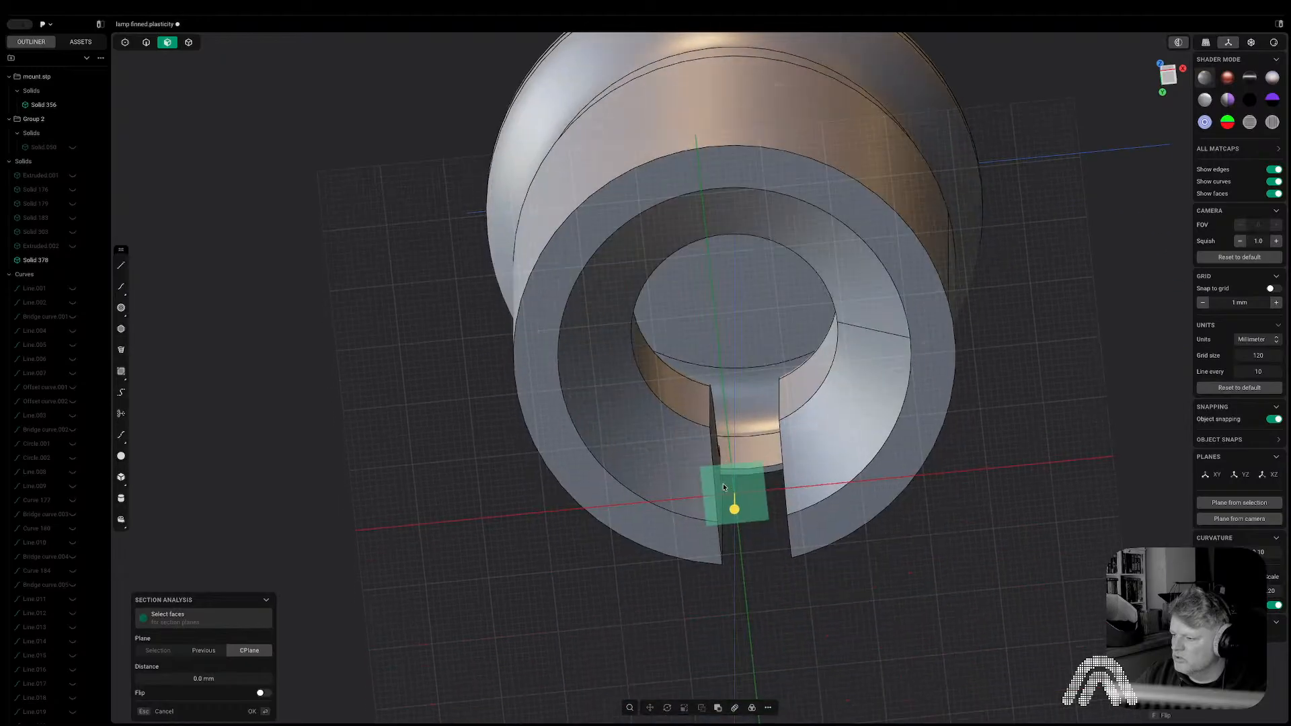
{"action": "left_click_drag", "start_coordinate": [723, 487], "coordinate": [744, 293]}
{"action": "left_click", "coordinate": [1178, 80]}
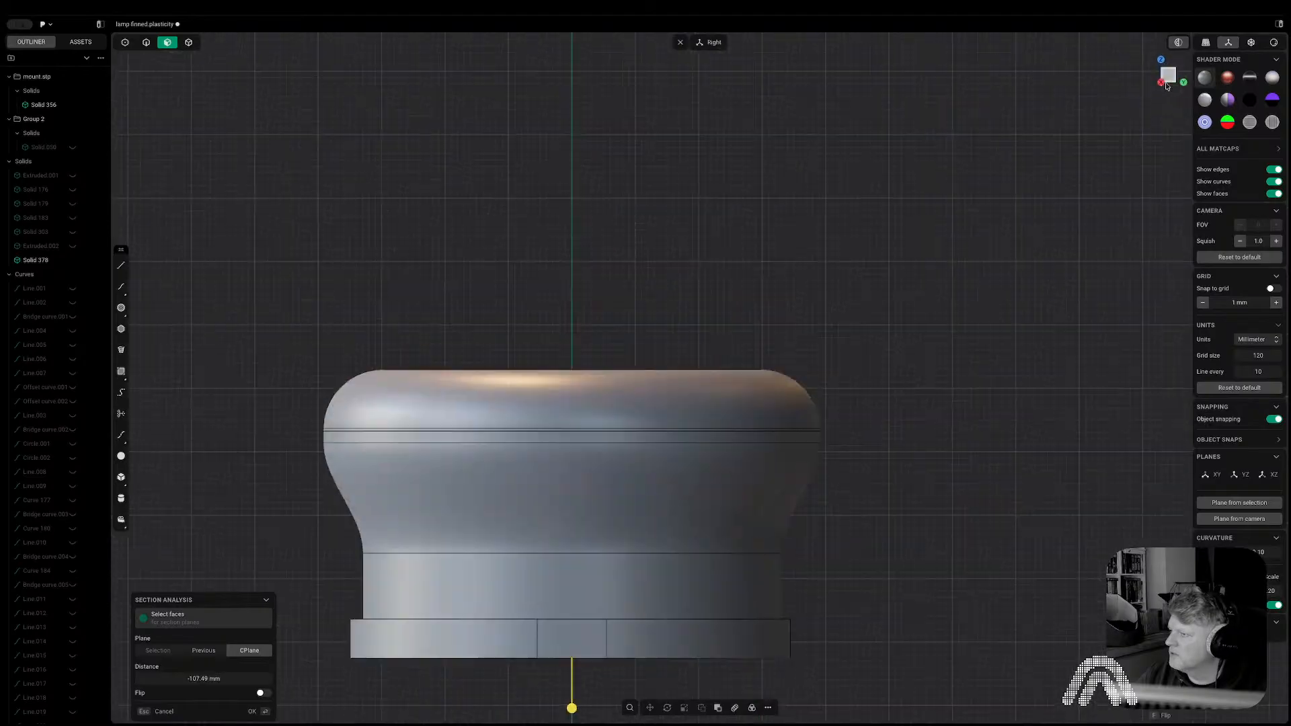
Examine the hollowed wall against the mount's rim in the cross-section, then close the section analysis.
{"action": "middle_click_drag", "start_coordinate": [708, 354], "coordinate": [699, 304]}
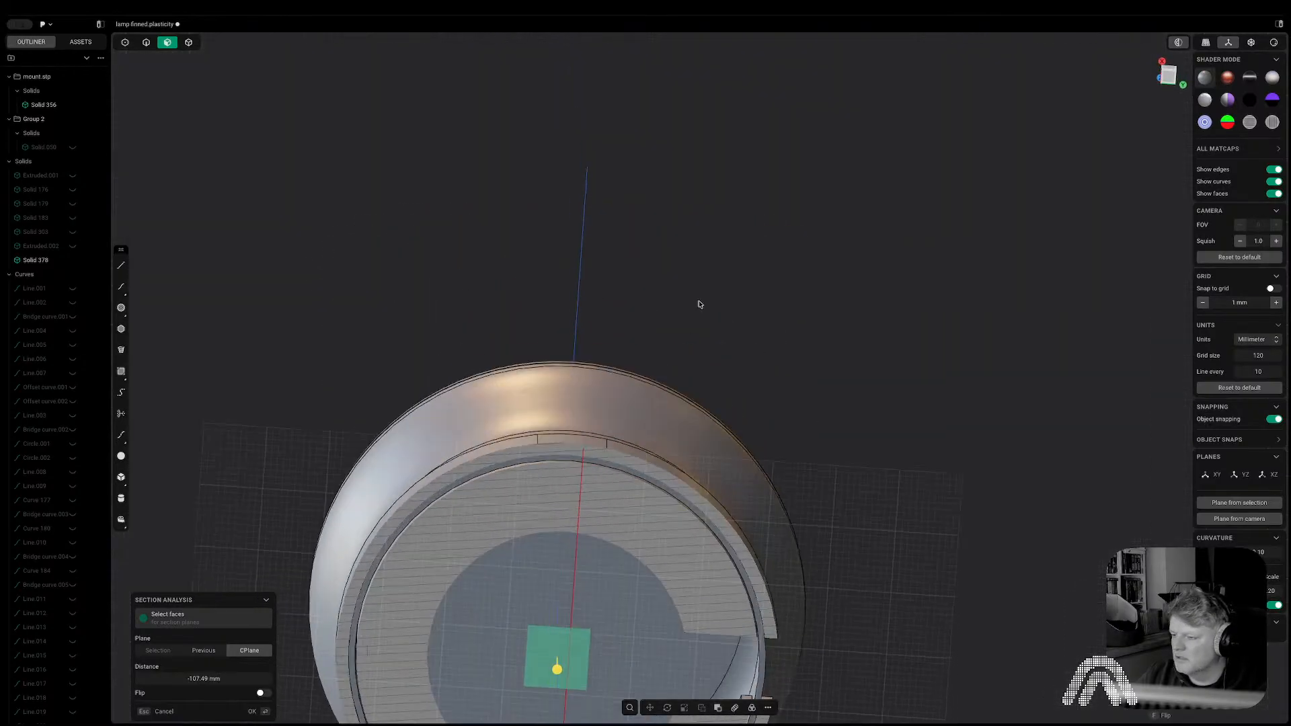
{"action": "left_click", "coordinate": [1163, 77]}
{"action": "scroll", "coordinate": [495, 456], "scroll_direction": "up", "scroll_amount": 5}
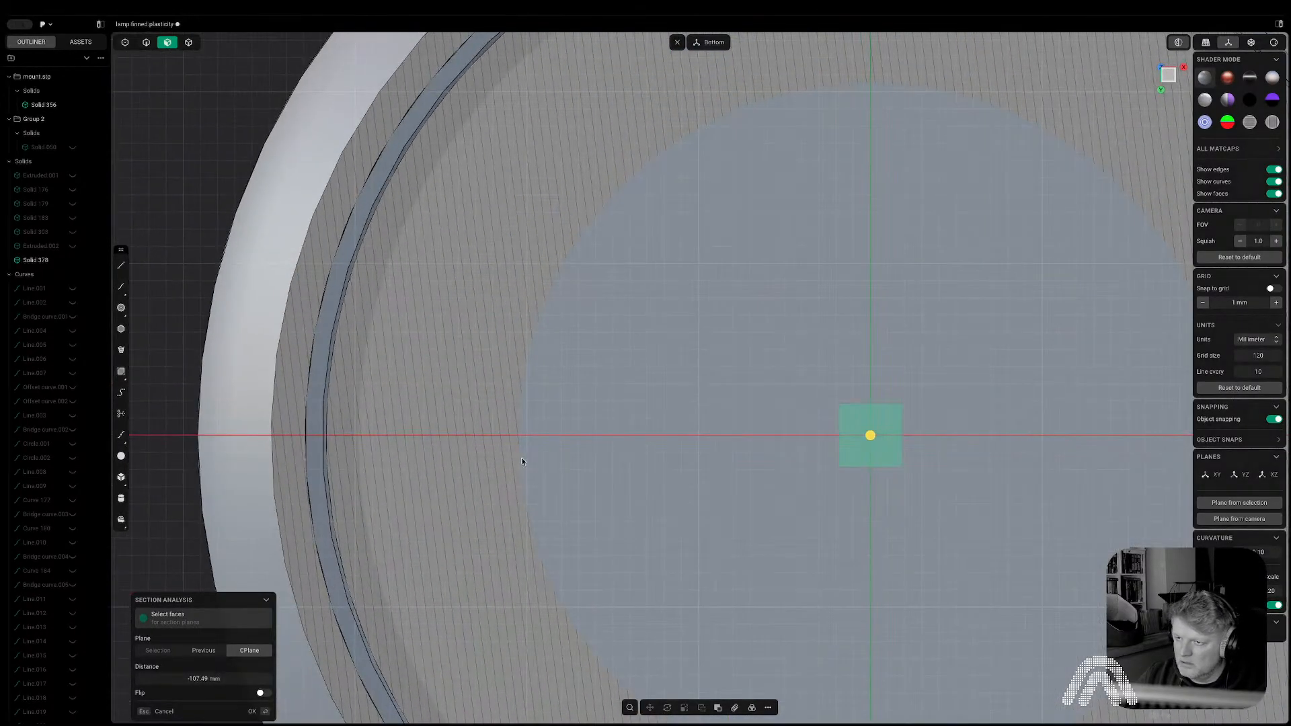
{"action": "scroll", "coordinate": [769, 426], "scroll_direction": "down", "scroll_amount": 6}
{"action": "scroll", "coordinate": [699, 321], "scroll_direction": "up", "scroll_amount": 4}
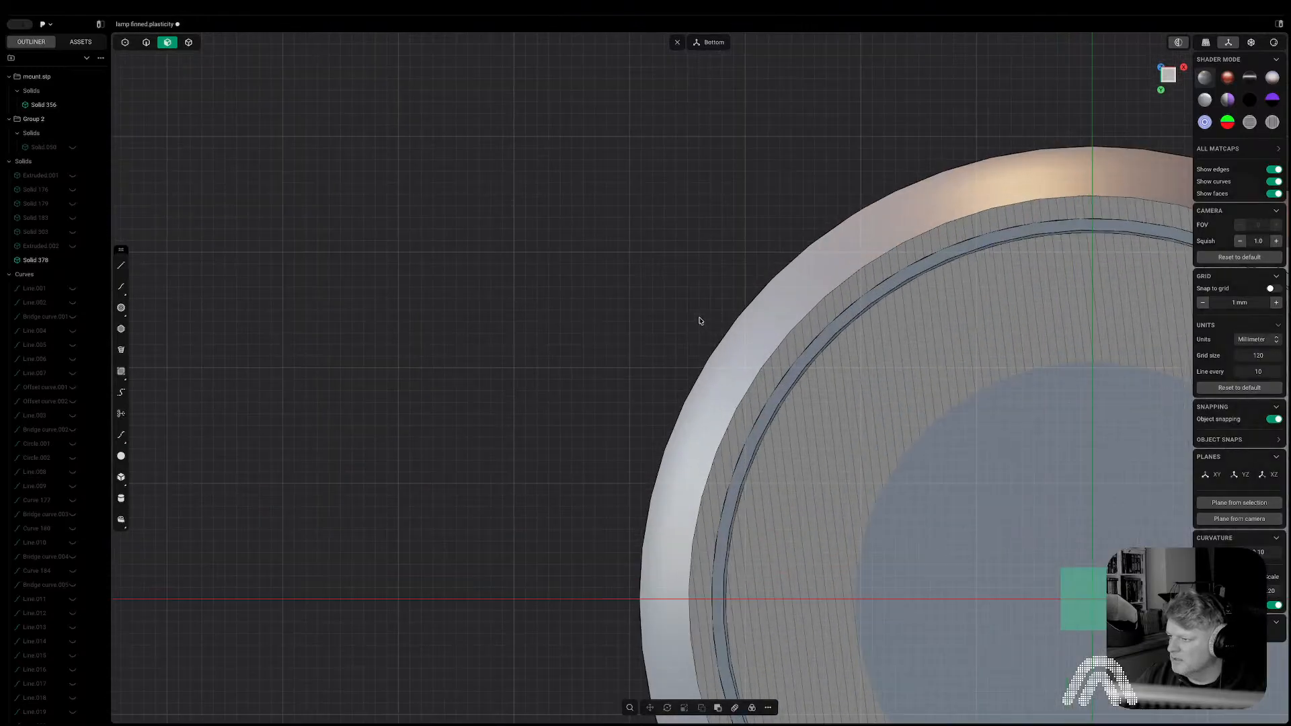
{"action": "scroll", "coordinate": [837, 356], "scroll_direction": "up", "scroll_amount": 3}
{"action": "middle_click_drag", "start_coordinate": [837, 357], "coordinate": [808, 321]}
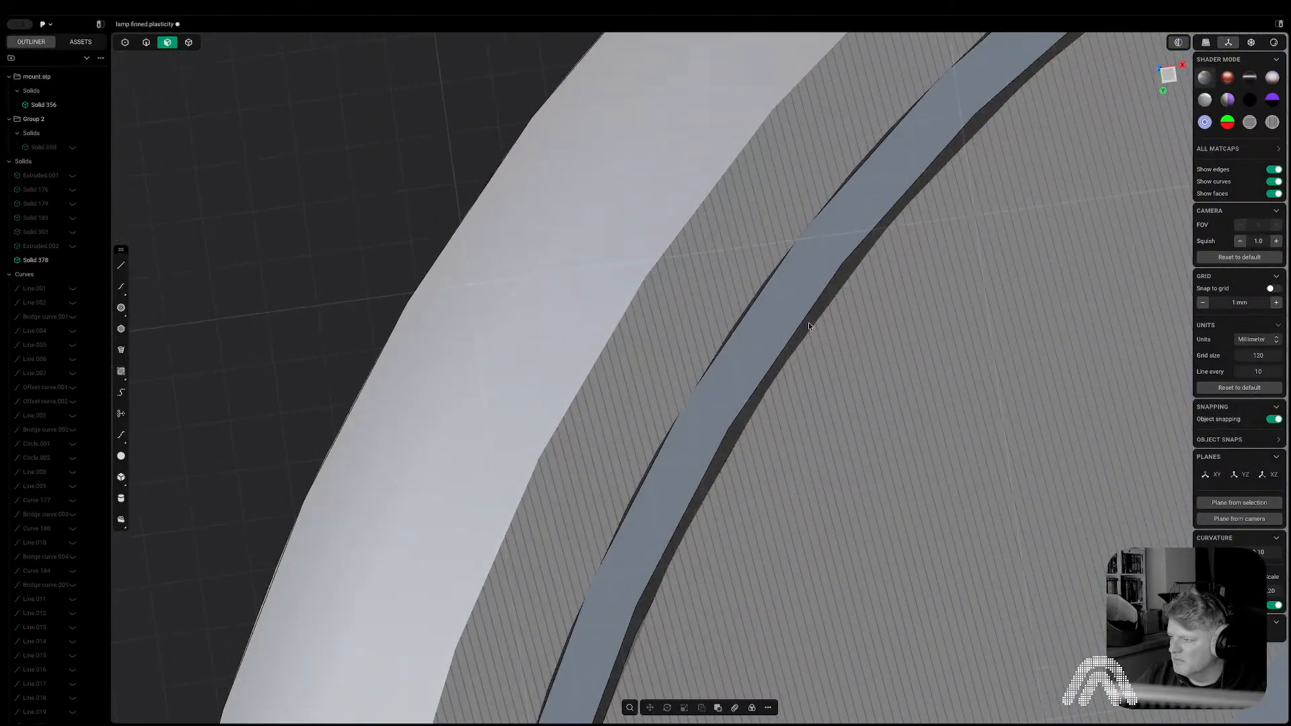
{"action": "left_click_drag", "start_coordinate": [808, 322], "coordinate": [848, 353]}
{"action": "scroll", "coordinate": [847, 353], "scroll_direction": "down", "scroll_amount": 5}
{"action": "middle_click_drag", "start_coordinate": [848, 353], "coordinate": [649, 316], "text": "shift"}
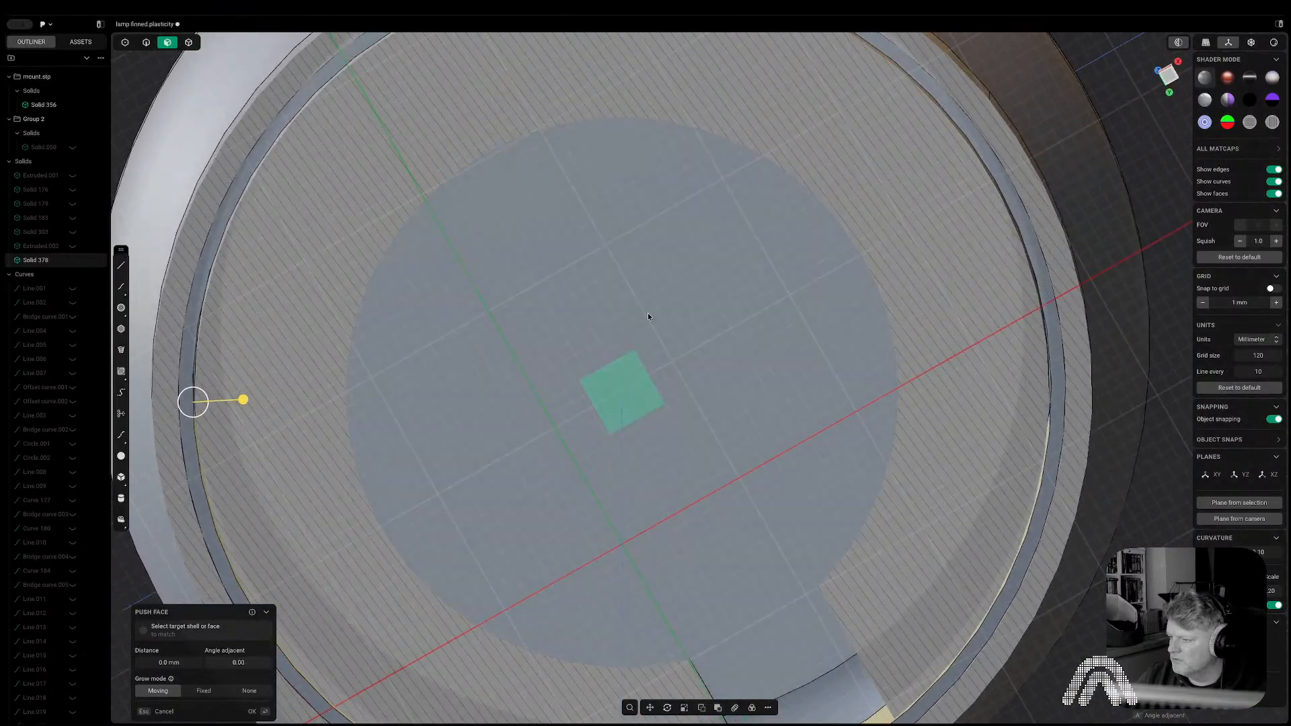
{"action": "scroll", "coordinate": [647, 312], "scroll_direction": "down", "scroll_amount": 10}
{"action": "left_click", "coordinate": [1178, 43]}
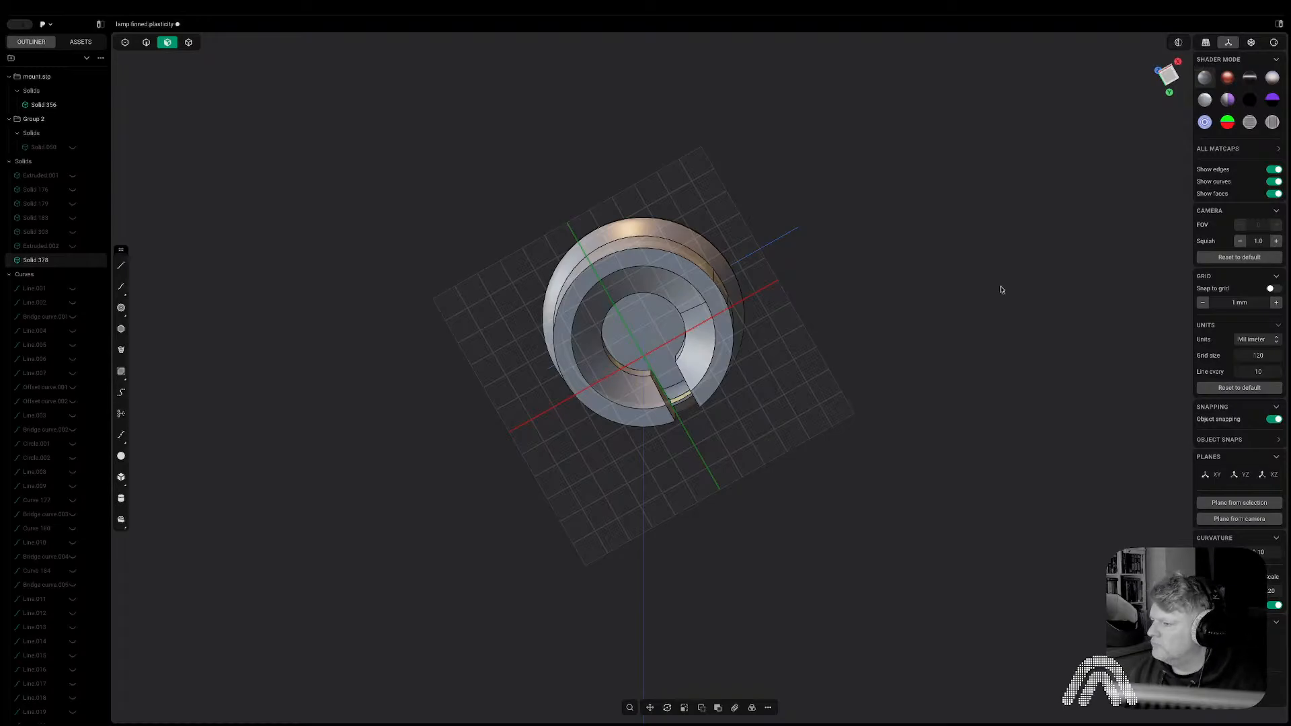
{"action": "middle_click_drag", "start_coordinate": [948, 324], "coordinate": [821, 417]}
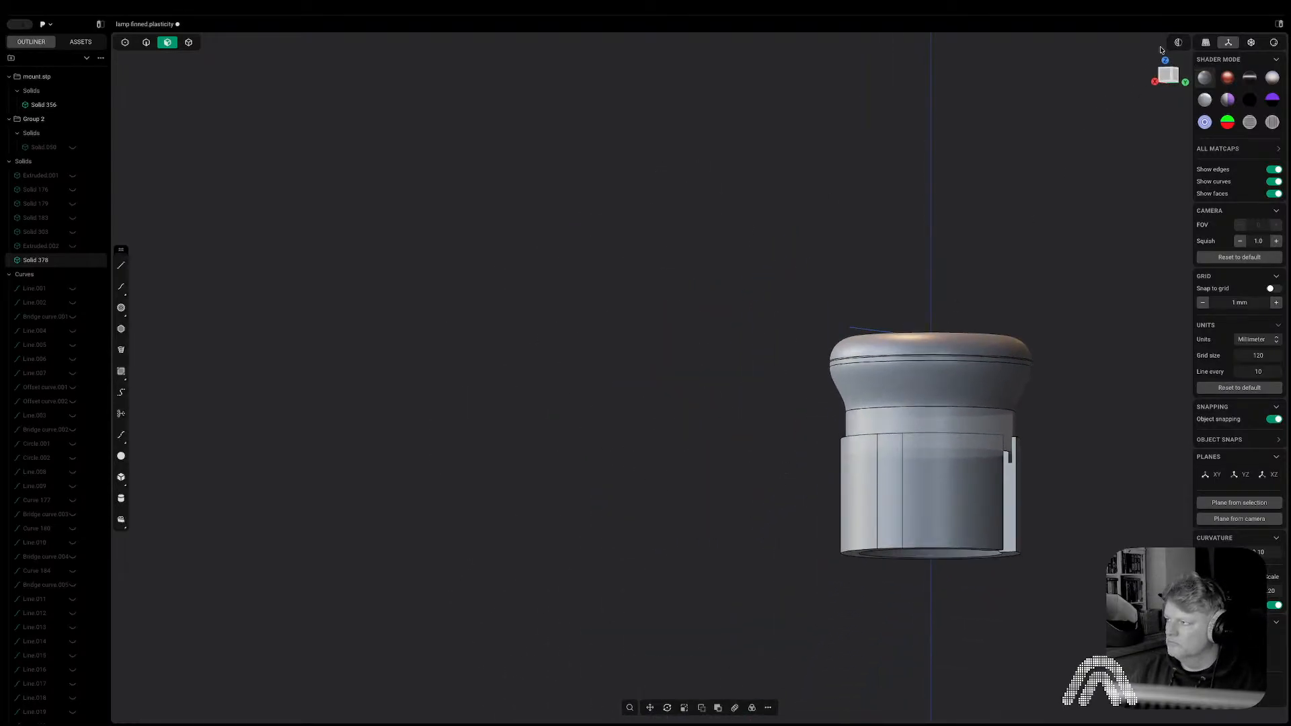
{"action": "left_click", "coordinate": [1177, 43]}
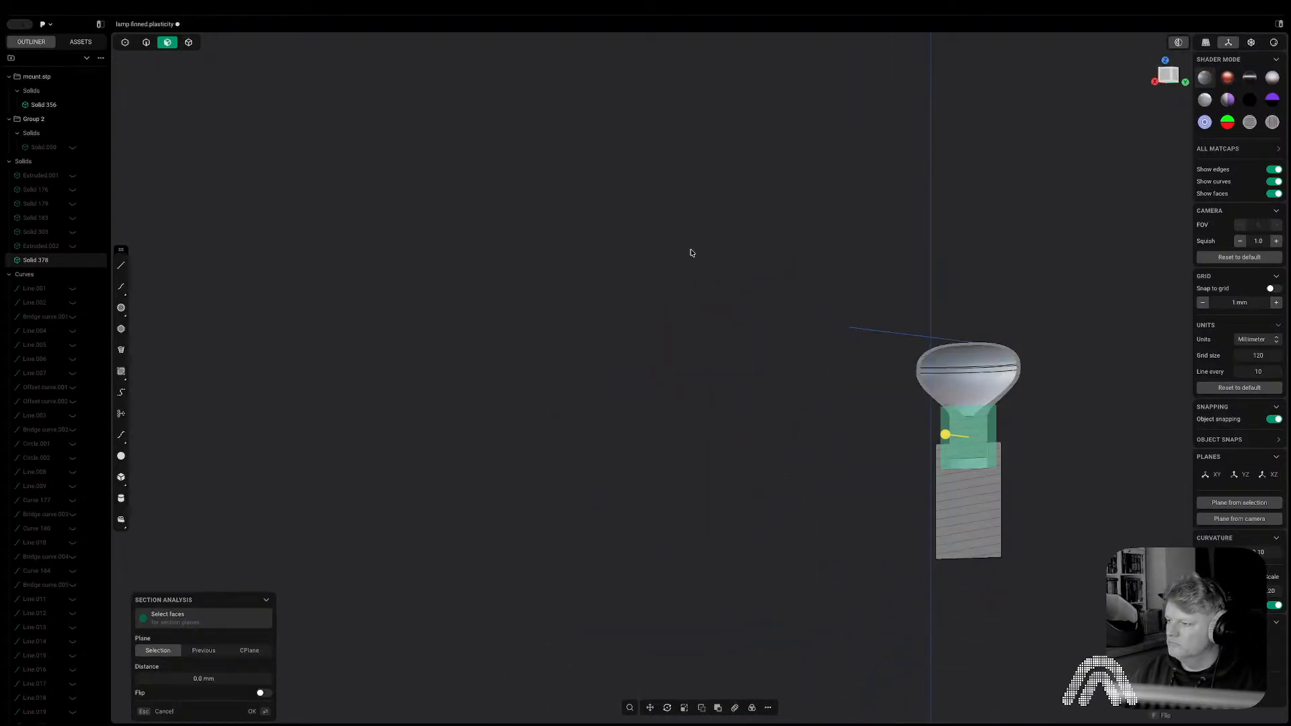
{"action": "key", "text": "Escape"}
Unhide the finned lamp body Extruded.002 around the mount and enable all selection modes.
{"action": "scroll", "coordinate": [907, 309], "scroll_direction": "down", "scroll_amount": 4}
{"action": "middle_click_drag", "start_coordinate": [907, 310], "coordinate": [900, 319]}
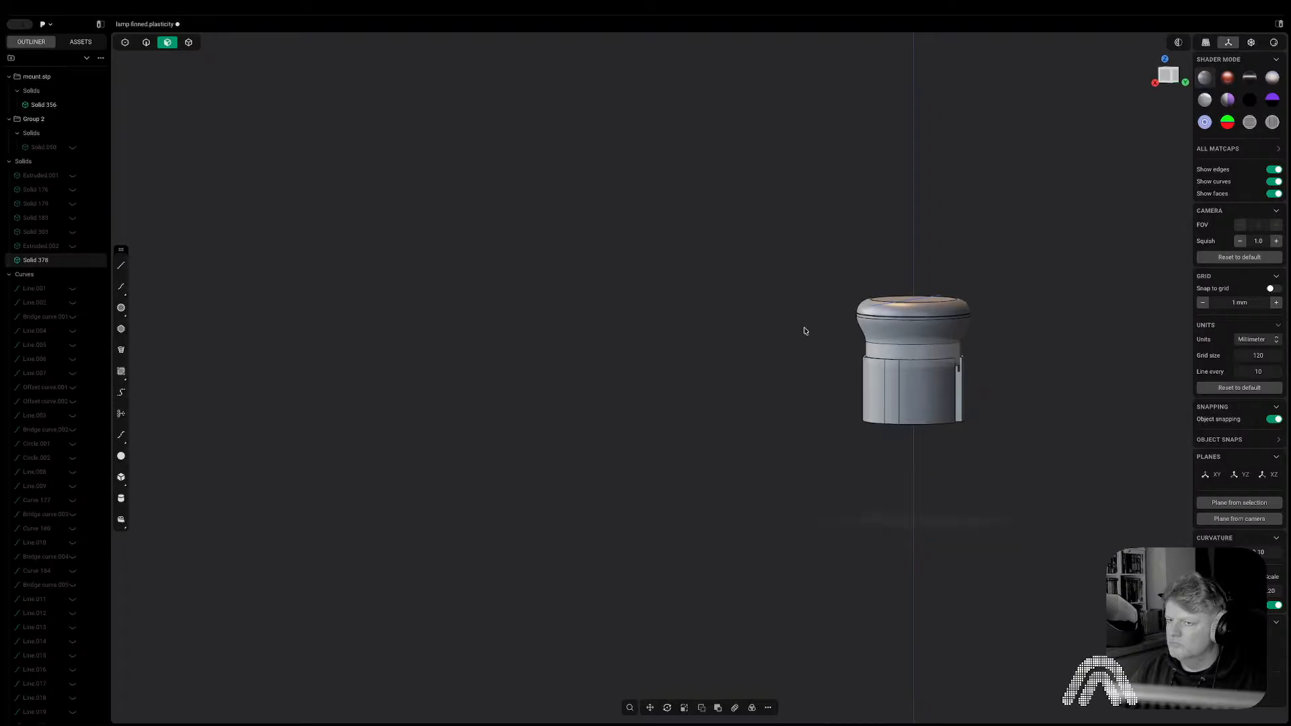
{"action": "left_click", "coordinate": [78, 250]}
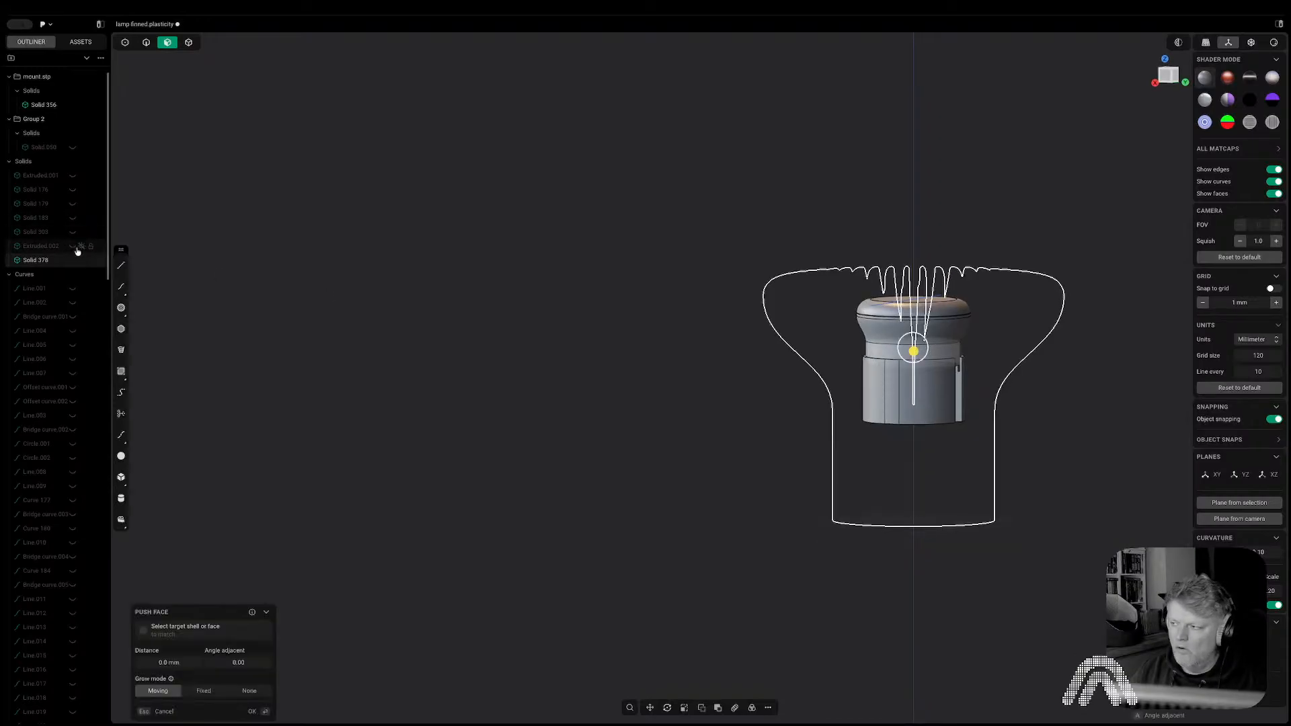
{"action": "left_click", "coordinate": [74, 247]}
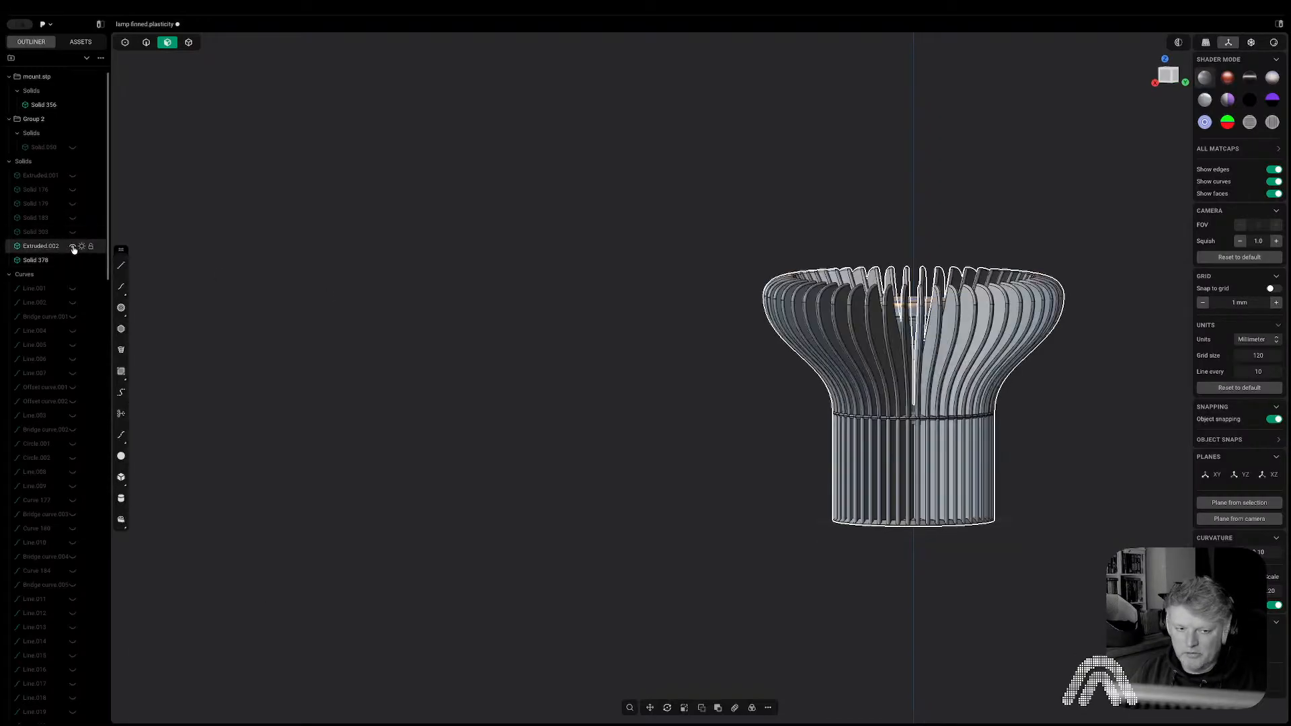
{"action": "middle_click_drag", "start_coordinate": [502, 429], "coordinate": [575, 504]}
{"action": "middle_click_drag", "start_coordinate": [800, 335], "coordinate": [755, 597], "text": "shift"}
{"action": "scroll", "coordinate": [877, 394], "scroll_direction": "up", "scroll_amount": 9}
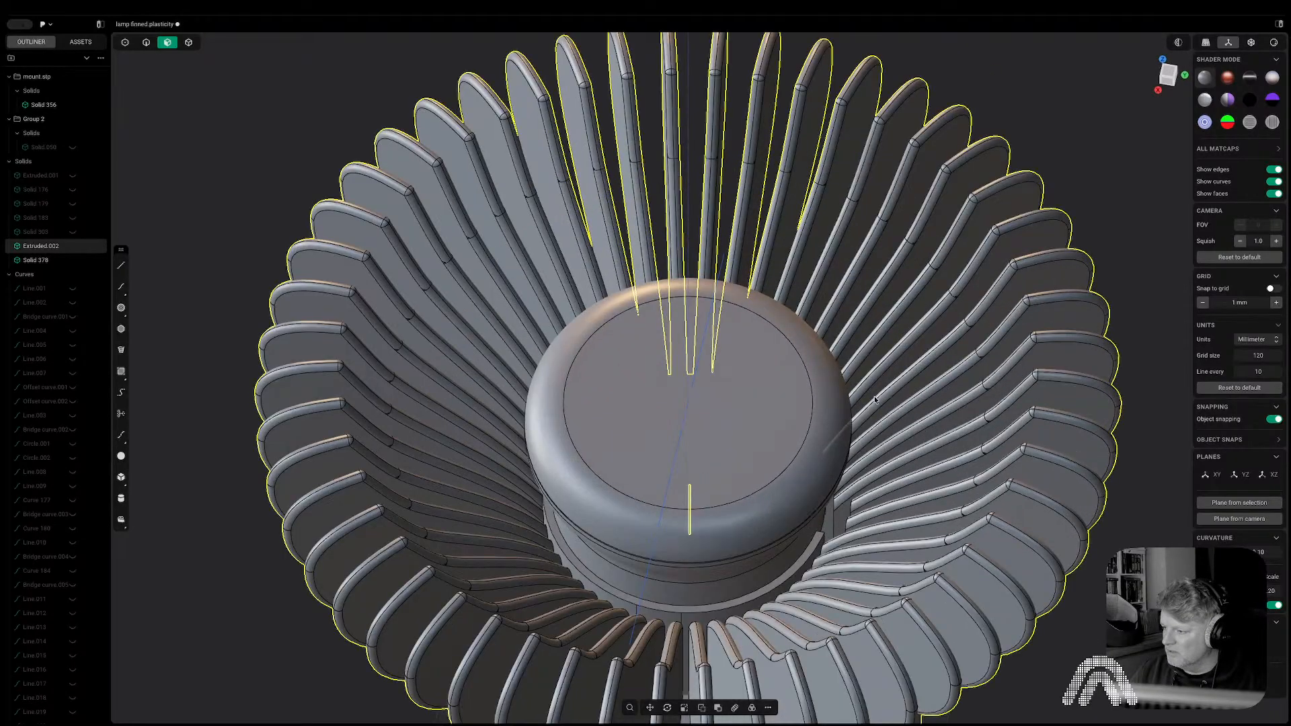
{"action": "middle_click_drag", "start_coordinate": [874, 396], "coordinate": [827, 381]}
{"action": "key", "text": "5"}
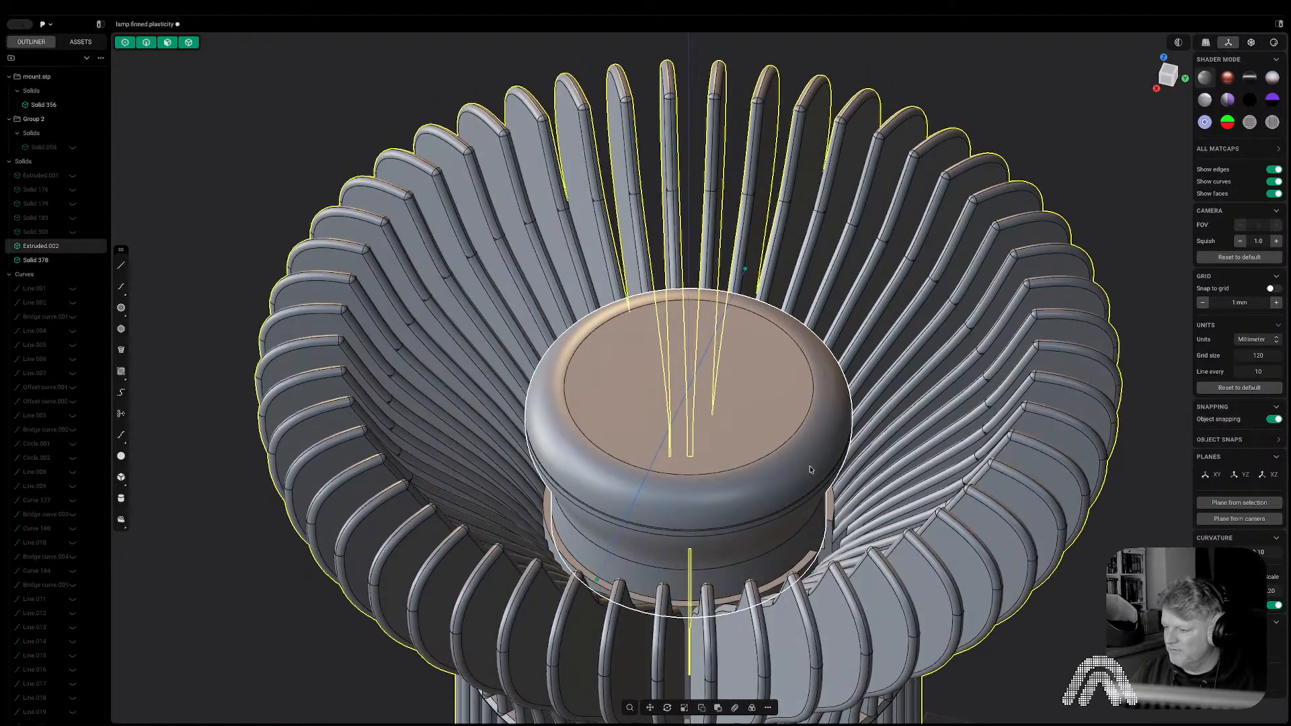
{"action": "scroll", "coordinate": [807, 480], "scroll_direction": "down", "scroll_amount": 4}
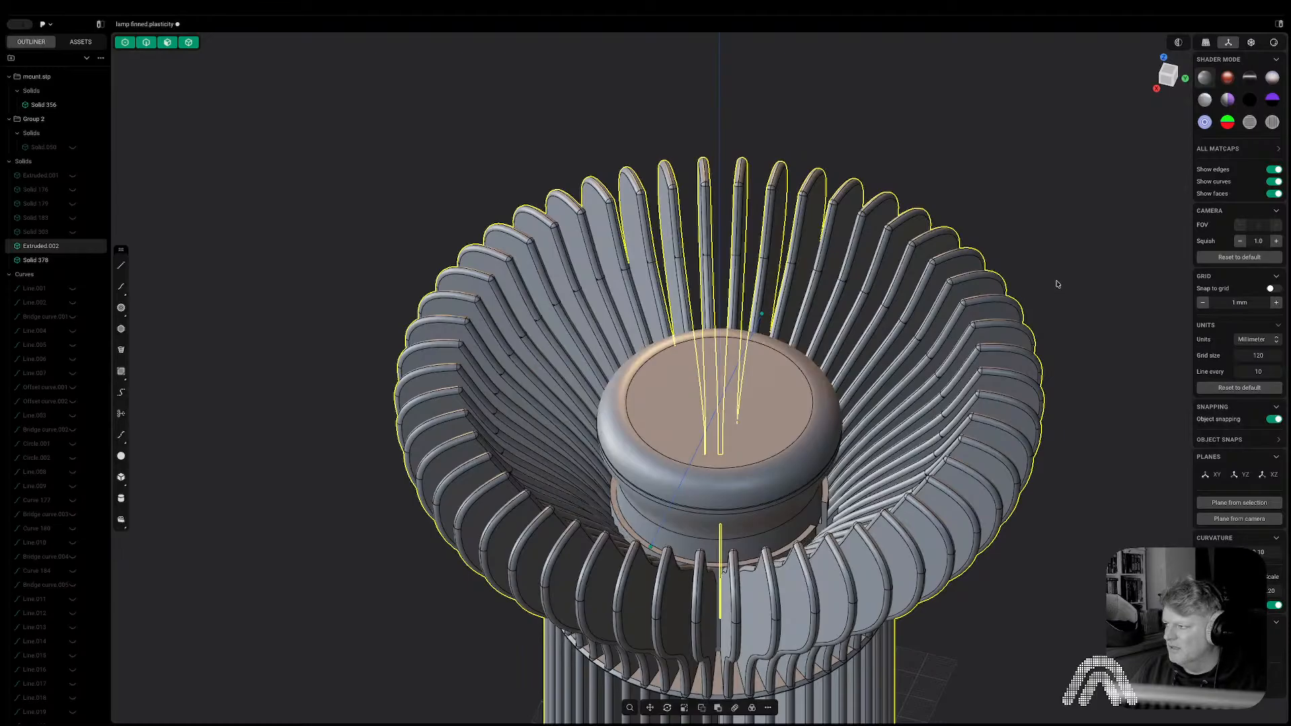
Move the flared body down along Z by about 5.6 mm inside the fins and switch to the right view.
{"action": "left_click", "coordinate": [796, 495]}
{"action": "key", "text": "g"}
{"action": "key", "text": "z"}
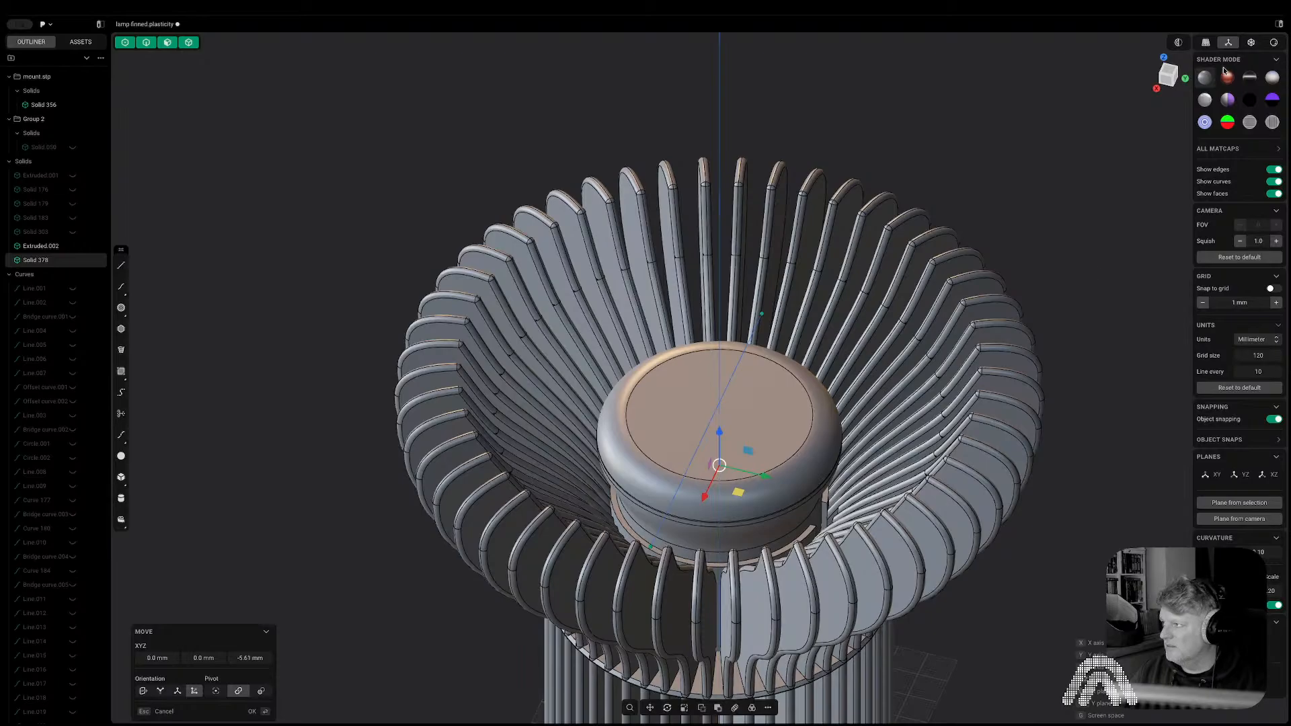
{"action": "left_click", "coordinate": [1170, 83]}
{"action": "right_click", "coordinate": [1102, 197]}
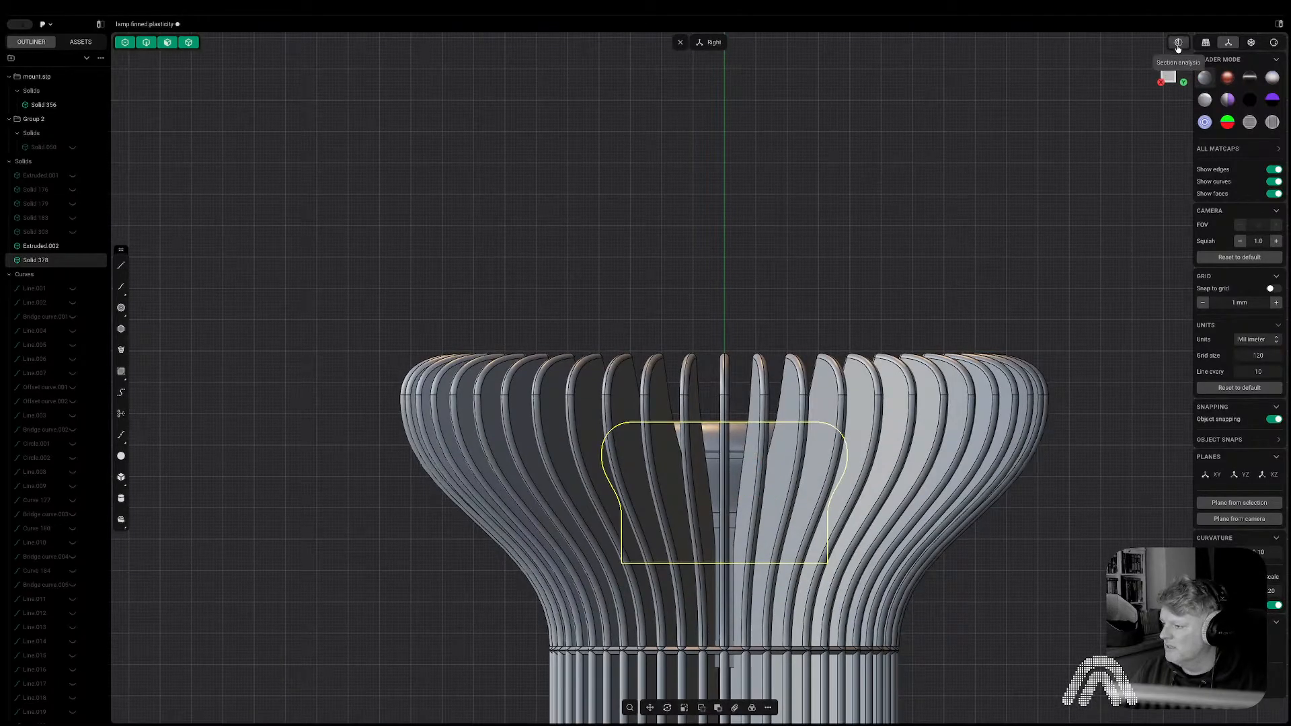
Section the lamp through its centre at 0 mm and examine how the flared body sits against mount and fins.
{"action": "left_click", "coordinate": [1178, 44]}
{"action": "scroll", "coordinate": [751, 560], "scroll_direction": "up", "scroll_amount": 3}
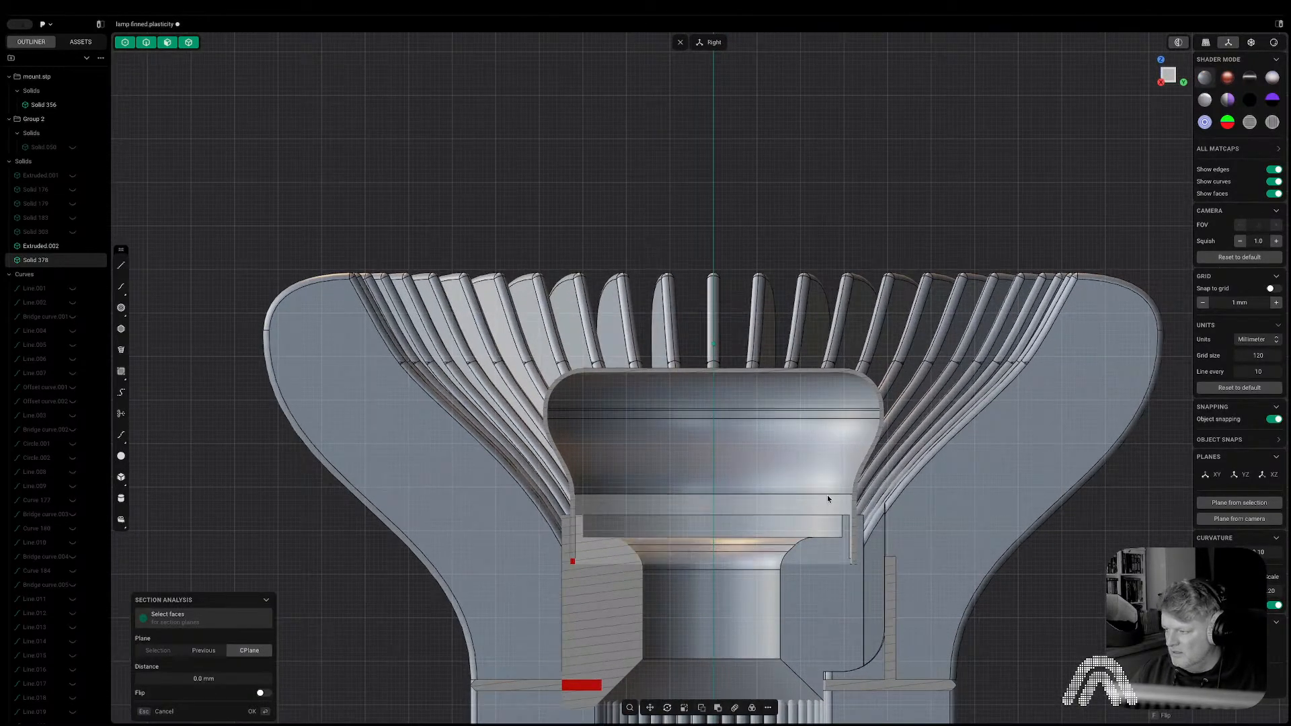
{"action": "scroll", "coordinate": [831, 497], "scroll_direction": "up", "scroll_amount": 2}
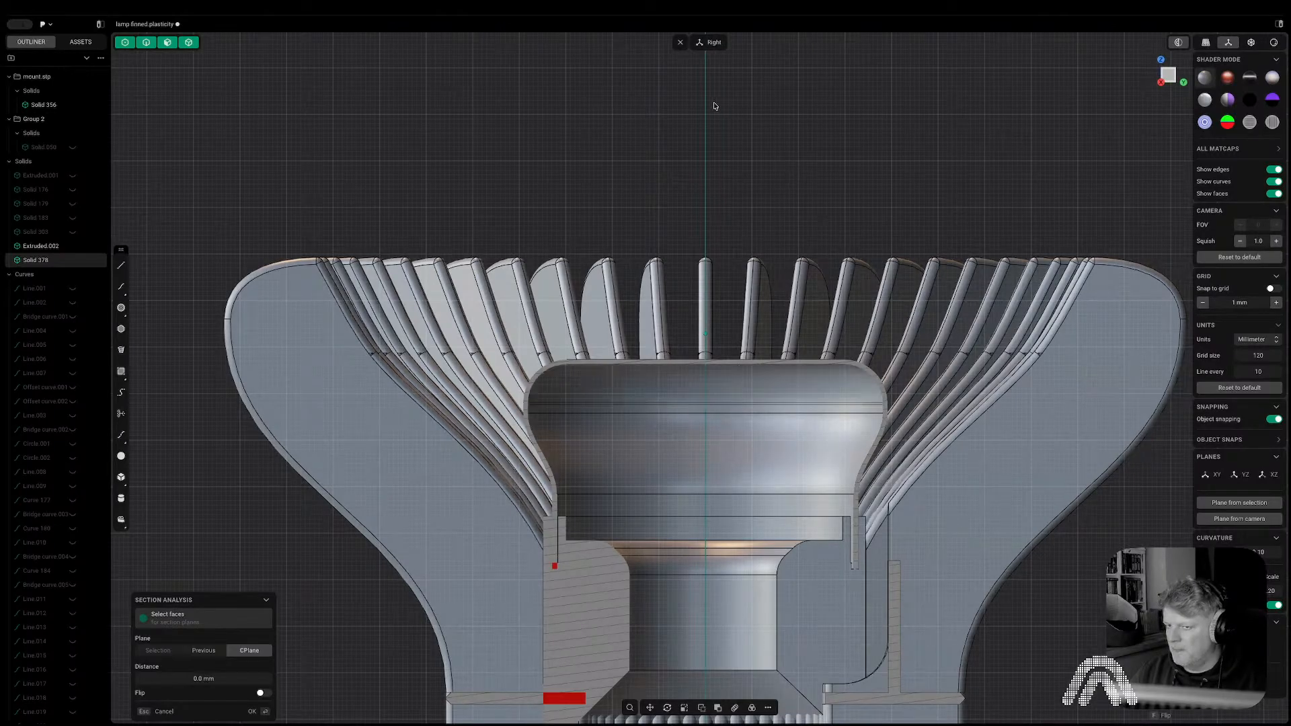
{"action": "left_click", "coordinate": [41, 259]}
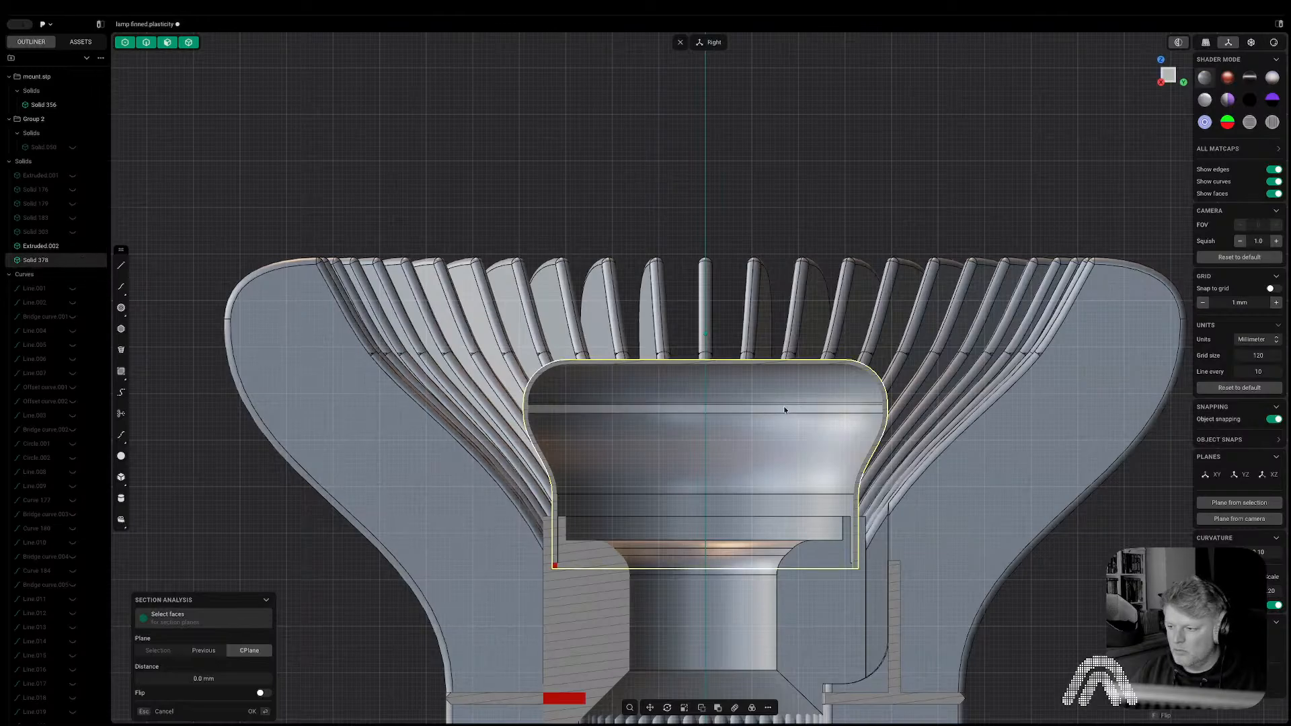
{"action": "key", "text": "Escape"}
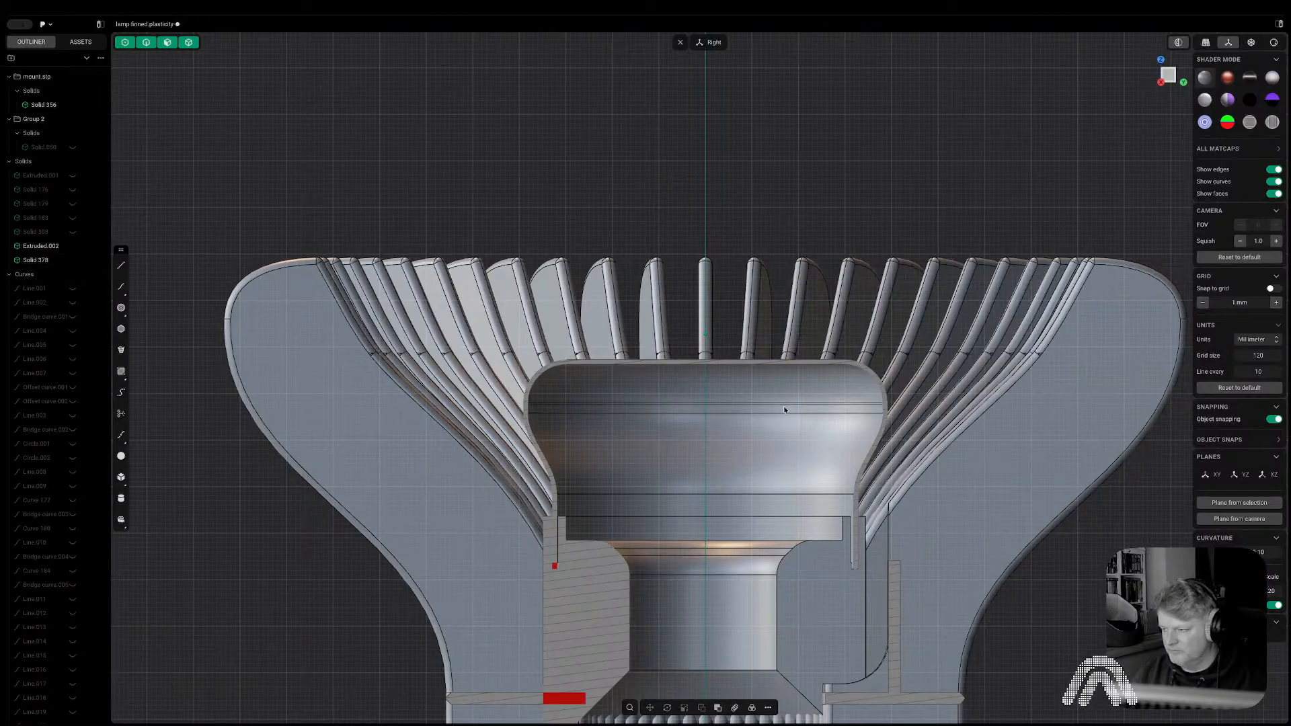
Lower the flared body along Z by about 12 mm so it sits deeper between the fins.
{"action": "left_click", "coordinate": [68, 260]}
{"action": "key", "text": "g"}
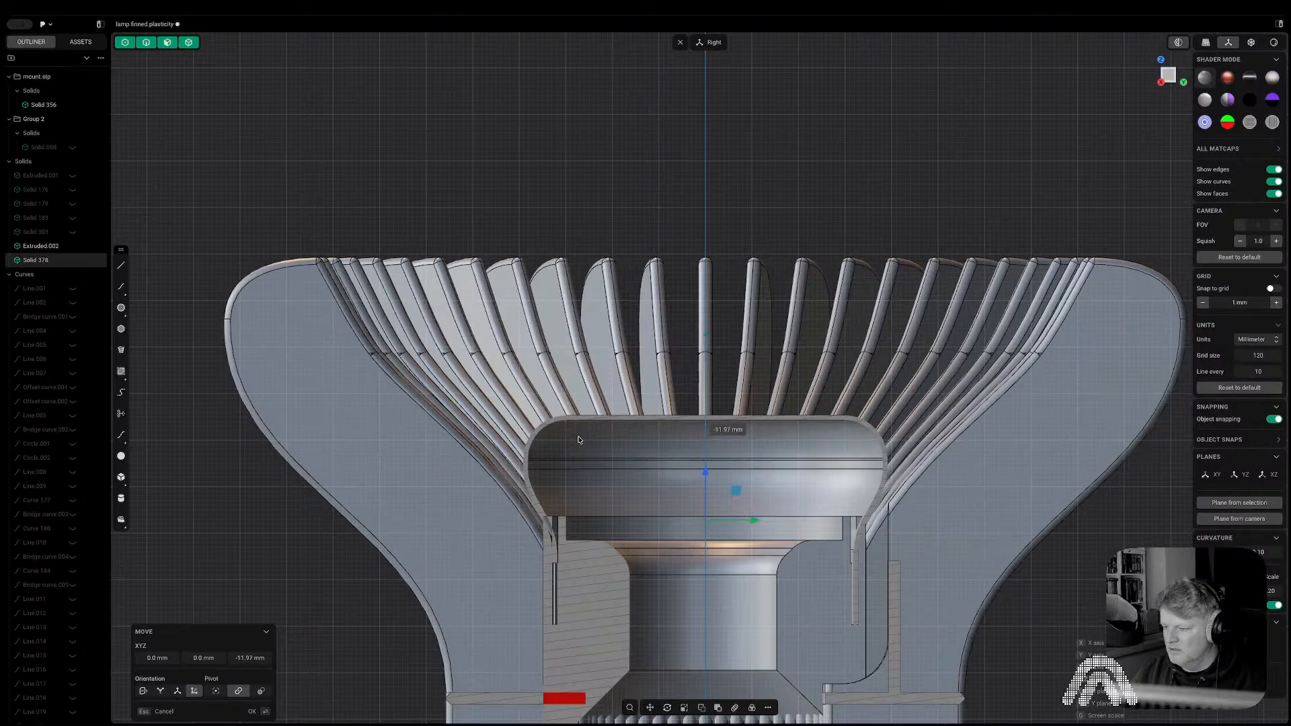
{"action": "left_click", "coordinate": [623, 445]}
{"action": "scroll", "coordinate": [767, 487], "scroll_direction": "up", "scroll_amount": 2}
Draw a horizontal line across the full width of the flared body below its bulge and cut the body with it.
{"action": "key", "text": "l"}
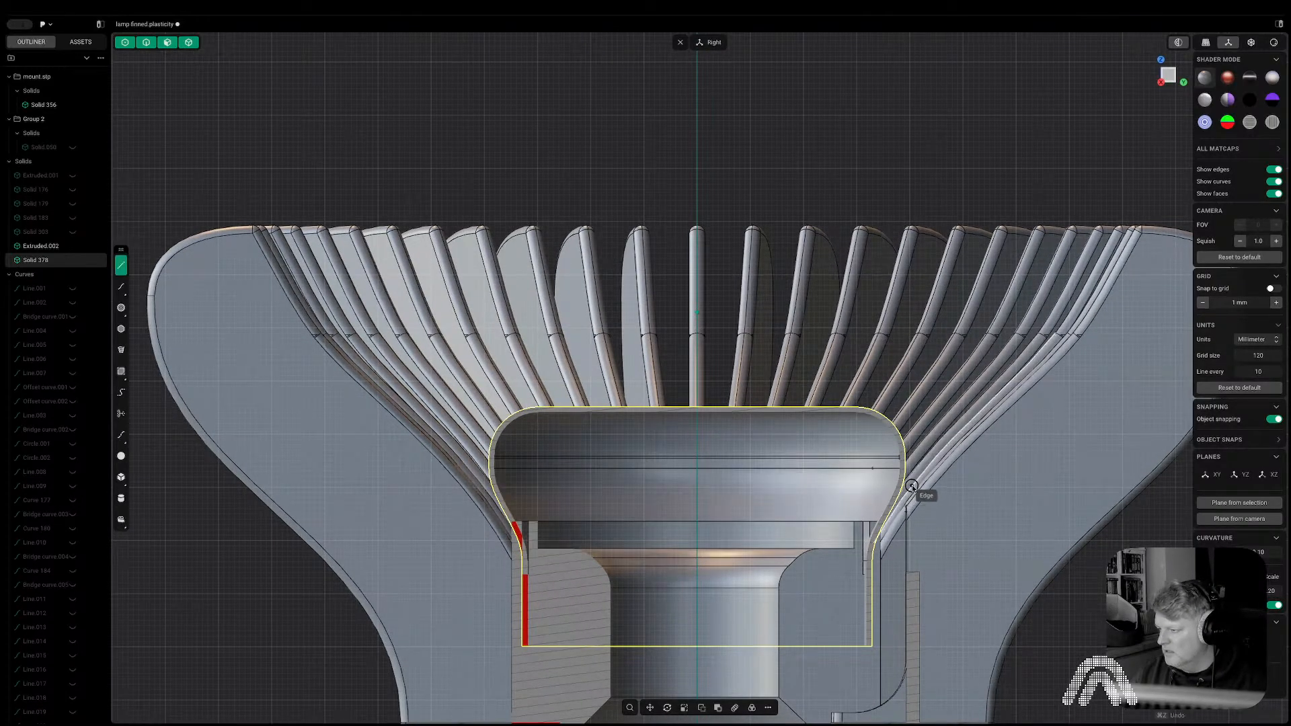
{"action": "left_click", "coordinate": [915, 488]}
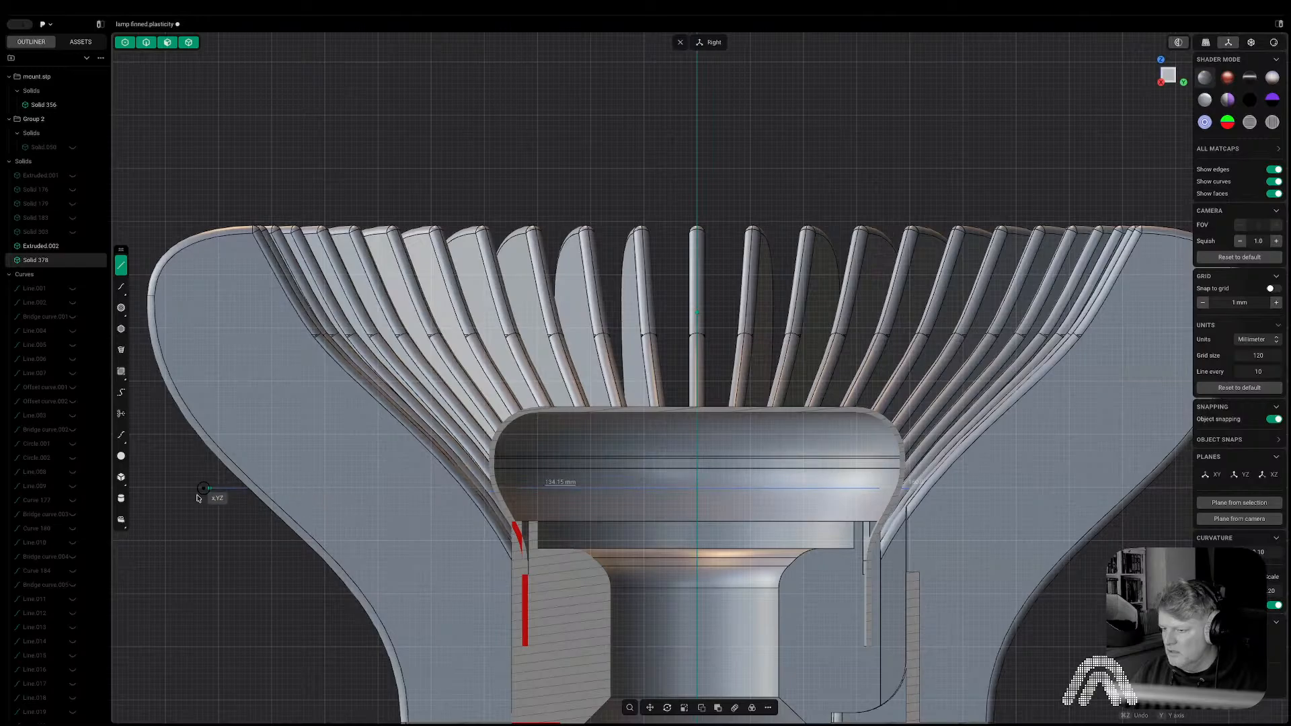
{"action": "left_click", "coordinate": [158, 488]}
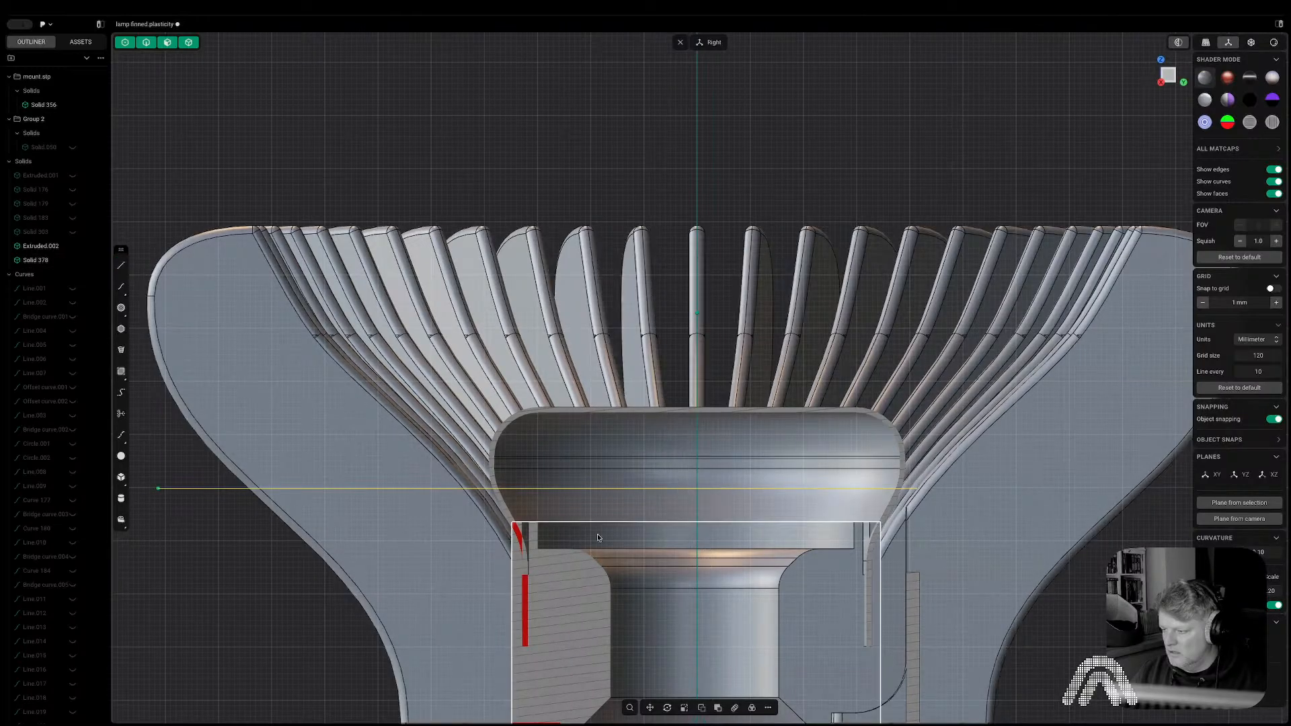
{"action": "key", "text": "c"}
{"action": "left_click", "coordinate": [691, 448]}
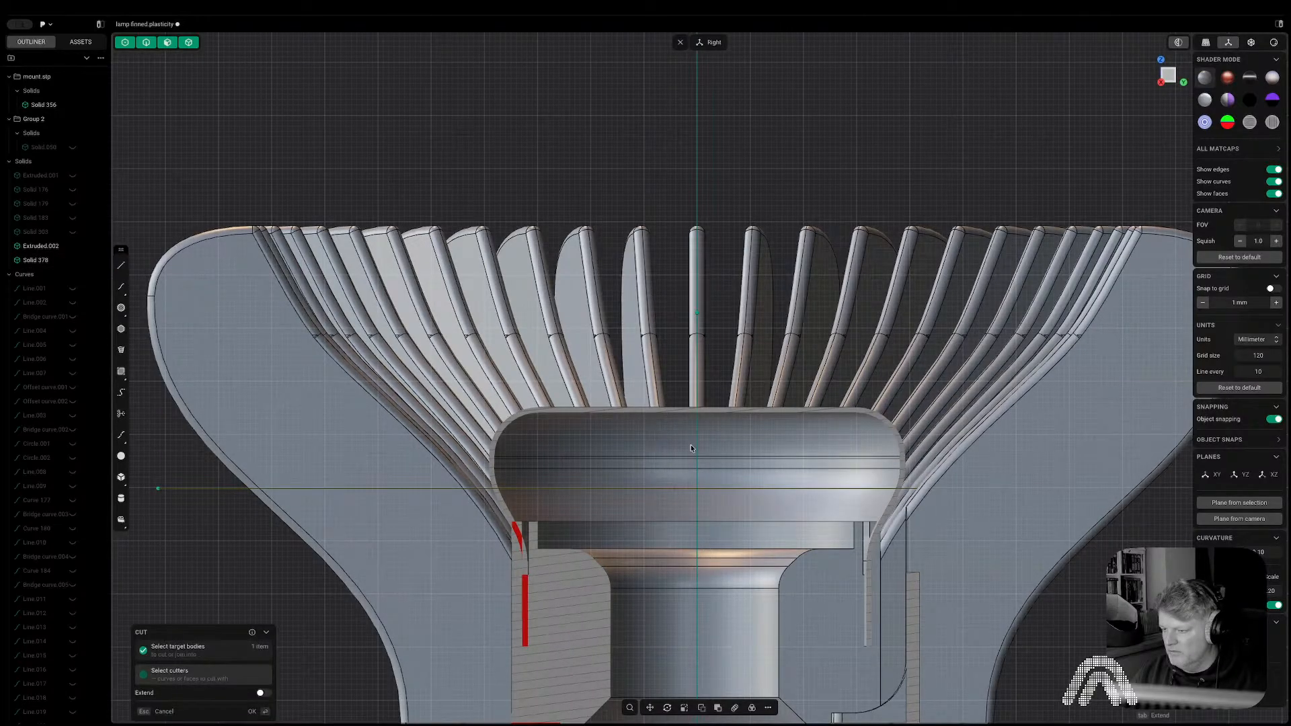
{"action": "key", "text": "Return"}
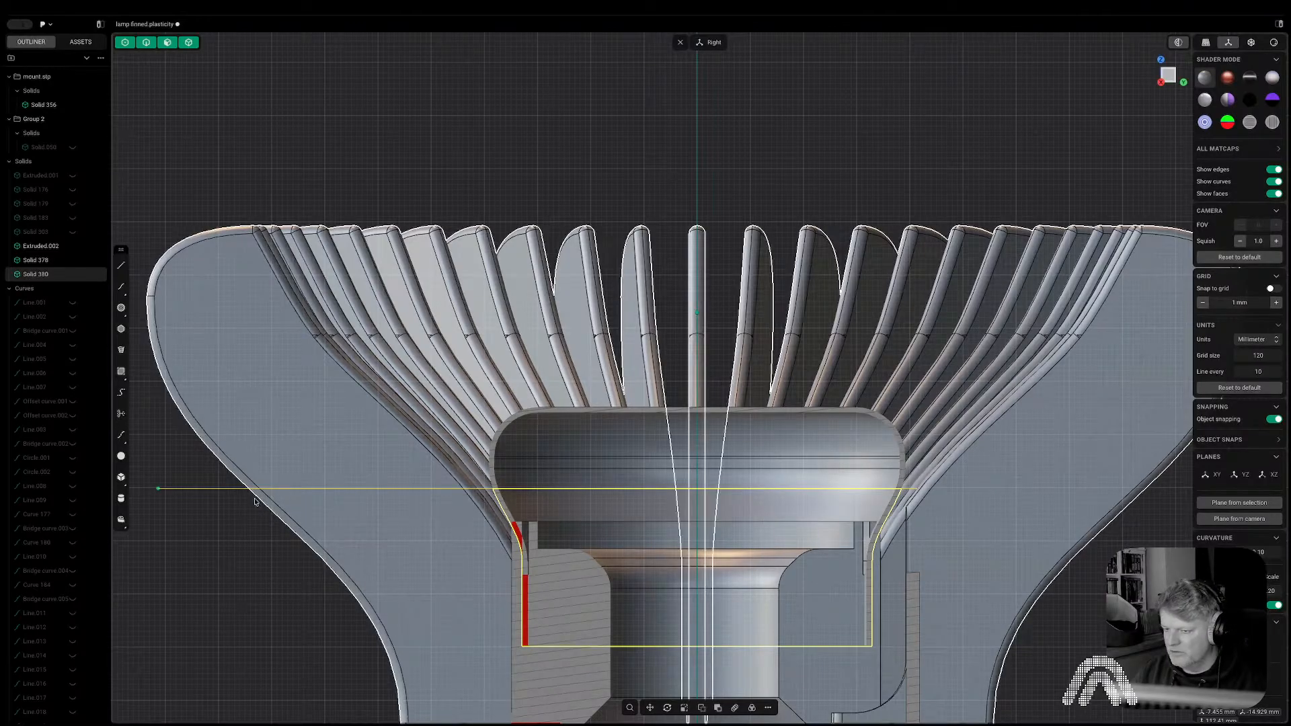
Move the cutting line down along Z to the straight neck and cut the flared body's lower piece with it.
{"action": "key", "text": "2"}
{"action": "key", "text": "g"}
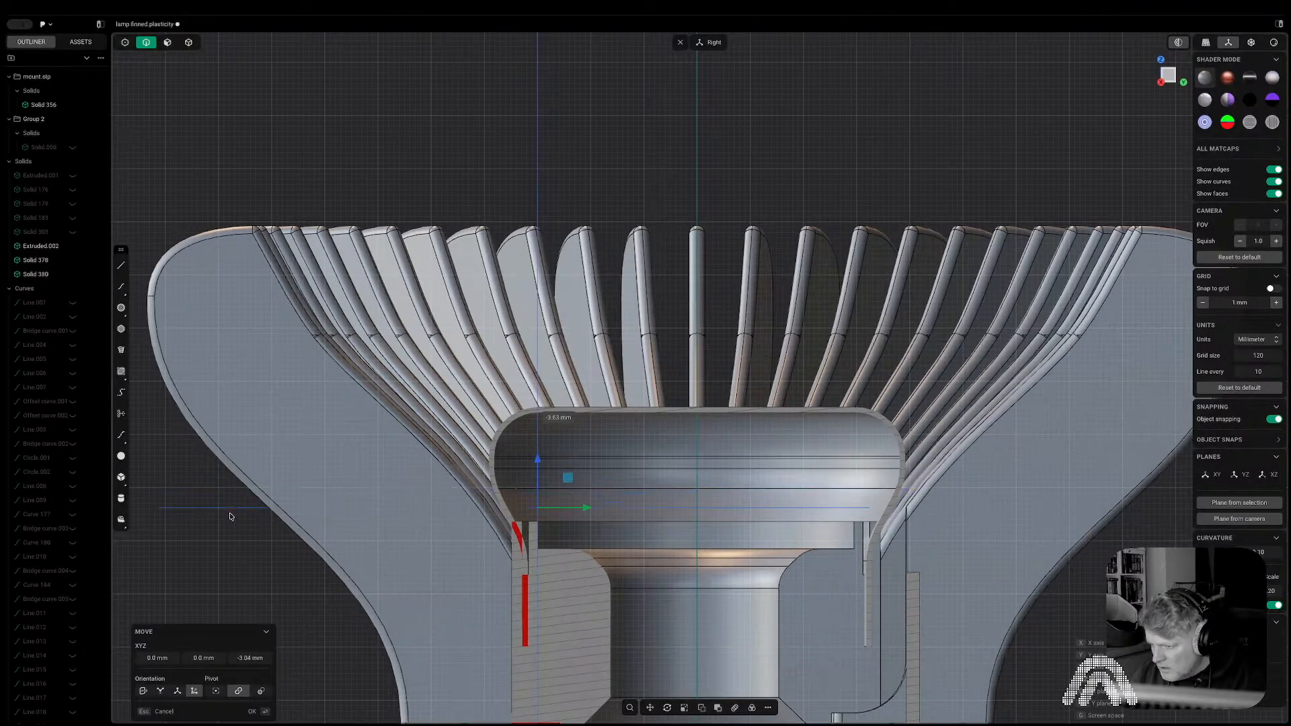
{"action": "left_click", "coordinate": [218, 587]}
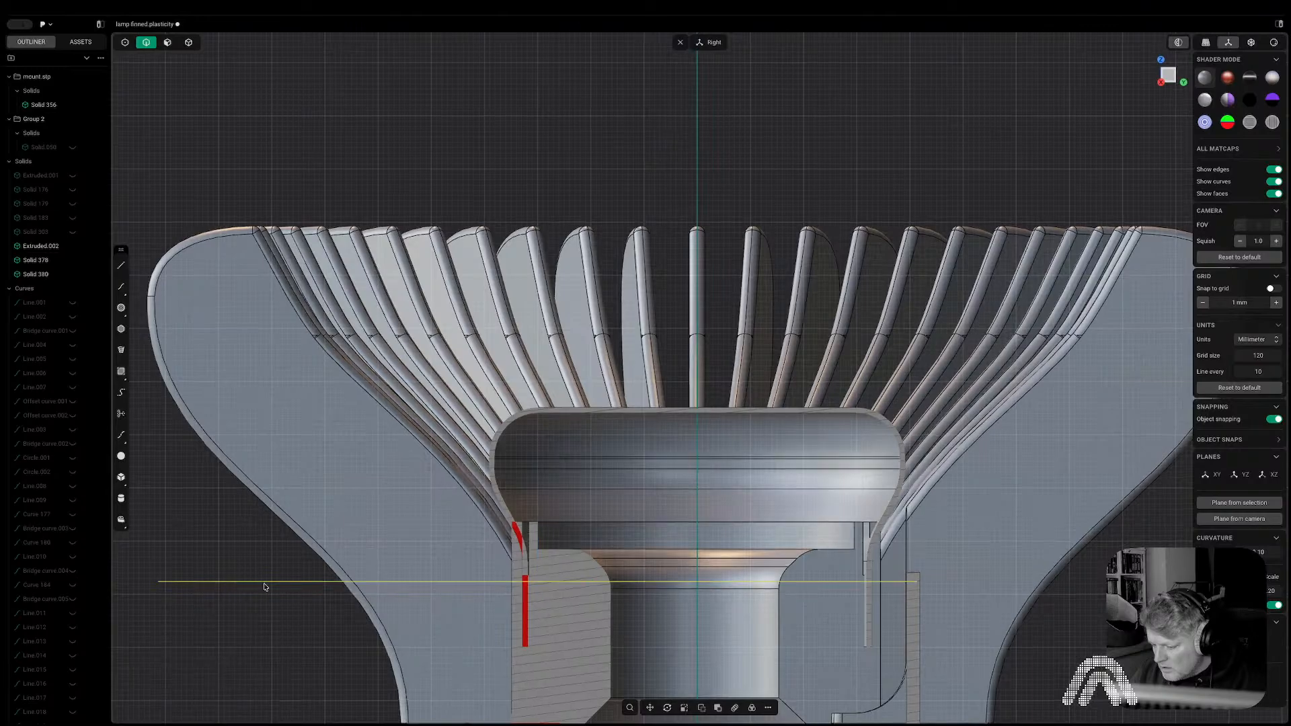
{"action": "key", "text": "c"}
{"action": "left_click", "coordinate": [616, 514]}
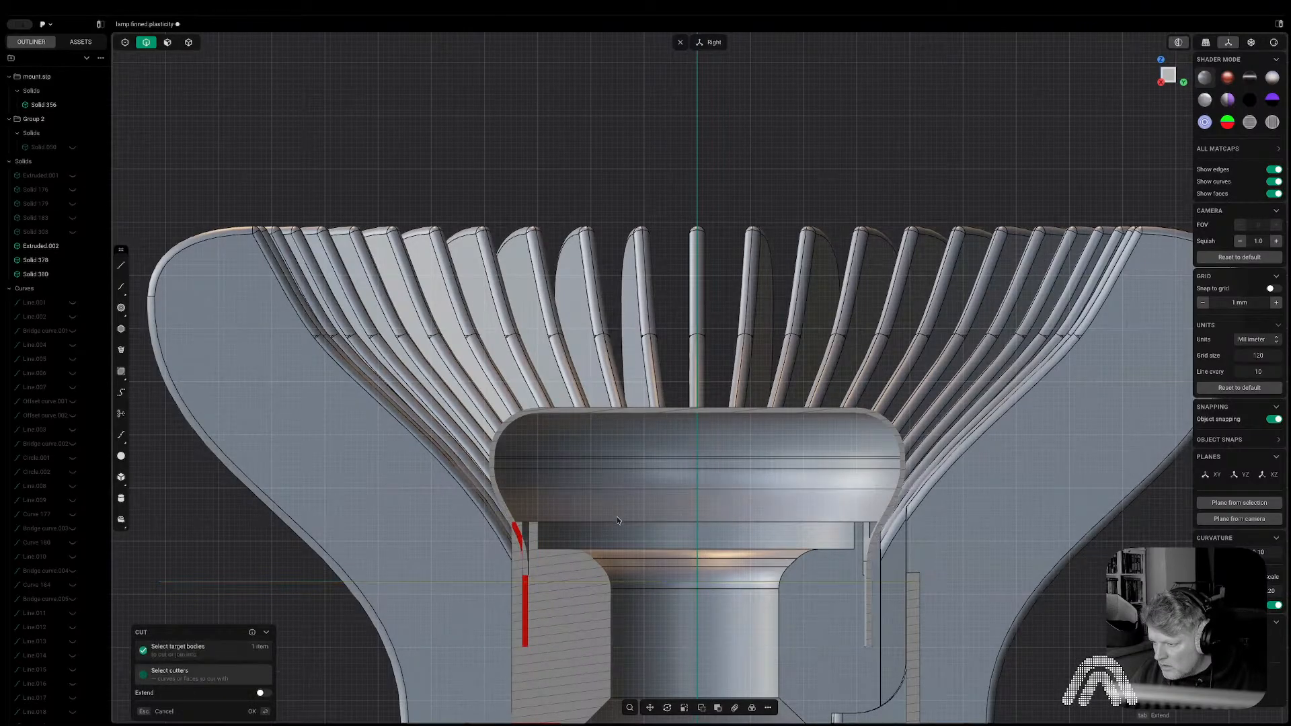
{"action": "left_click", "coordinate": [203, 582]}
{"action": "right_click", "coordinate": [203, 582]}
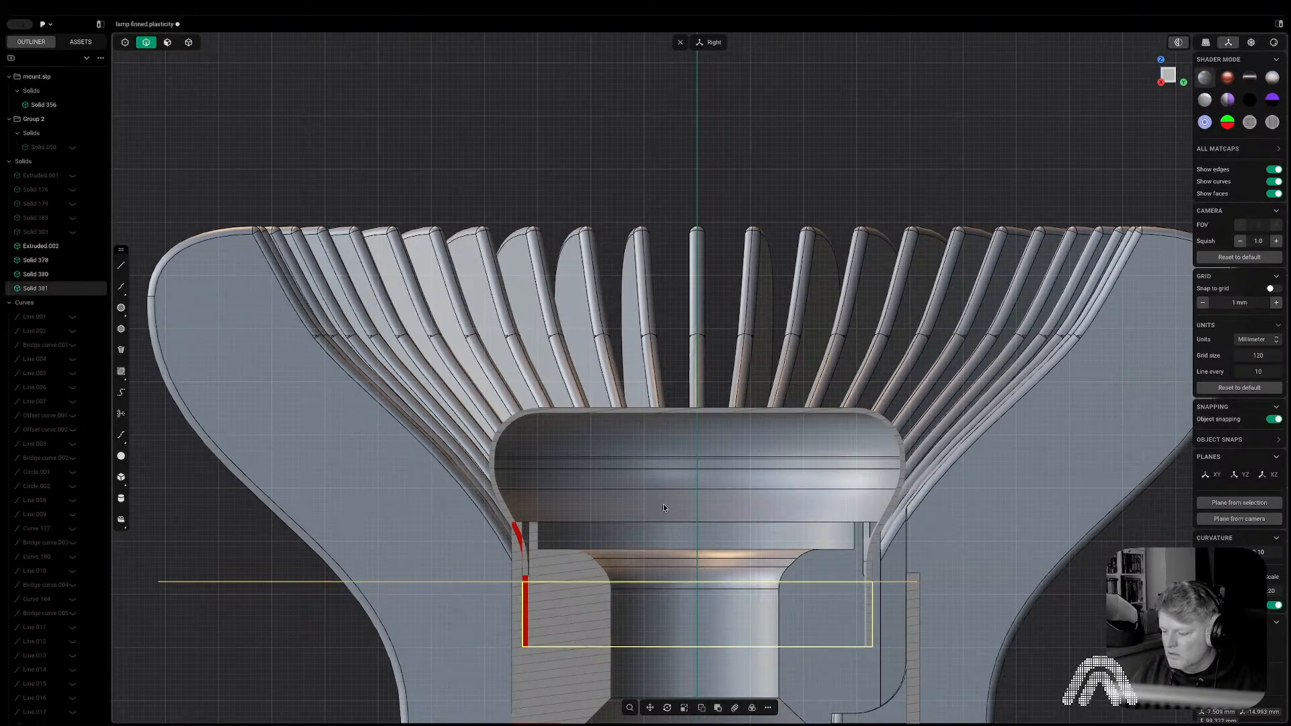
Raise the lowest ring piece along Z by about 13.5 mm and delete the tapered middle piece.
{"action": "key", "text": "g"}
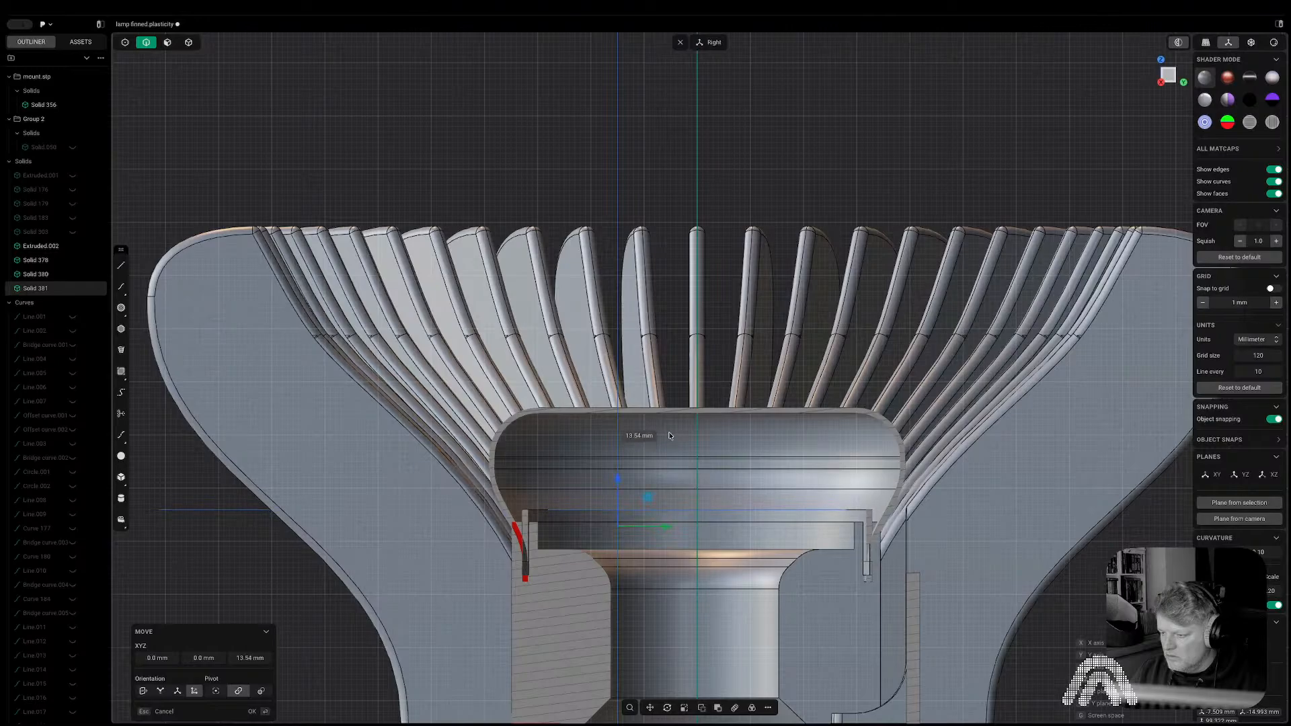
{"action": "key", "text": "Escape"}
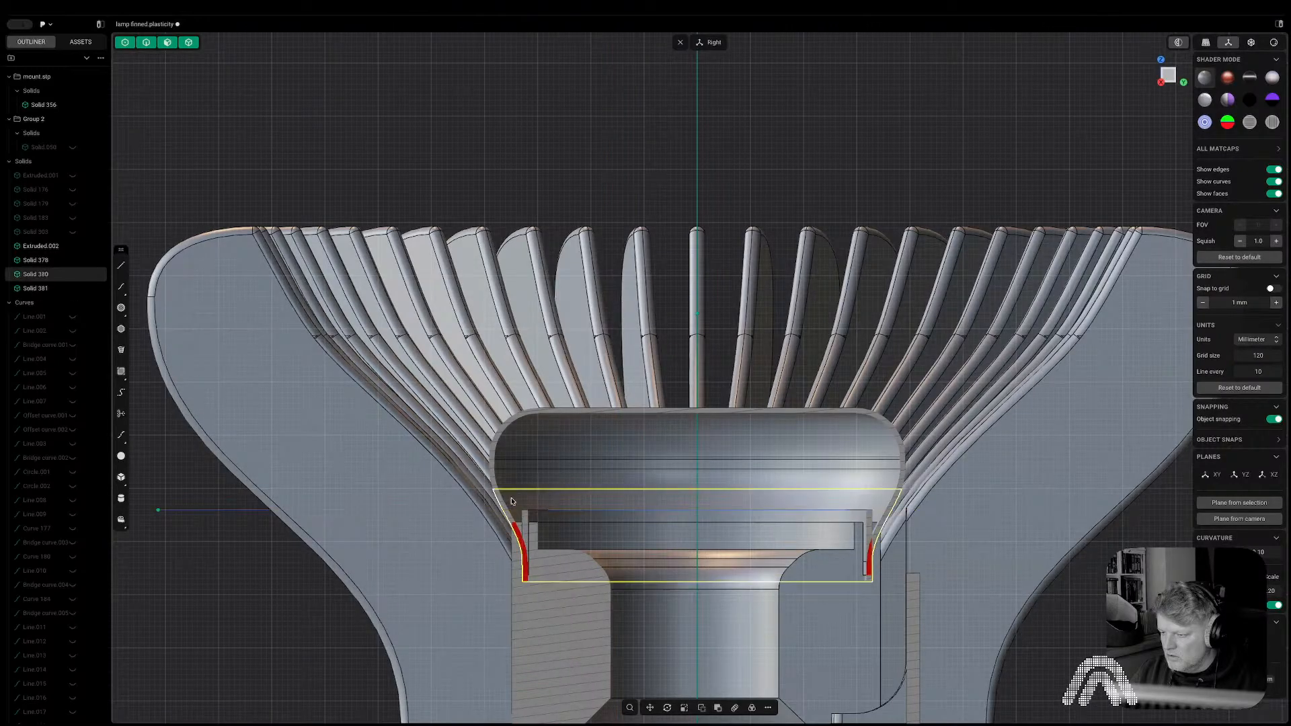
{"action": "key", "text": "Escape"}
{"action": "scroll", "coordinate": [511, 501], "scroll_direction": "up", "scroll_amount": 2}
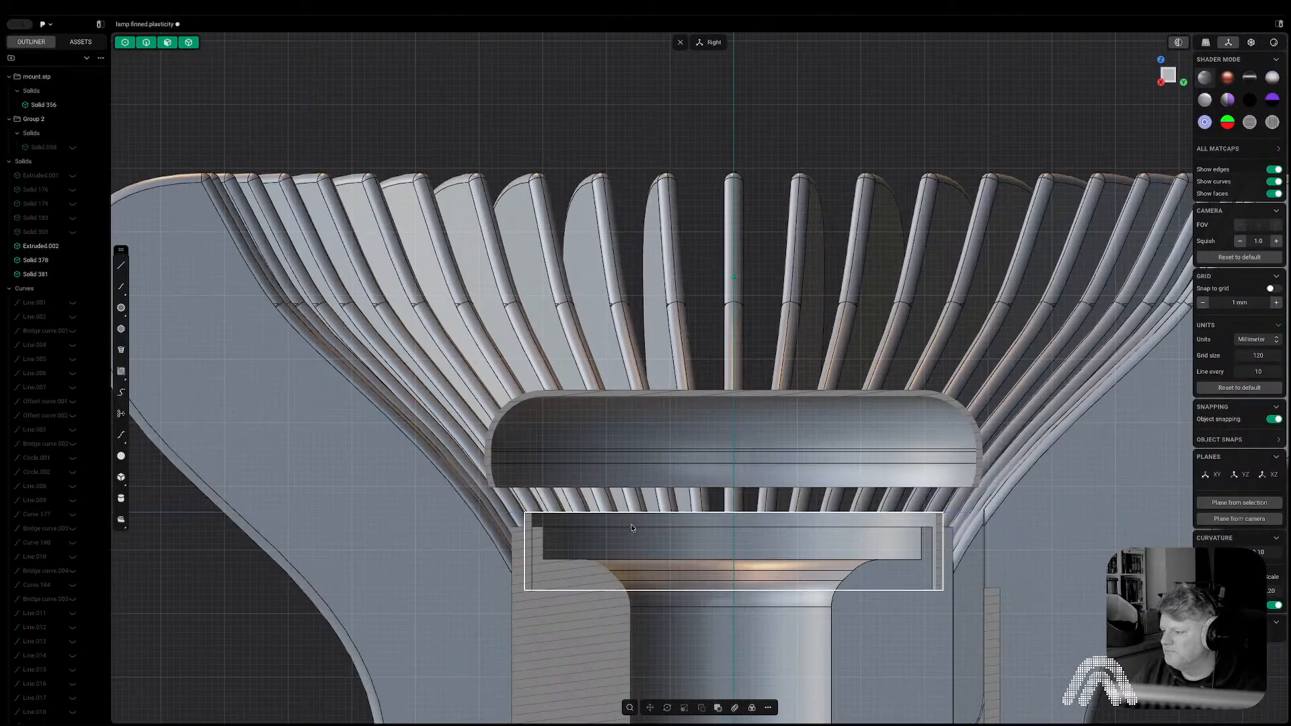
Check the gap between the upper cap and the raised ring inside the fins, and isolate those two bodies.
{"action": "middle_click_drag", "start_coordinate": [693, 524], "coordinate": [527, 586], "text": "shift"}
{"action": "scroll", "coordinate": [665, 524], "scroll_direction": "up", "scroll_amount": 1}
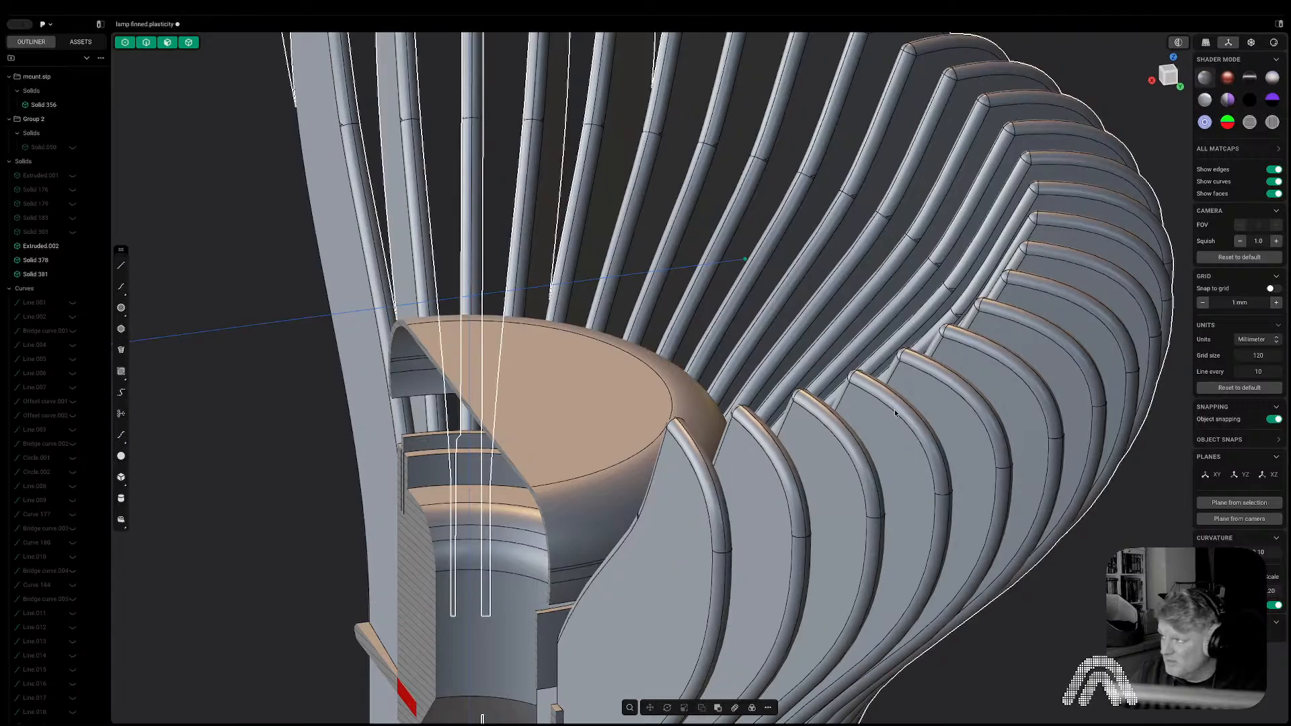
{"action": "middle_click_drag", "start_coordinate": [1105, 276], "coordinate": [1137, 206]}
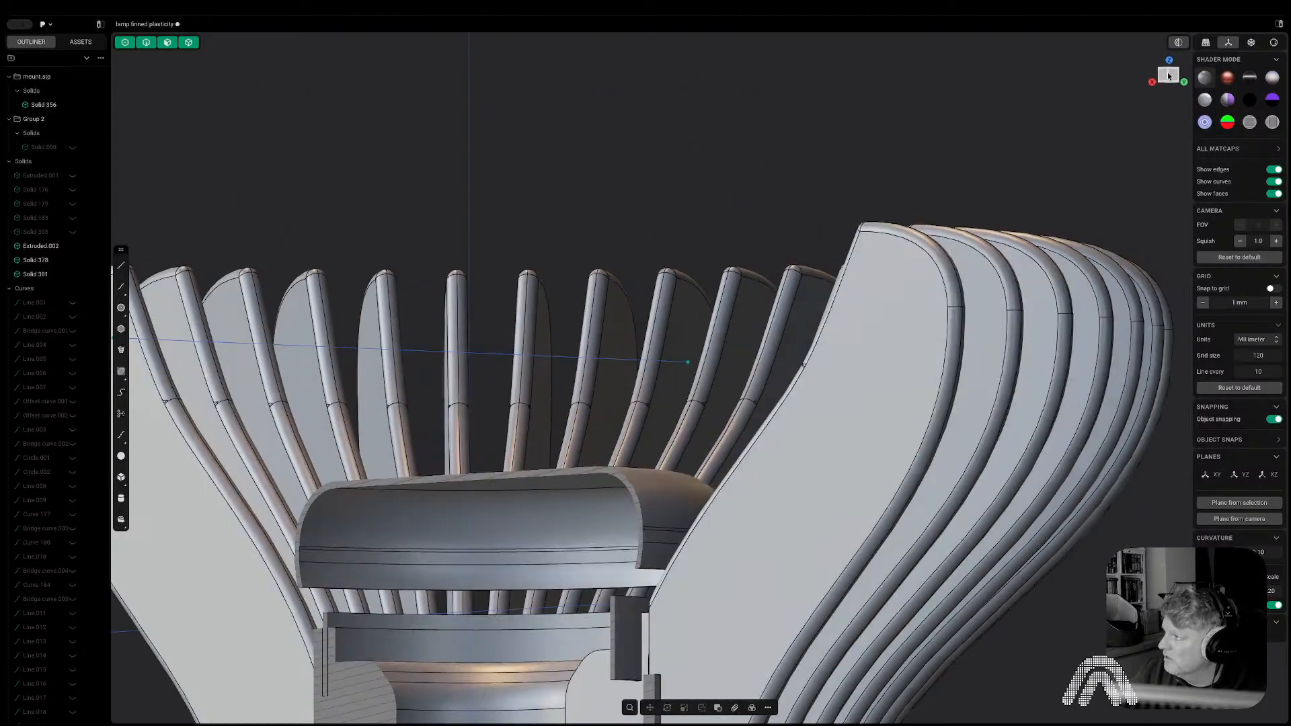
{"action": "left_click", "coordinate": [1168, 76]}
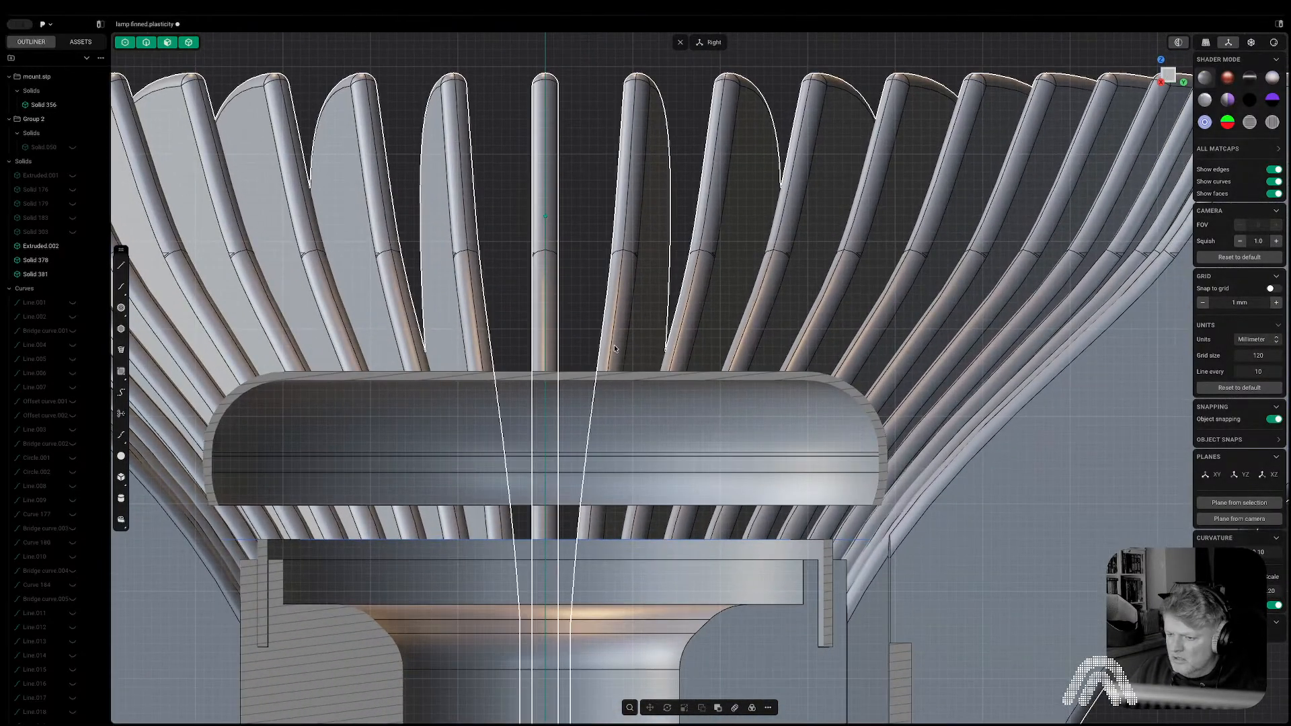
{"action": "middle_click_drag", "start_coordinate": [614, 348], "coordinate": [957, 541]}
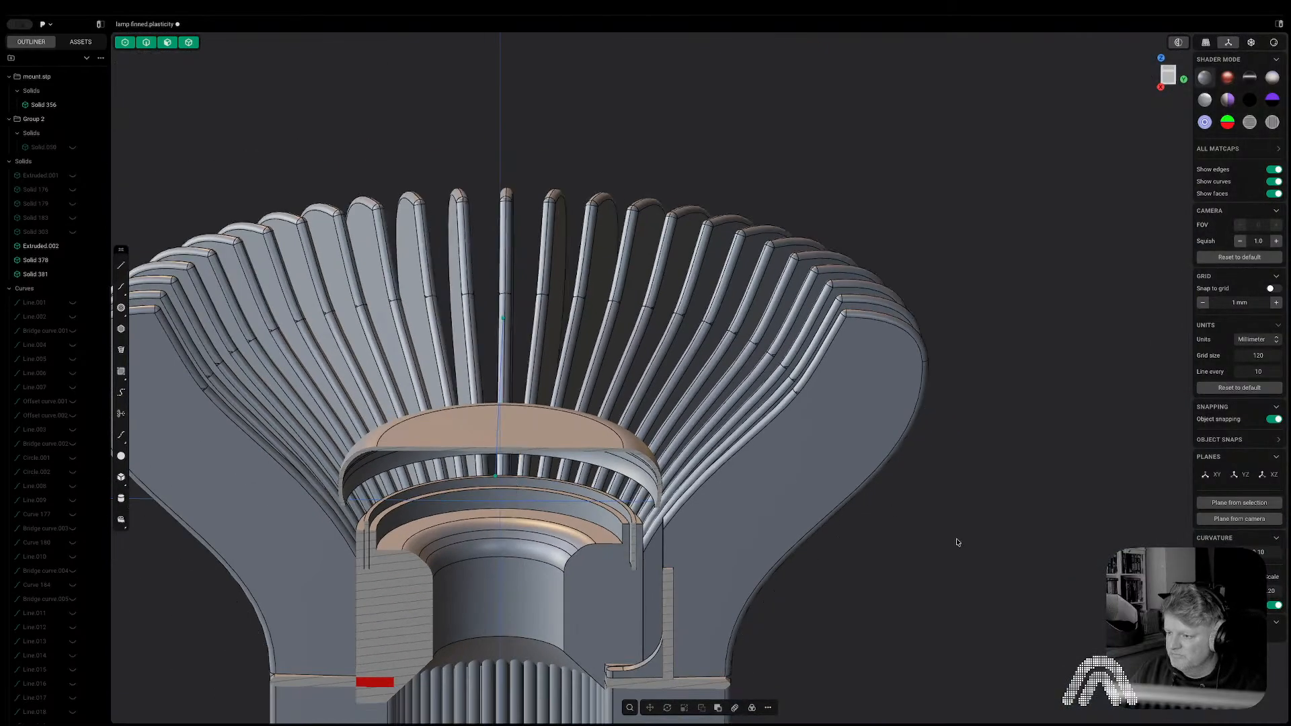
{"action": "left_click", "coordinate": [557, 422]}
{"action": "left_click", "coordinate": [589, 490], "text": "shift"}
{"action": "key", "text": "slash"}
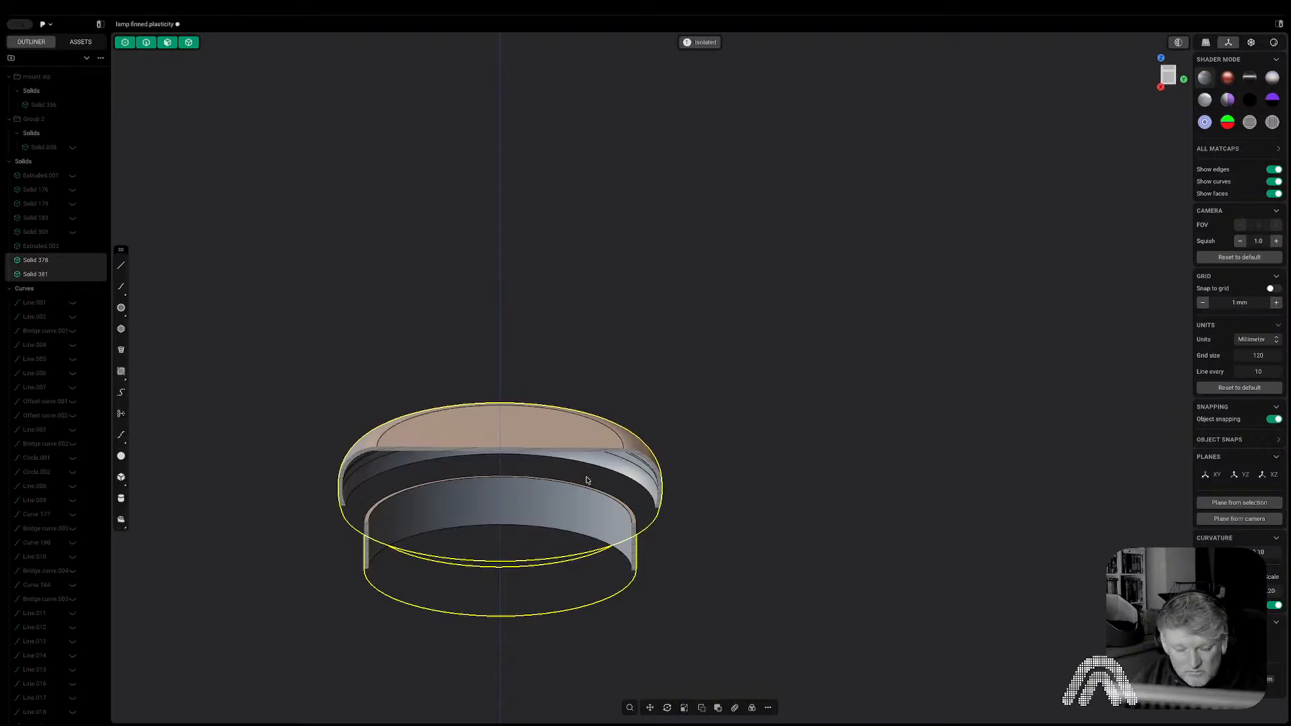
{"action": "left_click", "coordinate": [651, 369]}
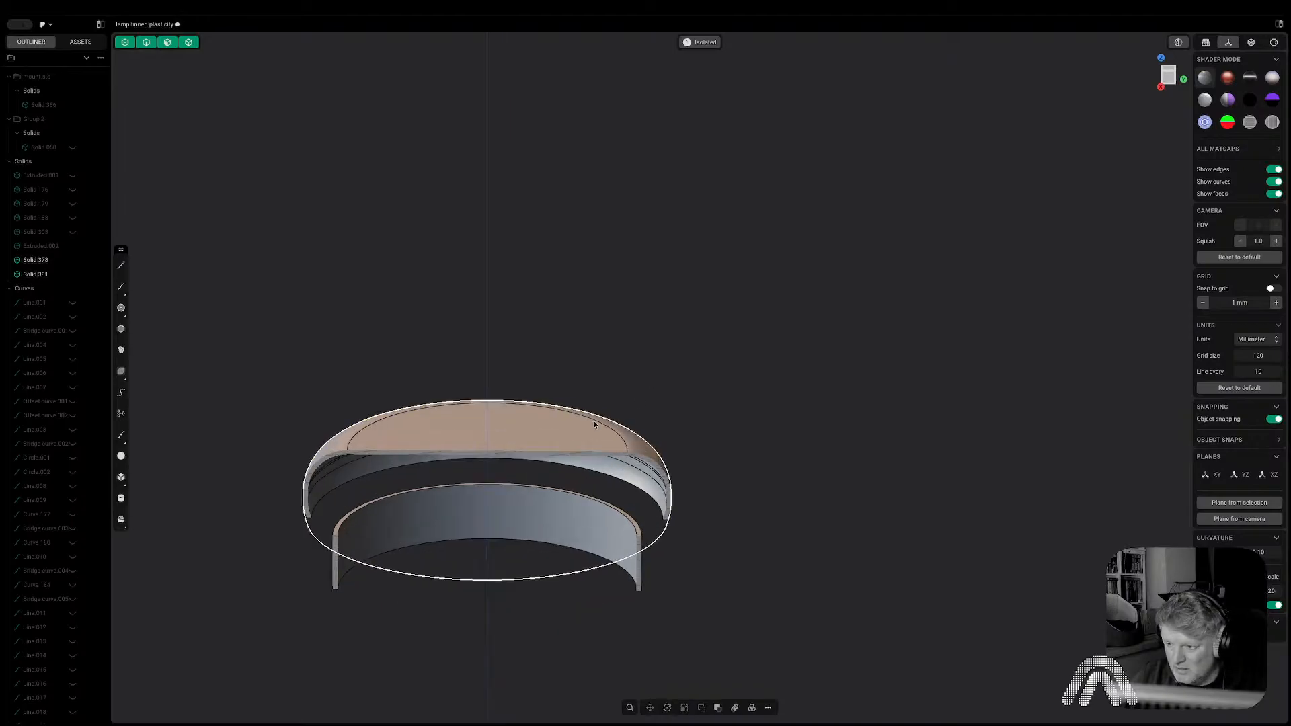
Delete the ring's upper end face and the cap's lower end face so both bodies are open towards each other.
{"action": "scroll", "coordinate": [594, 420], "scroll_direction": "up", "scroll_amount": 5}
{"action": "key", "text": "3"}
{"action": "left_click", "coordinate": [663, 640]}
{"action": "key", "text": "x"}
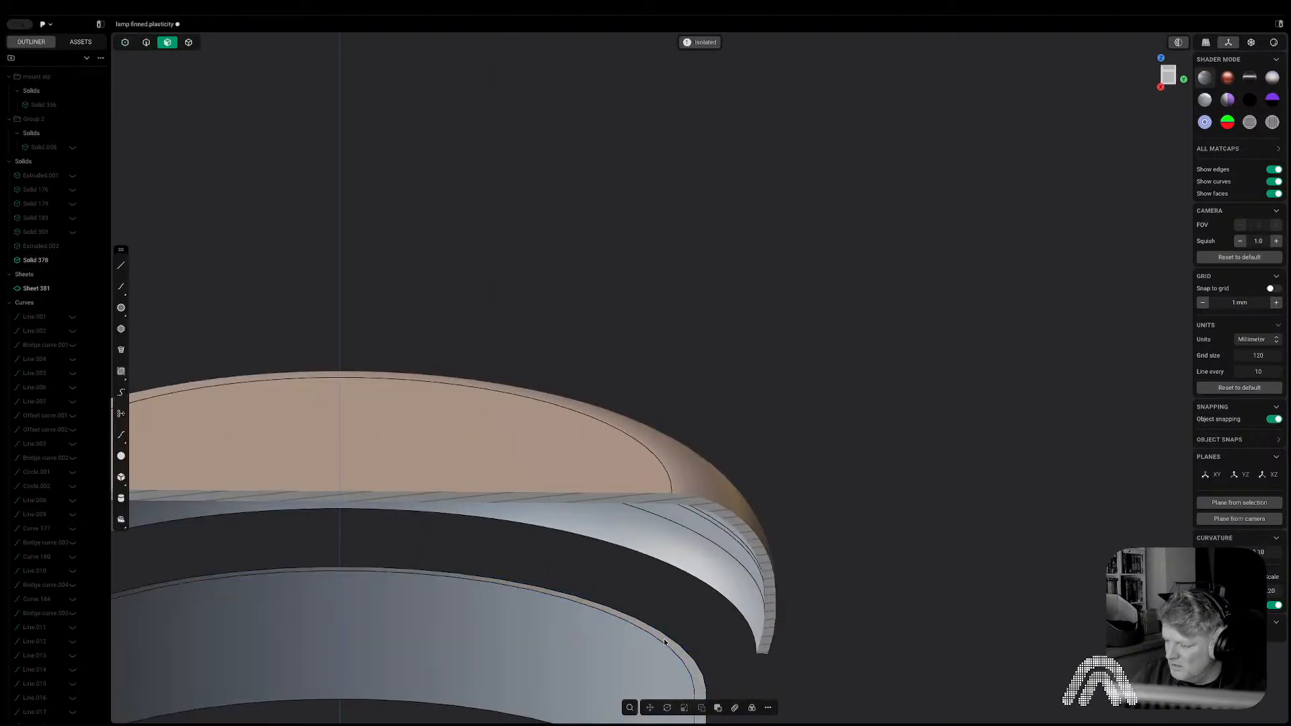
{"action": "middle_click_drag", "start_coordinate": [680, 638], "coordinate": [662, 566]}
{"action": "left_click", "coordinate": [671, 511]}
{"action": "key", "text": "x"}
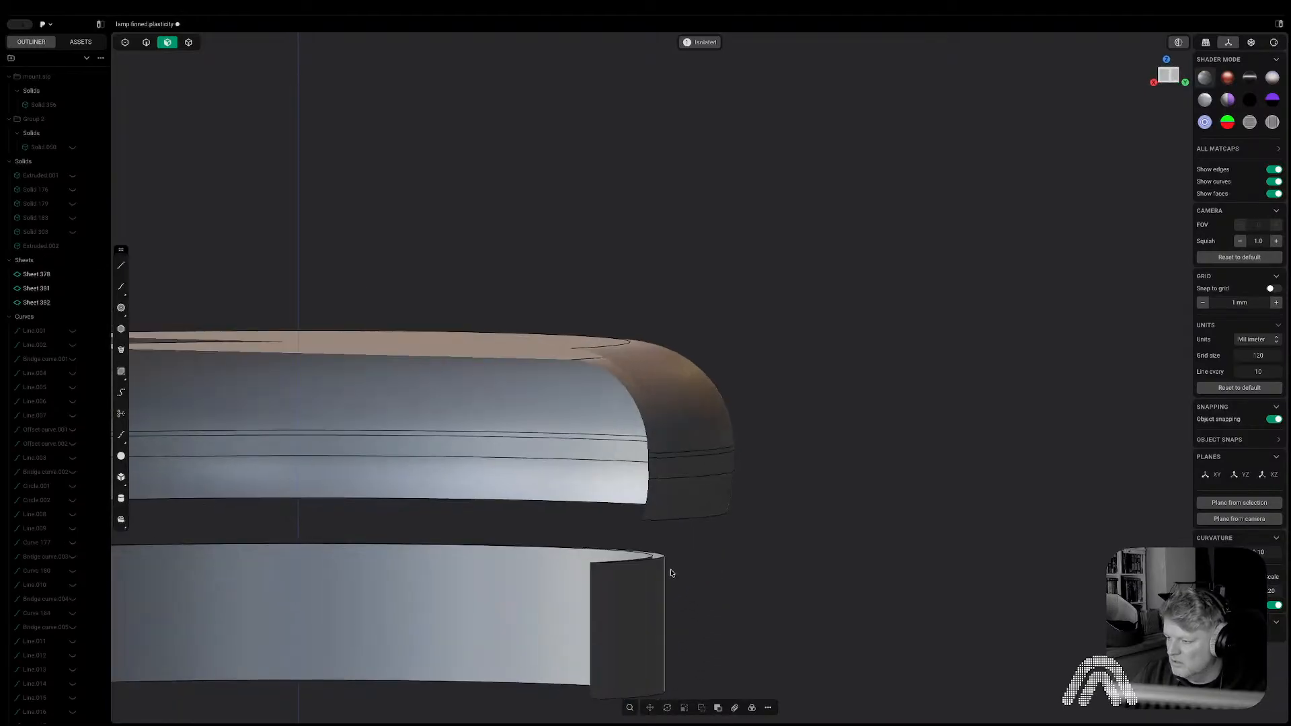
Loft a straight G0 surface between the outer edges of the cap and the ring.
{"action": "key", "text": "2"}
{"action": "left_click", "coordinate": [660, 564]}
{"action": "key", "text": "l"}
{"action": "left_click", "coordinate": [539, 496]}
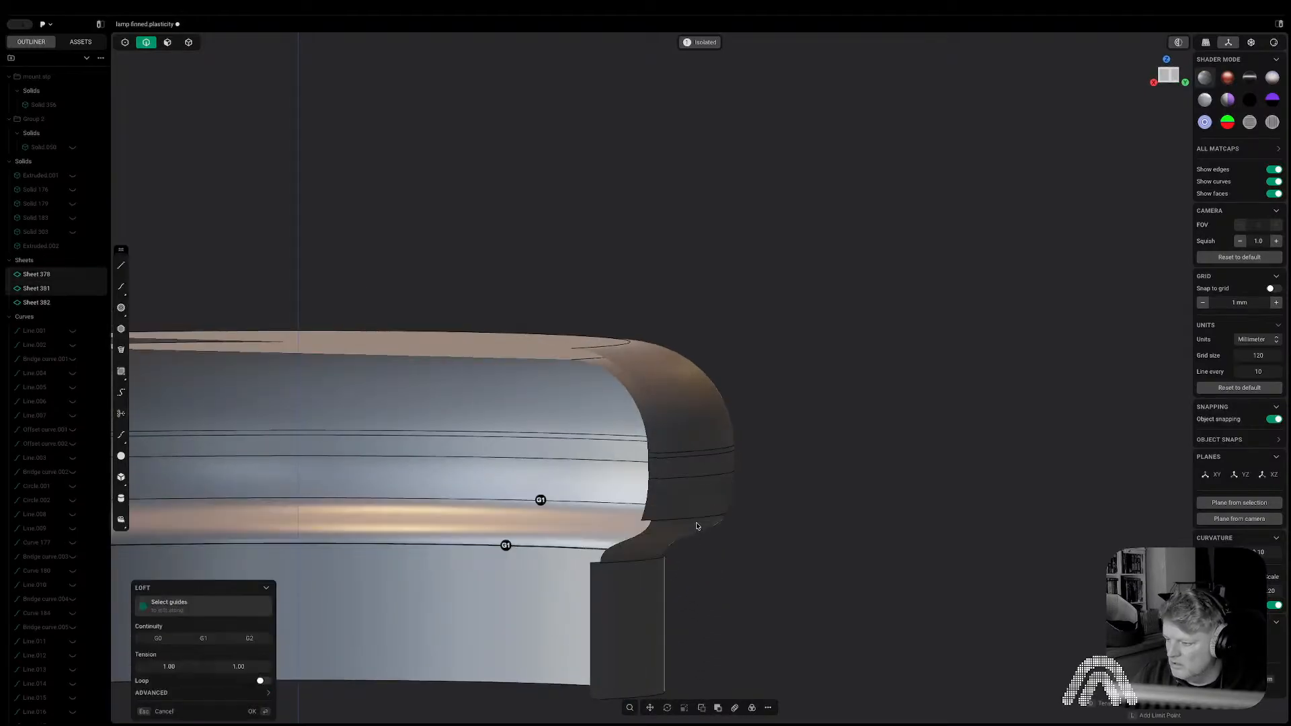
{"action": "middle_click_drag", "start_coordinate": [692, 523], "coordinate": [739, 520]}
{"action": "key", "text": "g"}
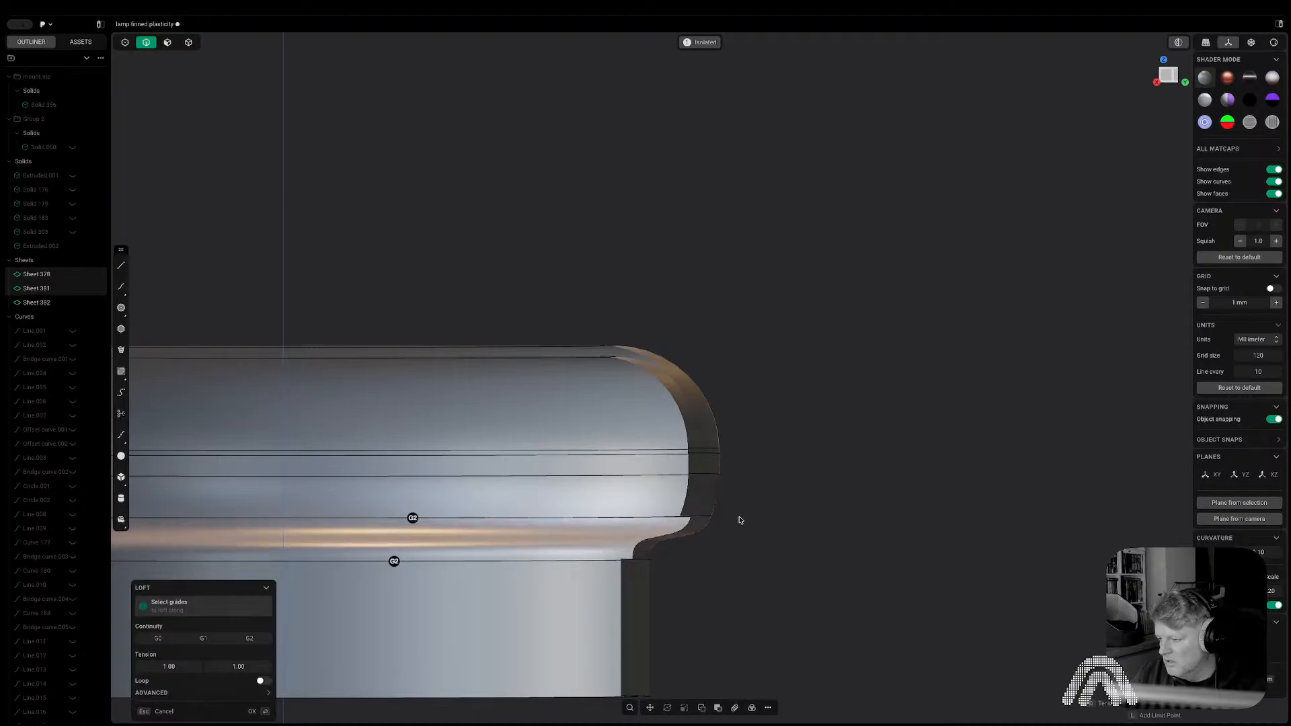
{"action": "key", "text": "g"}
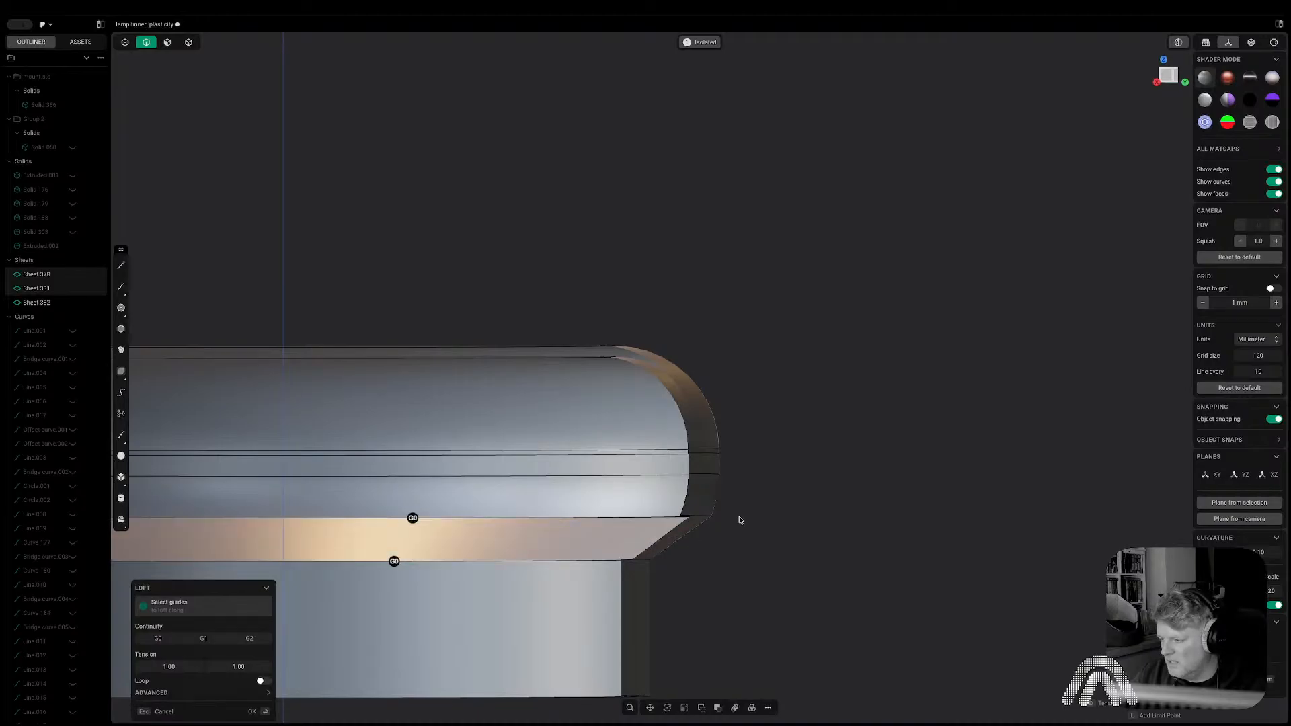
{"action": "key", "text": "g"}
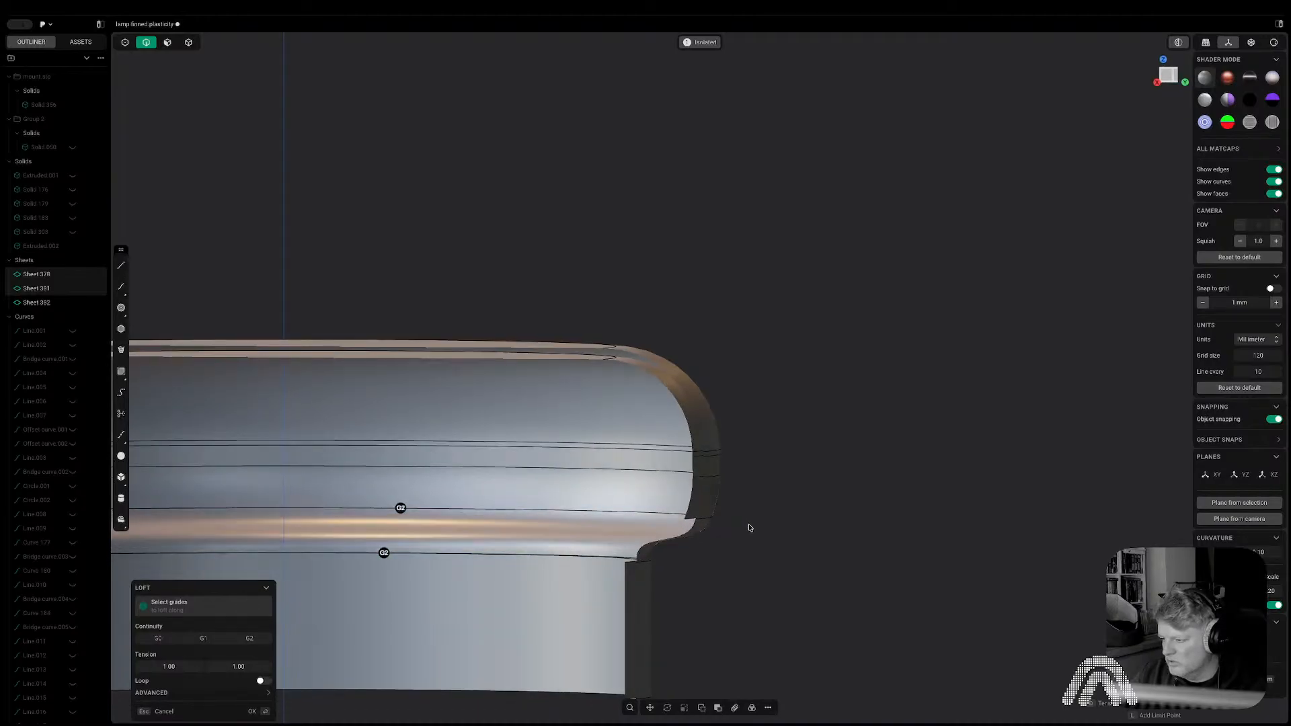
{"action": "key", "text": "Return"}
Loft a second straight G0 surface between the inner edges of the cap and the ring.
{"action": "middle_click_drag", "start_coordinate": [749, 524], "coordinate": [693, 592]}
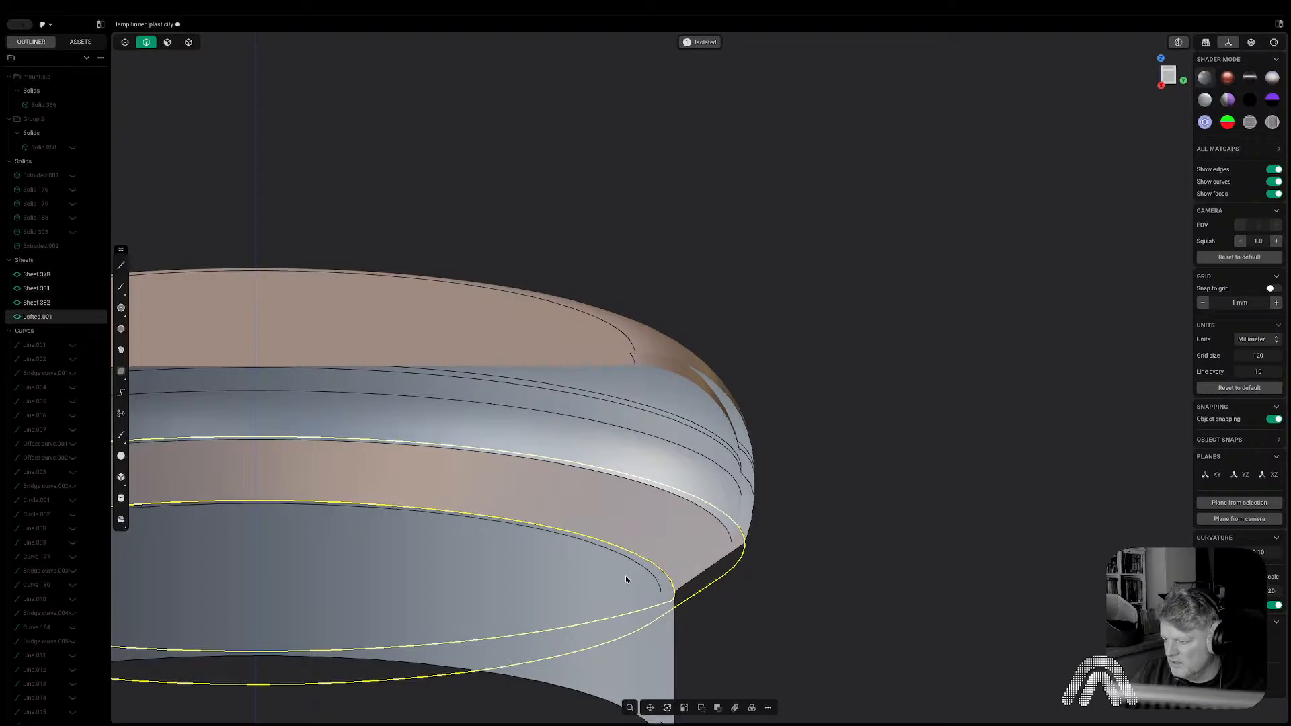
{"action": "left_click", "coordinate": [639, 570]}
{"action": "key", "text": "shift+e"}
{"action": "middle_click_drag", "start_coordinate": [647, 538], "coordinate": [663, 581]}
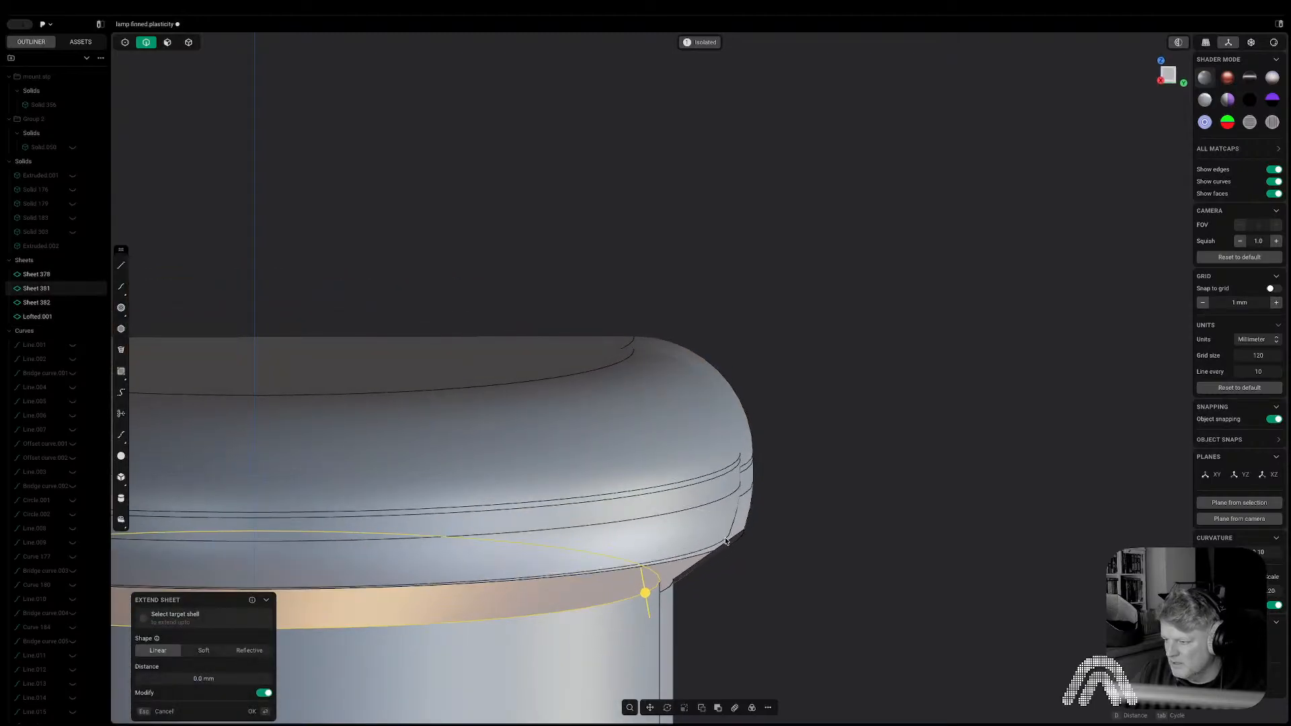
{"action": "key", "text": "l"}
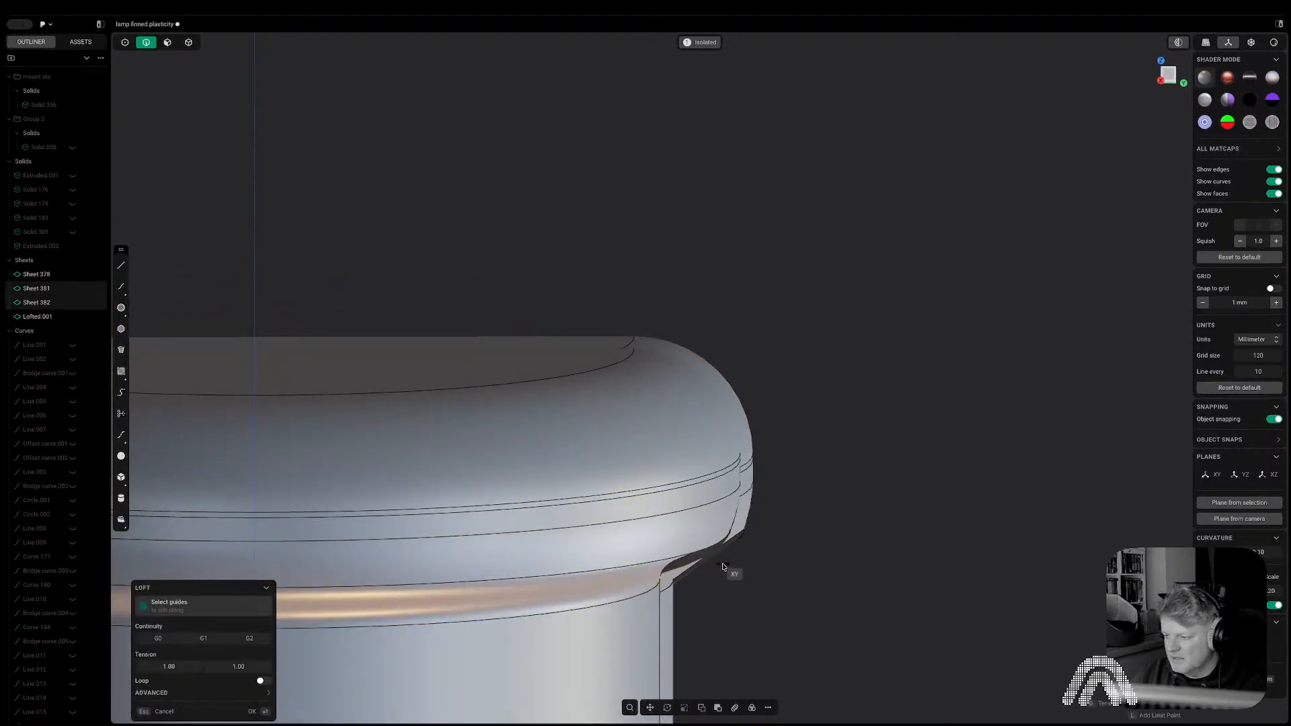
{"action": "key", "text": "Return"}
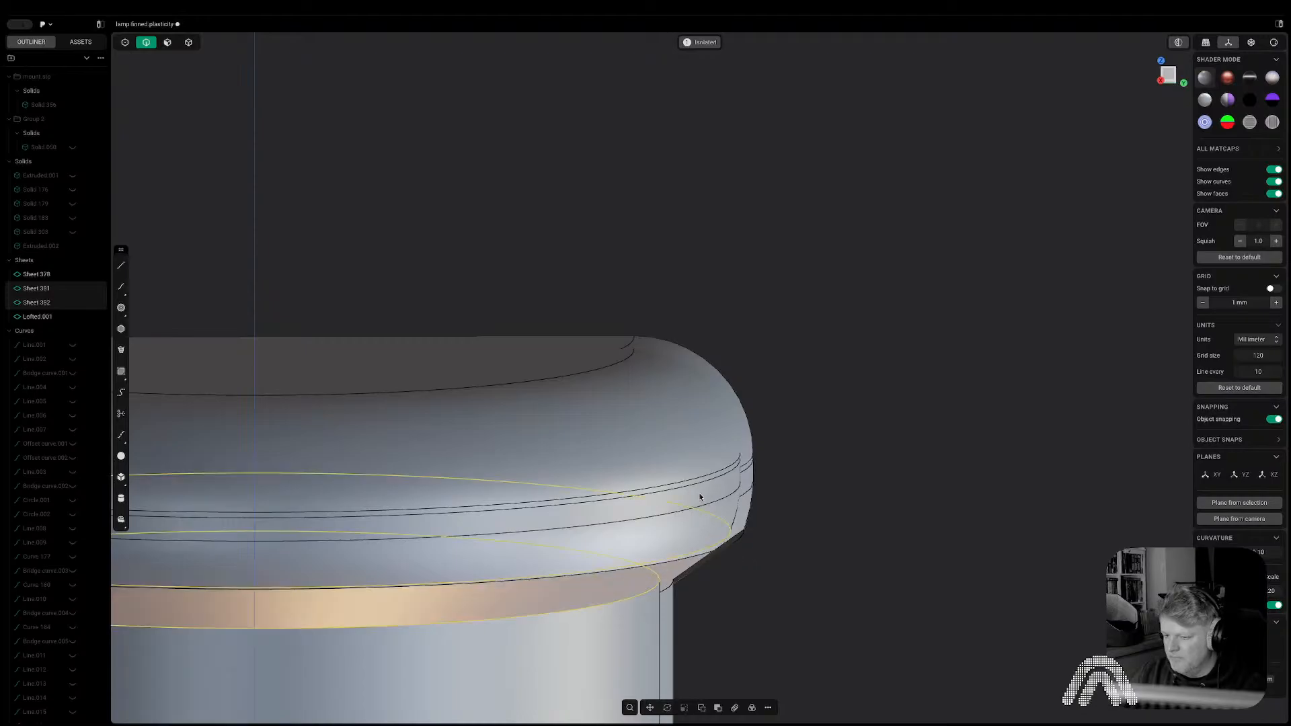
{"action": "key", "text": "l"}
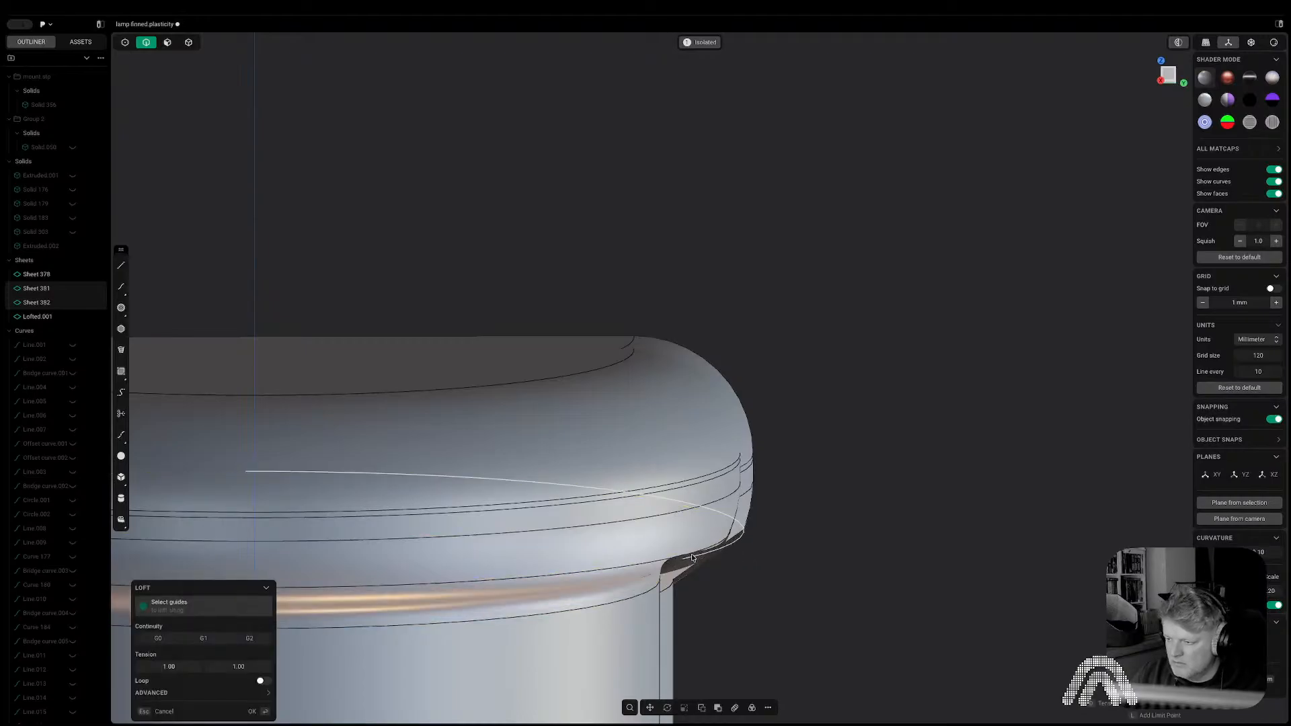
{"action": "key", "text": "Return"}
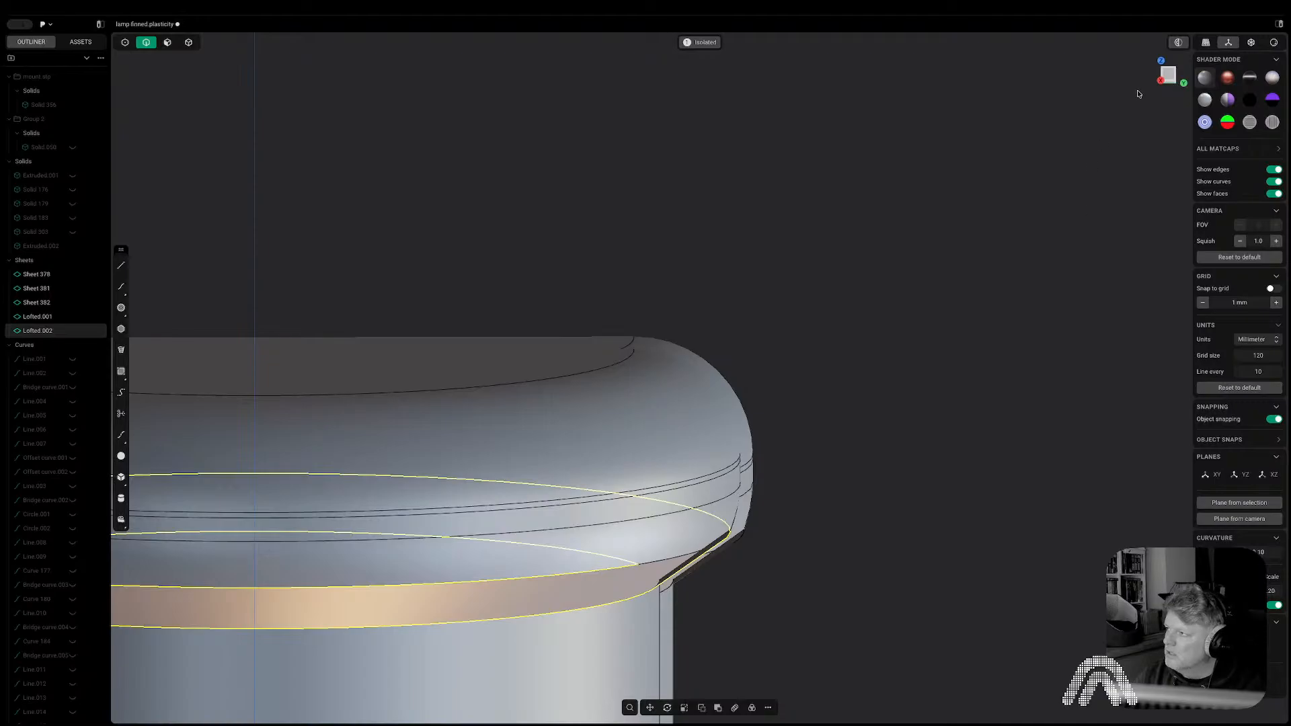
Join the cap, ring and lofted sheets into one solid and check its sectioned wall.
{"action": "left_click", "coordinate": [1167, 78]}
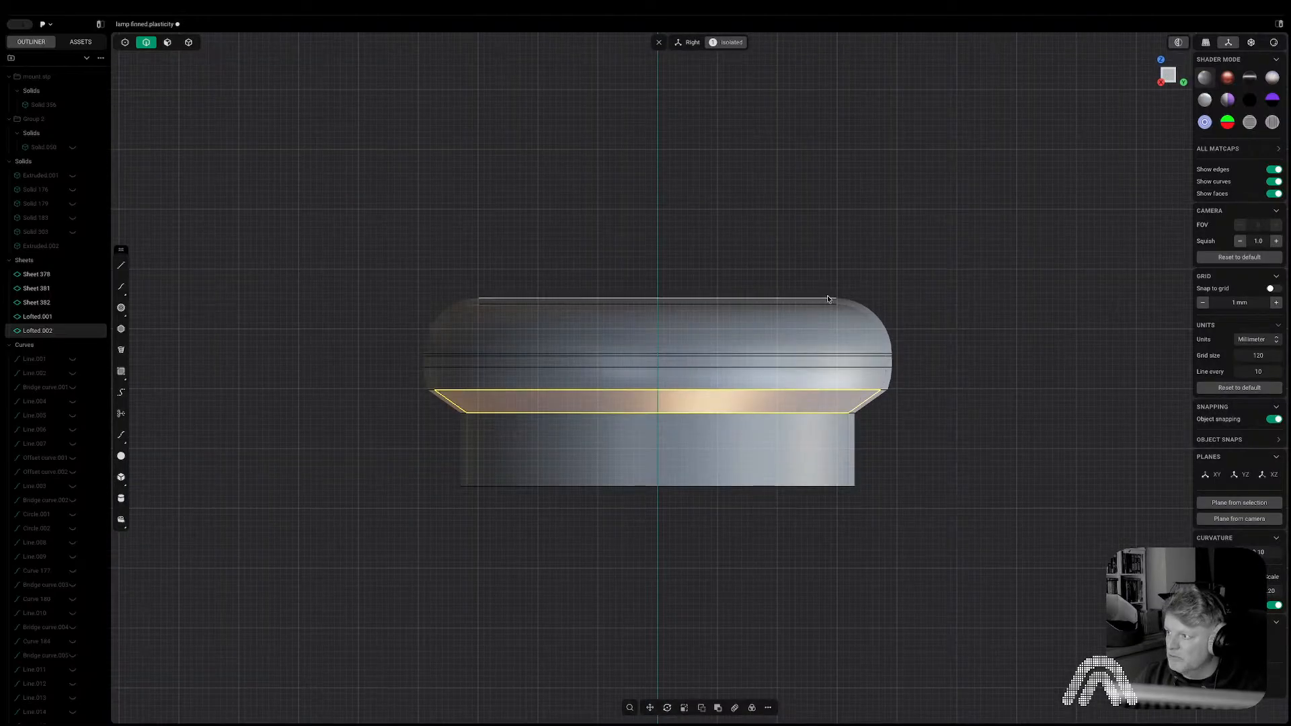
{"action": "scroll", "coordinate": [851, 375], "scroll_direction": "up", "scroll_amount": 1}
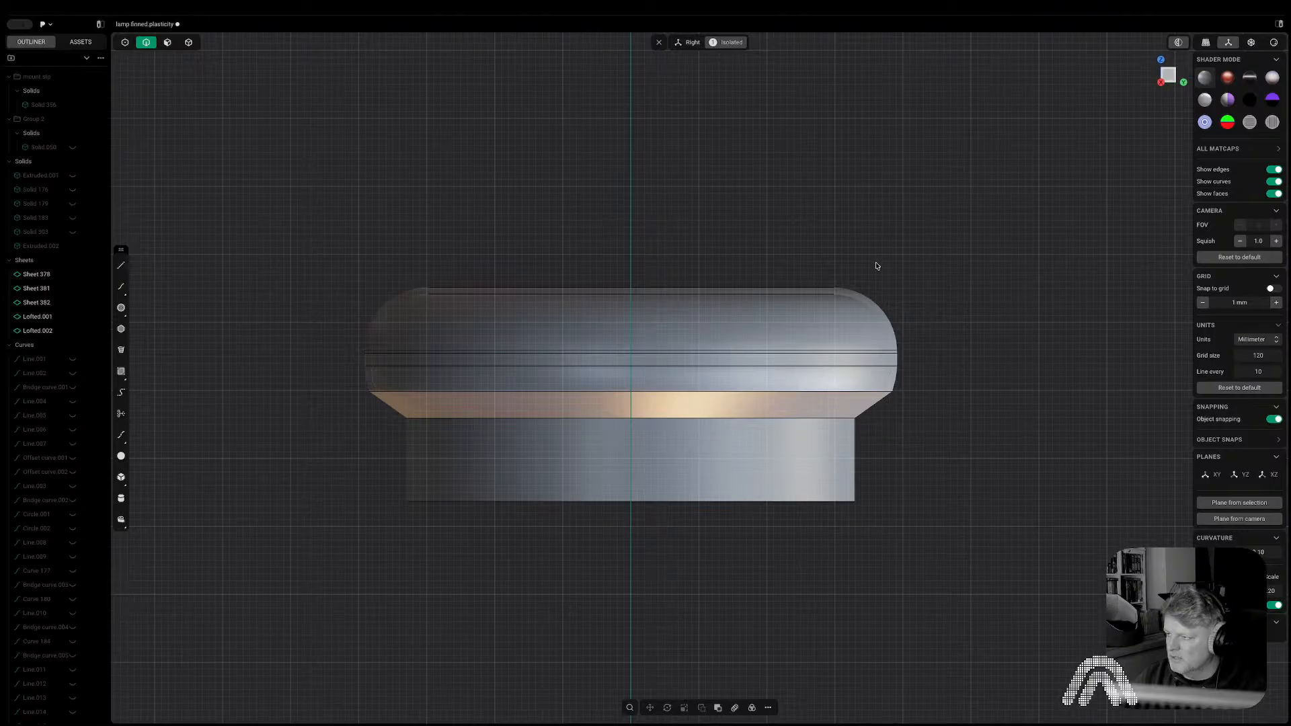
{"action": "left_click_drag", "start_coordinate": [918, 273], "coordinate": [375, 480]}
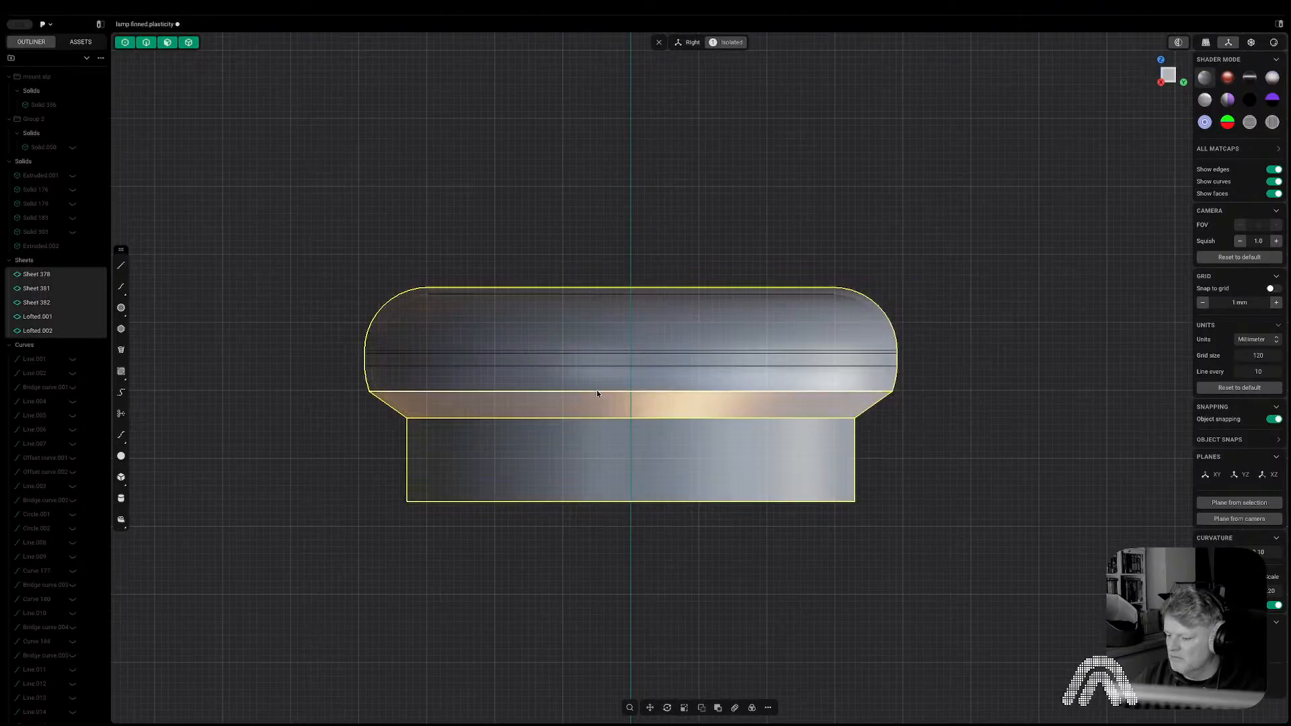
{"action": "key", "text": "j"}
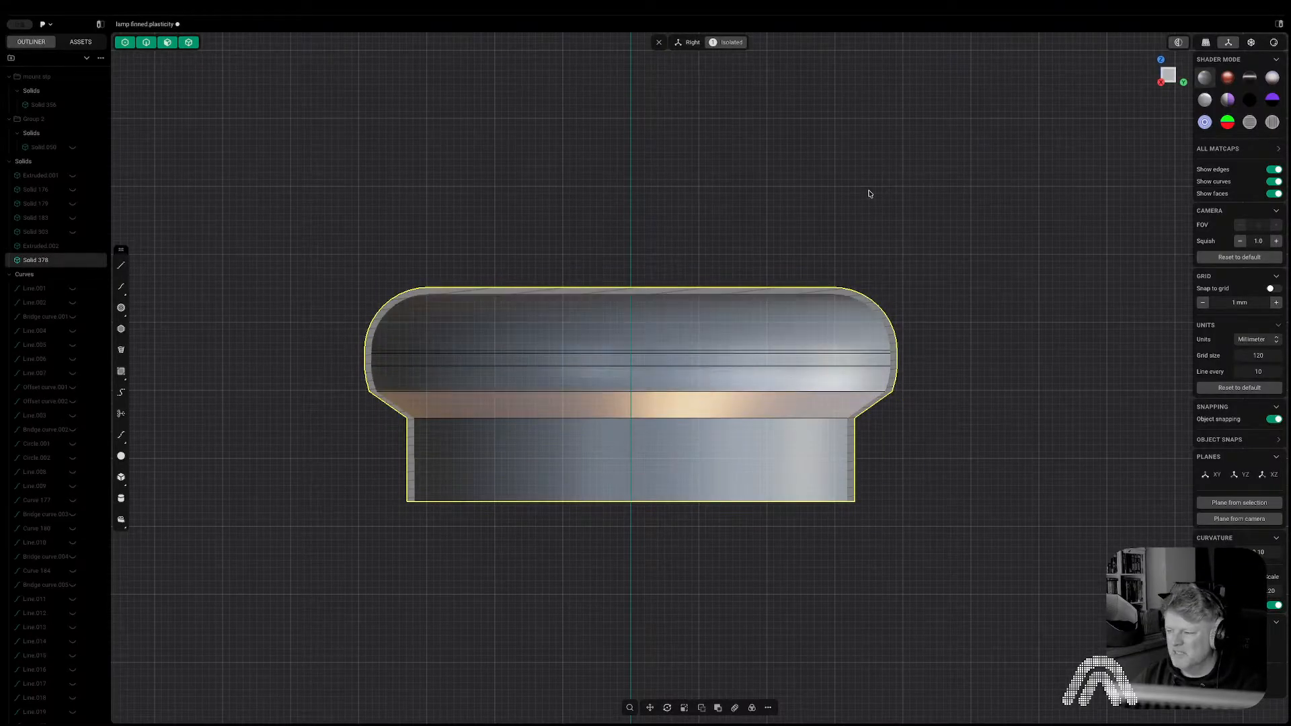
{"action": "scroll", "coordinate": [867, 239], "scroll_direction": "up", "scroll_amount": 4}
{"action": "middle_click_drag", "start_coordinate": [867, 239], "coordinate": [1022, 144]}
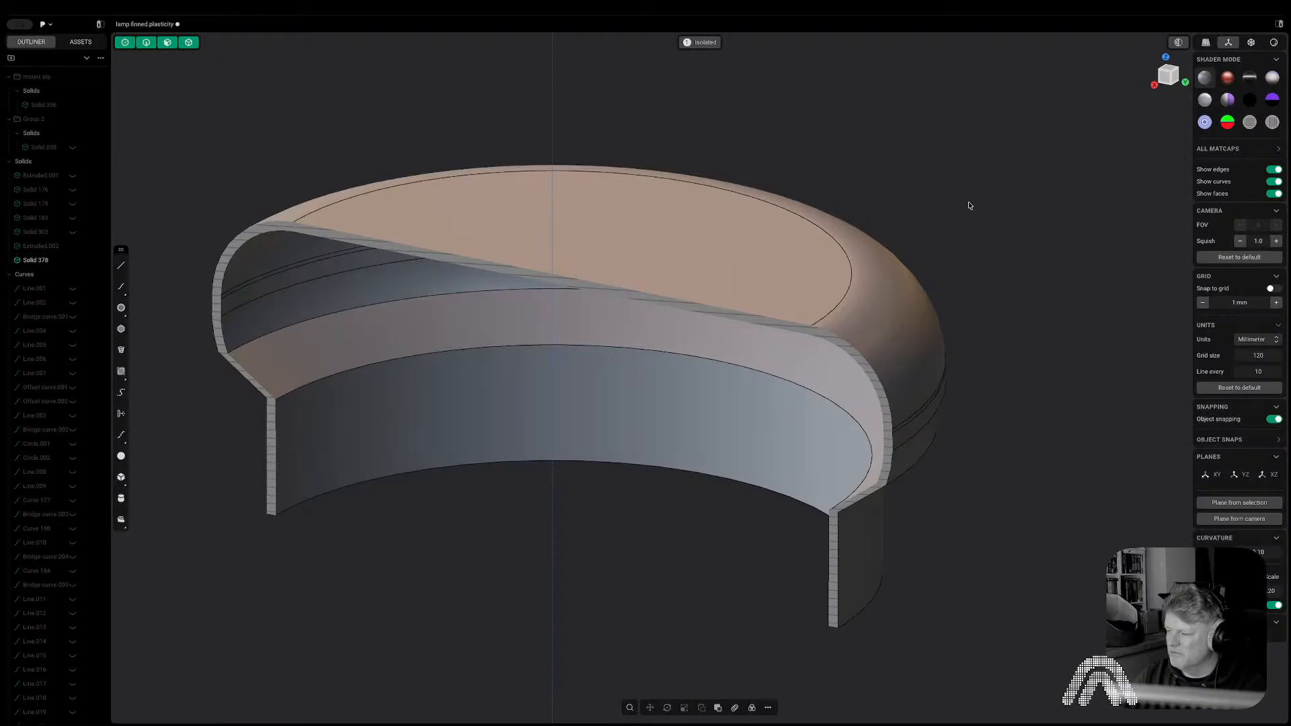
Leave isolation and delete the rounded faces around the outer and inner top edges of the diffuser cap.
{"action": "left_click", "coordinate": [685, 44]}
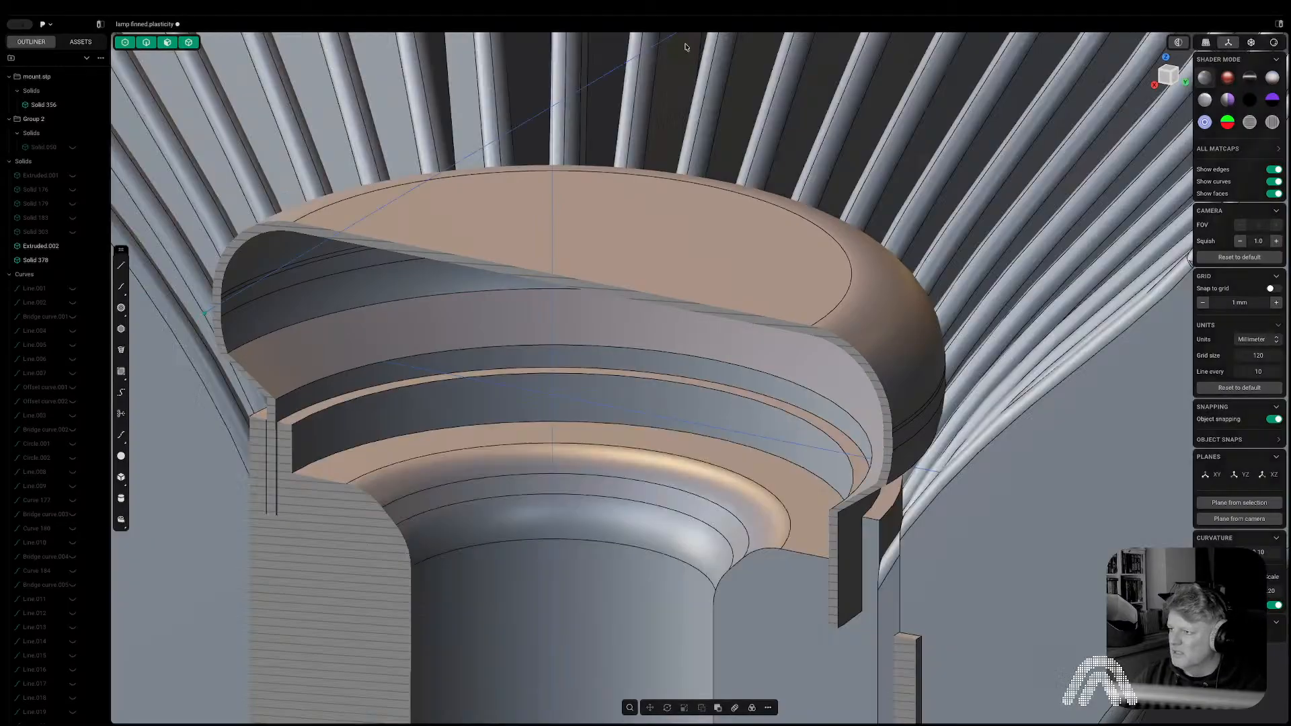
{"action": "left_click", "coordinate": [902, 321]}
{"action": "left_click", "coordinate": [895, 312]}
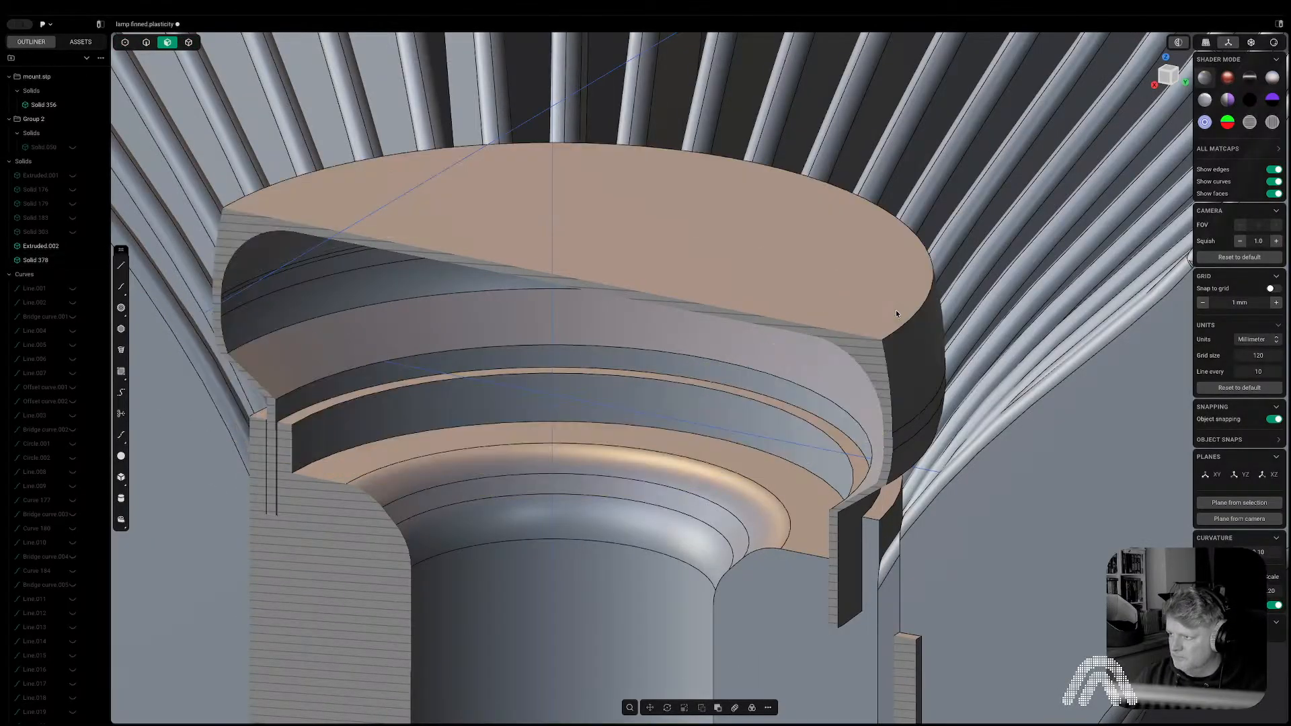
{"action": "middle_click_drag", "start_coordinate": [896, 309], "coordinate": [914, 331]}
Chamfer the outer and inner top edges of the diffuser cap instead of rounding them.
{"action": "key", "text": "2"}
{"action": "left_click", "coordinate": [934, 287]}
{"action": "key", "text": "f"}
{"action": "left_click_drag", "start_coordinate": [799, 335], "coordinate": [839, 293]}
{"action": "left_click_drag", "start_coordinate": [850, 285], "coordinate": [856, 281]}
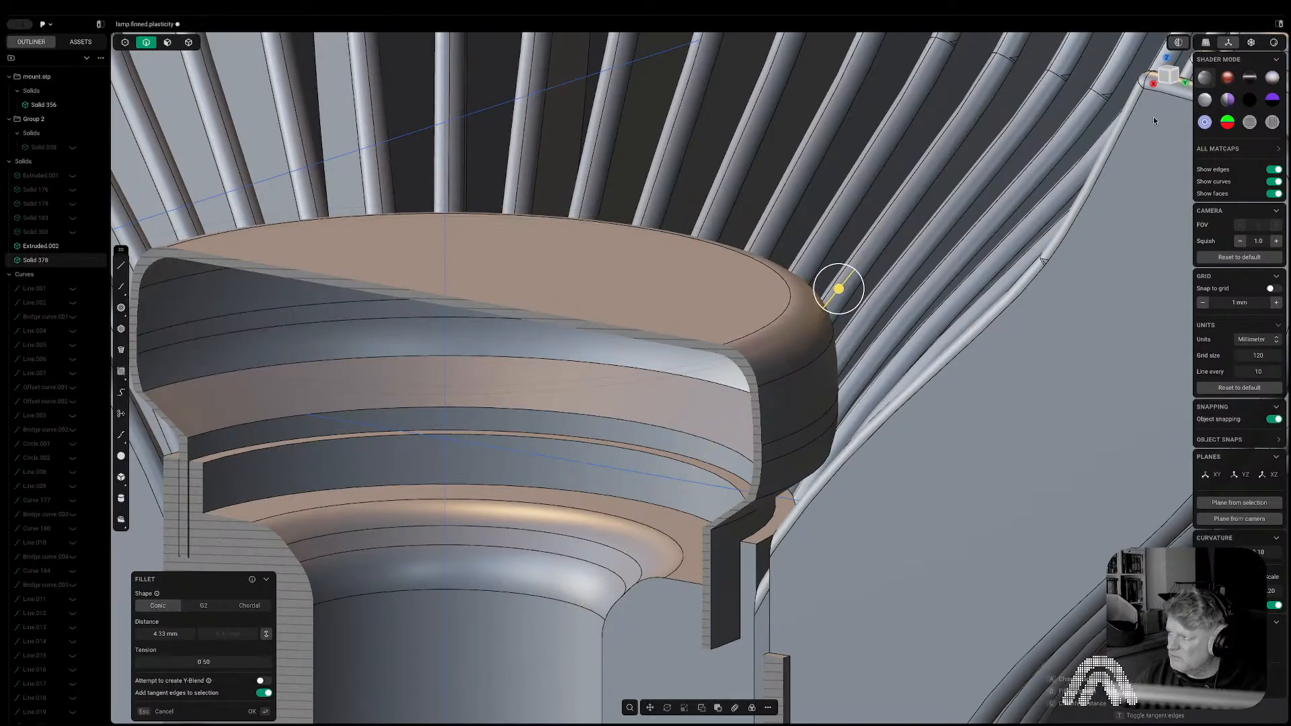
{"action": "left_click", "coordinate": [1166, 75]}
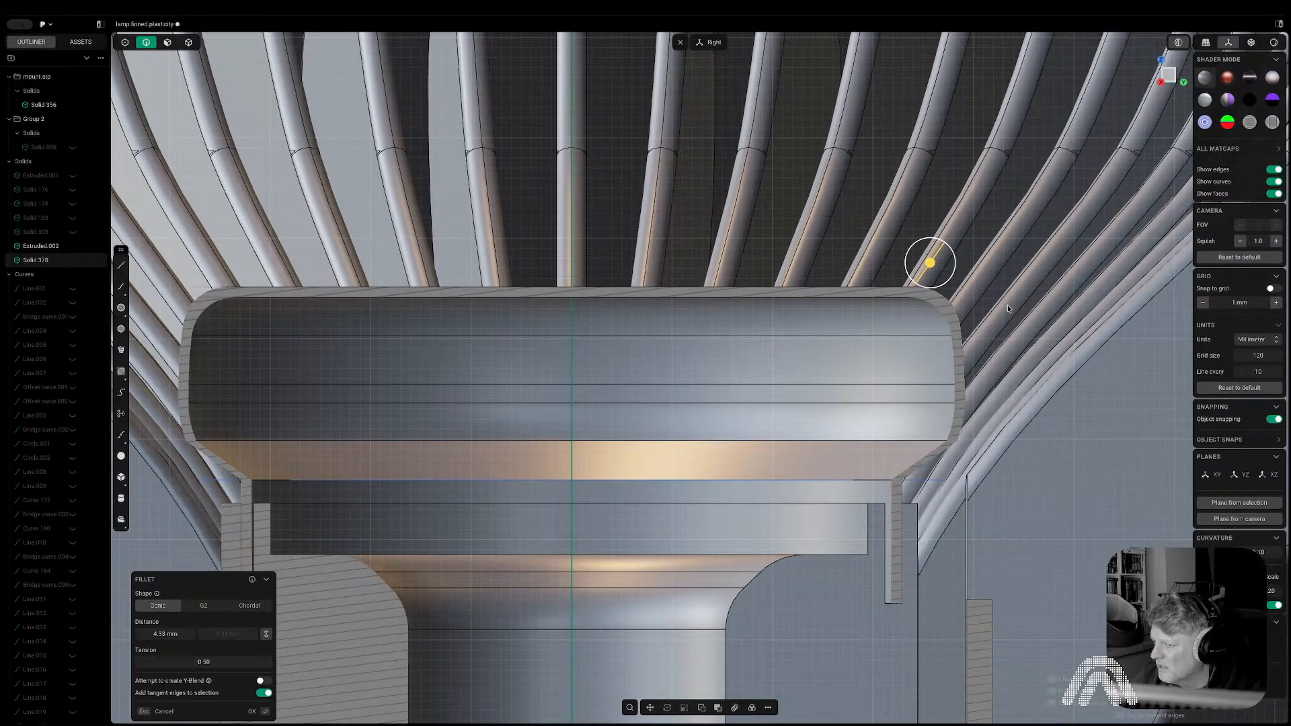
{"action": "left_click_drag", "start_coordinate": [933, 262], "coordinate": [889, 313]}
Try to soften the edges of the cap's chamfers with a constant fillet of about 3.54 mm.
{"action": "middle_click_drag", "start_coordinate": [890, 313], "coordinate": [885, 277]}
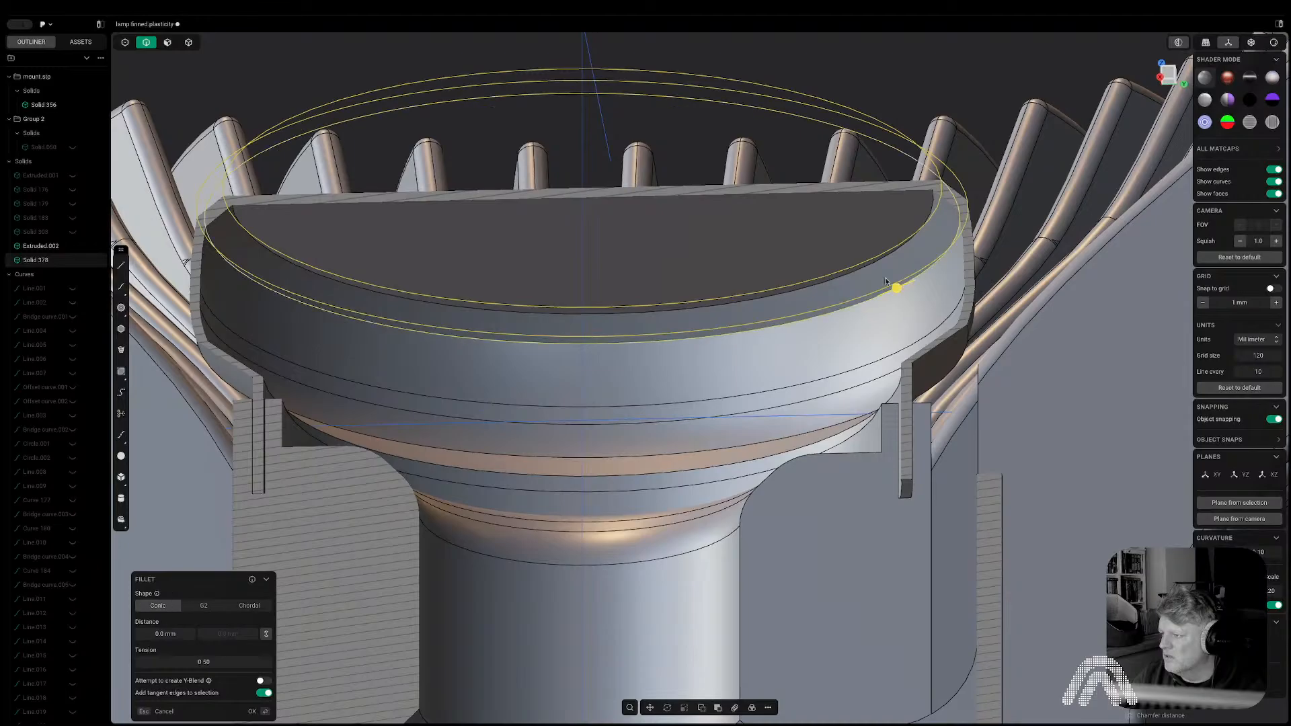
{"action": "left_click_drag", "start_coordinate": [874, 268], "coordinate": [859, 298]}
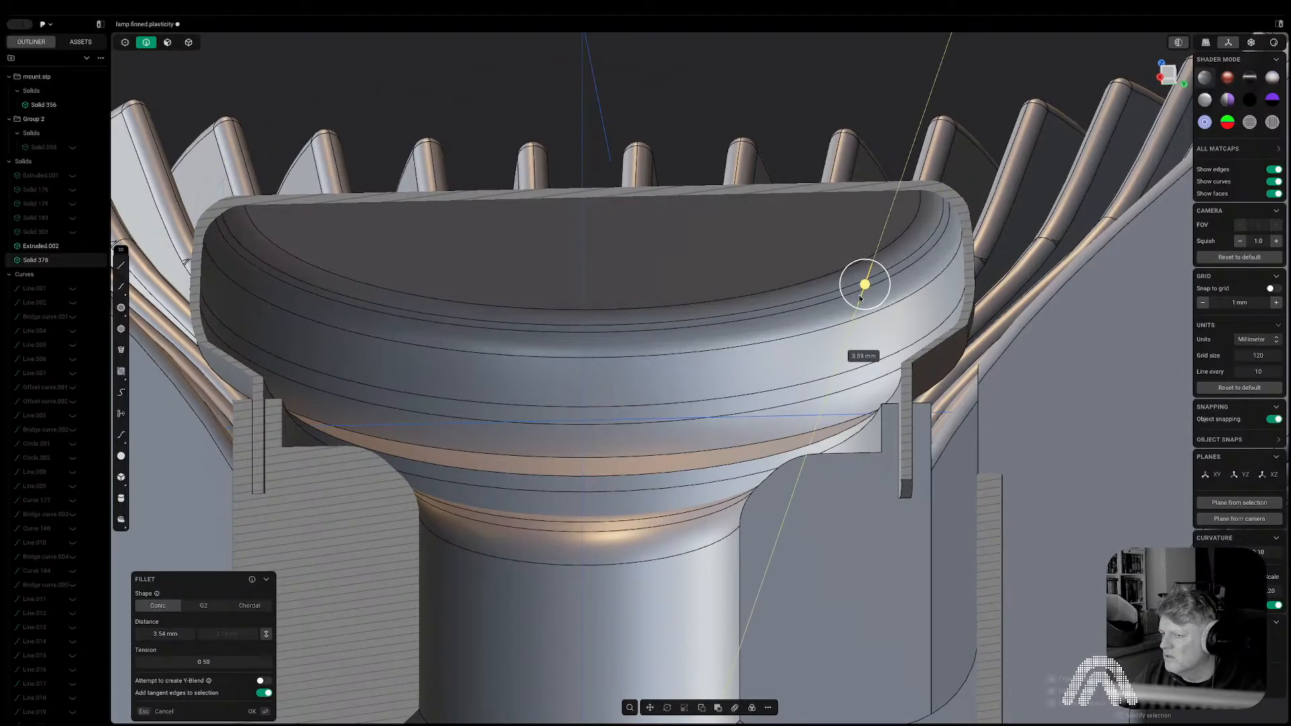
{"action": "middle_click_drag", "start_coordinate": [860, 298], "coordinate": [865, 343]}
{"action": "key", "text": "Return"}
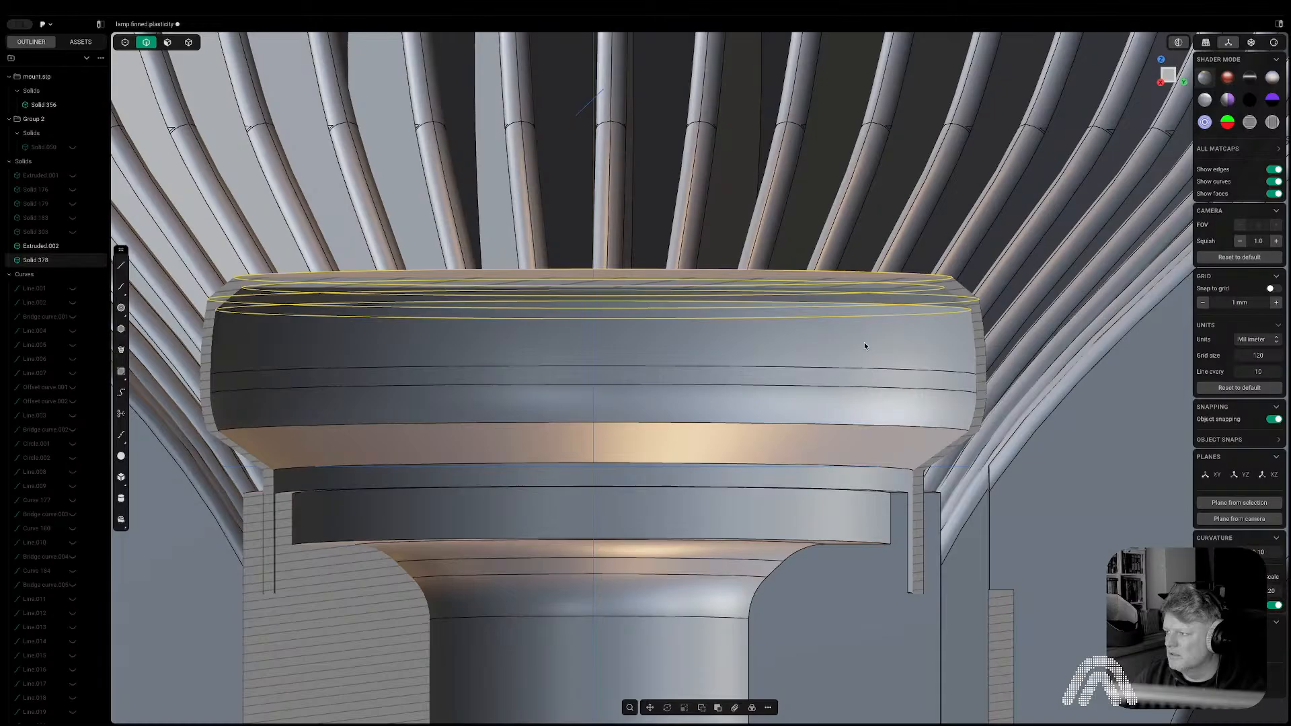
Turn off the section and examine how the diffuser sits inside the complete finned lamp.
{"action": "left_click", "coordinate": [891, 244]}
{"action": "key", "text": "b"}
{"action": "scroll", "coordinate": [907, 264], "scroll_direction": "down", "scroll_amount": 10}
{"action": "middle_click_drag", "start_coordinate": [916, 269], "coordinate": [898, 315]}
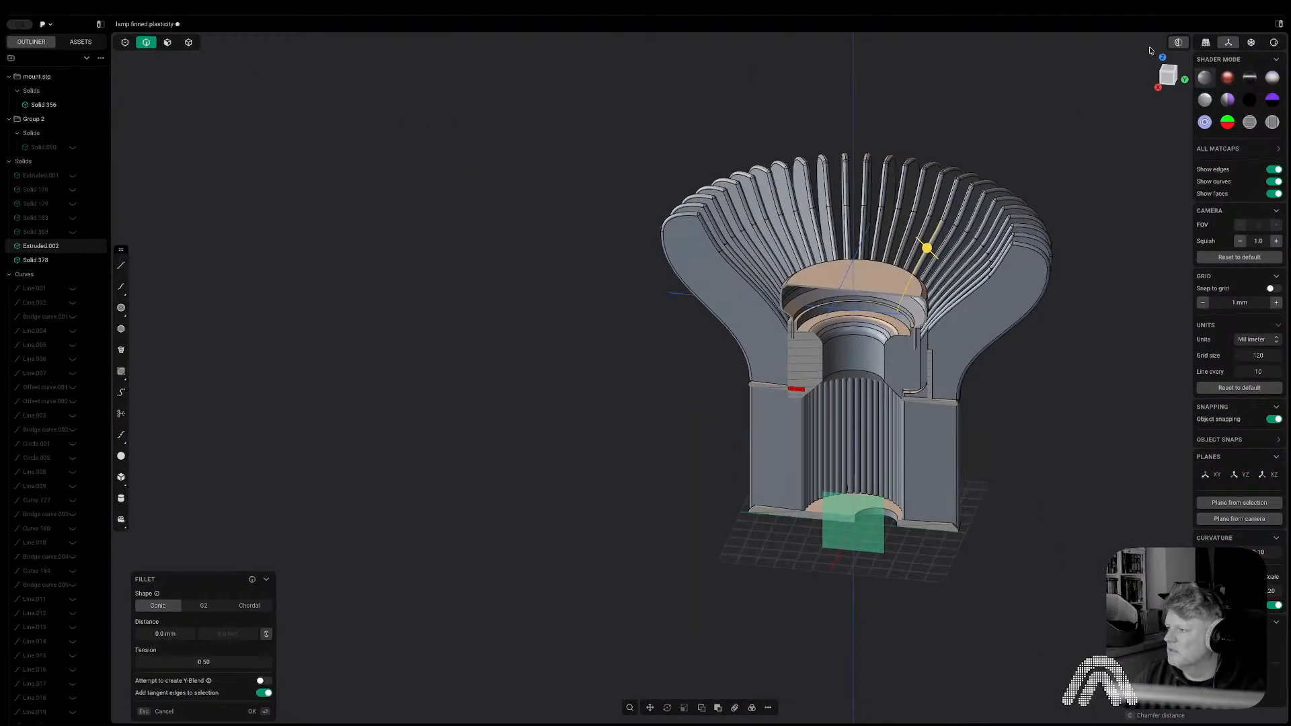
{"action": "left_click", "coordinate": [1178, 43]}
{"action": "middle_click_drag", "start_coordinate": [1084, 267], "coordinate": [976, 344]}
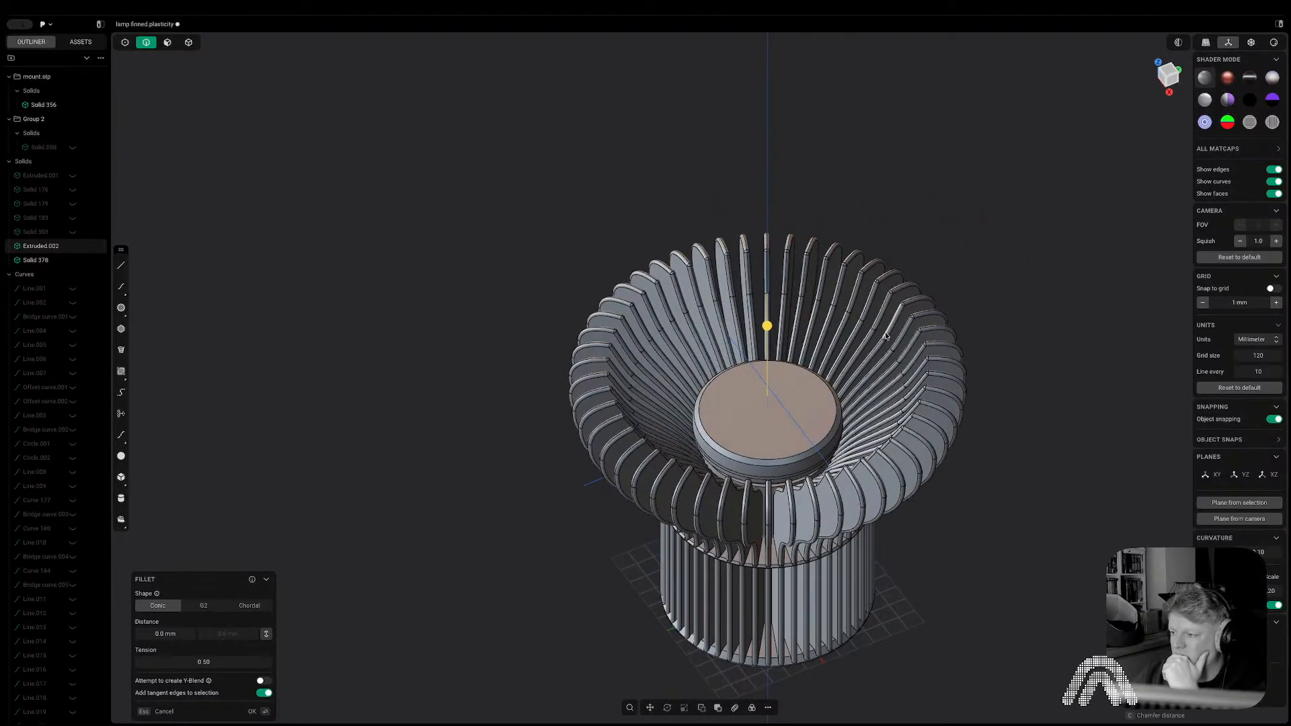
{"action": "middle_click_drag", "start_coordinate": [792, 445], "coordinate": [781, 403]}
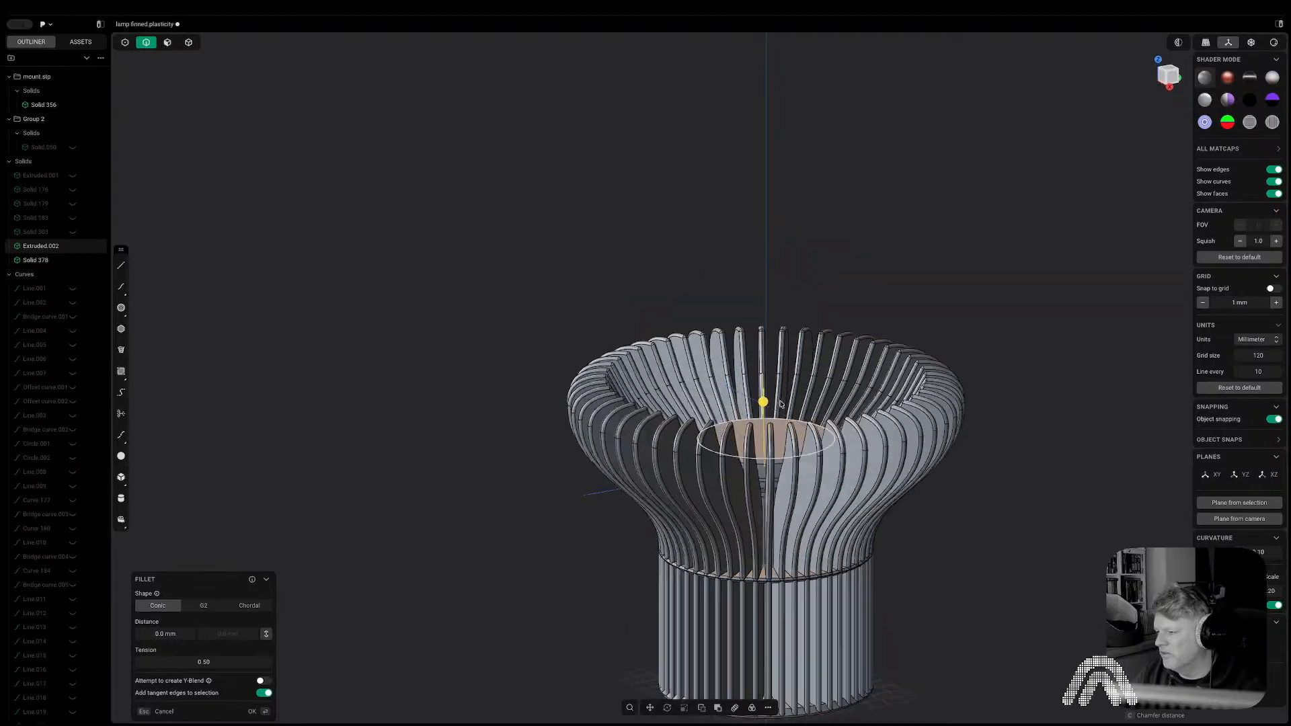
Section the whole lamp along the construction plane in the back view to examine the diffuser's fit.
{"action": "left_click", "coordinate": [1172, 81]}
{"action": "left_click", "coordinate": [1178, 43]}
{"action": "middle_click_drag", "start_coordinate": [1046, 365], "coordinate": [969, 334], "text": "shift"}
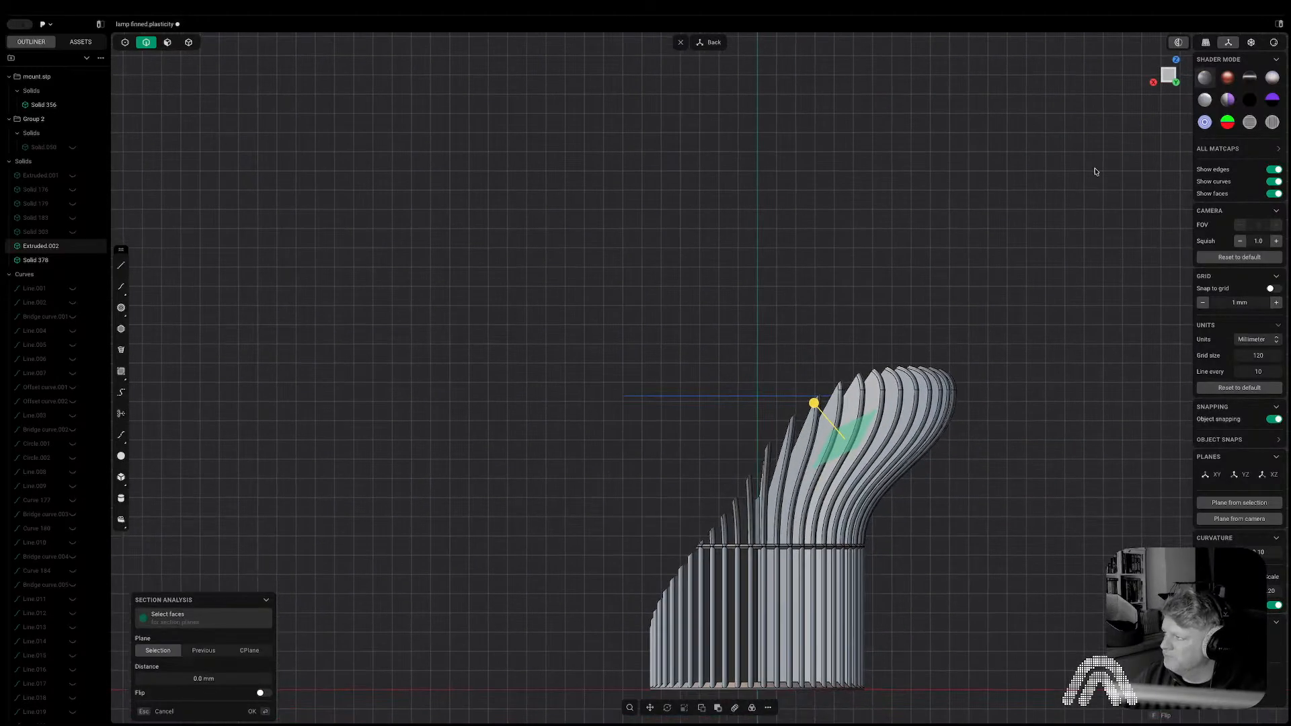
{"action": "key", "text": "Escape"}
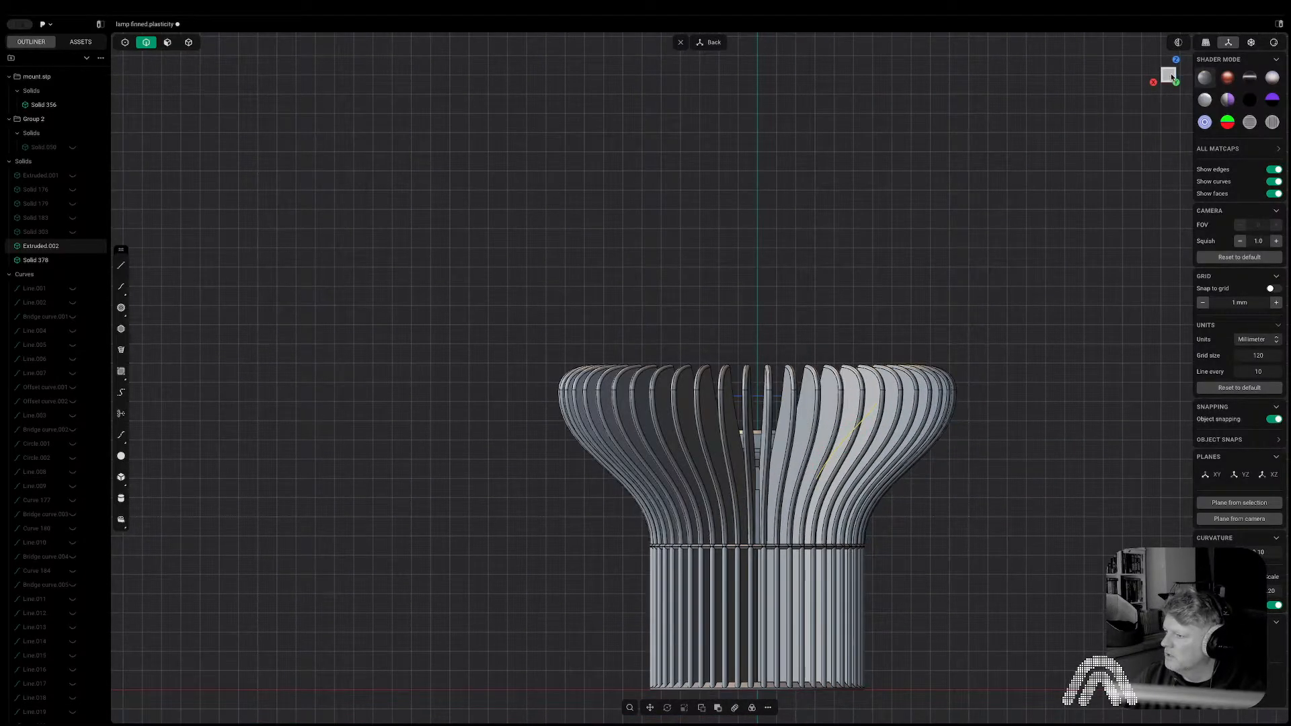
{"action": "left_click", "coordinate": [1177, 43]}
{"action": "key", "text": "Escape"}
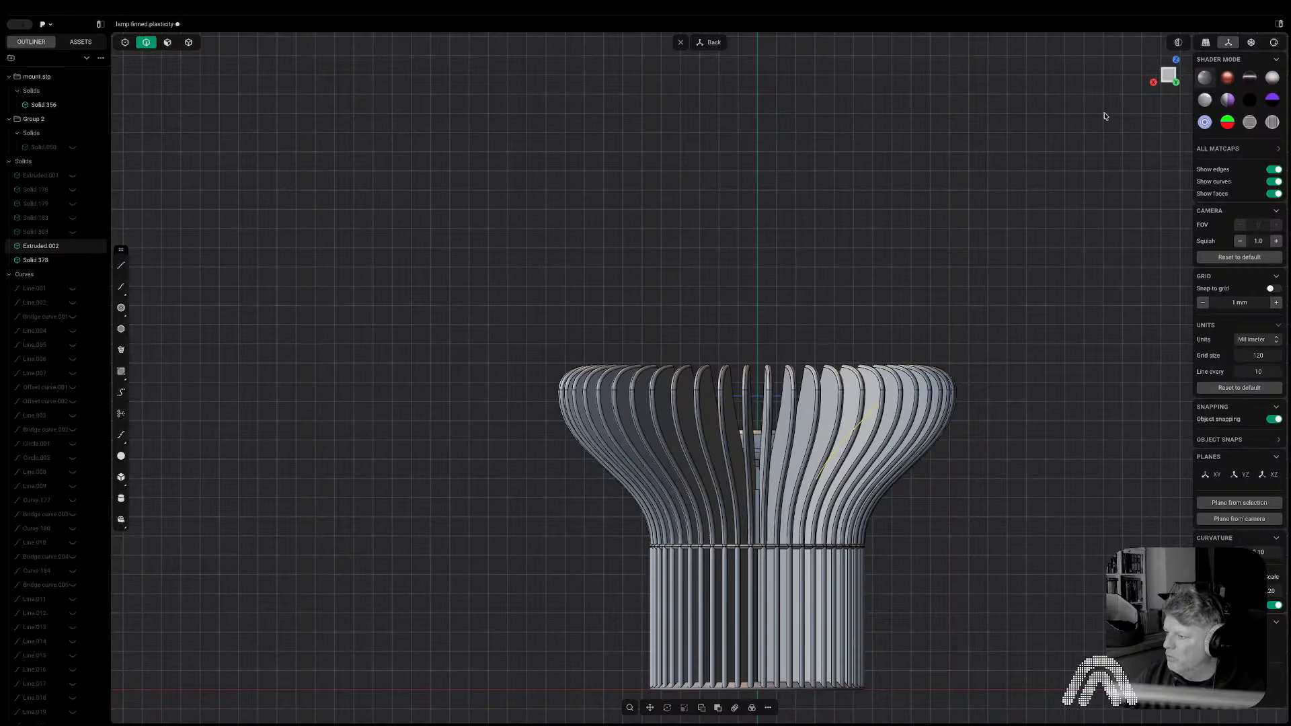
{"action": "left_click", "coordinate": [1178, 42]}
{"action": "middle_click_drag", "start_coordinate": [970, 305], "coordinate": [927, 273], "text": "shift"}
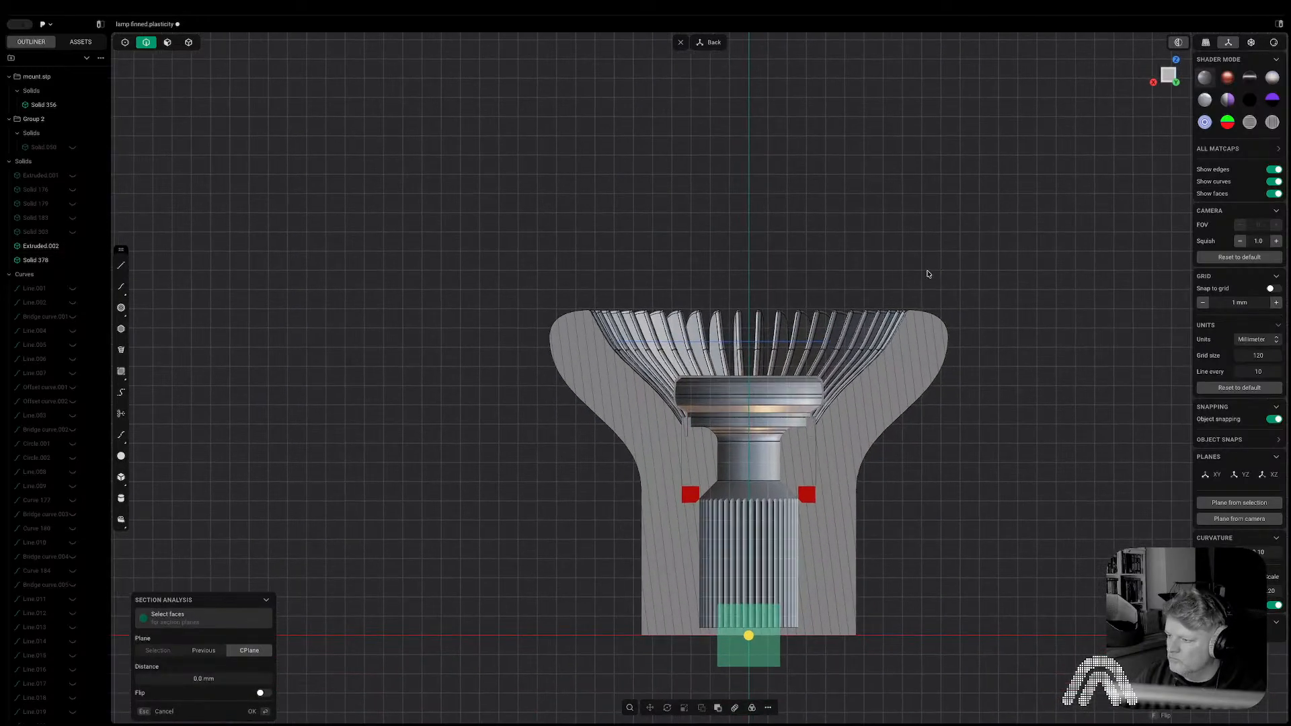
{"action": "scroll", "coordinate": [874, 423], "scroll_direction": "up", "scroll_amount": 4}
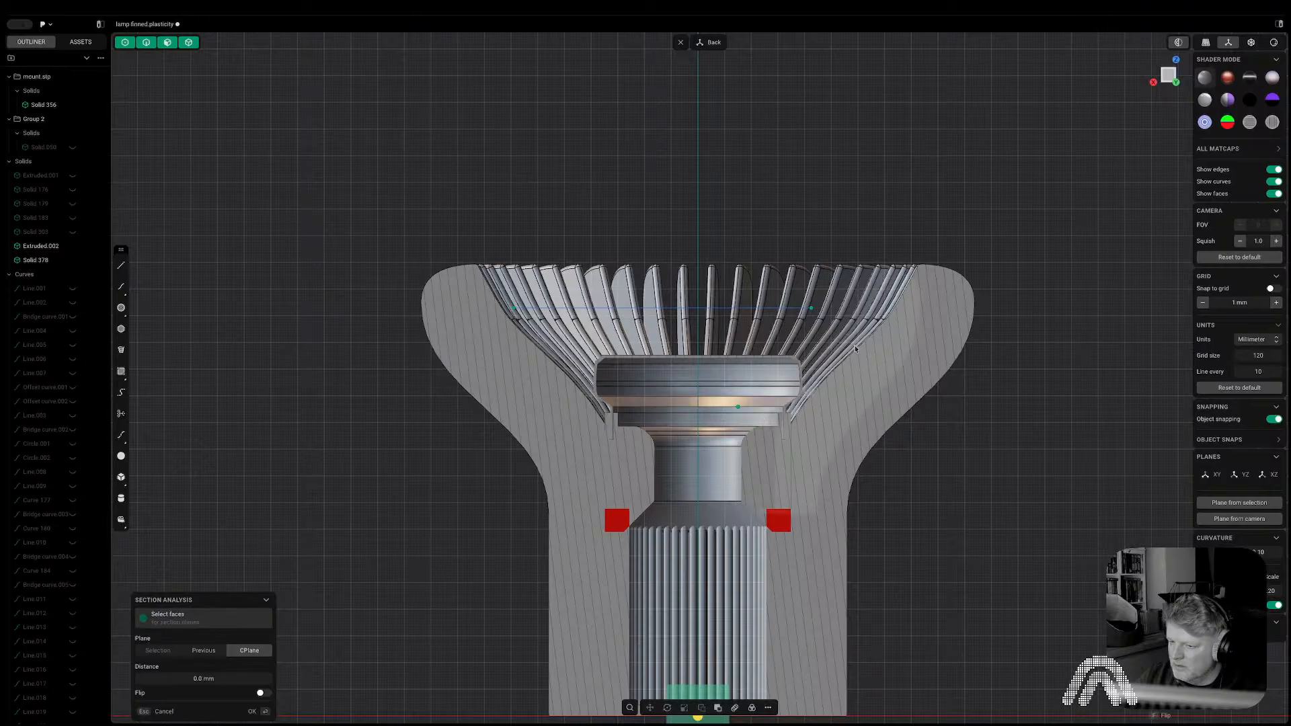
Identify the fin and mount bodies by highlighting them, and section the lamp again along the back view's construction plane.
{"action": "left_click", "coordinate": [29, 246]}
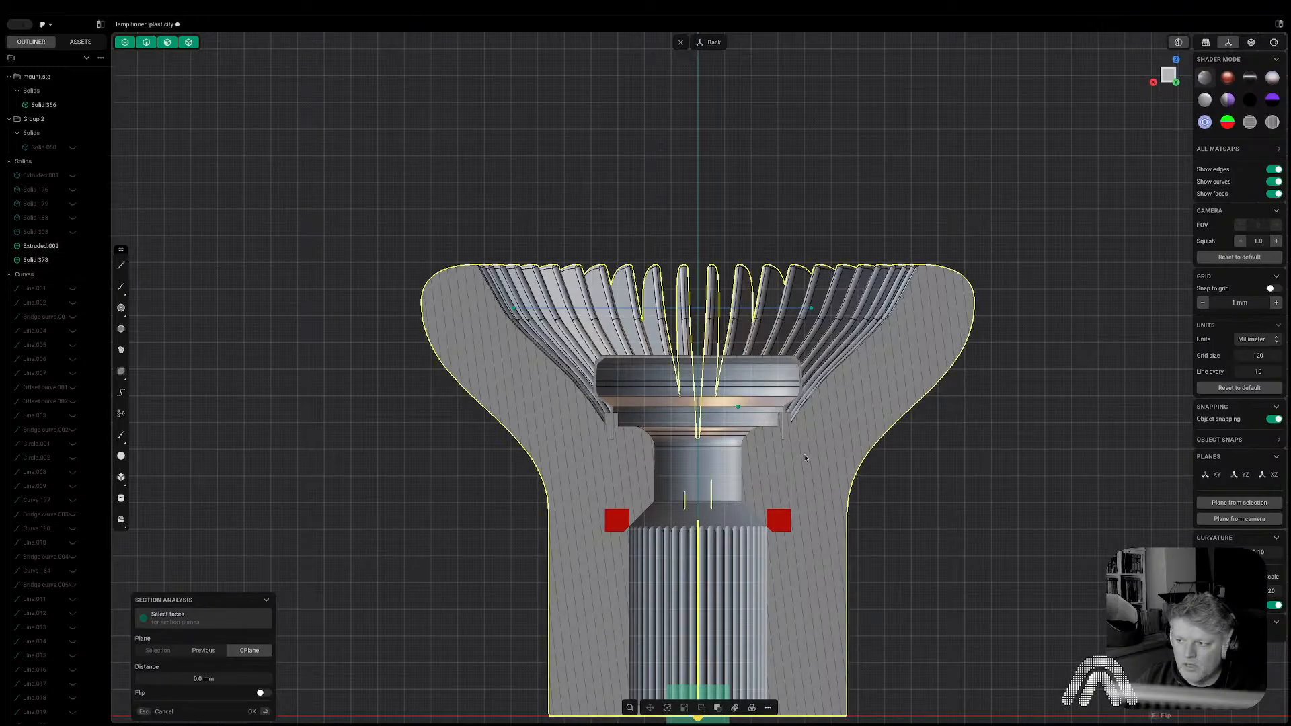
{"action": "middle_click_drag", "start_coordinate": [703, 442], "coordinate": [676, 433]}
{"action": "left_click", "coordinate": [676, 433]}
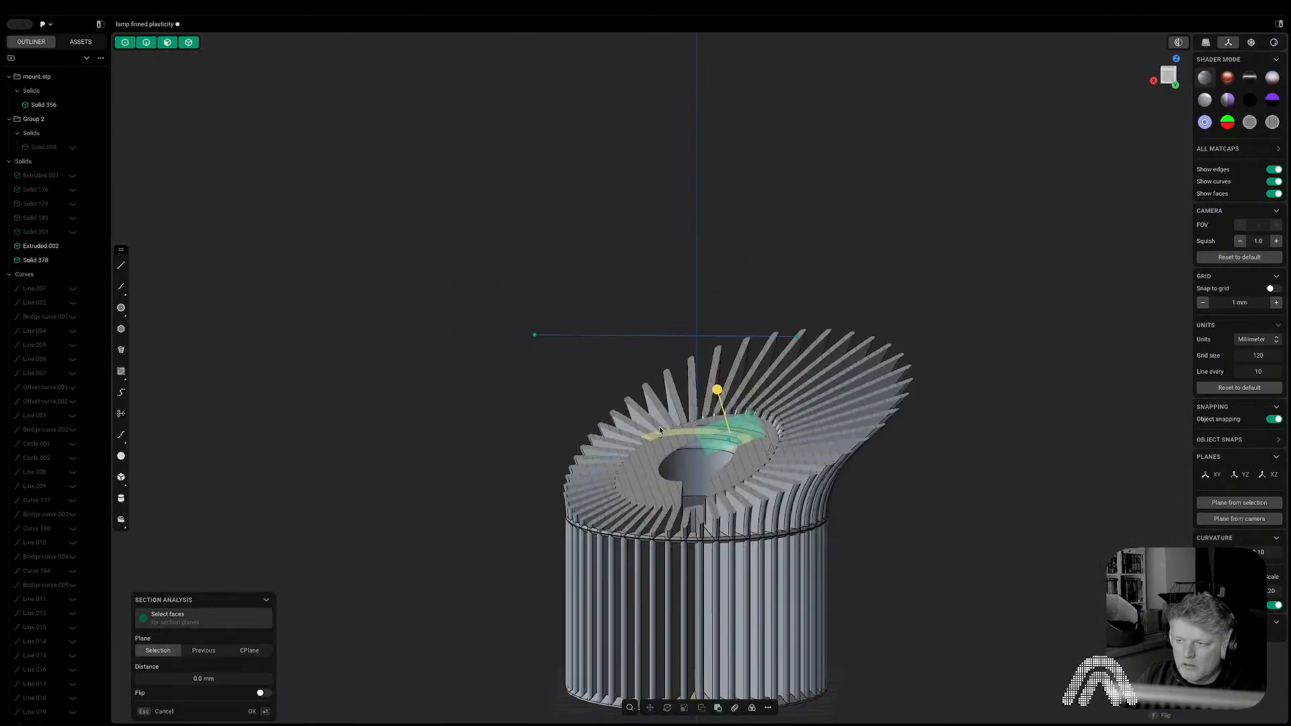
{"action": "key", "text": "Escape"}
{"action": "left_click", "coordinate": [42, 103]}
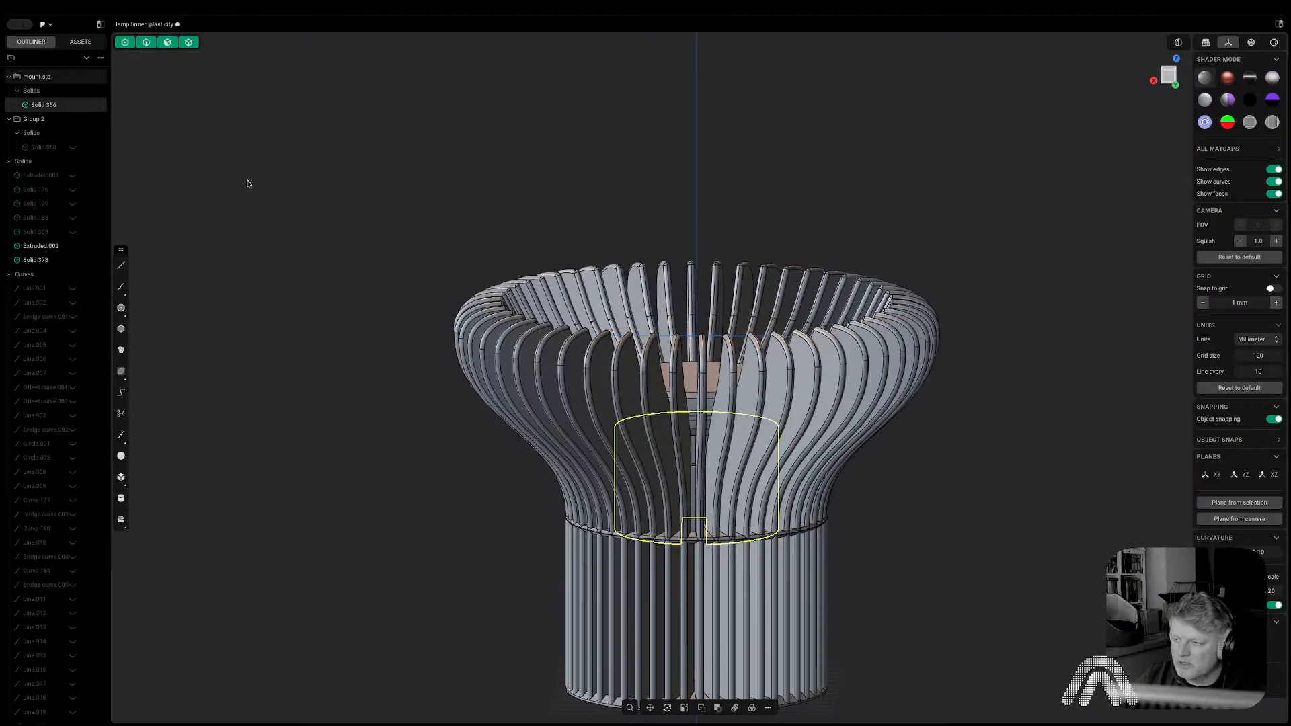
{"action": "left_click", "coordinate": [1178, 44]}
{"action": "left_click", "coordinate": [1177, 44]}
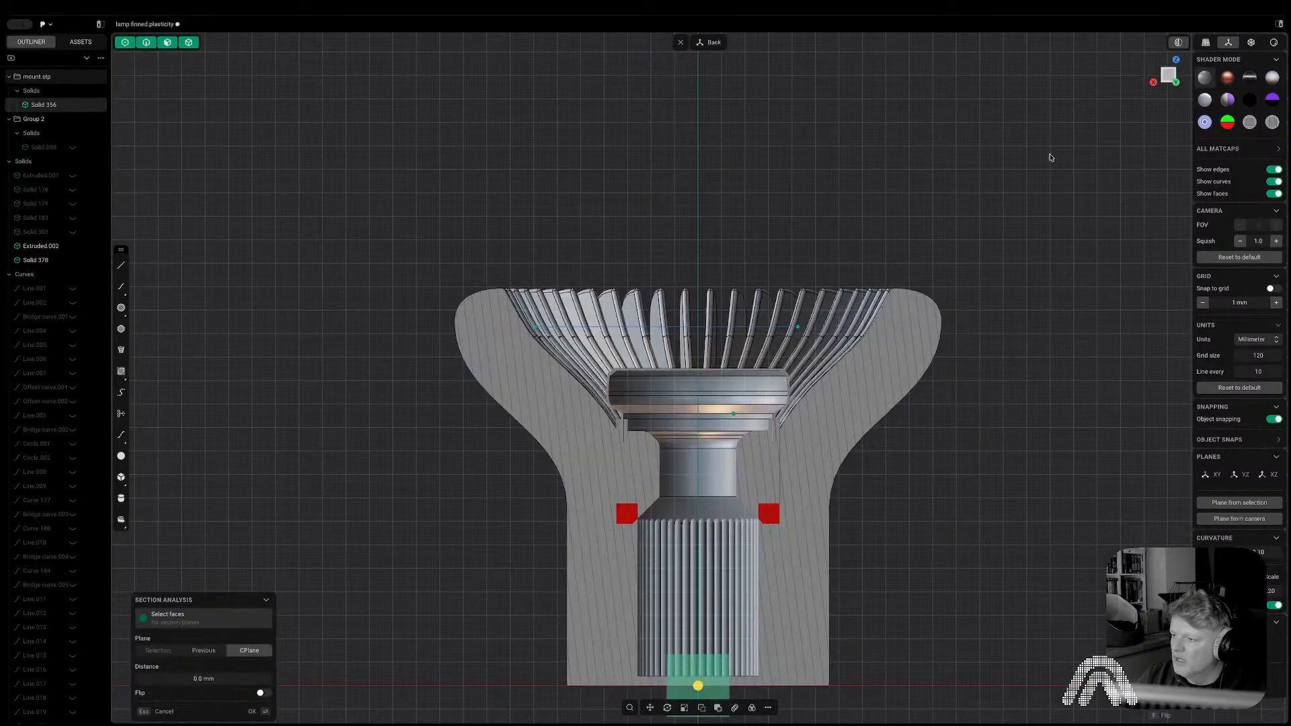
Try to lower the diffuser and the mount together by 6.65 mm along Z.
{"action": "left_click", "coordinate": [40, 259]}
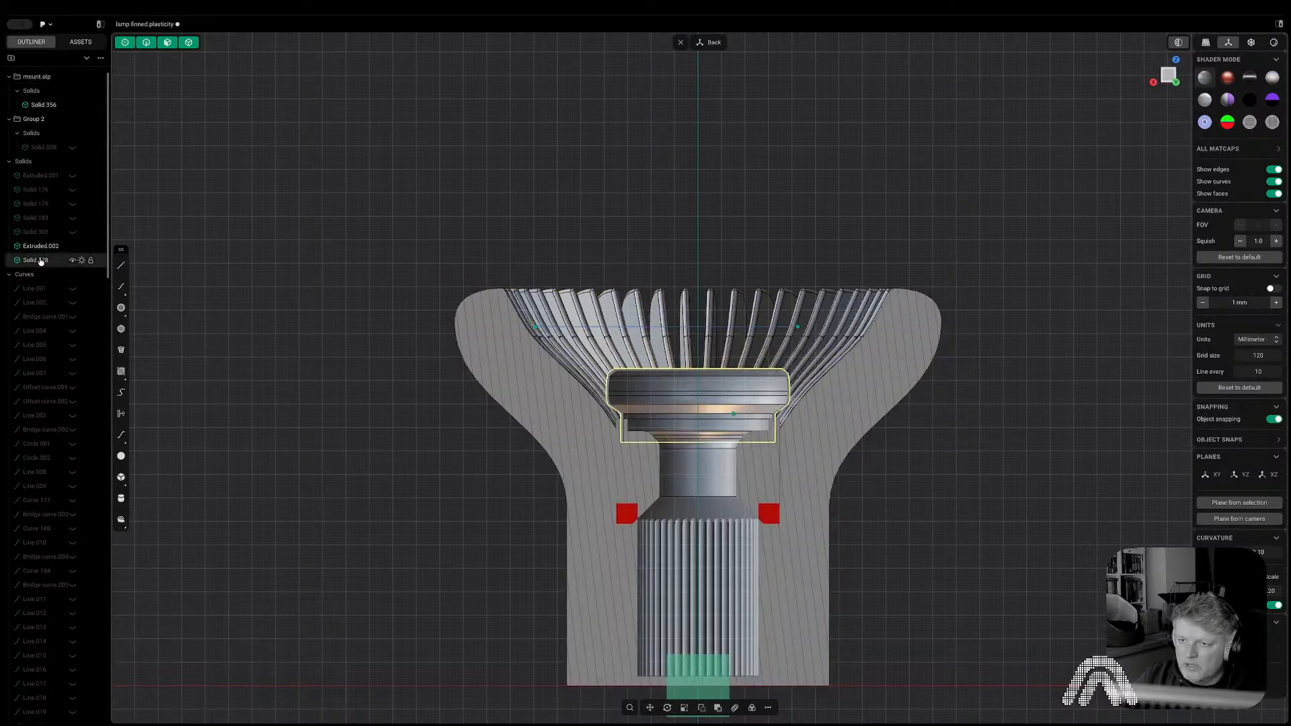
{"action": "scroll", "coordinate": [734, 349], "scroll_direction": "up", "scroll_amount": 3}
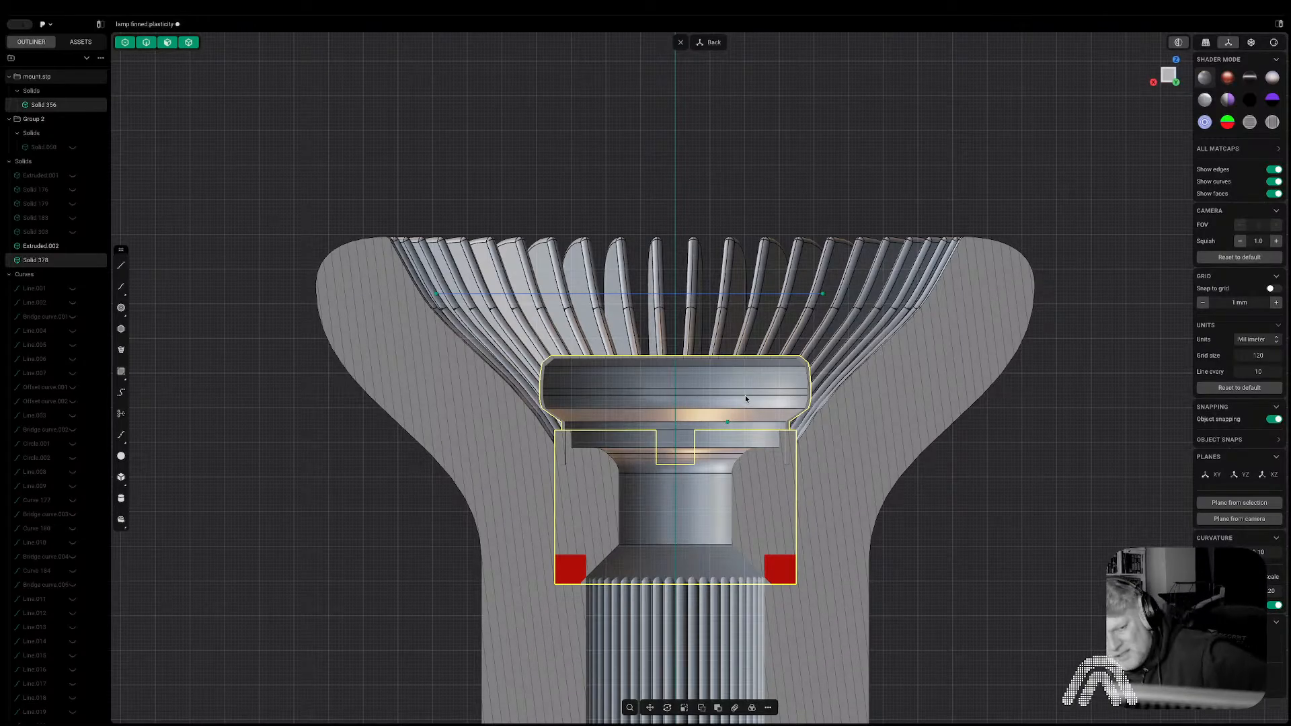
{"action": "key", "text": "g"}
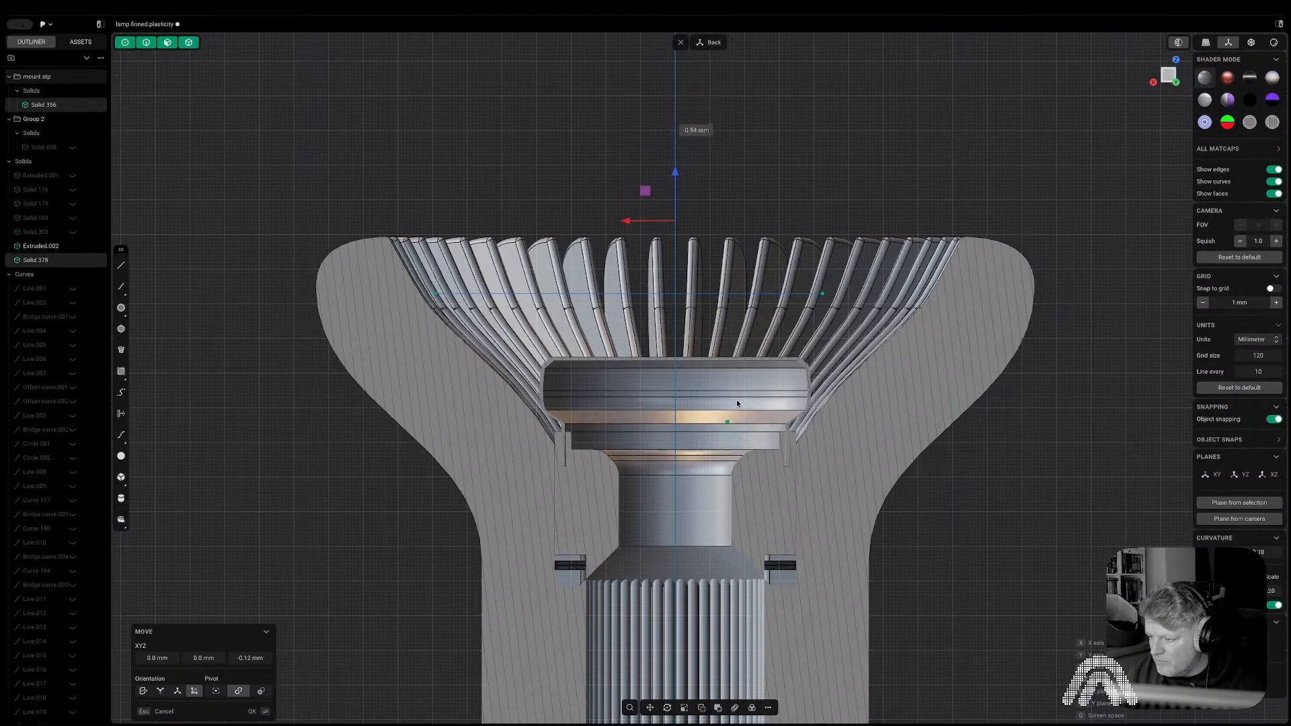
{"action": "middle_click_drag", "start_coordinate": [870, 505], "coordinate": [817, 580]}
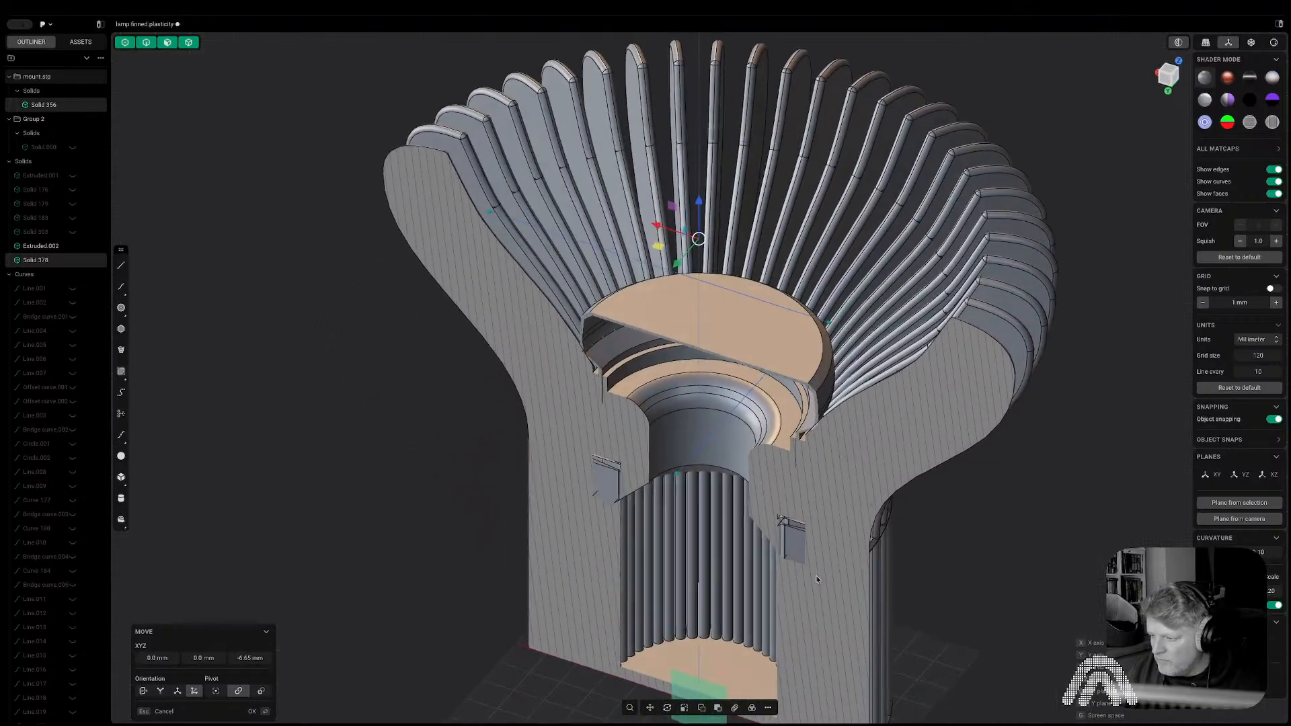
{"action": "left_click", "coordinate": [817, 579]}
{"action": "left_click", "coordinate": [920, 521]}
Move only the diffuser body down 1.9 mm along Z so it sits deeper in the mount.
{"action": "middle_click_drag", "start_coordinate": [993, 555], "coordinate": [1046, 484]}
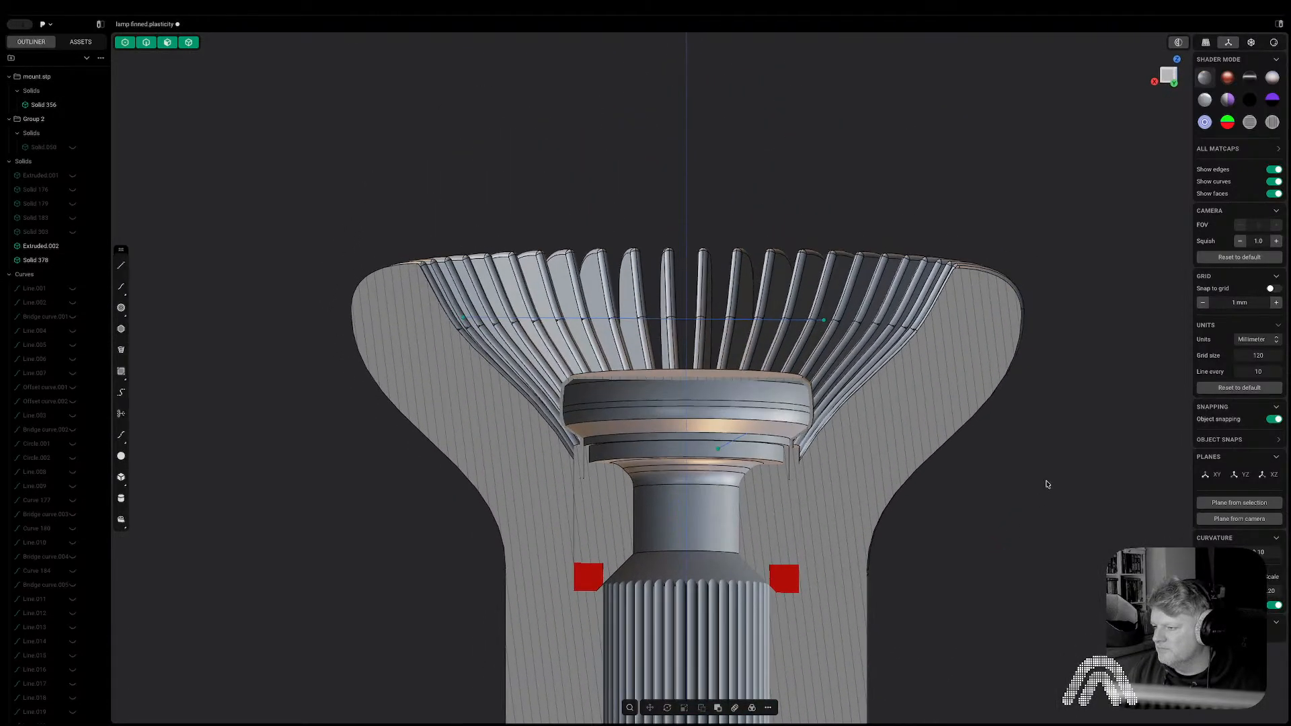
{"action": "left_click", "coordinate": [1173, 80]}
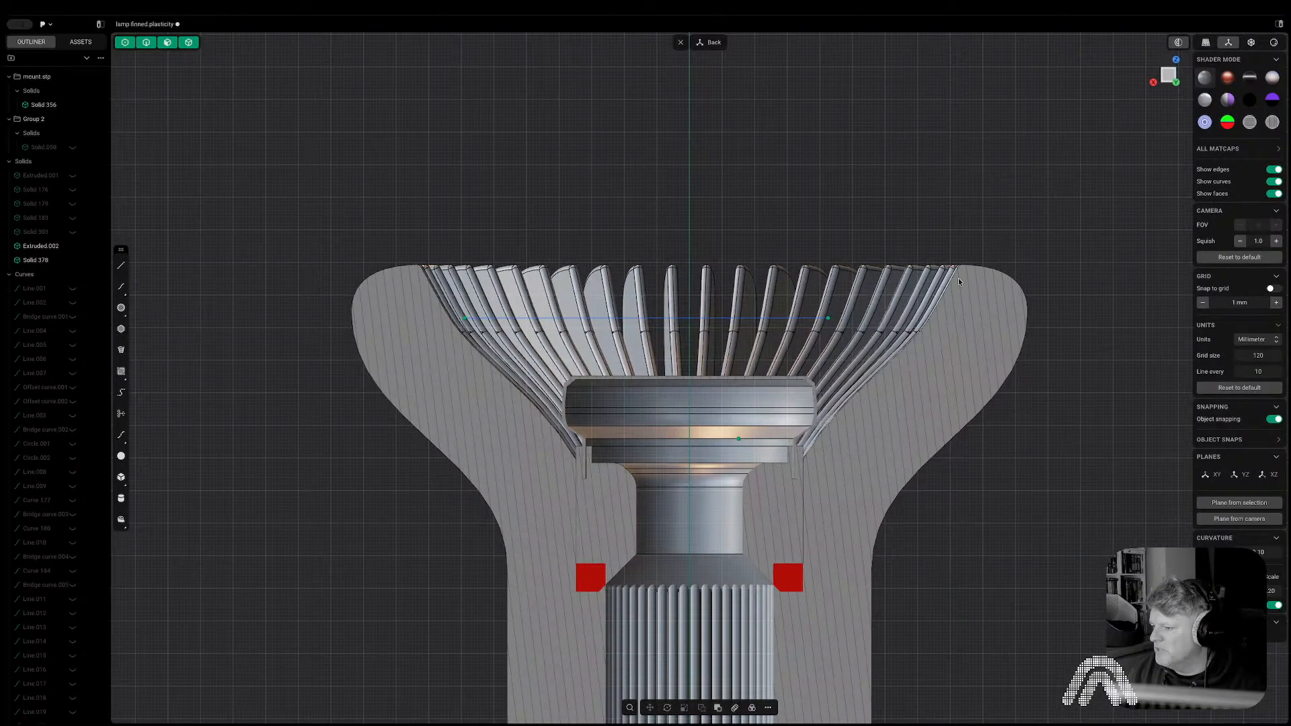
{"action": "scroll", "coordinate": [791, 390], "scroll_direction": "up", "scroll_amount": 5}
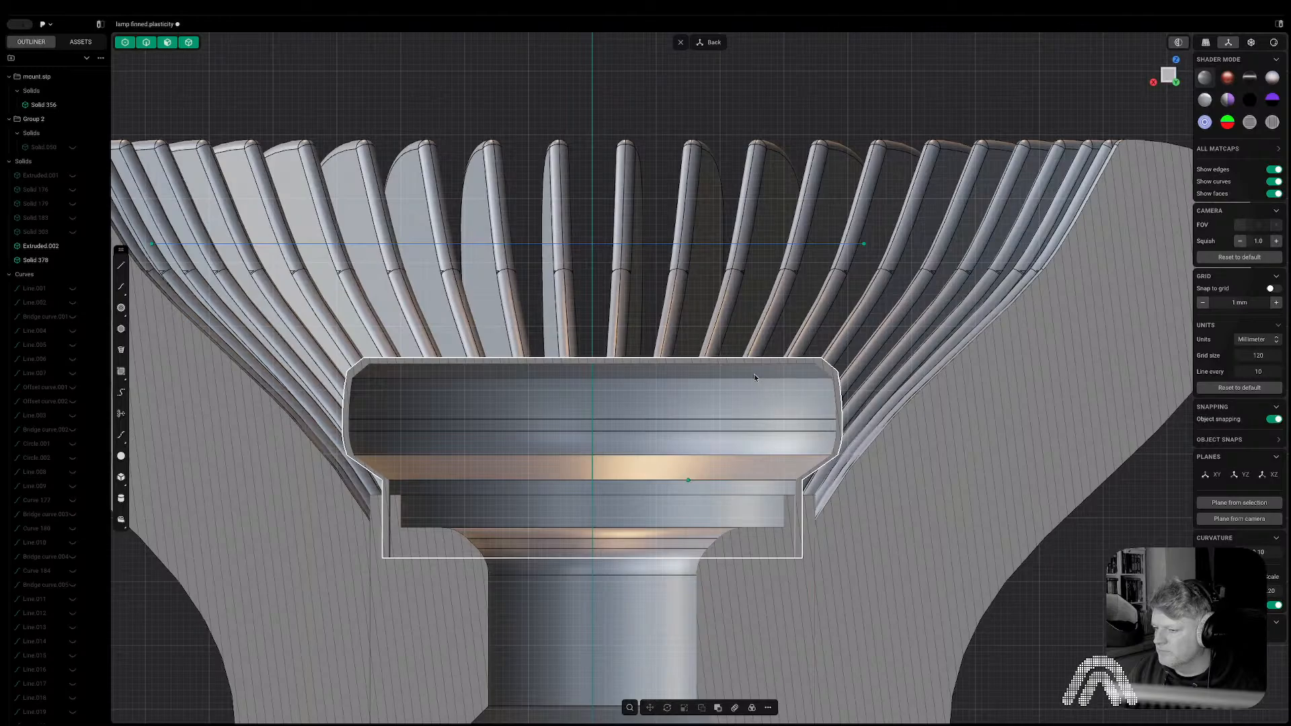
{"action": "left_click", "coordinate": [621, 392]}
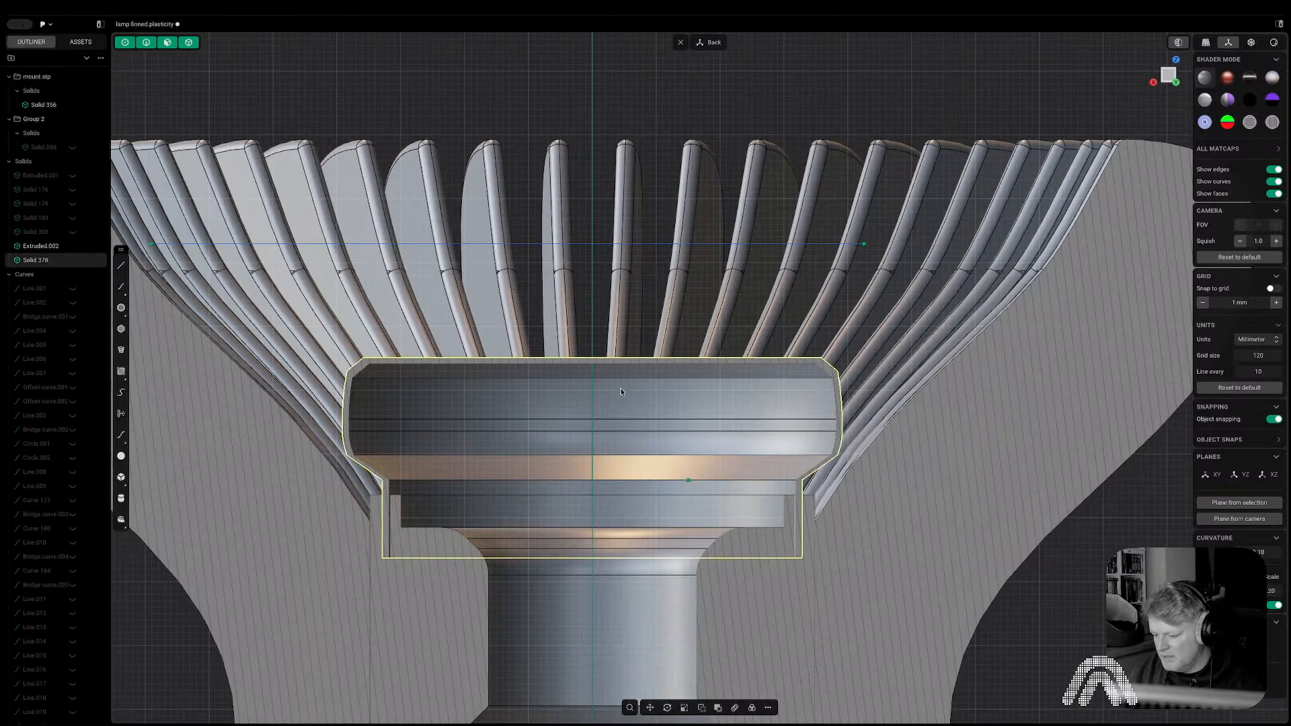
{"action": "key", "text": "g"}
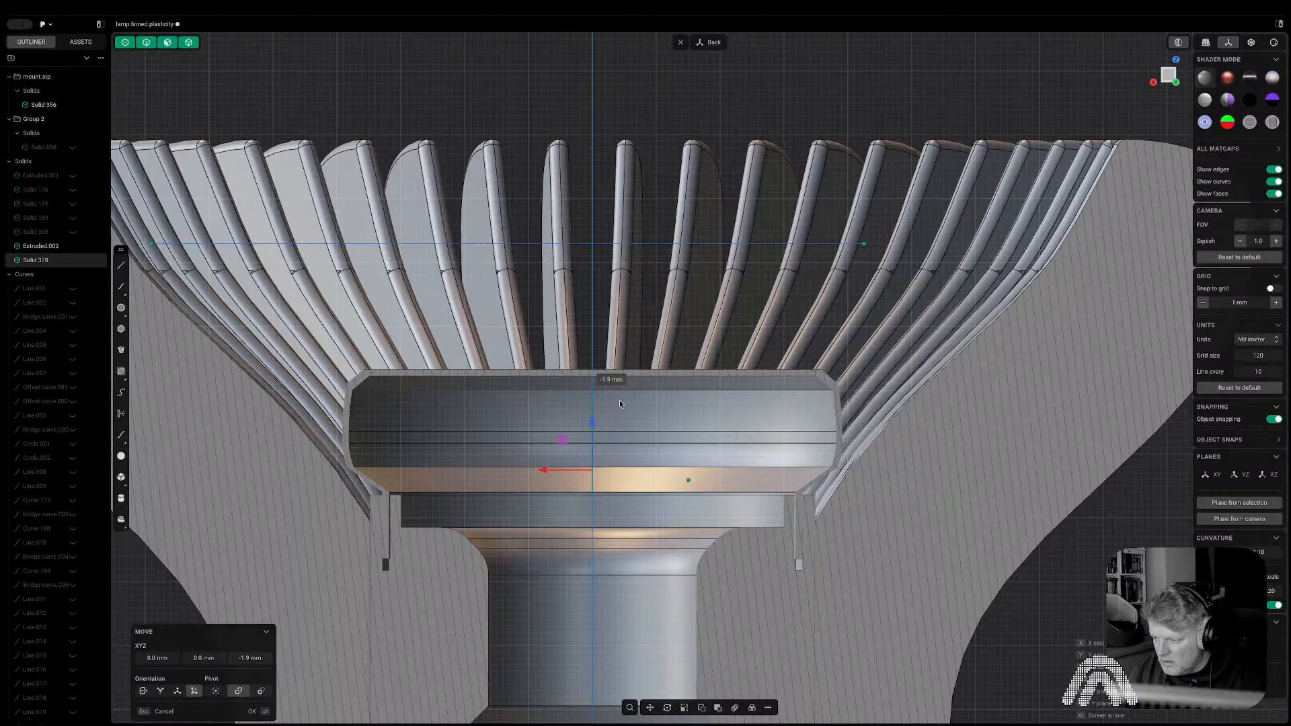
{"action": "left_click", "coordinate": [620, 403]}
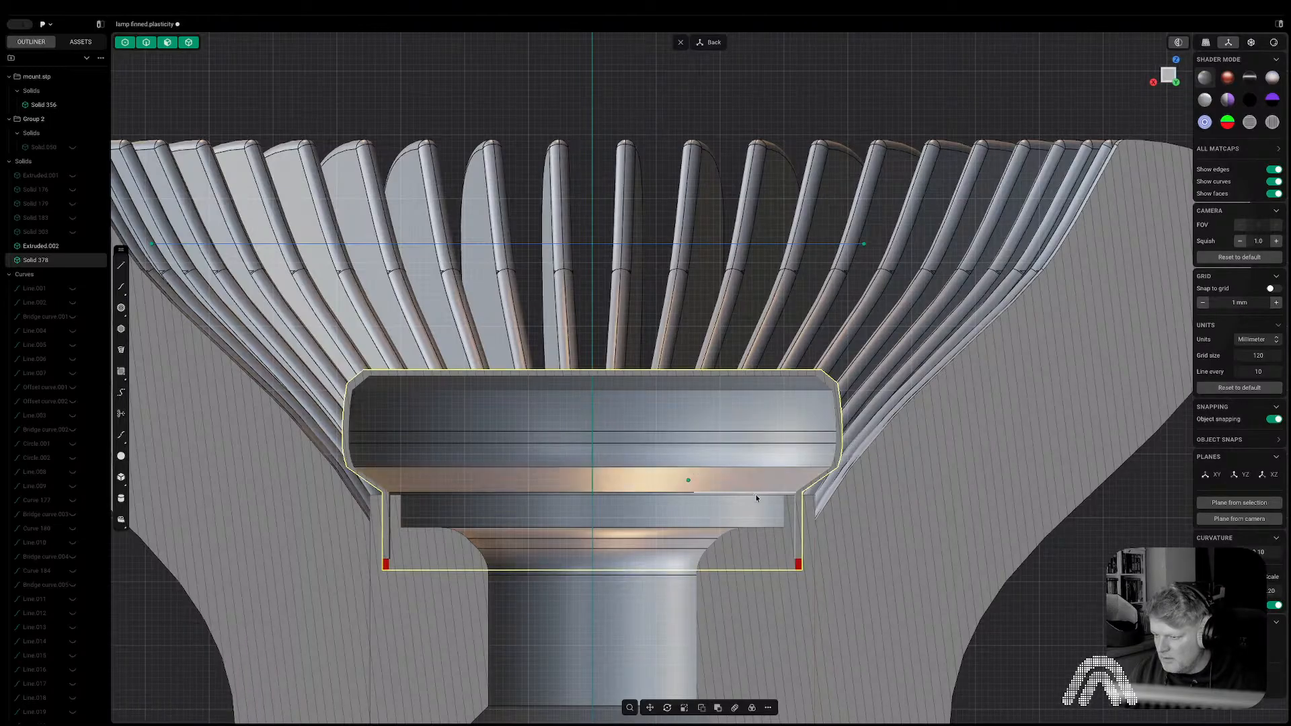
Draw a horizontal line across the section at the mount's upper shoulder, running through the diffuser's neck and past the fins.
{"action": "key", "text": "l"}
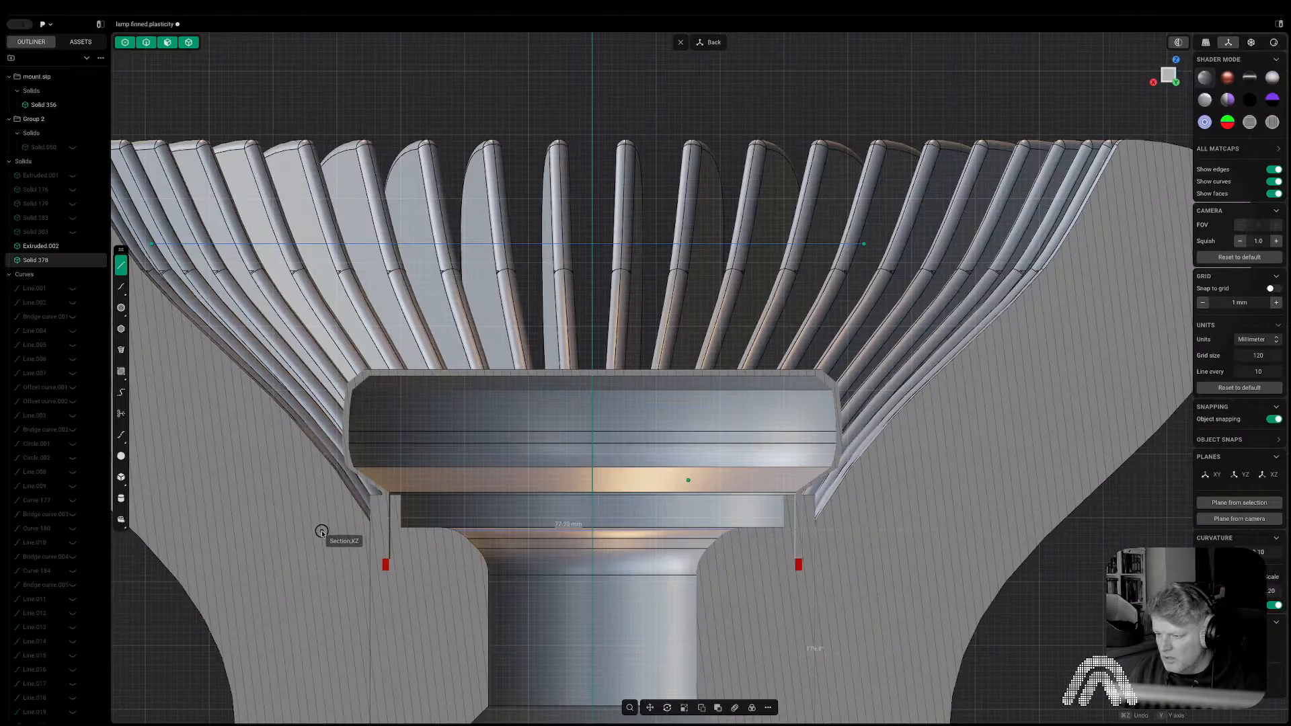
{"action": "middle_click_drag", "start_coordinate": [218, 513], "coordinate": [378, 490], "text": "shift"}
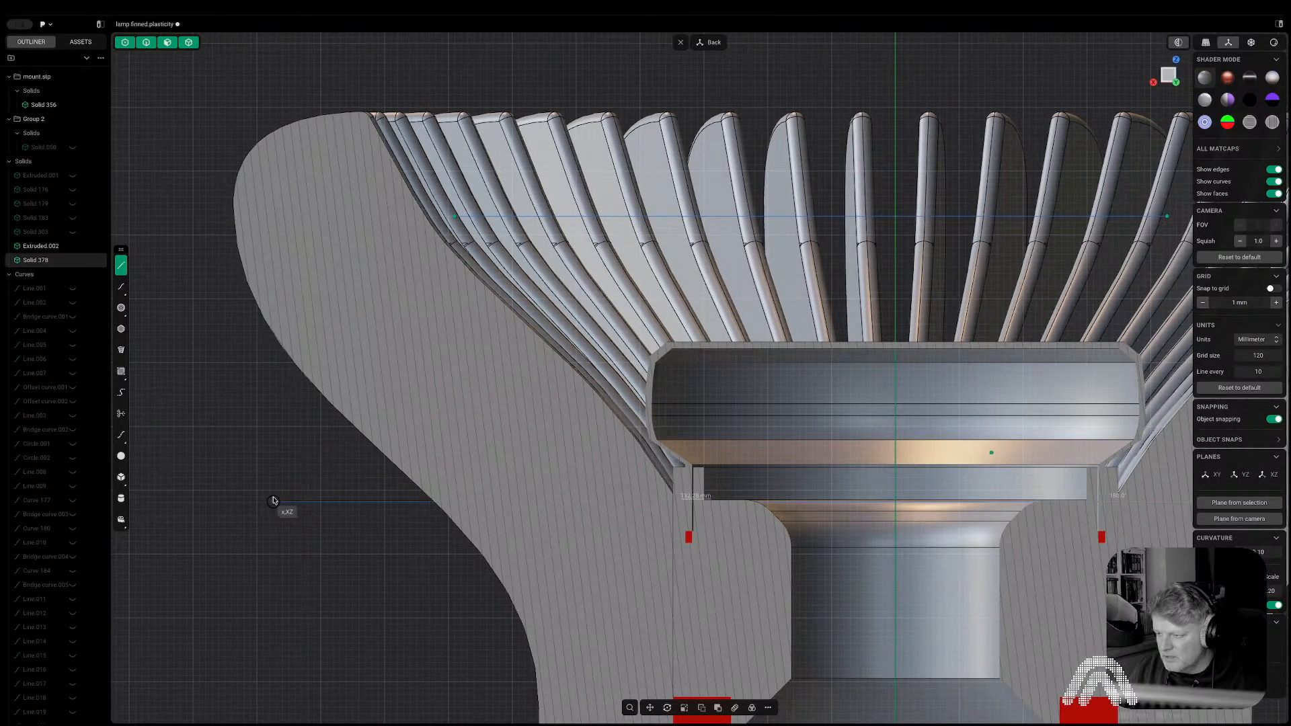
{"action": "left_click", "coordinate": [274, 502]}
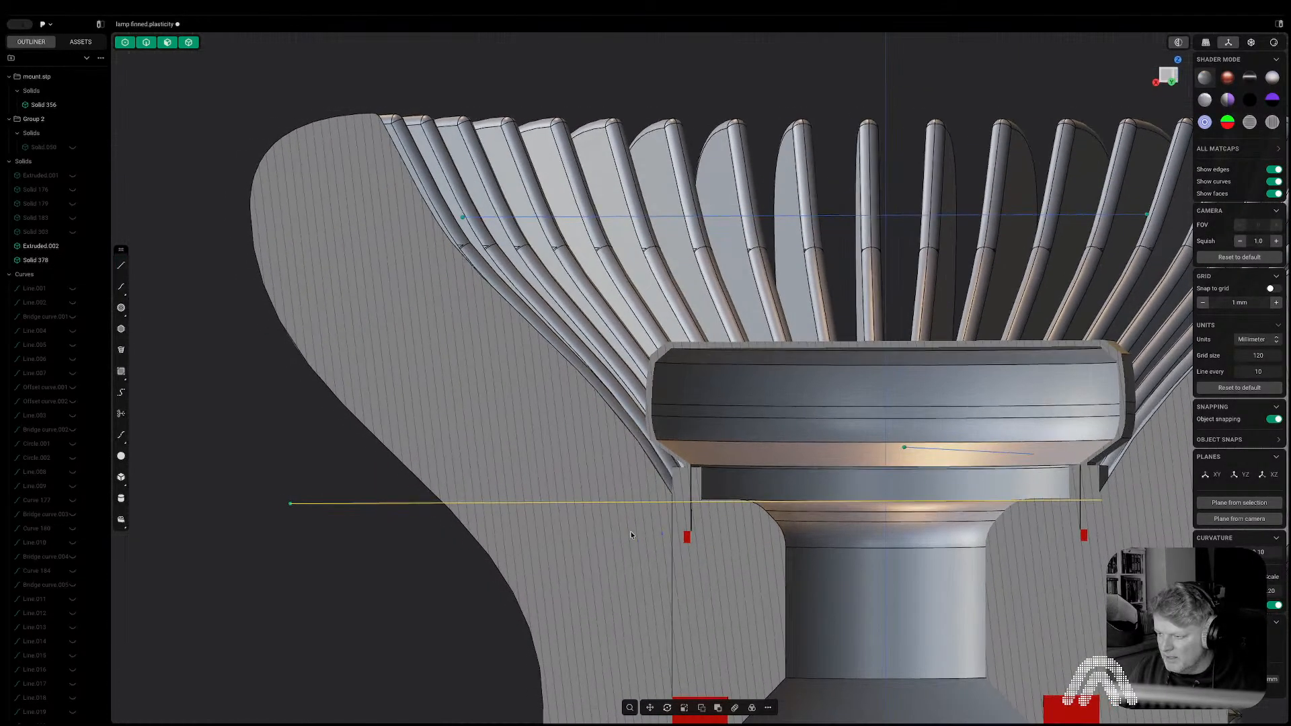
{"action": "middle_click_drag", "start_coordinate": [753, 538], "coordinate": [472, 496], "text": "shift"}
{"action": "scroll", "coordinate": [595, 482], "scroll_direction": "up", "scroll_amount": 4}
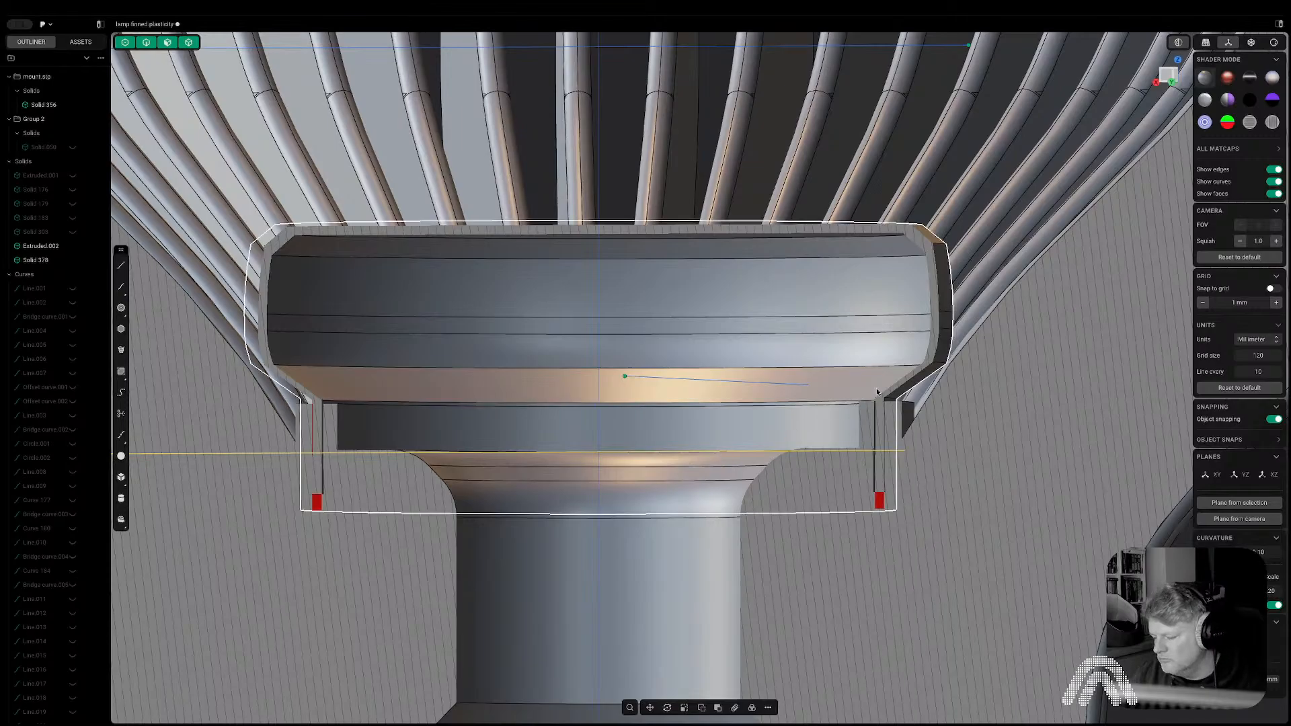
Cut the diffuser body with the horizontal line and delete the piece of neck below it.
{"action": "key", "text": "c"}
{"action": "left_click", "coordinate": [923, 299]}
{"action": "key", "text": "Return"}
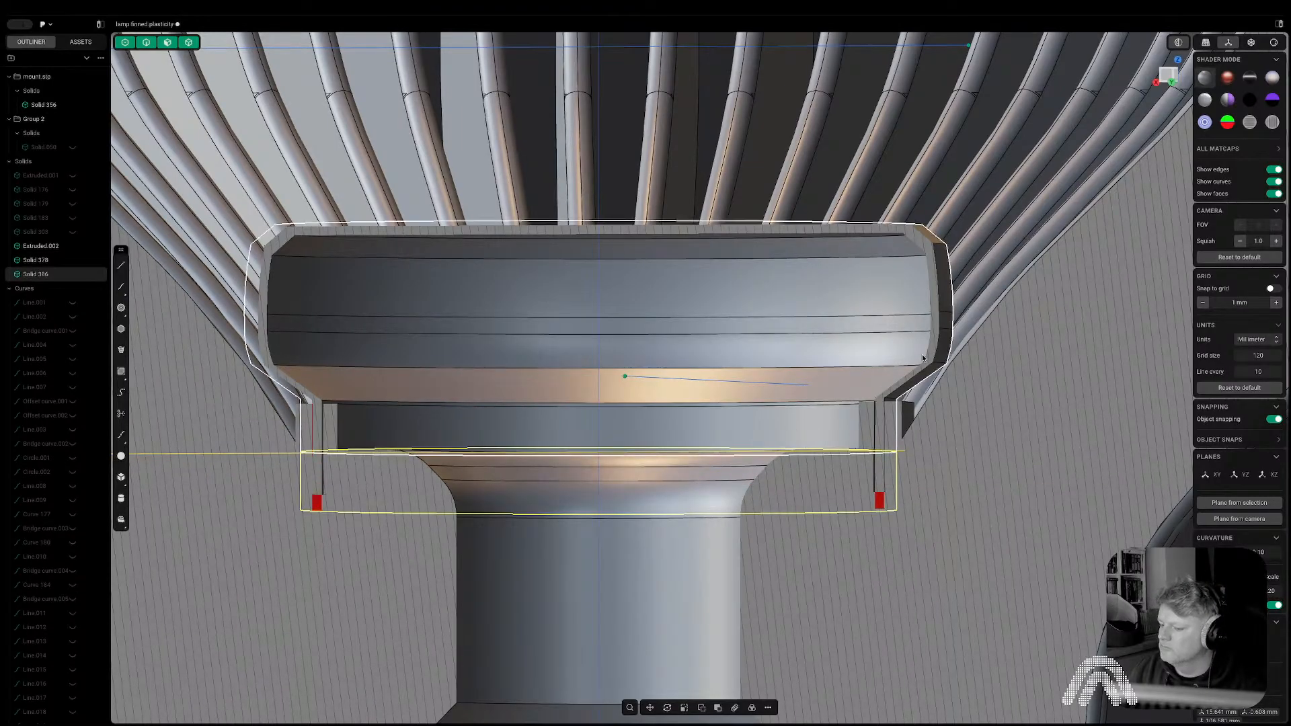
{"action": "key", "text": "Delete"}
{"action": "scroll", "coordinate": [1144, 139], "scroll_direction": "down", "scroll_amount": 10}
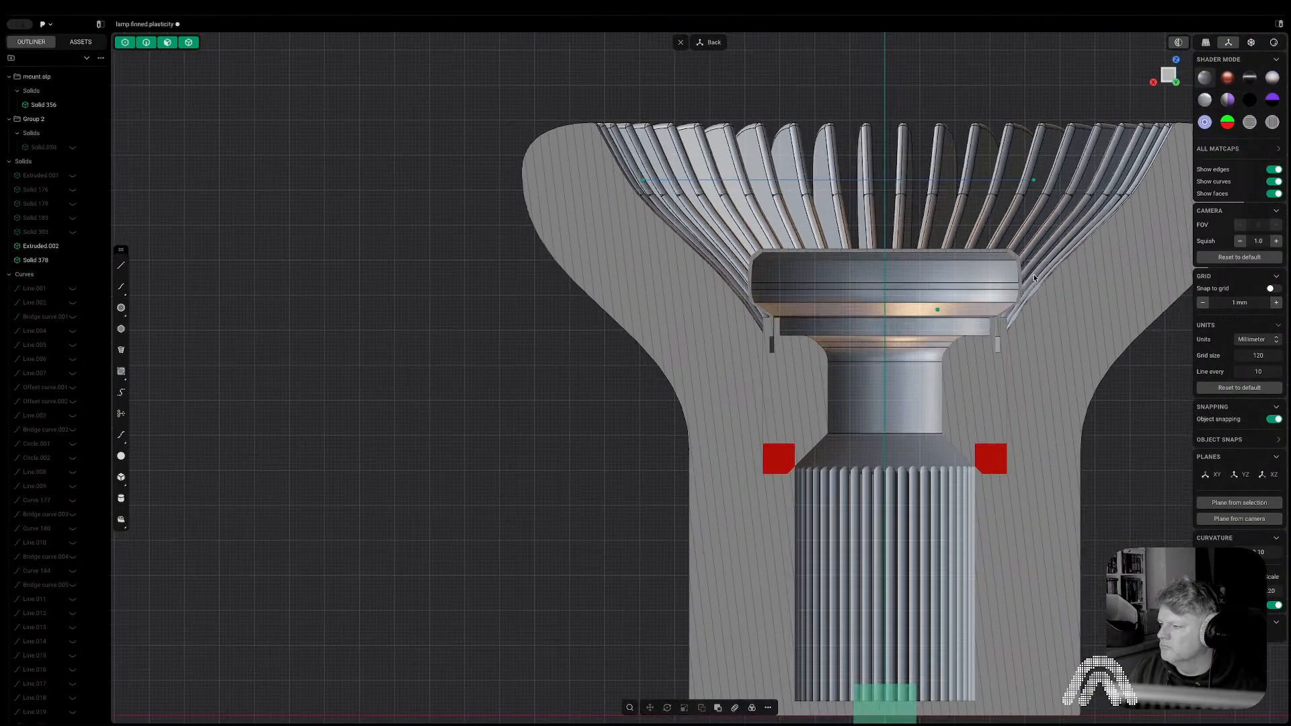
Turn off the section view and hide the two construction lines Line 111 and Line 112.
{"action": "middle_click_drag", "start_coordinate": [1034, 278], "coordinate": [1043, 405]}
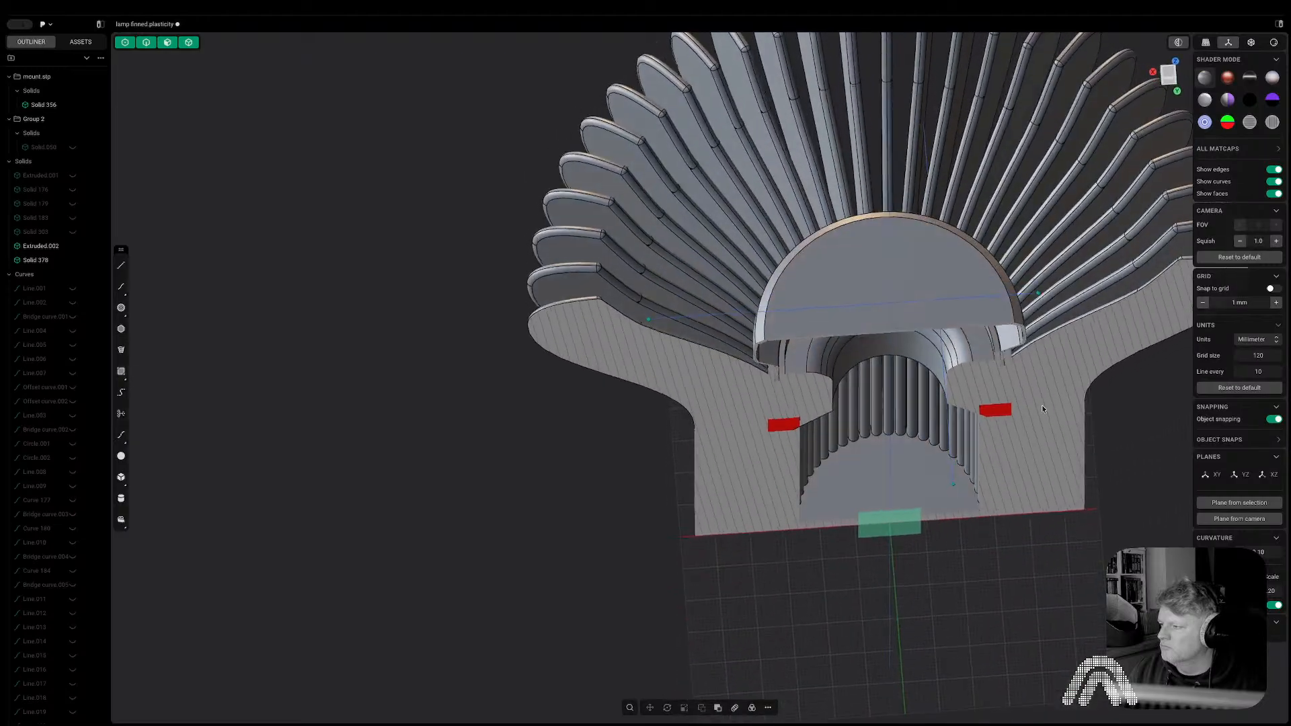
{"action": "left_click", "coordinate": [1186, 45]}
{"action": "middle_click_drag", "start_coordinate": [1102, 356], "coordinate": [733, 291], "text": "shift"}
{"action": "scroll", "coordinate": [733, 291], "scroll_direction": "down", "scroll_amount": 10}
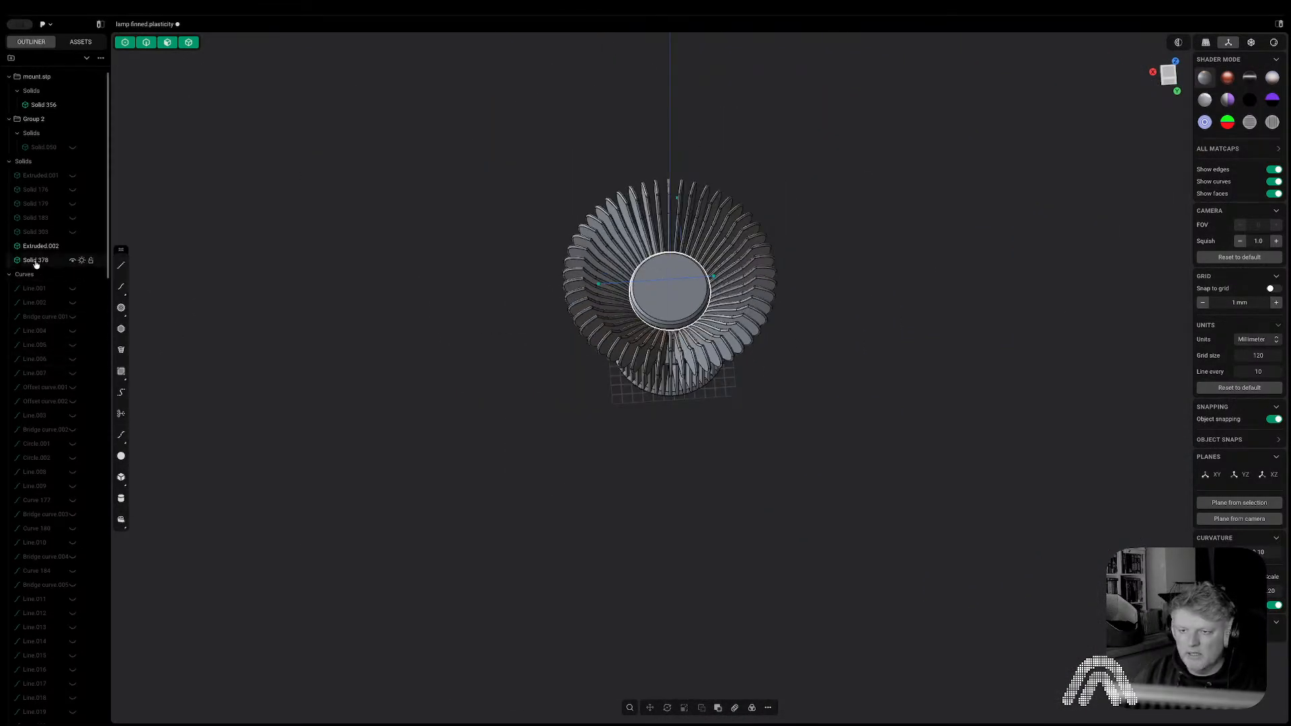
{"action": "scroll", "coordinate": [43, 261], "scroll_direction": "down", "scroll_amount": 20}
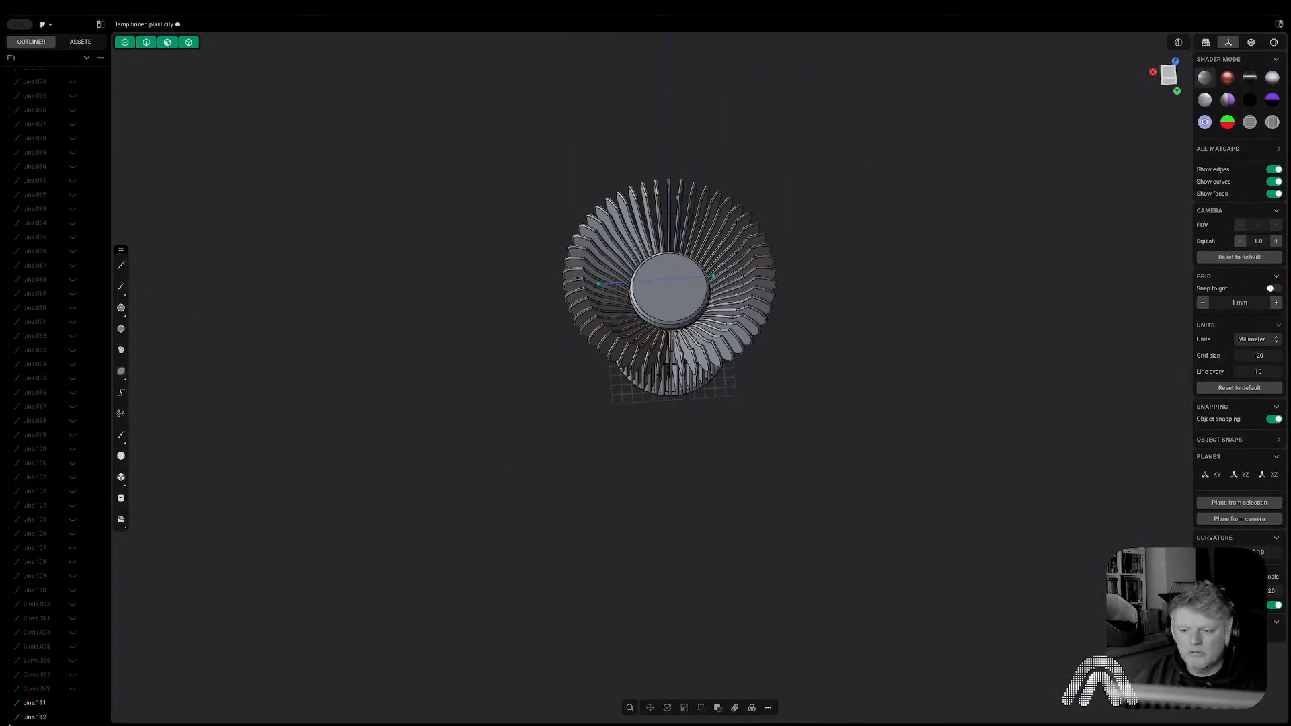
{"action": "left_click", "coordinate": [73, 704]}
{"action": "left_click", "coordinate": [73, 718]}
Export the finned lamp body as a Wavefront OBJ named lamp finned.obj in the Lamp Finned folder, with triangle topology.
{"action": "middle_click_drag", "start_coordinate": [555, 560], "coordinate": [926, 499]}
{"action": "middle_click_drag", "start_coordinate": [796, 445], "coordinate": [727, 506]}
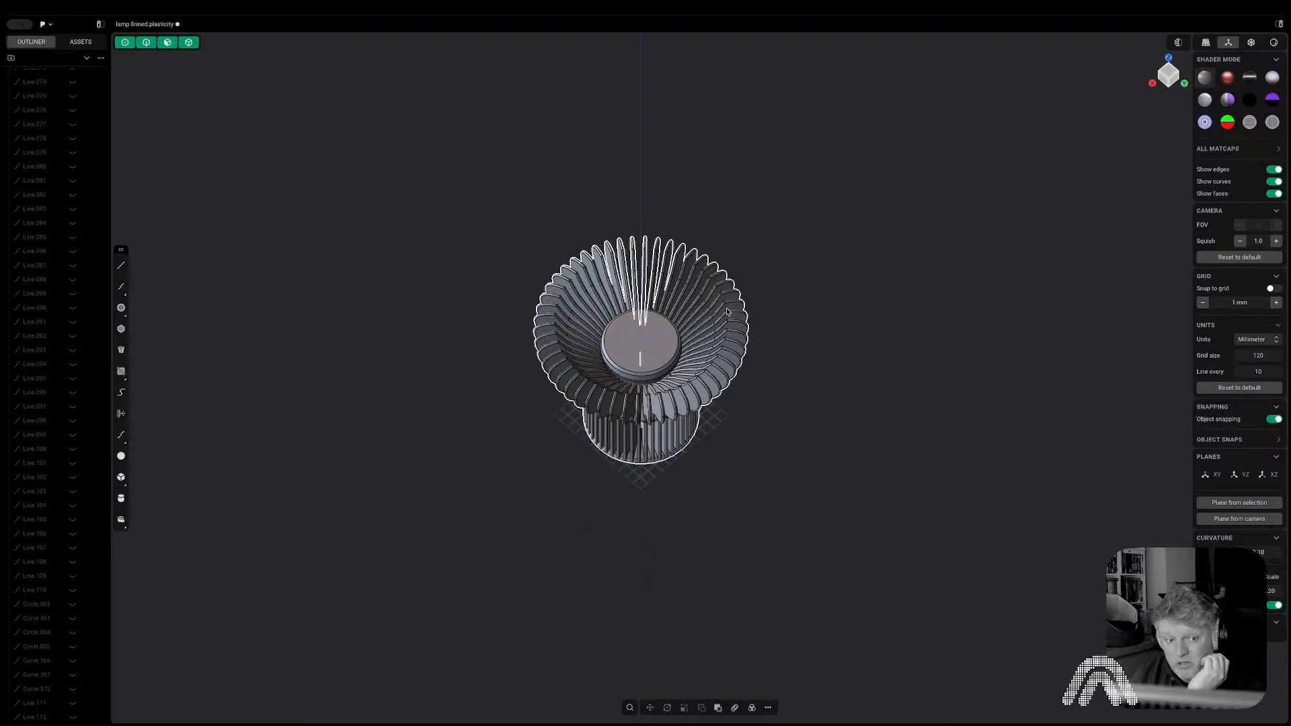
{"action": "scroll", "coordinate": [728, 311], "scroll_direction": "up", "scroll_amount": 5}
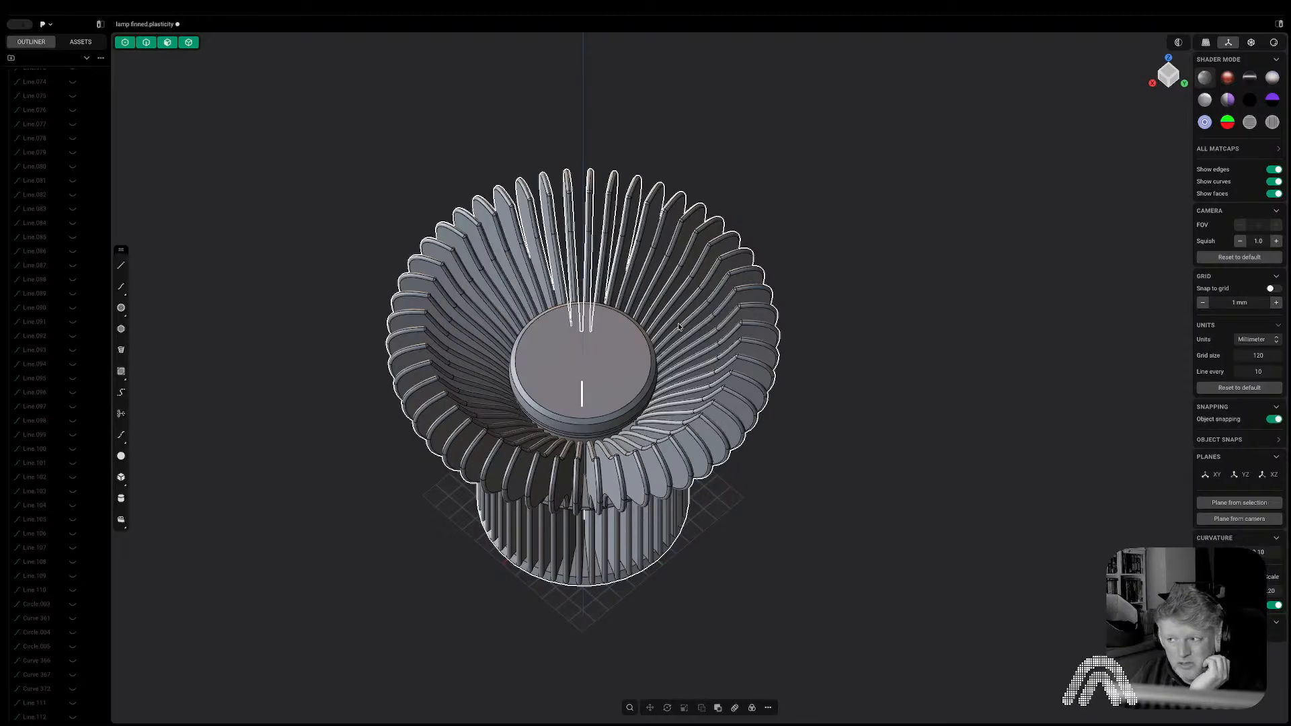
{"action": "middle_click_drag", "start_coordinate": [679, 327], "coordinate": [684, 388]}
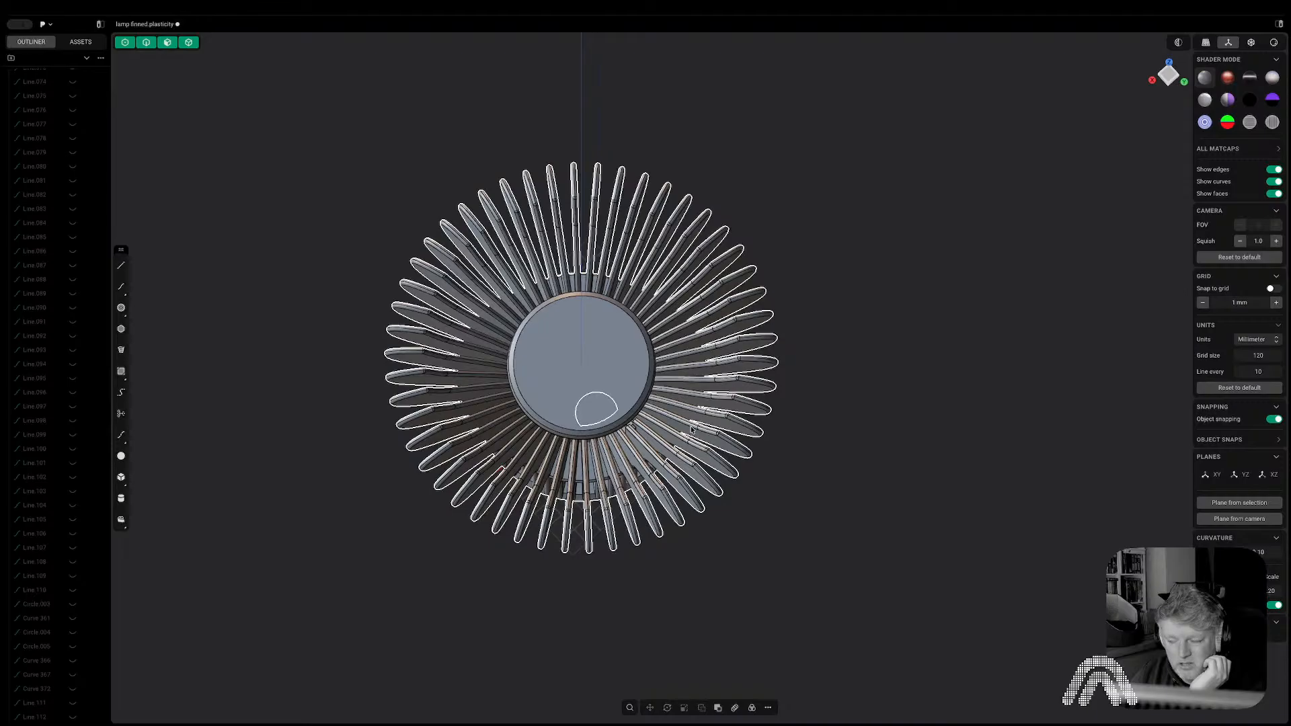
{"action": "middle_click_drag", "start_coordinate": [691, 428], "coordinate": [787, 361]}
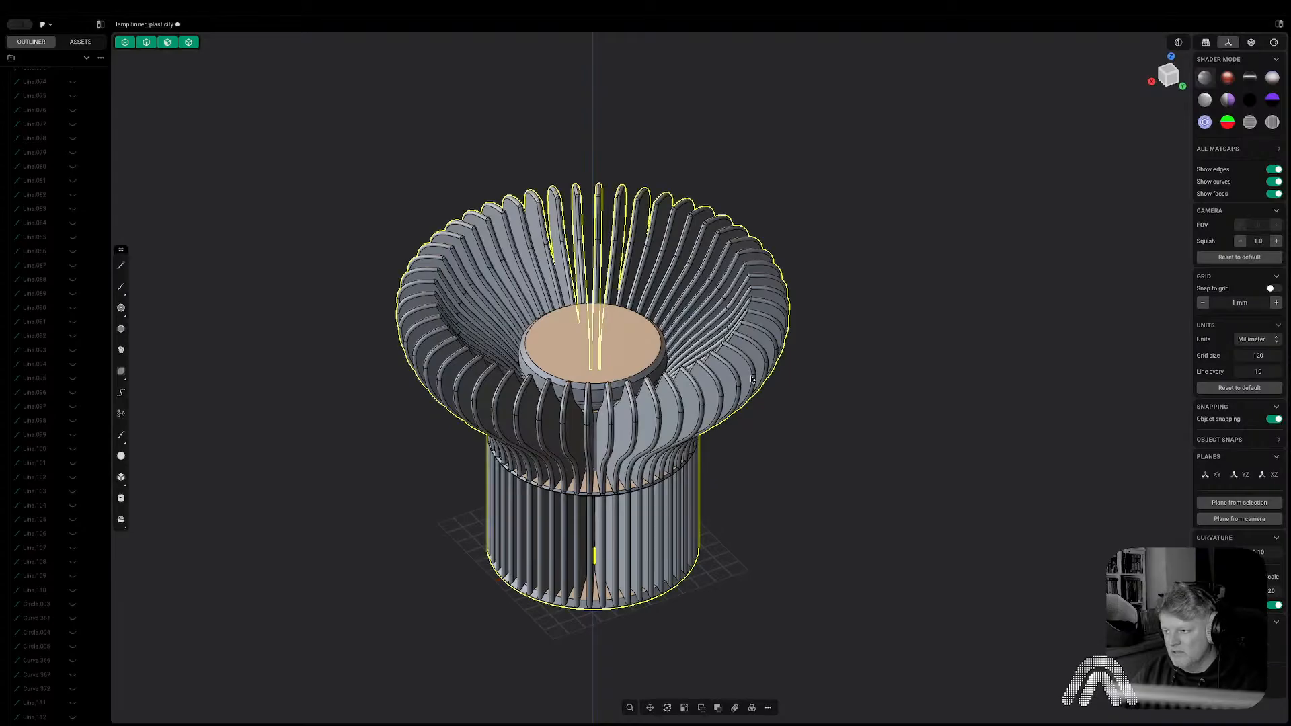
{"action": "key", "text": "super+shift+e"}
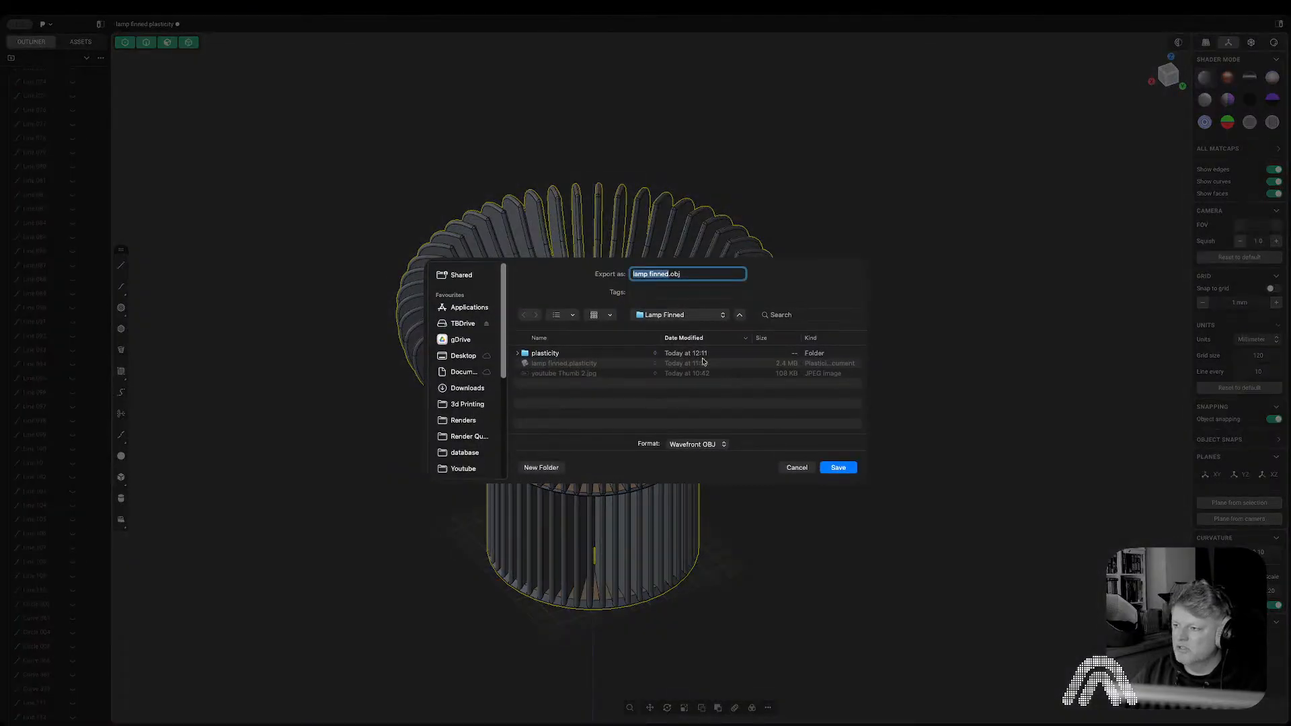
{"action": "left_click", "coordinate": [836, 465]}
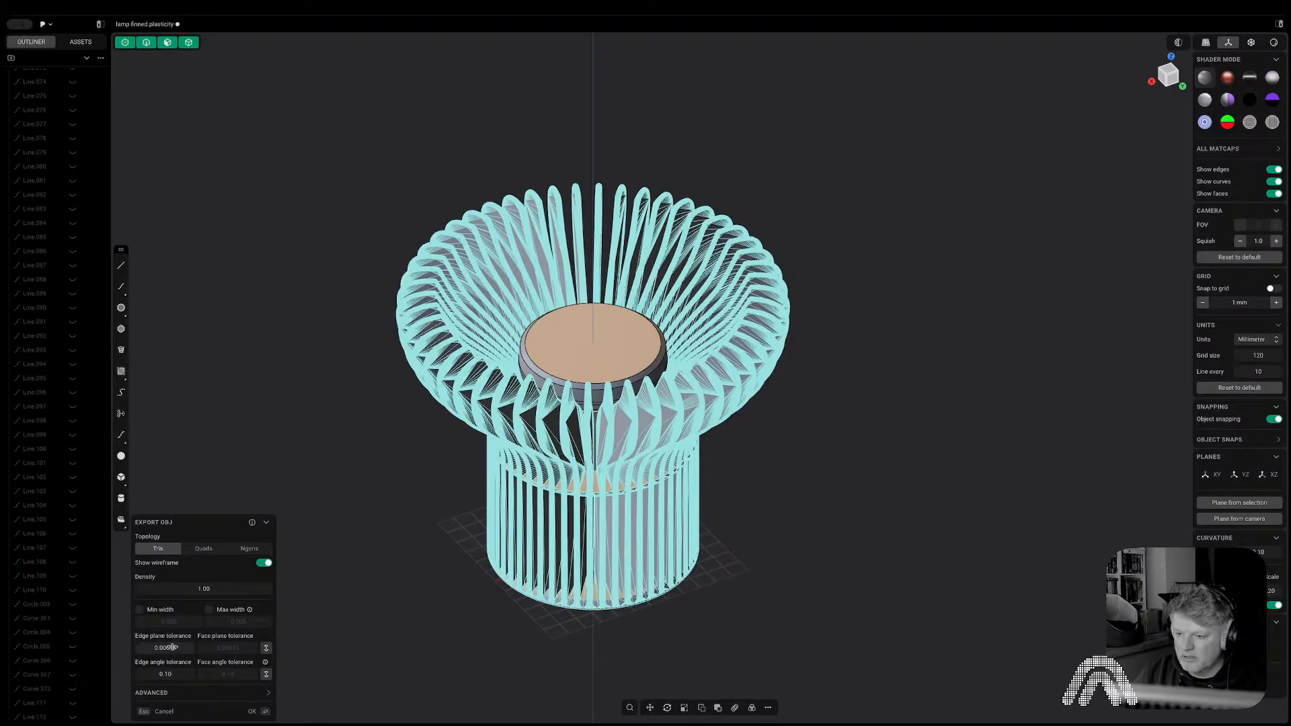
{"action": "left_click", "coordinate": [254, 711]}
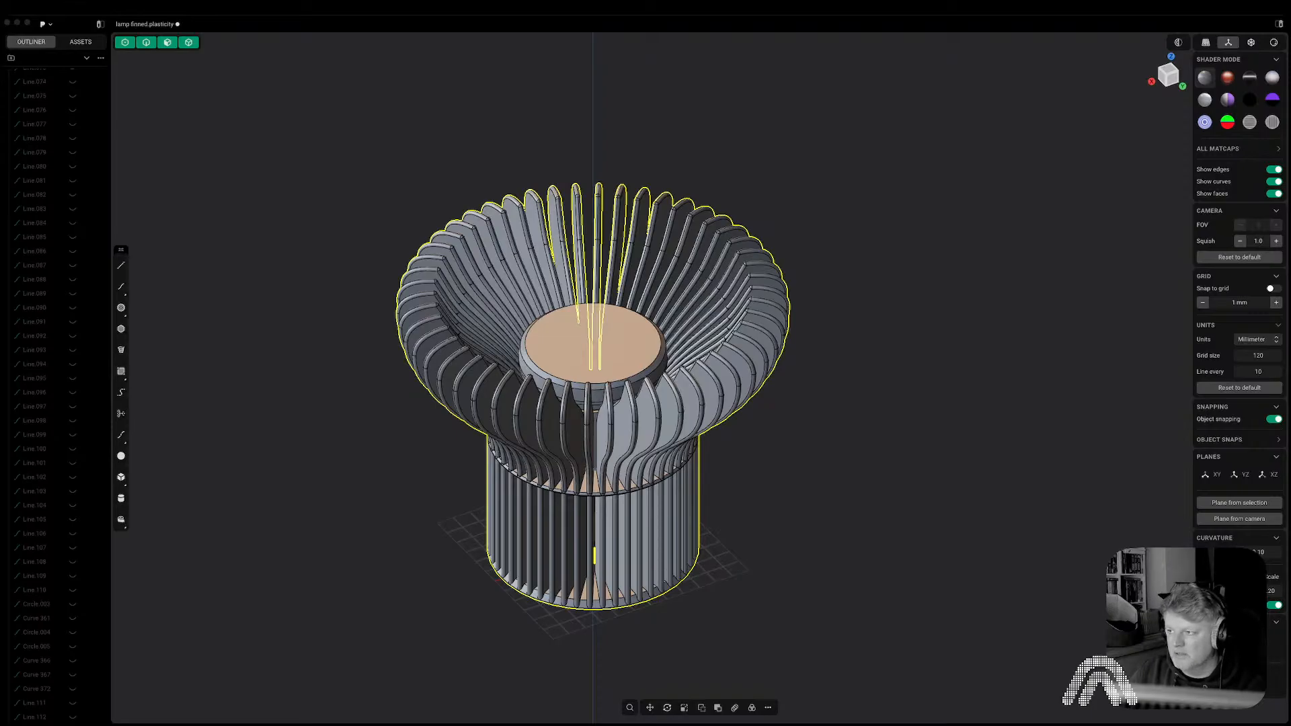
Hide the diffuser so that only the finned body and its mount are shown.
{"action": "left_click", "coordinate": [1029, 381]}
{"action": "scroll", "coordinate": [575, 443], "scroll_direction": "up", "scroll_amount": 3}
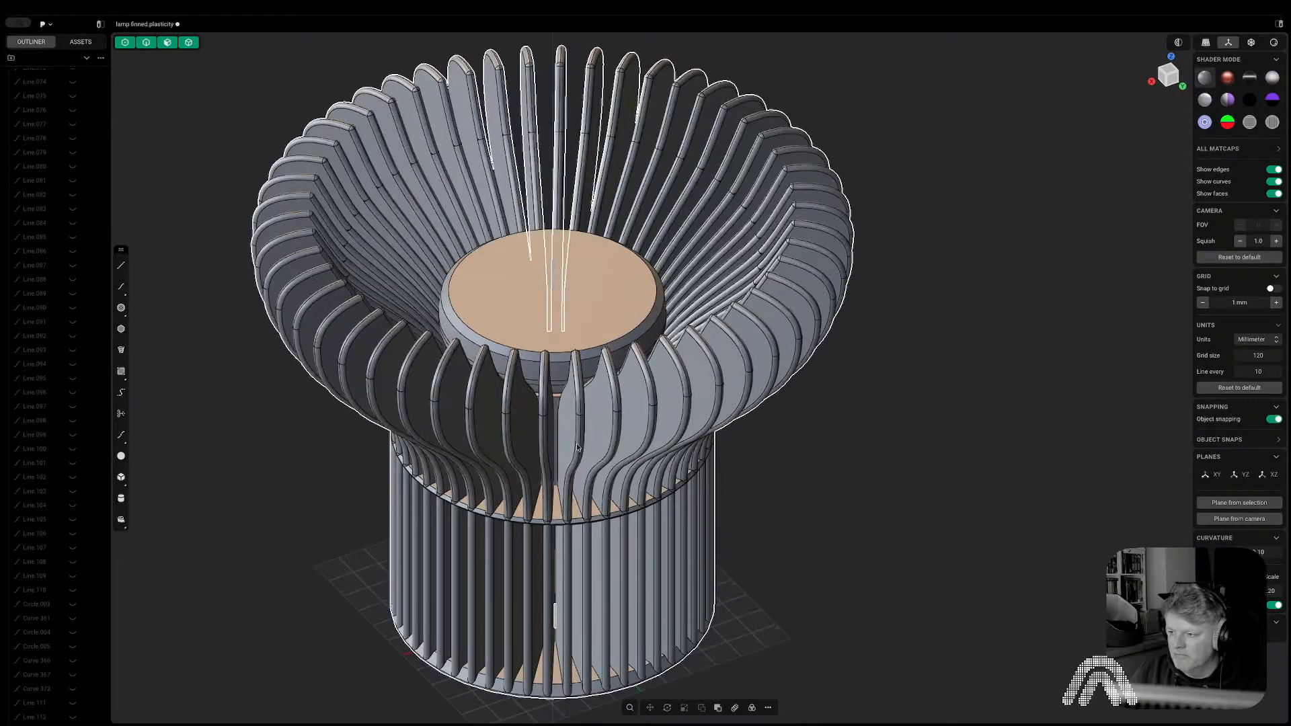
{"action": "scroll", "coordinate": [562, 405], "scroll_direction": "up", "scroll_amount": 5}
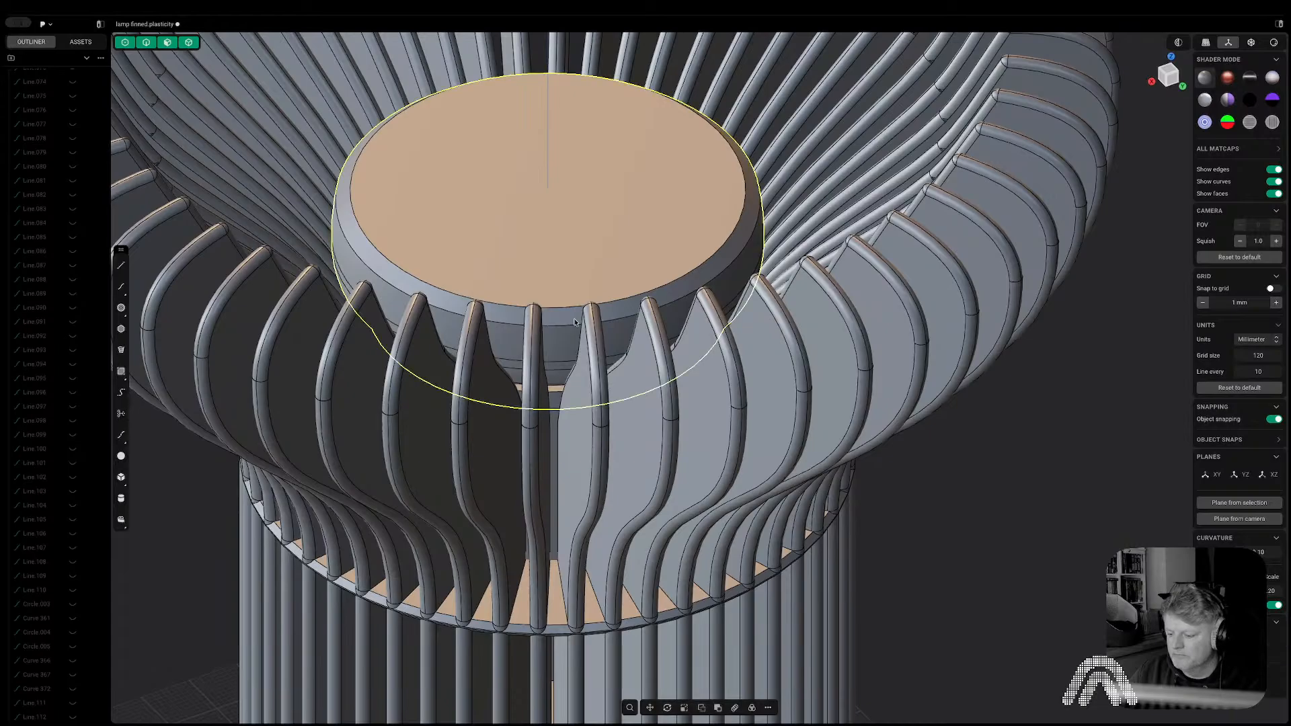
{"action": "left_click", "coordinate": [615, 243]}
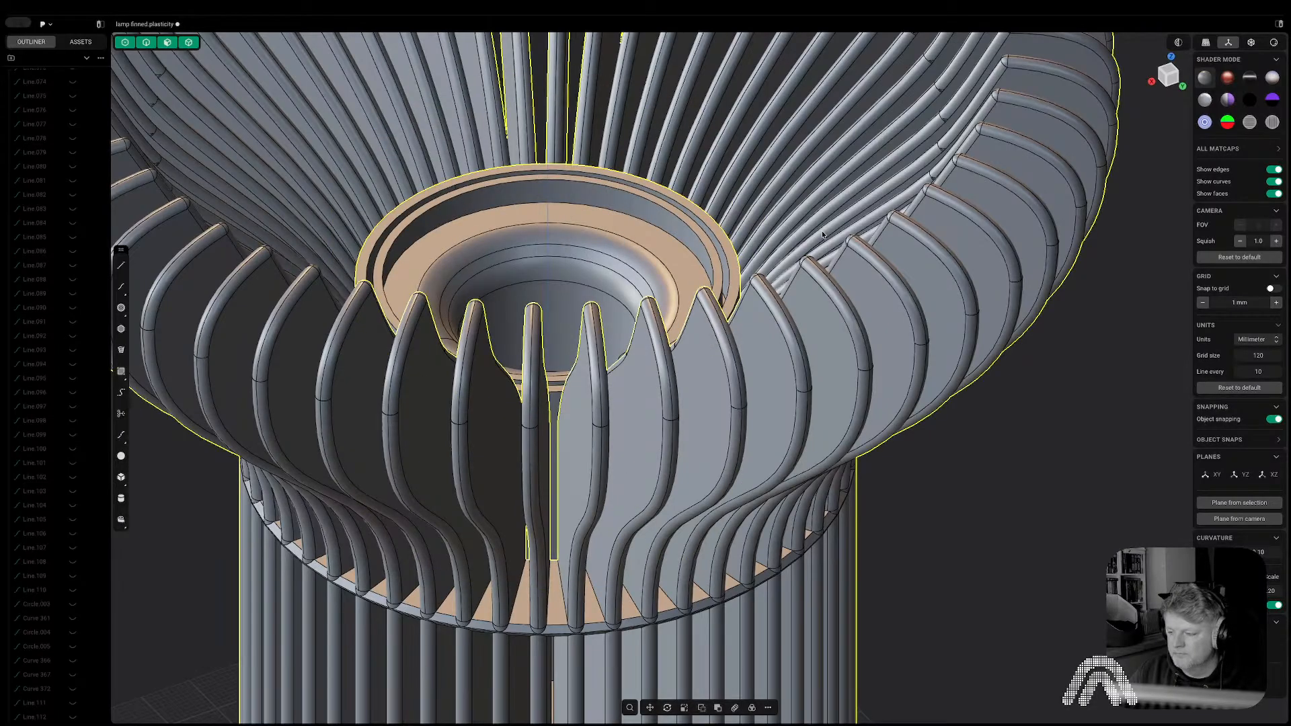
Export the finned body again as a triangulated Wavefront OBJ, replacing the existing lamp finned.obj.
{"action": "key", "text": "super+shift+e"}
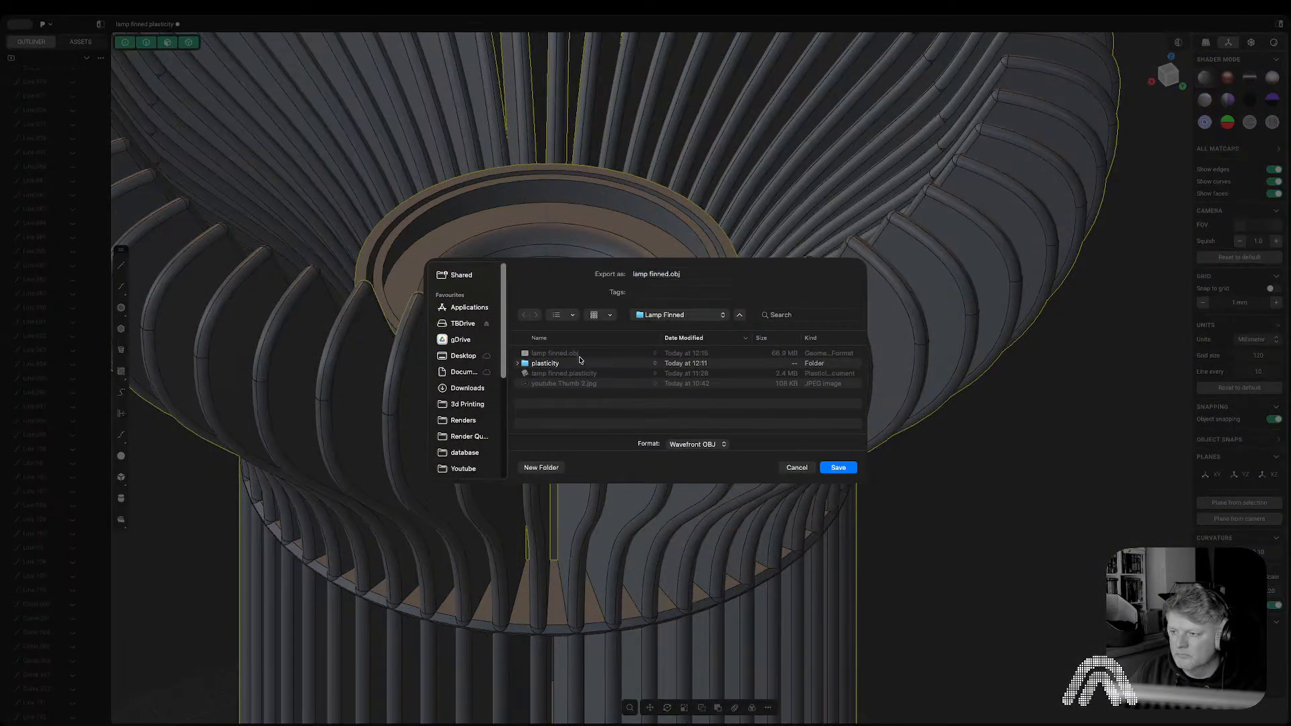
{"action": "left_click", "coordinate": [837, 467]}
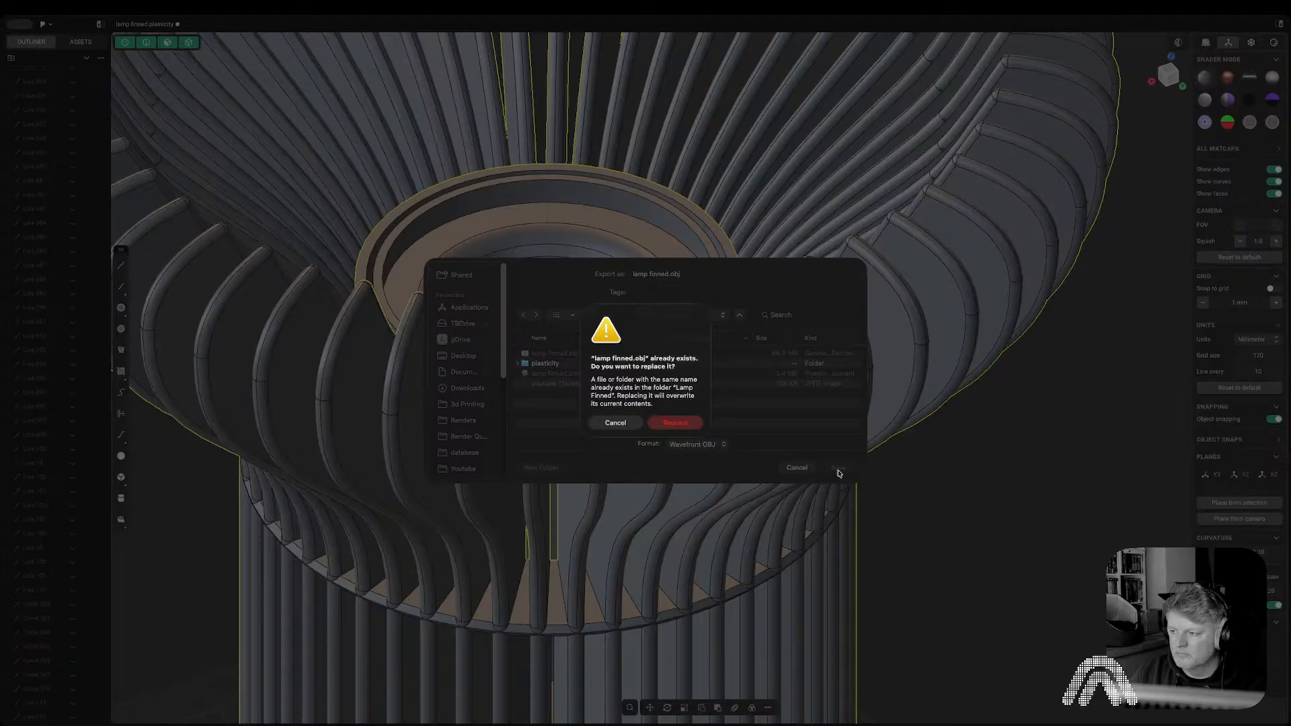
{"action": "left_click", "coordinate": [676, 423]}
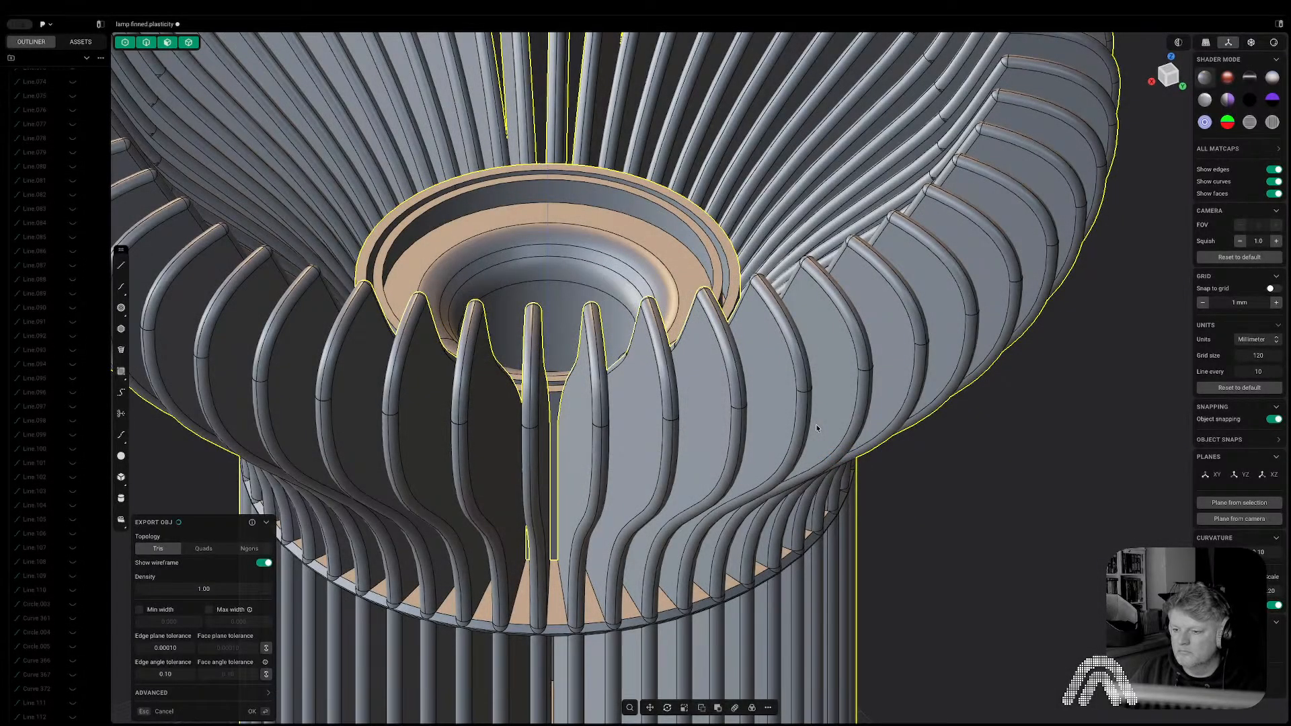
{"action": "key", "text": "Return"}
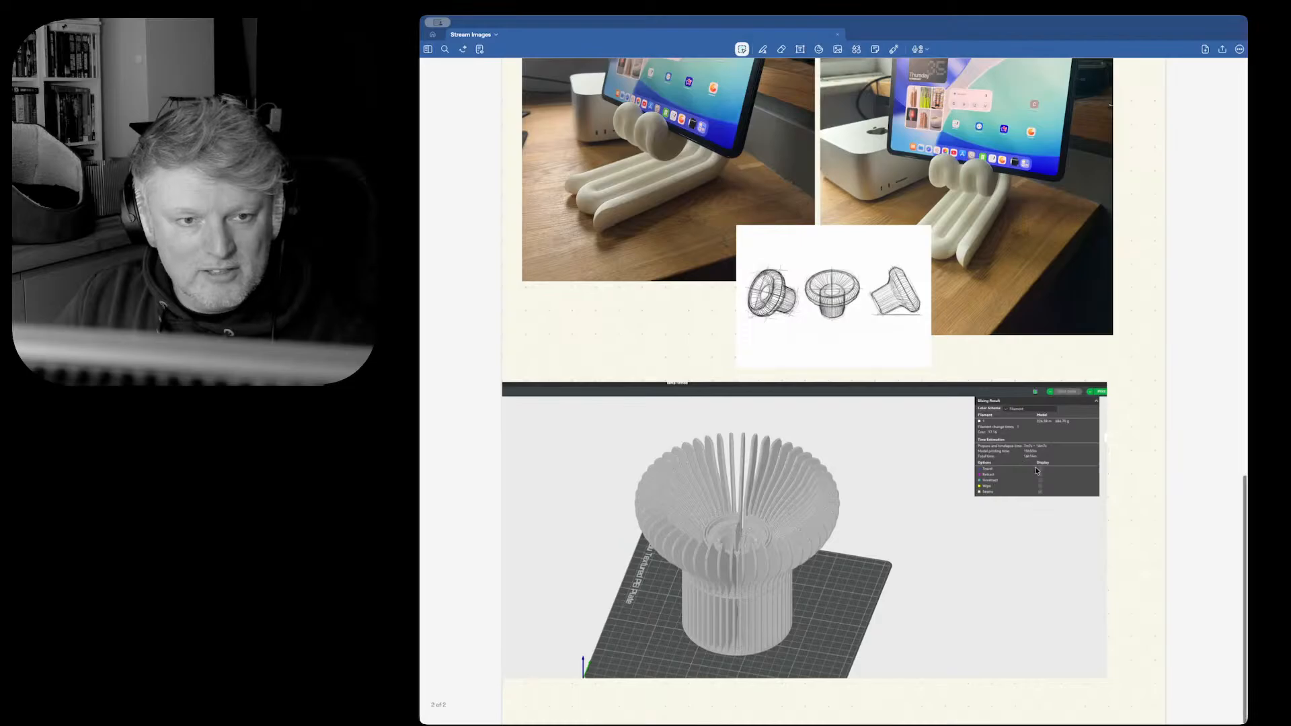
Examine the filament use and print time in the Stream Images document's slicing result and return to Plasticity.
{"action": "scroll", "coordinate": [1040, 464], "scroll_direction": "up", "scroll_amount": 5, "text": "ctrl"}
{"action": "scroll", "coordinate": [1039, 463], "scroll_direction": "up", "scroll_amount": 5, "text": "ctrl"}
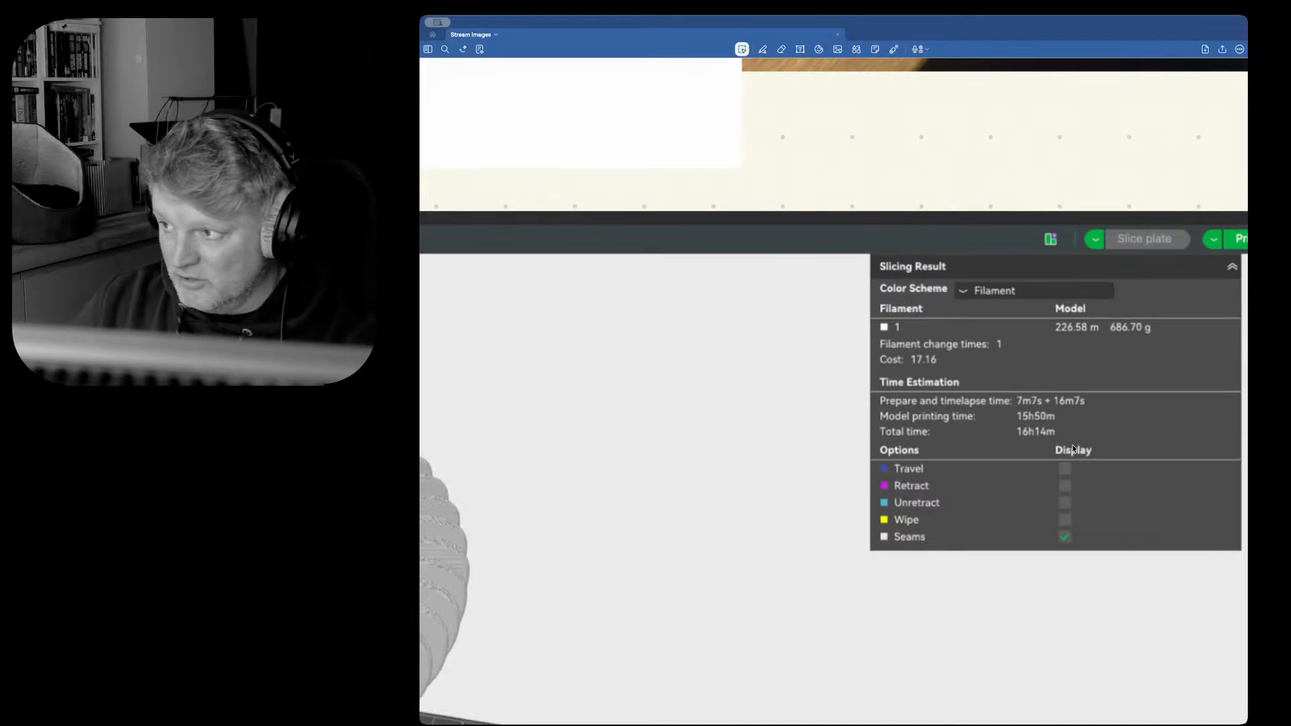
{"action": "key", "text": "ctrl+Left"}
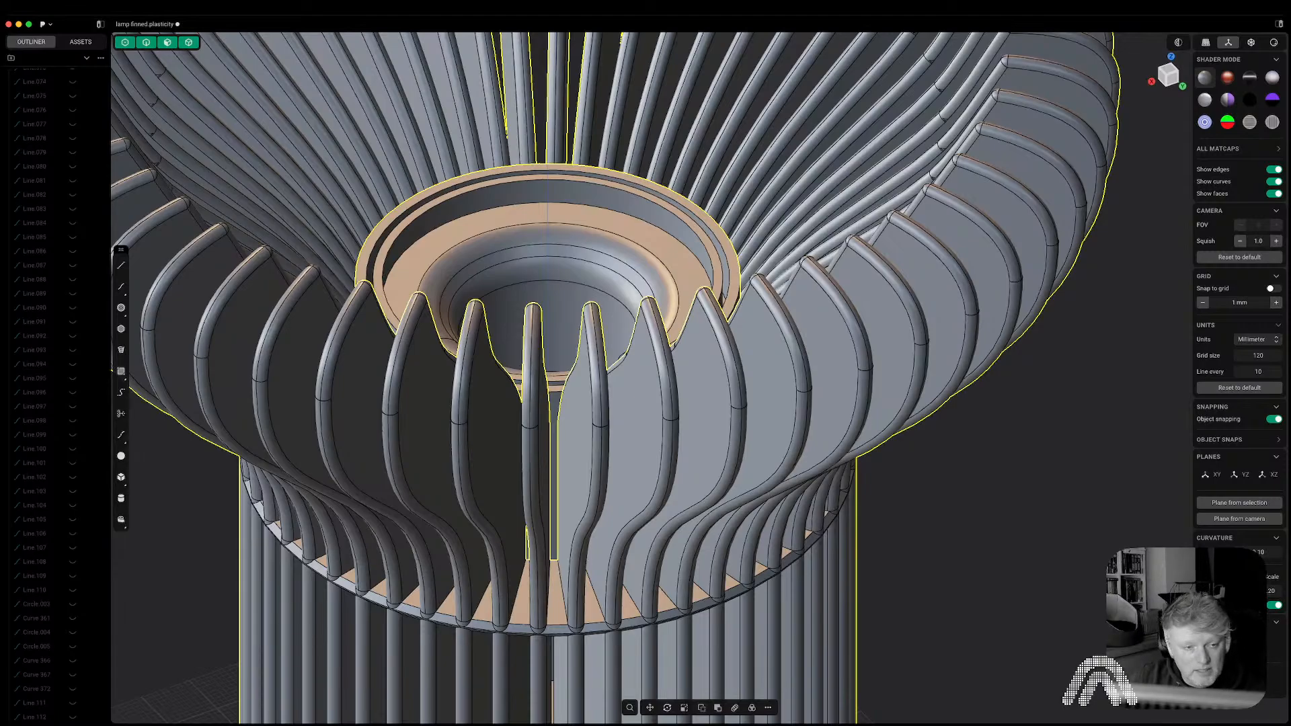
{"action": "scroll", "coordinate": [828, 336], "scroll_direction": "down", "scroll_amount": 10}
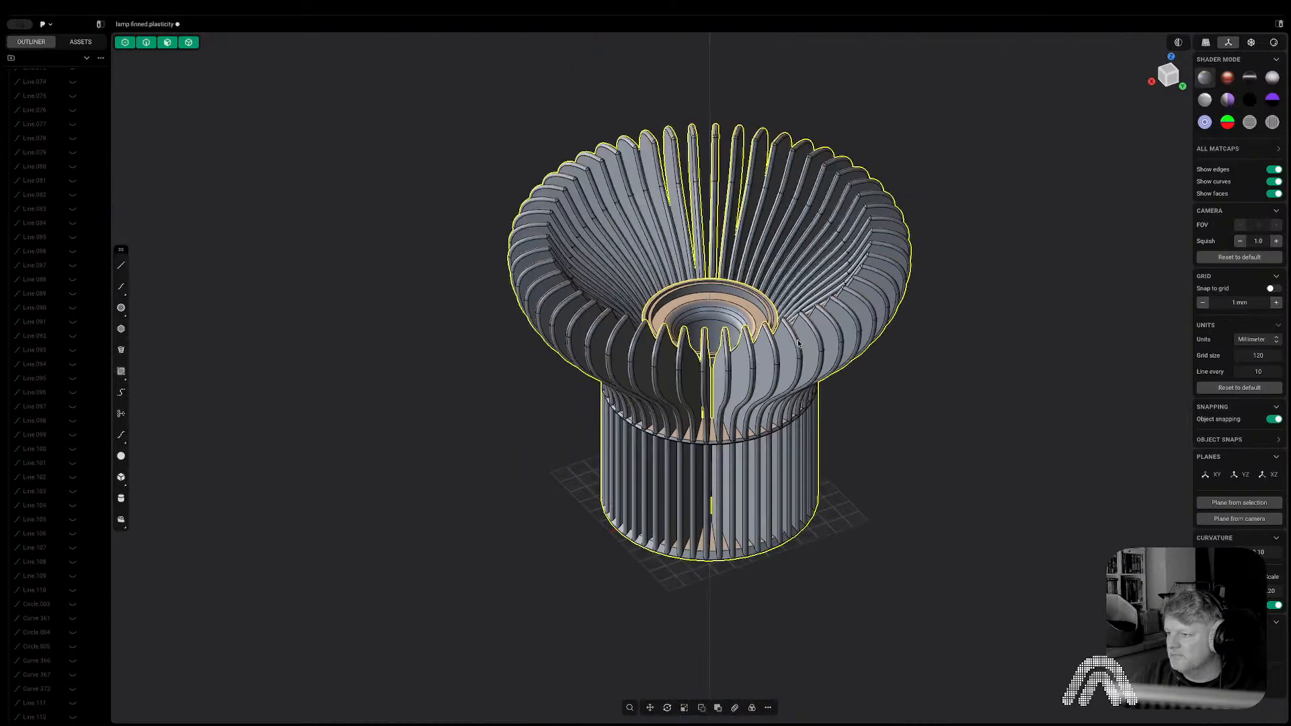
{"action": "middle_click_drag", "start_coordinate": [905, 432], "coordinate": [731, 601], "text": "shift"}
{"action": "middle_click_drag", "start_coordinate": [787, 515], "coordinate": [855, 478]}
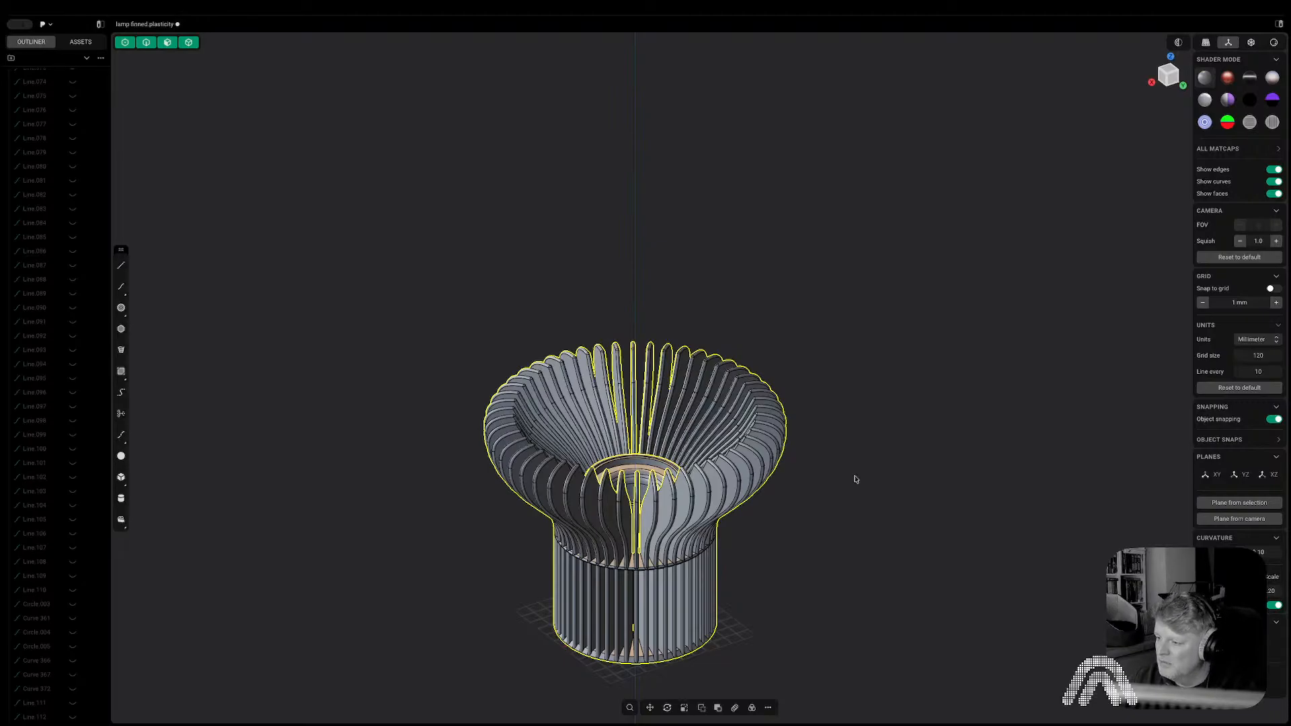
{"action": "middle_click_drag", "start_coordinate": [855, 478], "coordinate": [879, 341], "text": "shift"}
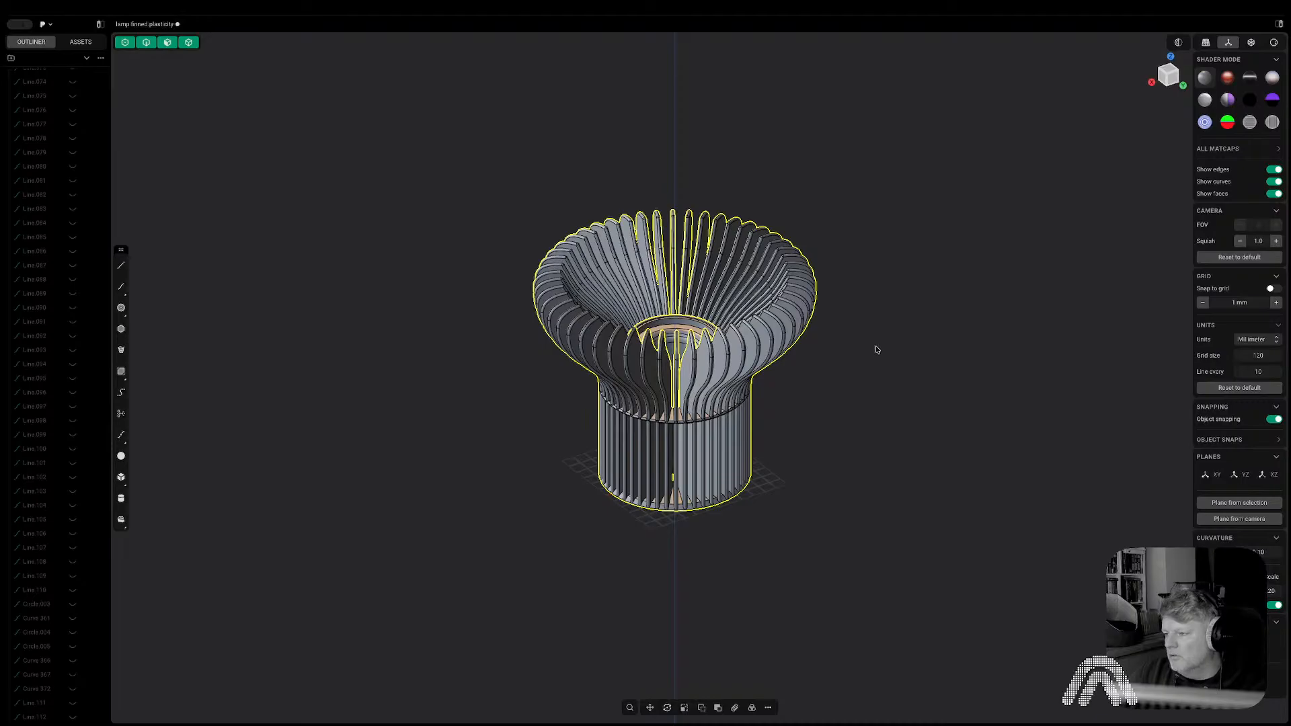
{"action": "middle_click_drag", "start_coordinate": [873, 352], "coordinate": [818, 471]}
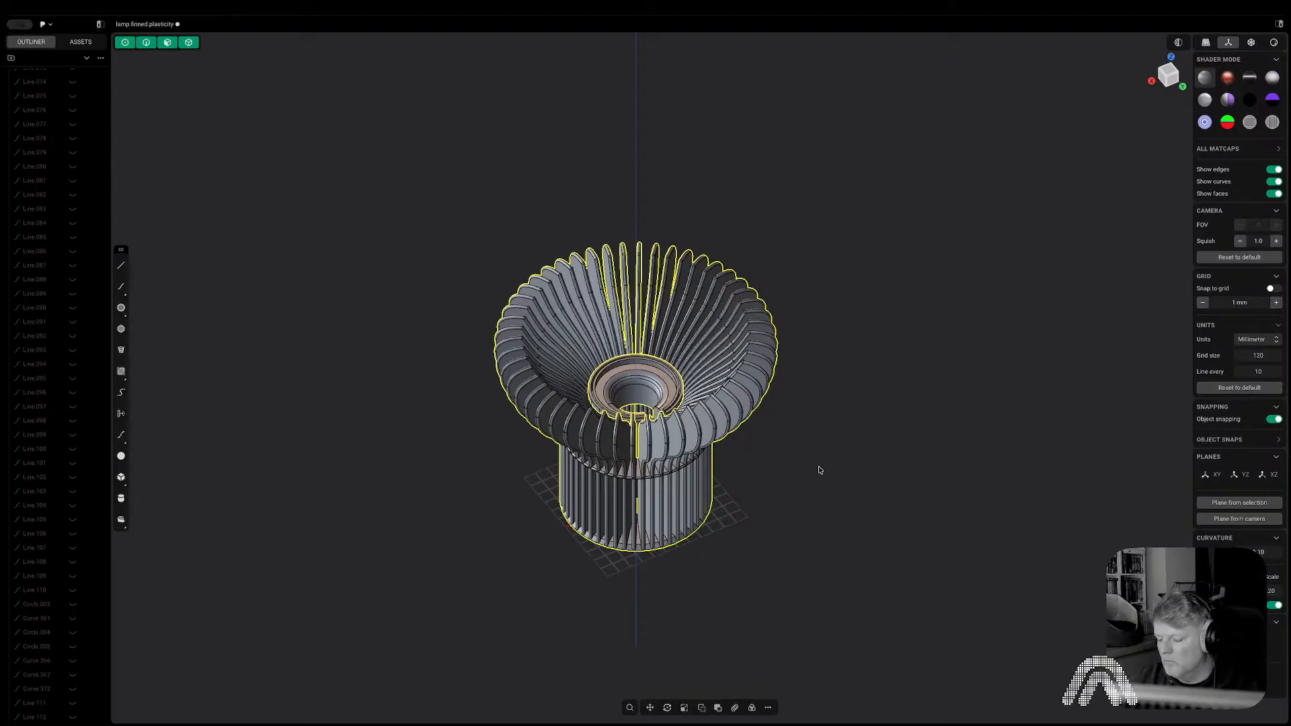
{"action": "left_click", "coordinate": [931, 469]}
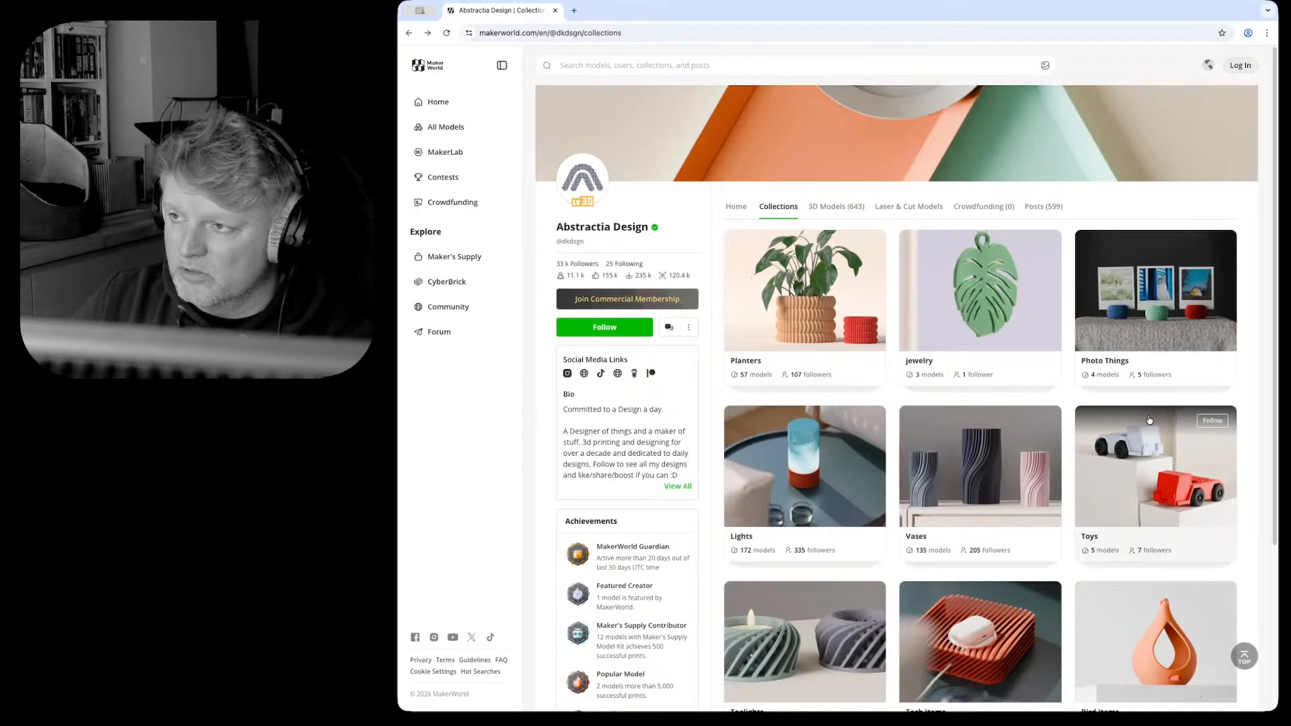
Browse Abstractia Design's 3D models on MakerWorld and open the instax and polaroid Photo Holder page.
{"action": "left_click", "coordinate": [835, 208]}
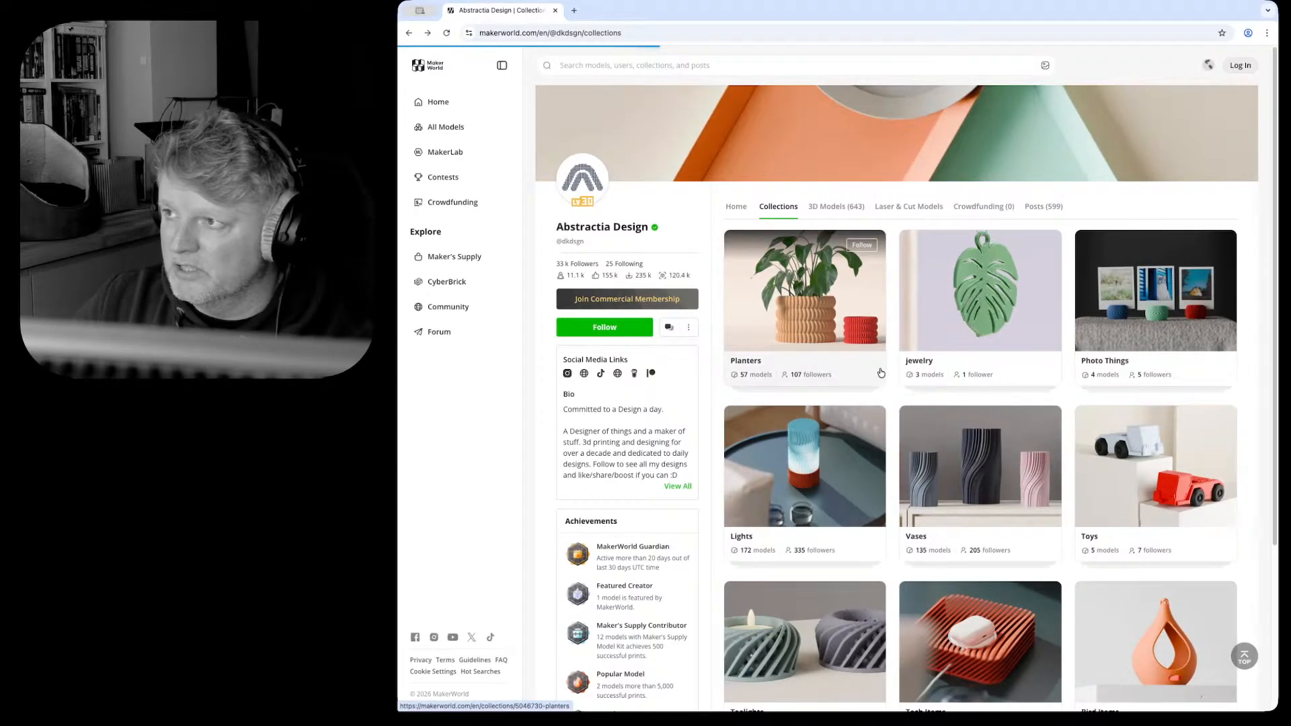
{"action": "scroll", "coordinate": [884, 356], "scroll_direction": "down", "scroll_amount": 8}
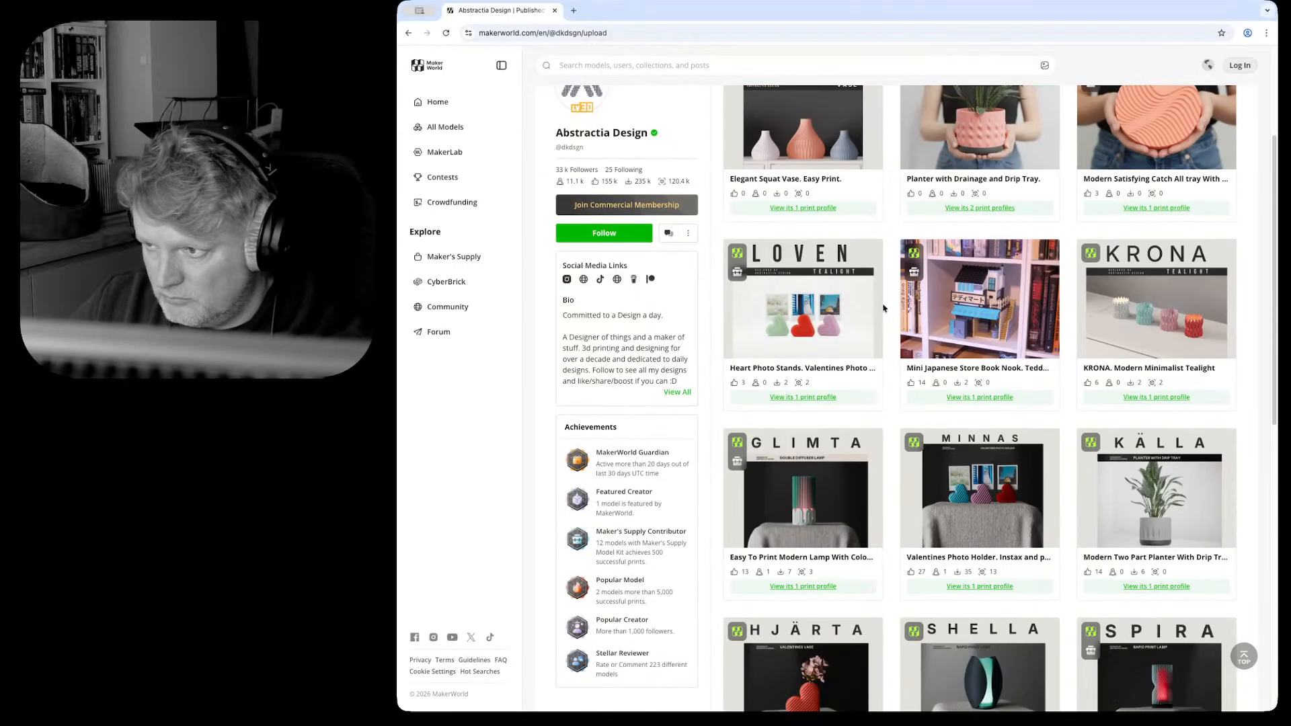
{"action": "scroll", "coordinate": [905, 291], "scroll_direction": "down", "scroll_amount": 20}
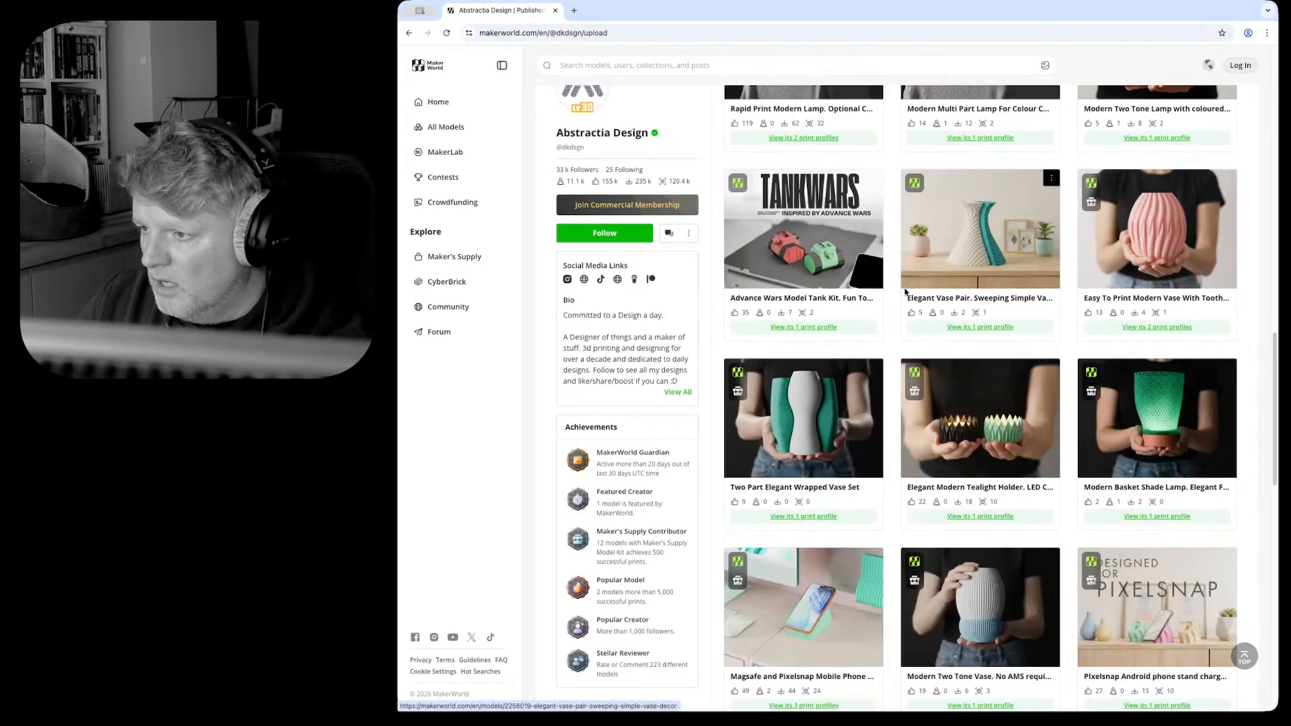
{"action": "scroll", "coordinate": [905, 291], "scroll_direction": "down", "scroll_amount": 15}
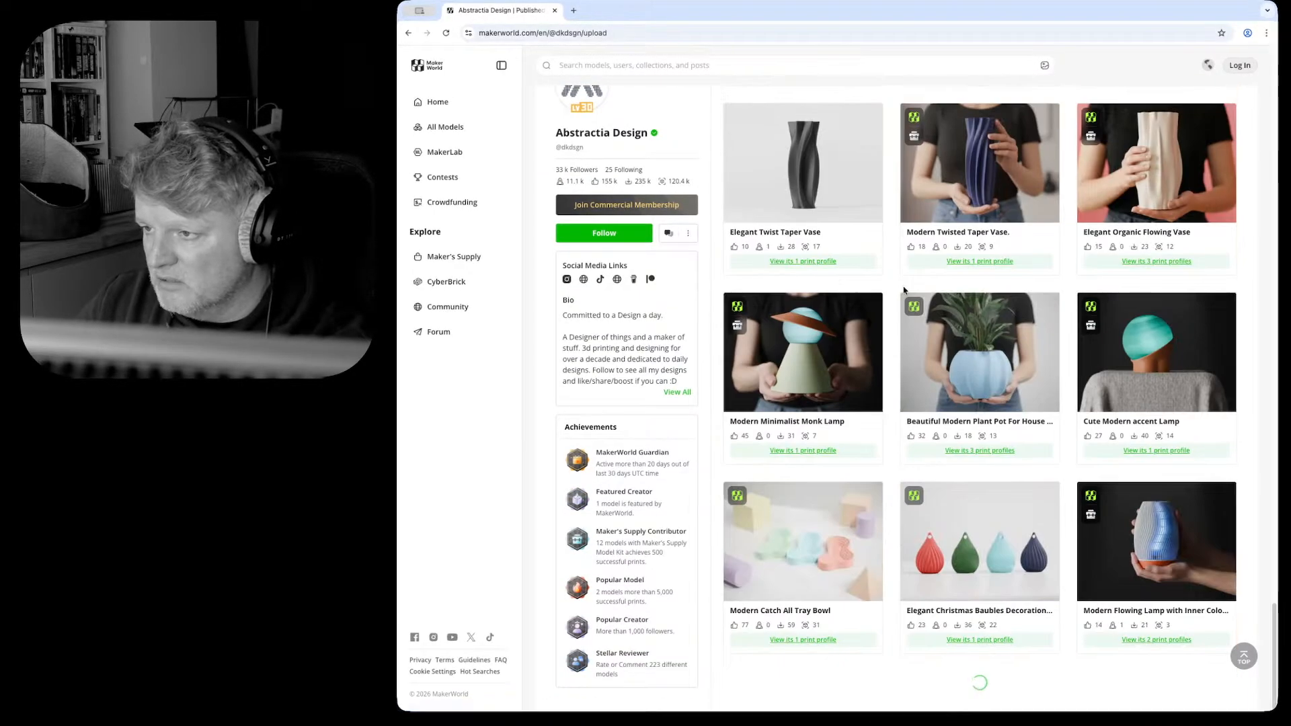
{"action": "scroll", "coordinate": [905, 291], "scroll_direction": "down", "scroll_amount": 15}
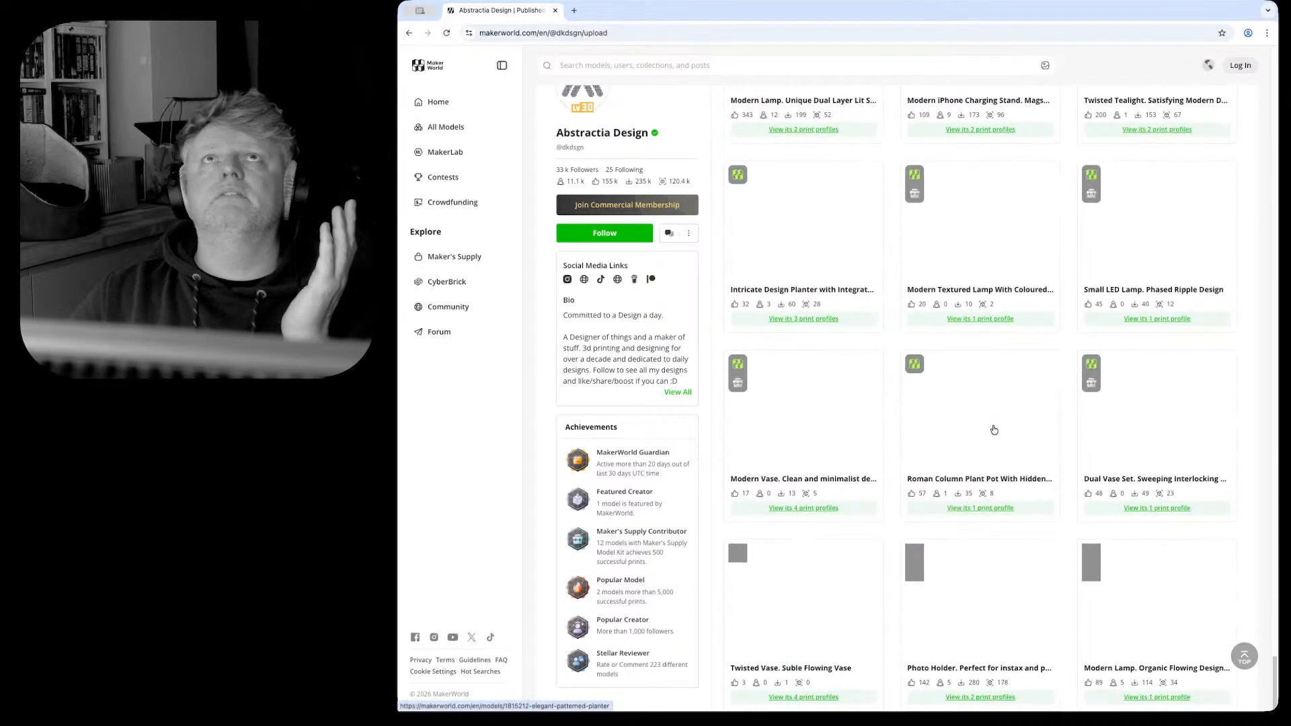
{"action": "left_click", "coordinate": [994, 430]}
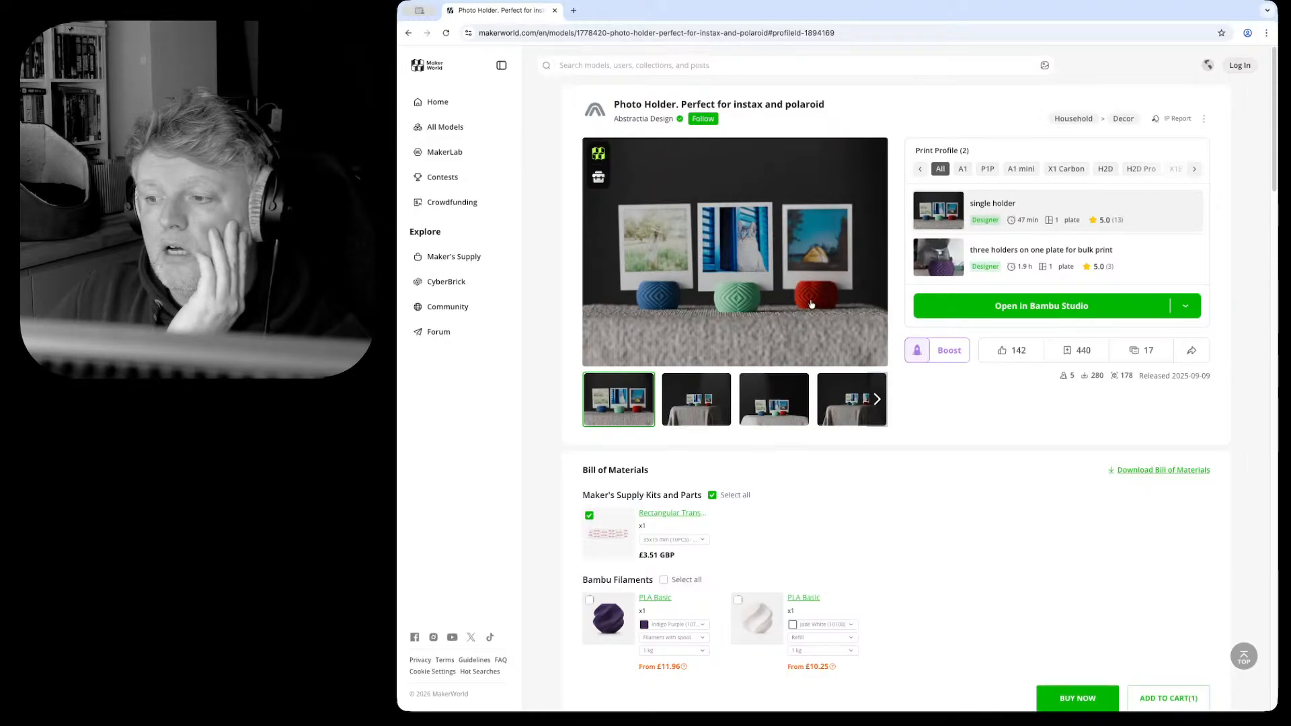
Examine the Photo Holder page's images, print profiles, description and commercial license section.
{"action": "scroll", "coordinate": [811, 304], "scroll_direction": "down", "scroll_amount": 1}
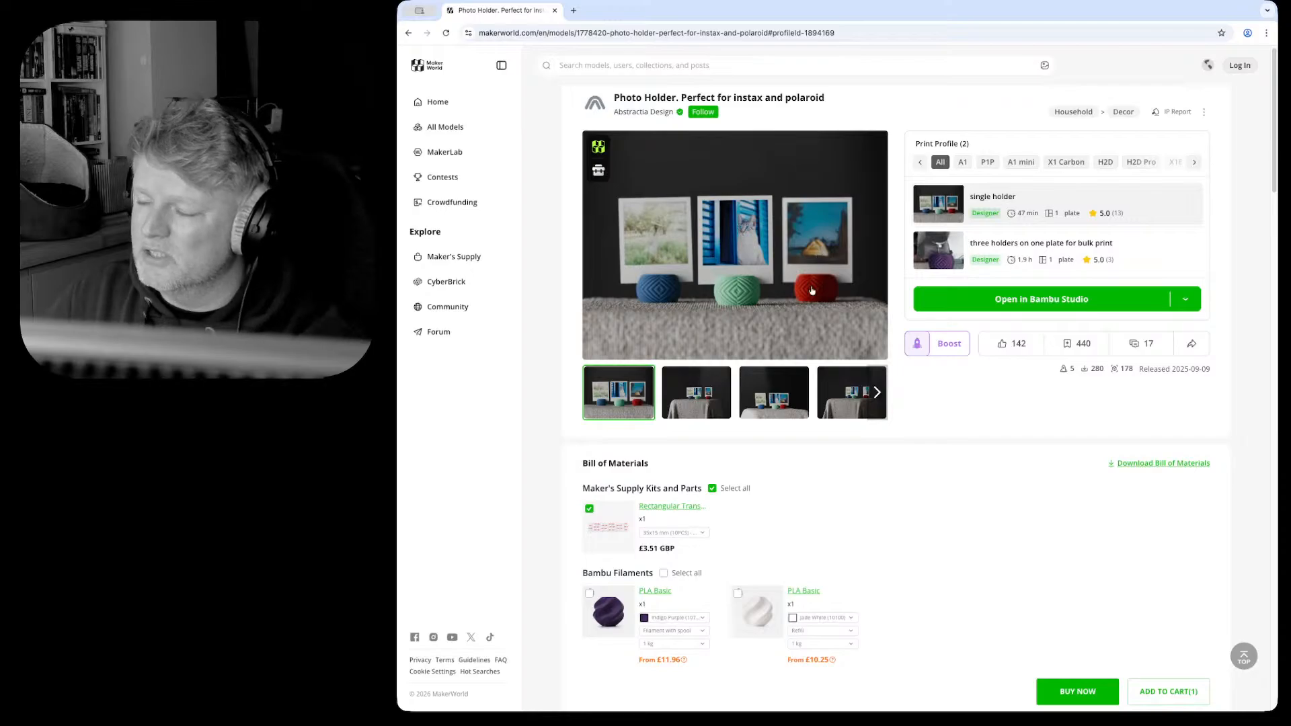
{"action": "scroll", "coordinate": [811, 303], "scroll_direction": "up", "scroll_amount": 1}
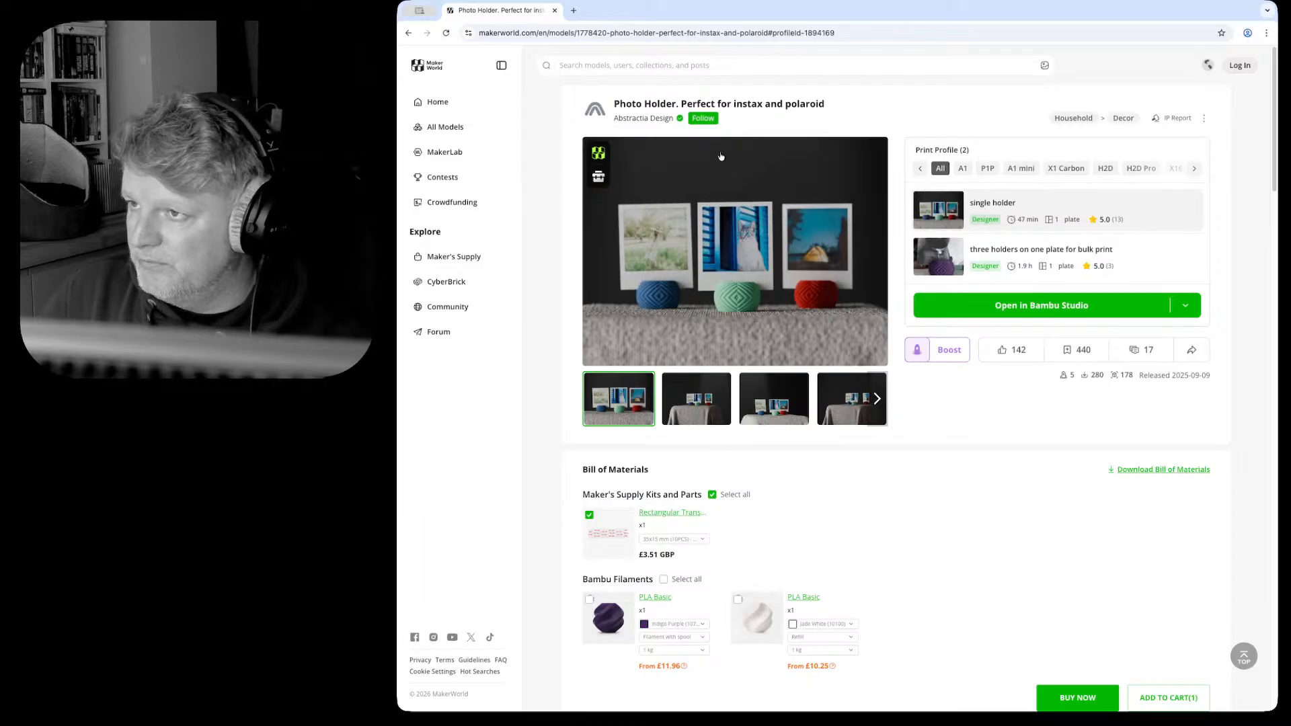
{"action": "scroll", "coordinate": [764, 227], "scroll_direction": "down", "scroll_amount": 1}
{"action": "scroll", "coordinate": [764, 227], "scroll_direction": "up", "scroll_amount": 1}
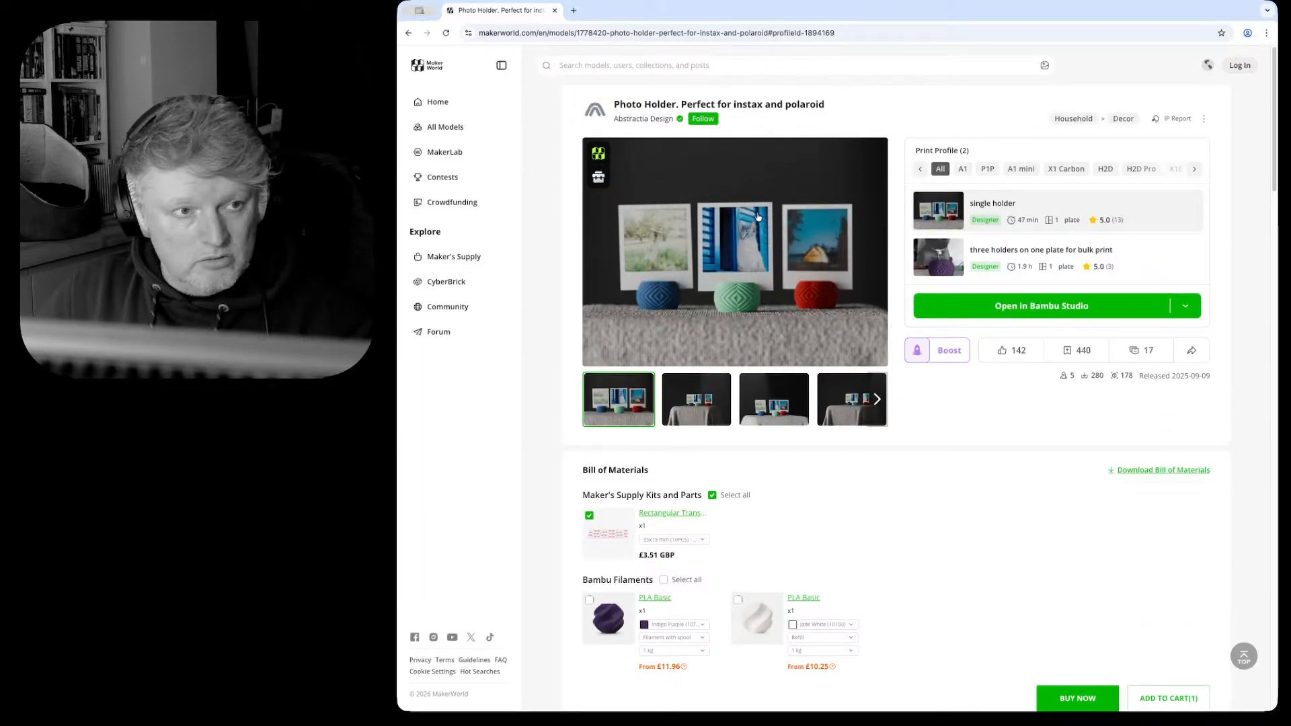
{"action": "scroll", "coordinate": [839, 394], "scroll_direction": "down", "scroll_amount": 9}
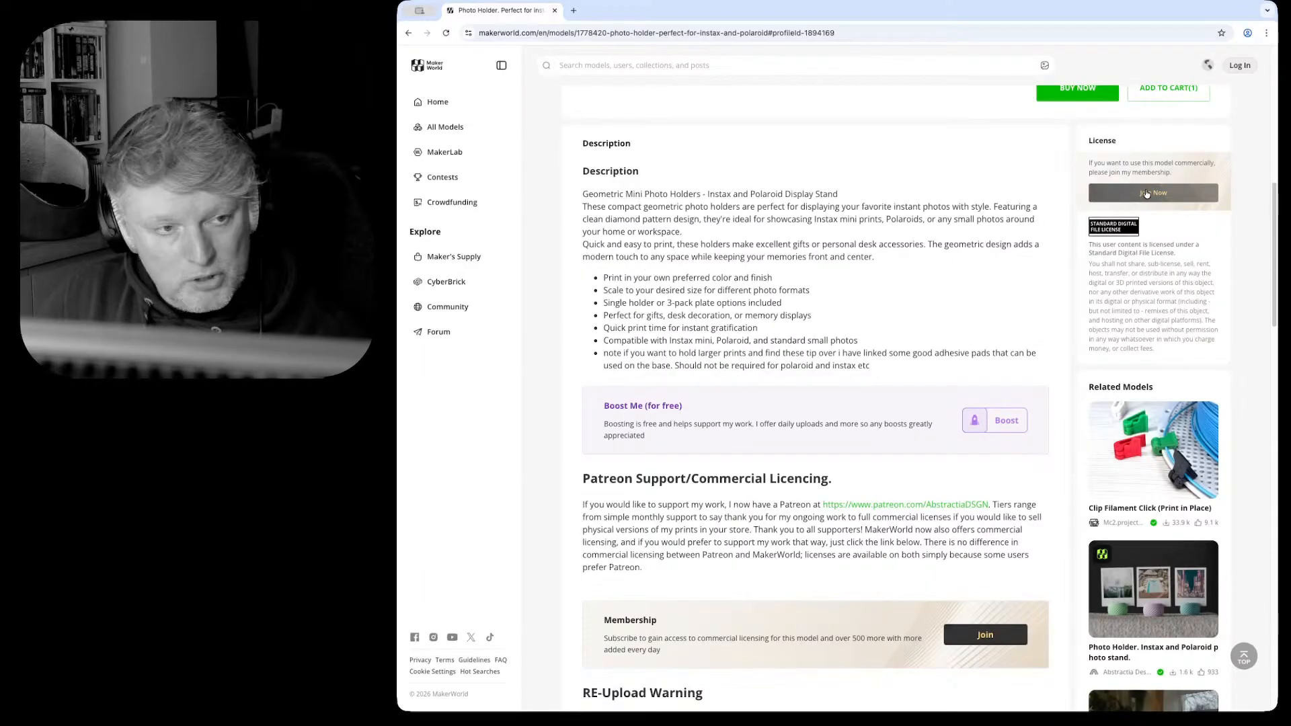
{"action": "scroll", "coordinate": [870, 316], "scroll_direction": "up", "scroll_amount": 9}
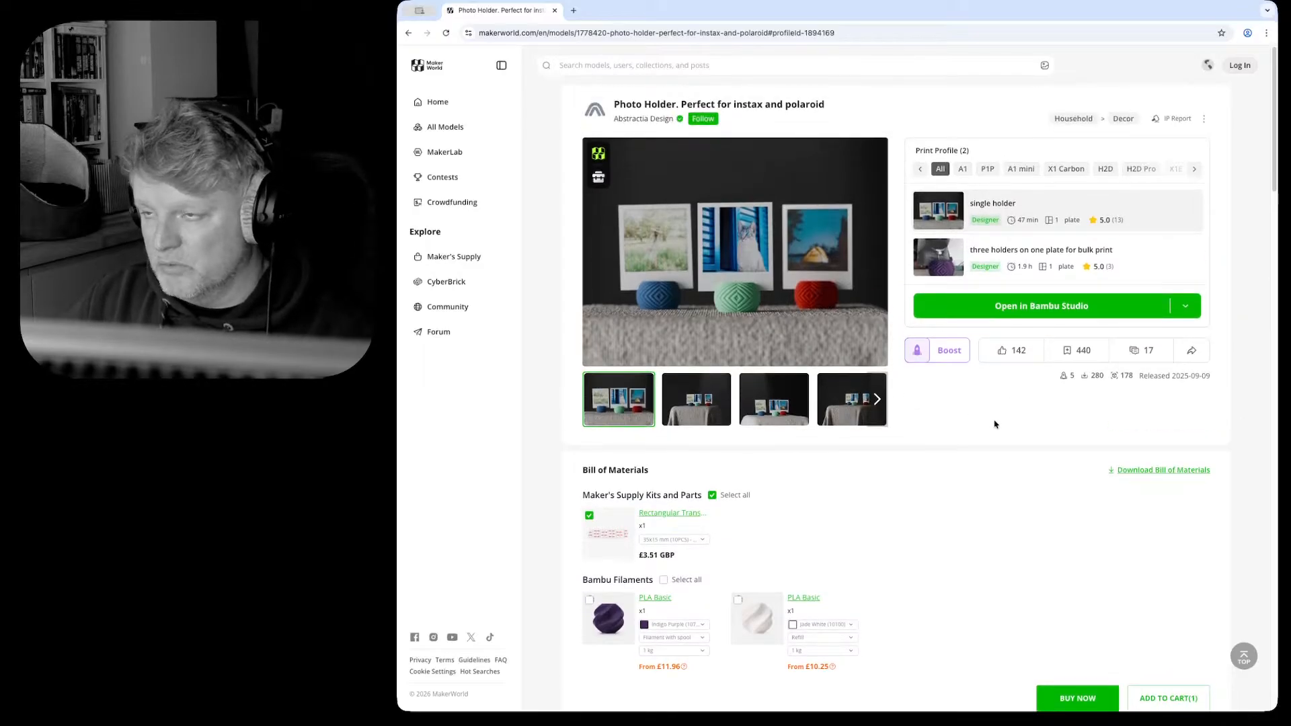
Return to Abstractia Design's published models on MakerWorld and look over the newest uploads.
{"action": "key", "text": "super+bracketleft"}
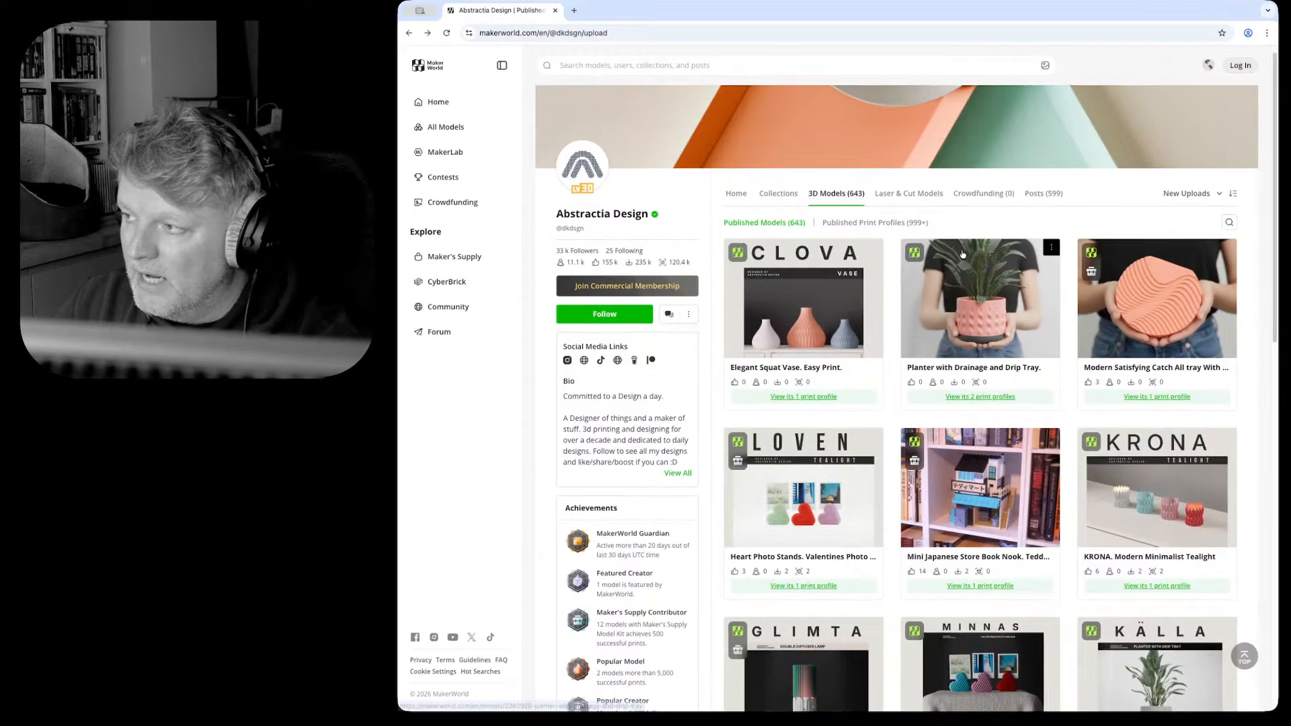
{"action": "scroll", "coordinate": [962, 254], "scroll_direction": "down", "scroll_amount": 1}
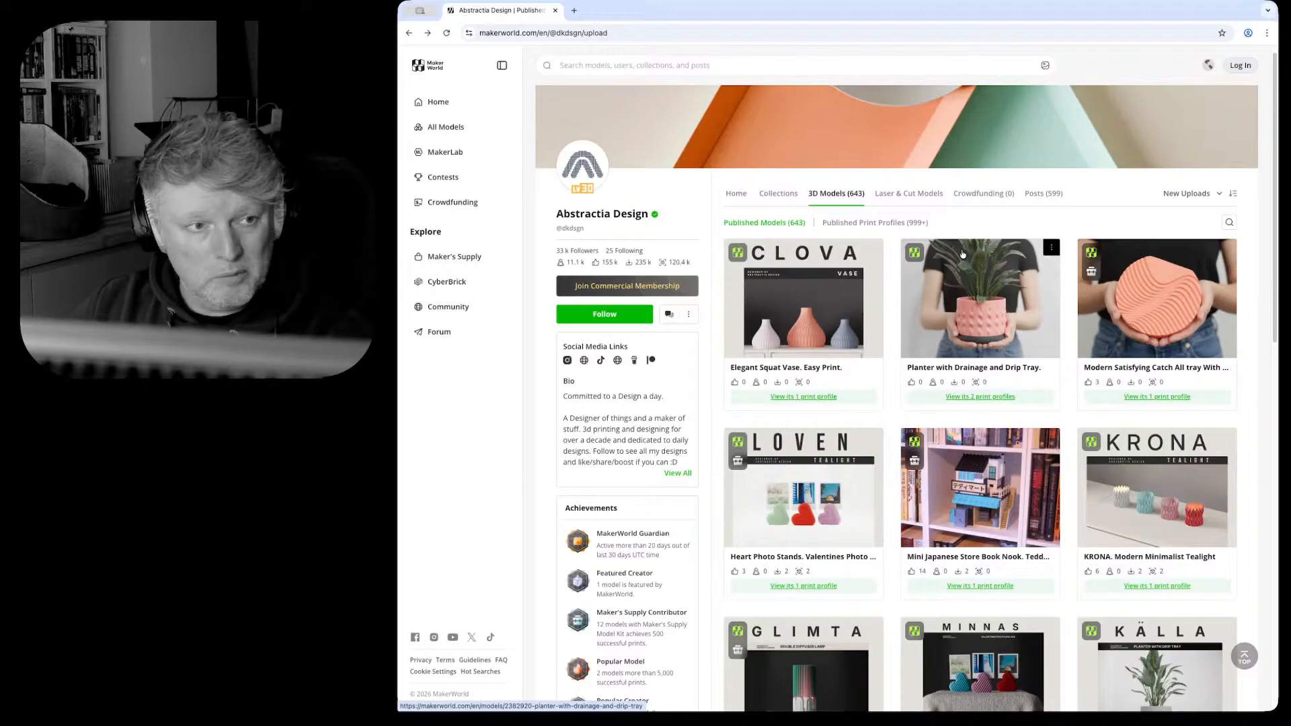
{"action": "scroll", "coordinate": [1002, 226], "scroll_direction": "up", "scroll_amount": 1}
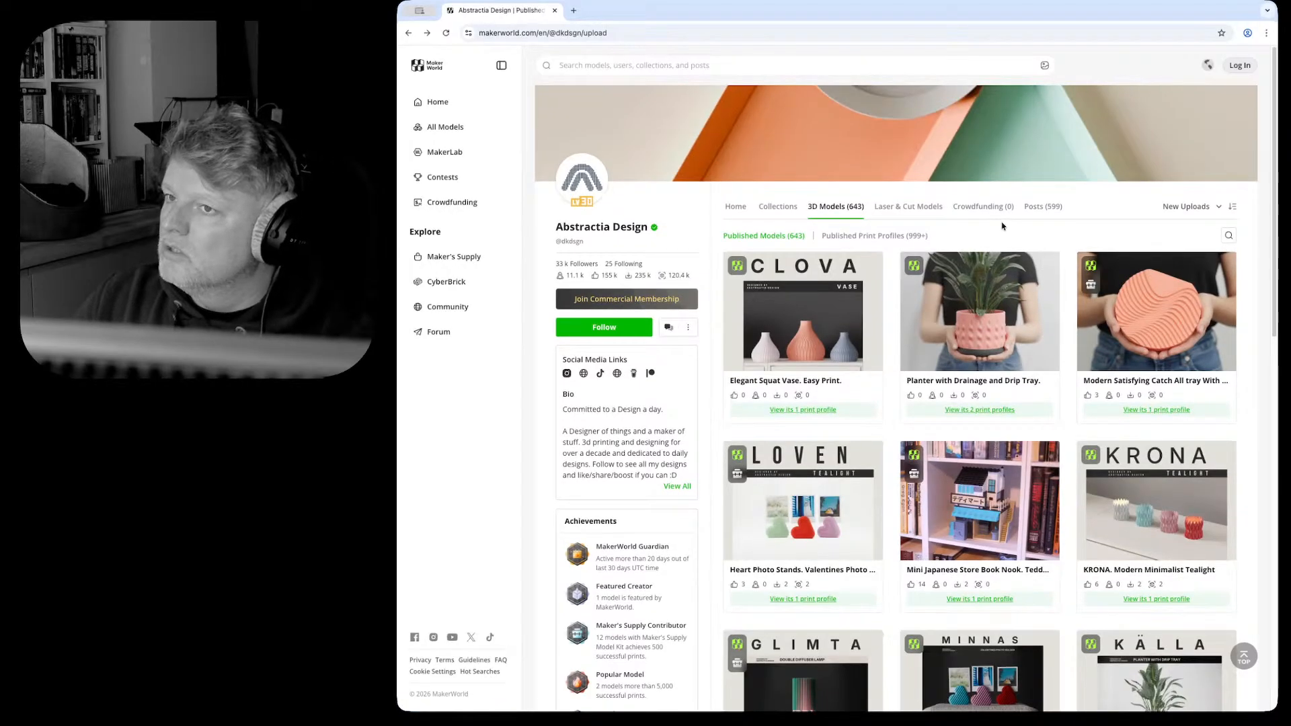
{"action": "scroll", "coordinate": [1002, 226], "scroll_direction": "down", "scroll_amount": 7}
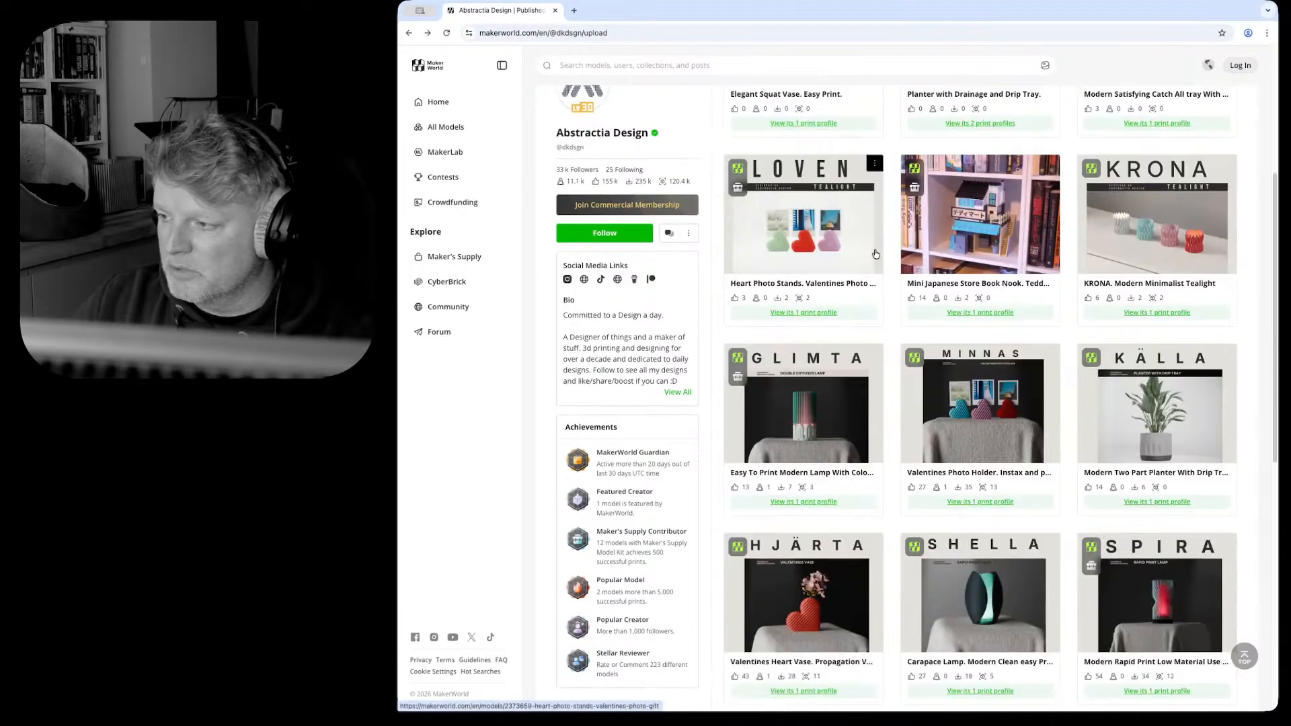
{"action": "scroll", "coordinate": [1034, 350], "scroll_direction": "up", "scroll_amount": 7}
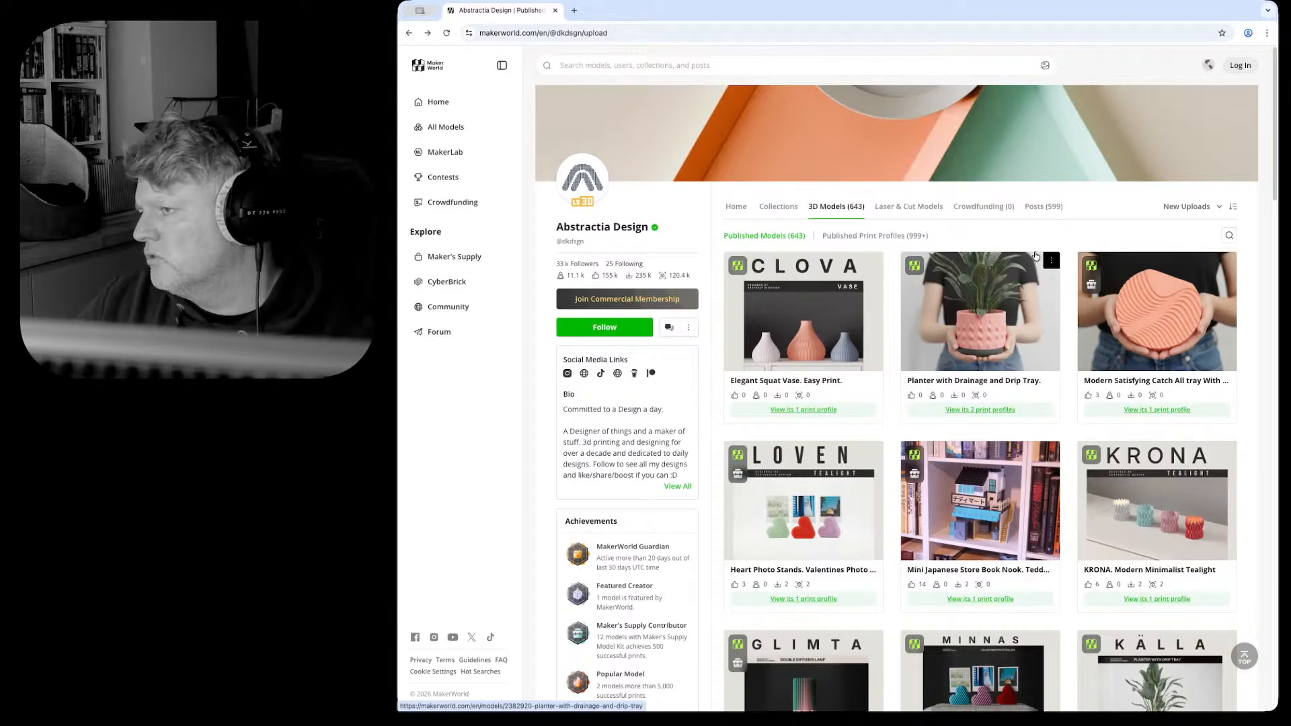